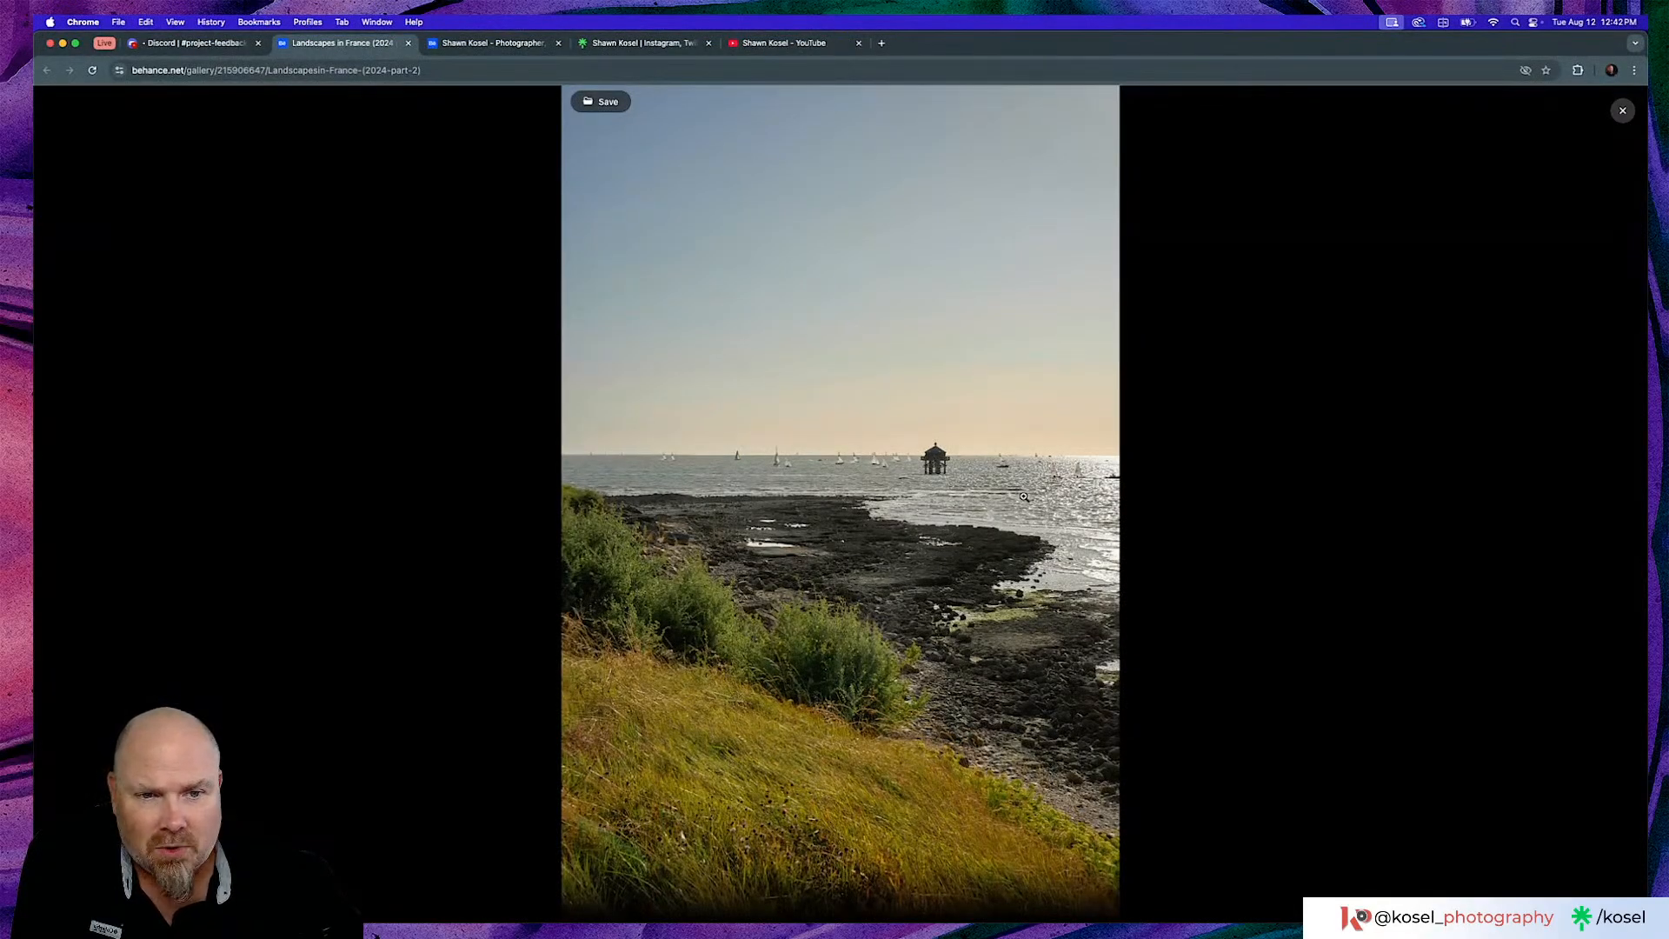
View the closing coastal photos of the Landscapes in France project enlarged, zooming into the grassy shore shot, and return to the project page
click(822, 457)
scroll(889, 583, down, 3)
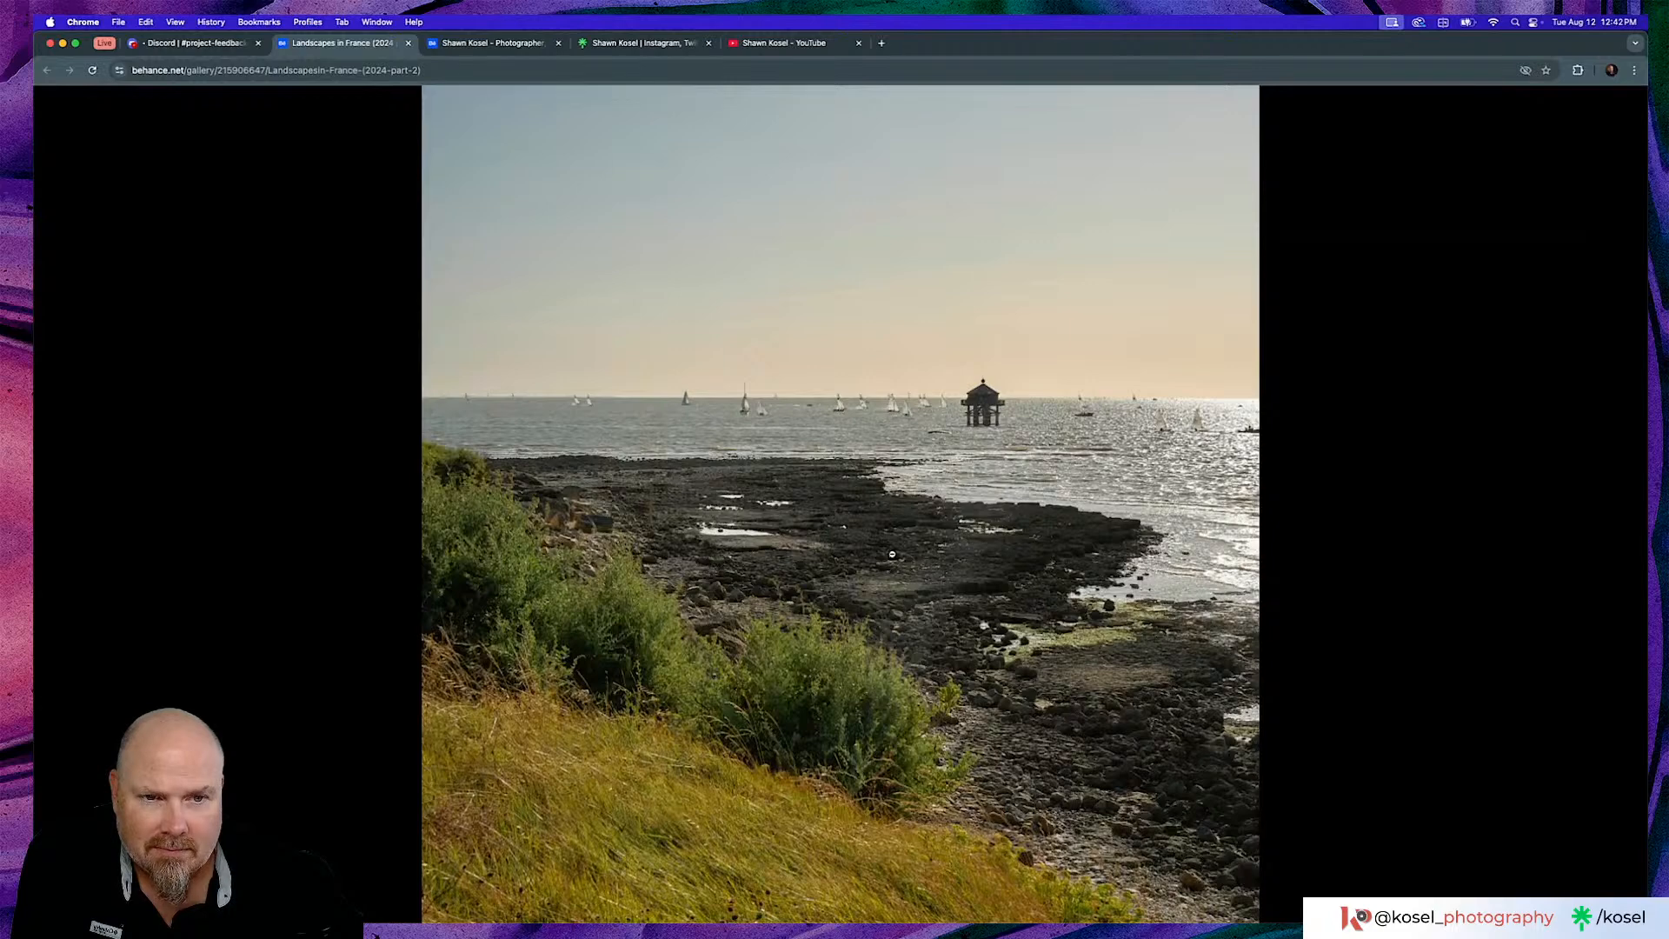
click(892, 553)
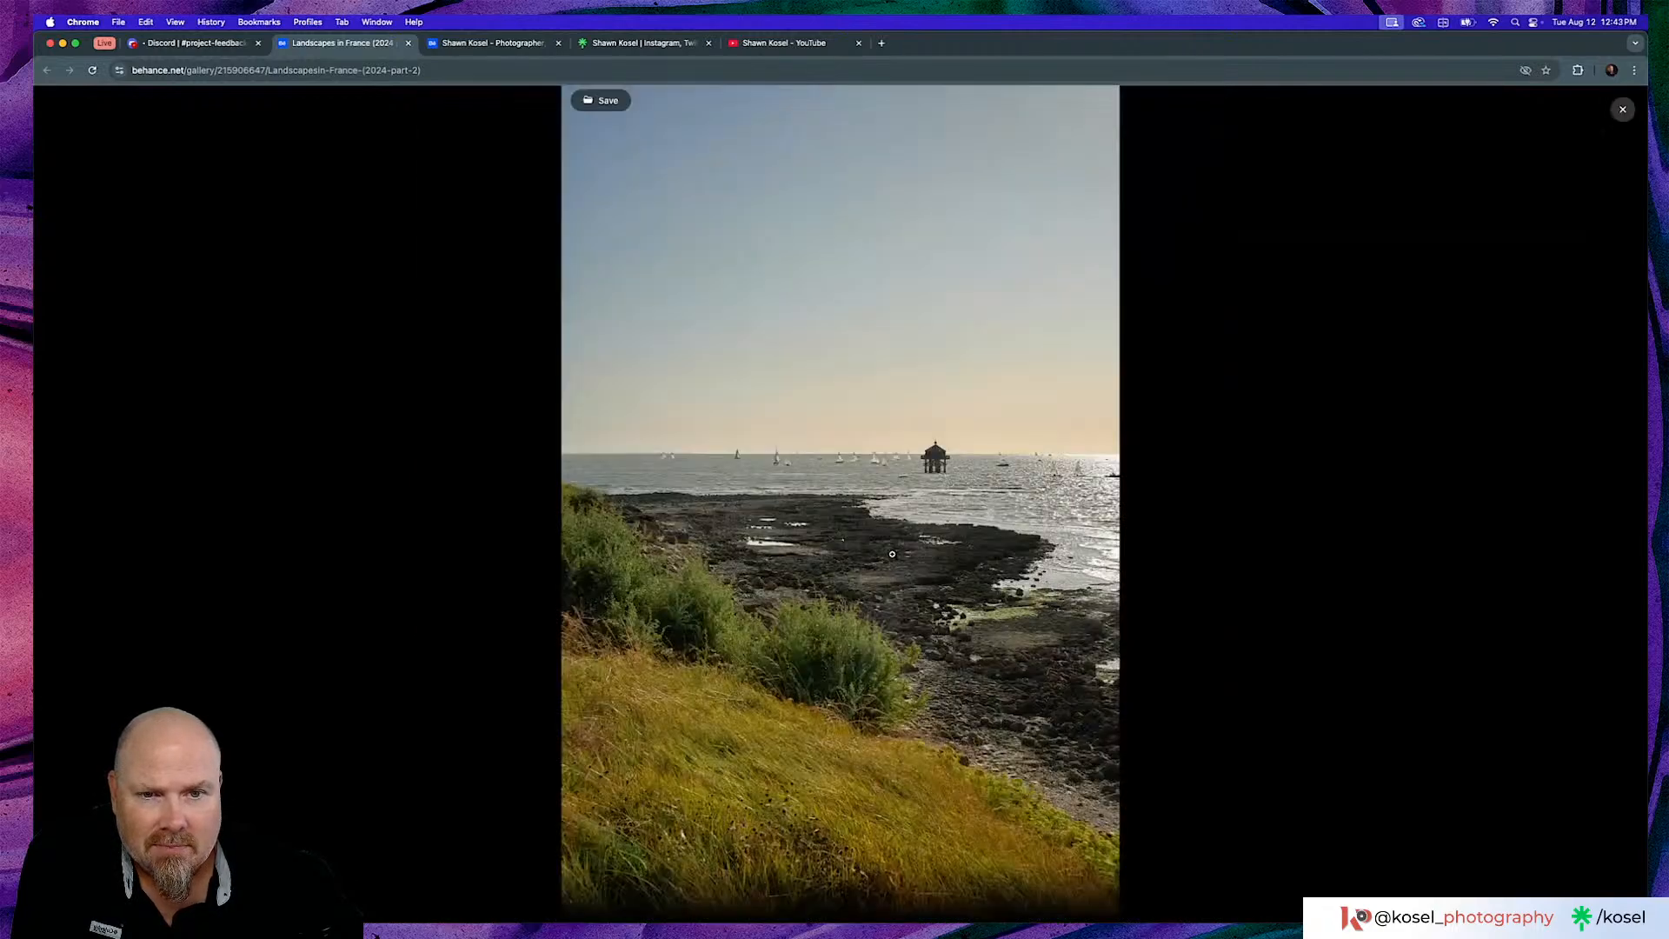
click(1621, 502)
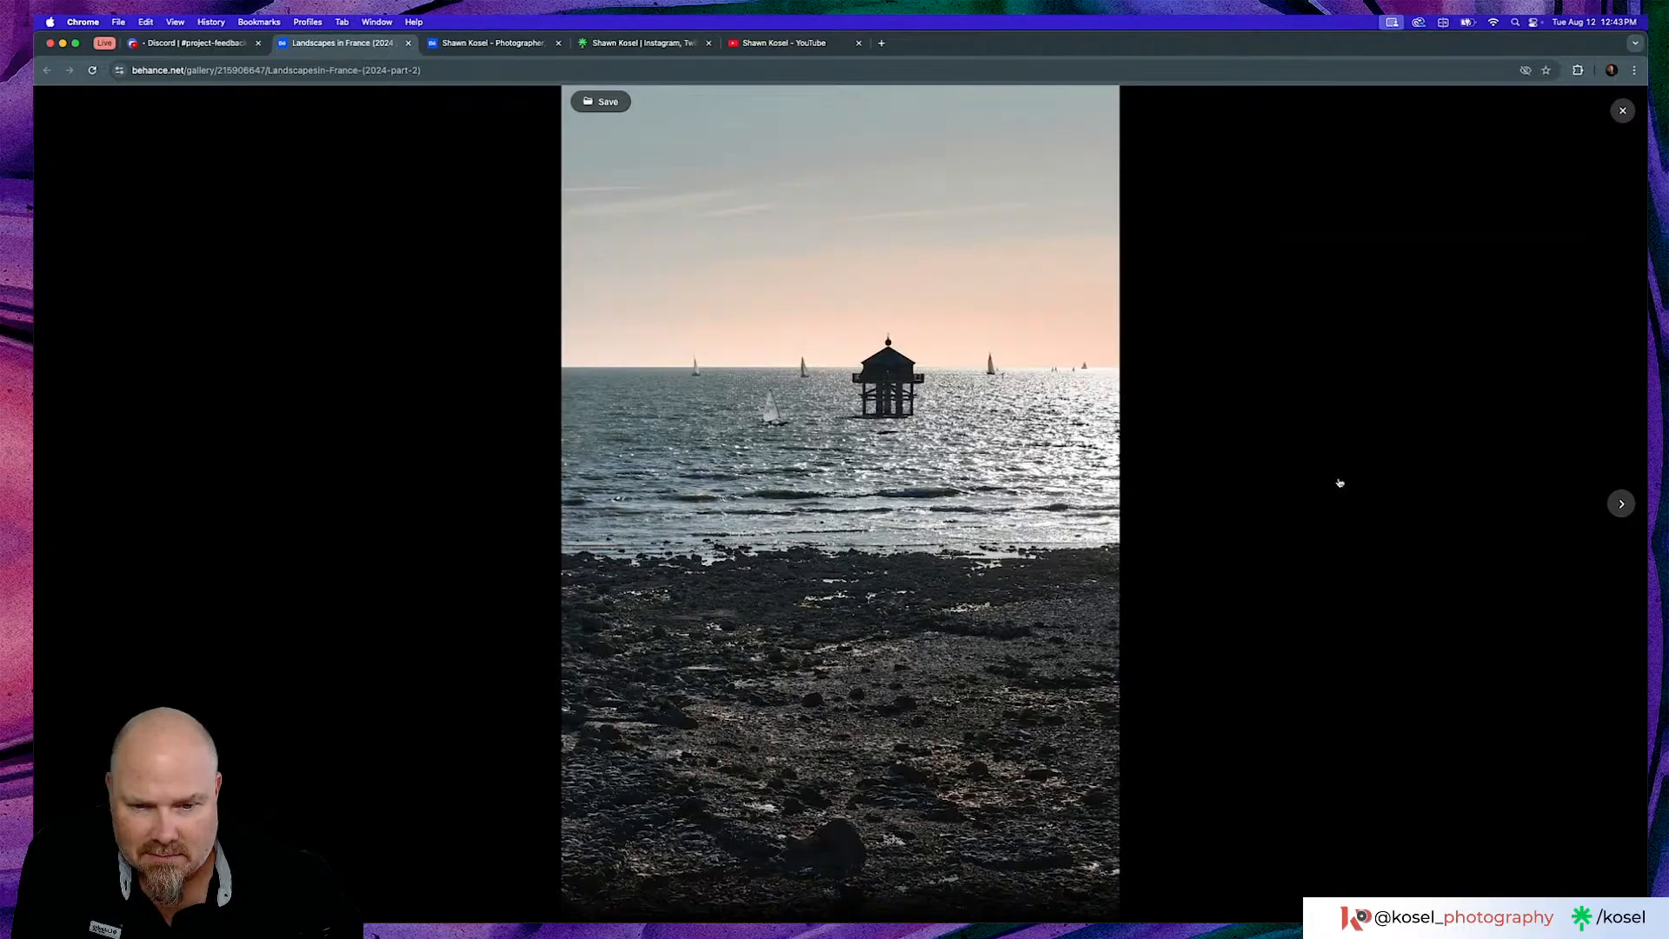
click(1621, 502)
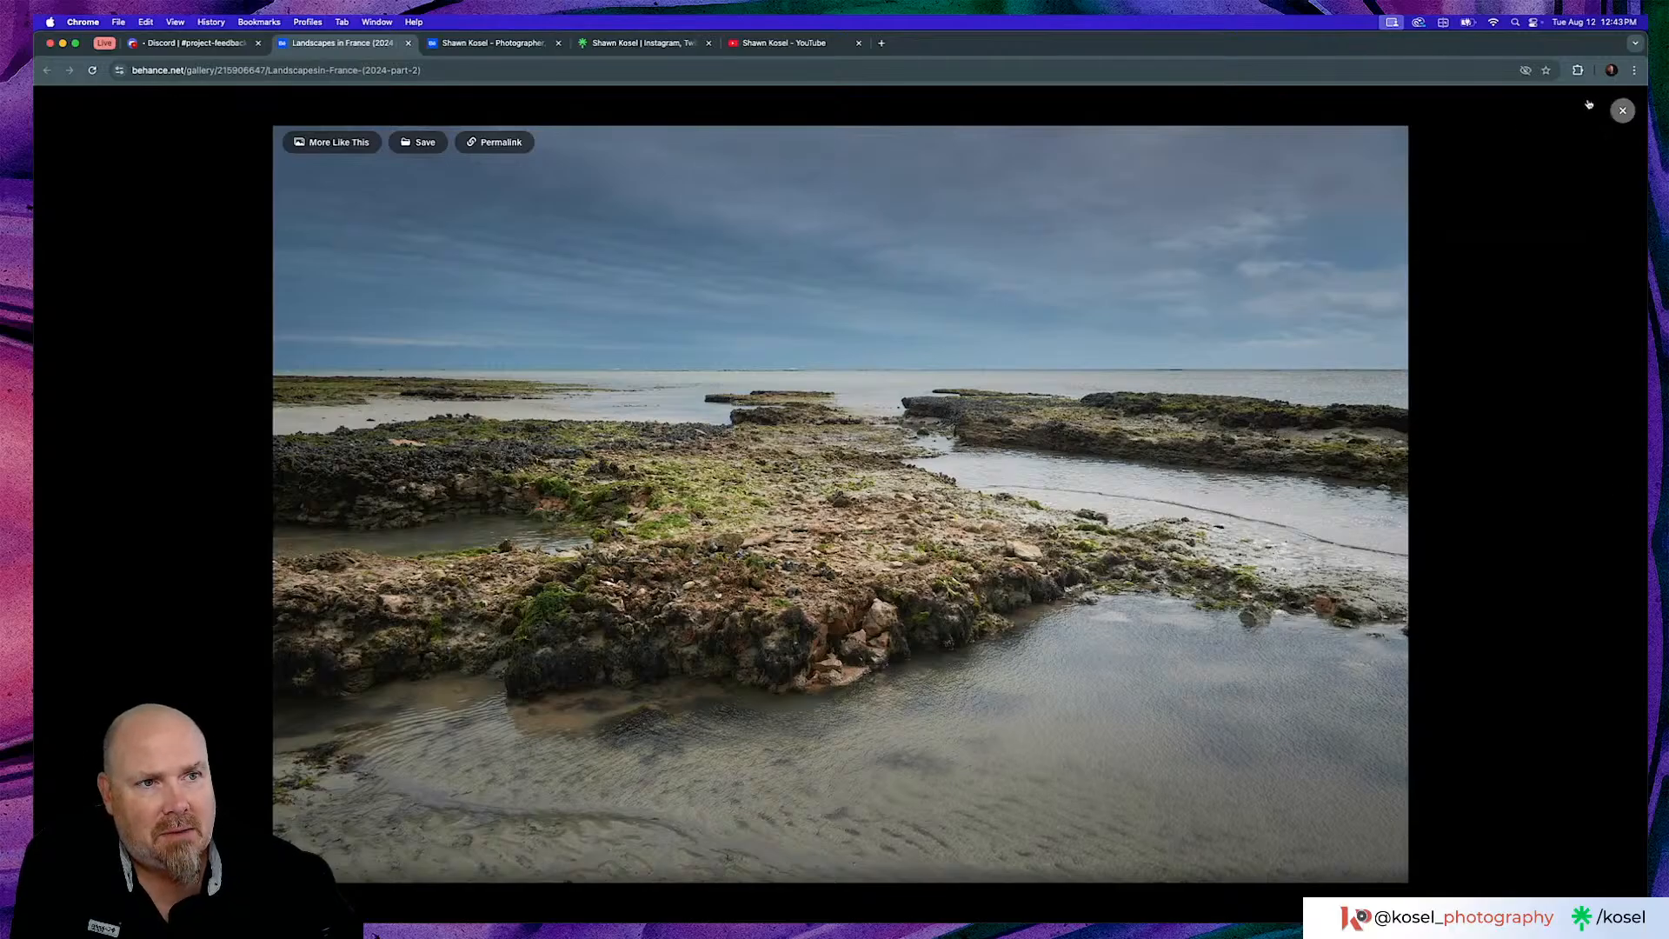
click(1622, 111)
Post the comment "Wonderful work! Thanks for sharing!" on the Landscapes in France project
scroll(969, 469, down, 8)
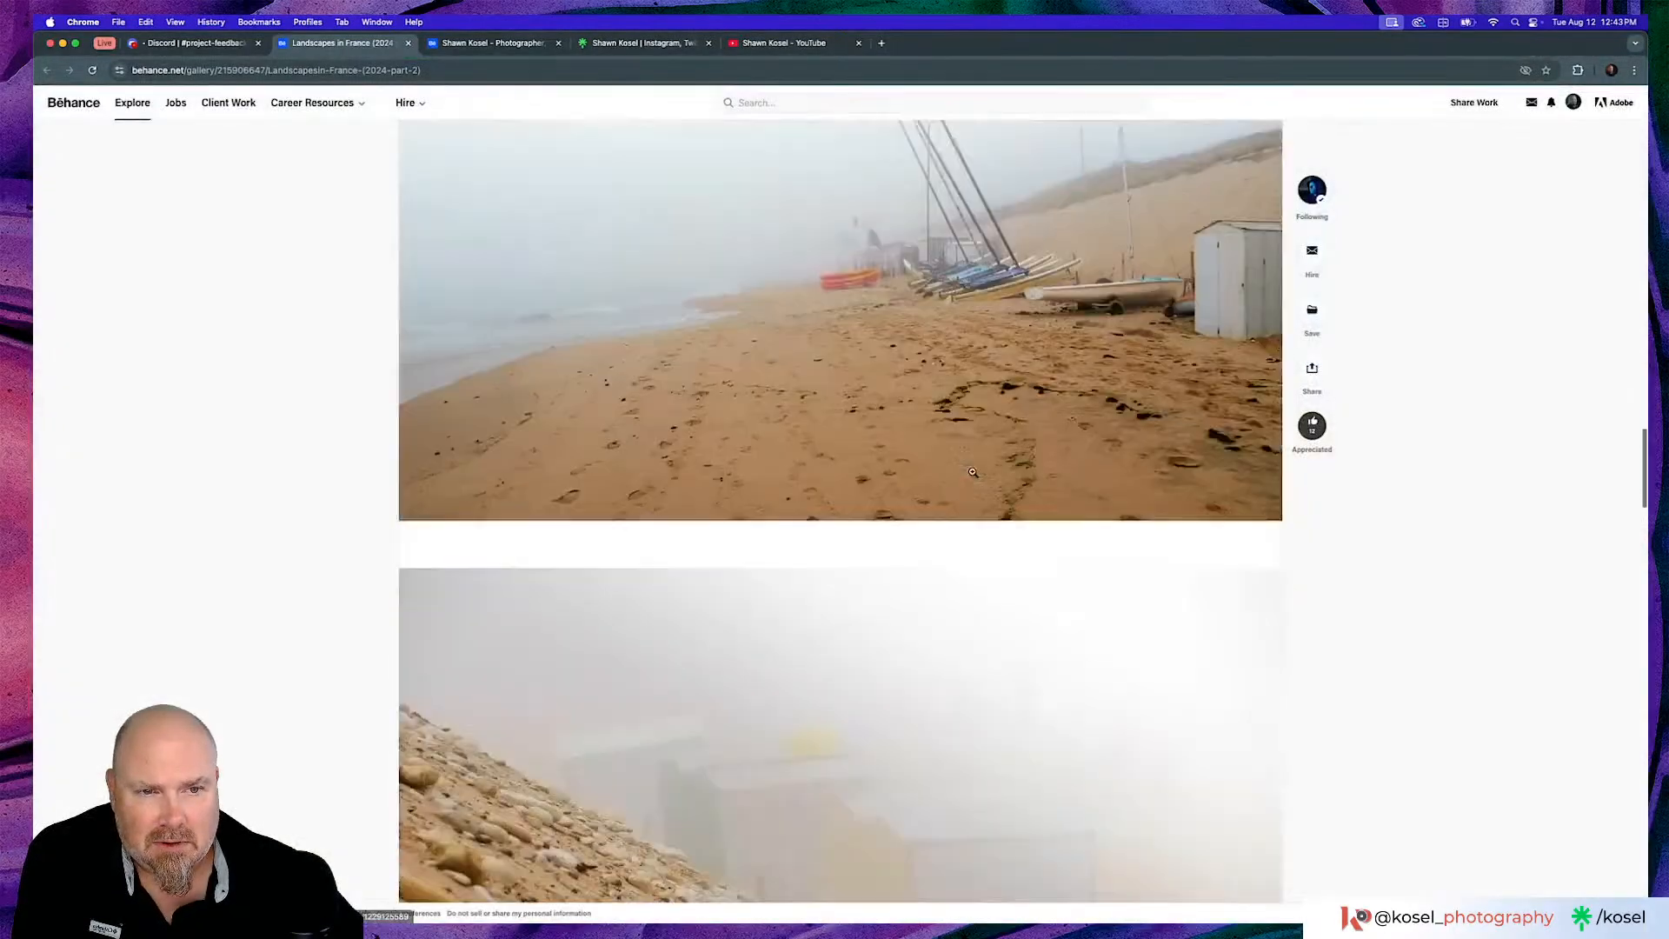
scroll(973, 472, down, 12)
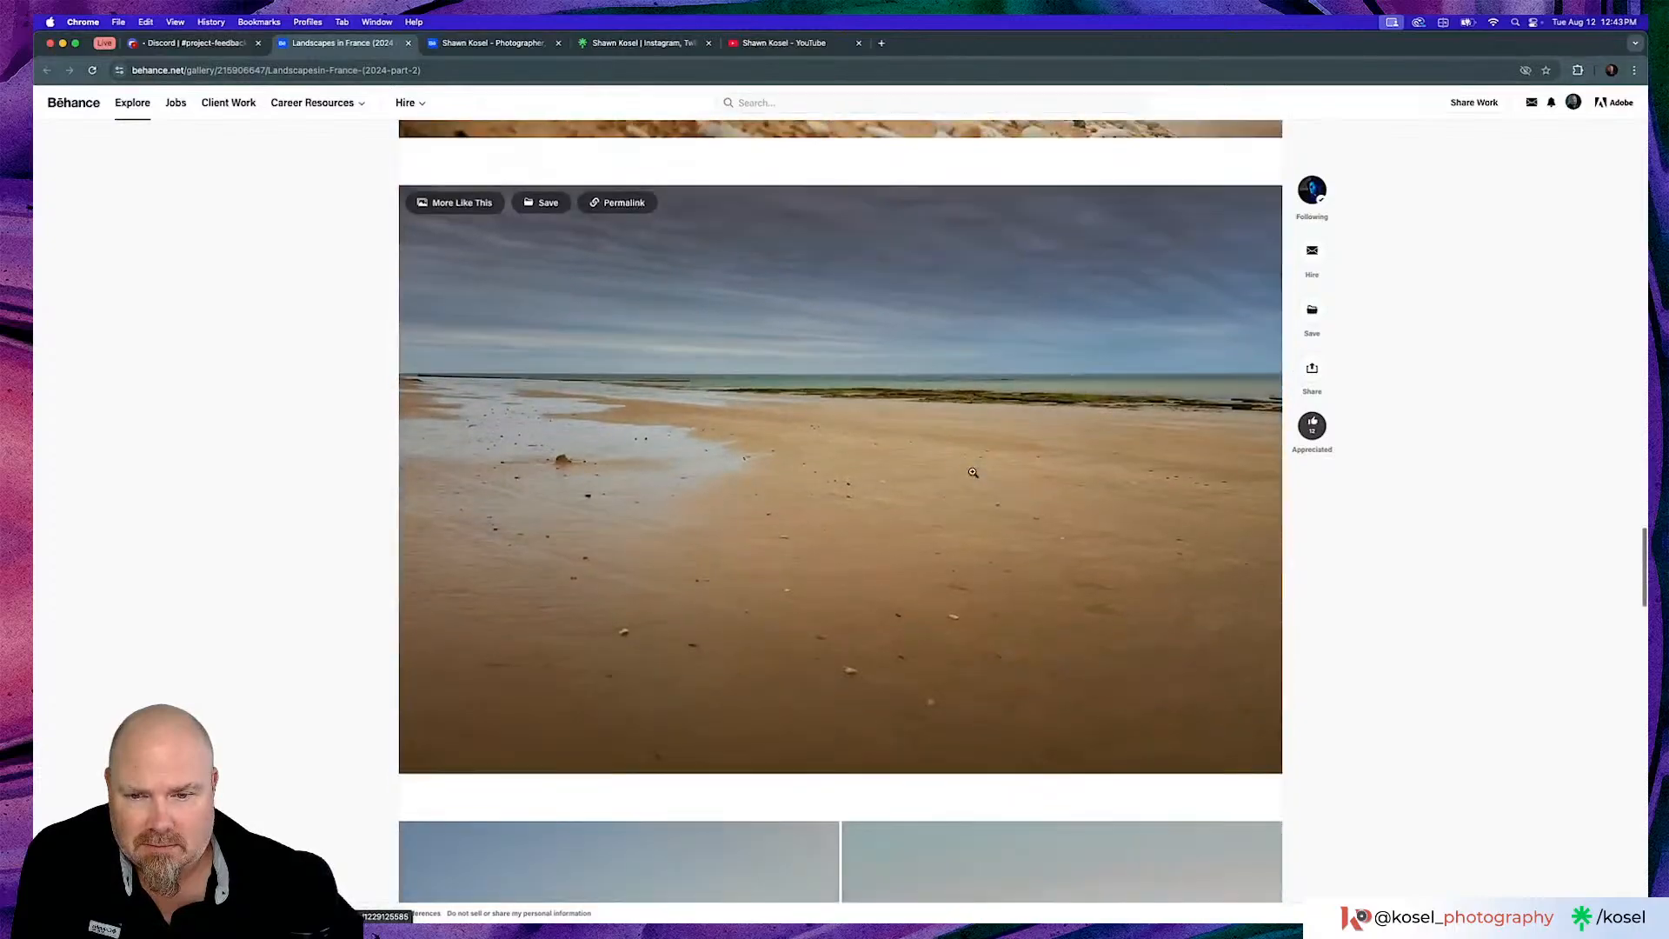
scroll(973, 472, down, 10)
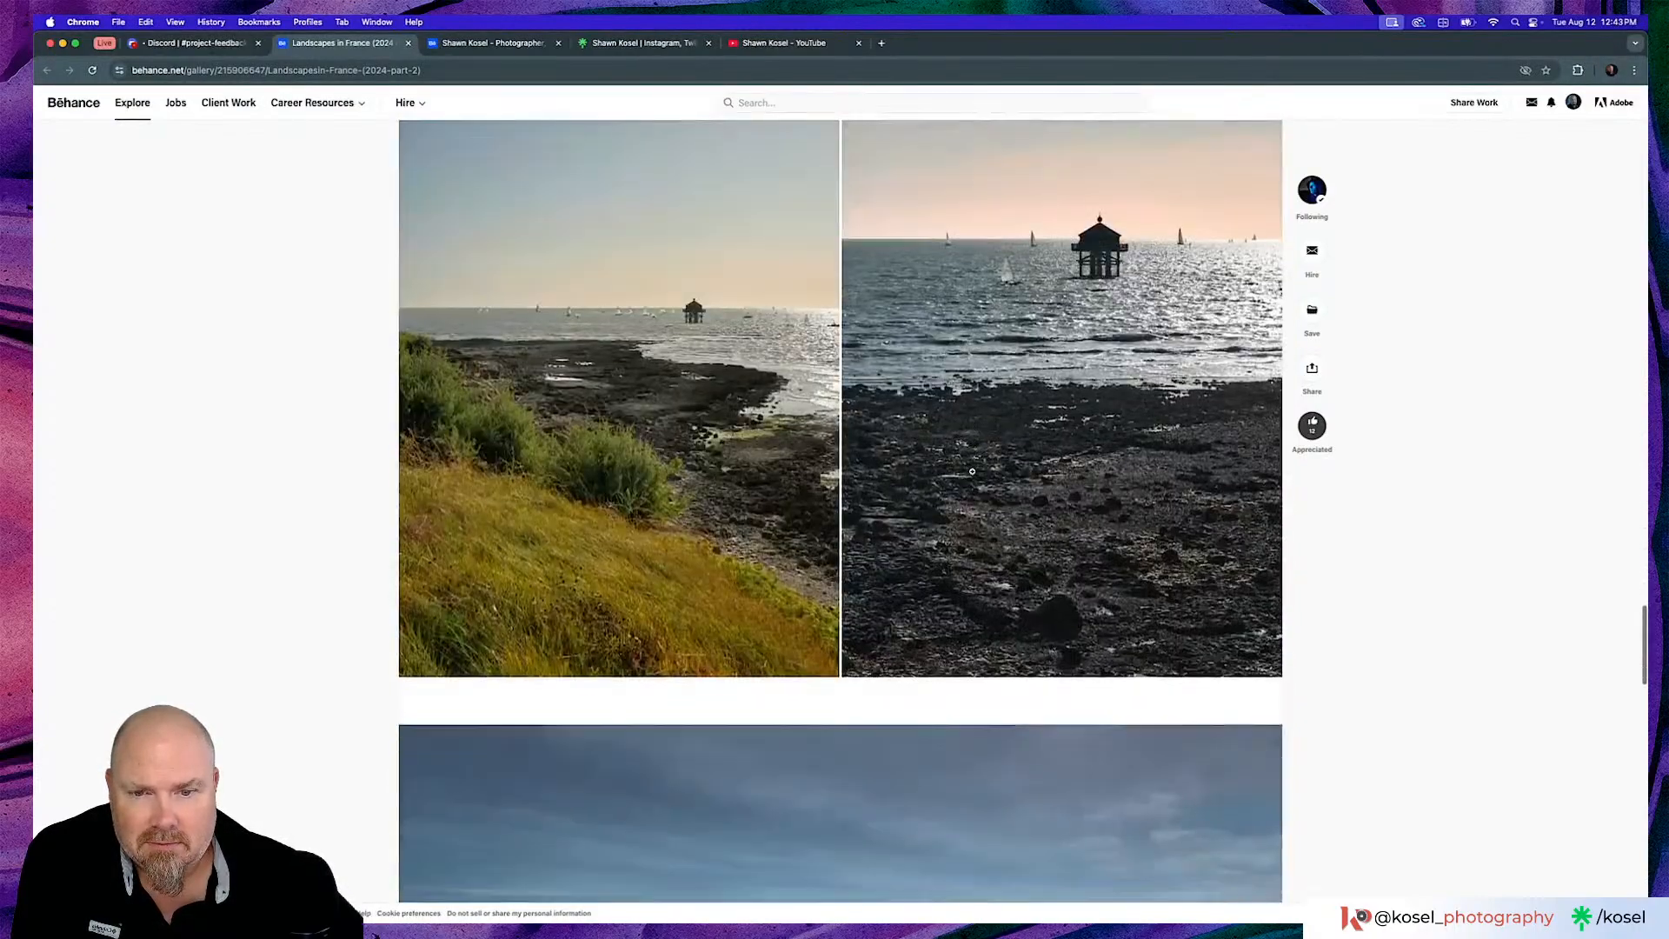
scroll(972, 472, down, 8)
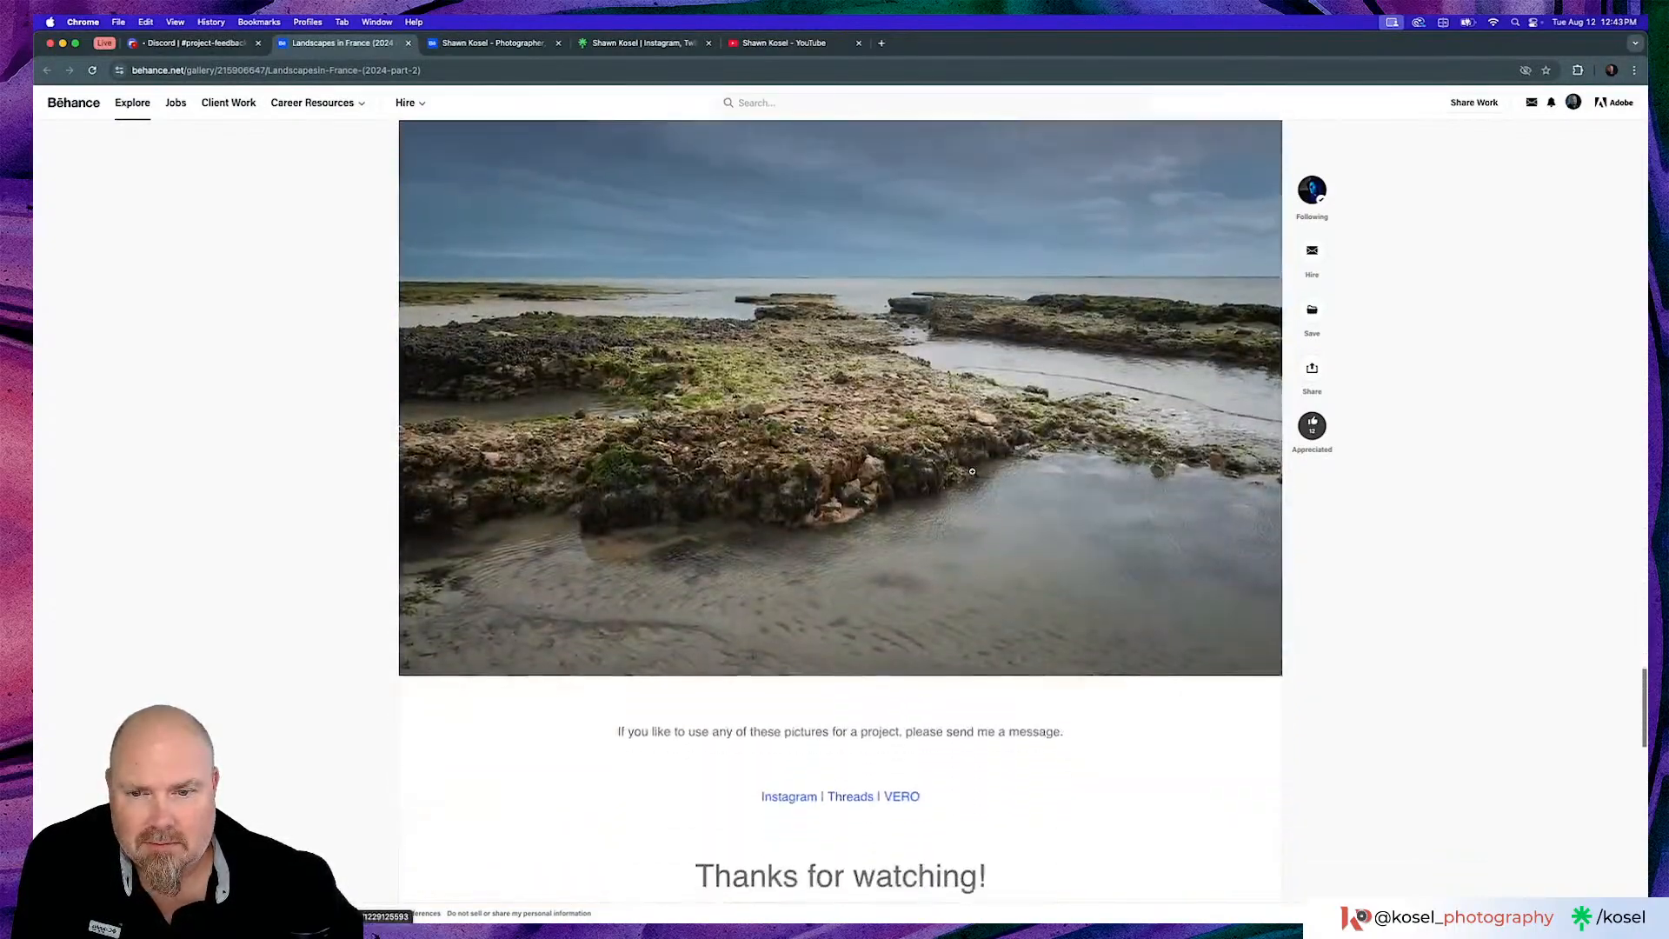
scroll(973, 472, down, 8)
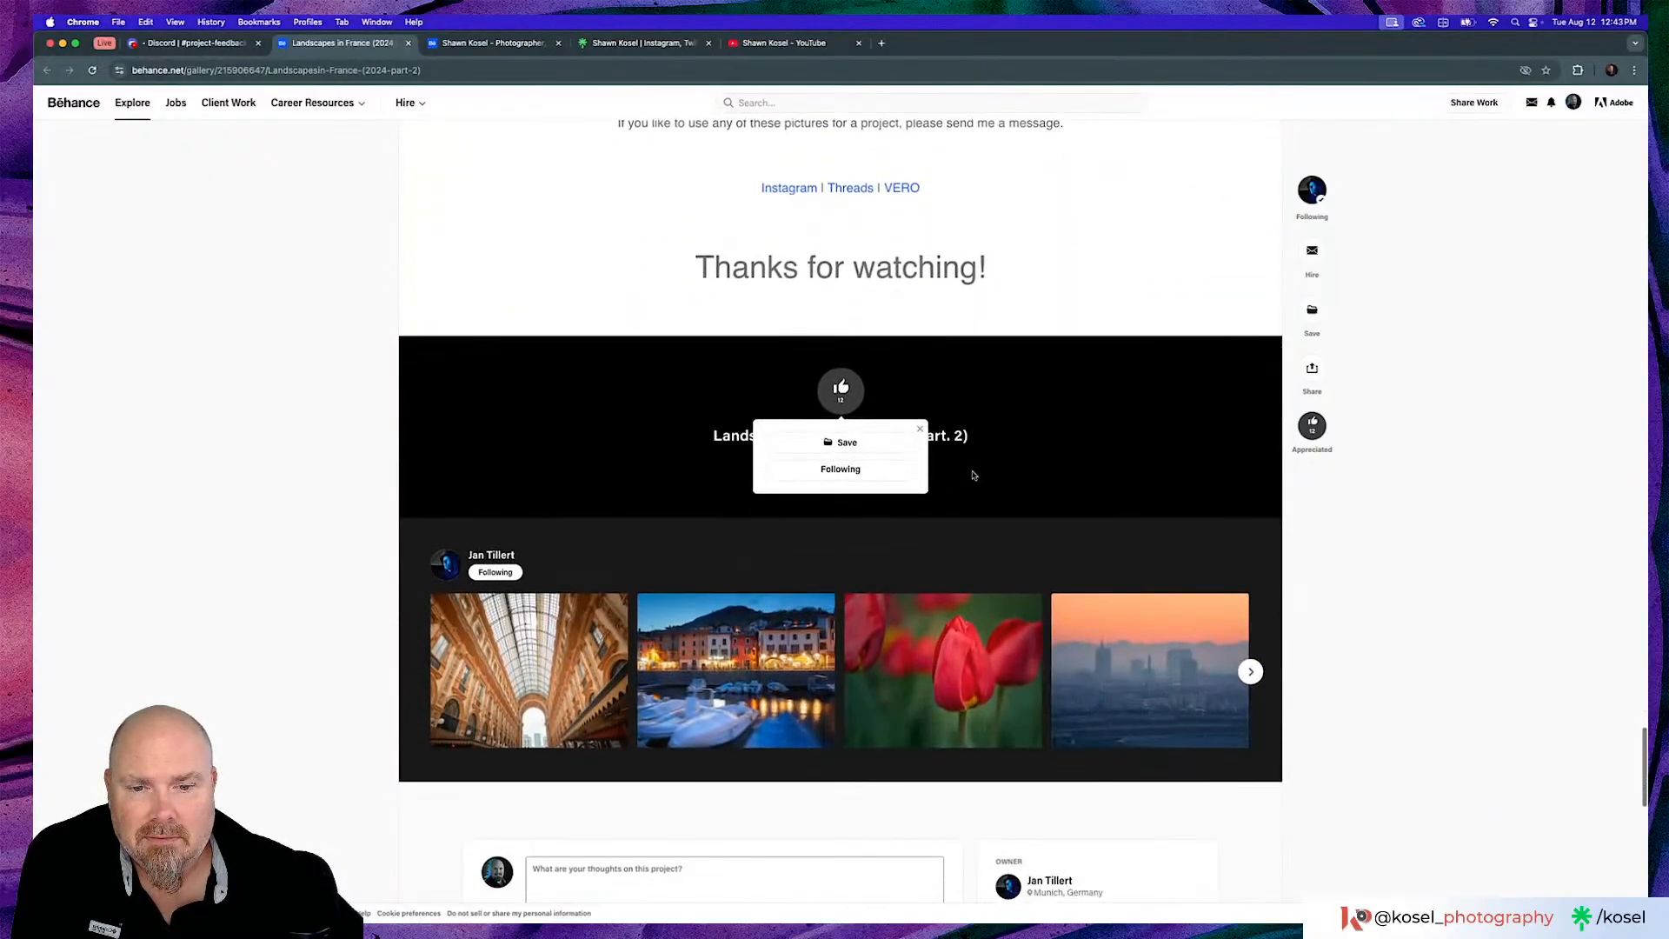
scroll(973, 476, down, 5)
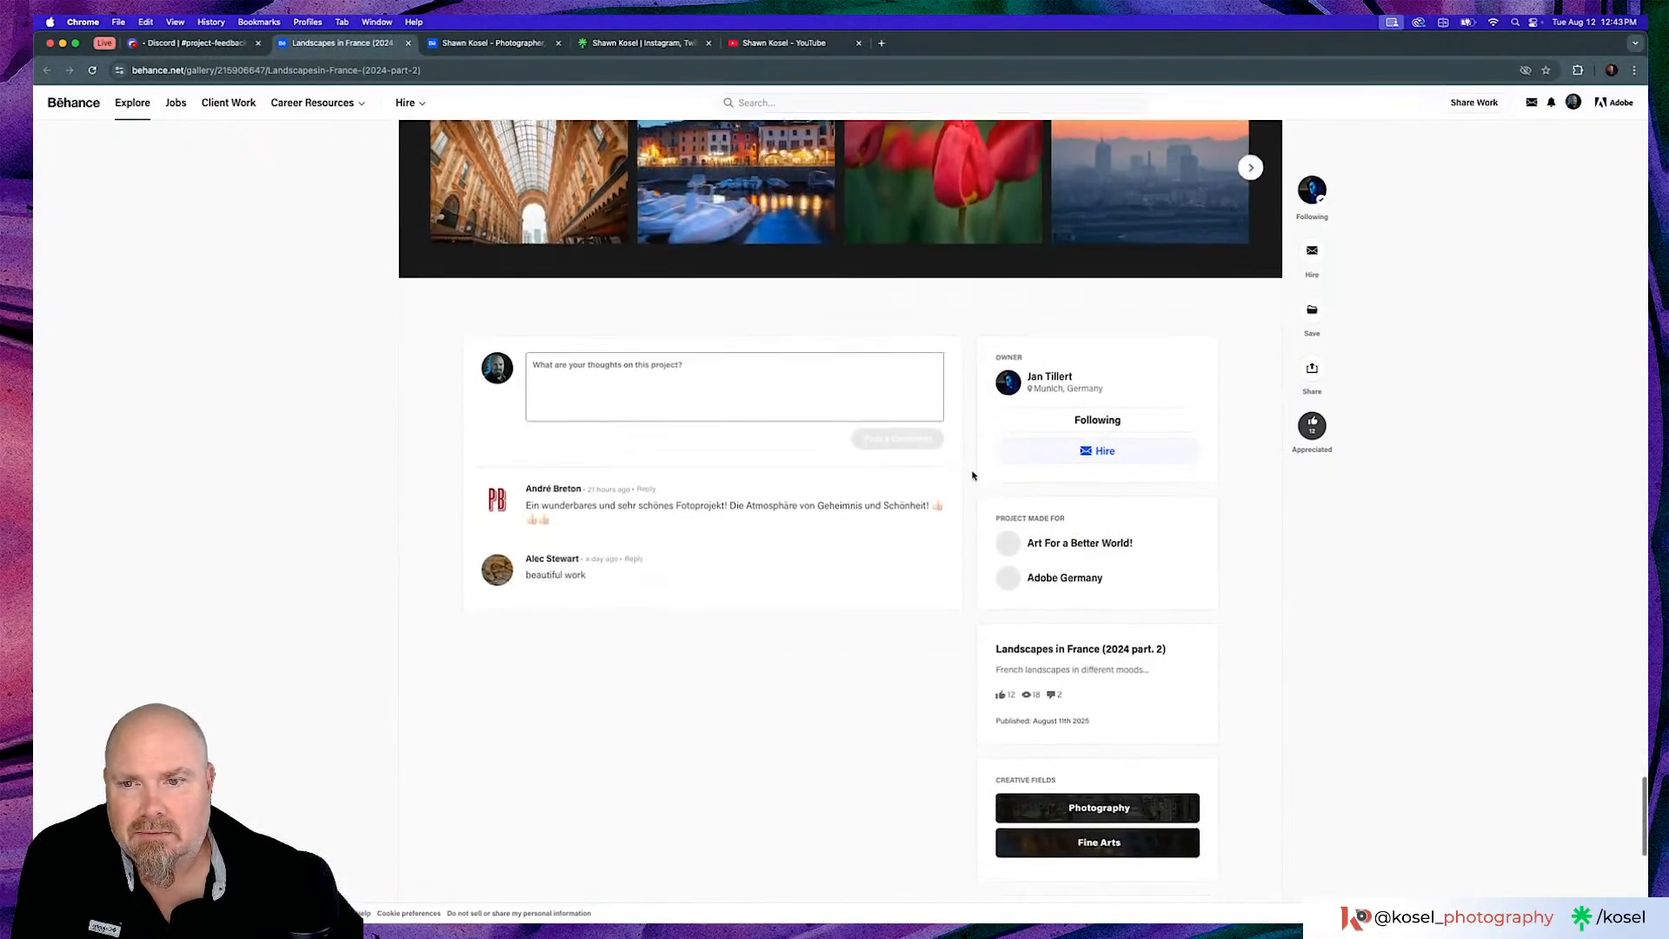
click(605, 336)
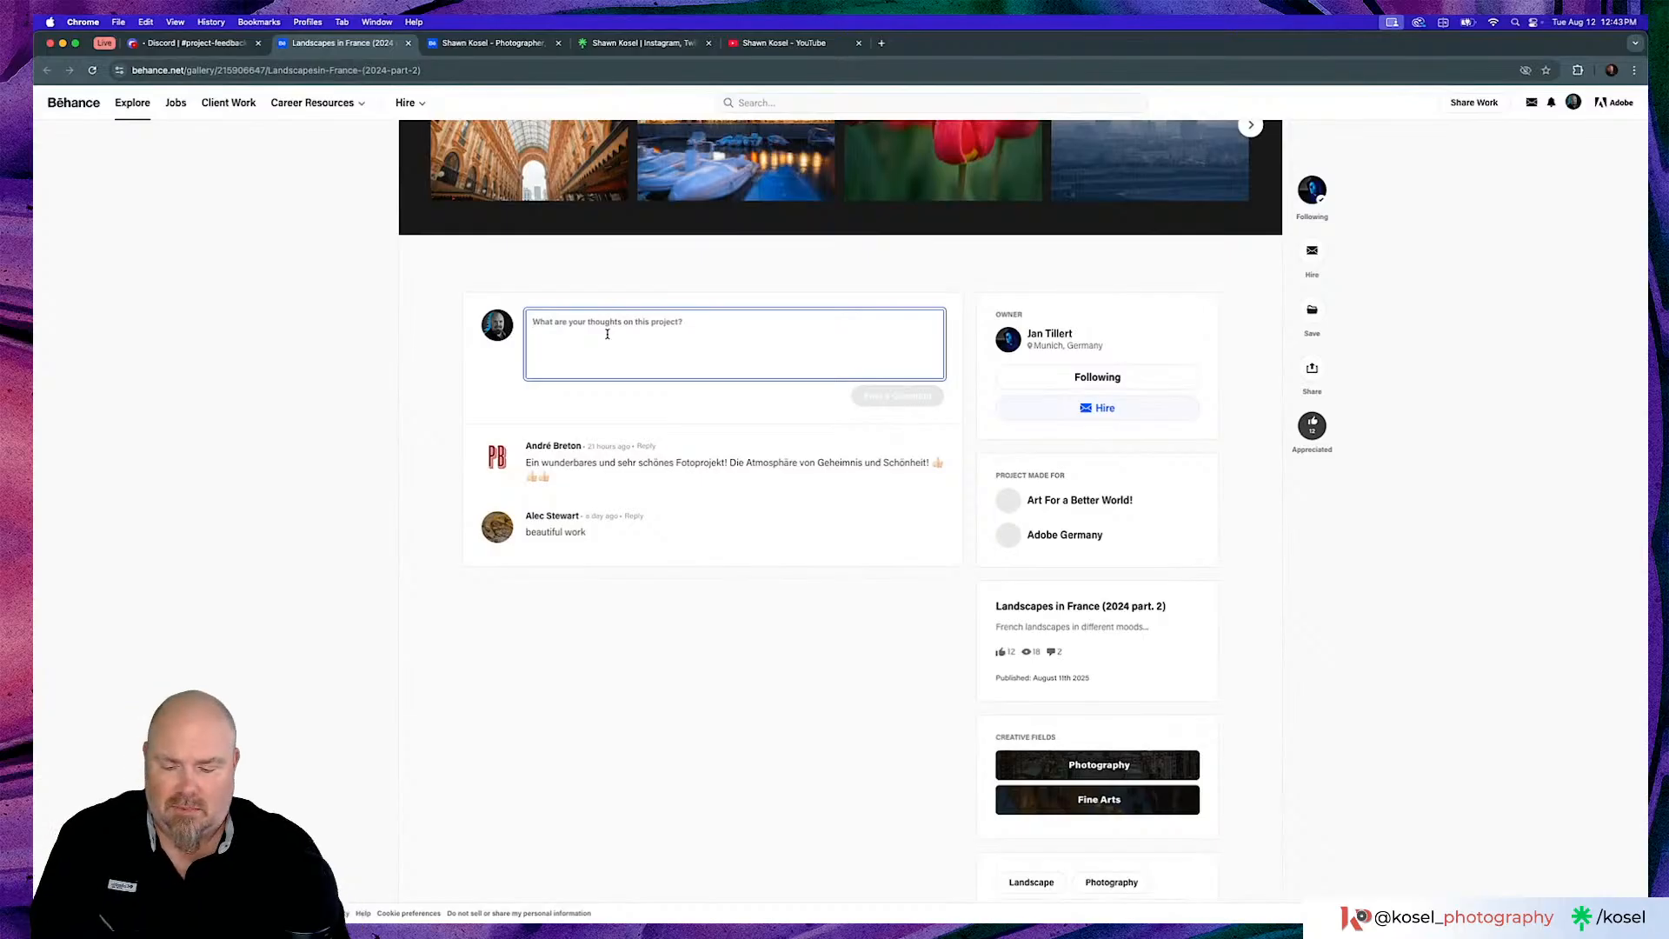
text(Wonderf)
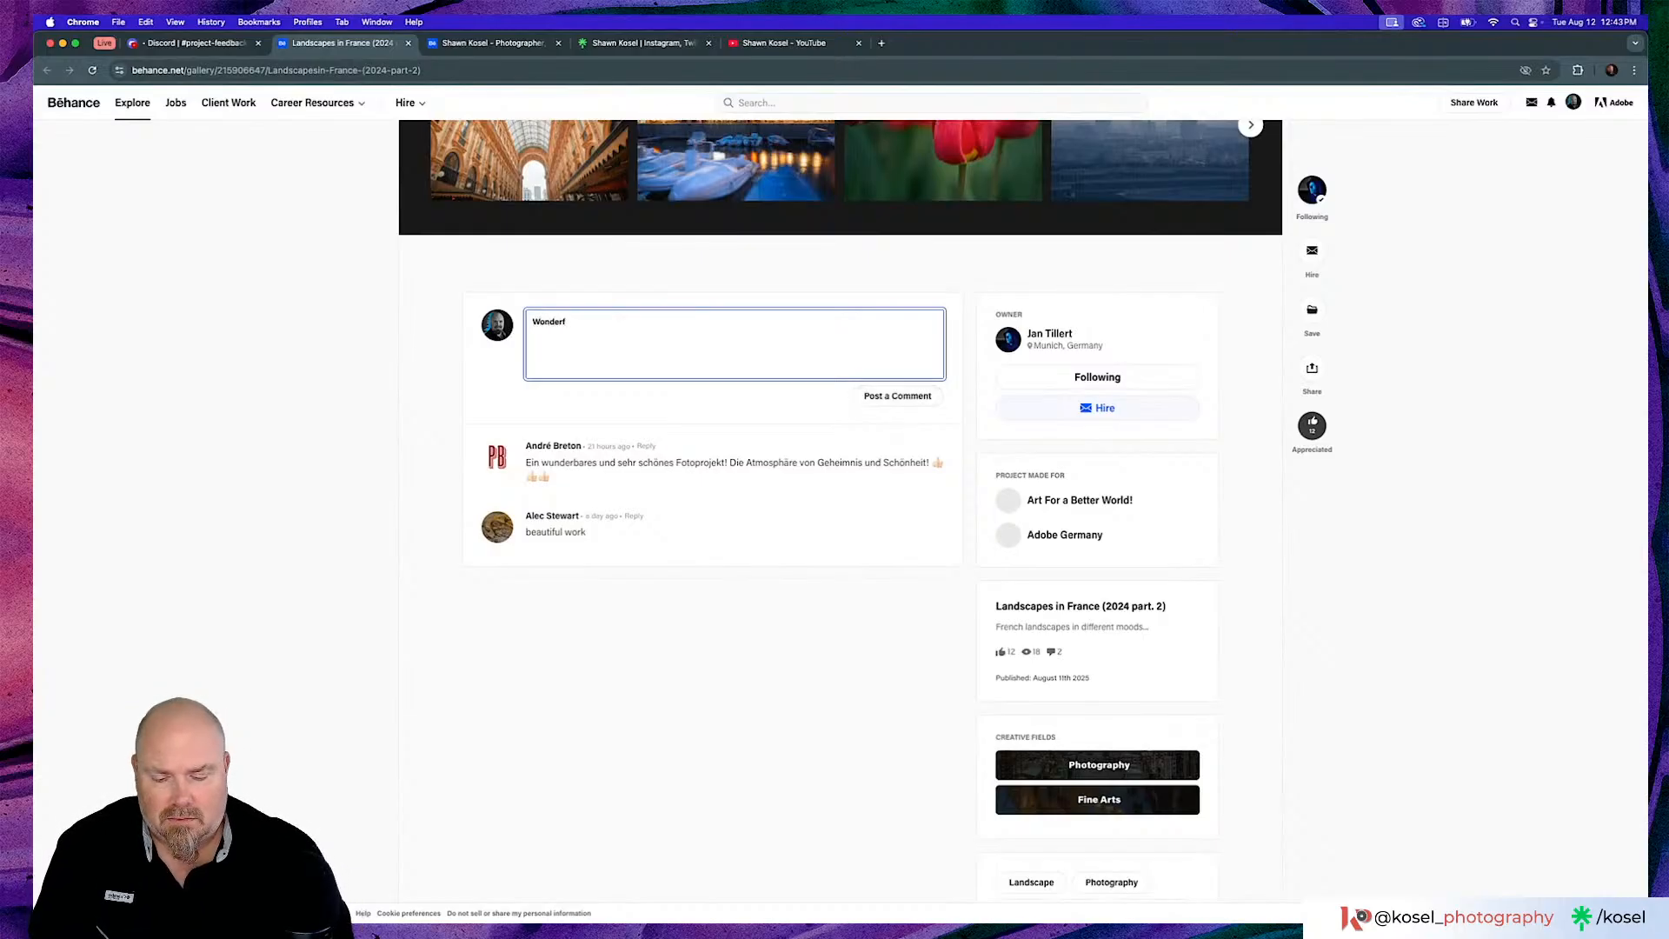
text(ul wor)
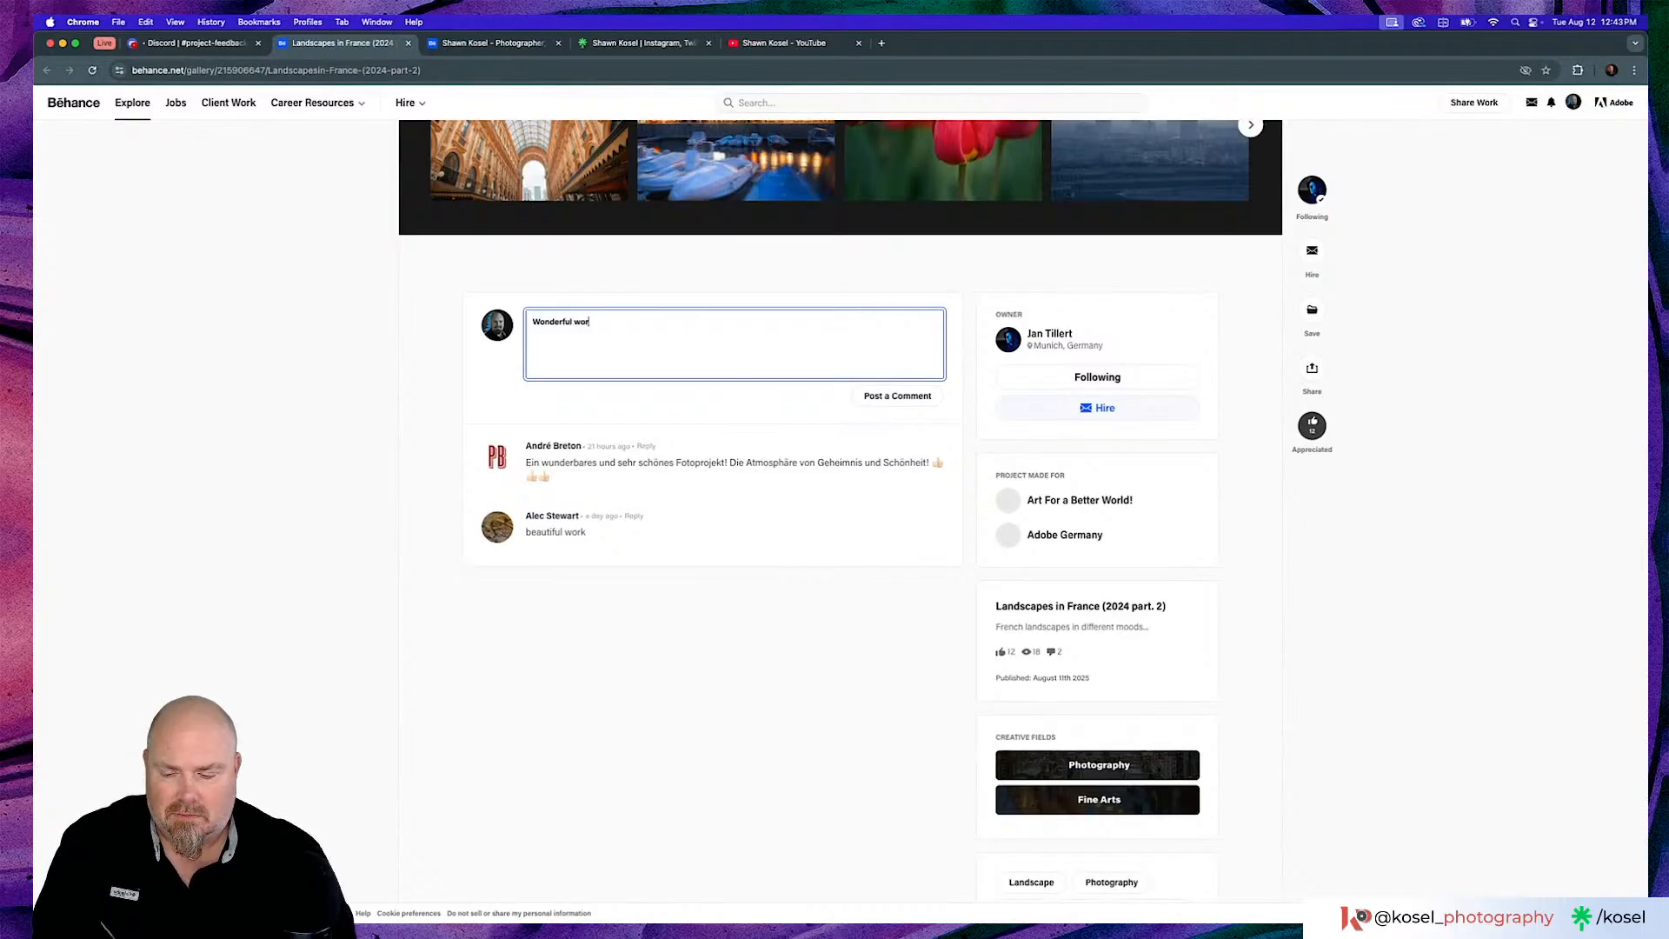
text(k! Thanks for sharing!)
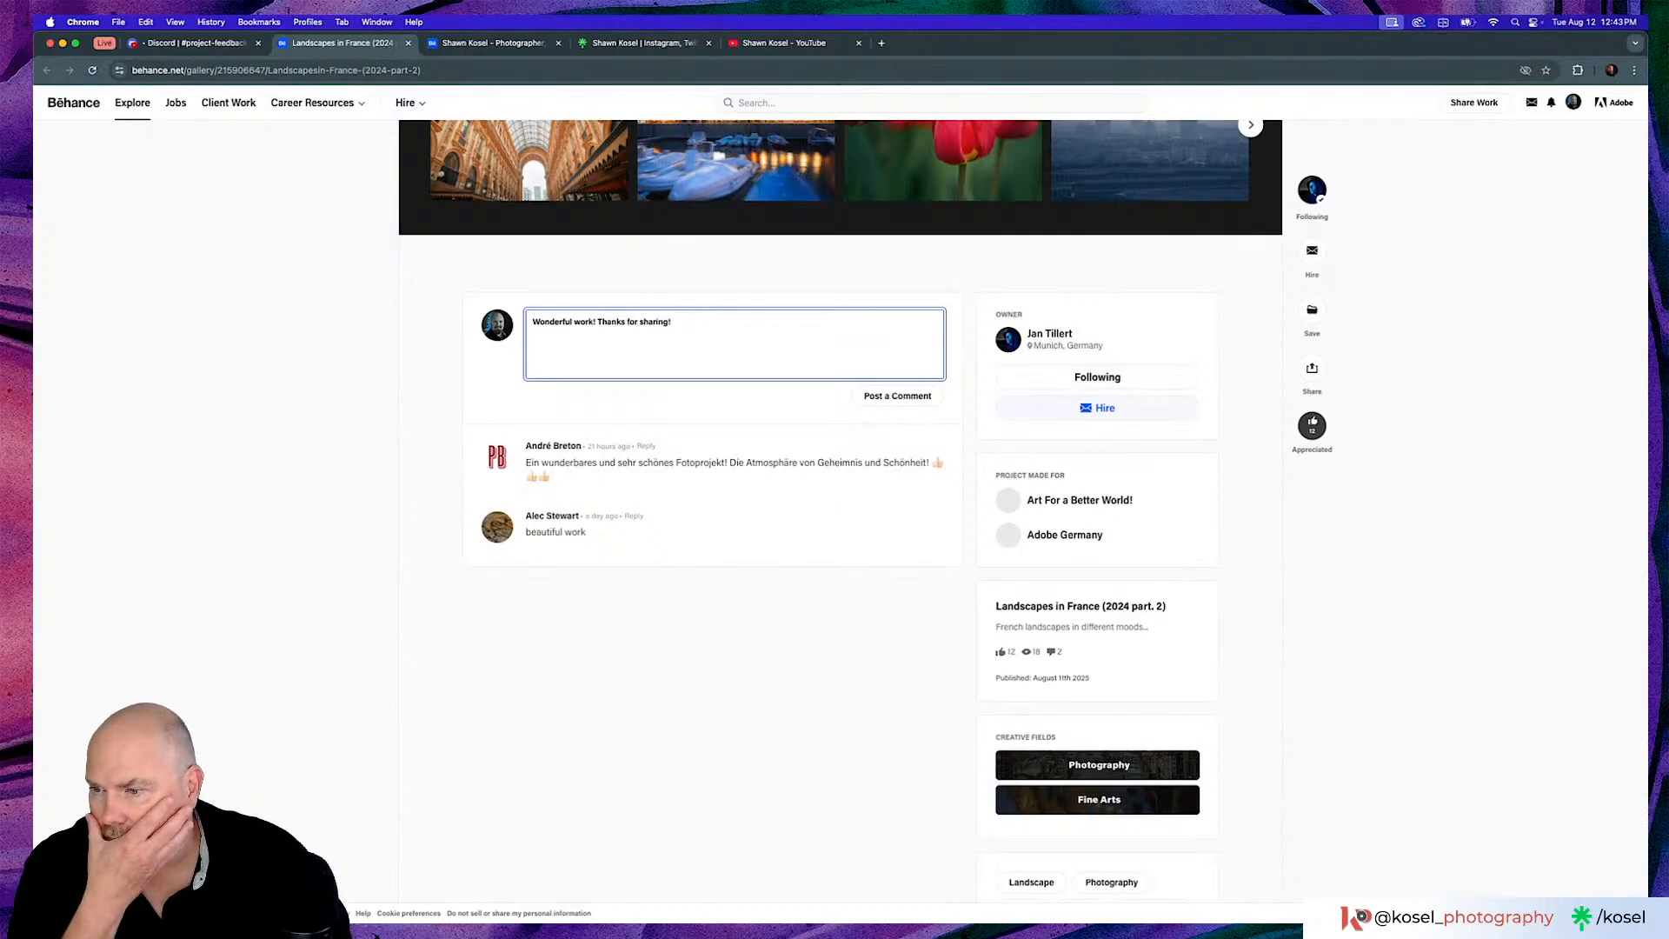
click(885, 402)
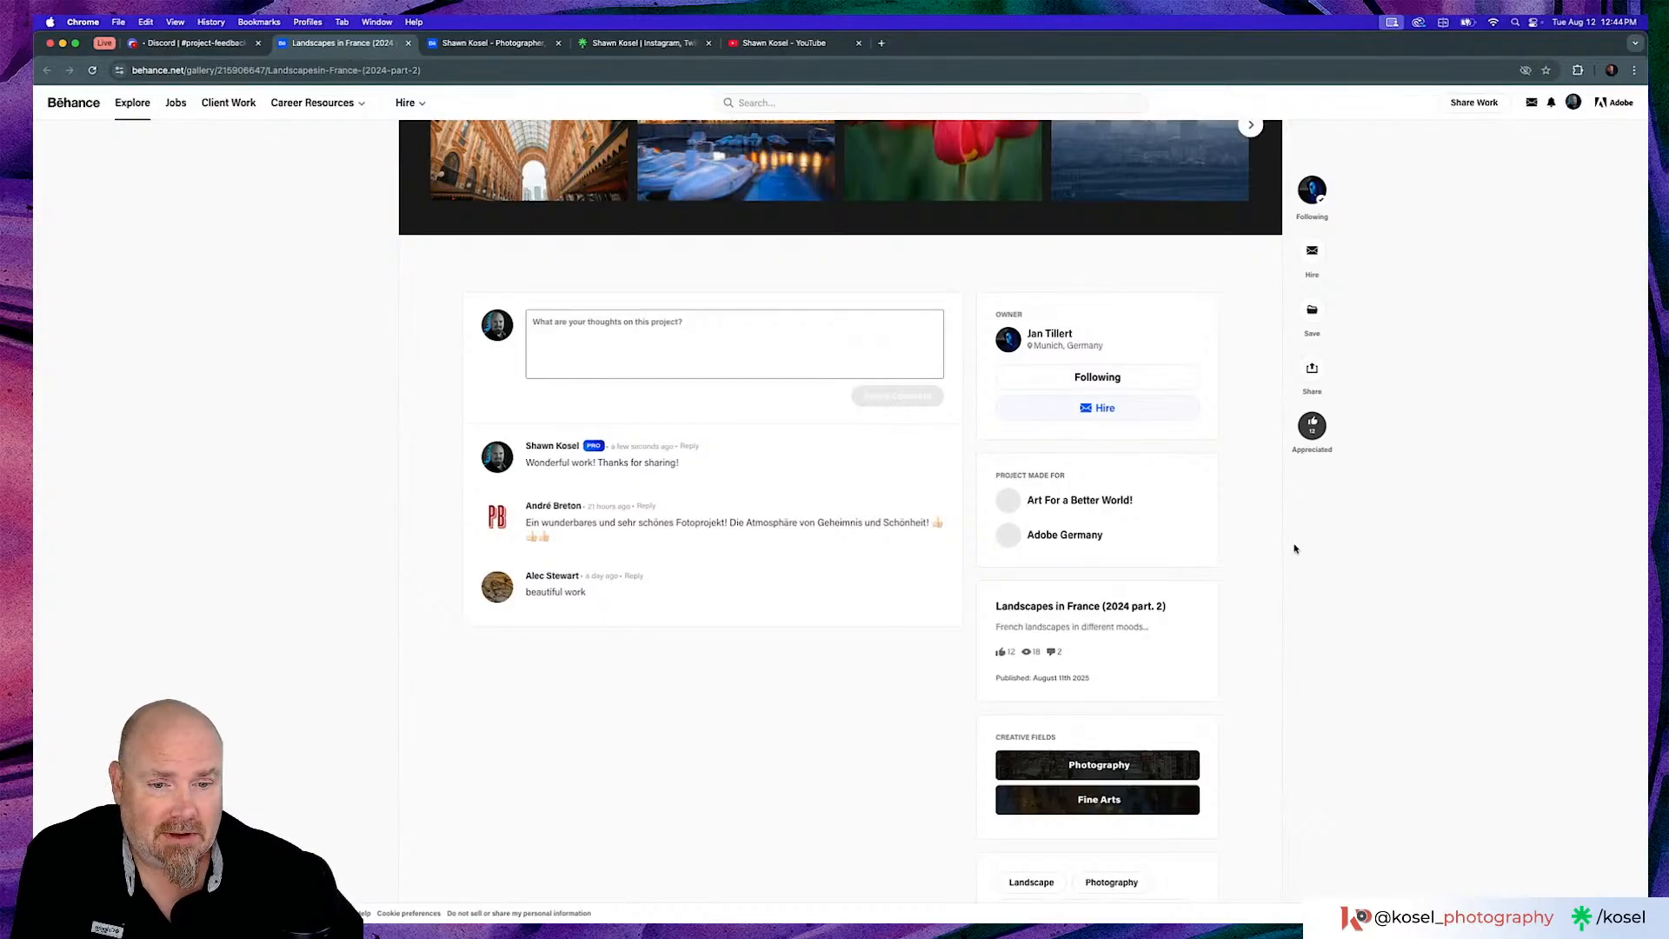
Review the project's comments and details, and open the Adobe Germany team page it was made for
scroll(1043, 532, down, 2)
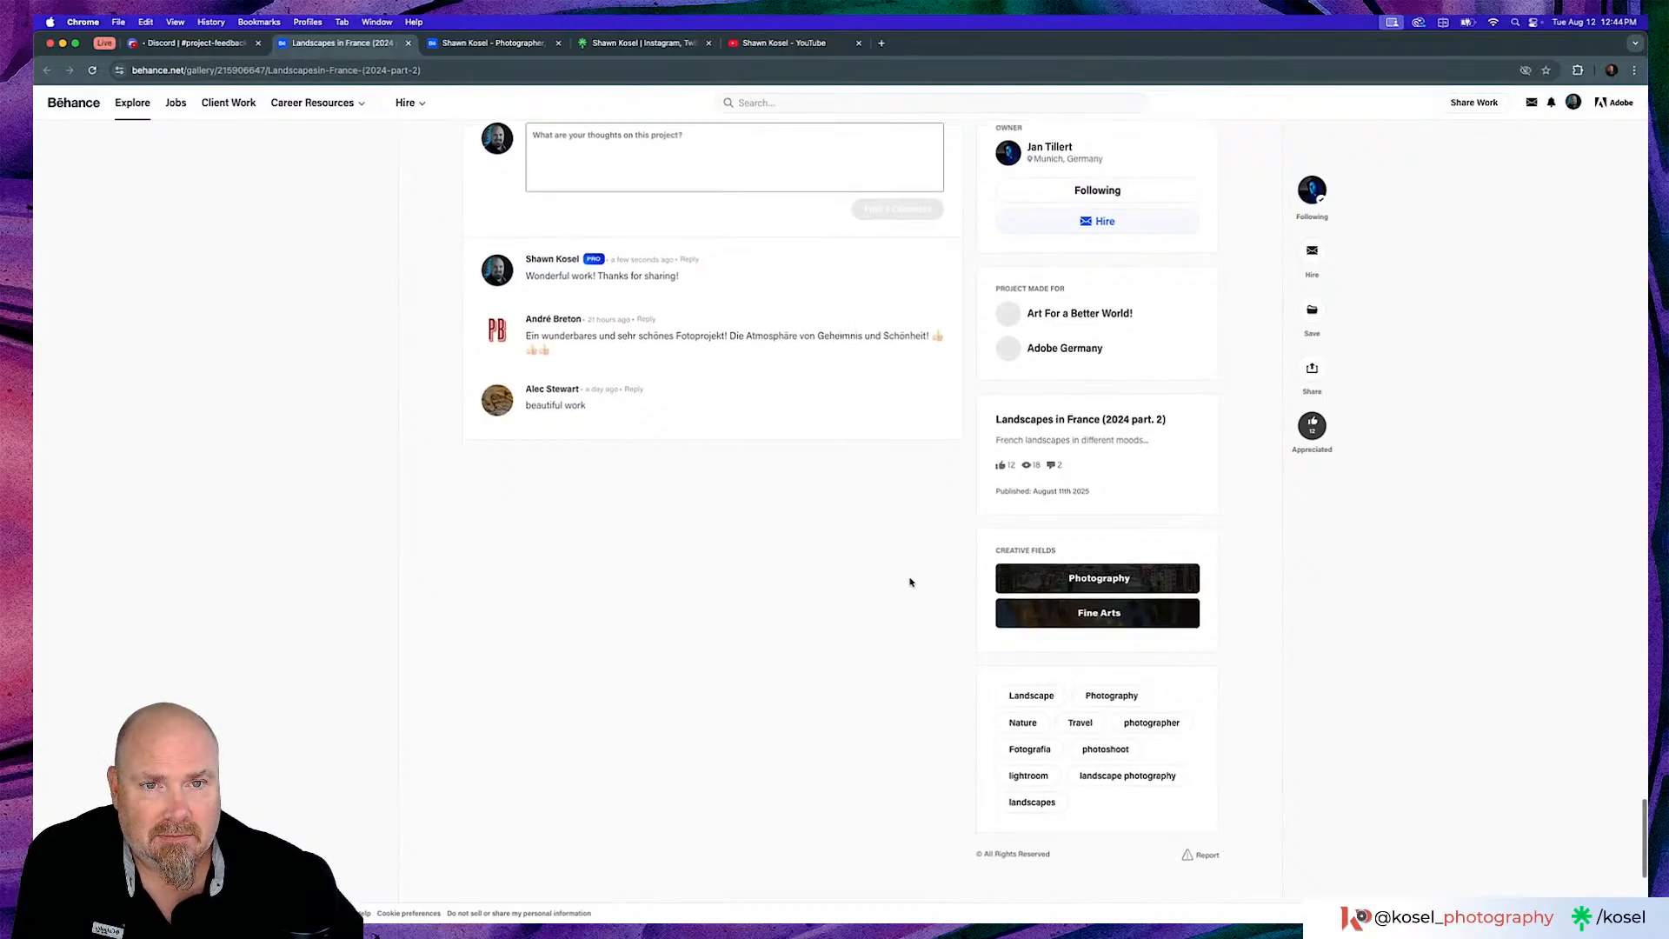
scroll(910, 581, down, 1)
scroll(910, 582, up, 2)
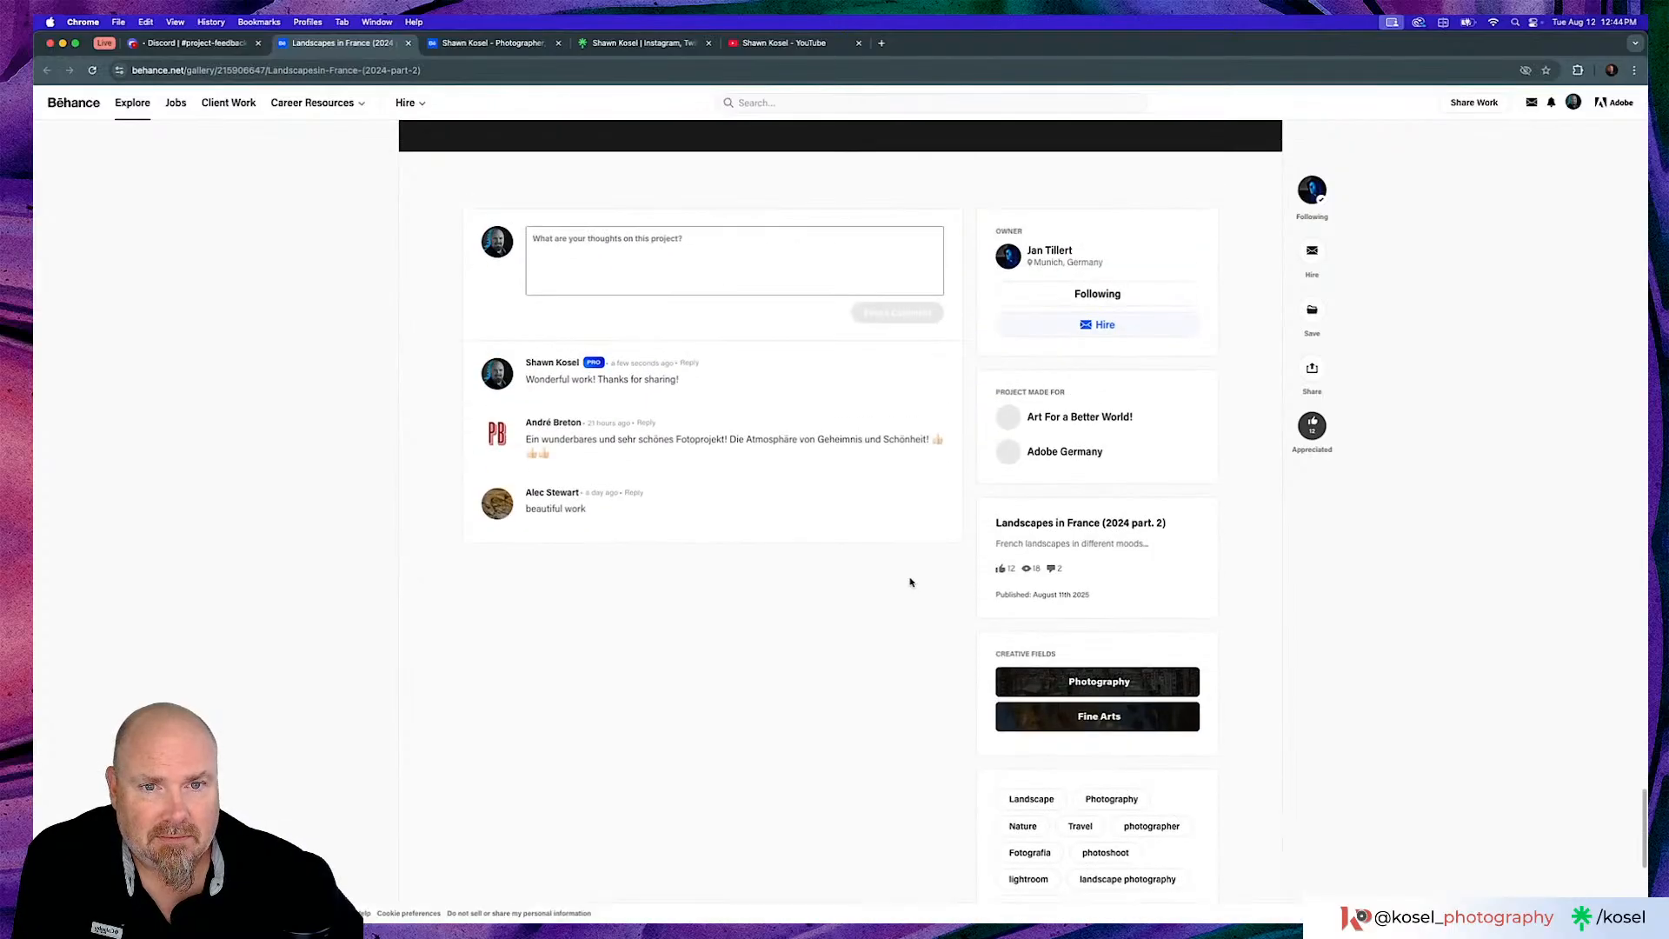
scroll(910, 581, up, 6)
scroll(910, 582, down, 5)
scroll(910, 581, down, 2)
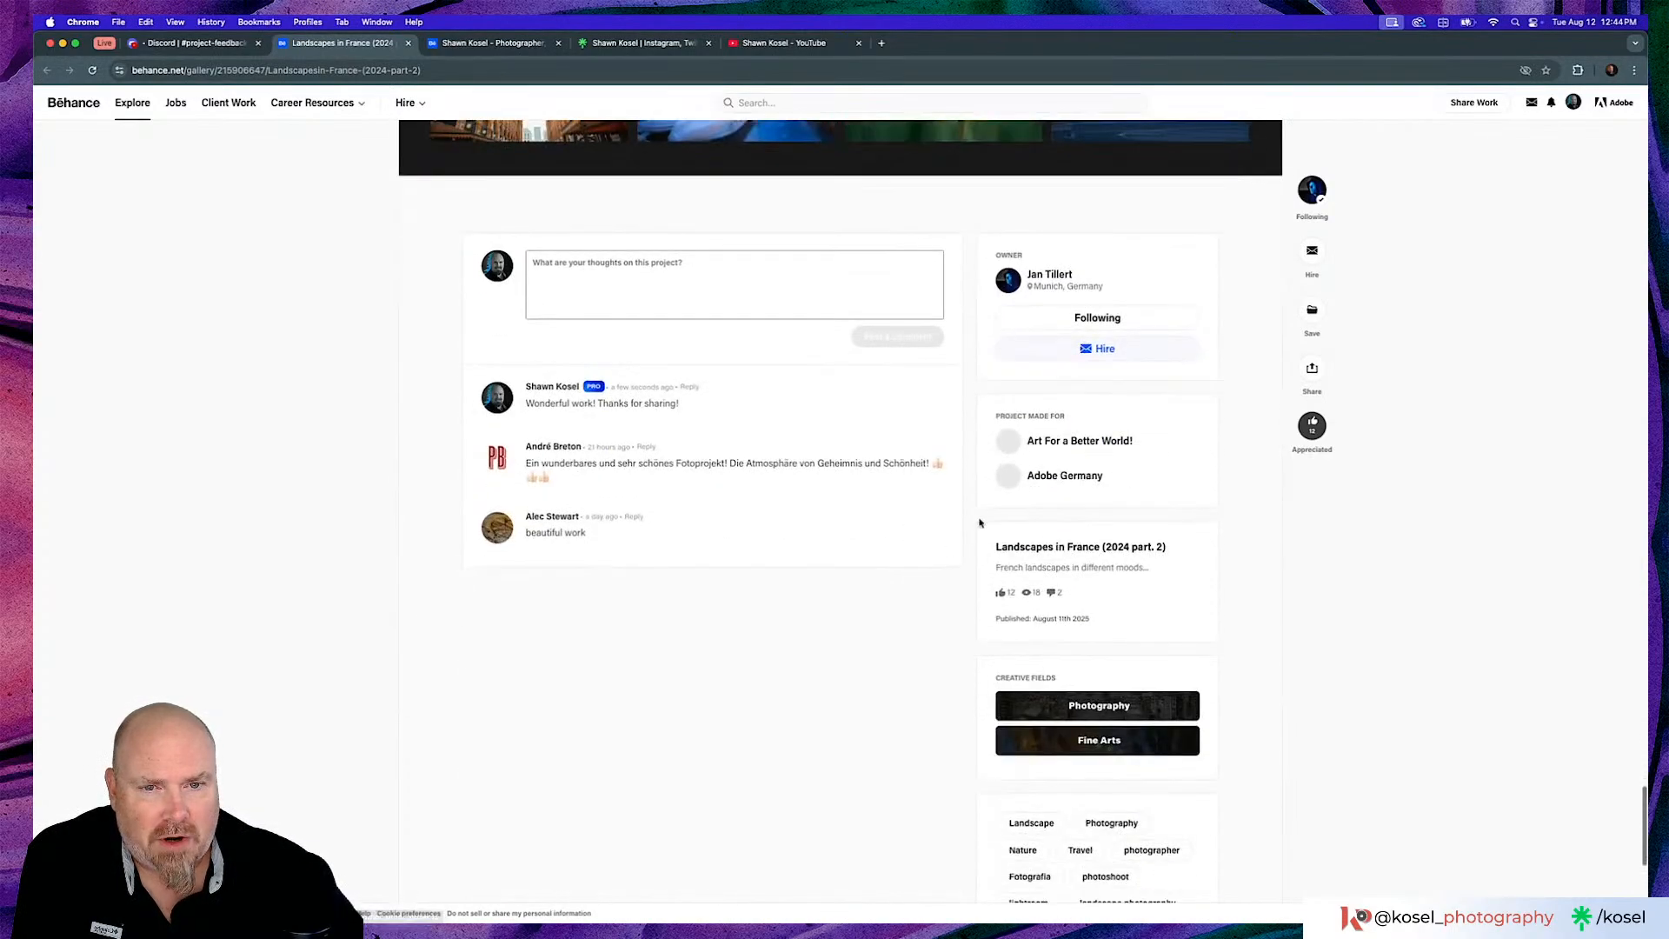
click(1017, 485)
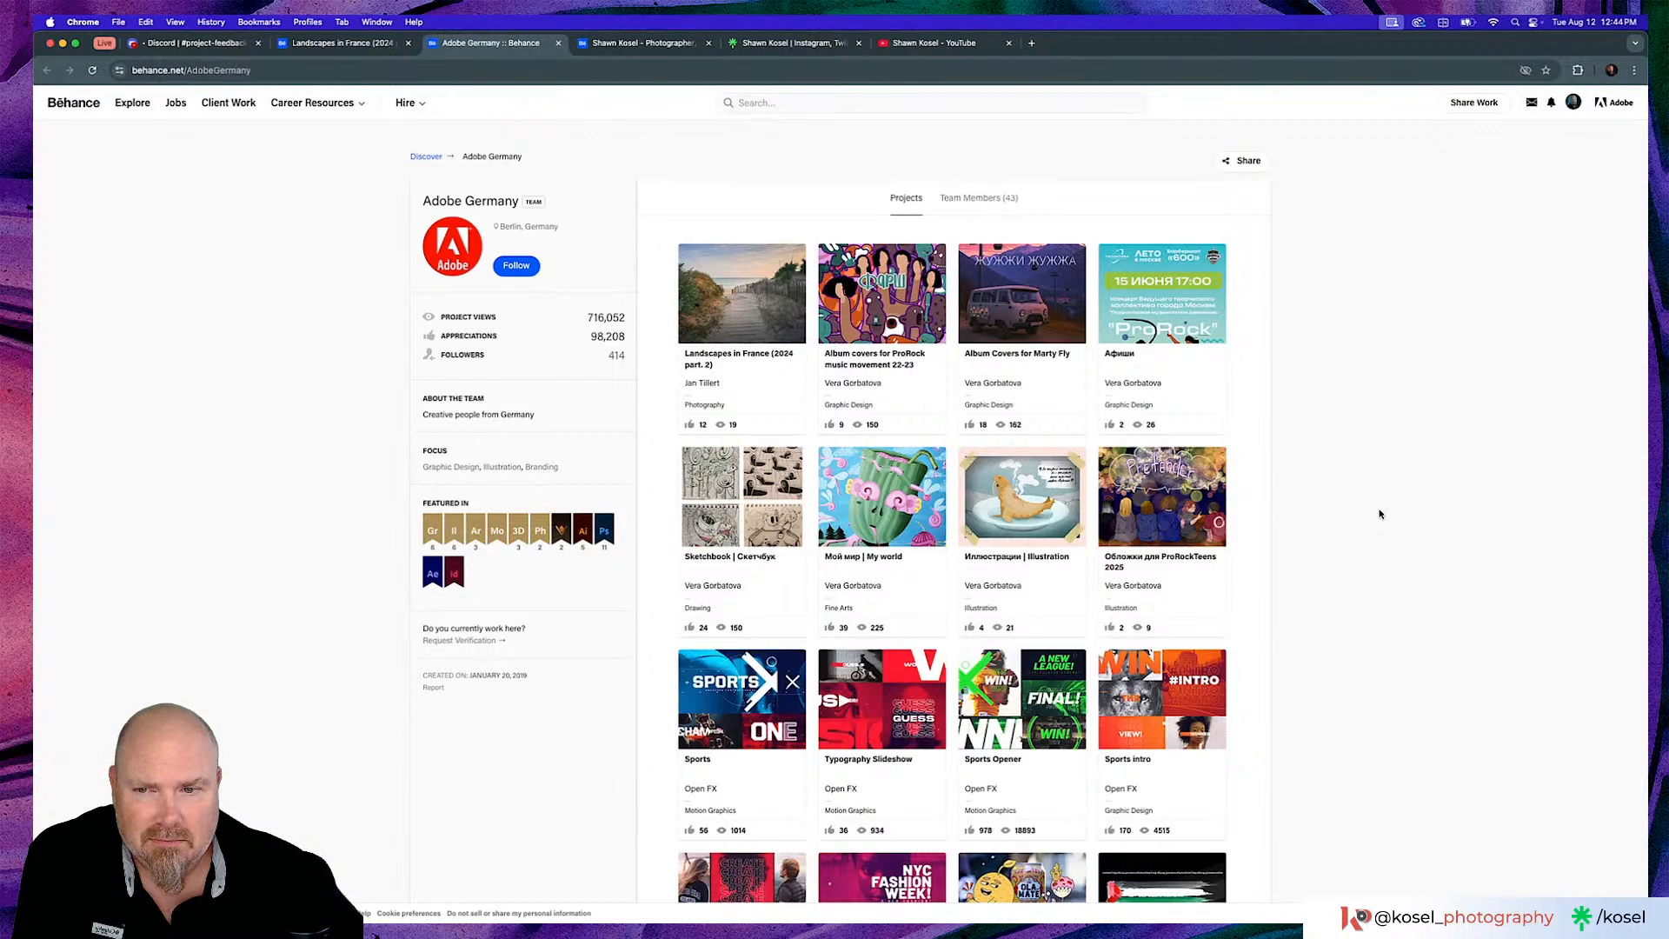
Browse the projects published on the Adobe Germany team page
scroll(1379, 514, down, 3)
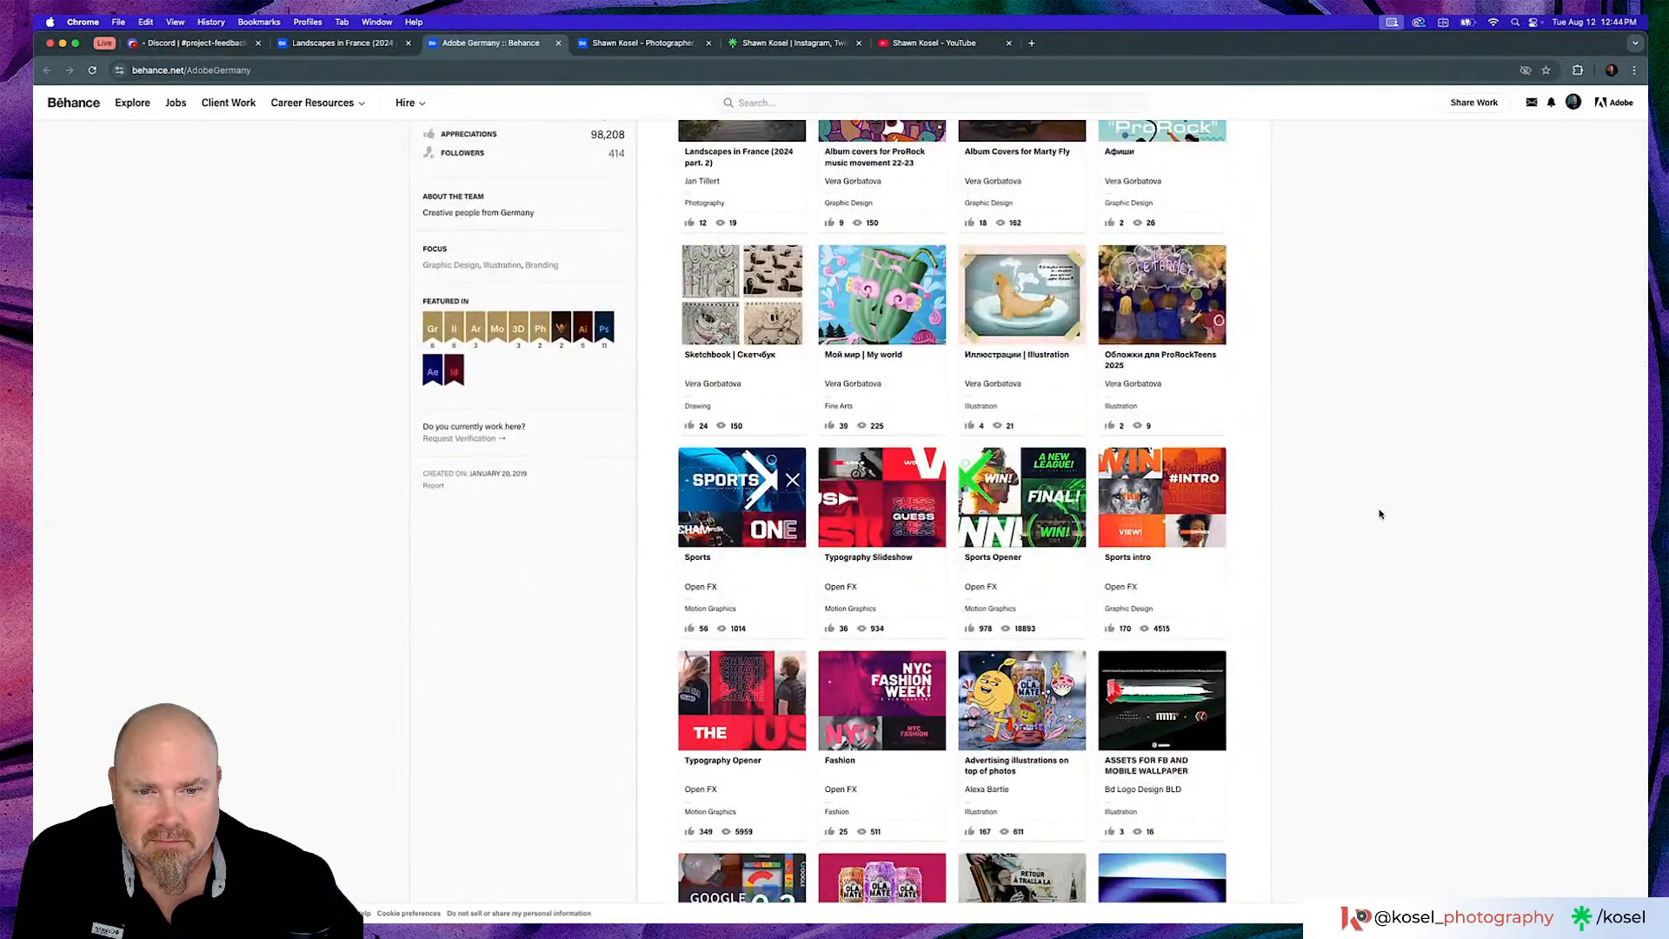
scroll(1379, 514, down, 4)
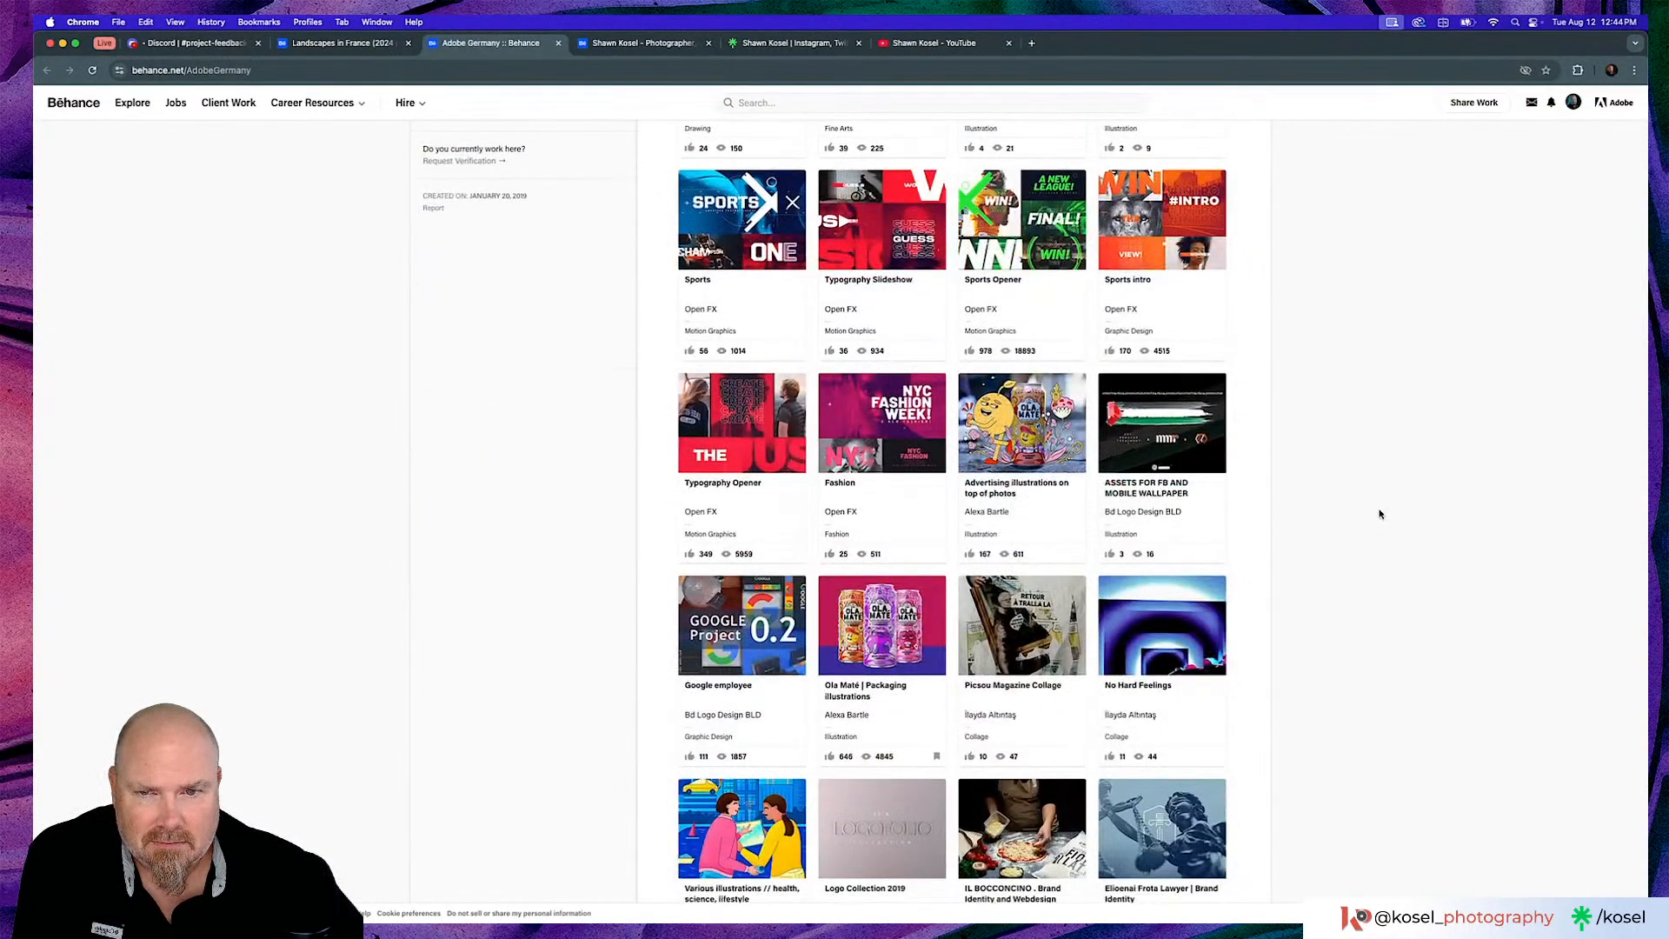
scroll(1380, 513, down, 3)
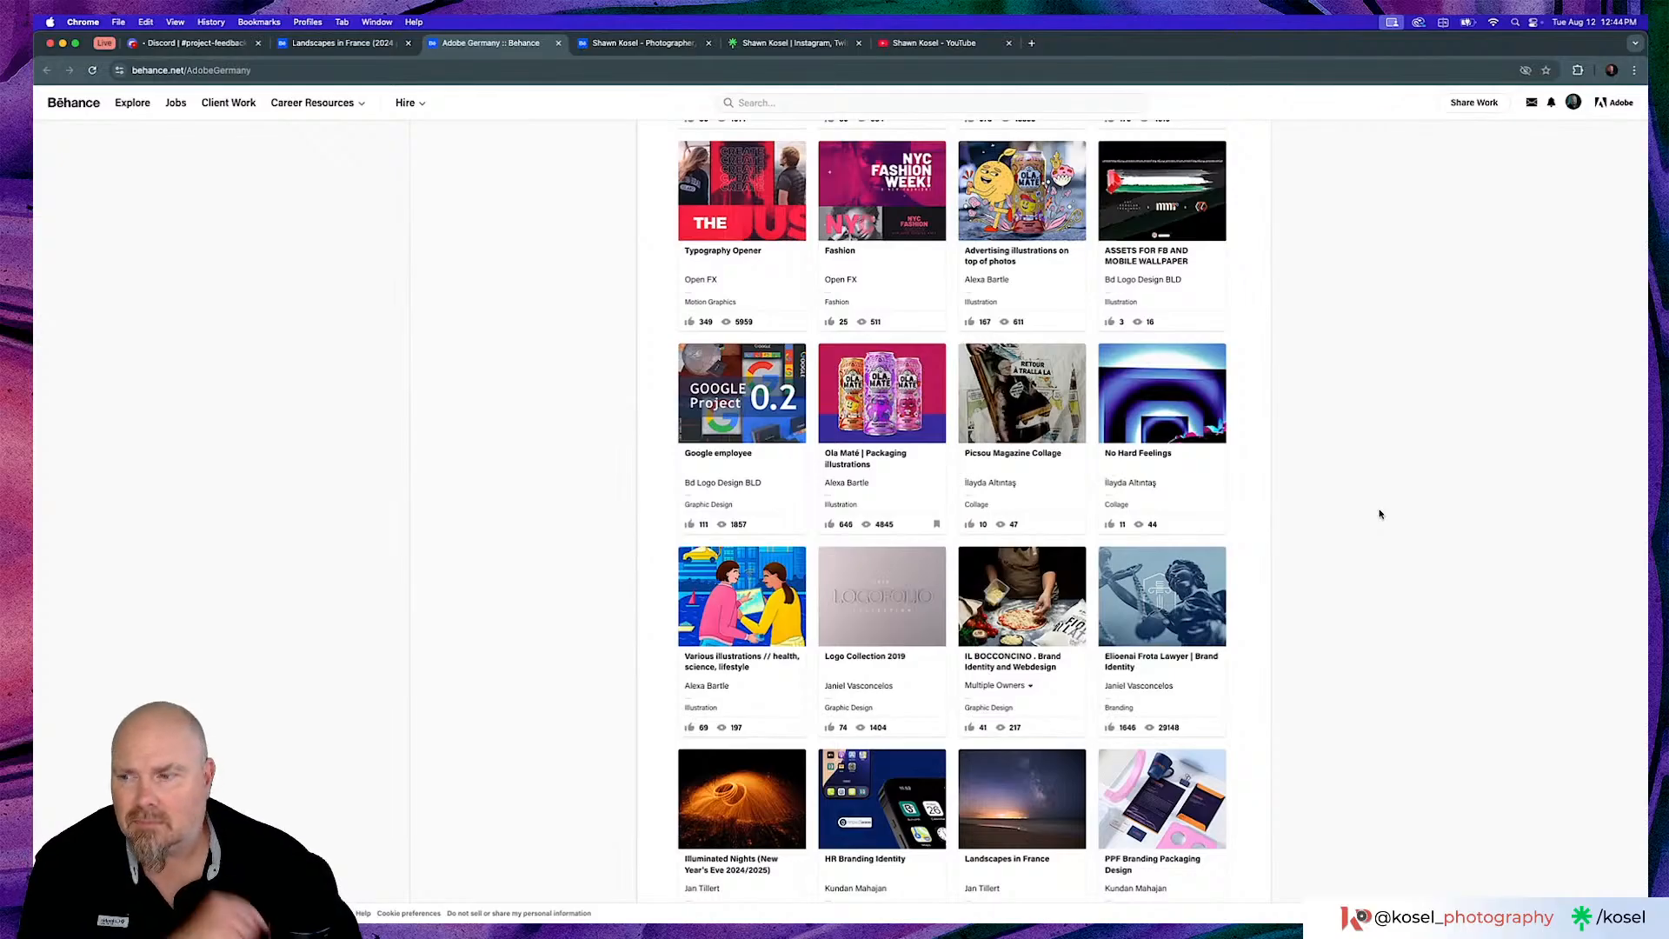
scroll(1380, 514, down, 2)
scroll(1380, 514, down, 3)
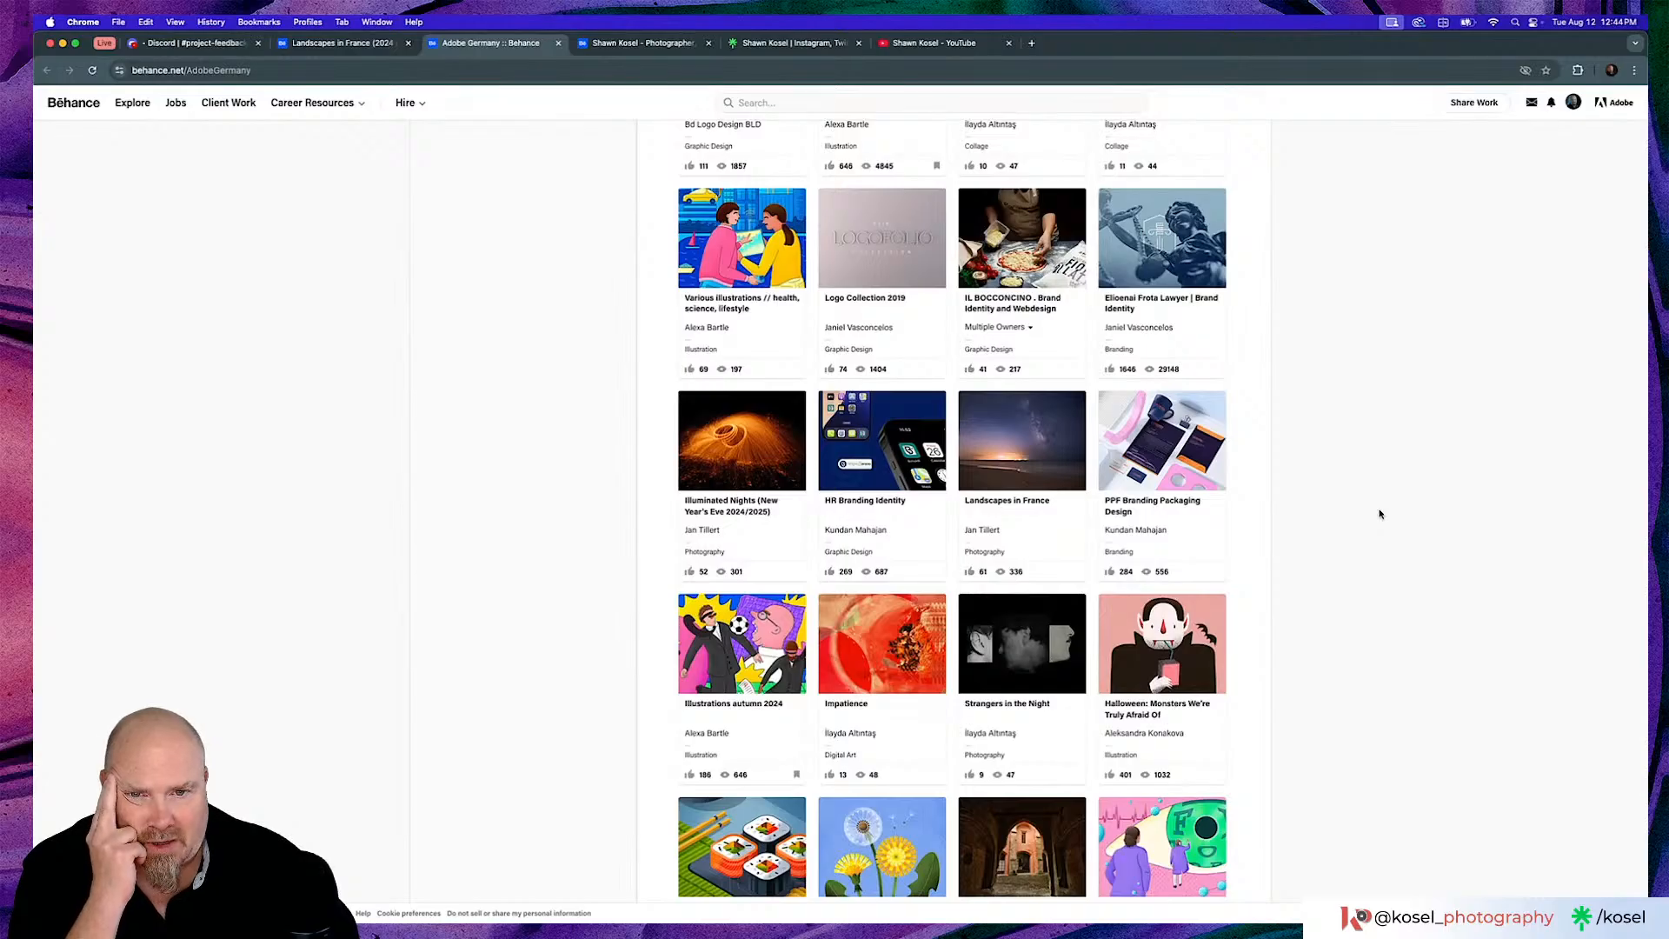
scroll(1380, 514, down, 3)
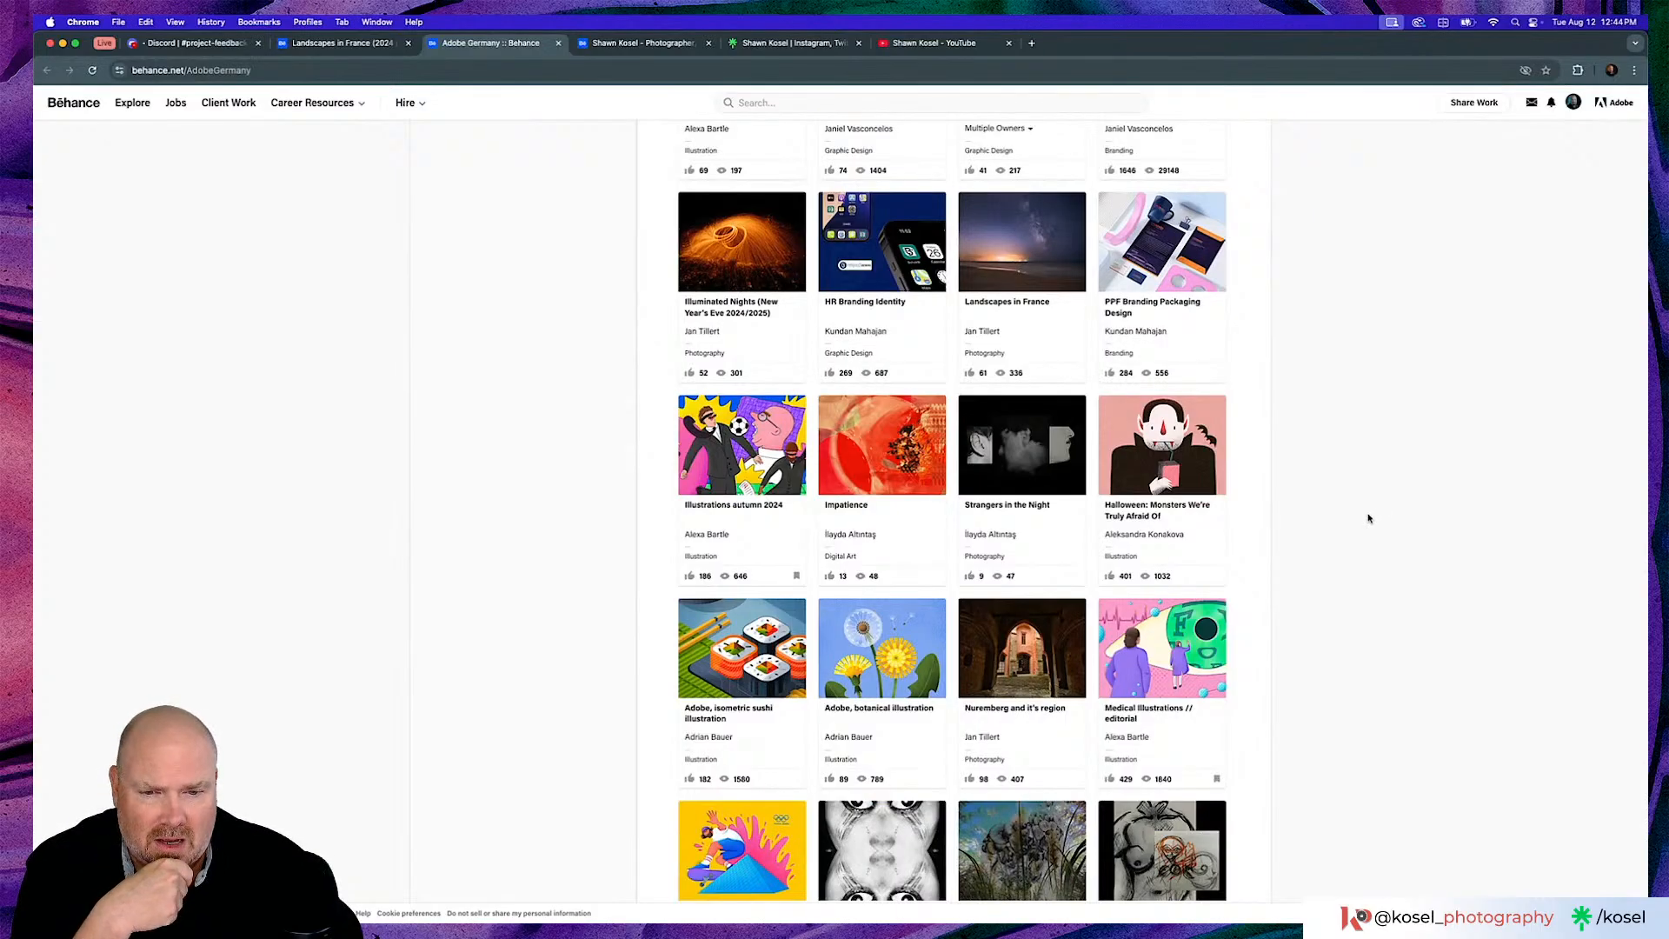
scroll(1368, 518, up, 12)
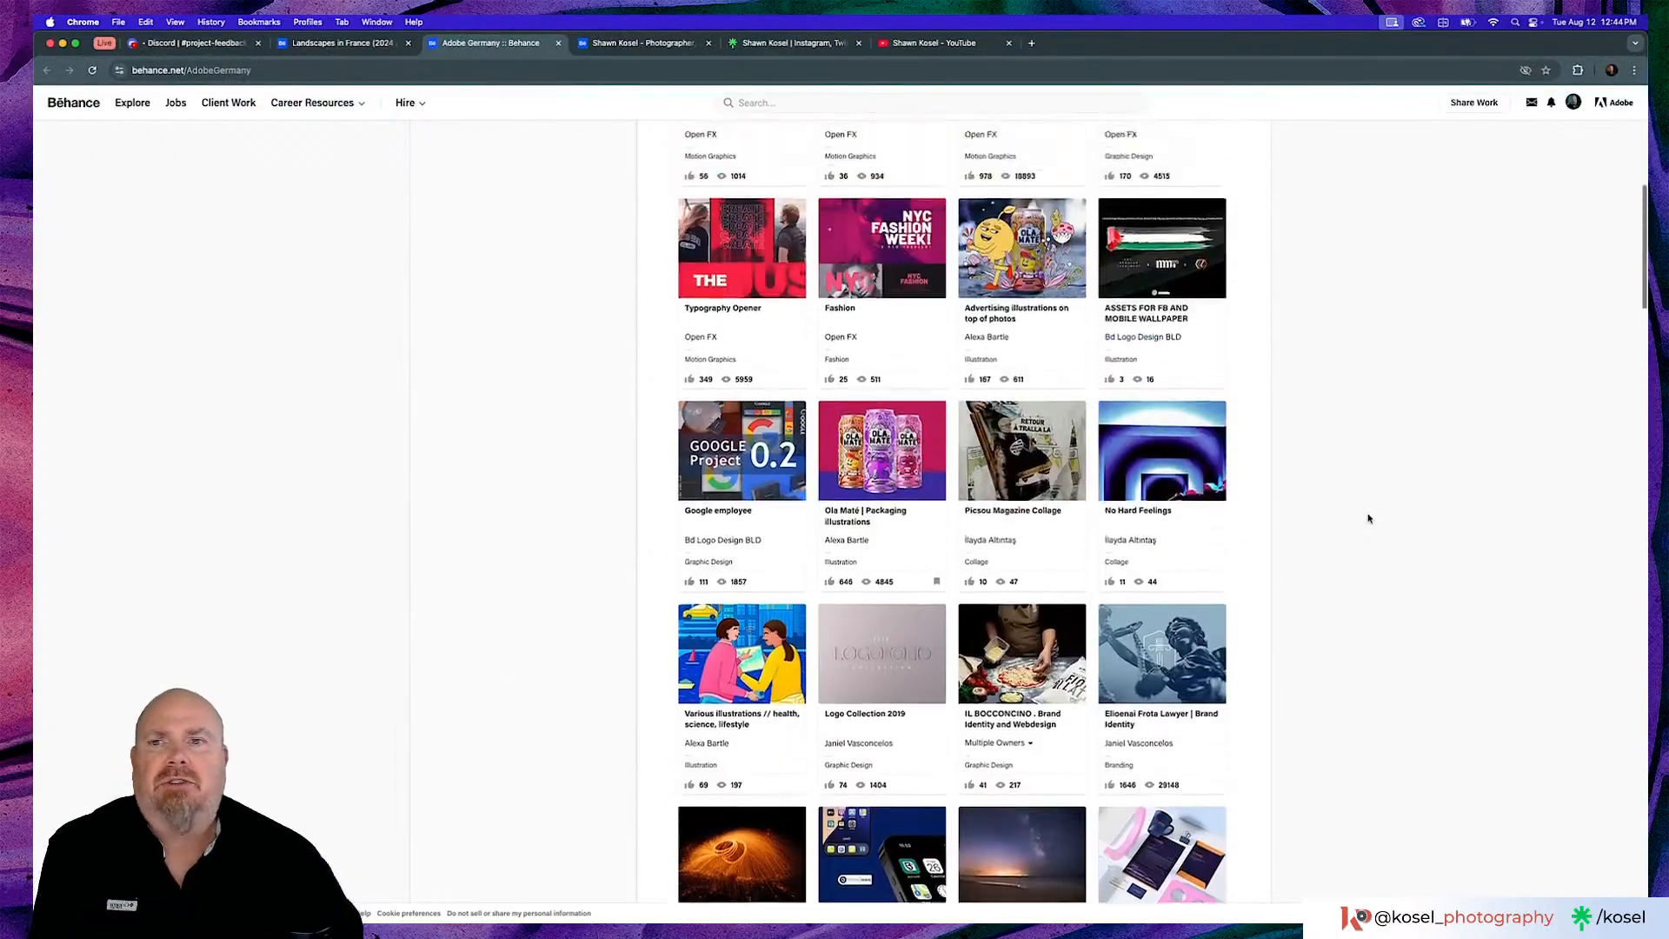
scroll(1368, 519, up, 5)
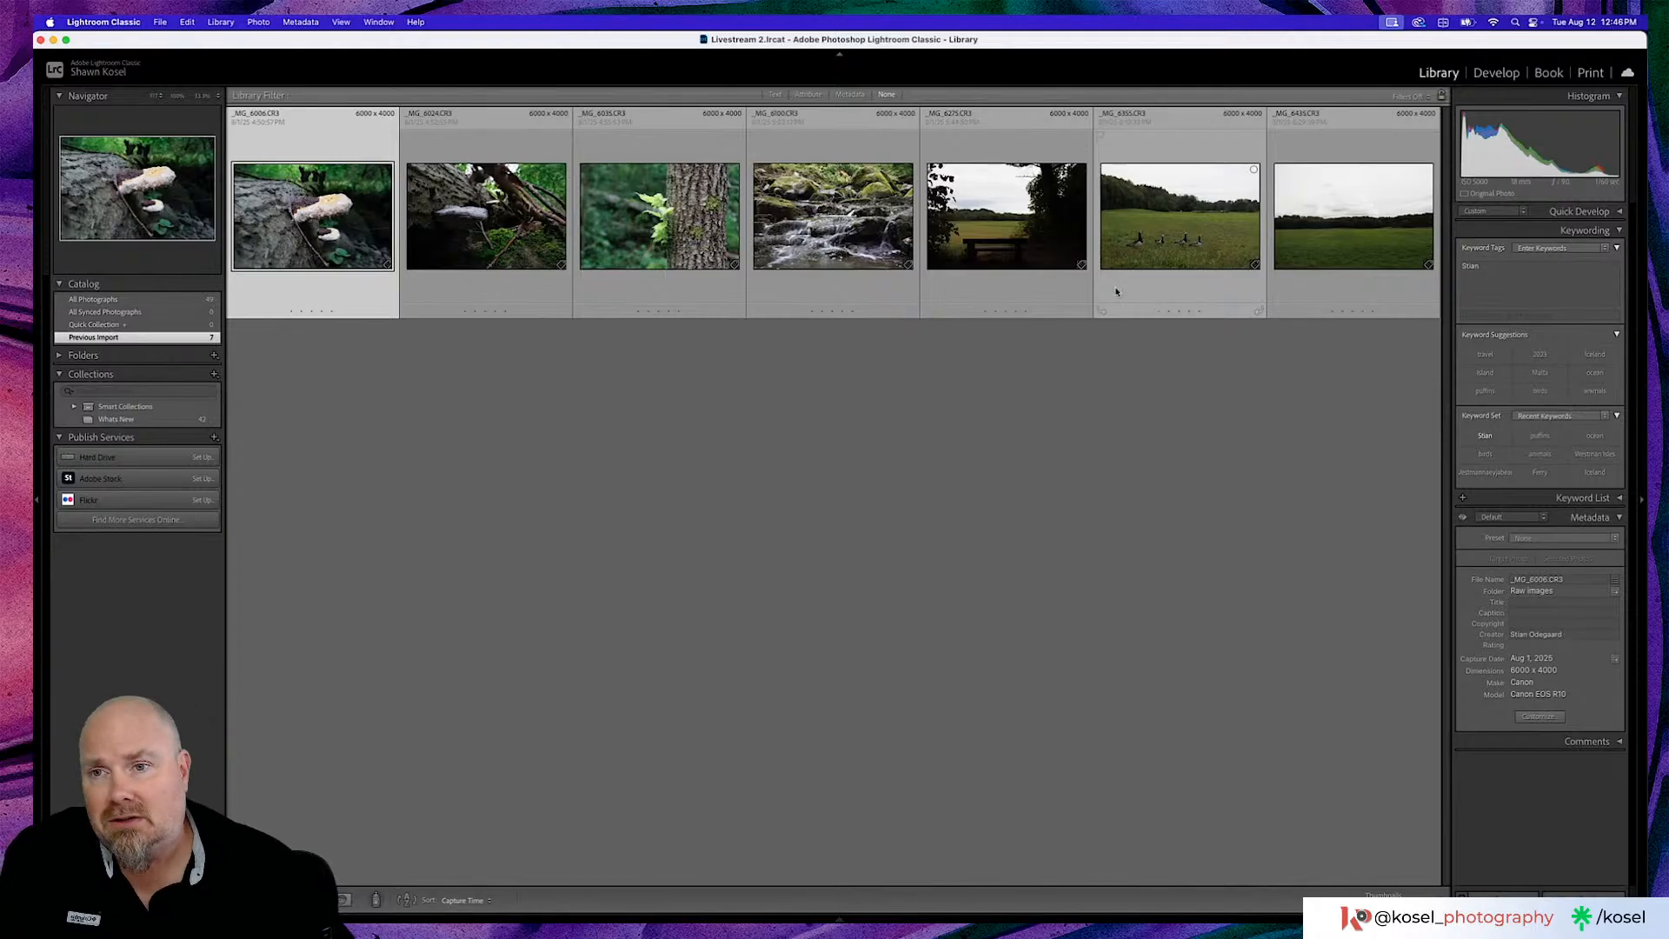
In Lightroom Classic, enlarge the first photo of the previous import and step through to the stream photo with mossy rocks
double_click(359, 185)
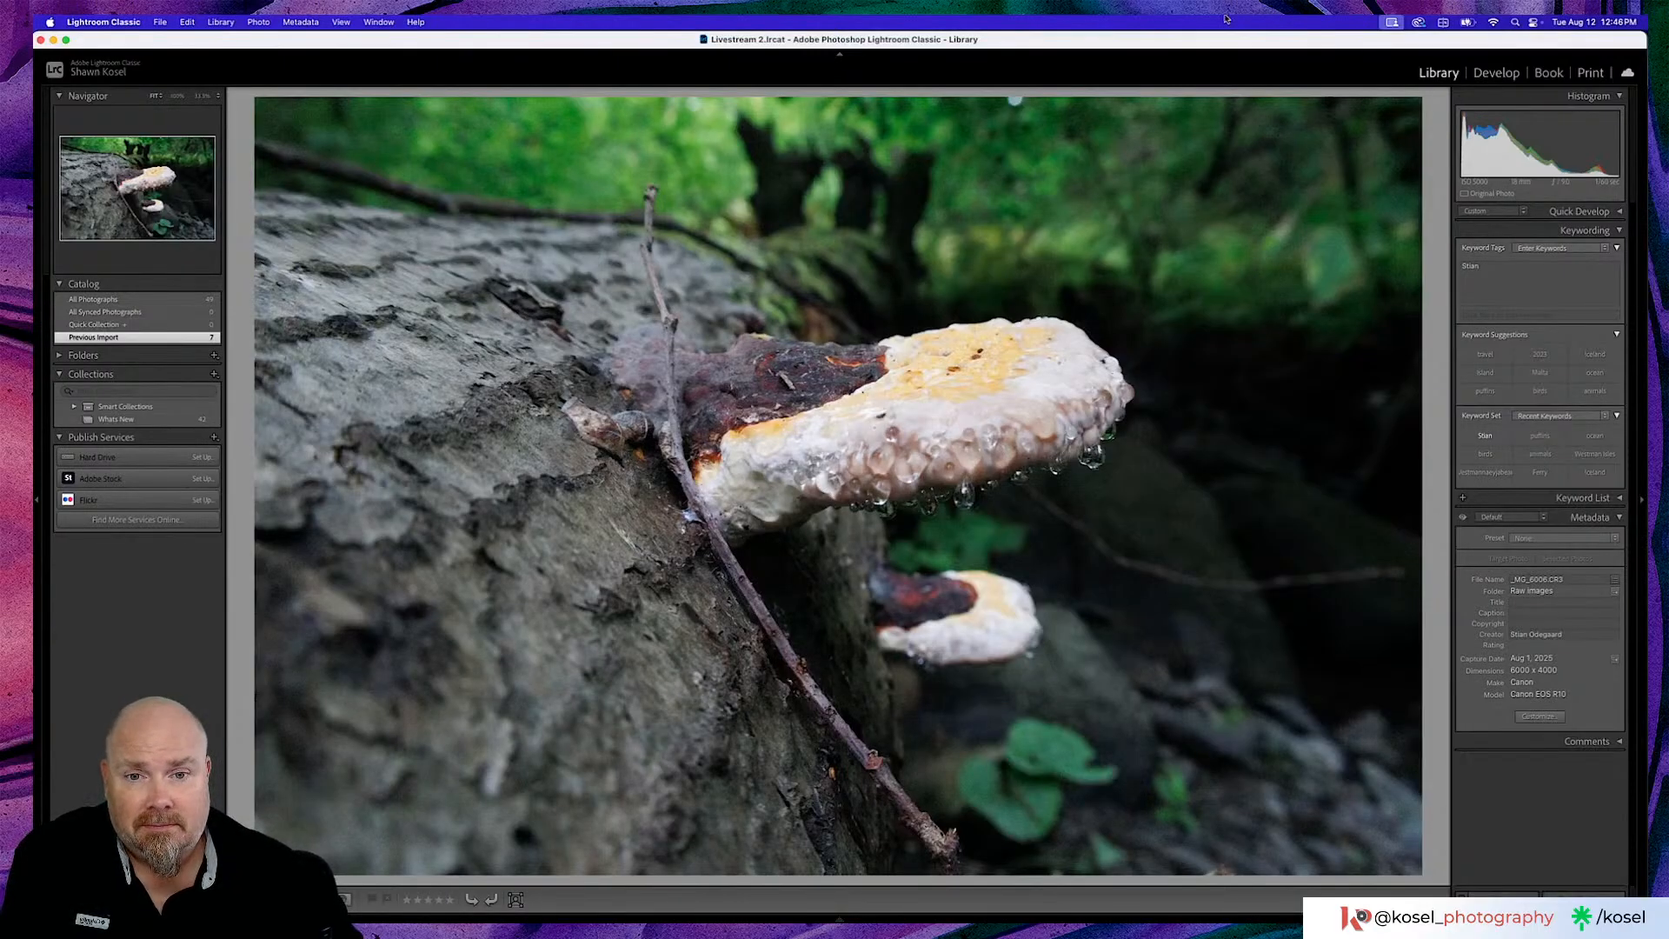
key(Right)
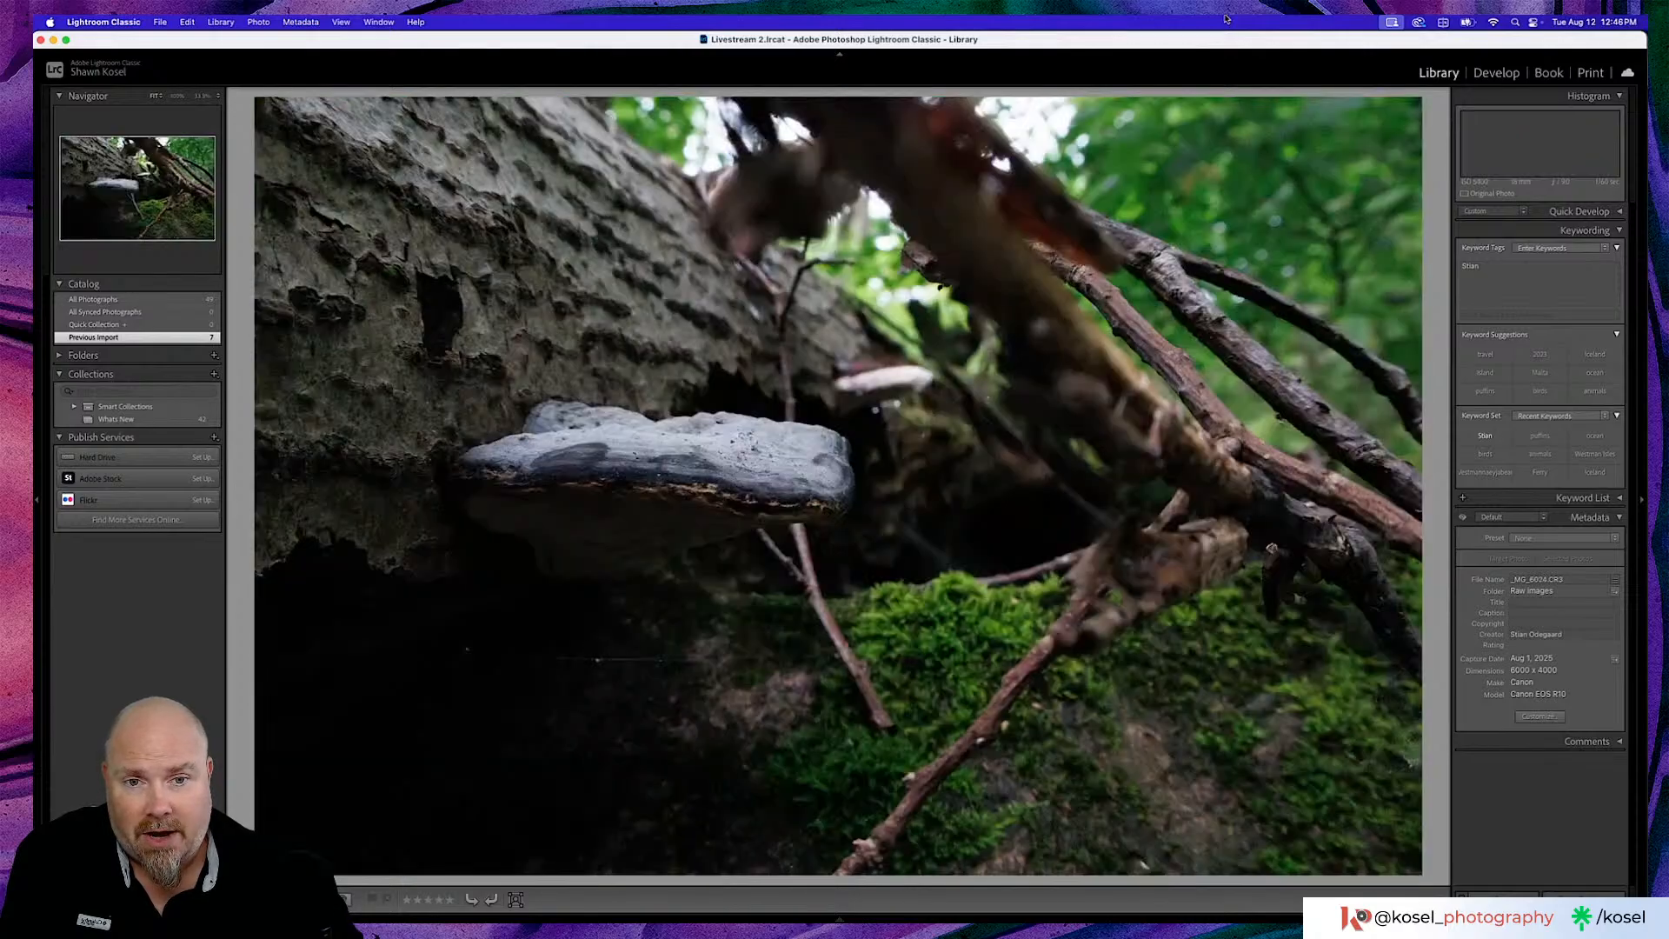
key(Right)
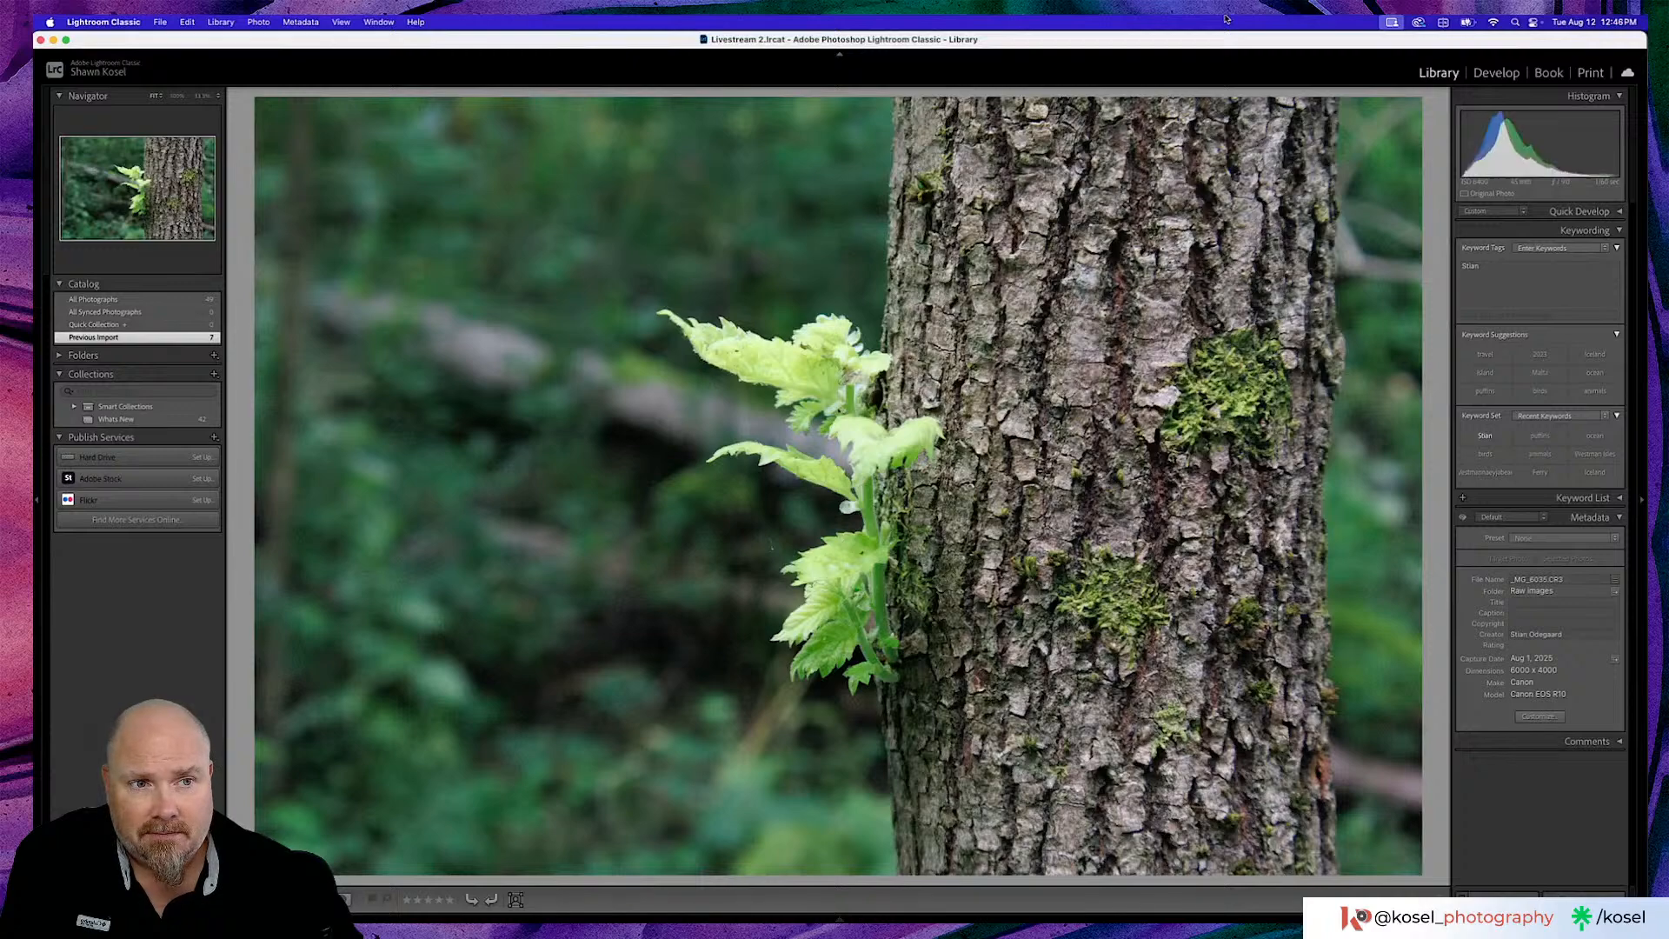
key(Right)
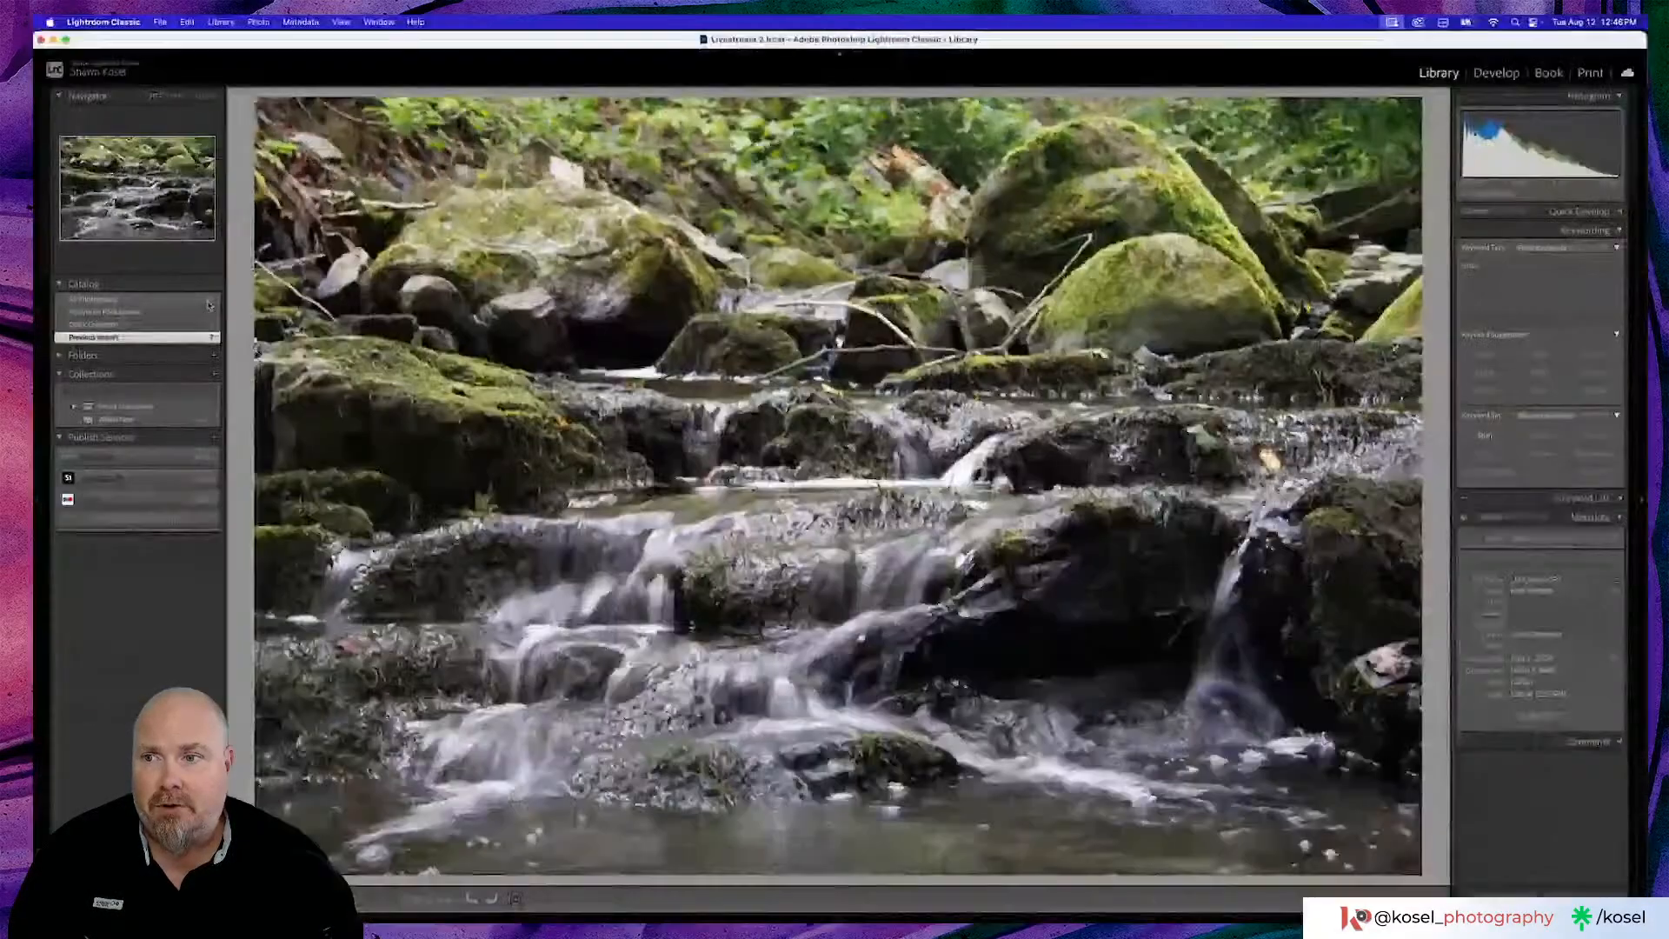
Check the list of recently opened catalogs without switching catalog
click(155, 22)
mouse_move(261, 75)
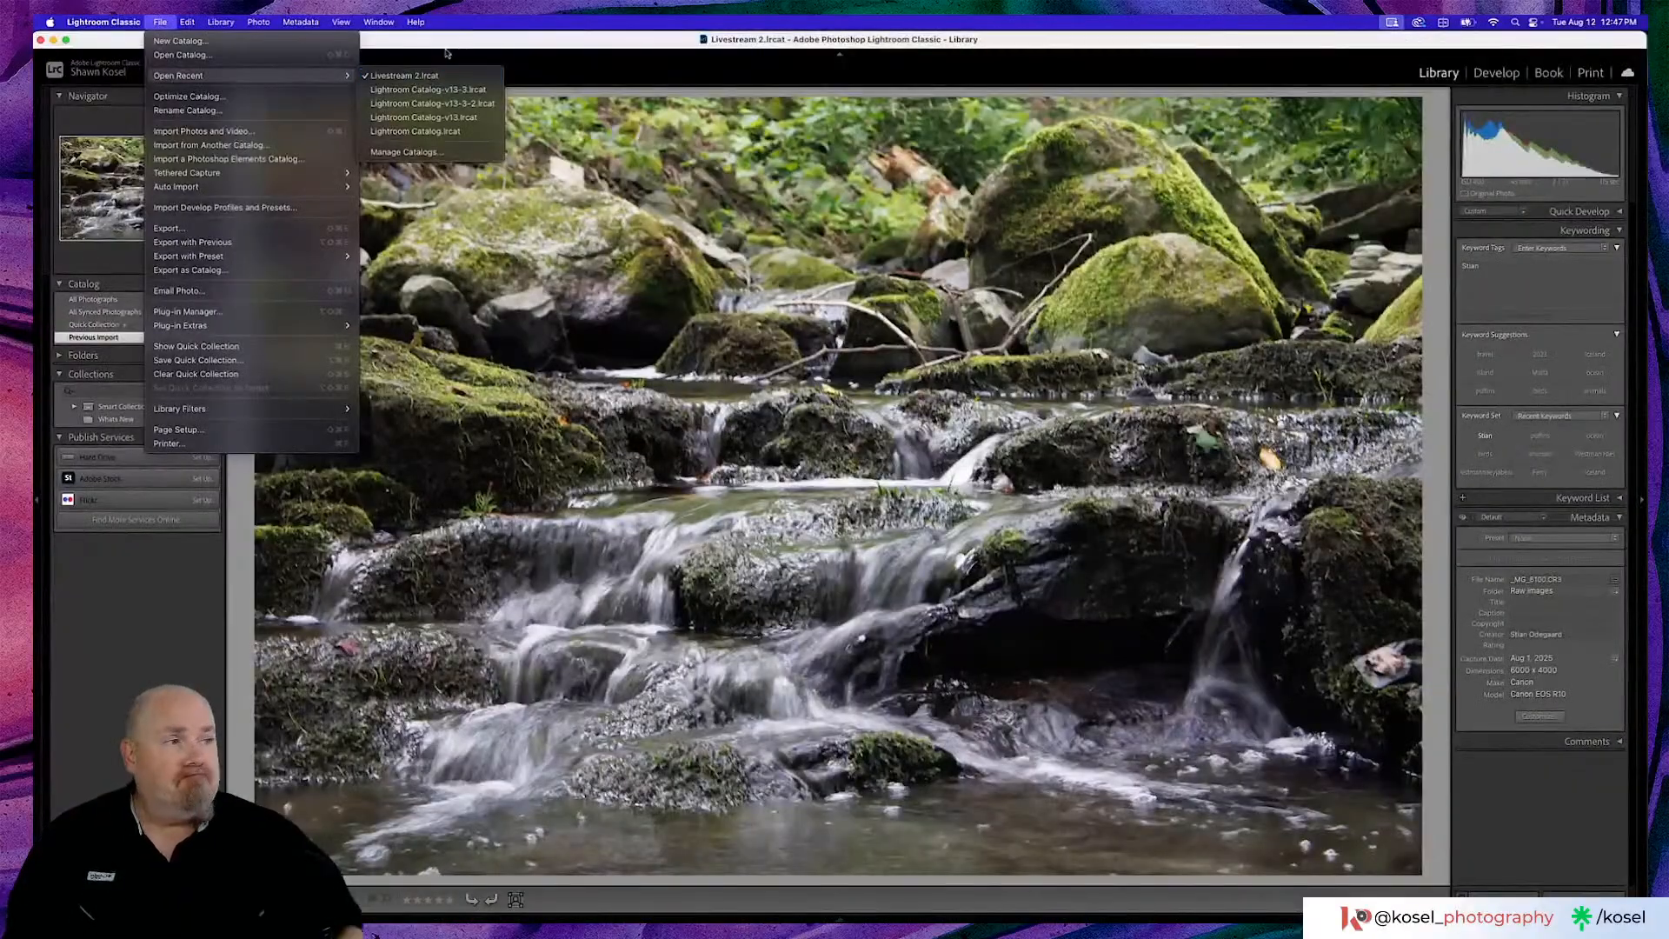
click(448, 51)
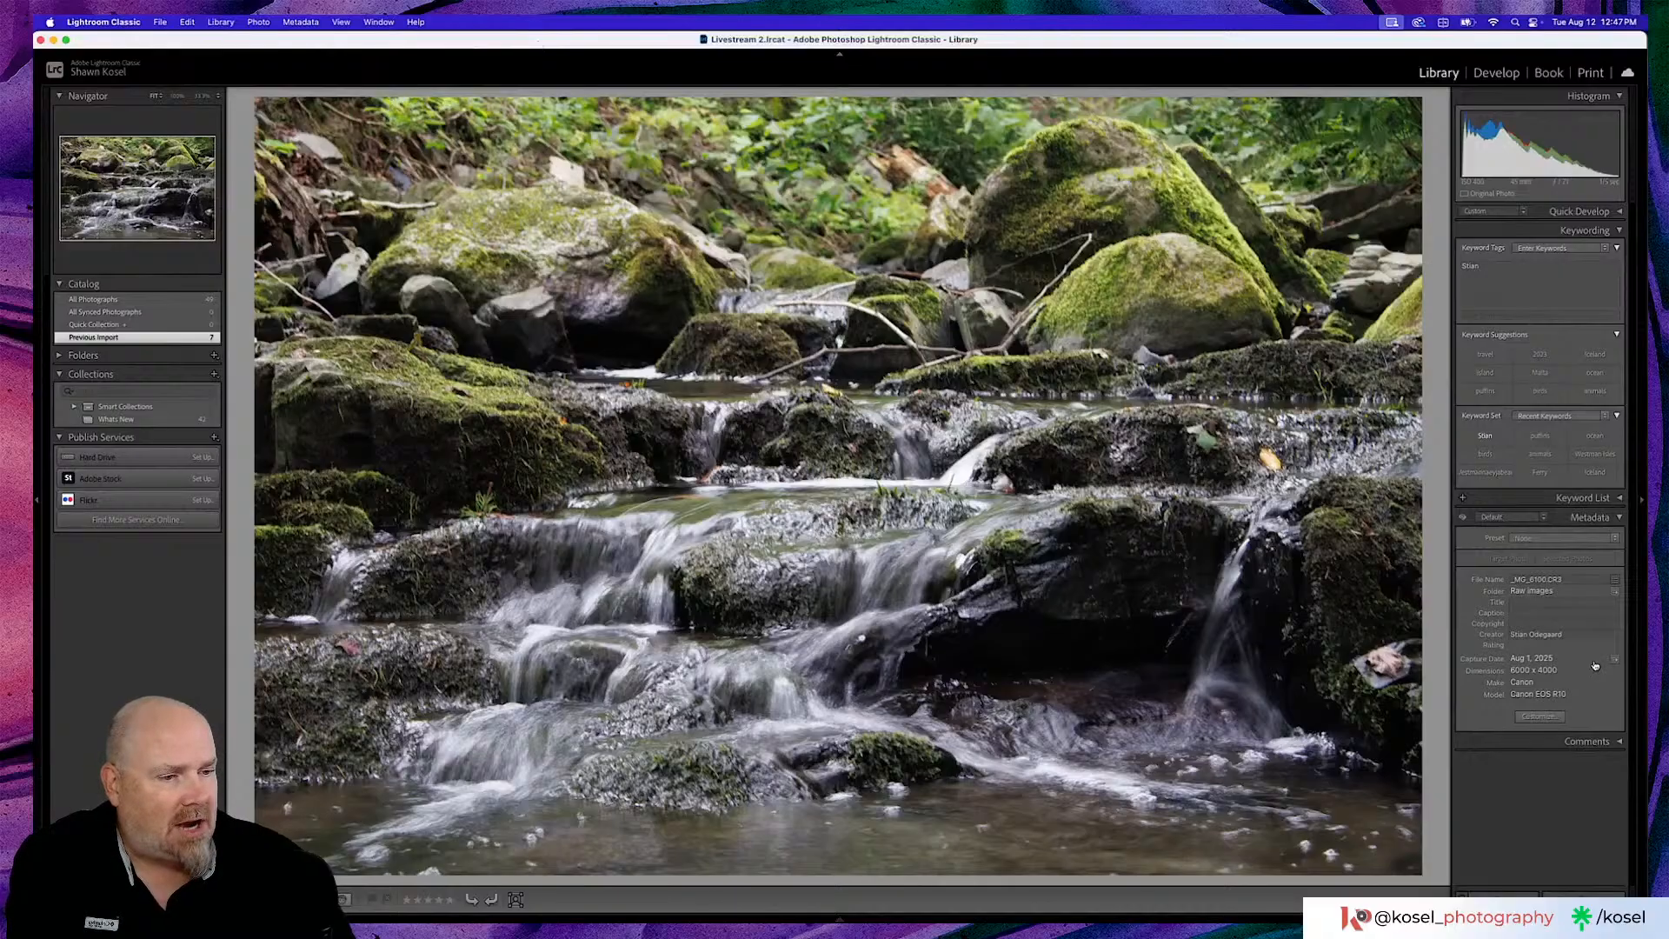
Continue through the enlarged imported photos, viewing the bench shot and the geese in the field
key(super+shift+i)
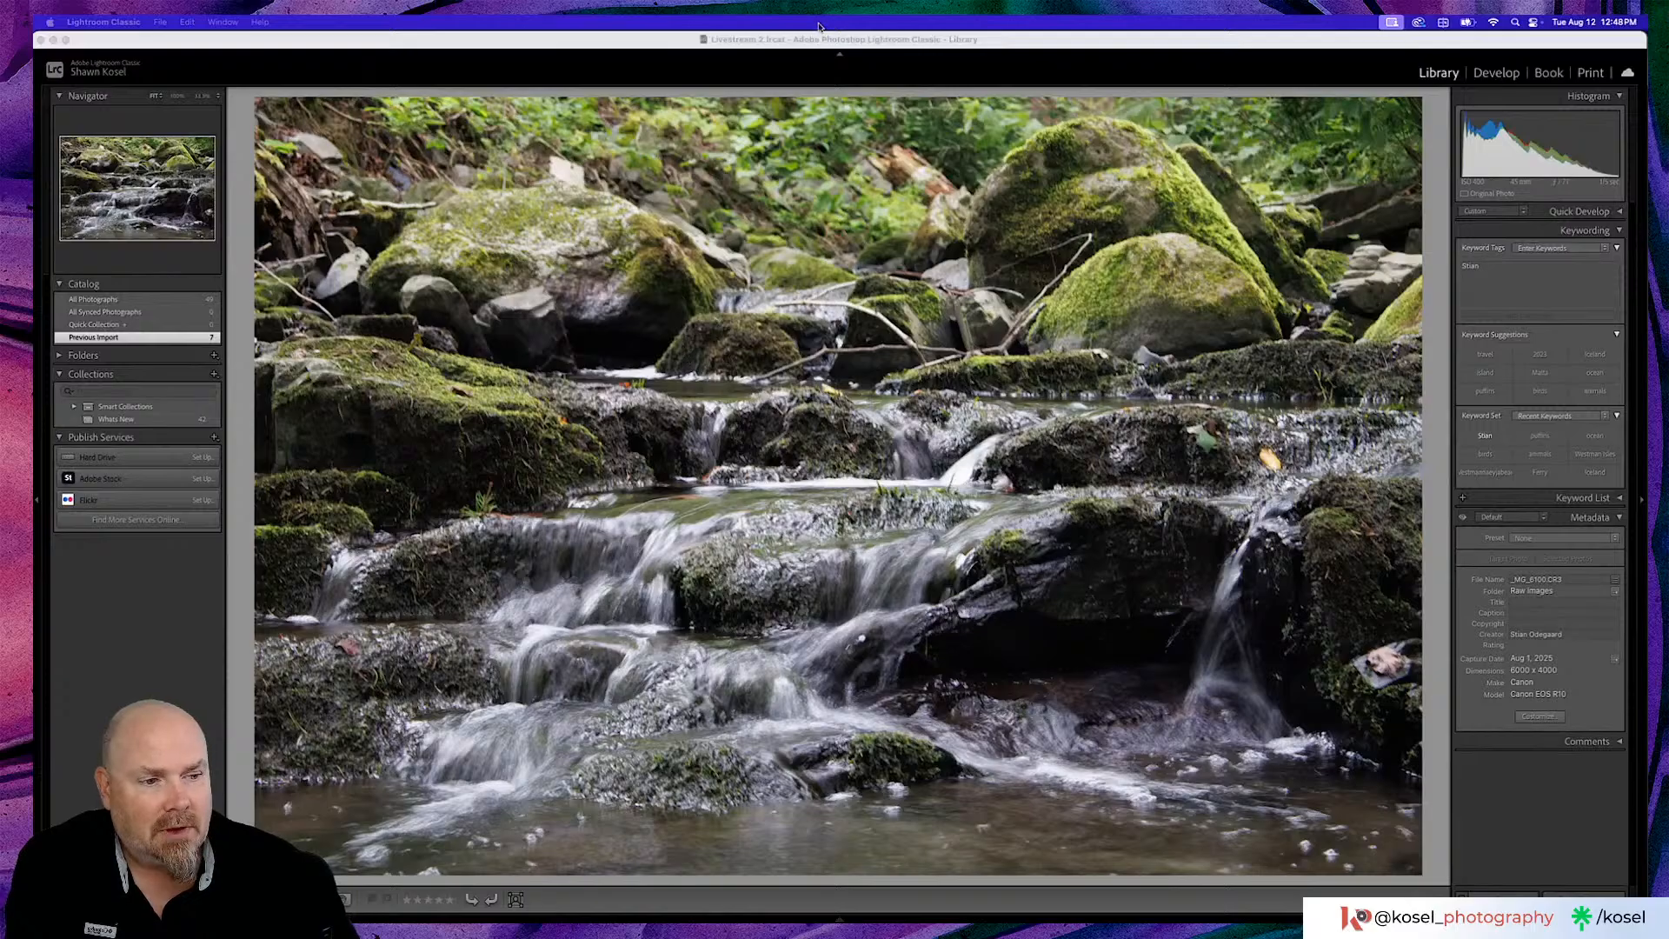
click(858, 45)
key(Right)
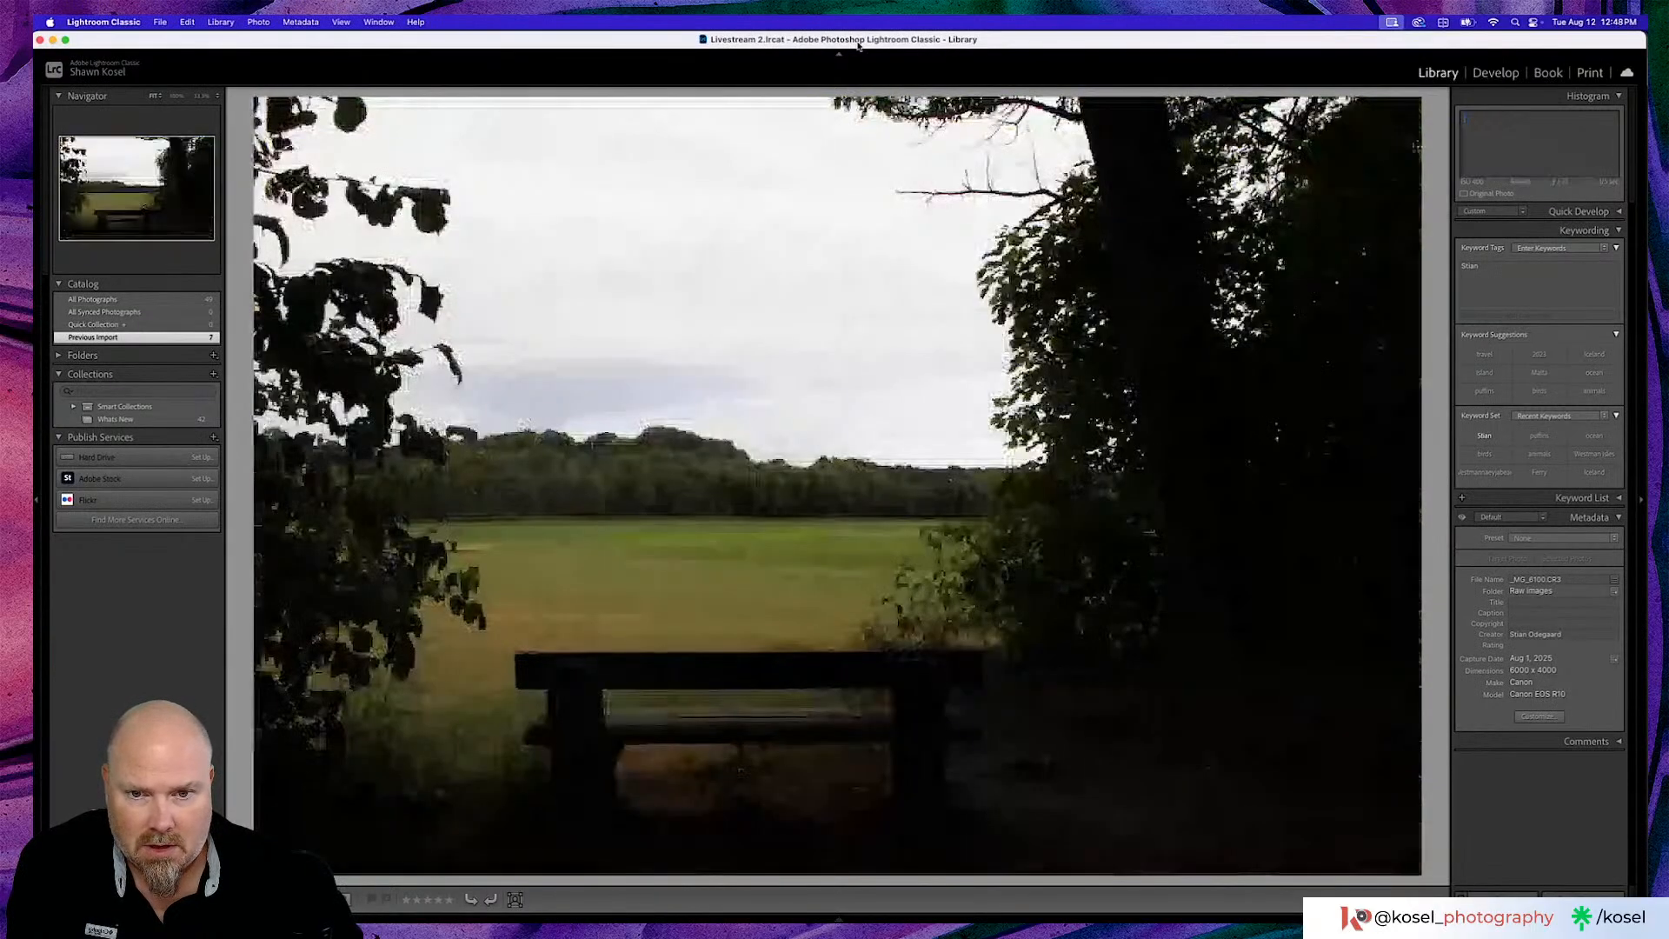
key(Right)
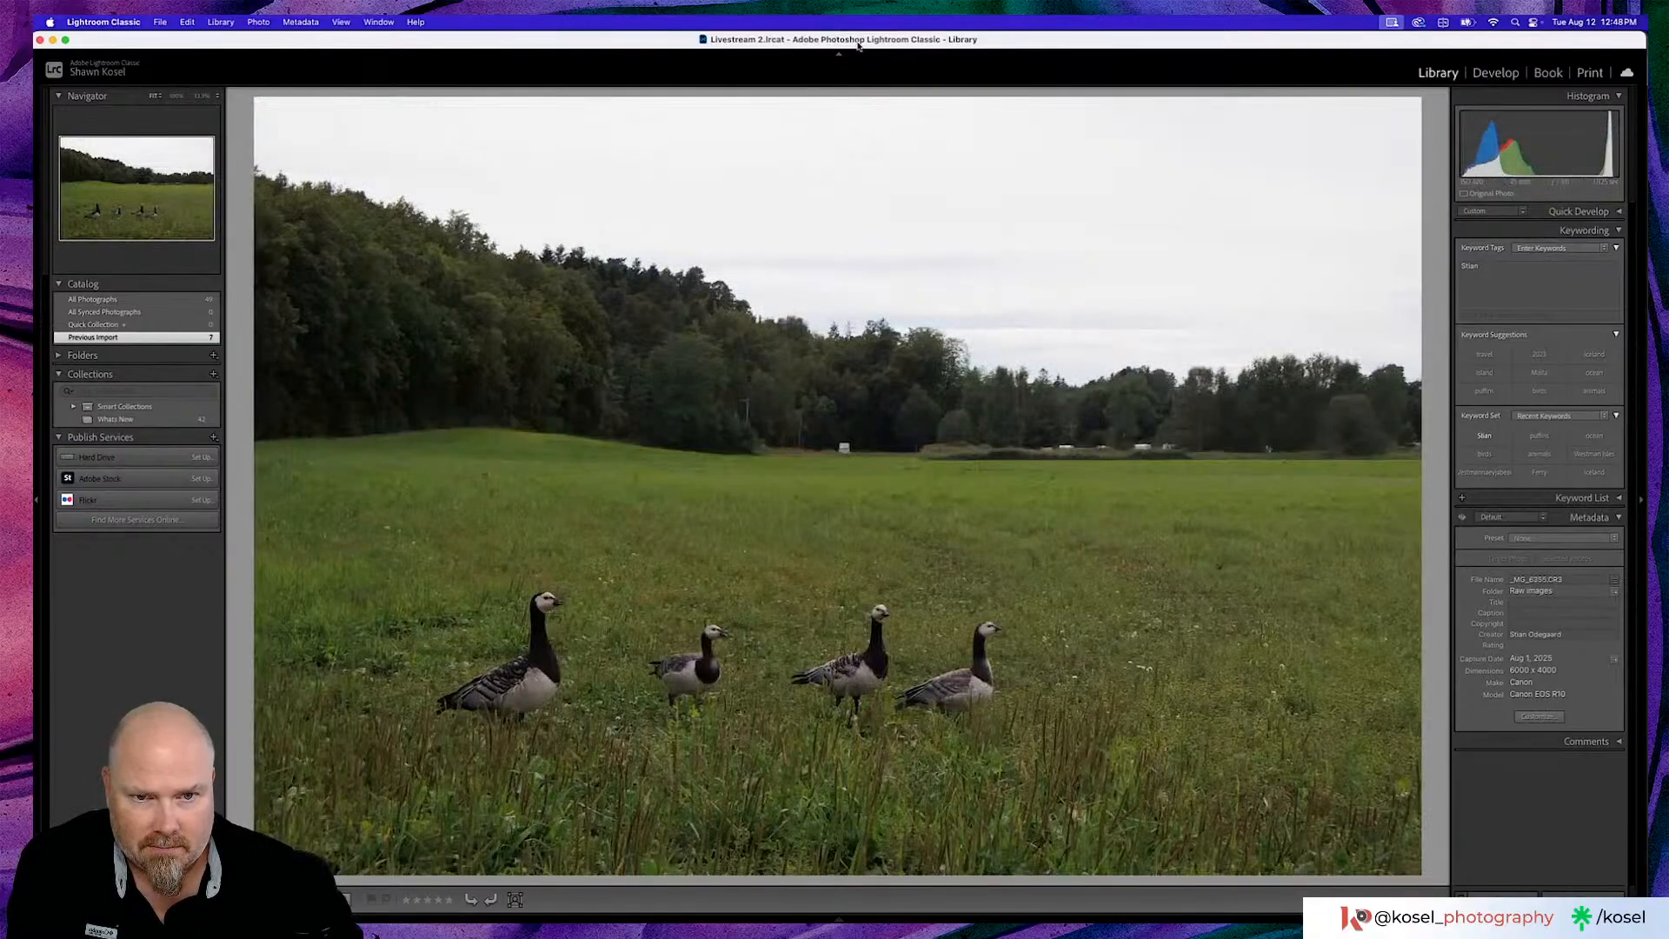
View the last imported photo of the open field, then return to the grid and enlarge the first mushroom photo
key(Right)
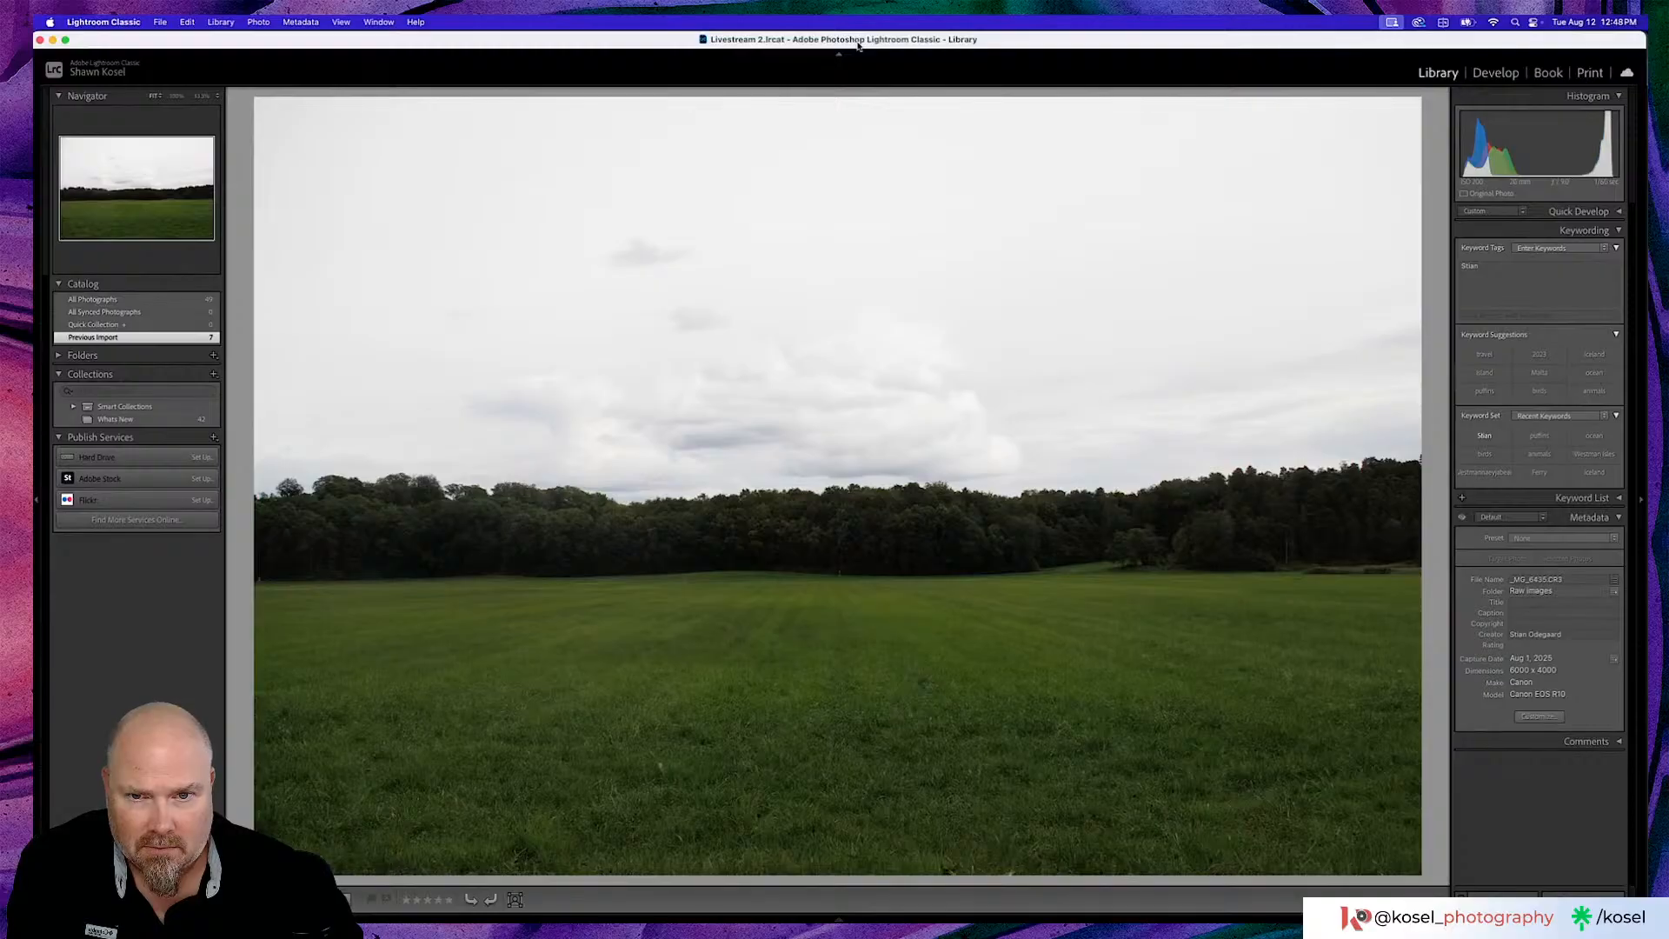
key(g)
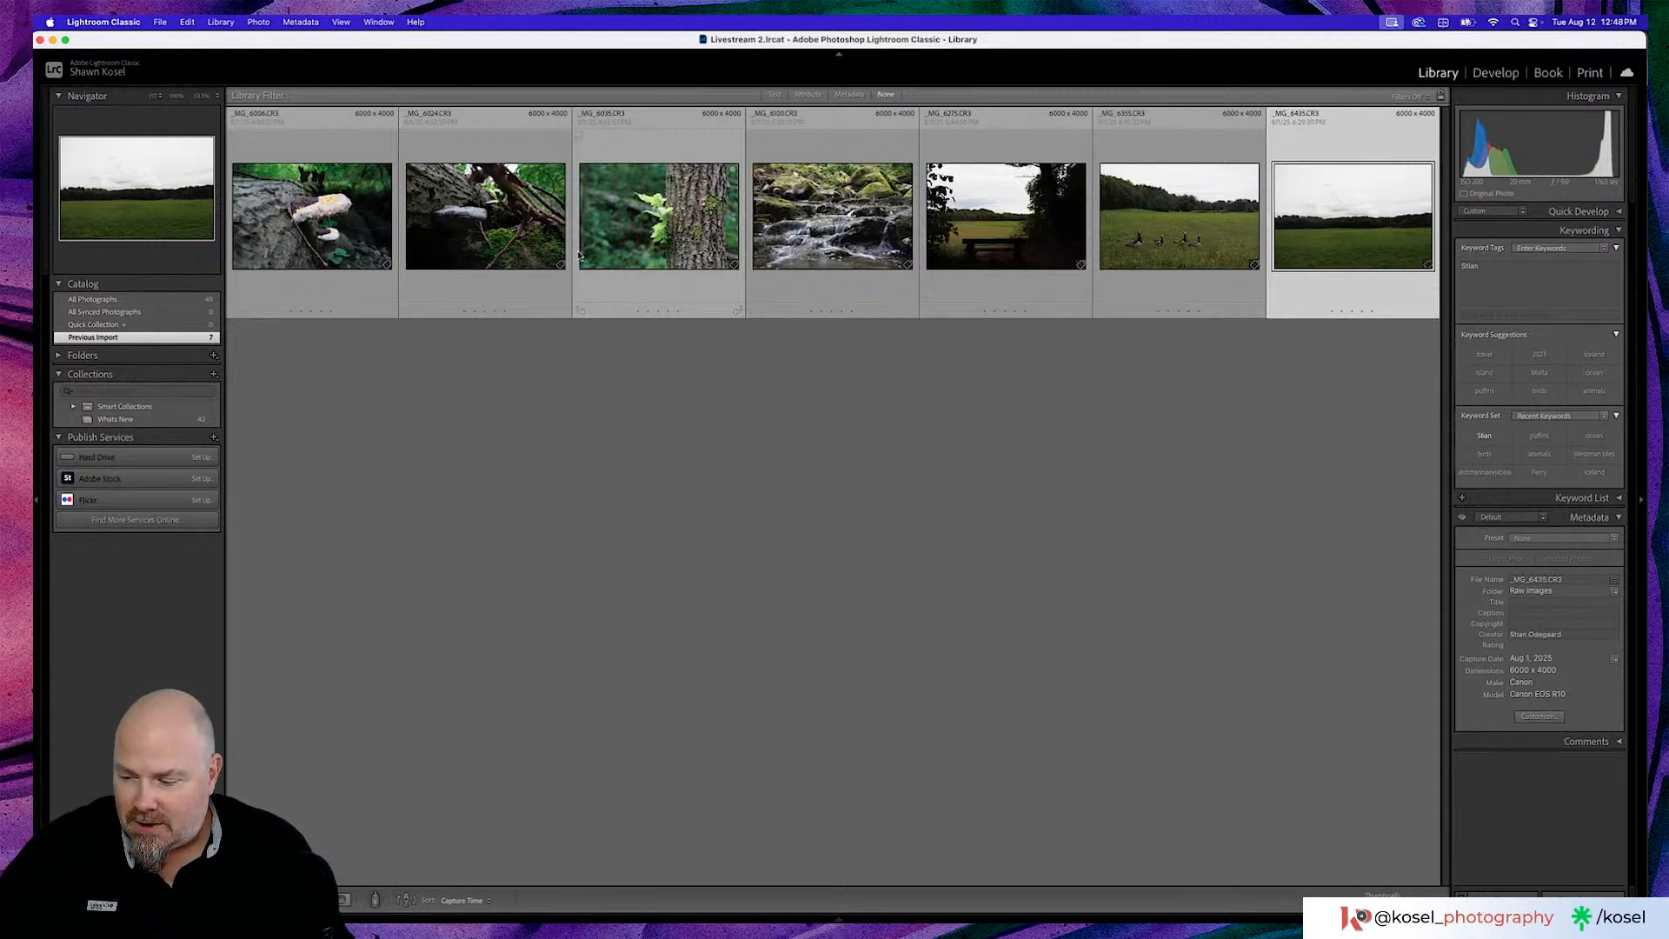
double_click(280, 186)
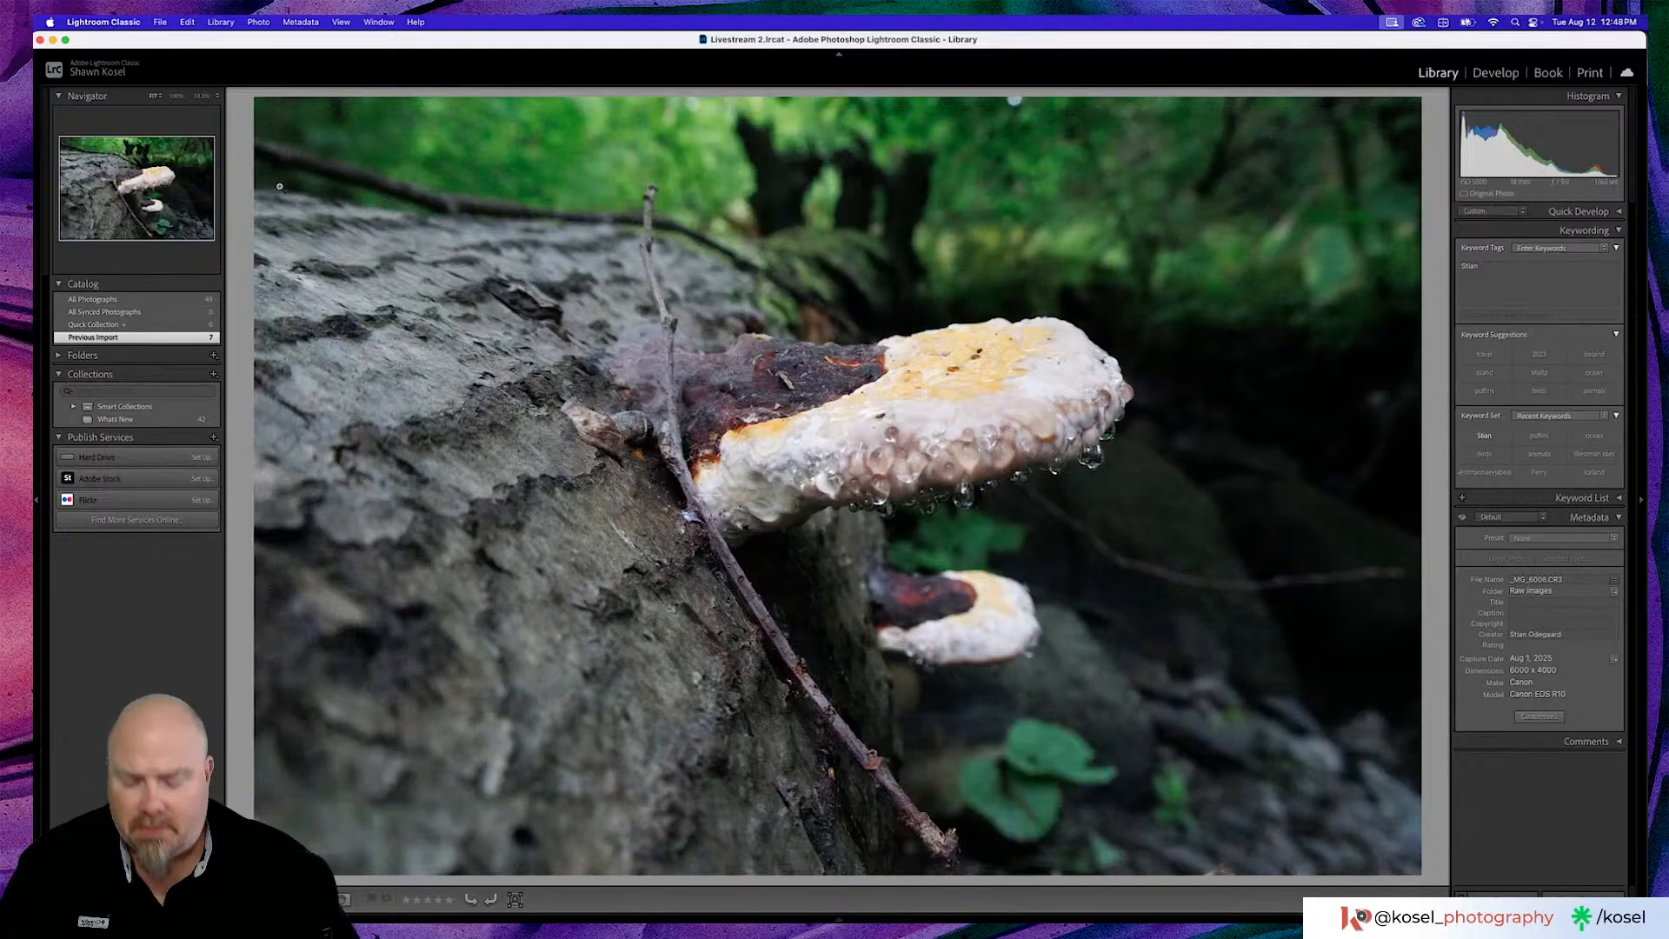
Check the mushroom photo's file information overlay and inspect the noise around the droplets at 100% magnification
key(i)
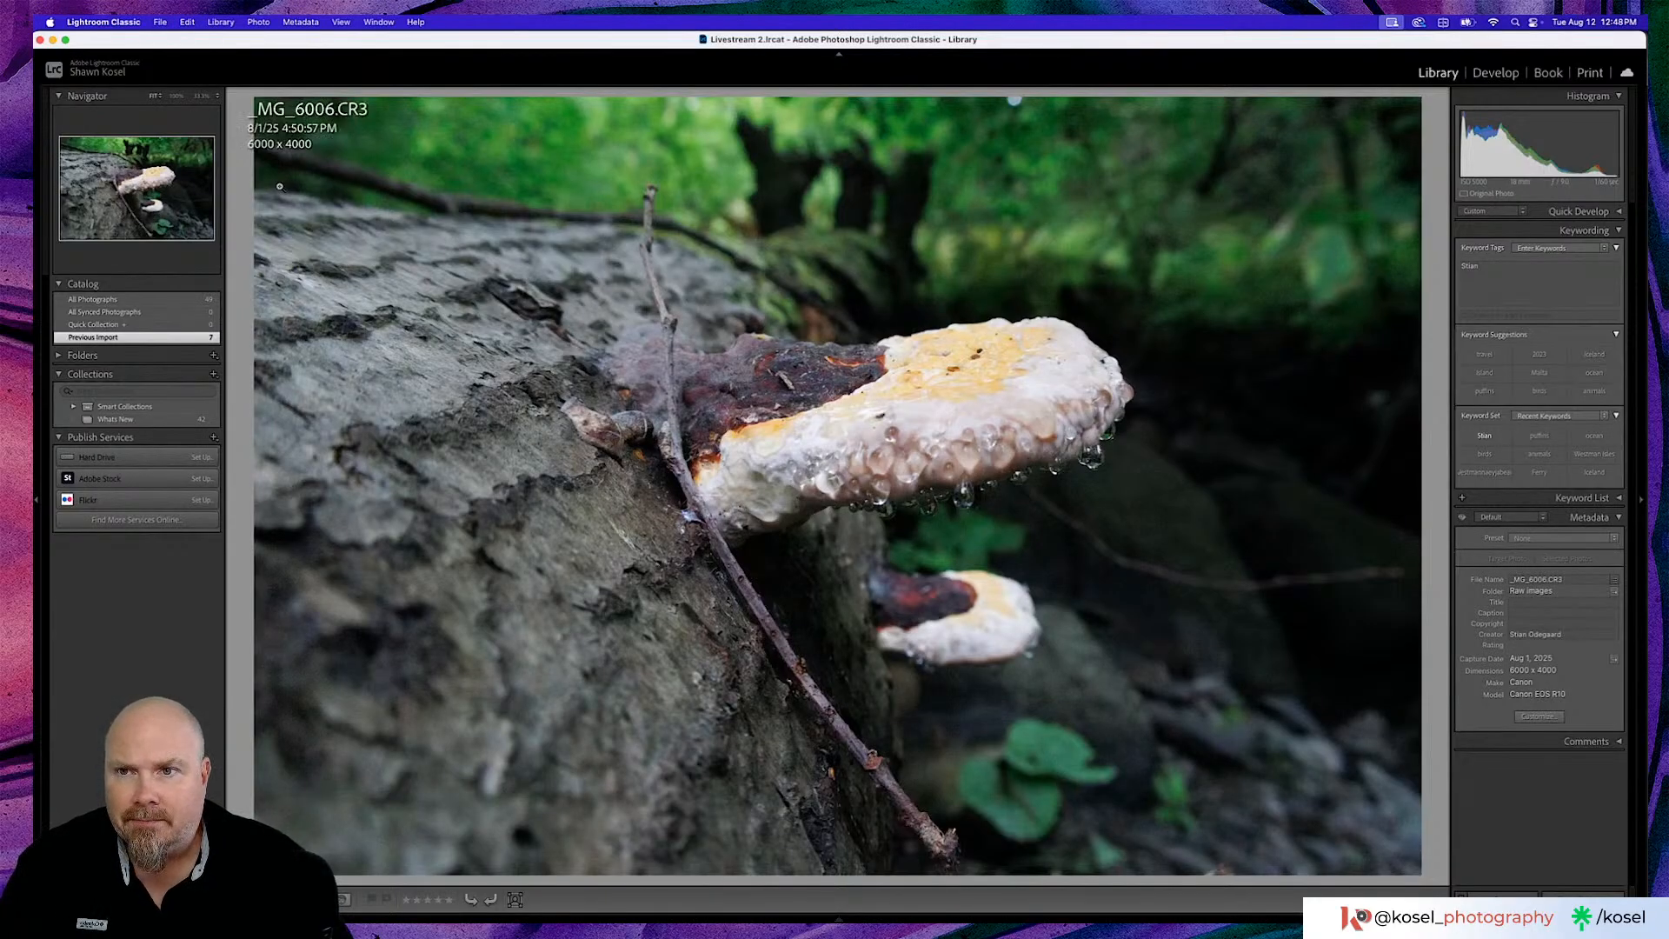
key(i)
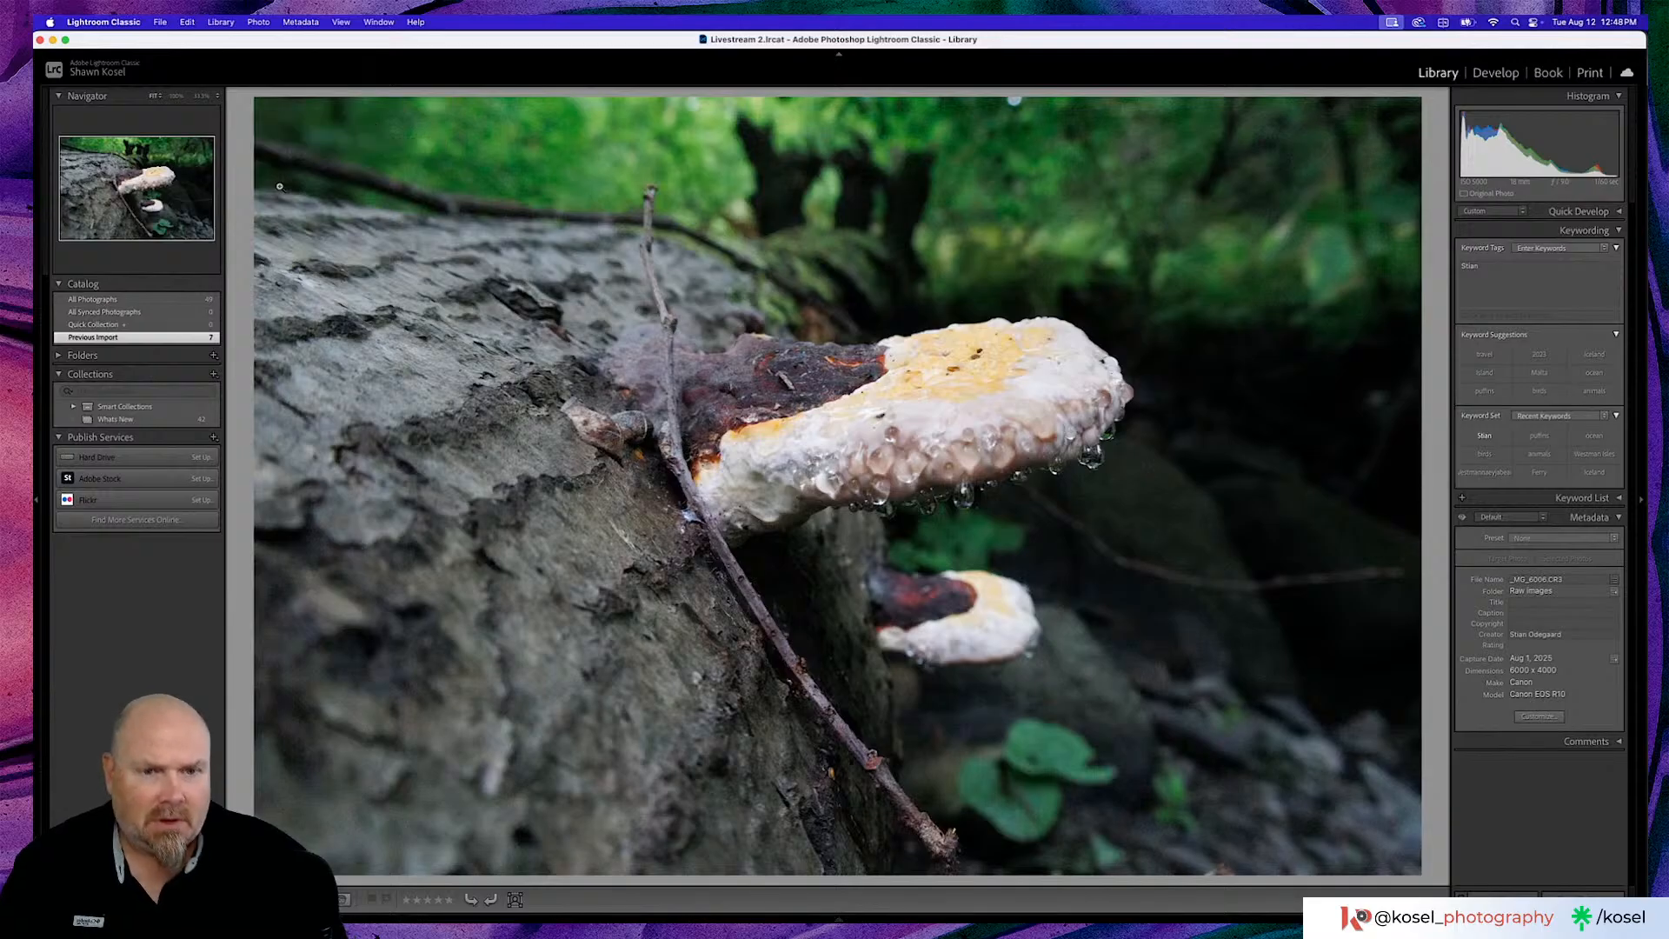
click(1200, 495)
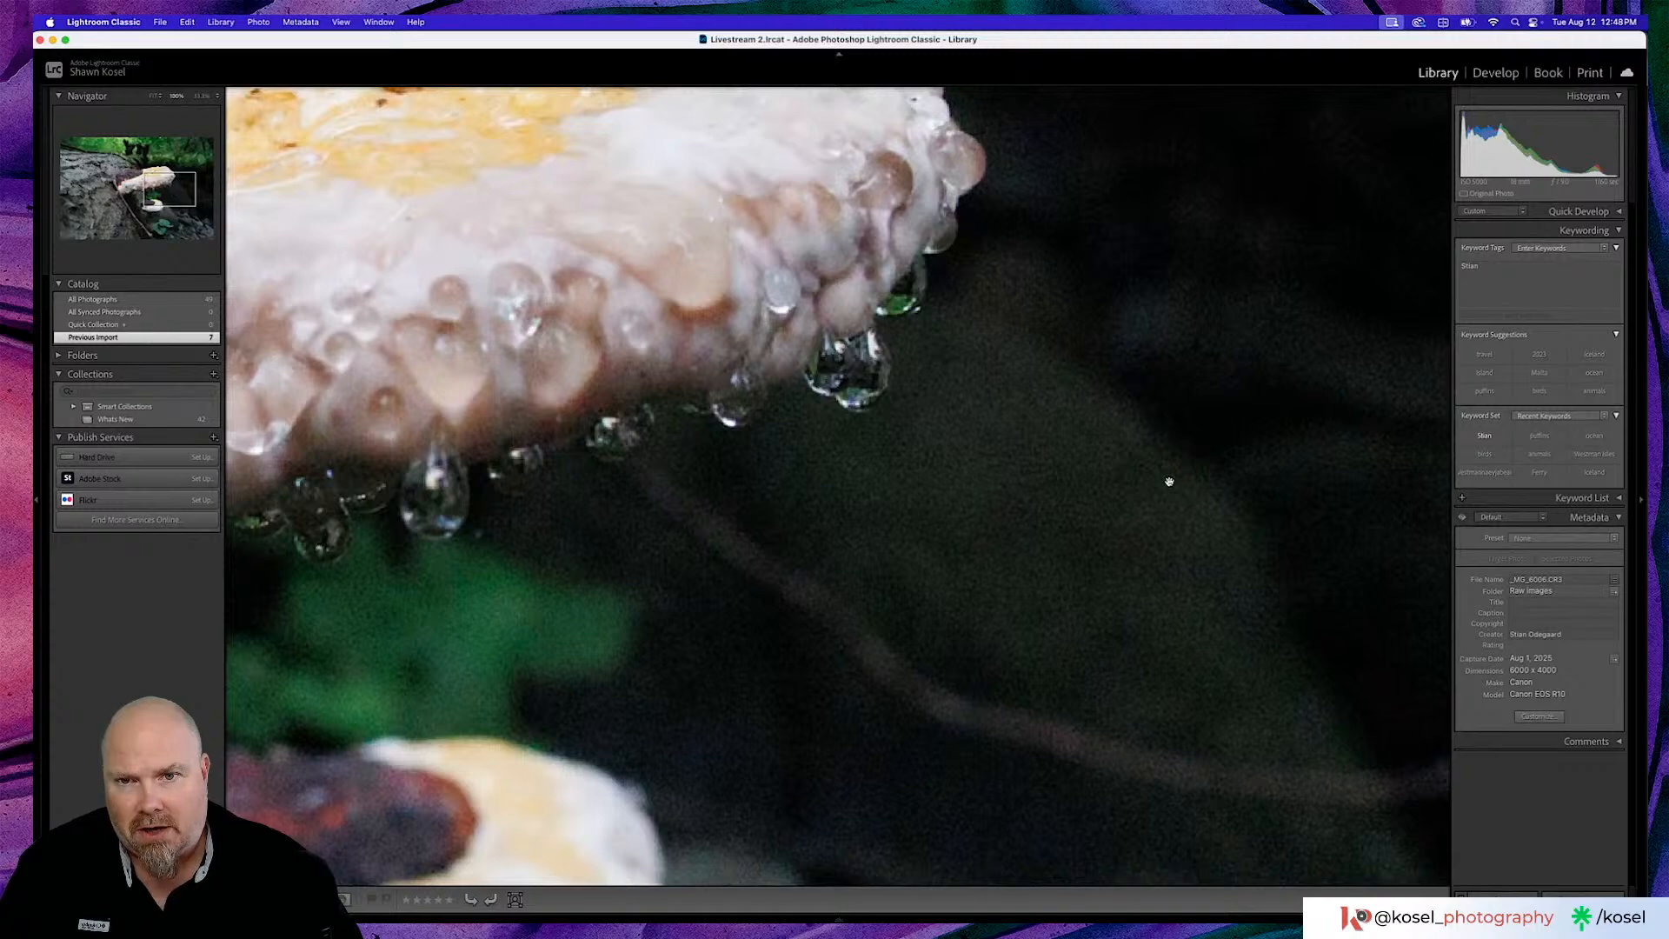
scroll(1168, 480, up, 5)
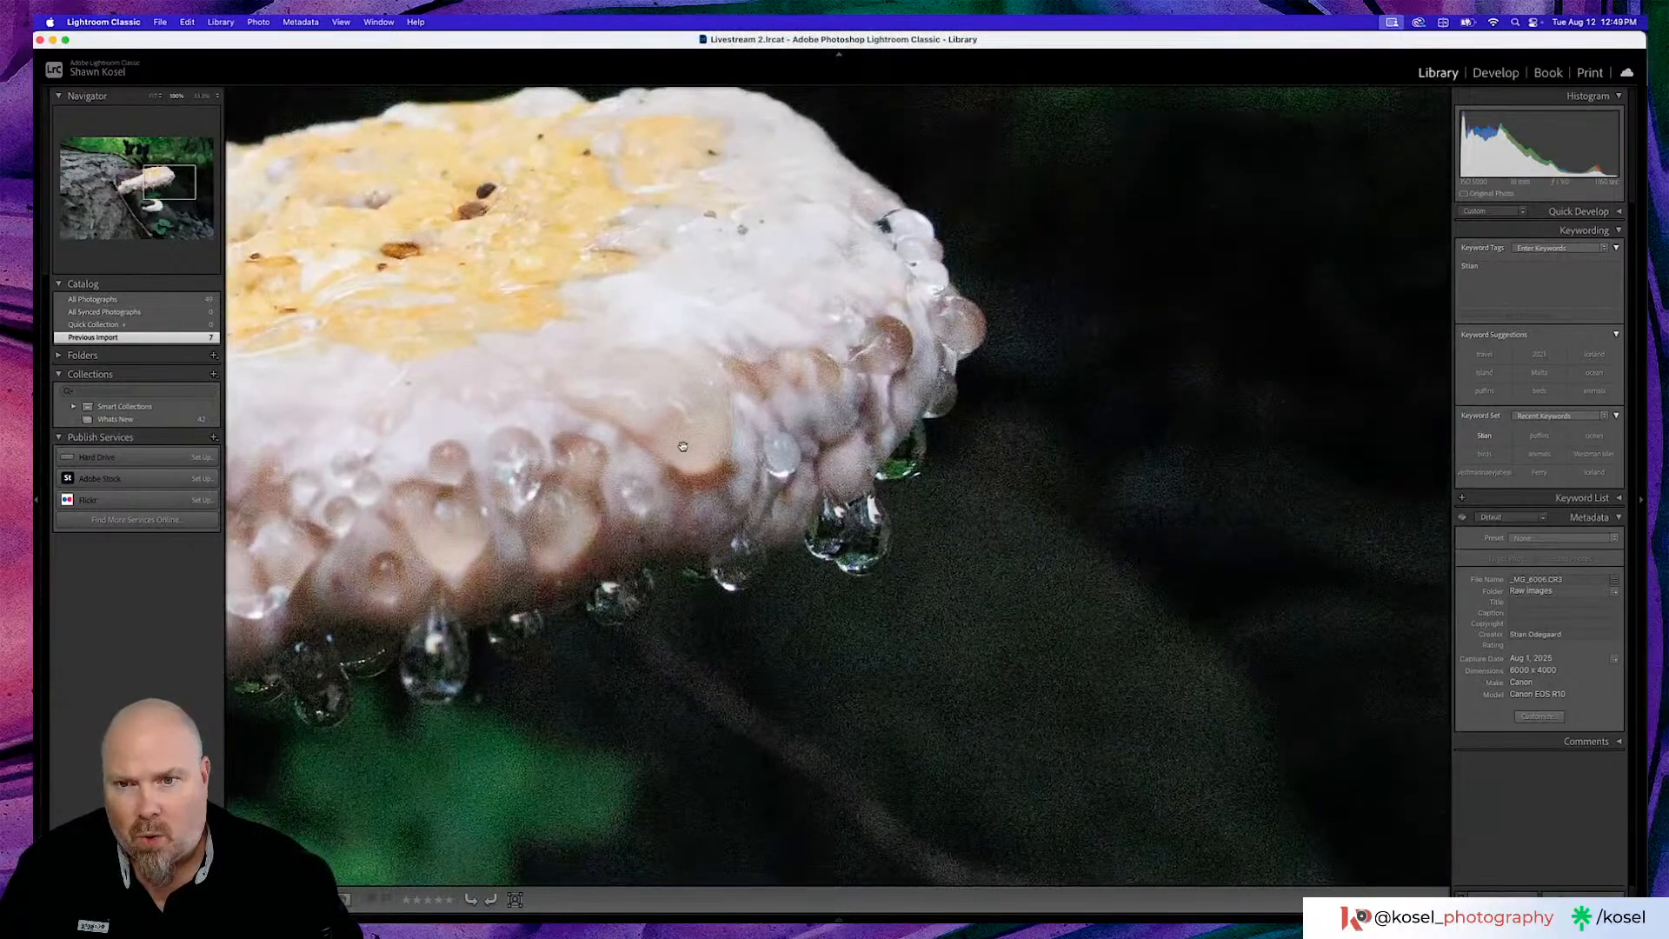
click(683, 446)
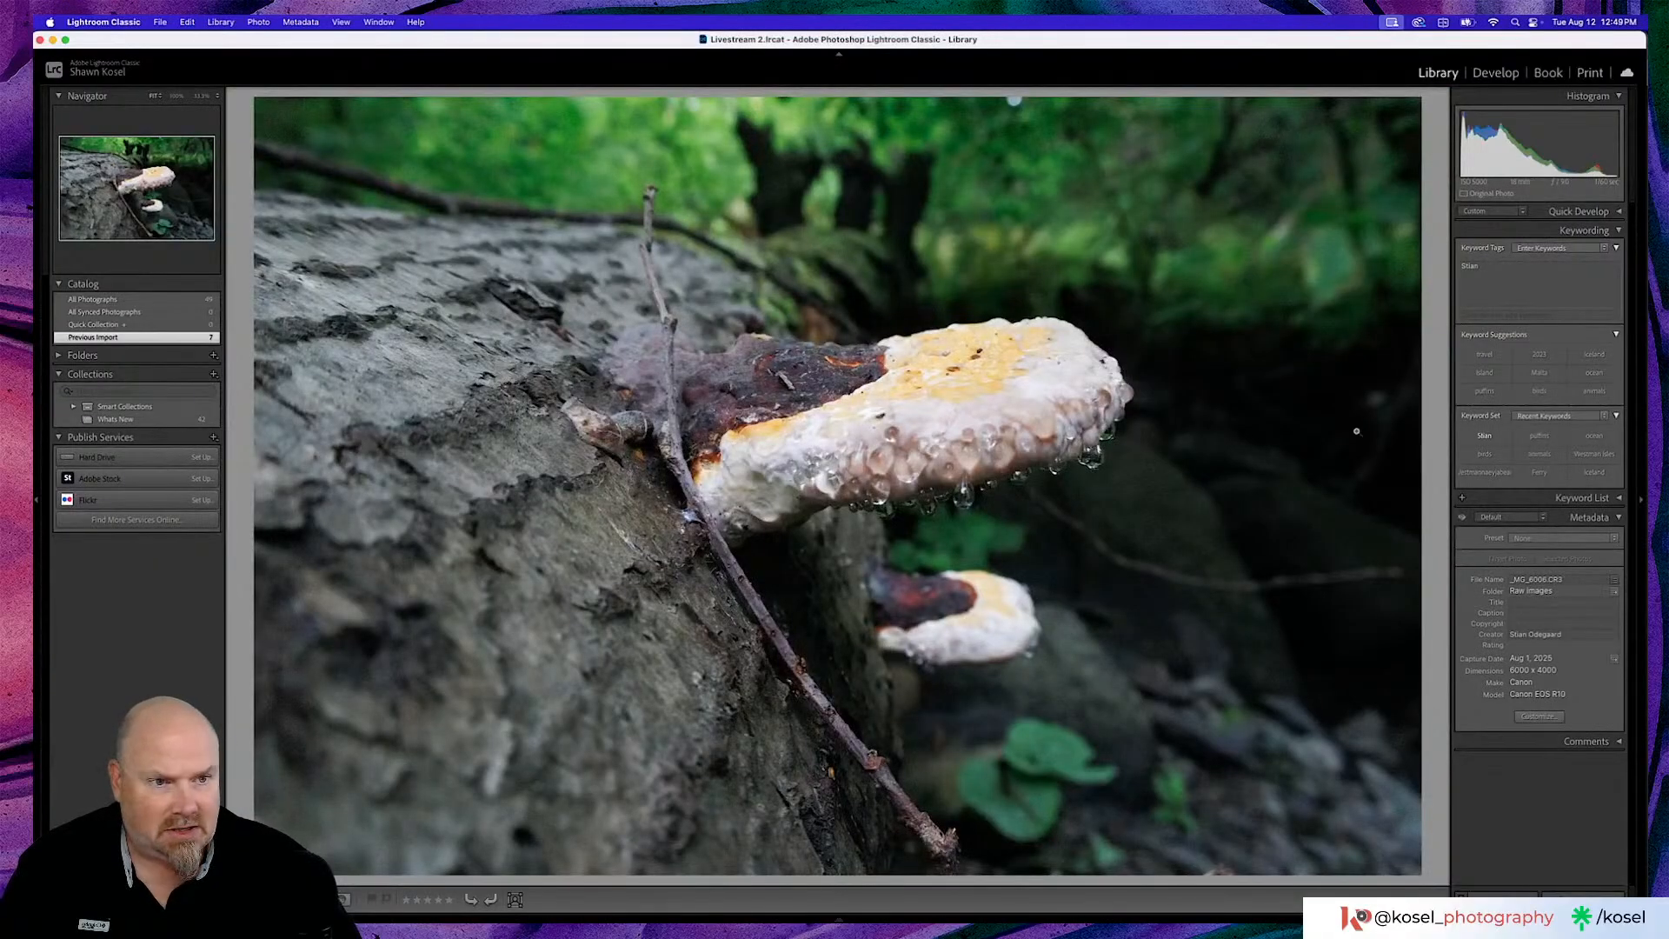
Take the mushroom photo into the Develop module and apply Denoise to it
key(d)
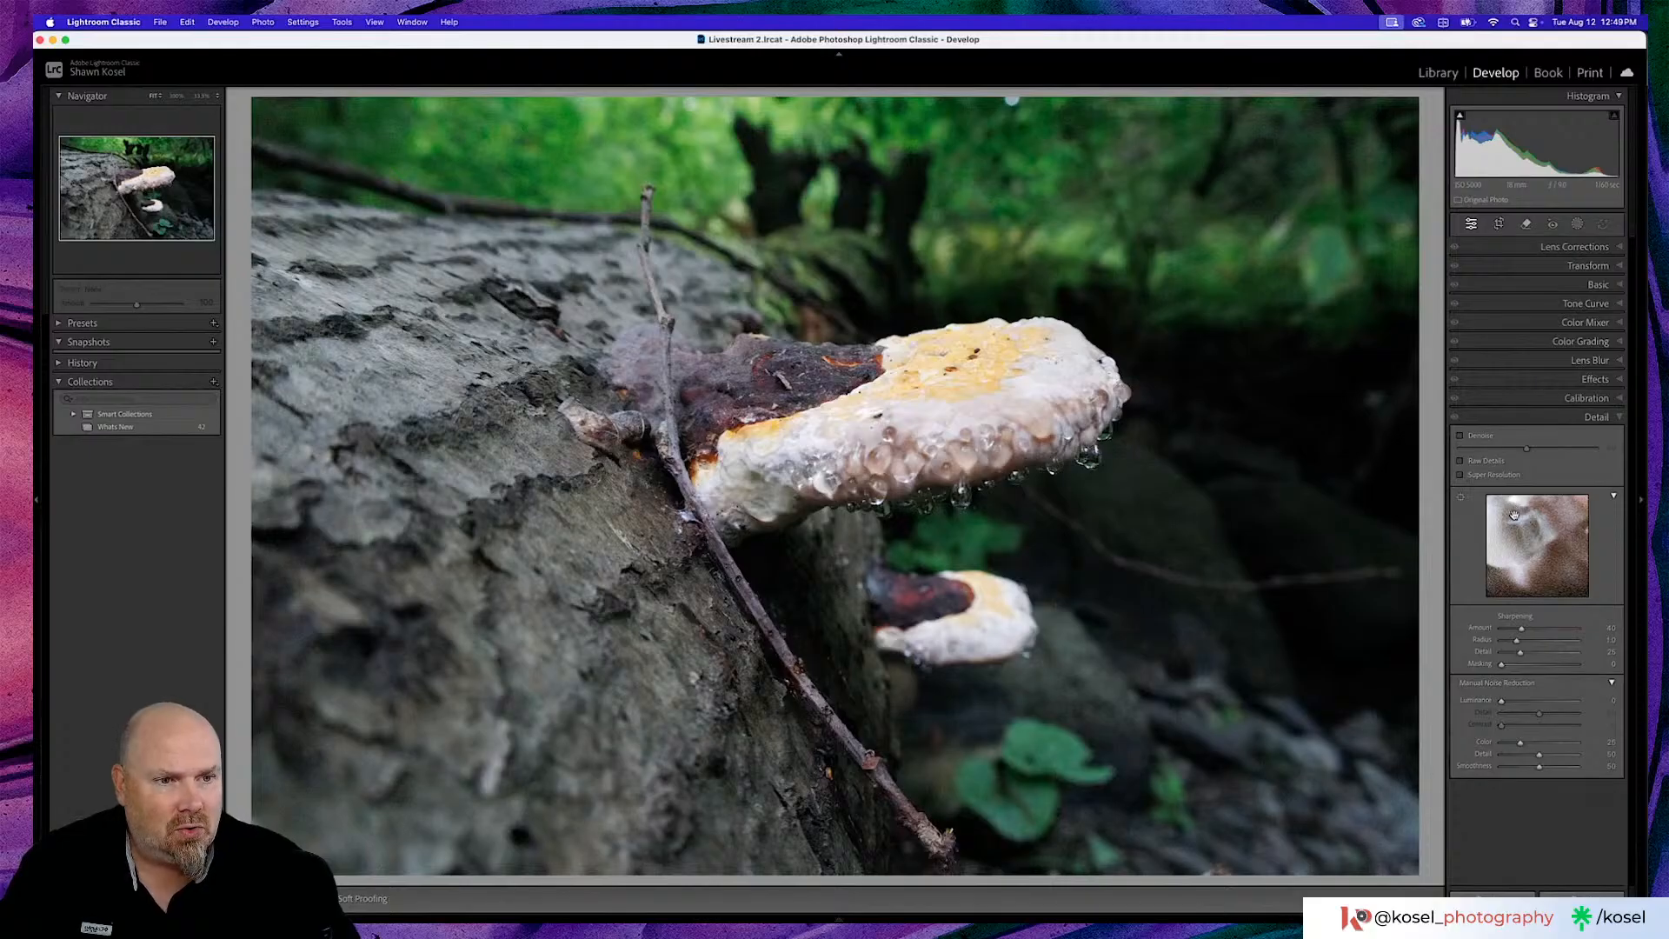
click(1460, 436)
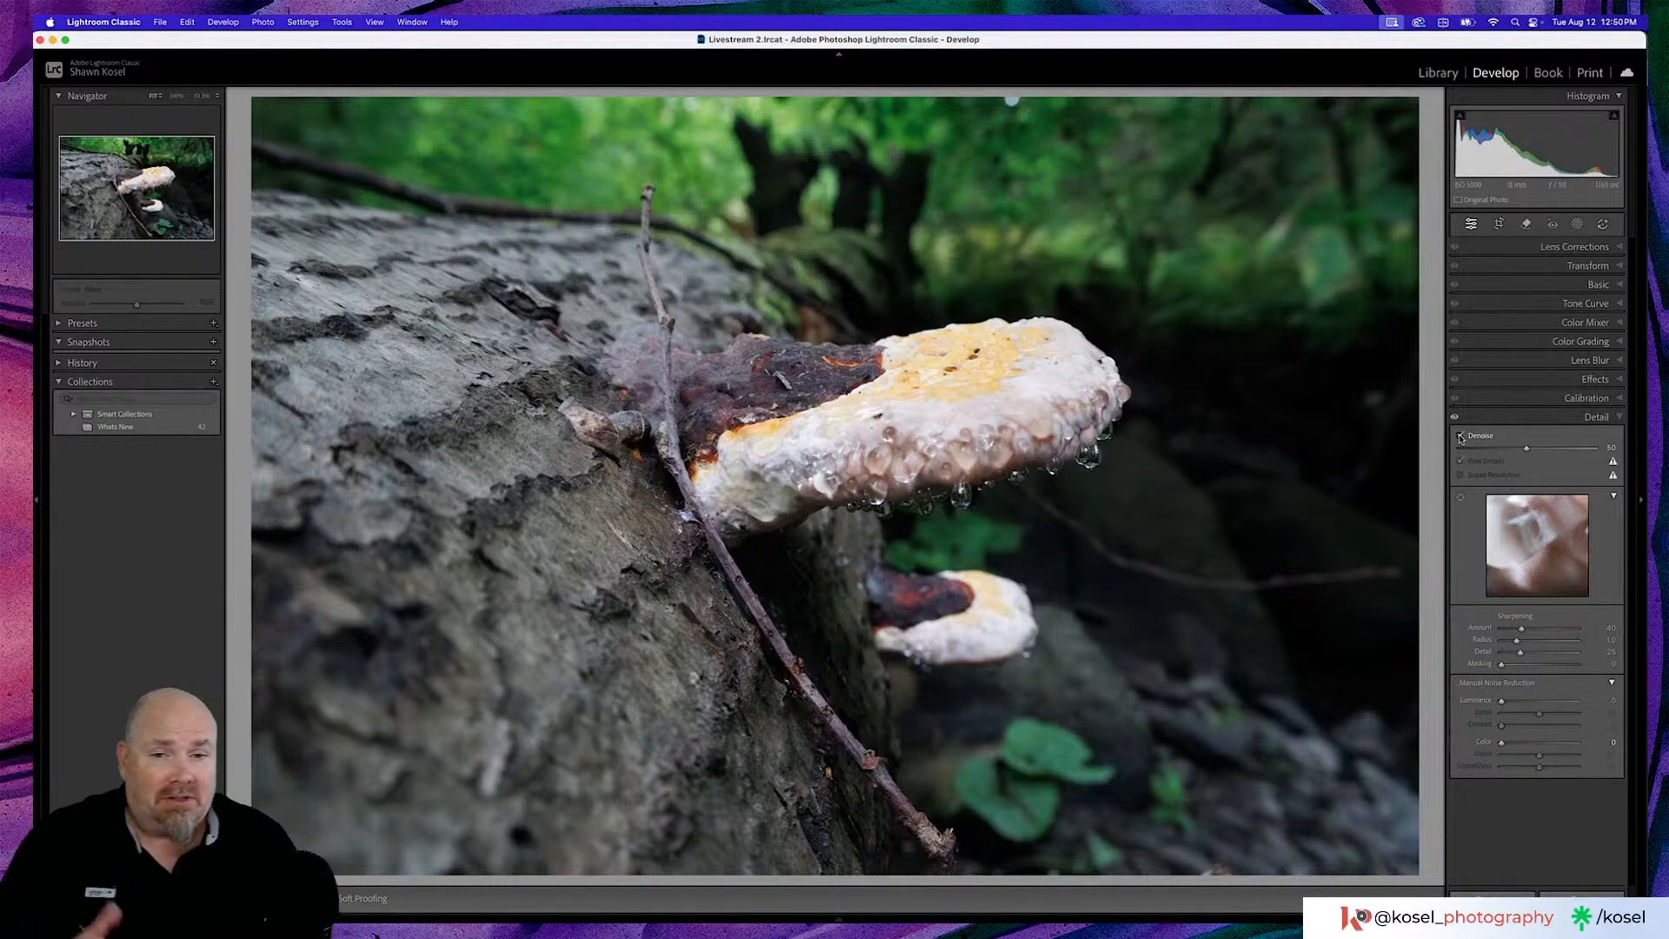
Compare the mushroom's droplets before and after noise reduction at 100% magnification, then return to the full photo
click(1011, 432)
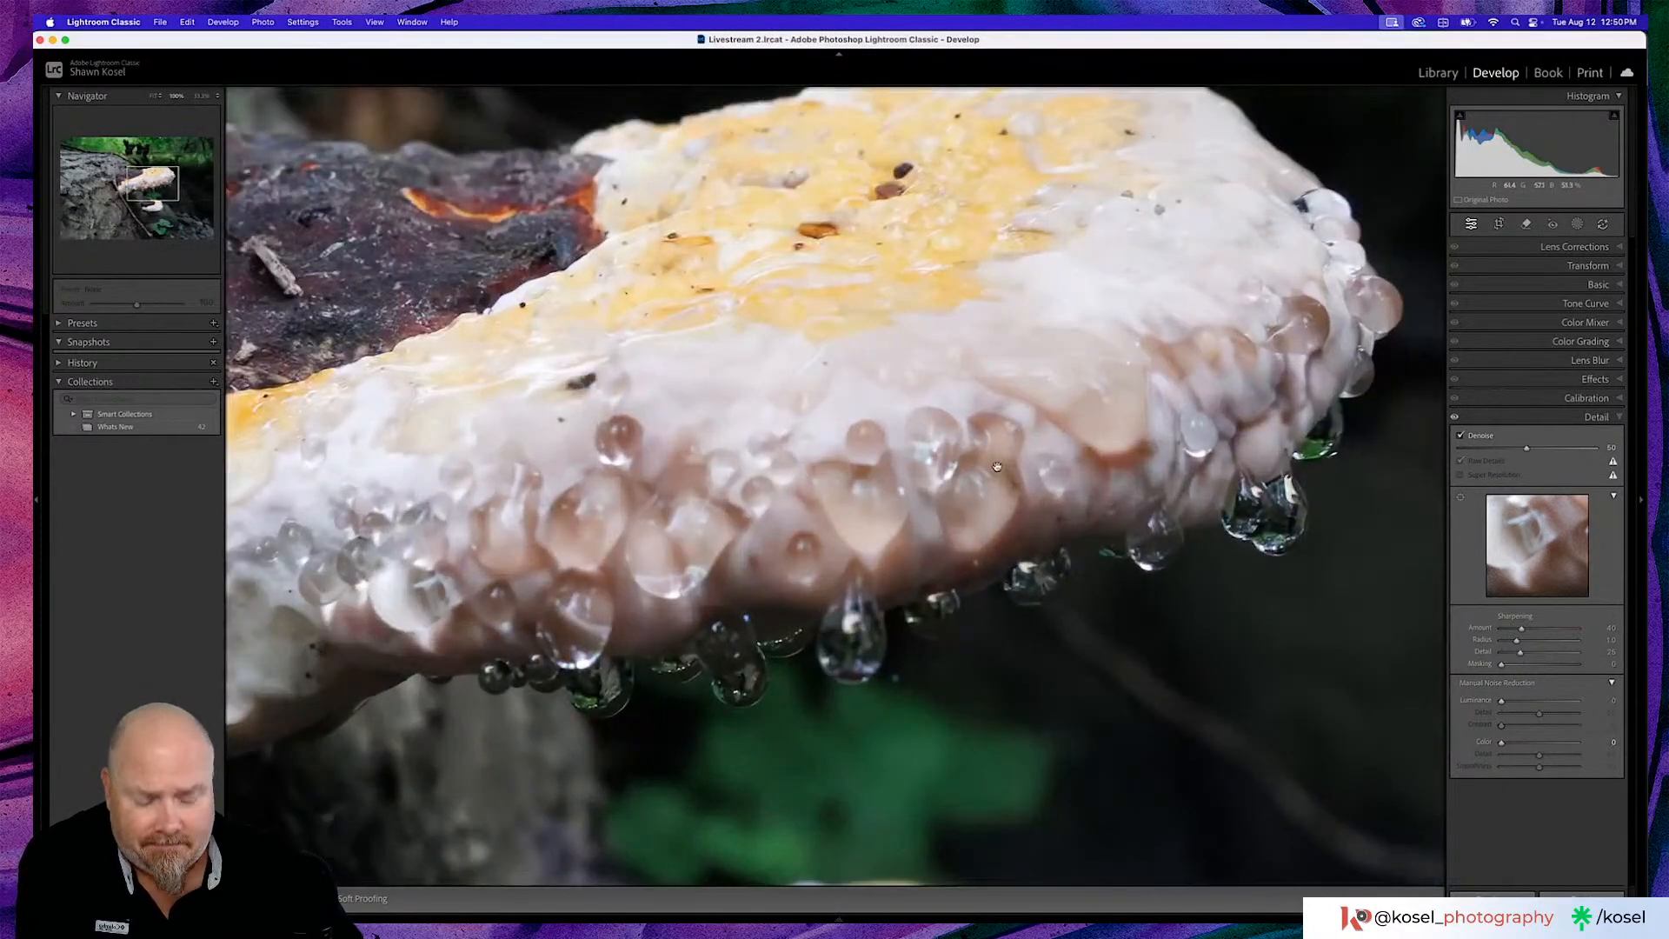
scroll(1009, 444, down, 2)
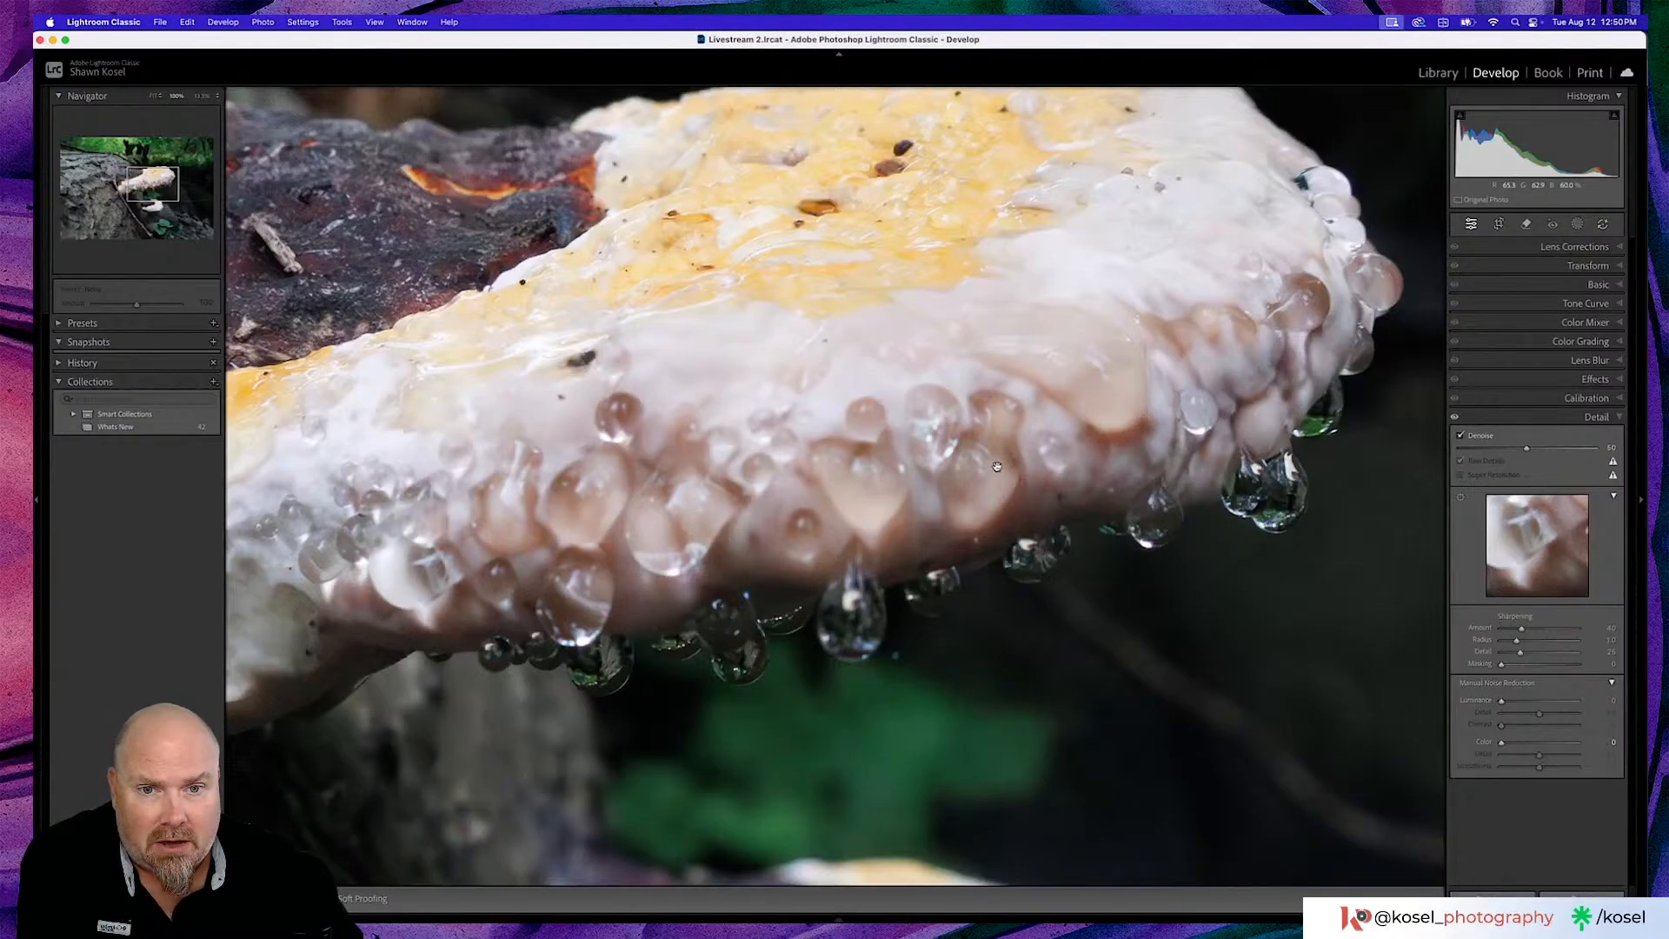
key(backslash)
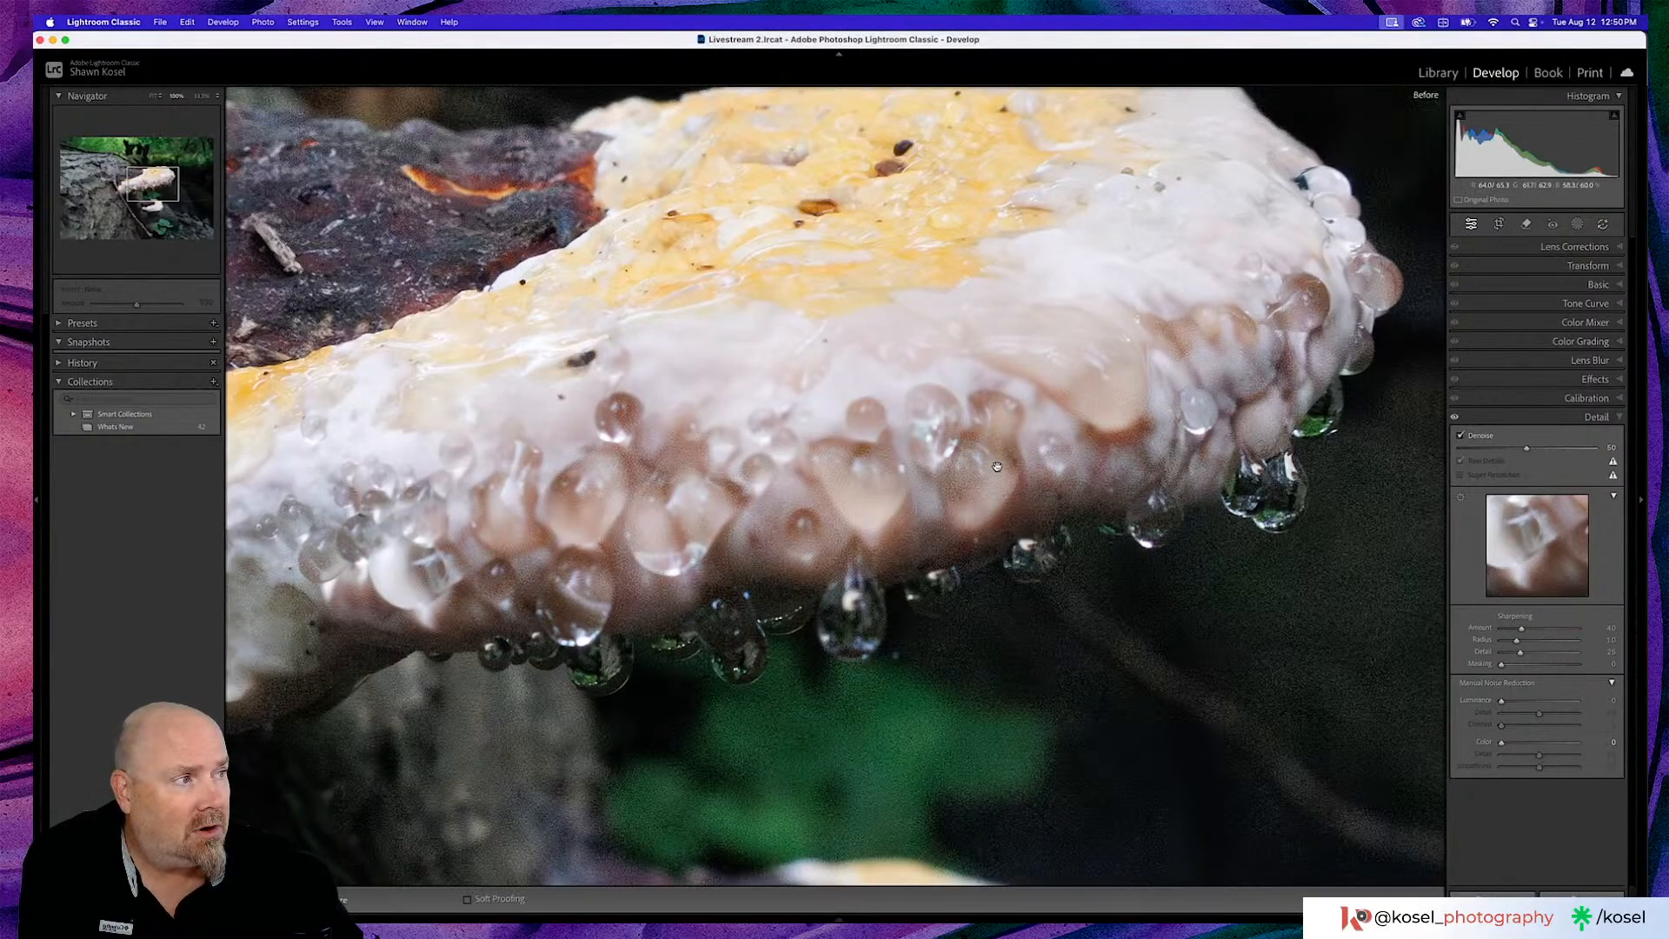
key(backslash)
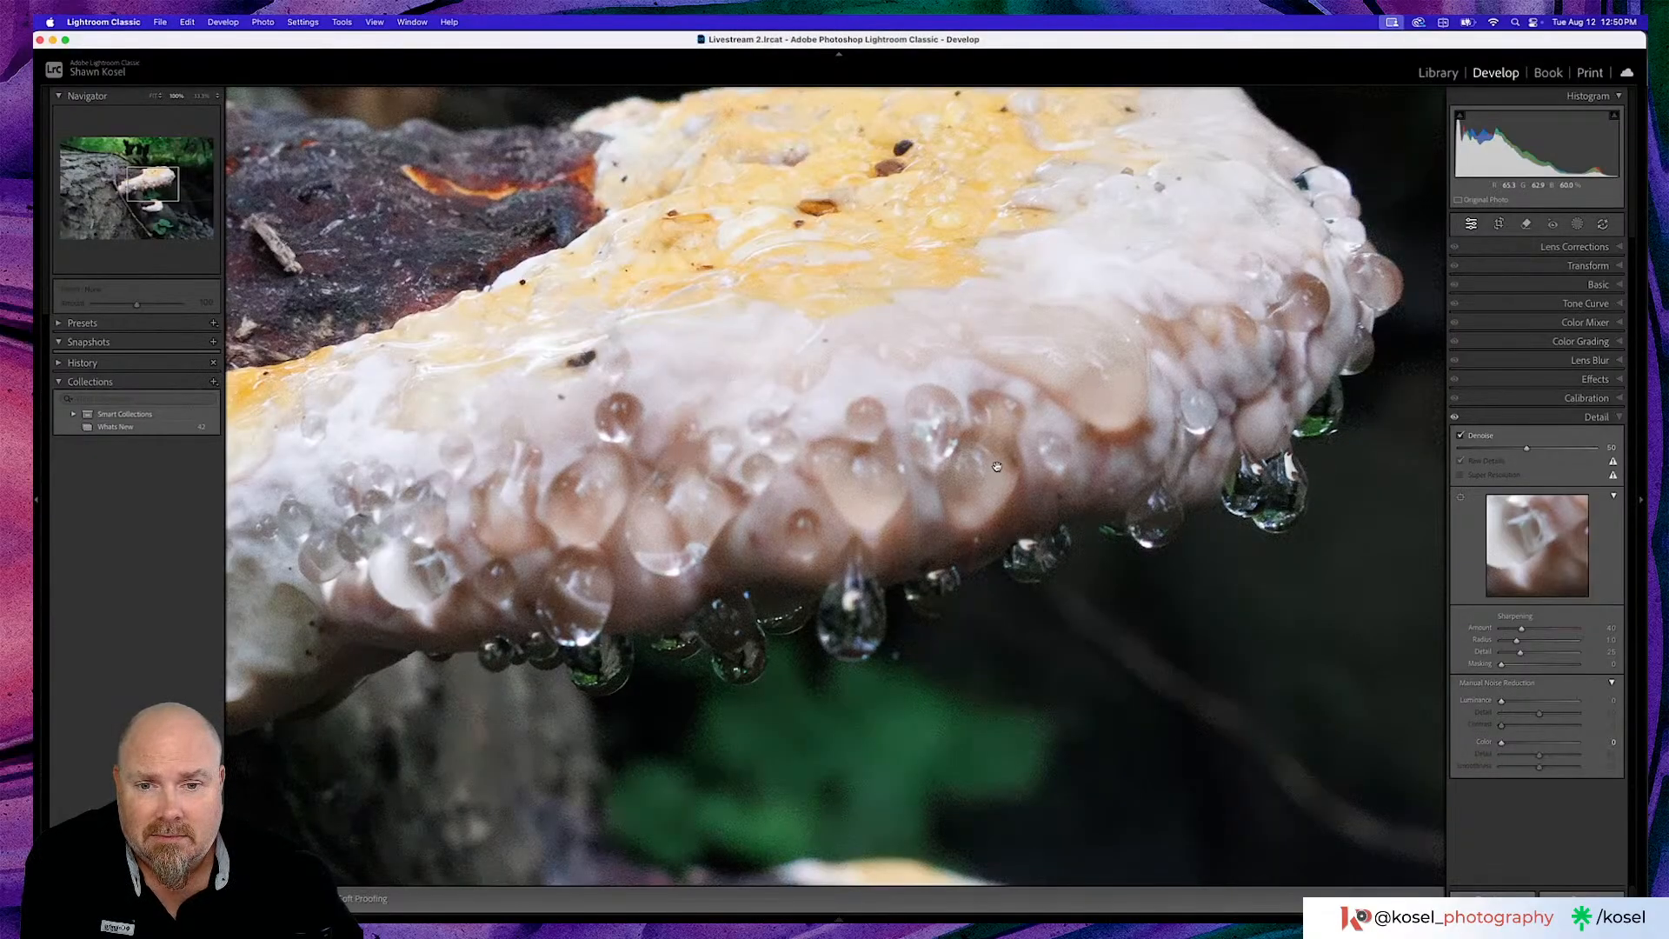
key(backslash)
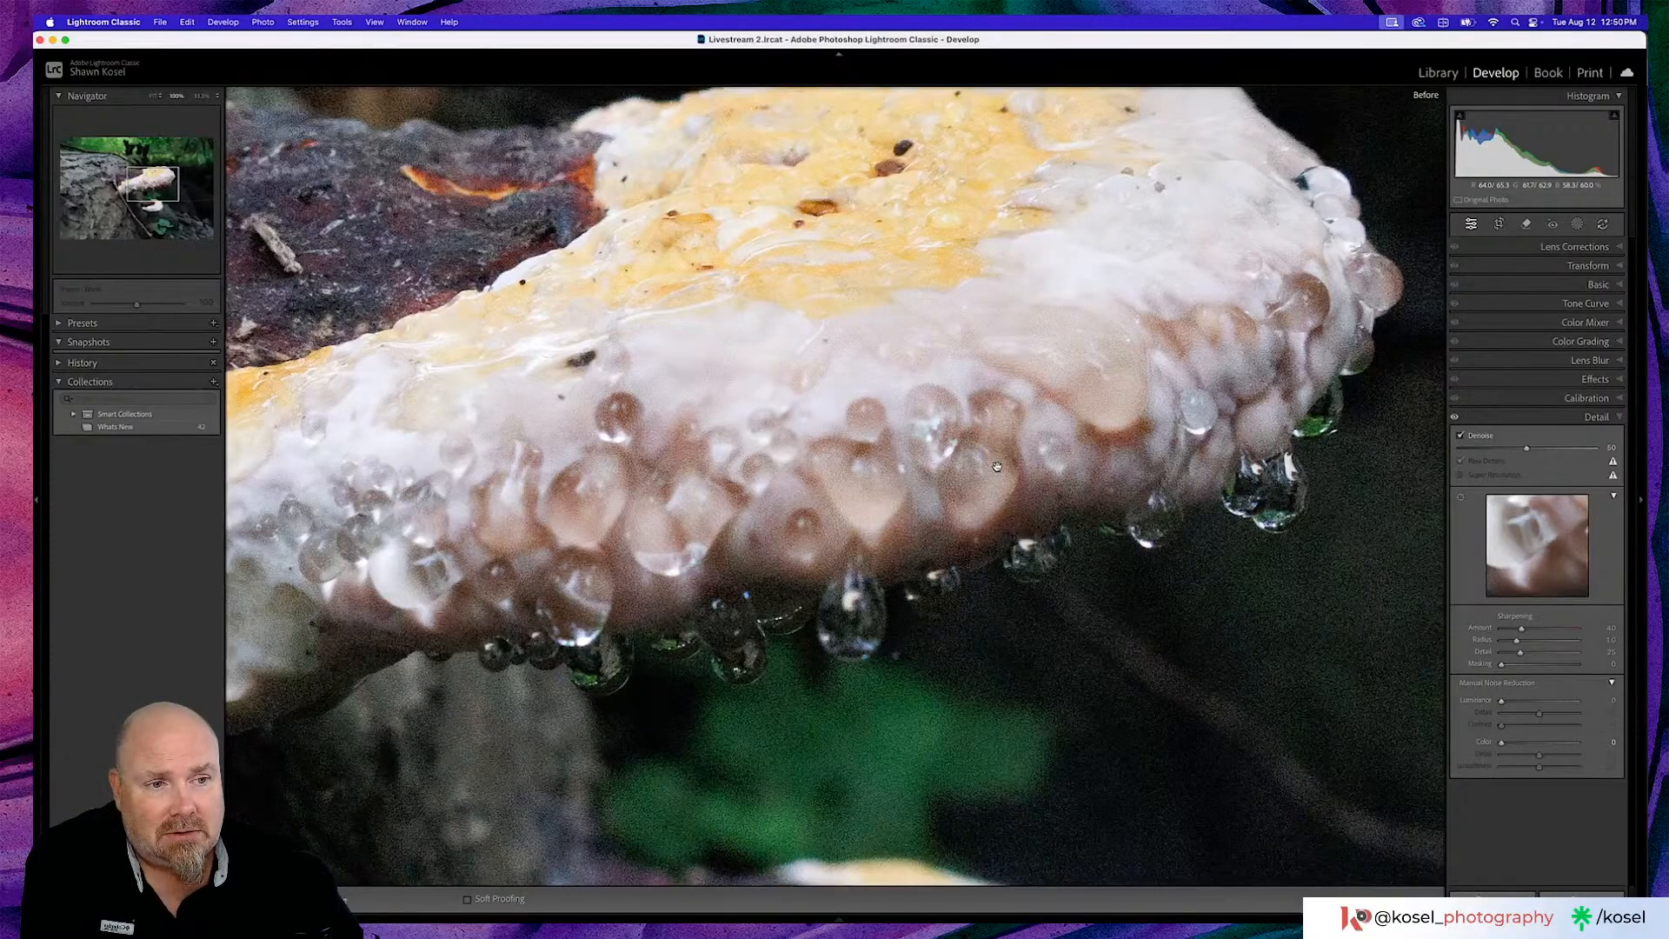
key(backslash)
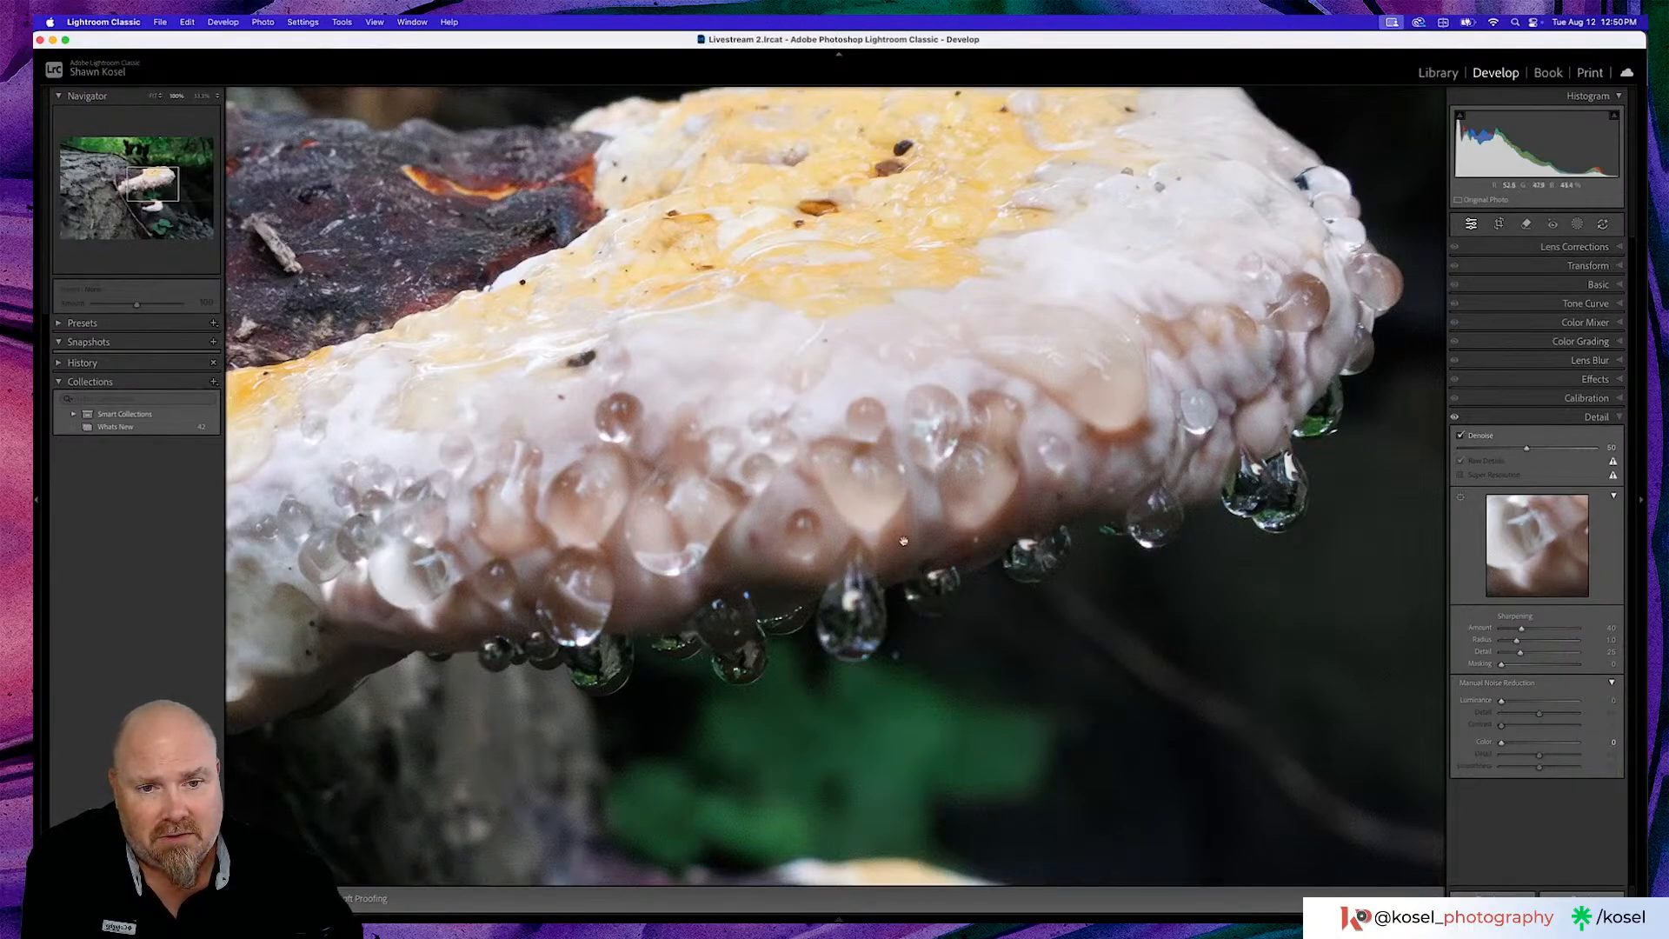
scroll(920, 541, down, 2)
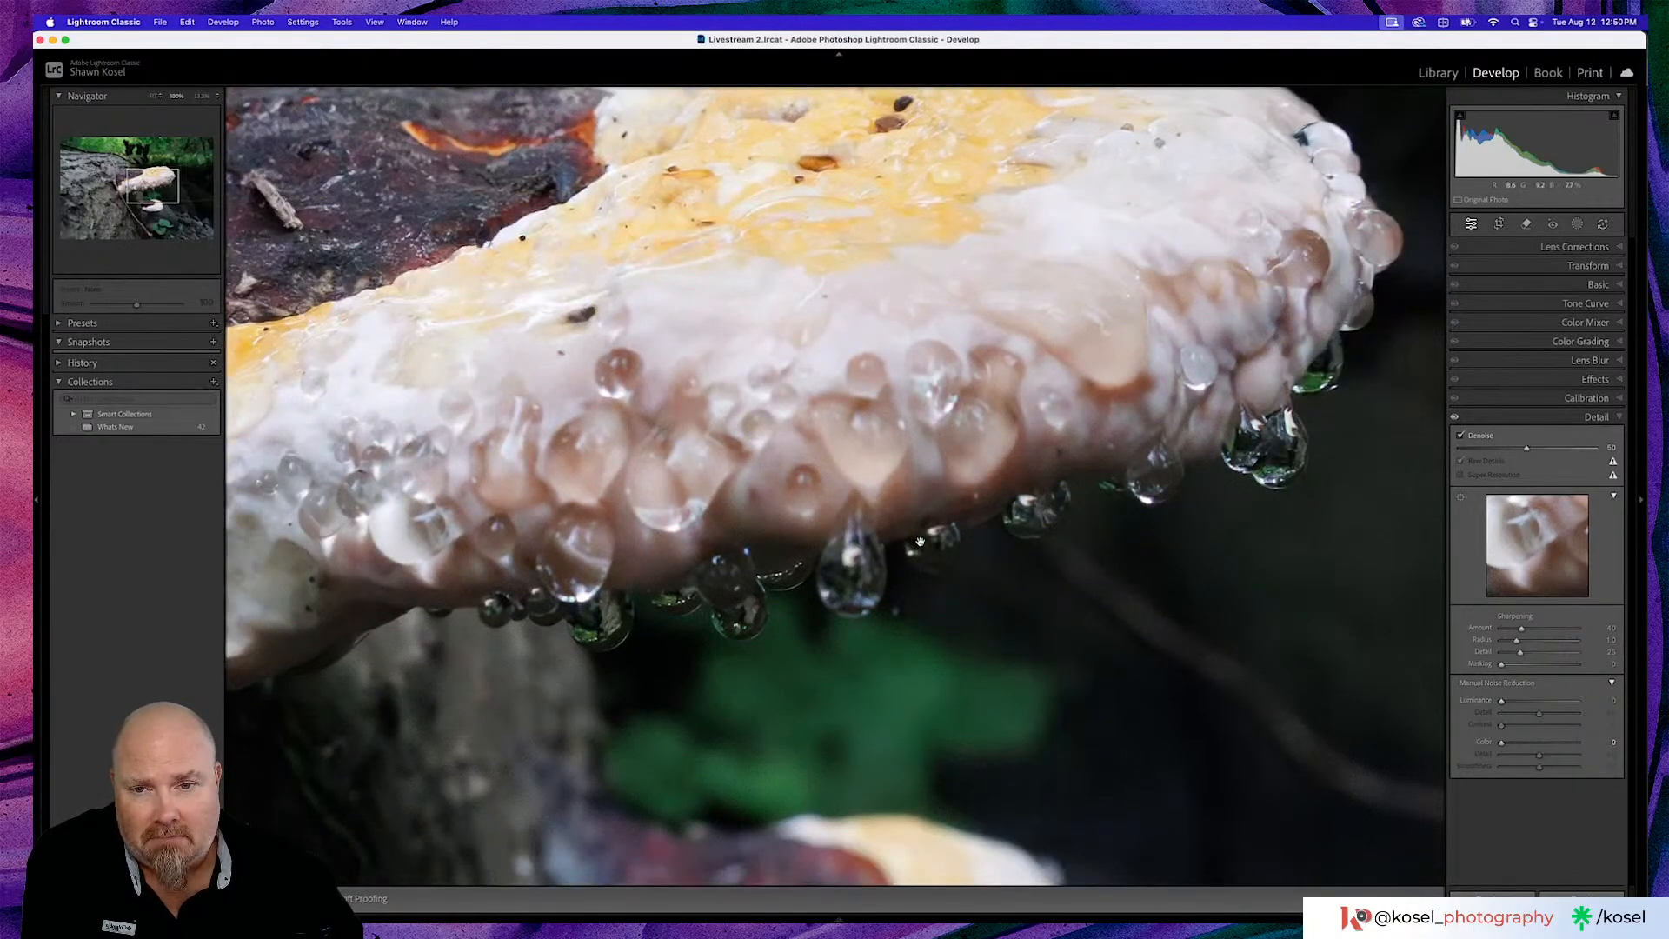
click(920, 540)
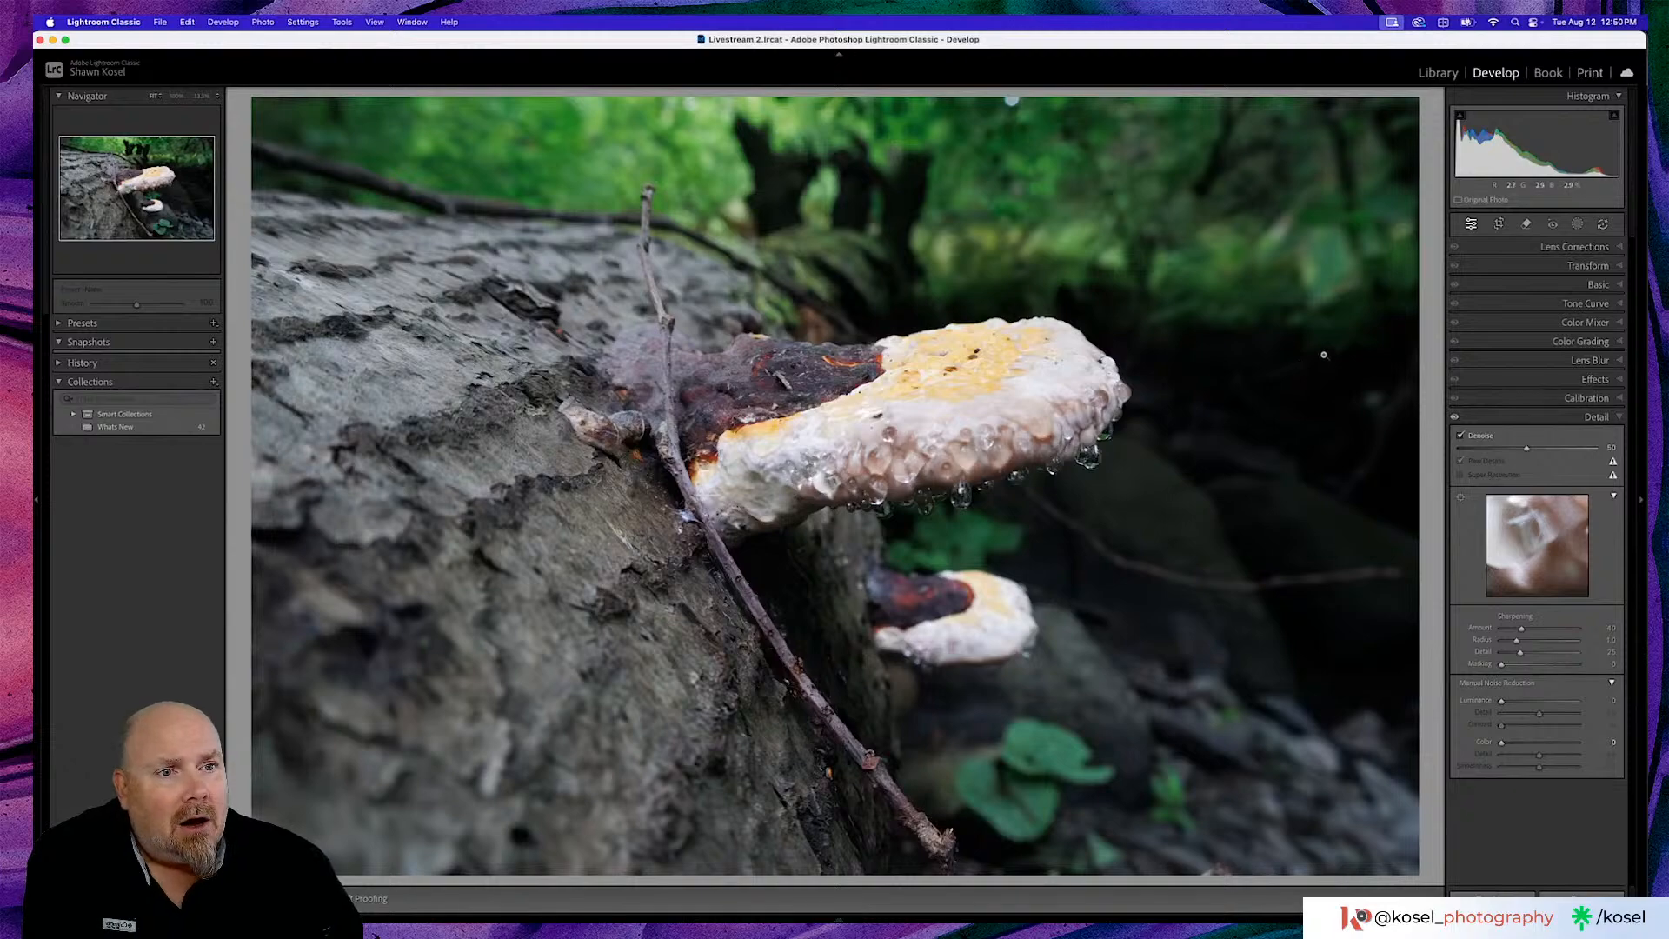
Start cropping the mushroom photo and cycle the guide overlays to the golden spiral curling in near the large mushroom's tip
click(1500, 225)
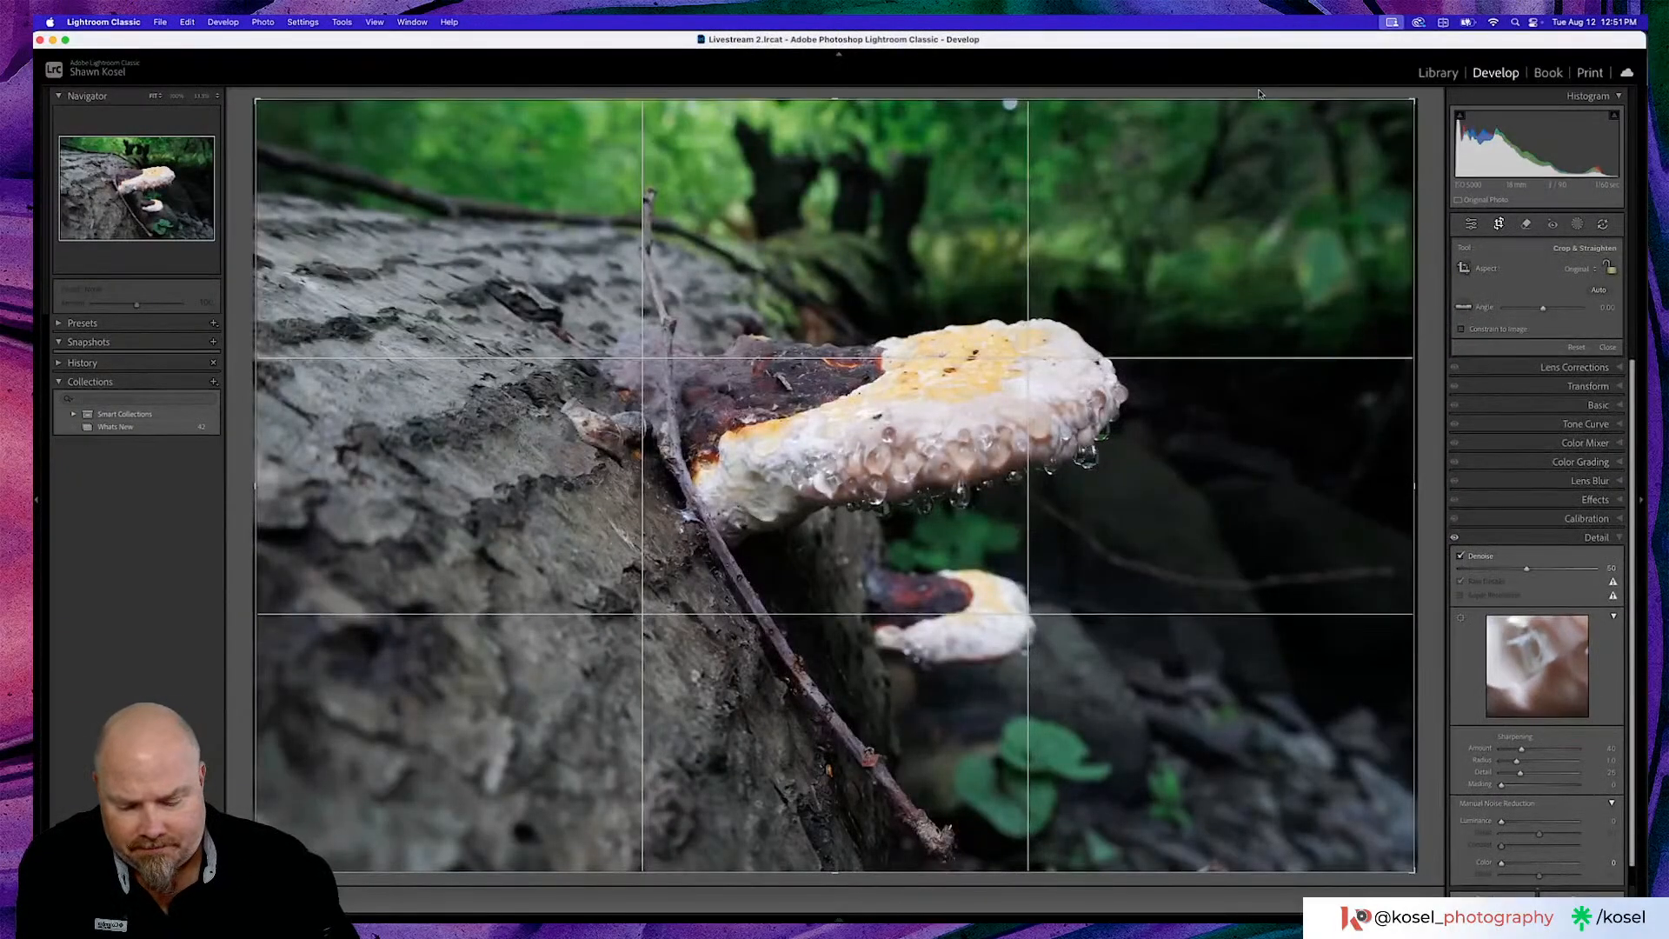
key(o)
key(o)
key(o)
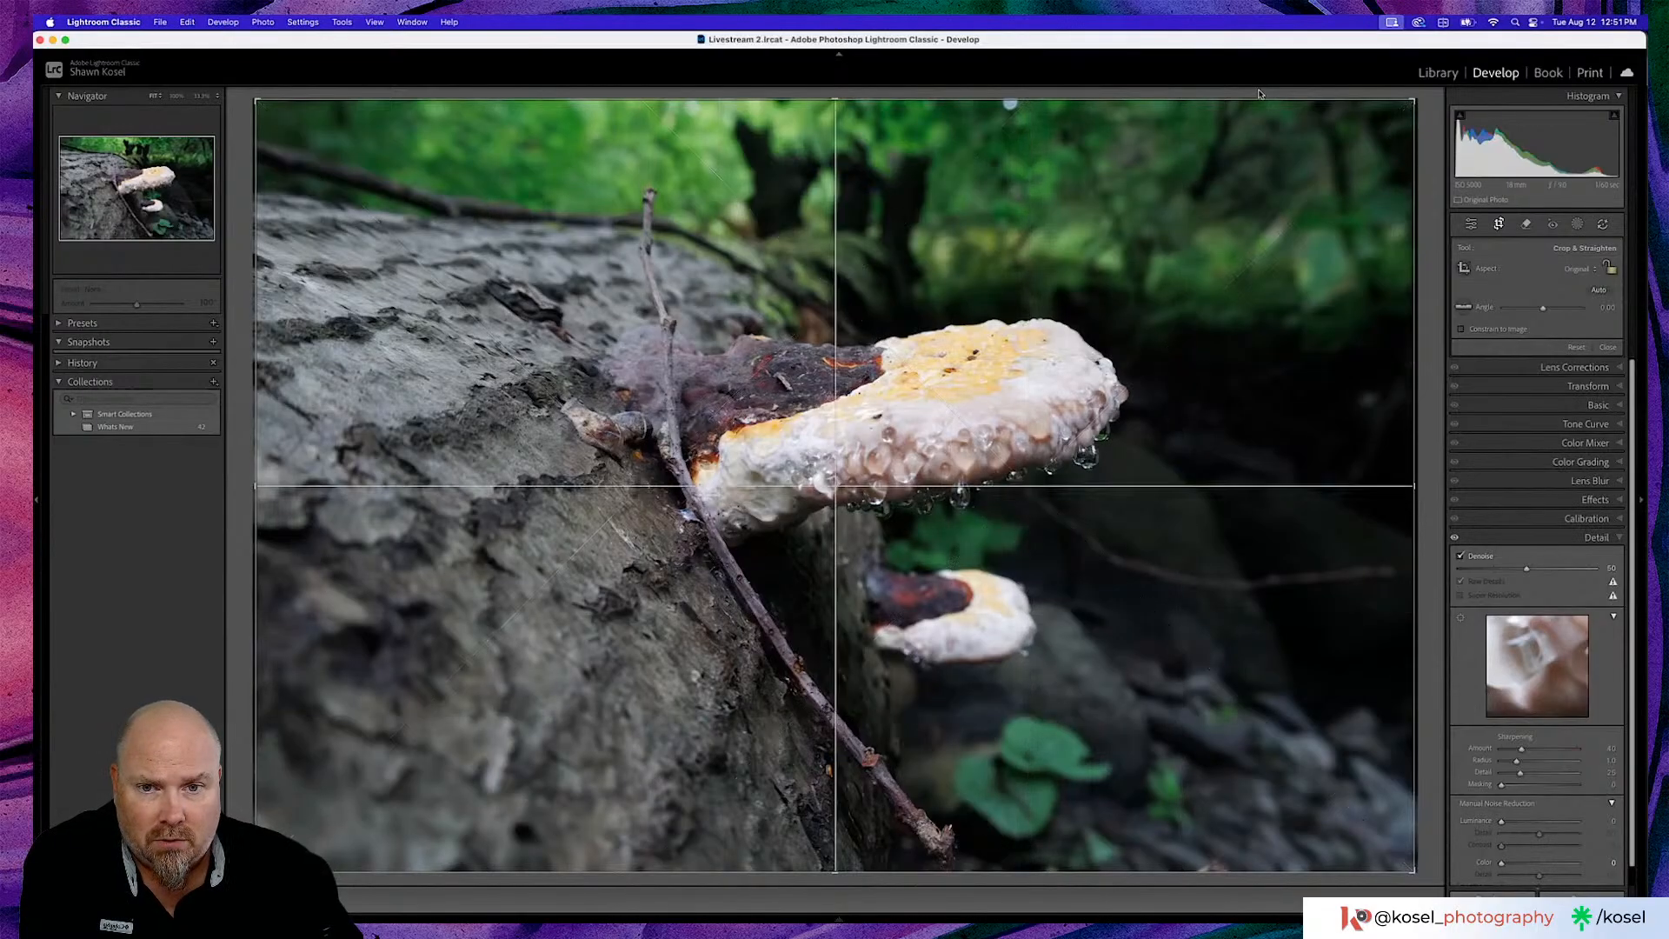
key(o)
key(o)
key(o)
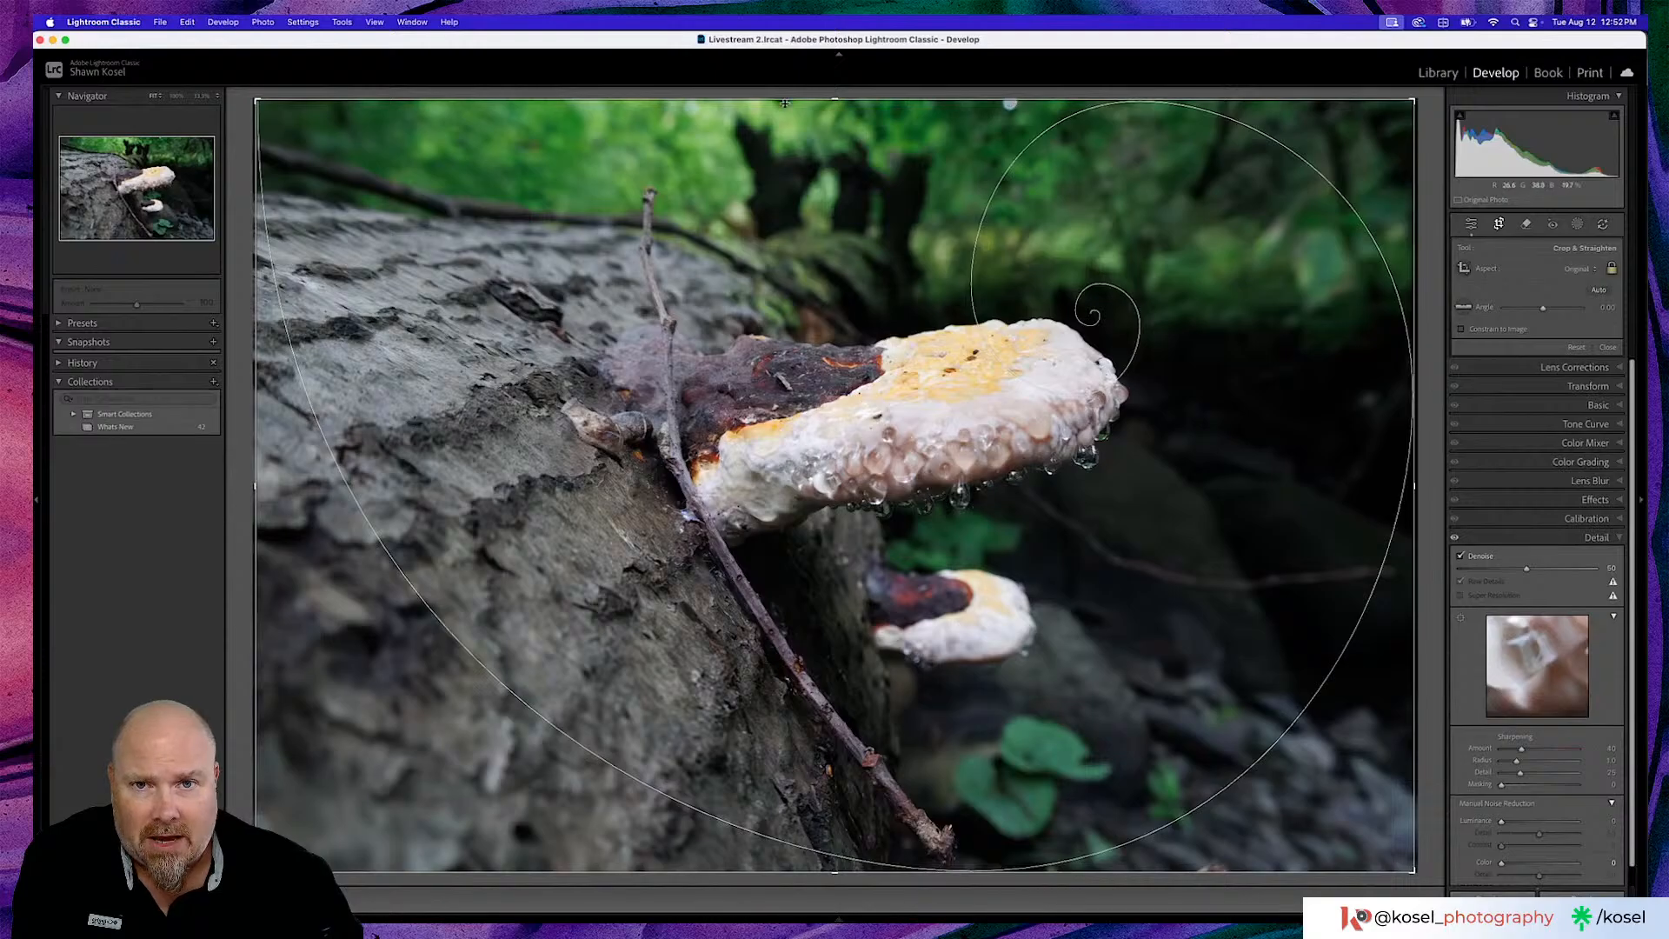
Tighten the crop frame moderately around the mushrooms from its upper and lower edges, keeping the original aspect ratio
drag(833, 98, 832, 114)
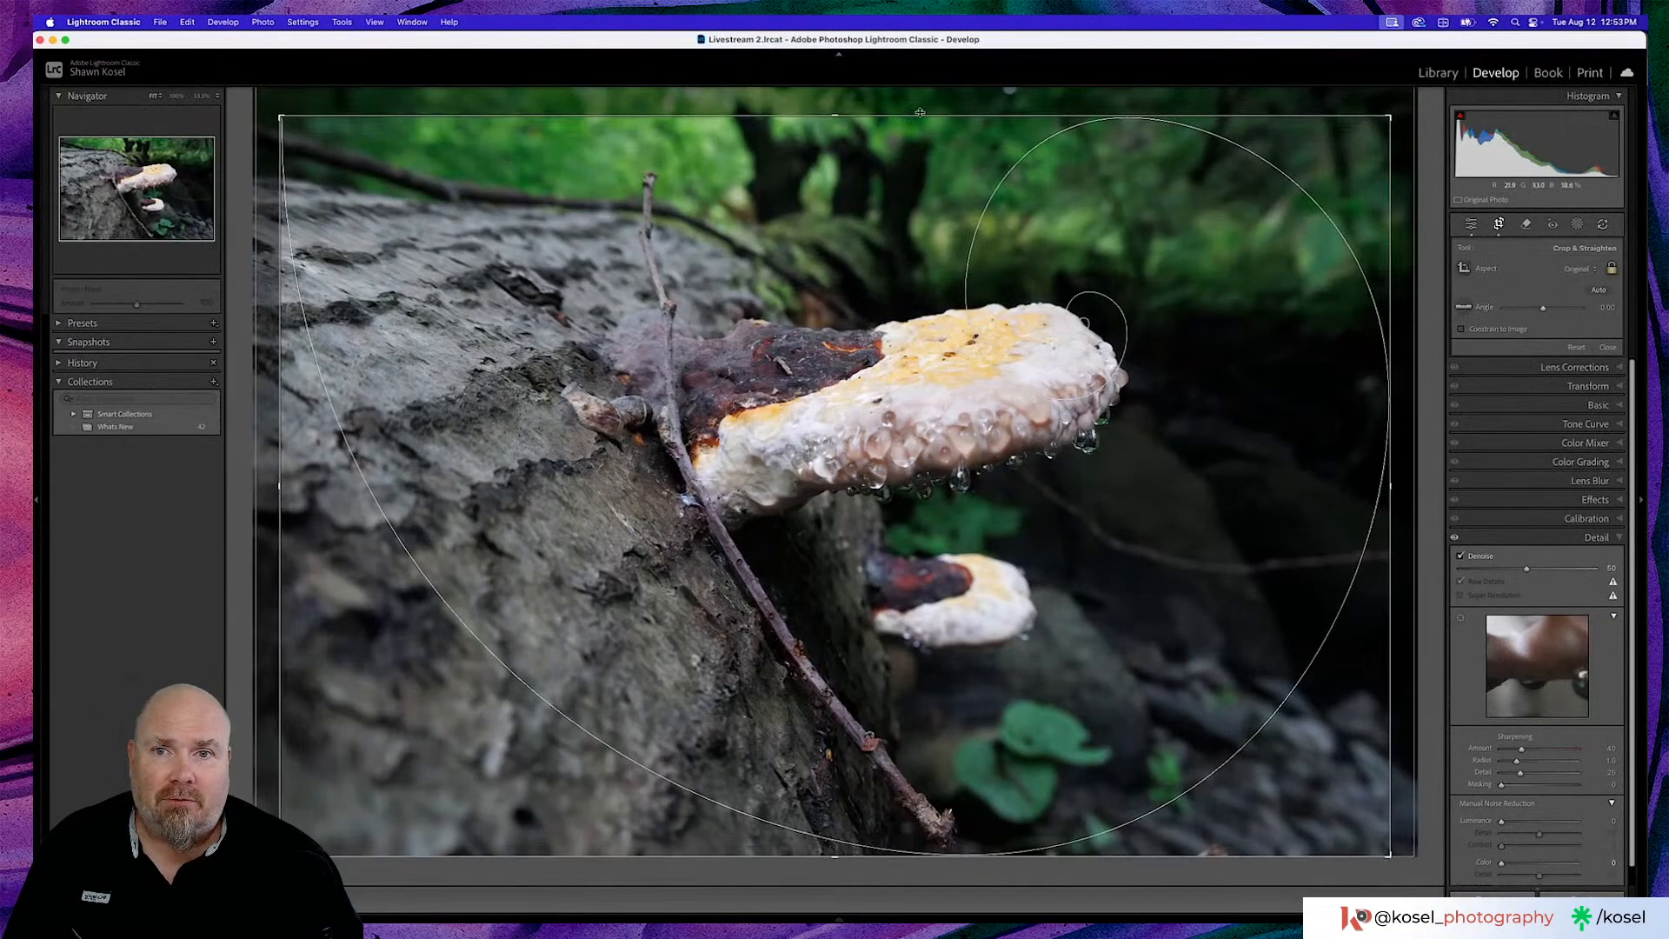
drag(834, 116, 833, 127)
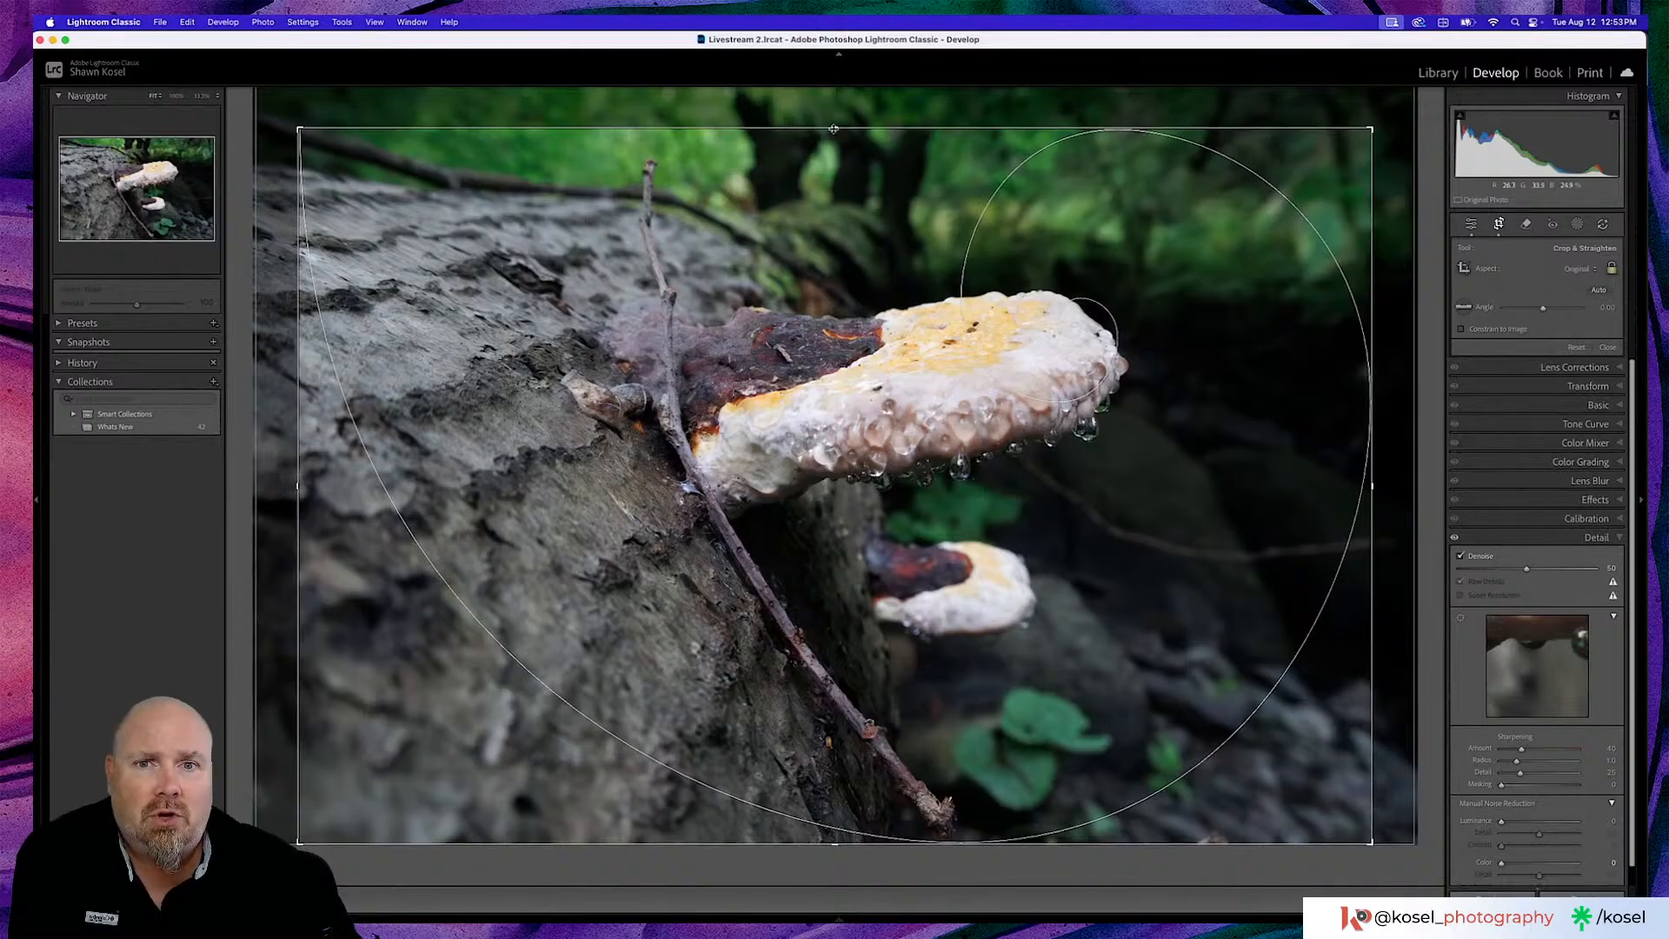
drag(836, 127, 837, 116)
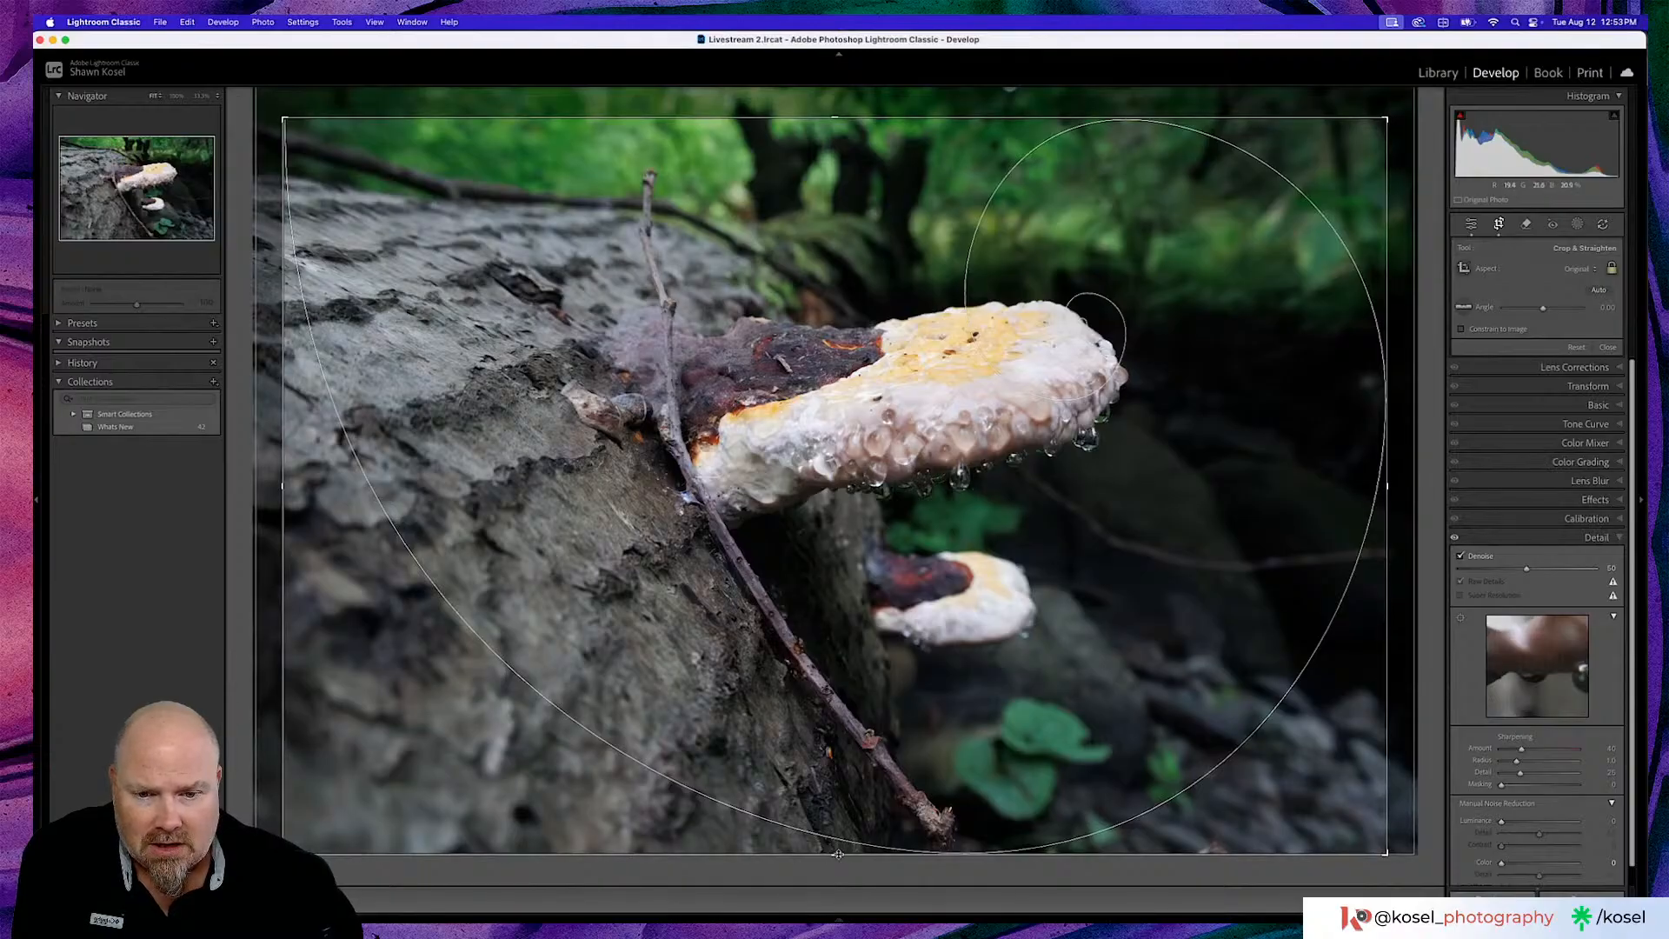
drag(836, 855, 838, 824)
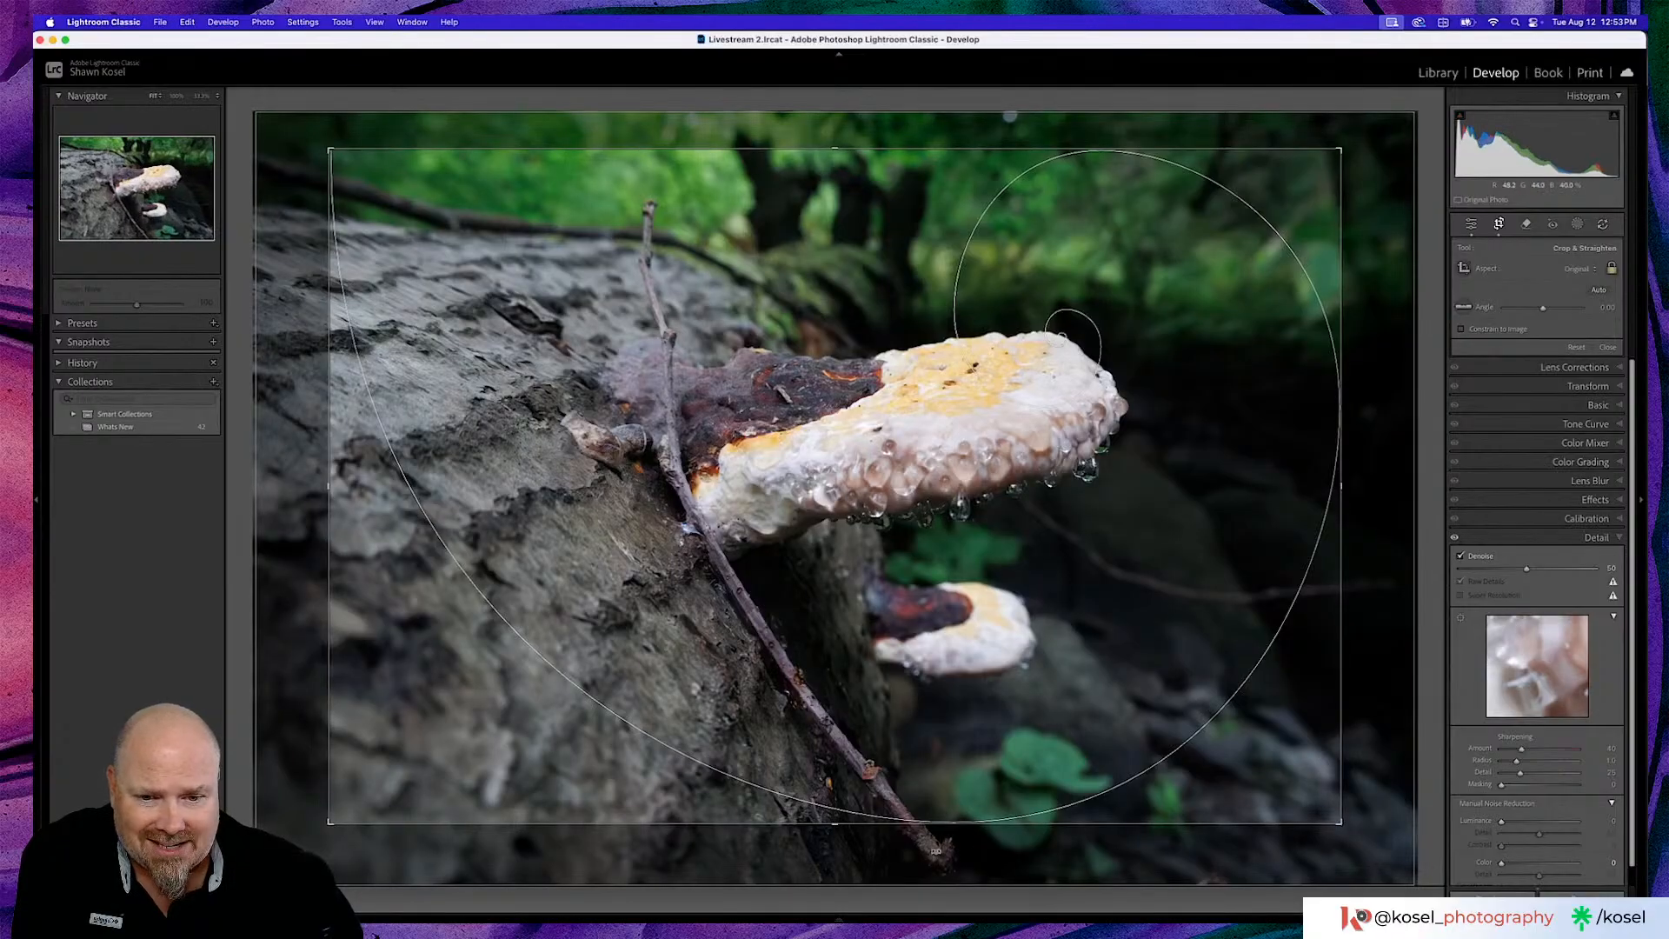
key(super+z)
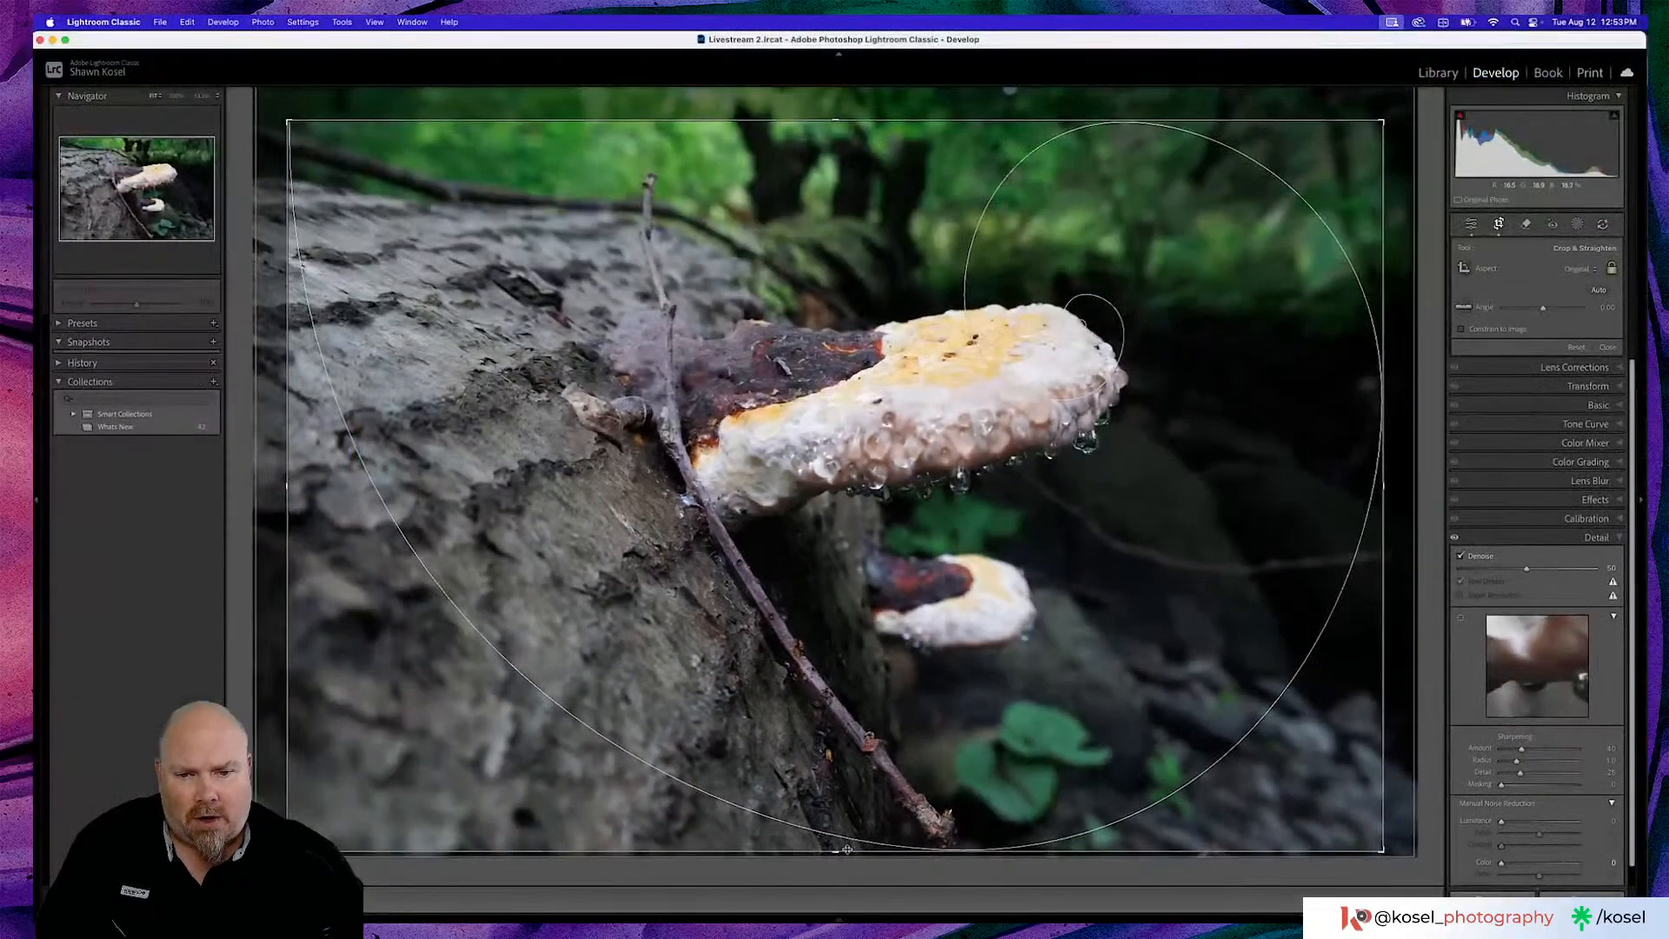
drag(832, 852, 836, 836)
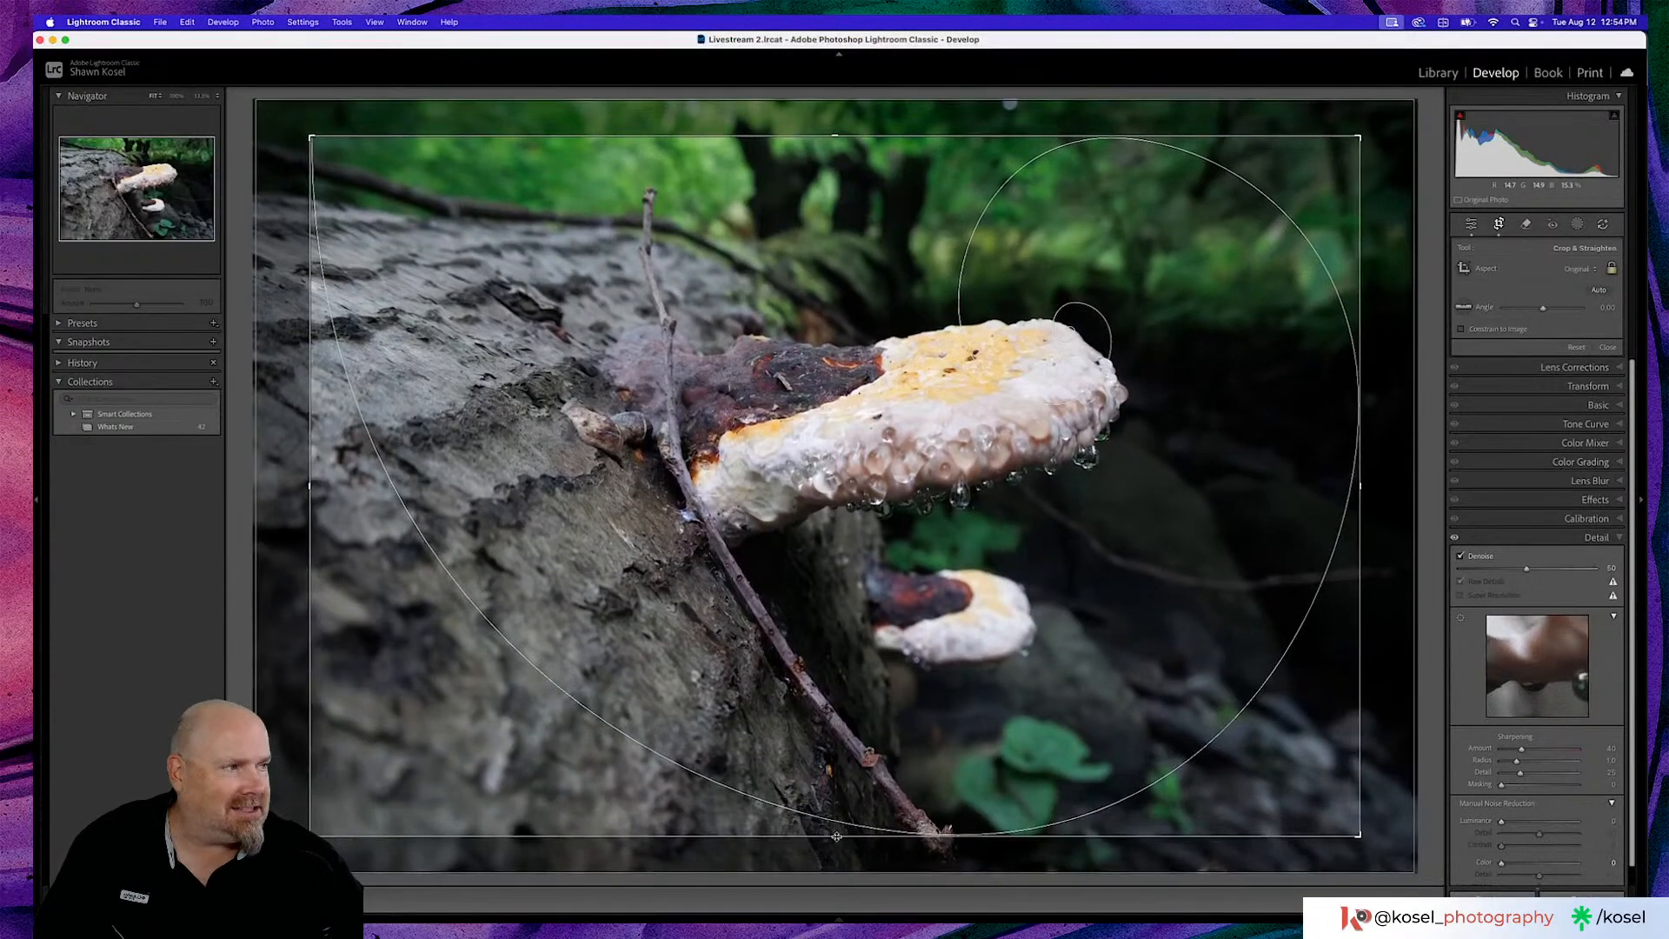
drag(836, 837, 837, 826)
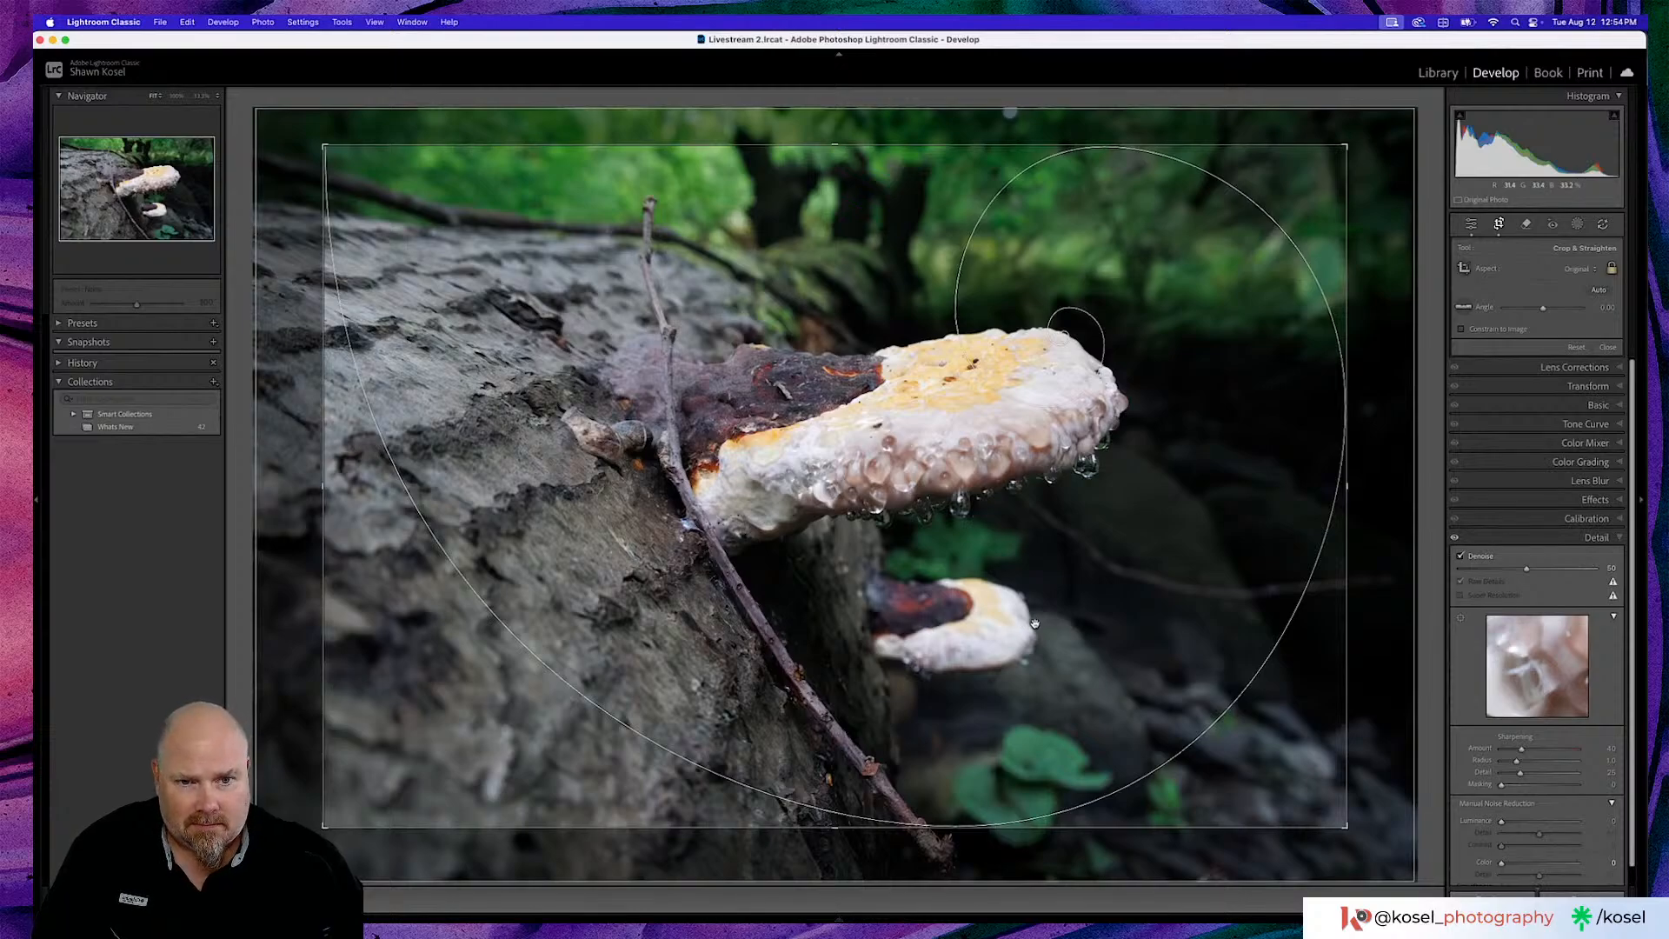
Reposition the photo inside the crop frame so the spiral's centre falls on the large mushroom's outer end, and apply the crop
drag(1081, 615, 1093, 613)
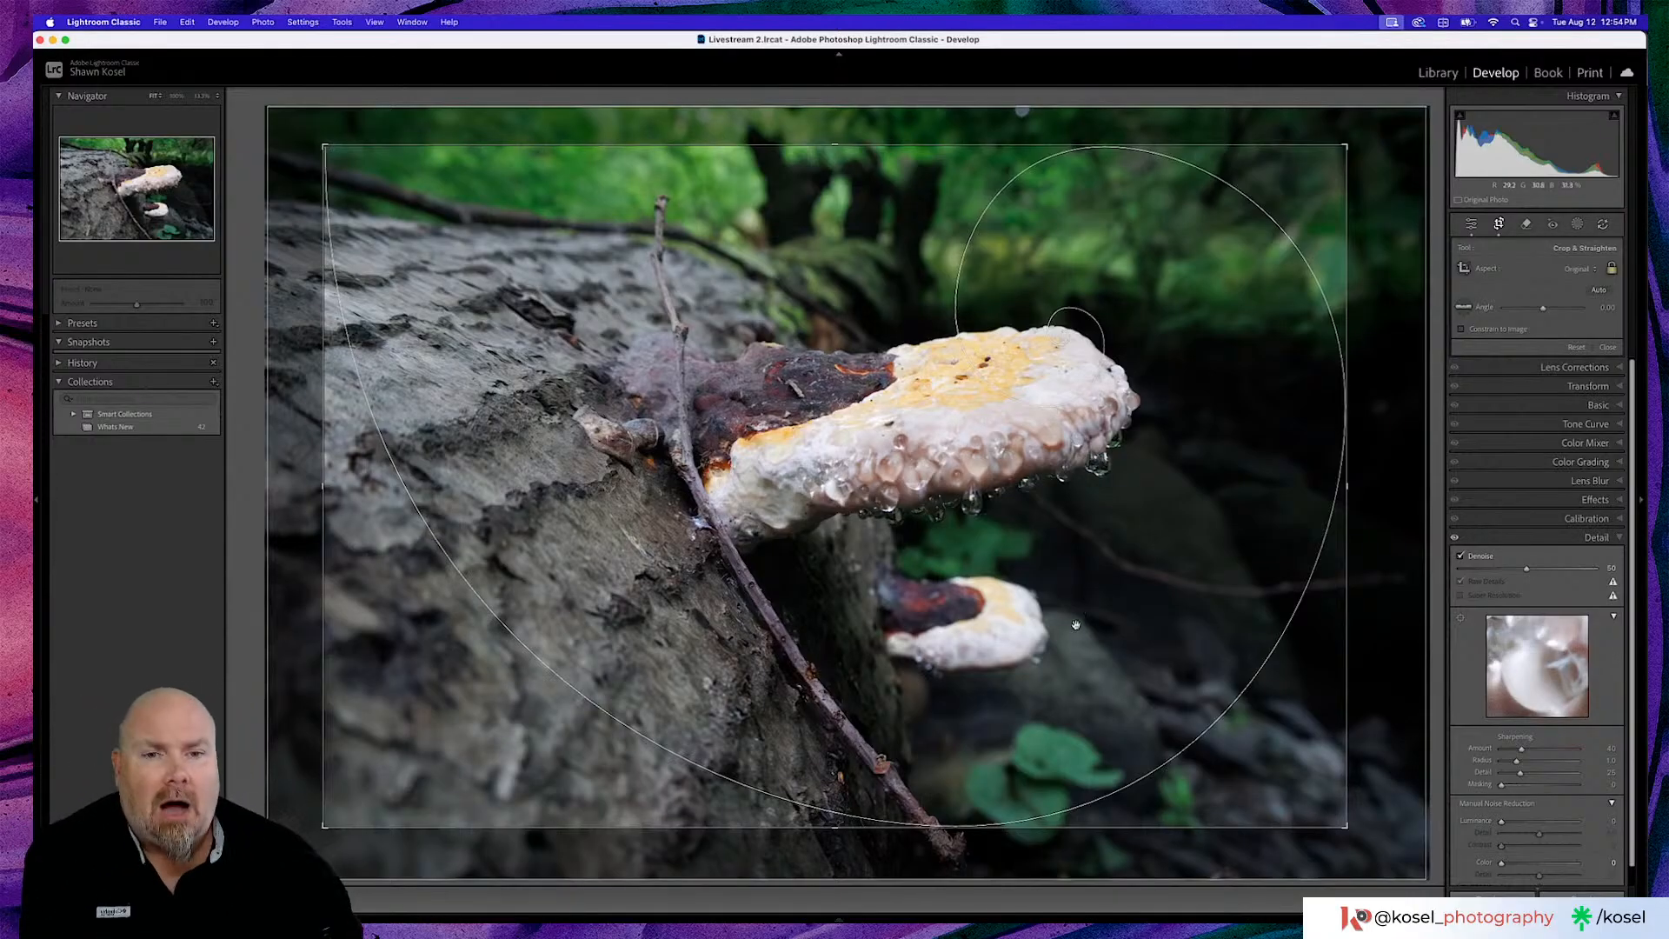
drag(1015, 565, 873, 558)
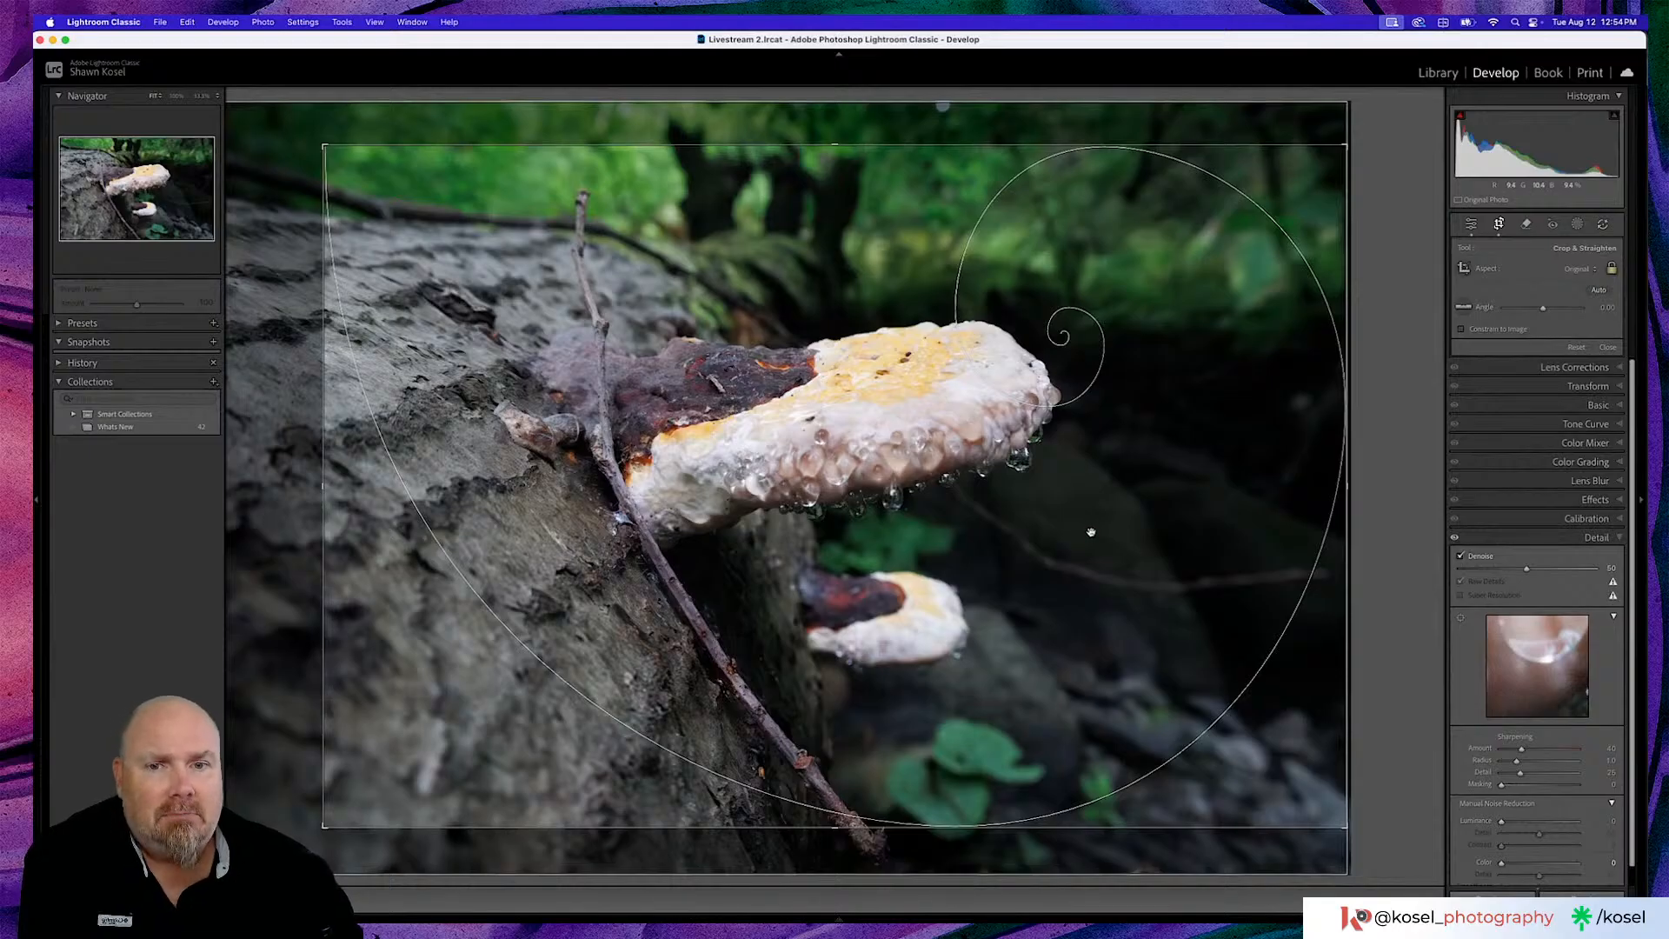
drag(1110, 492, 1100, 509)
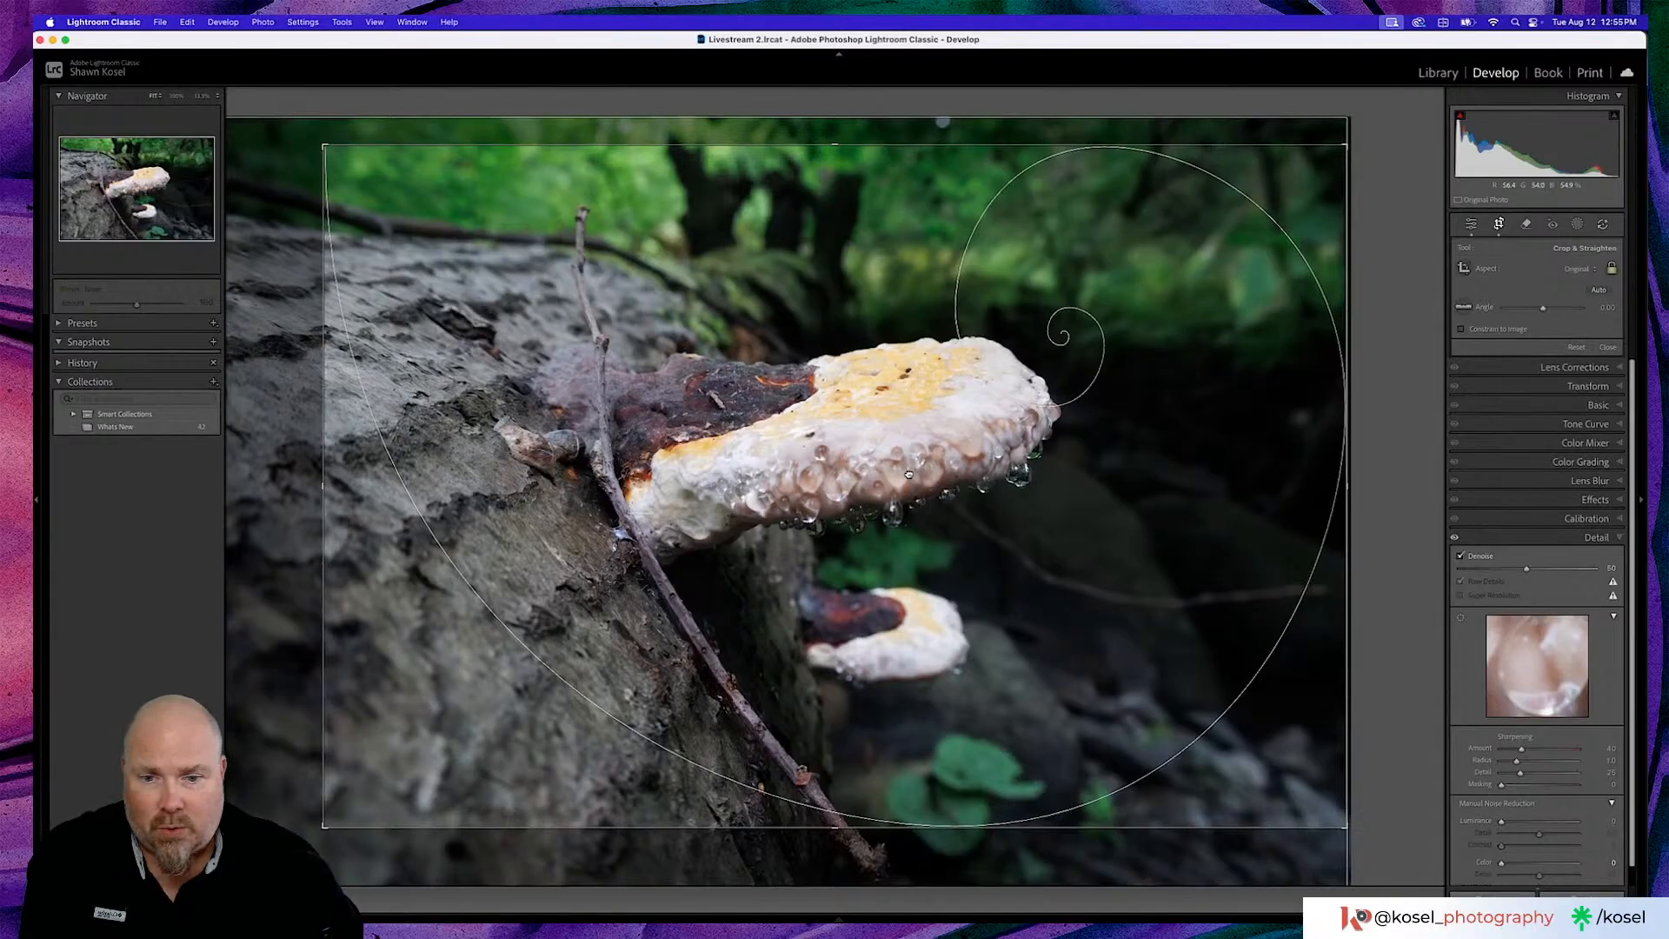
drag(909, 474, 975, 468)
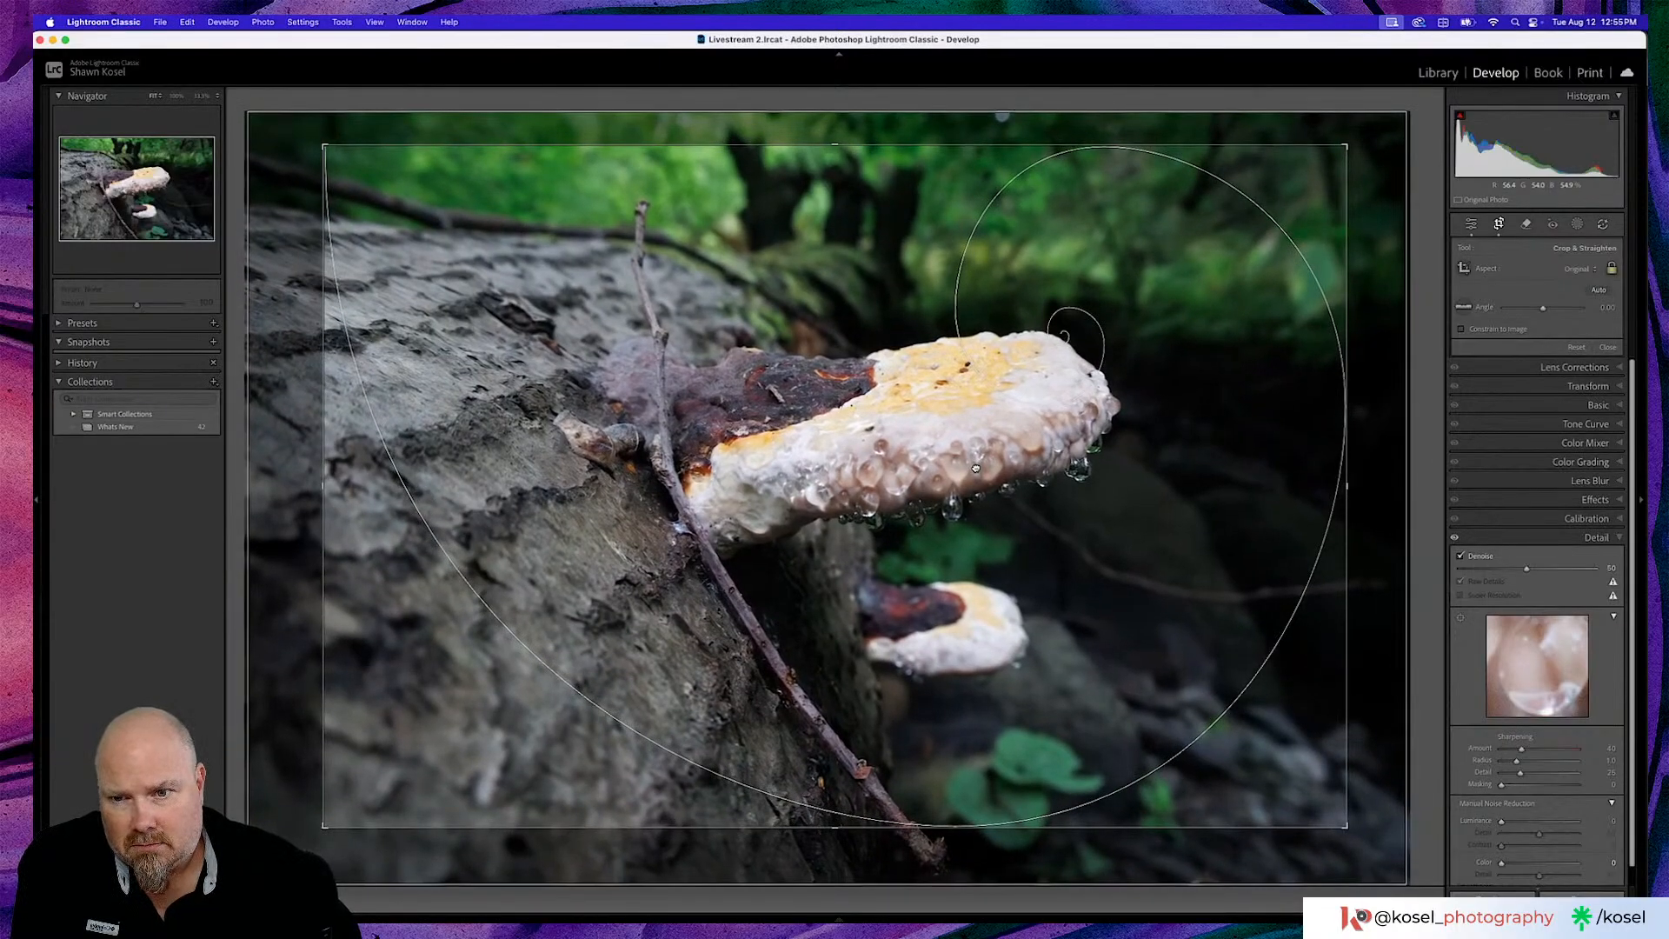
drag(975, 470, 975, 469)
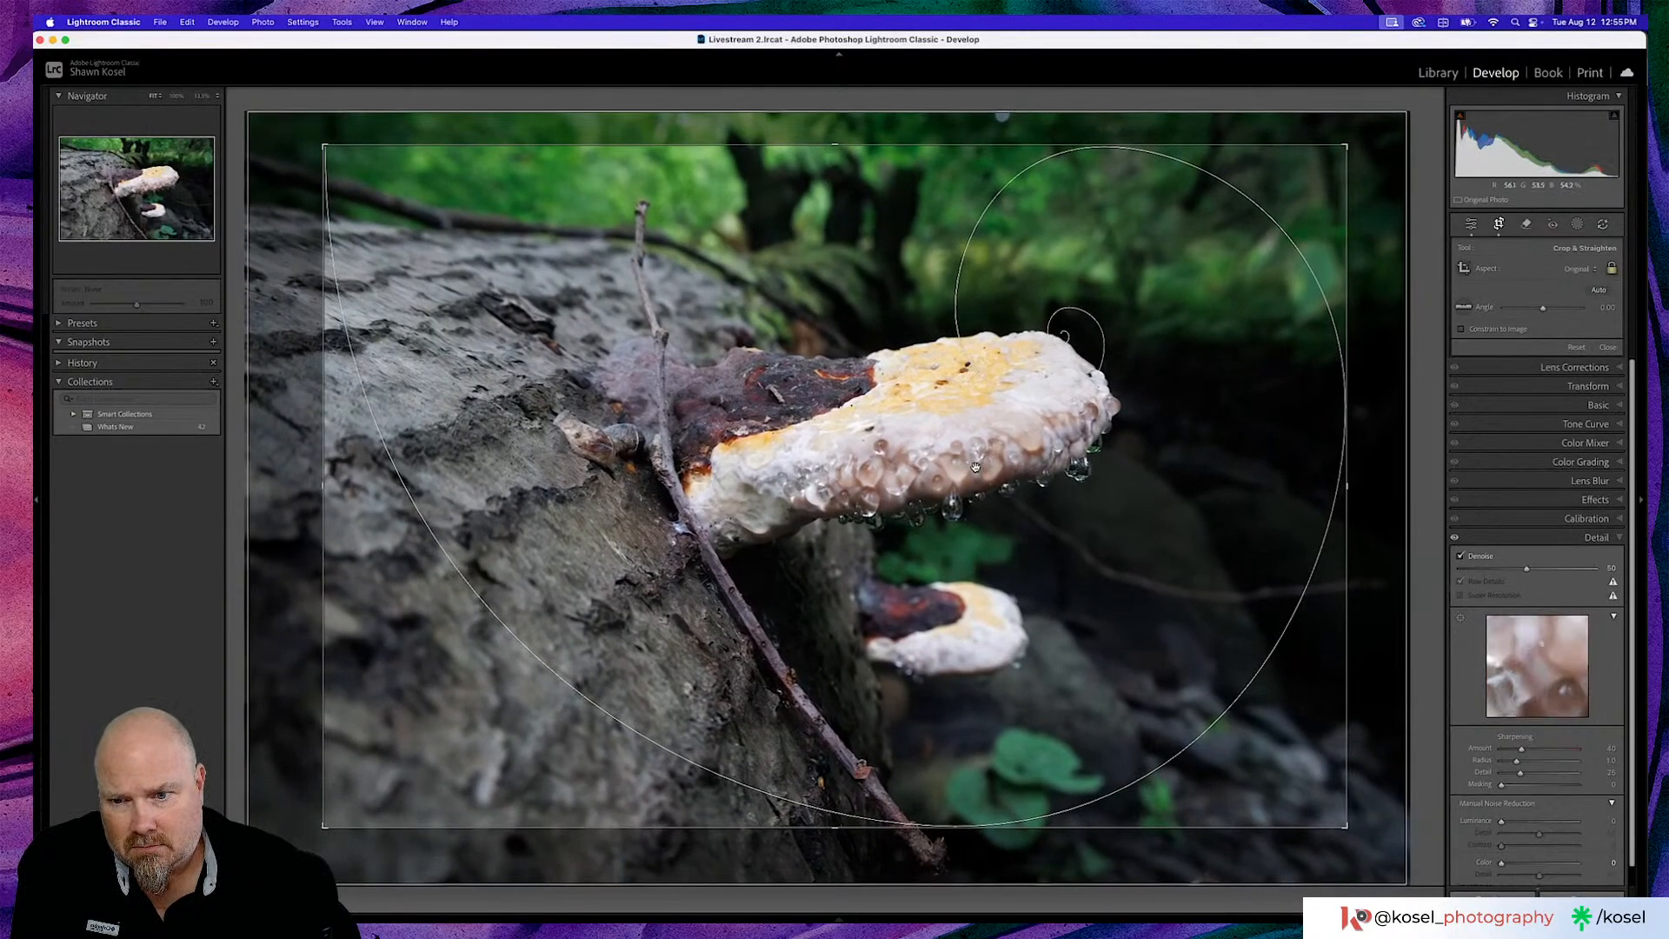
click(1608, 348)
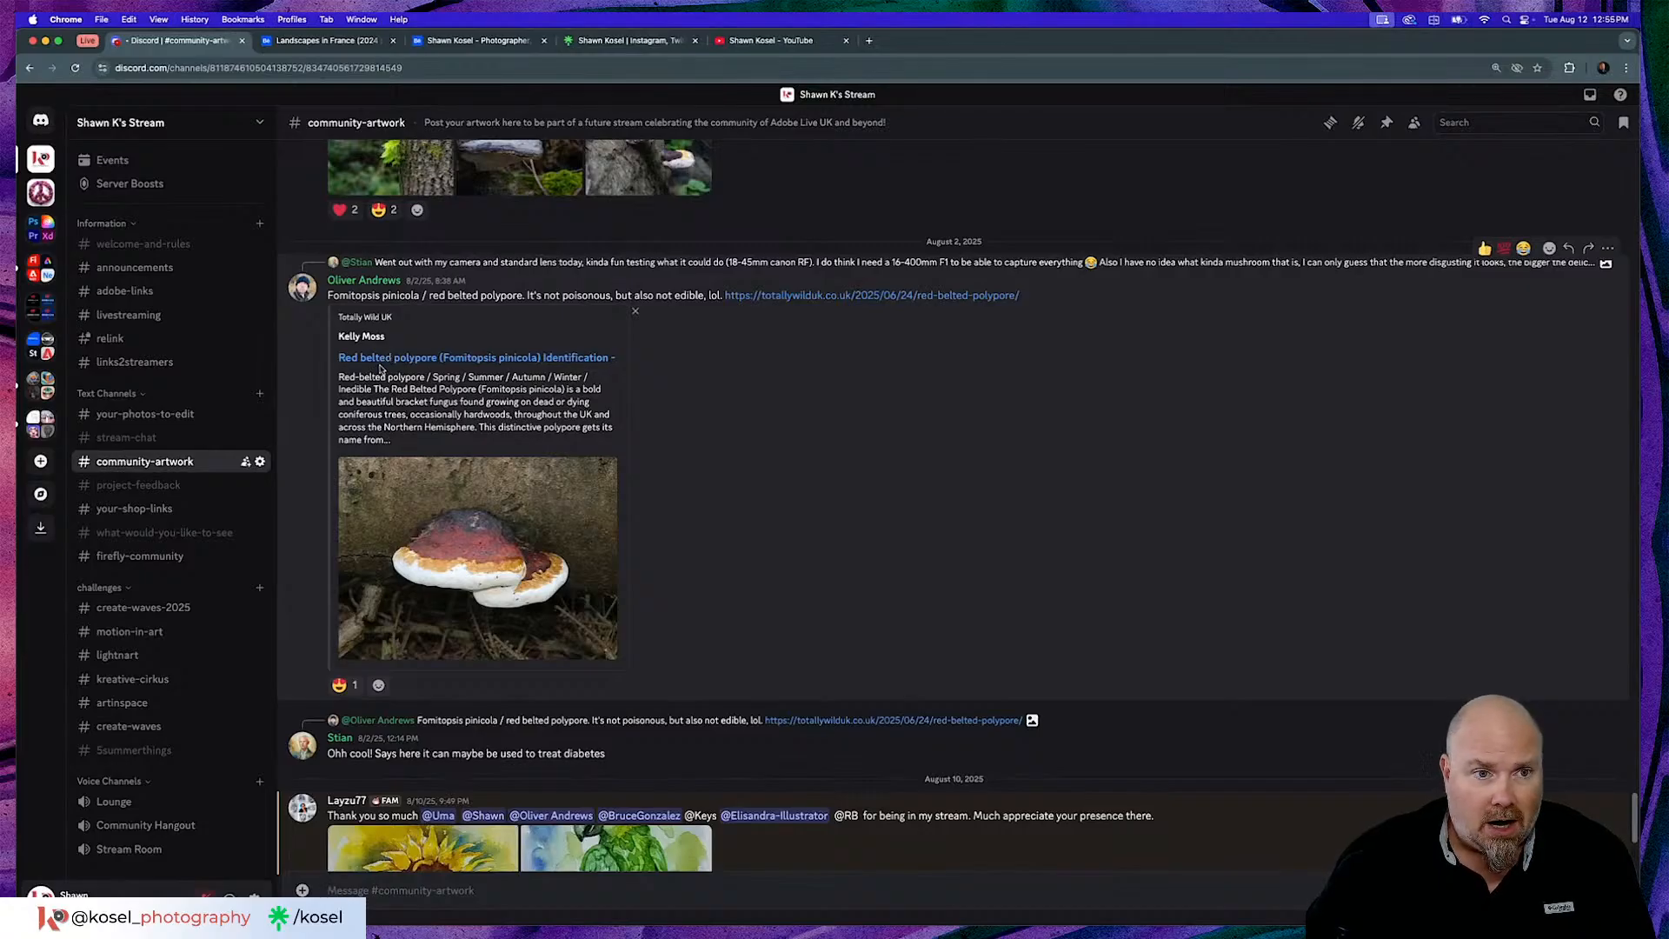
Switch to Discord and read the red belted polypore identification post in the community-artwork channel
scroll(379, 369, down, 3)
scroll(379, 369, up, 4)
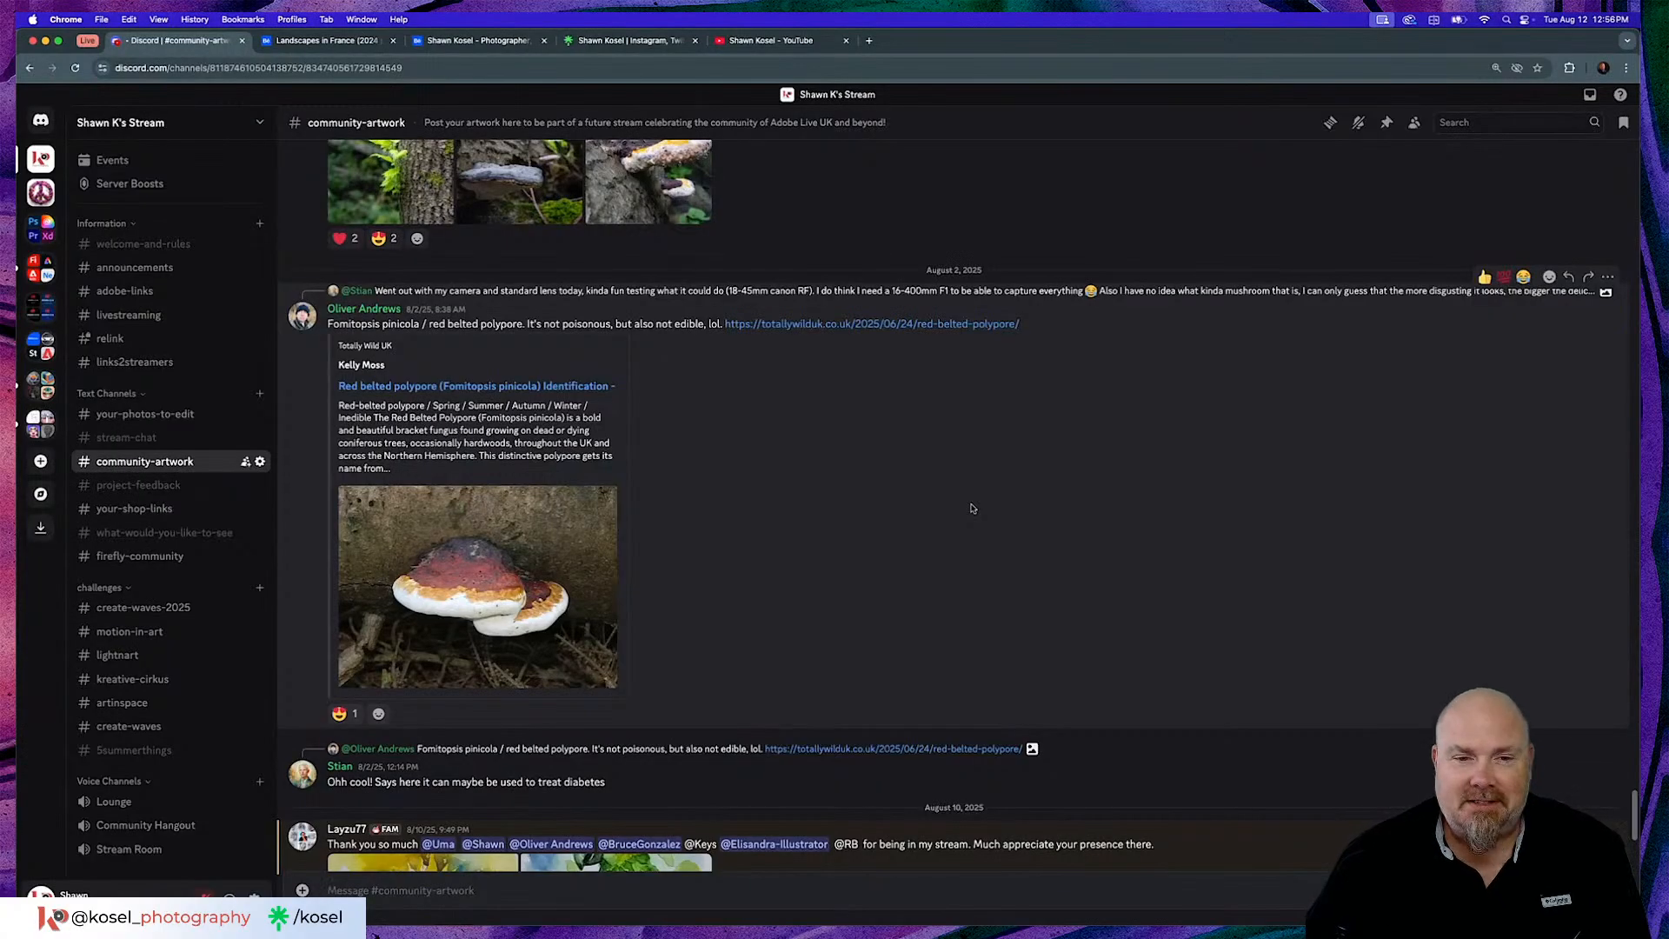
Switch to Lightroom Classic, set the mushroom photo's exposure to +0.15, and use the shadow clipping display to set its blacks to -10
key(super+Tab)
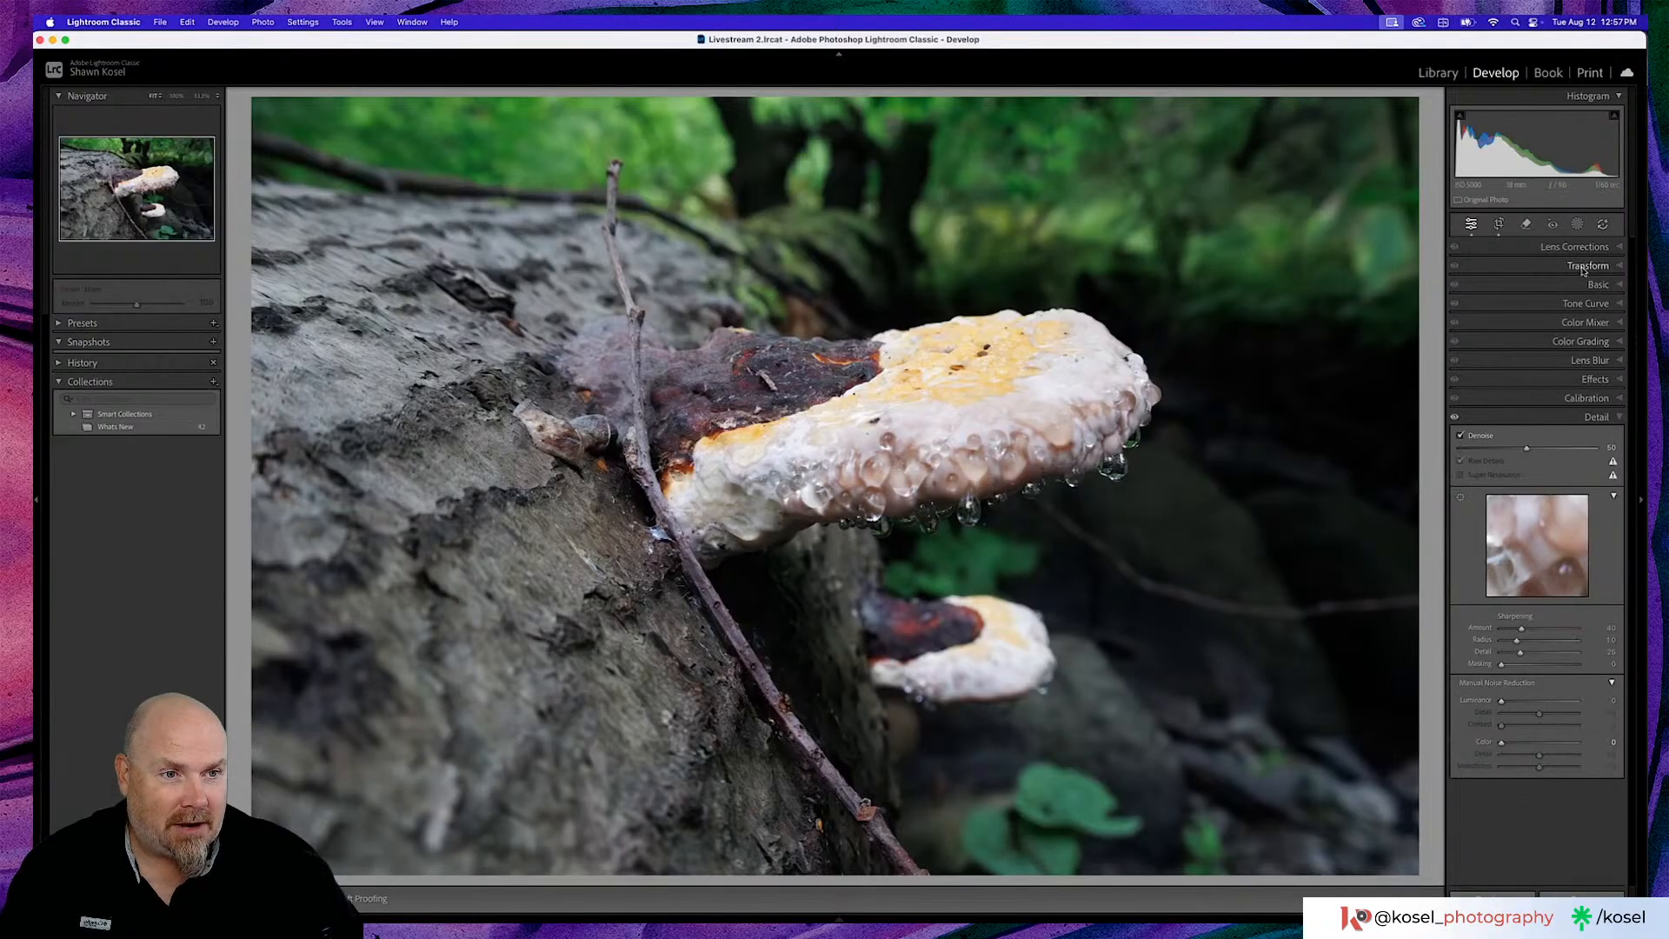
click(1601, 285)
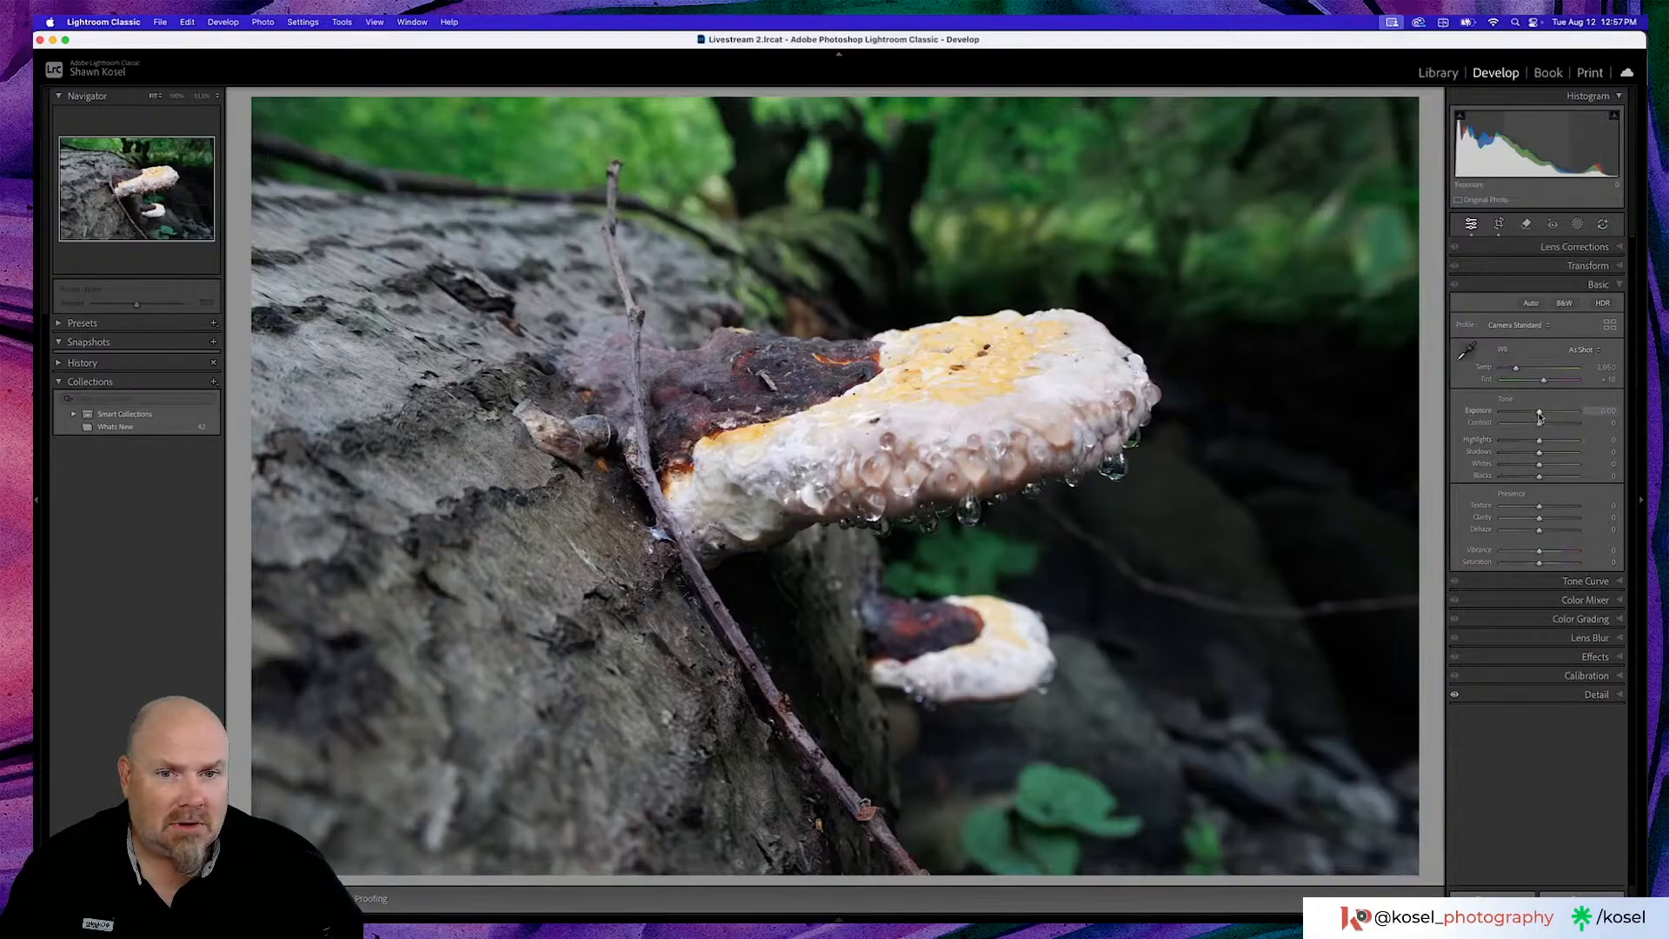
drag(1539, 416, 1541, 417)
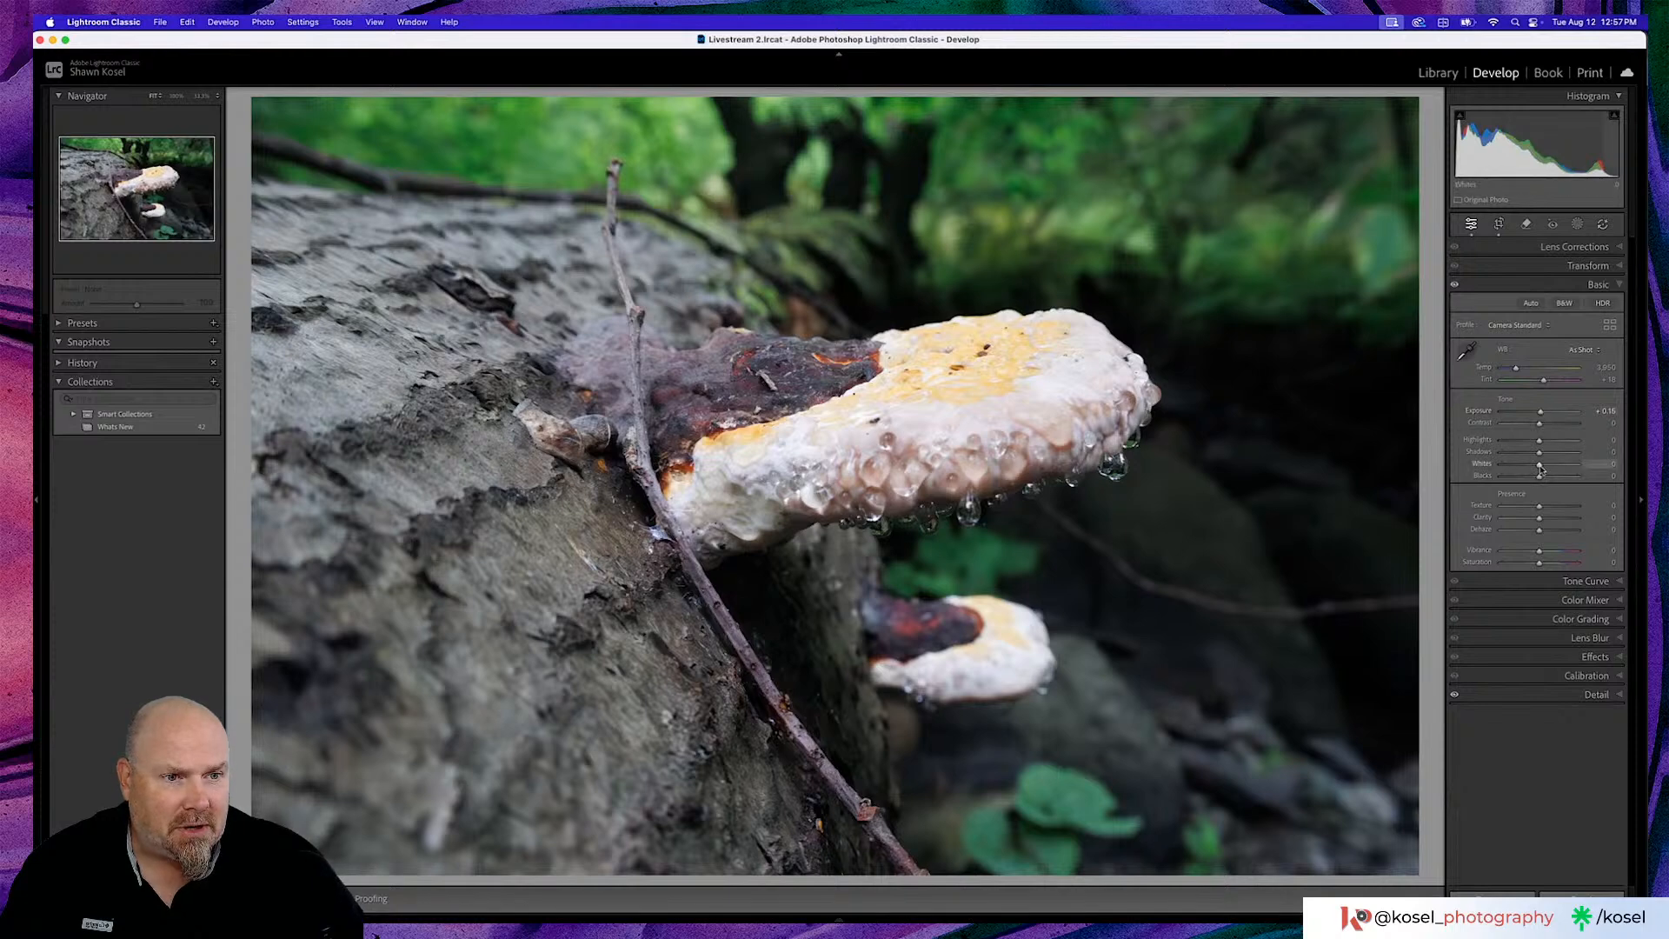
drag(1540, 477, 1533, 477)
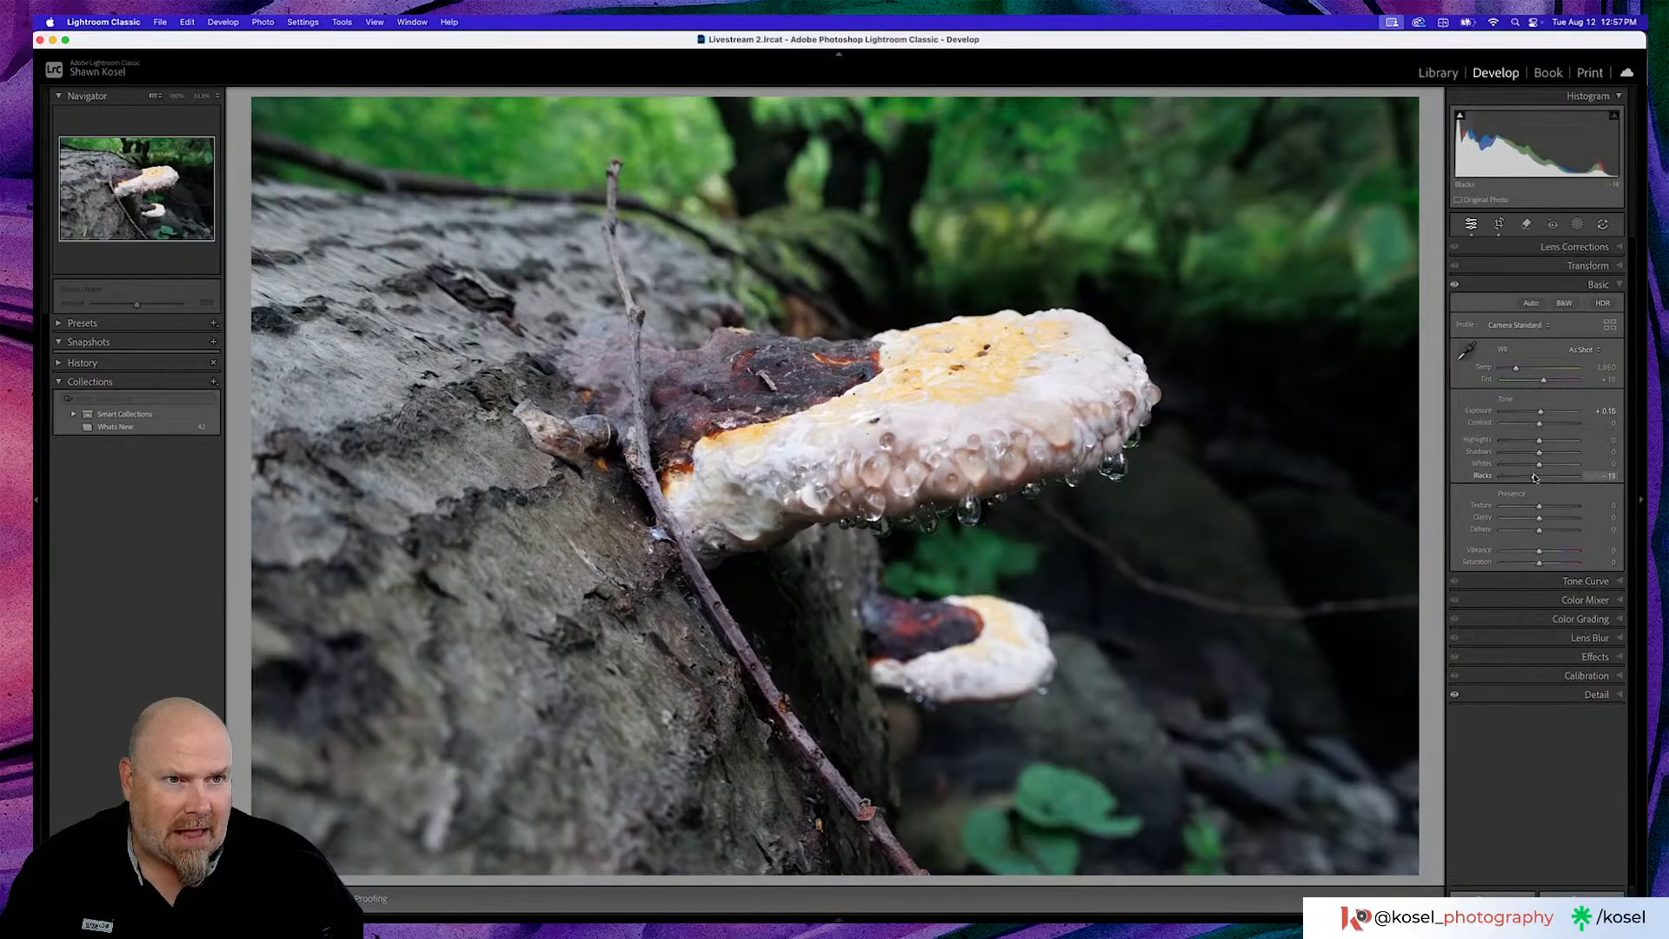
drag(1463, 122, 1465, 122)
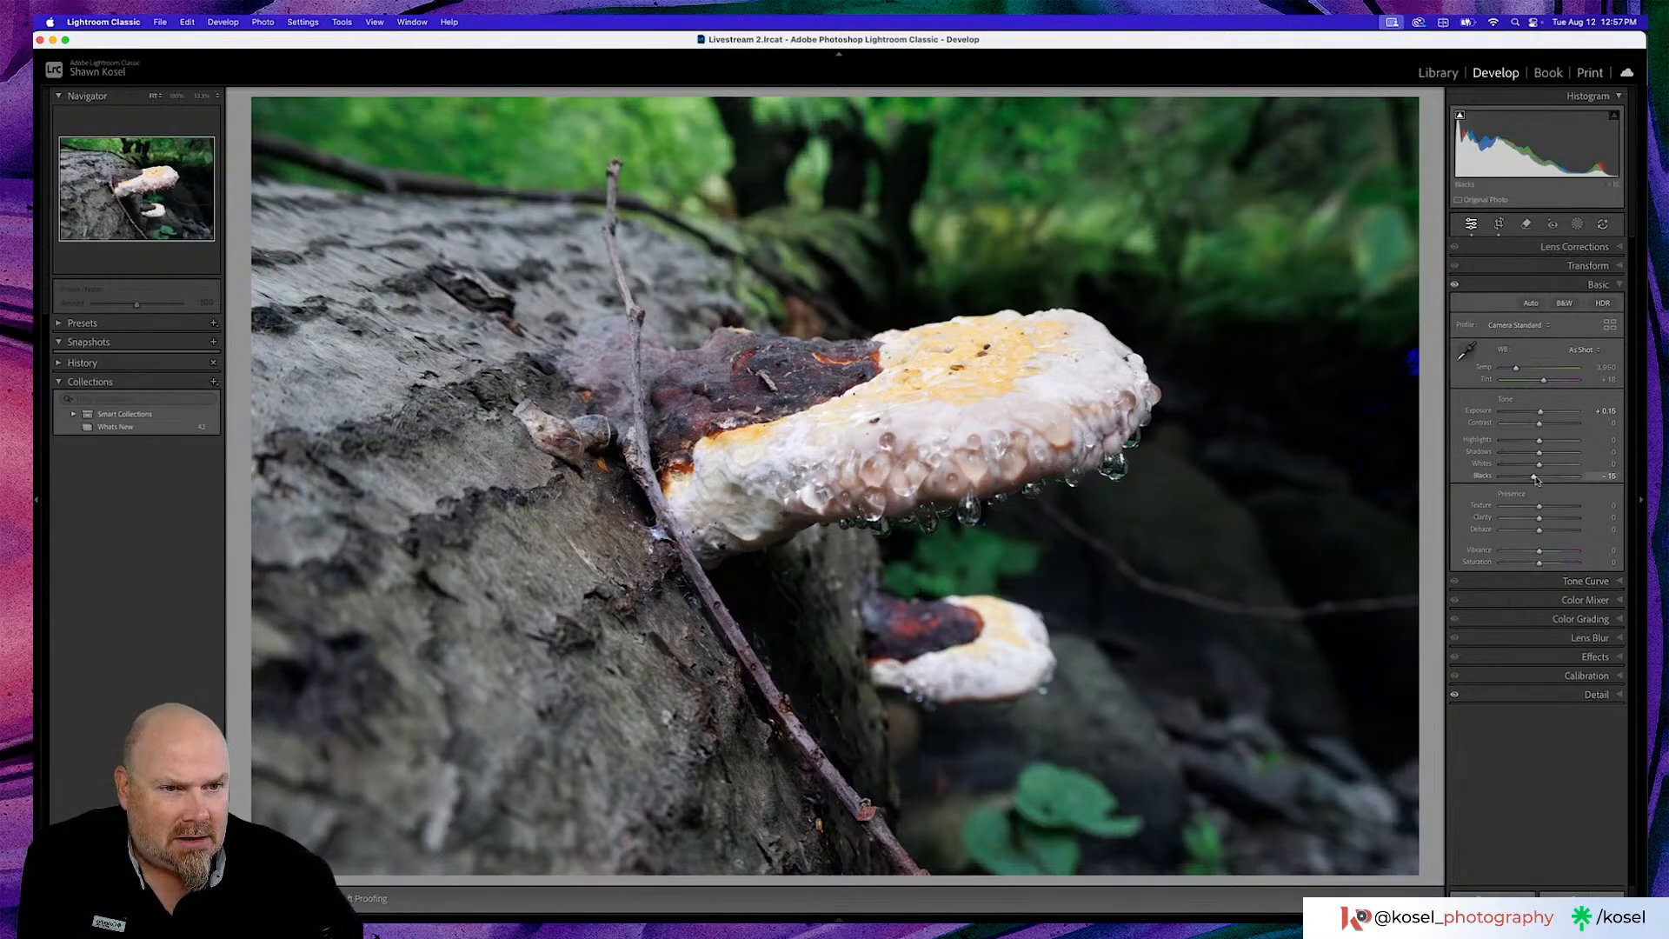
drag(1535, 478, 1538, 480)
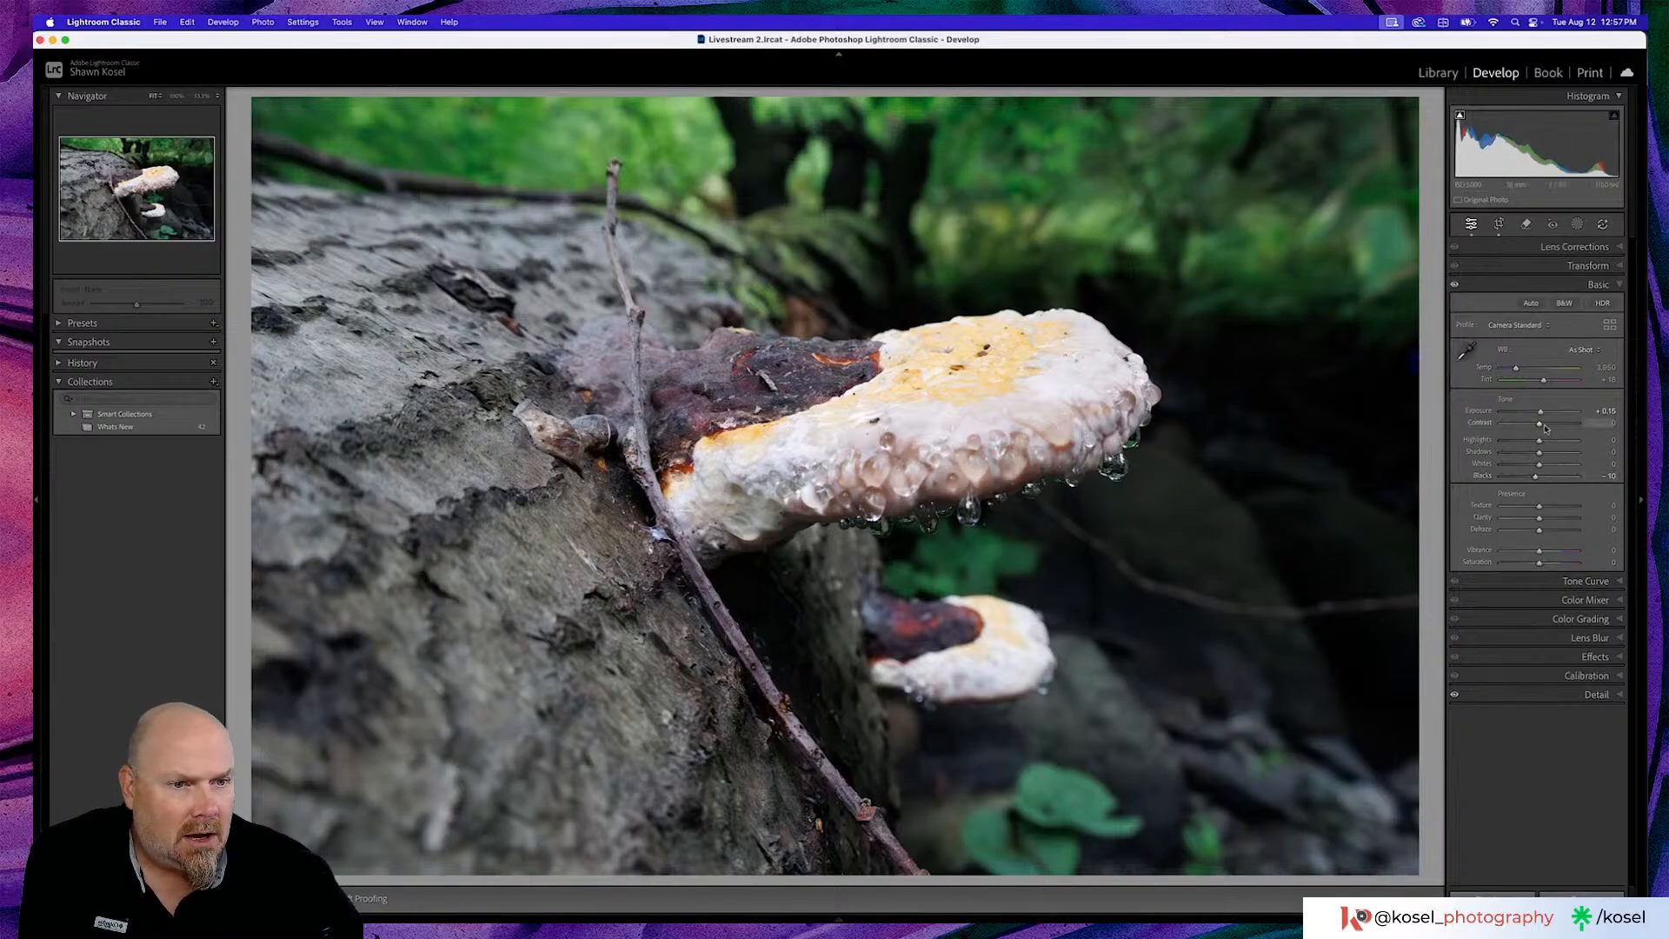
Raise the whole photo's texture and clarity slightly, to about +8 each
drag(1540, 509, 1543, 509)
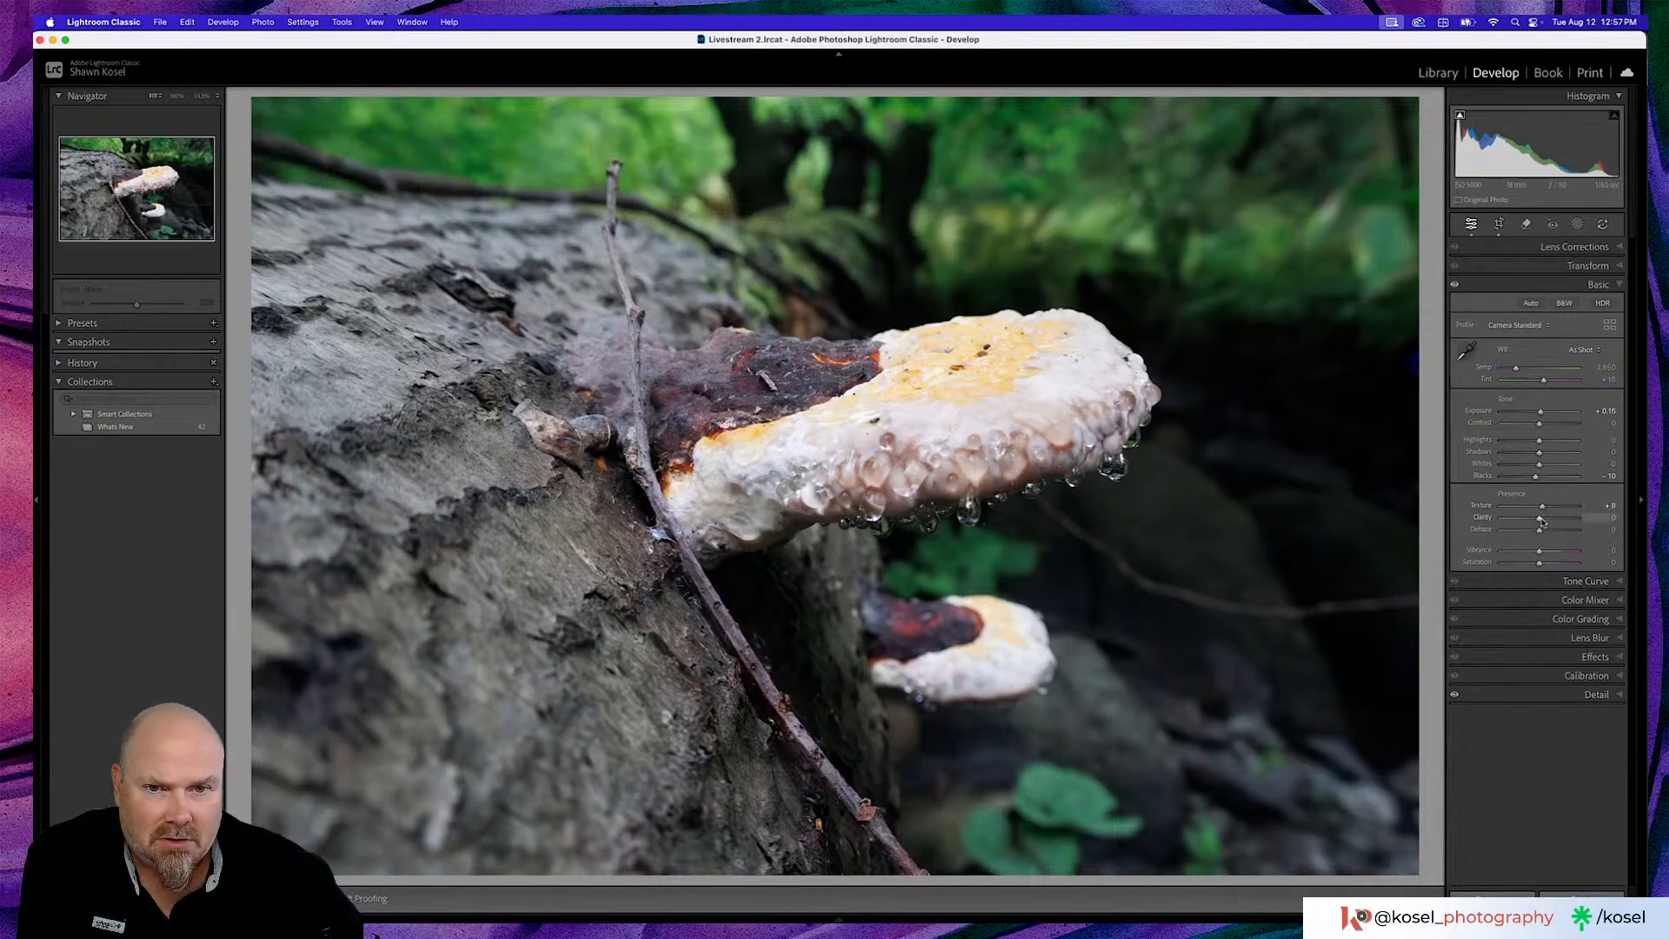
drag(1539, 517, 1543, 519)
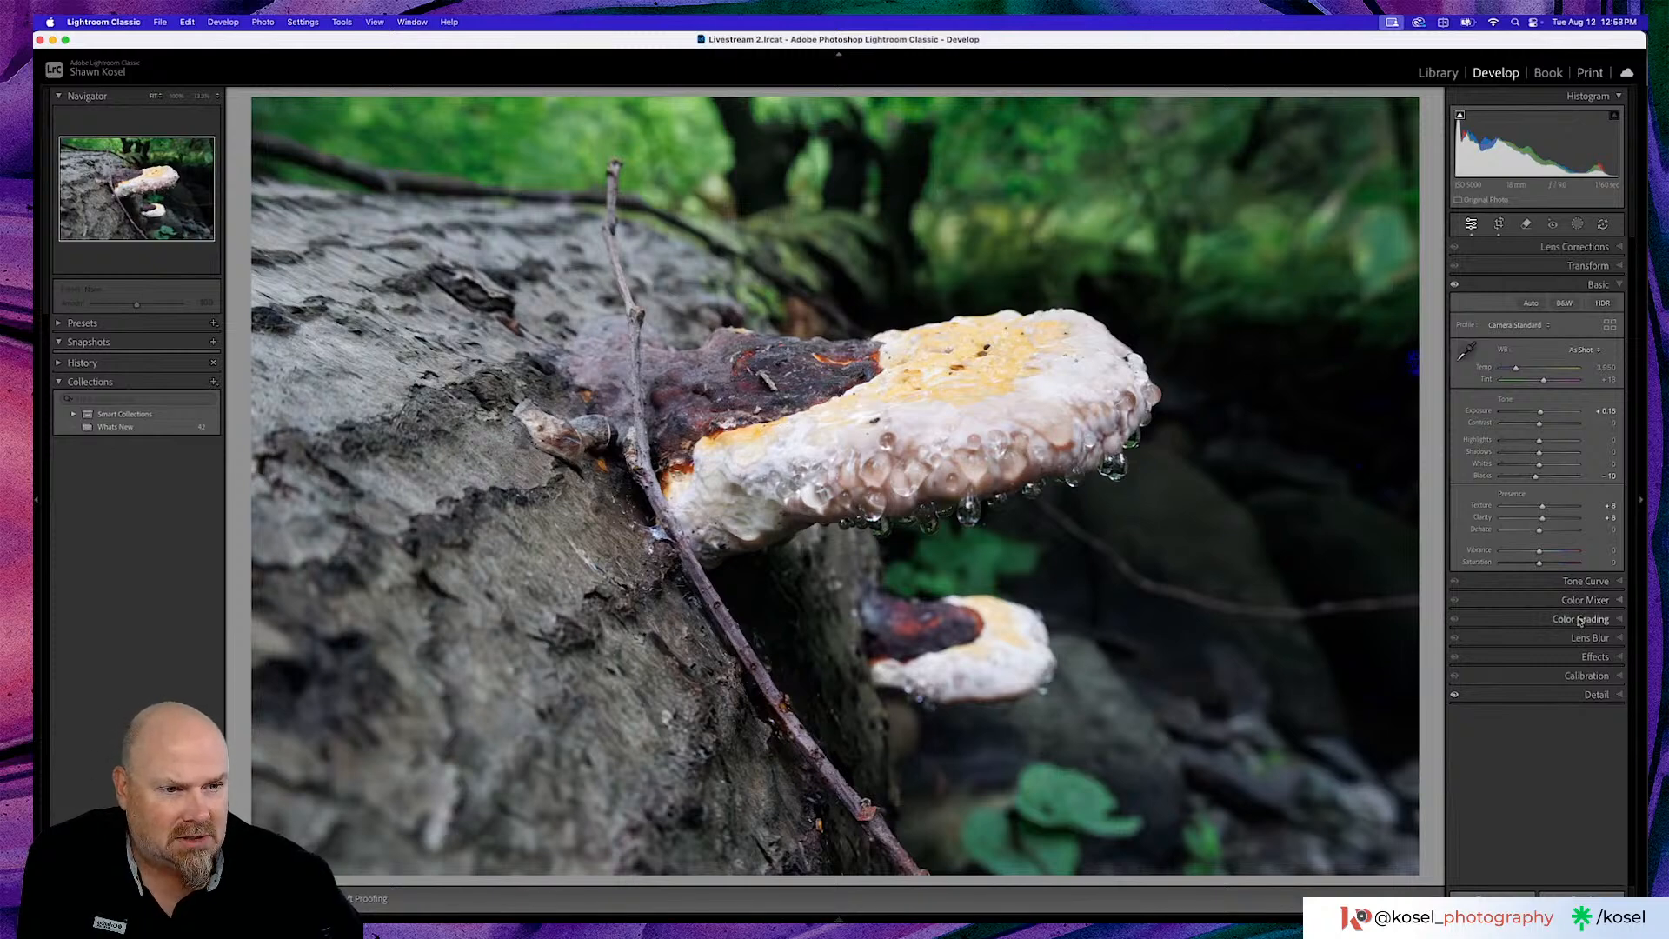
Boost the colour saturation by sampling the mushroom's cap, bringing orange to +3 and yellow to about +15
click(1584, 600)
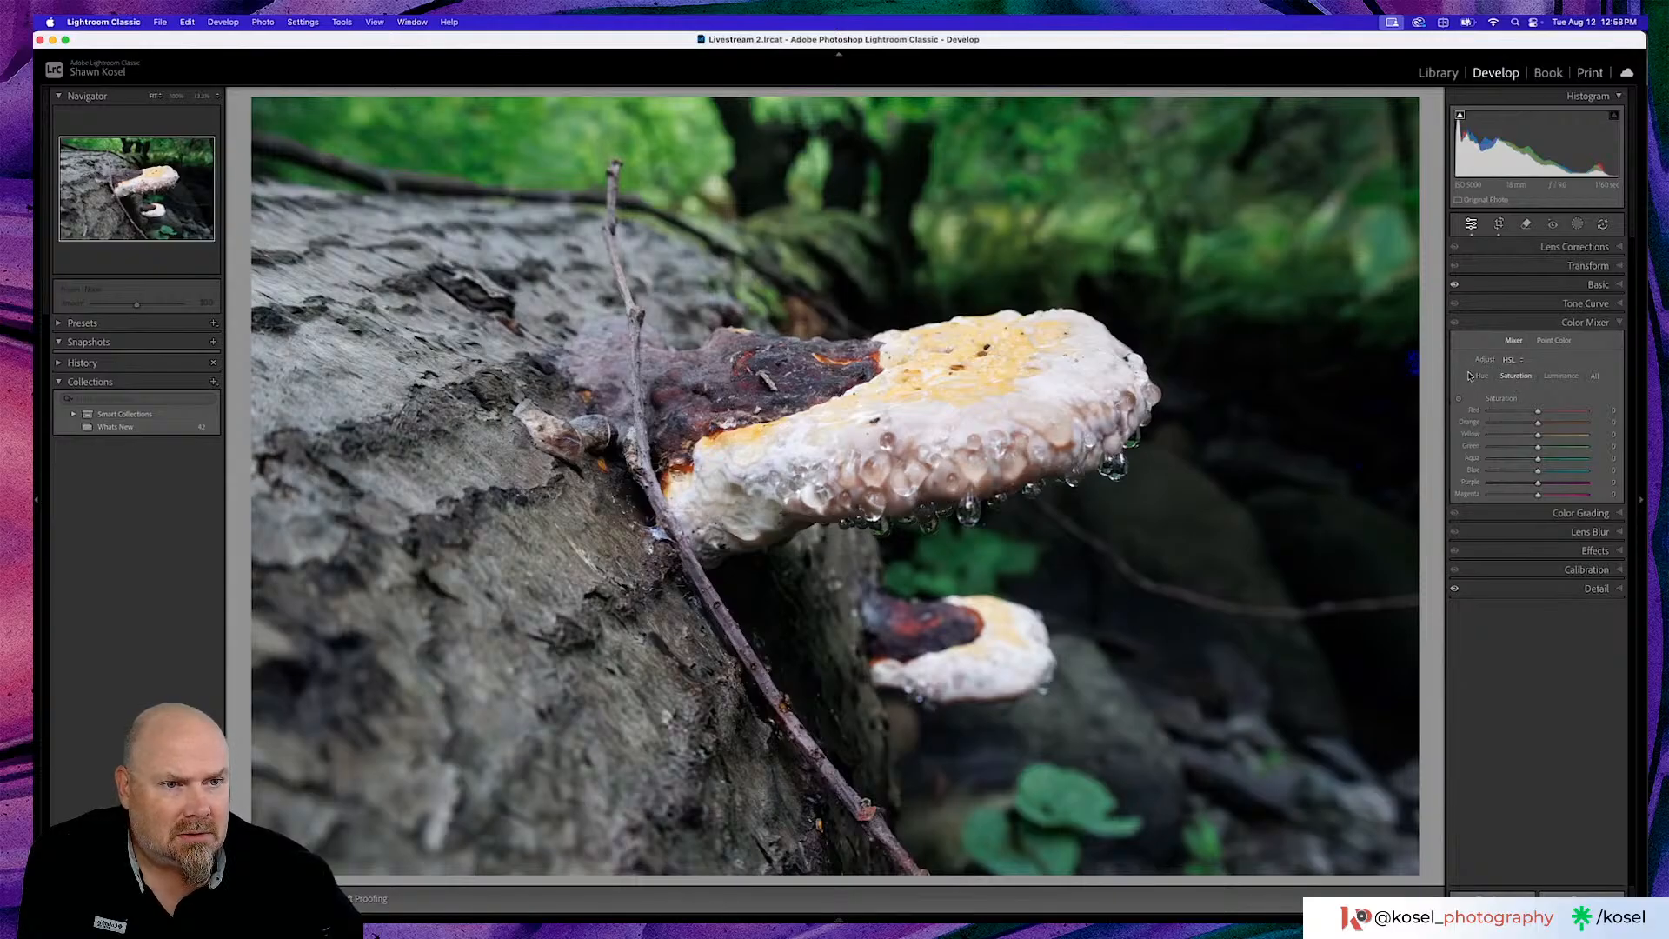
click(1458, 400)
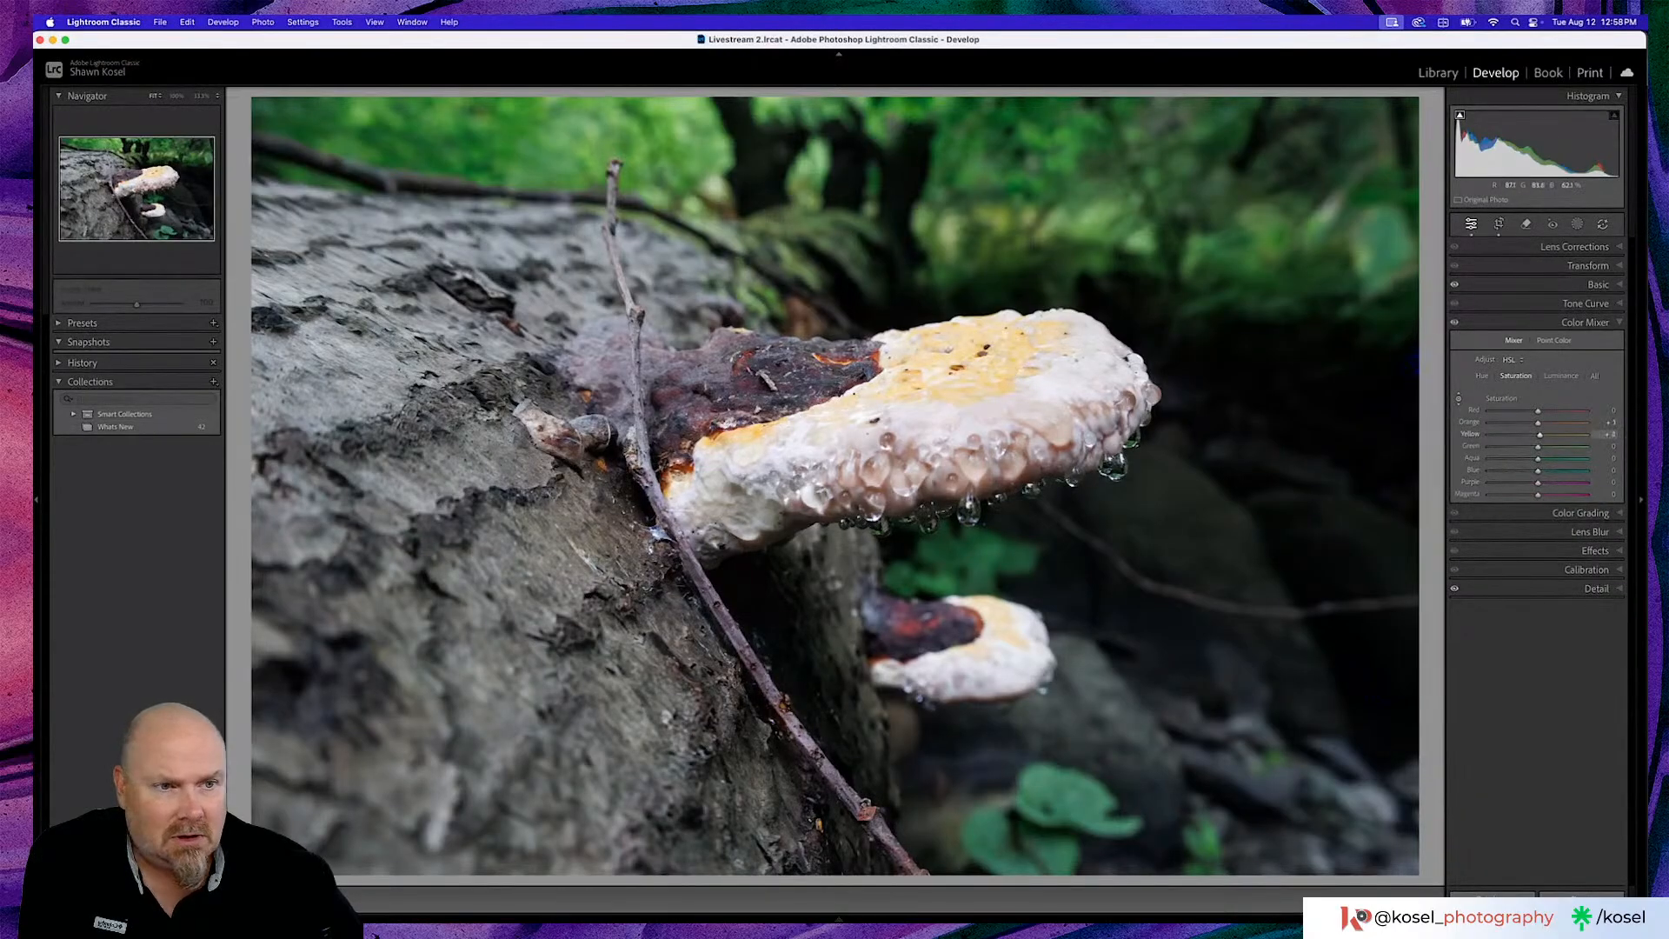
drag(1412, 360, 1414, 355)
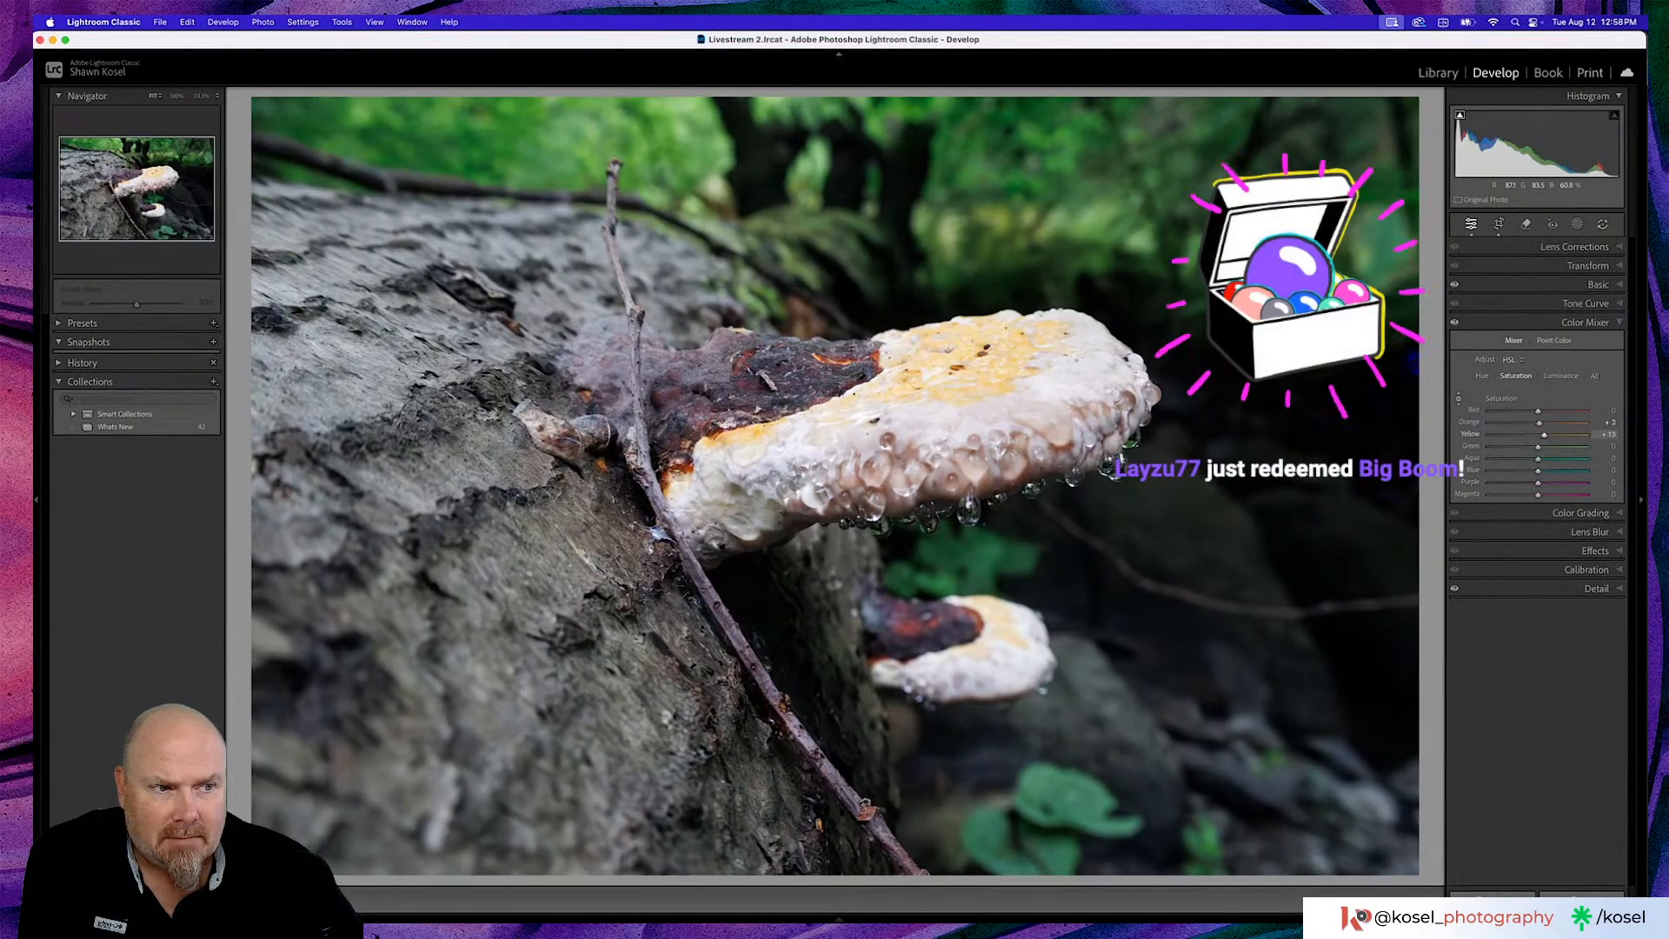
drag(1006, 362, 1007, 367)
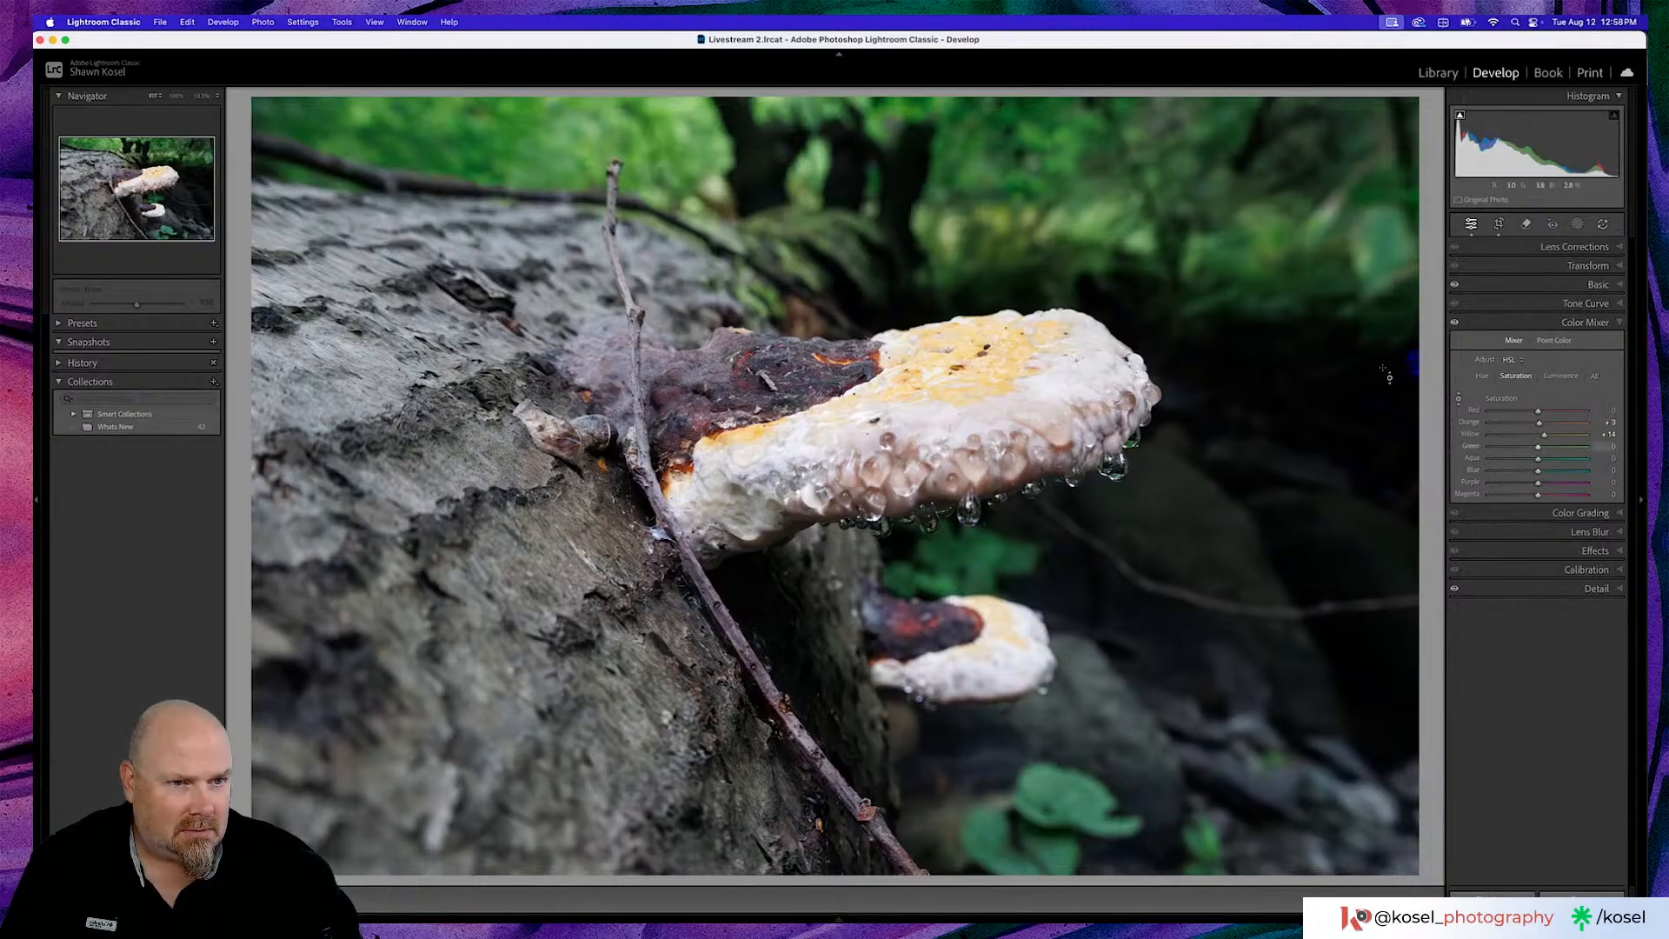
drag(1546, 436, 1550, 437)
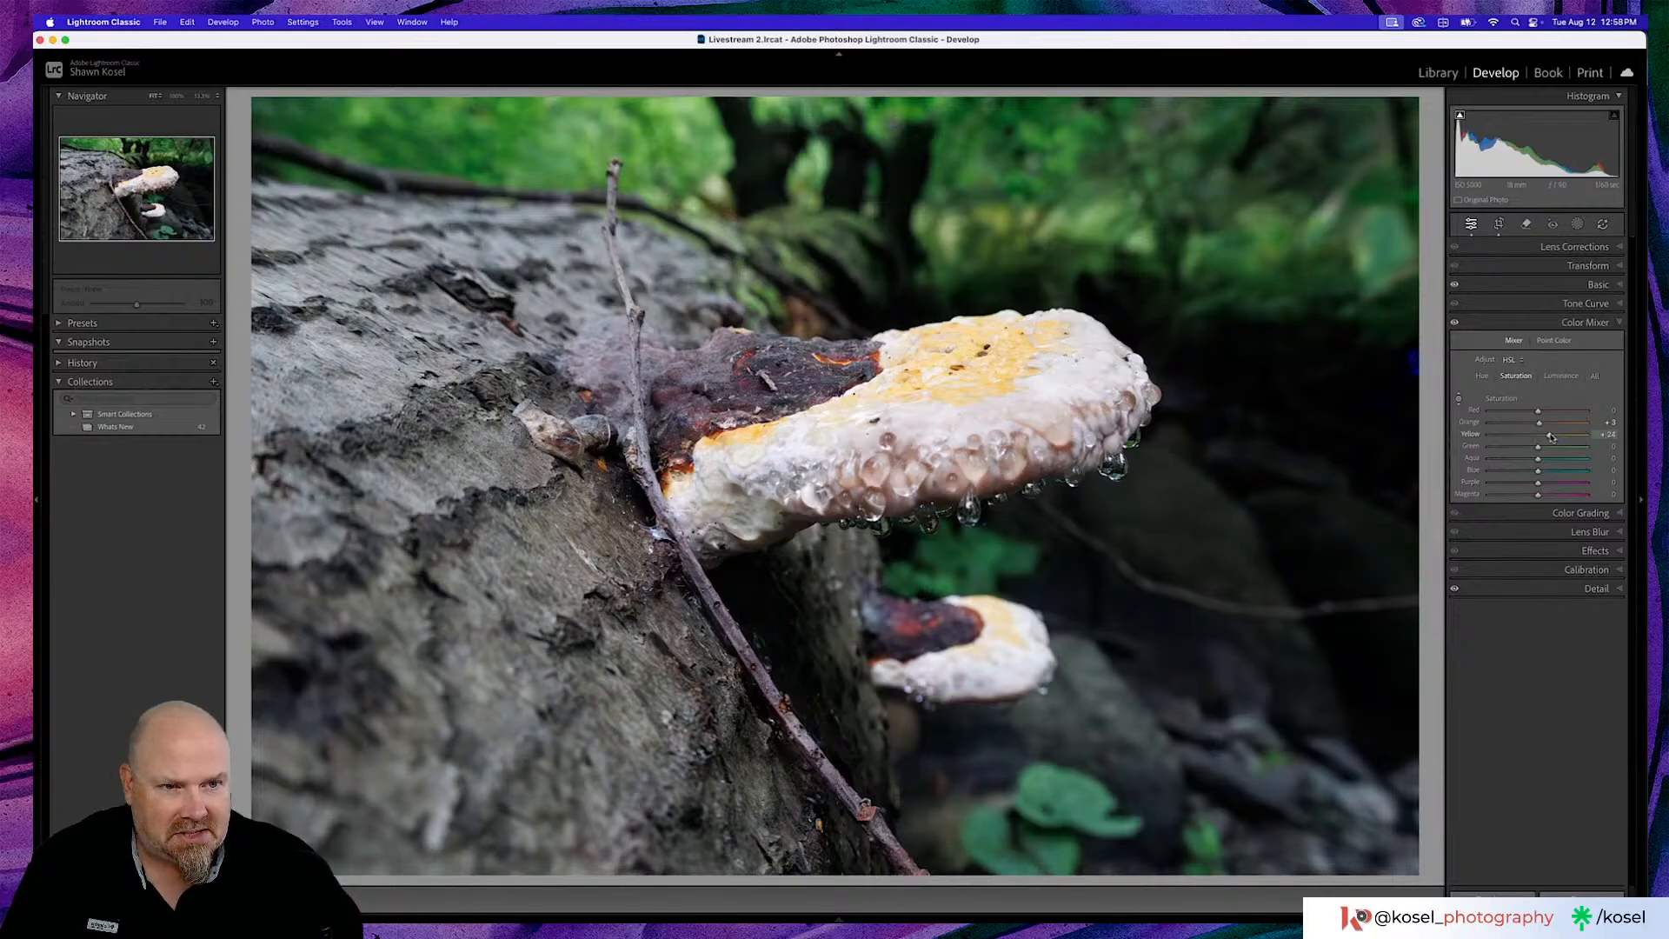
drag(1550, 437, 1545, 438)
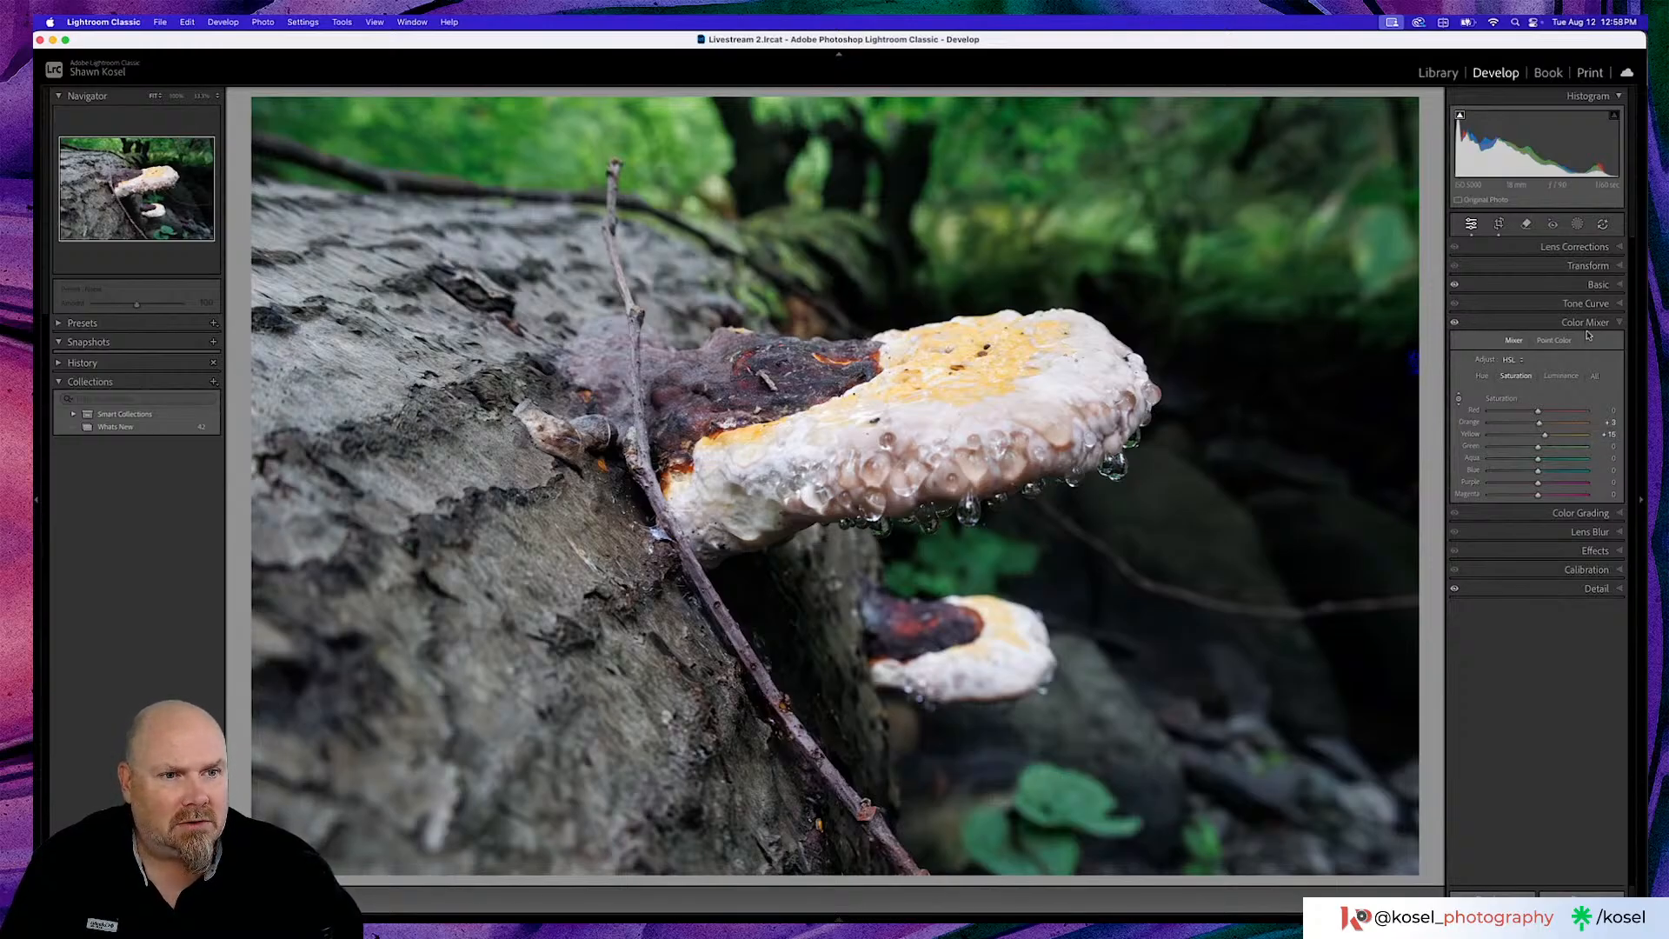
Shift the background foliage's hue with the Color Mixer, setting green to -31 and aqua to -2
click(1482, 376)
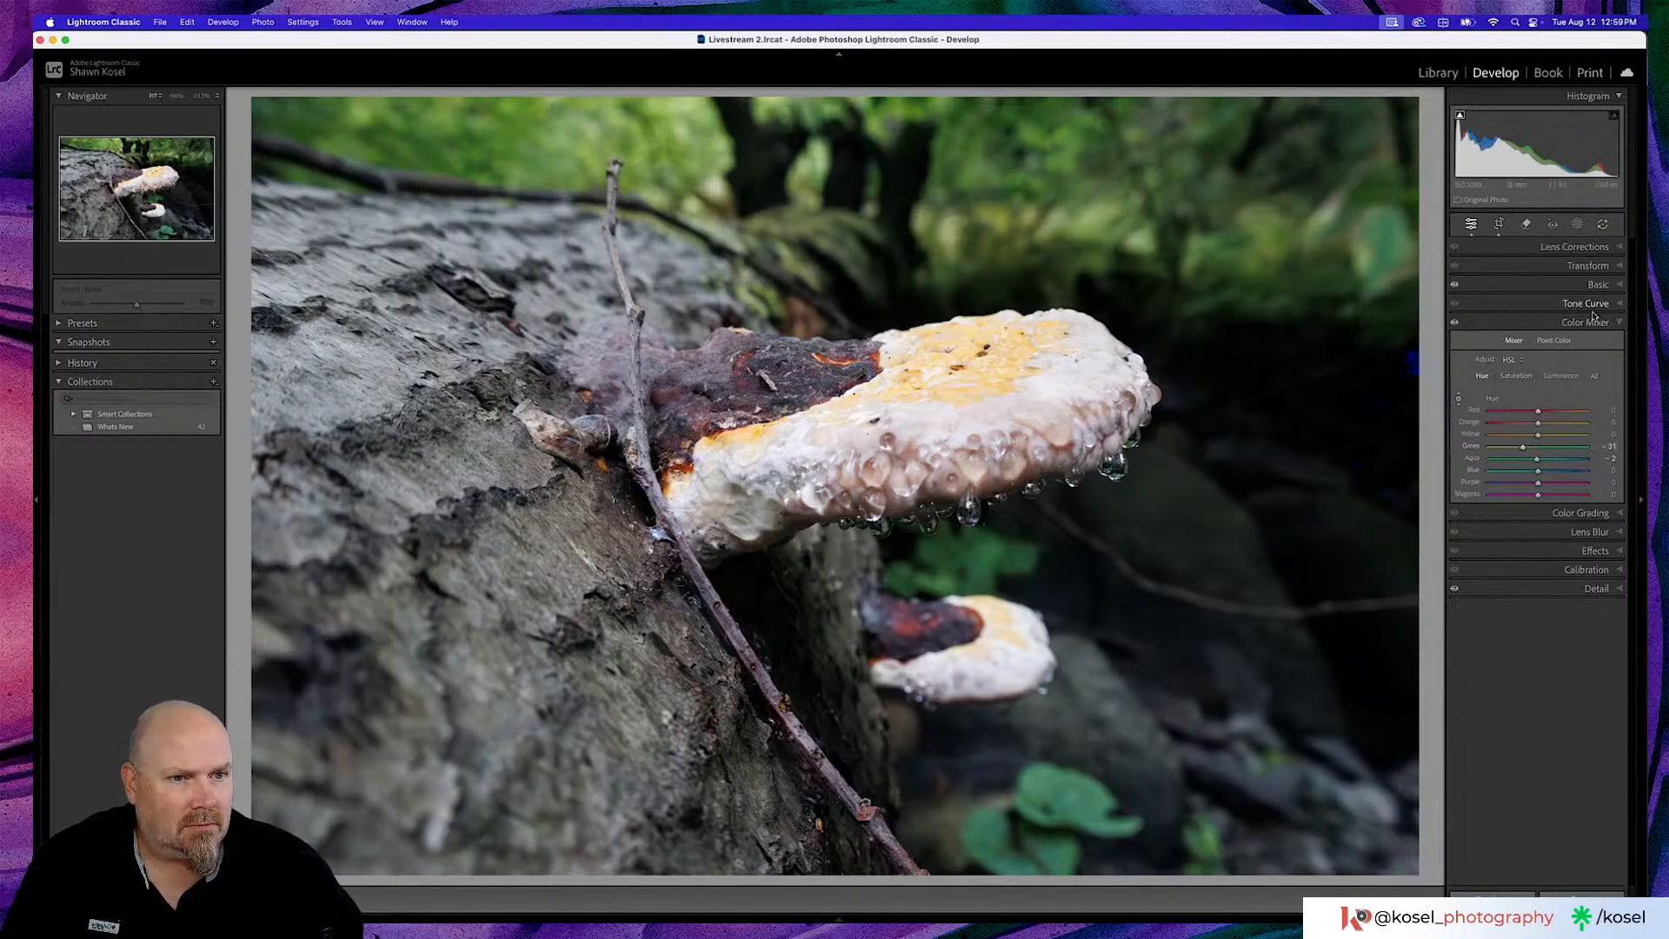
click(1515, 376)
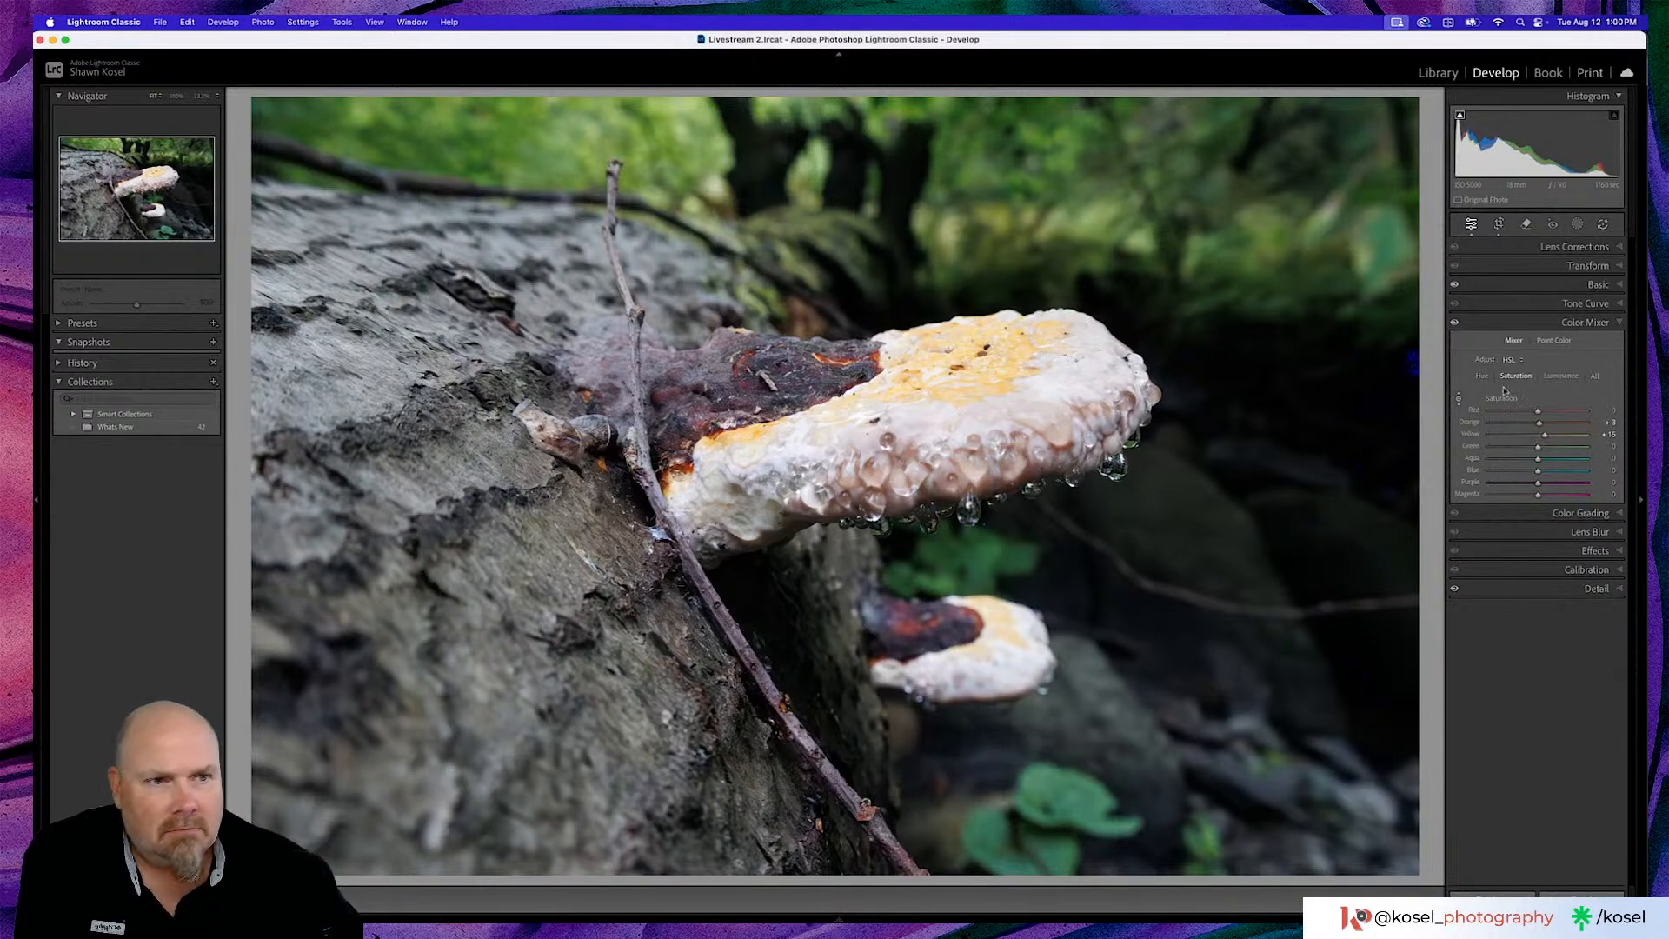
Cover the large mushroom with a radial gradient mask tilted to its angle and raise the mask's exposure to about +0.3
click(1575, 226)
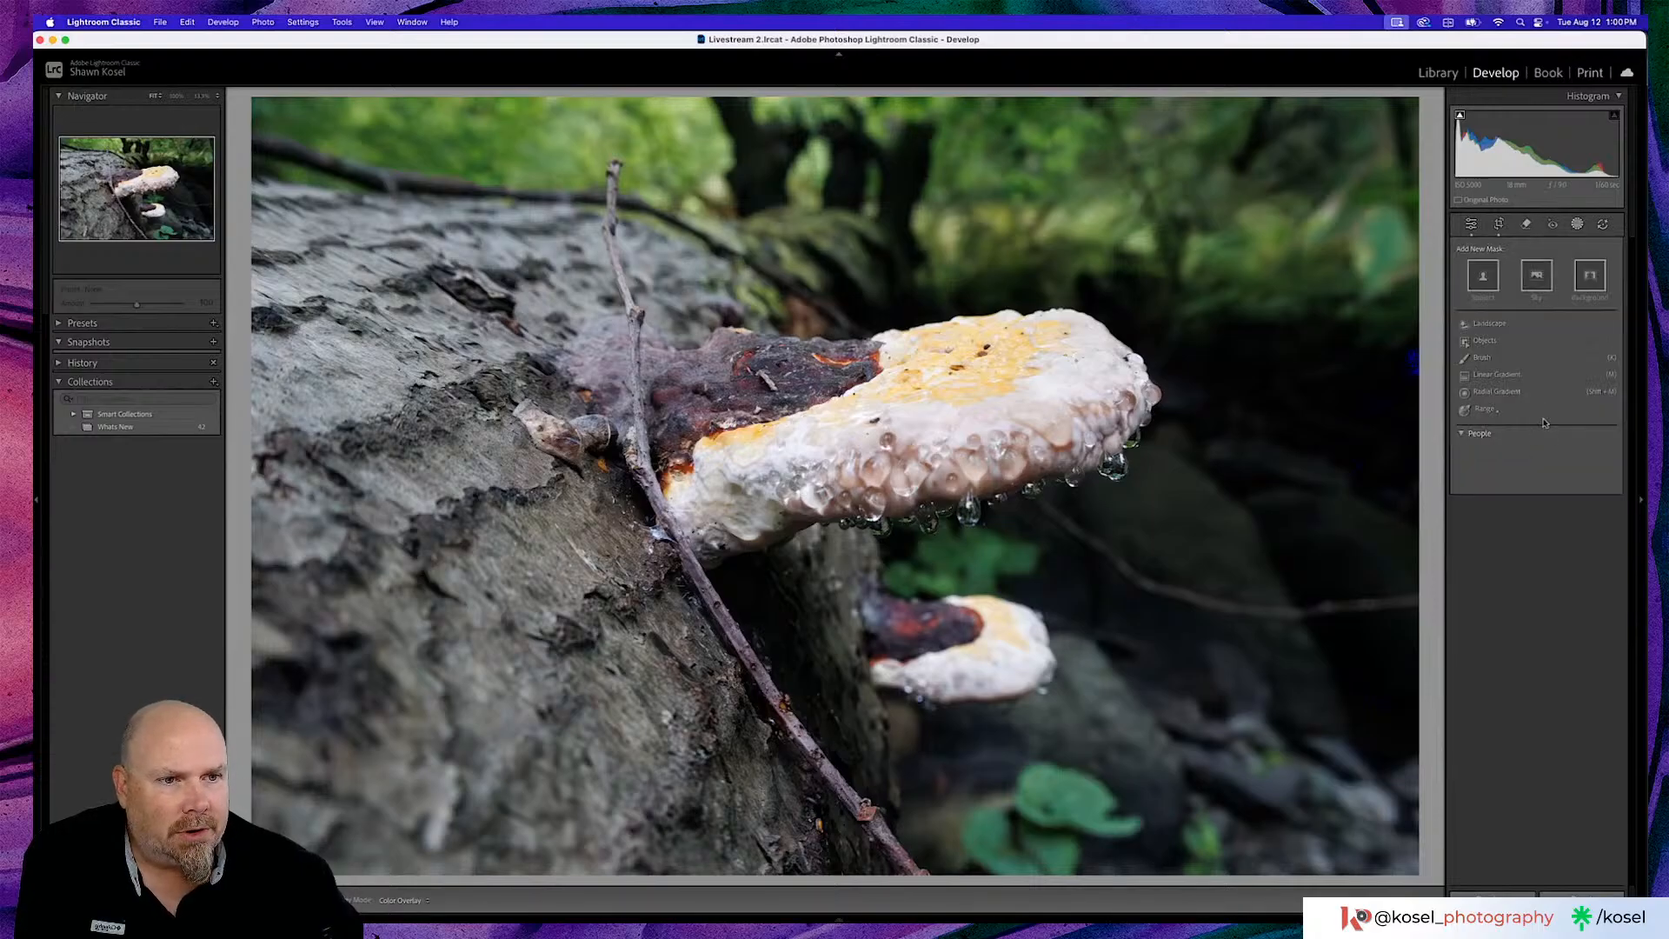
click(1521, 391)
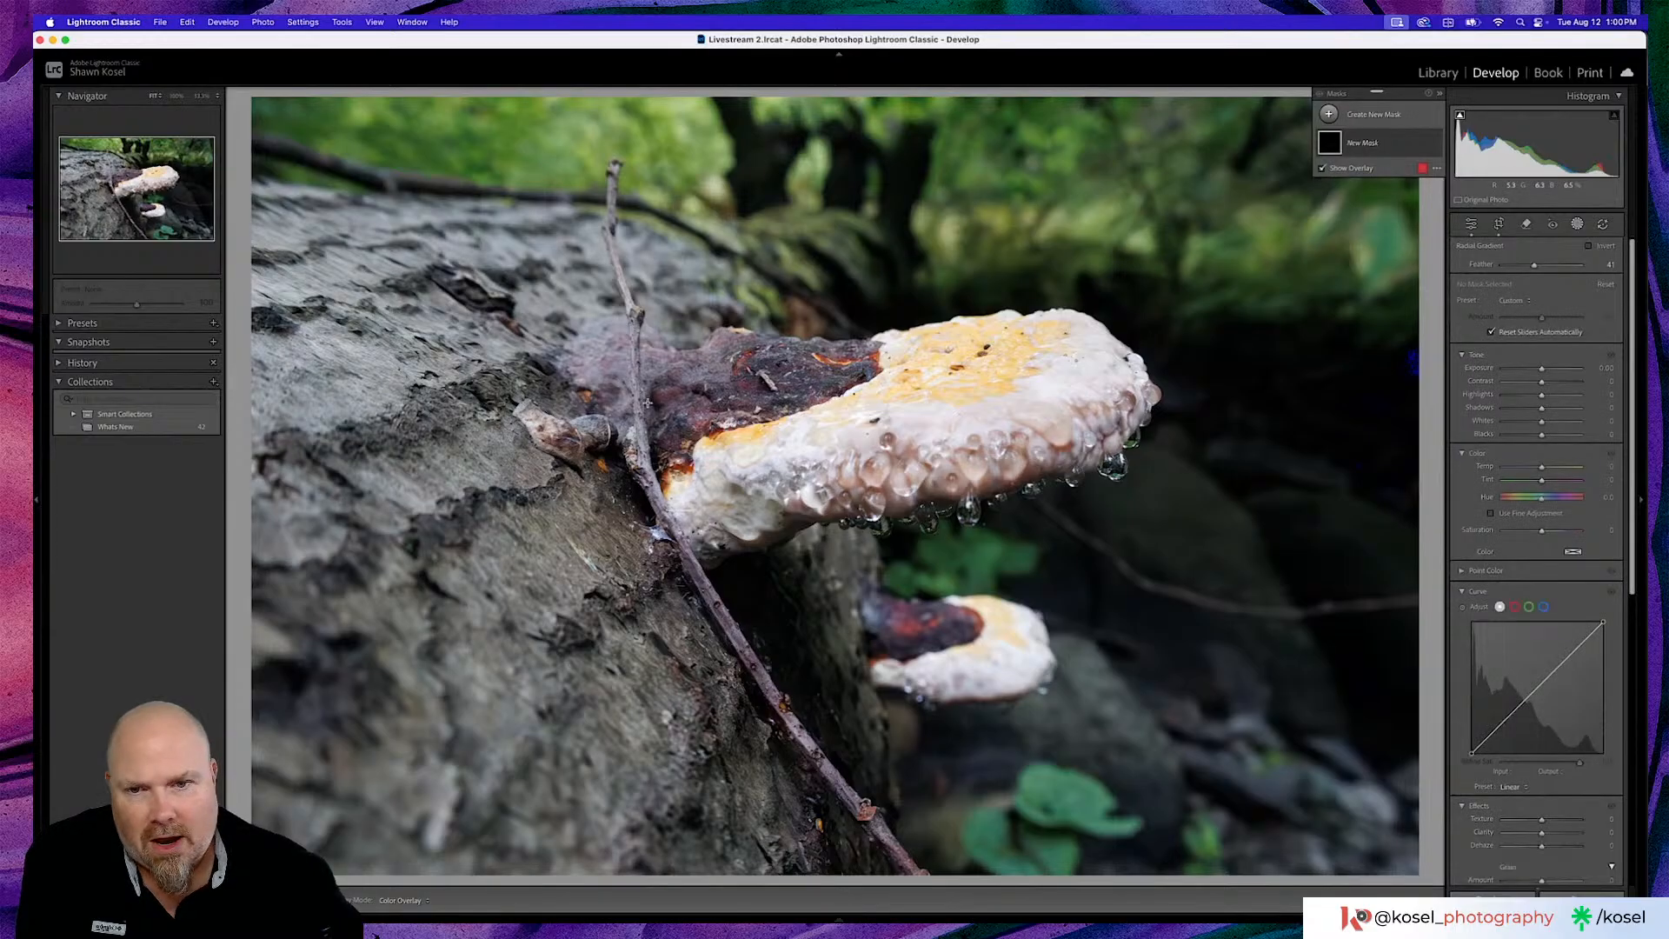
drag(854, 425, 1157, 519)
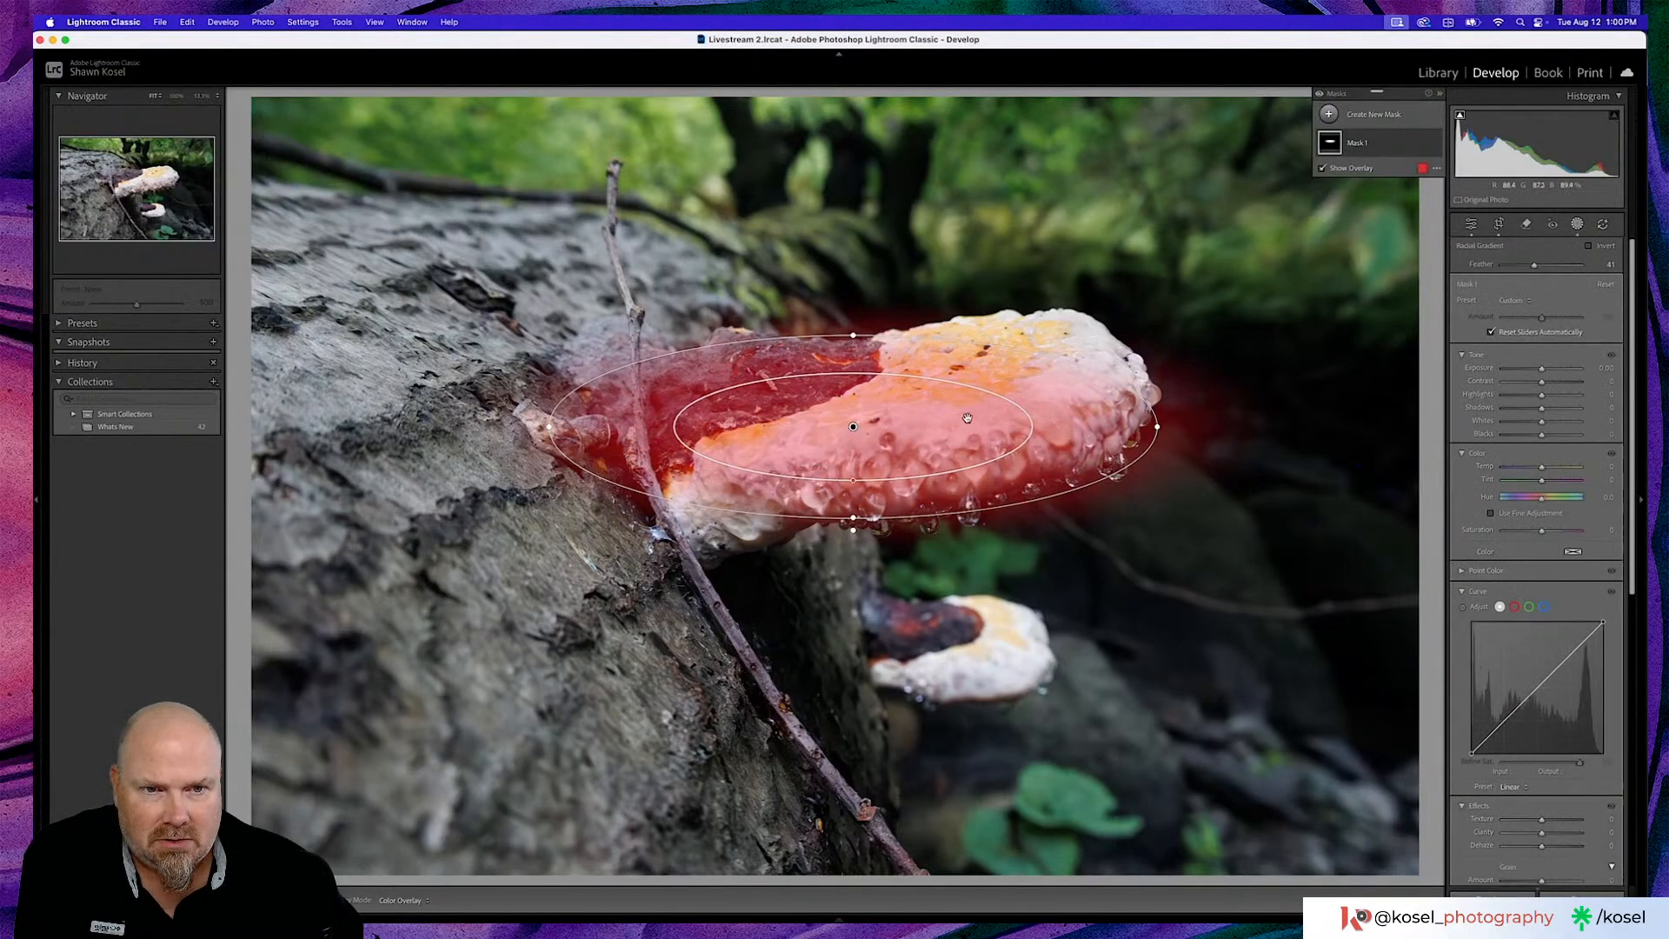
drag(1164, 425, 1151, 356)
drag(853, 424, 897, 420)
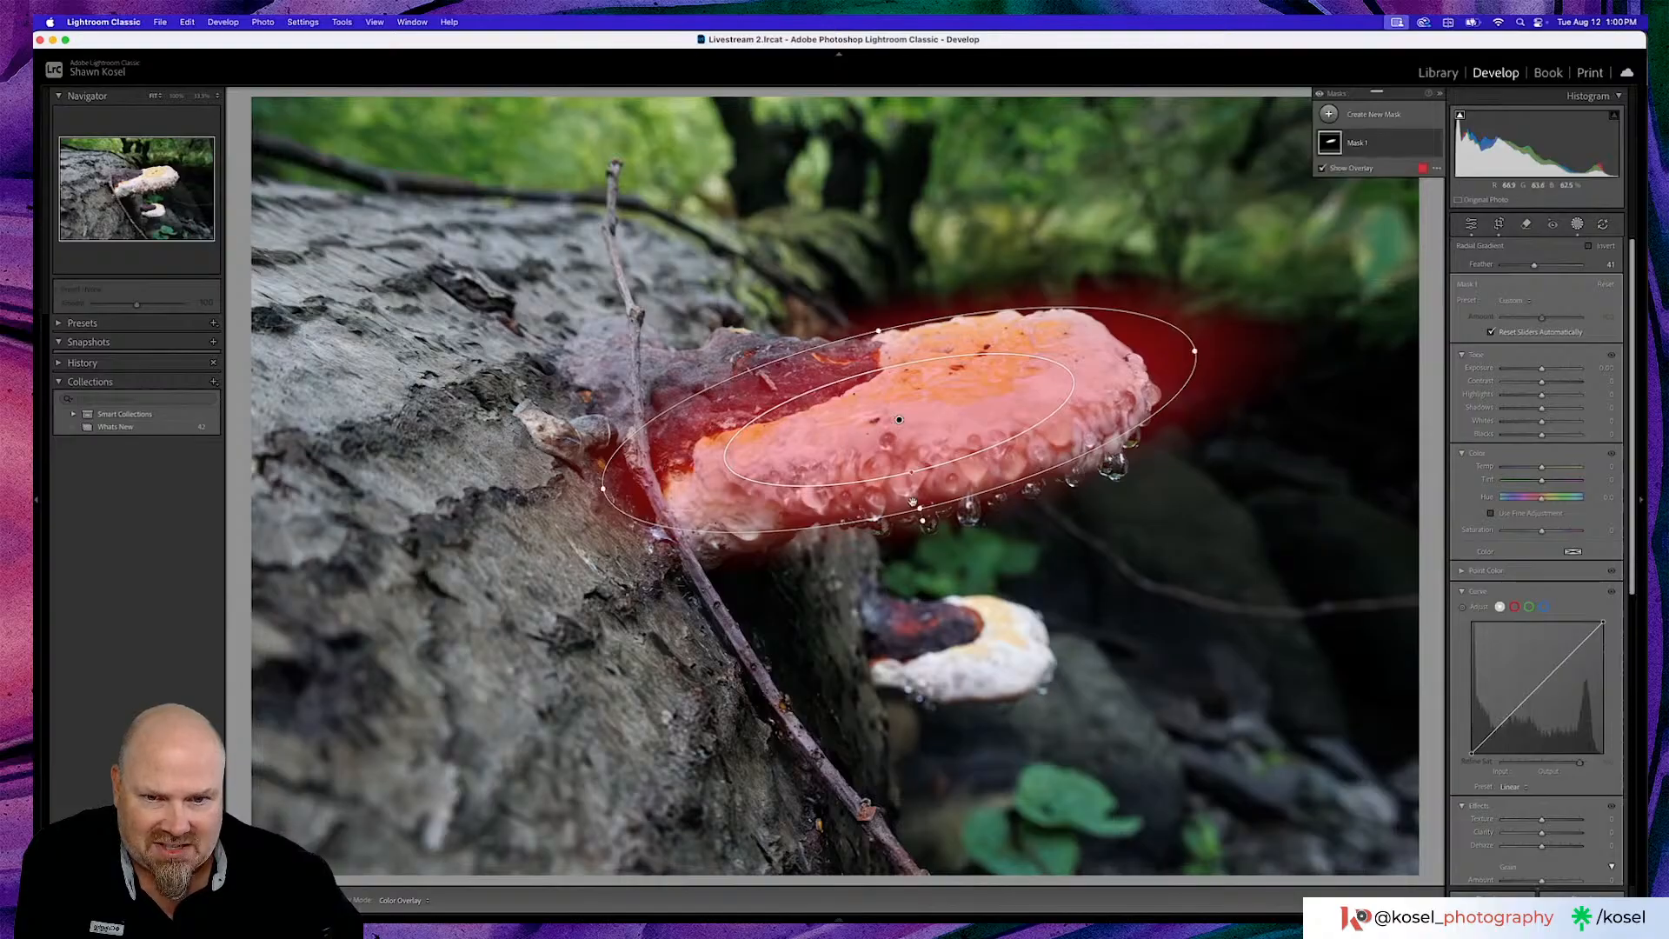
drag(921, 519, 926, 539)
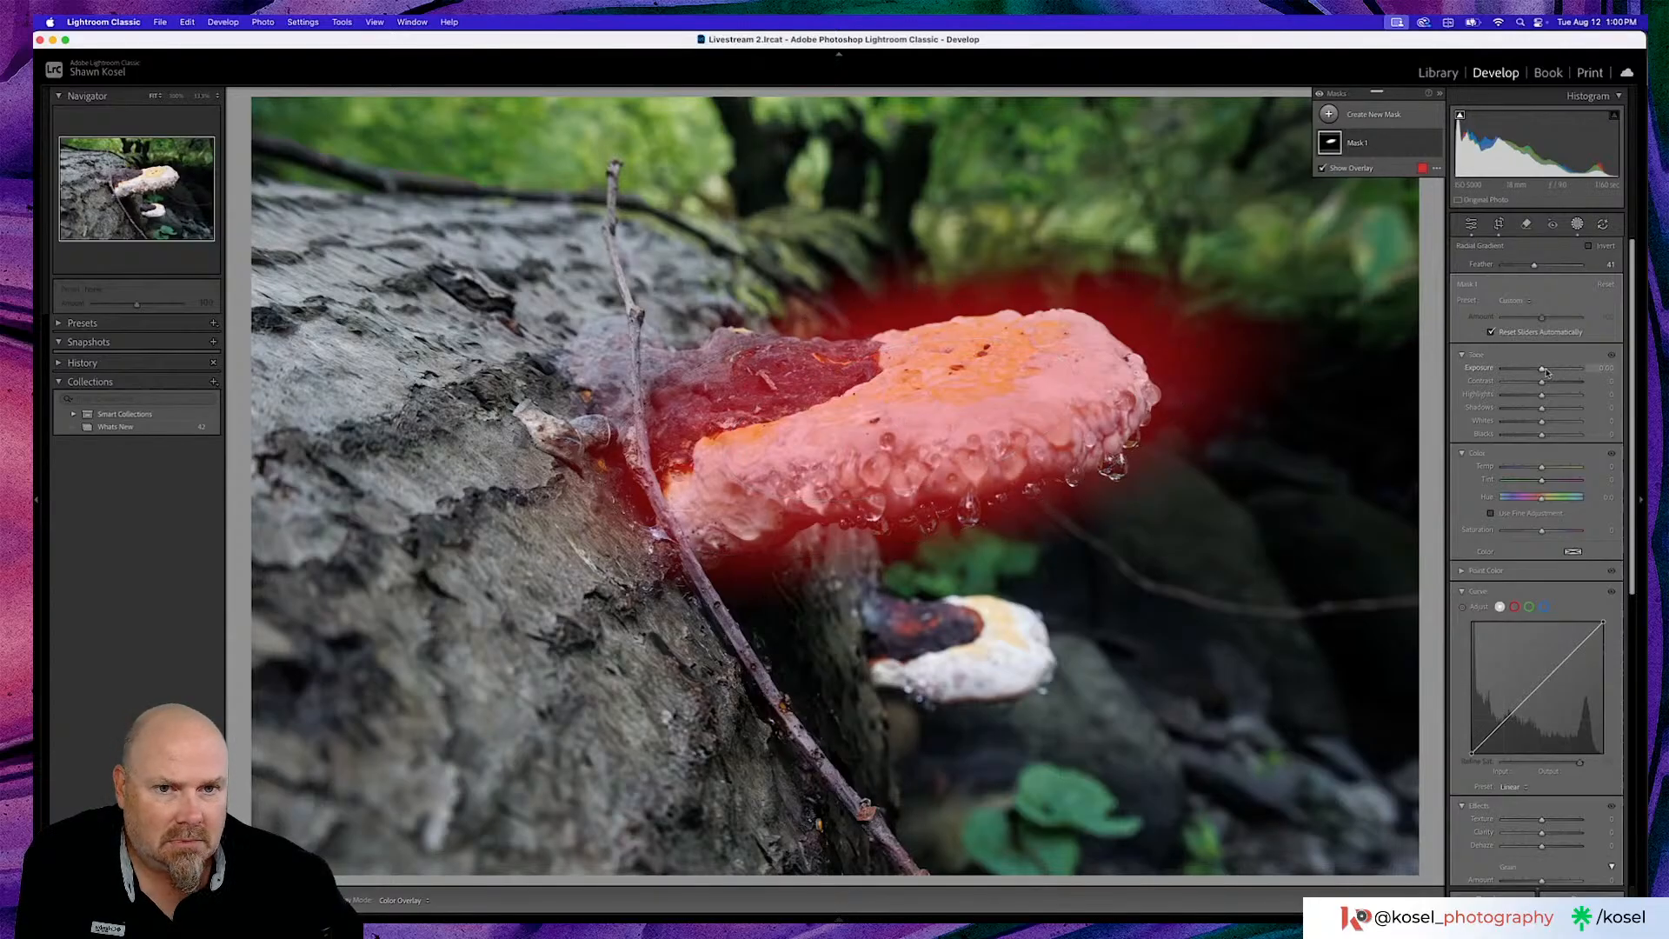
drag(1544, 372, 1547, 372)
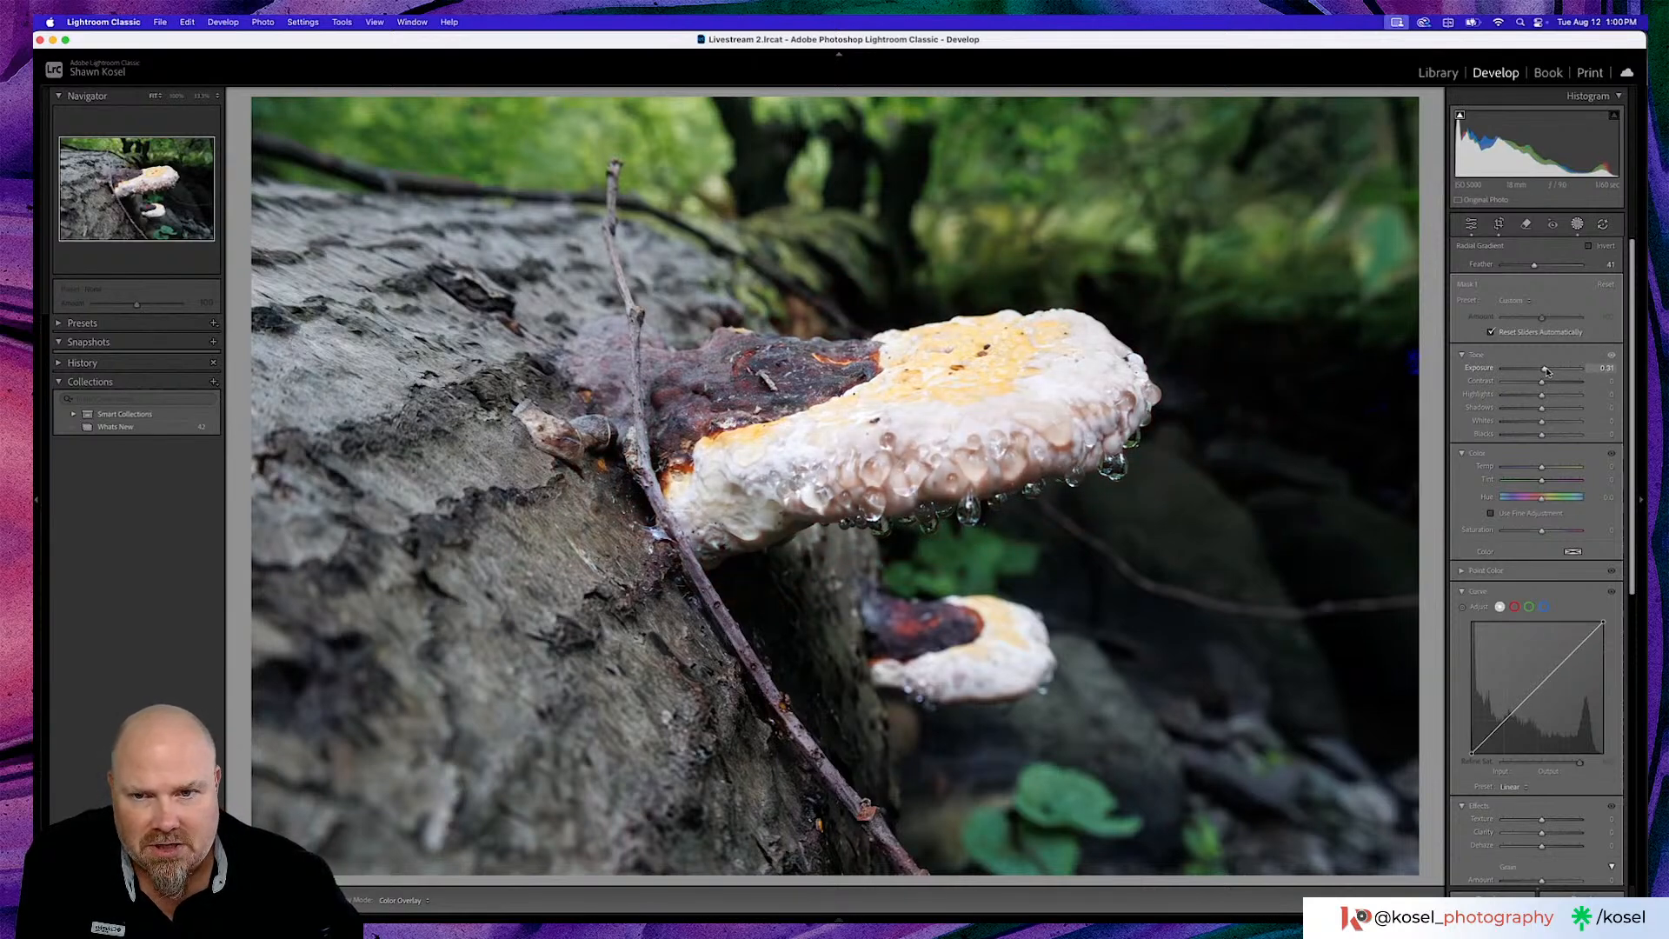
drag(1545, 371, 1545, 372)
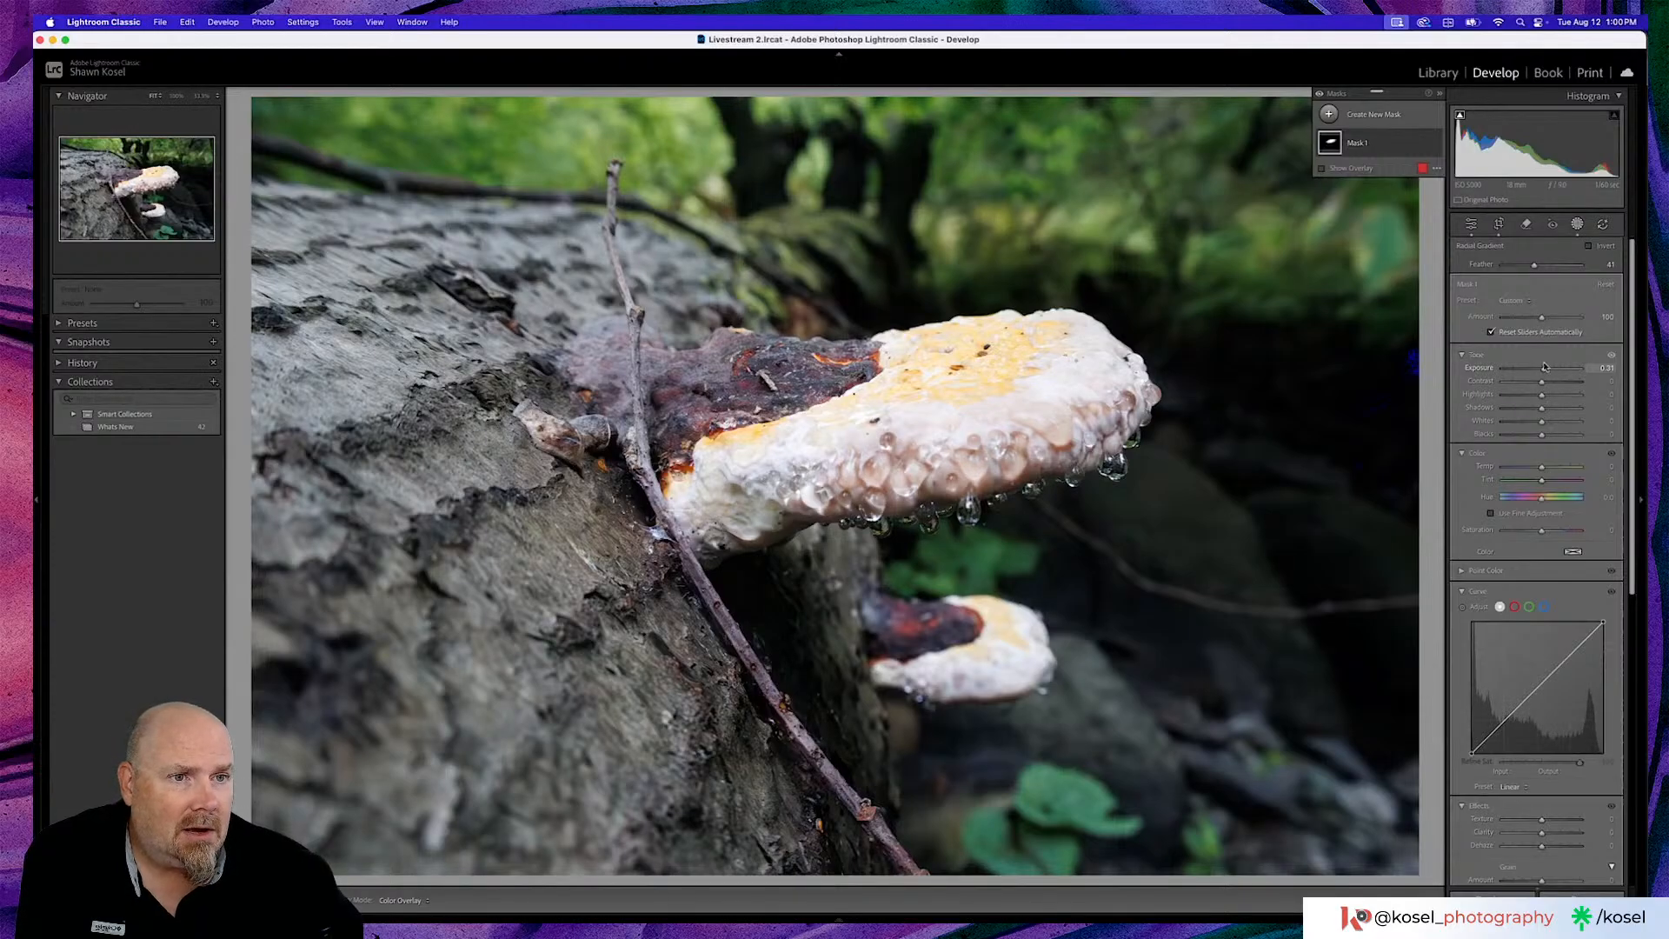
Duplicate and invert the mushroom mask, and enlarge the new mask's ellipse well beyond the large mushroom's outline
click(1422, 144)
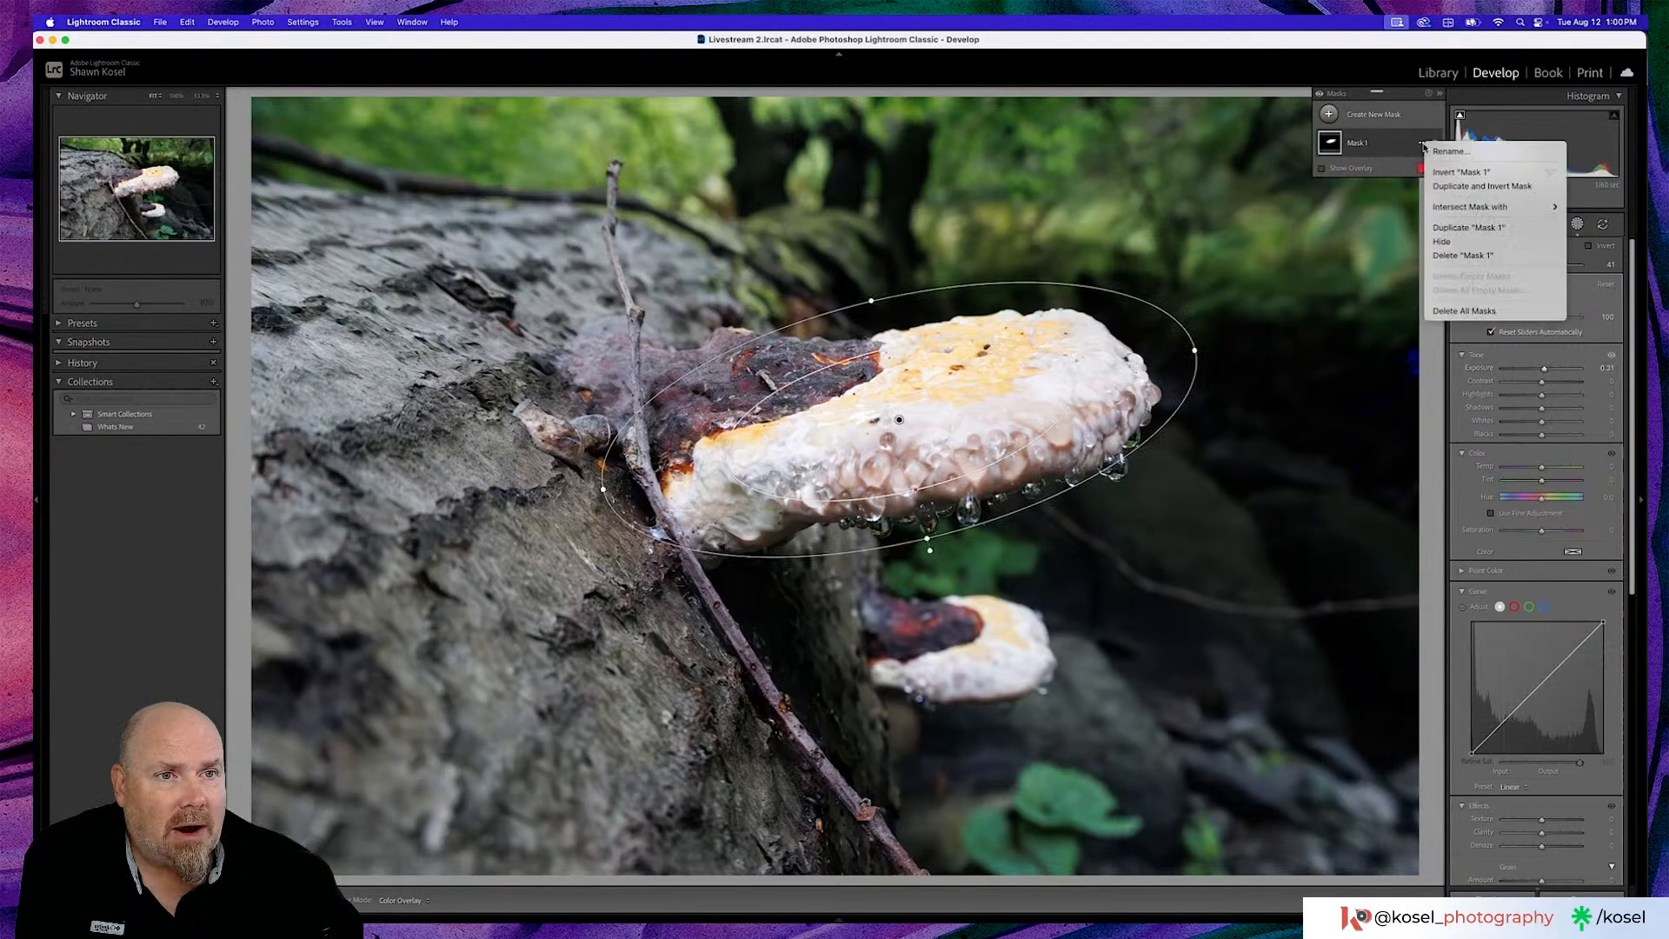
click(1449, 186)
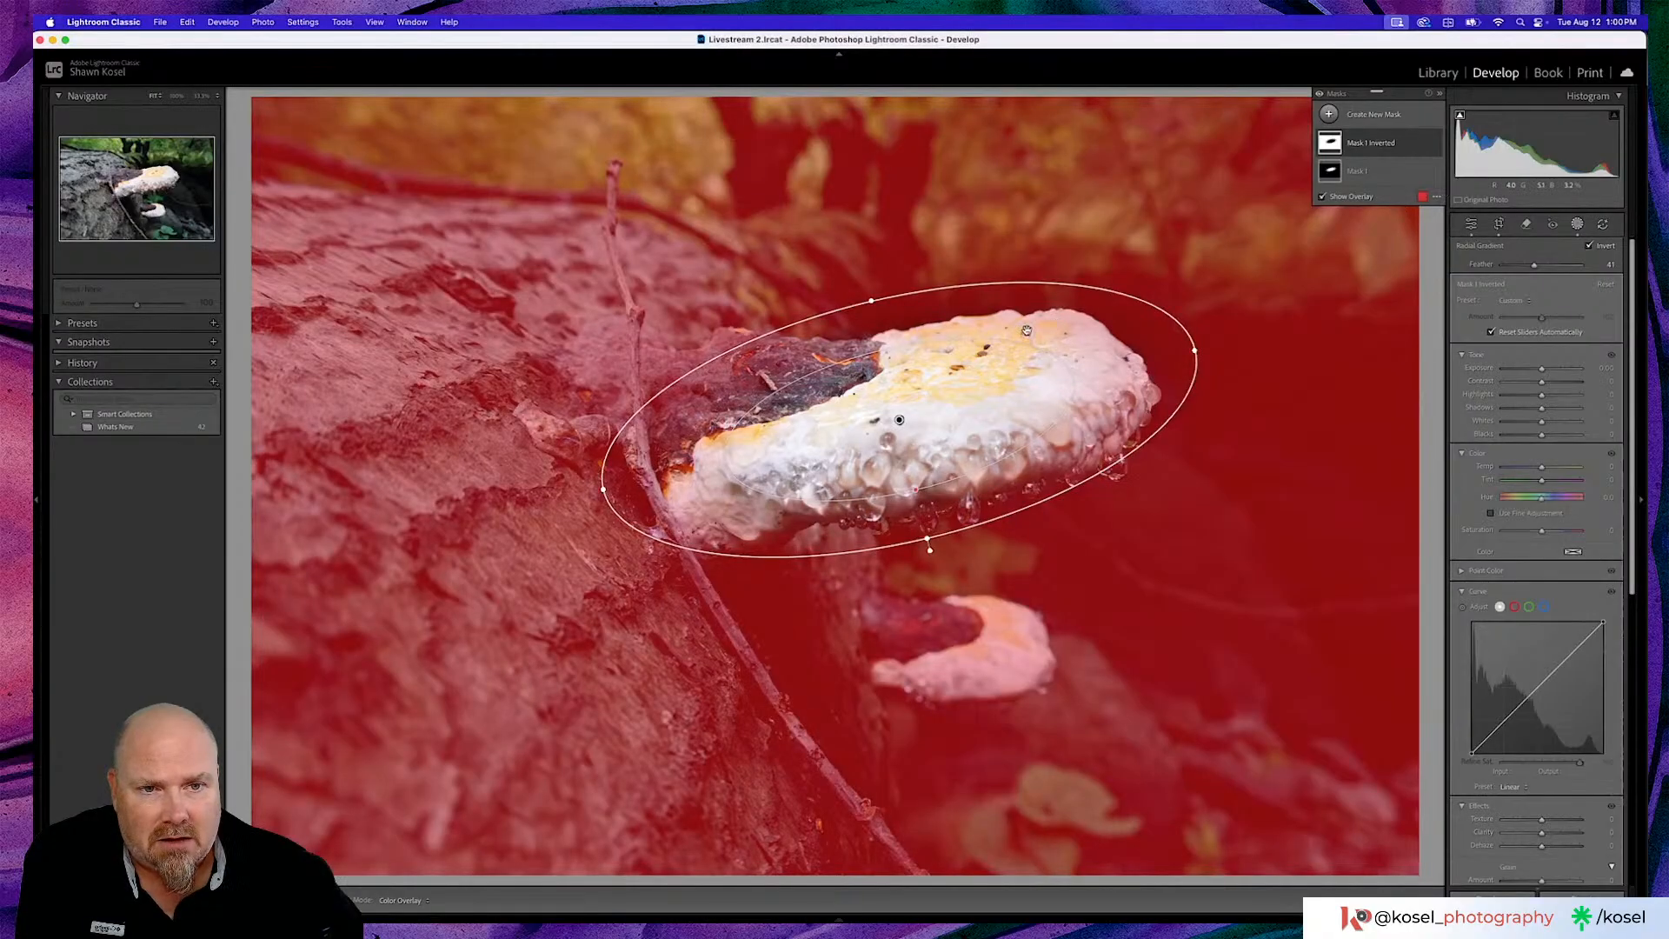
drag(1196, 349, 1345, 315)
drag(929, 543, 956, 662)
drag(1346, 314, 1371, 309)
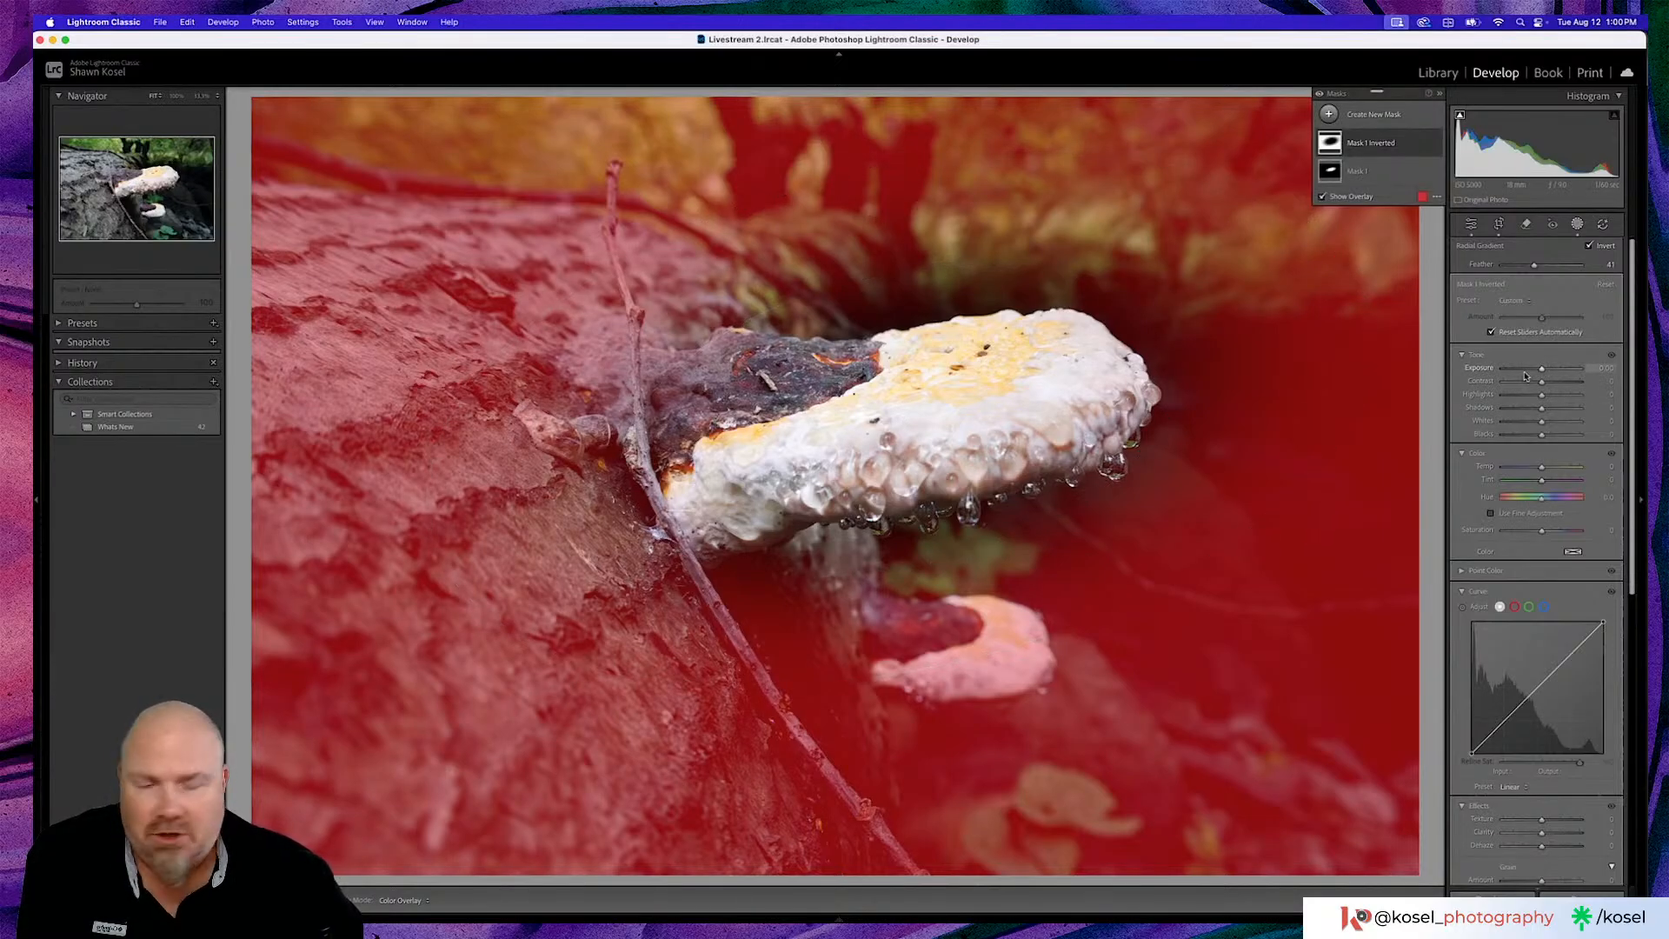
Darken the surroundings in the inverted mask by setting exposure to -0.37, and raise its contrast to 11
drag(1542, 371, 1538, 371)
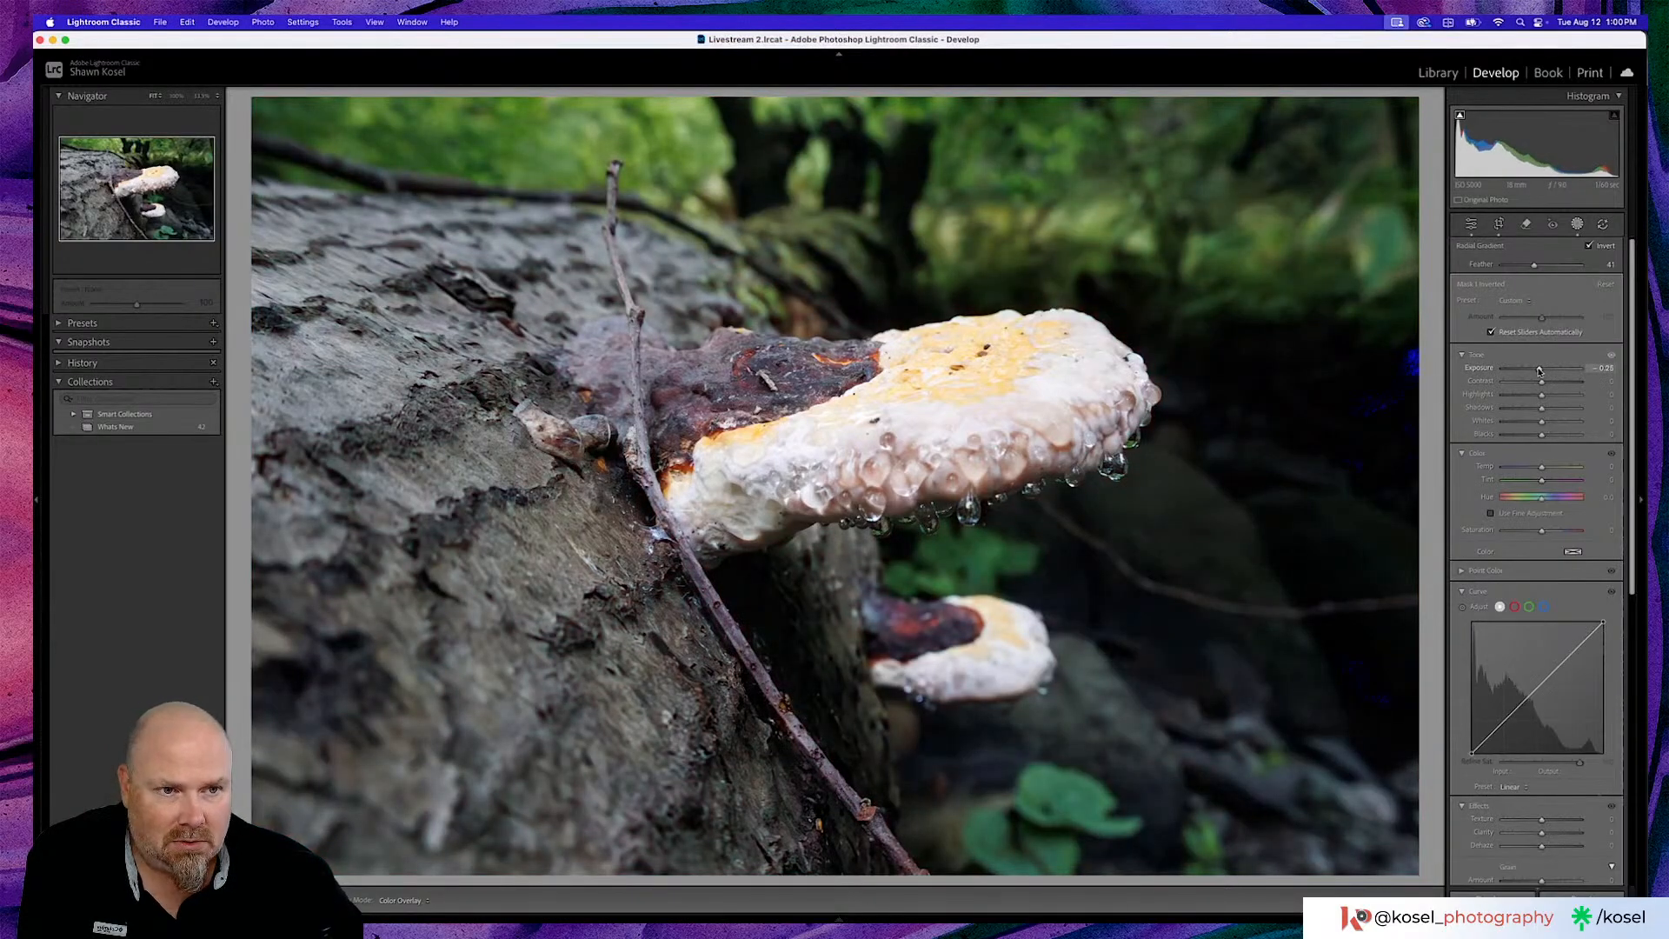
drag(1539, 371, 1538, 370)
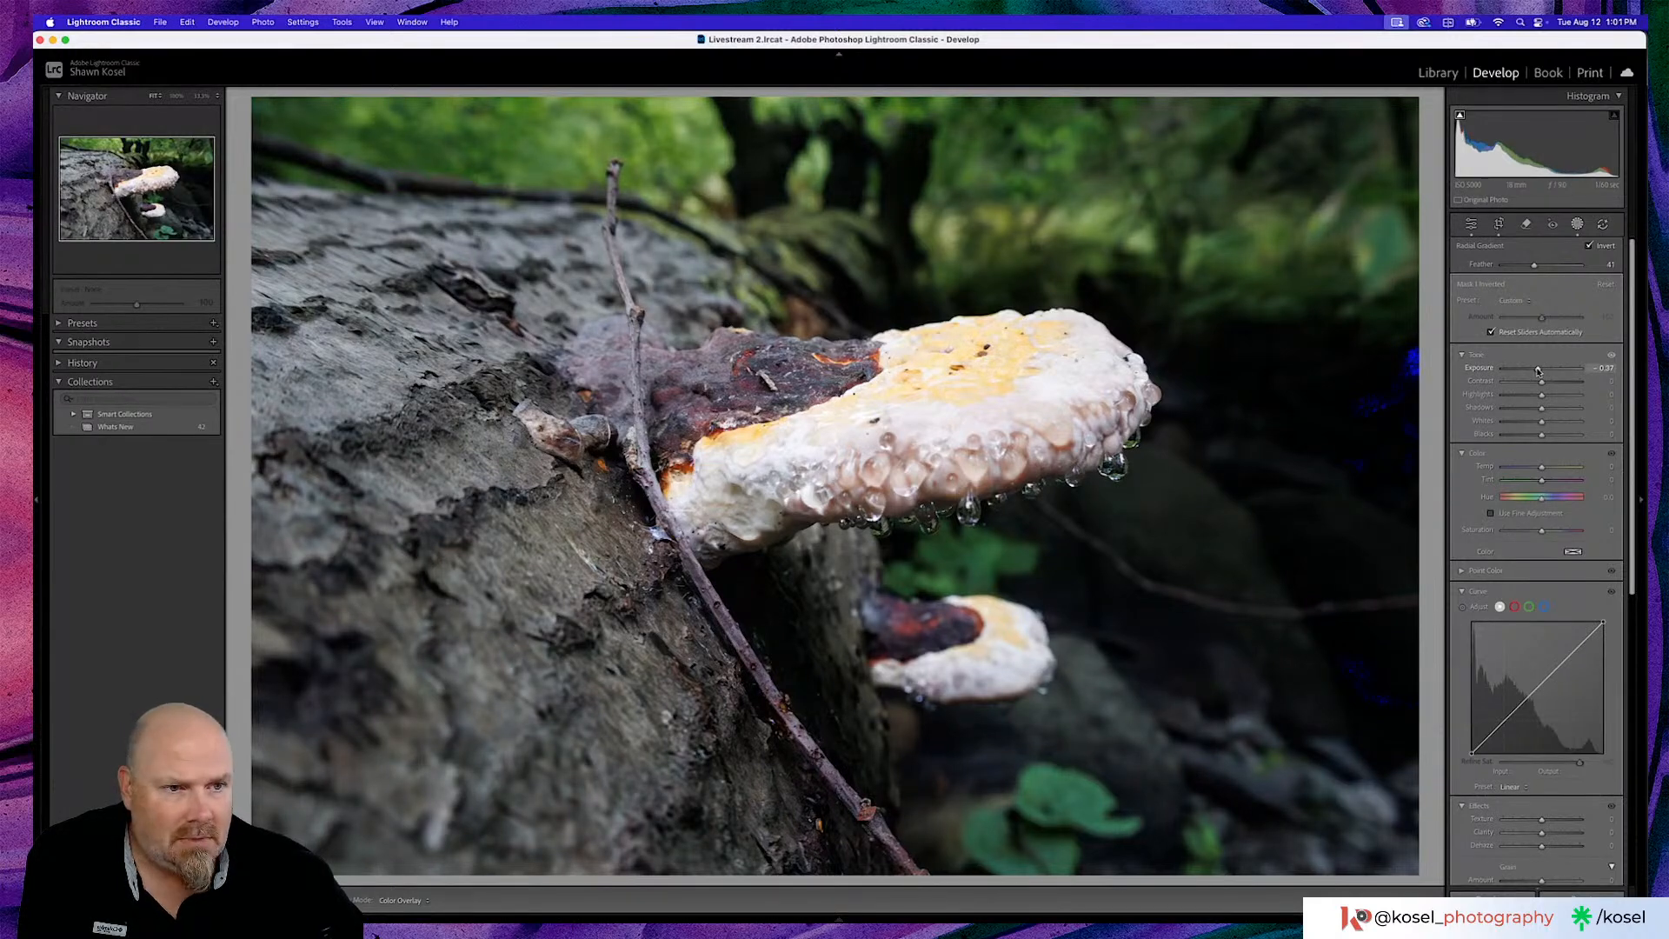
drag(1537, 371, 1546, 385)
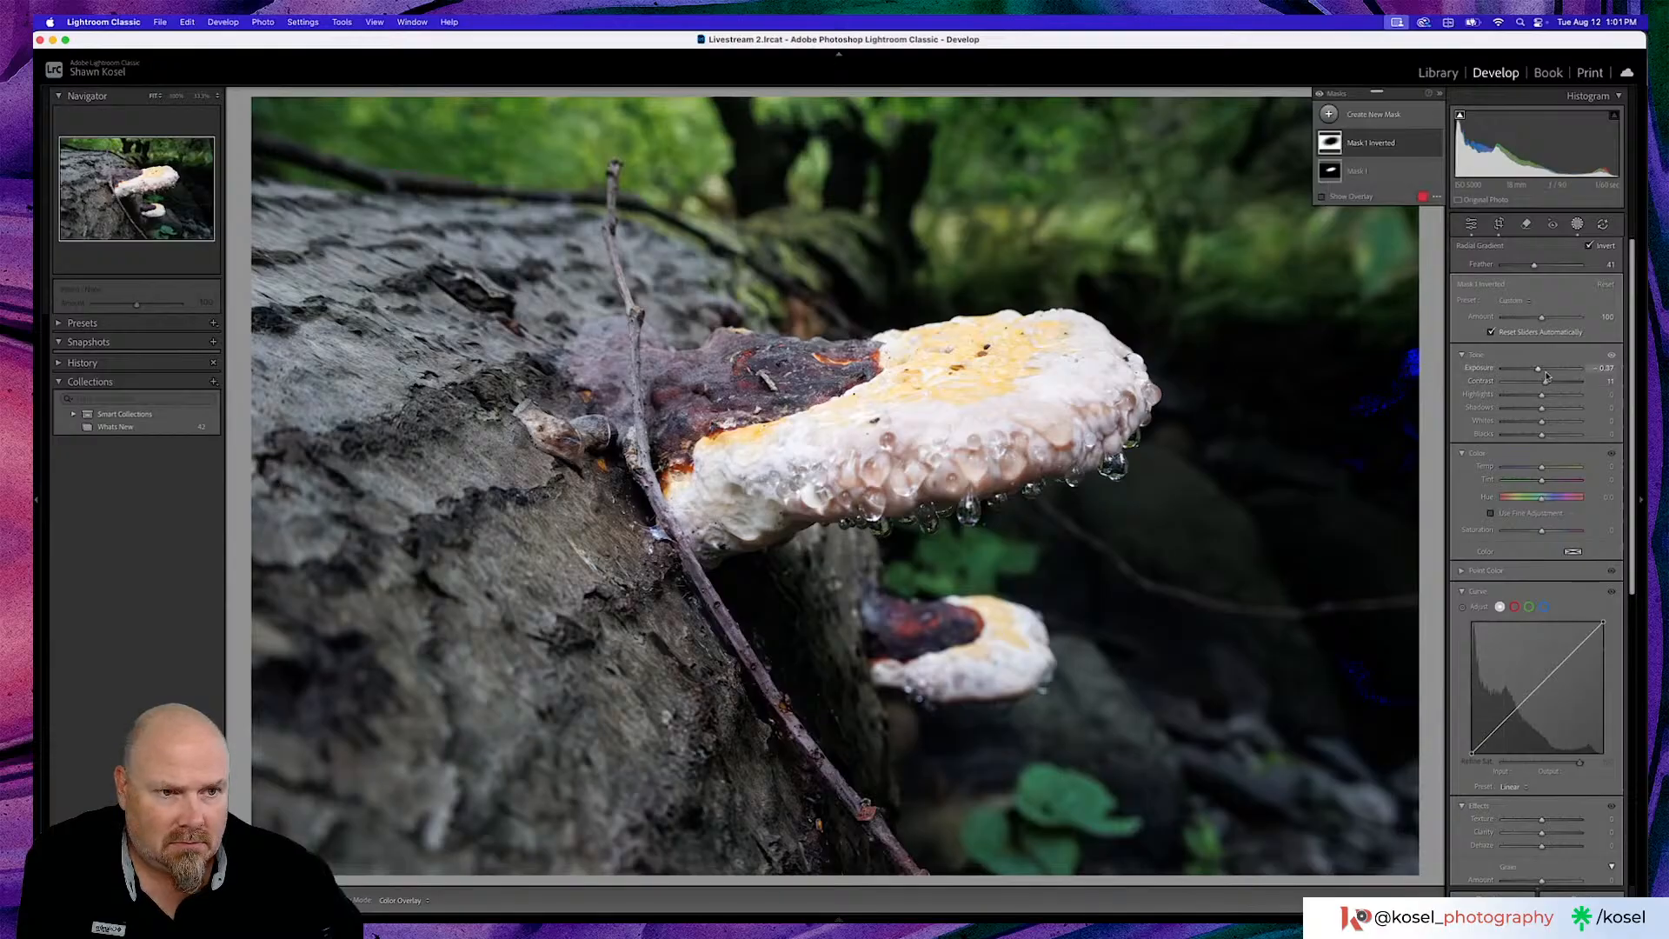
Set the inverted mask's texture to about 10 and increase its clarity slightly
drag(1543, 820, 1546, 821)
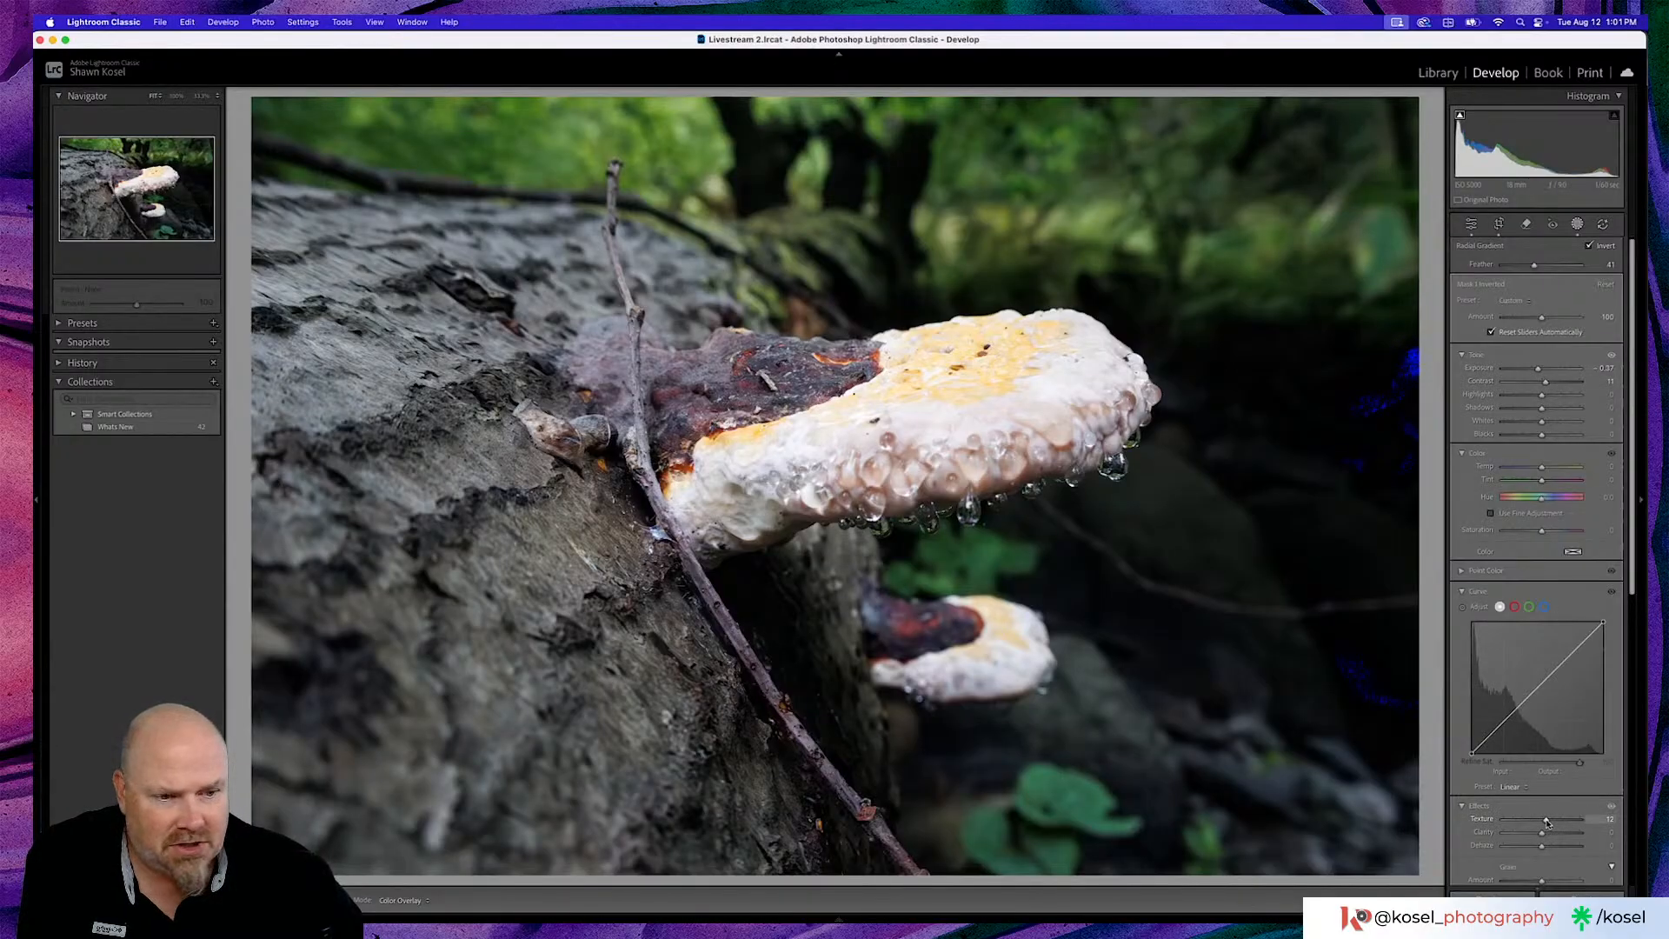
drag(1545, 820, 1546, 820)
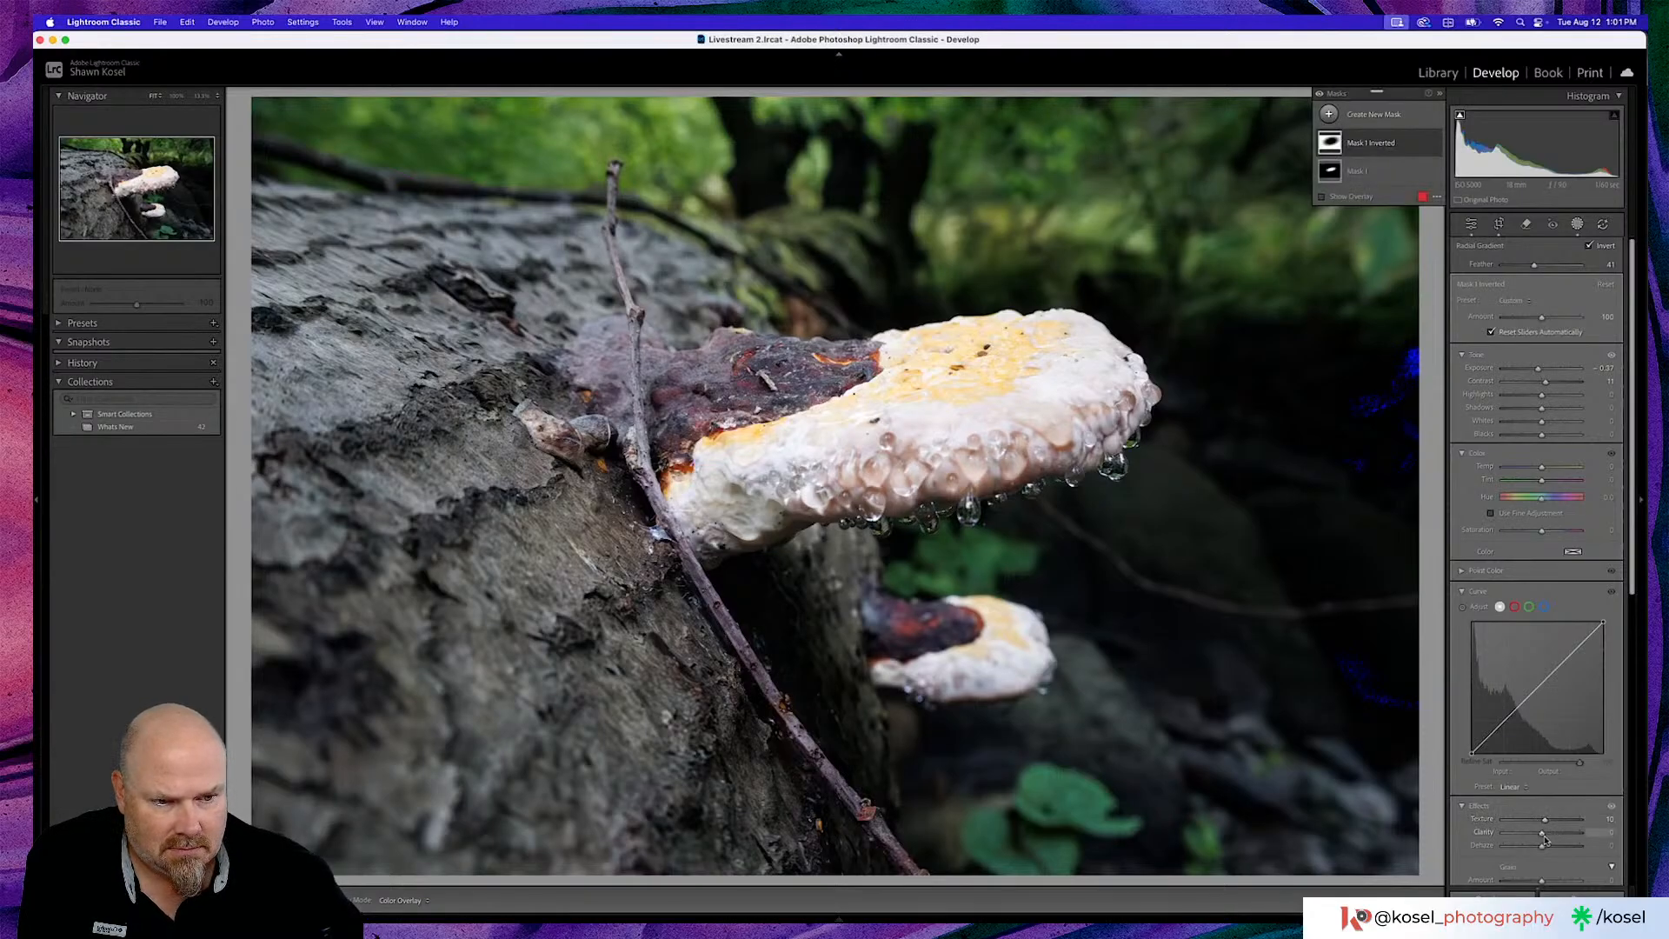
drag(1543, 837, 1546, 836)
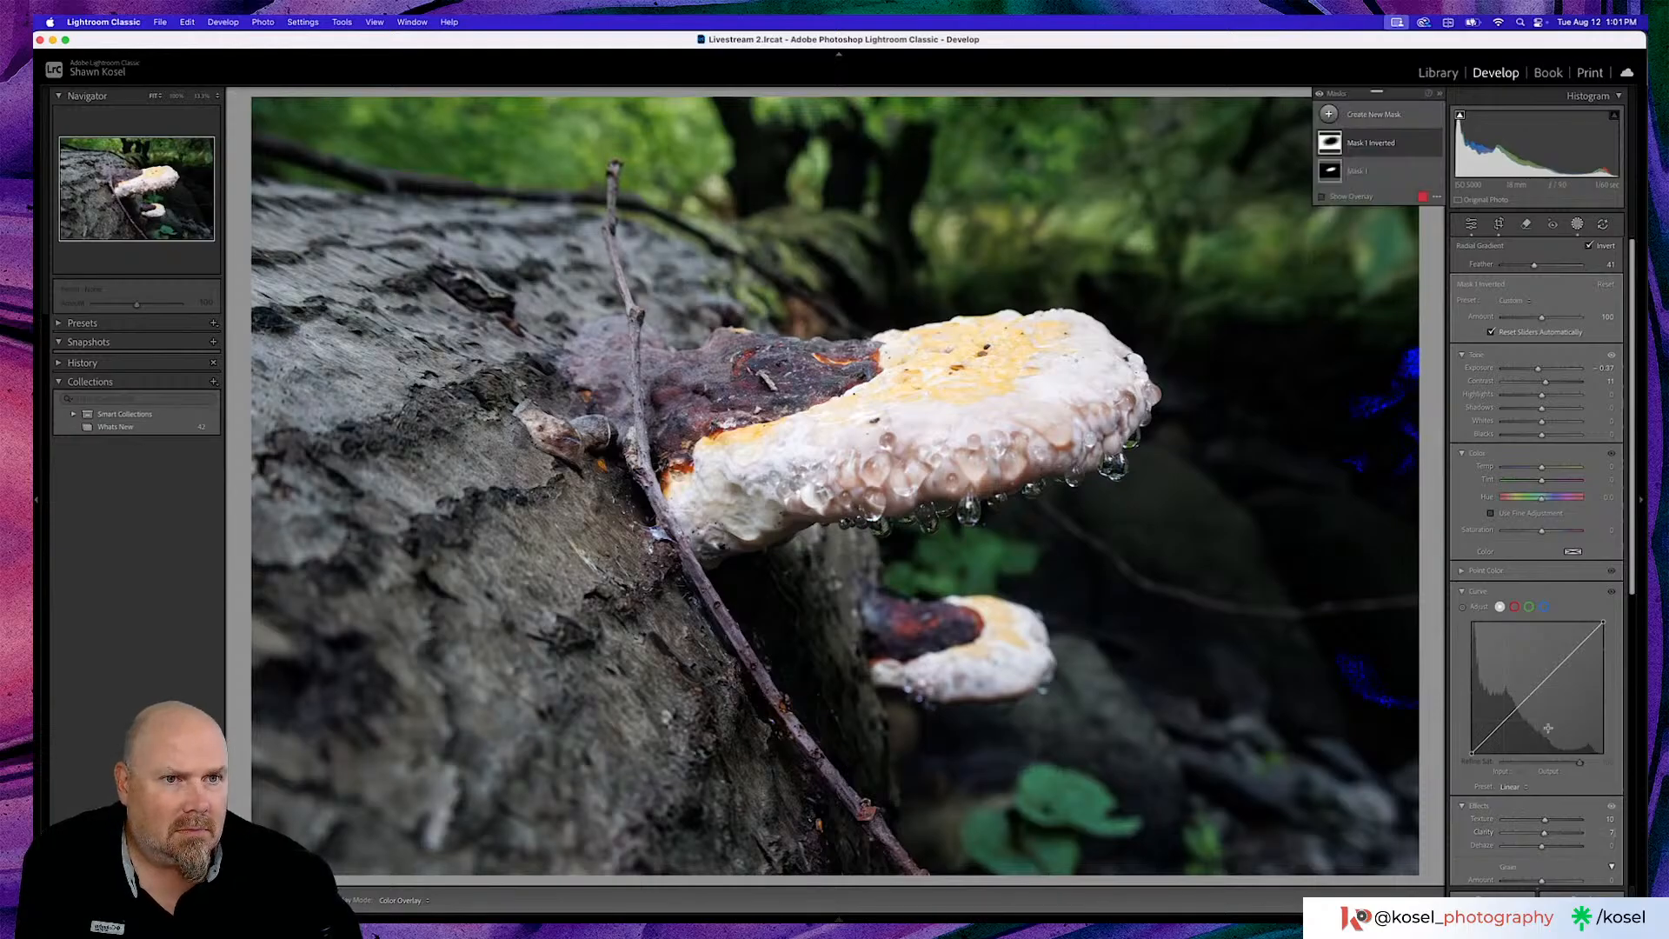
Return to the global Basic adjustments and lift the photo's blacks slightly to reduce the shadow clipping
click(1471, 225)
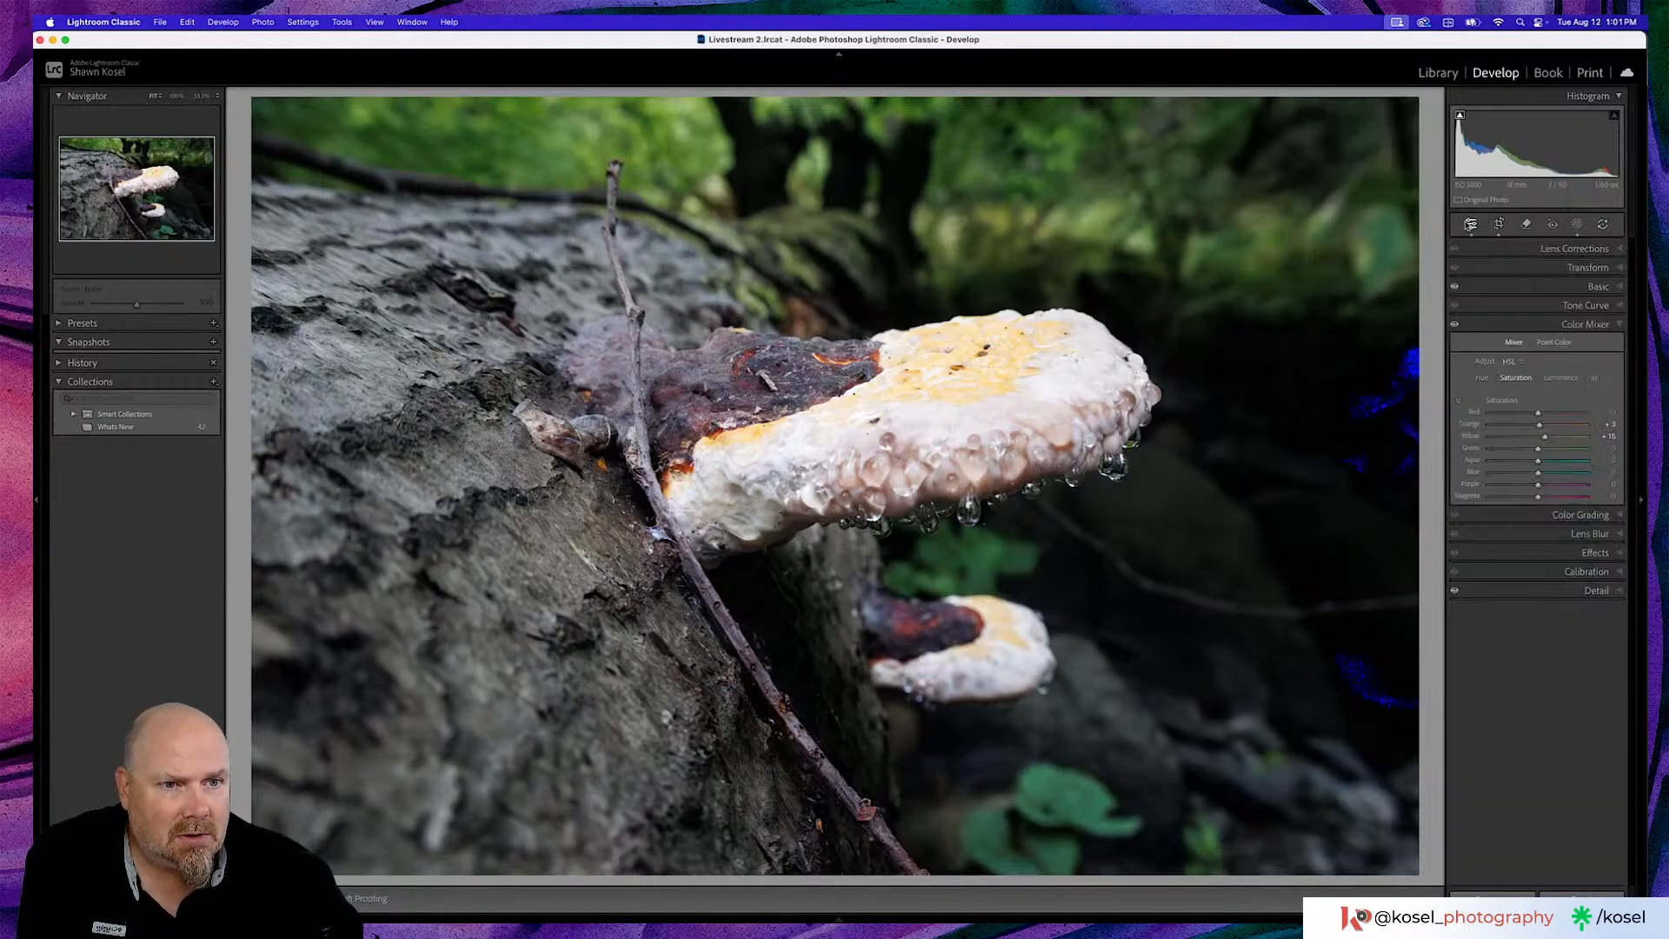
click(1575, 284)
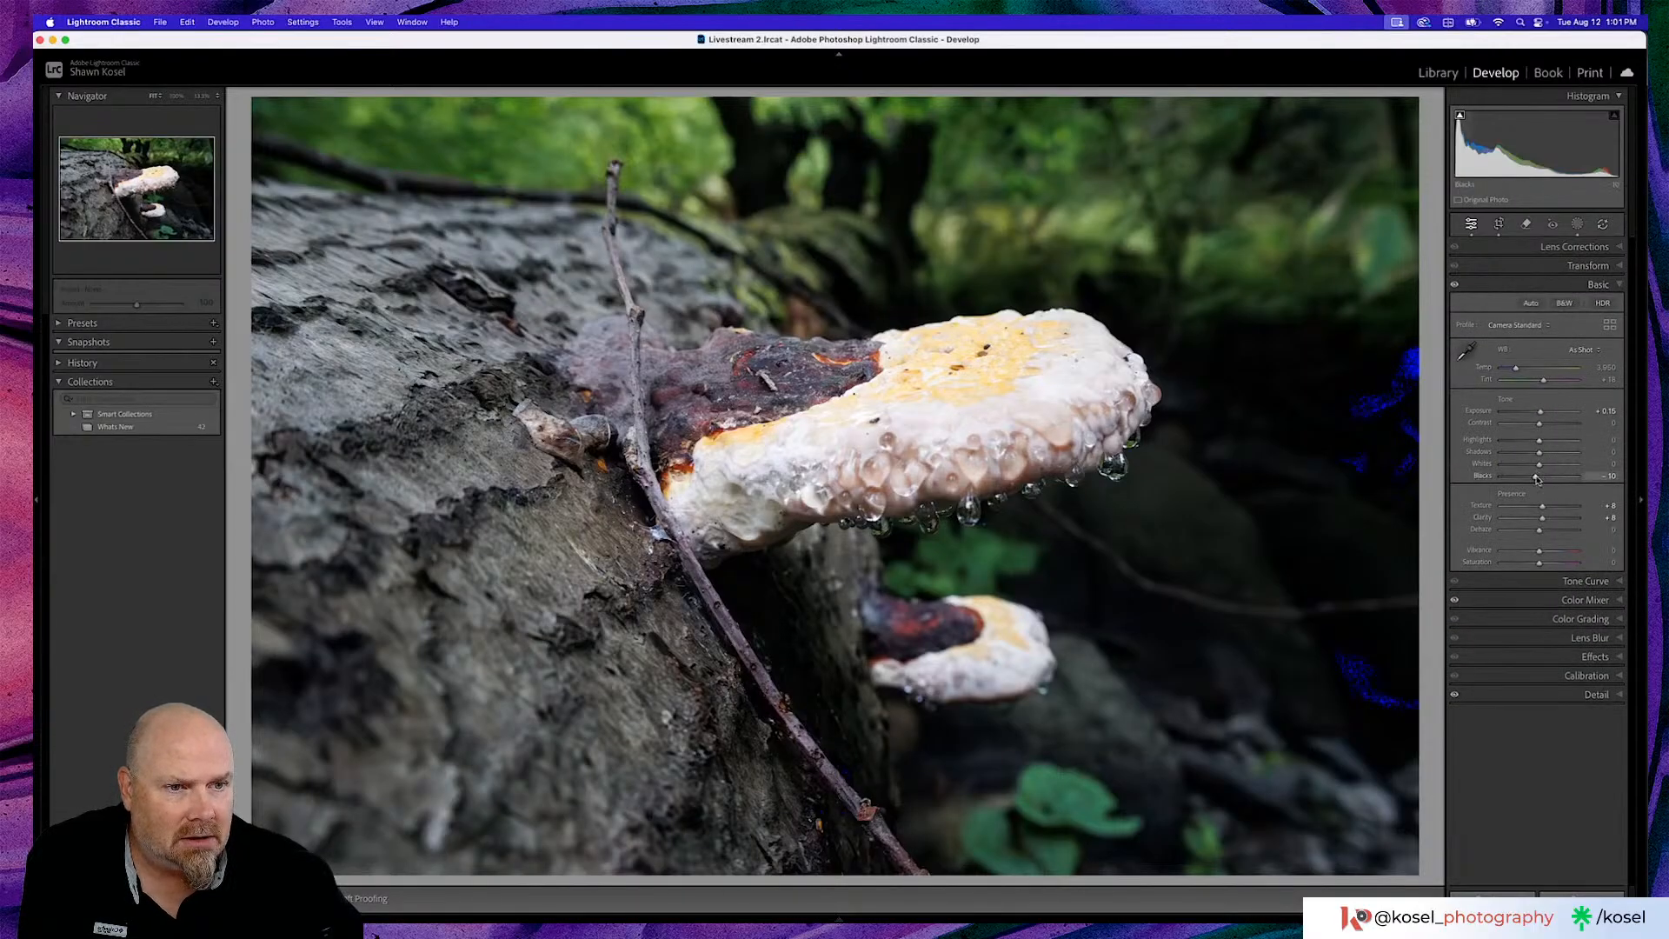
drag(1538, 478, 1541, 480)
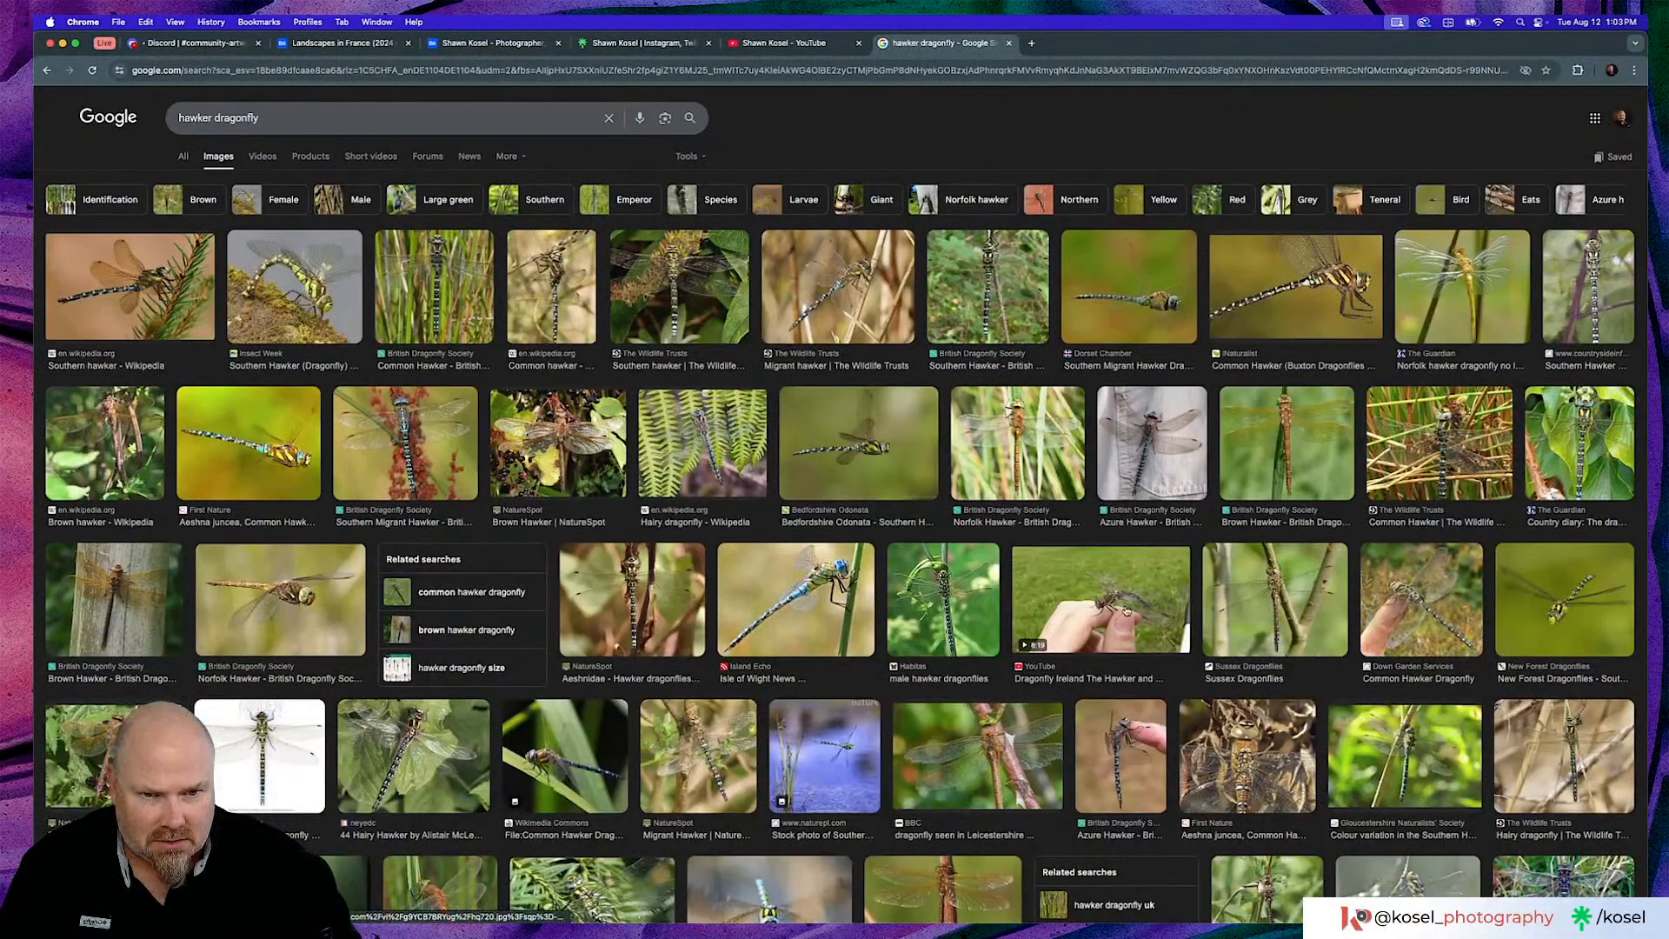
Browse the hawker dragonfly image results, enlarging the page to examine individual dragonfly photos and scanning further down the grid
scroll(1126, 611, up, 5)
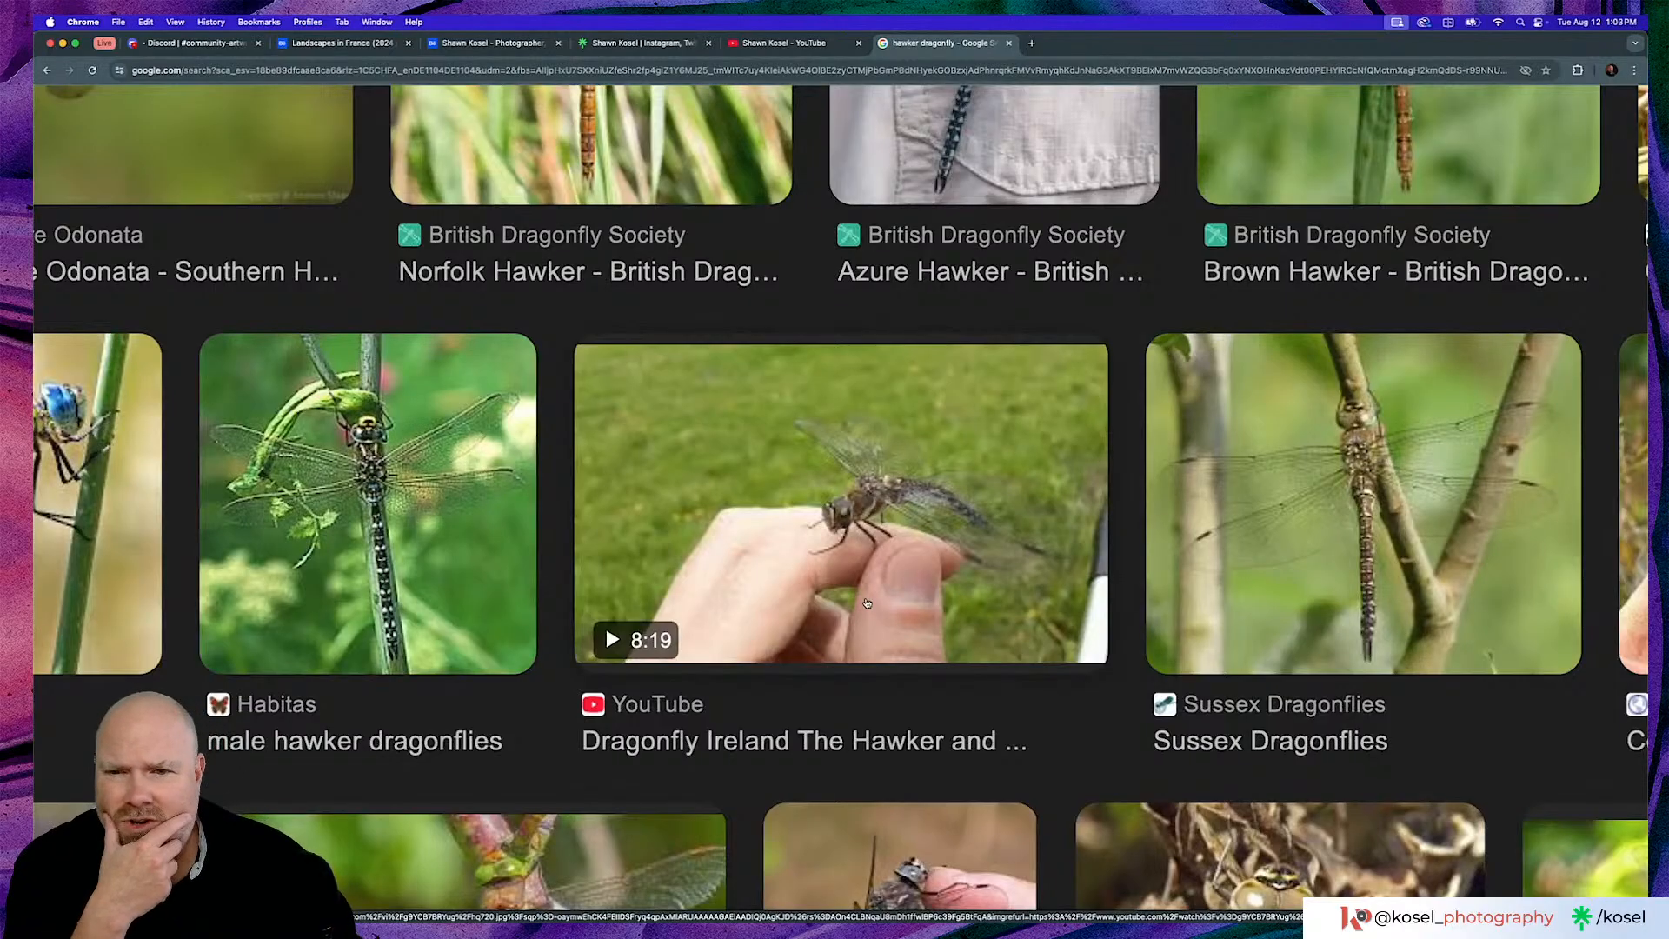
key(super+0)
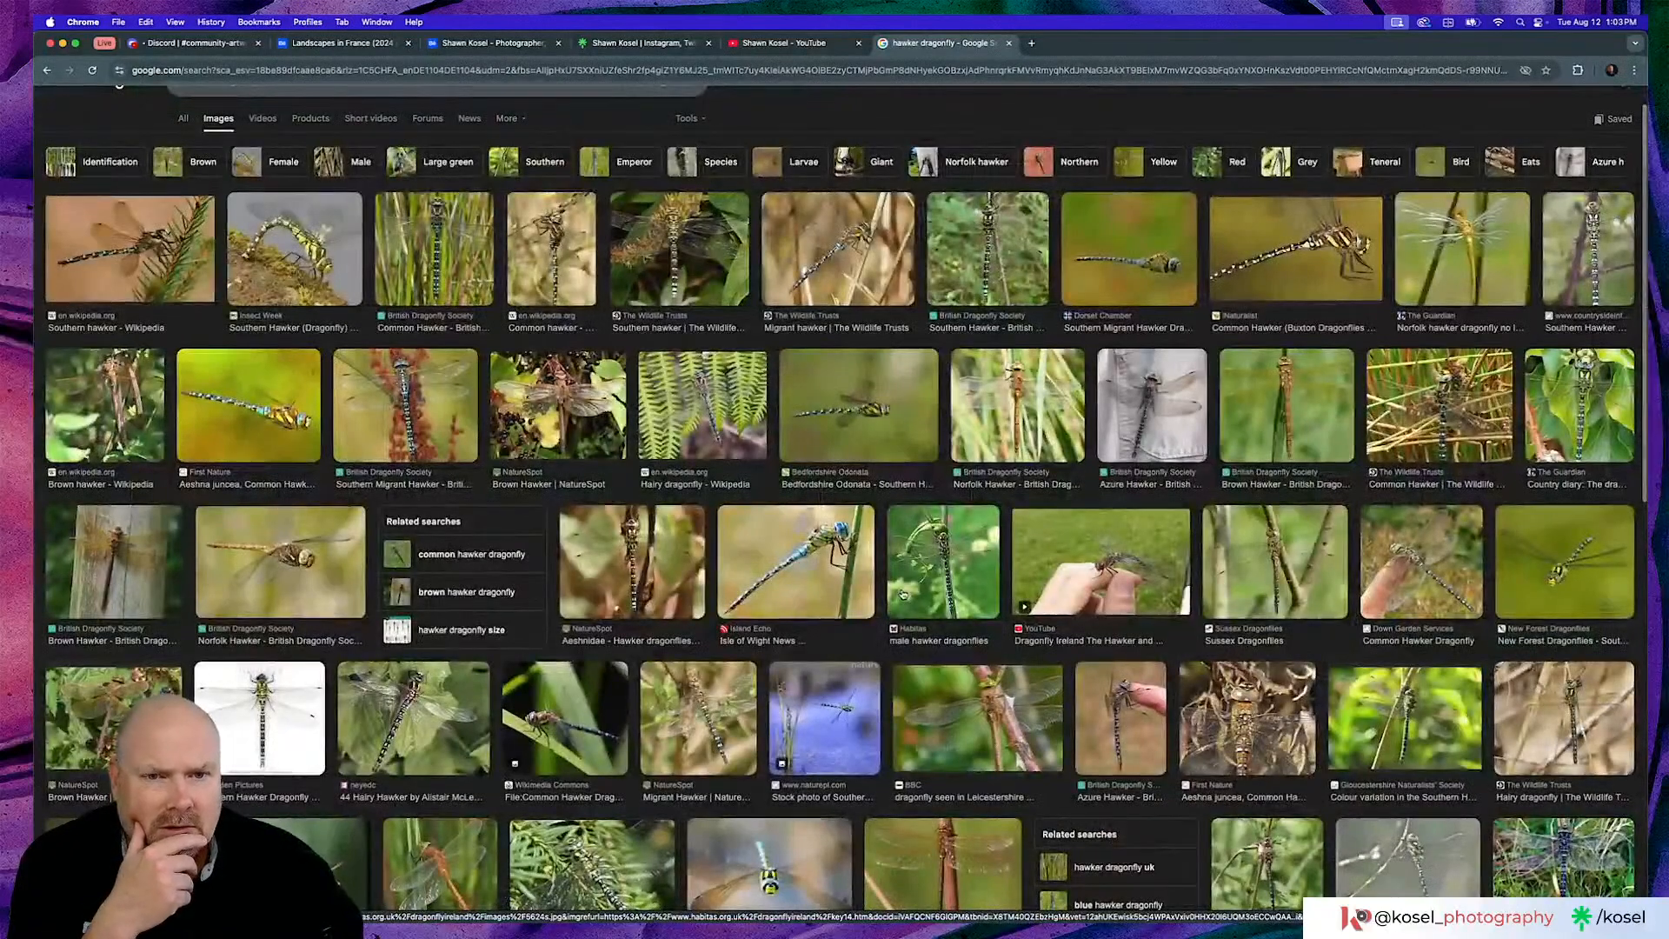
scroll(1165, 402, up, 5)
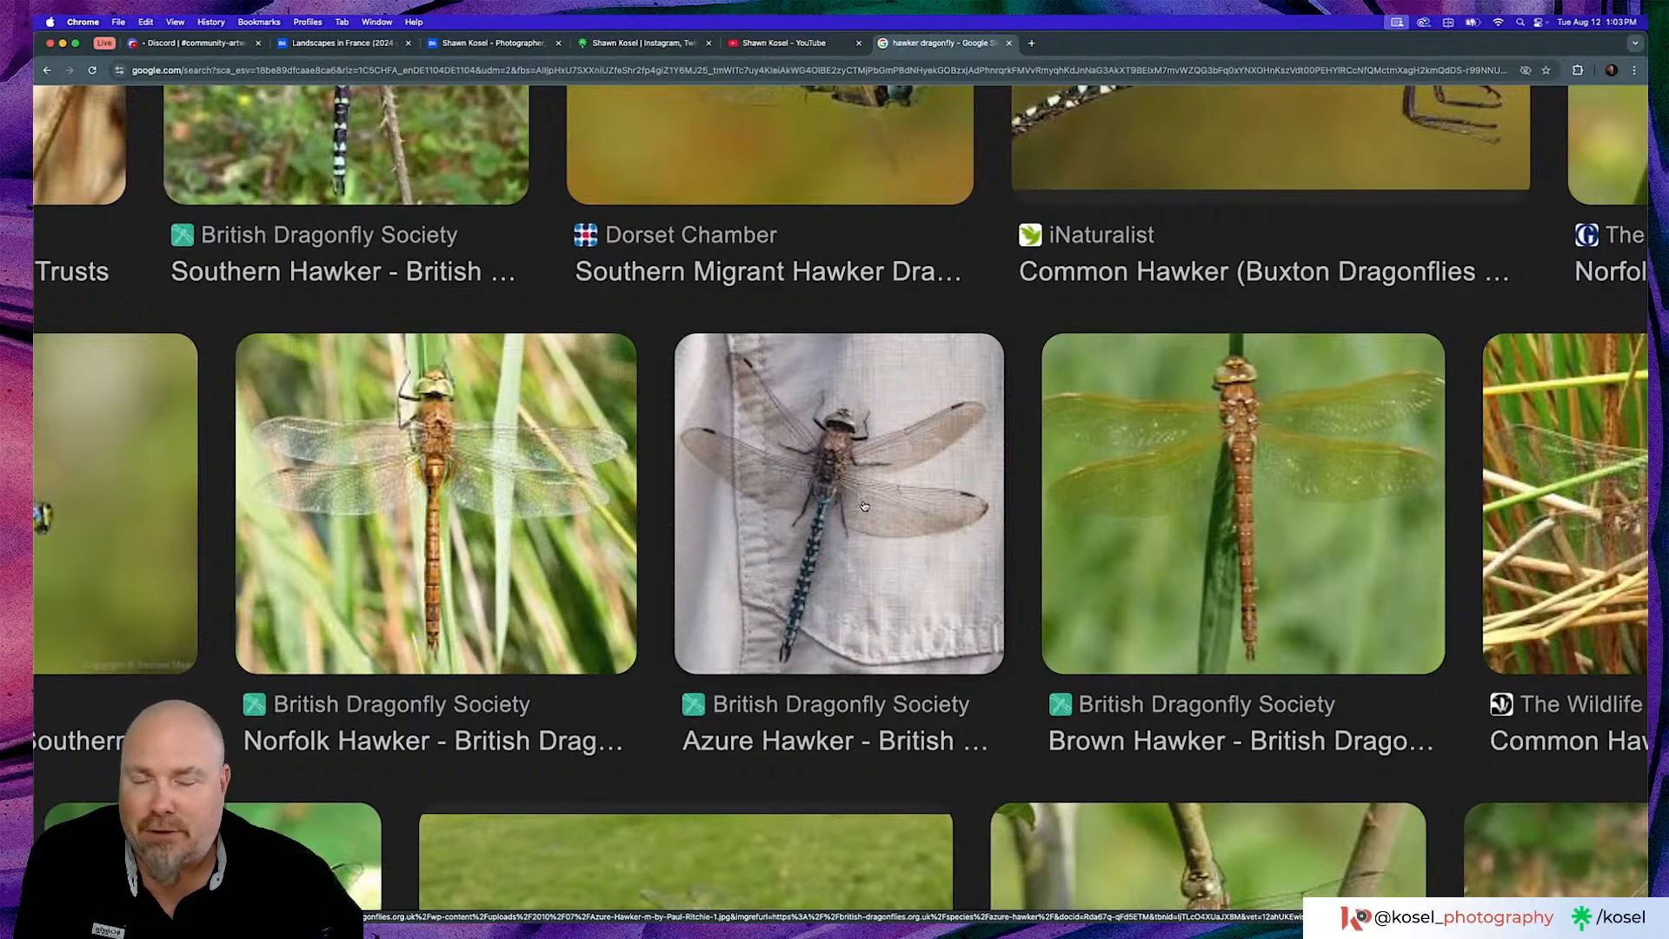
key(super+0)
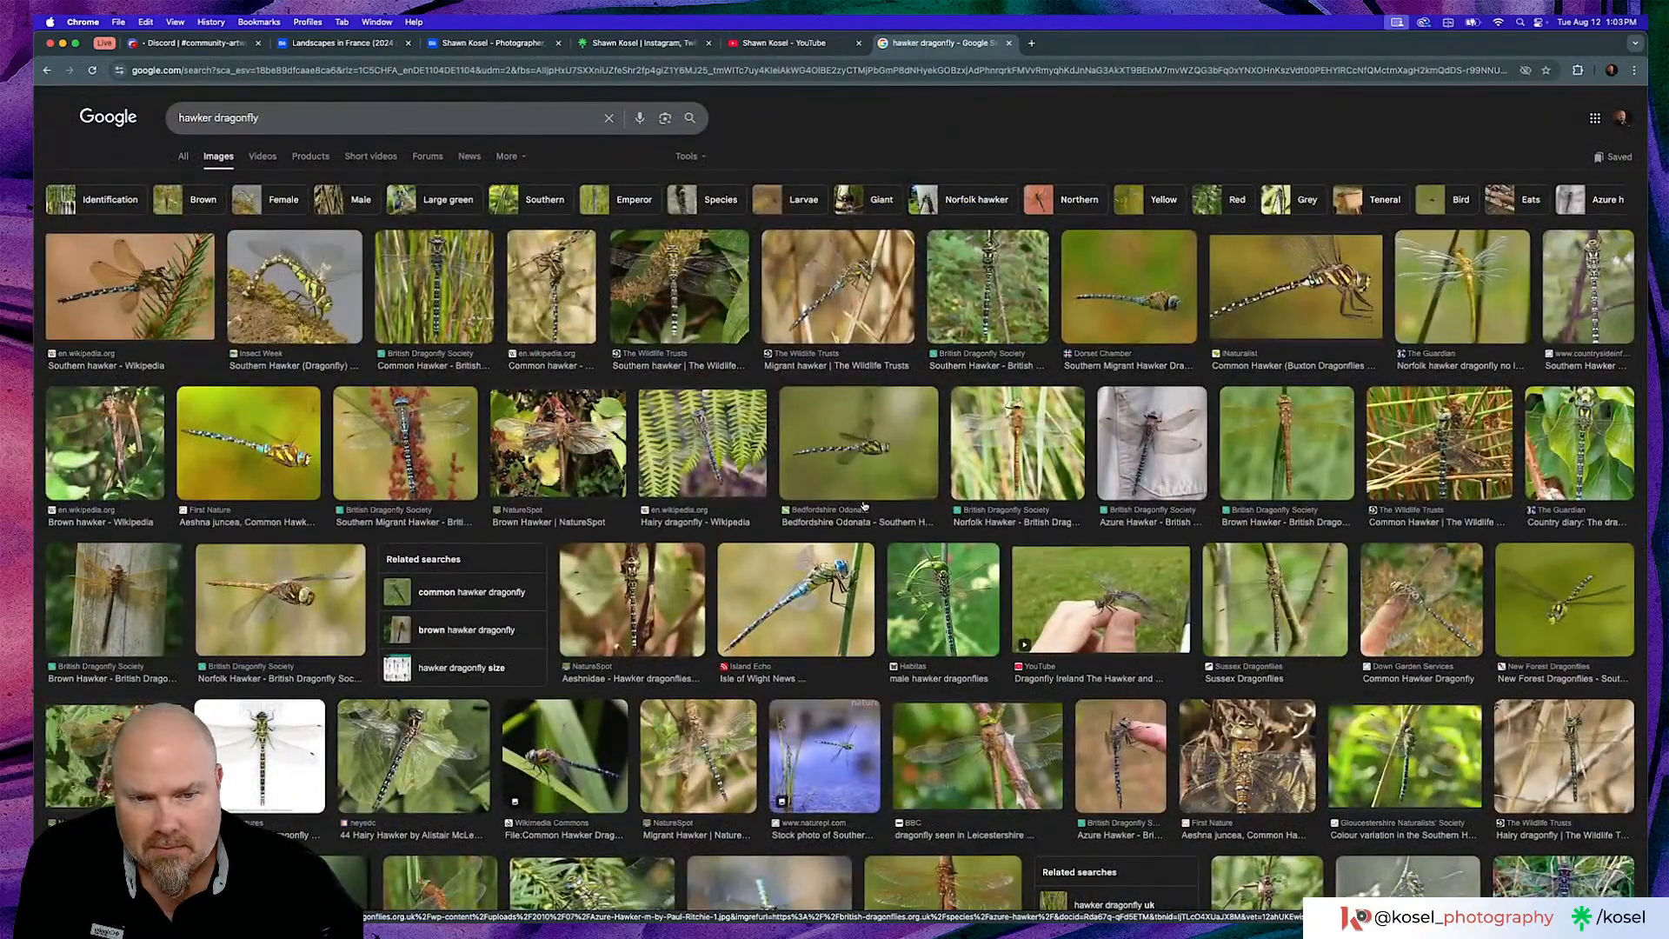
scroll(864, 506, down, 5)
scroll(864, 504, down, 4)
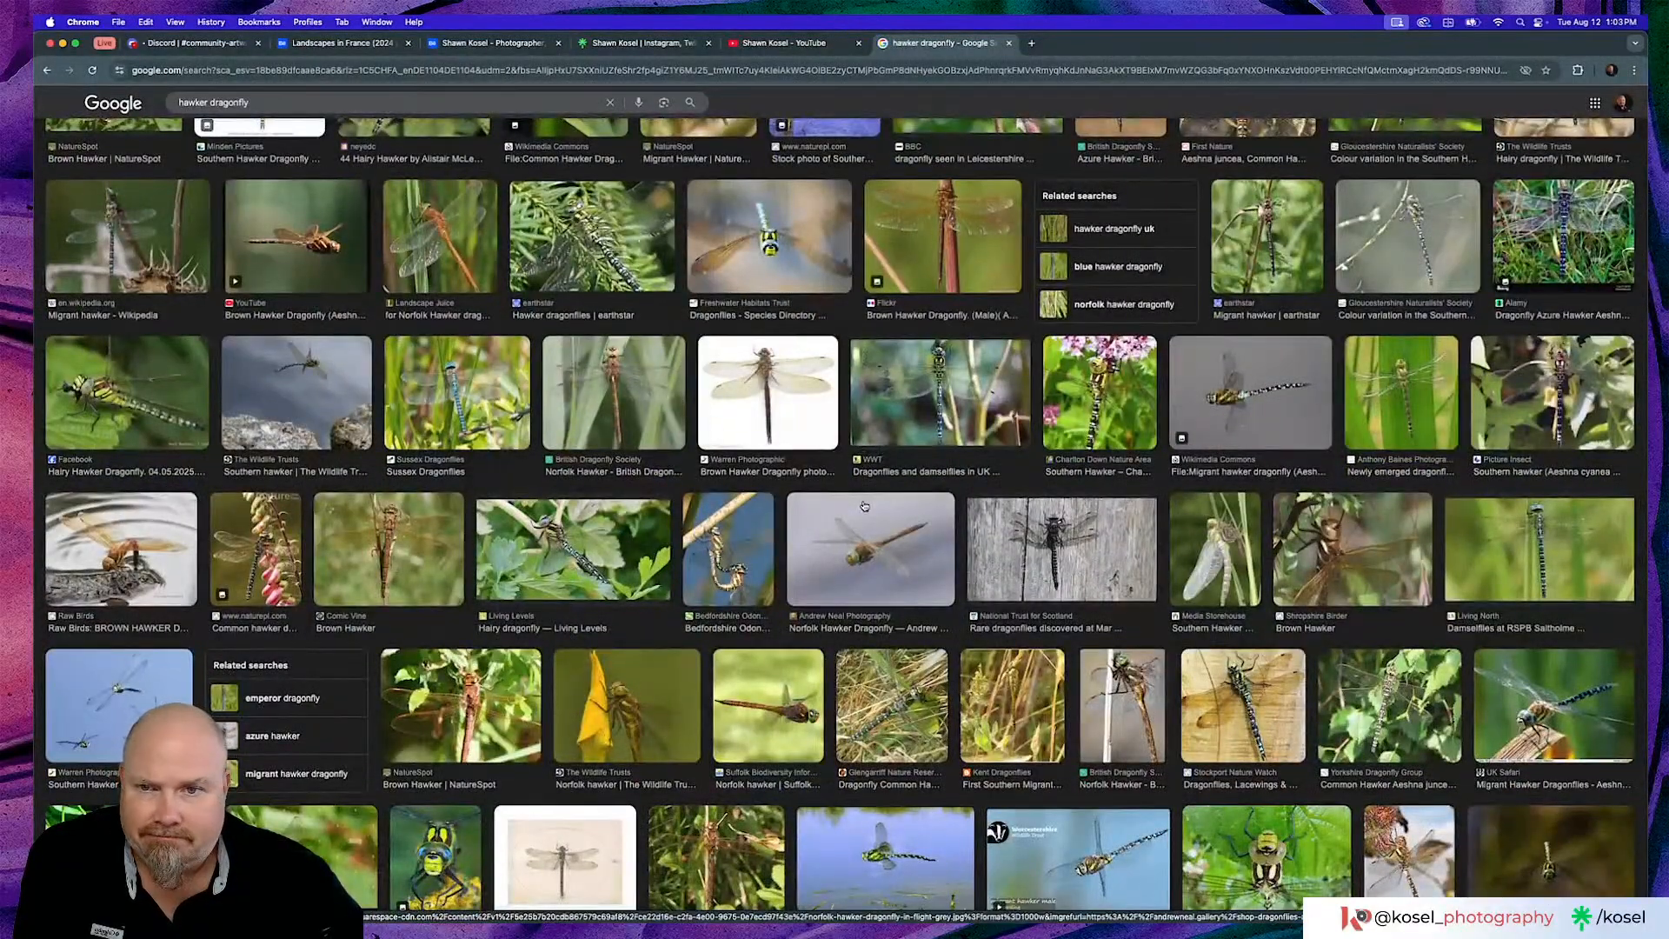
scroll(864, 504, up, 4)
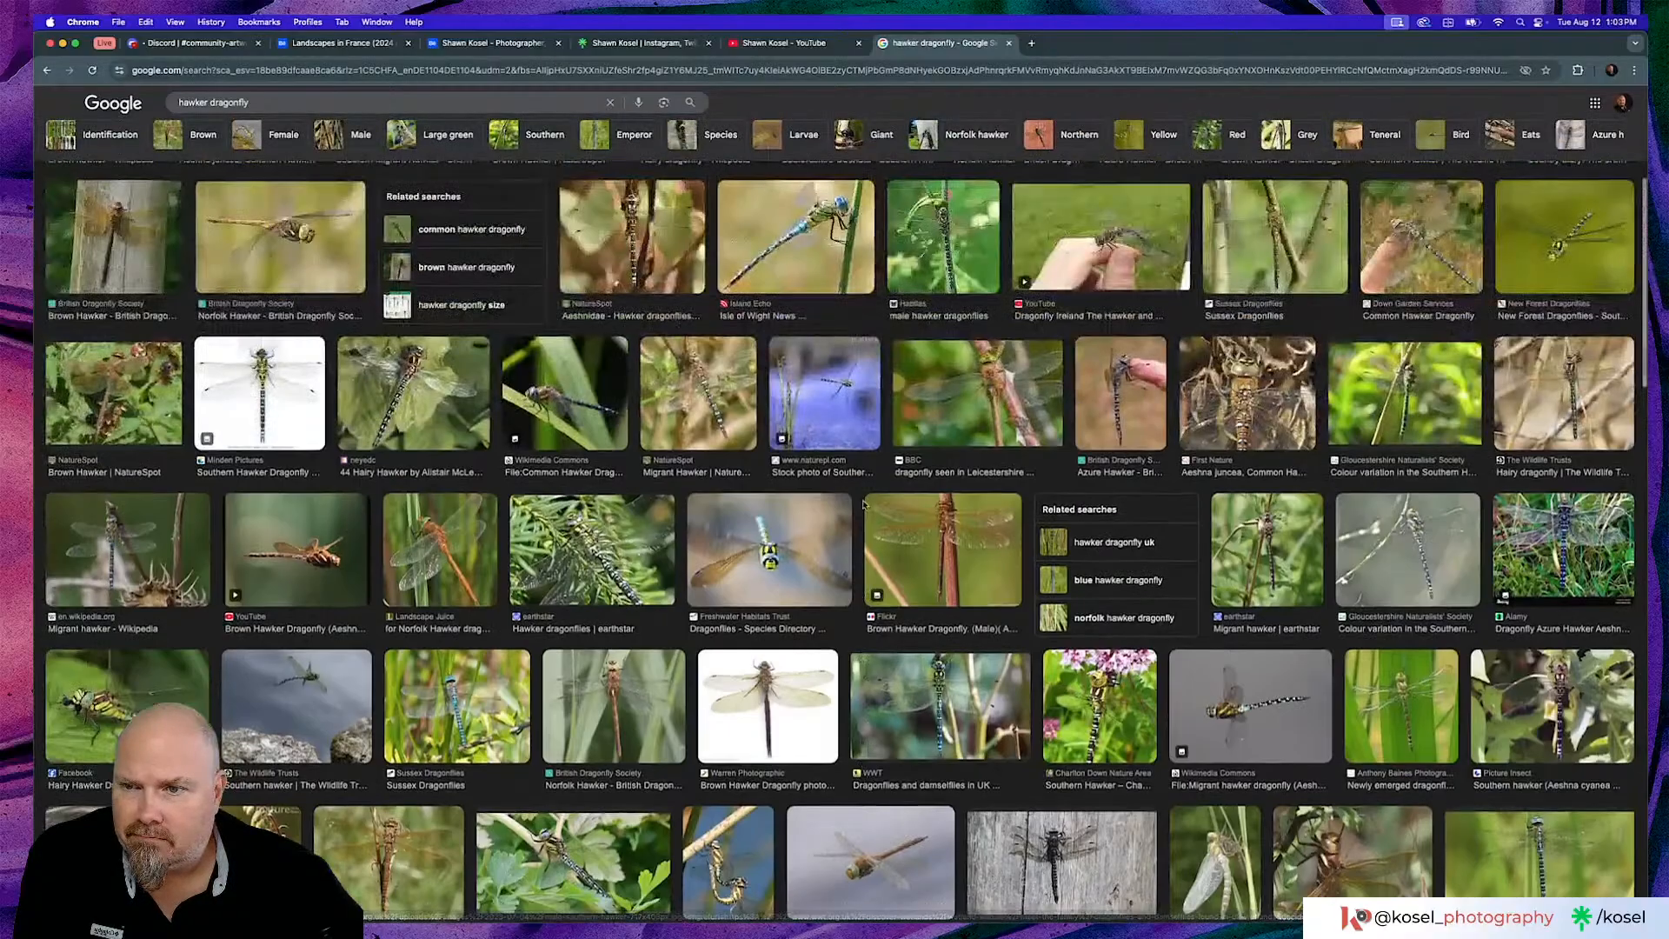
scroll(864, 504, up, 5)
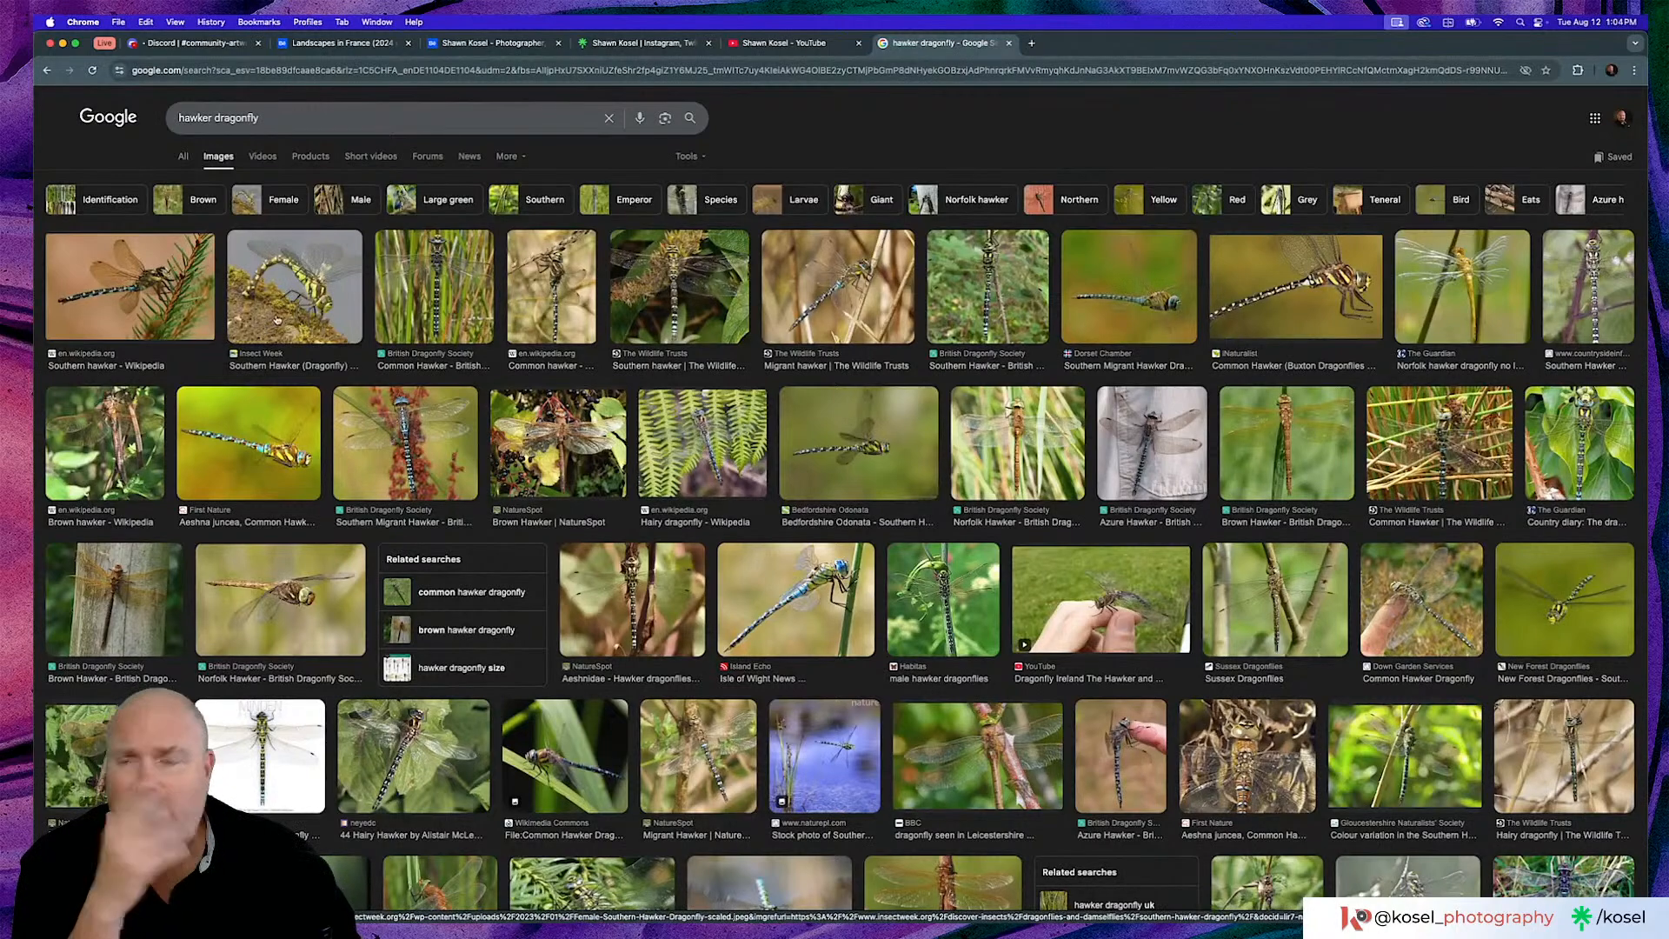
Narrow the general web results for hawker dragonfly to Bite, and view the enlarged photo of the dragonfly held in a hand
click(181, 156)
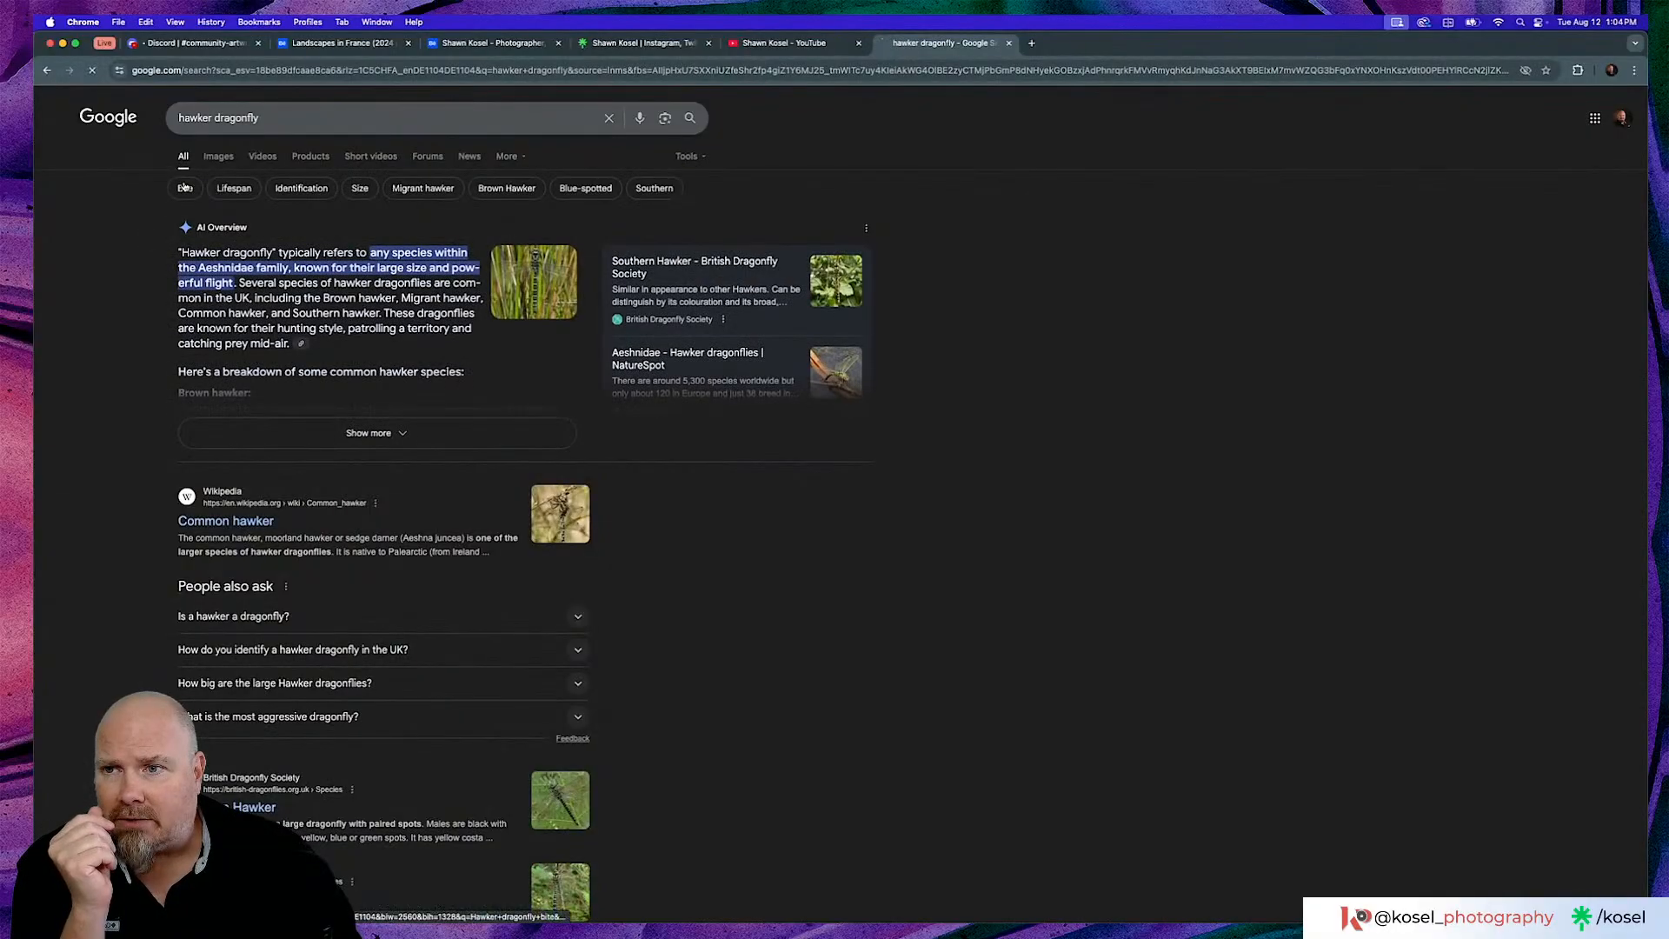
click(184, 187)
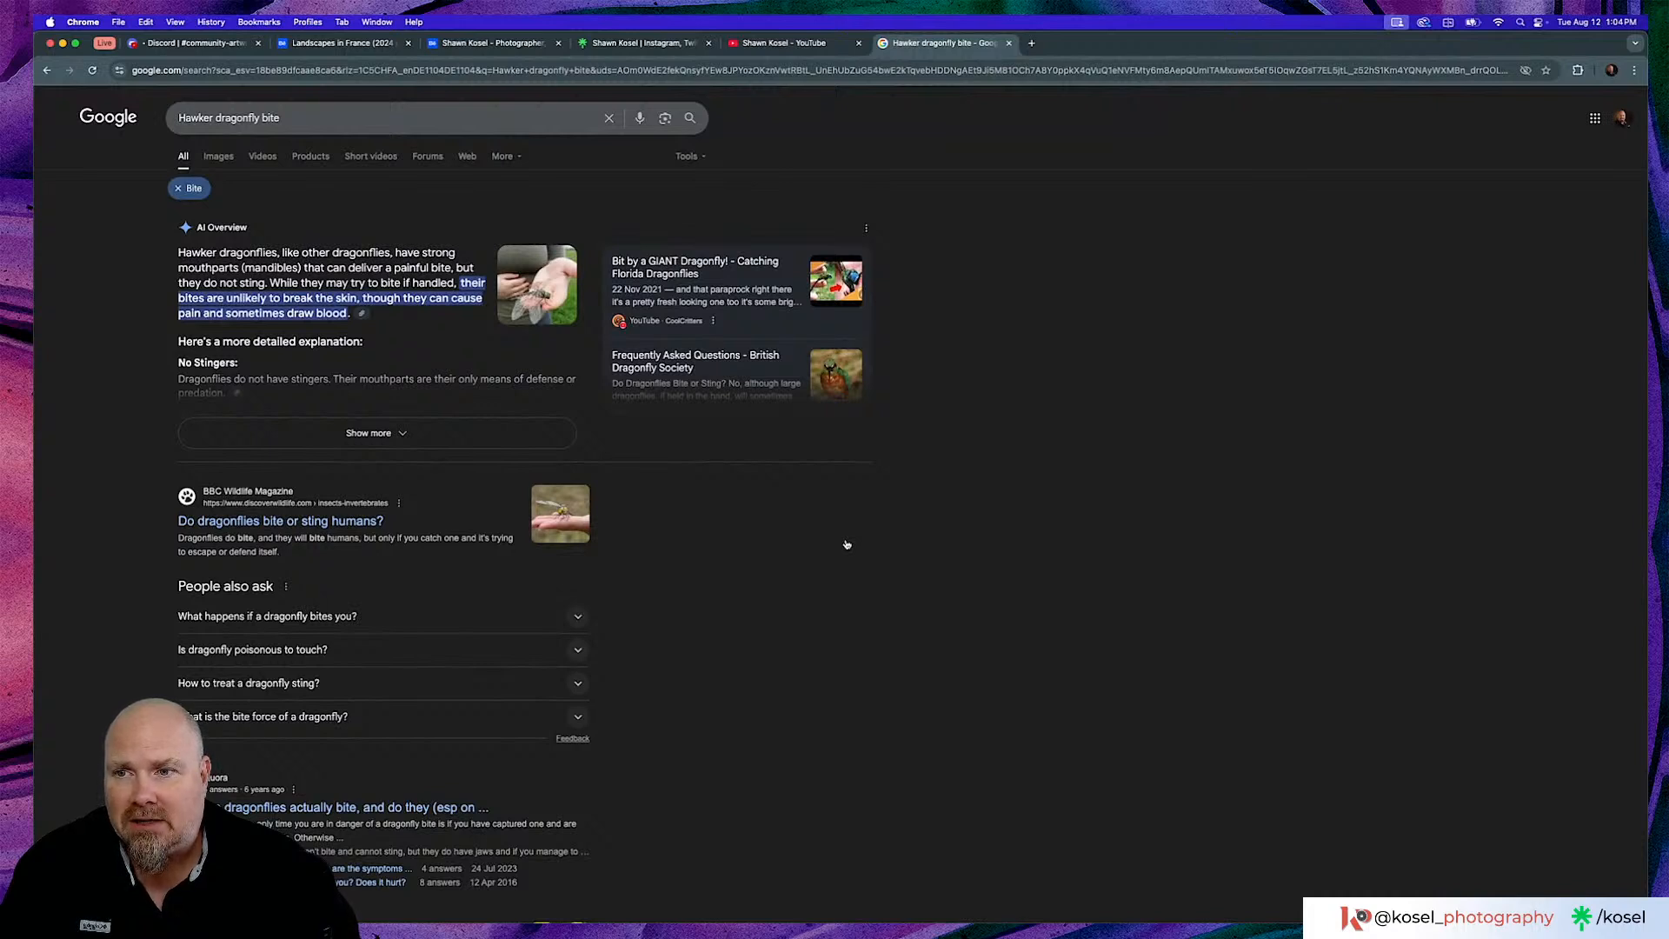
click(565, 301)
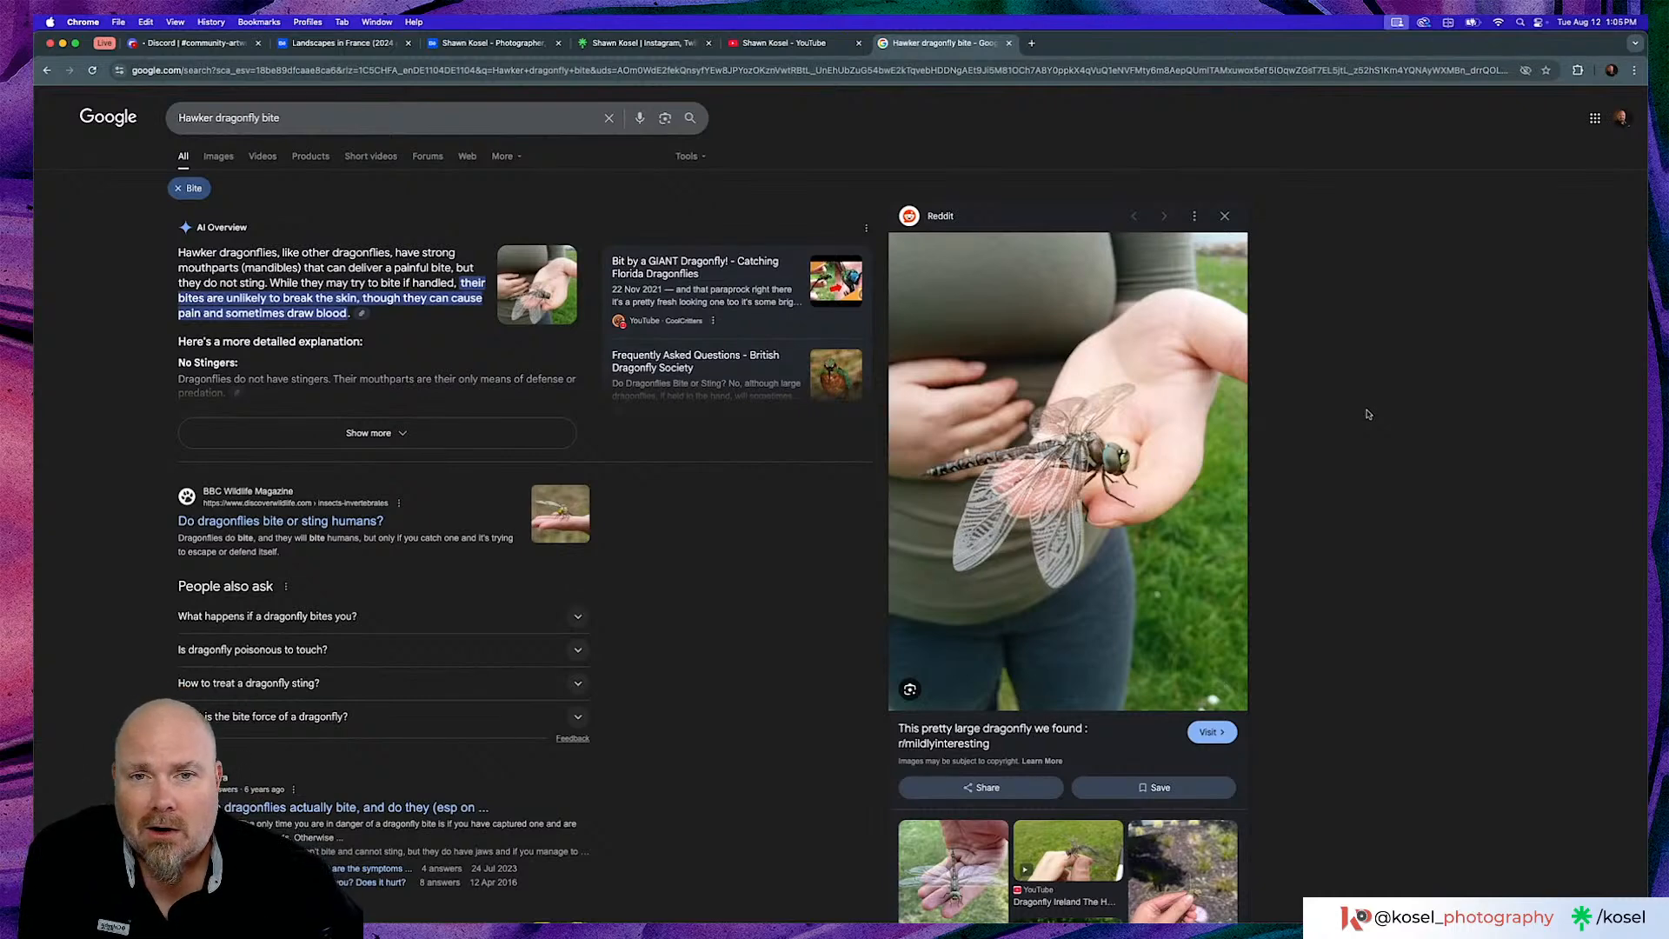
click(1231, 218)
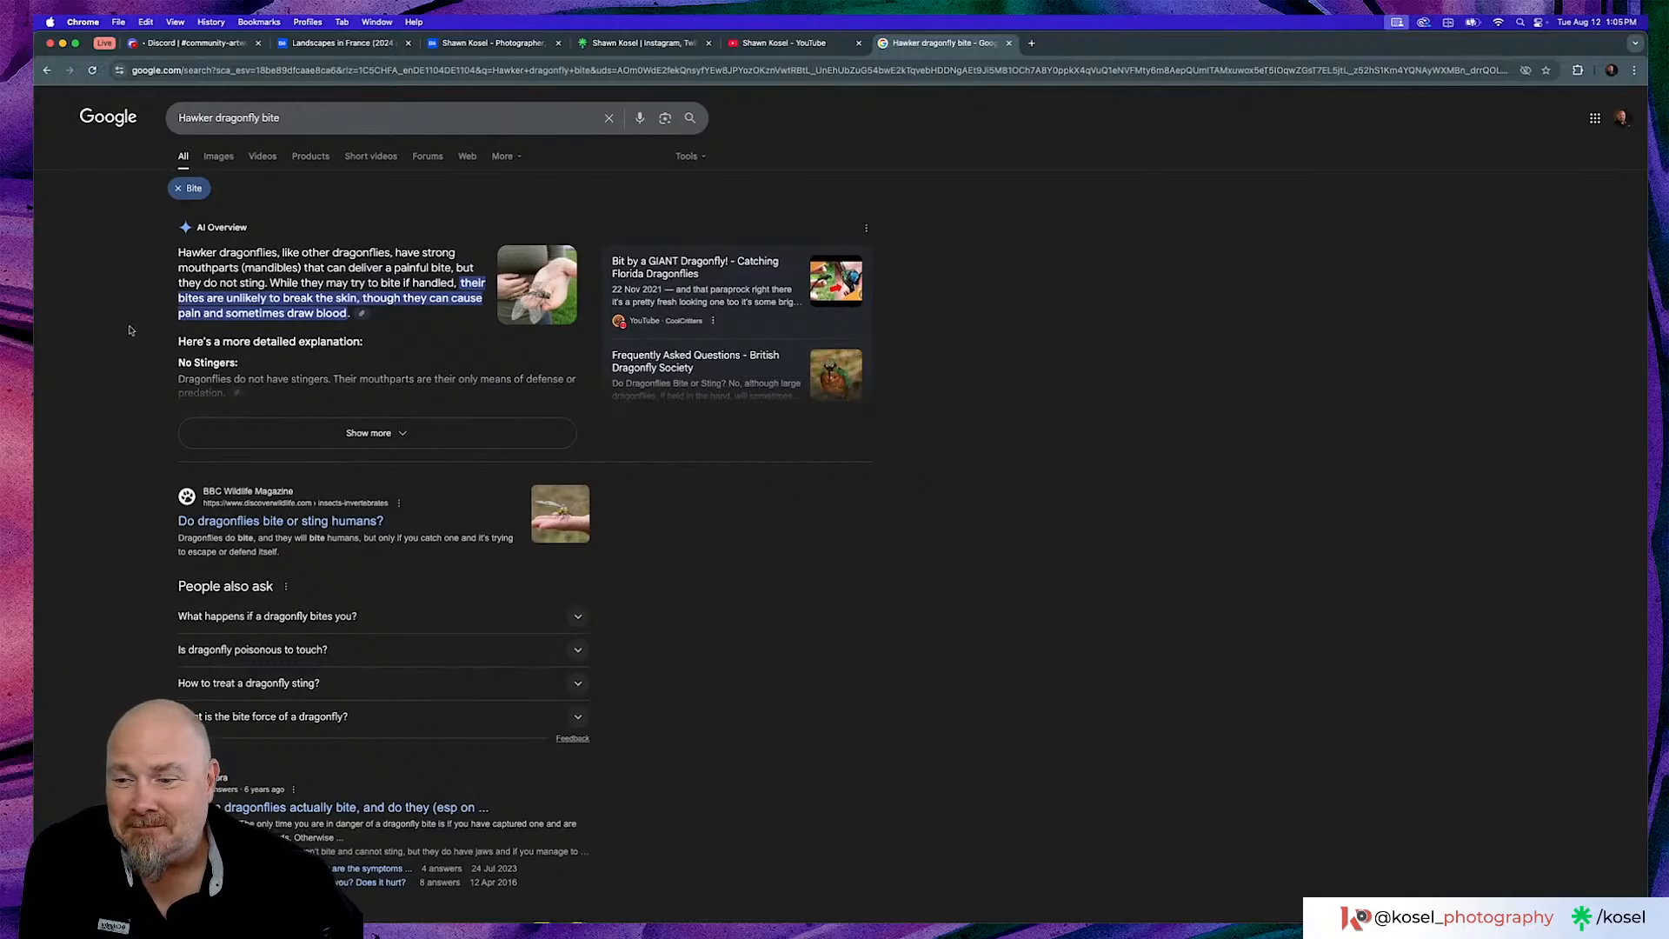
scroll(129, 330, down, 5)
scroll(129, 330, up, 5)
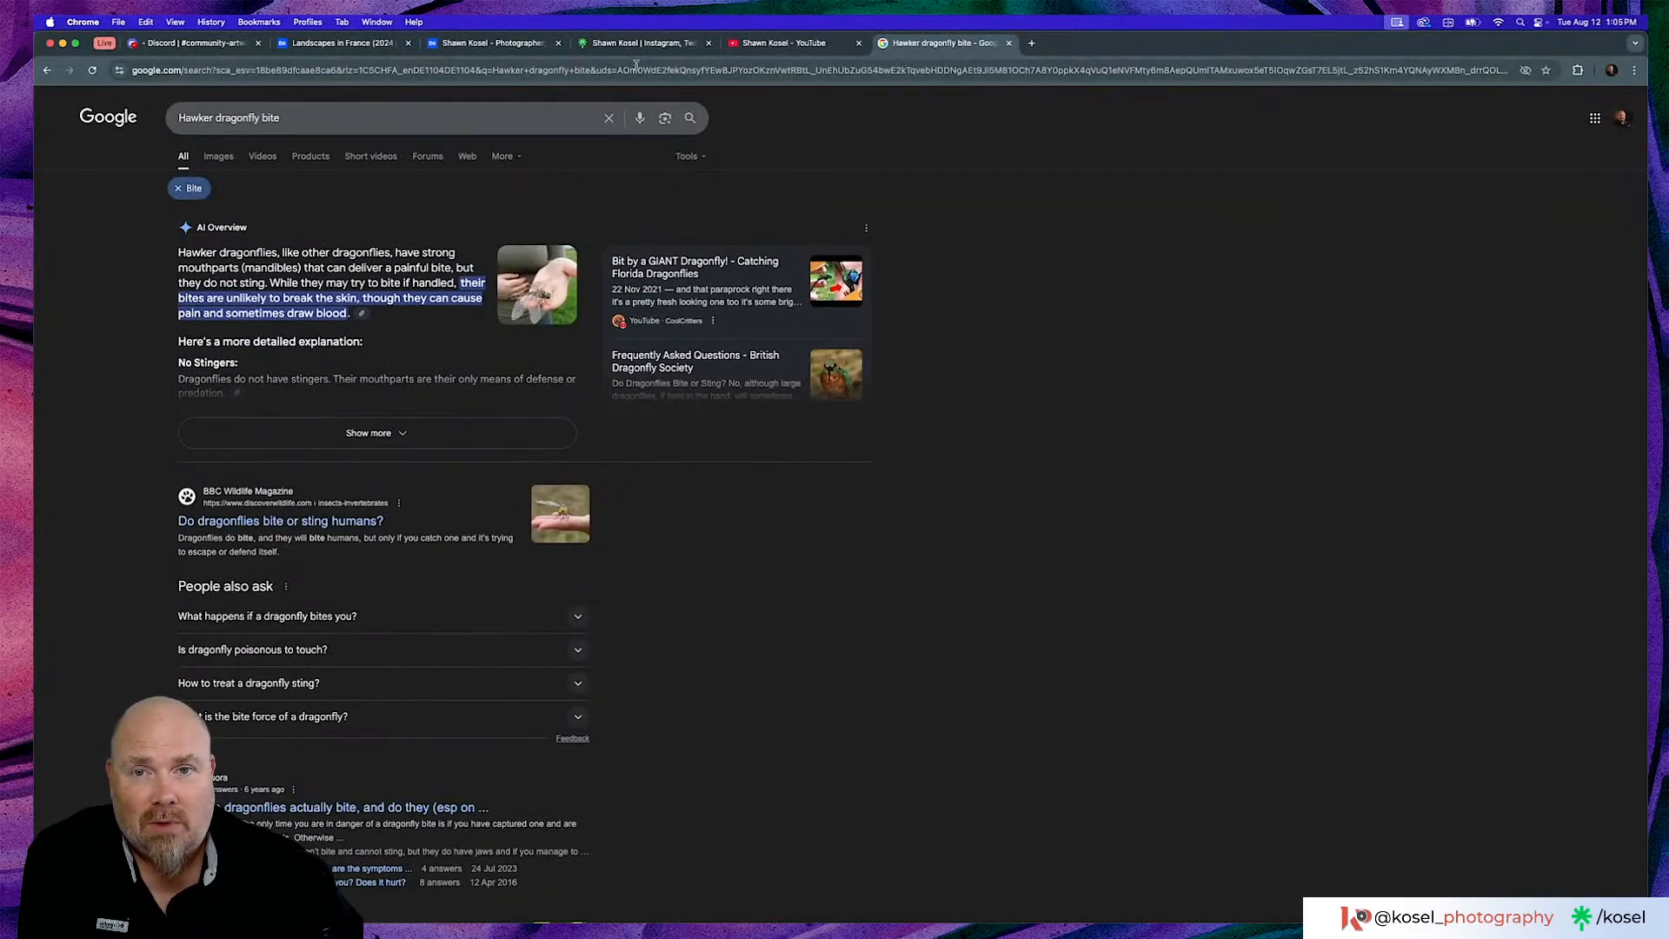
Switch back to Lightroom Classic and compare the mushroom photo's before and after versions several times
key(super+Tab)
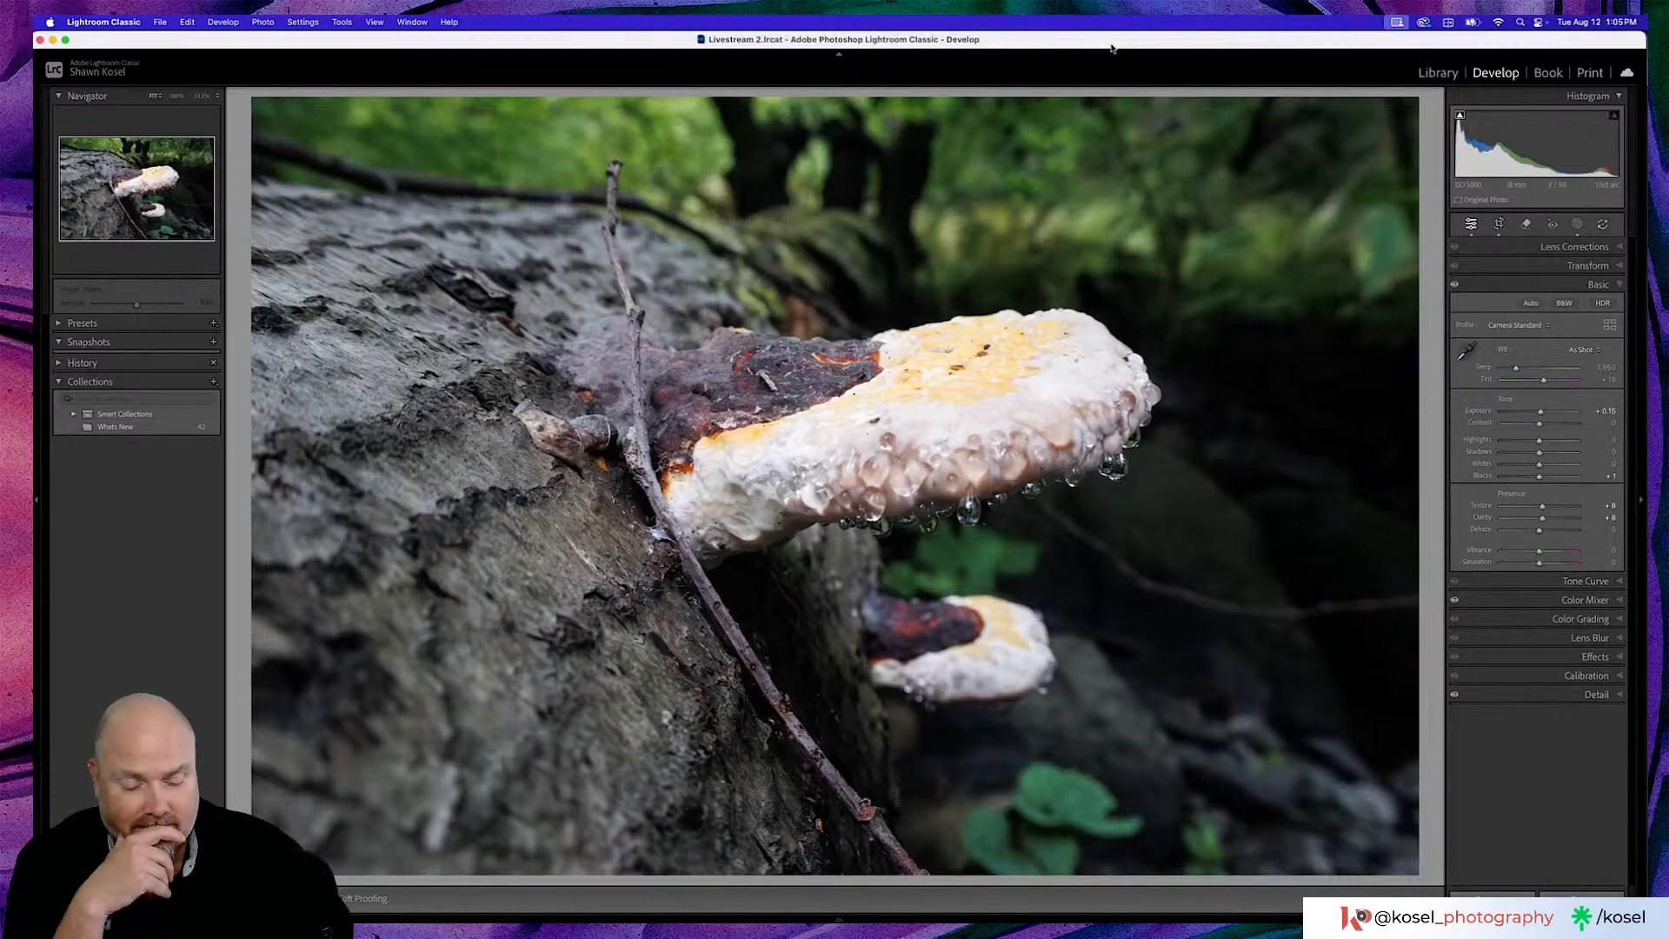
key(backslash)
key(backslash)
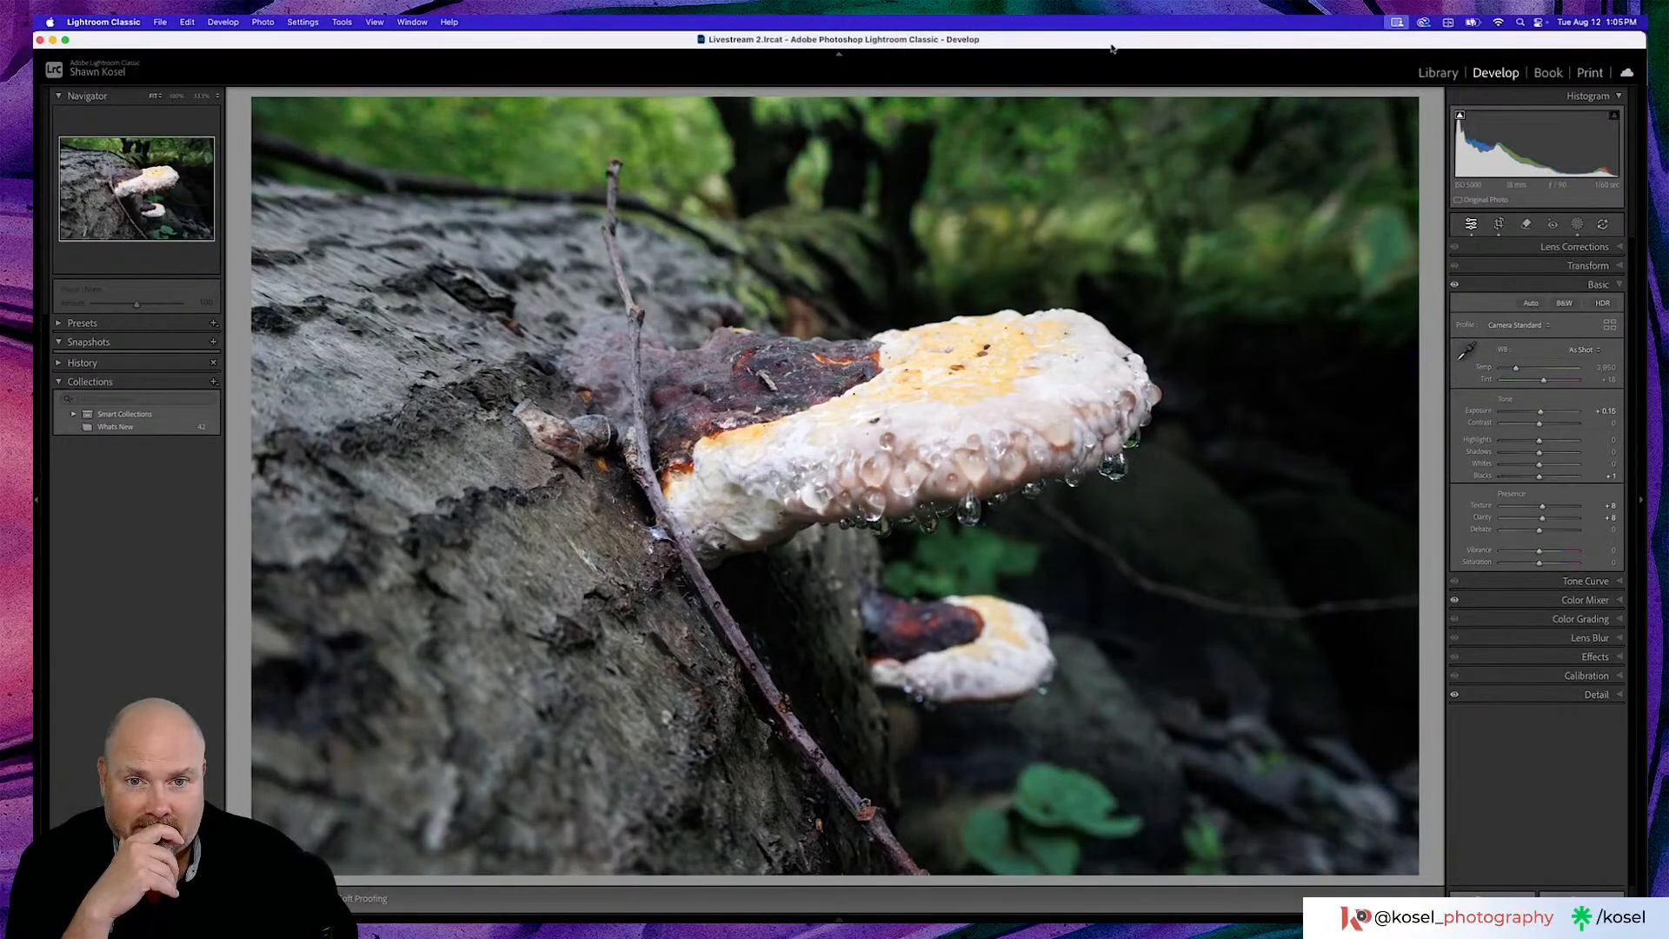
key(backslash)
key(backslash)
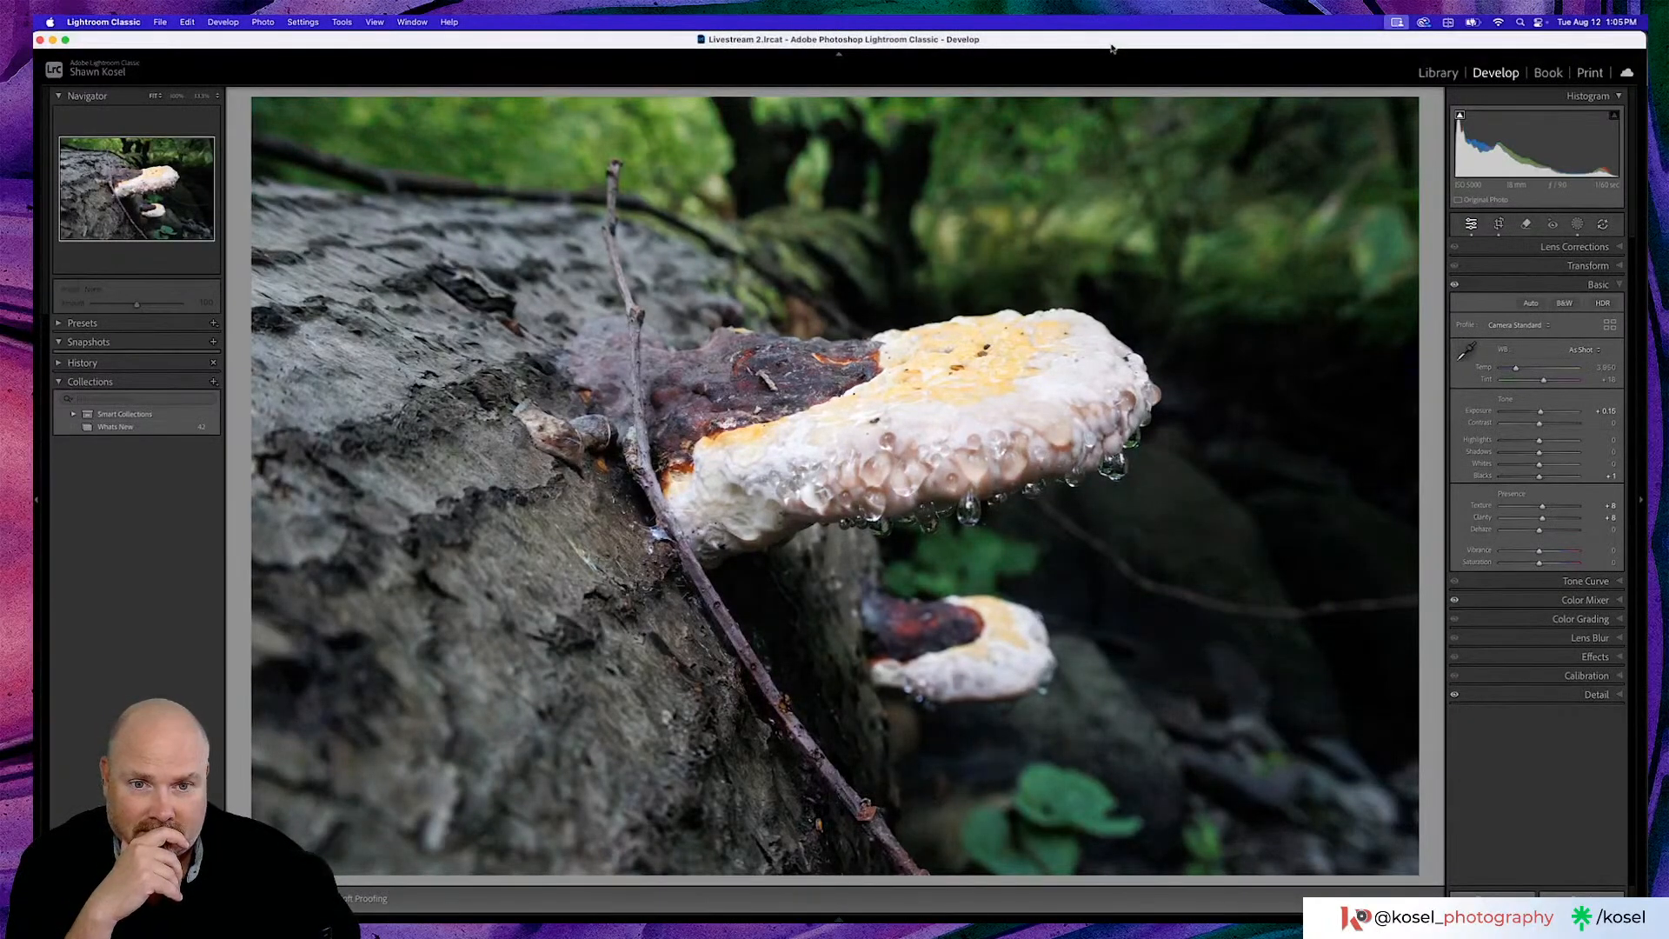
key(backslash)
key(backslash)
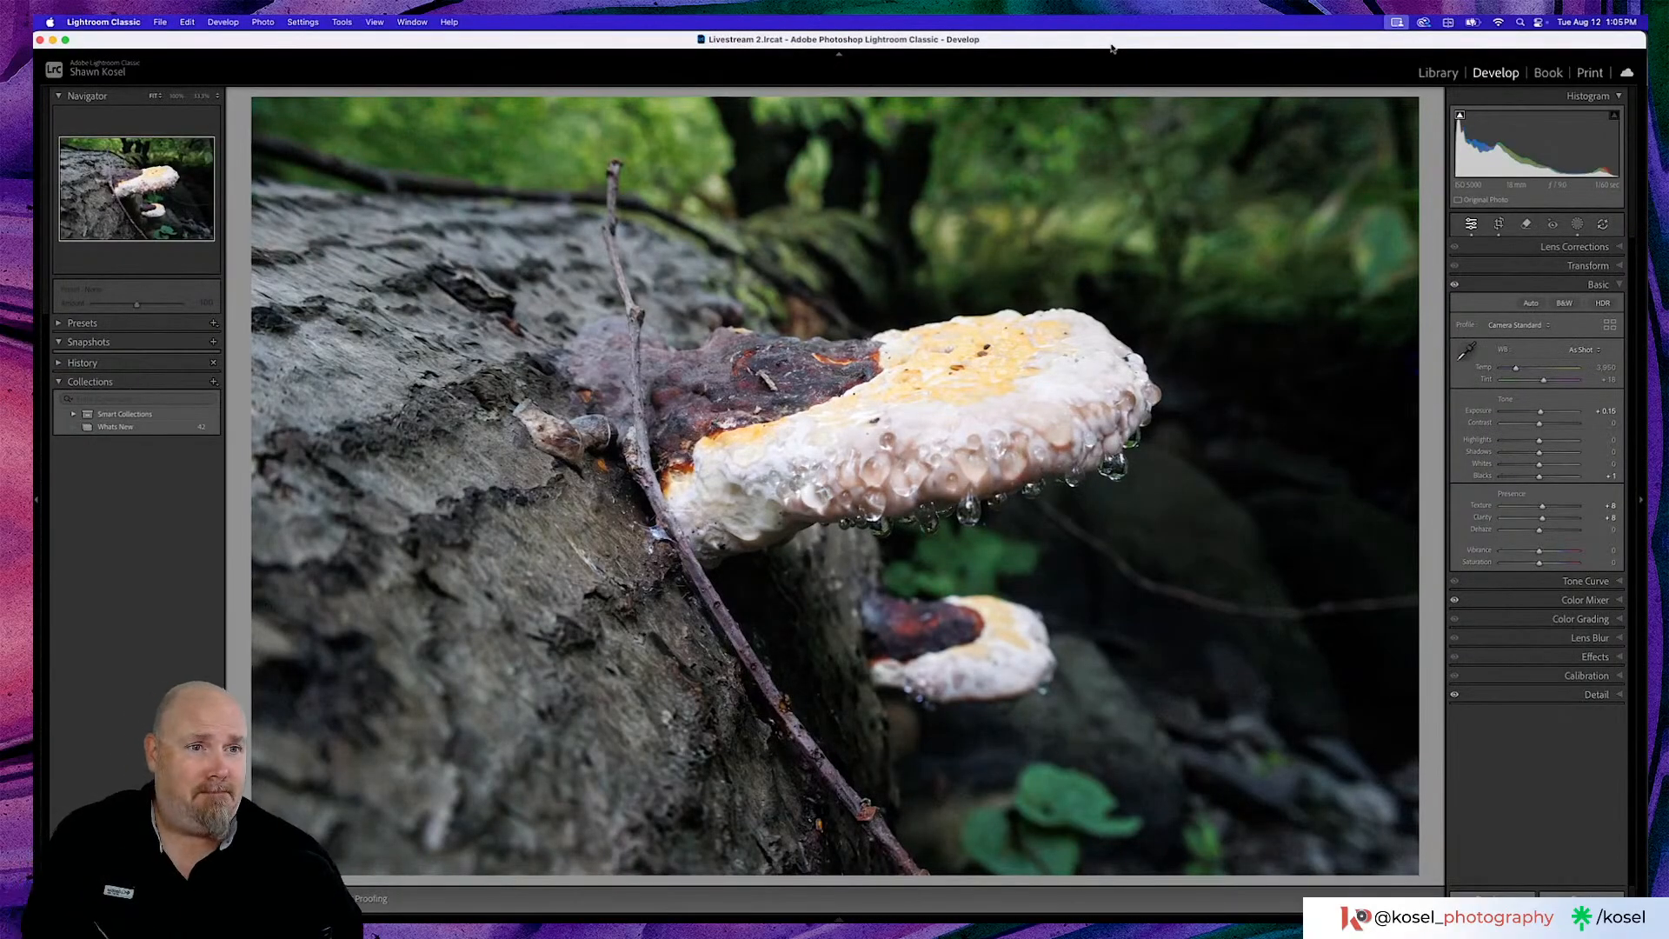
Select the large mushroom's radial mask, Mask 1, and lower its whites to -23
click(1577, 223)
click(1433, 172)
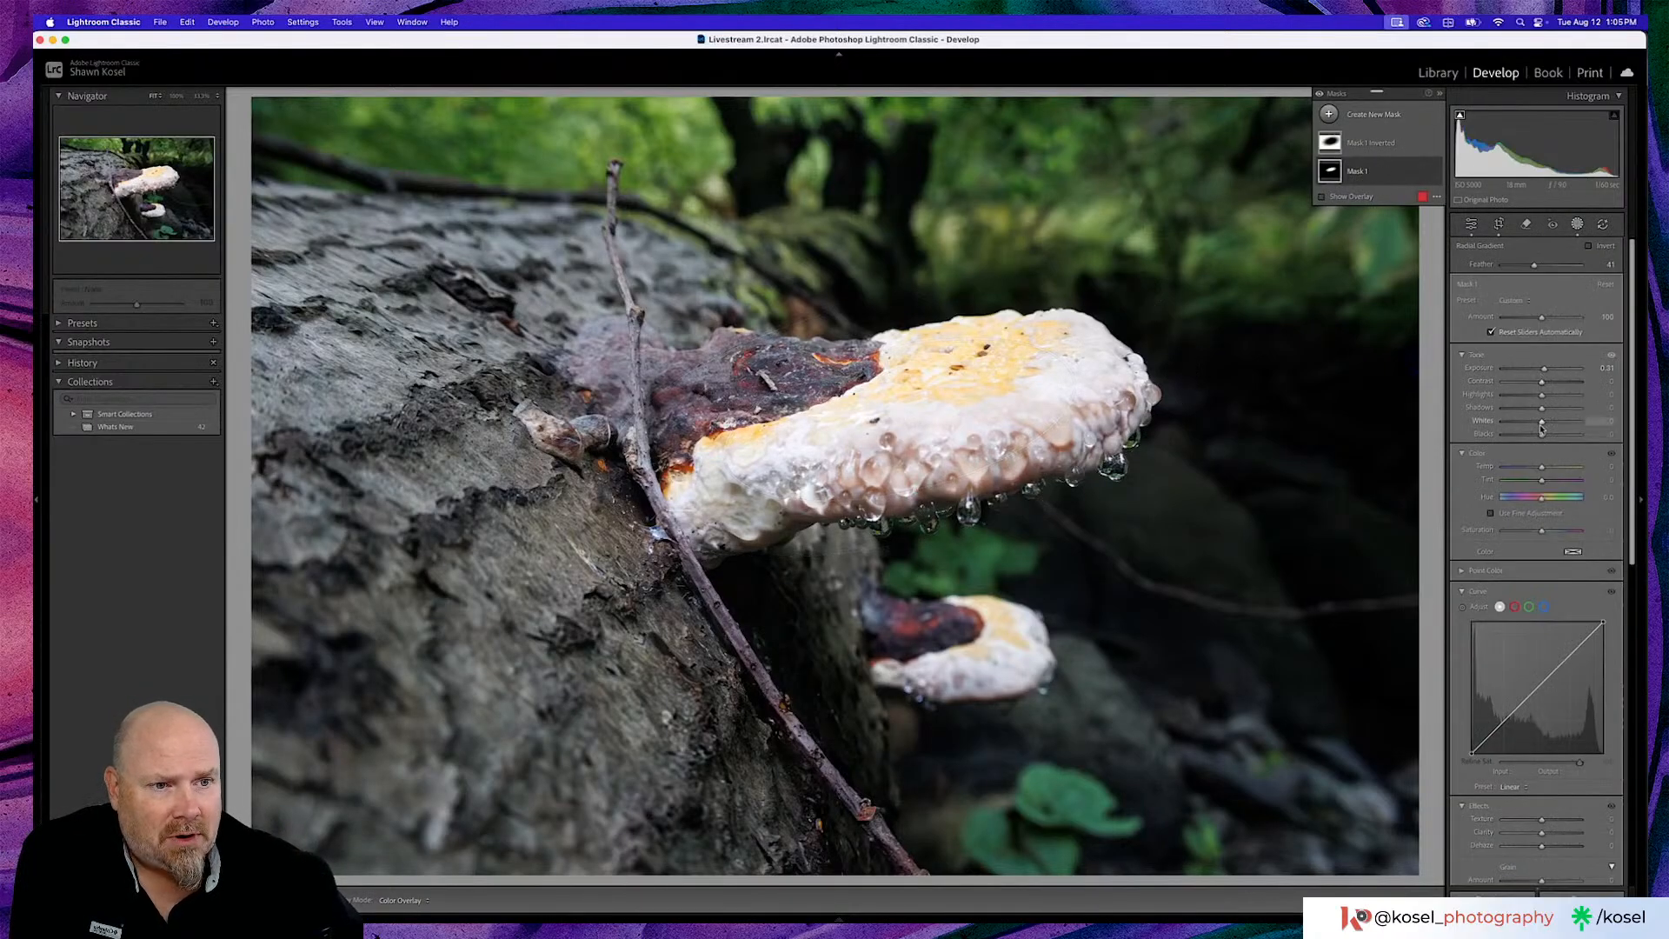
drag(1541, 421, 1531, 424)
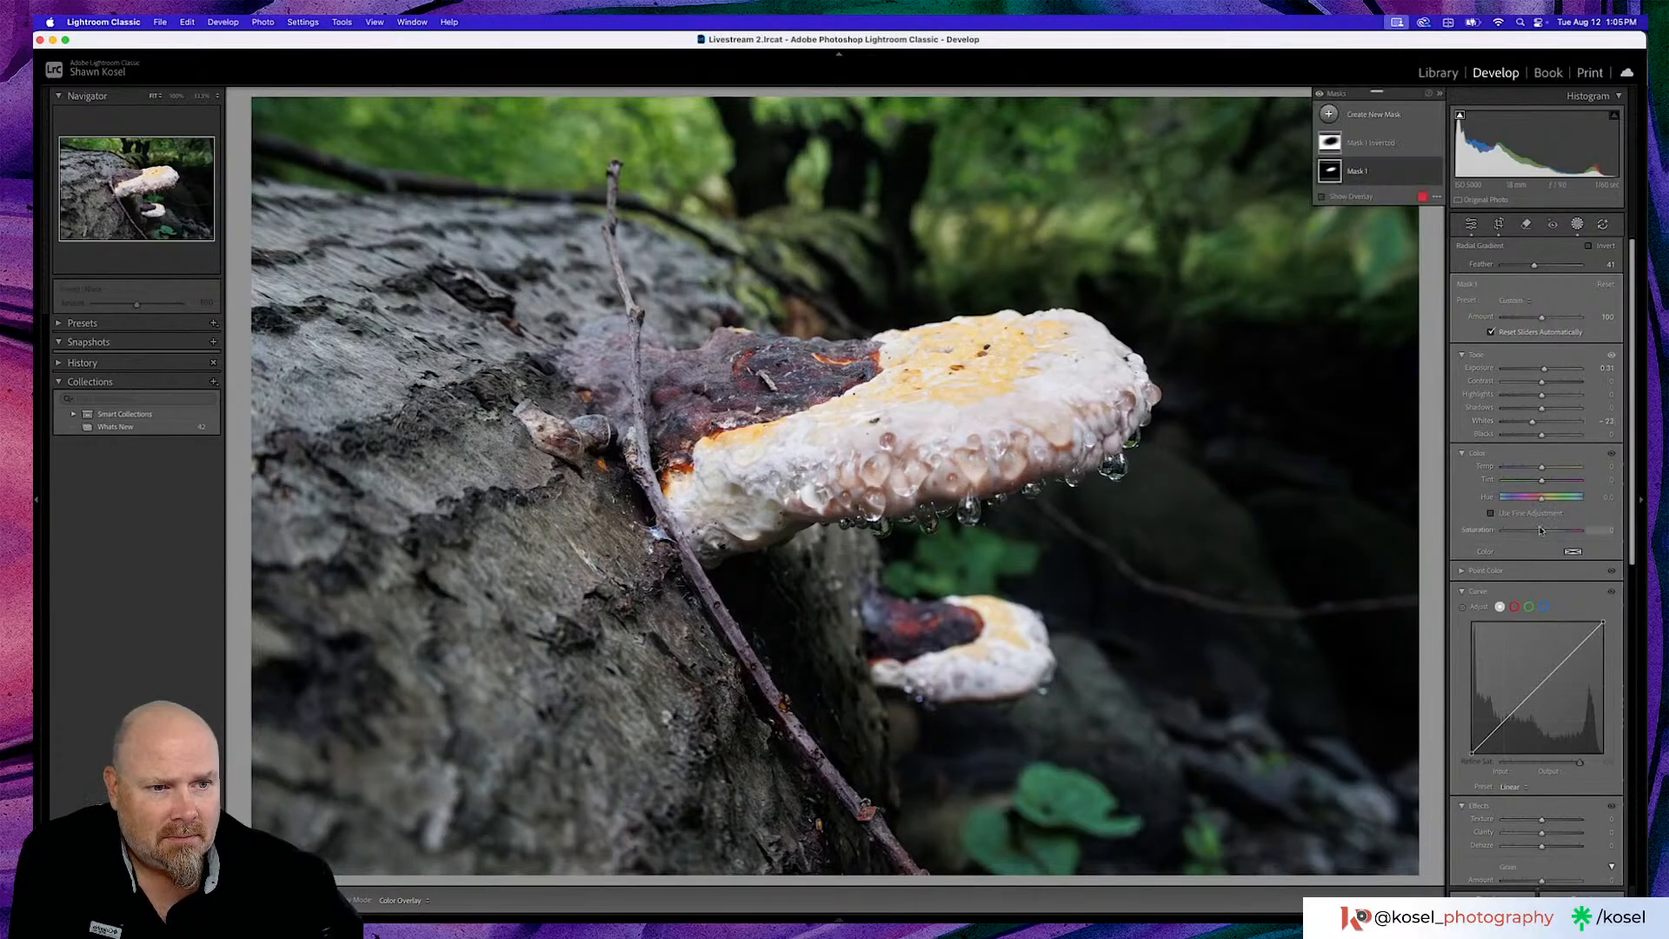
Raise the mushroom mask's saturation to about 28, warm its temperature to 12, and return to the global adjustments
drag(1543, 534, 1553, 534)
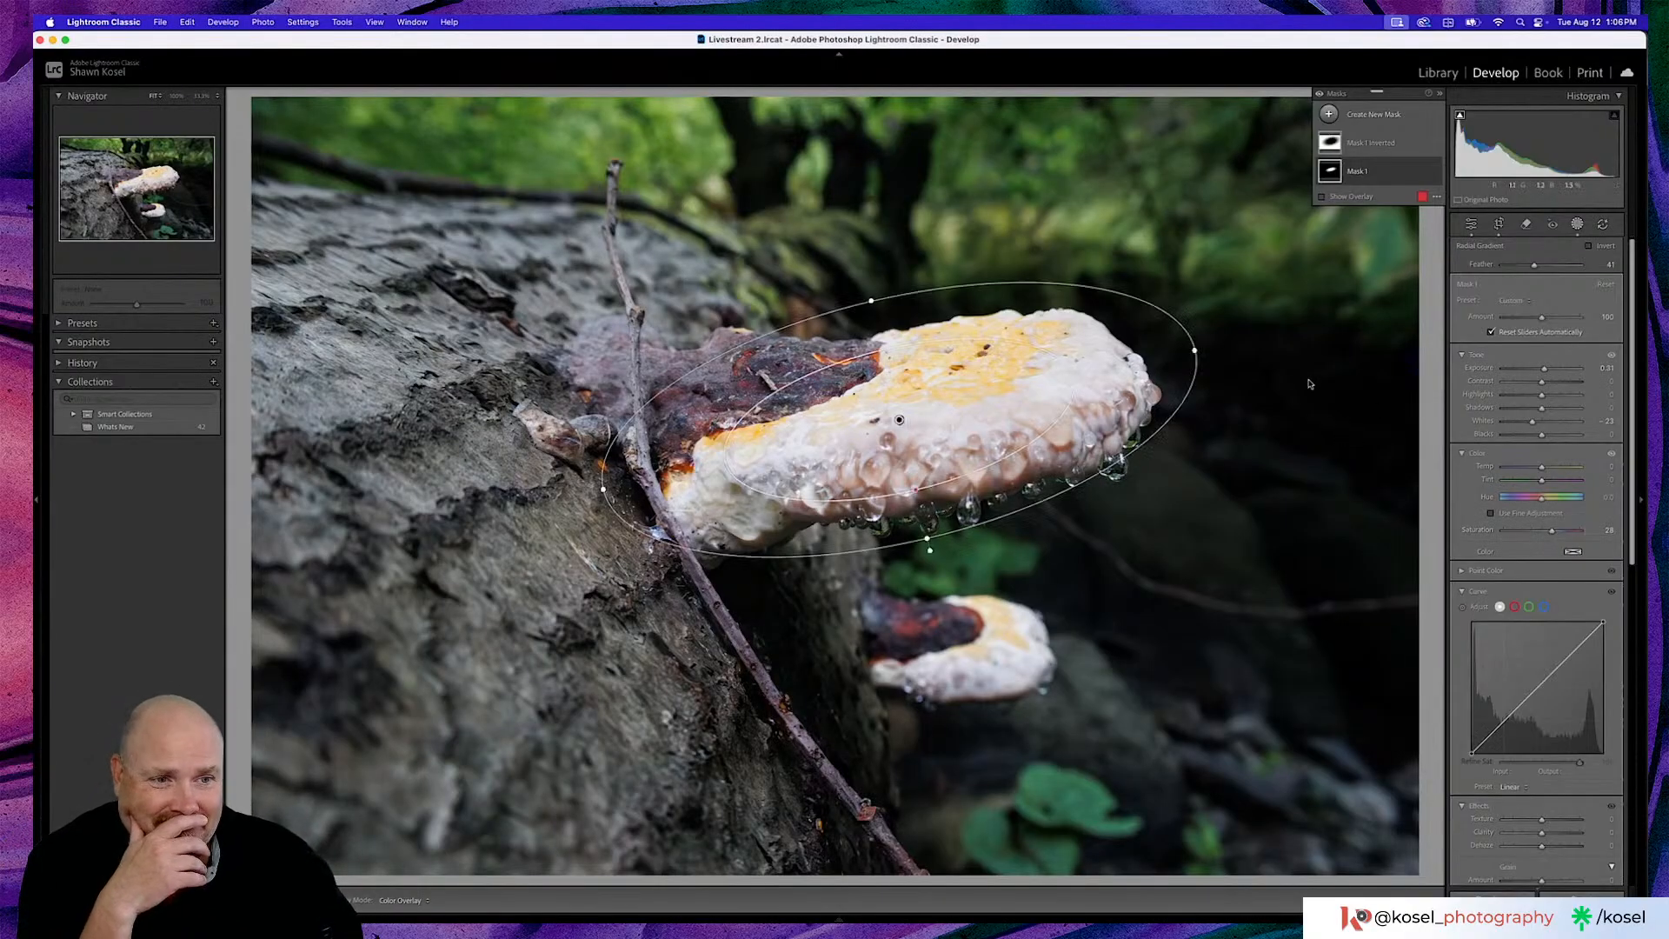
drag(1542, 466, 1547, 470)
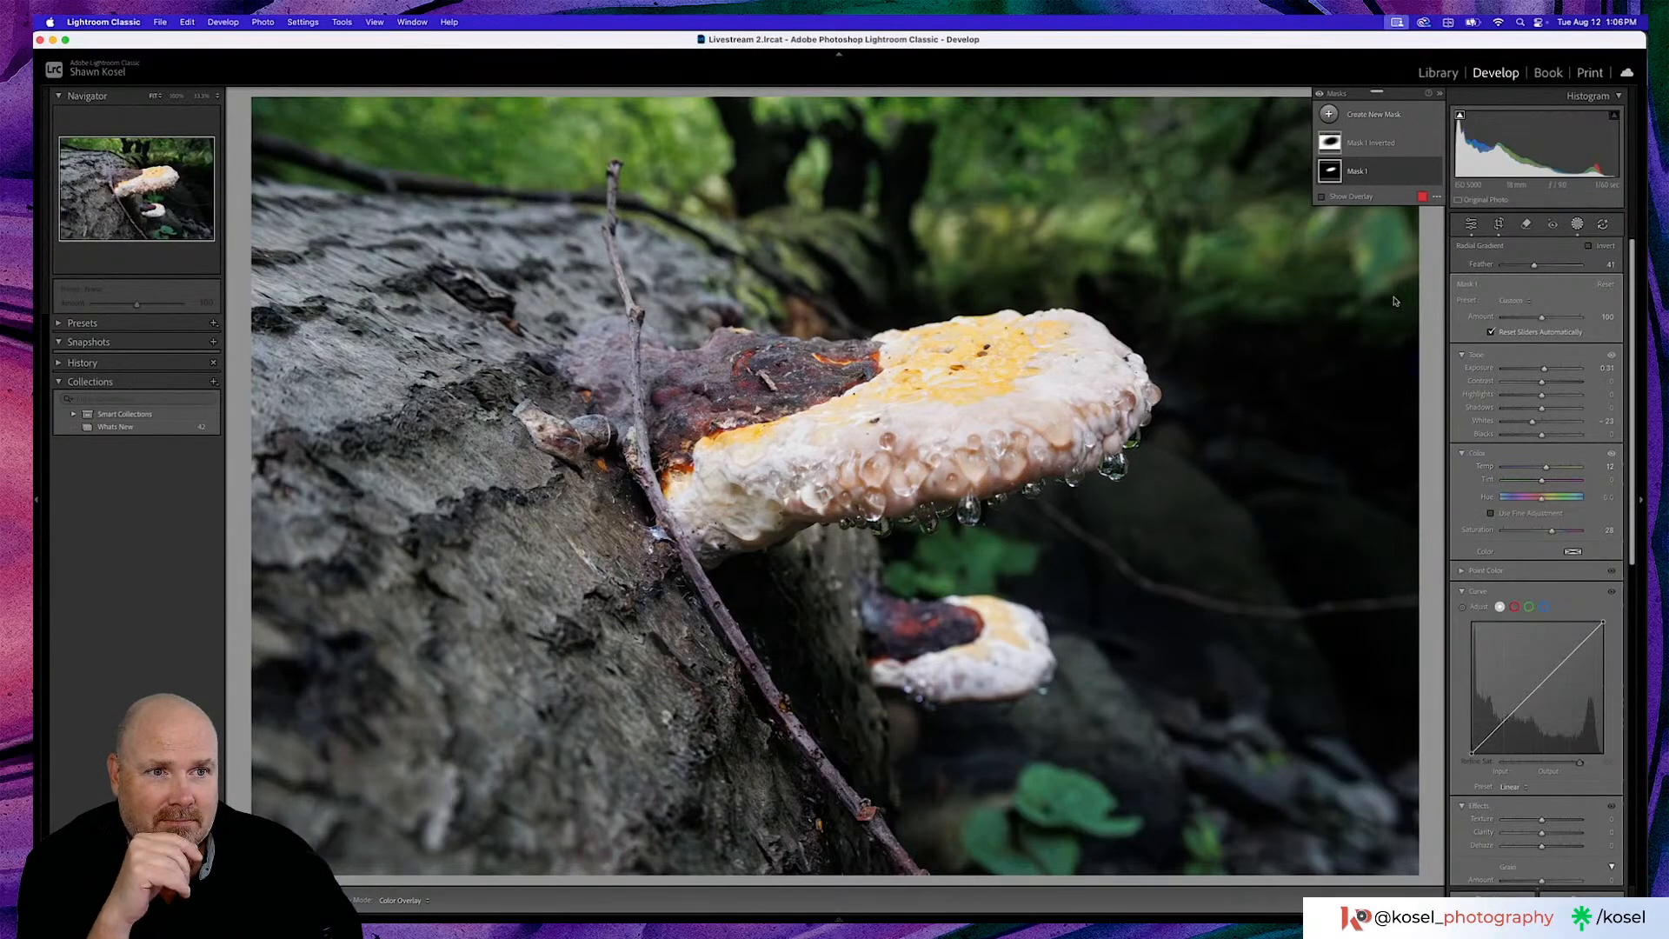
click(1471, 224)
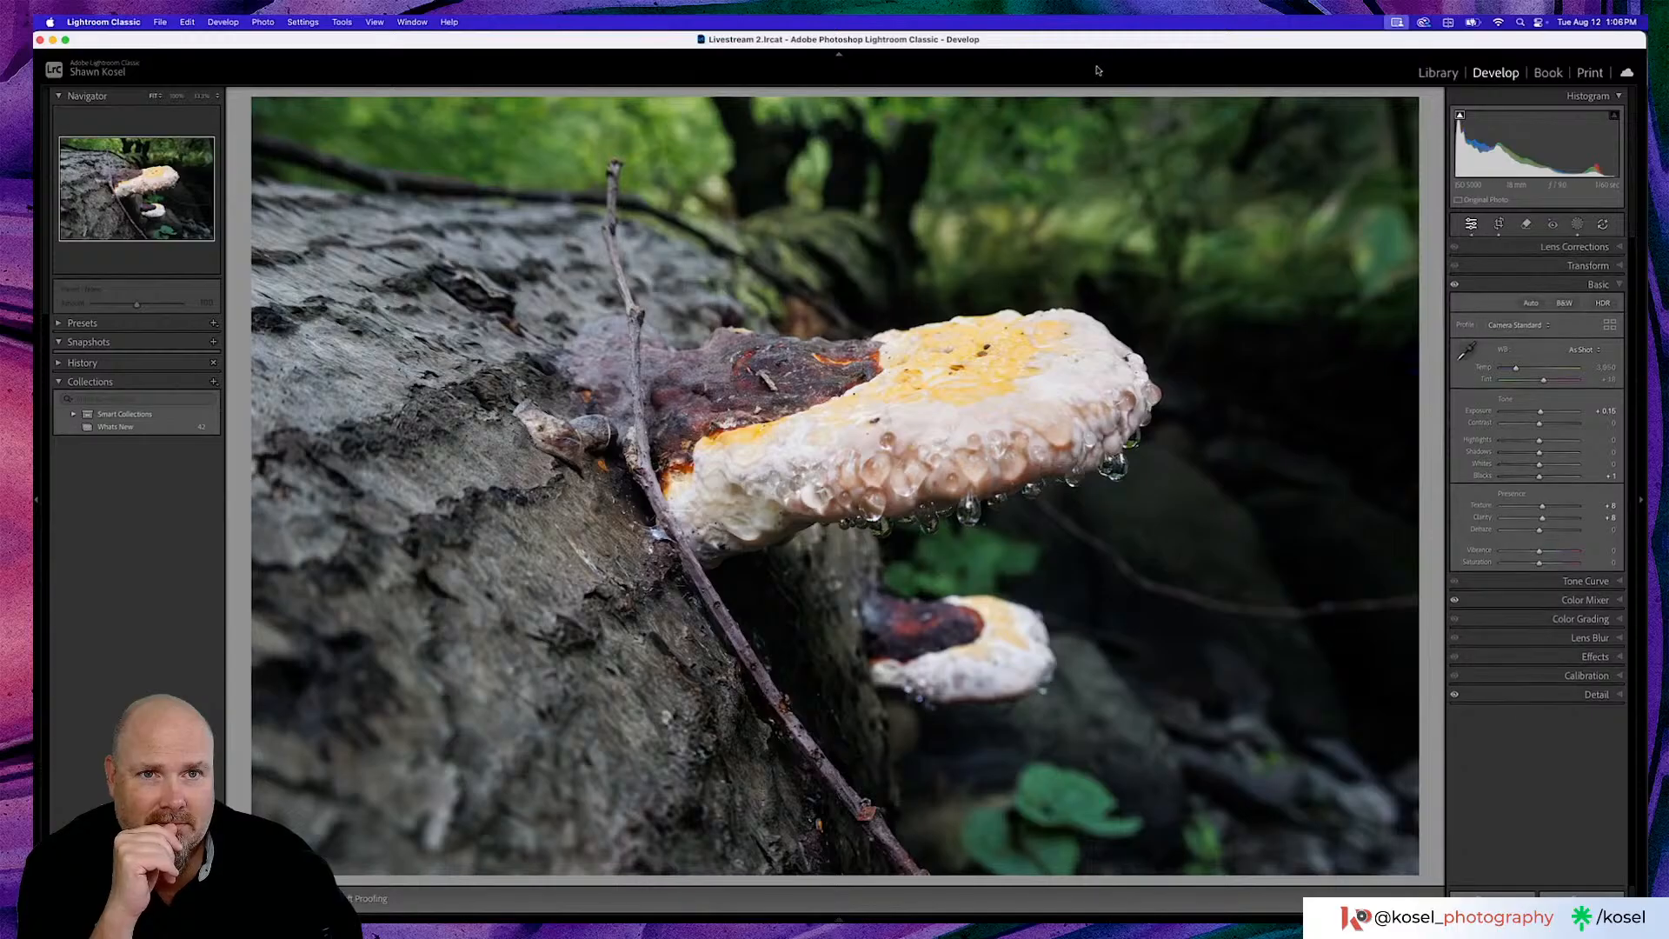
Toggle repeatedly between the original and edited mushroom photo to check the warmer, more saturated mask adjustments
key(backslash)
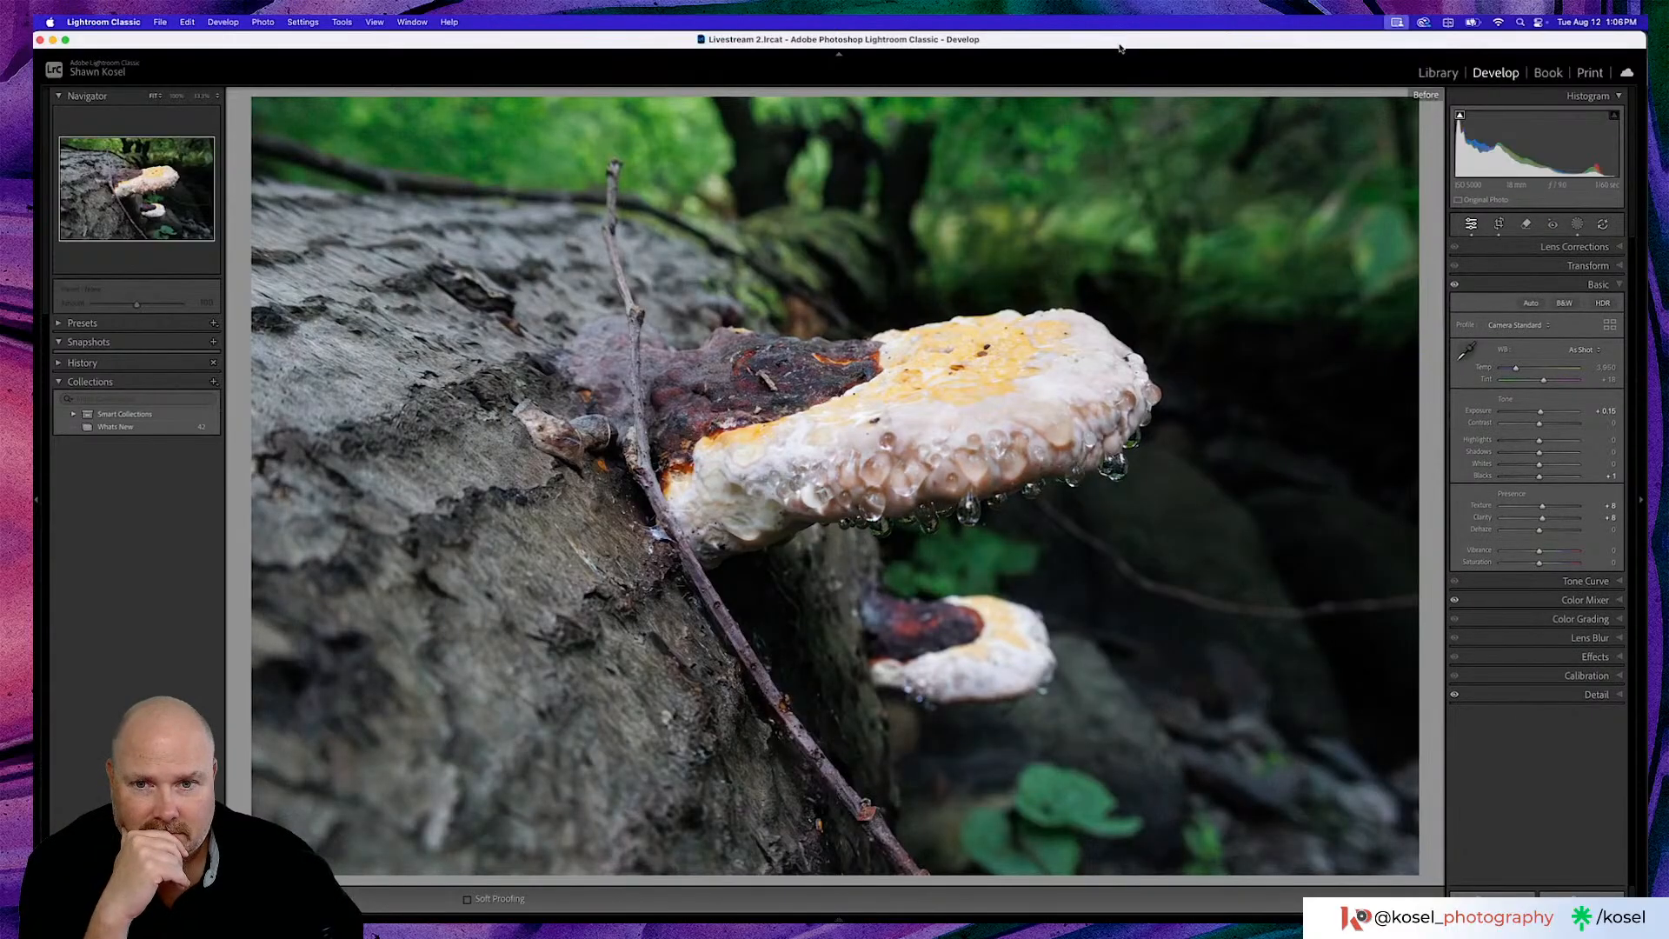
key(backslash)
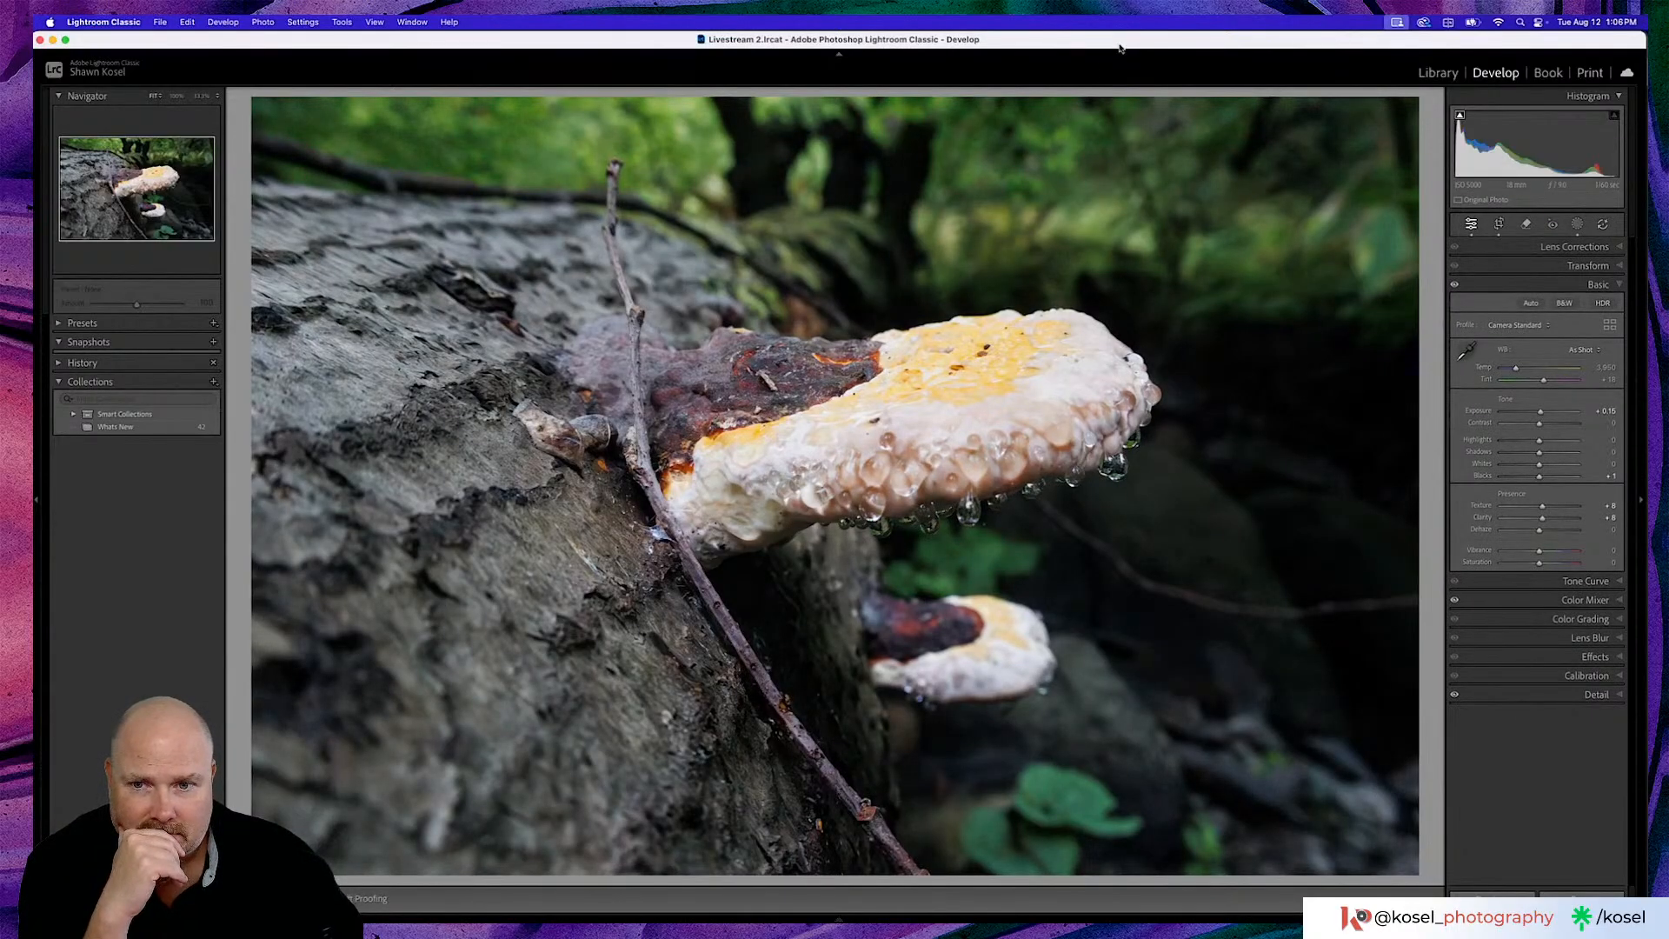
key(backslash)
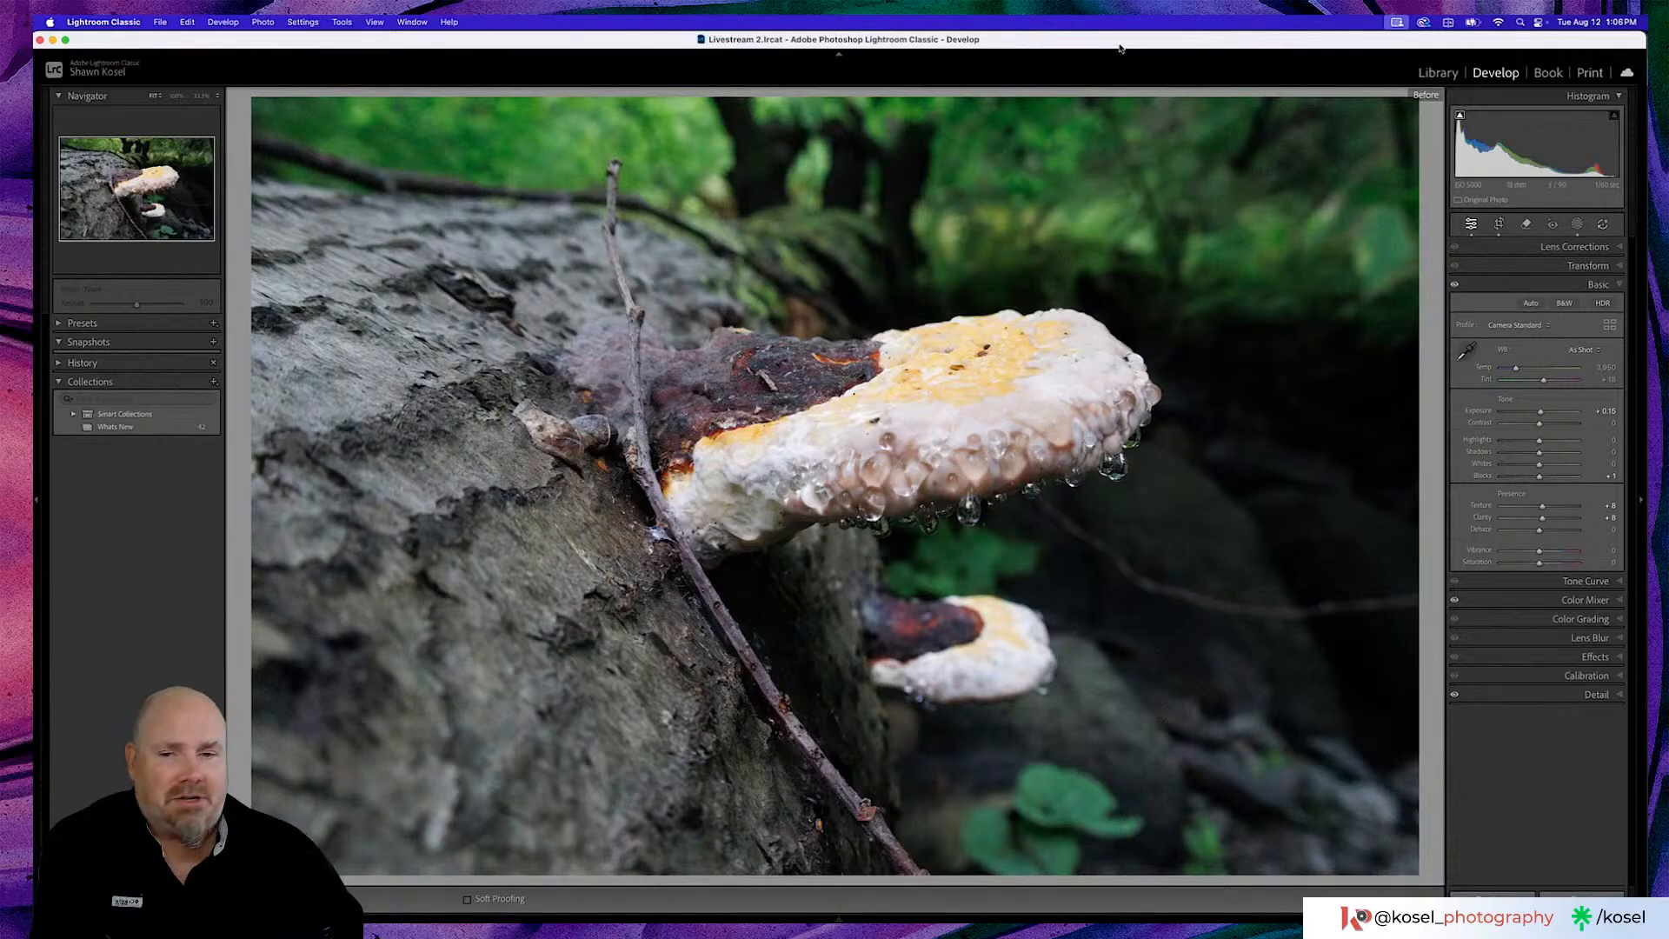
key(backslash)
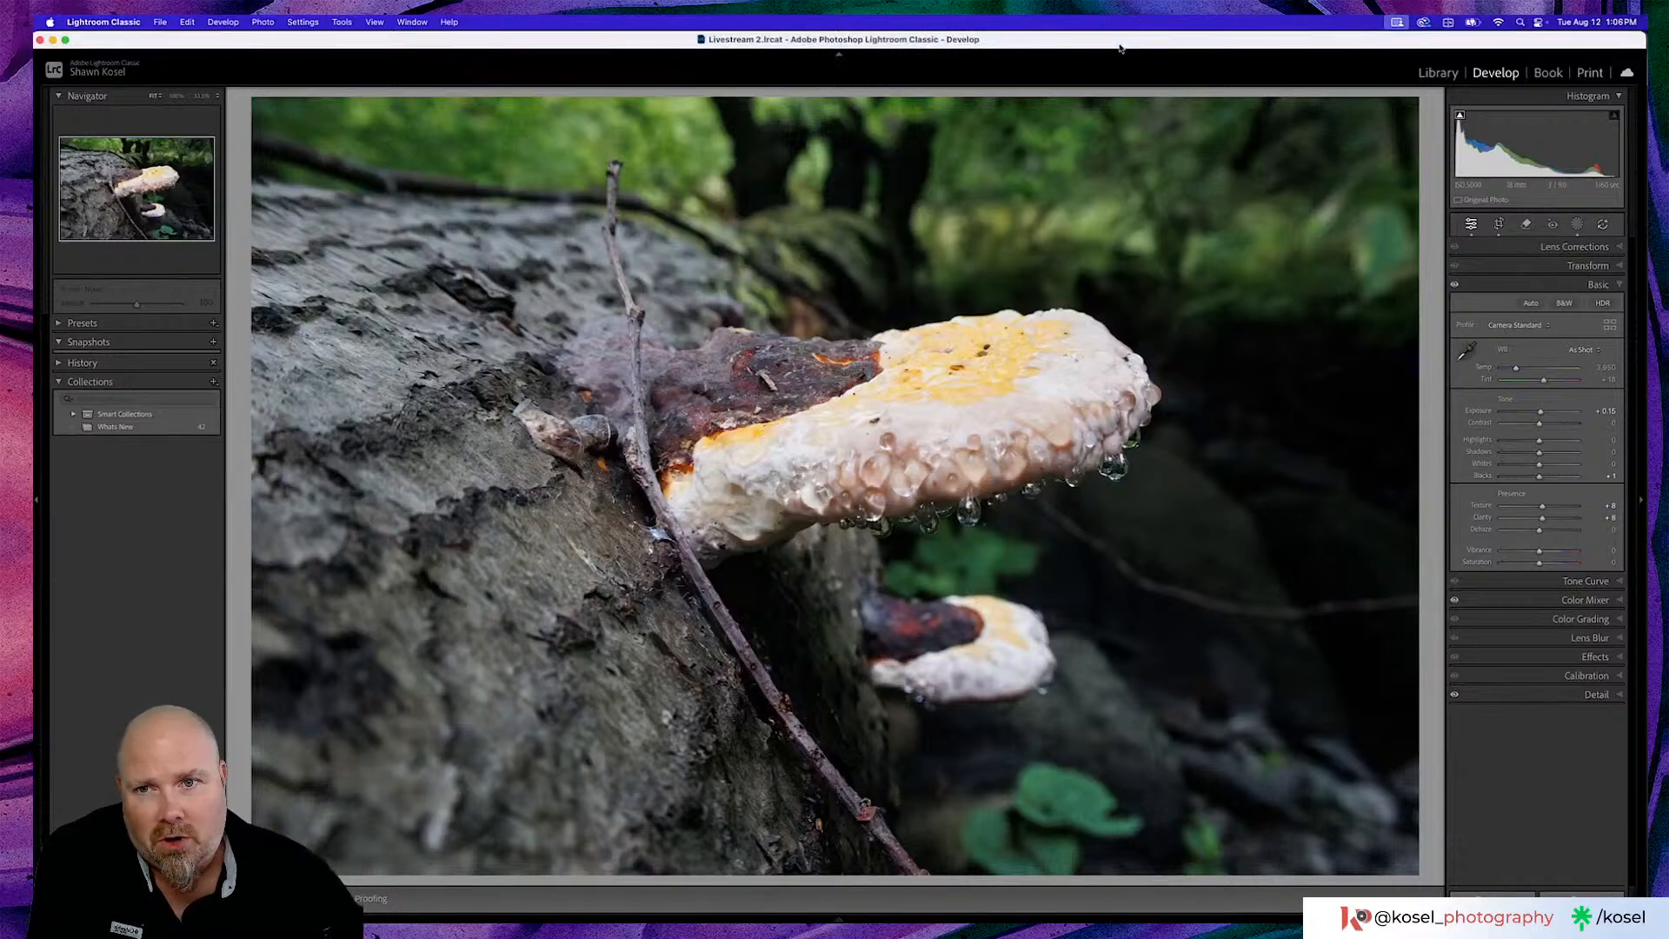
key(backslash)
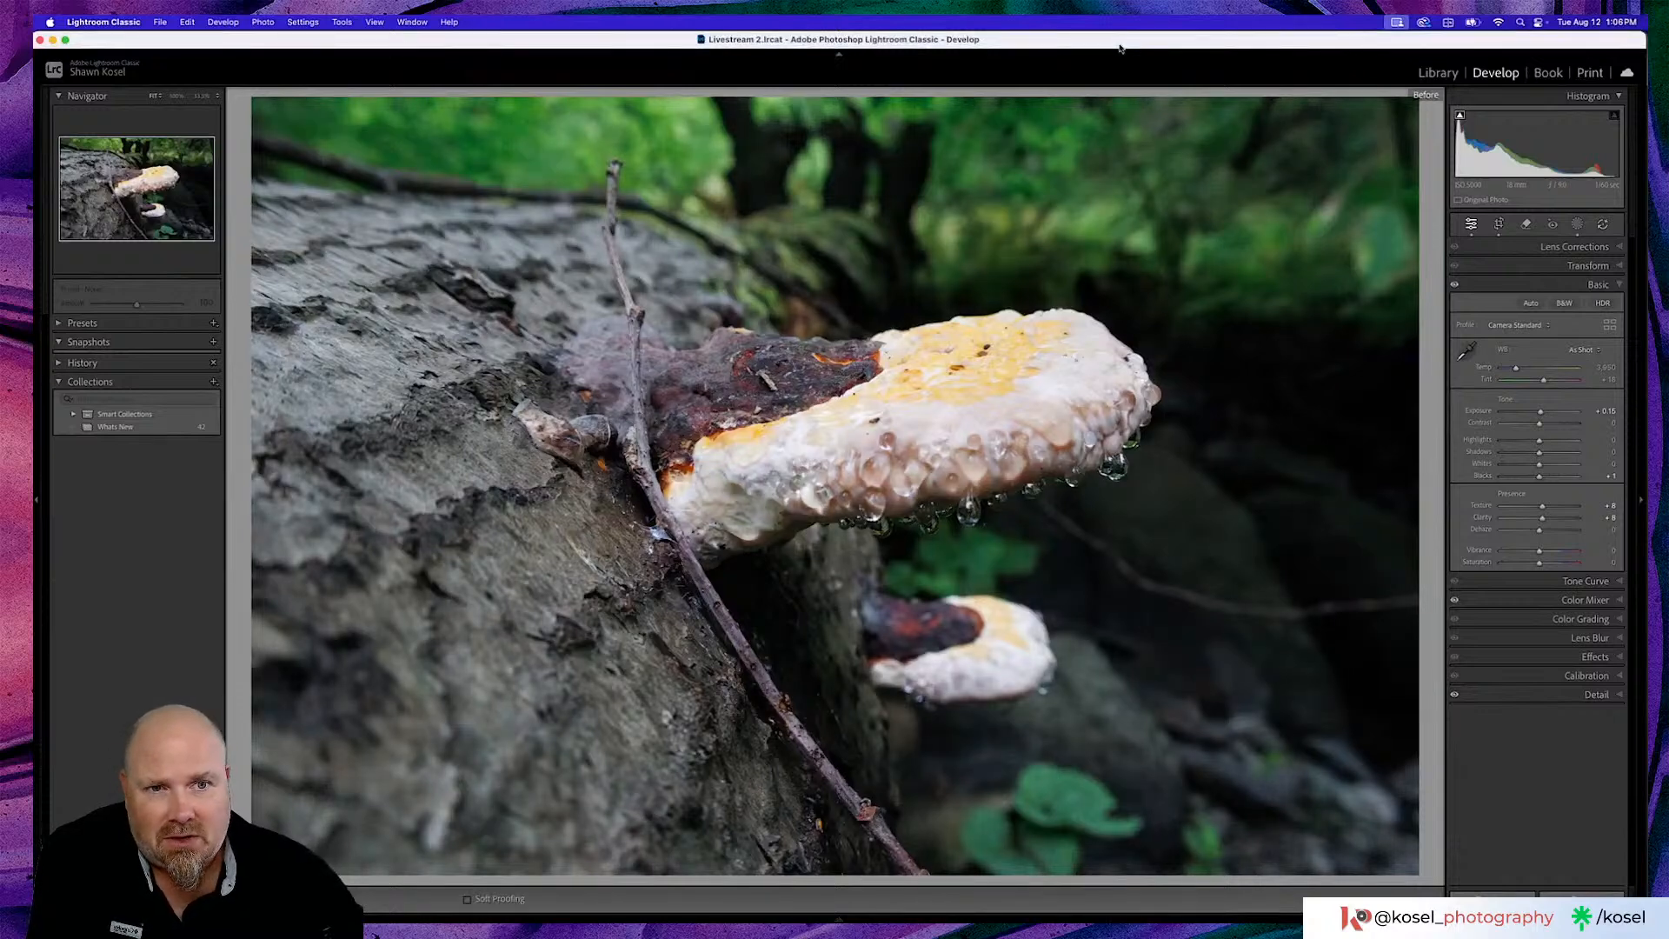
key(backslash)
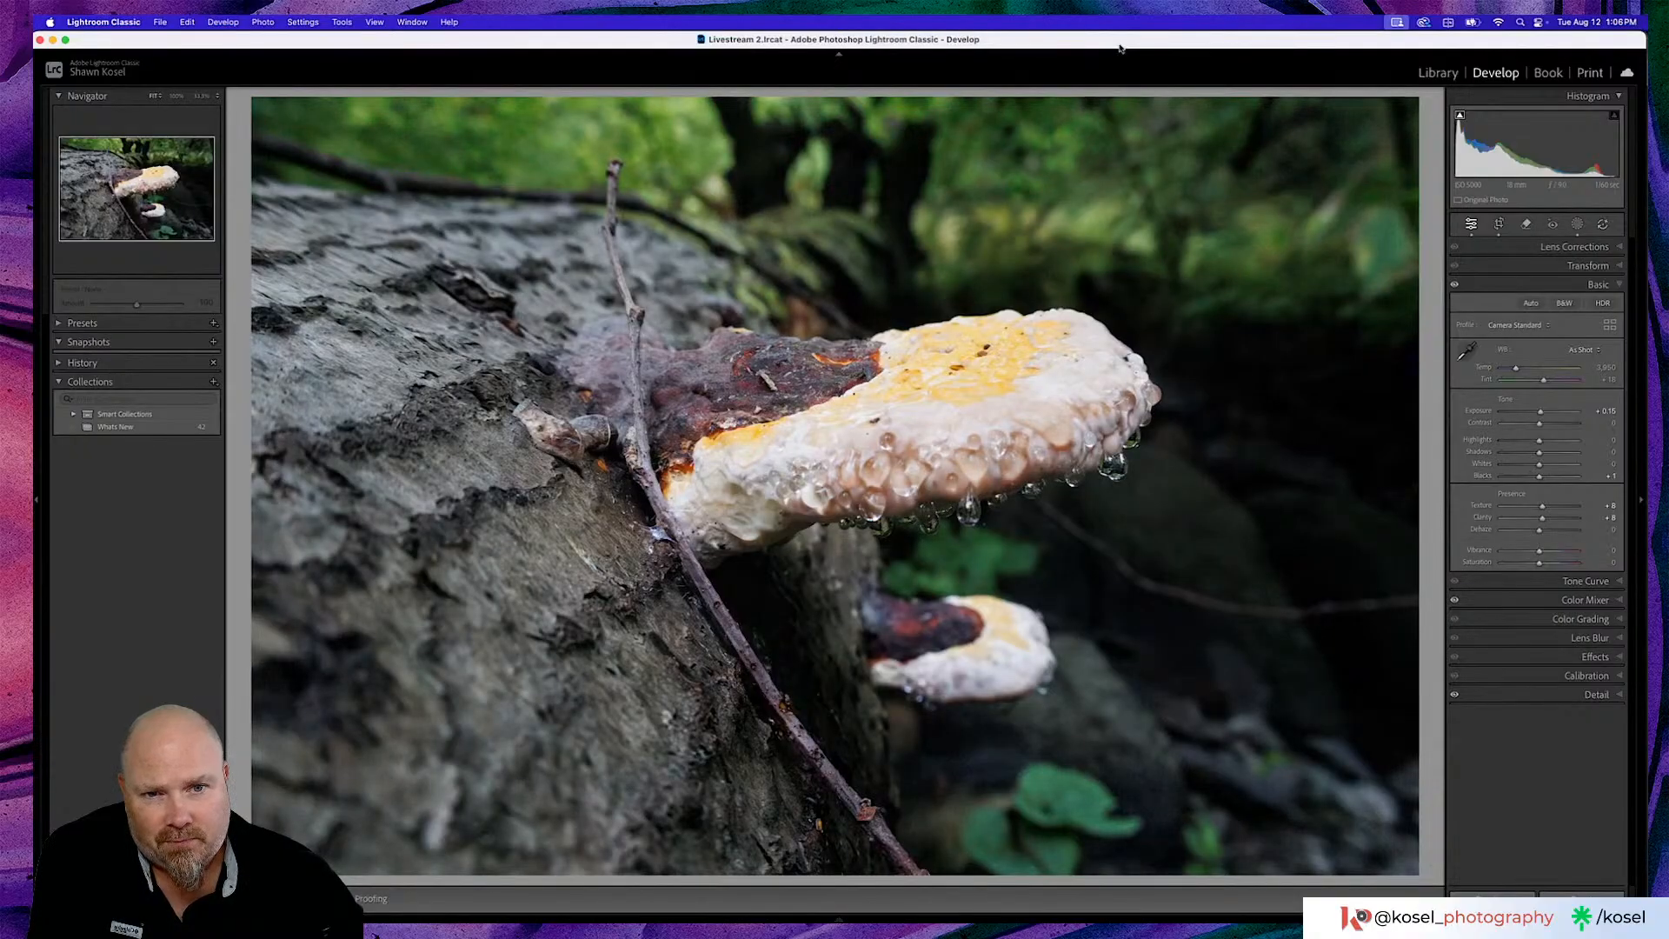
key(backslash)
key(backslash)
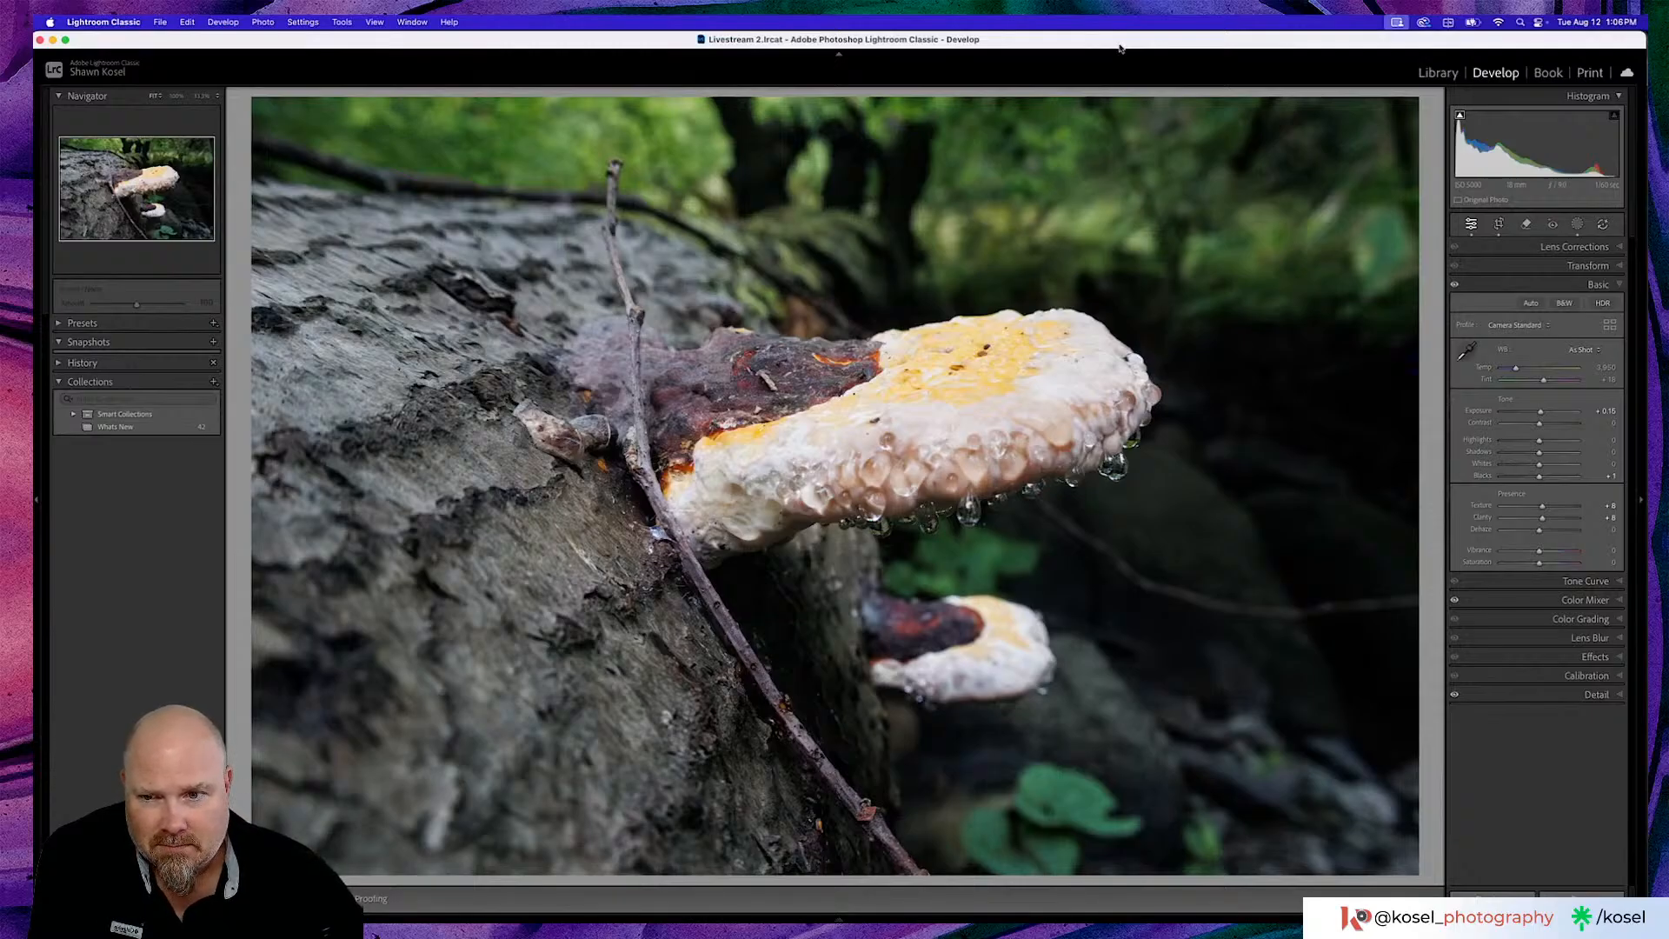
Reselect the large mushroom's mask, Mask 1, and set its texture to 14 and its sharpness to 27
click(1578, 225)
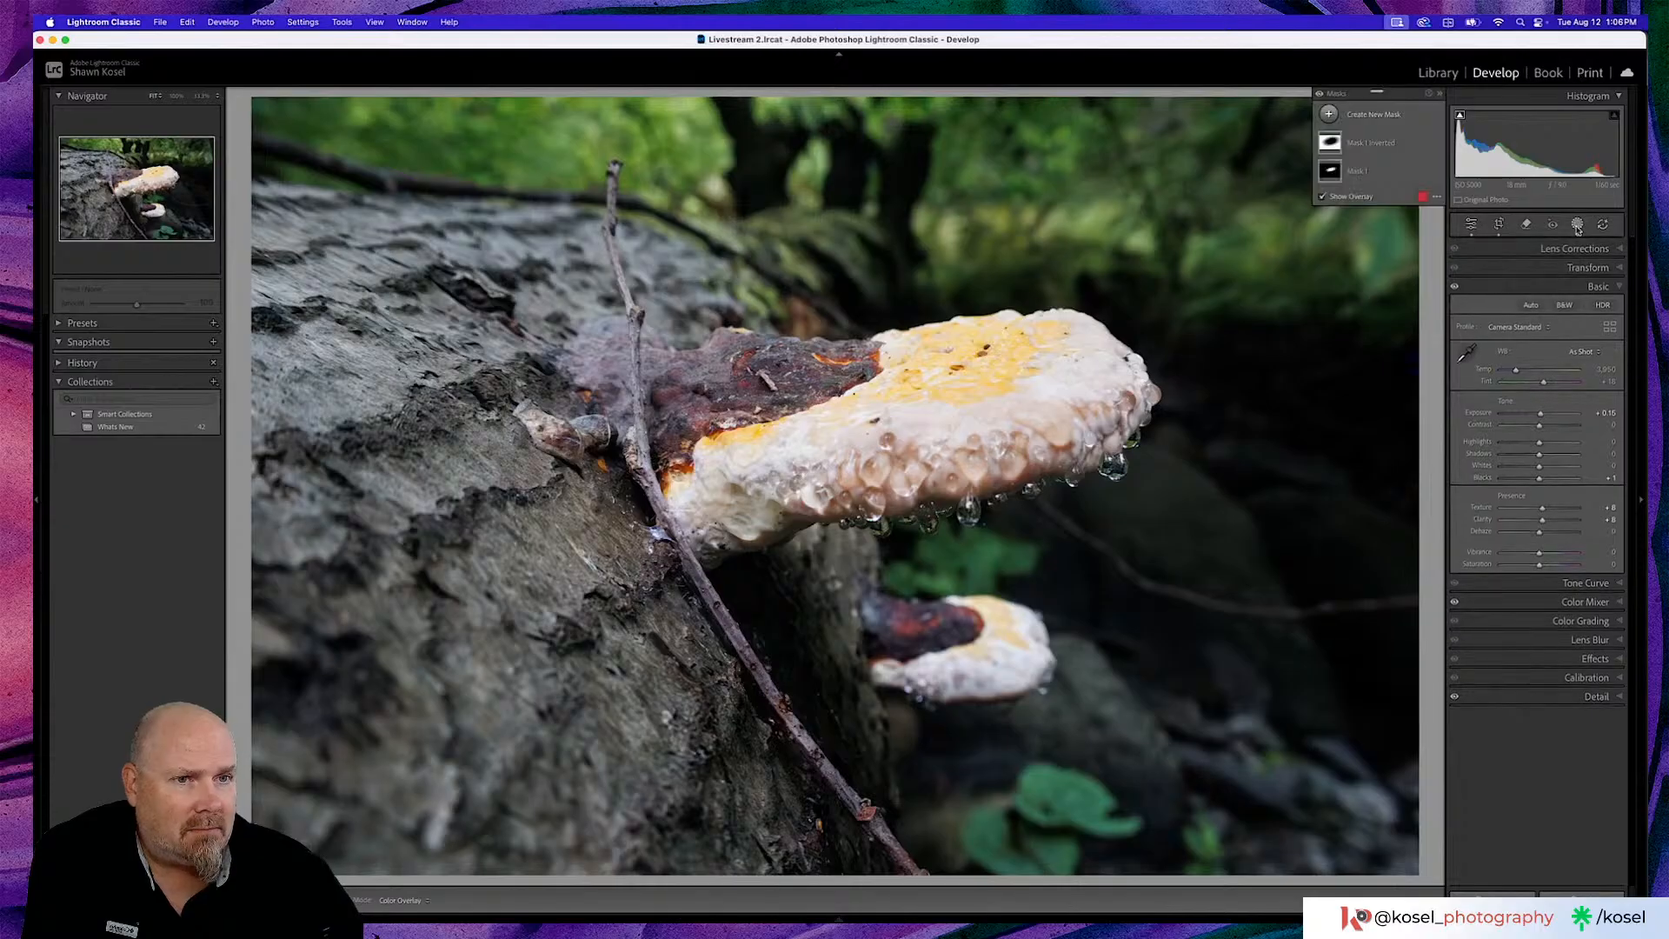
click(1373, 172)
scroll(1542, 442, down, 5)
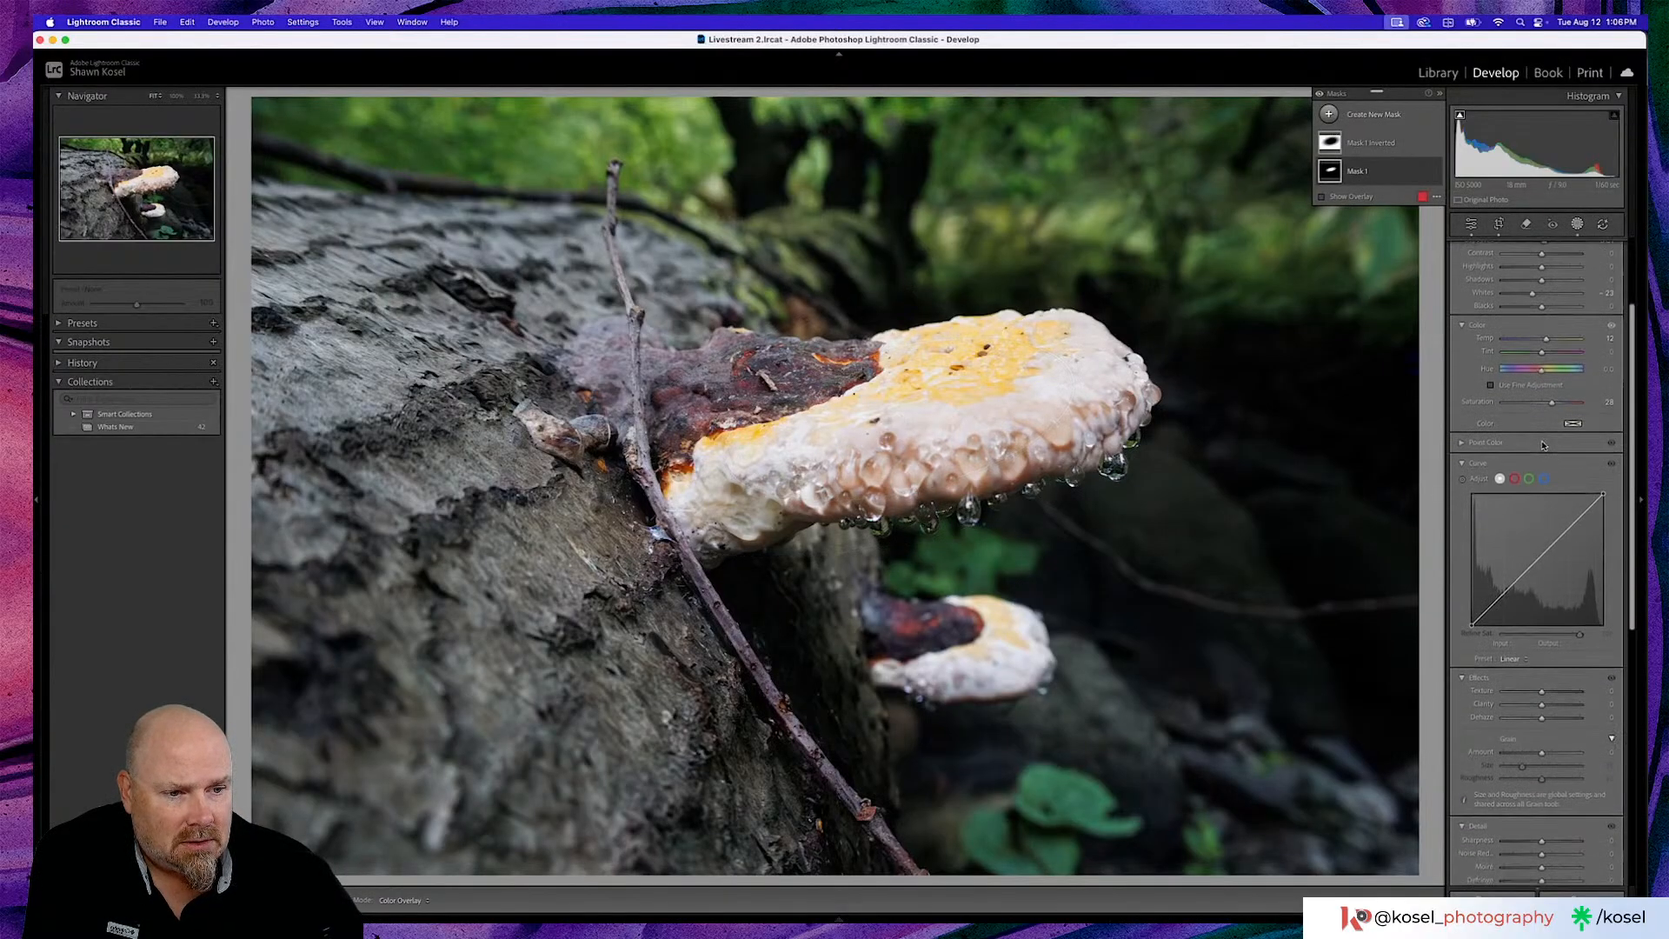
scroll(1542, 442, down, 2)
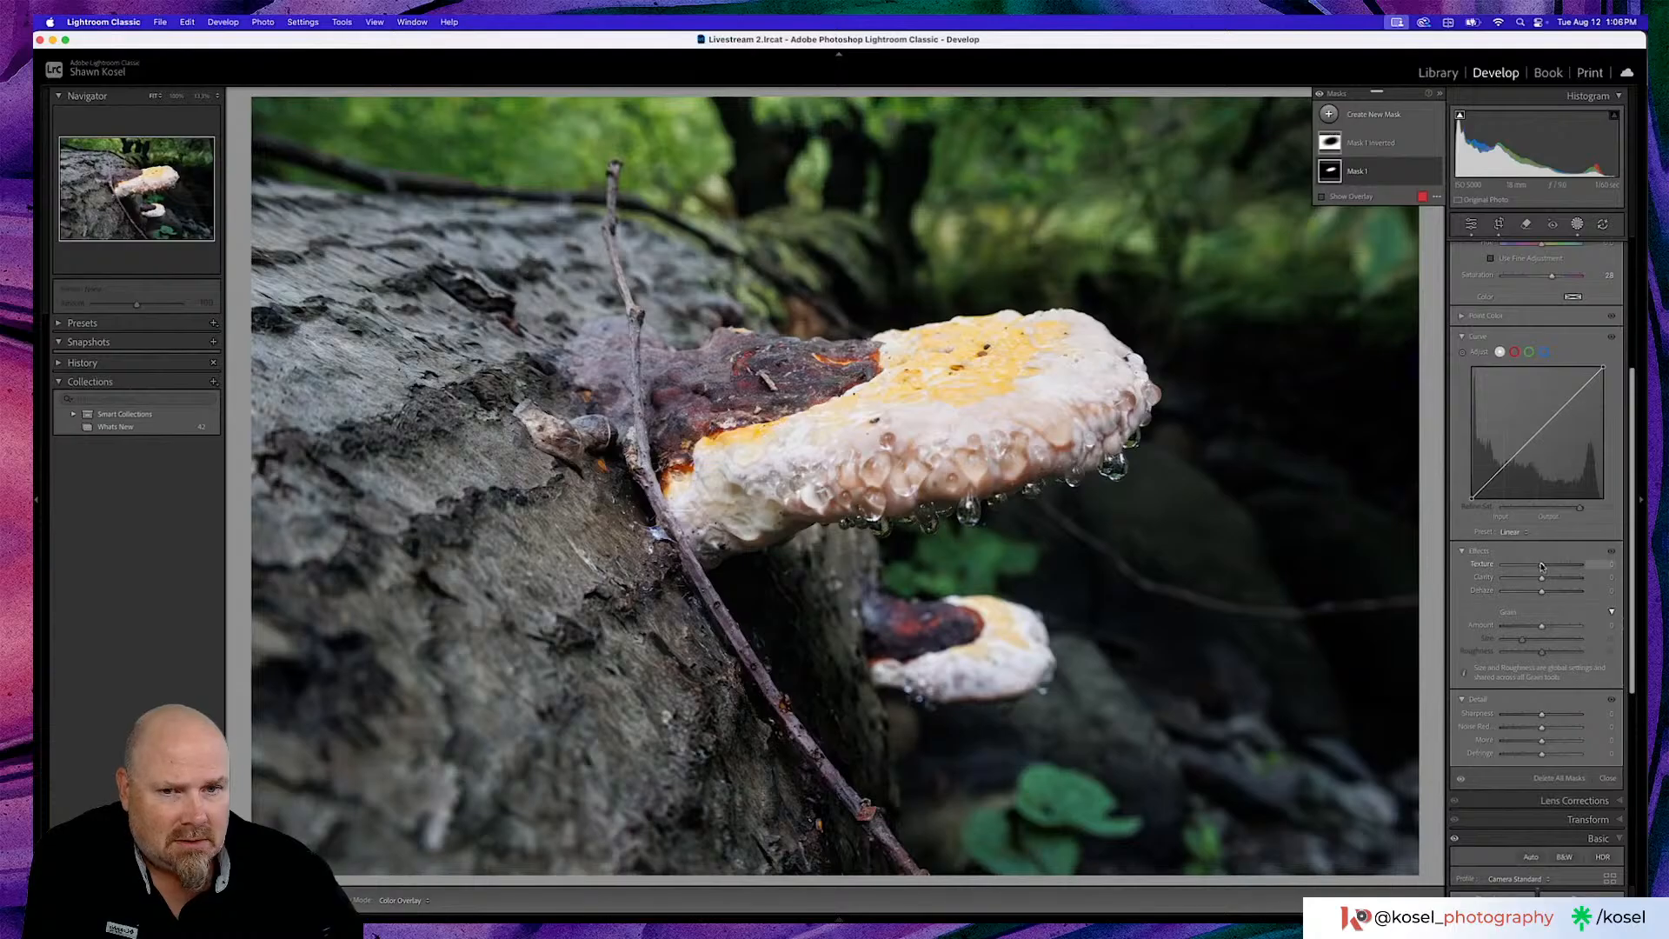
drag(1541, 566, 1548, 565)
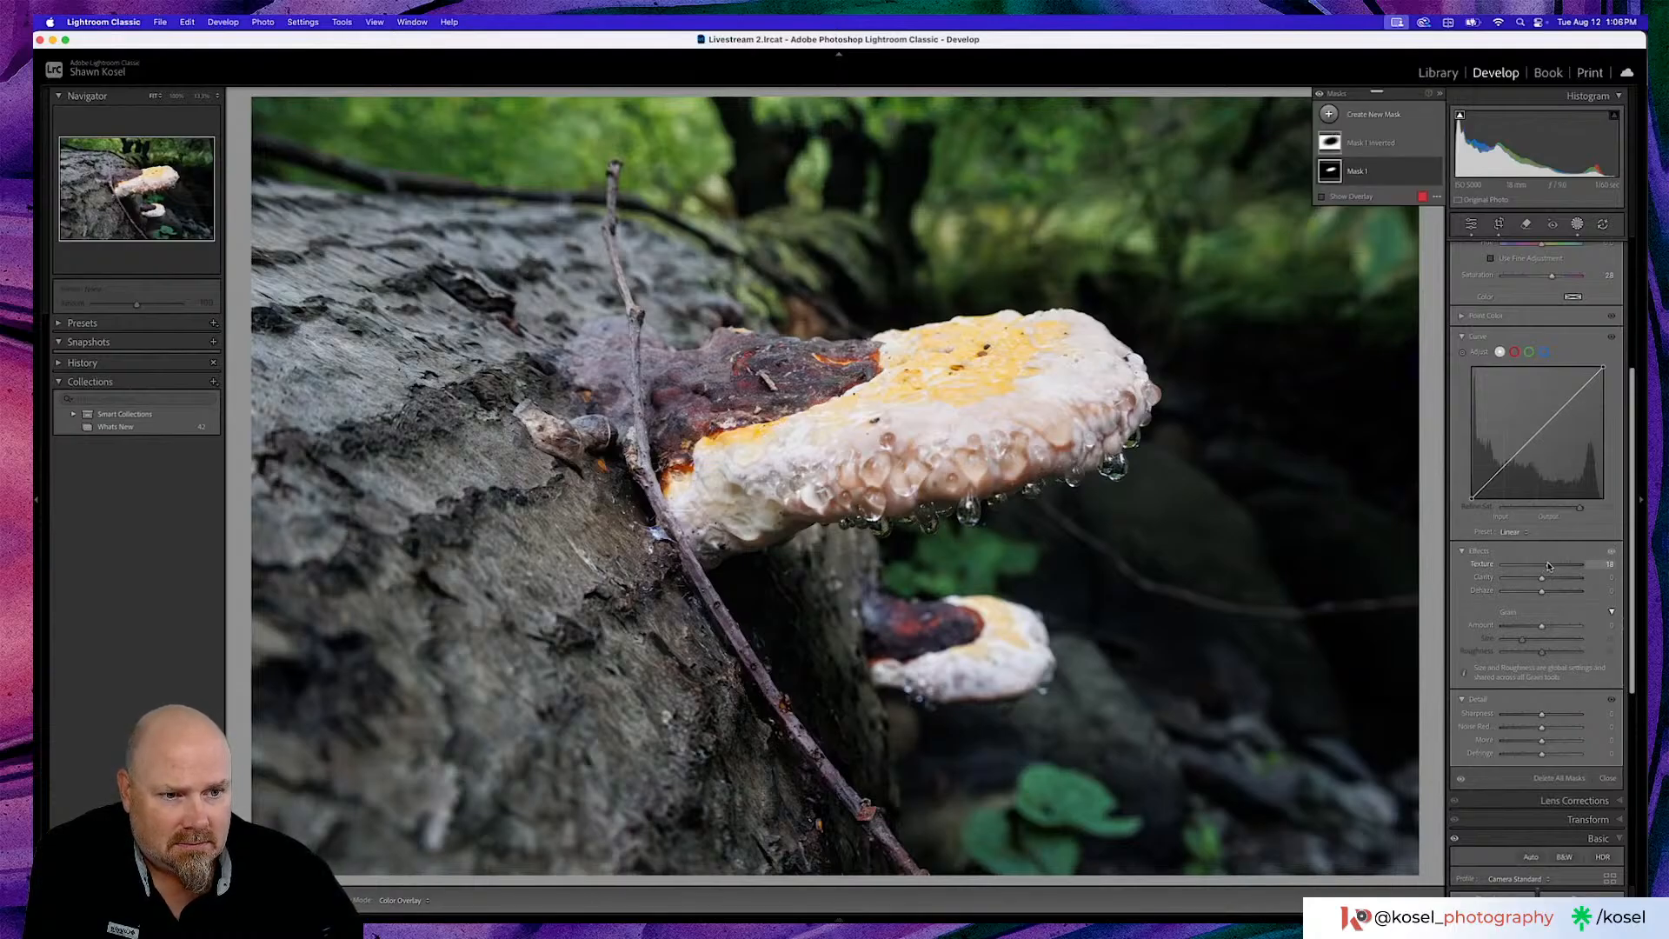
drag(1547, 565, 1545, 565)
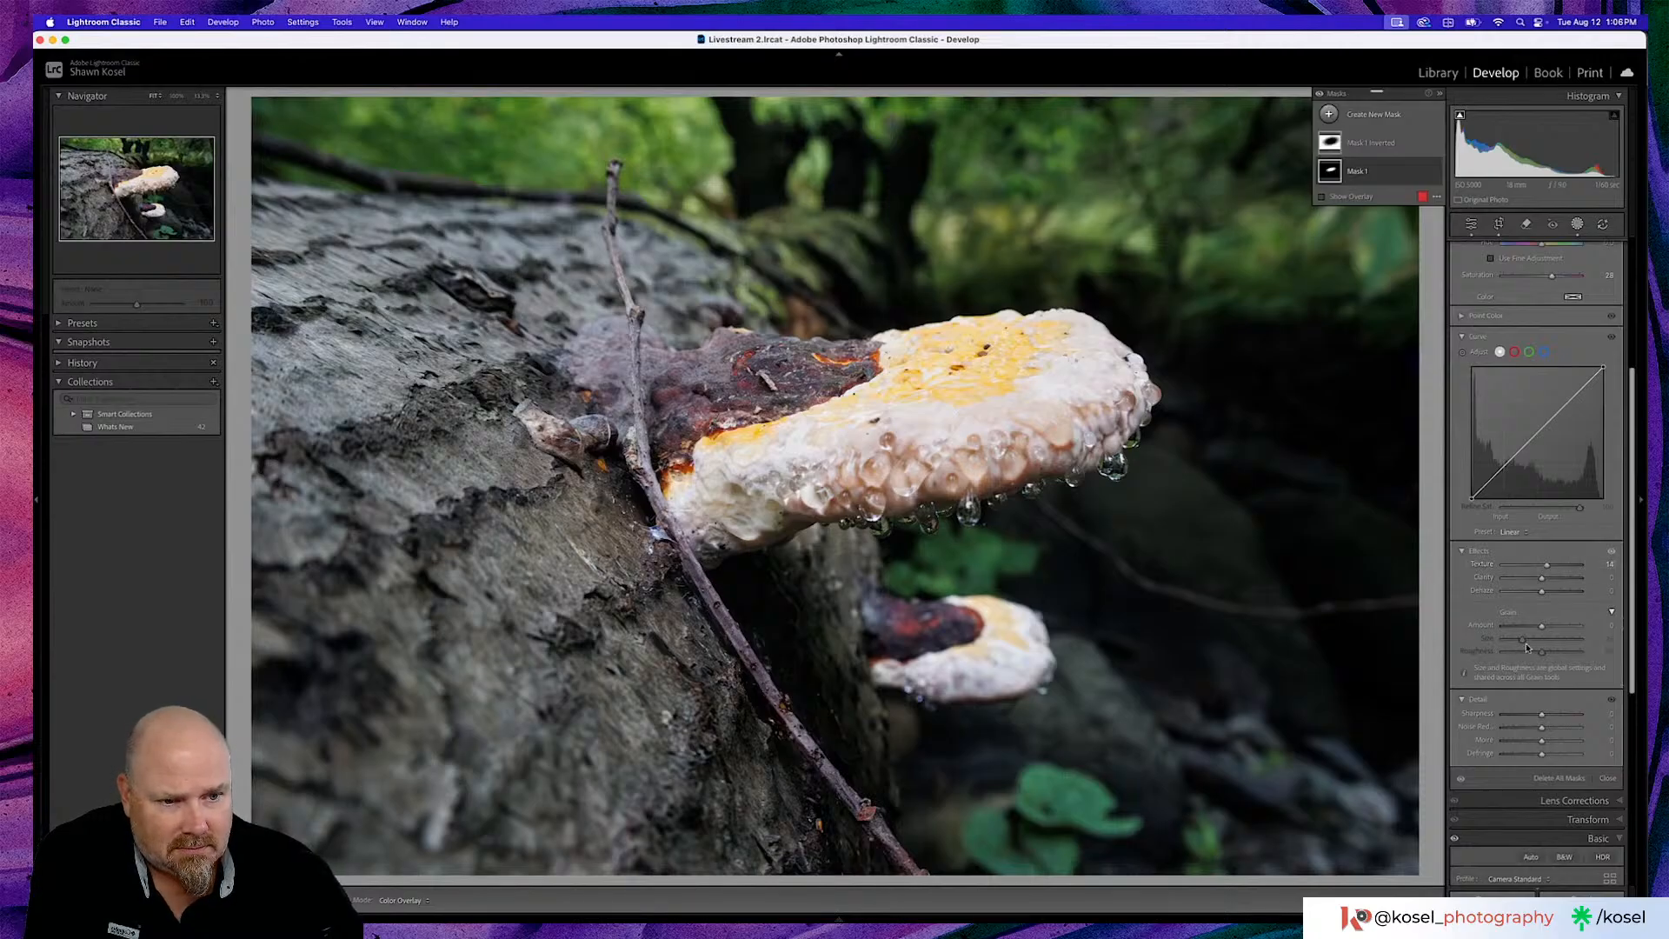
scroll(1526, 652, down, 2)
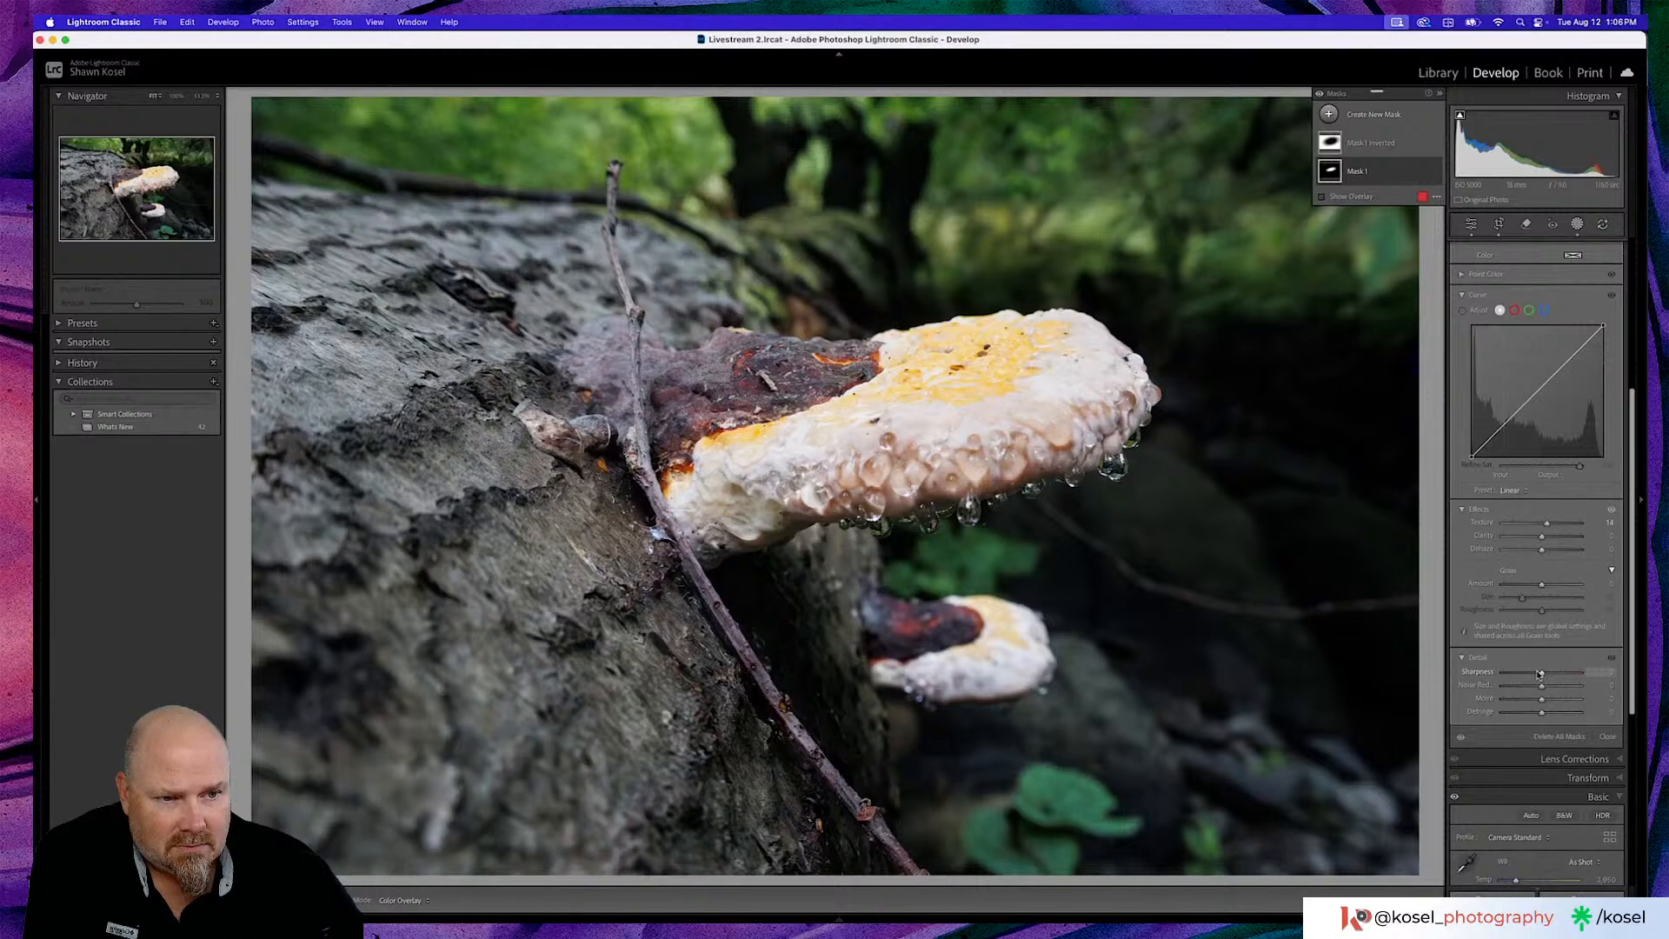
drag(1541, 674, 1551, 674)
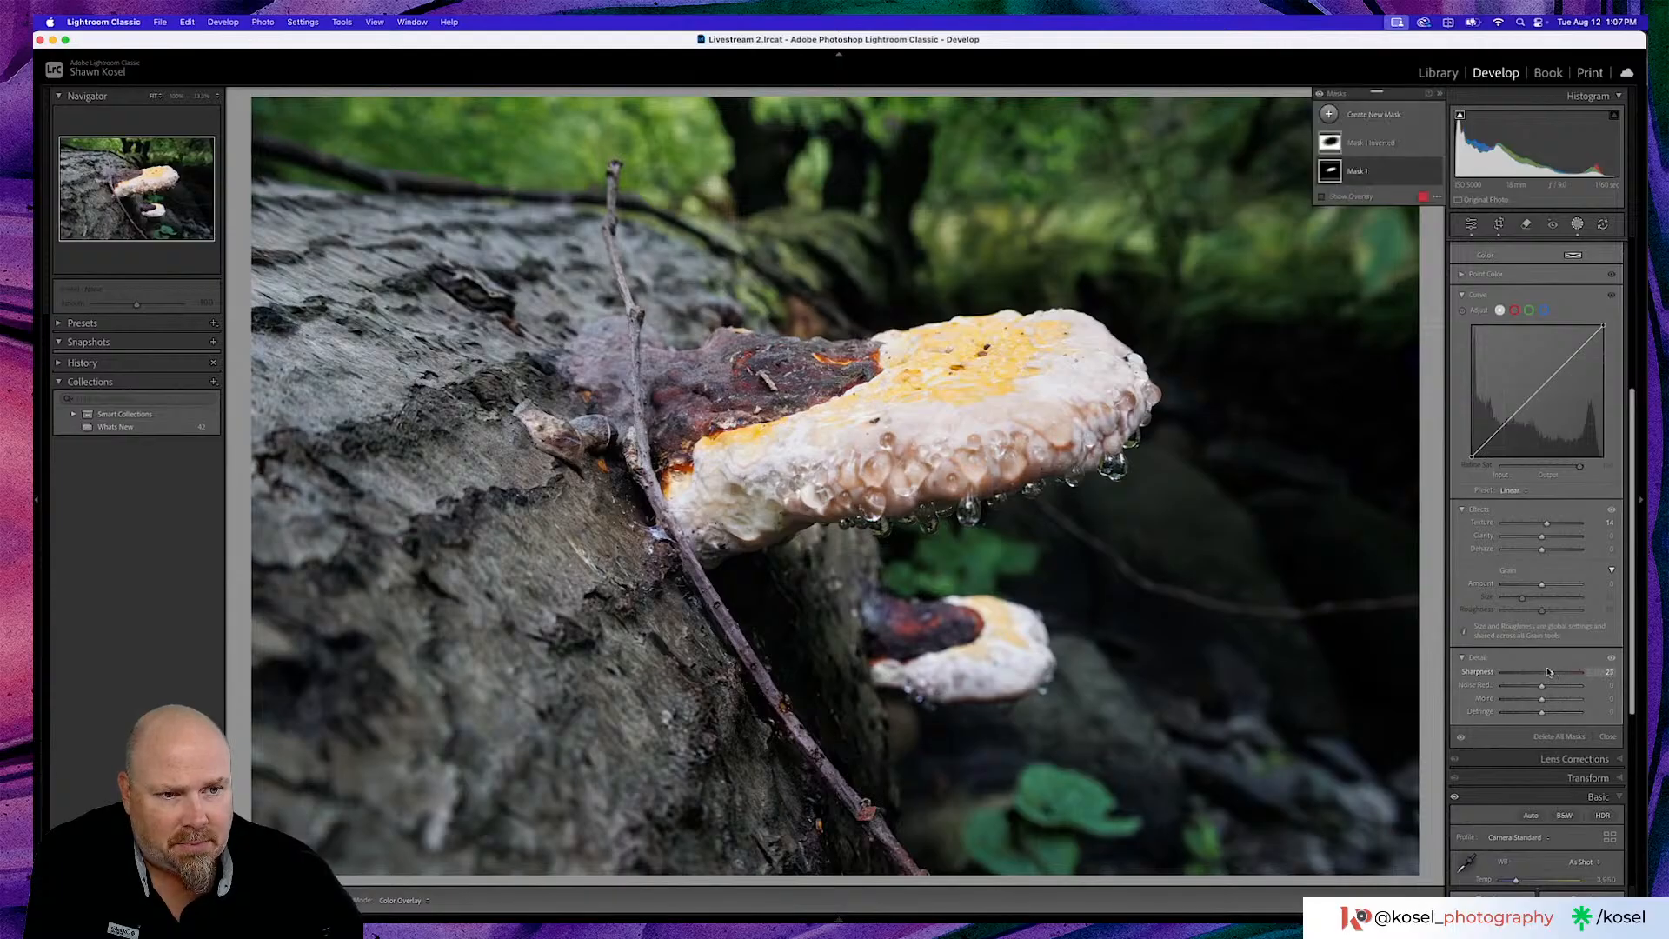
Raise the large mushroom mask's clarity to 11 and return to the global adjustments
drag(1543, 537, 1546, 540)
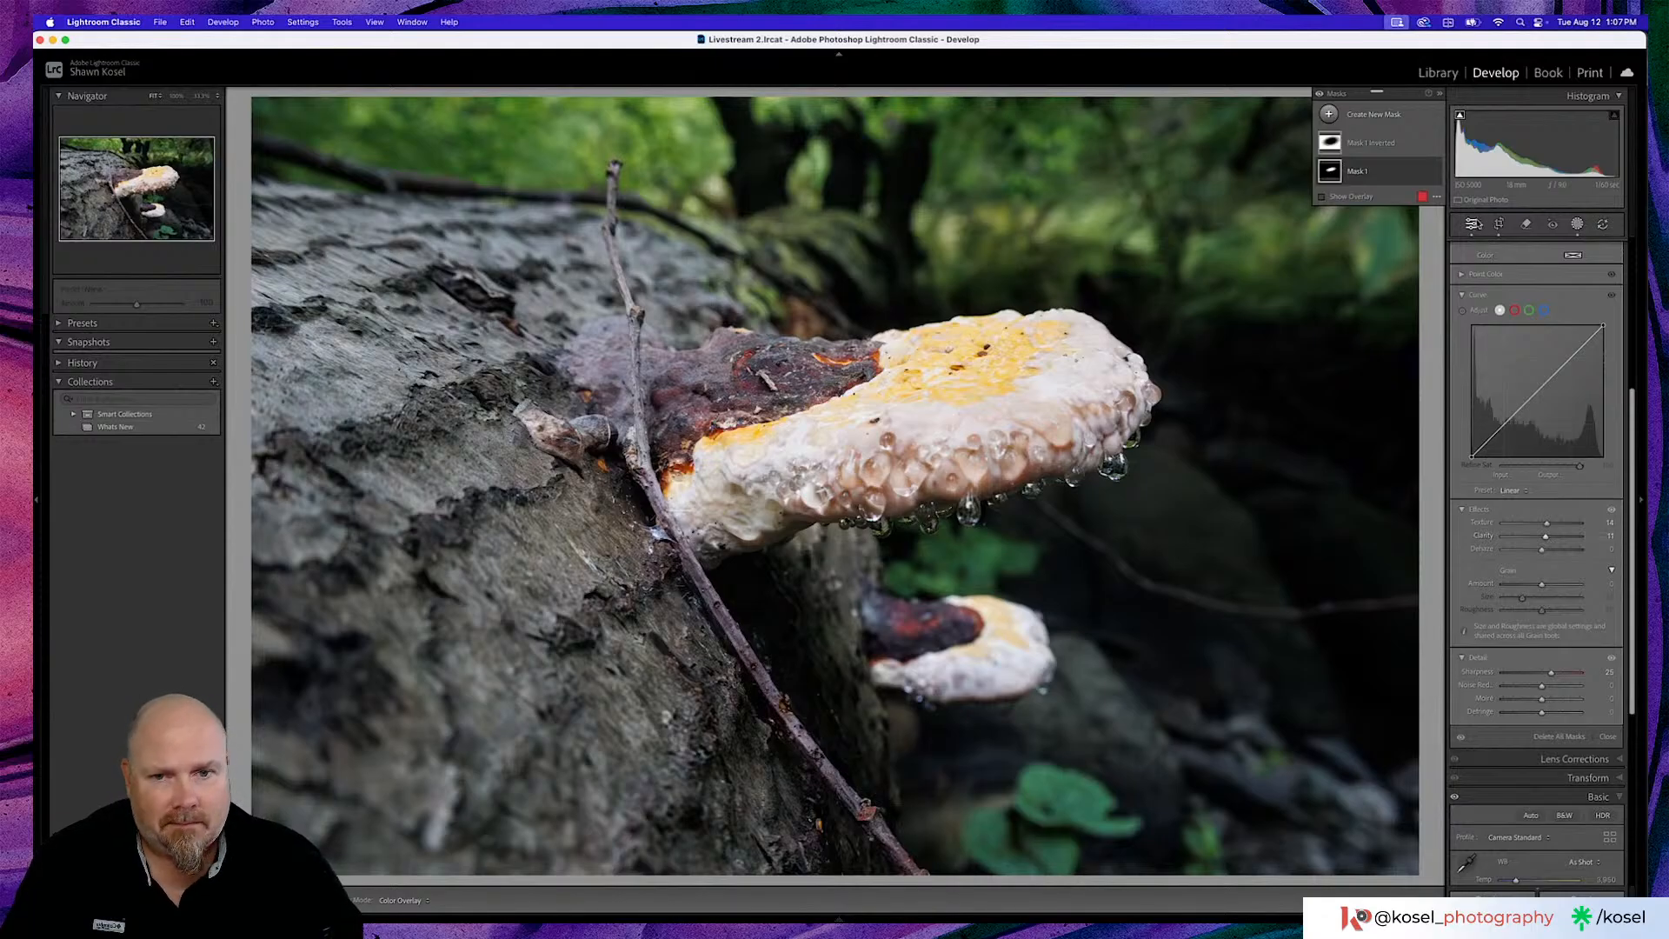
click(1470, 224)
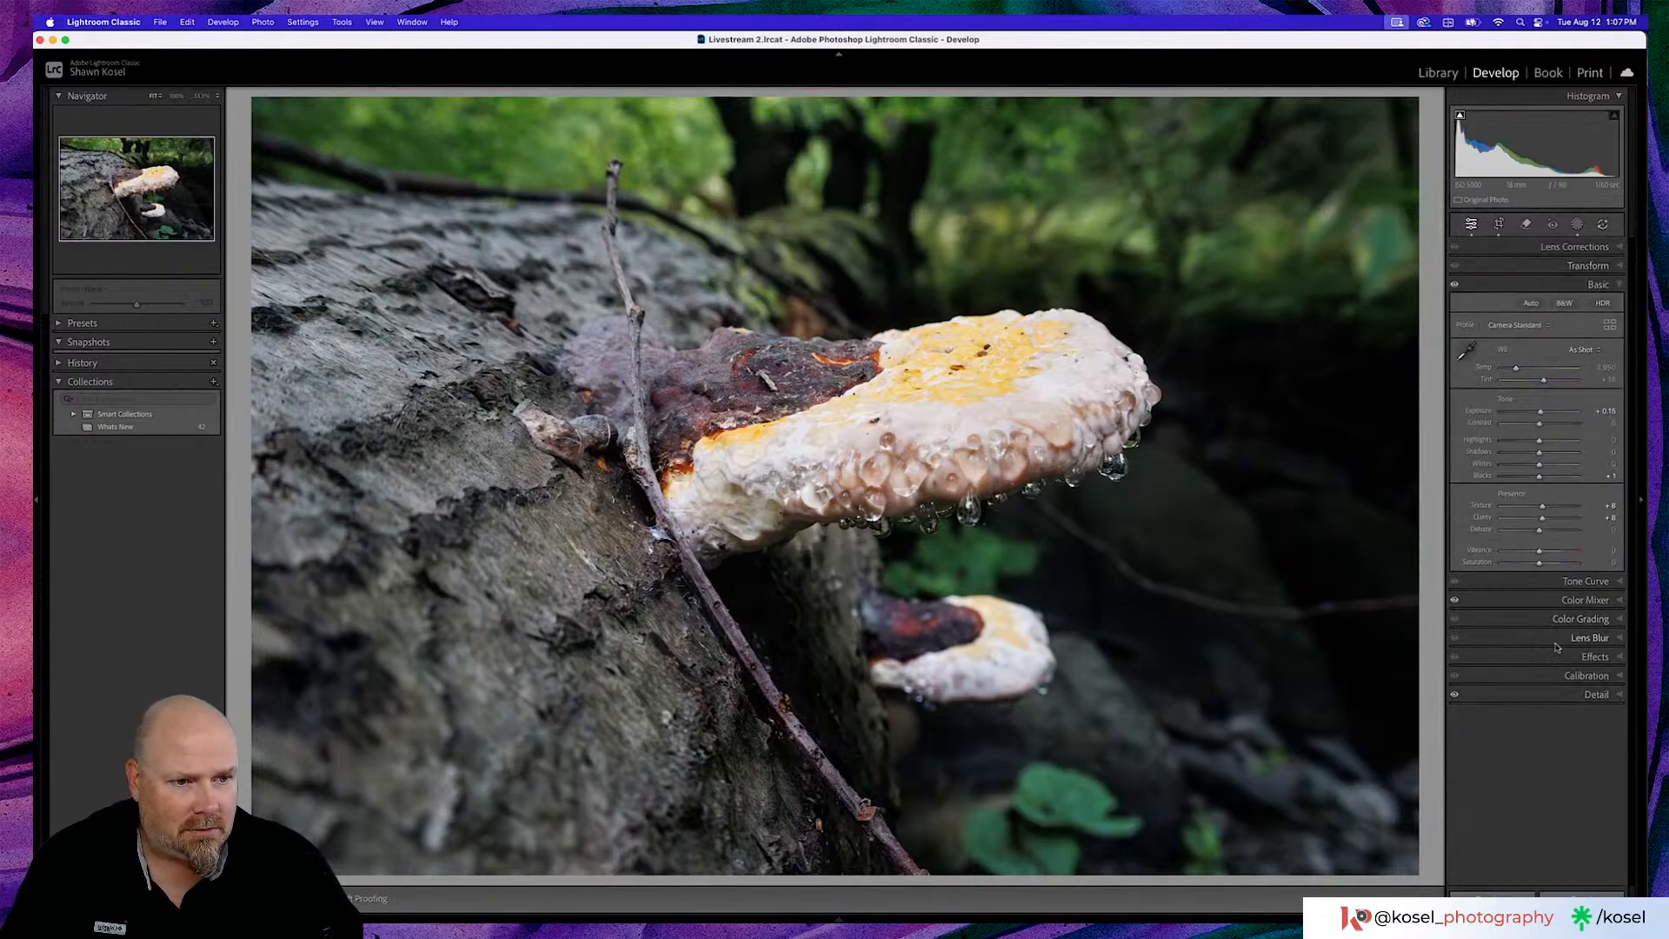
Darken the mushroom photo's edges slightly with a small negative post-crop vignetting amount
click(1594, 656)
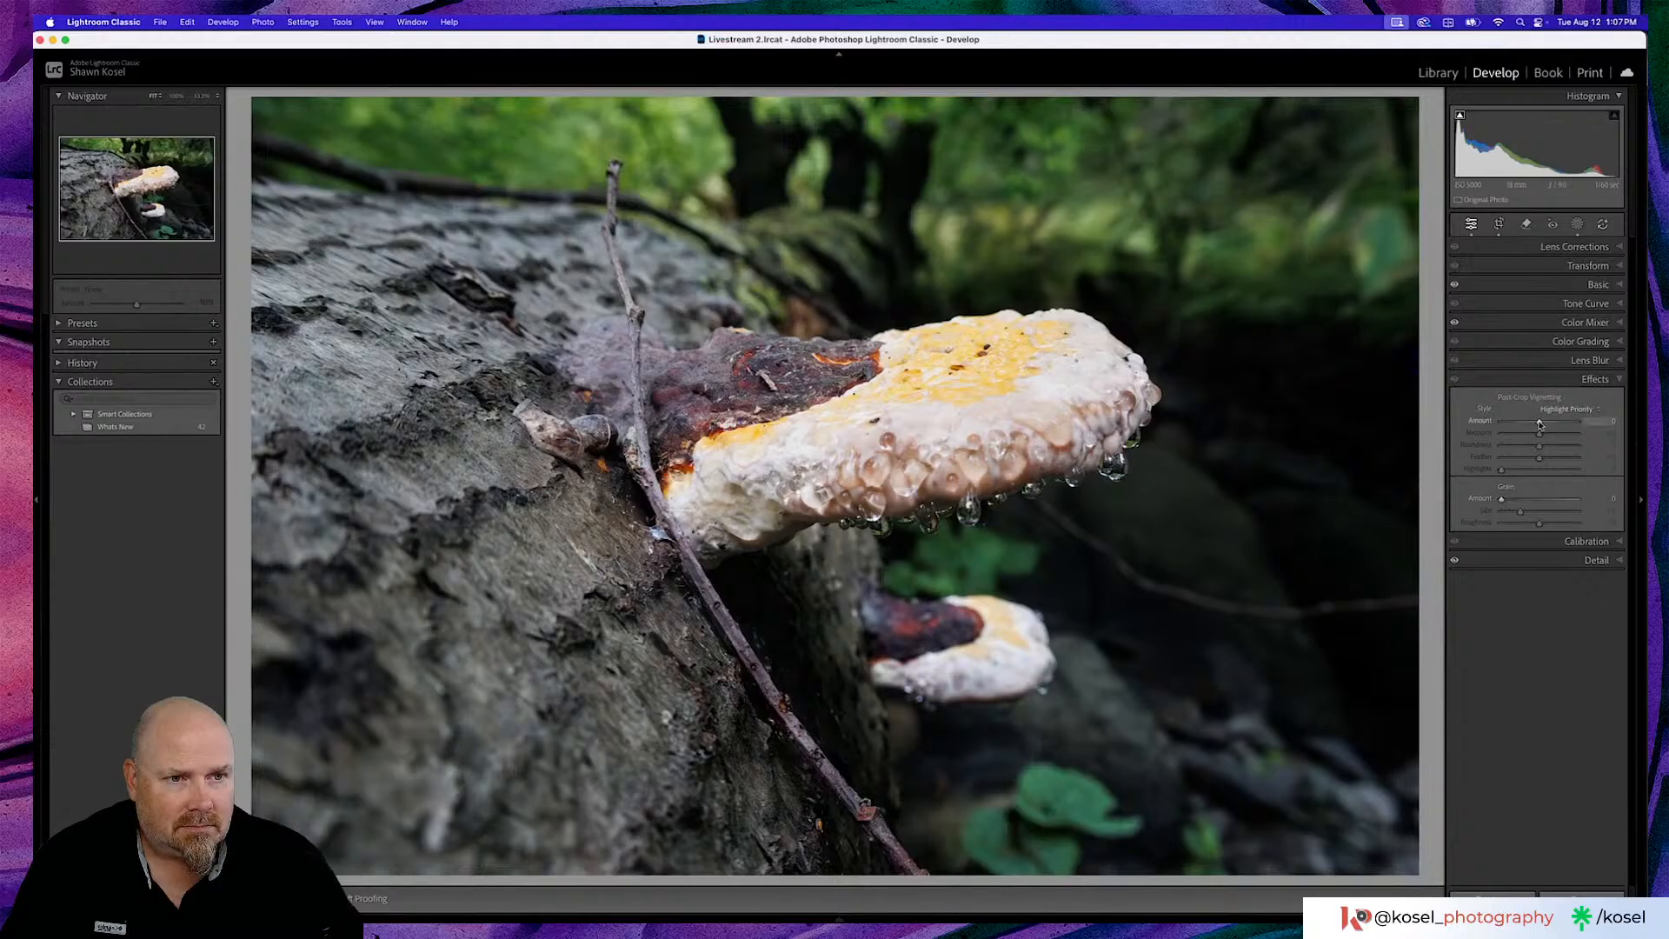
drag(1541, 423, 1537, 423)
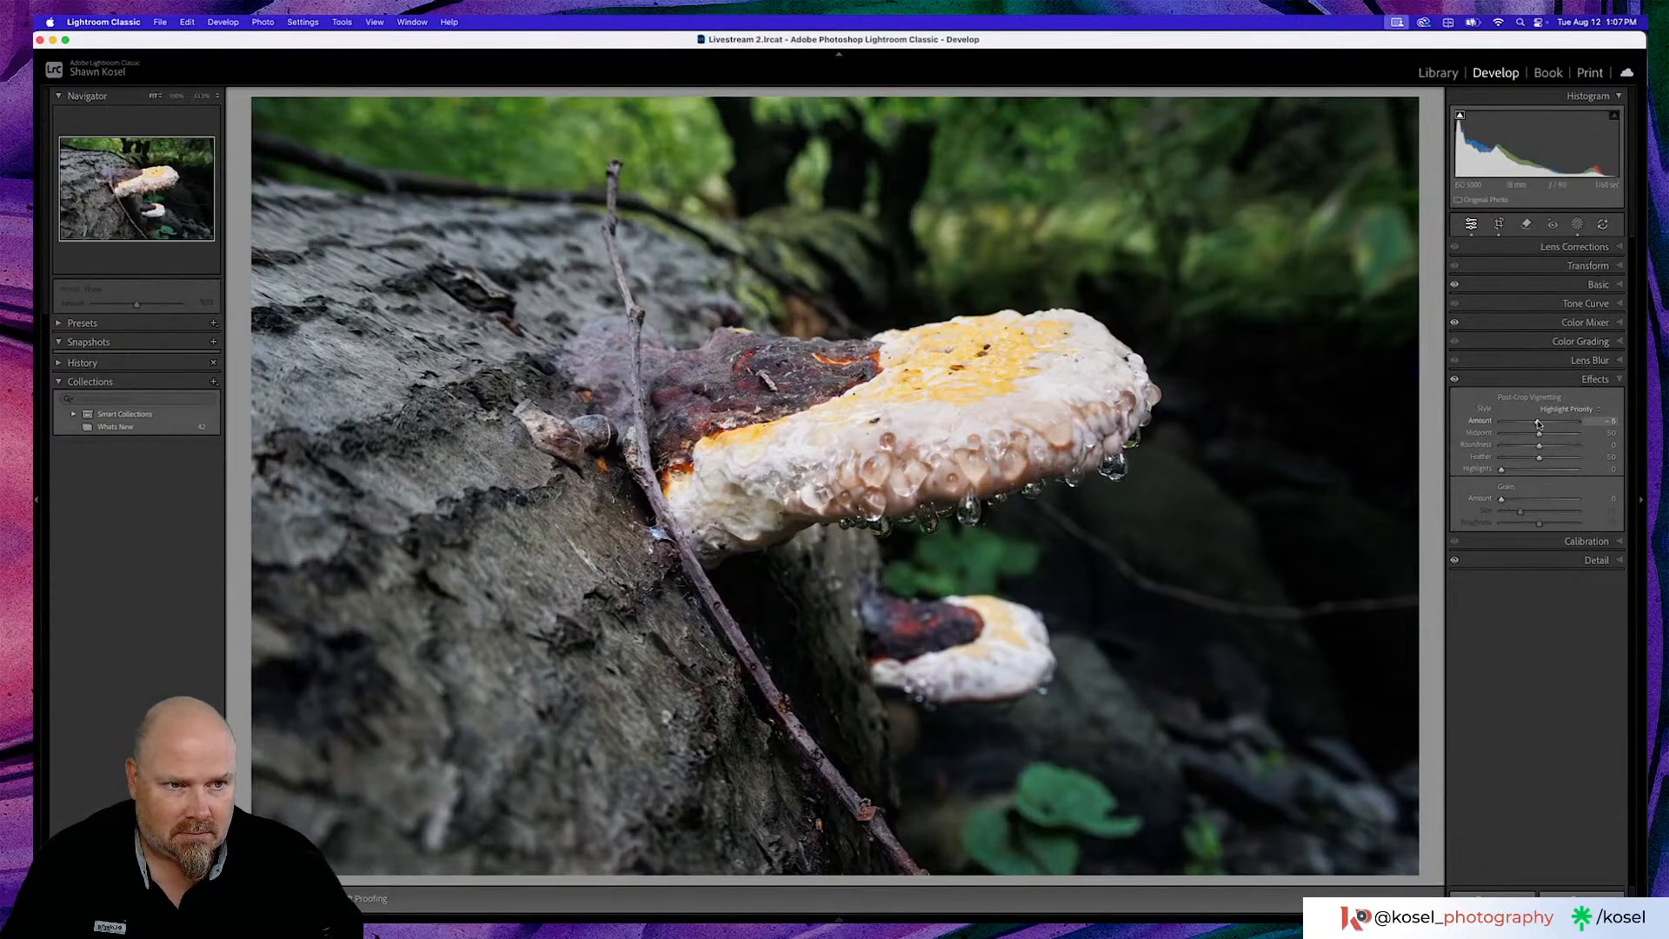
drag(1538, 423, 1537, 424)
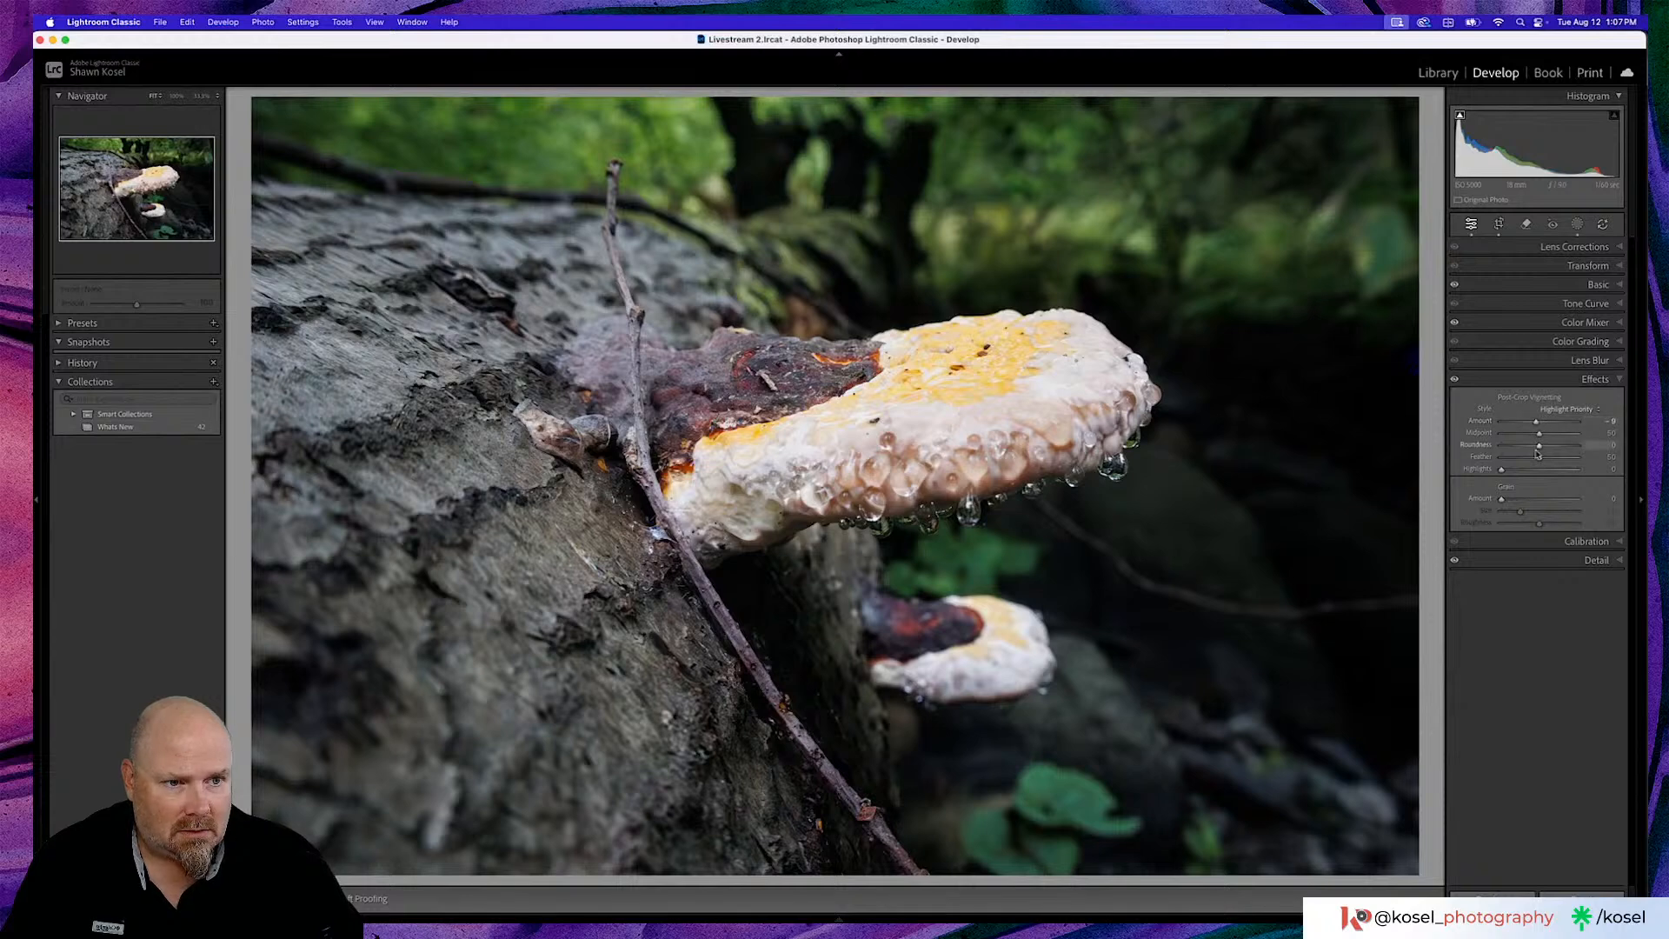
Set the mushroom photo's global sharpening amount to 79 and masking to 71, and check the mushroom's detail at 100%
click(1594, 560)
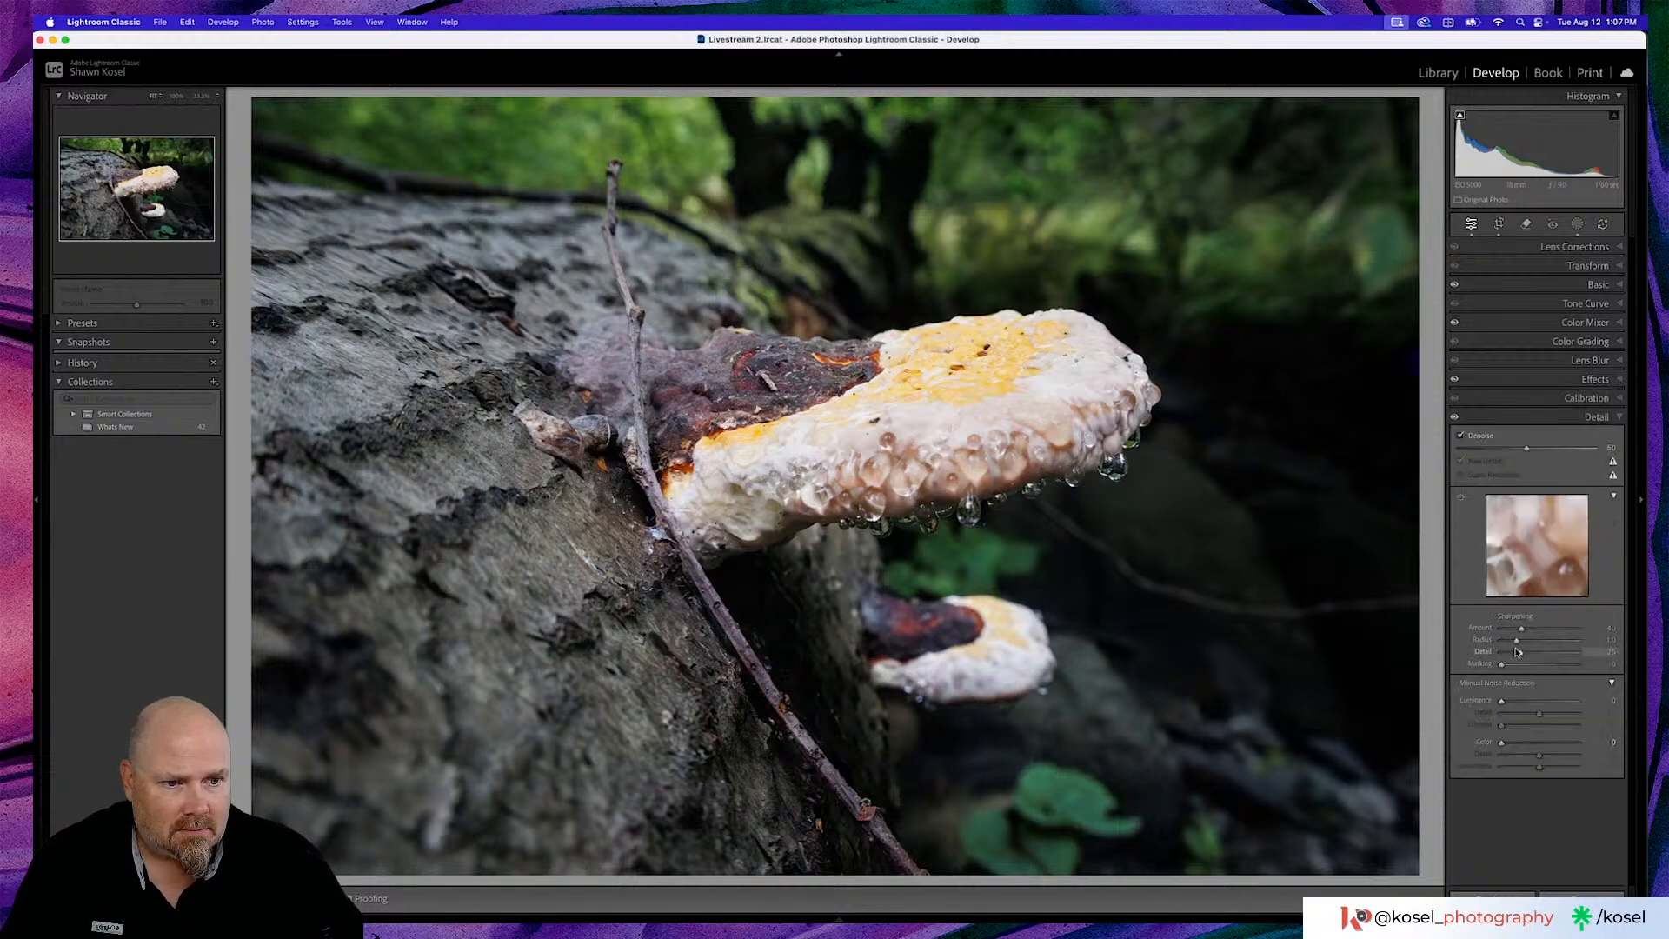
drag(1521, 631, 1541, 631)
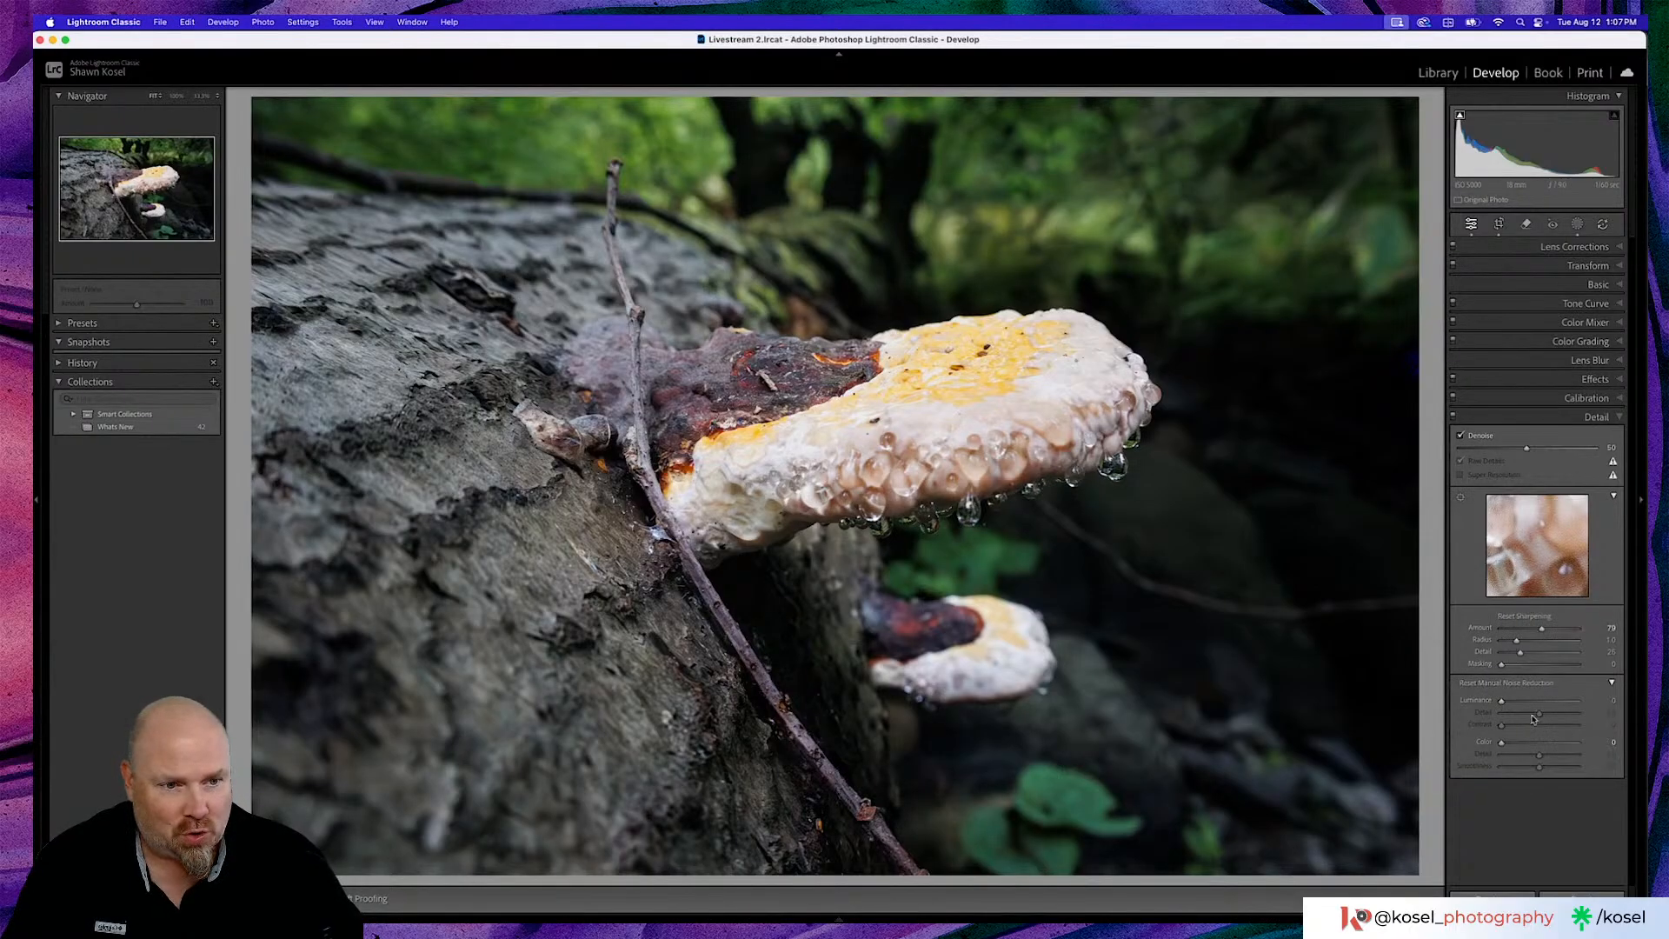
key(alt)
drag(1499, 666, 1556, 666)
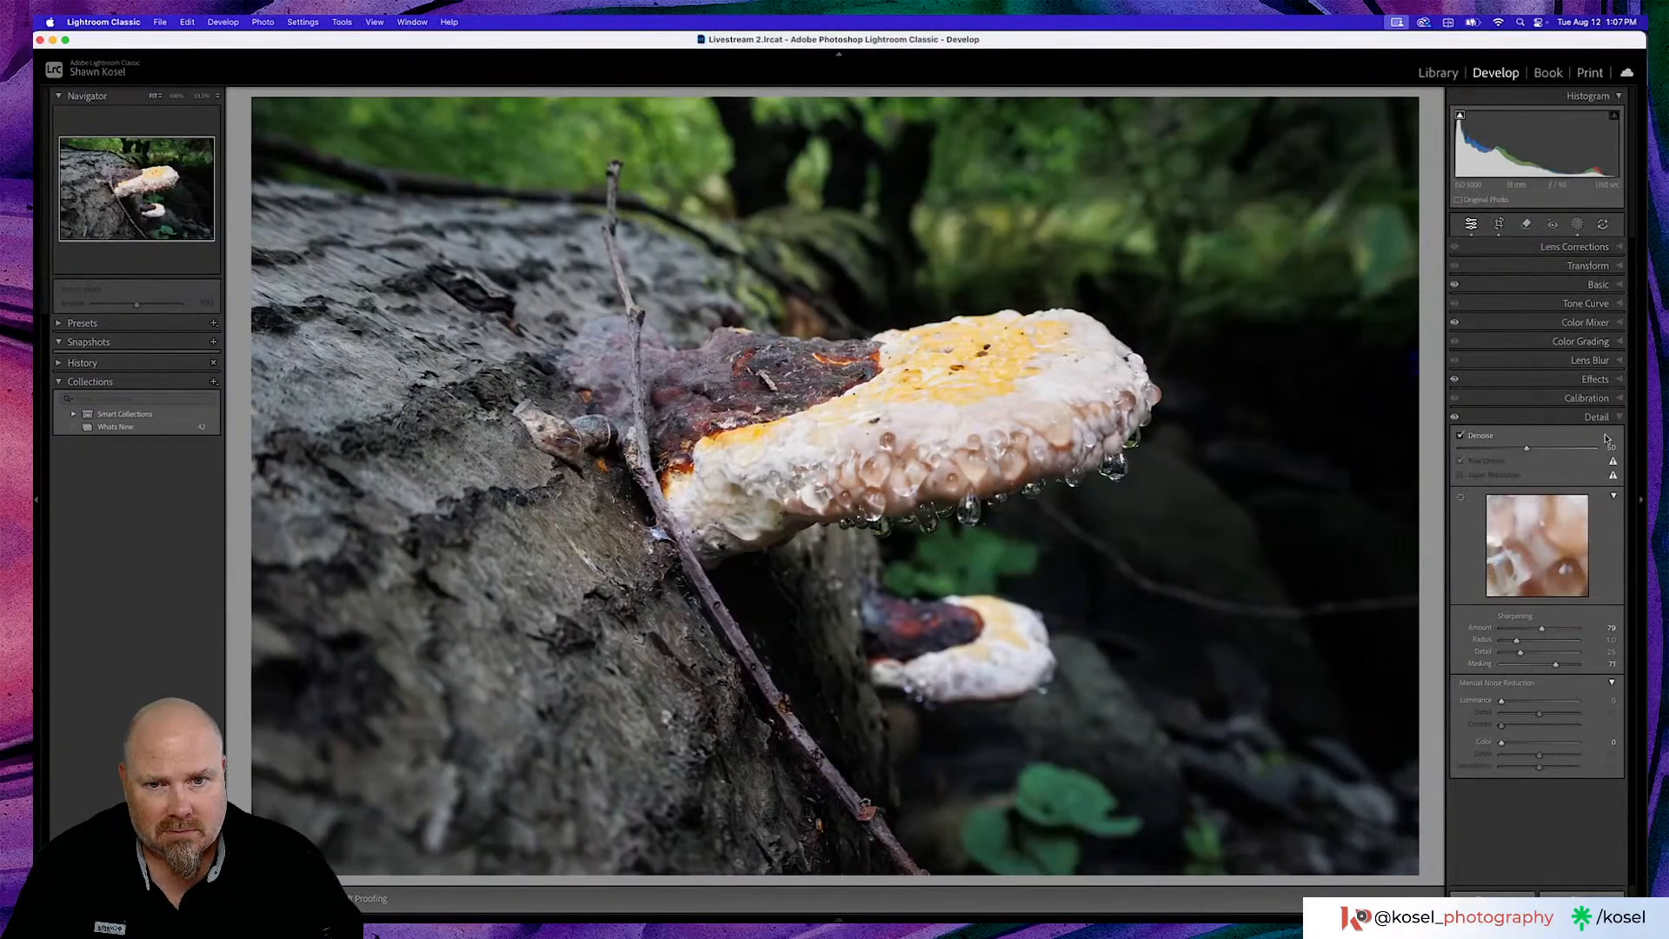
click(936, 408)
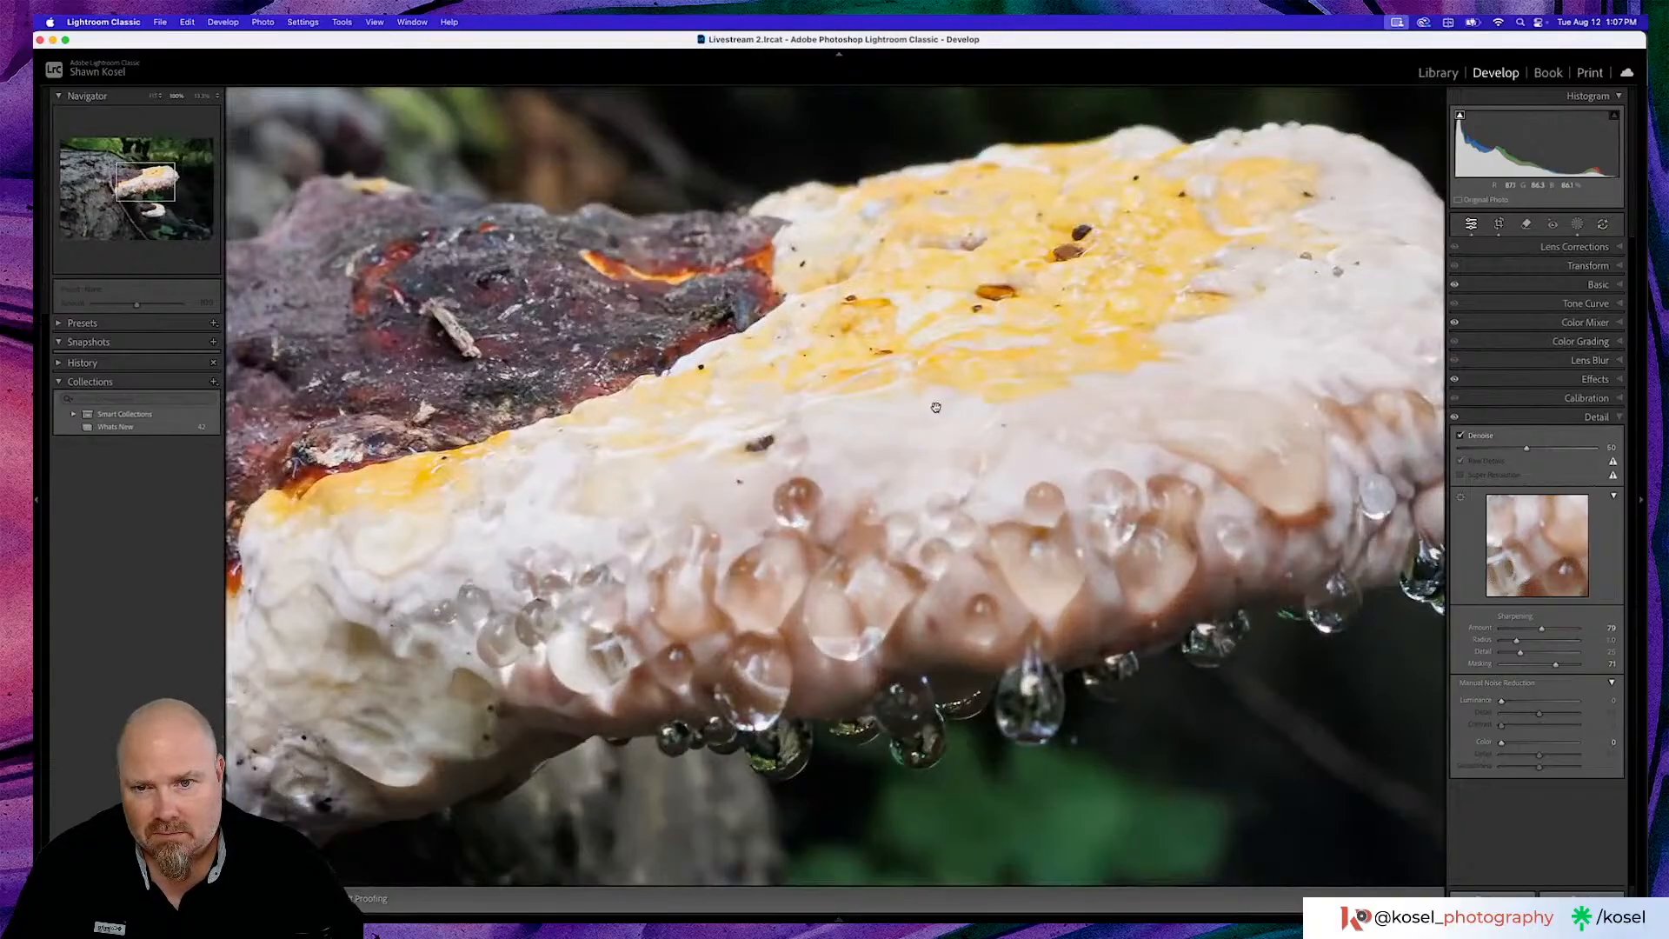
click(936, 408)
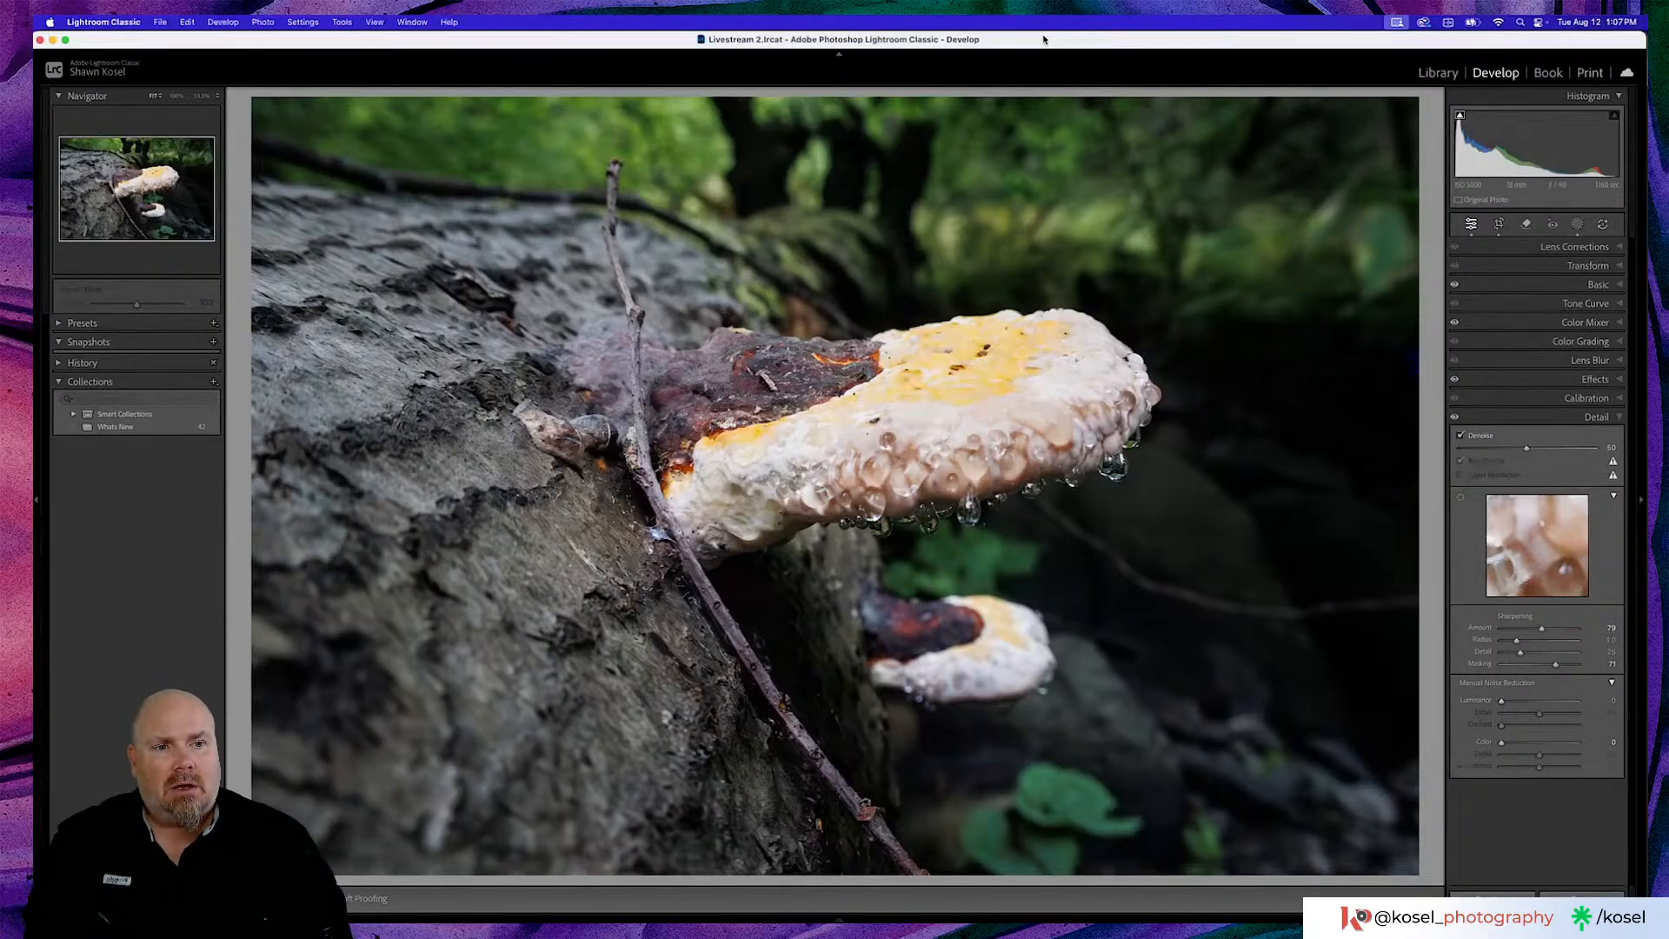
Toggle repeatedly between the original and fully edited mushroom photo to compare the overall result
key(backslash)
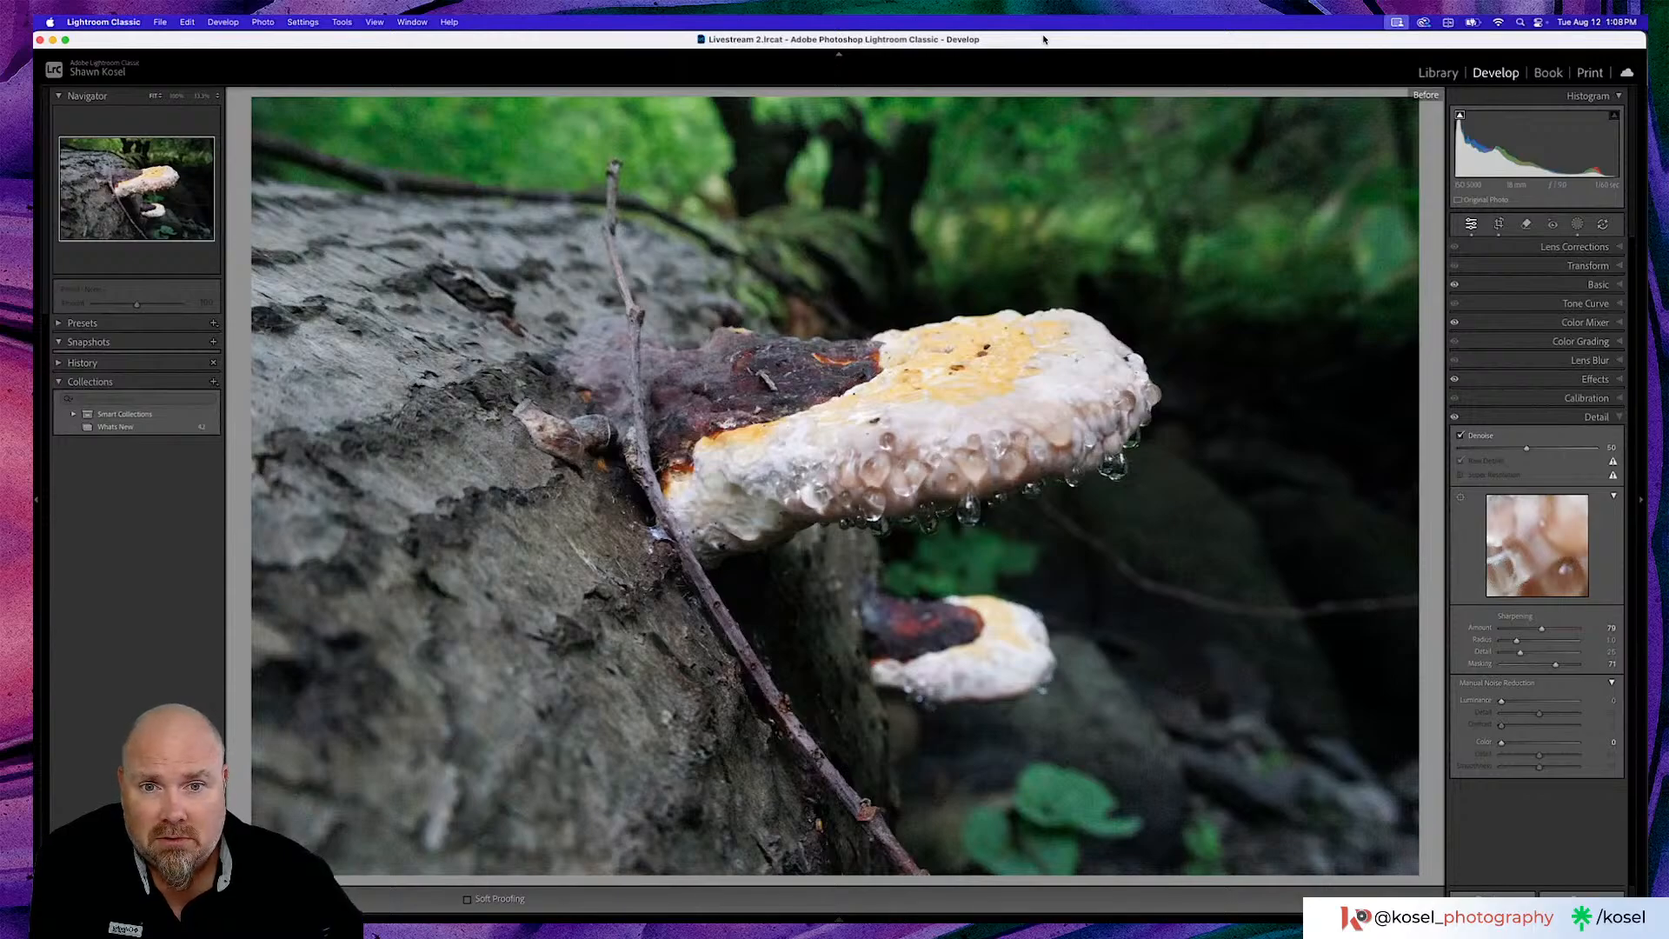
key(backslash)
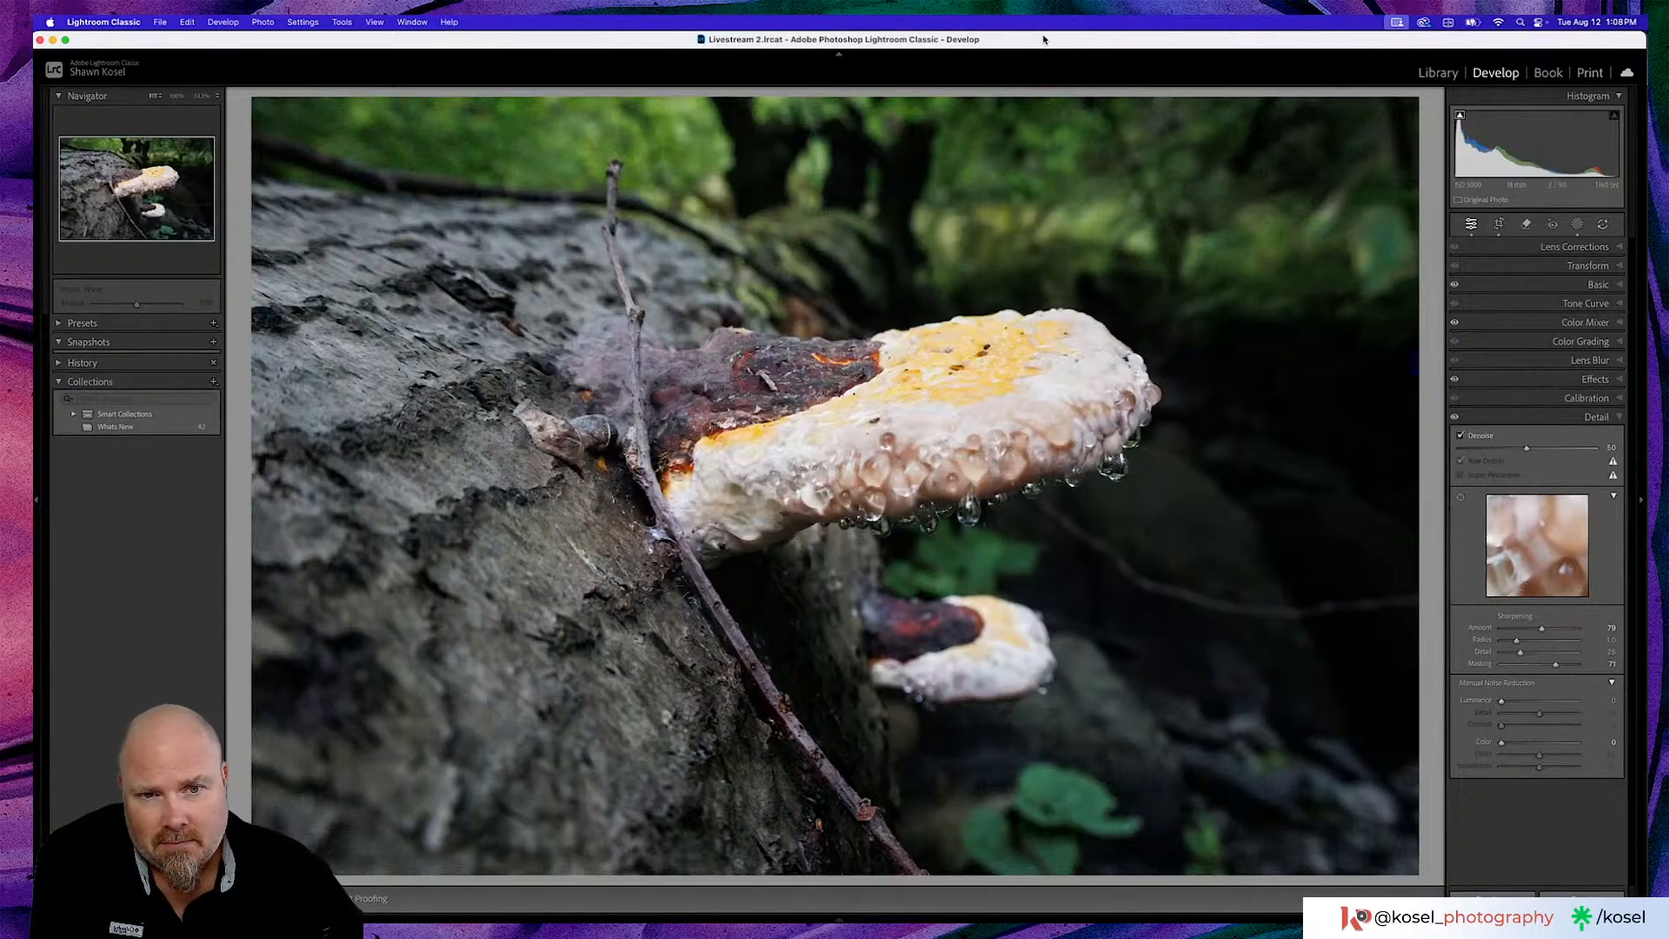
key(backslash)
key(backslash)
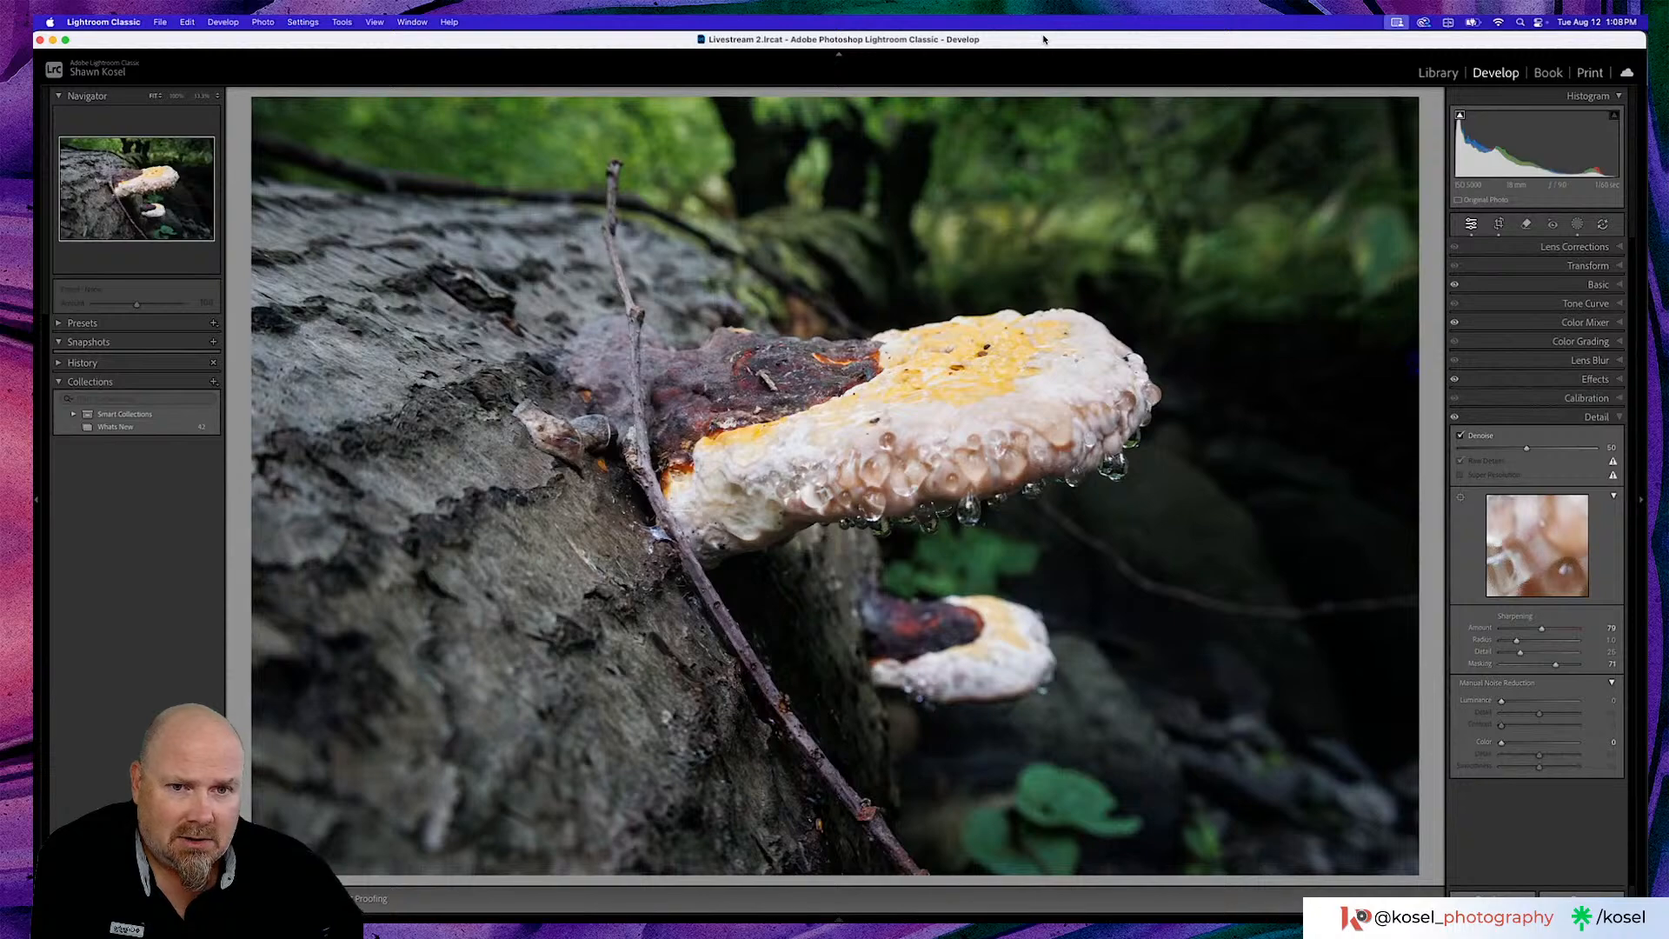
key(backslash)
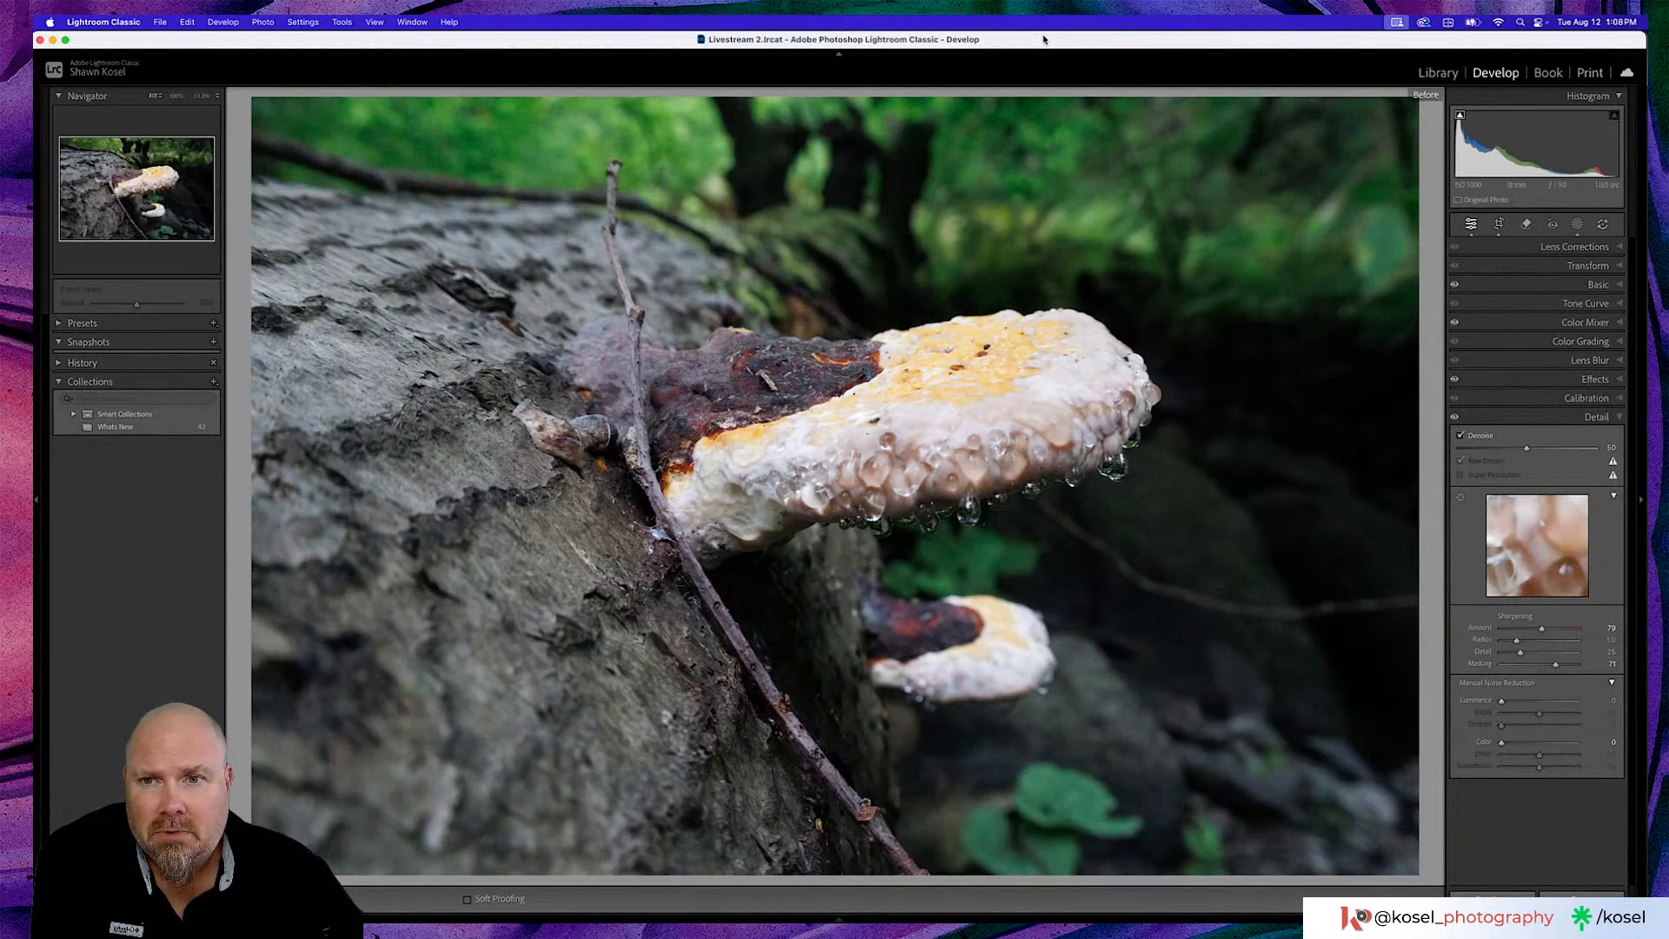
key(backslash)
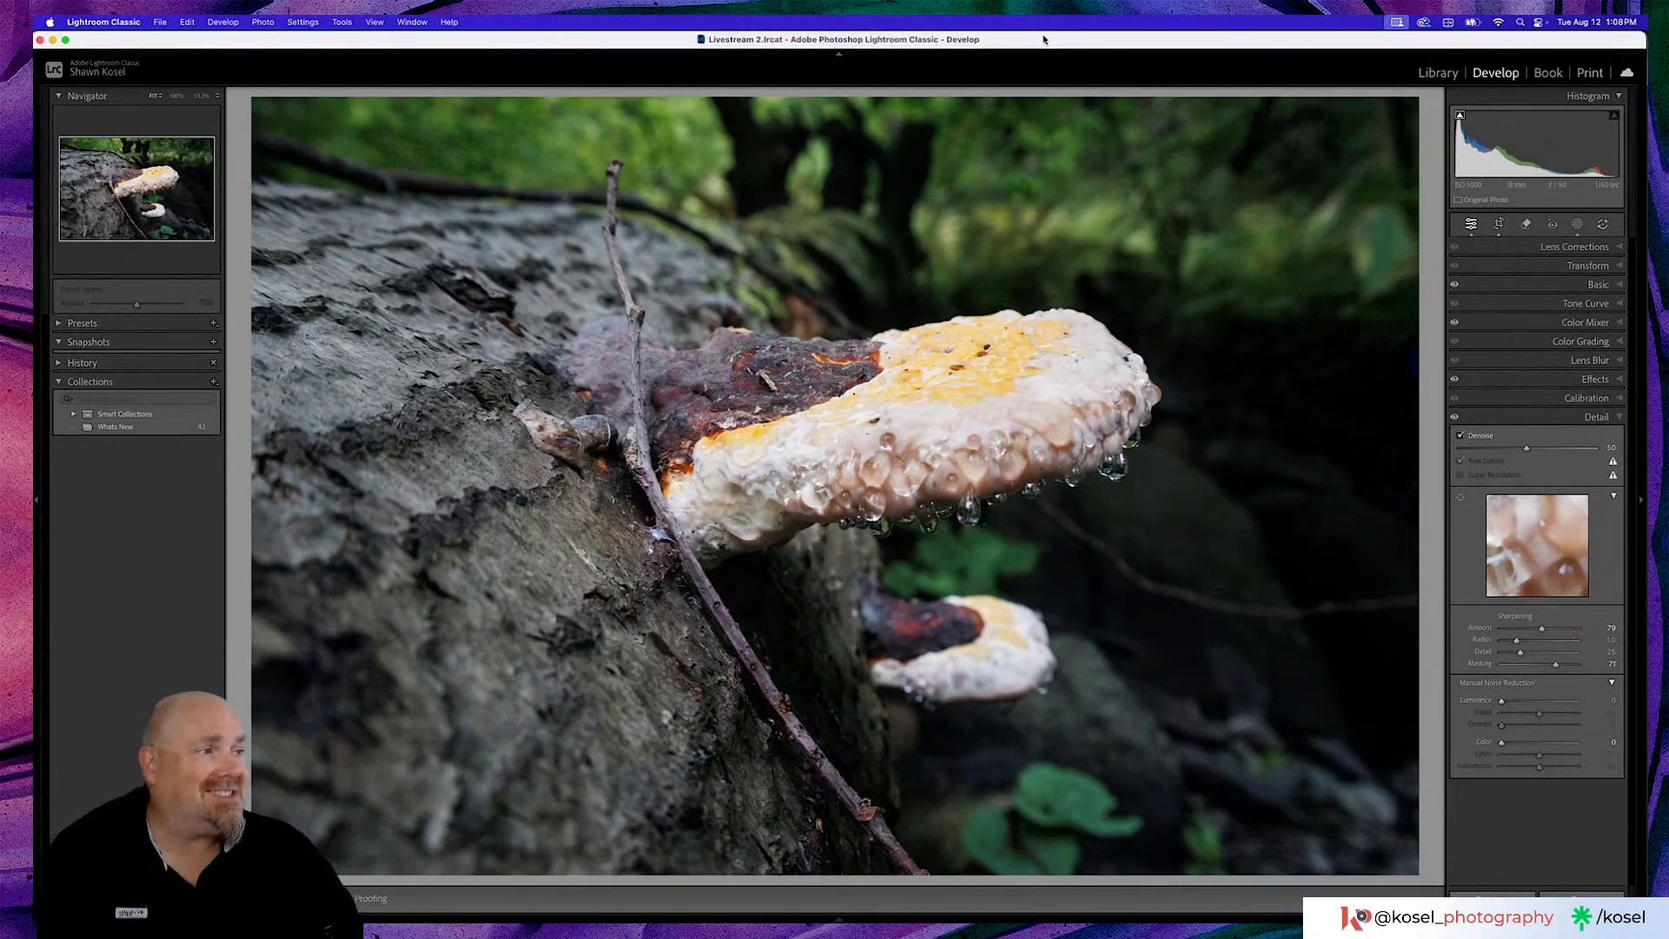
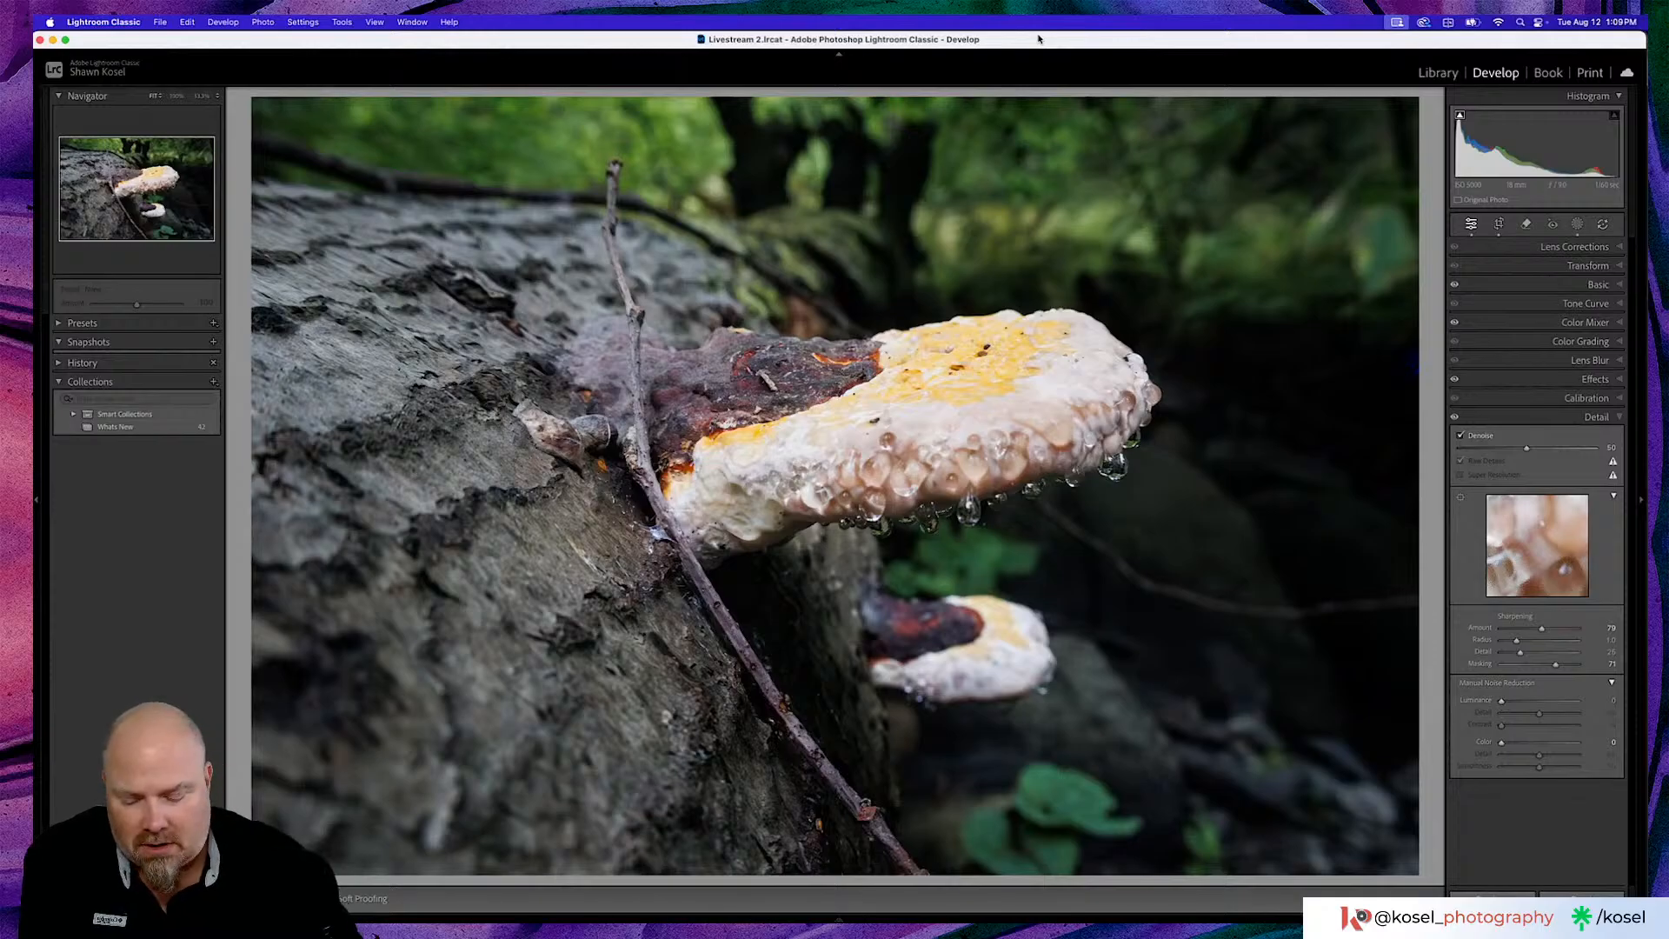
Return to the Library grid and mark the finished mushroom photo with the red colour label
key(g)
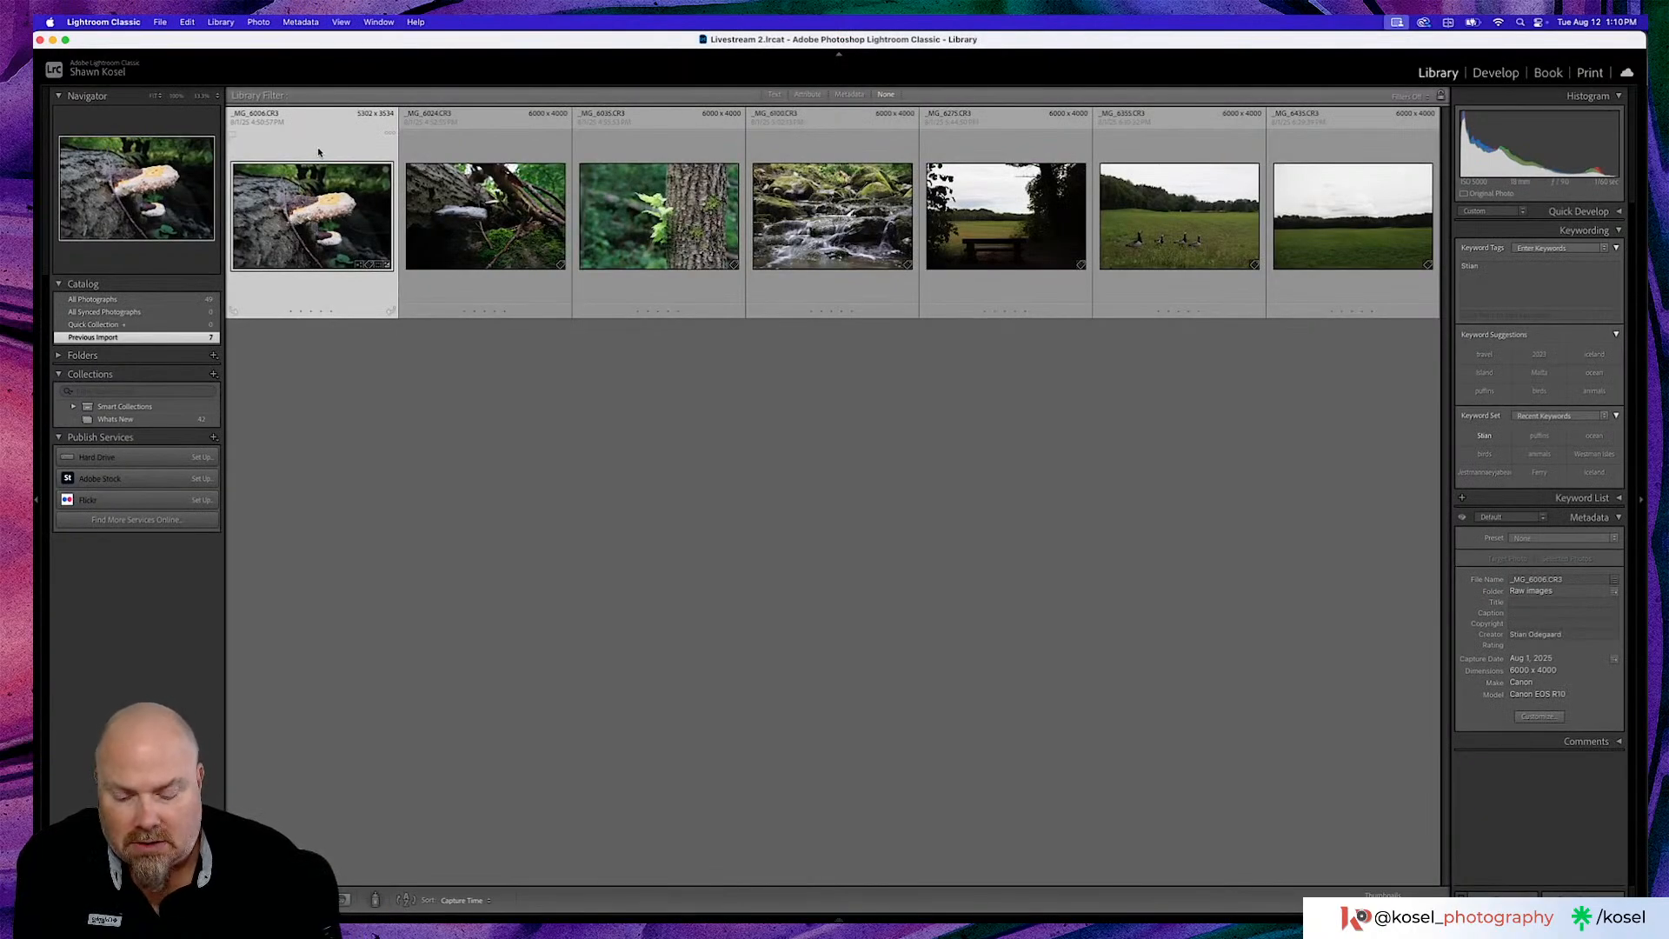
key(6)
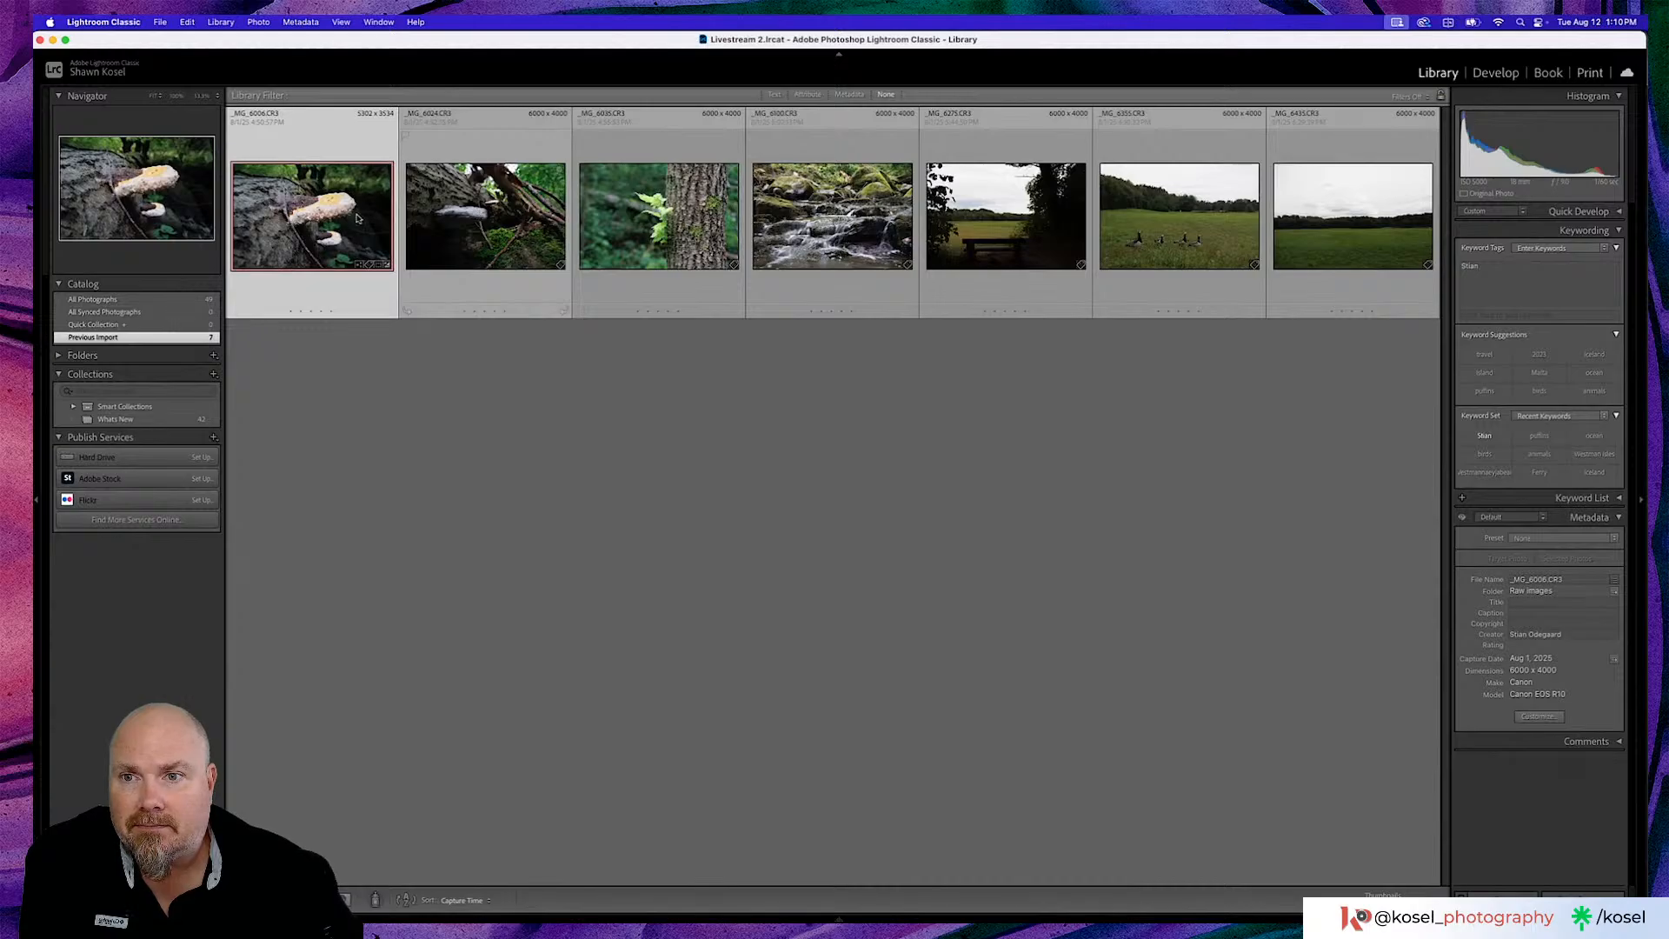
Open the grey bracket fungus photo _MG_6024.CR3 in Loupe view, cycle through its file and exposure info overlays, and hide them
click(447, 217)
double_click(447, 217)
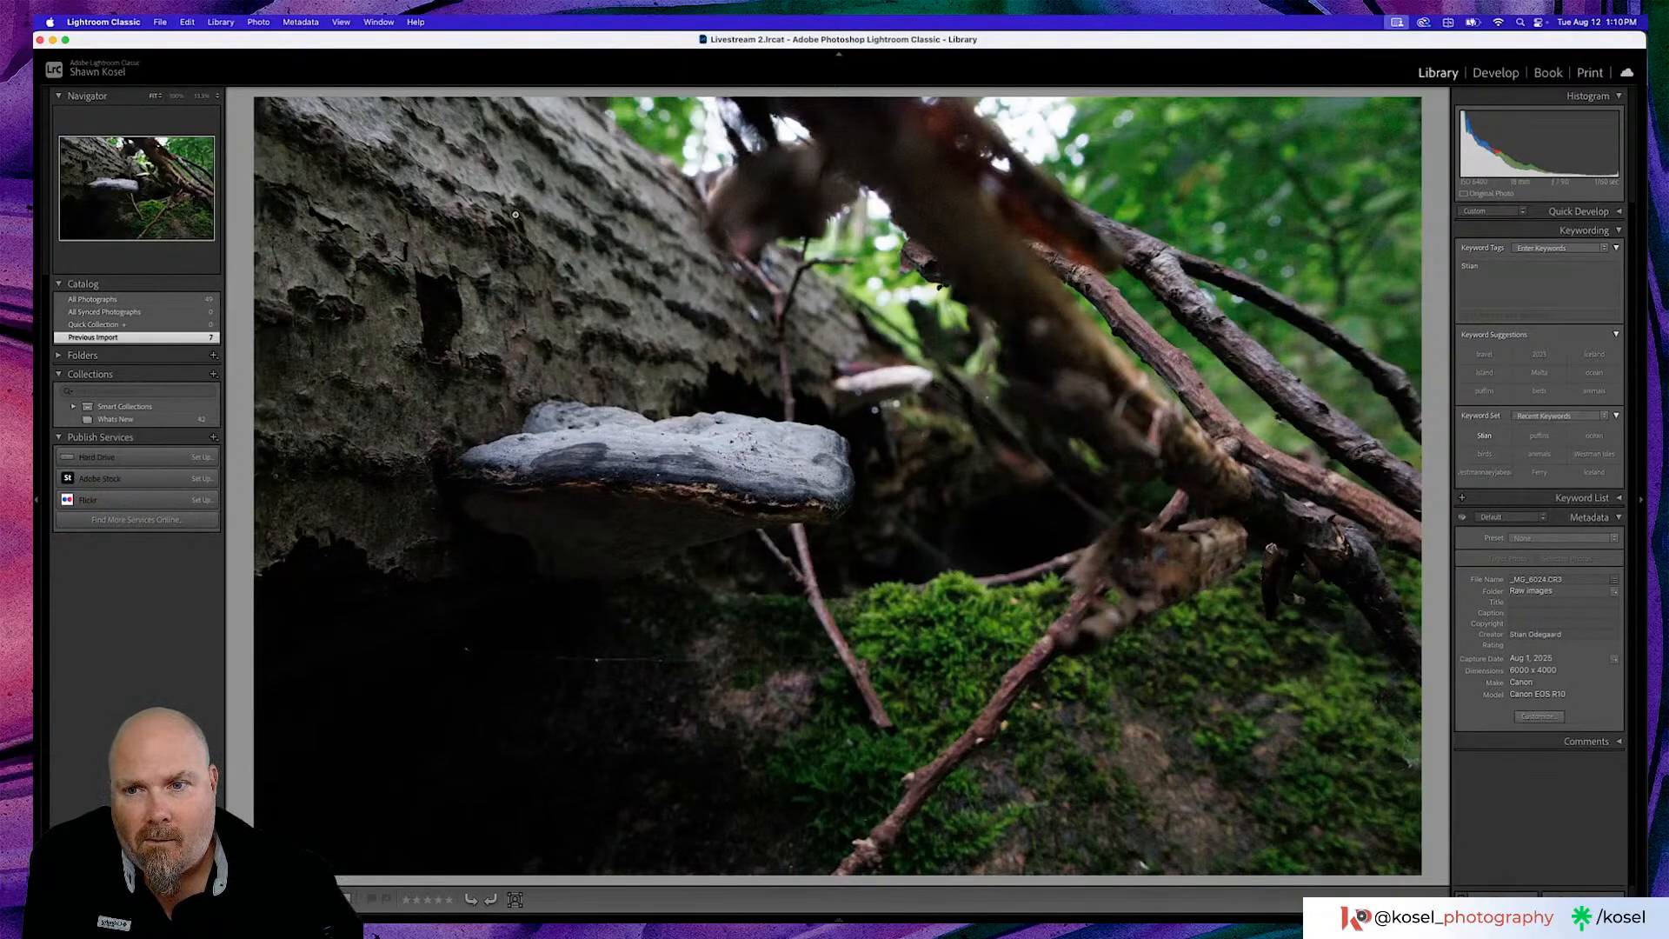
key(i)
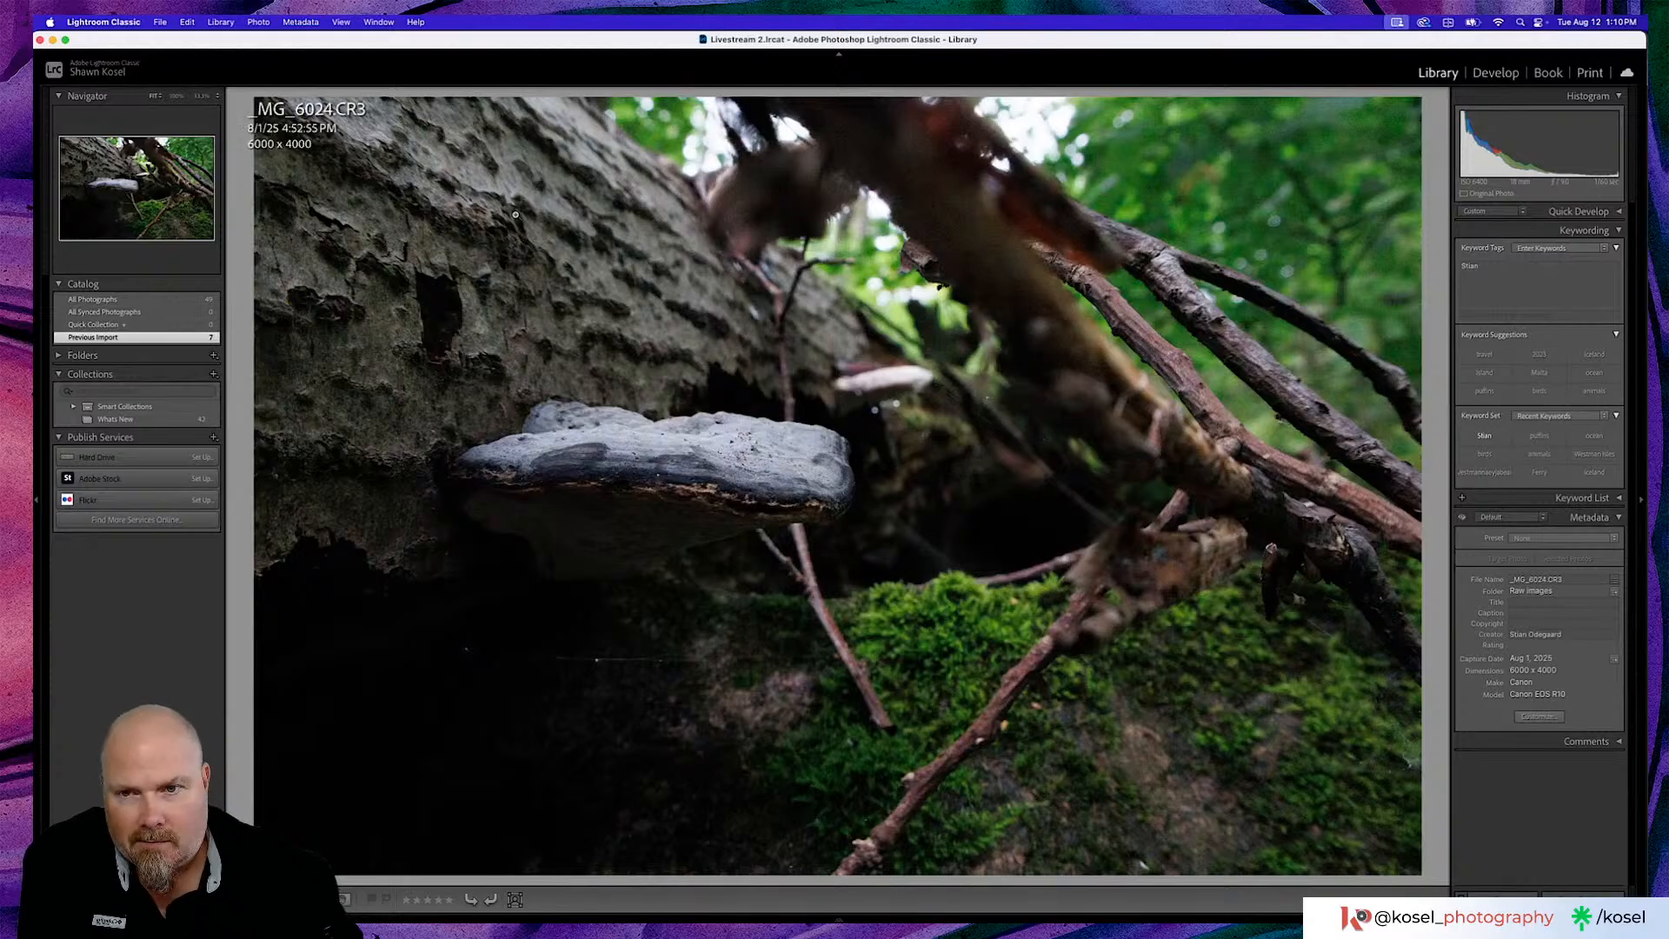
key(i)
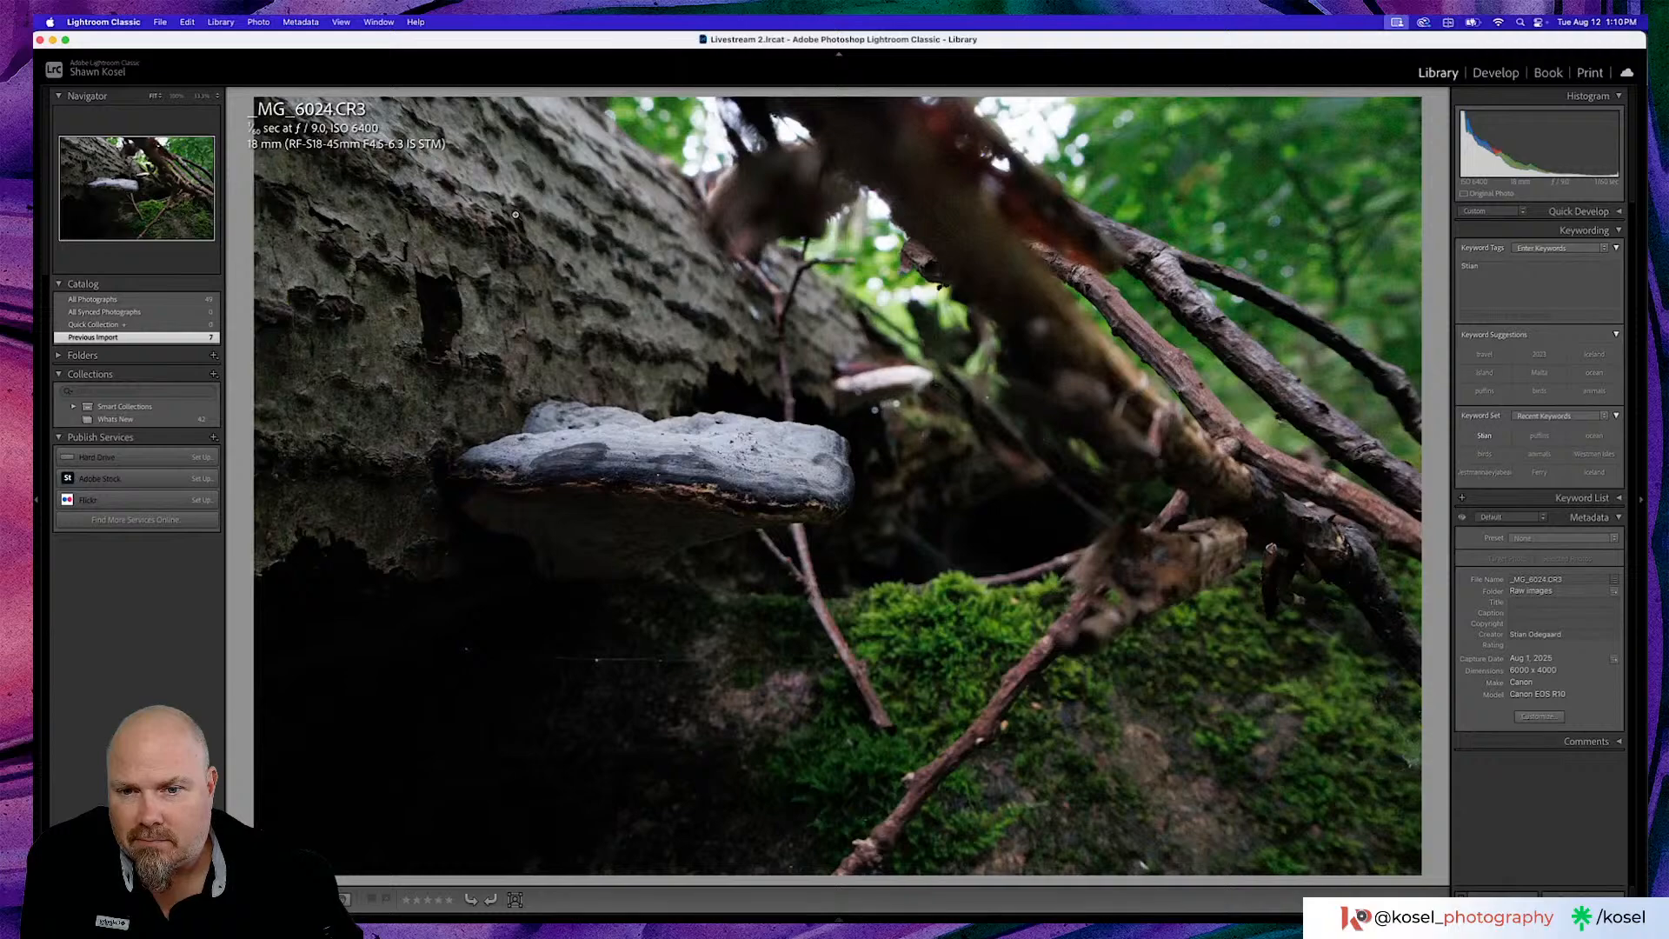
key(i)
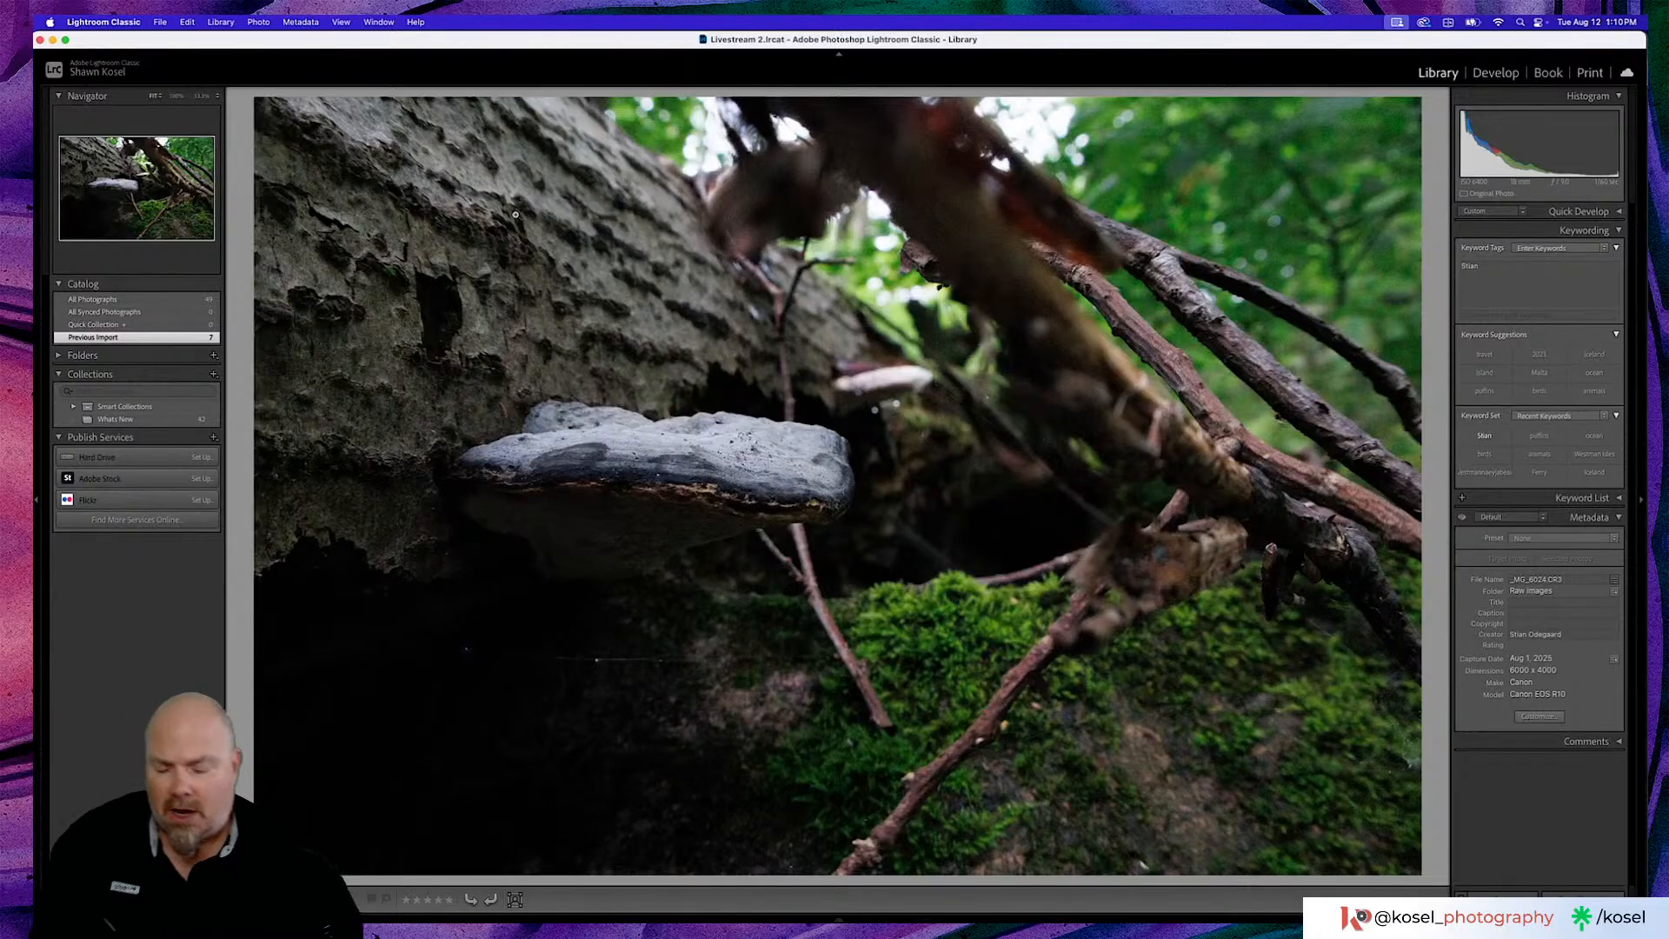
Switch to Discord in Chrome, examine the shared grey fungus edit in the community-artwork channel, and return to Lightroom Classic
key(super+Tab)
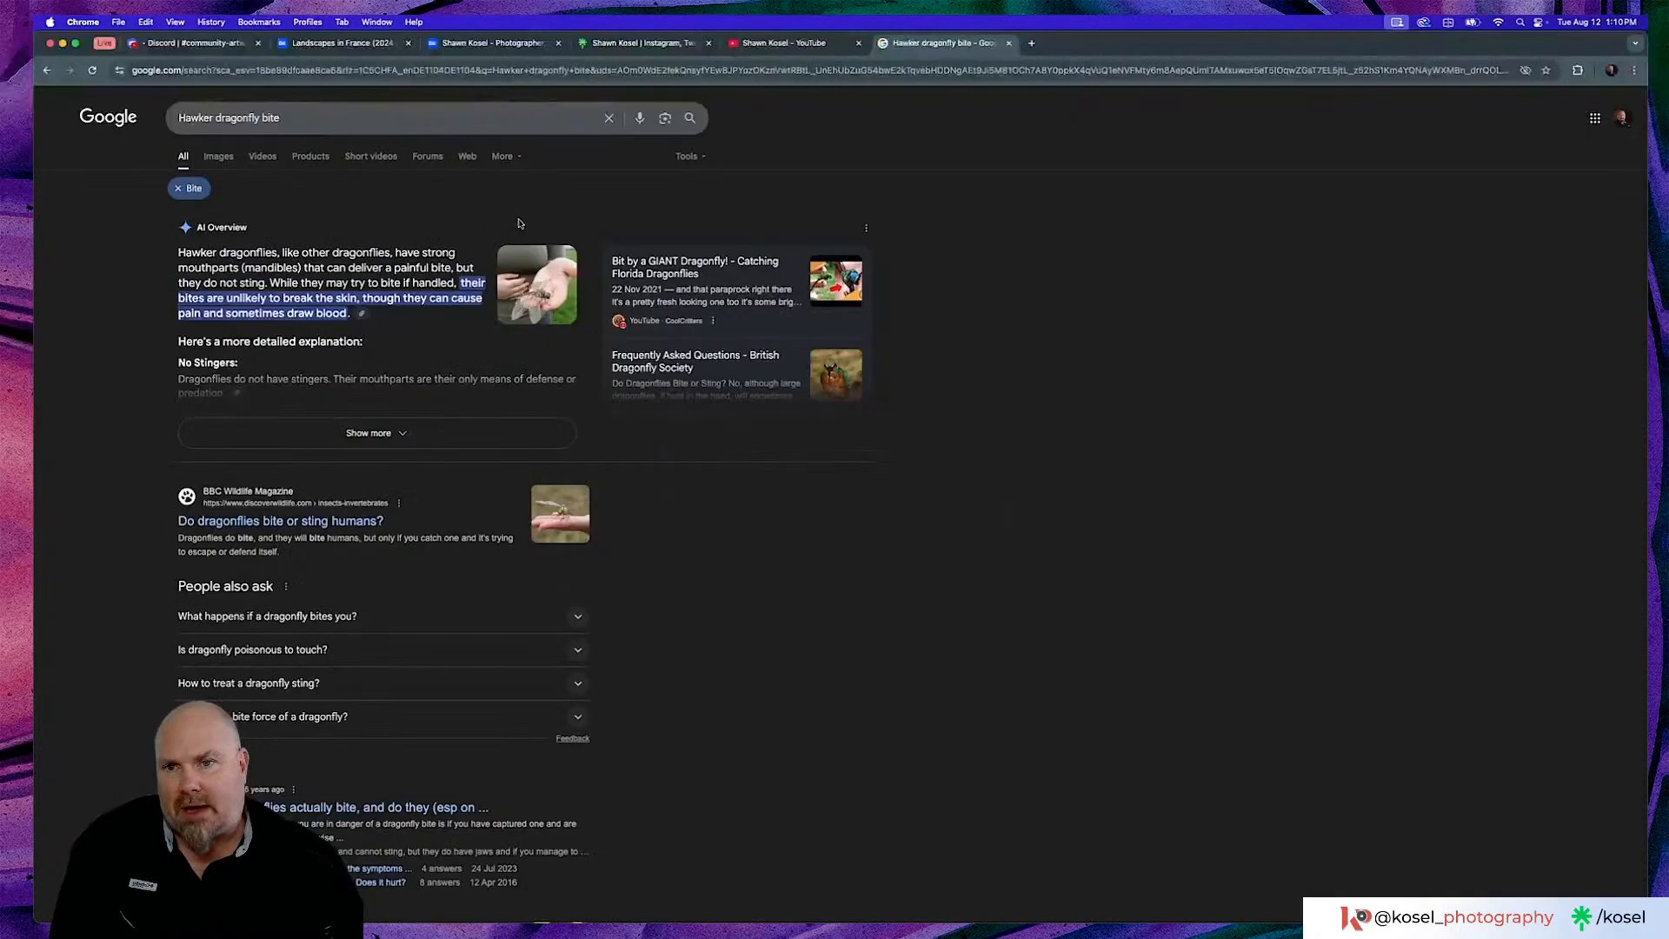
click(193, 42)
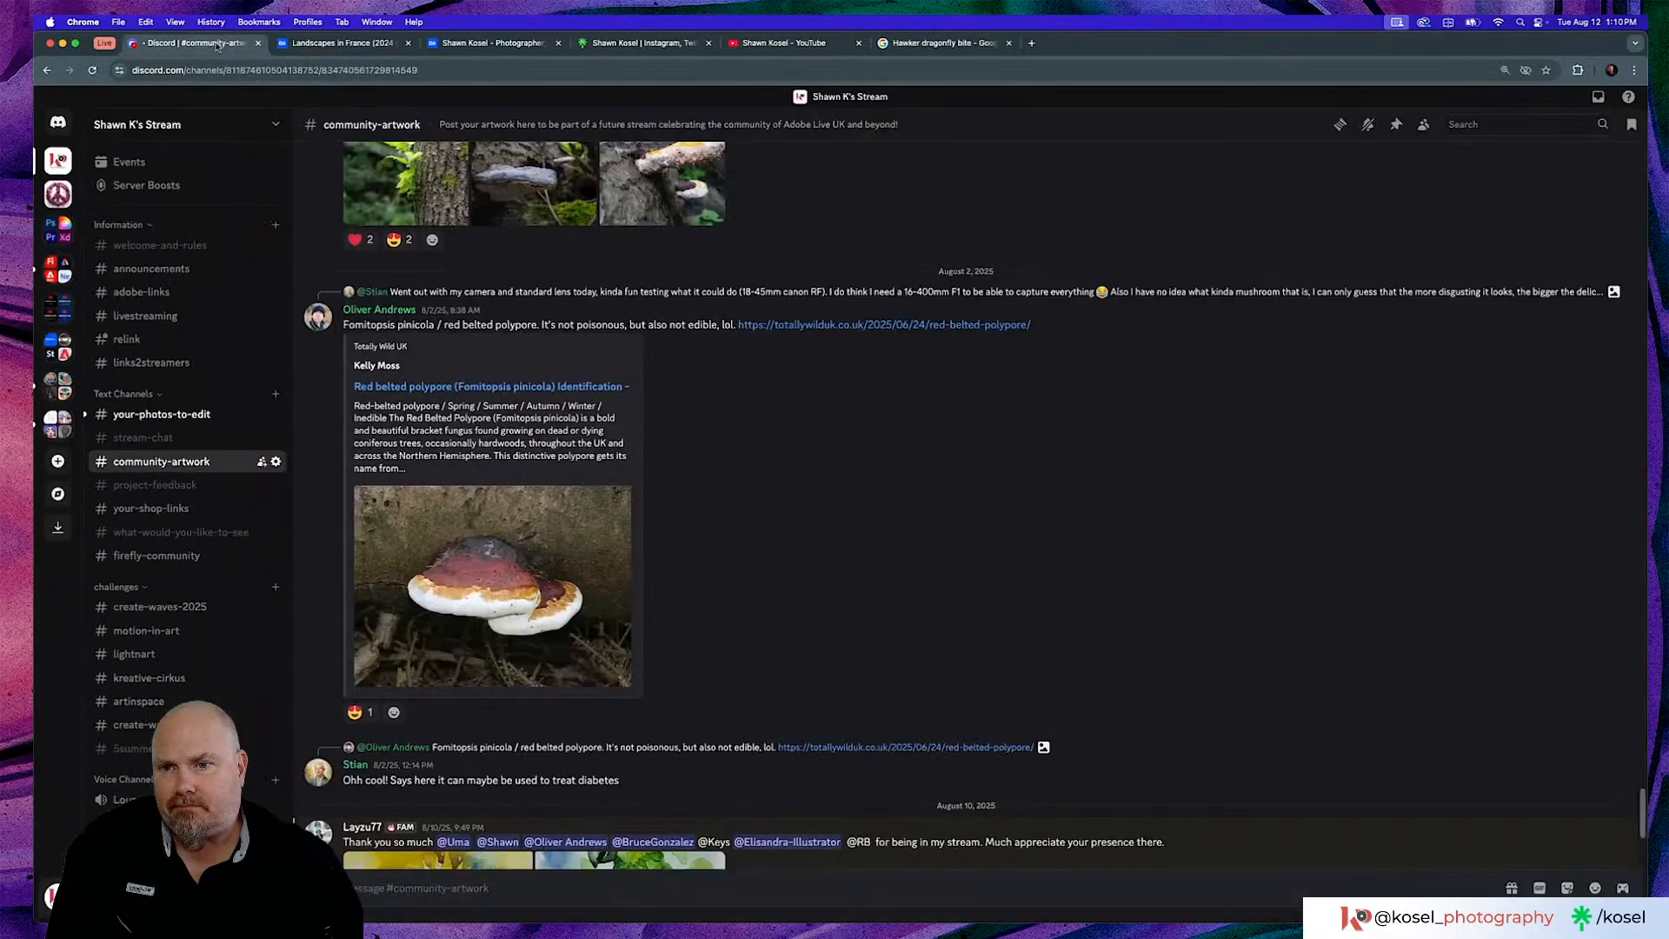
scroll(688, 432, up, 10)
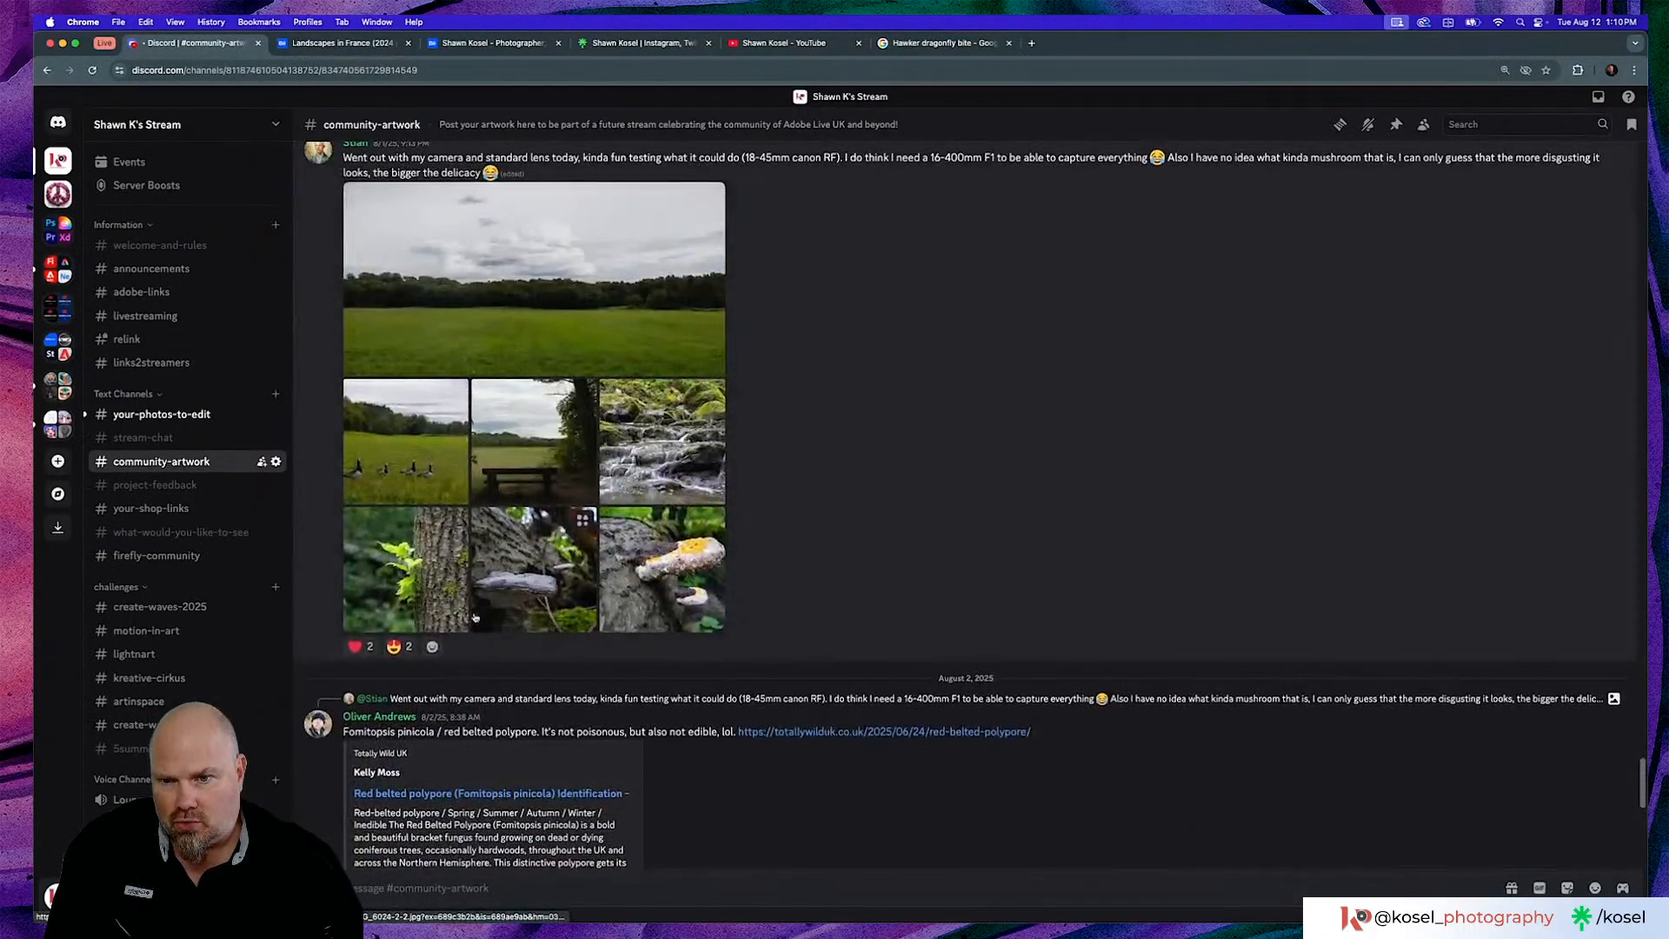
click(525, 577)
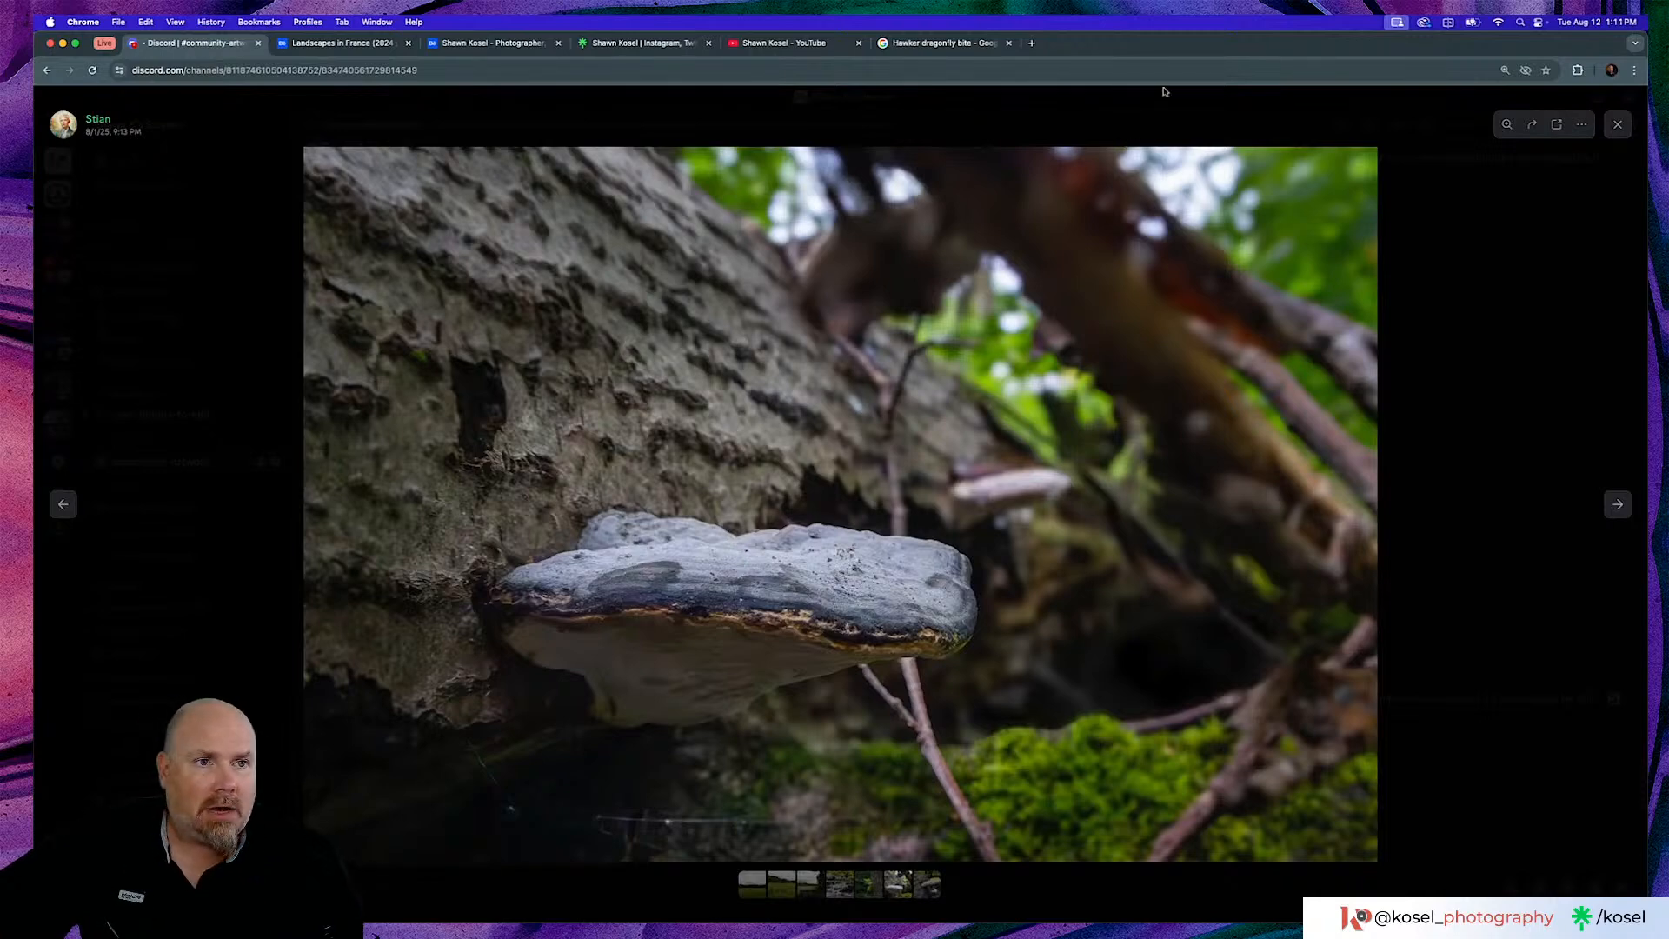
click(1617, 124)
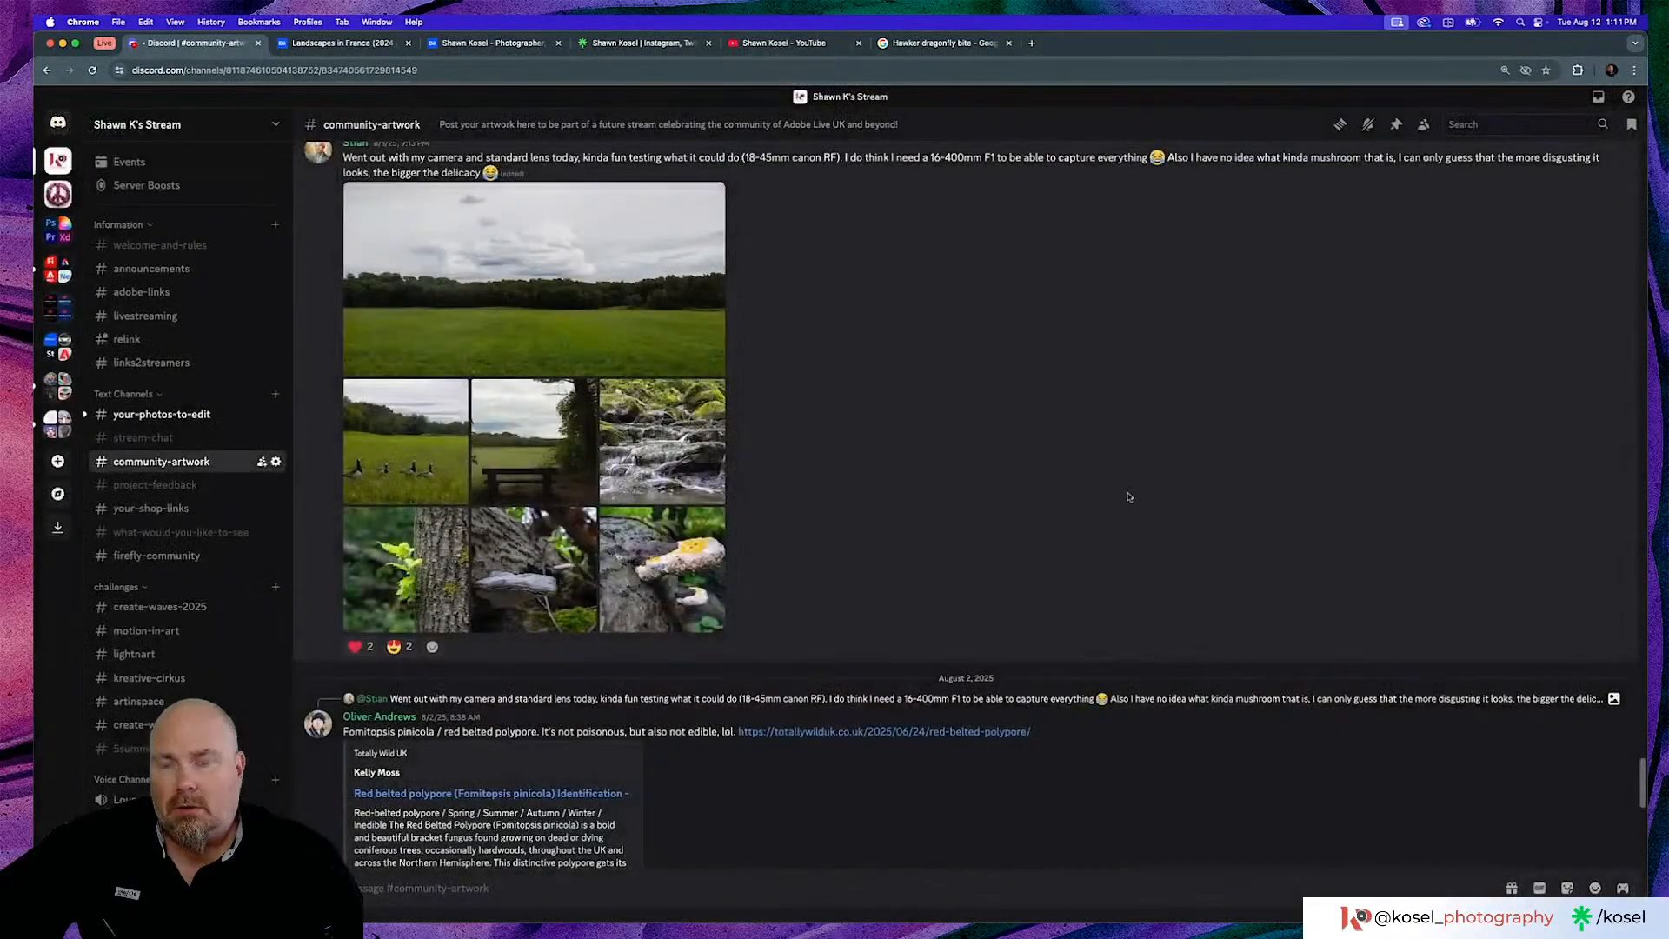
key(super+Tab)
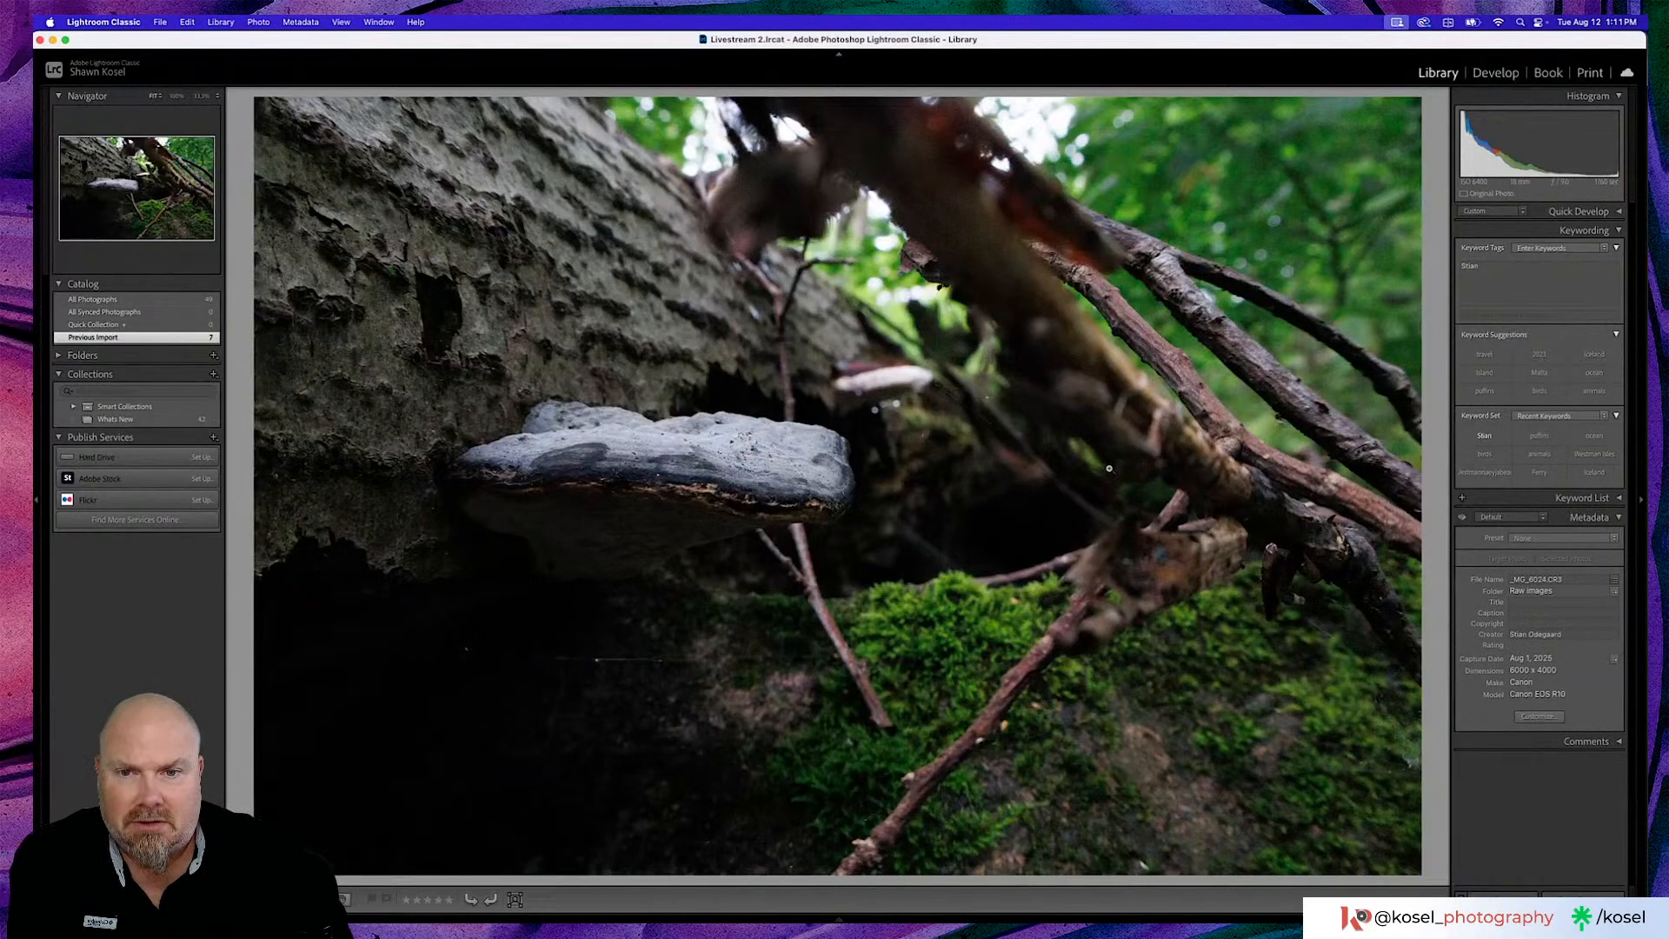
Open the grey fungus photo in Develop, apply Denoise, and target the fungus surface for the detail preview
key(d)
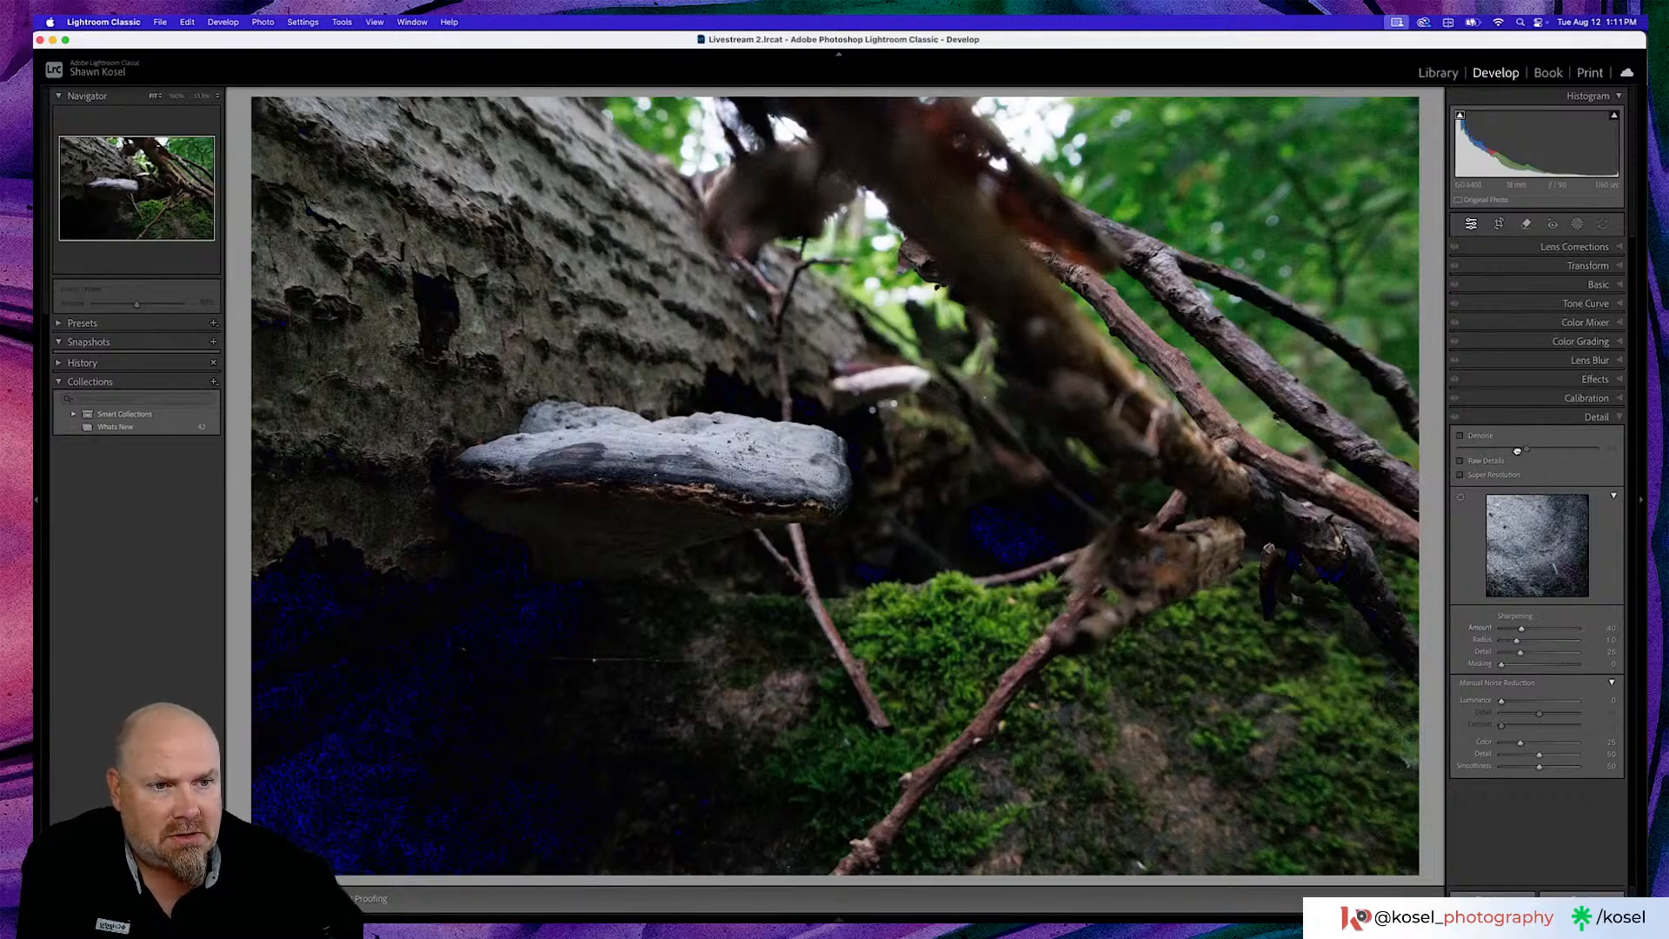
click(1461, 438)
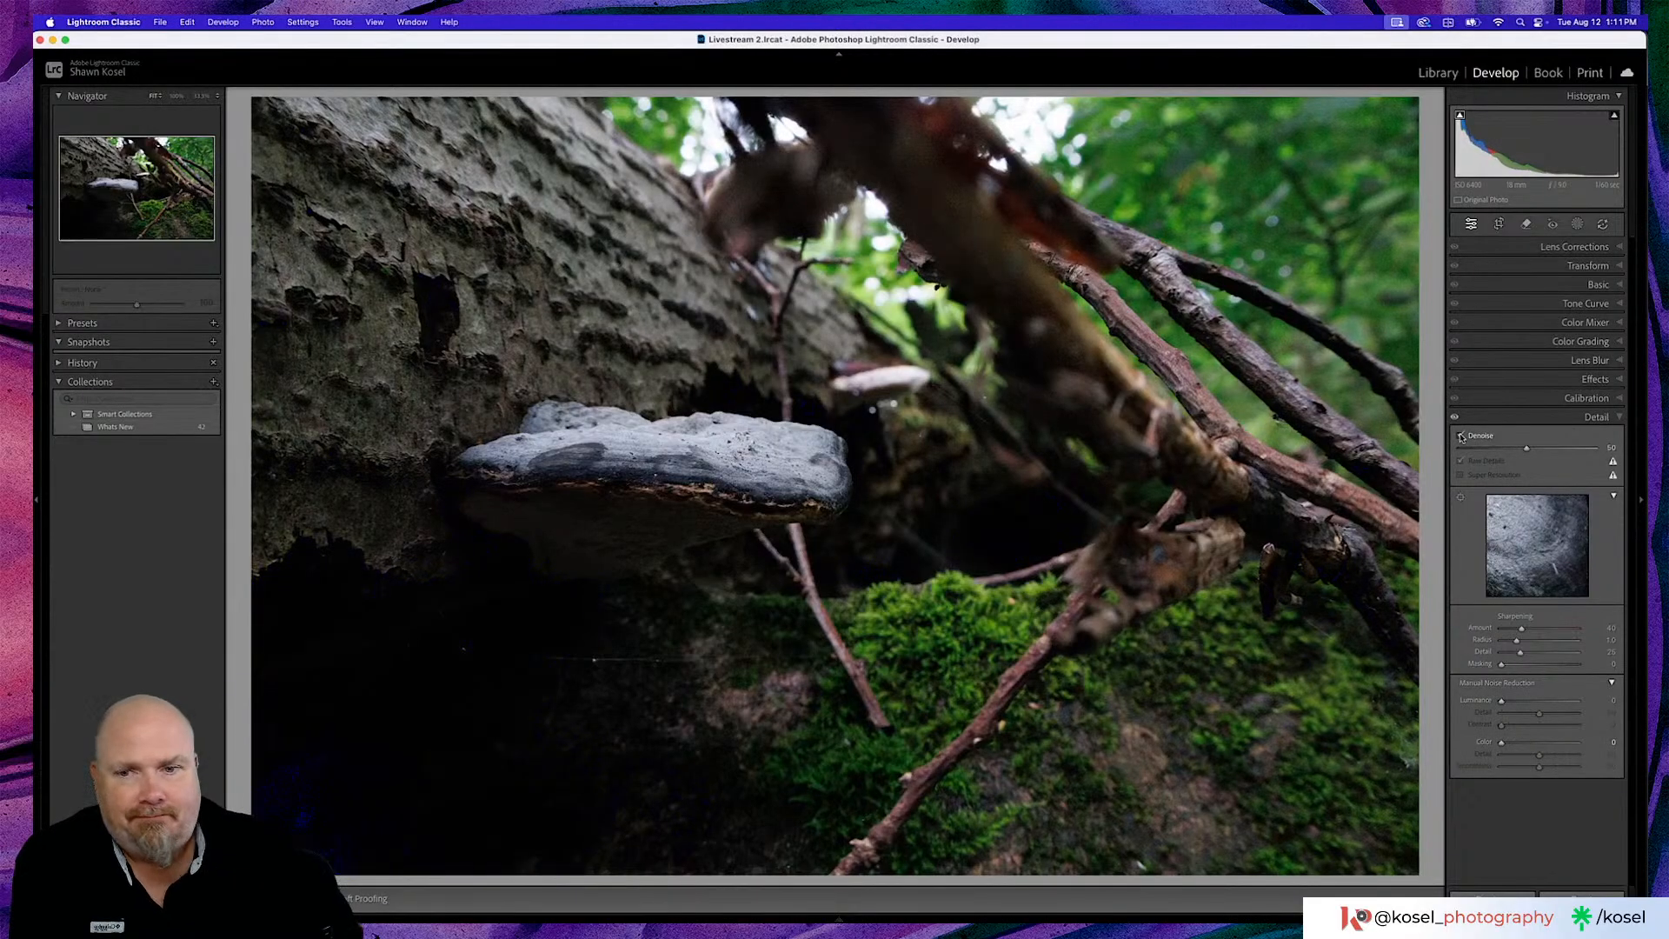
click(1460, 496)
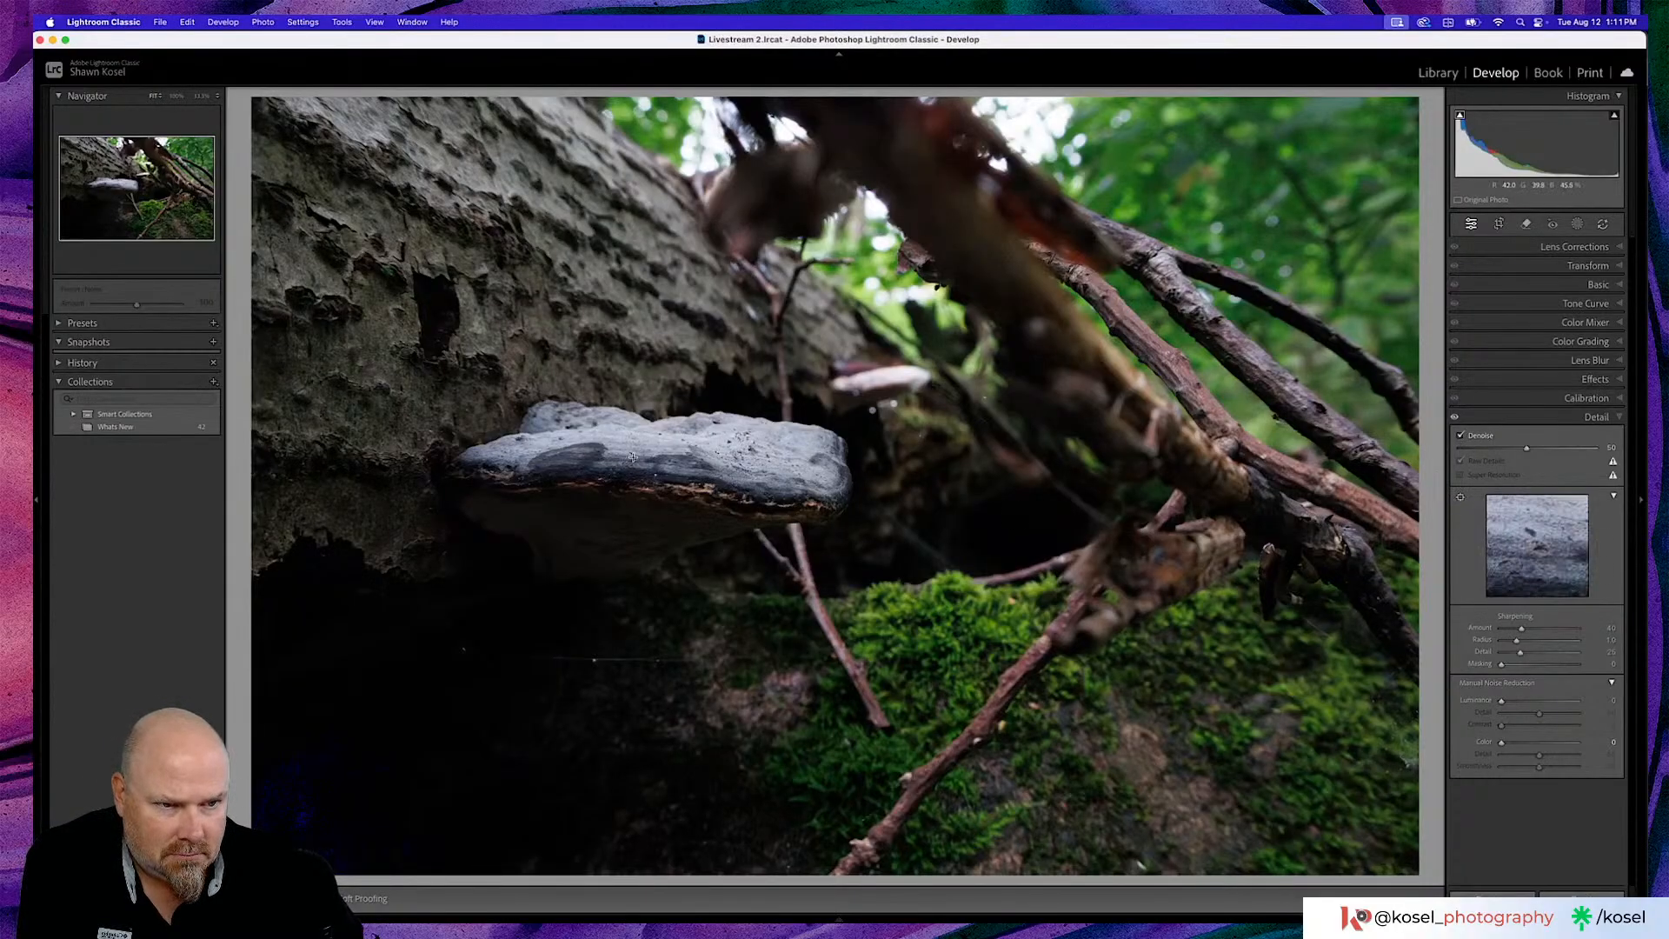
Inspect the denoised fungus, its dark underside and the surrounding shadows at 100% magnification
click(729, 463)
scroll(730, 463, left, 5)
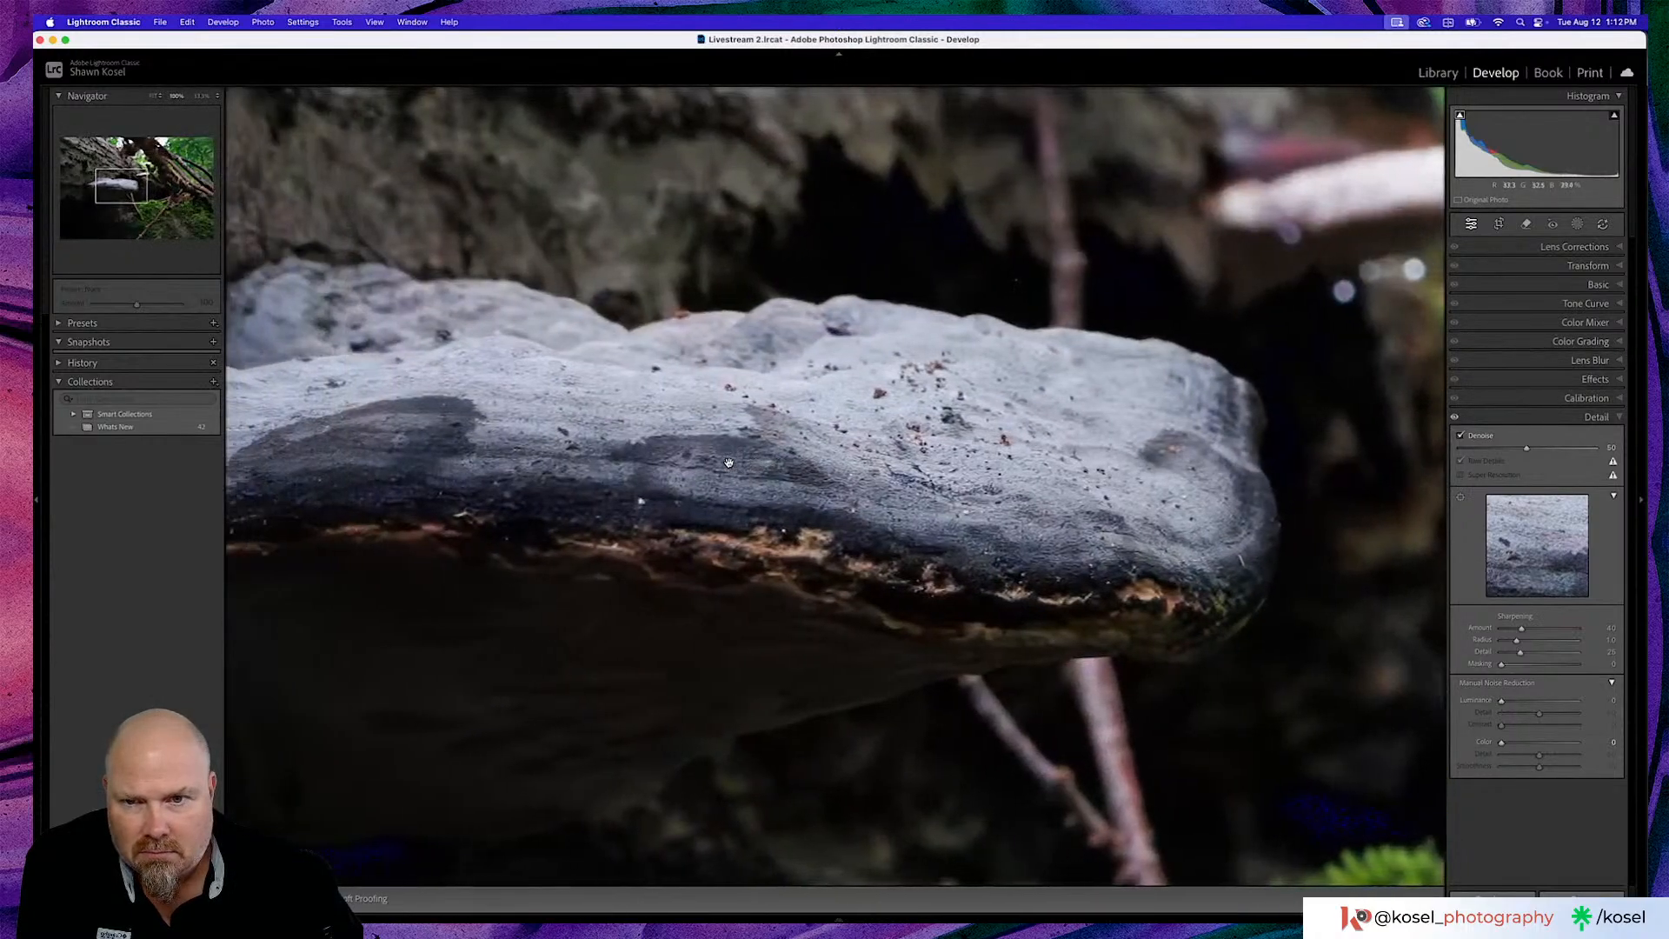
scroll(729, 463, down, 5)
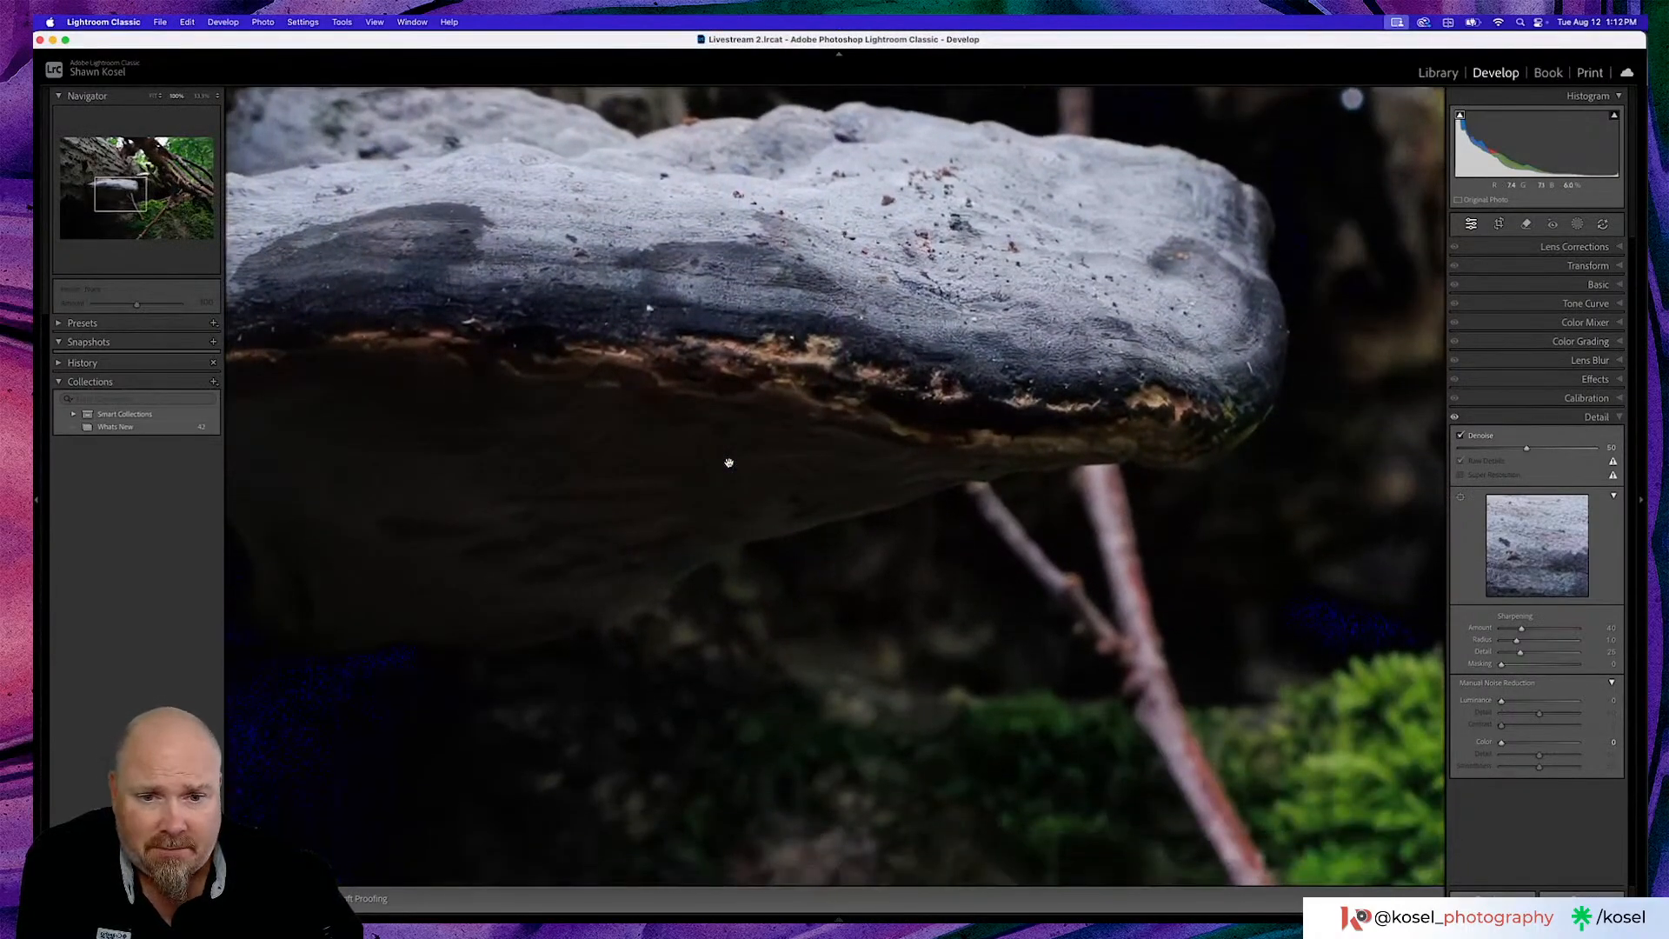
scroll(730, 463, down, 5)
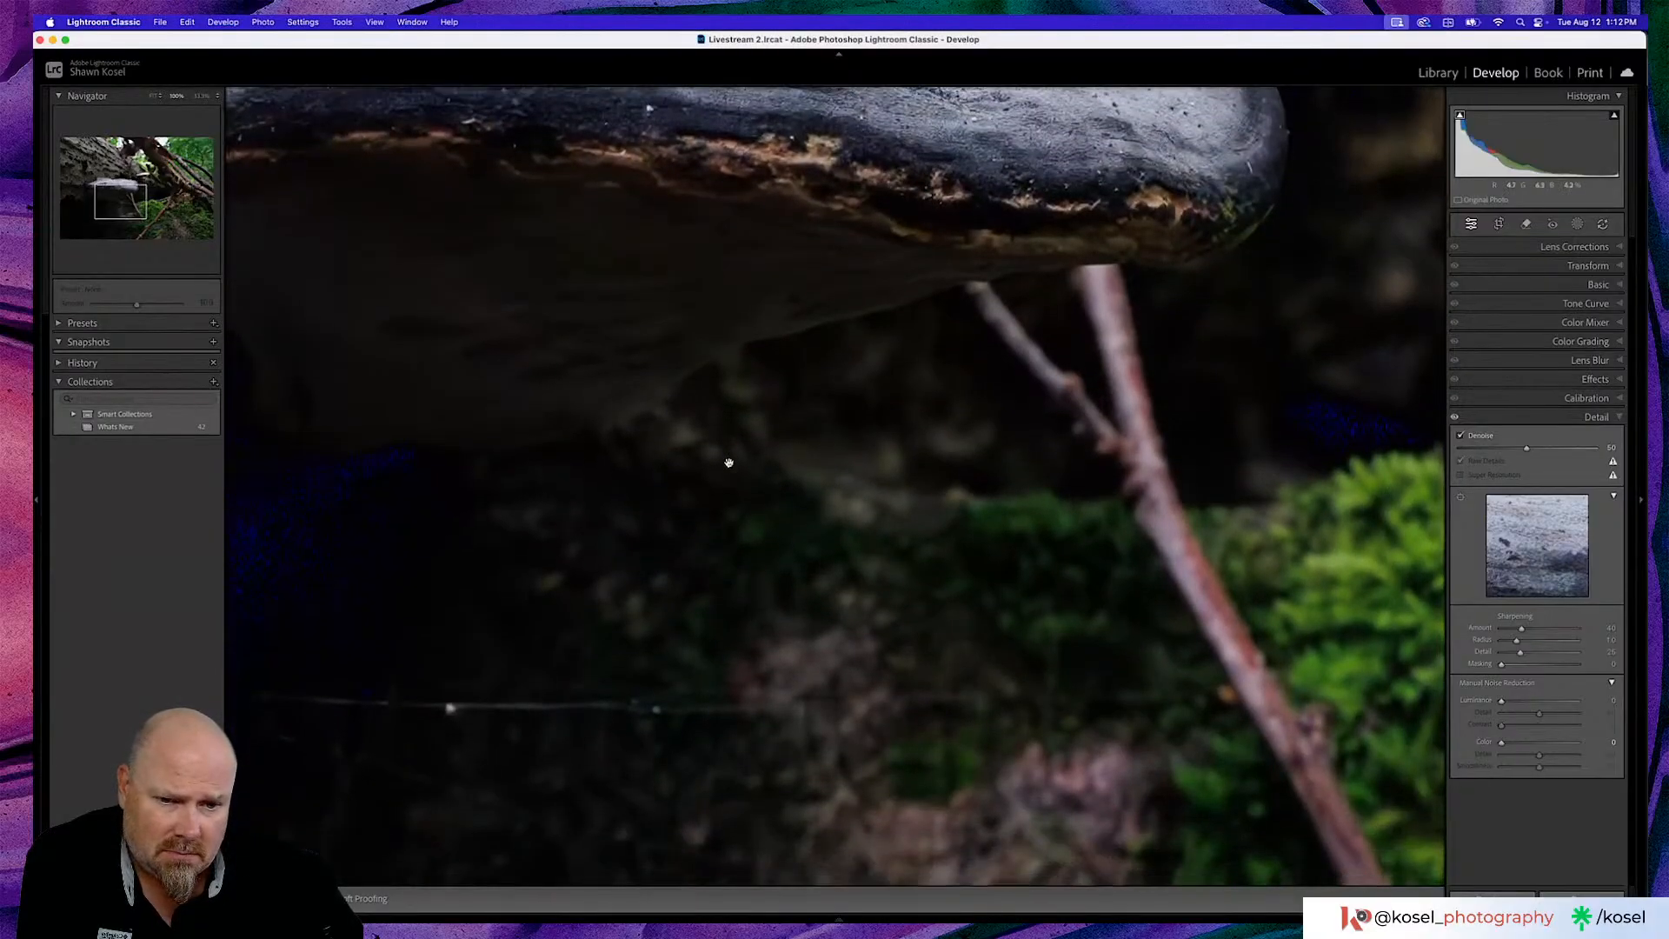
scroll(729, 463, up, 6)
scroll(729, 463, left, 3)
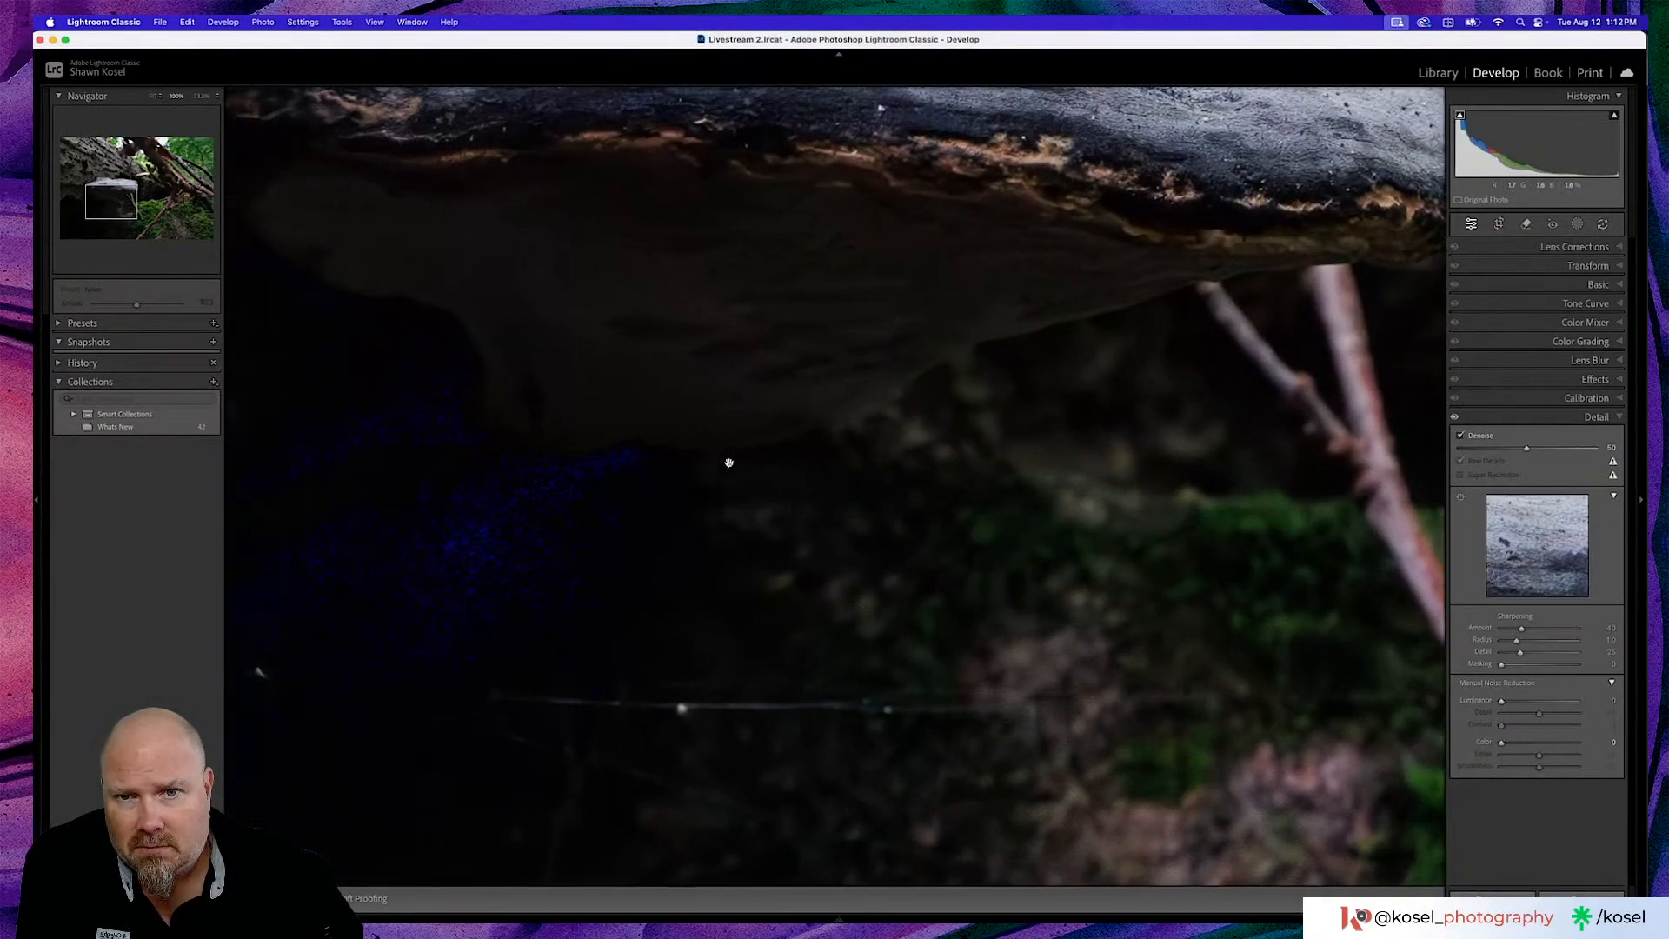
Crop the fungus photo tighter at its original aspect ratio, flipping the golden spiral overlay so it curls inside the dark area beneath the fungus
scroll(729, 464, up, 4)
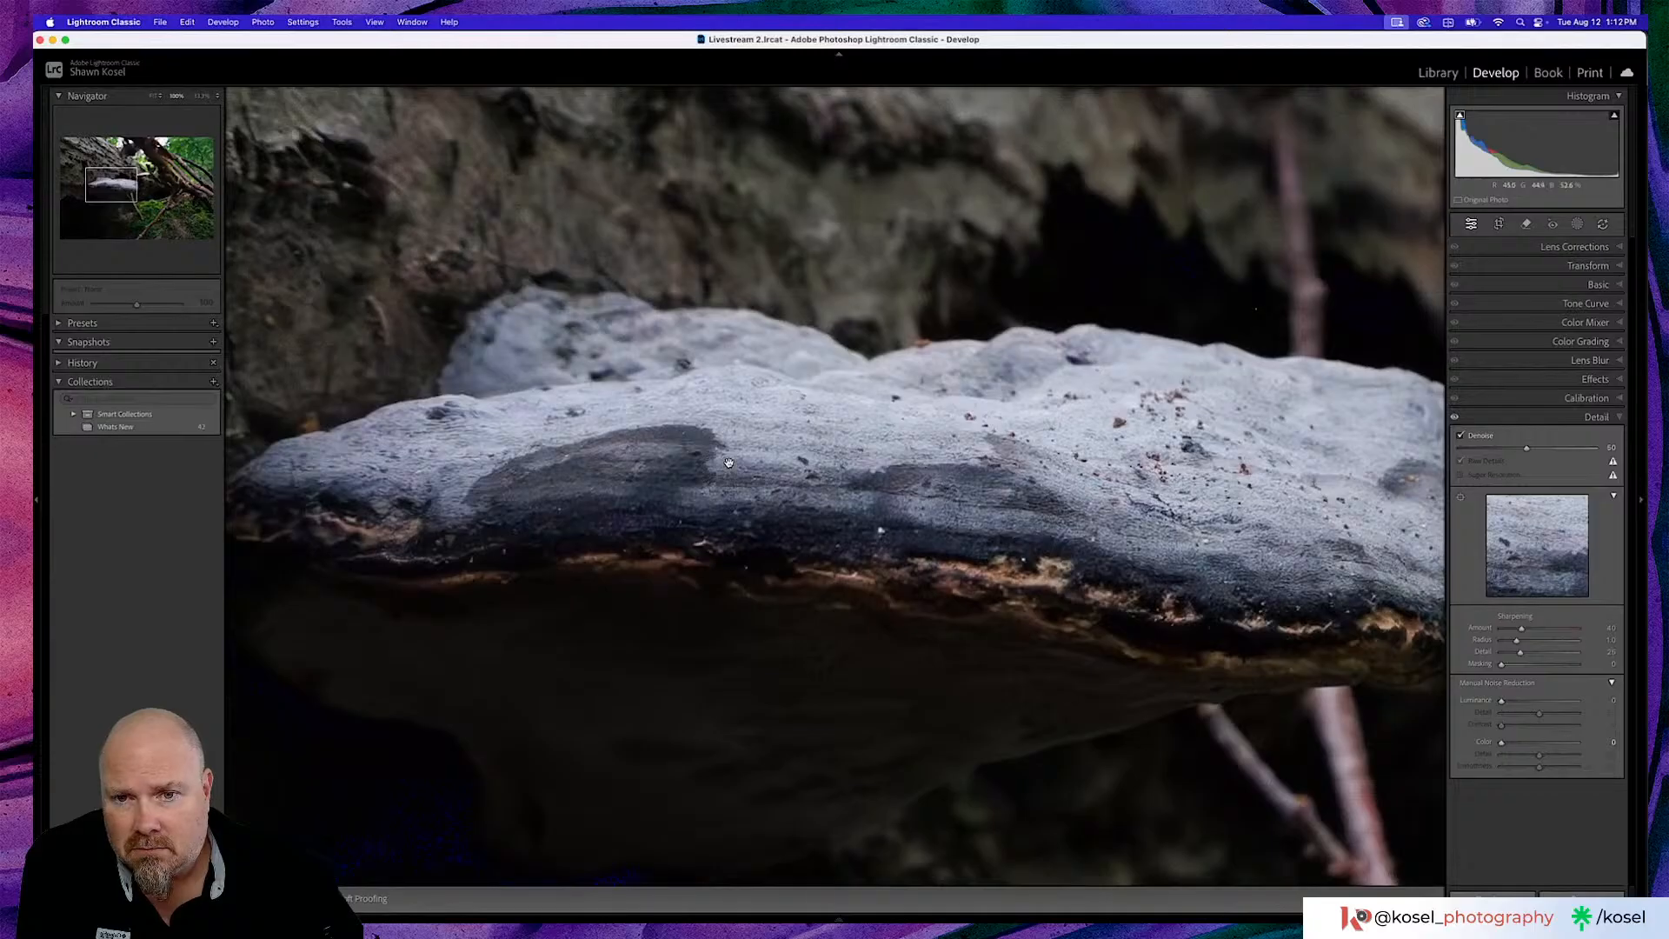
scroll(729, 463, up, 4)
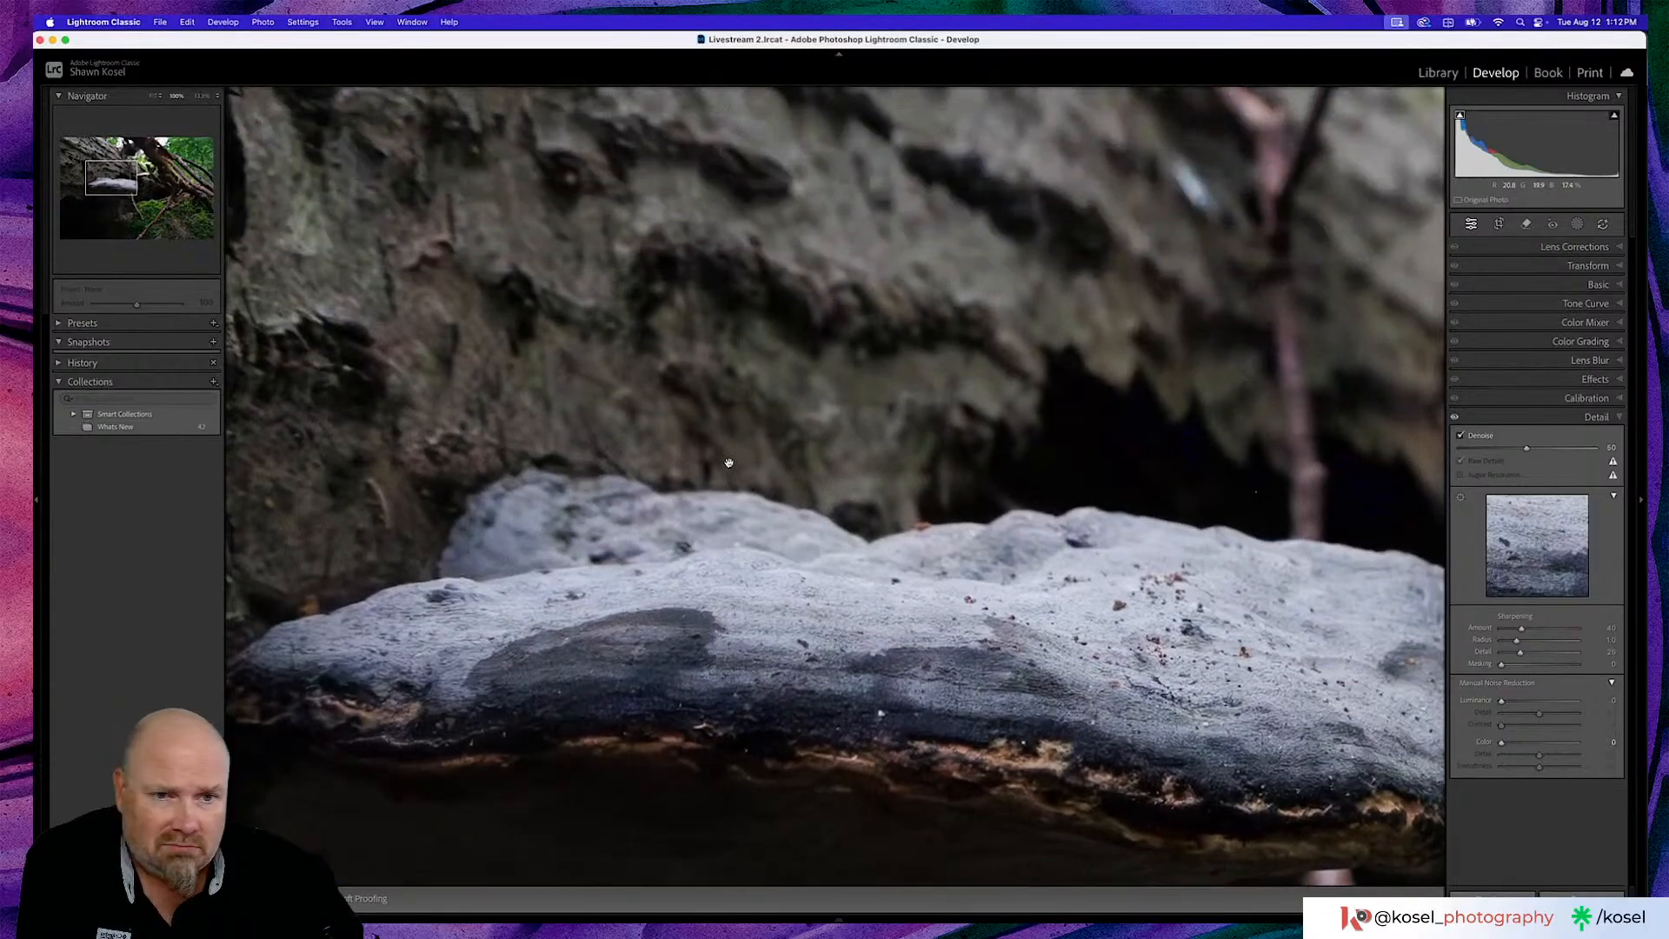
key(super+minus)
key(super+minus)
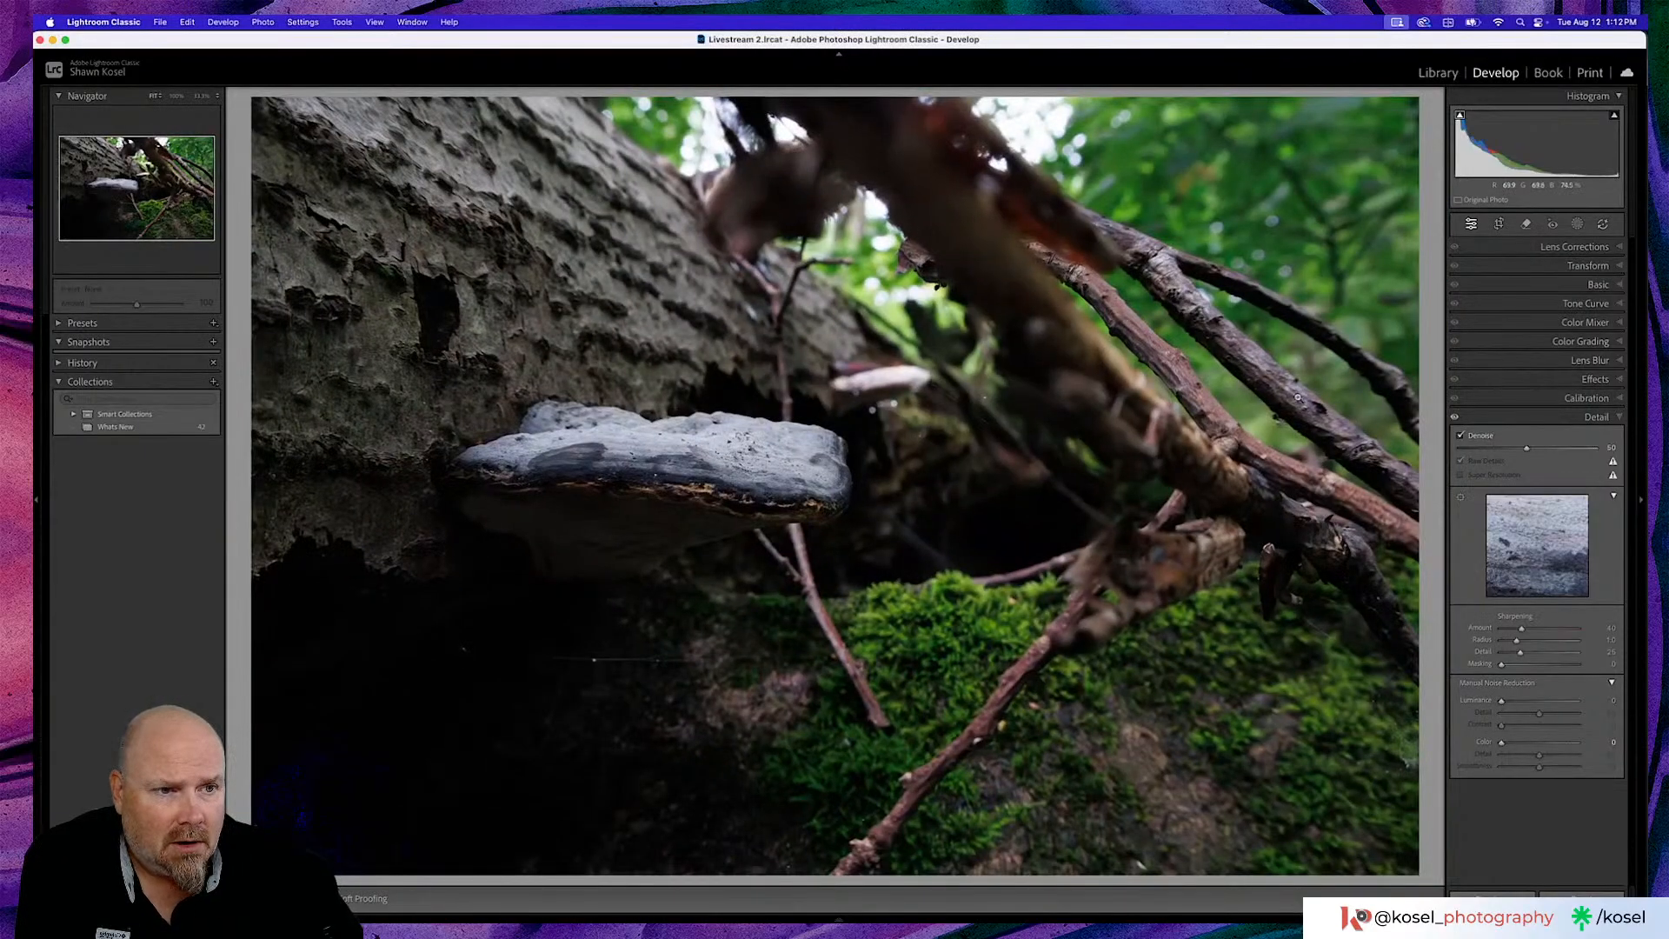
click(1496, 225)
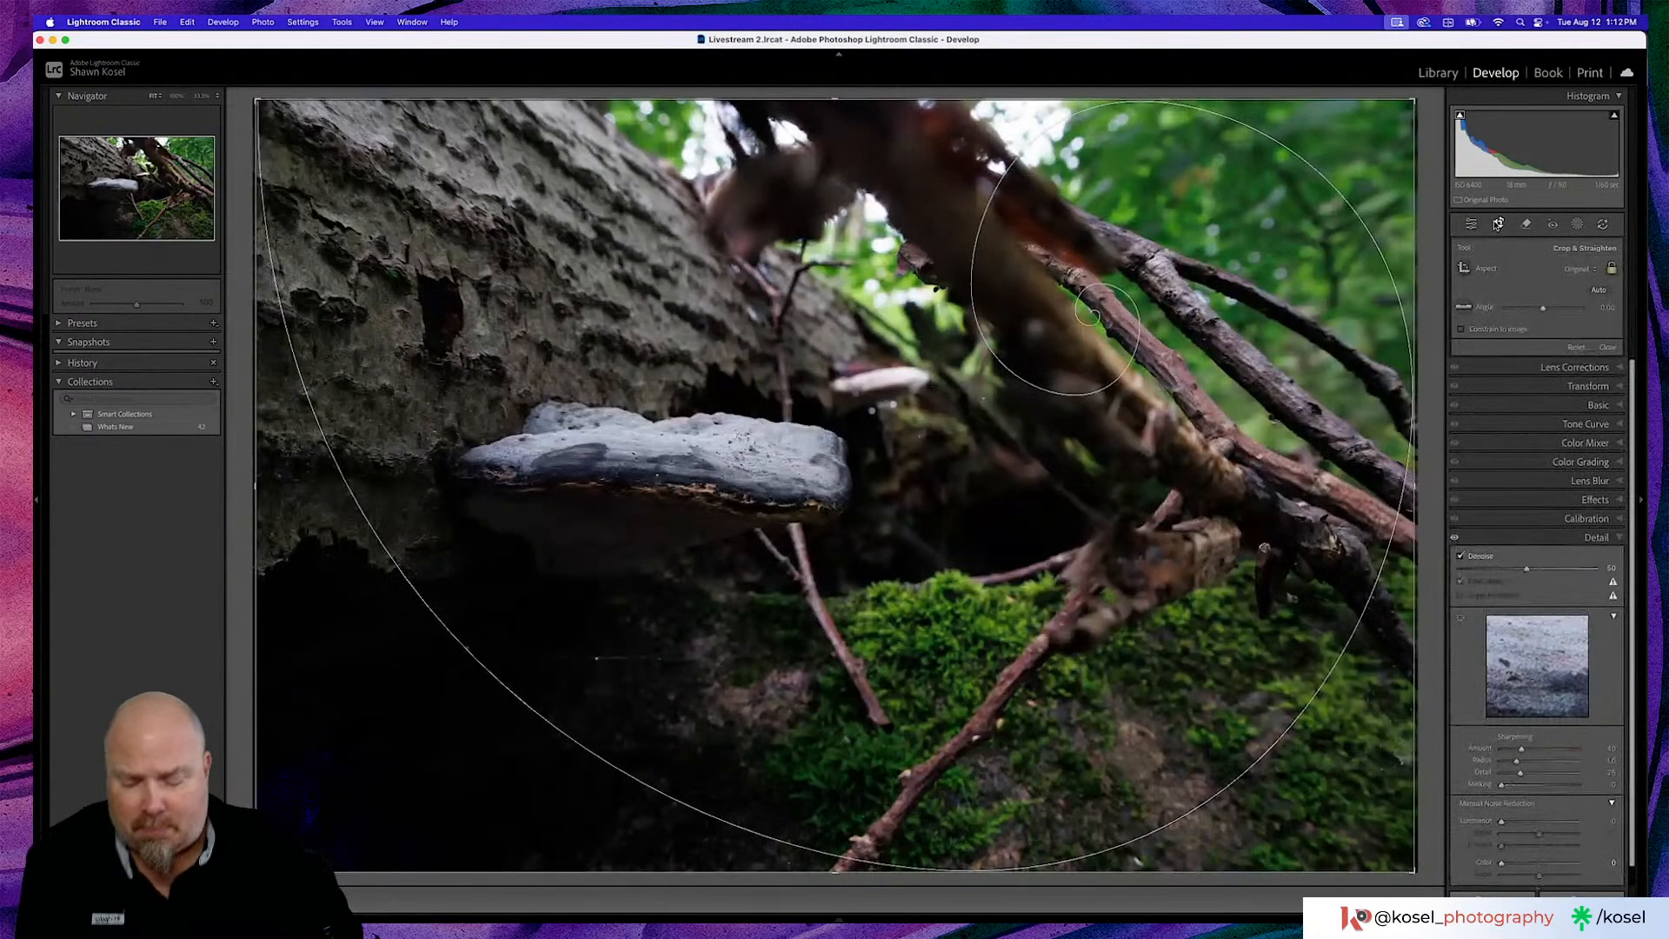
key(shift+o)
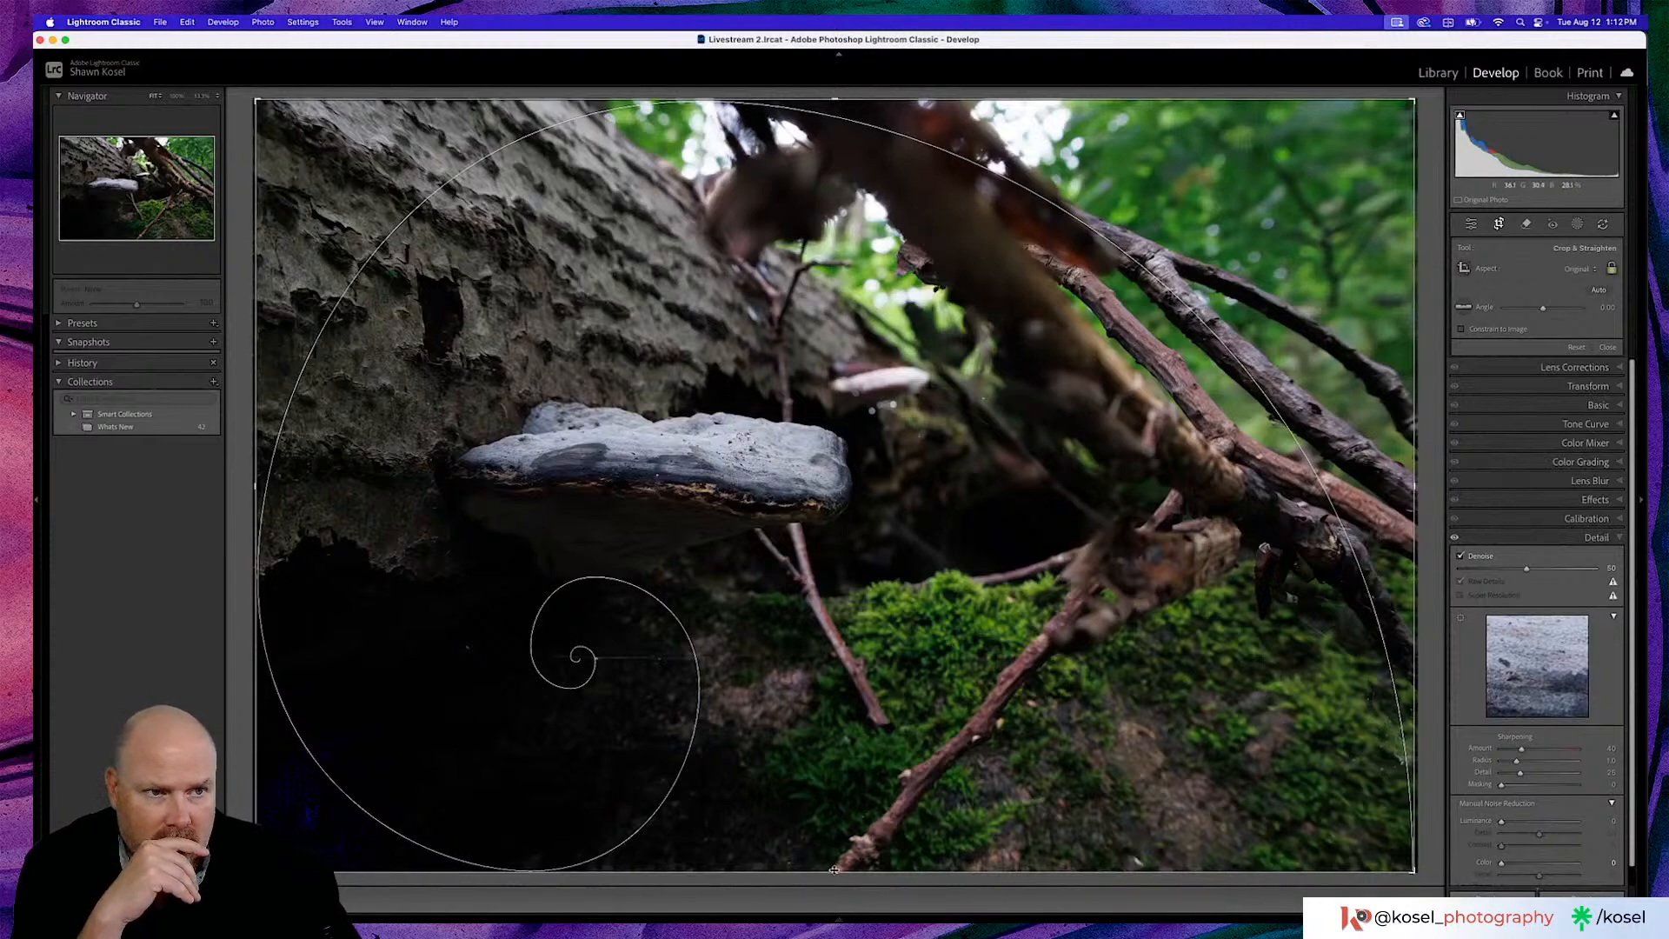
drag(834, 869, 837, 797)
mouse_move(890, 673)
mouse_down()
mouse_move(908, 670)
mouse_move(905, 693)
mouse_up()
drag(900, 684, 898, 605)
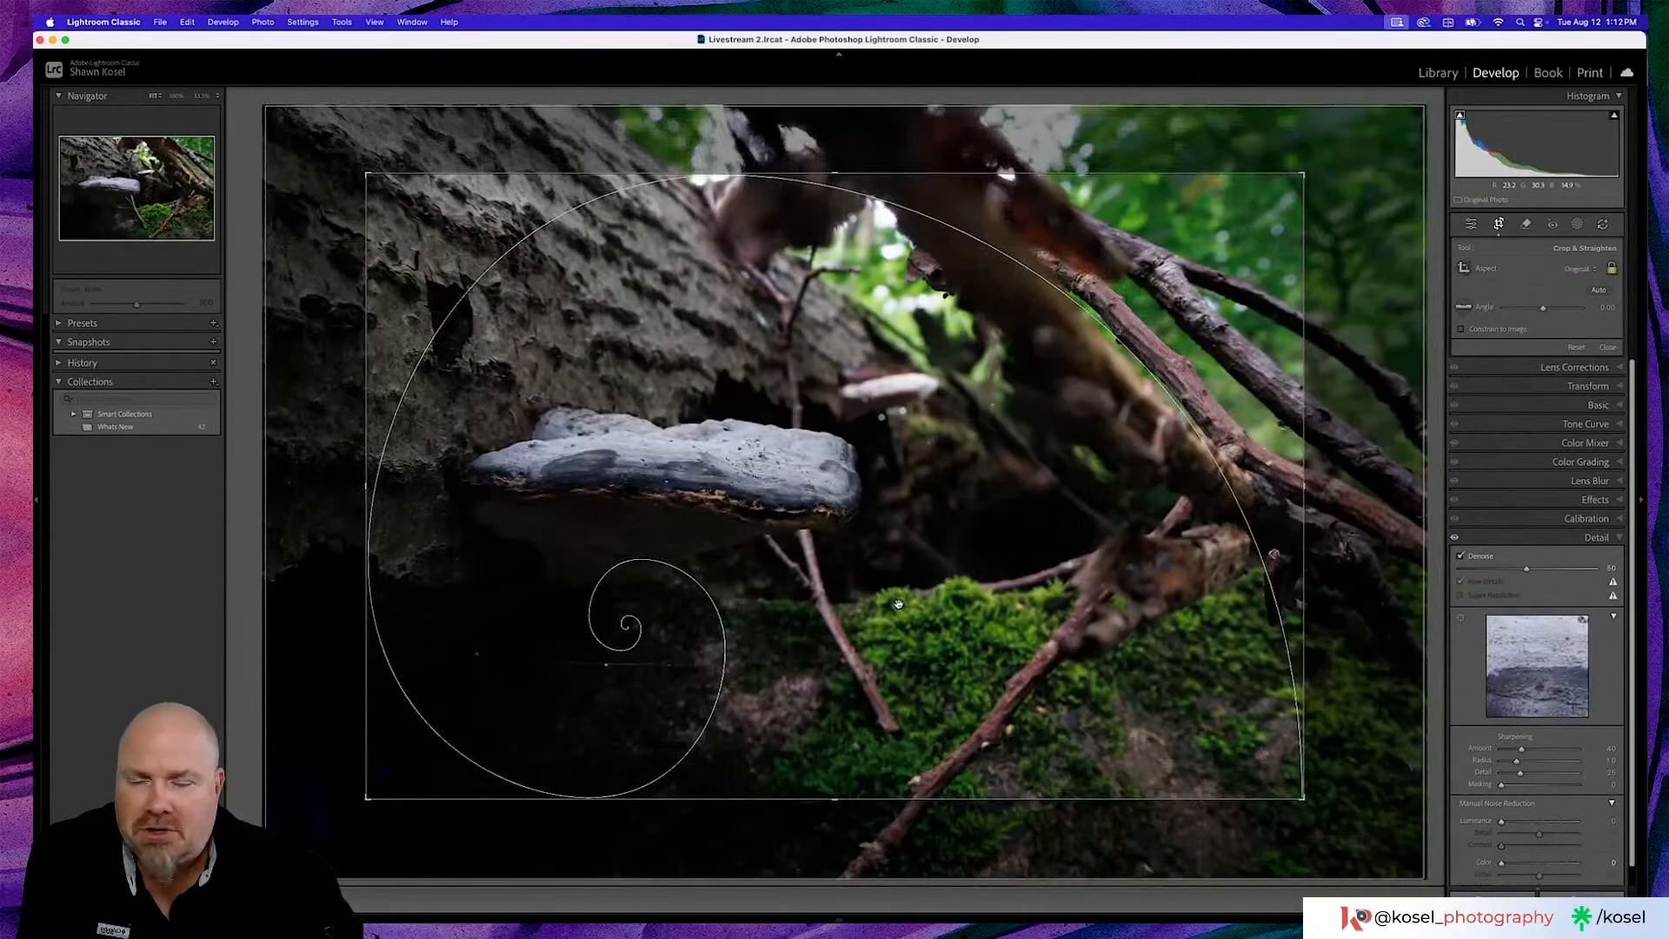
Switch the crop overlay to the thirds grid and reposition the photo so the fungus lies along the upper third line
drag(906, 605, 980, 630)
key(o)
key(o)
key(o)
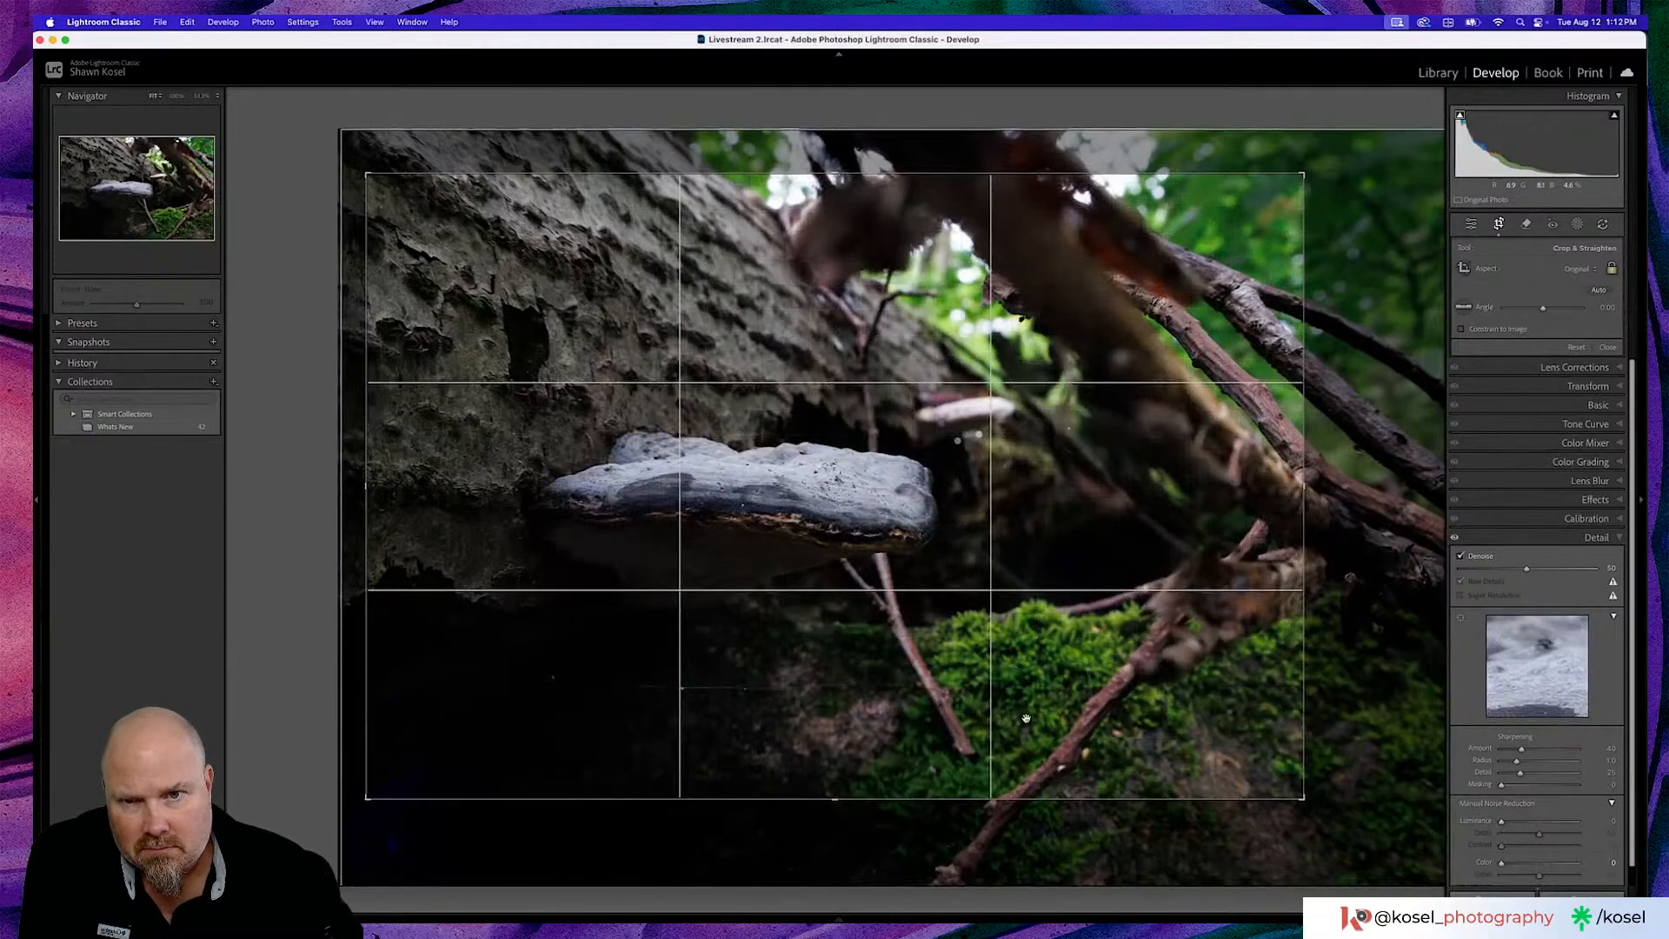
drag(1029, 698, 1024, 618)
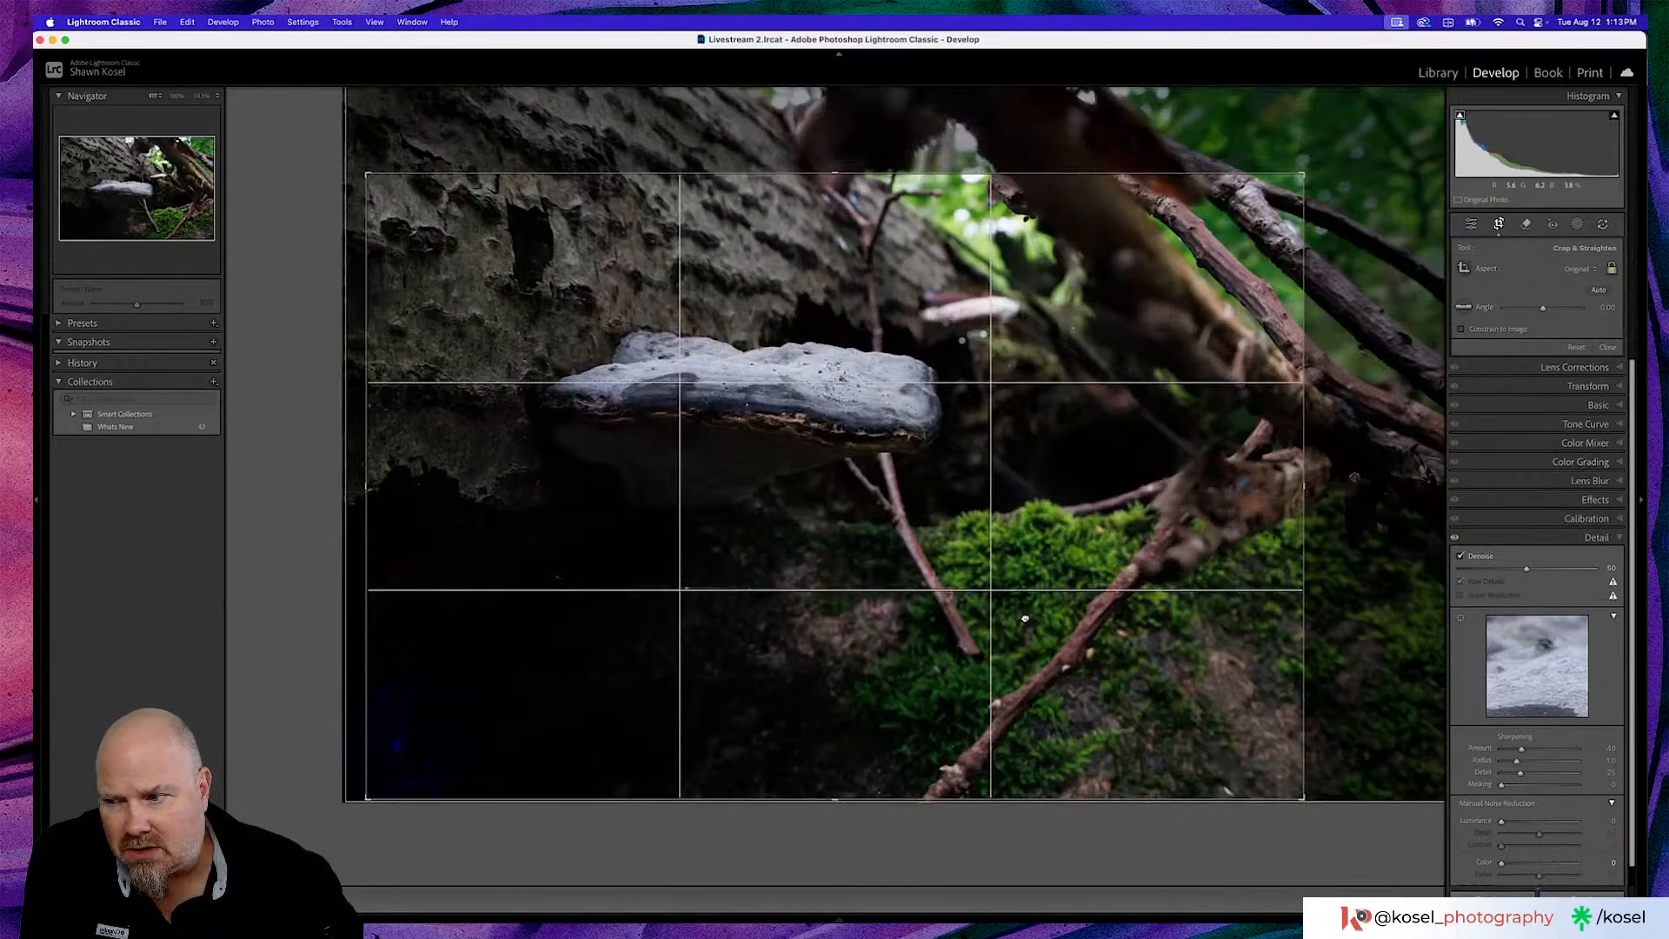
drag(1025, 618, 1026, 626)
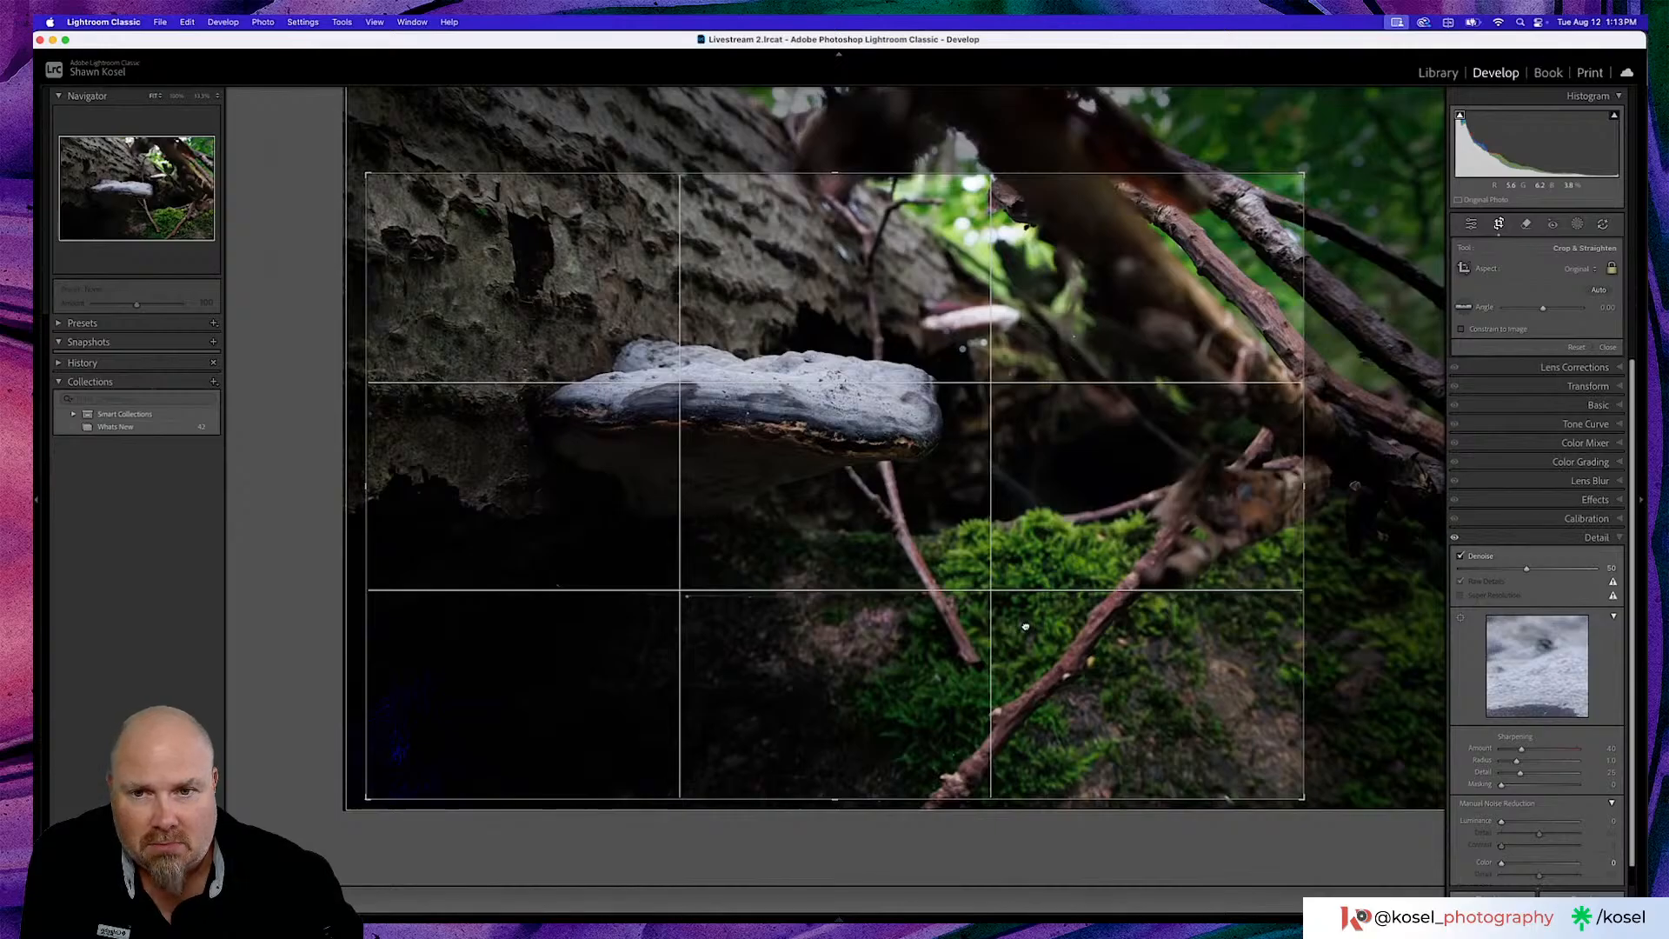
mouse_move(1026, 627)
mouse_down()
mouse_move(996, 602)
mouse_move(1018, 601)
mouse_up()
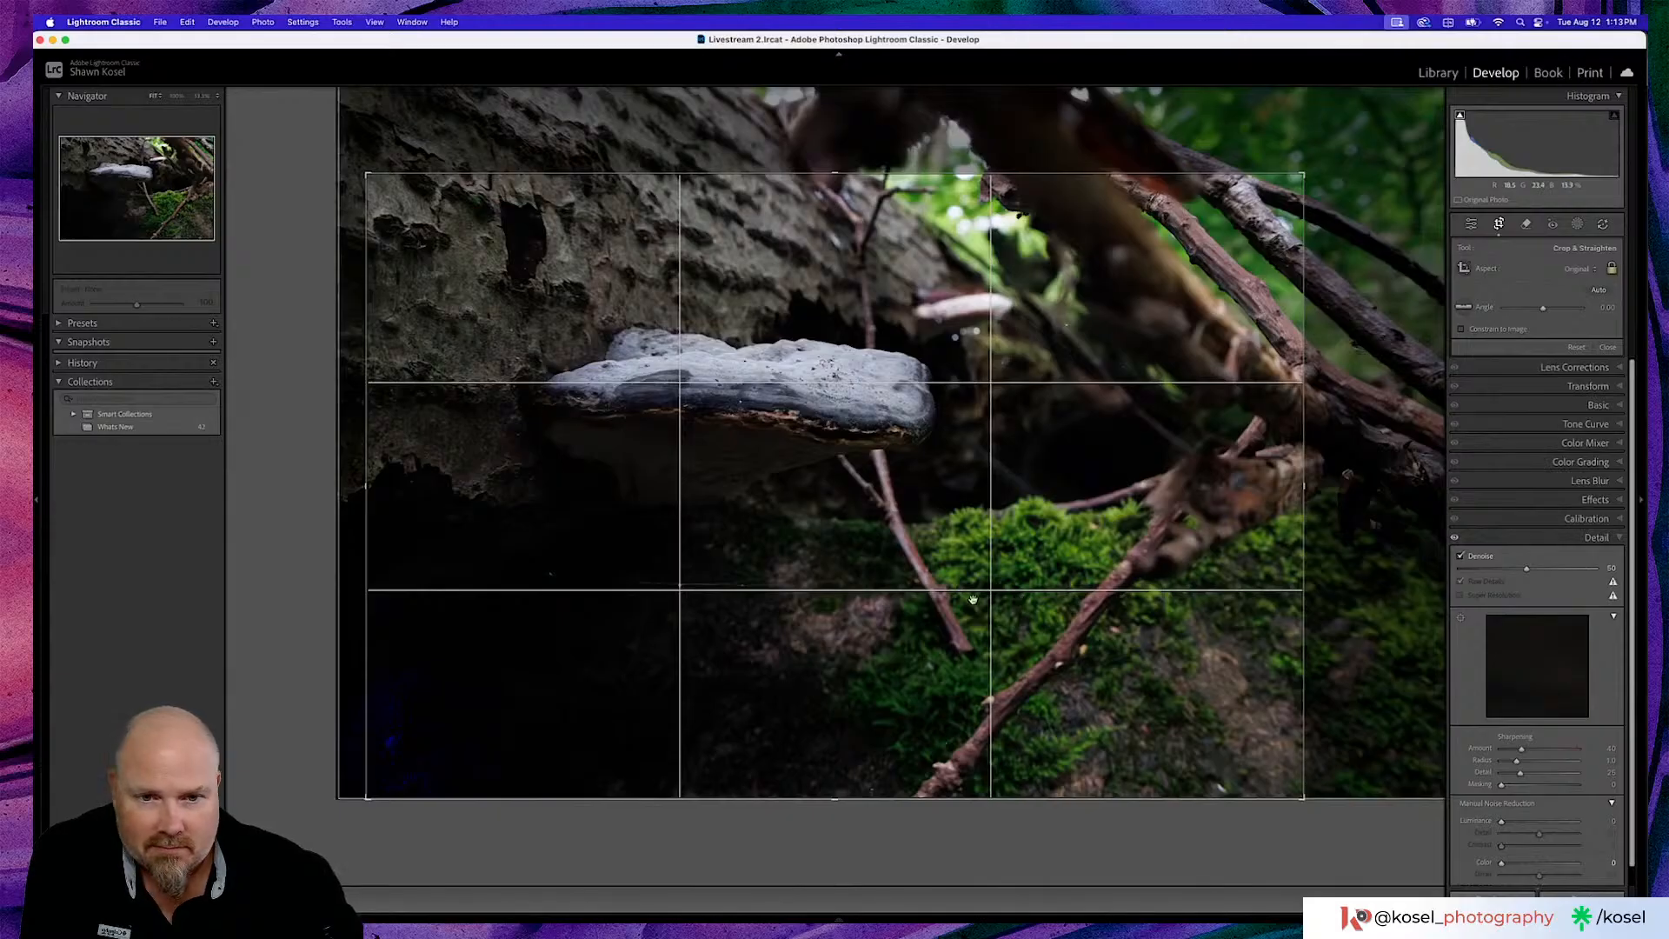
drag(1057, 555, 1052, 684)
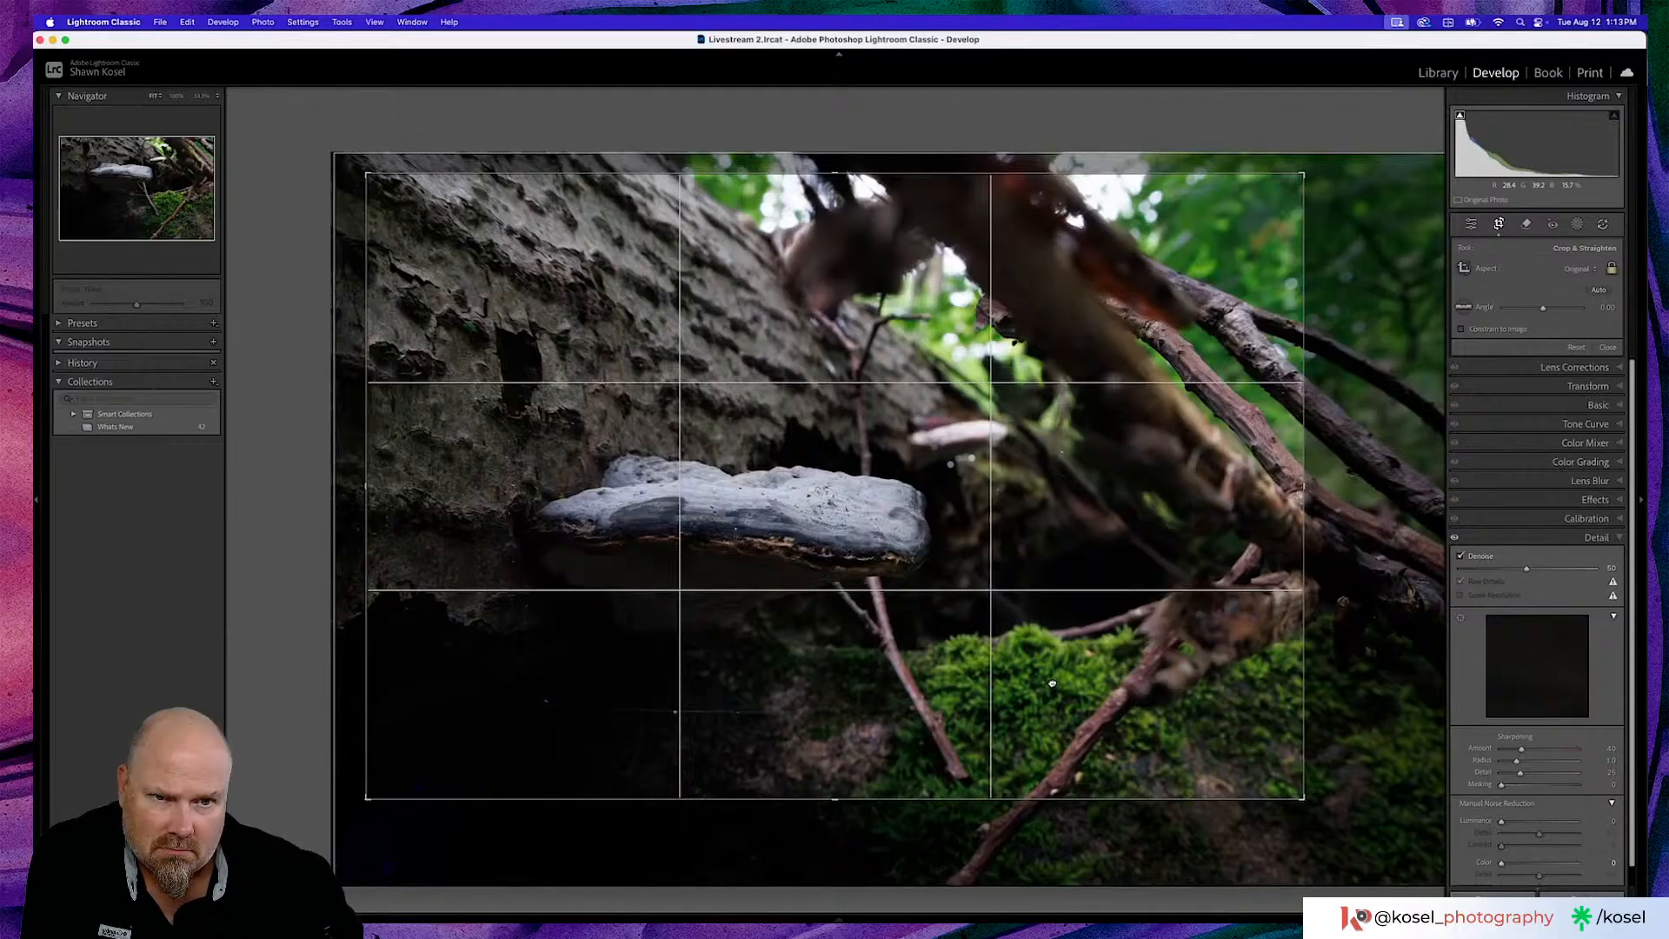
drag(1052, 684, 1066, 570)
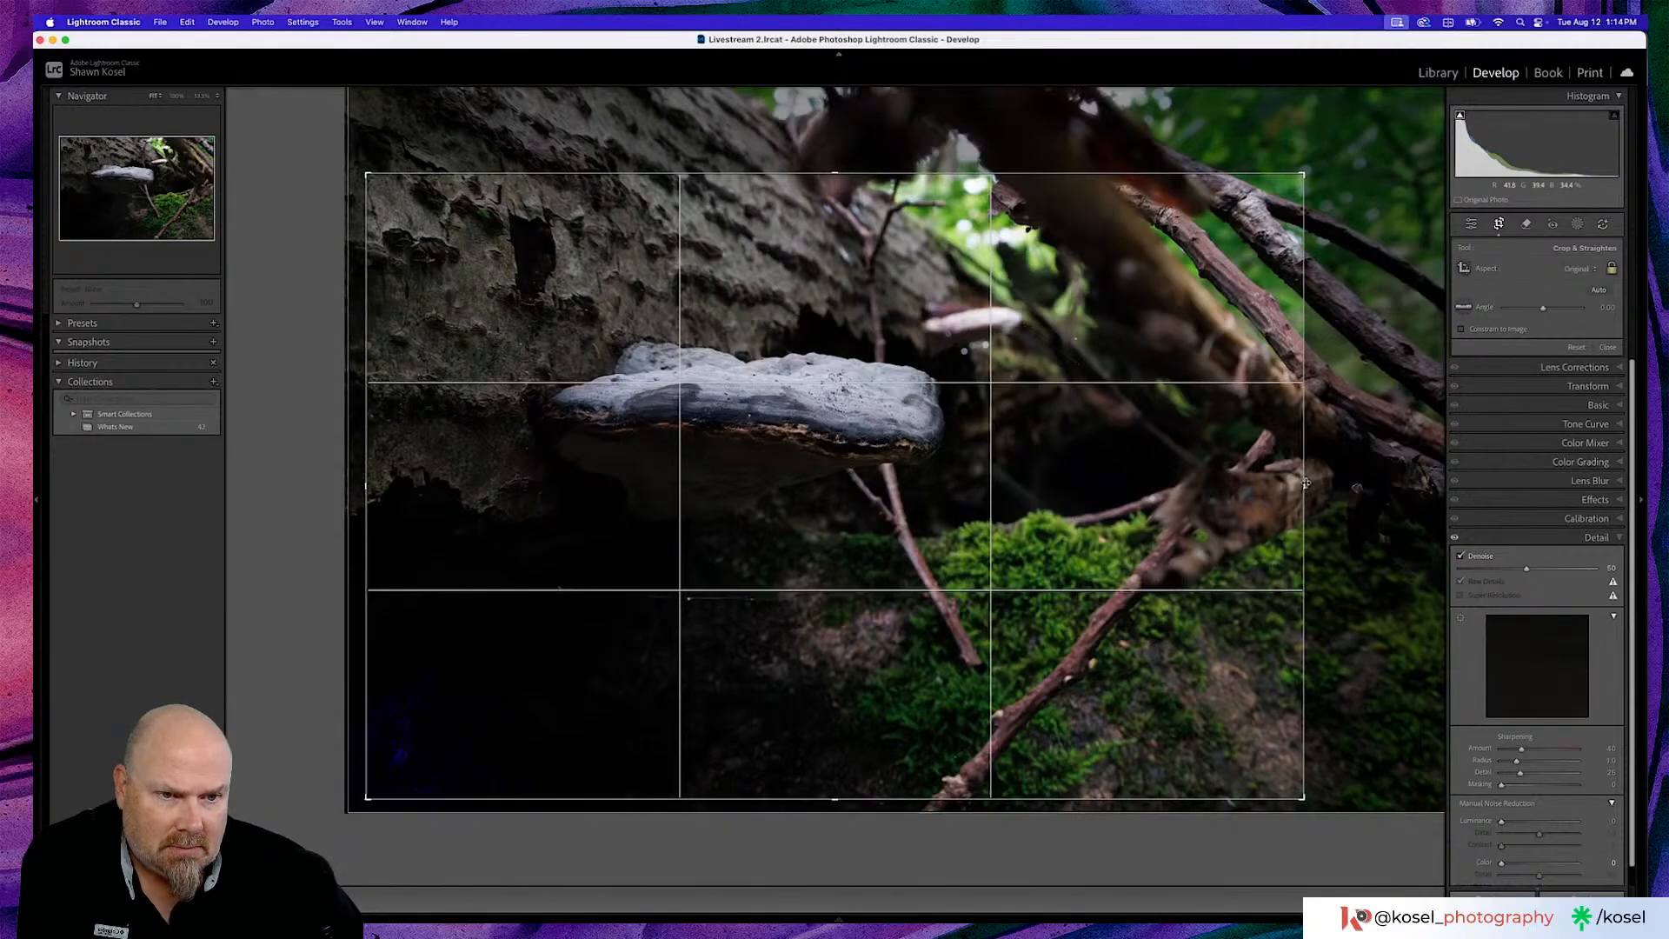
Enlarge the crop slightly, align its lower edge with the bottom of the photo, and apply the crop
drag(1306, 483, 1317, 485)
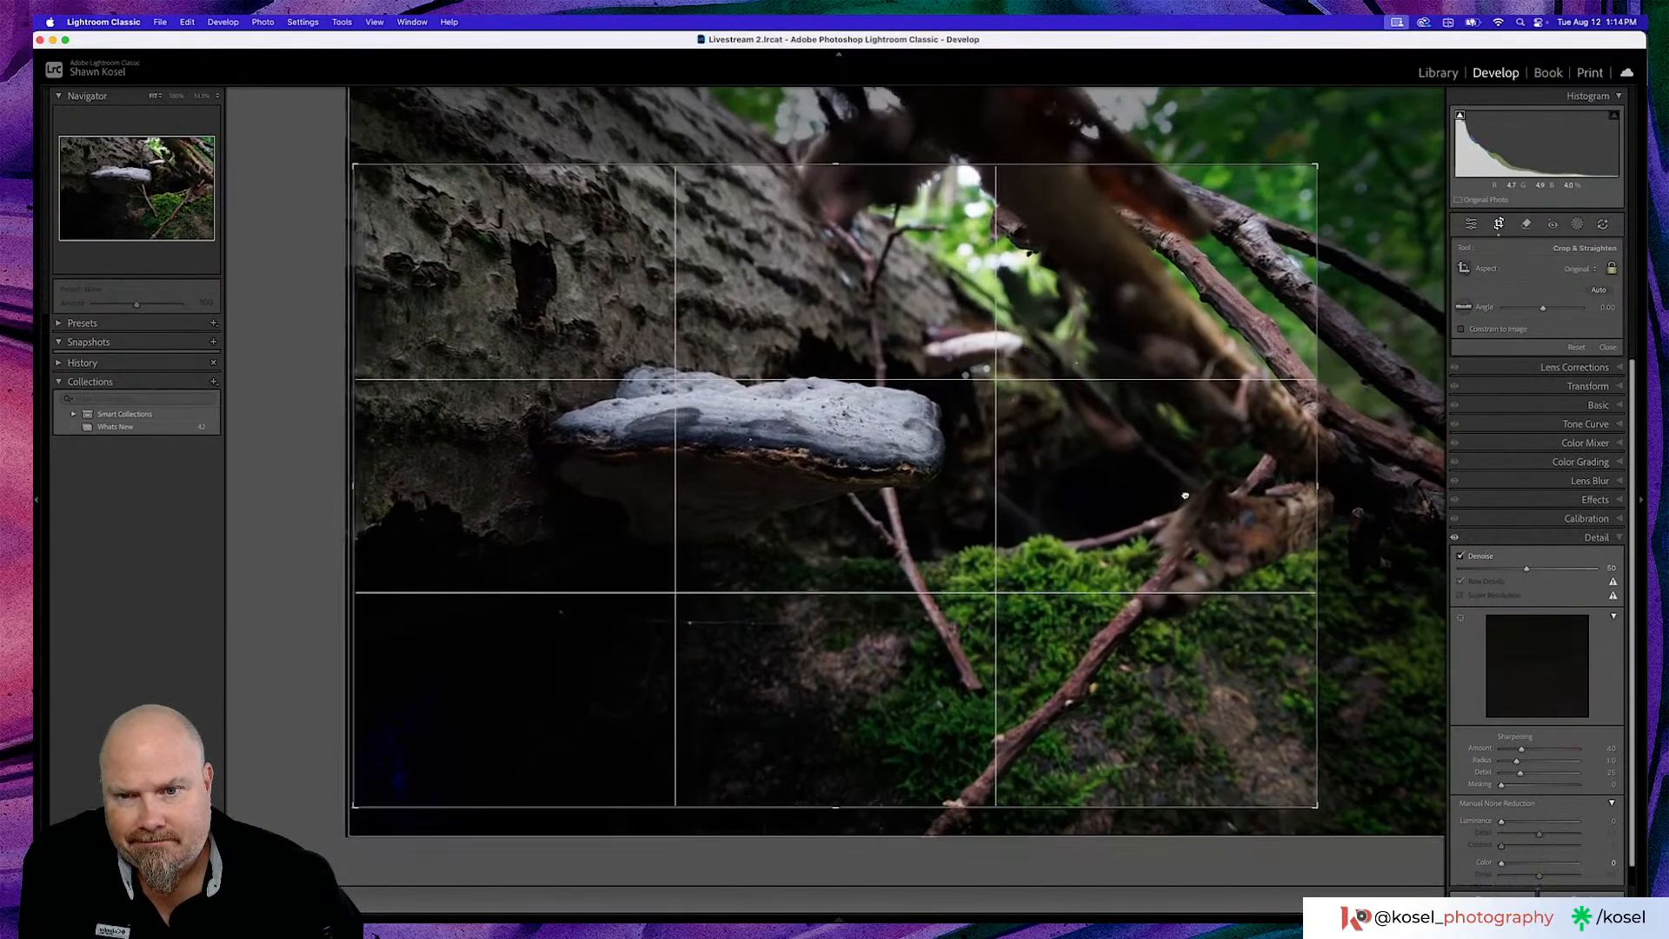
drag(1184, 496, 1189, 458)
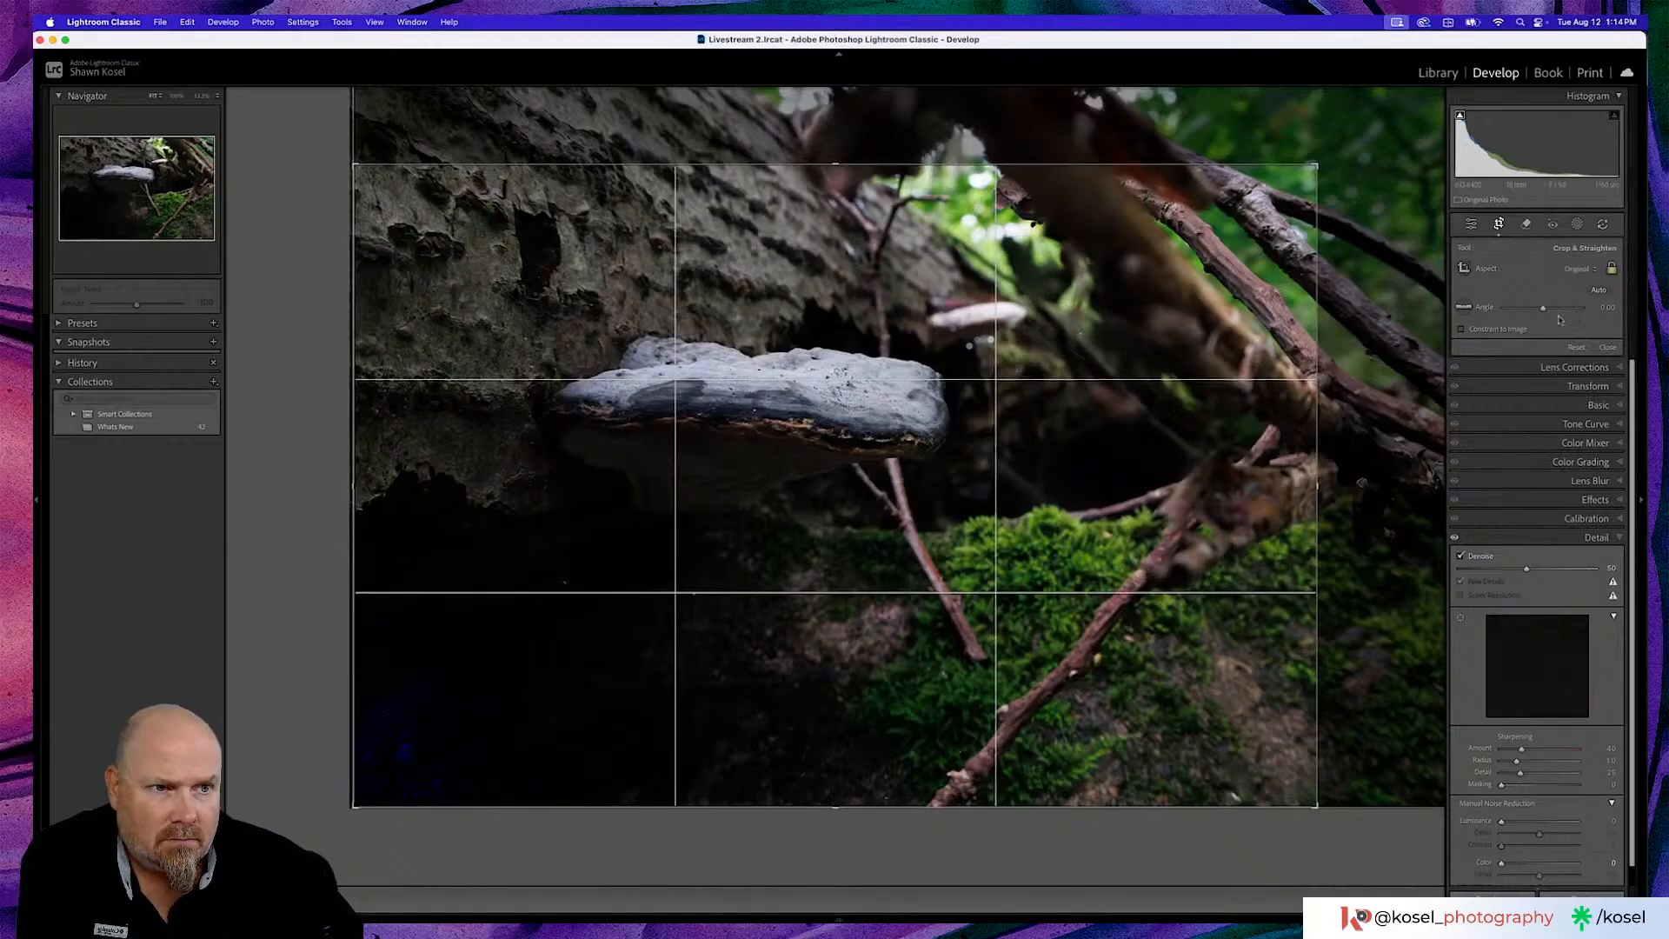
click(1608, 347)
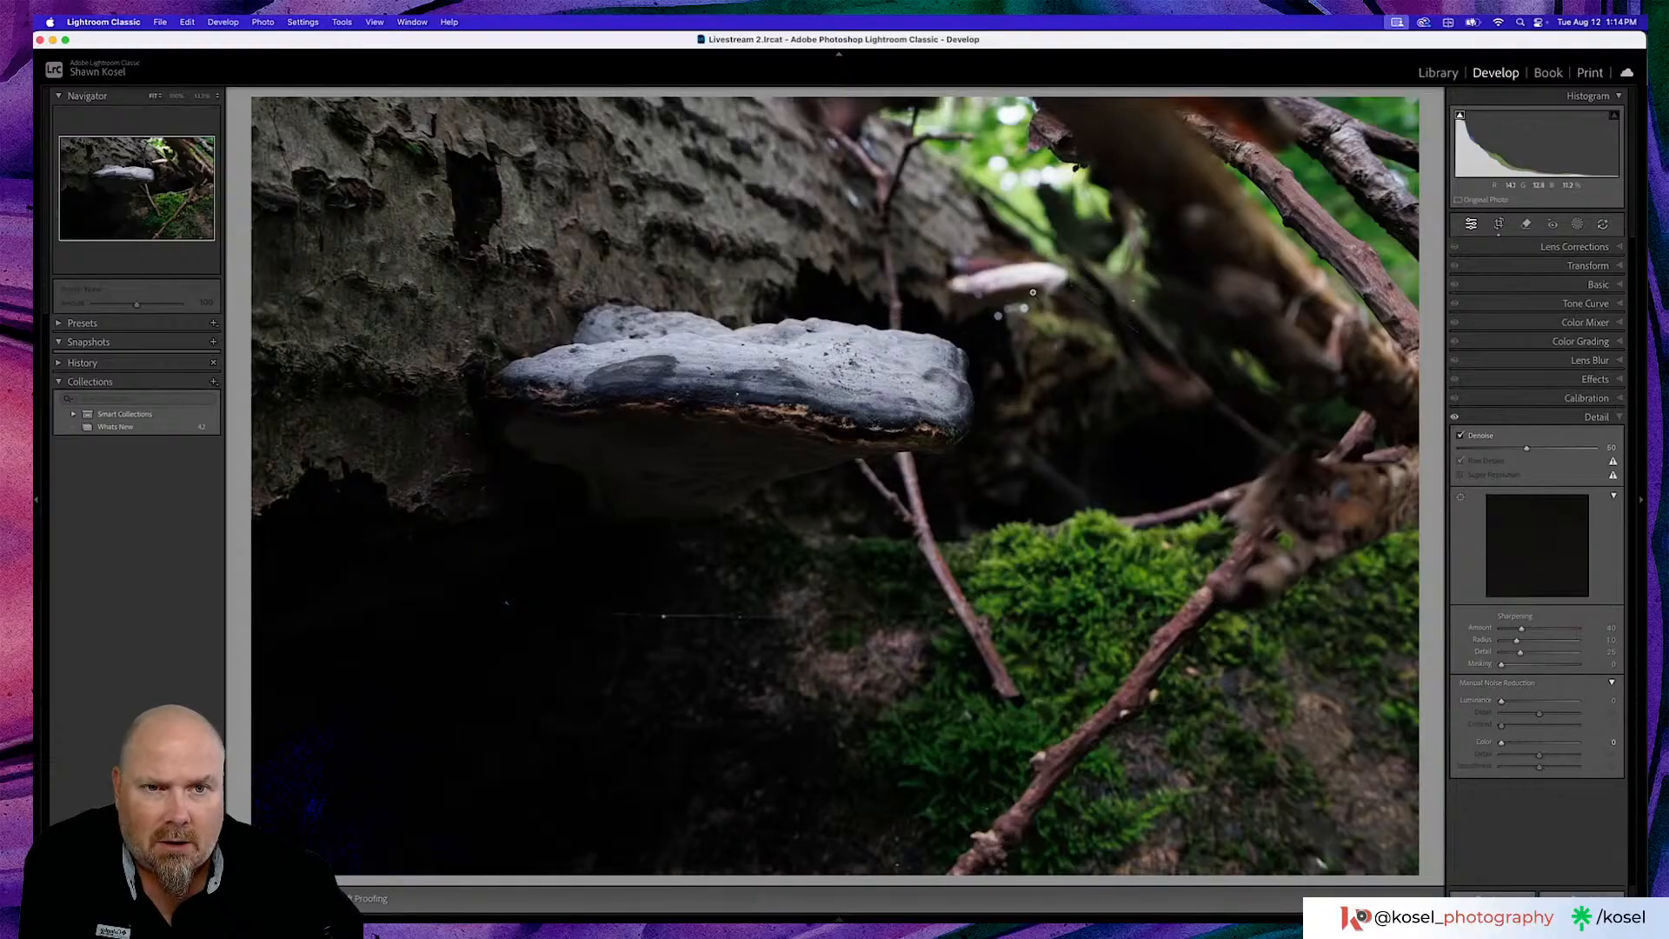
Check the shadows beneath the fungus at 100%, try raising Blacks, and reset Blacks to its default
click(613, 622)
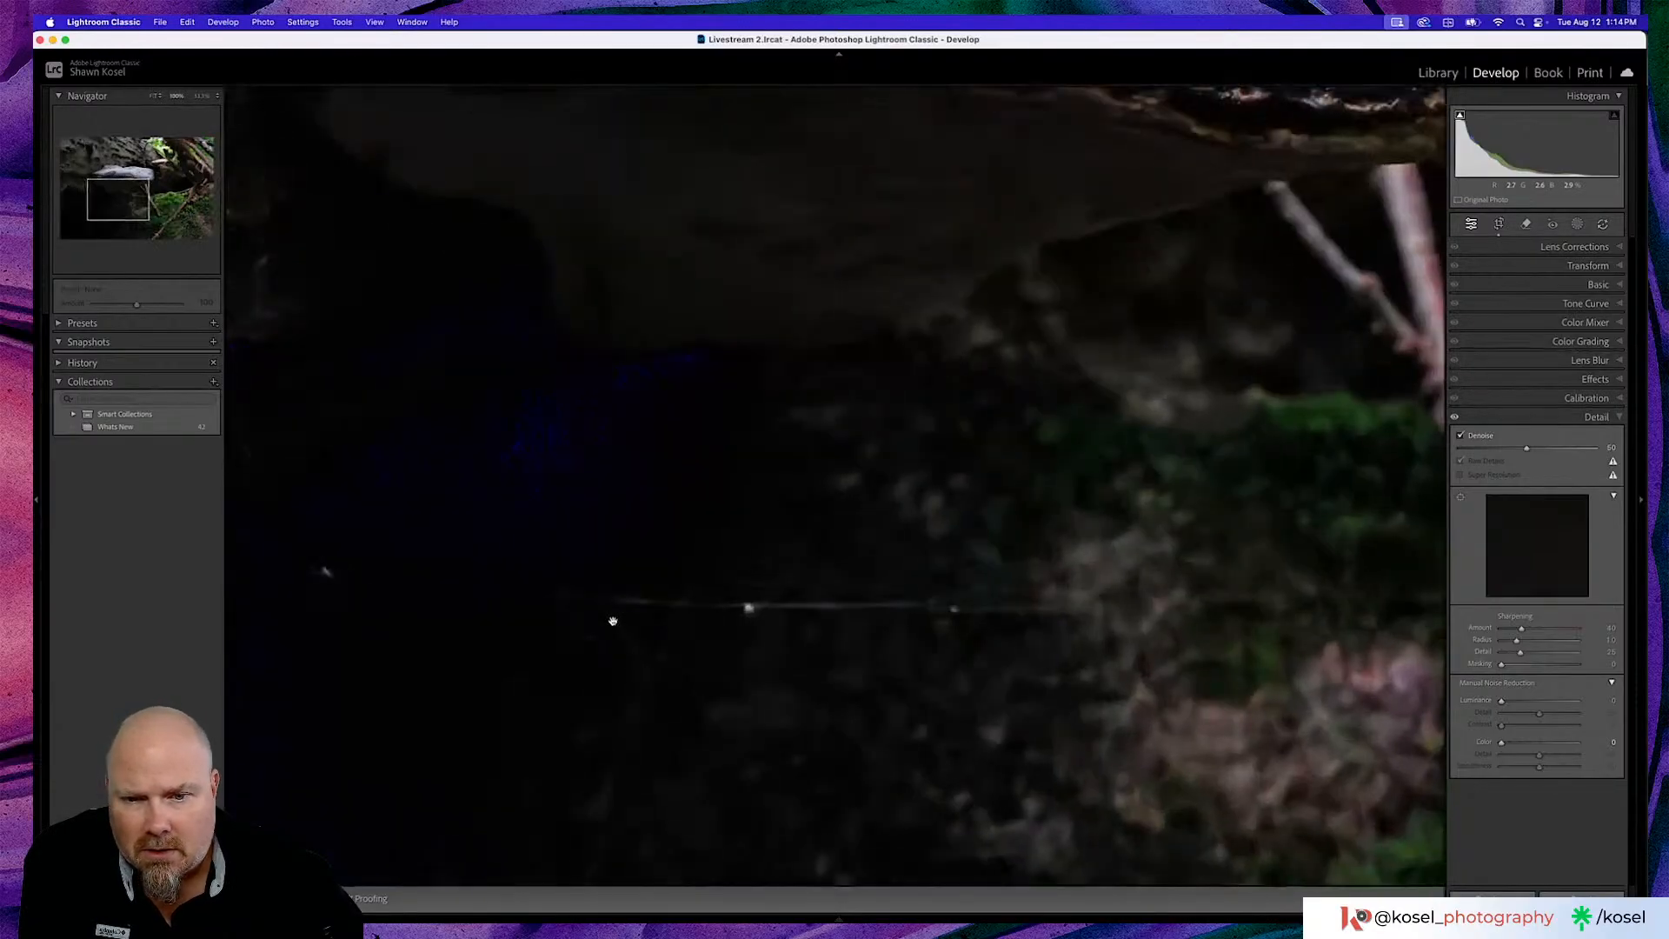
click(870, 587)
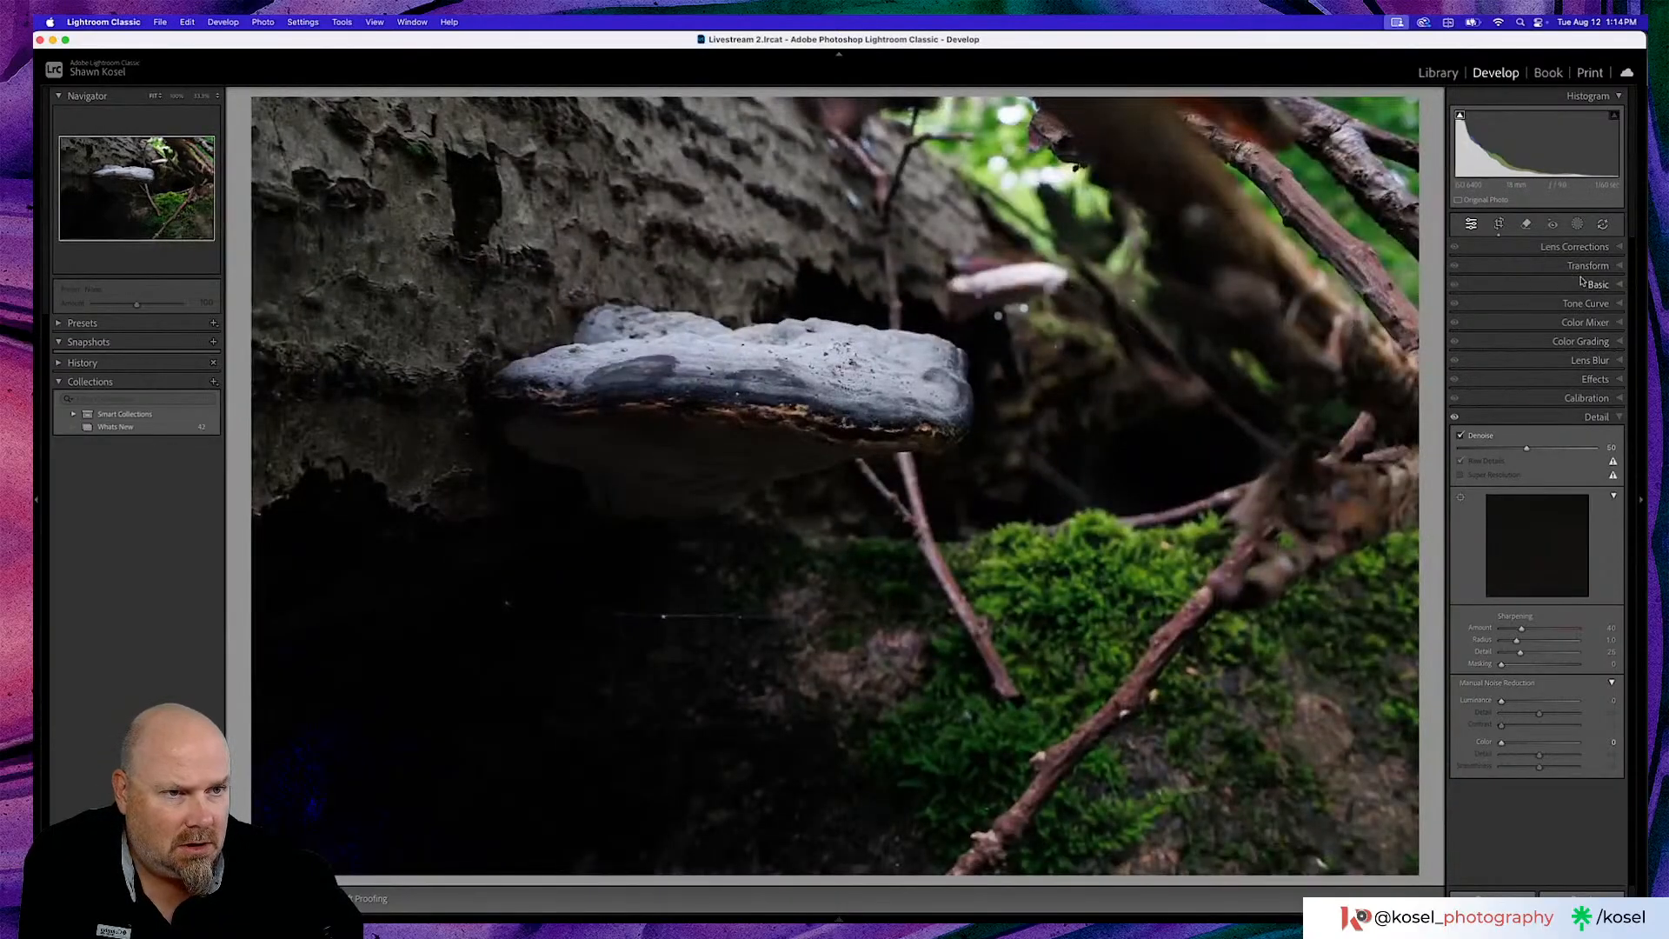
click(1580, 285)
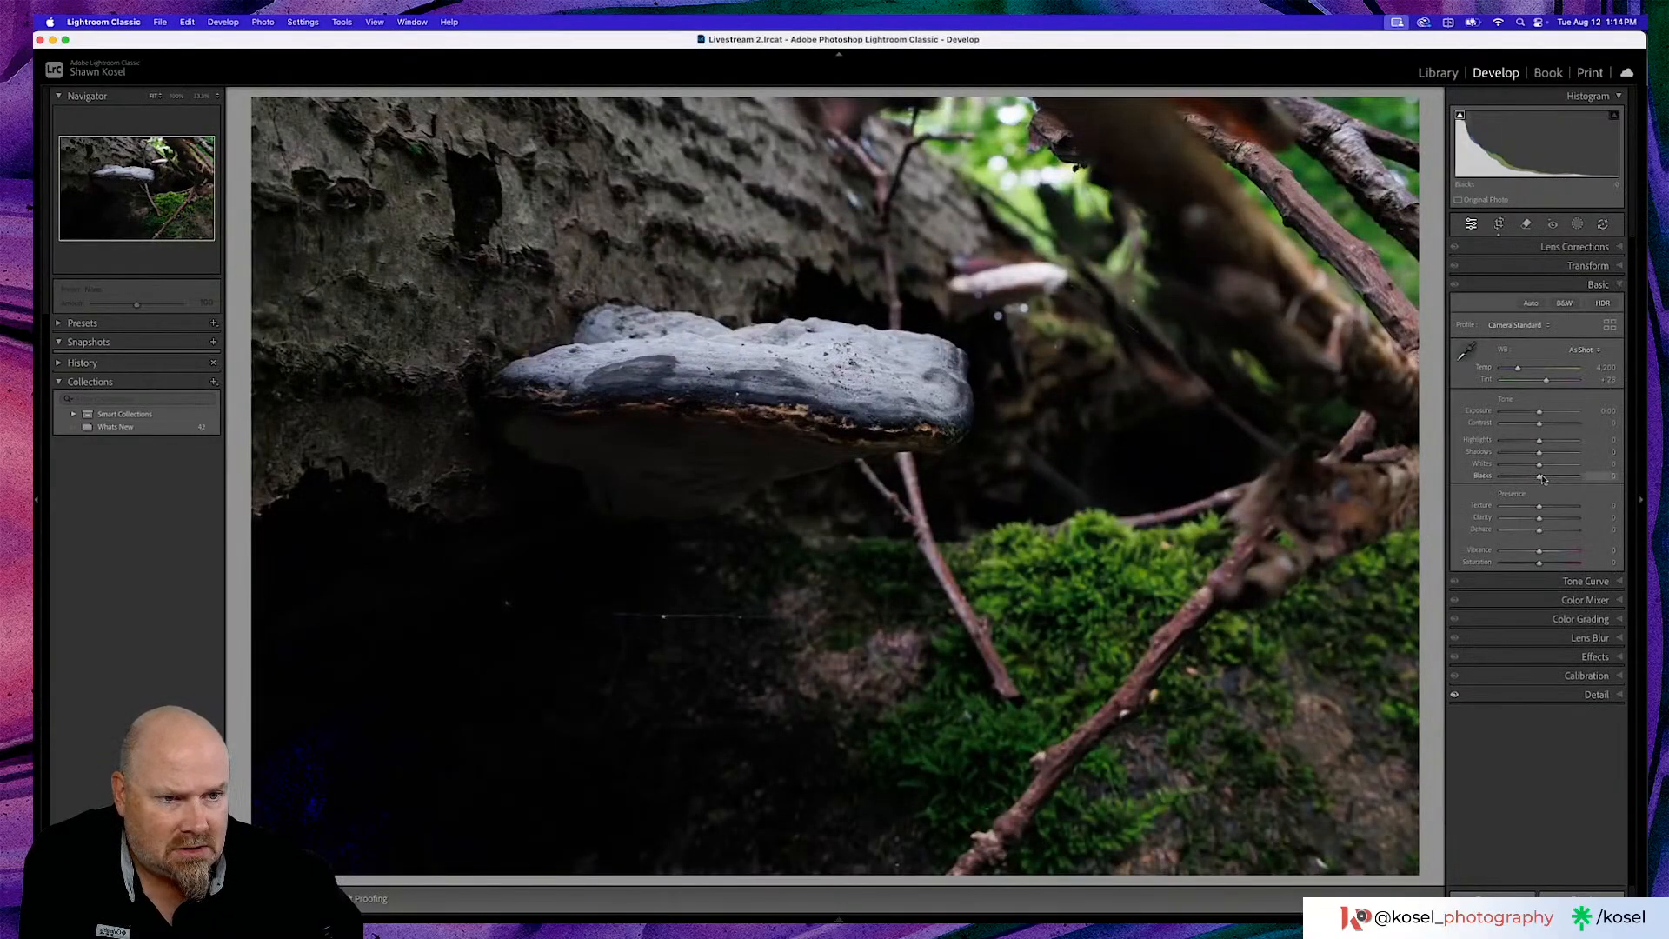
drag(1540, 479, 1581, 477)
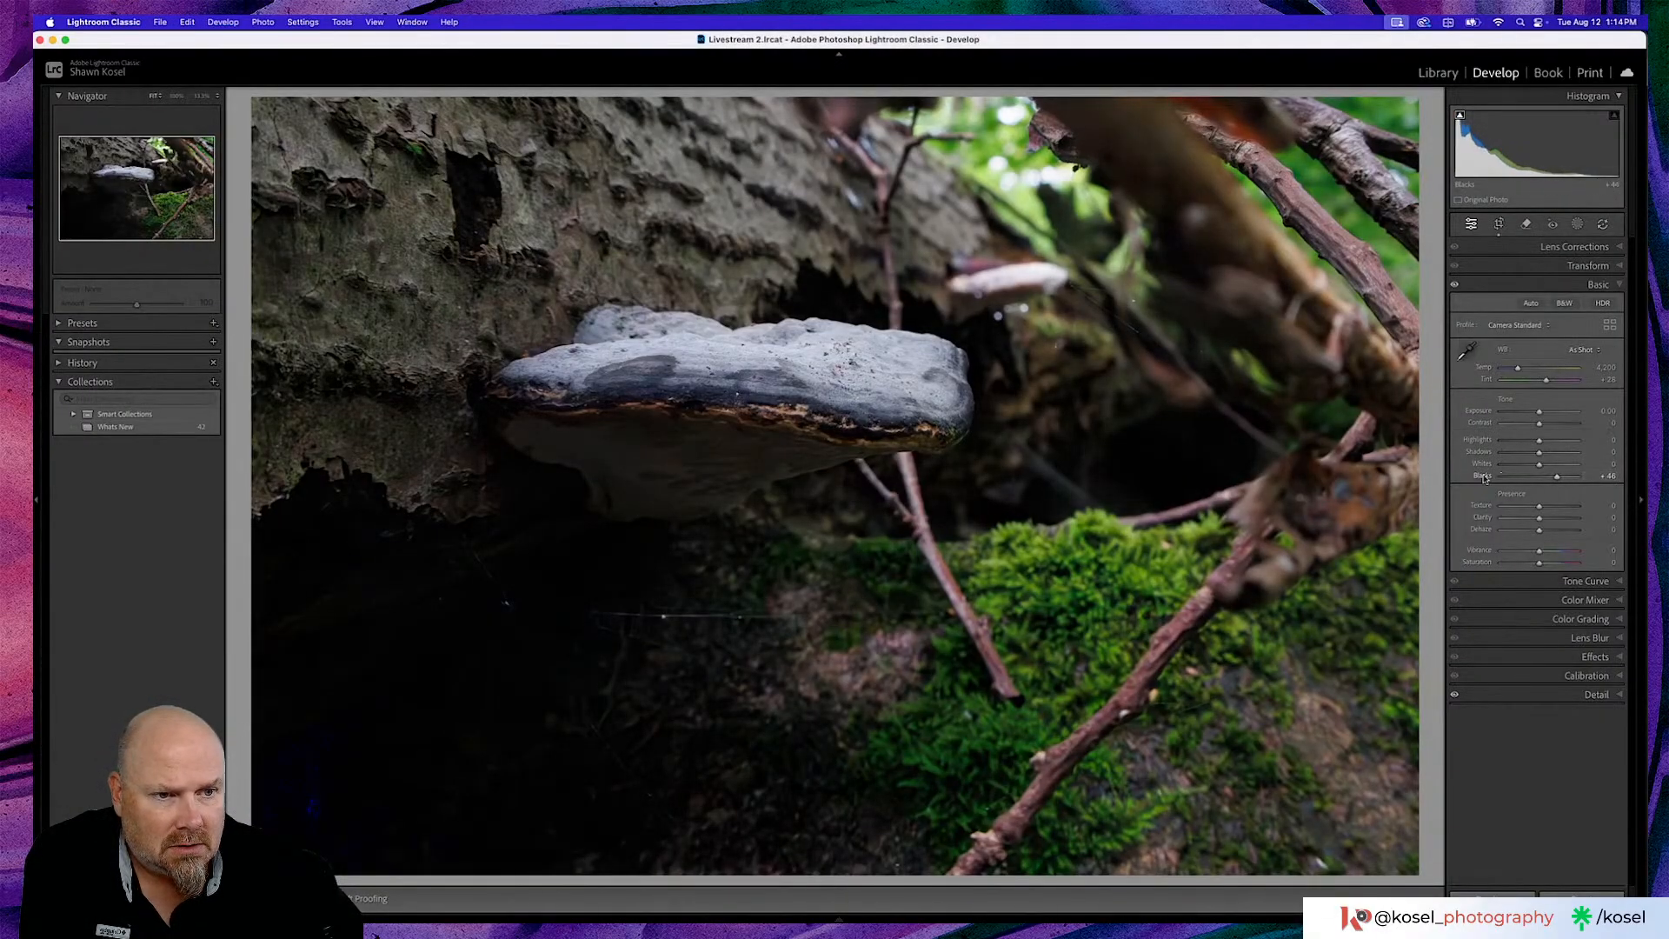
double_click(1483, 476)
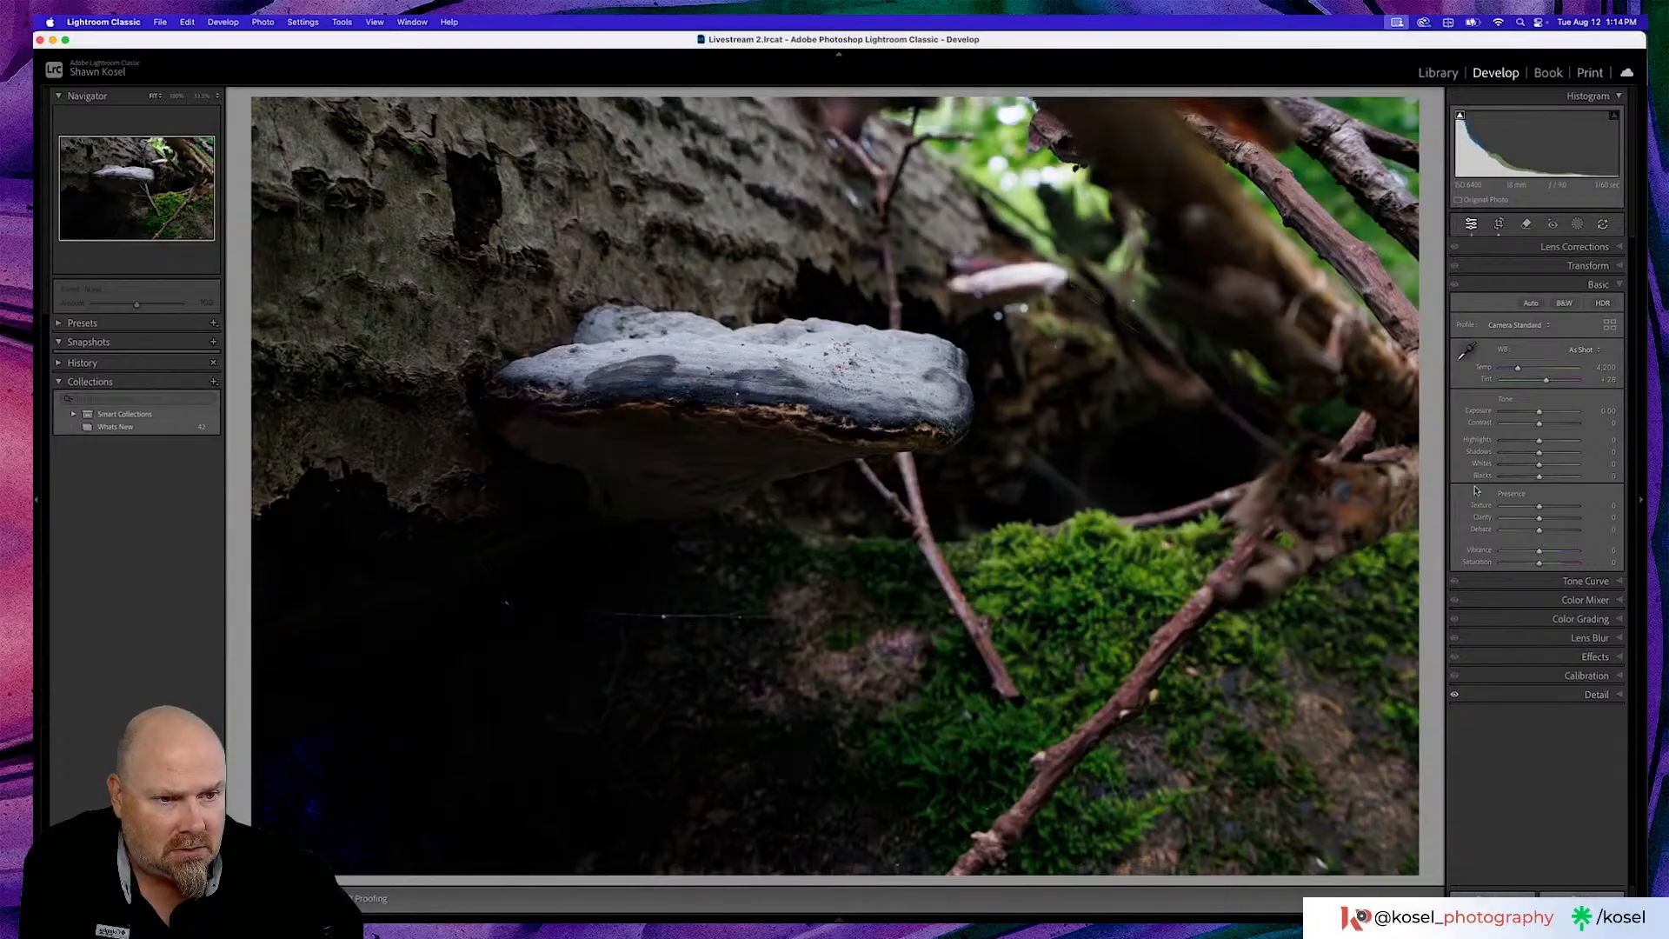
Raise the black point of the point tone curve slightly to fade the darkest shadows
click(1577, 580)
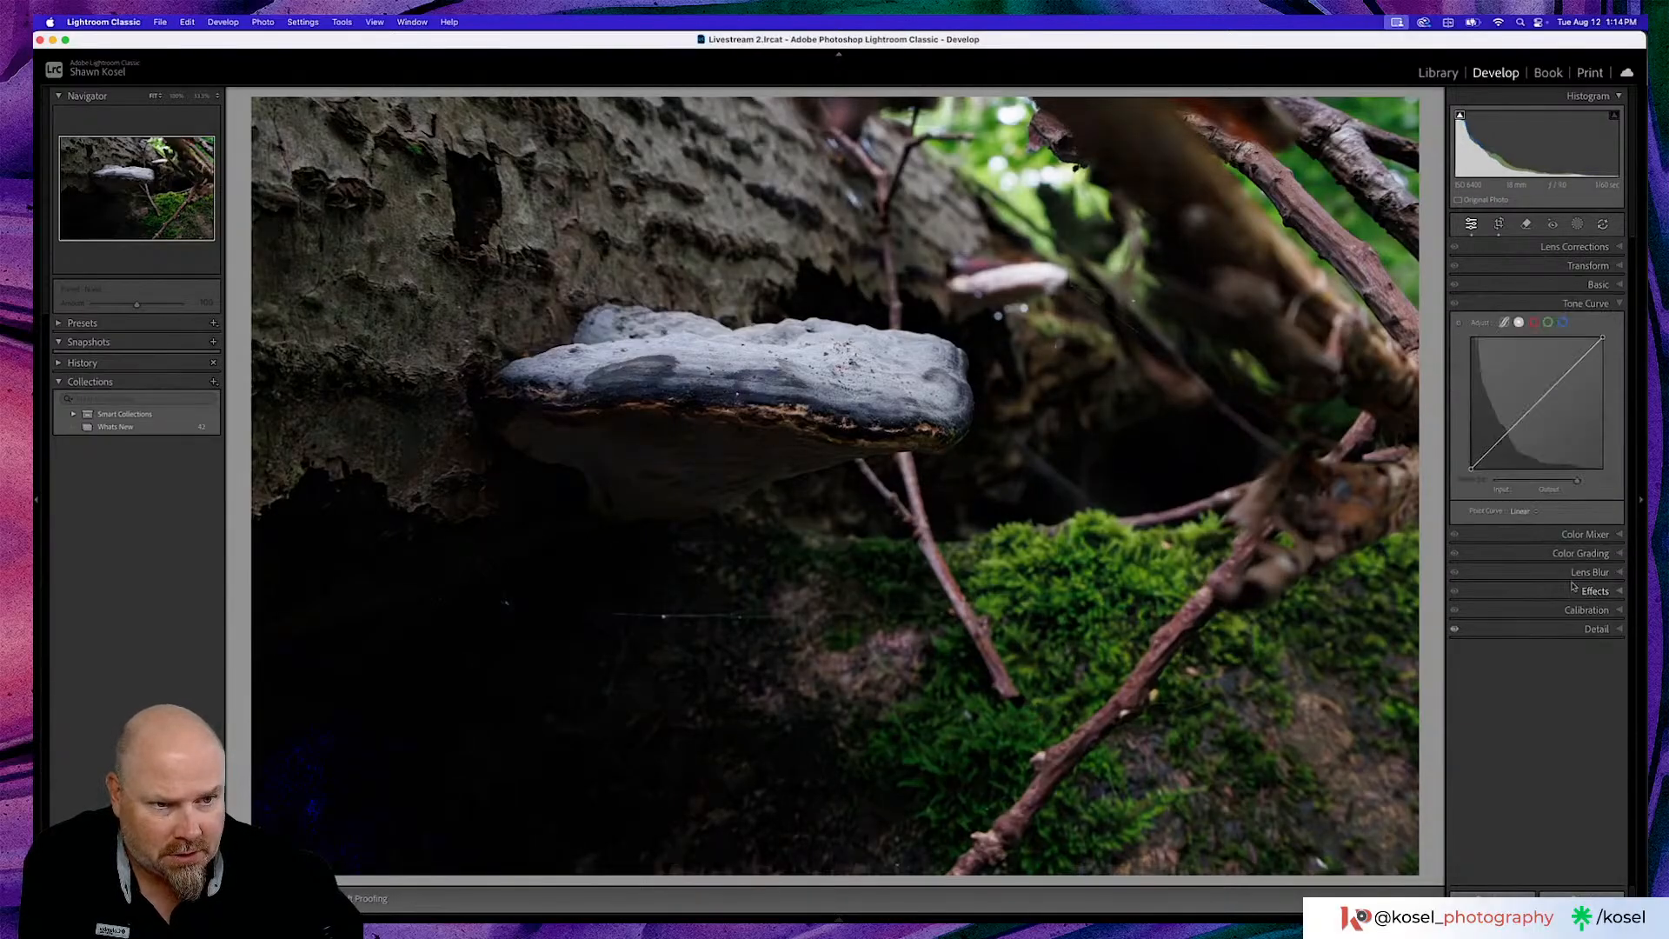
drag(1471, 470, 1469, 469)
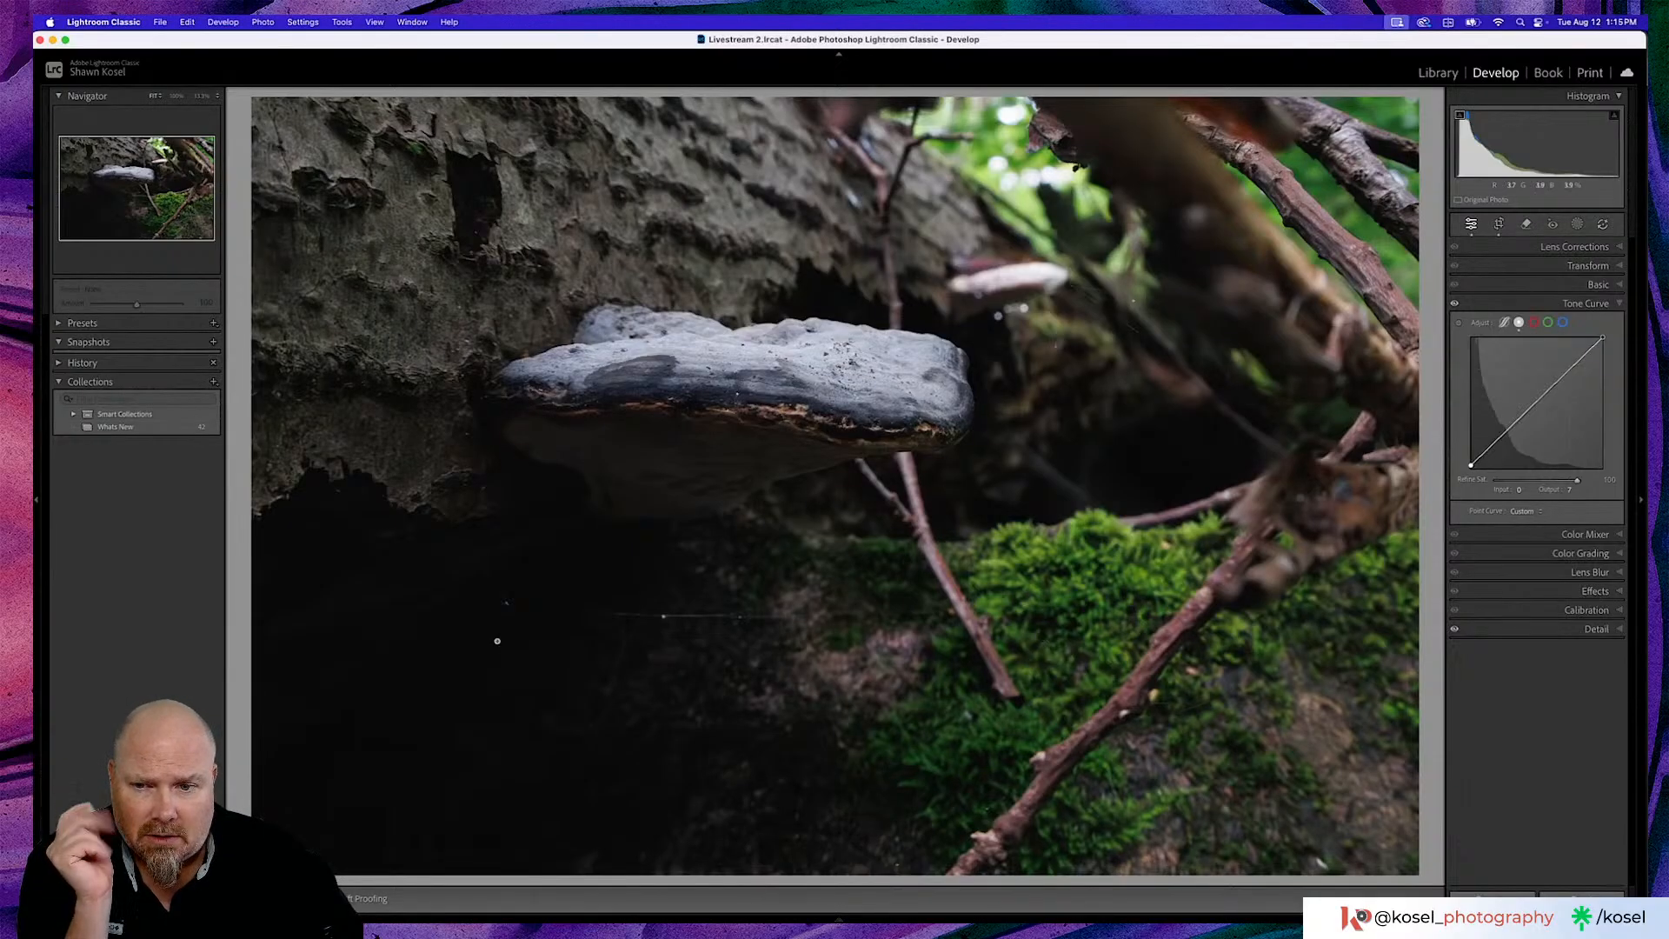
Remove the bright specks on and around the spider threads in the dark area beneath the fungus with the Remove tool
click(661, 622)
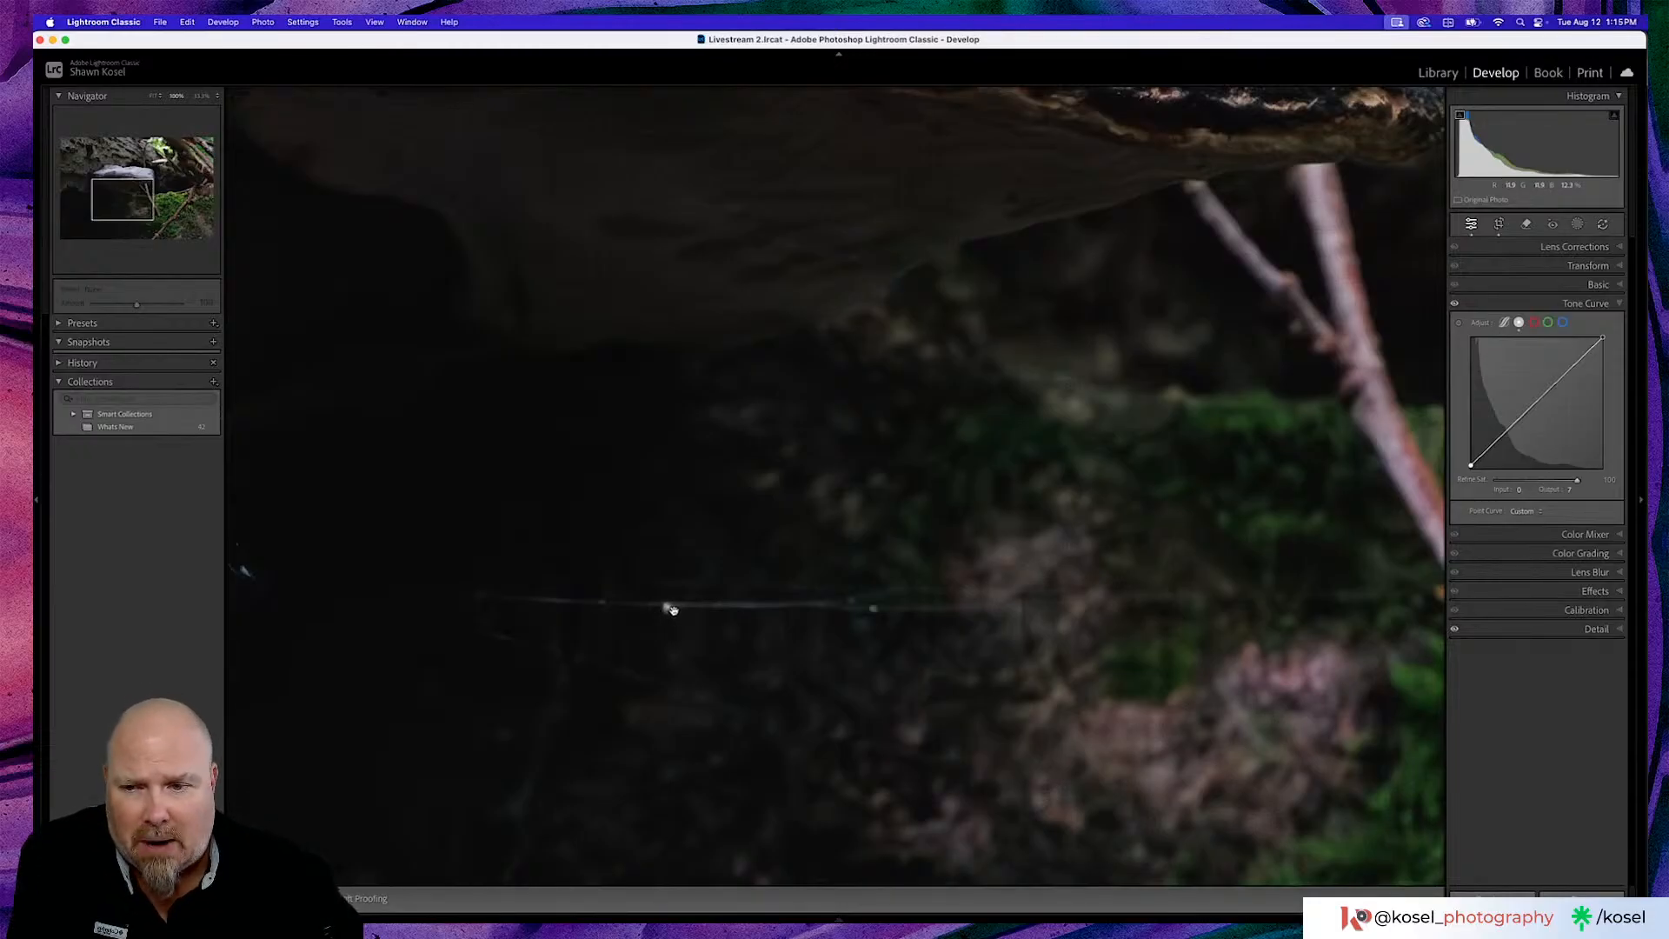
drag(673, 608, 860, 608)
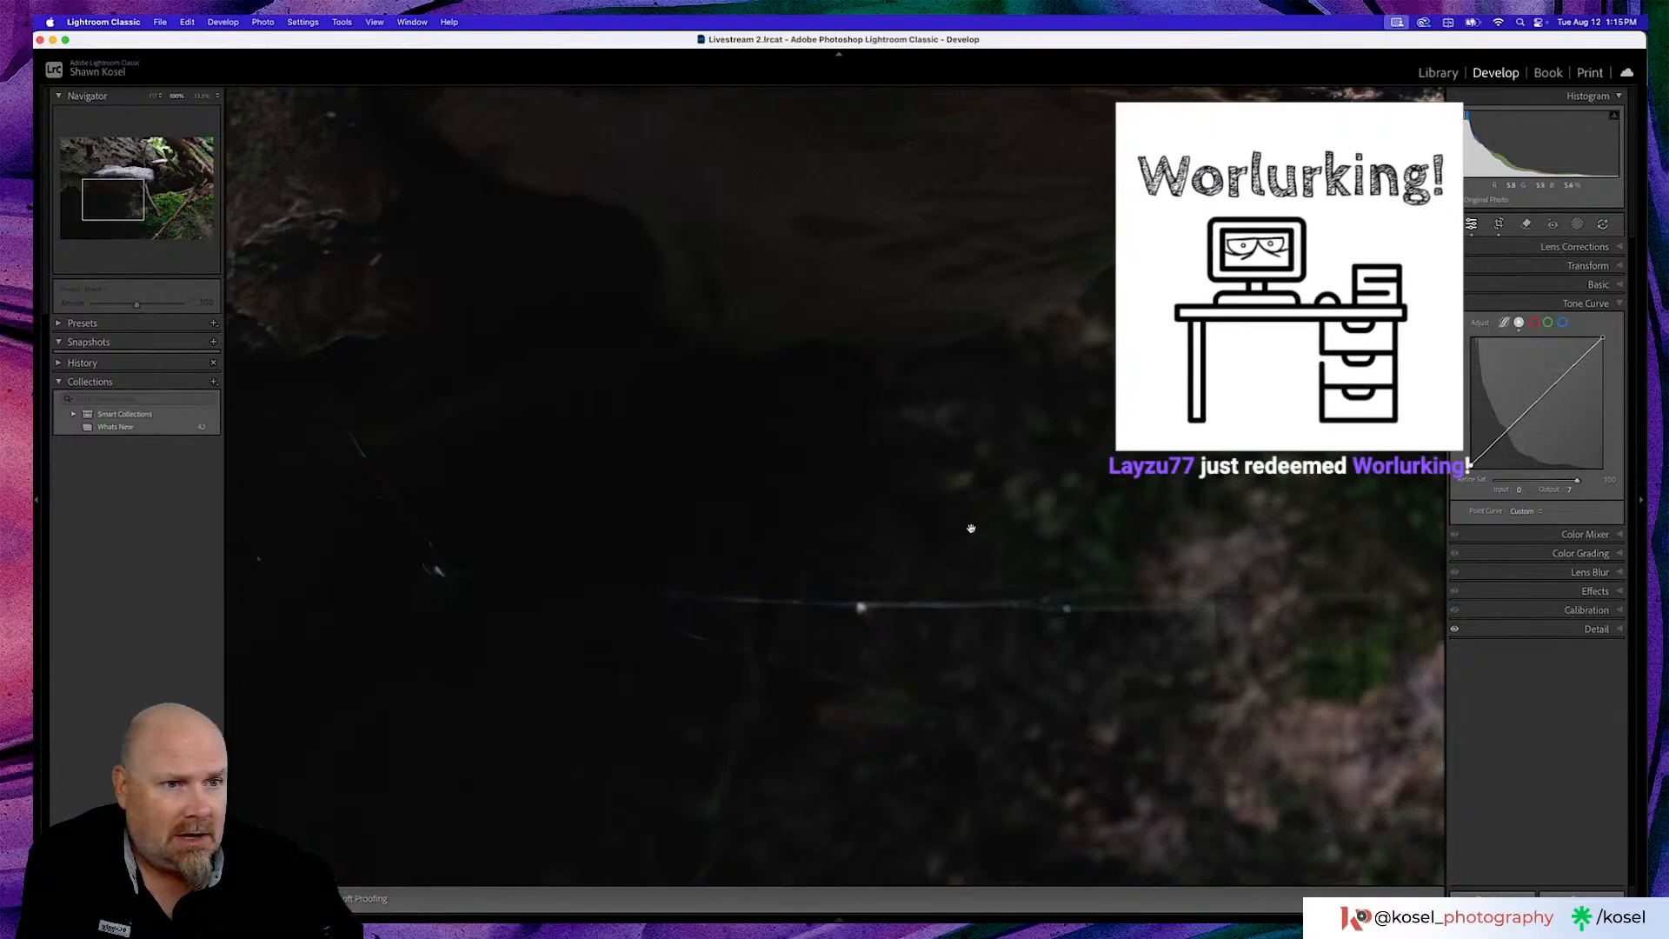
click(1527, 225)
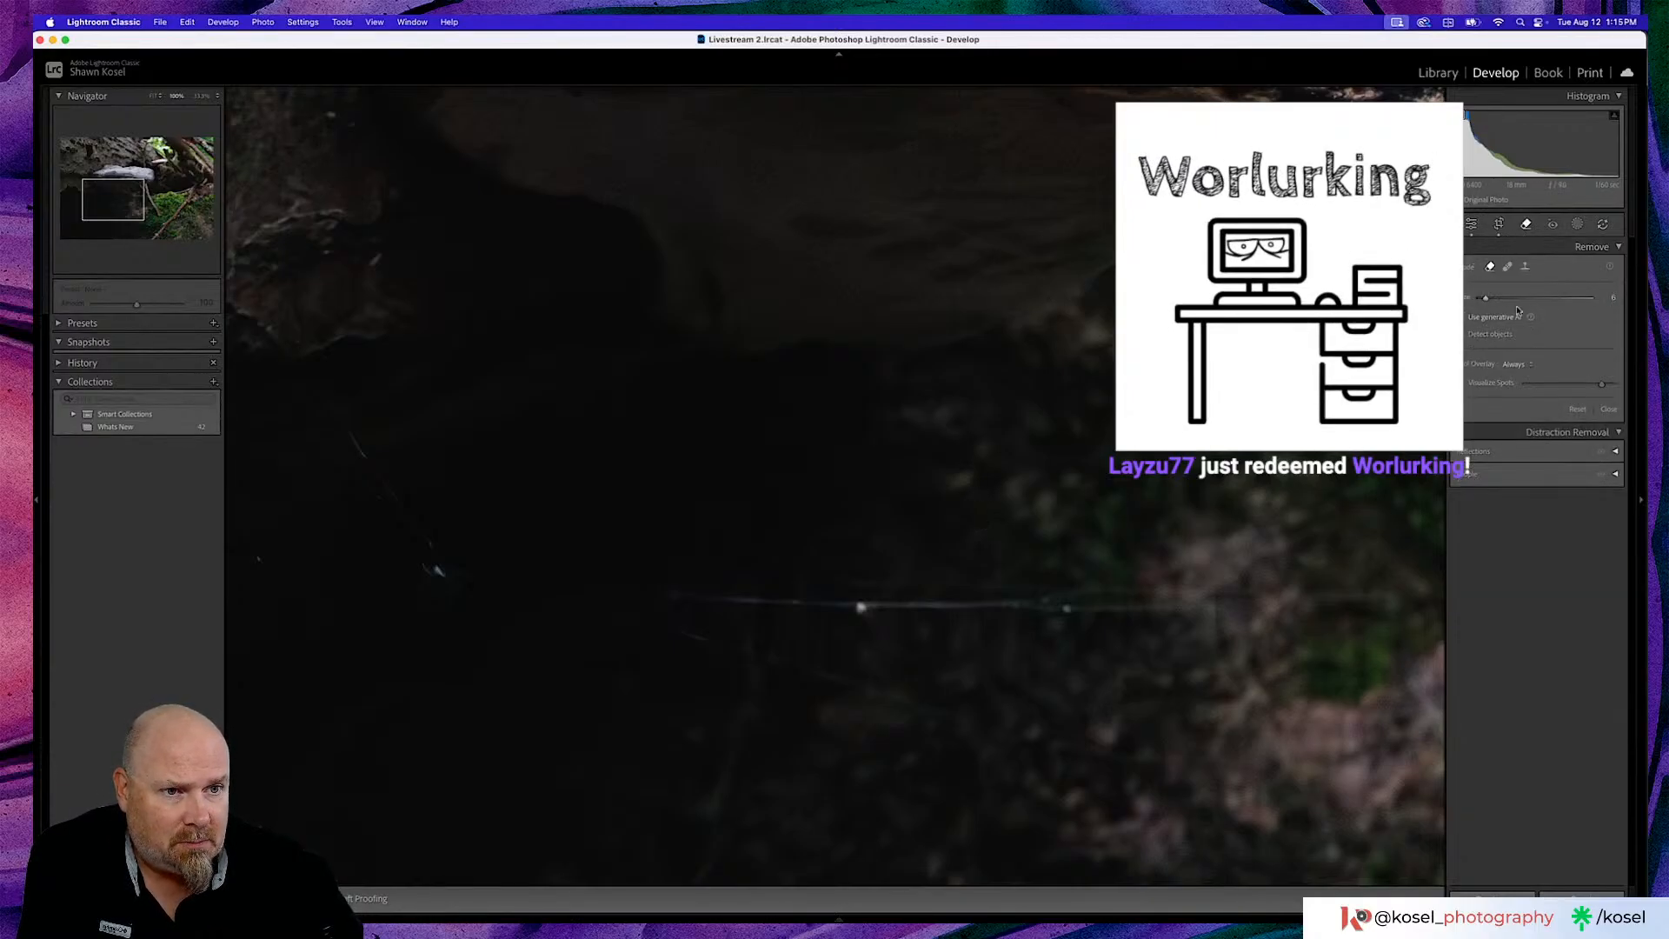
click(437, 570)
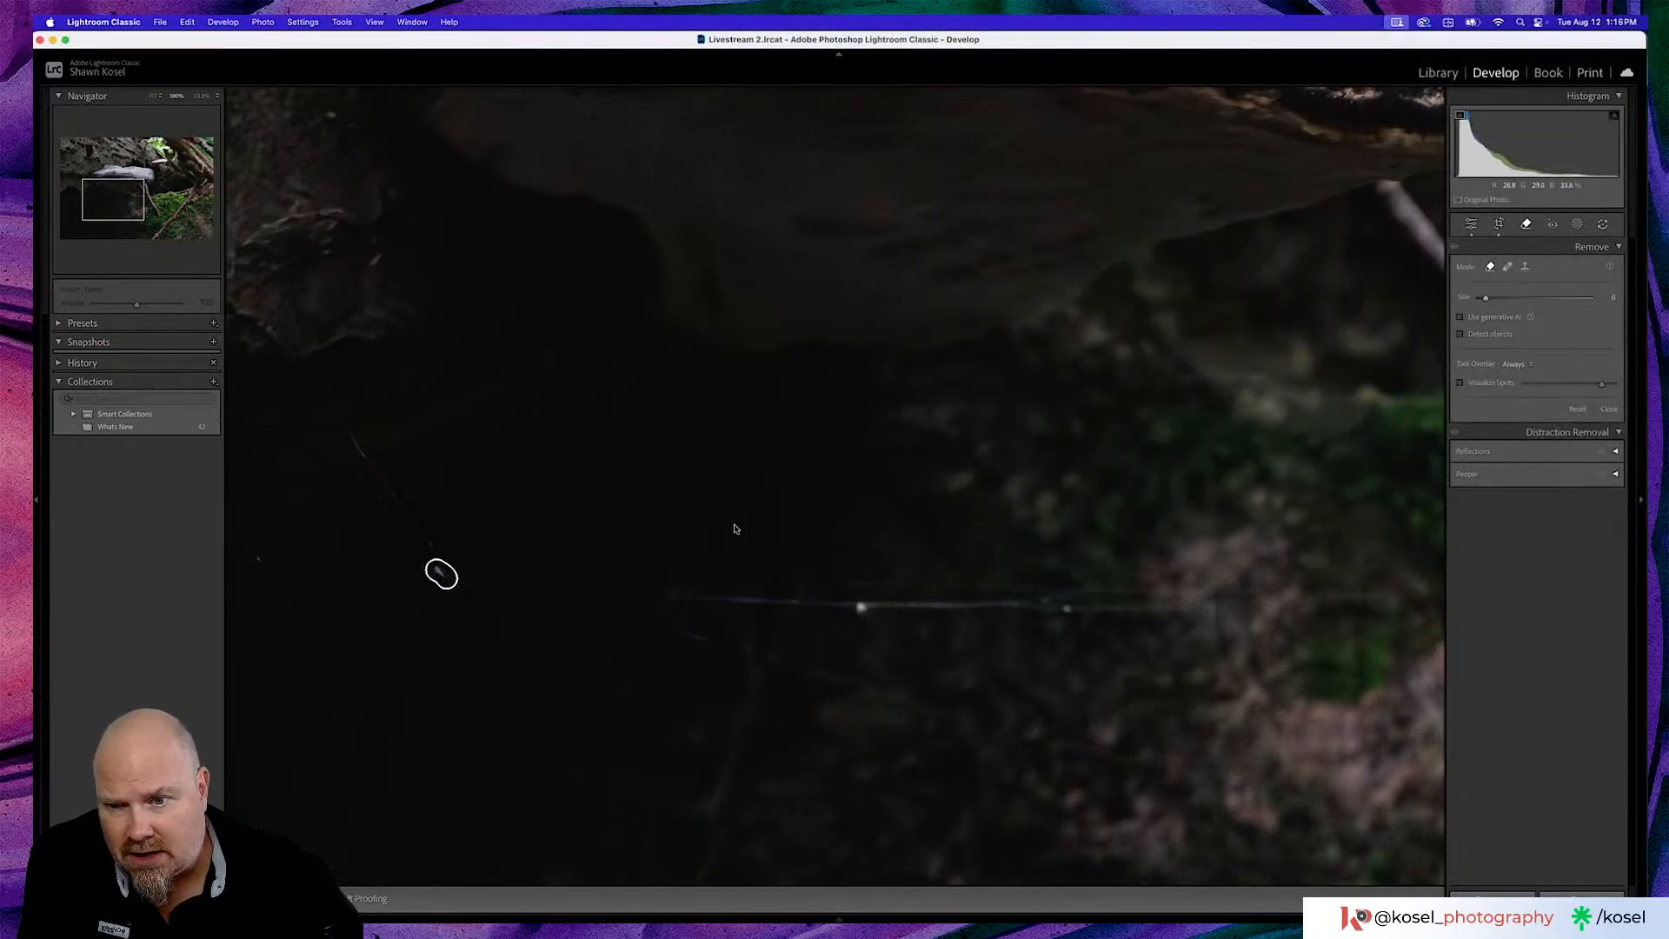
click(861, 607)
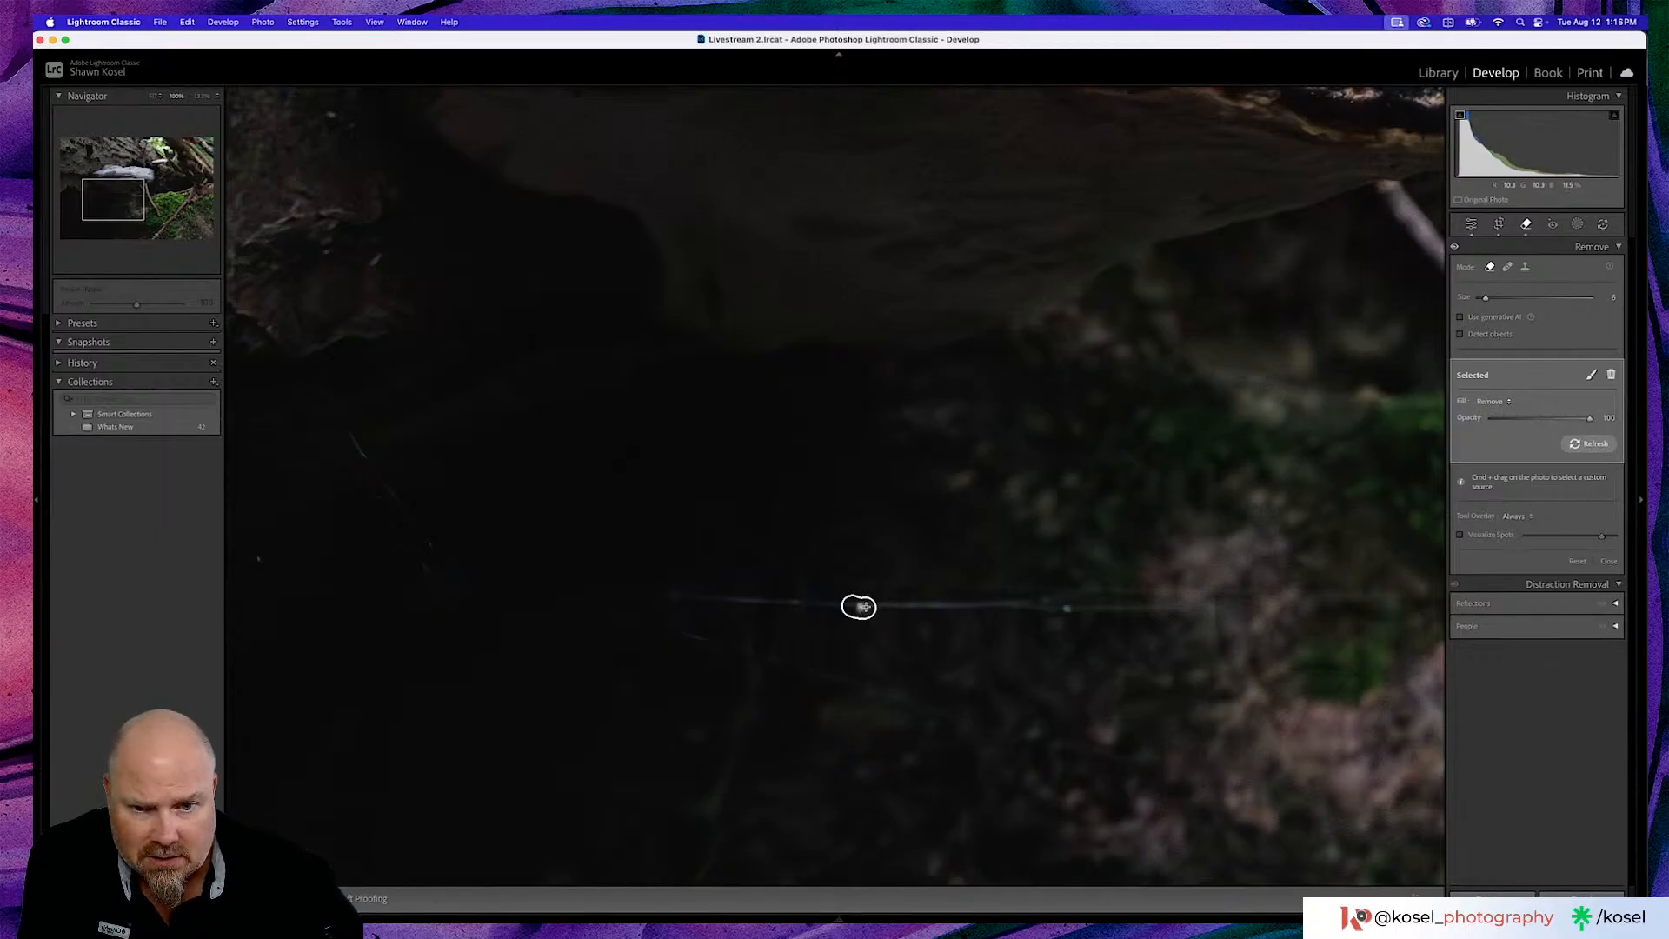
click(1067, 607)
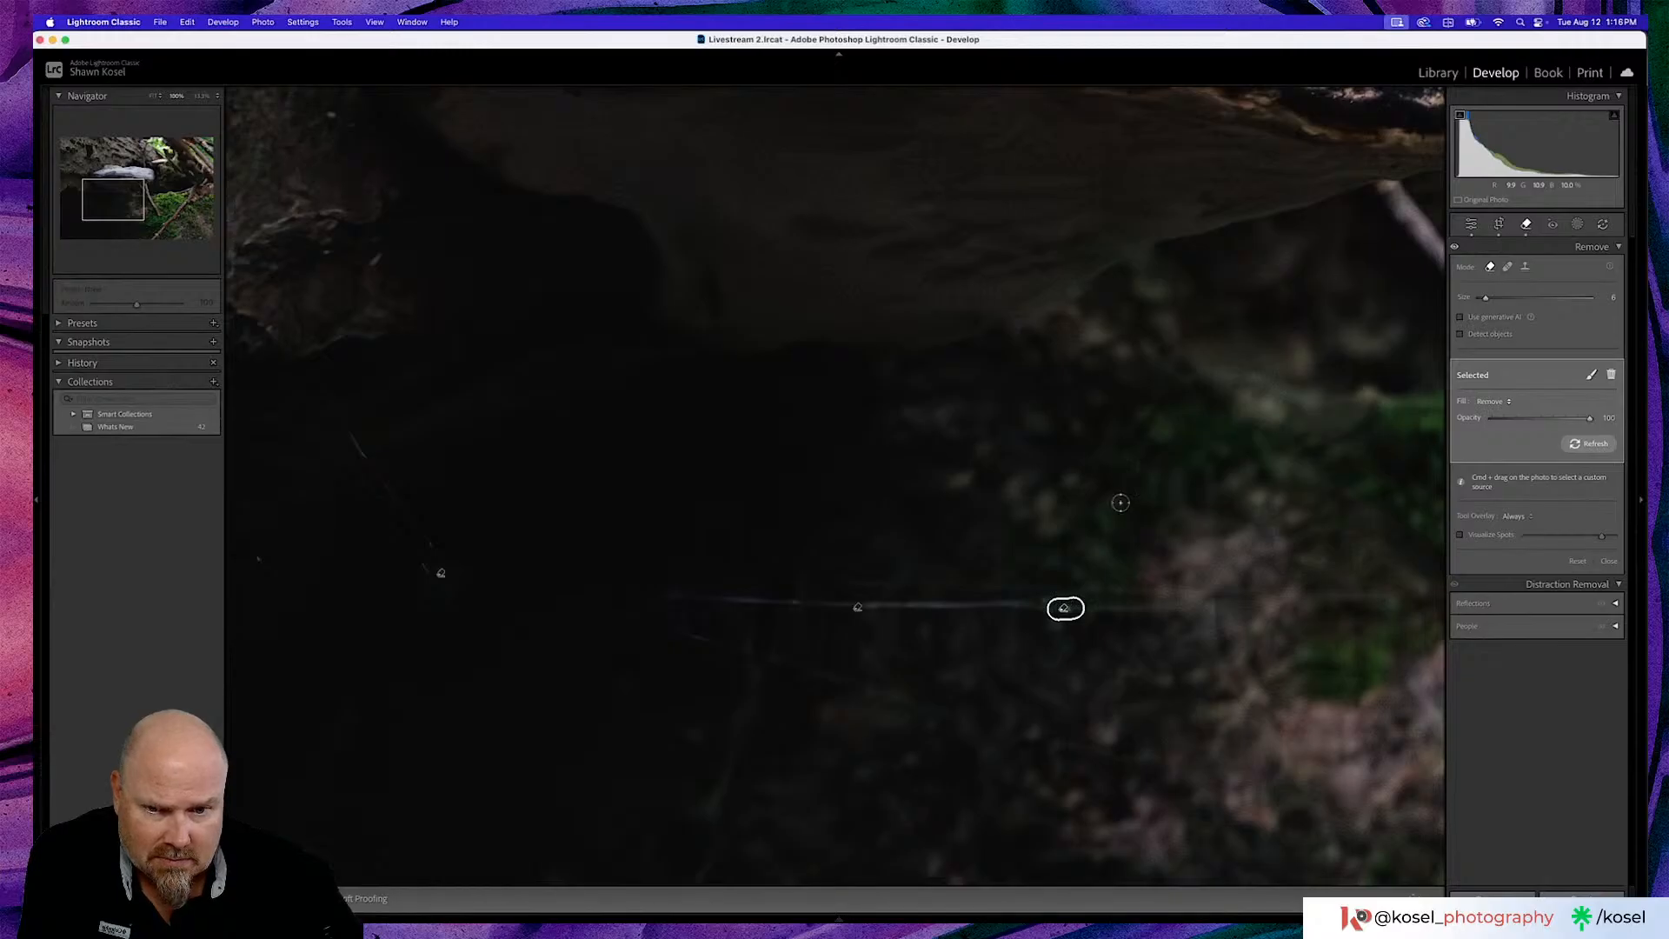
drag(1170, 503, 1265, 462)
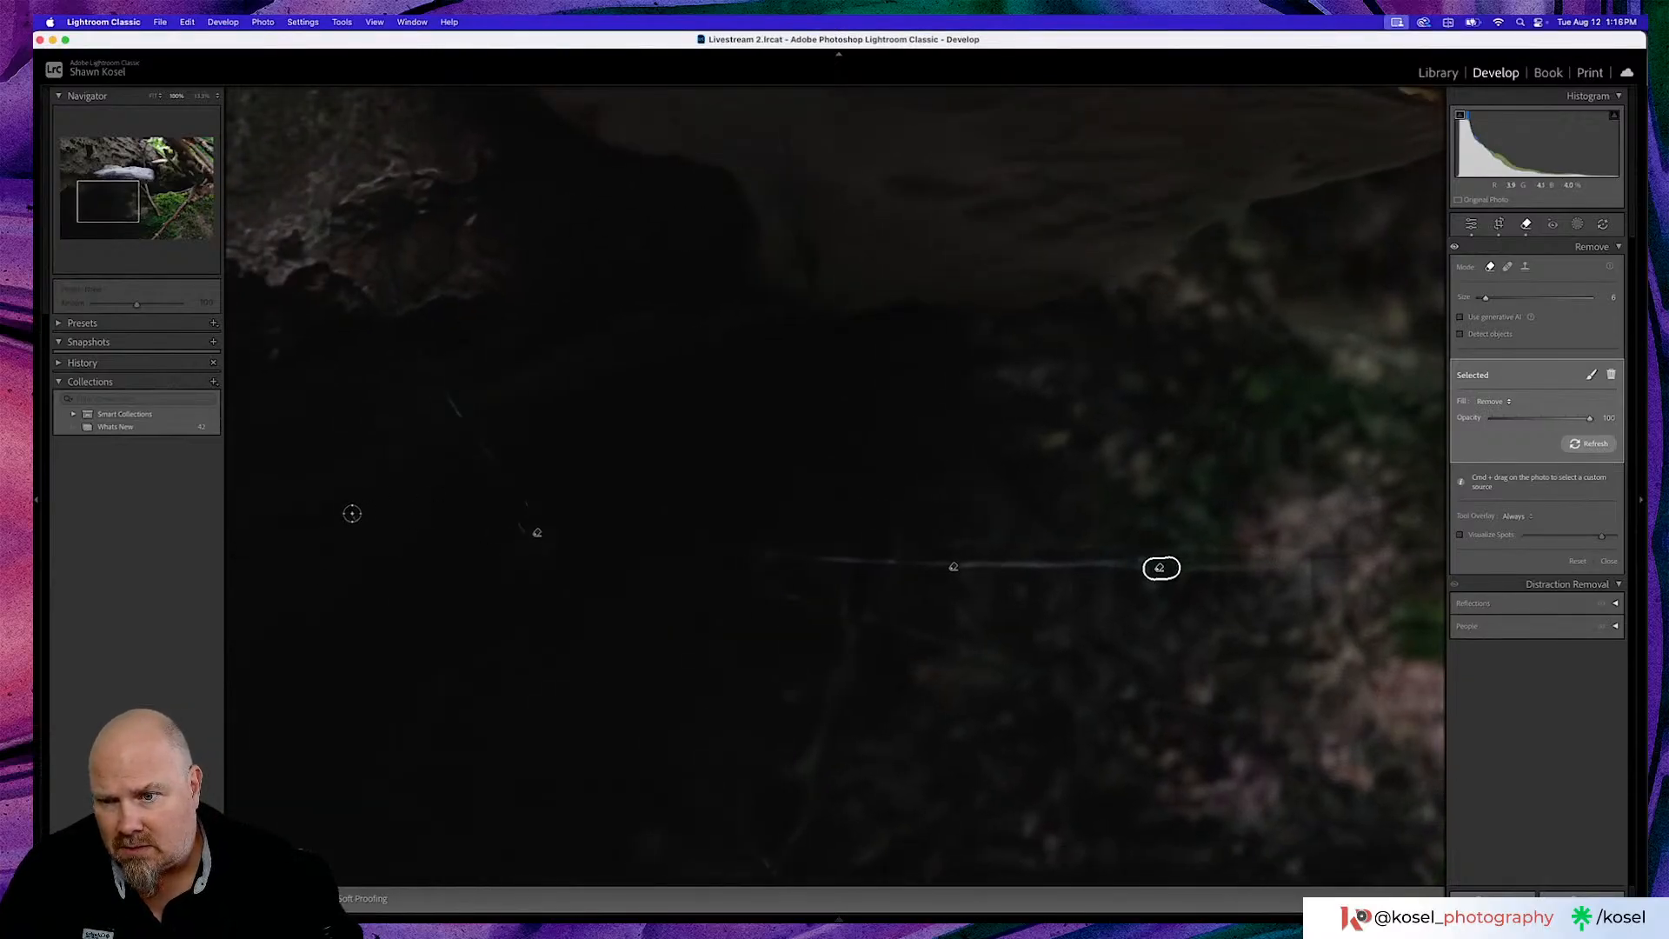
click(353, 516)
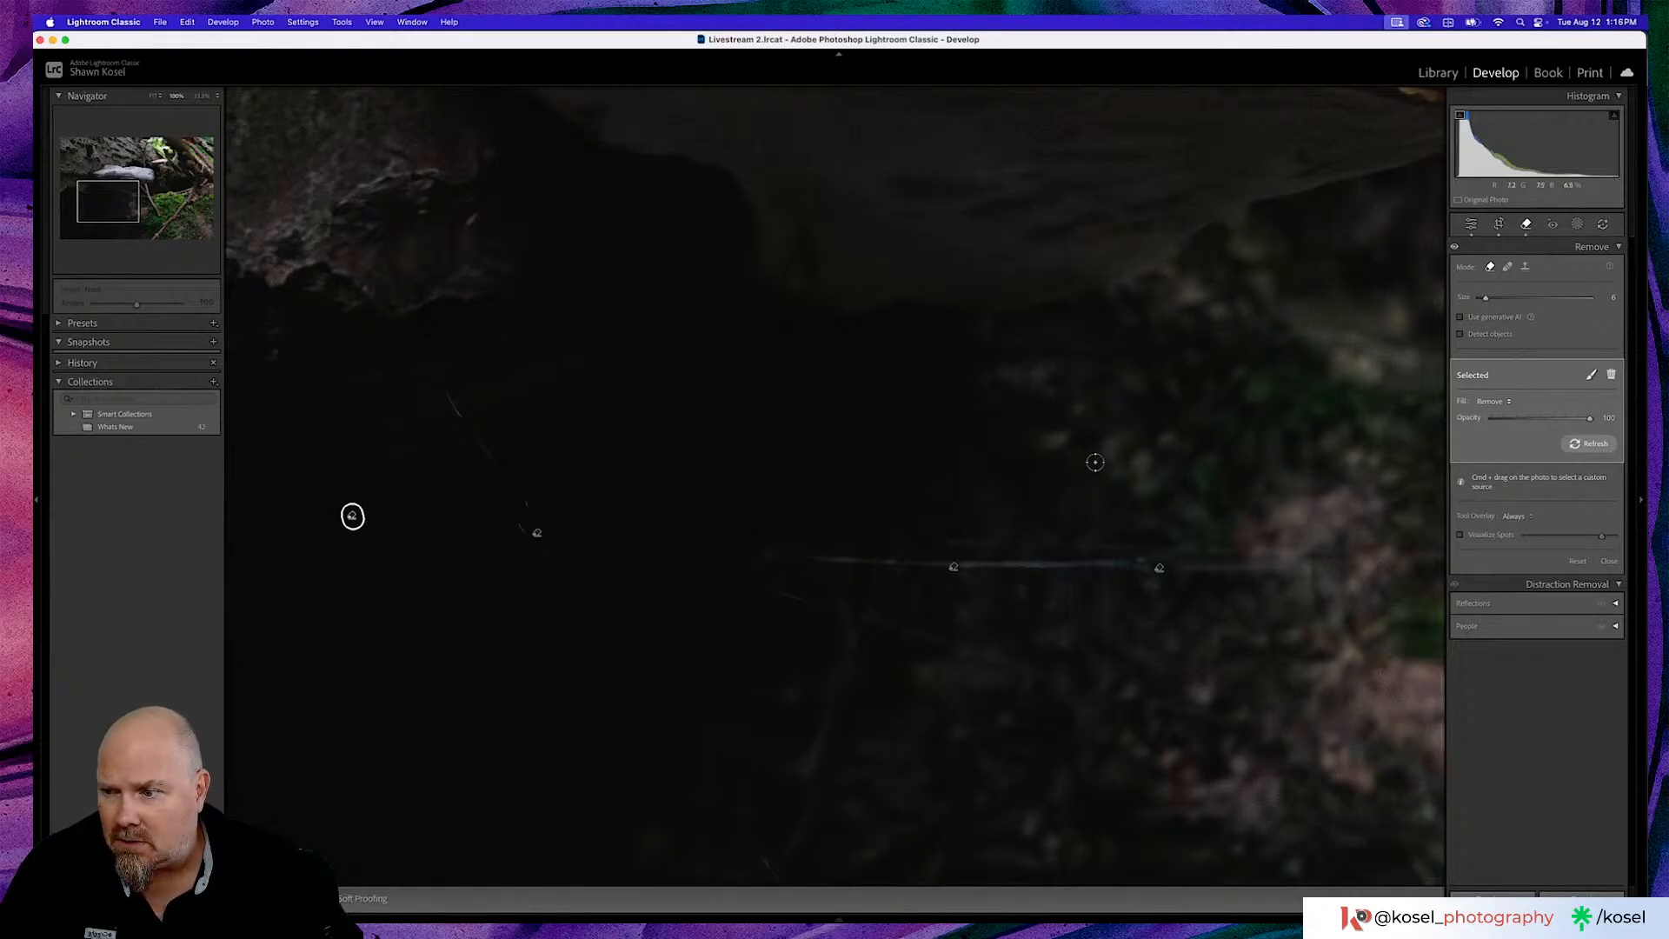
Remove the small distracting specks from the blurred background between the fungus and the large branch
drag(1125, 439, 655, 454)
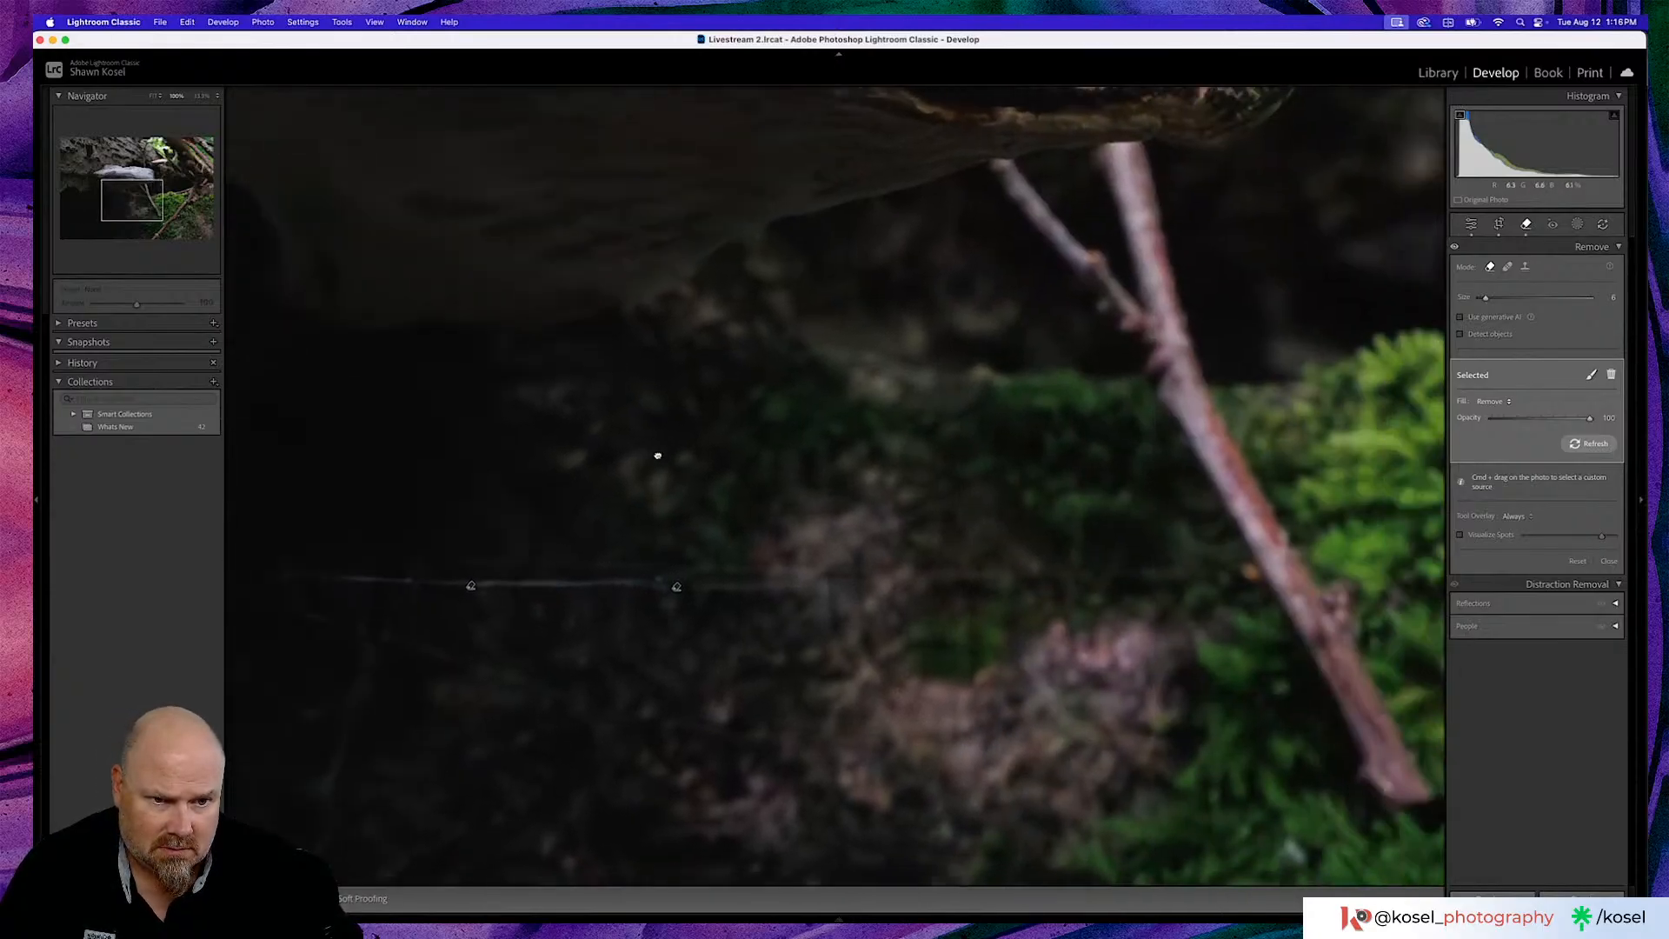
drag(1063, 480, 652, 663)
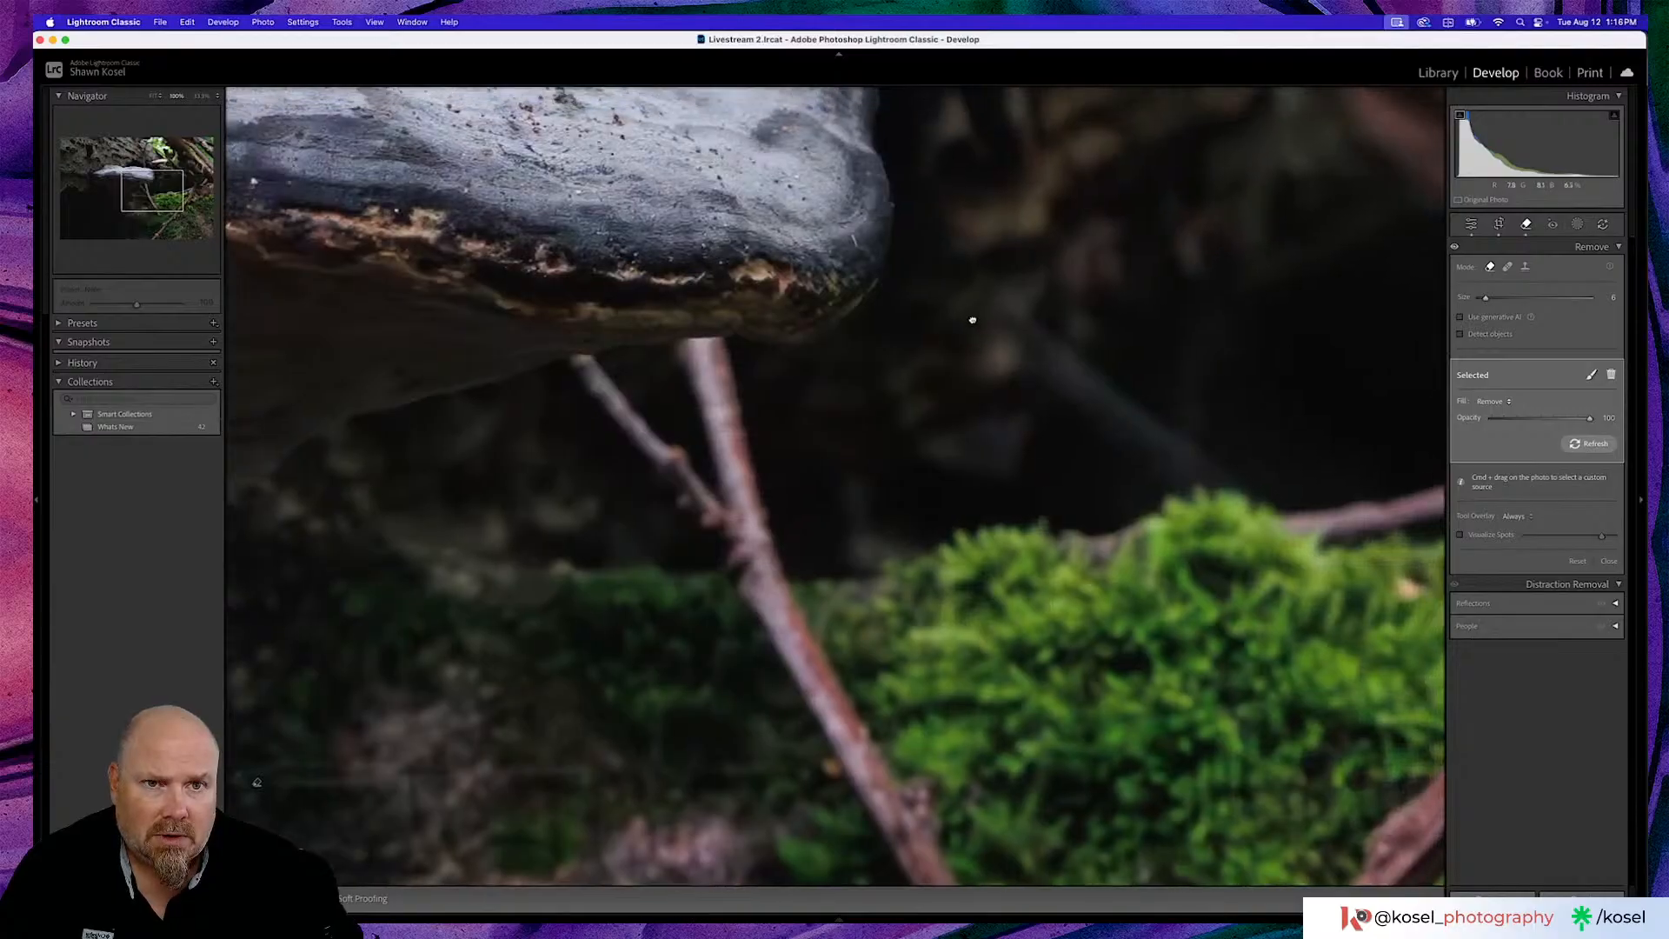
drag(977, 310, 738, 722)
drag(926, 553, 717, 670)
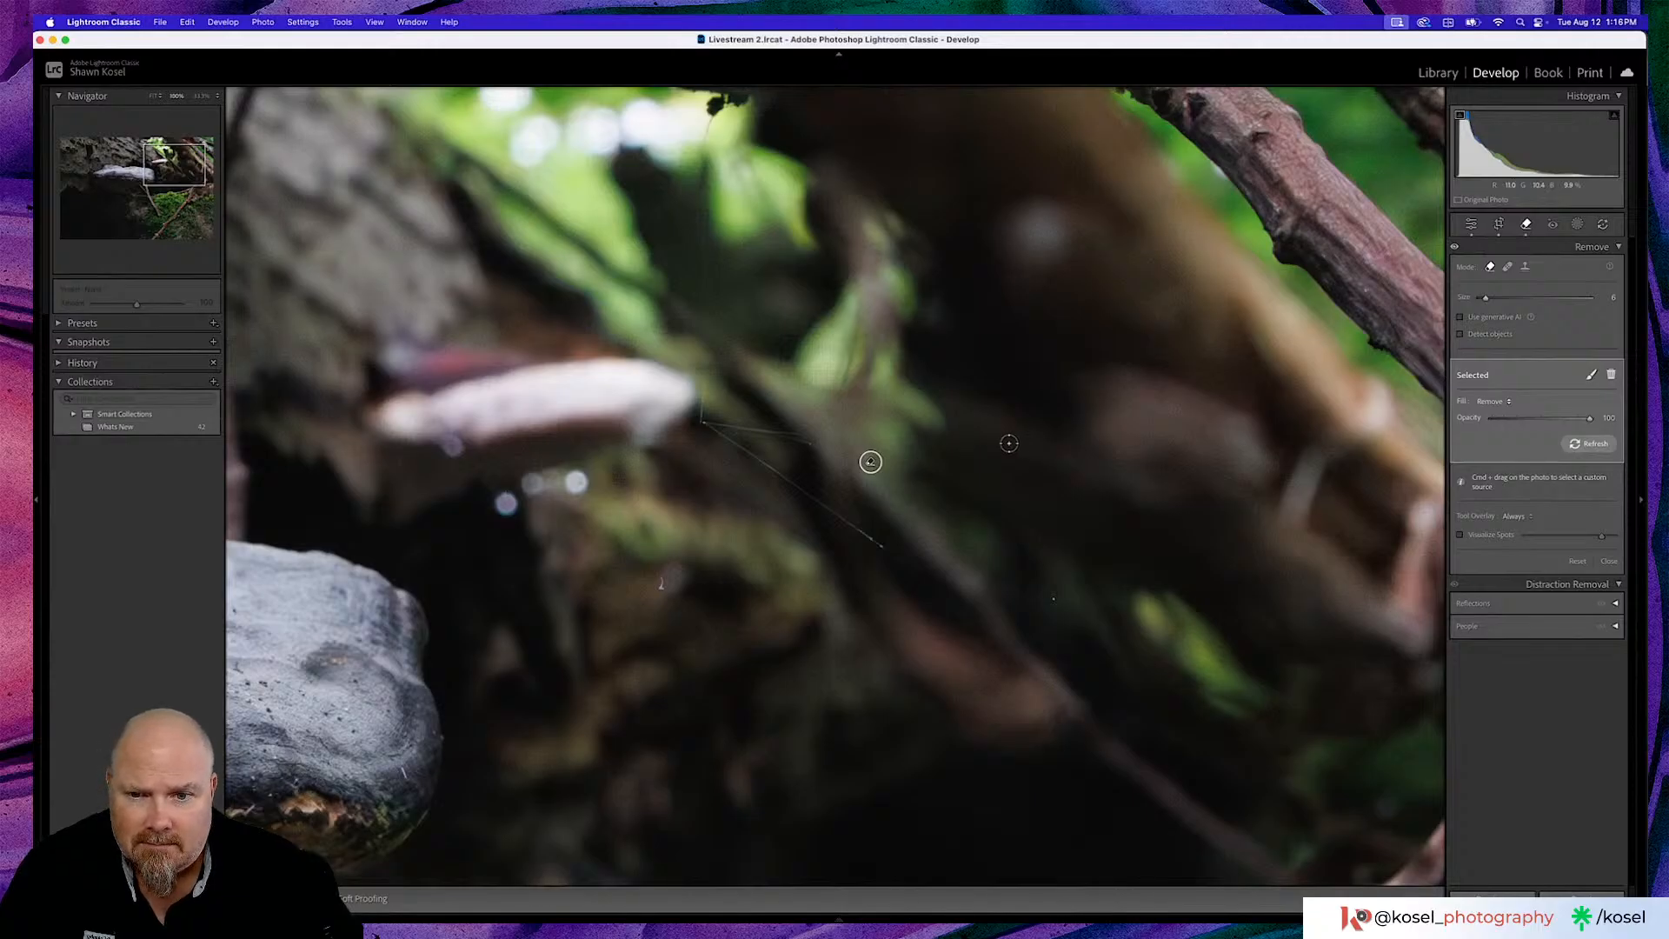
drag(660, 576, 662, 587)
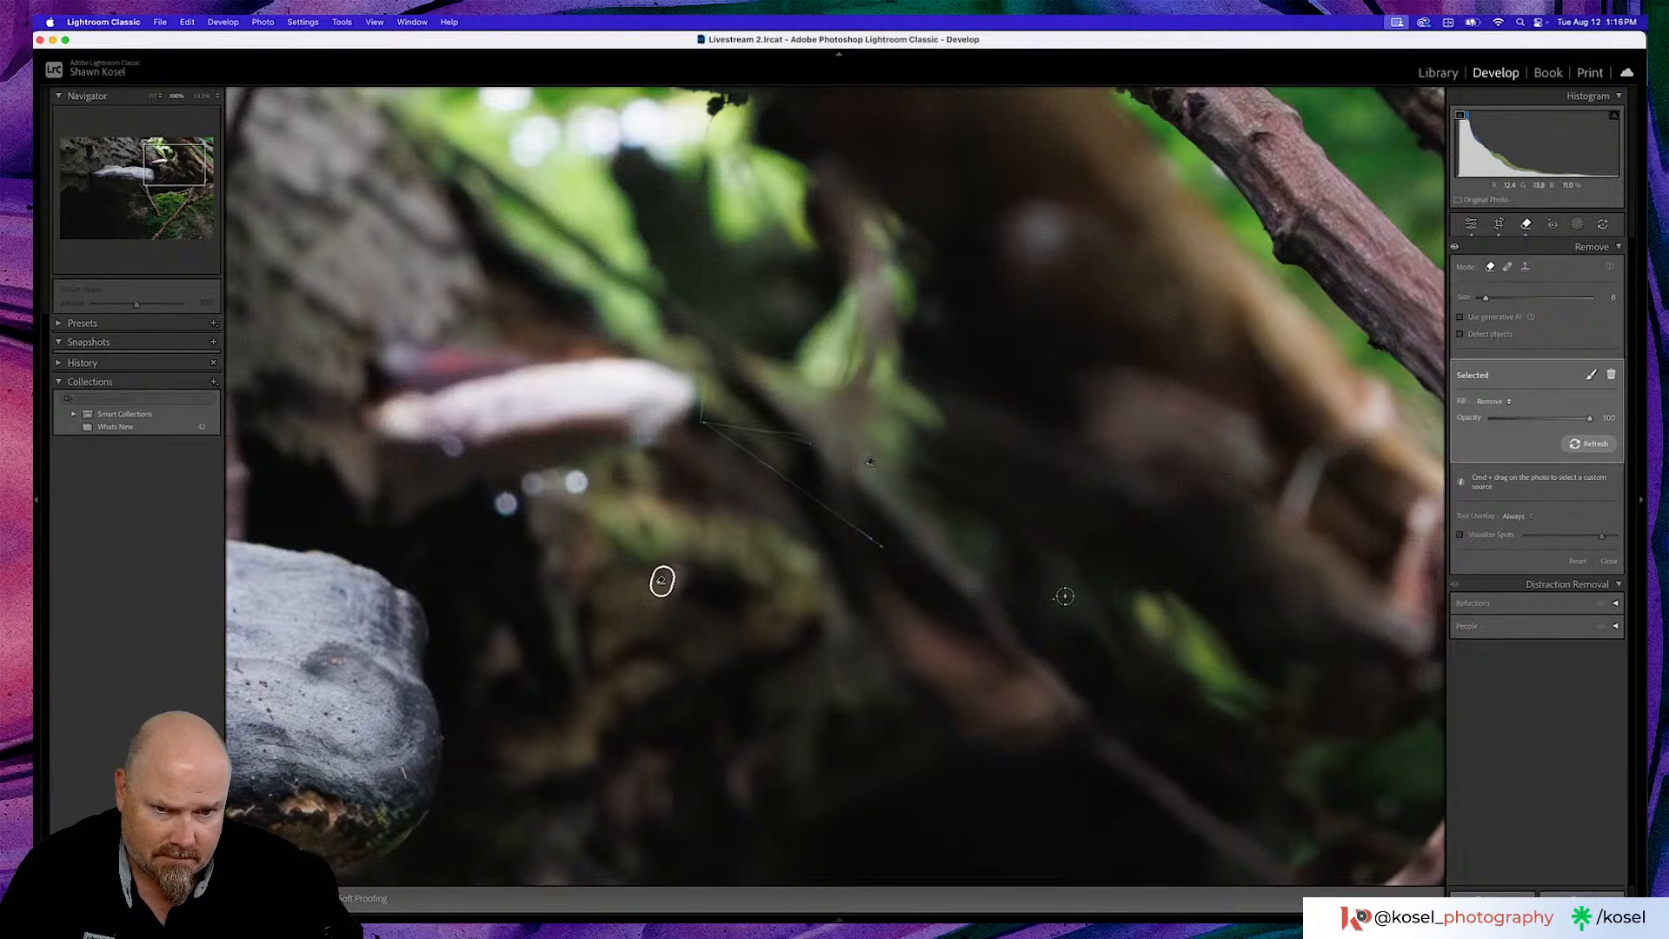
click(1054, 598)
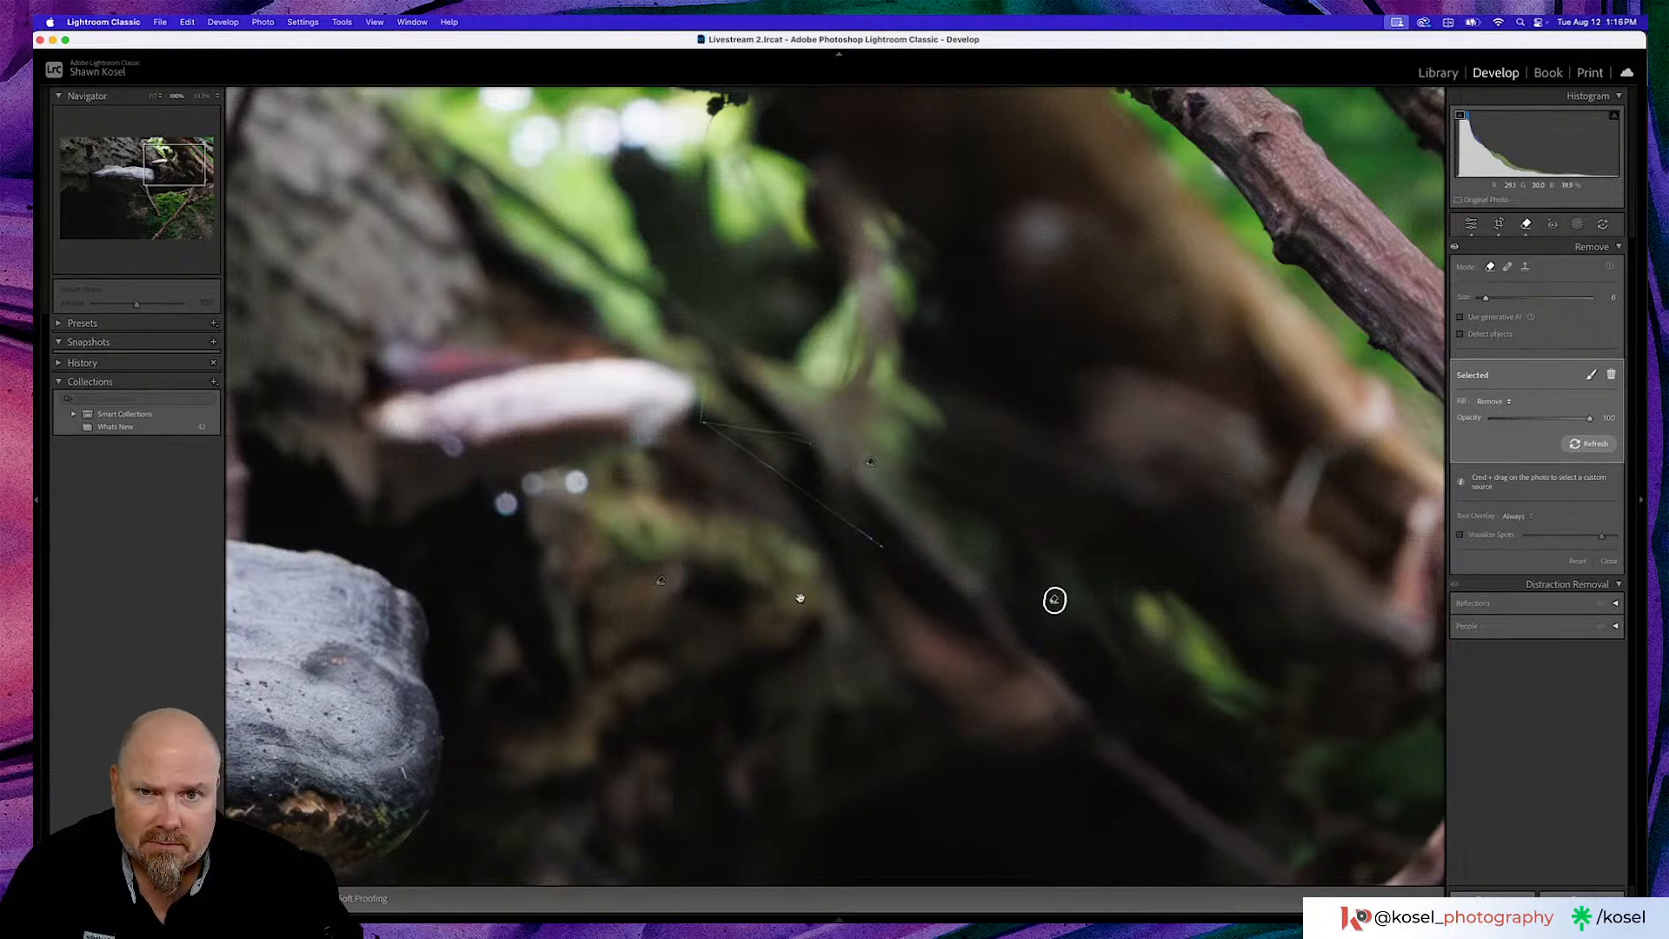
Remove the small speck in the dark gap behind the fungus, check the surrounding bark, and close the Remove tool
drag(800, 598, 849, 734)
drag(696, 505, 950, 544)
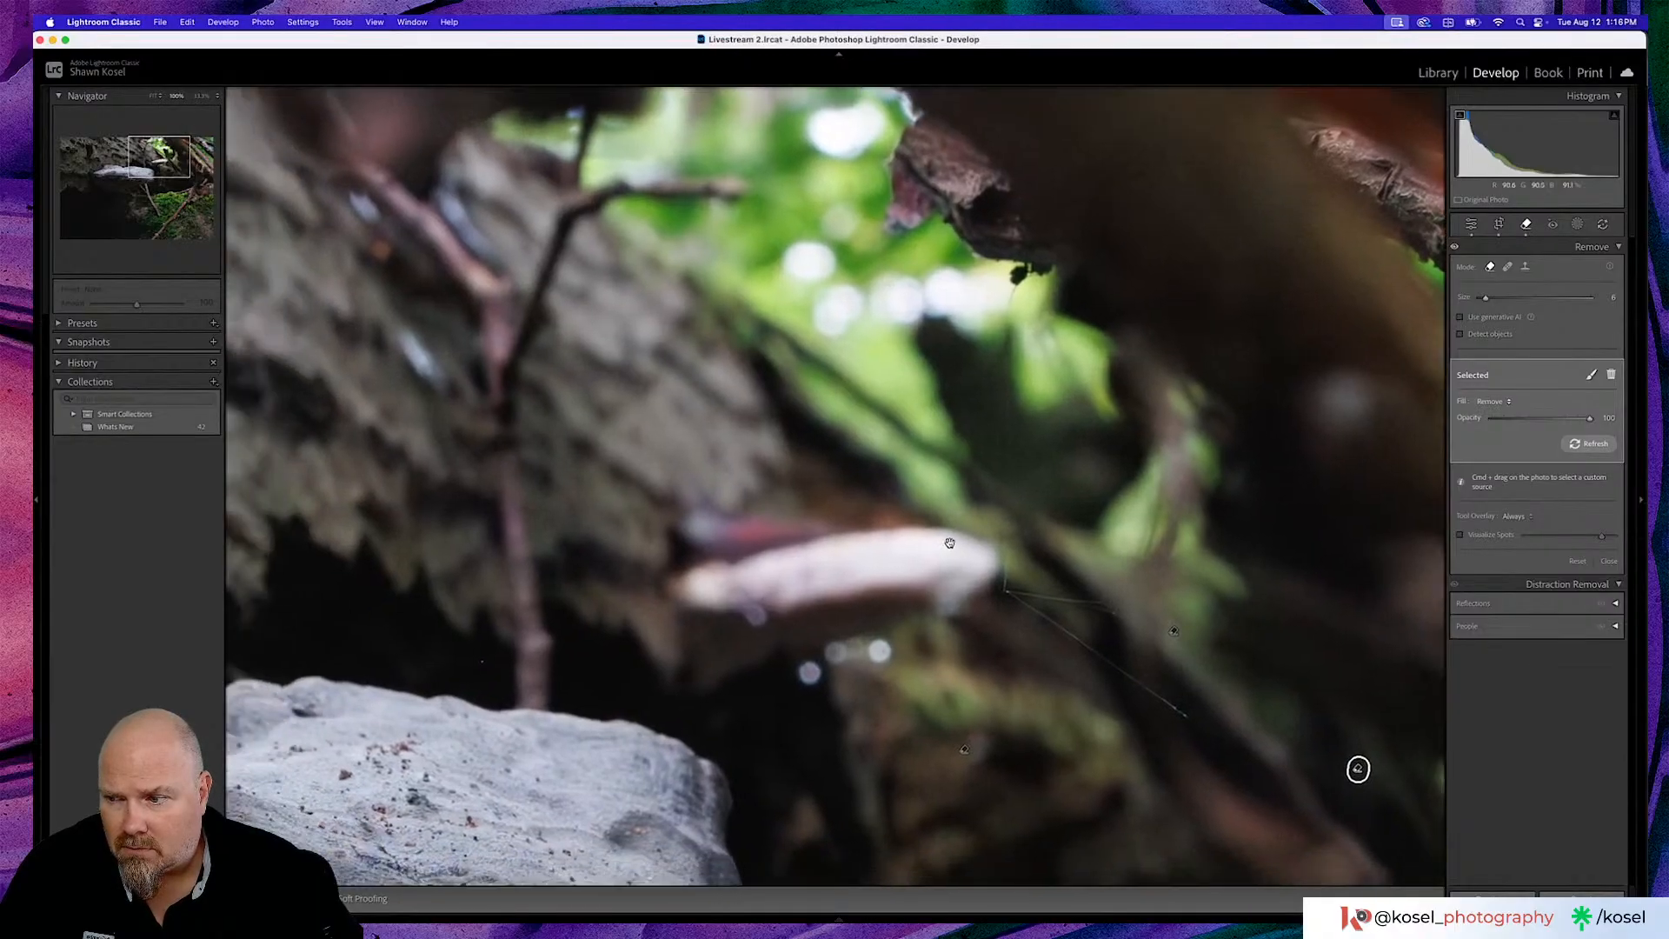
drag(837, 513, 991, 500)
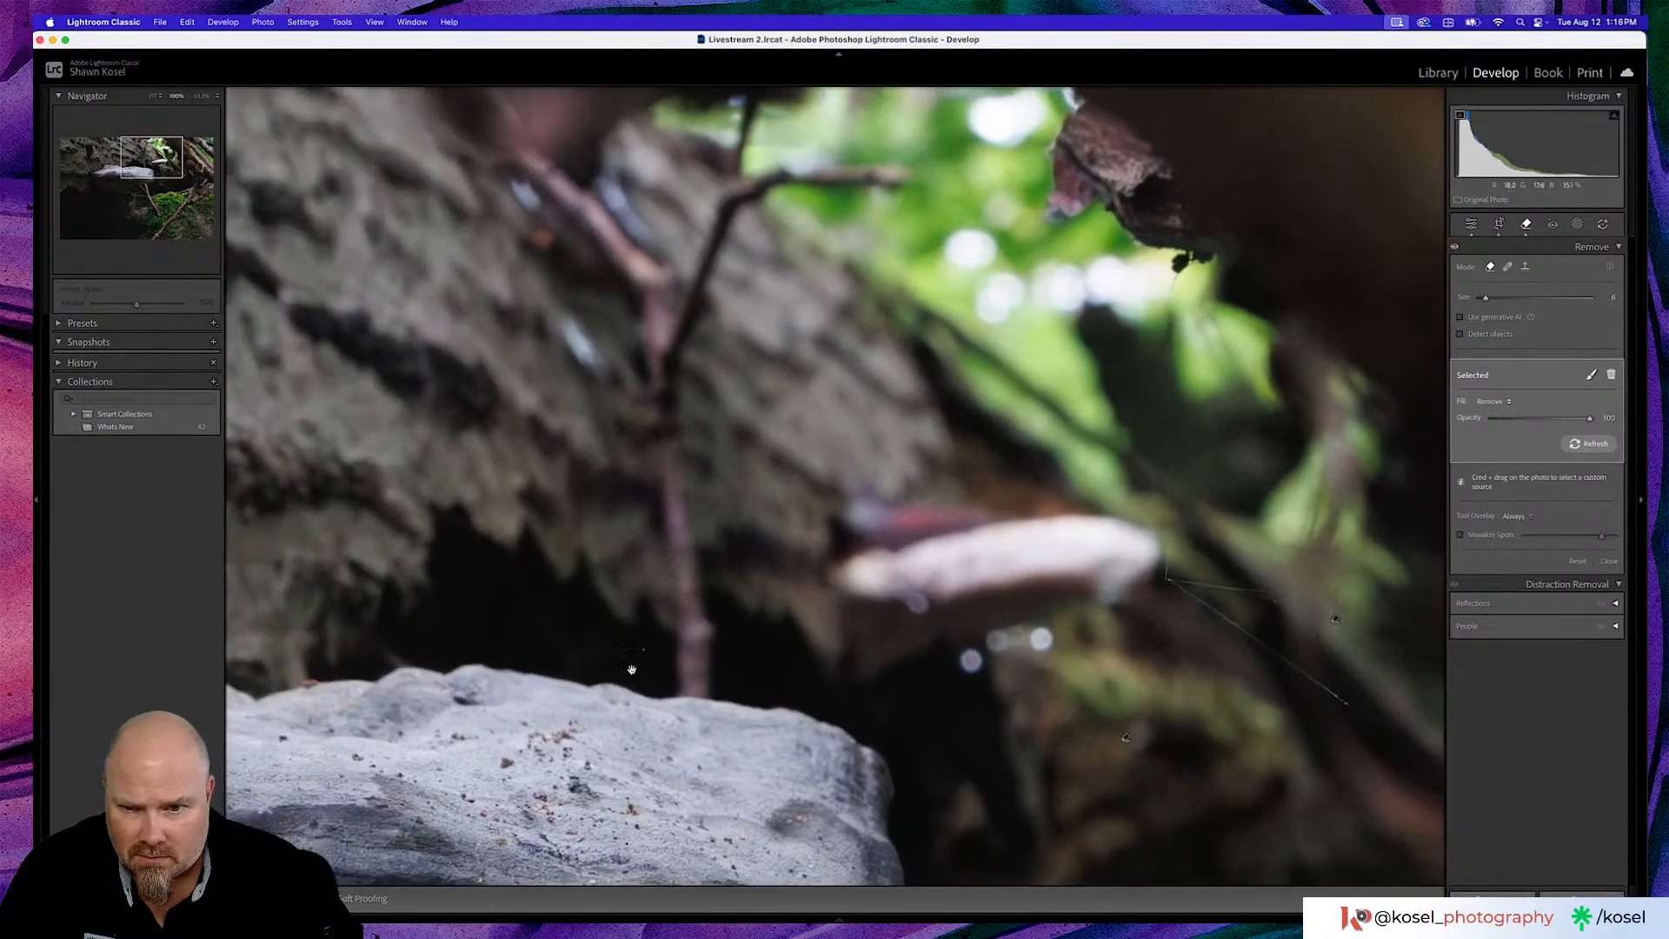
click(643, 651)
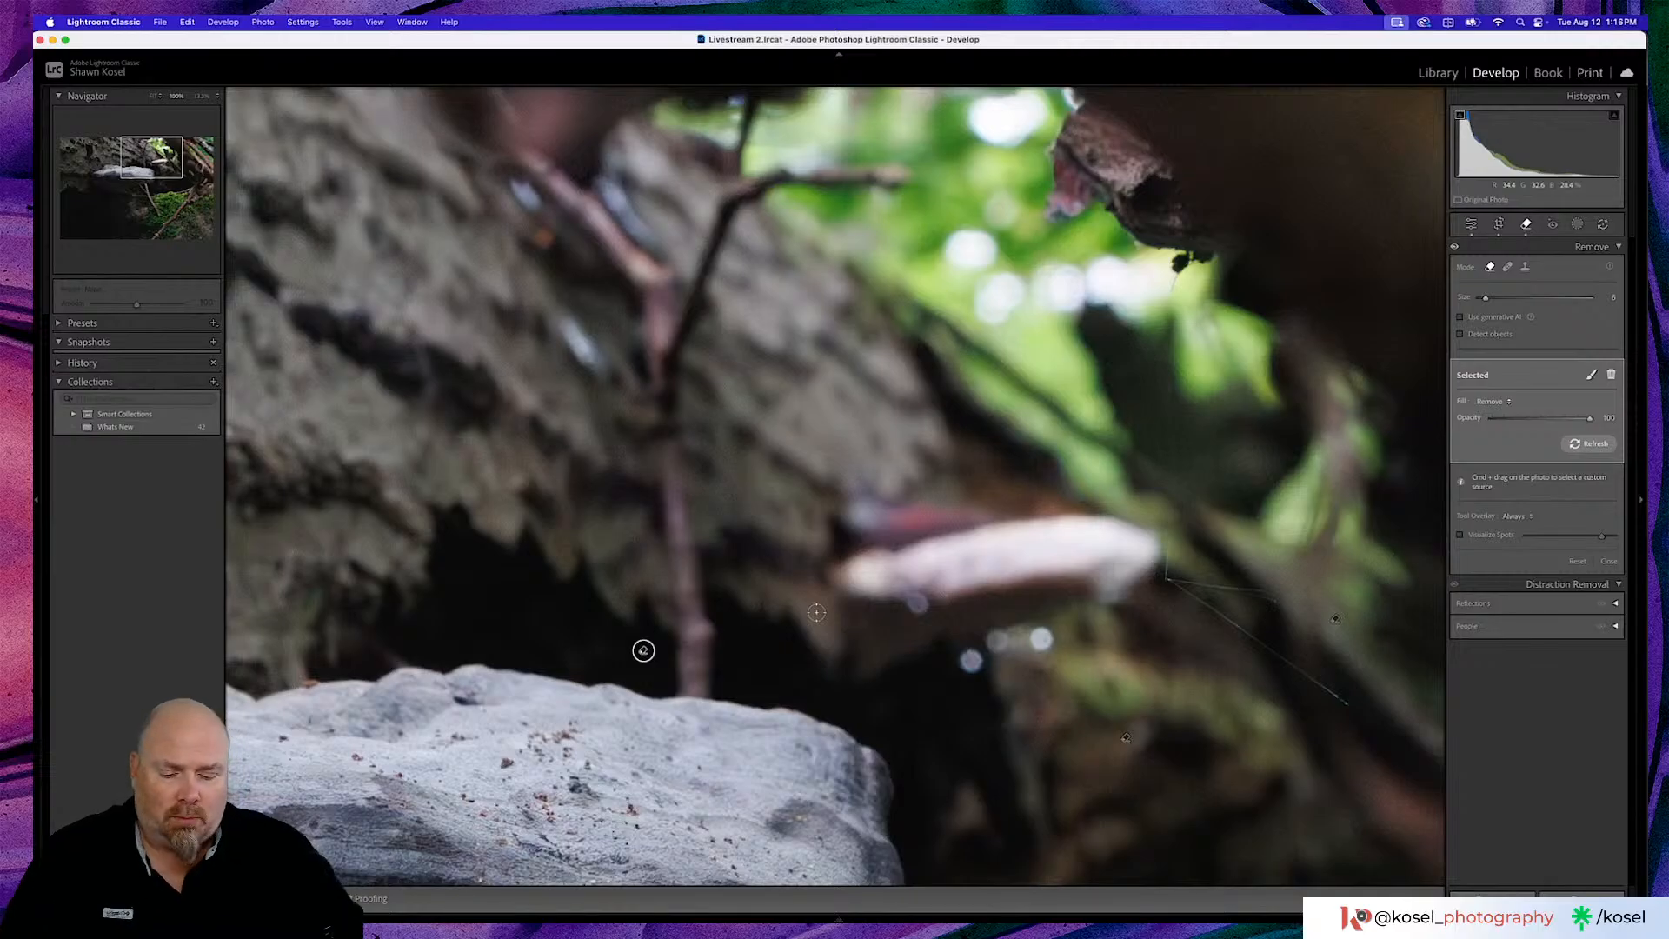
drag(696, 582, 1147, 573)
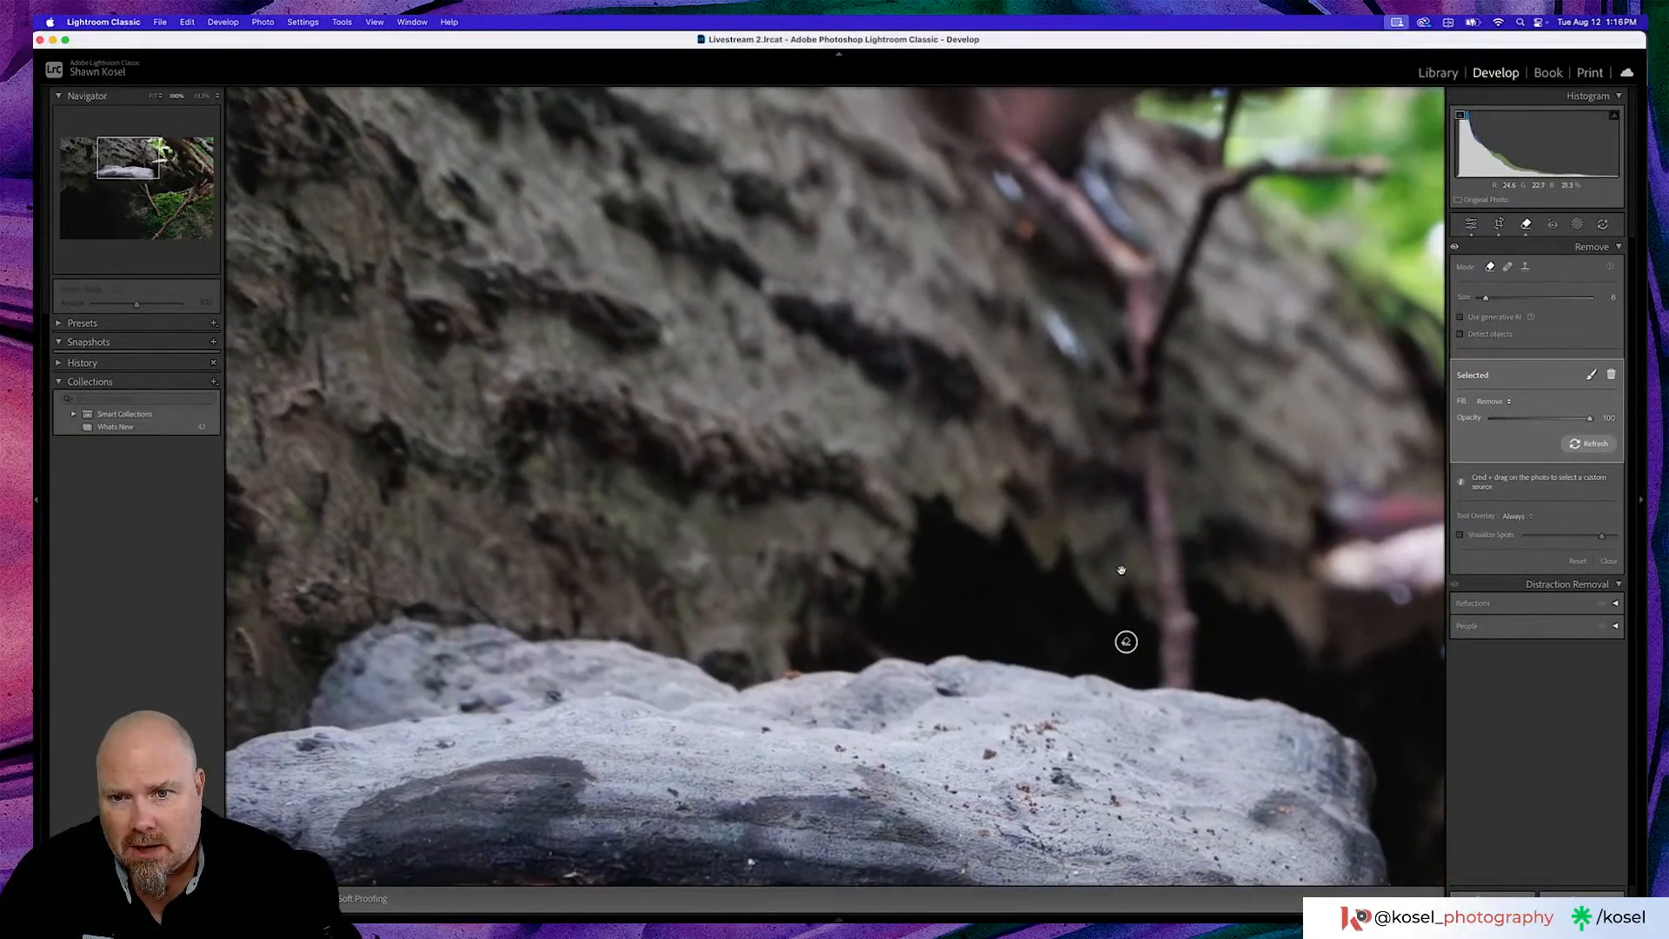
drag(636, 512, 1010, 538)
drag(617, 551, 860, 529)
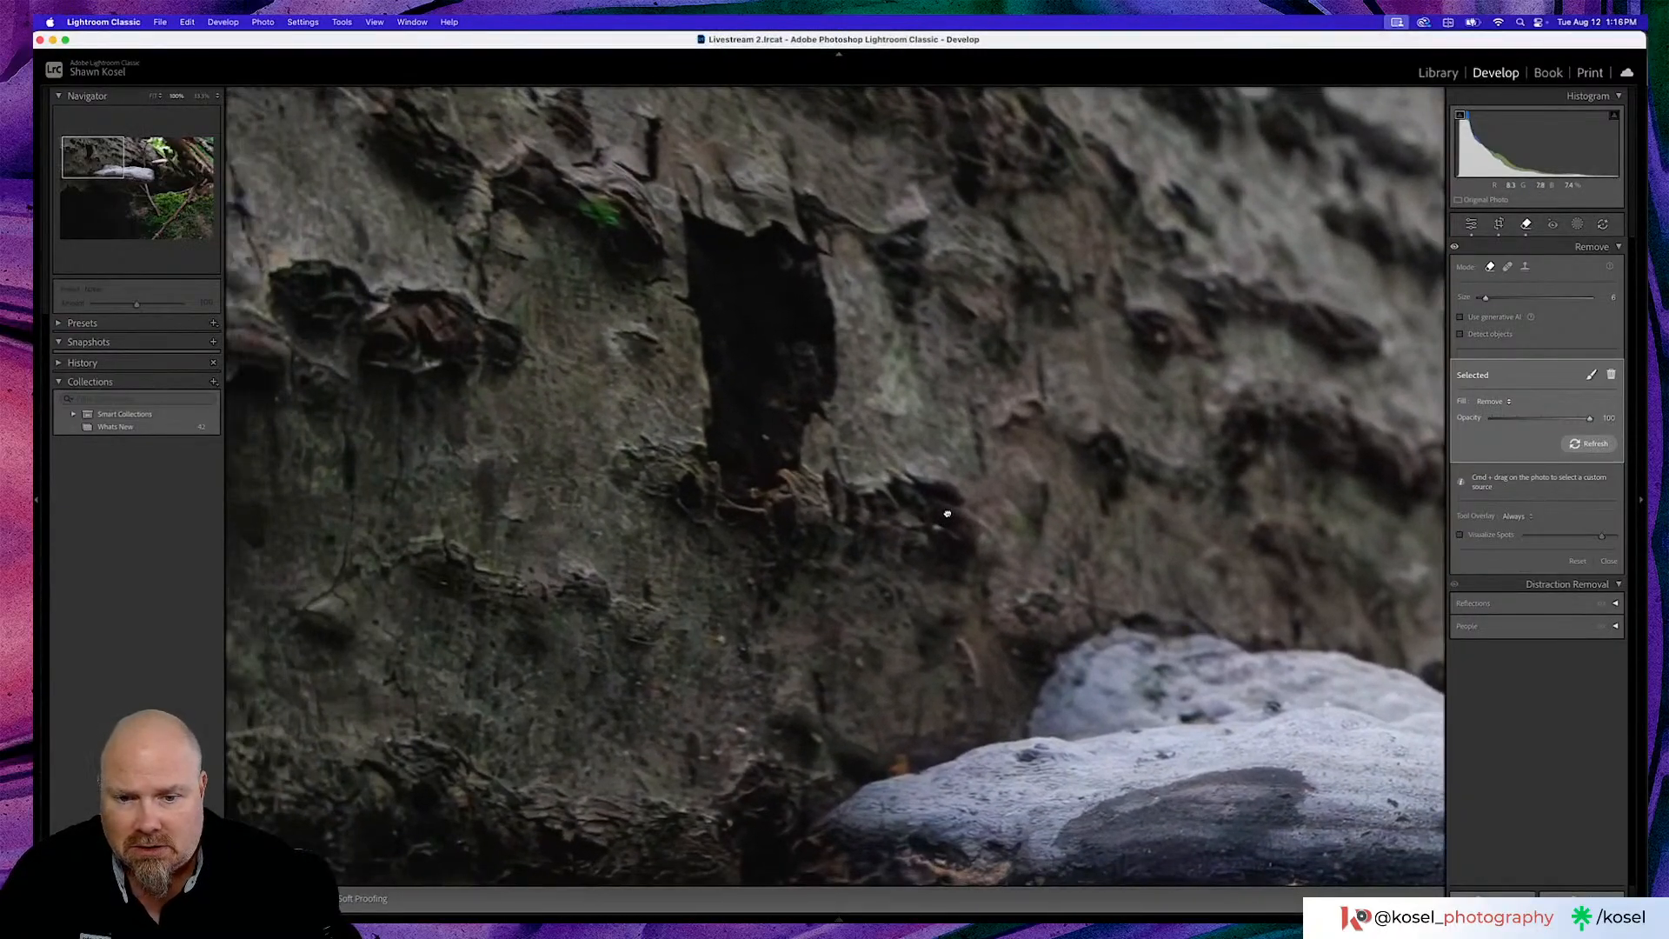
click(860, 529)
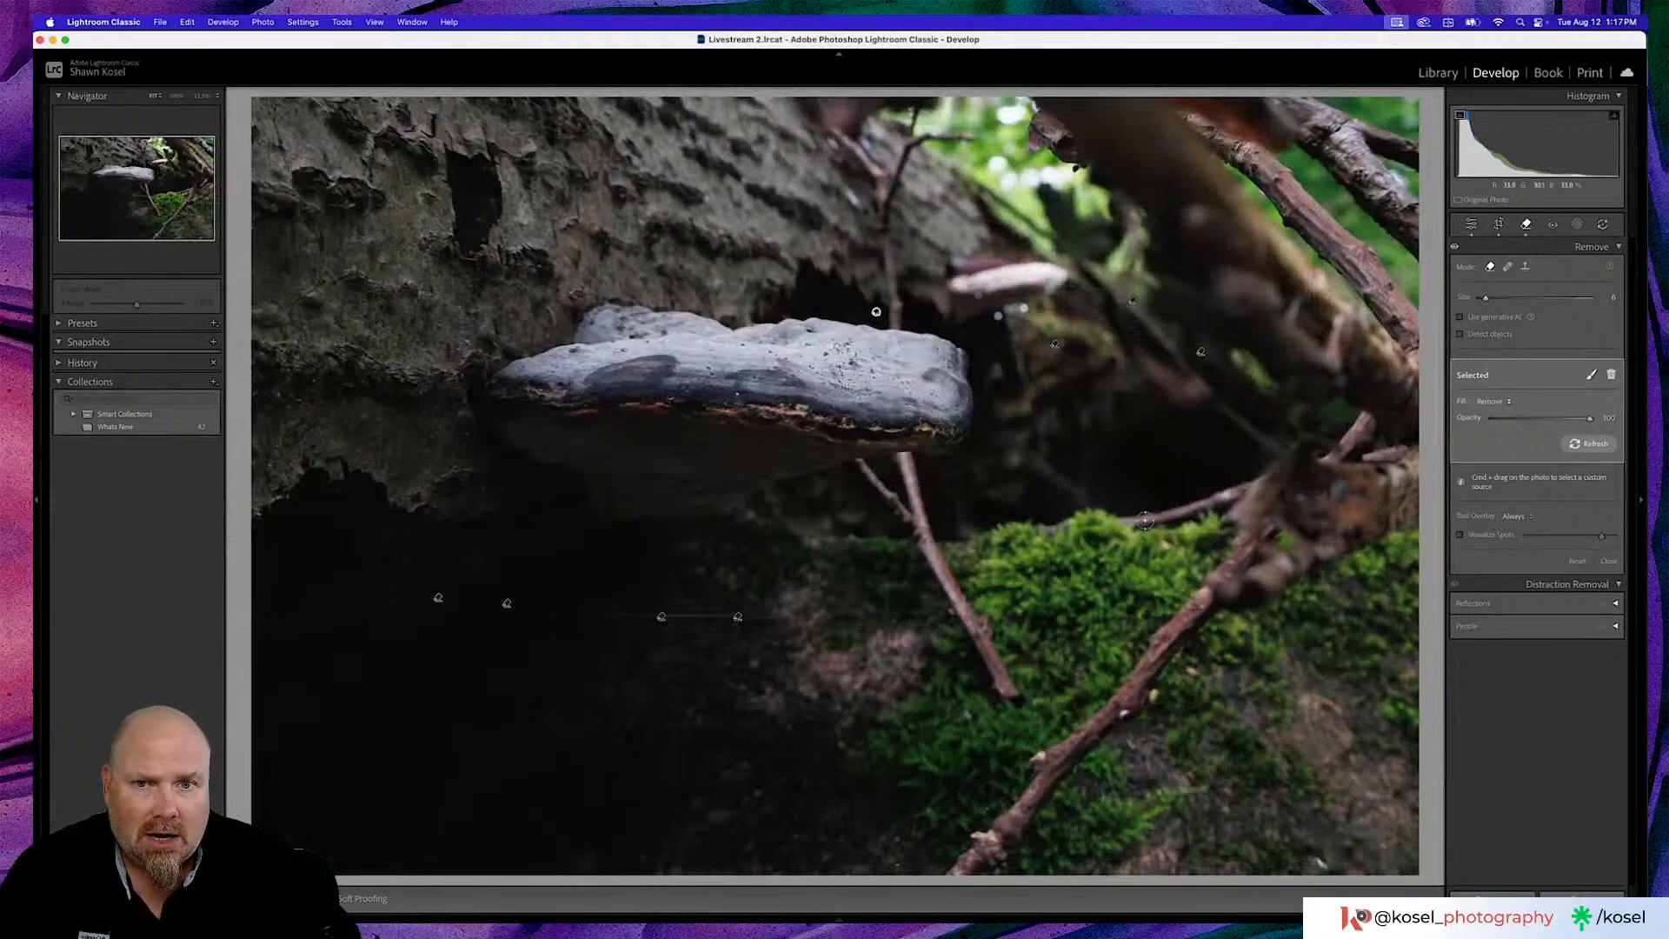
click(1471, 224)
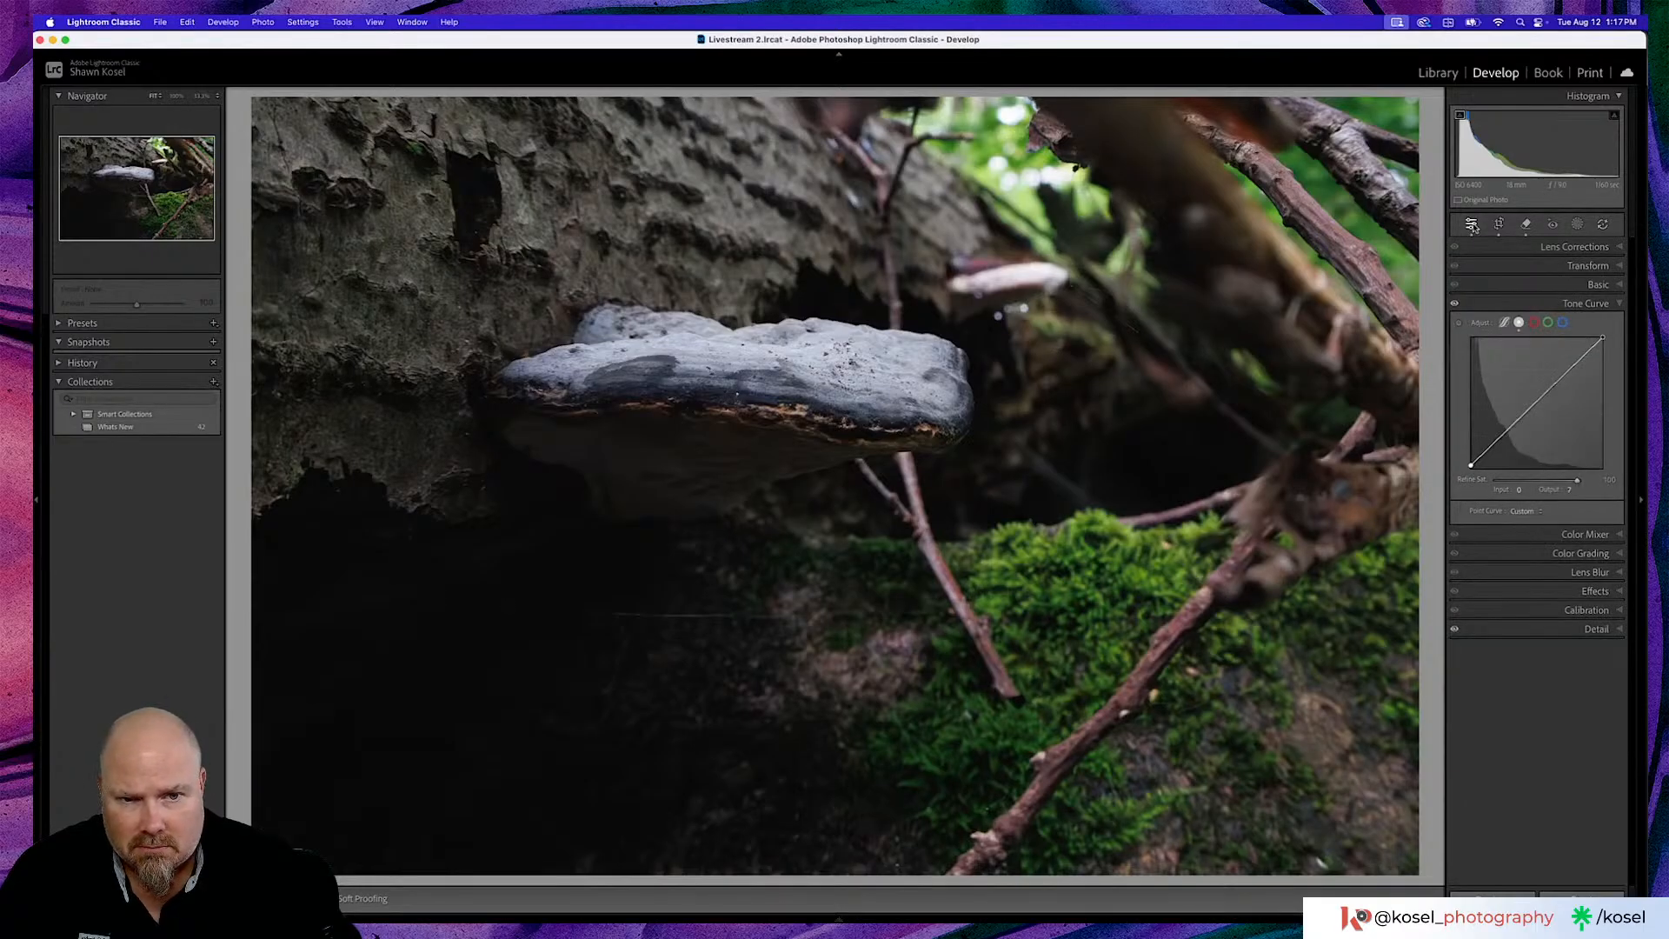
Remove the three bright out-of-focus highlights beneath the pale background fungus with the Remove tool, and check the result in the full view
drag(956, 233, 1010, 293)
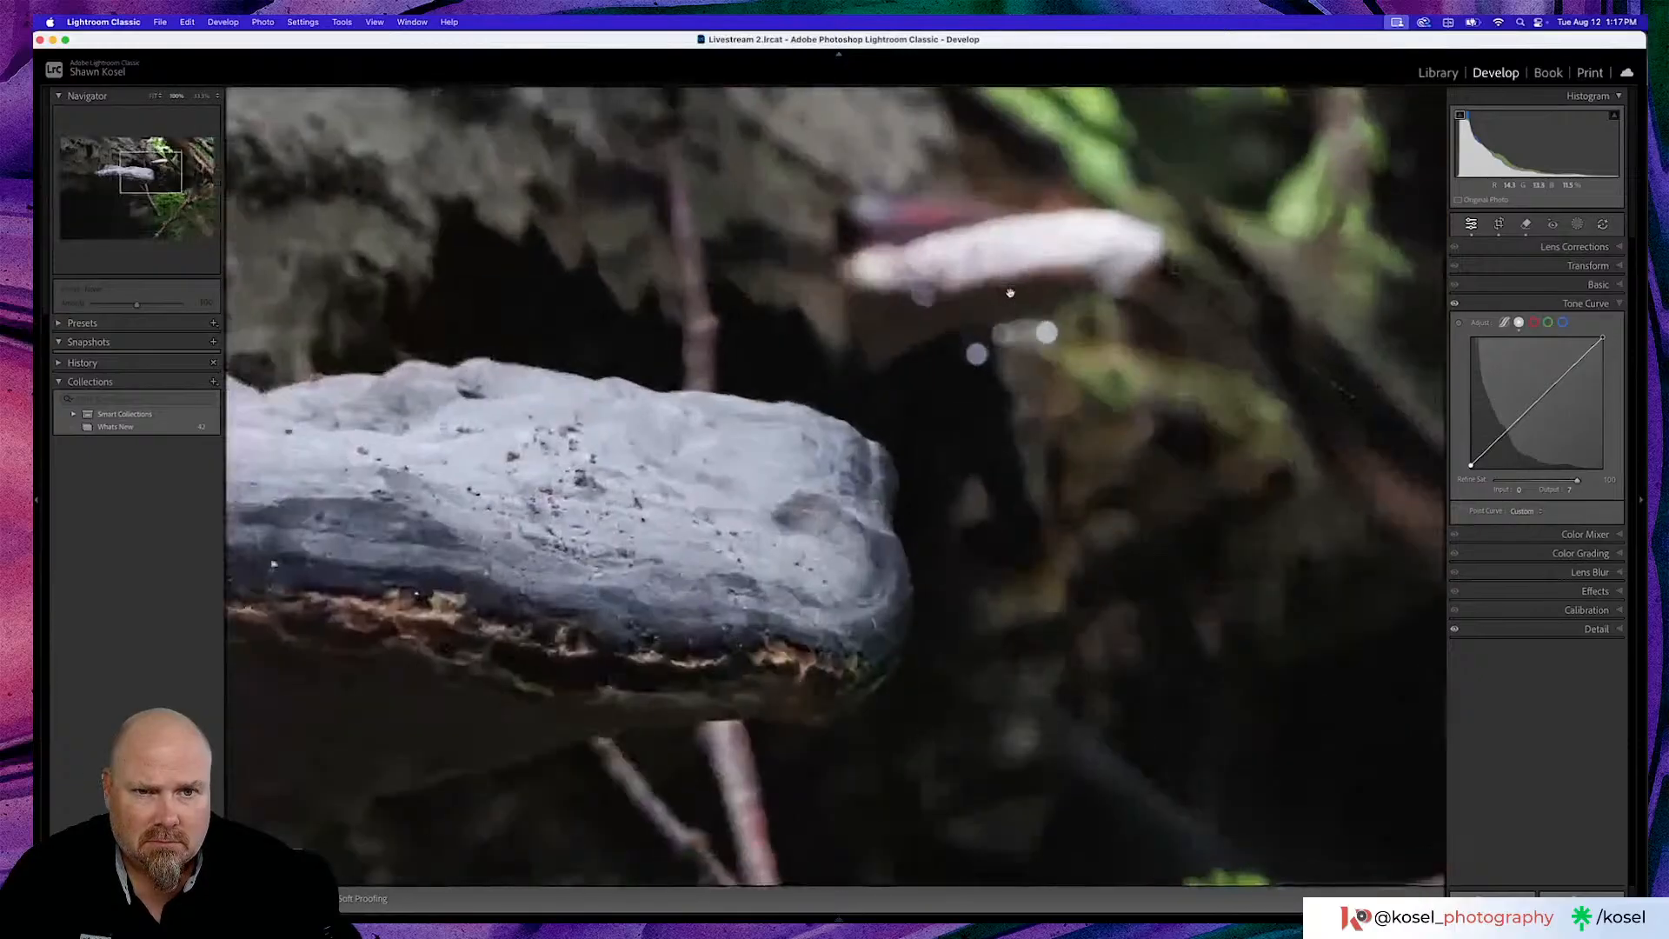
click(1065, 341)
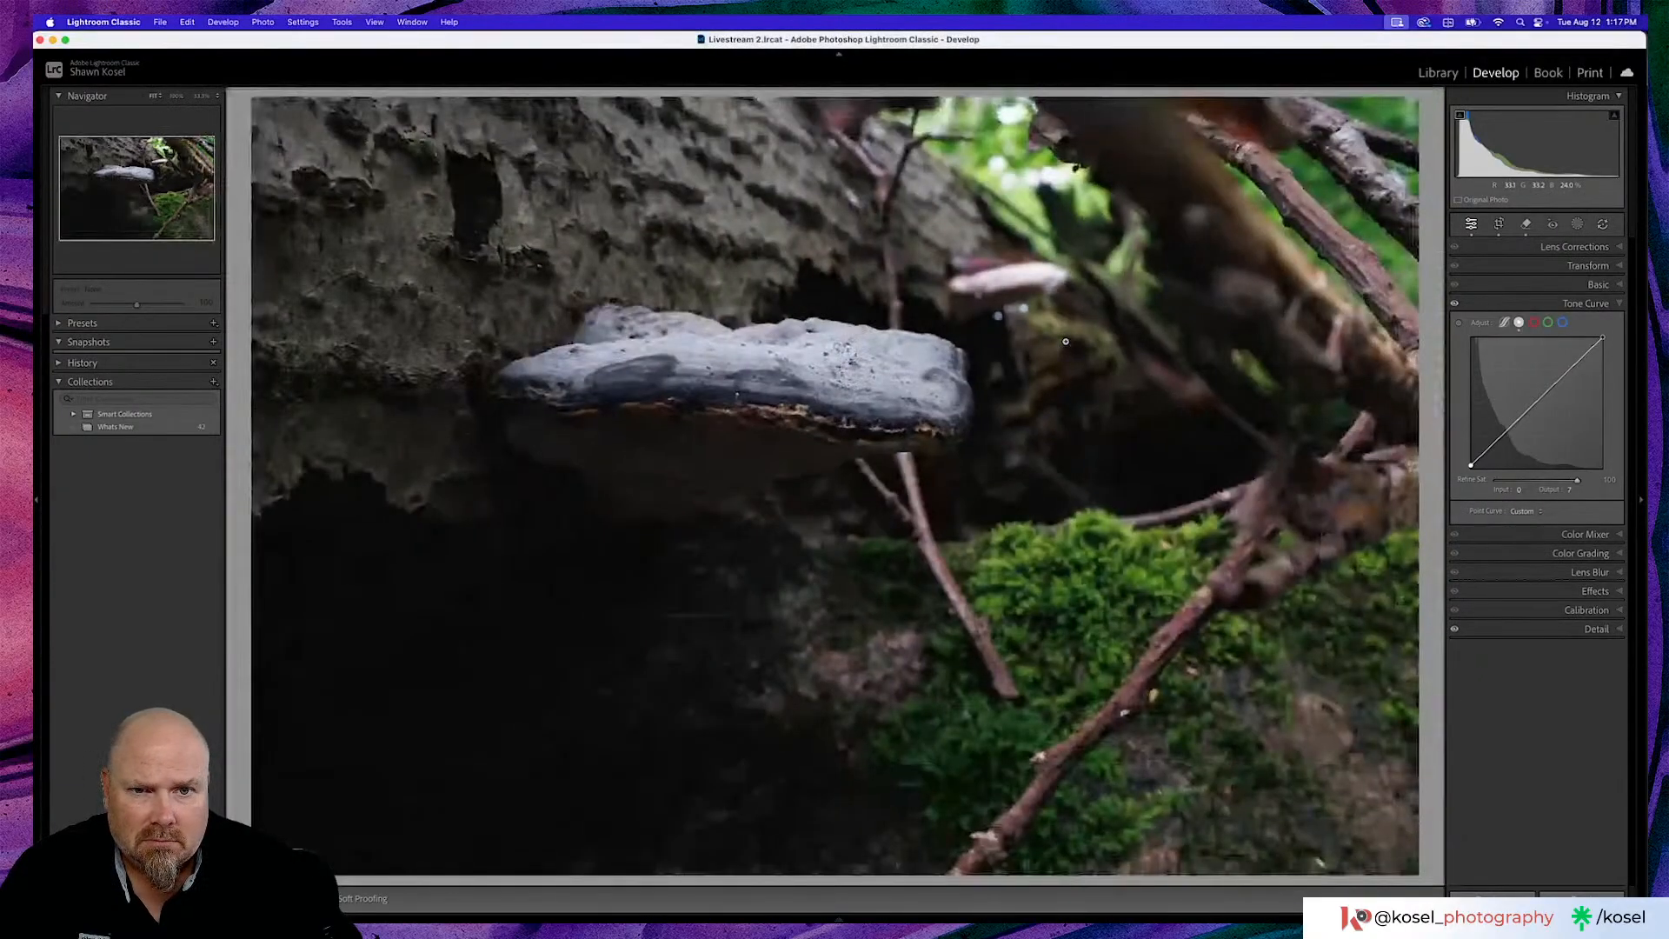
click(1014, 309)
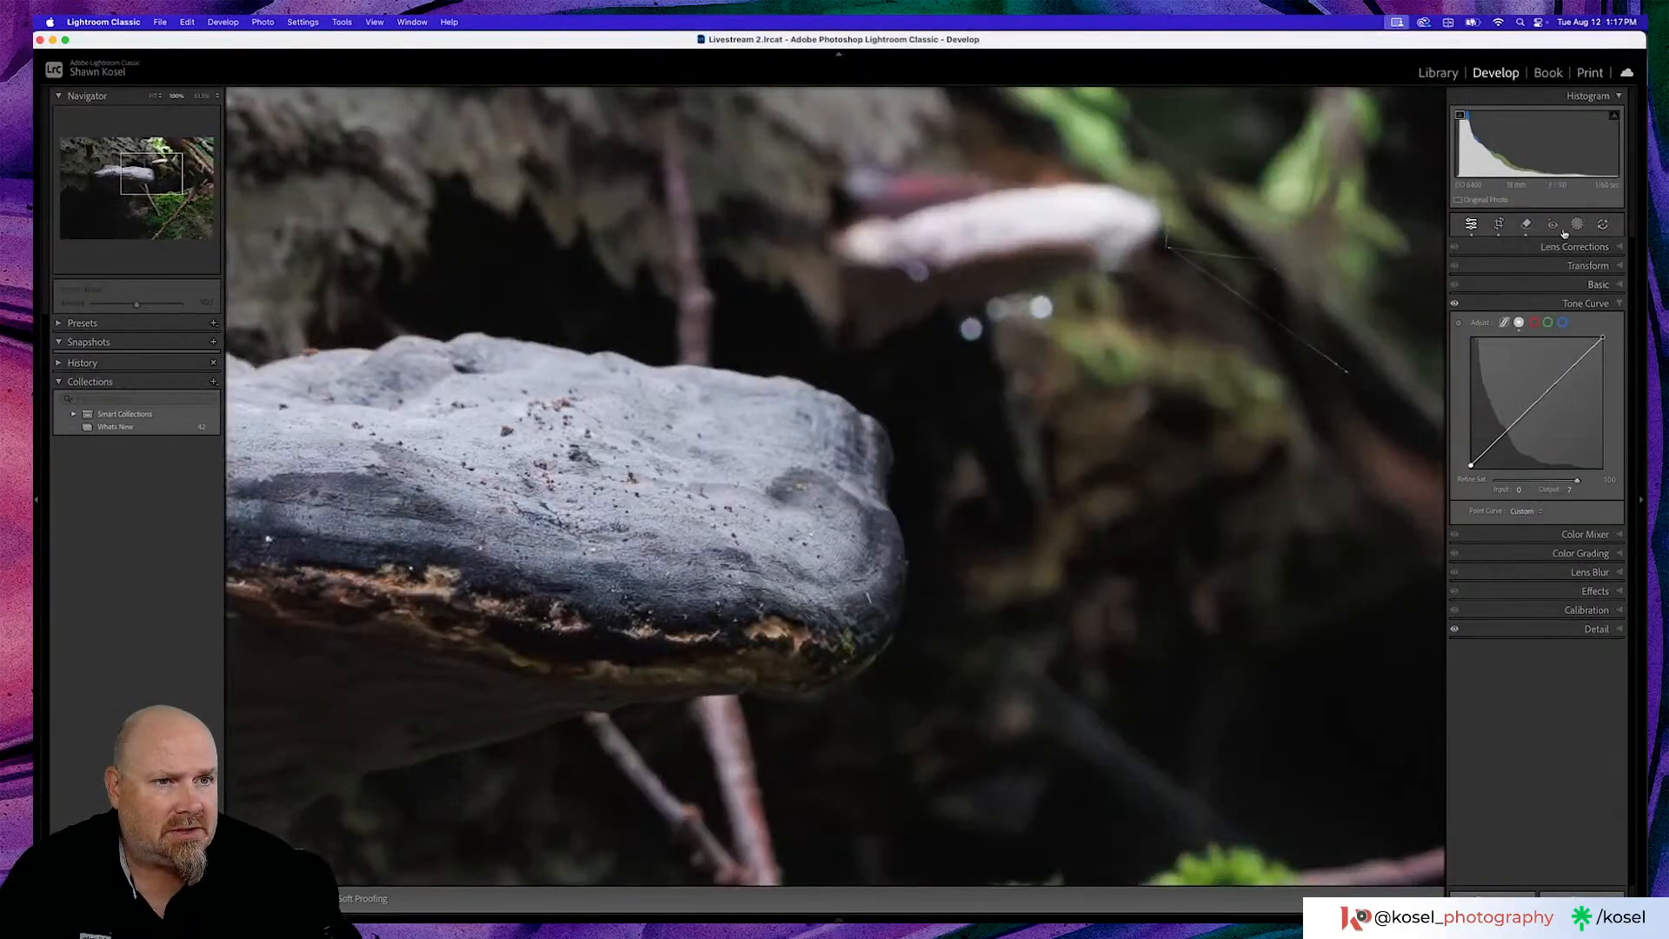
key(q)
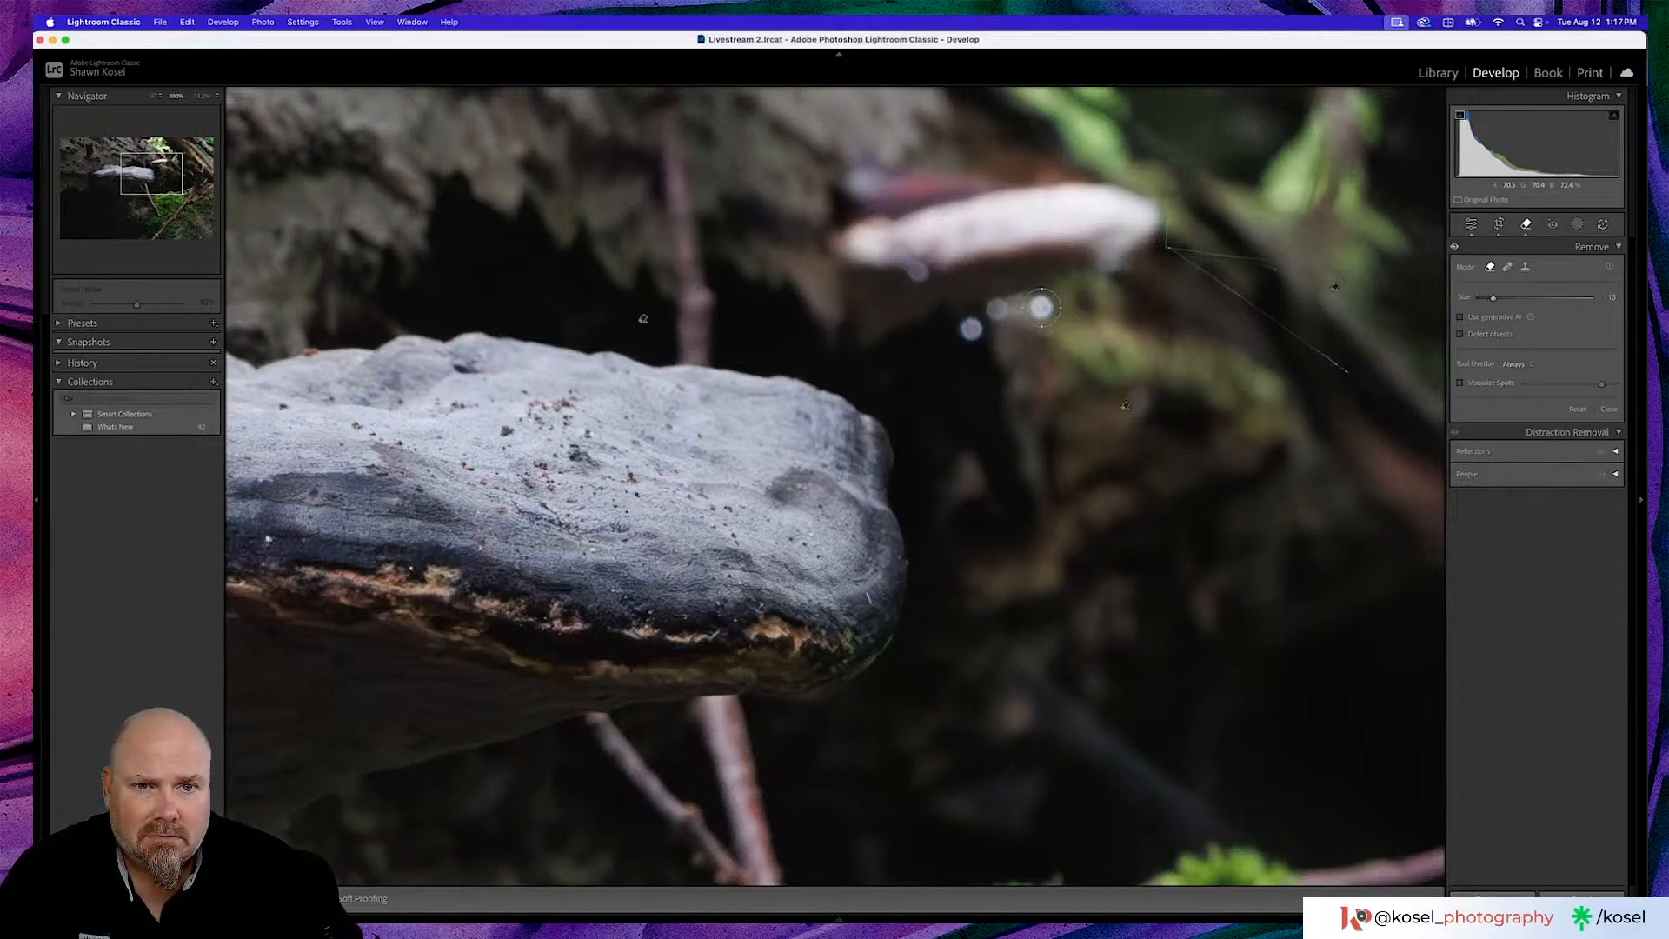
click(1041, 306)
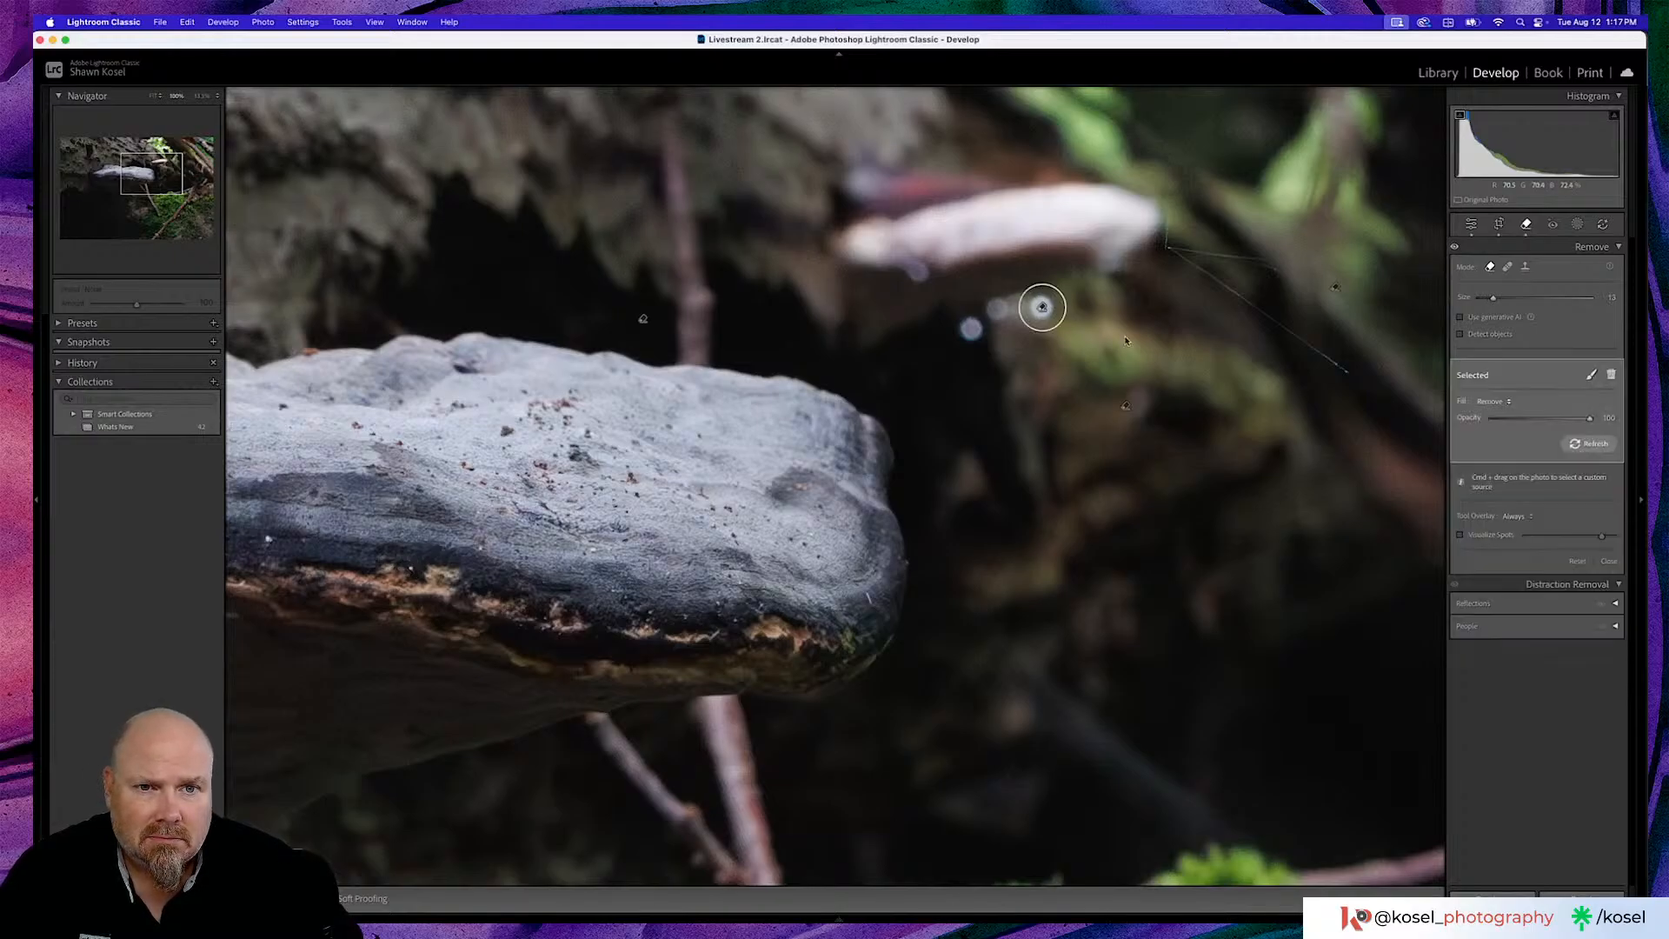
click(970, 329)
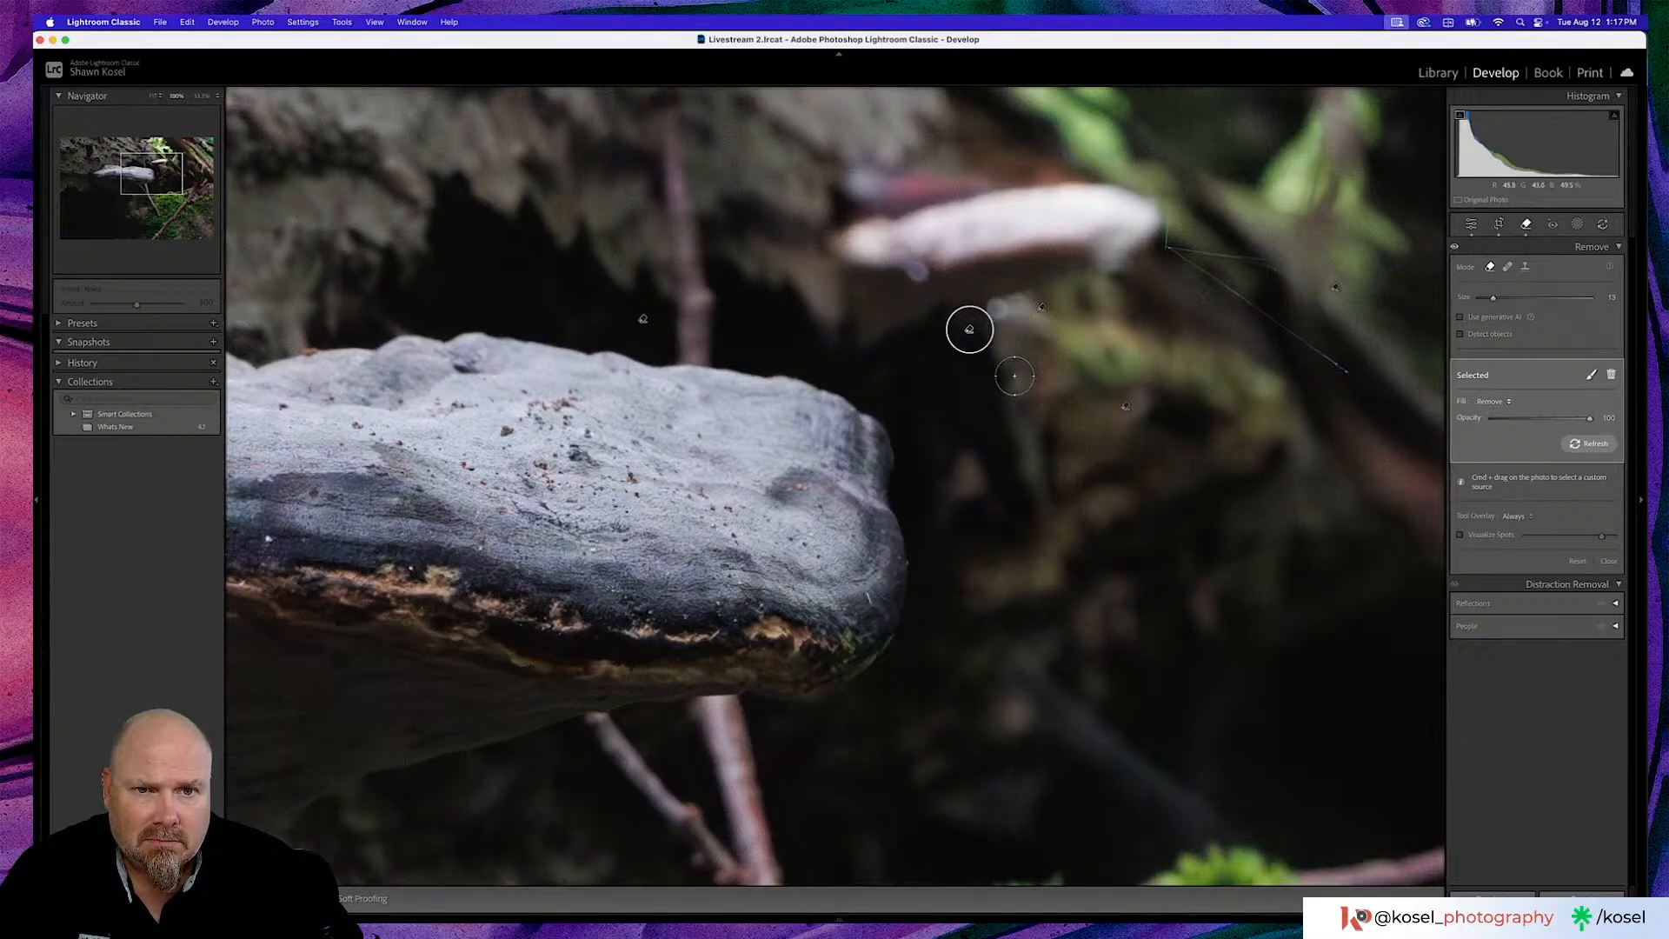
click(1001, 303)
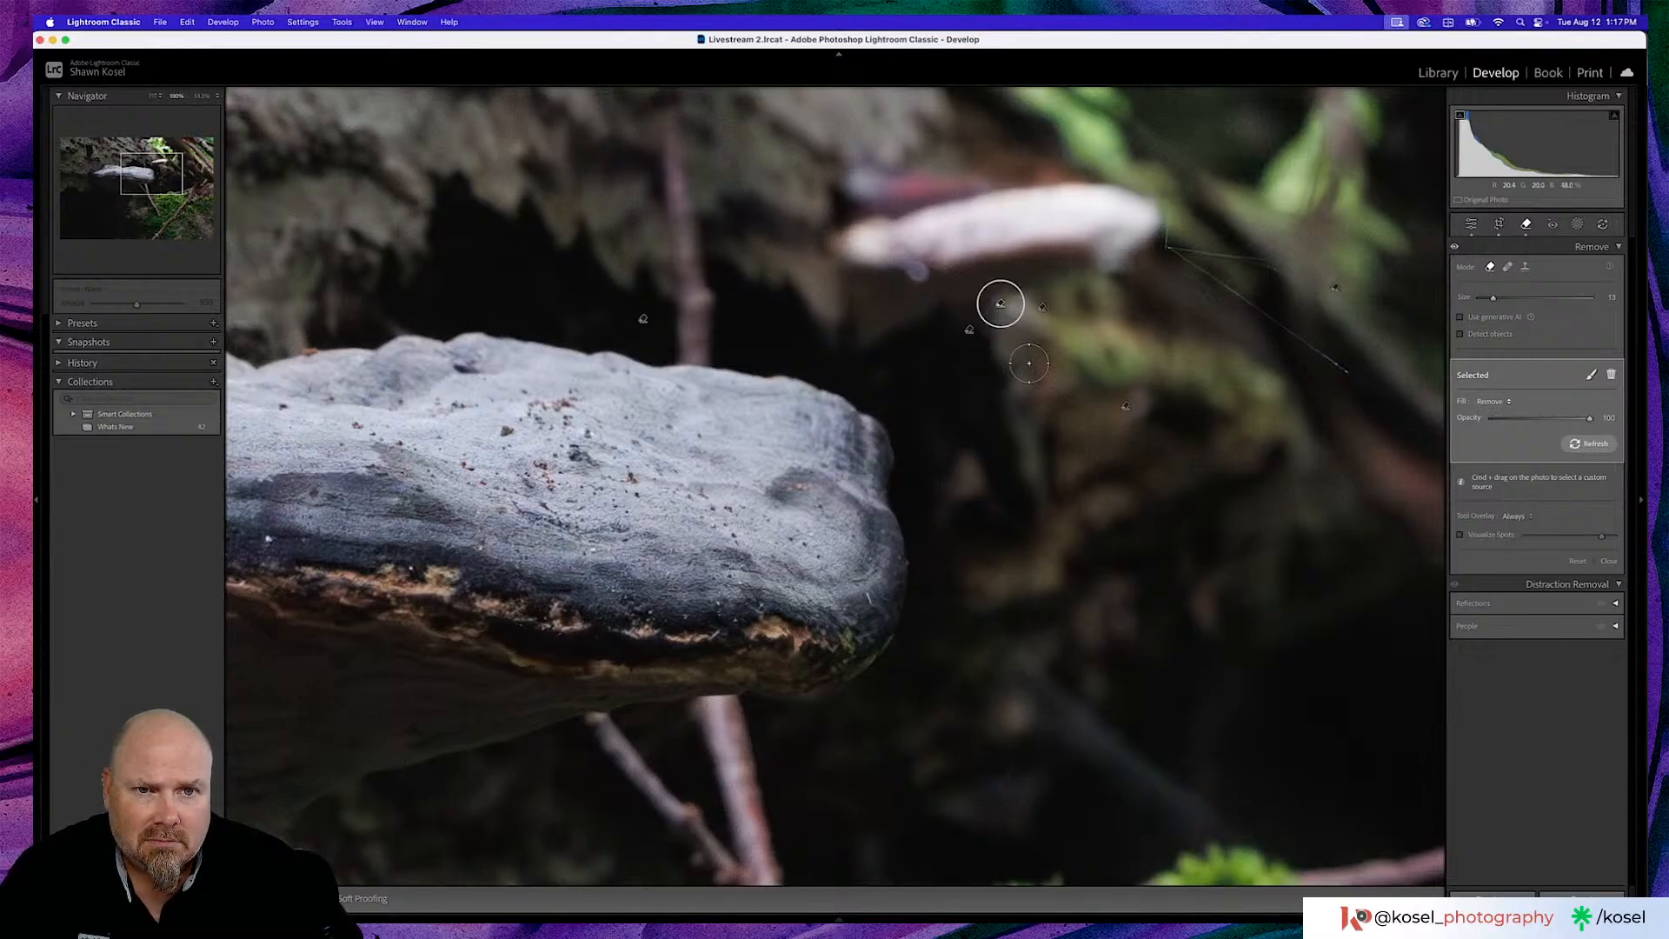
click(1471, 225)
click(1148, 465)
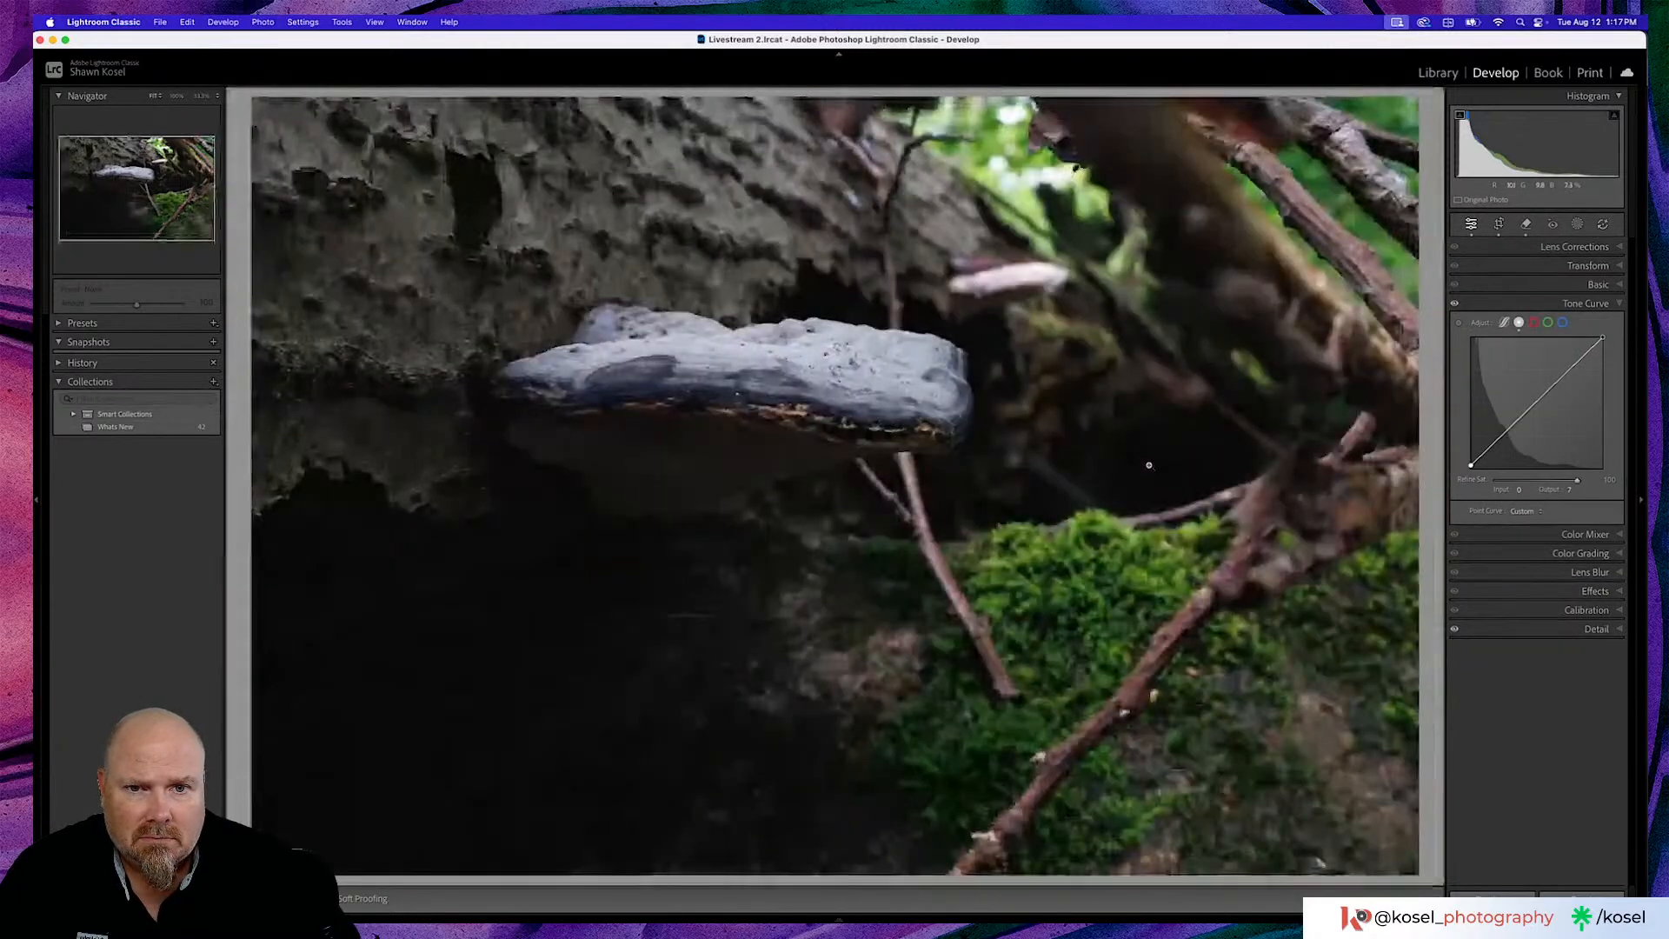
click(1148, 465)
click(1149, 465)
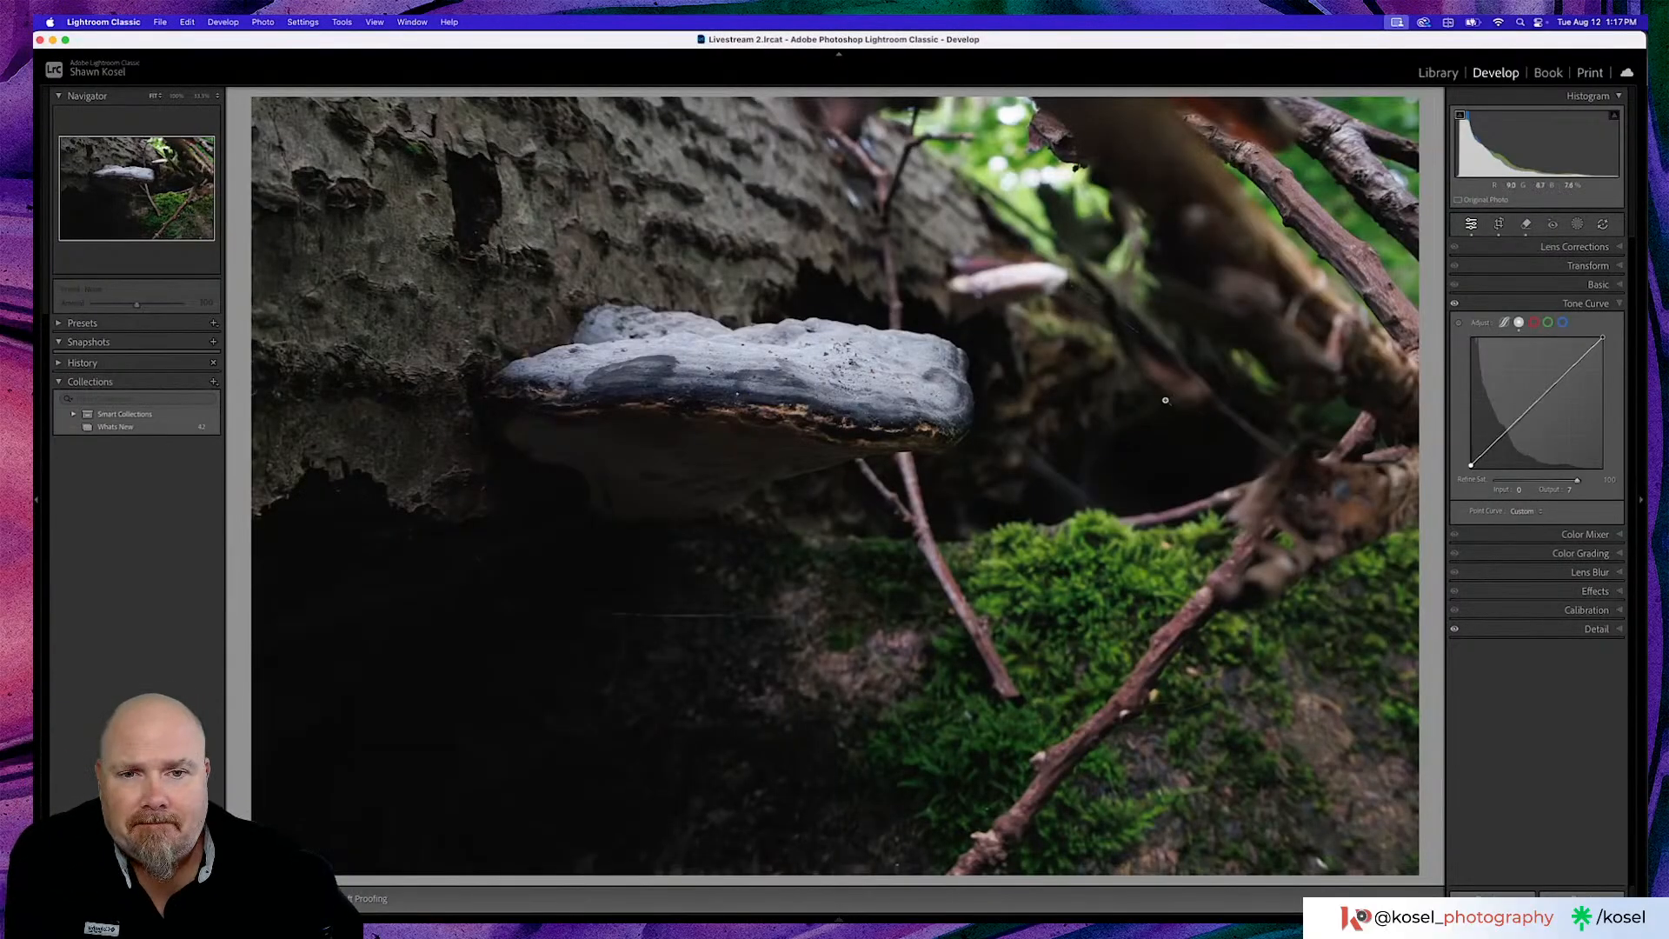
Apply Lens Blur and, using the depth visualization, pull in the far end of the focus range to blur more of the background
click(1576, 573)
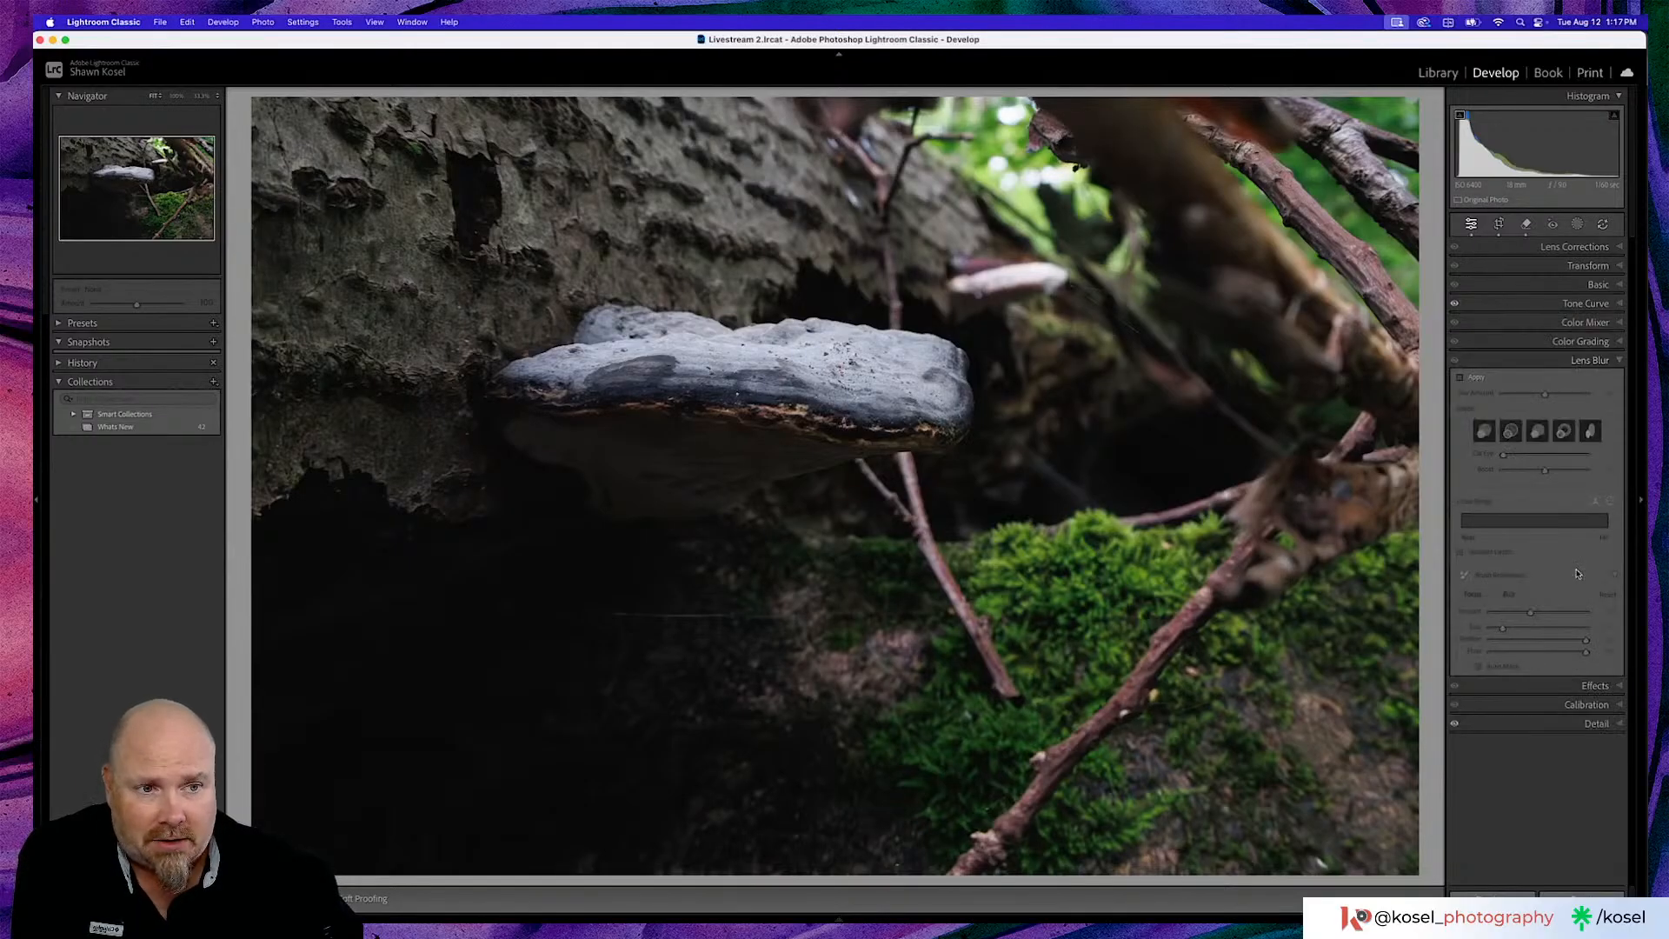
click(1460, 378)
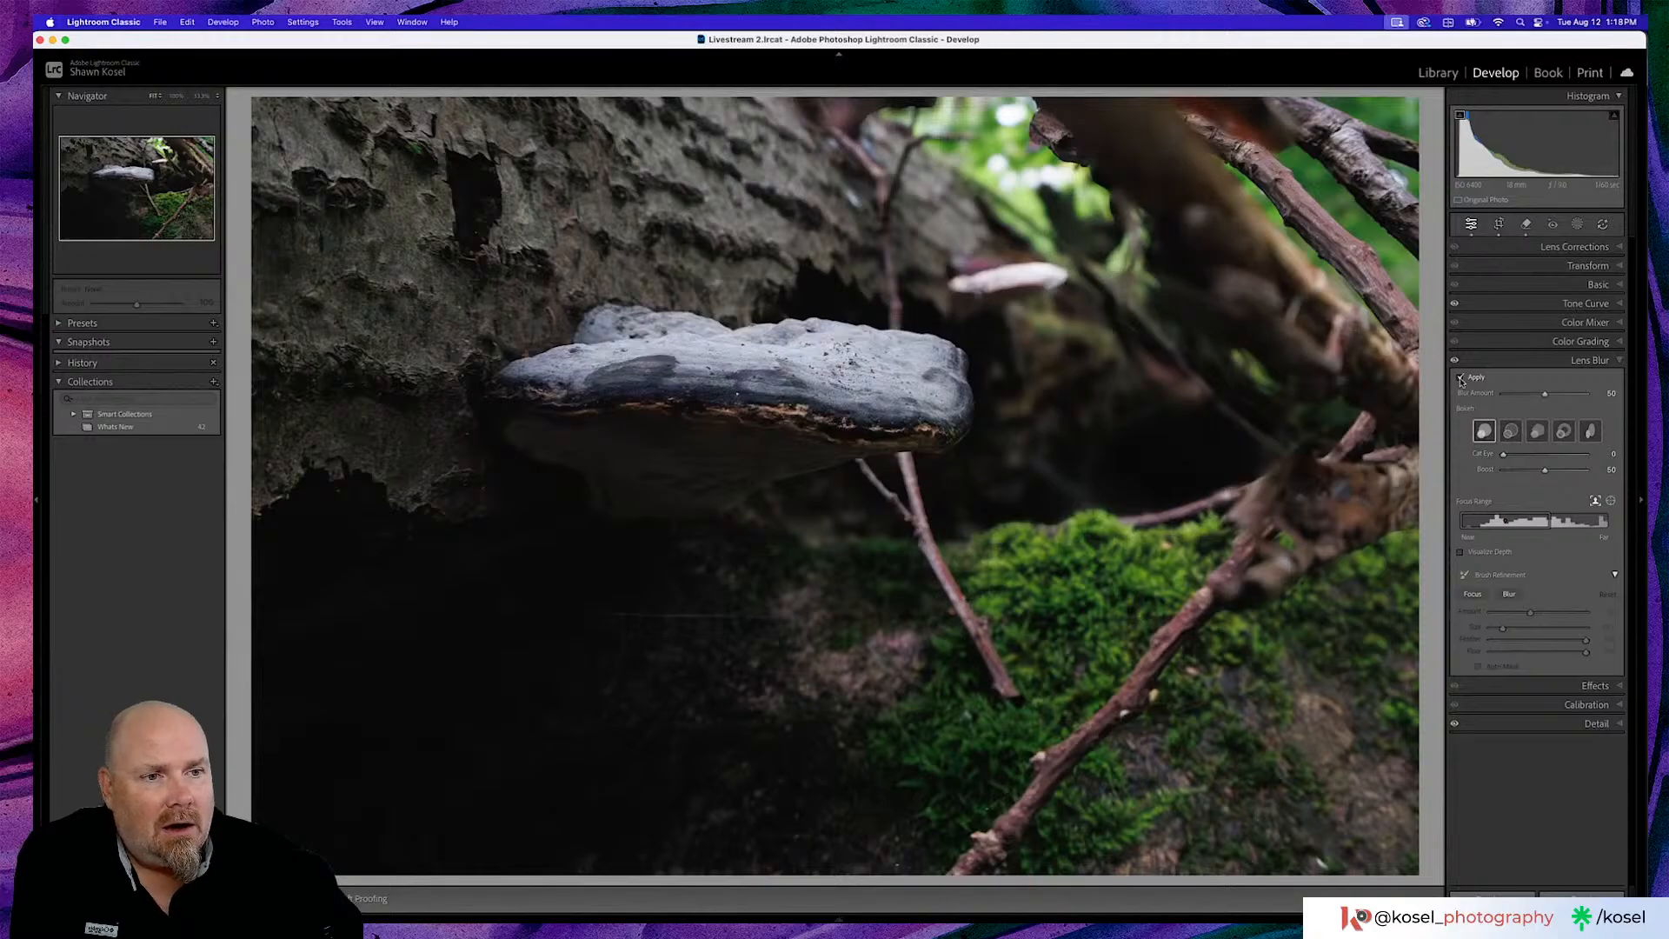
click(1460, 552)
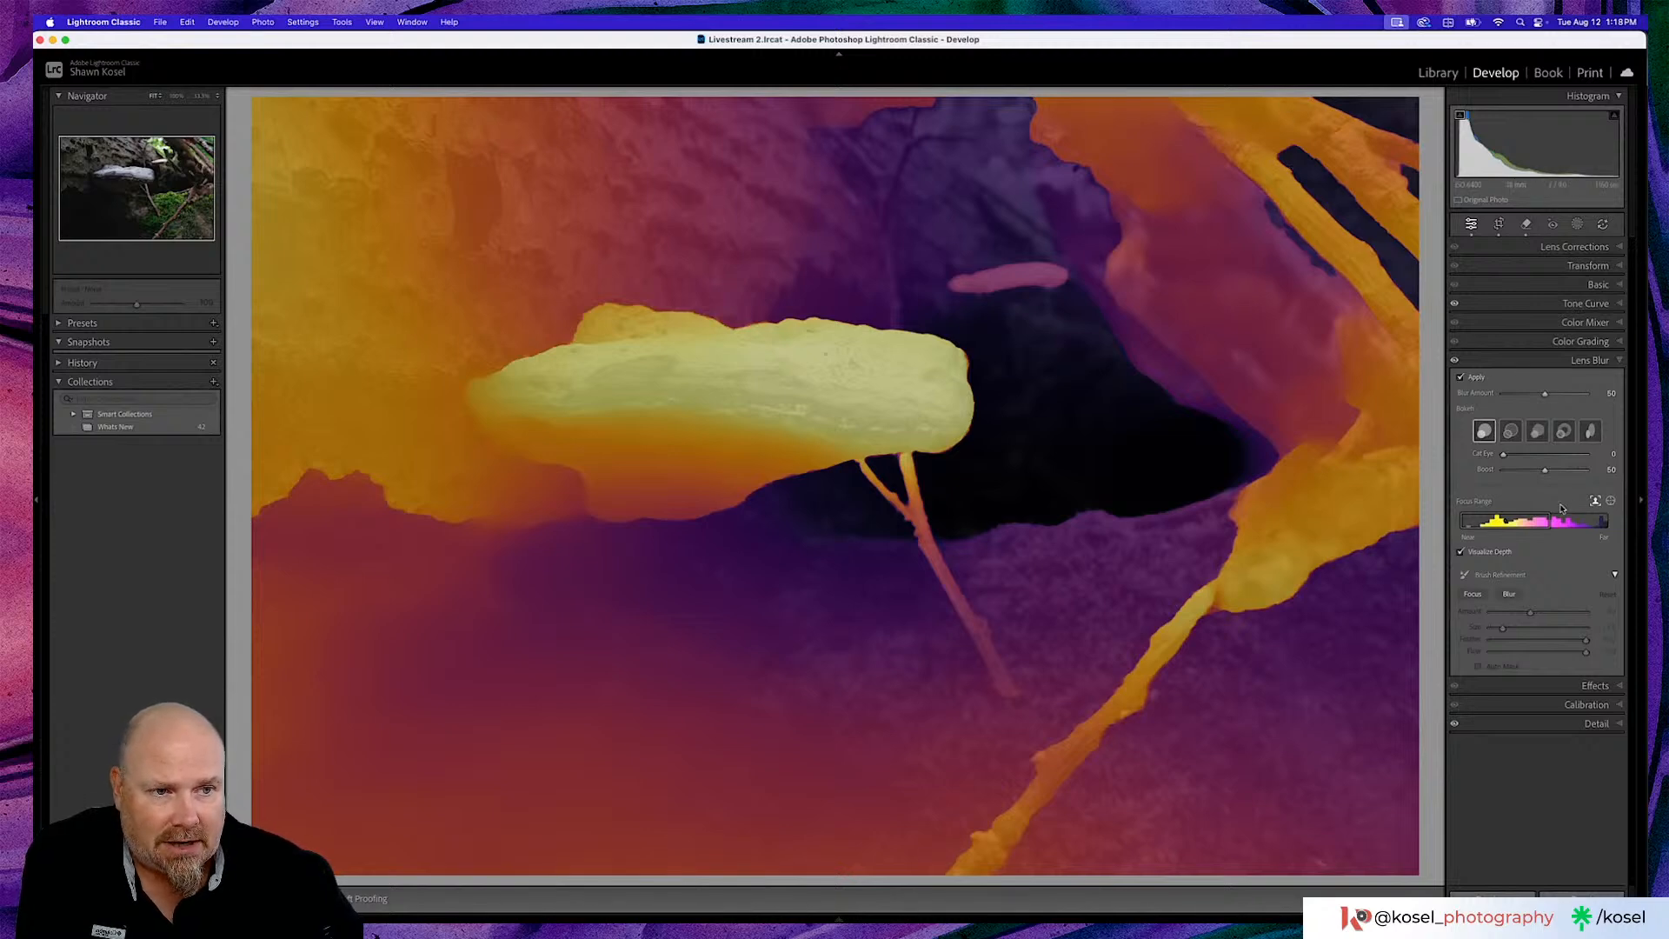
drag(1554, 522, 1535, 525)
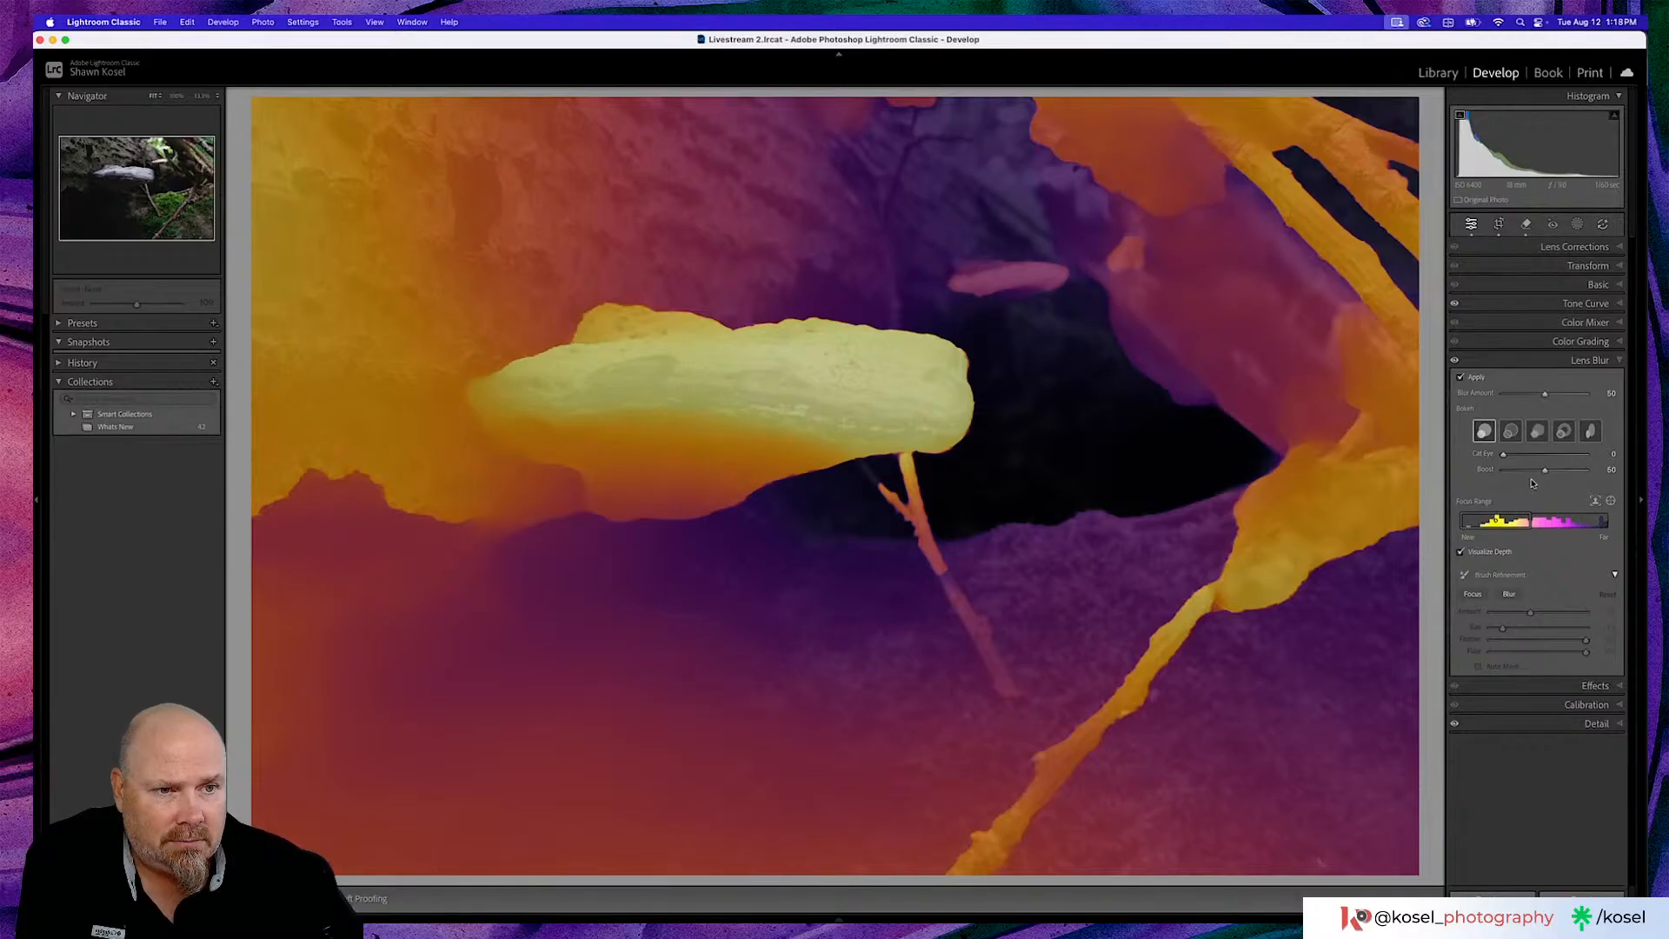
click(1459, 552)
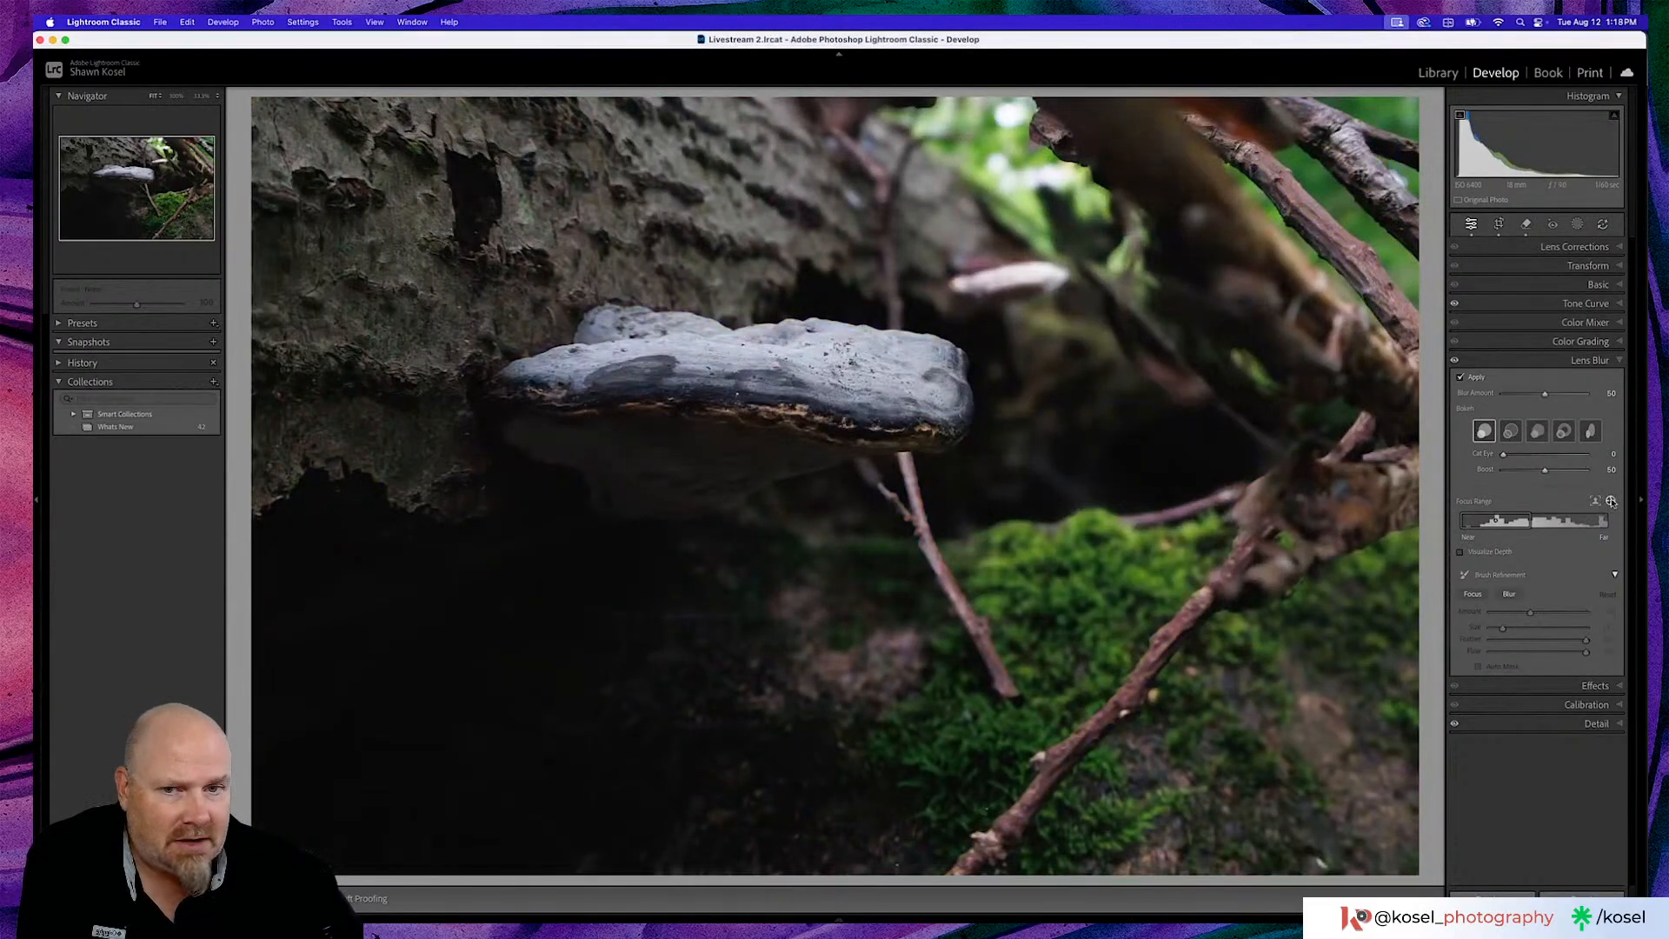
click(1611, 502)
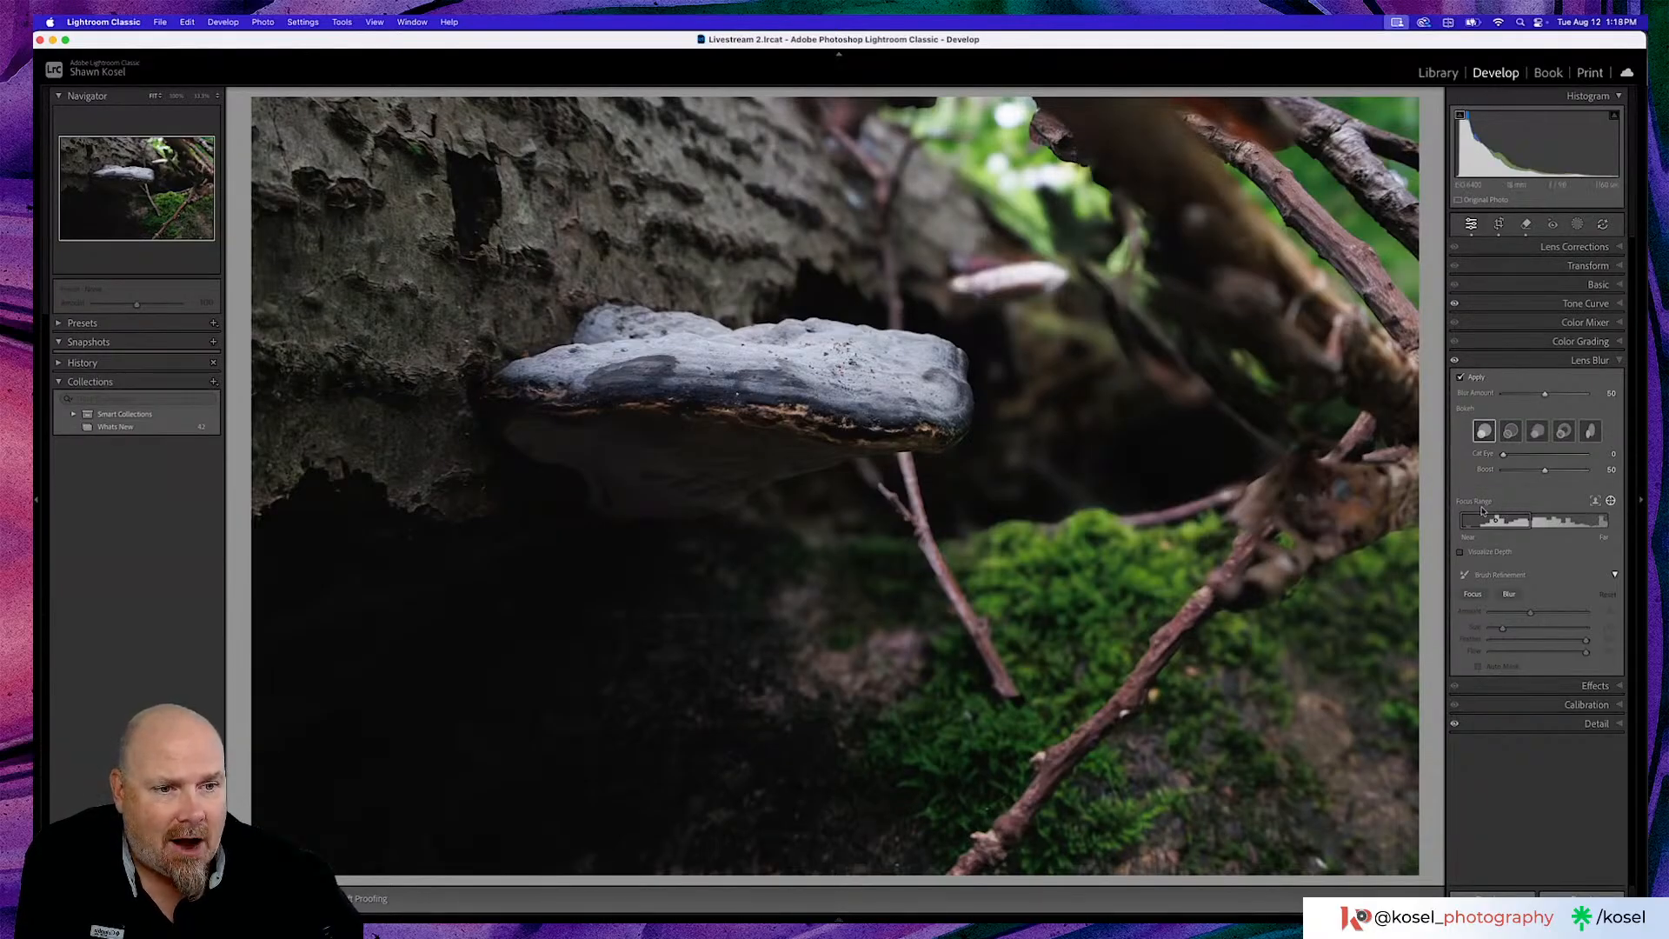
Paint over the foreground branches with the Lens Blur refinement brush at size 8 and amount 111, and check the coverage in the depth map
click(1511, 595)
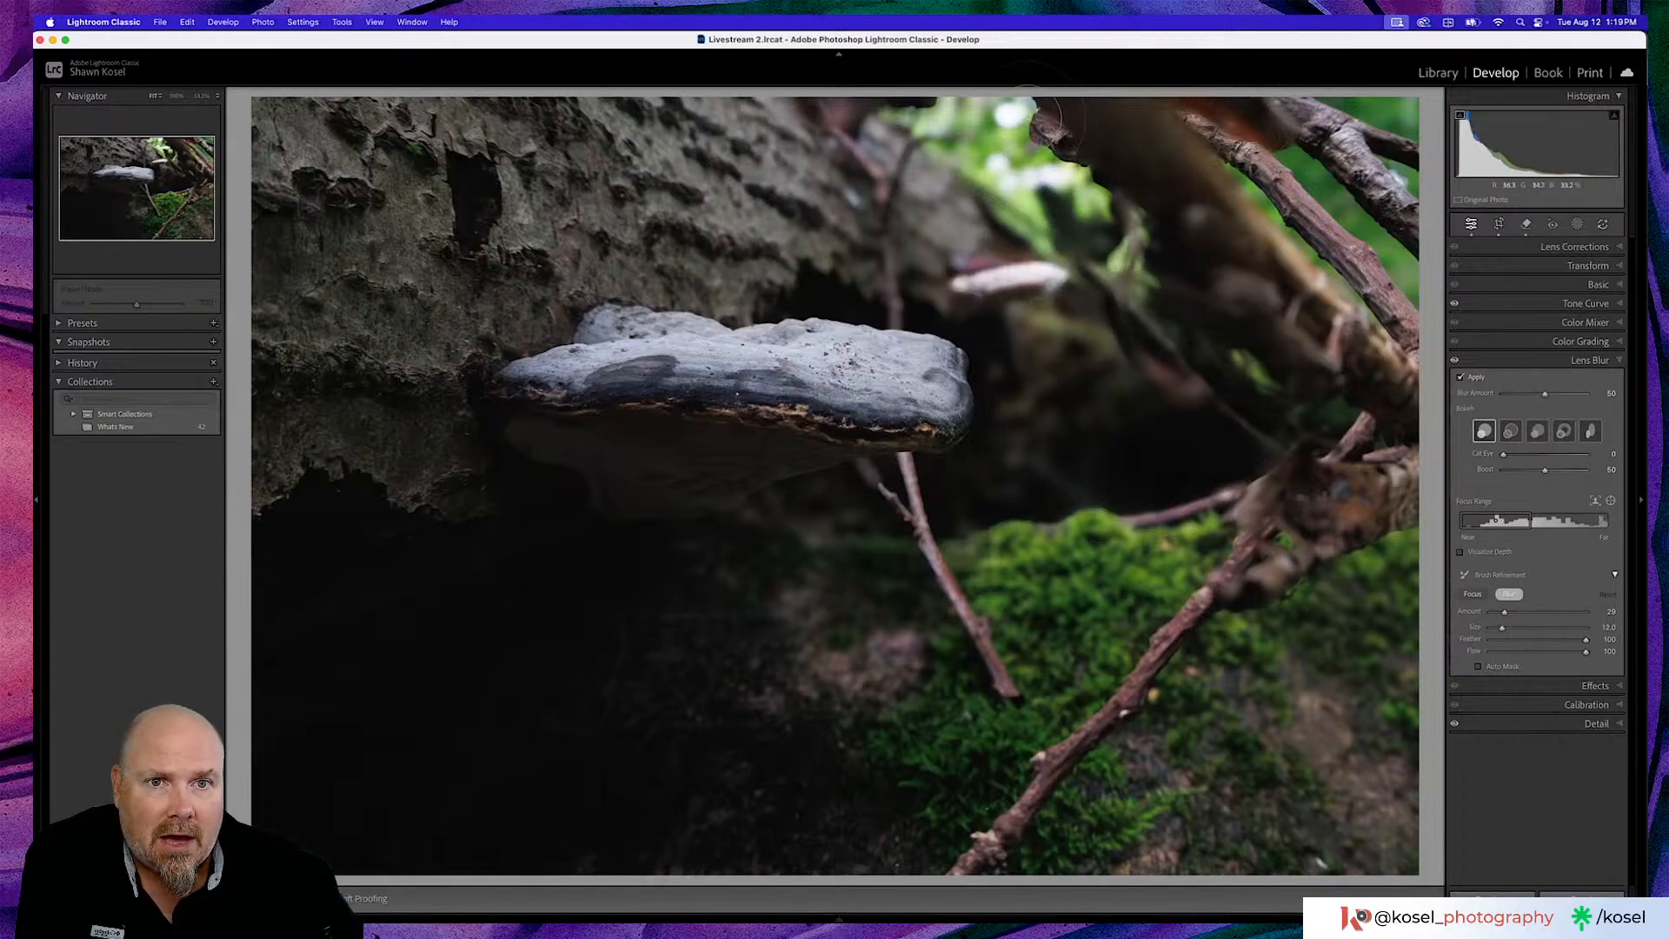
key(bracketleft)
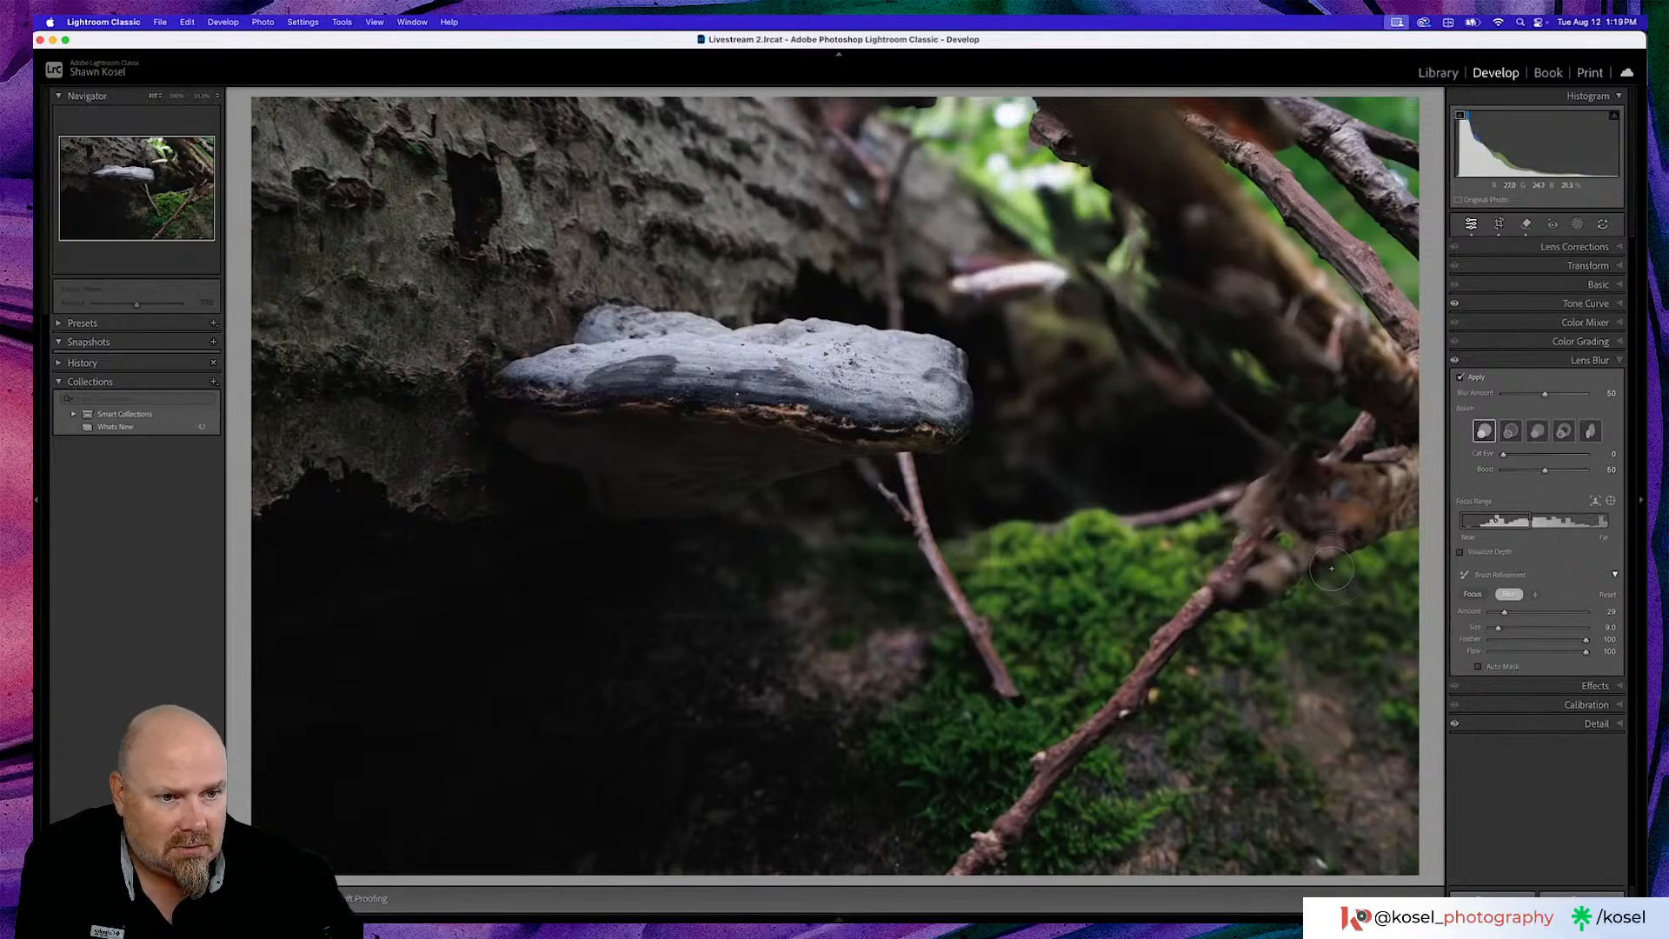
drag(1506, 613, 1546, 613)
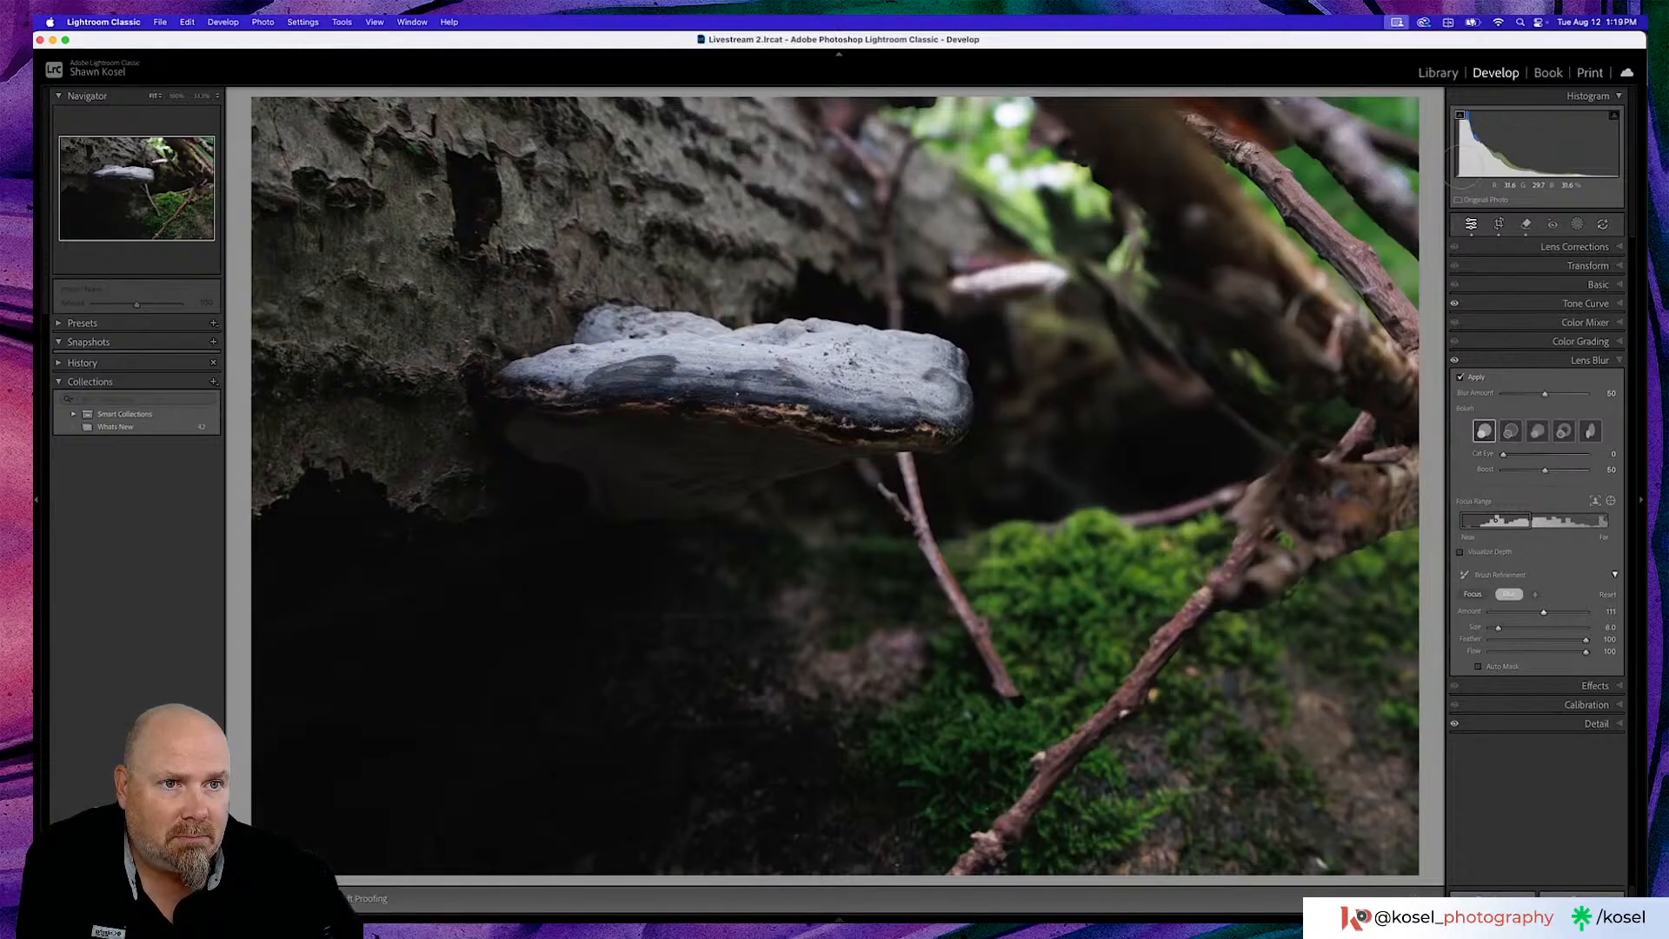
mouse_move(1199, 127)
mouse_down()
mouse_move(1320, 198)
mouse_move(1405, 336)
mouse_up()
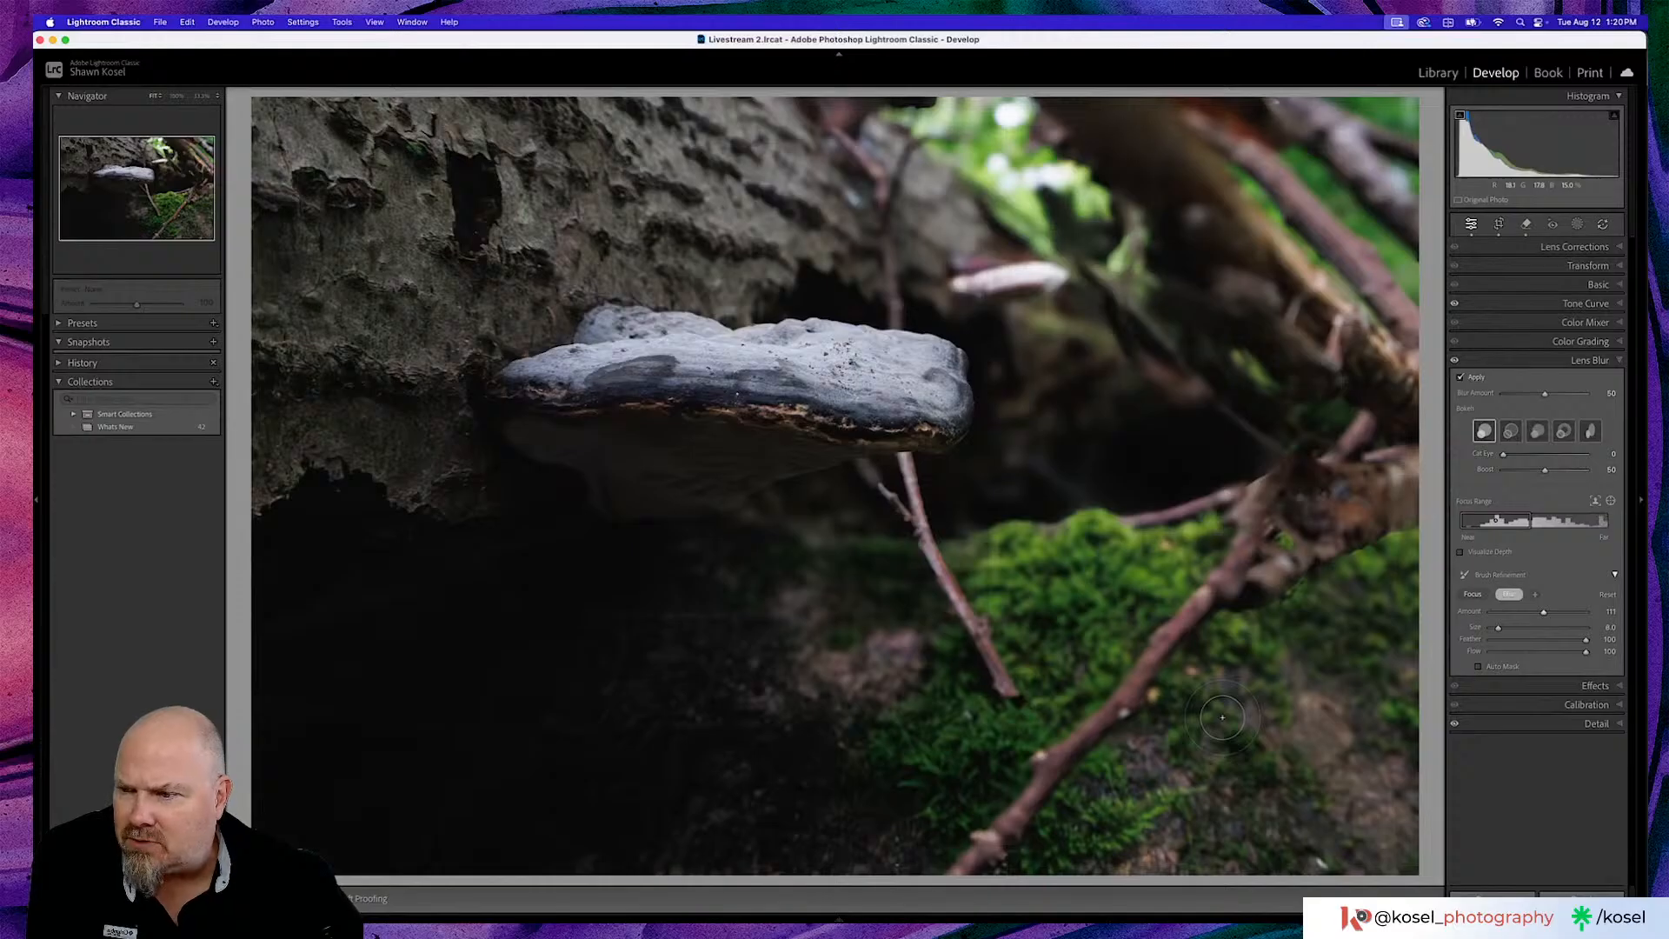
click(1461, 552)
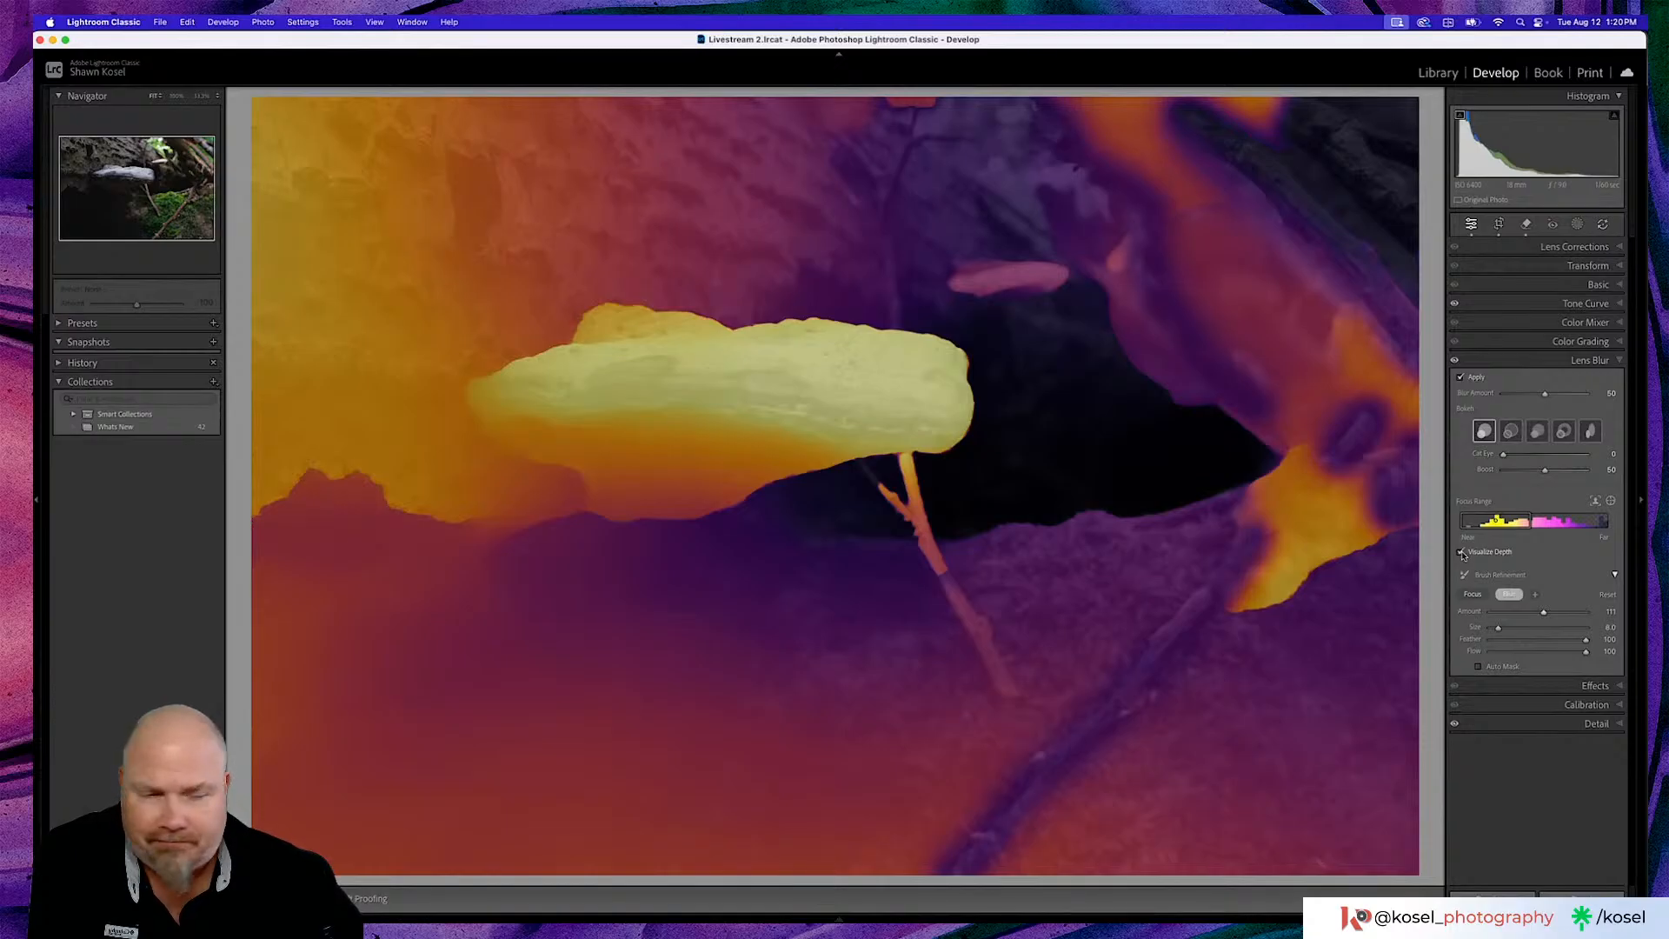
click(1461, 552)
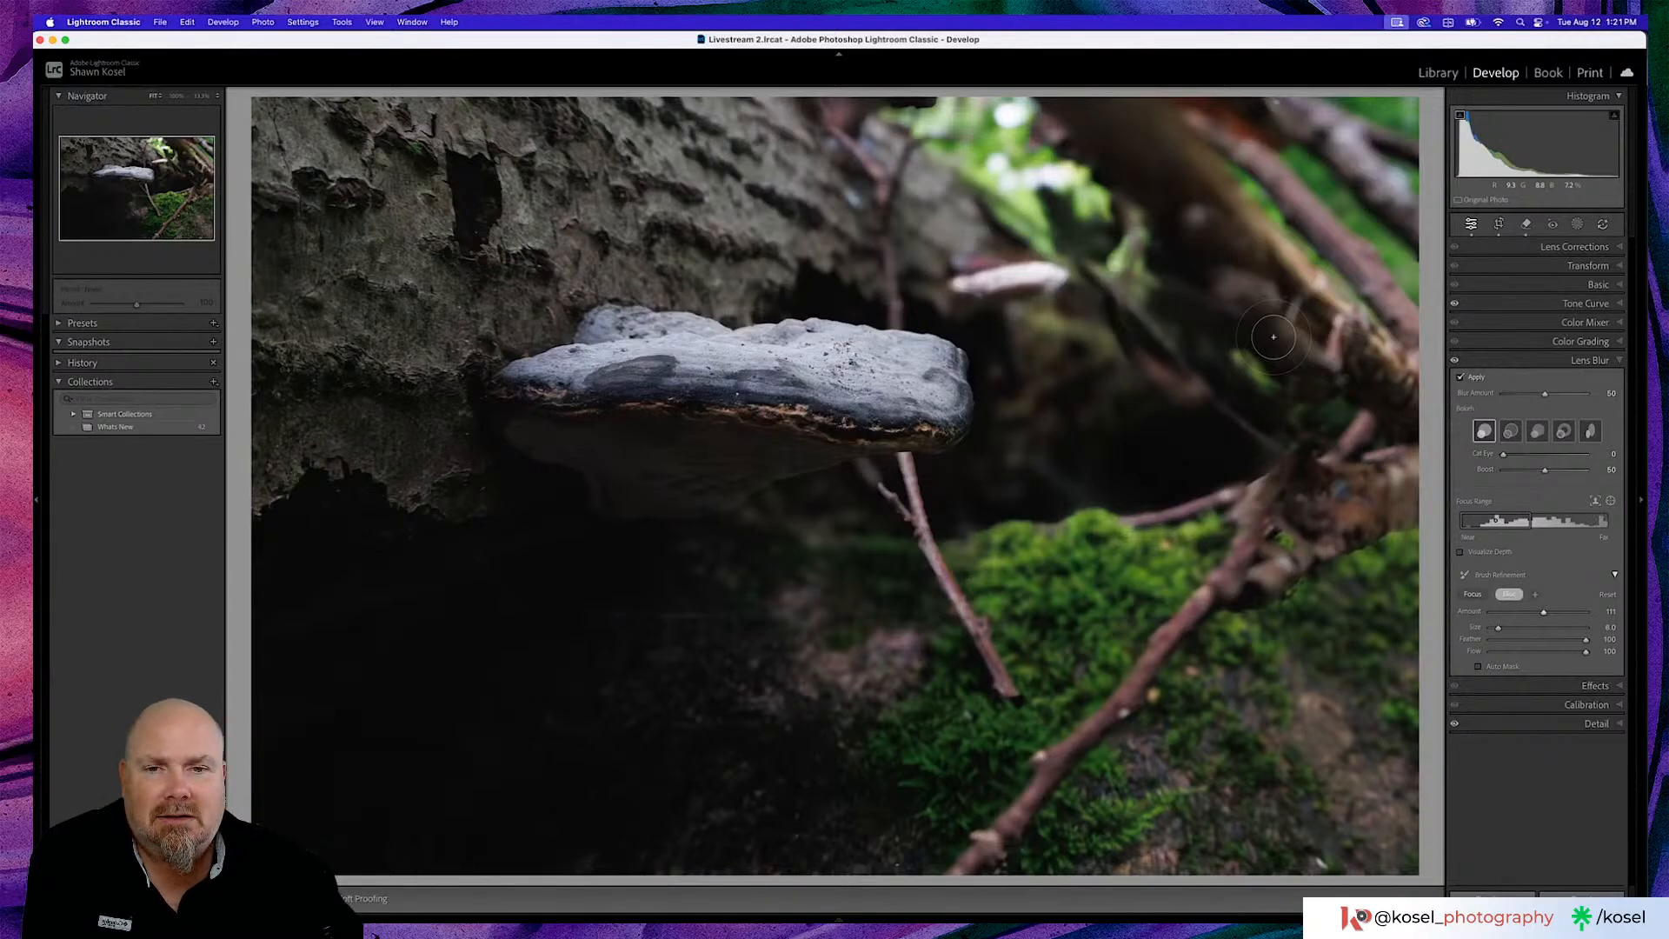
Brush additional lens blur onto the branch junction above the moss and reduce the brush size to 7
click(1565, 286)
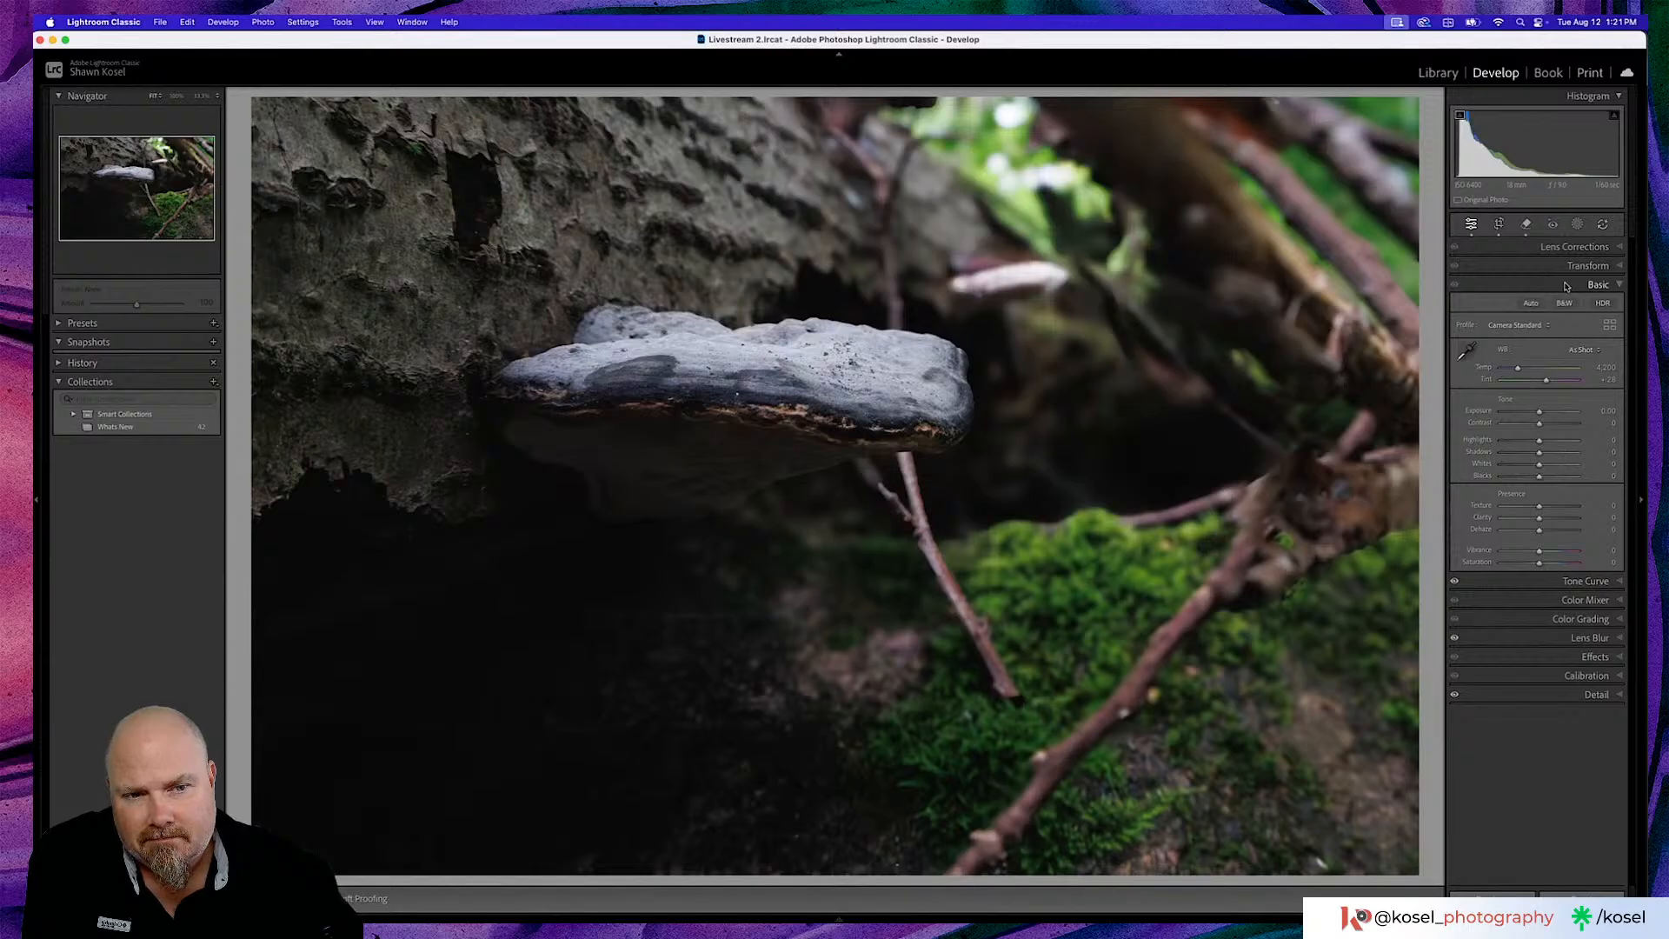
click(1596, 643)
click(1511, 594)
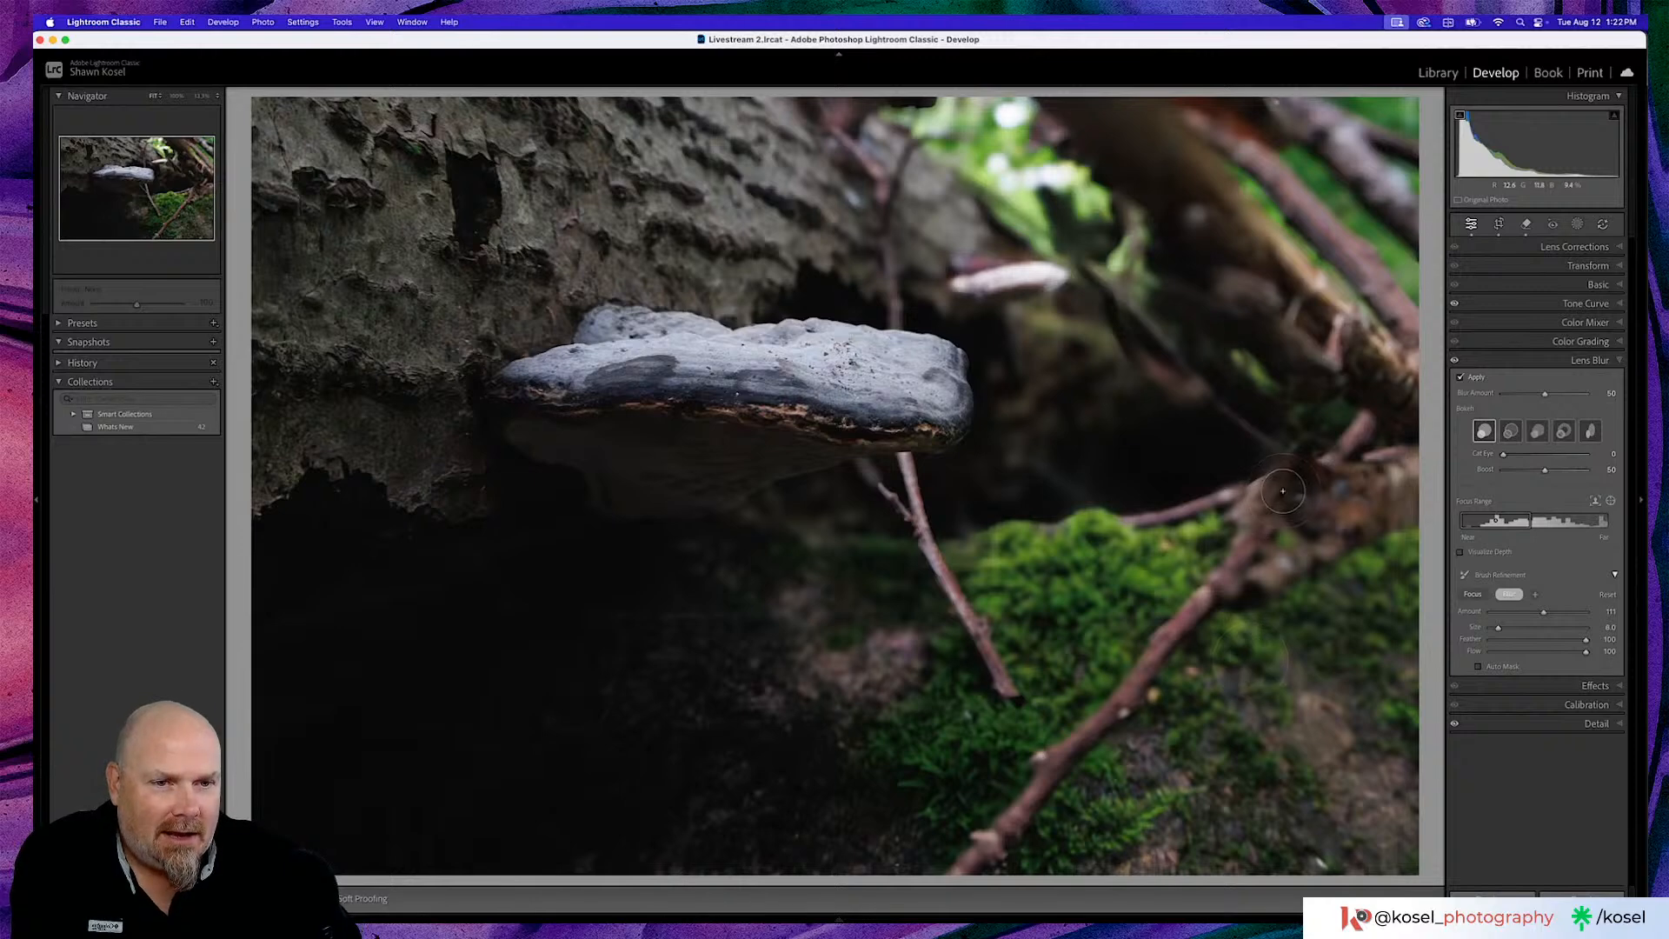
key(bracketleft)
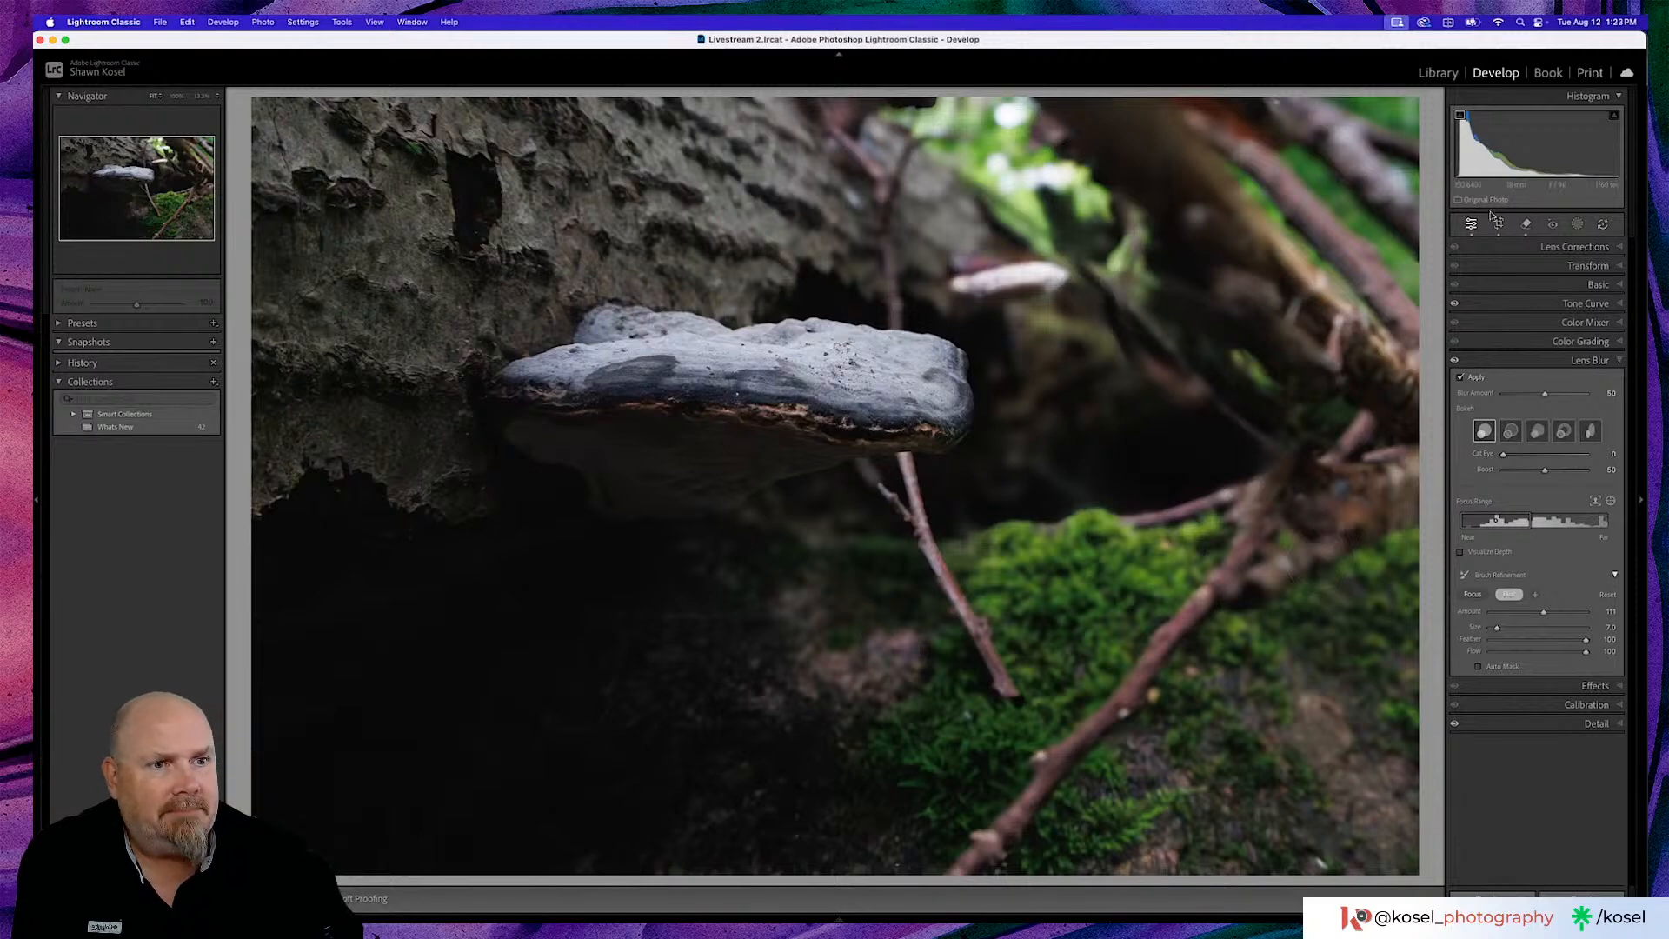
Set the photo's basic tone to Highlights -24, Shadows +11 and Whites +19
click(1586, 284)
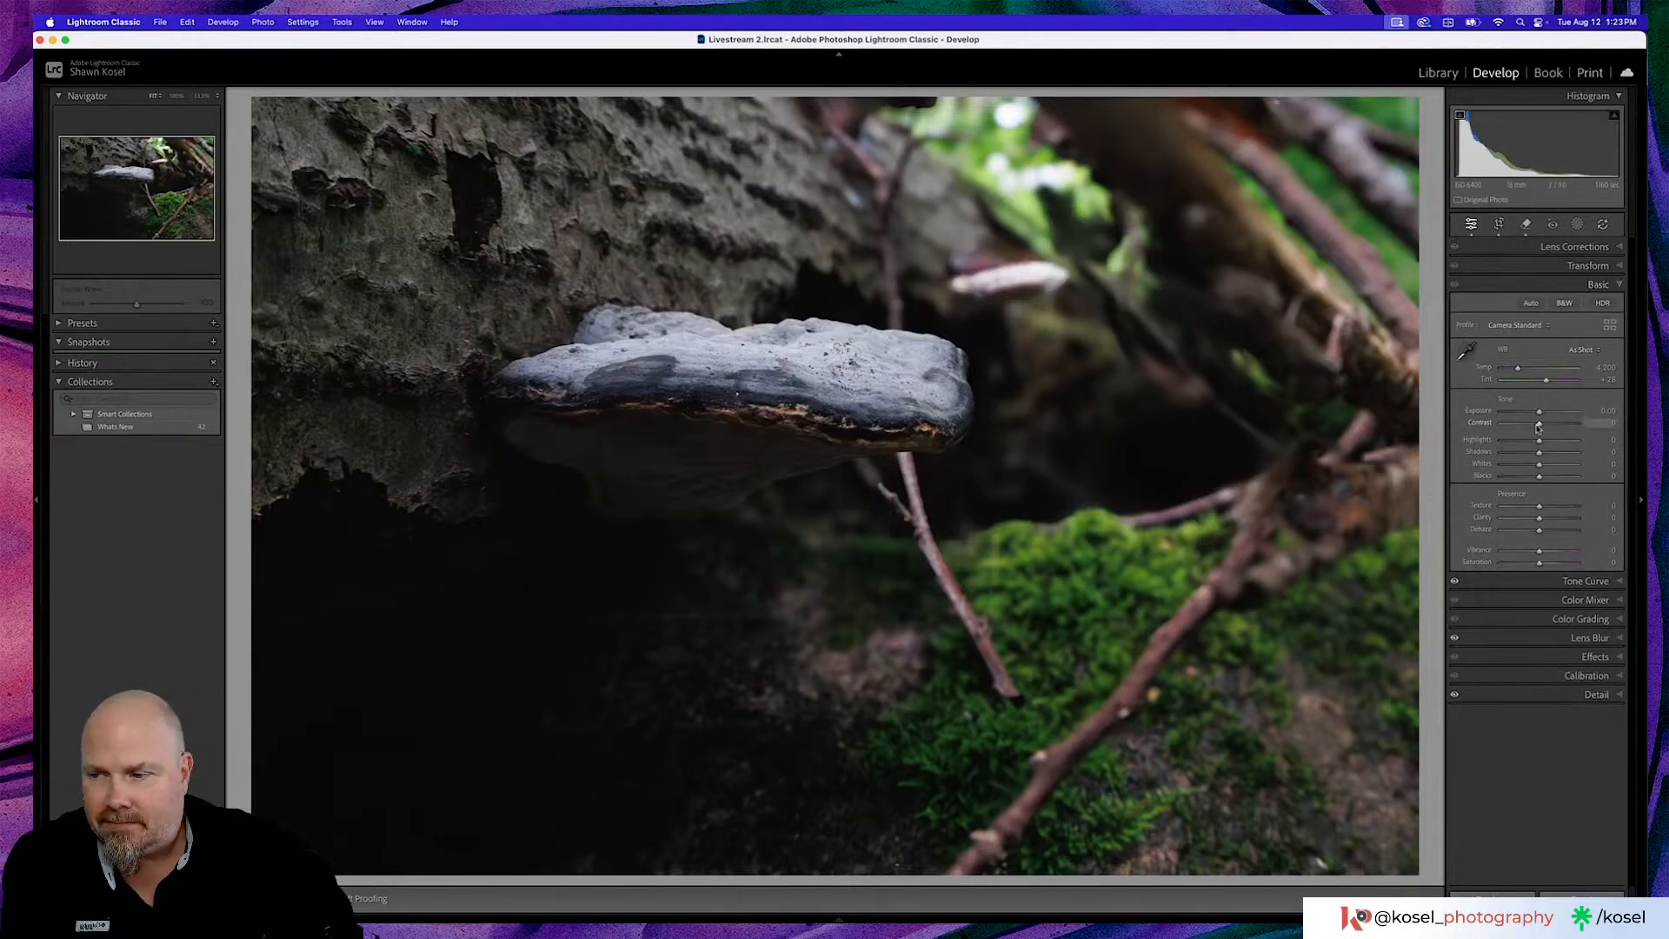
drag(1539, 441, 1554, 455)
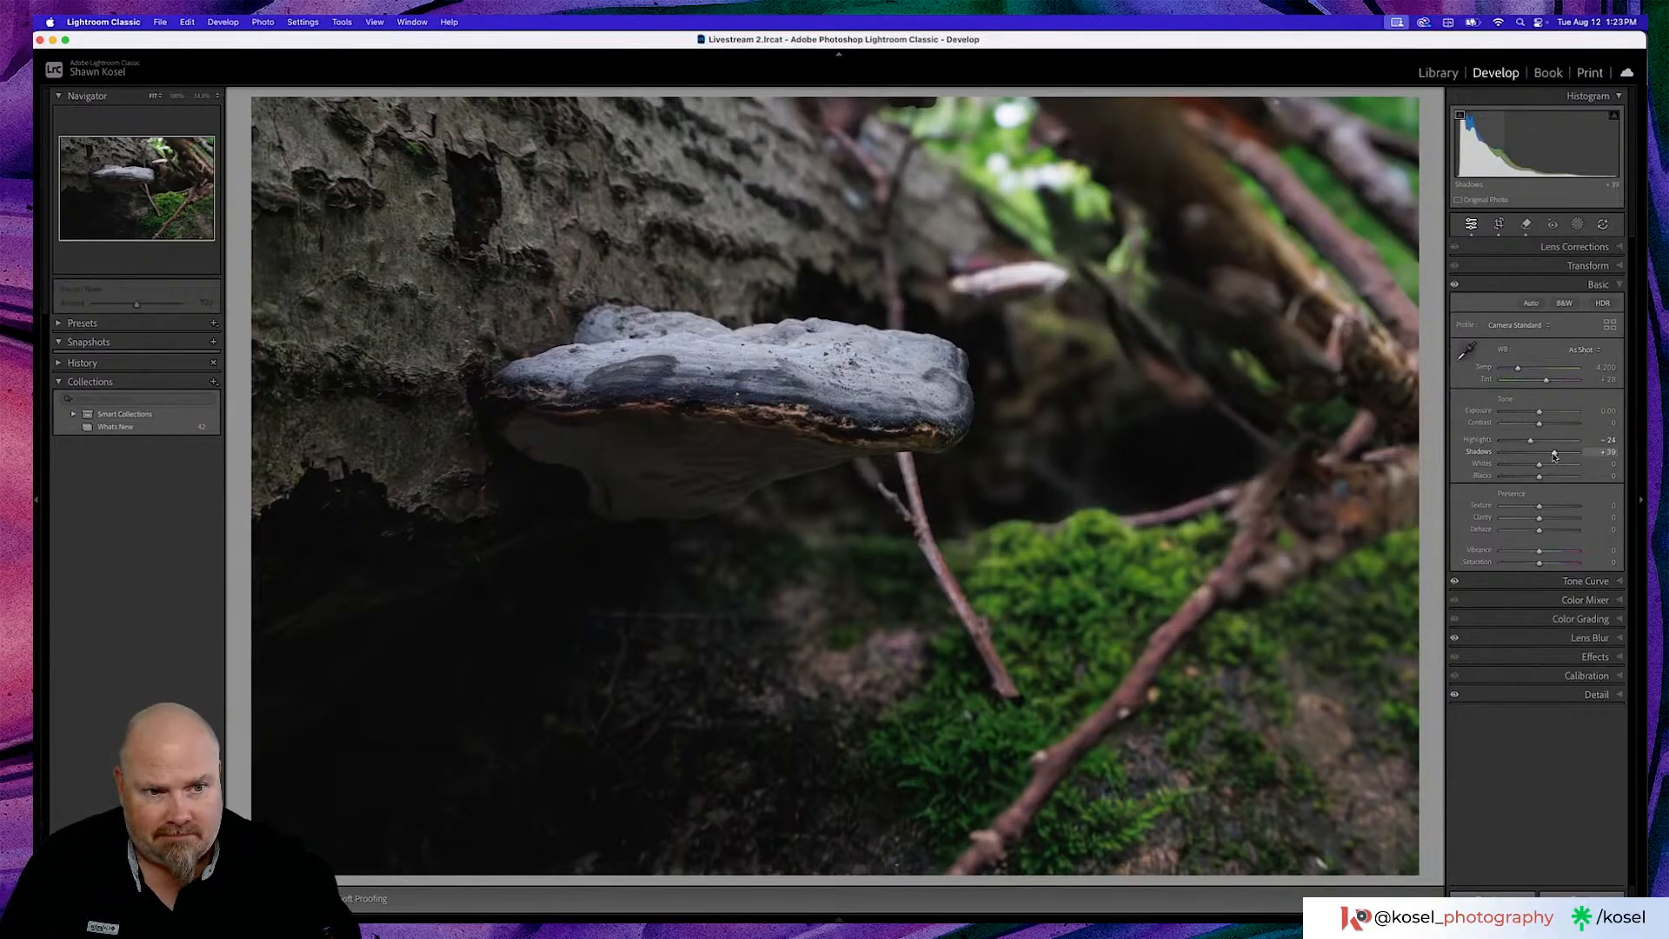
drag(1554, 455, 1543, 454)
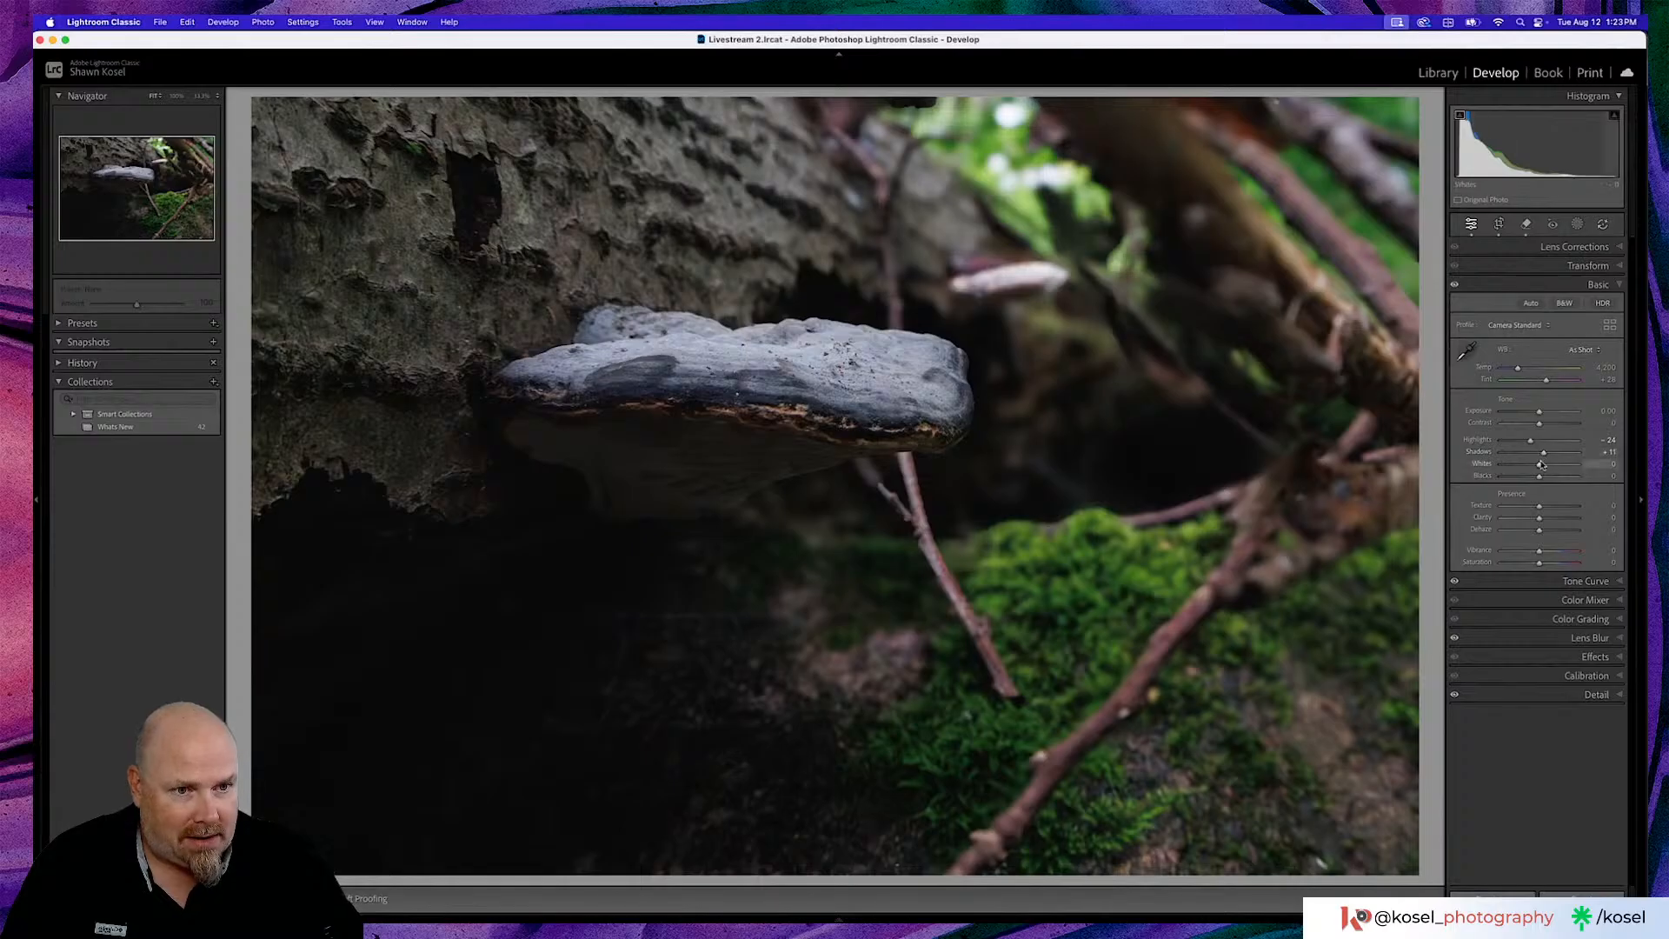
drag(1540, 470, 1547, 468)
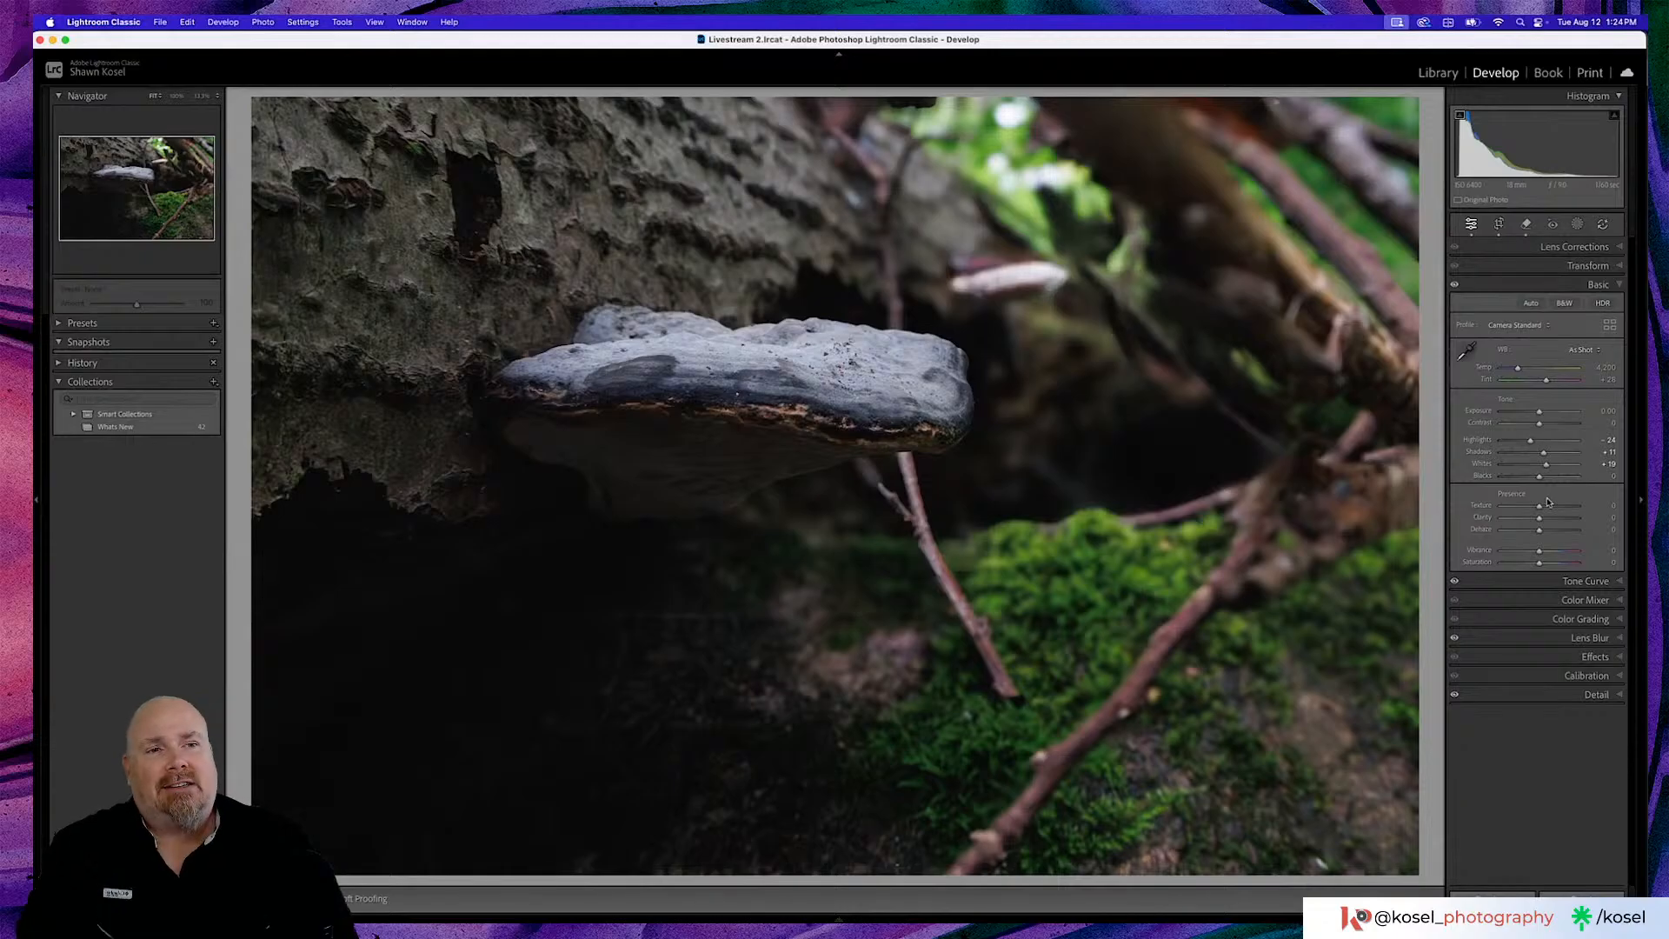
Add a radial gradient mask over the bracket fungus, then centre and heighten the ellipse to cover its top and underside
click(1576, 223)
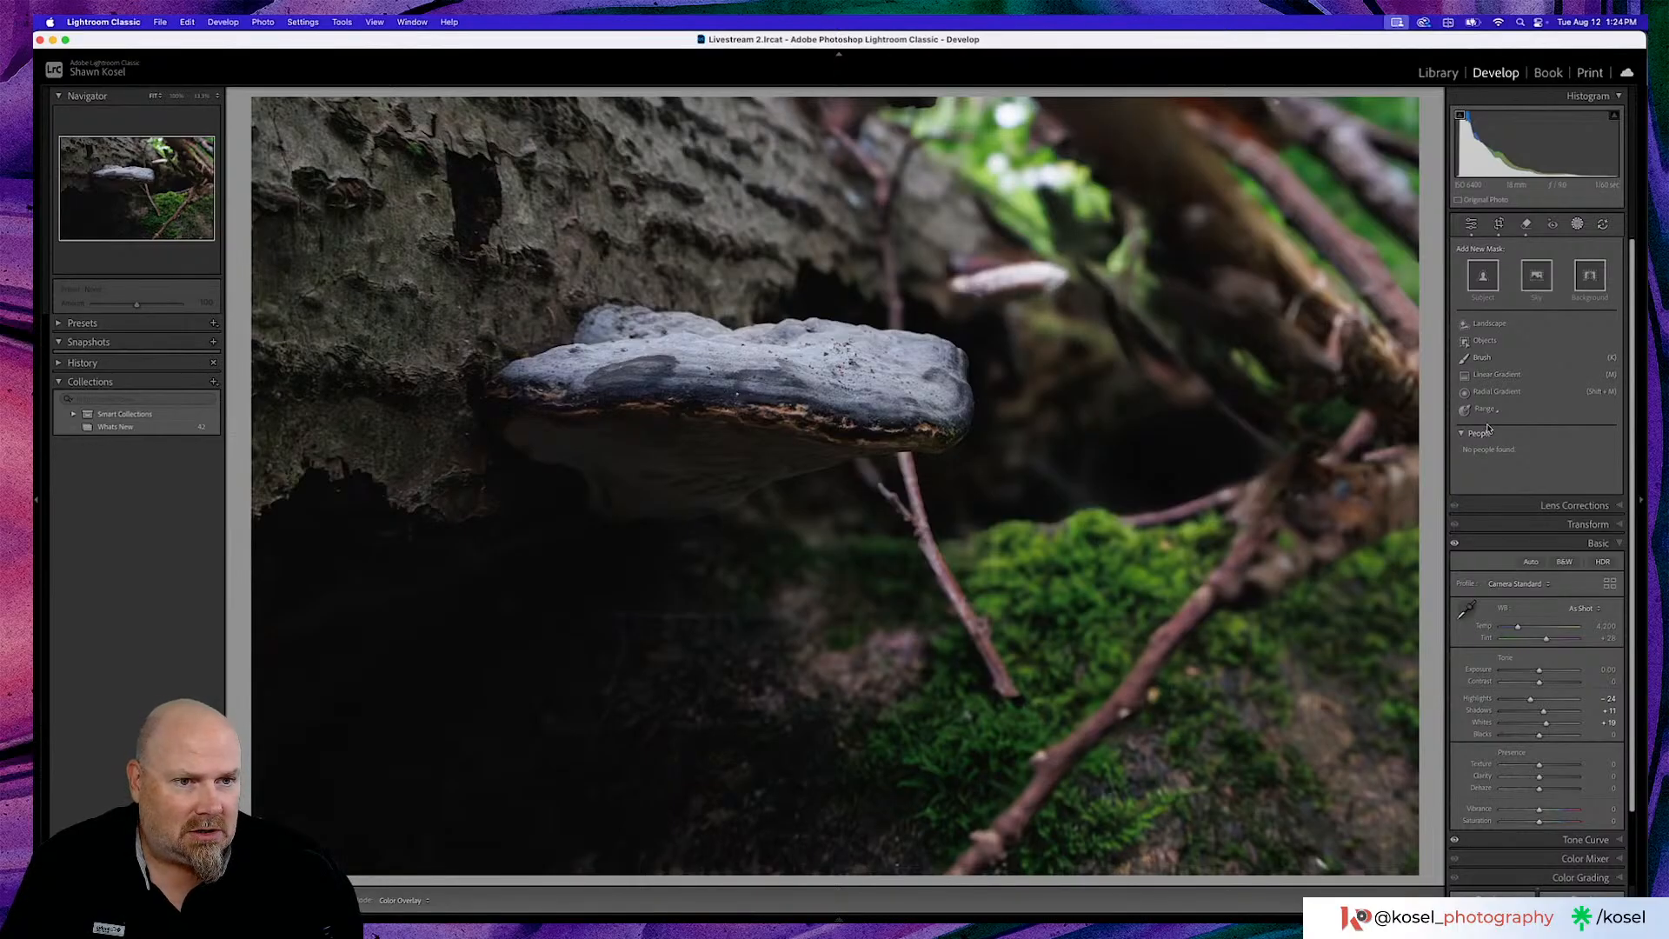
click(1492, 393)
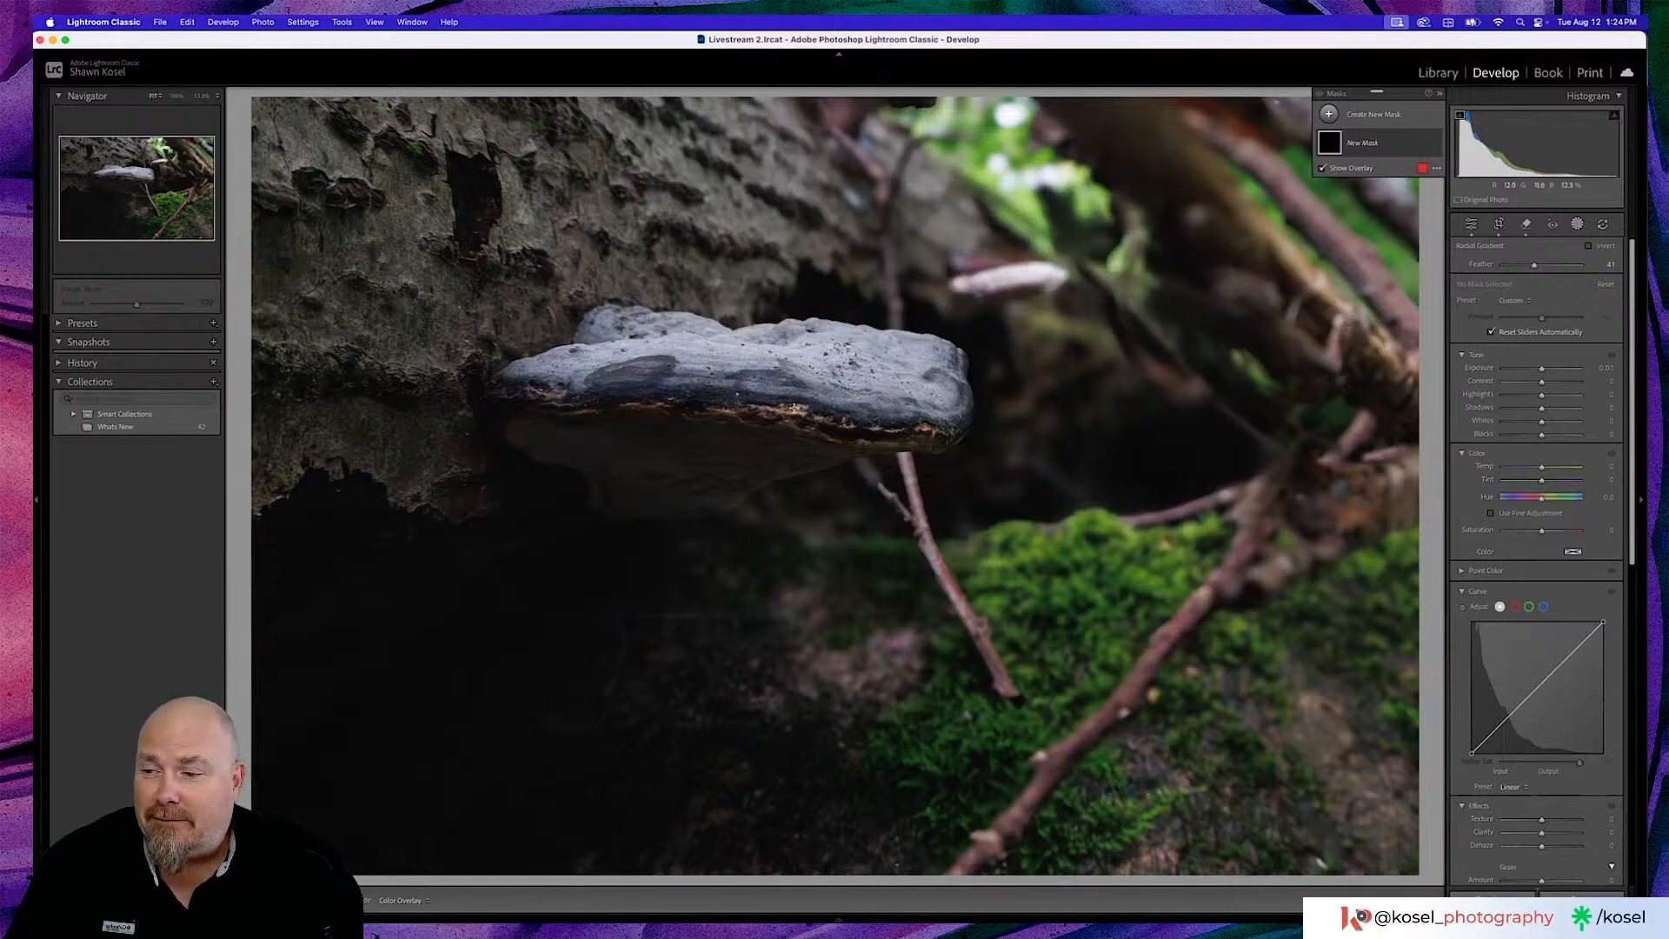
drag(772, 390, 1078, 498)
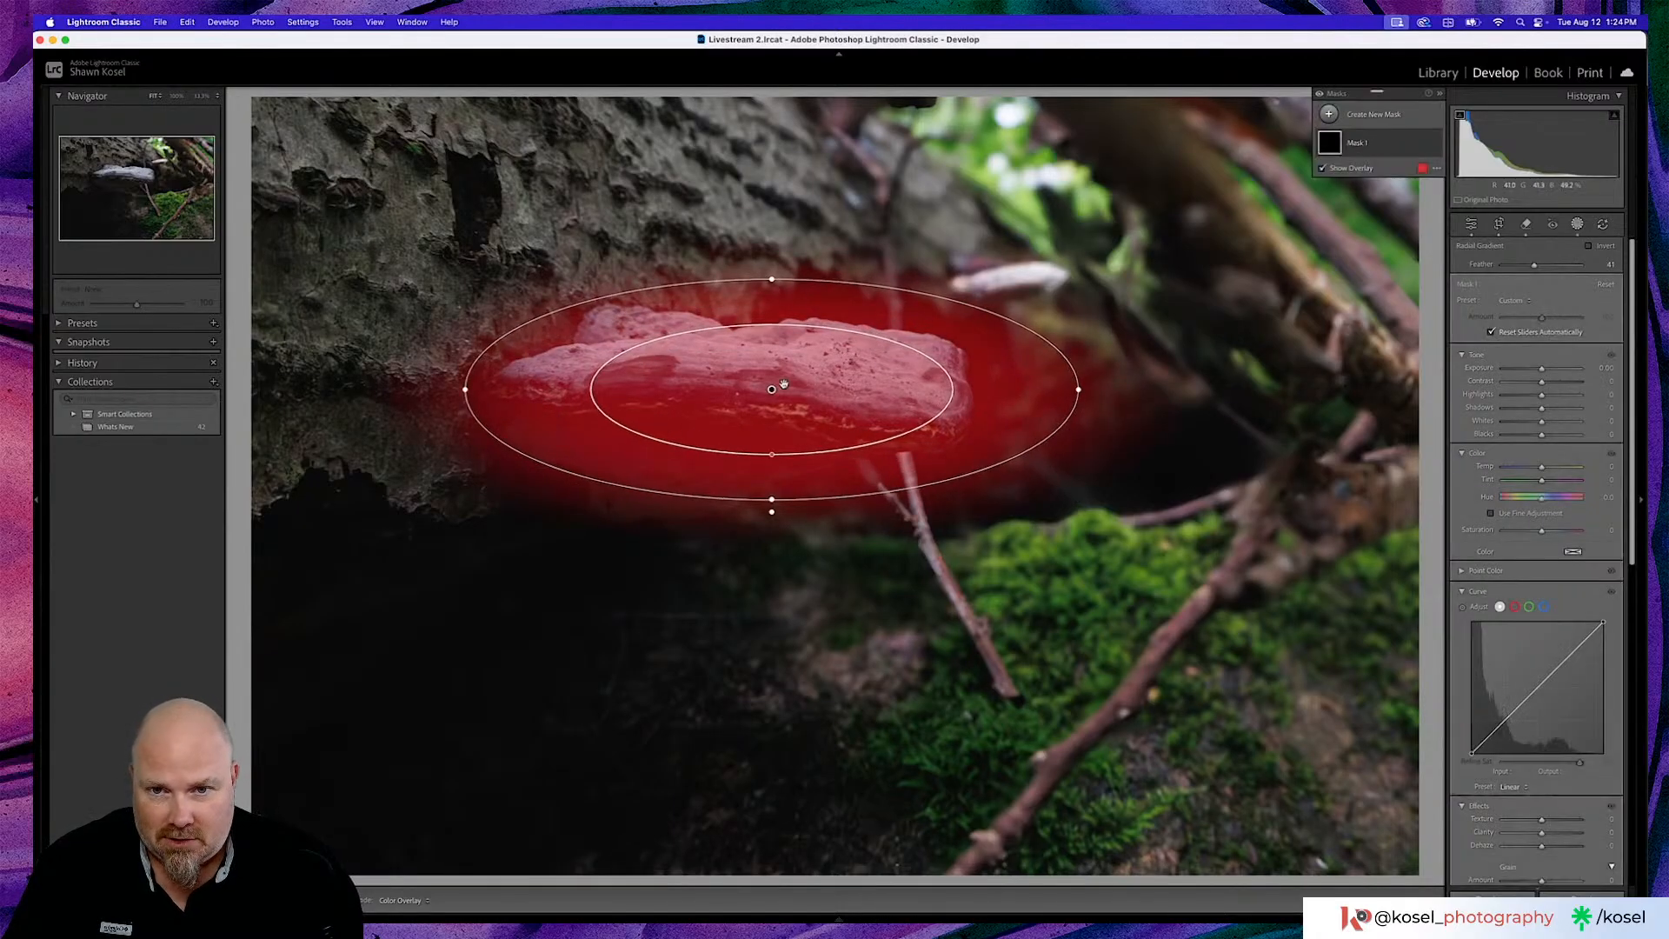
drag(770, 391, 725, 372)
drag(1035, 373, 1034, 374)
drag(723, 488, 726, 502)
drag(725, 373, 729, 396)
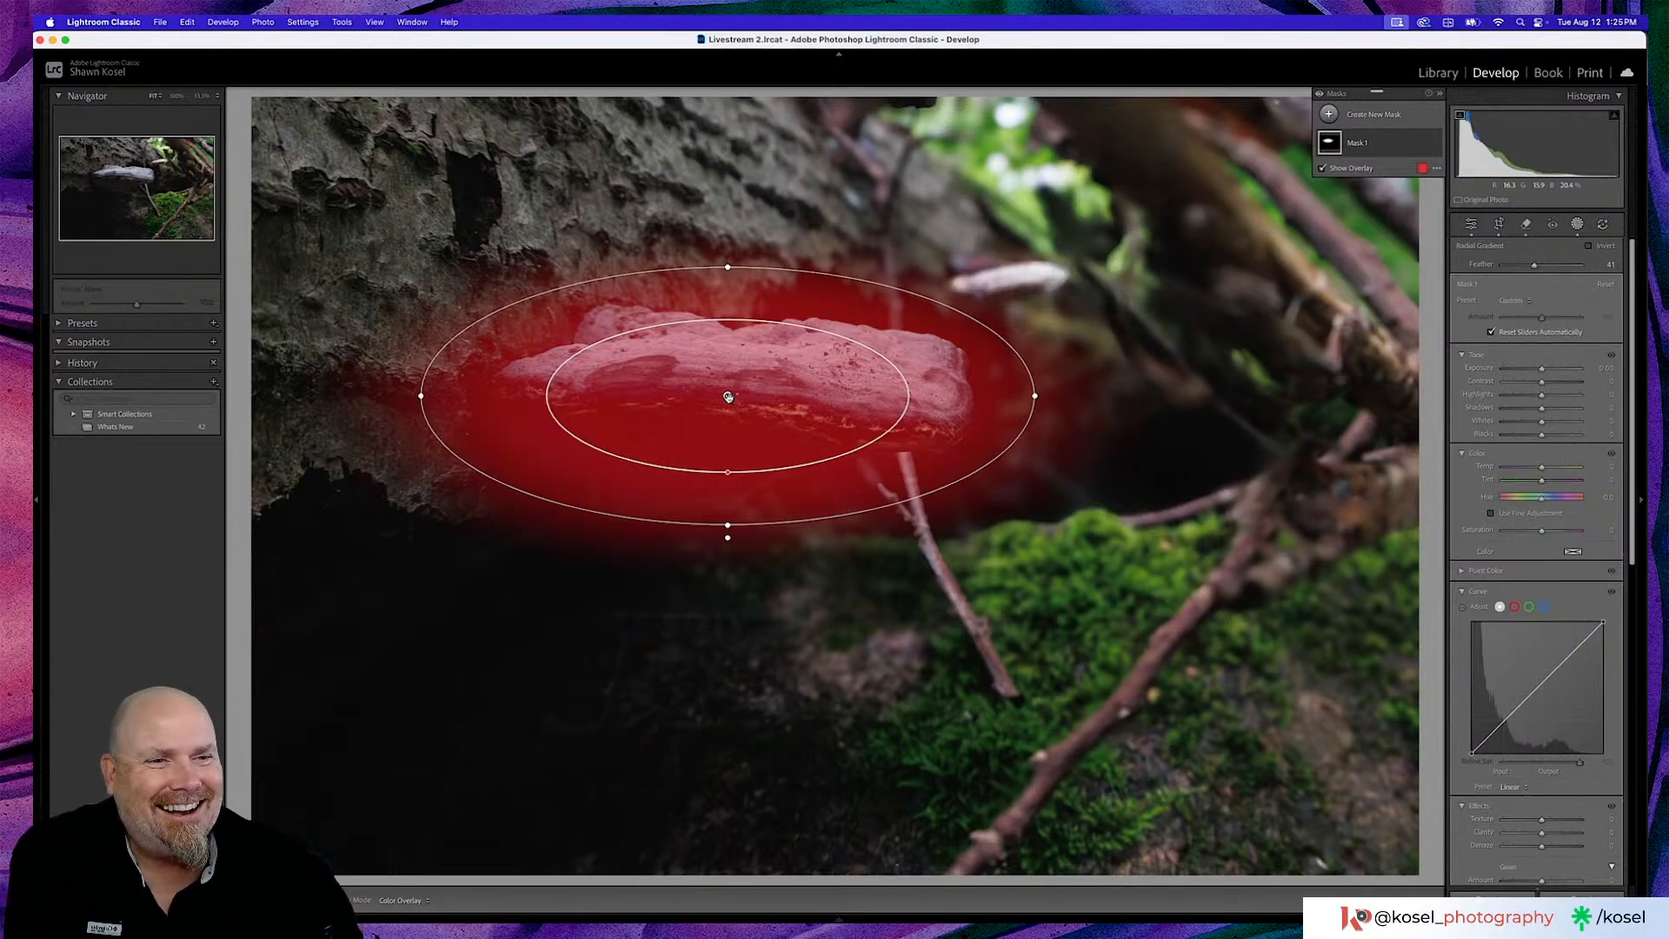
Brighten the fungus mask with Exposure 0.38, Texture 13 and Clarity 12, and lift its Shadows slightly
drag(1546, 373, 1549, 370)
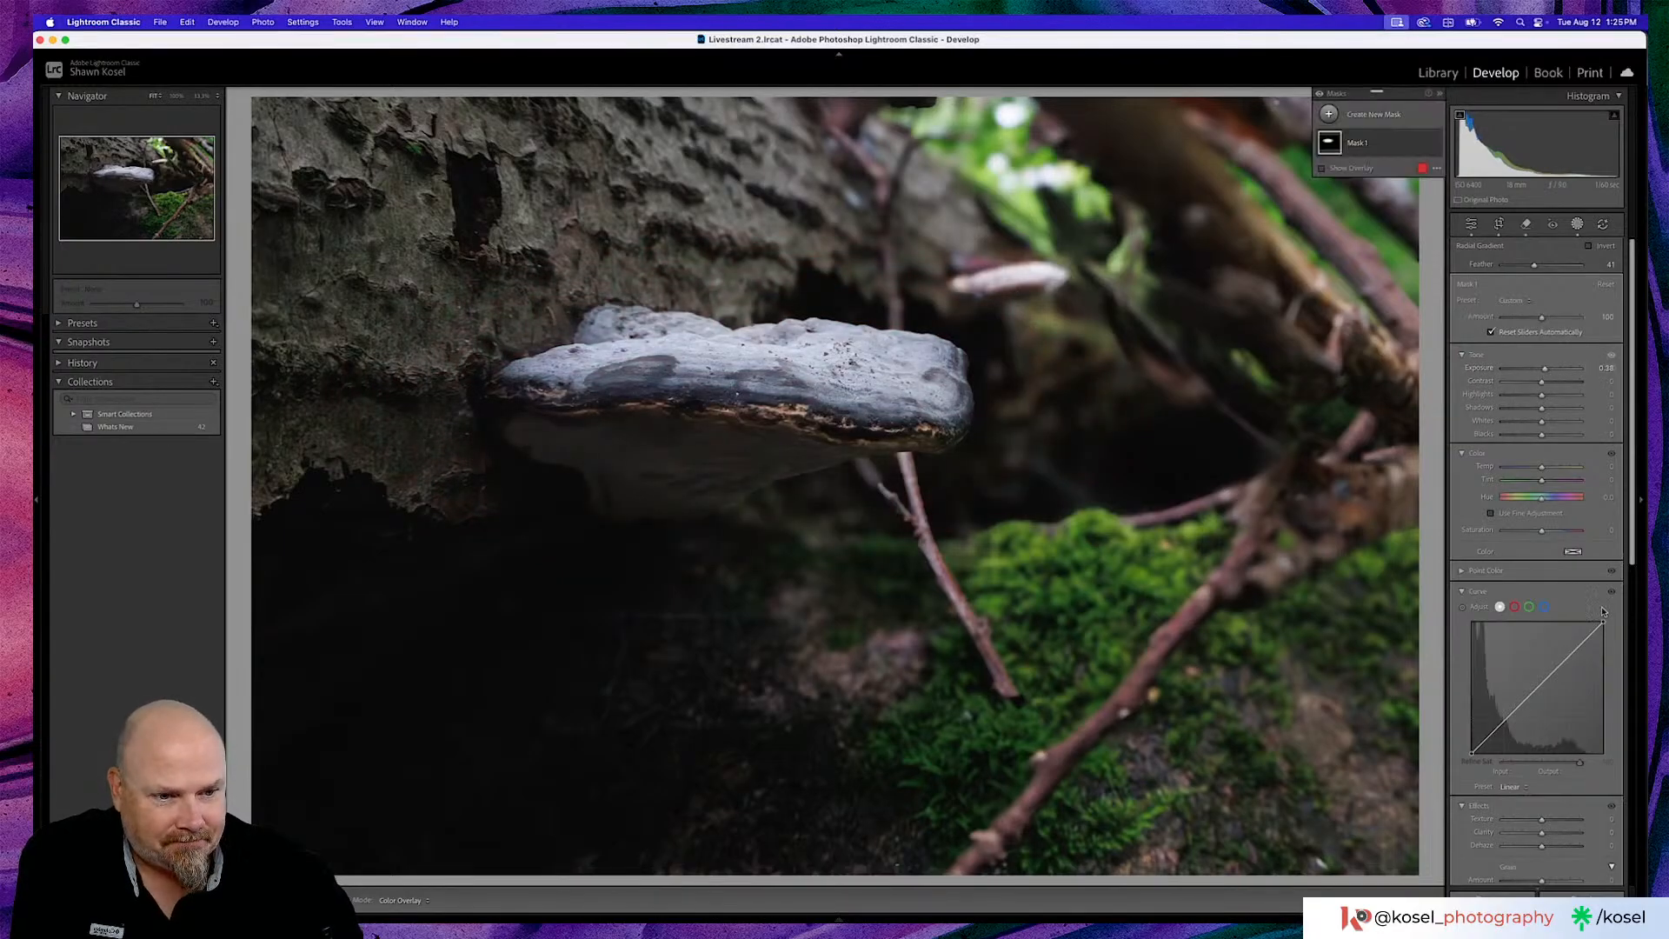
drag(1543, 819, 1547, 835)
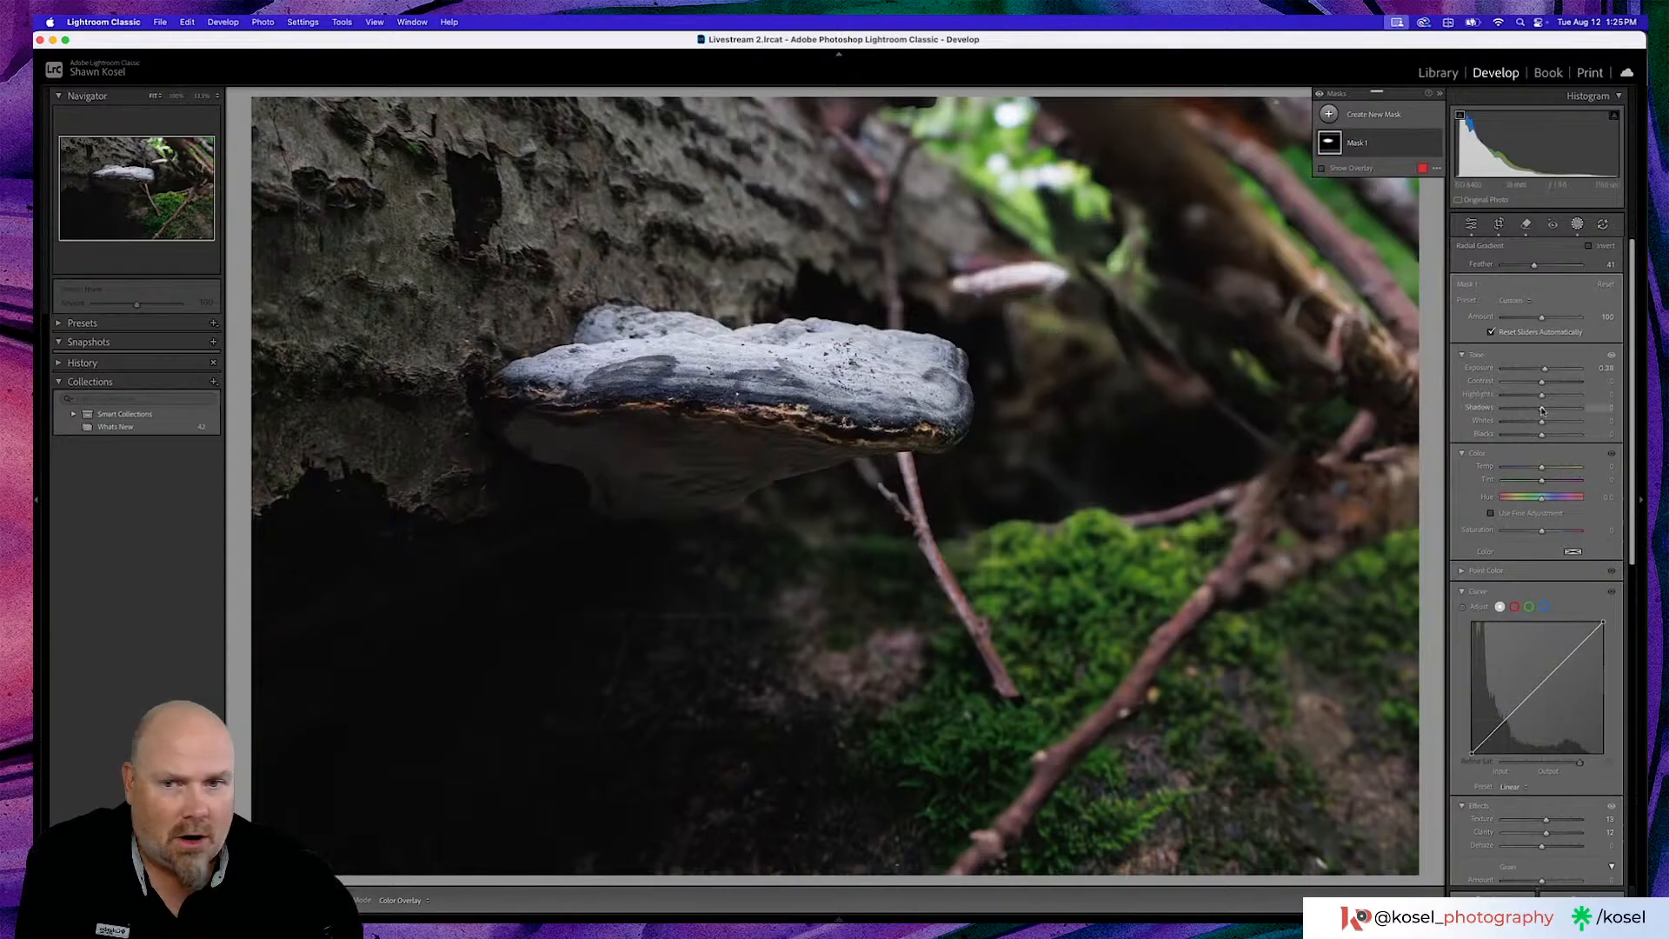
drag(1542, 410, 1542, 411)
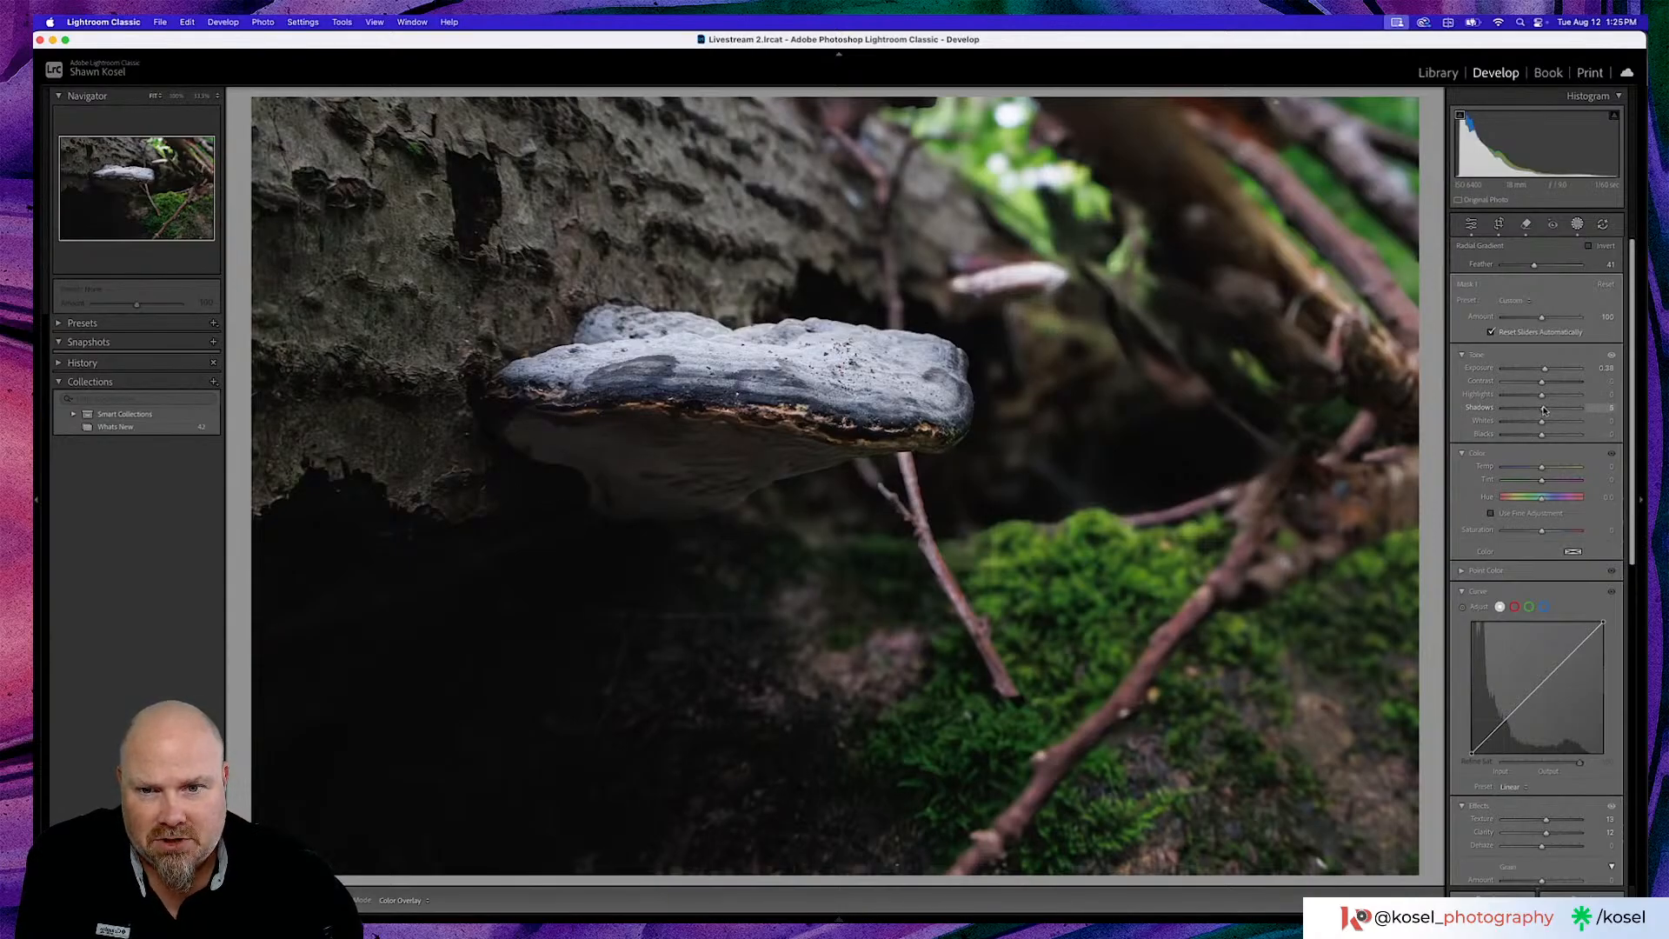
drag(1543, 410, 1543, 410)
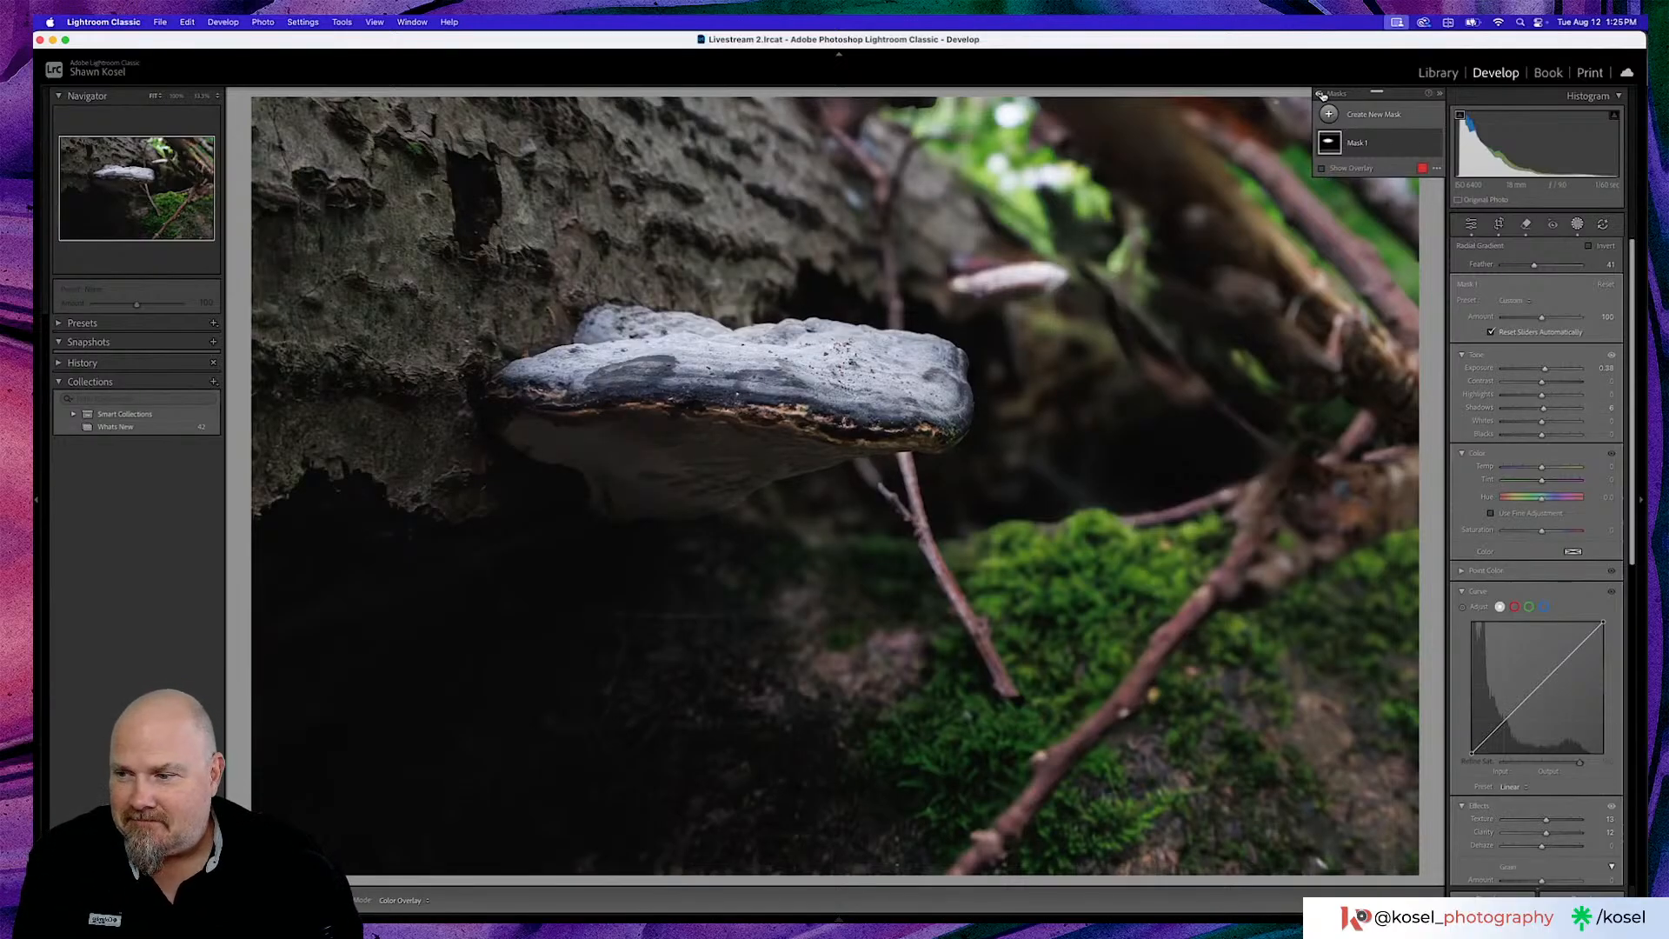
Nudge the radial mask slightly lower on the fungus and set its Contrast to 11 and Saturation to 21
mouse_move(783, 375)
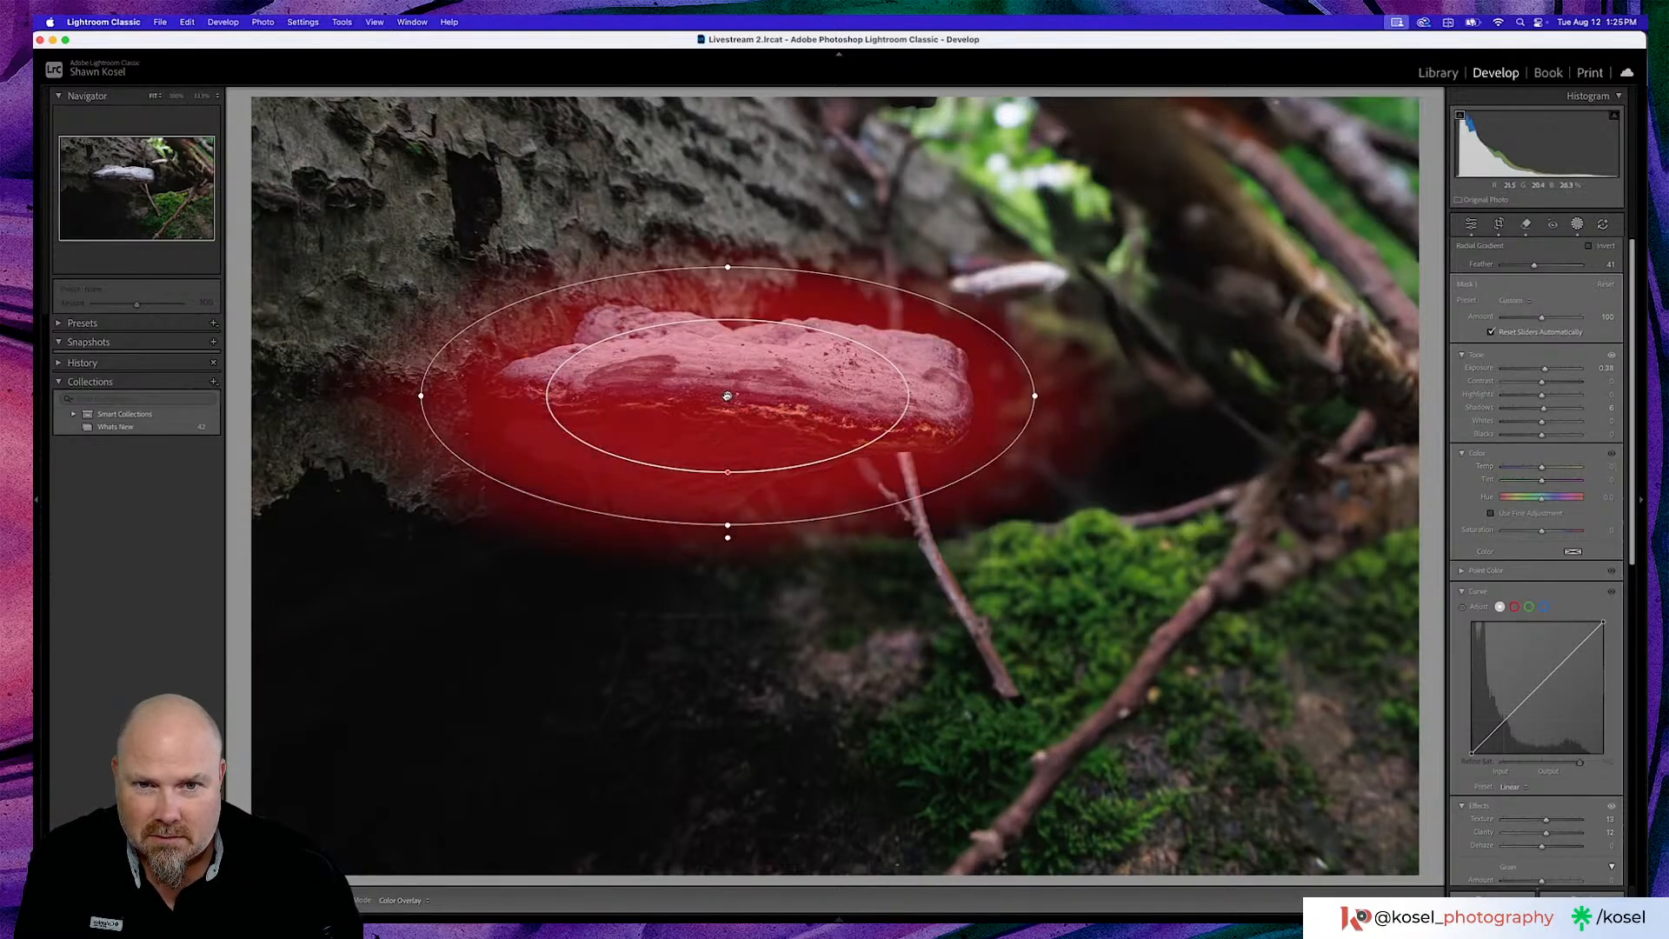
drag(727, 396, 727, 400)
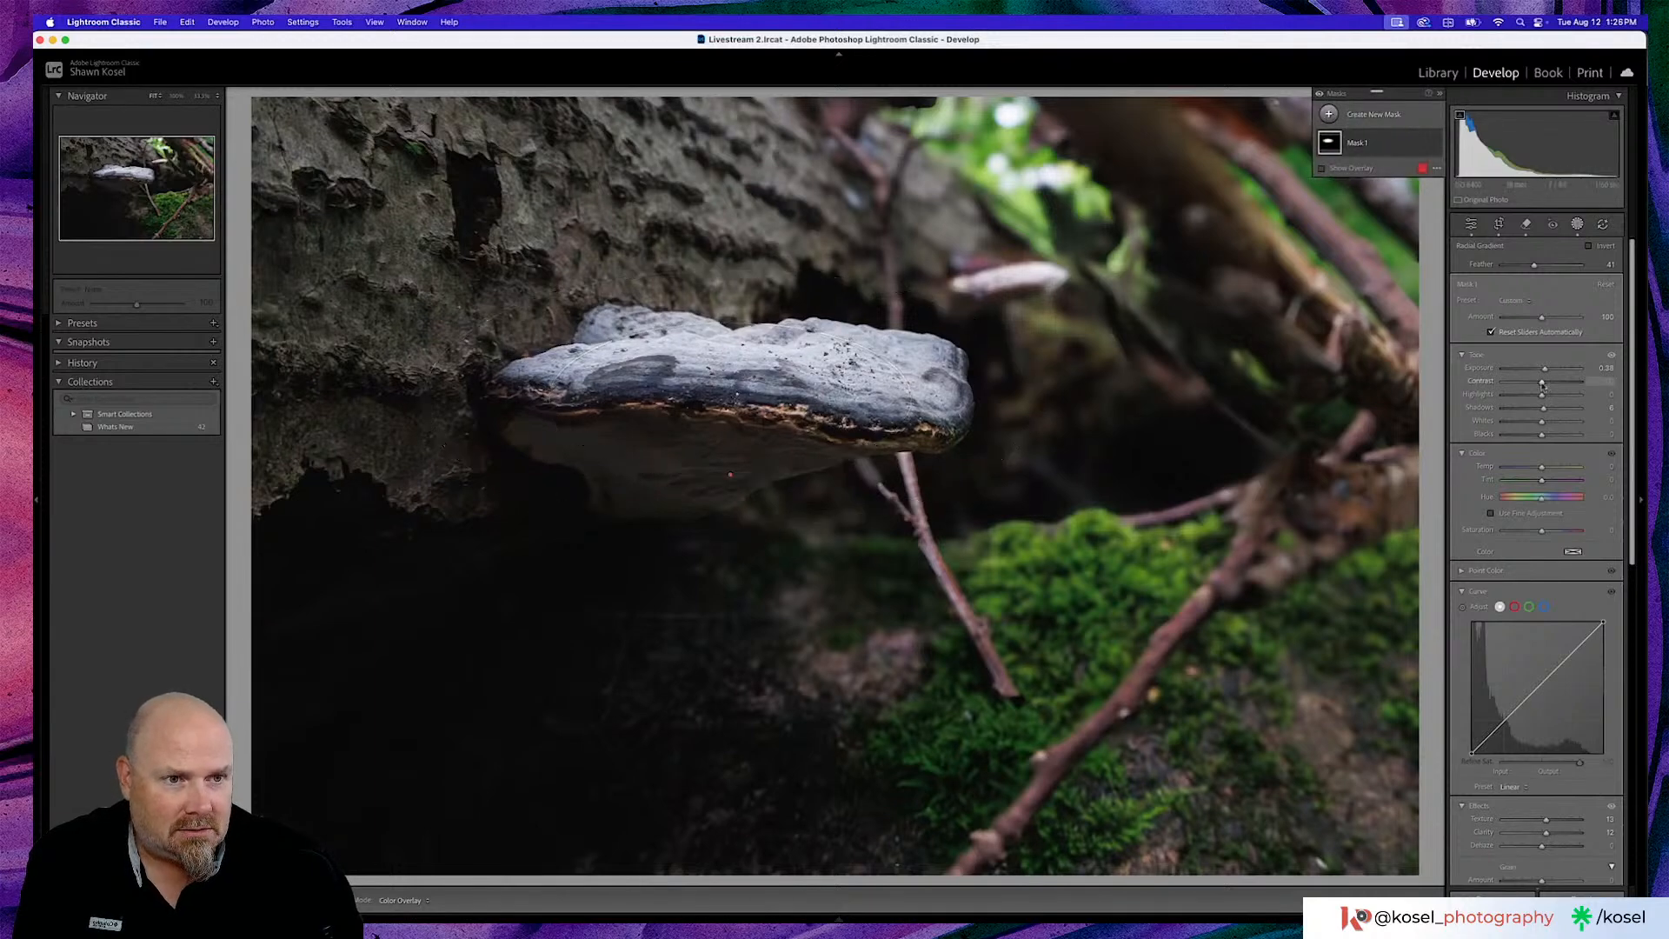
drag(1544, 384, 1548, 384)
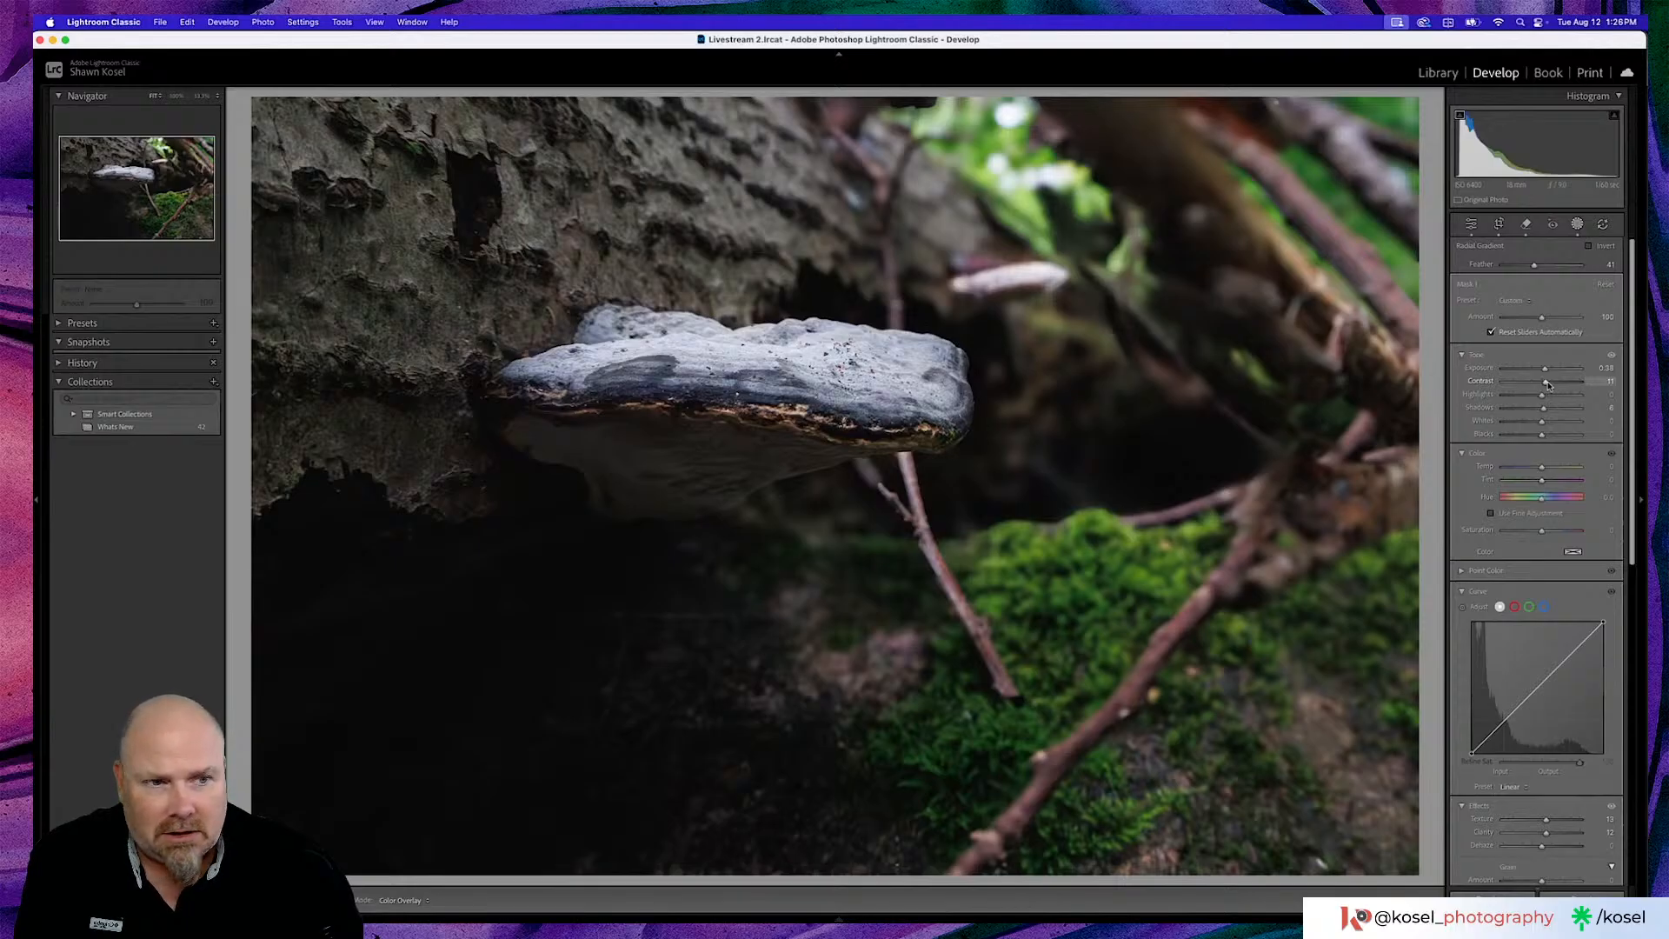
drag(1548, 385, 1548, 385)
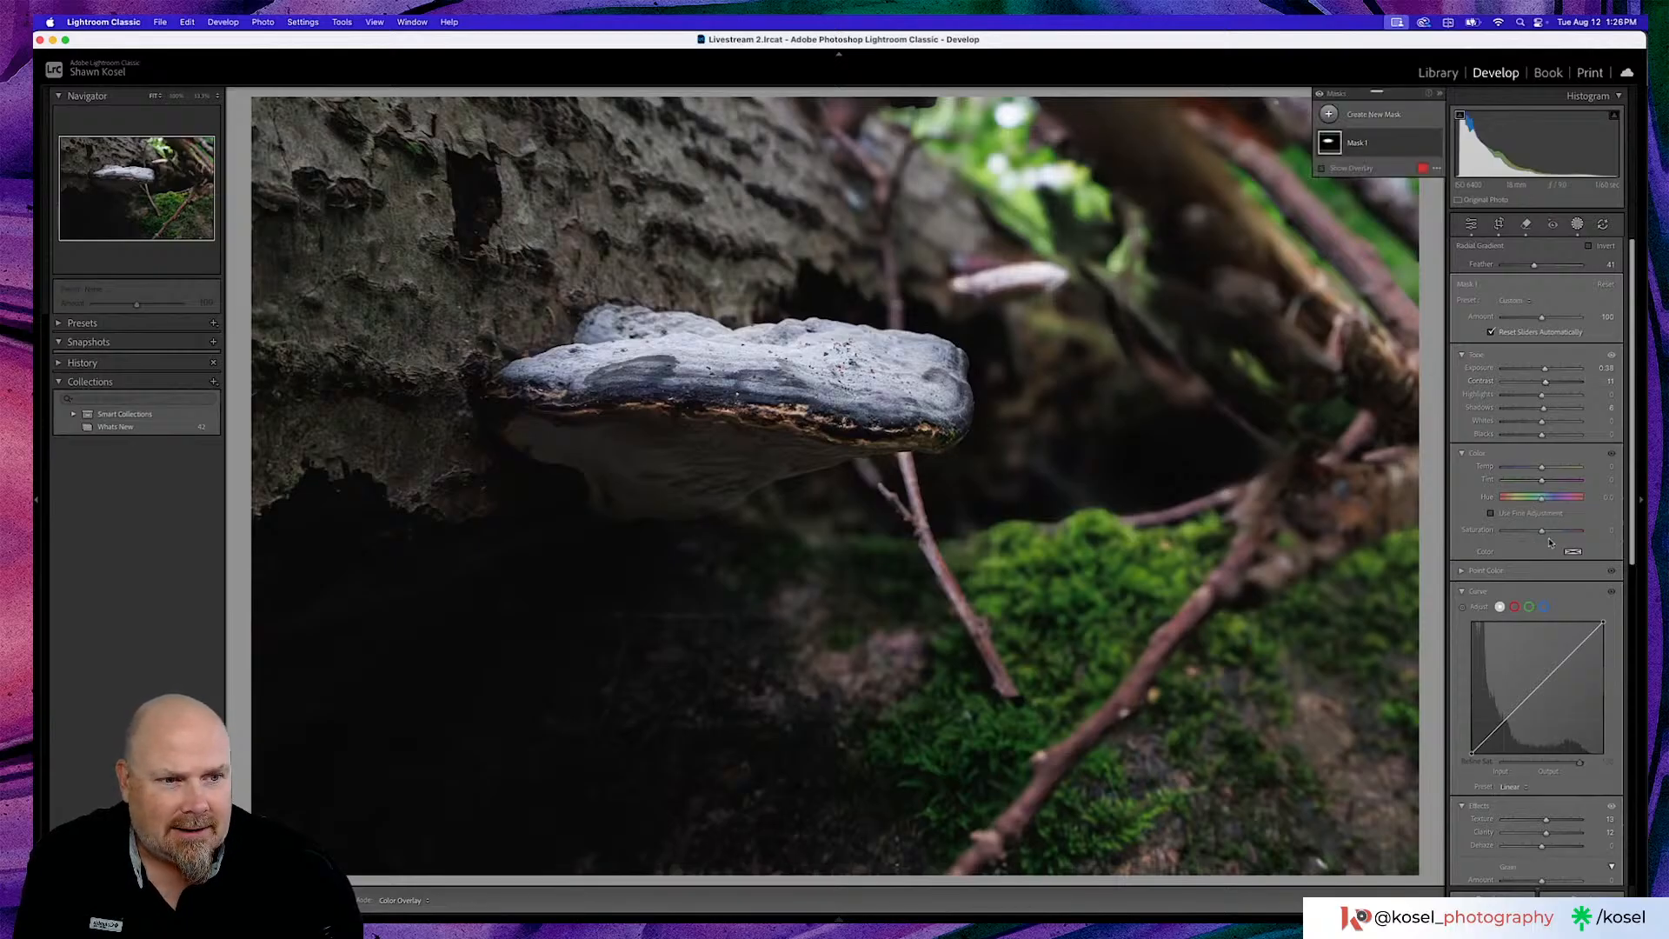
drag(1544, 534, 1552, 534)
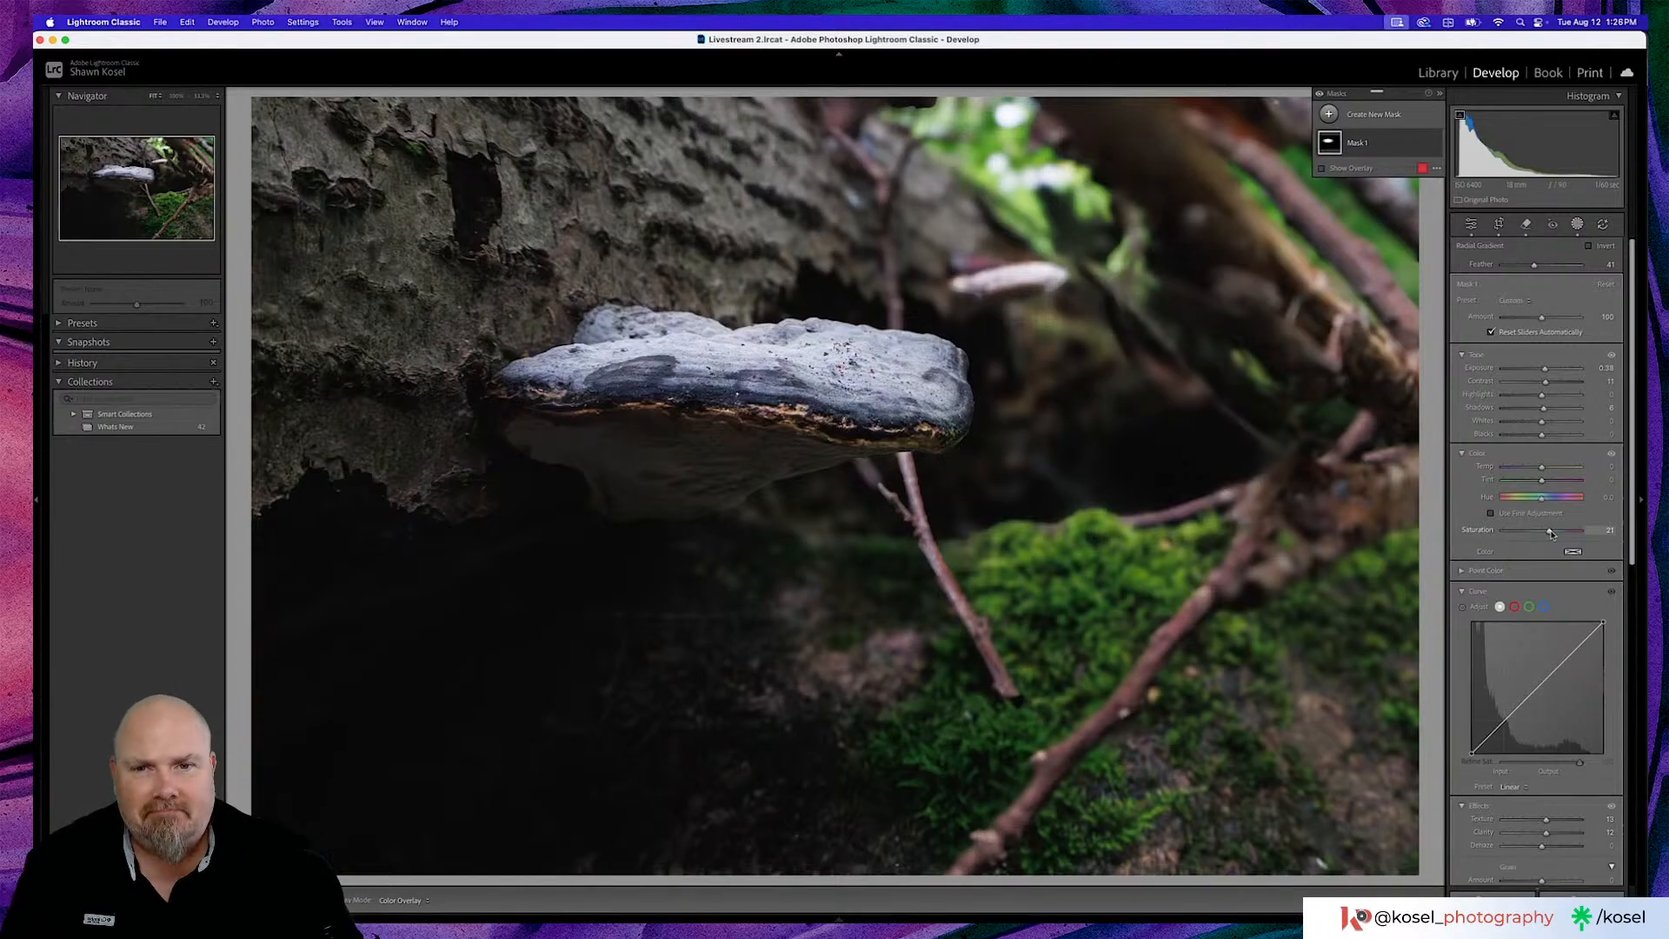
Rename the radial gradient mask as mushroom
mouse_move(728, 449)
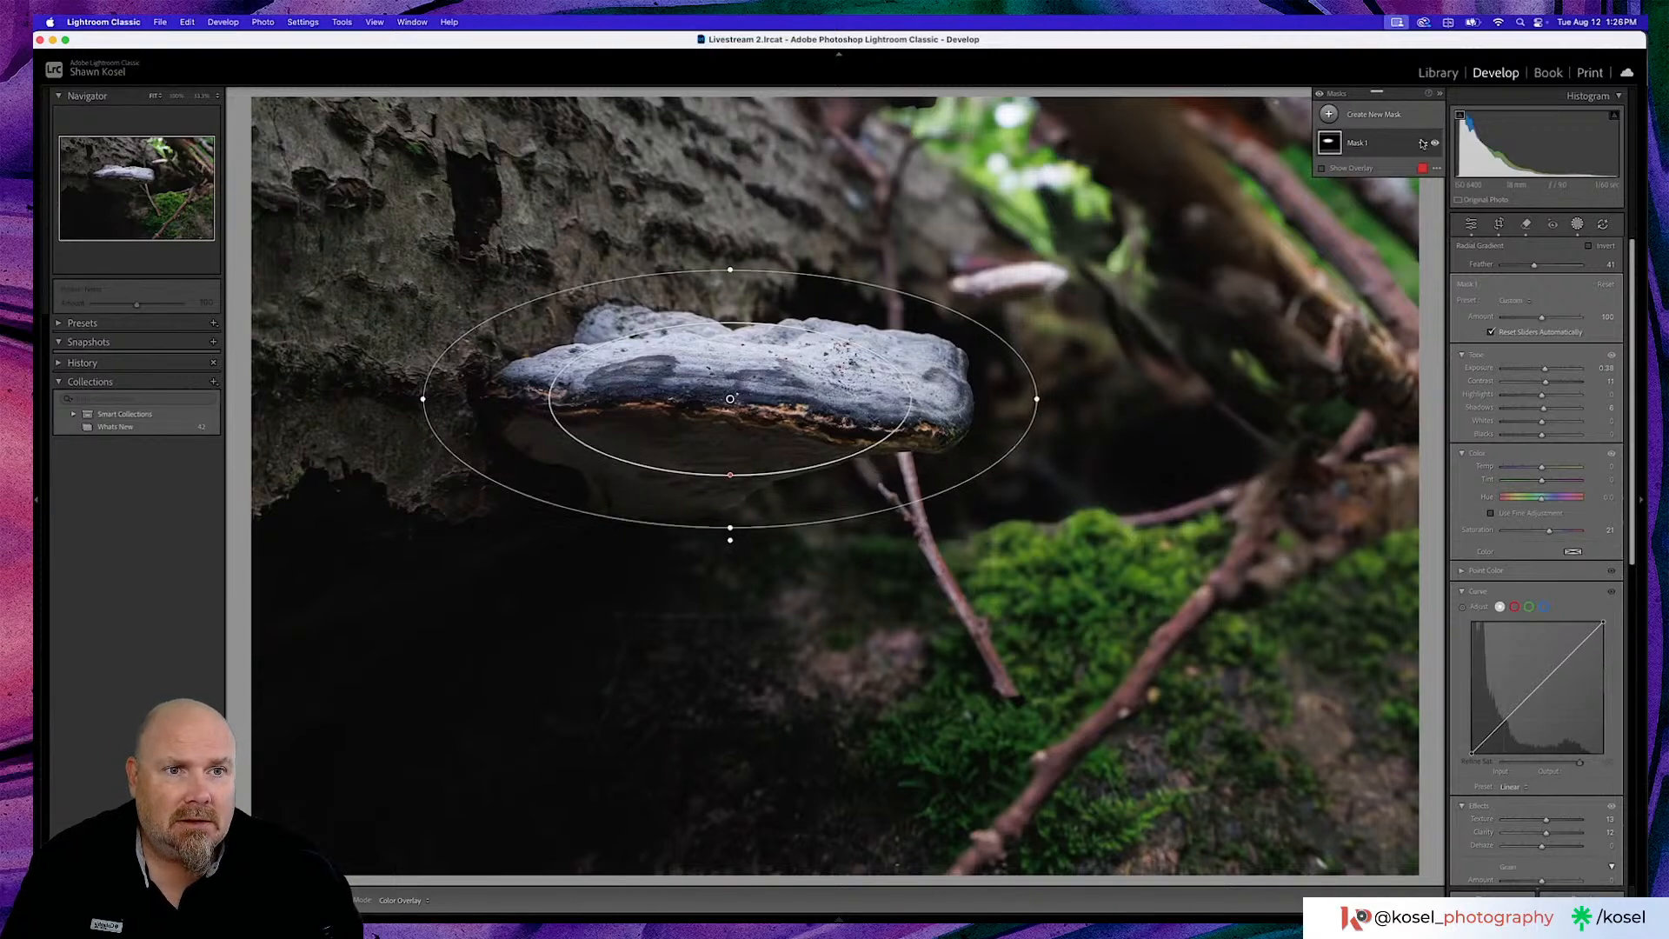
double_click(1358, 142)
text(mushroom)
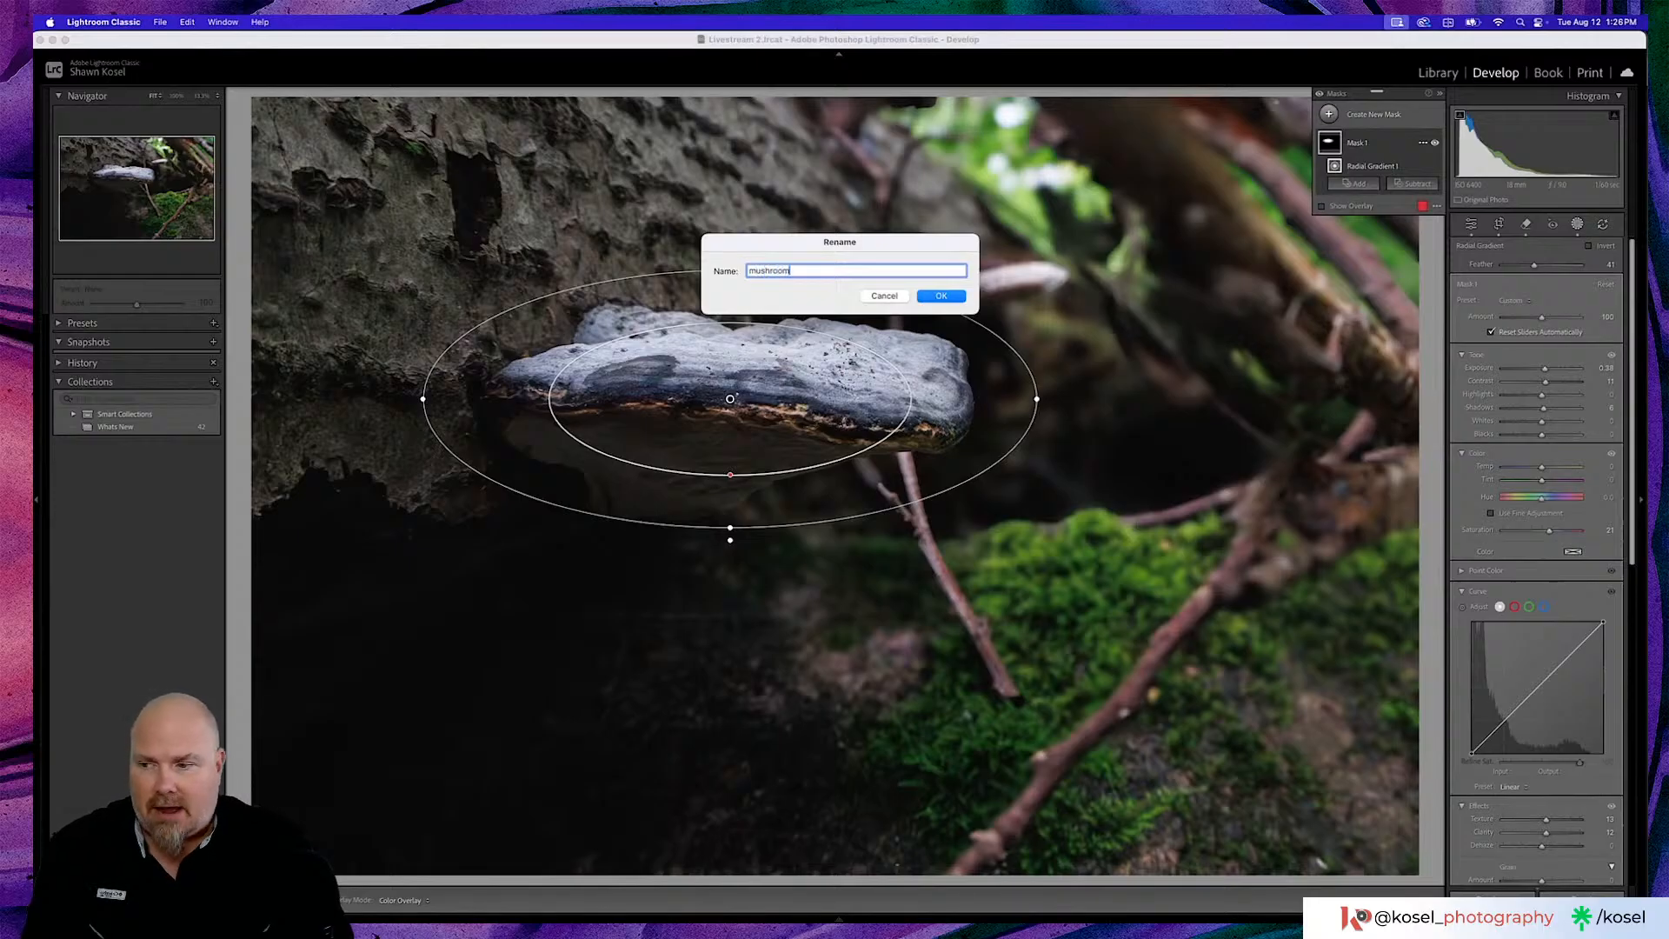
key(Return)
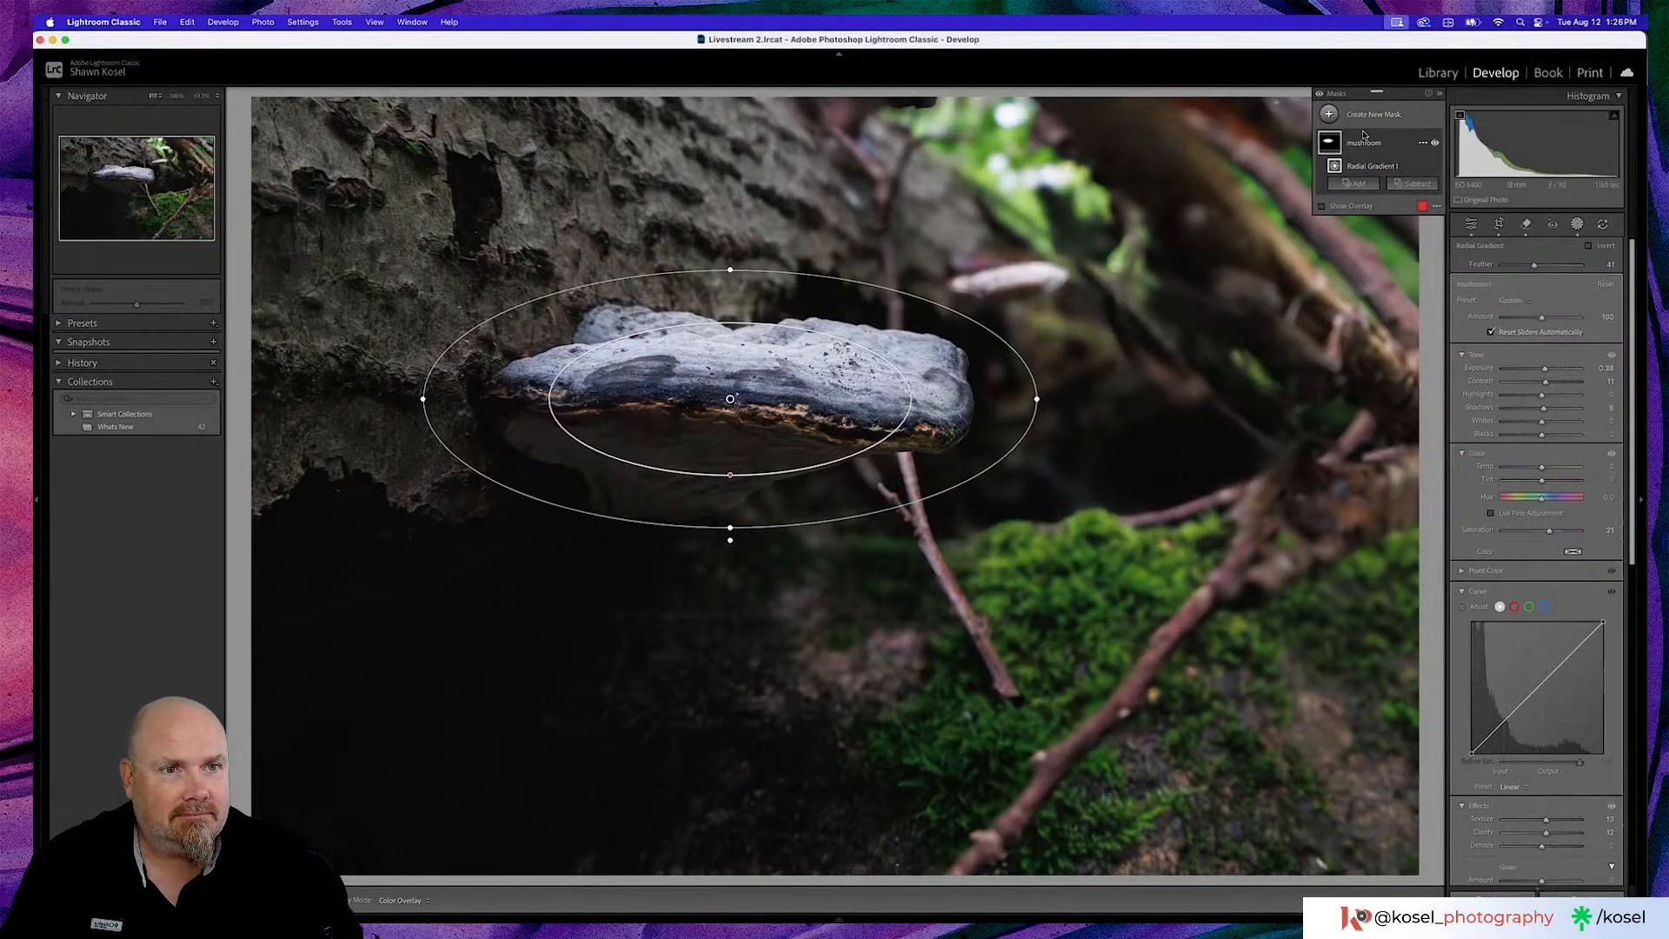
Duplicate and invert the mushroom mask, then enlarge the inverted ellipse well beyond the fungus with its overlay shown
click(1423, 144)
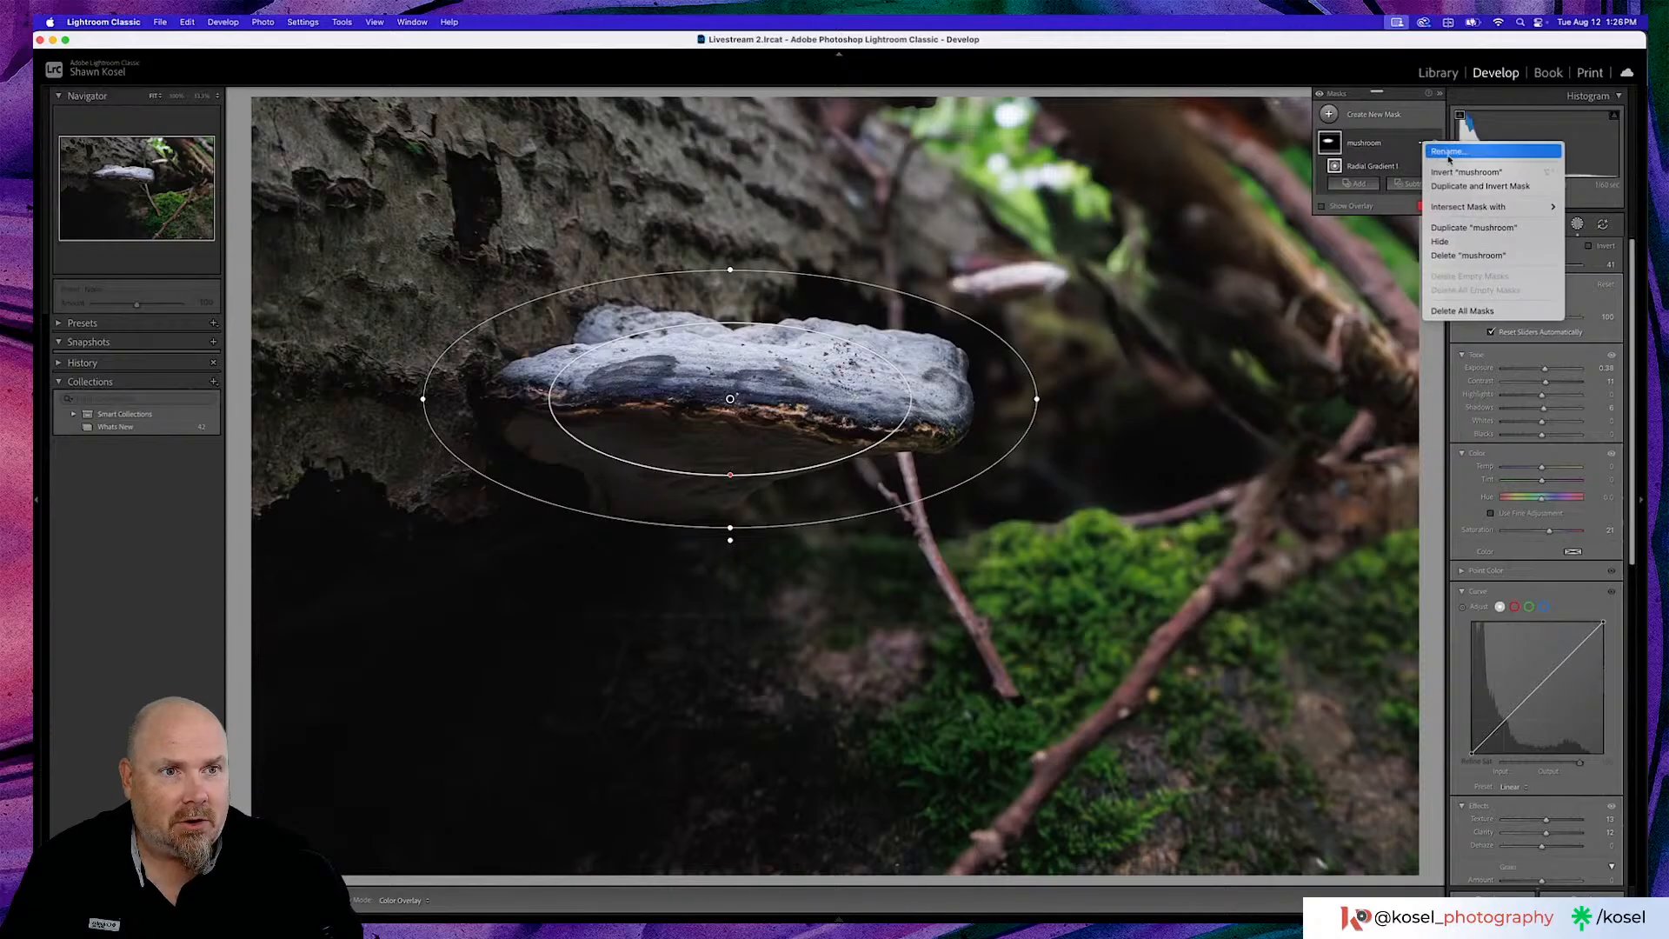
click(1461, 186)
key(o)
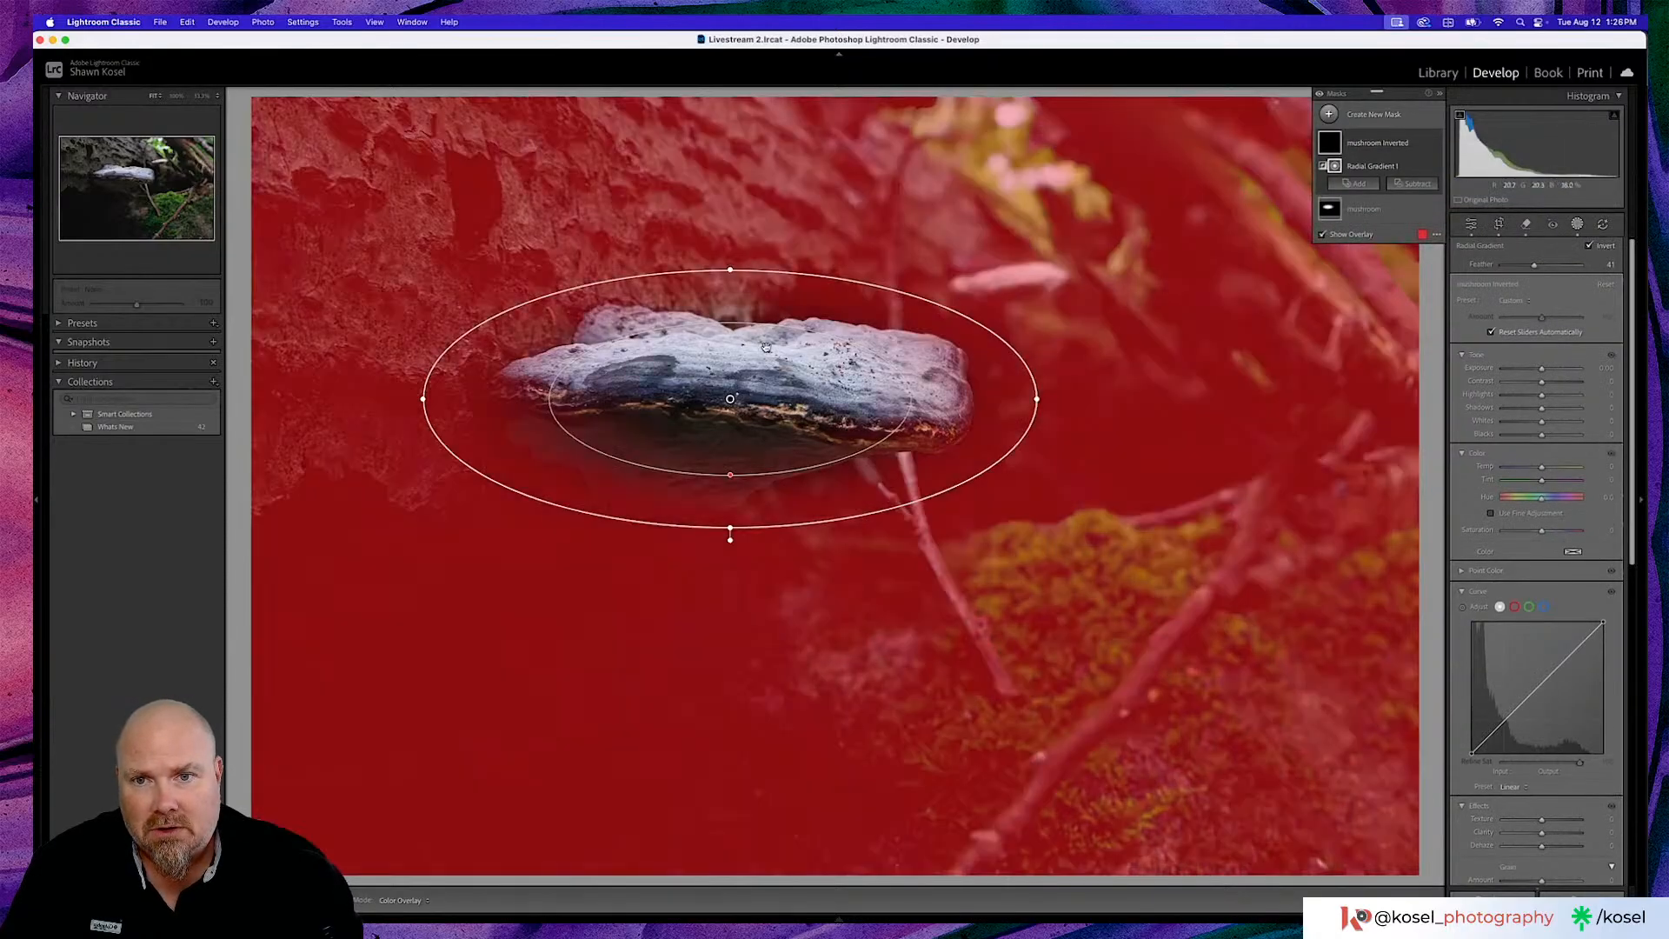
drag(729, 266, 729, 207)
drag(1037, 398, 1160, 396)
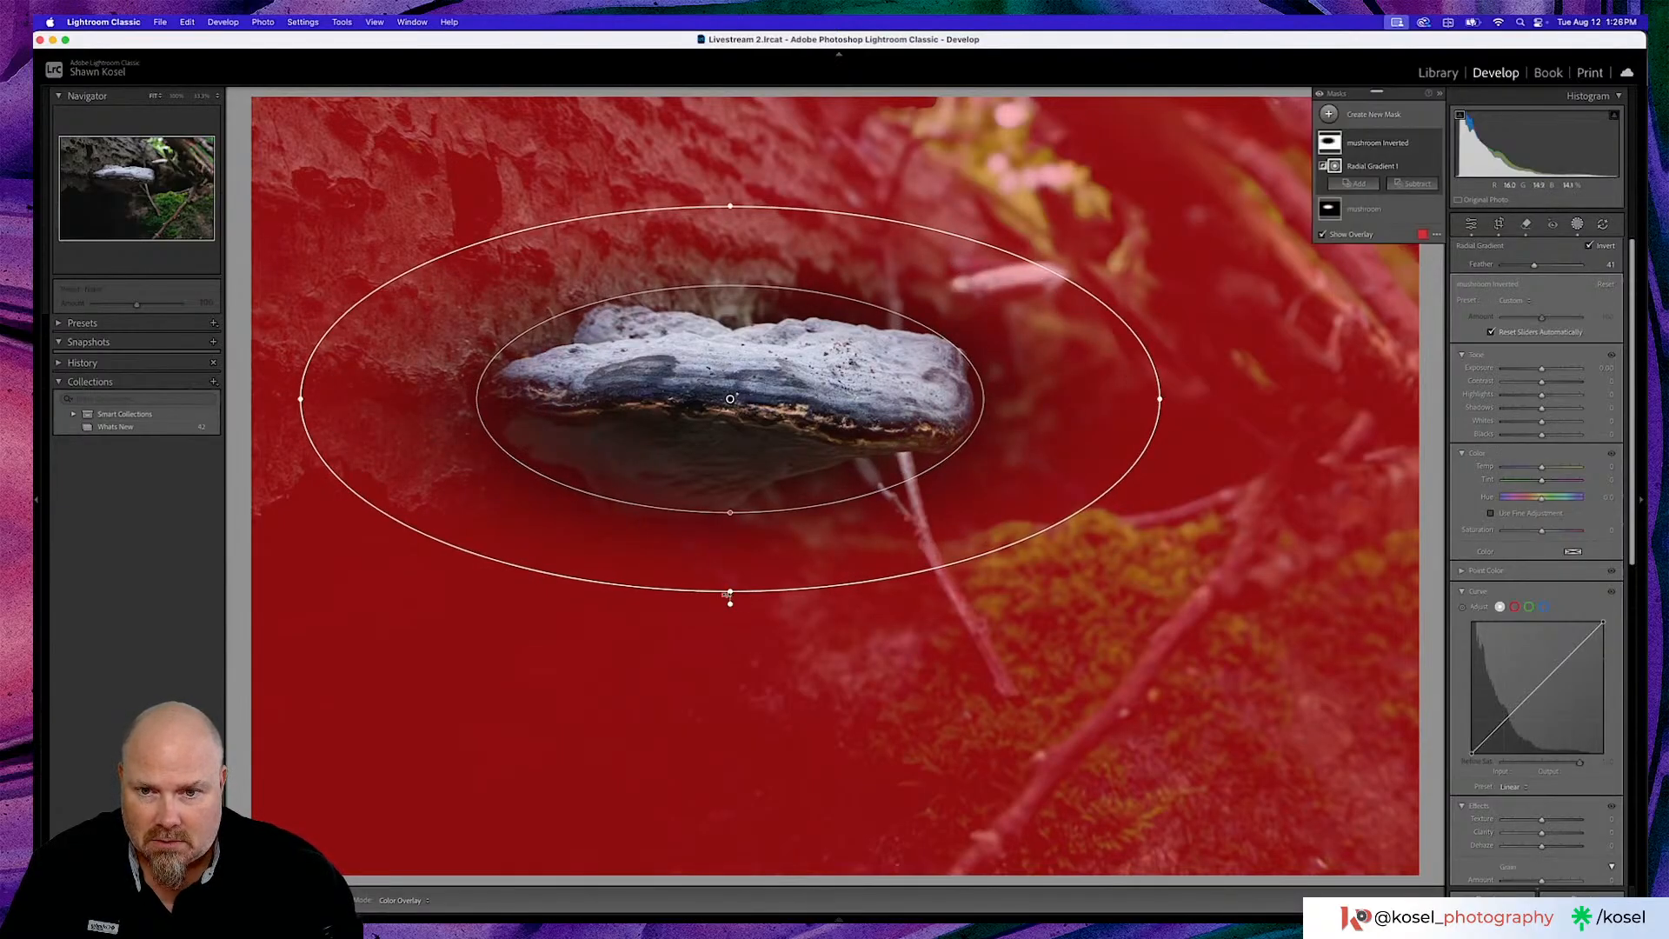
drag(732, 593, 733, 642)
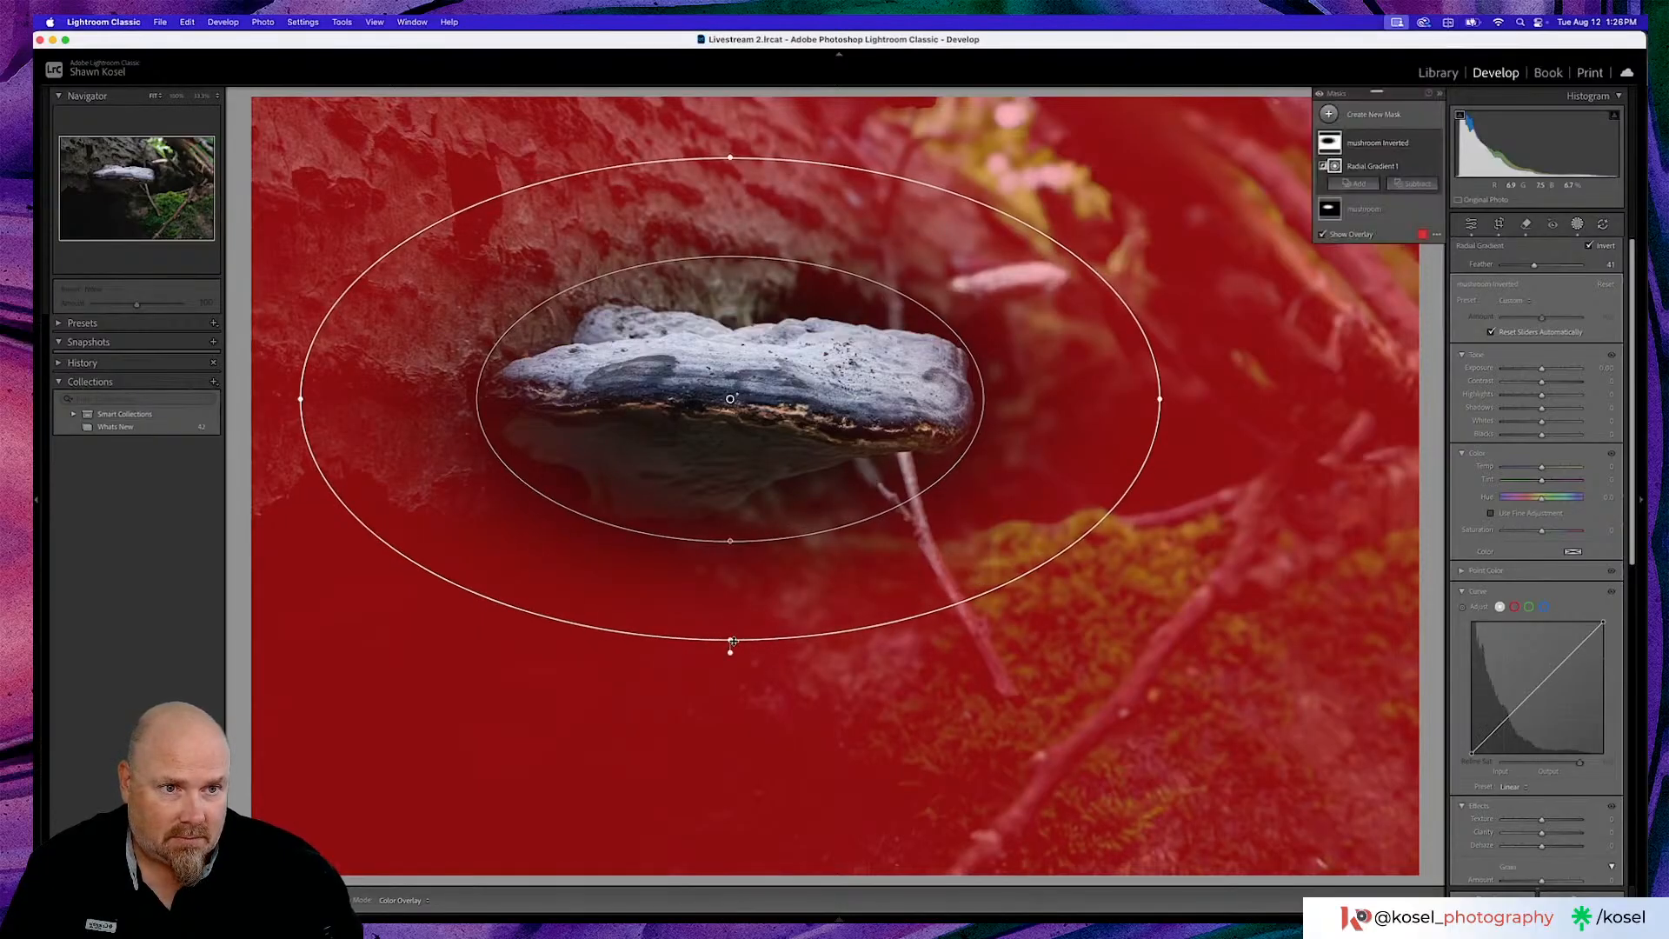
Darken, soften and warm the surroundings in the inverted mask with Exposure -0.21, Clarity -15, slightly reduced Texture, Temp 11 and Tint 7
click(1542, 370)
drag(1542, 372, 1540, 372)
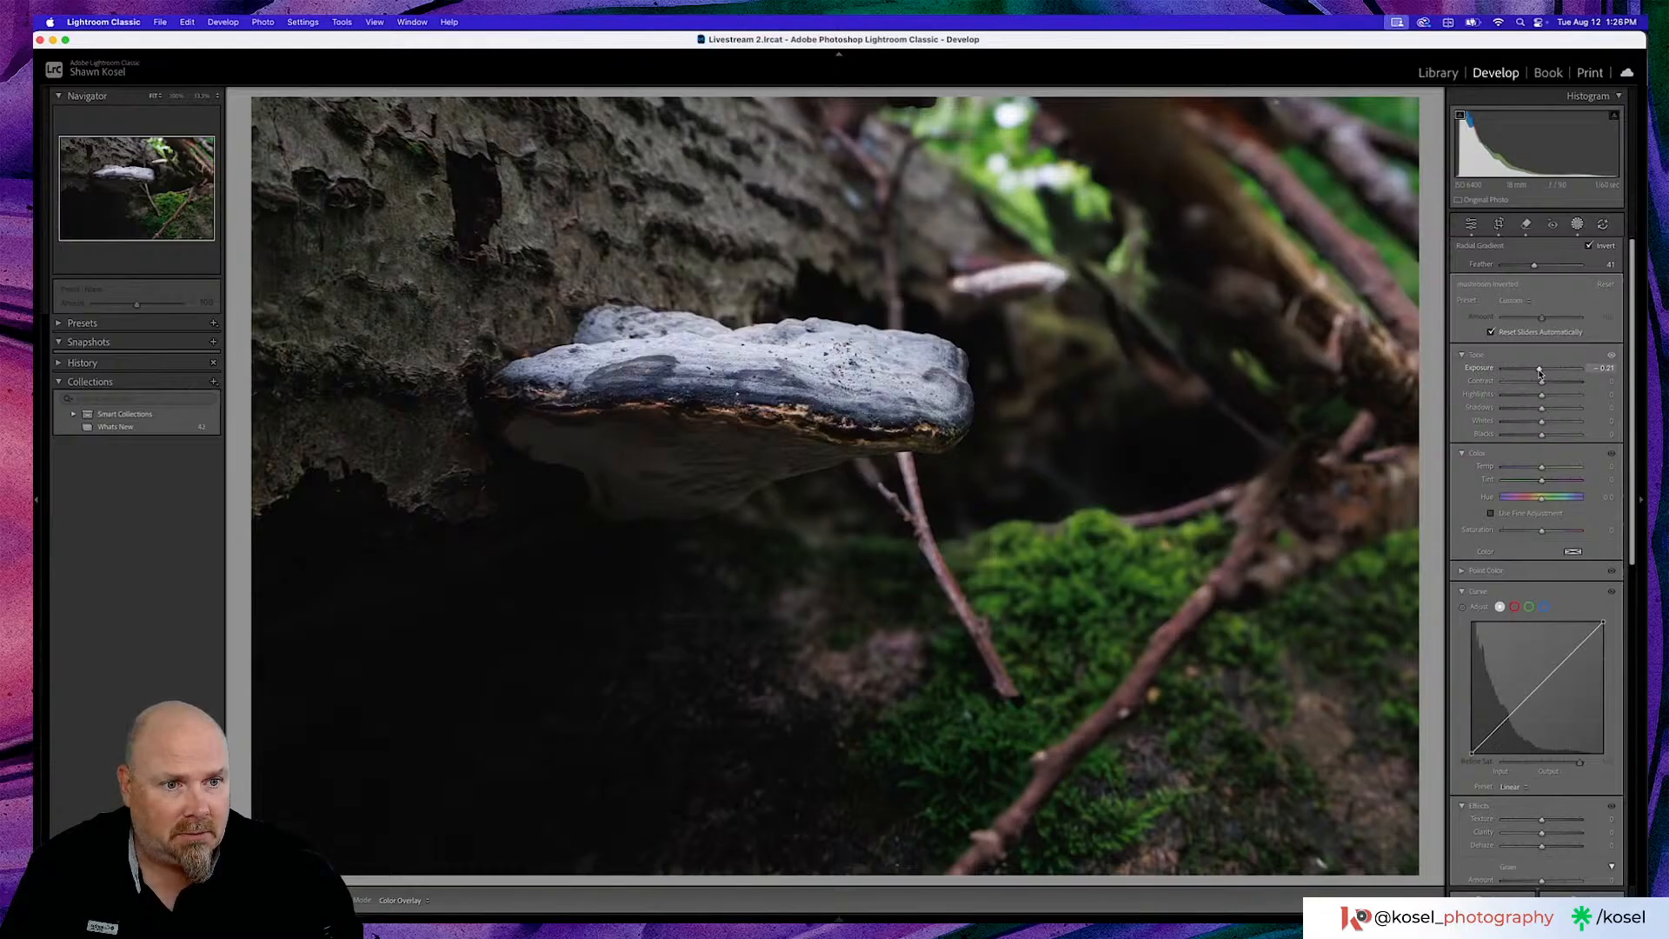
scroll(1547, 749, down, 3)
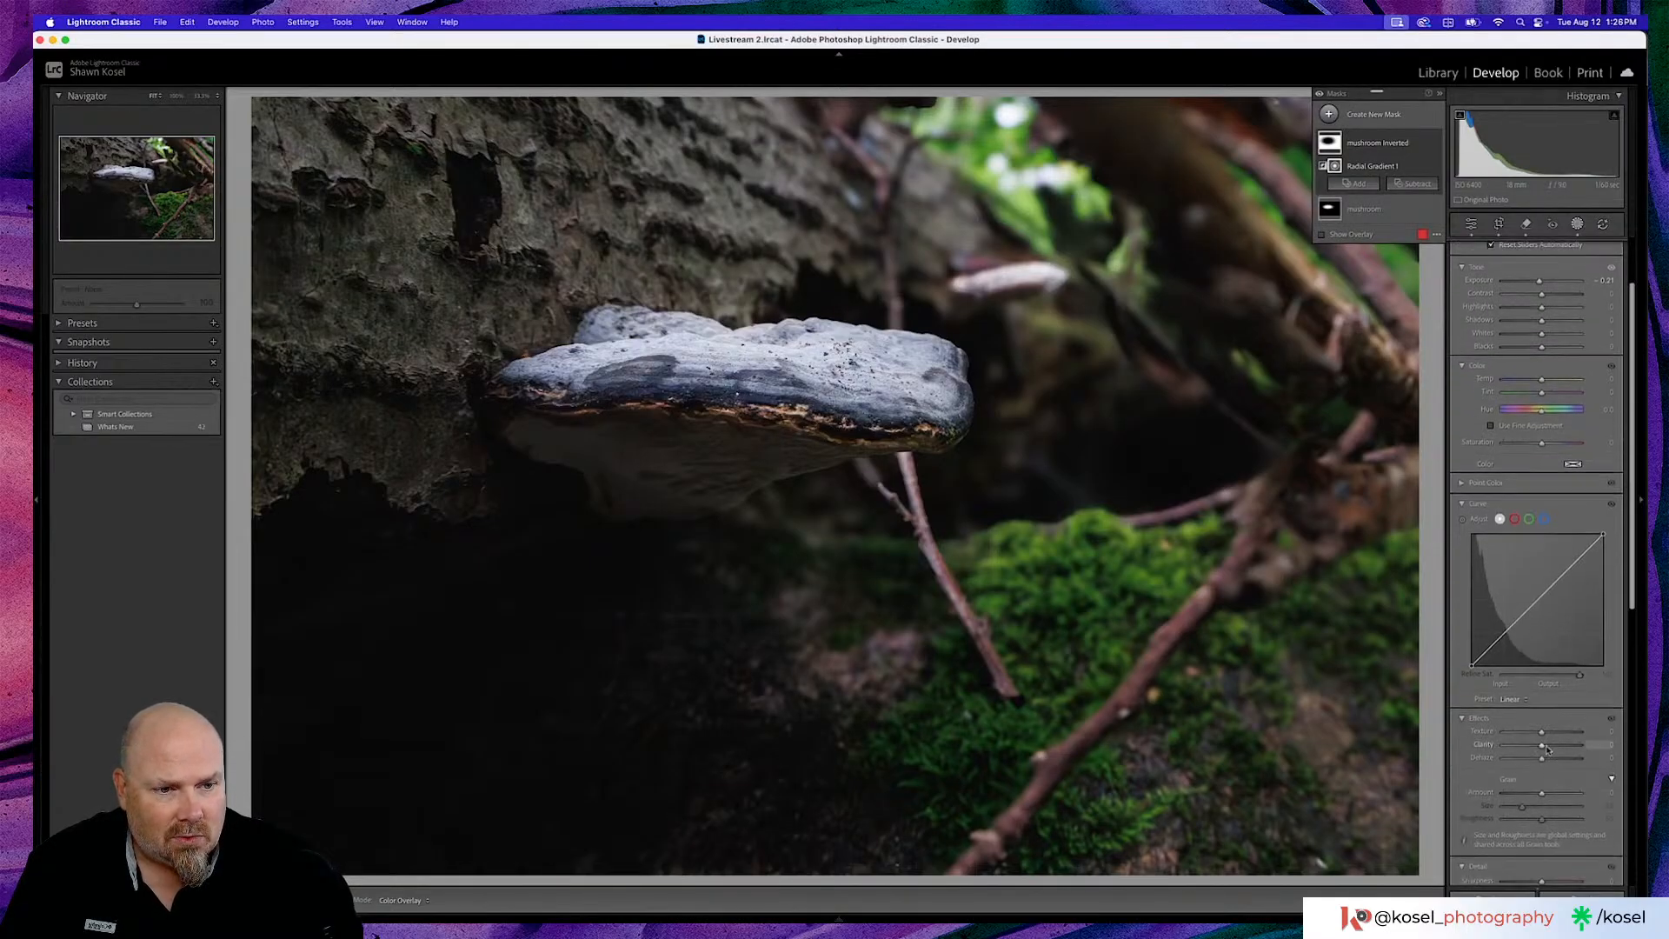
drag(1543, 746, 1538, 732)
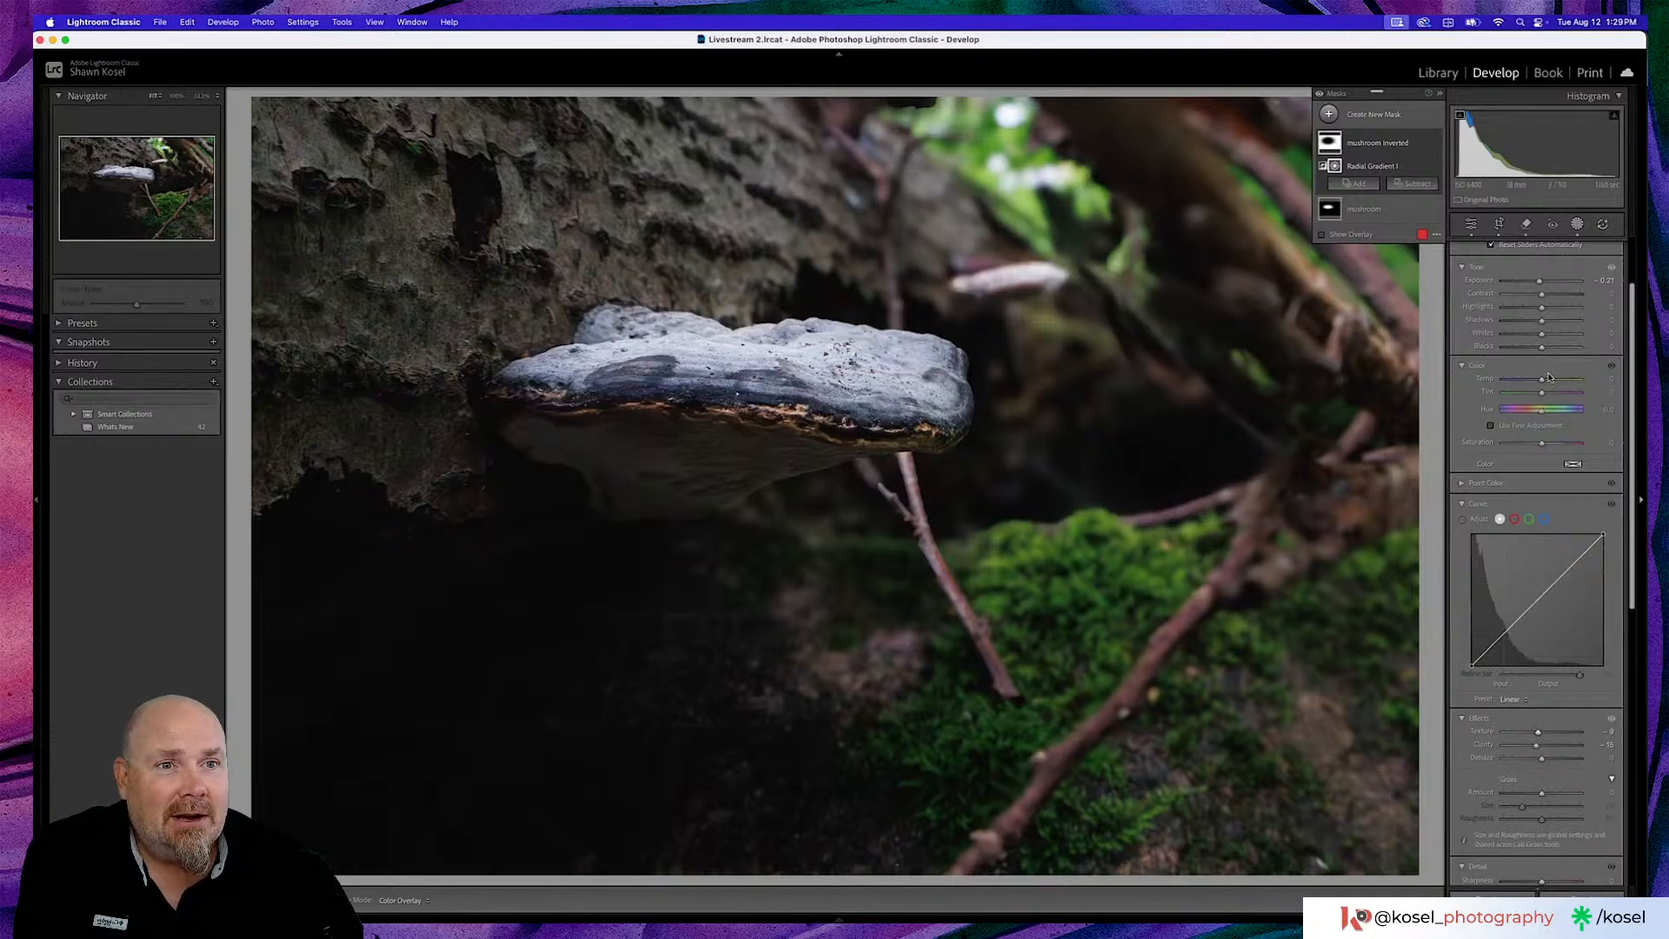
drag(1542, 380, 1544, 396)
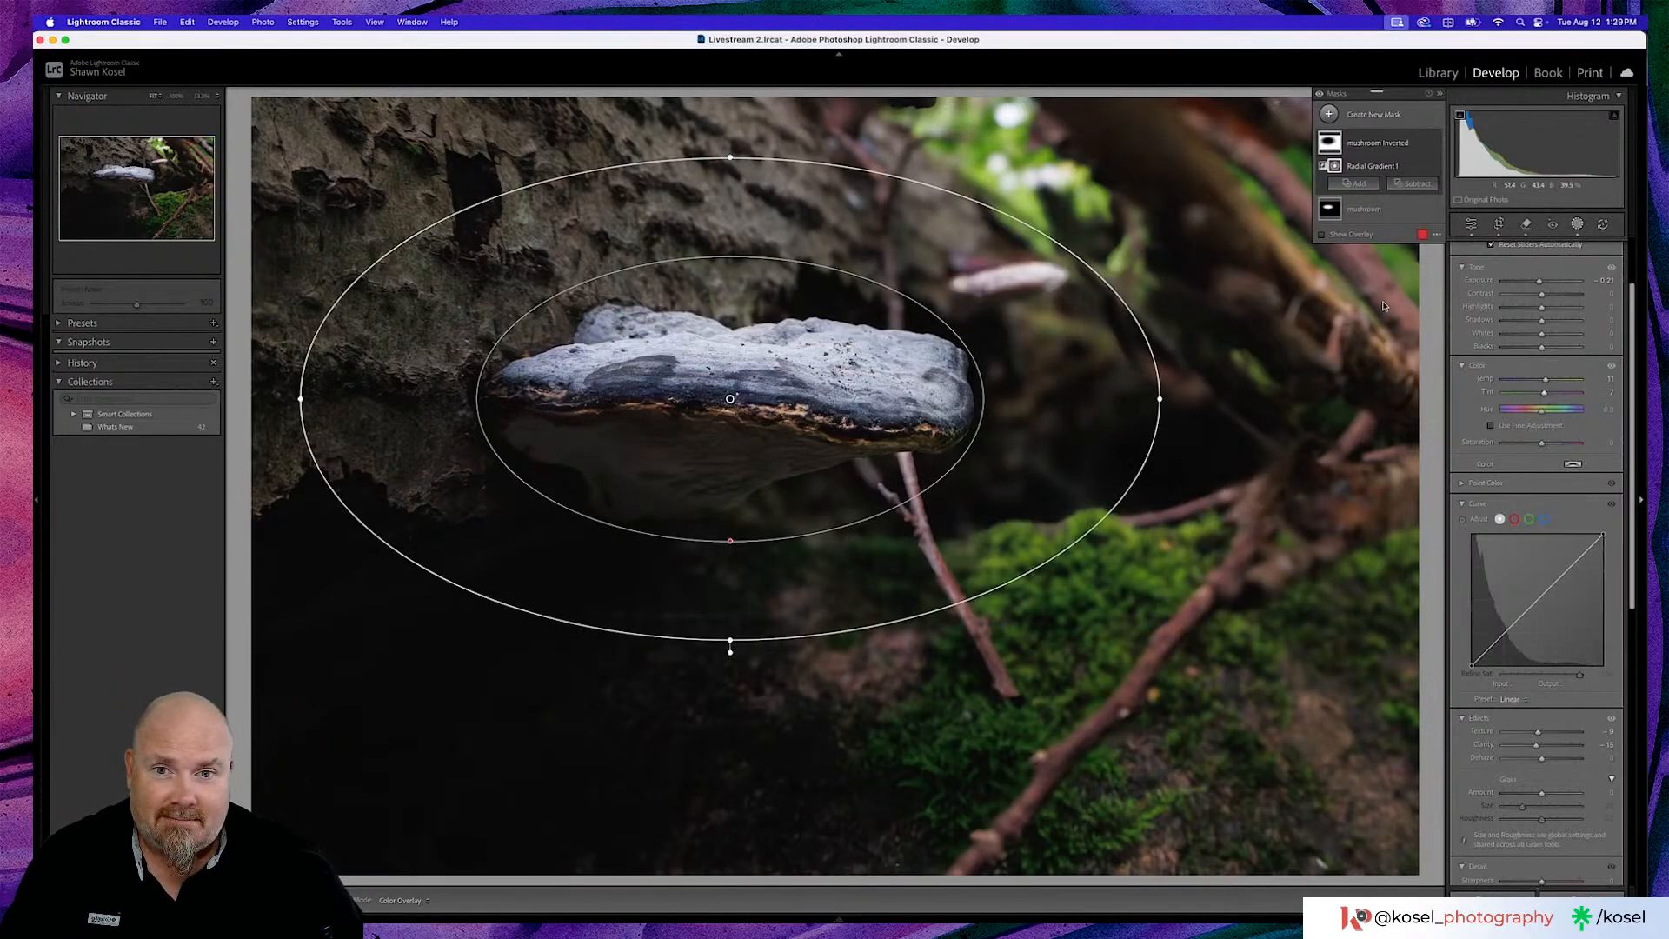
Lower the Whites of the mushroom mask to -9
click(1384, 144)
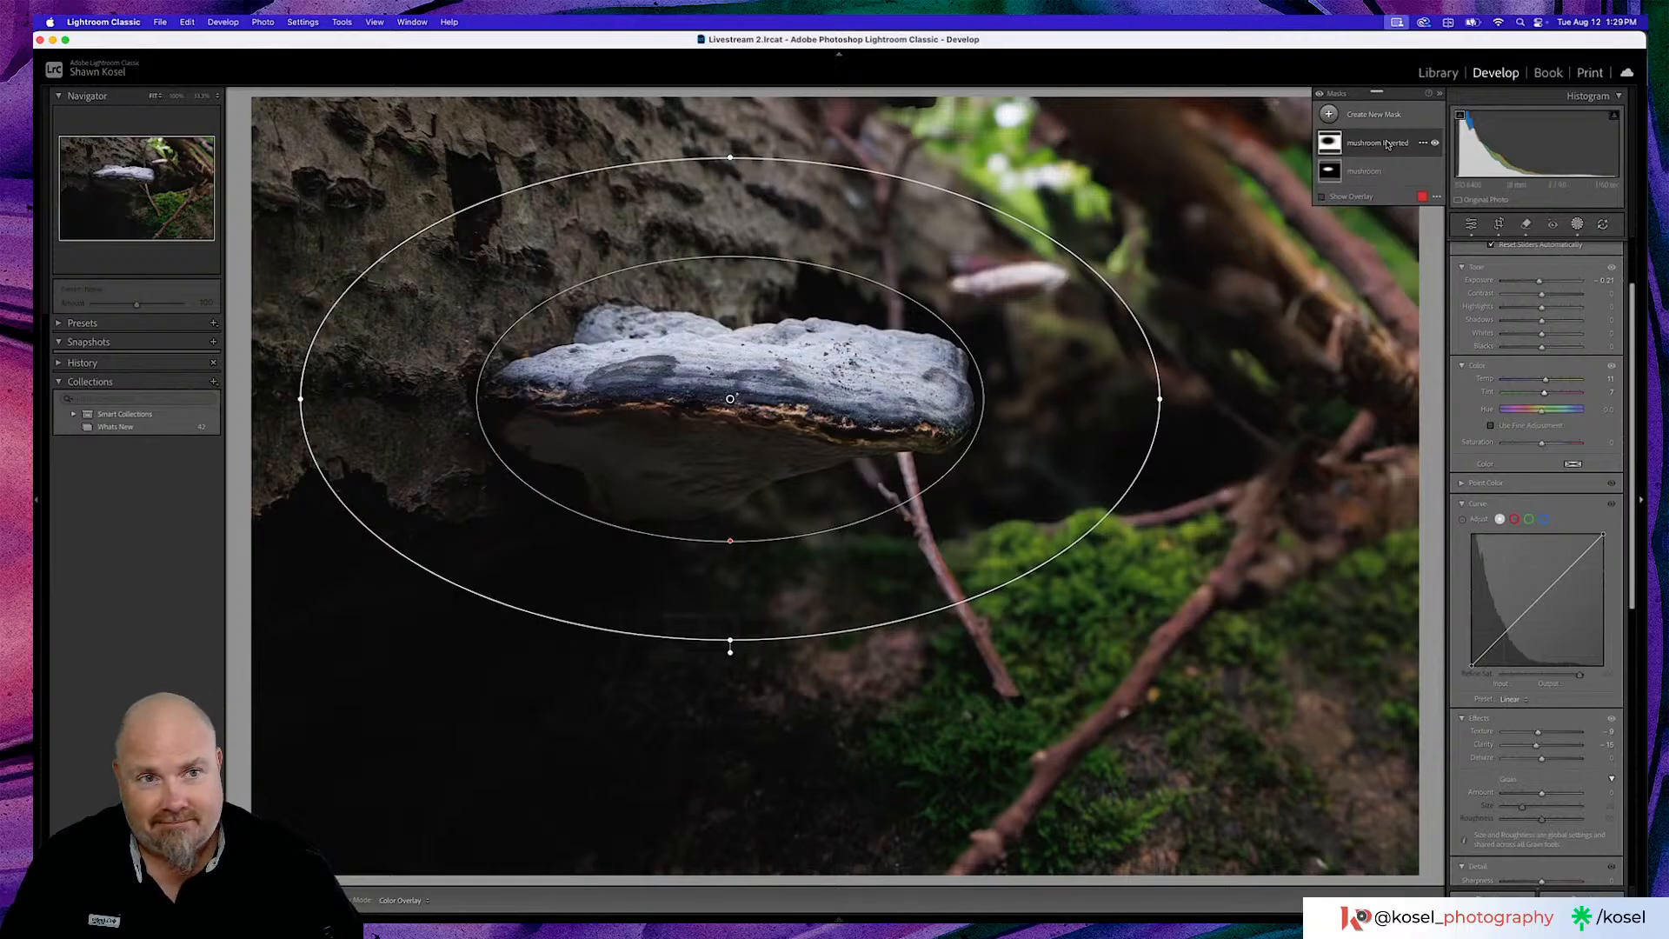
click(1377, 170)
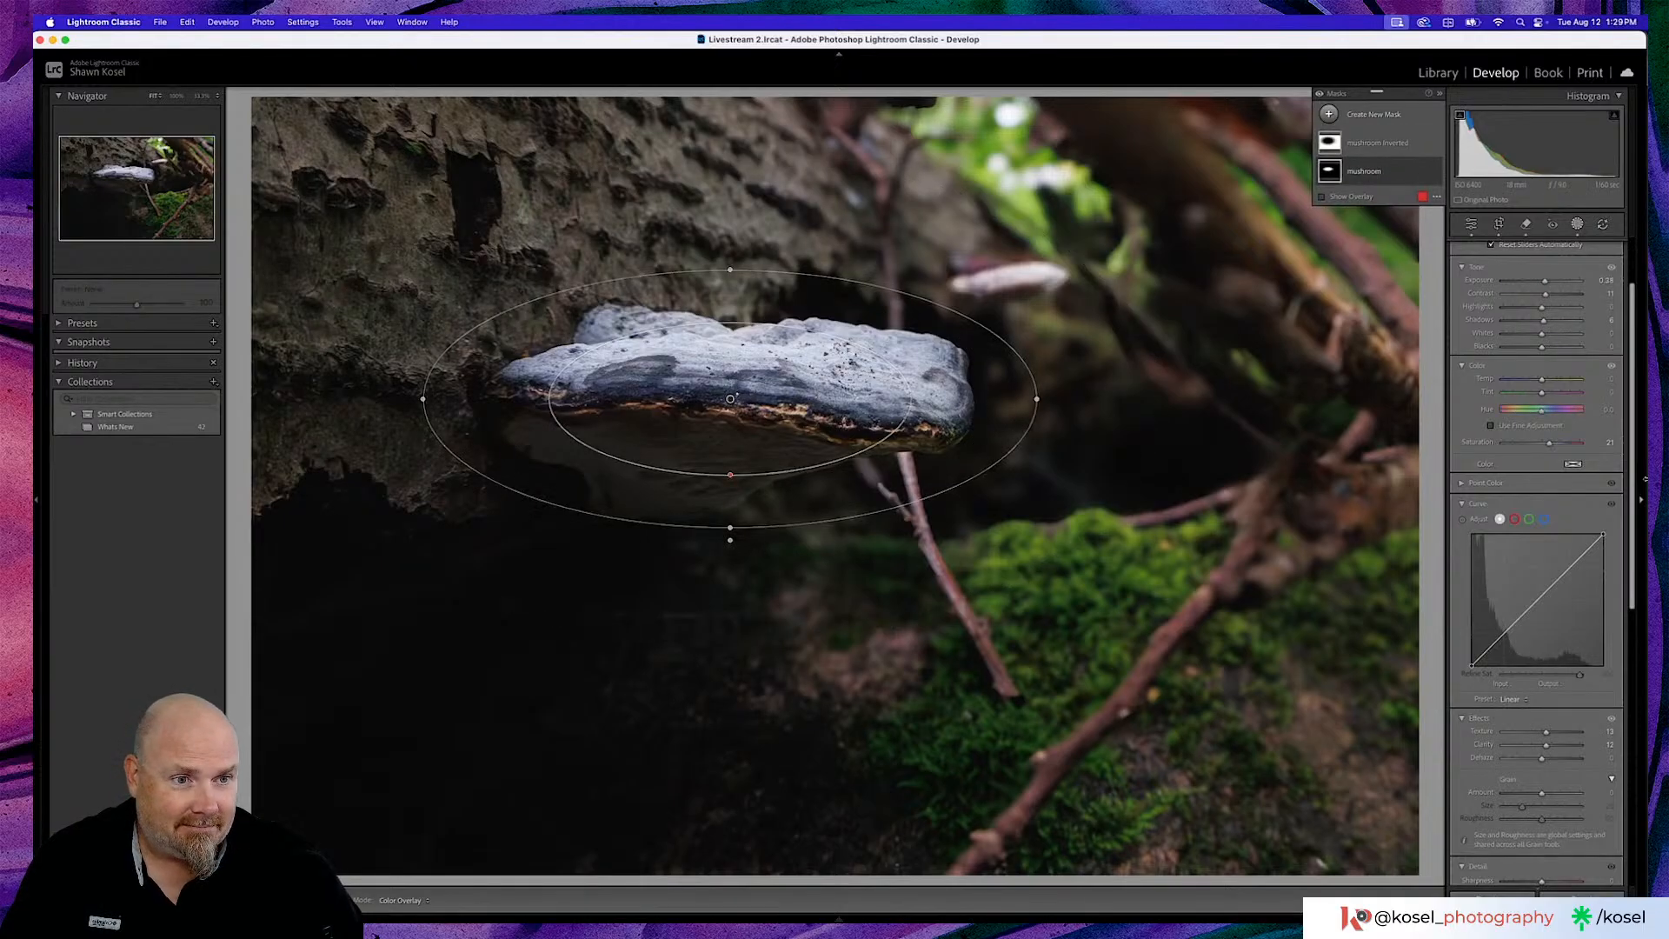
scroll(1530, 365, up, 2)
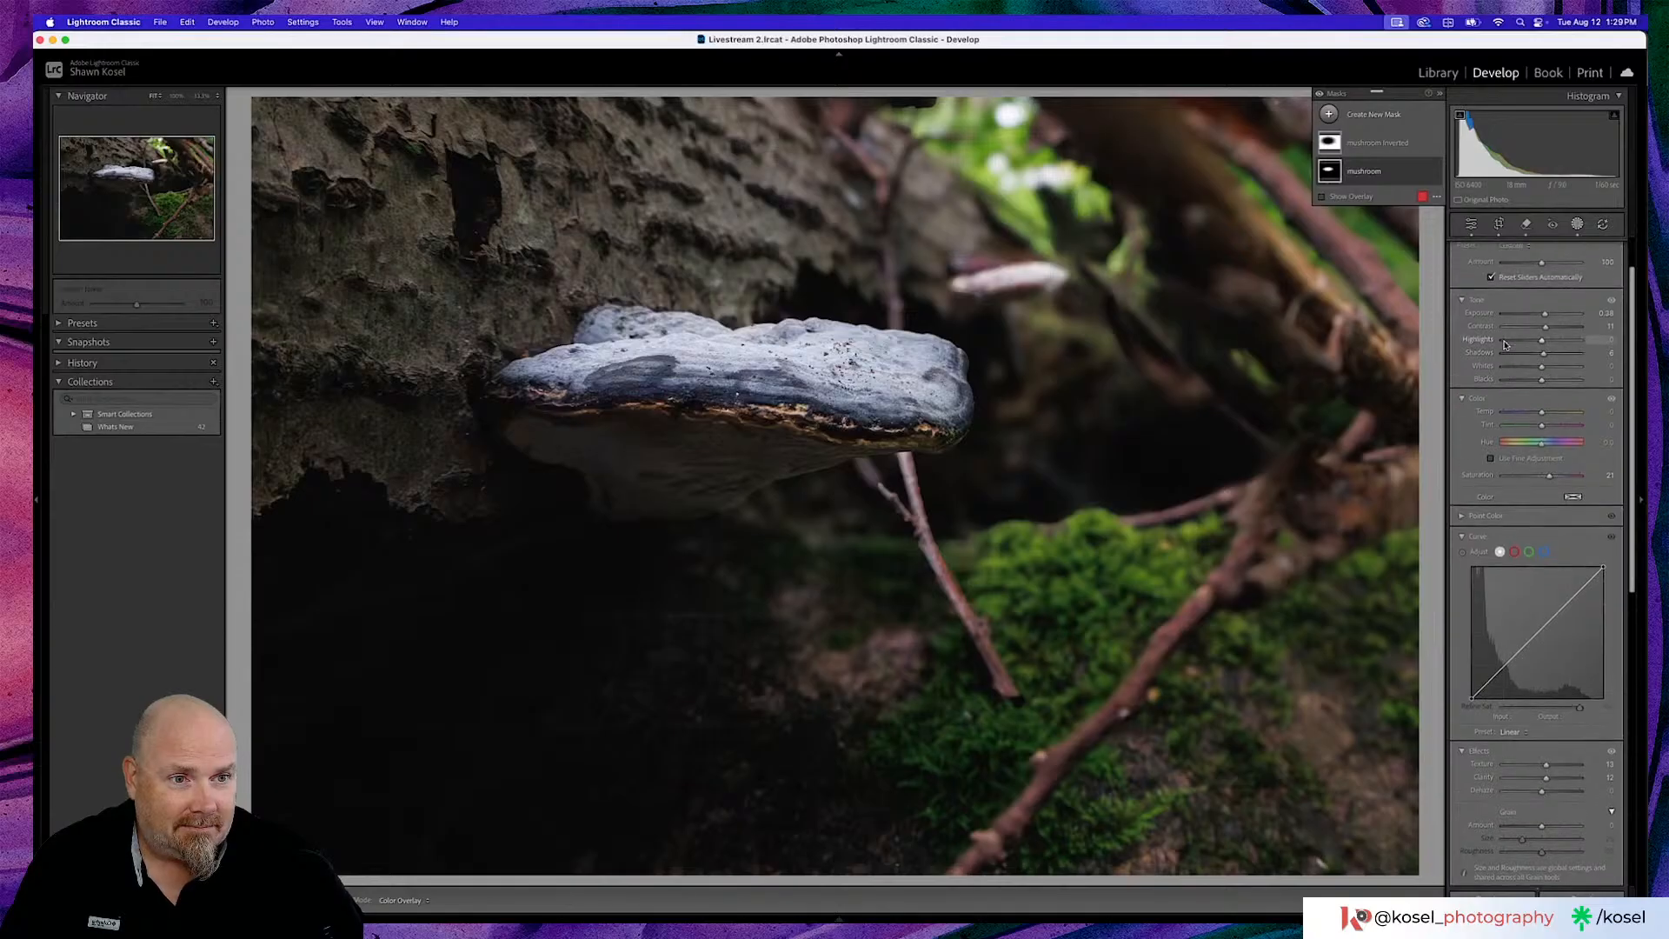
drag(1540, 375, 1538, 374)
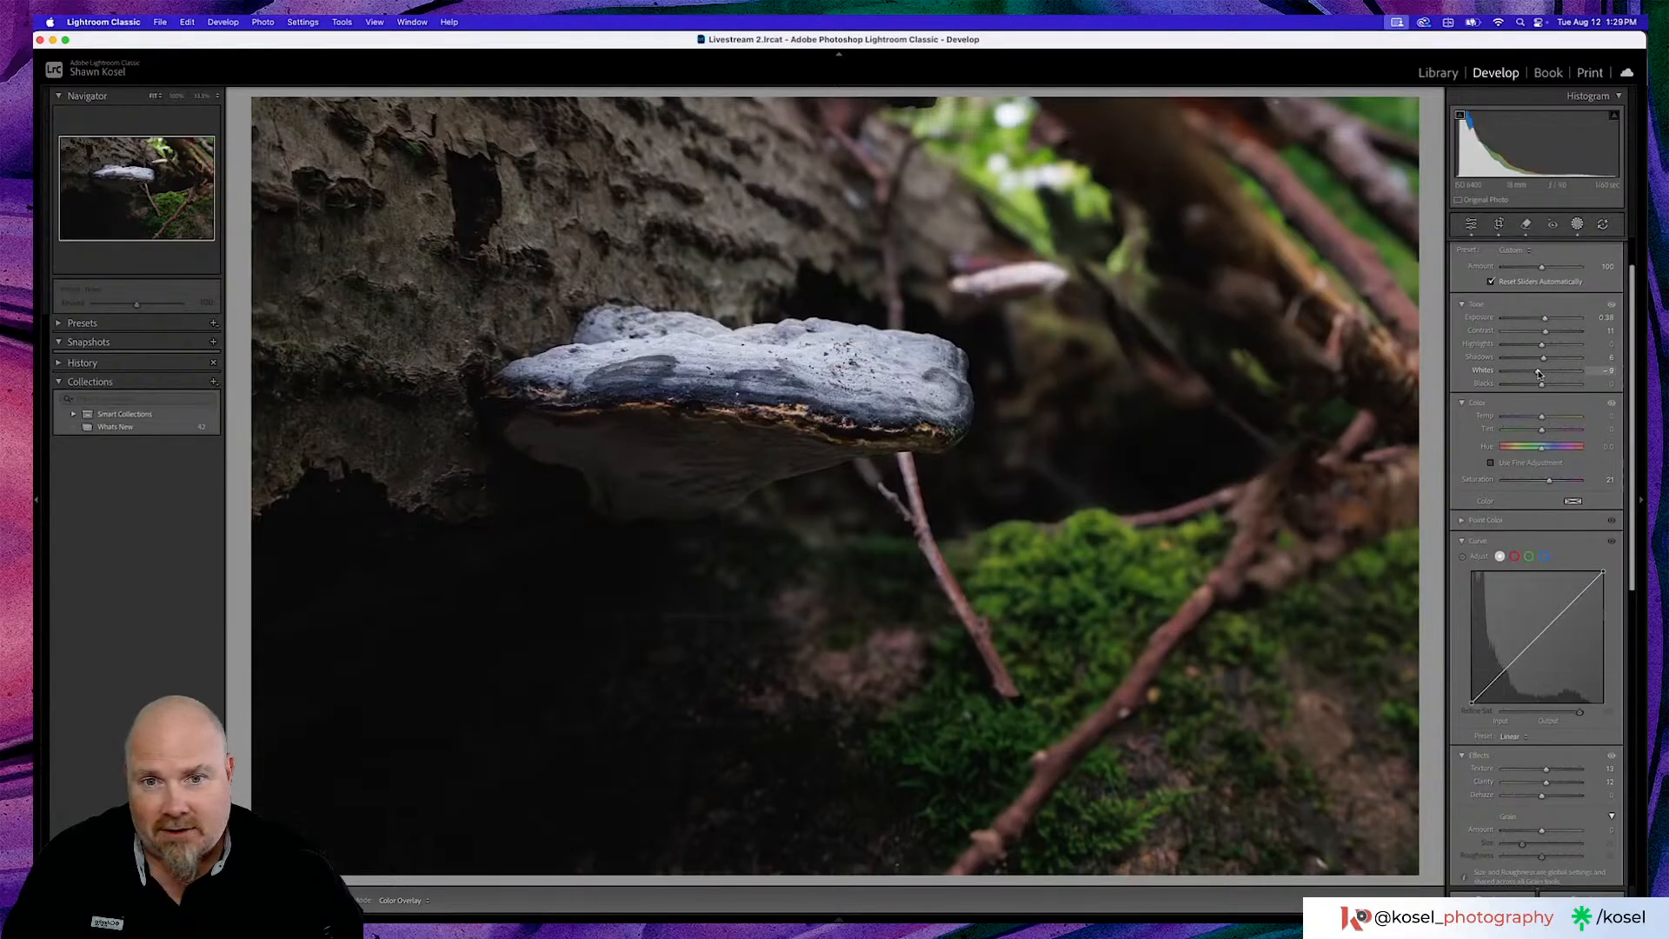
drag(1538, 374, 1538, 374)
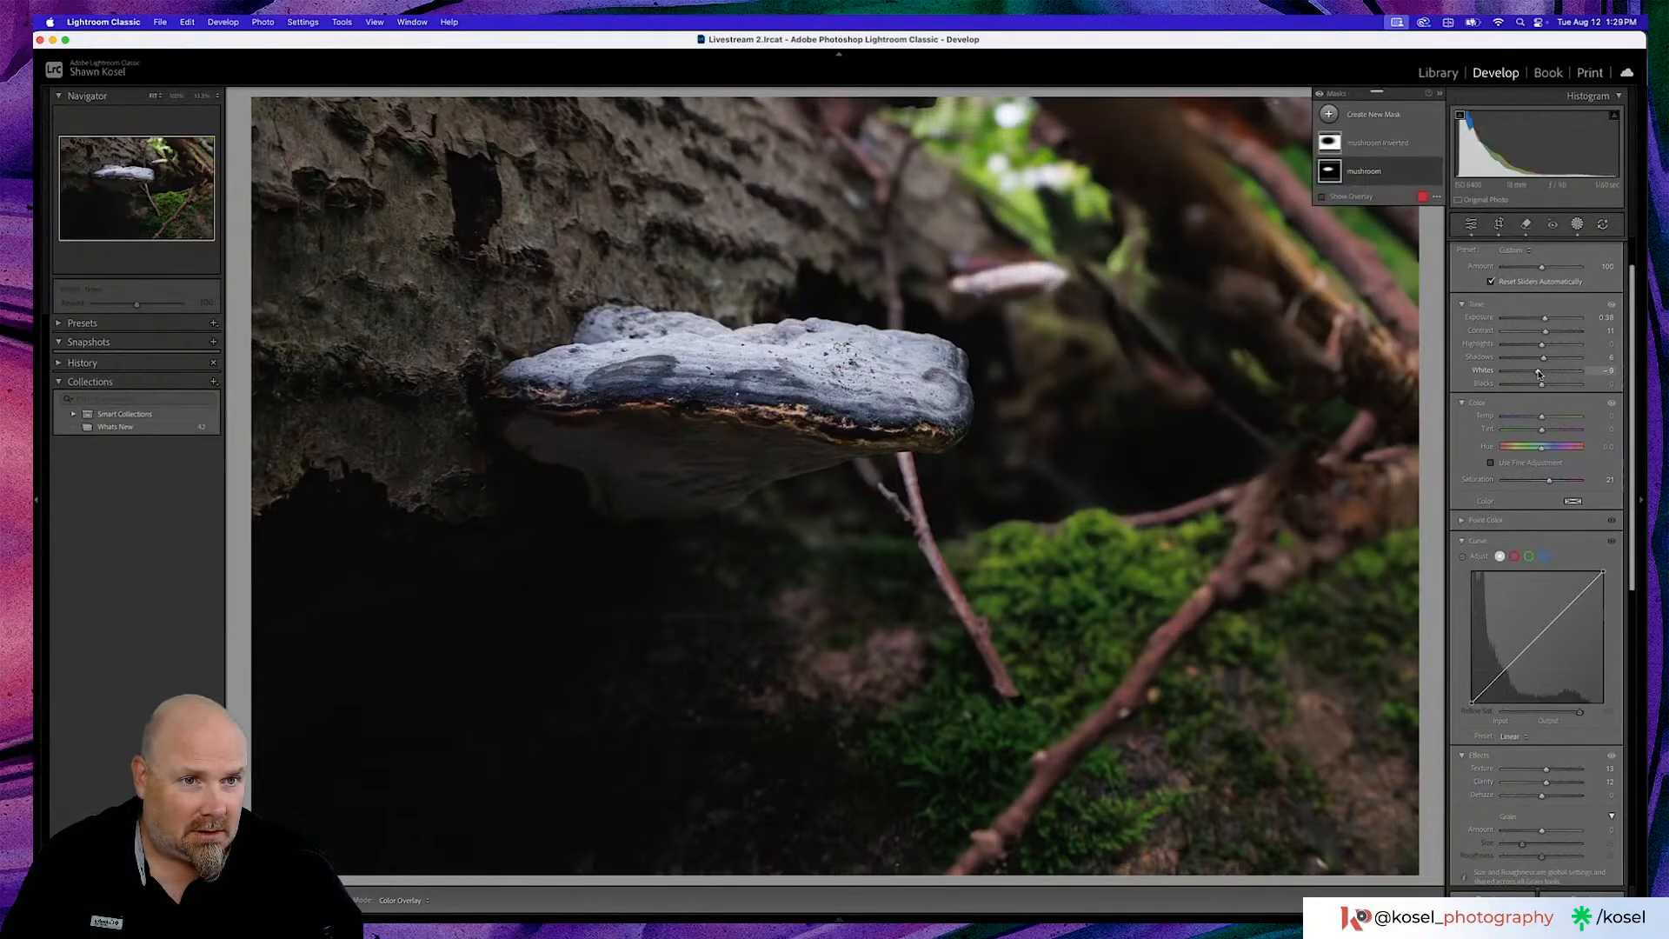
Toggle all masks off and on to compare the photo with and without the local adjustments
click(1389, 143)
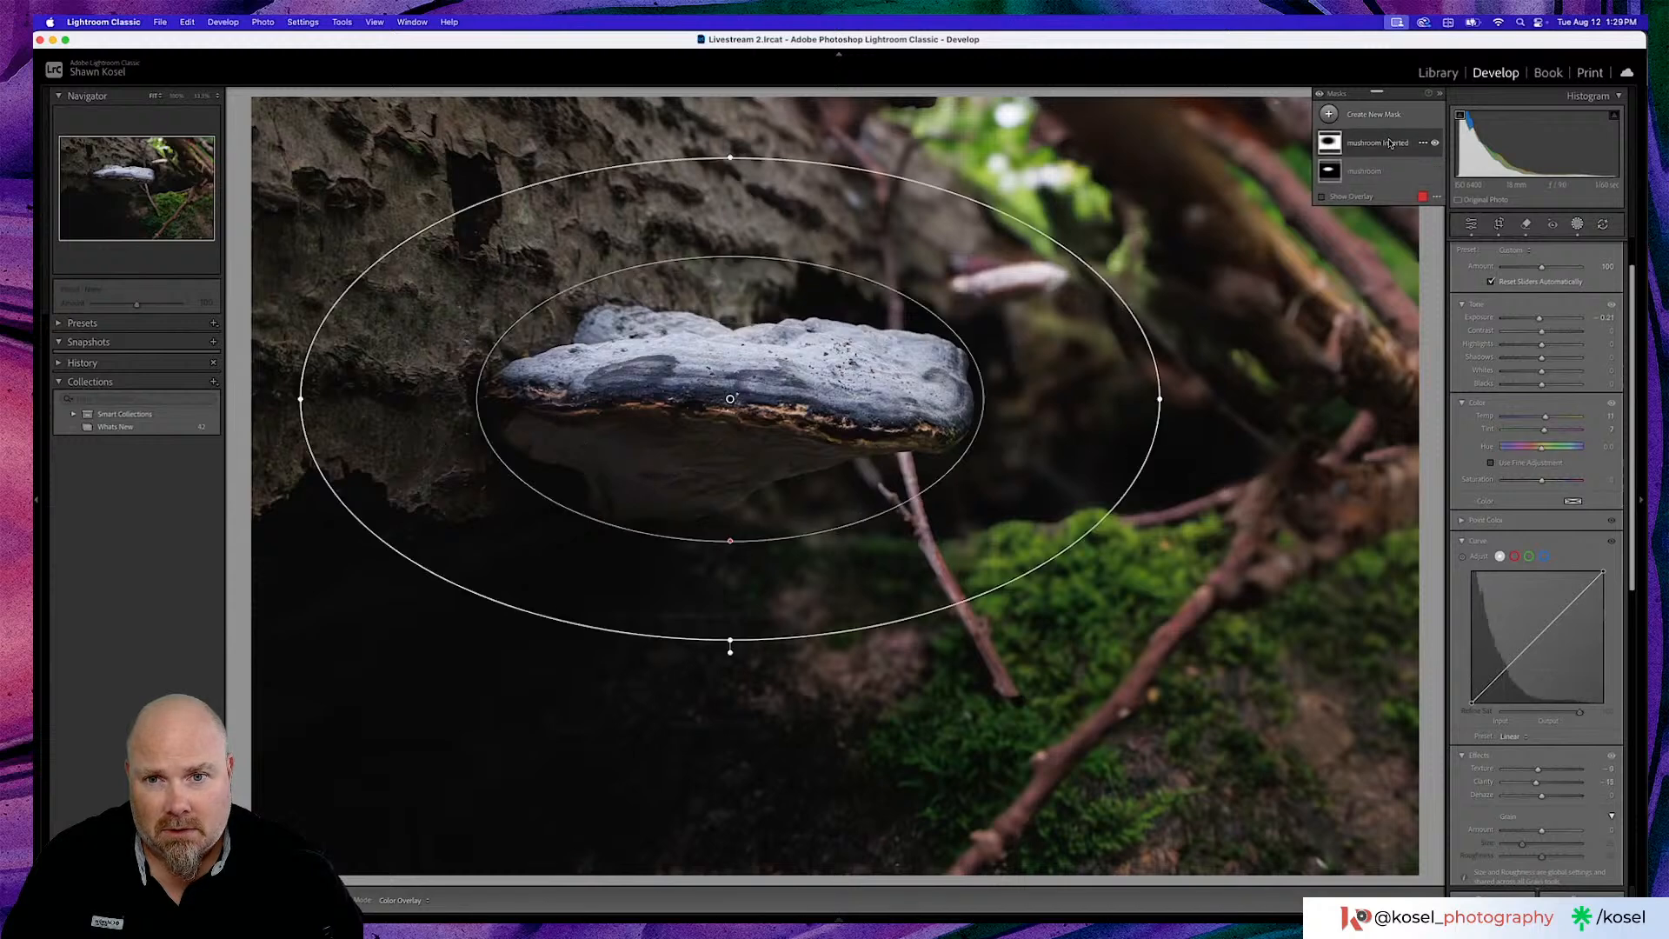
click(1320, 93)
click(1320, 94)
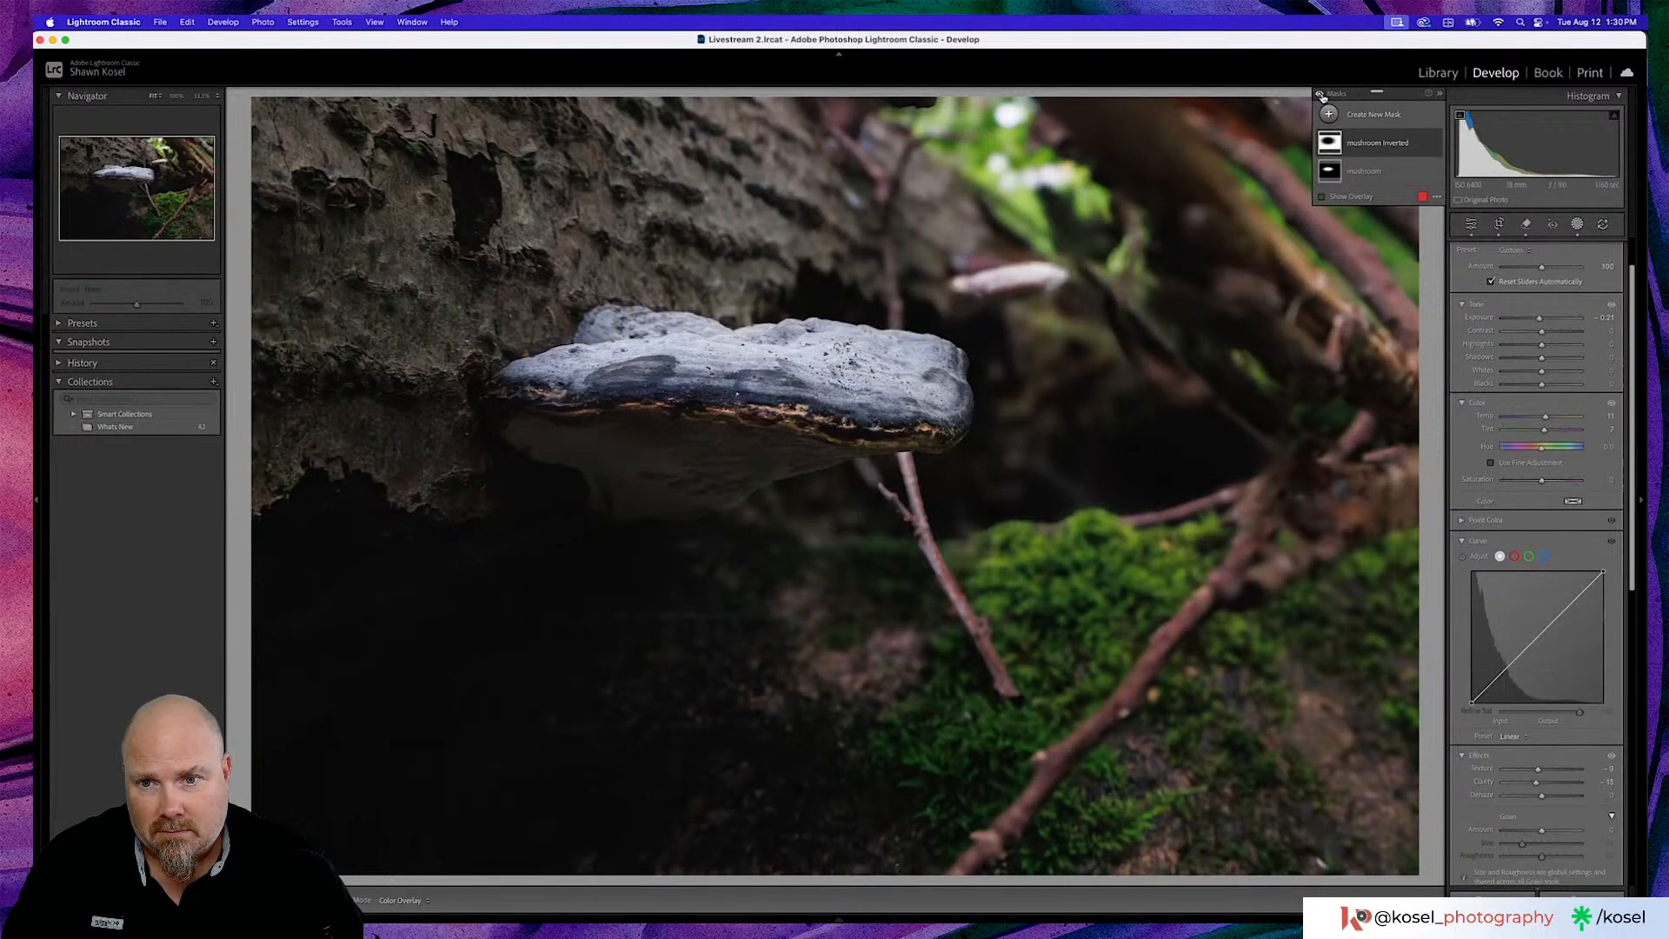
click(1321, 94)
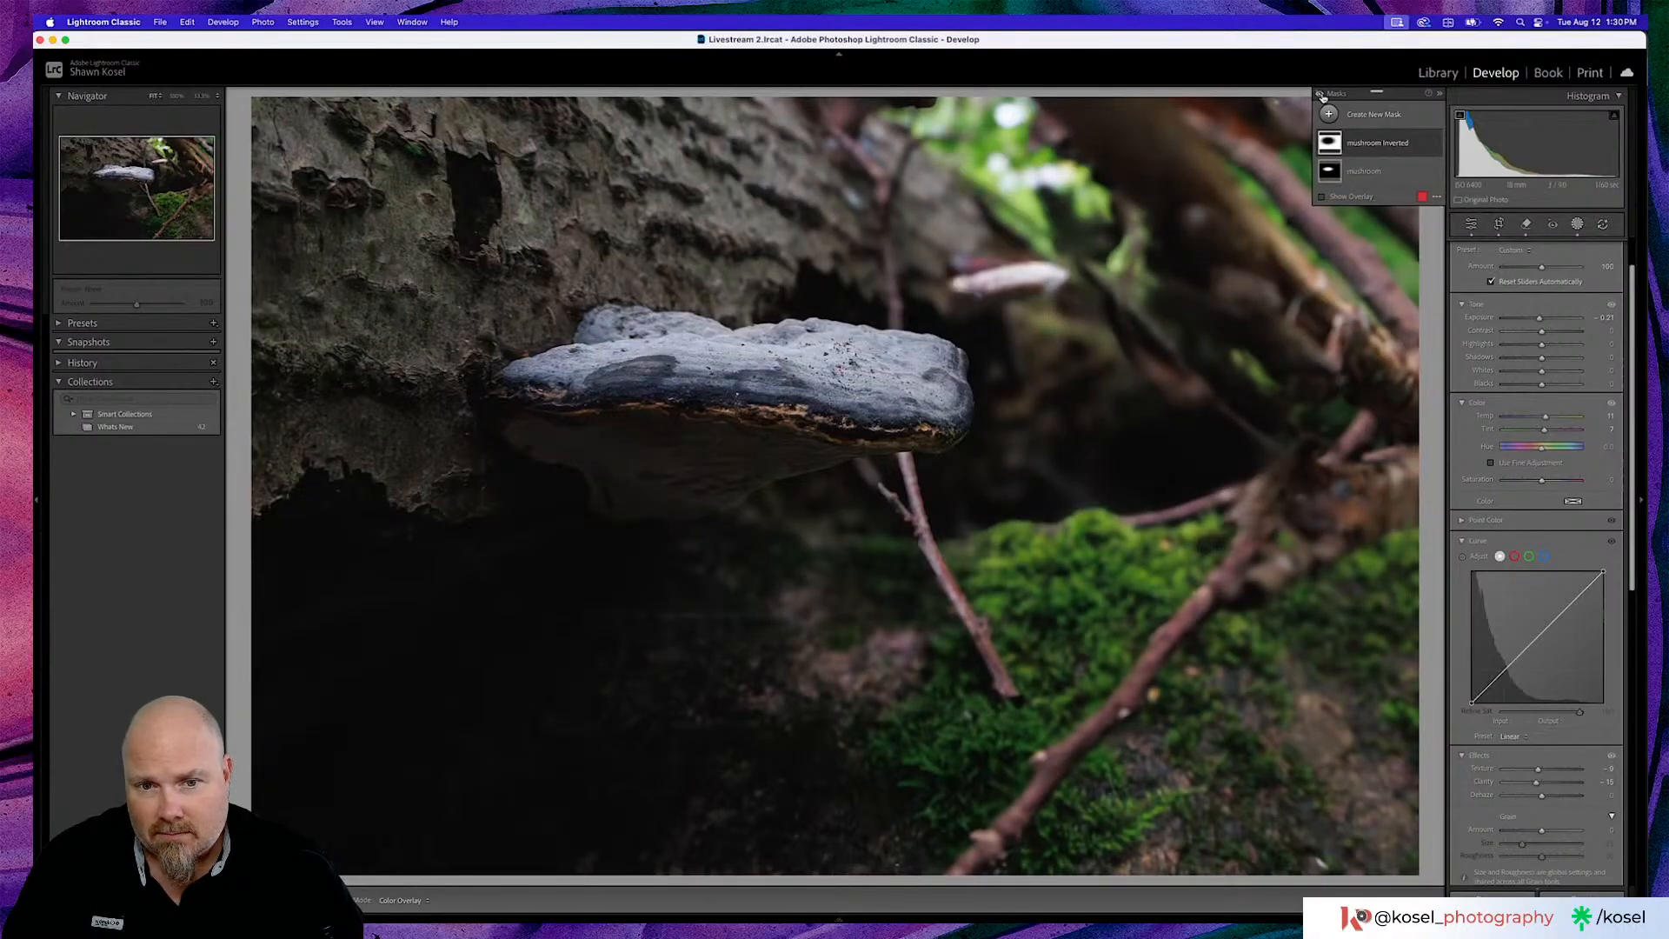
click(1320, 94)
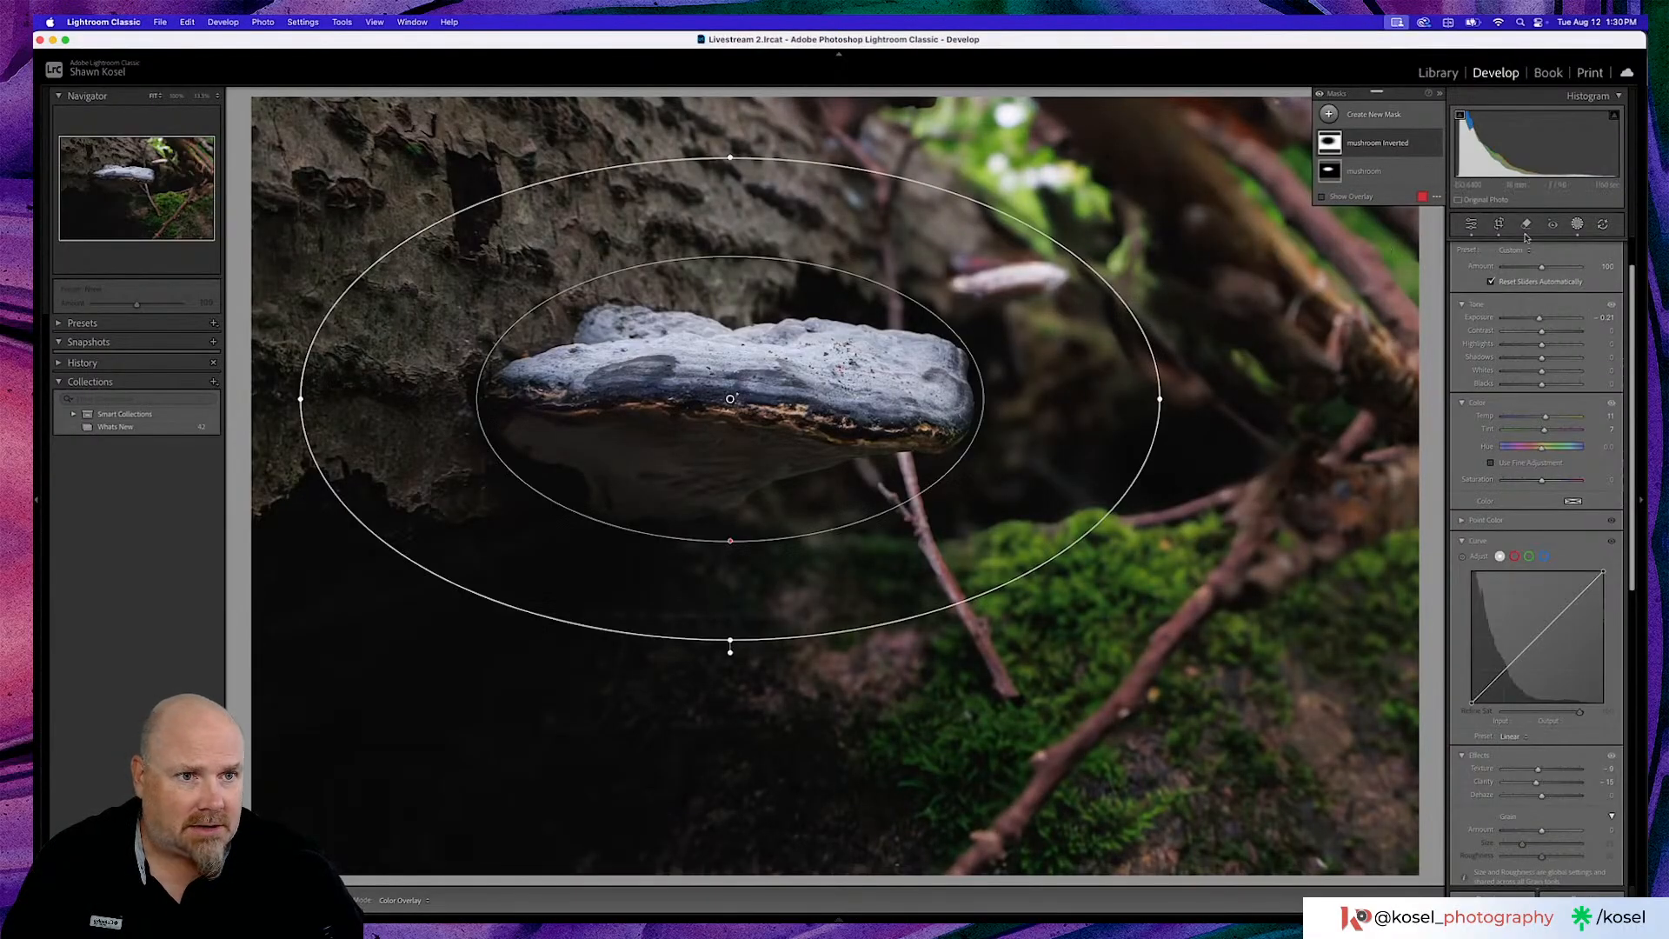
Leave masking and compare the fungus photo before and after all edits
click(1477, 227)
key(backslash)
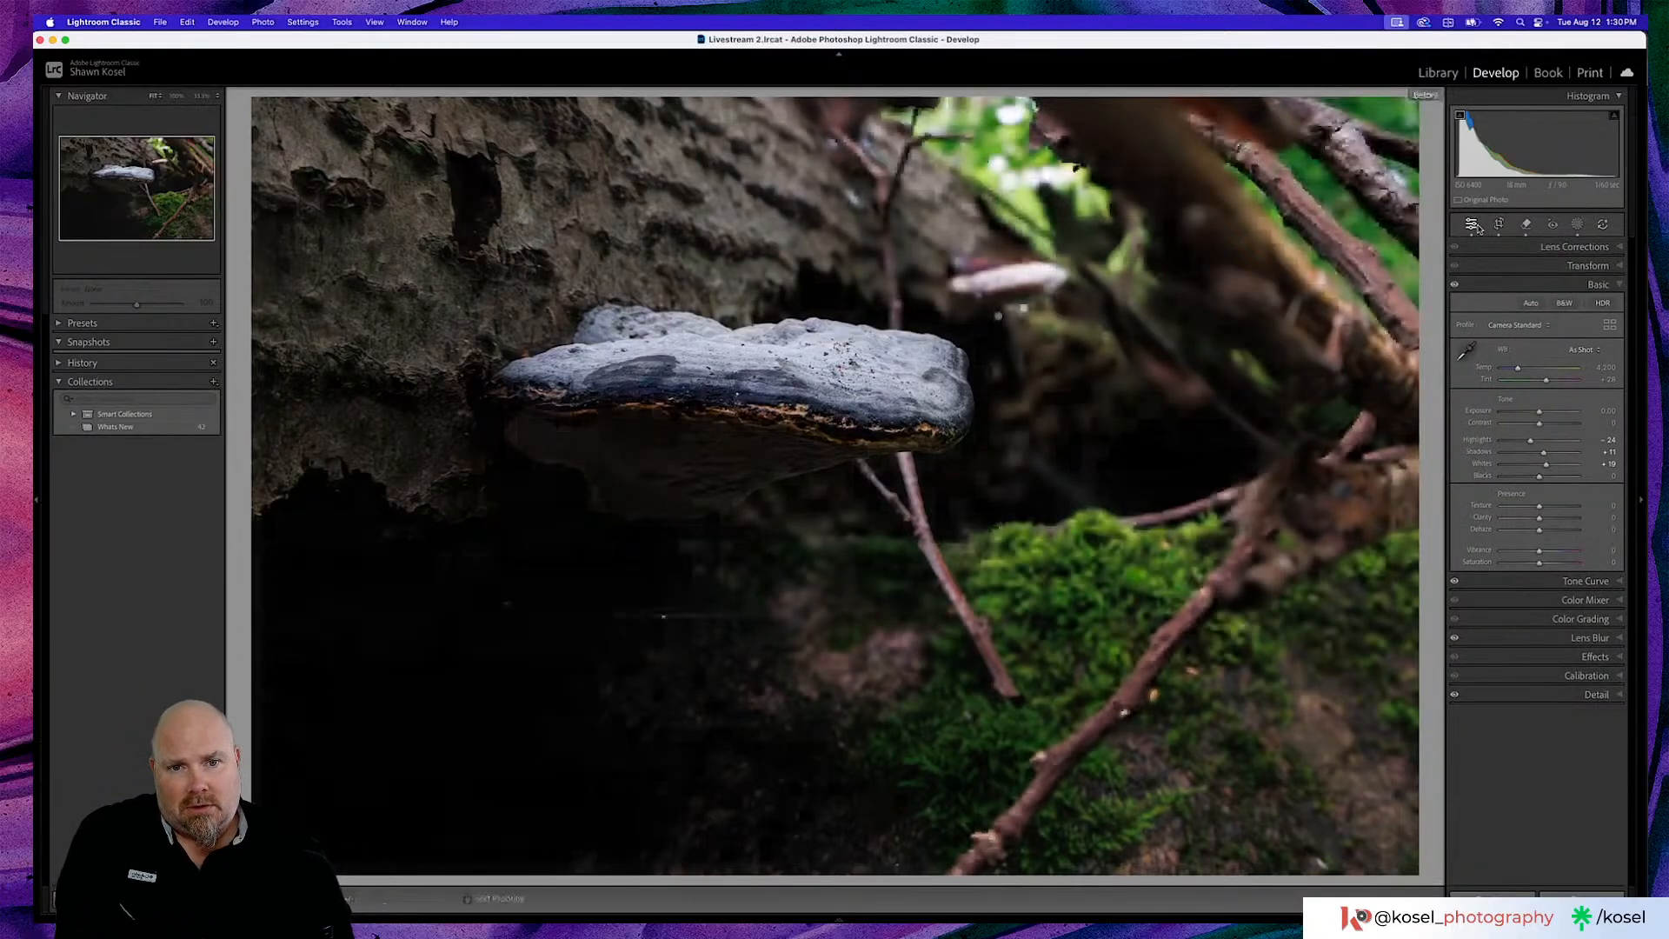
key(backslash)
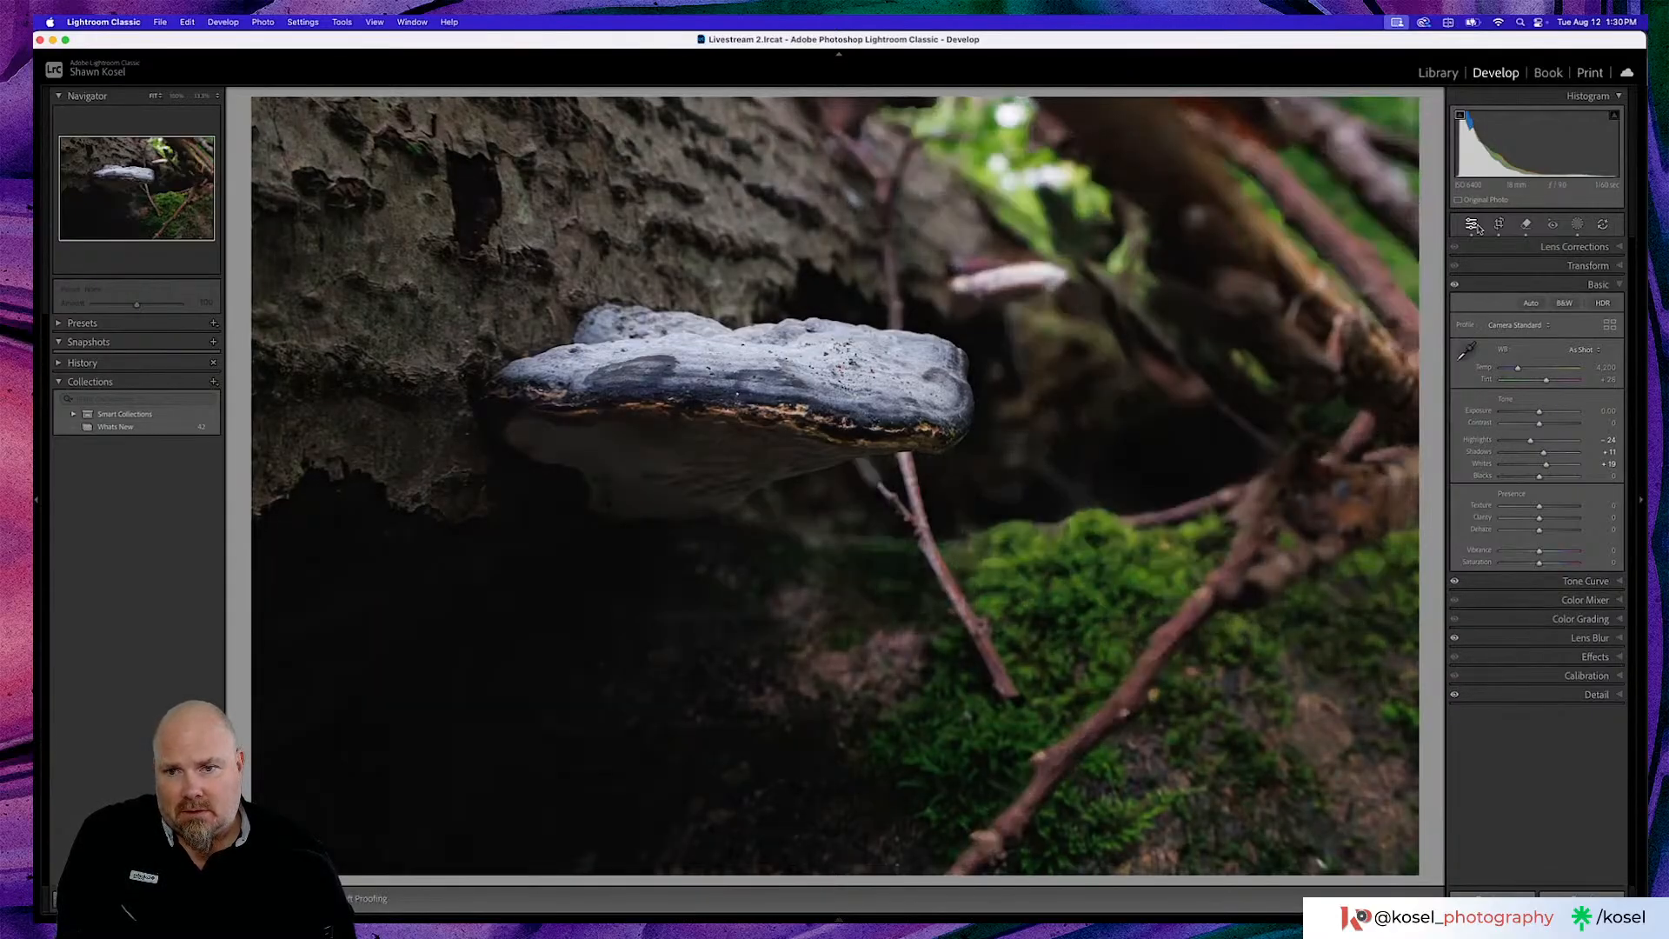
Set Texture to +8, Clarity to +7 and Vibrance to +17 for the whole fungus photo, comparing it with the unedited version
key(backslash)
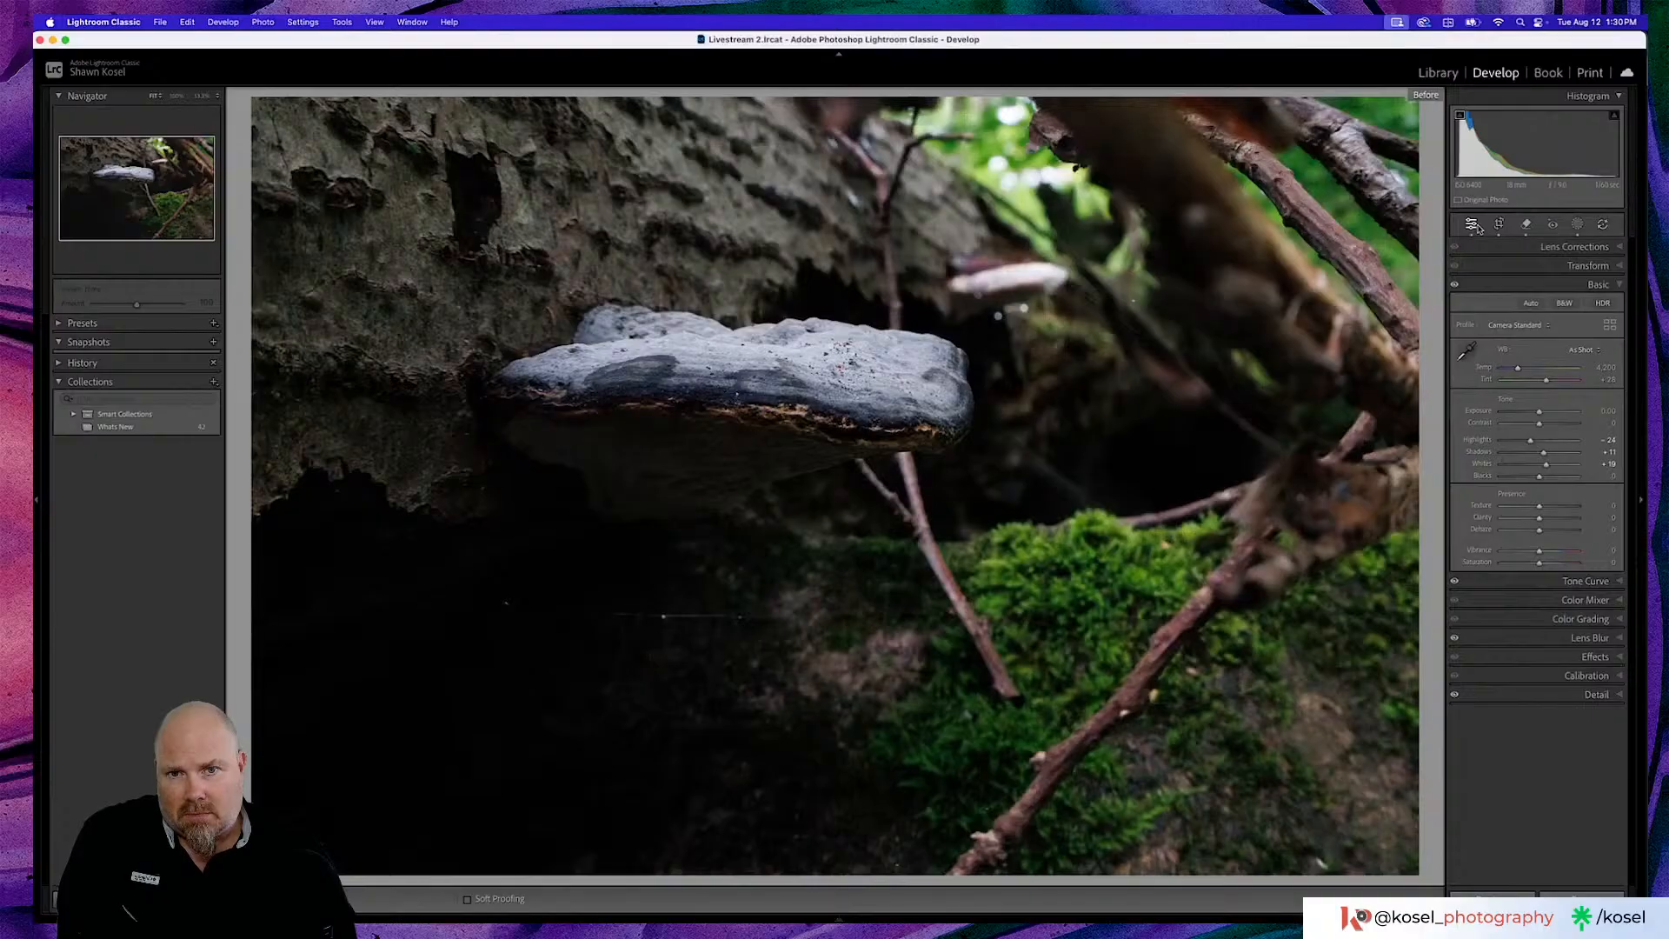
key(backslash)
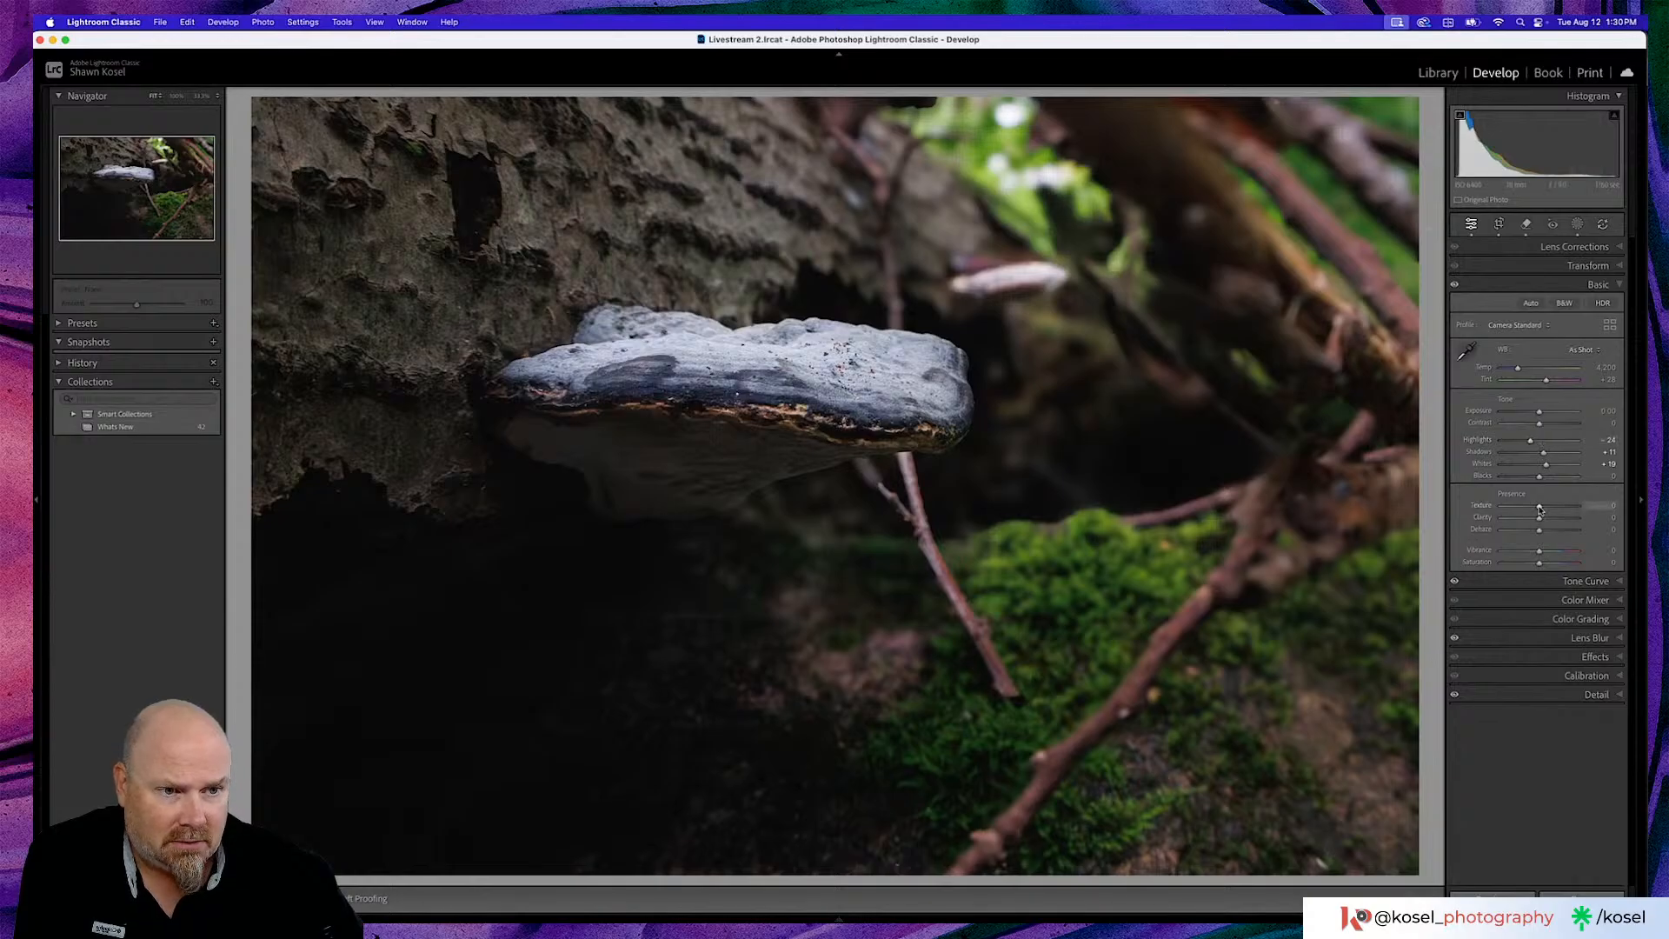
drag(1540, 509, 1542, 508)
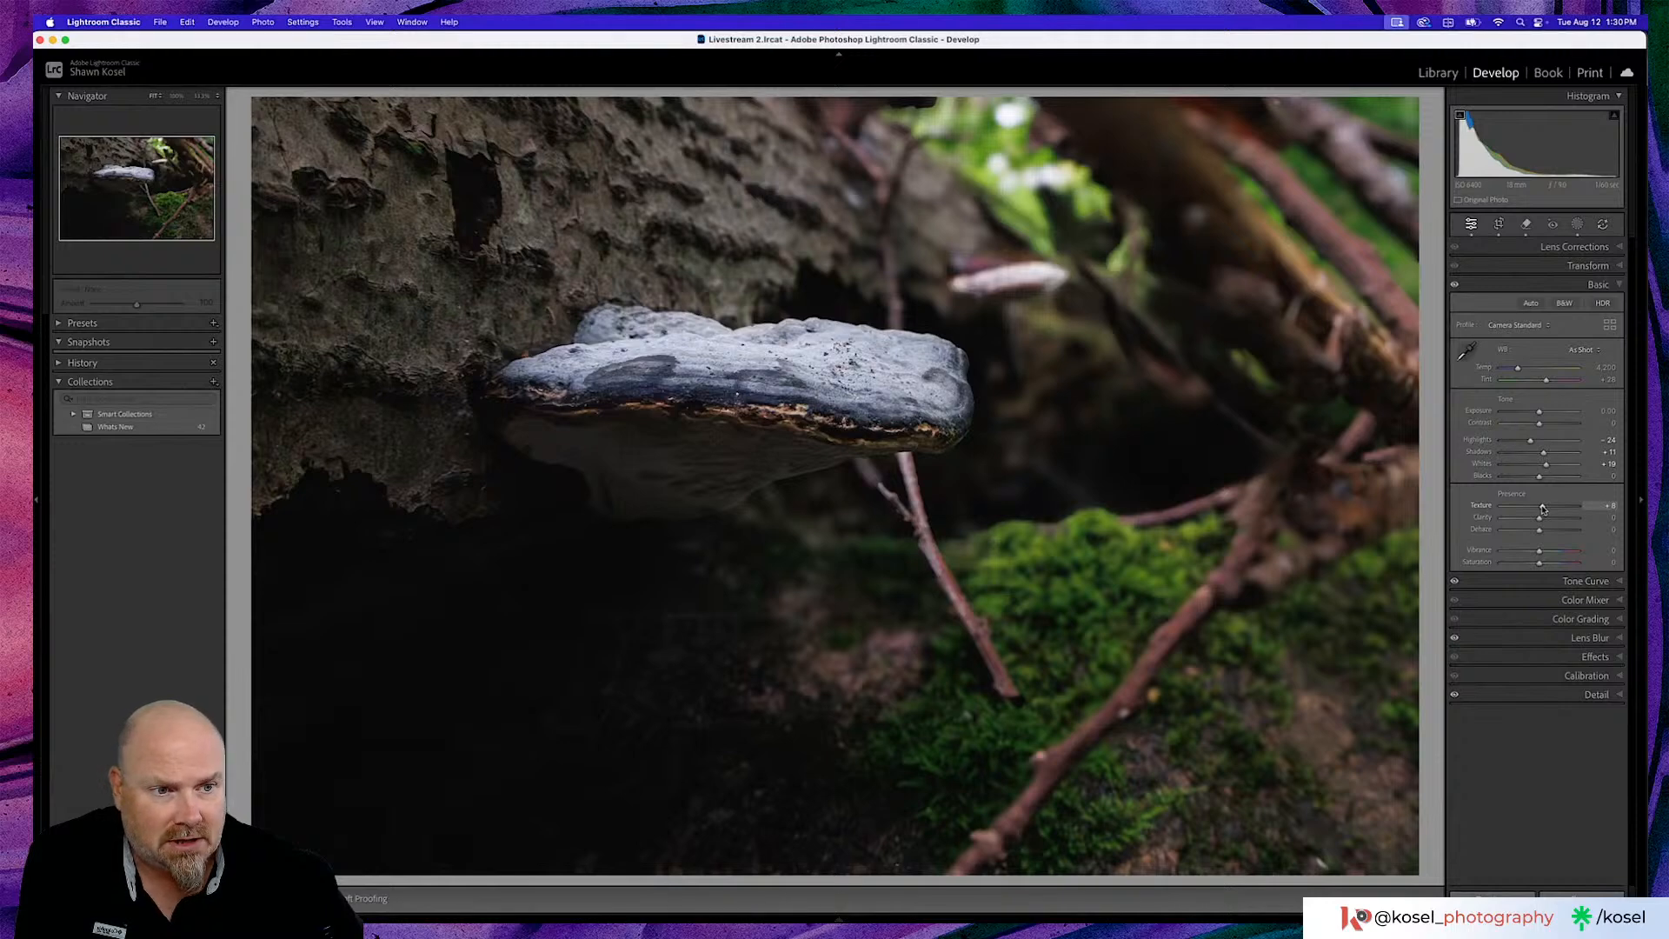
drag(1540, 518, 1543, 518)
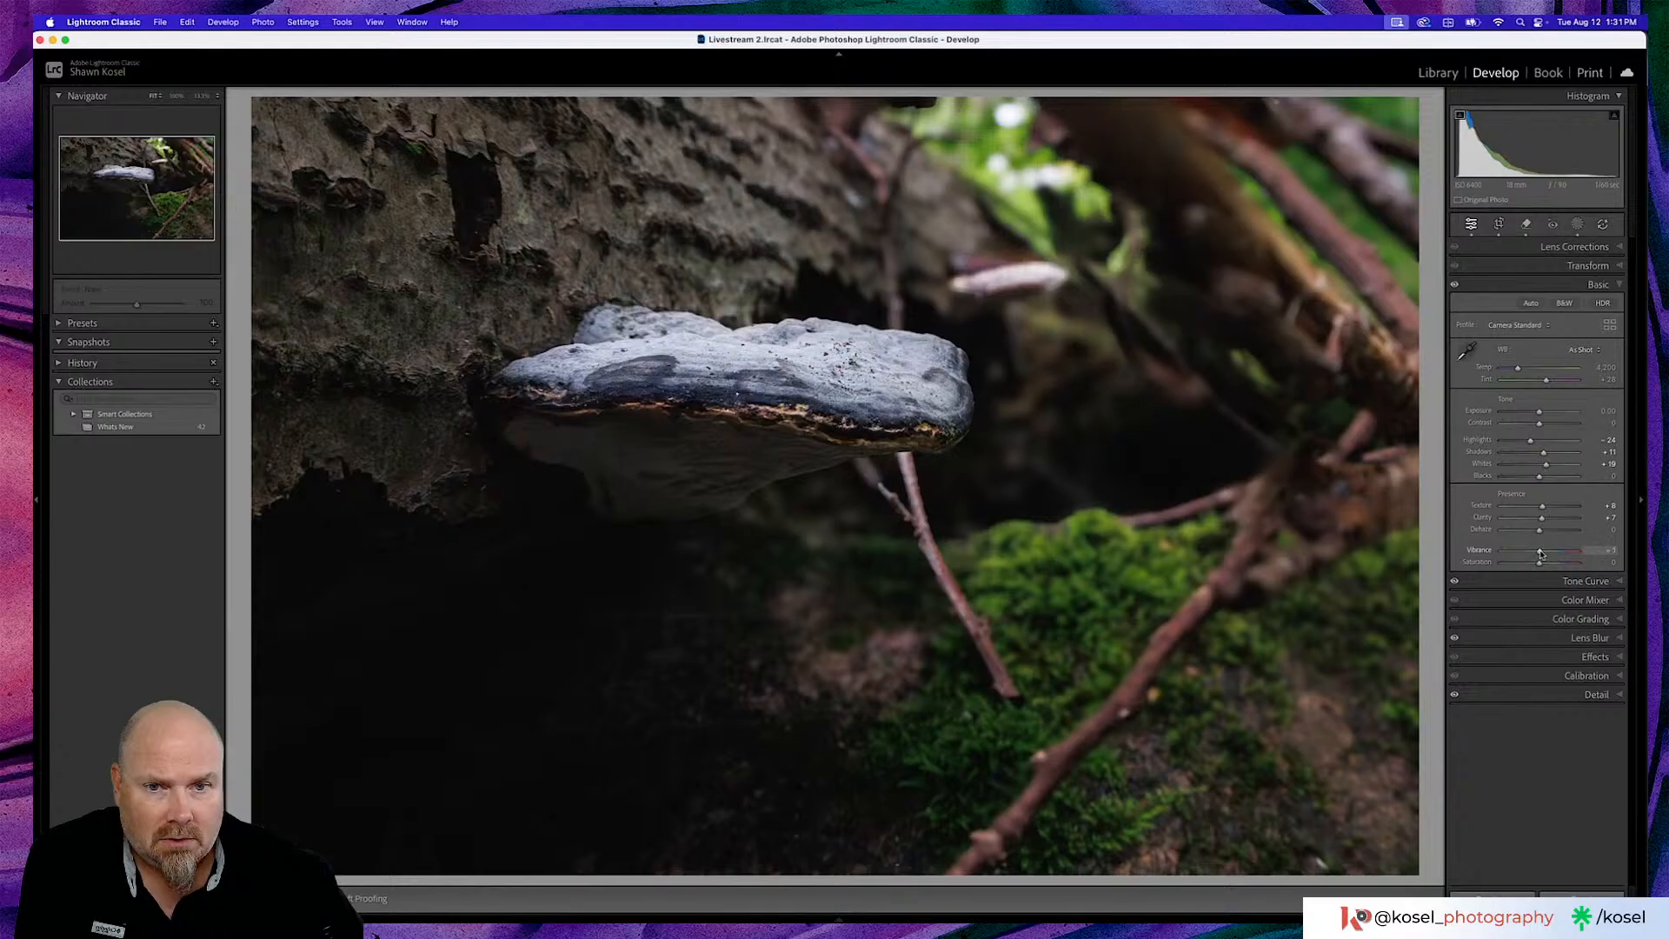
drag(1540, 553, 1546, 554)
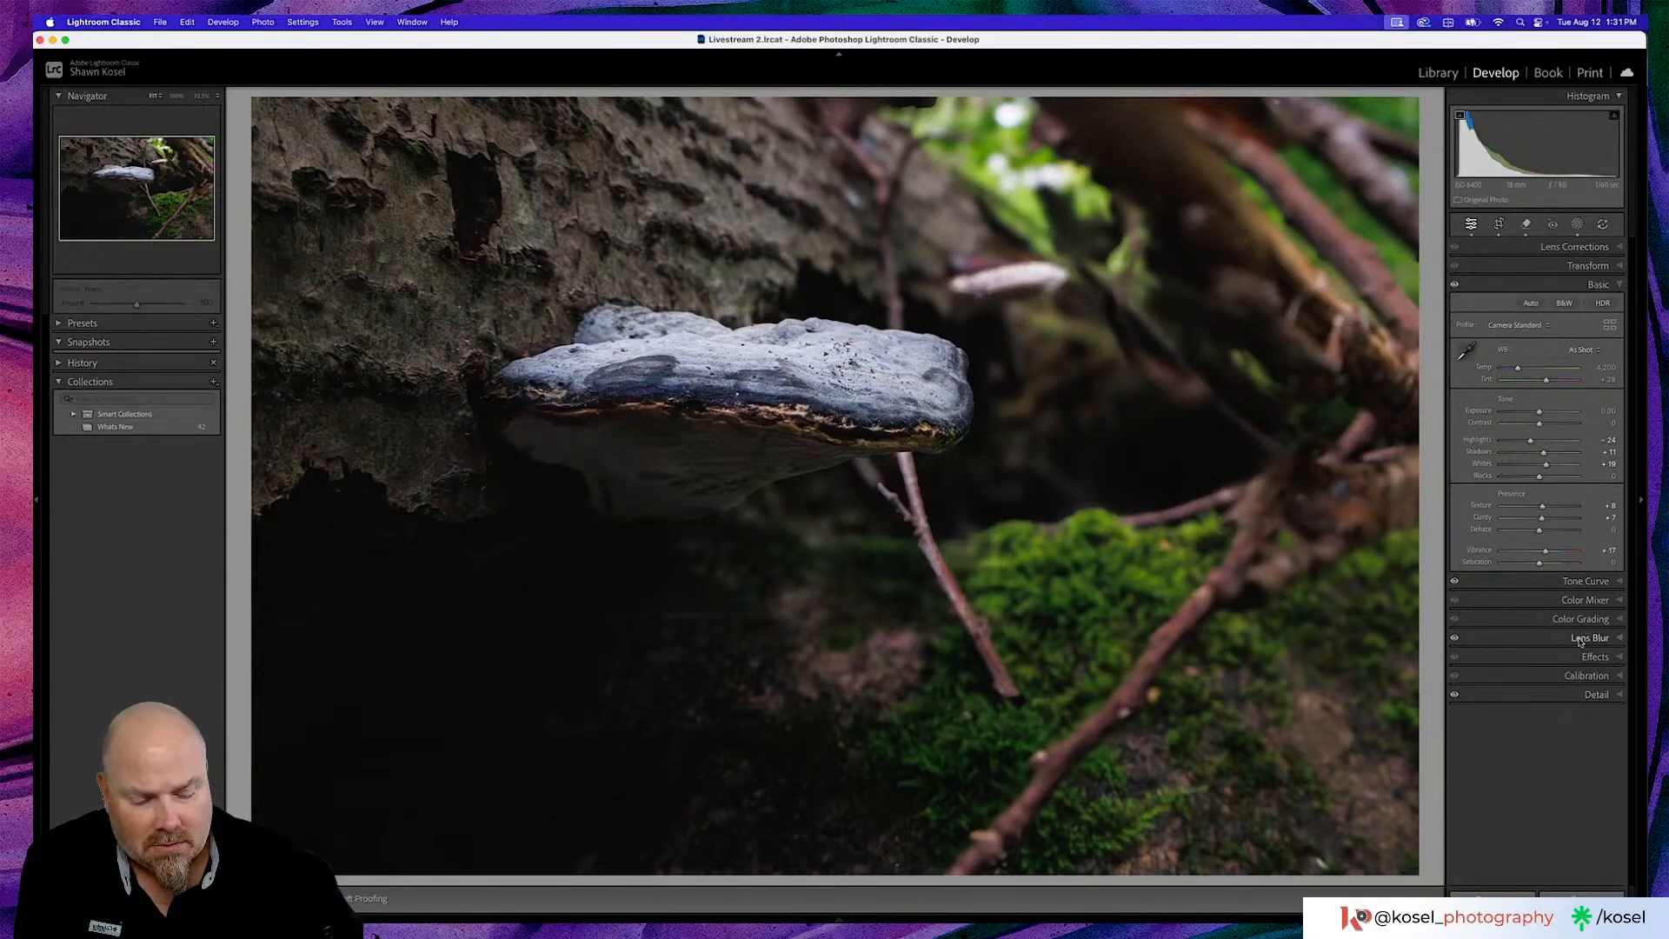
key(backslash)
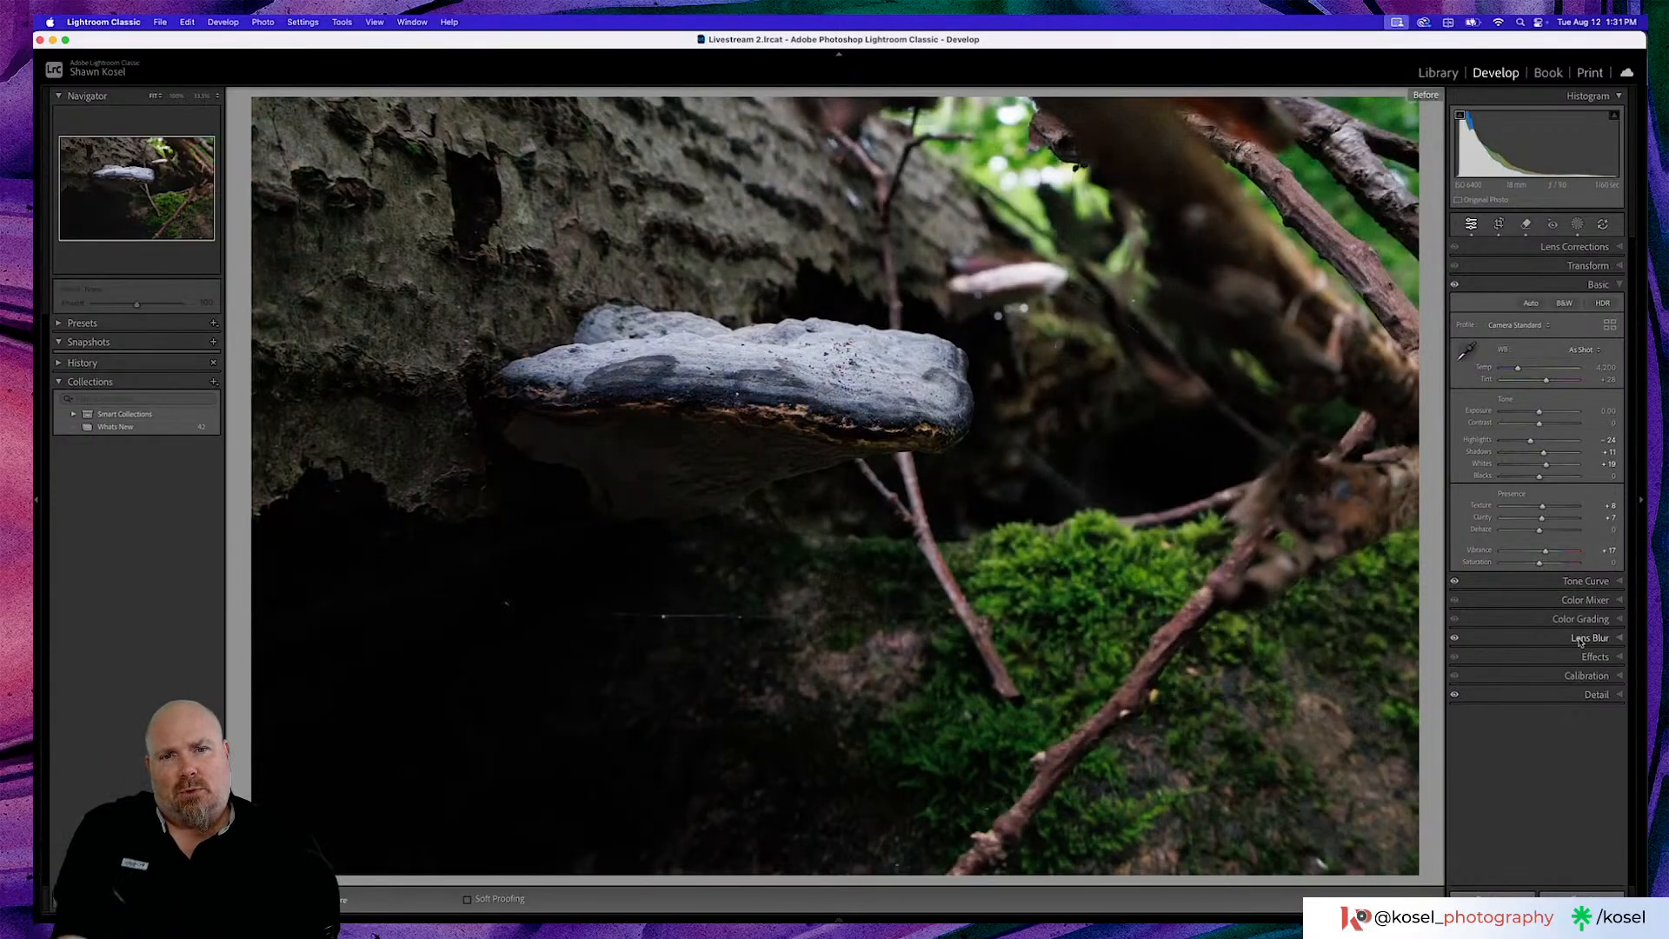
key(backslash)
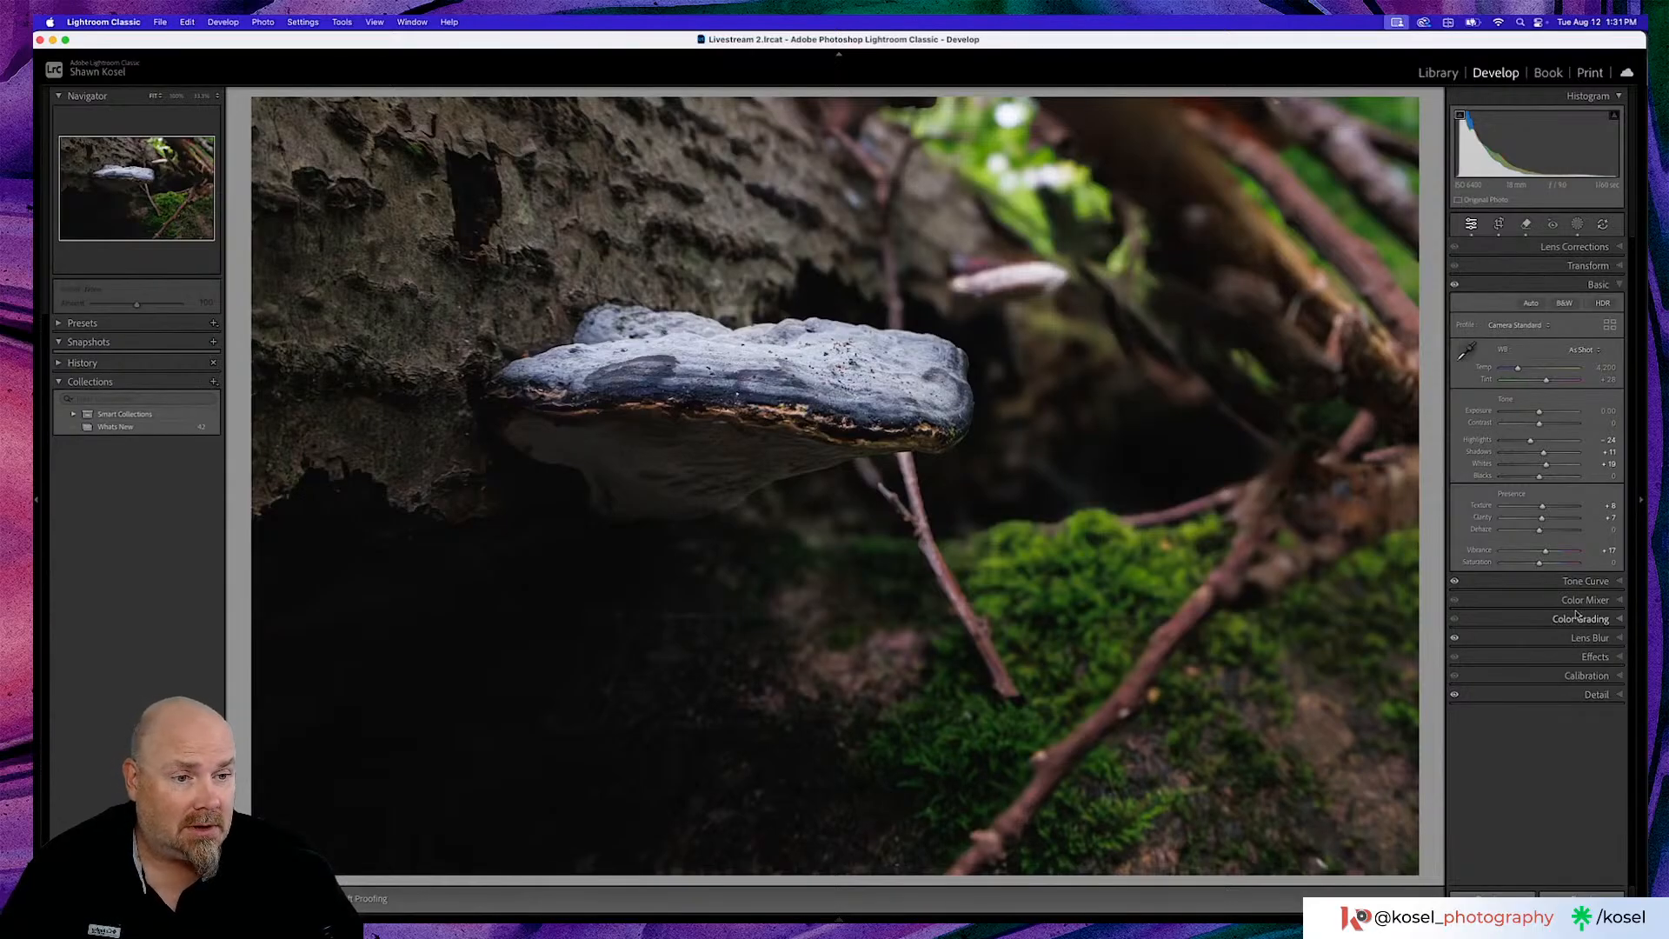
Add a very slight dark post-crop vignette to the fungus photo using the Highlight Priority style
click(1584, 658)
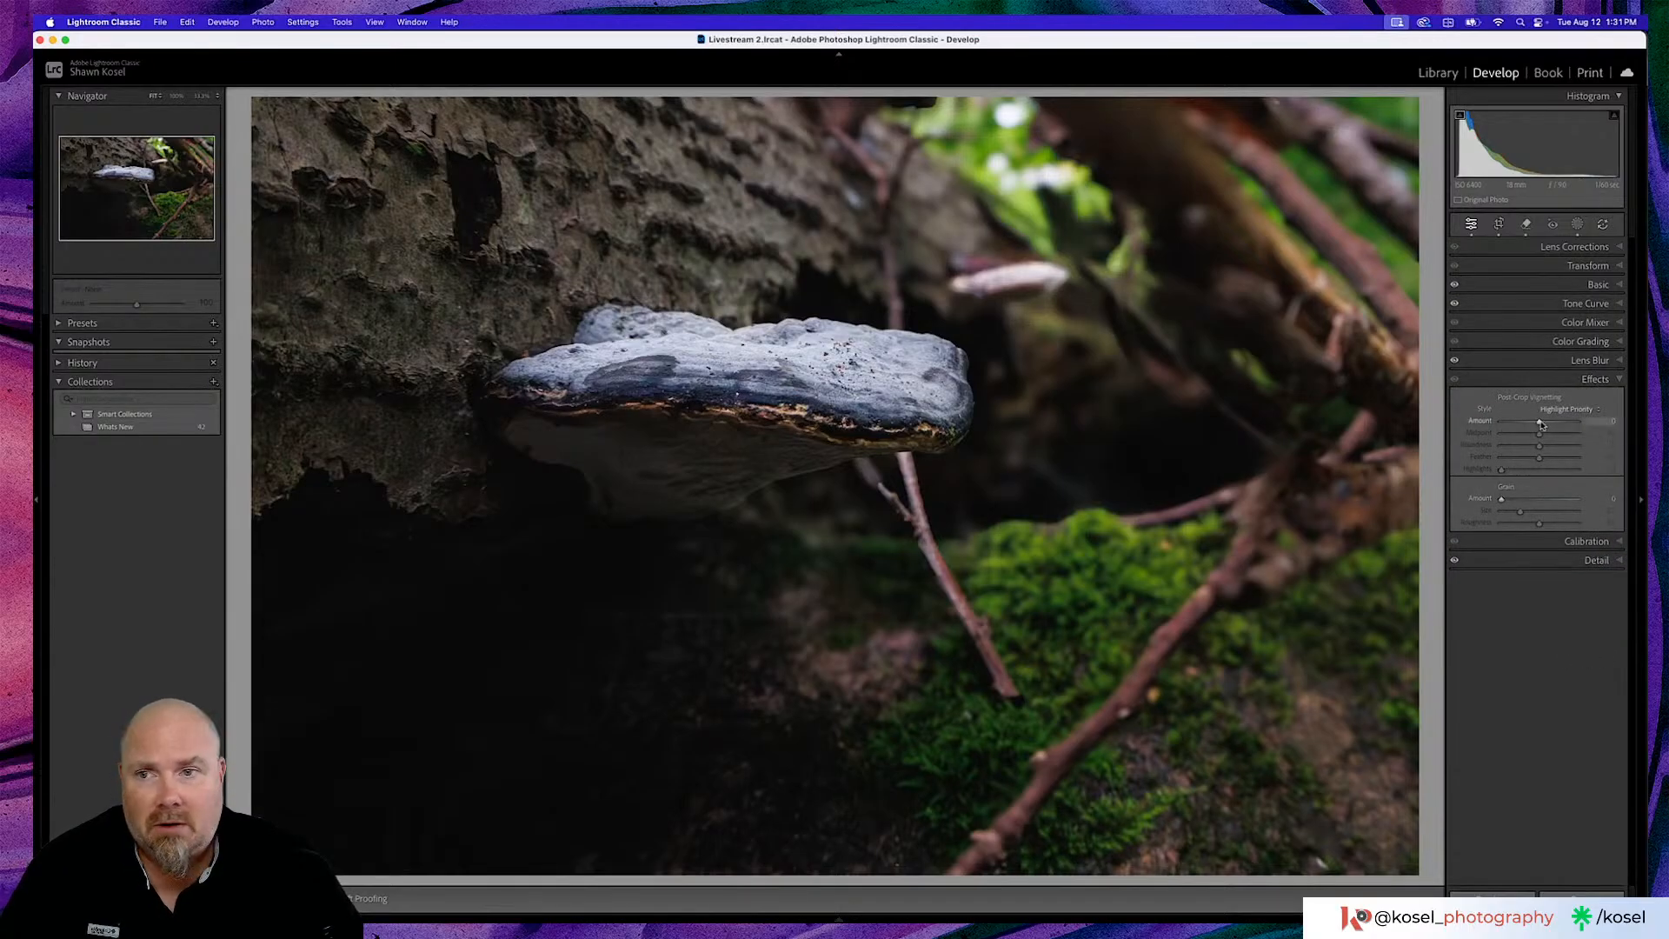
drag(1541, 424, 1538, 424)
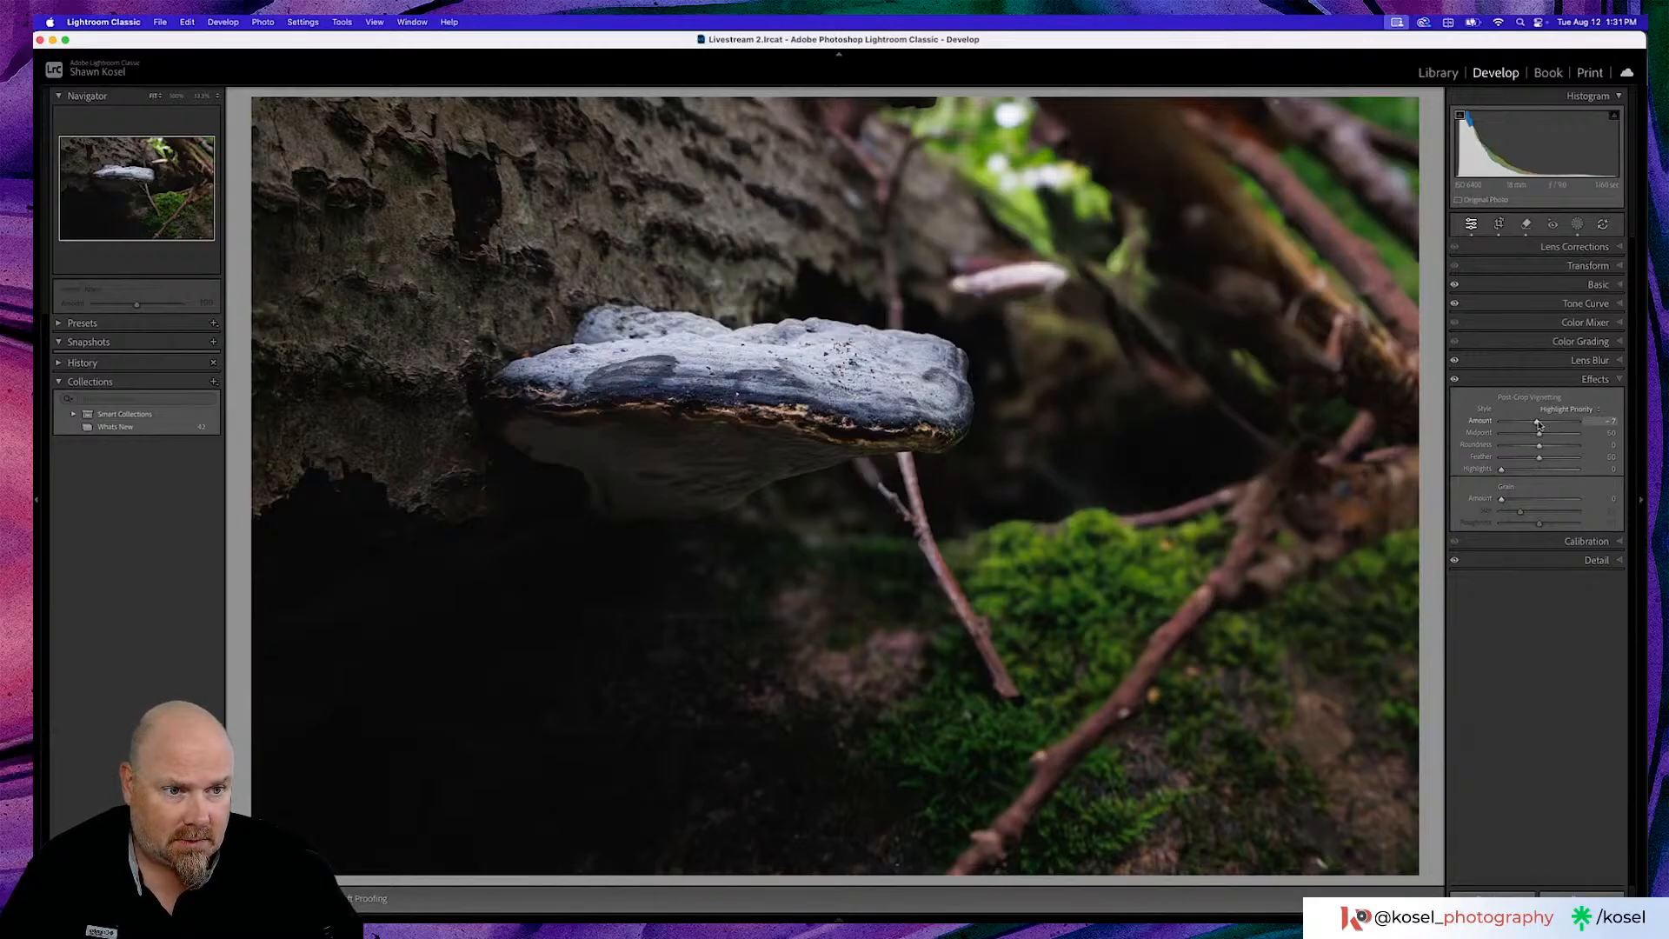
Sharpen the photo with Amount 69 and Masking 79, using the fungus edge for the detail preview and checking the edge mask
click(1593, 561)
drag(1522, 628, 1536, 629)
click(1461, 496)
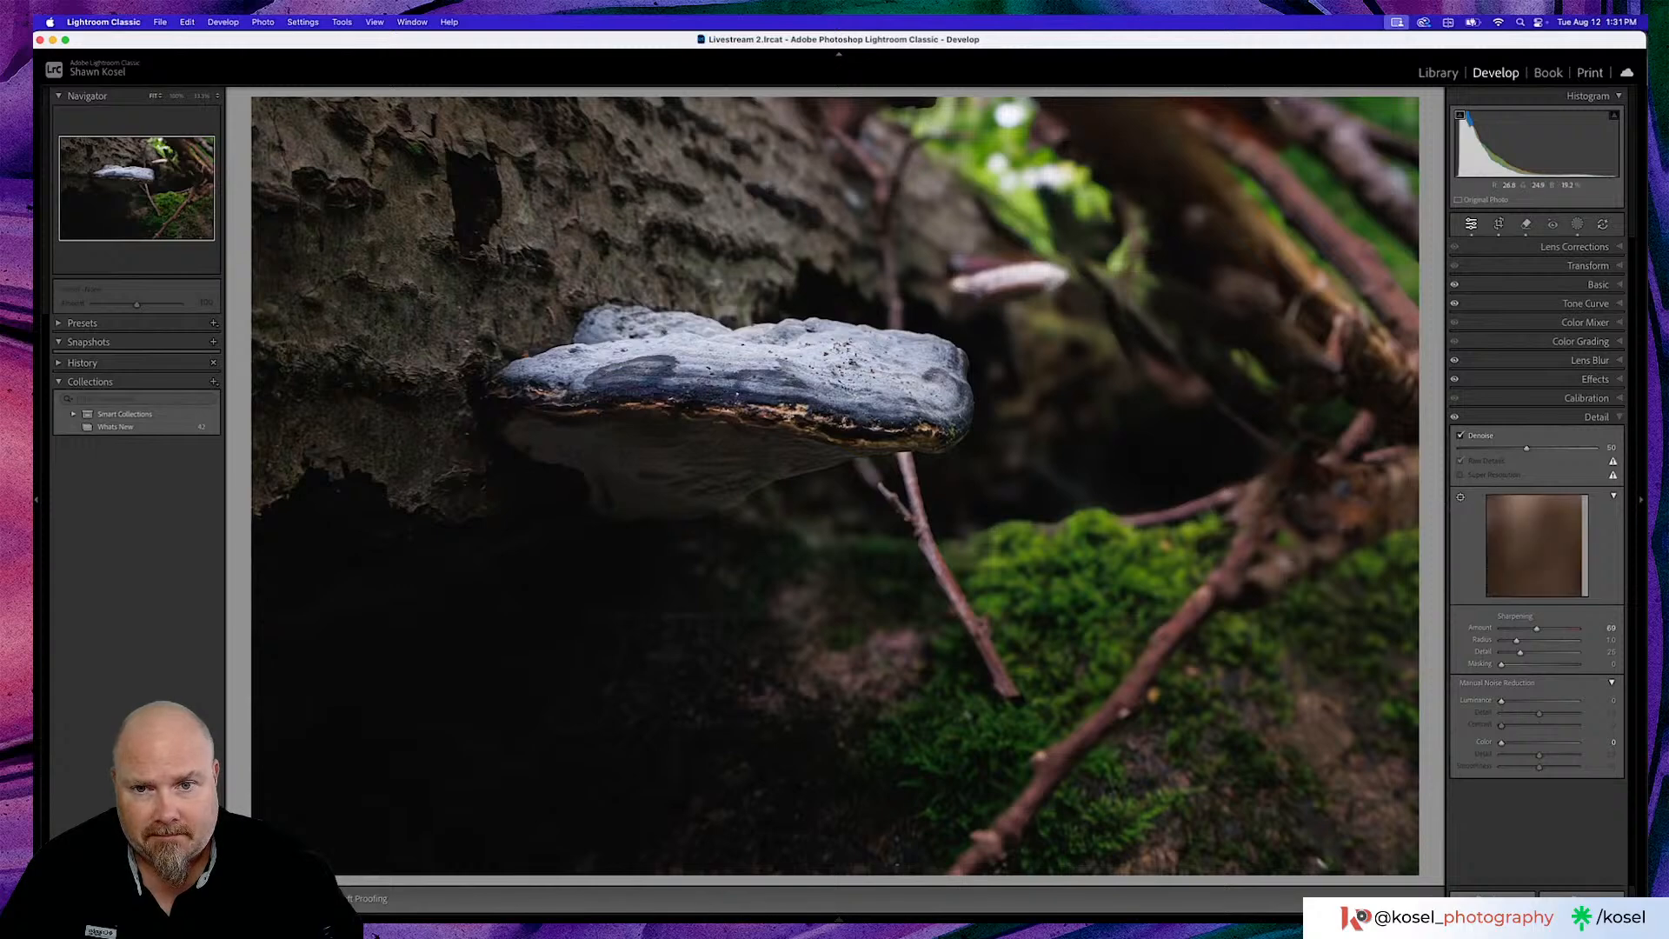
click(764, 401)
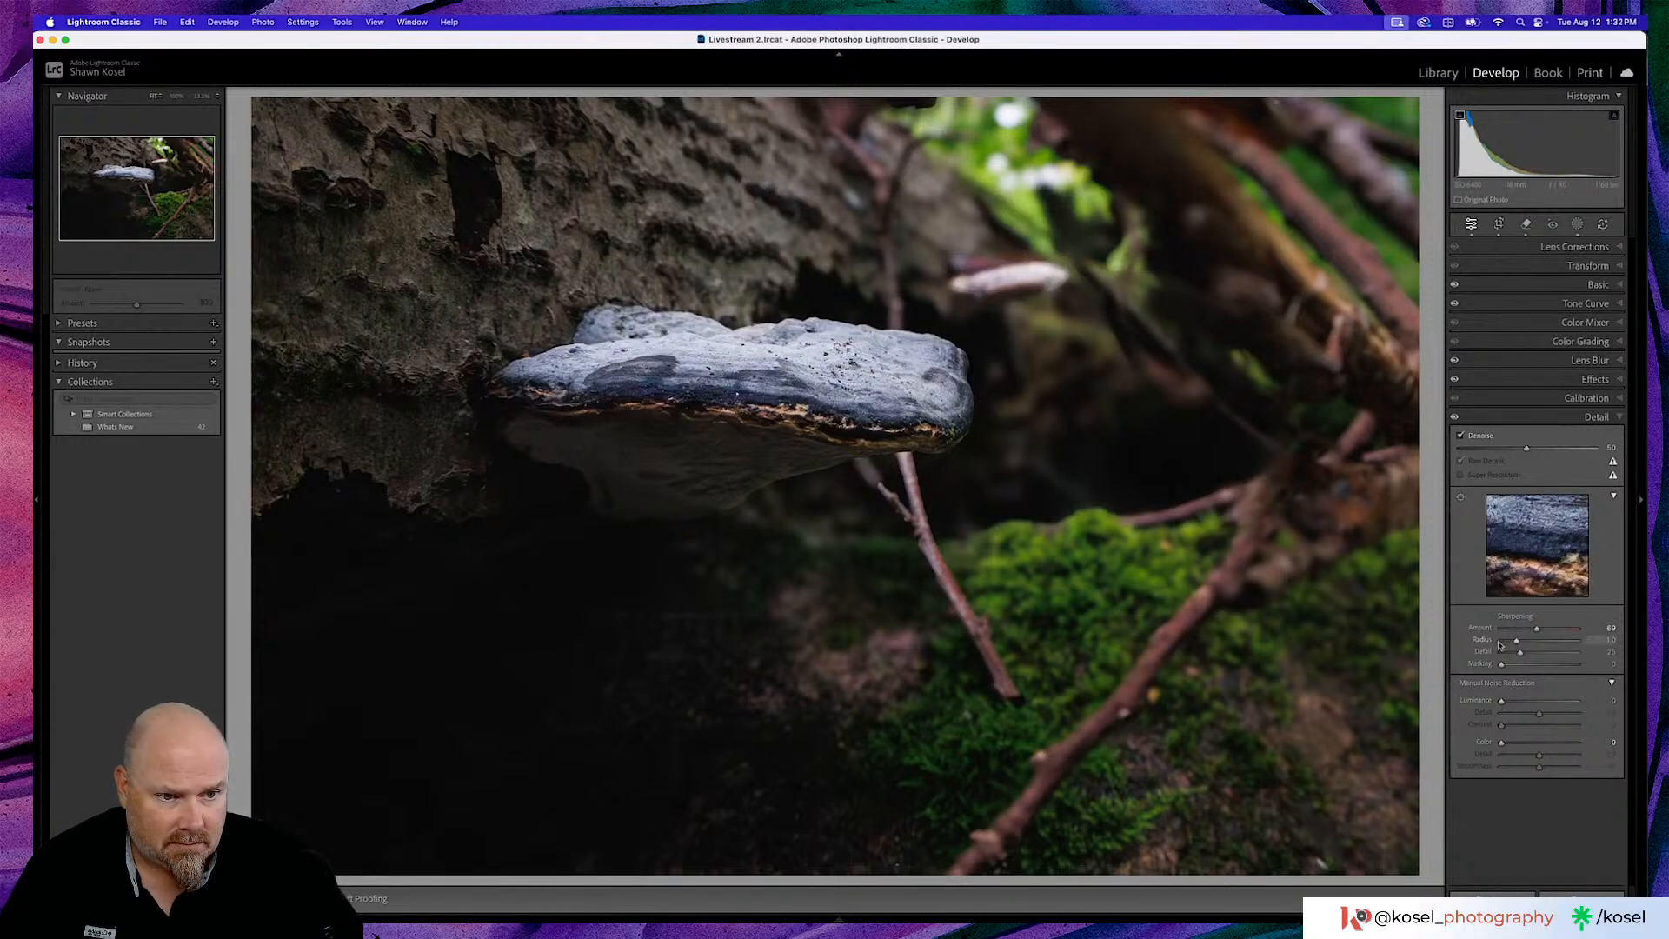
key(alt)
drag(1503, 666, 1563, 666)
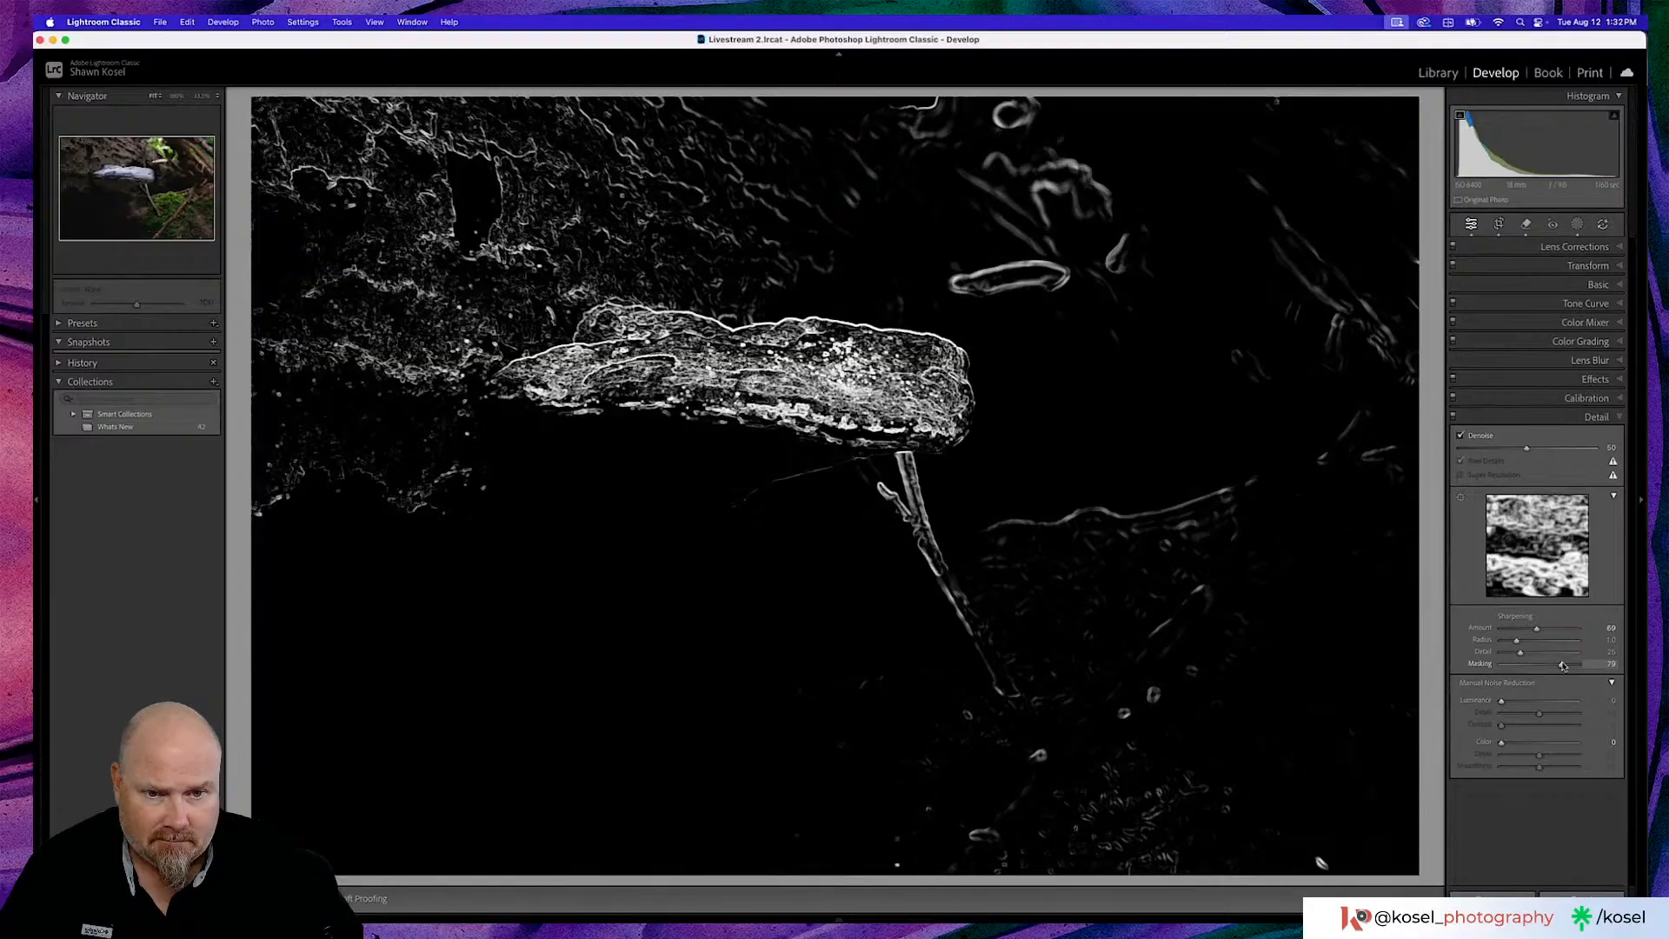
drag(1563, 666, 1563, 666)
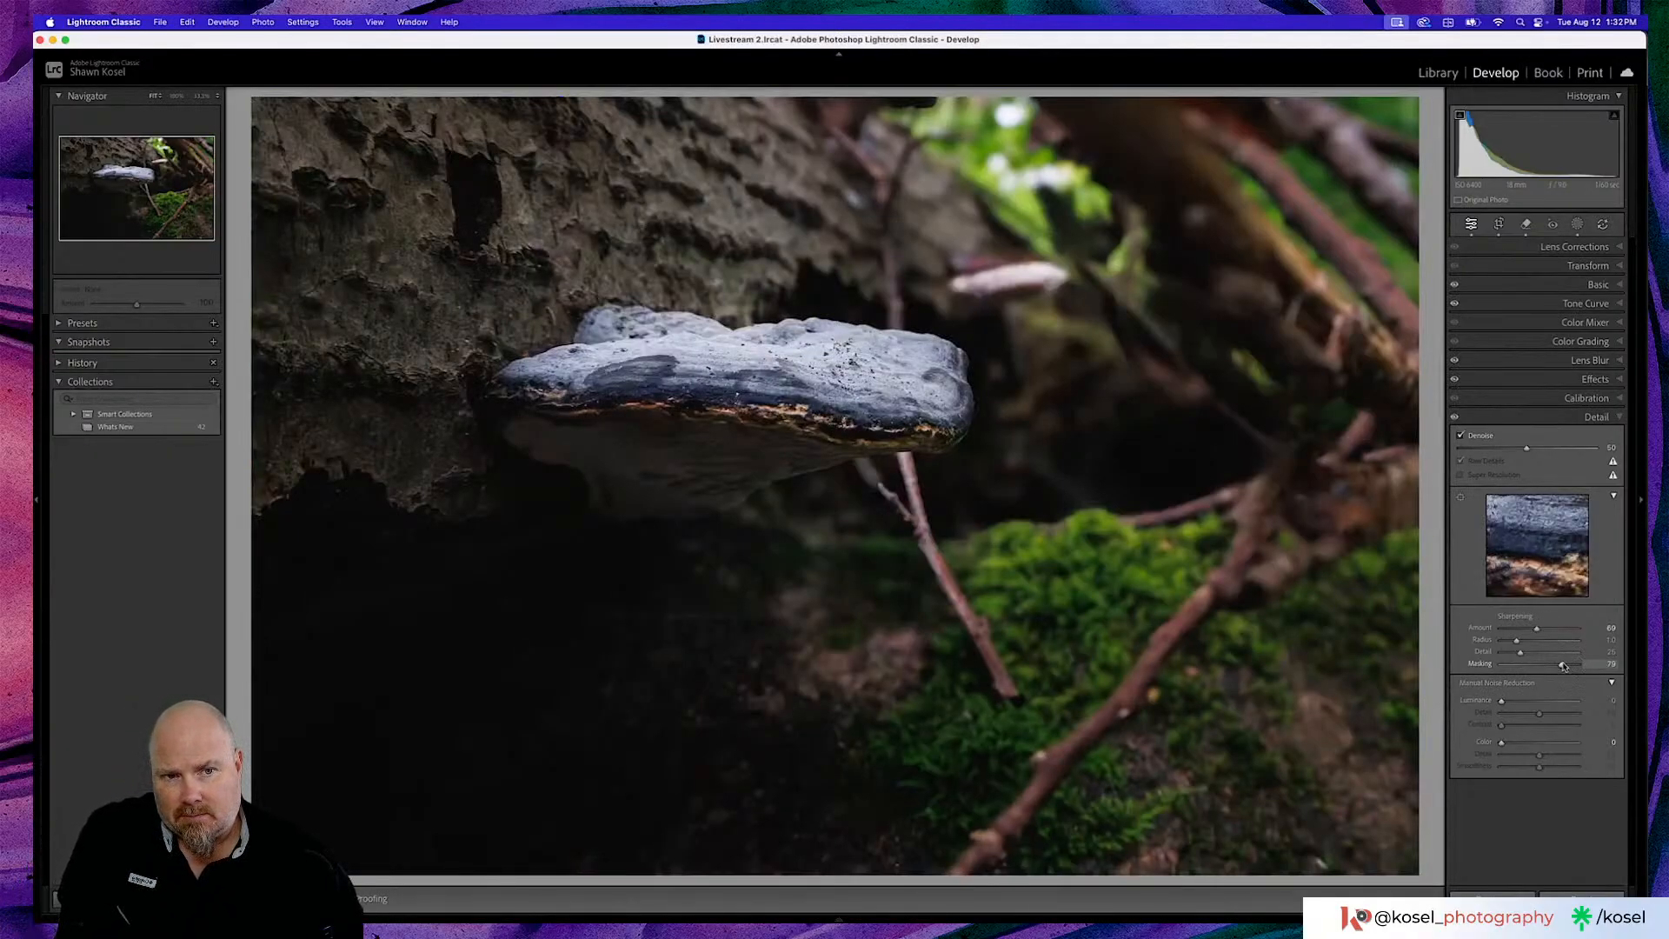
Remove the small bright spot at the photo's lower-right edge with the Remove tool and return to the global edits
click(1525, 224)
scroll(1324, 821, down, 3)
scroll(1324, 821, down, 2)
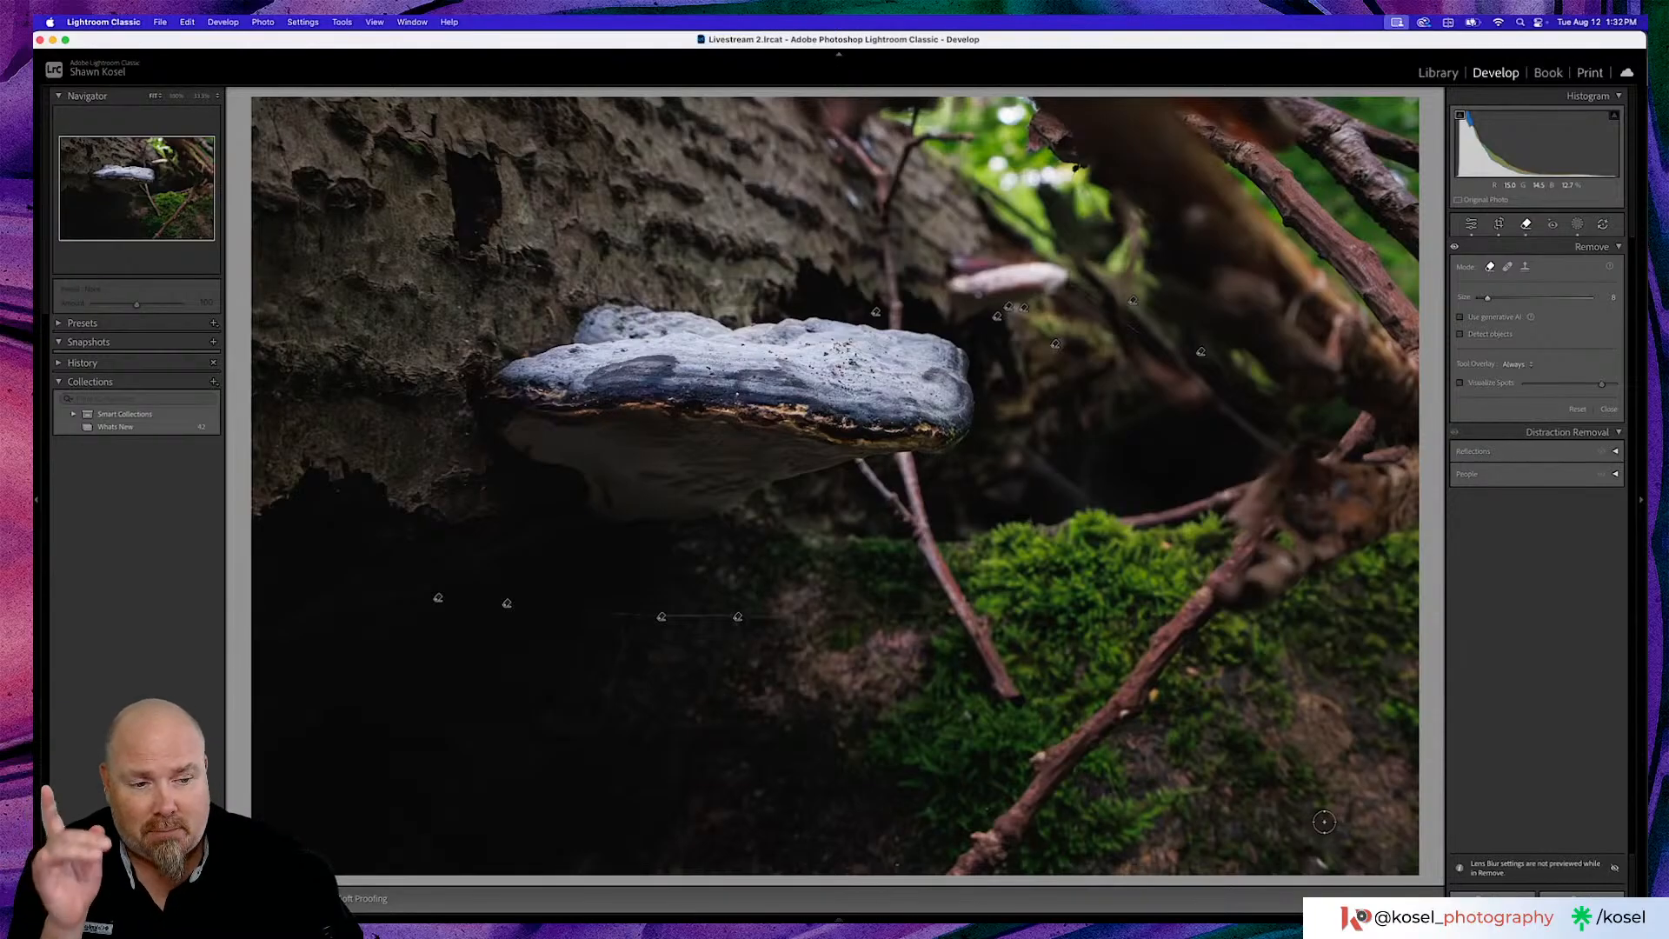
click(1324, 861)
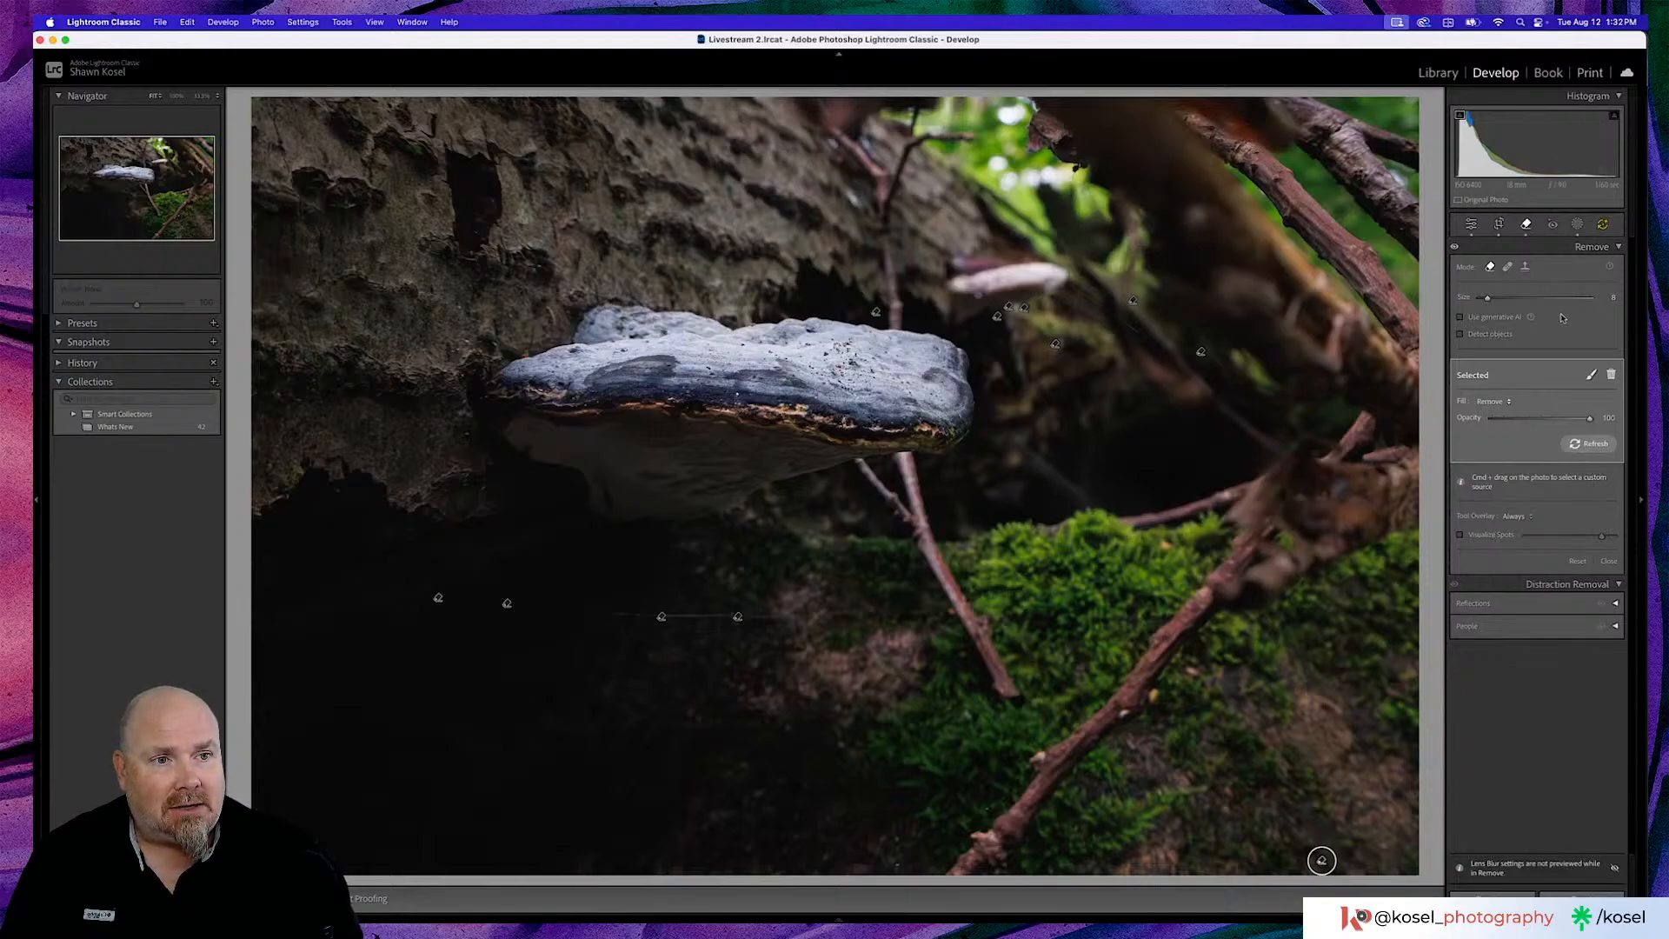
click(1472, 227)
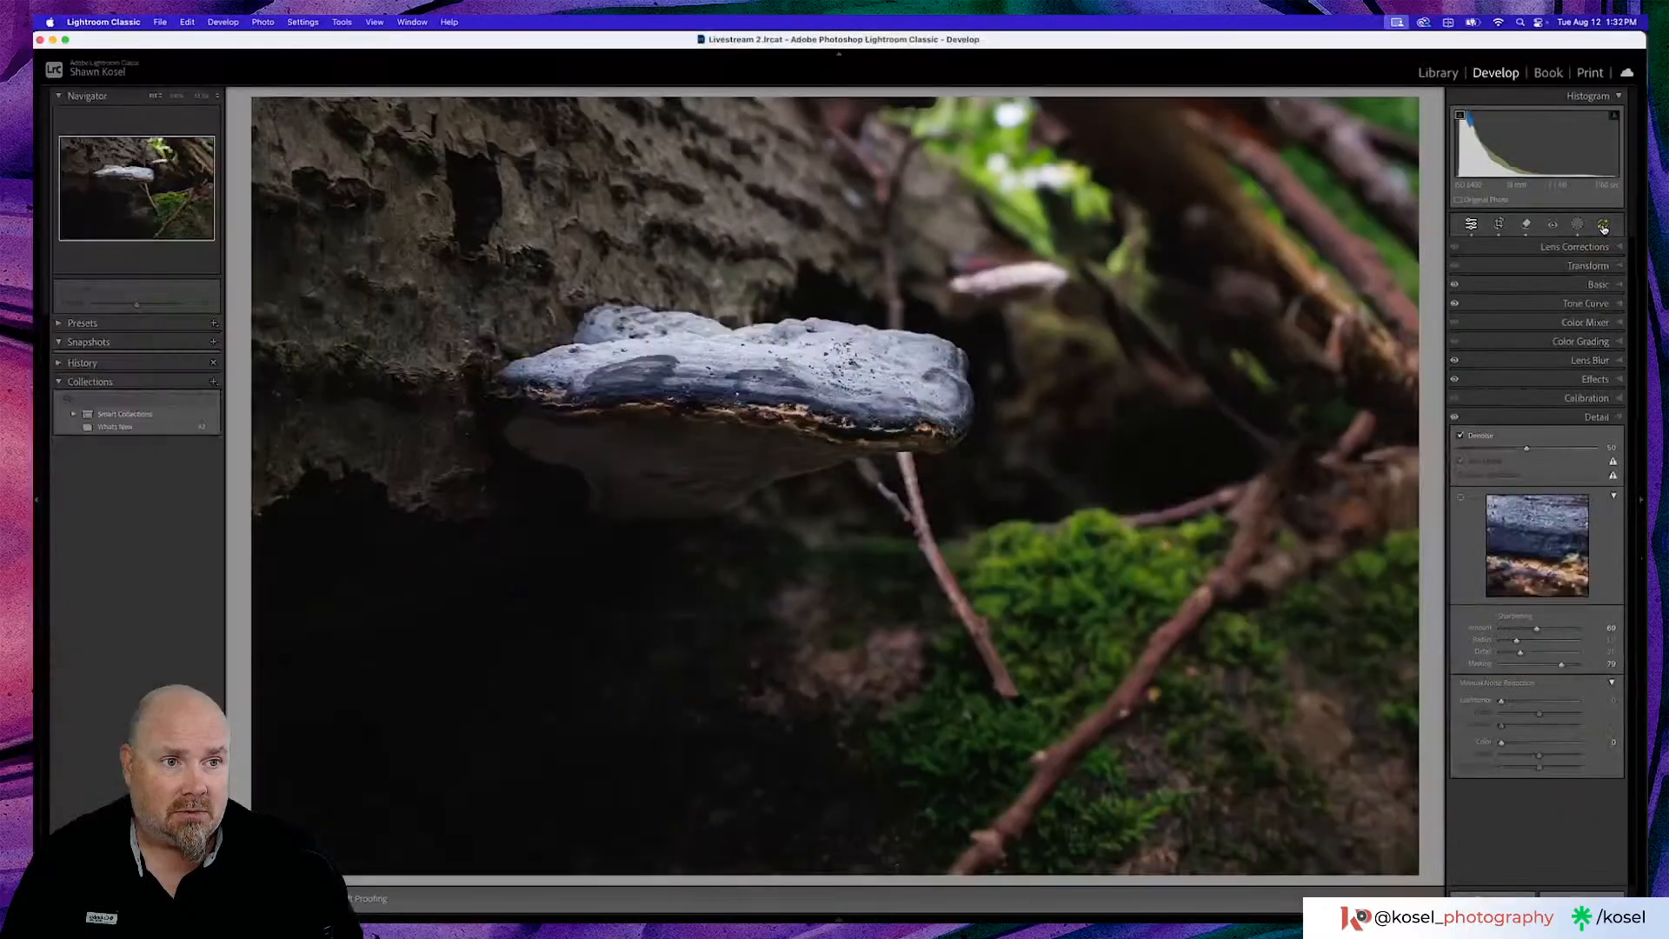
Update the AI settings for Denoise, Remove and Lens Blur, and compare the finished fungus photo with its original
click(1546, 465)
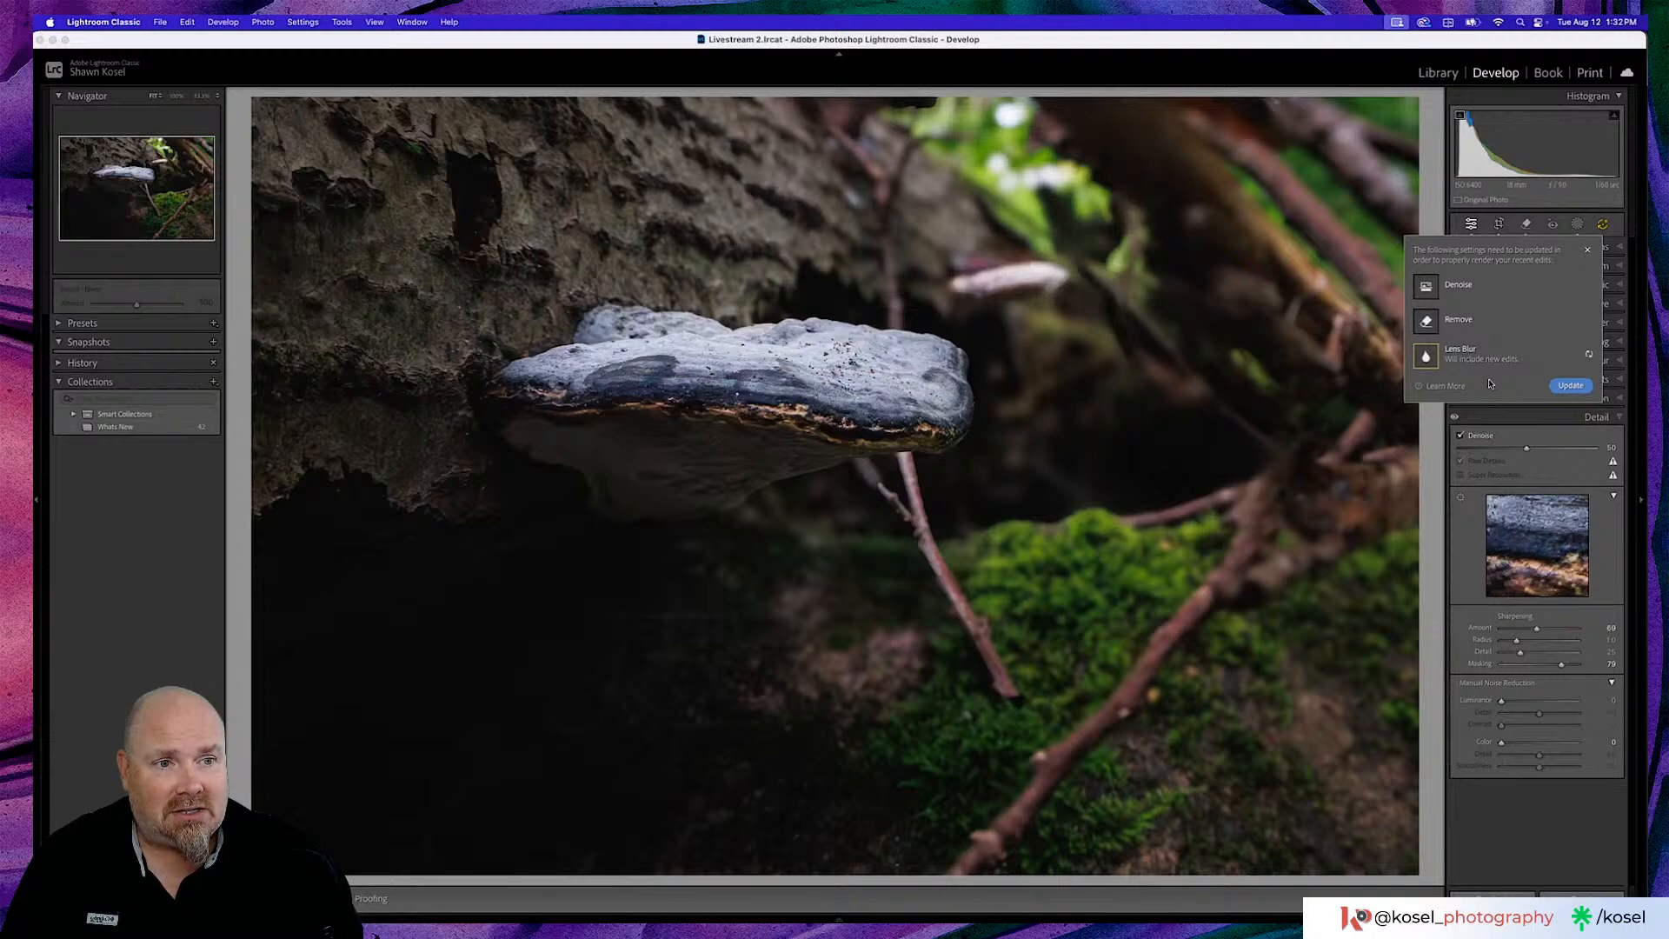
click(1571, 385)
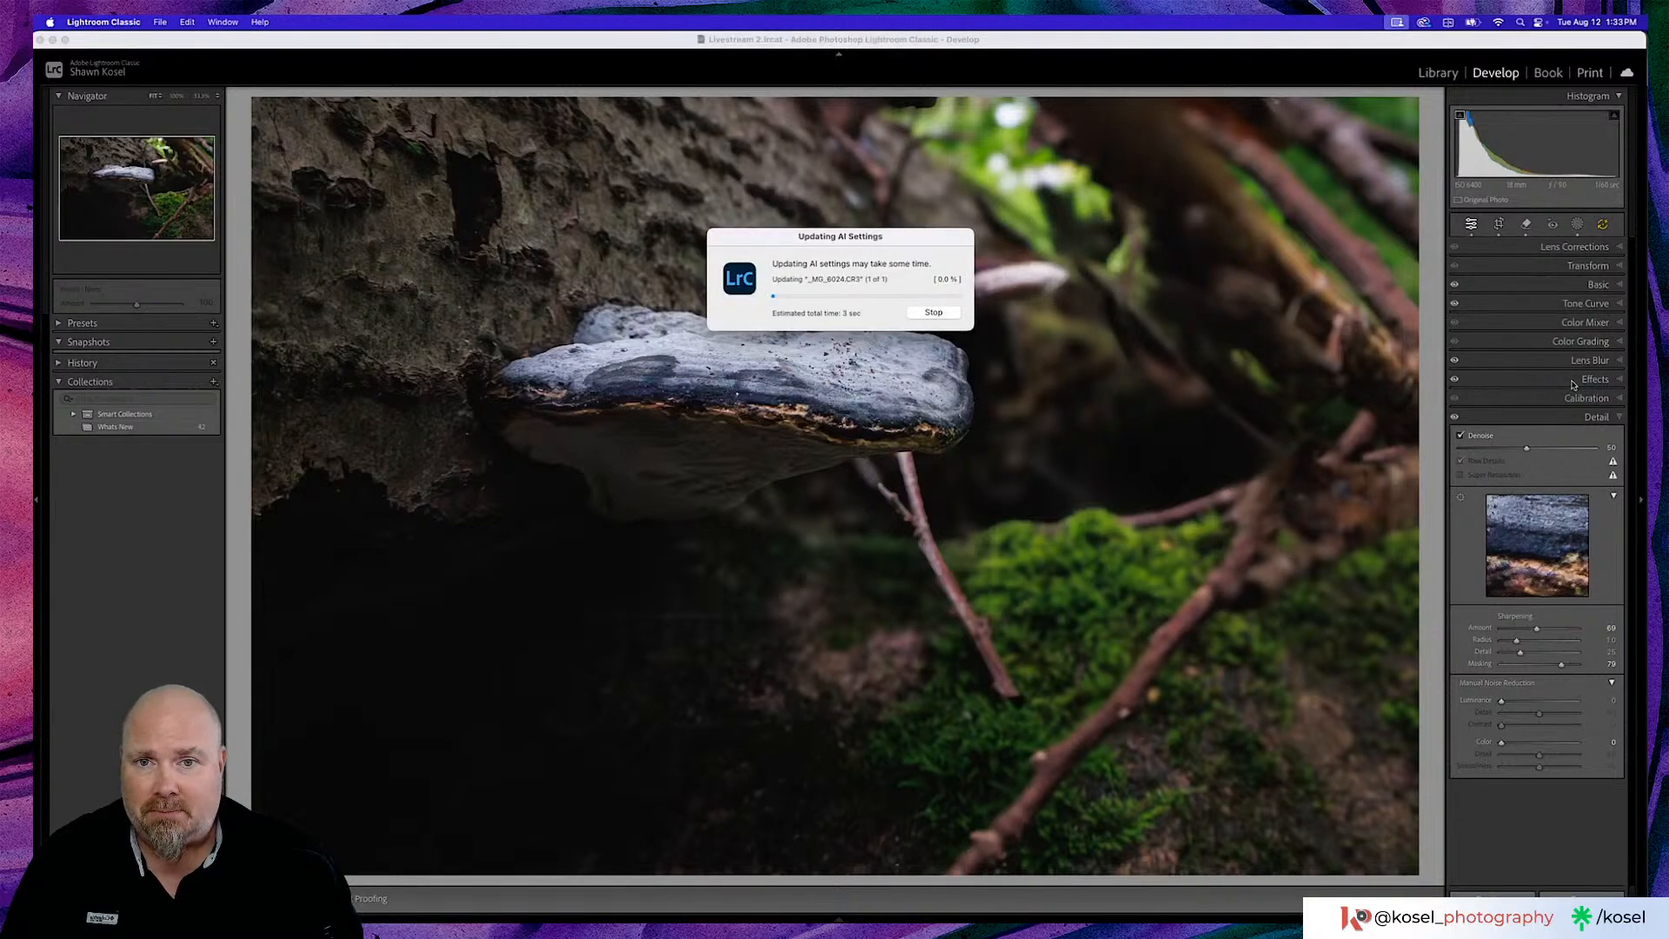
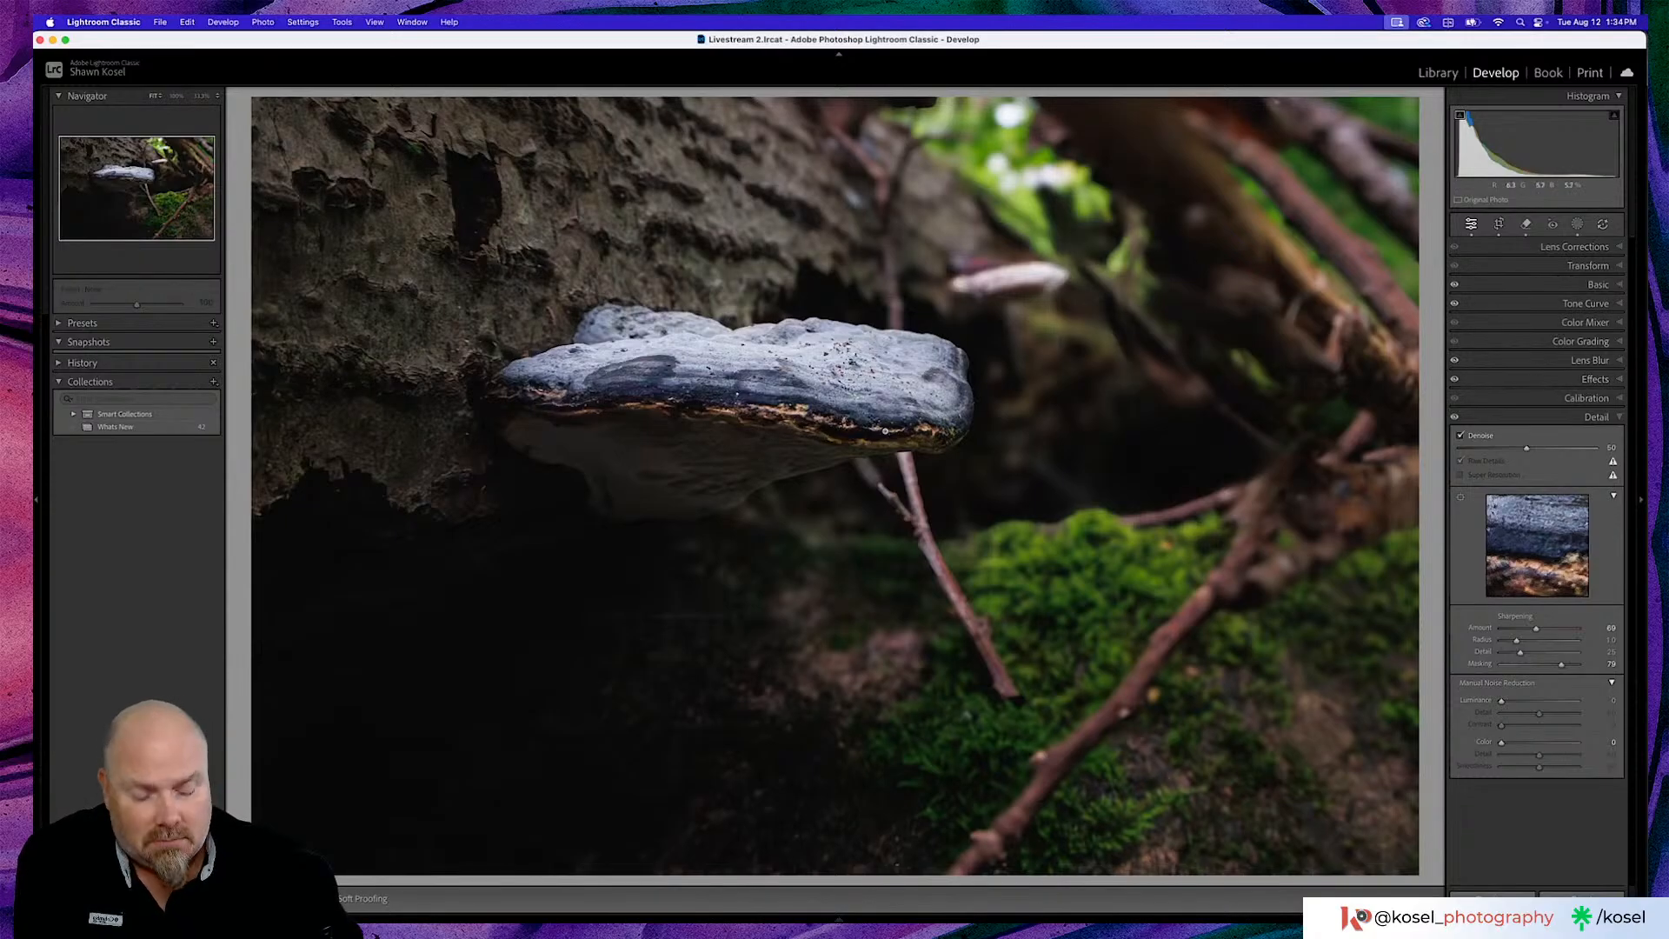
key(backslash)
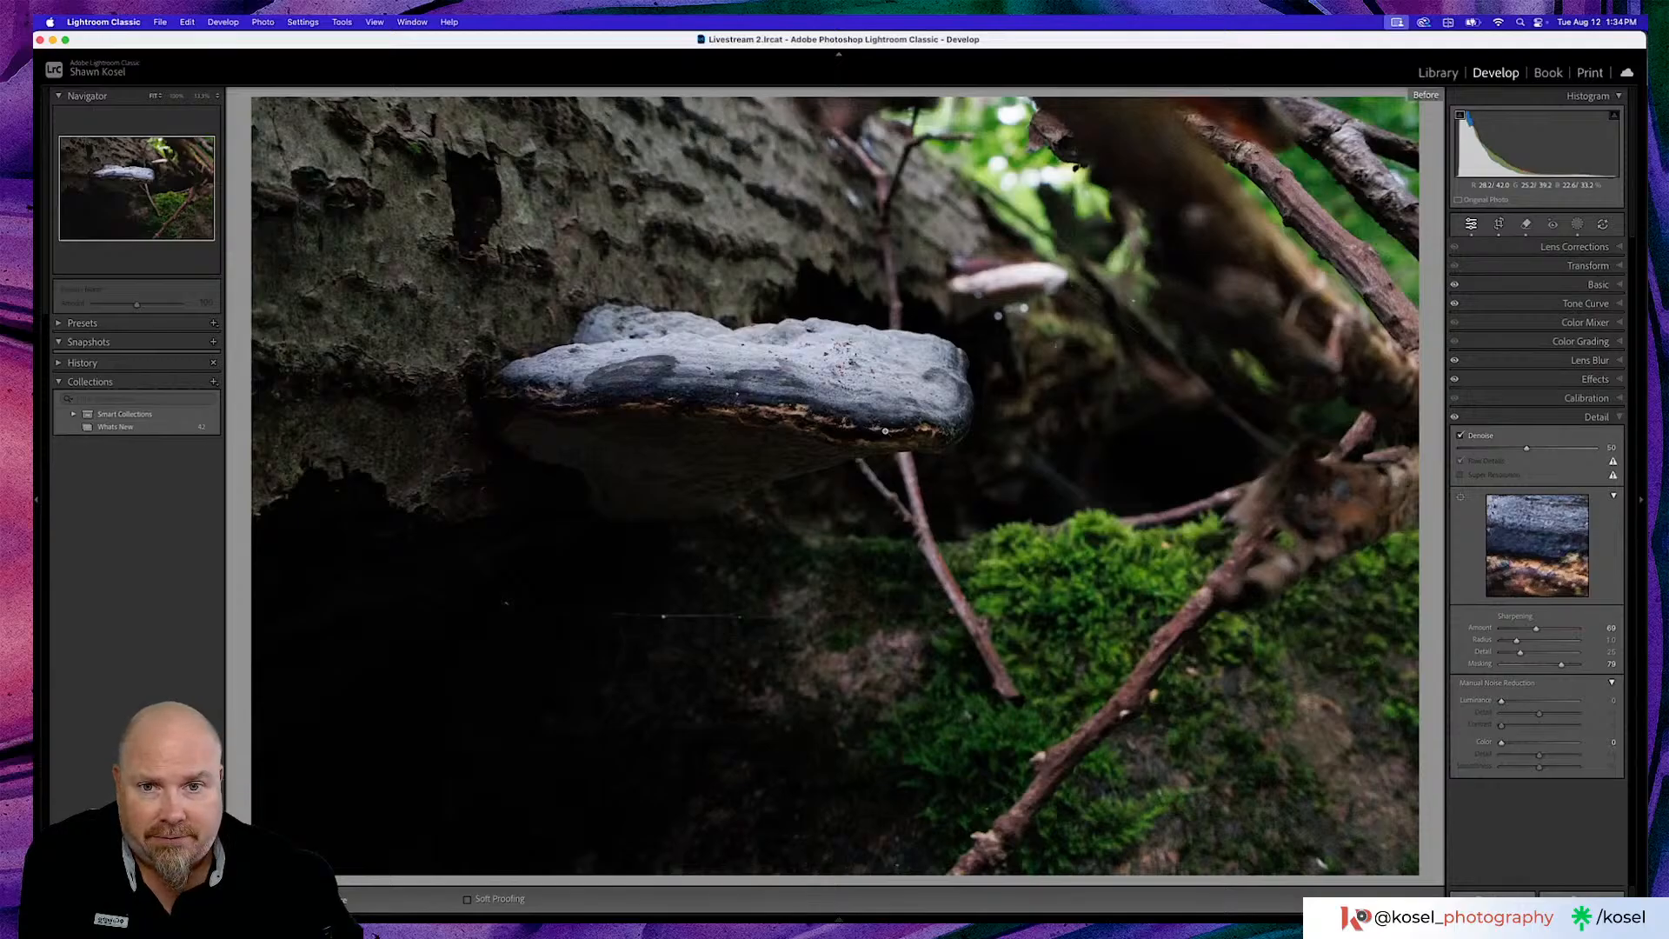
key(backslash)
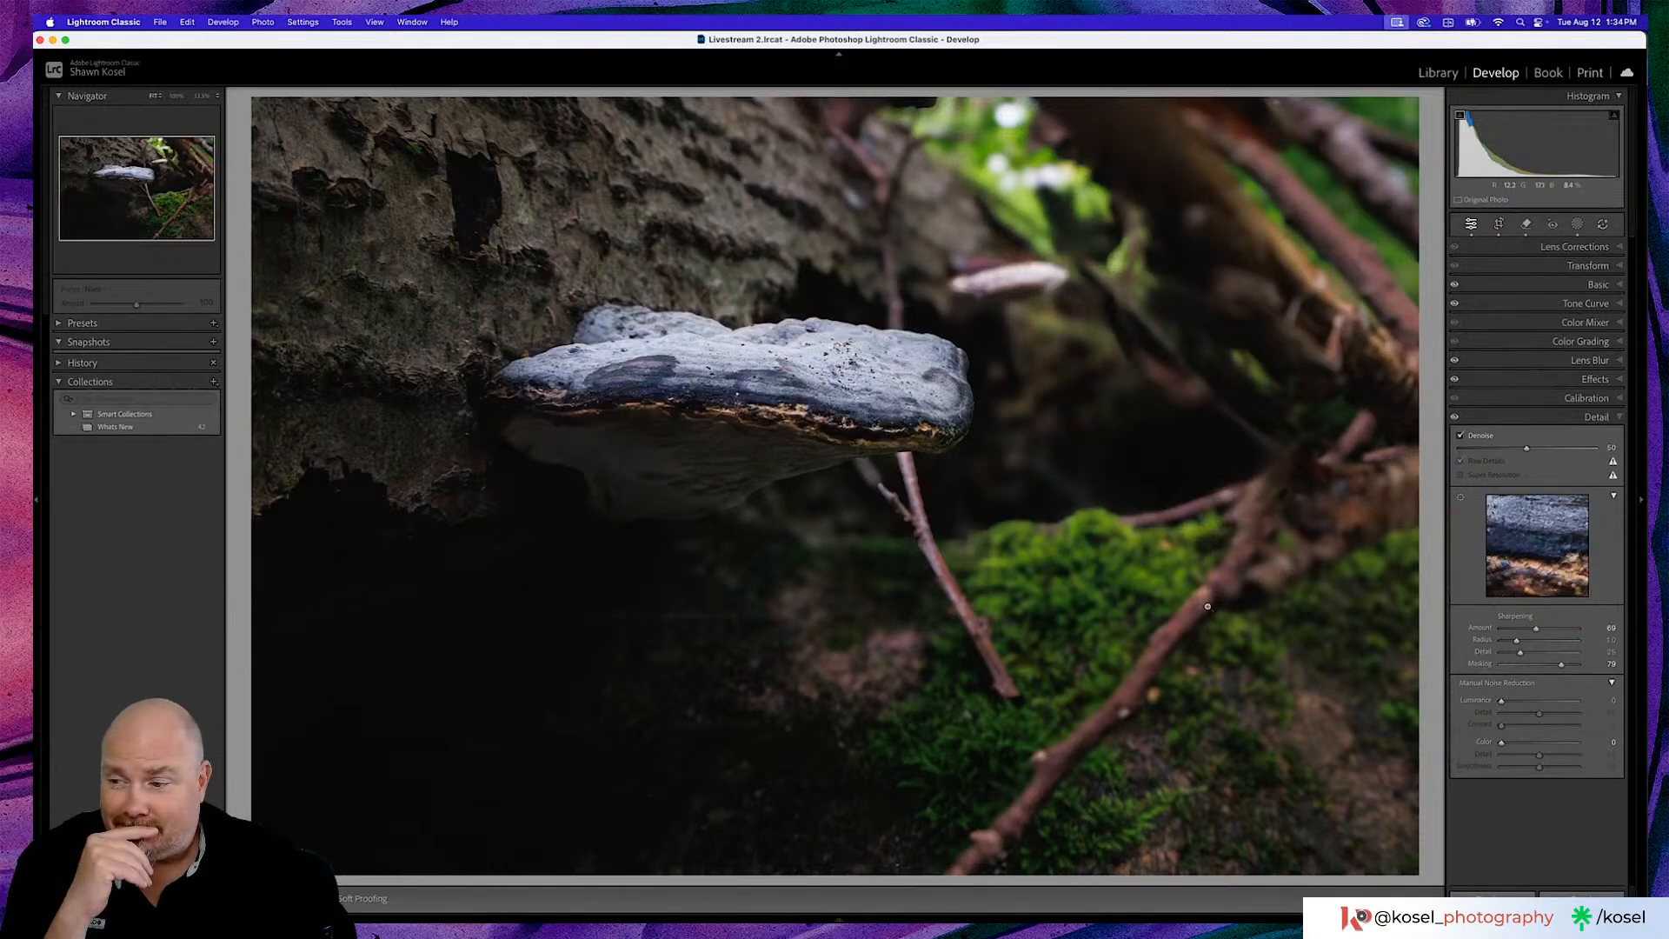
Review the Customize Develop Panel options for panel order and visibility, and leave without saving changes
click(1587, 417)
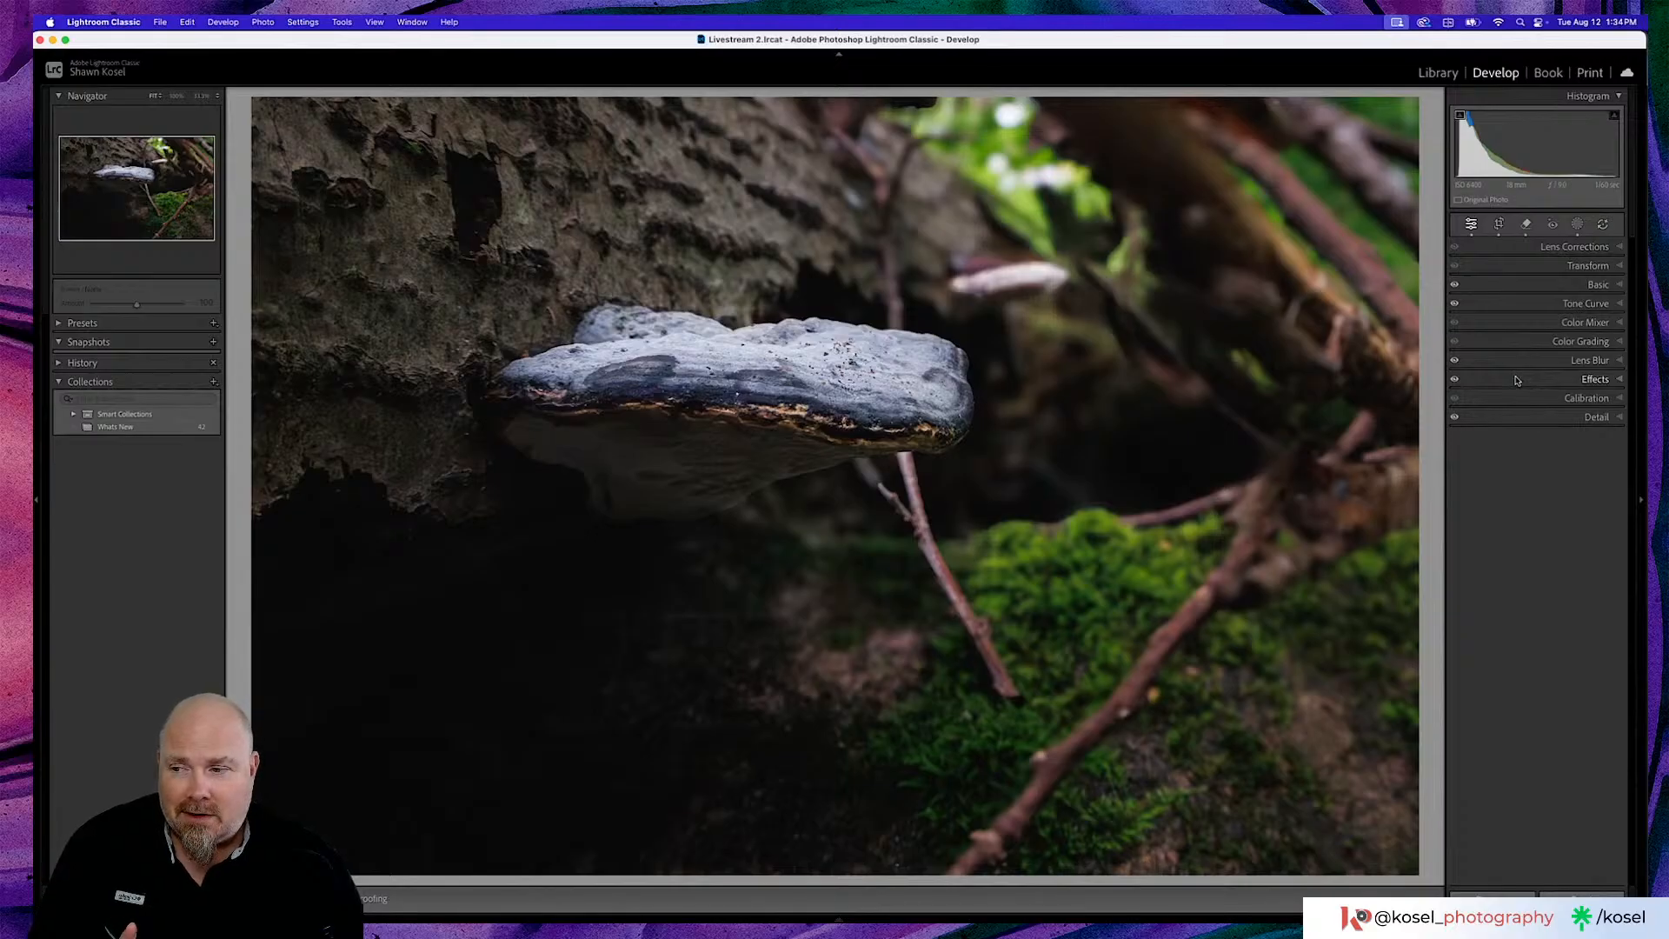
right_click(1517, 381)
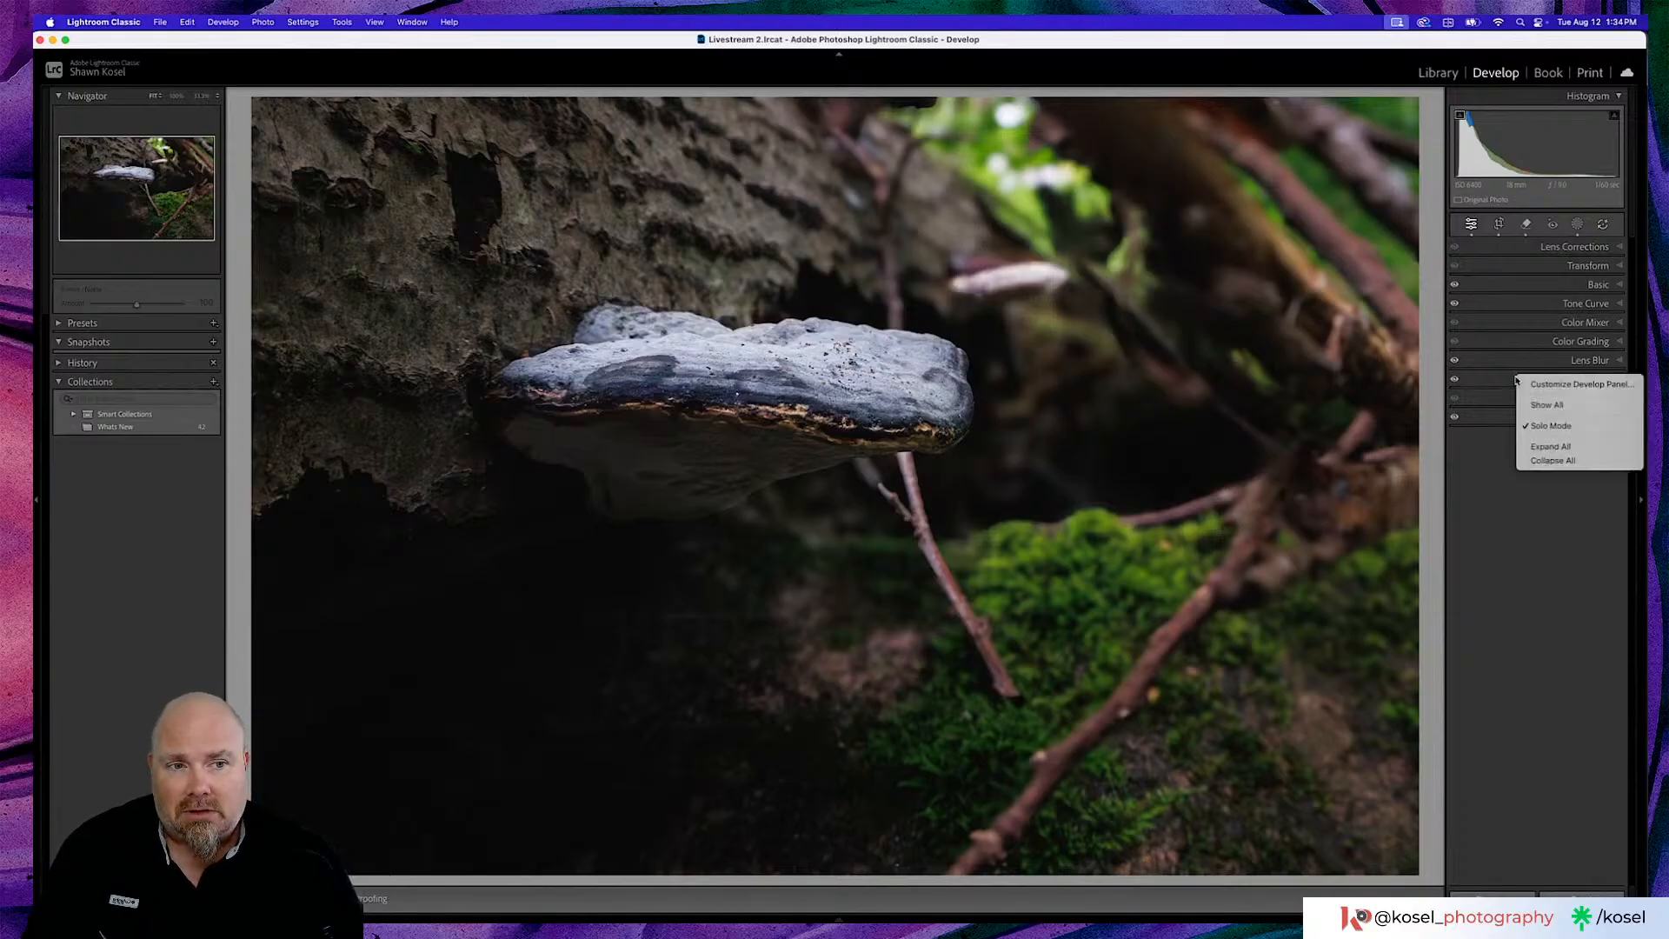
click(1564, 383)
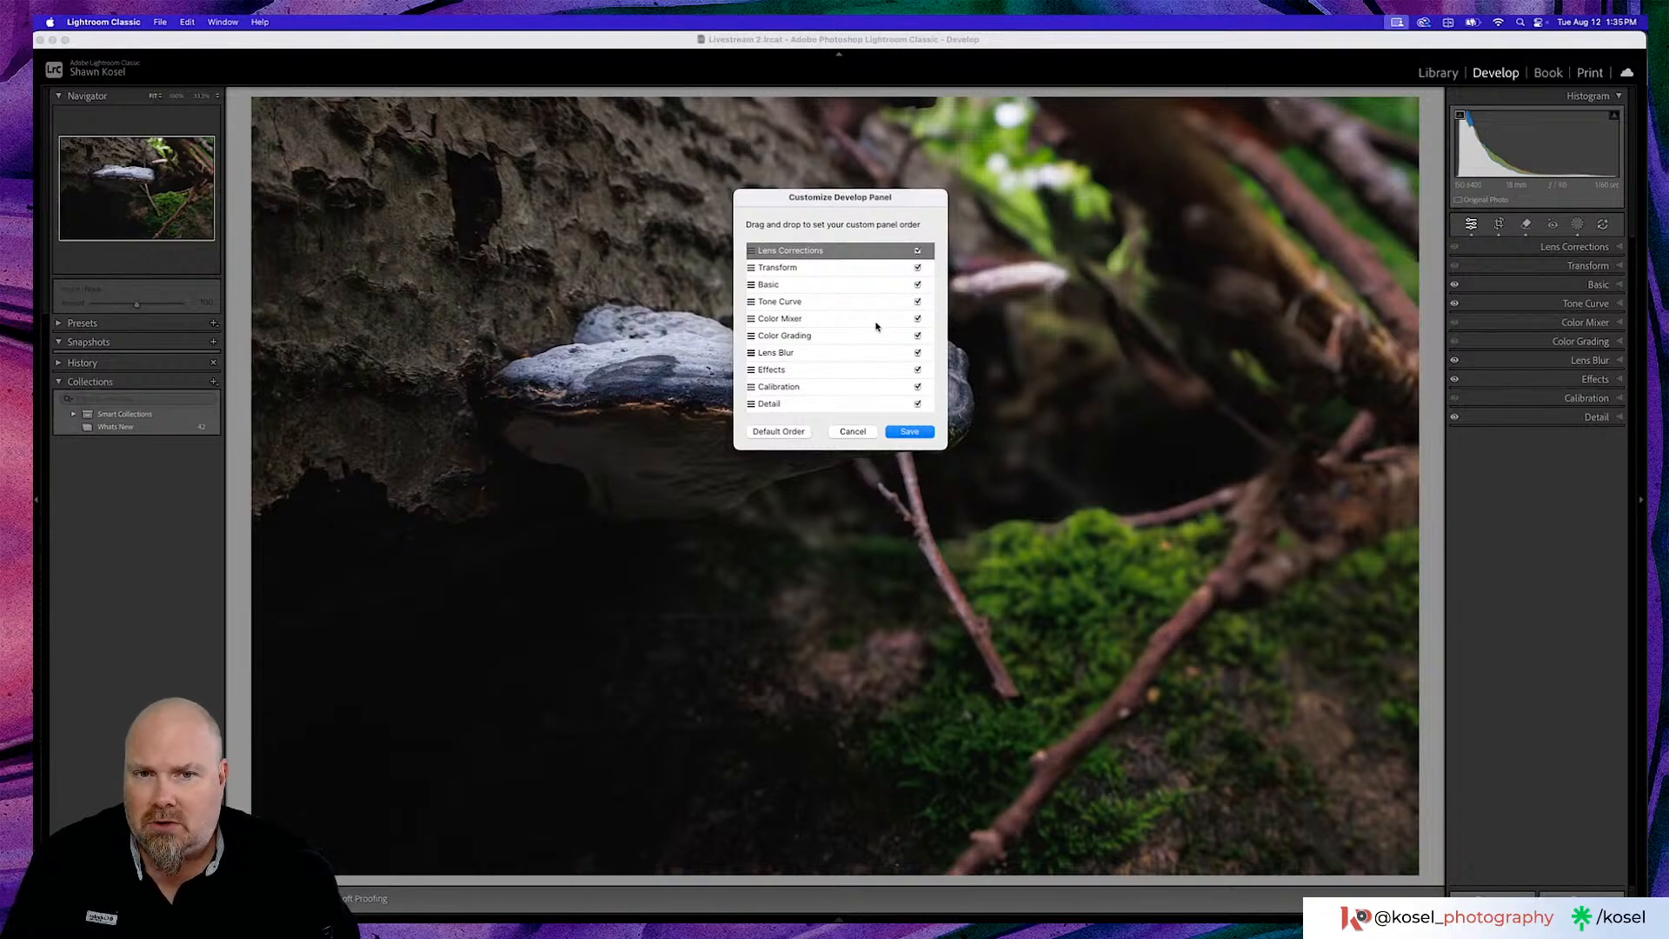
click(852, 431)
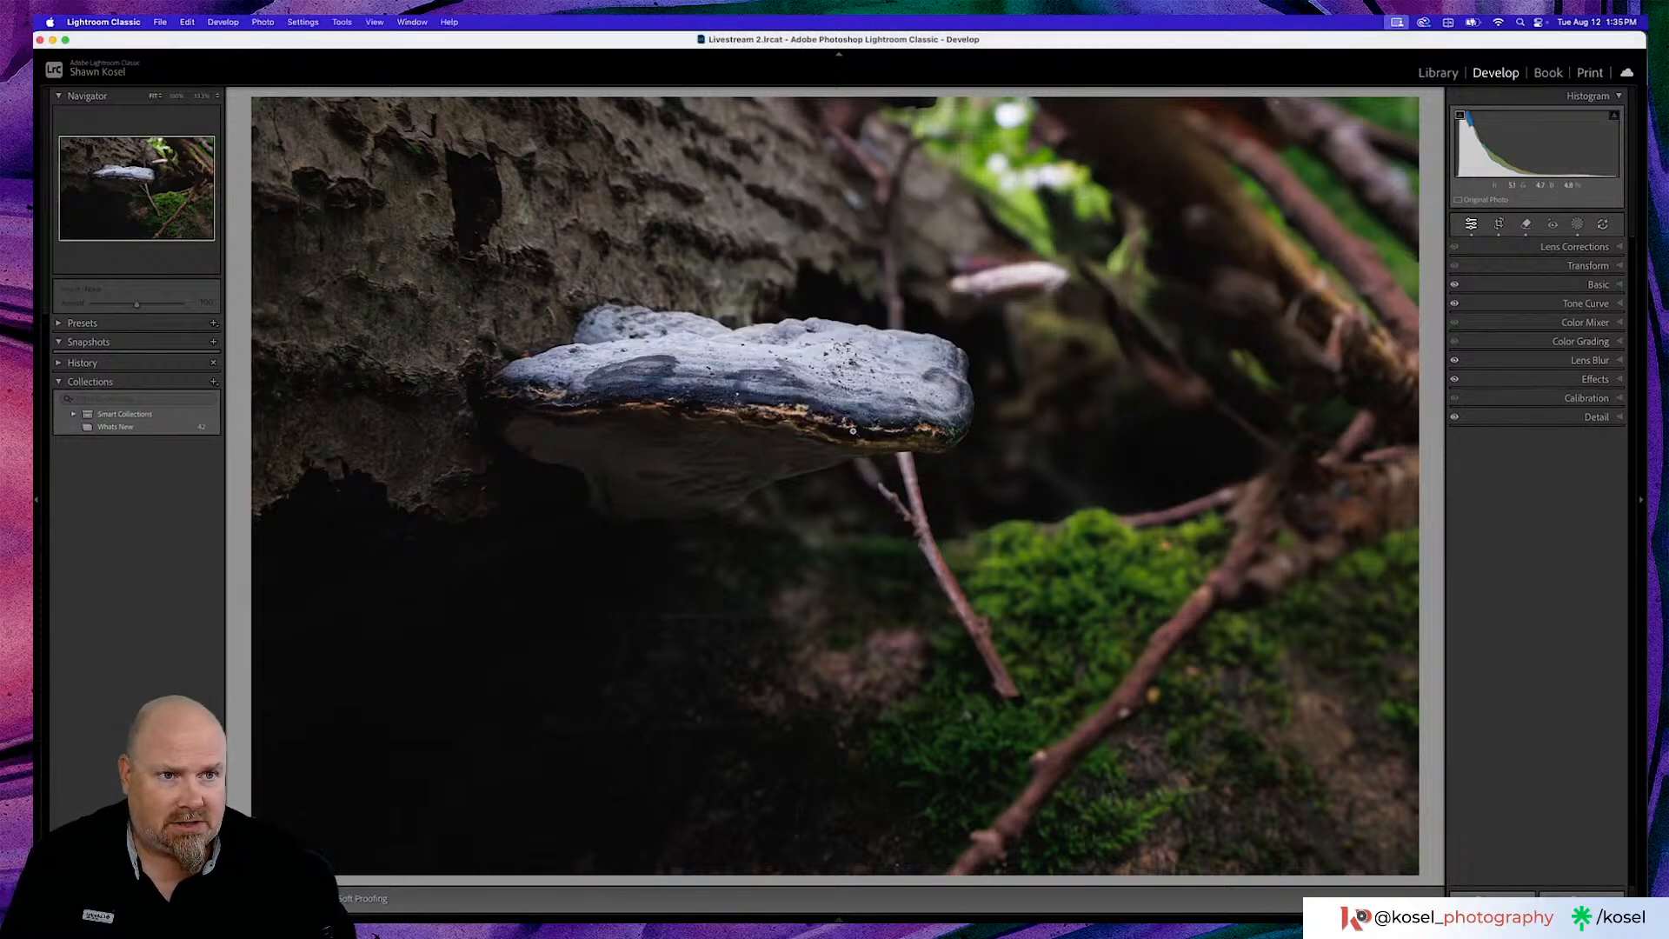
Examine how Solo Mode keeps one Develop panel open at a time by expanding Transform, Color Mixer and Basic in turn
right_click(1492, 303)
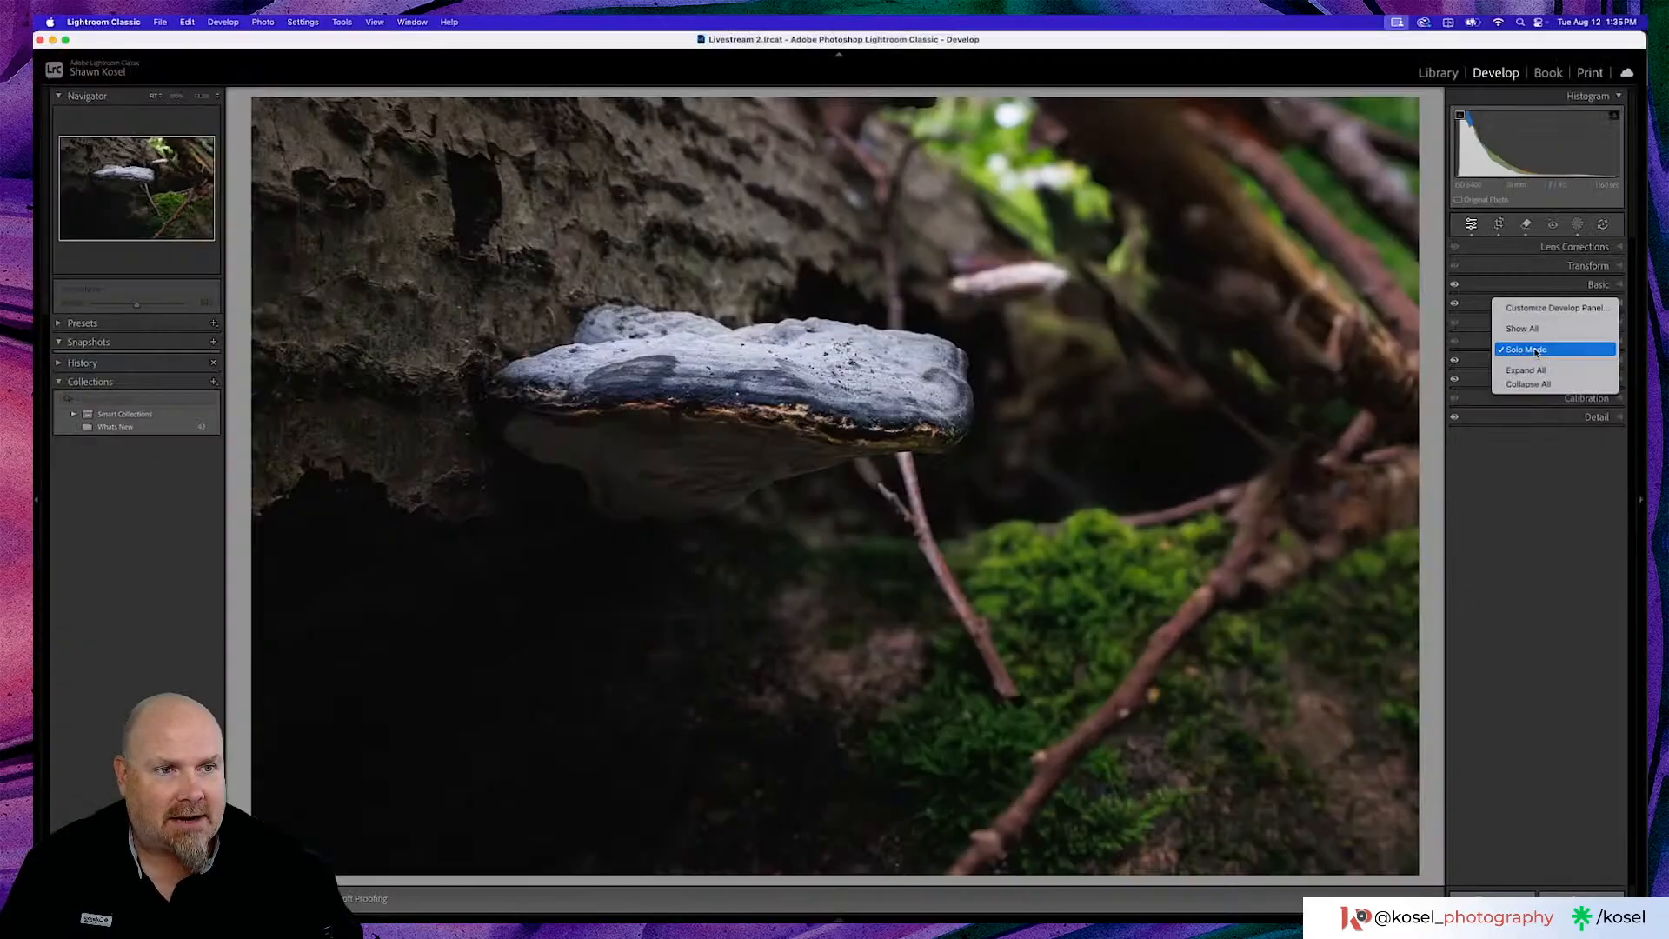
click(1439, 470)
click(1595, 316)
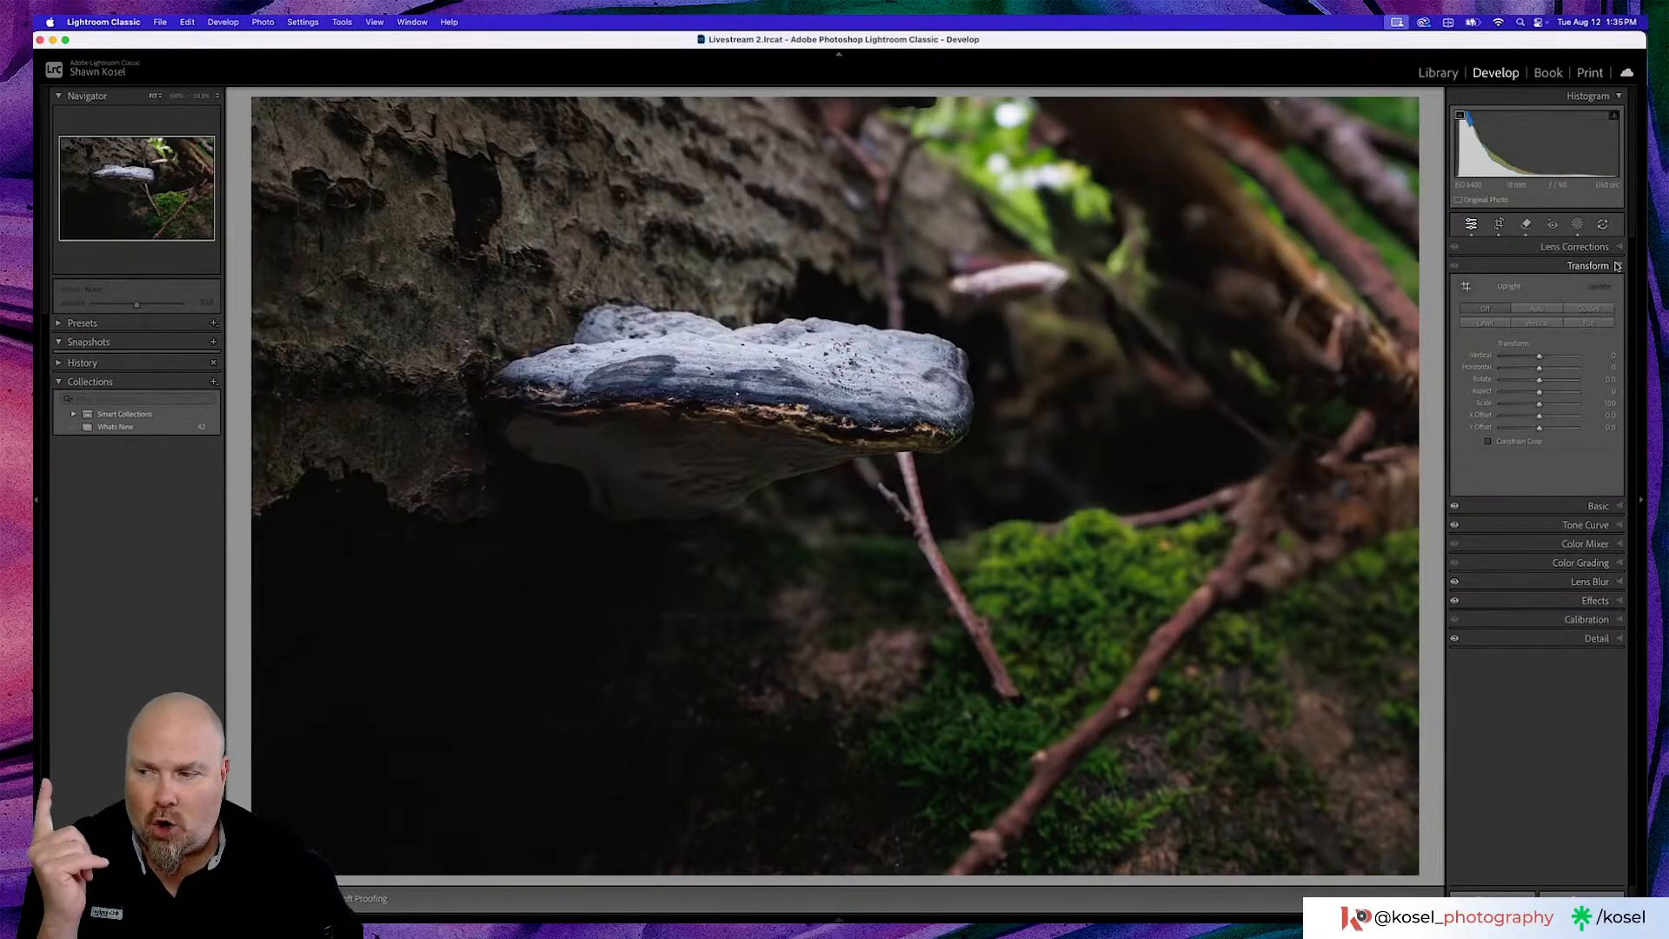
click(1620, 545)
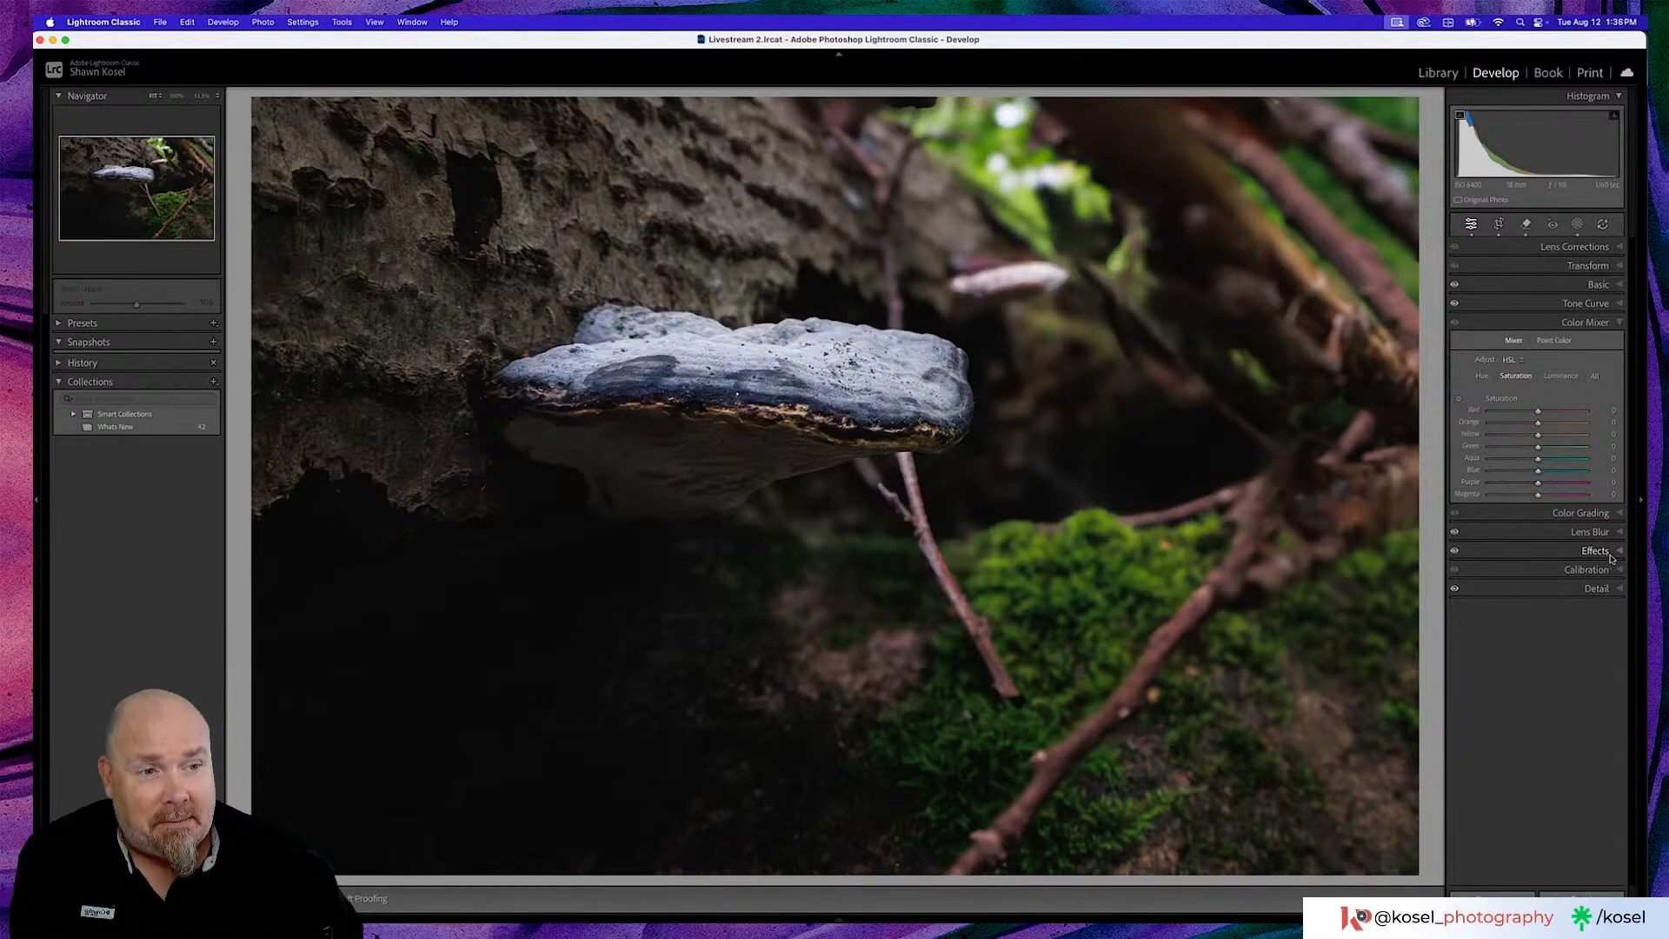
click(1615, 285)
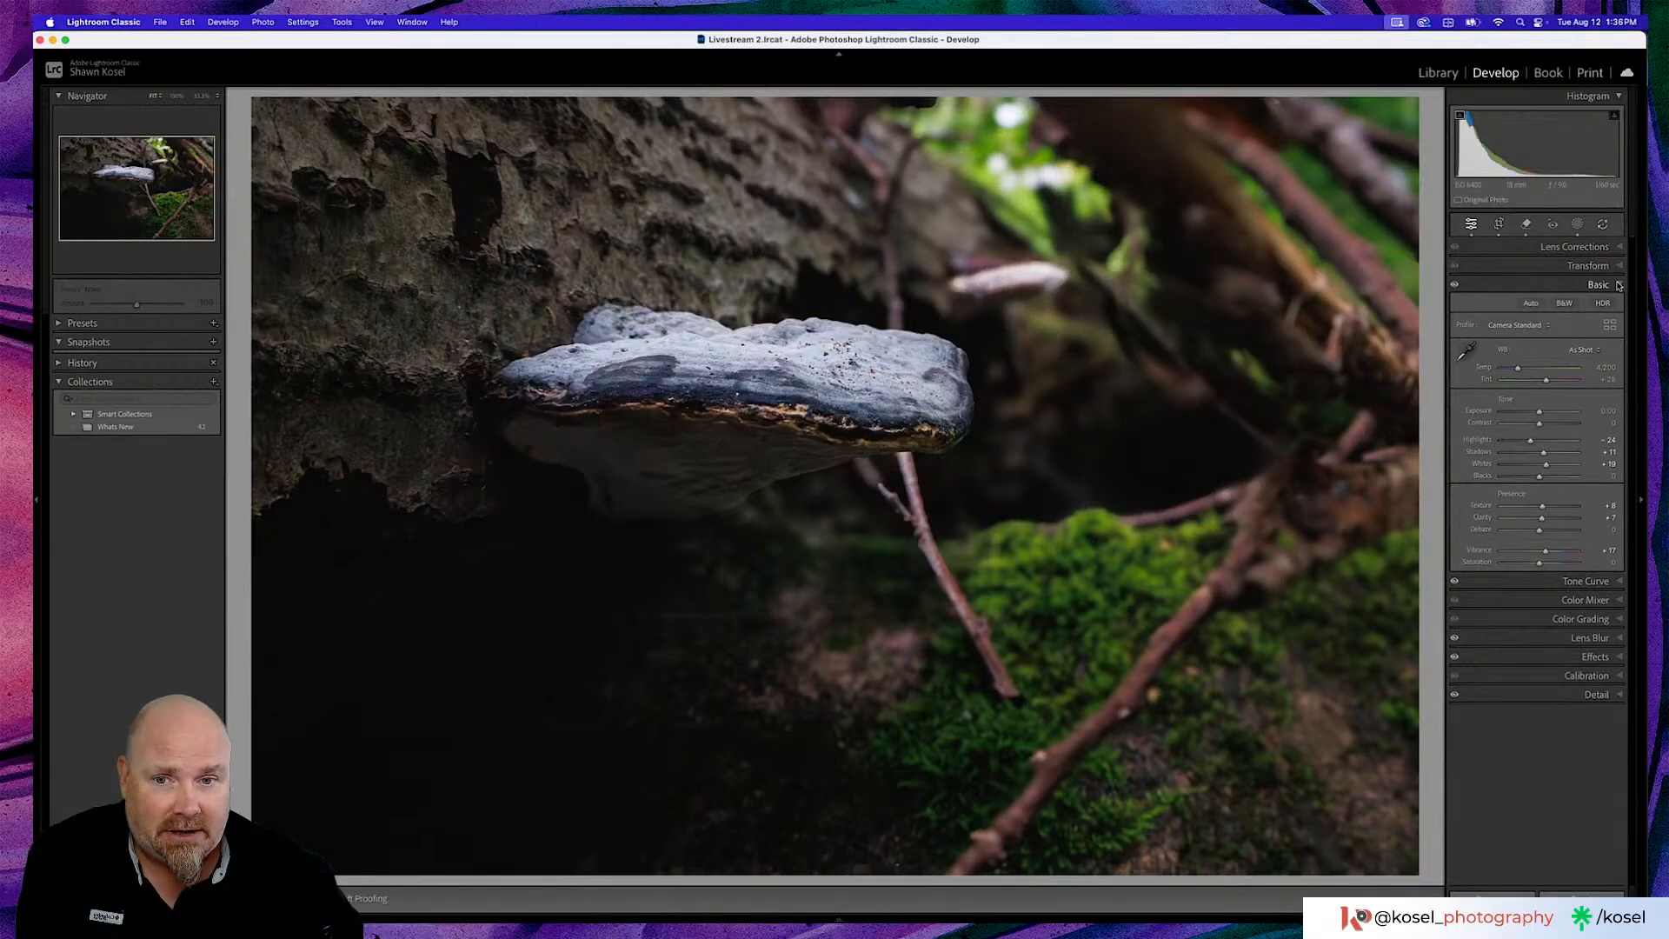
click(1617, 285)
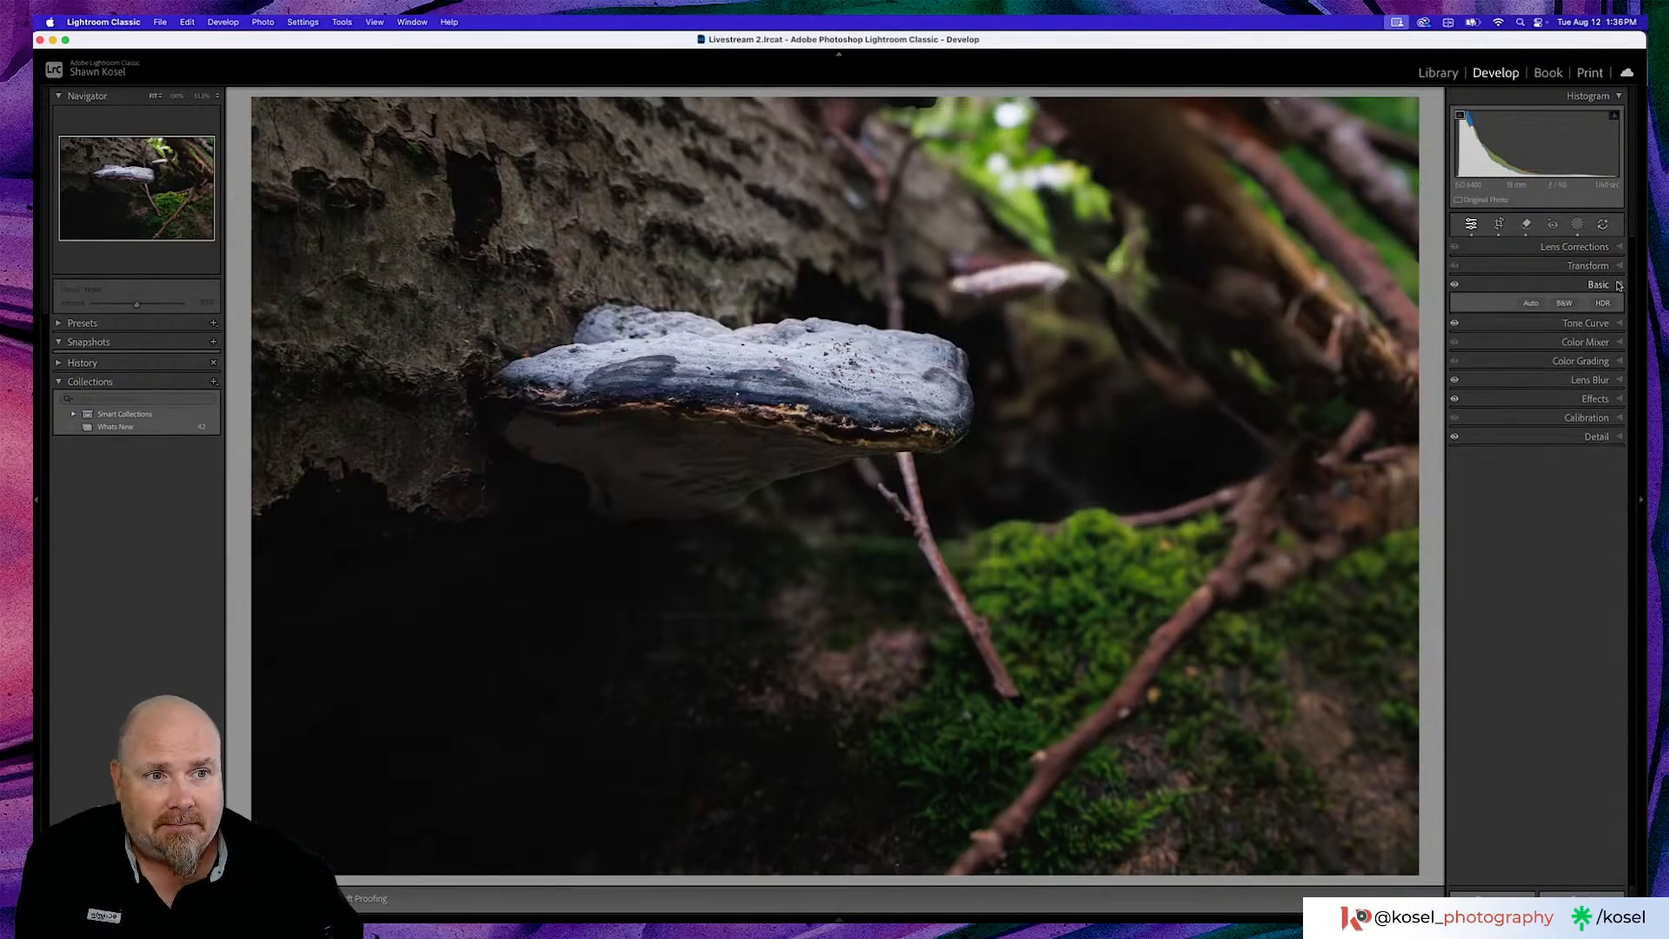
Examine how Lens Corrections can be reordered in the Develop panel list, and cancel the customization
right_click(1508, 303)
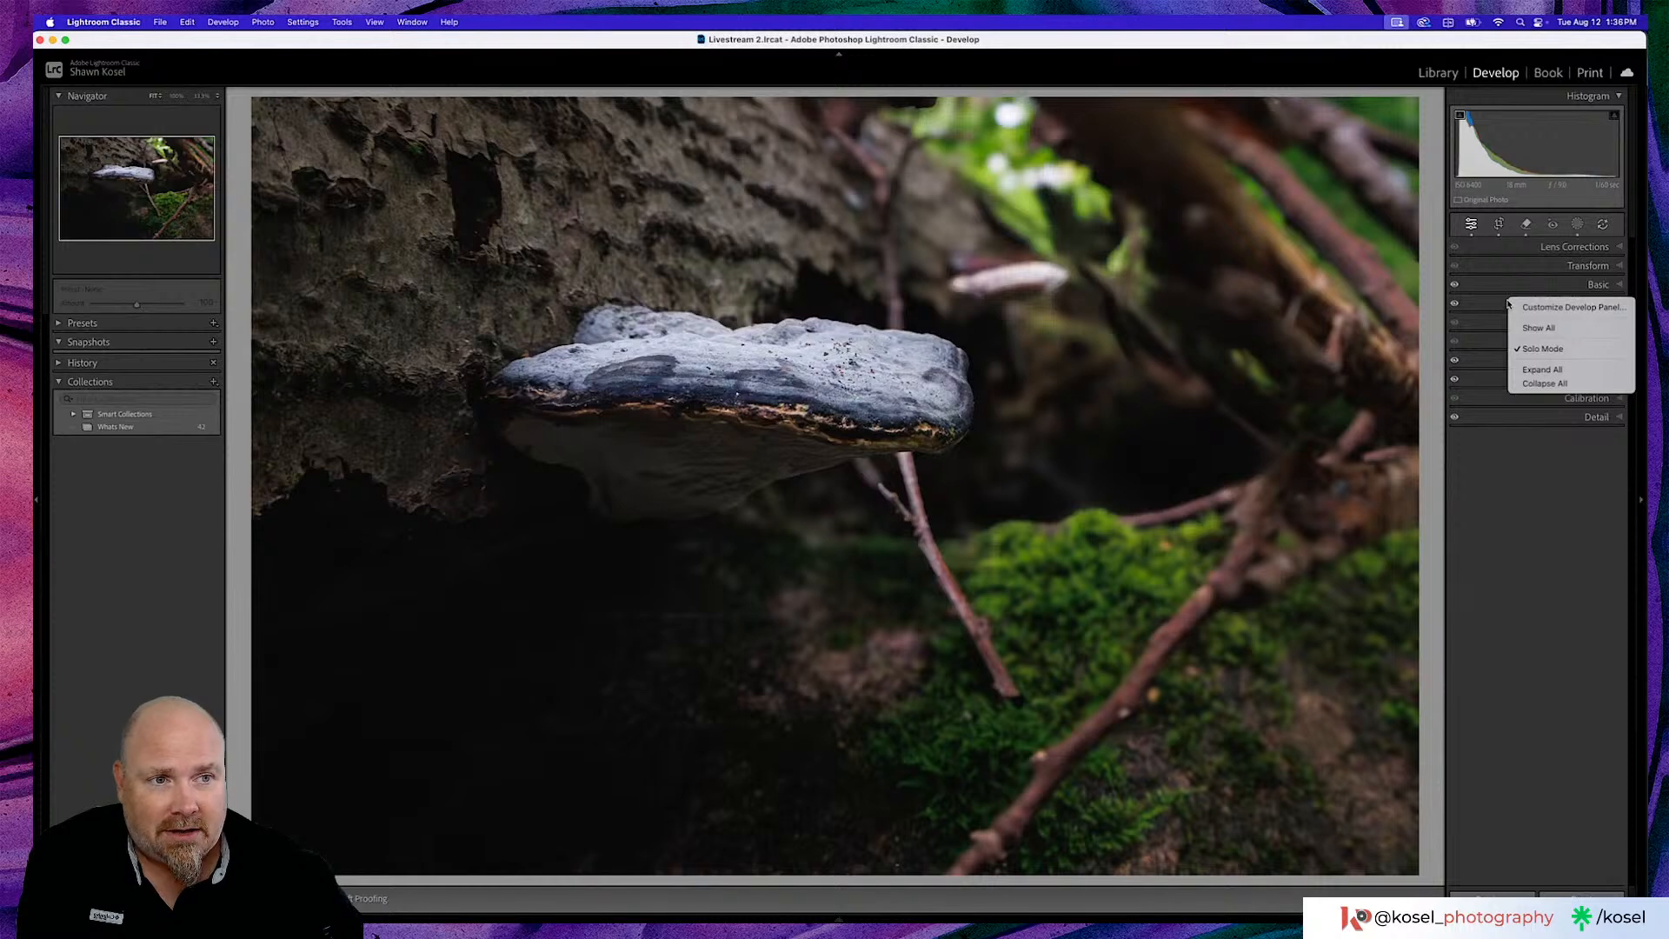
click(1535, 312)
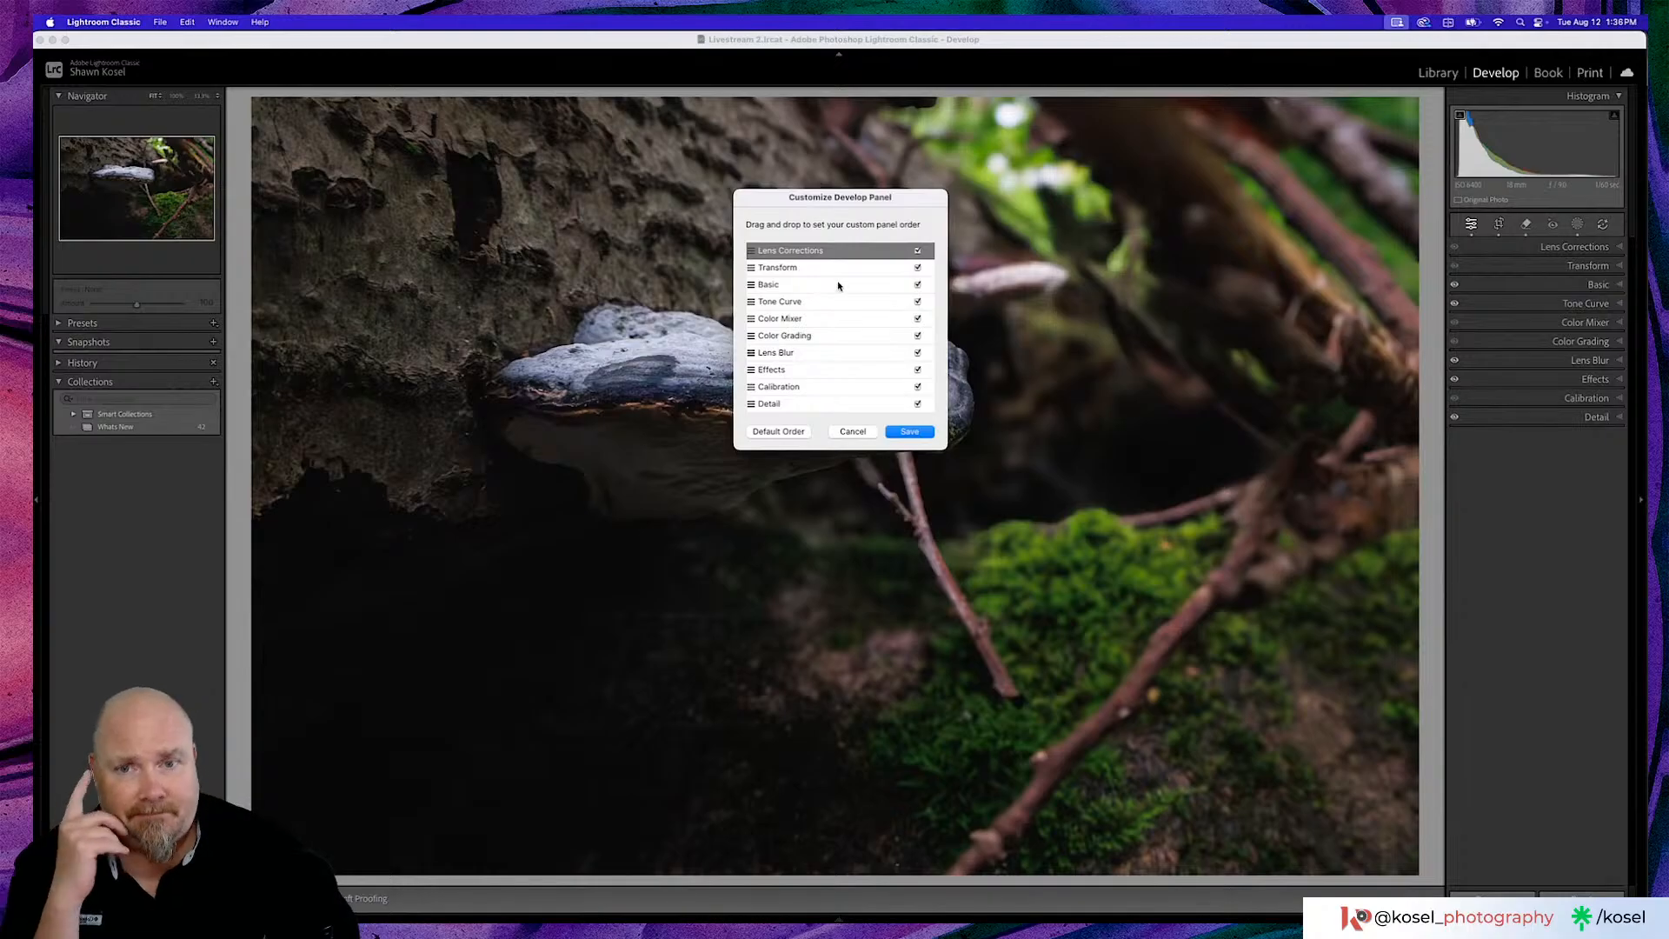
mouse_move(752, 258)
mouse_down()
mouse_move(753, 332)
mouse_move(754, 254)
mouse_move(783, 252)
mouse_up()
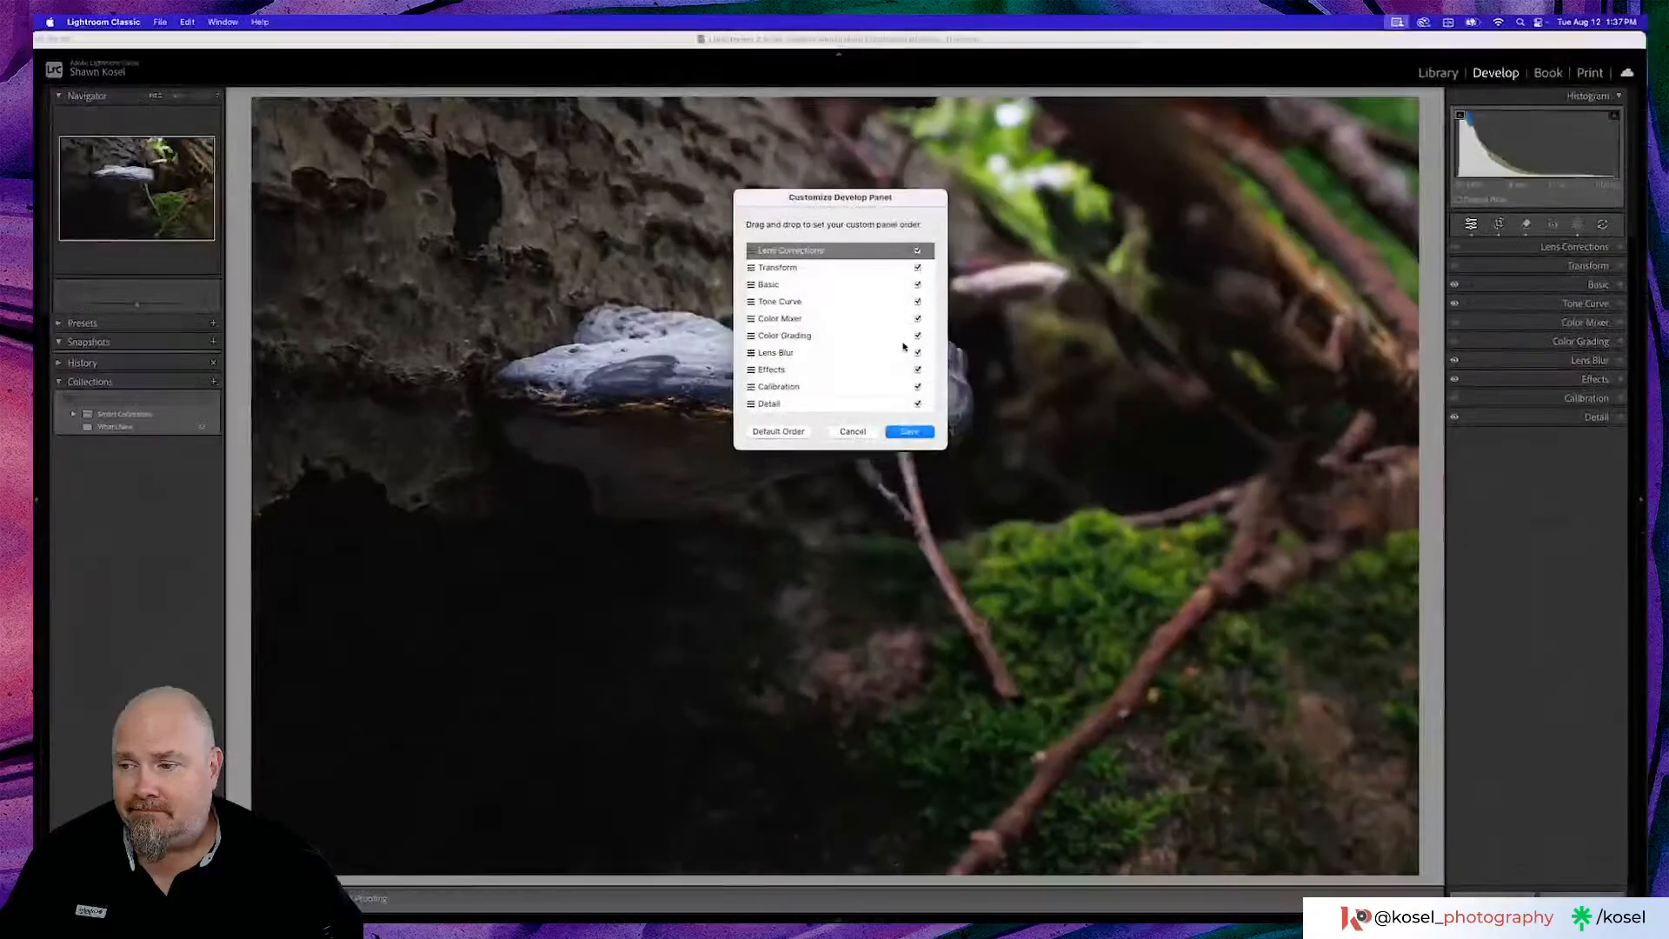
click(852, 432)
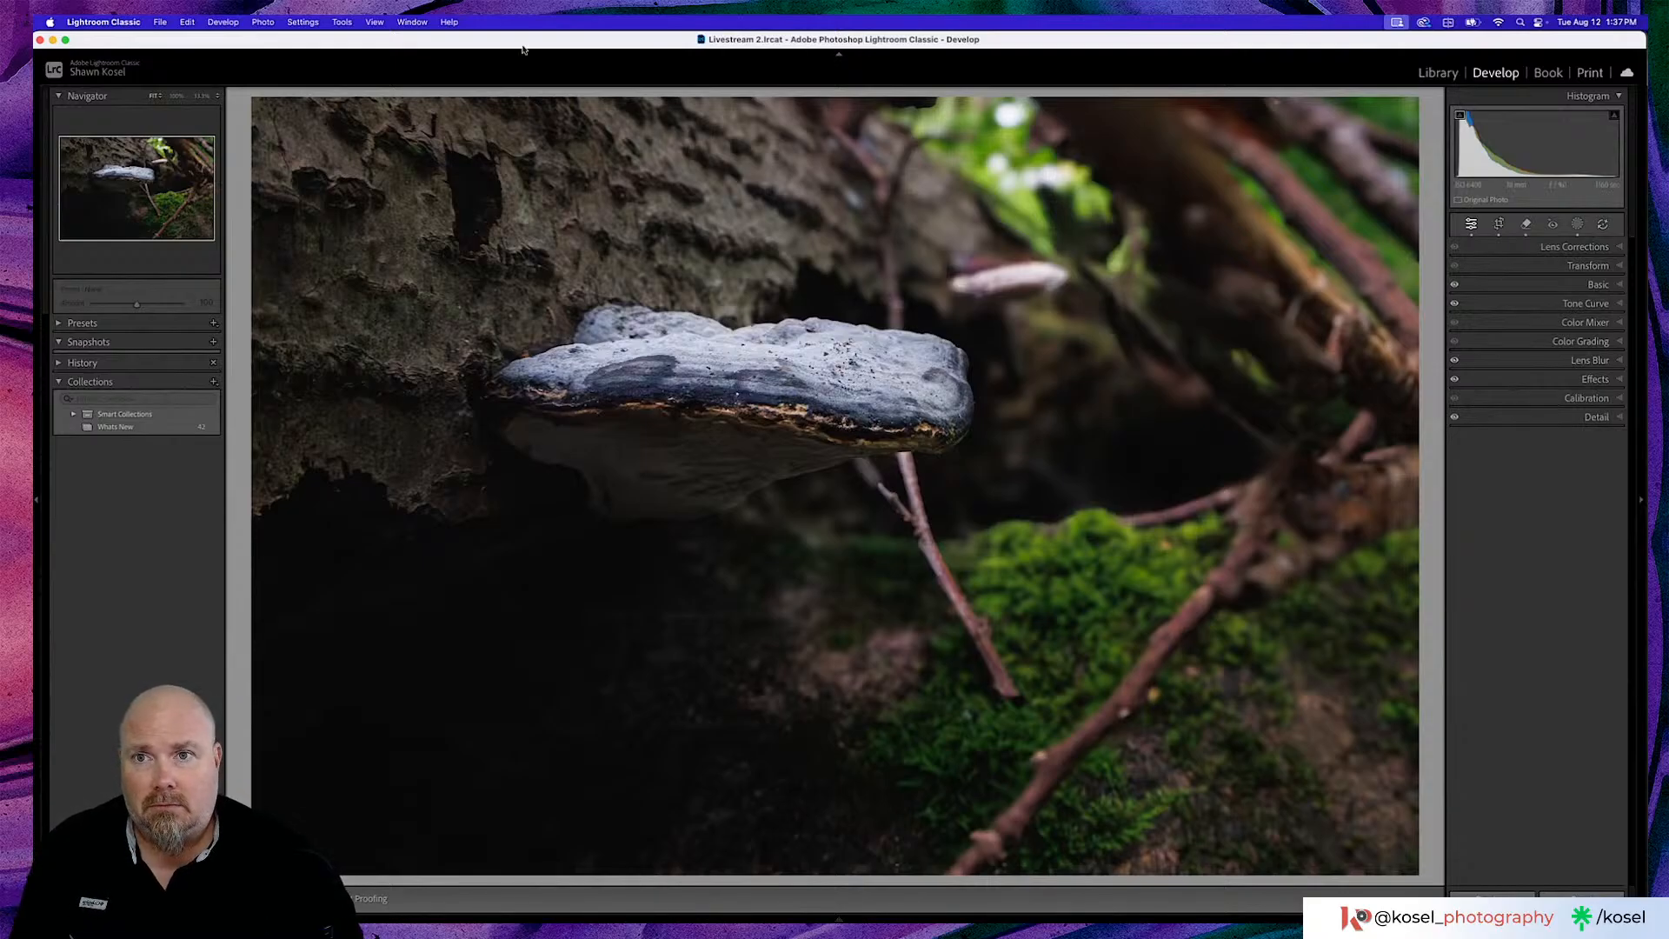
Return to the Library grid showing the previously imported photos
key(g)
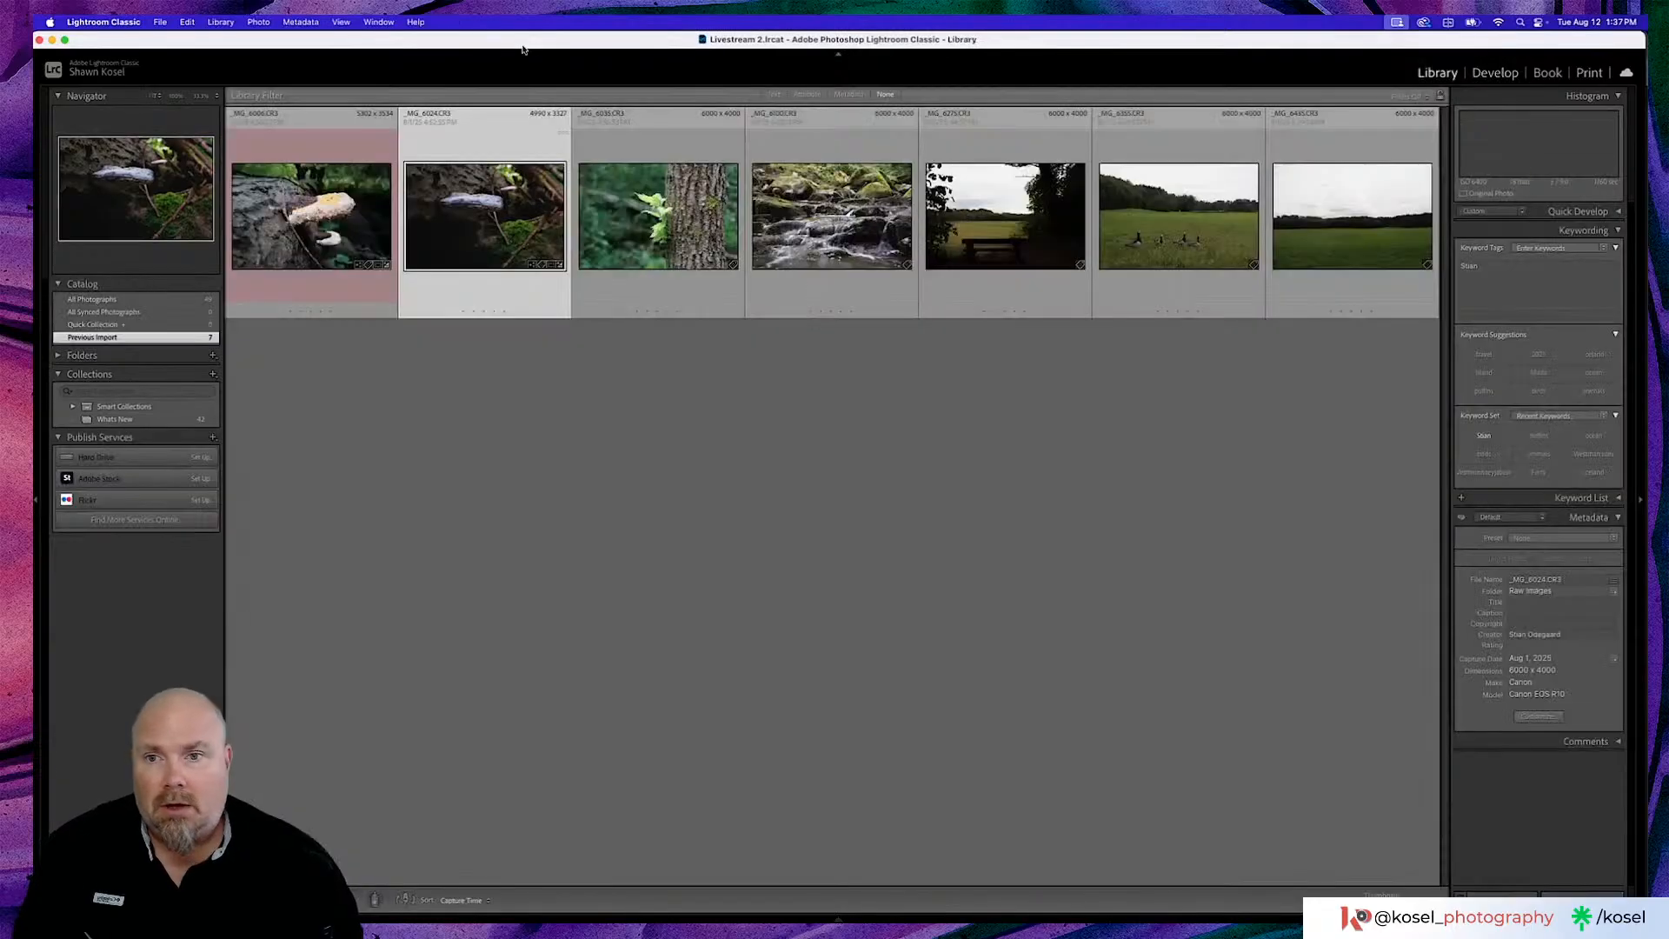
Label the grey bracket fungus photo red and open the tree trunk photo with green leaves in Loupe view, checking its info overlay
key(6)
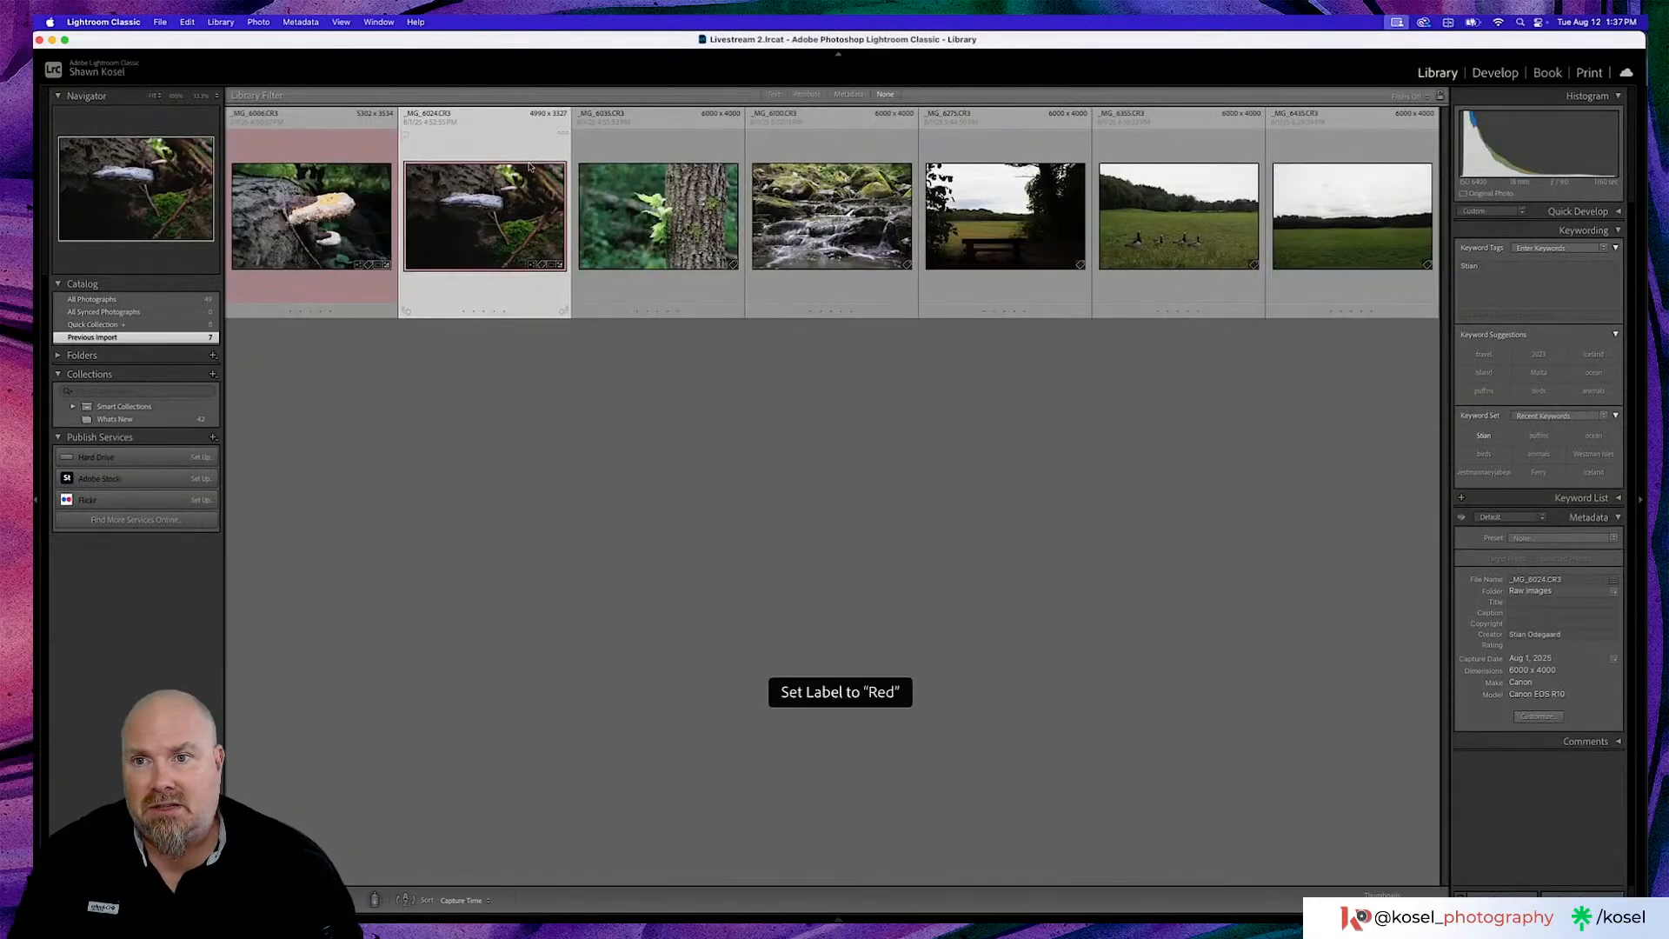
double_click(647, 219)
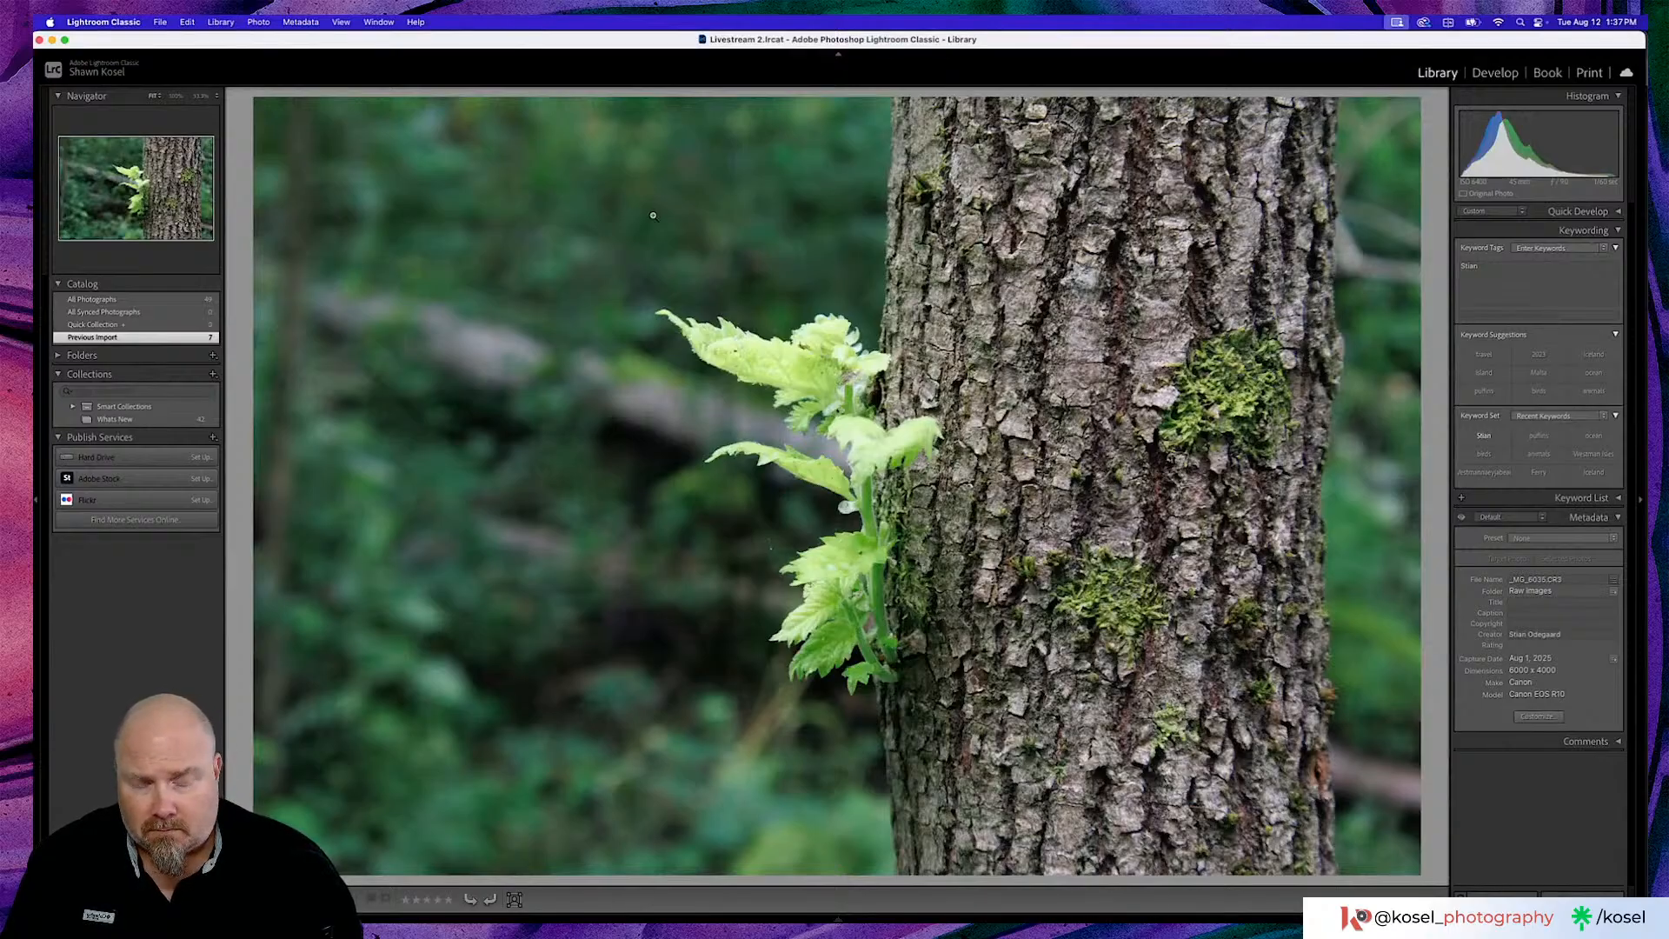
key(i)
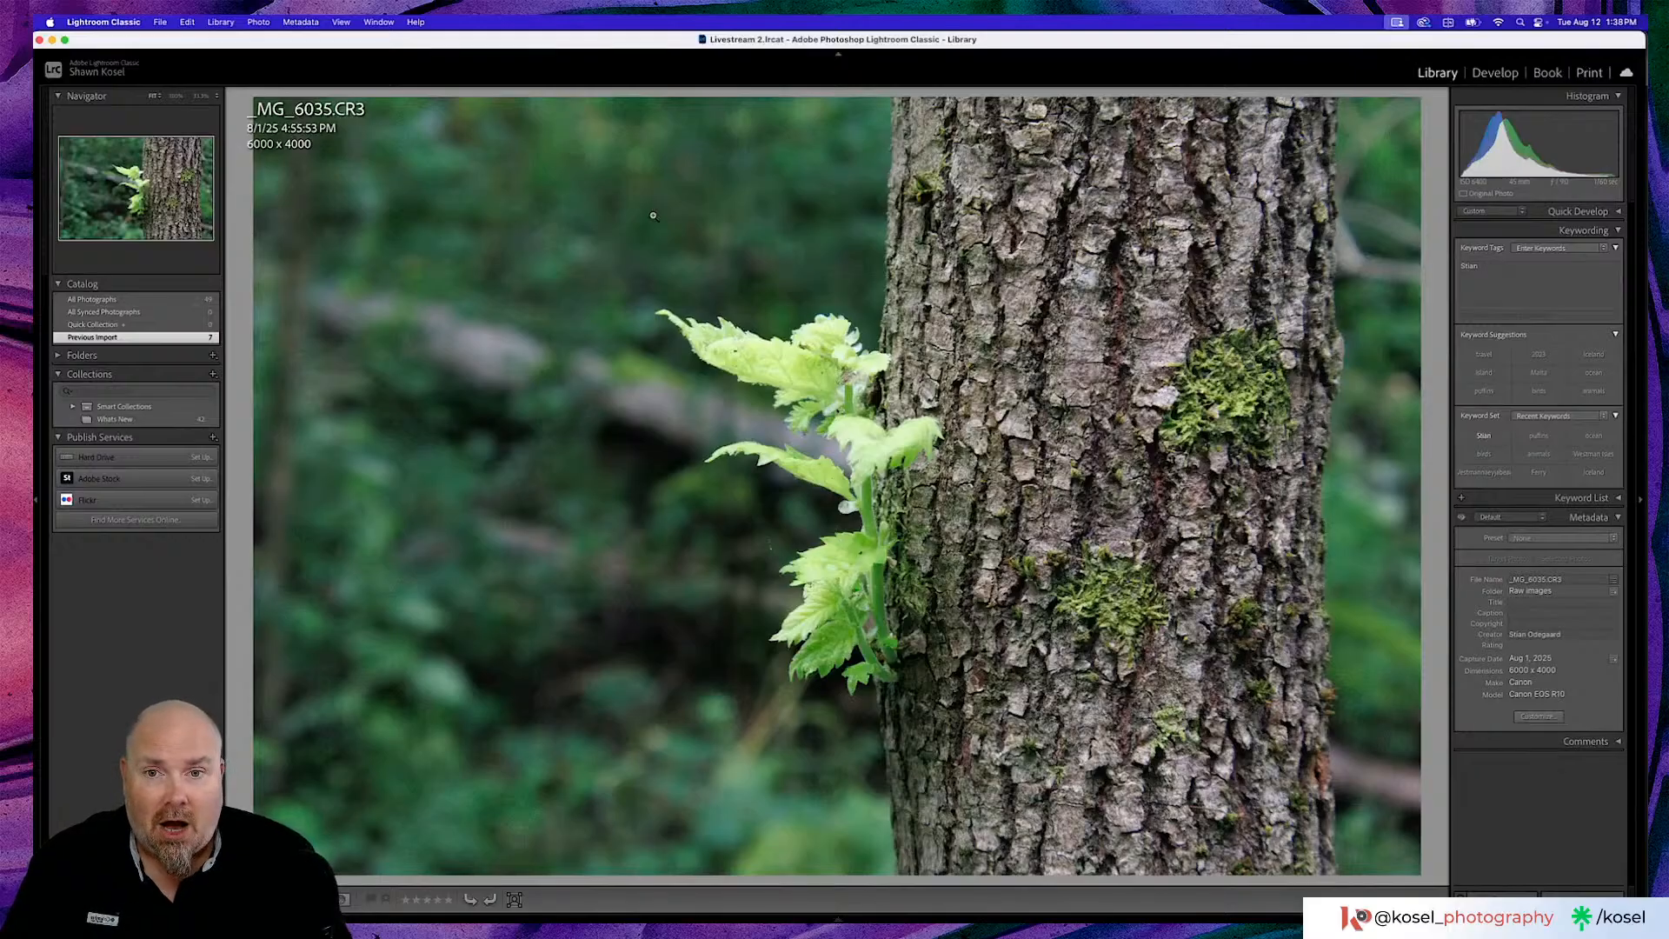
key(g)
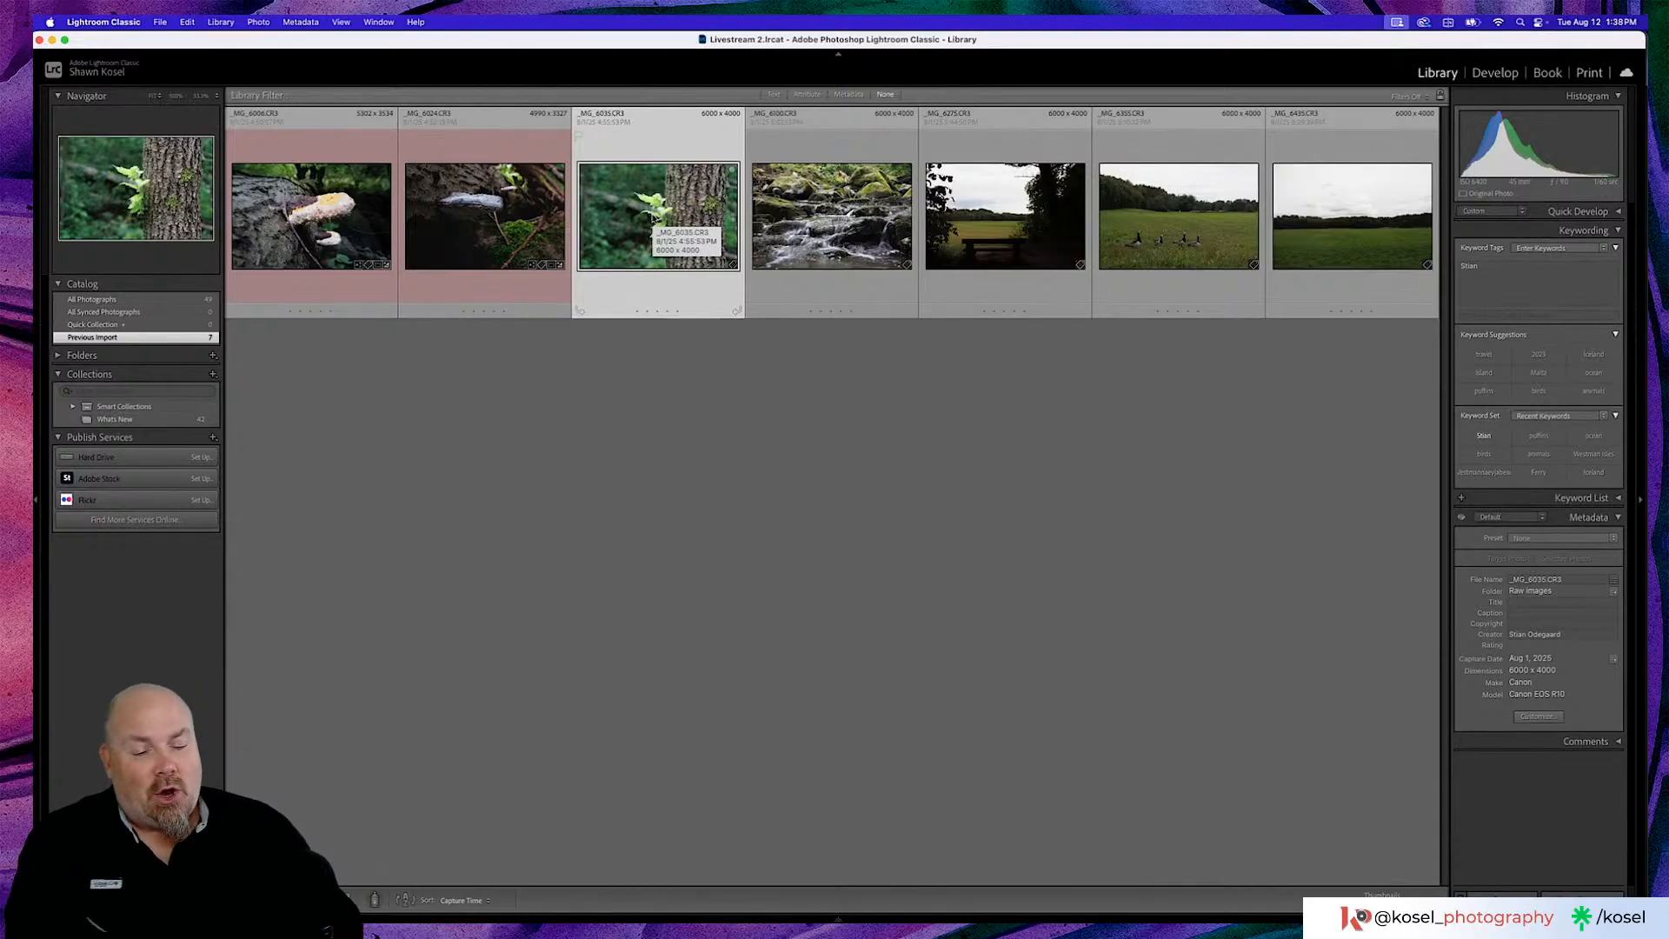
double_click(613, 200)
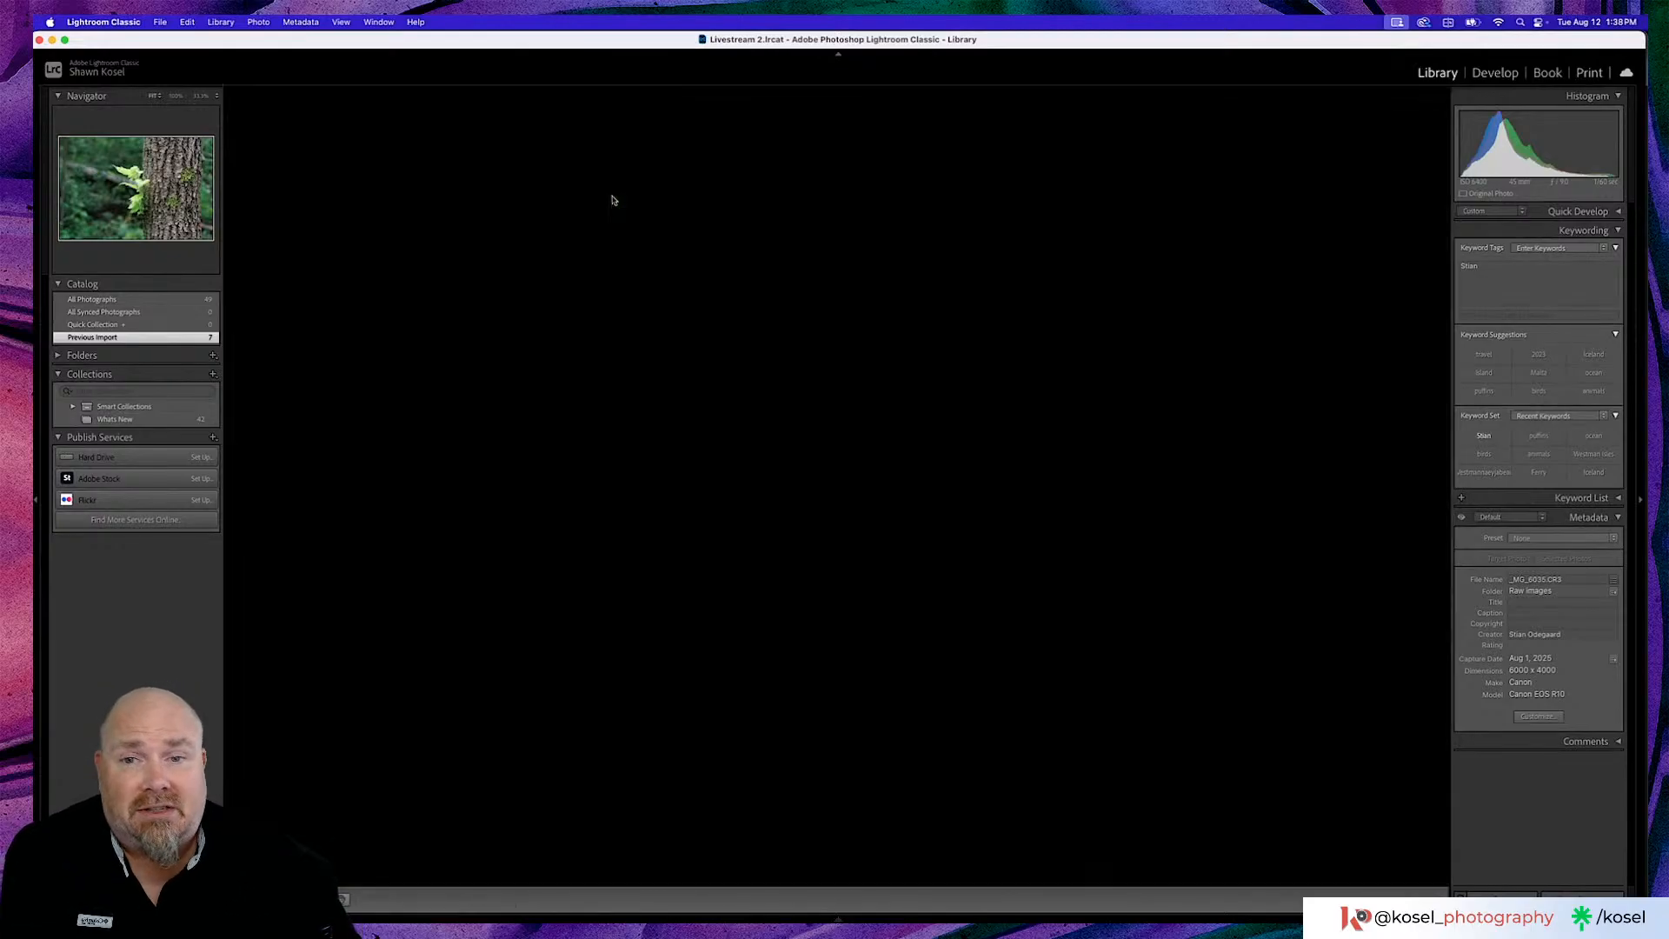
key(i)
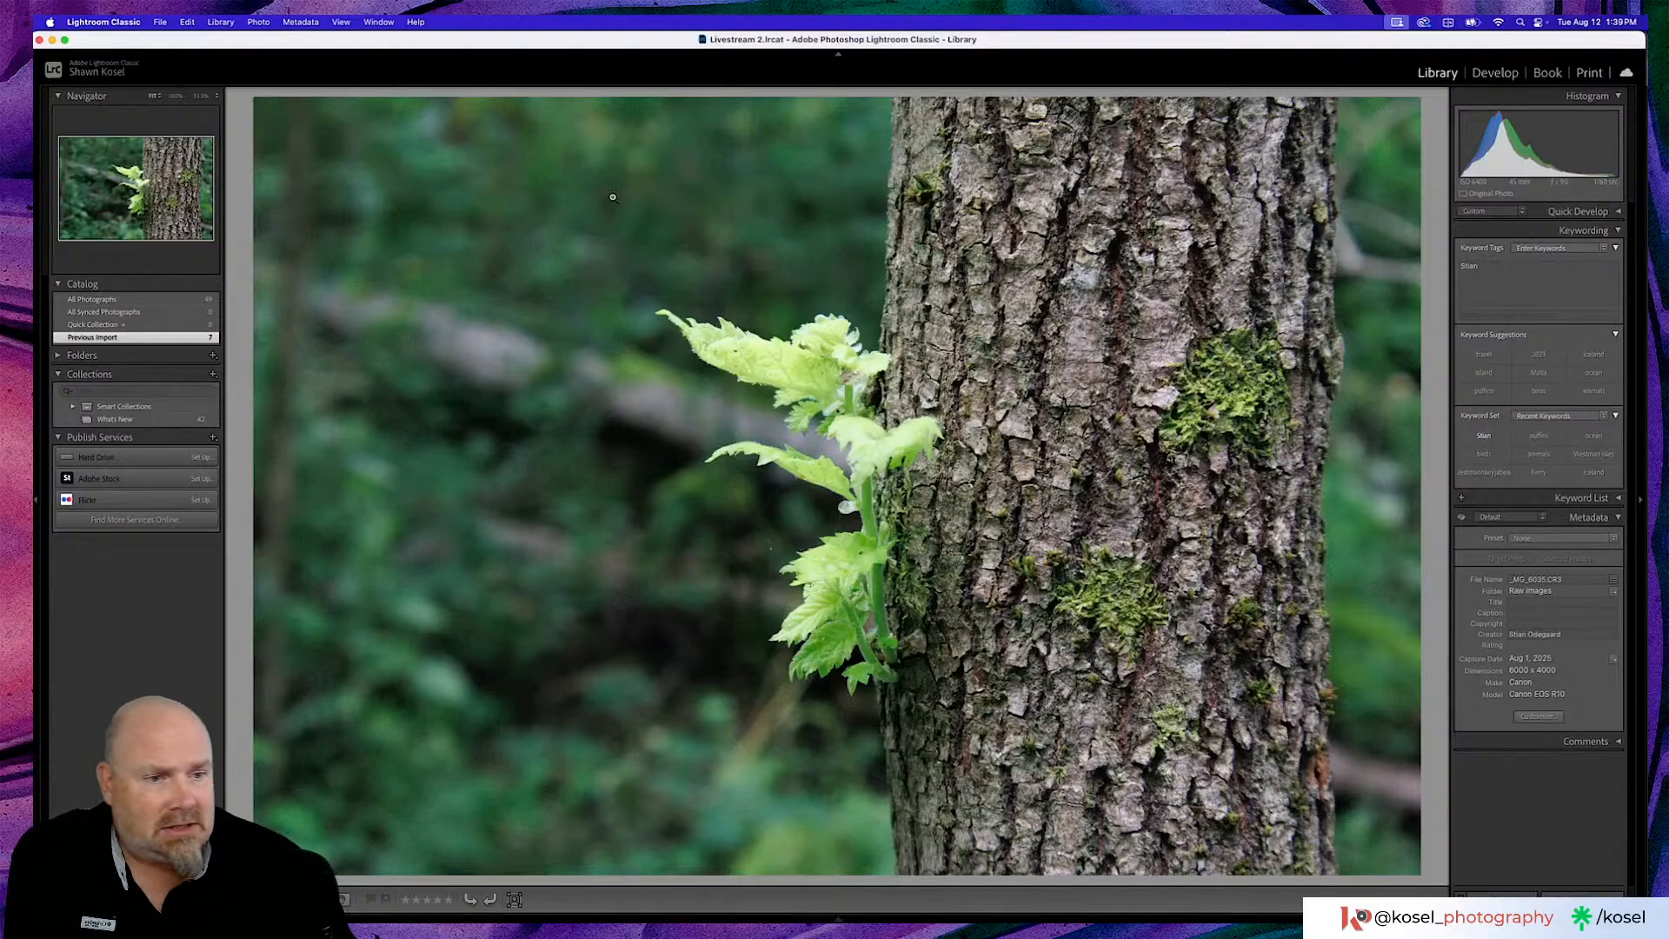
Apply Denoise at amount 50 to the tree trunk photo in Develop and aim the Detail preview at a leaf
key(d)
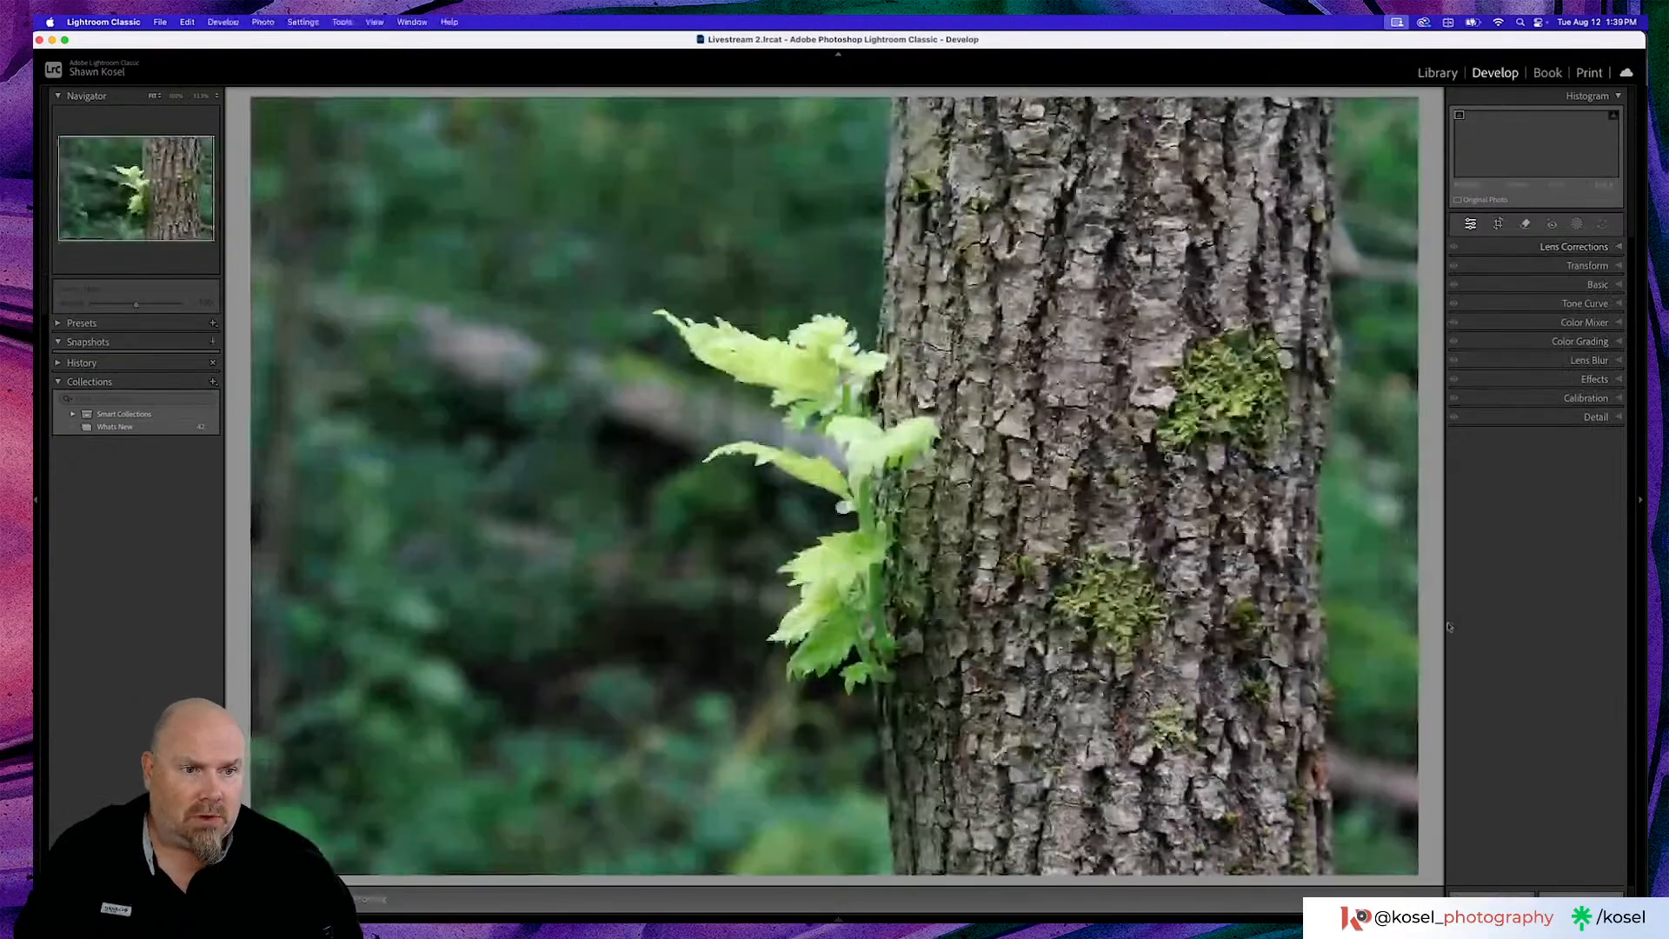
click(1594, 417)
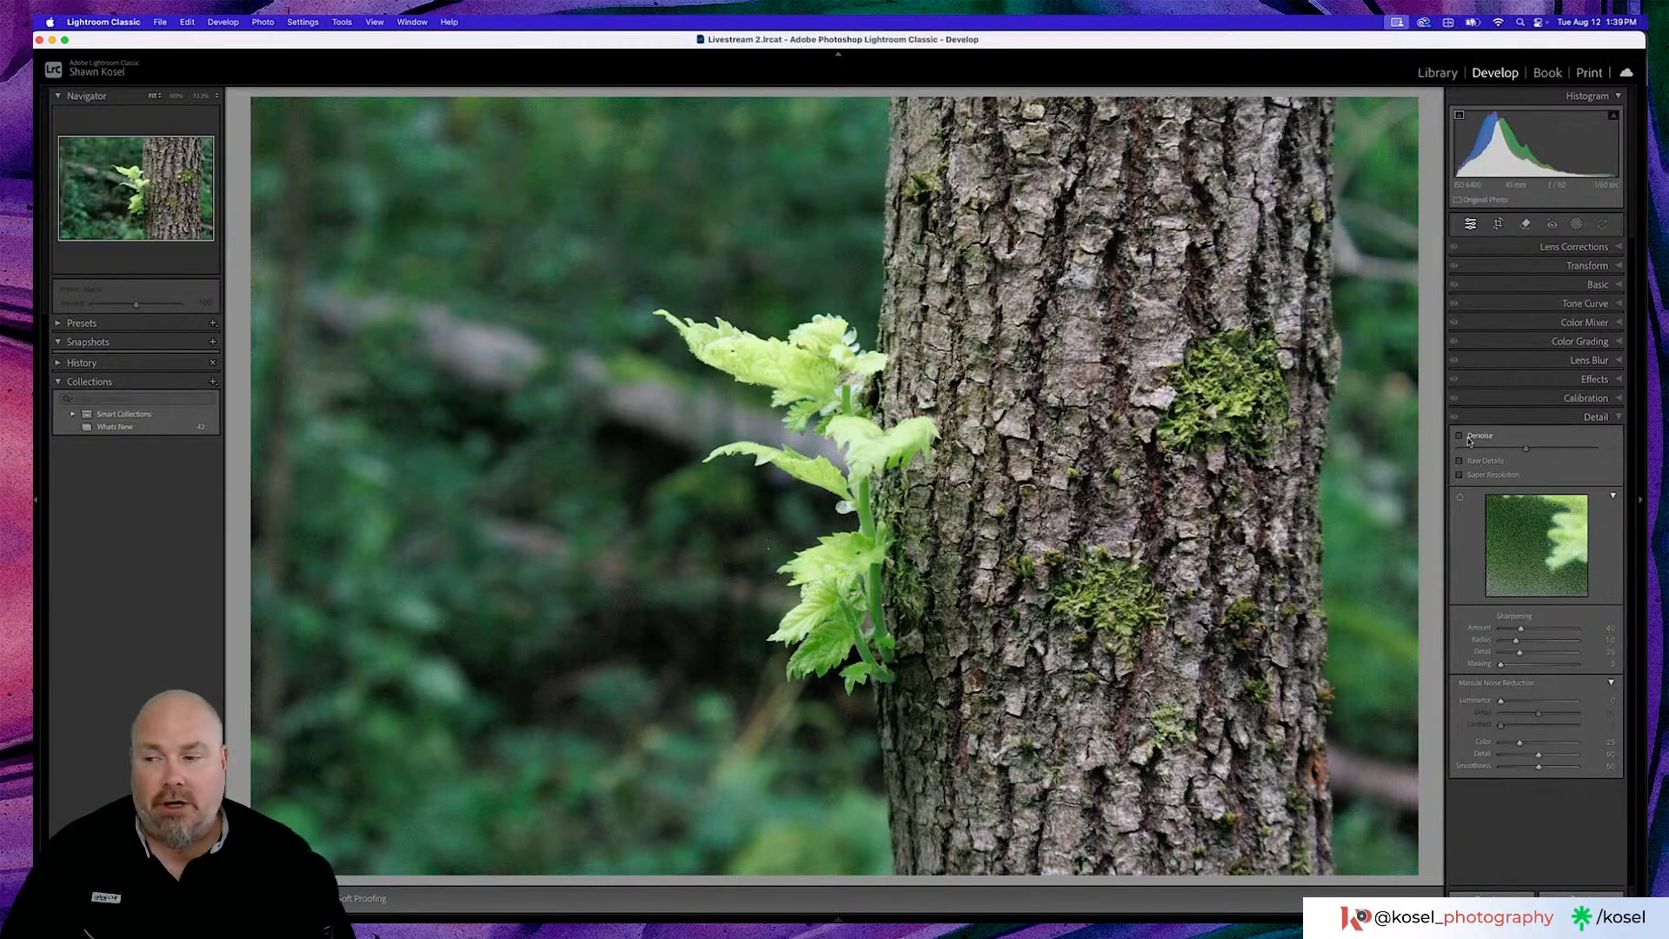
click(1459, 437)
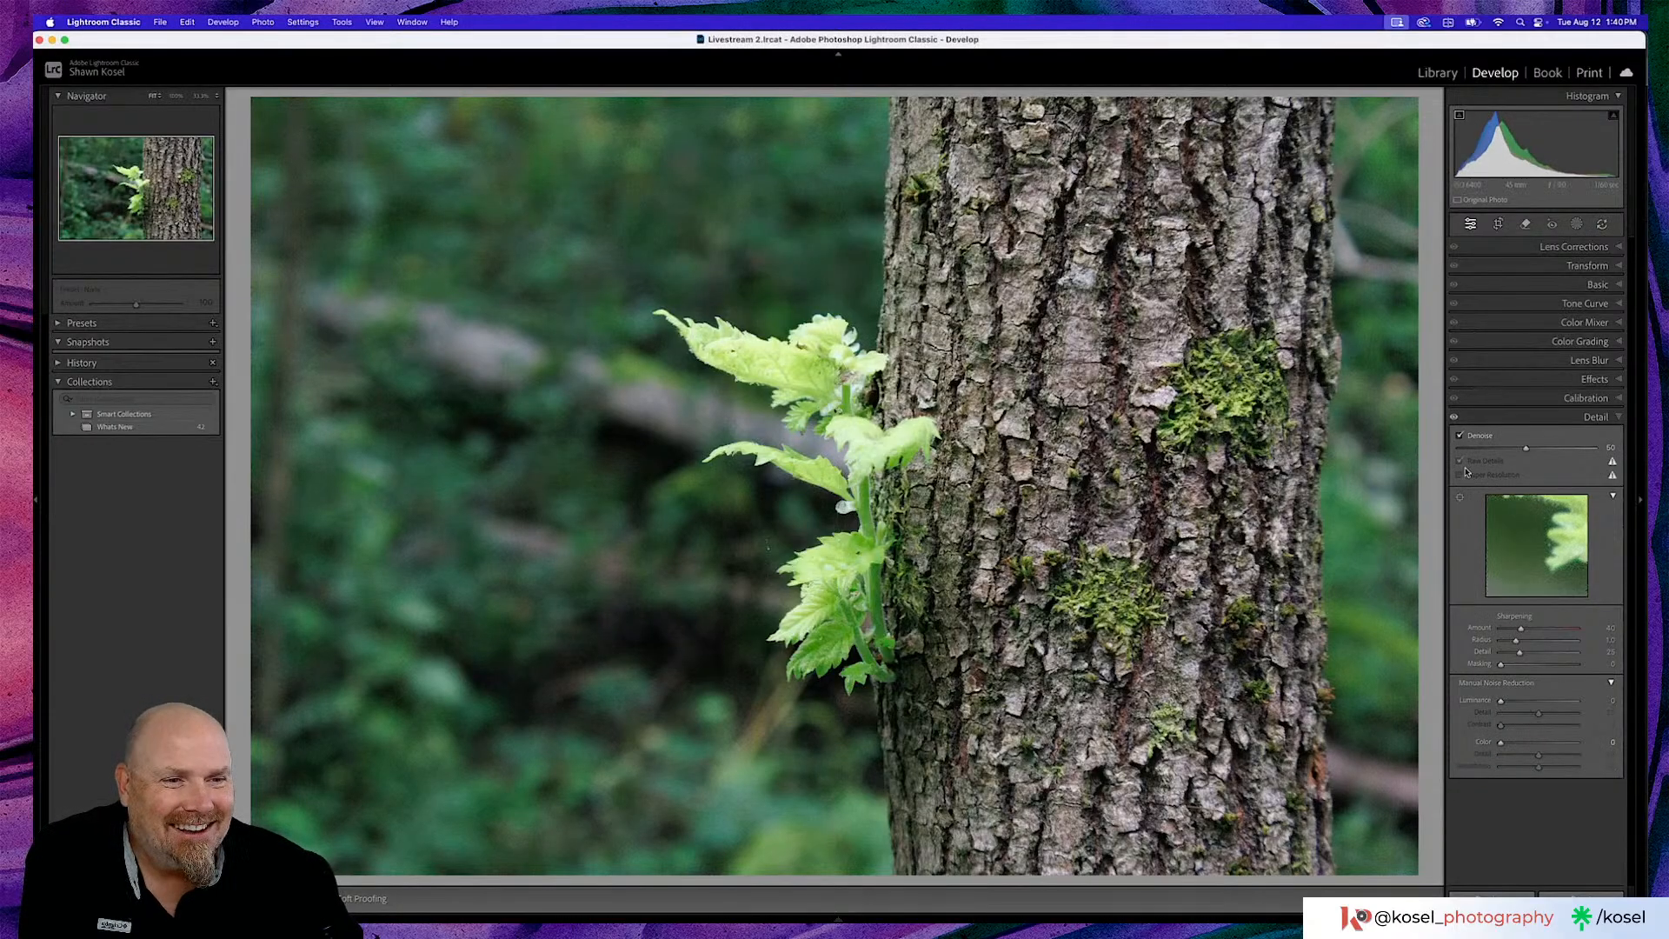
click(1461, 499)
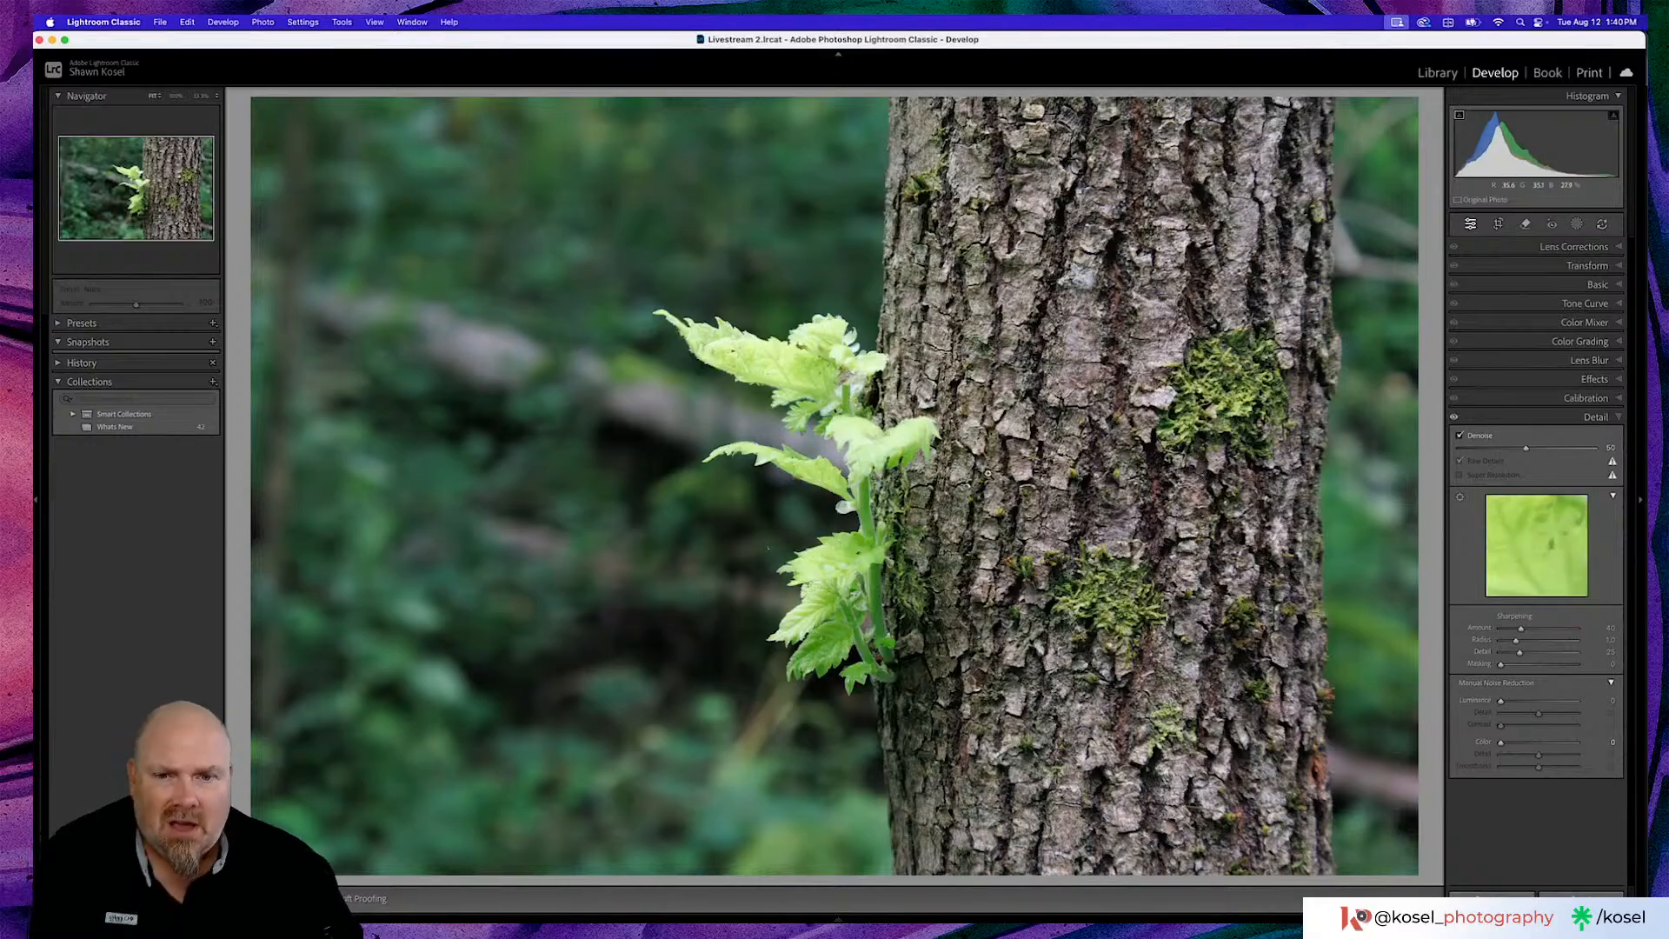
Examine the blurred background and the leaves close up for remaining noise and stray specks
click(572, 560)
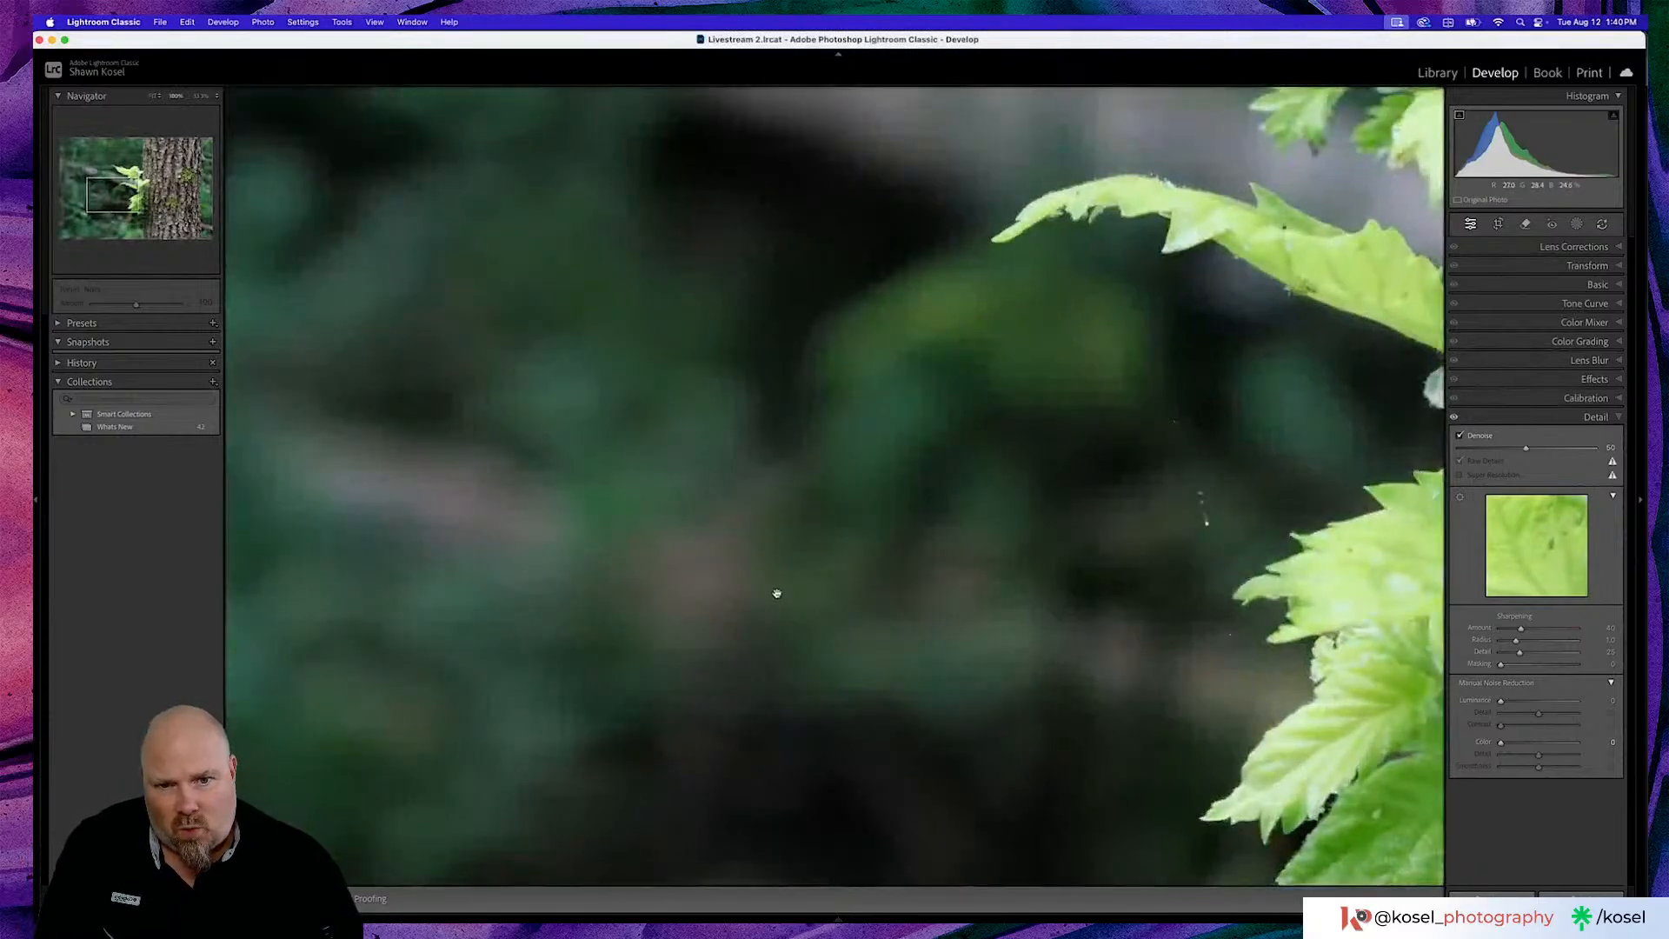
scroll(772, 588, down, 3)
scroll(774, 587, down, 3)
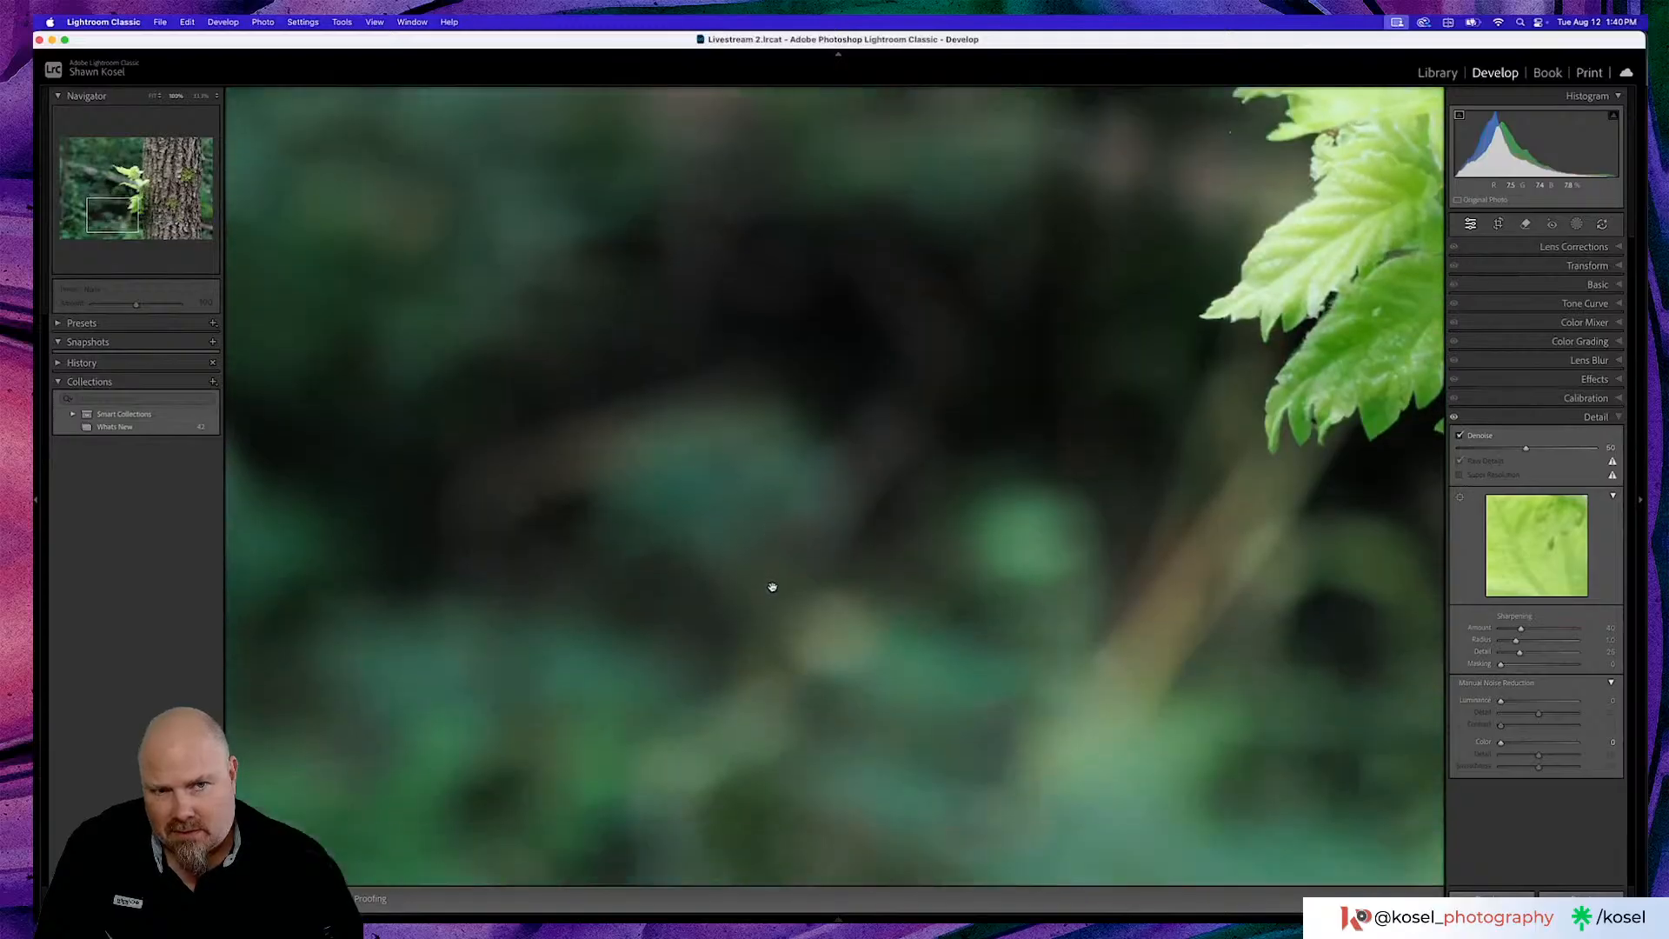
scroll(772, 587, up, 5)
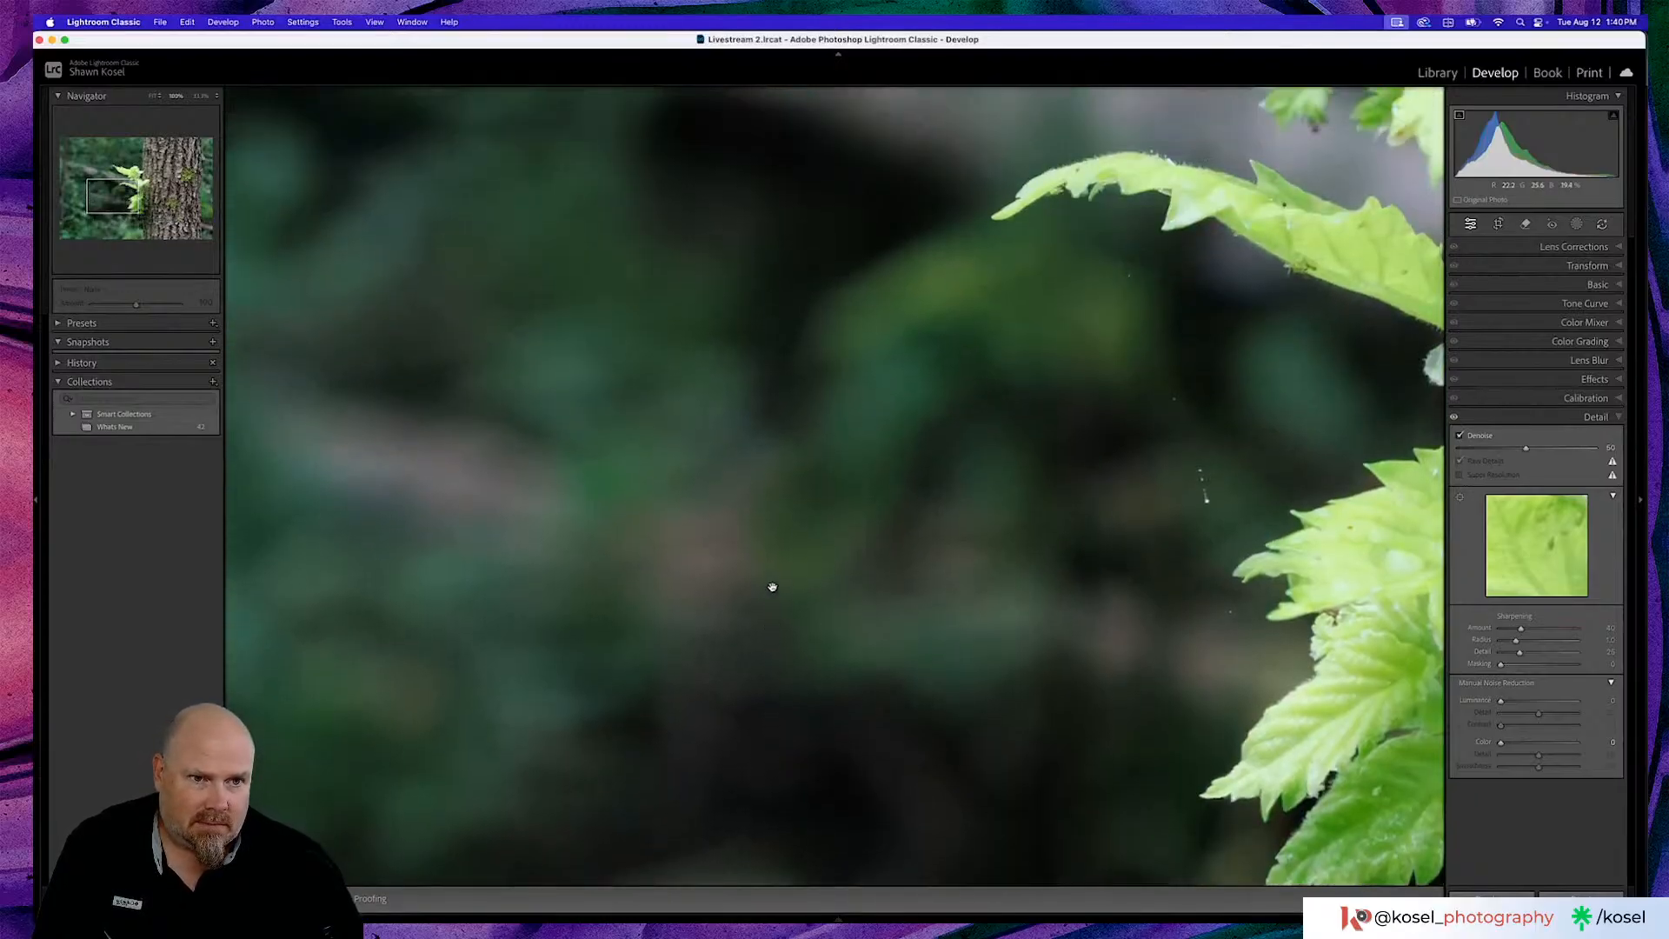
click(772, 588)
click(770, 503)
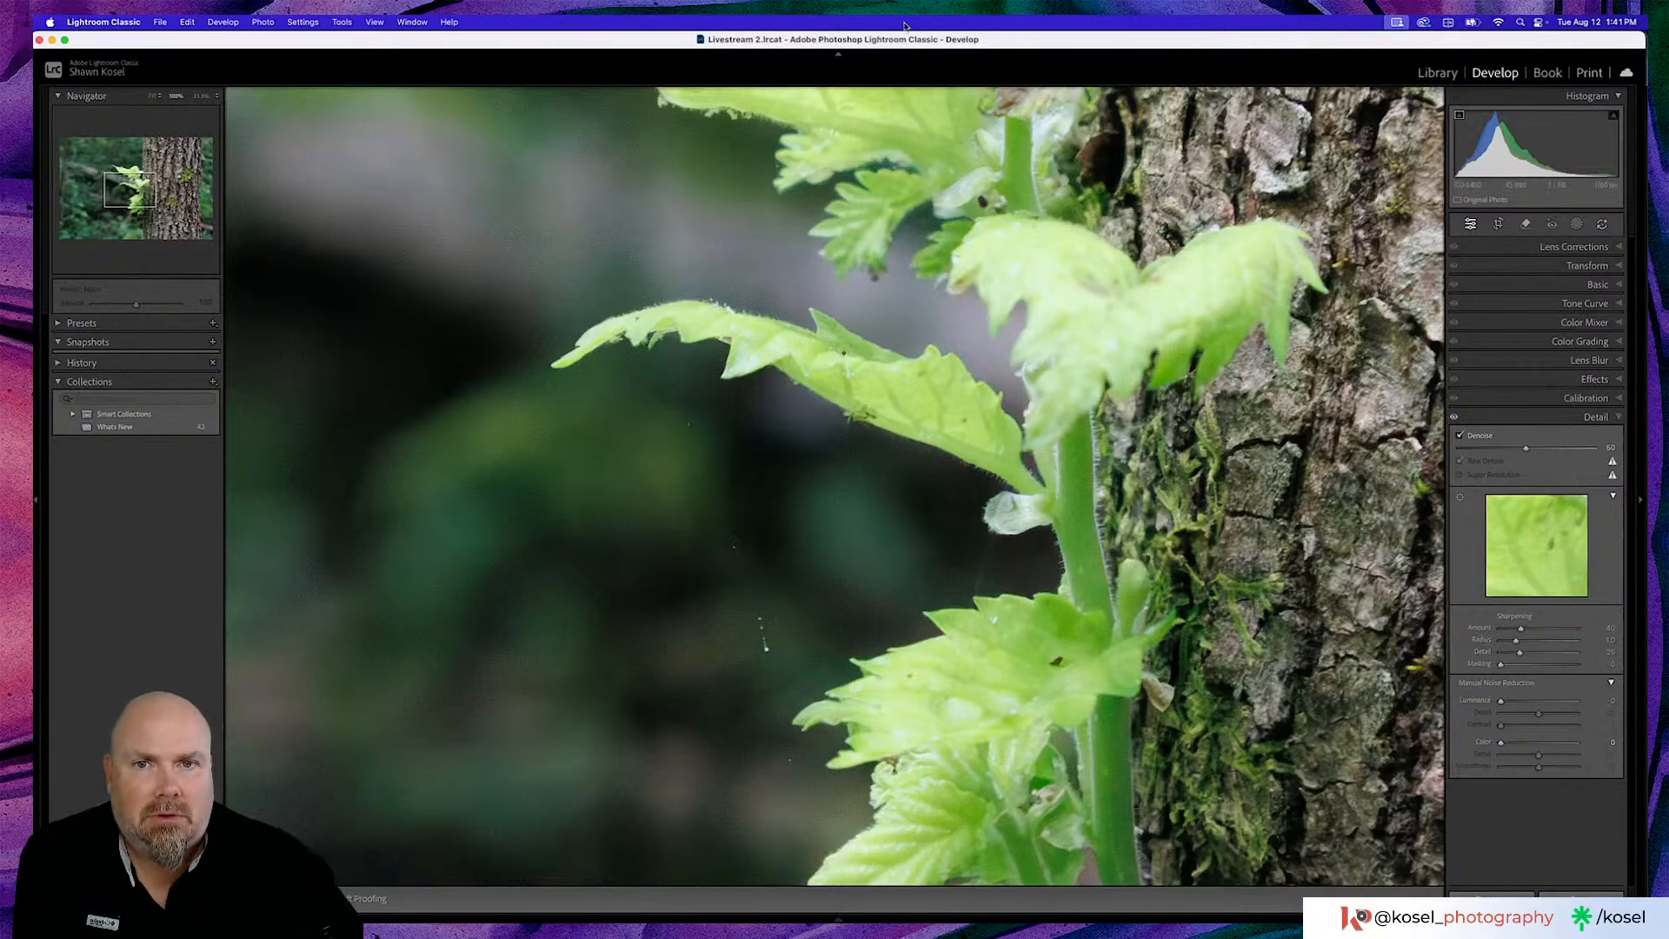
click(885, 291)
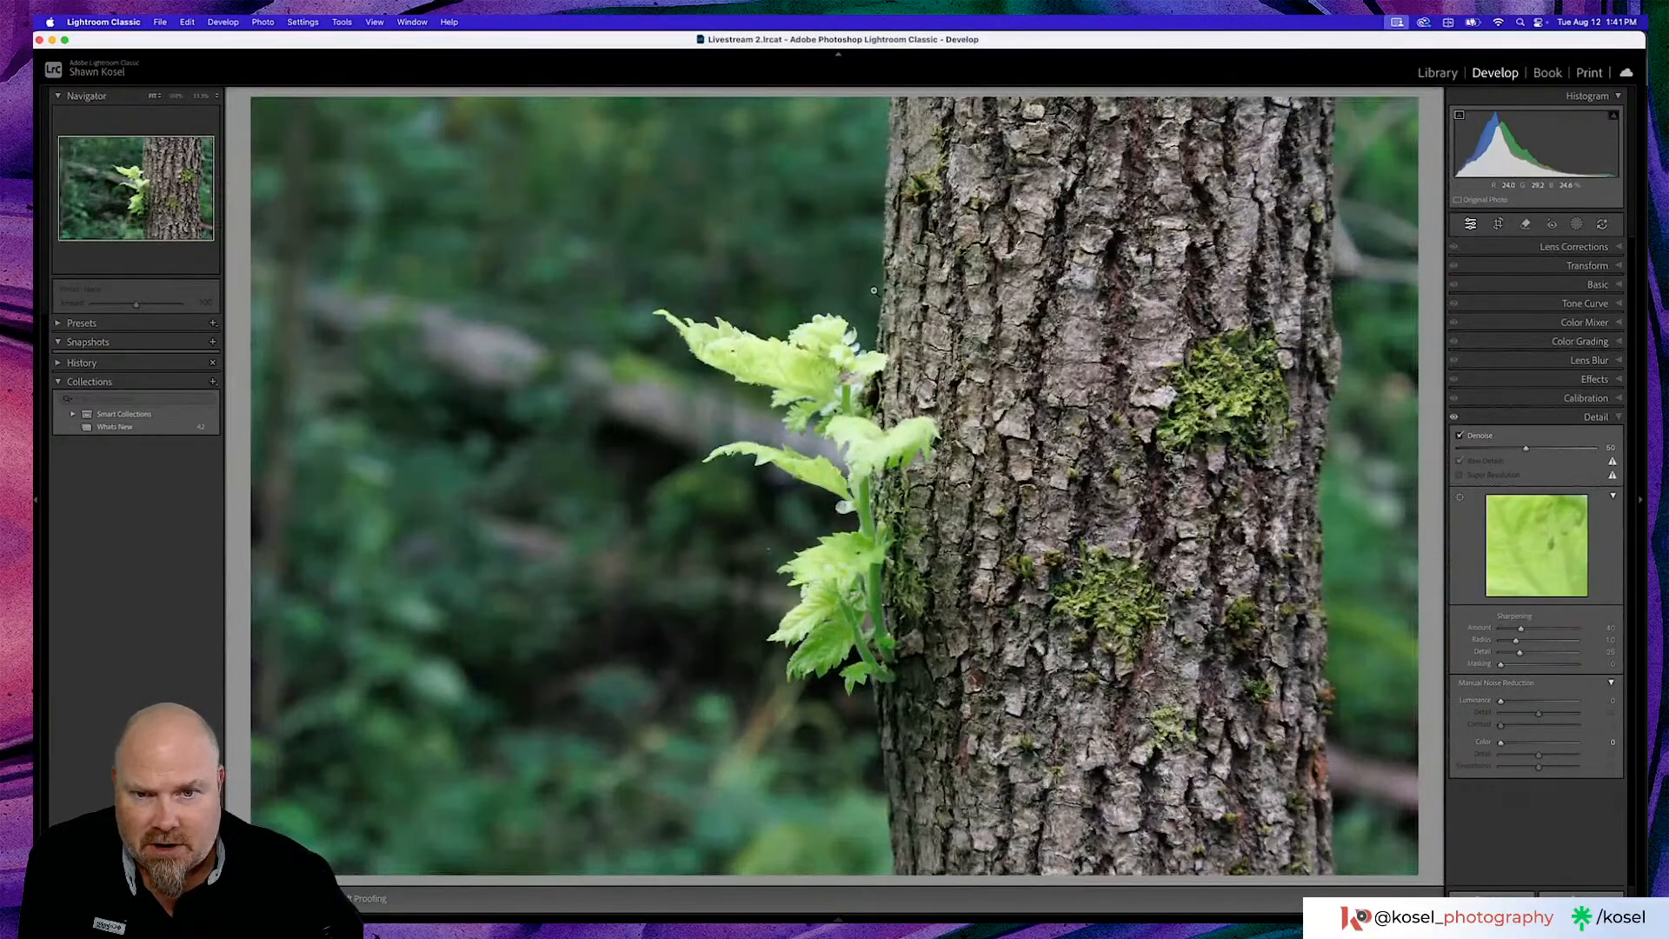
click(822, 394)
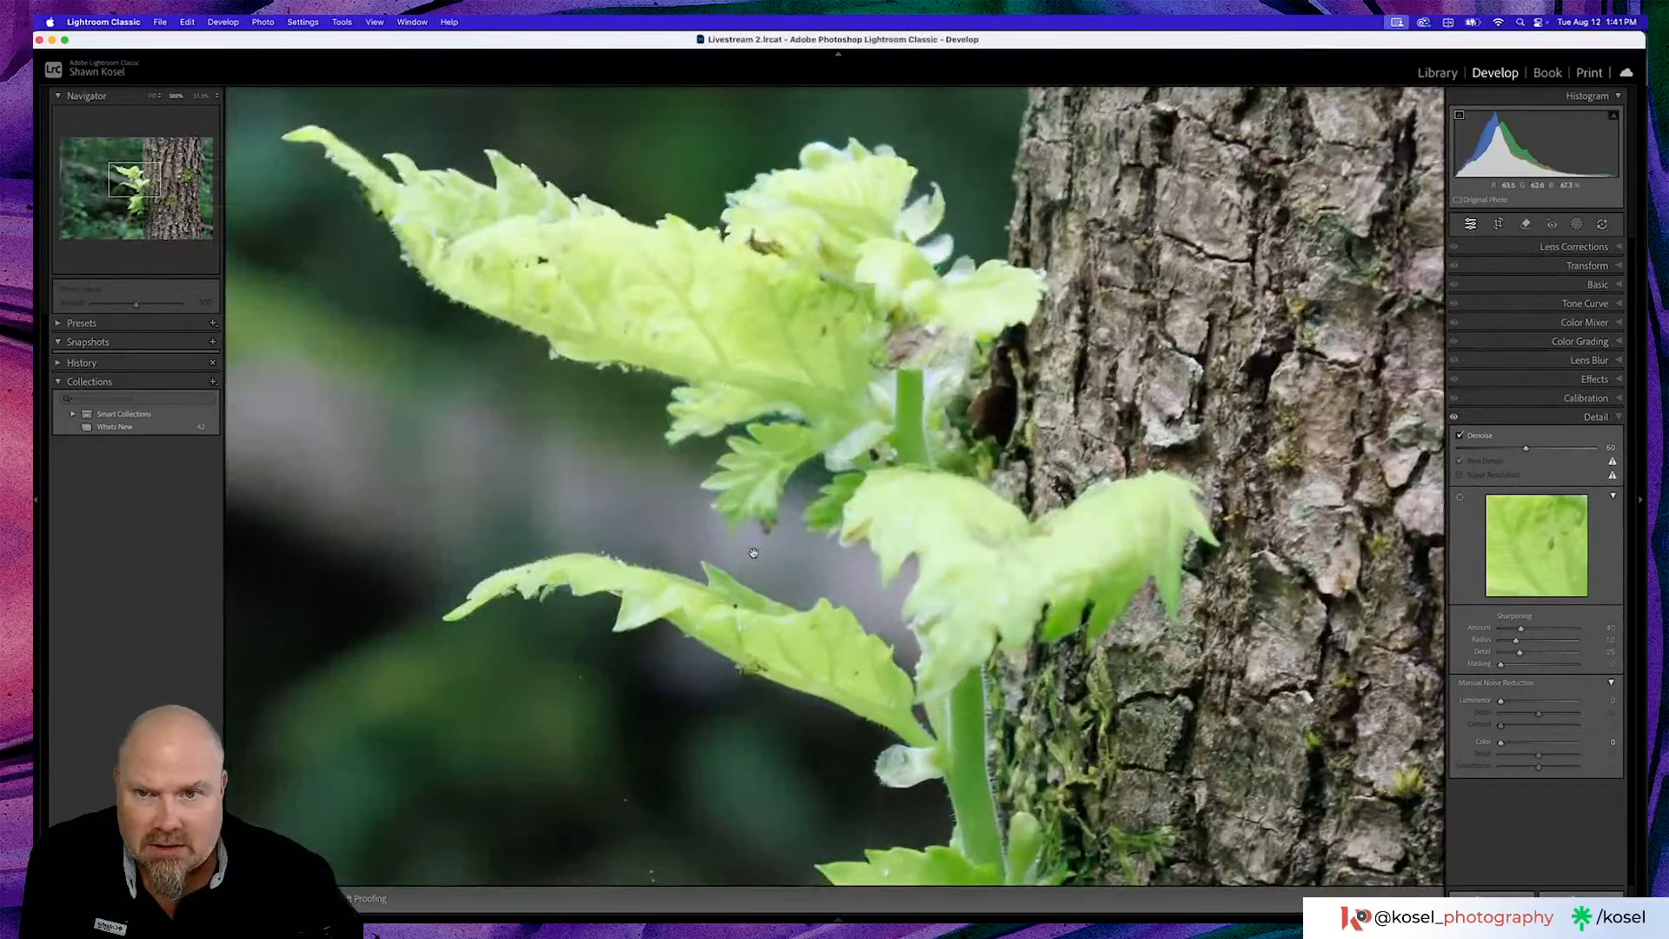
scroll(702, 563, down, 3)
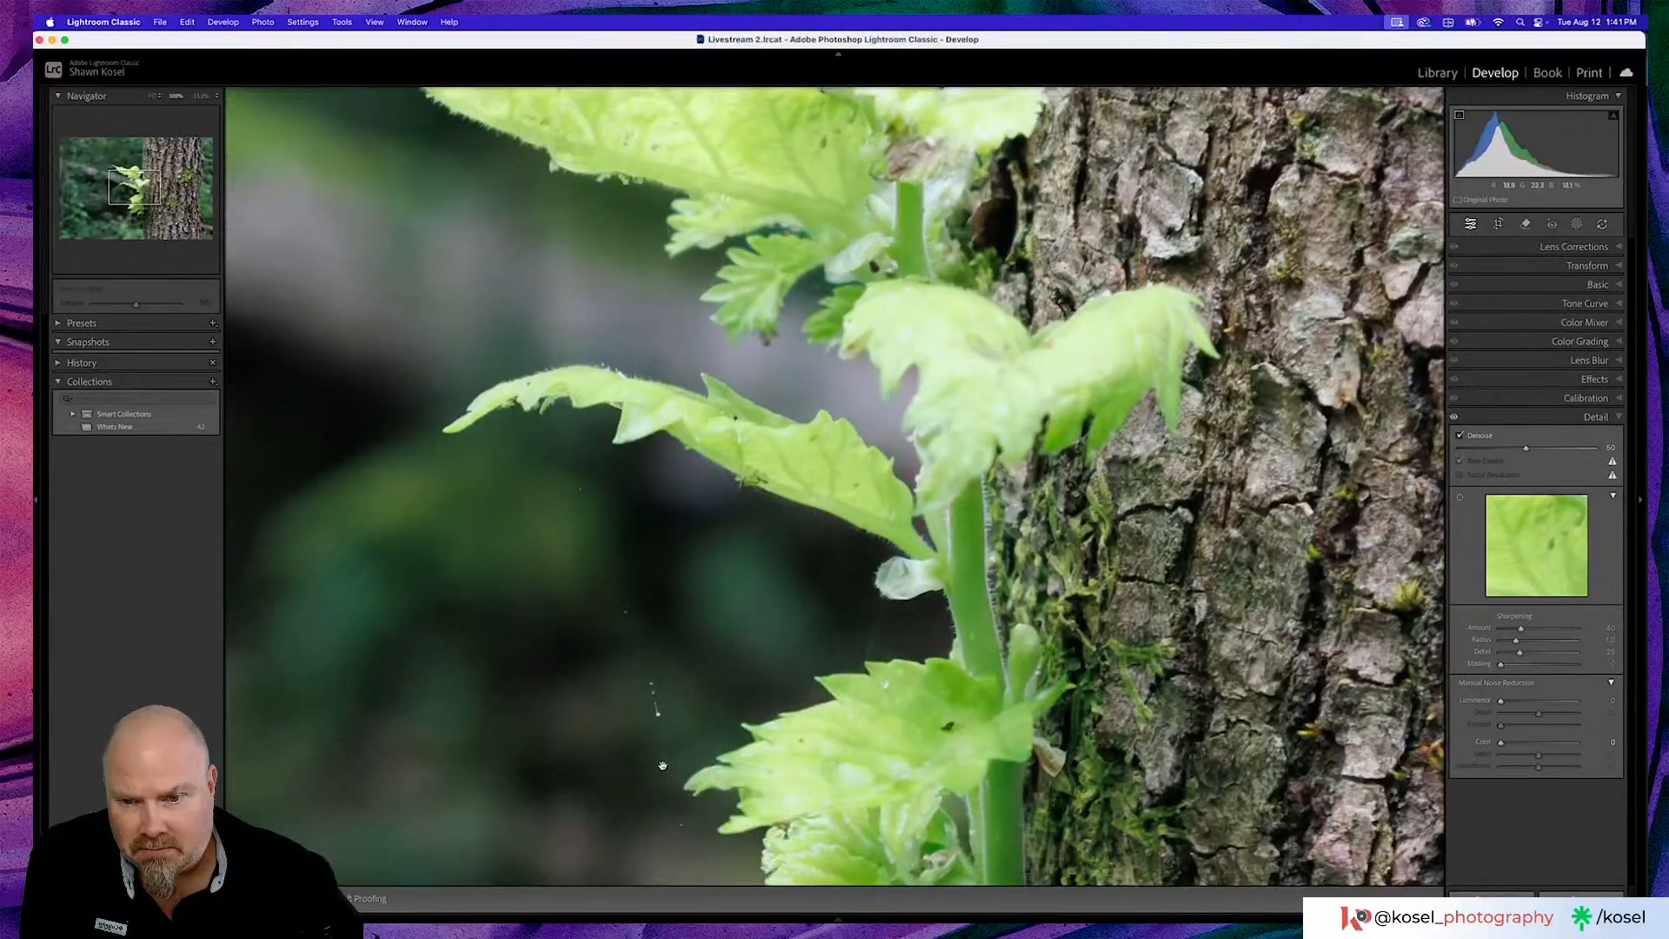
scroll(745, 606, down, 3)
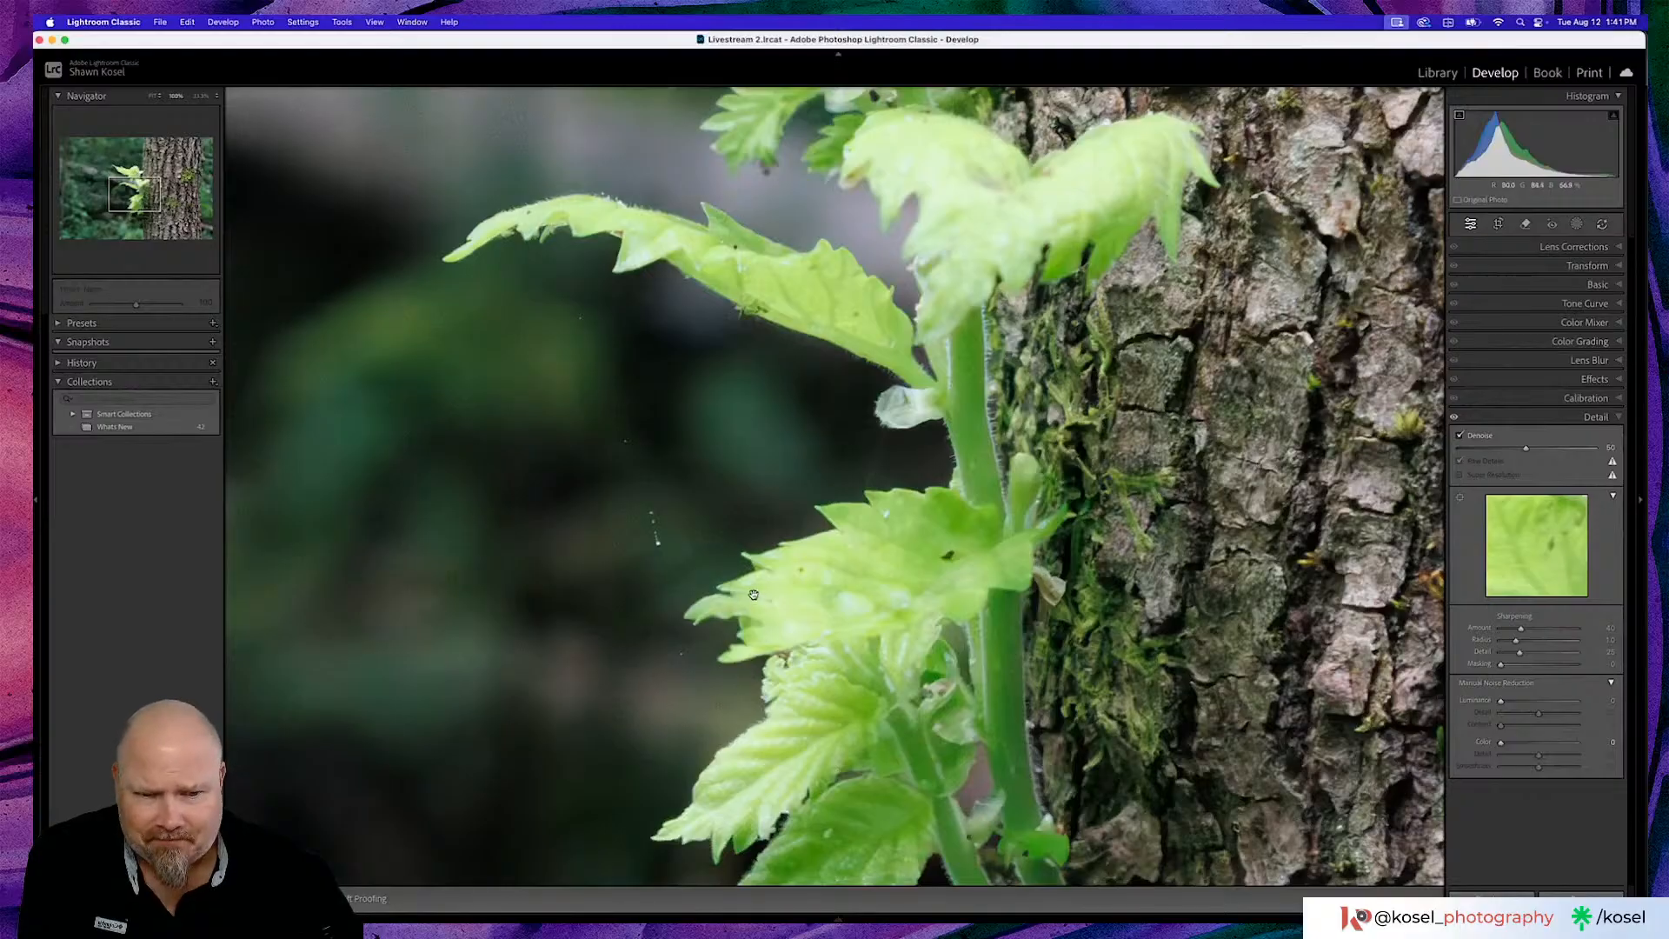
scroll(555, 509, down, 3)
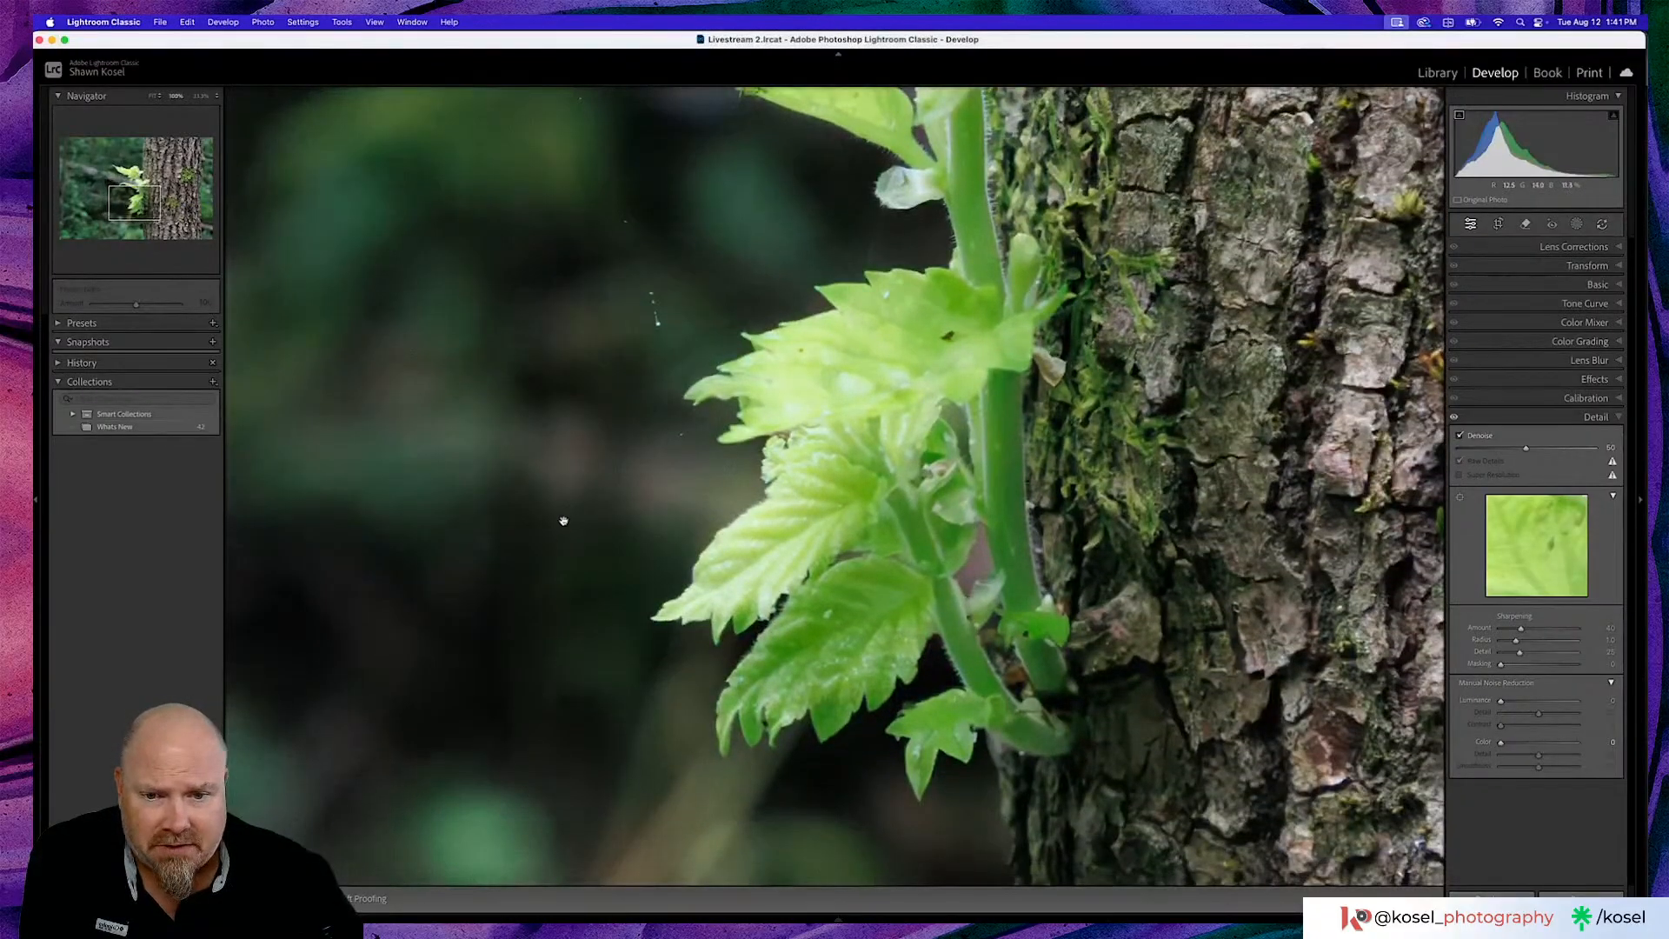
scroll(597, 504, up, 2)
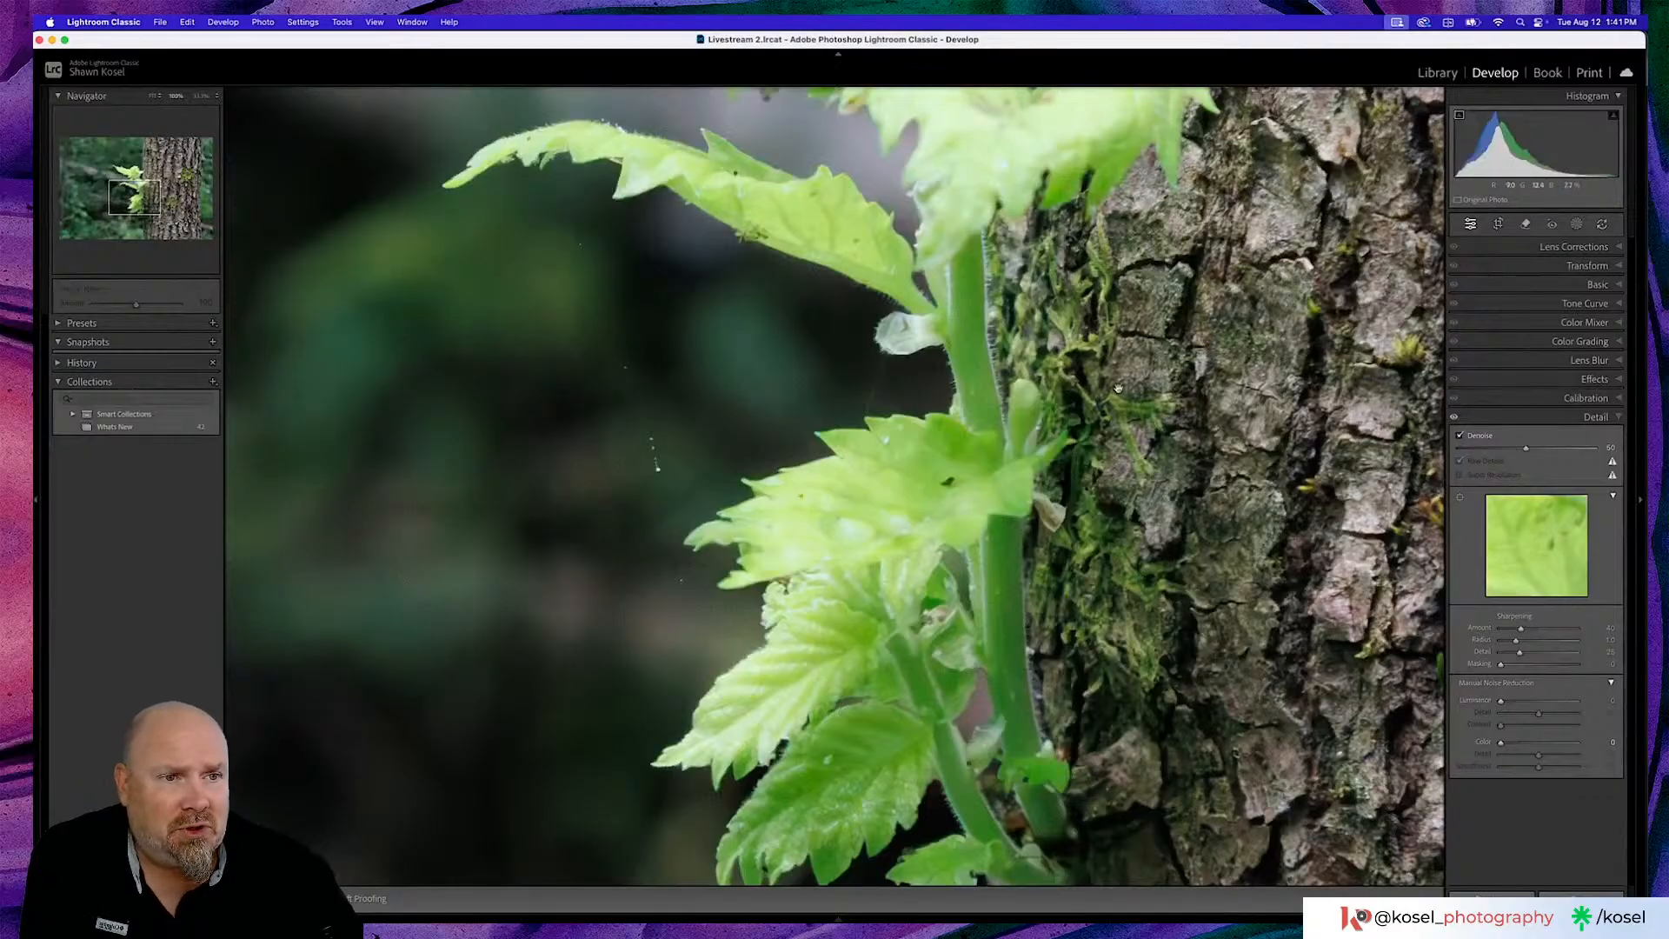
Remove the small specks in the dark background beside the sprout and the dark spot on the lower leaf, using a smaller Remove brush
key(q)
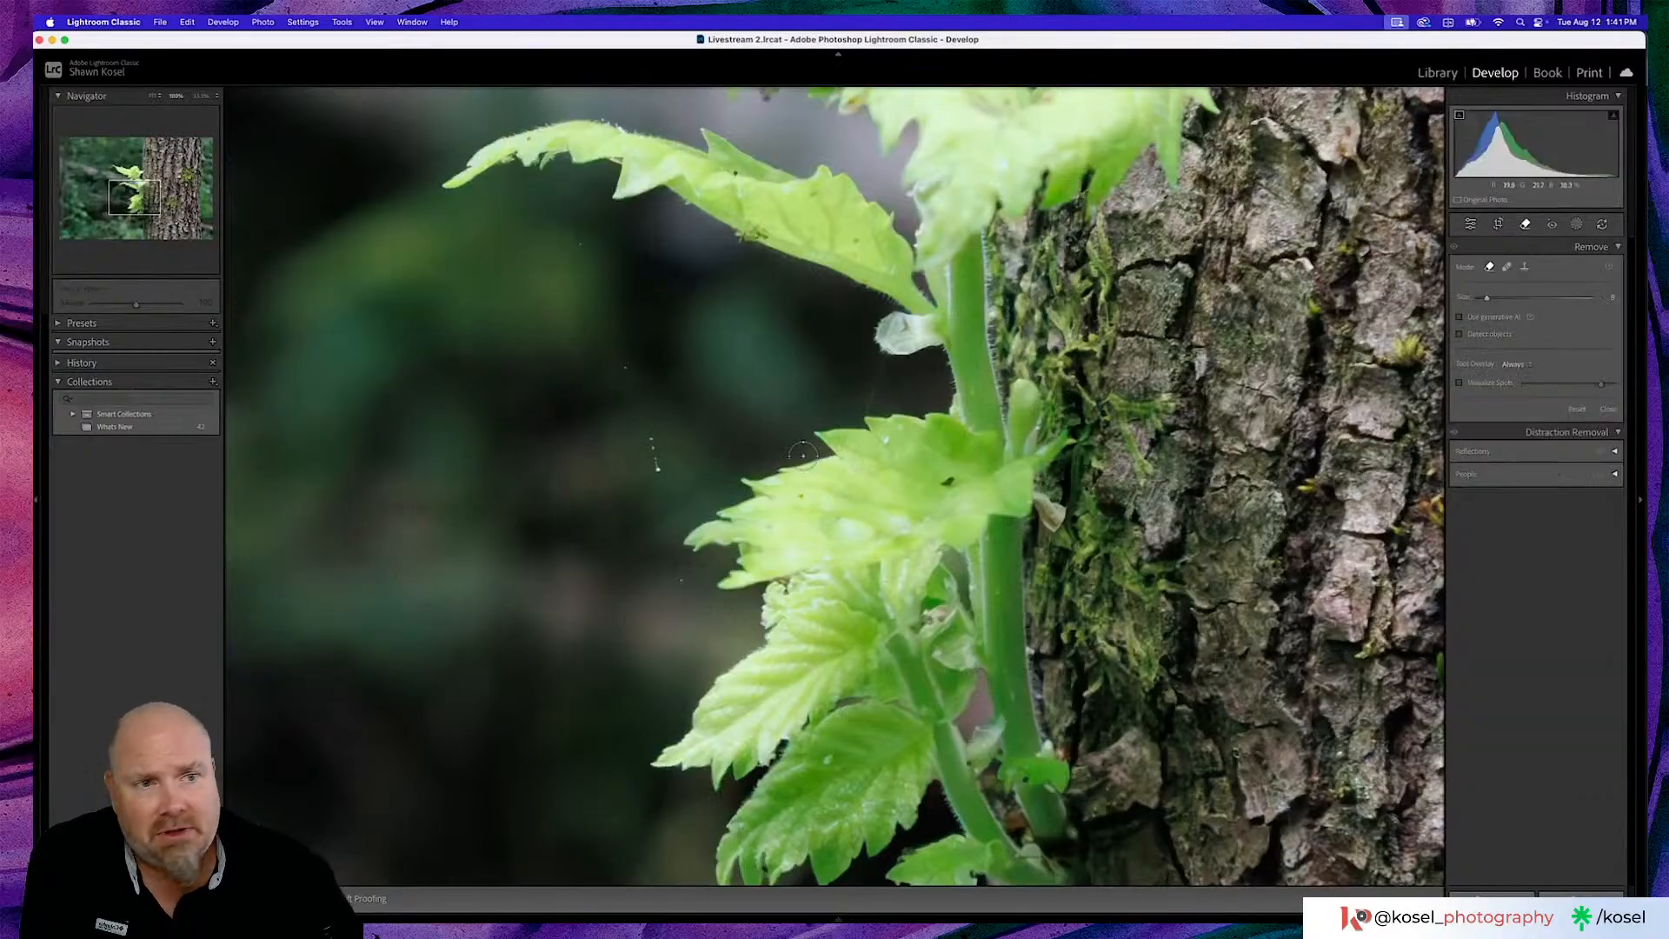
key(bracketleft)
key(bracketleft)
key(bracketleft)
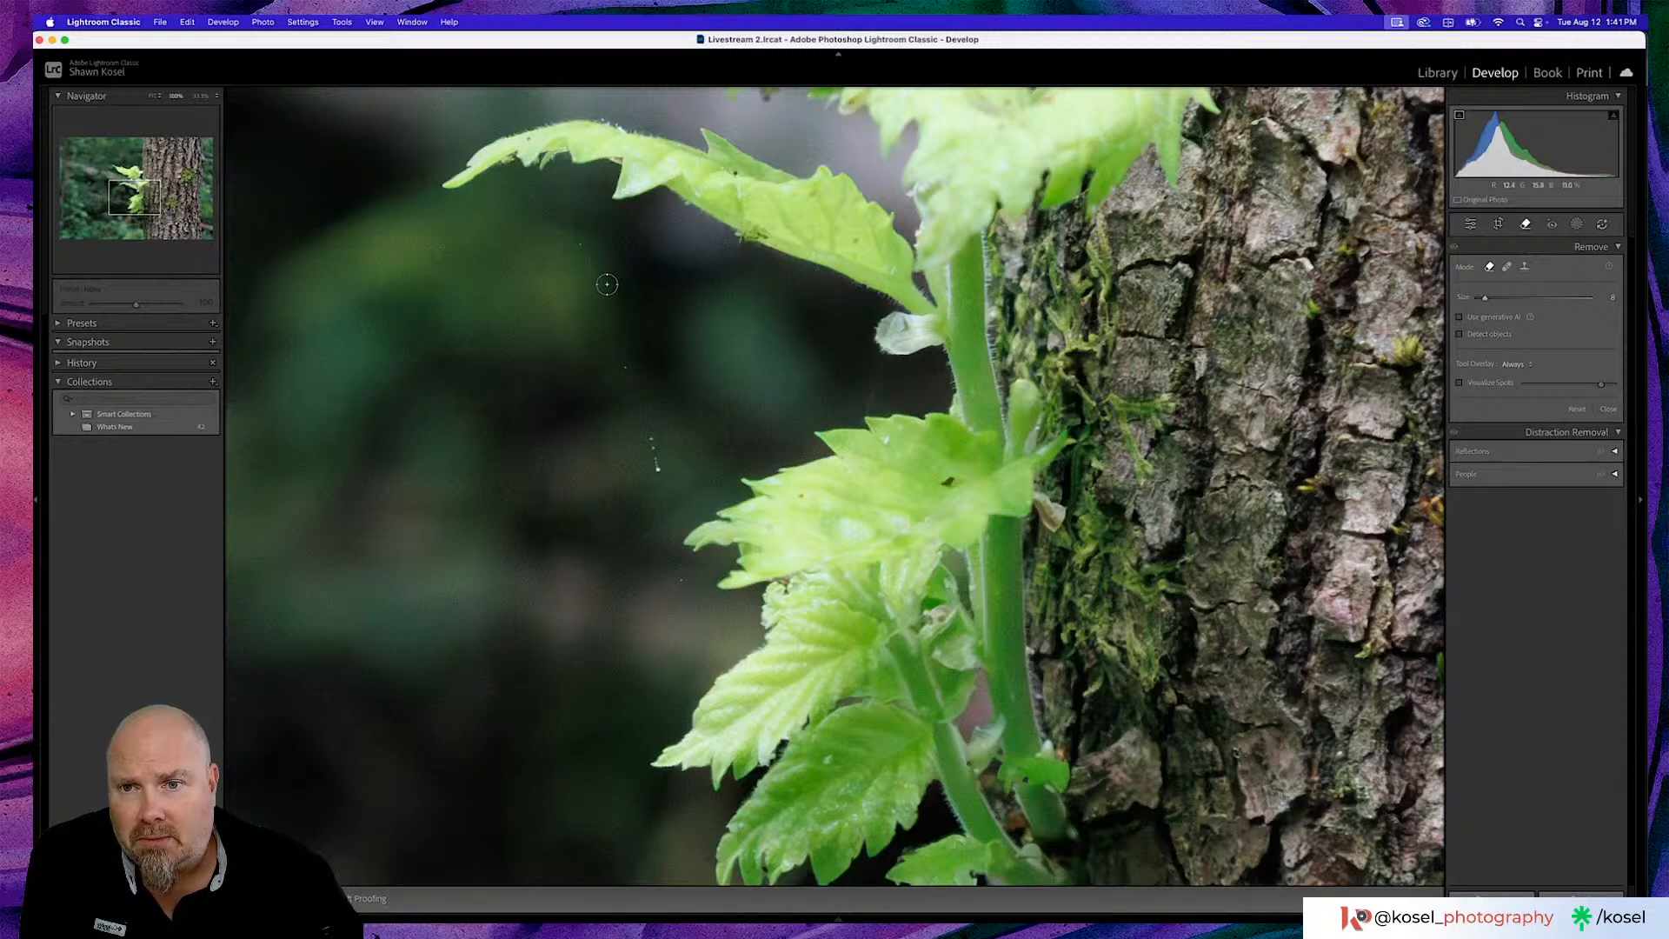
click(581, 245)
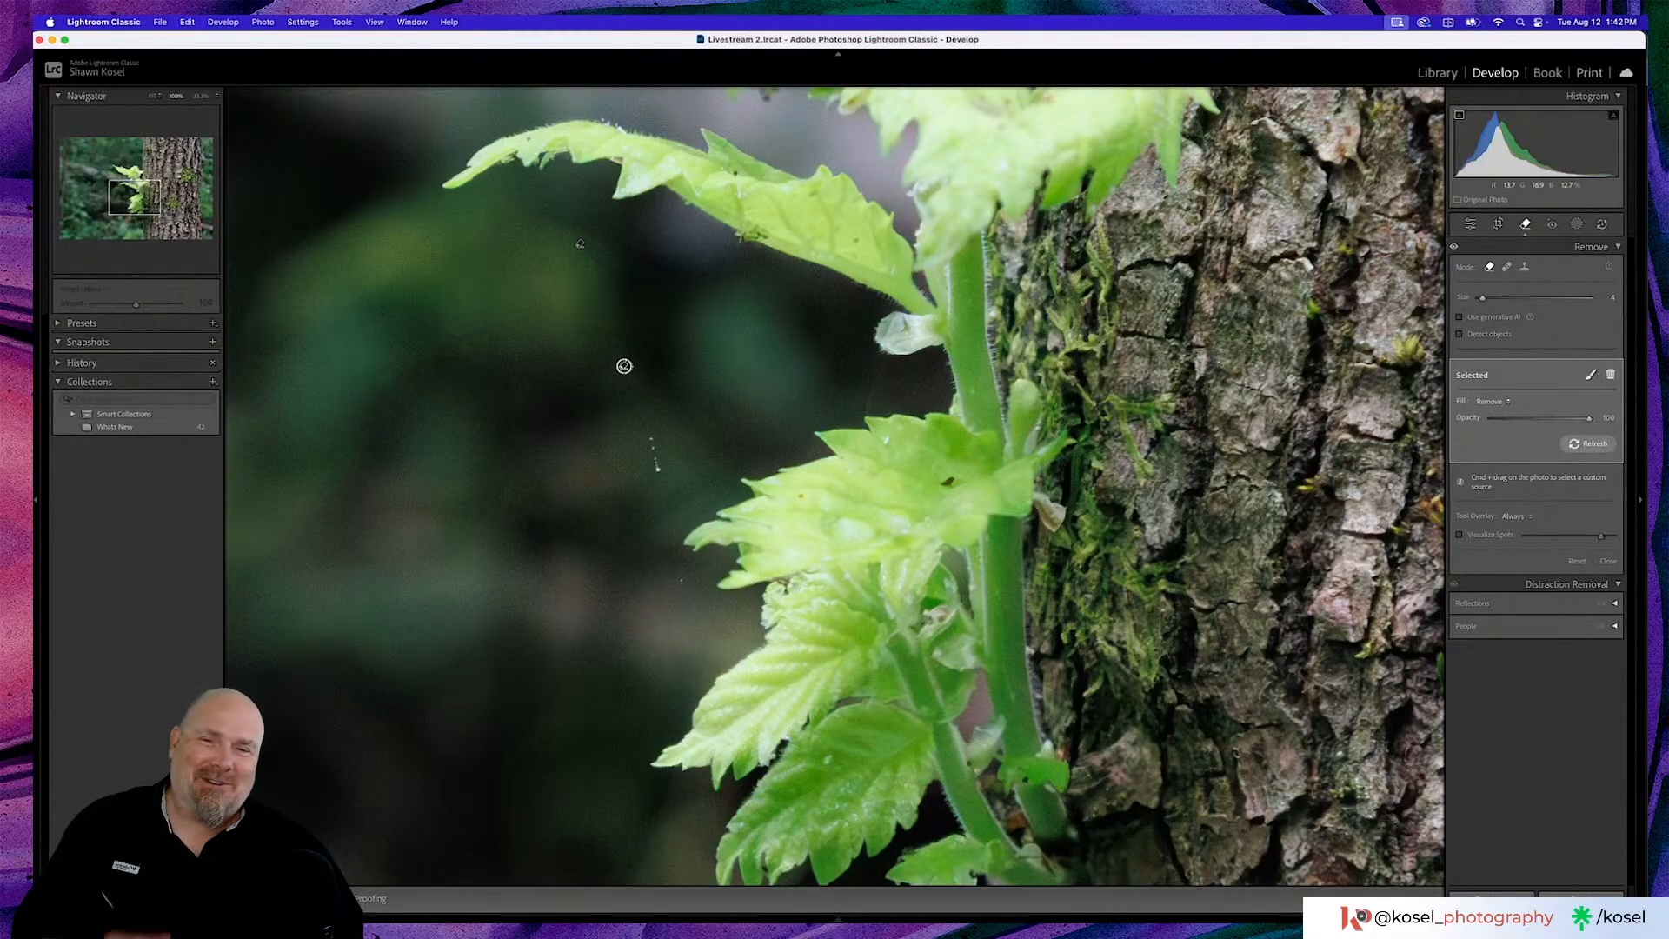
click(651, 442)
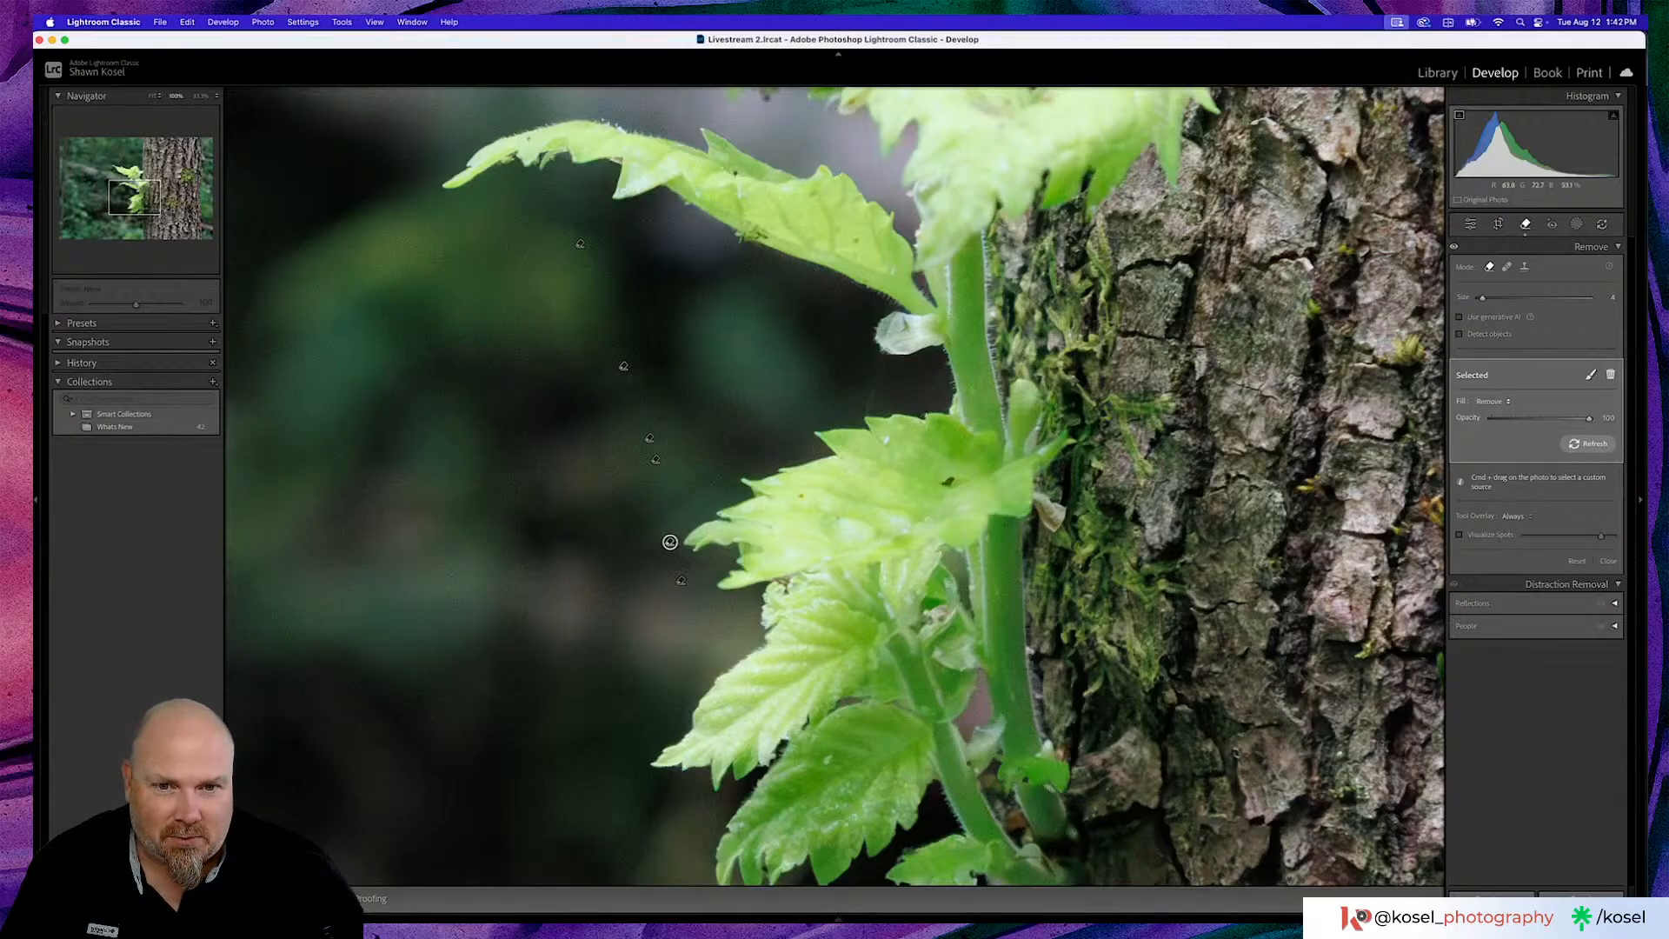
click(947, 480)
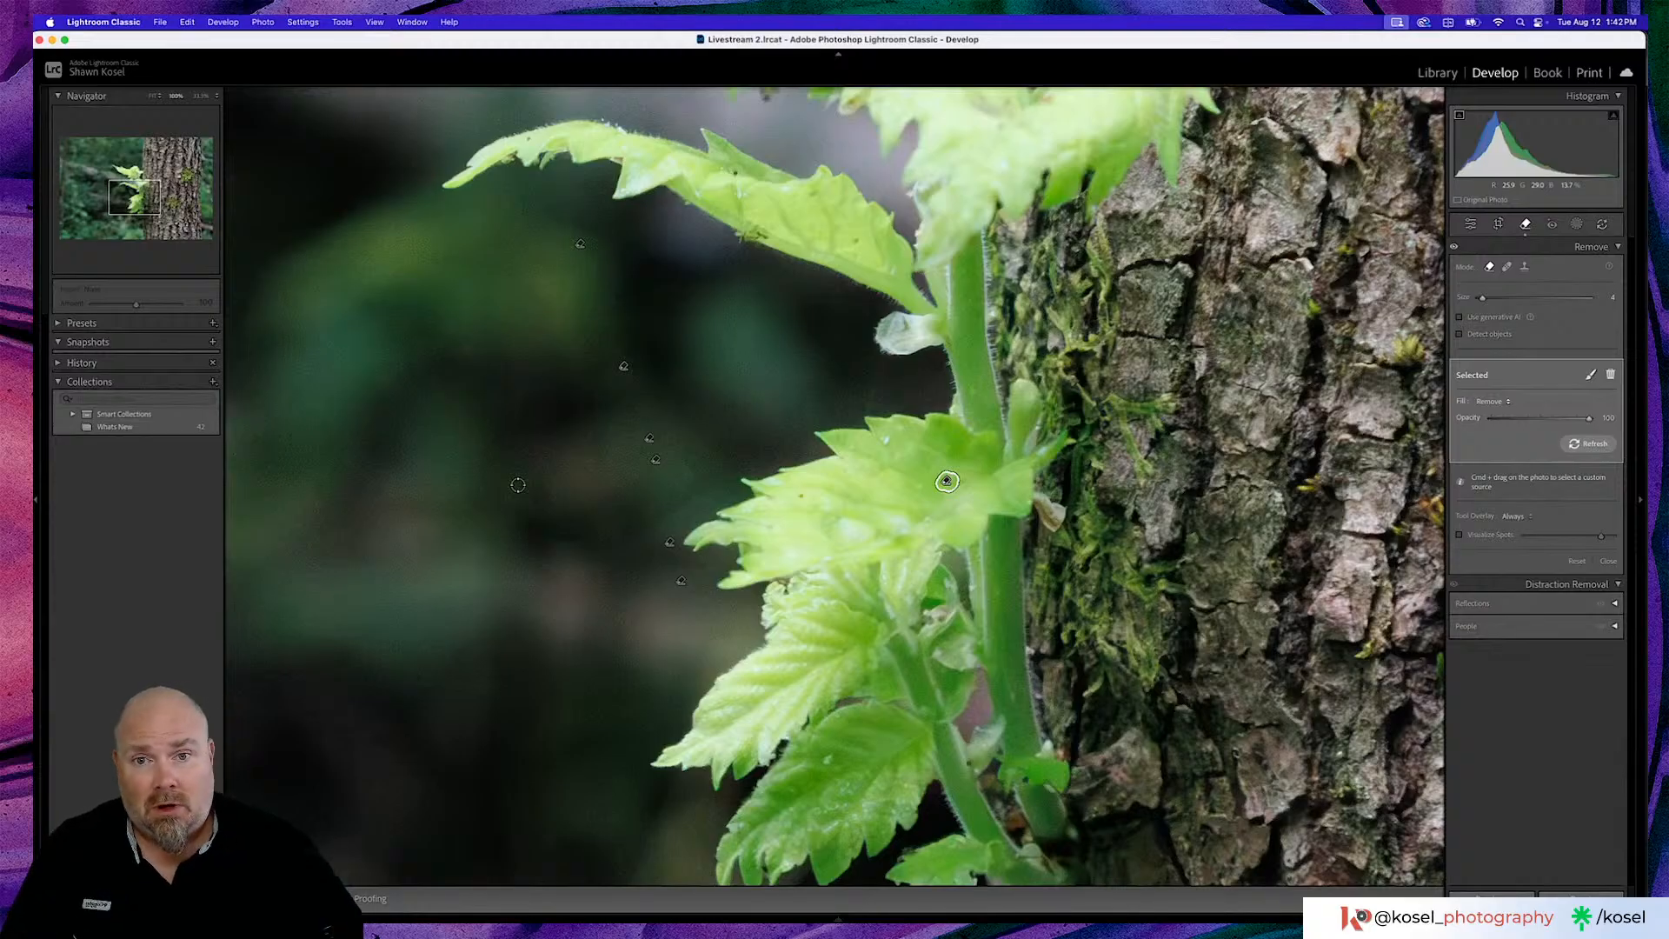
Remove the dark spot on the large upper leaf, leave the Remove tool, and check the cleaned leaves close up and in full view
scroll(844, 365, down, 1)
scroll(844, 365, up, 5)
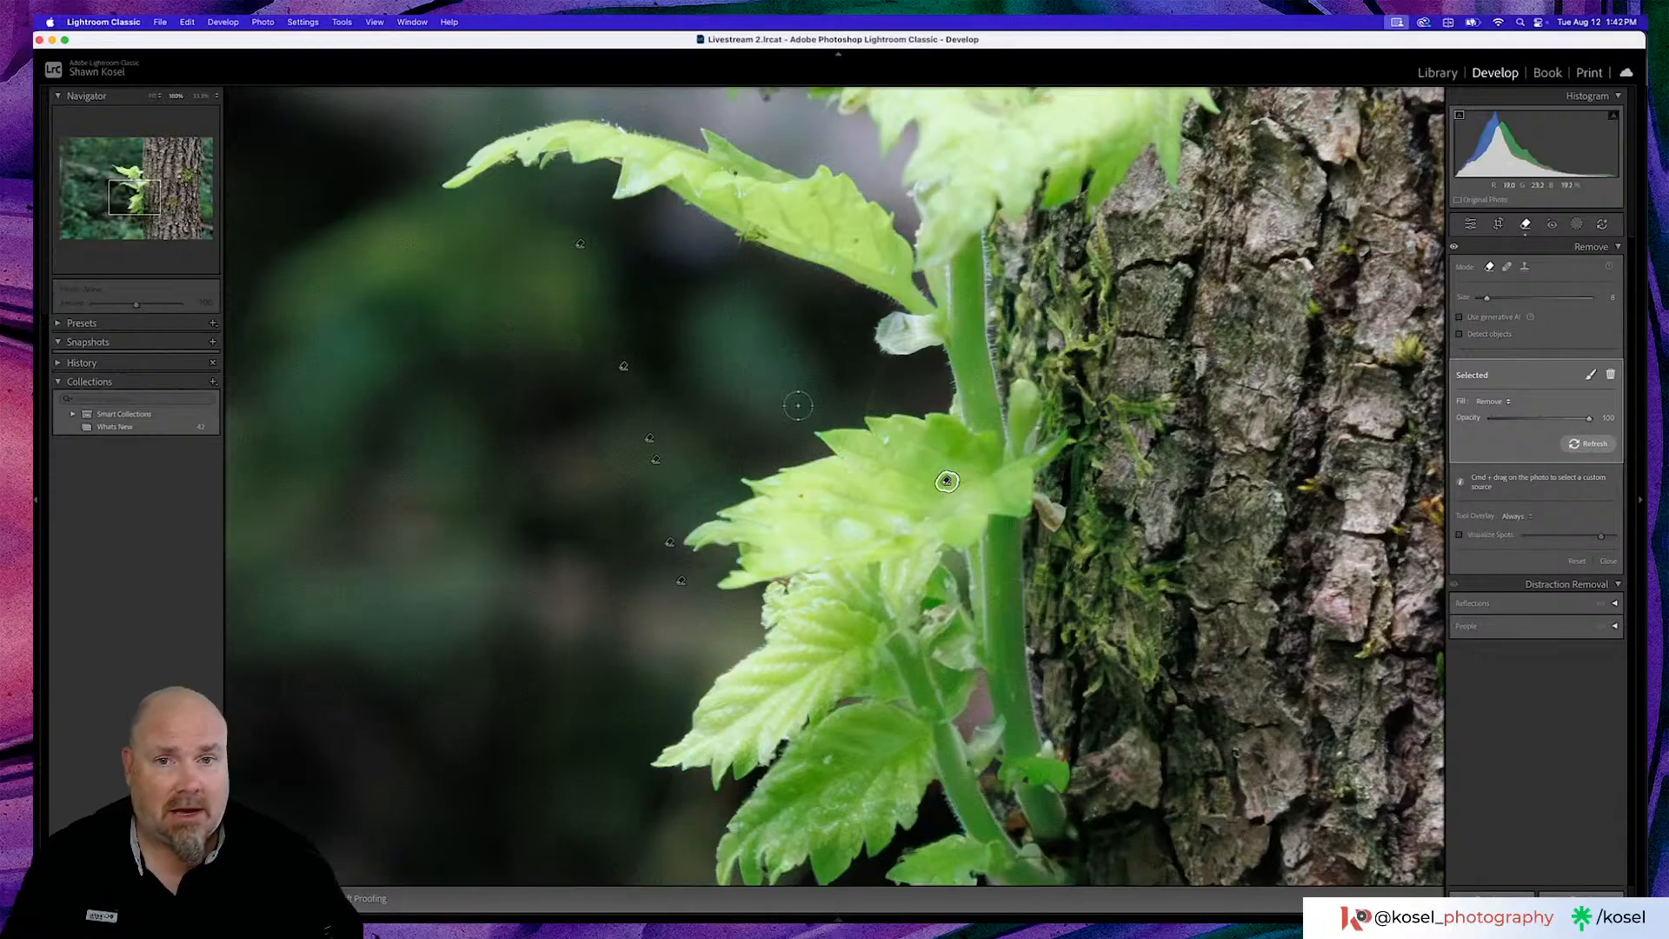
drag(782, 393, 689, 359)
drag(766, 571, 721, 533)
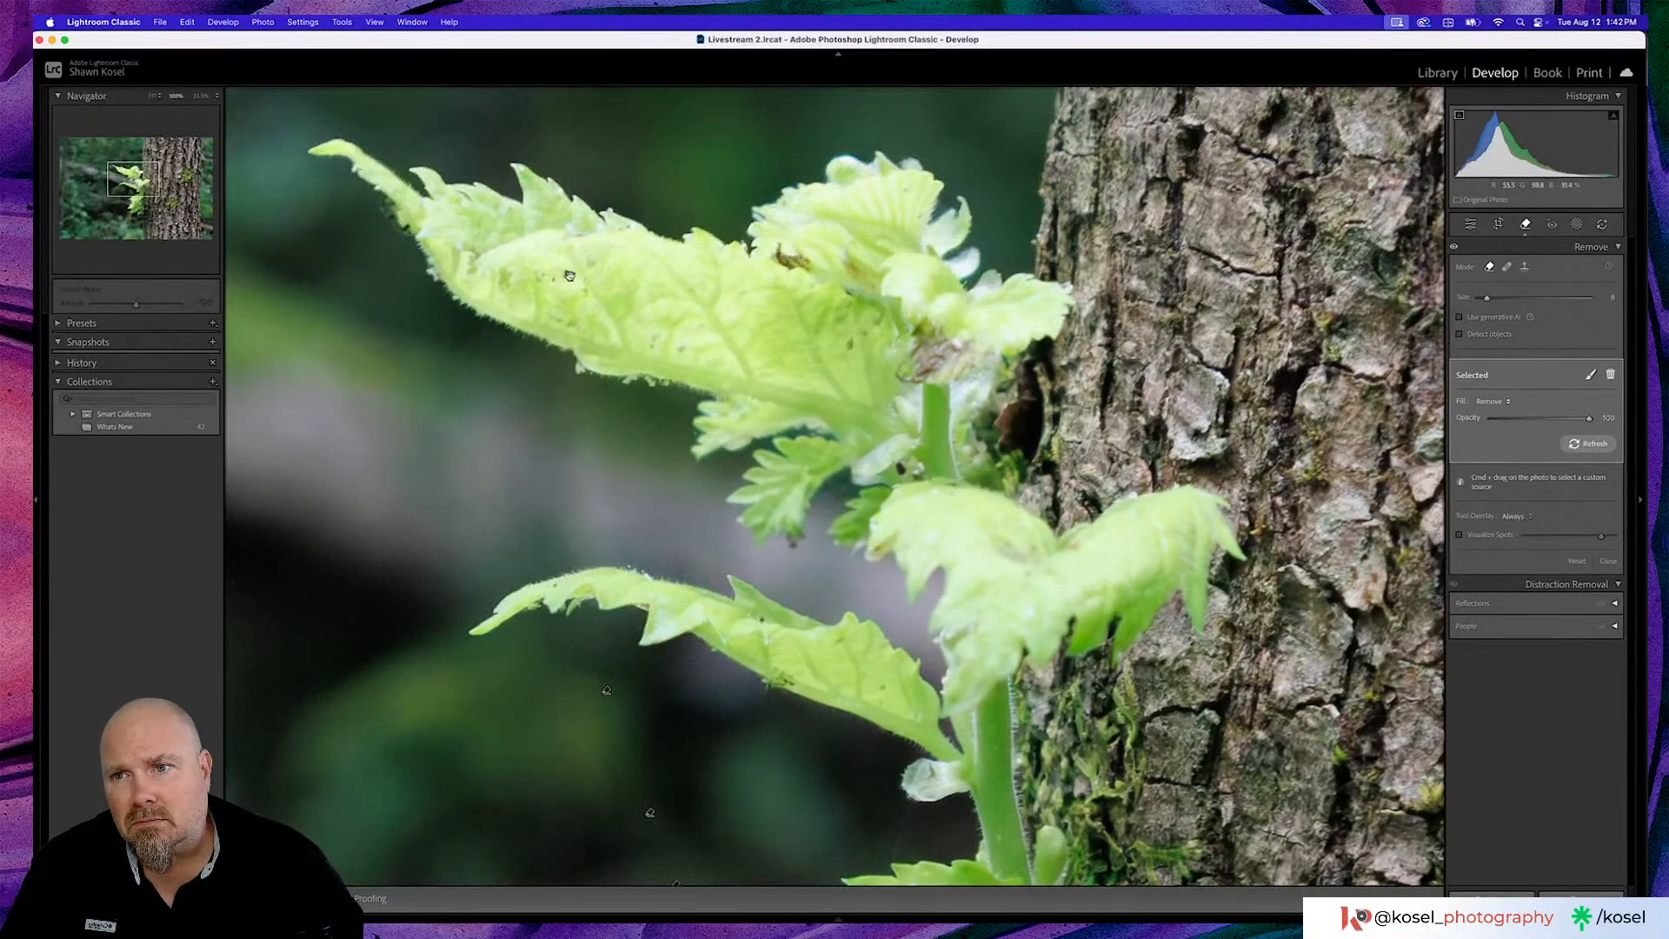
key(z)
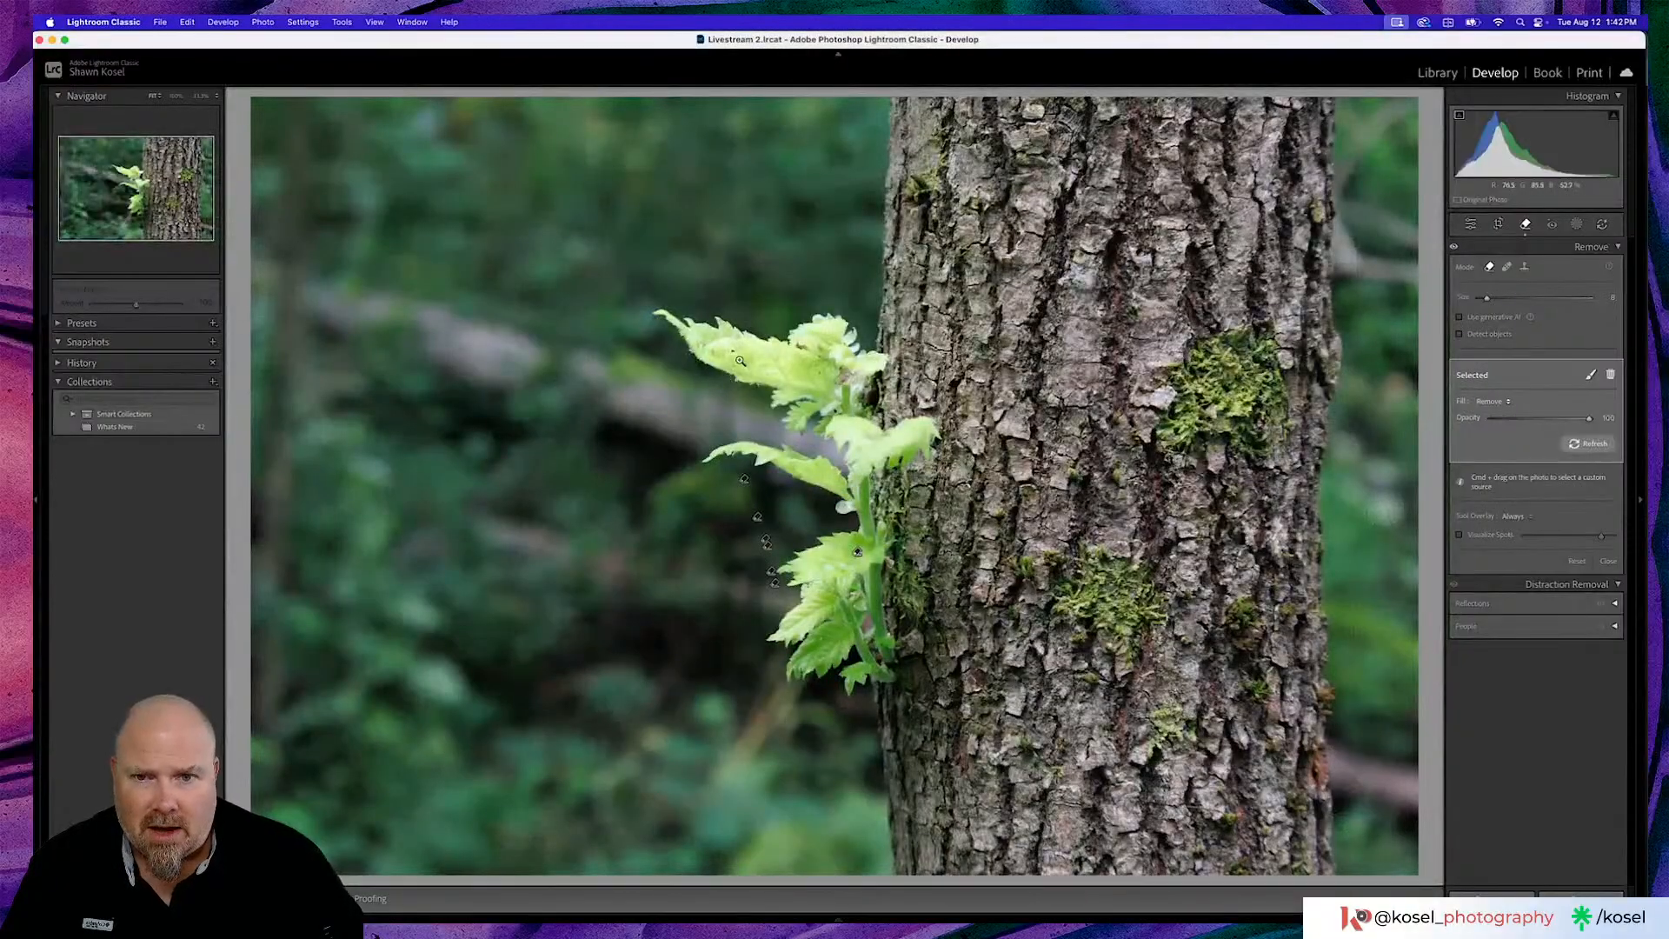
key(z)
scroll(731, 372, down, 5)
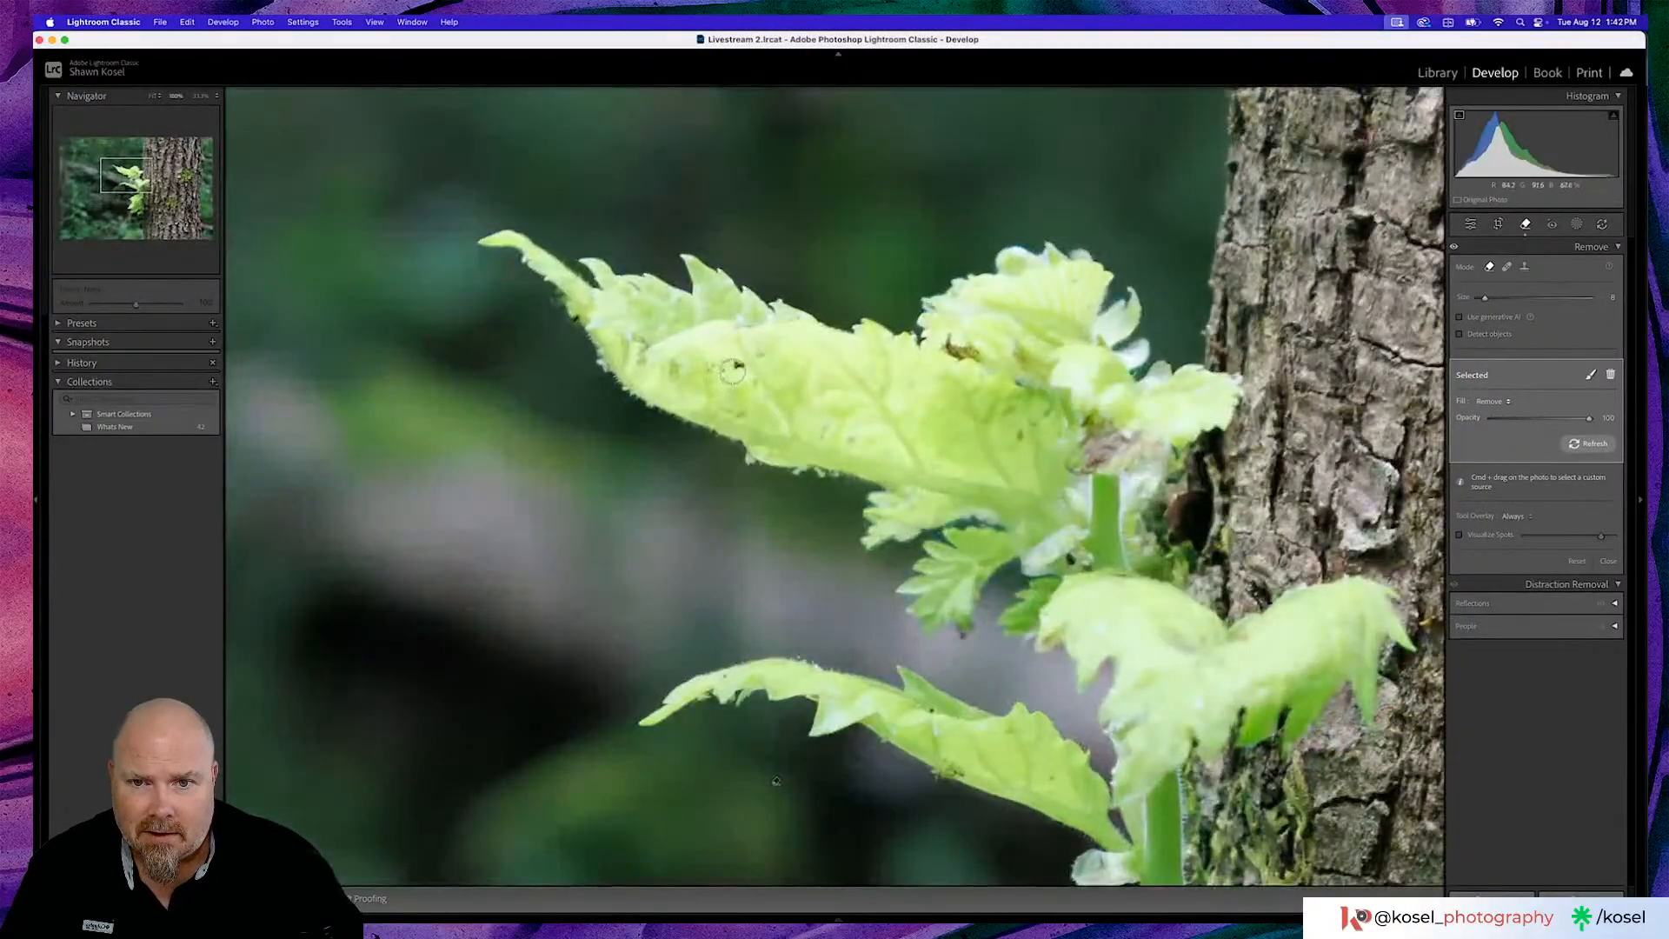
scroll(732, 371, up, 2)
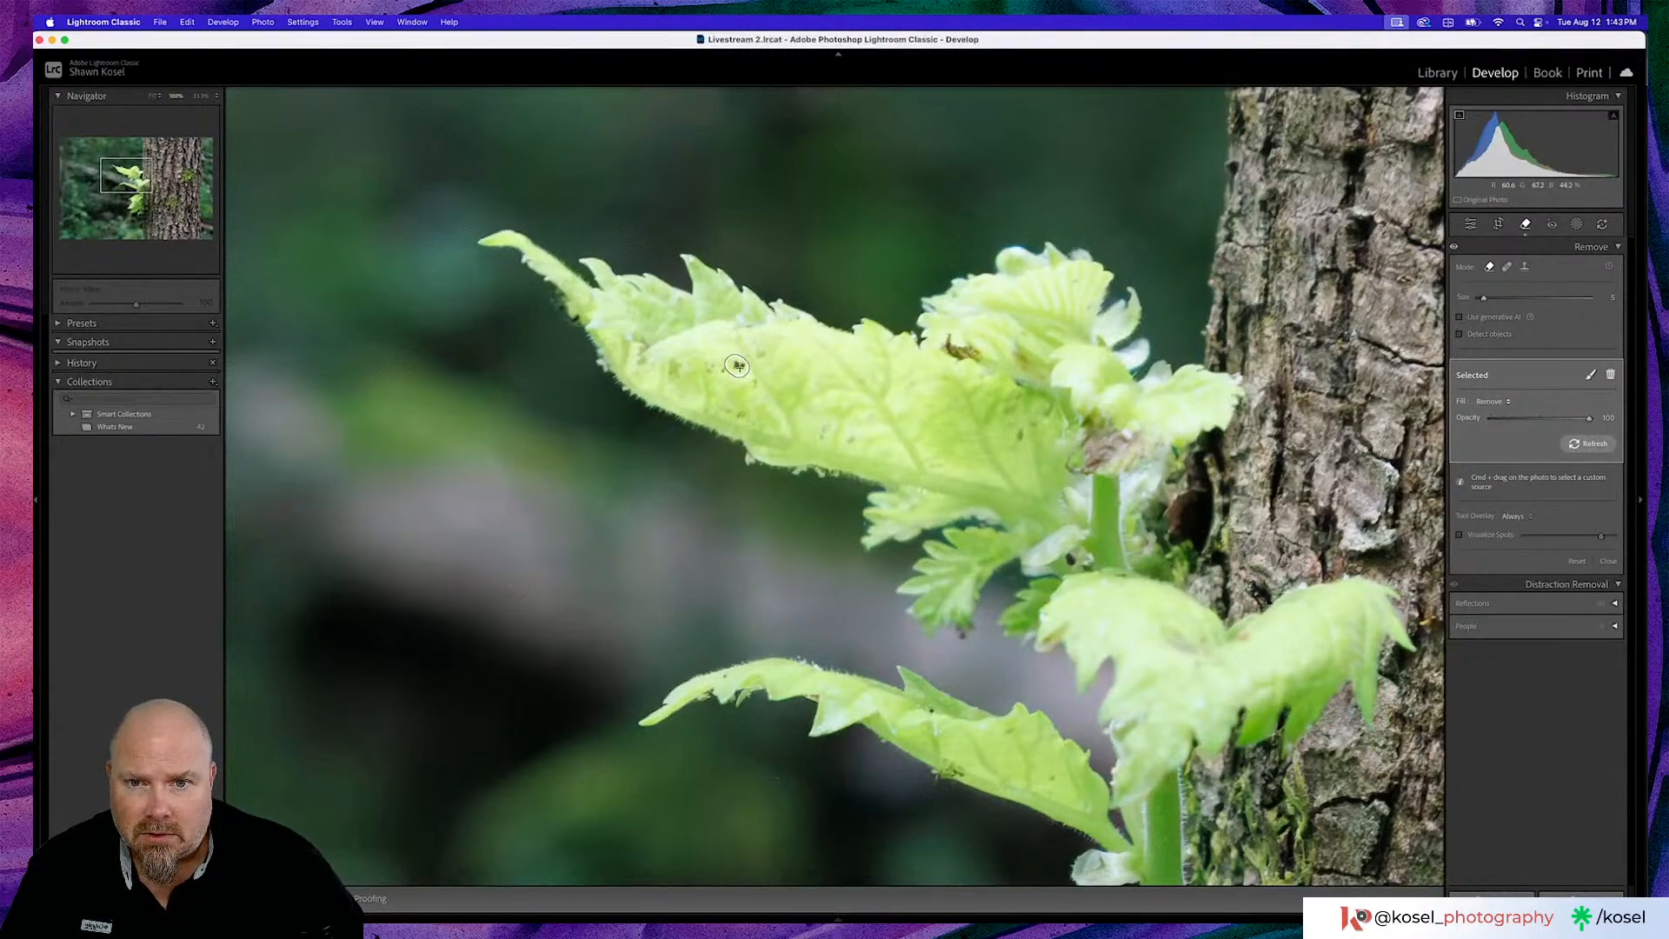
click(737, 366)
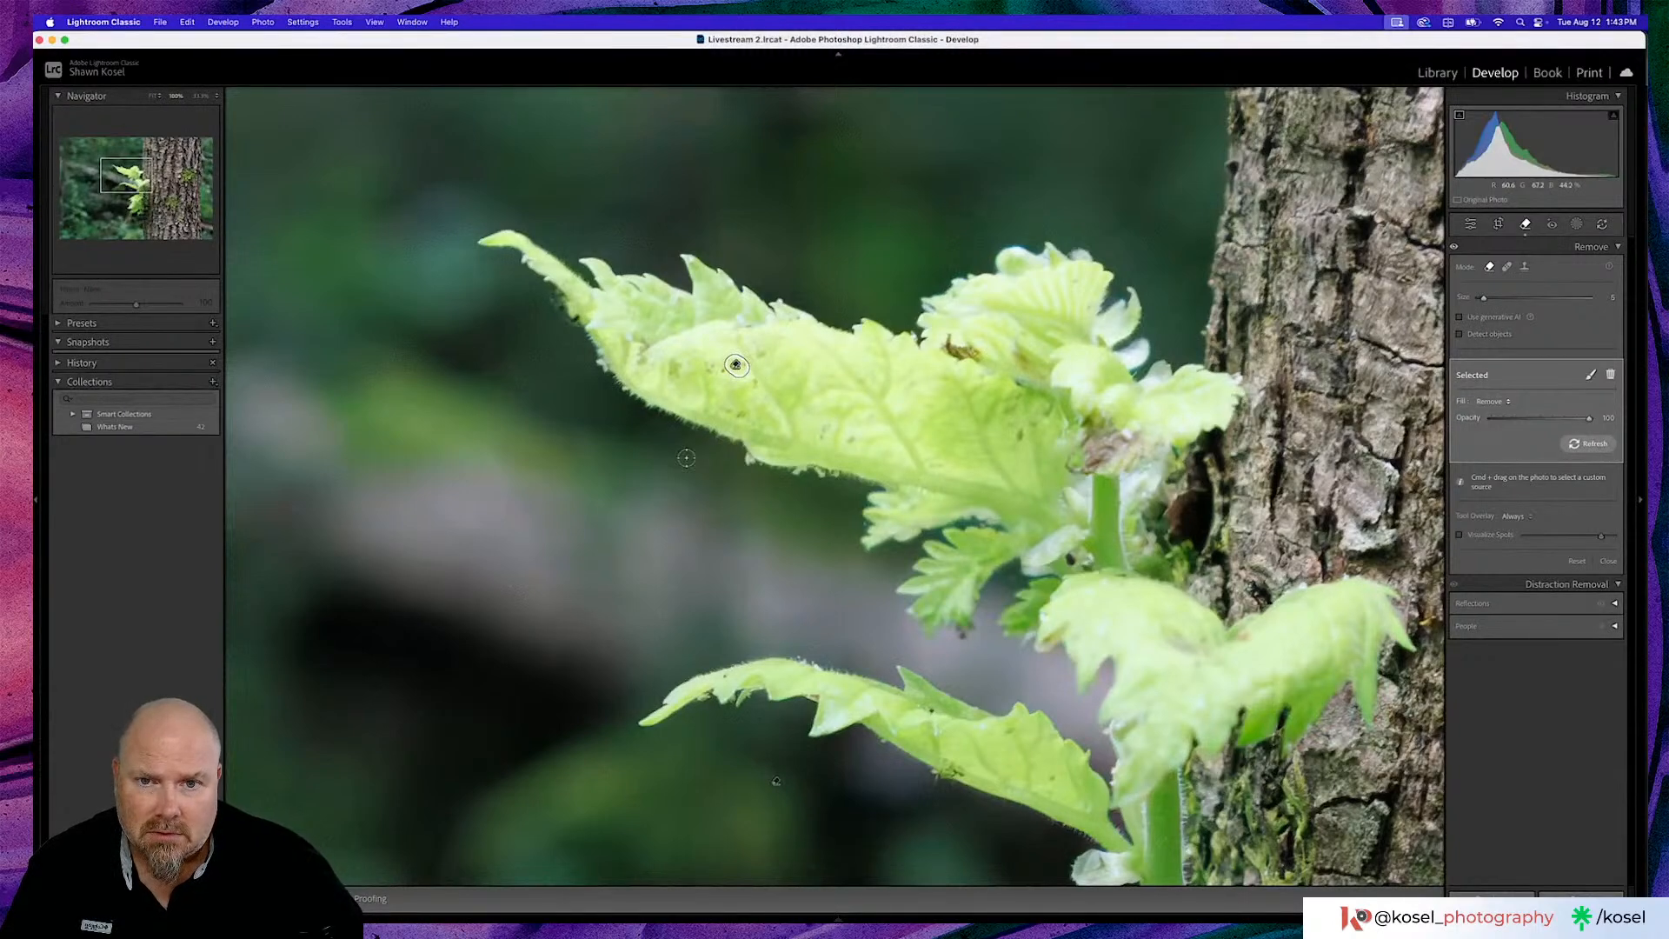
click(1470, 223)
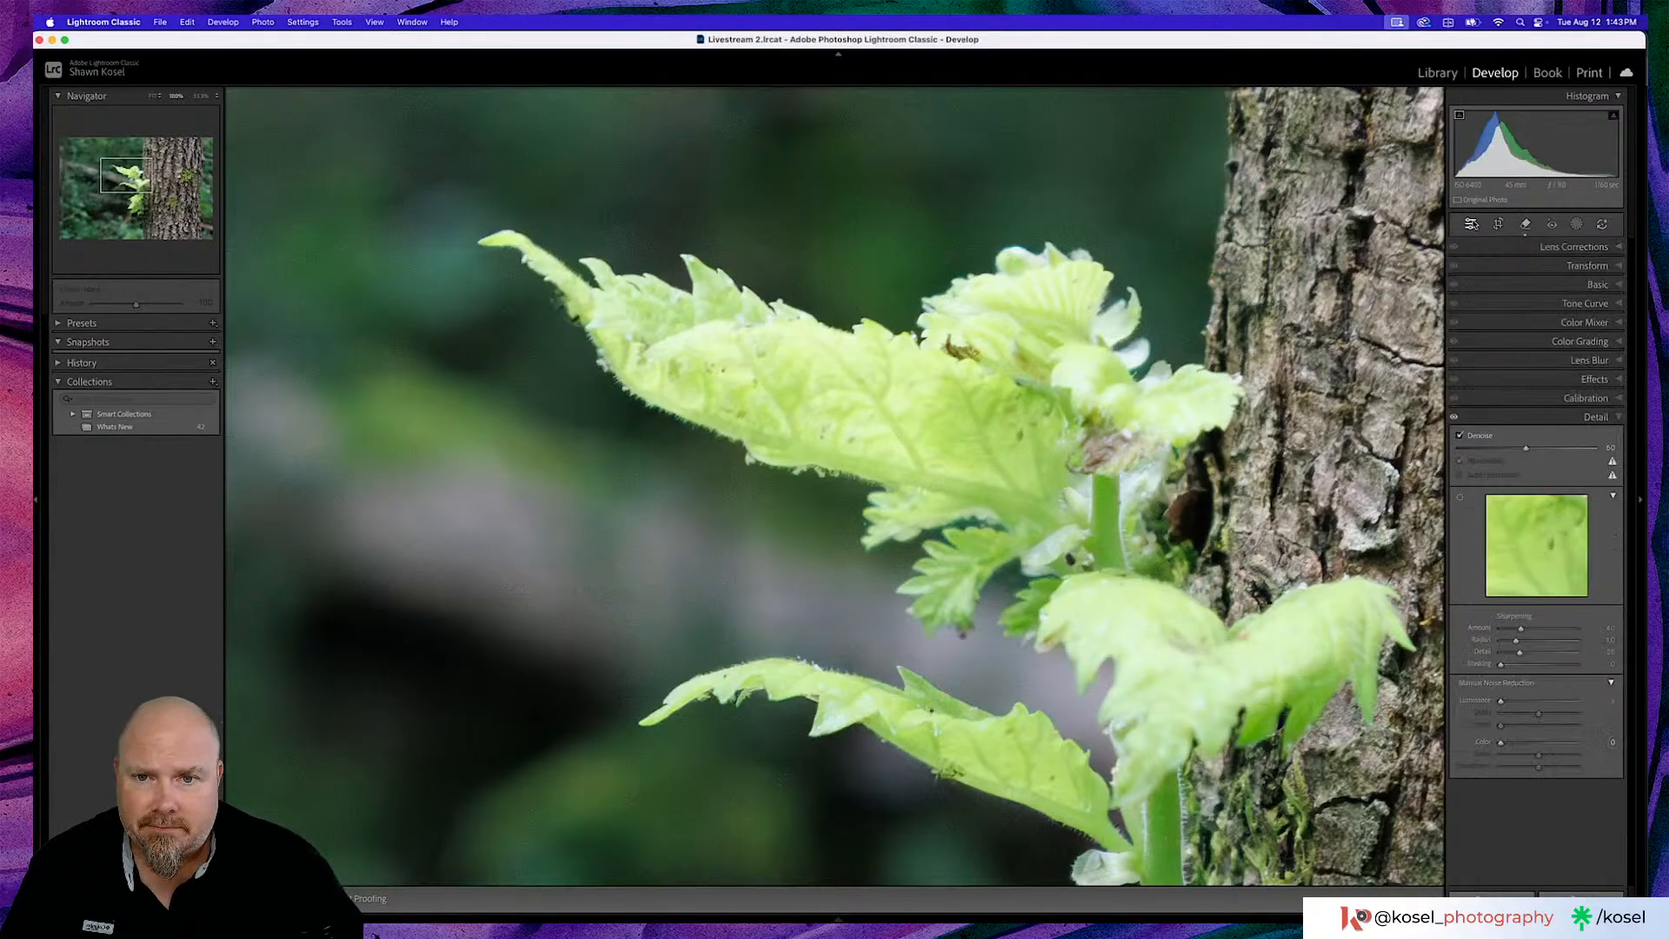
click(347, 420)
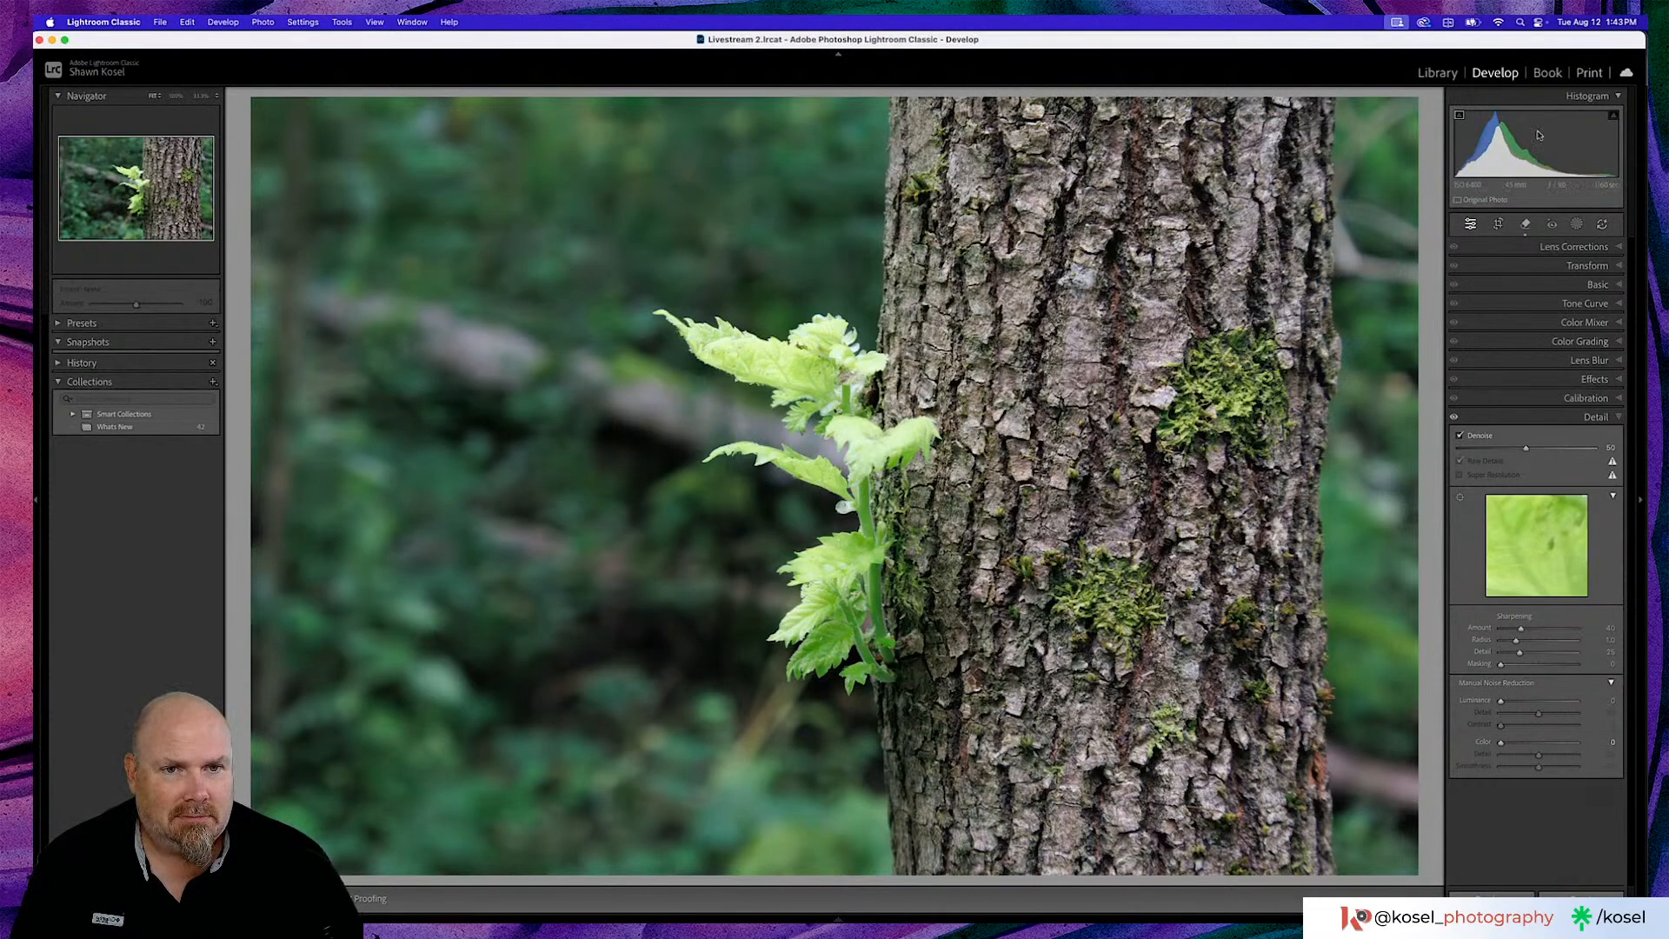
click(815, 389)
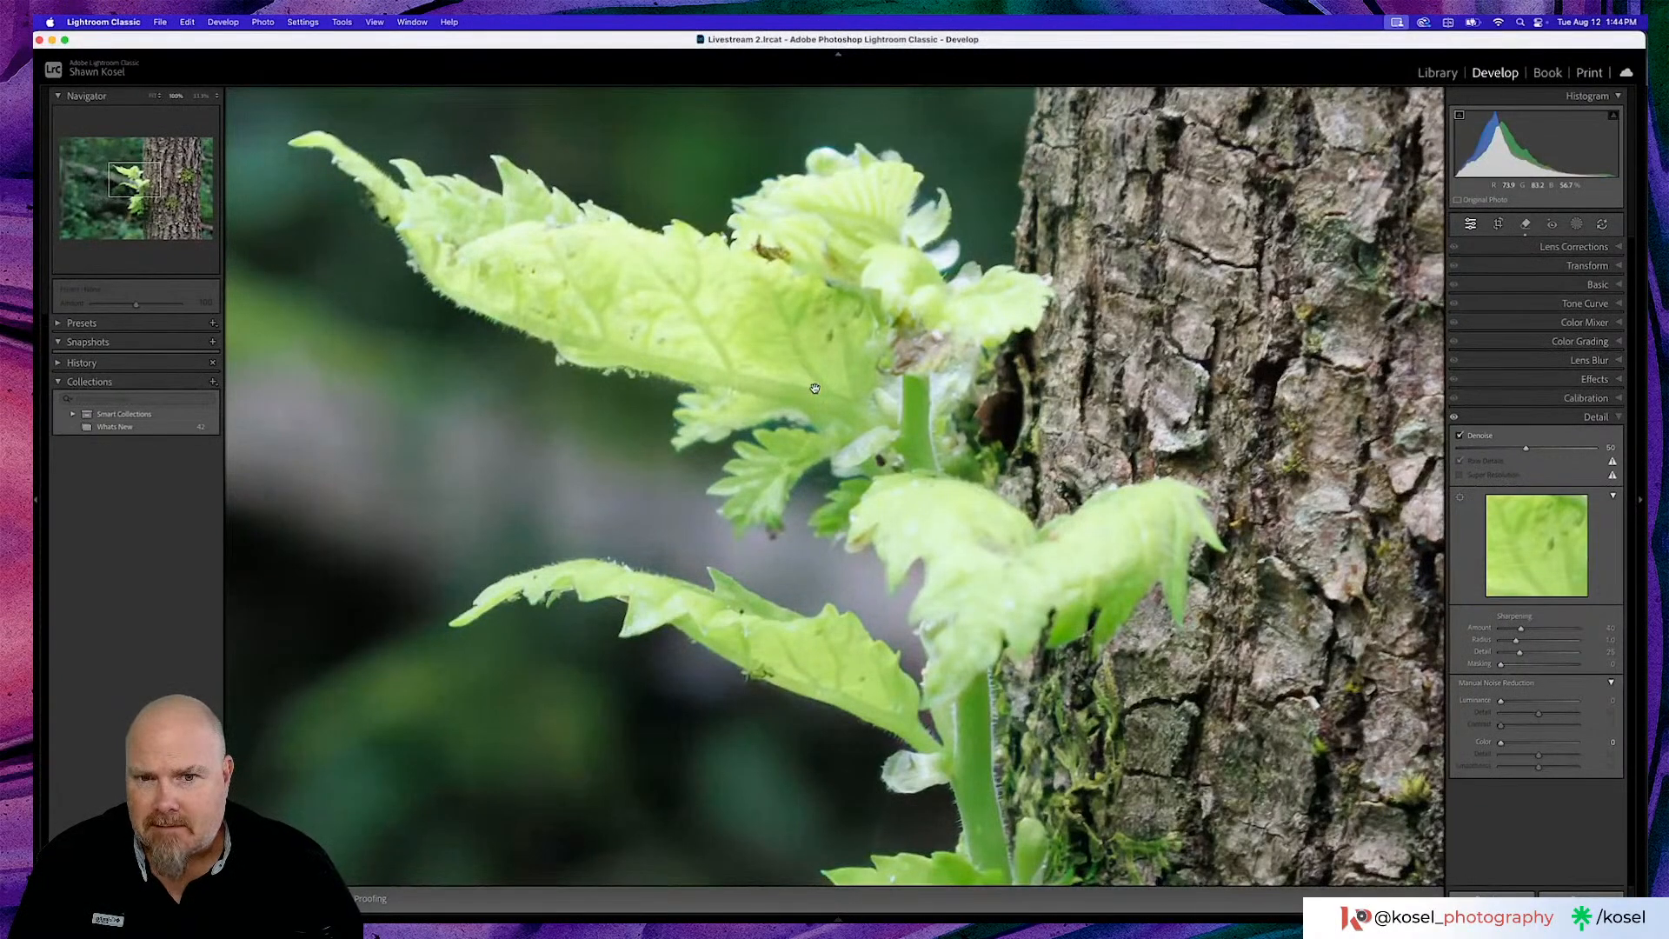
click(815, 388)
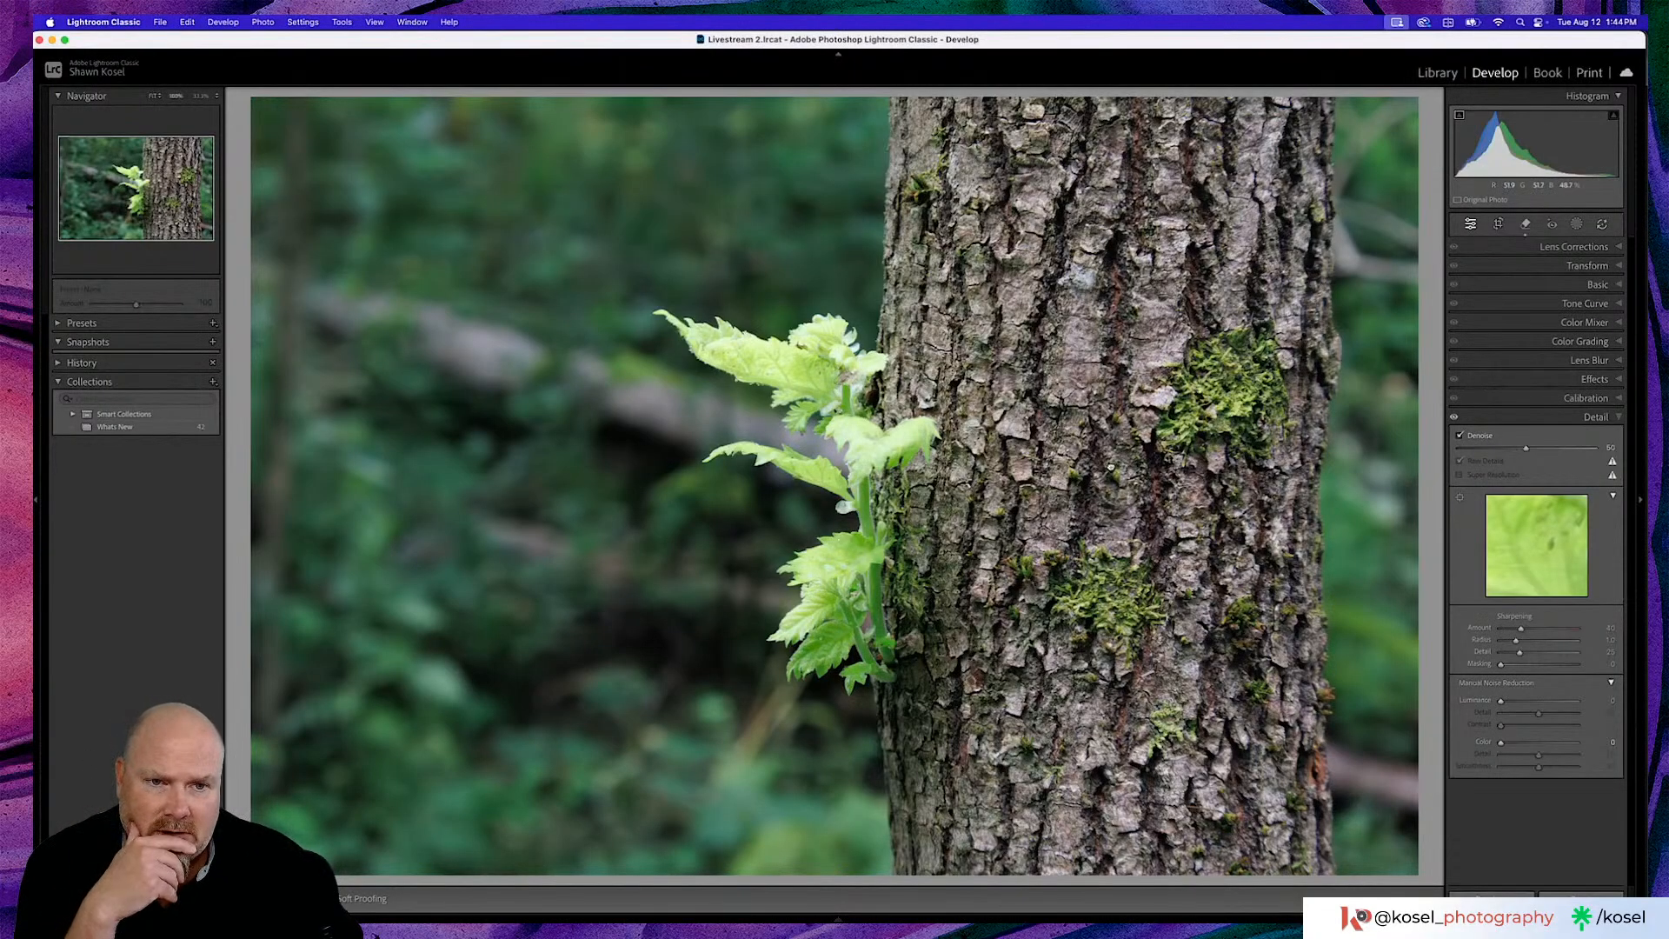
Examine the bark and moss detail on the tree trunk up close in the denoised photo
click(1111, 467)
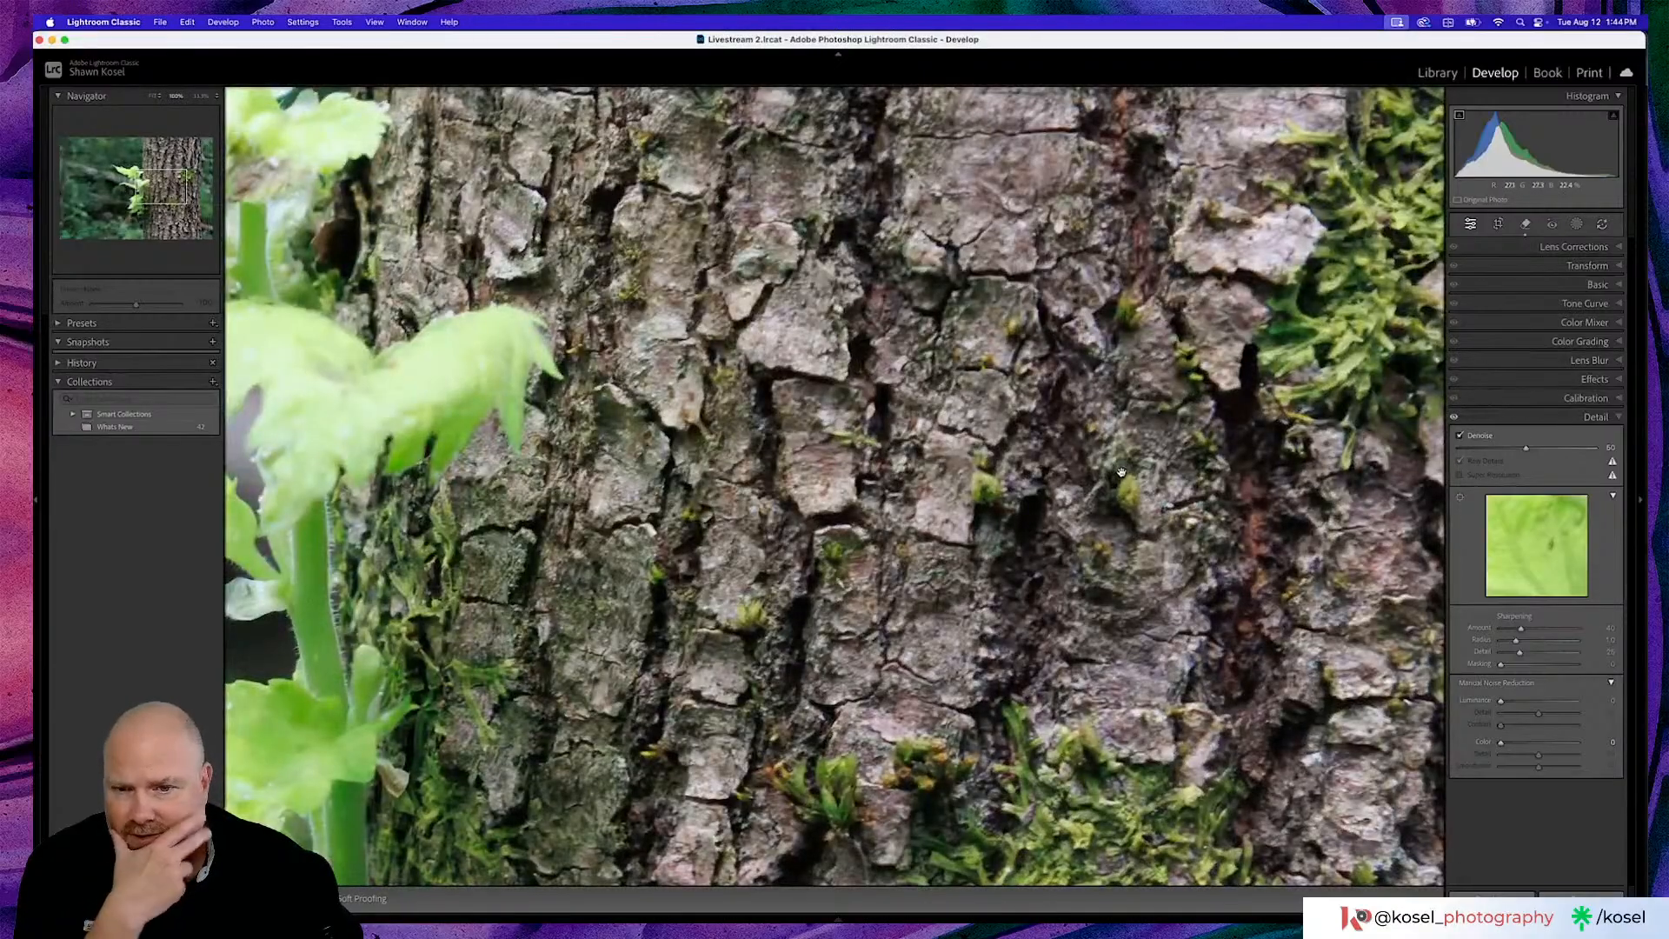
click(1121, 472)
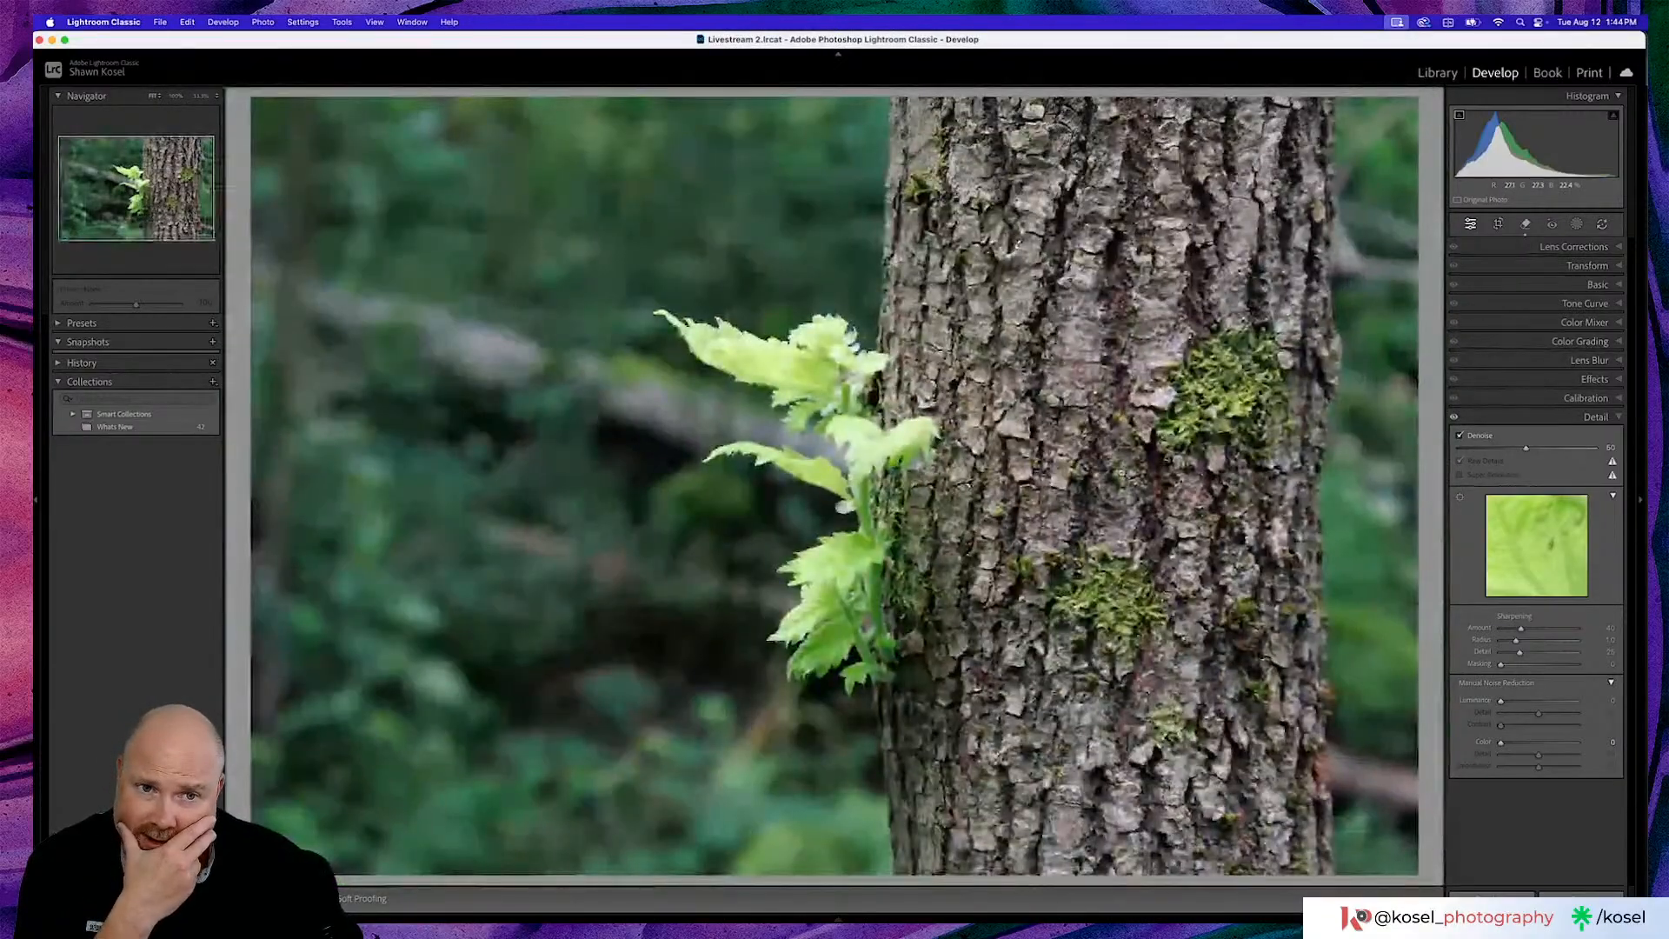
click(1087, 579)
scroll(1101, 583, down, 5)
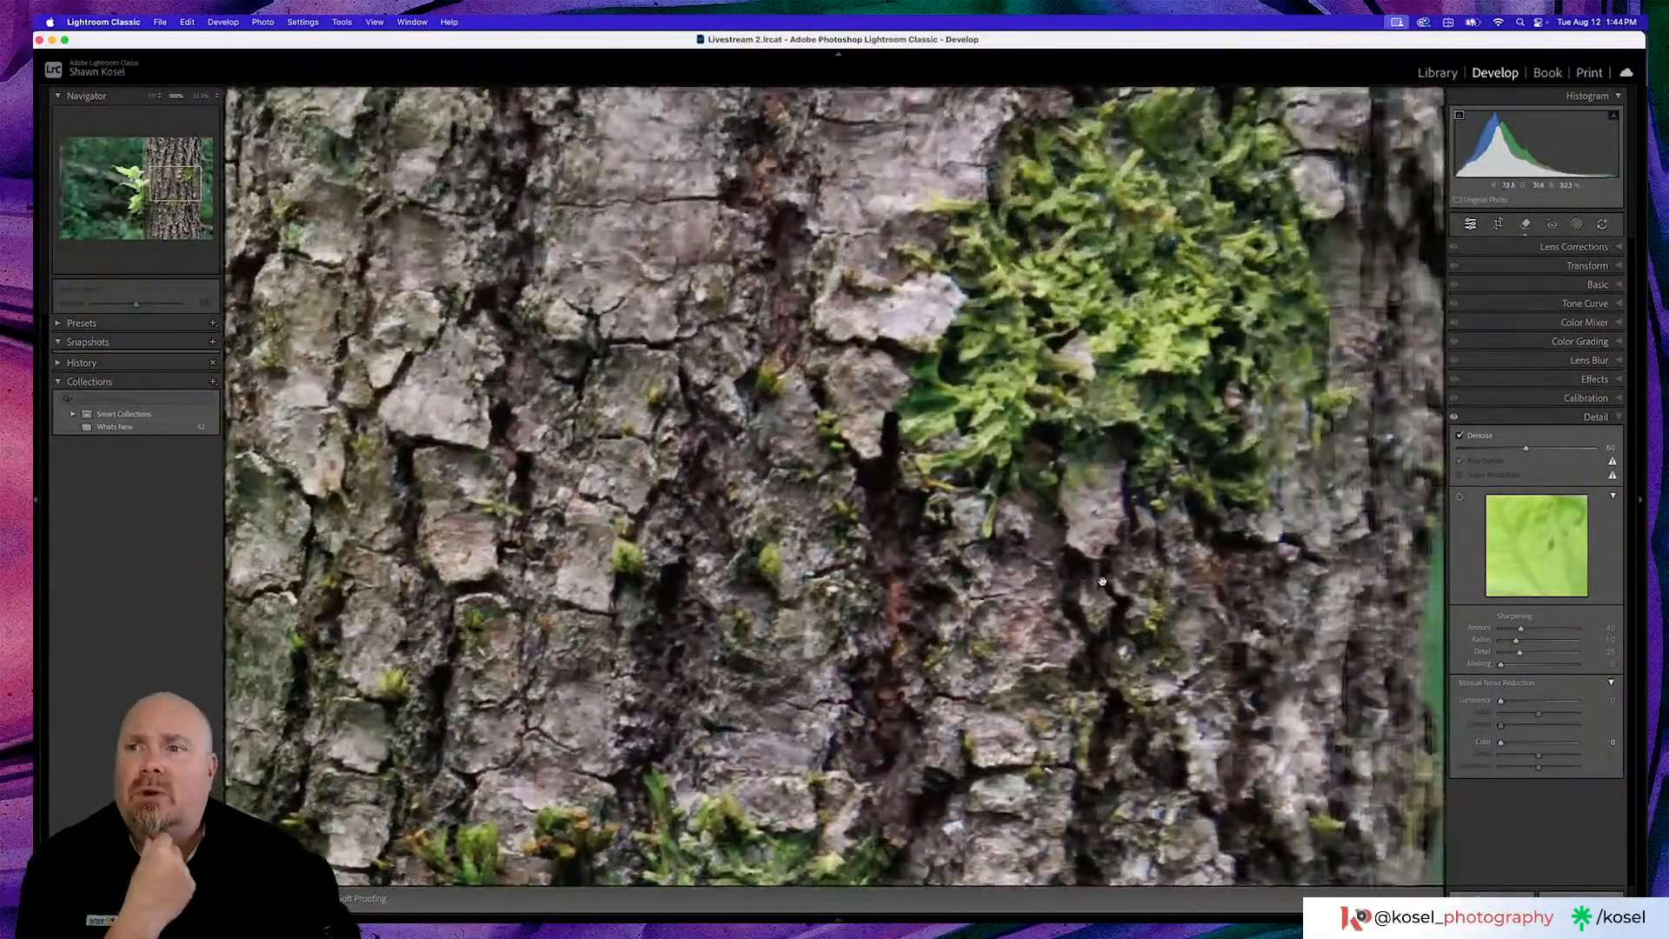
scroll(1042, 595, up, 3)
click(1042, 594)
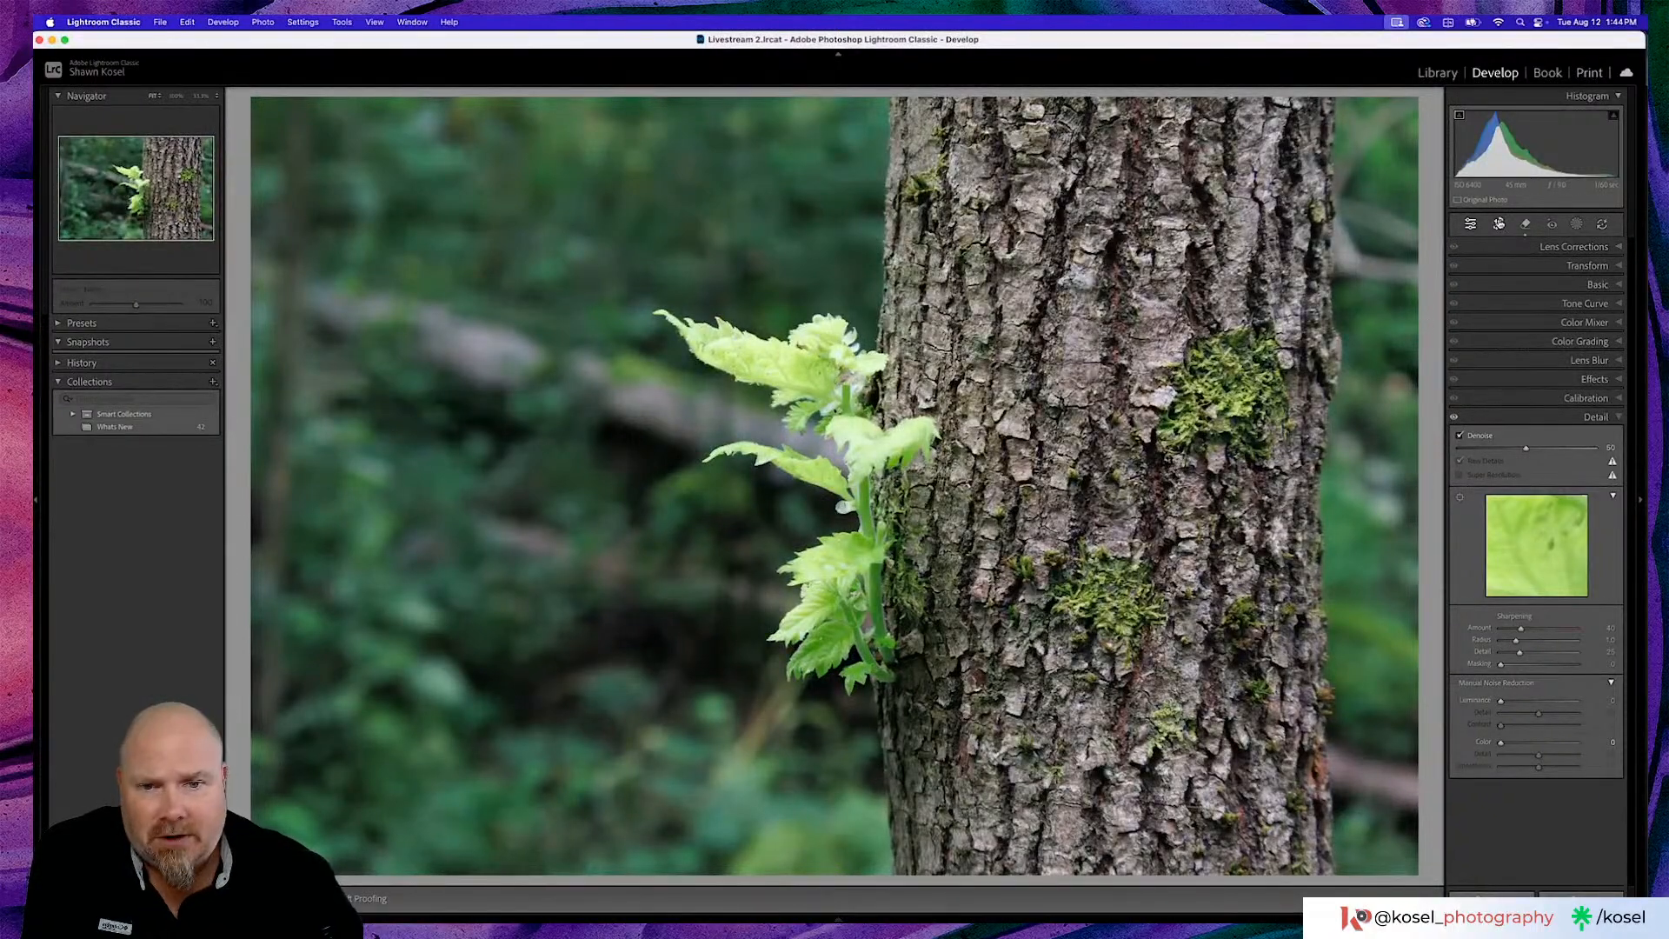
Start cropping the photo and cycle through the crop guide overlays back to the rule-of-thirds grid
click(1498, 223)
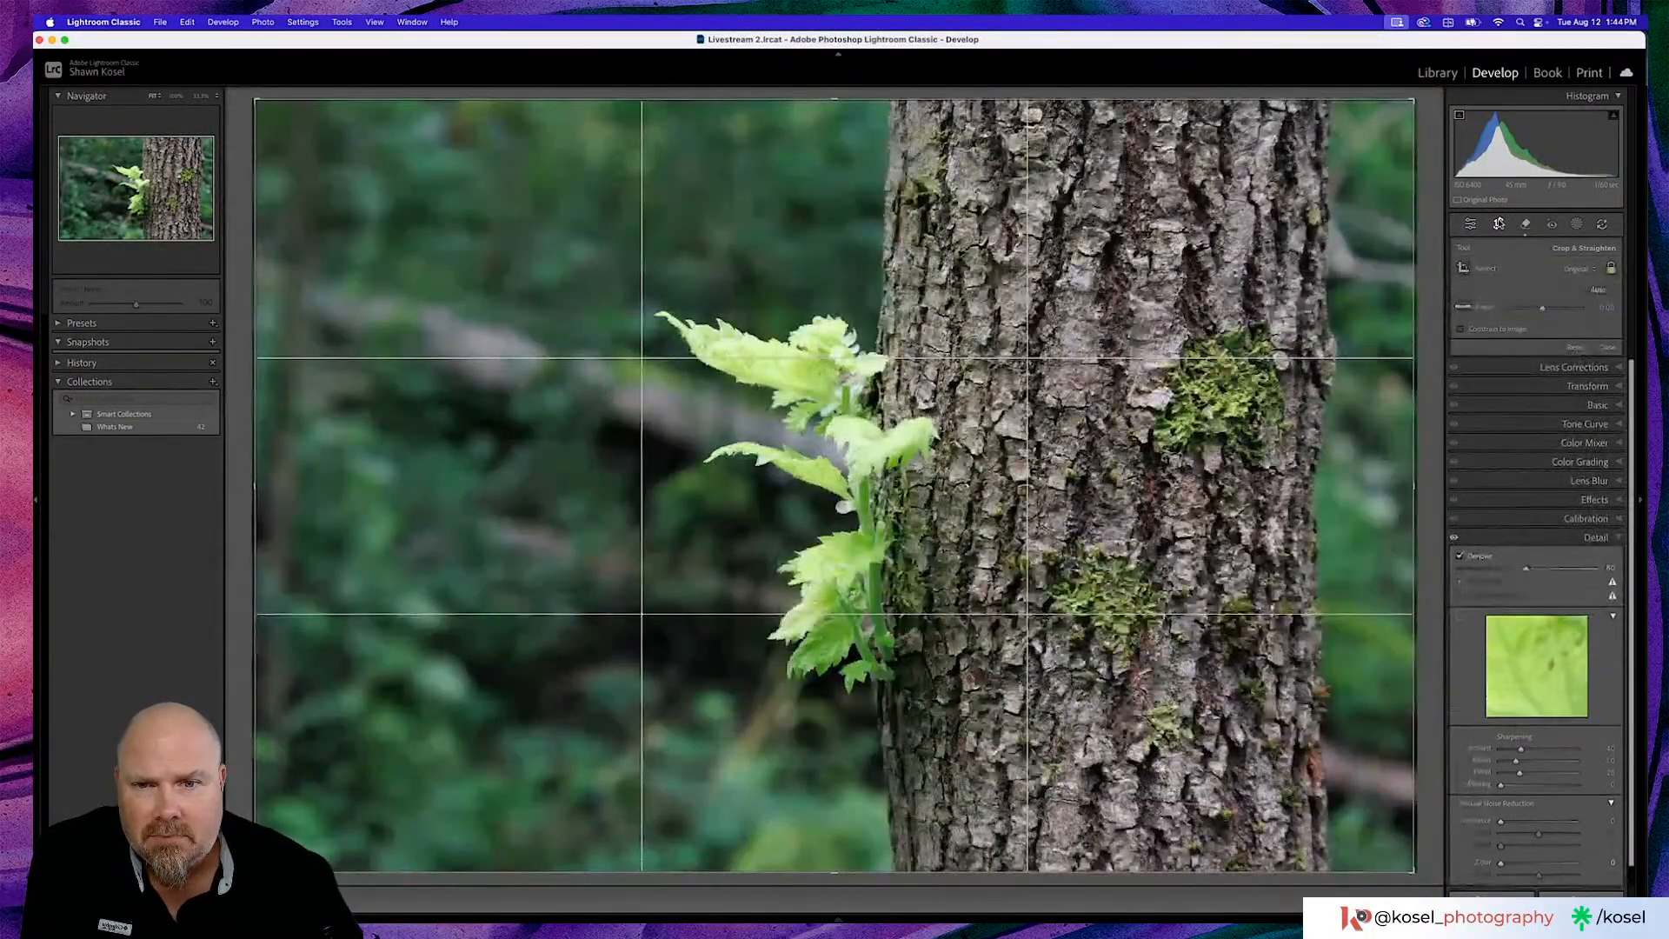
key(o)
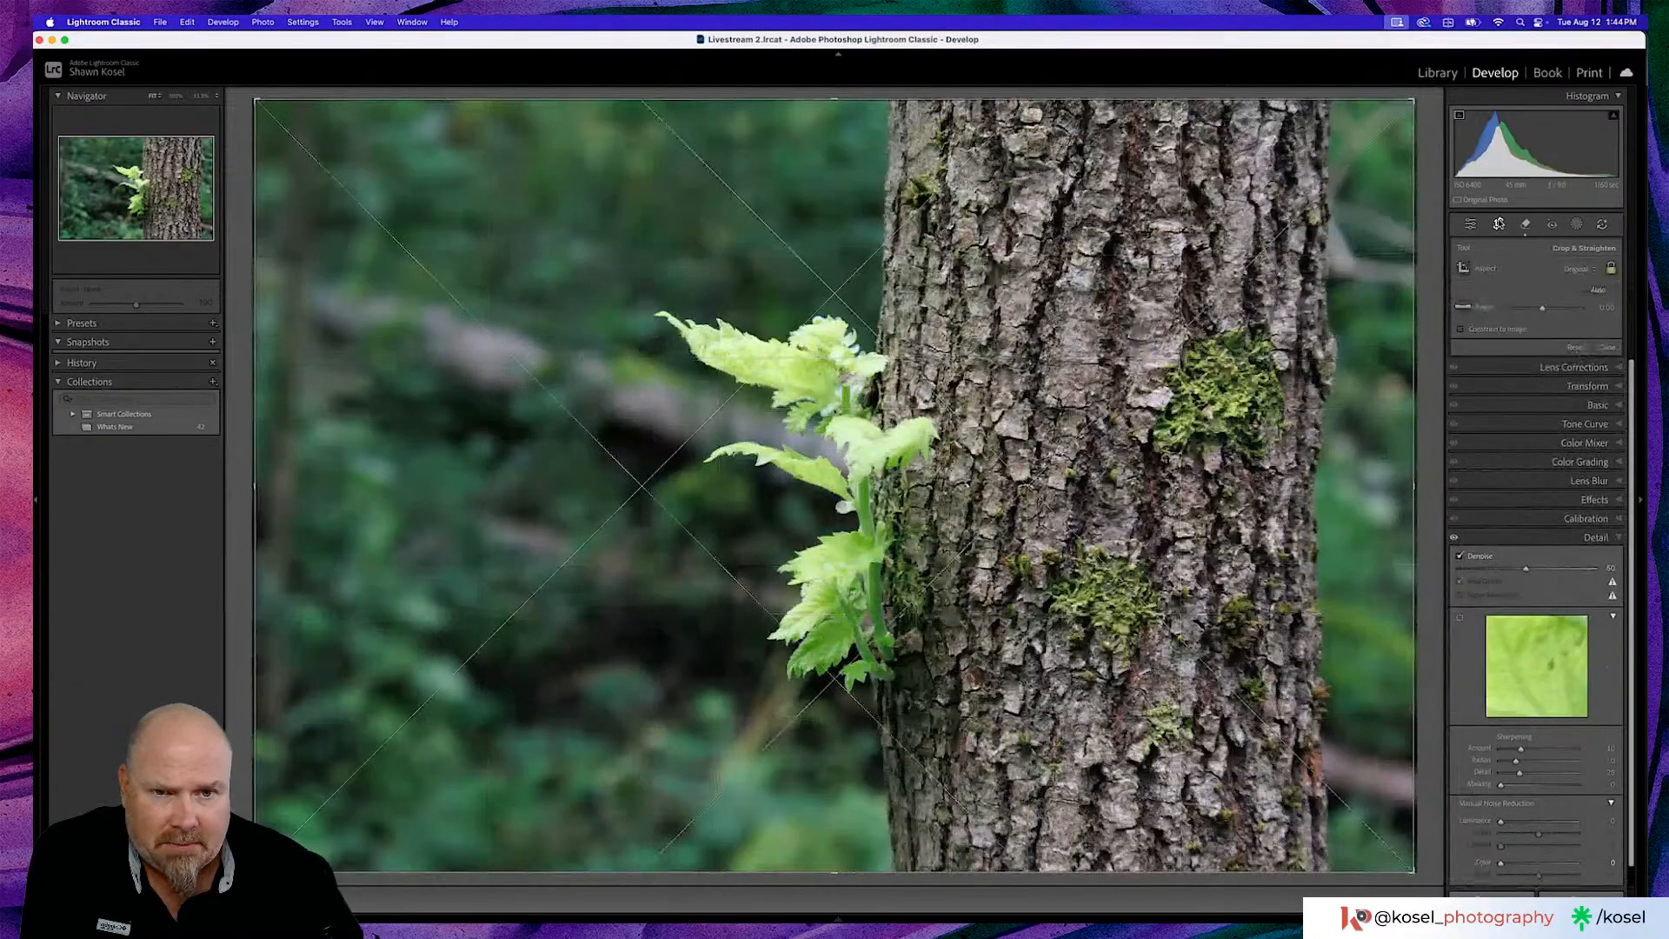
key(o)
key(o)
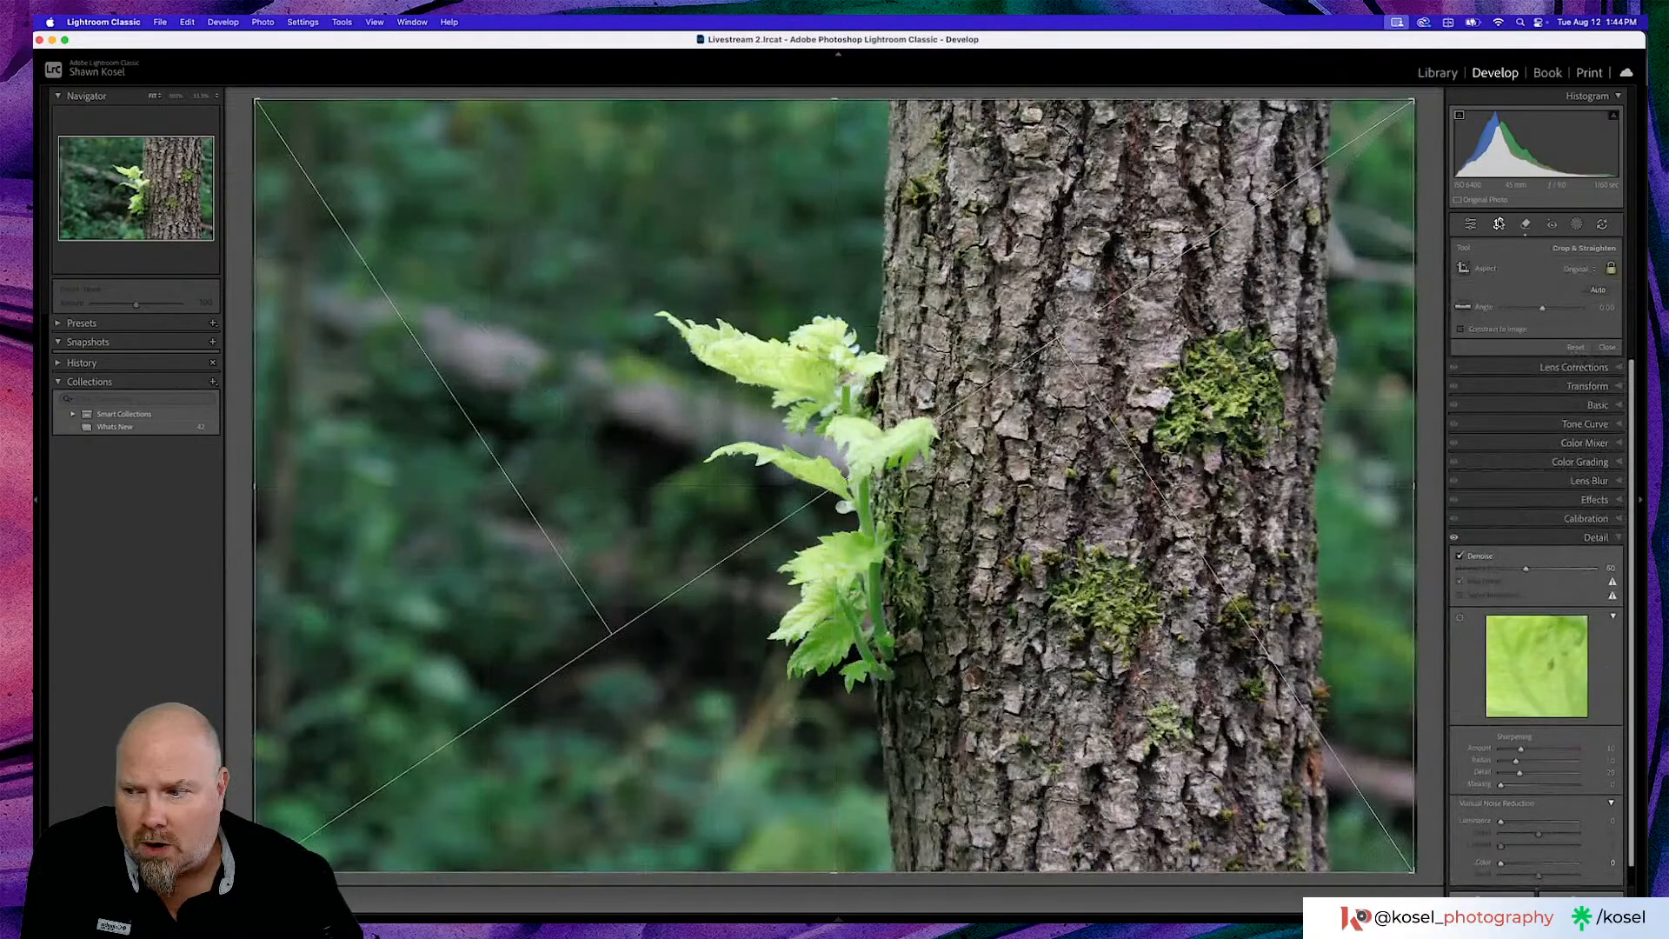
key(o)
key(o)
key(o)
key(o)
key(o)
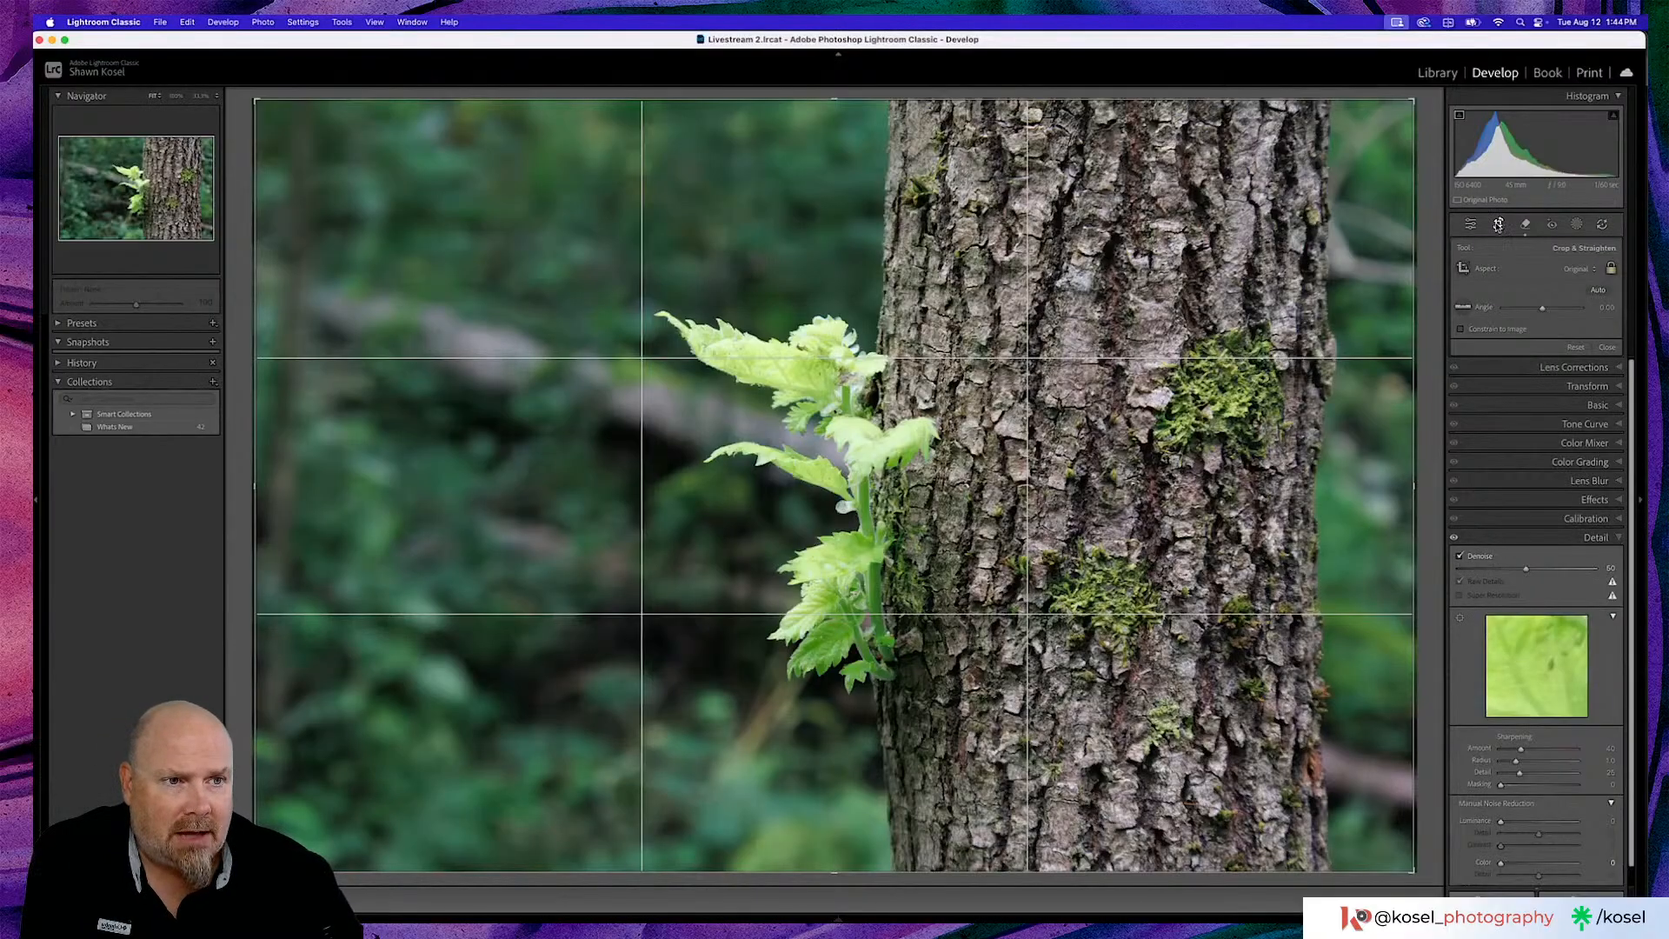
Crop the photo tighter at its original aspect ratio, placing the sprout near the centre and cutting off the background beyond the trunk
click(1610, 269)
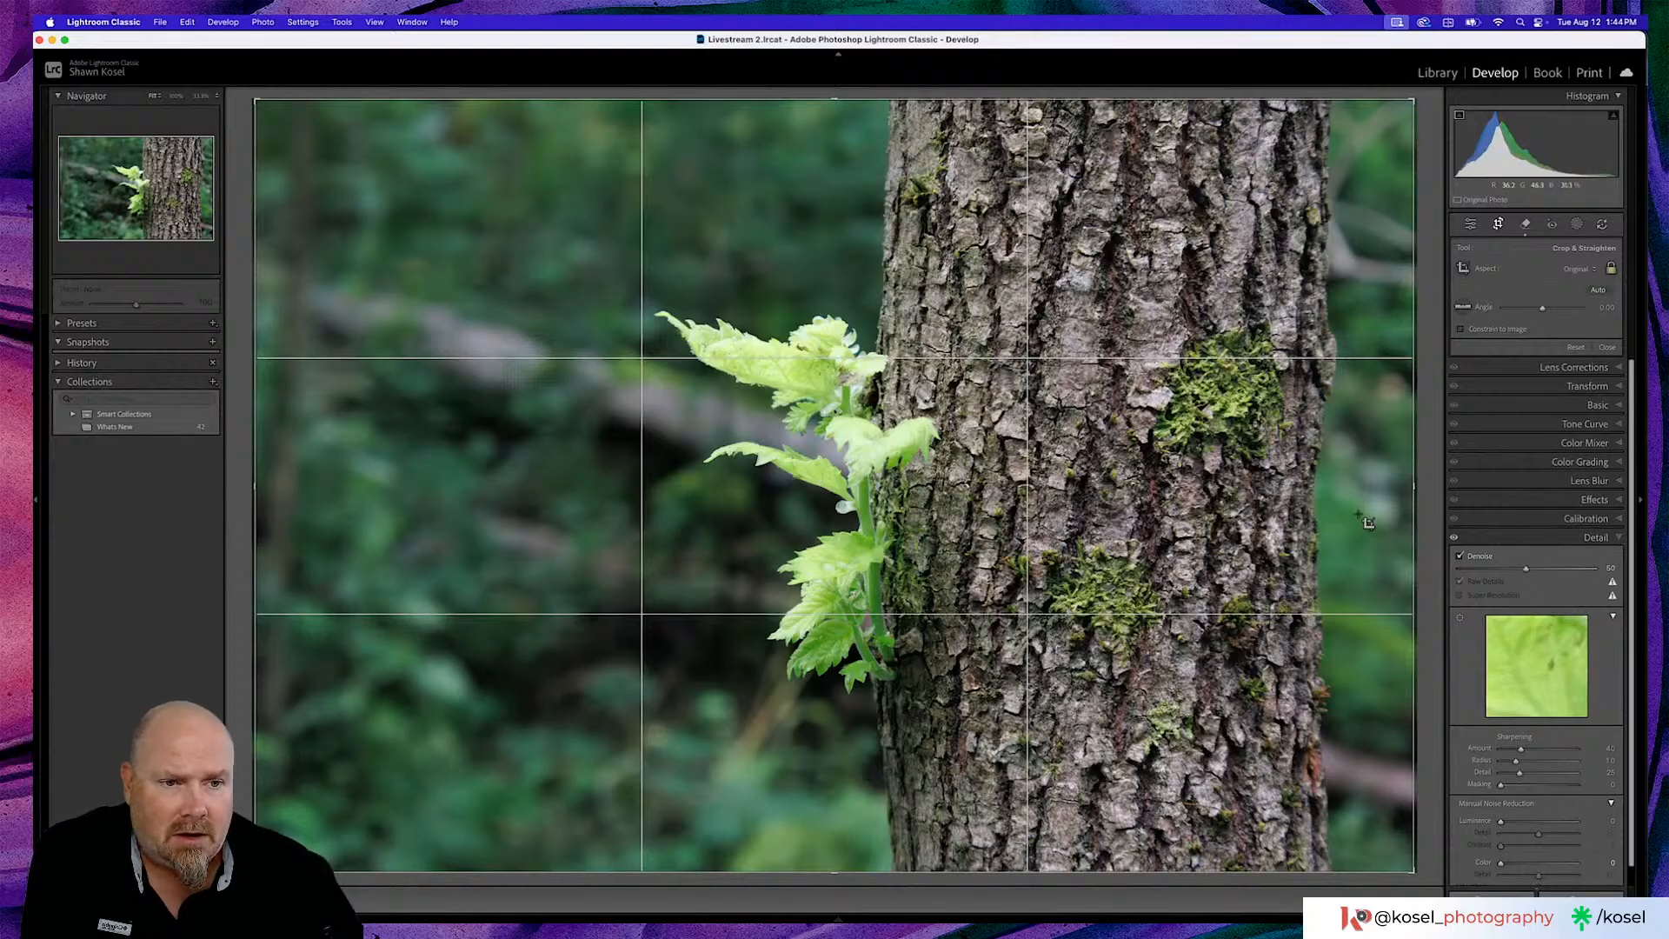
drag(1409, 487, 1360, 489)
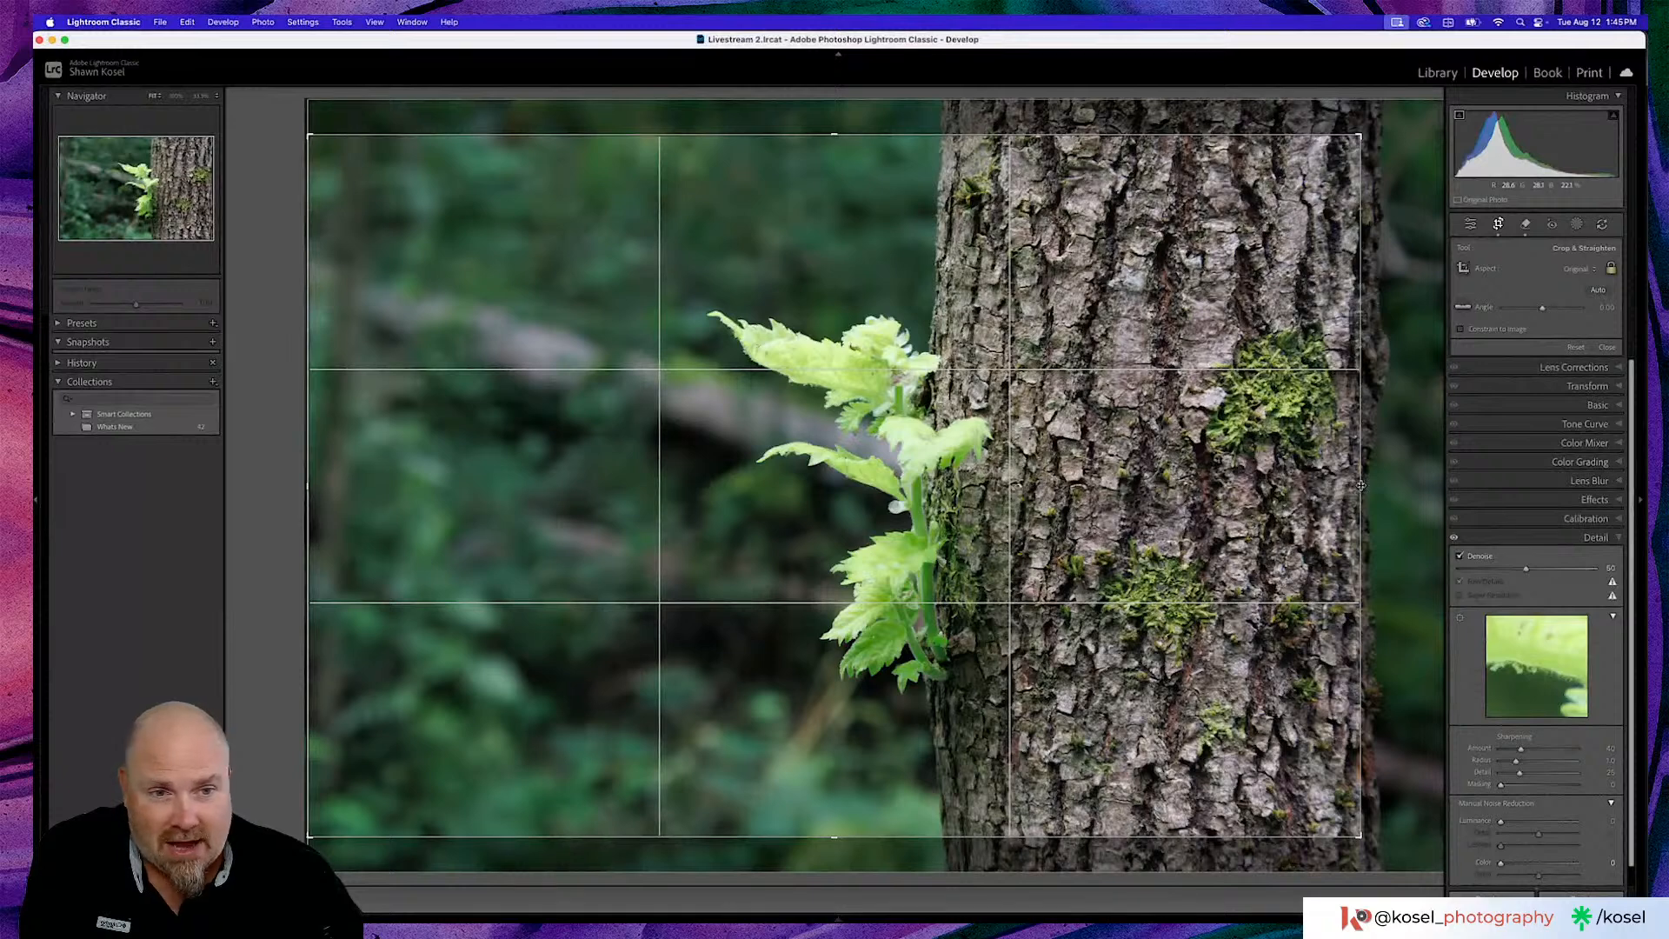
drag(1361, 485, 1356, 485)
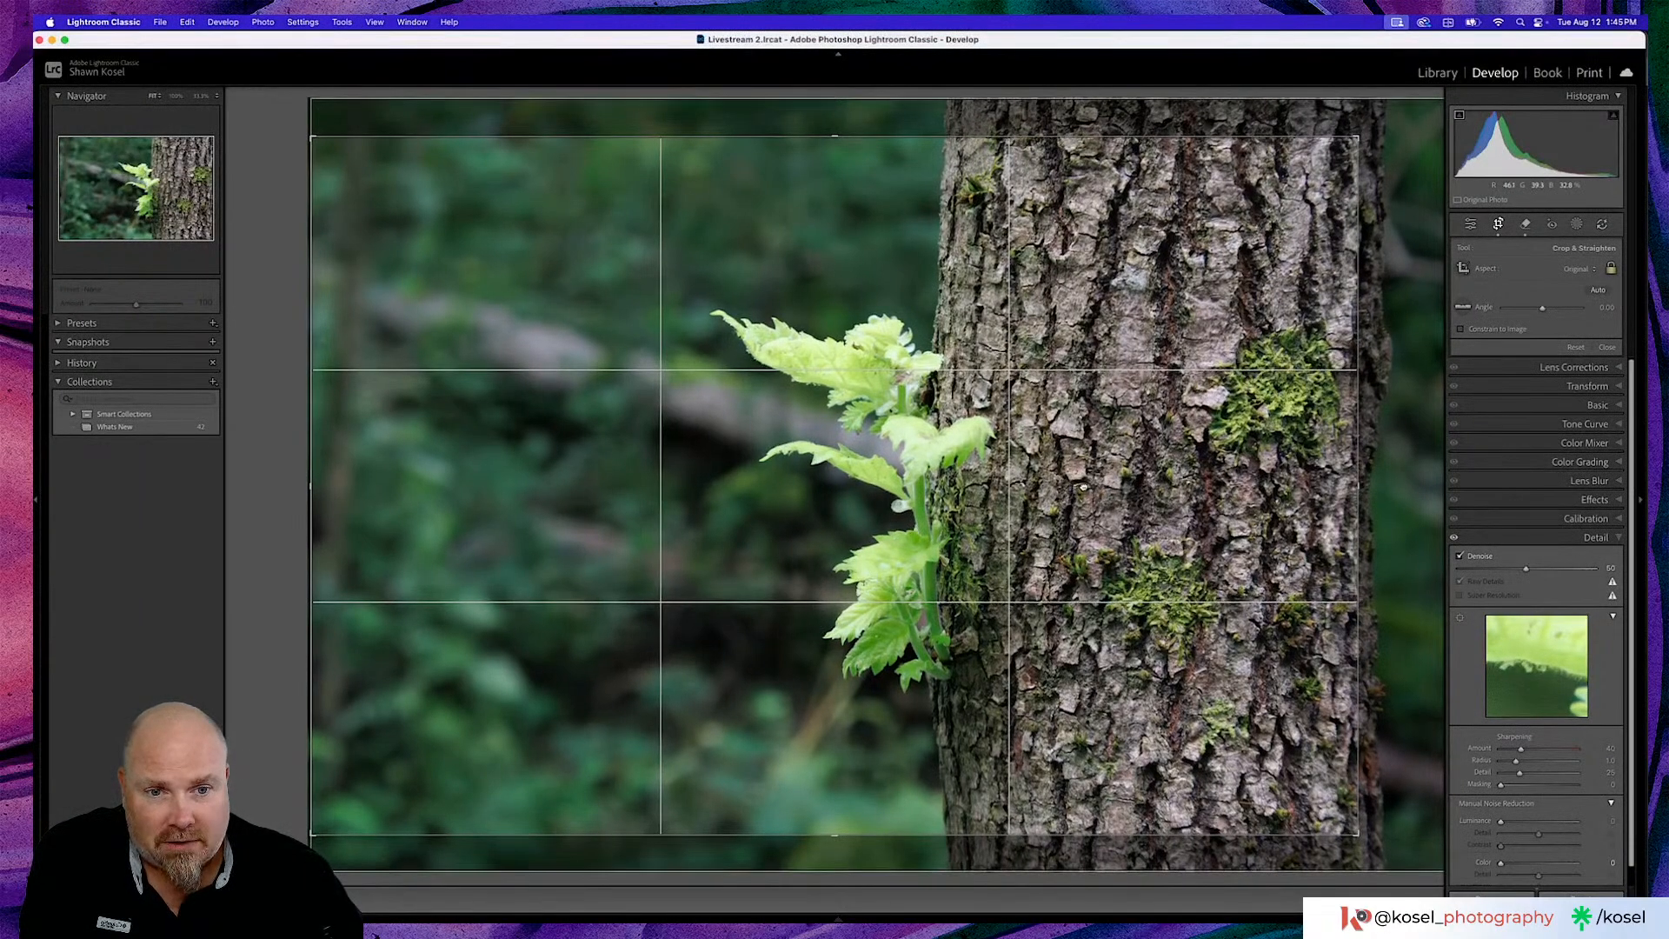
drag(1083, 488, 1071, 489)
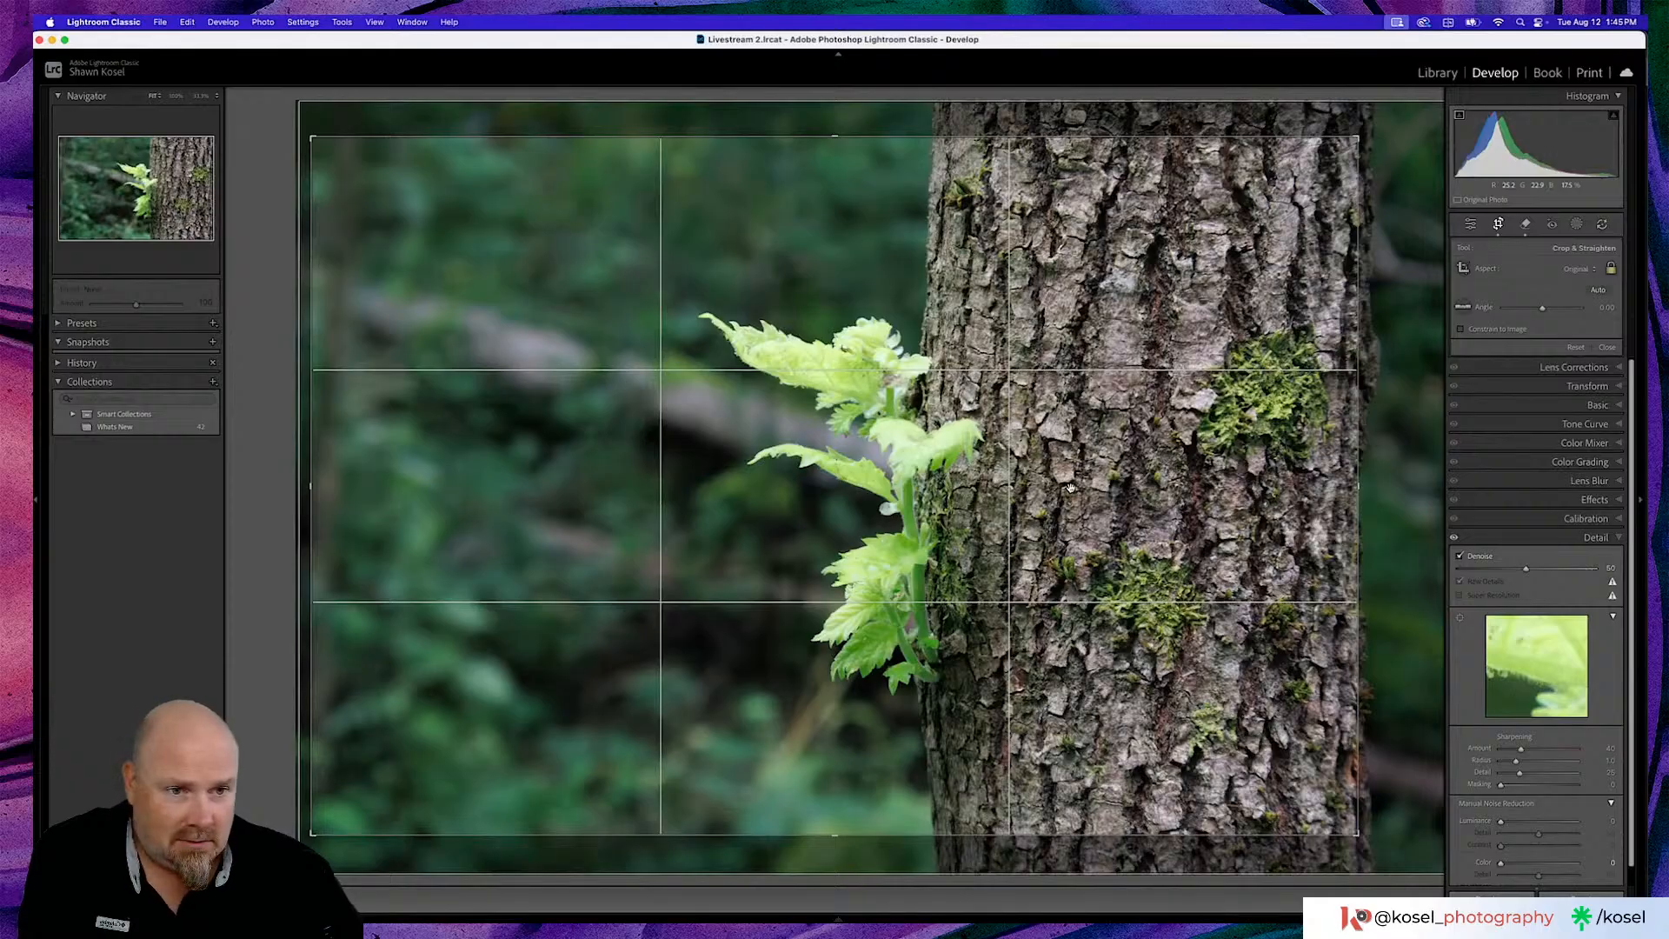
drag(1358, 487, 1312, 488)
drag(1166, 464, 1099, 472)
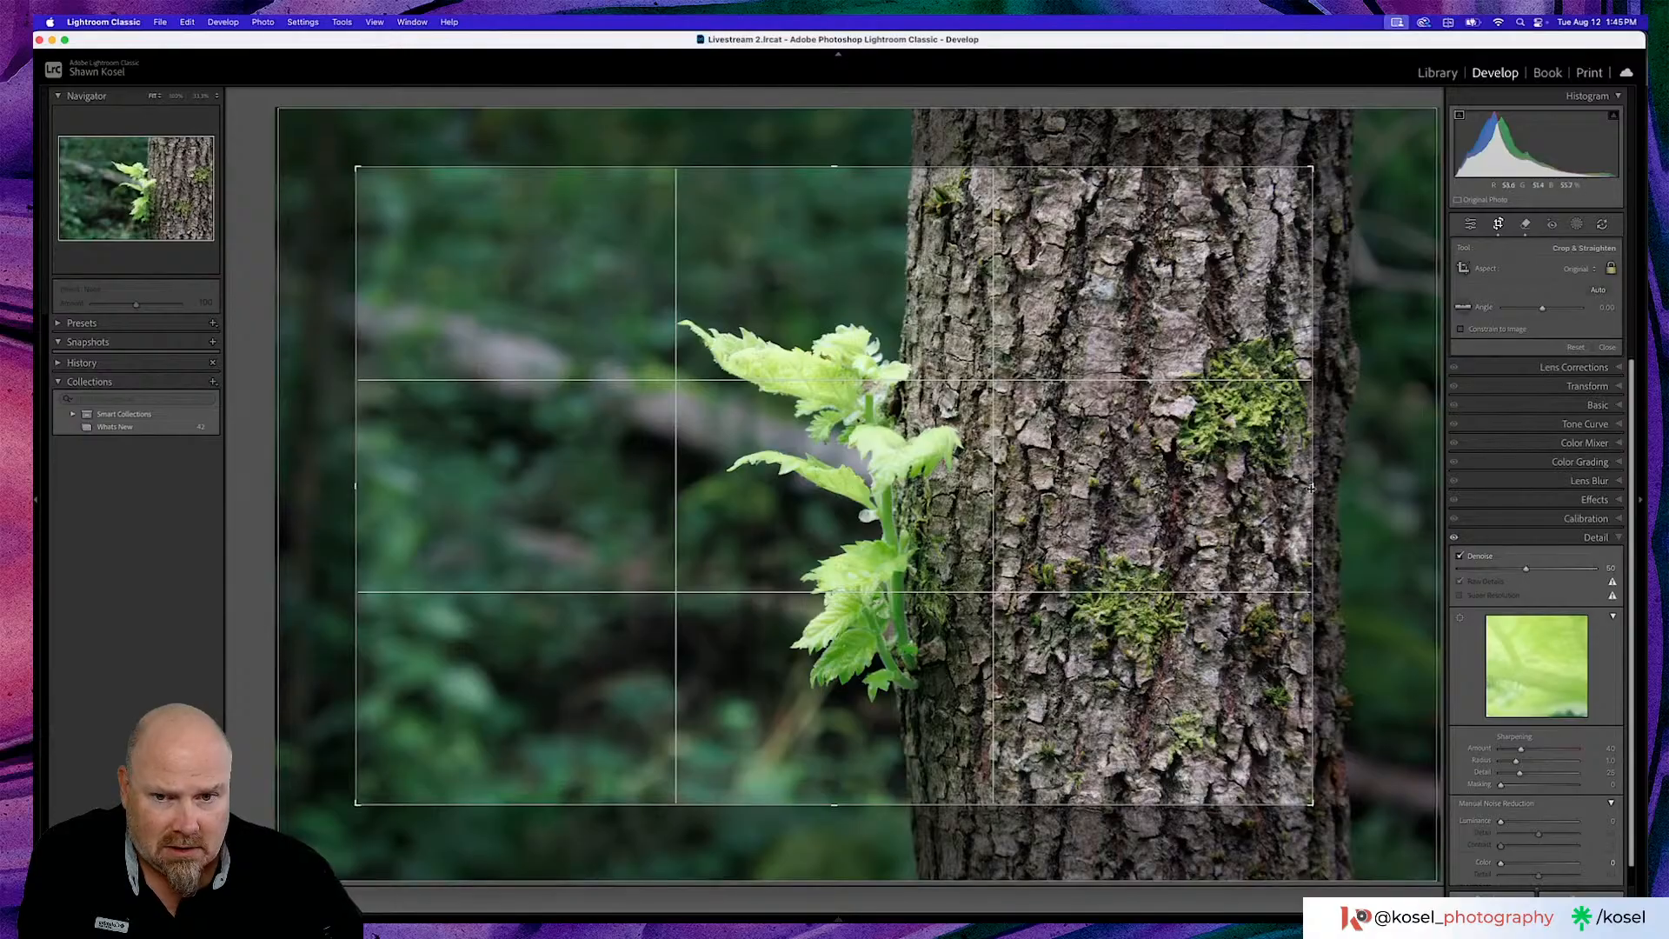
drag(1313, 488, 1343, 470)
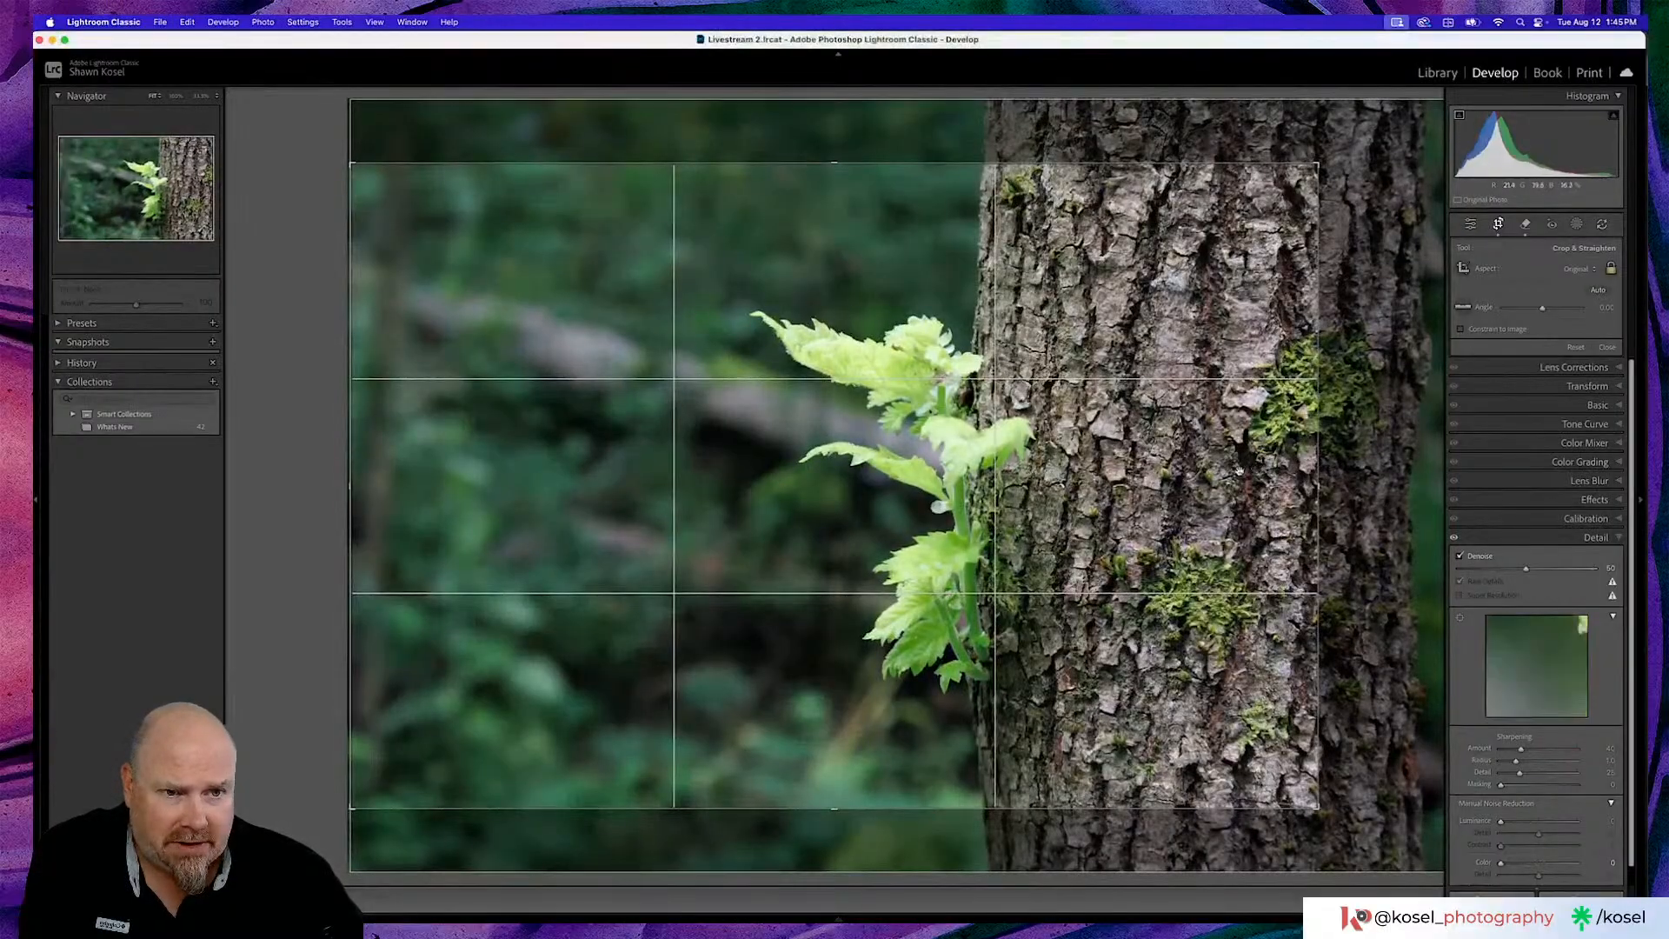
drag(1212, 481, 1164, 478)
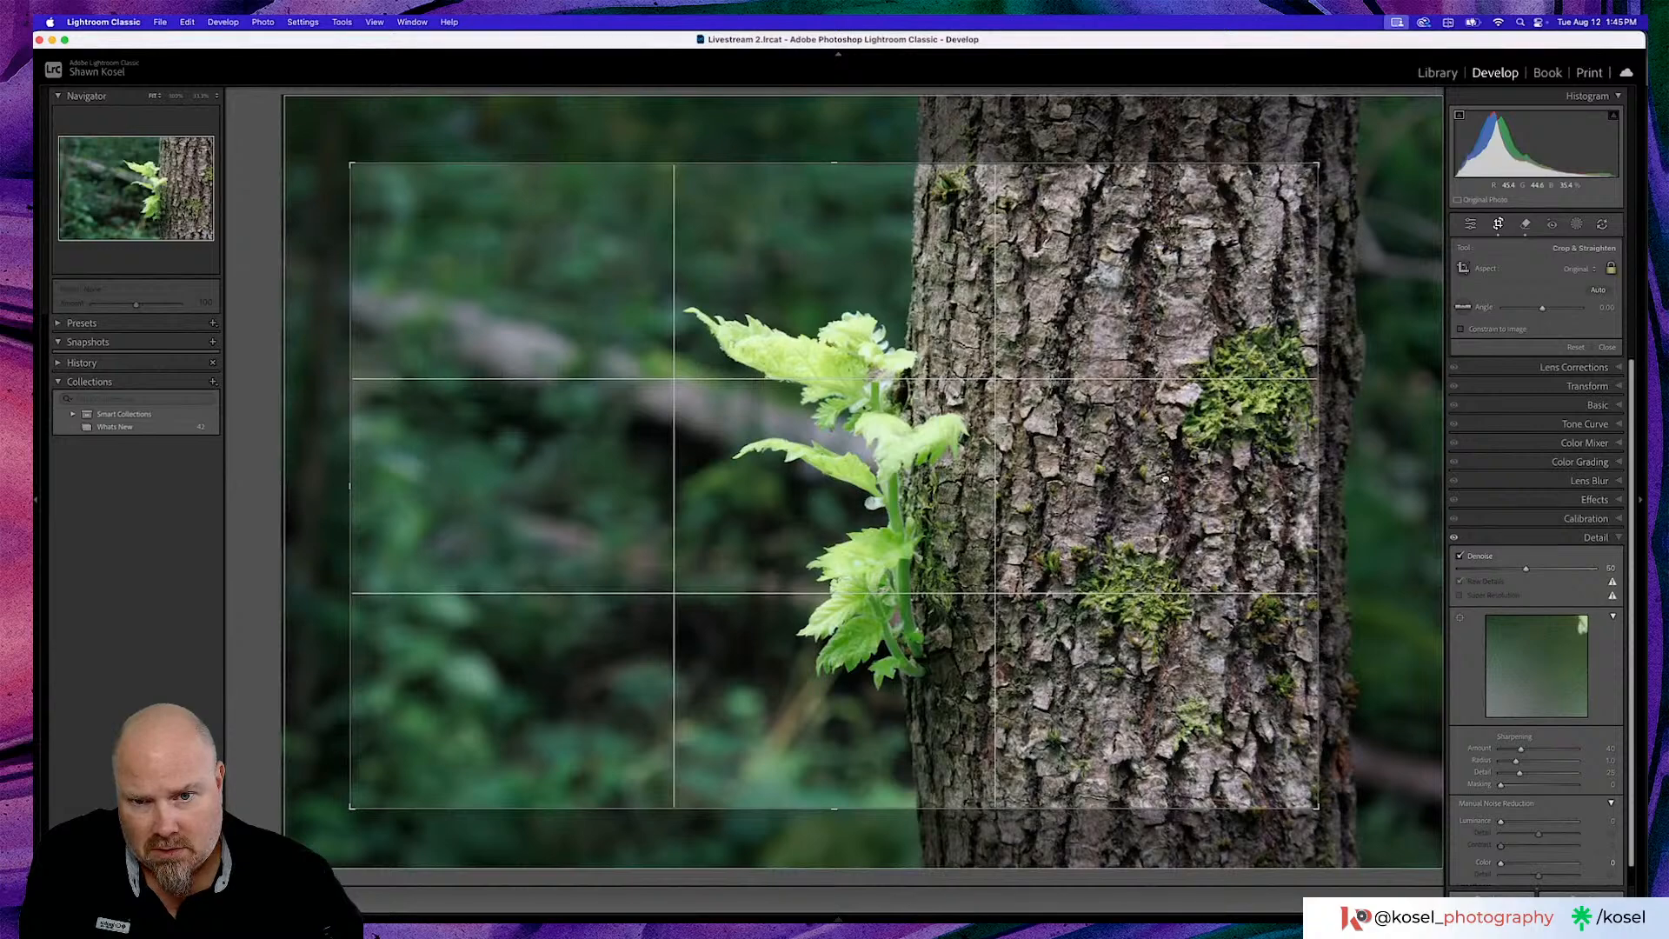
mouse_move(1164, 478)
mouse_down()
mouse_move(1027, 484)
mouse_move(1221, 483)
mouse_move(1161, 502)
mouse_move(1165, 459)
mouse_up()
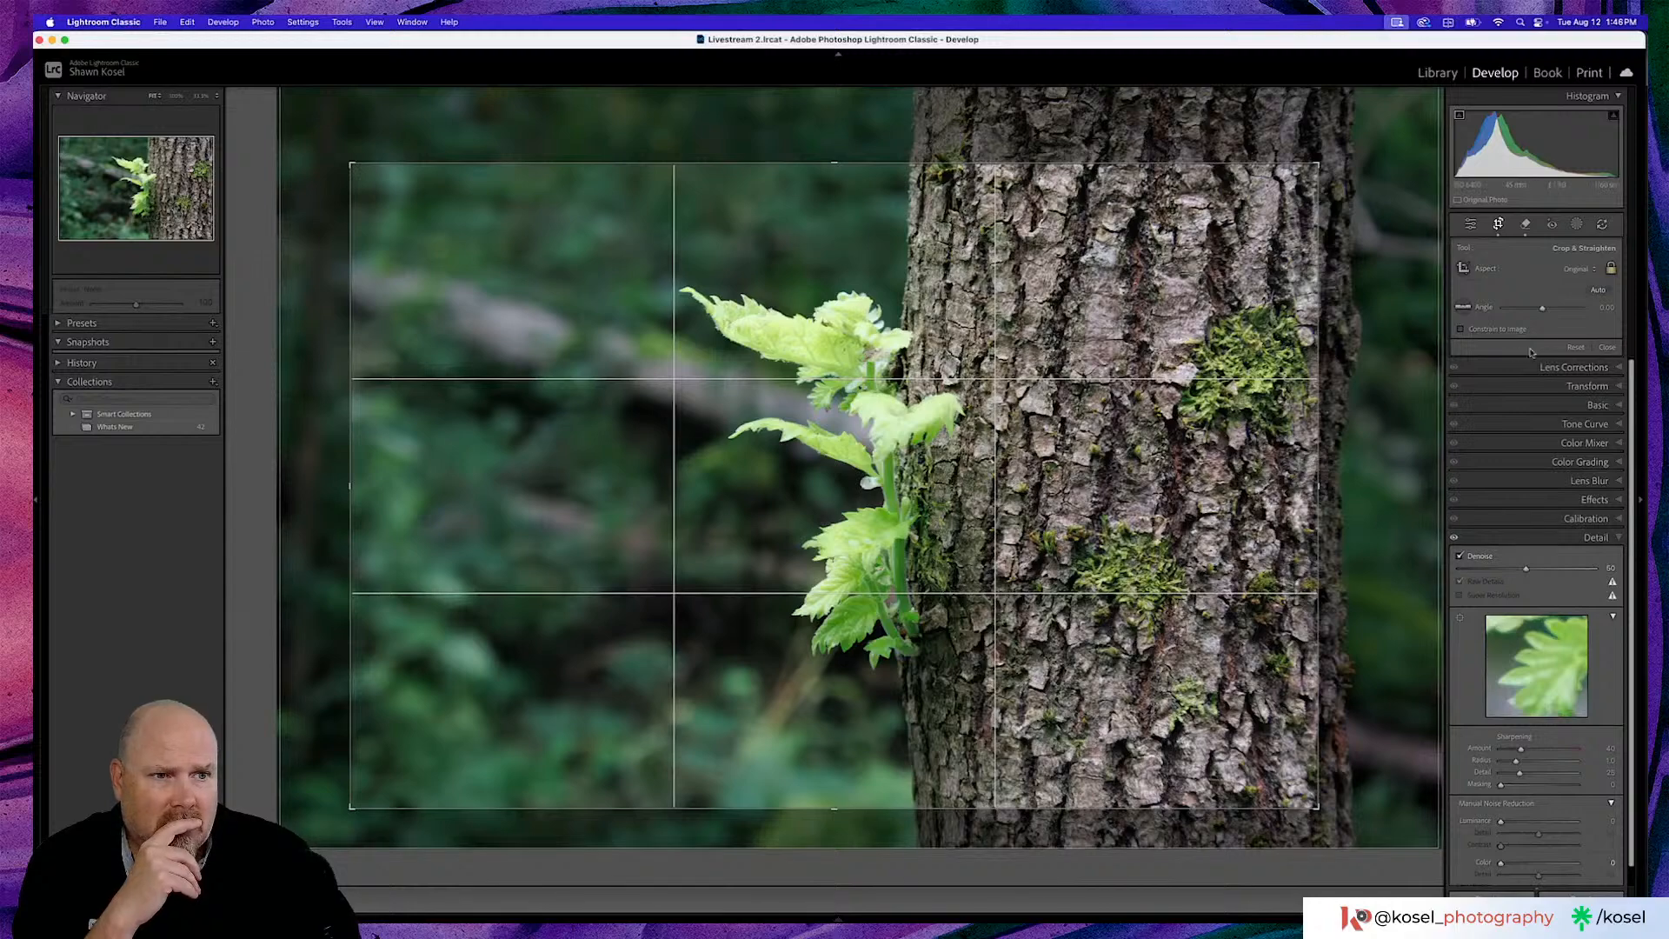
click(1607, 347)
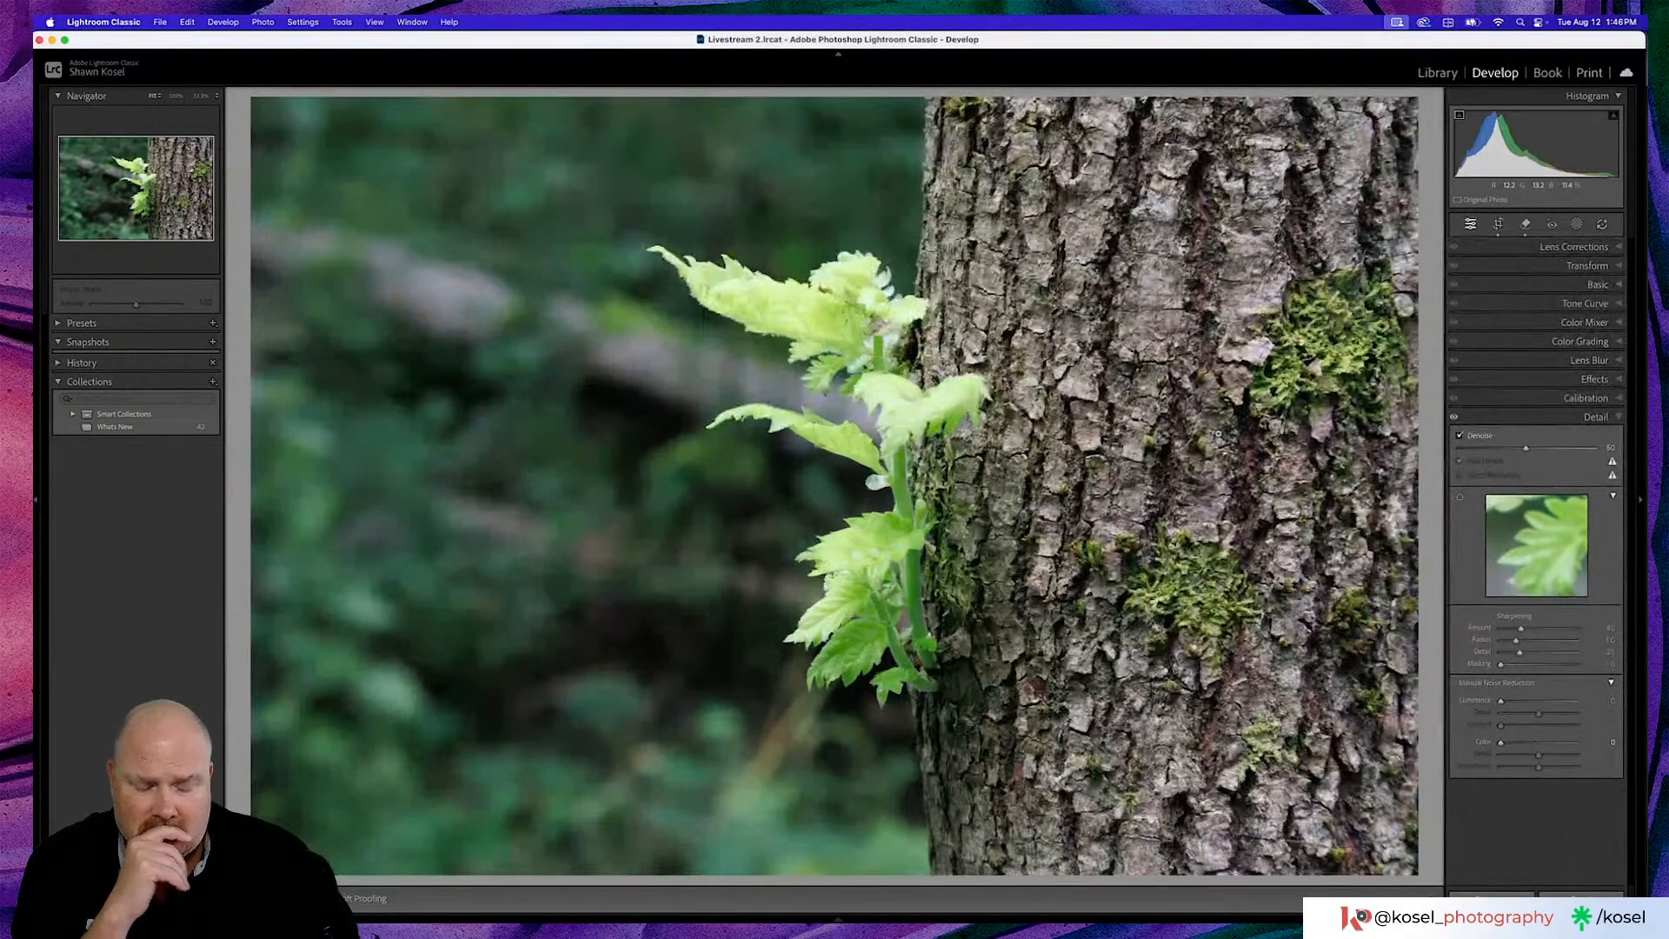
Examine the cropped photo at reduced size, fitted to the view and in close-up on the bark
key(super+minus)
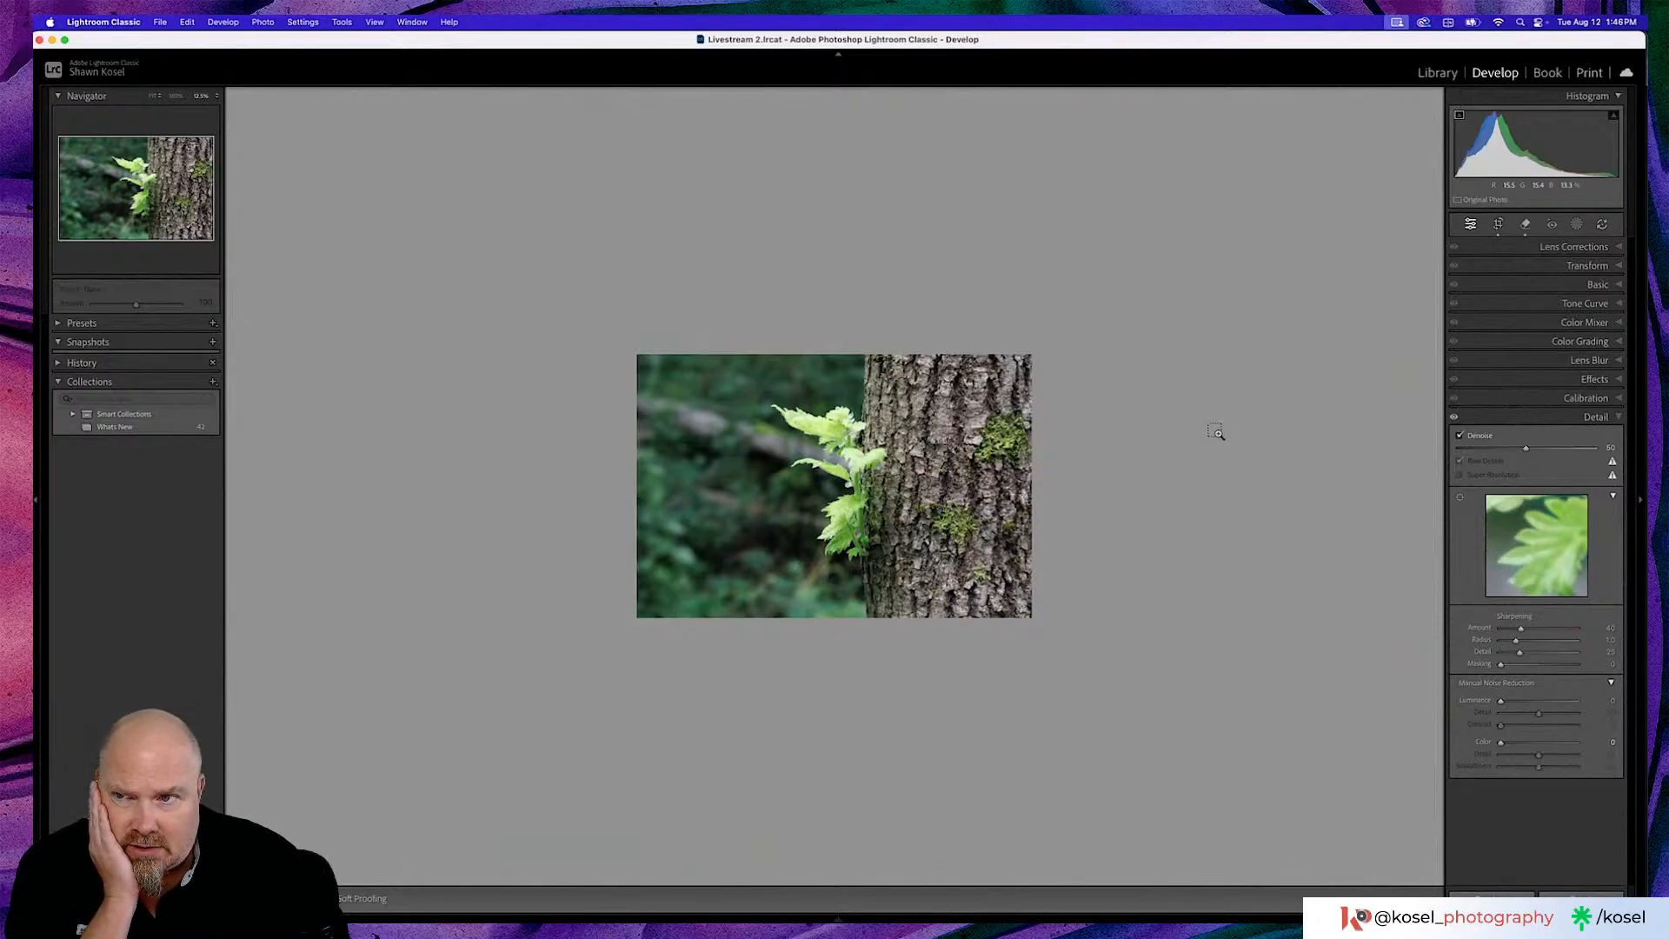
click(154, 97)
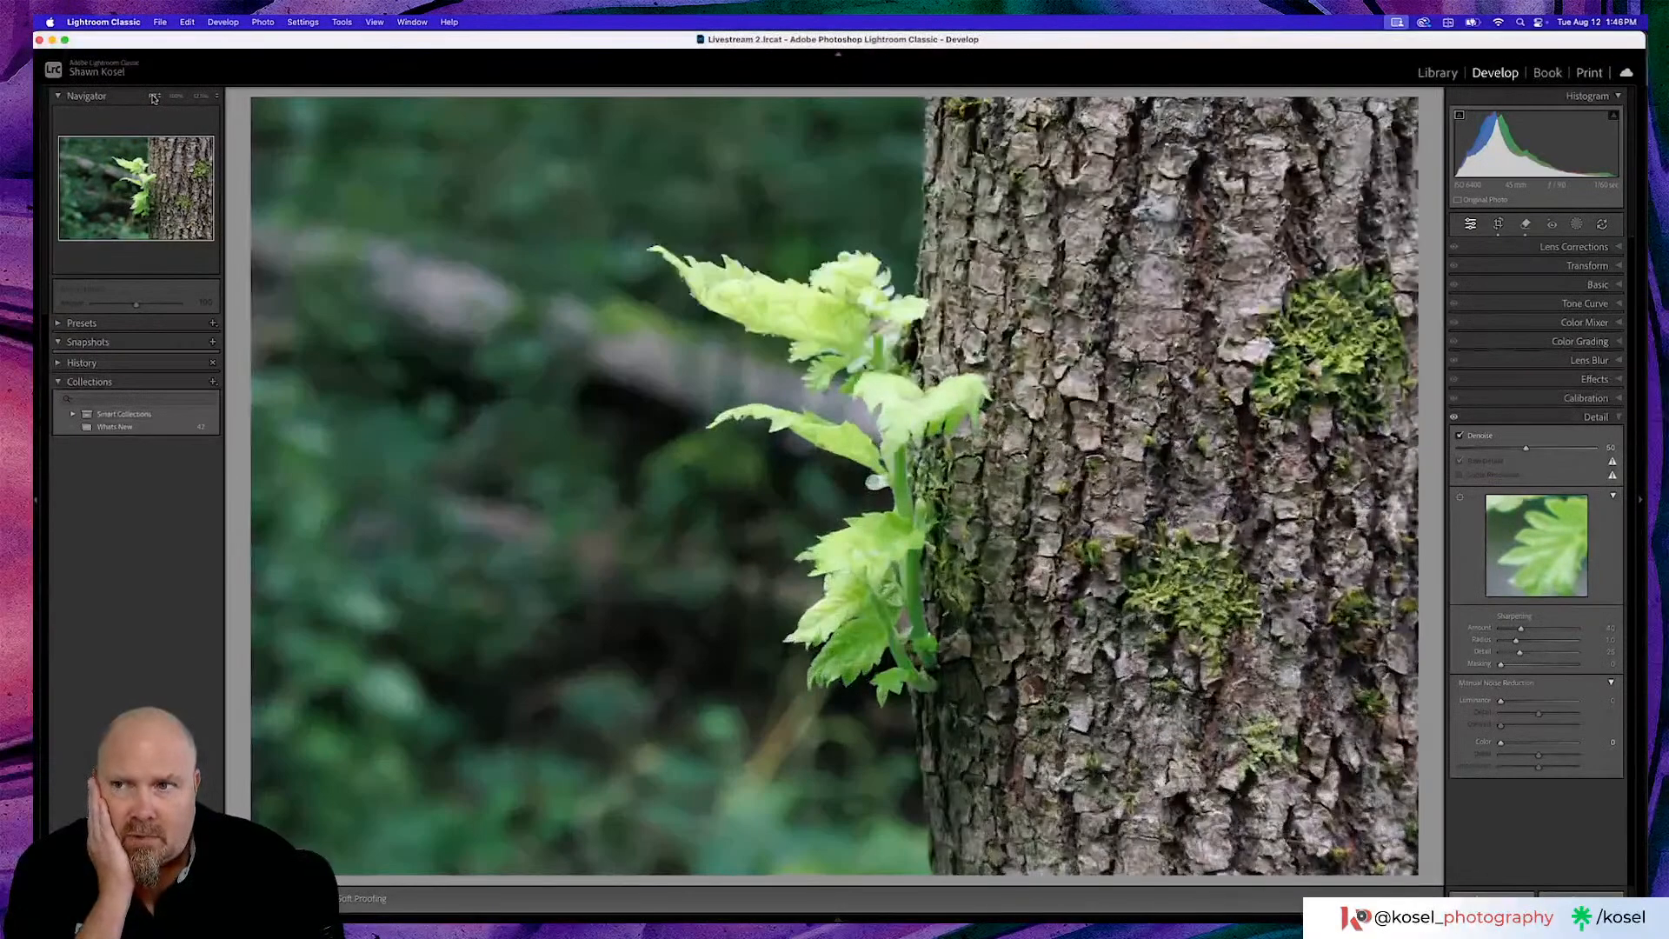
click(181, 100)
click(176, 98)
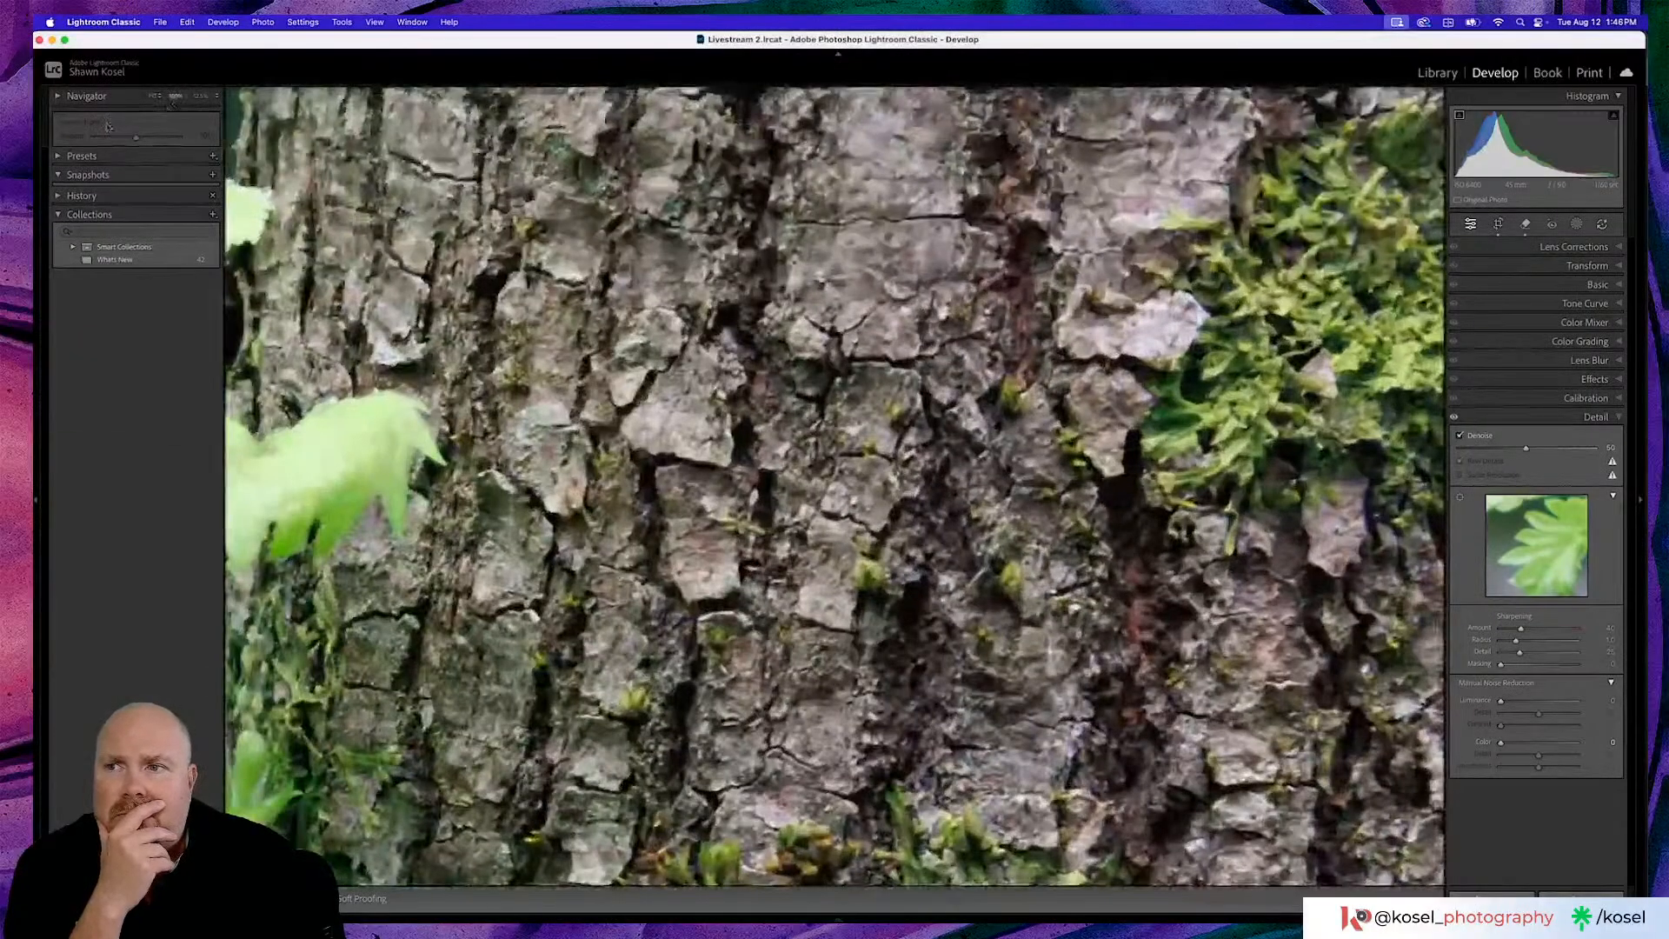
click(178, 98)
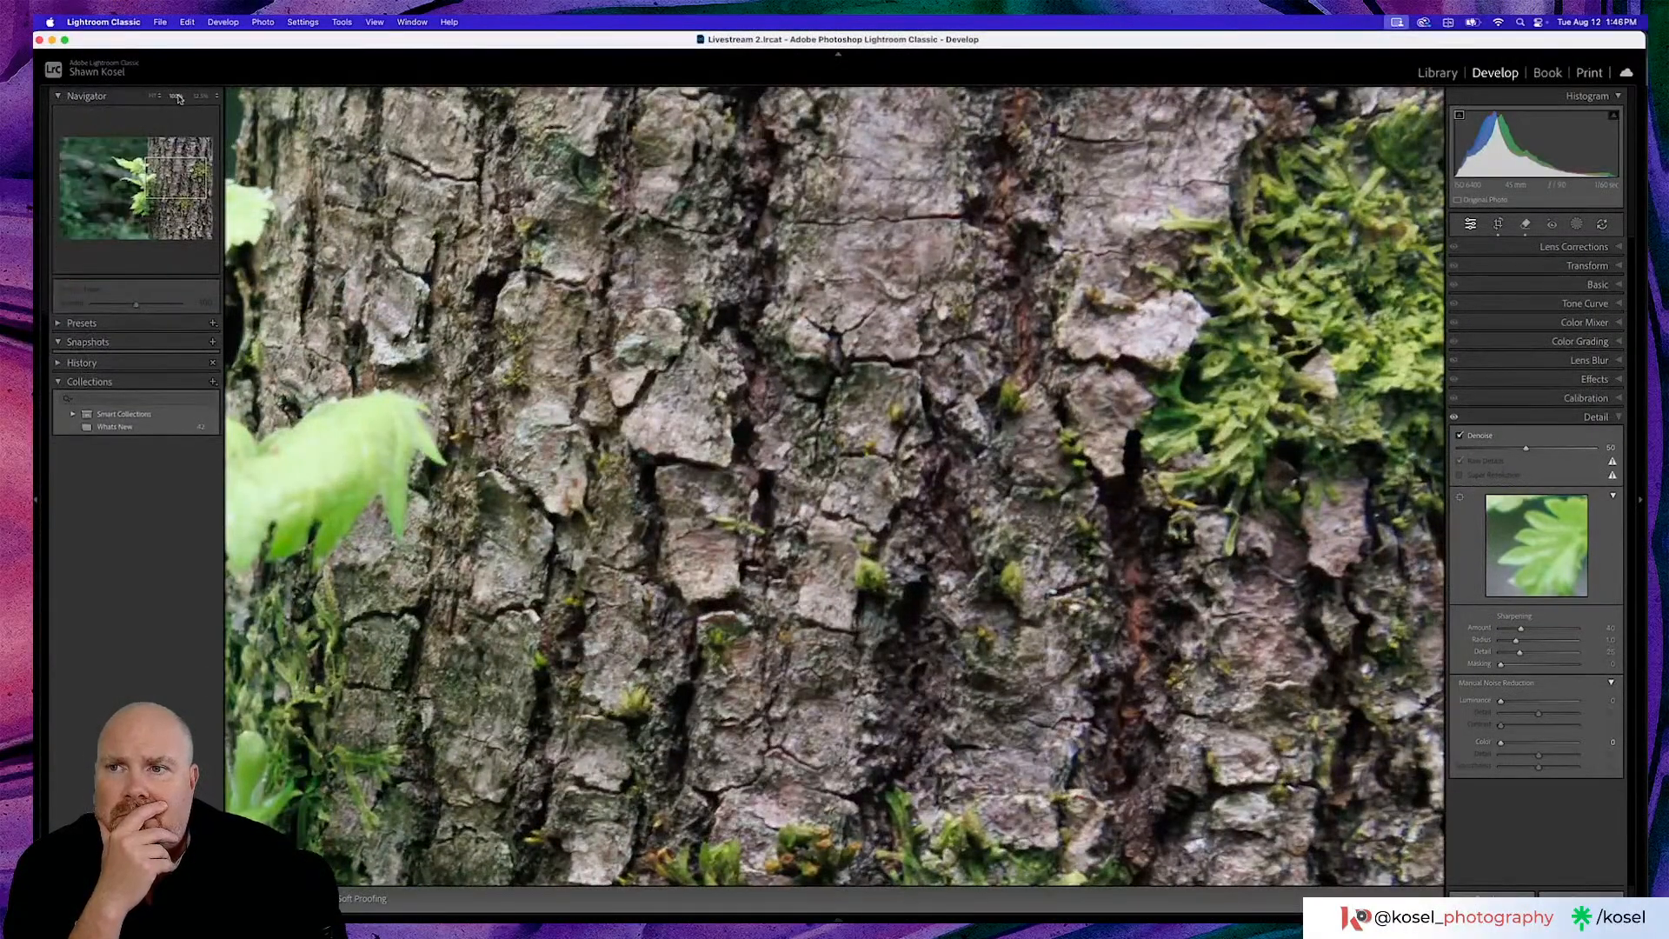
click(639, 200)
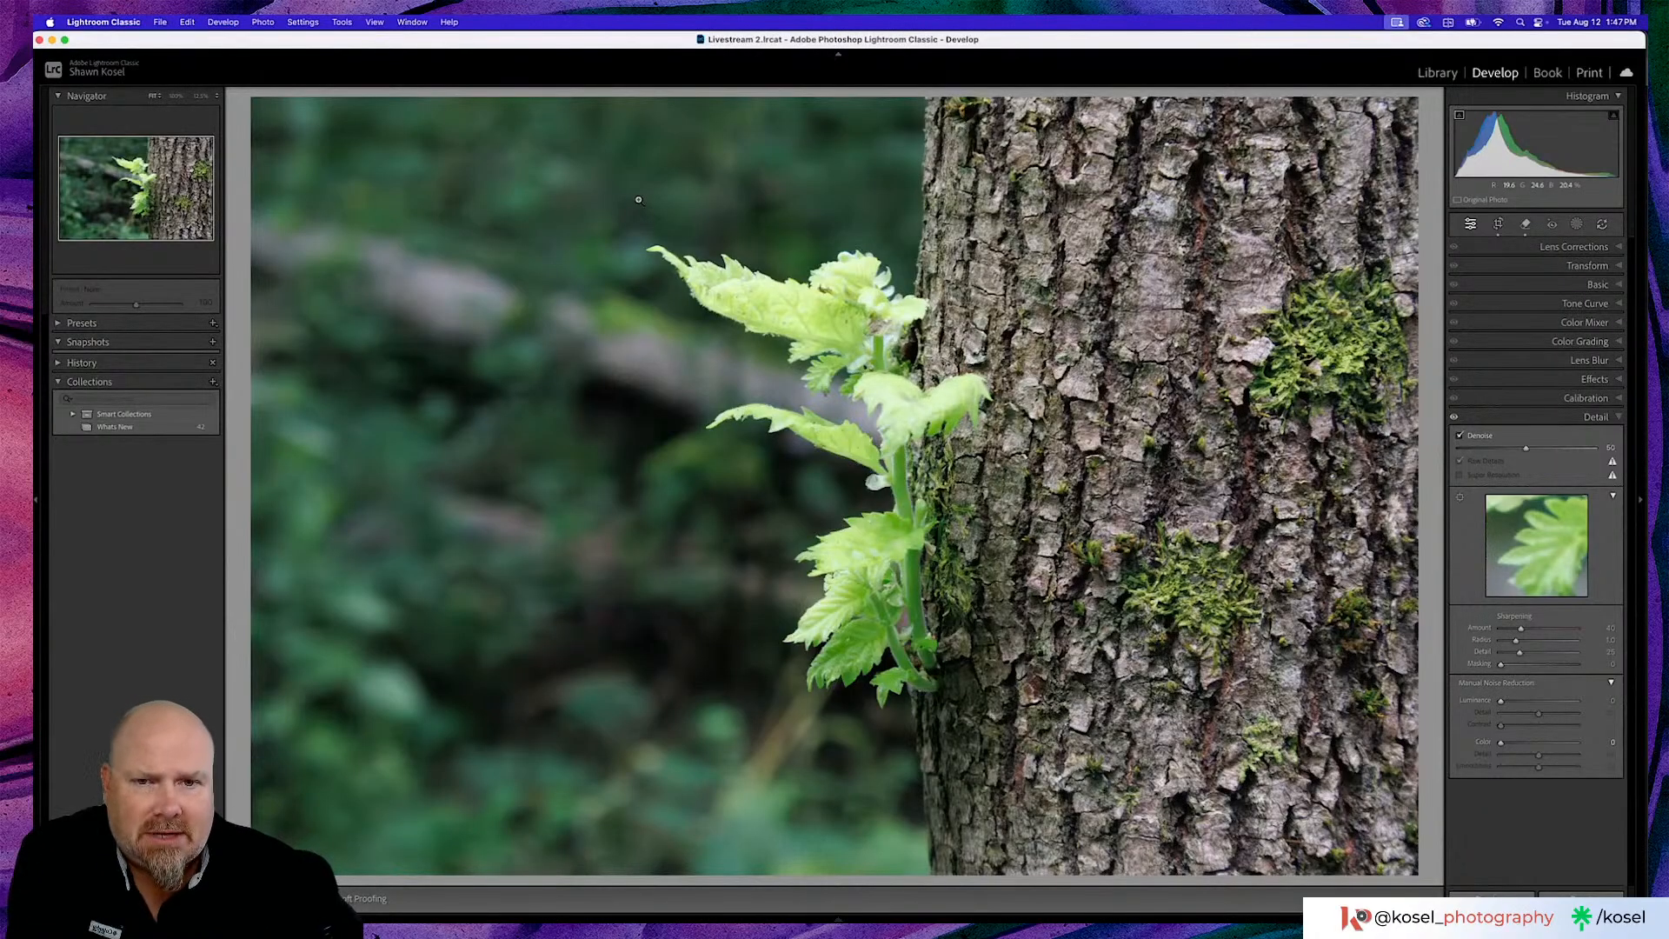
Try the black-and-white treatment on the photo and return it to colour
click(1598, 285)
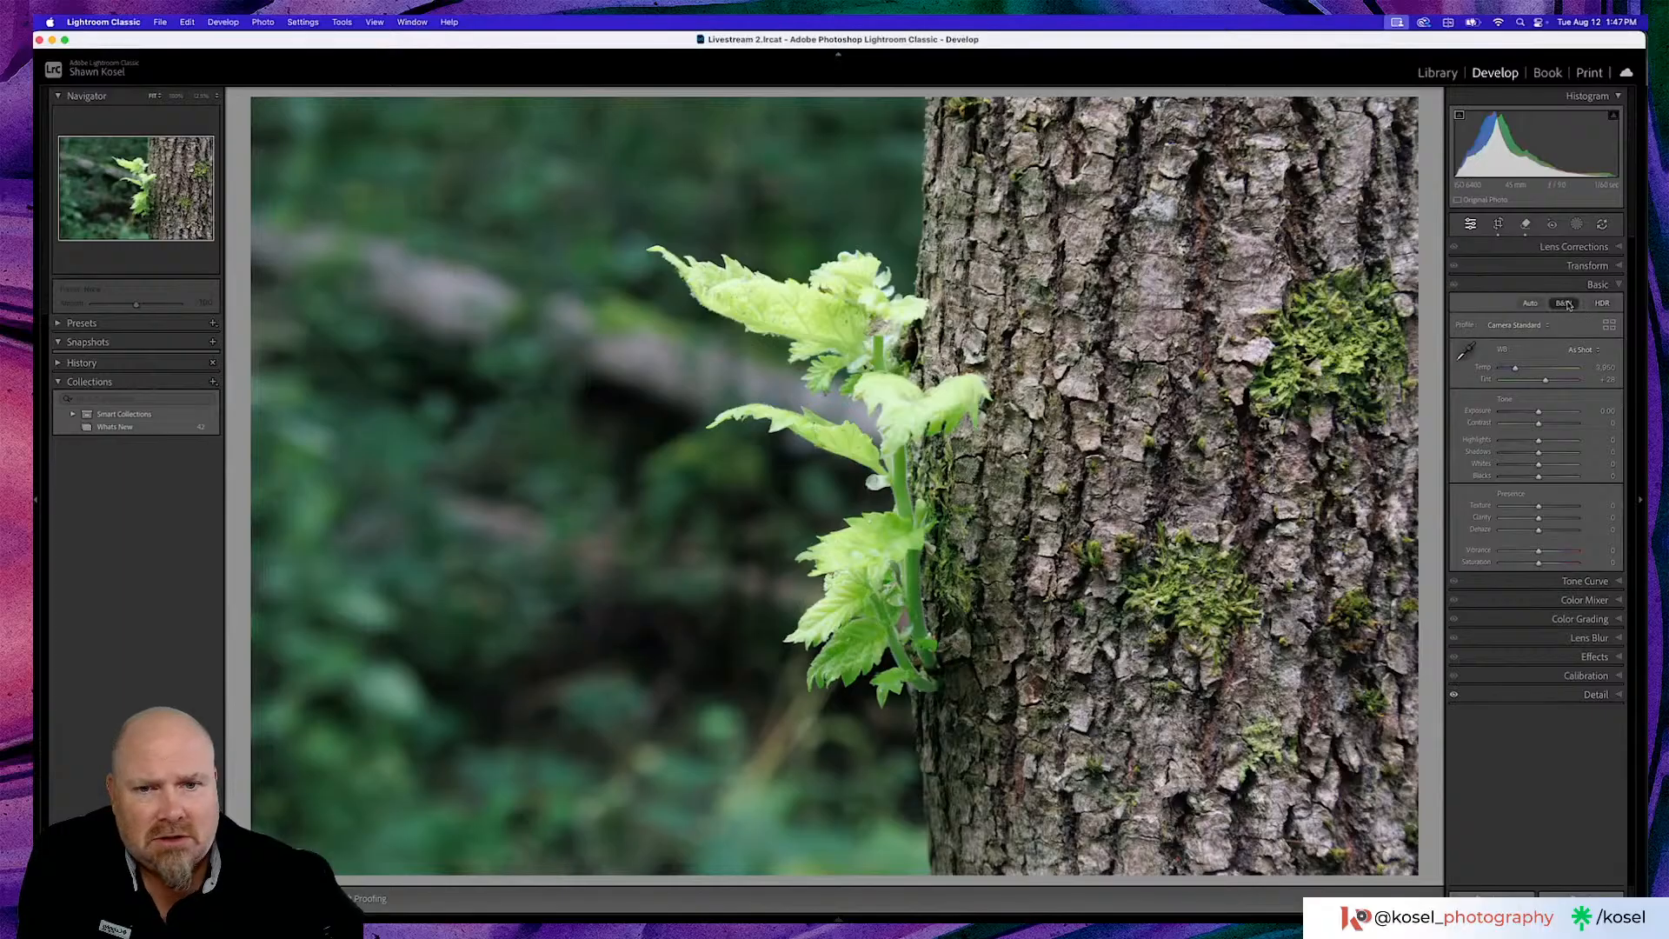
click(1562, 303)
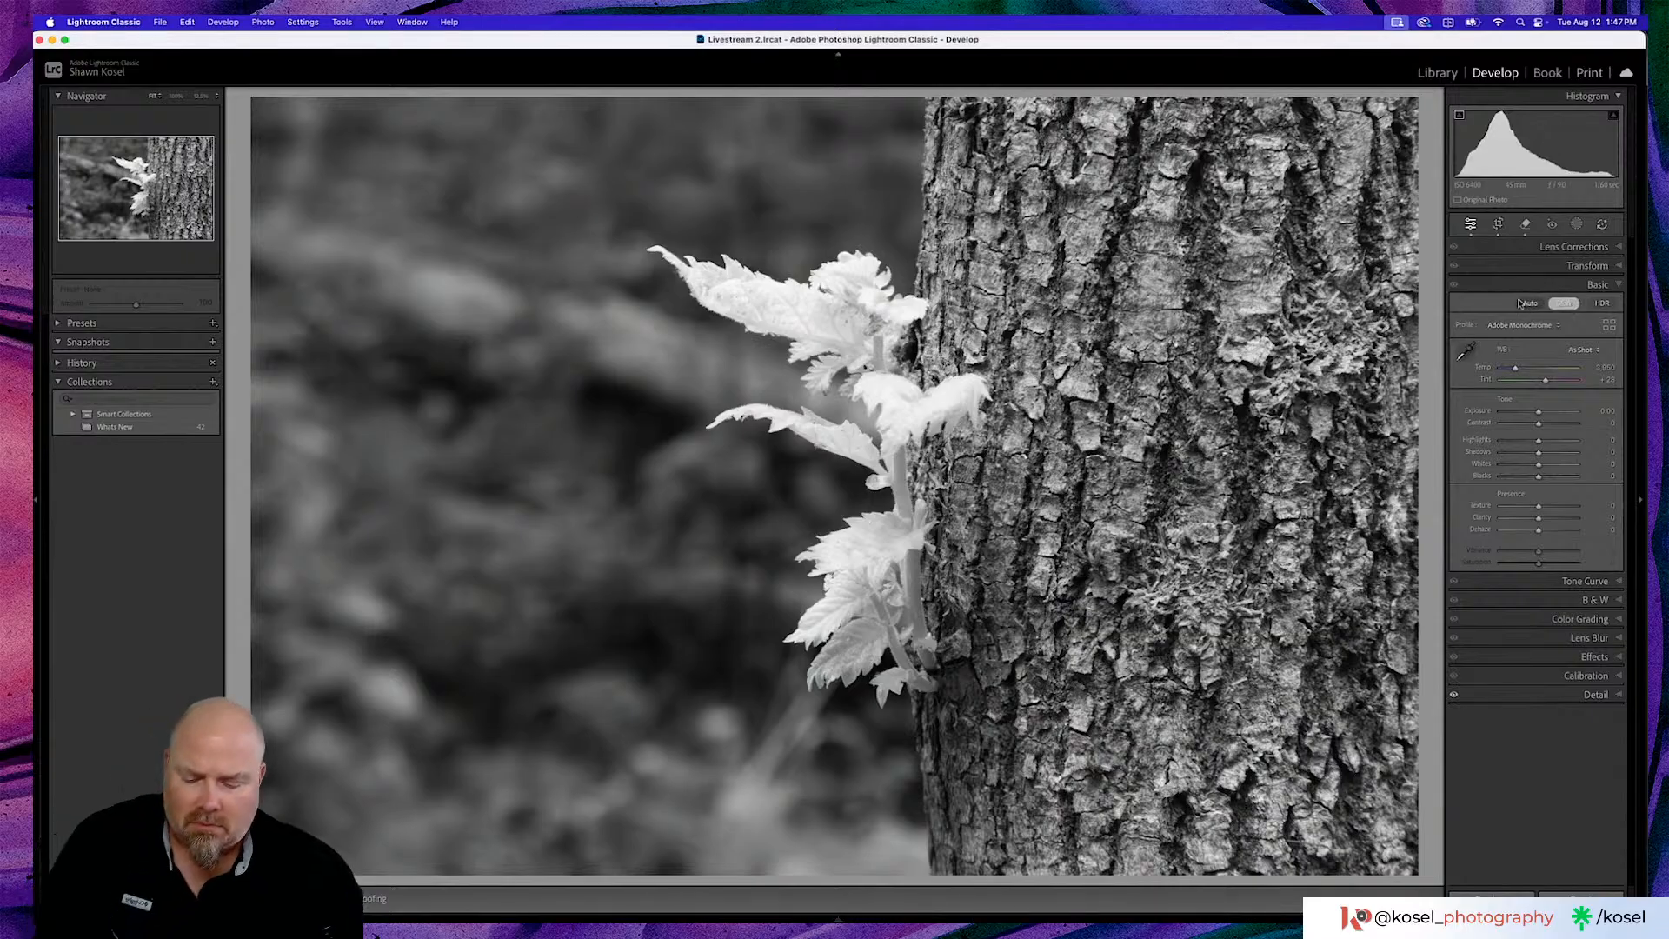
key(super+z)
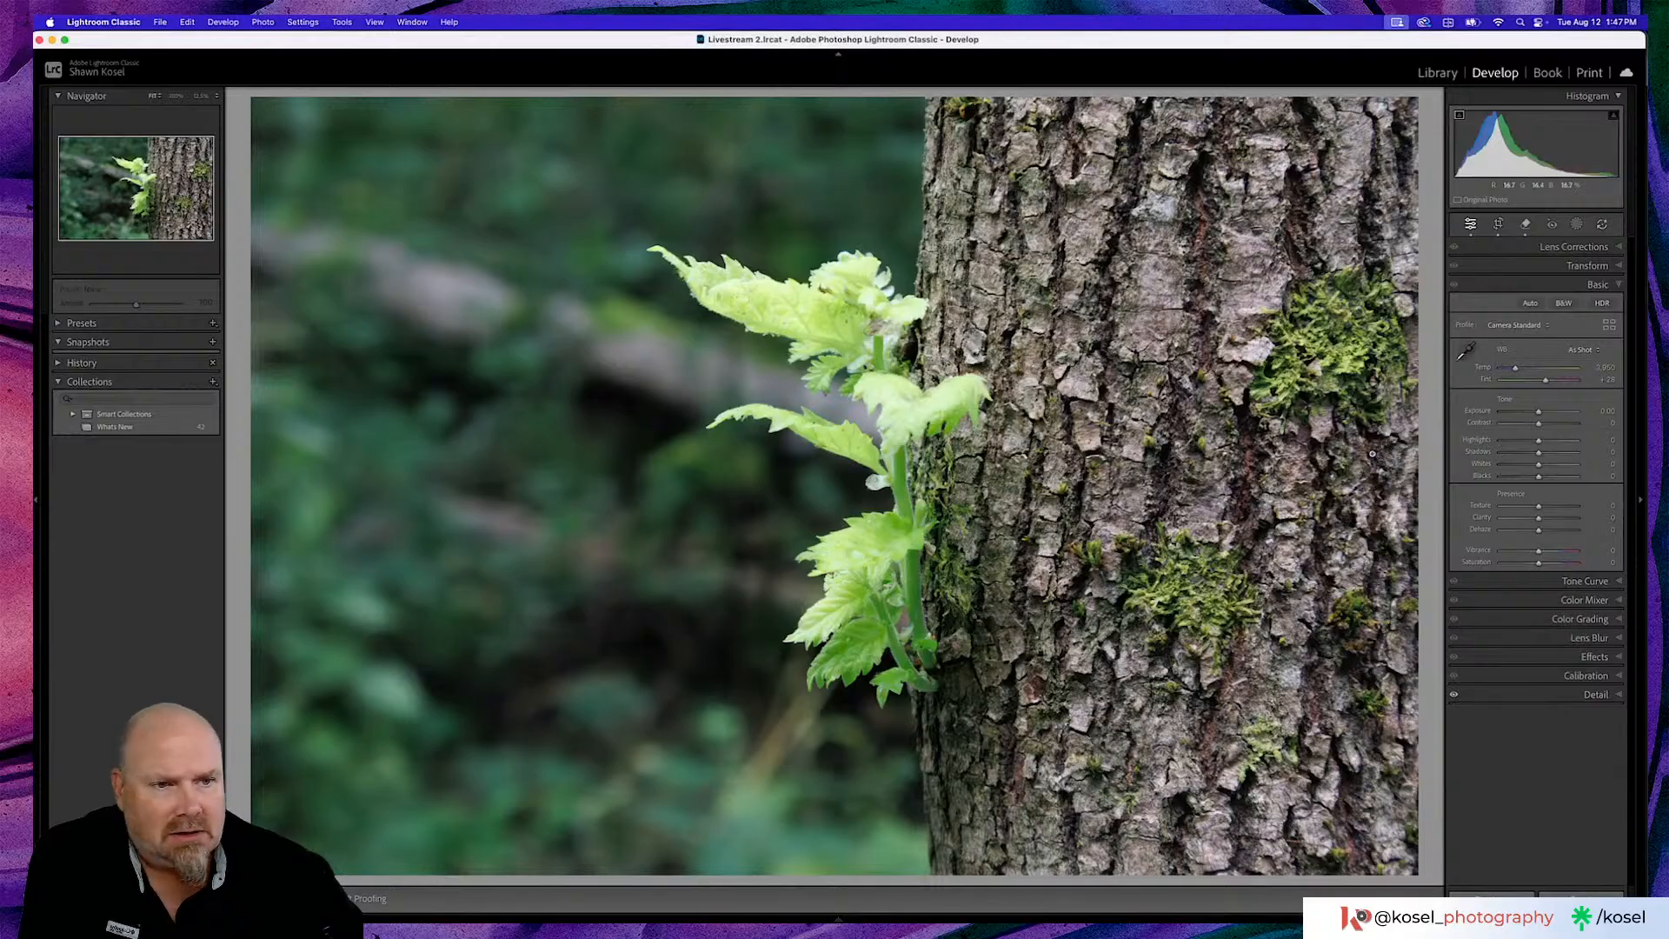
Lower the photo's highlights to -61 and its exposure to -0.20
drag(1538, 441, 1517, 445)
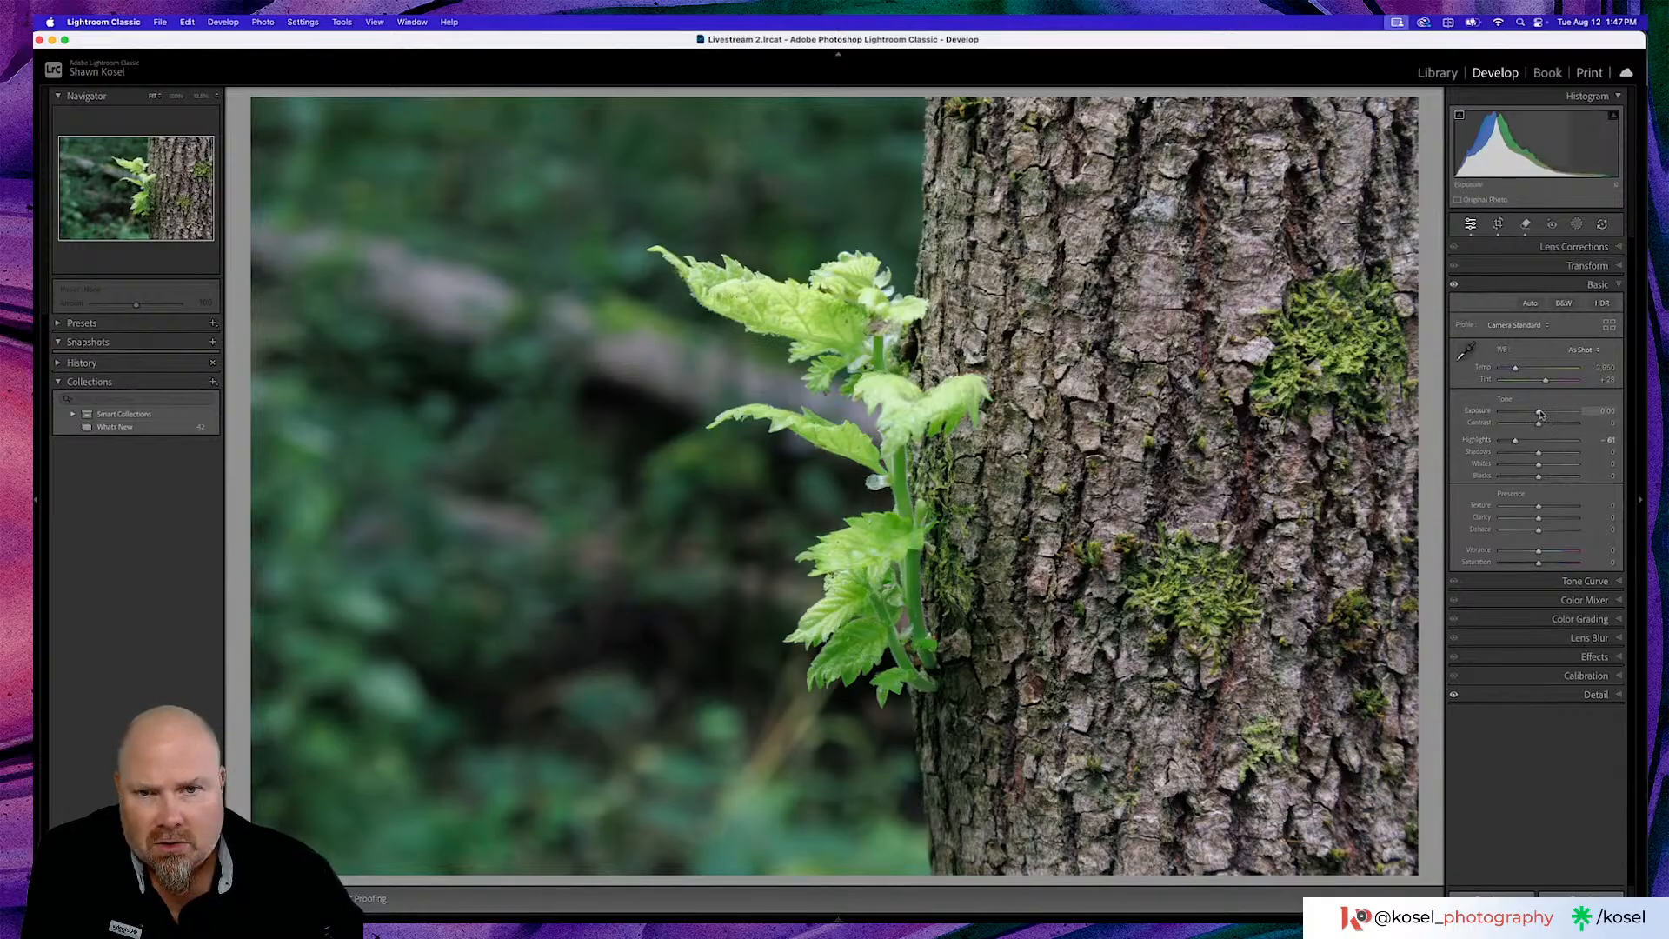
drag(1539, 412, 1536, 414)
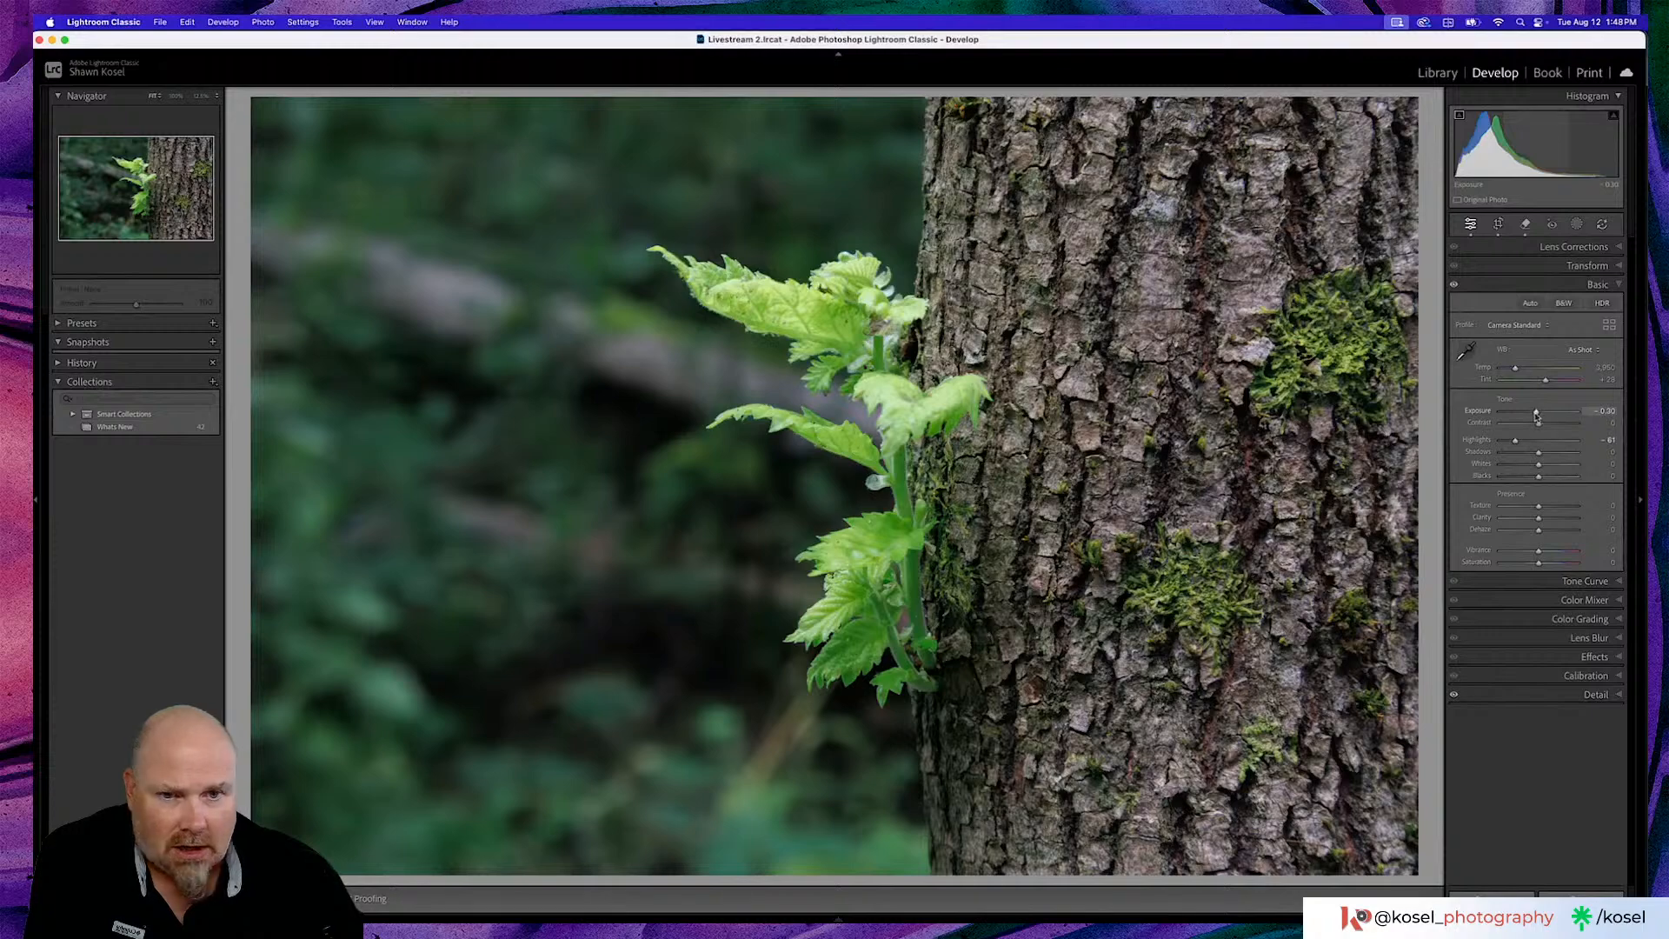
drag(1536, 413, 1537, 413)
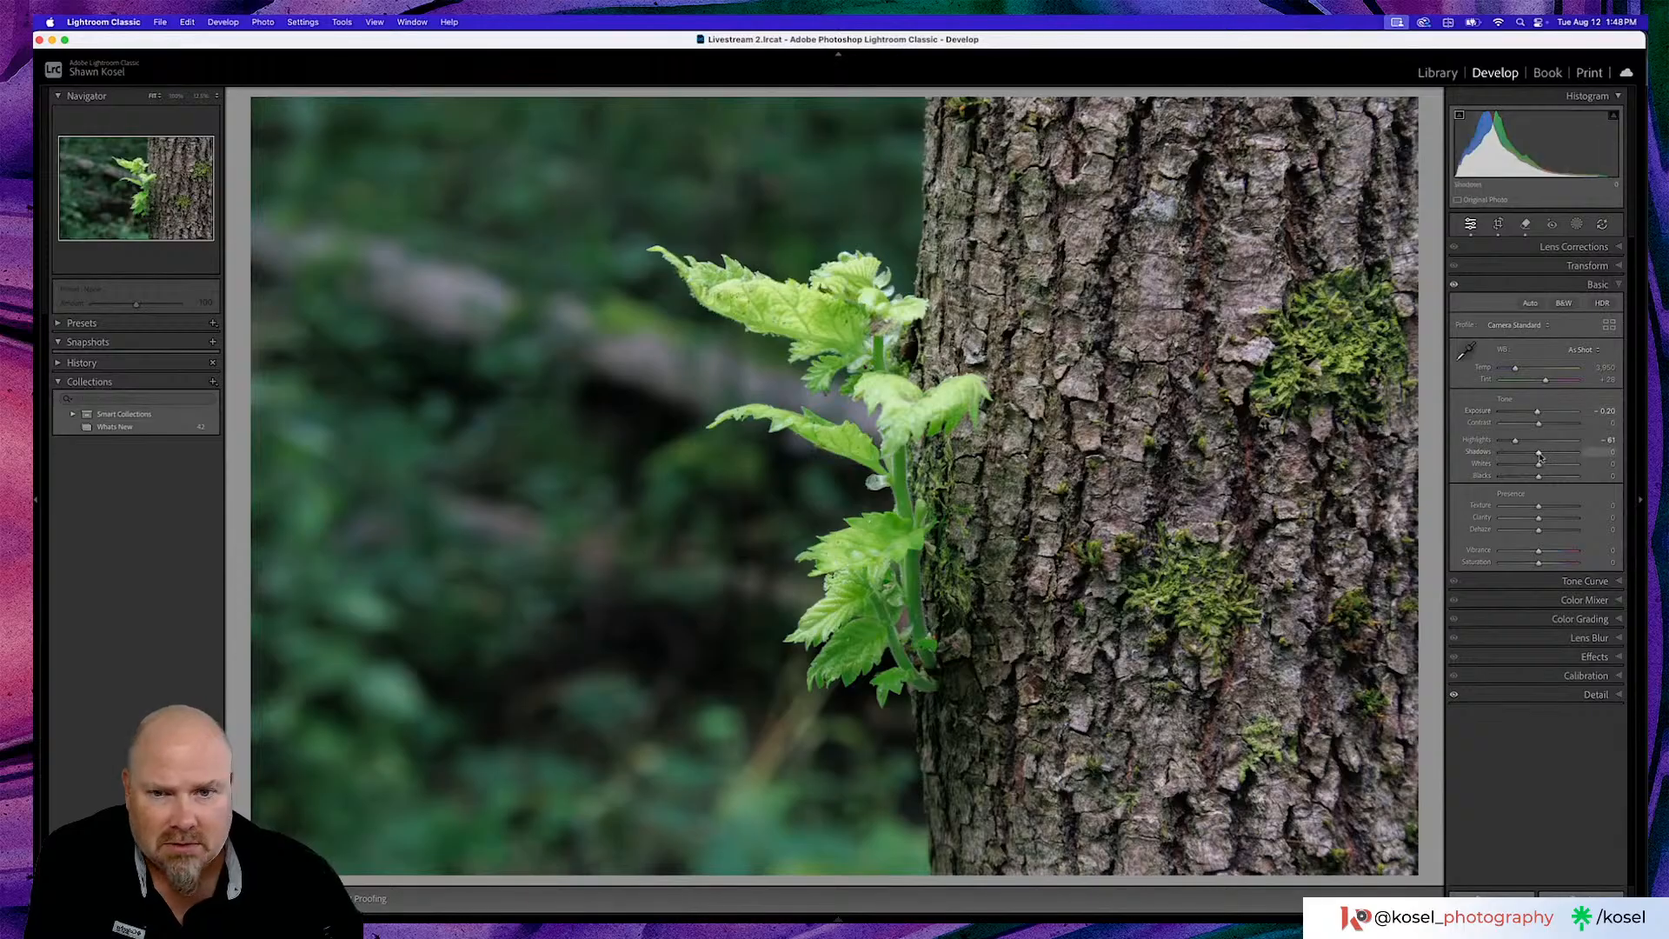
Set the shadows to -14 and the whites to +16, and check the sprout's leaves up close
drag(1540, 456, 1533, 454)
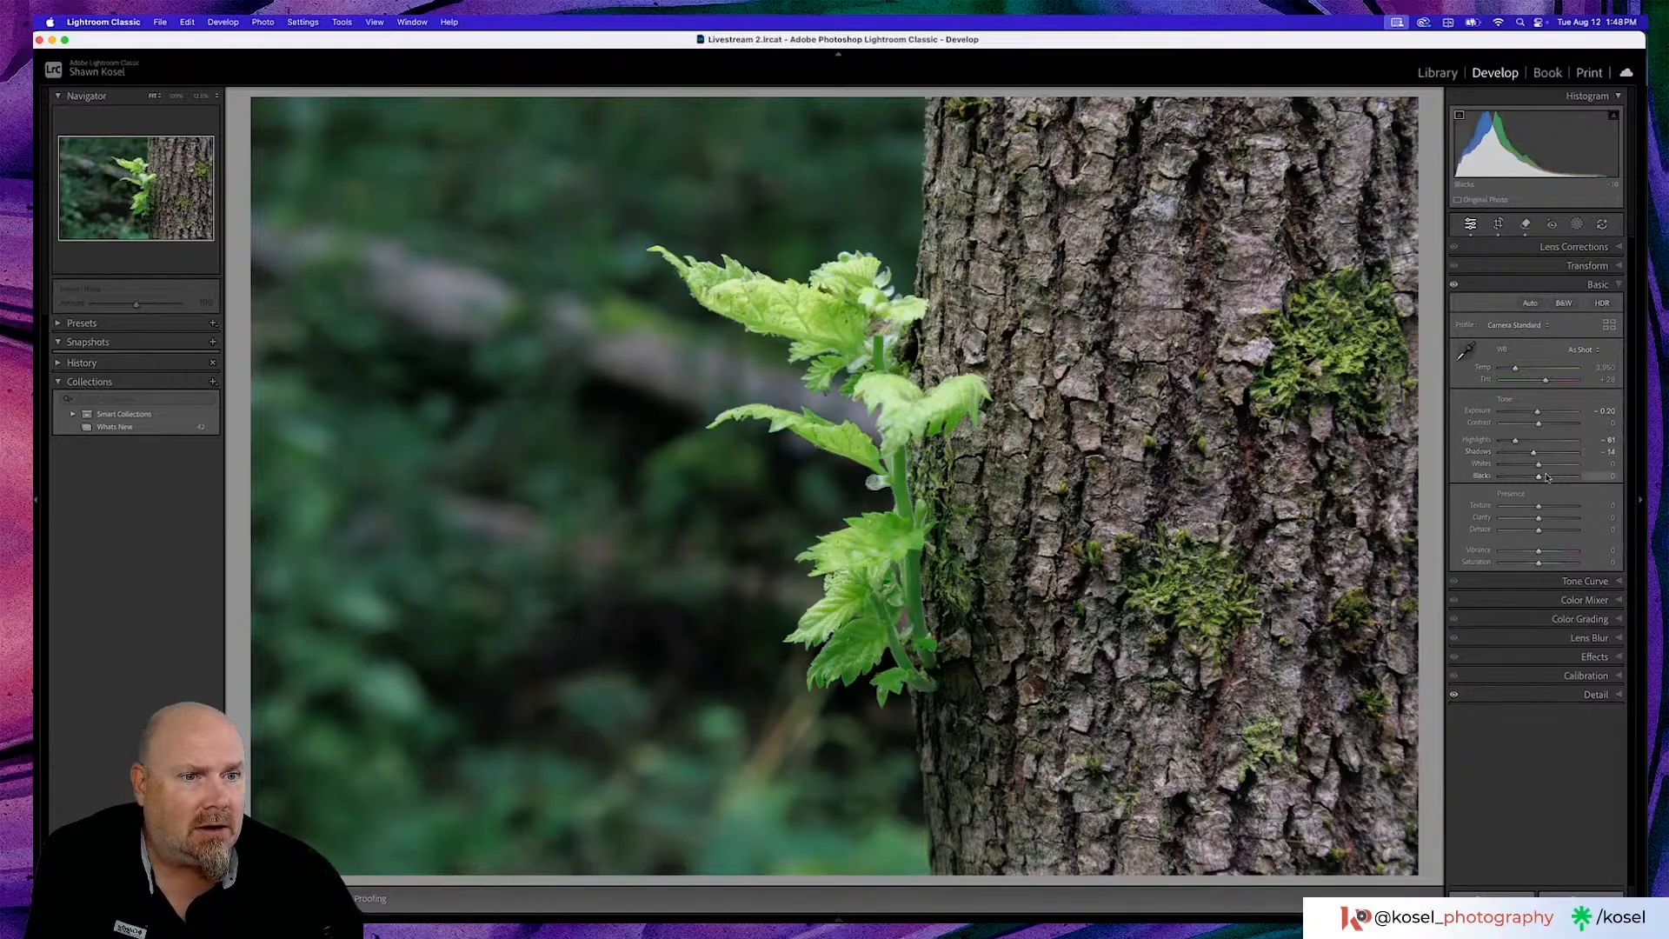
drag(1539, 468, 1546, 468)
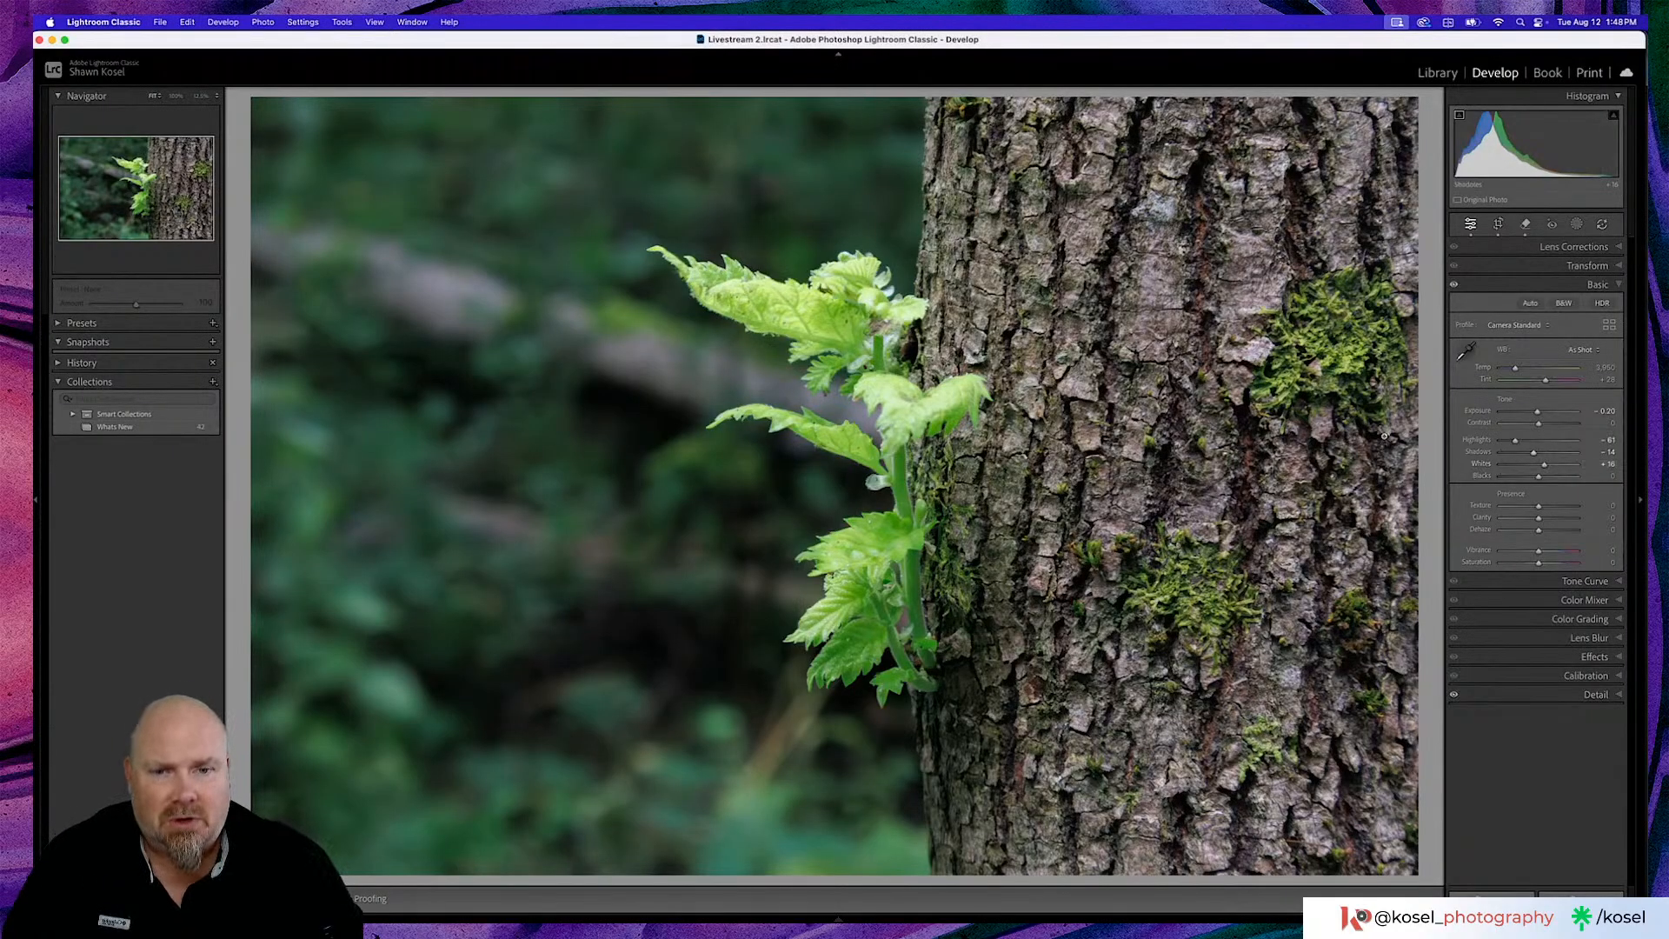
click(911, 487)
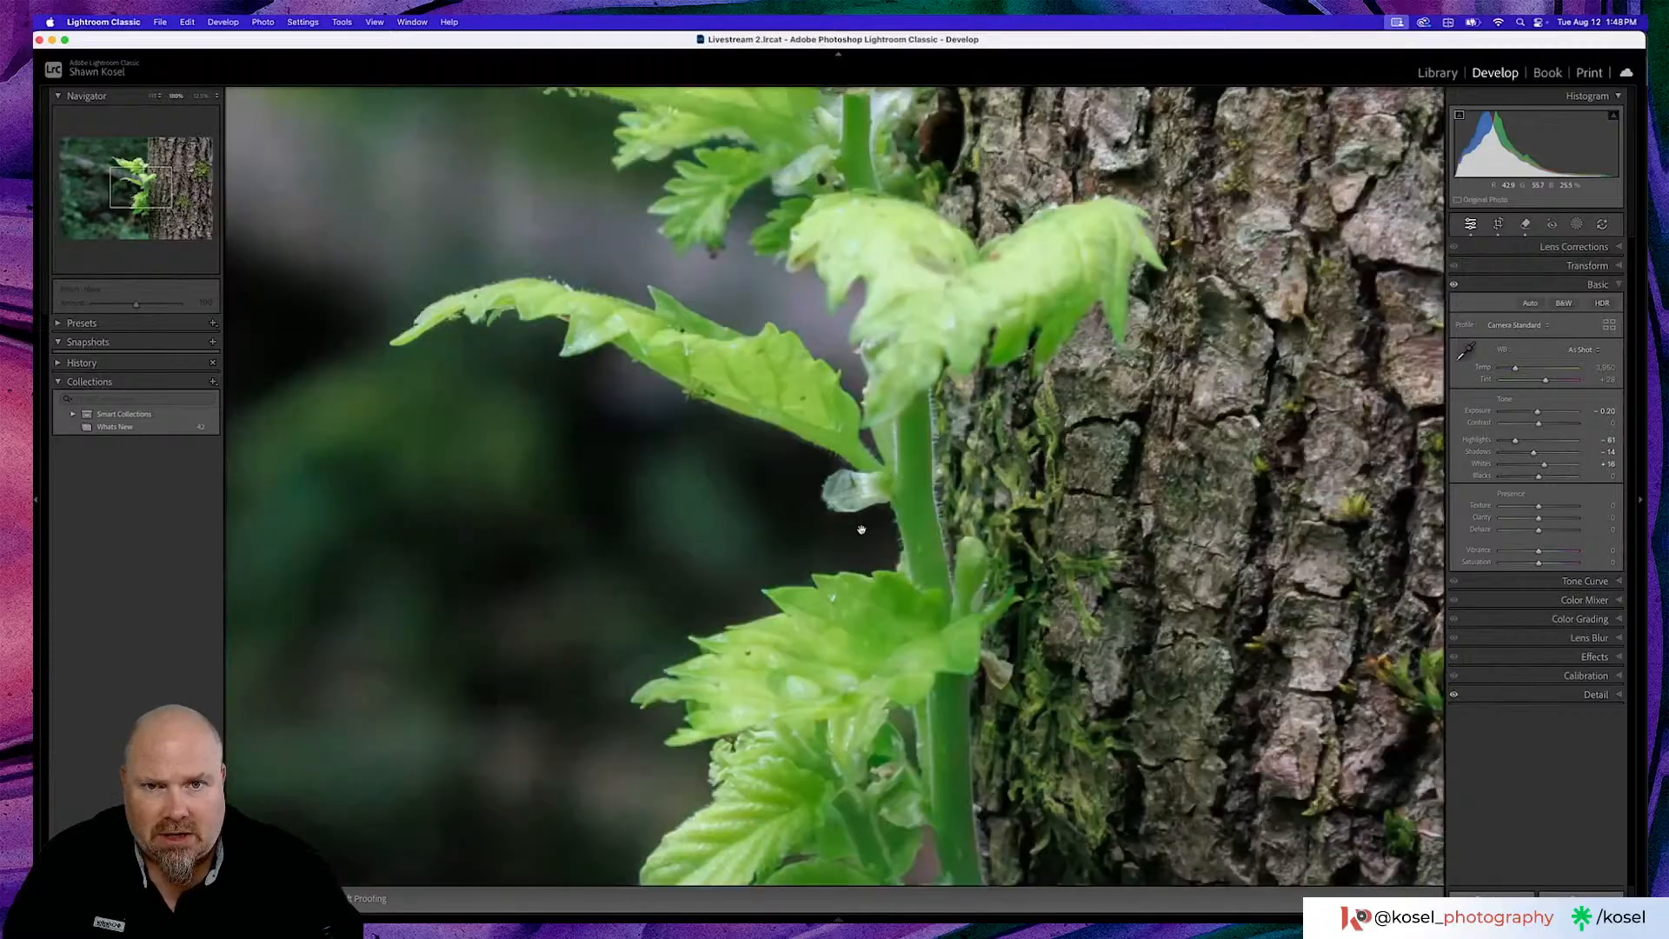
click(849, 449)
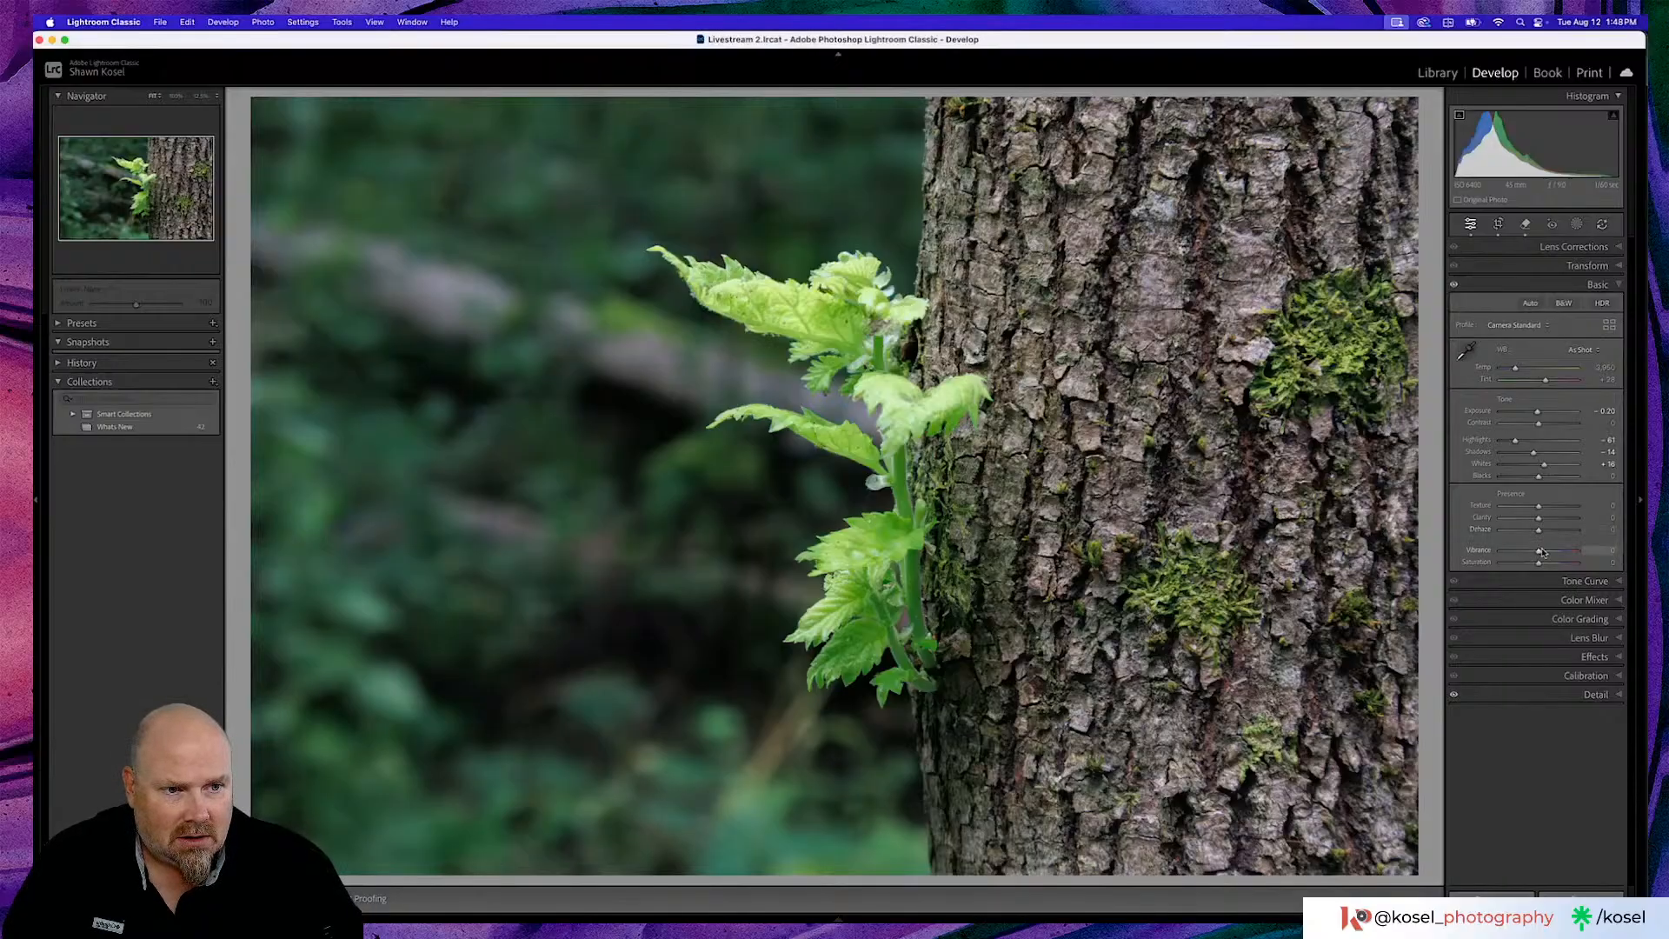
Set the photo's texture to +10, clarity to +14 and dehaze to +10
drag(1540, 508, 1544, 509)
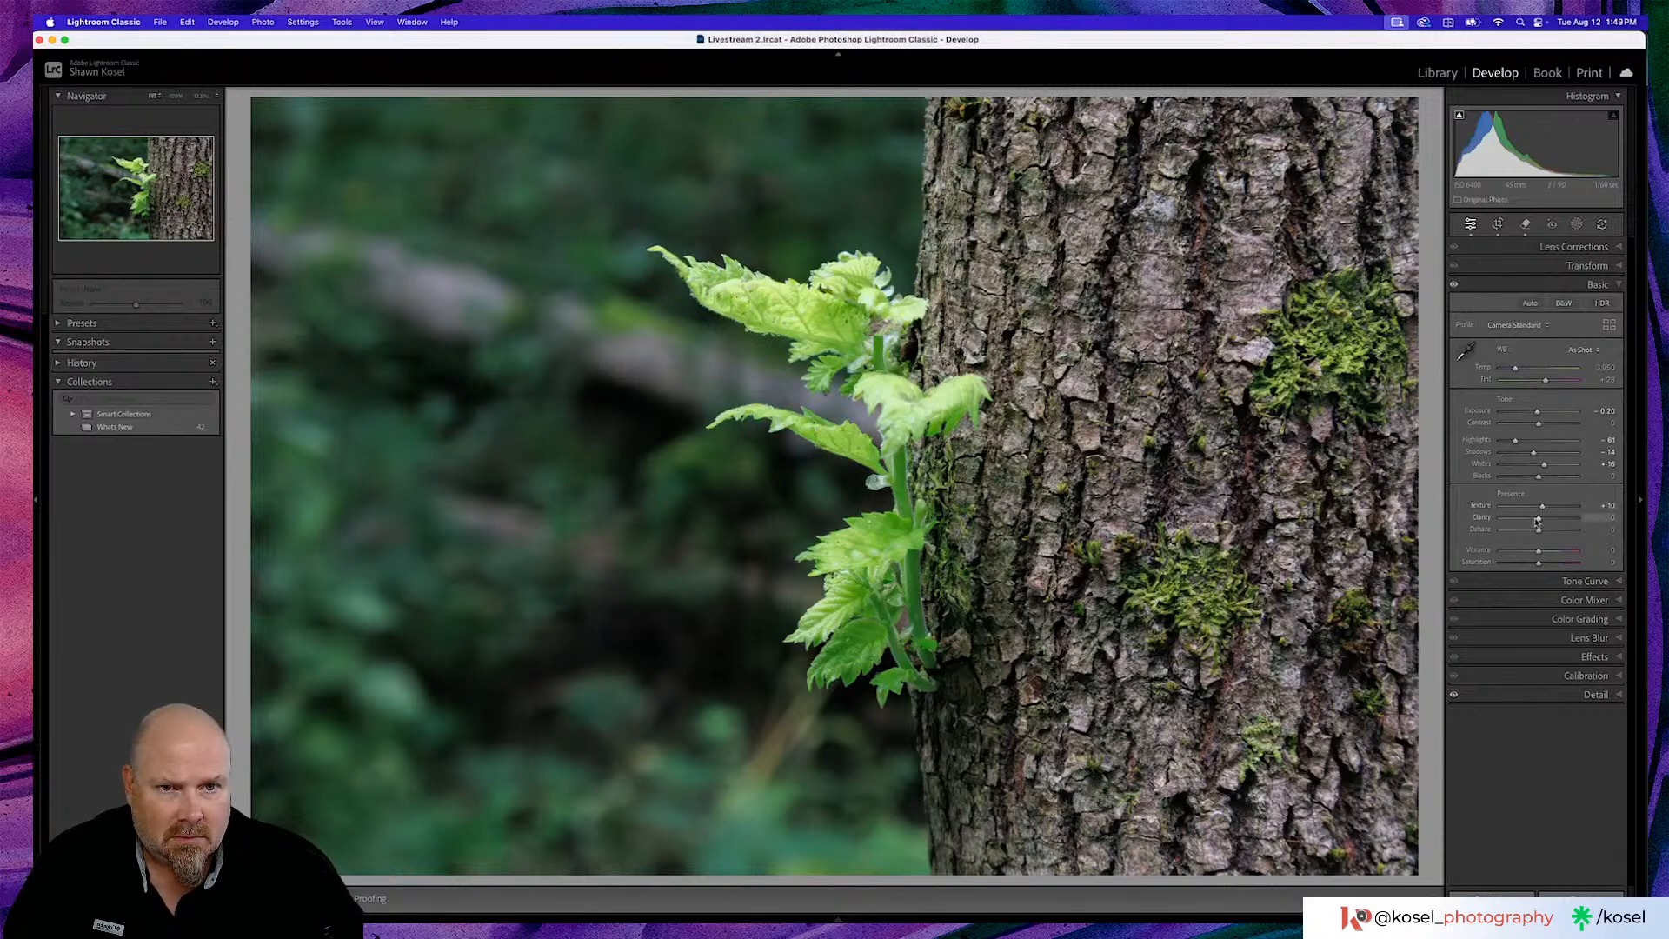
drag(1537, 518, 1543, 519)
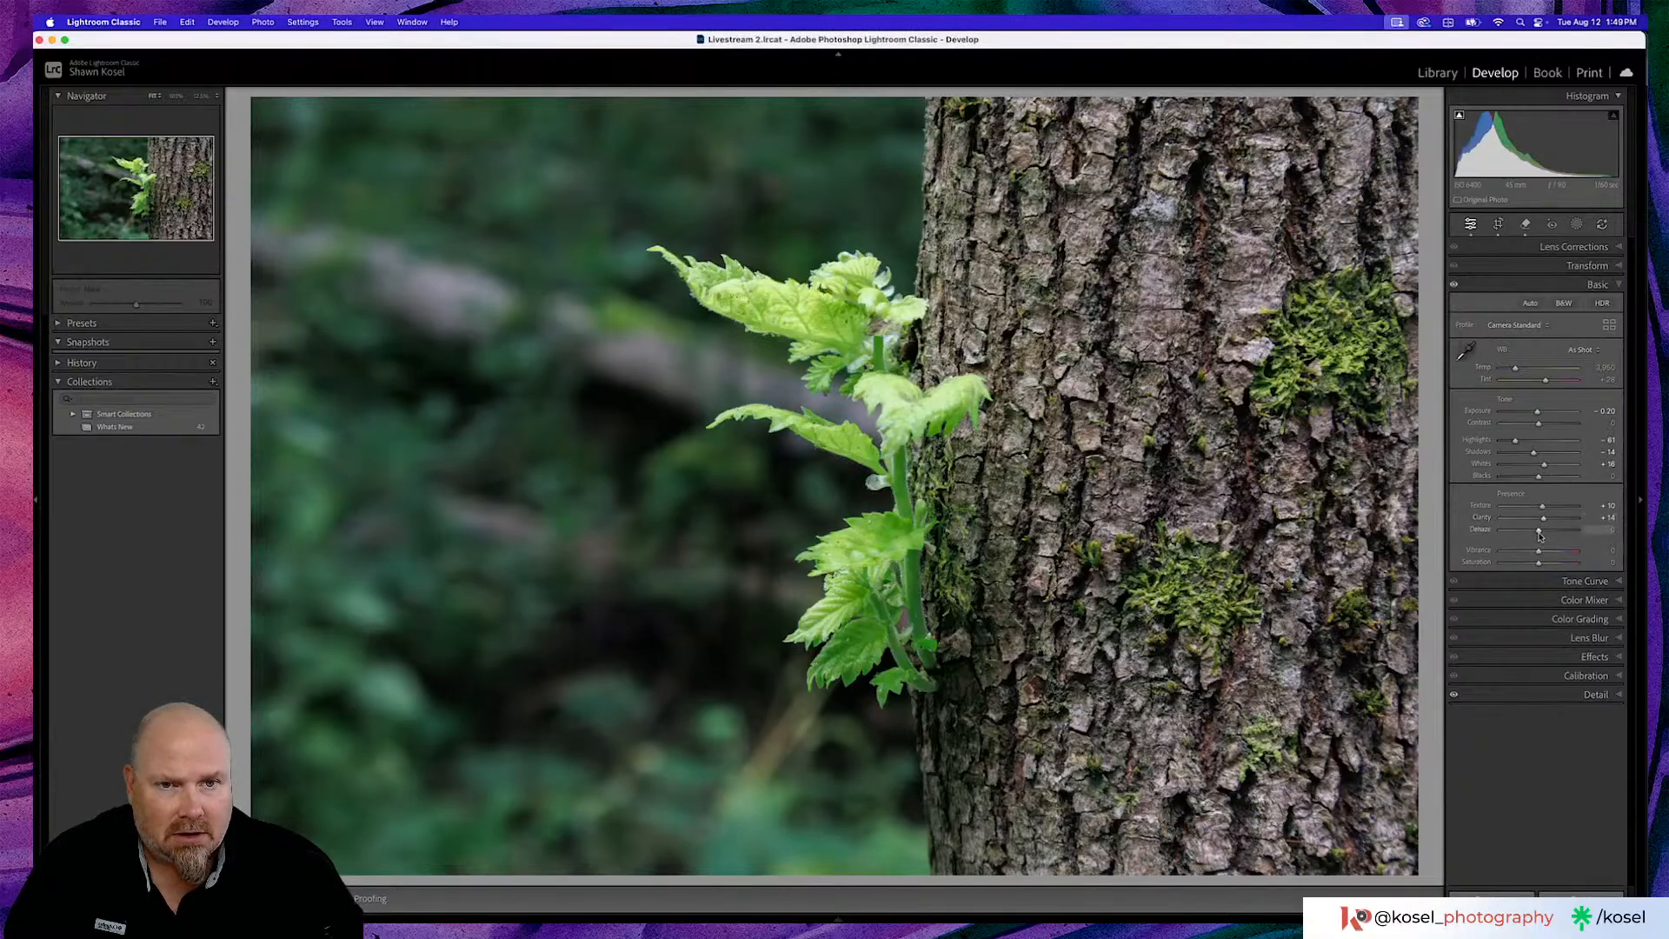
drag(1538, 530, 1543, 532)
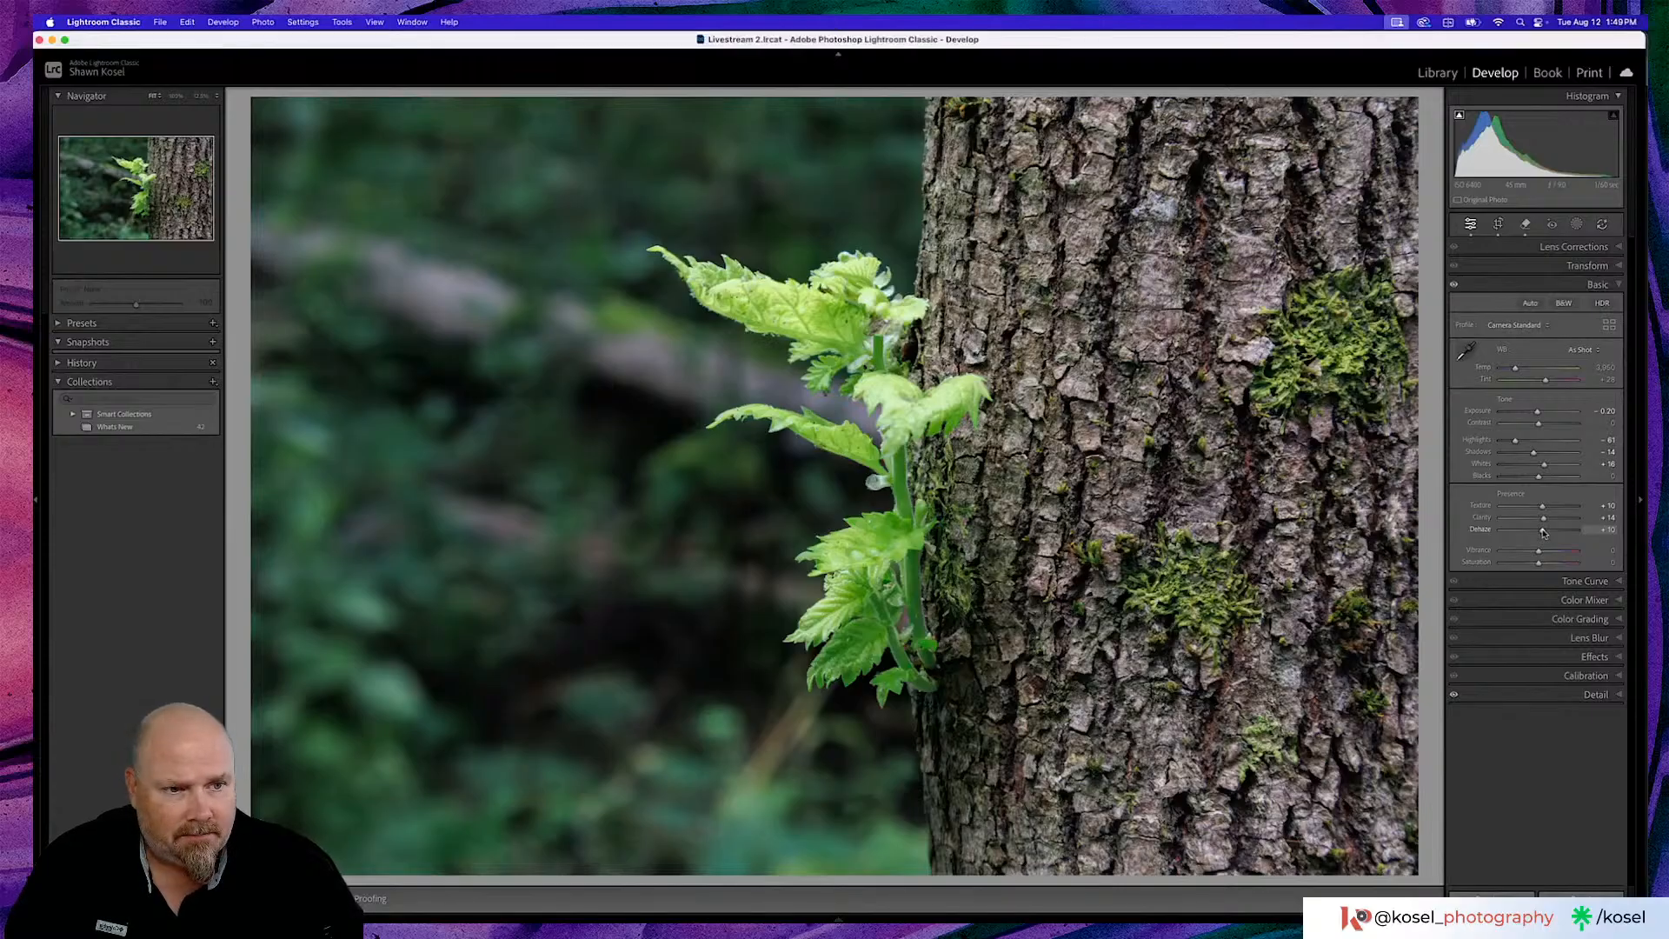
Set the photo's vibrance to +12 and compare the edit with the unedited version
drag(1537, 553, 1544, 554)
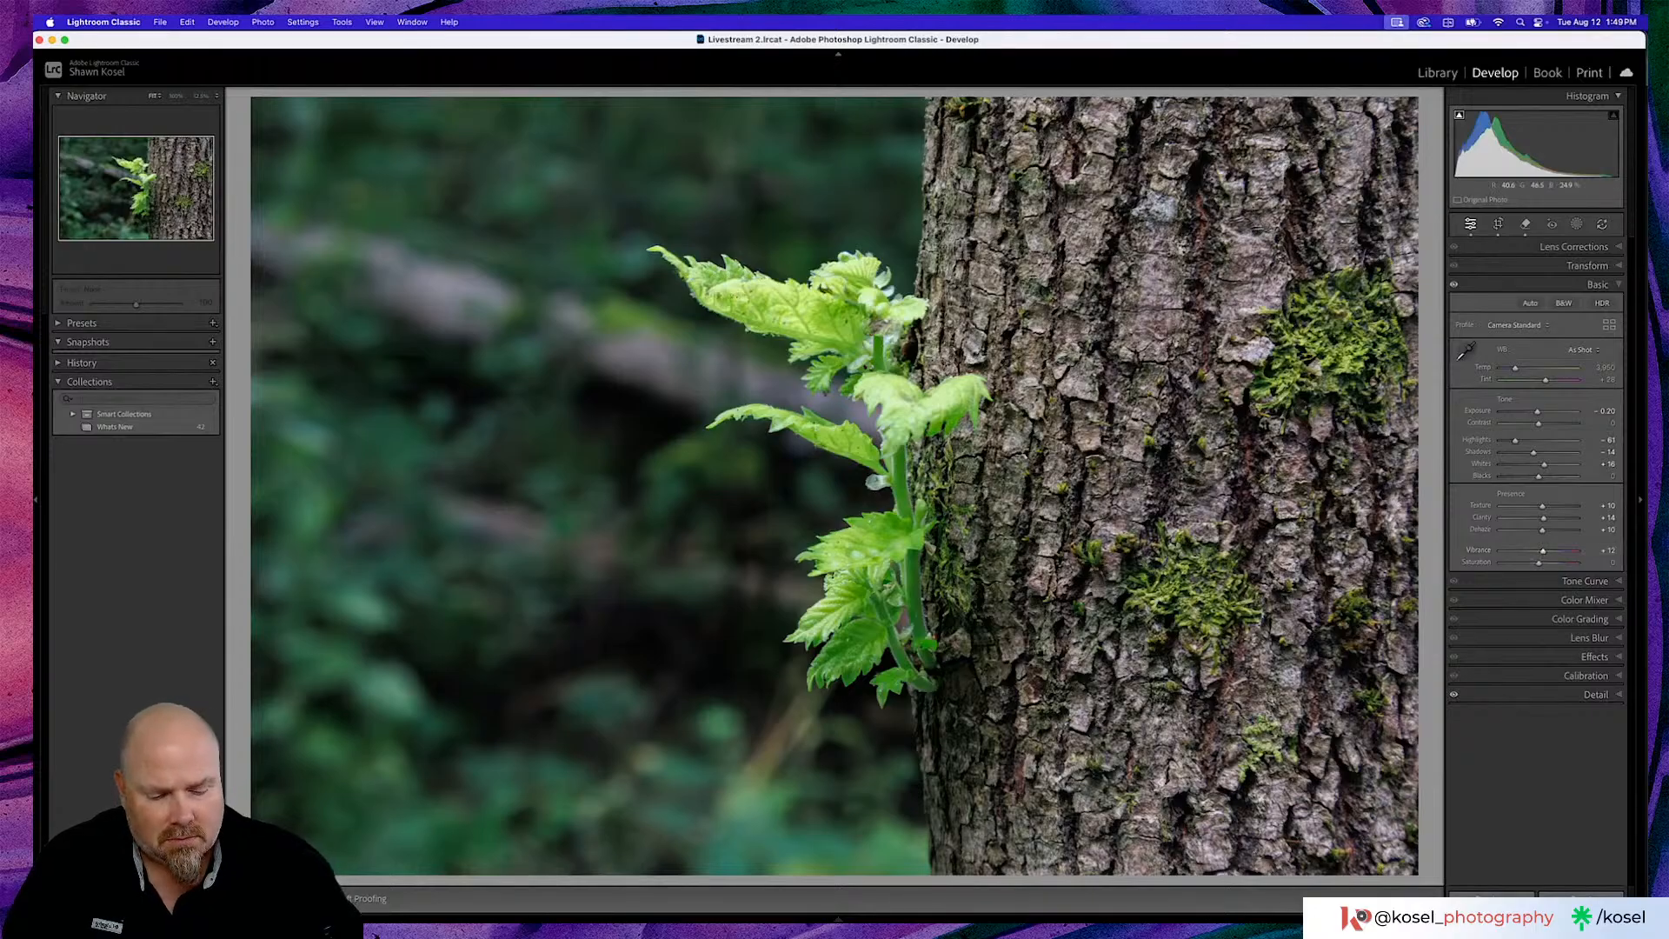
key(backslash)
key(backslash)
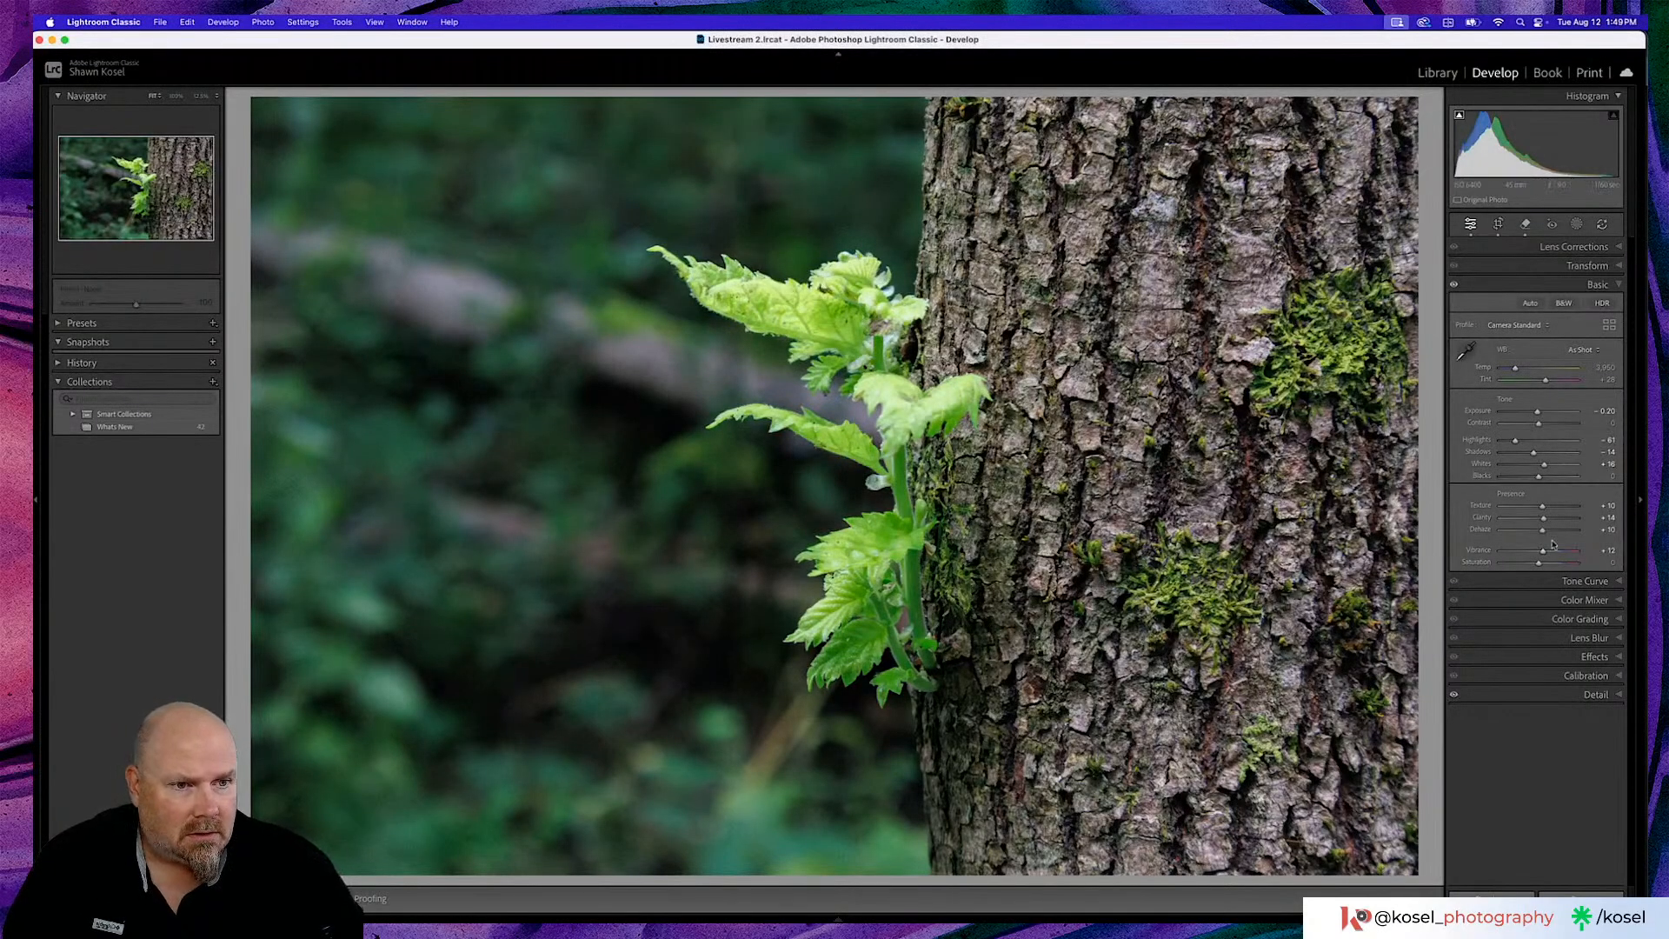
Use the Color Mixer's targeted adjustment on the leaves to raise yellow saturation slightly and green saturation to +11
click(1571, 600)
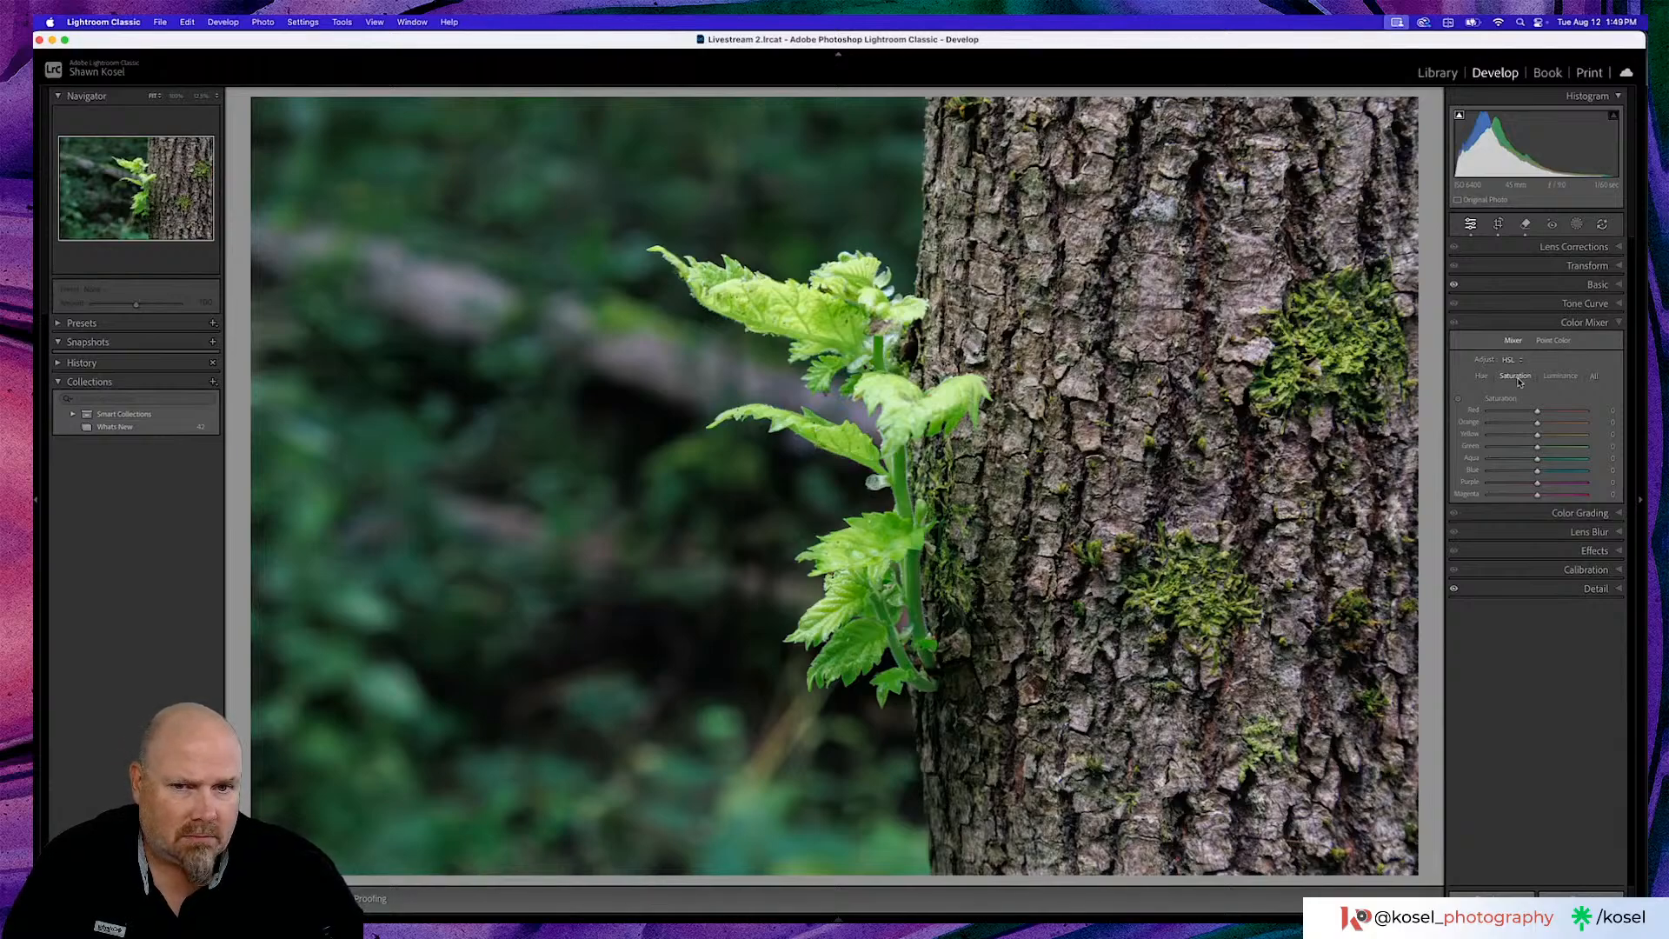
key(super+alt+6)
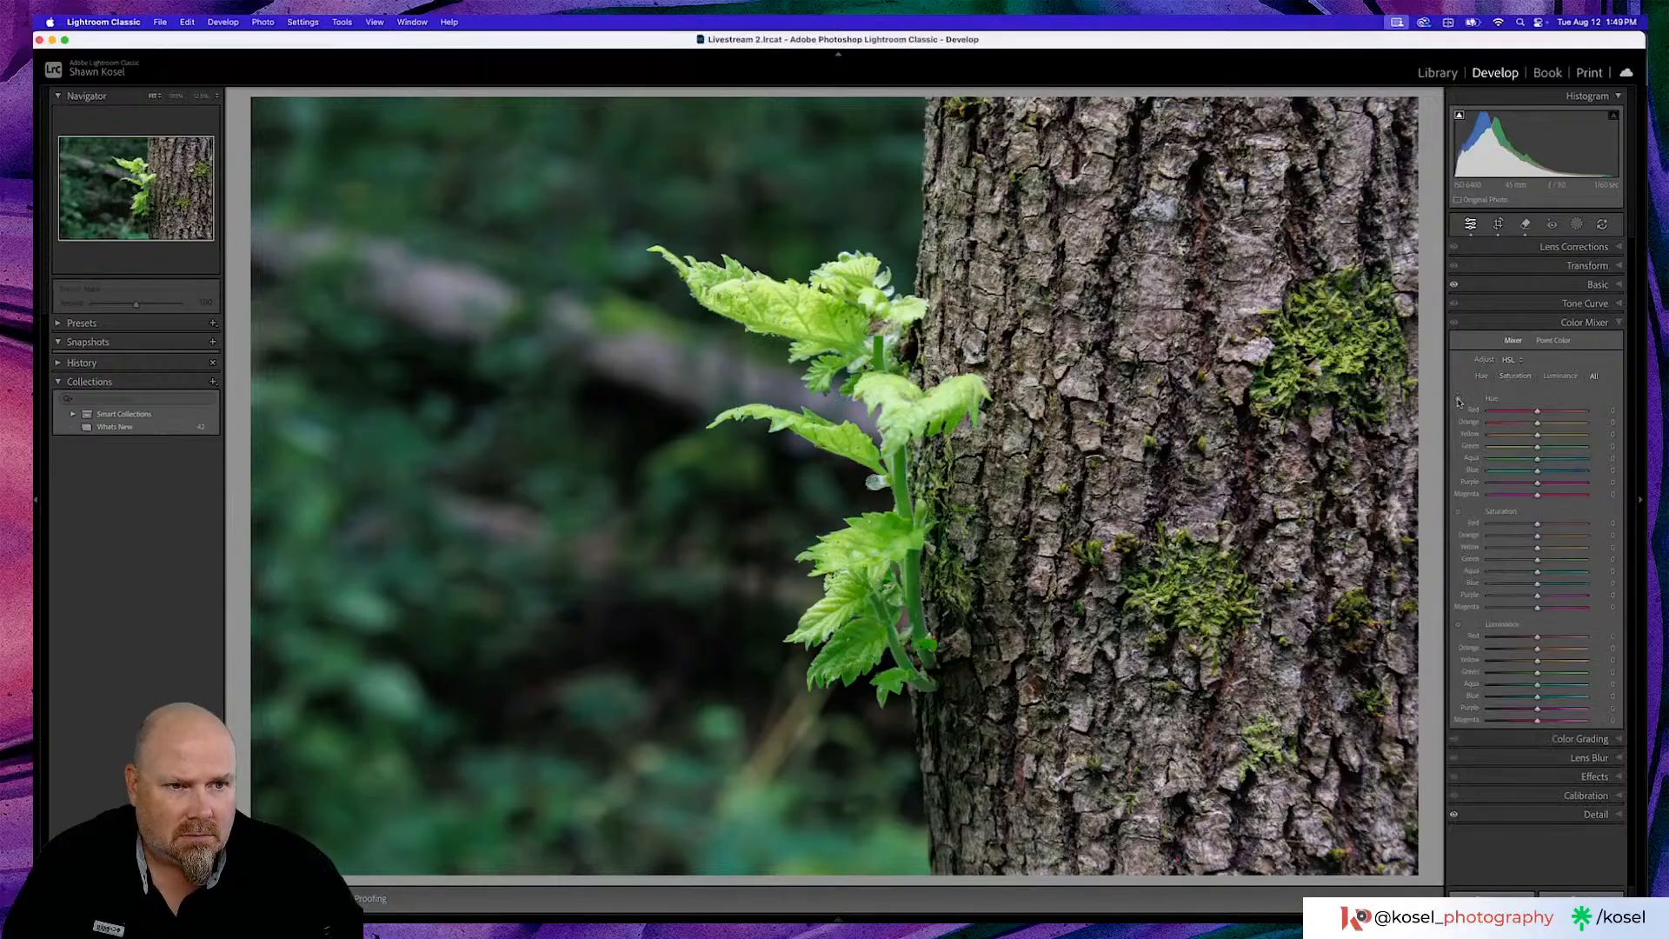
click(1516, 379)
click(1465, 400)
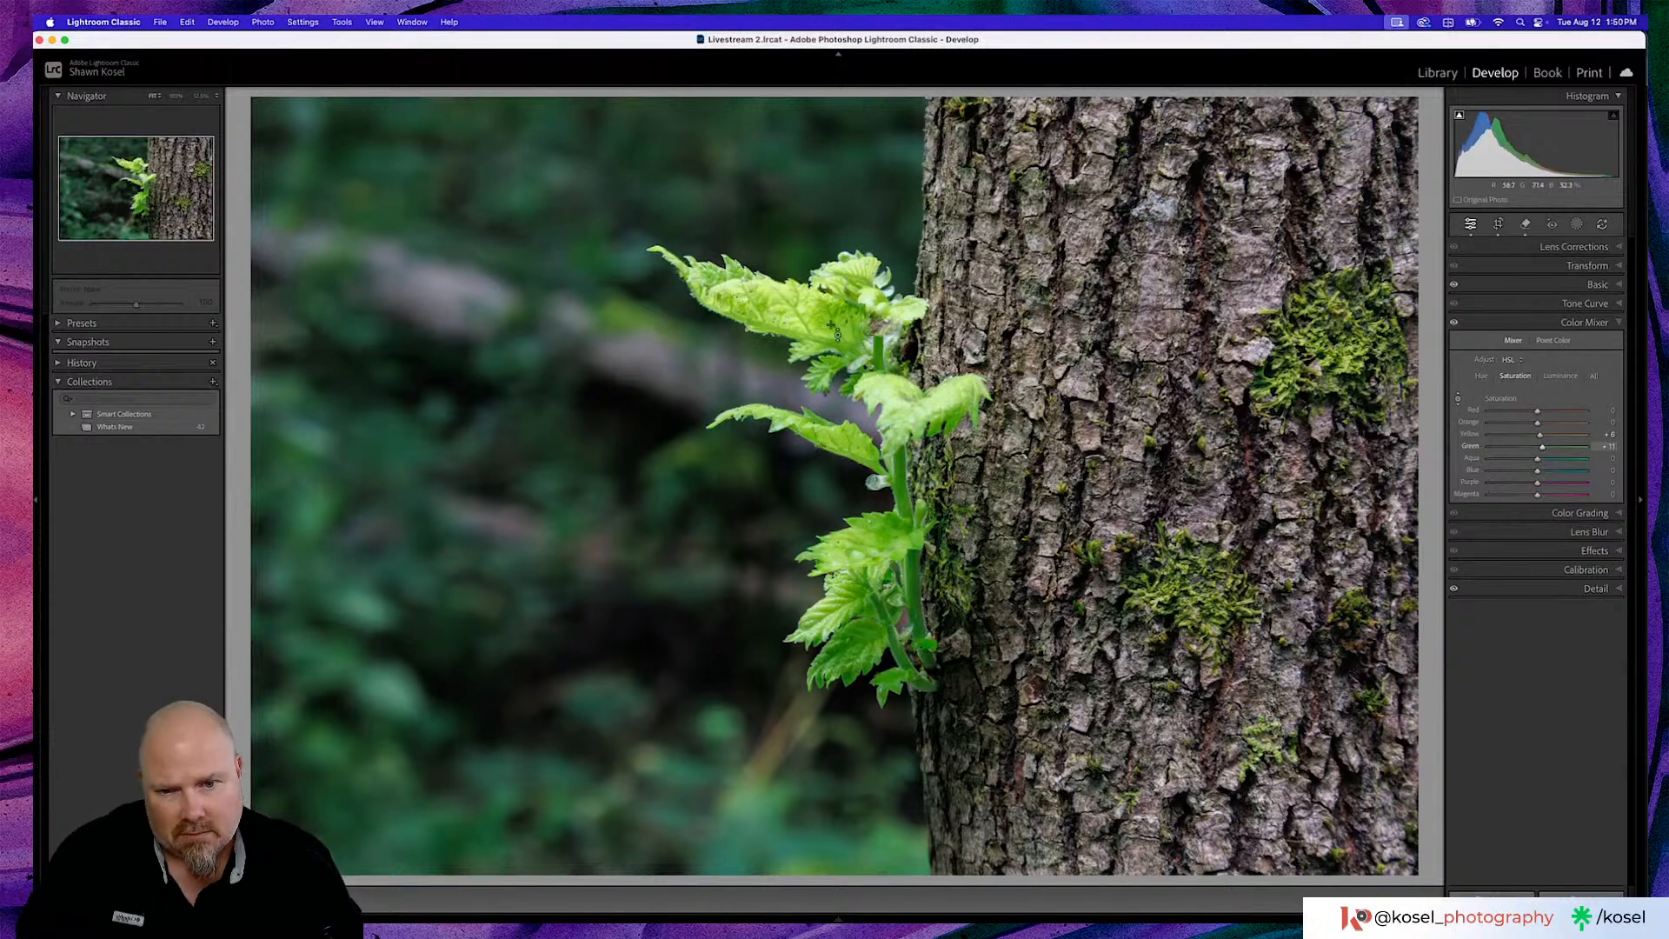
click(1610, 327)
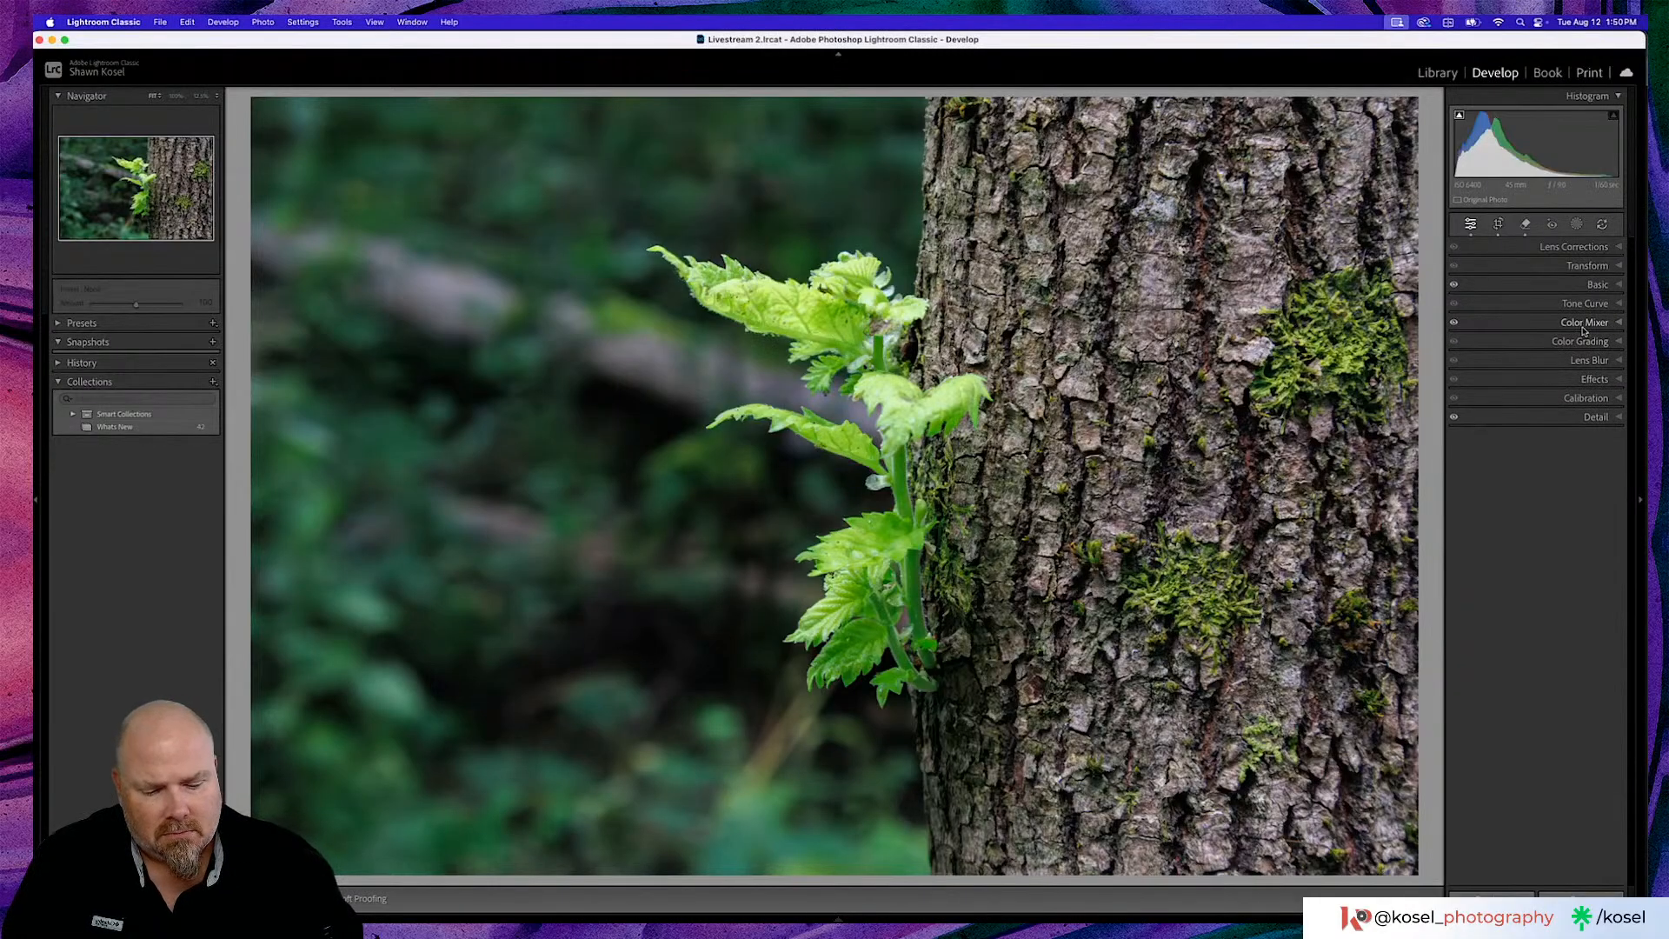
Compare the edited sprout photo with its before version
key(backslash)
key(backslash)
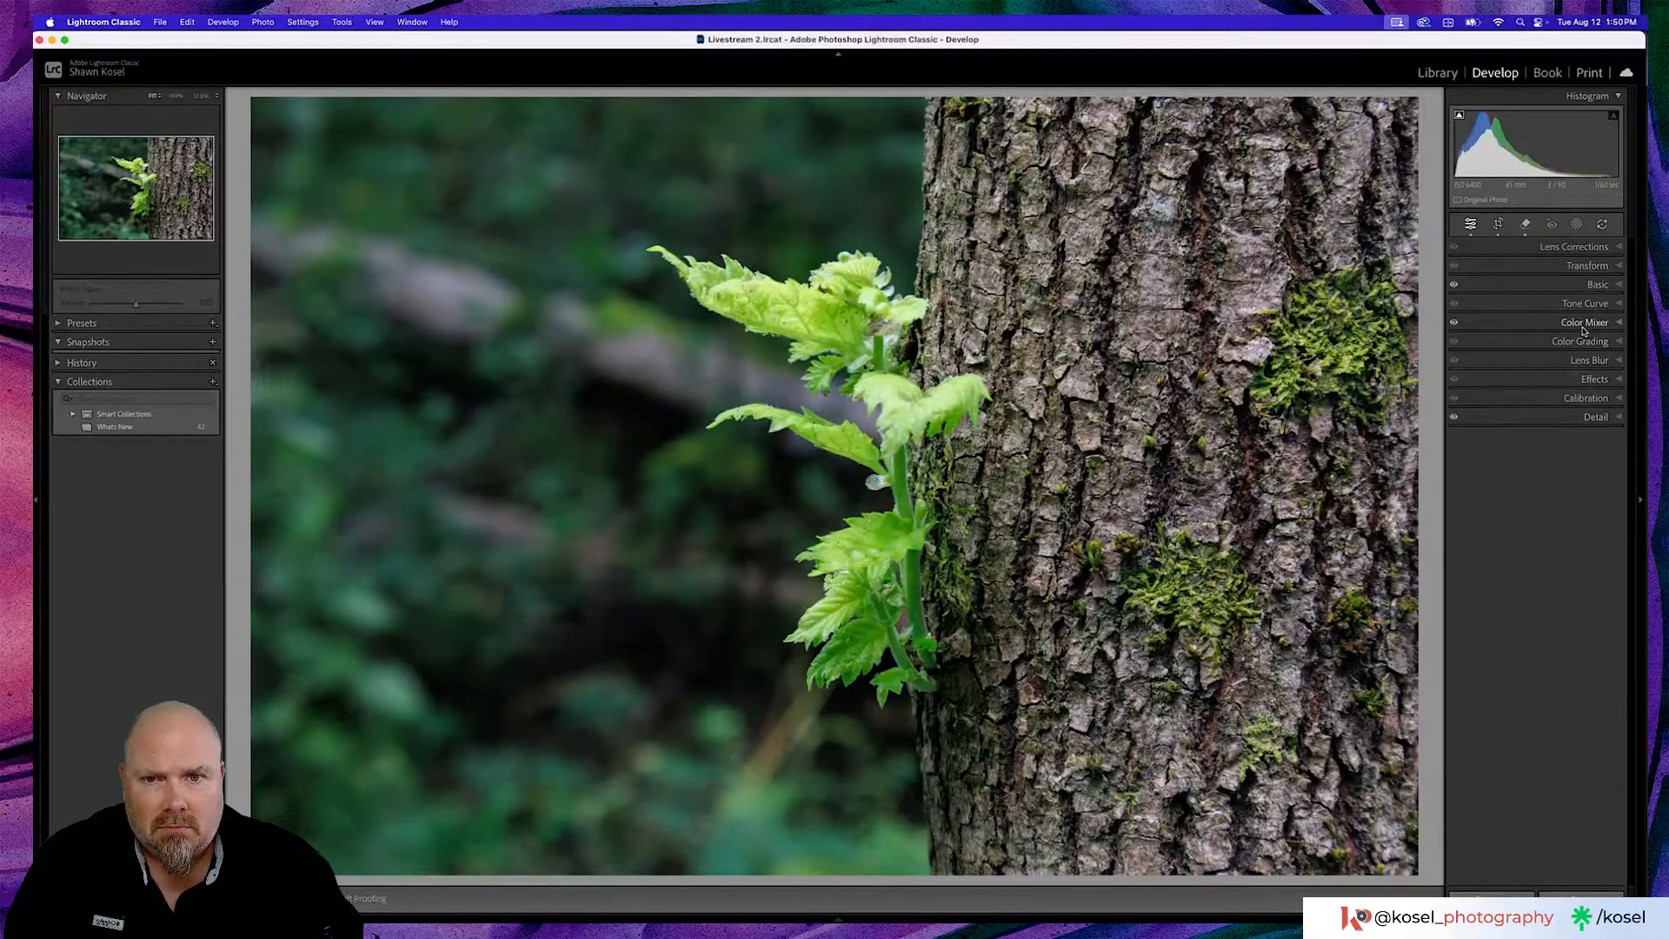
key(backslash)
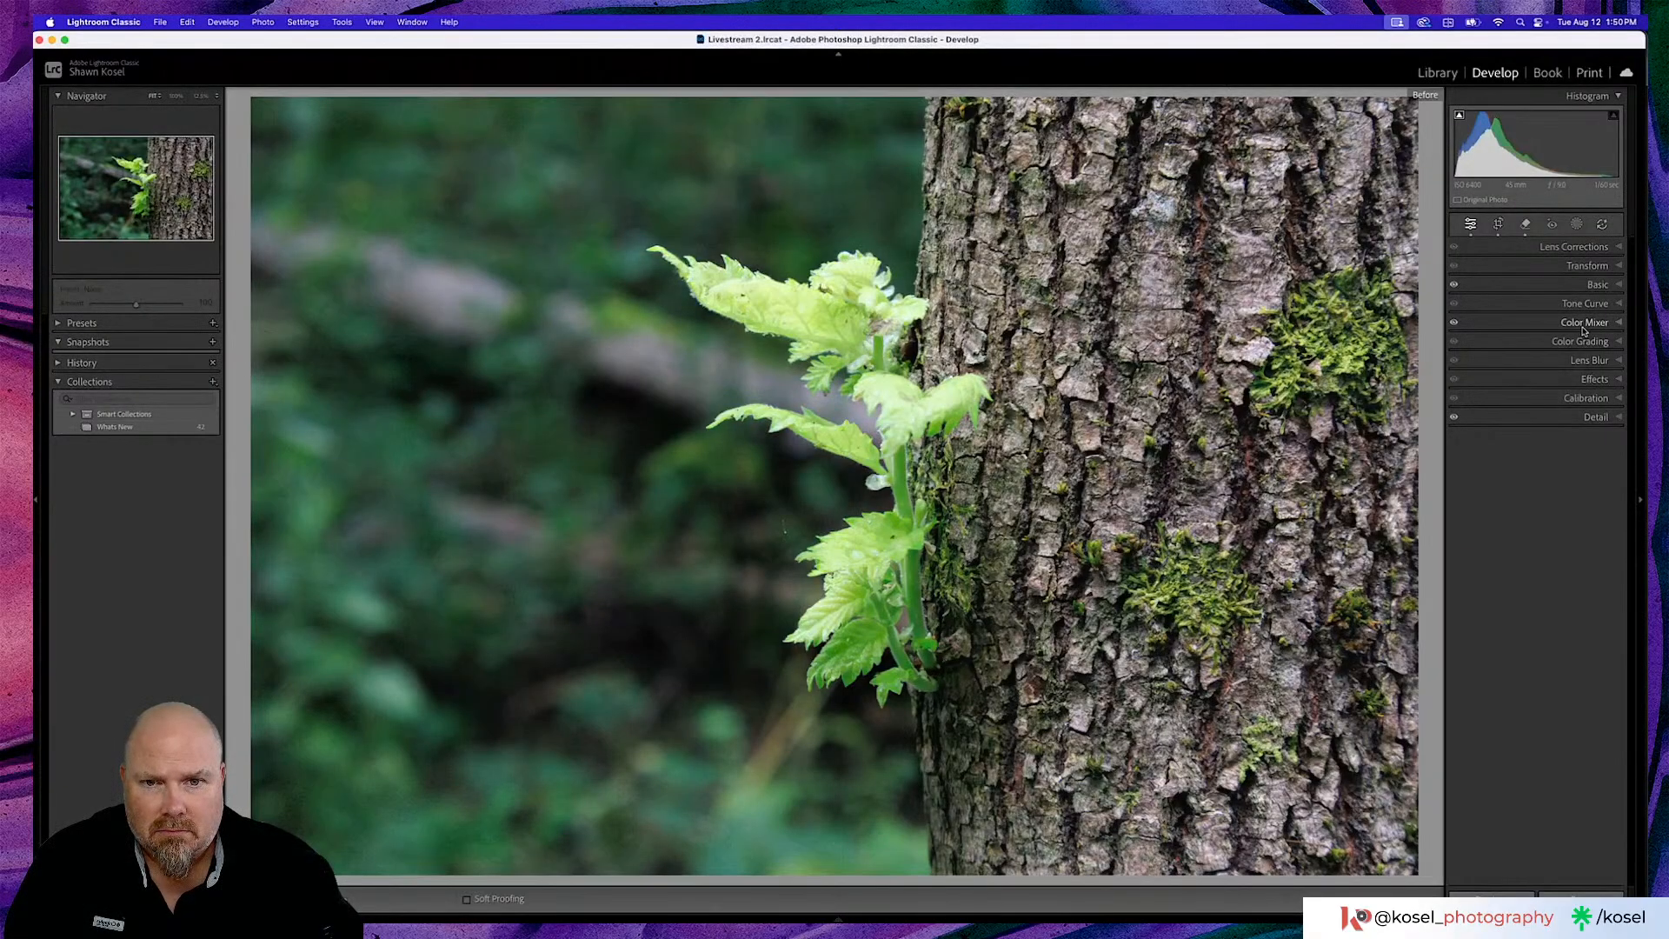
key(backslash)
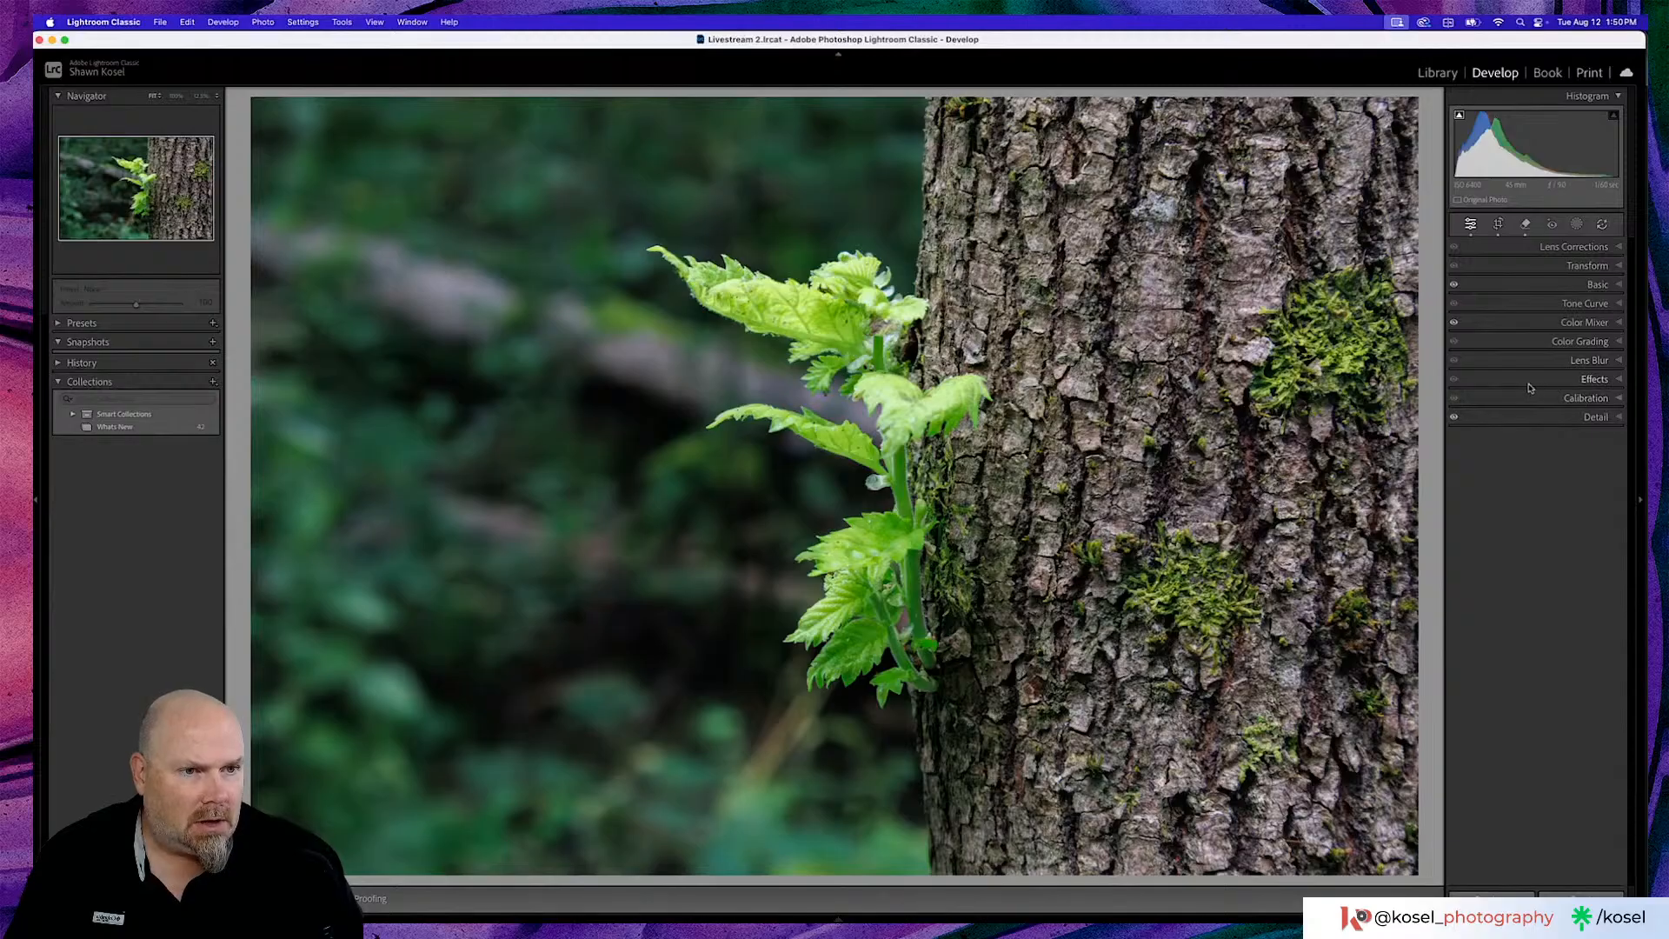
Add a highlight-priority post-crop vignette of about -18 and a very slight amount of grain
click(1580, 380)
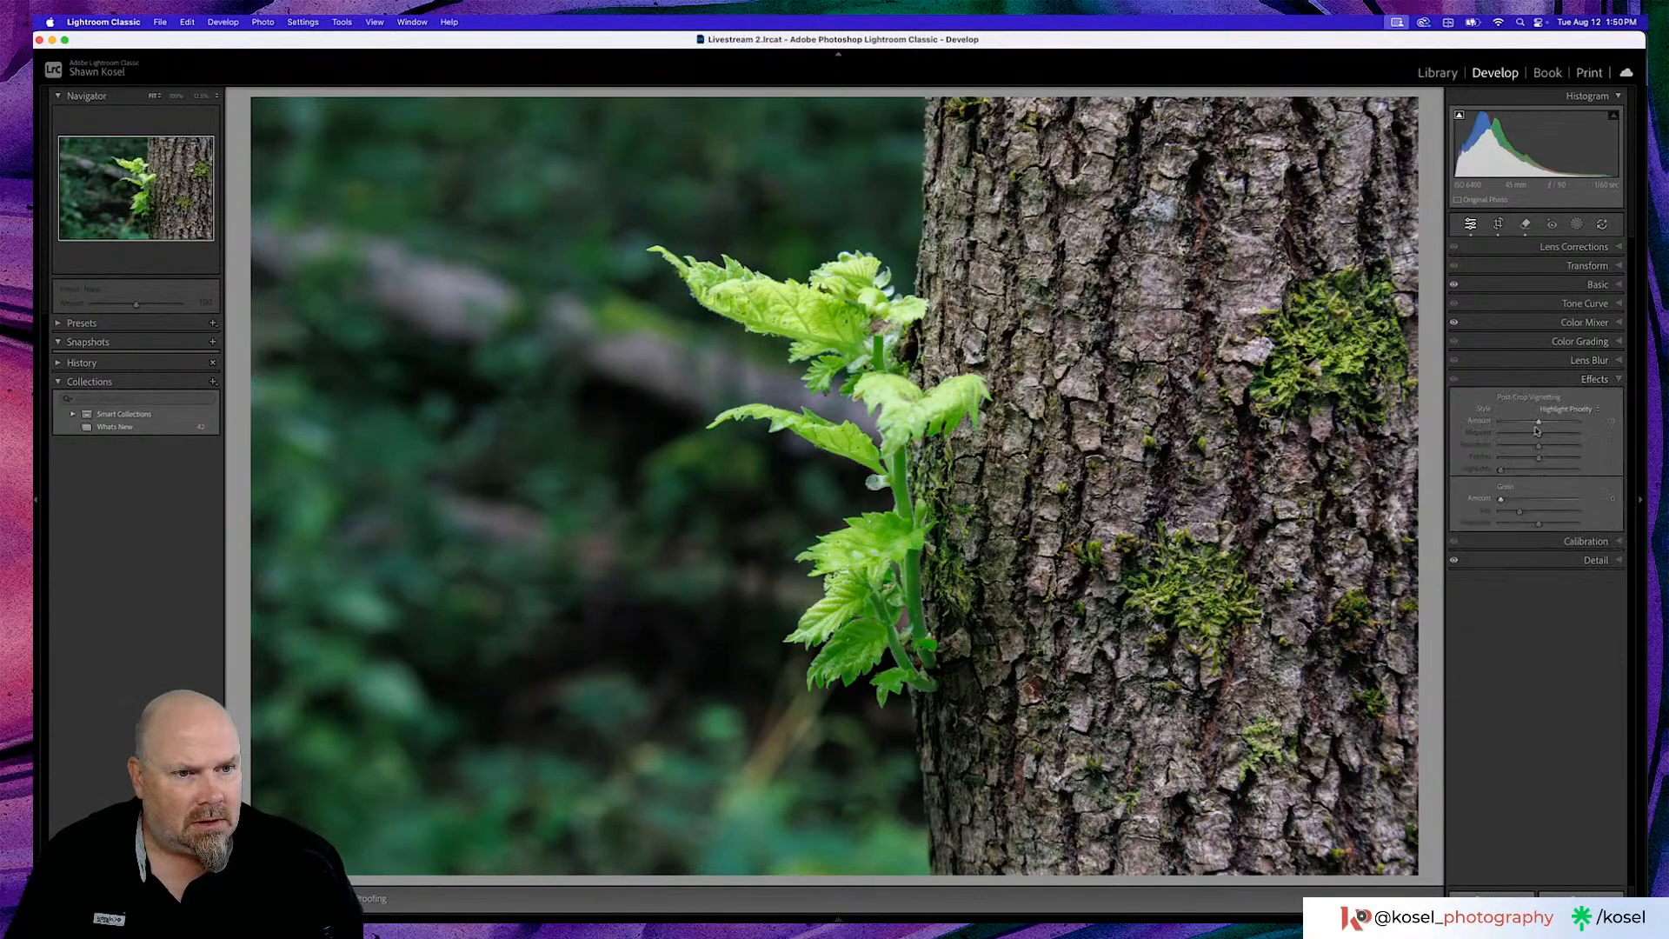
drag(1538, 423, 1532, 424)
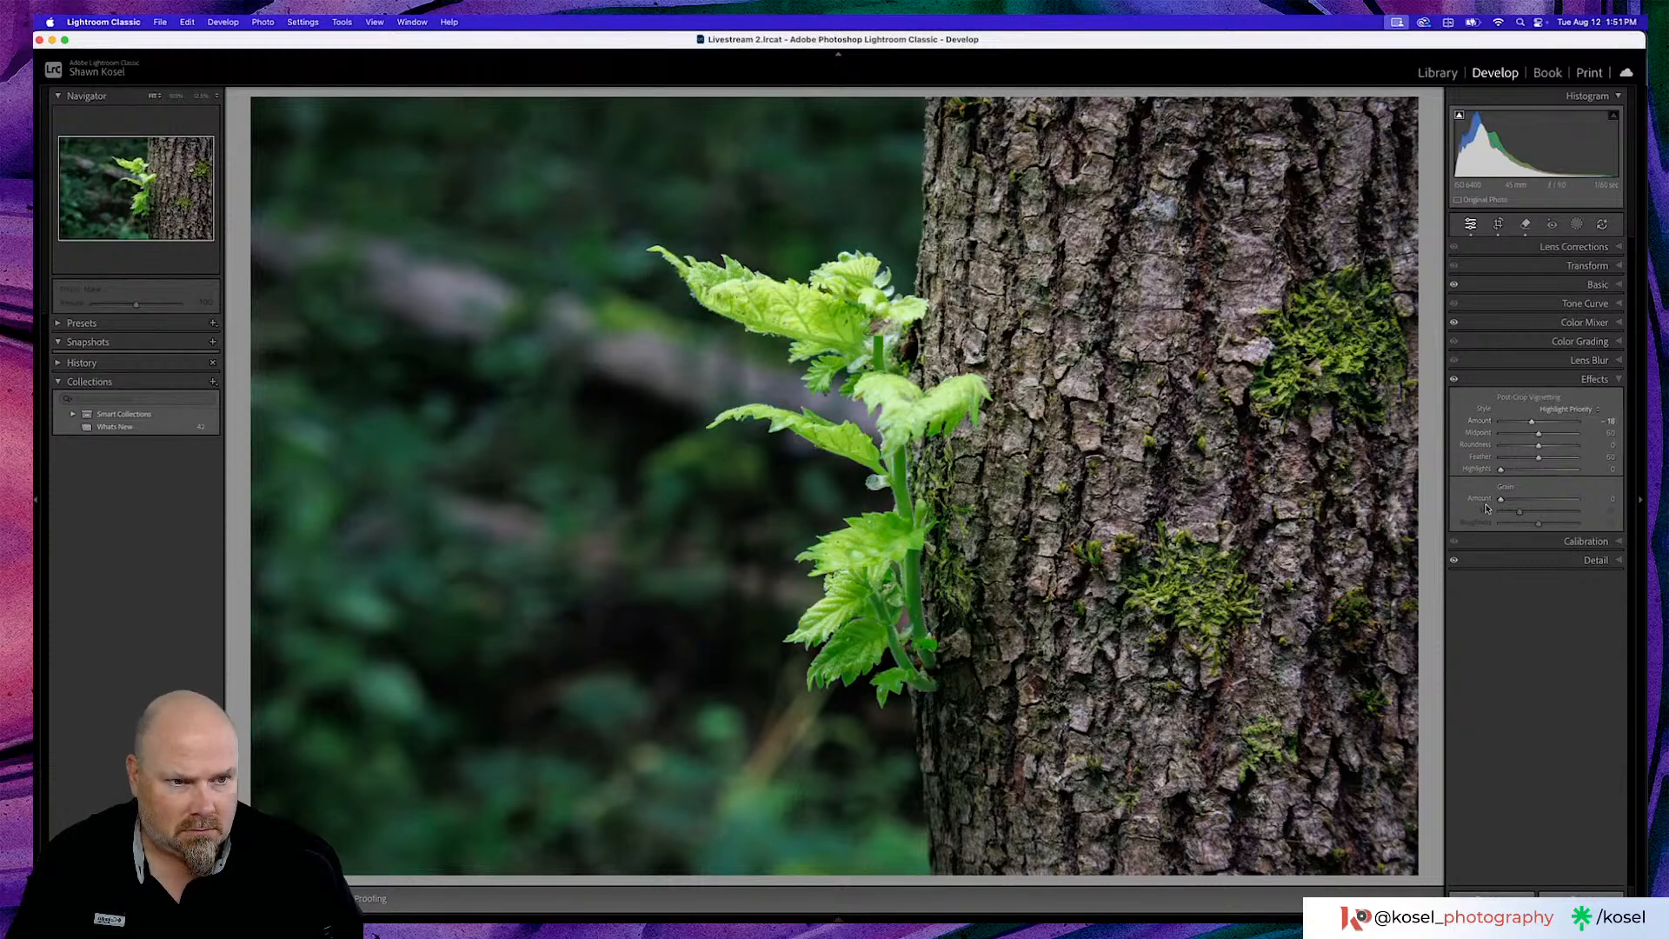
drag(1499, 501, 1499, 501)
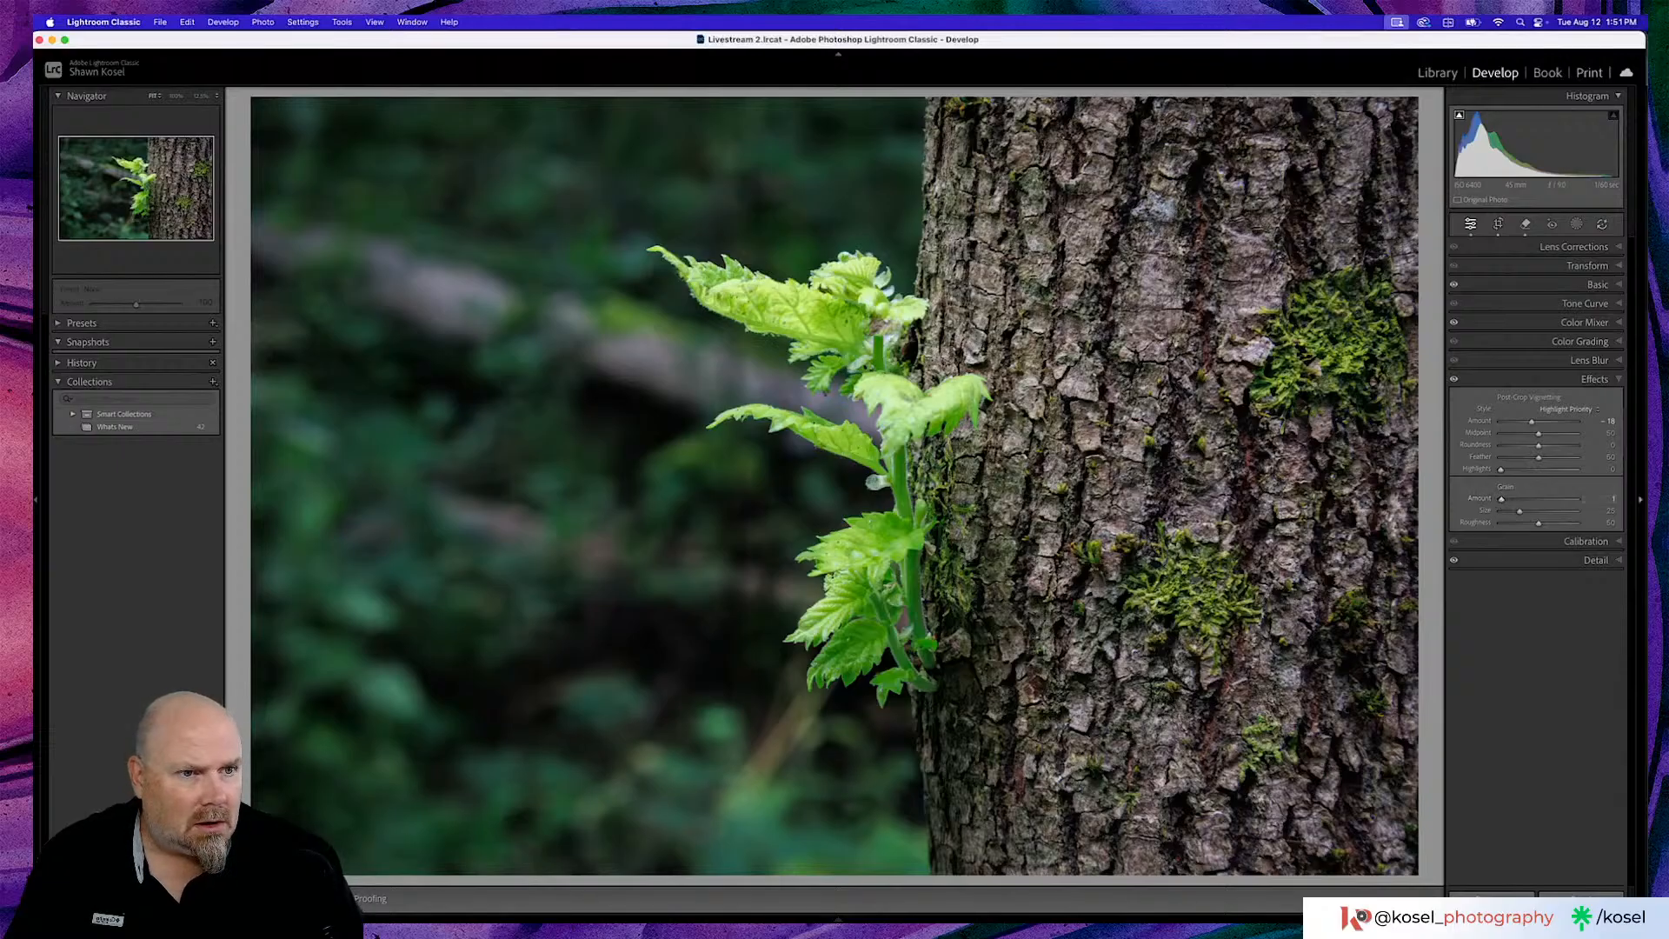
Raise the leaves' luminance to +4 for yellow and +7 for green with the targeted adjustment, and switch to Google Chrome
click(1578, 322)
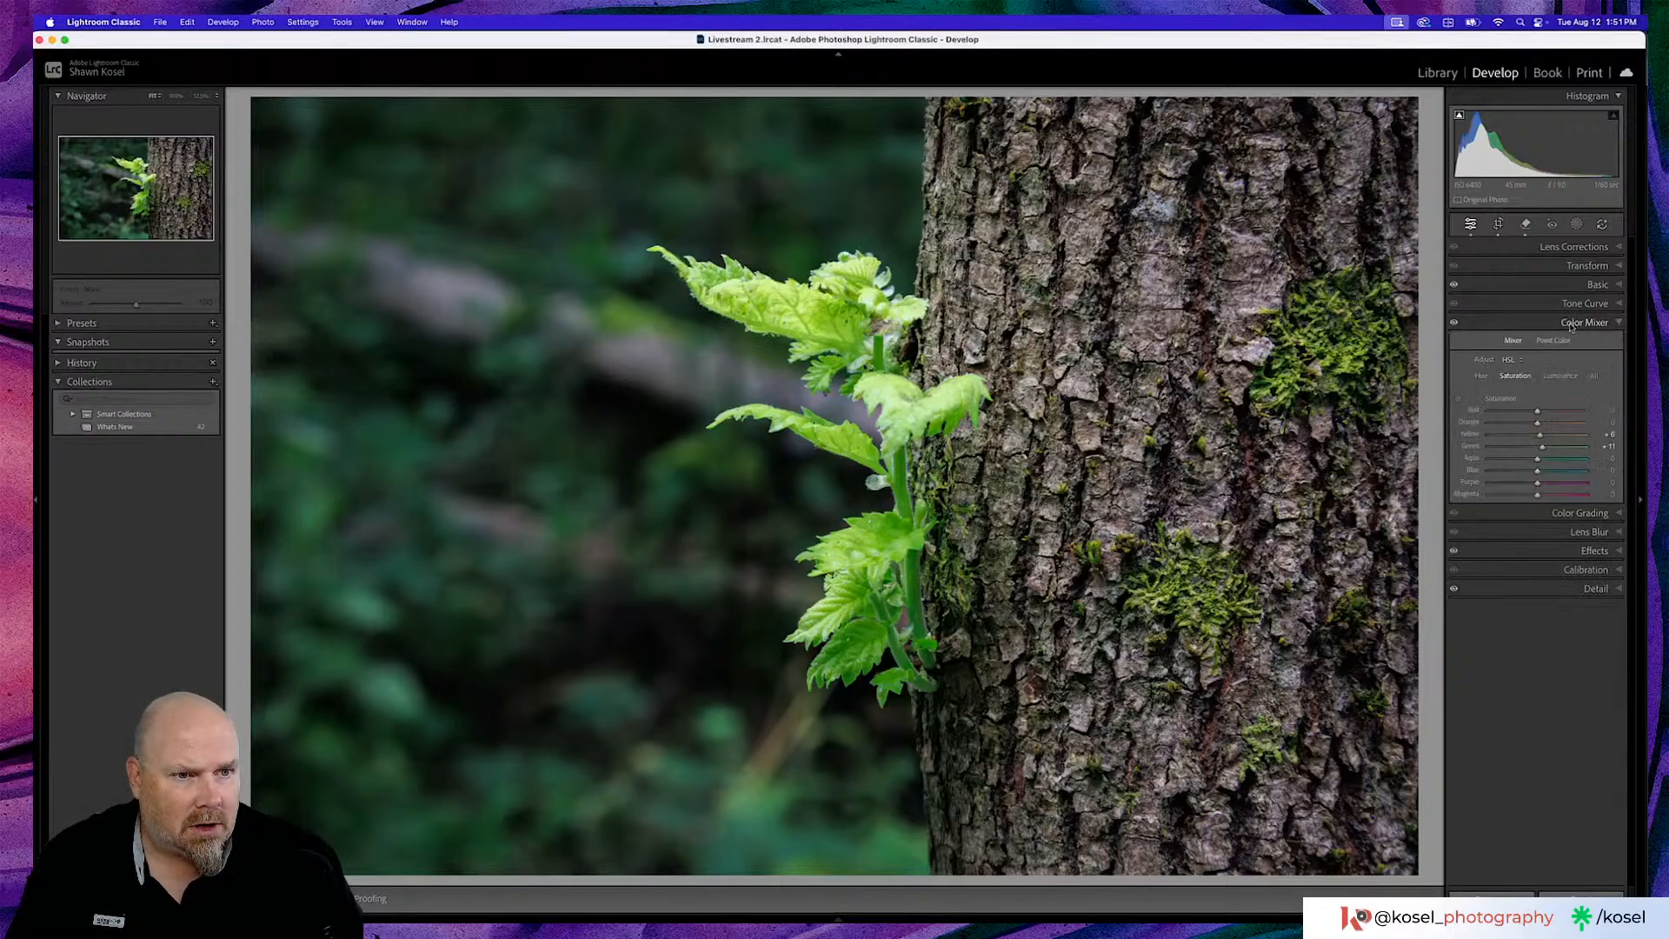
click(1559, 376)
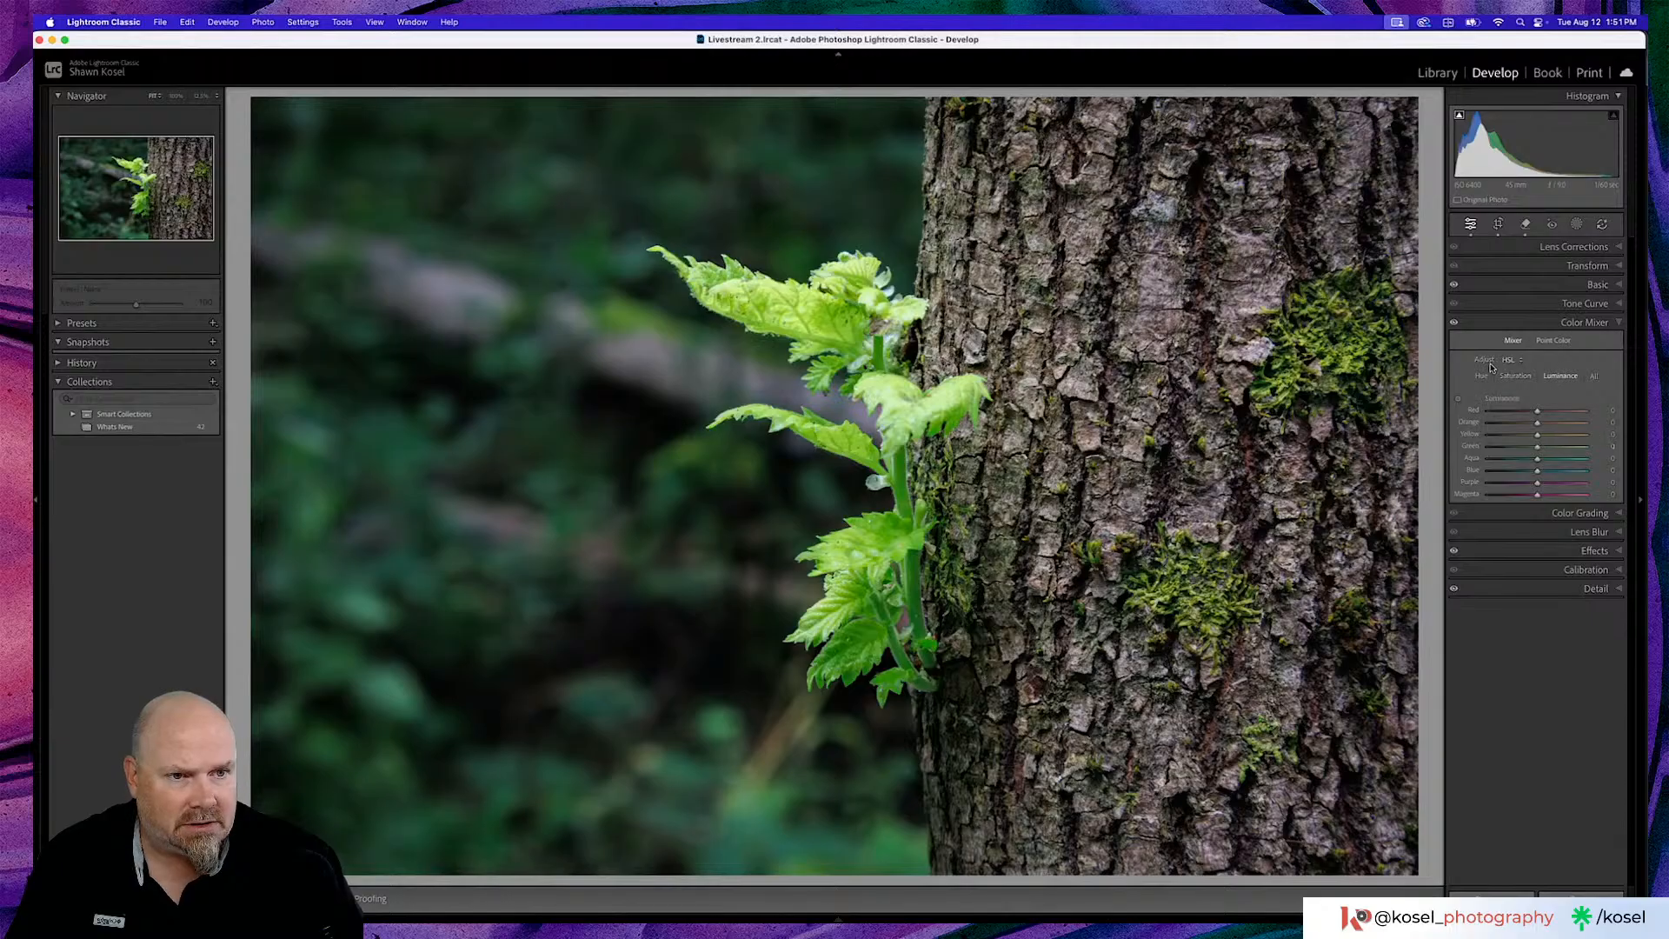
click(1457, 398)
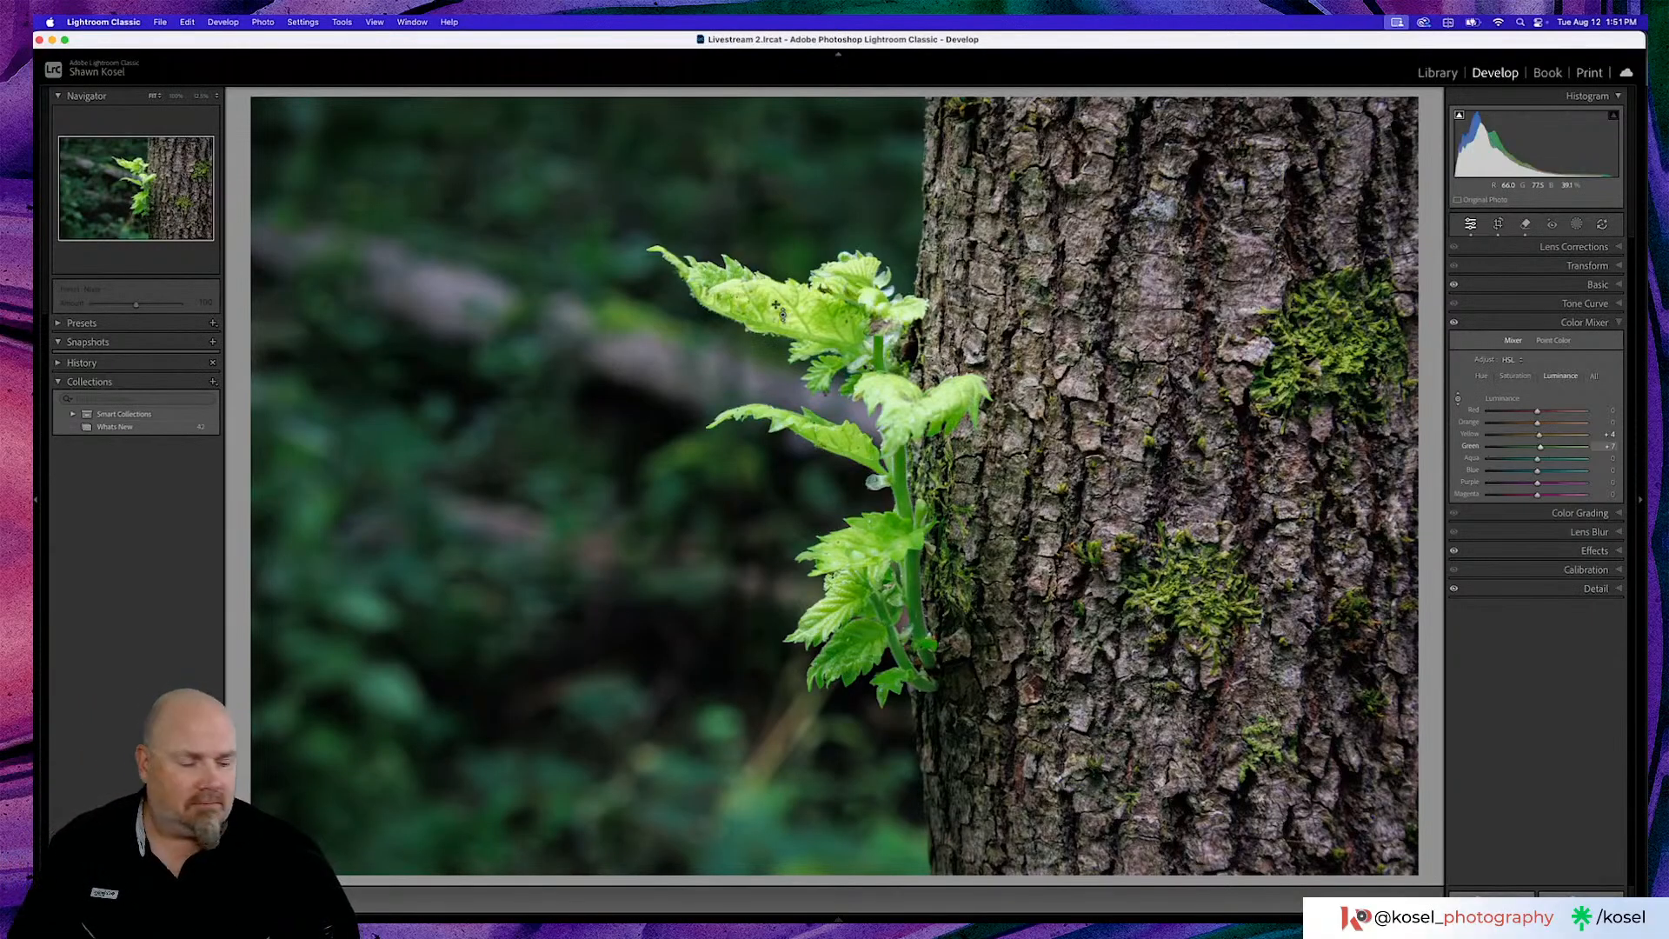
key(super+Tab)
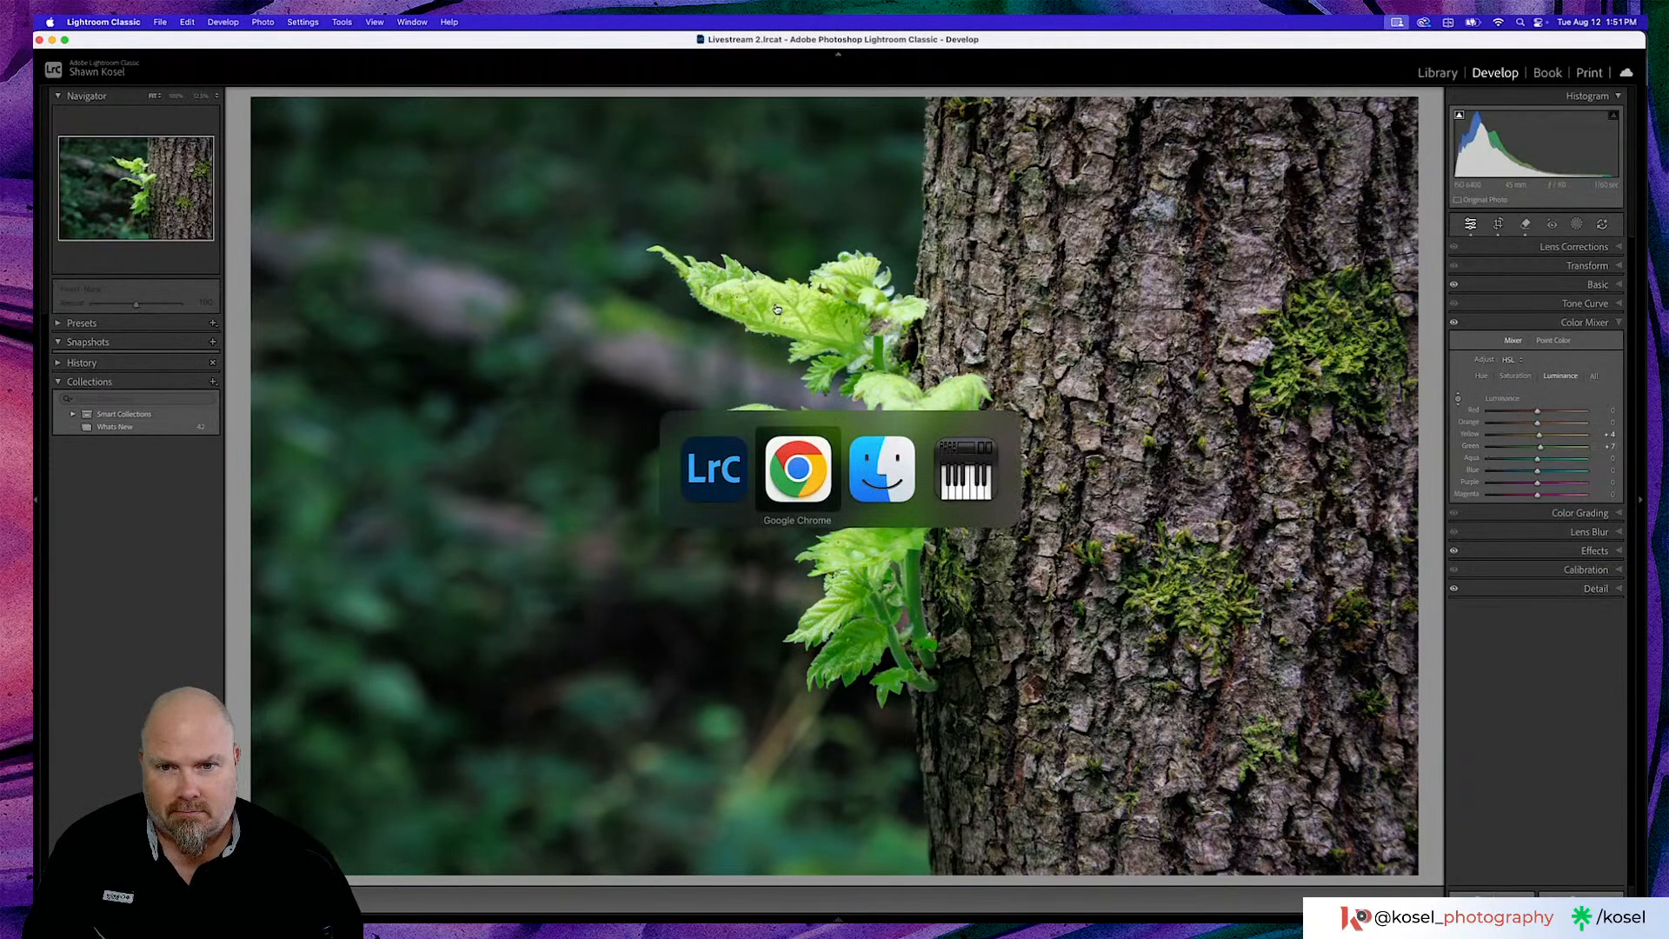
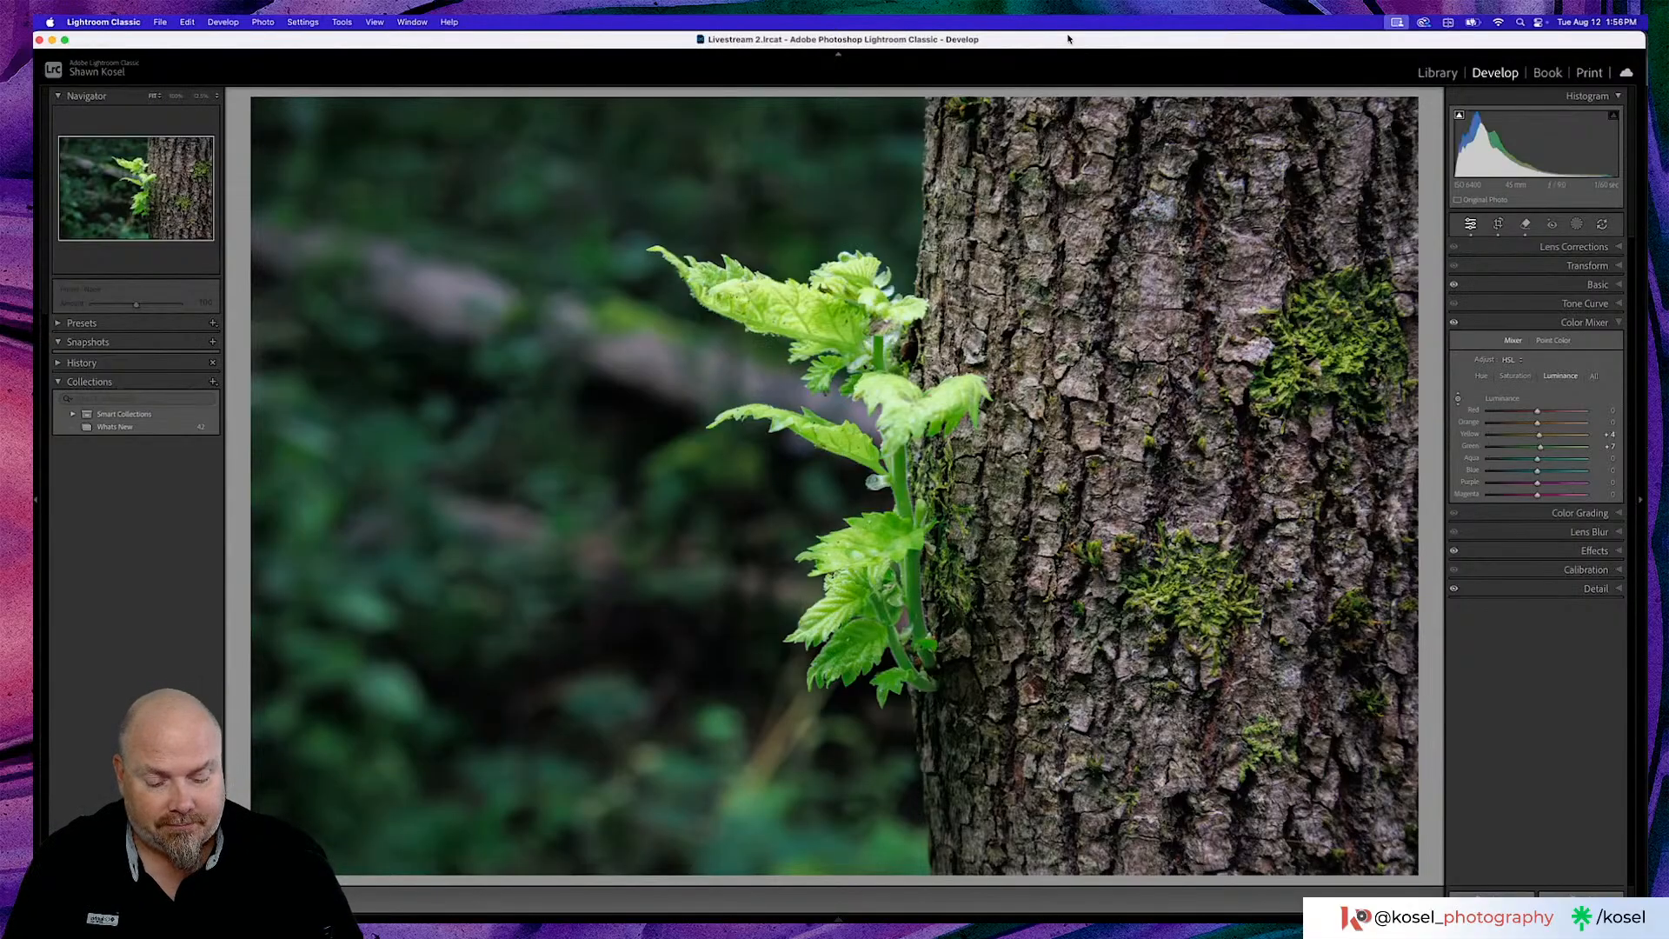
Clear the photo selection and reopen the sprout photo from the library grid for developing
key(super+d)
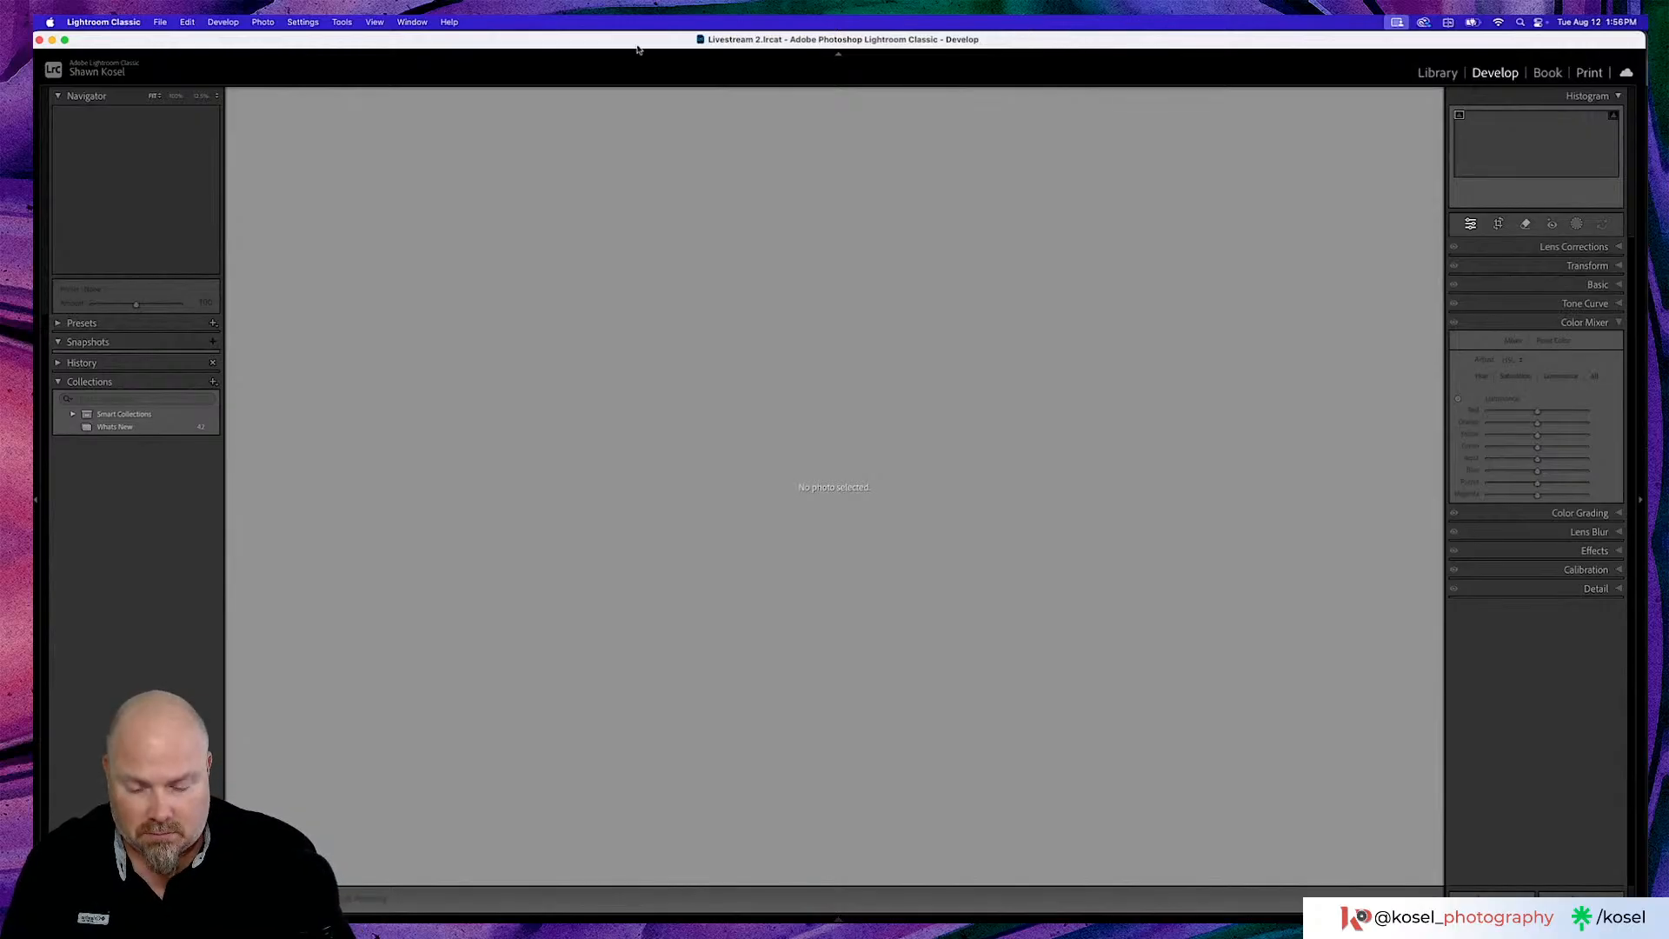
key(g)
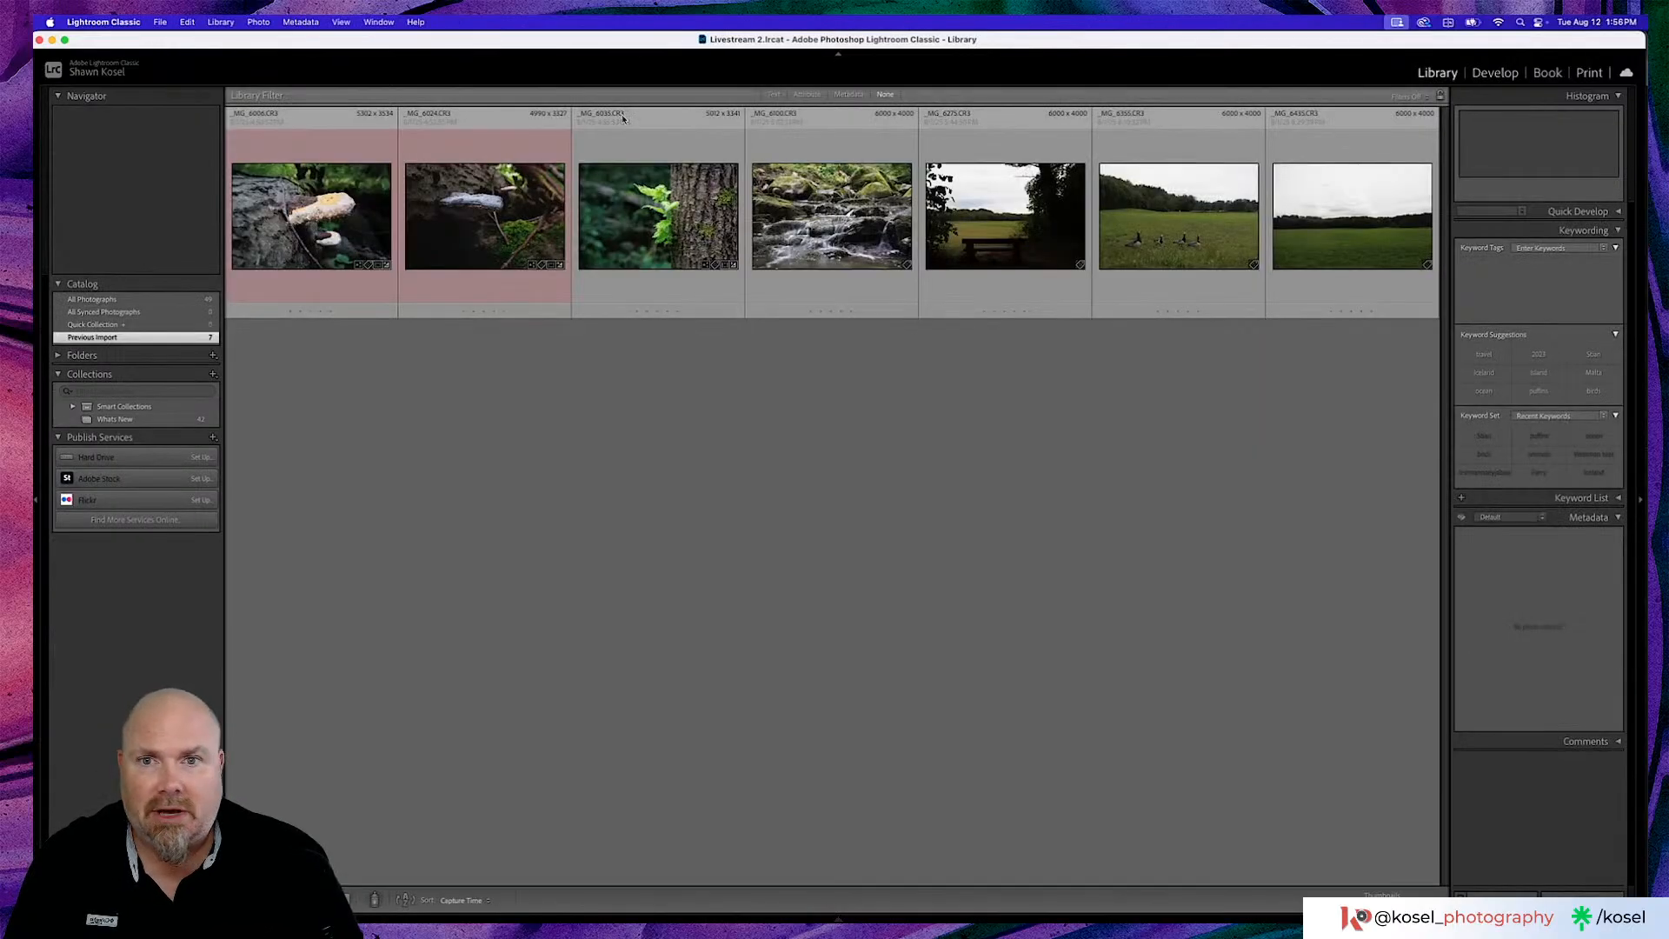
double_click(614, 198)
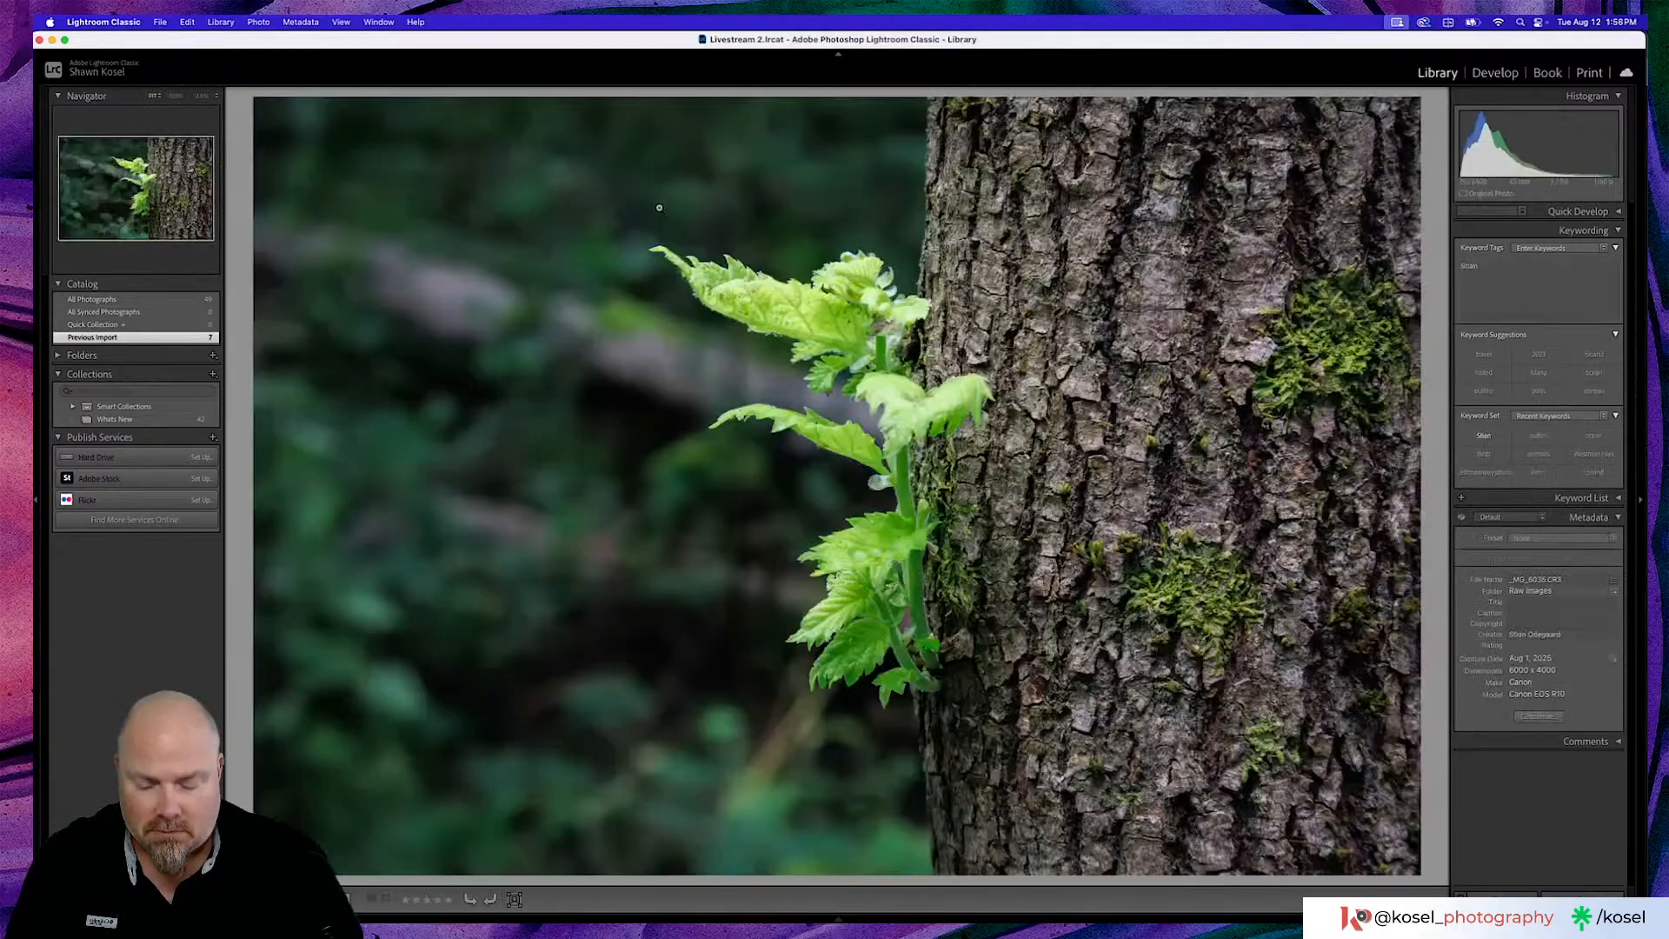
key(d)
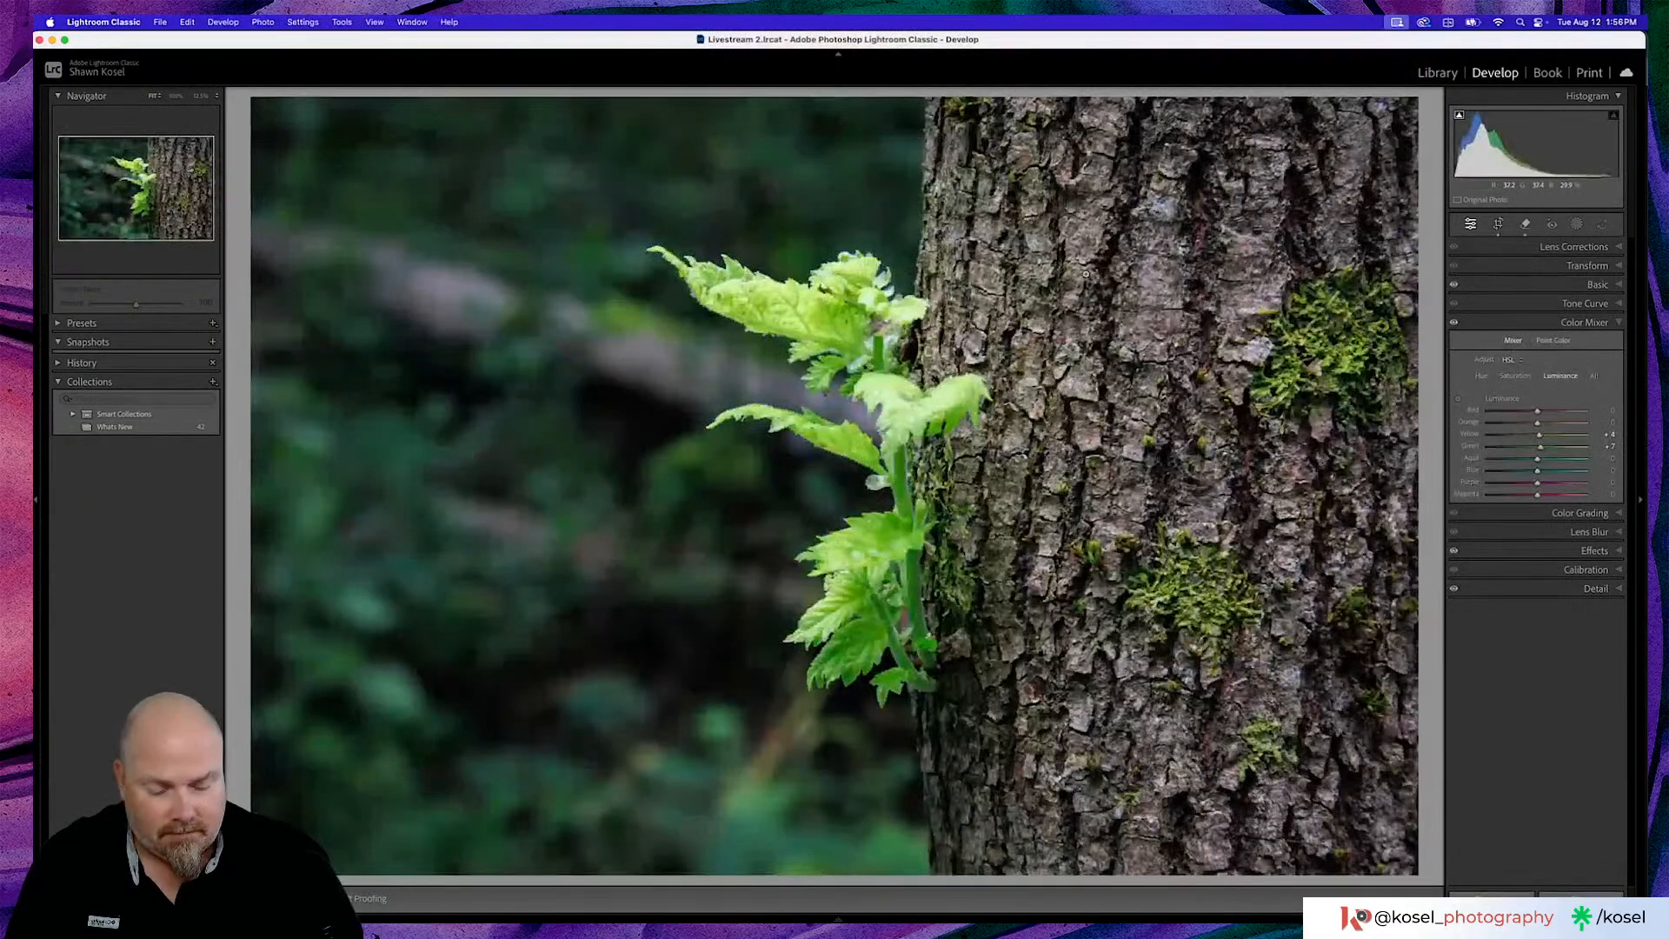
Review the before and after versions of the reopened sprout photo
key(backslash)
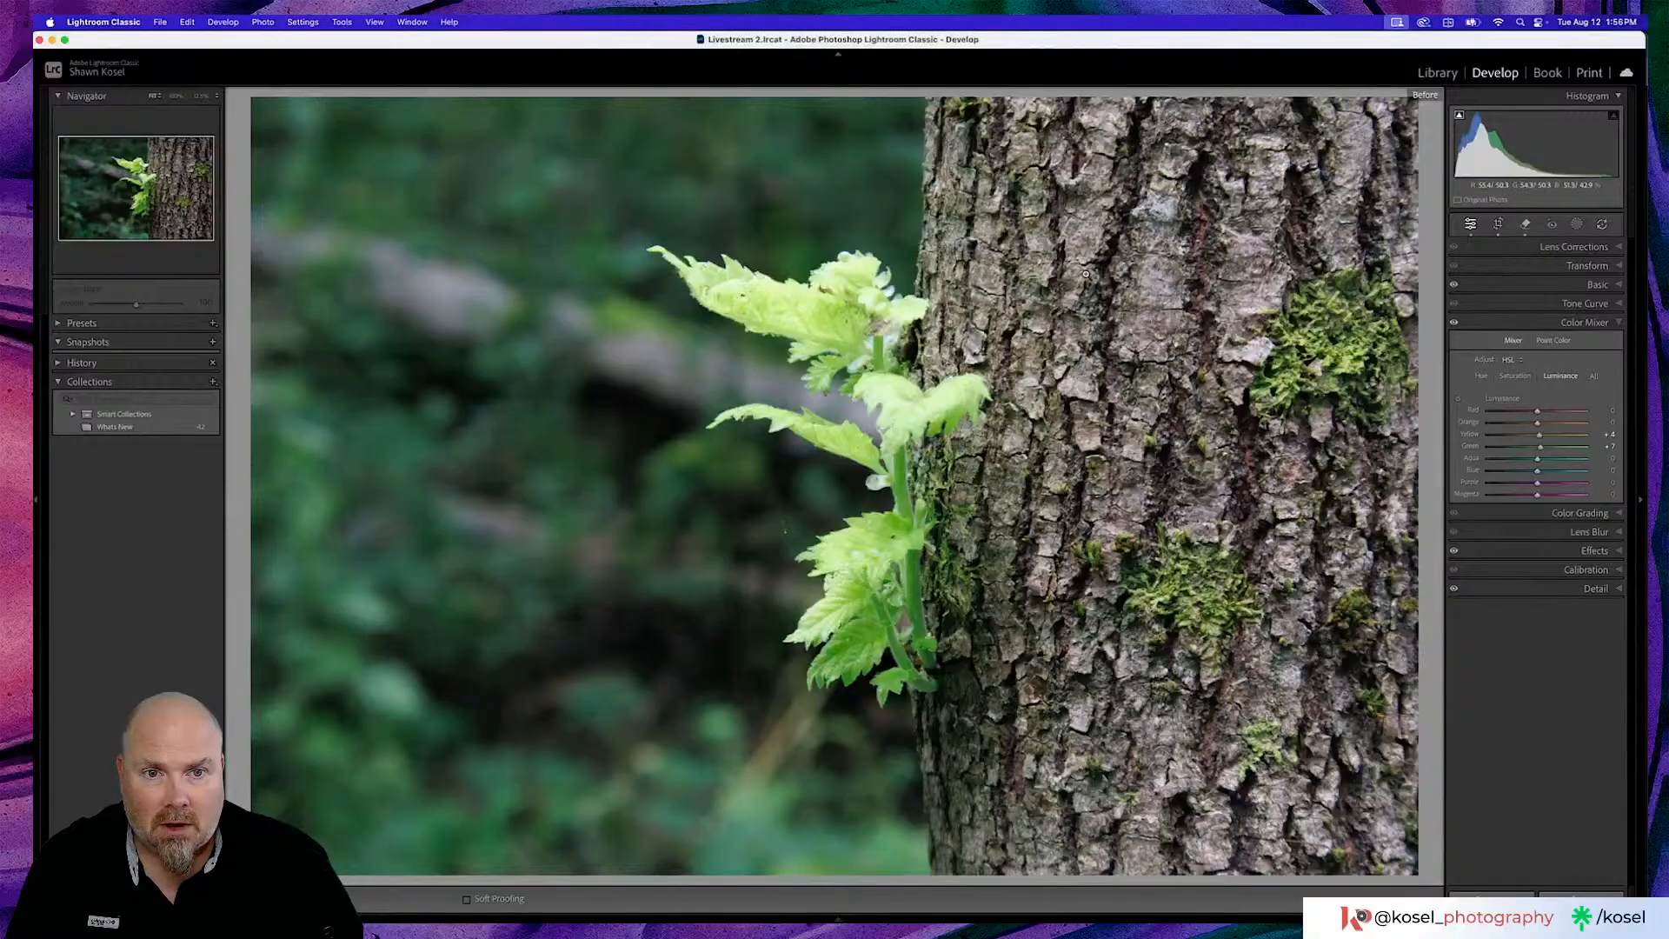
key(backslash)
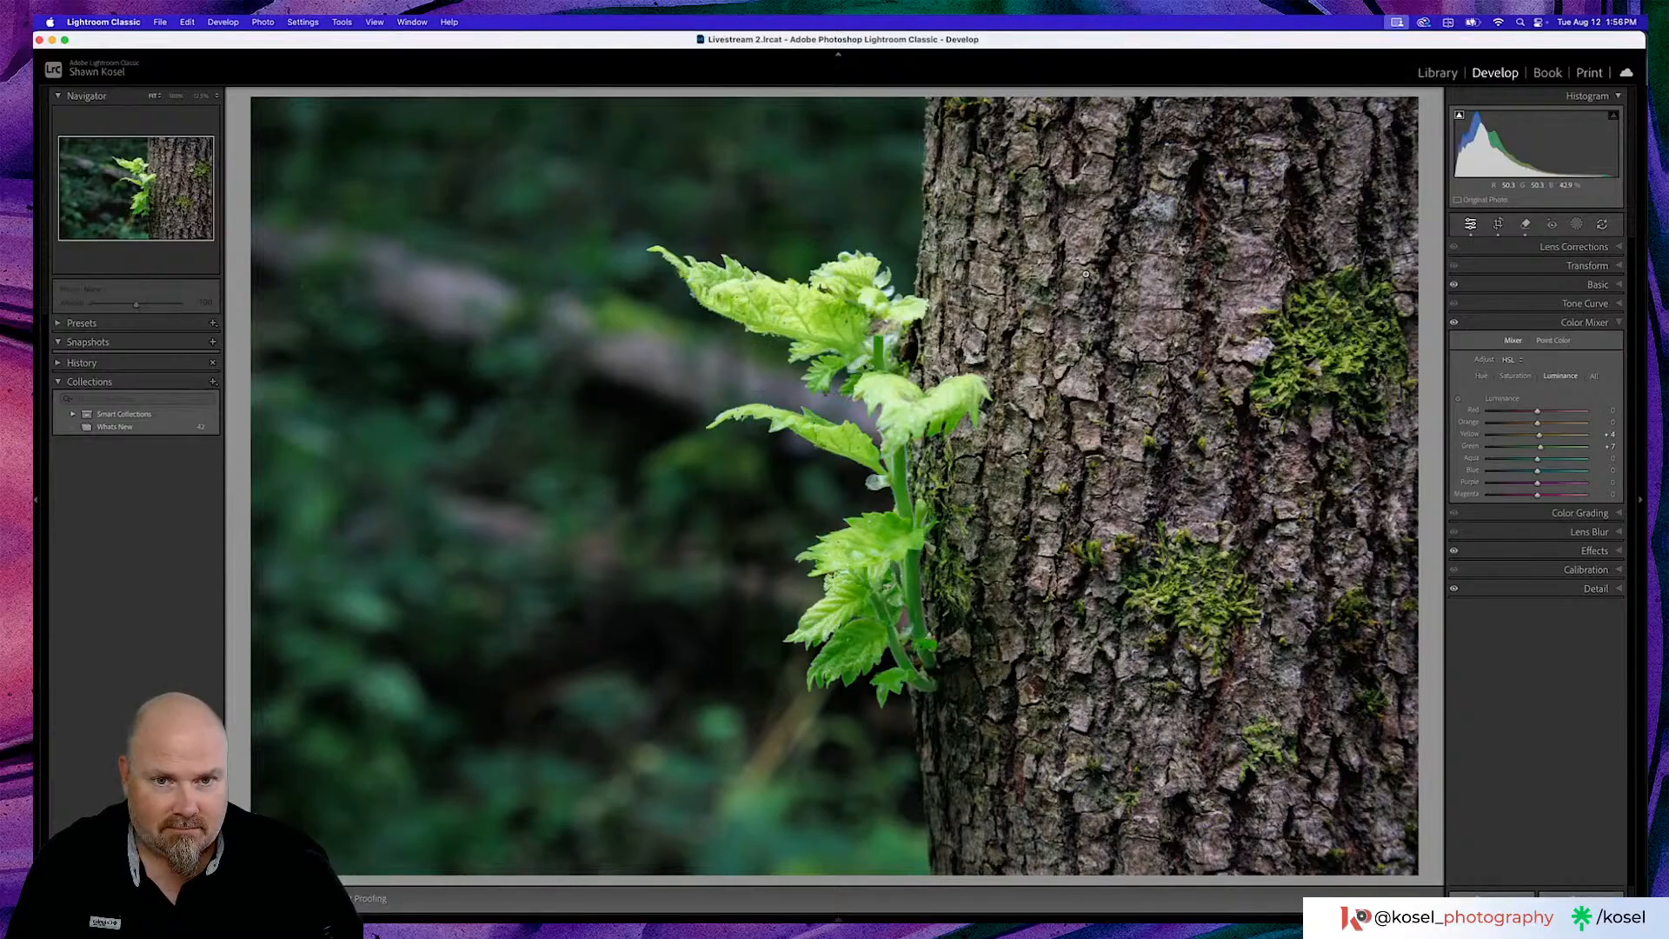
key(backslash)
key(backslash)
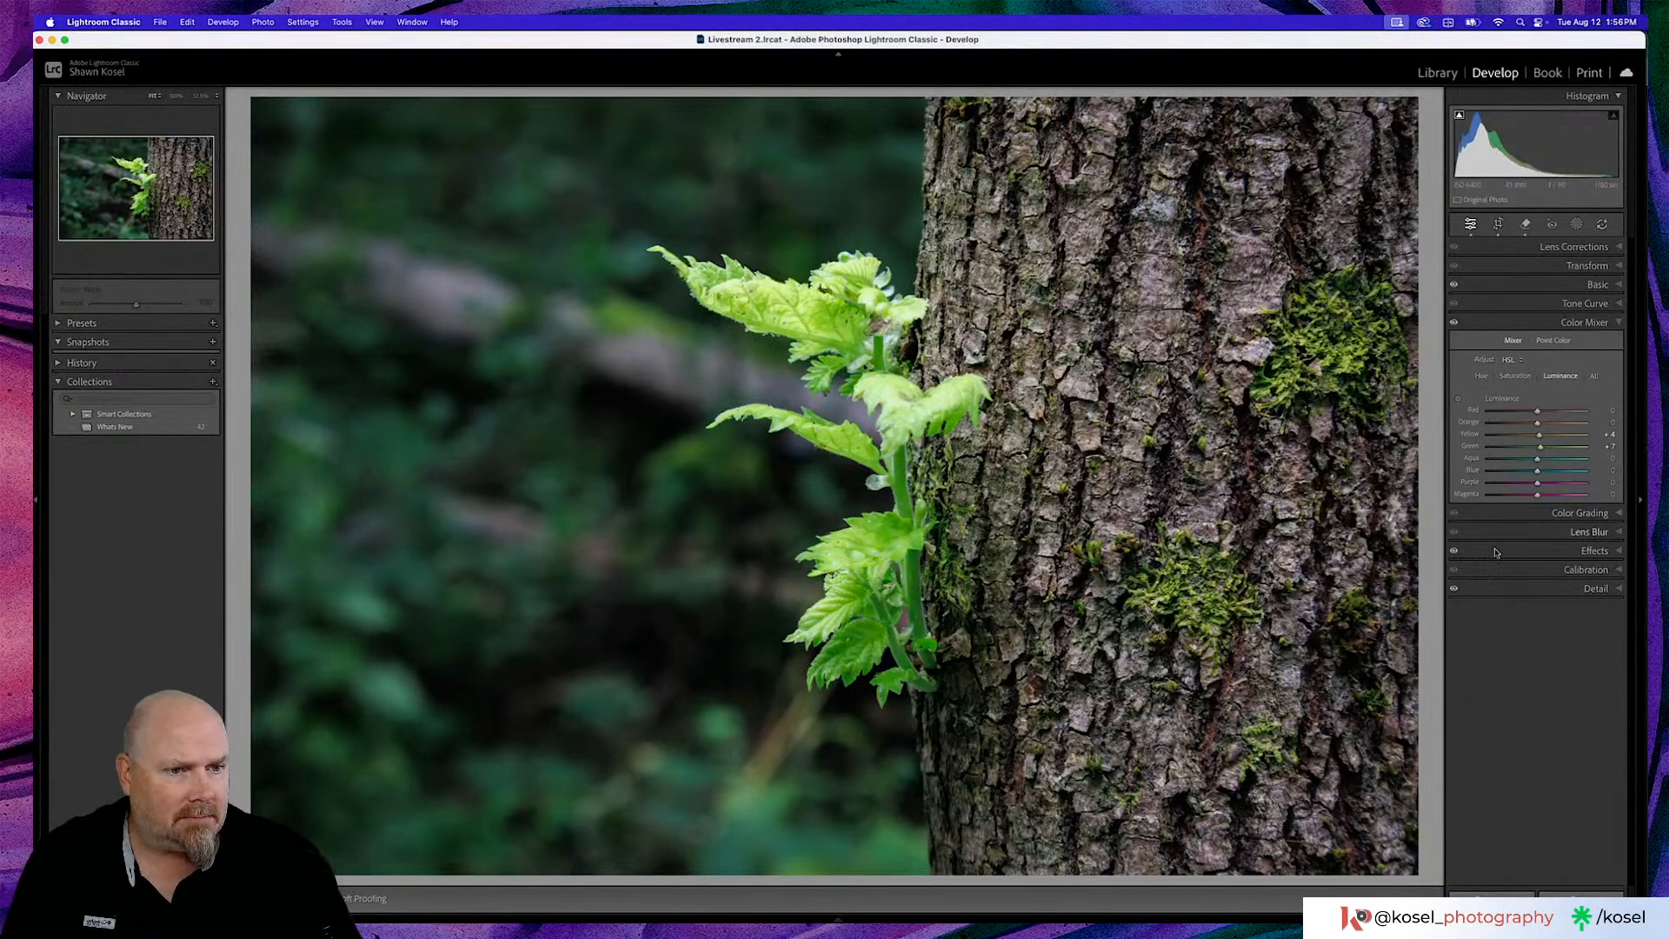
Sharpen the sprout photo with an amount of 90 and masking of about 78
click(1556, 588)
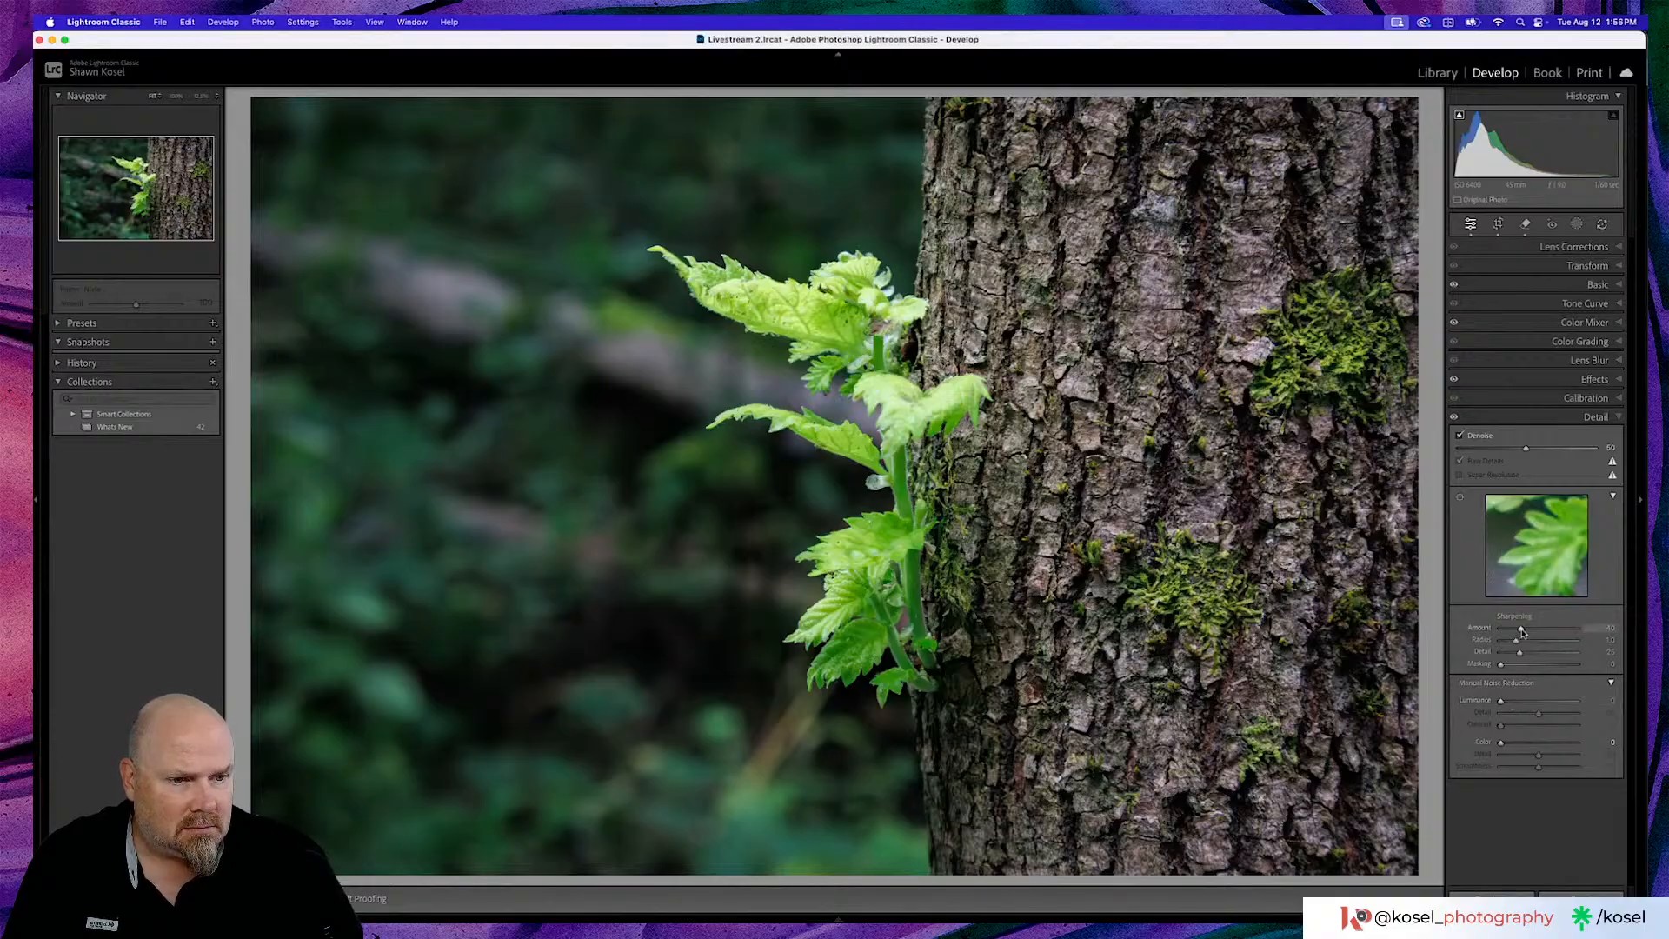
drag(1522, 632, 1548, 632)
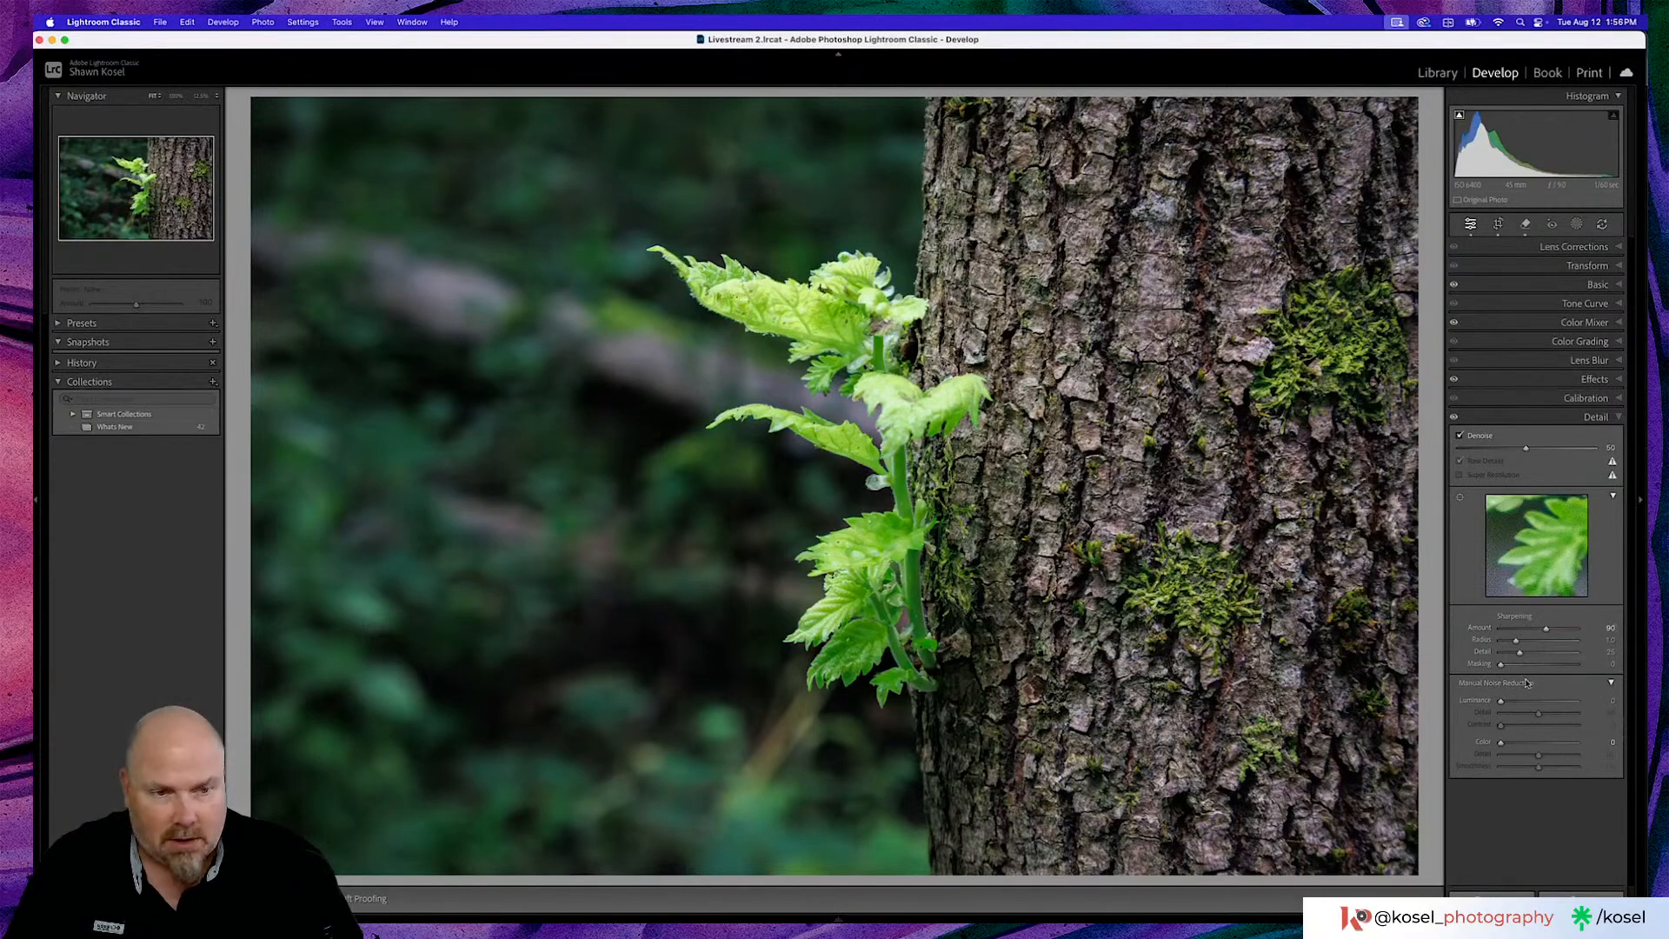
drag(1500, 664, 1560, 666)
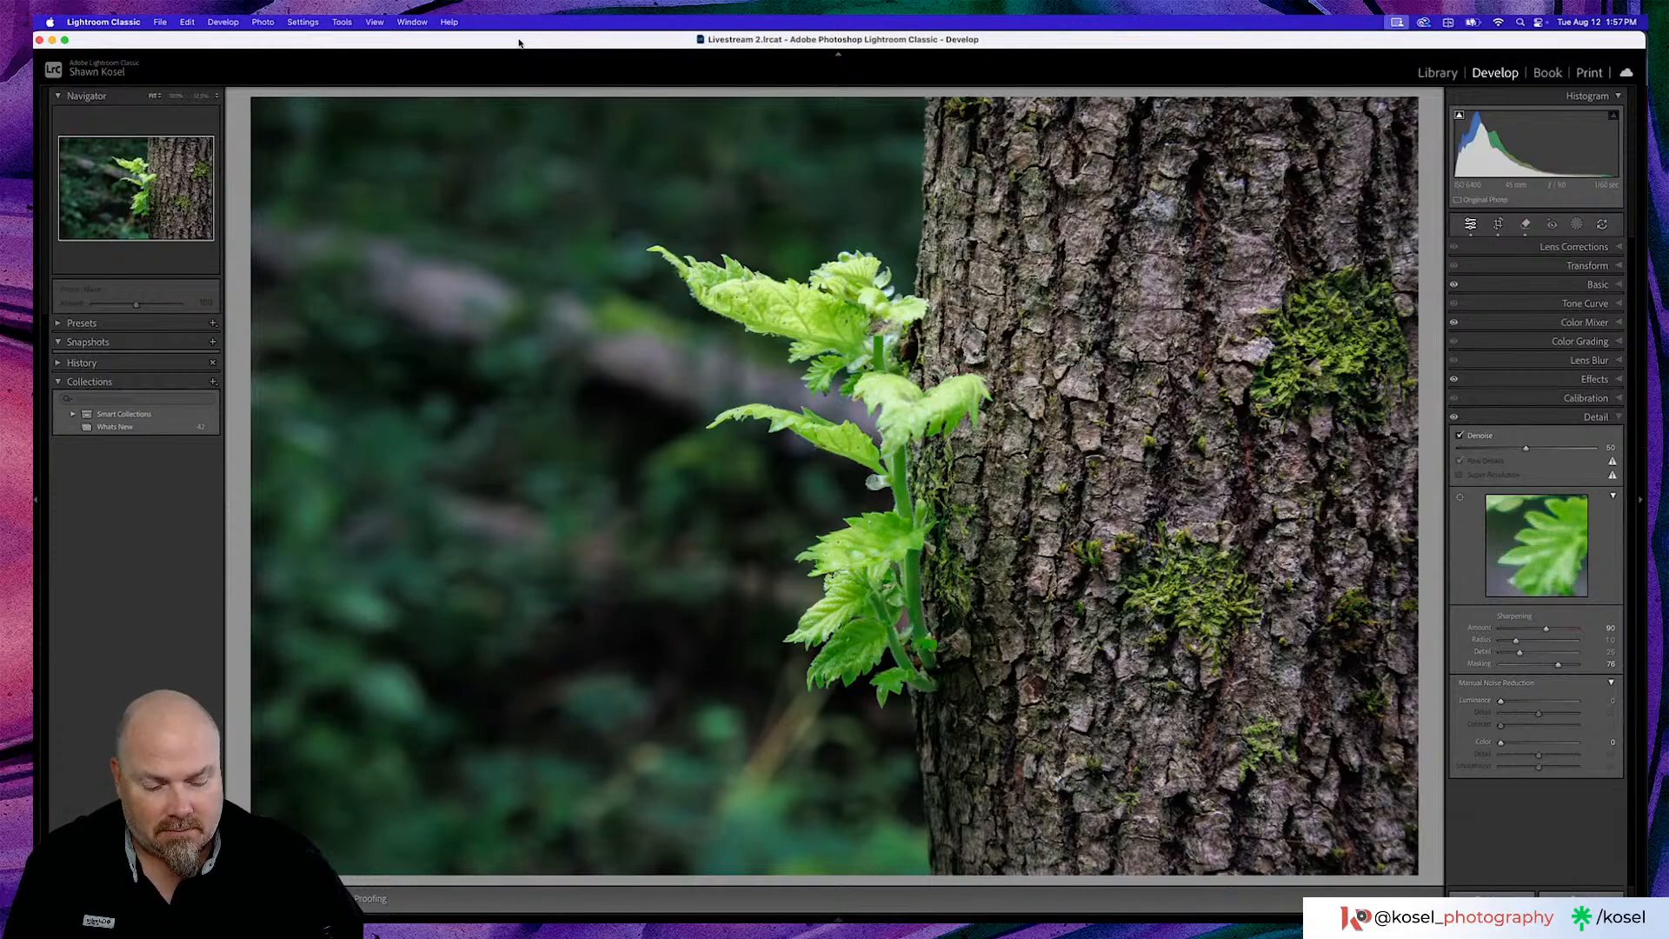
Compare the finished, sharpened sprout photo with its original version several times
key(backslash)
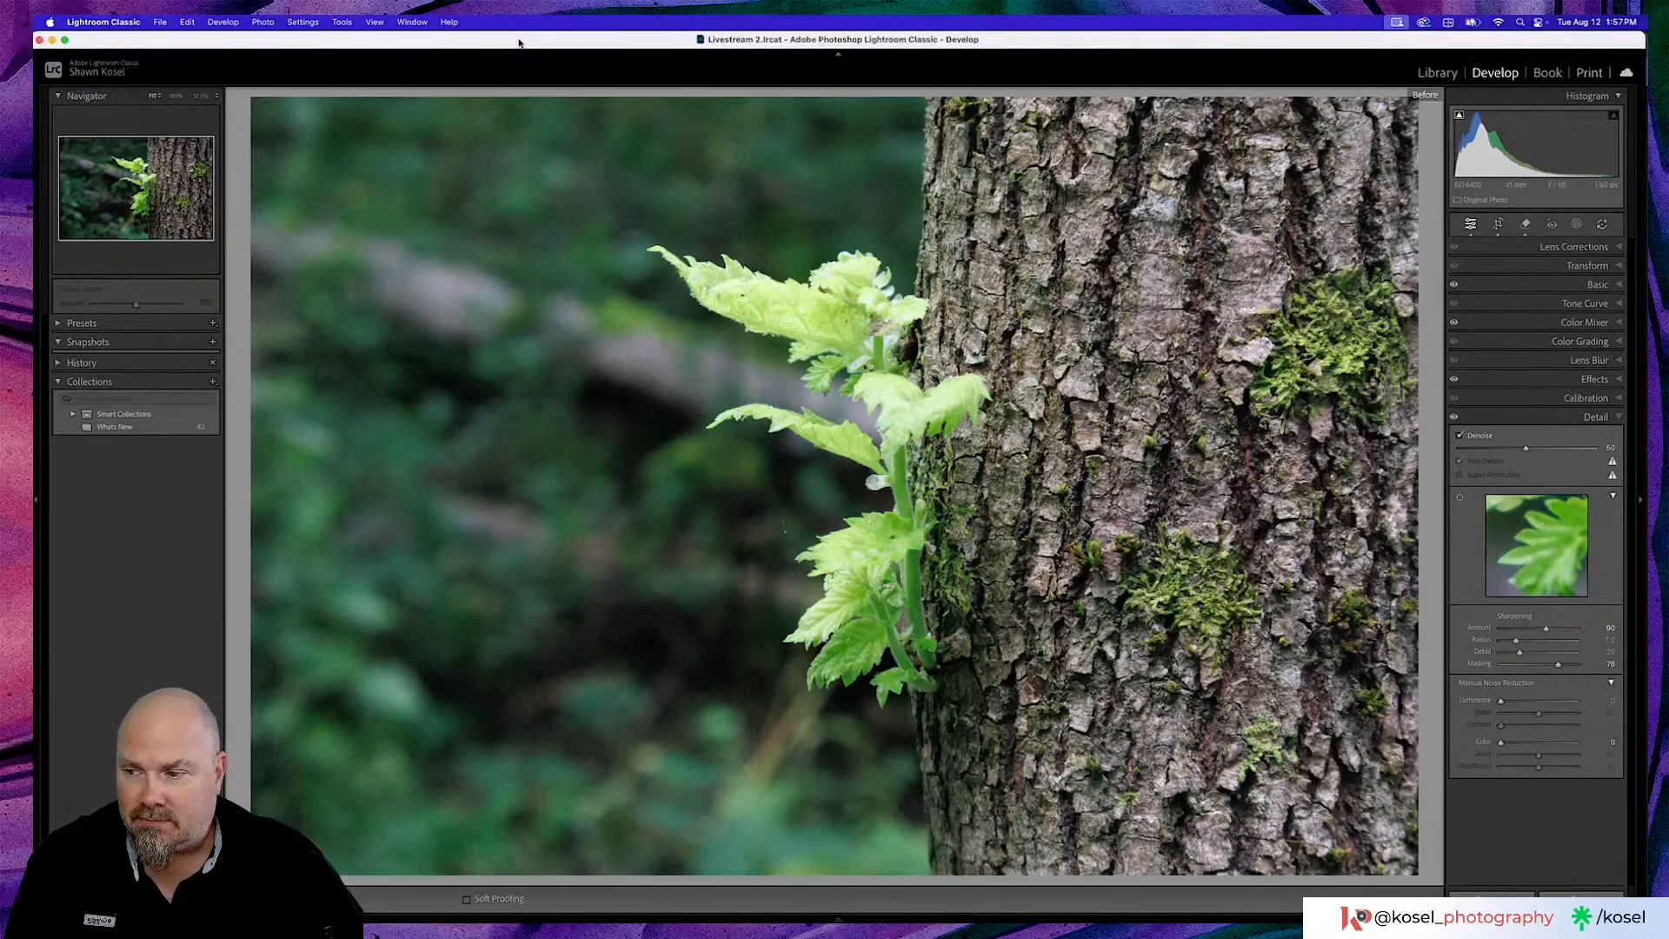
key(backslash)
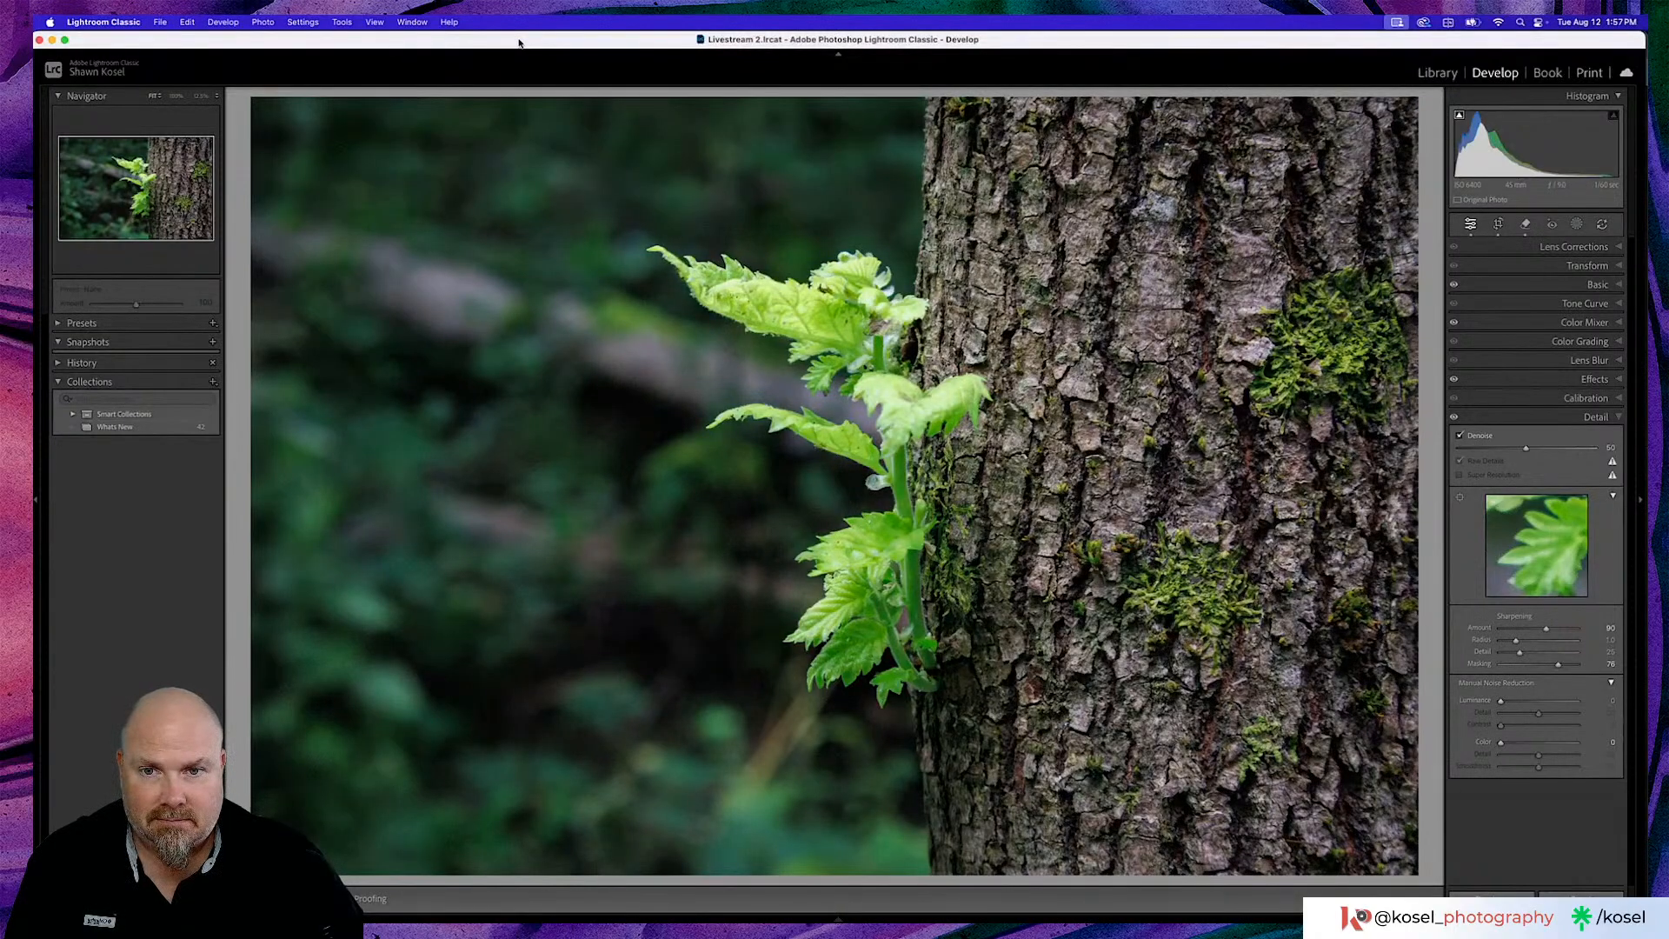
key(backslash)
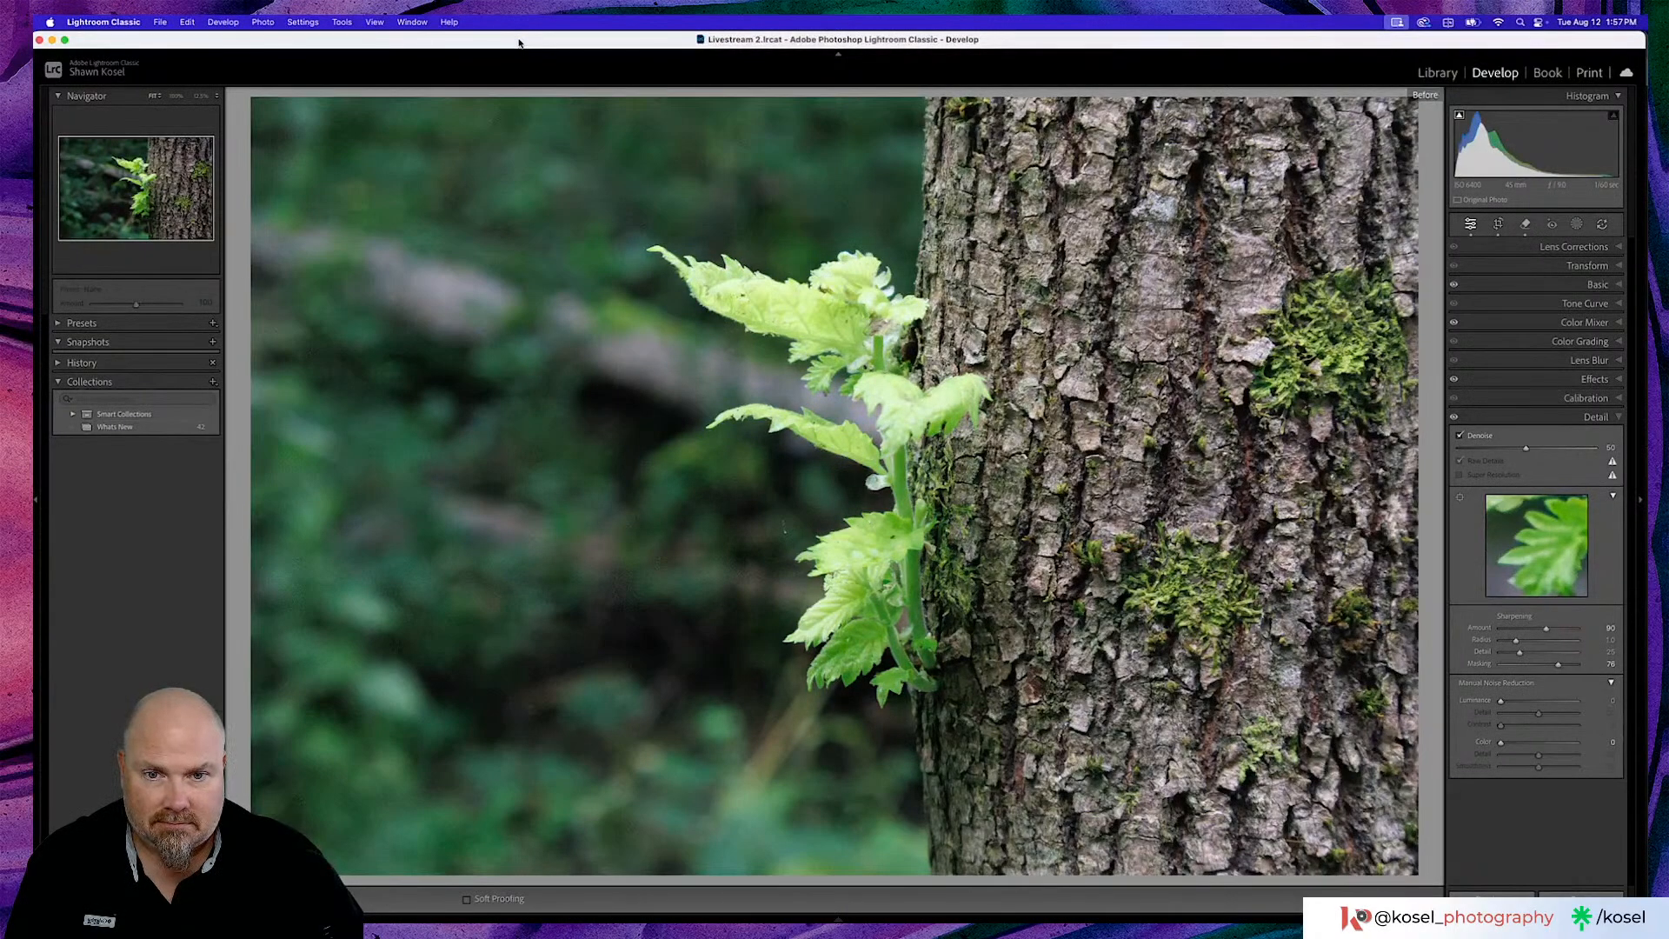
key(backslash)
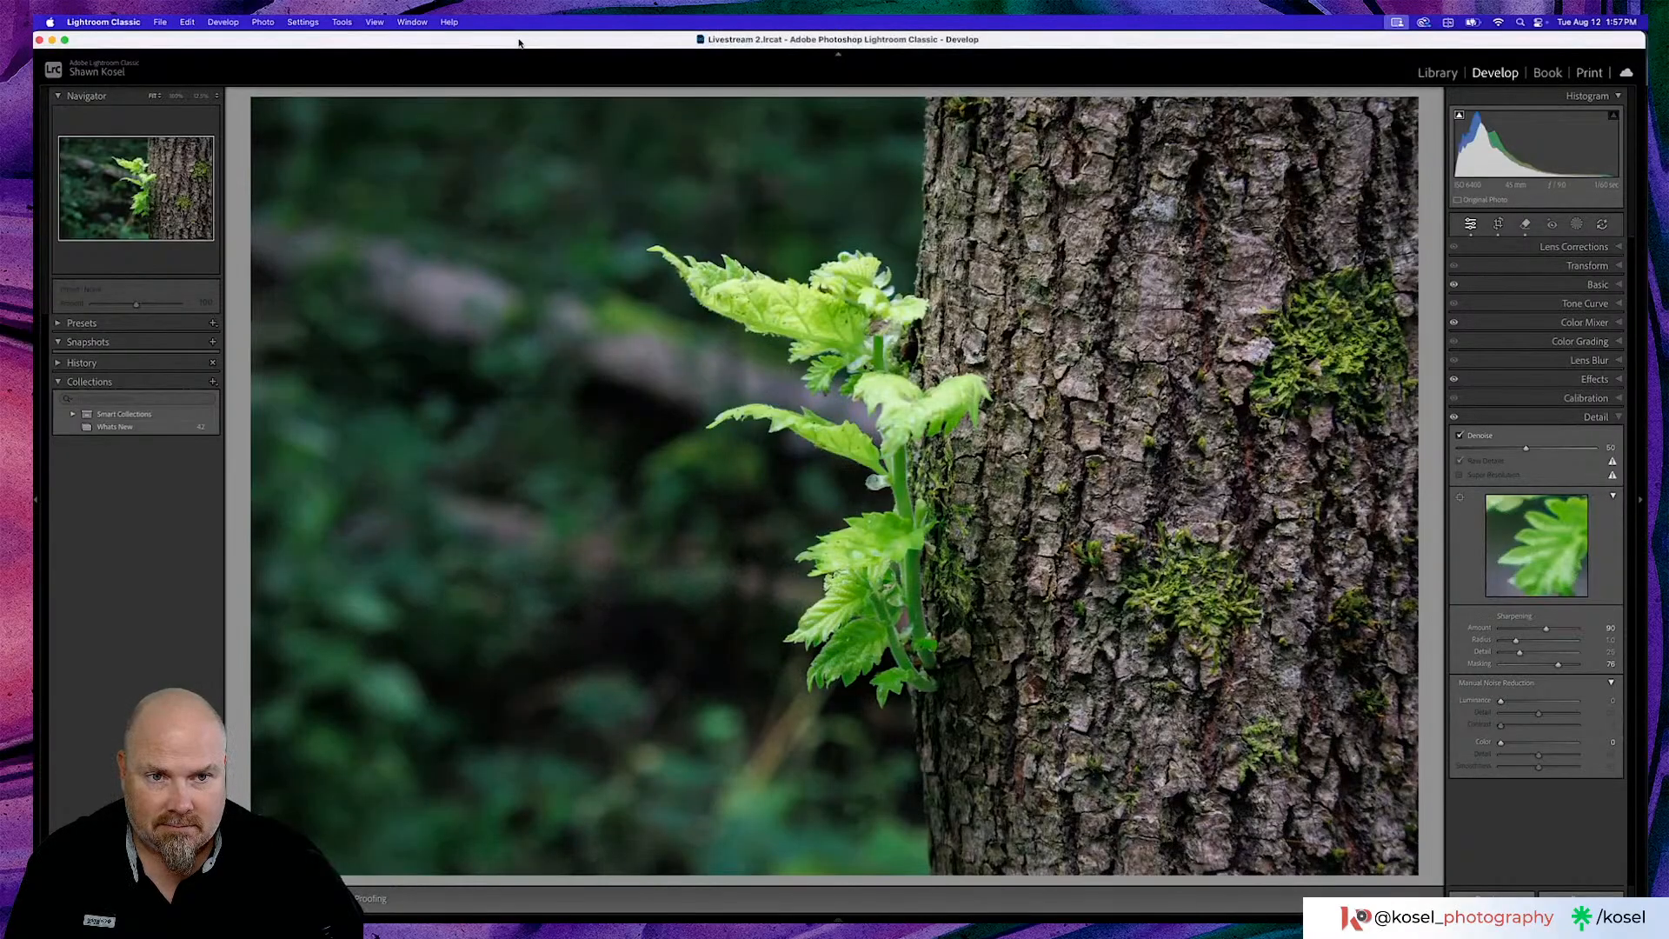
key(backslash)
key(backslash)
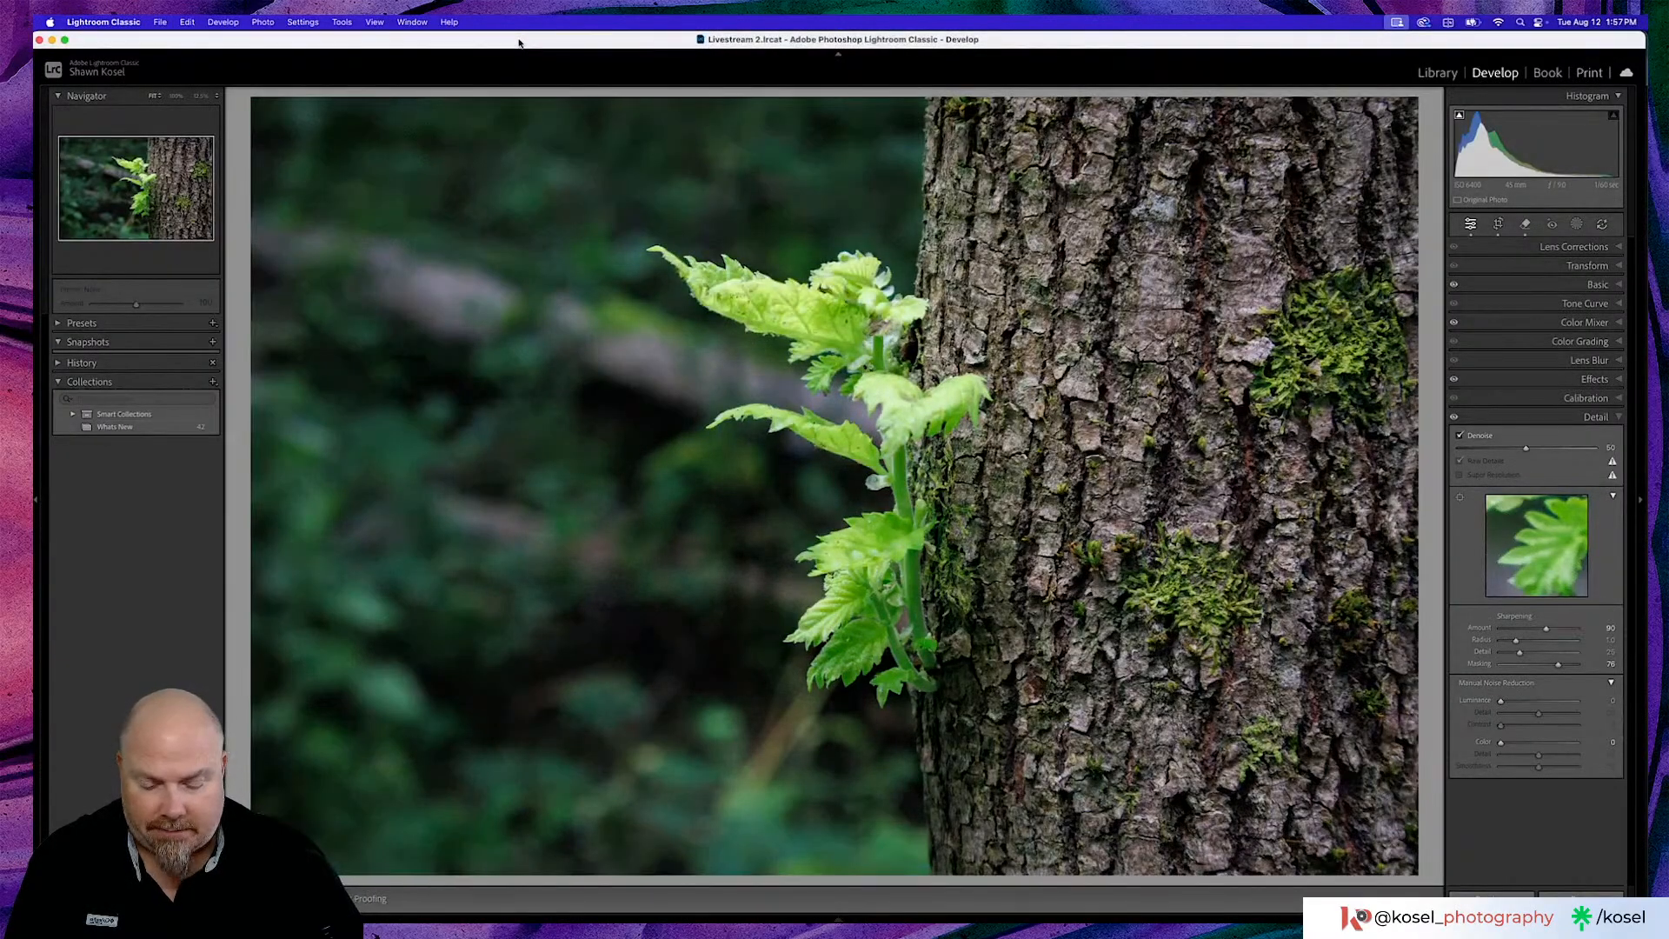
Give the sprout photo a red label in the library grid and open the rocky stream photo
key(g)
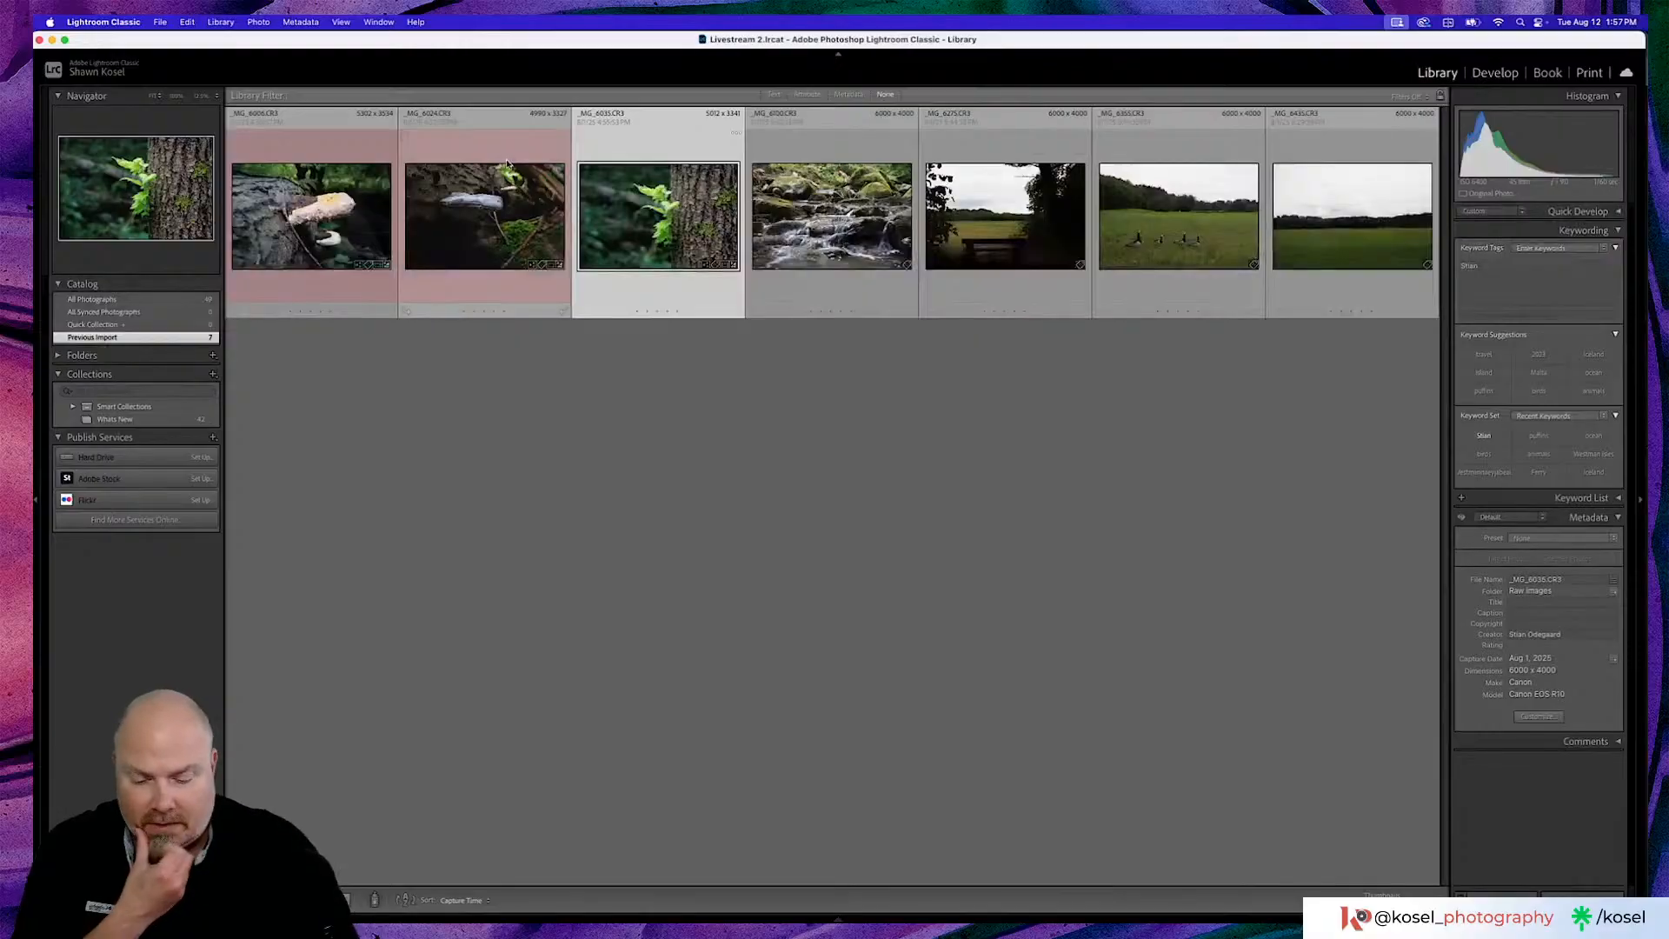
key(6)
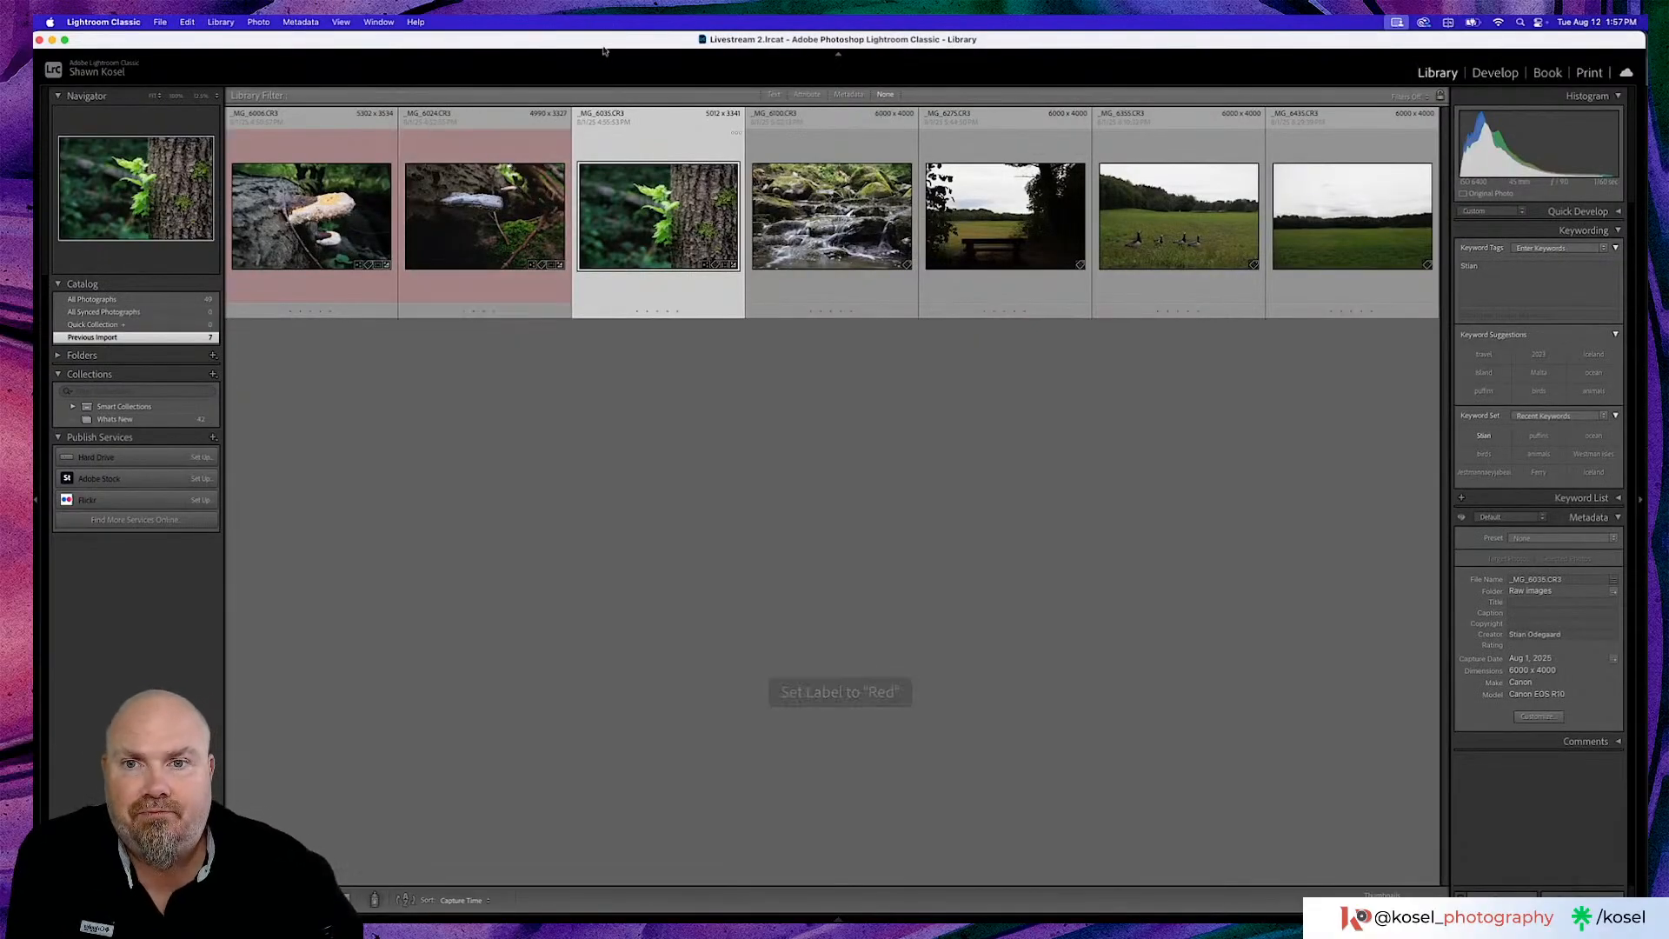
double_click(826, 209)
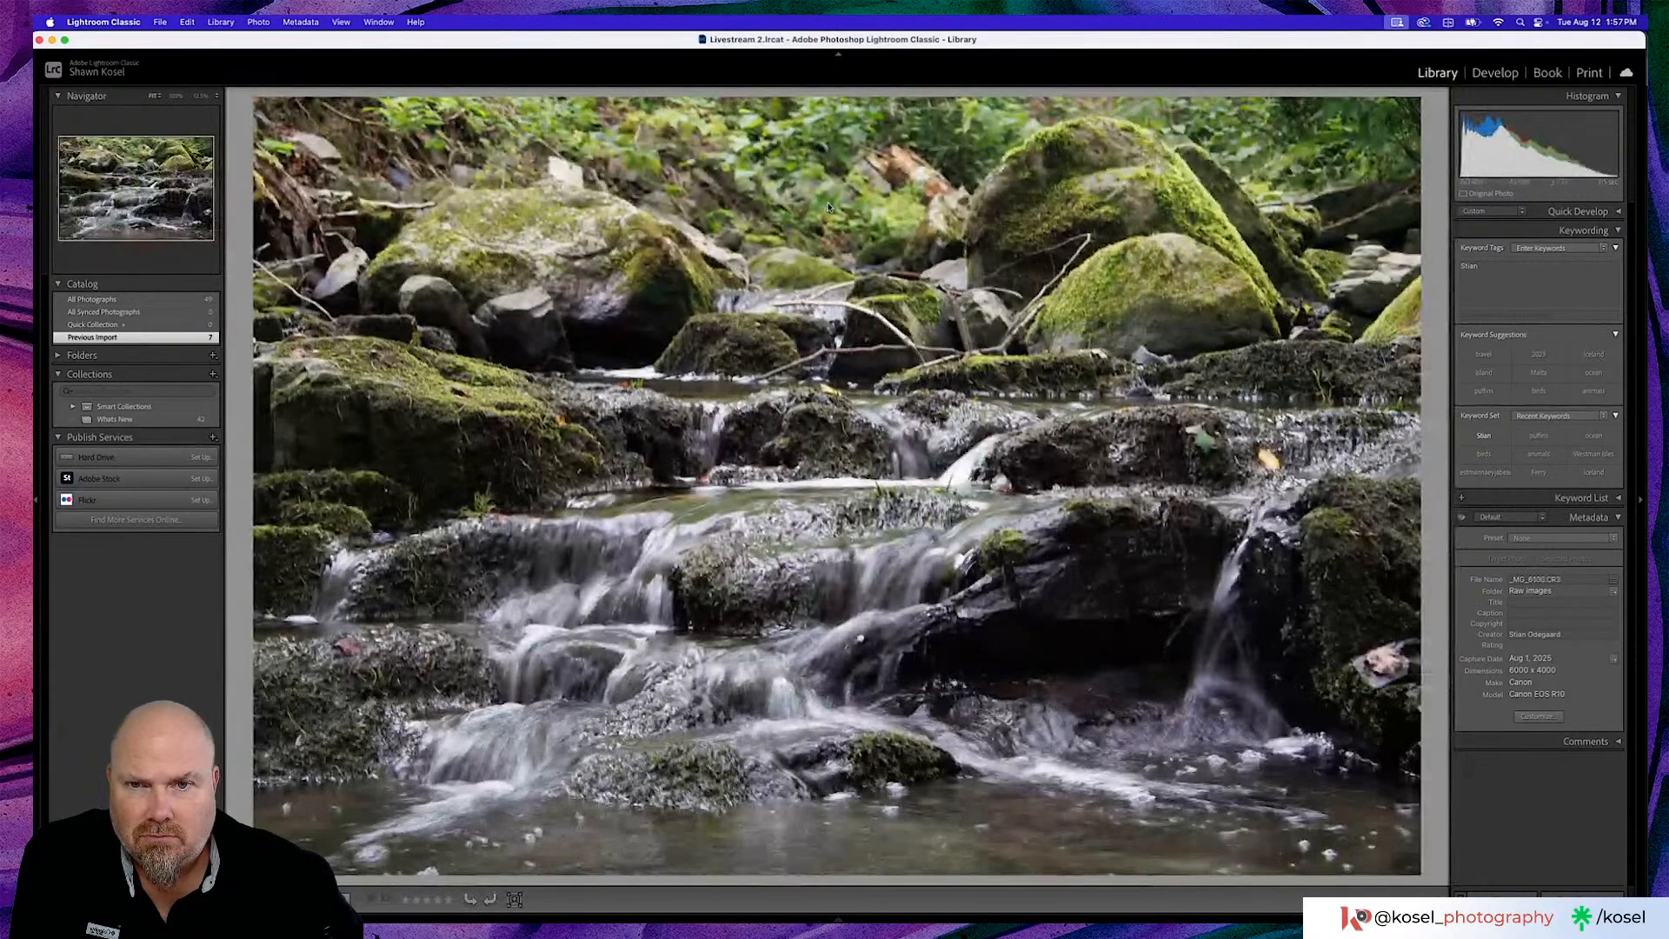
Review the stream photo's exposure and lens information and take a close look at the mossy rocks and branches
key(i)
key(i)
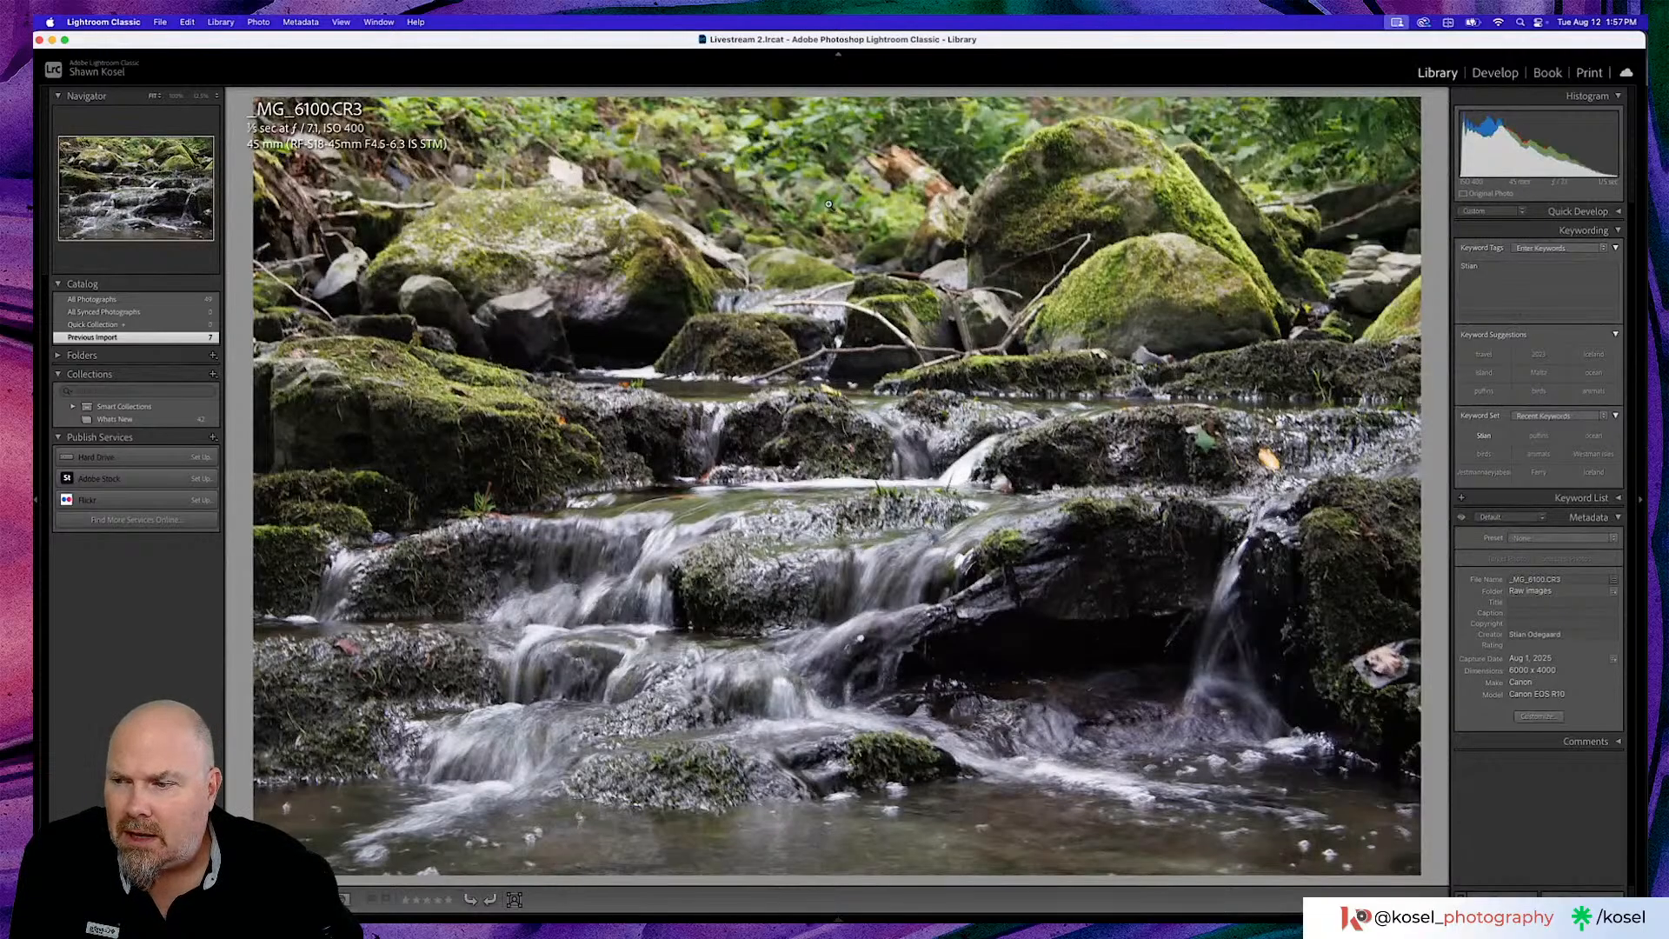
key(i)
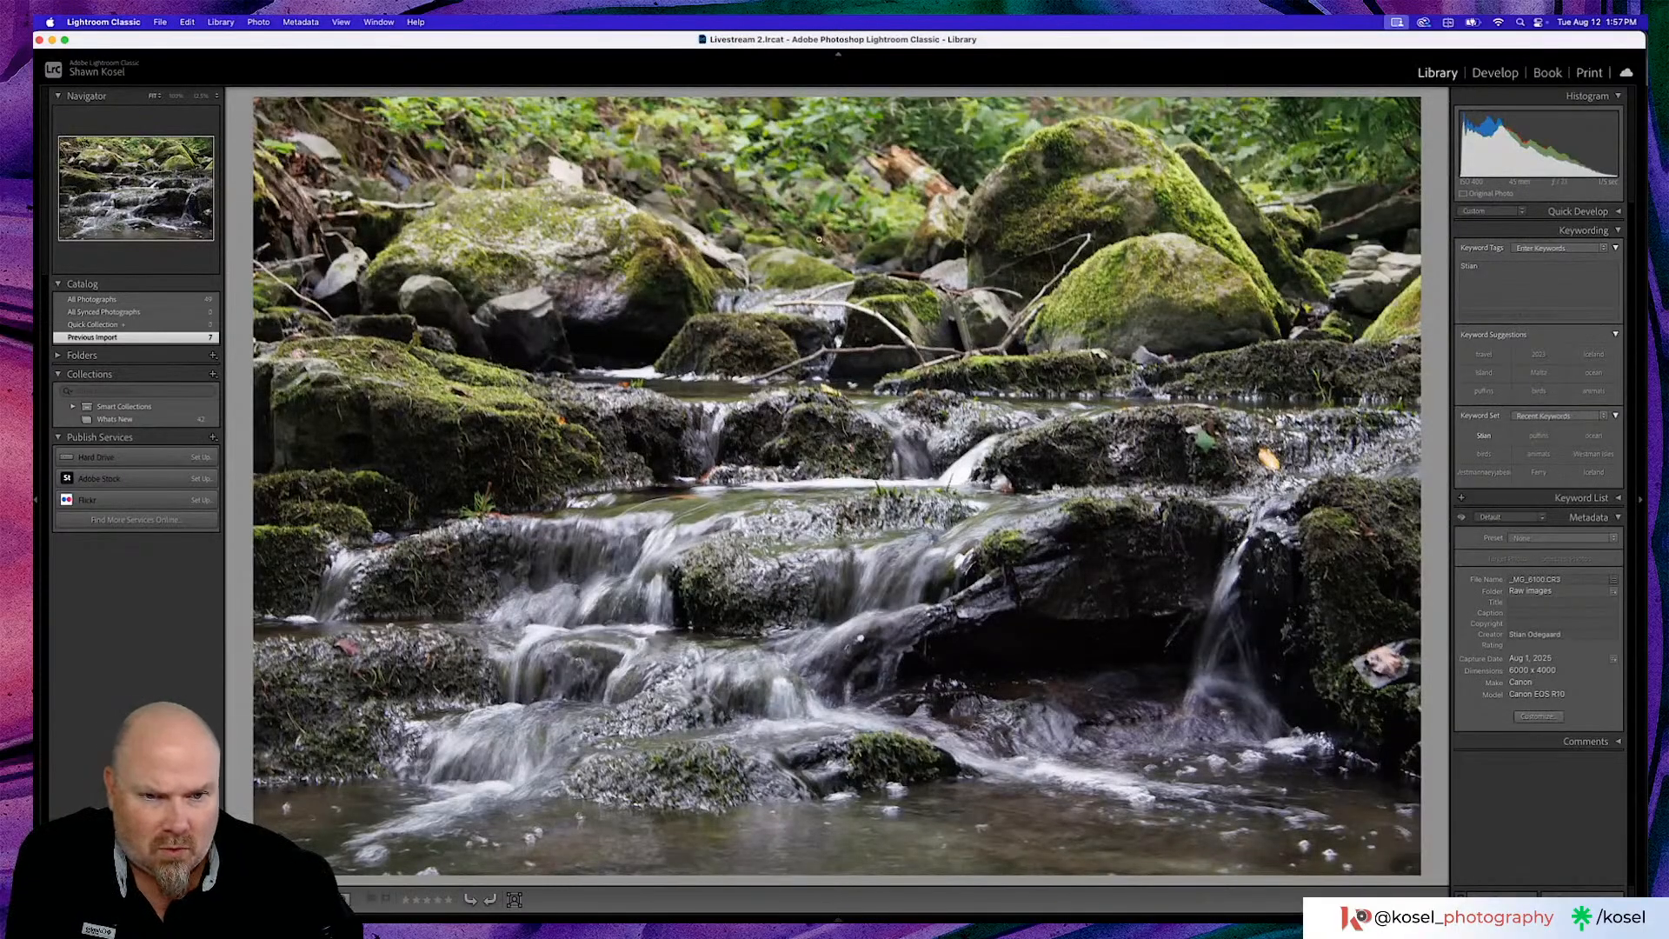
click(947, 476)
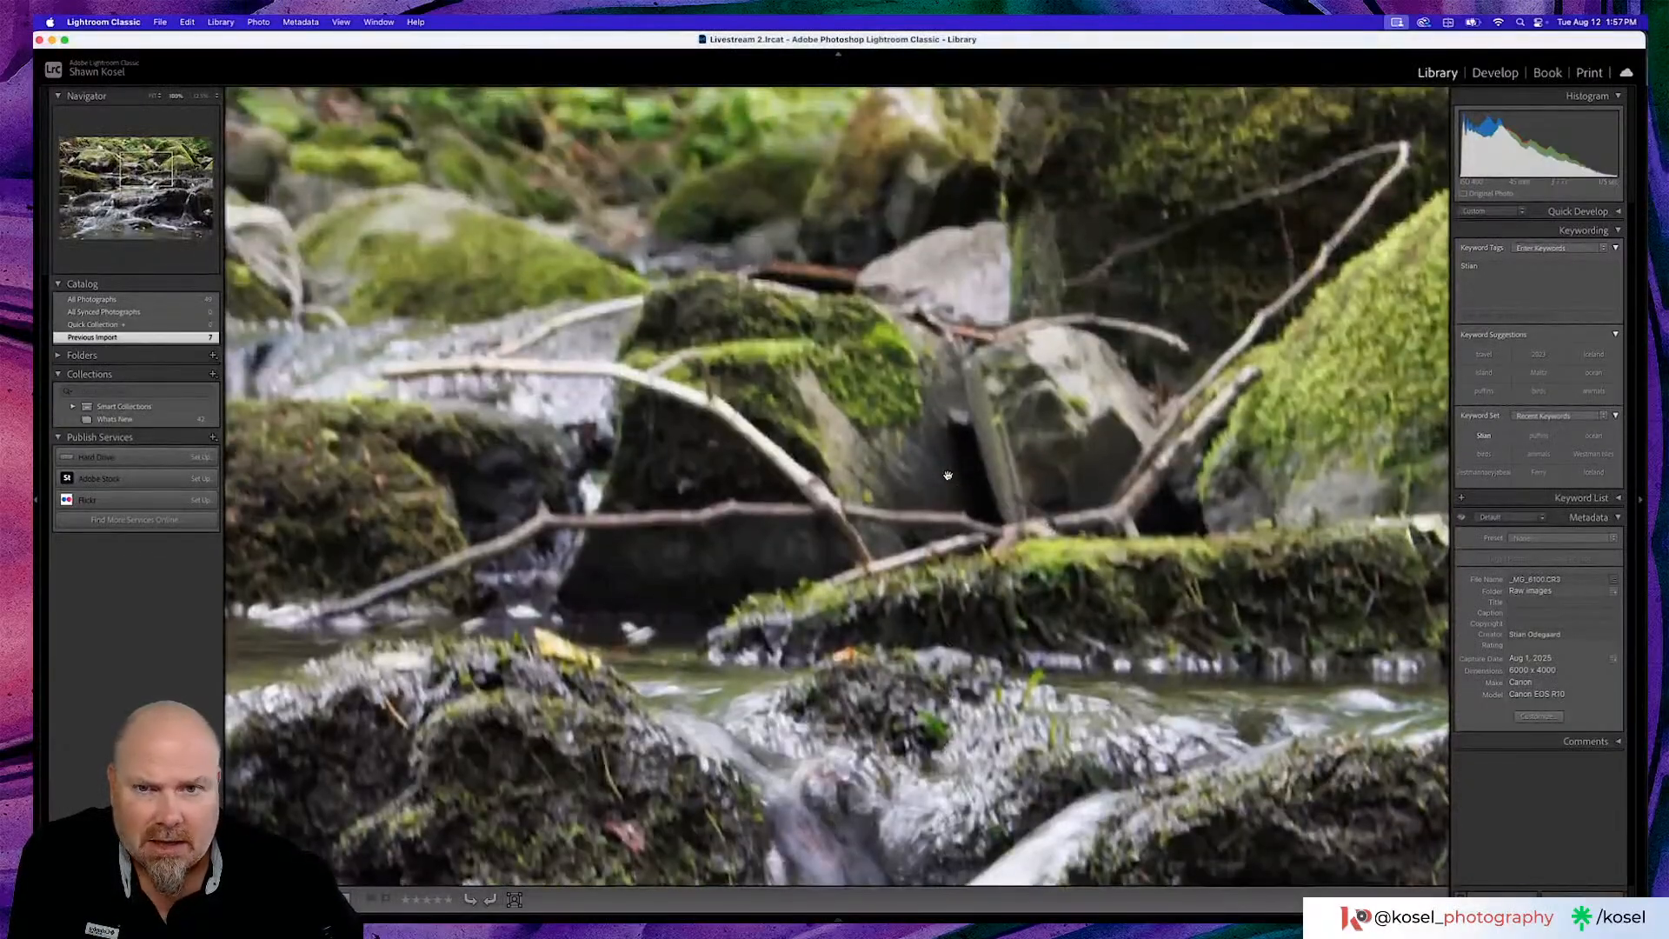
click(948, 477)
key(i)
key(i)
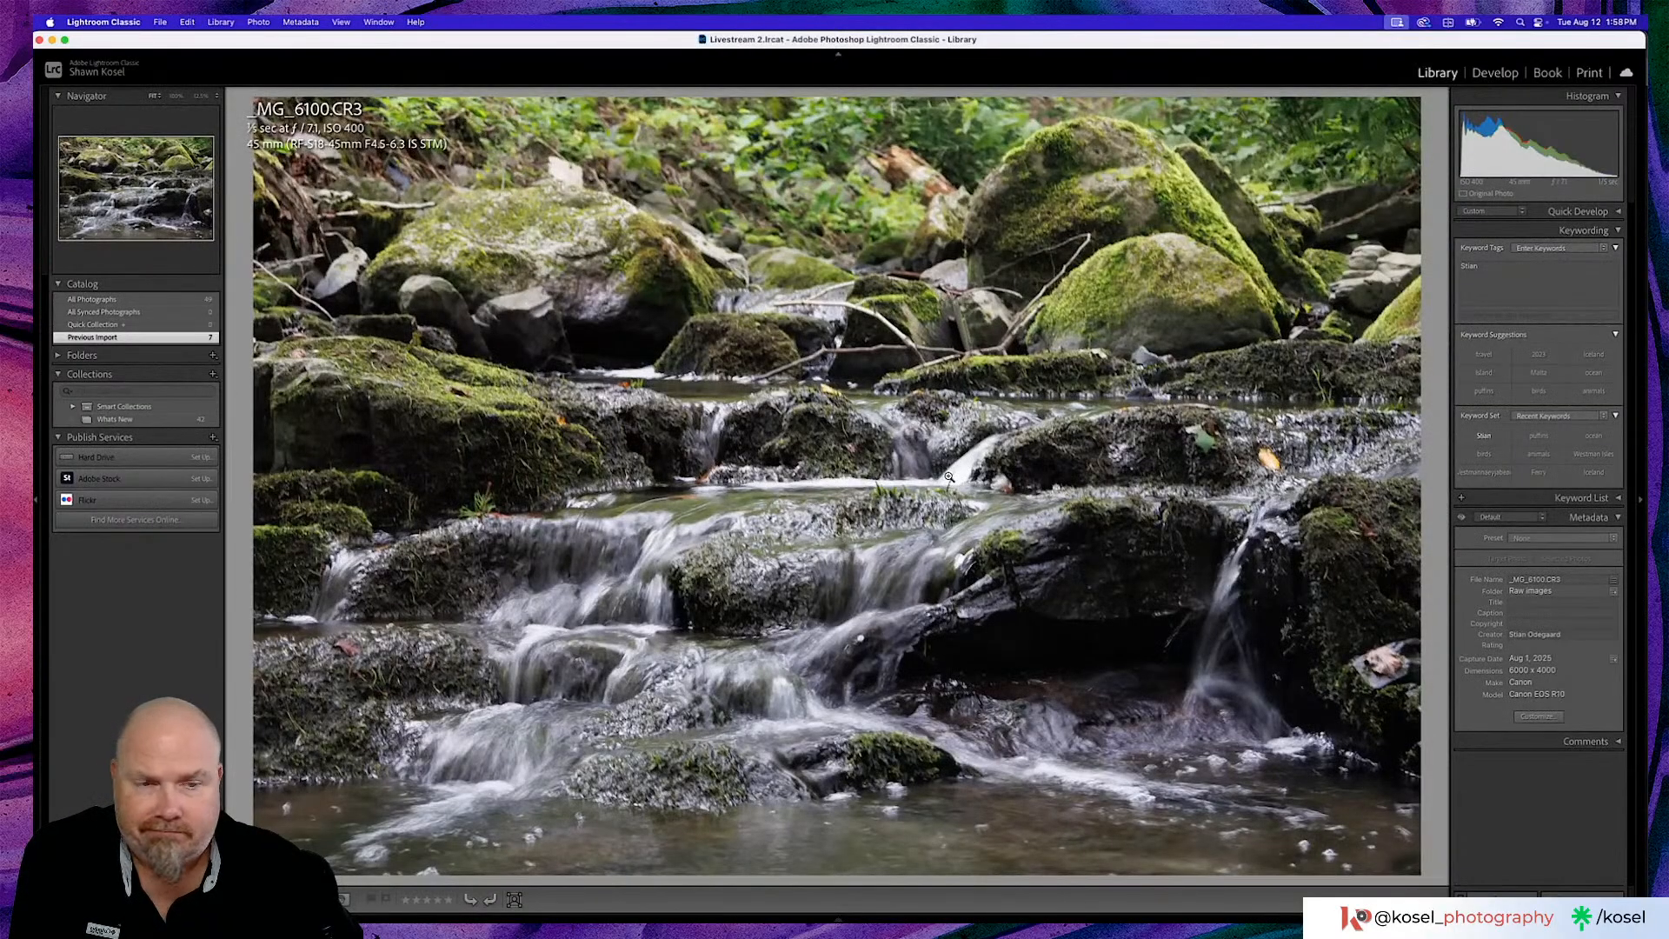
key(i)
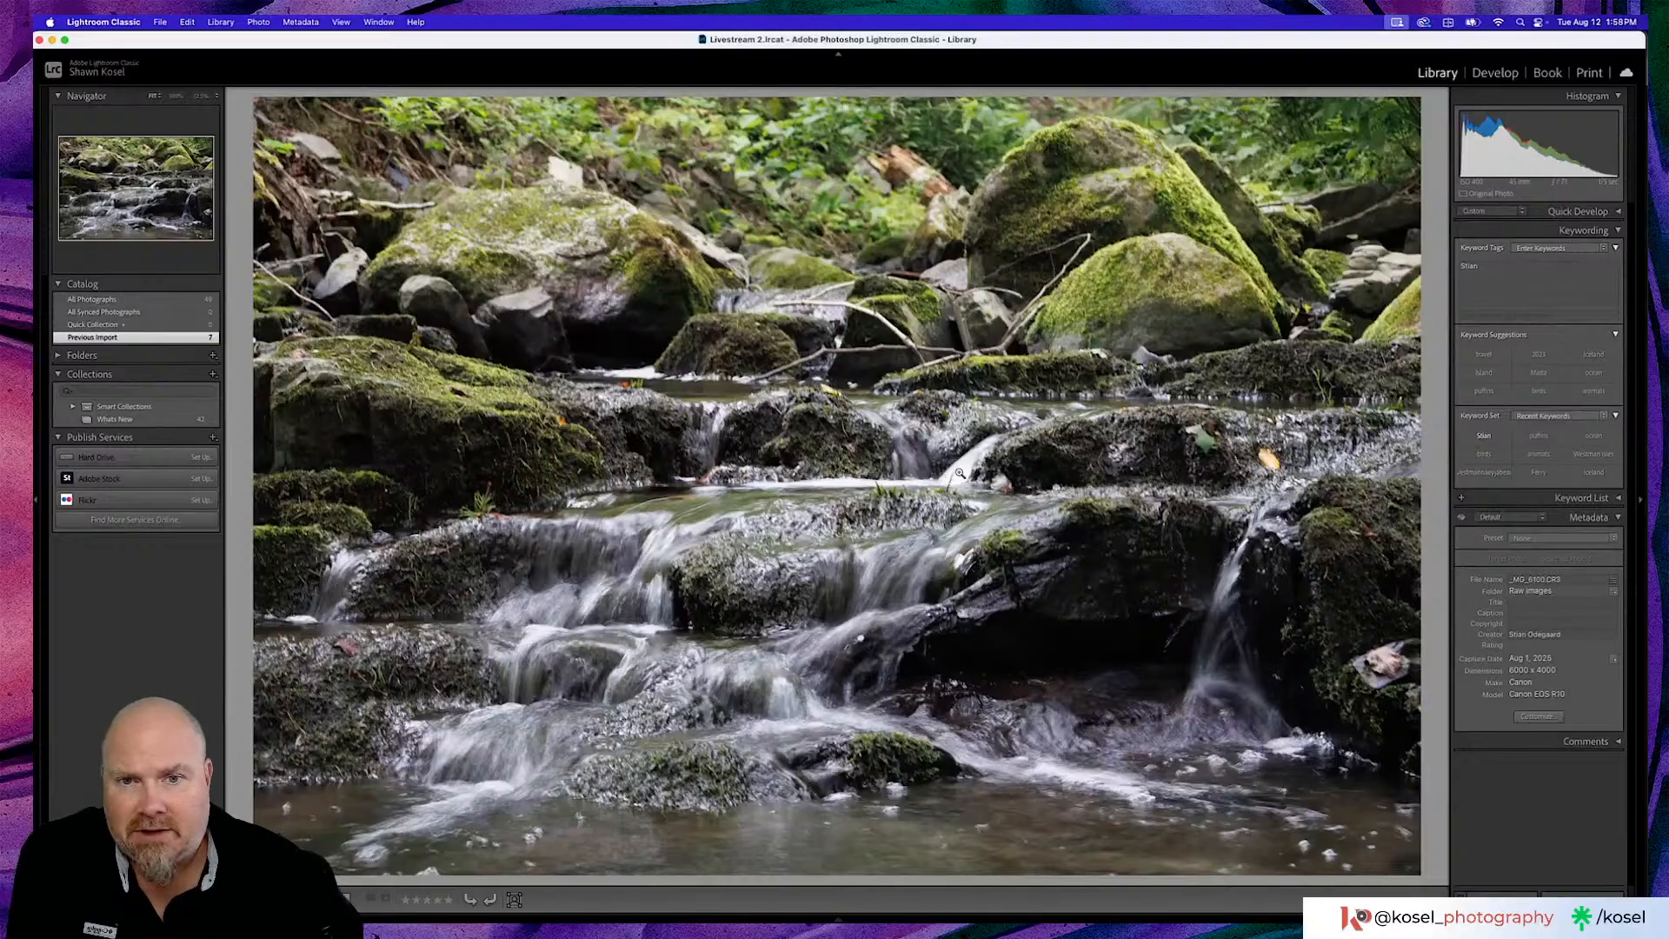
Examine the rocks, branches and flowing water close up across the stream photo, and review its capture date and exposure details
click(863, 352)
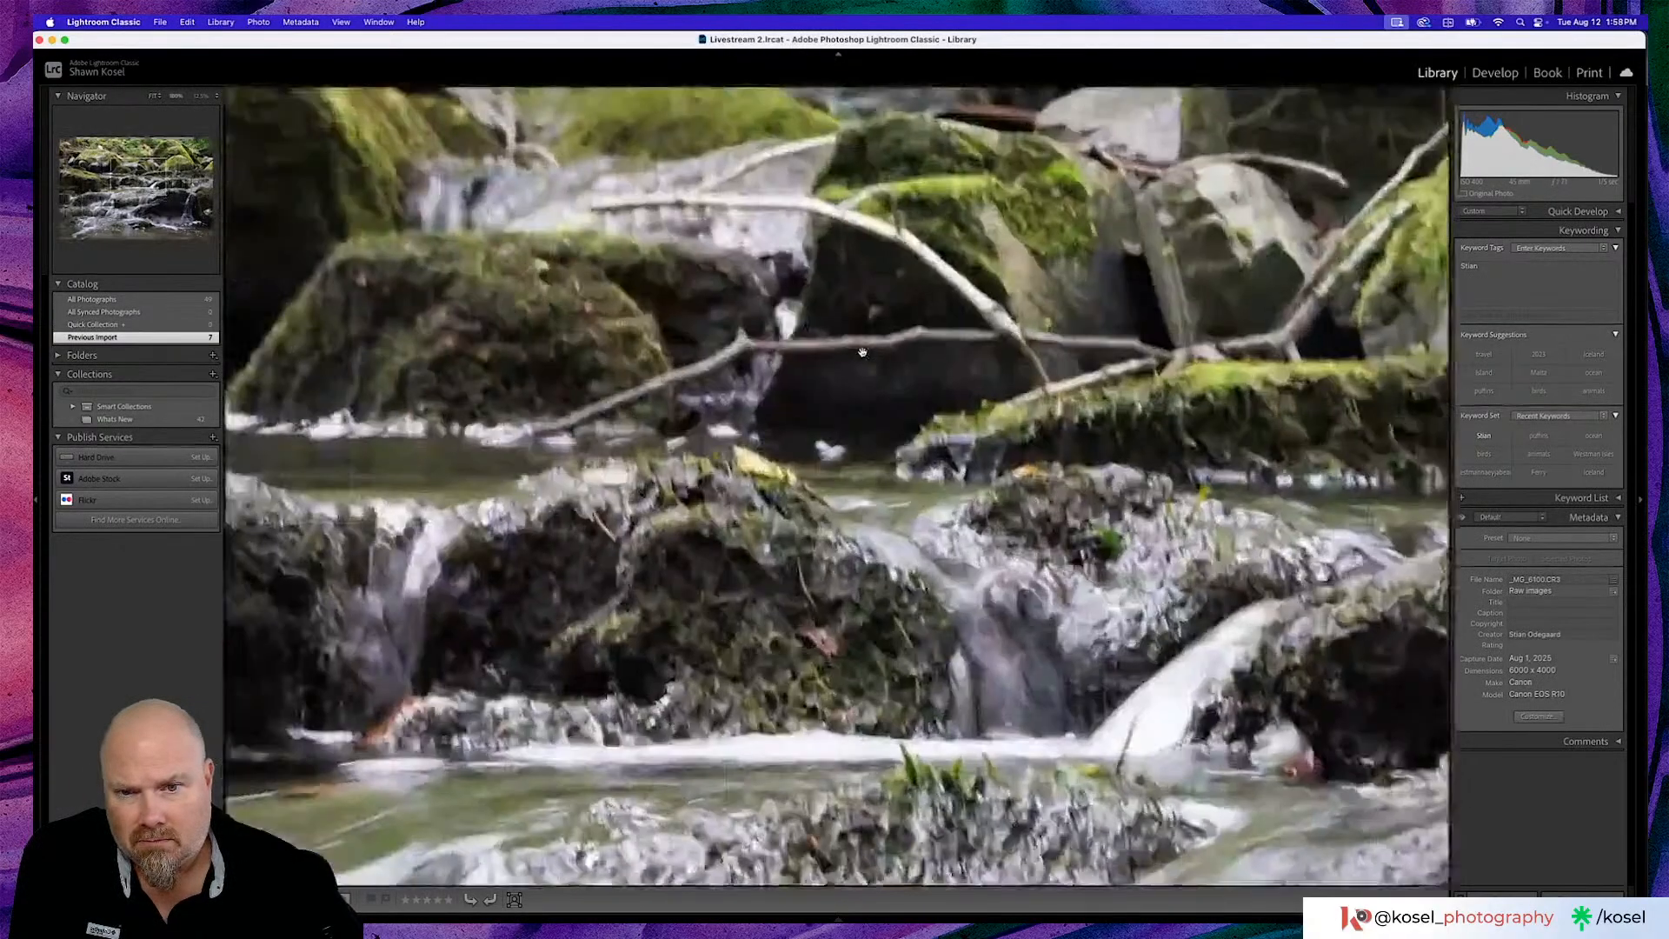
scroll(863, 352, down, 5)
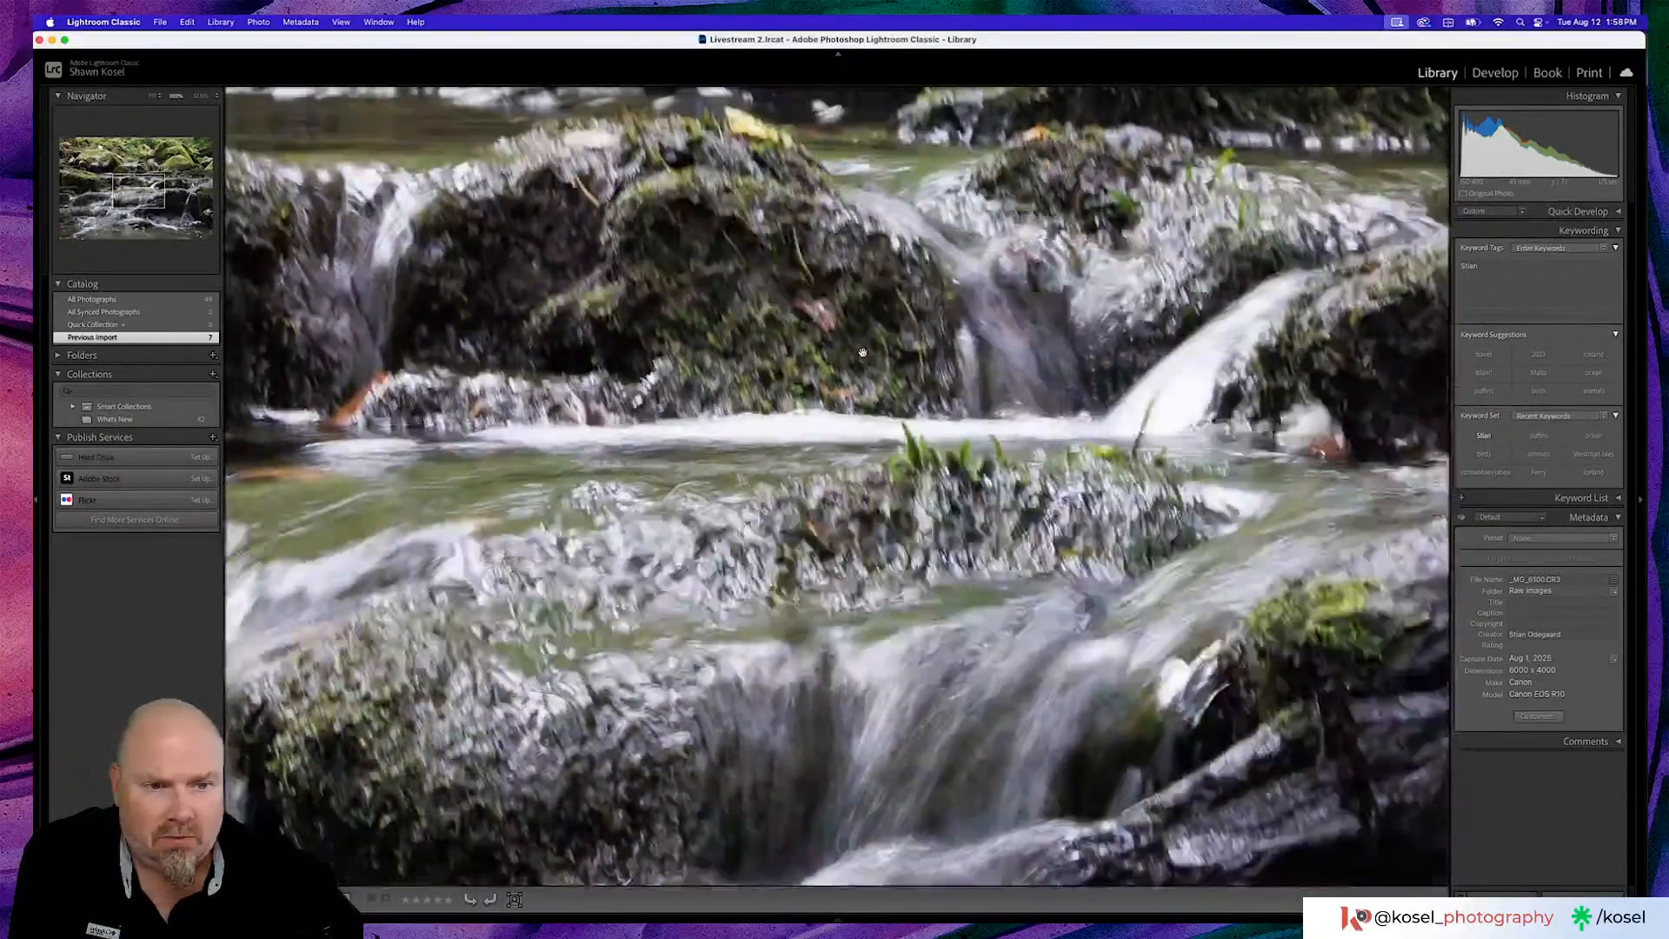
scroll(864, 352, up, 10)
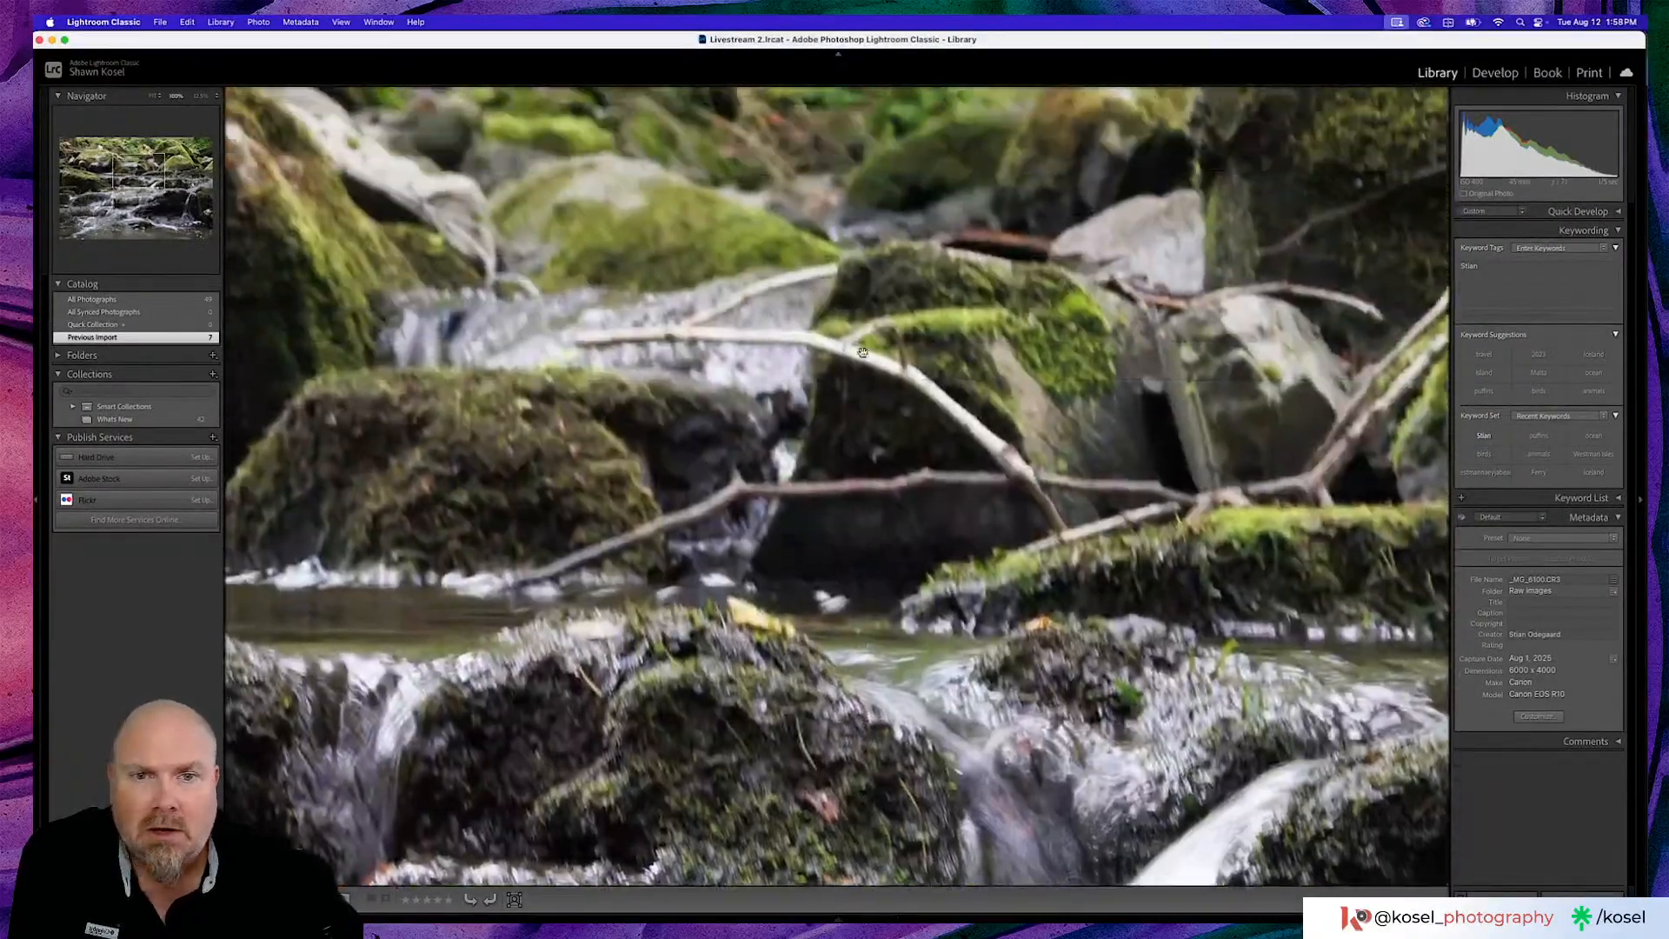
scroll(863, 352, down, 5)
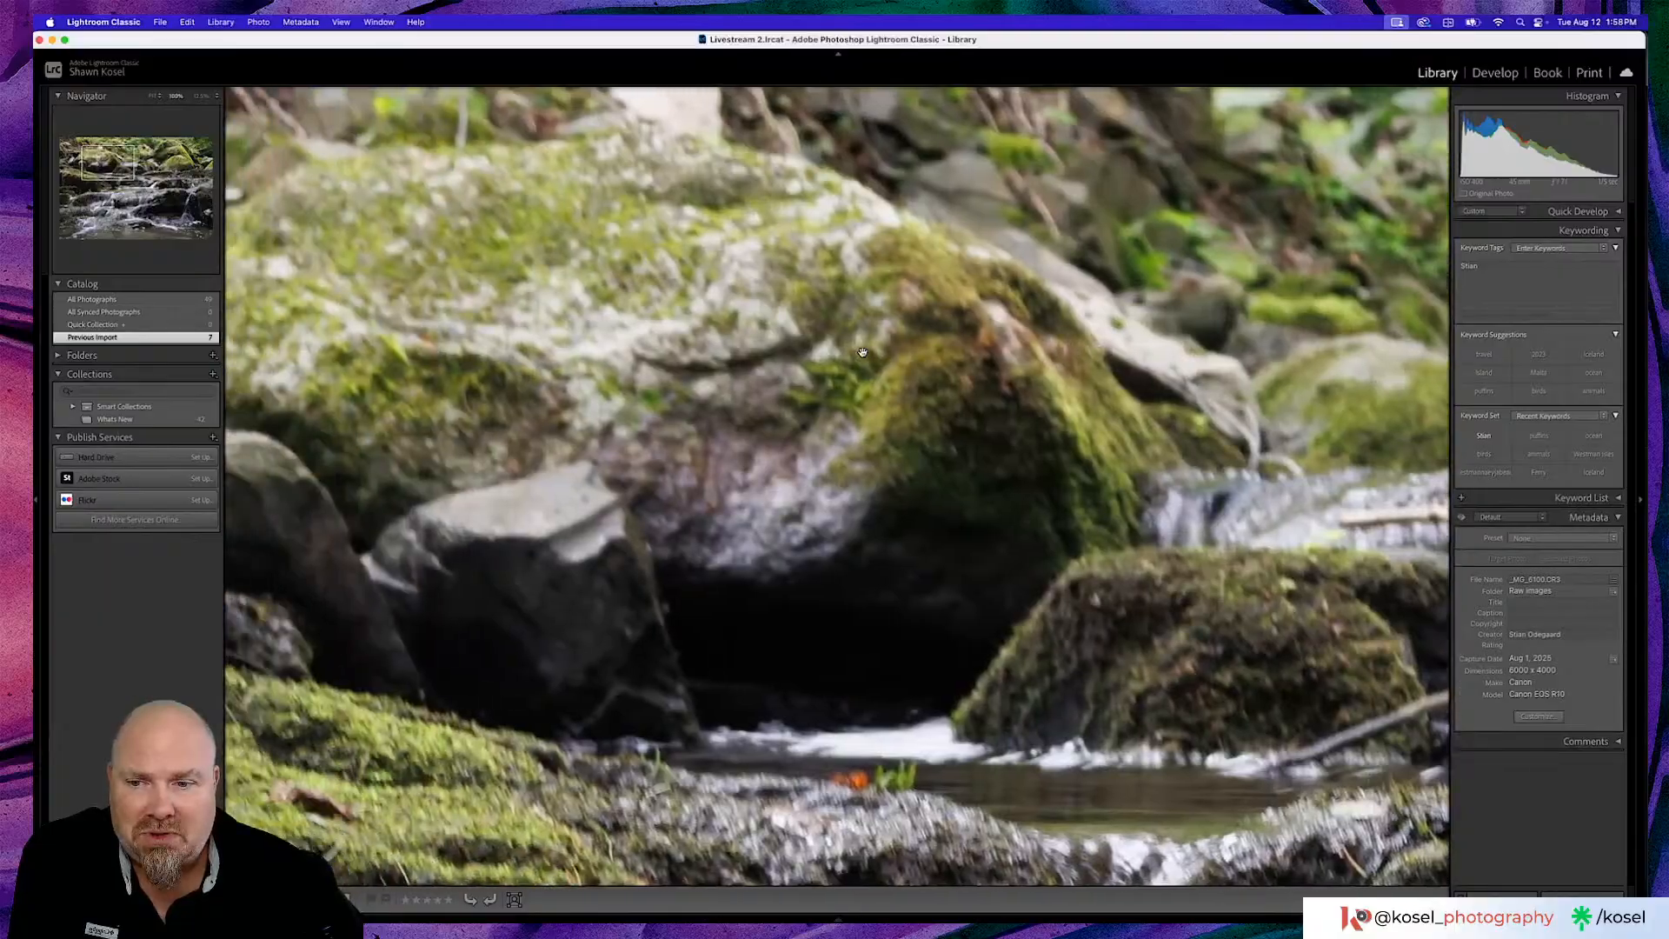
scroll(863, 352, down, 6)
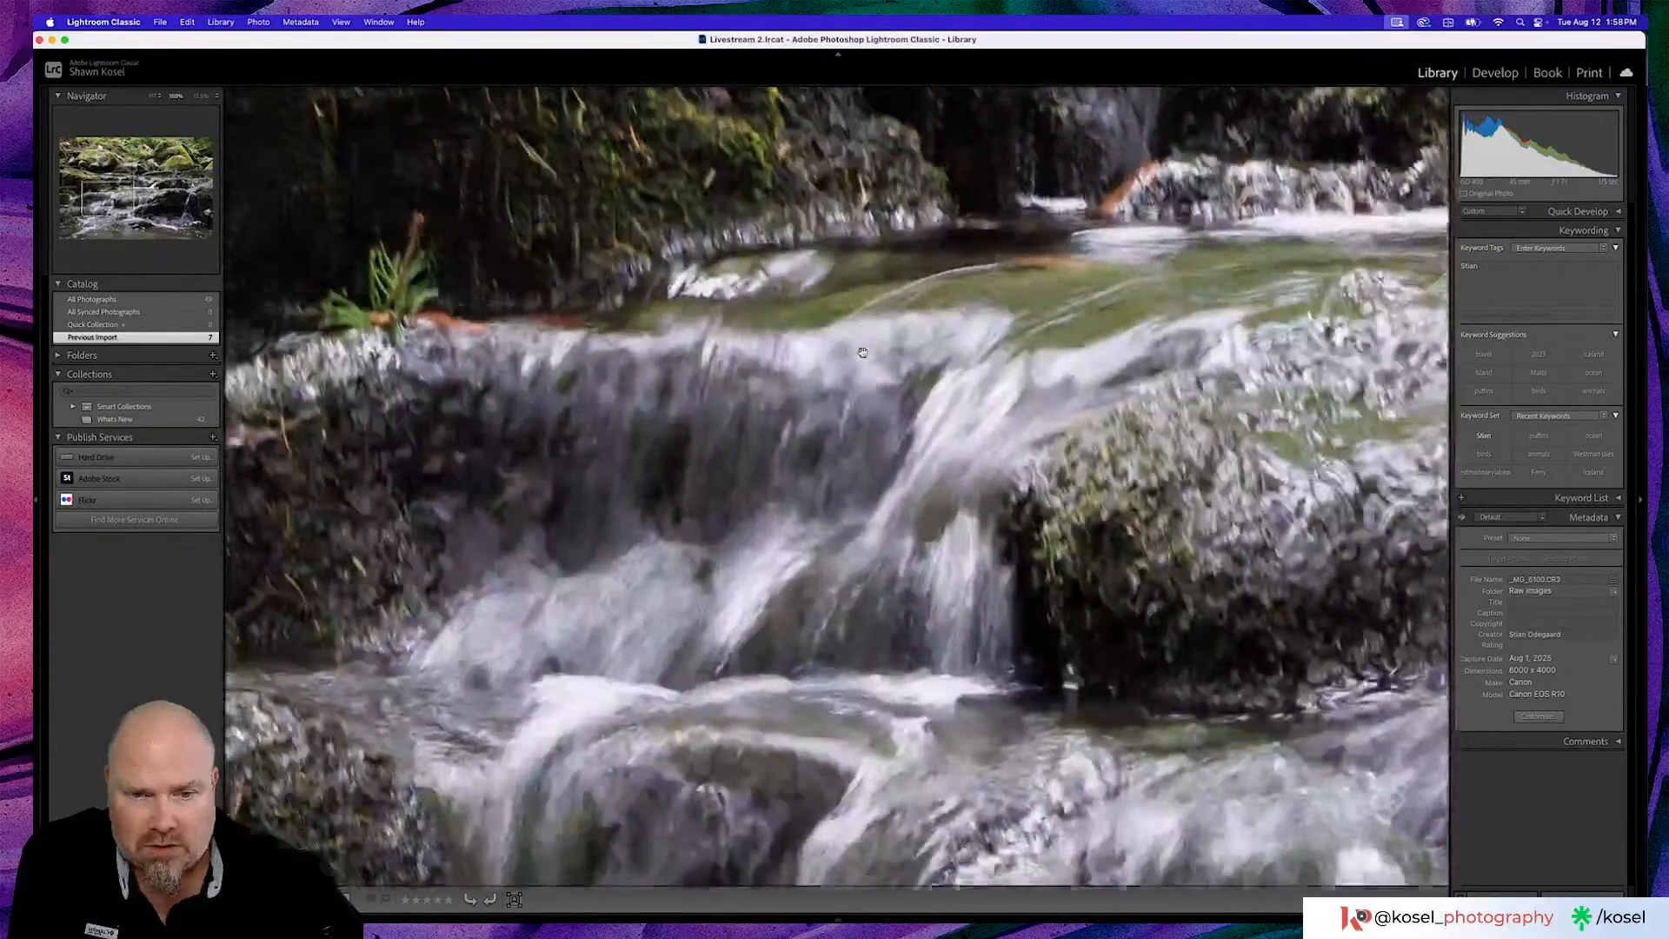
scroll(863, 352, down, 3)
scroll(863, 352, right, 5)
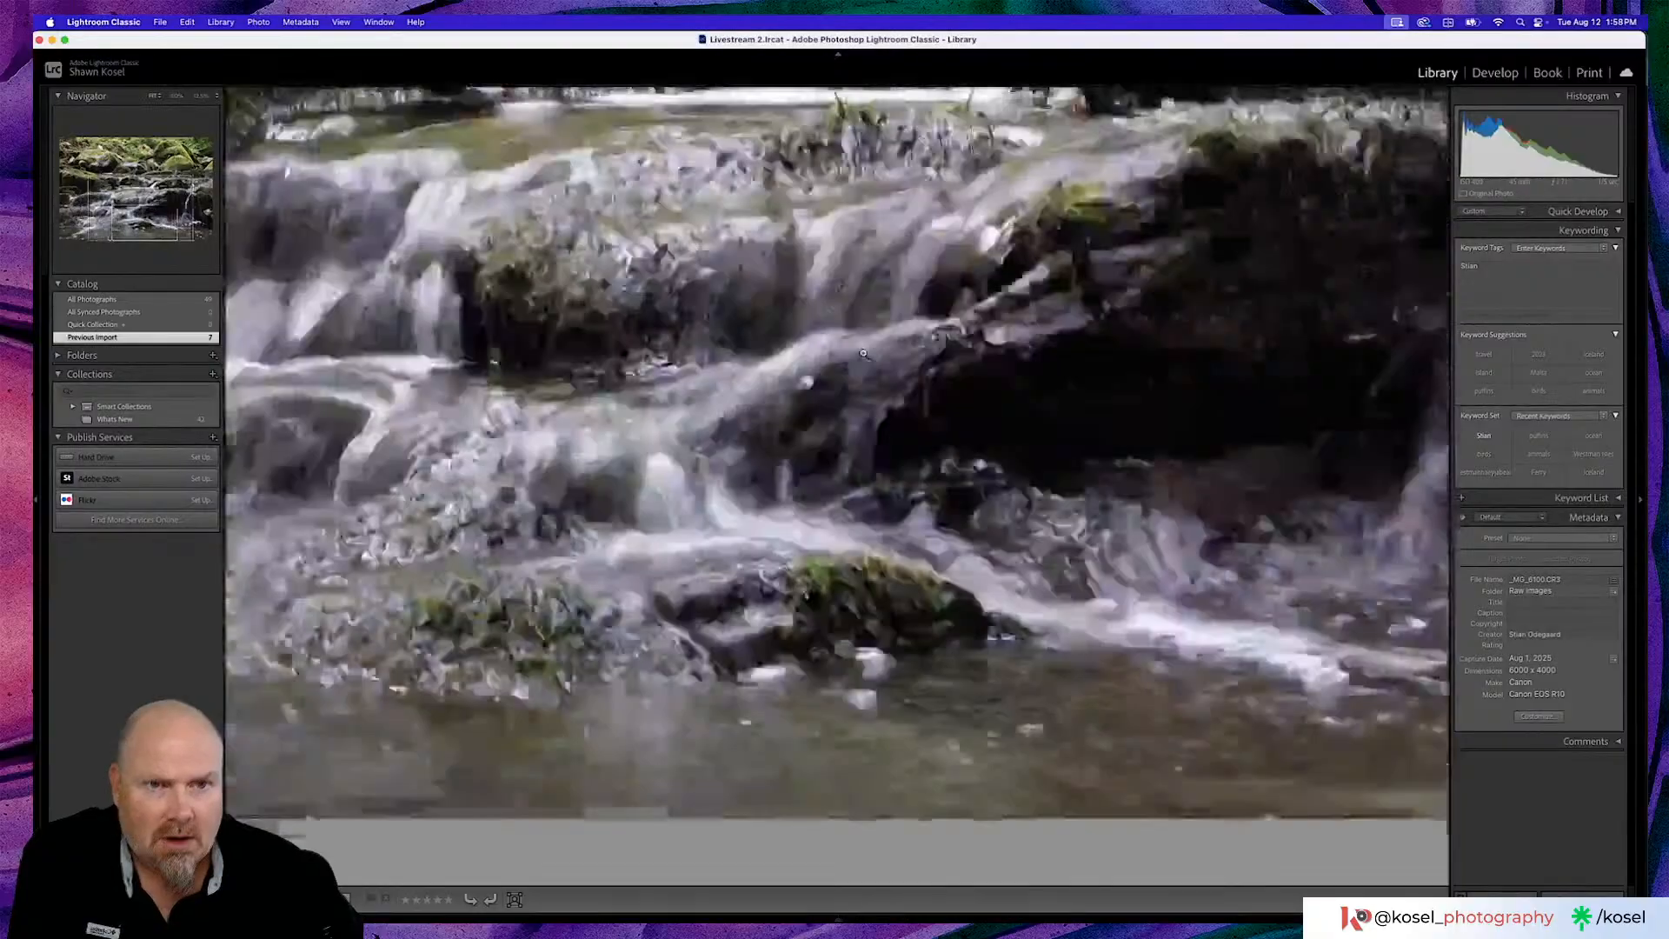
click(863, 353)
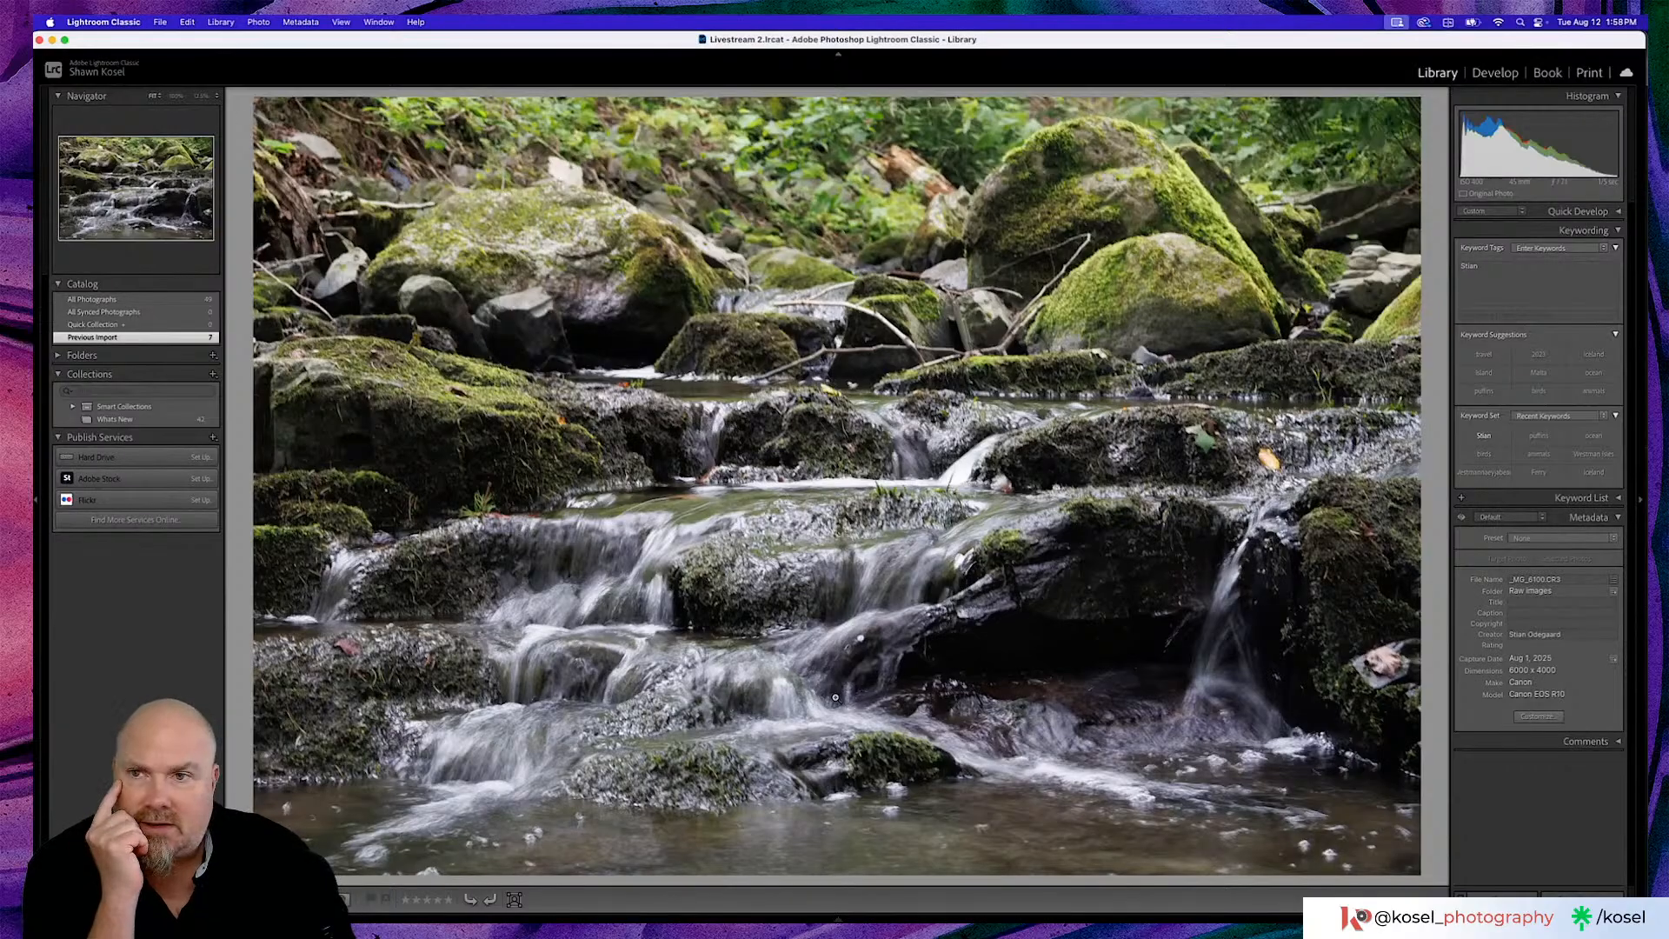
key(i)
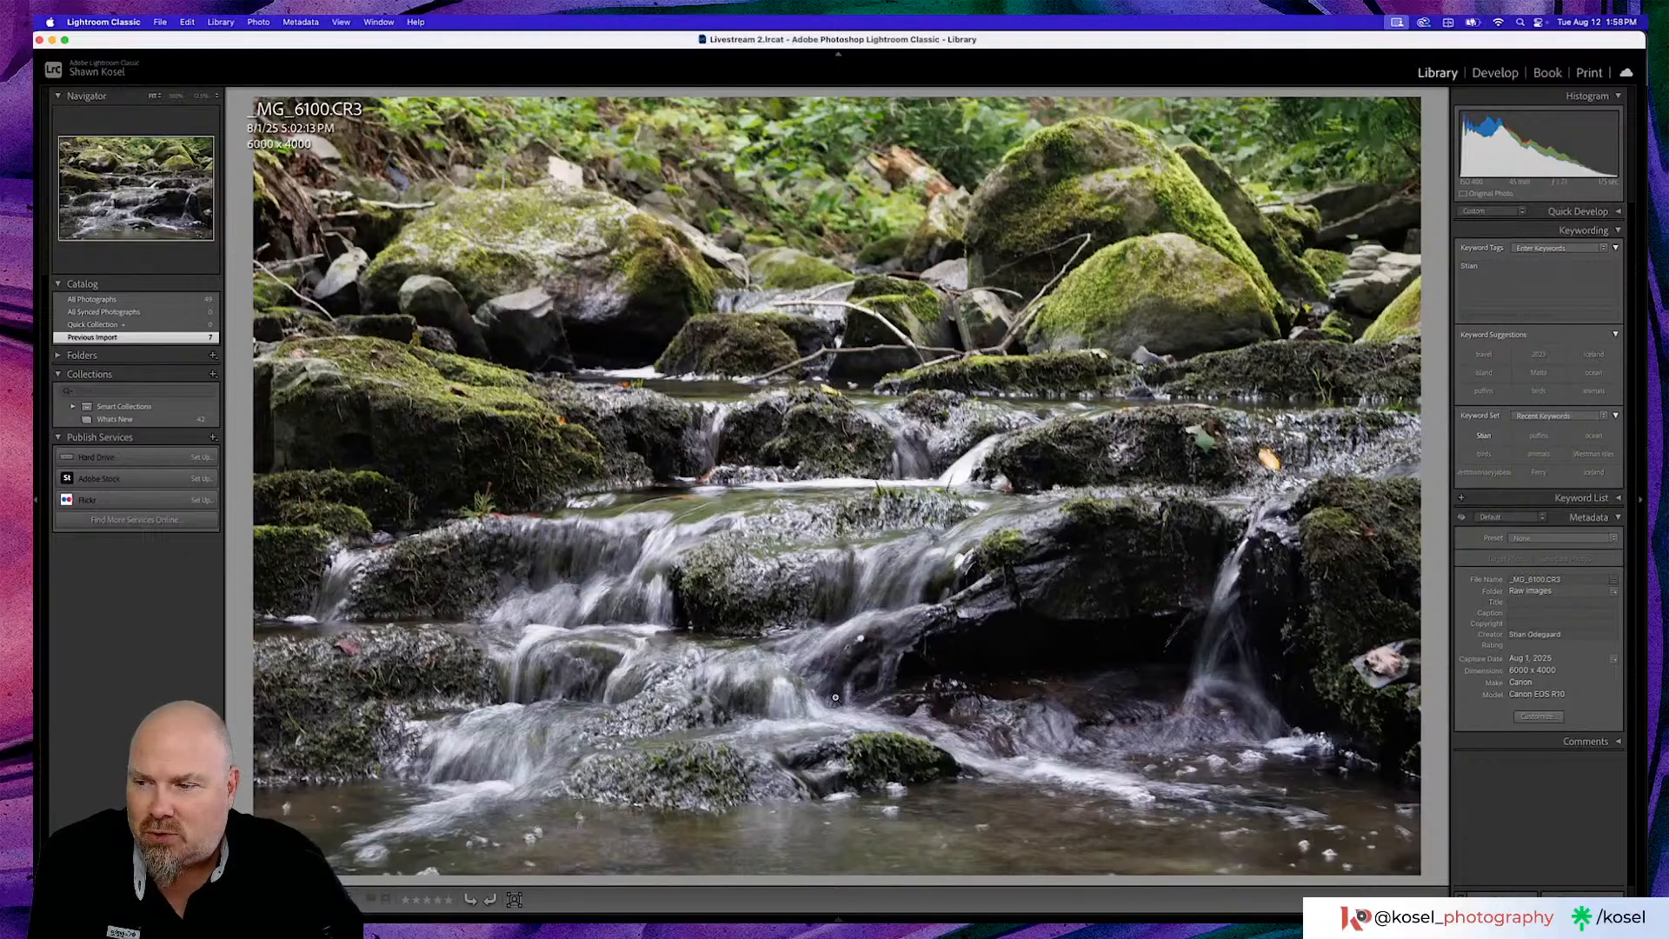
key(i)
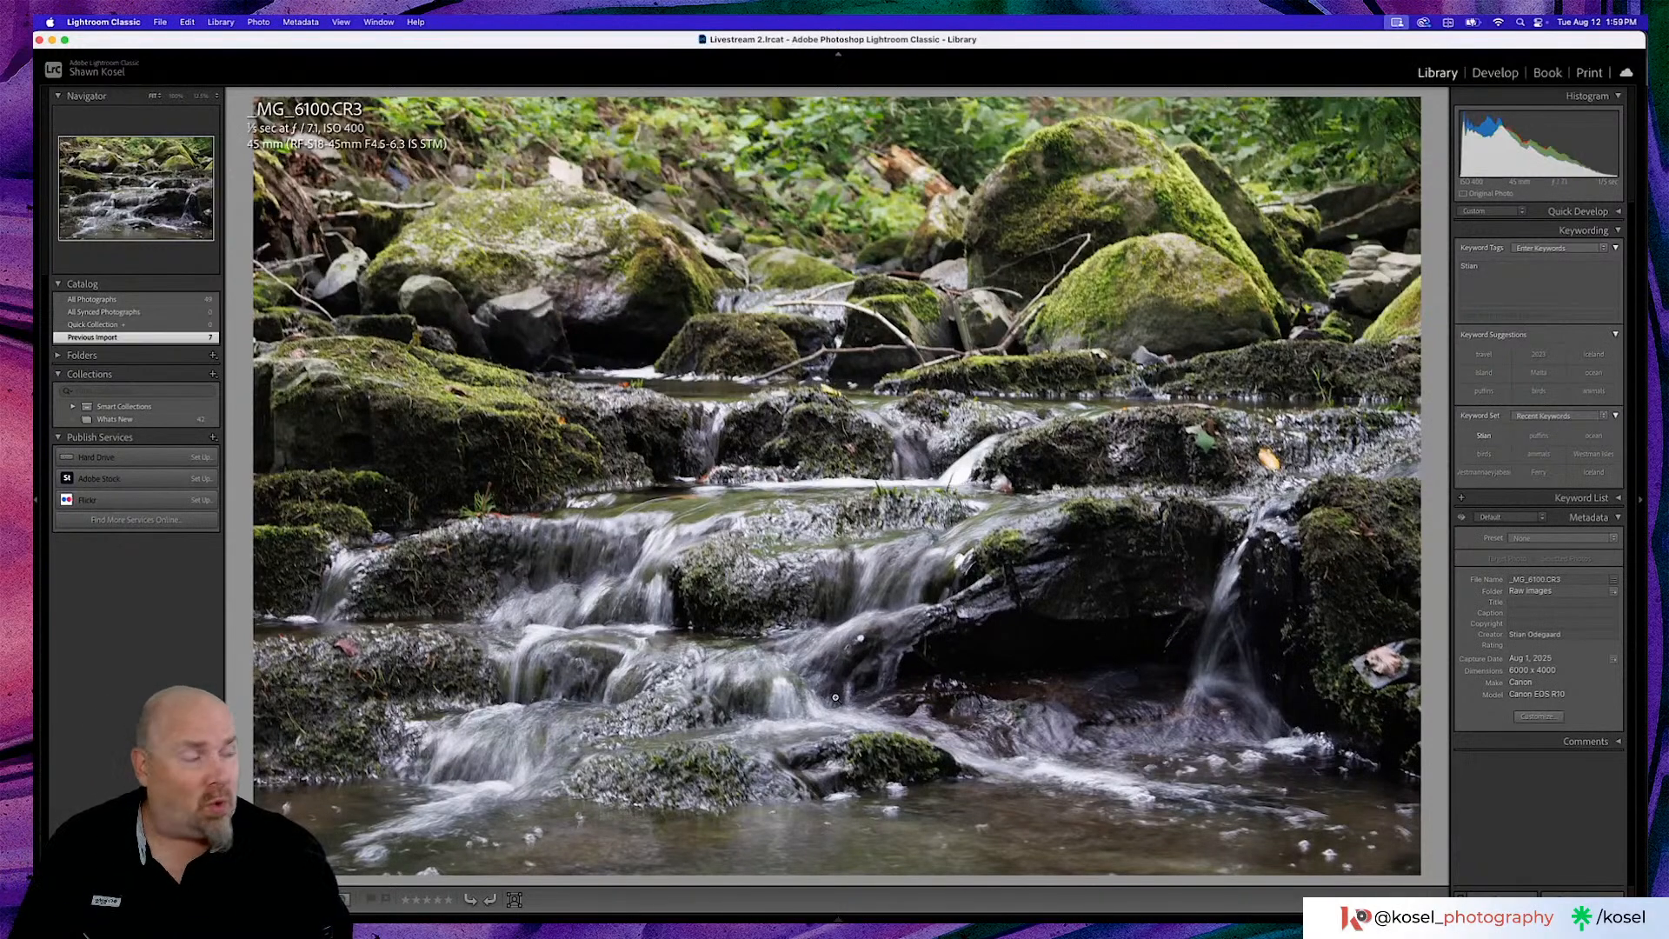
Open the stream photo for developing and apply Denoise at an amount of 50
key(g)
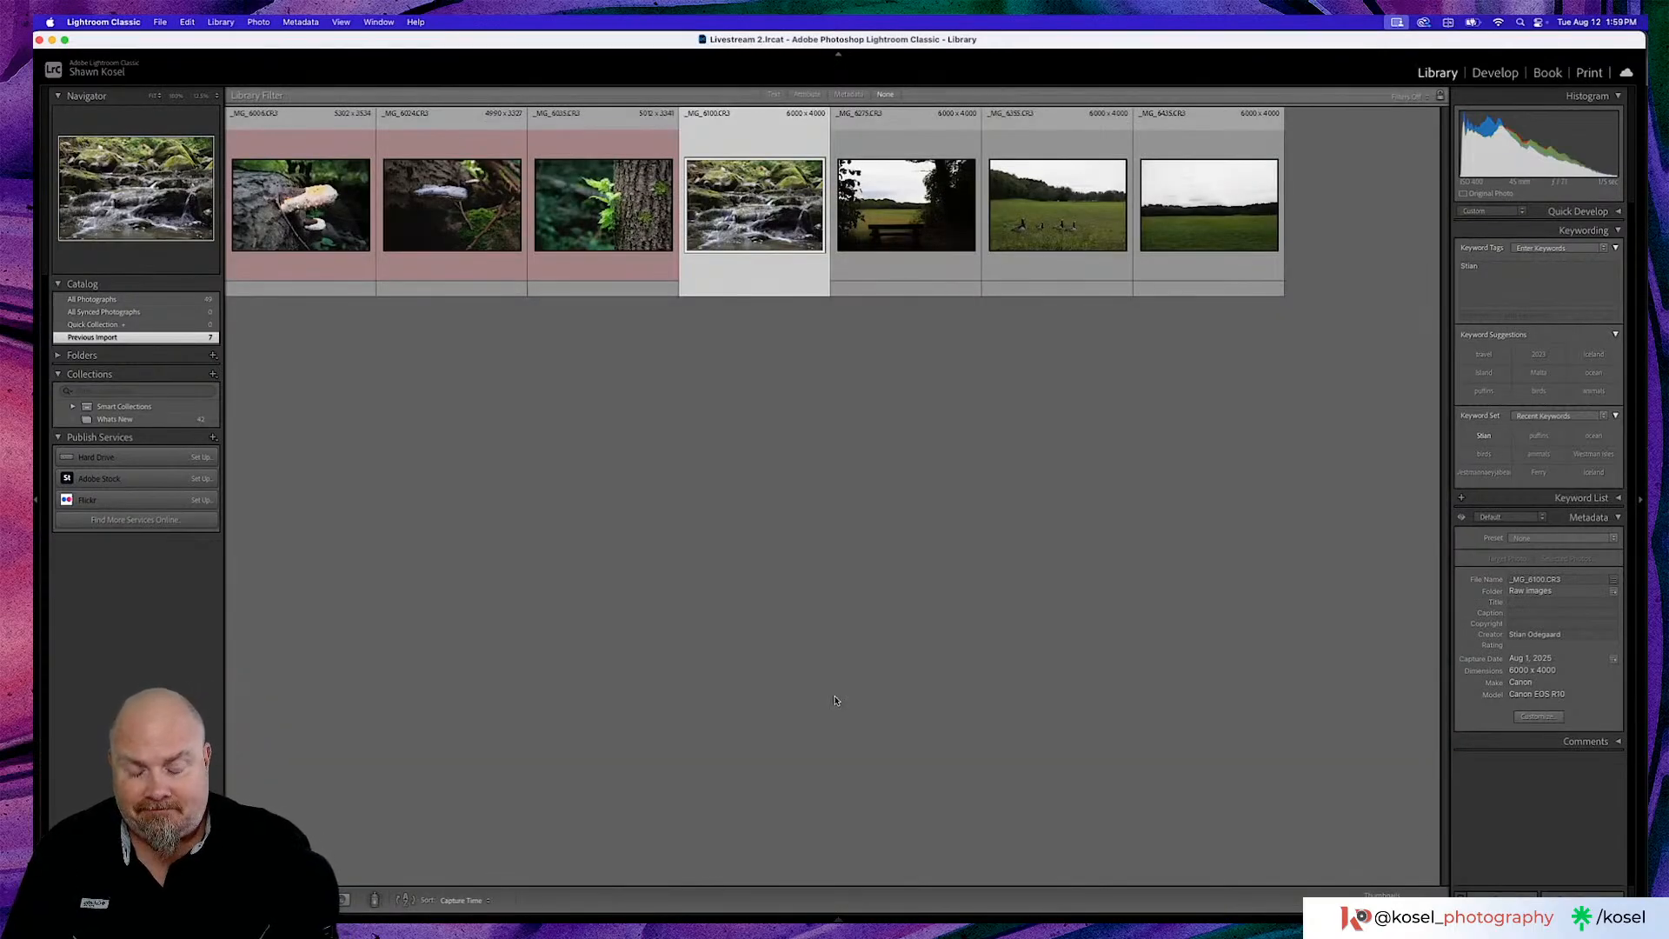
key(d)
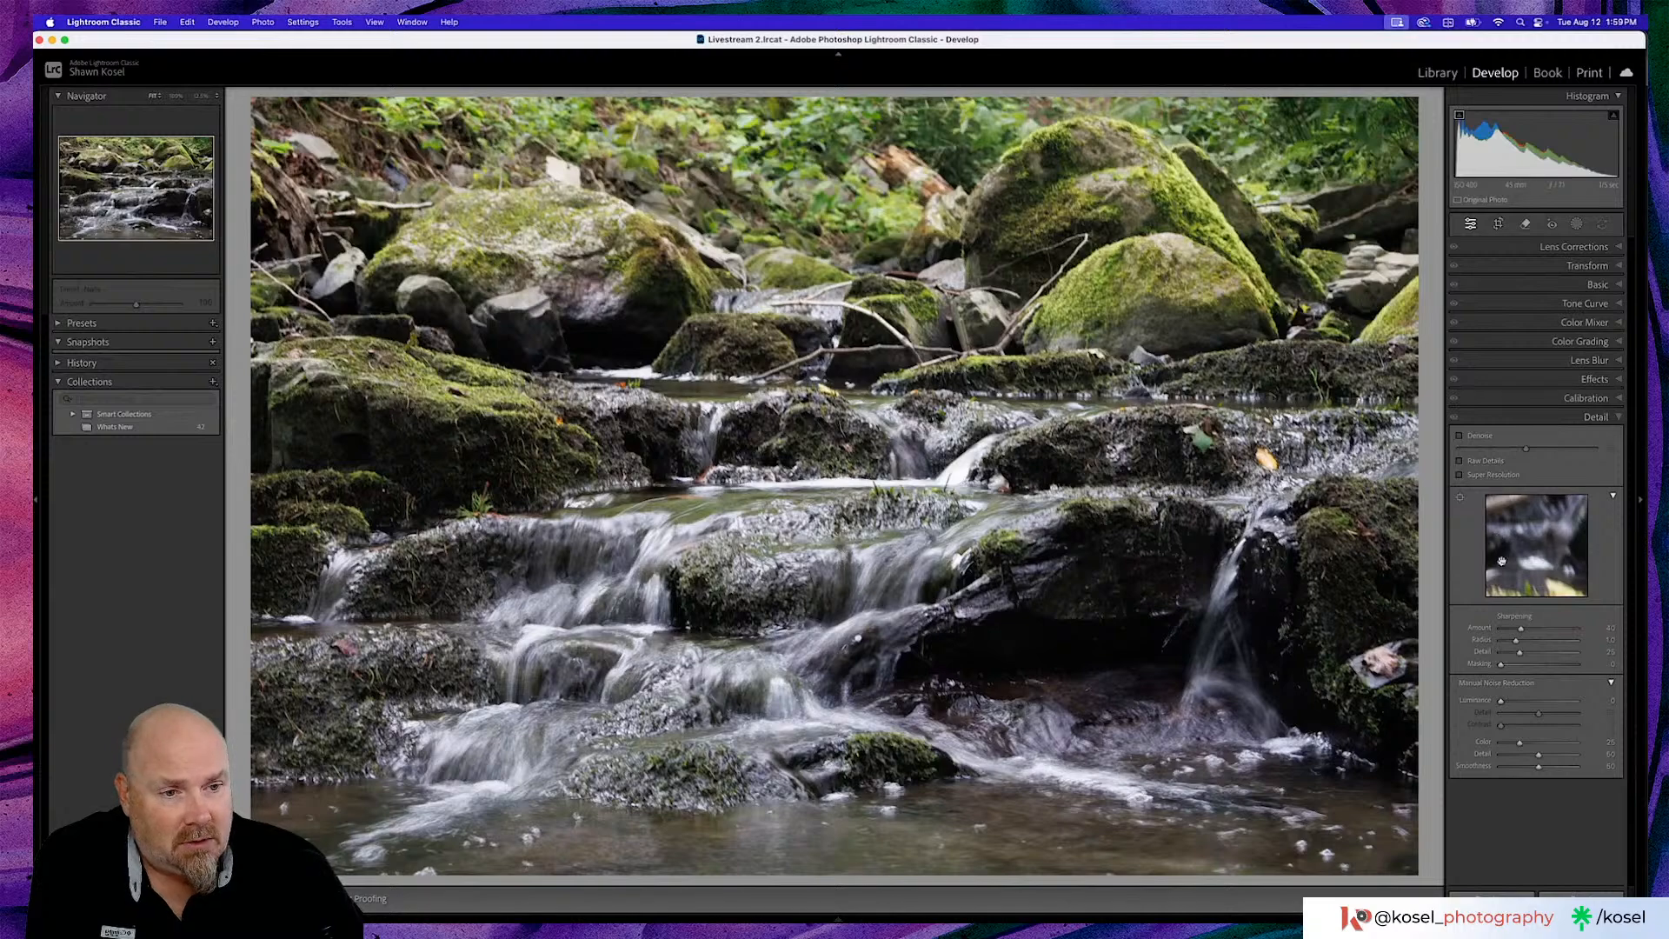
click(1460, 436)
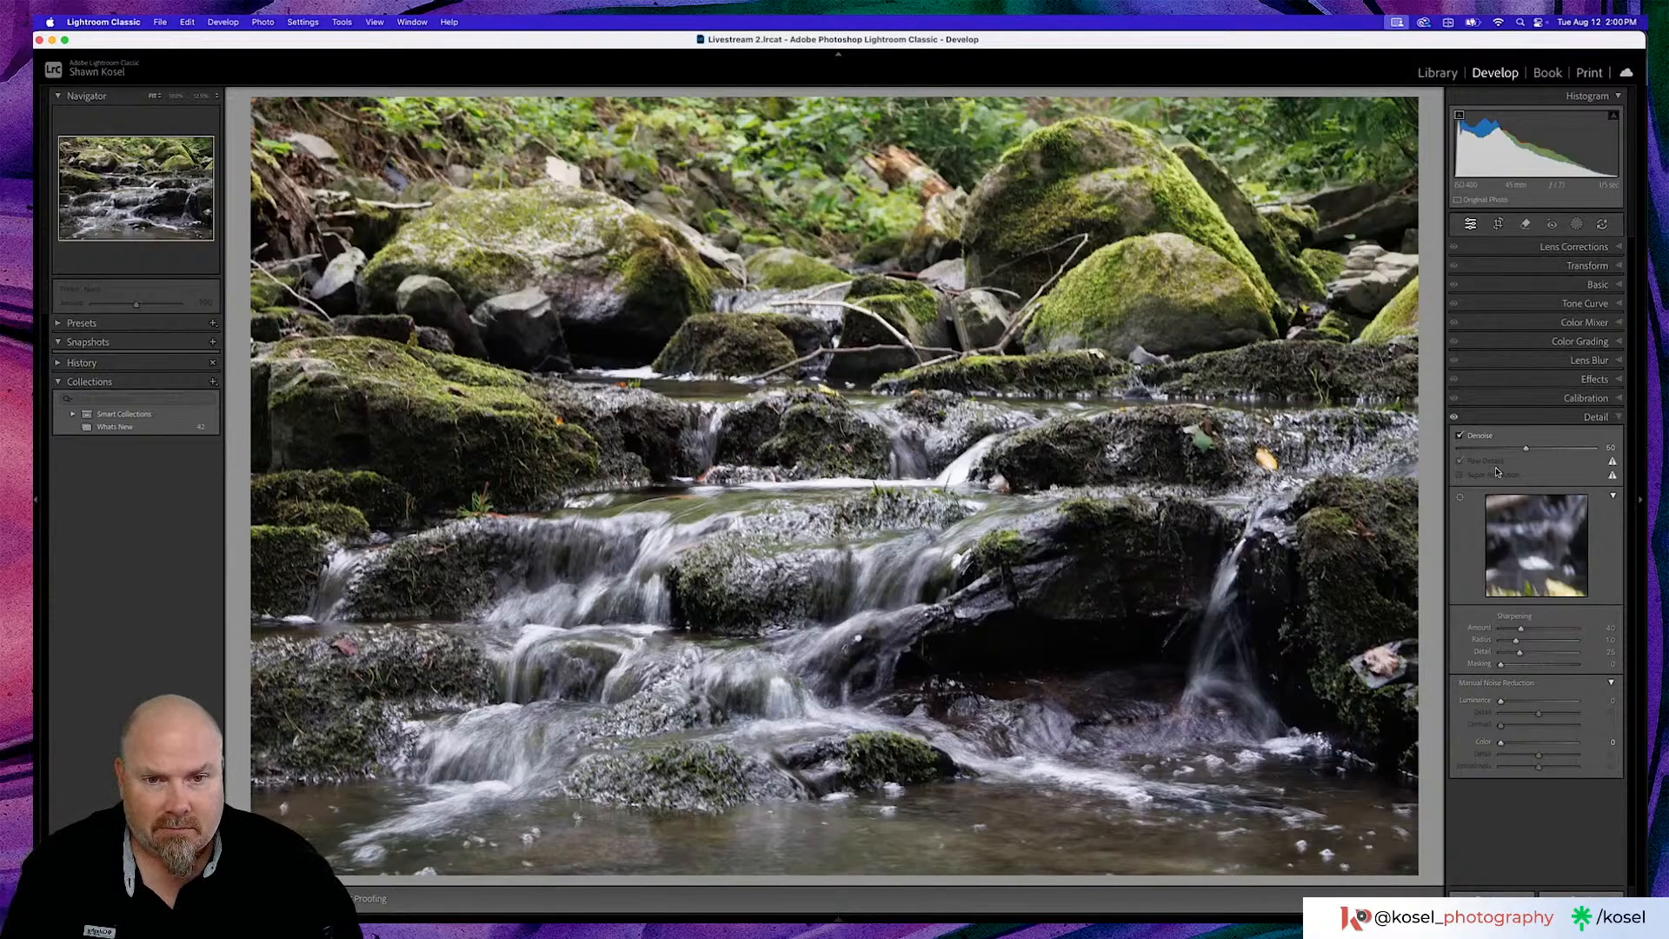
Compare the denoised stream photo with its original version several times
key(backslash)
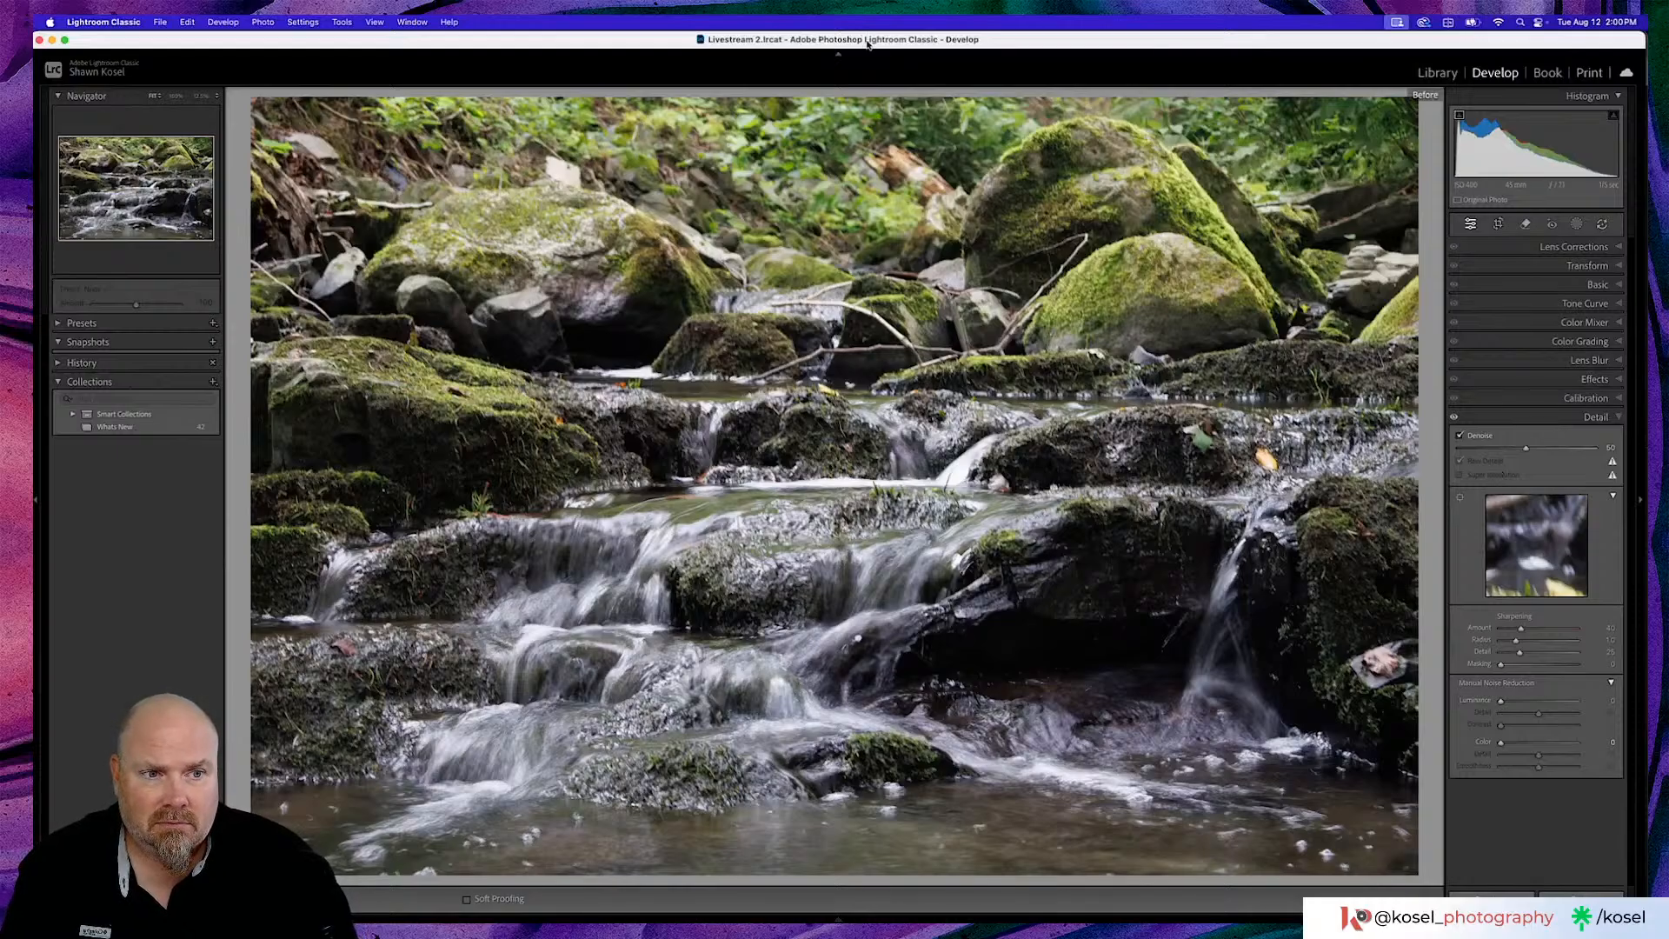
key(backslash)
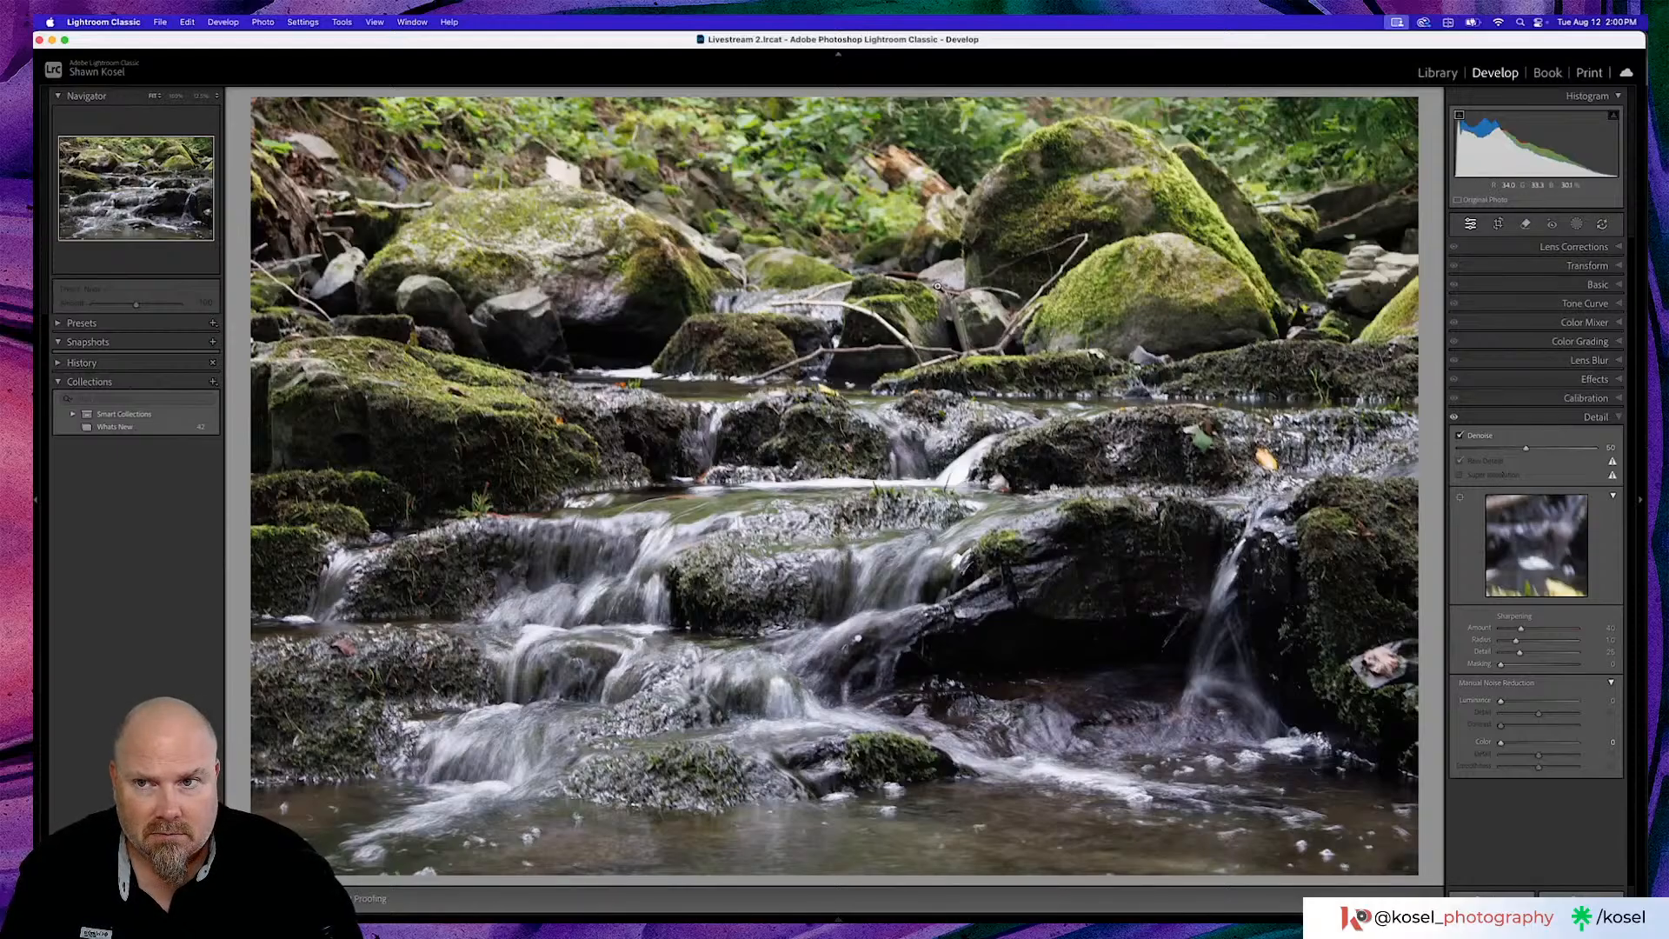
key(backslash)
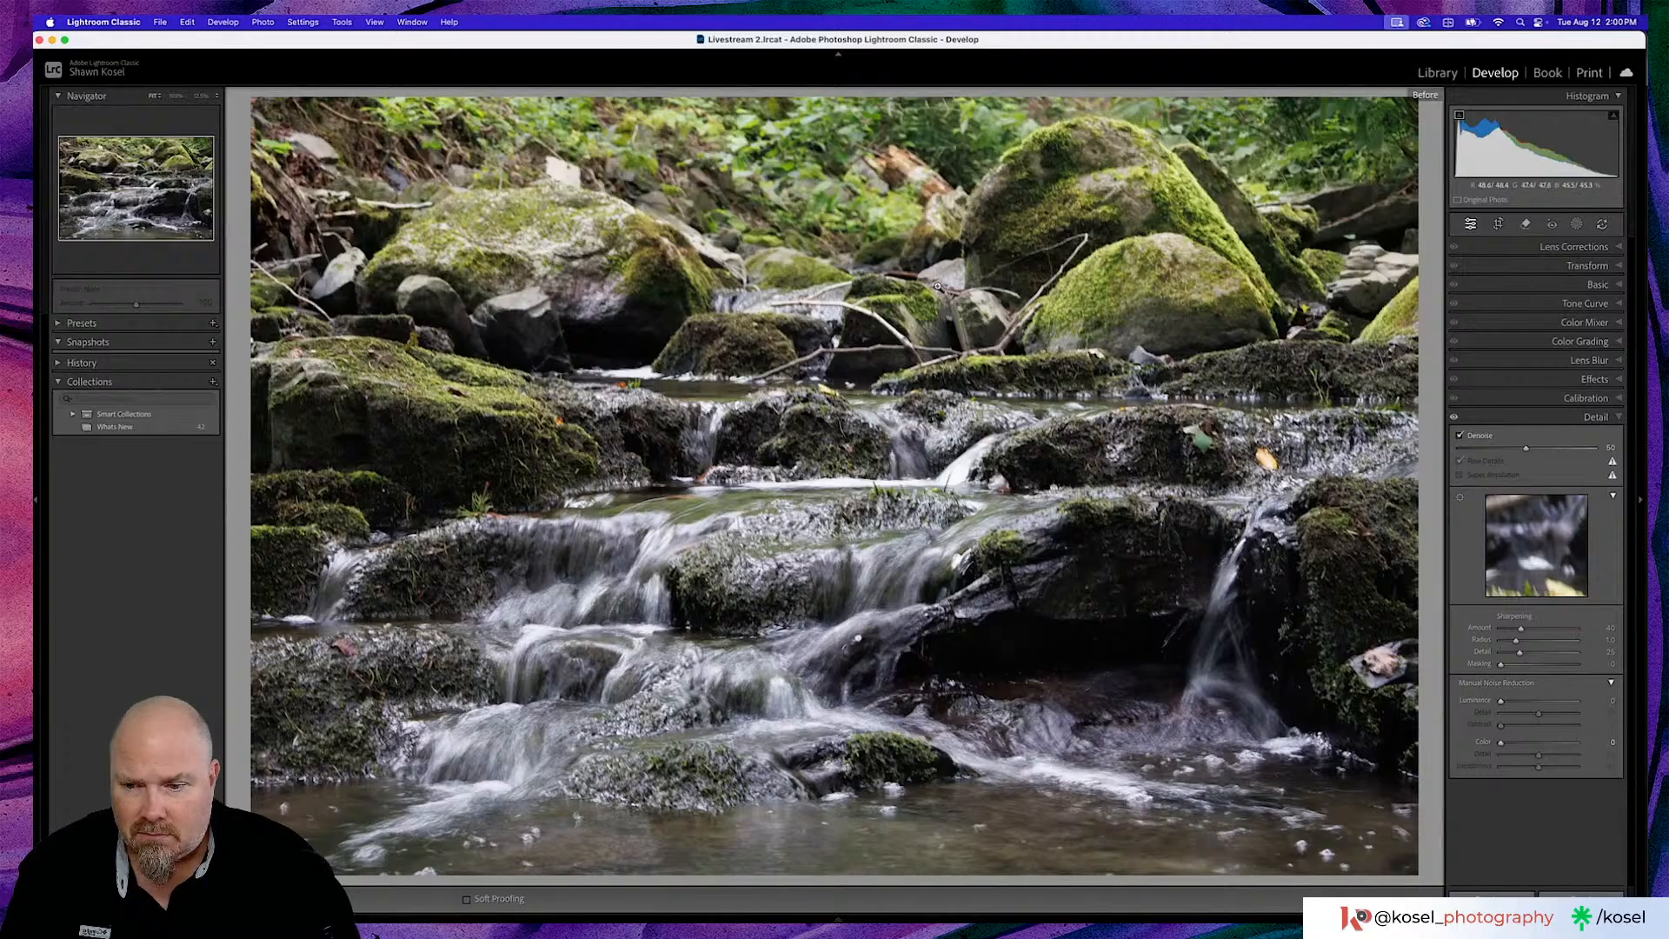
key(backslash)
key(backslash)
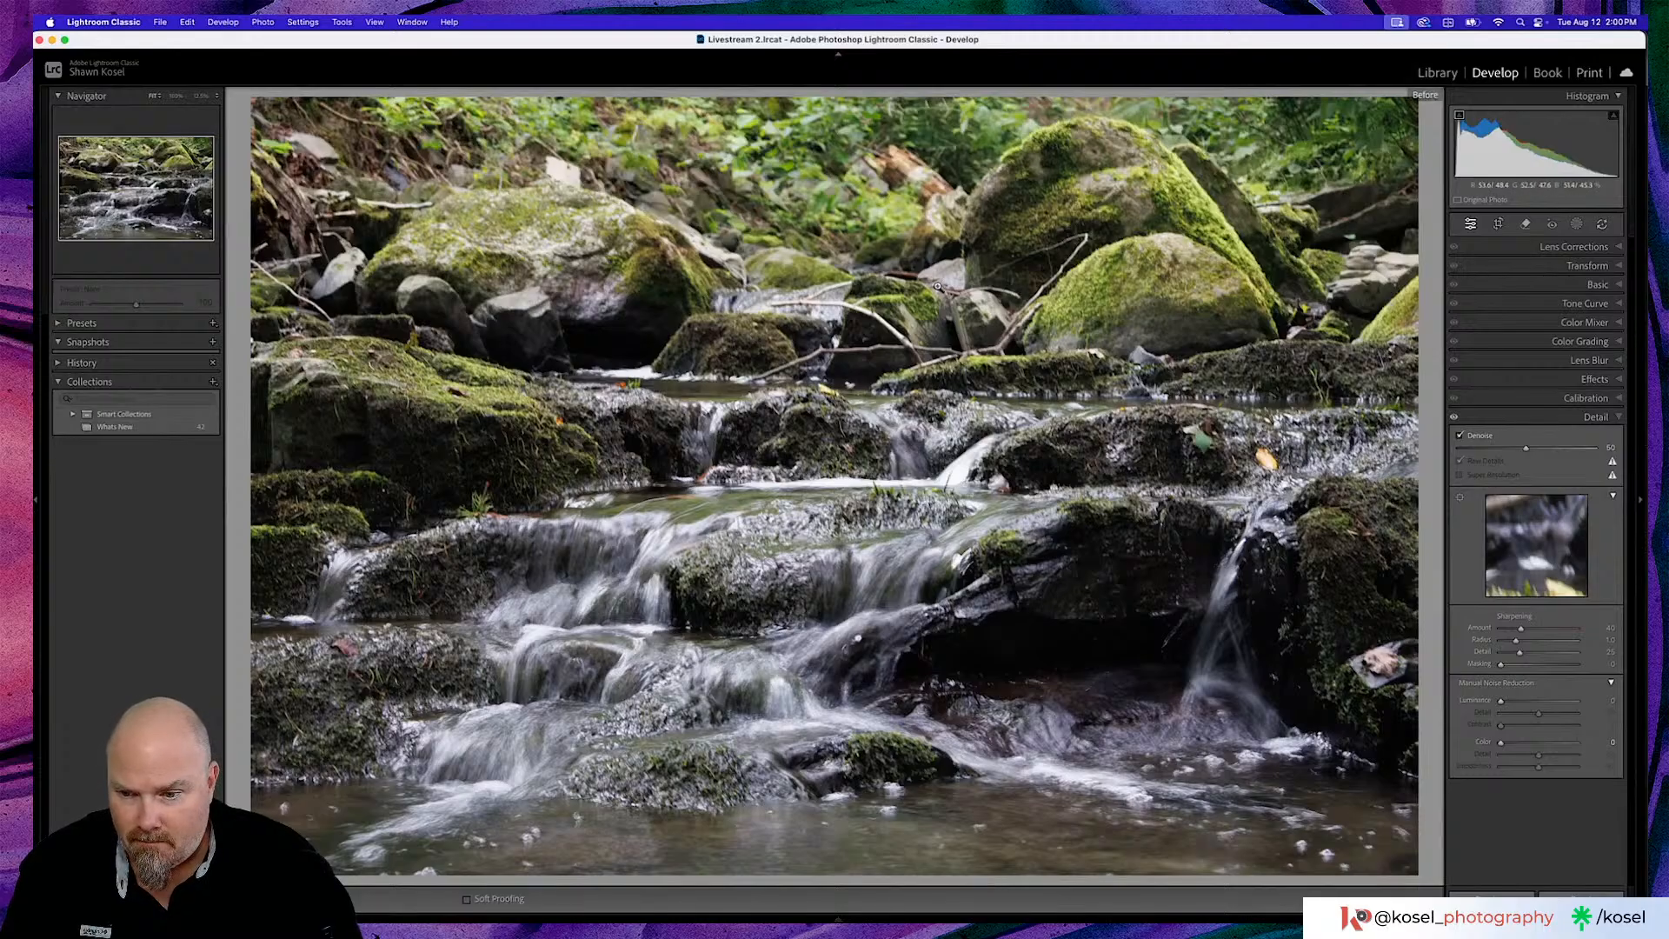
key(backslash)
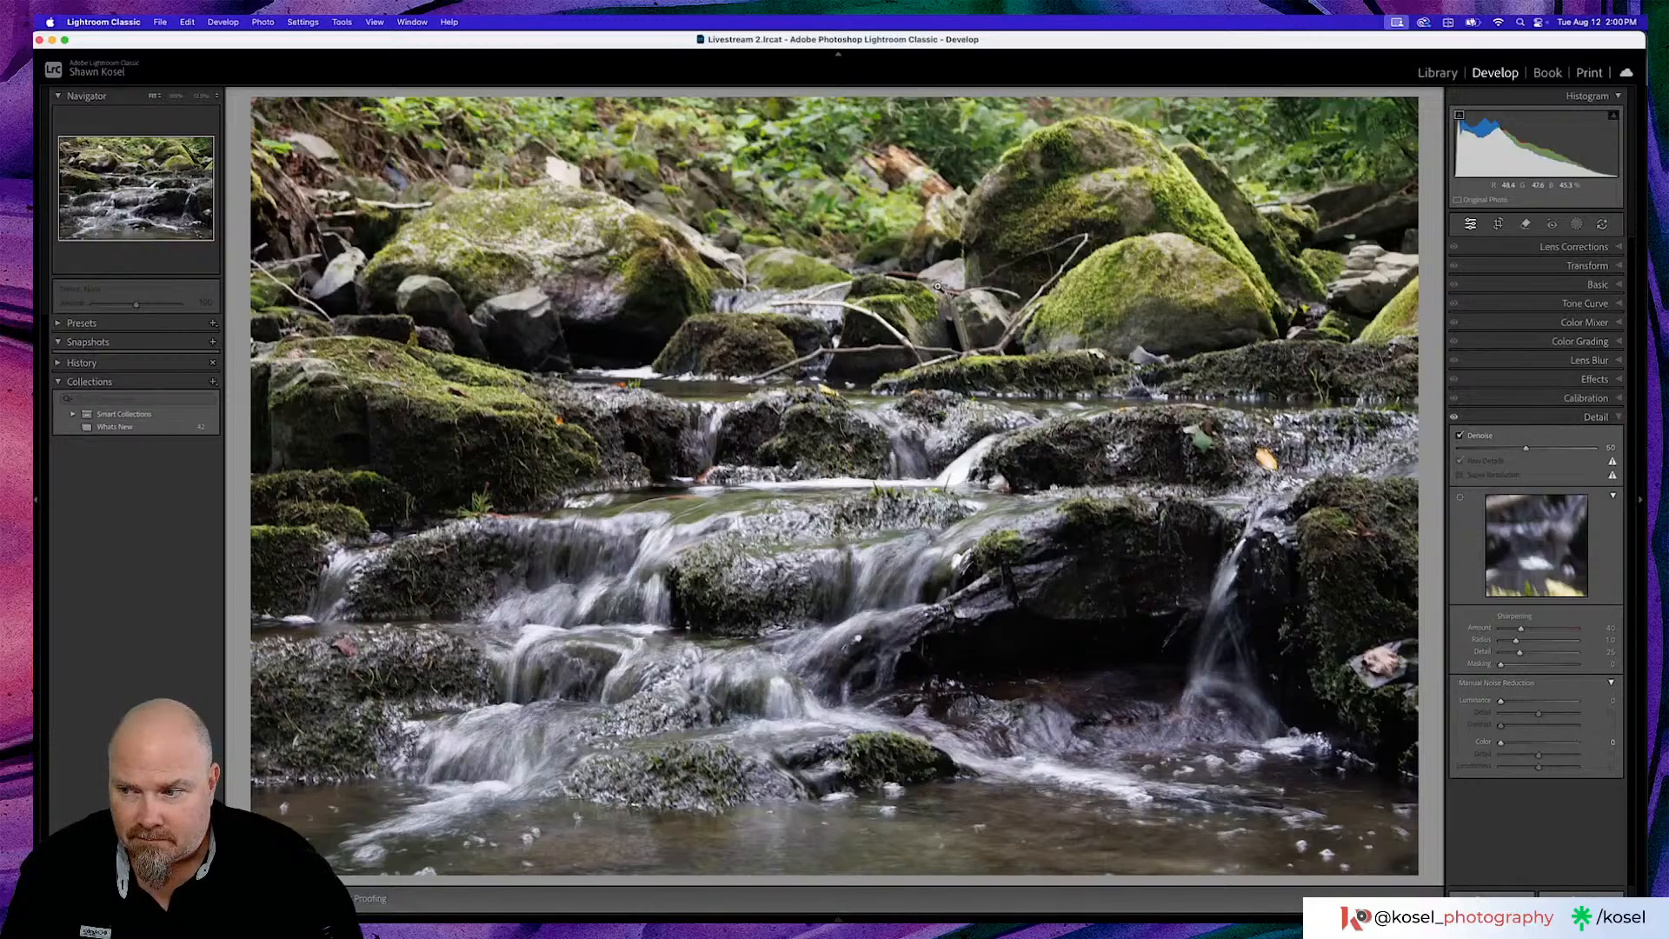
Read the notice about Raw Details and examine the denoised water and rocks close up
click(1613, 462)
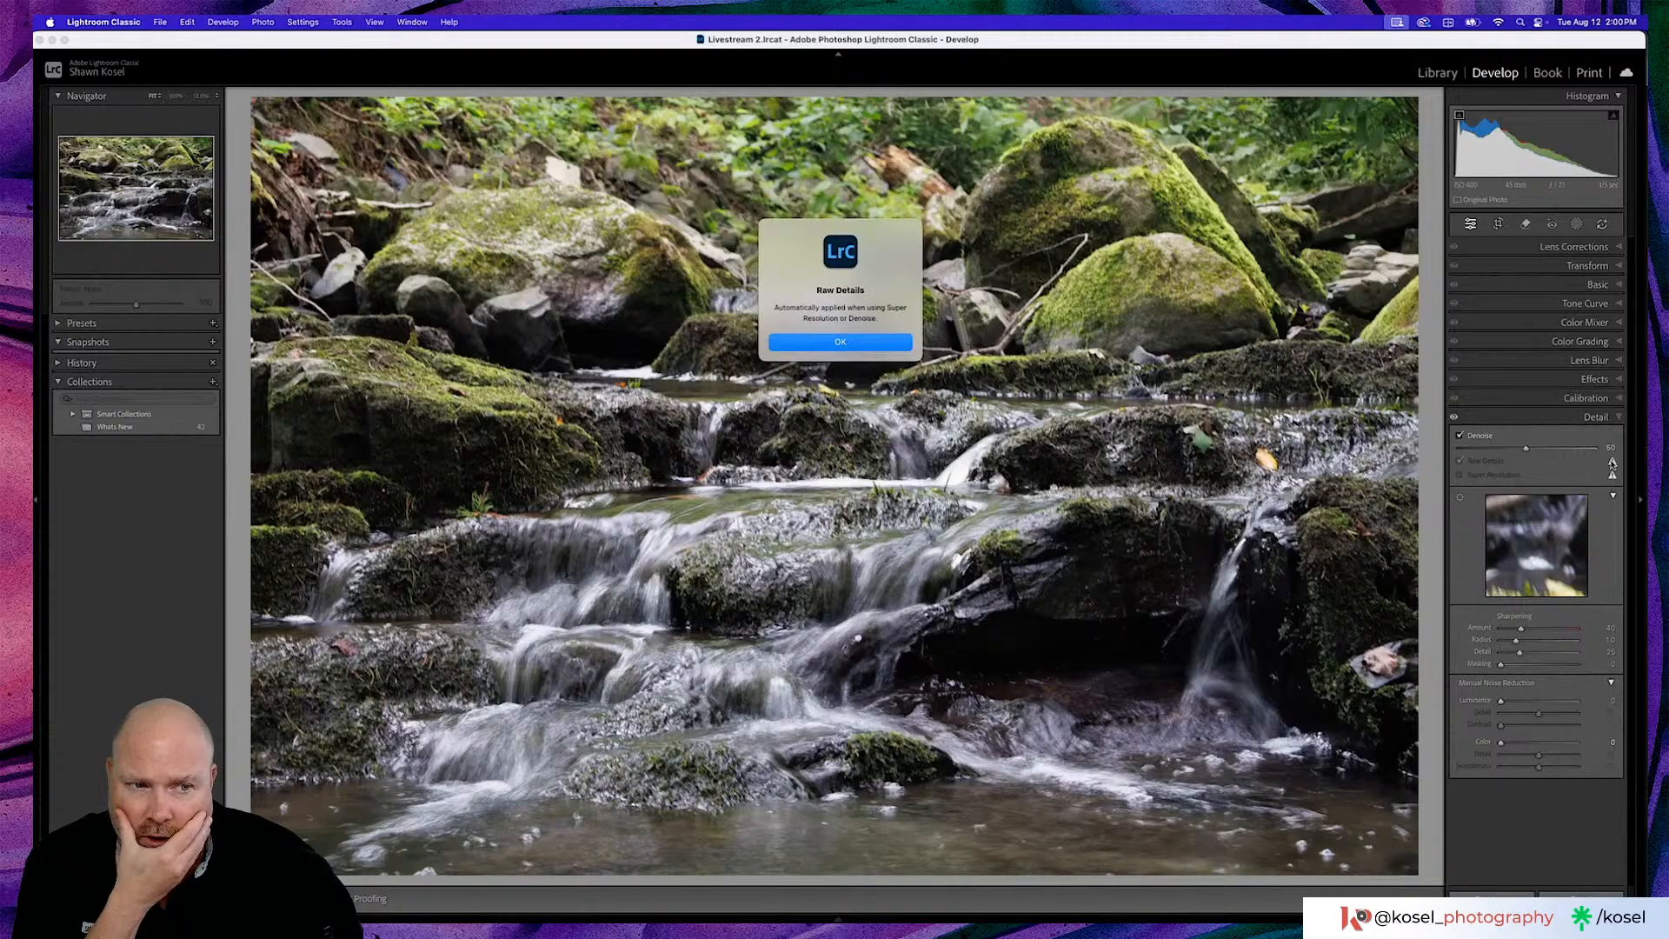
click(900, 342)
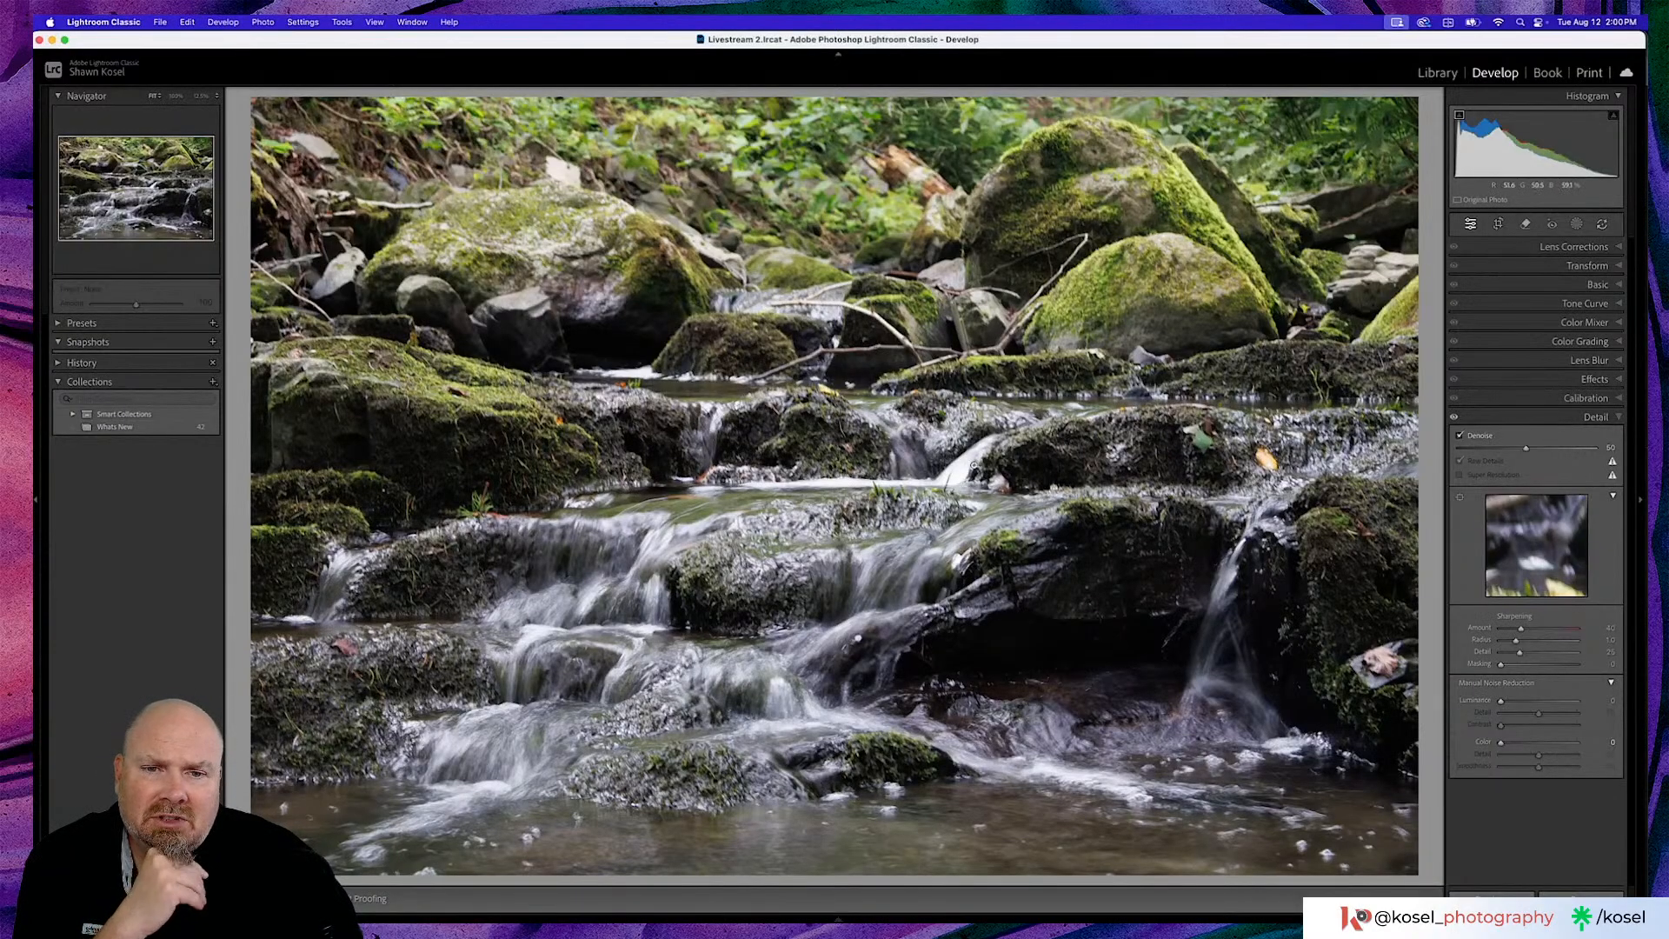
click(961, 465)
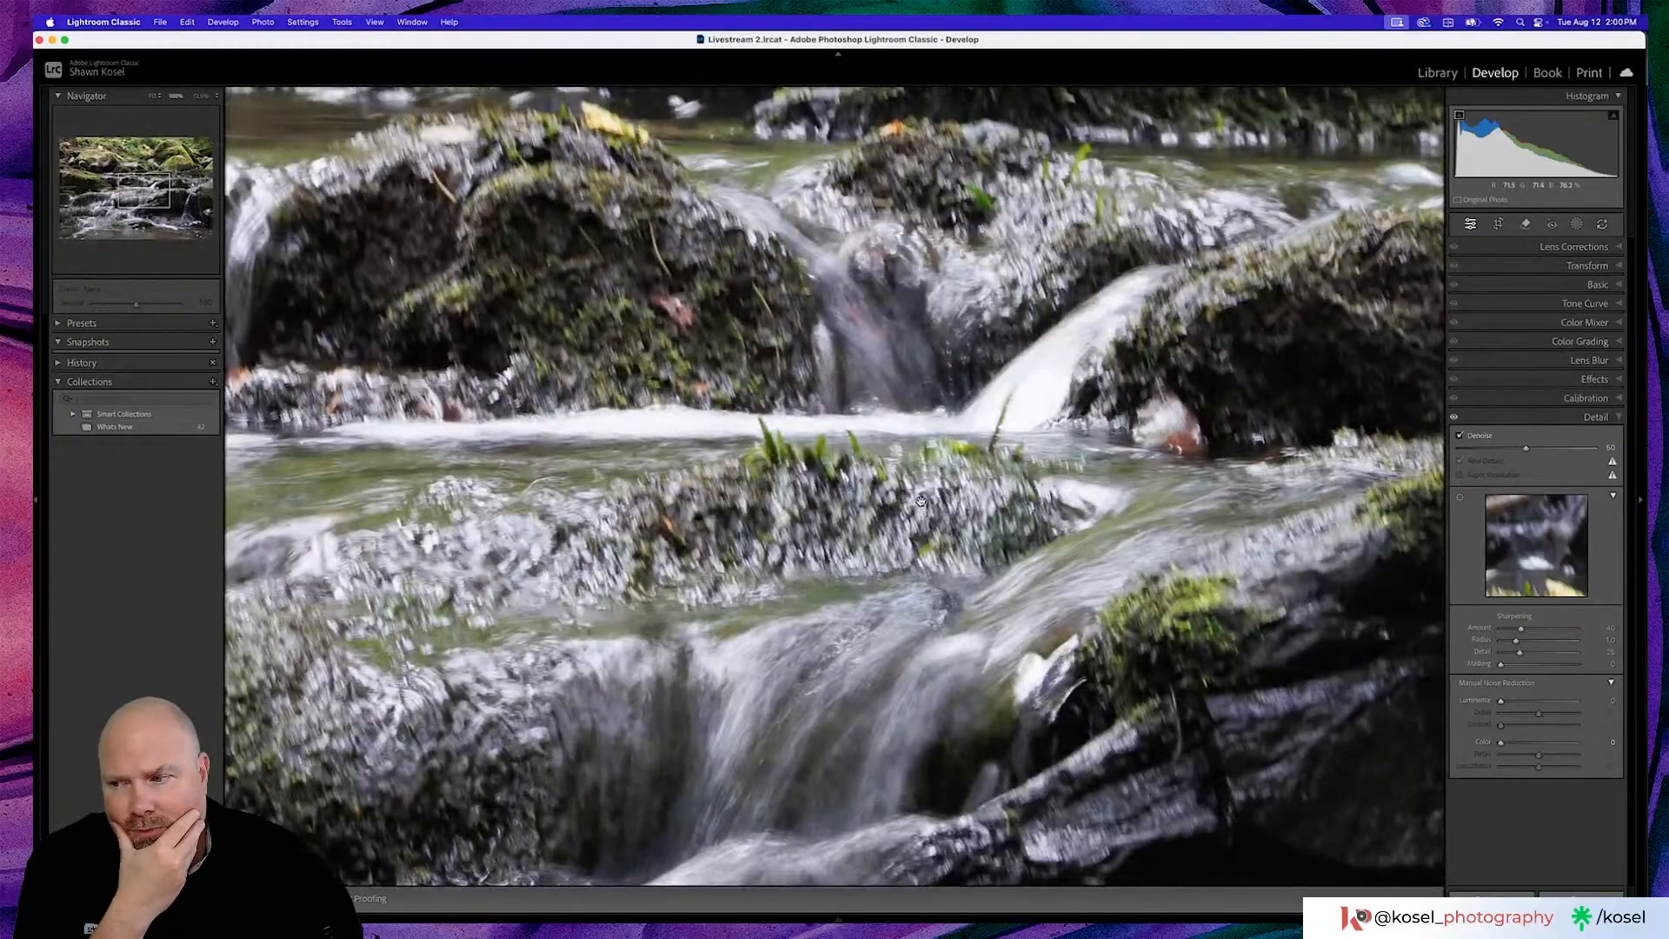
scroll(921, 502, down, 3)
scroll(921, 502, down, 6)
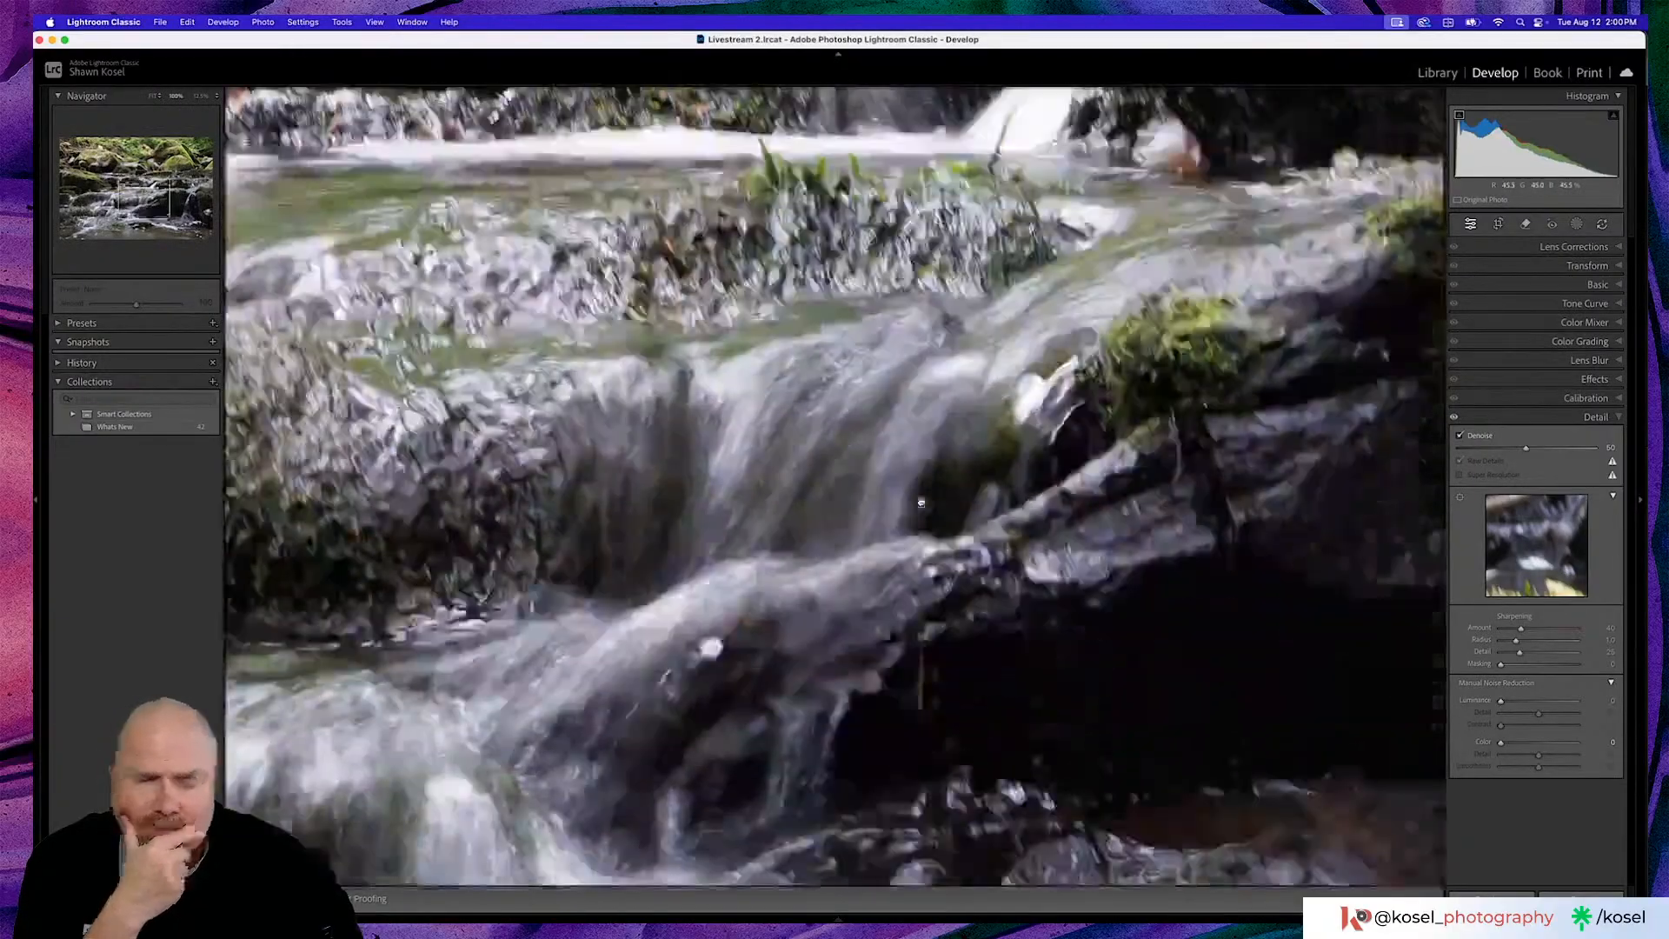
scroll(921, 502, up, 5)
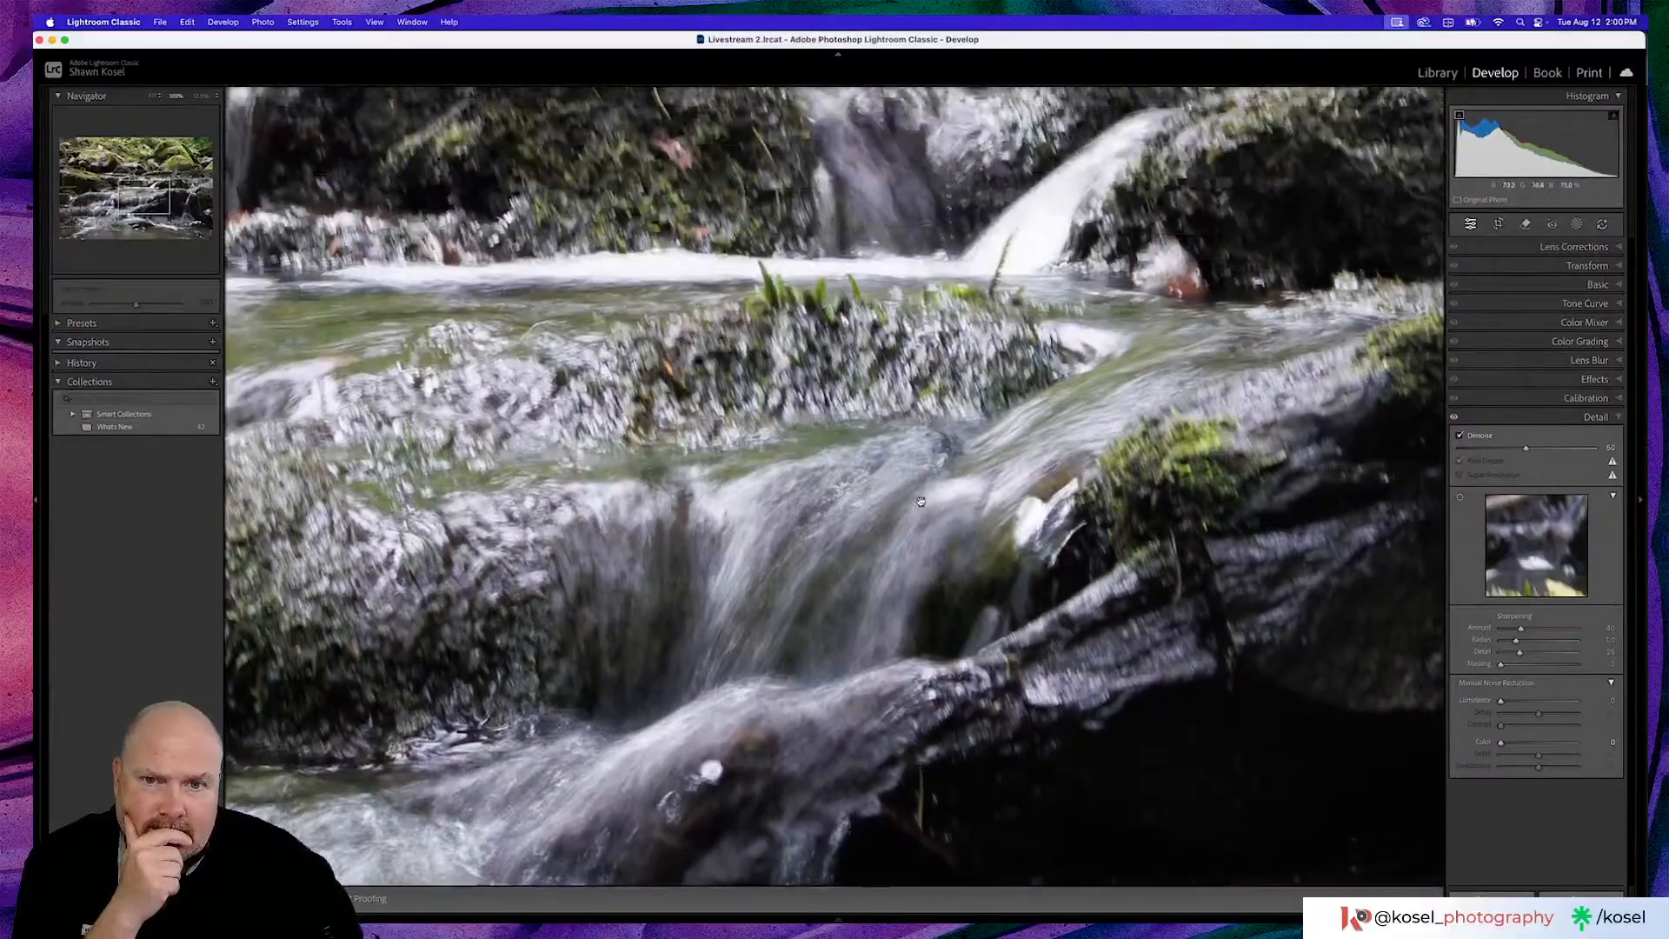
key(z)
mouse_move(783, 926)
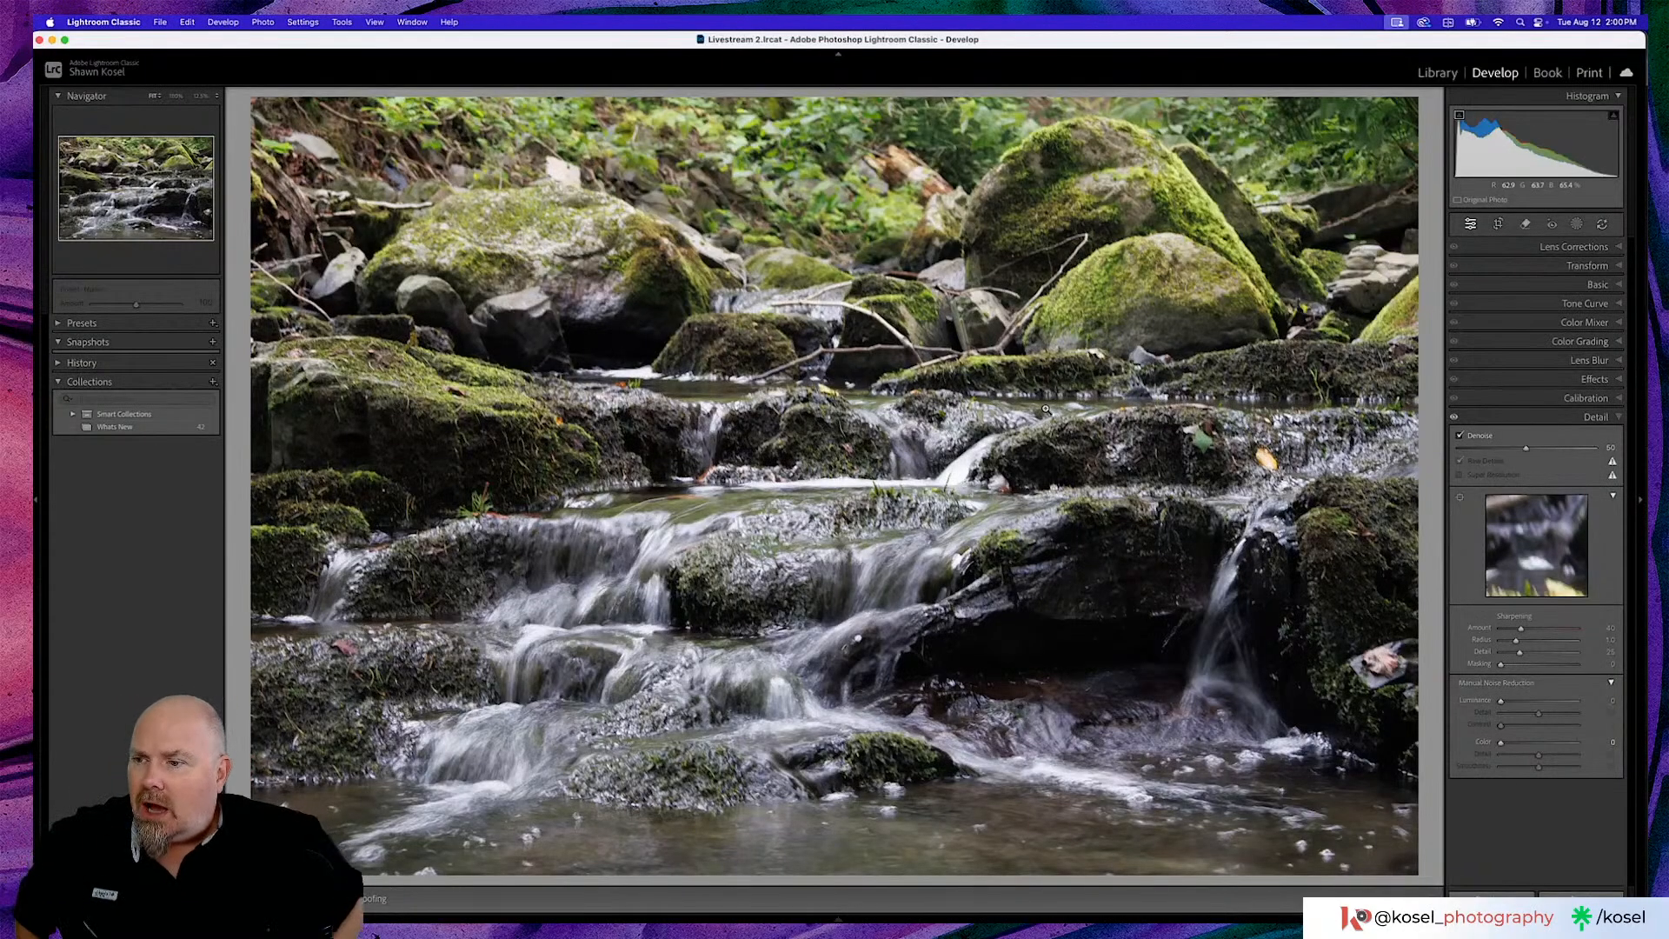
Send the denoised stream photo to Photoshop for editing, returning Lightroom Classic to the library grid while it loads
key(super+e)
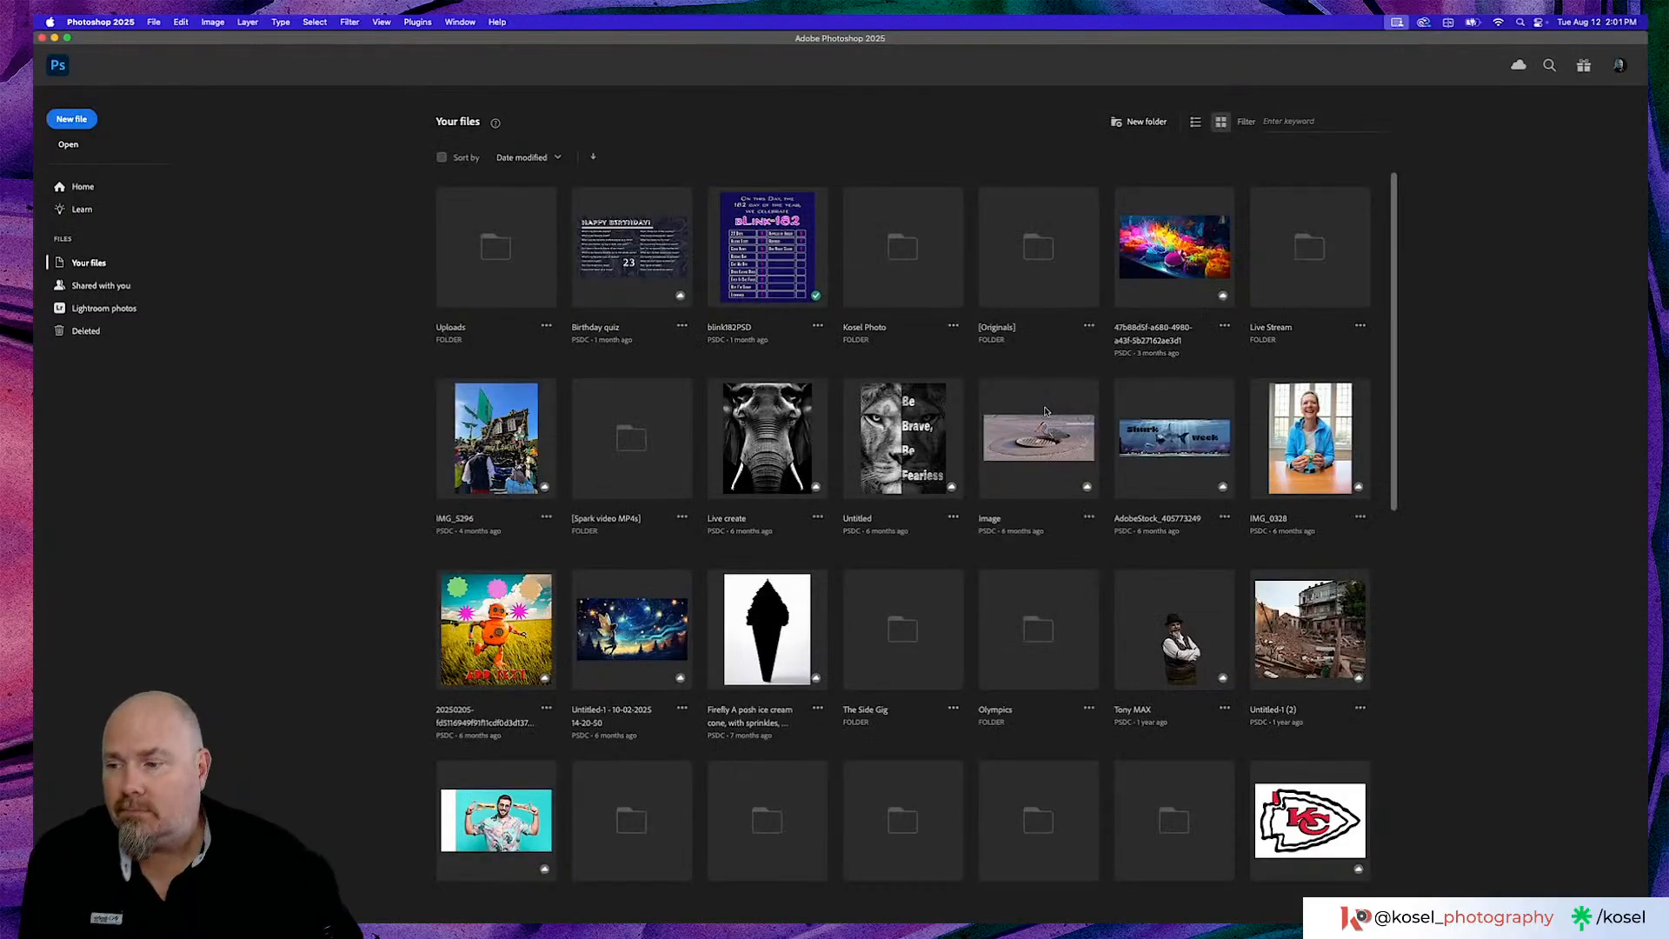
mouse_move(619, 912)
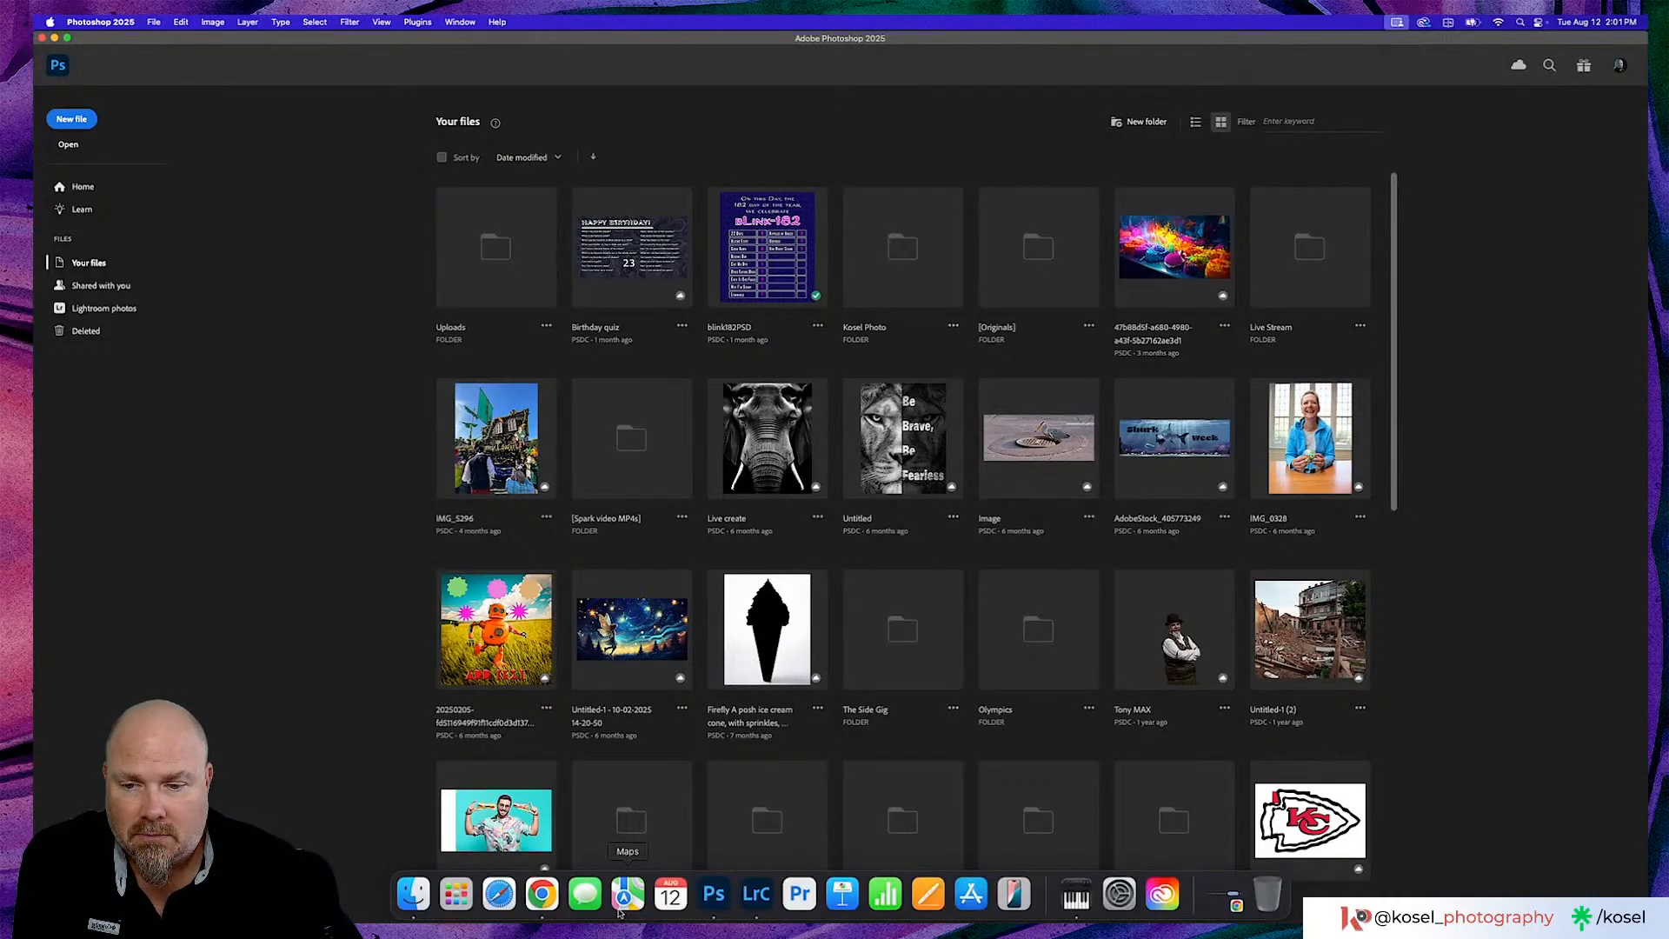
click(765, 894)
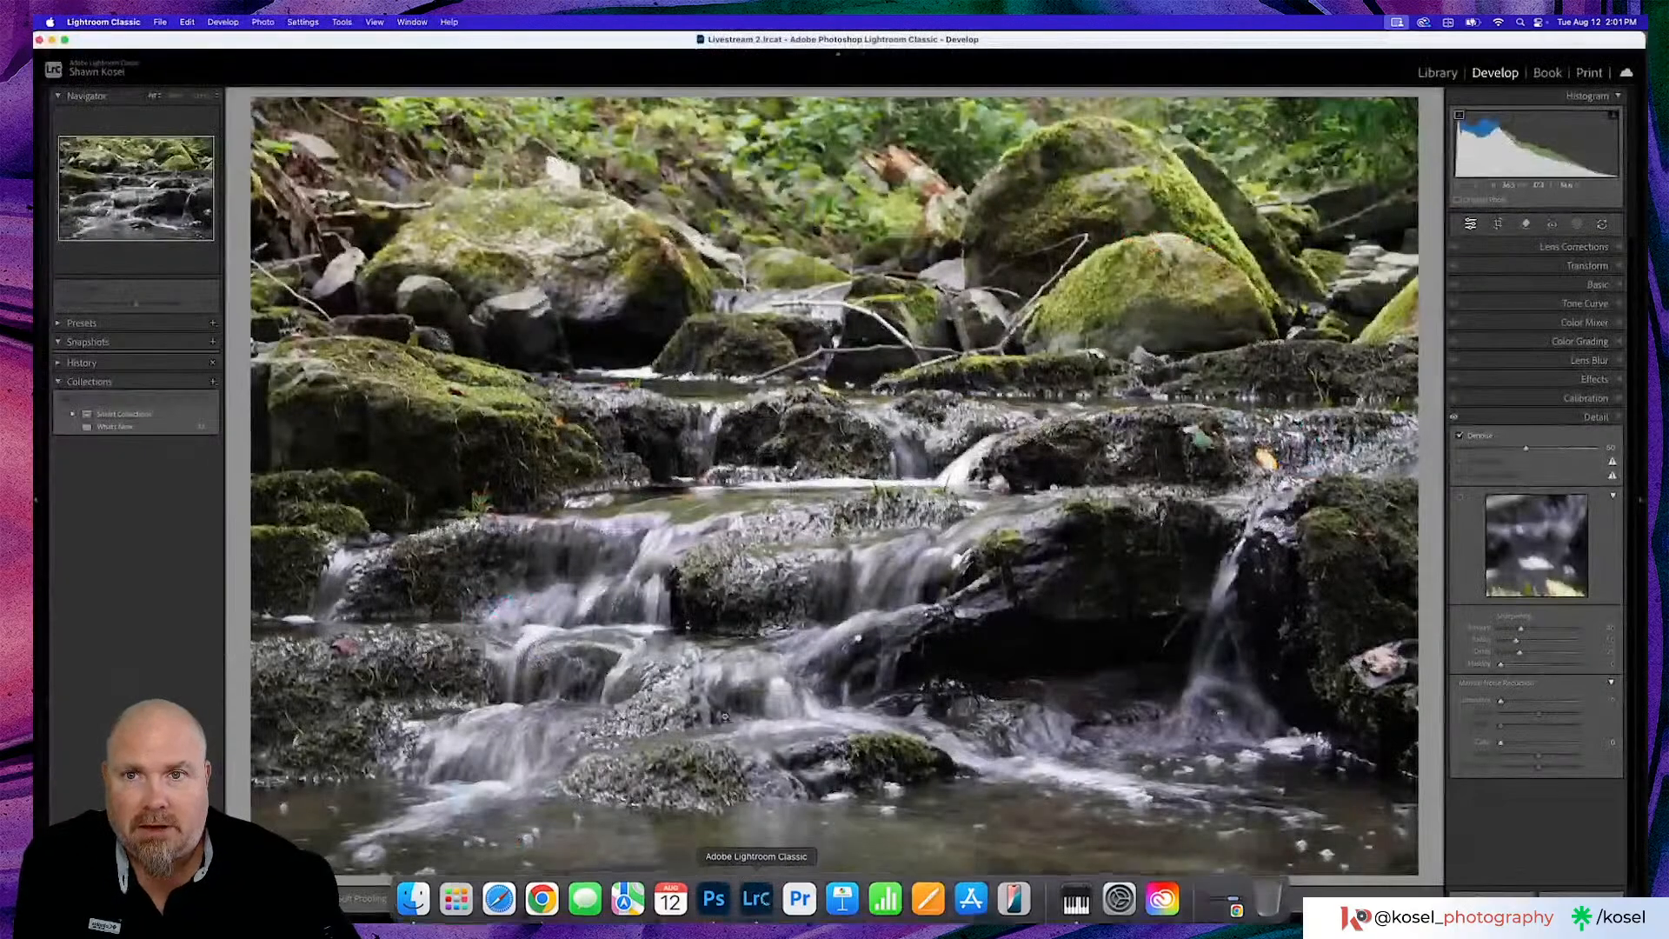
key(g)
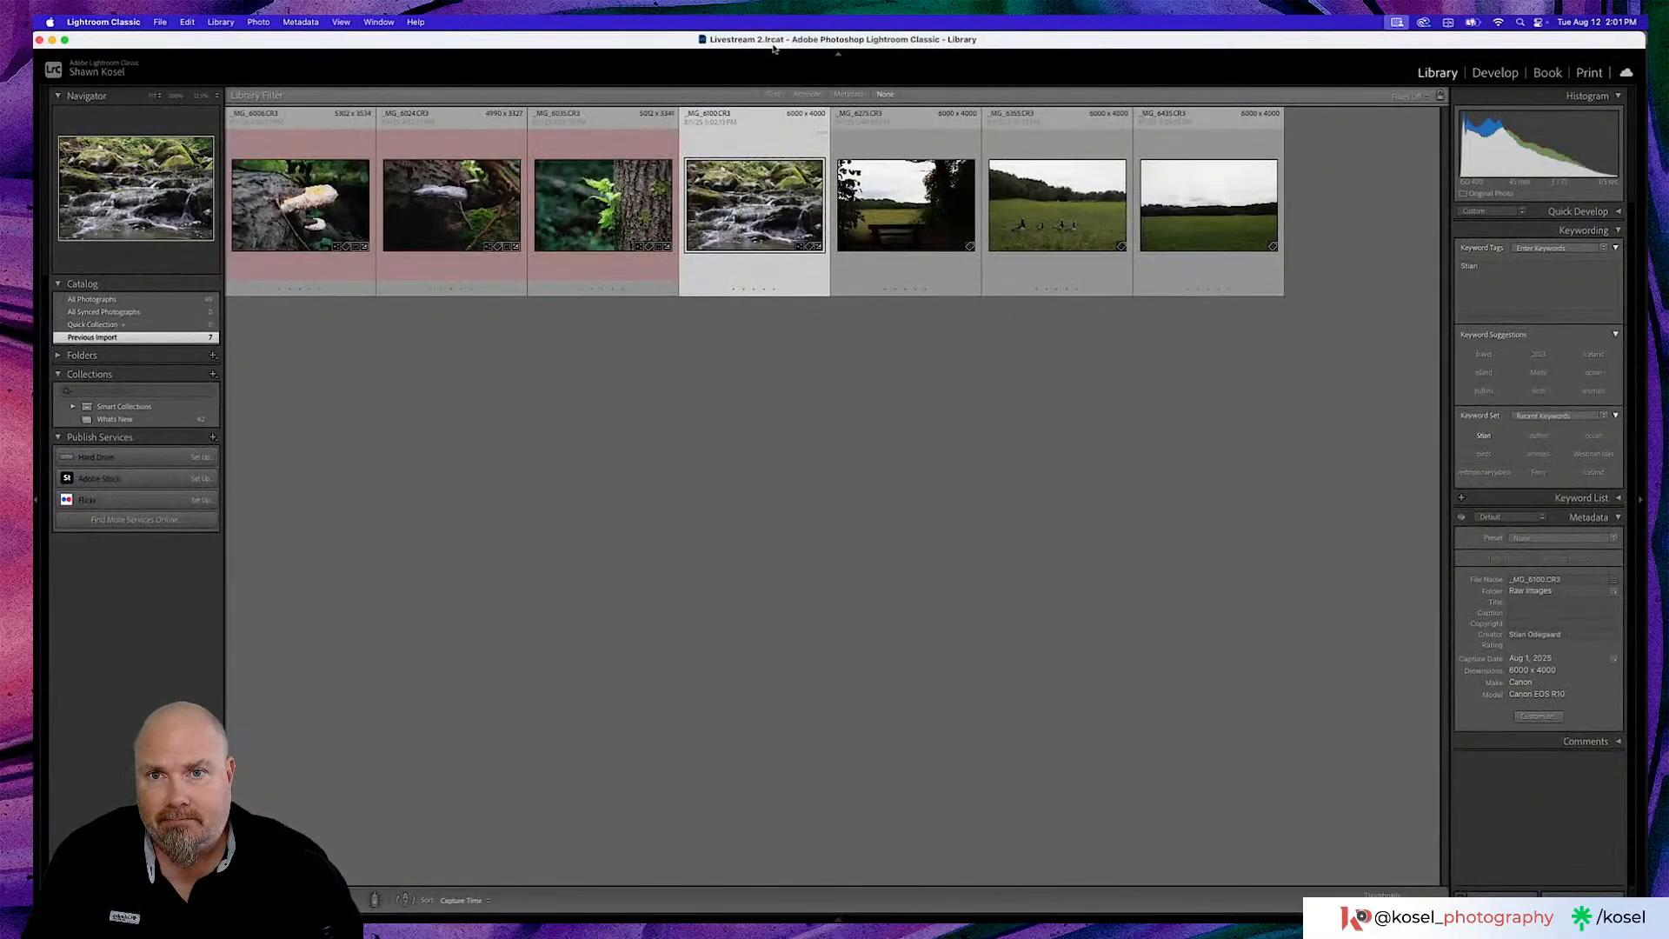
key(super+Tab)
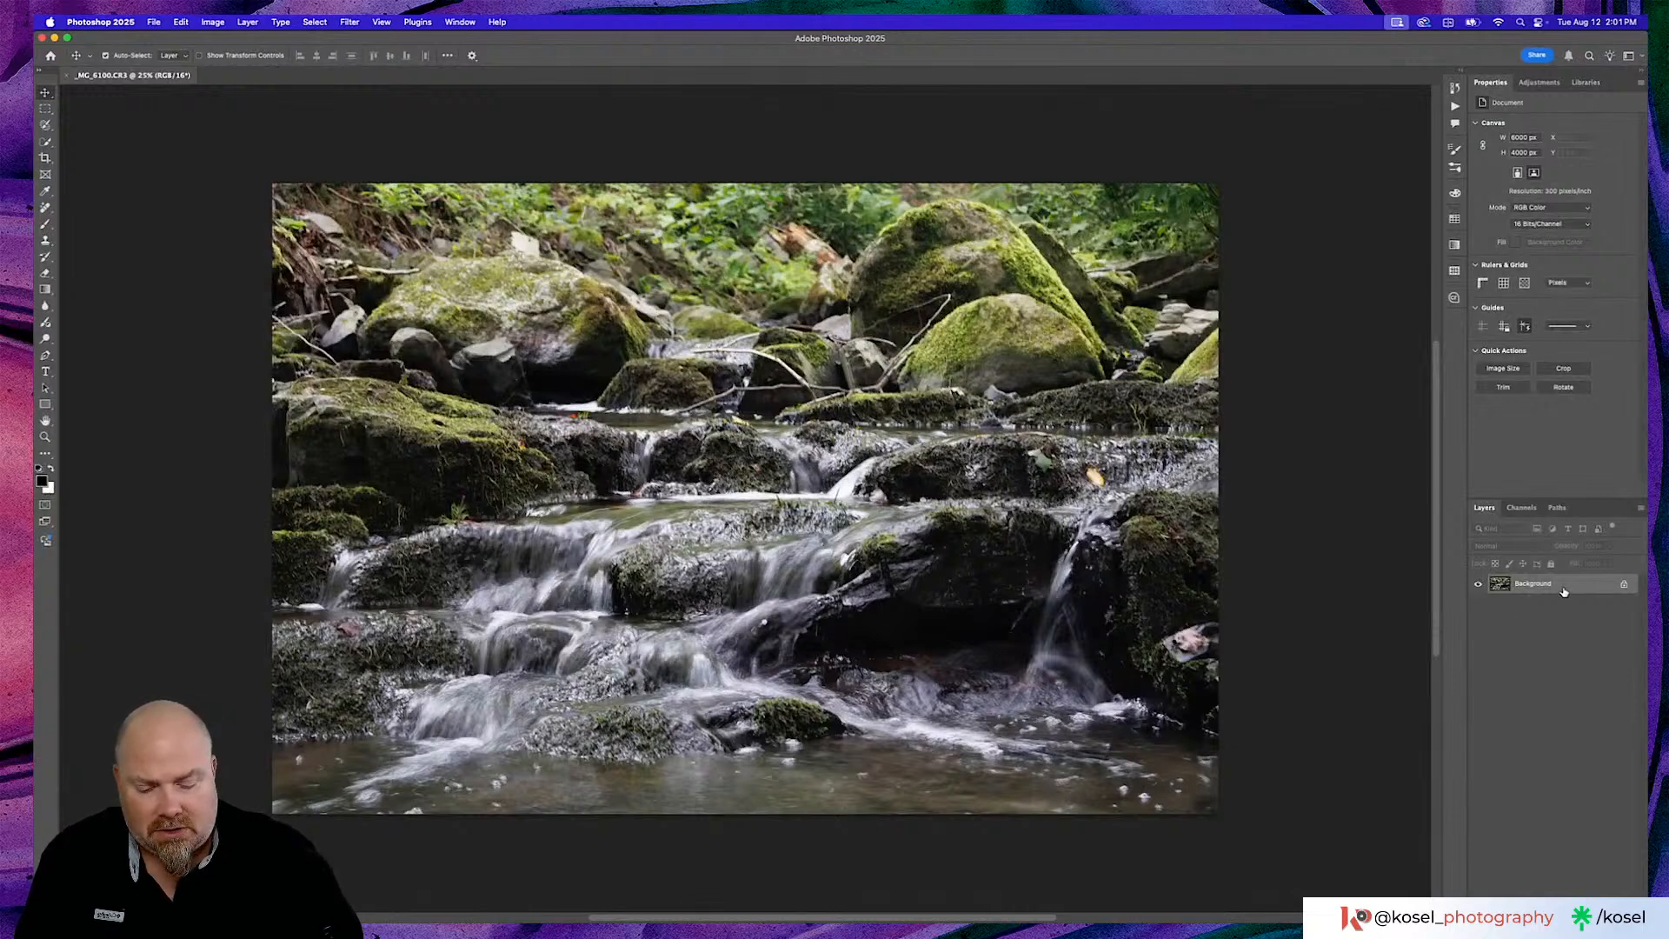
Duplicate the stream photo's Background layer and hide the original below it
key(super+j)
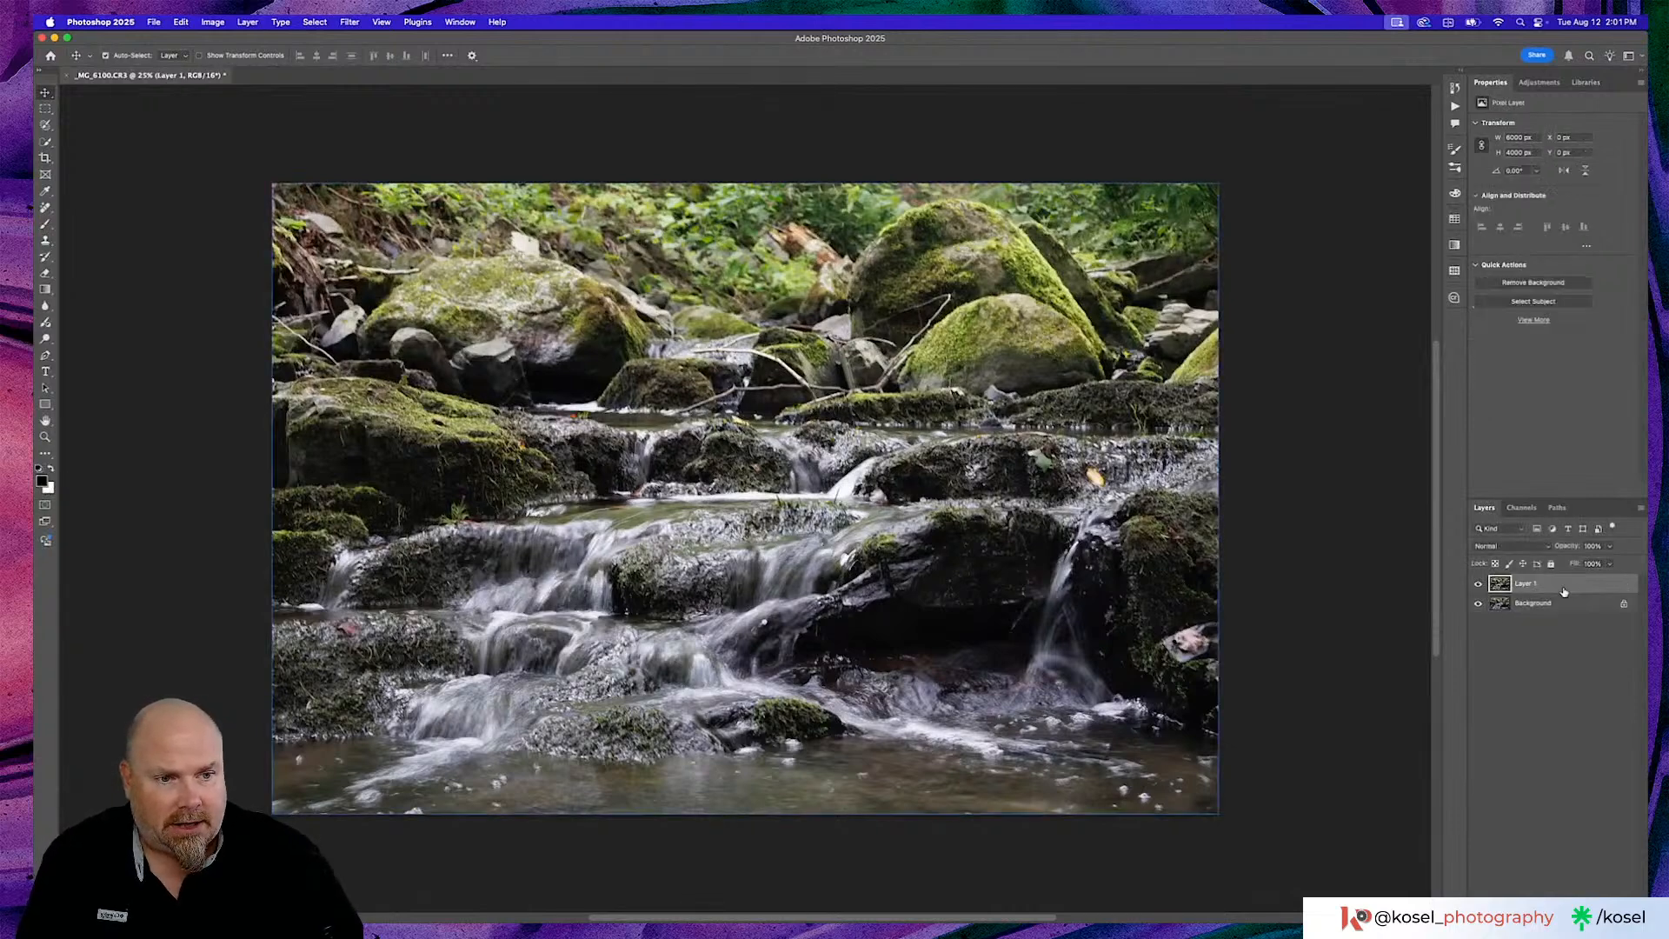
click(1480, 604)
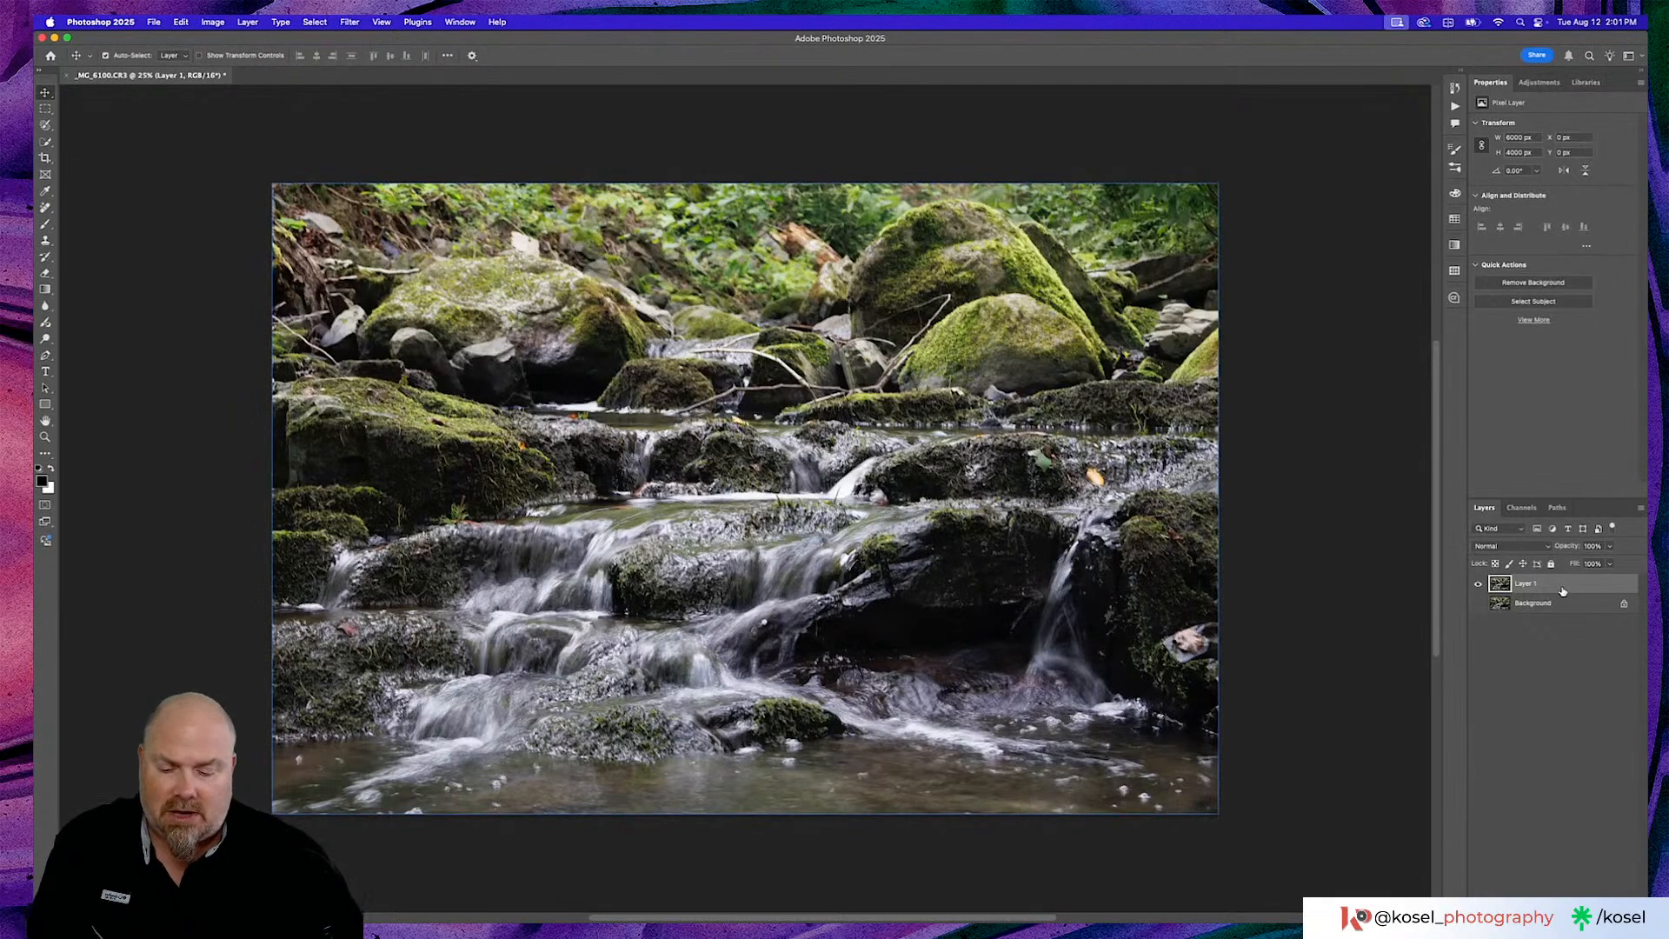
Convert the duplicate stream layer into a smart object so its filters stay re-editable
key(super+shift+s)
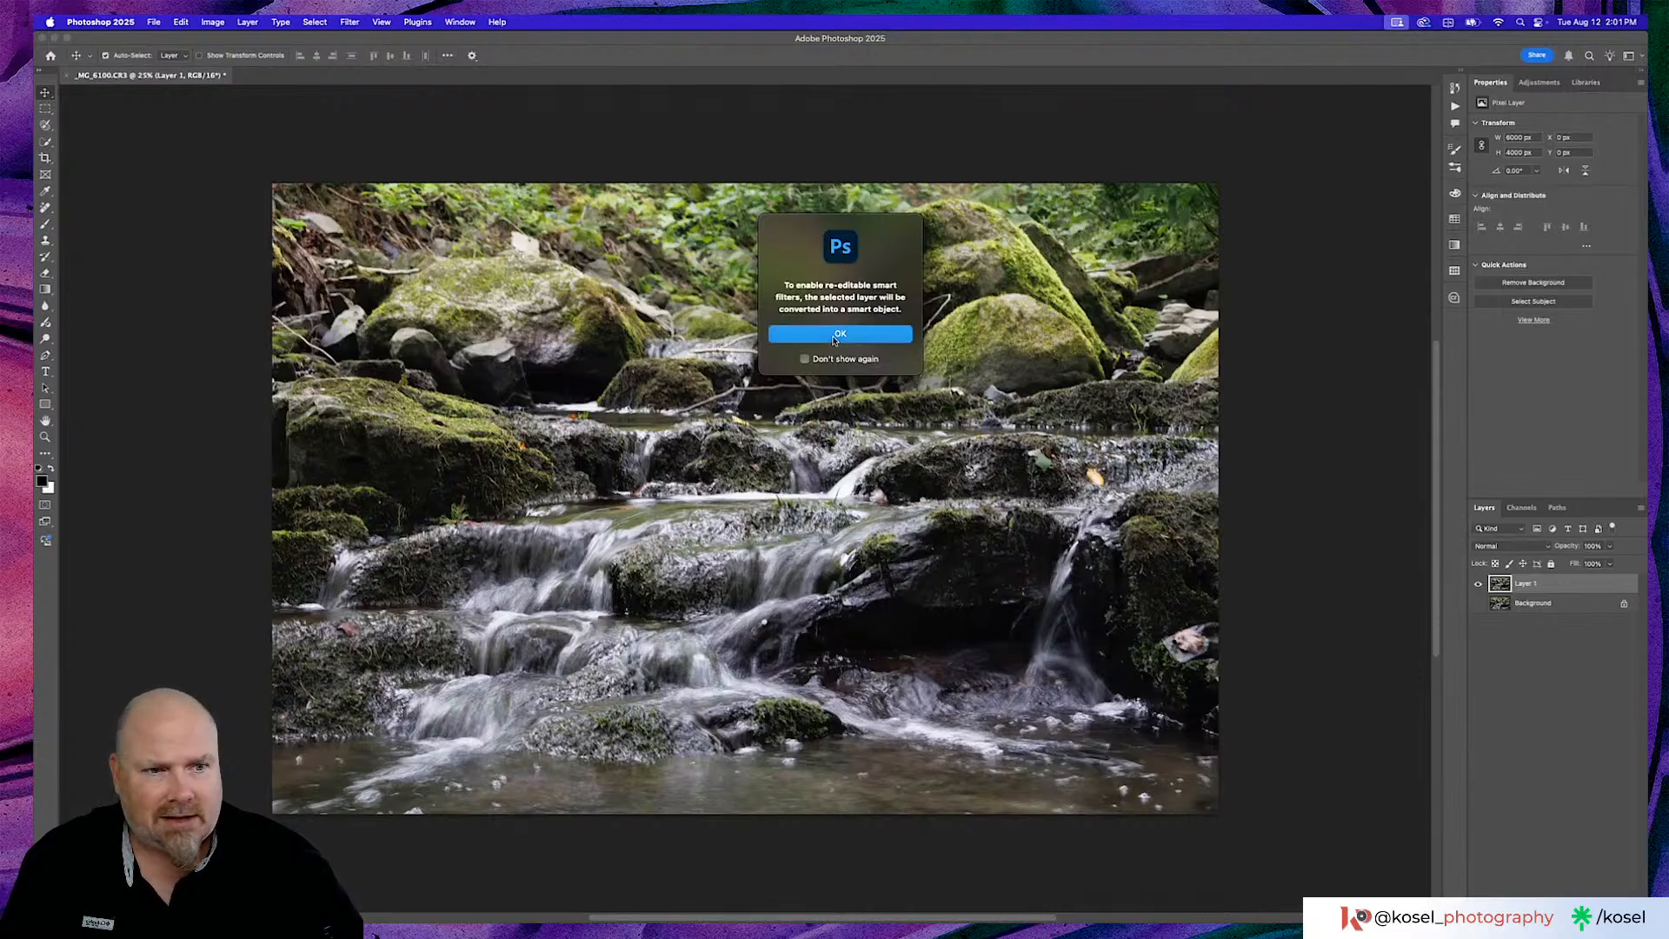
click(834, 339)
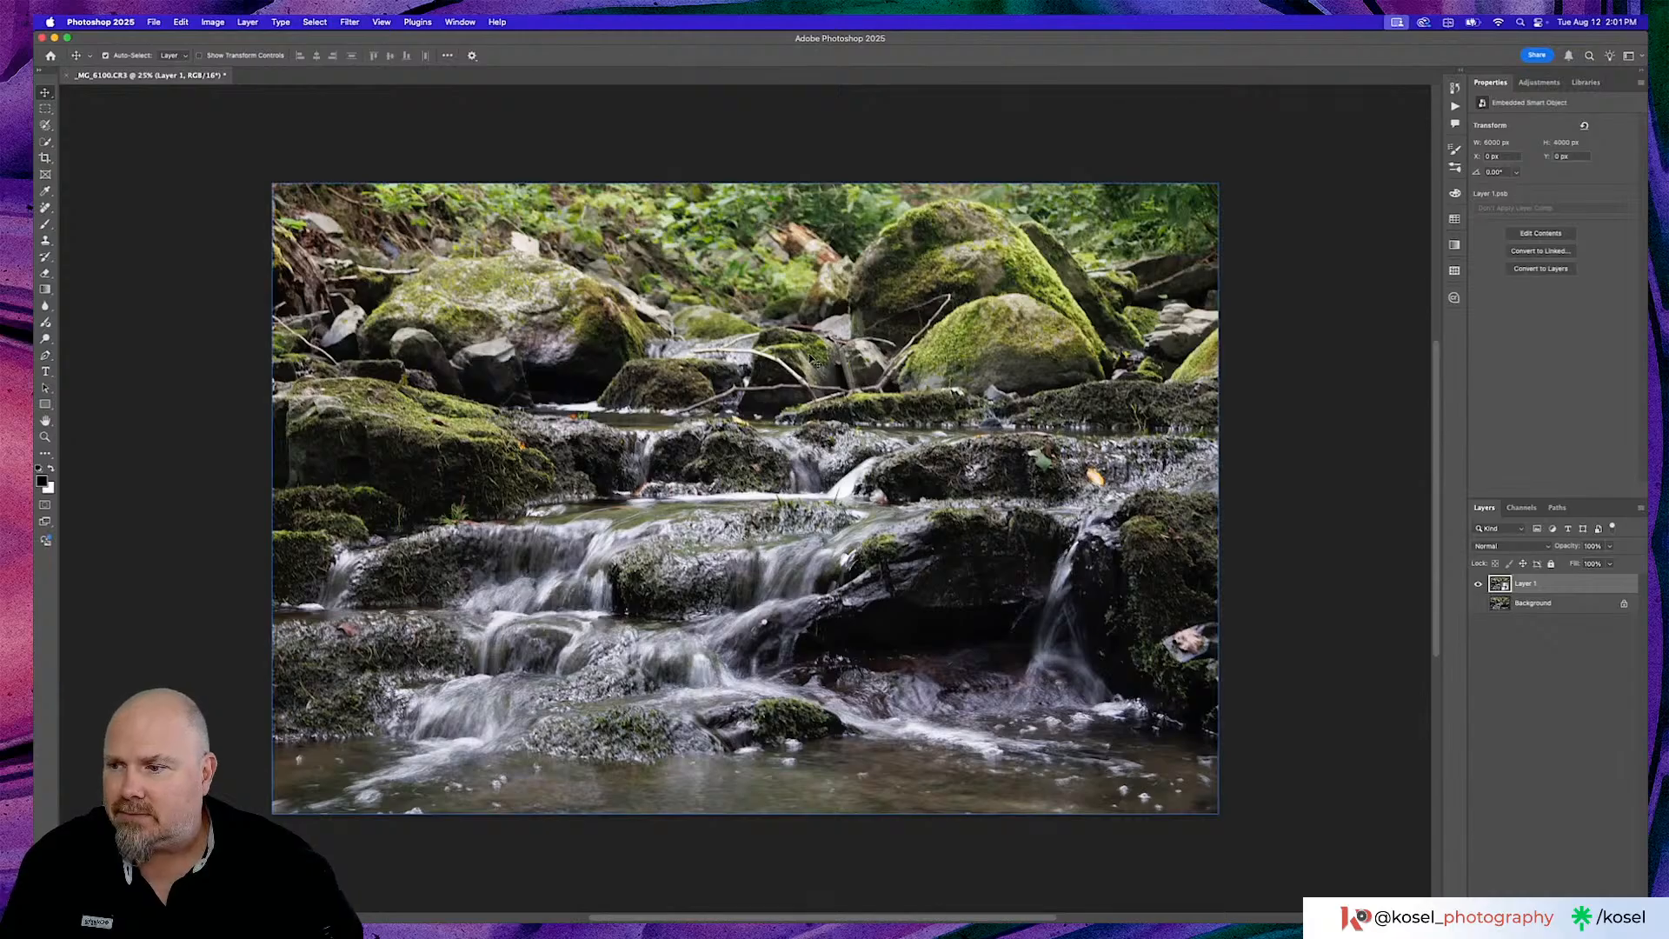
scroll(815, 362, left, 2)
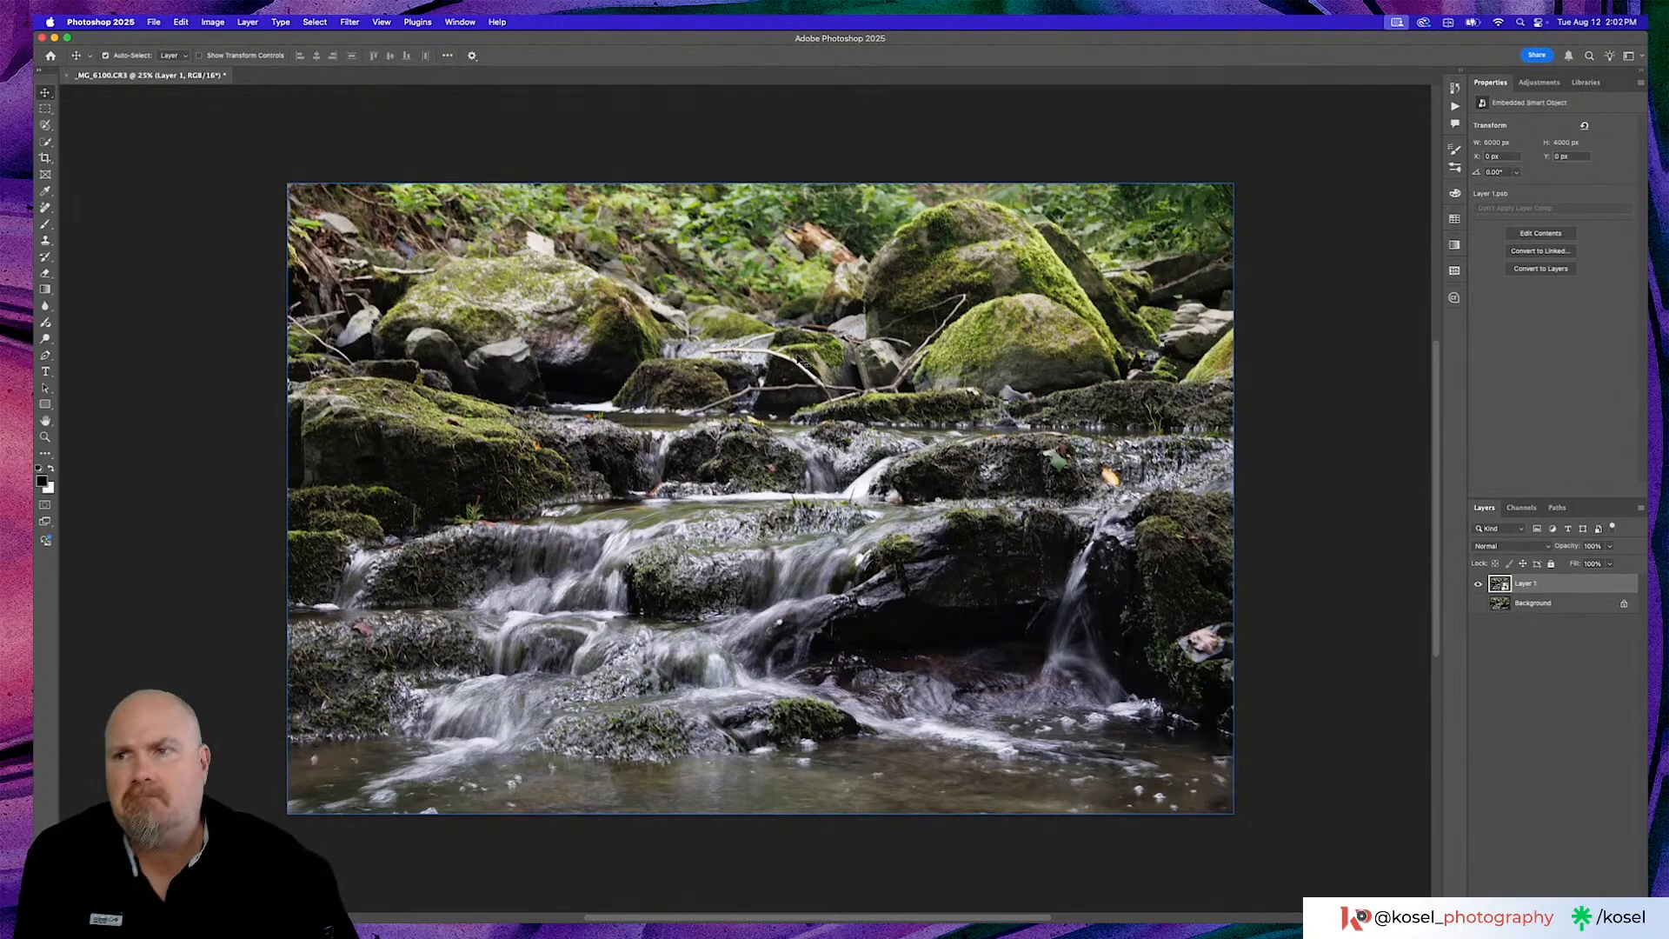
Apply a High Pass filter with a radius of 3.9 pixels to the duplicate stream layer
click(212, 22)
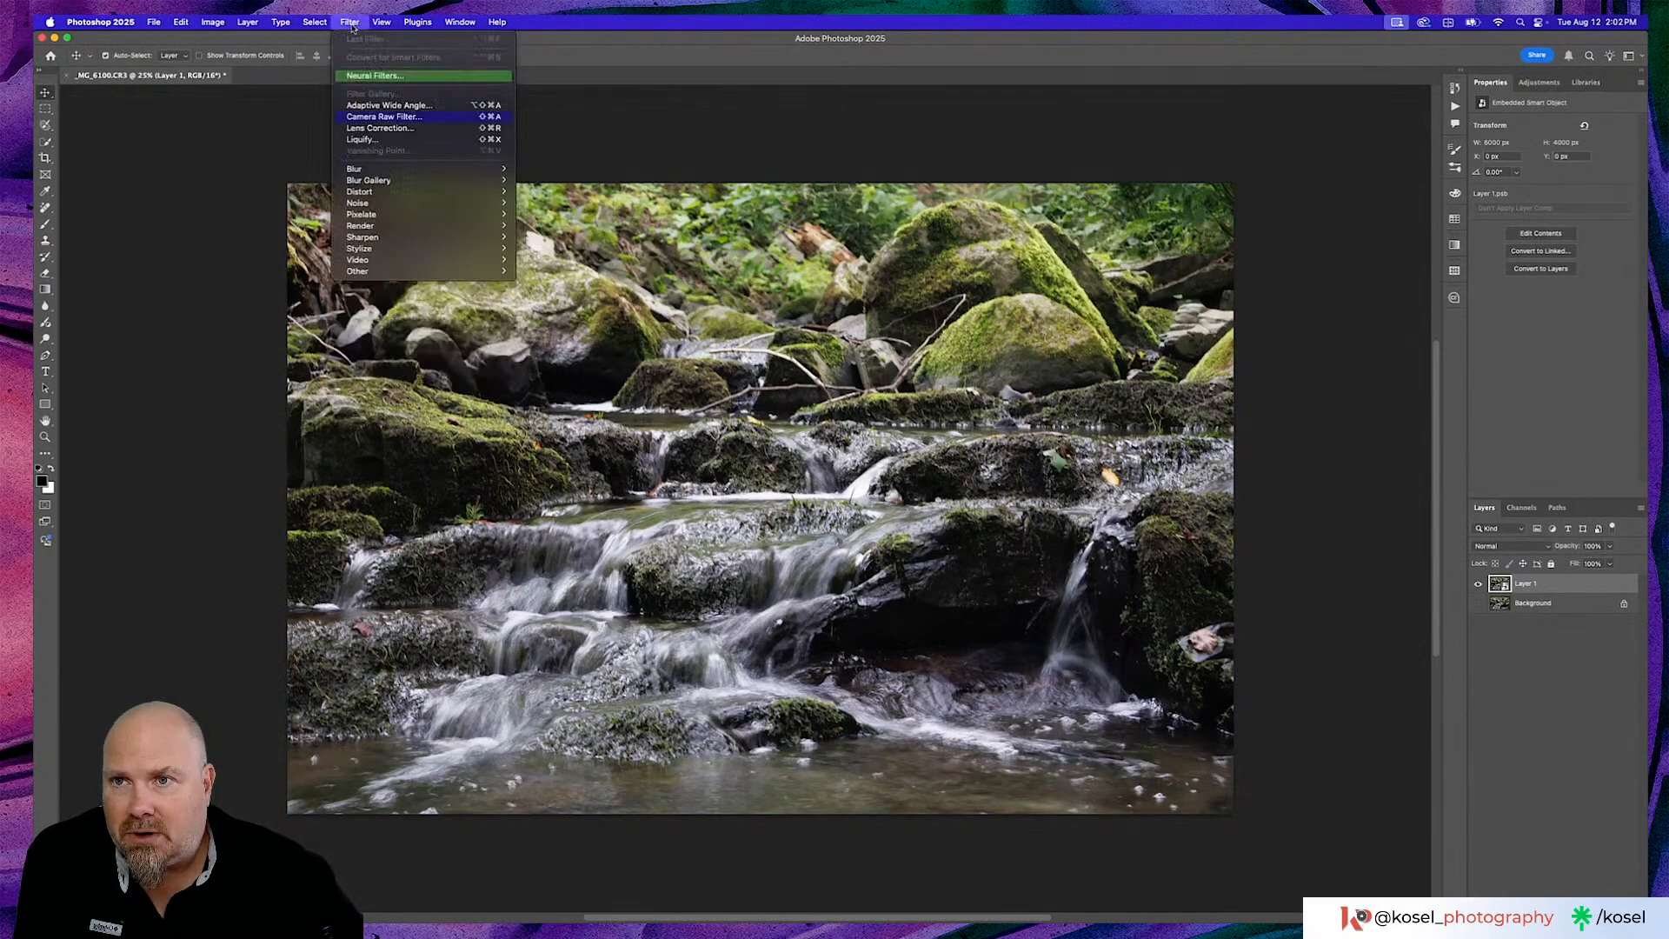
mouse_move(355, 181)
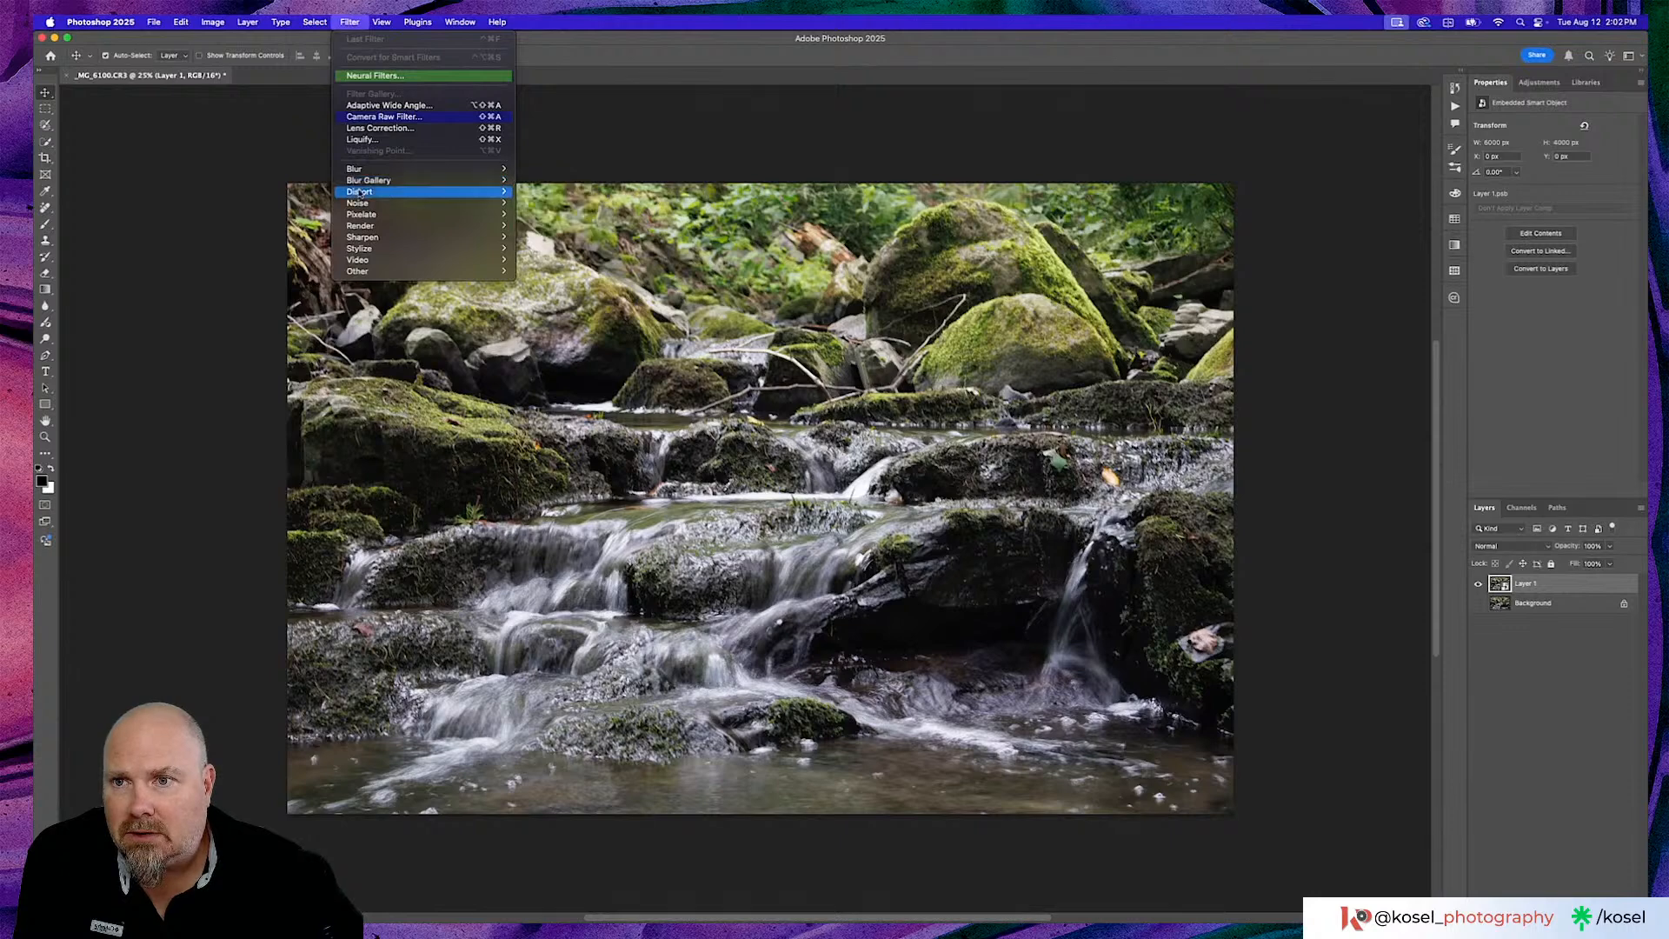
mouse_move(397, 239)
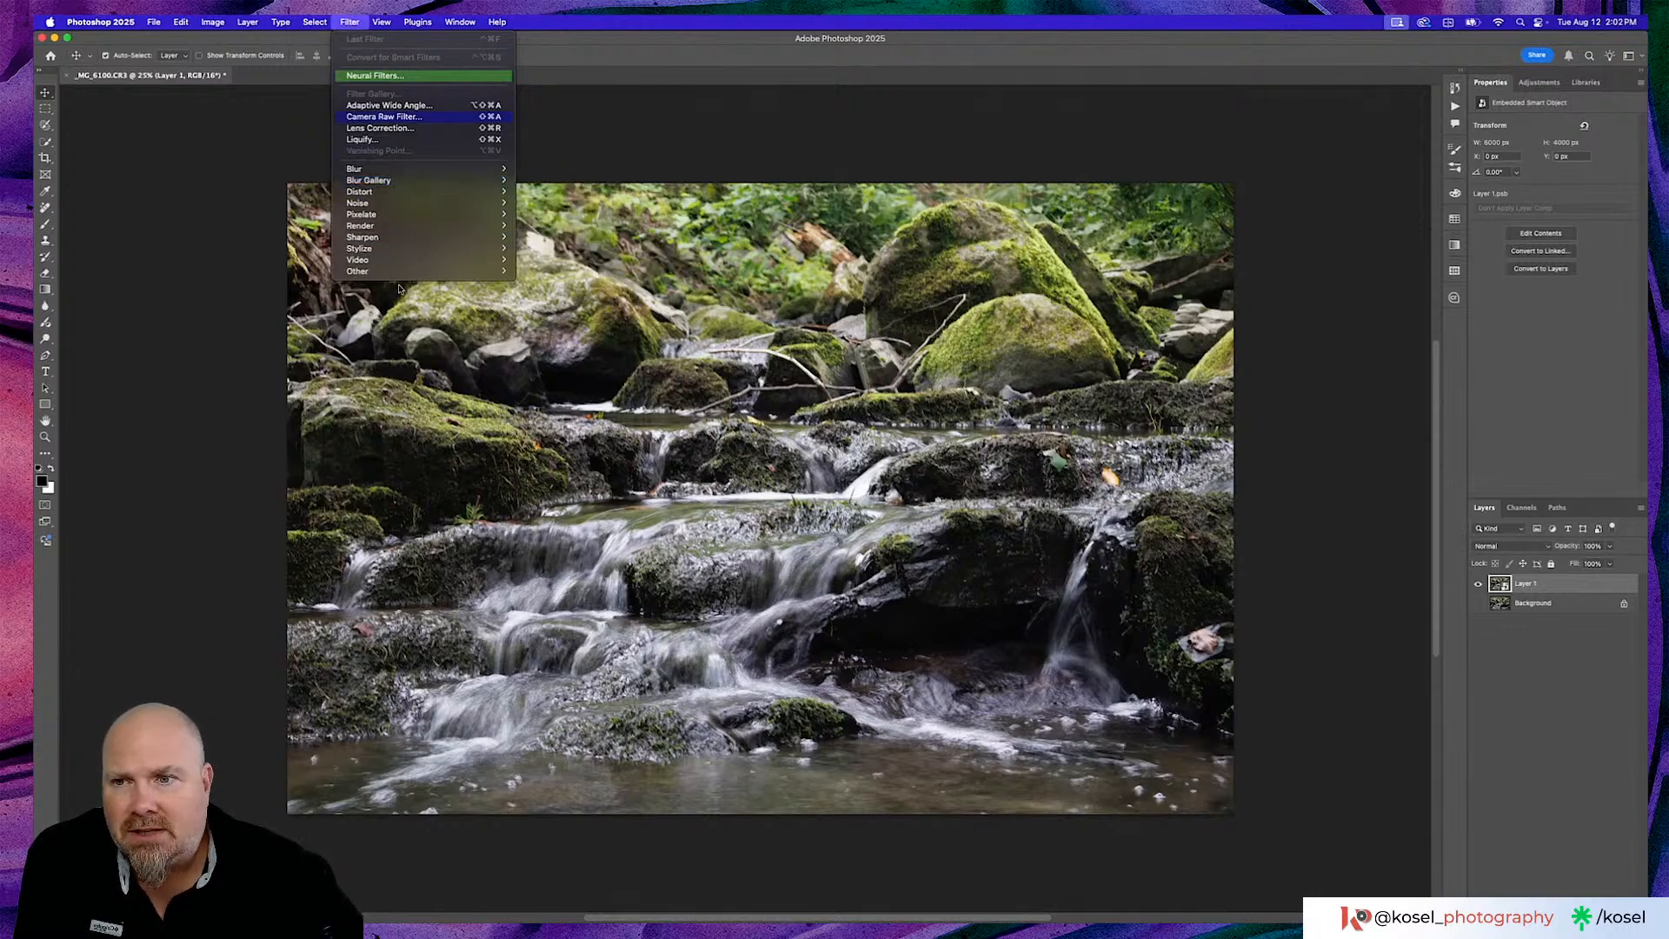
mouse_move(402, 278)
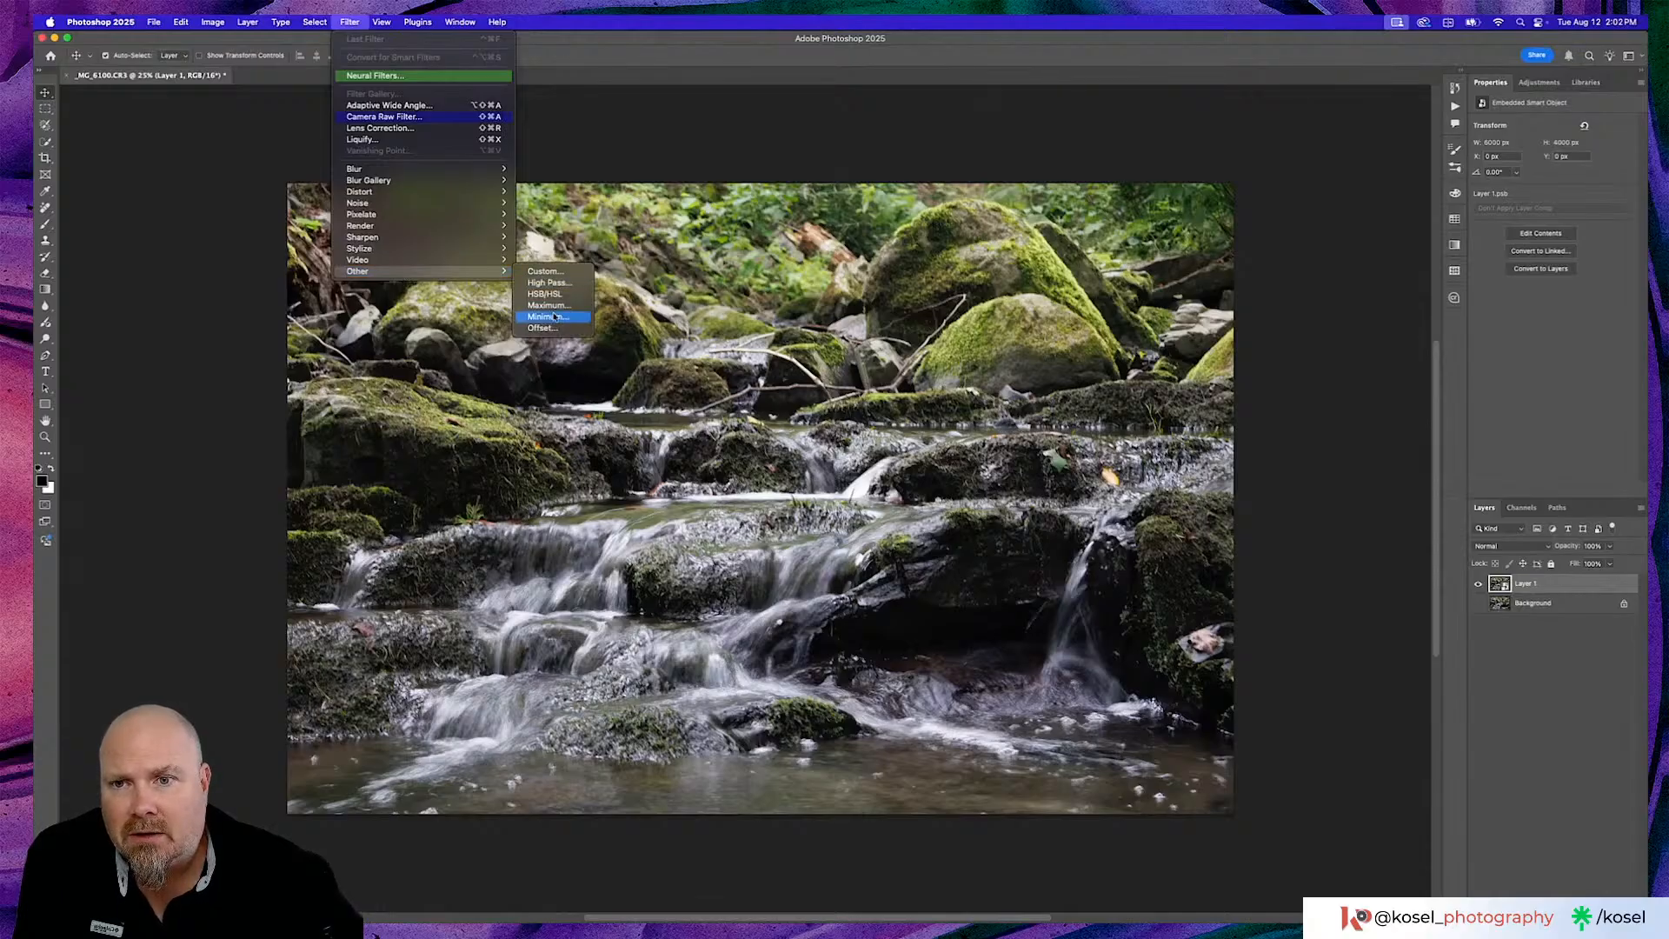
click(566, 284)
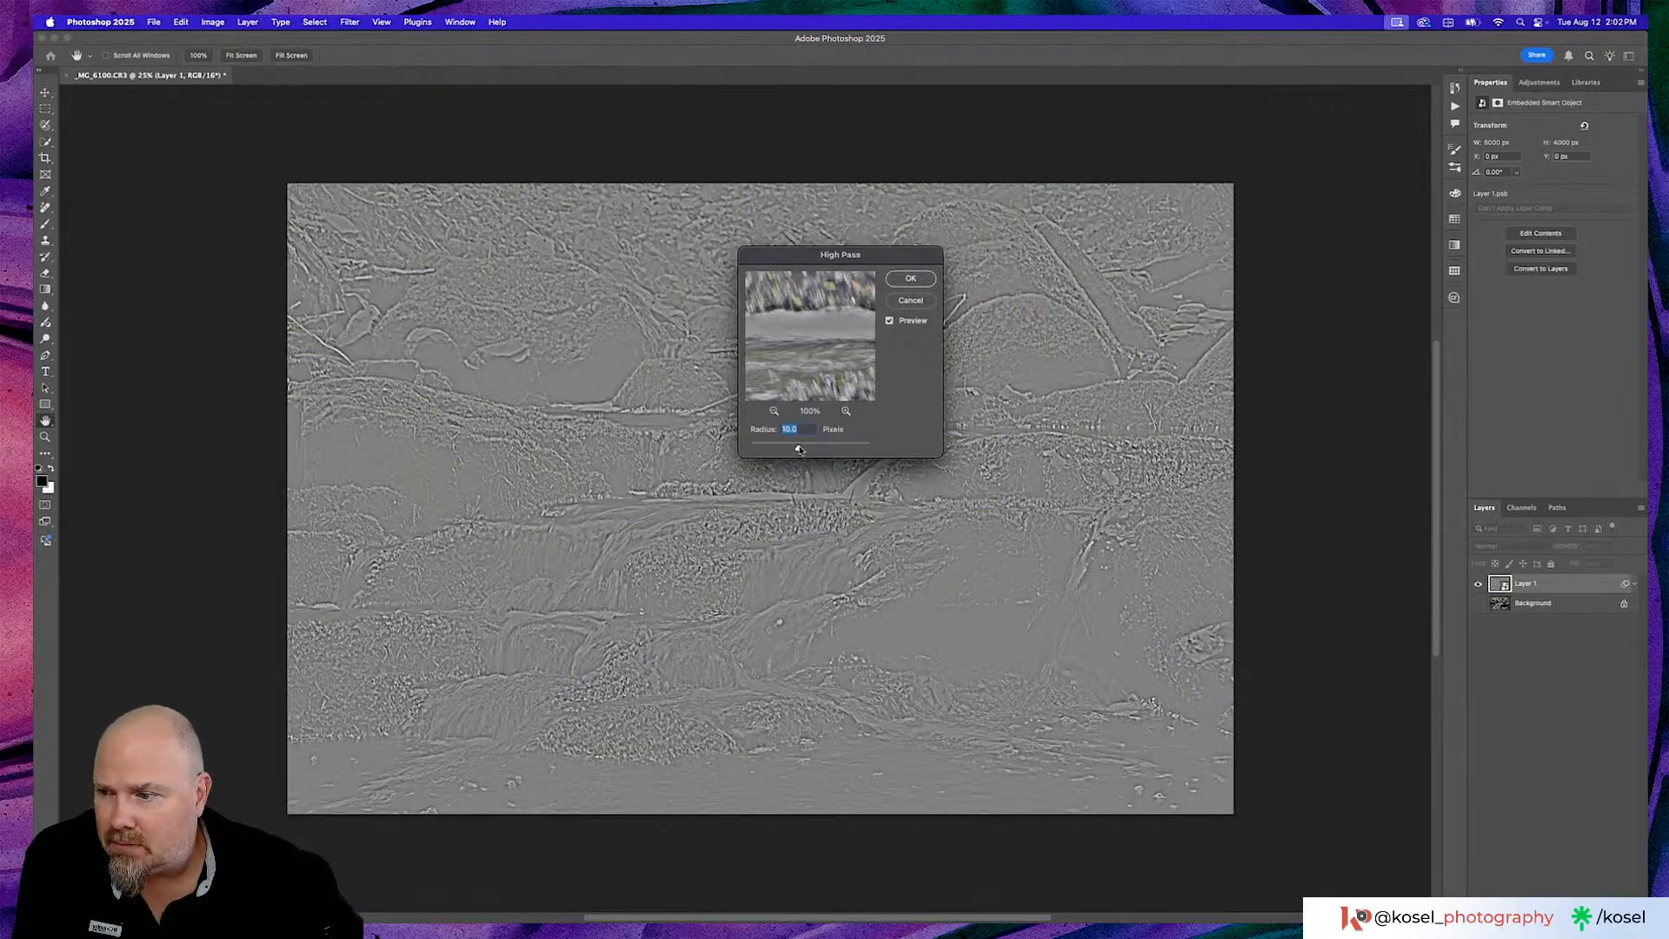
drag(799, 450, 783, 450)
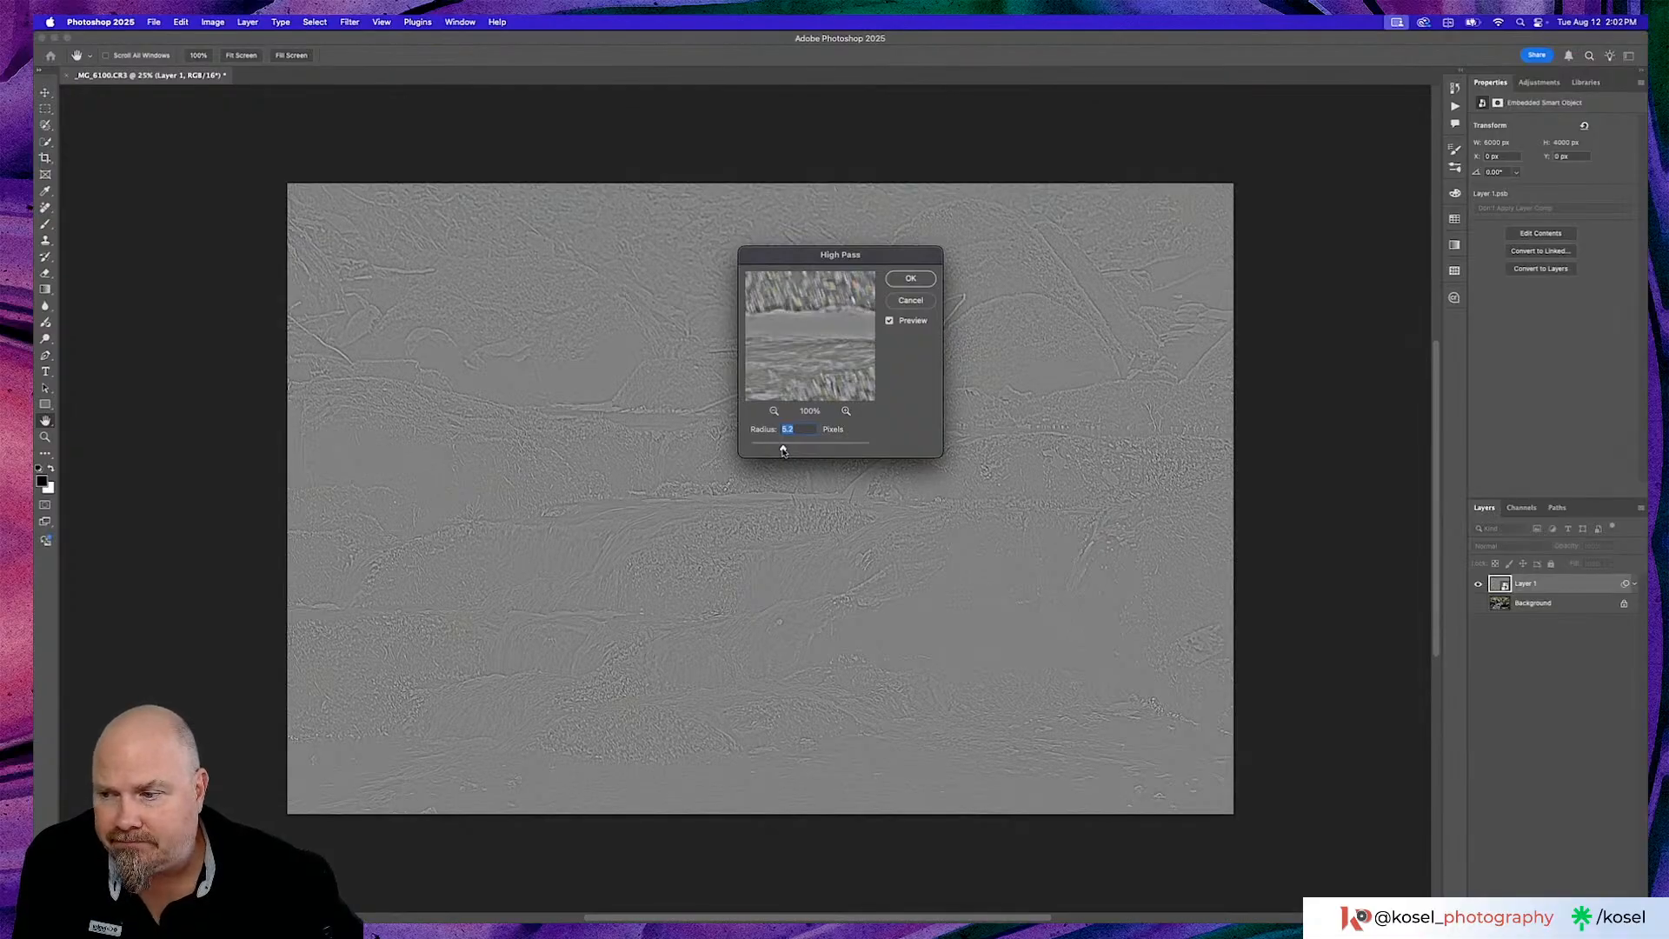
drag(783, 450, 773, 449)
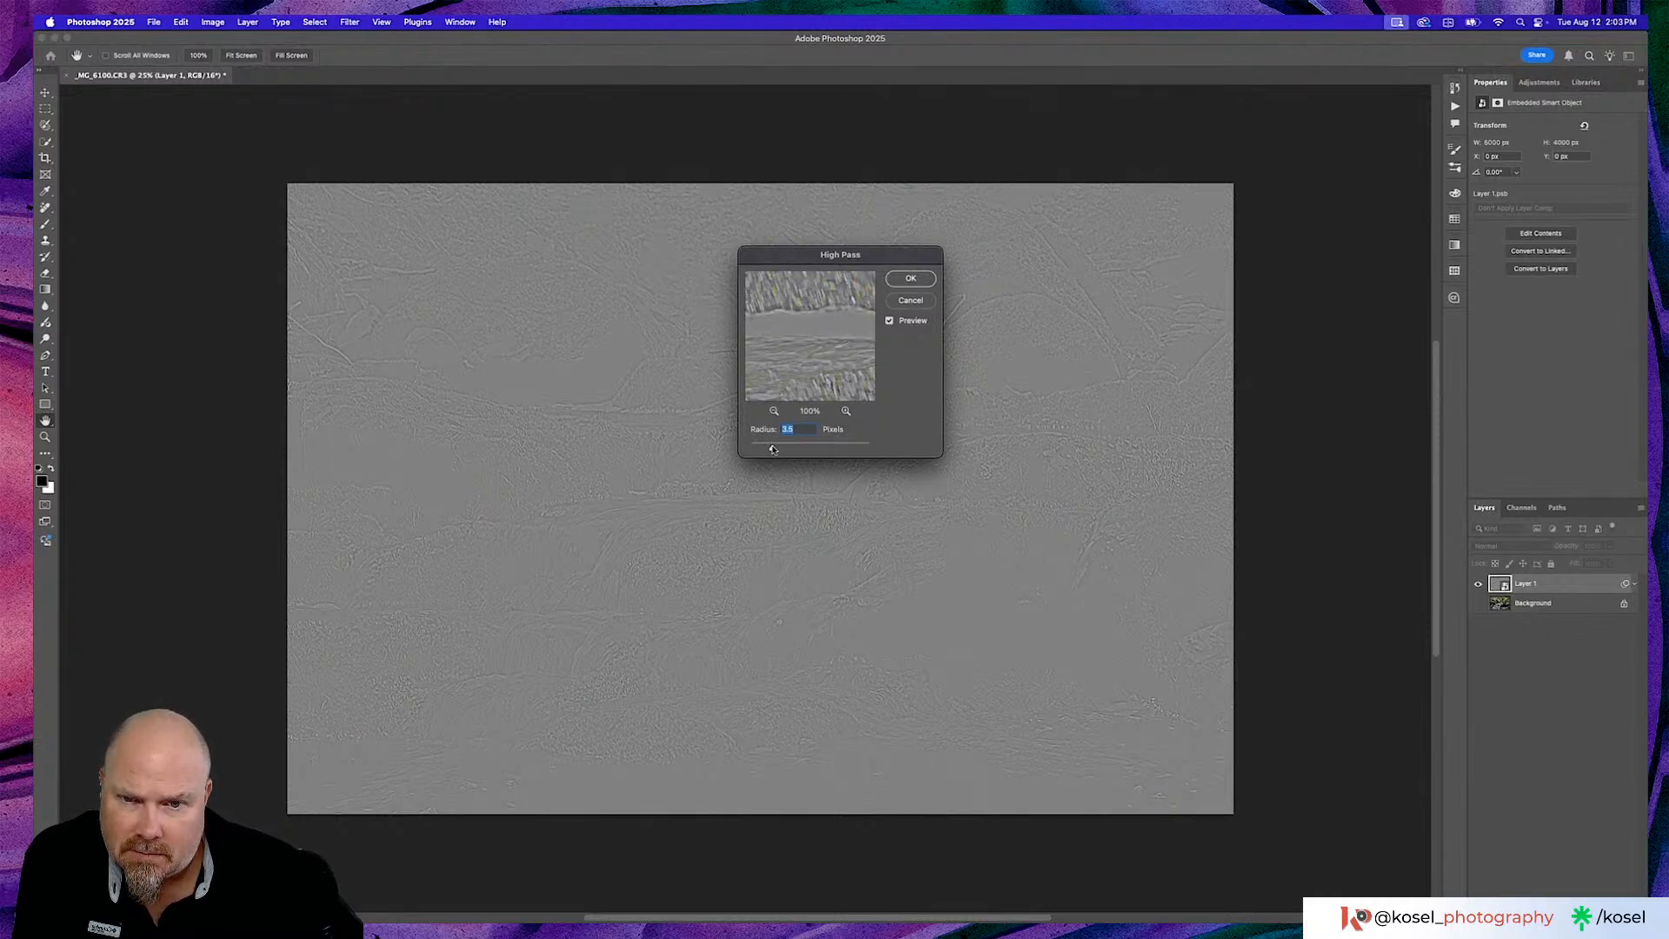
drag(773, 450, 776, 449)
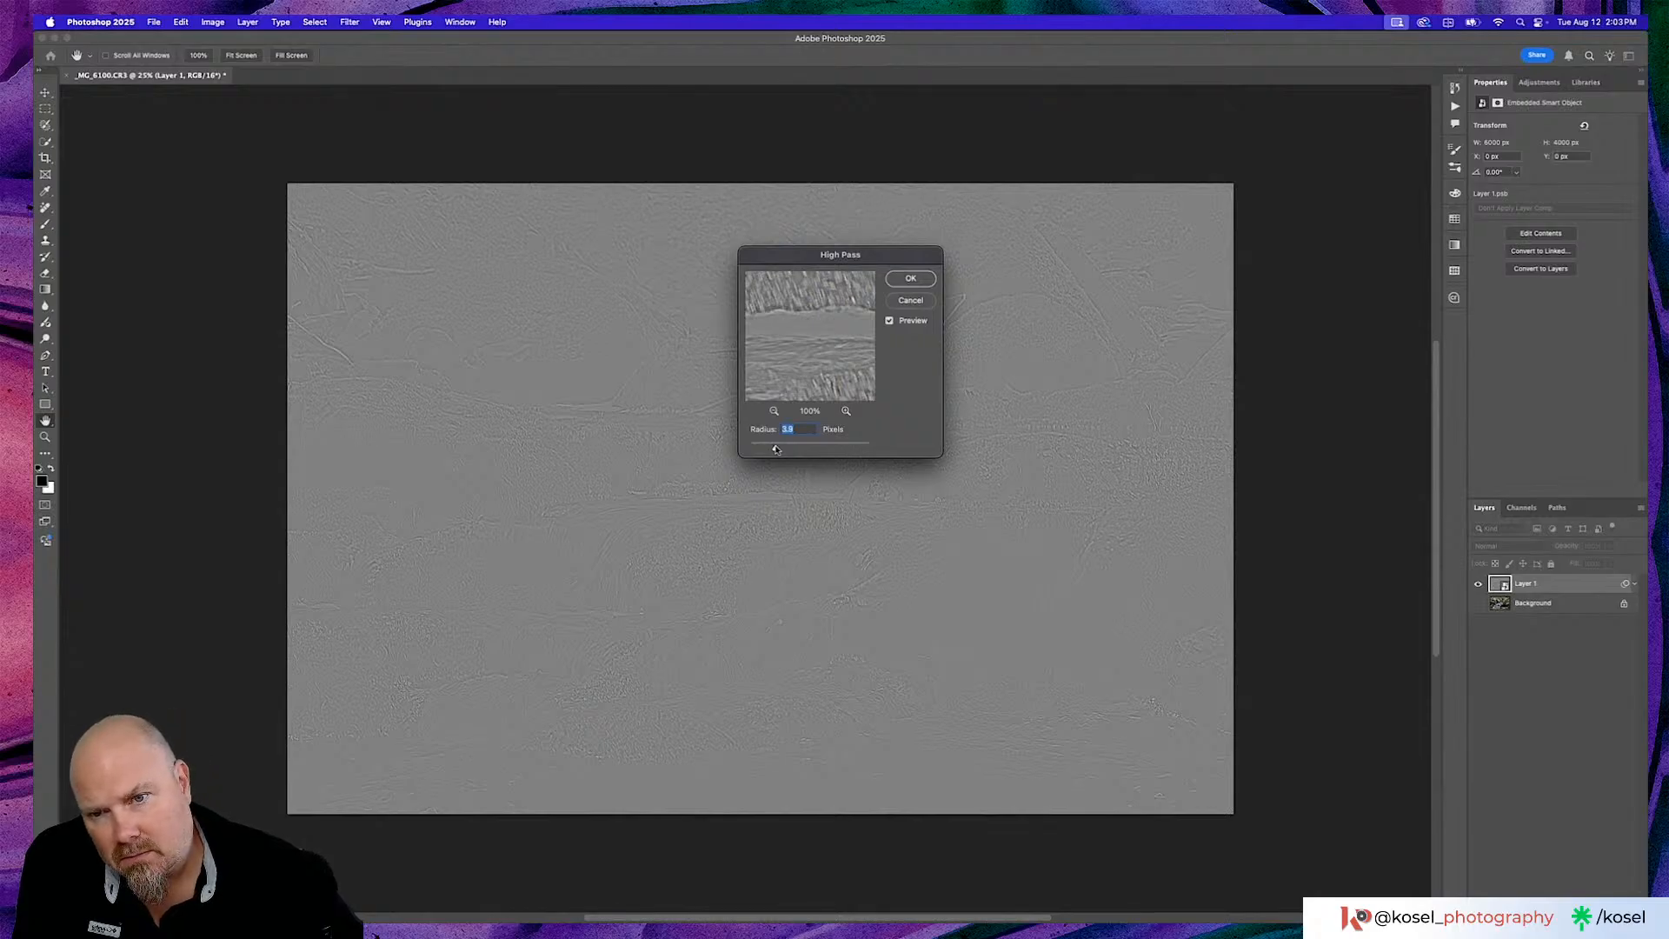
click(921, 282)
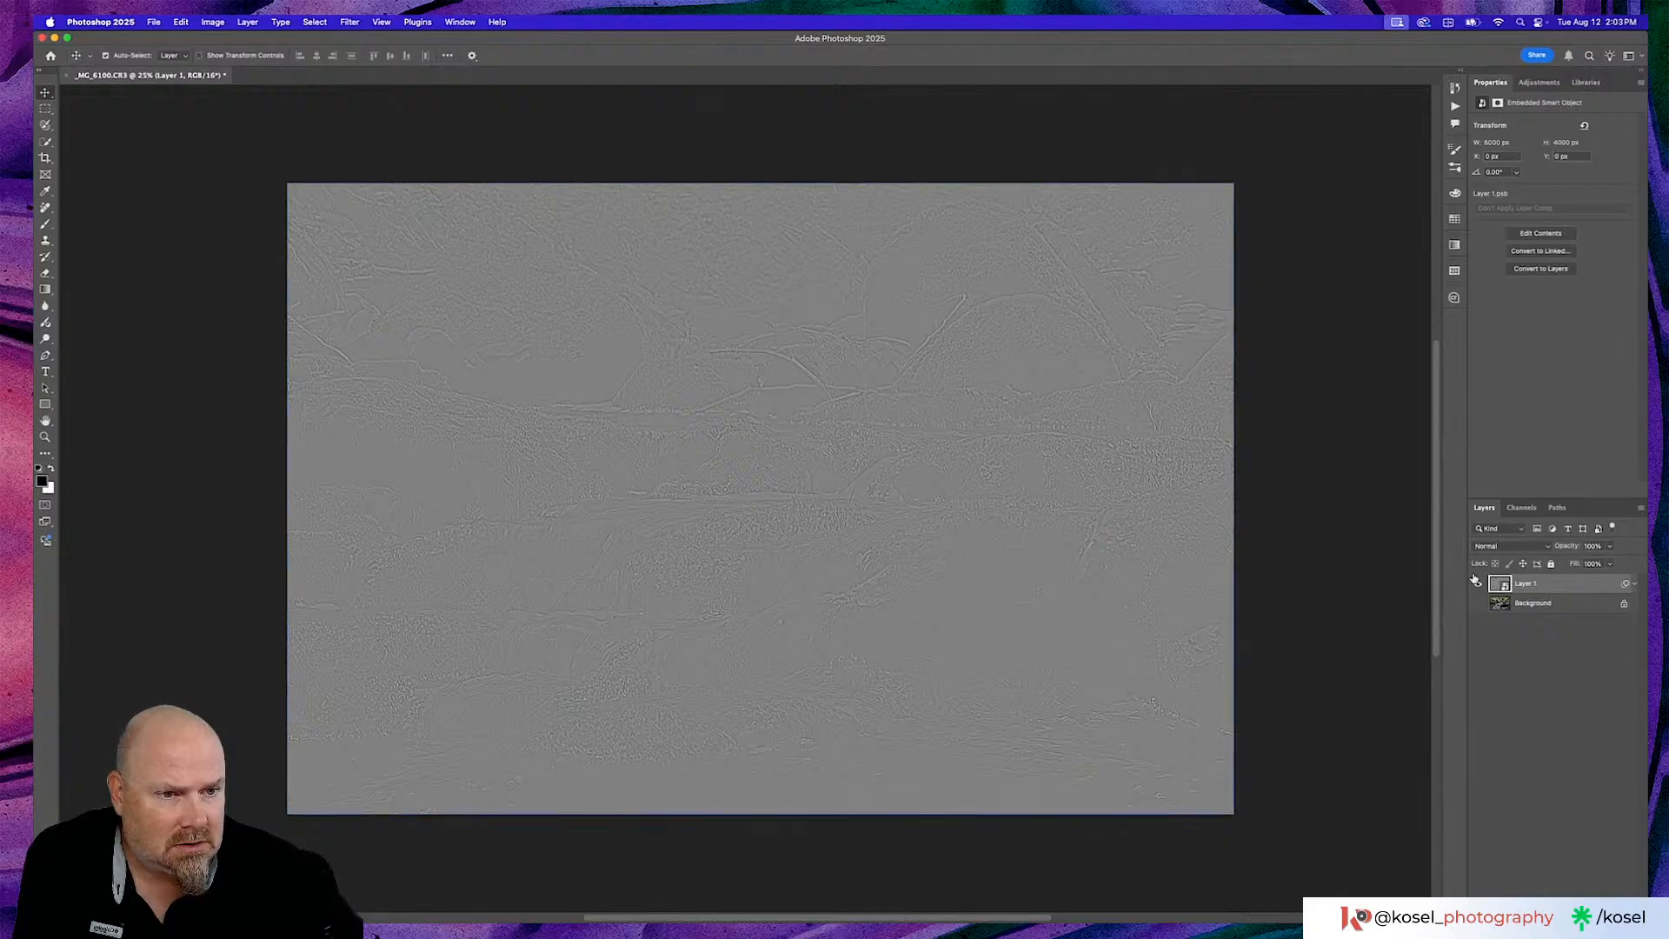
Try the Soft Light and Linear Light blend modes on the high-pass layer
click(1497, 546)
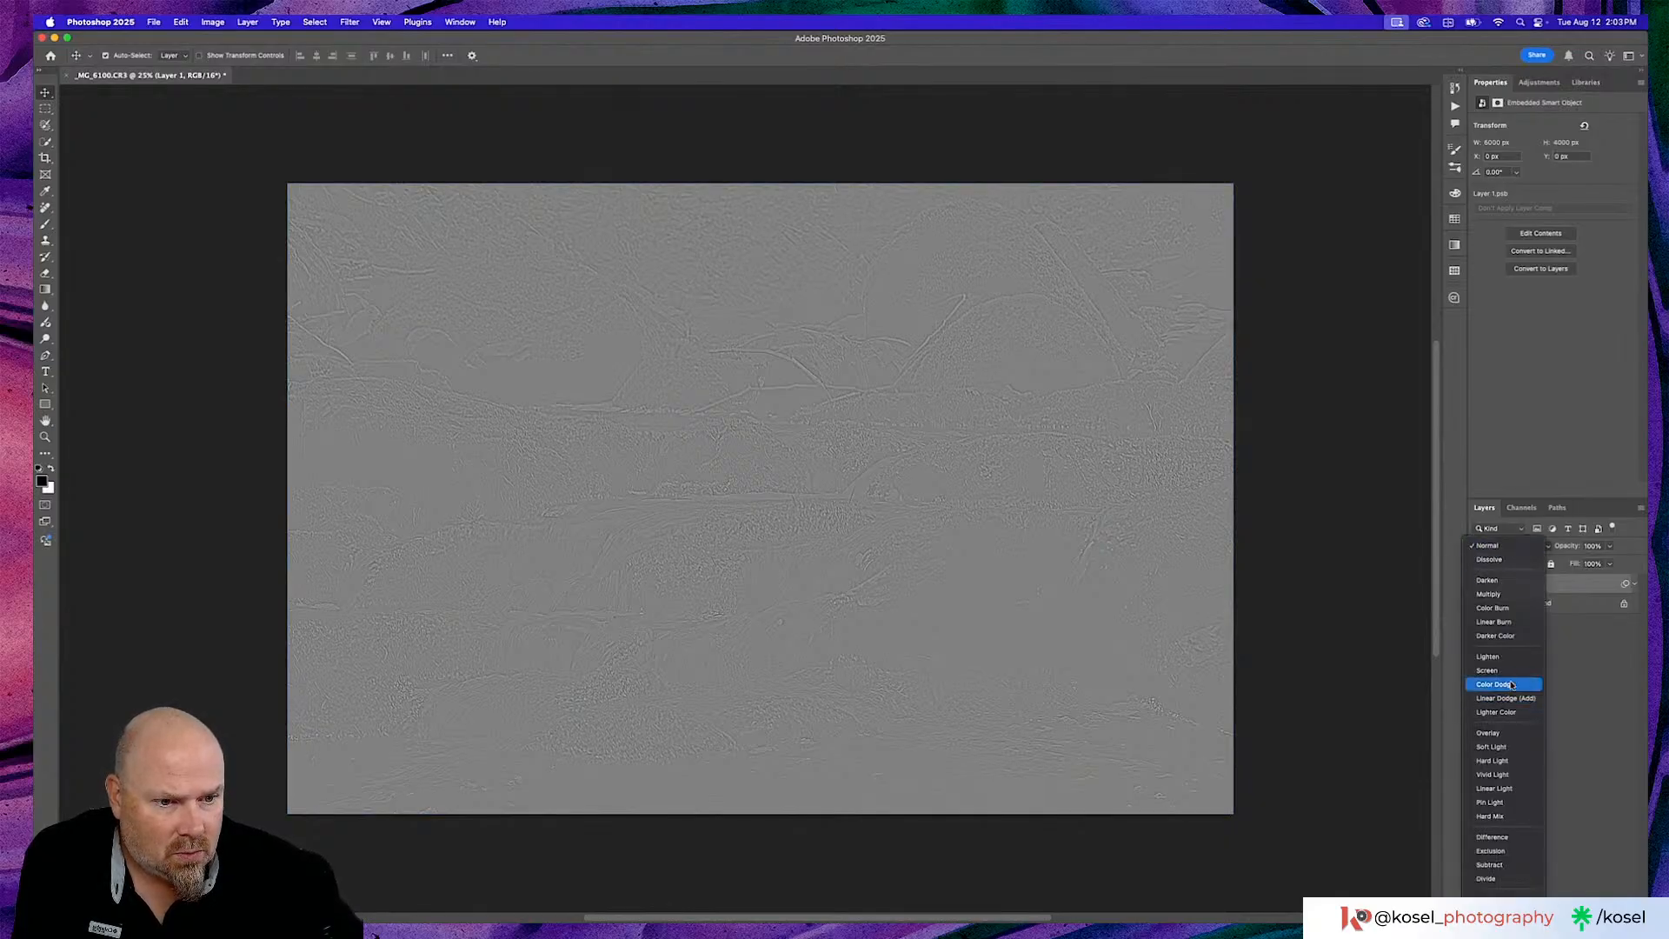
click(1507, 750)
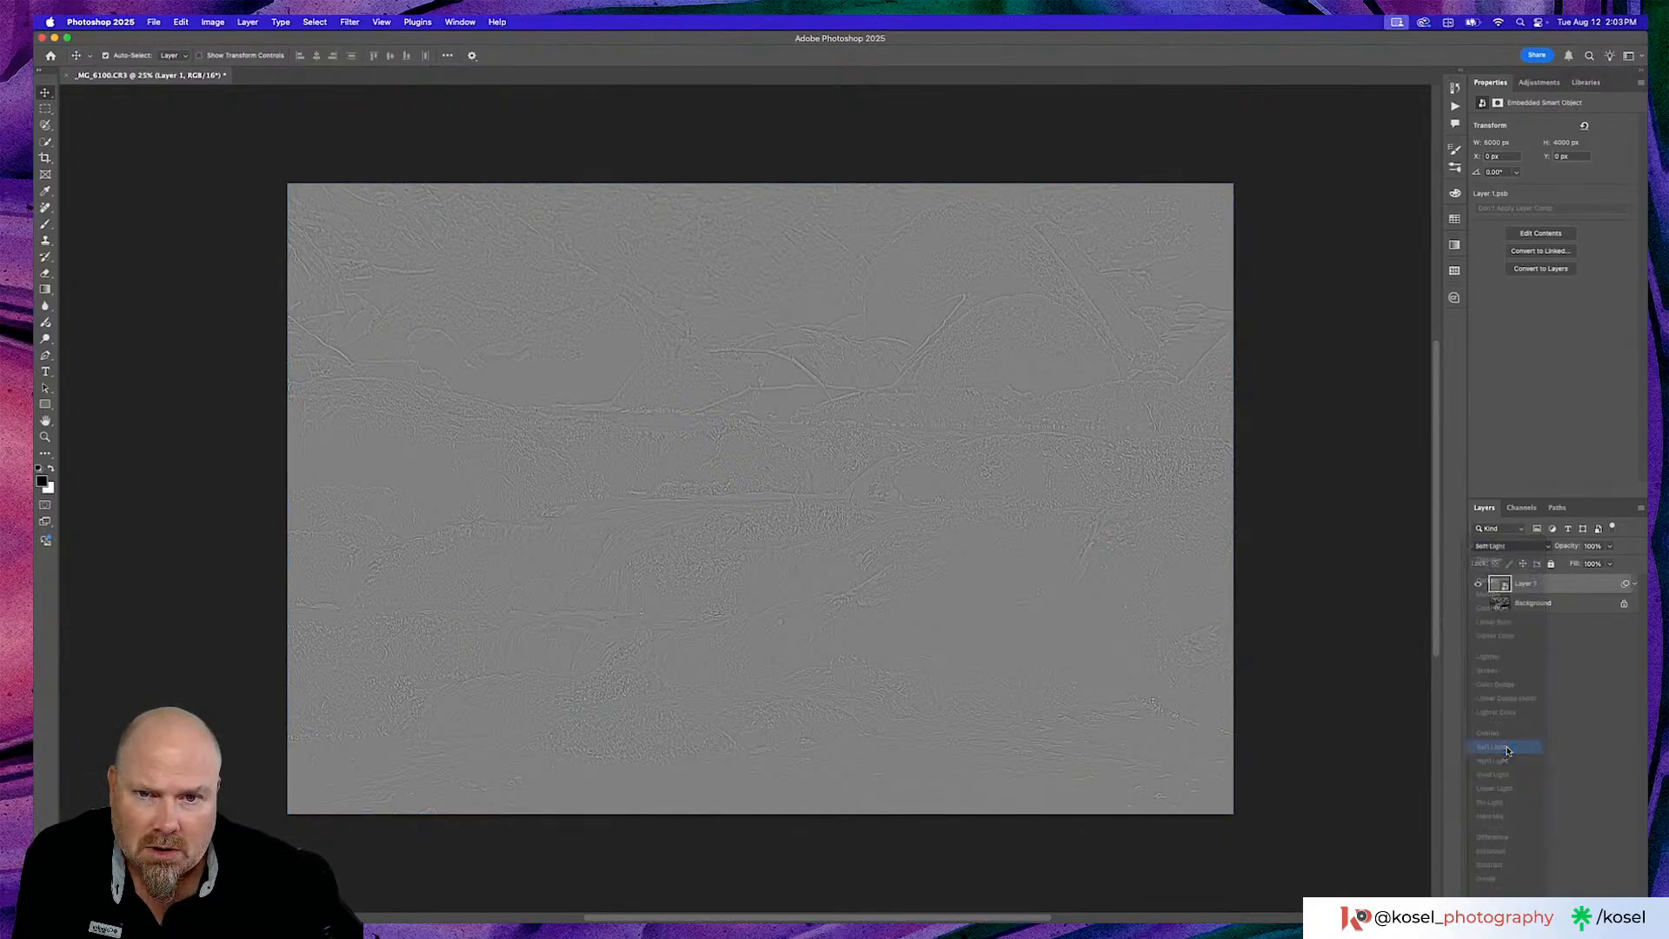
click(1519, 545)
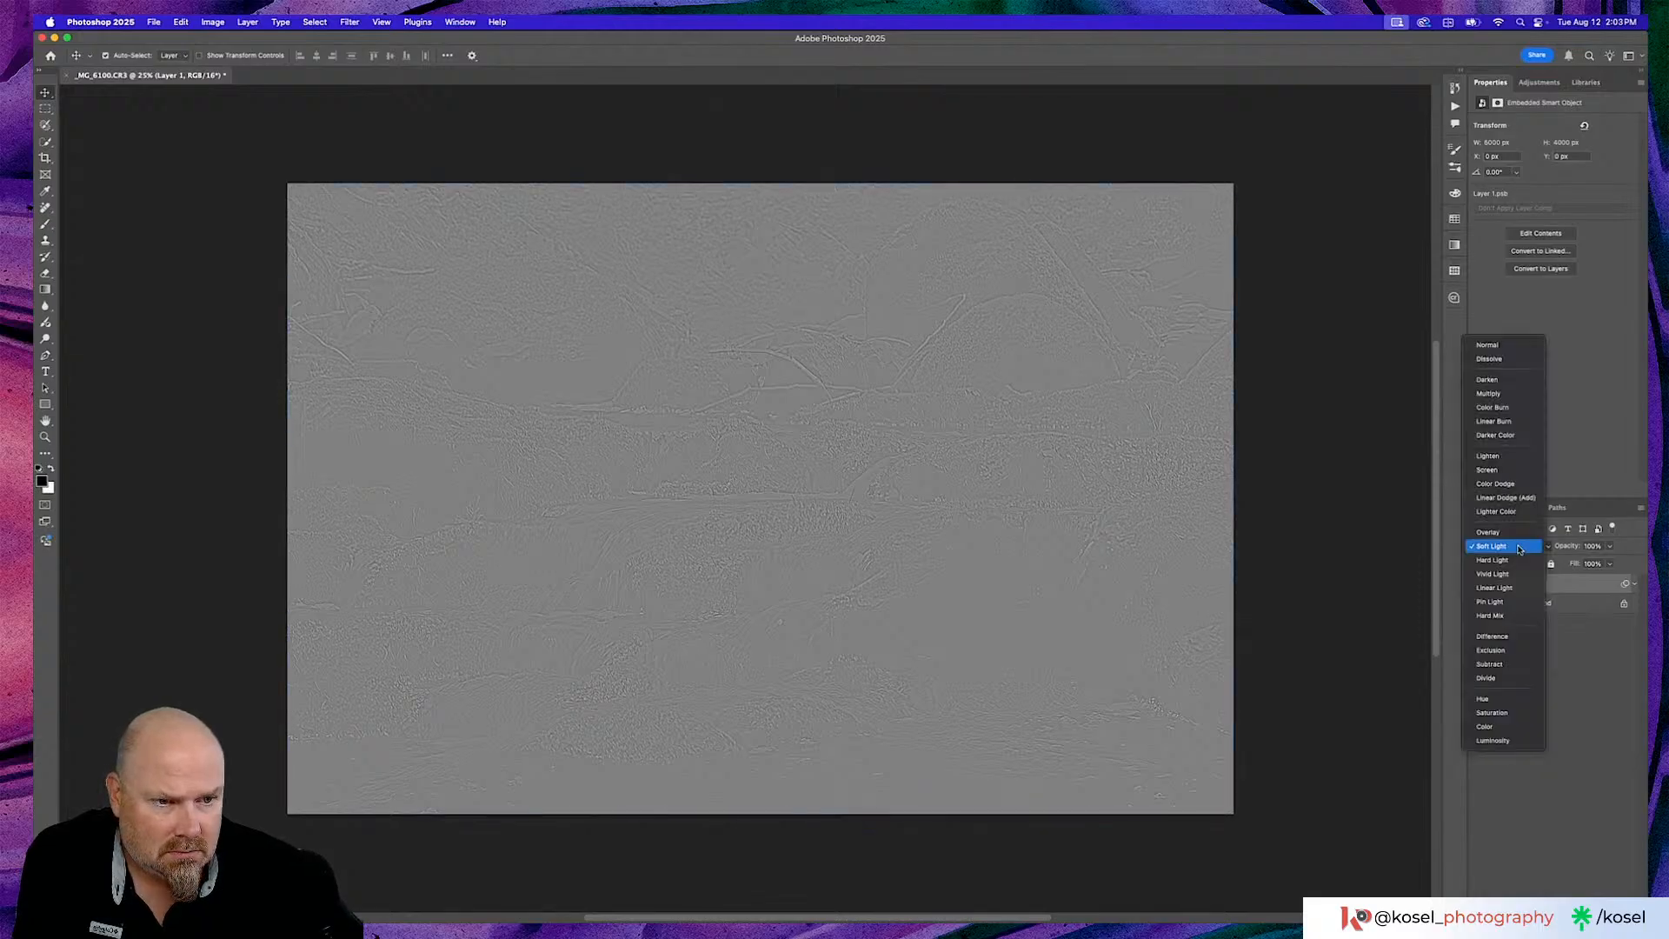
click(1499, 587)
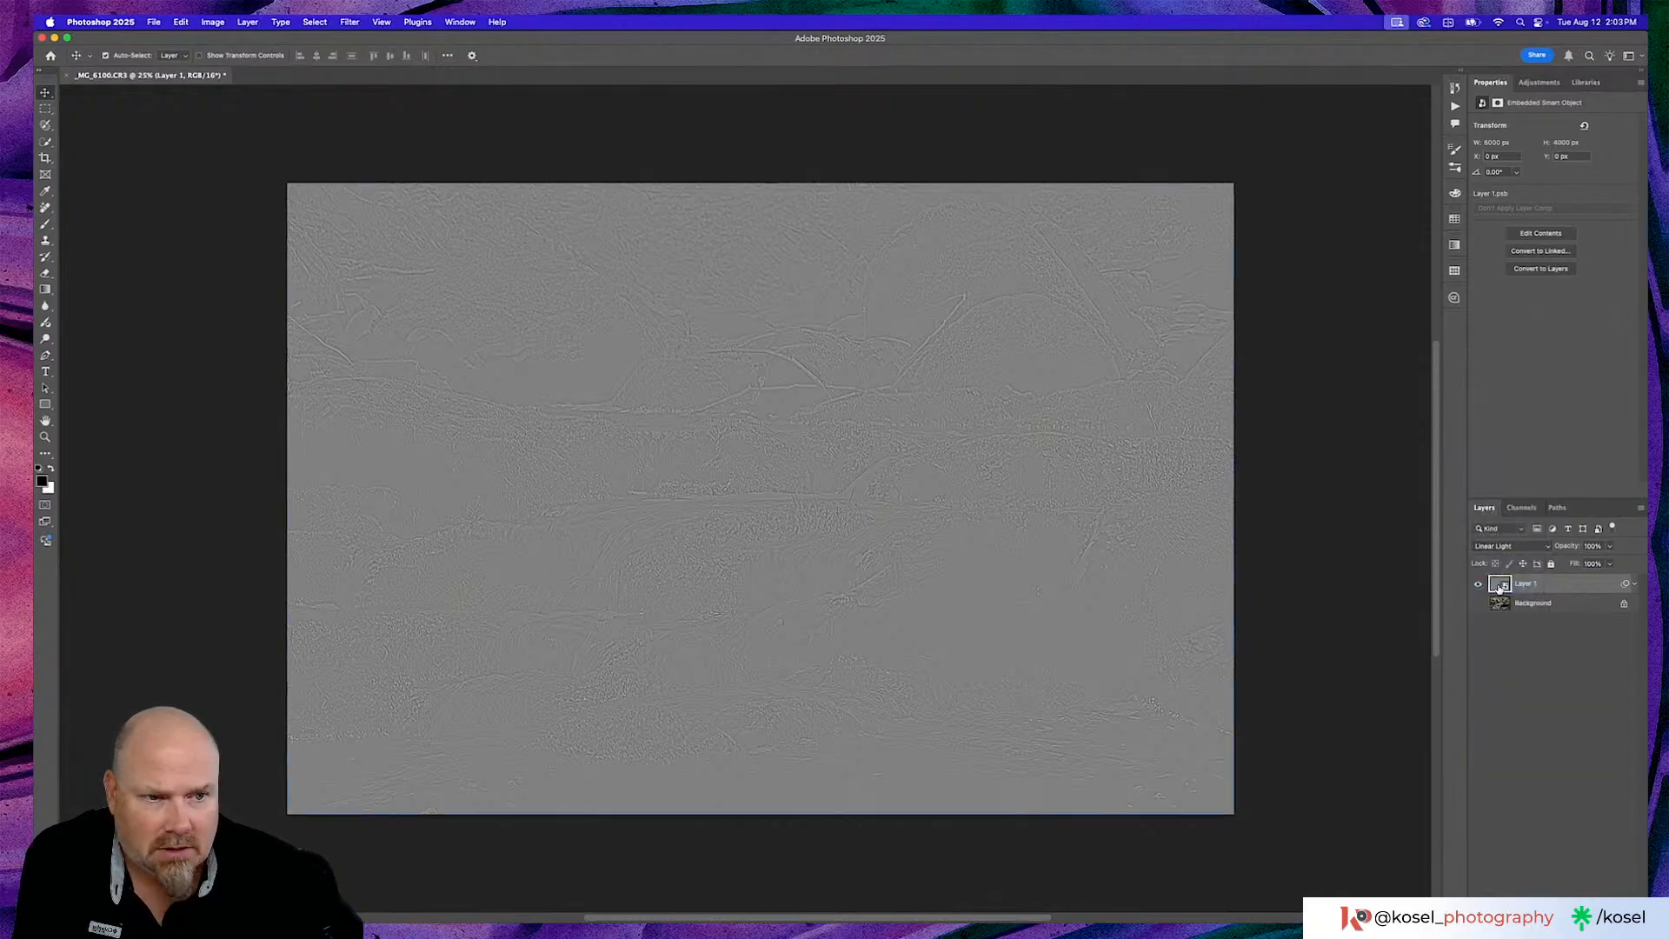
click(1513, 546)
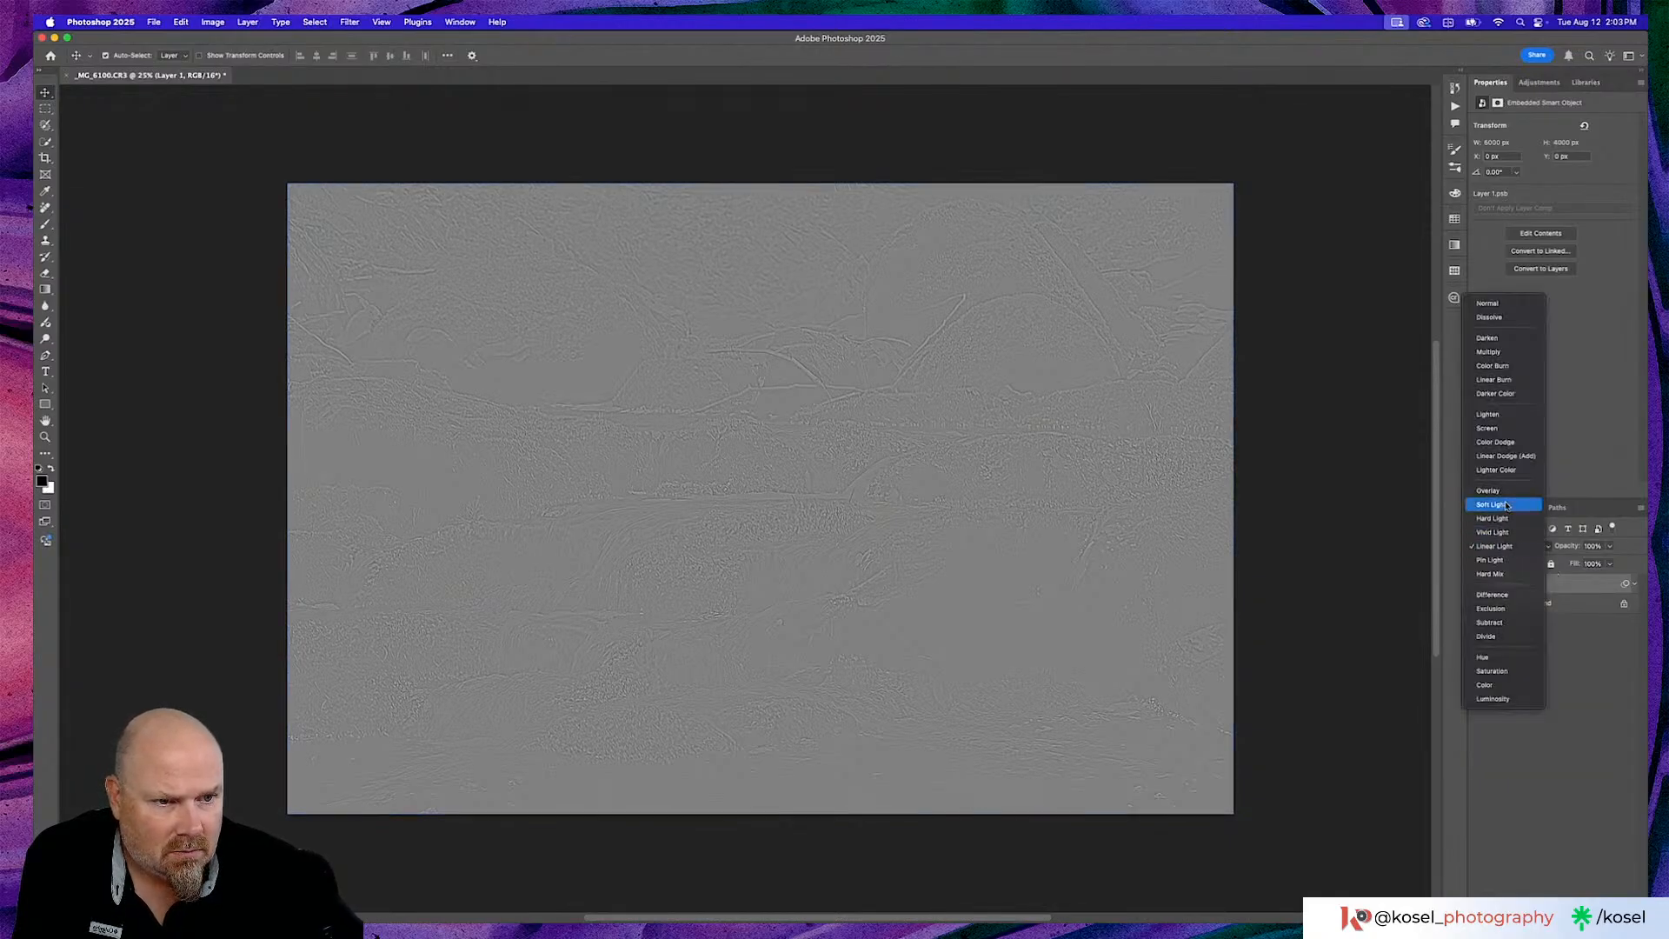
click(1571, 588)
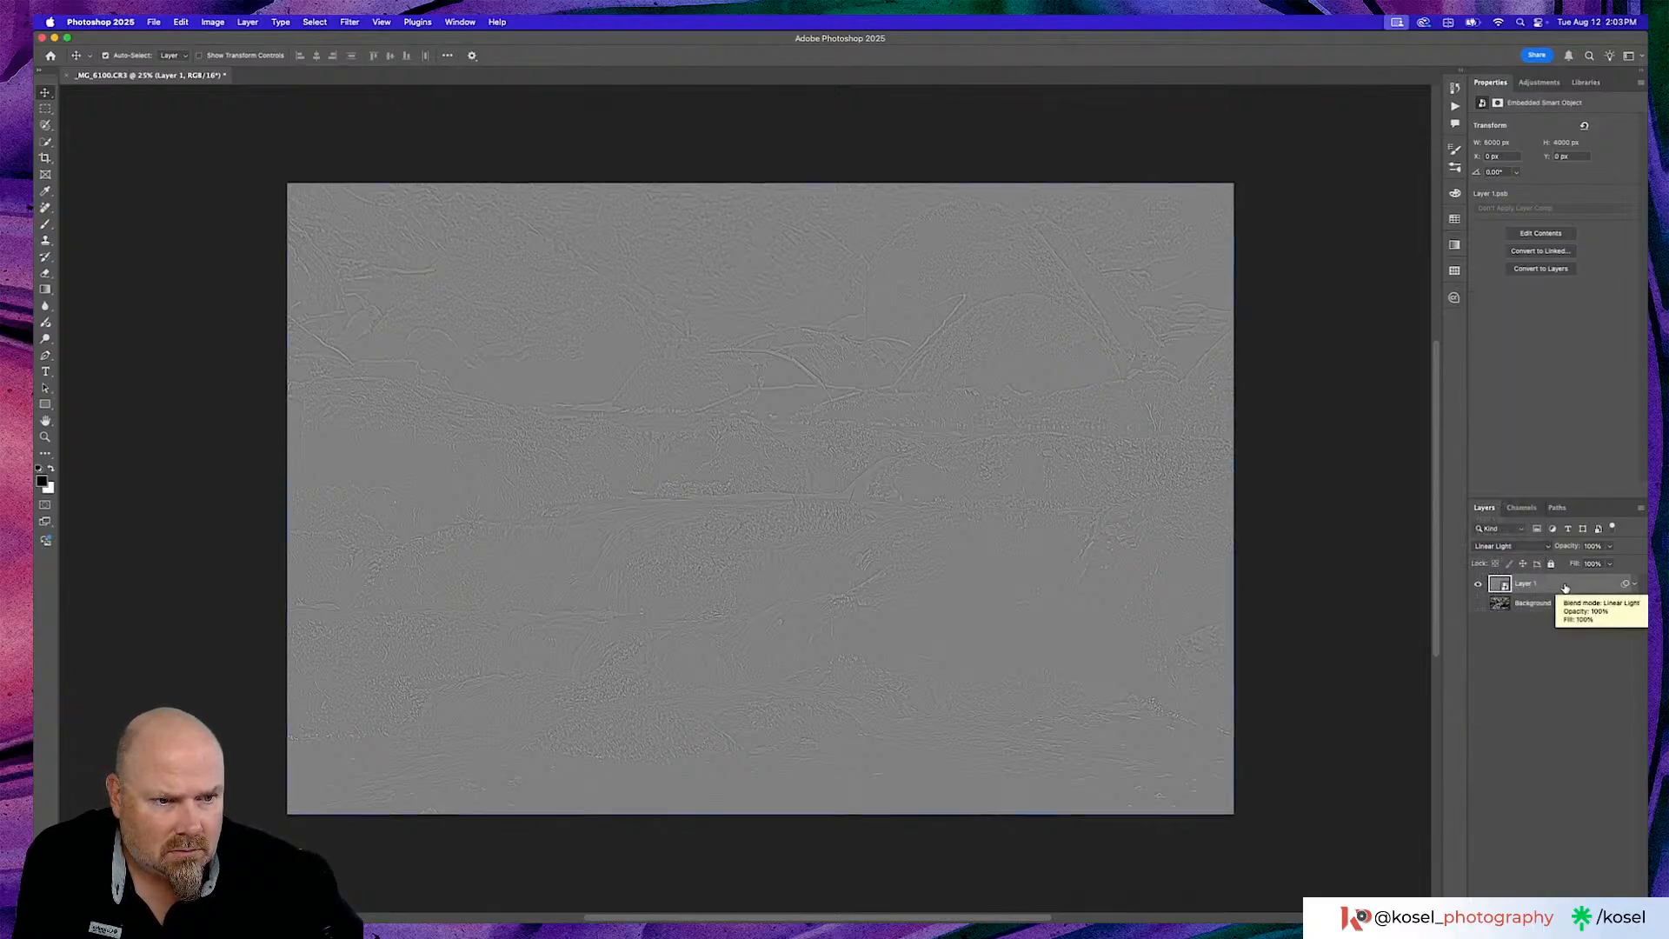
Set the high-pass layer's blend mode to Overlay and show the Background layer beneath it
click(1530, 546)
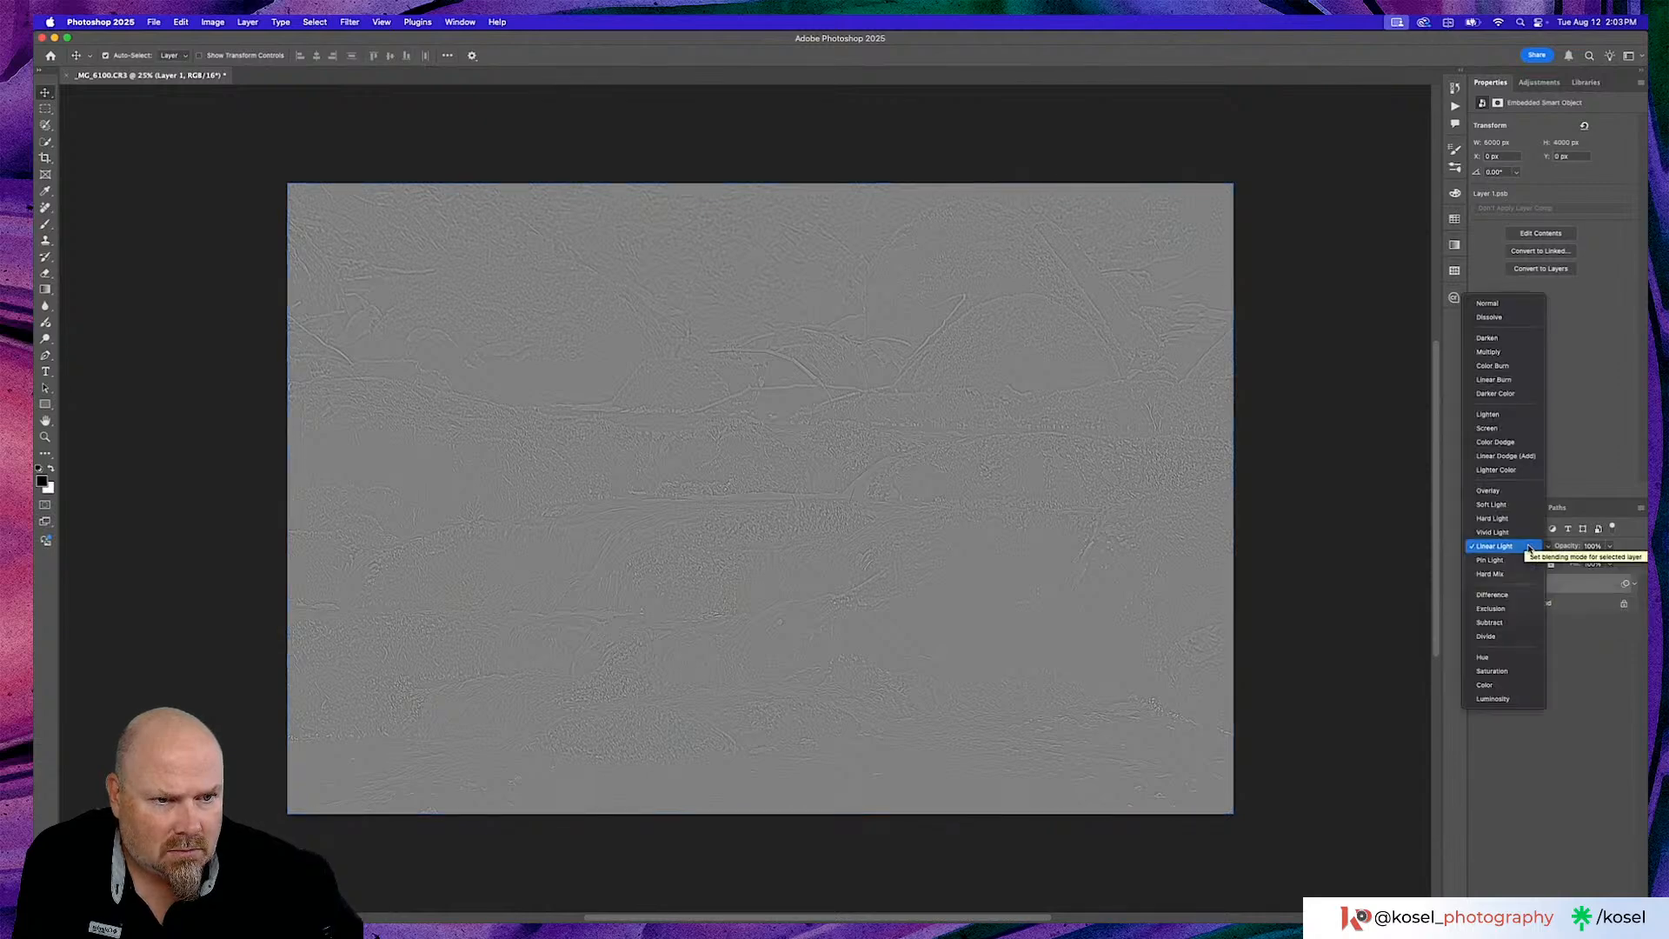
click(1512, 492)
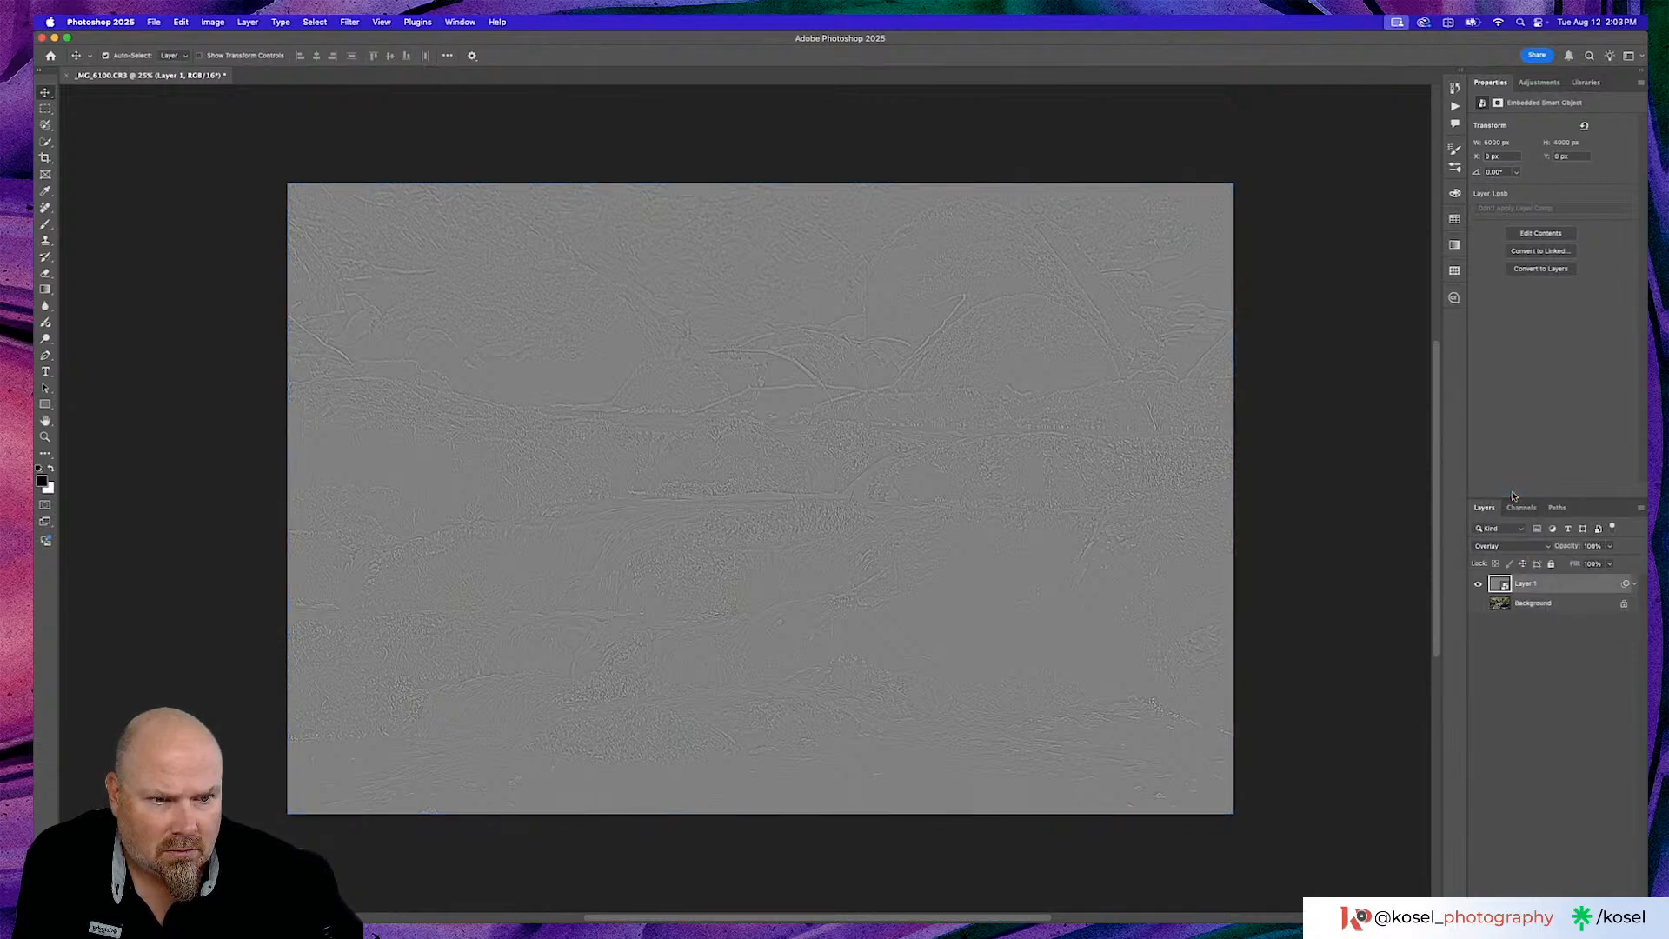
click(1520, 547)
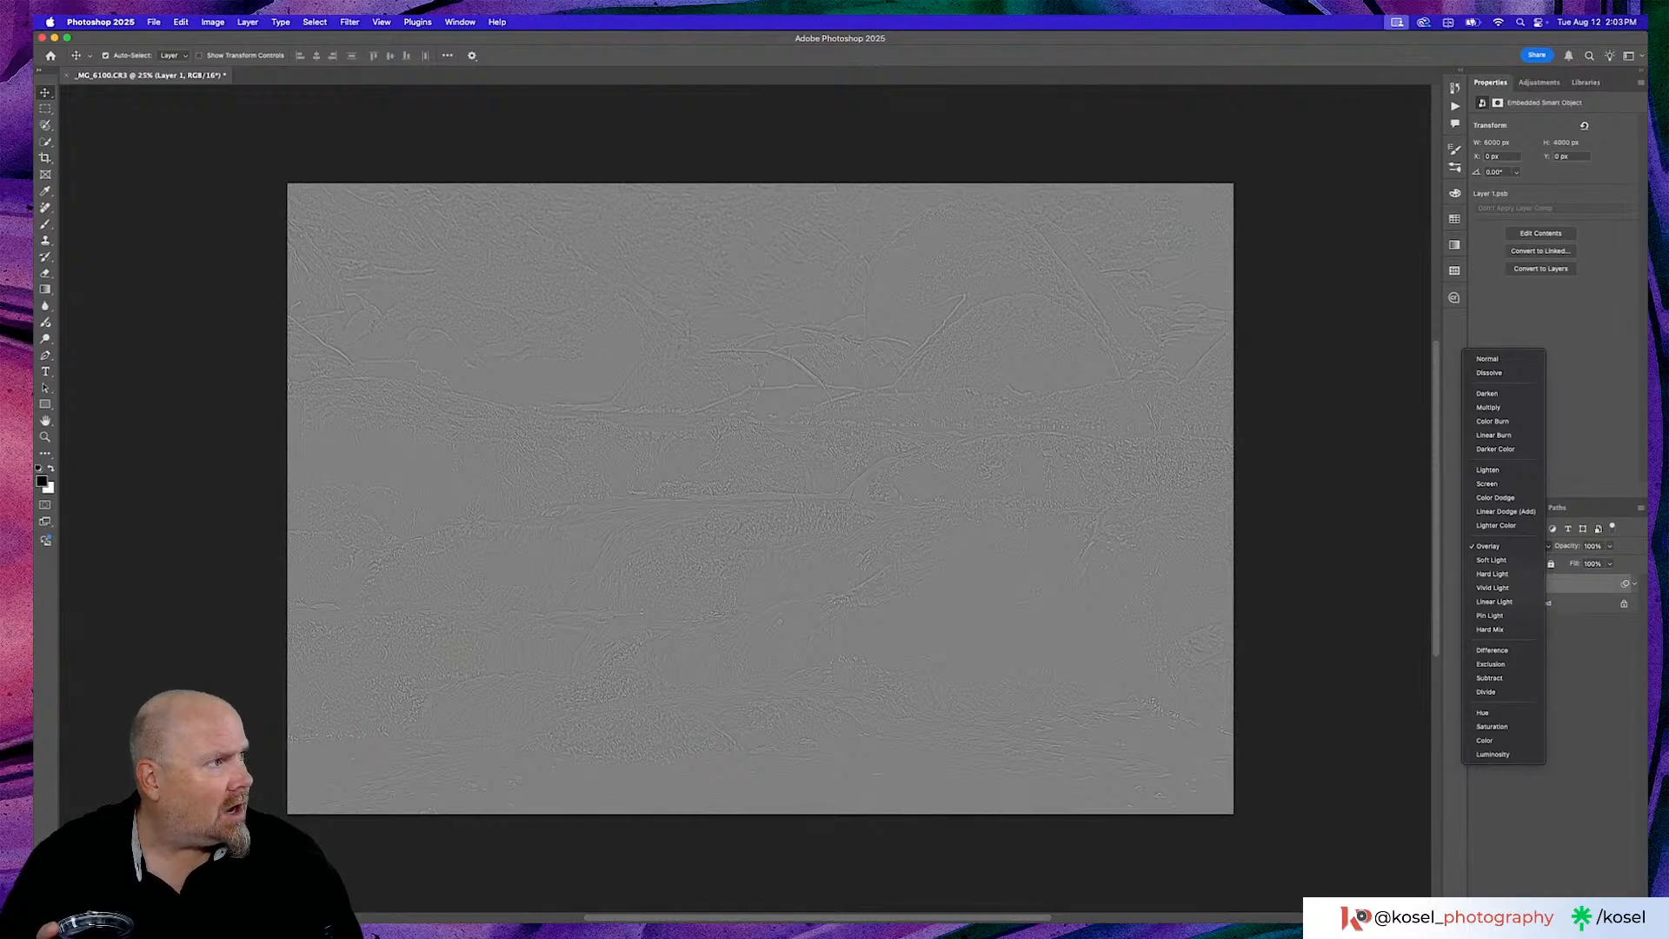
key(Escape)
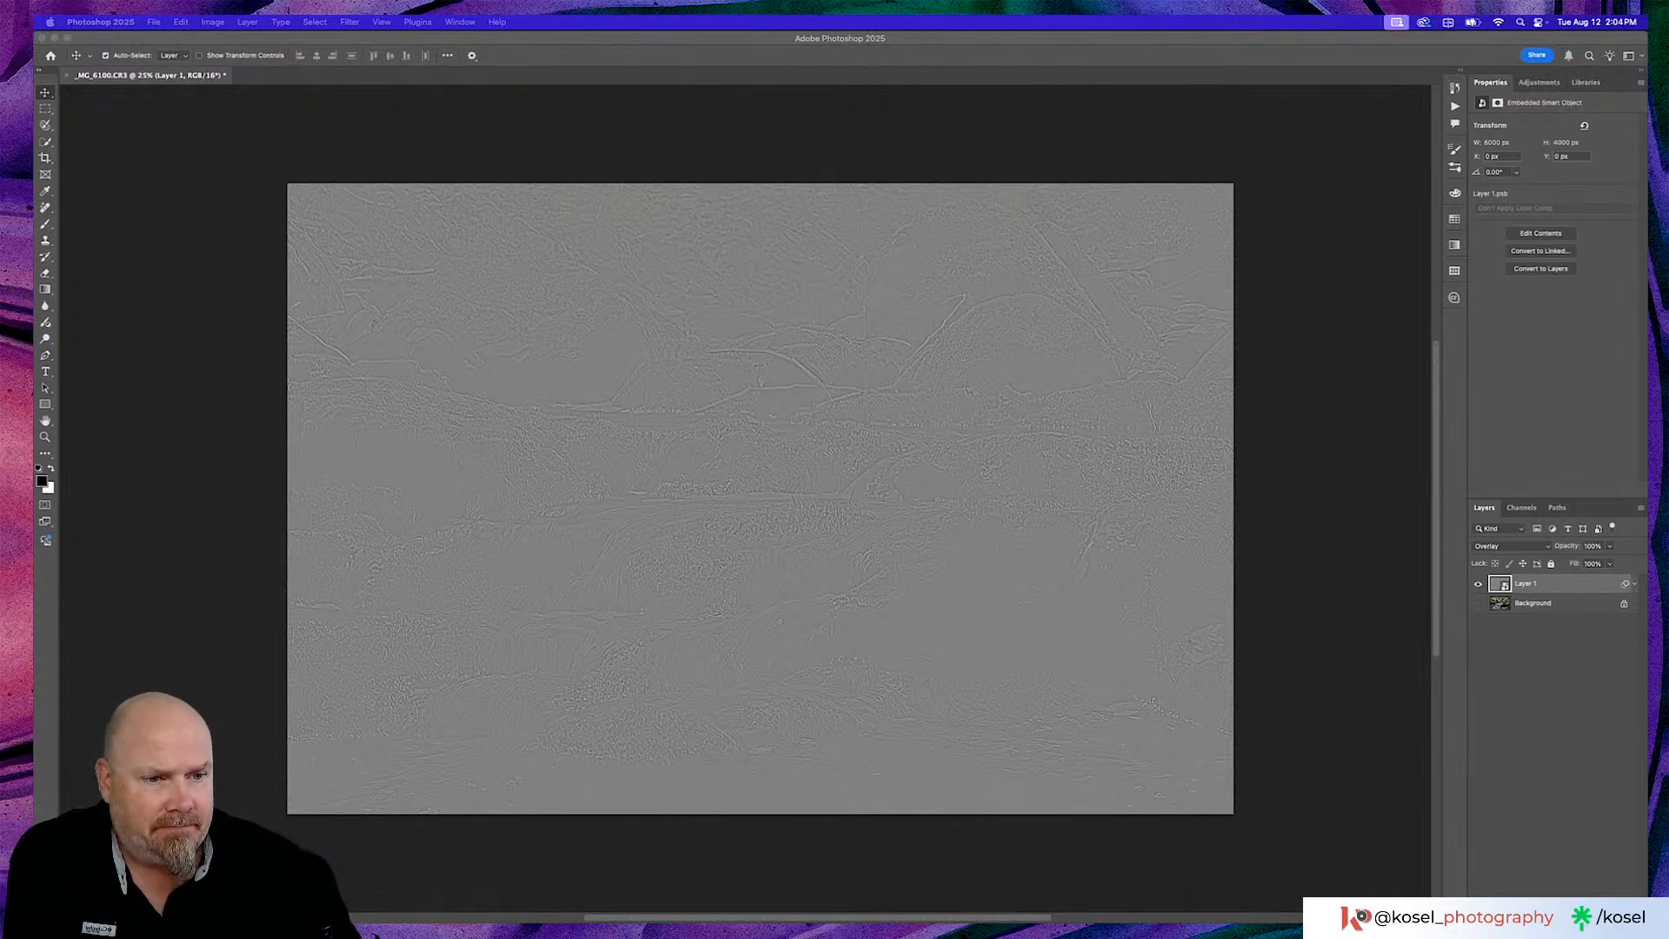
click(1482, 607)
click(1479, 603)
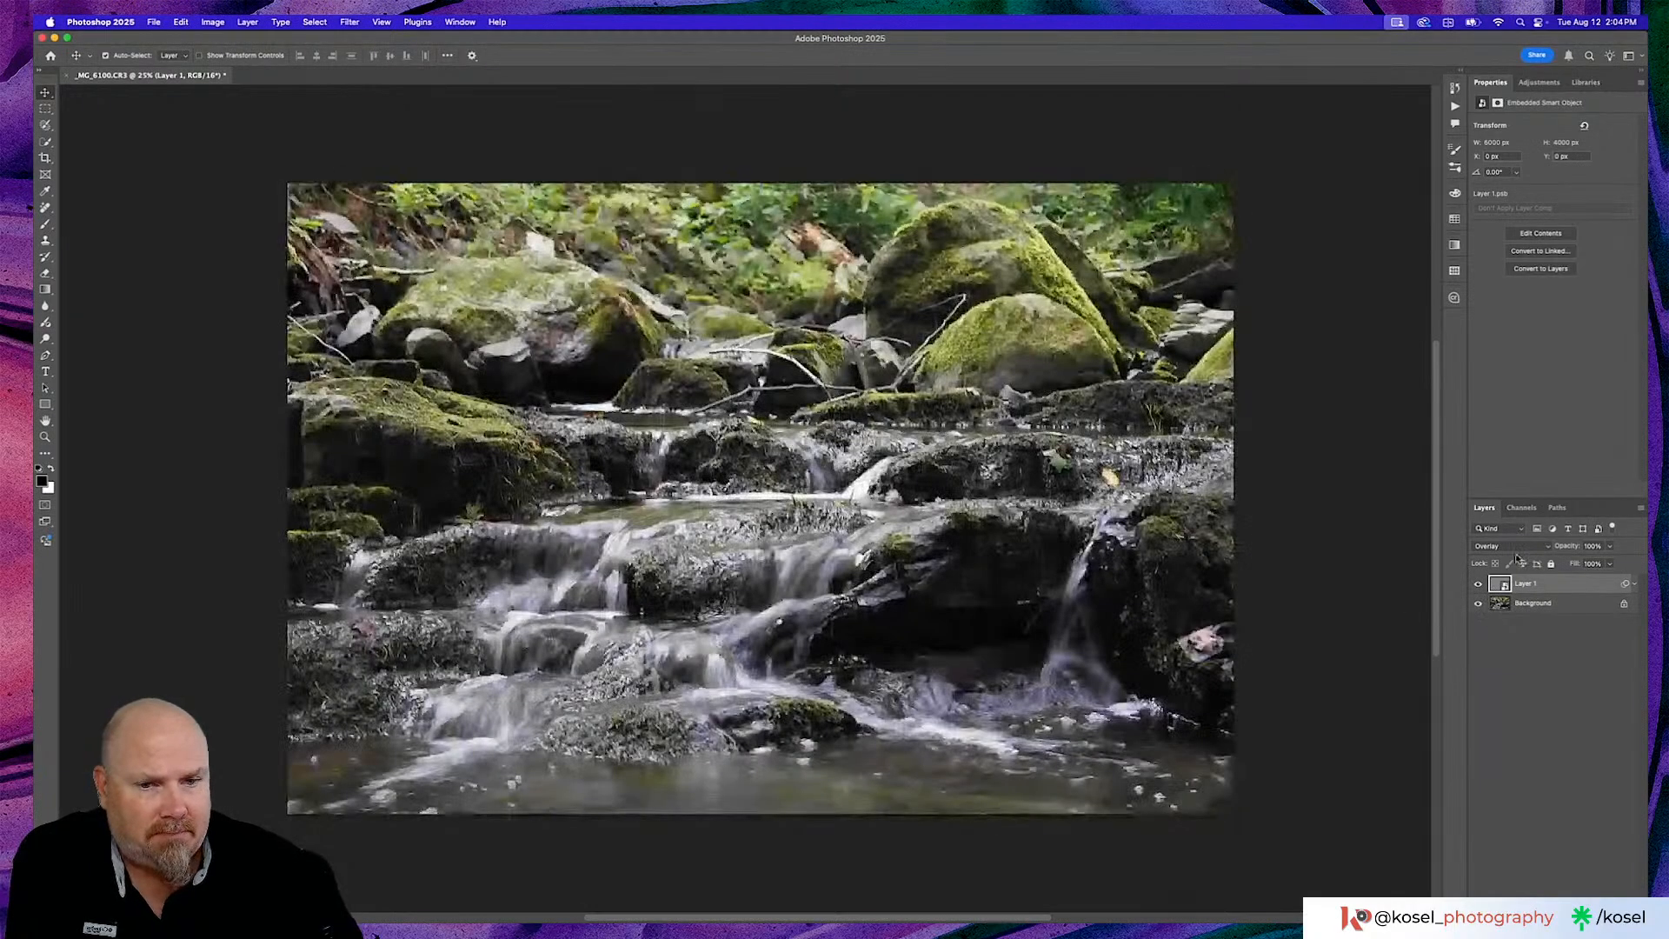
click(1513, 546)
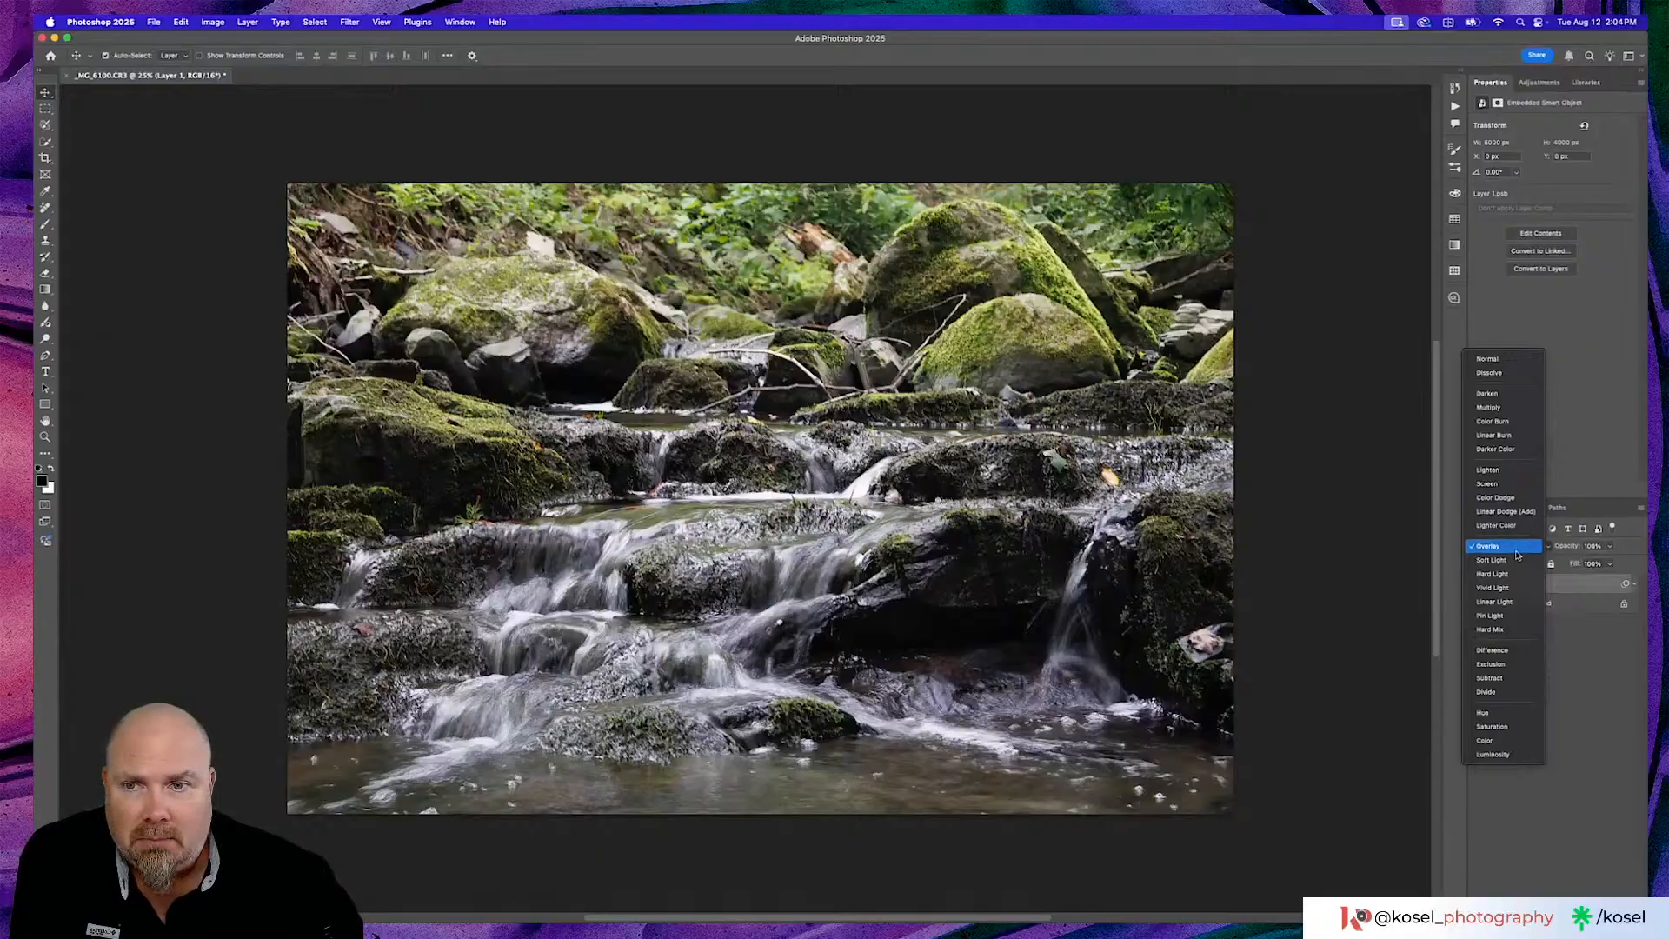
click(1516, 553)
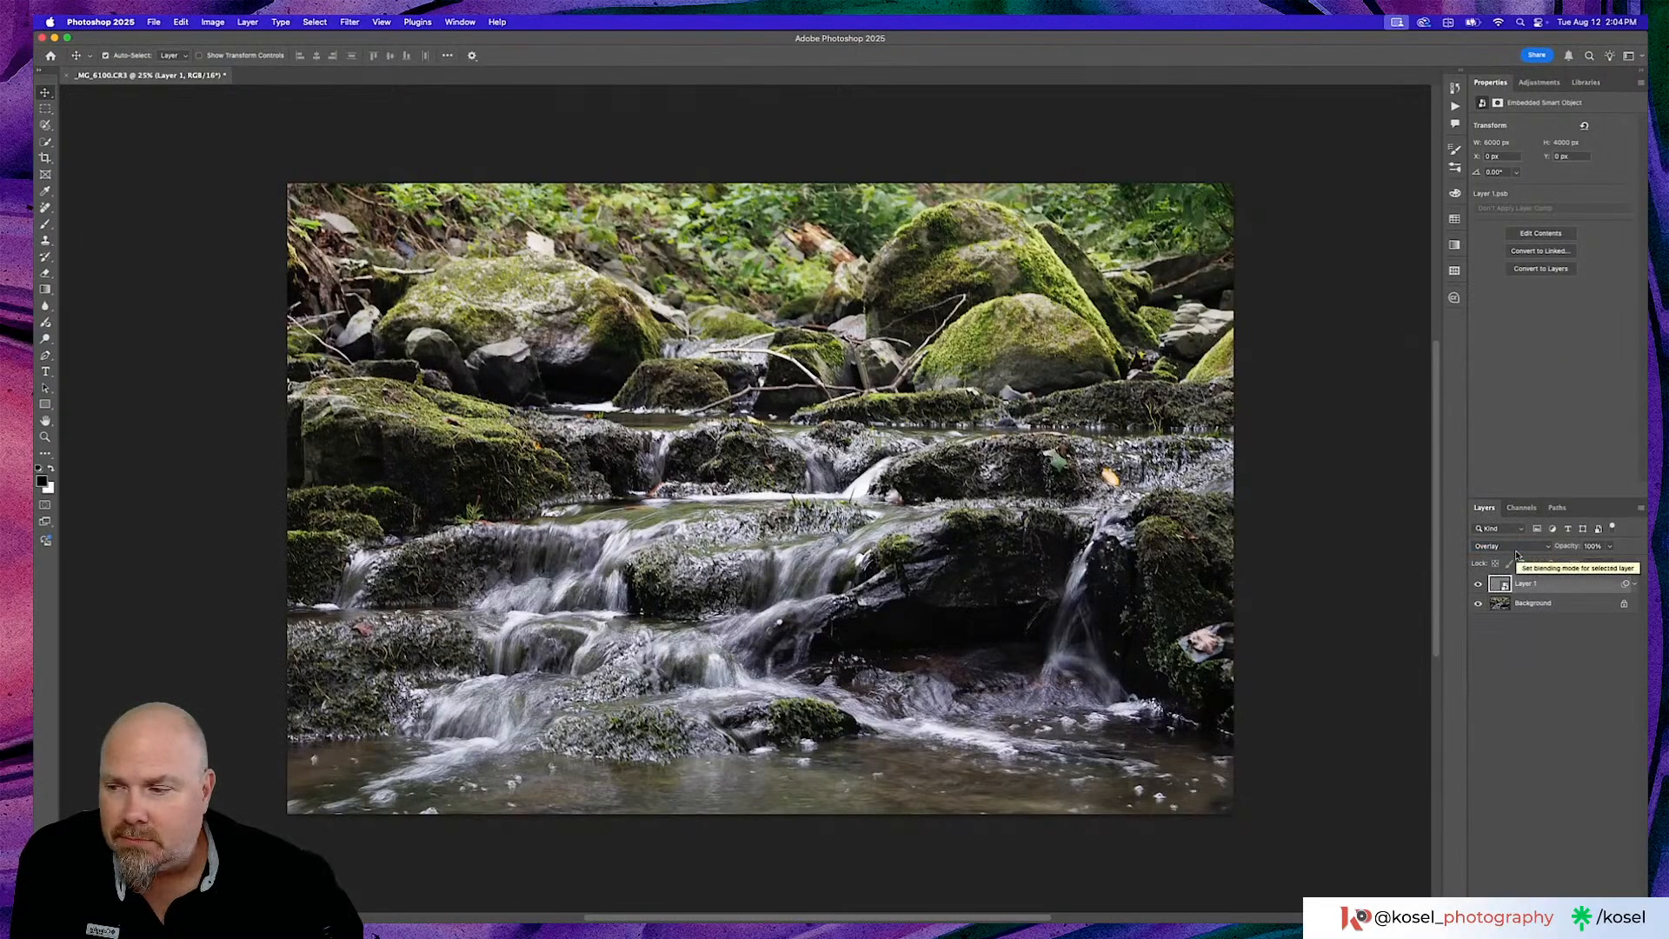
Hide the high-pass layer after comparing the photo with and without it, and duplicate the Background layer
click(1478, 587)
click(1478, 586)
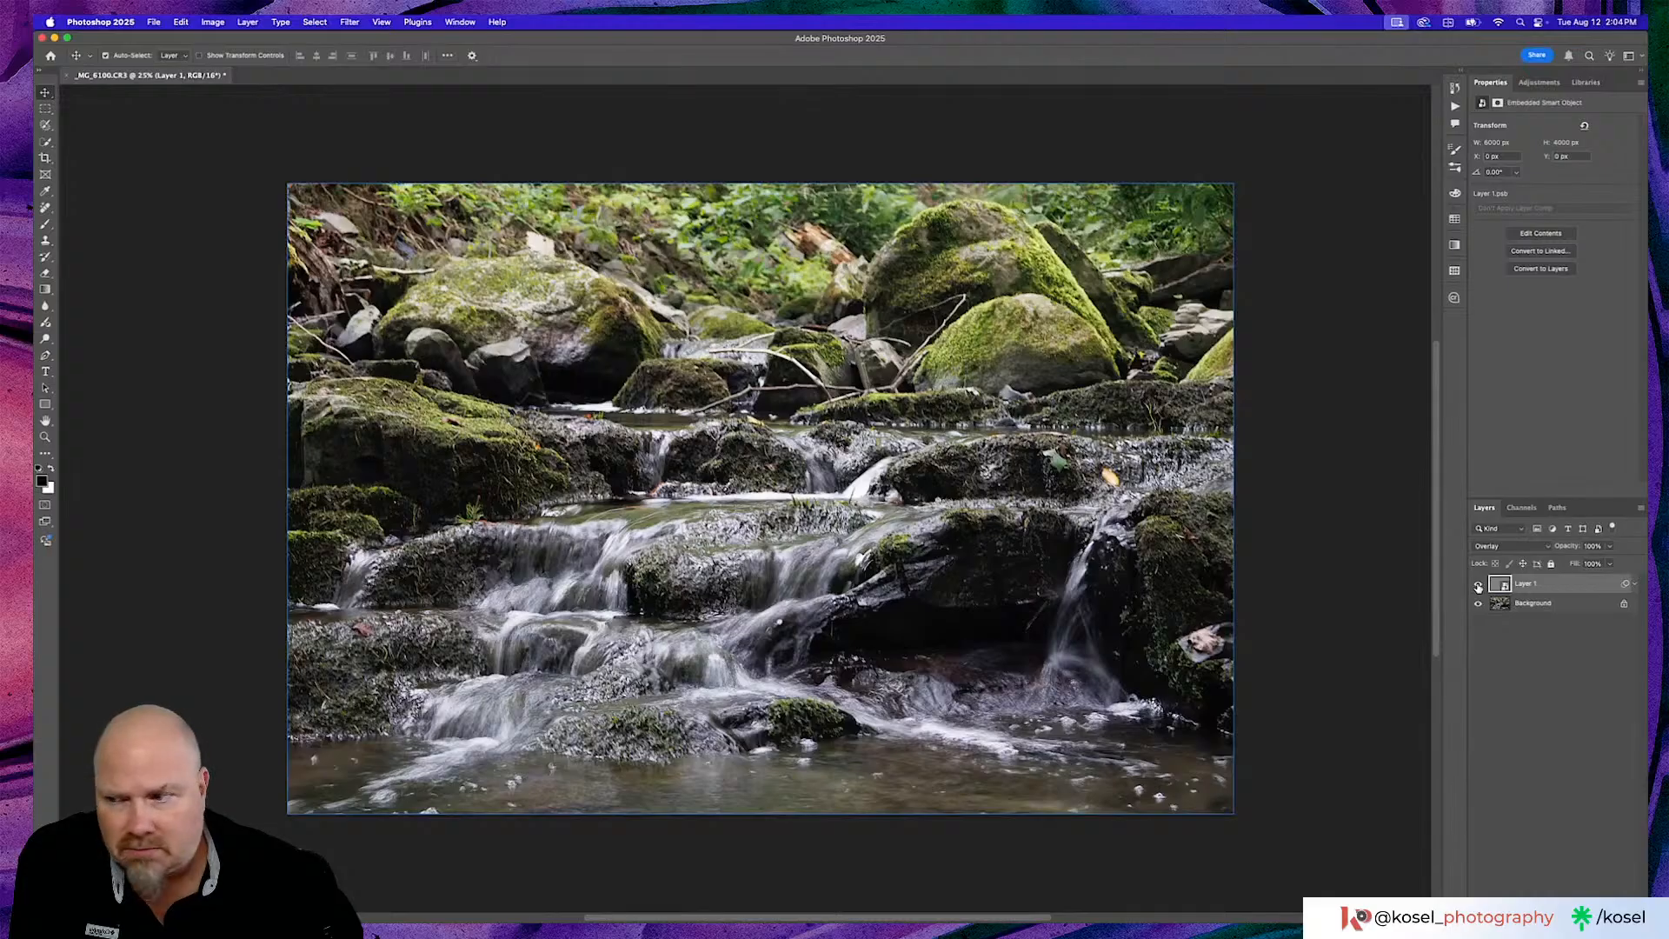
click(1478, 587)
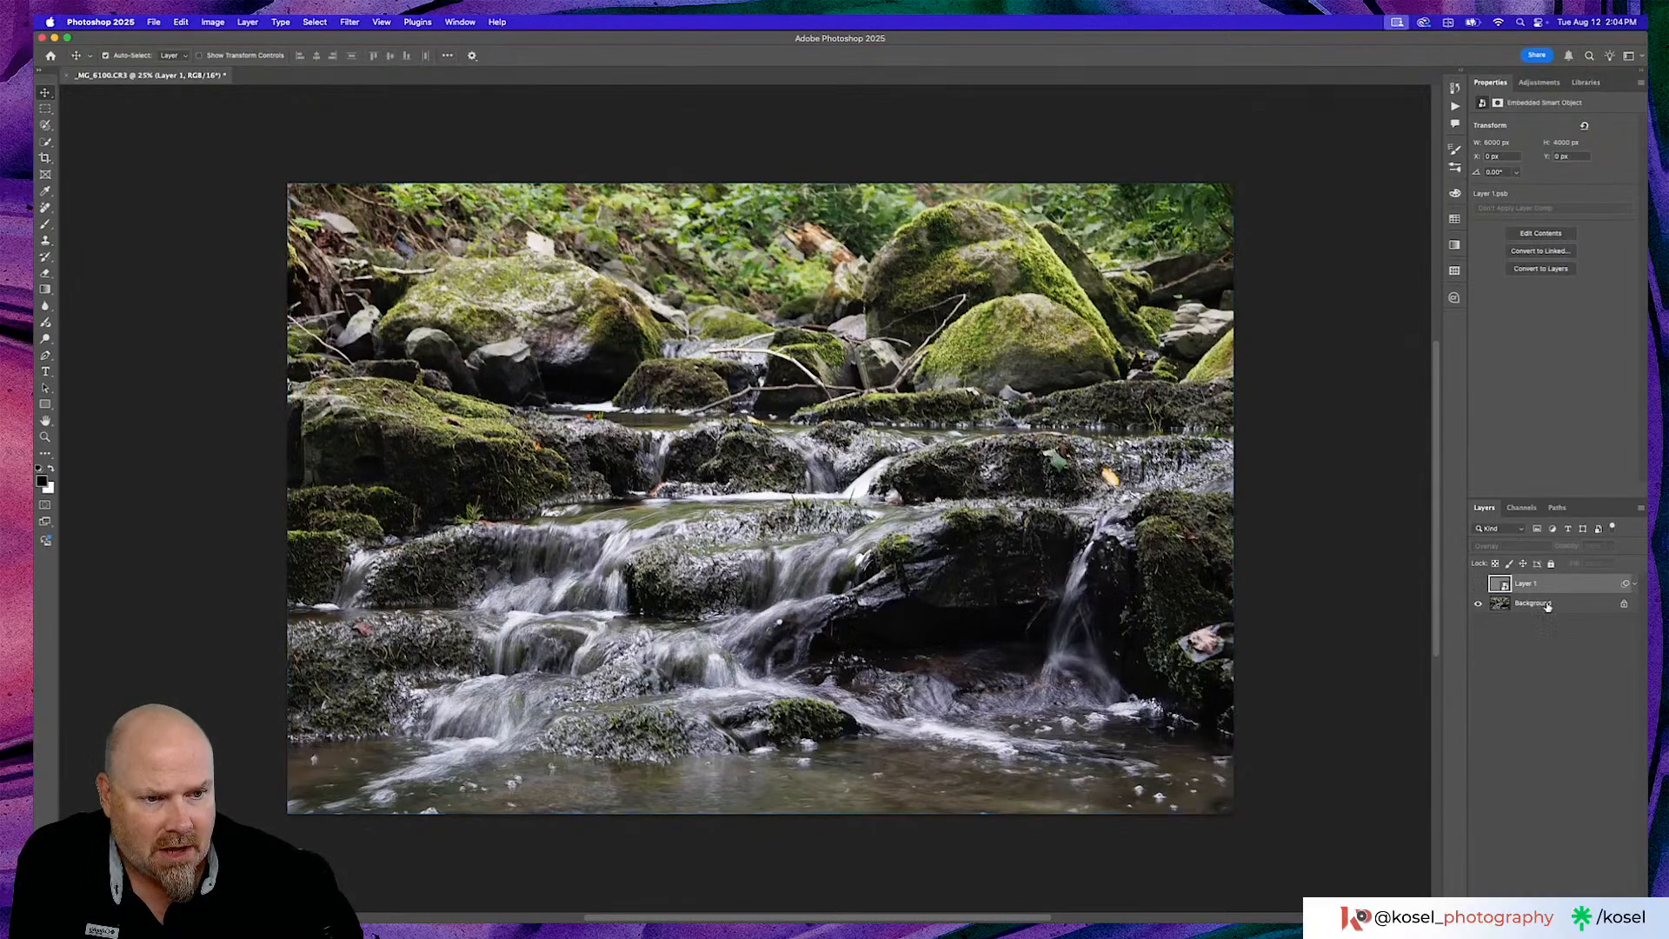
click(1578, 606)
key(super+j)
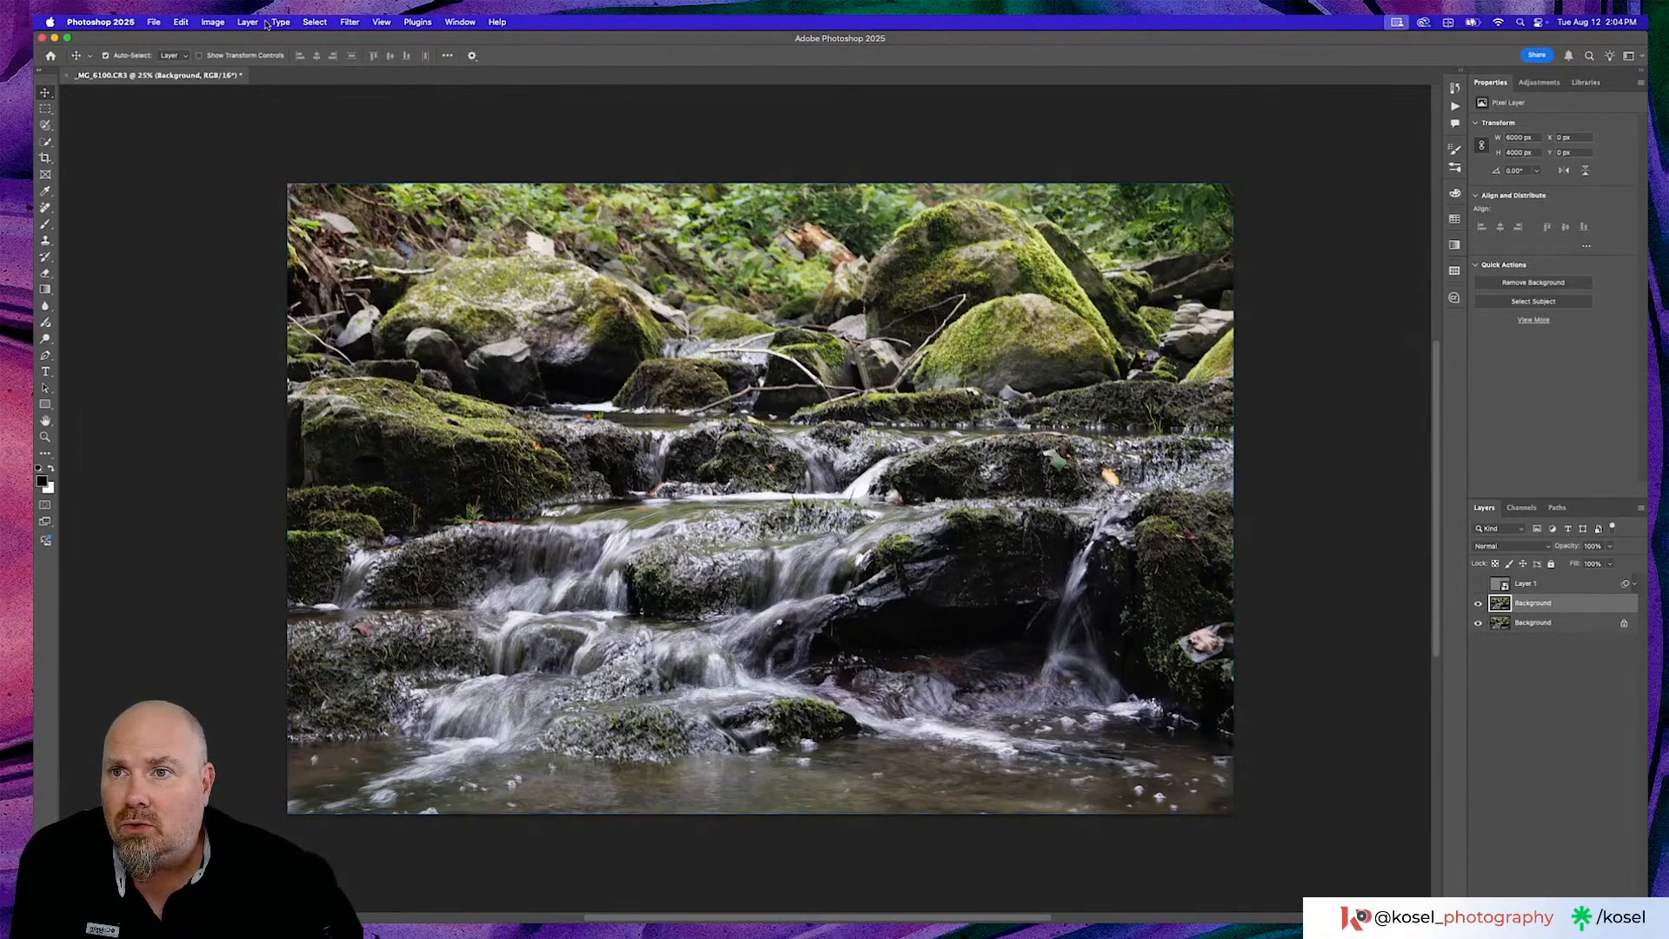
Apply an Unsharp Mask to the duplicated Background layer with amount 29%, radius 1.0 pixels and threshold 30 levels
click(350, 23)
mouse_move(418, 237)
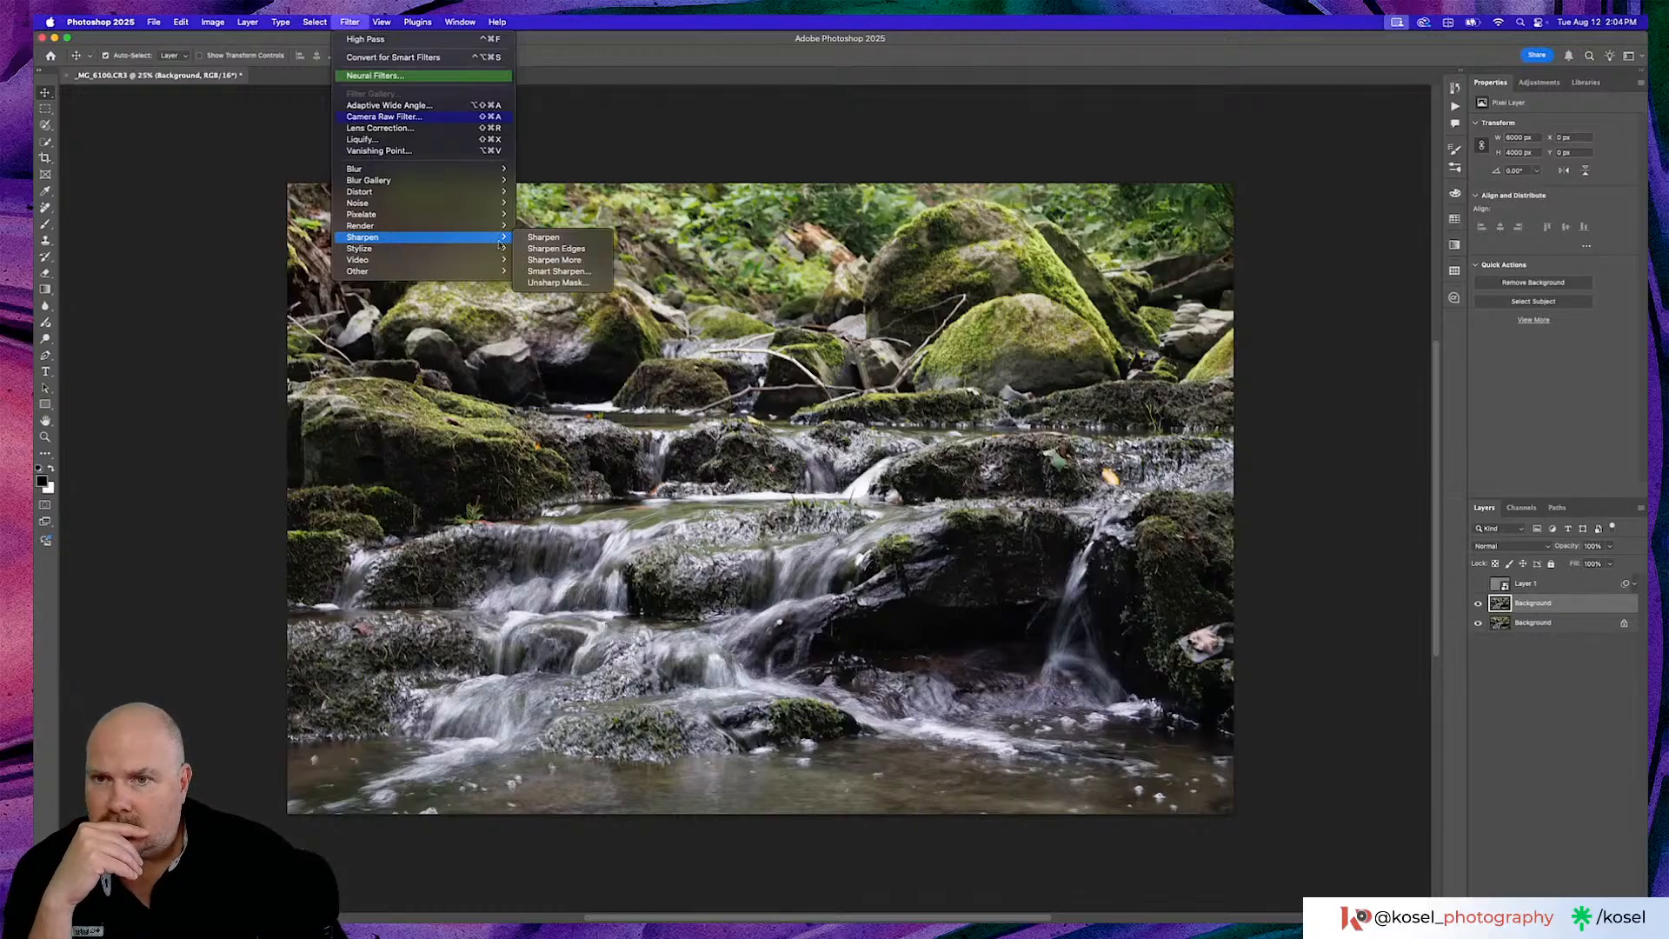
click(567, 283)
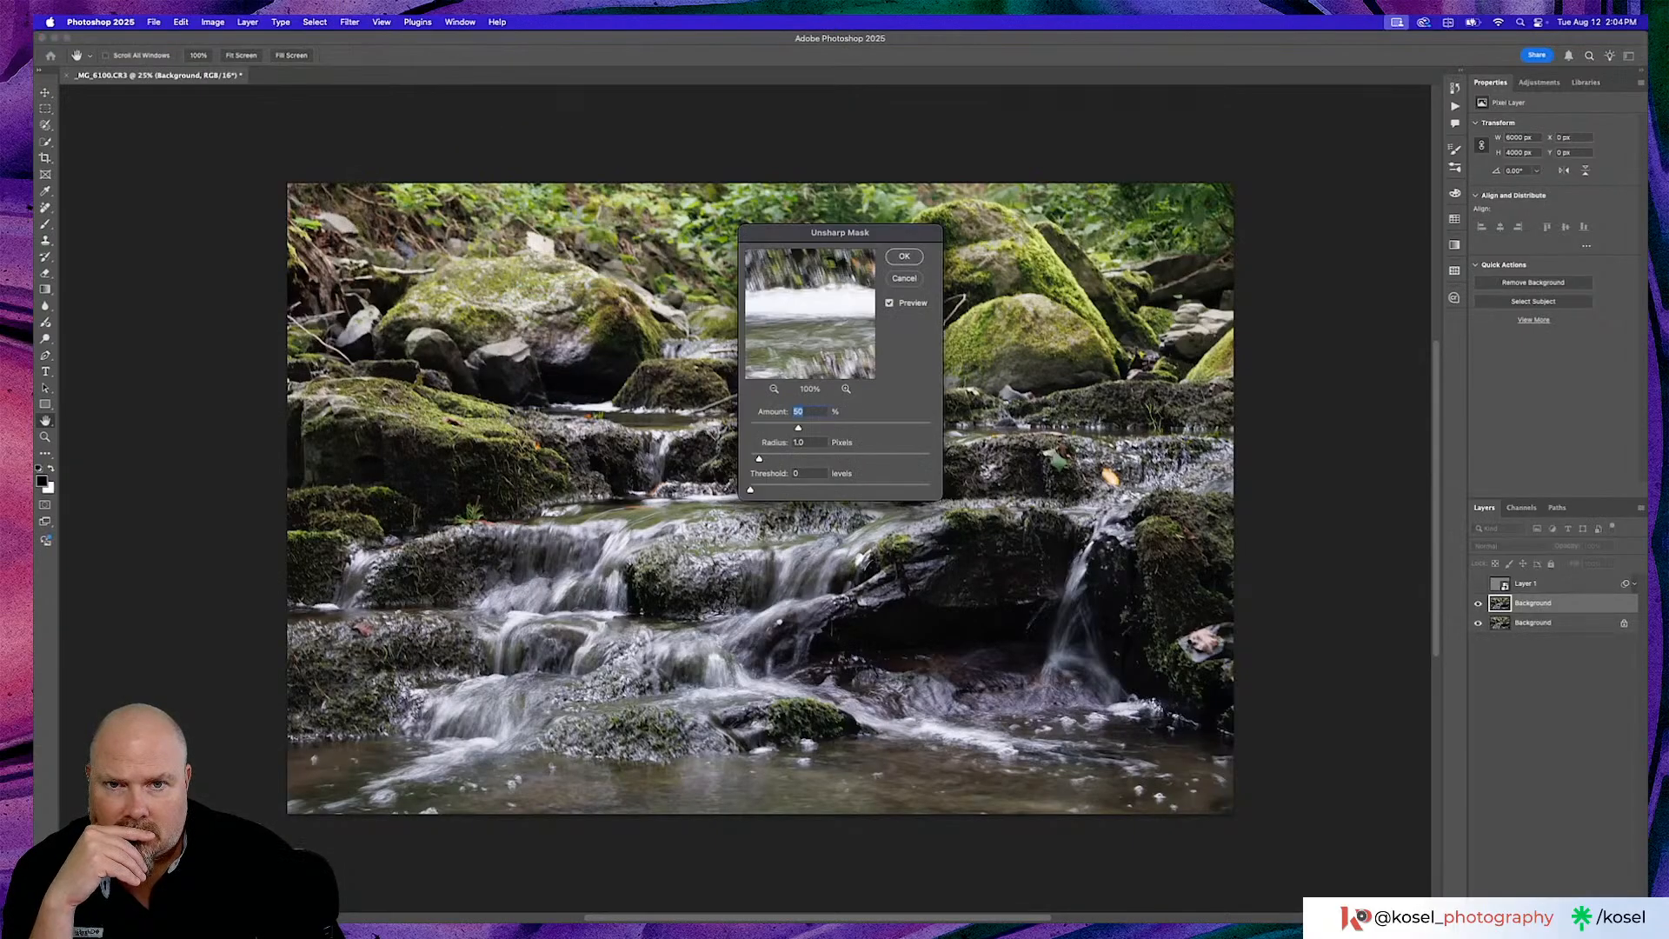
mouse_move(788, 287)
mouse_down()
mouse_move(806, 311)
mouse_move(799, 296)
mouse_move(771, 318)
mouse_move(786, 320)
mouse_up()
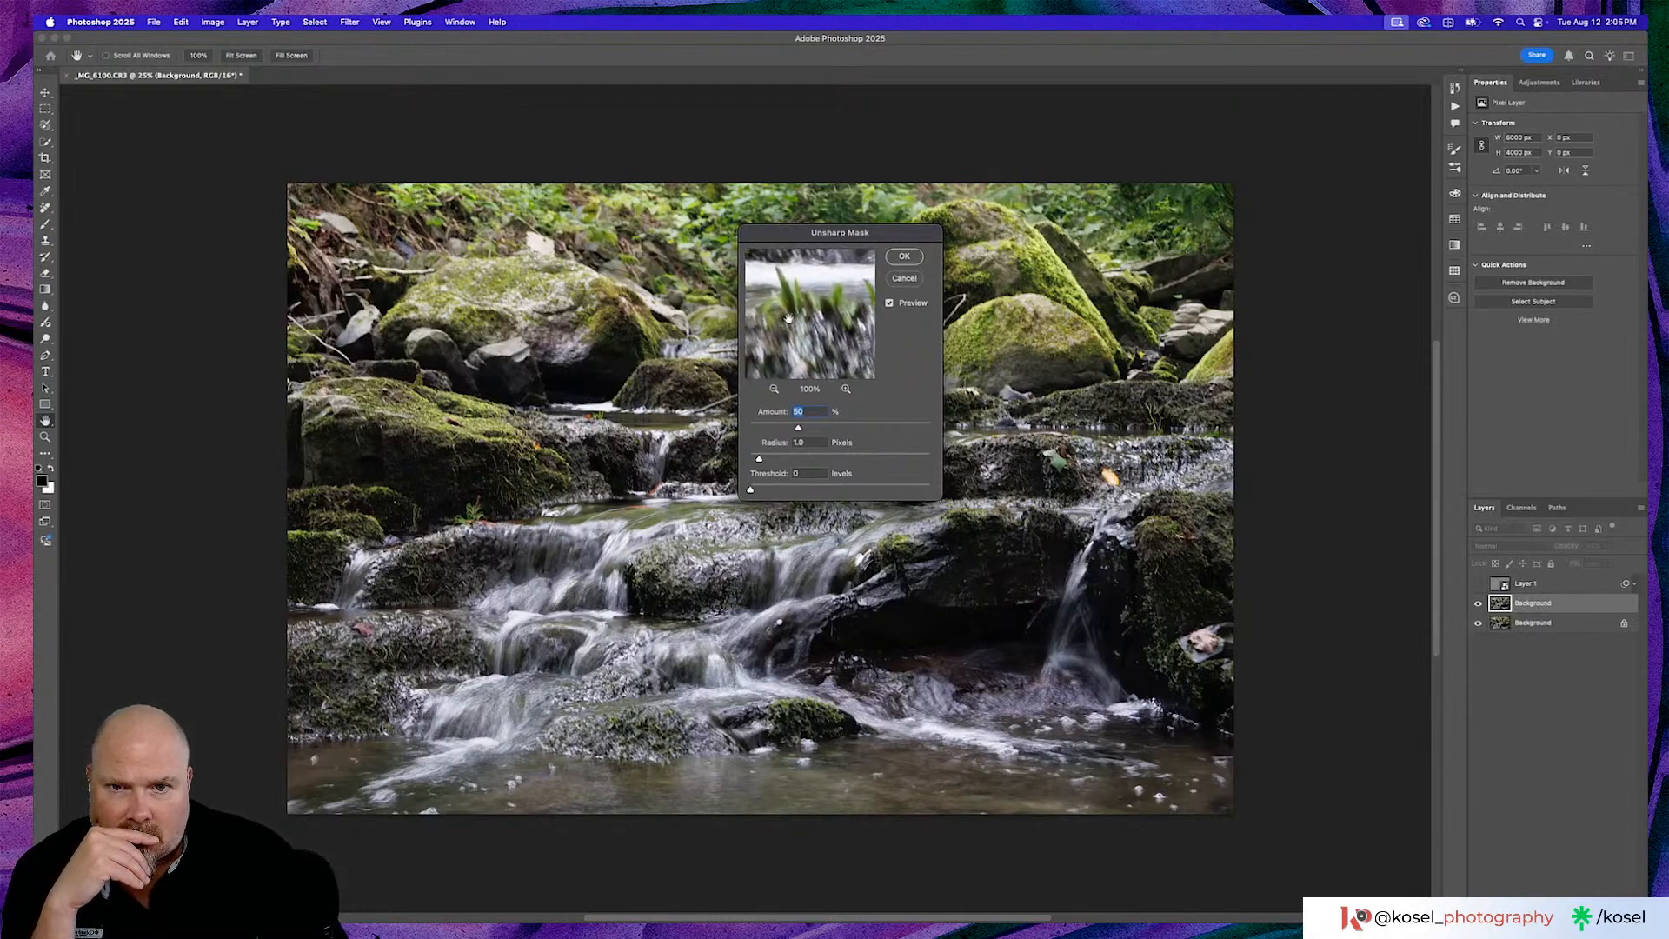
drag(846, 235, 607, 272)
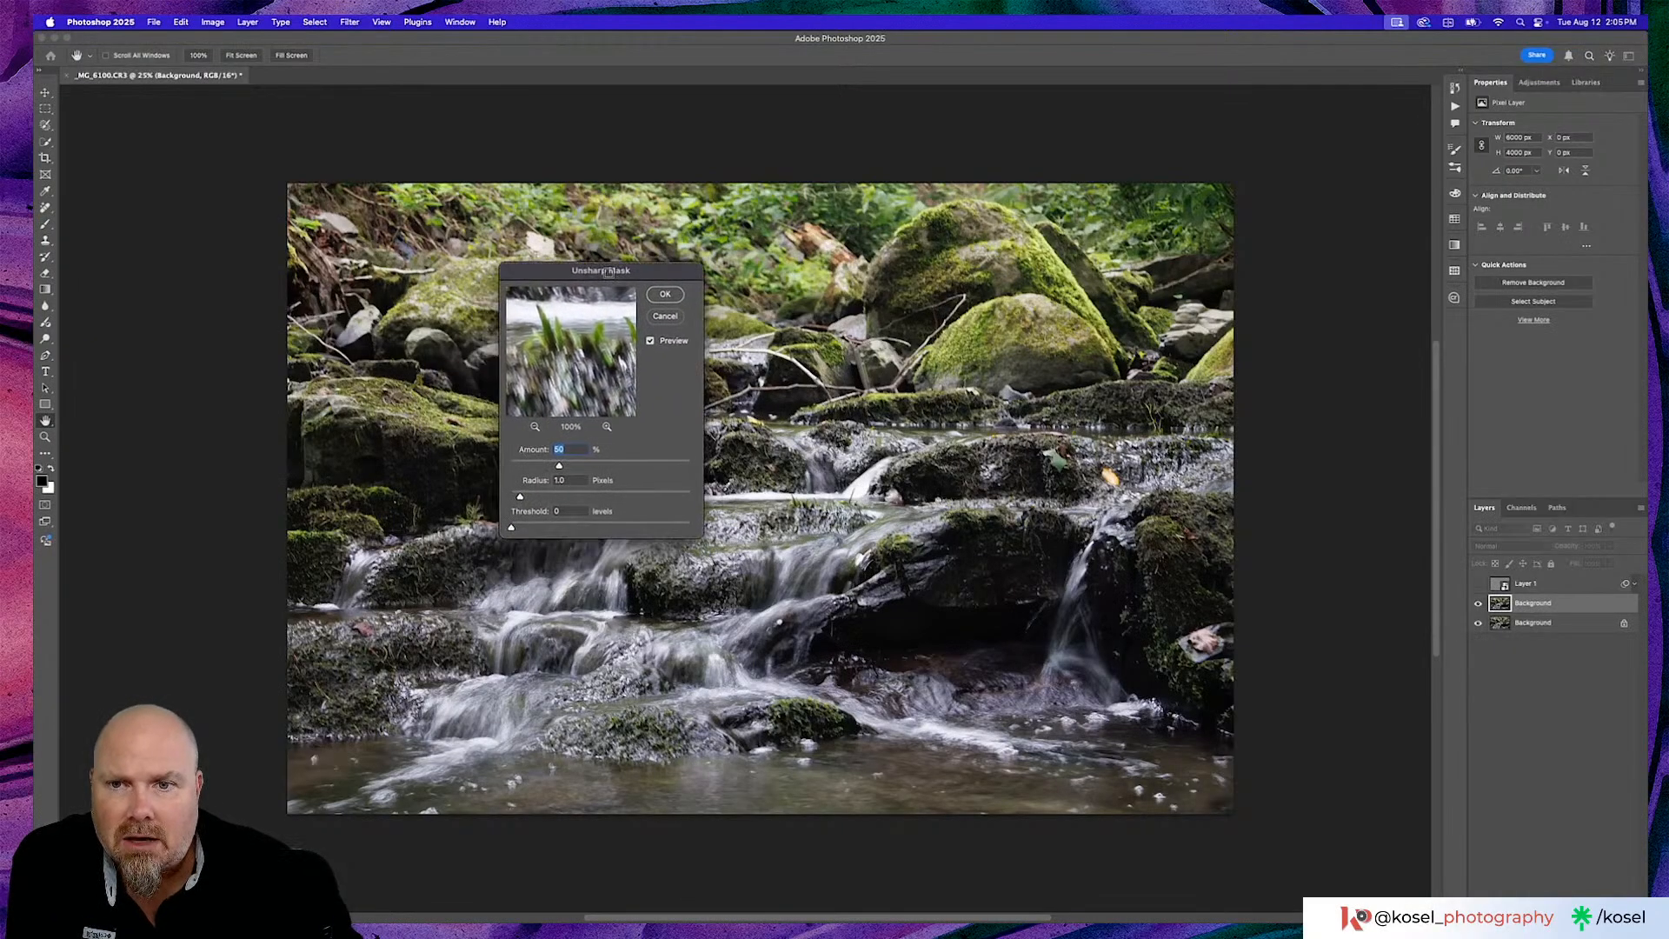
drag(558, 467, 638, 469)
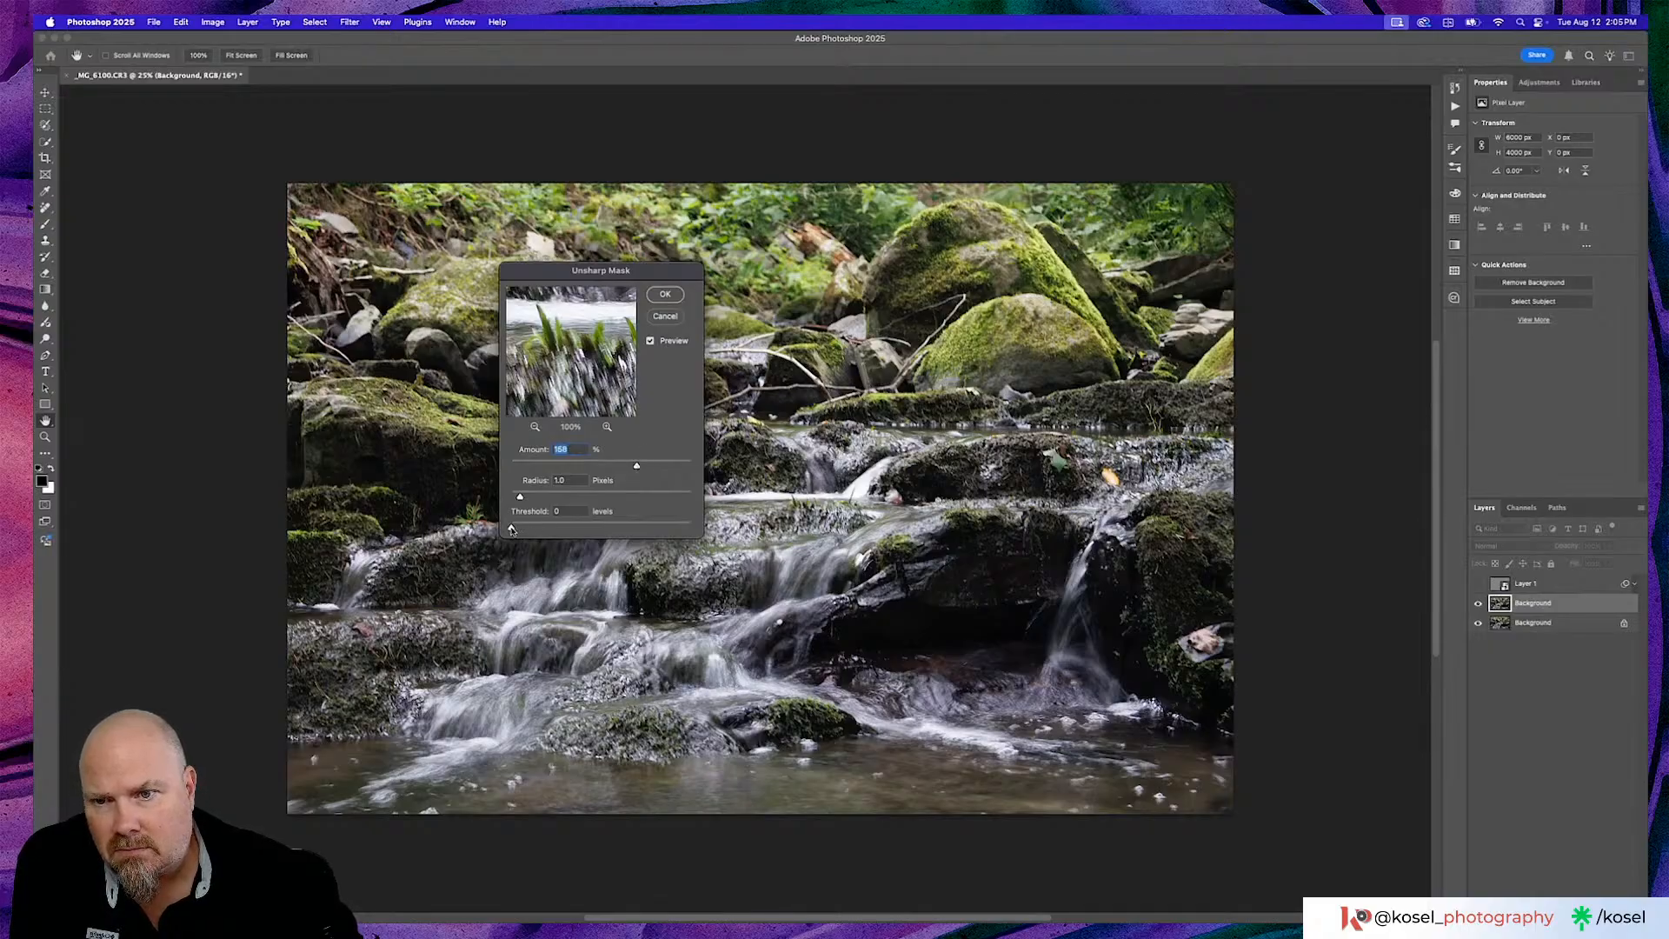
drag(512, 527, 552, 530)
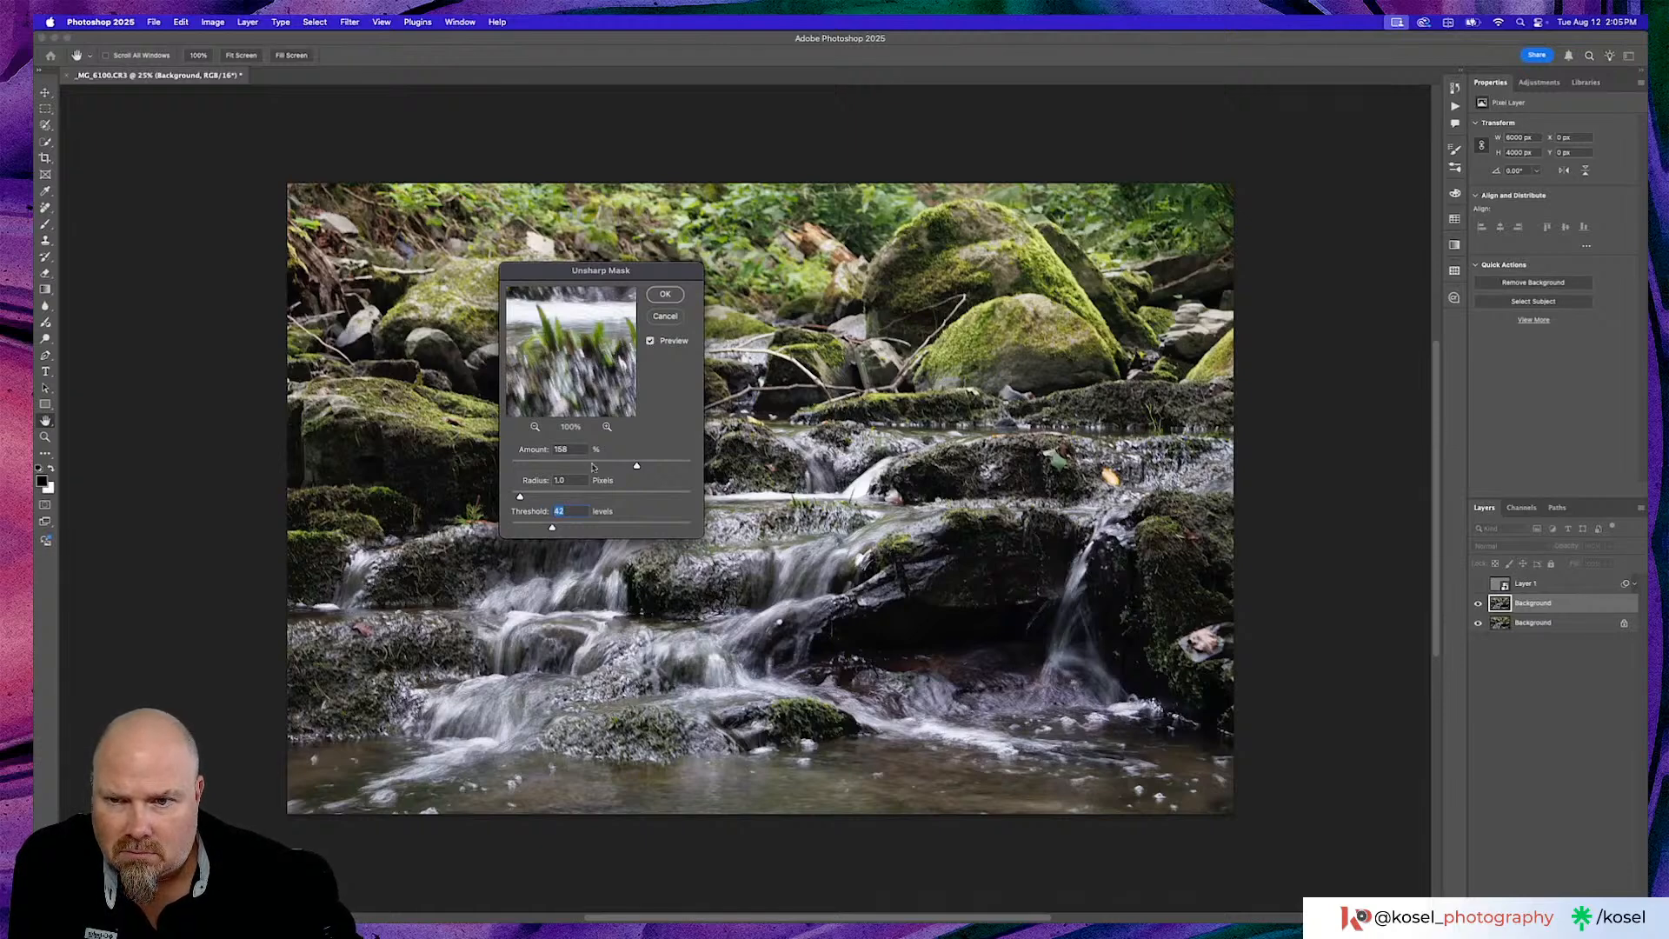
drag(637, 467, 538, 468)
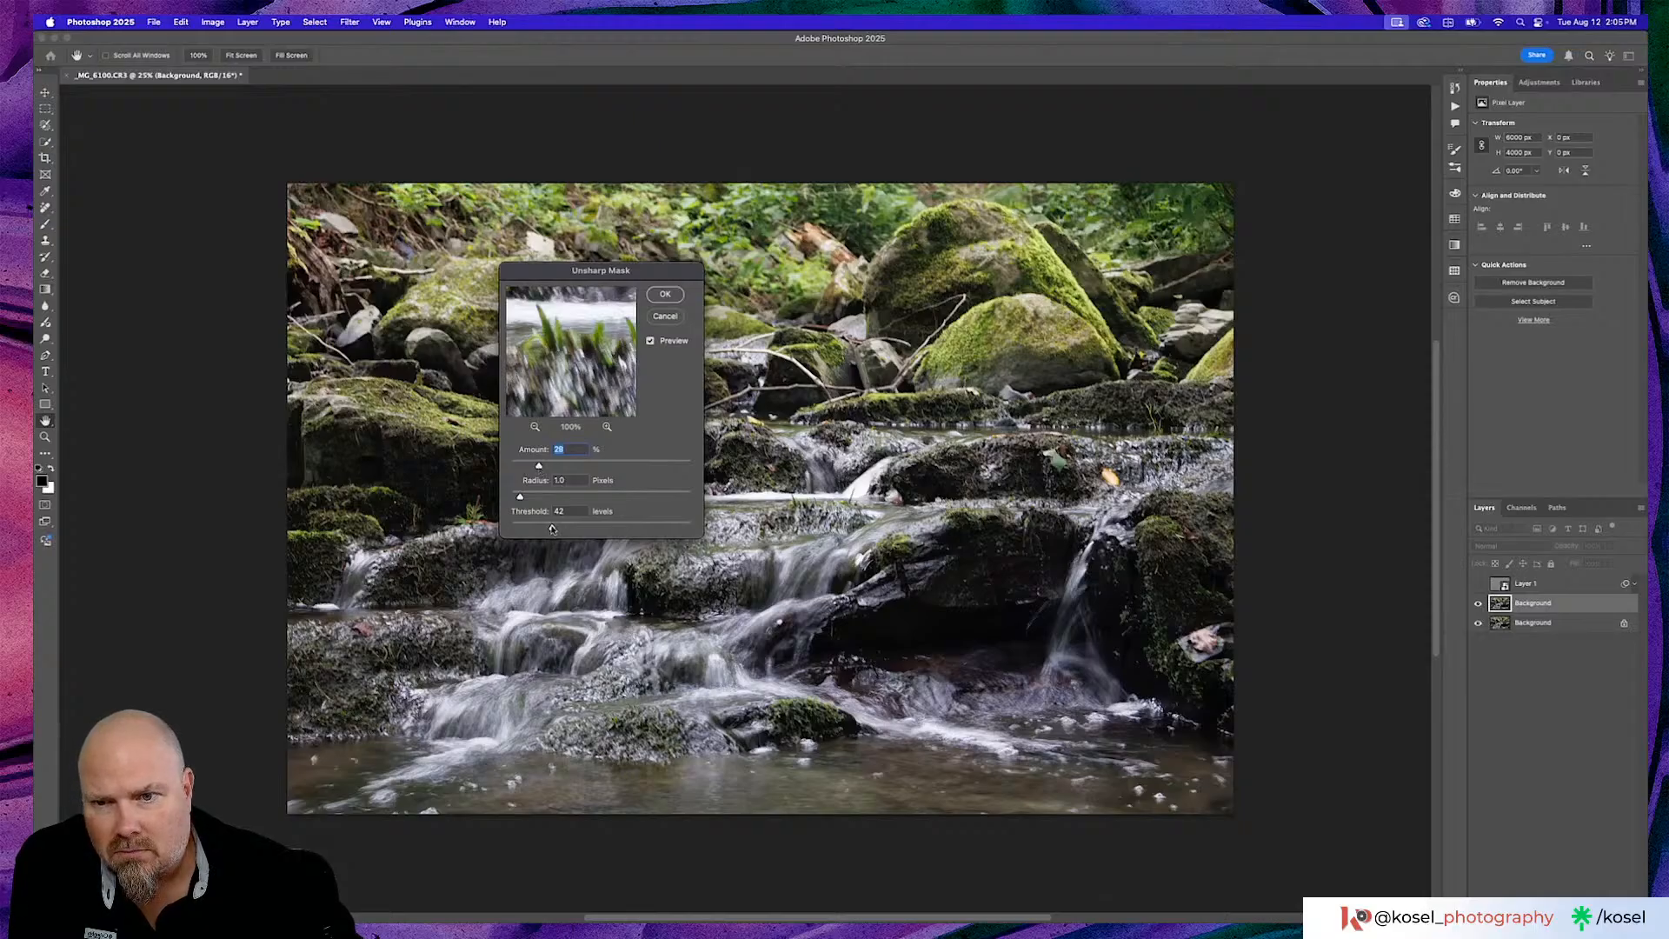
mouse_move(551, 529)
mouse_down()
mouse_move(603, 529)
mouse_move(546, 529)
mouse_up()
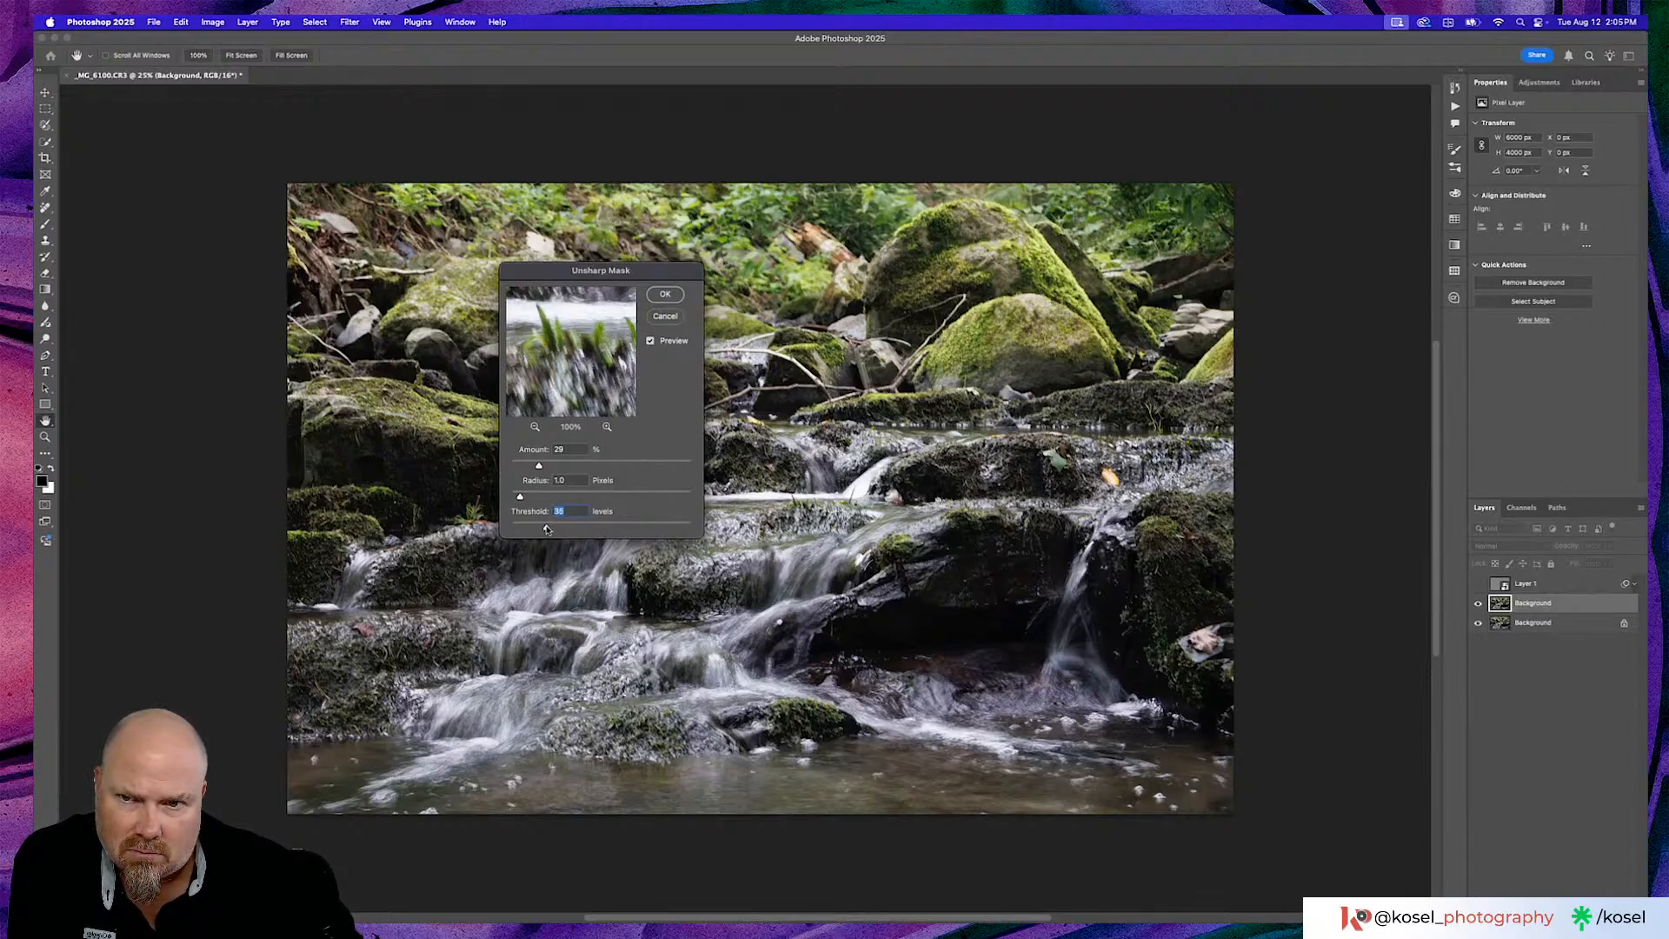
drag(546, 529, 541, 530)
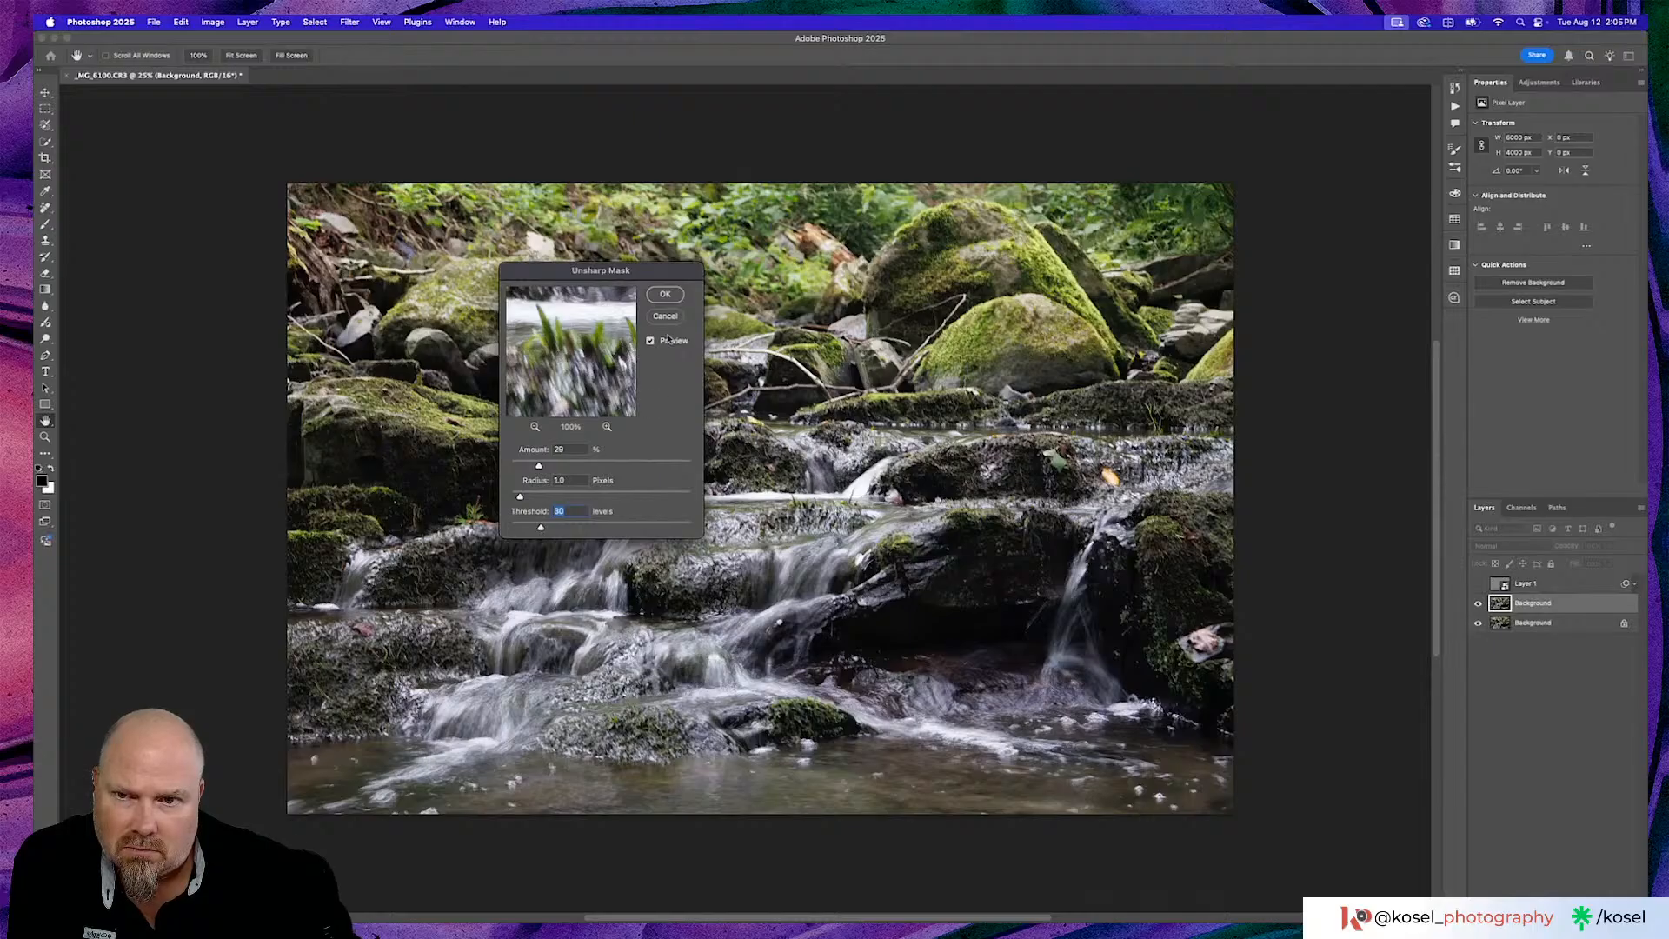
click(666, 295)
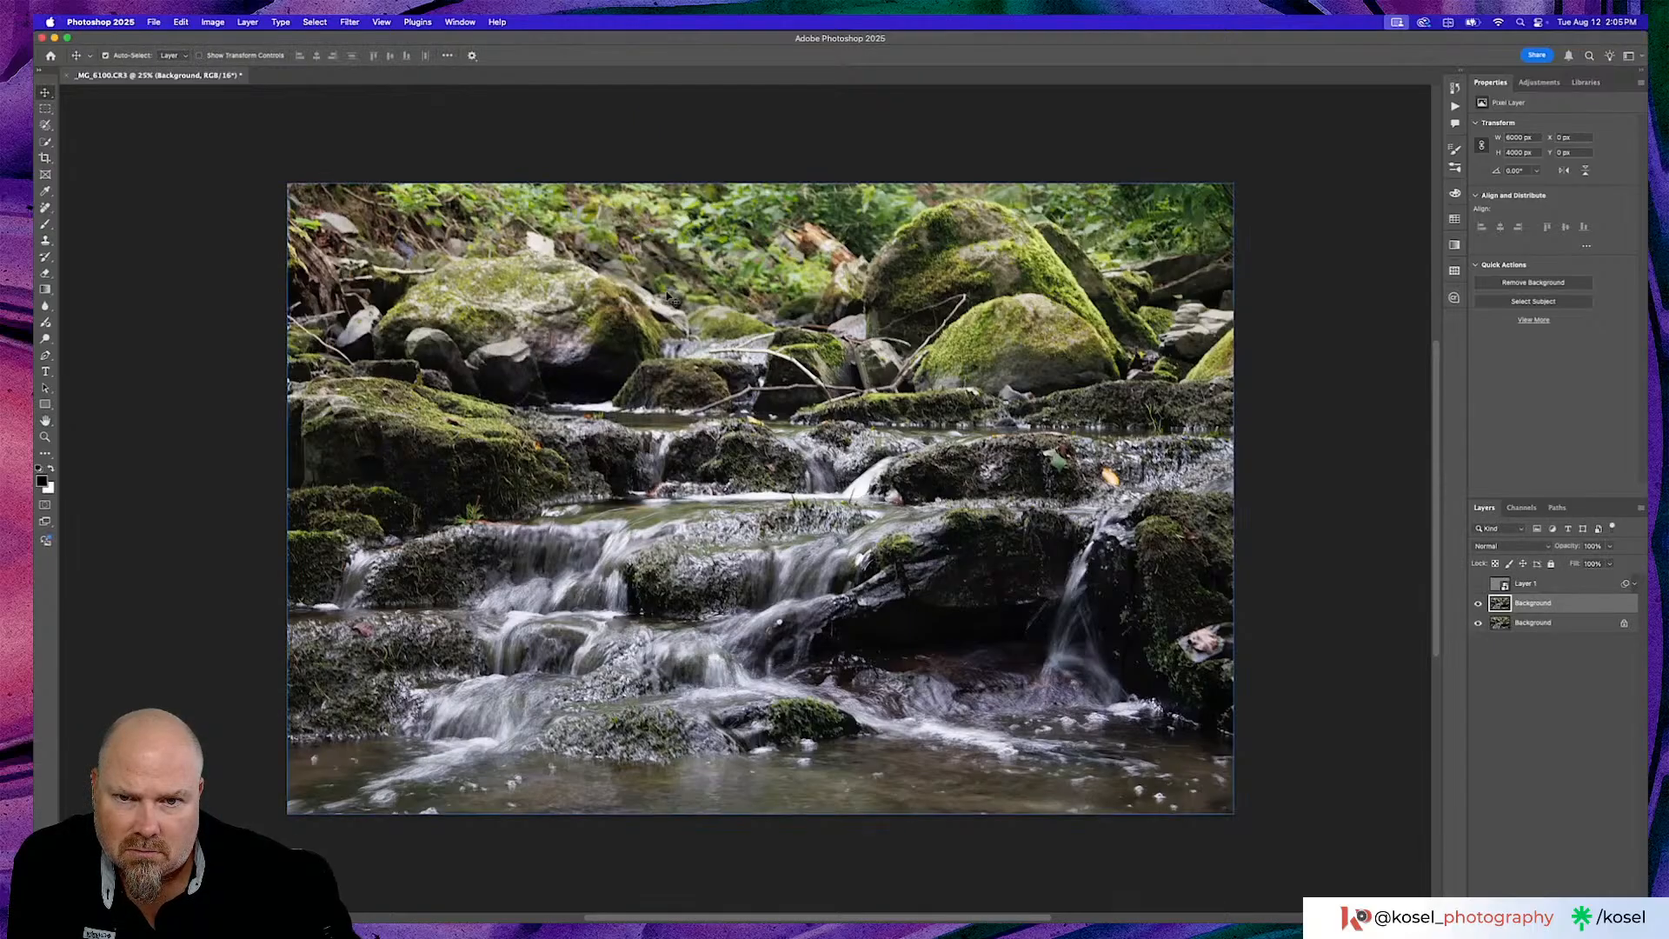
Compare the stream photo with and without the unsharp-masked layer, also zoomed in to 50%, and leave that layer hidden
click(1479, 604)
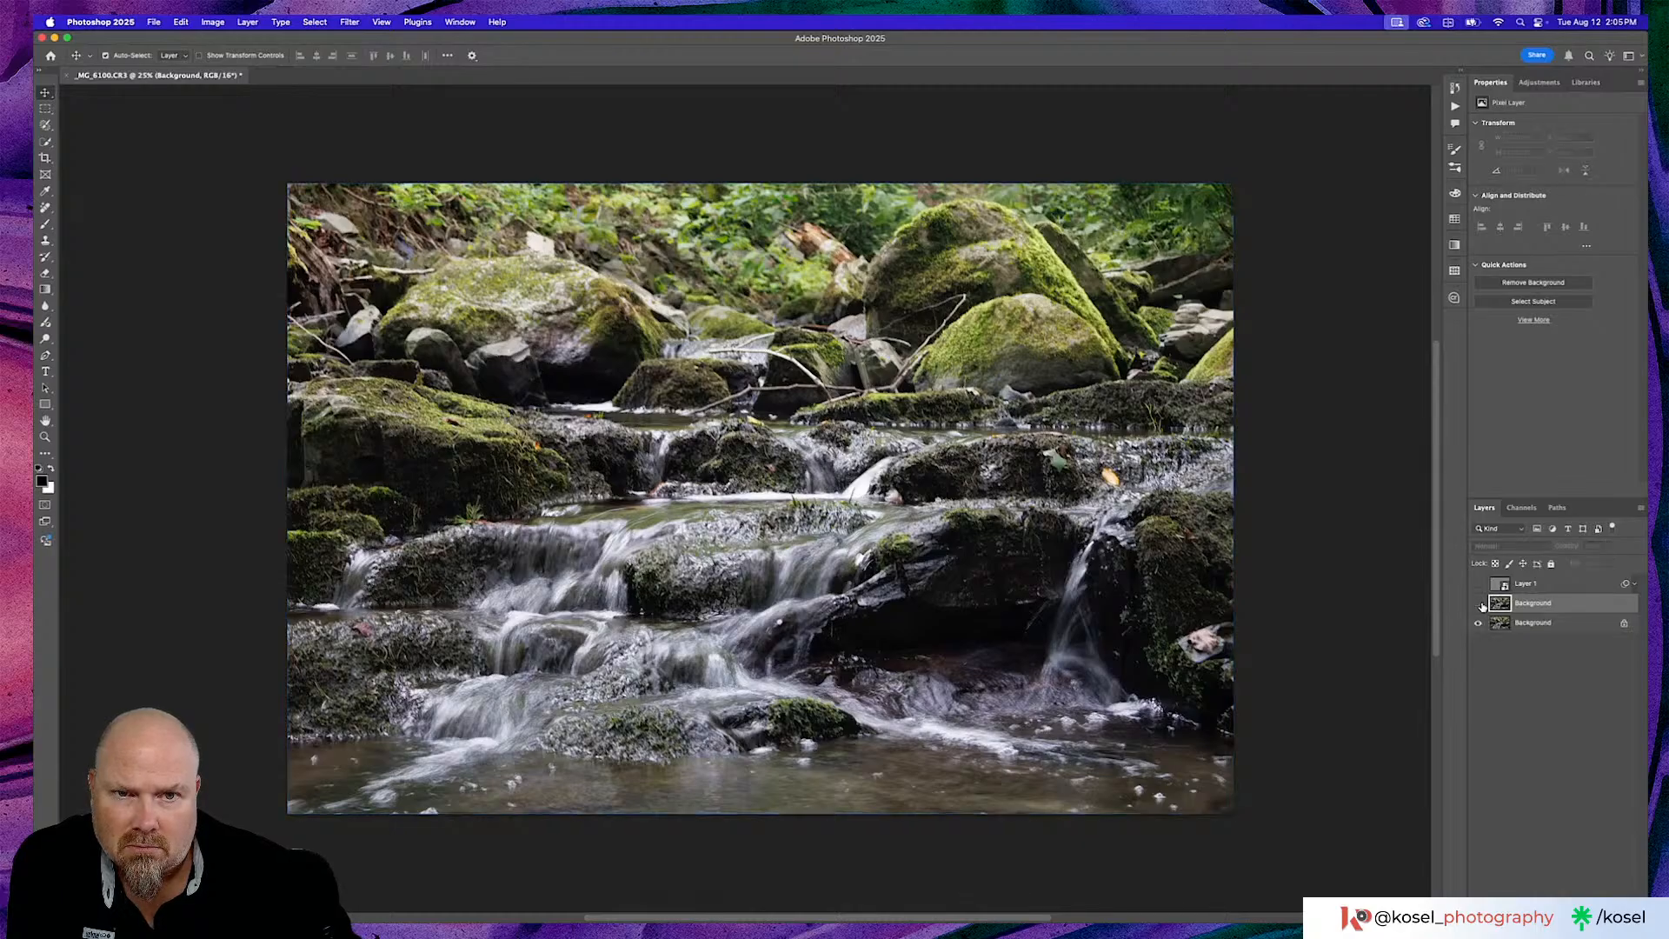
click(1480, 604)
click(1481, 605)
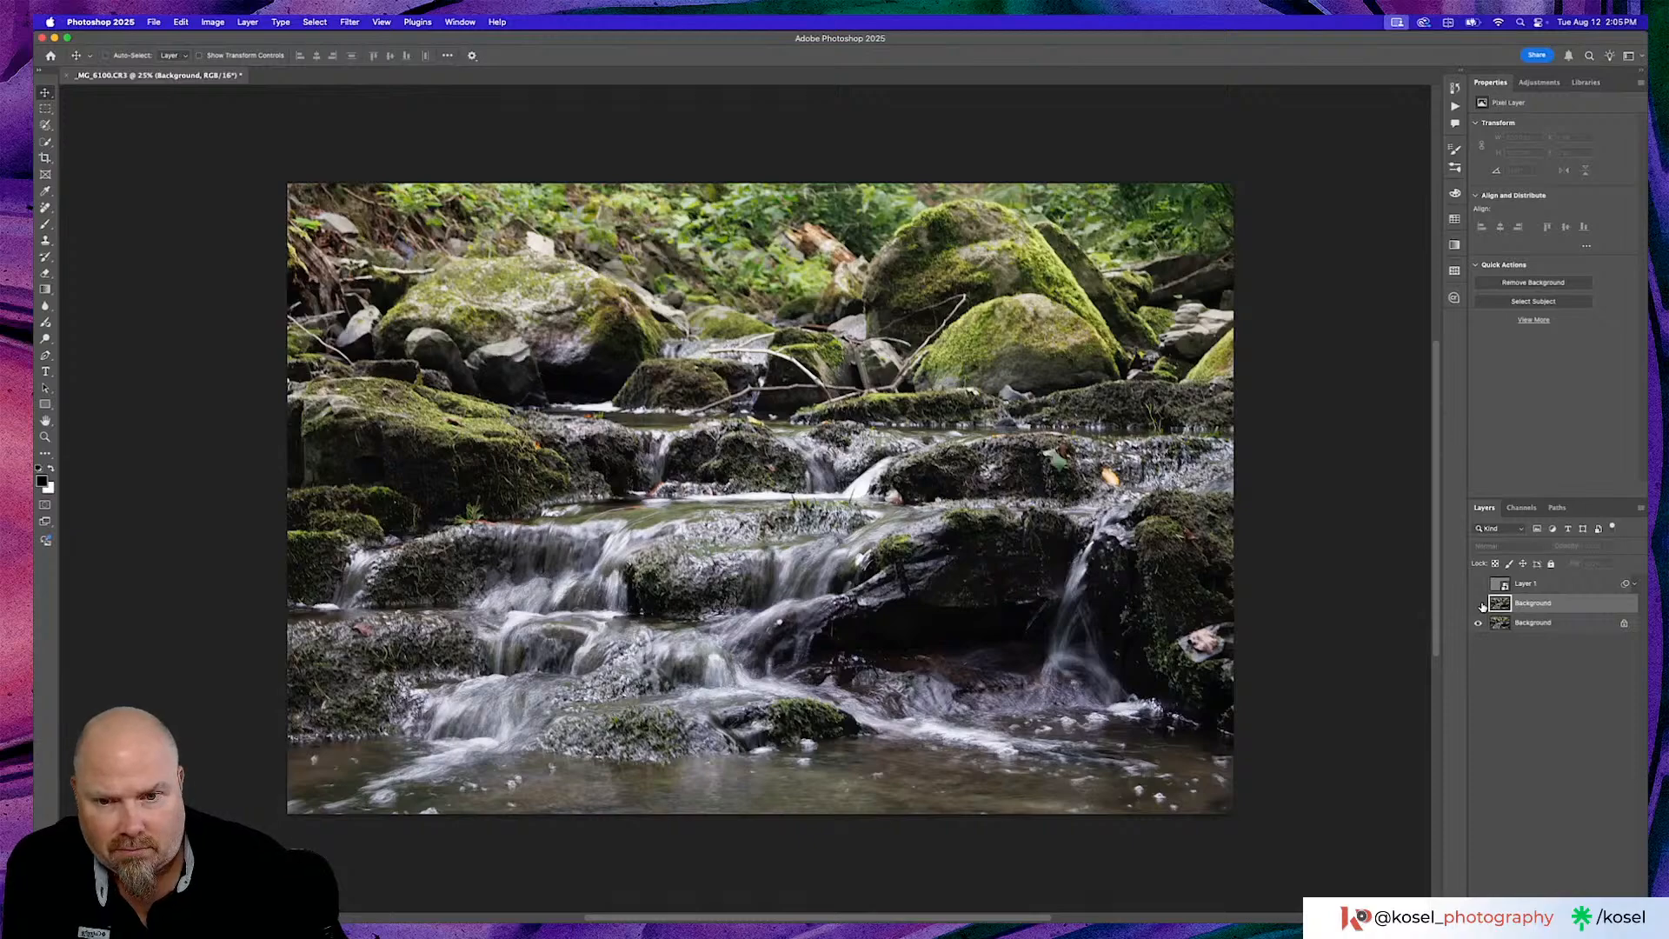
key(super+equal)
key(super+equal)
click(1480, 604)
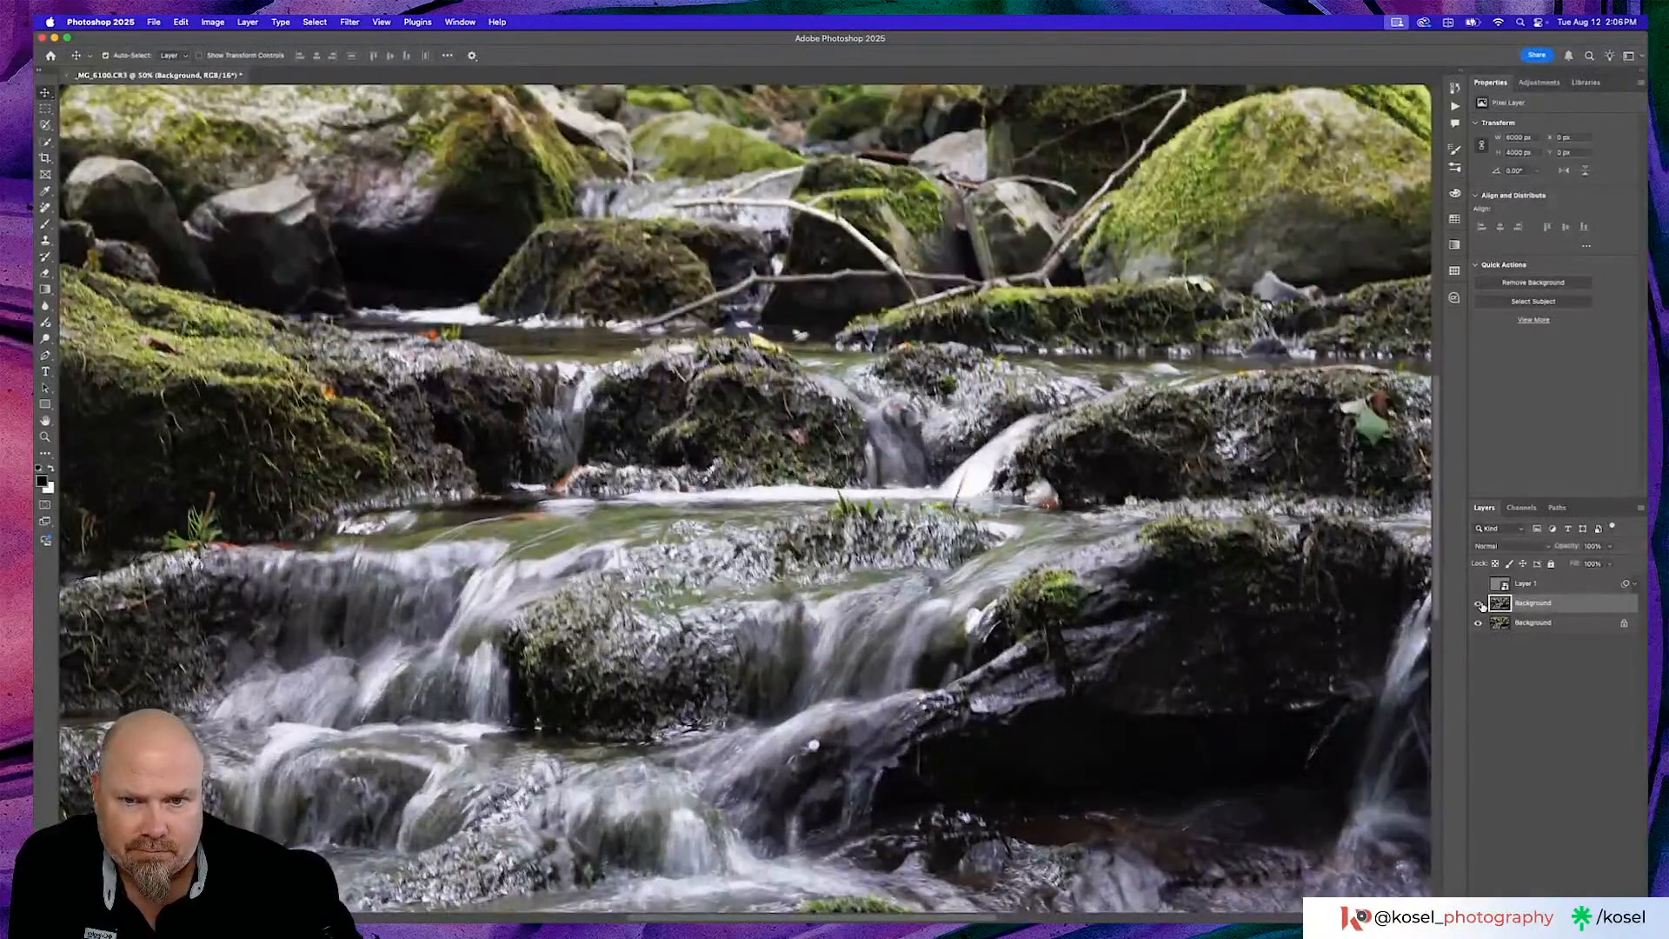
click(1482, 605)
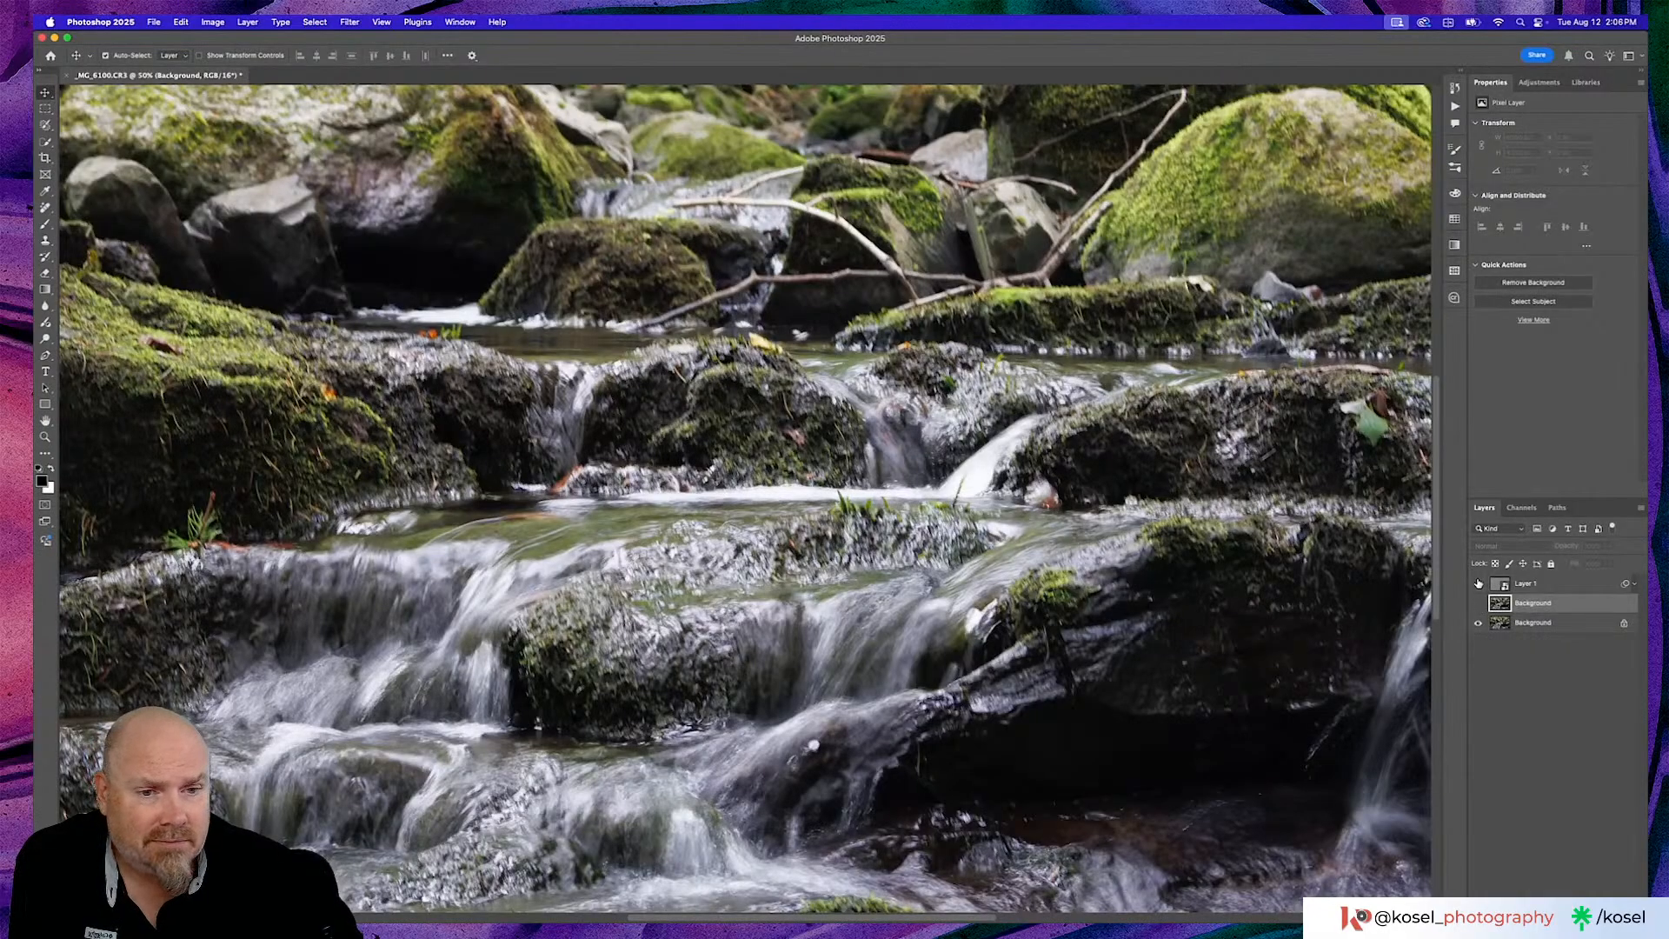
Show the high-pass layer again, inspect the sharpened stream photo, and make that layer active
click(1478, 587)
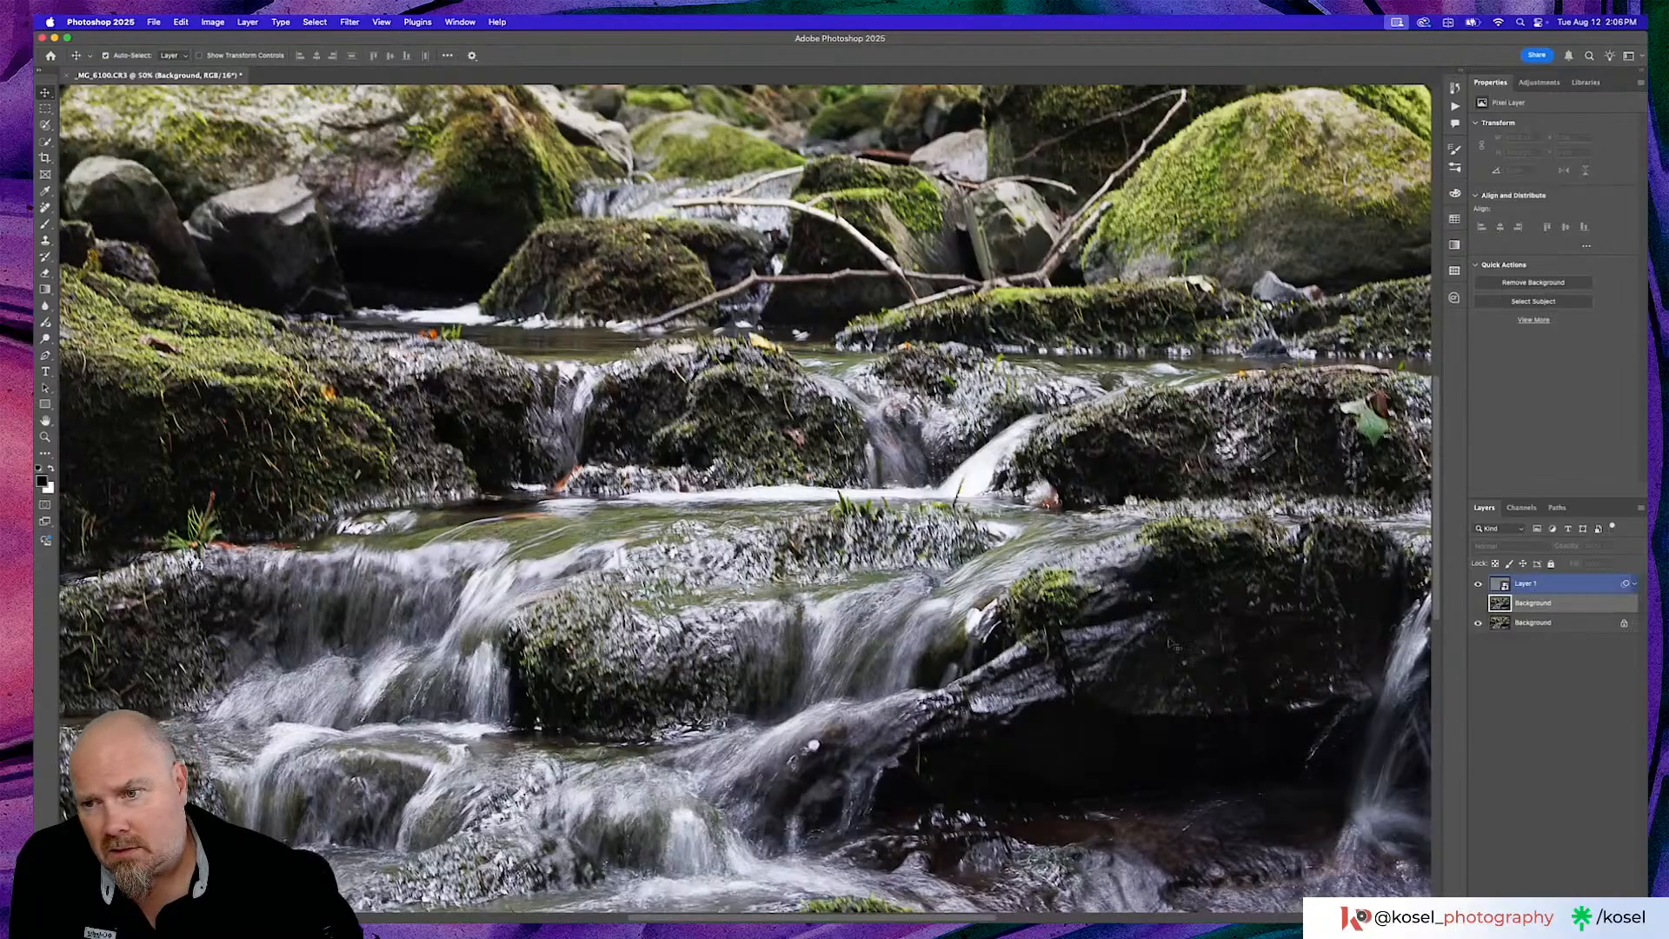
scroll(1041, 648, up, 5)
scroll(1041, 648, up, 4)
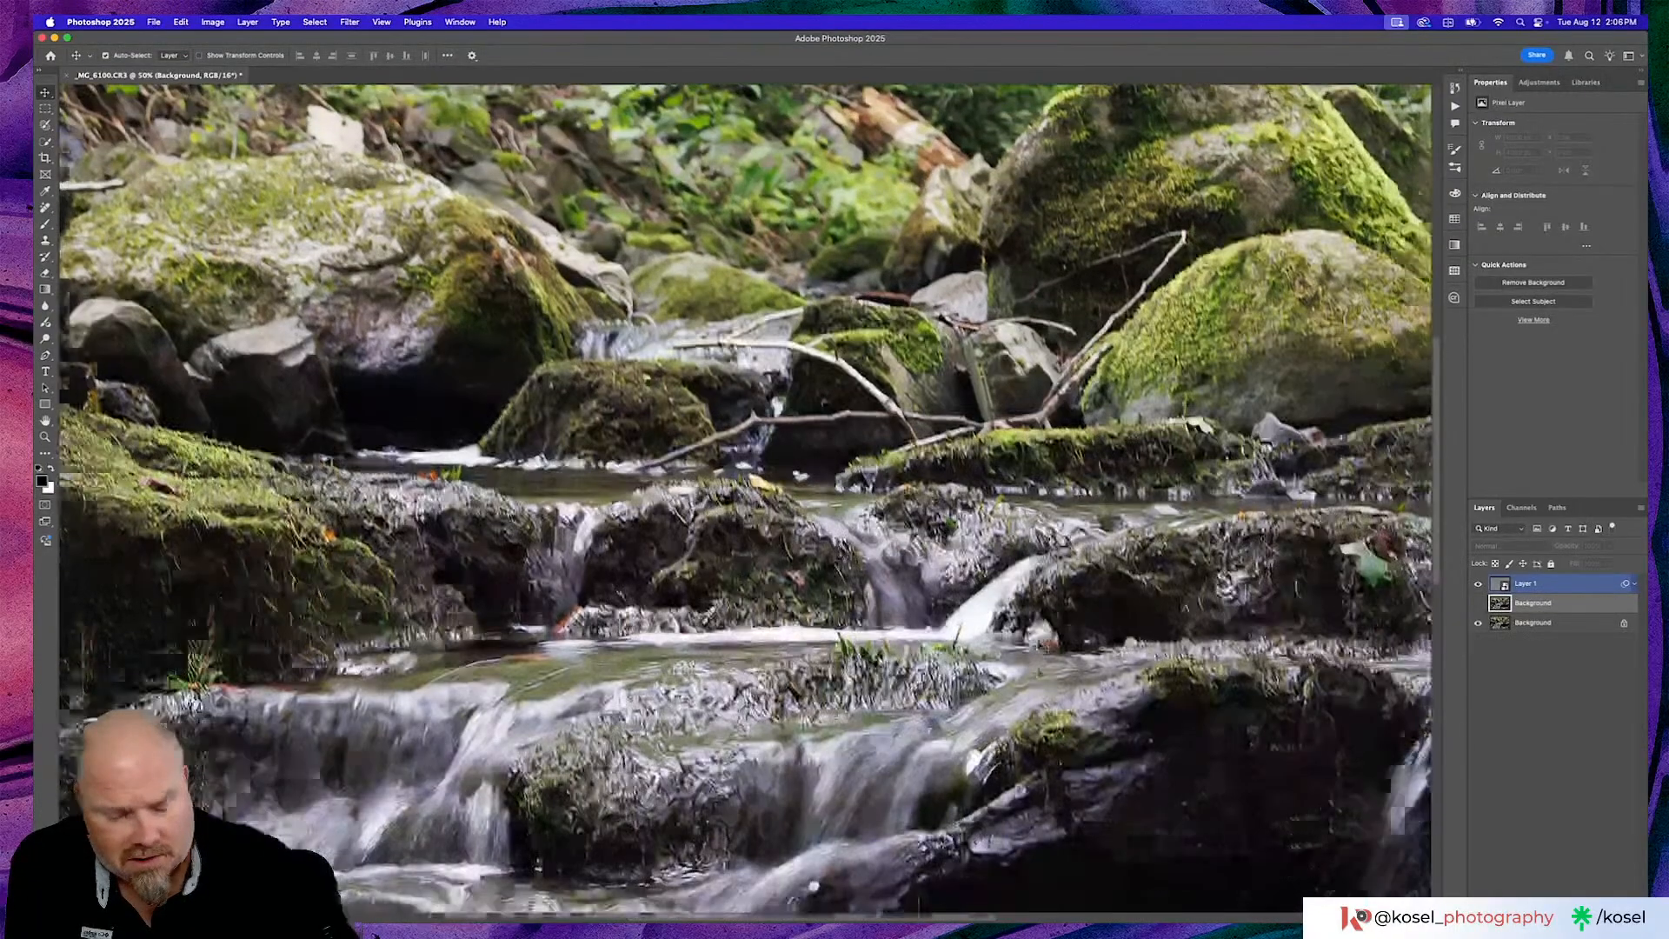
key(super+minus)
key(super+minus)
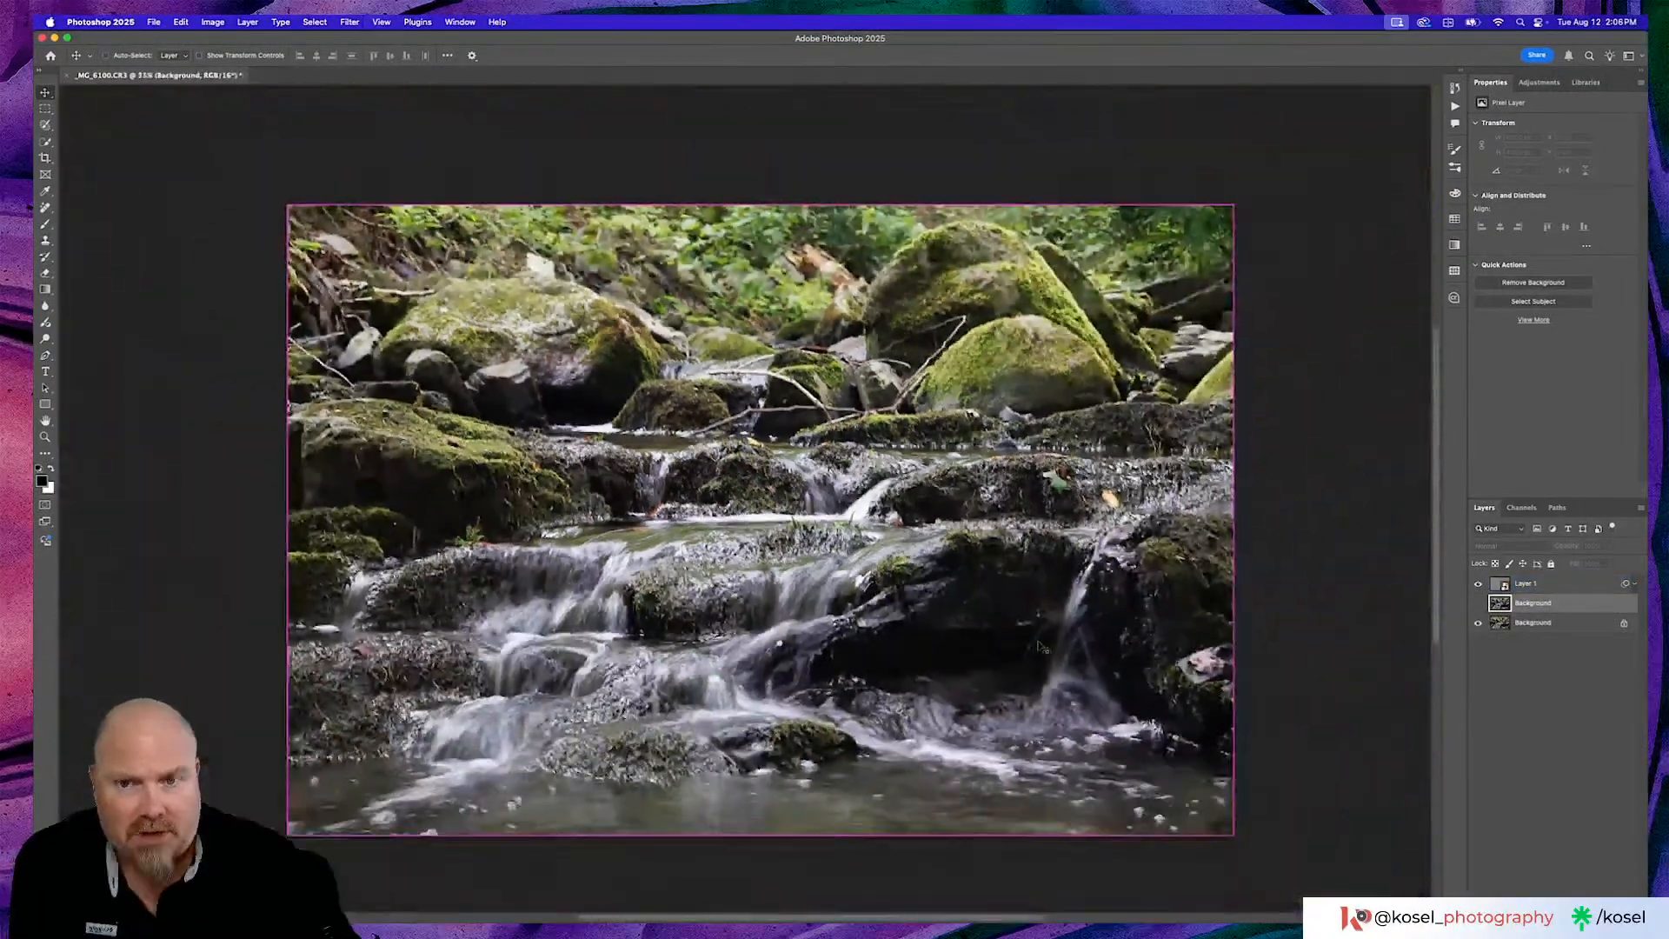
super+click(1041, 648)
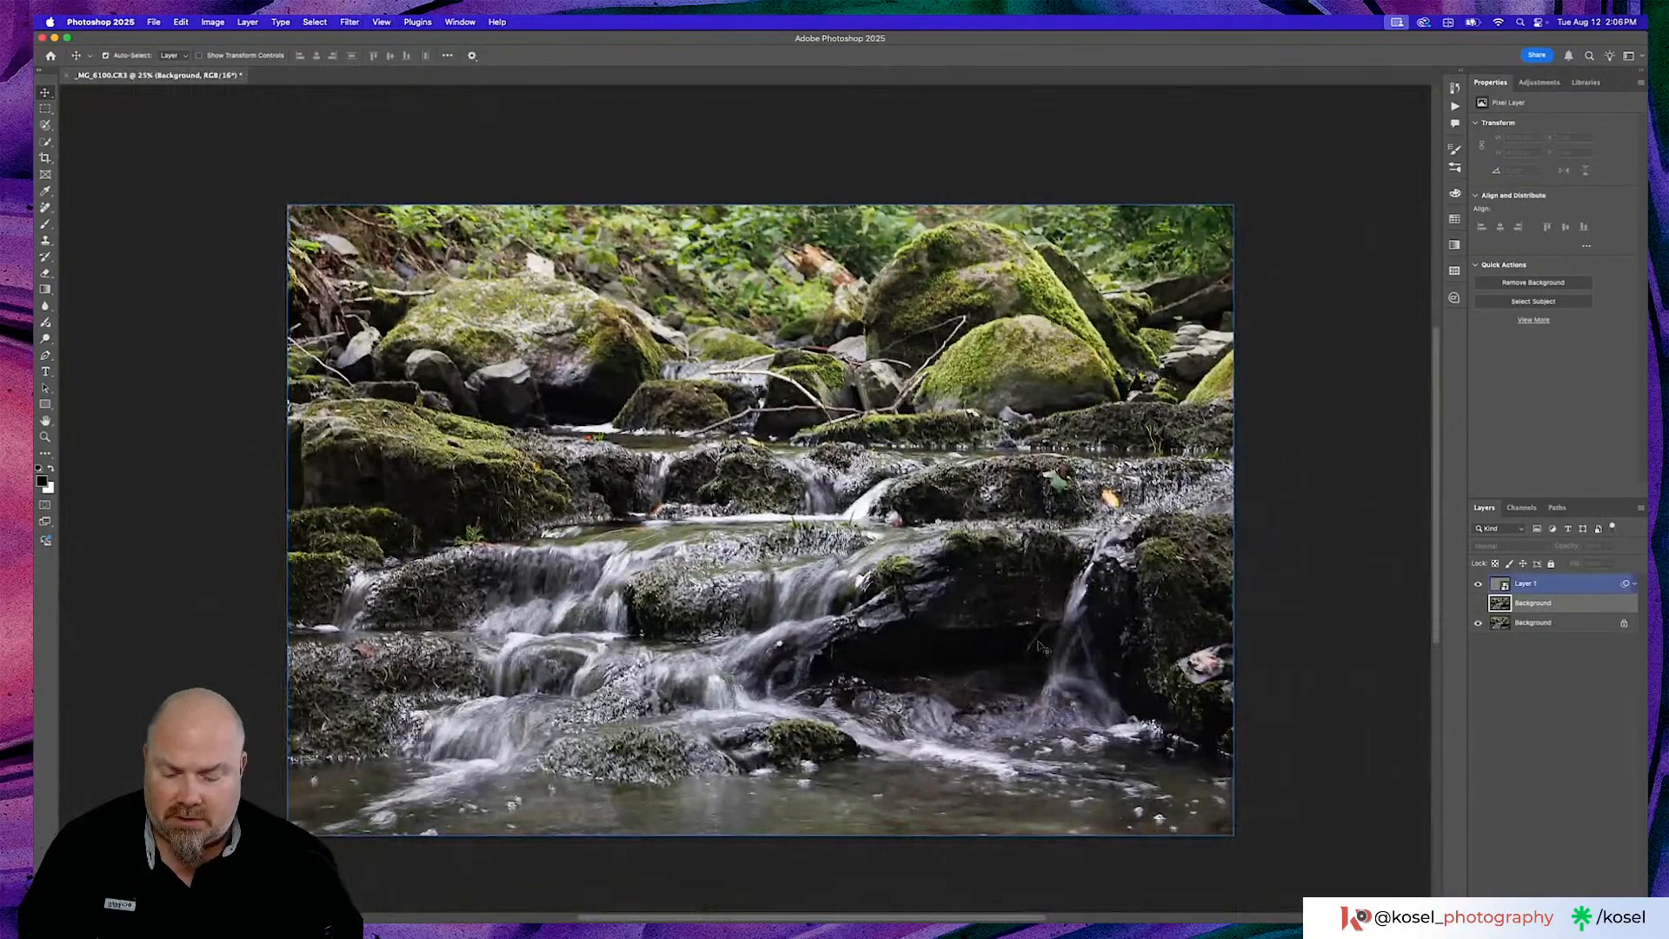
click(1547, 583)
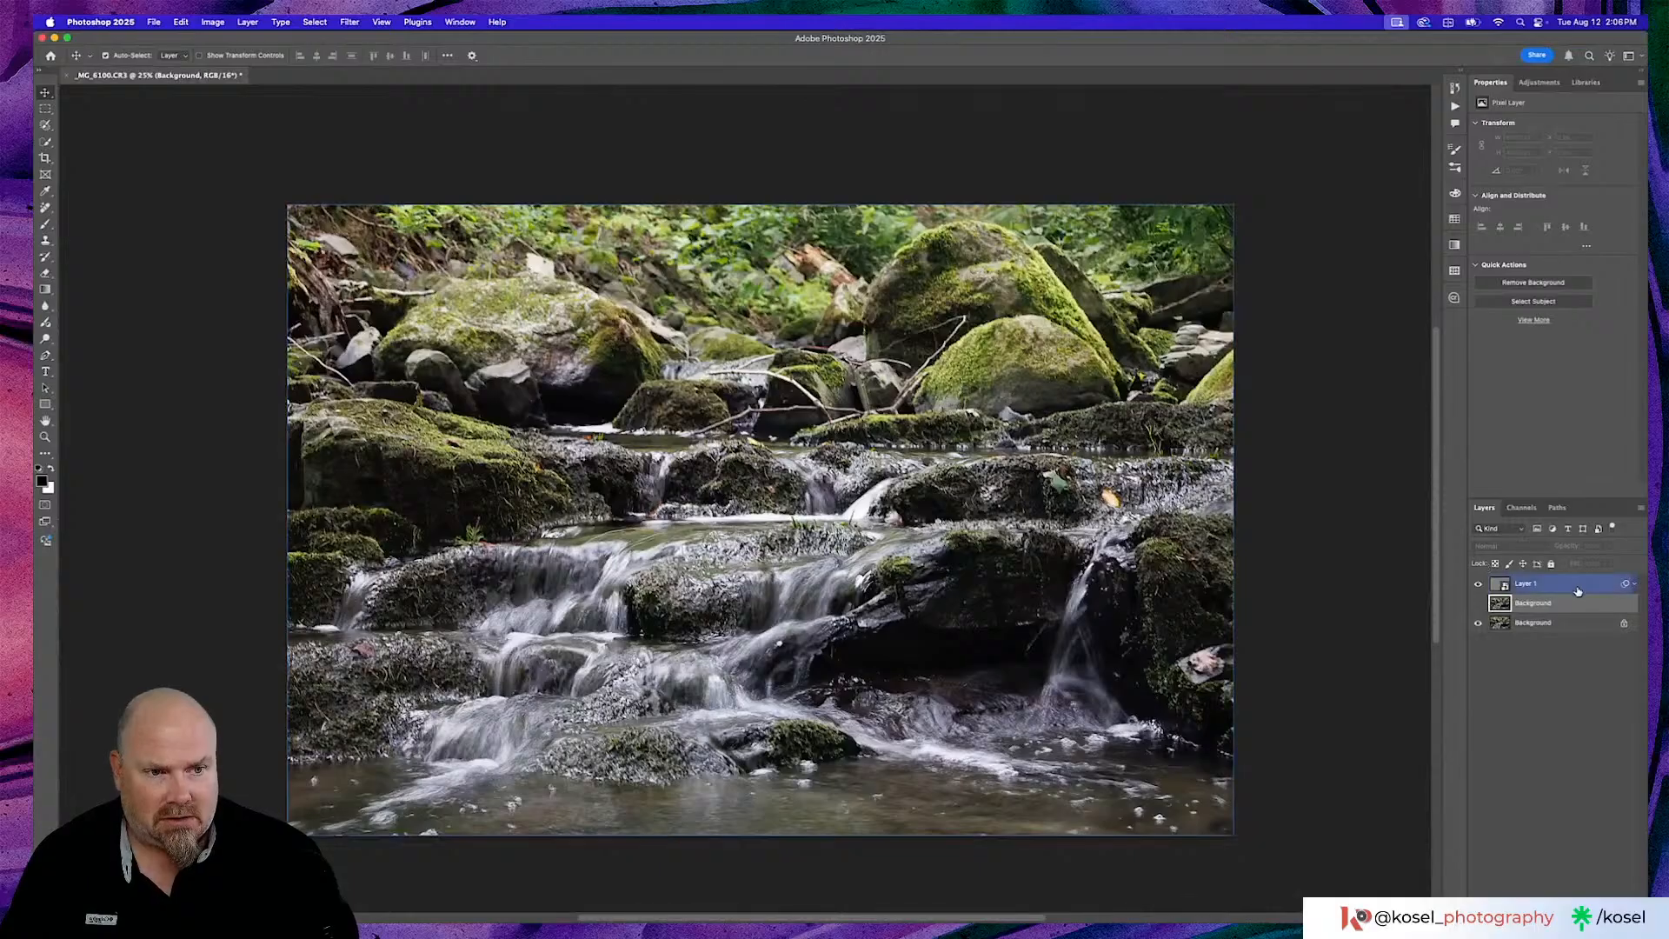
Save the layered stream photo and close its document
key(super+s)
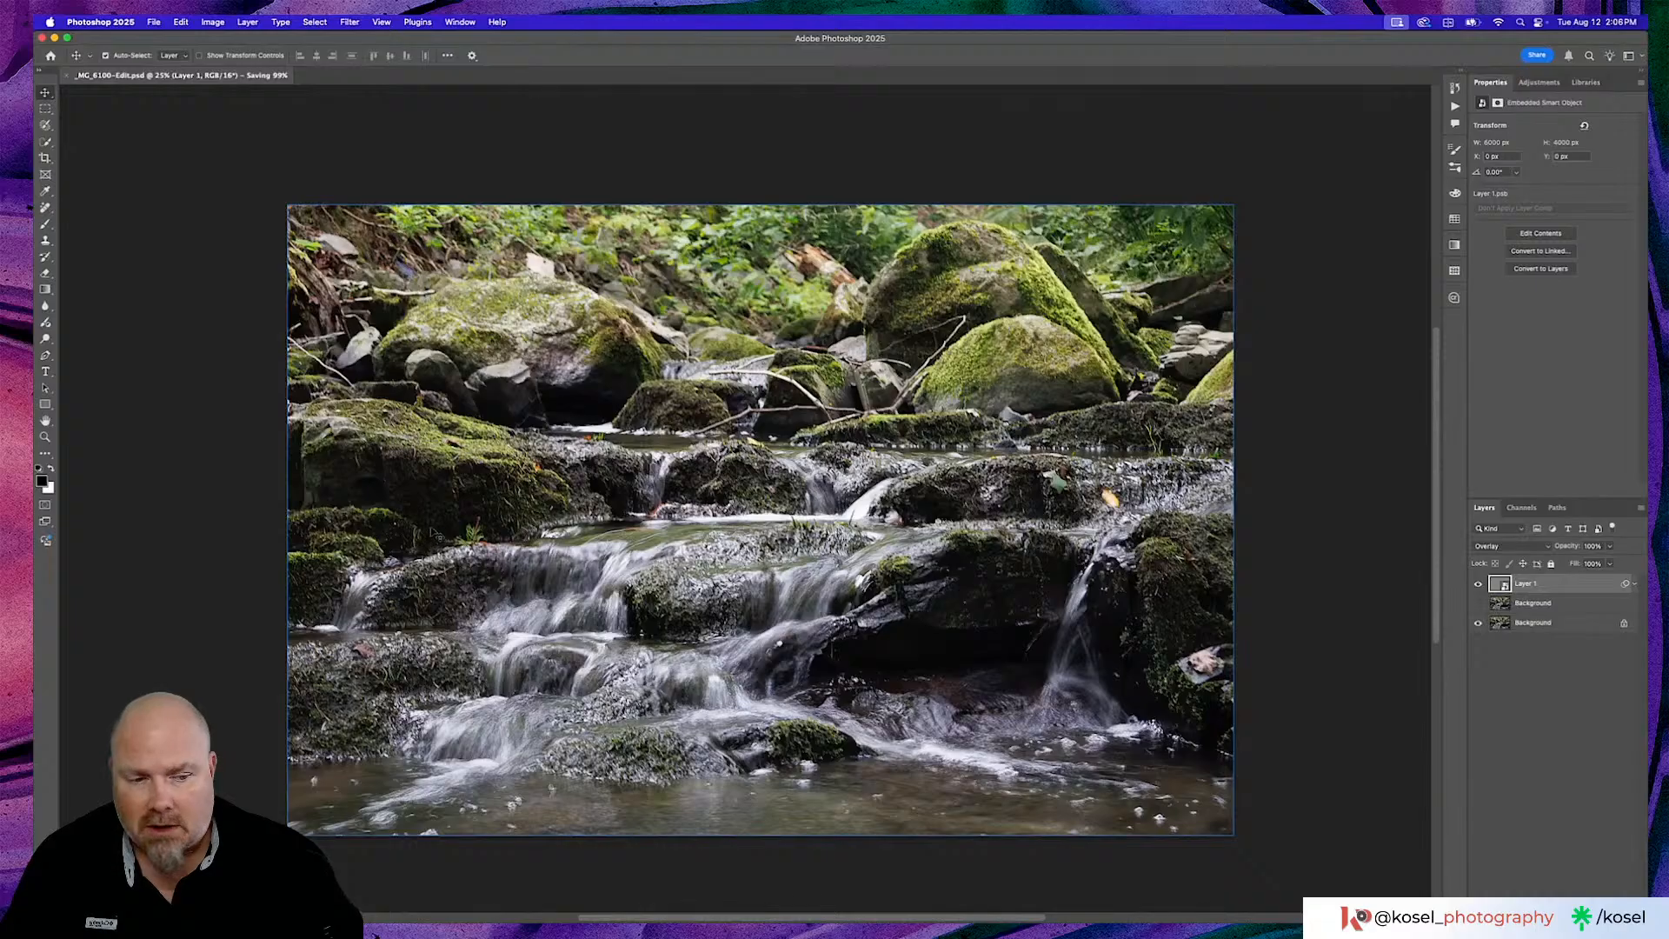
mouse_move(400, 930)
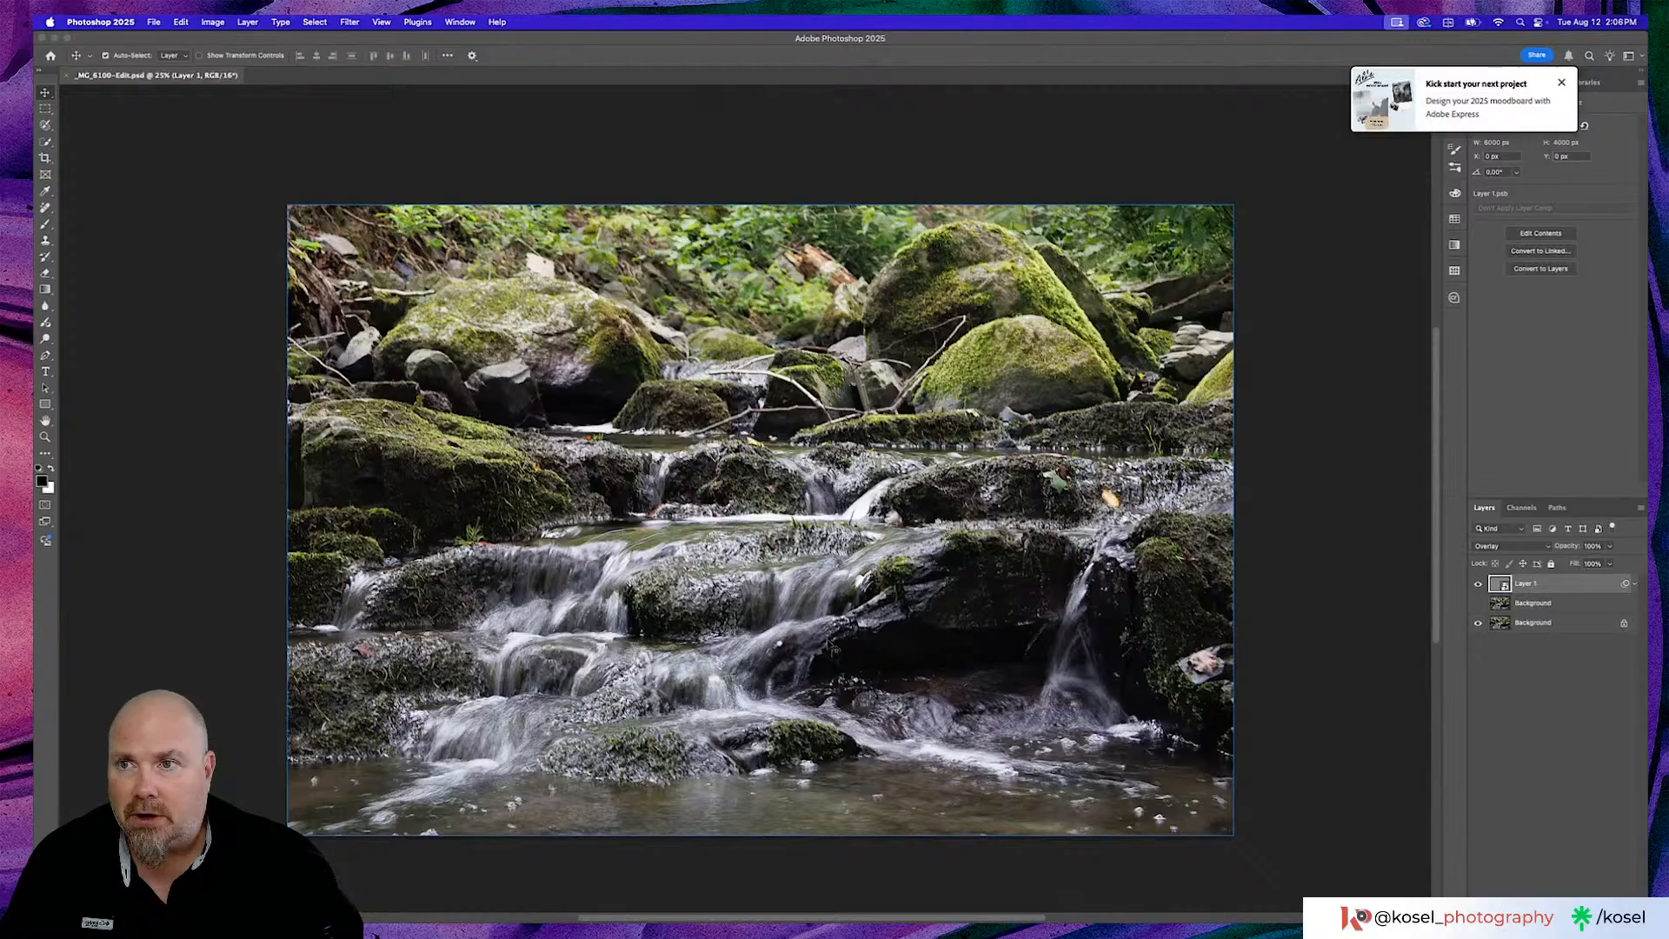
click(67, 75)
Switch to Lightroom Classic and open the edited stream photo _MG_6100-Edit.psd in the Develop module
key(super+Tab)
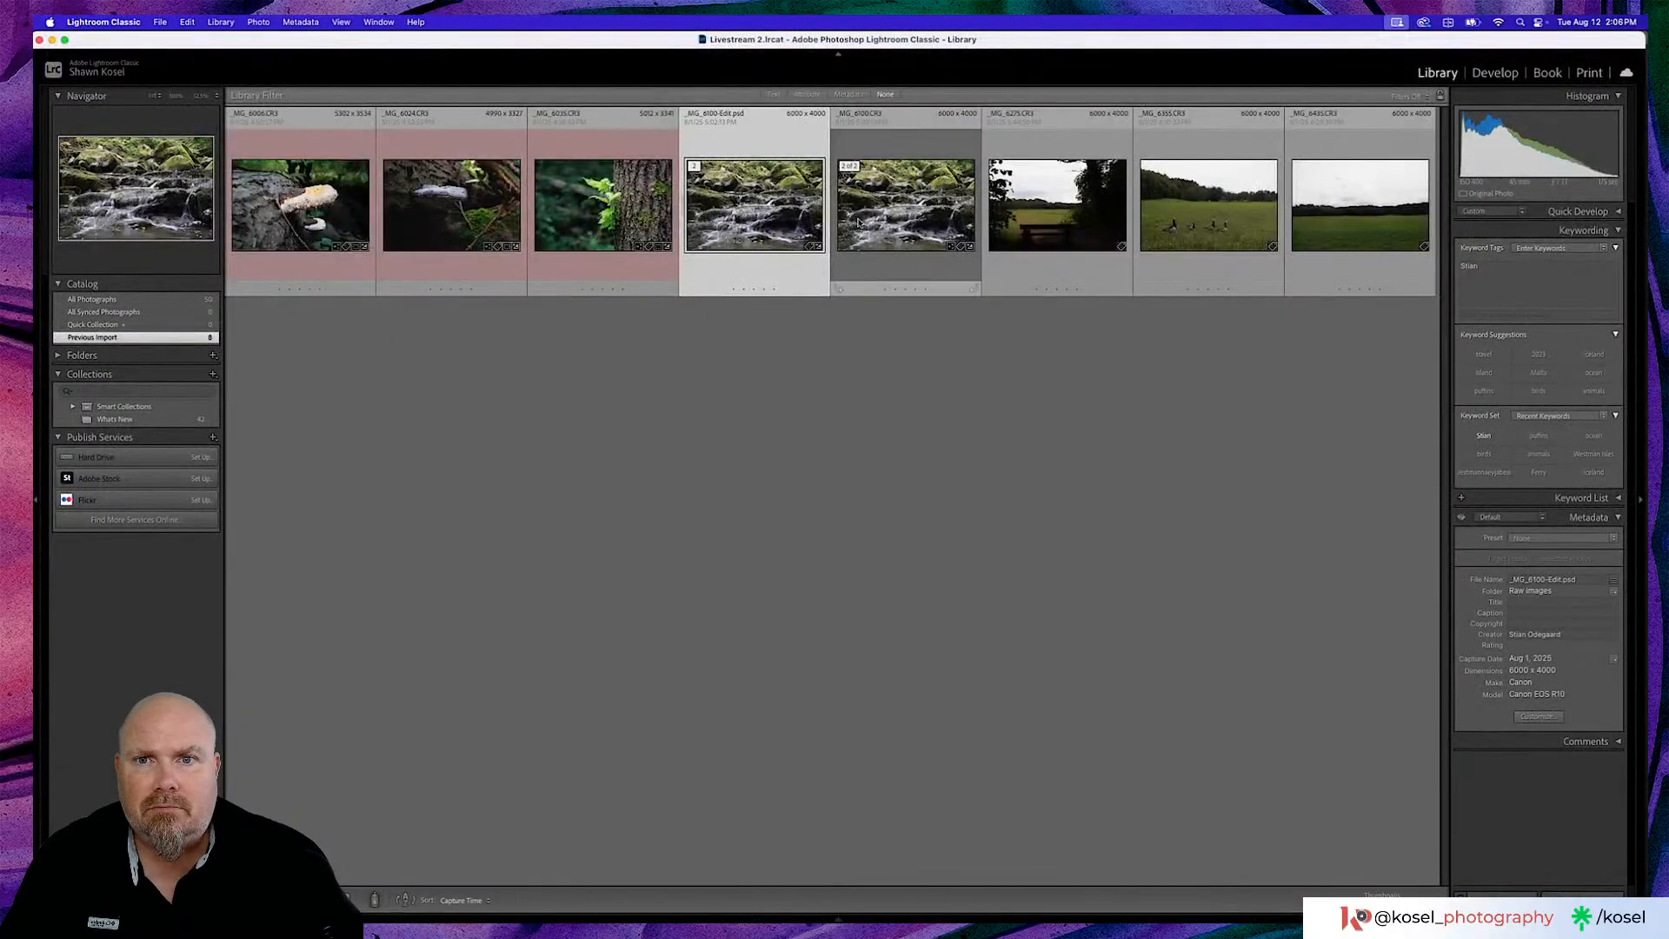
double_click(756, 222)
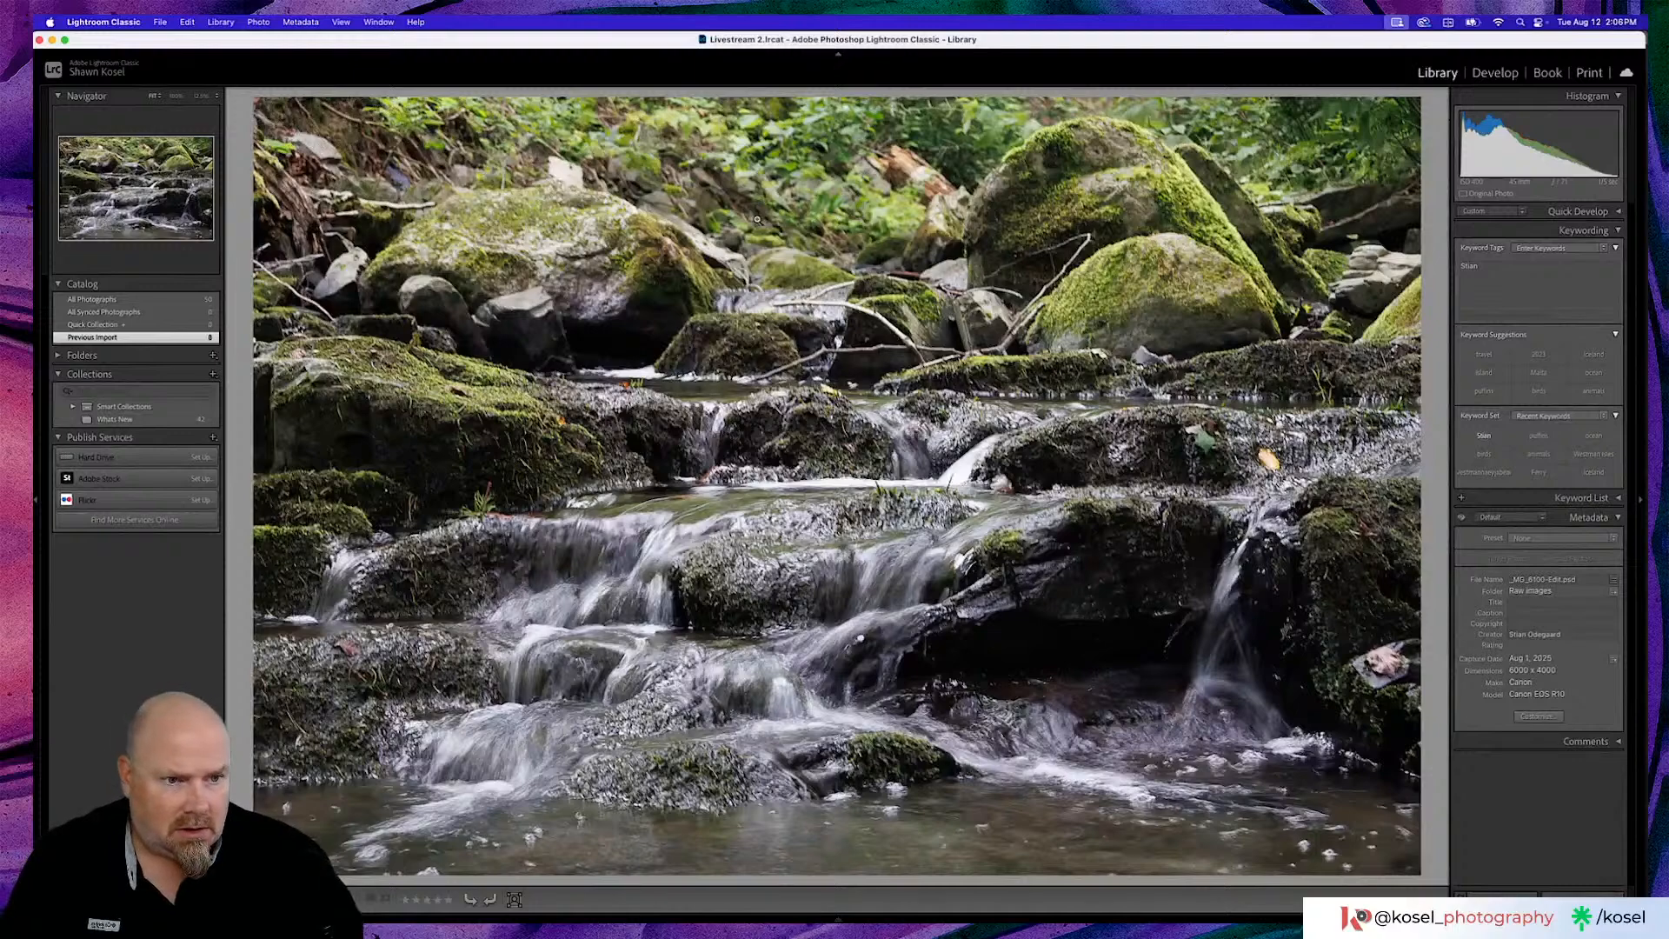
key(d)
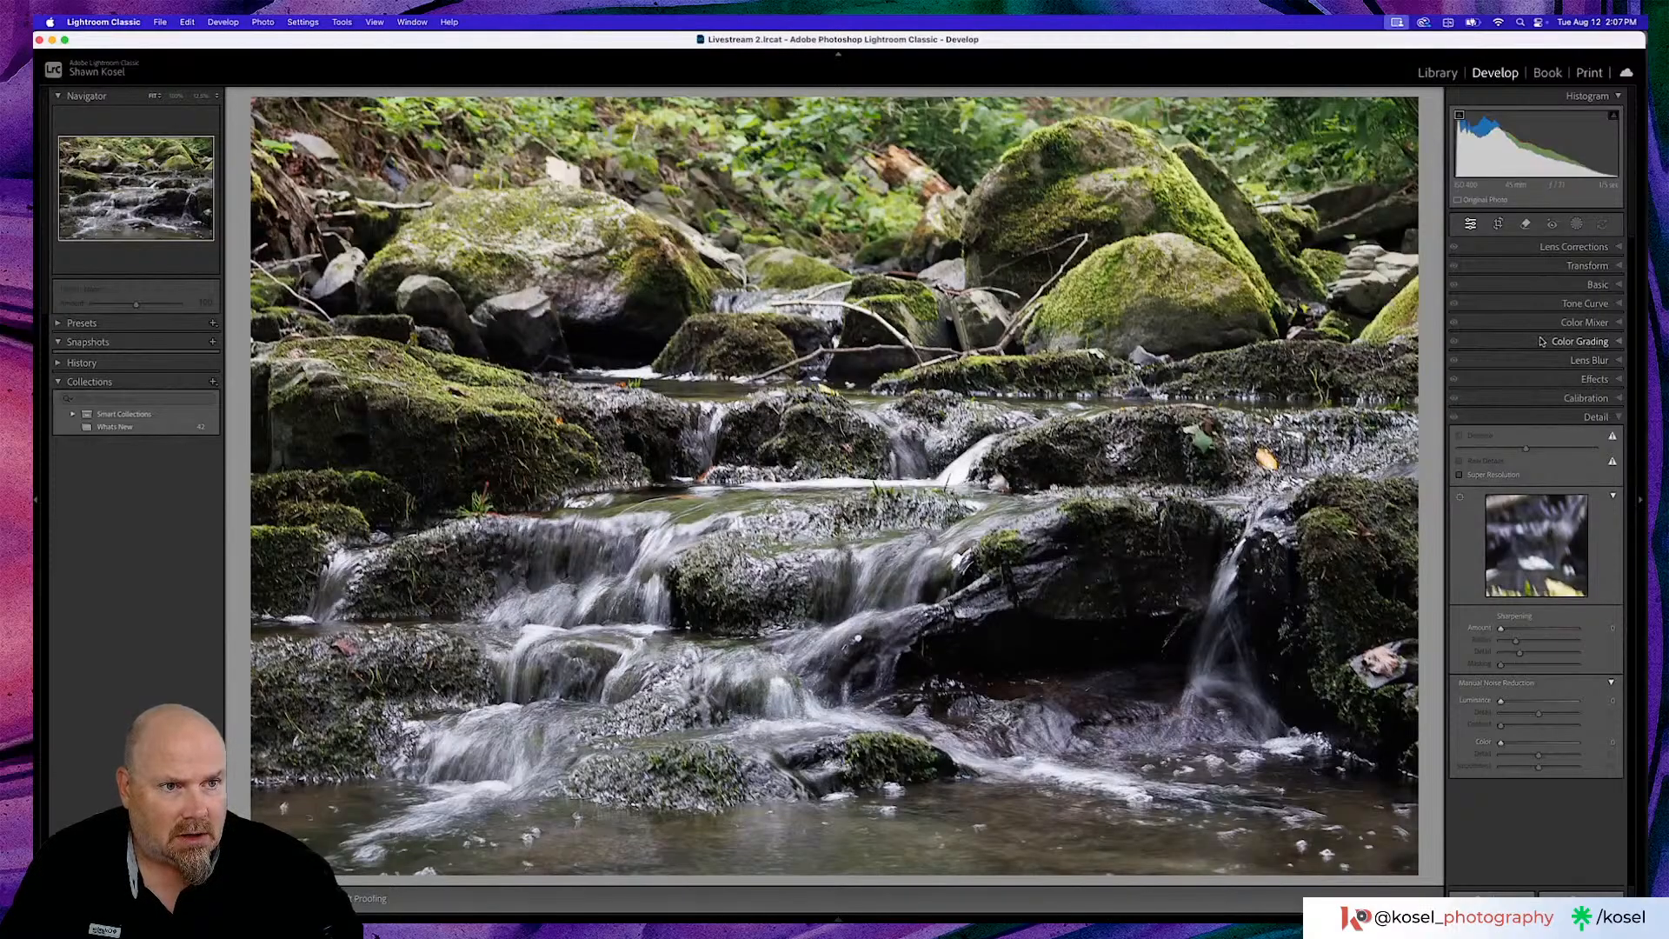
Convert the stream photo to black and white and apply the B&W 10 profile
click(1591, 285)
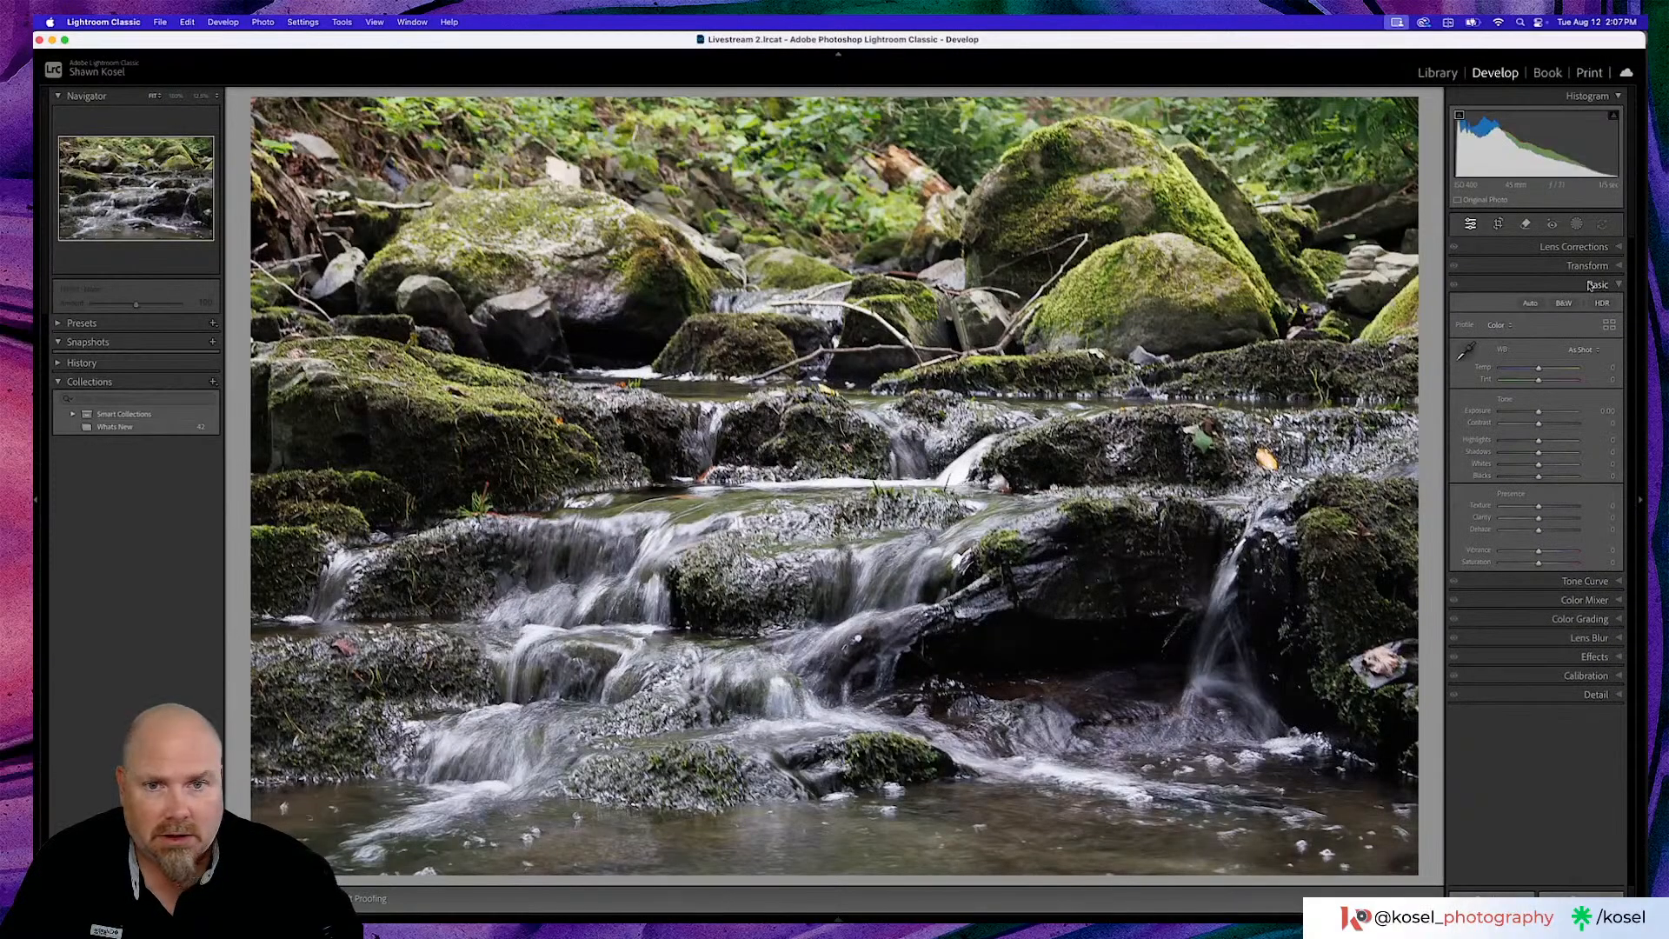
click(1564, 304)
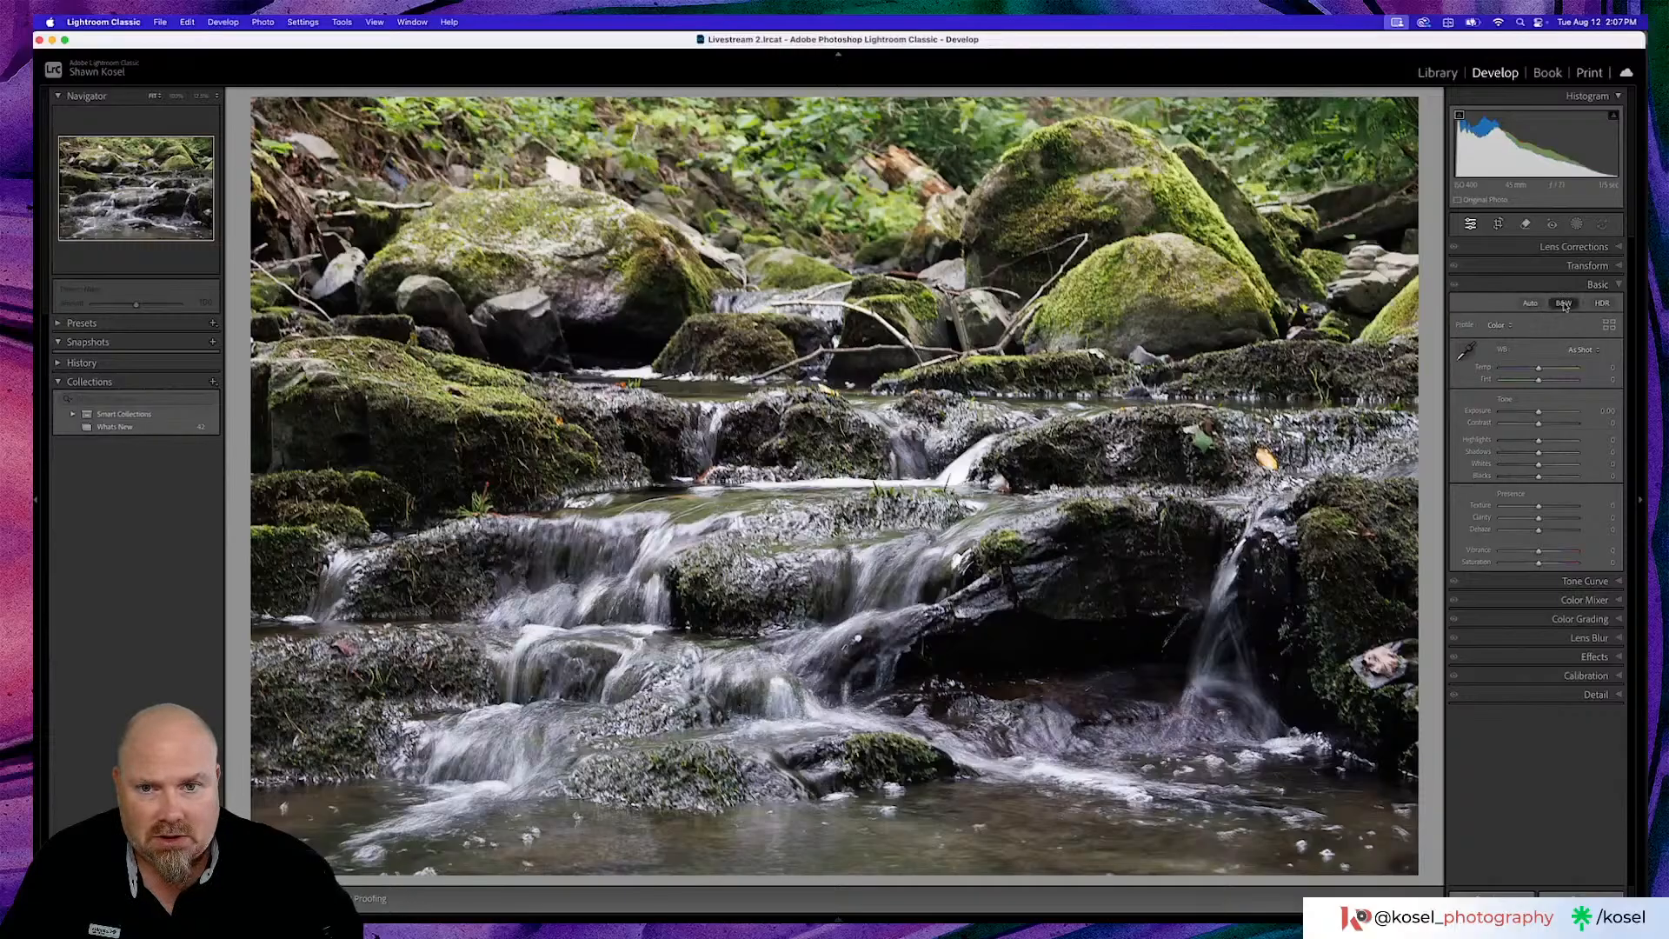
click(1609, 325)
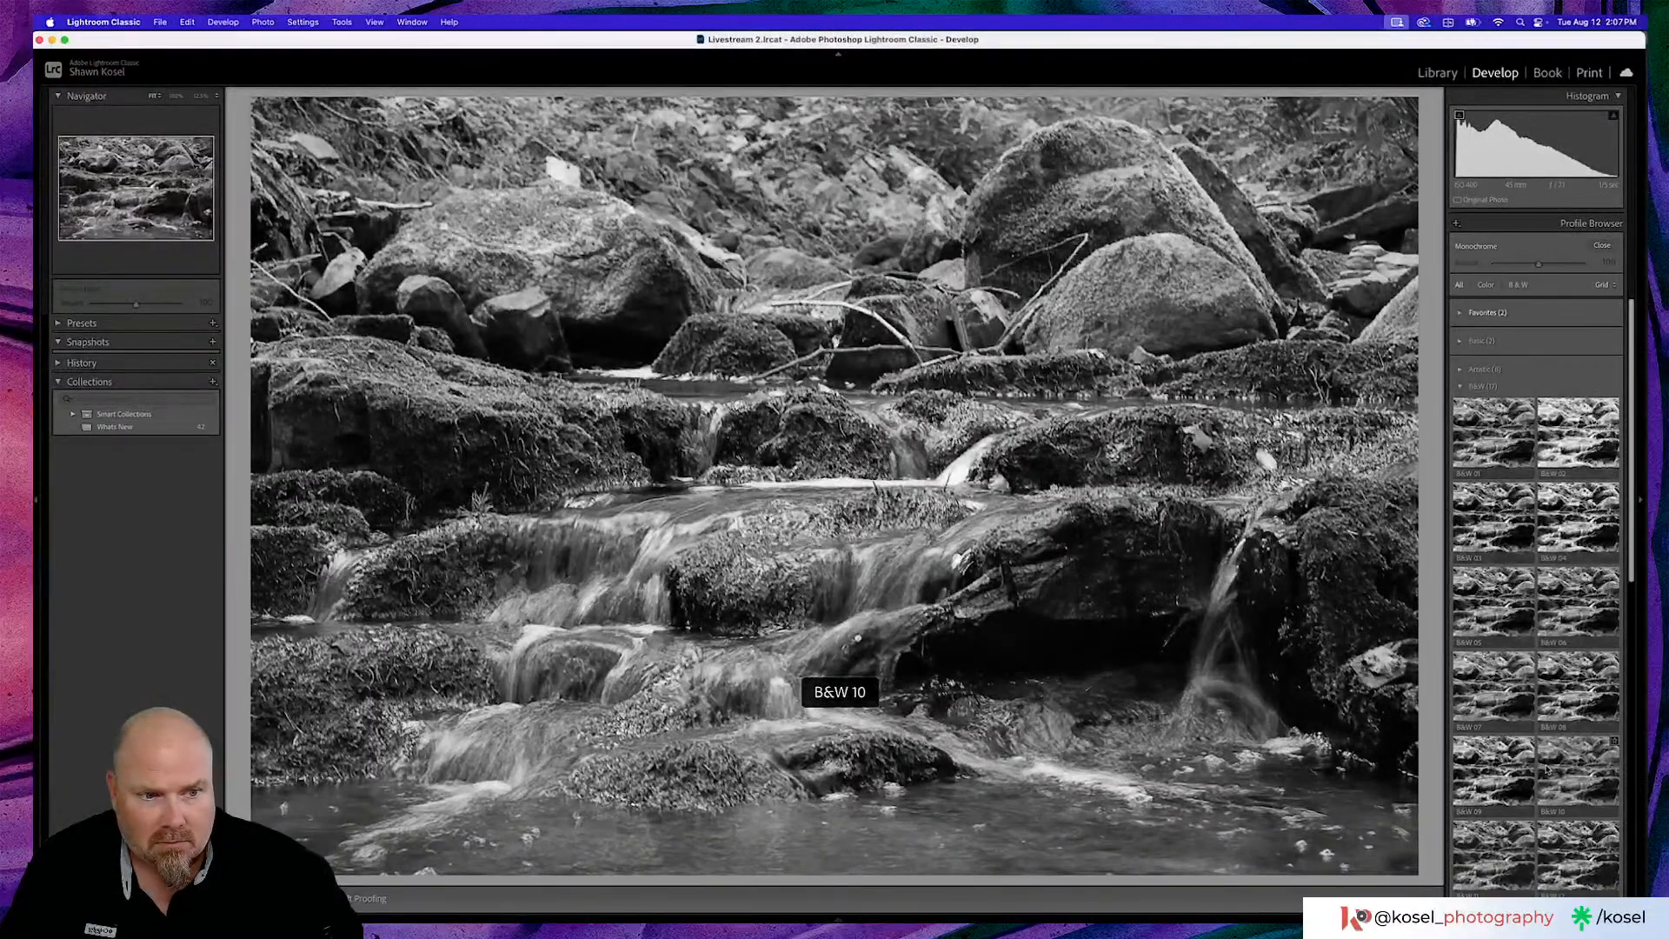
click(1547, 769)
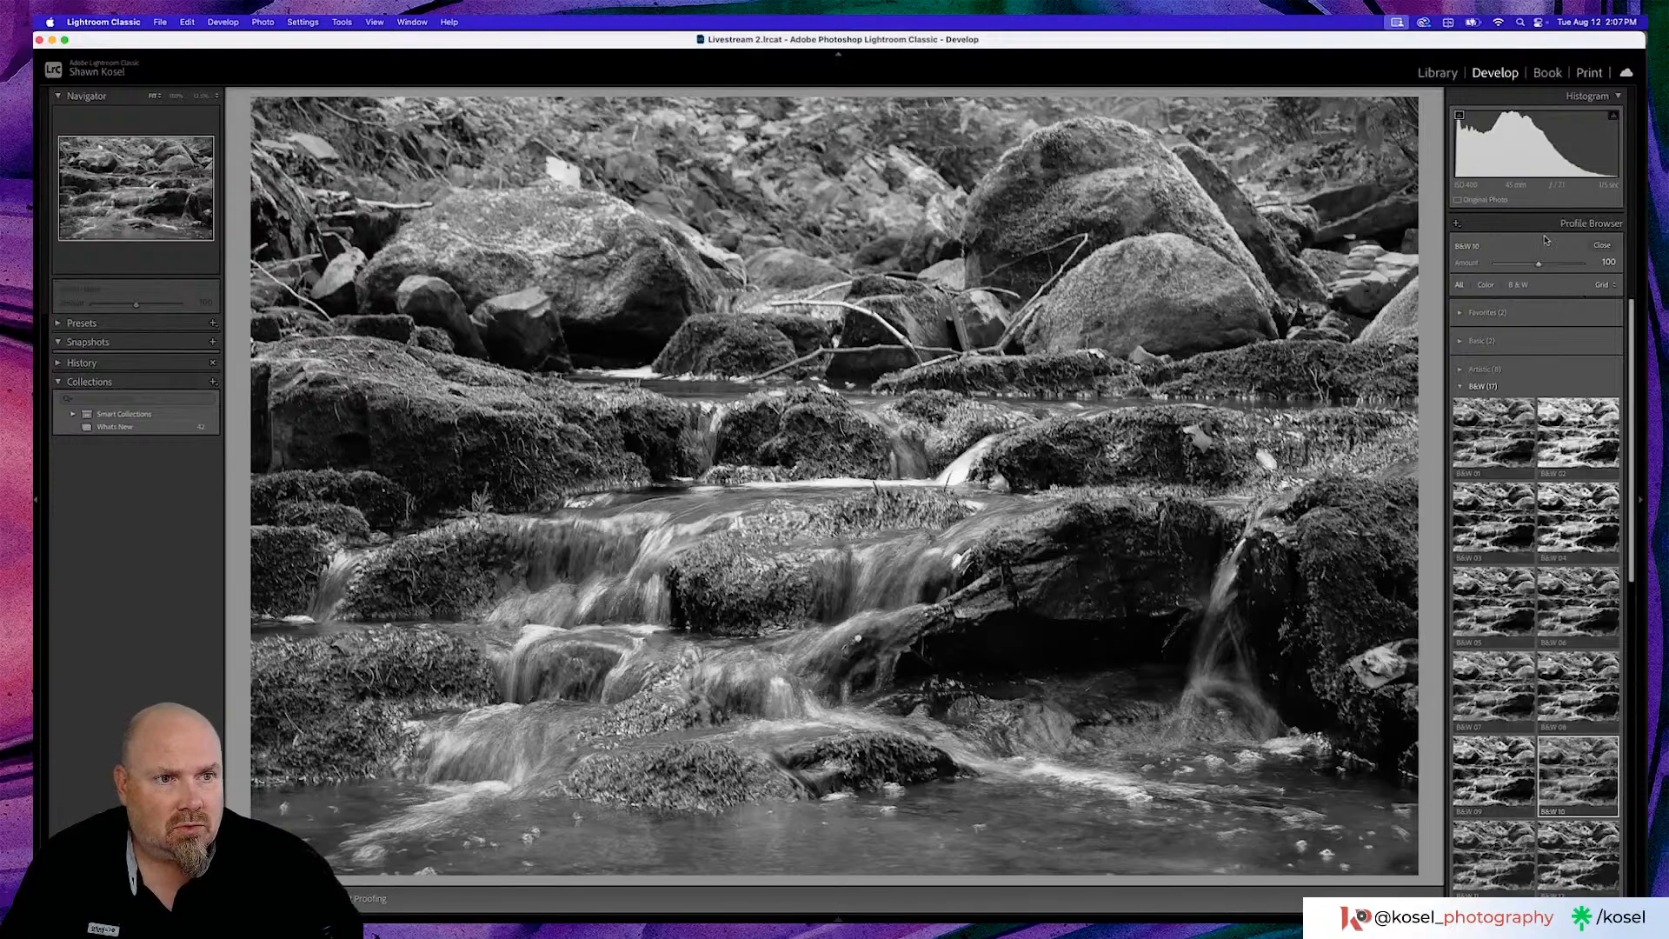
click(1602, 245)
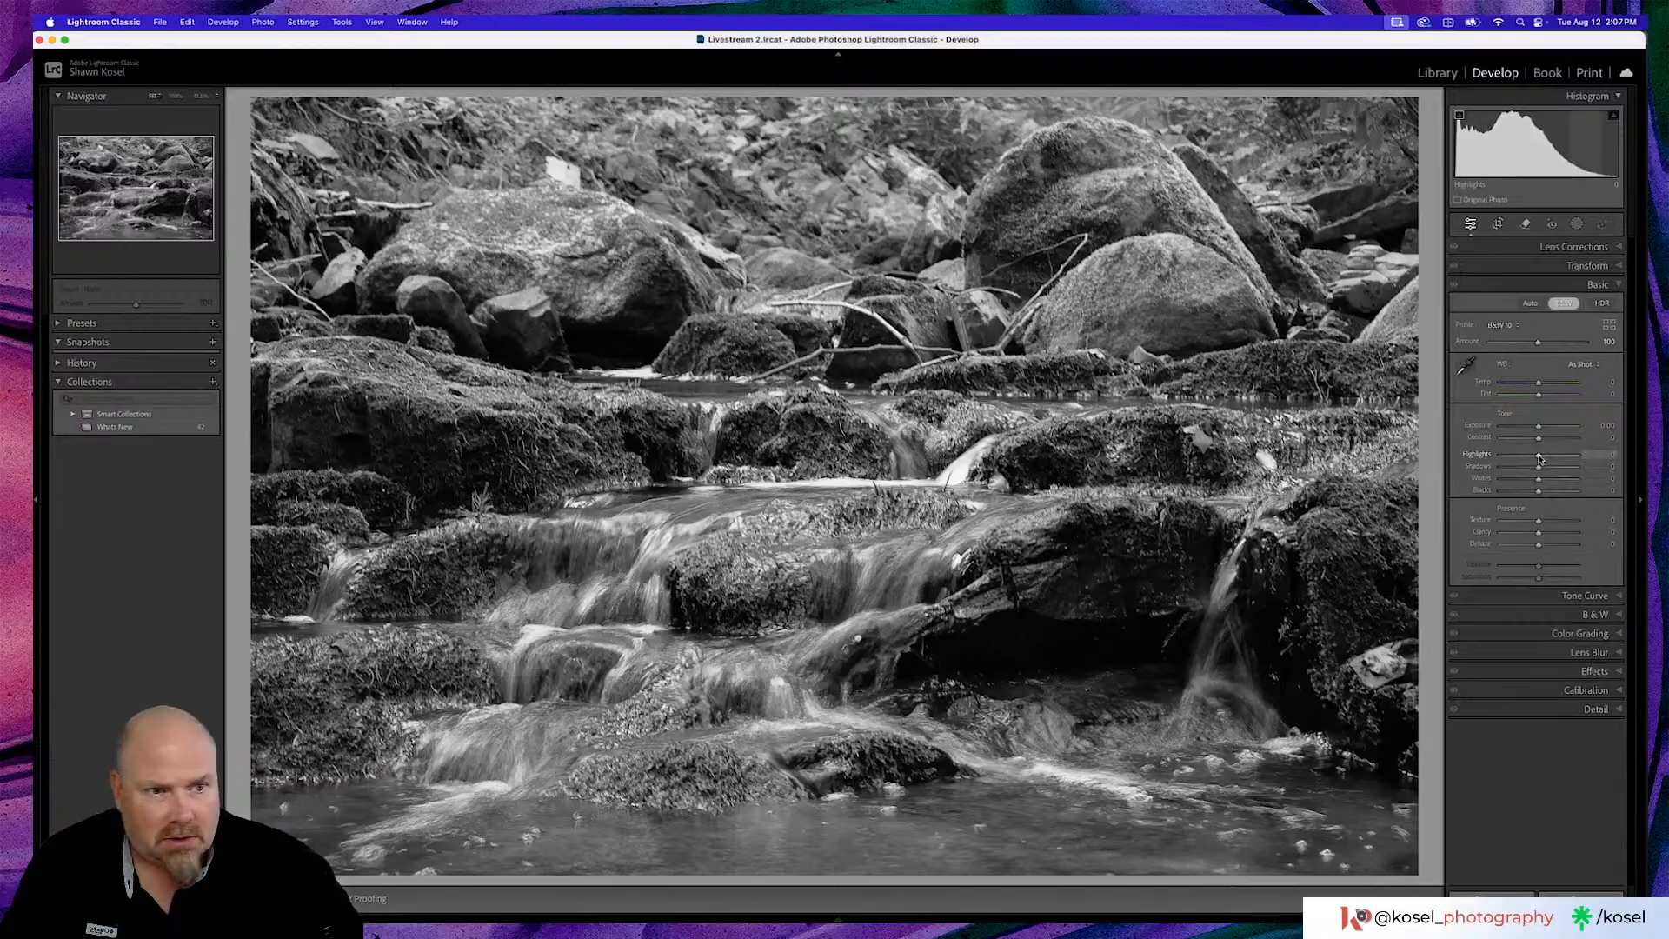
Set the photo's highlights to +24, shadows to +14 and whites to +22, lower the blacks slightly, and reduce the texture
drag(1540, 483, 1550, 482)
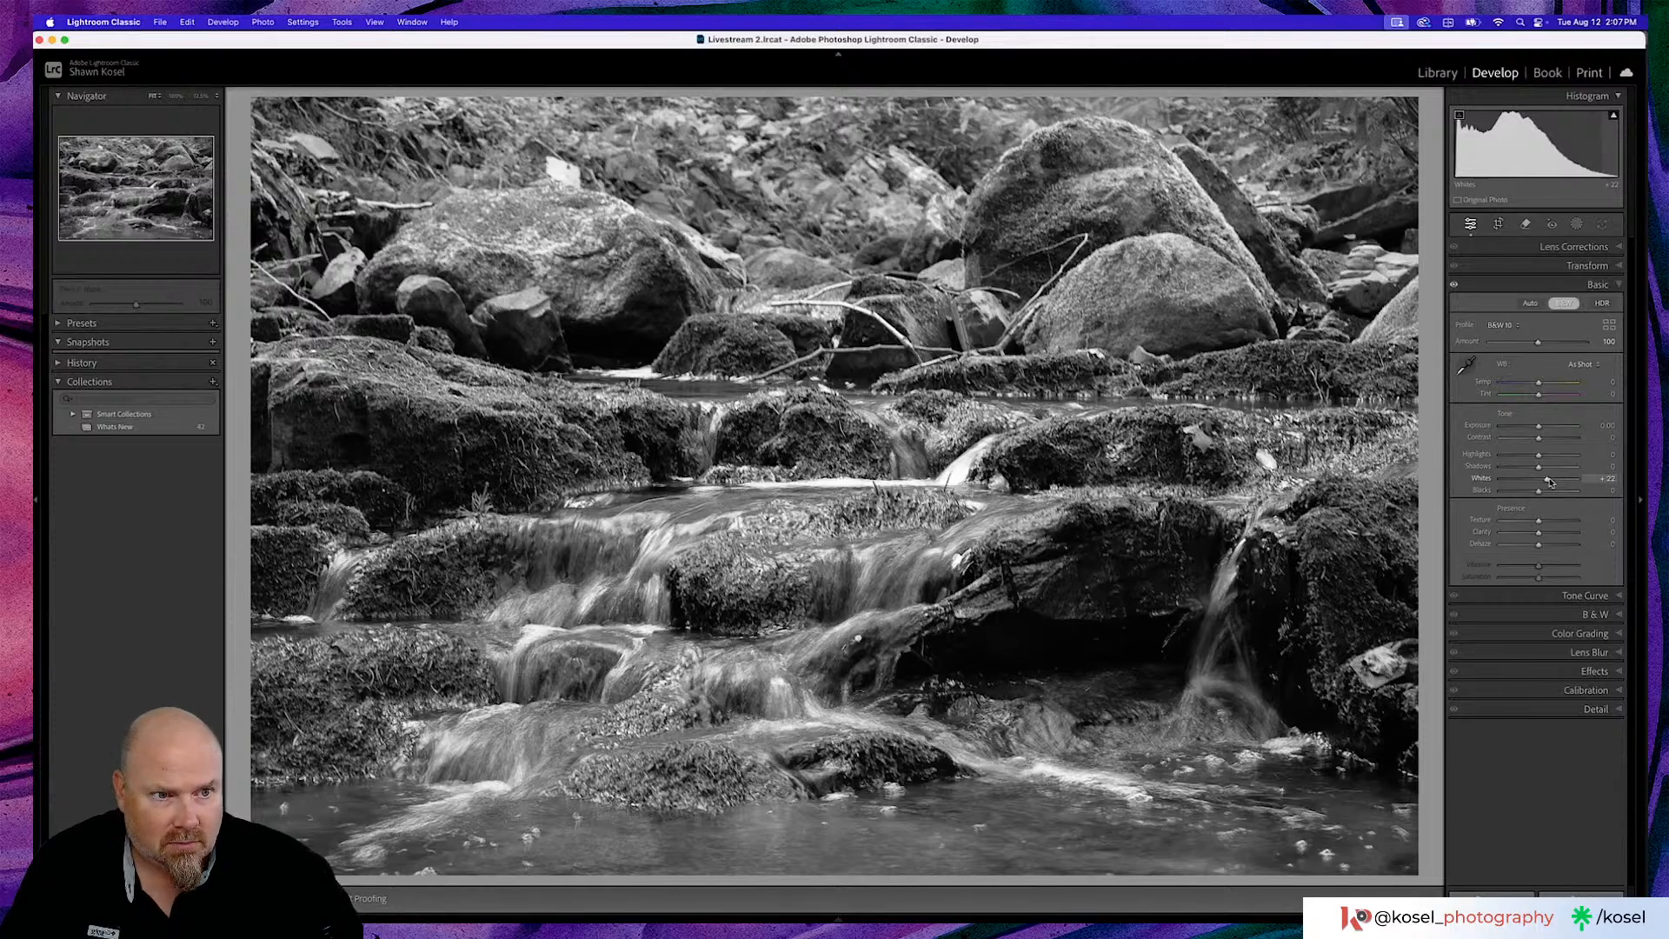
drag(1539, 493, 1548, 456)
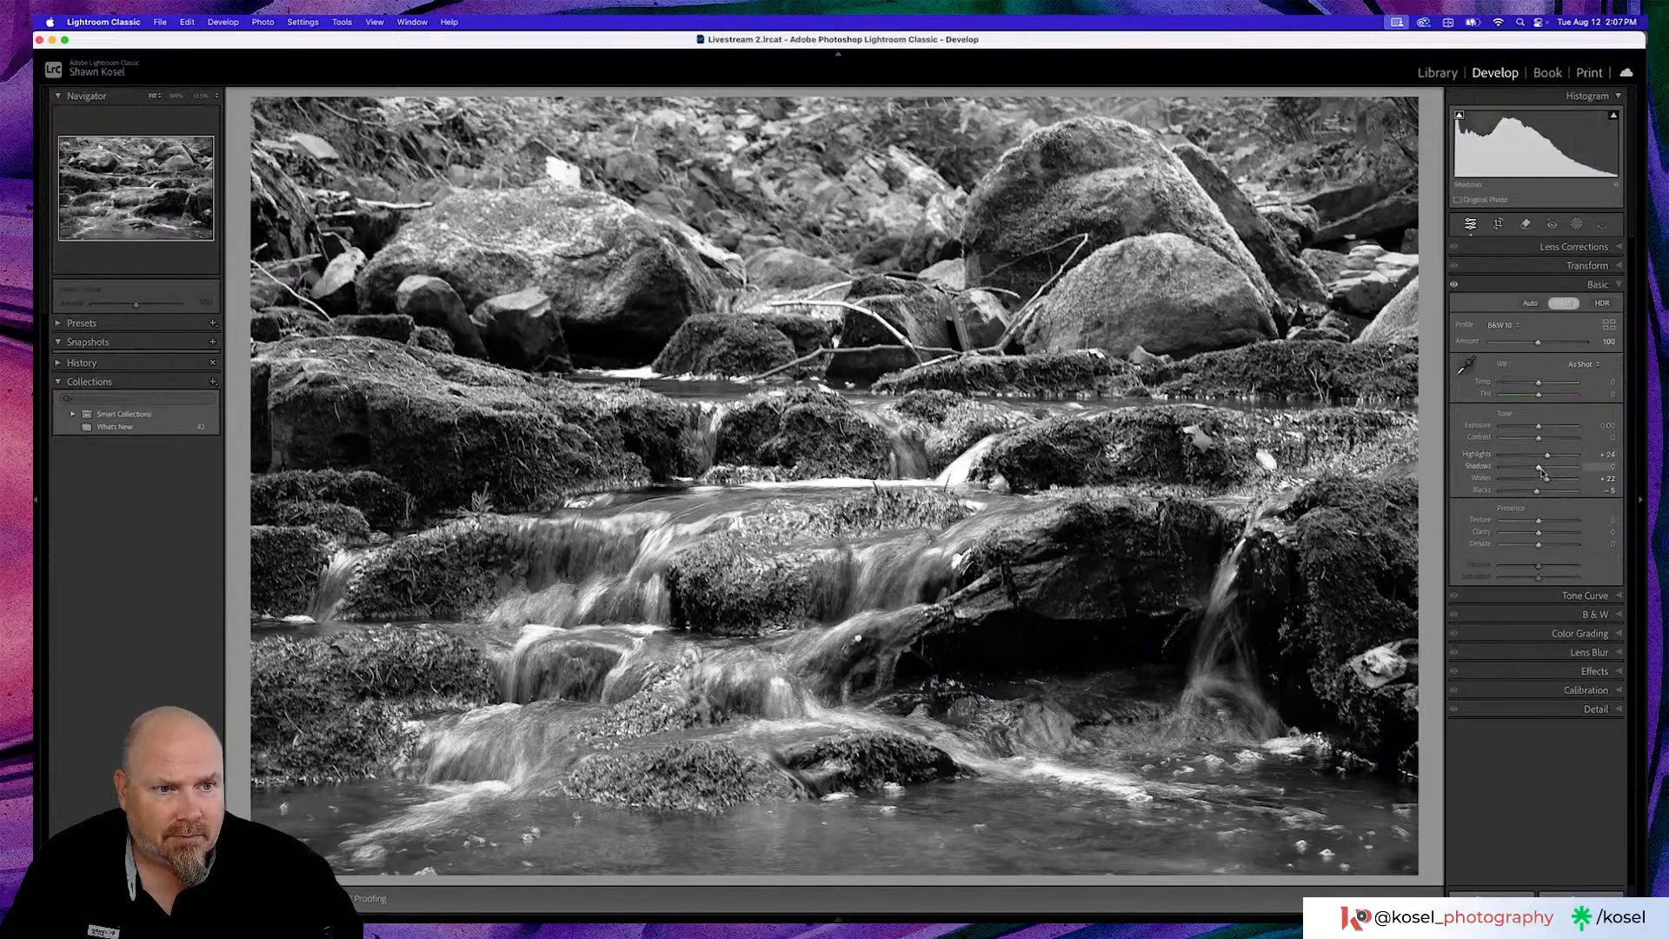
drag(1541, 469, 1531, 524)
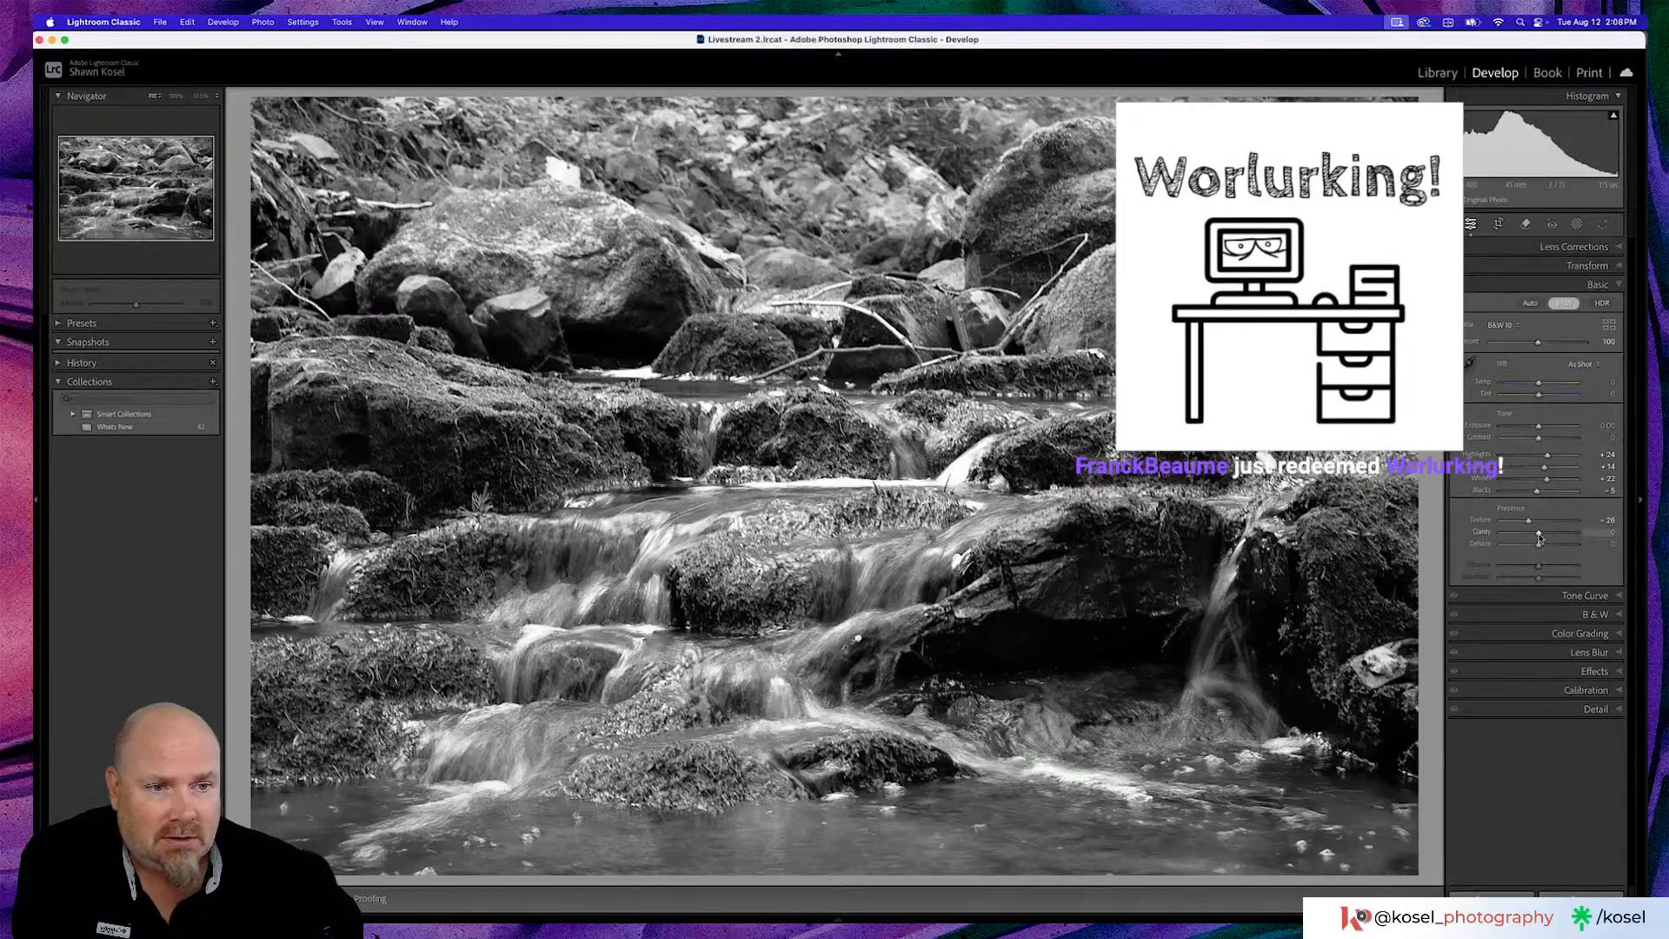
Soften the black-and-white stream photo by setting texture to -18 and clarity to about -23
drag(1539, 532, 1527, 536)
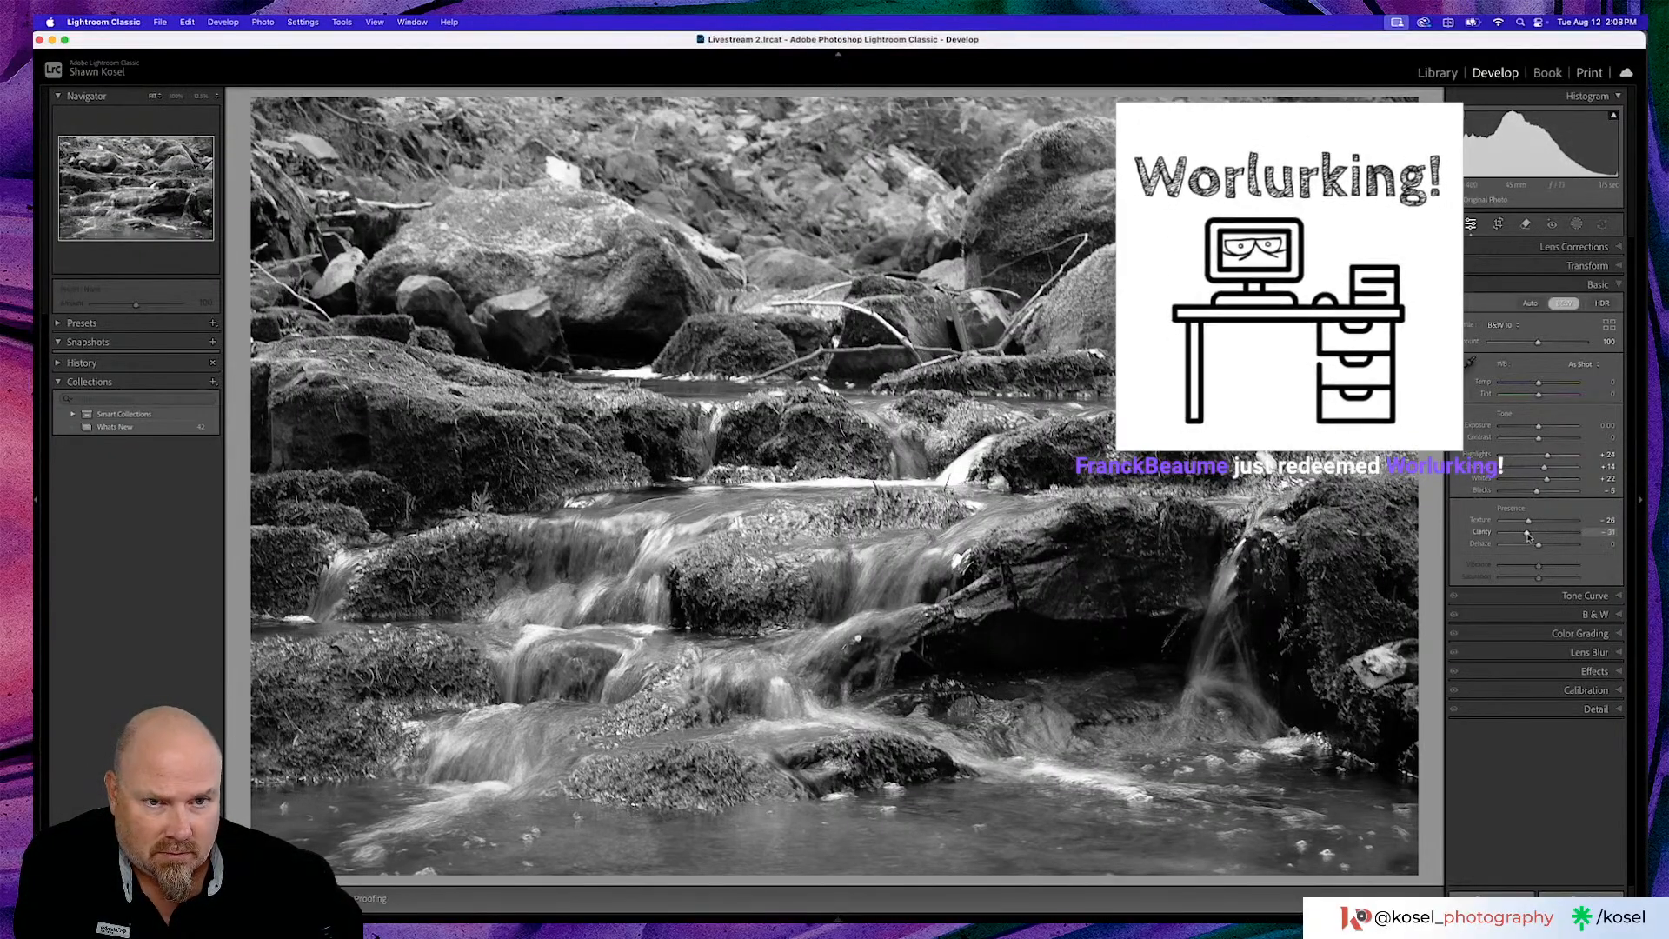
drag(1528, 523, 1531, 523)
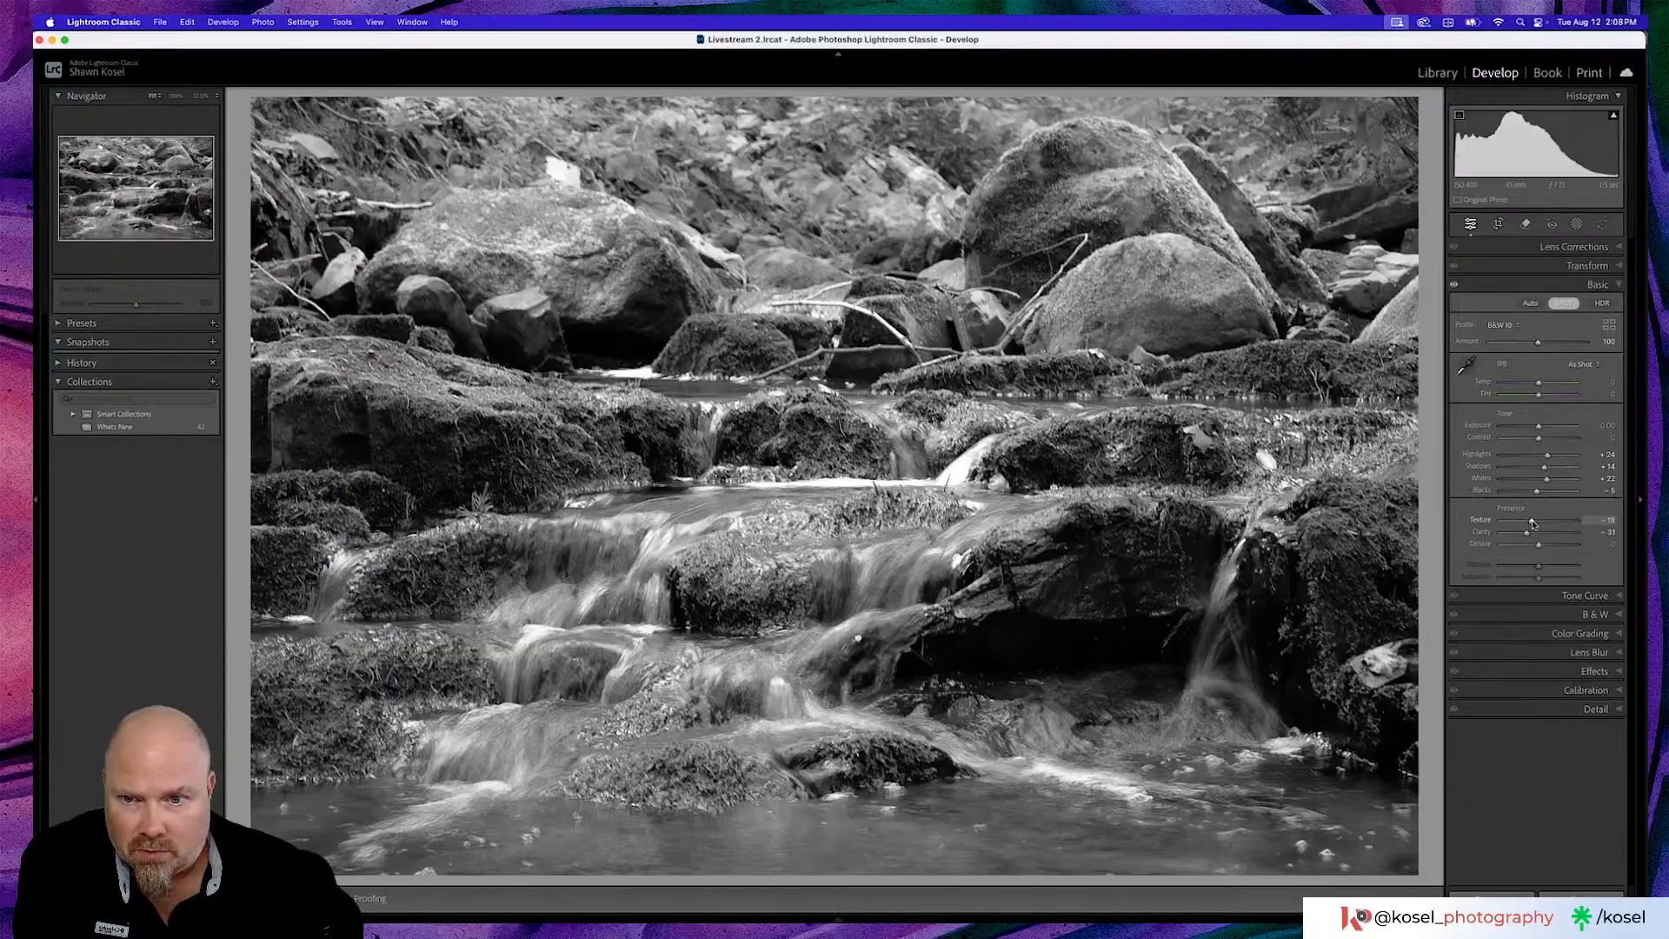
drag(1528, 532, 1529, 536)
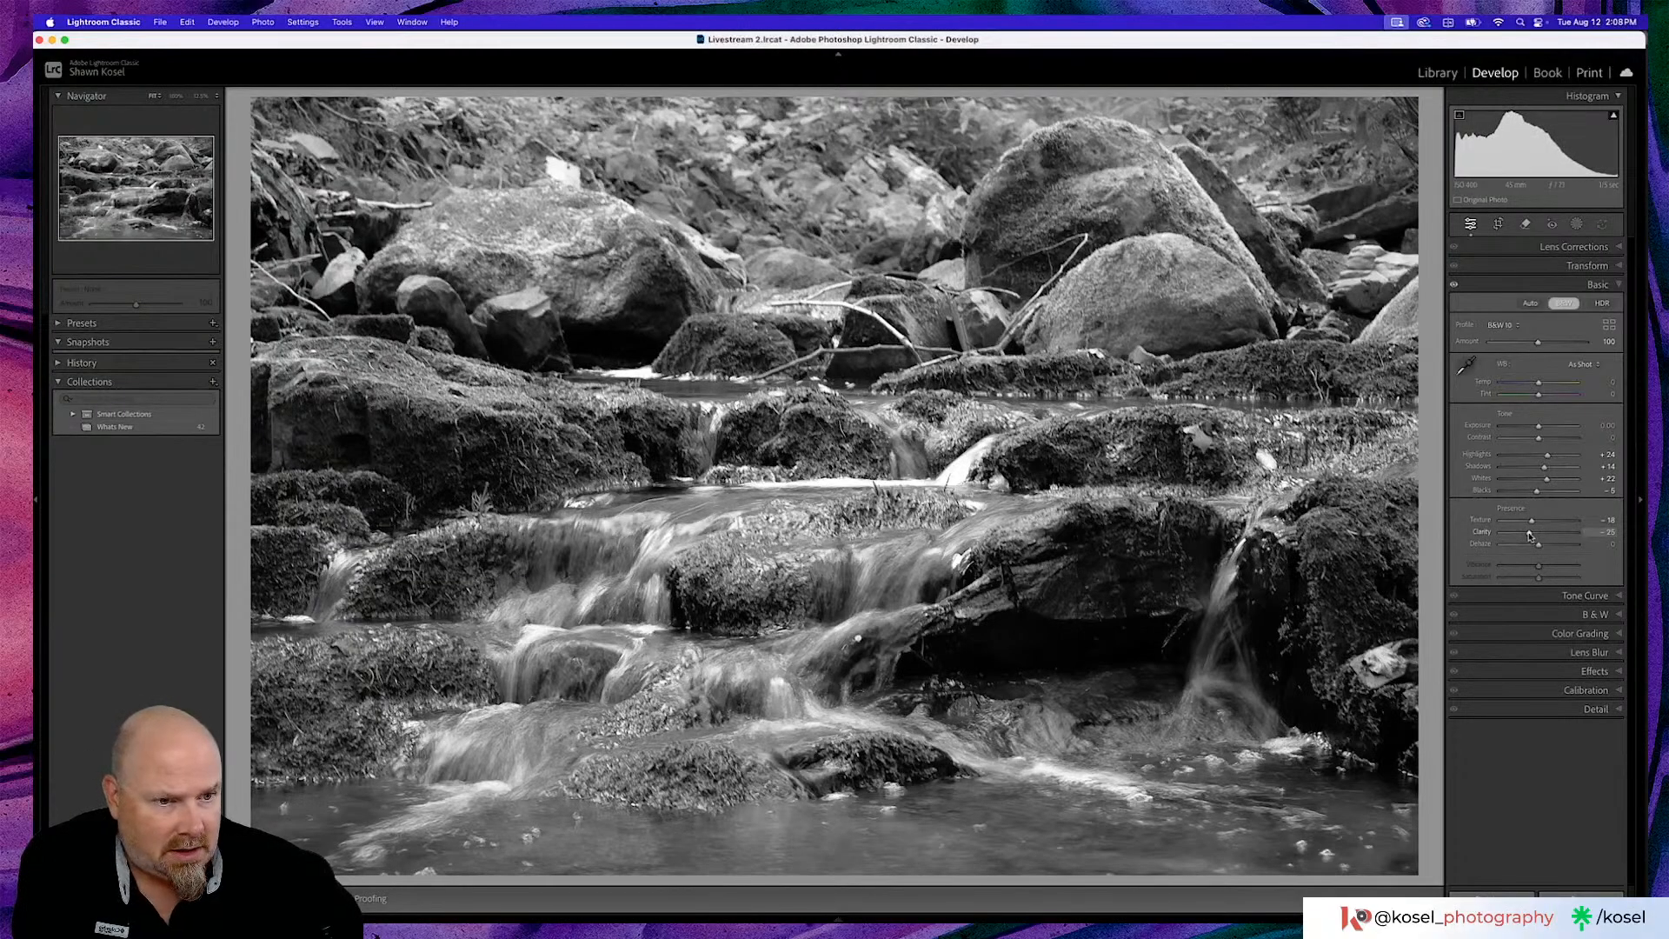
Set the black-and-white stream photo's dehaze to about -18
drag(1539, 545, 1526, 548)
drag(1525, 546, 1535, 548)
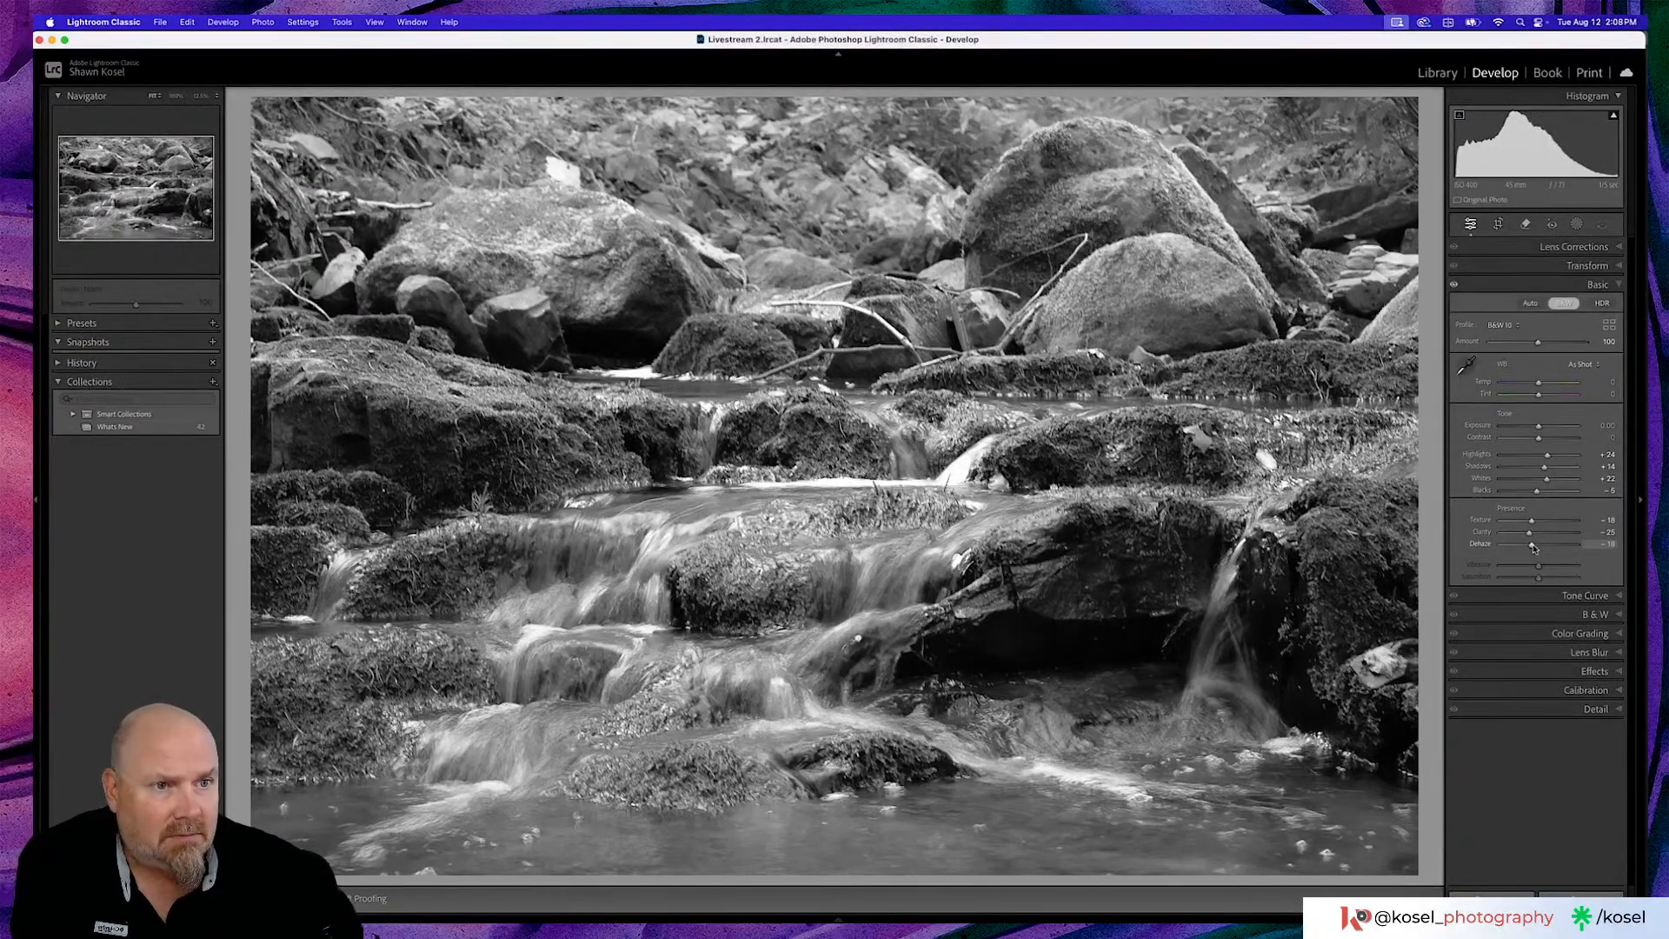
Add a linear gradient mask covering the upper part of the photo, fading out just below the large boulders
click(1576, 224)
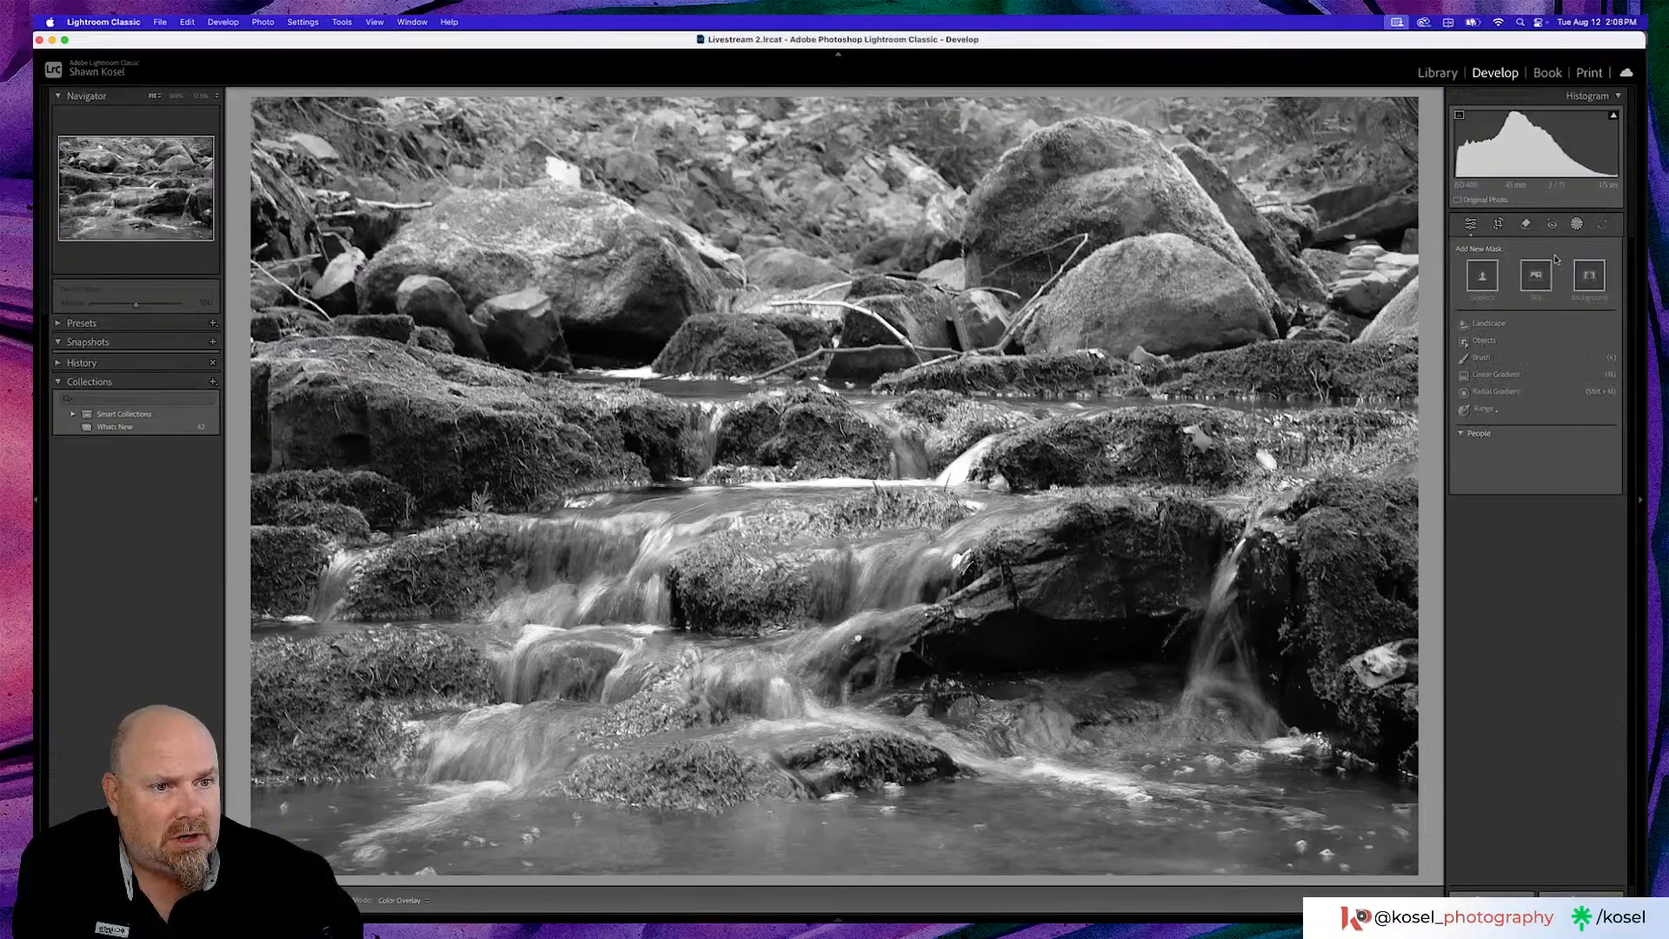
click(1495, 375)
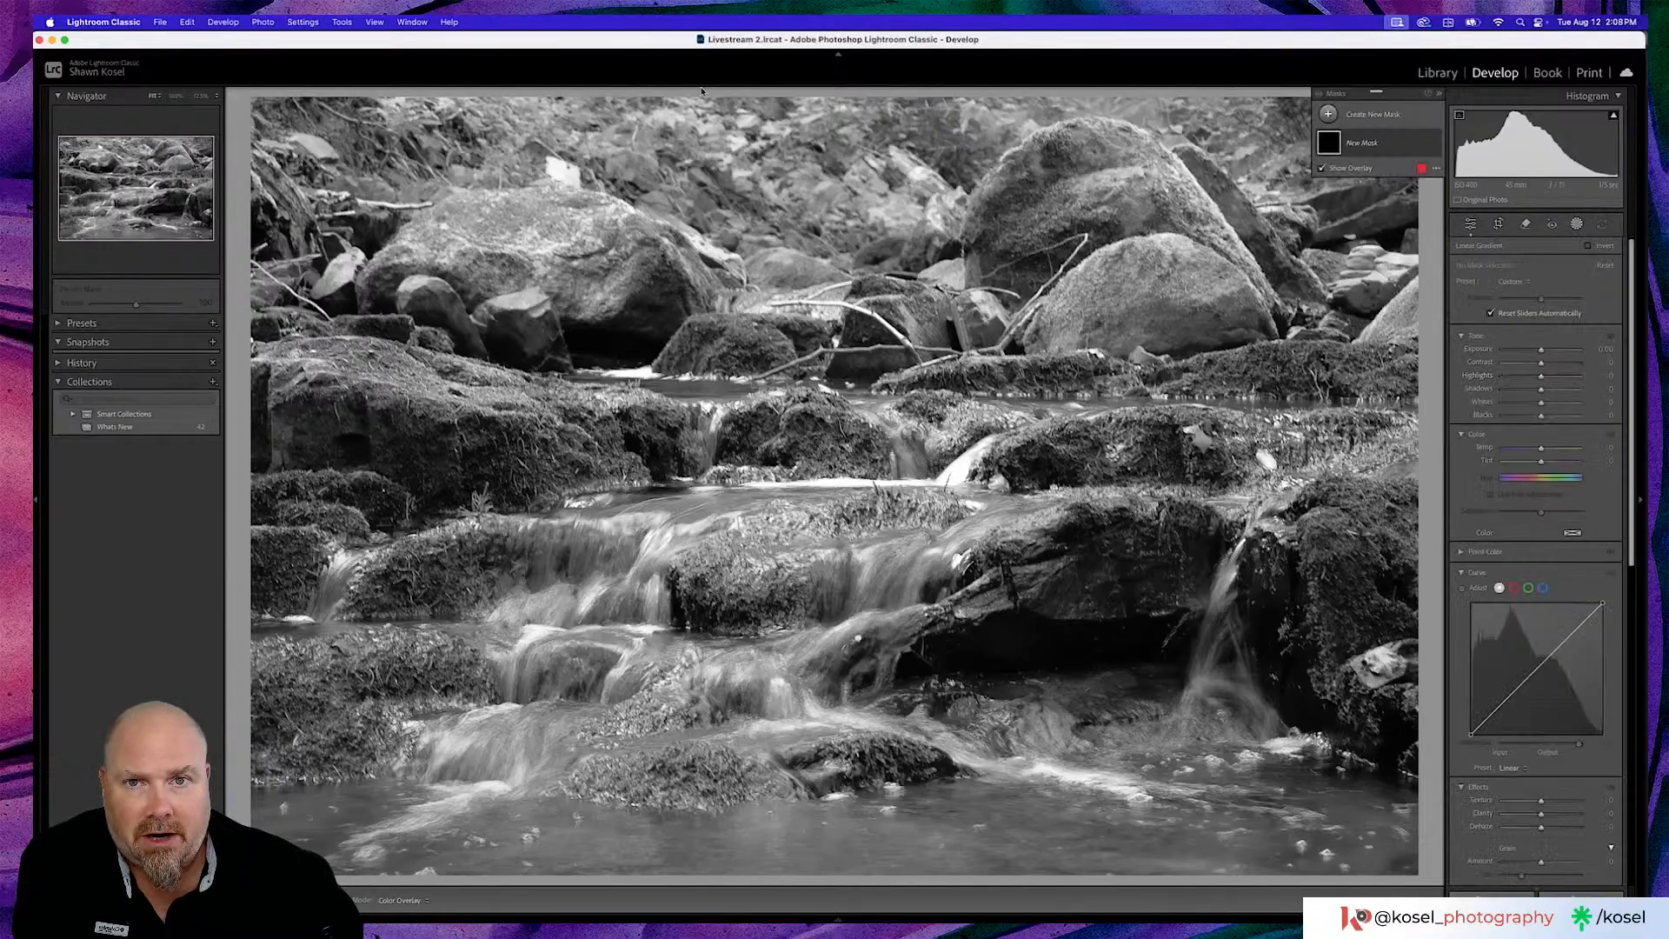
drag(769, 104, 770, 258)
drag(769, 178, 811, 301)
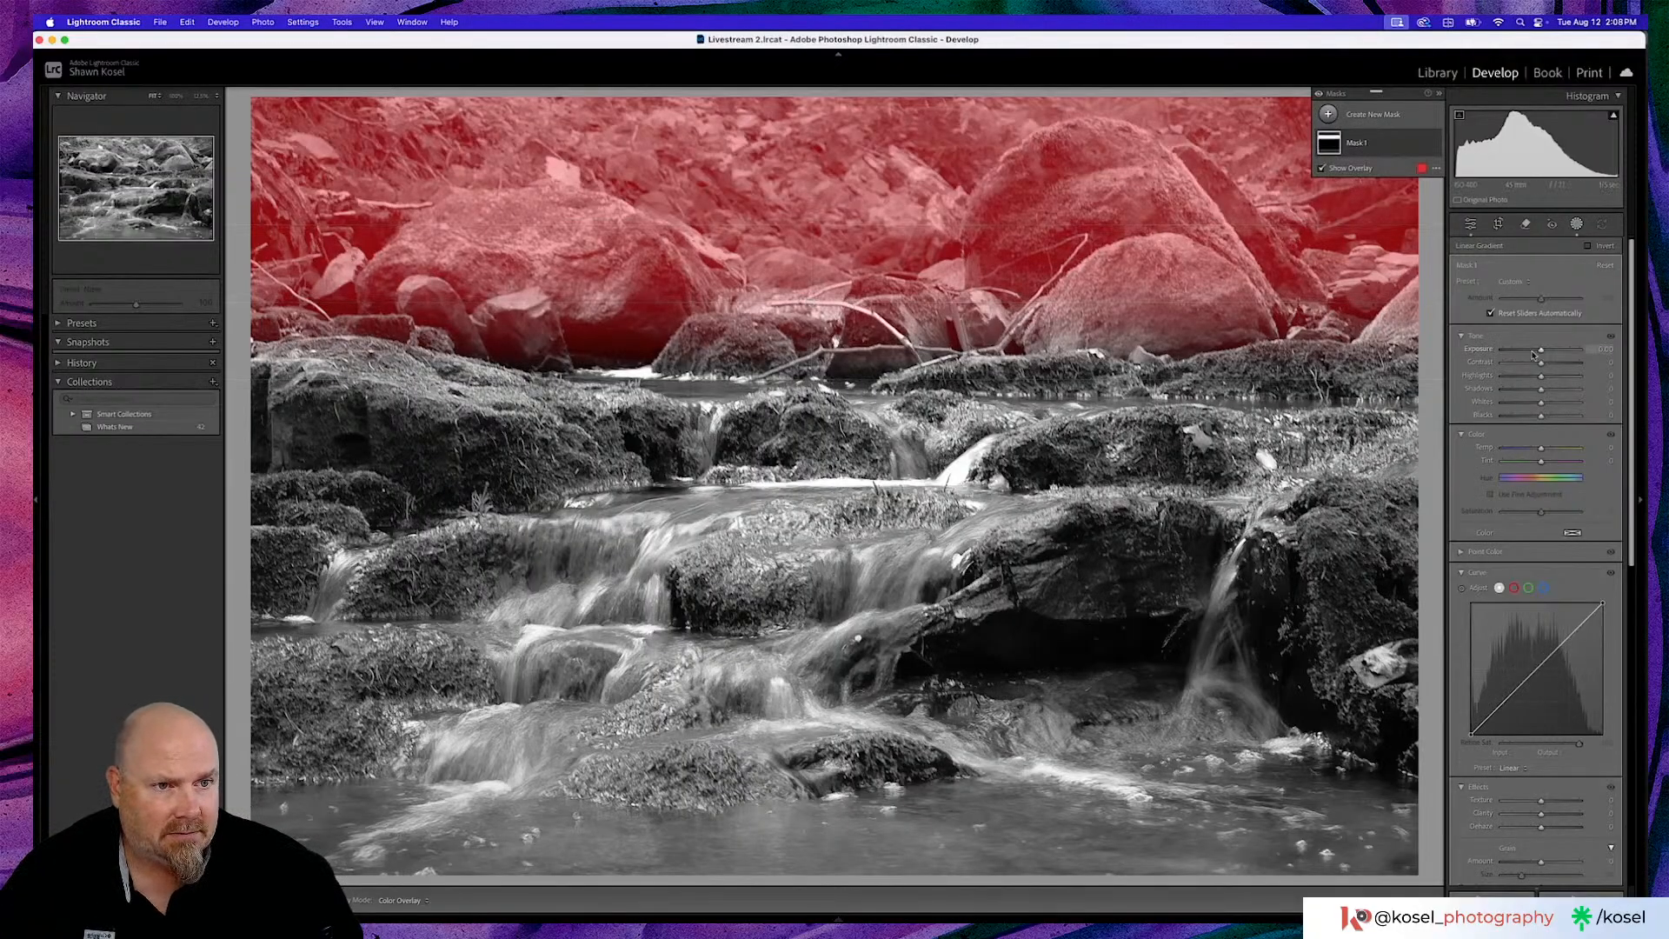
Darken and soften the gradient area by lowering its exposure and setting shadows and whites to about -19, texture -11 and clarity -17
drag(1541, 350, 1533, 392)
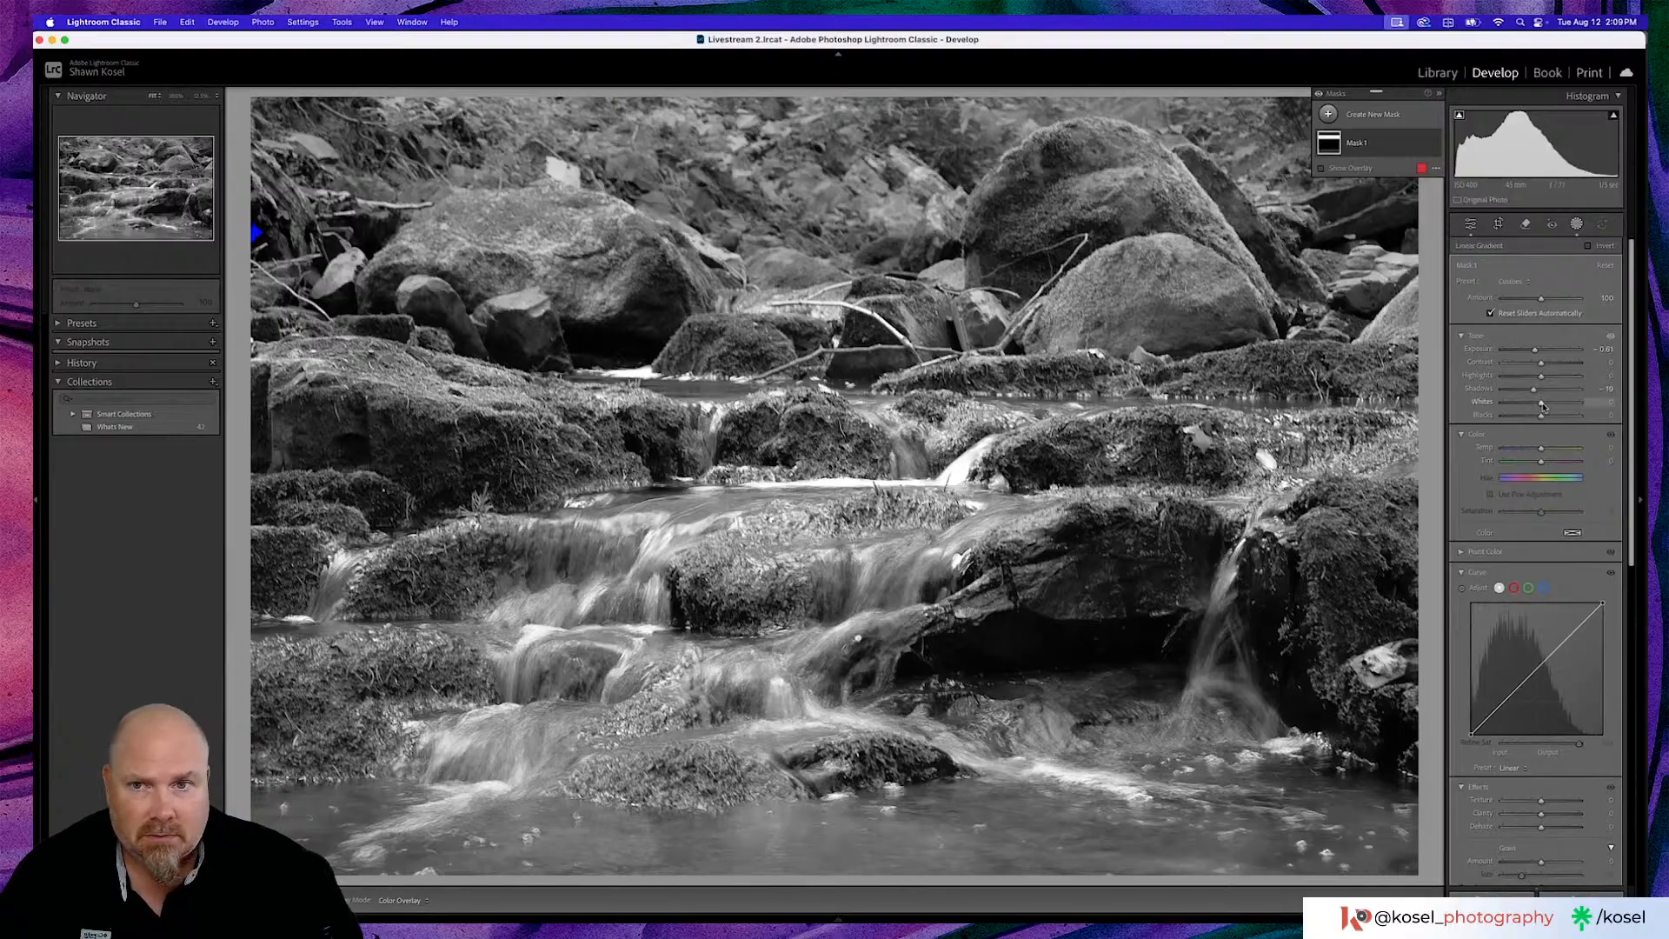
drag(1543, 405, 1535, 406)
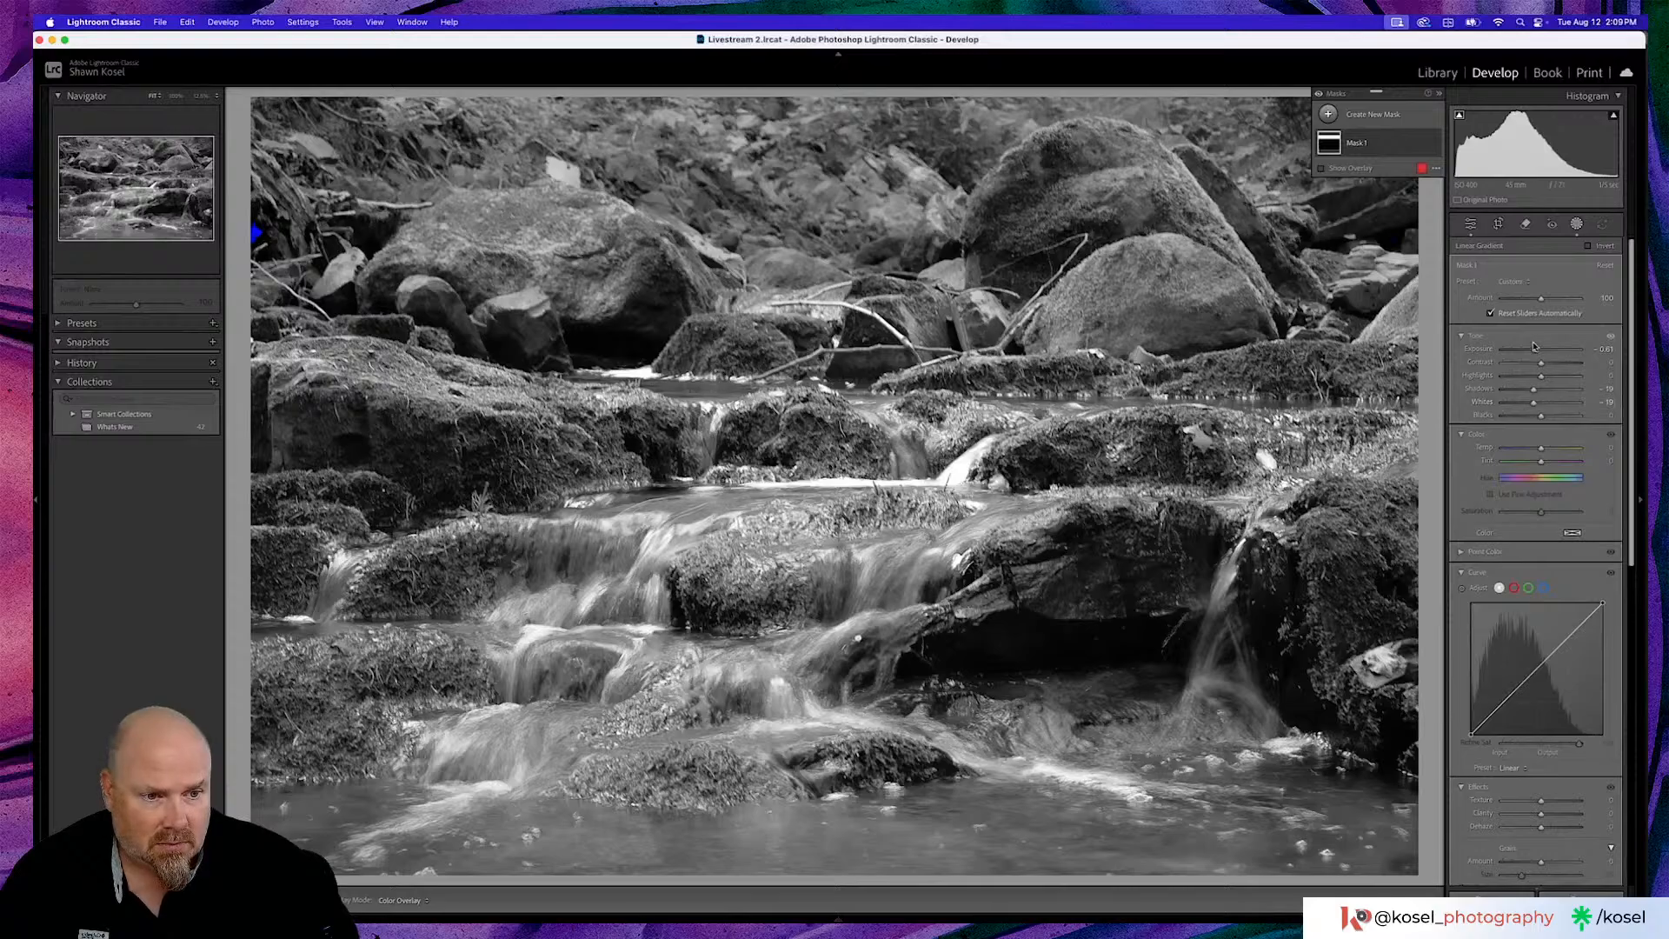
scroll(1512, 695, down, 3)
drag(1542, 759, 1537, 746)
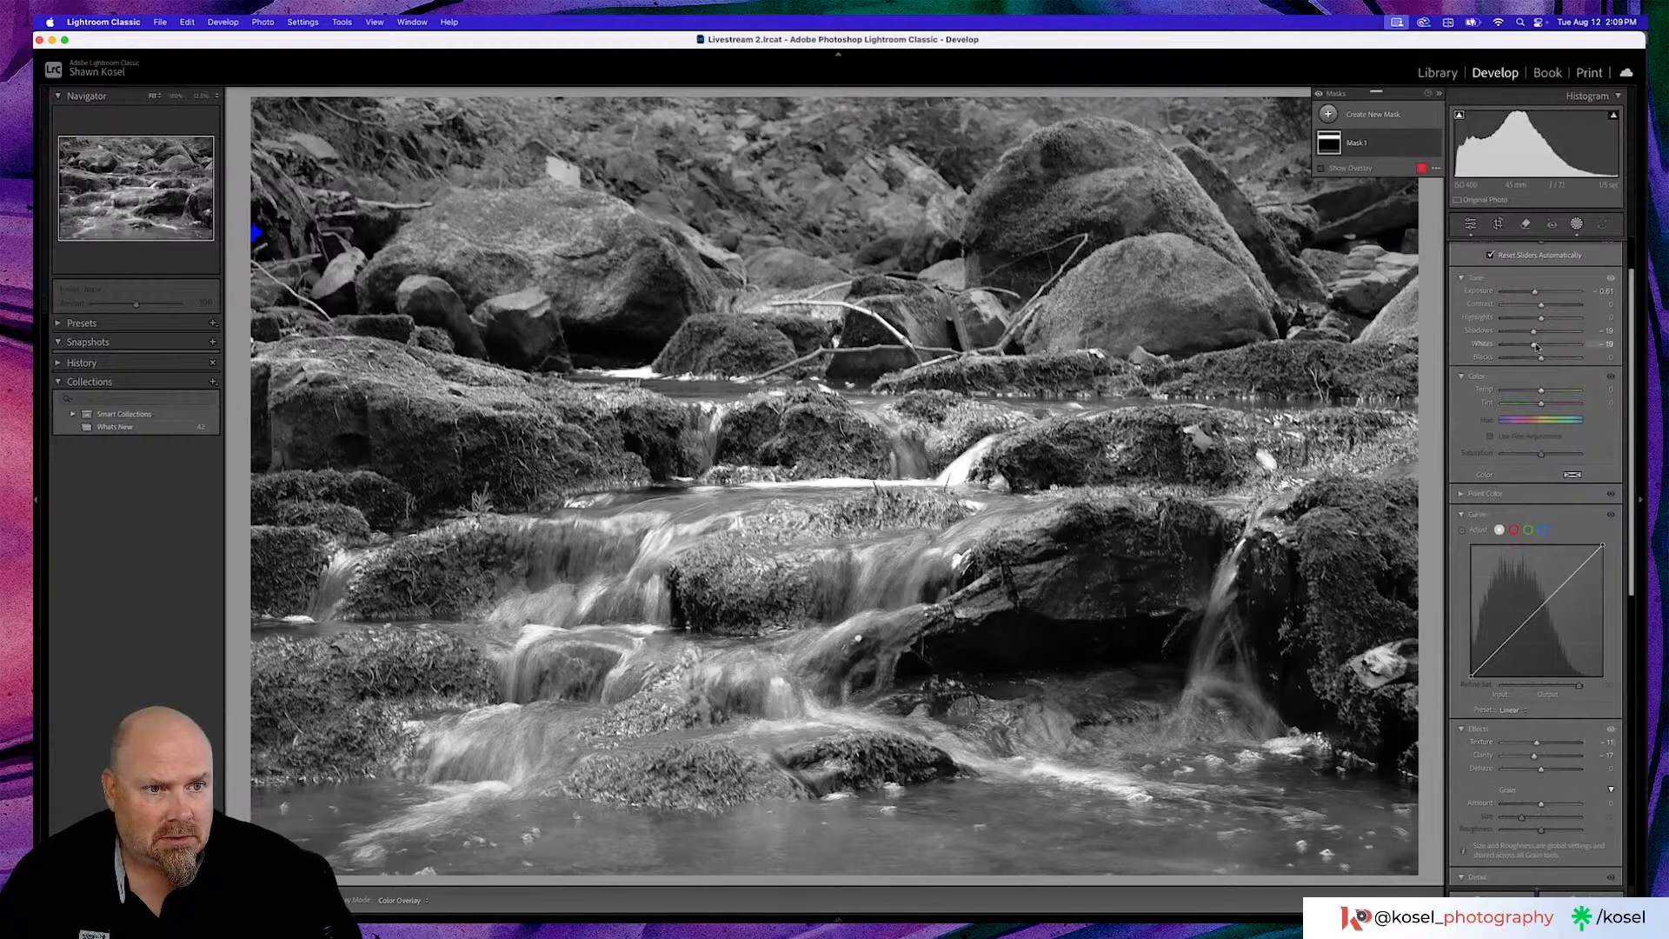
drag(1543, 359, 1544, 359)
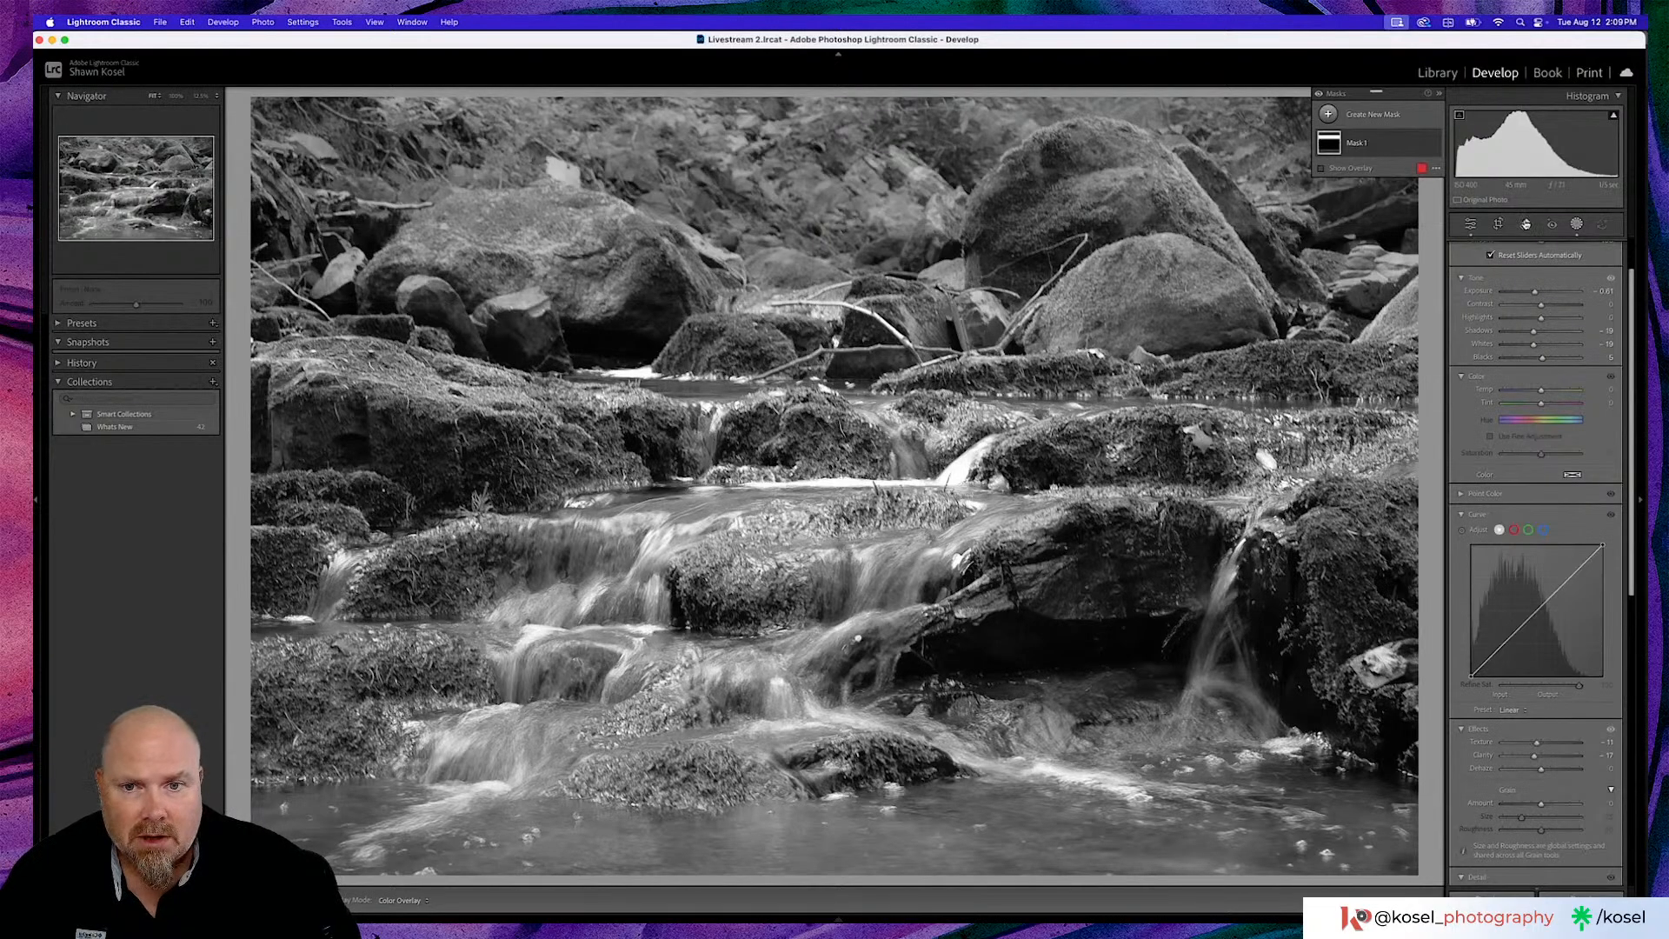
Rename the linear gradient mask as Top darken
click(1526, 224)
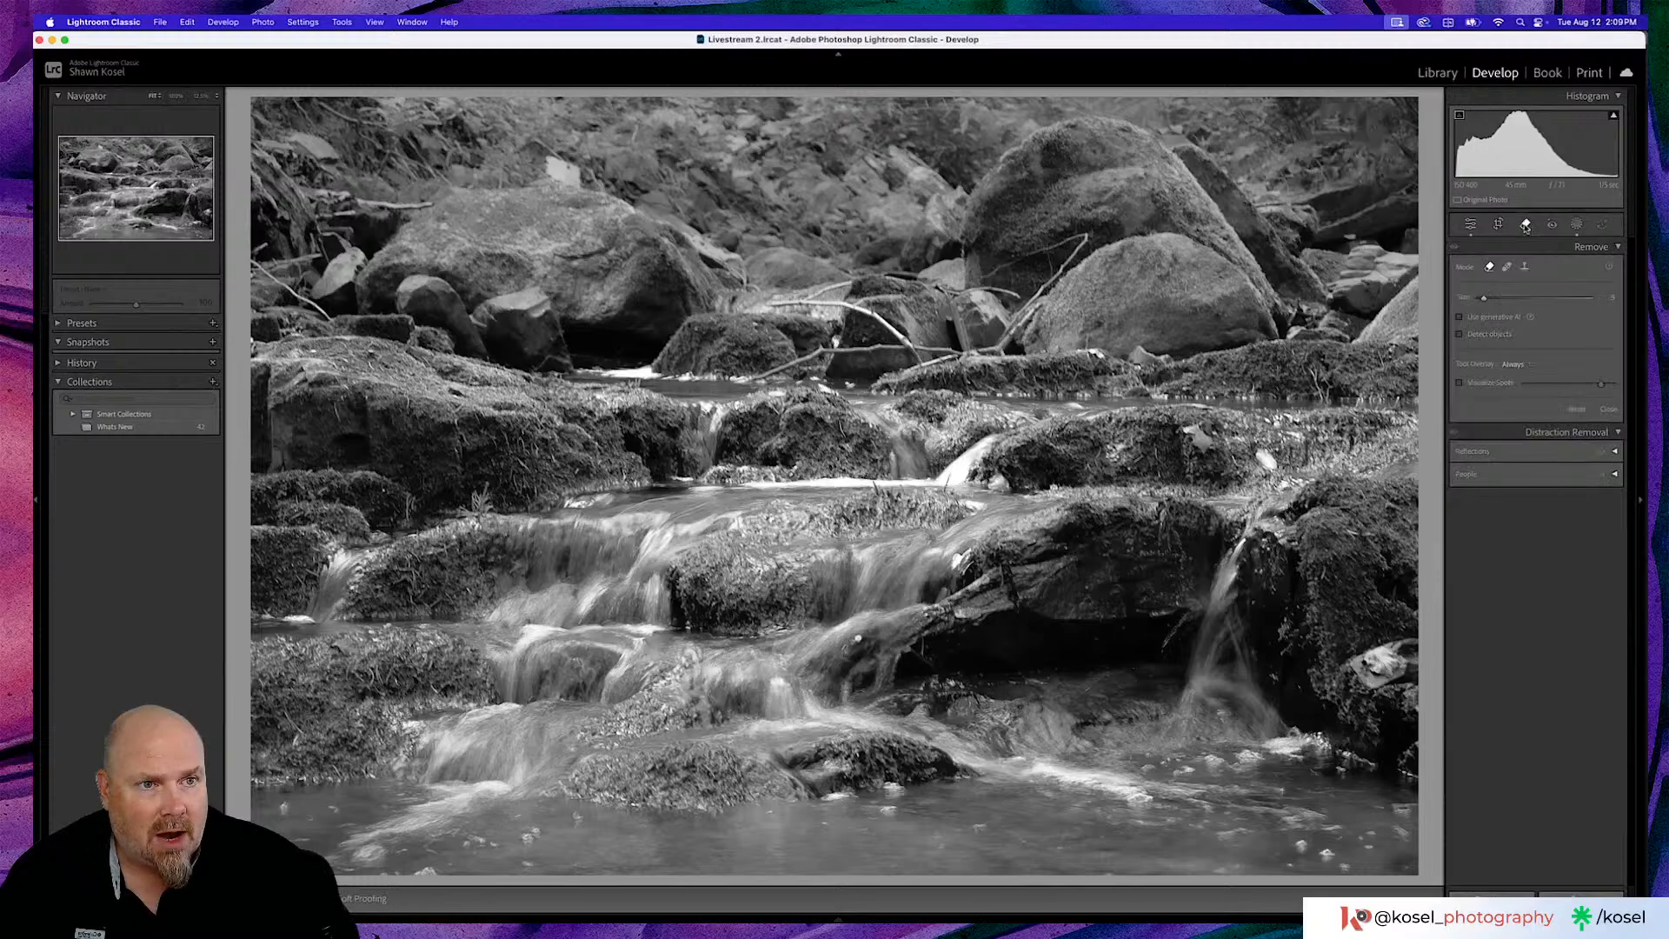
click(1525, 226)
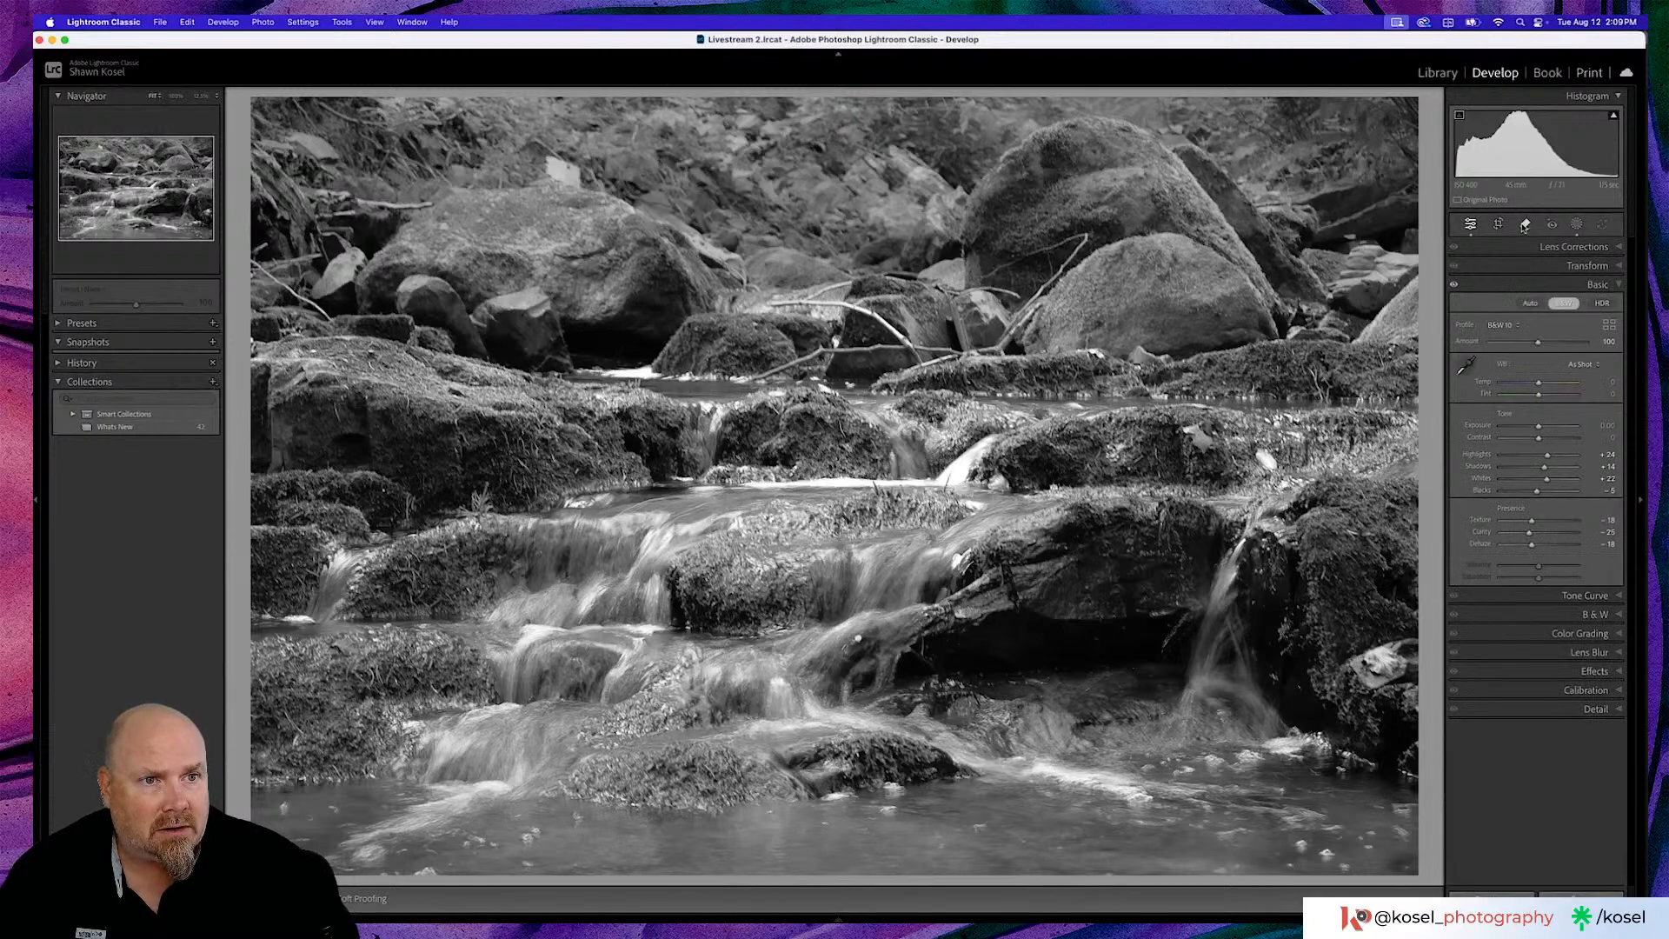
click(1576, 225)
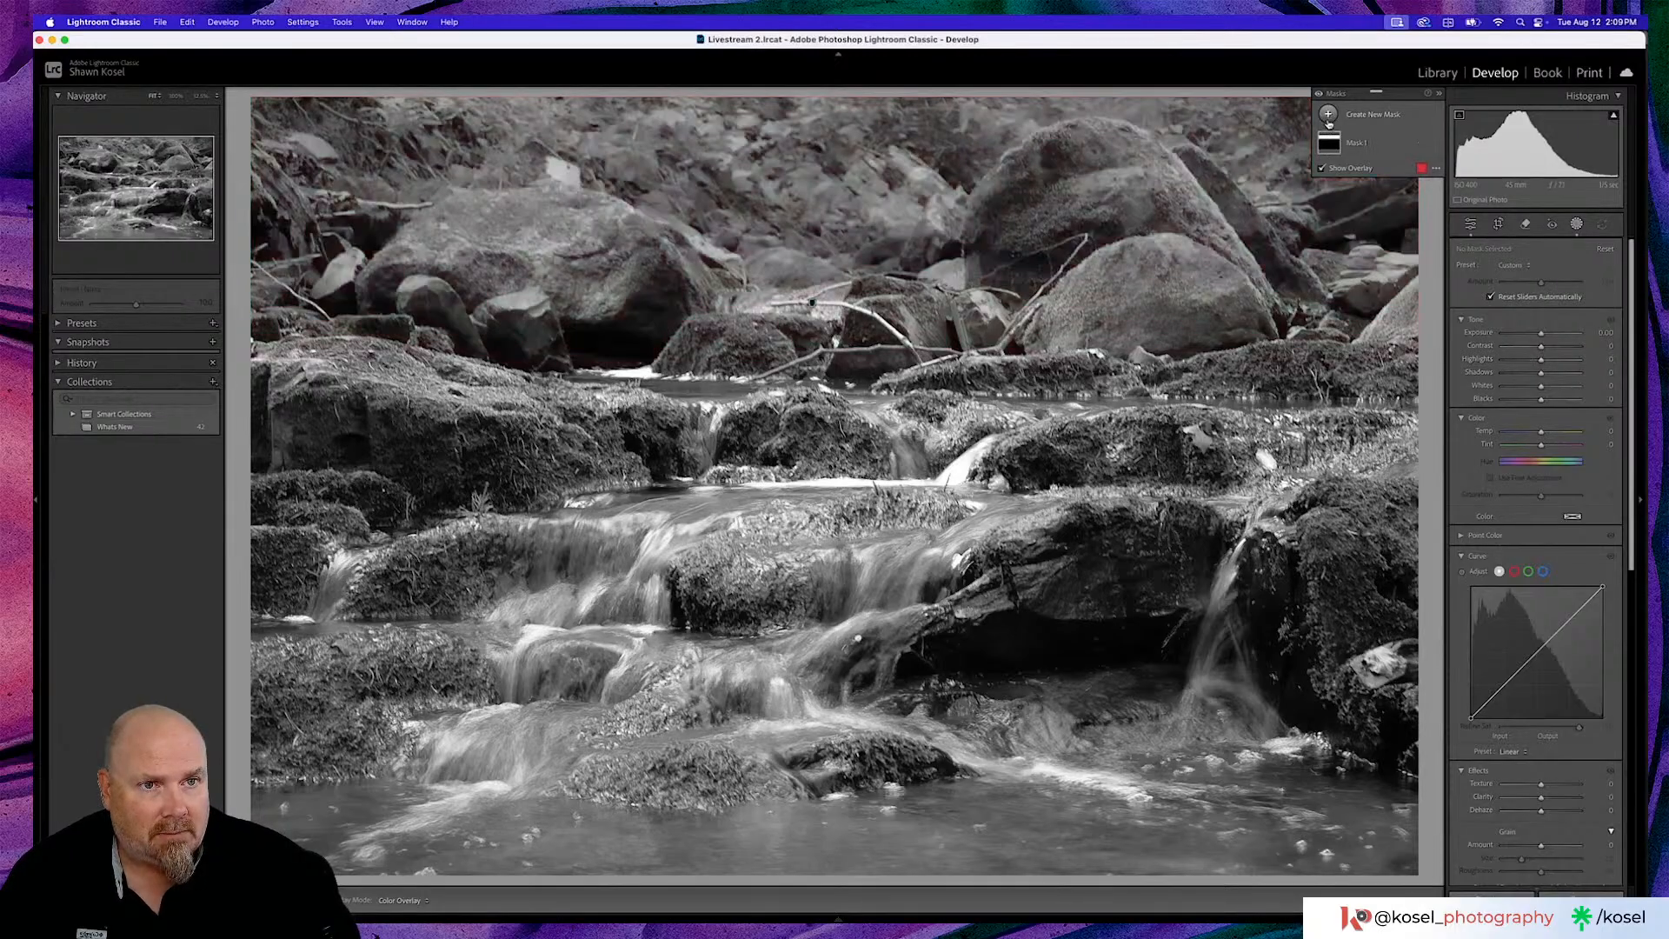
double_click(1365, 144)
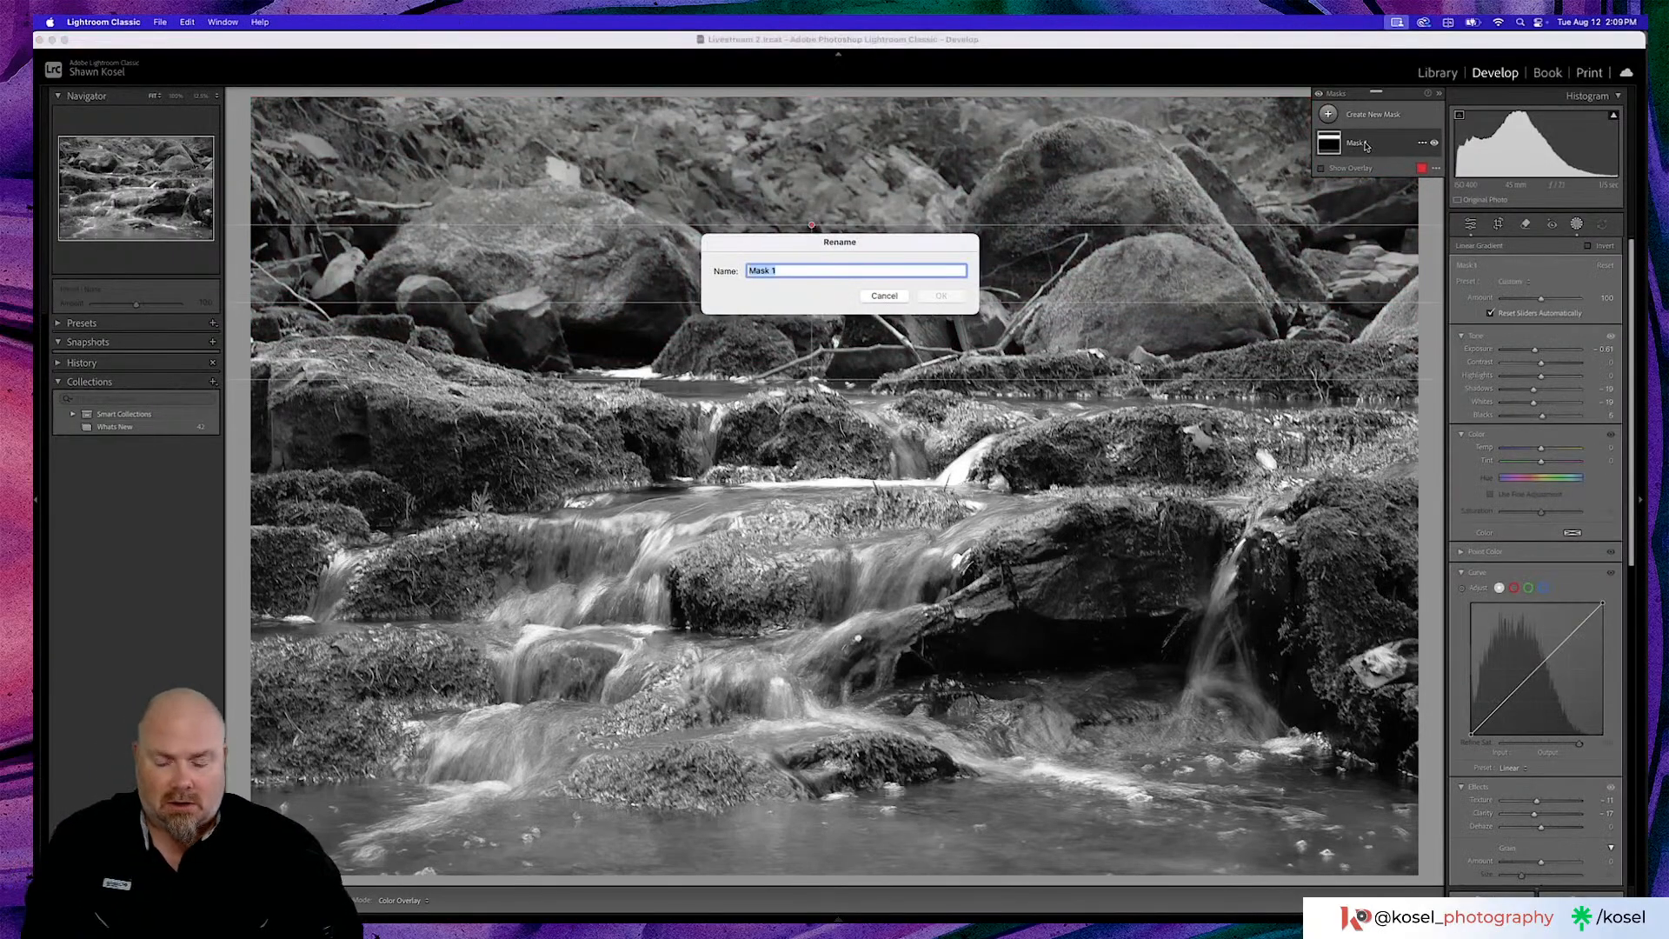
text(Top d)
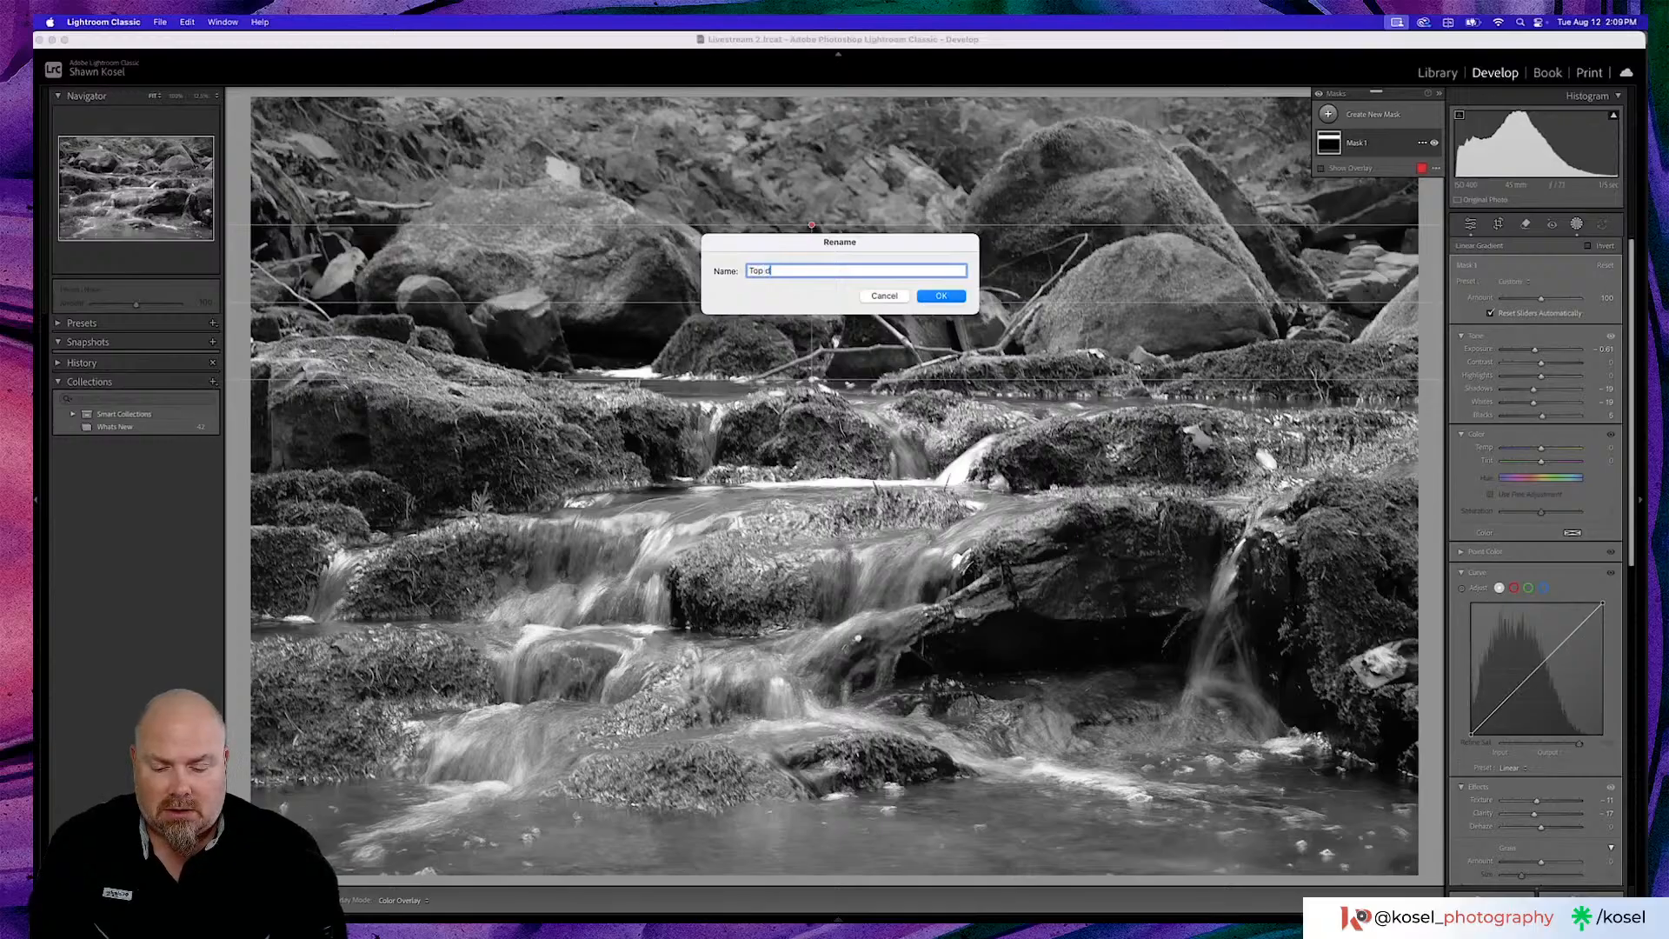
text(arken)
key(Return)
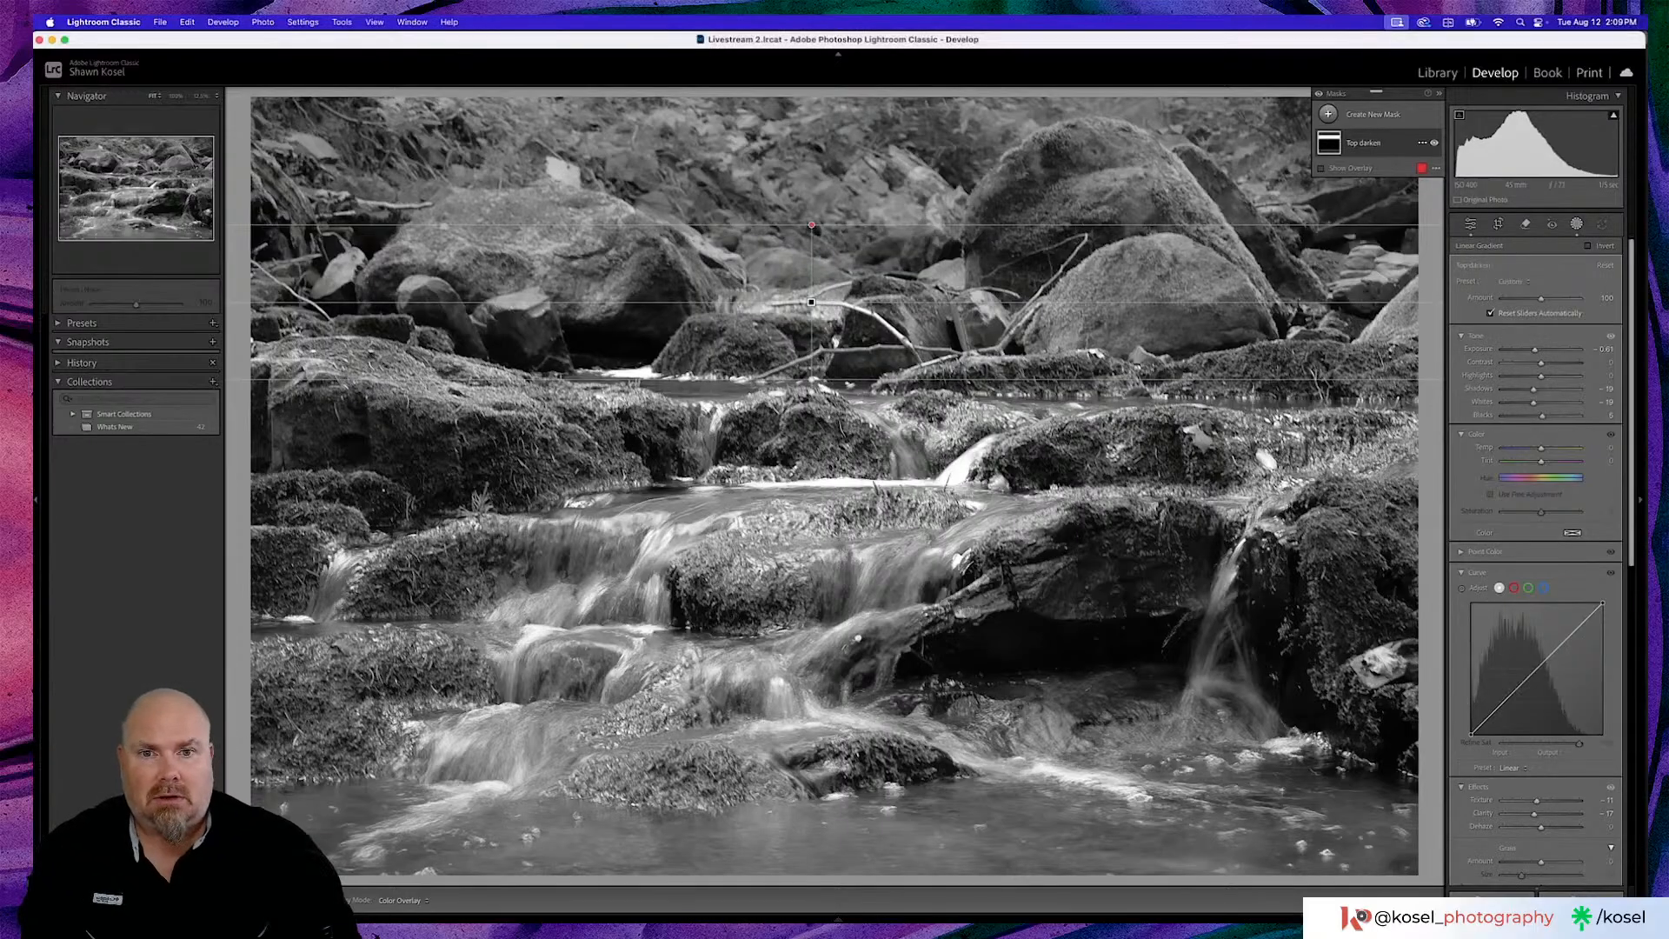
Create a new brush mask with a brush size of 2.0 and exposure raised to about 0.58
click(1327, 114)
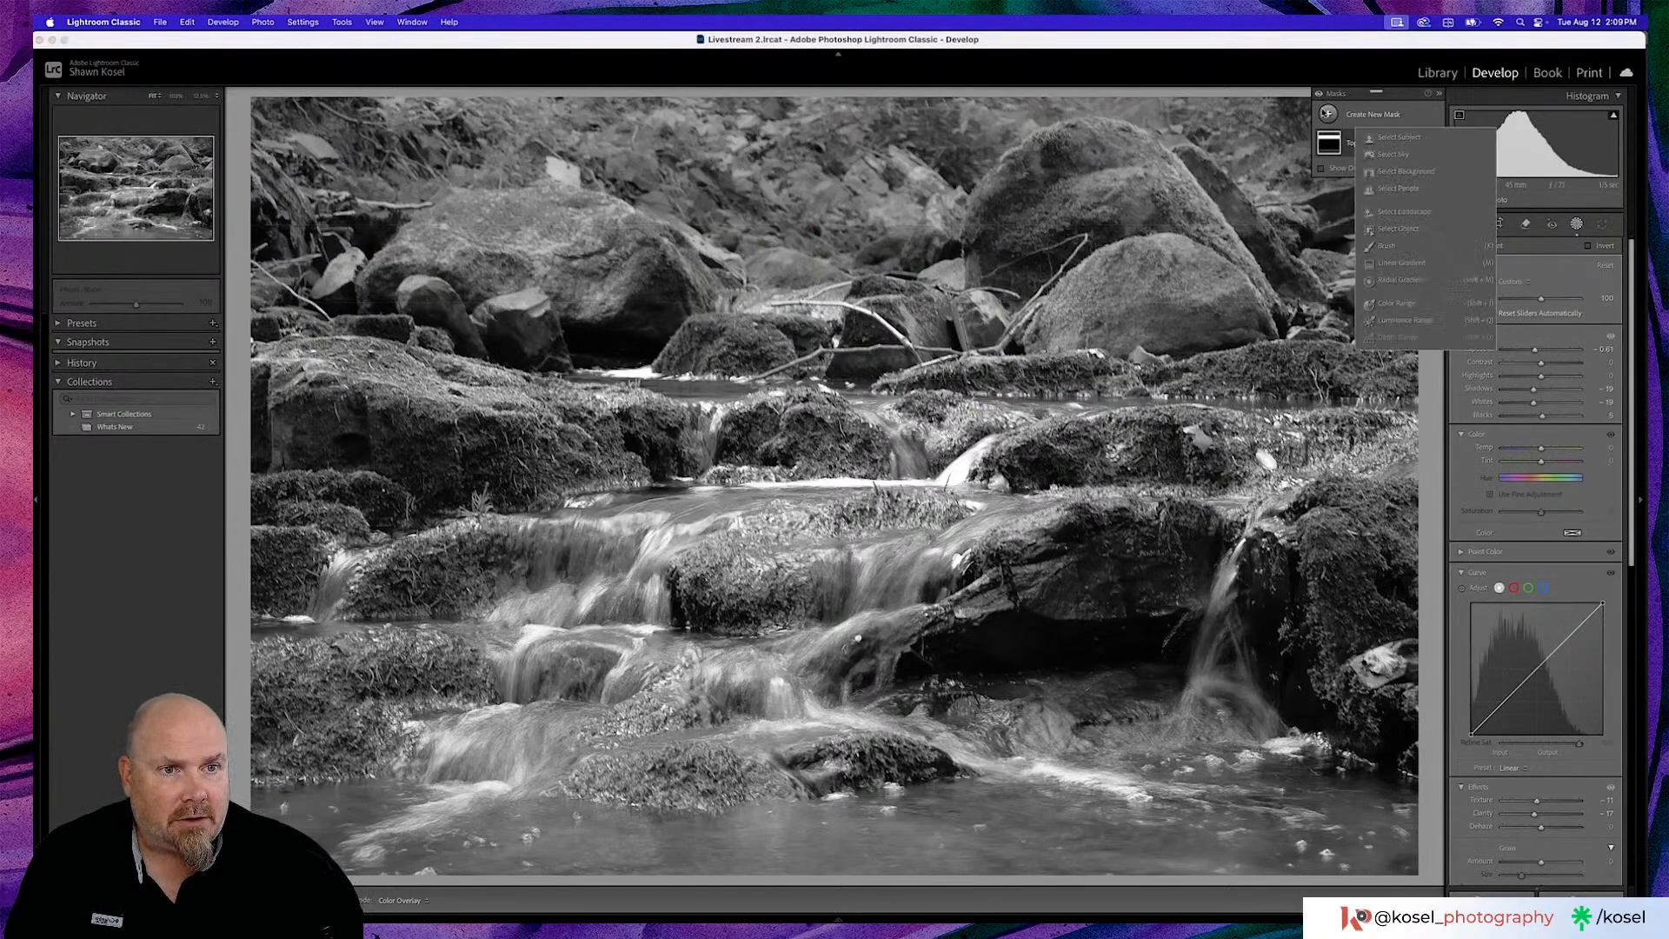
click(1389, 246)
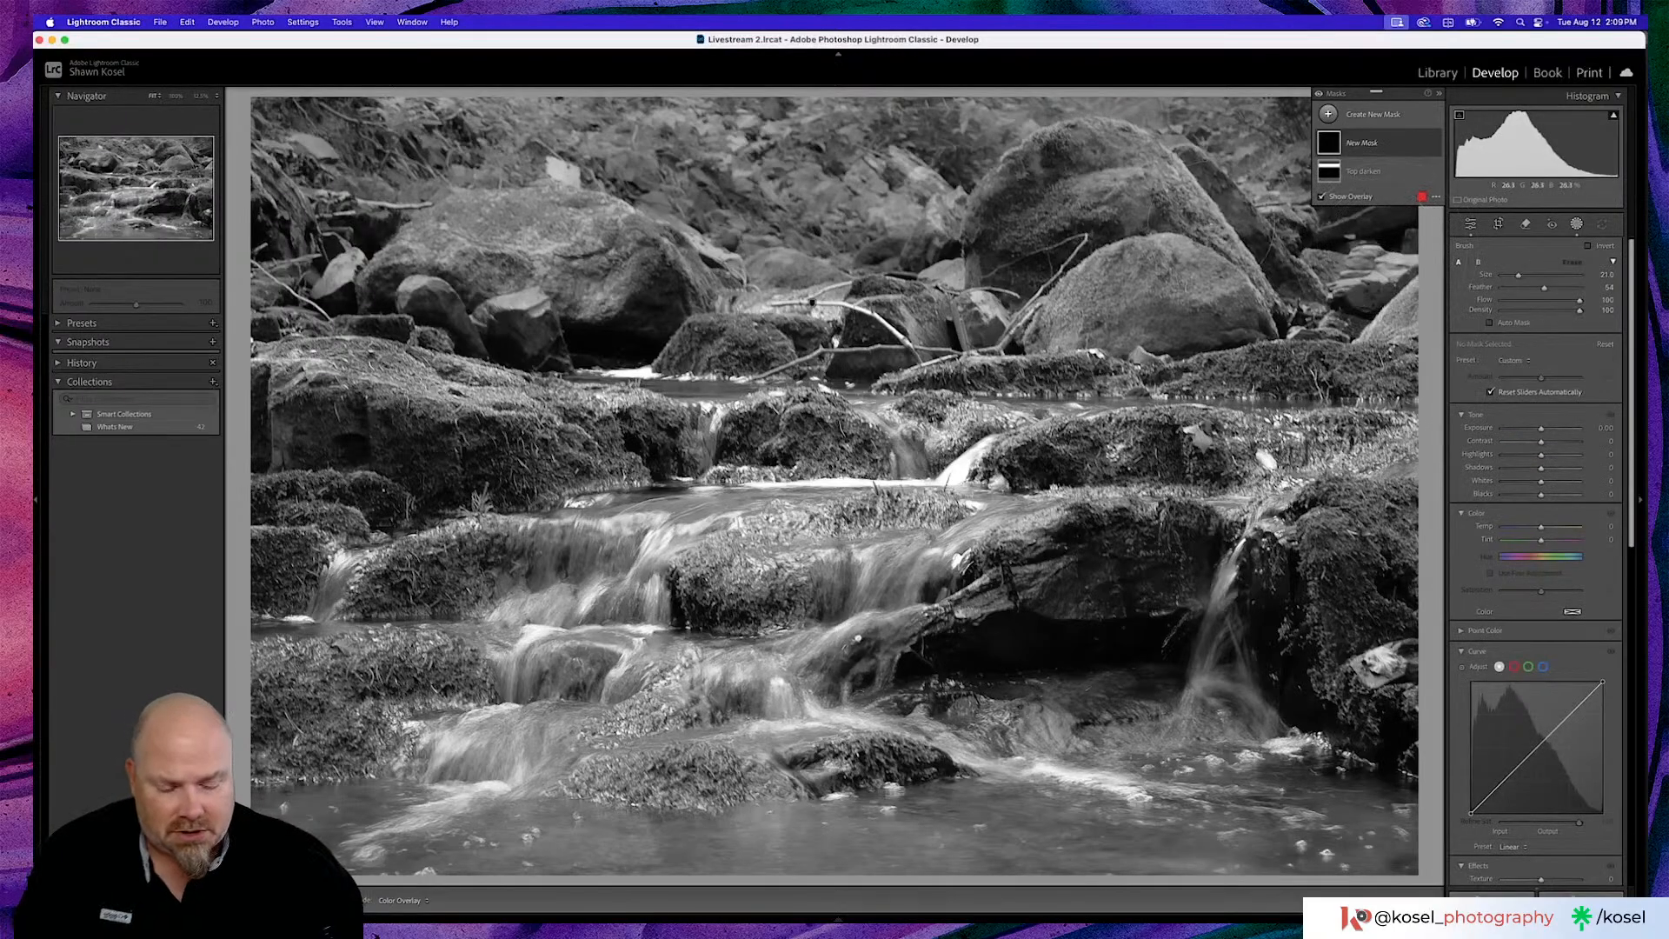
key(bracketleft)
key(bracketleft)
drag(1541, 432, 1547, 432)
key(bracketleft)
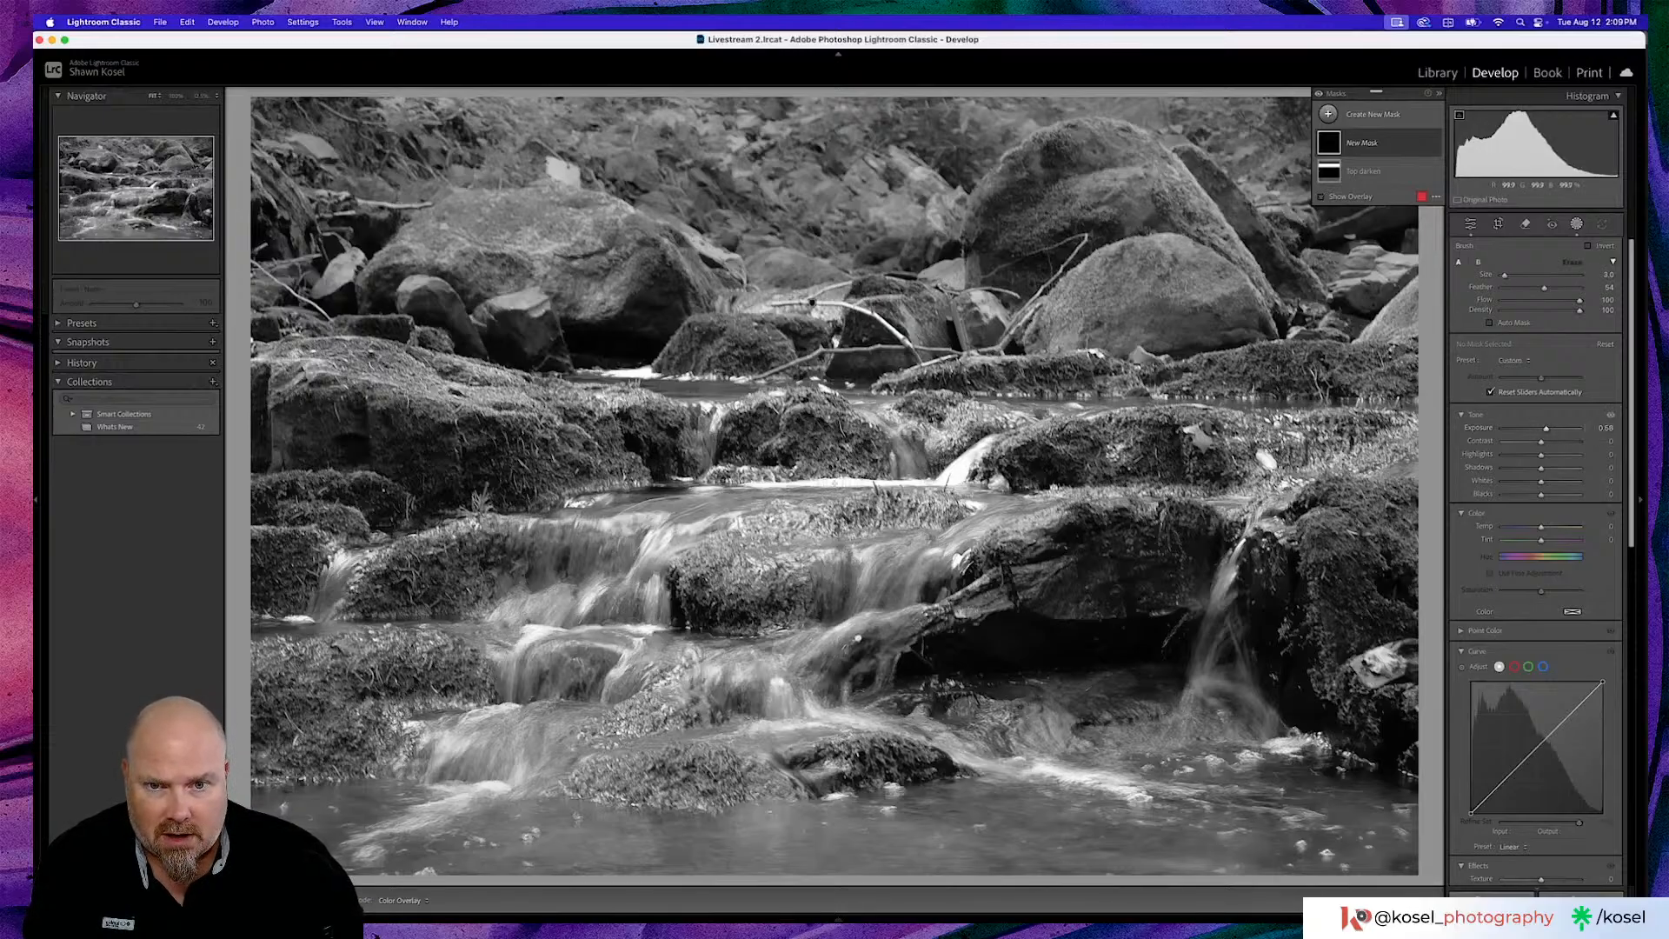
key(bracketleft)
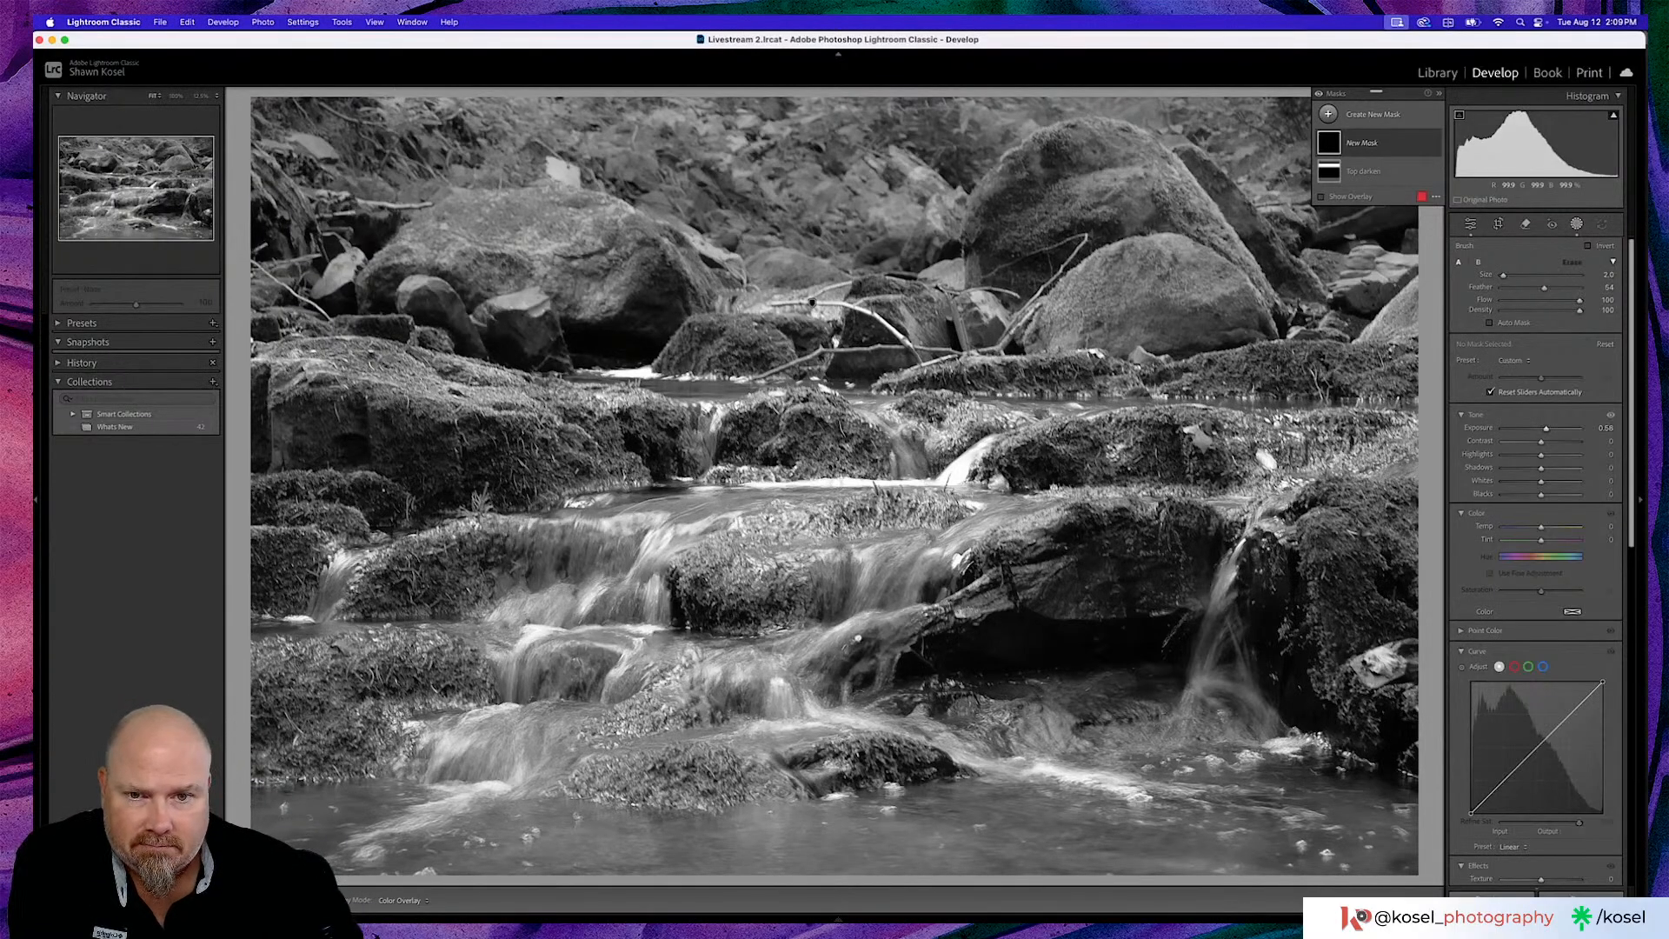
Brush the brightening mask over the water on the upper ledges and the small cascades in the left part of the stream
drag(887, 482, 796, 484)
mouse_move(977, 448)
mouse_down()
mouse_move(944, 487)
mouse_move(908, 483)
mouse_up()
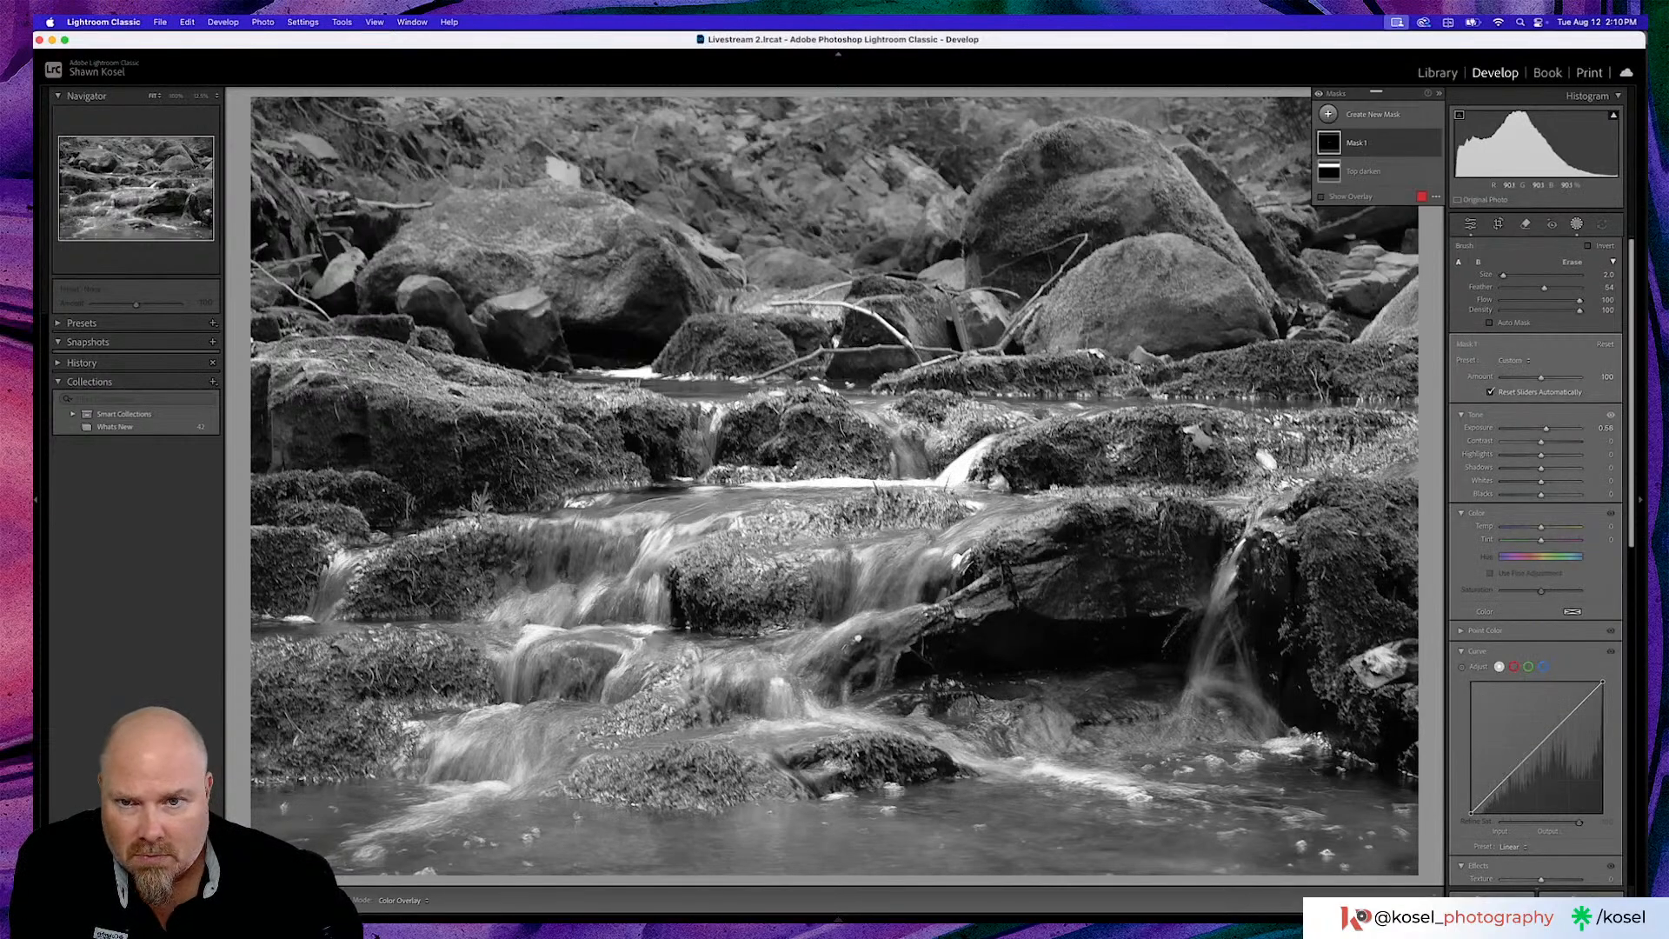
drag(652, 372, 601, 376)
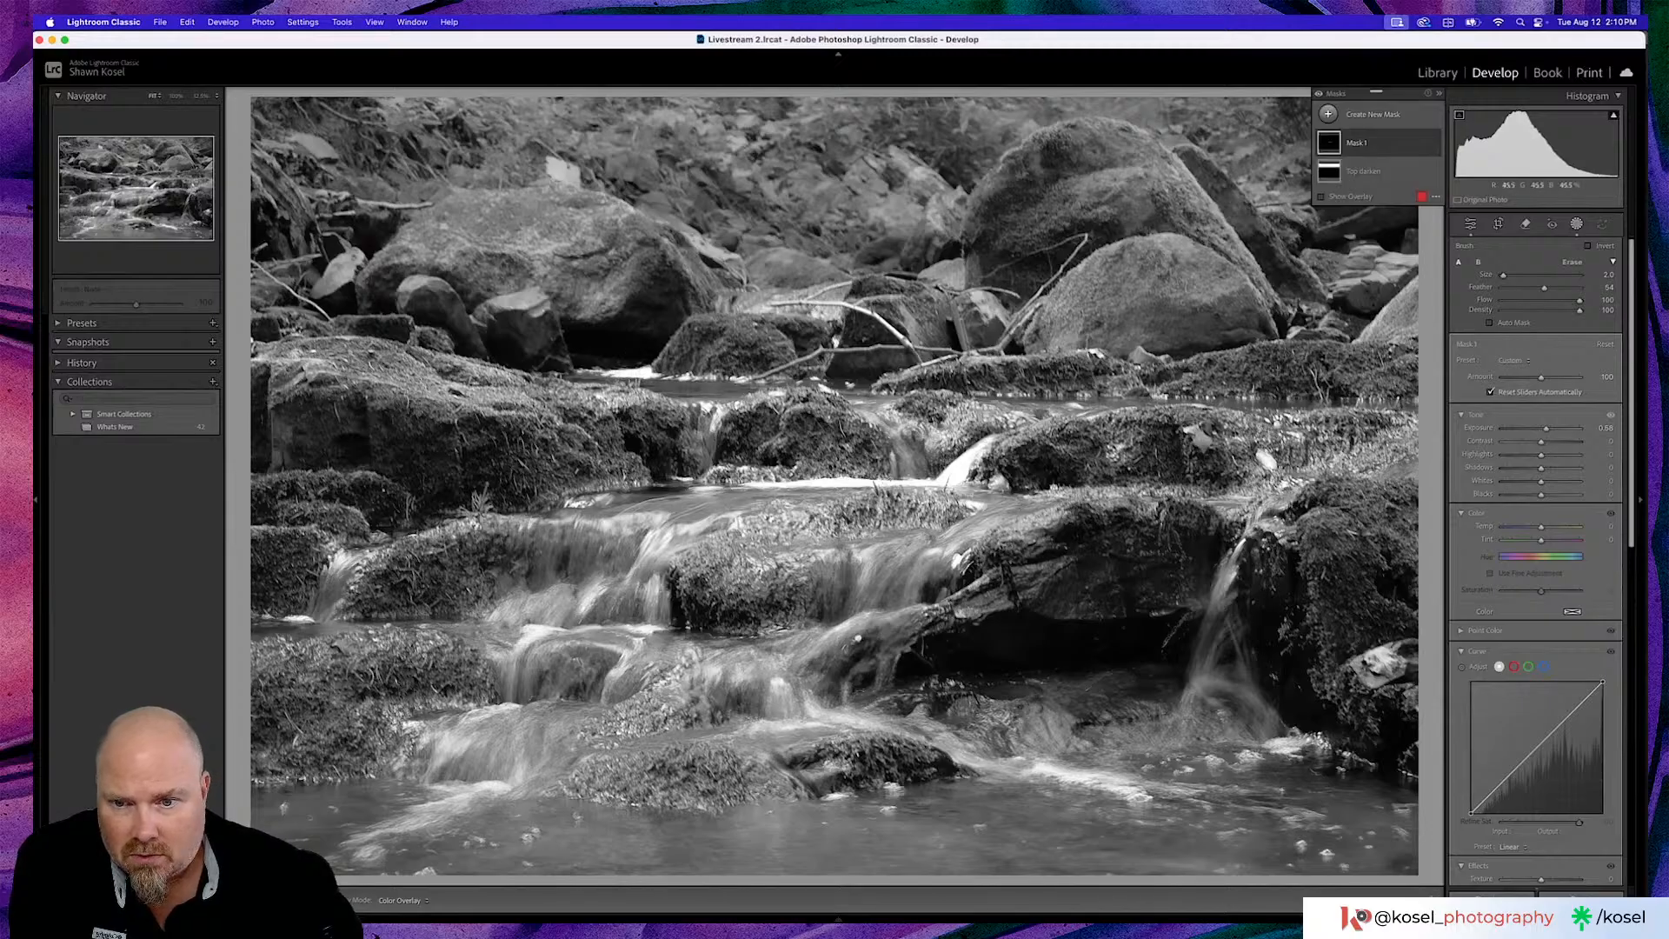
mouse_move(607, 584)
mouse_down()
mouse_move(537, 636)
mouse_move(513, 693)
mouse_up()
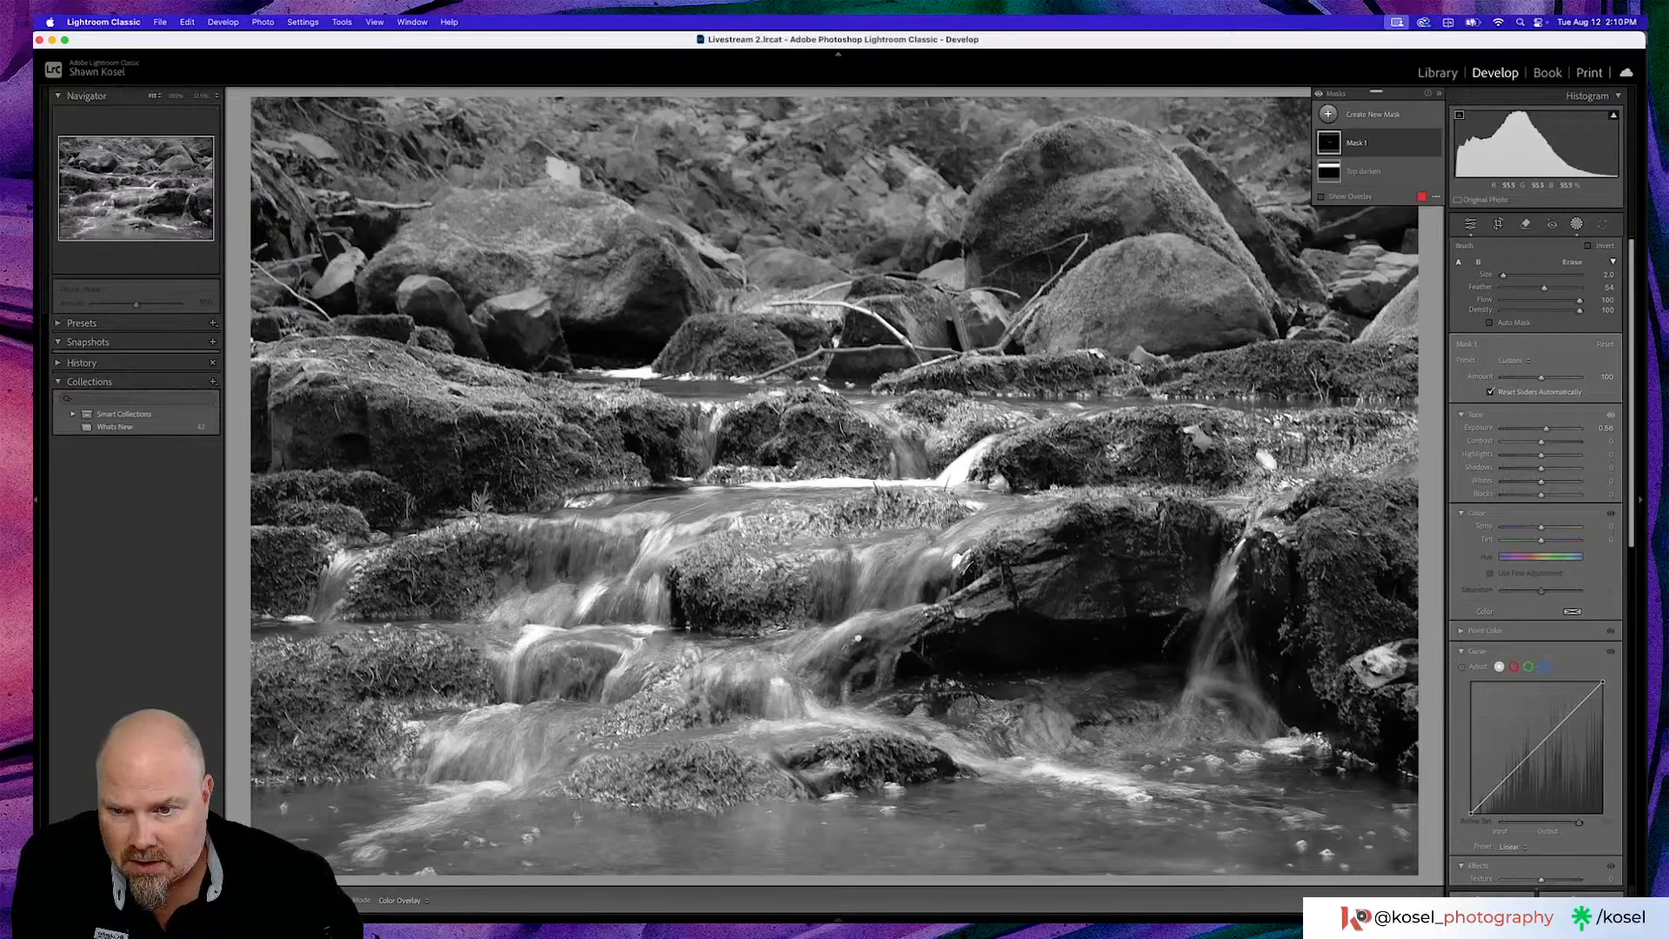
drag(503, 608, 499, 619)
drag(357, 550, 330, 584)
drag(337, 575, 357, 561)
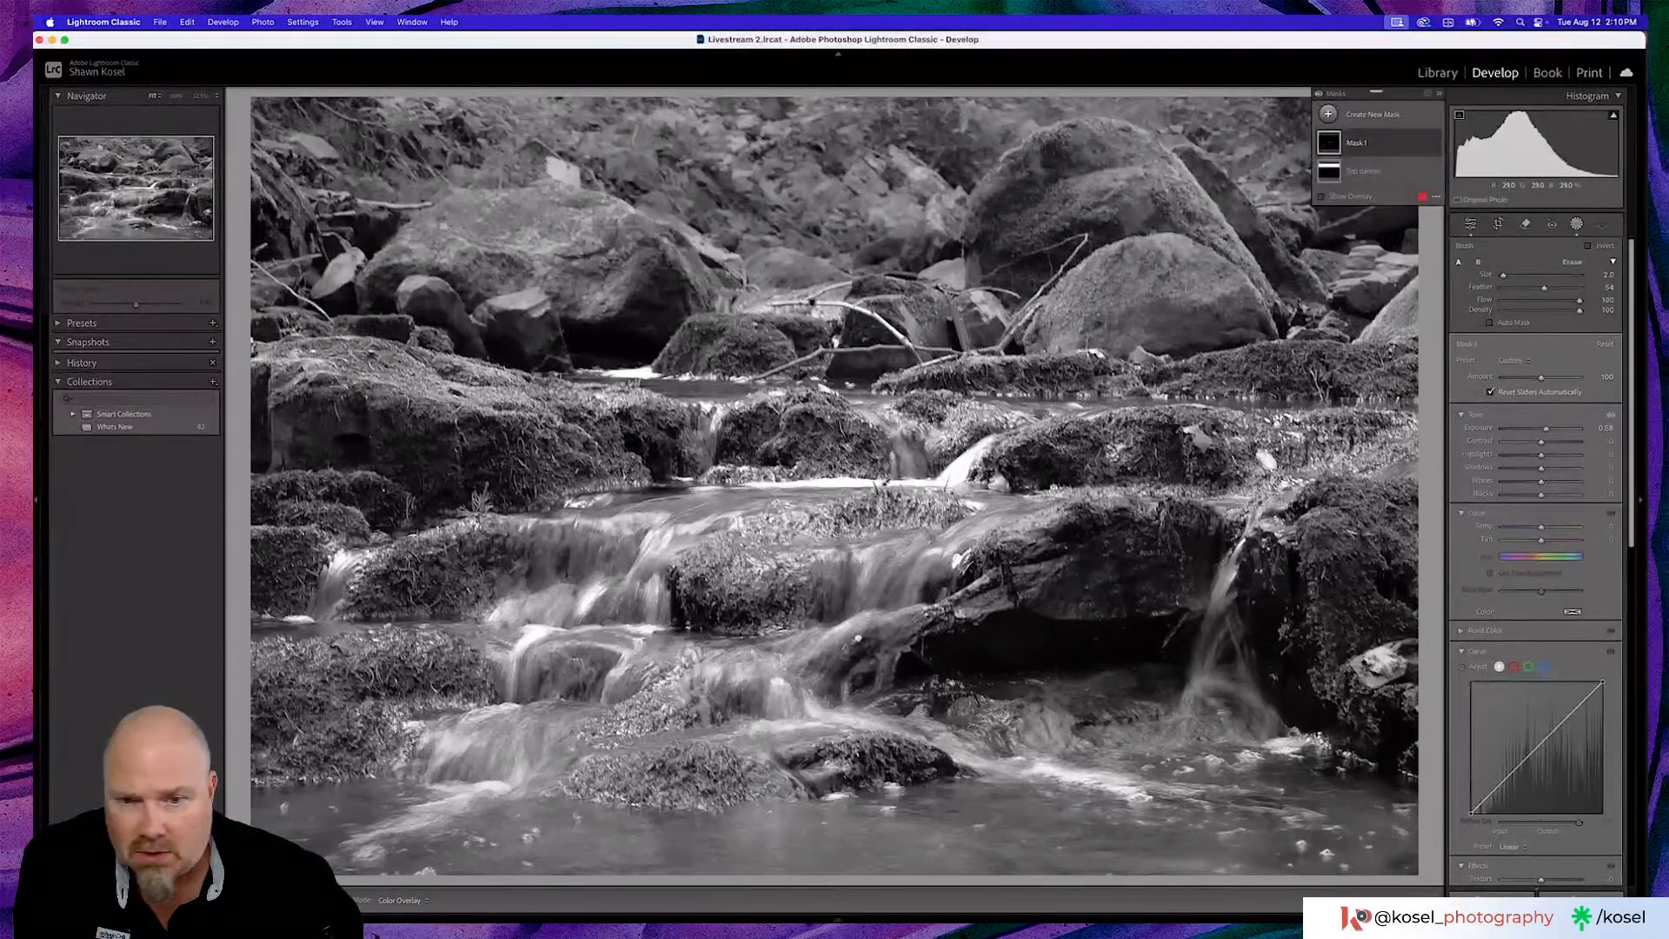
Brush the brightening mask over the central falls, the foreground water streaks and the waterfall beside the dark rock
mouse_move(868, 556)
mouse_down()
mouse_move(865, 588)
mouse_move(929, 557)
mouse_move(920, 581)
mouse_up()
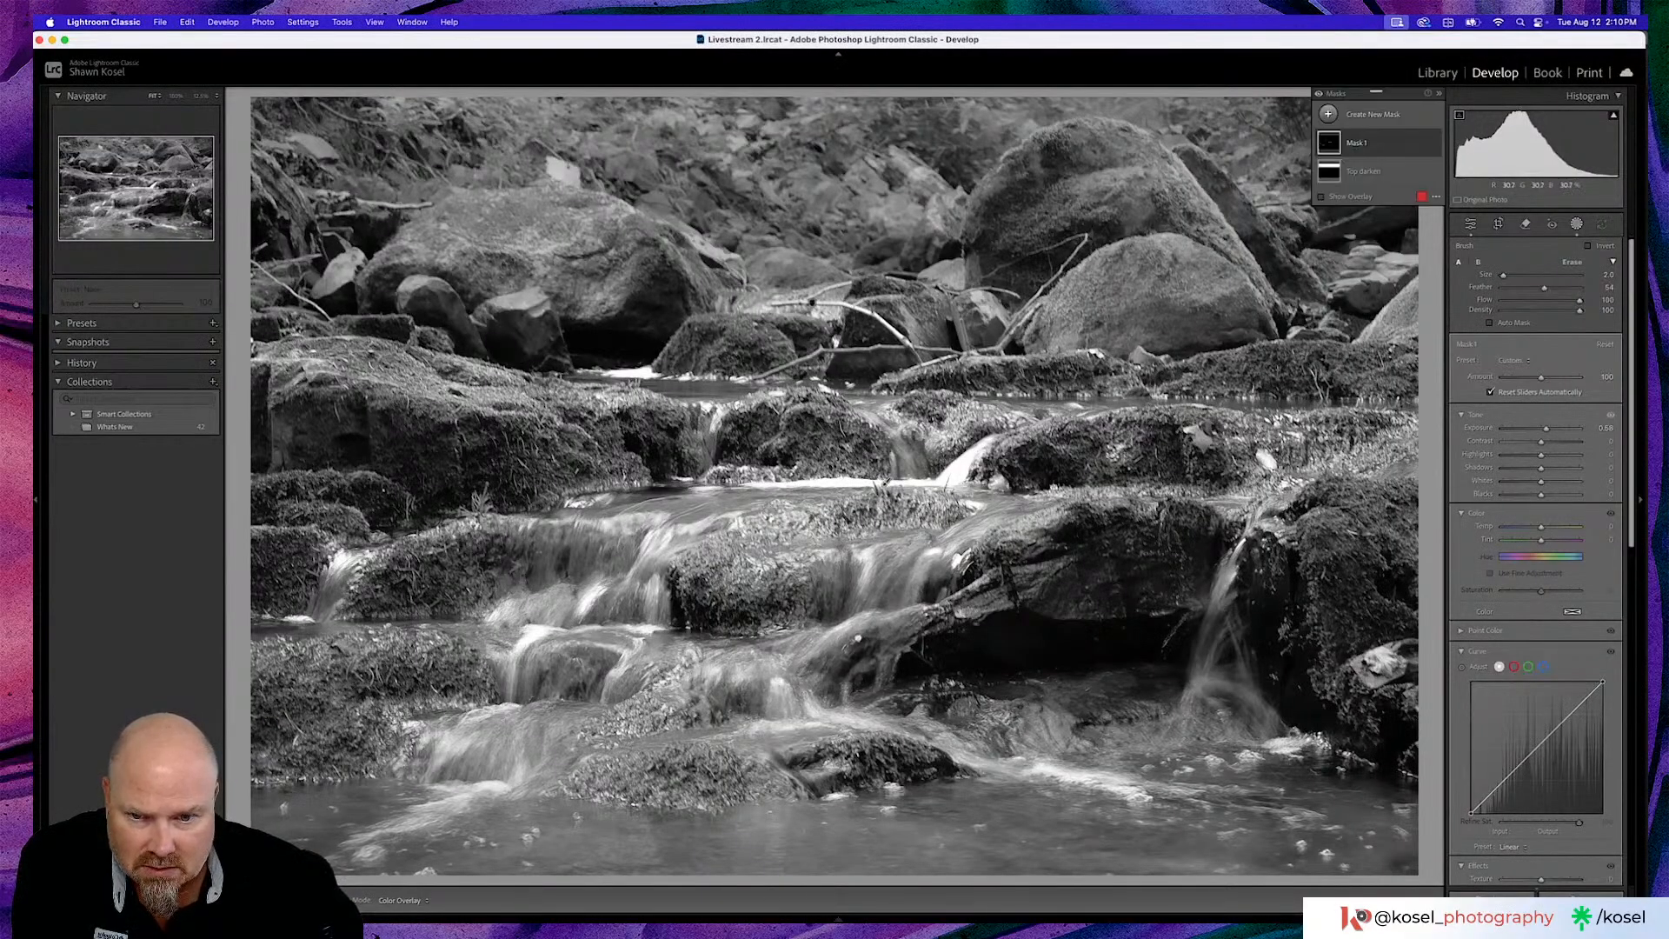
mouse_move(776, 683)
mouse_down()
mouse_move(780, 702)
mouse_move(718, 696)
mouse_up()
mouse_move(449, 744)
mouse_down()
mouse_move(438, 778)
mouse_move(421, 751)
mouse_move(414, 767)
mouse_up()
drag(512, 703, 483, 717)
drag(509, 788, 367, 833)
mouse_move(466, 788)
mouse_down()
mouse_move(447, 782)
mouse_move(922, 782)
mouse_move(852, 792)
mouse_up()
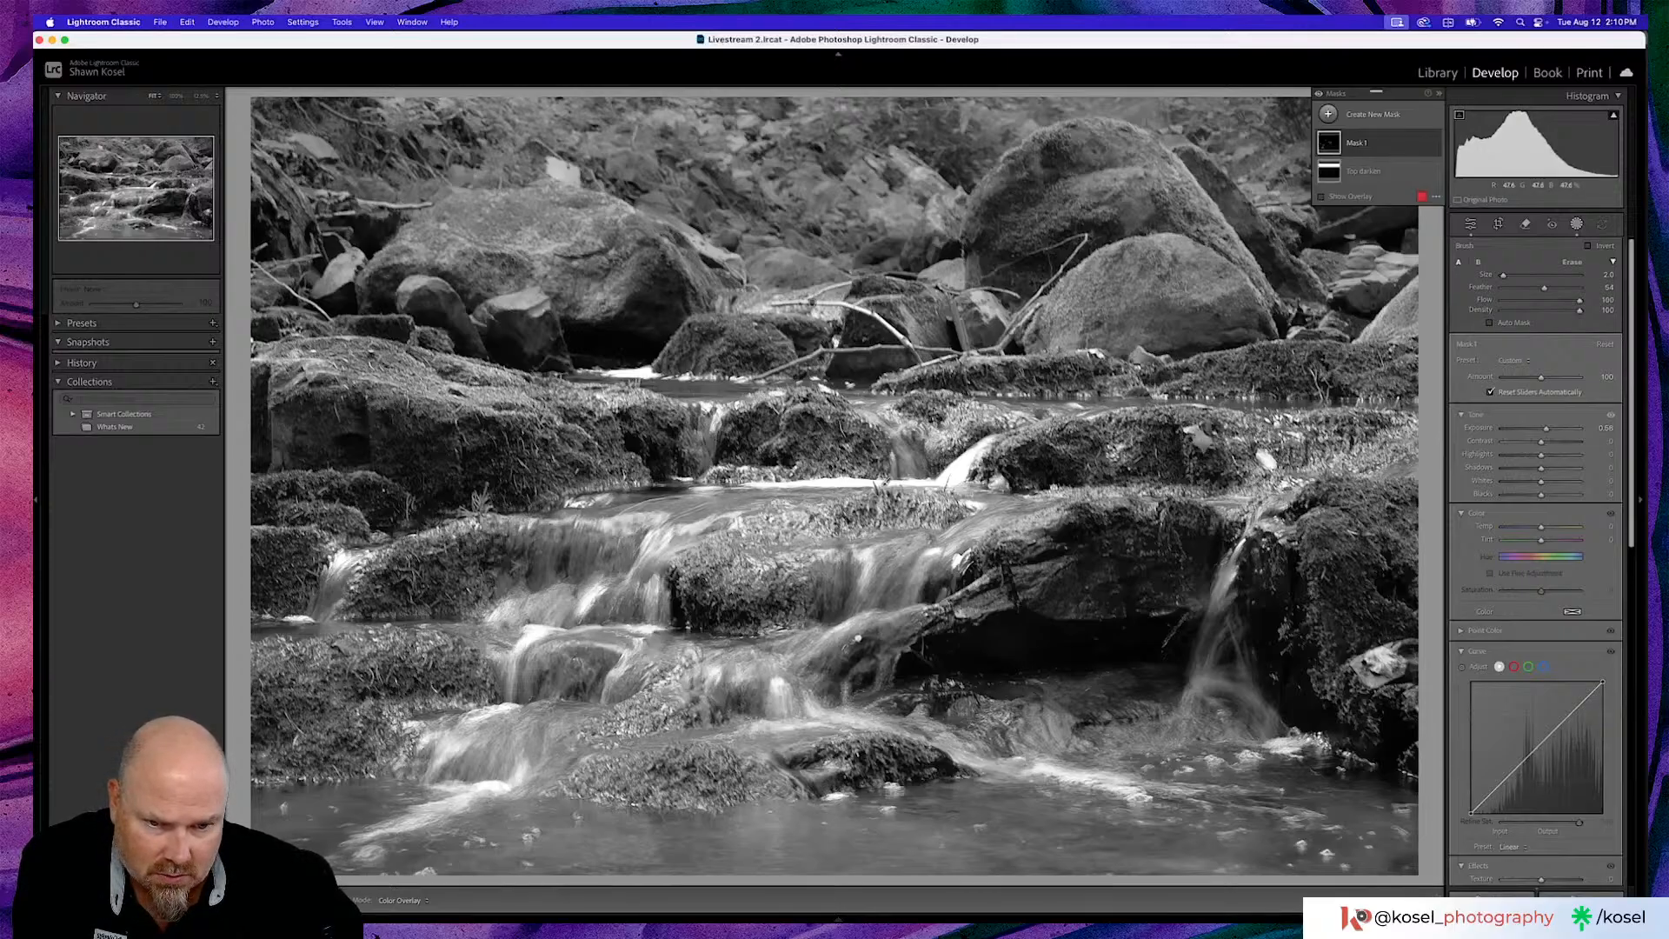
drag(1048, 768, 1130, 793)
drag(1243, 549, 1210, 634)
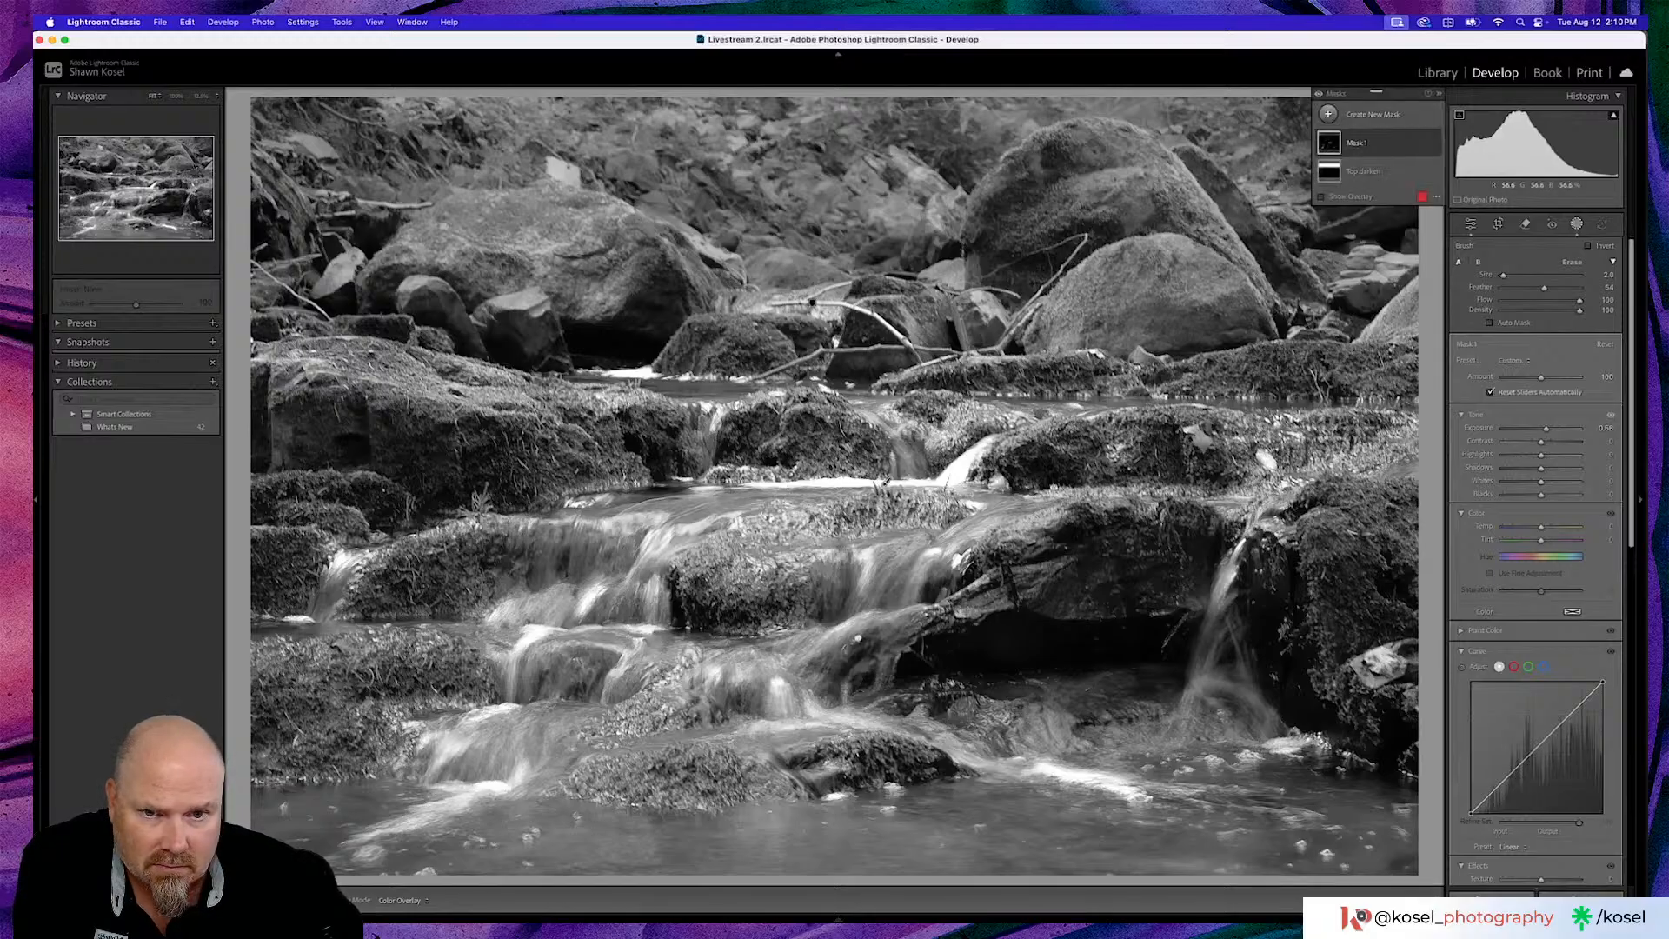
click(885, 482)
drag(811, 301, 812, 303)
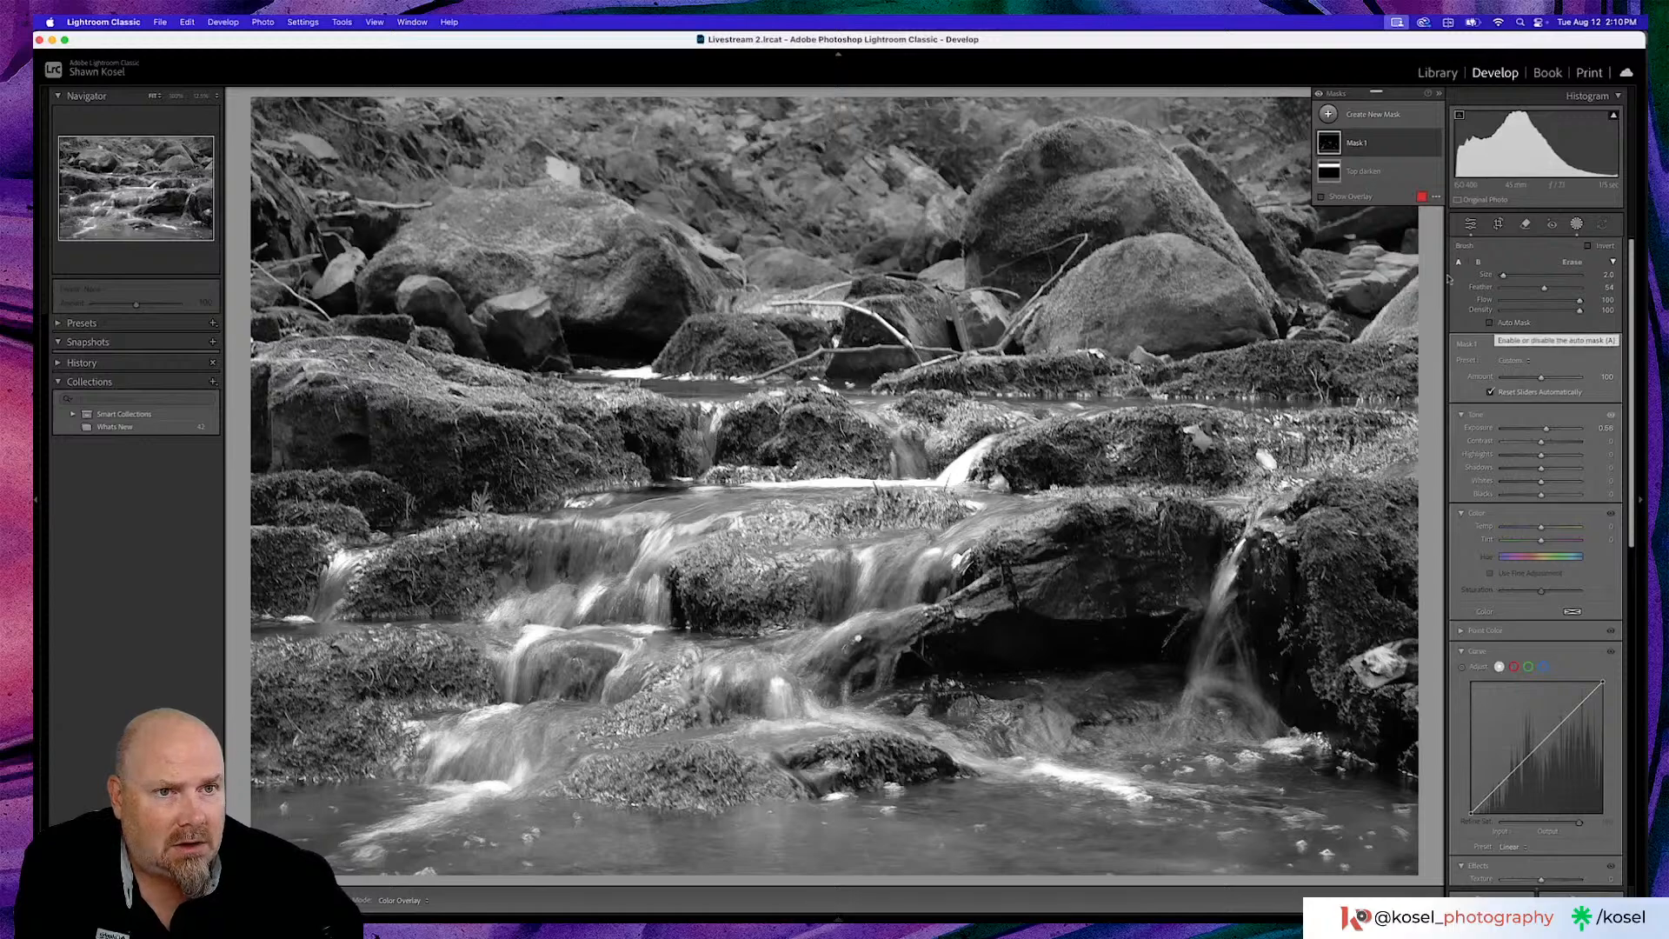
Check the brush mask's coverage of the water with the red mask overlay
click(1322, 198)
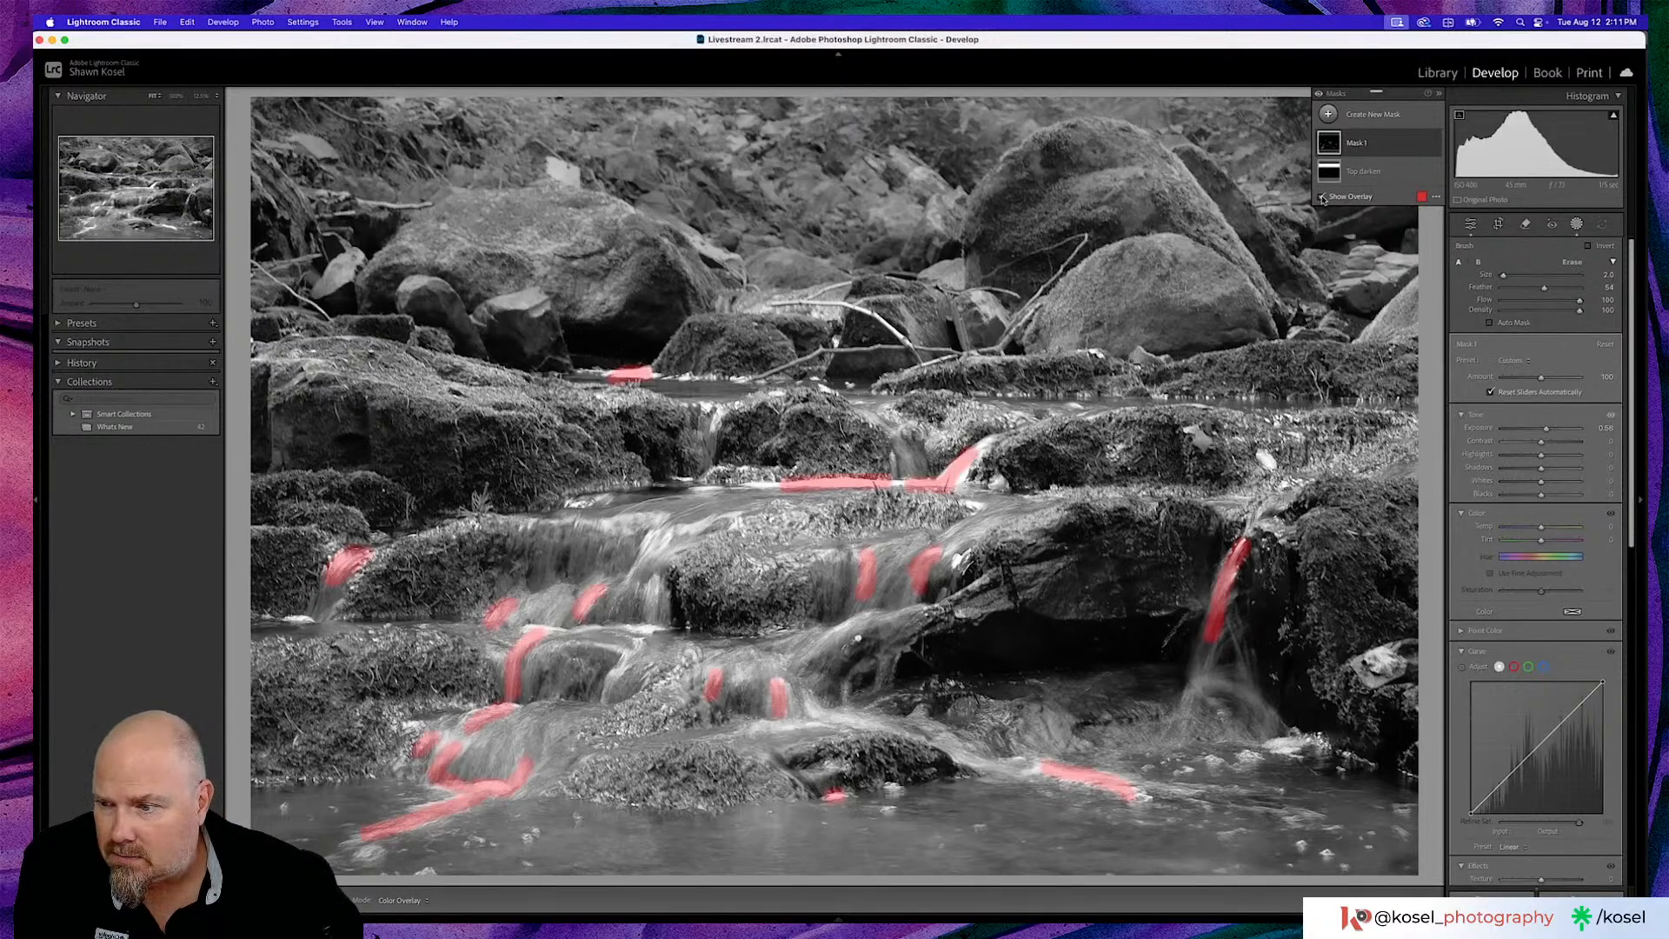
click(1323, 197)
click(1323, 198)
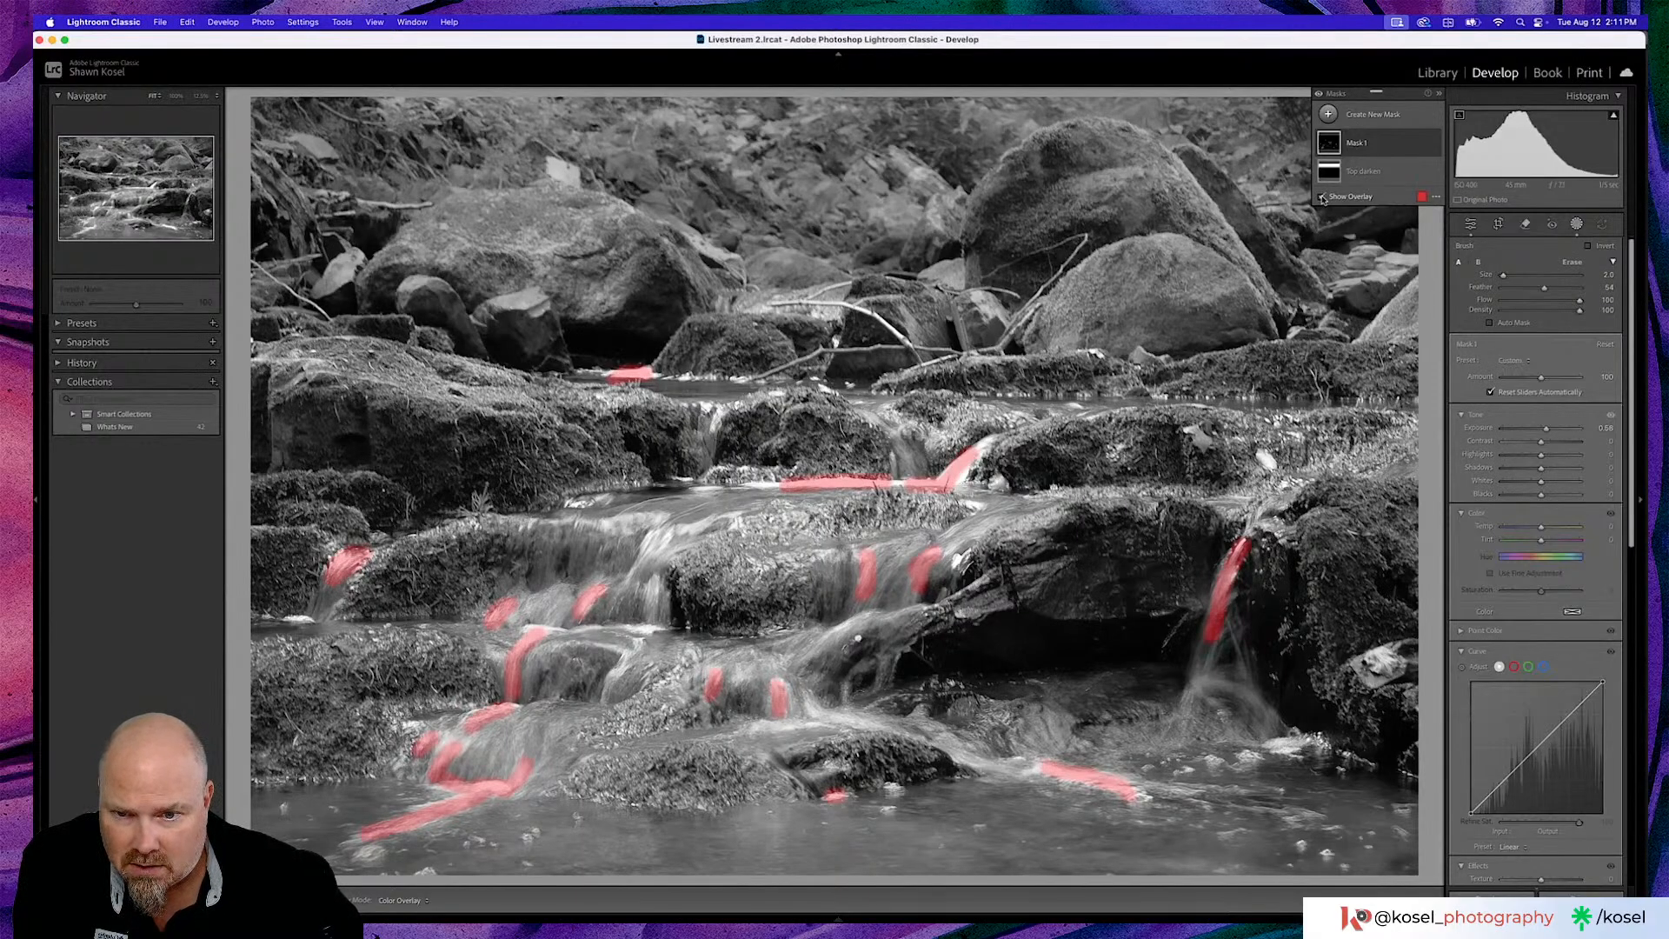
click(1323, 197)
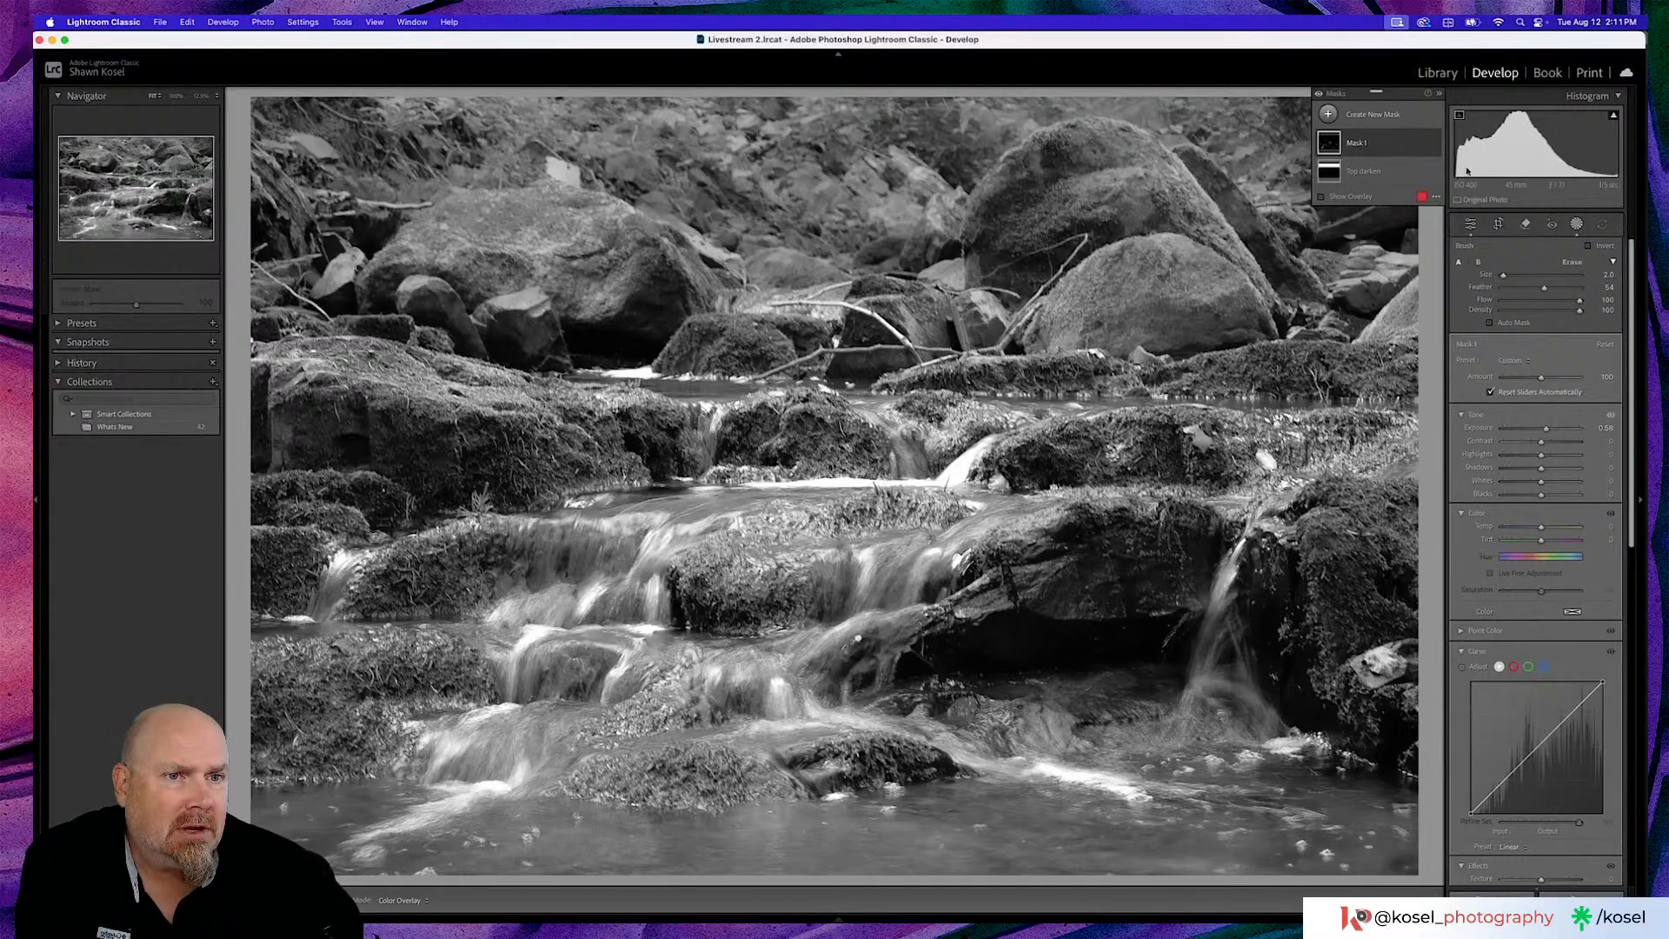
With the mask overlay displayed, extend the brush mask over the missed center-left cascades and the flow above the lower middle rock
click(1322, 197)
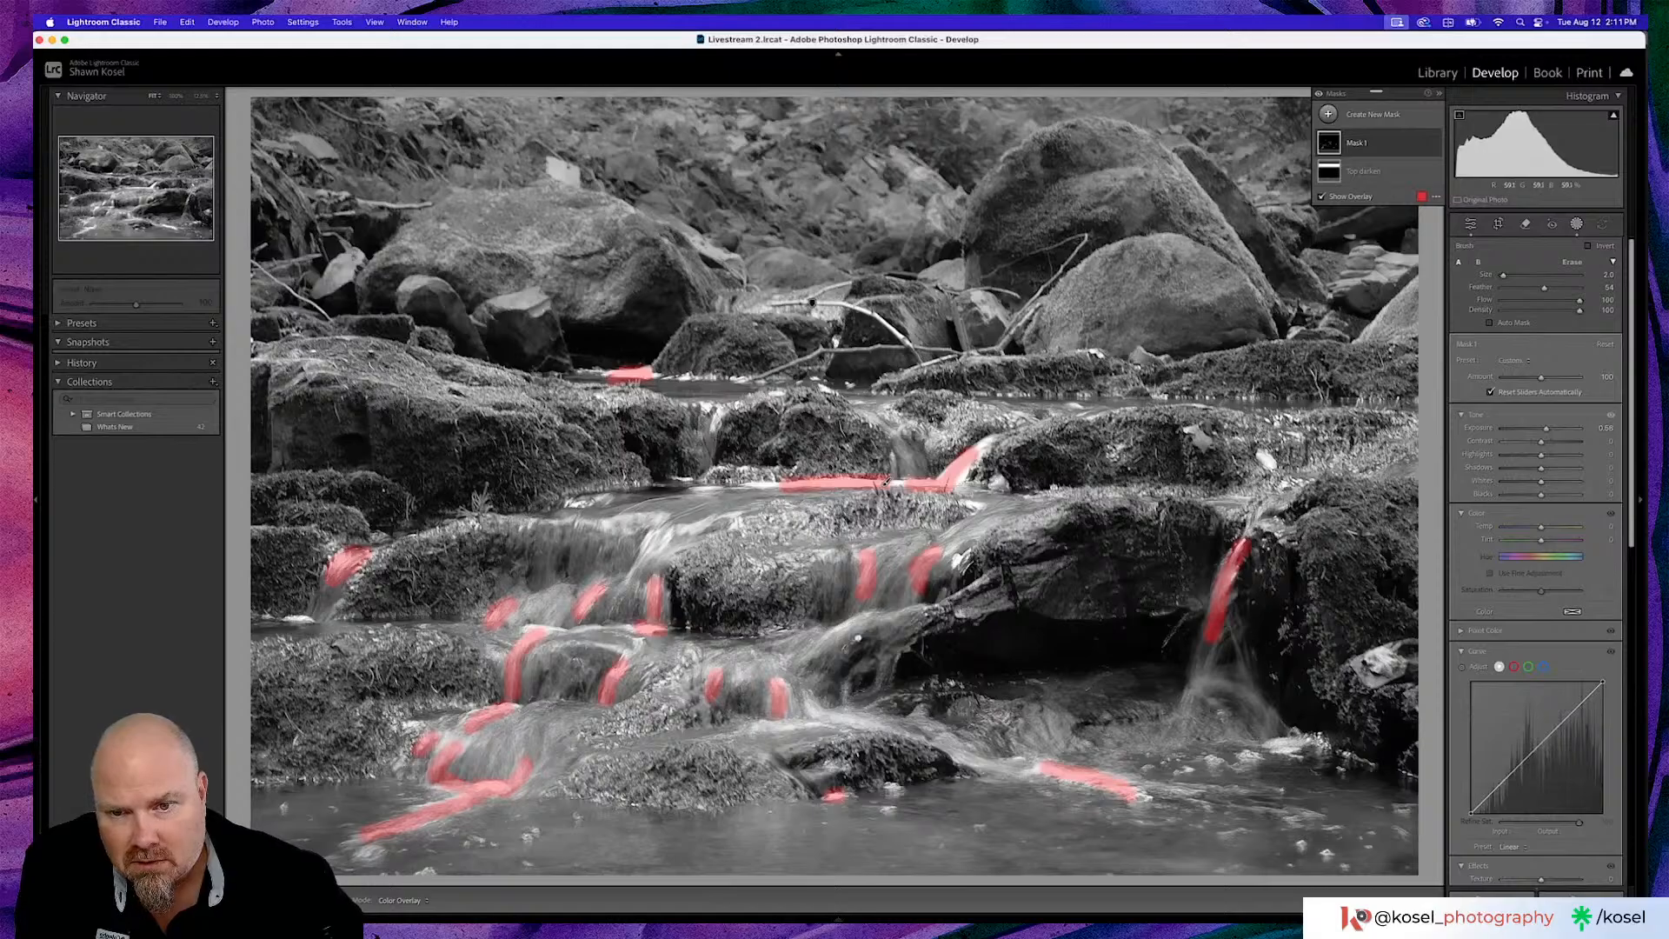
mouse_move(738, 515)
mouse_down()
mouse_move(681, 534)
mouse_move(632, 521)
mouse_move(663, 523)
mouse_move(643, 558)
mouse_up()
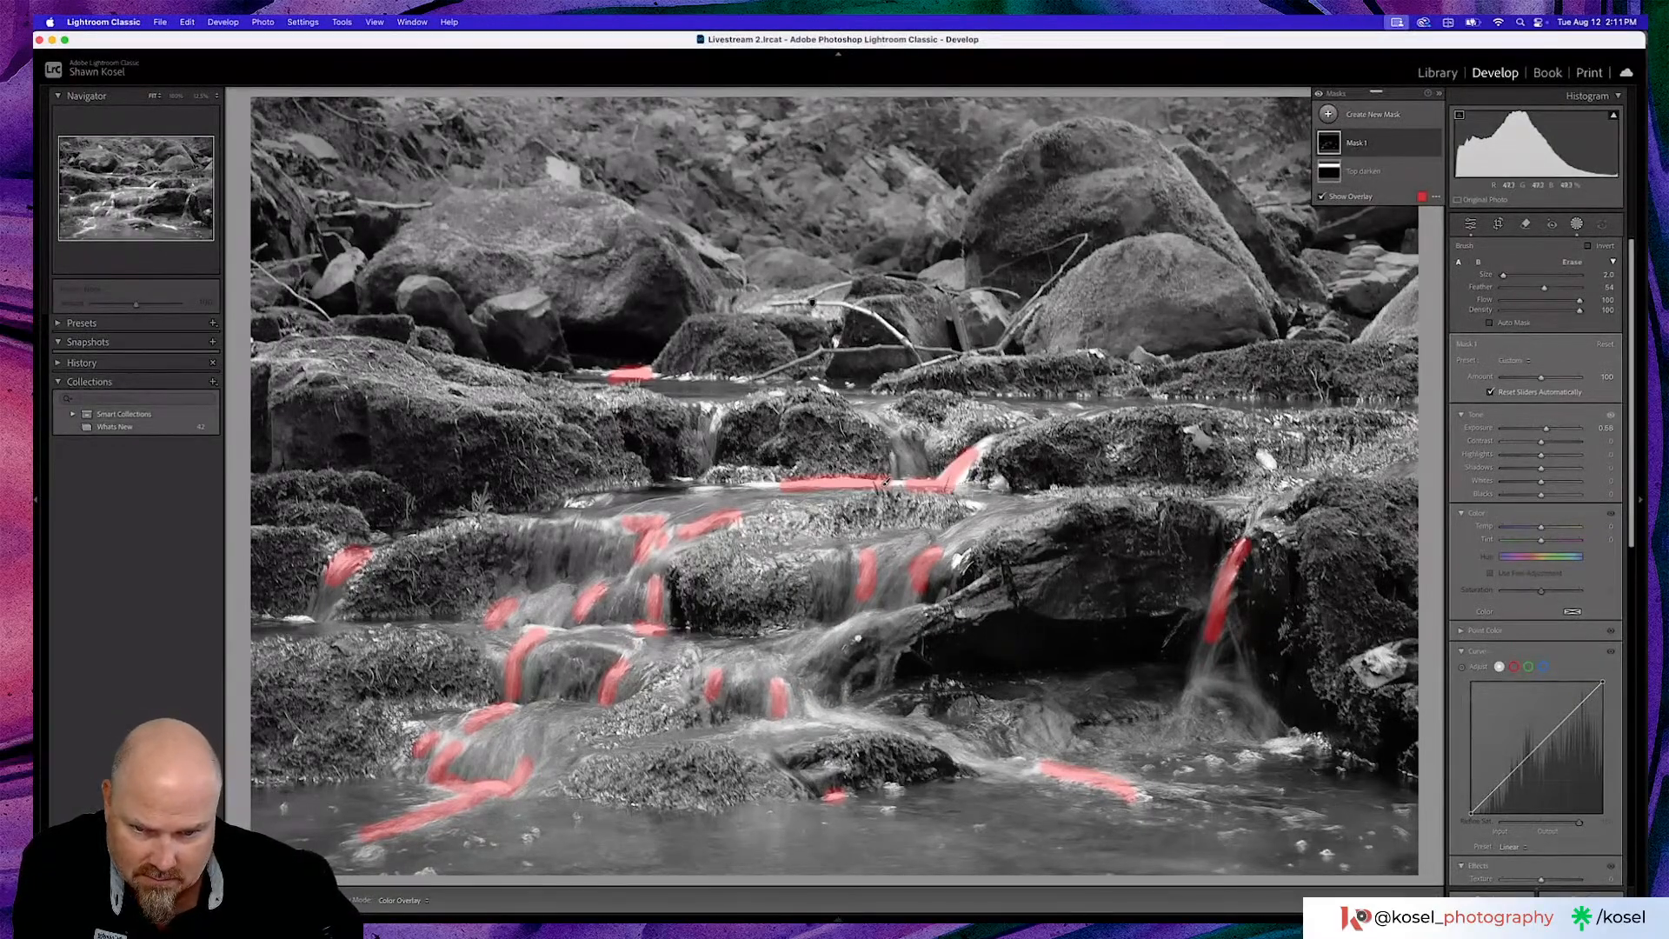
mouse_move(810, 702)
mouse_down()
mouse_move(873, 724)
mouse_move(805, 727)
mouse_move(818, 725)
mouse_up()
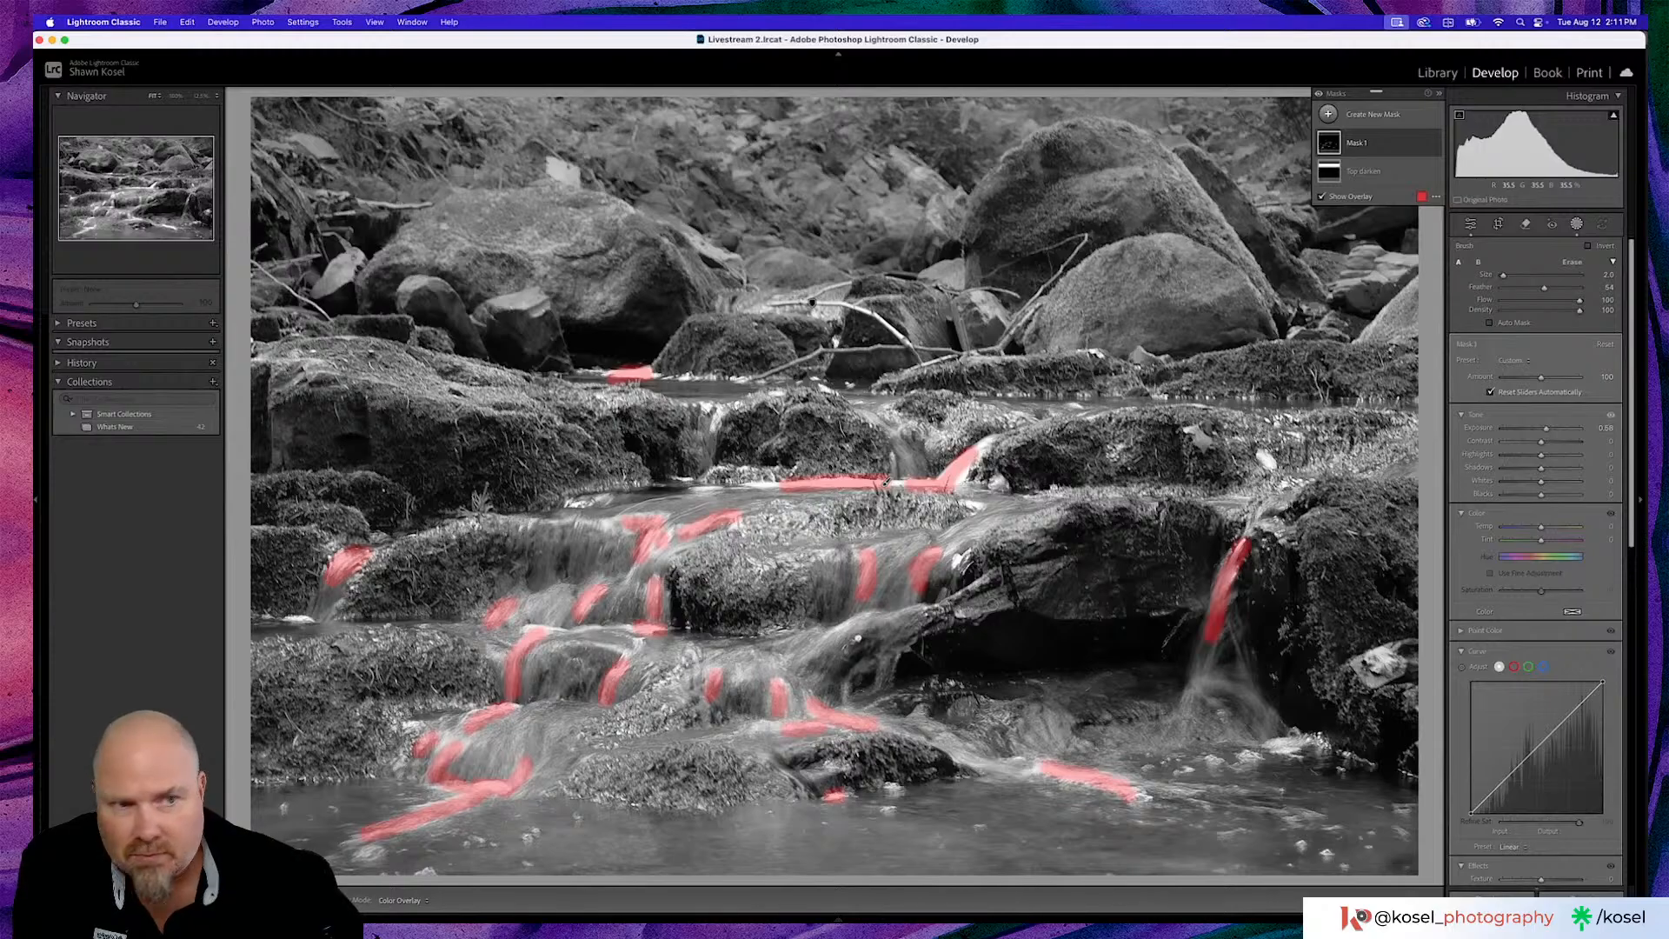
click(1322, 197)
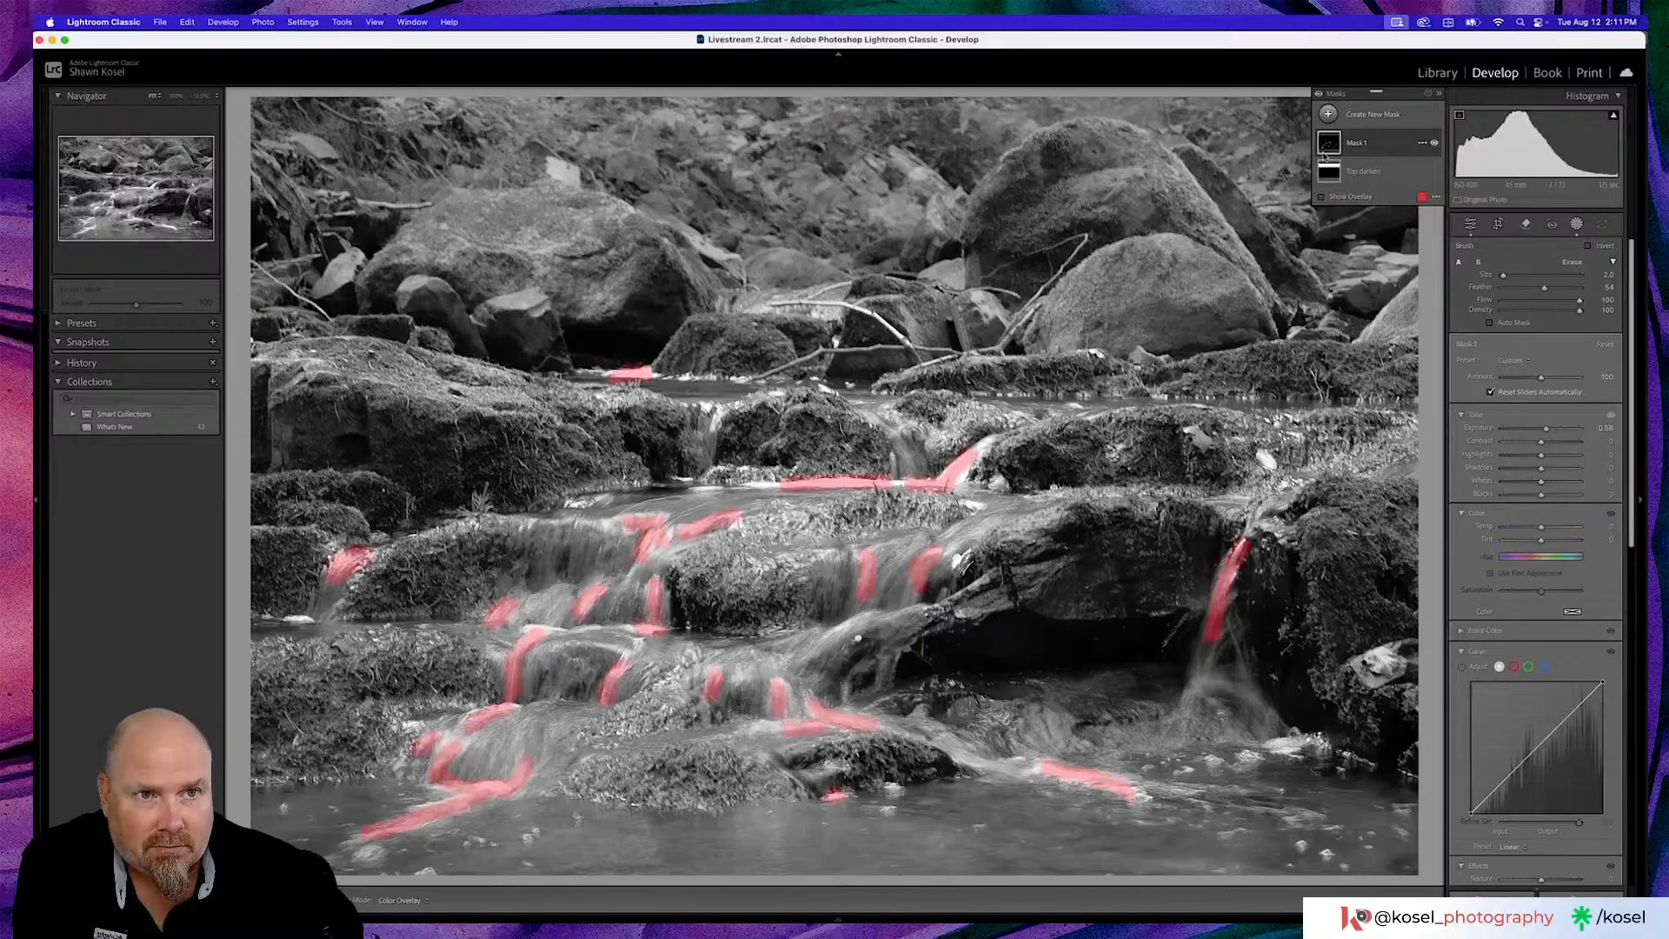
Compare the stream photo with and without its masks applied
click(1319, 94)
click(1320, 95)
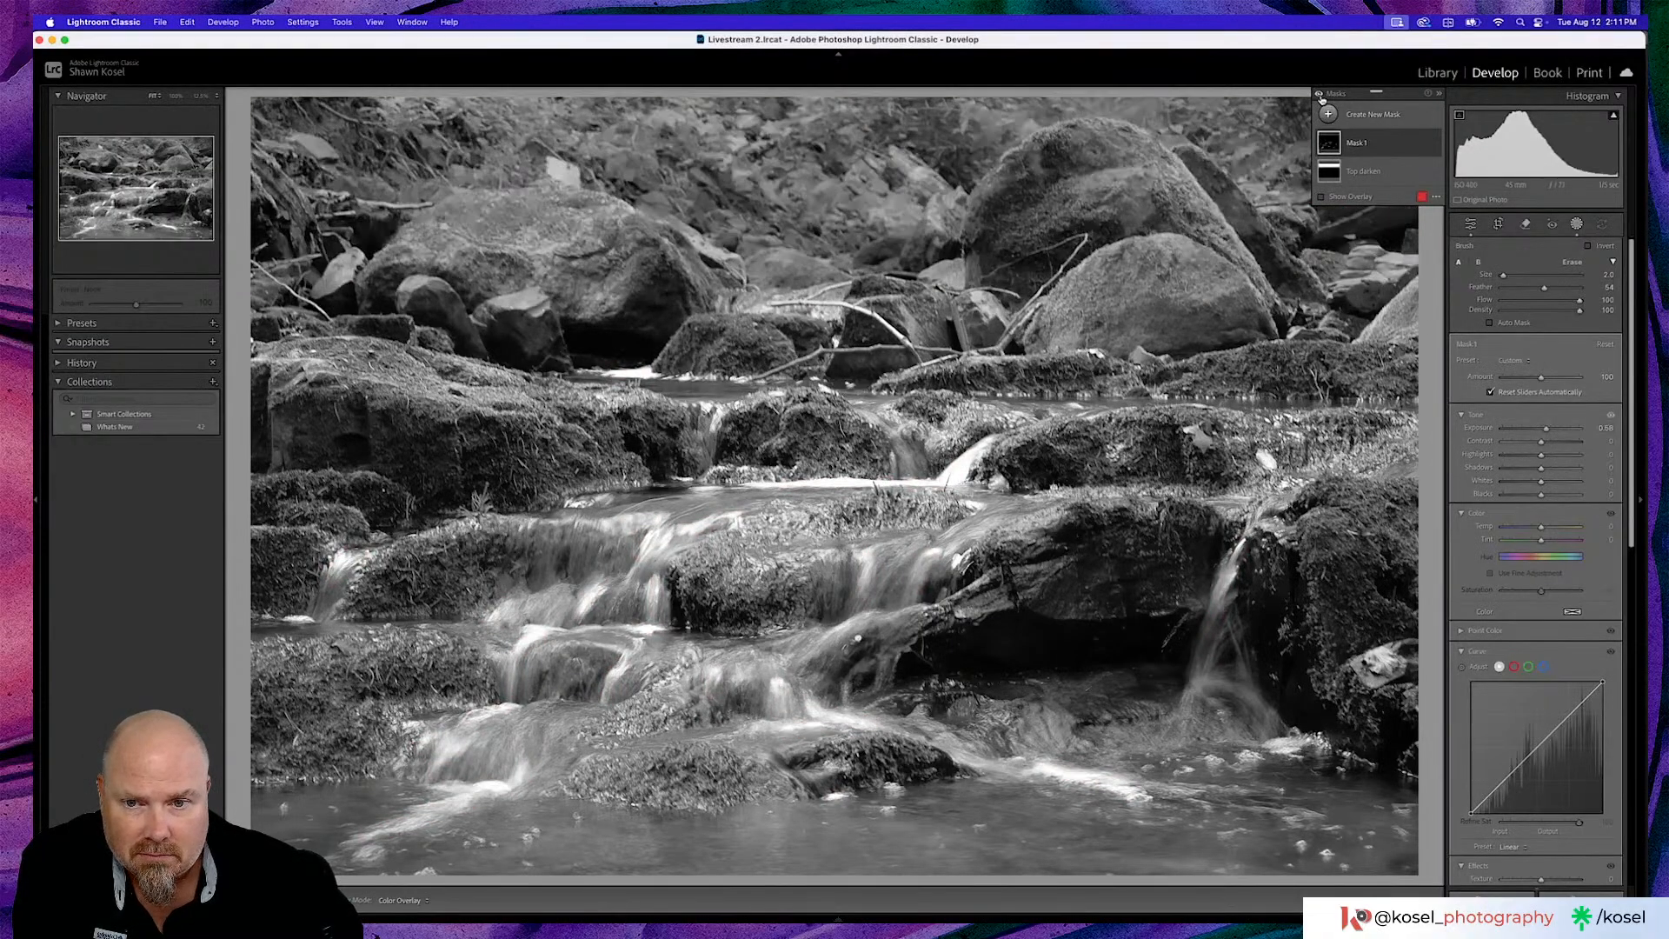
click(1319, 95)
click(1320, 95)
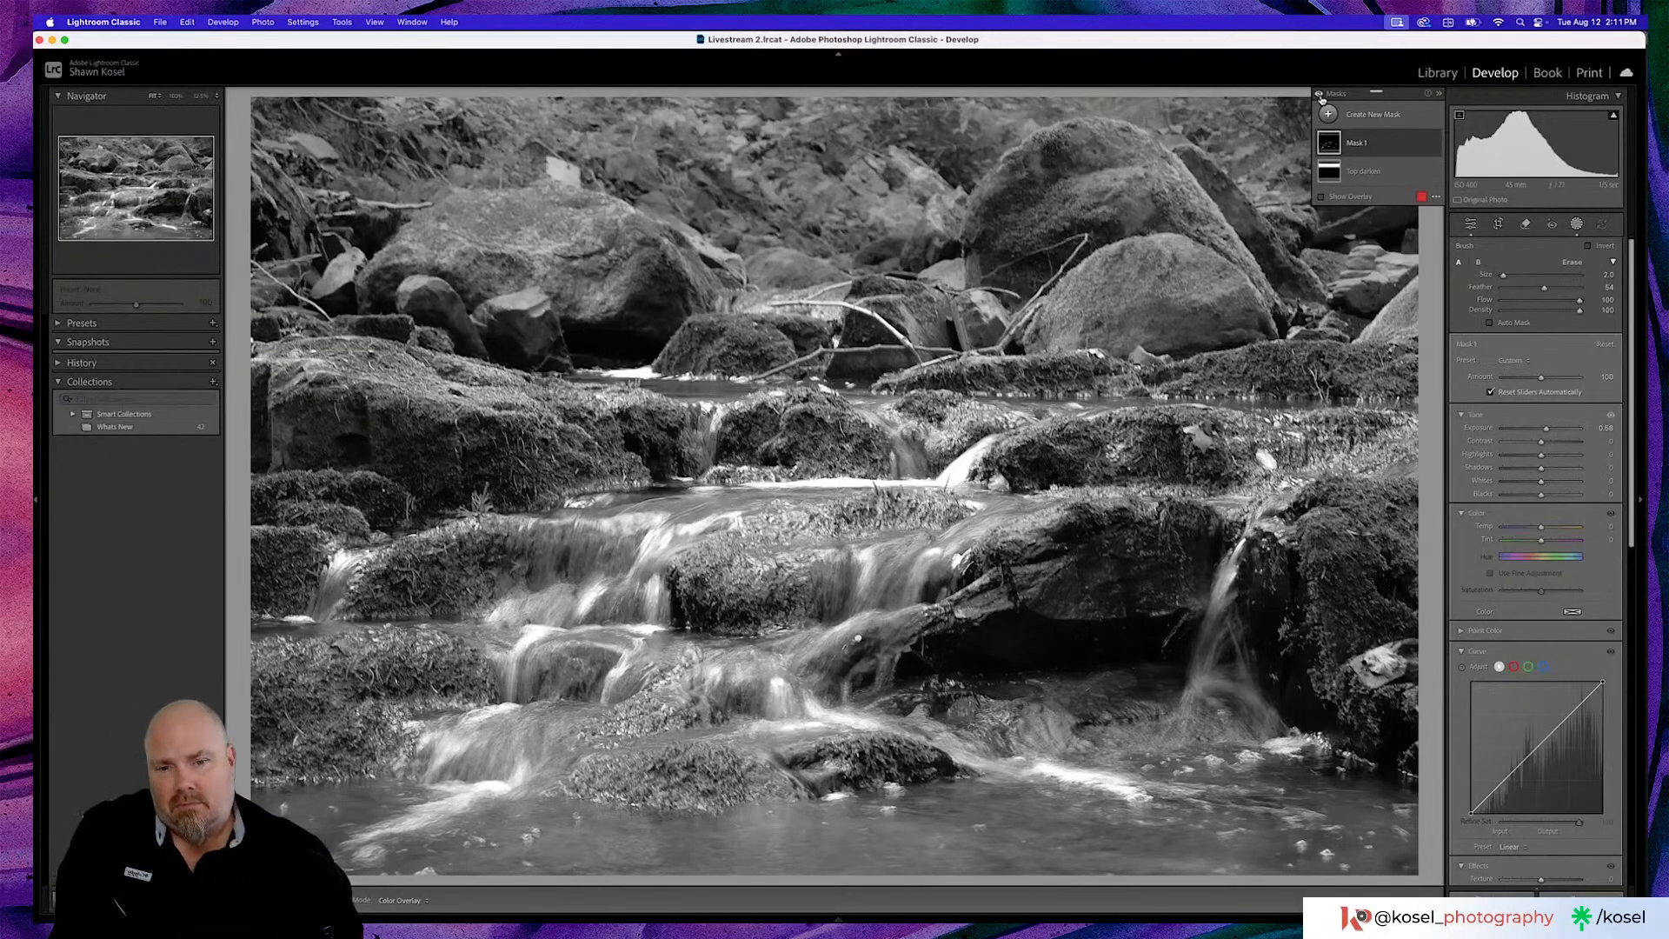
Compare the photo with and without its masks again, and rename the water-brightening brush mask as Dodge
click(1319, 95)
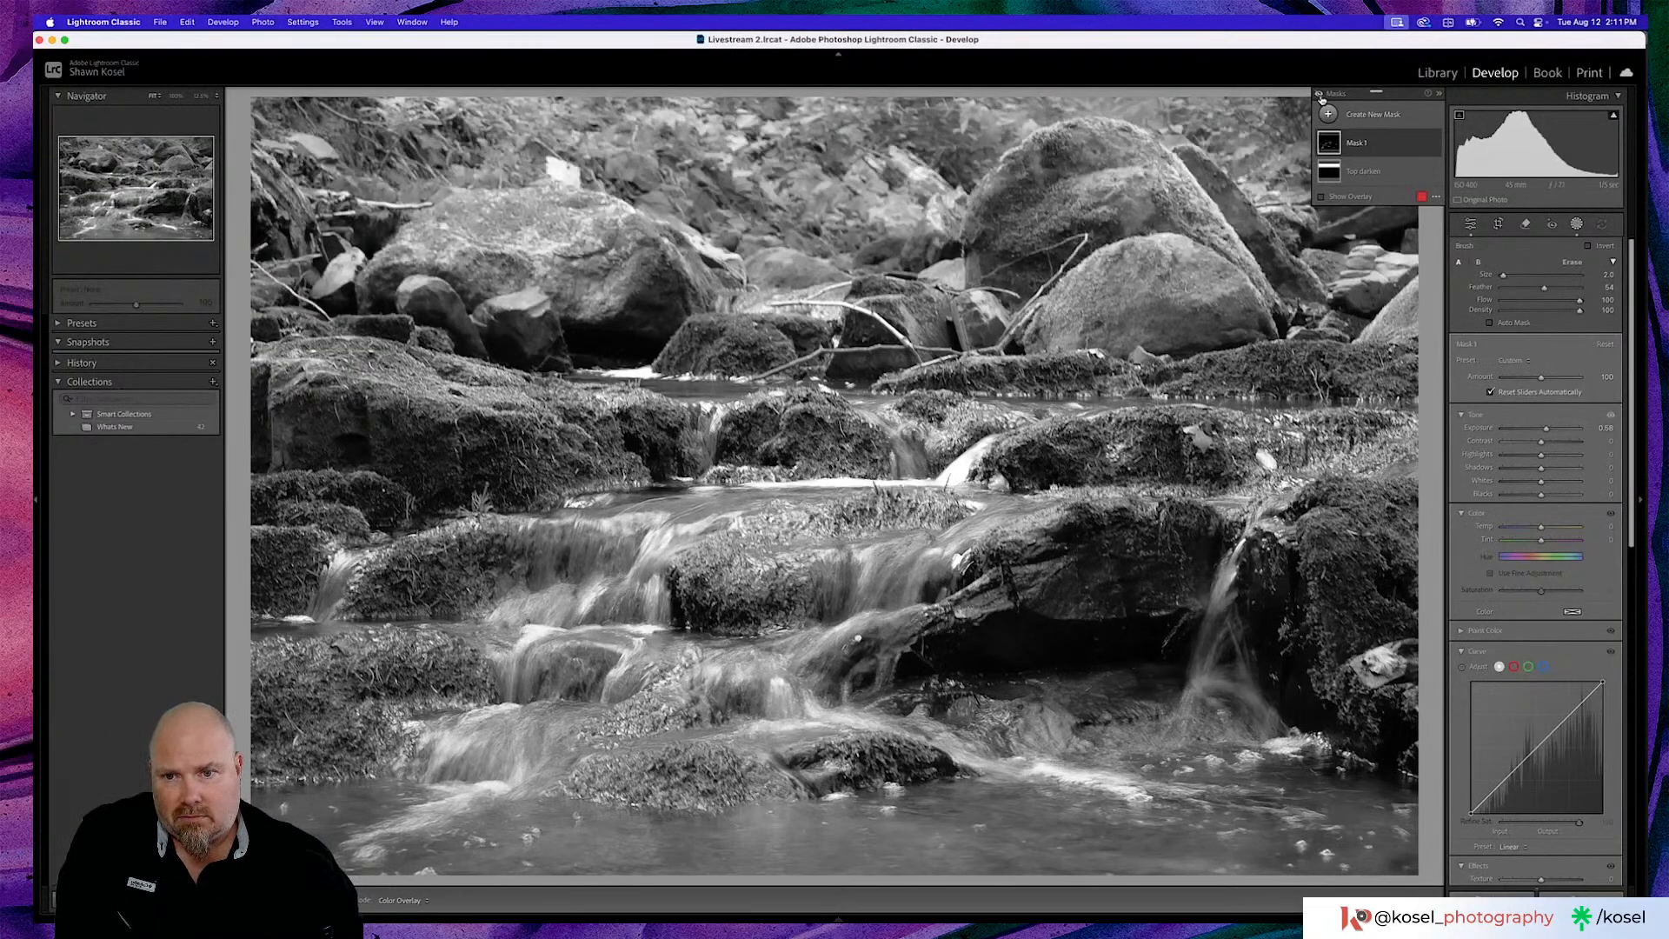
click(1320, 95)
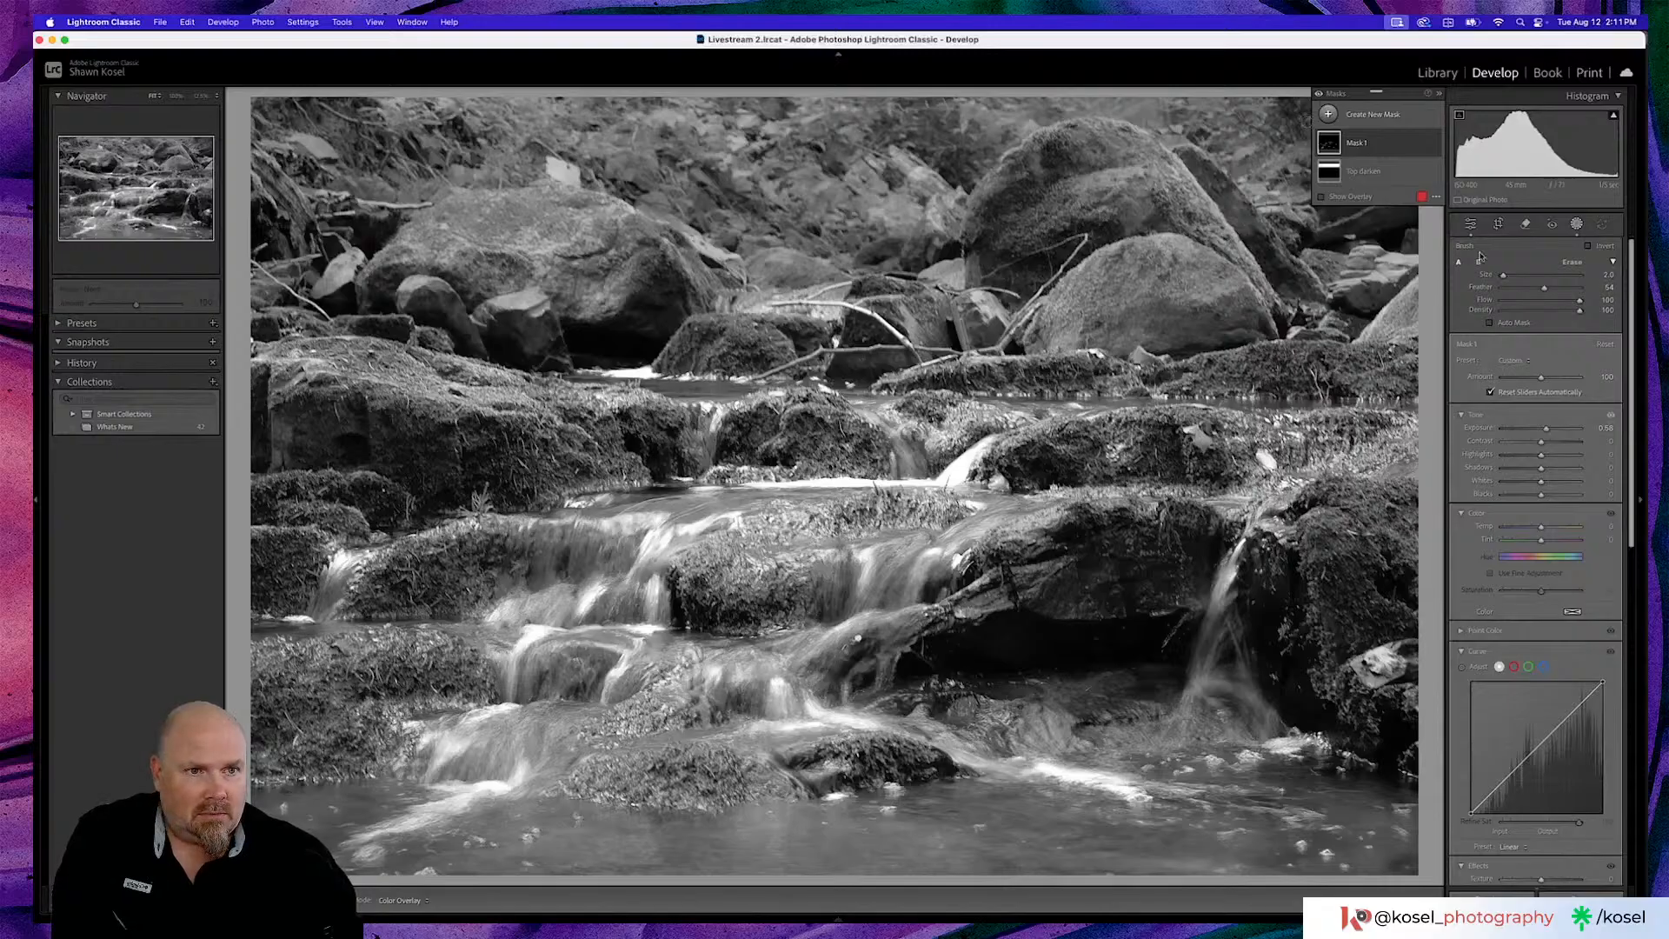
double_click(1358, 144)
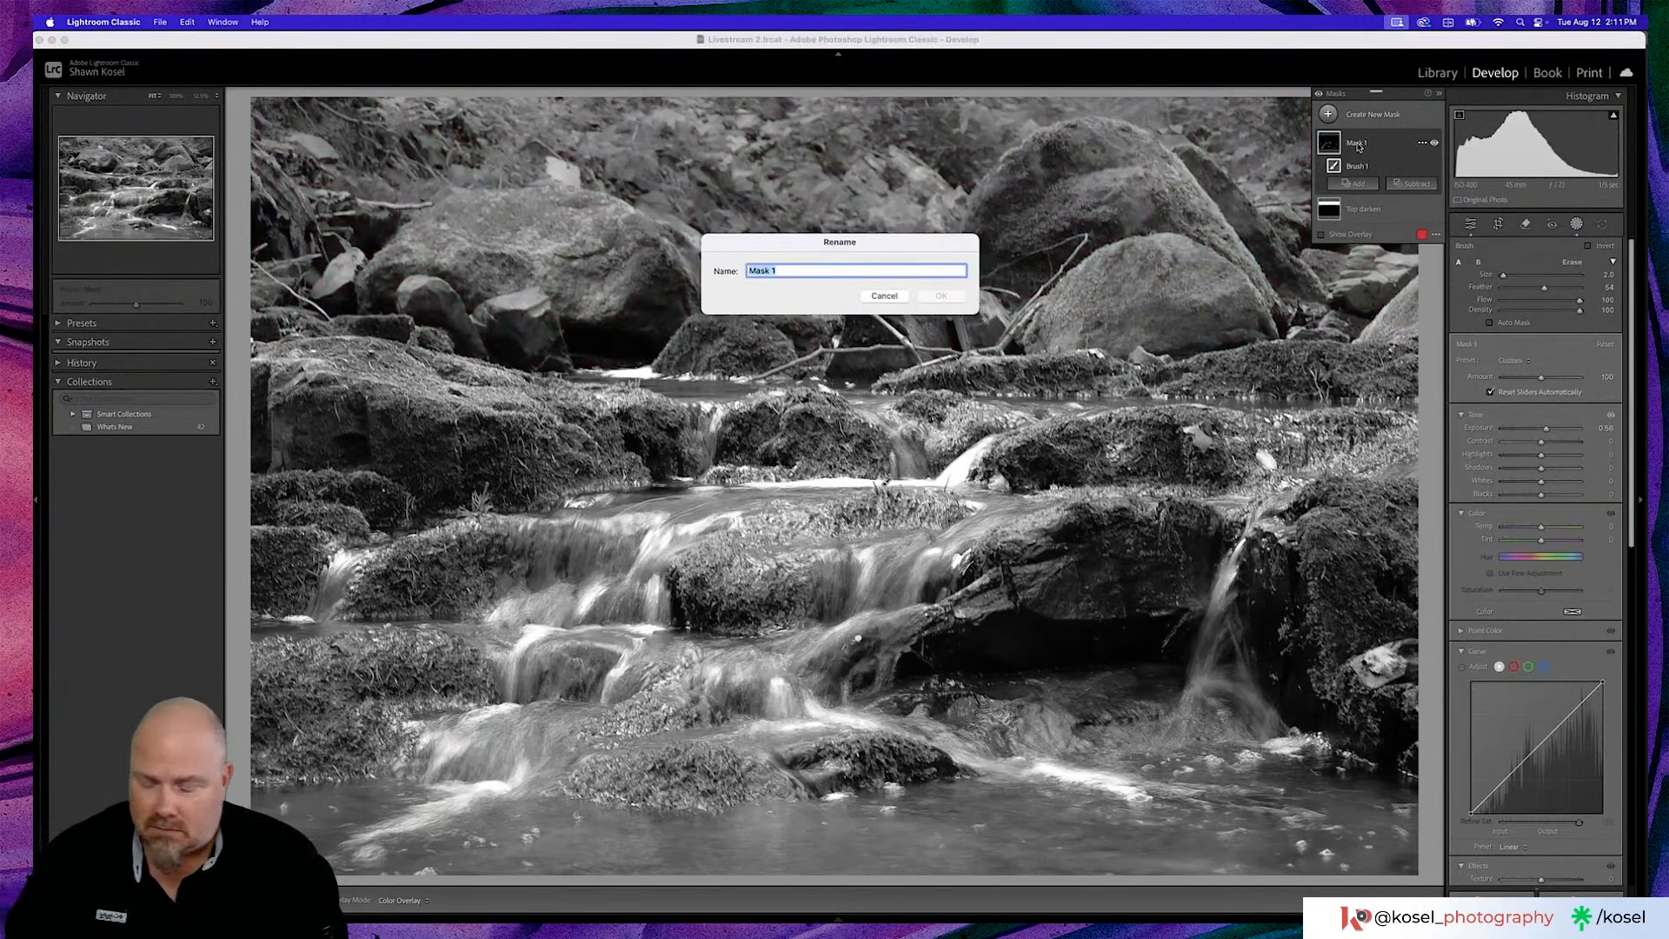
text(Dod)
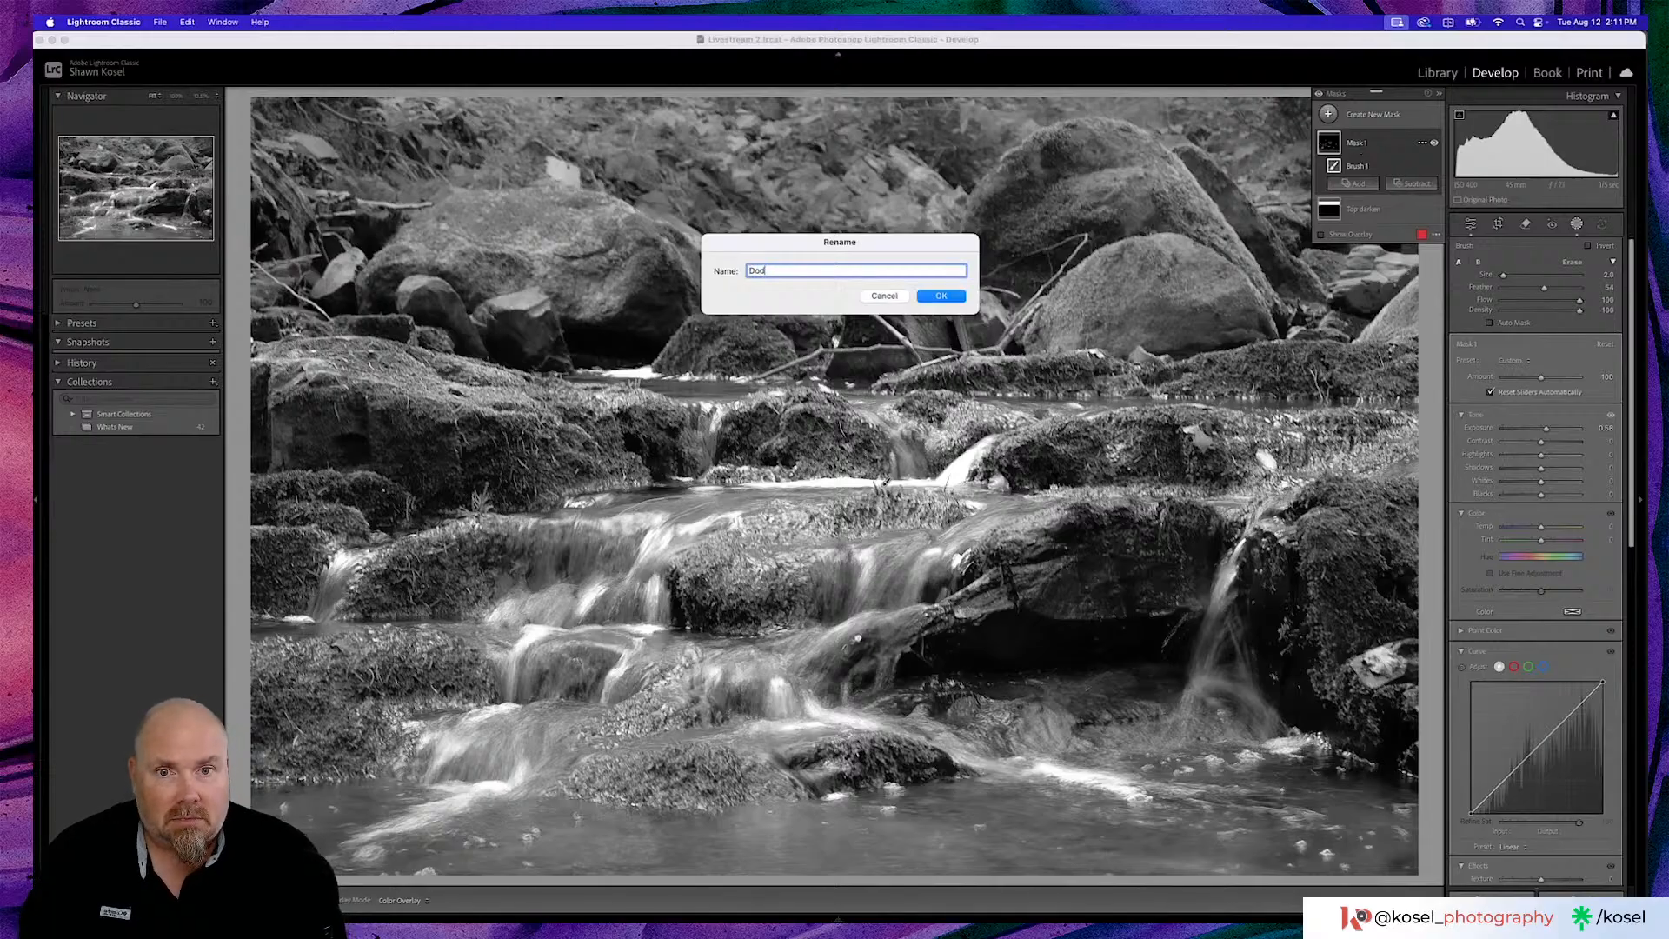
text(ge)
key(Return)
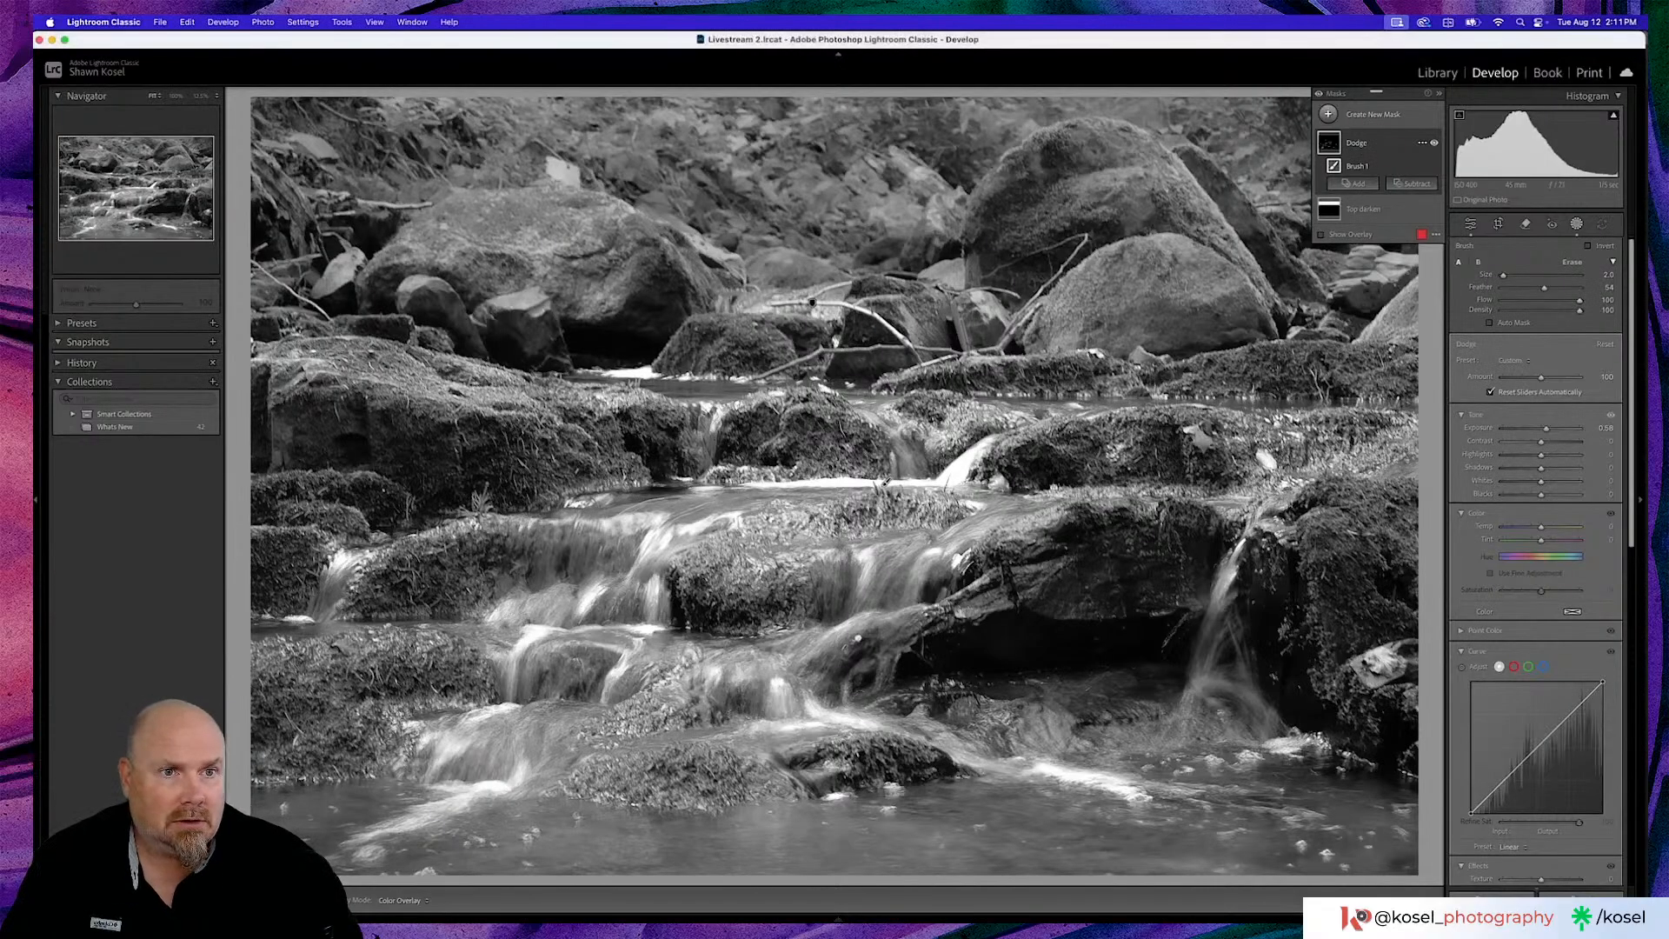
click(1329, 114)
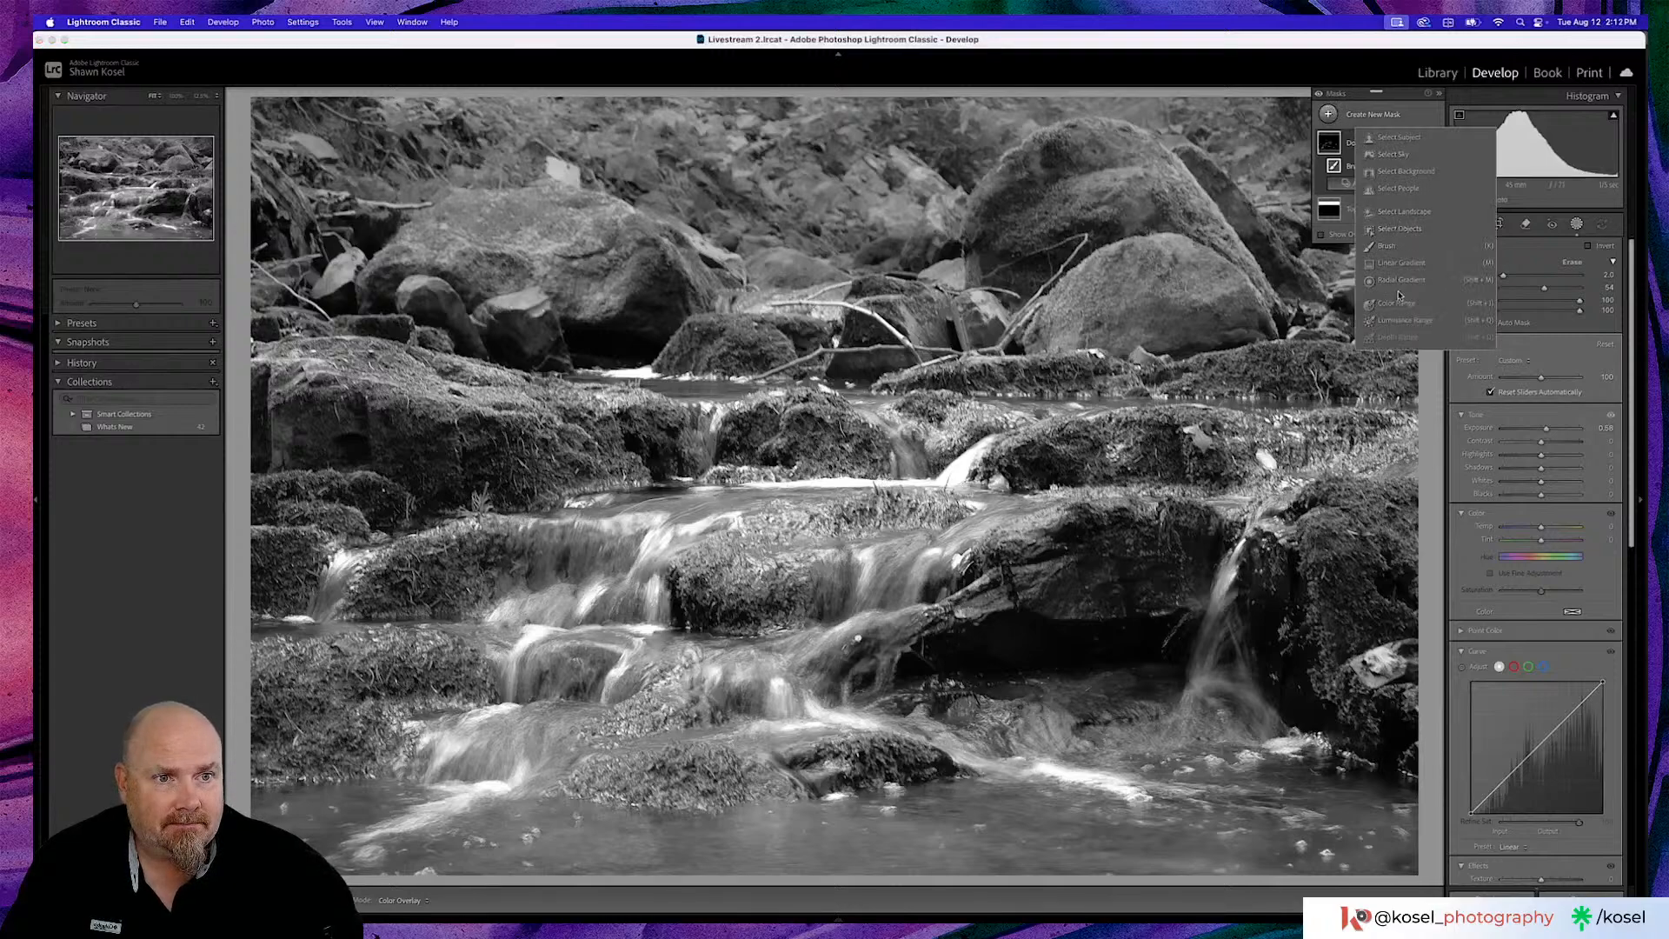
click(1388, 247)
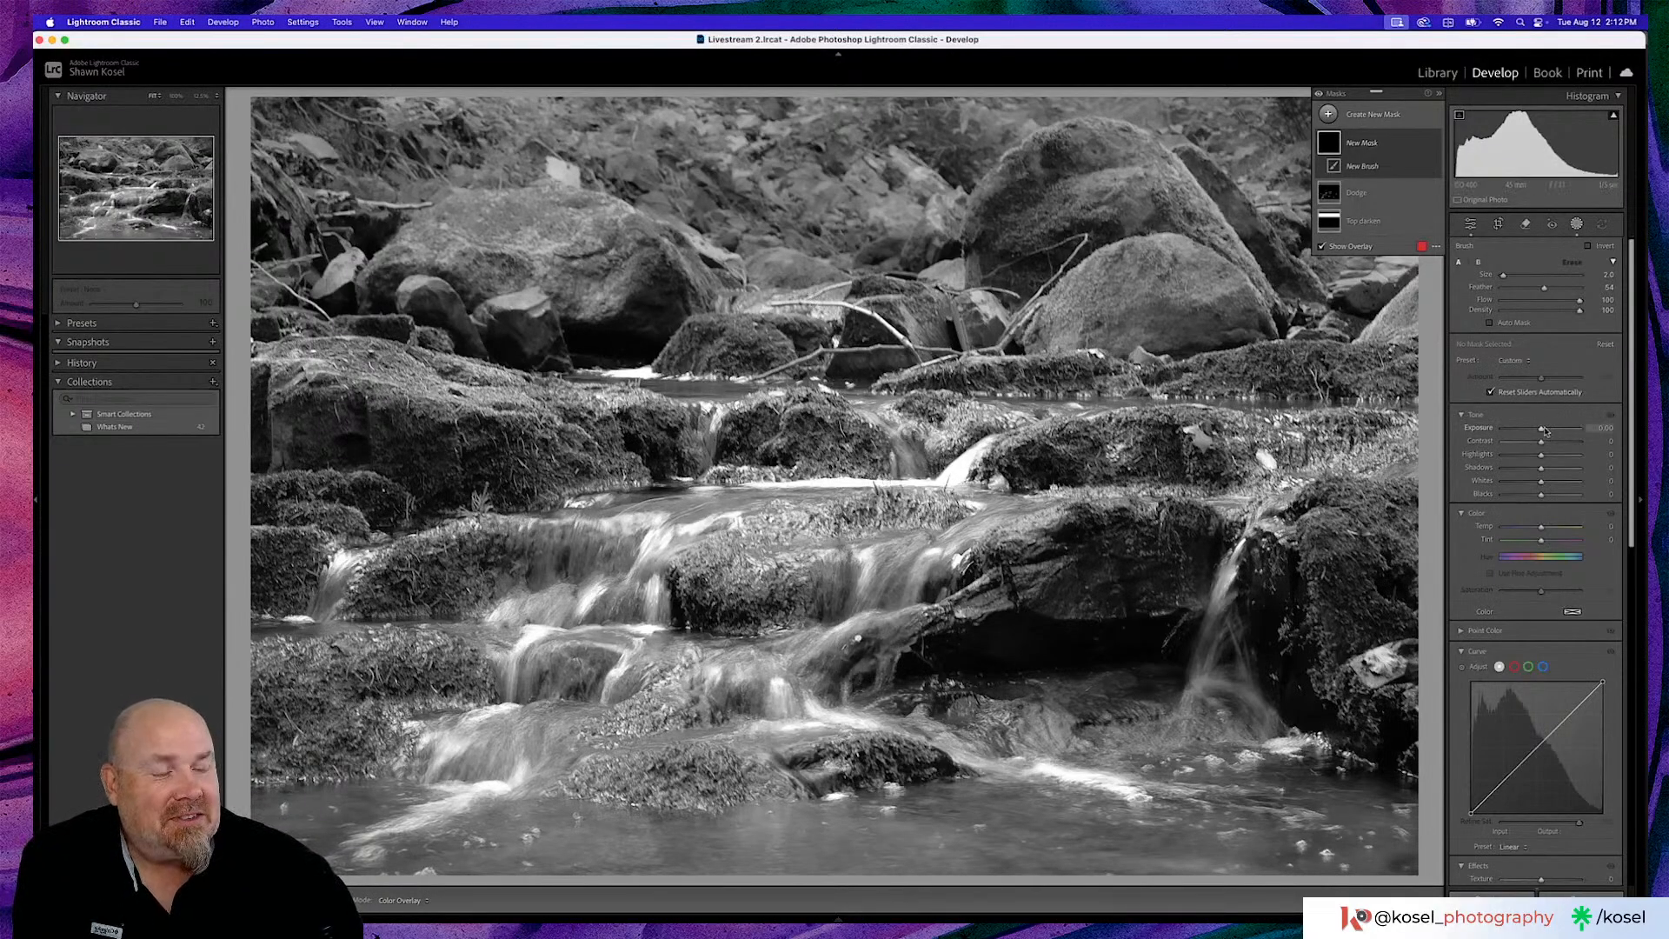
drag(1544, 431, 1533, 435)
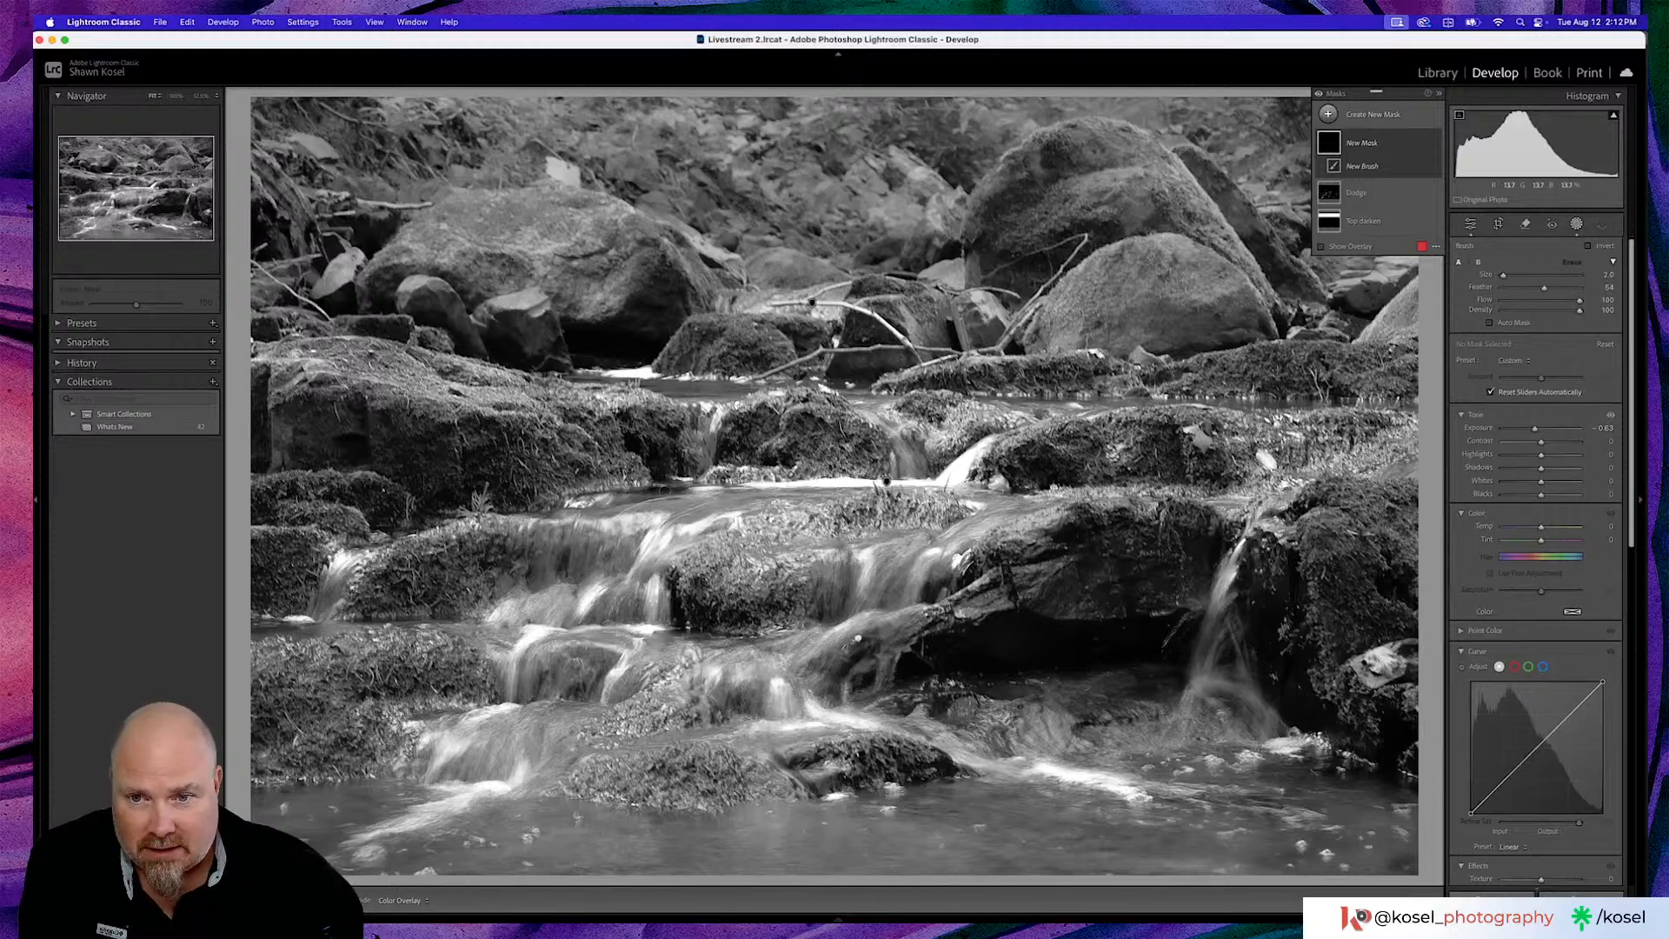
click(672, 490)
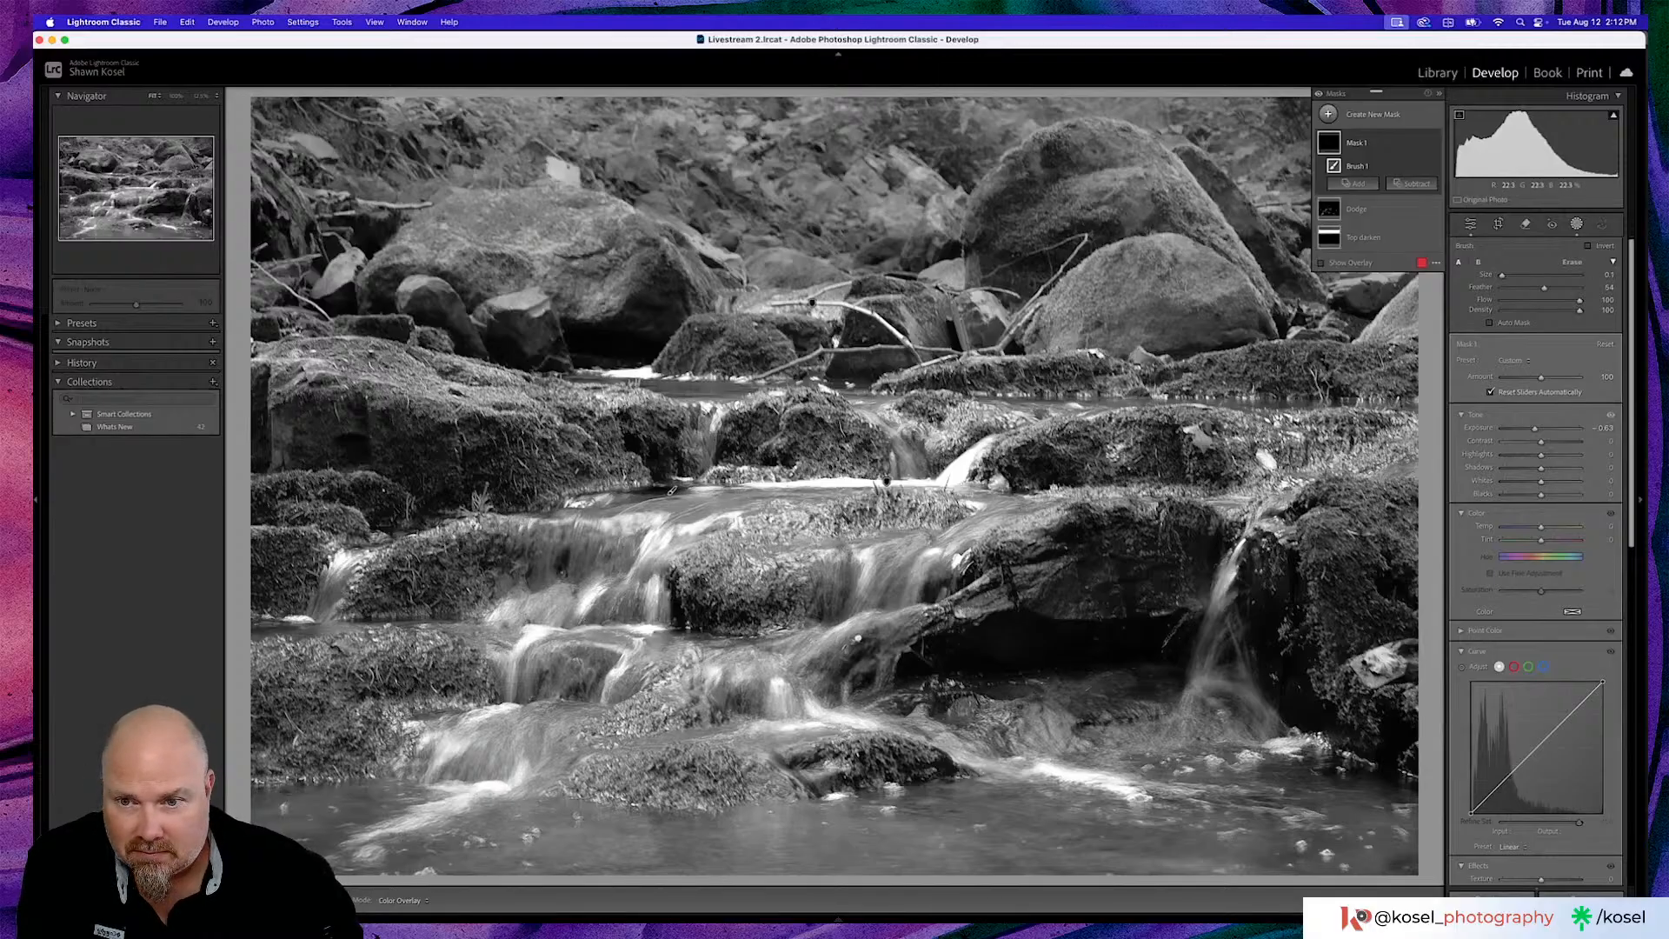
key(bracketright)
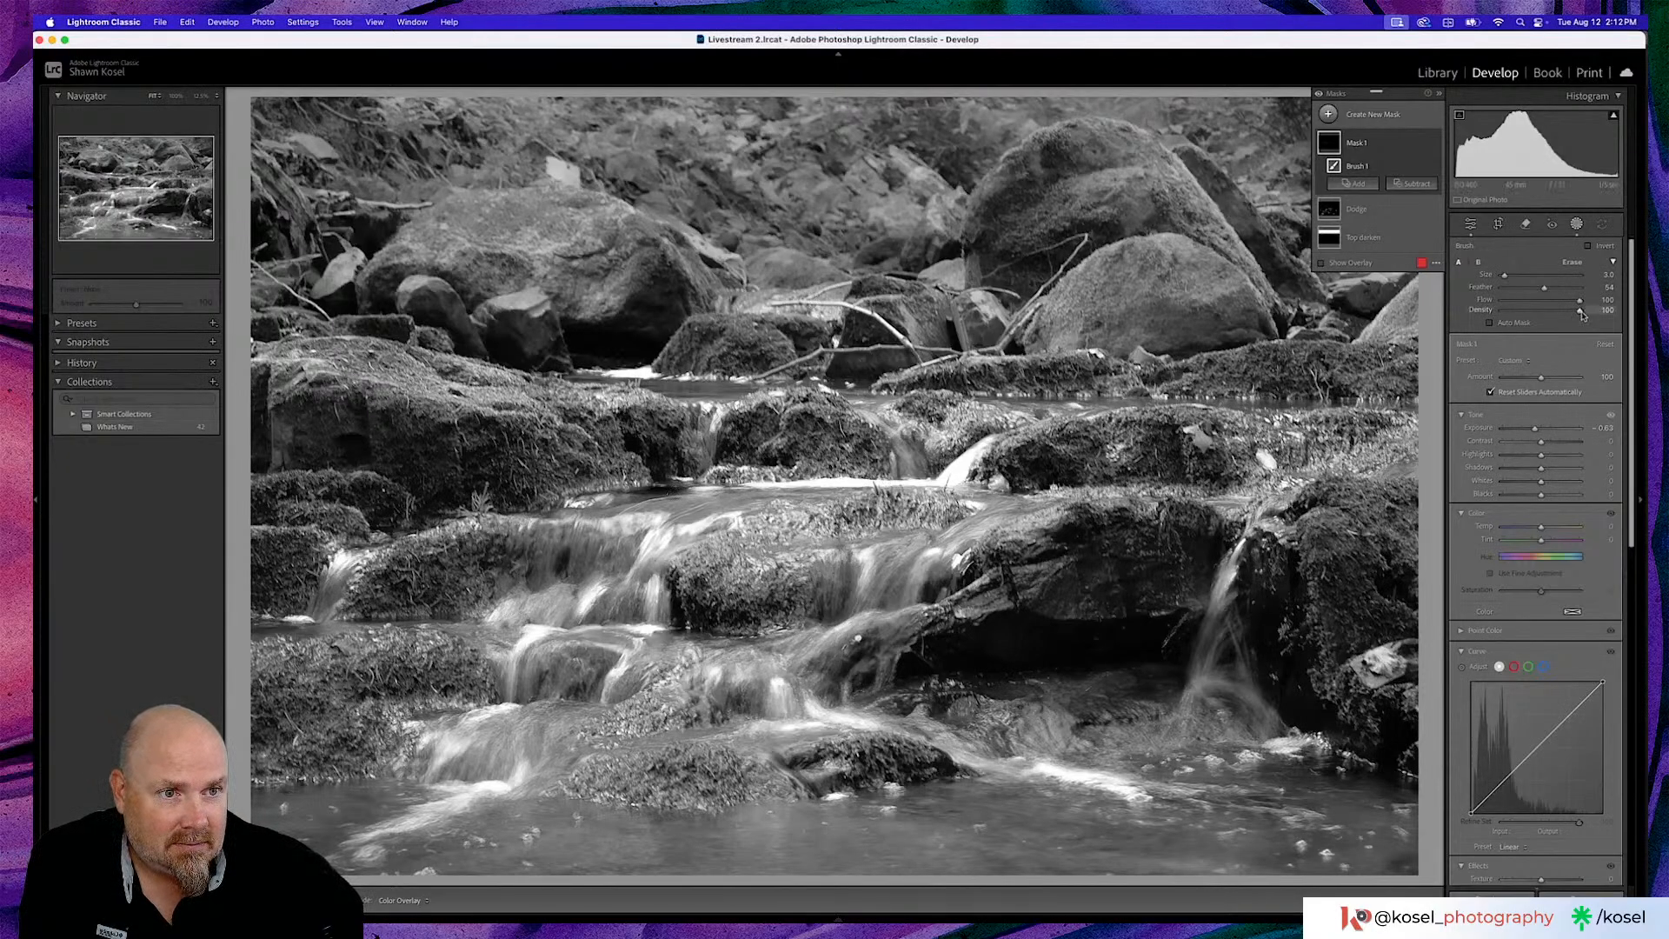
drag(1579, 302, 1560, 304)
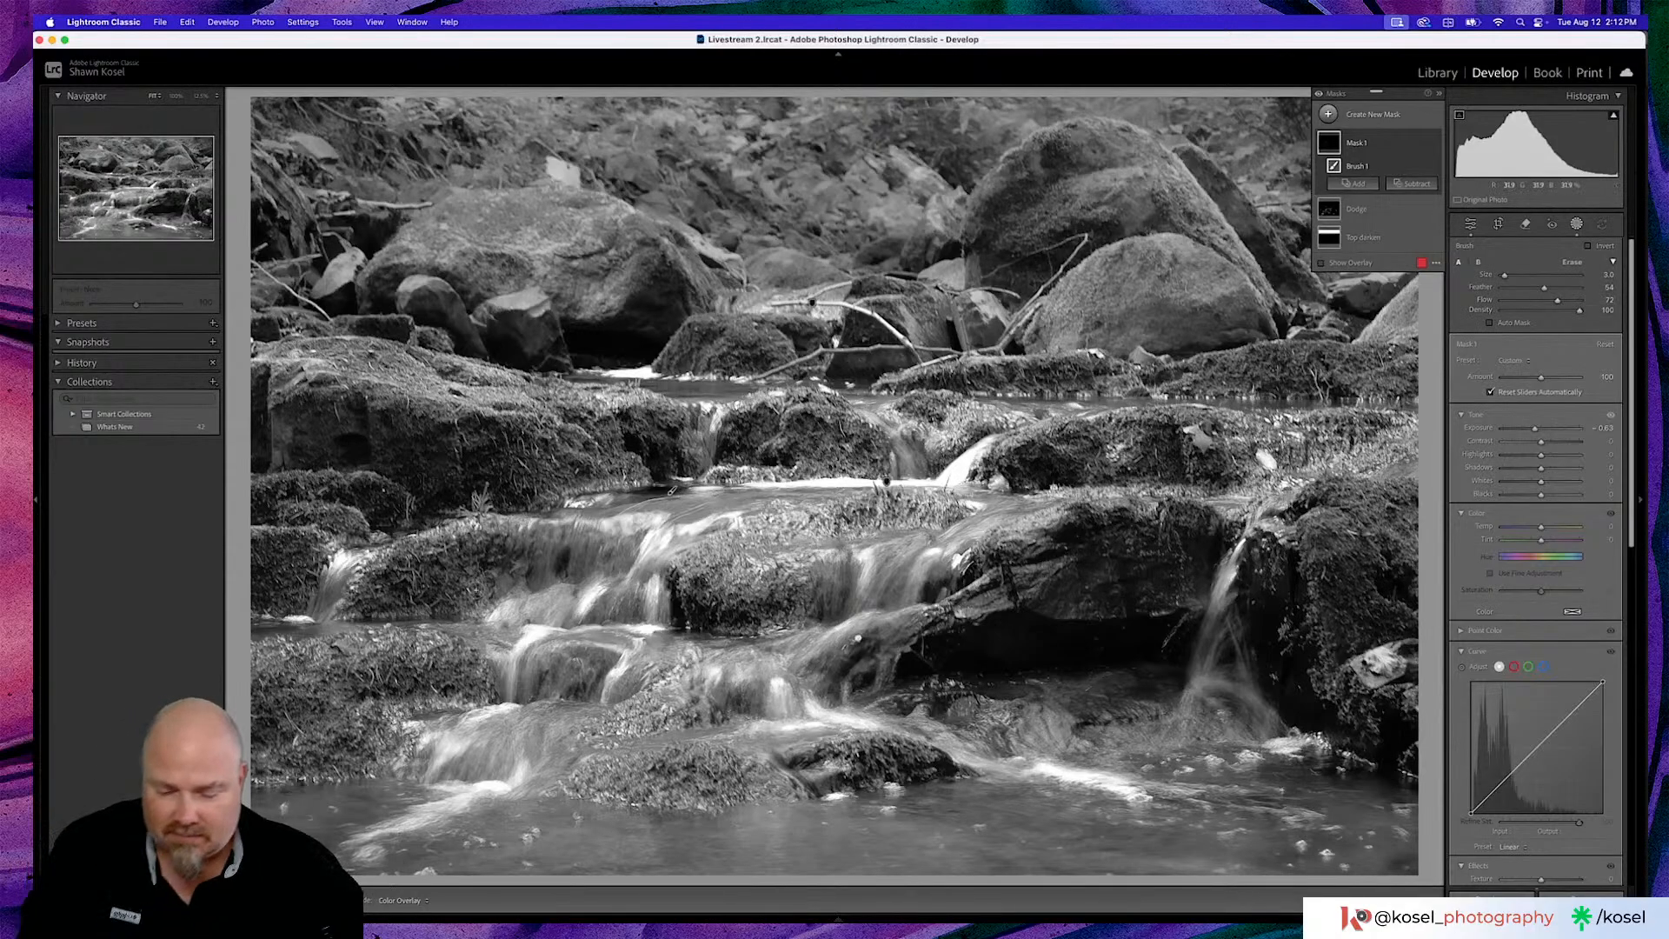
key(super+z)
key(super+z)
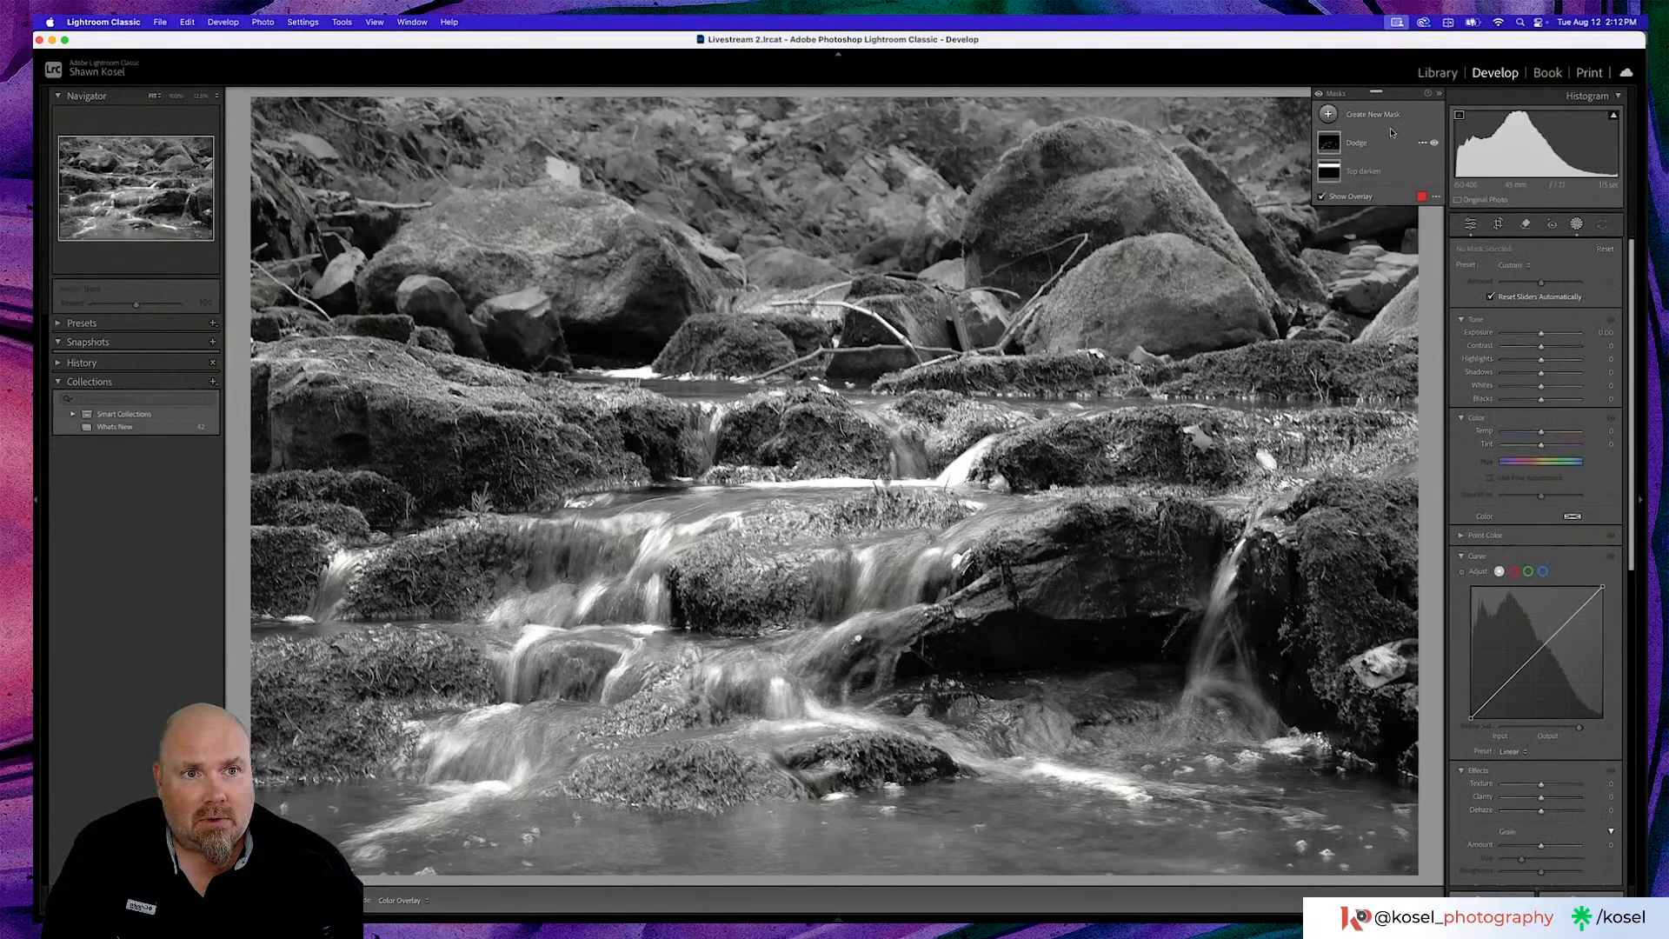
Create a new brush mask with exposure at -0.32 and paint over parts of the cascades around the central mossy rock
click(1330, 118)
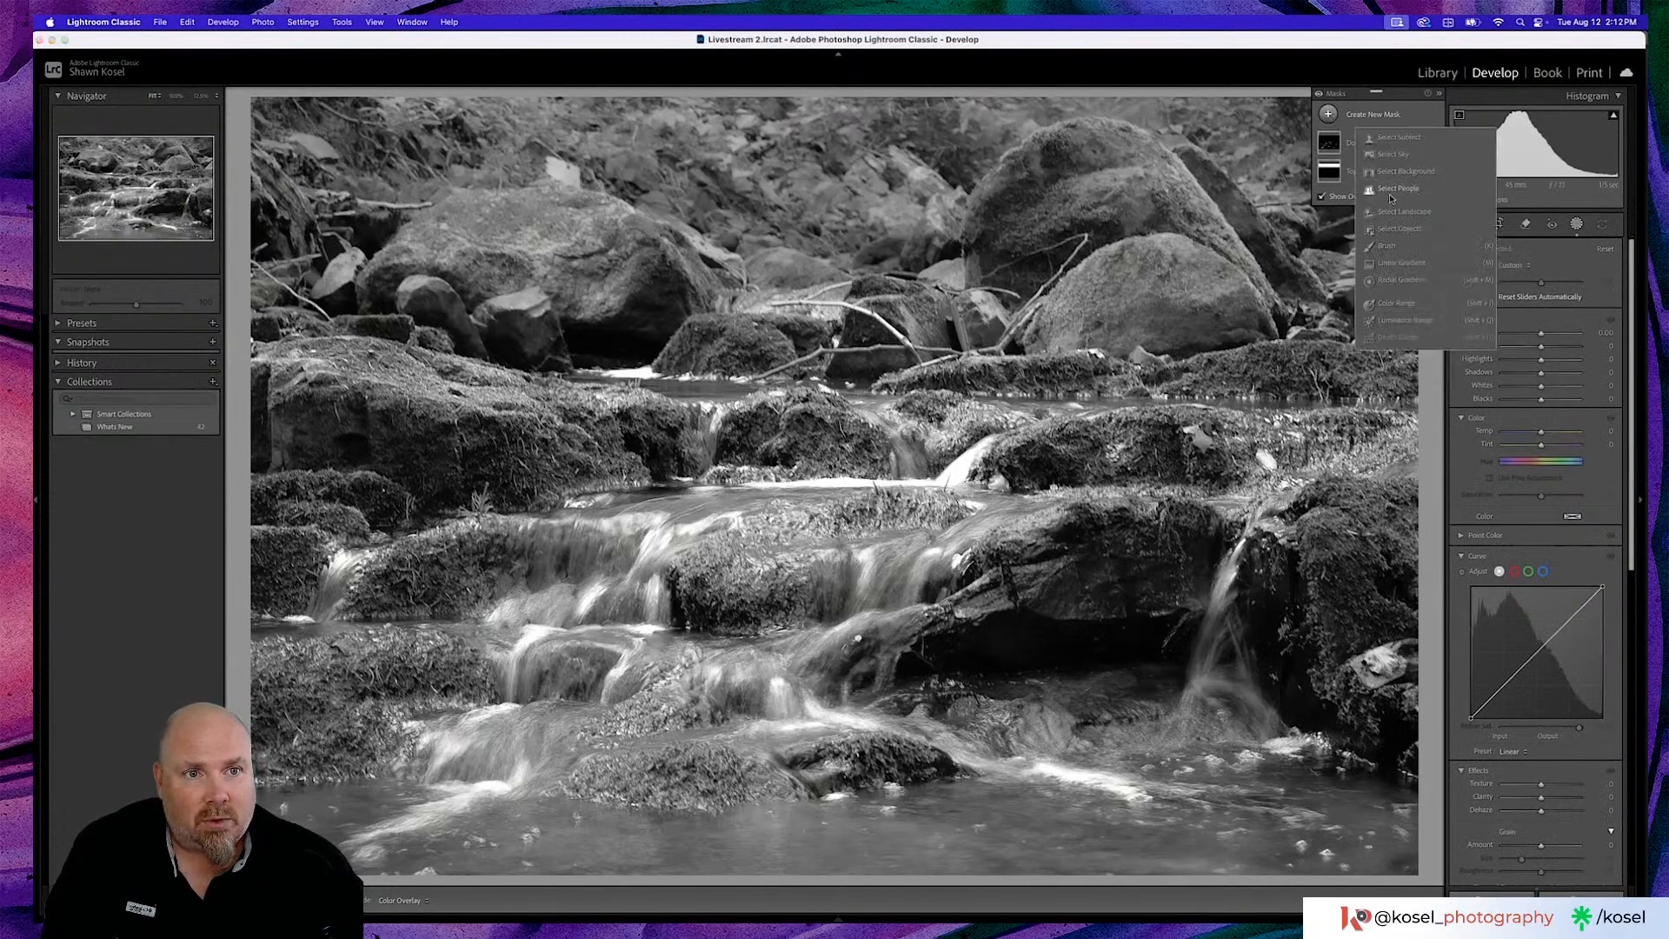
click(1388, 246)
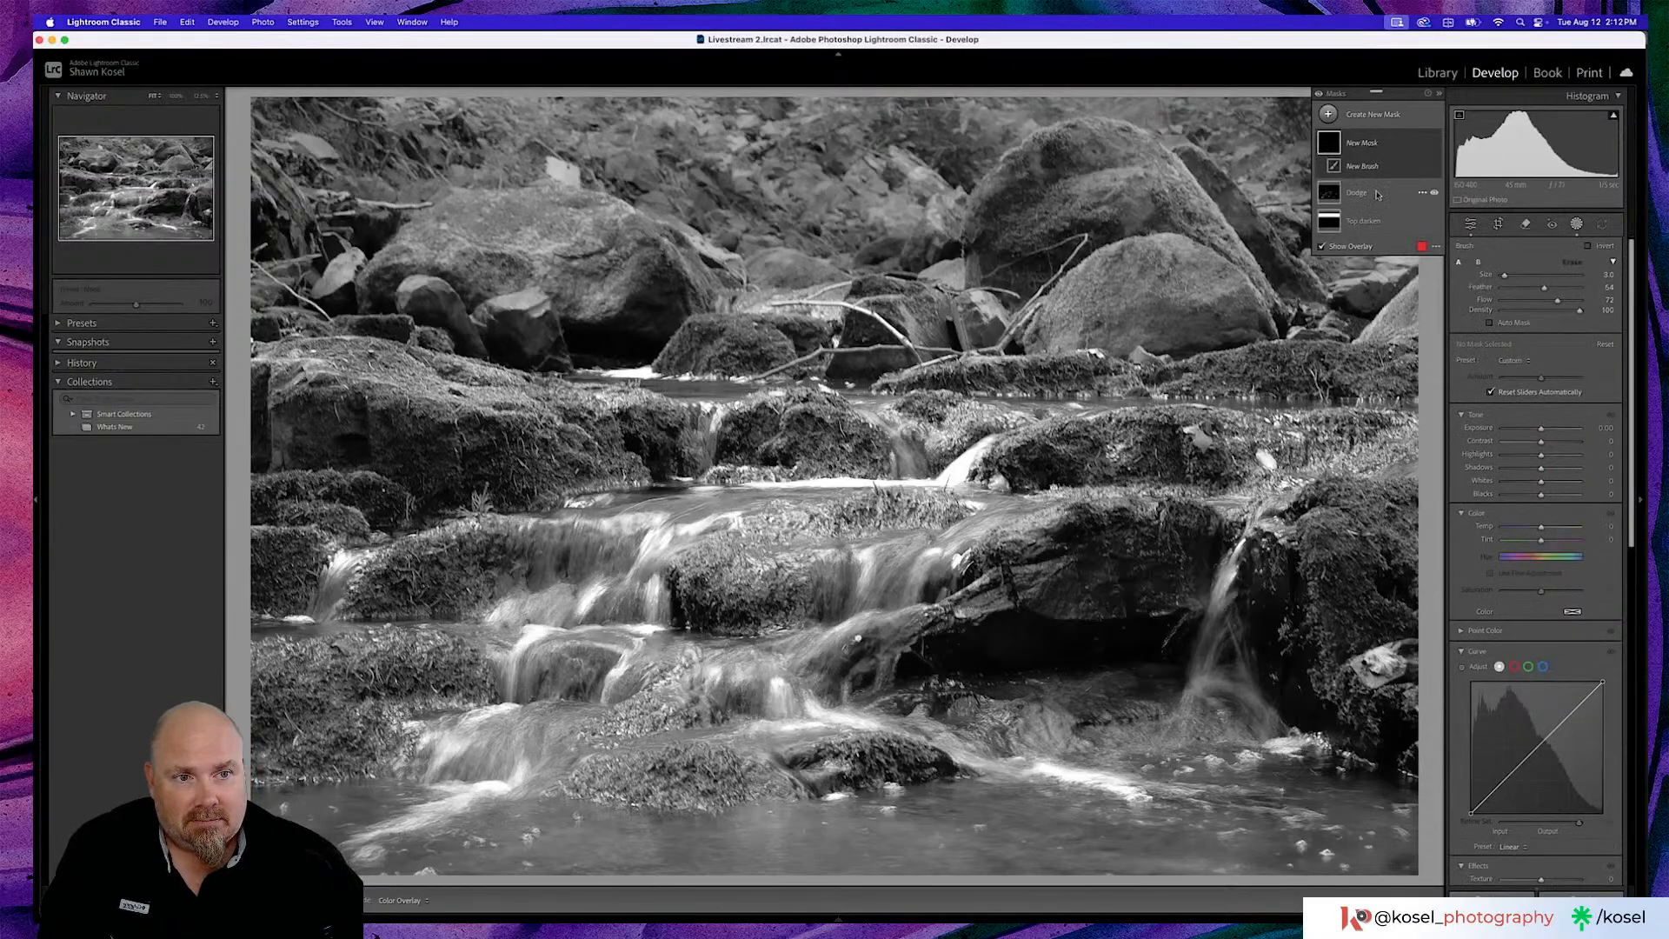
drag(1541, 432, 1538, 429)
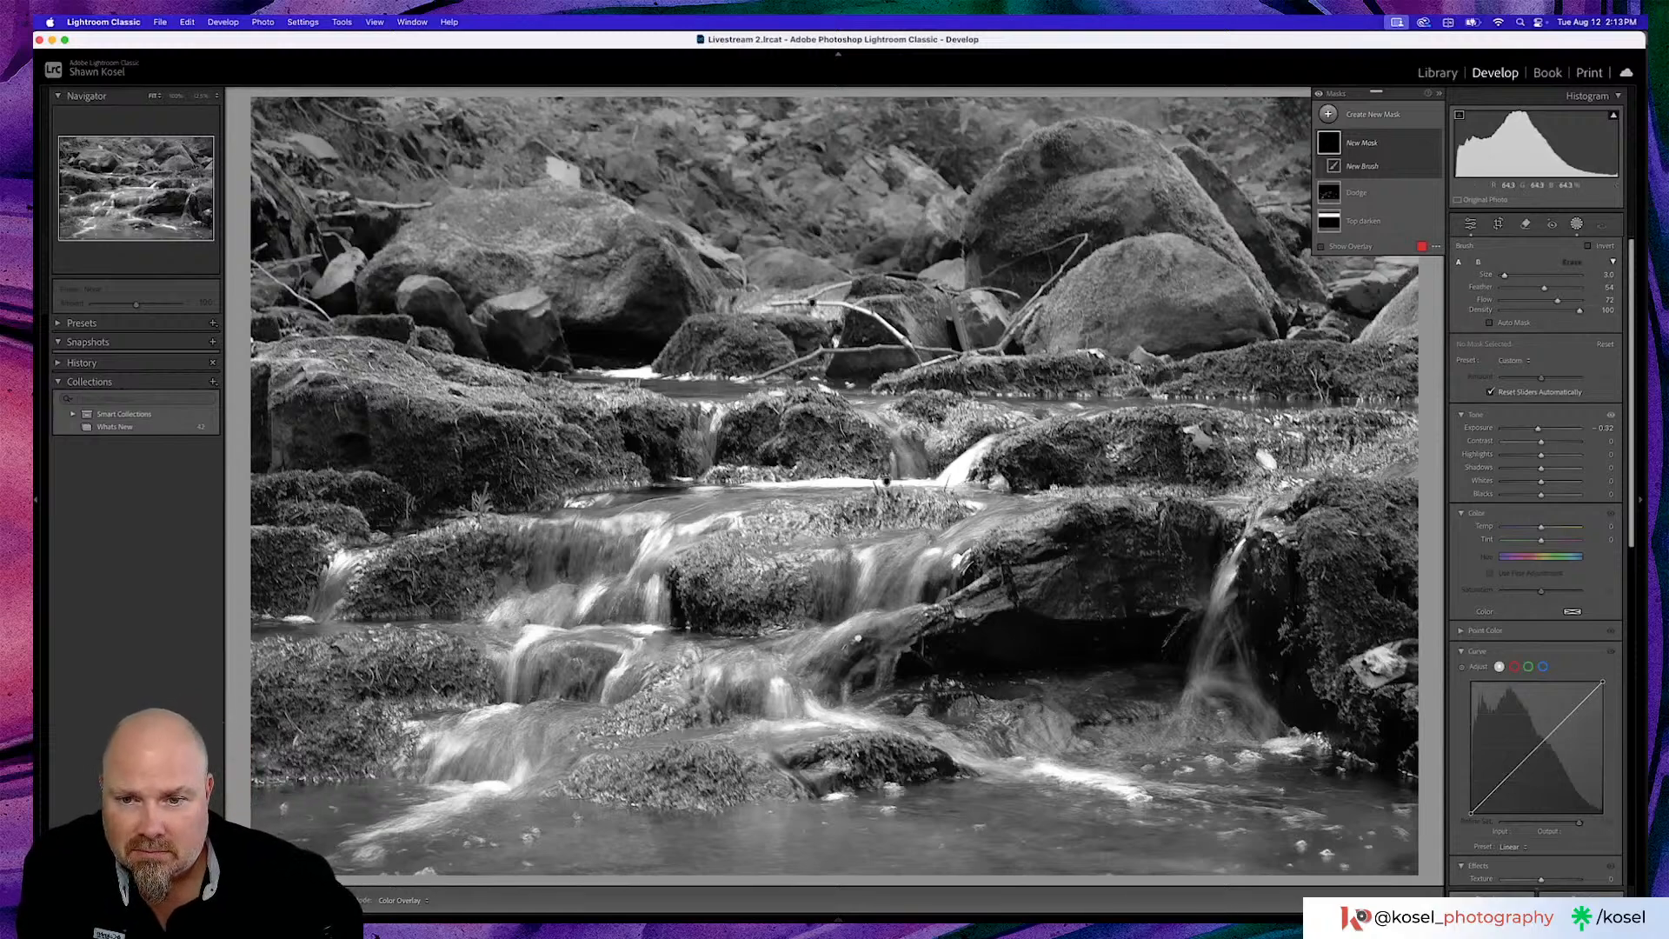
drag(676, 584, 677, 622)
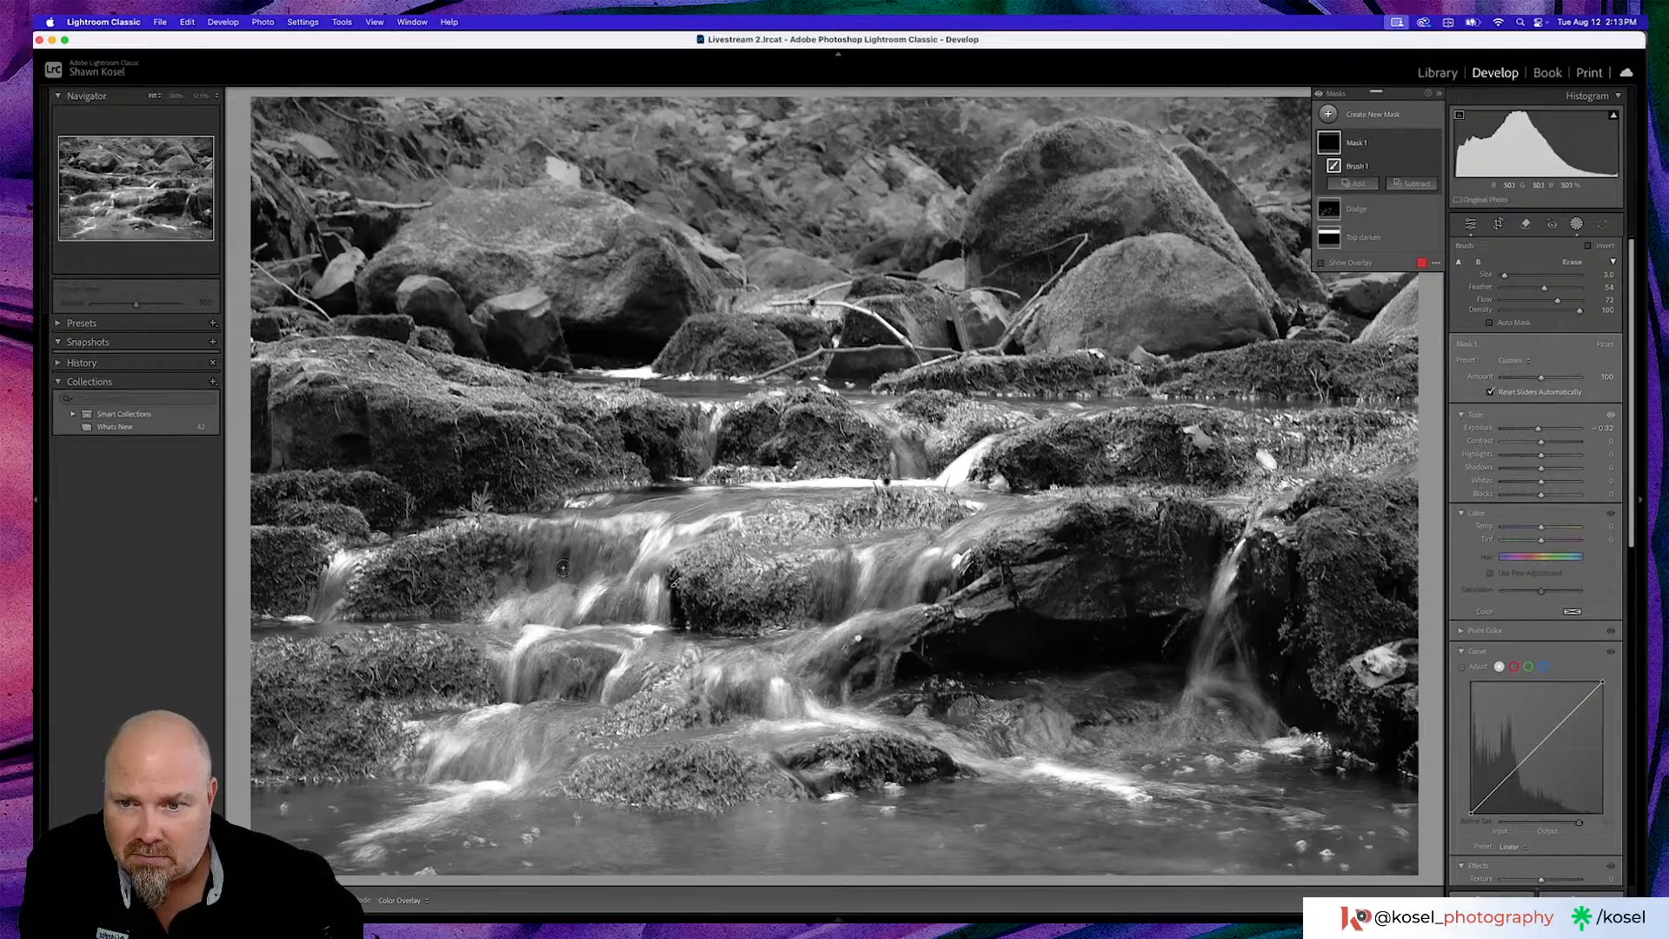
Set the brush flow to 82 and the feather to 91, checking the photo with and without the masks
drag(1557, 300, 1564, 300)
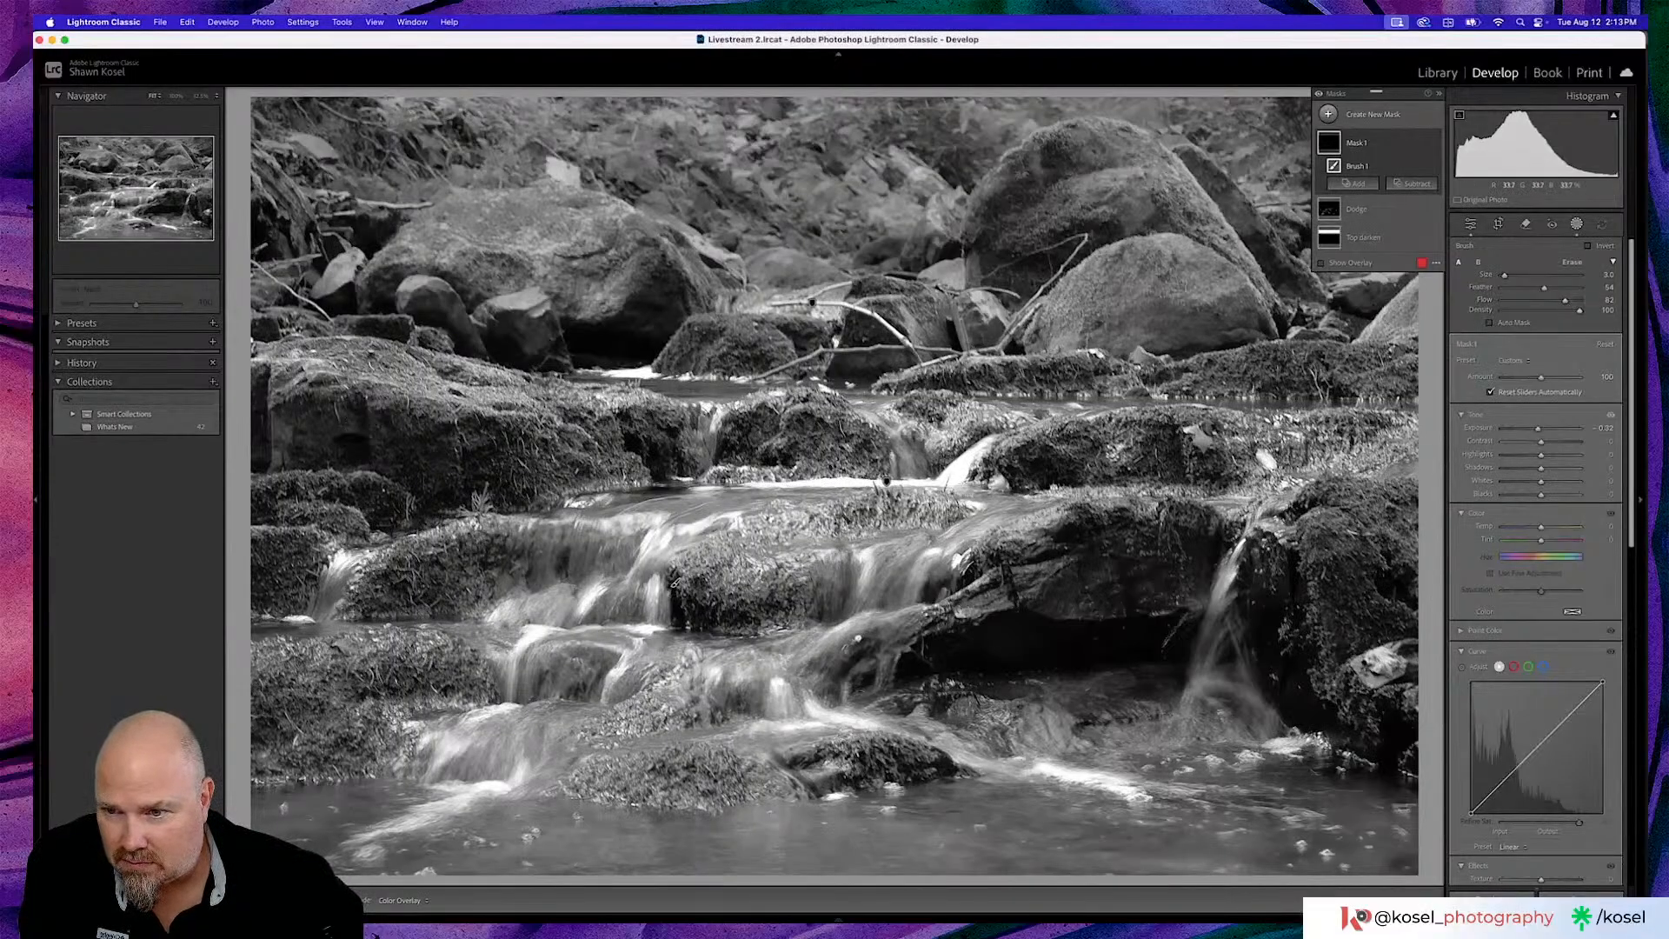
key(shift+w)
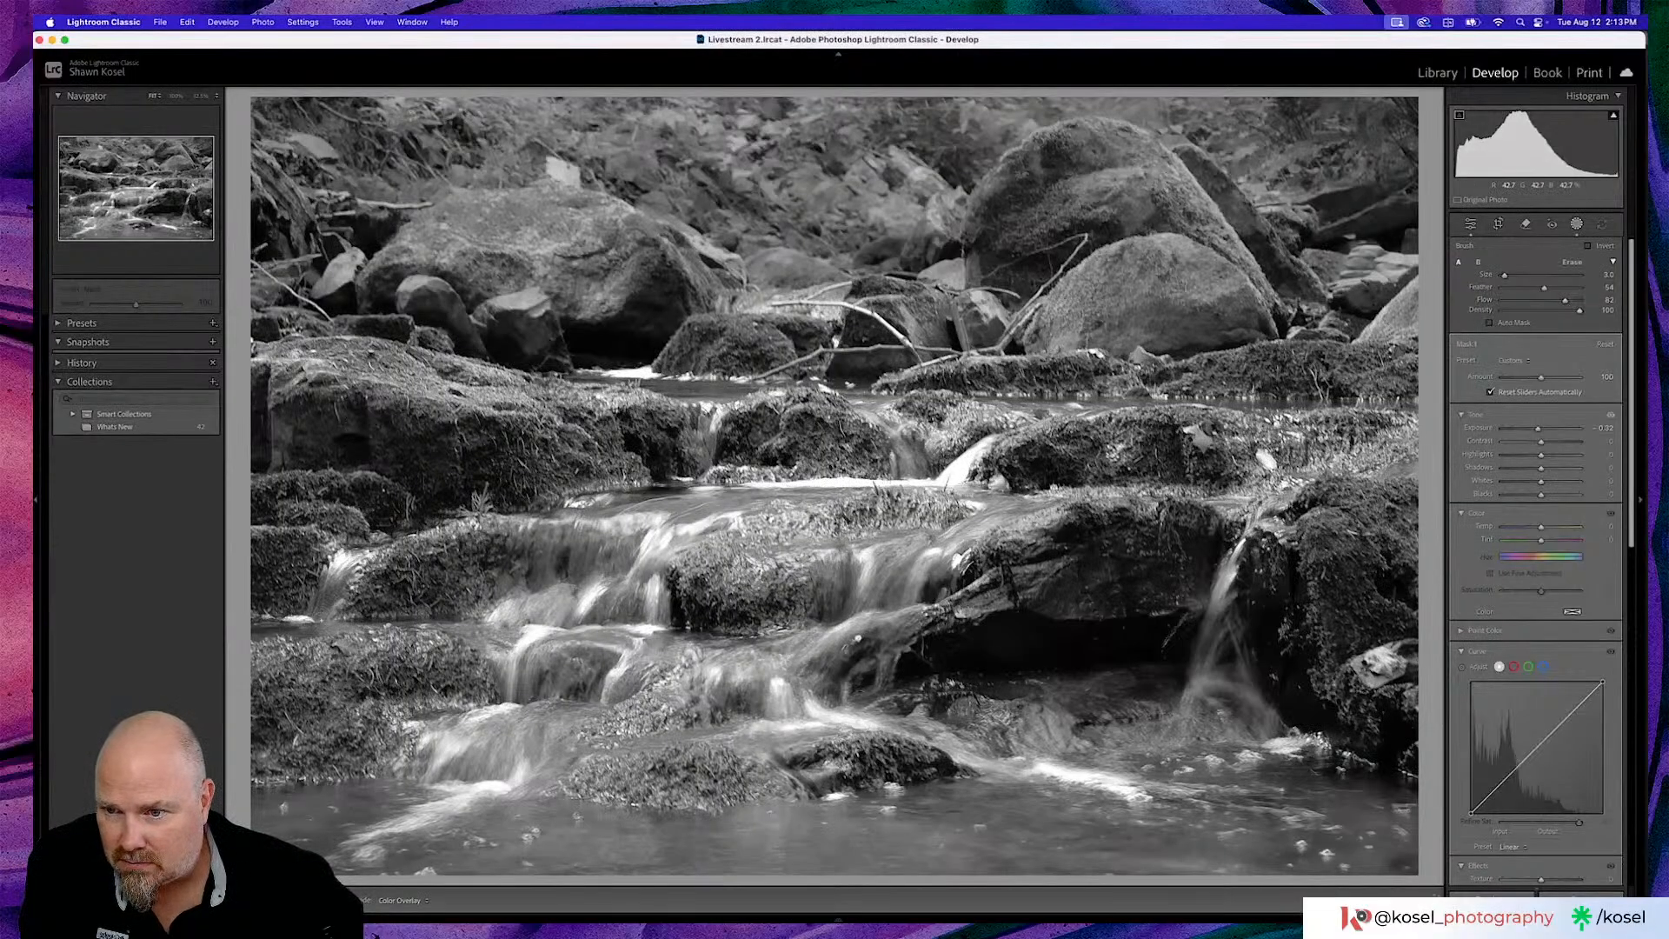
key(shift+w)
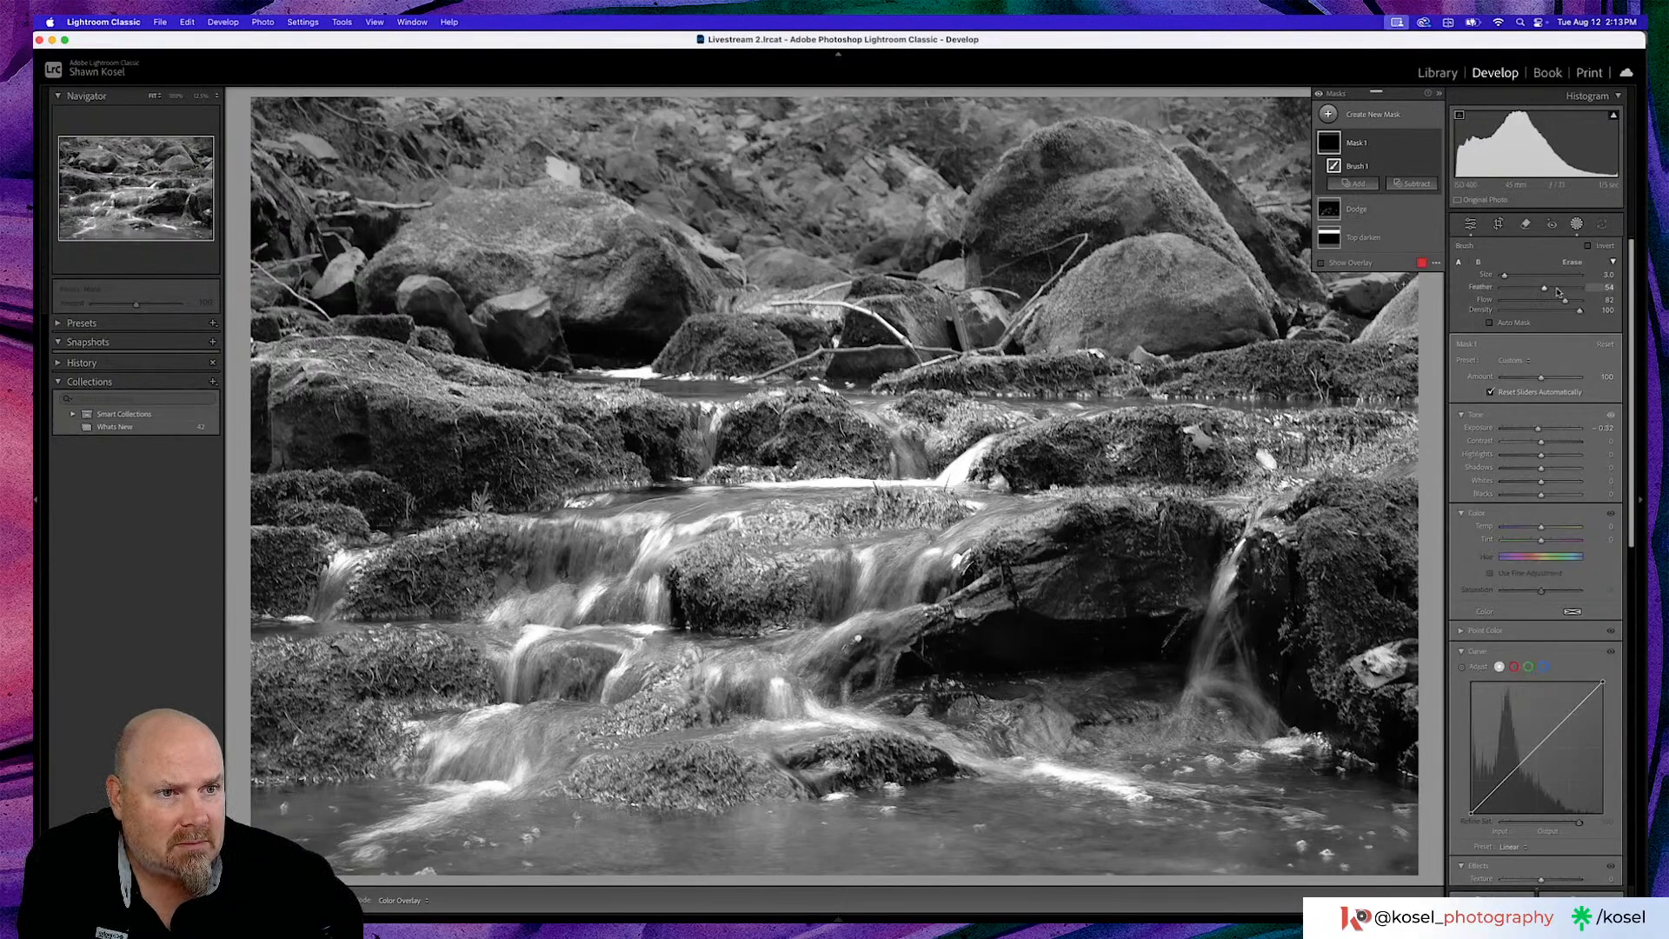
drag(1544, 291, 1572, 289)
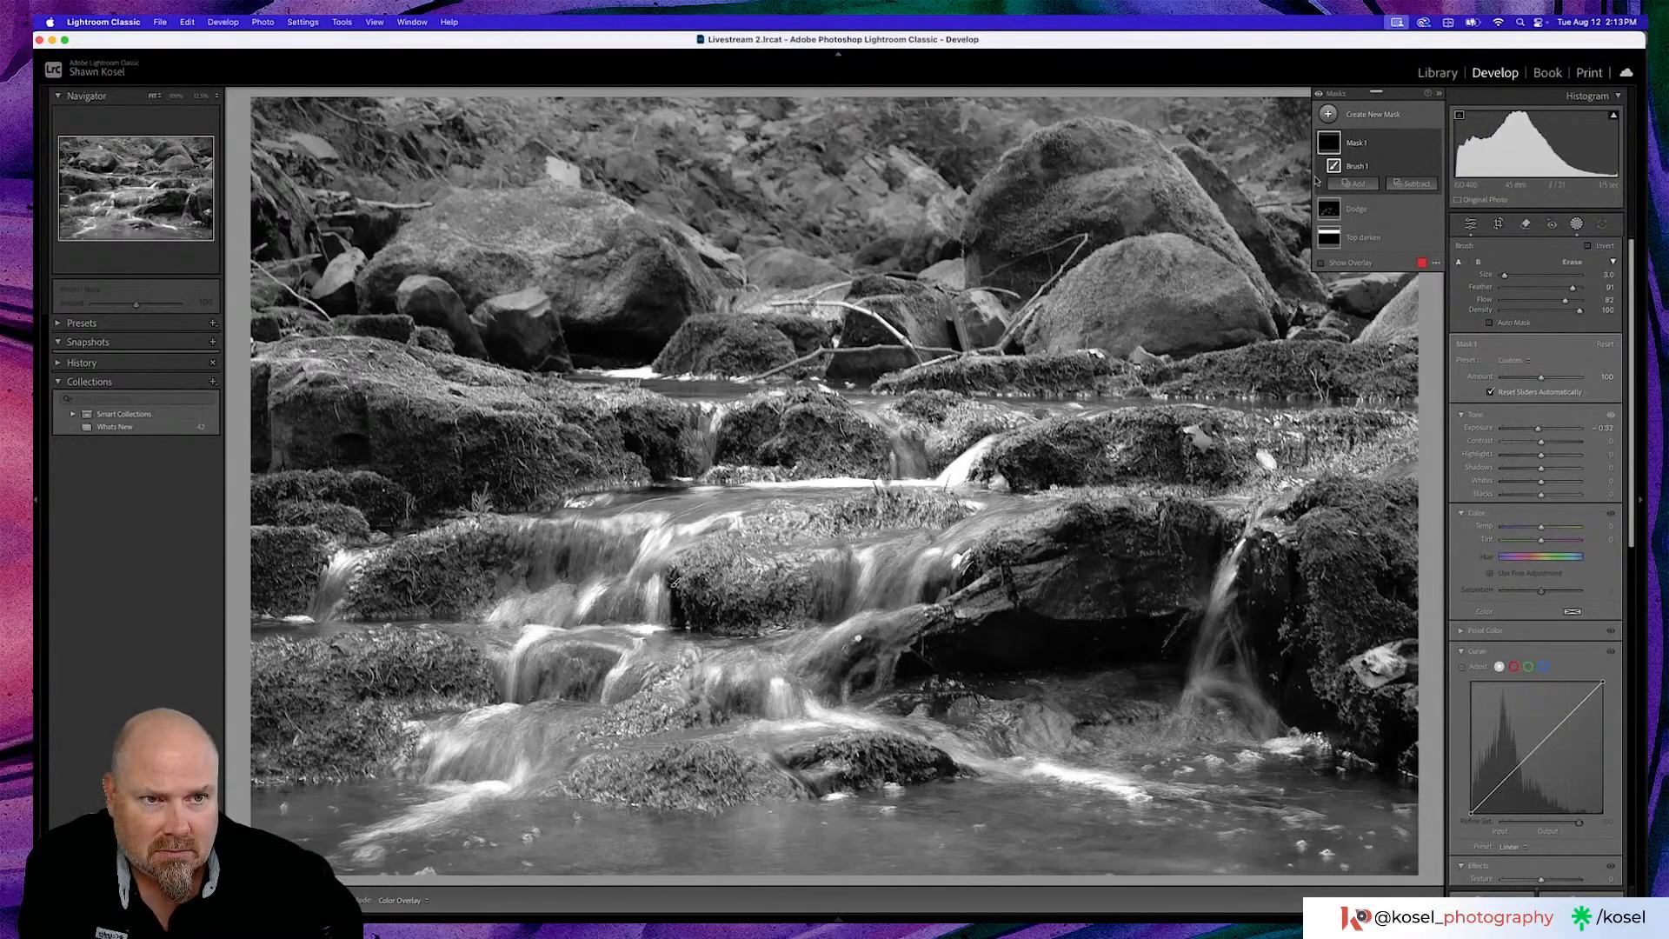
With the mask overlay displayed, paint the new mask over the water below the dark rock, beside the lower middle rock and within the cascades
click(1320, 263)
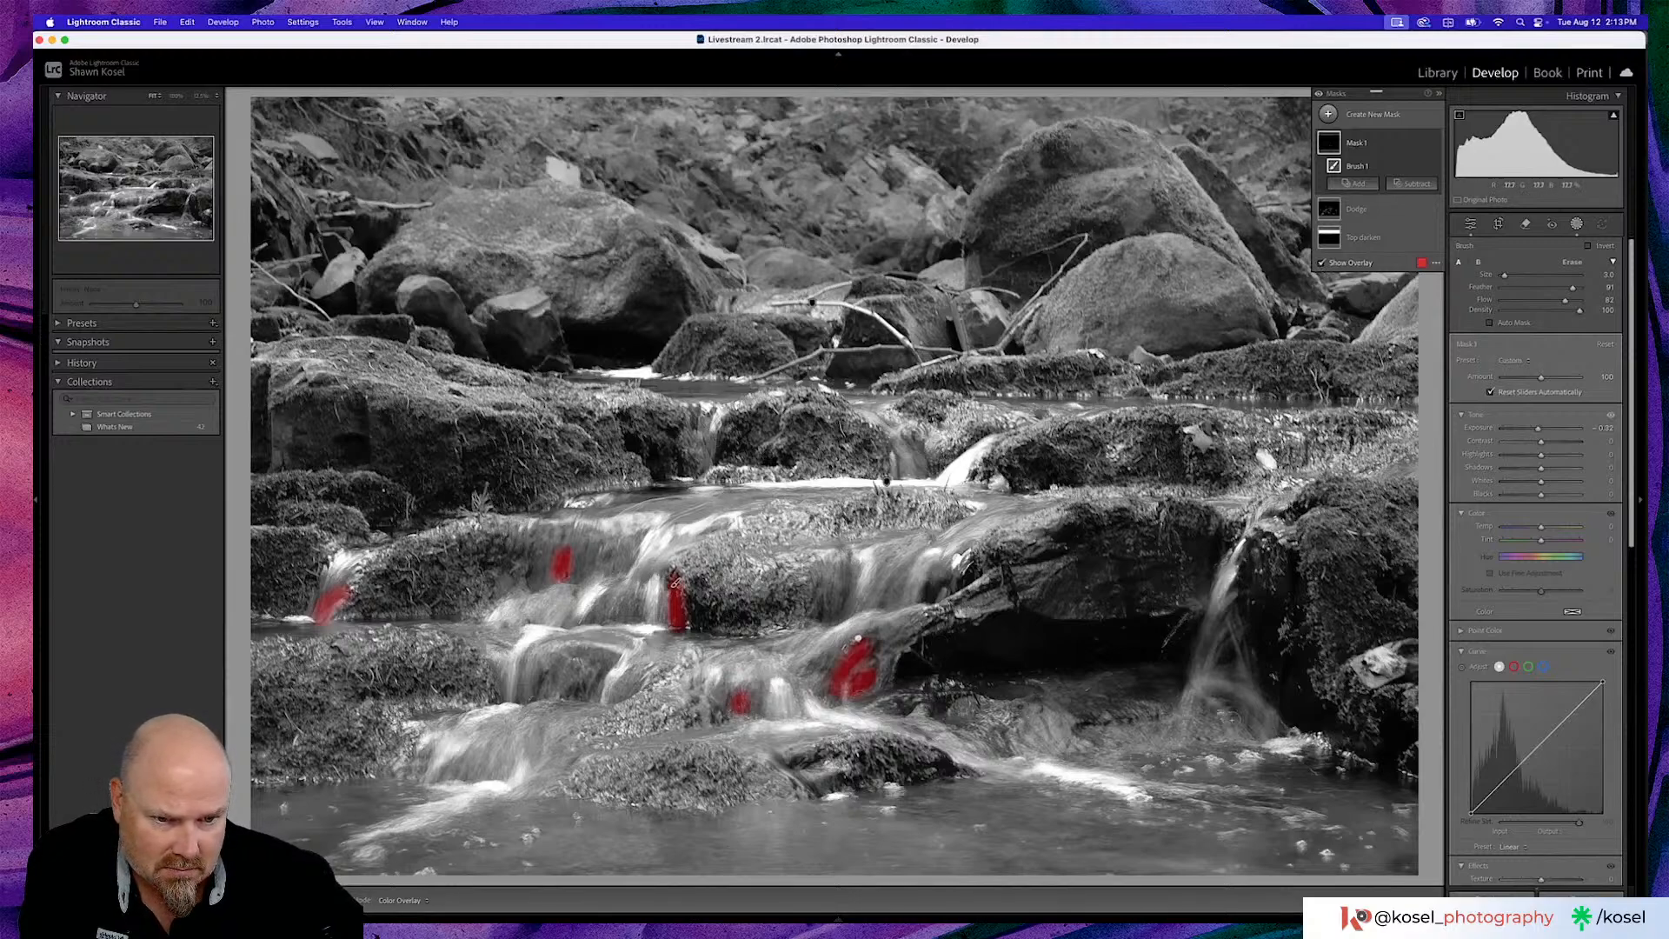
drag(1138, 718, 1082, 723)
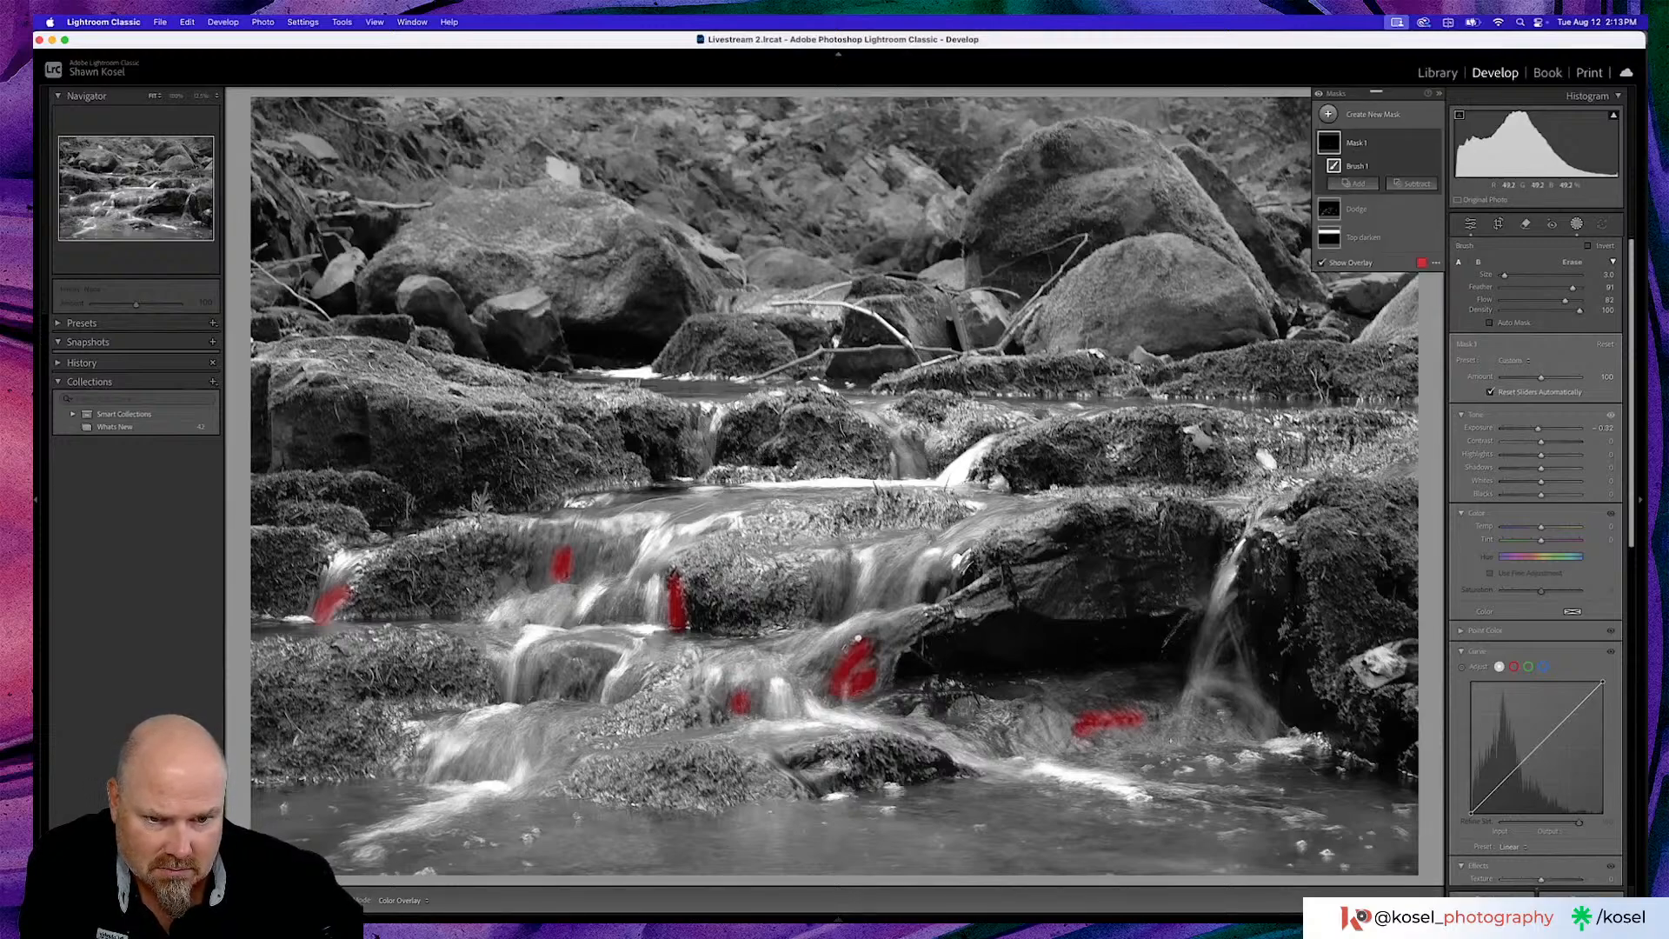
drag(954, 771, 906, 777)
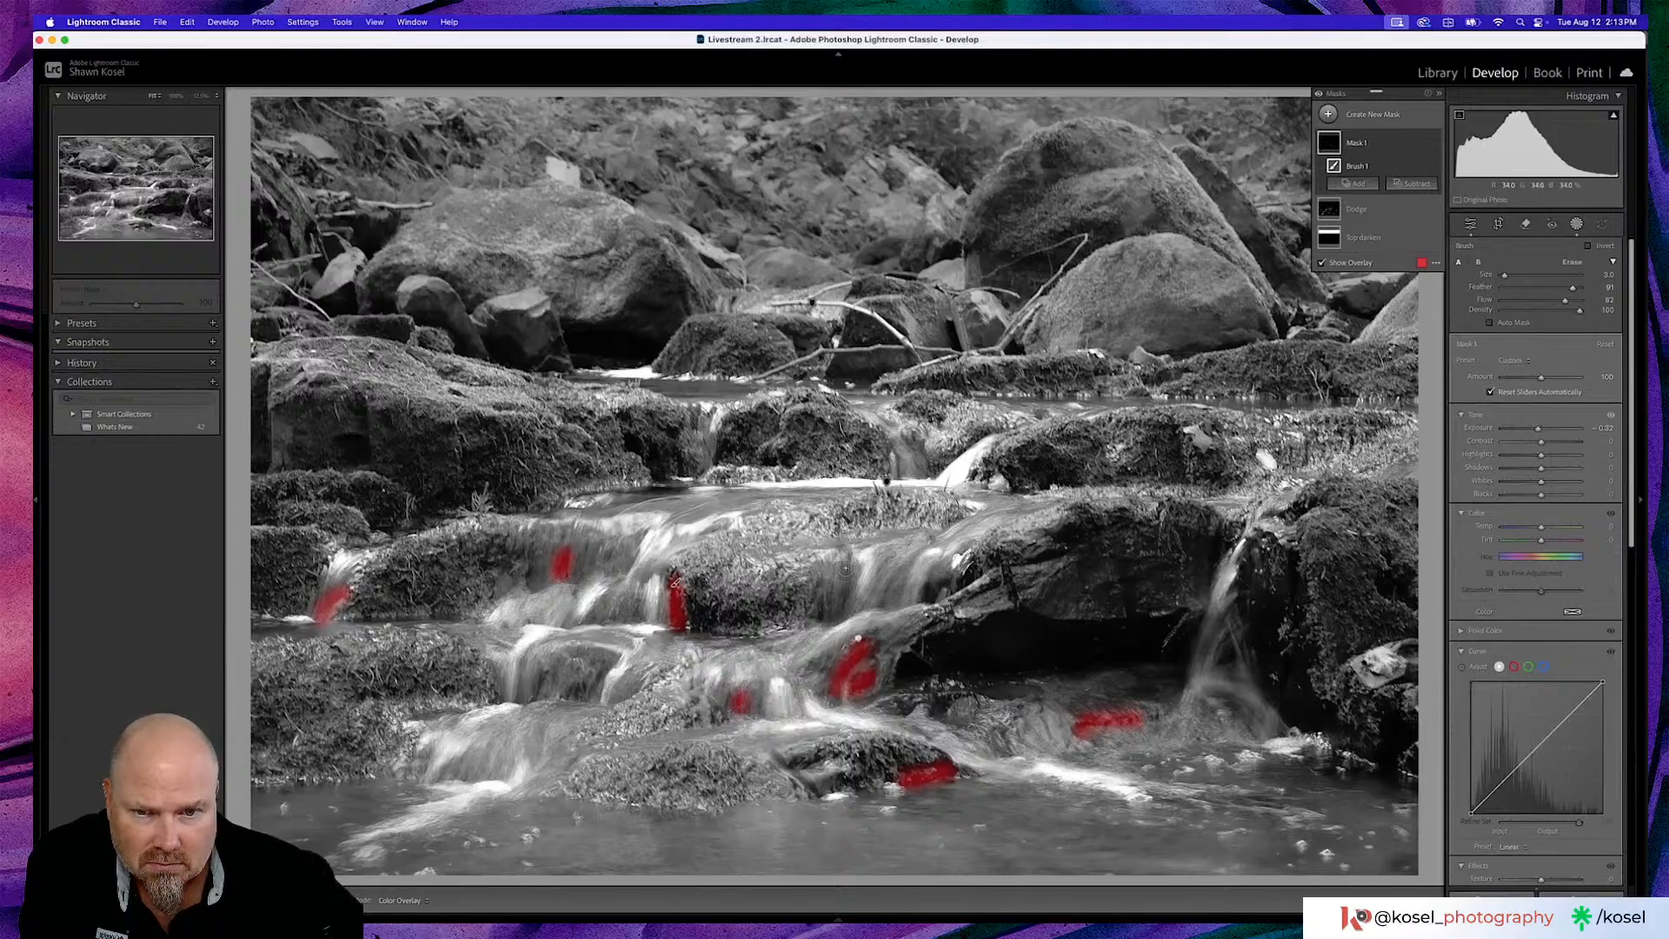
mouse_move(845, 568)
mouse_down()
mouse_move(837, 603)
mouse_move(900, 570)
mouse_move(888, 603)
mouse_up()
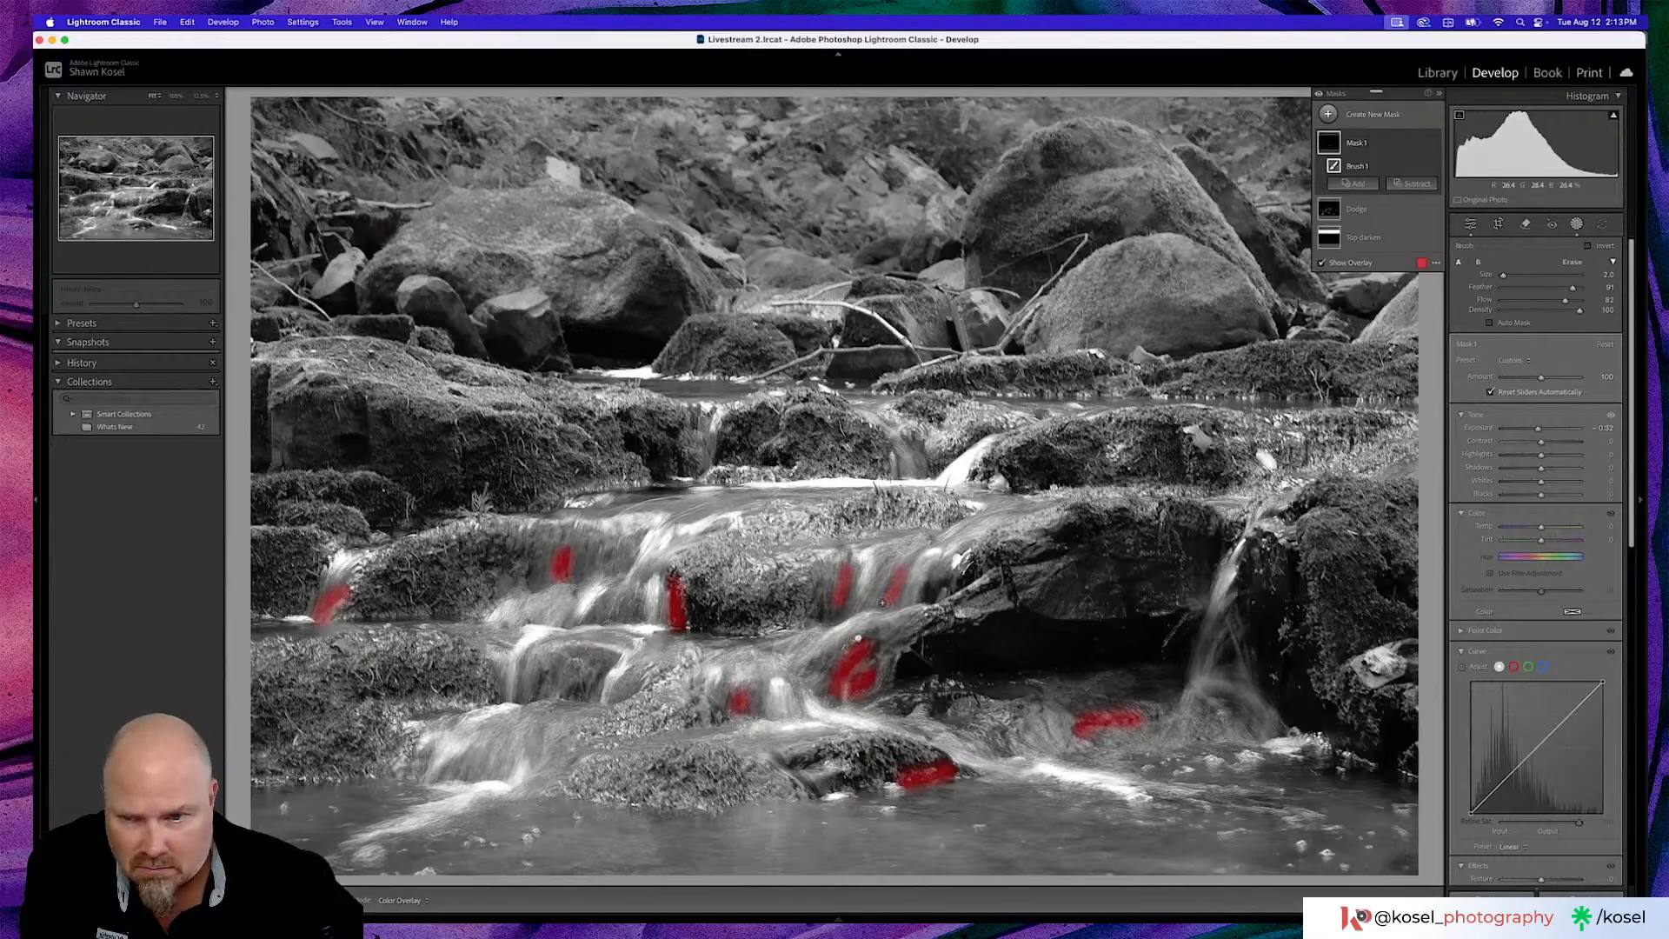
drag(617, 546, 606, 562)
drag(575, 691, 536, 700)
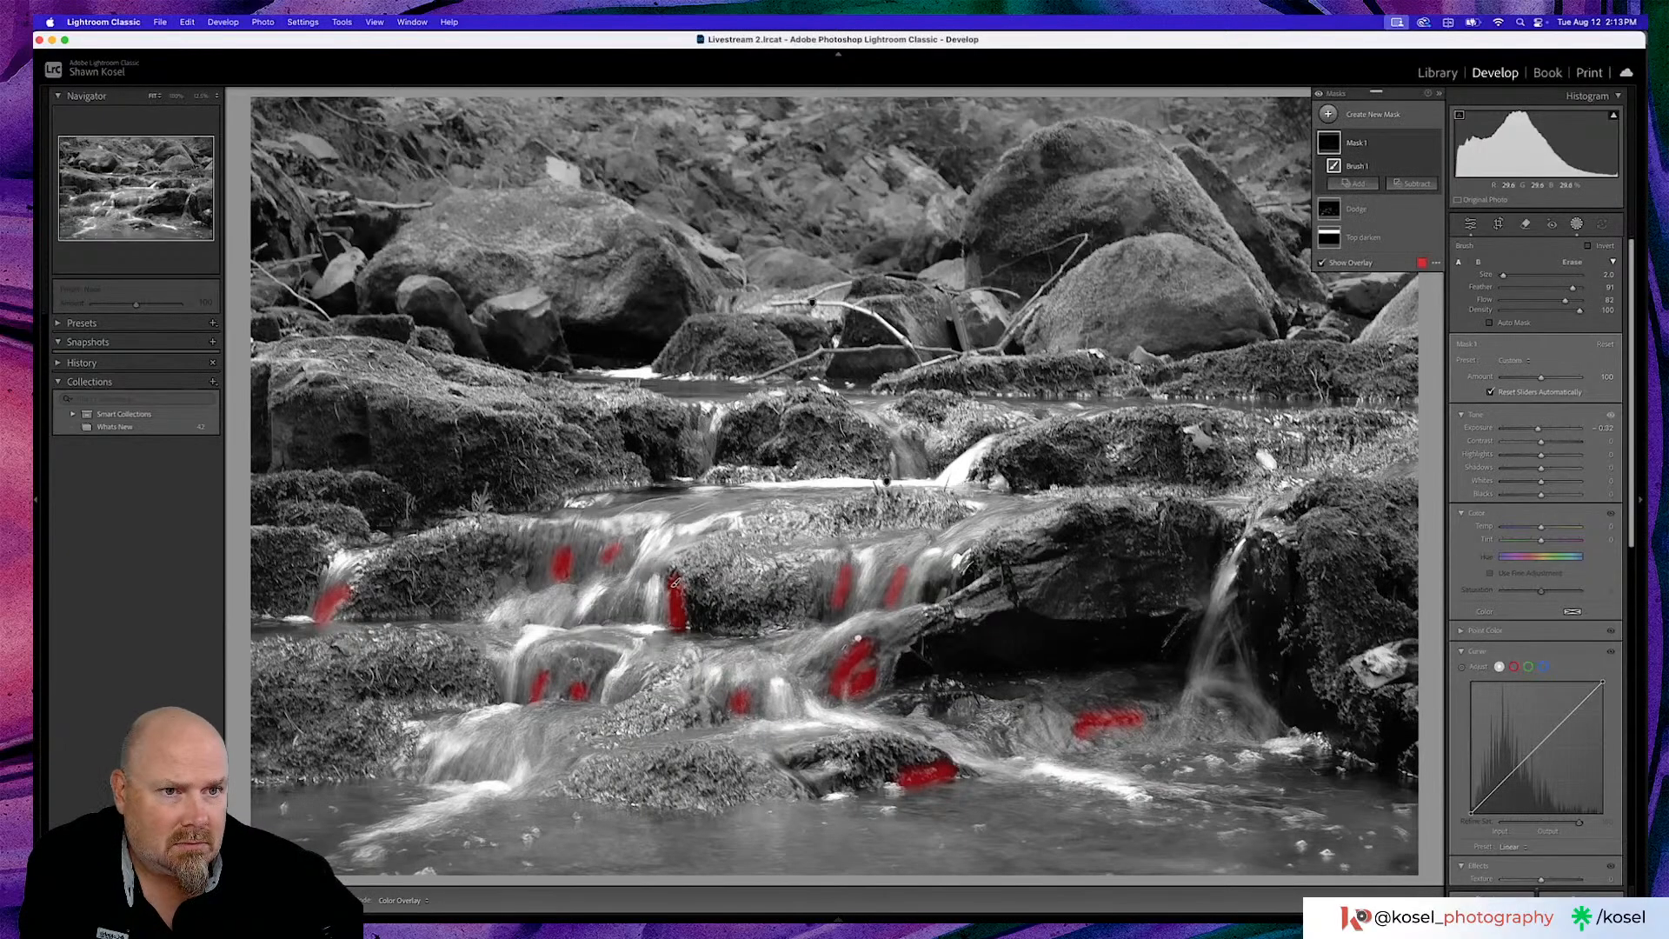
click(1322, 263)
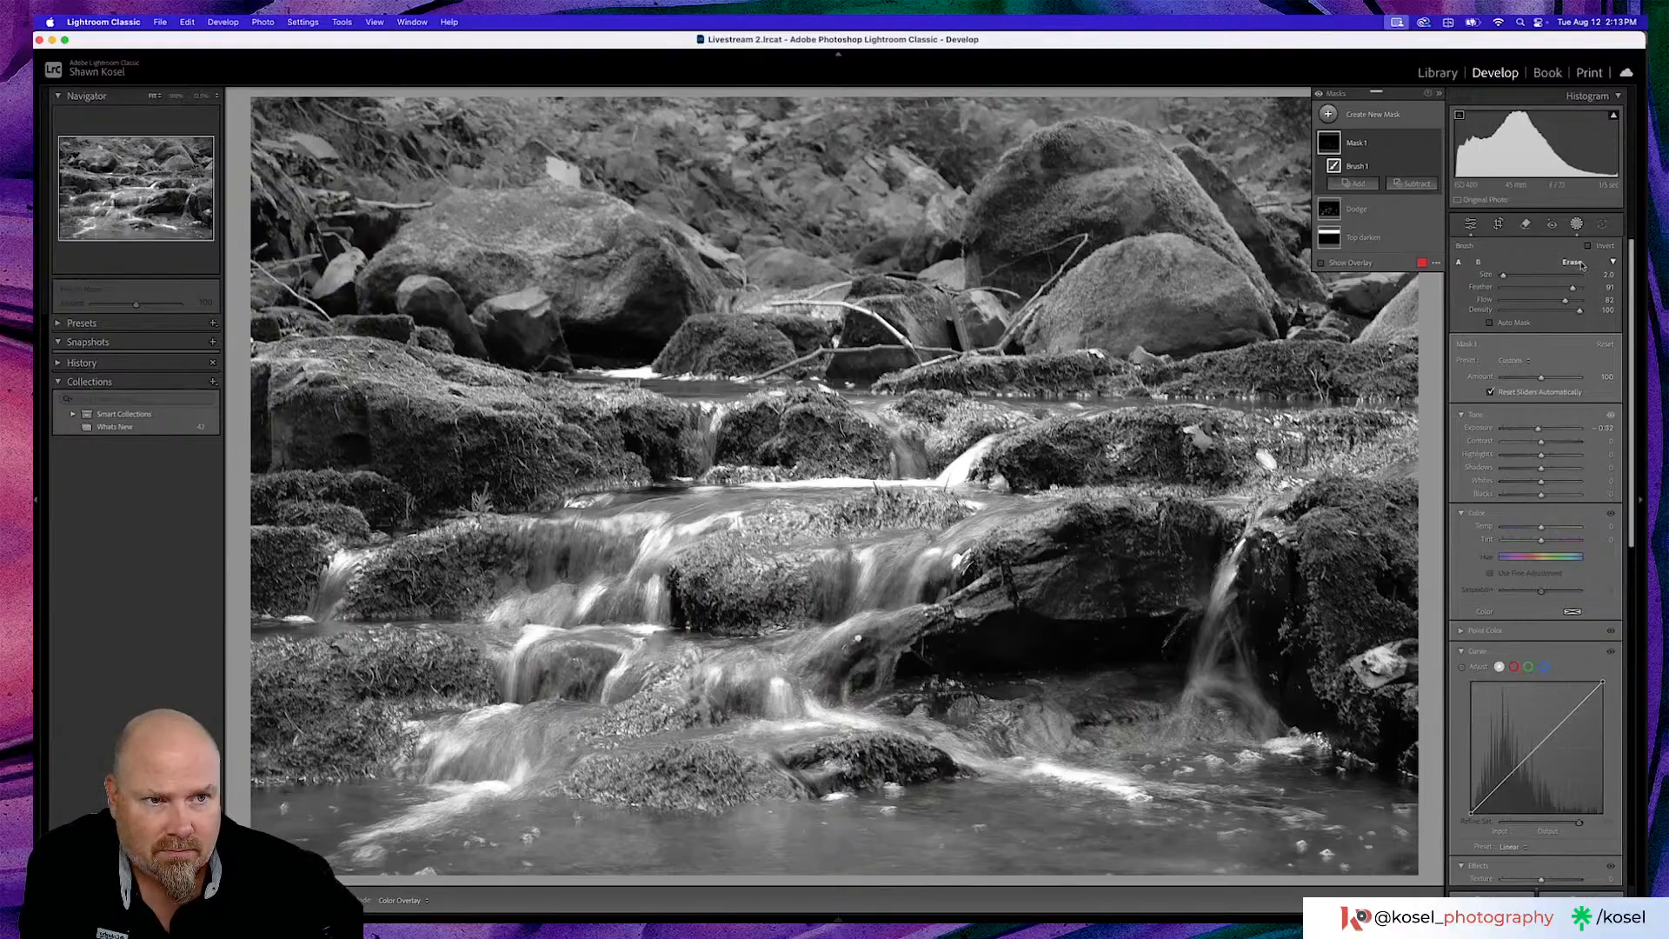
Raise the new brush mask's exposure to about 0.48 and compare the photo with and without its masks
mouse_move(1537, 431)
mouse_down()
mouse_move(1524, 431)
mouse_move(1543, 429)
mouse_up()
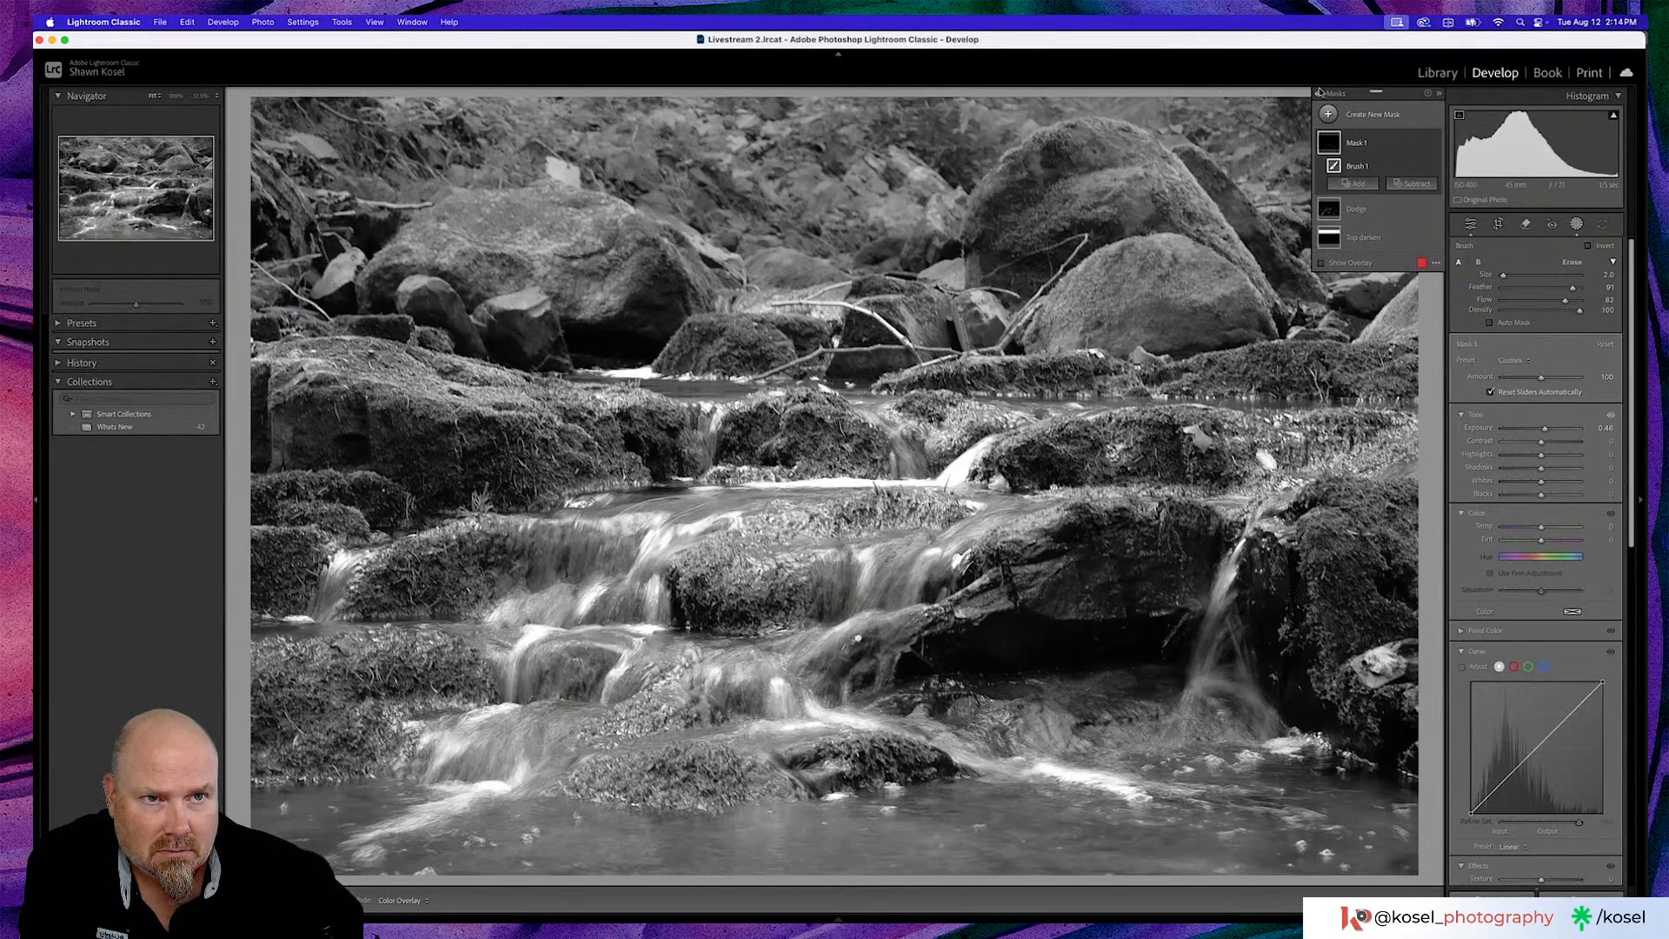
click(1318, 95)
click(1319, 95)
click(1318, 95)
click(1318, 95)
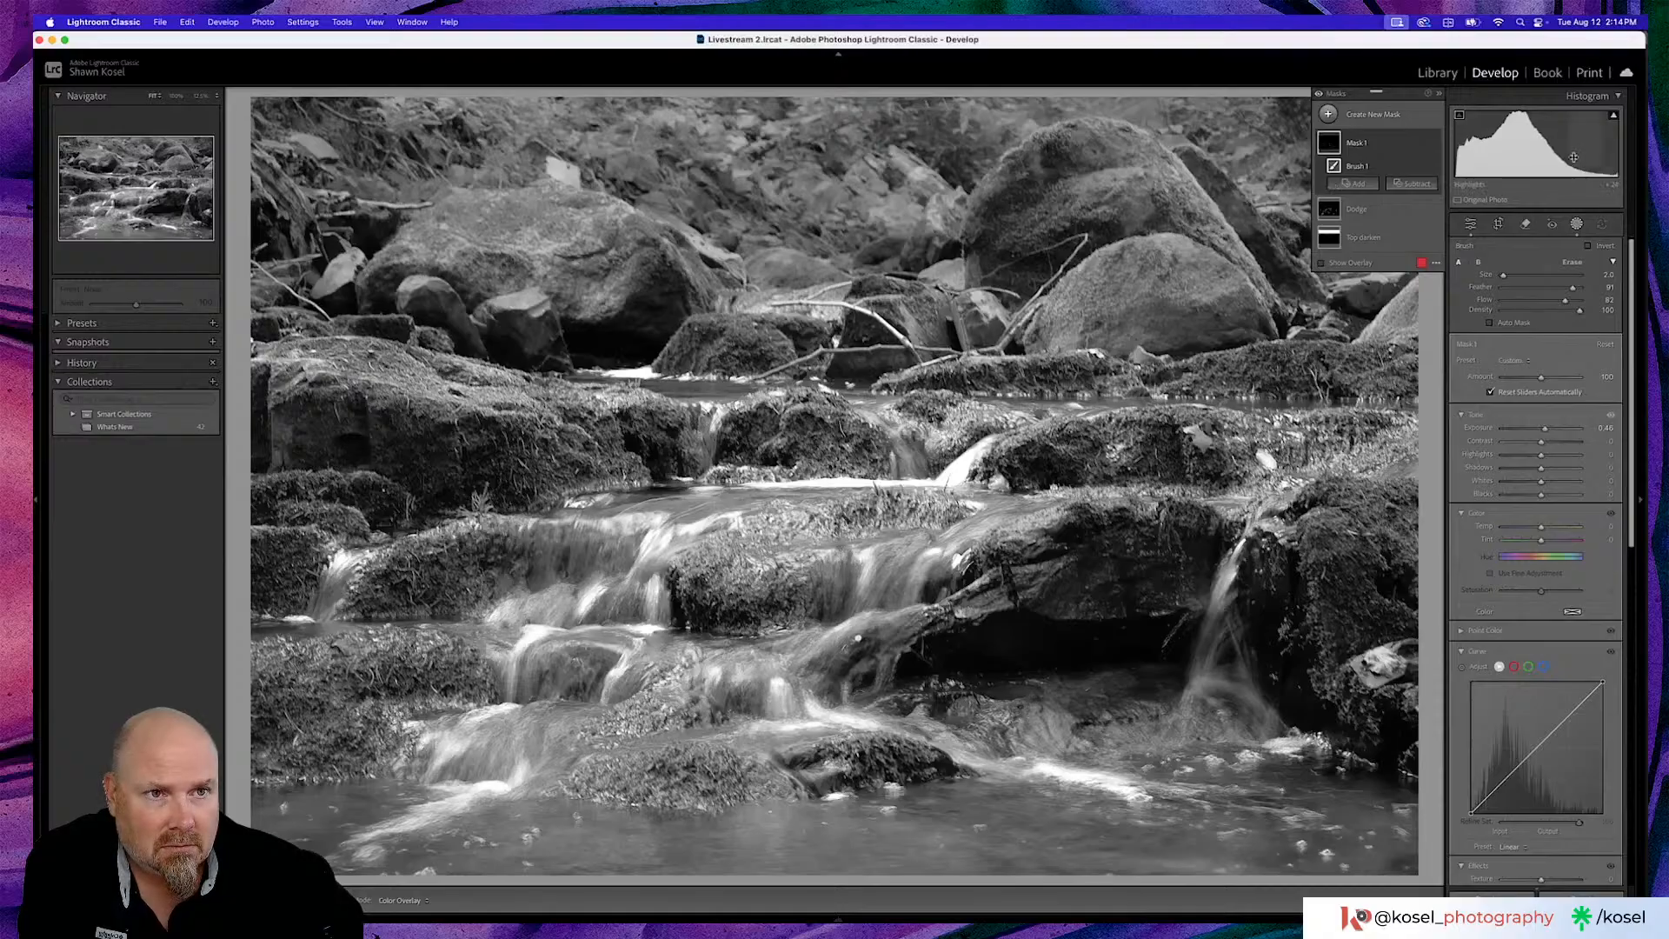
Rename the new brush mask as burn
click(1328, 113)
click(1350, 131)
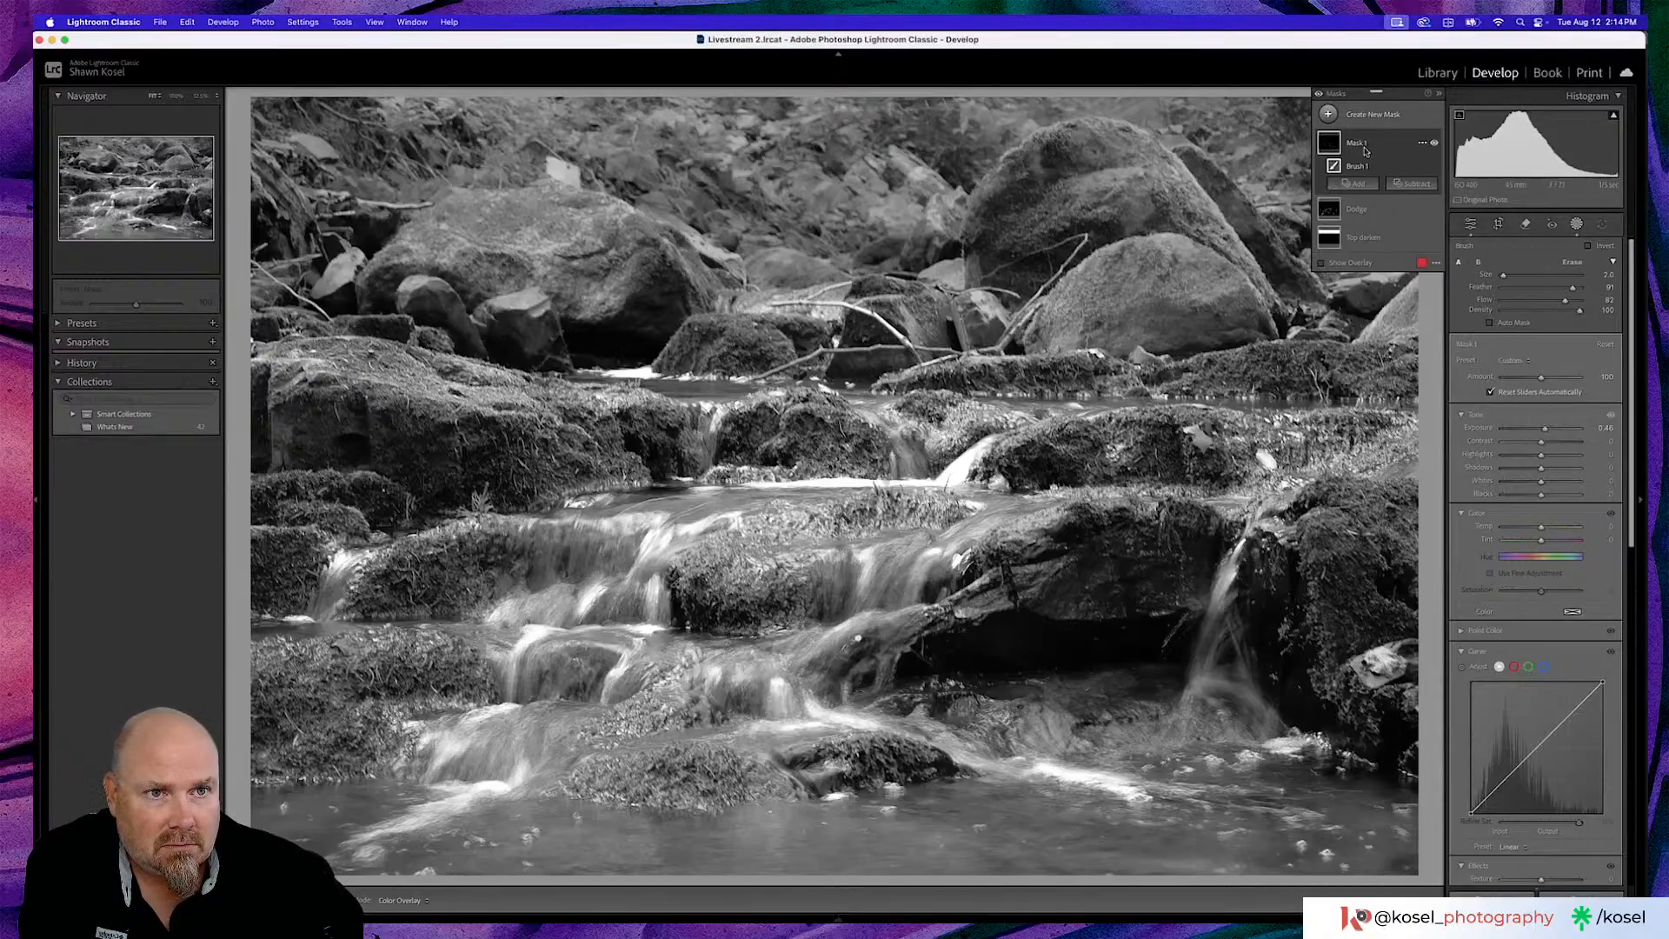
double_click(1363, 146)
text(B)
key(Return)
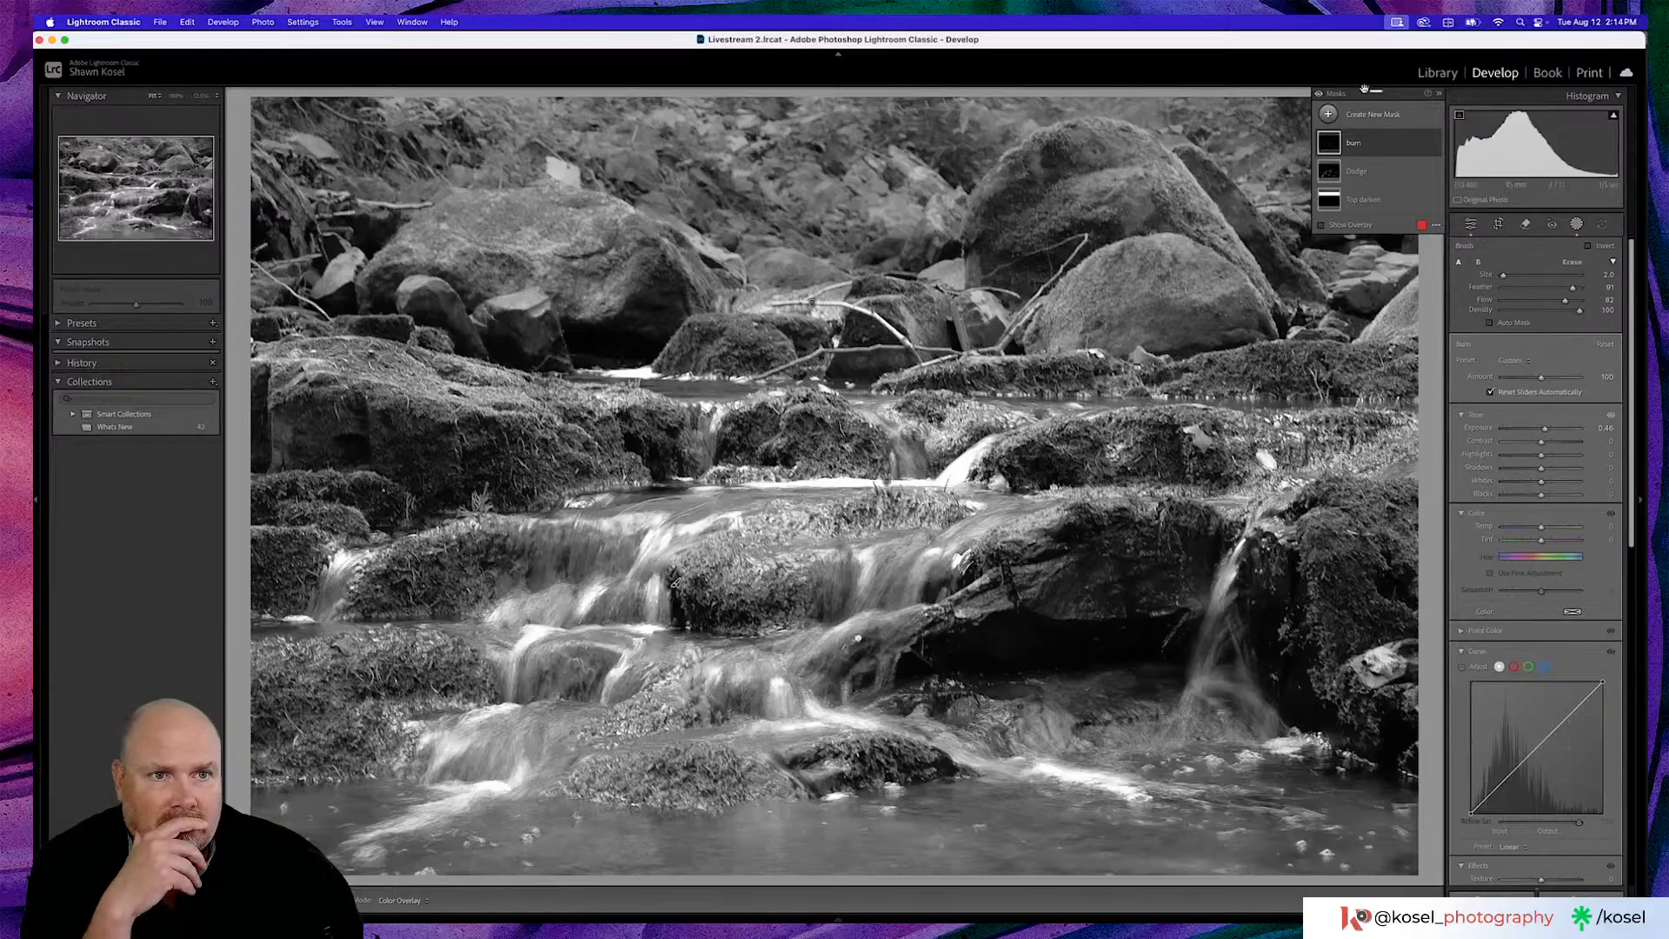
Enlarge the brush, set its flow to 65, and paint the burn mask over the large dark rock and the mossy rocks along the photo's left edge
scroll(440, 463, up, 3)
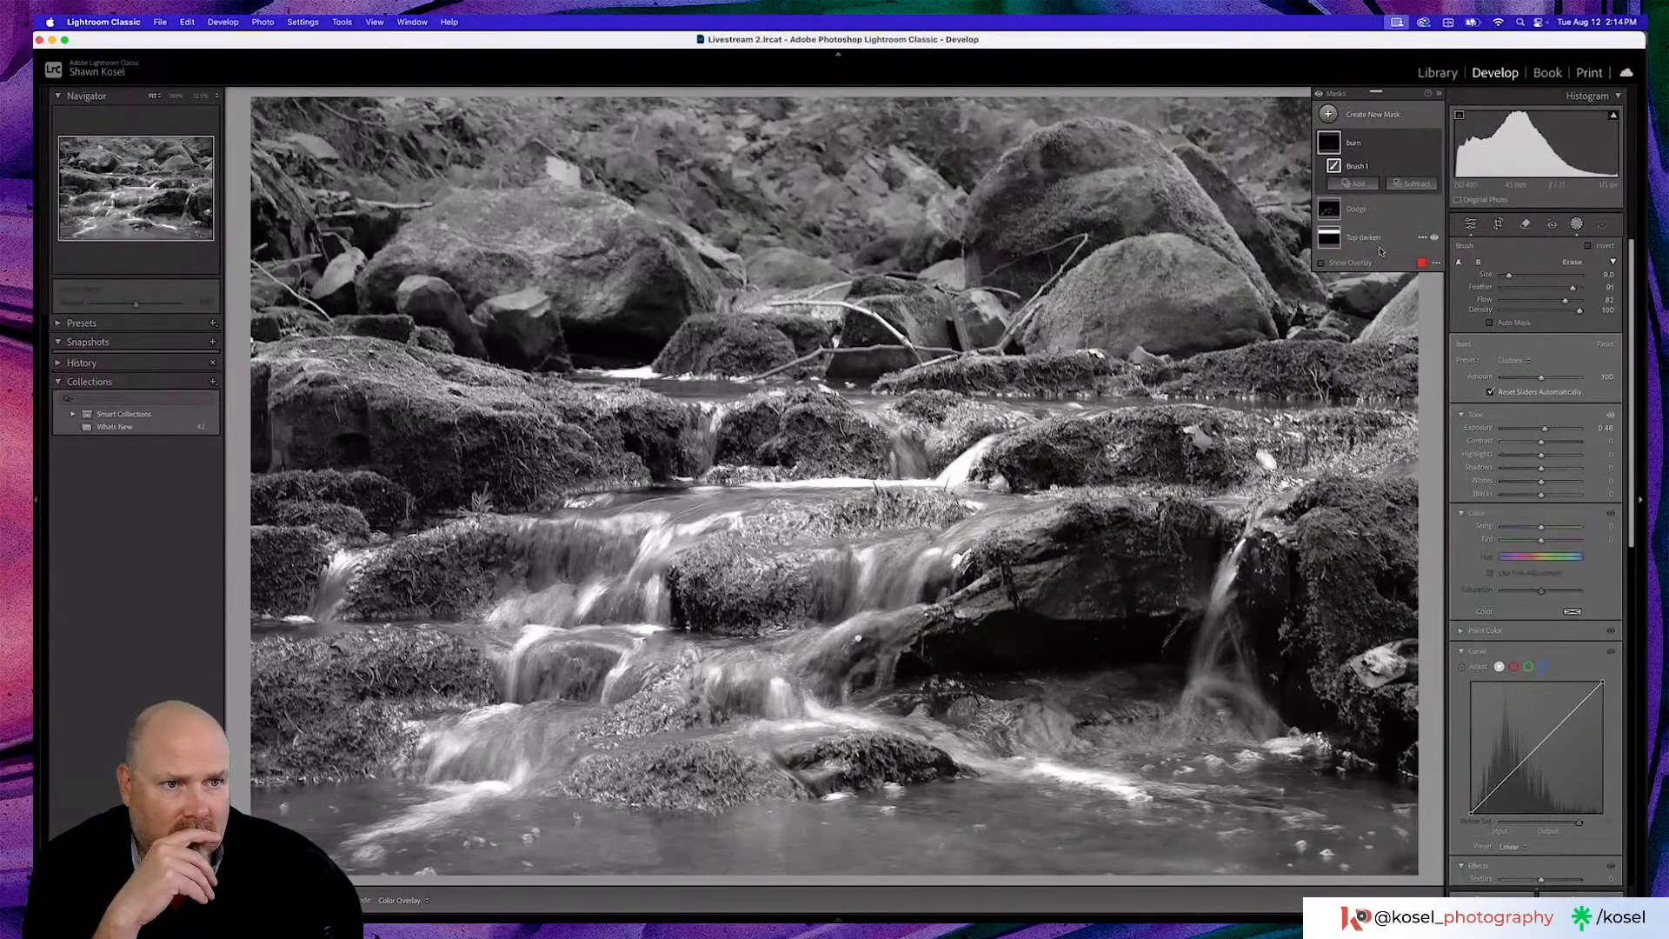
drag(1565, 300, 1552, 305)
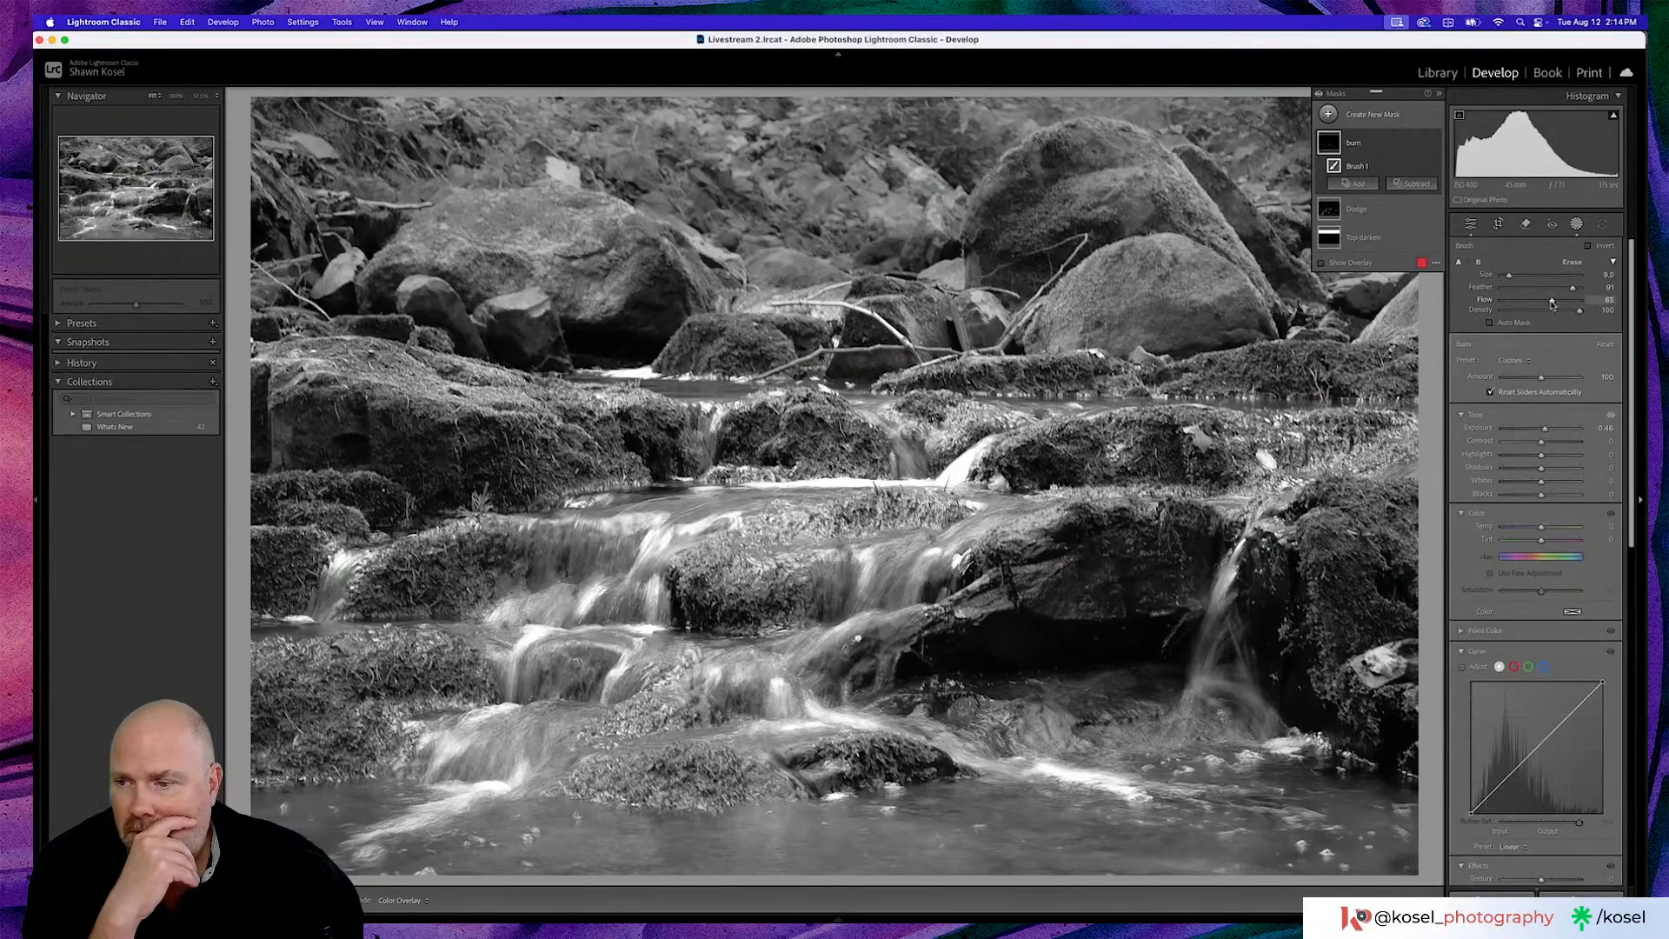
drag(1130, 557, 1097, 579)
mouse_move(1109, 578)
mouse_down()
mouse_move(1147, 565)
mouse_move(1097, 581)
mouse_move(1134, 565)
mouse_move(1121, 578)
mouse_up()
mouse_move(408, 474)
mouse_down()
mouse_move(360, 433)
mouse_move(336, 457)
mouse_move(311, 430)
mouse_up()
drag(295, 556, 283, 565)
drag(283, 564, 279, 569)
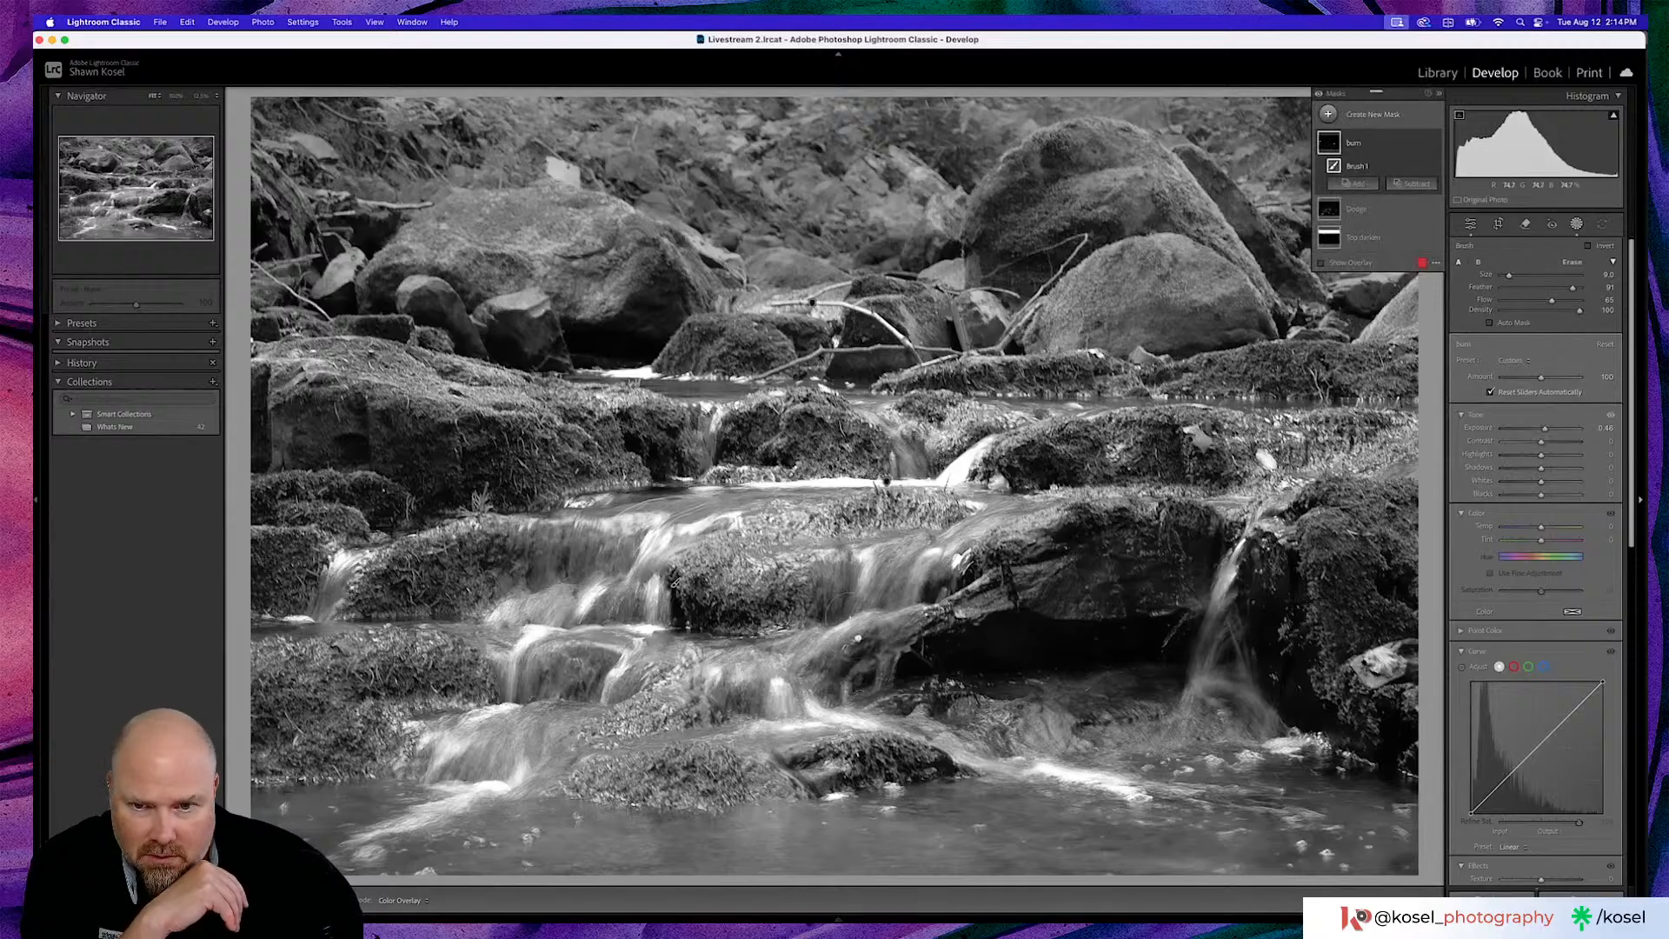
drag(675, 582, 676, 582)
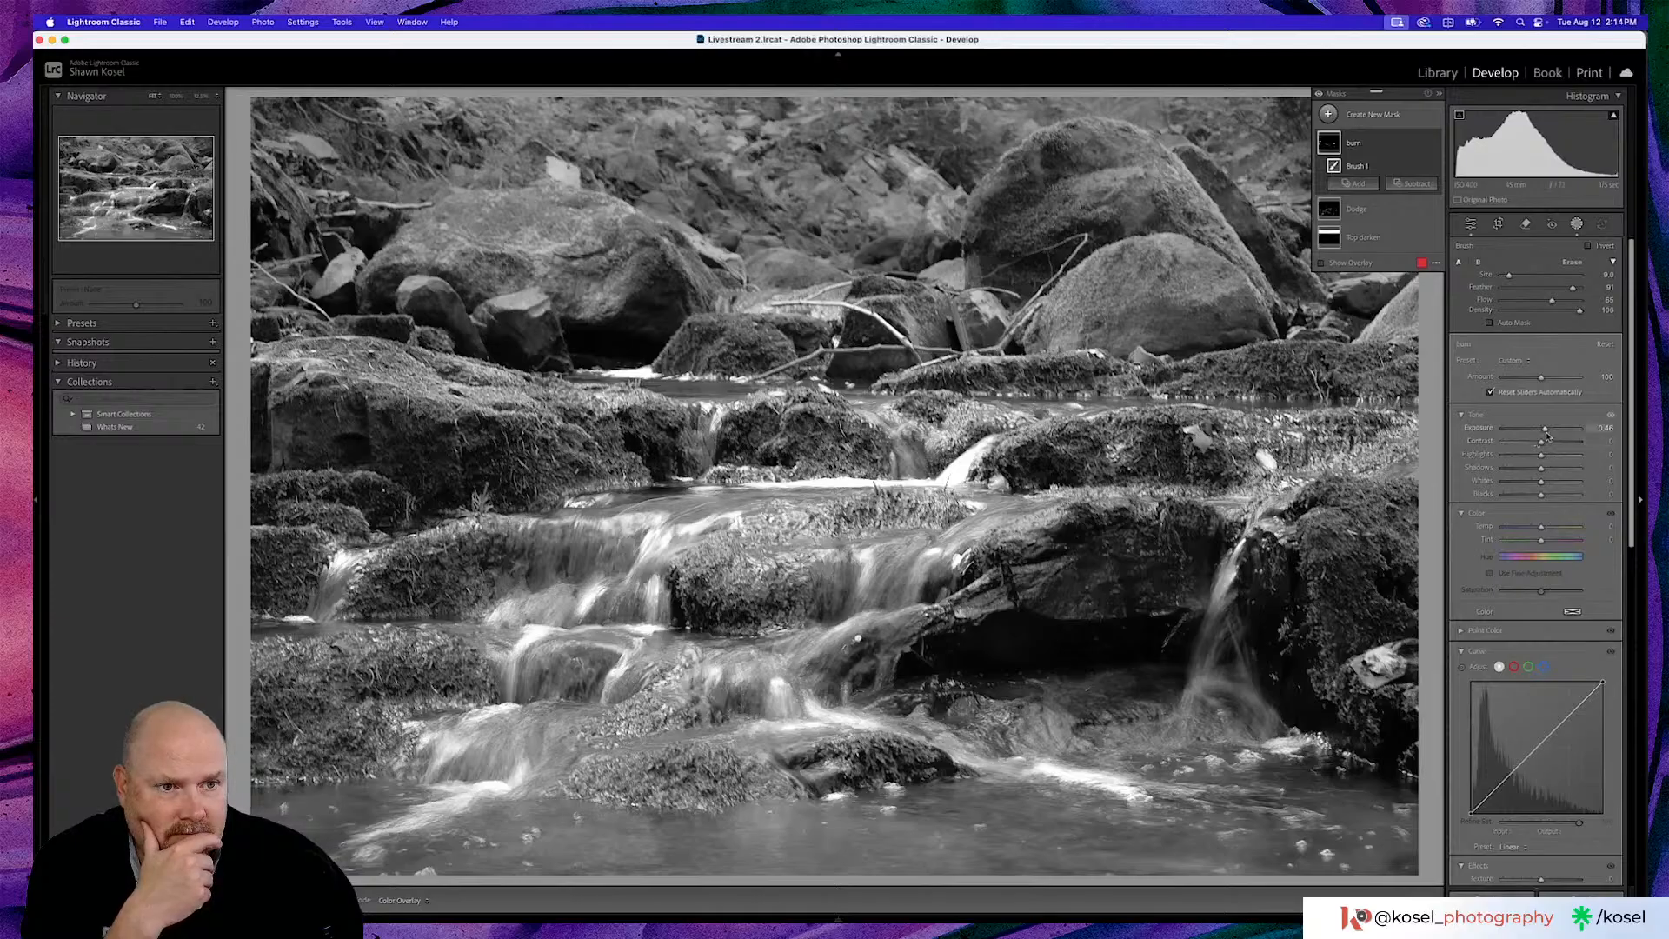
click(1376, 152)
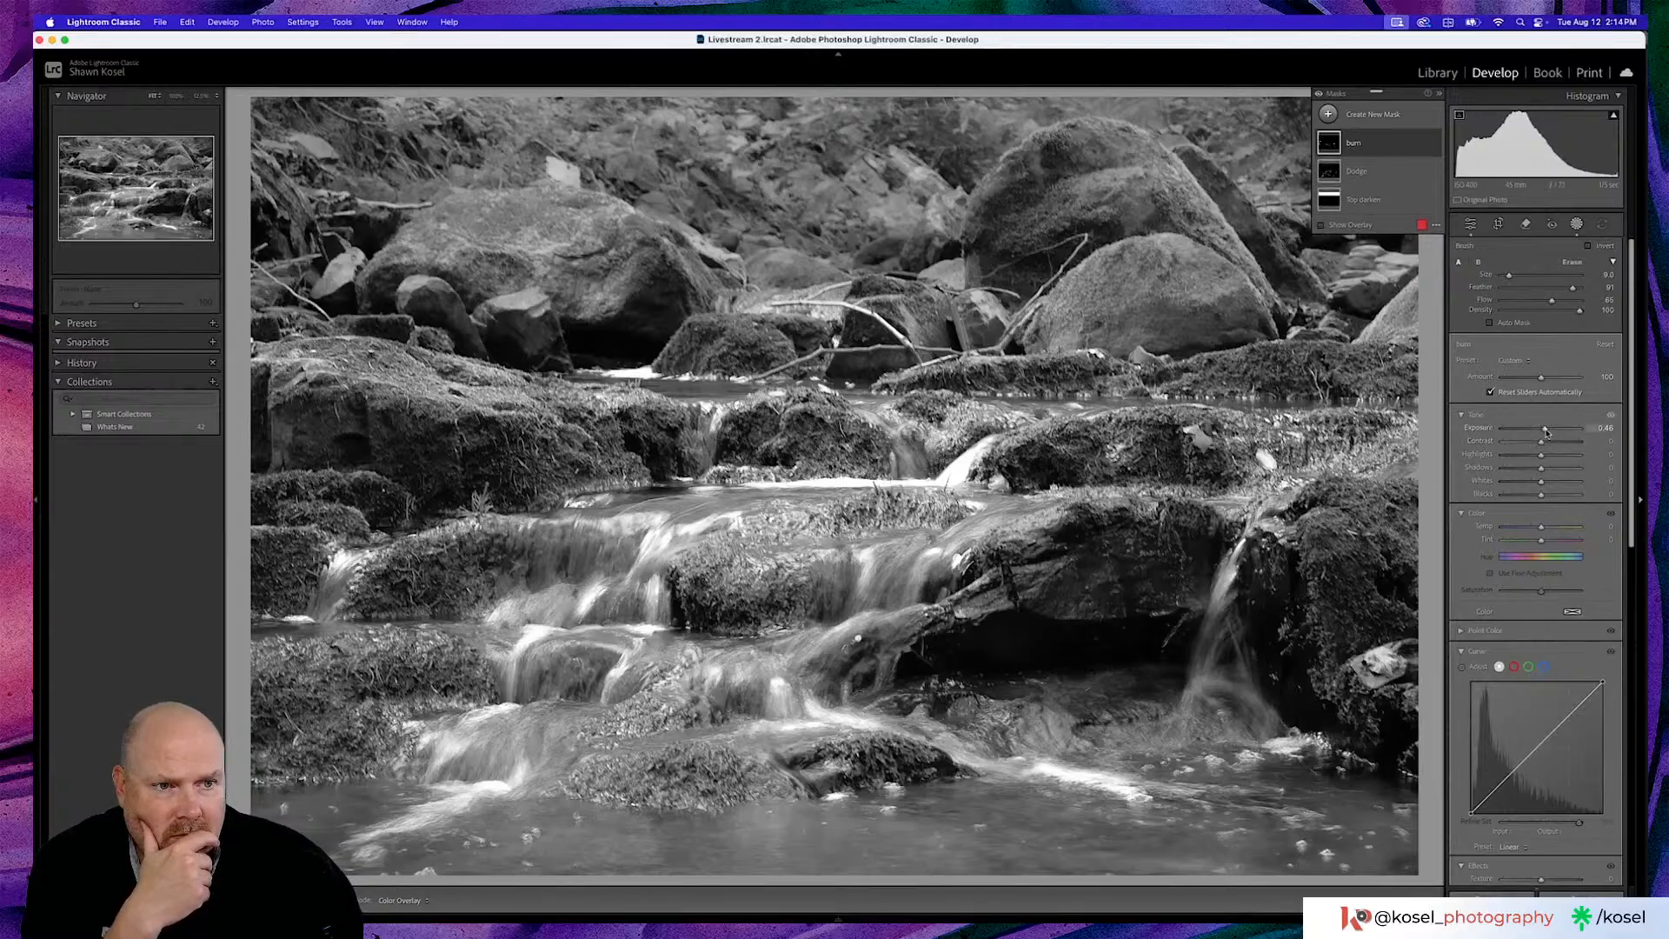
Lower the burn mask's exposure to about -0.40, leave masking, and reduce the whole photo's clarity to about -40
drag(1545, 431, 1535, 430)
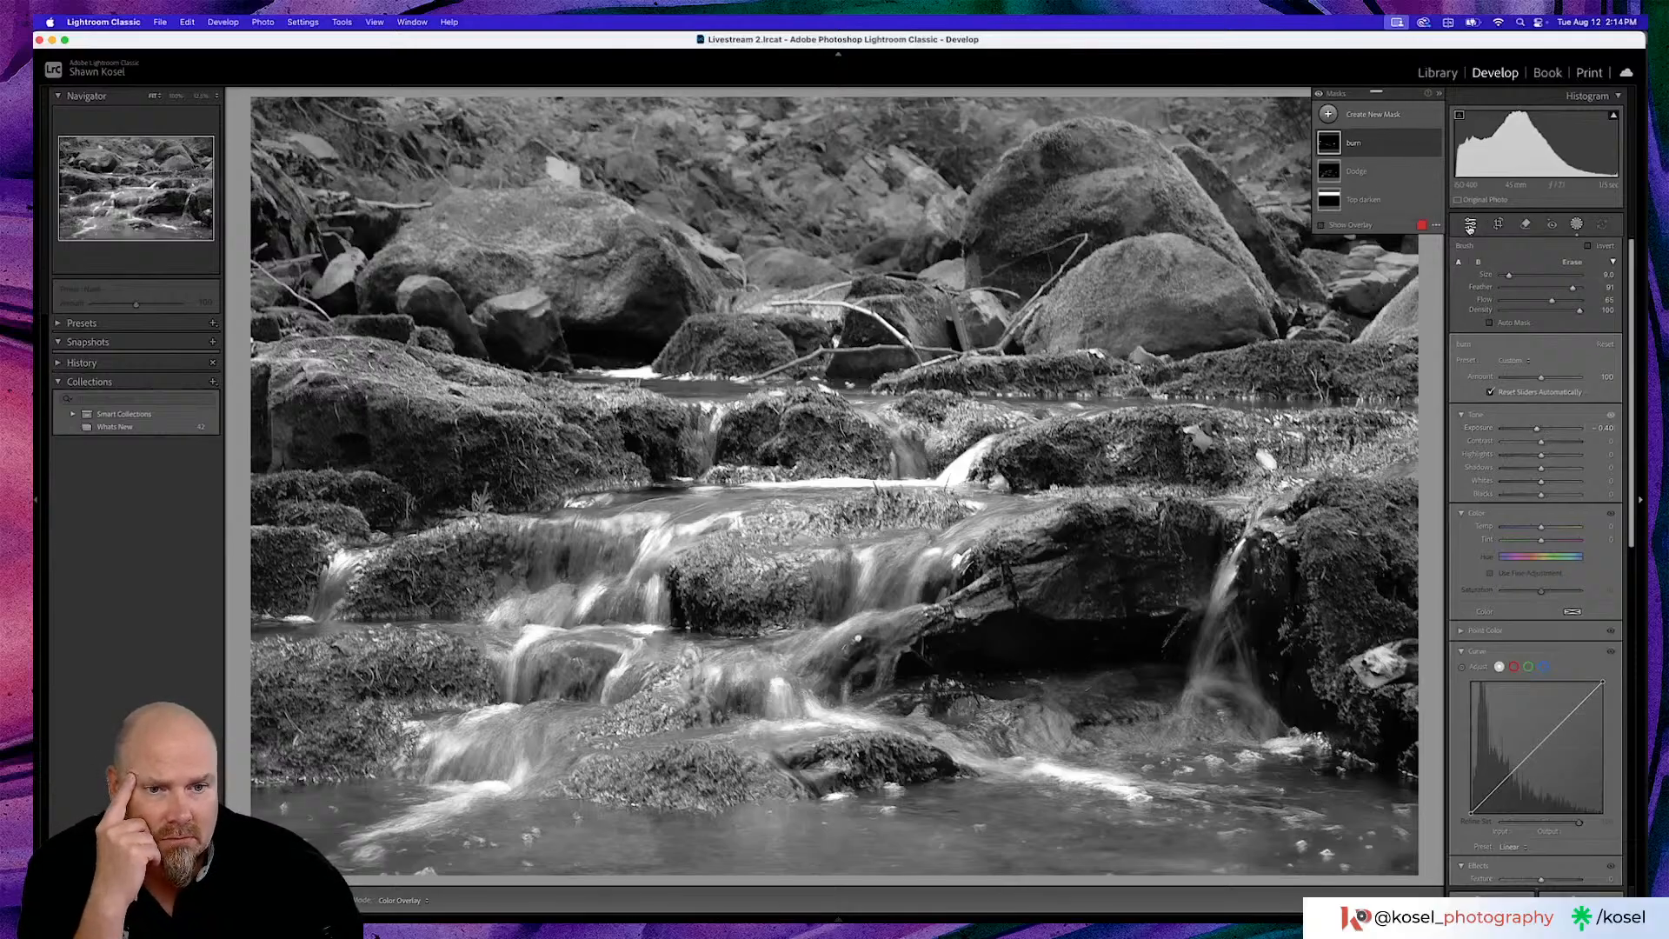
click(1470, 225)
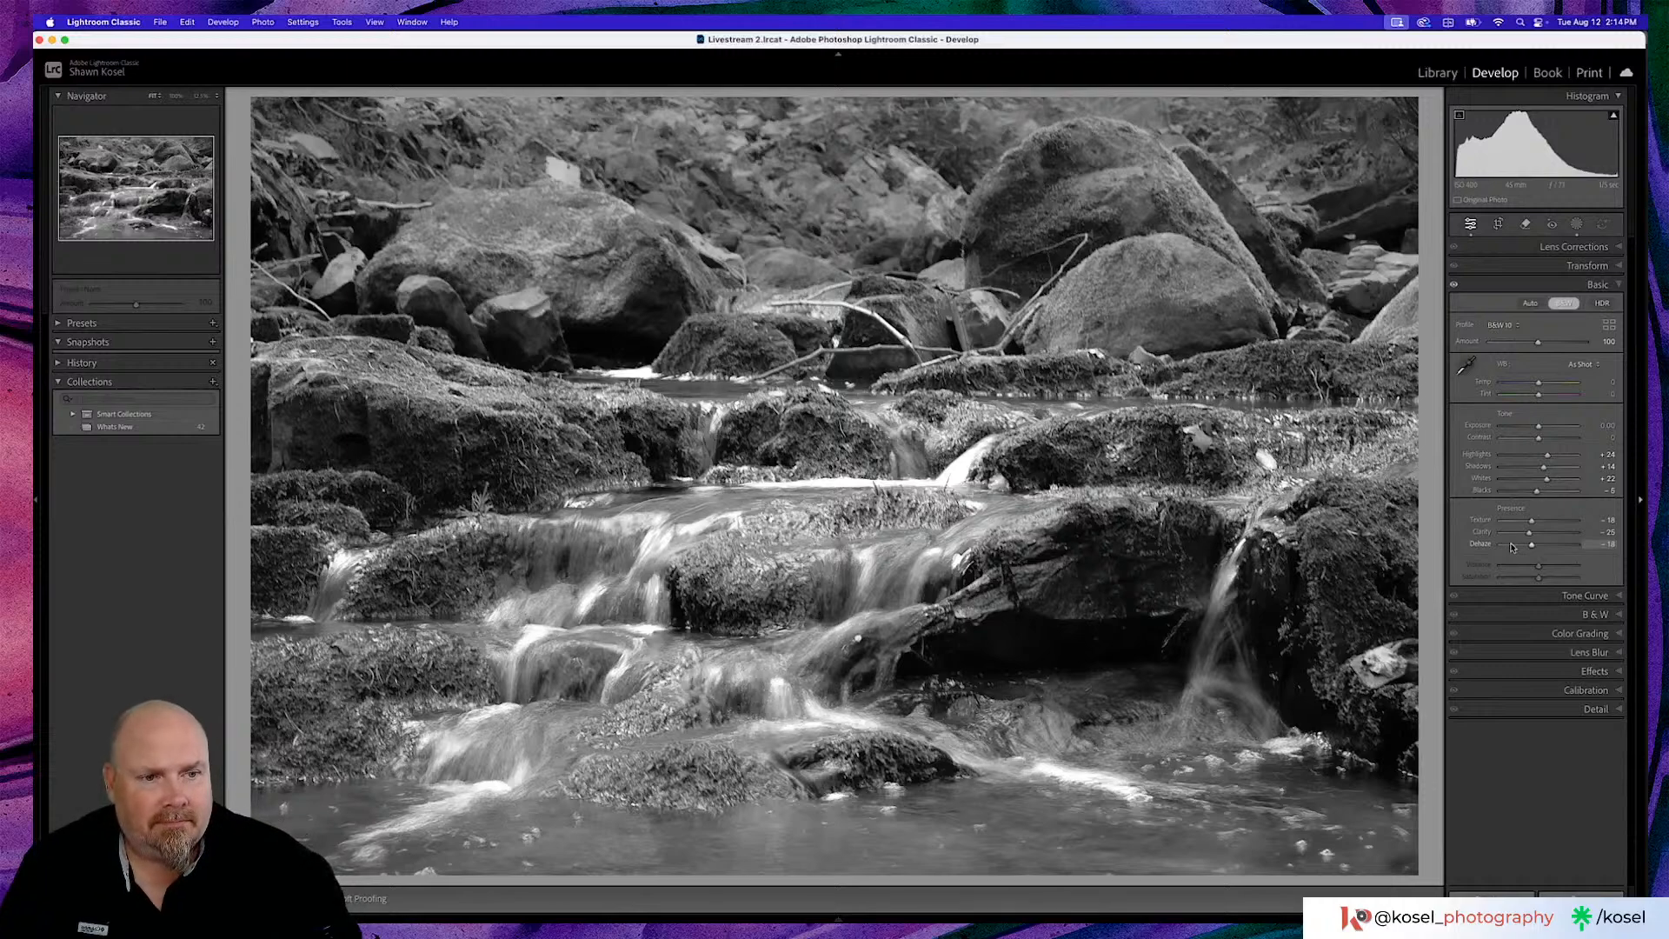
drag(1530, 534, 1523, 535)
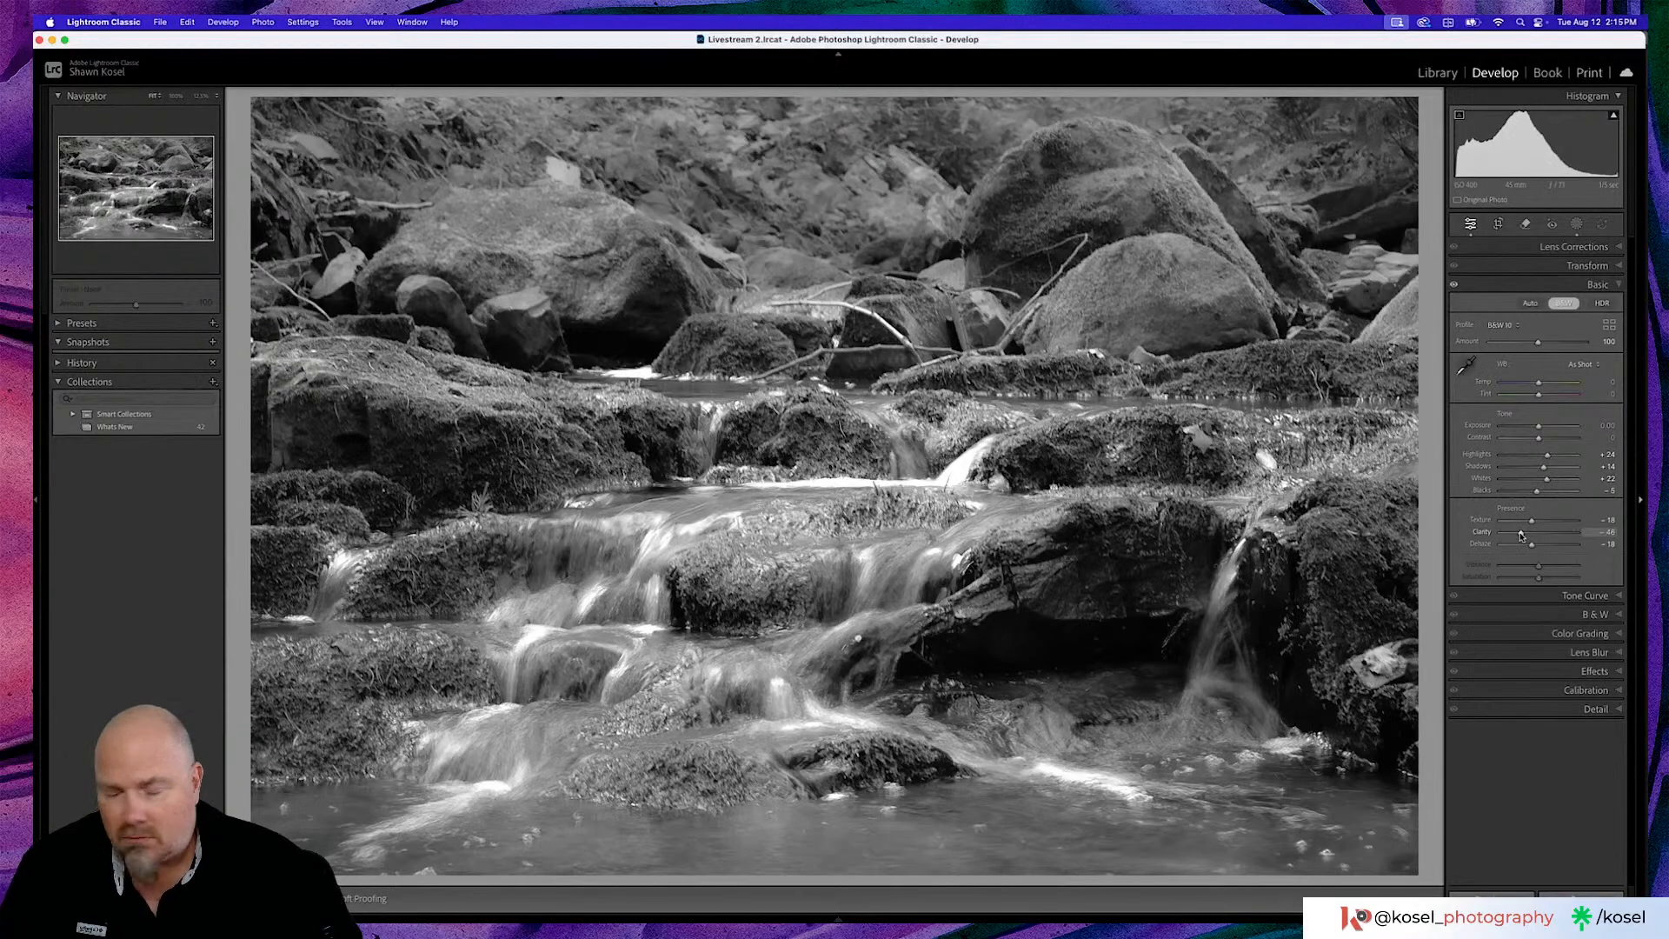
Shape the tone curve by lifting the black point slightly, anchoring the midtones, and pulling down the highlight and shadow points a little
click(1555, 595)
drag(1472, 471, 1470, 470)
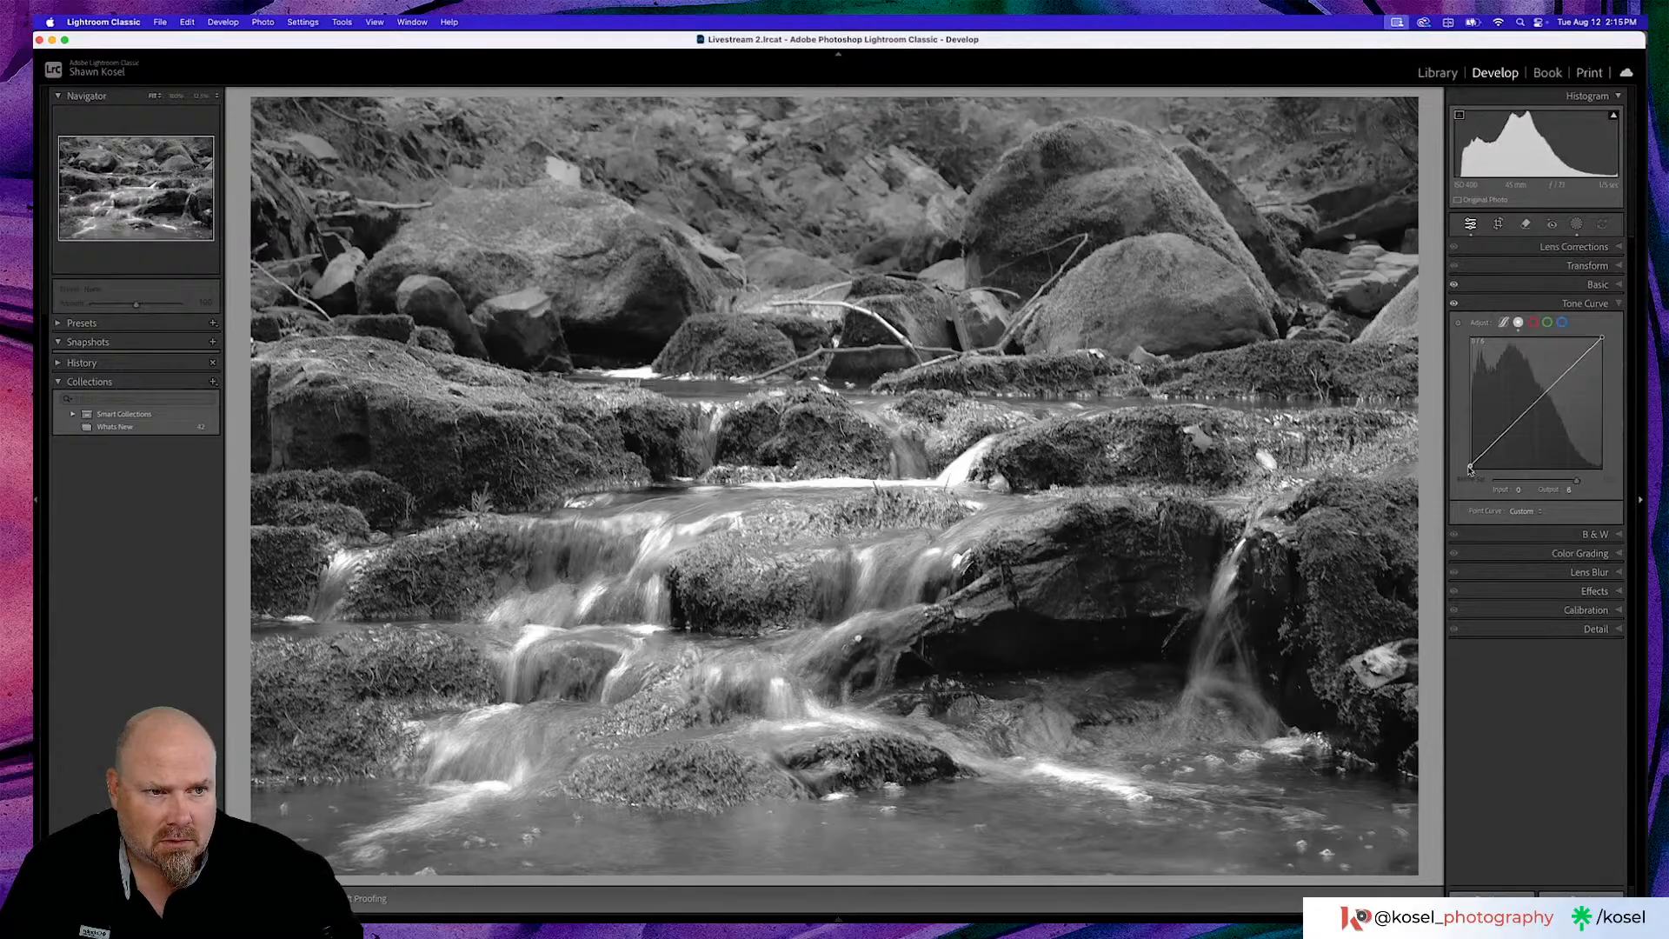
click(1533, 403)
drag(1564, 374, 1566, 380)
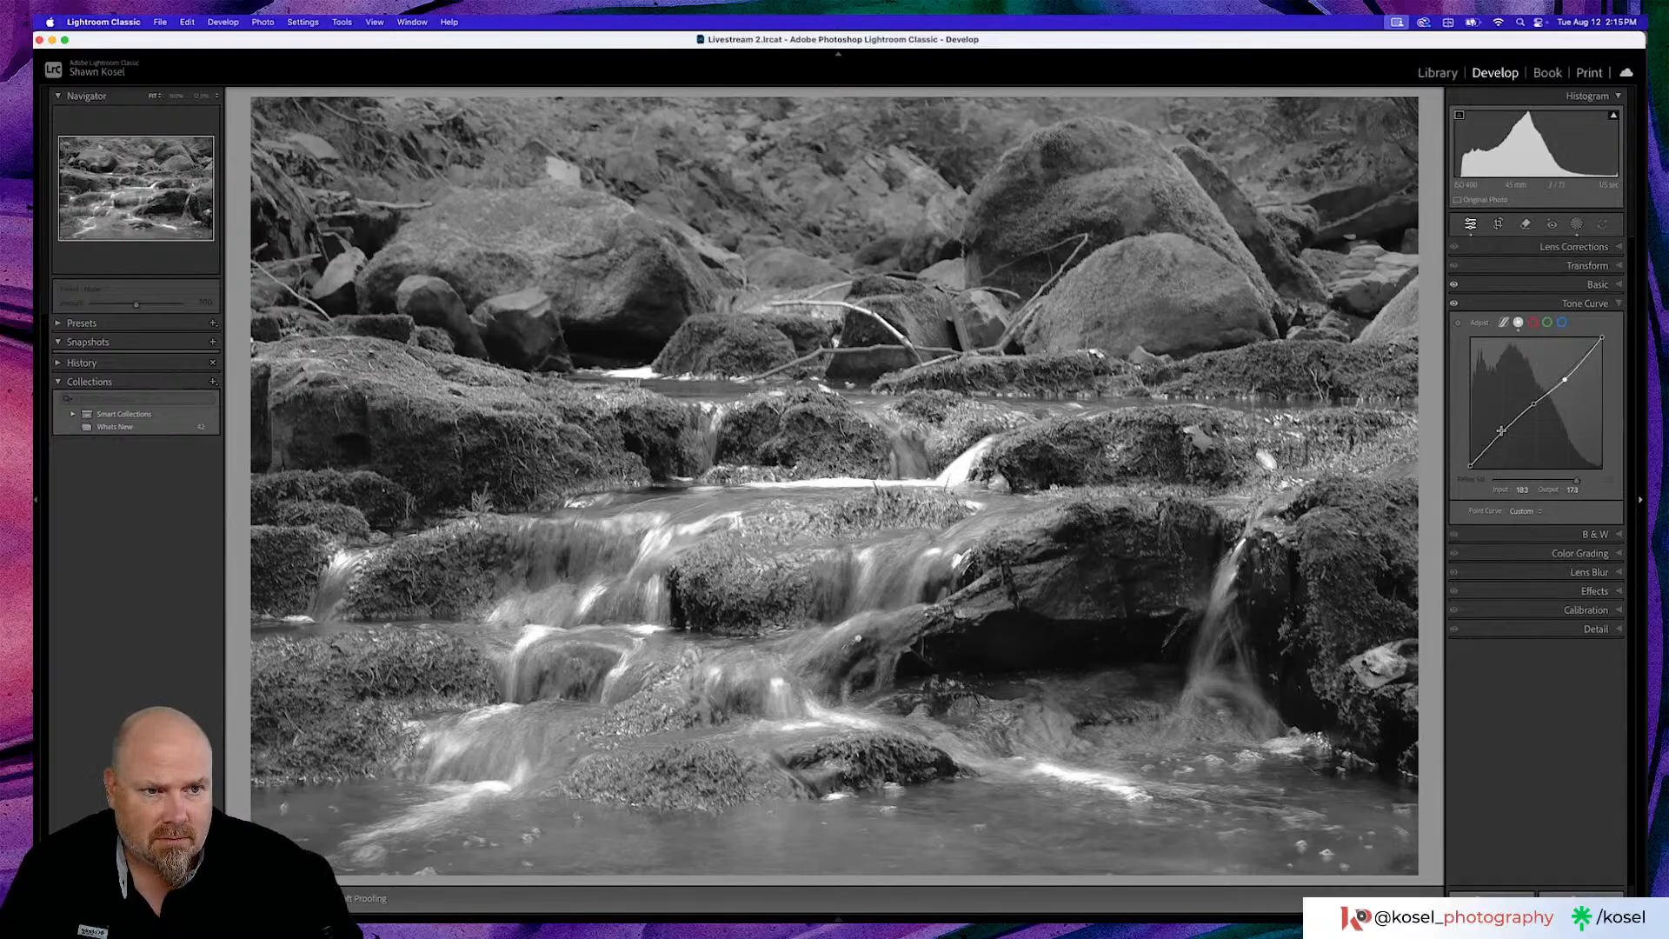
drag(1502, 433, 1503, 439)
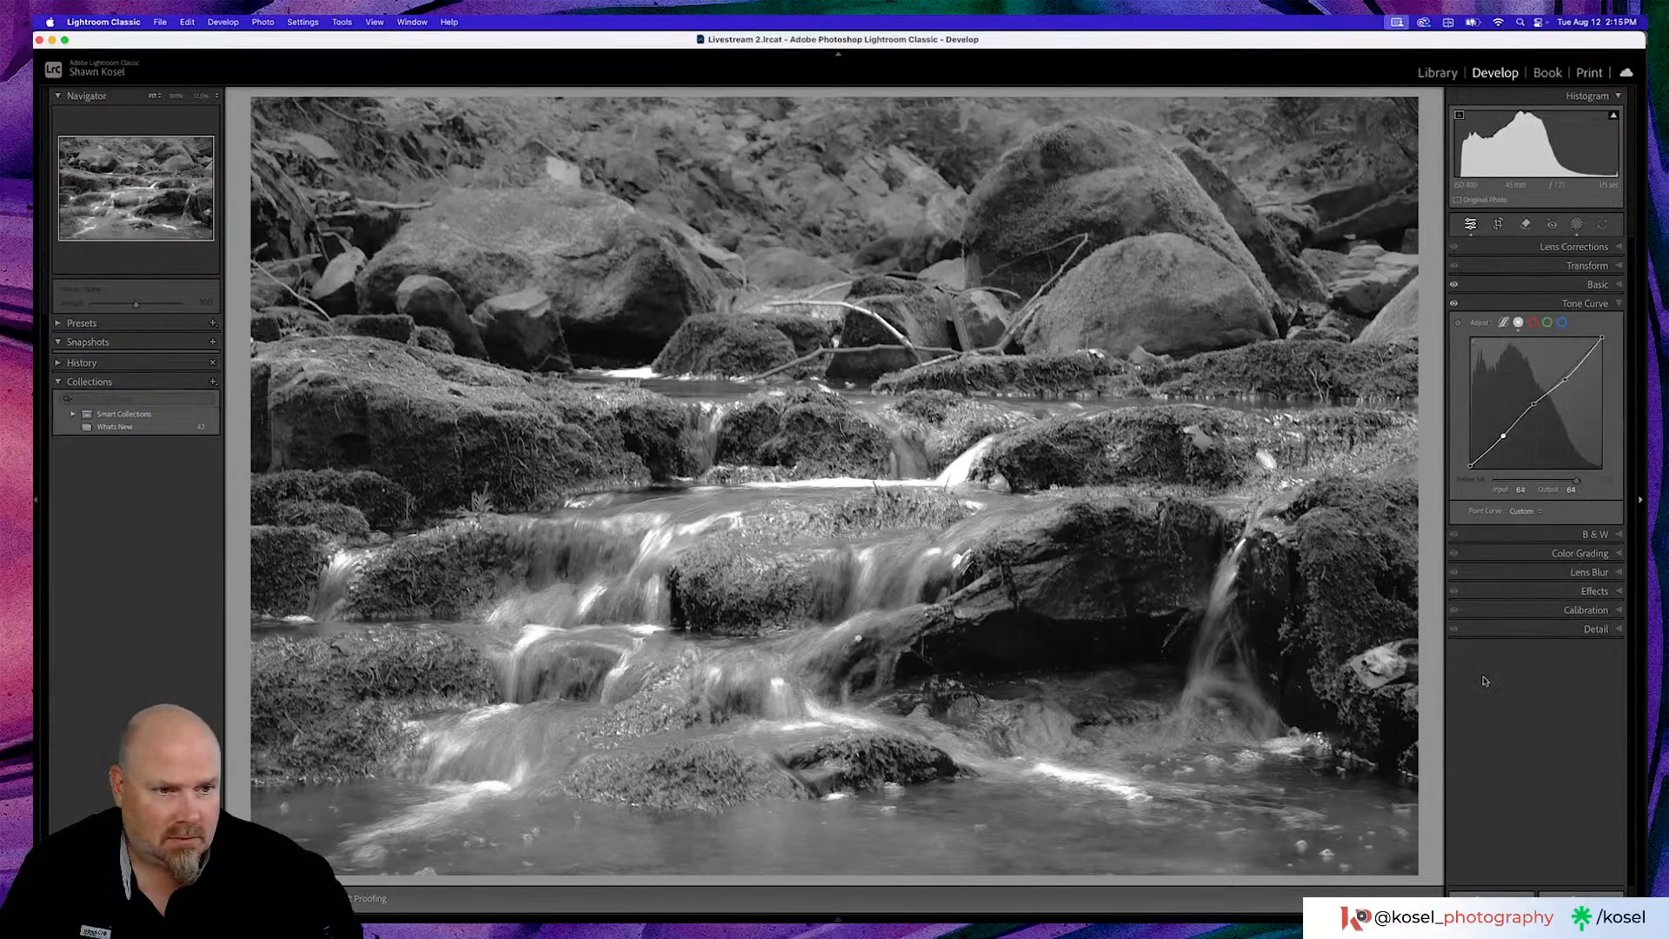
Add a slight dark post-crop vignette and film grain with an amount of about 13
click(1591, 592)
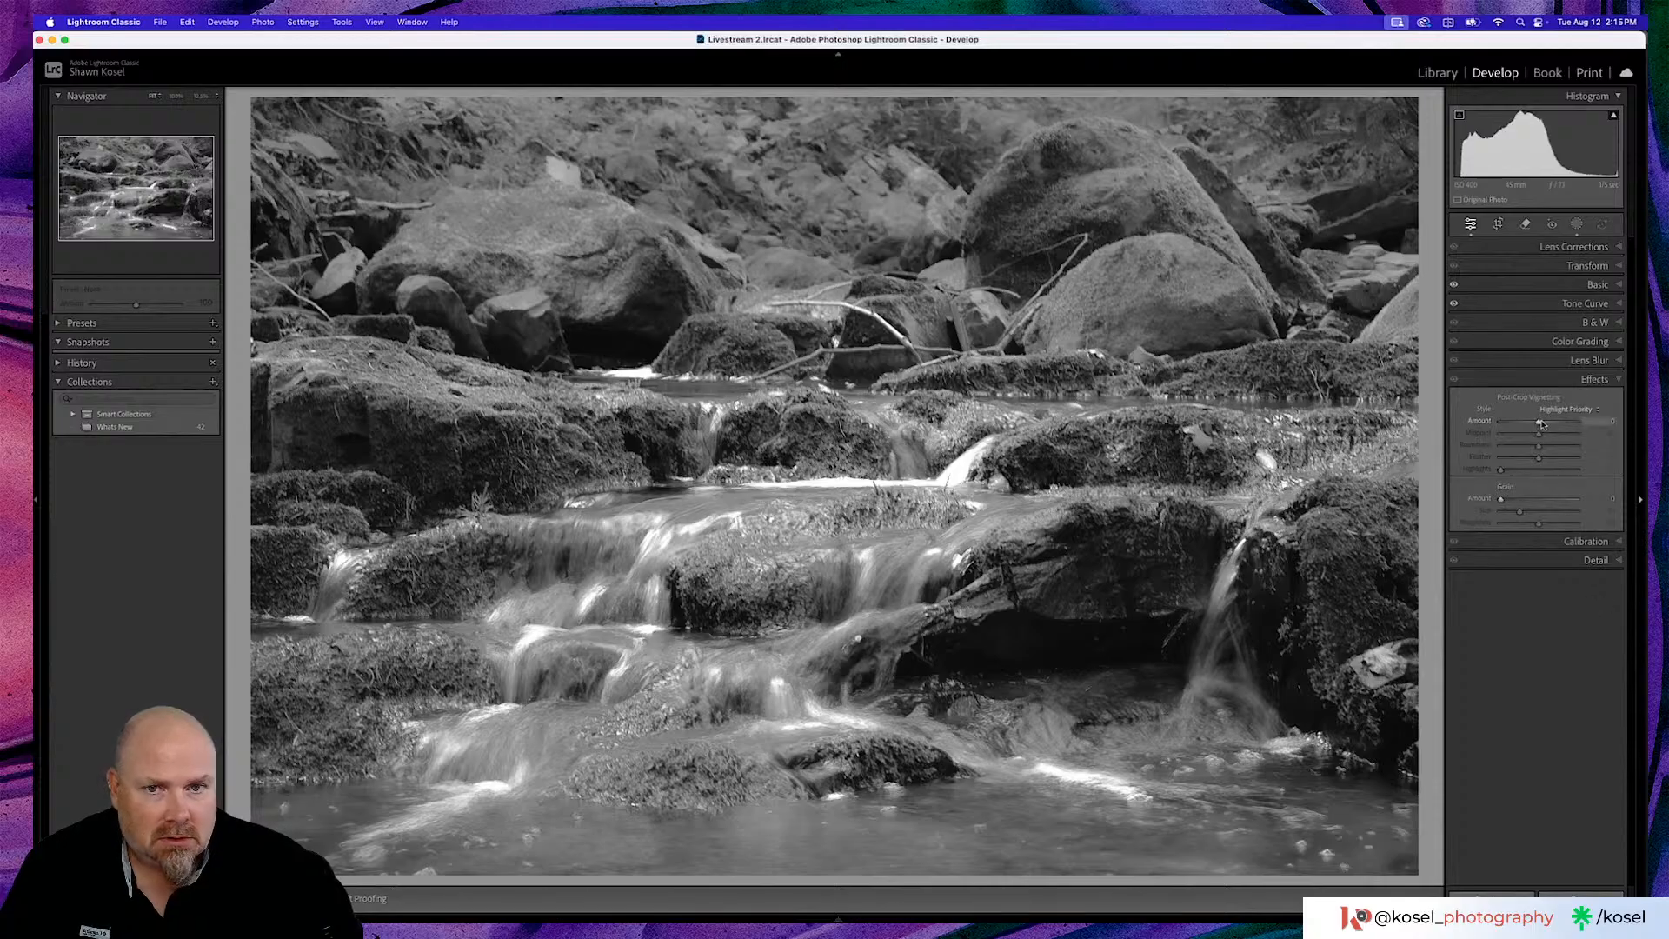
drag(1539, 424, 1535, 424)
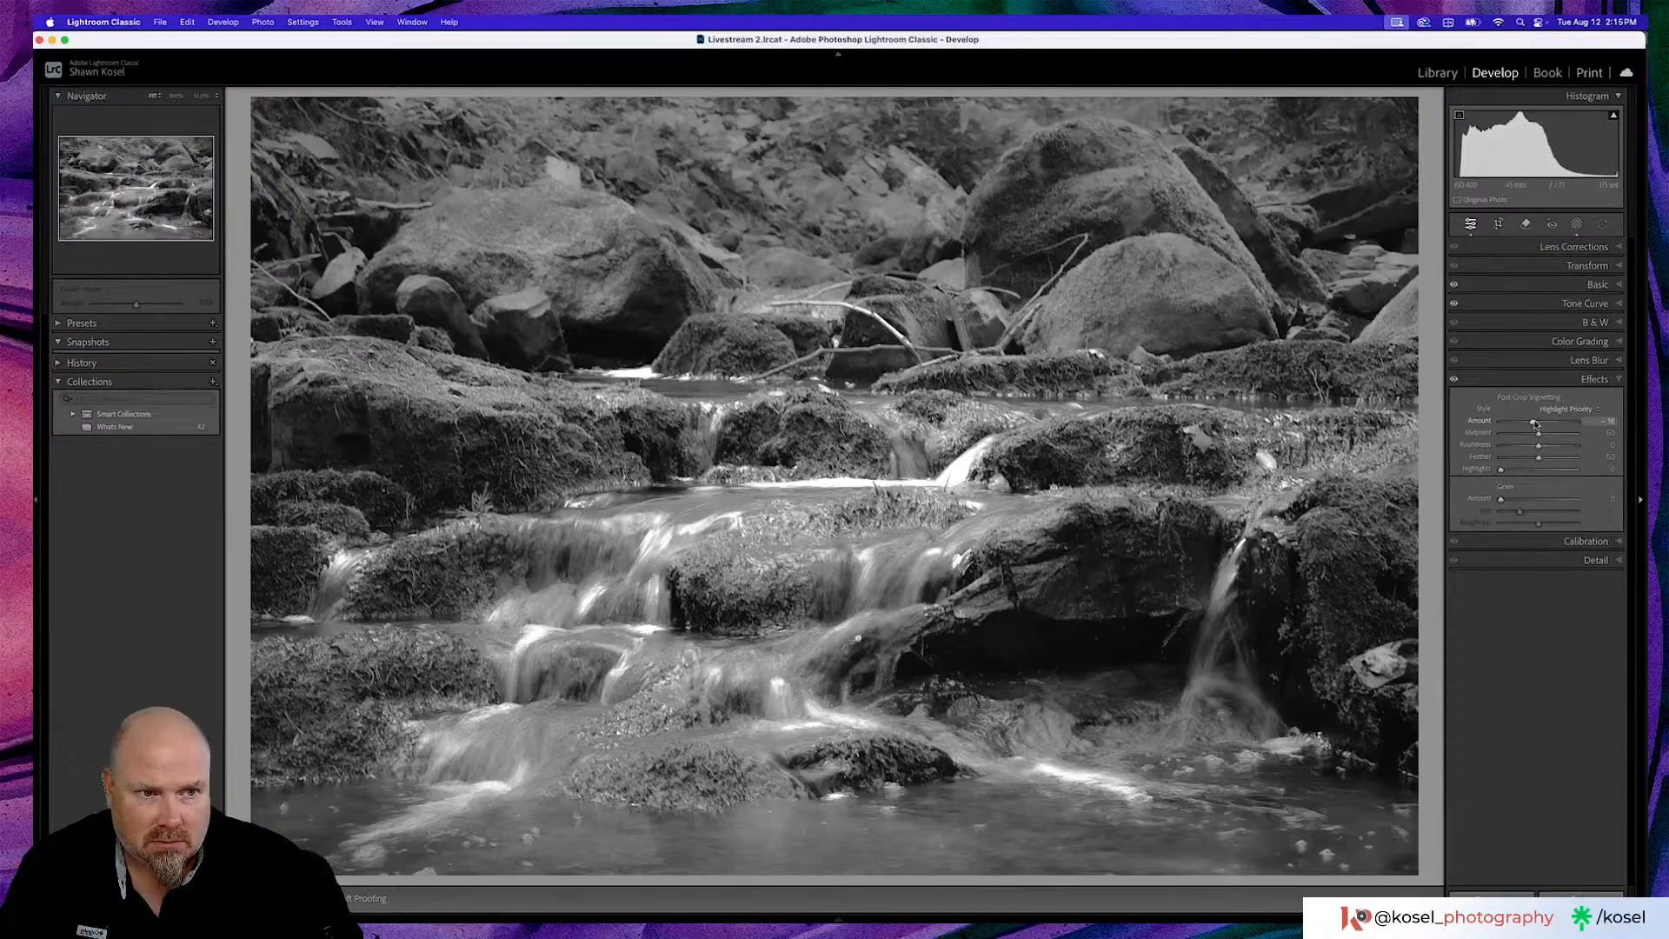
drag(1500, 499, 1509, 500)
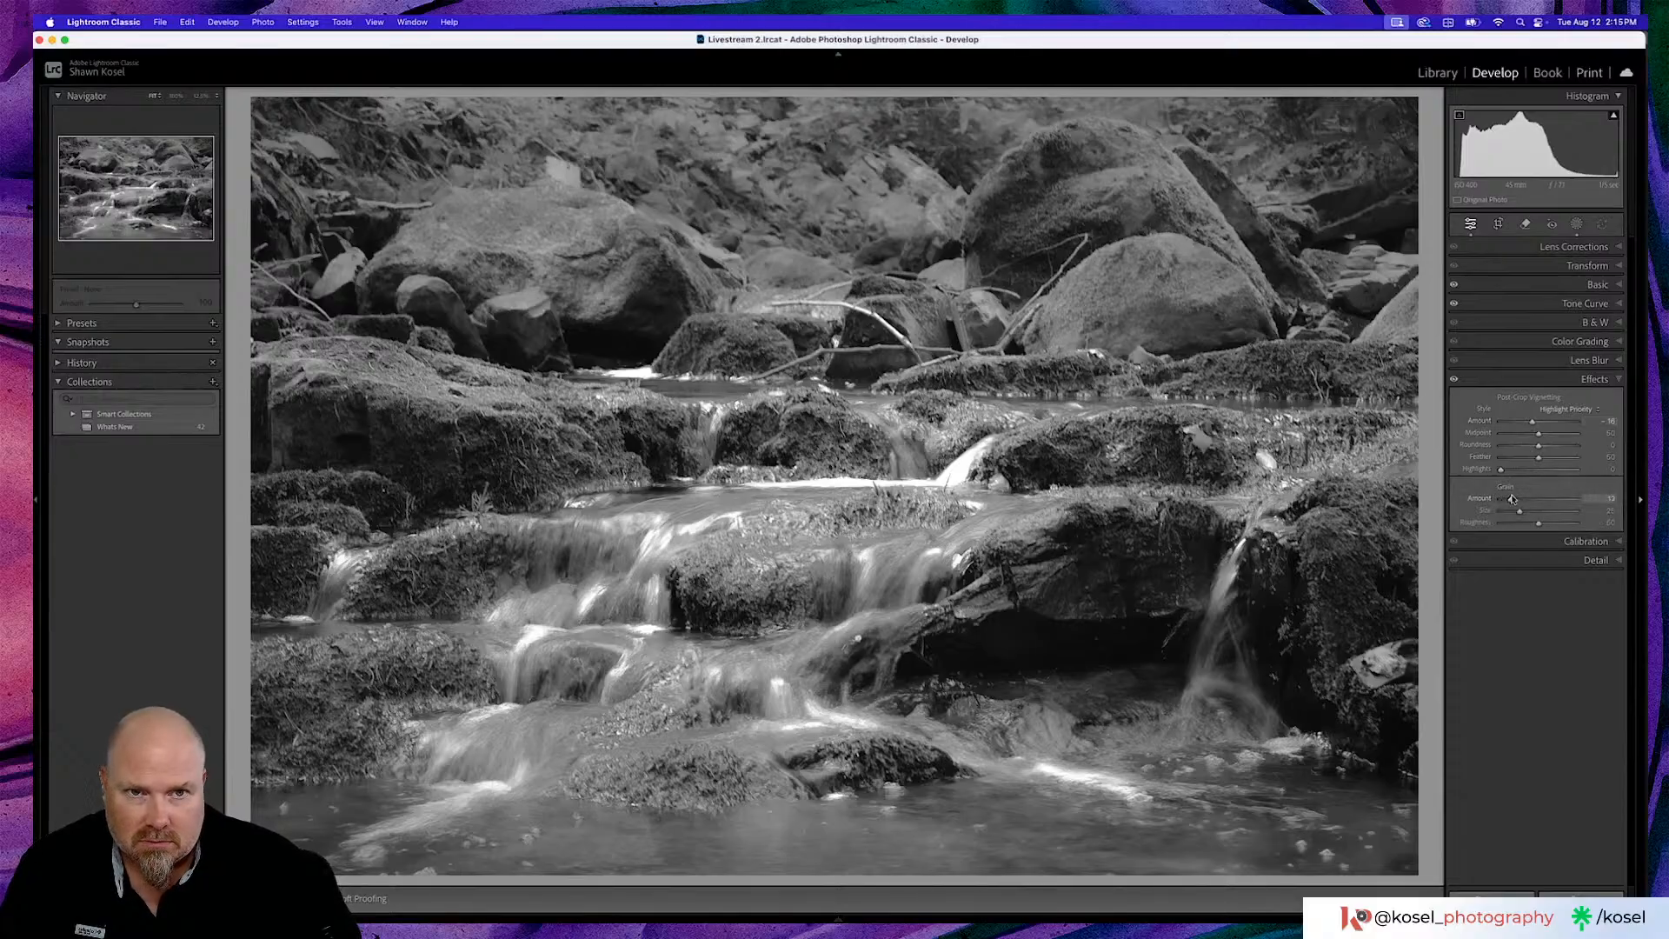
click(1618, 385)
Sharpen the photo with an amount of about 82 and restrict it with masking of about 83
click(1596, 416)
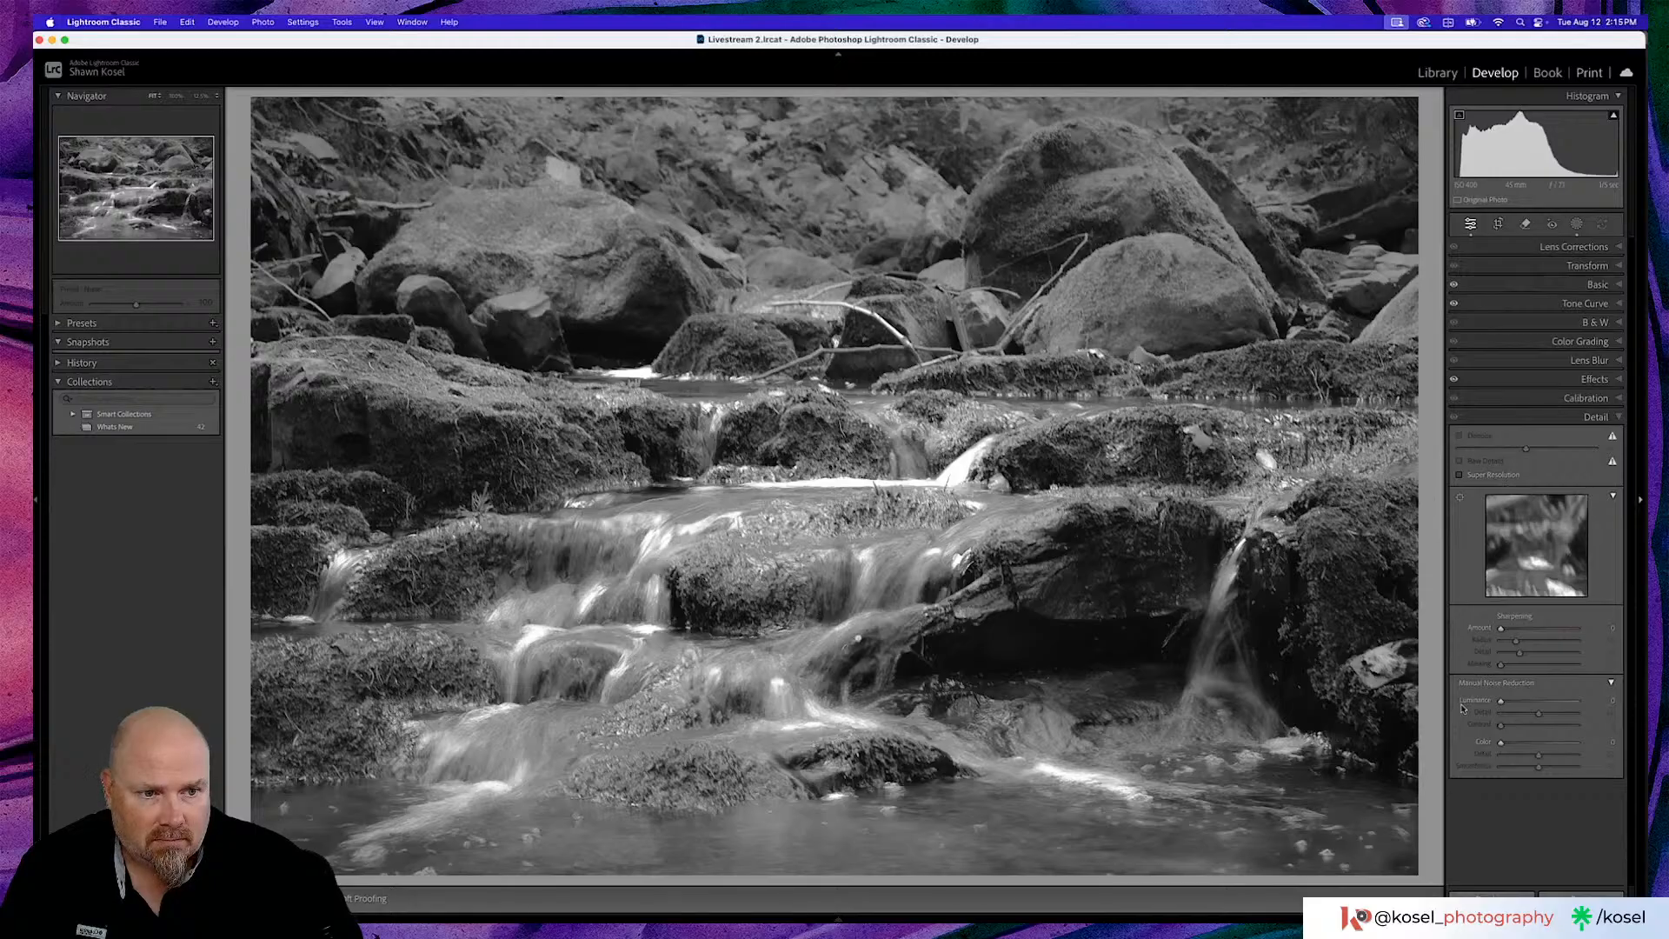
drag(1502, 629, 1546, 629)
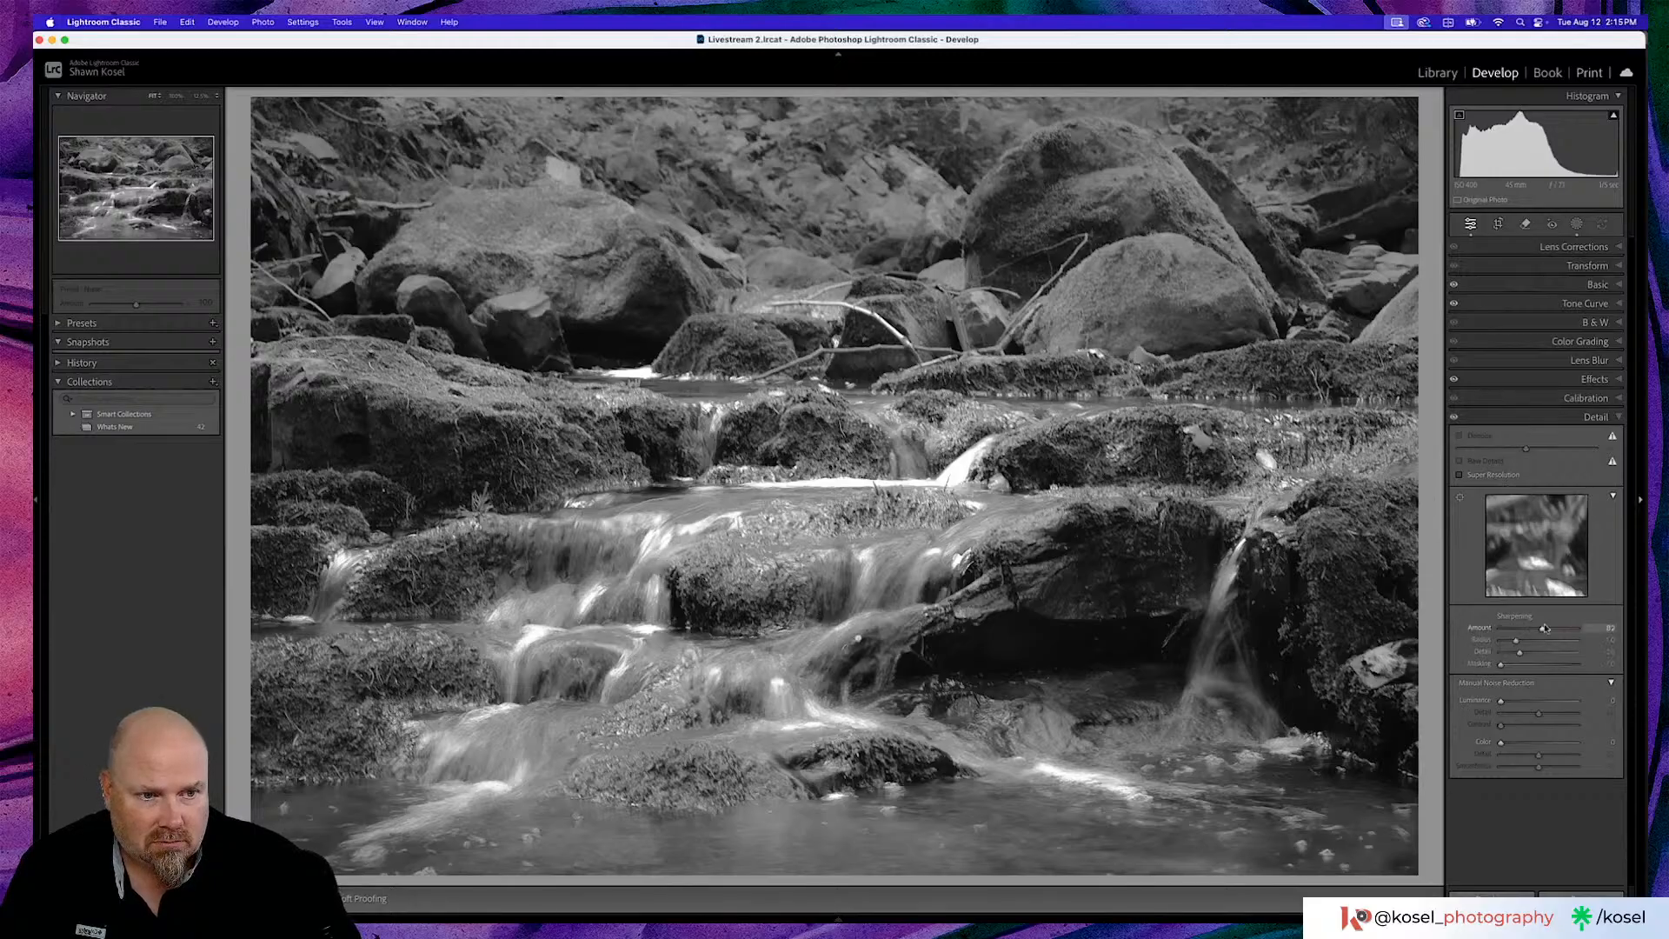
alt+click(1501, 665)
drag(1502, 668, 1570, 666)
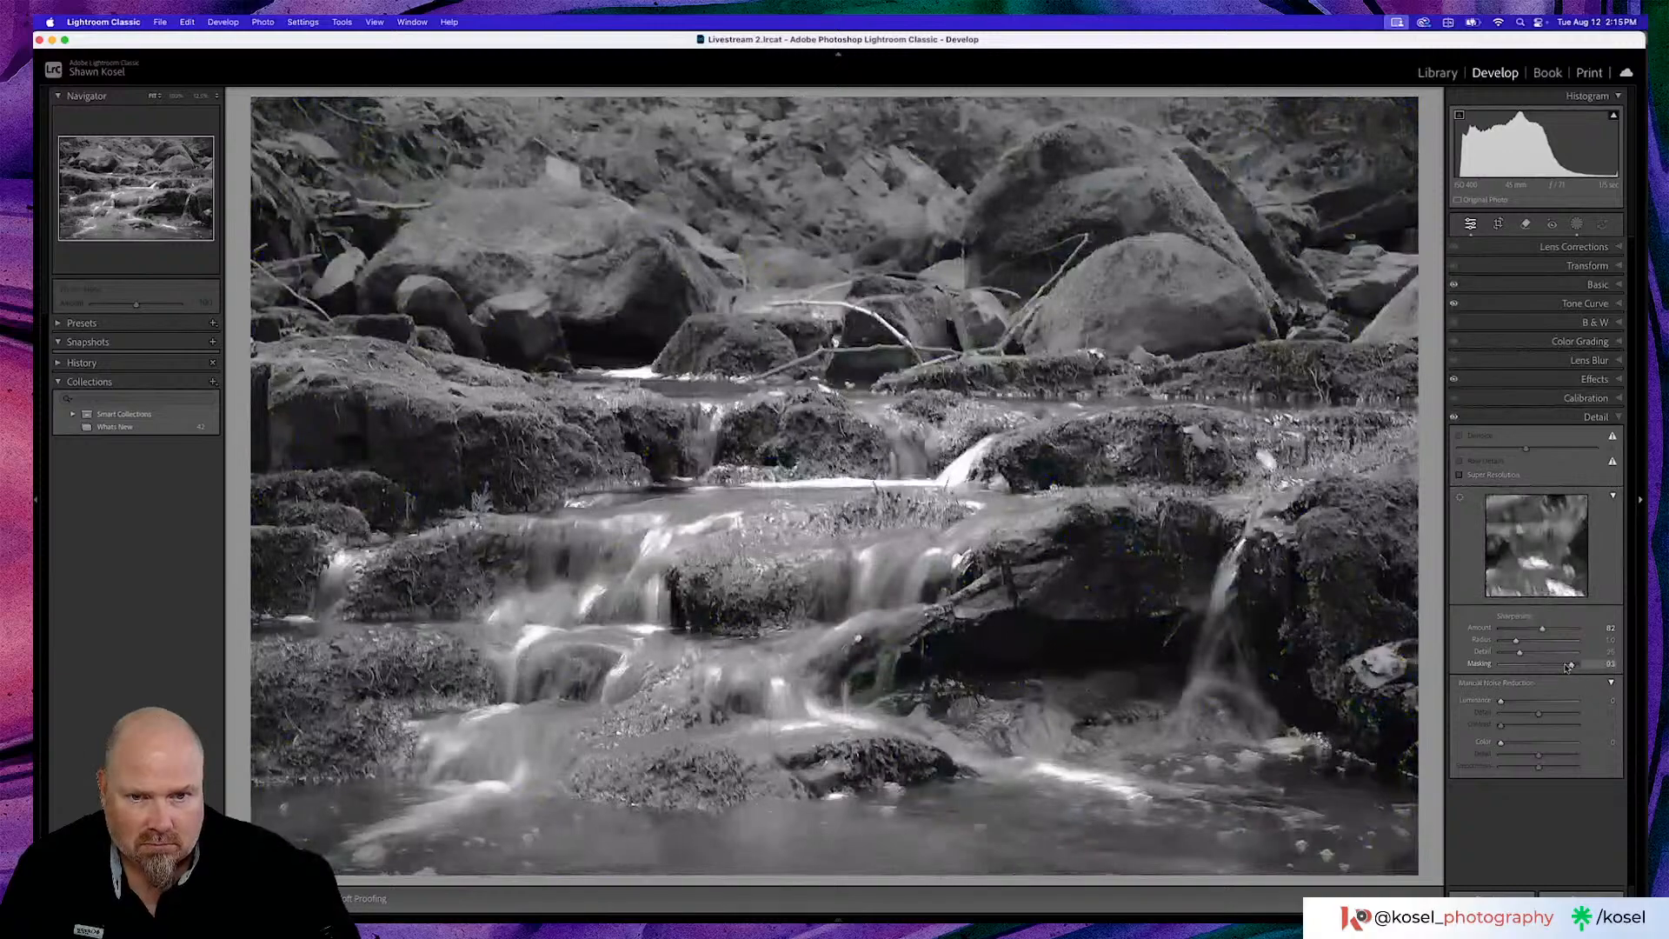
click(1616, 417)
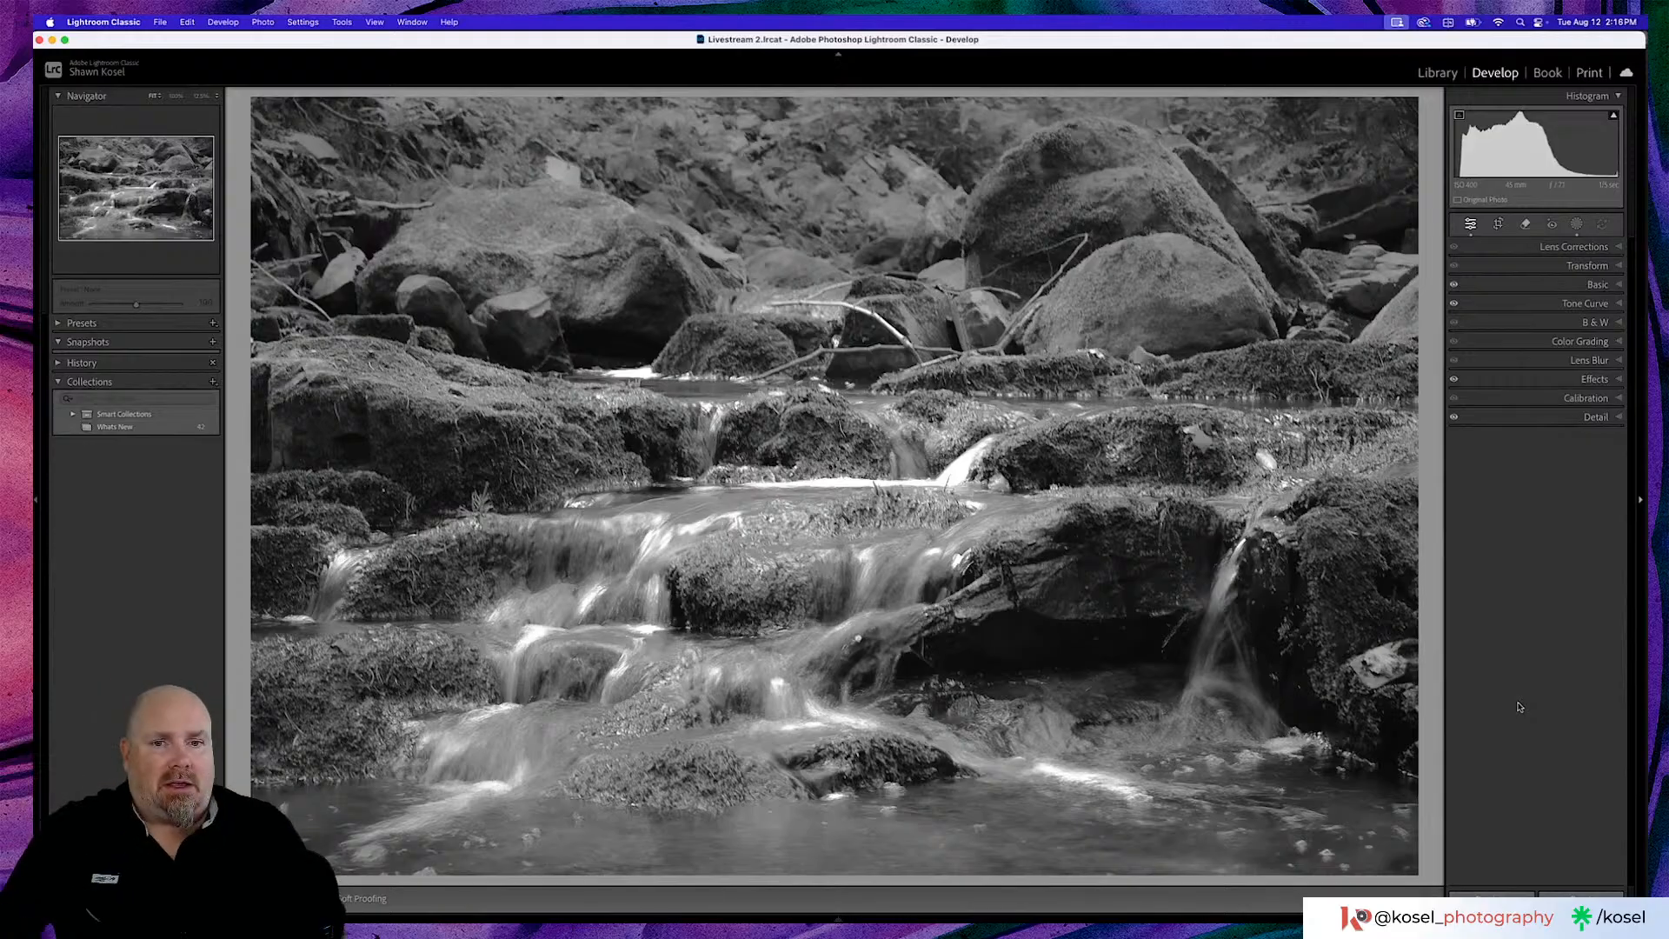
Compare the finished black-and-white stream edit repeatedly with its unedited colour state
key(backslash)
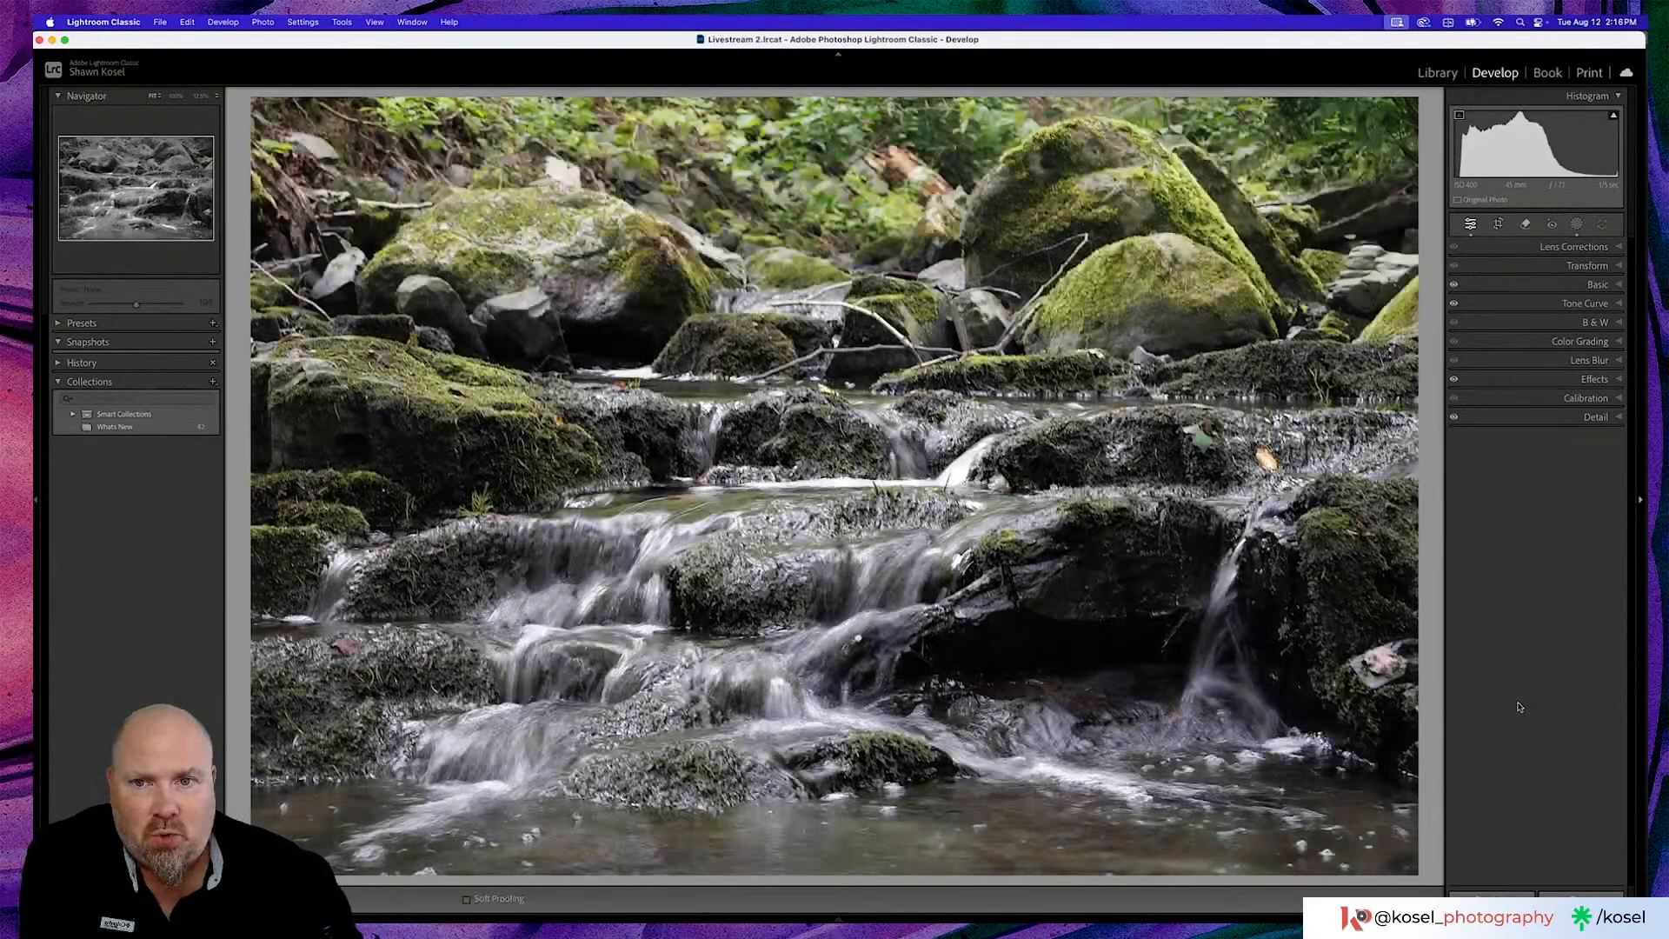
key(backslash)
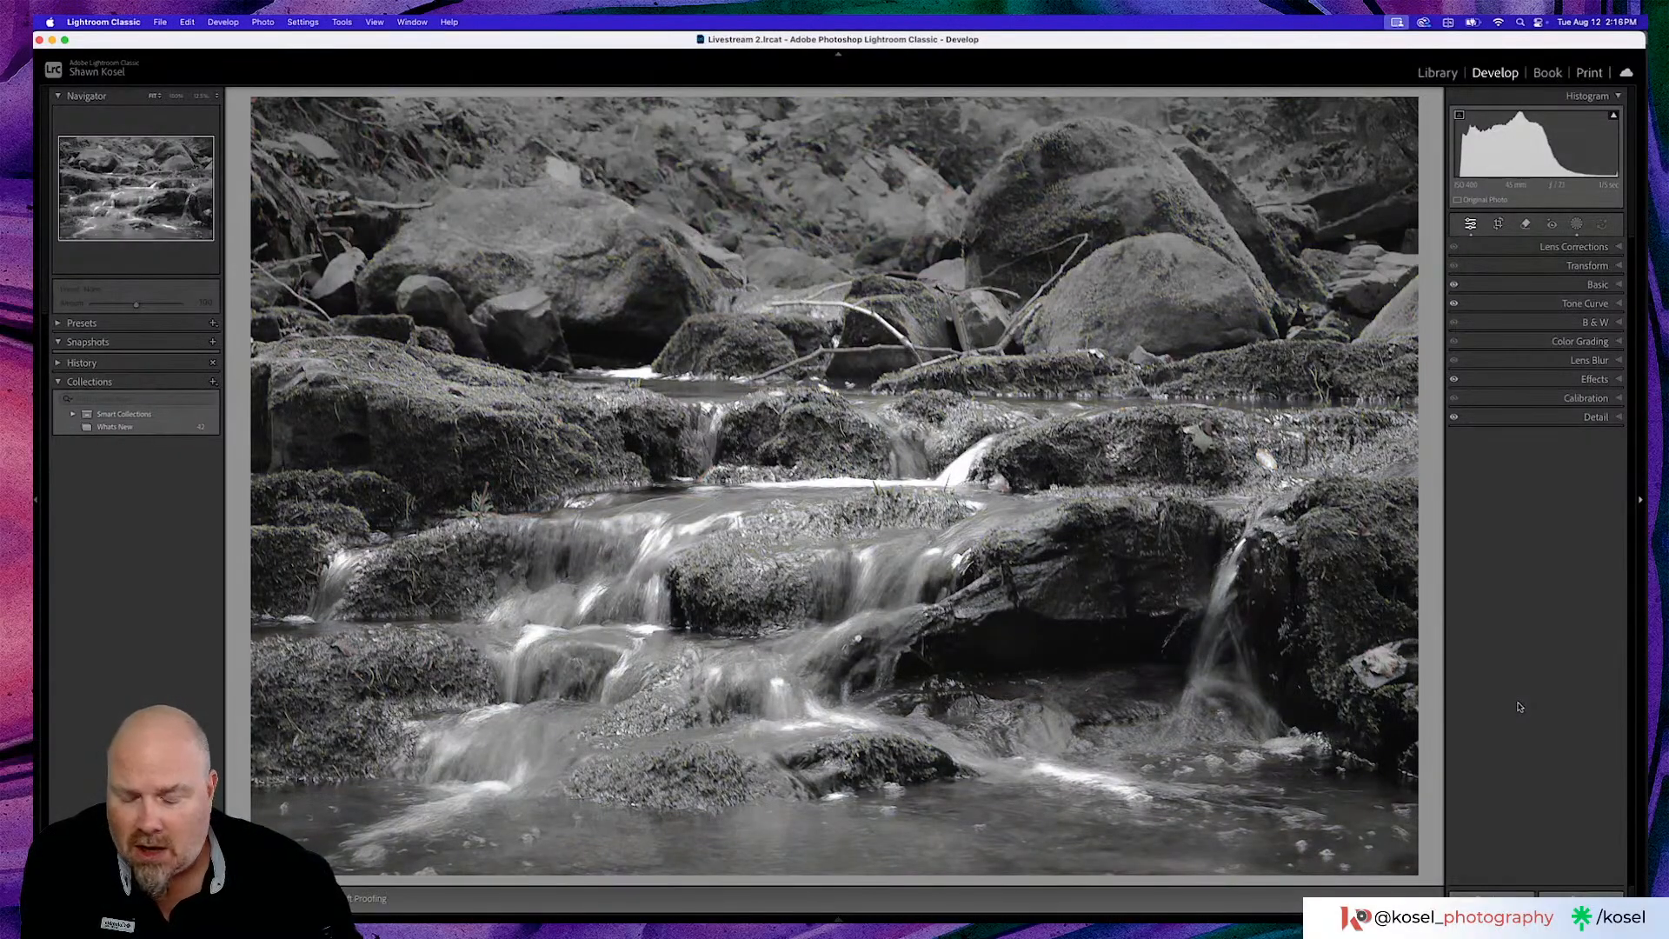
key(backslash)
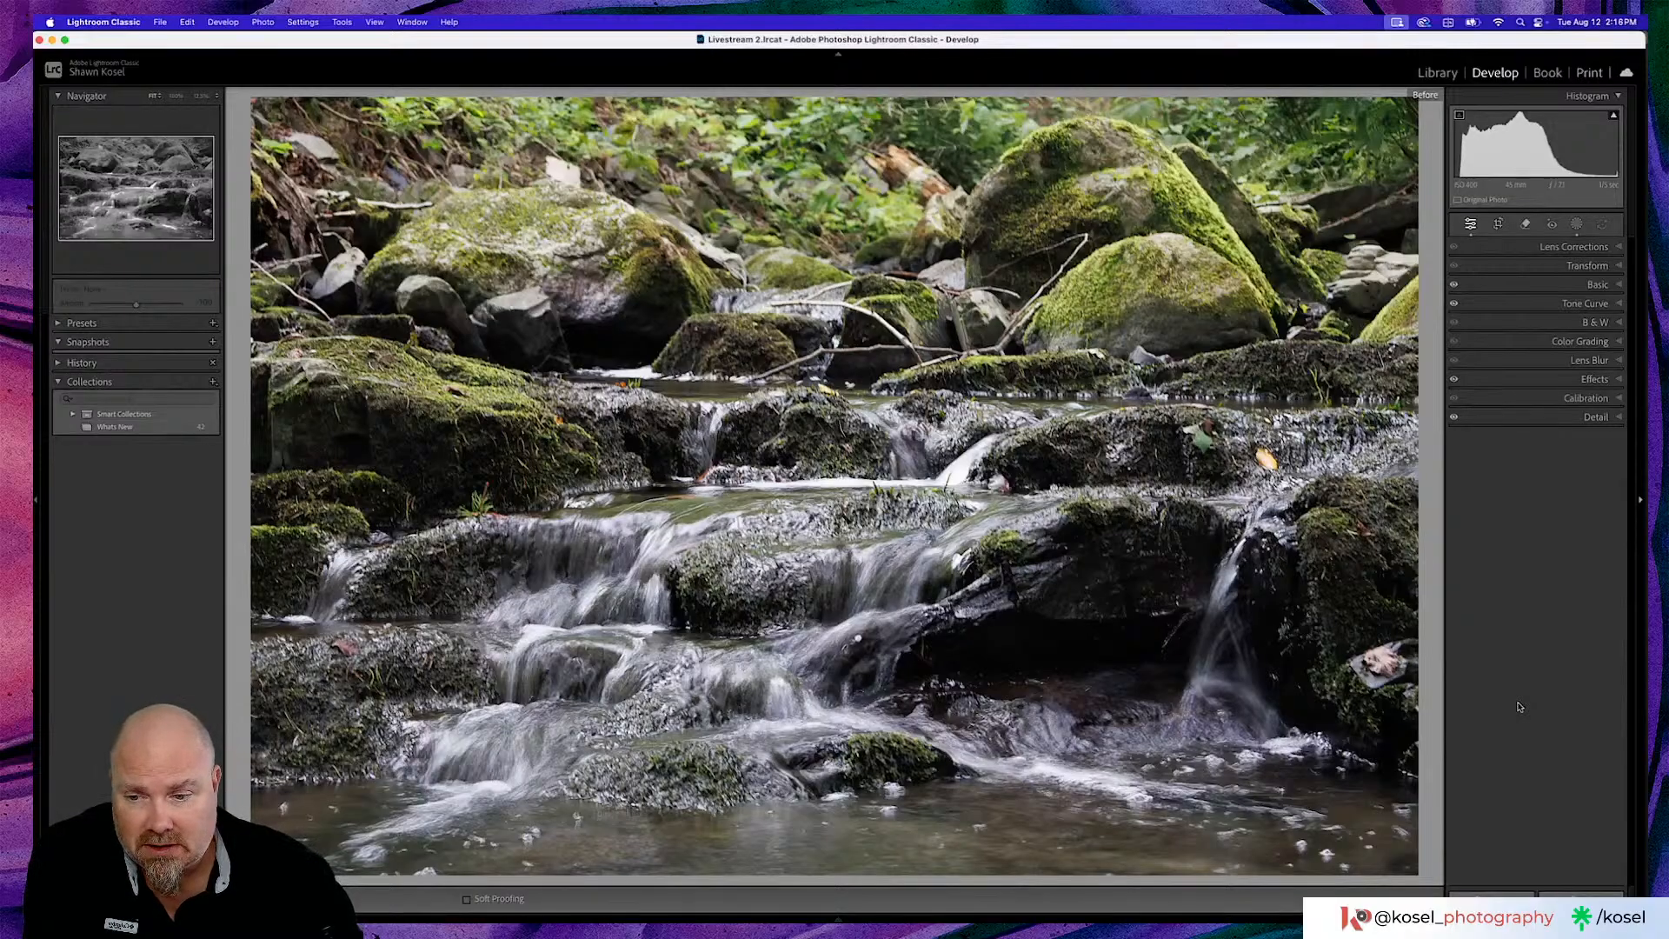
key(backslash)
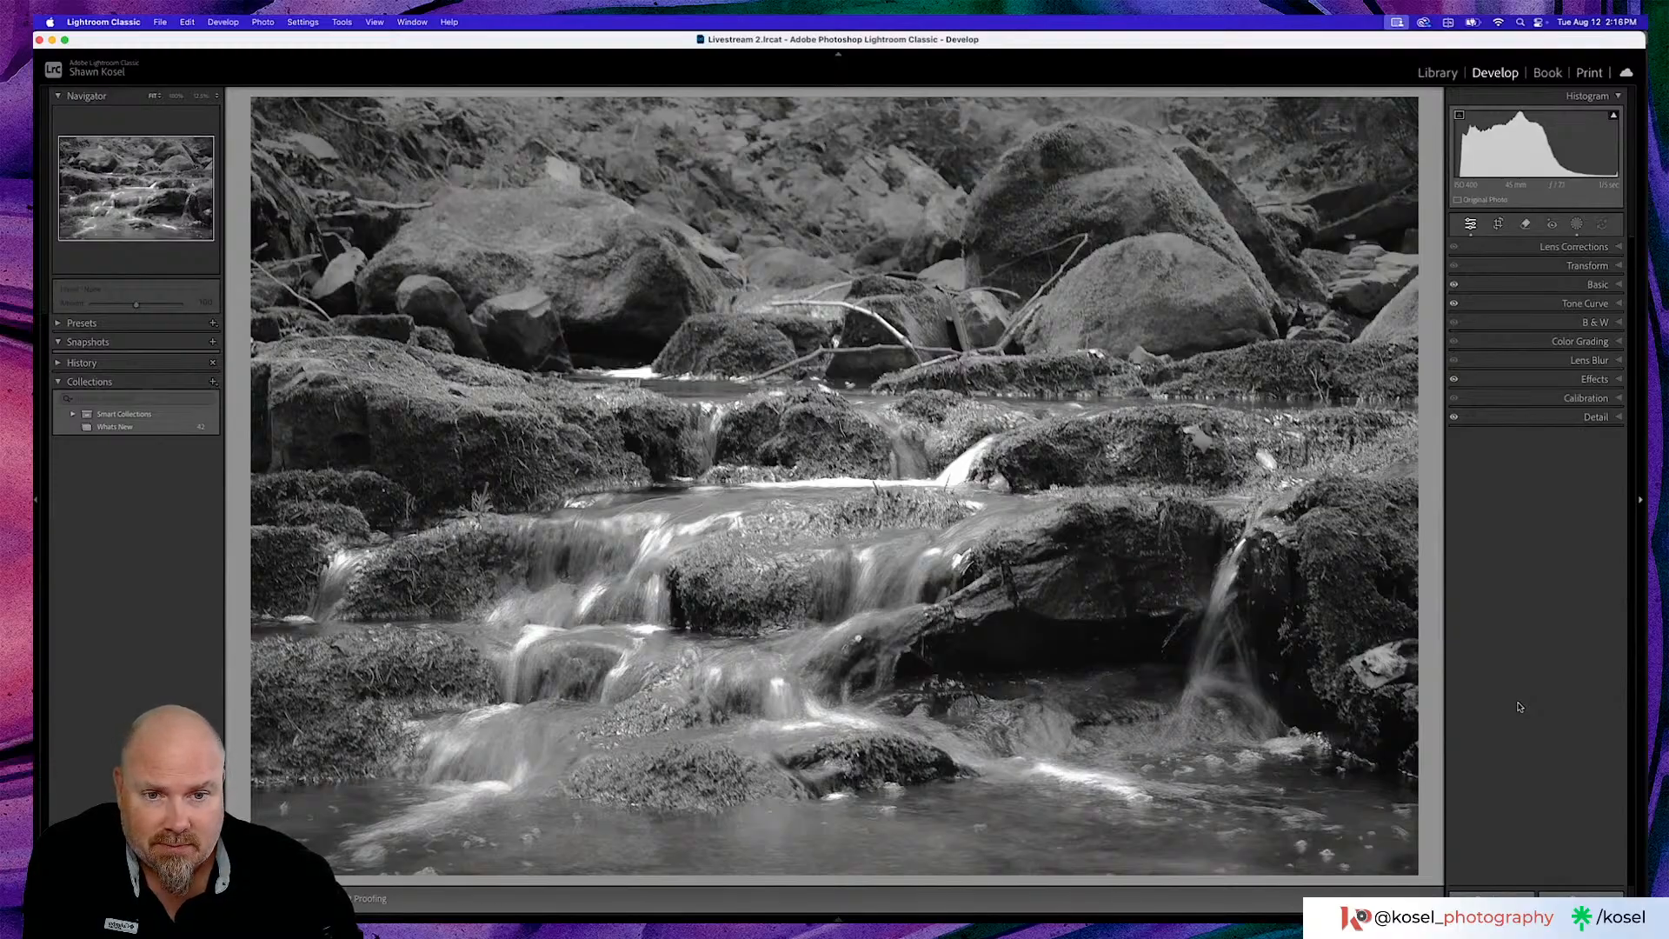
key(backslash)
key(backslash)
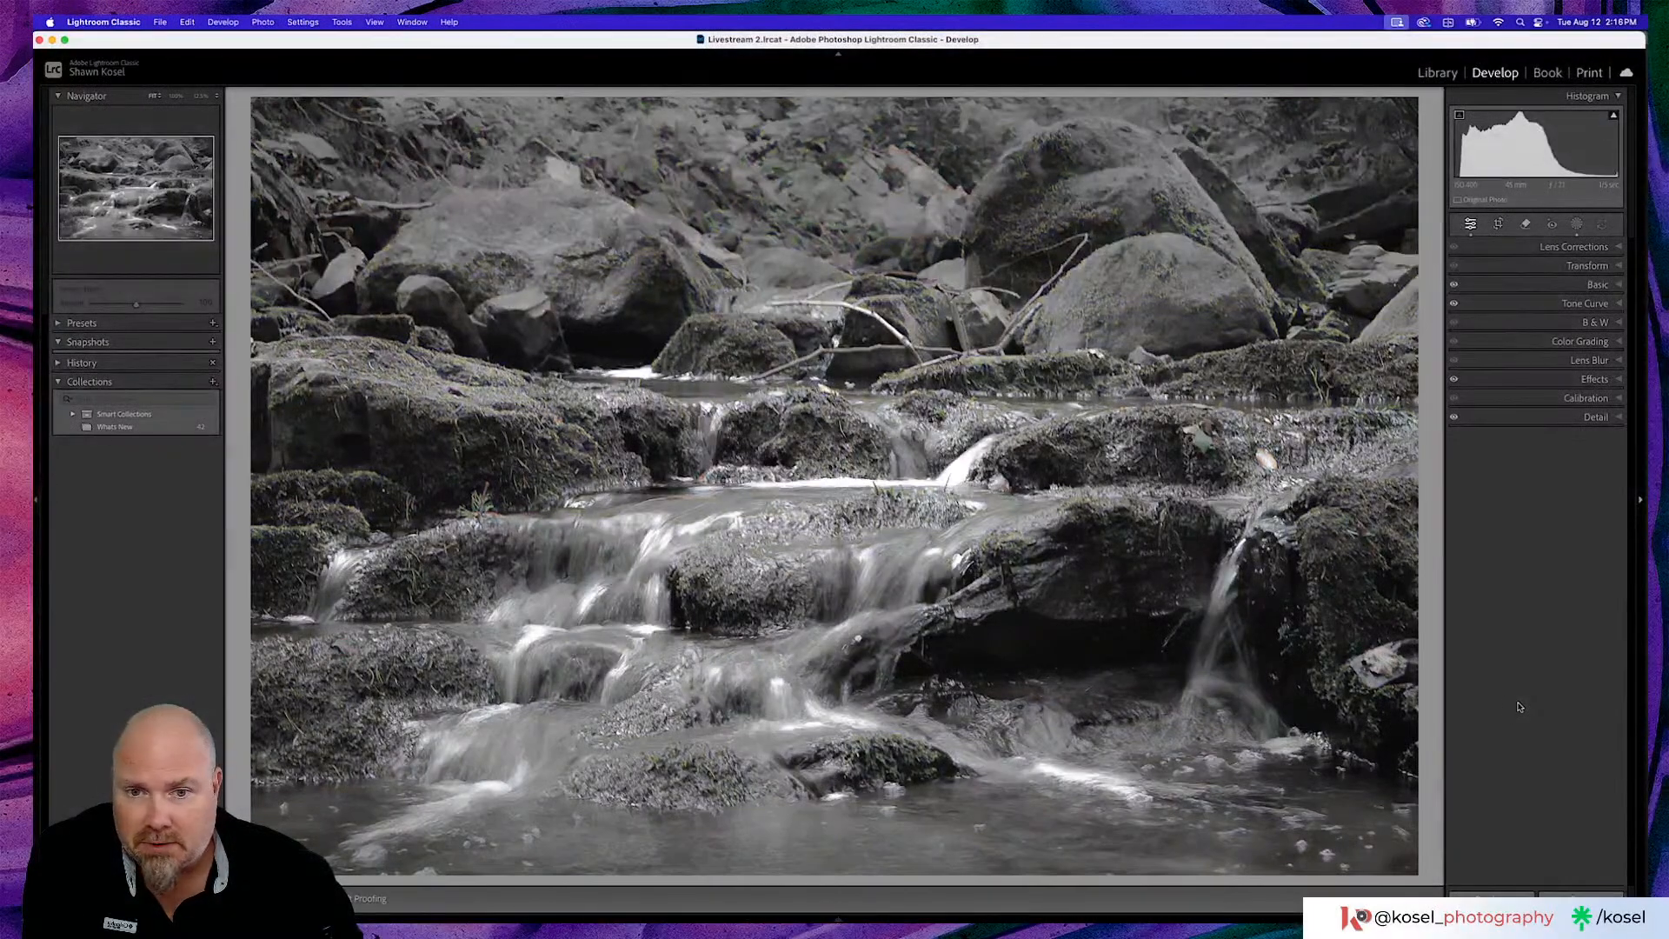
key(backslash)
key(backslash)
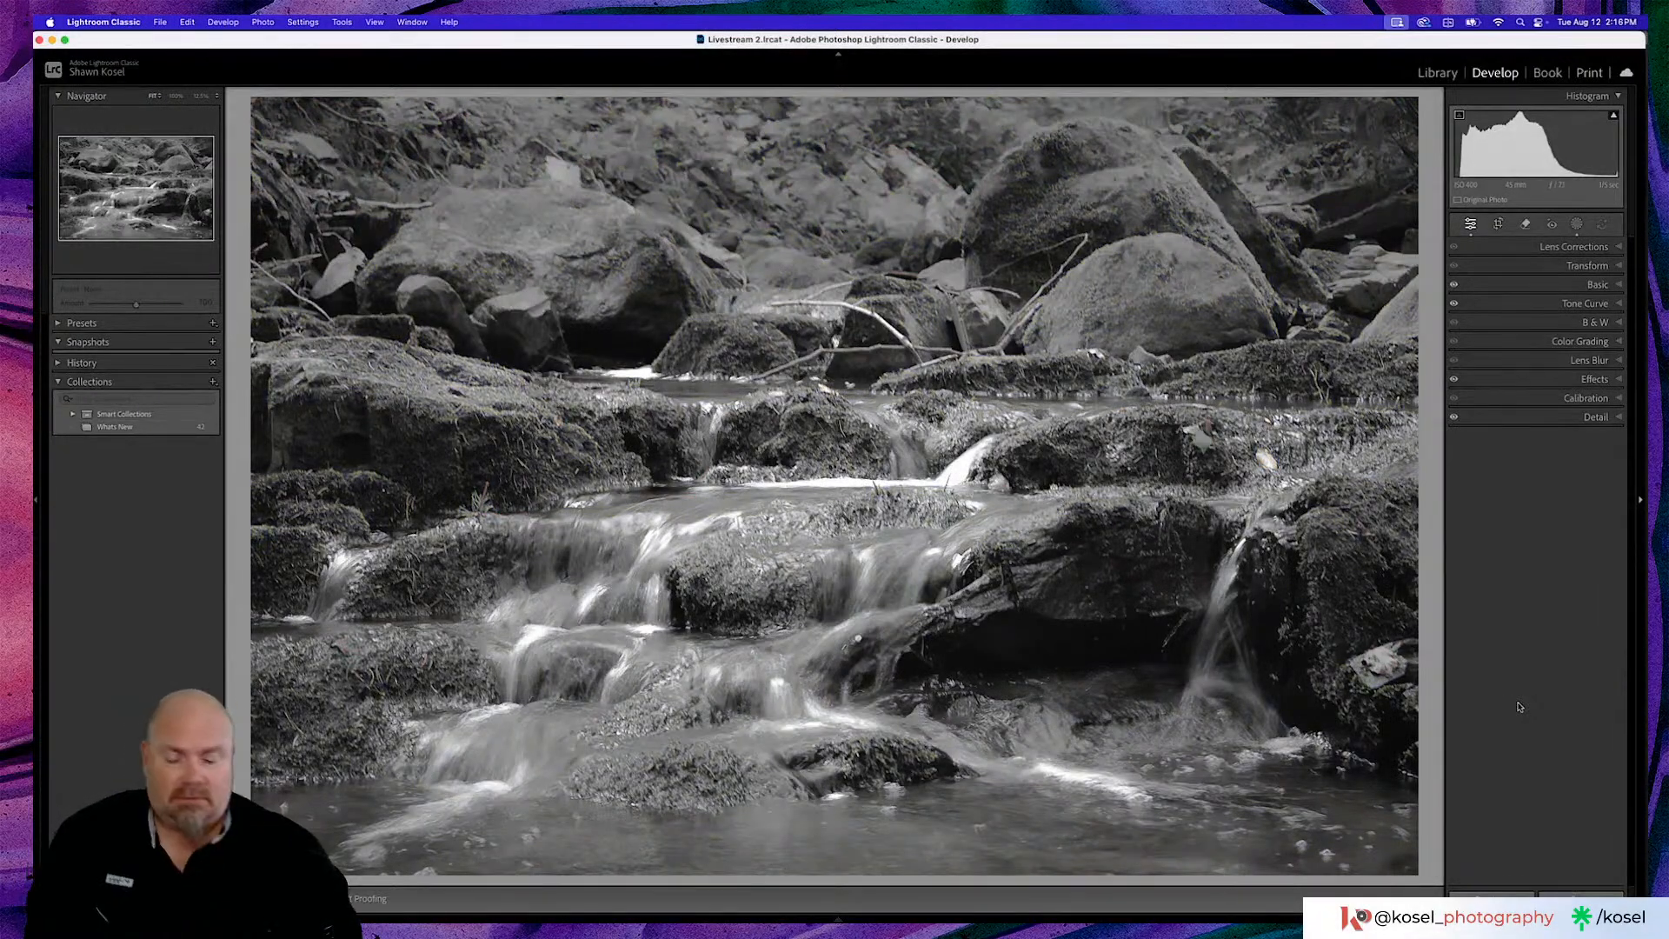
View the edited stream photo full size in the Library and compare it with the adjacent colour raw file
key(g)
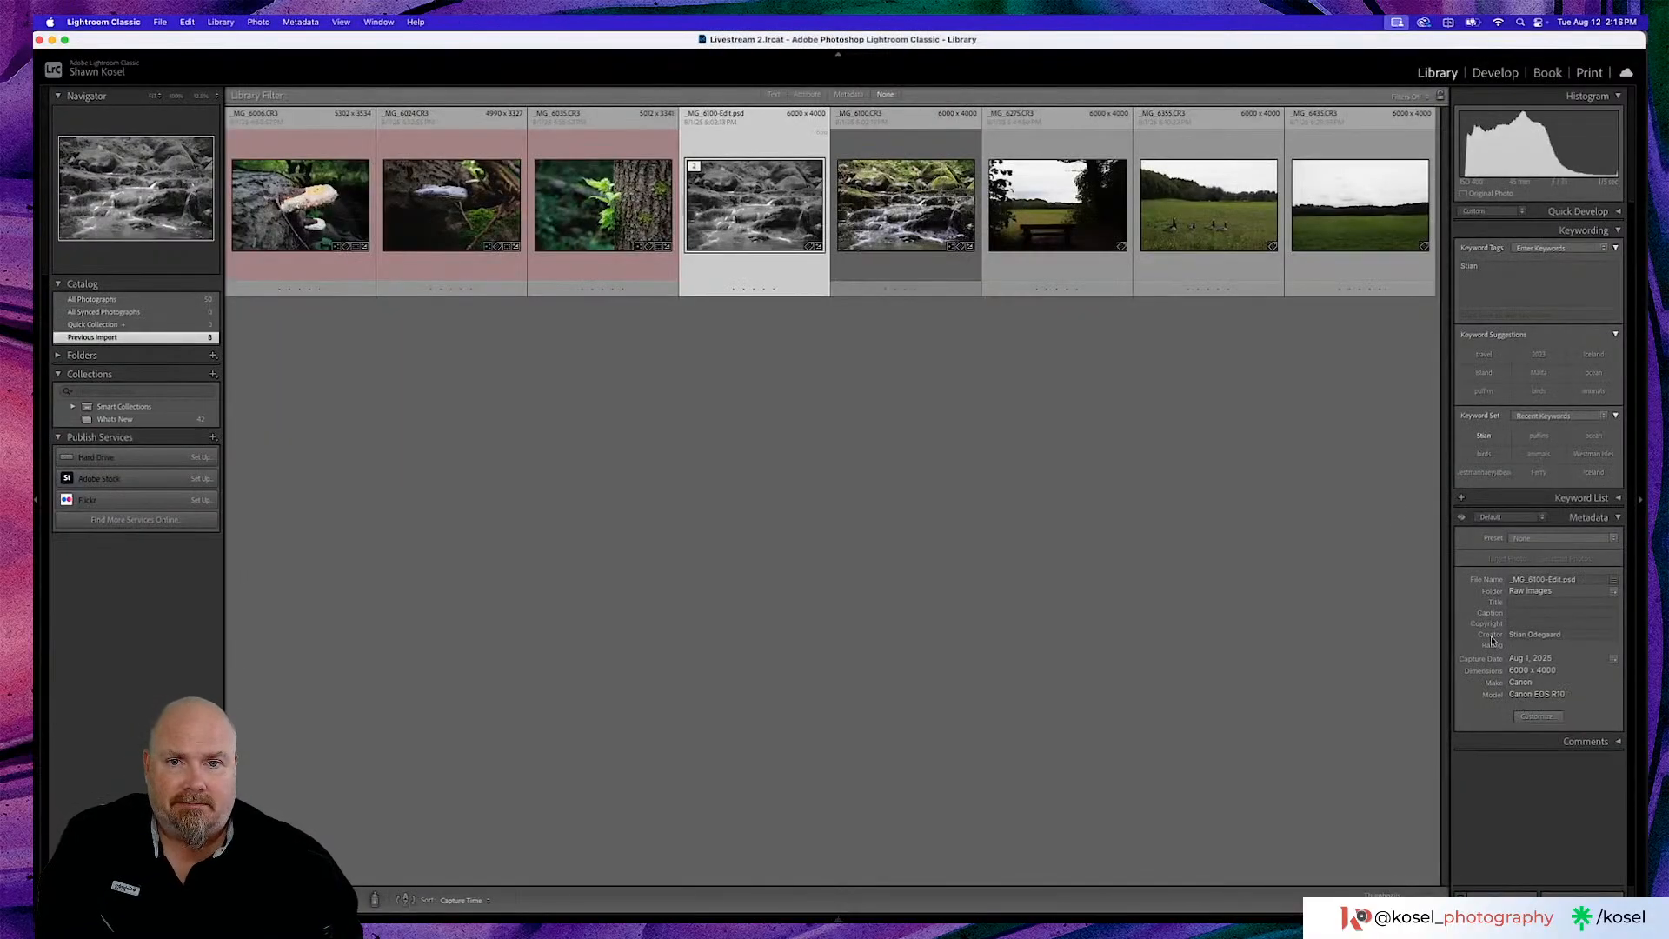
double_click(724, 216)
key(Right)
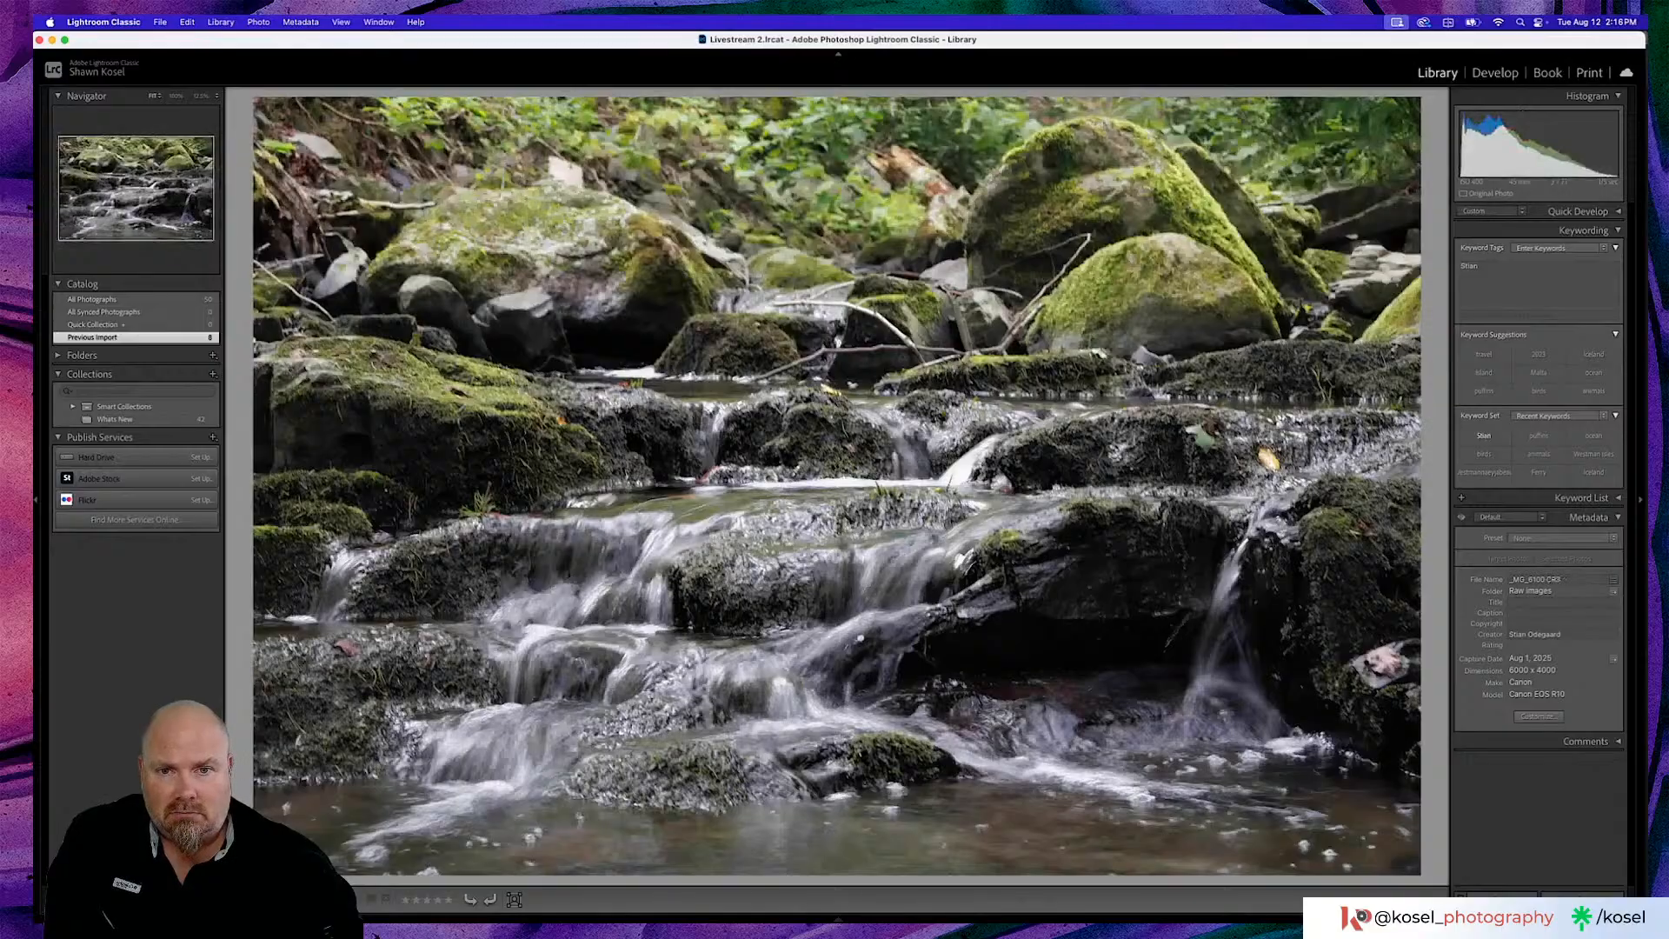
key(Left)
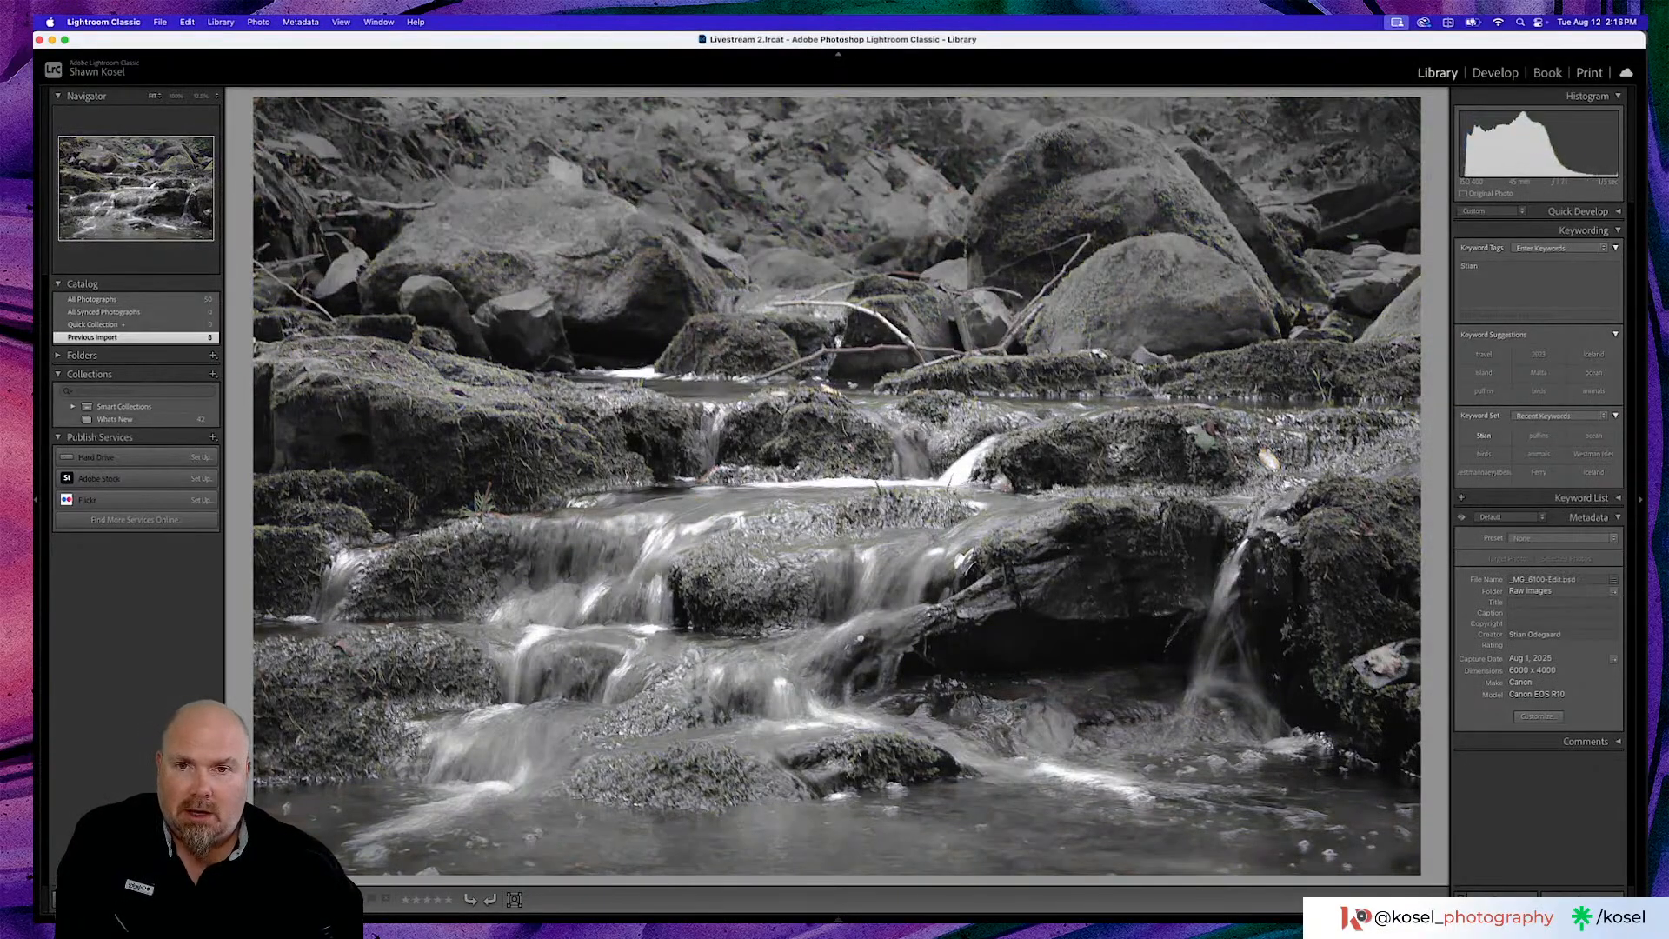
In the Library grid, give the black-and-white stream photo and its colour original the red label
key(g)
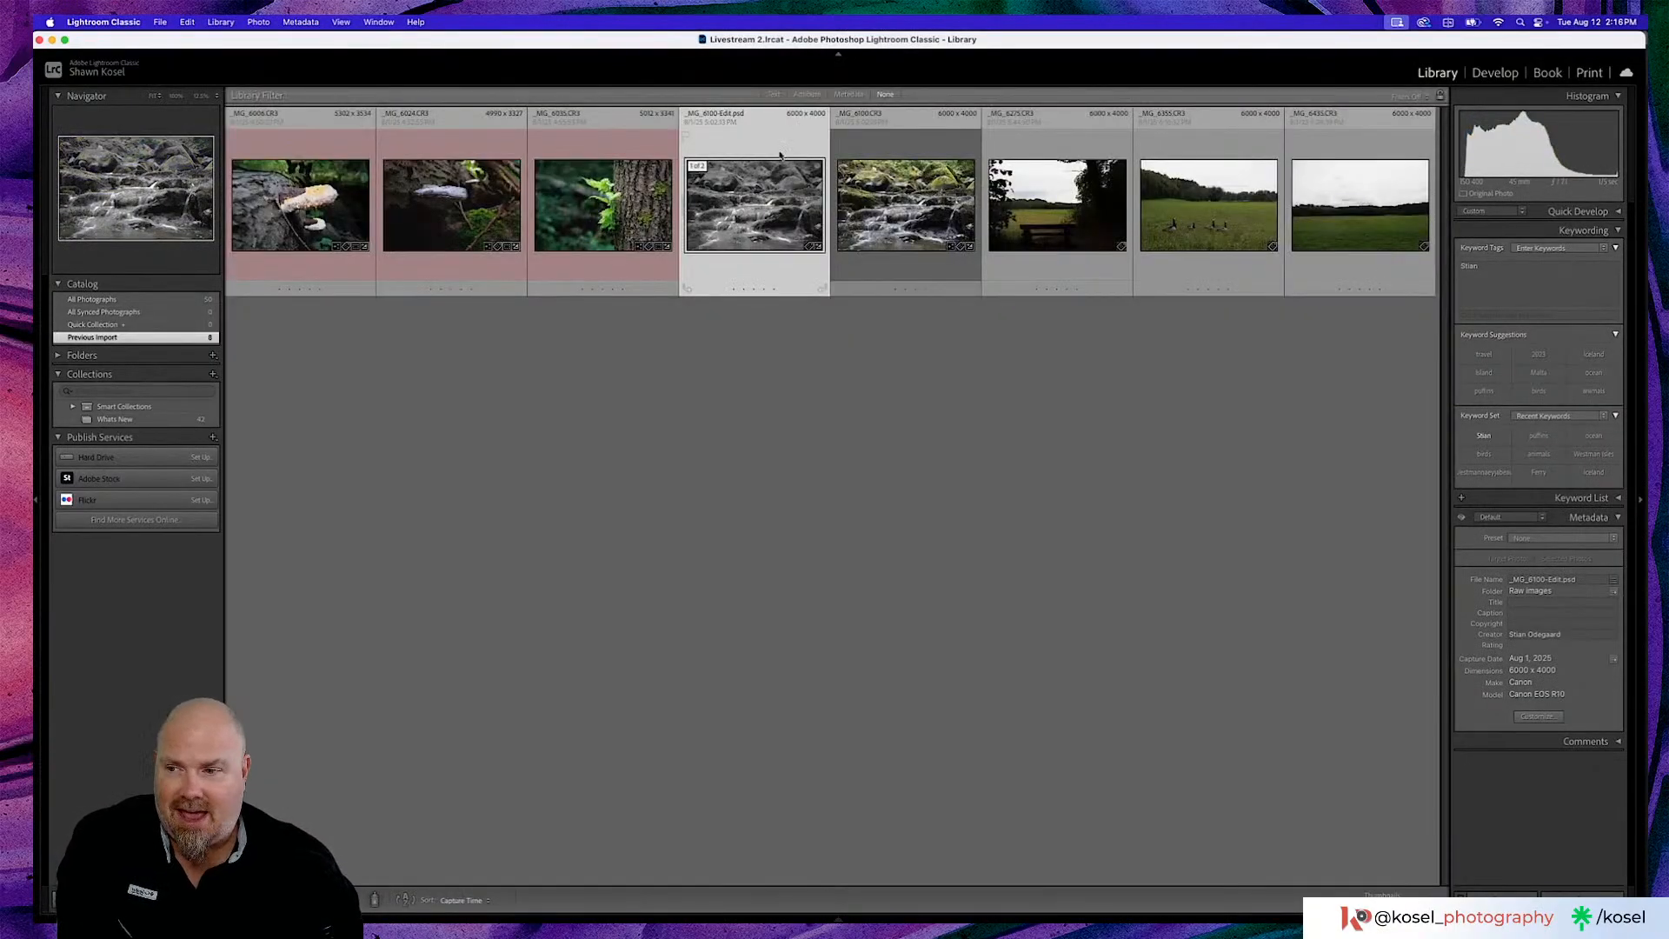
key(6)
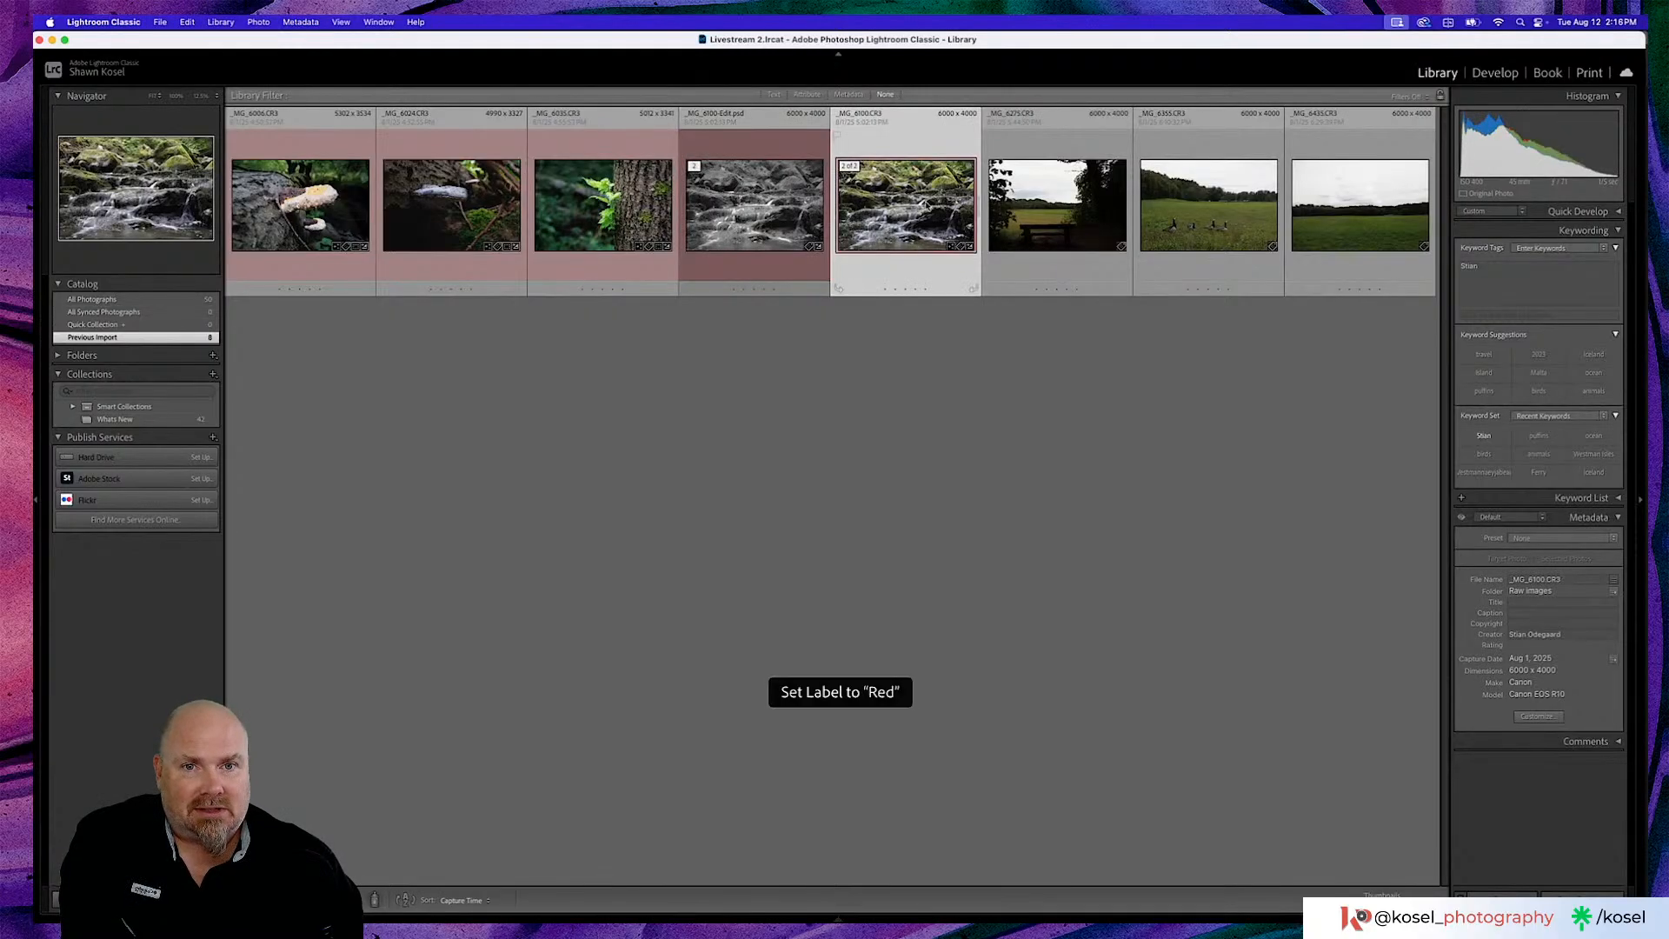
key(Right)
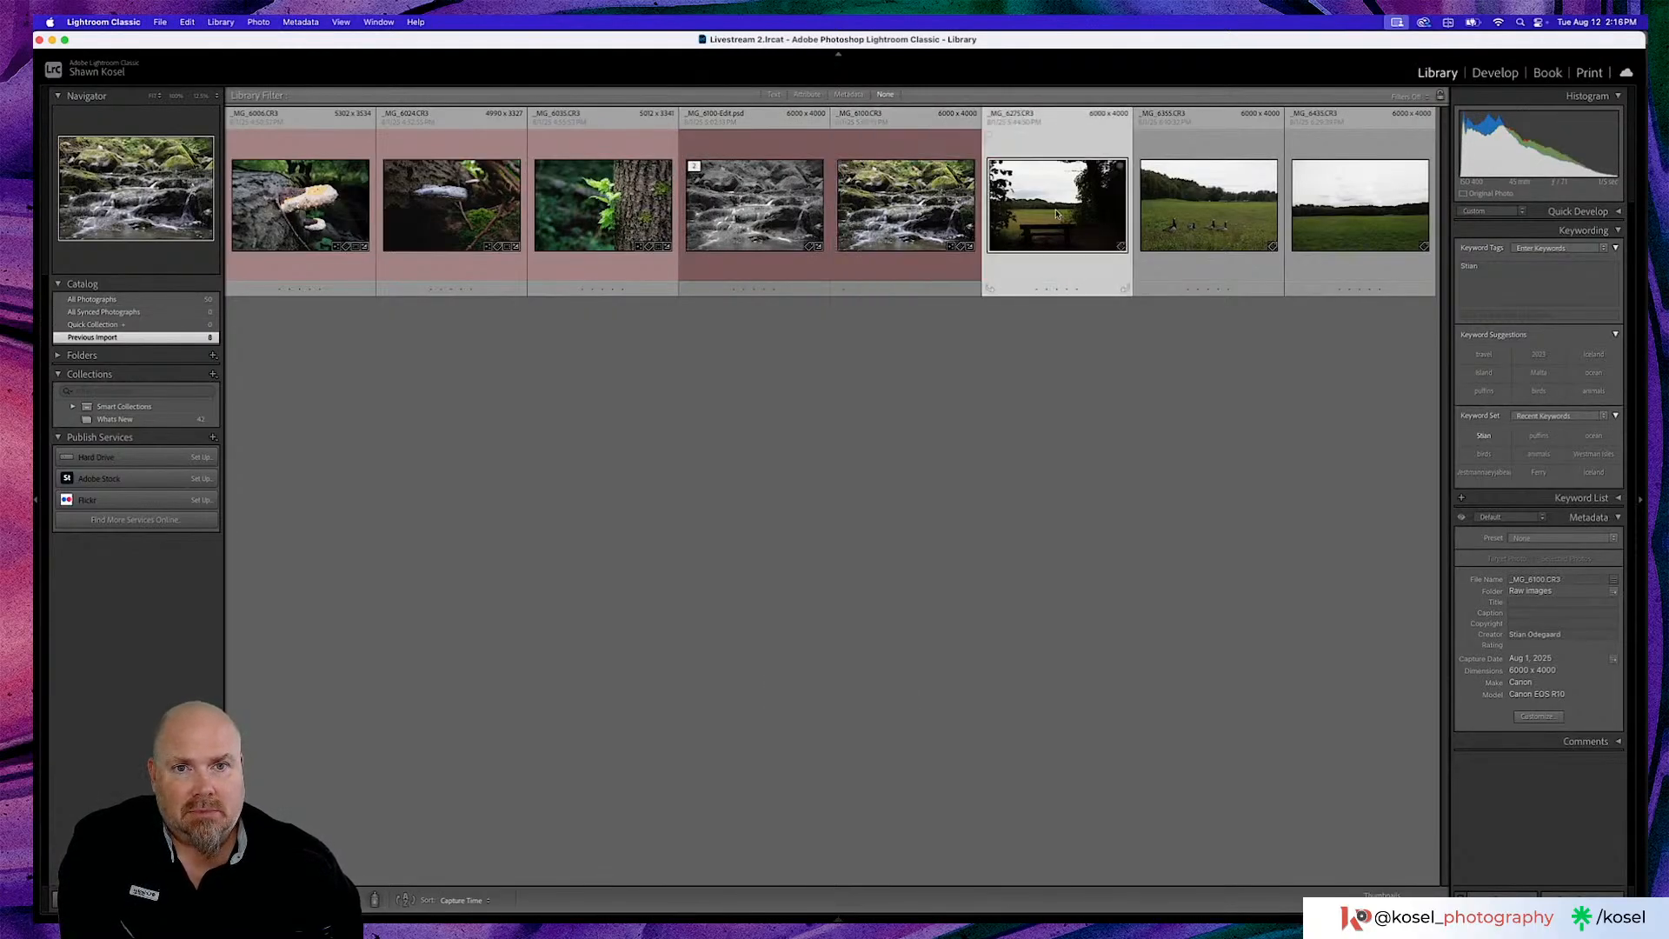
Open the bench-and-field photo in the Develop module and straighten it along the top edge of the bench's backrest
key(e)
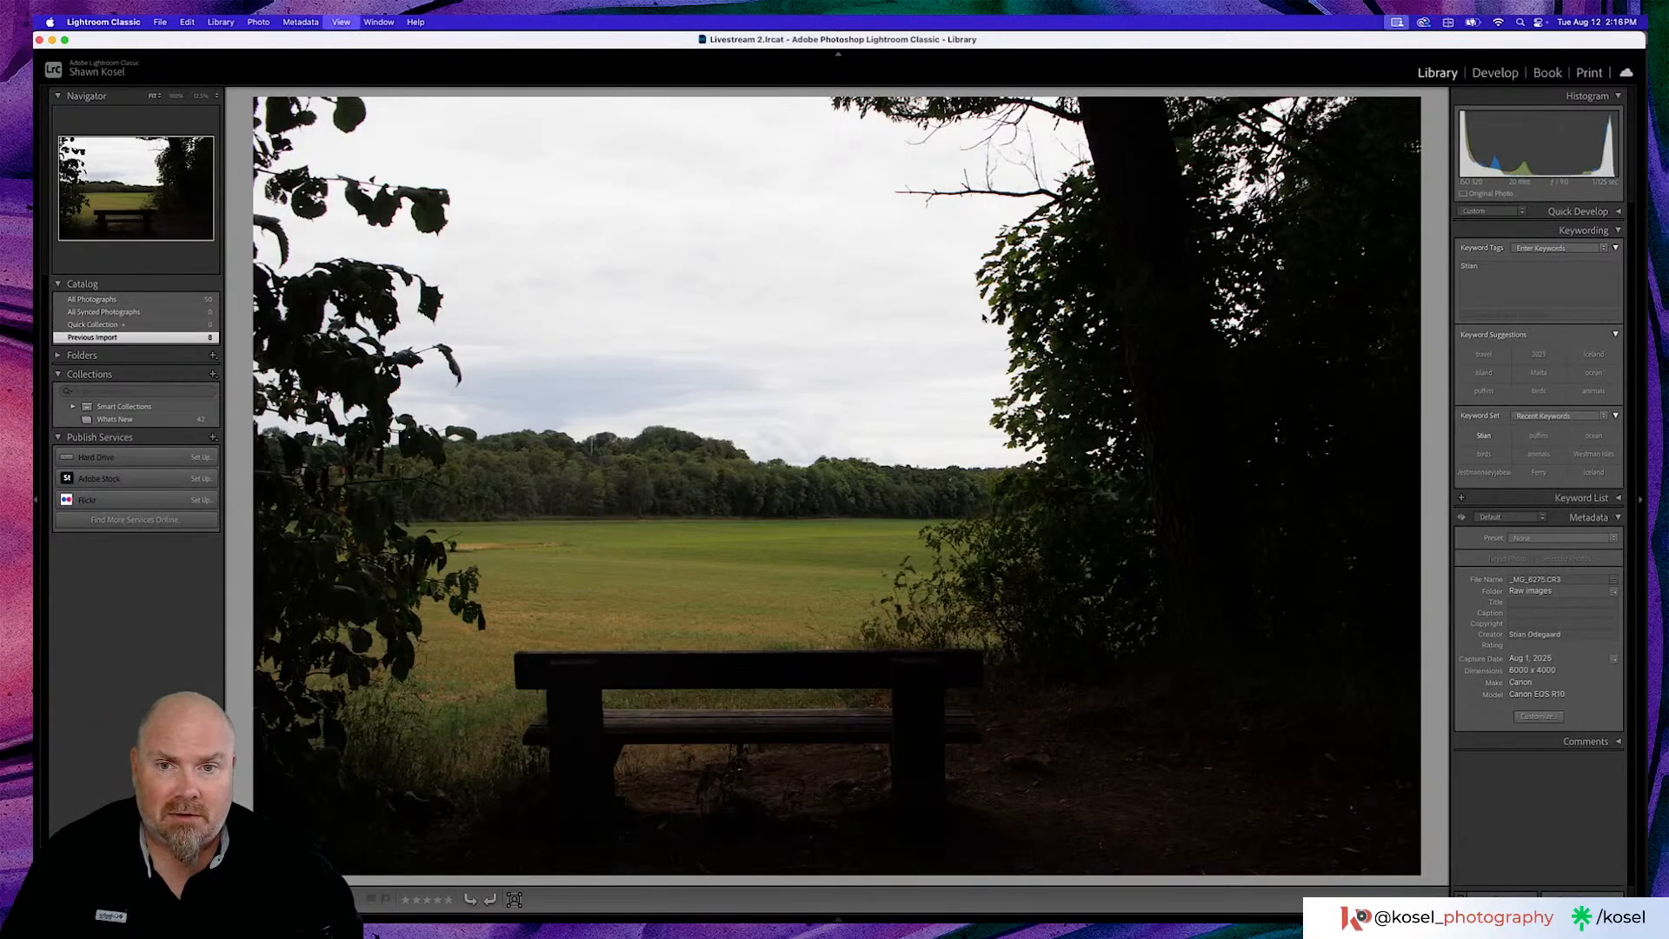
key(d)
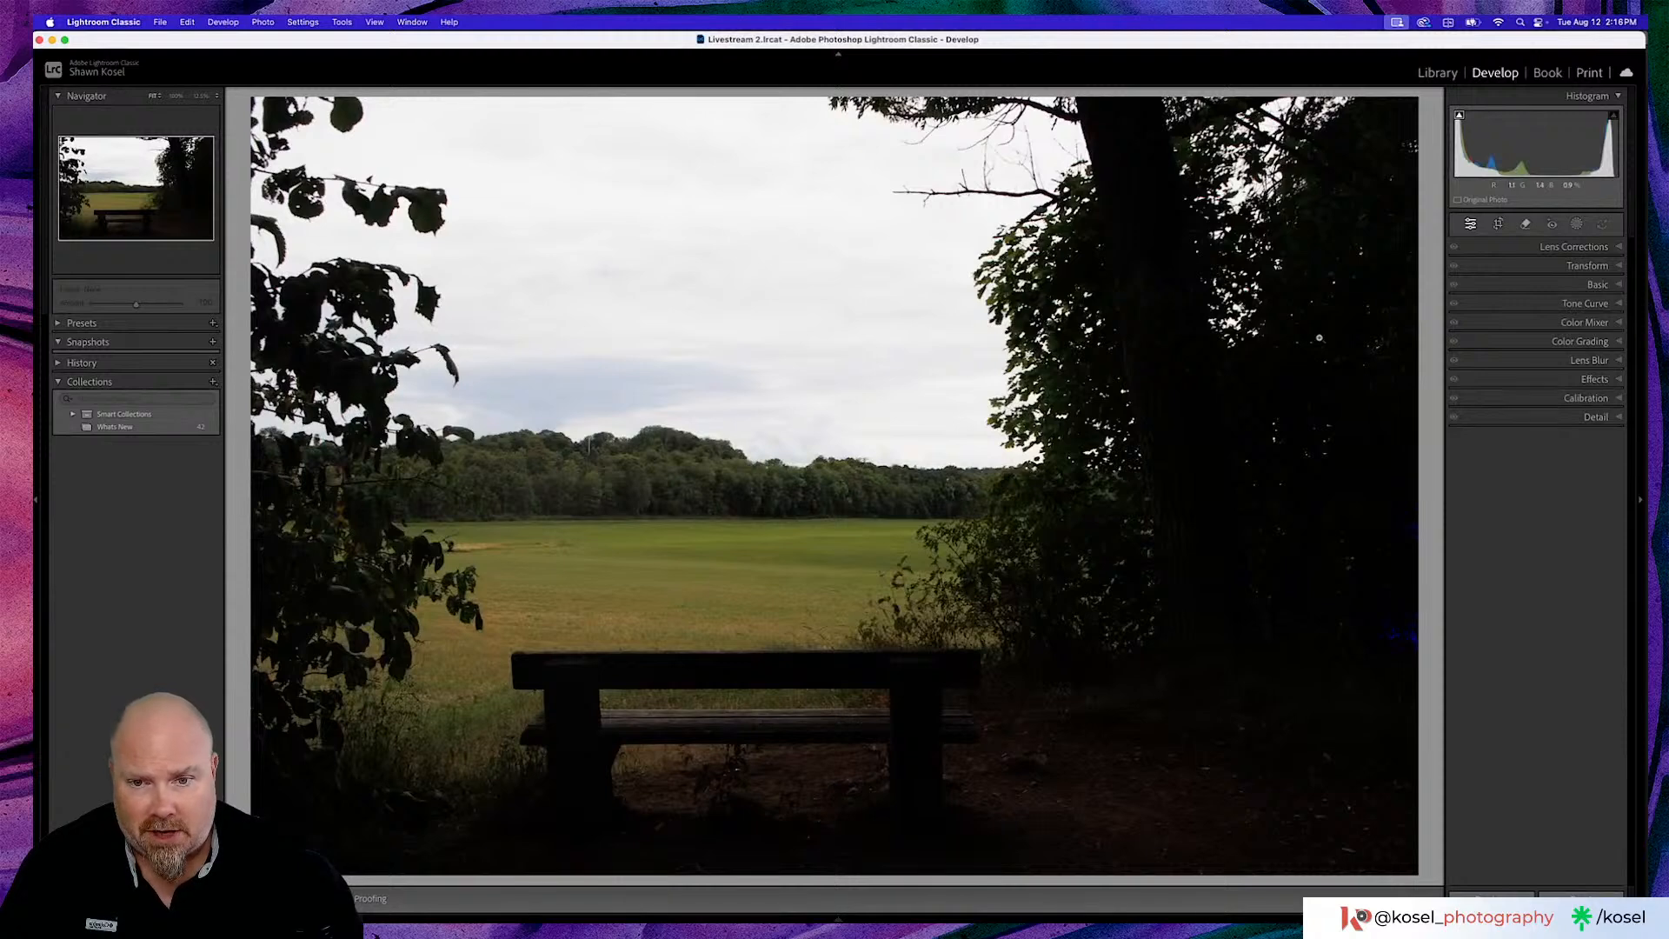
click(1495, 225)
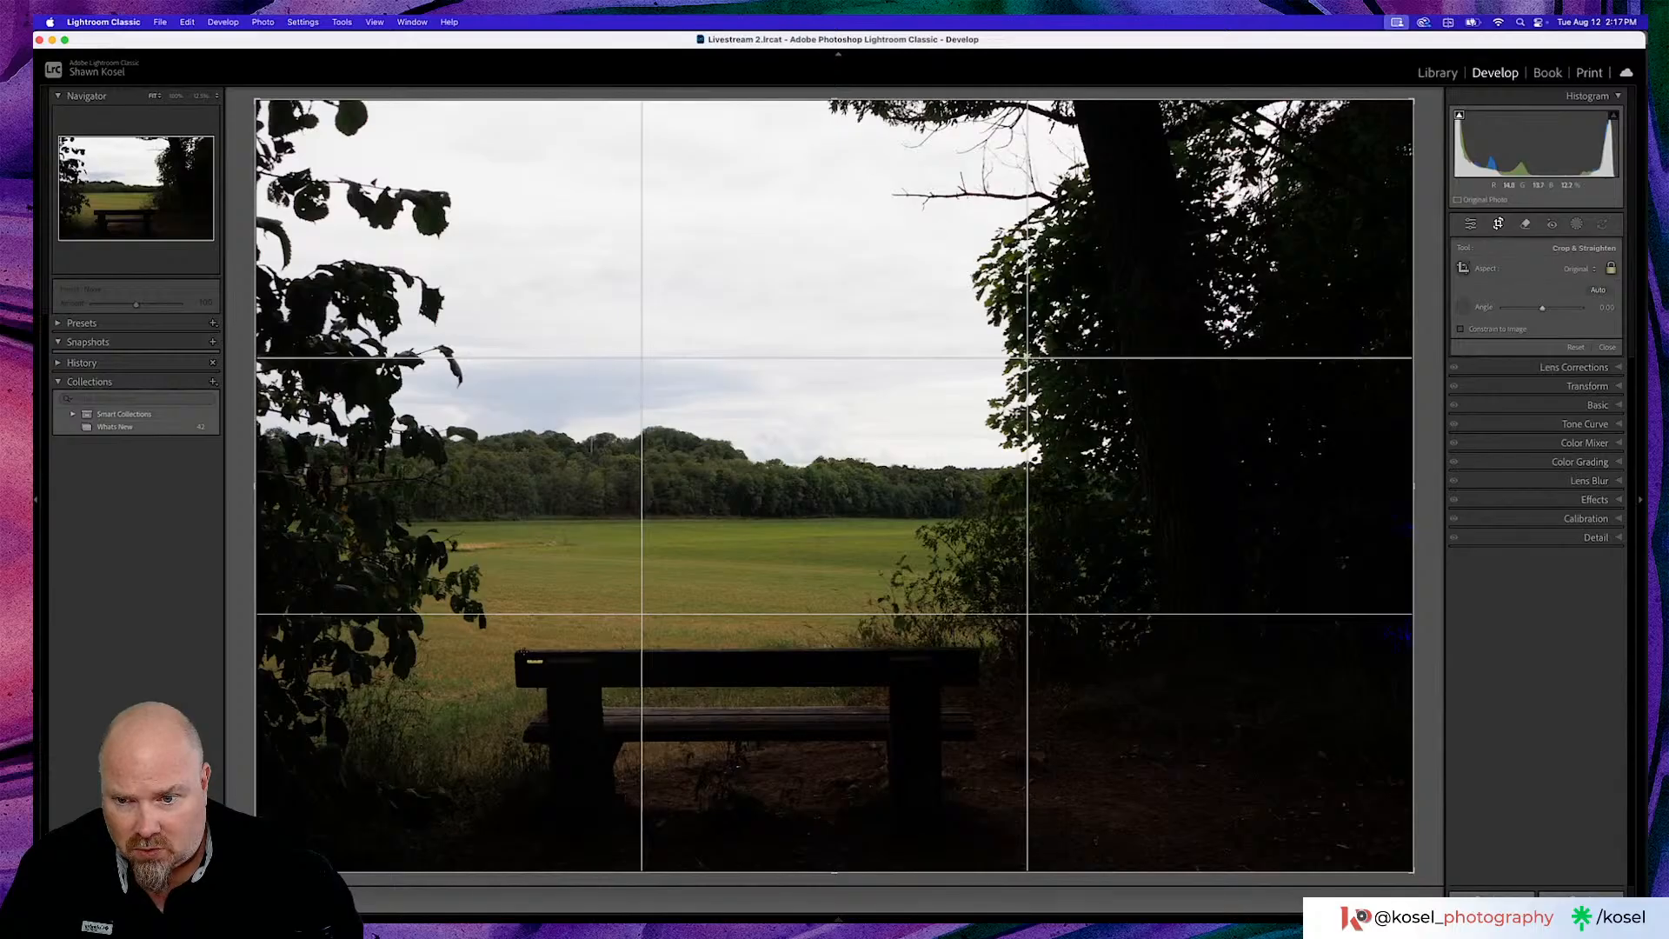
mouse_move(516, 649)
mouse_down()
mouse_move(1052, 650)
mouse_move(871, 651)
mouse_move(957, 647)
mouse_up()
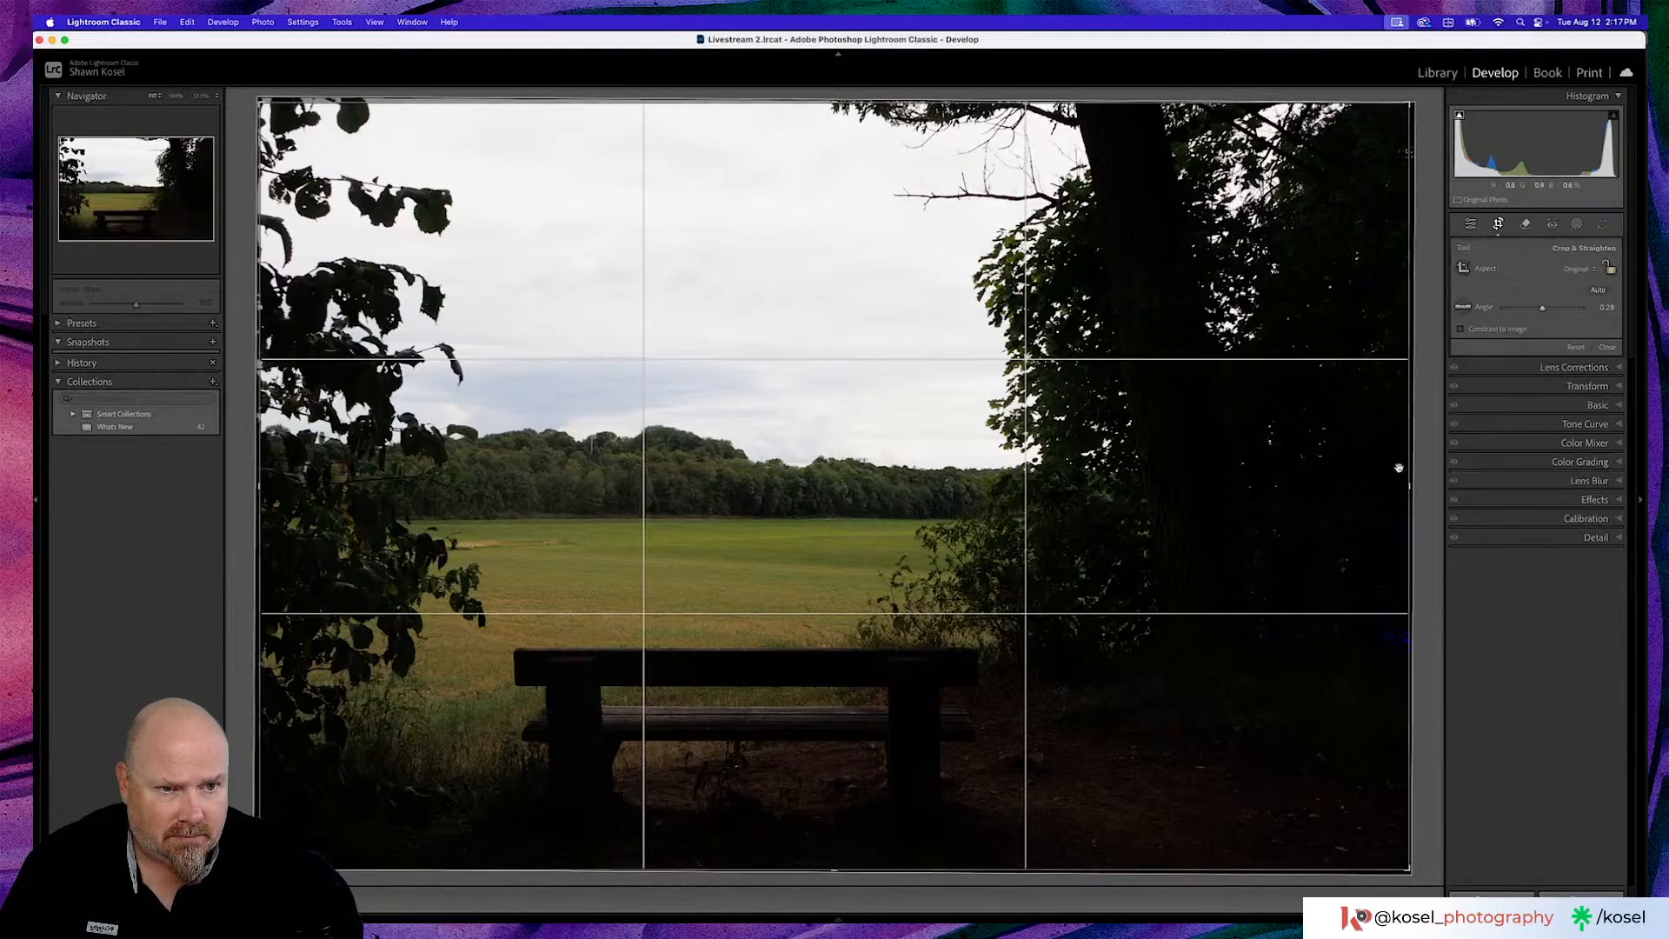
Crop the bench photo freely to remove the dark strip along its right edge and a strip of sky at the top
drag(1409, 487, 1319, 491)
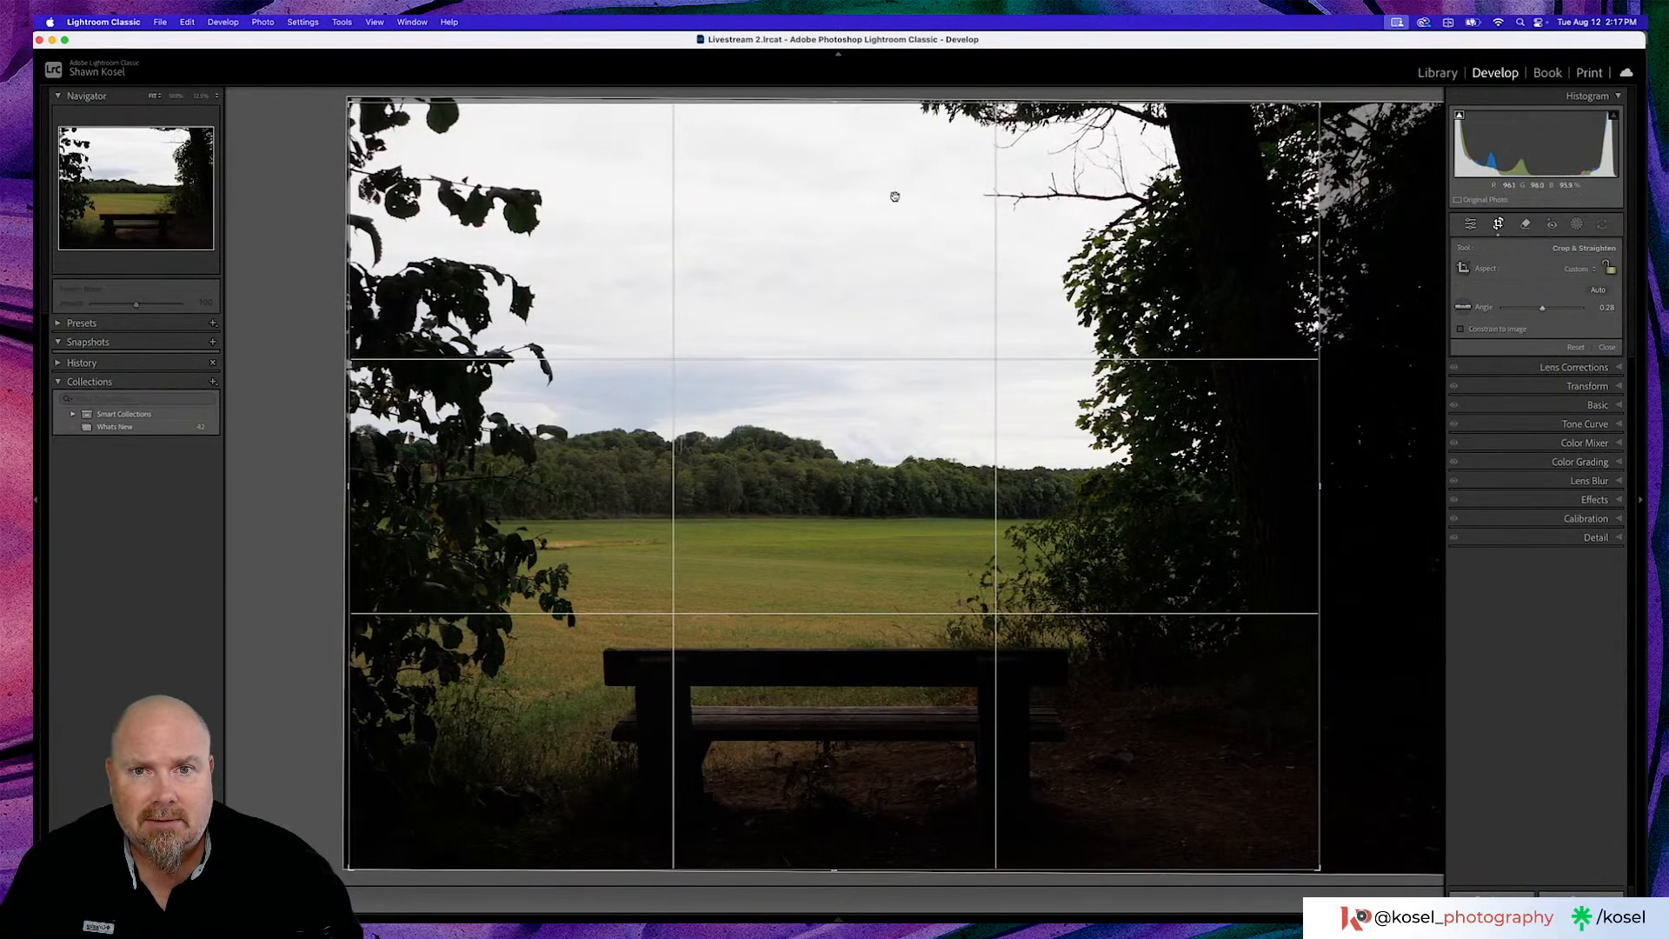
drag(834, 107, 834, 157)
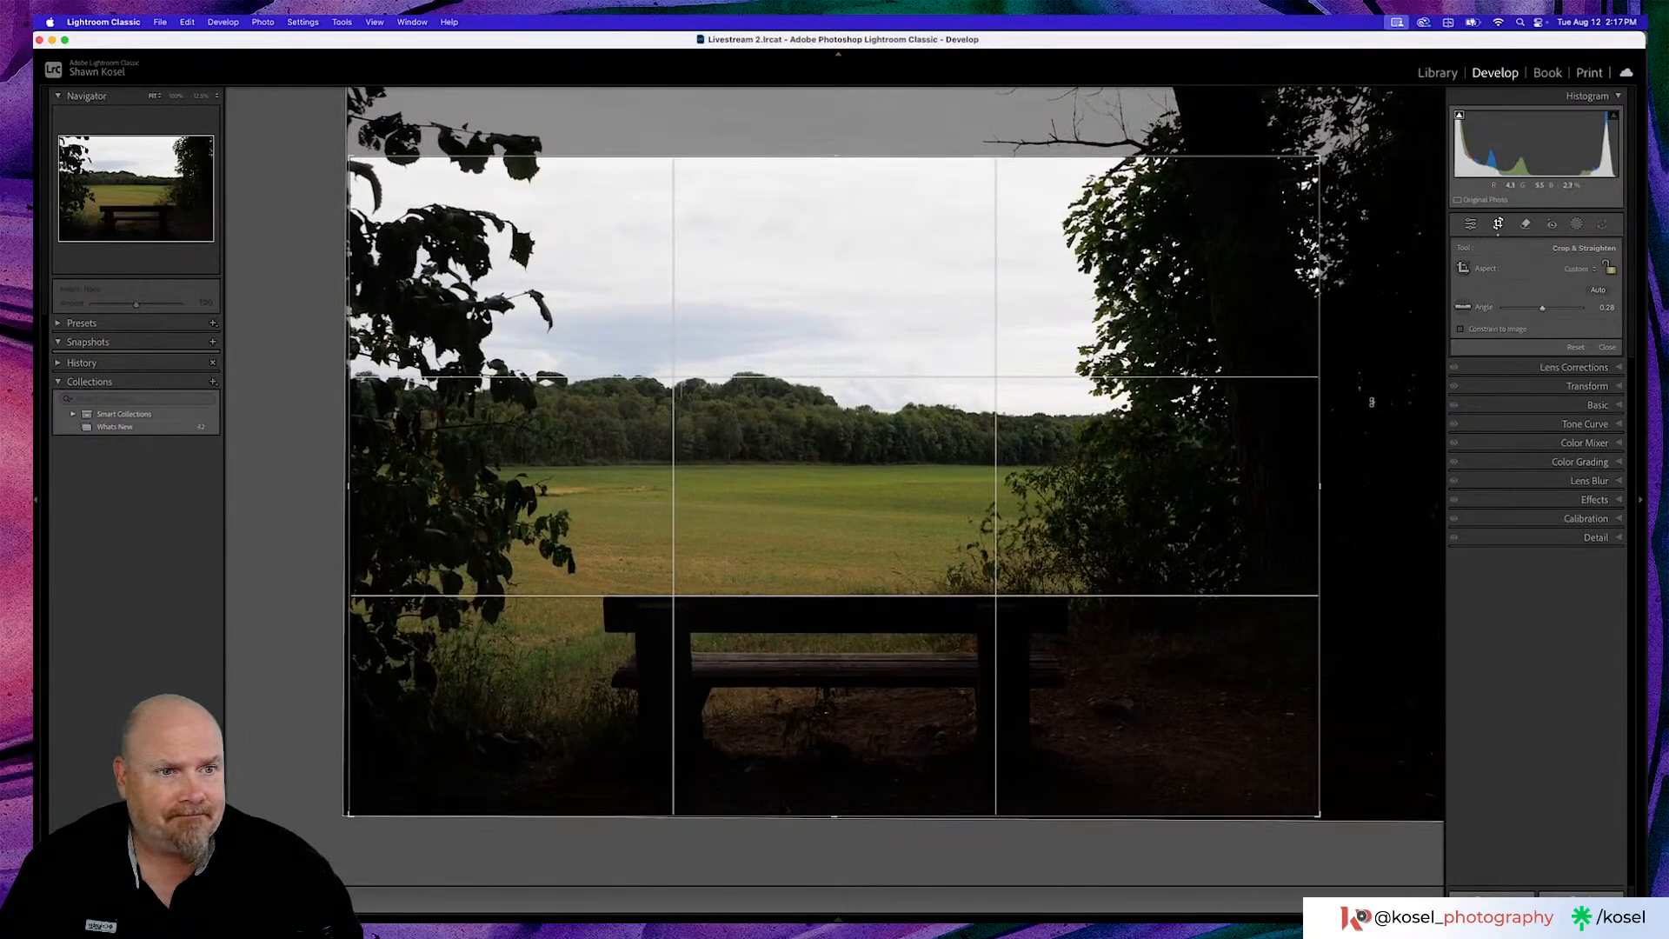
click(1607, 347)
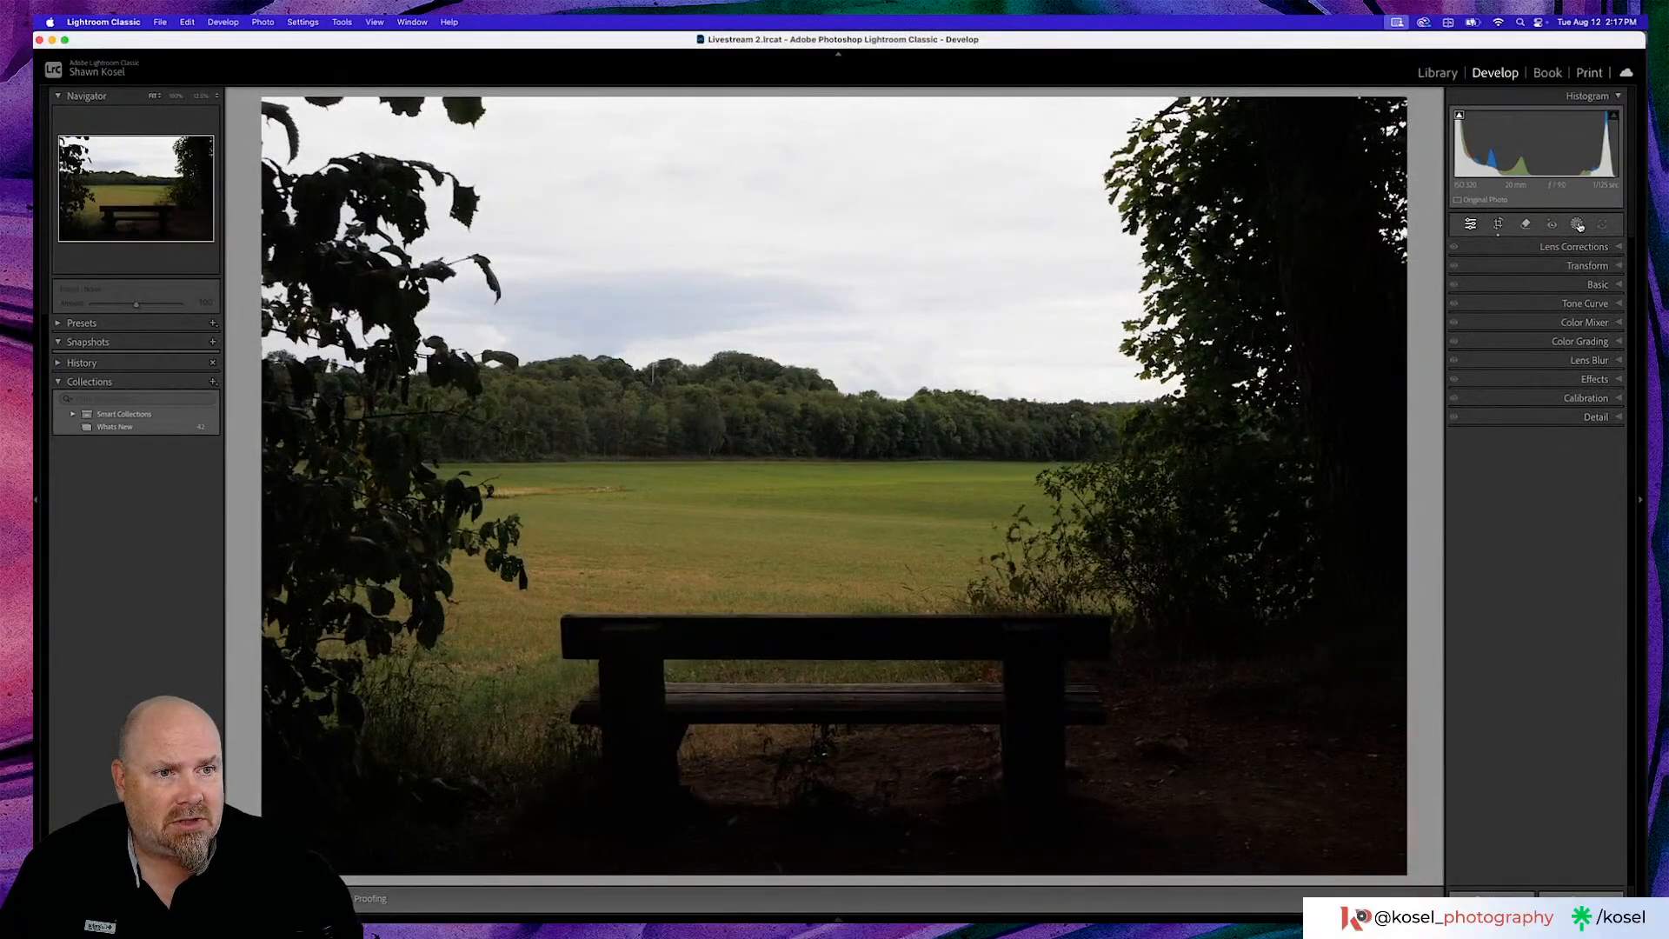
Lower the bench photo's Highlights to -44 and raise its Shadows to +12 in the Basic adjustments
click(1602, 285)
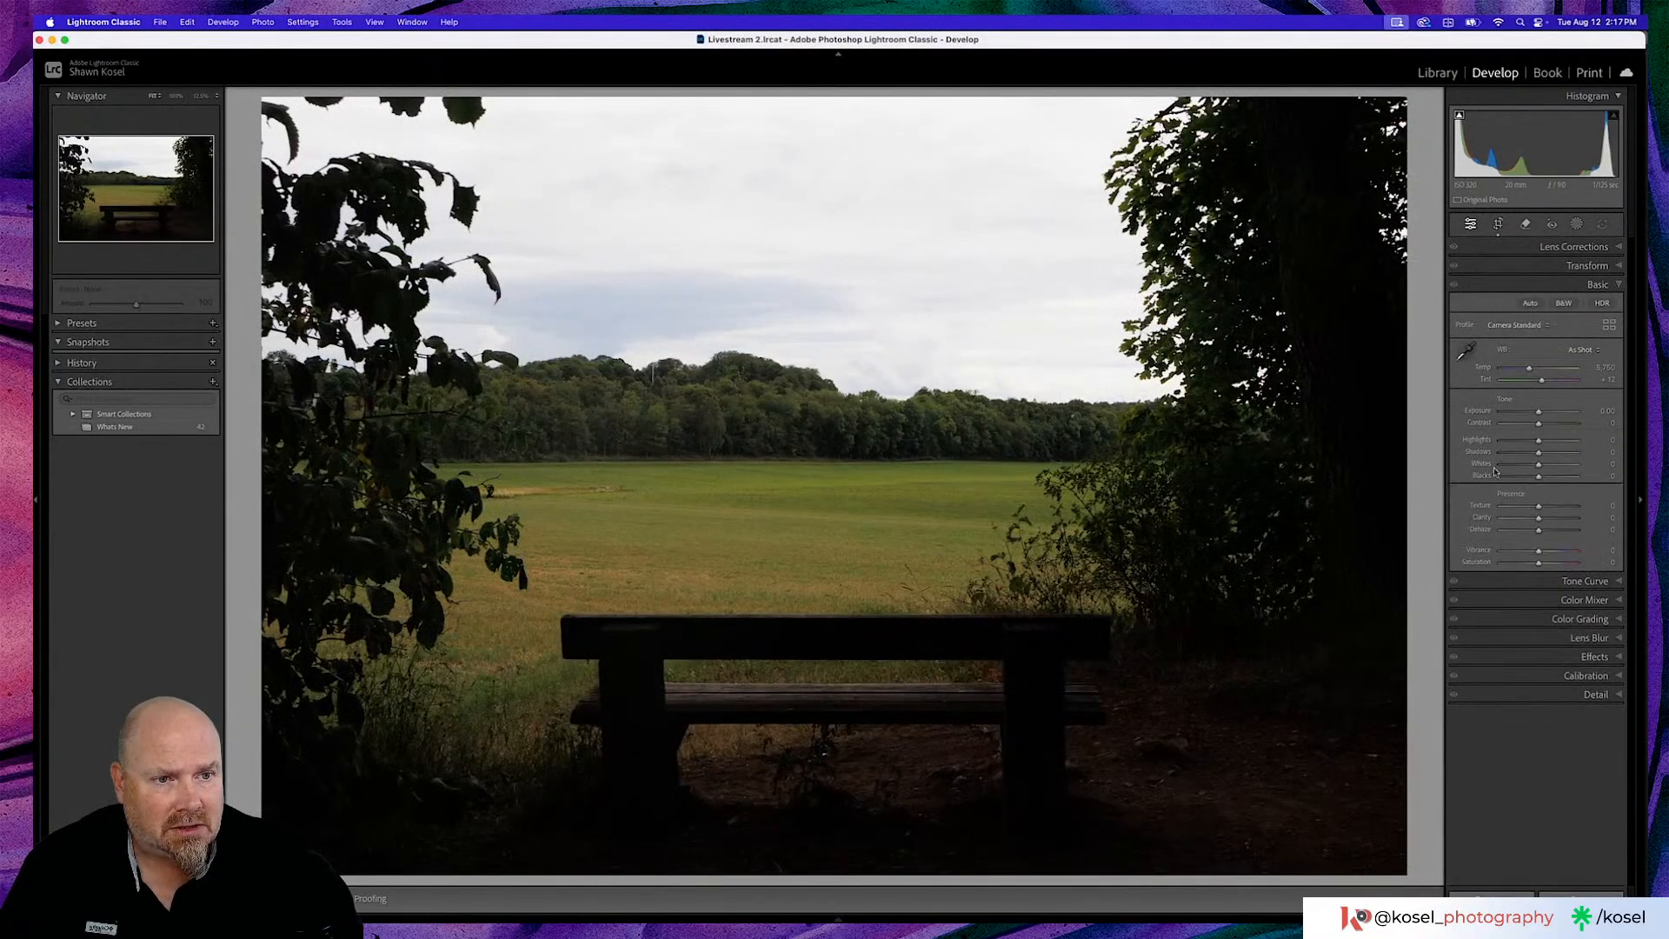
mouse_move(1538, 440)
mouse_down()
mouse_move(1522, 444)
mouse_move(1543, 457)
mouse_up()
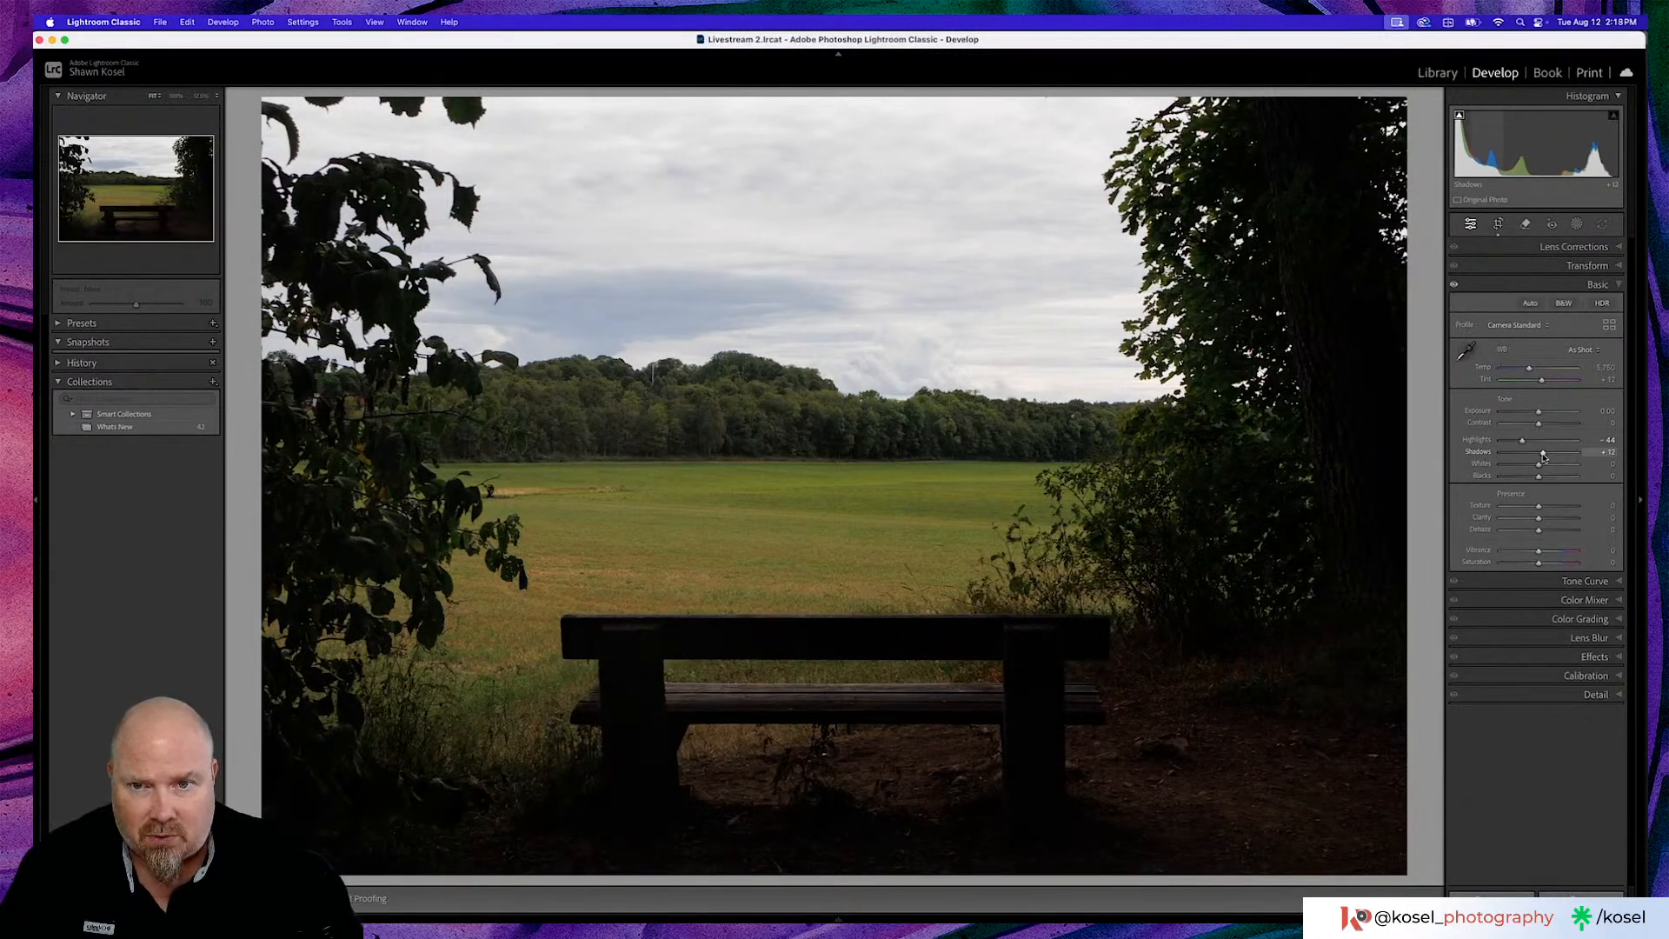
Remove the pale pole above the distant treeline with the generative AI Remove tool and choose another of the generated variations
click(636, 343)
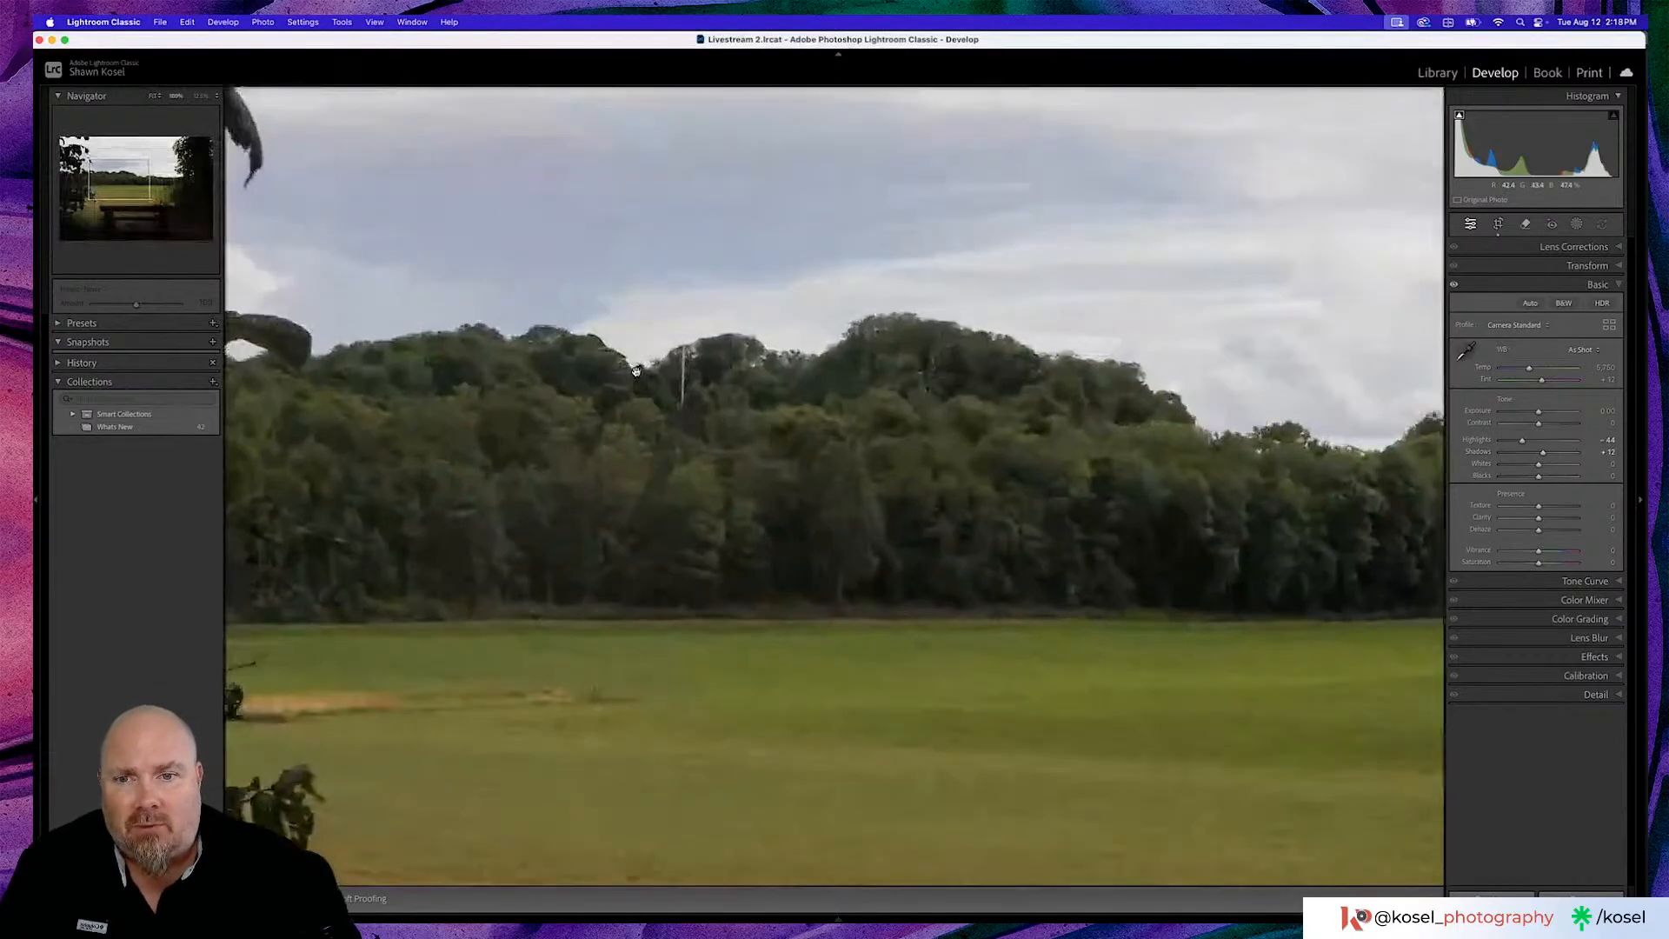
click(1525, 223)
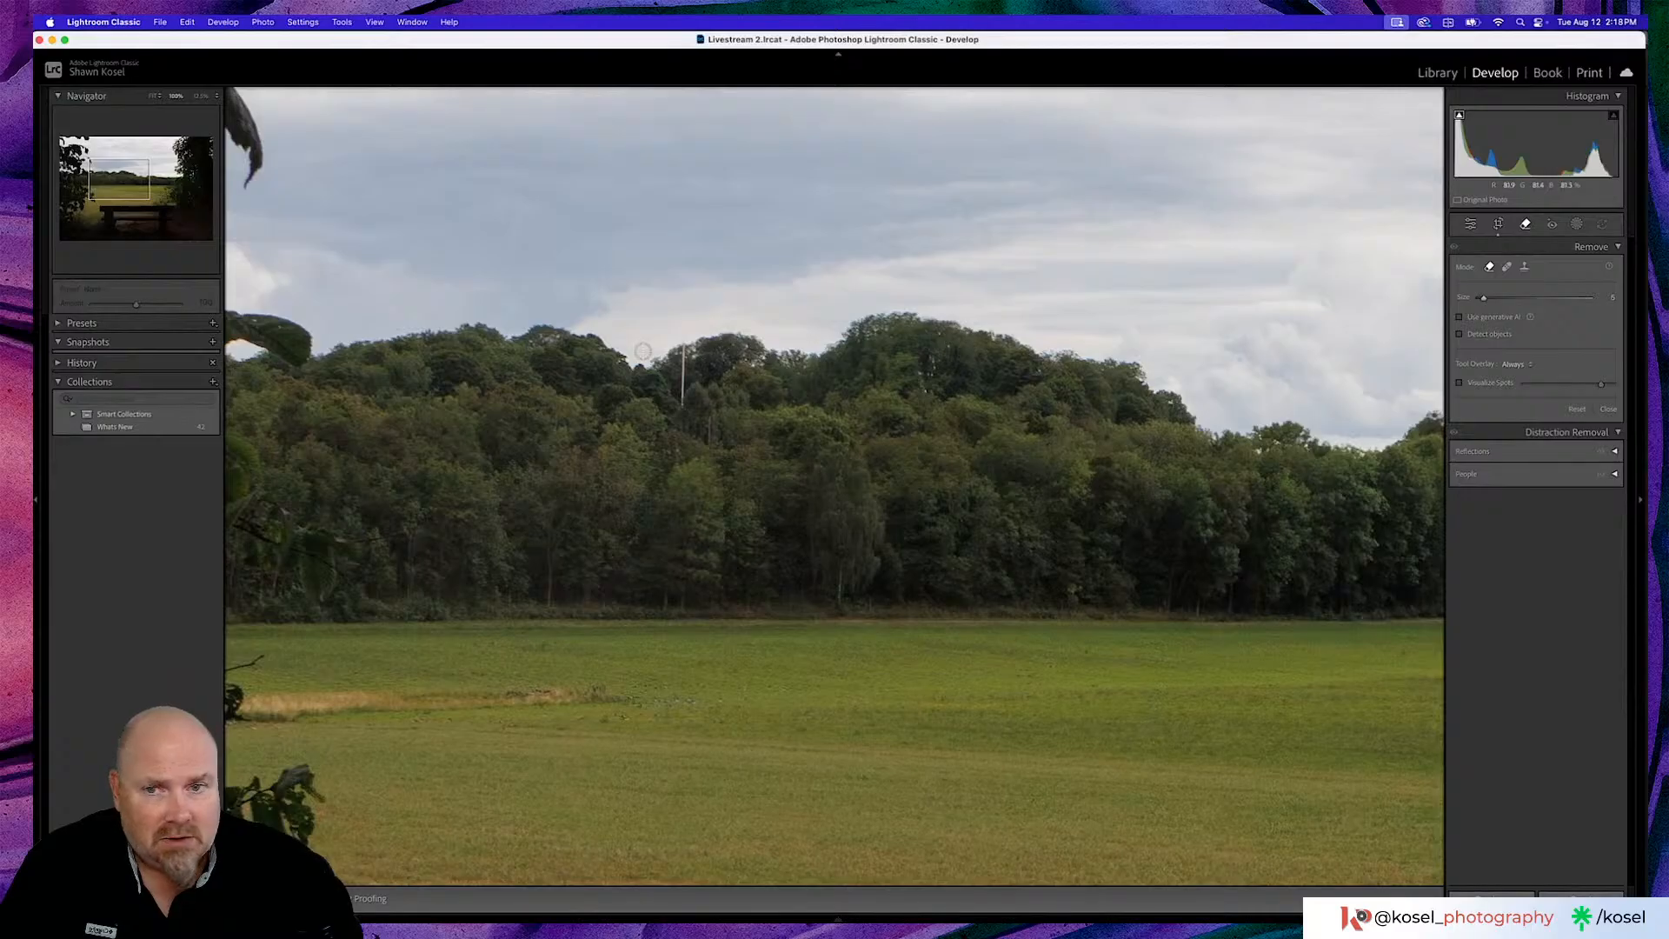
click(1459, 317)
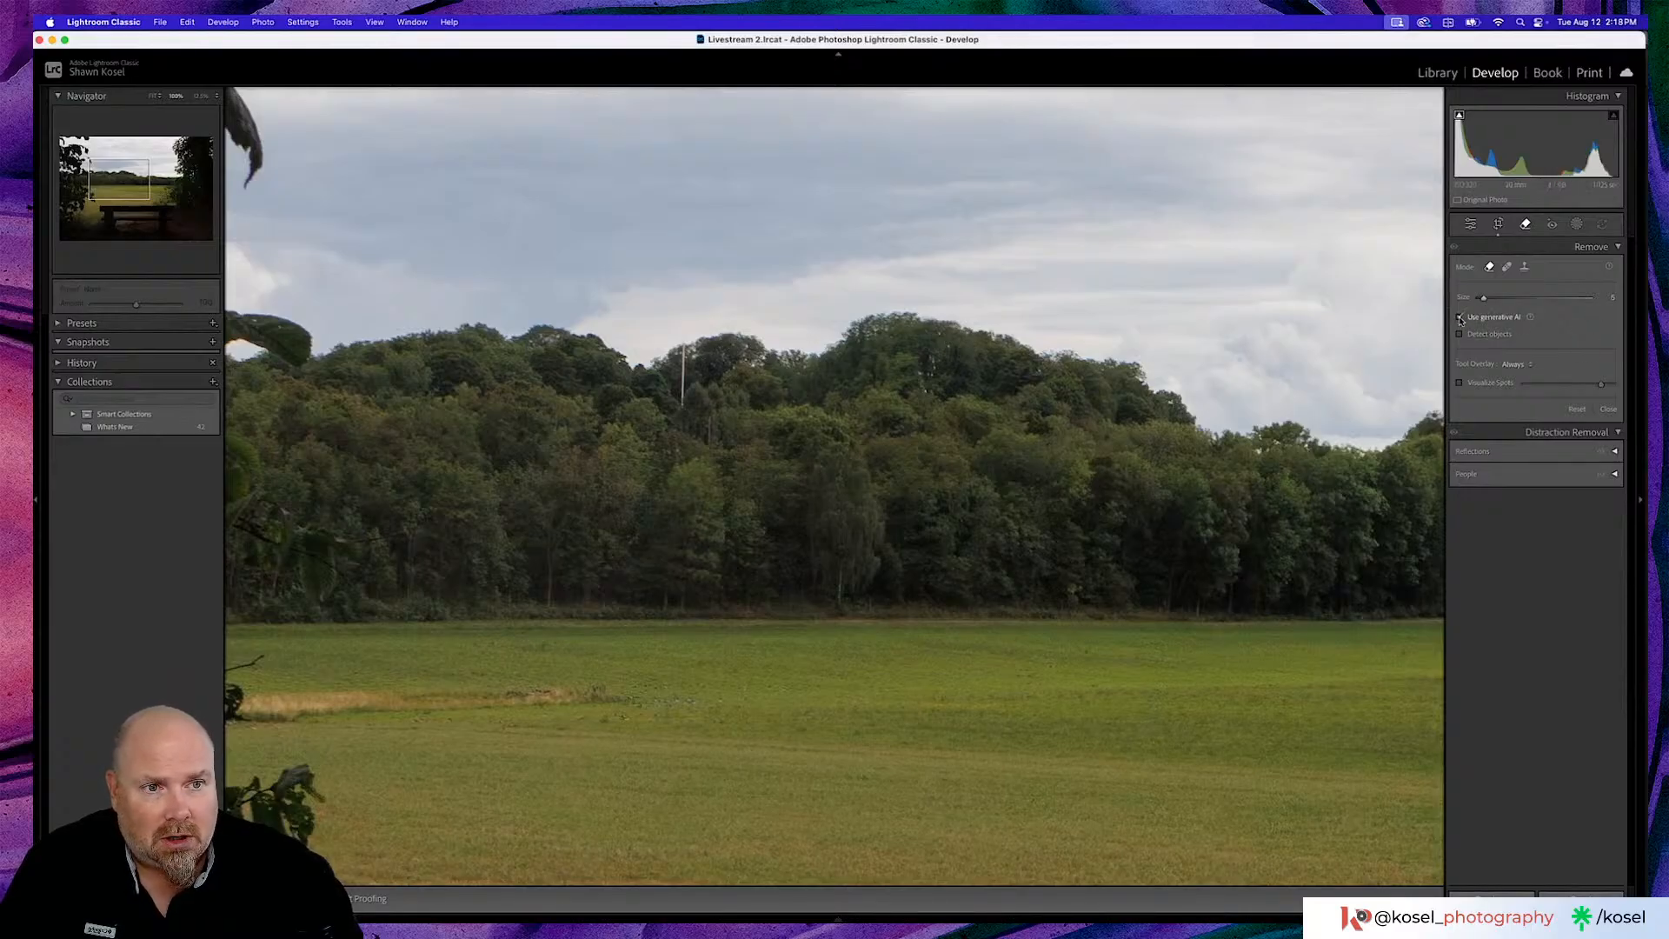
scroll(677, 344, down, 2)
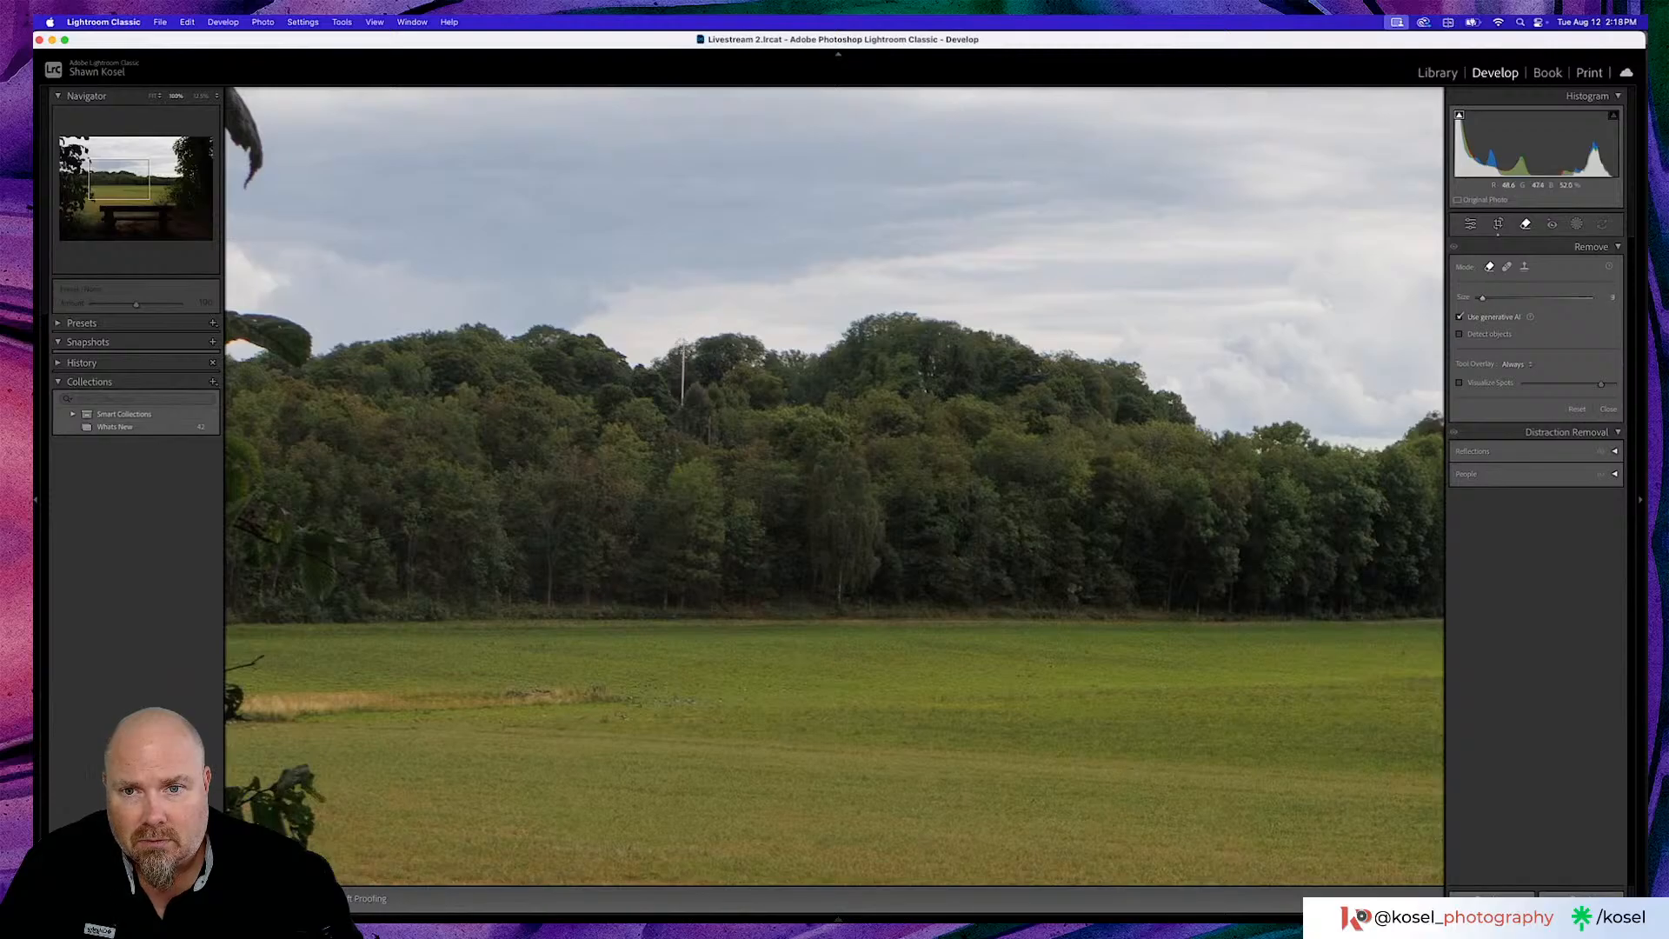
drag(682, 341, 682, 397)
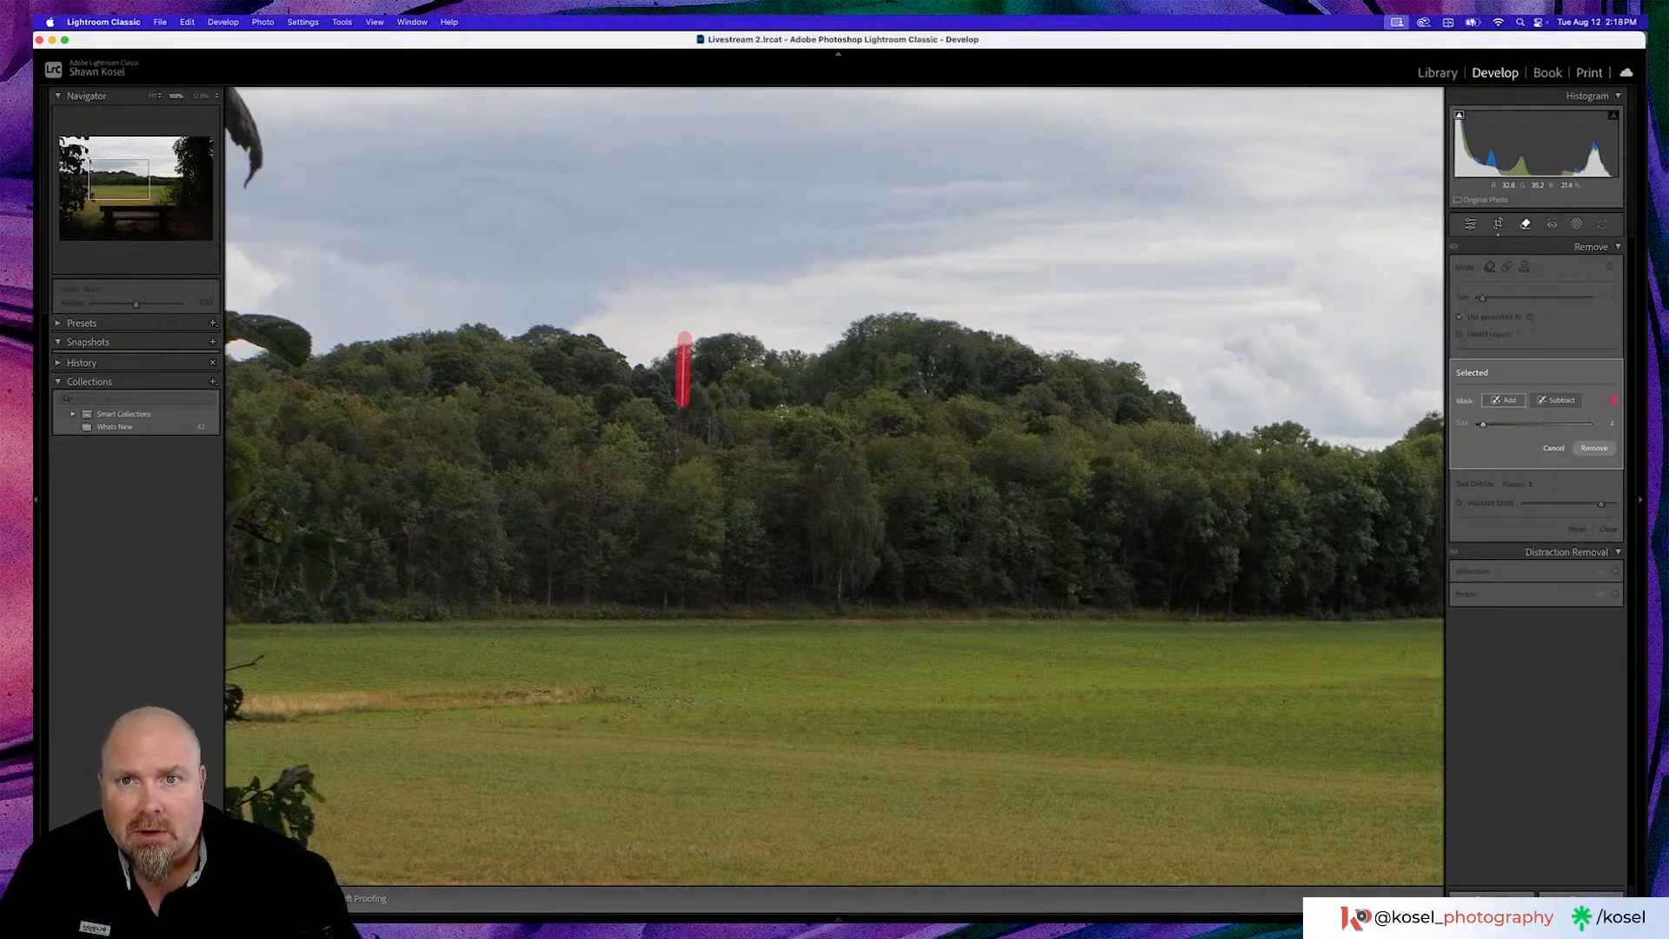
click(1594, 447)
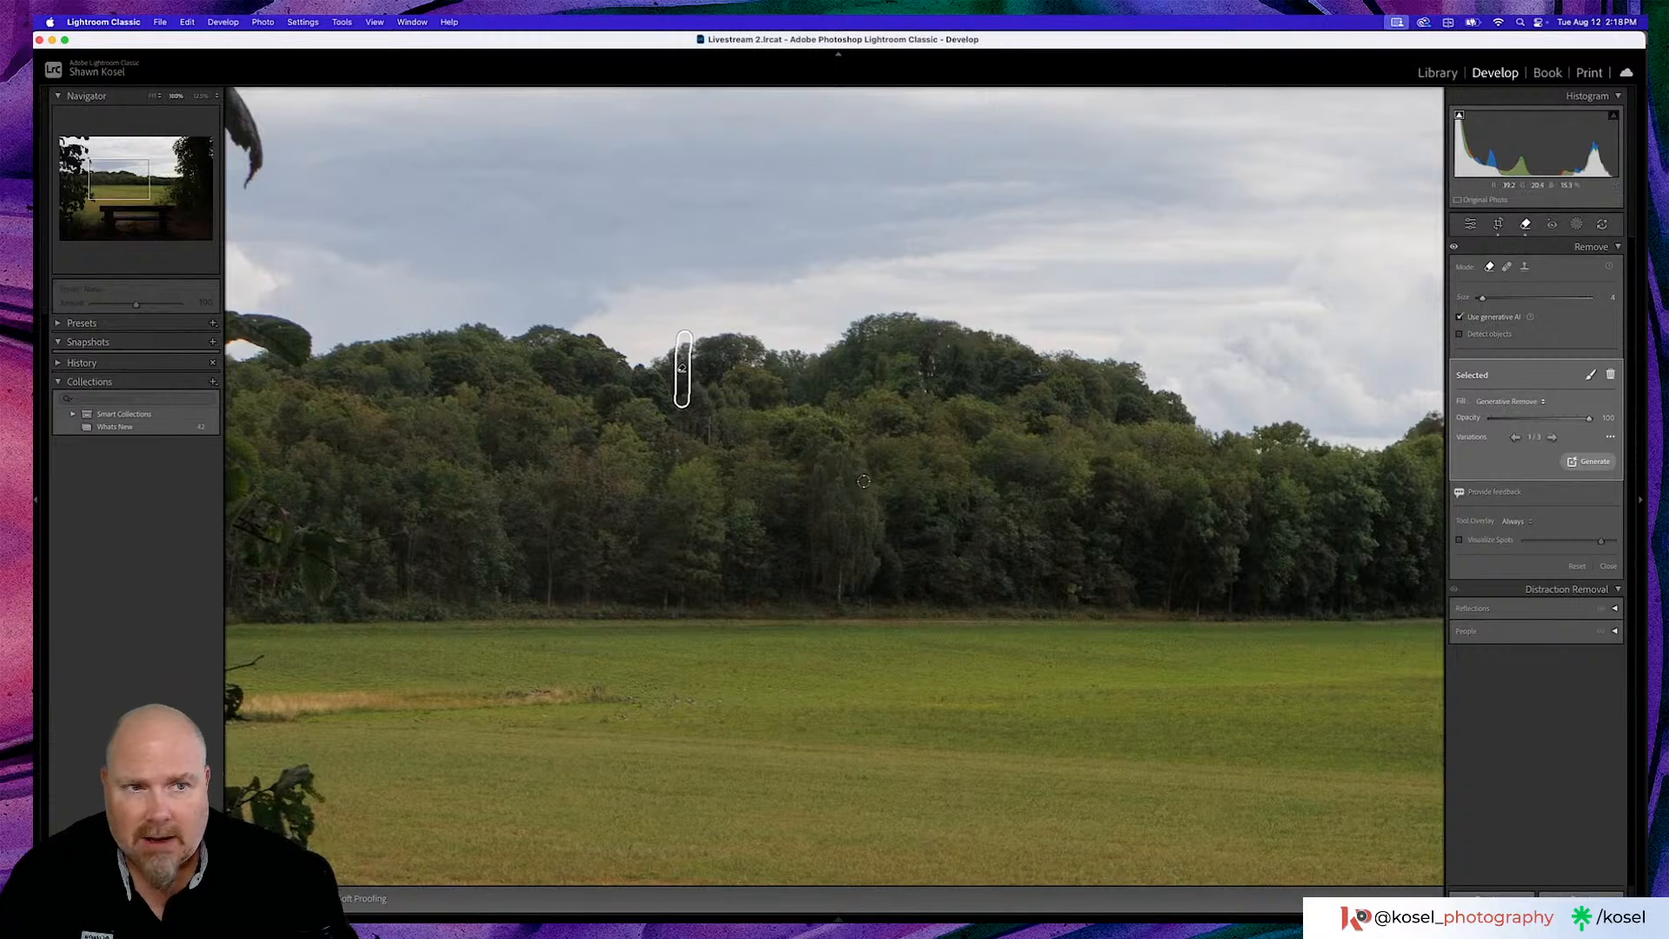
click(1553, 437)
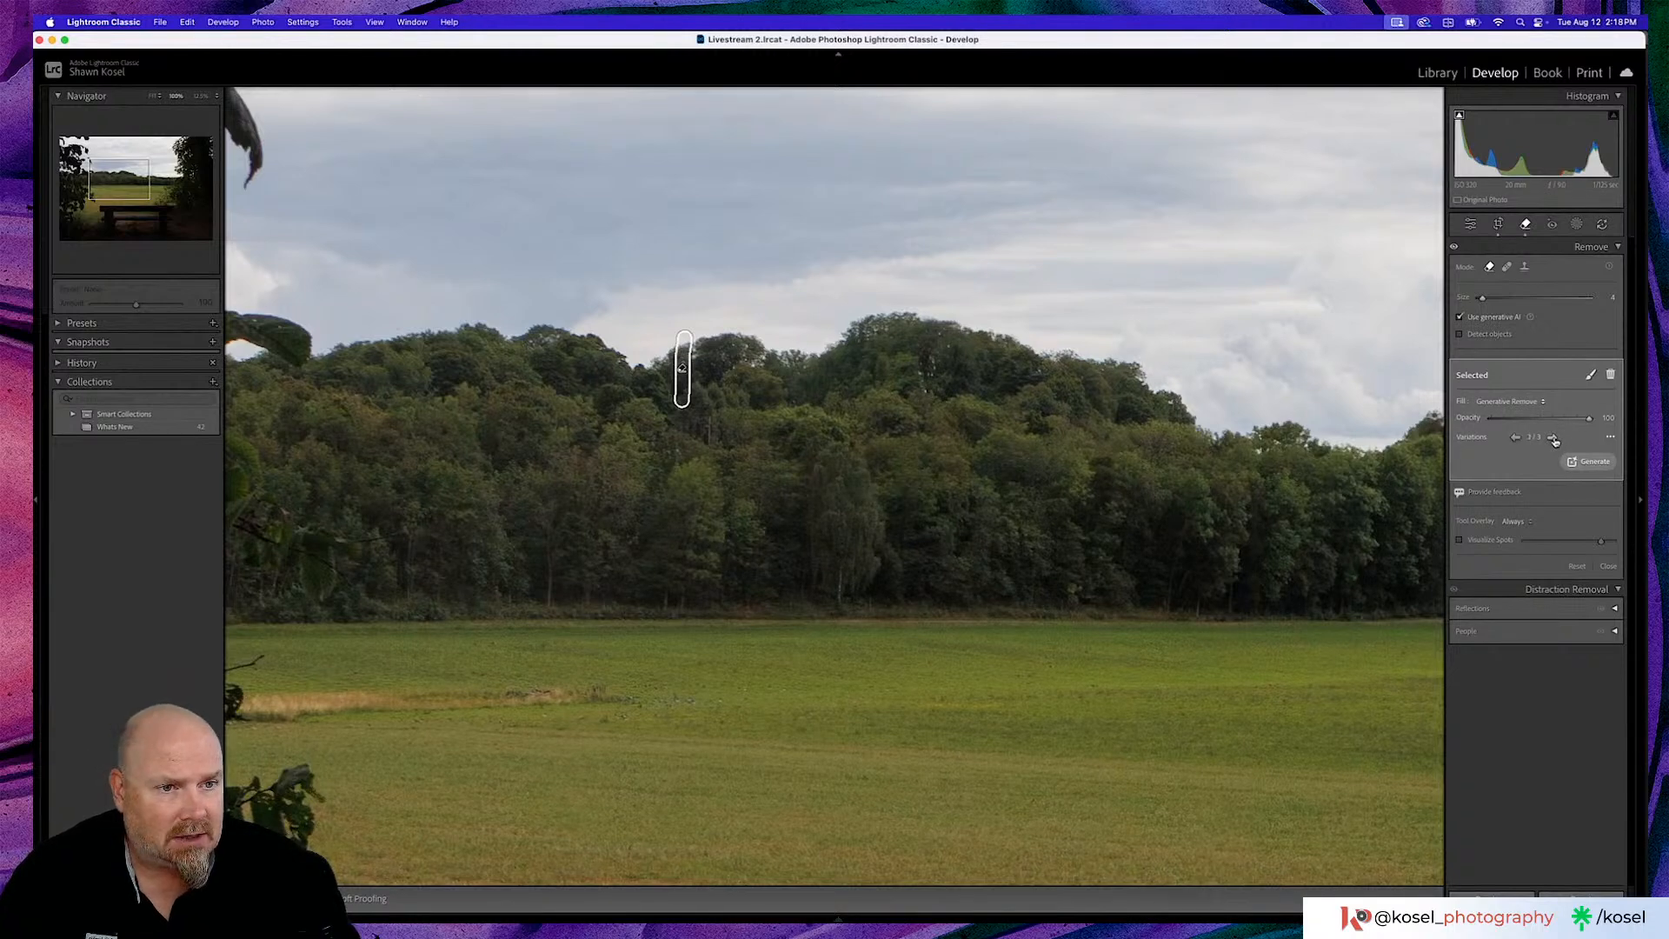
Turn off generative AI and remove the small distractions in the distant trees and along the far edge of the field
drag(700, 561, 1102, 551)
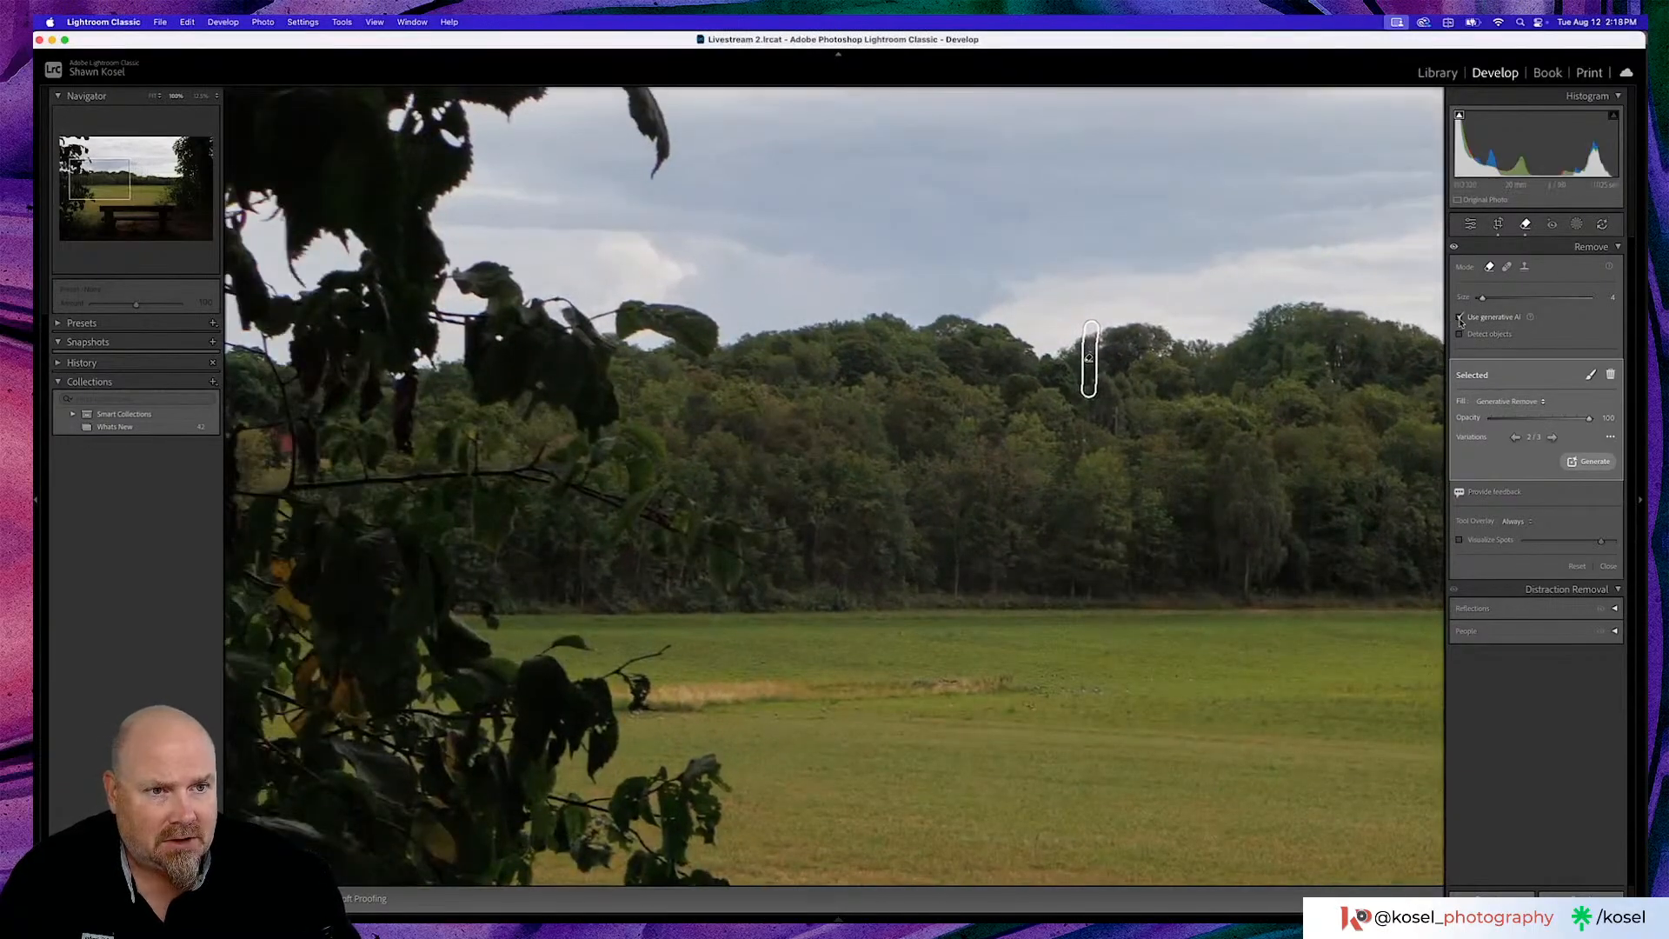
drag(838, 510, 888, 306)
drag(1106, 580, 749, 543)
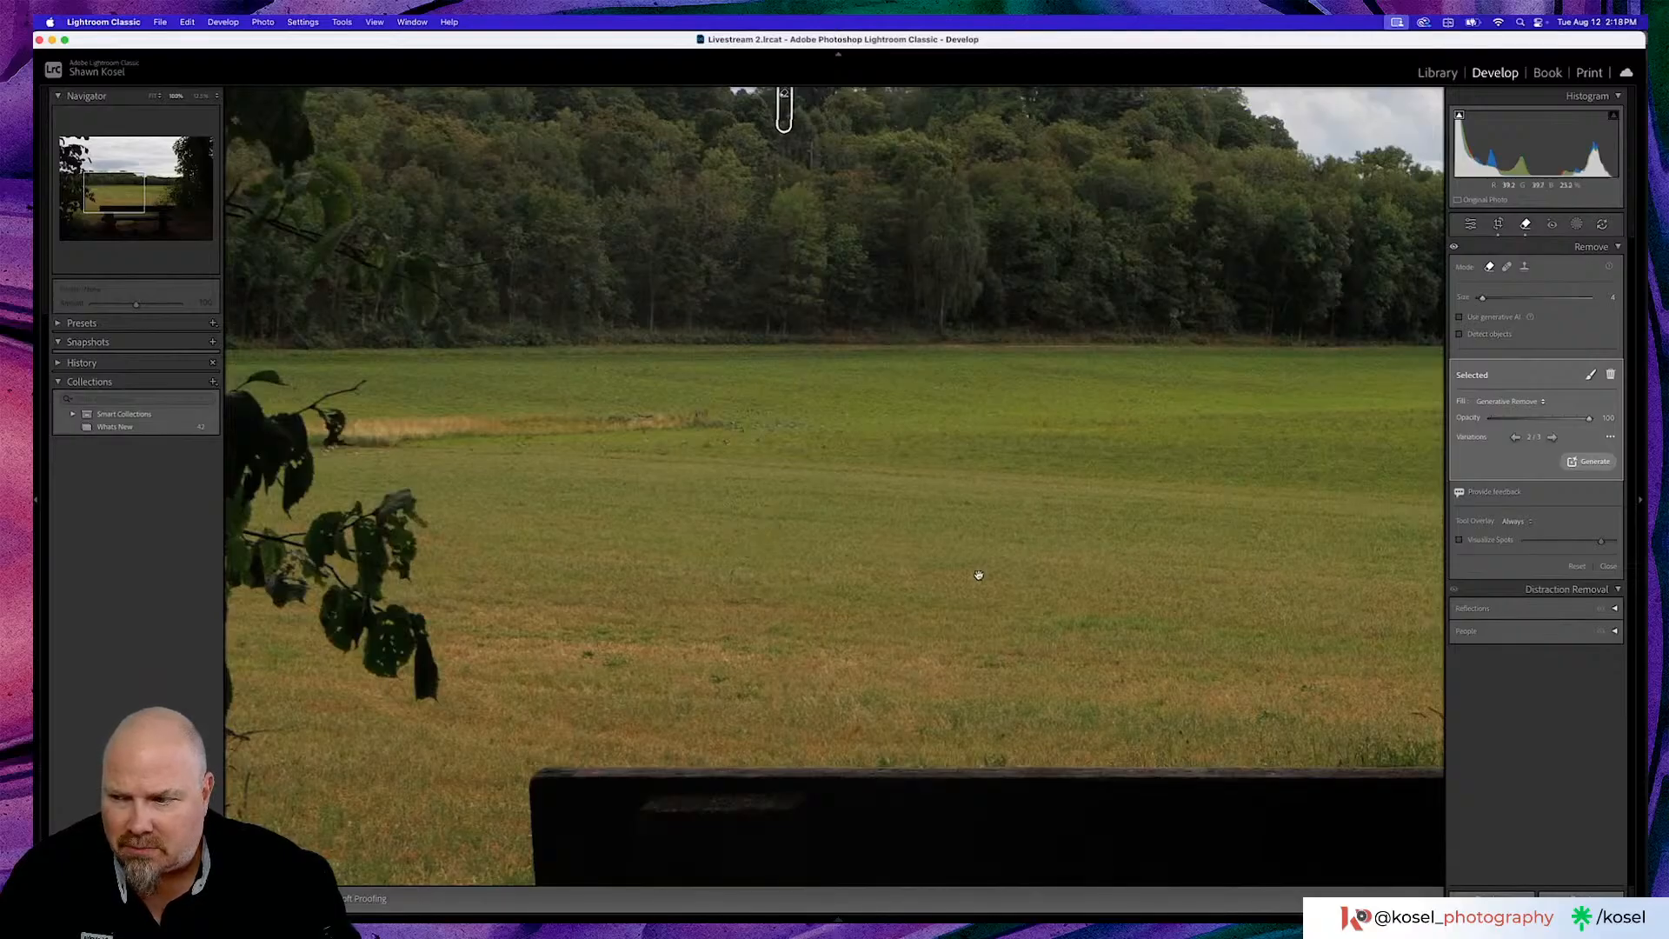
drag(1067, 609, 384, 605)
drag(782, 454, 719, 585)
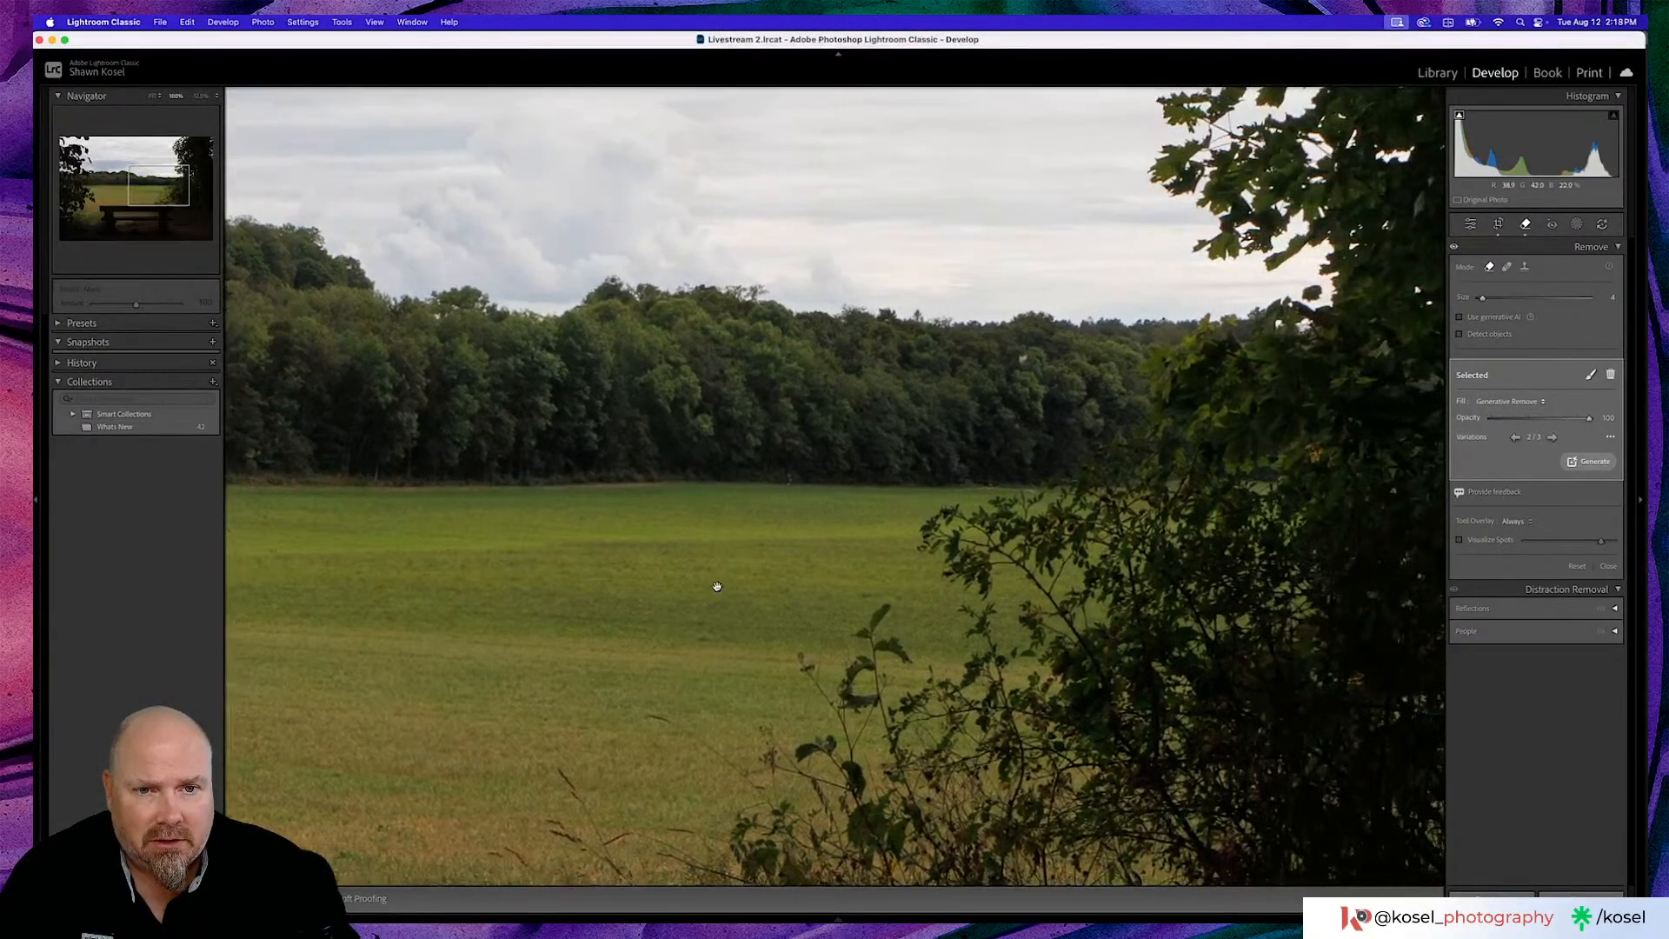
click(789, 474)
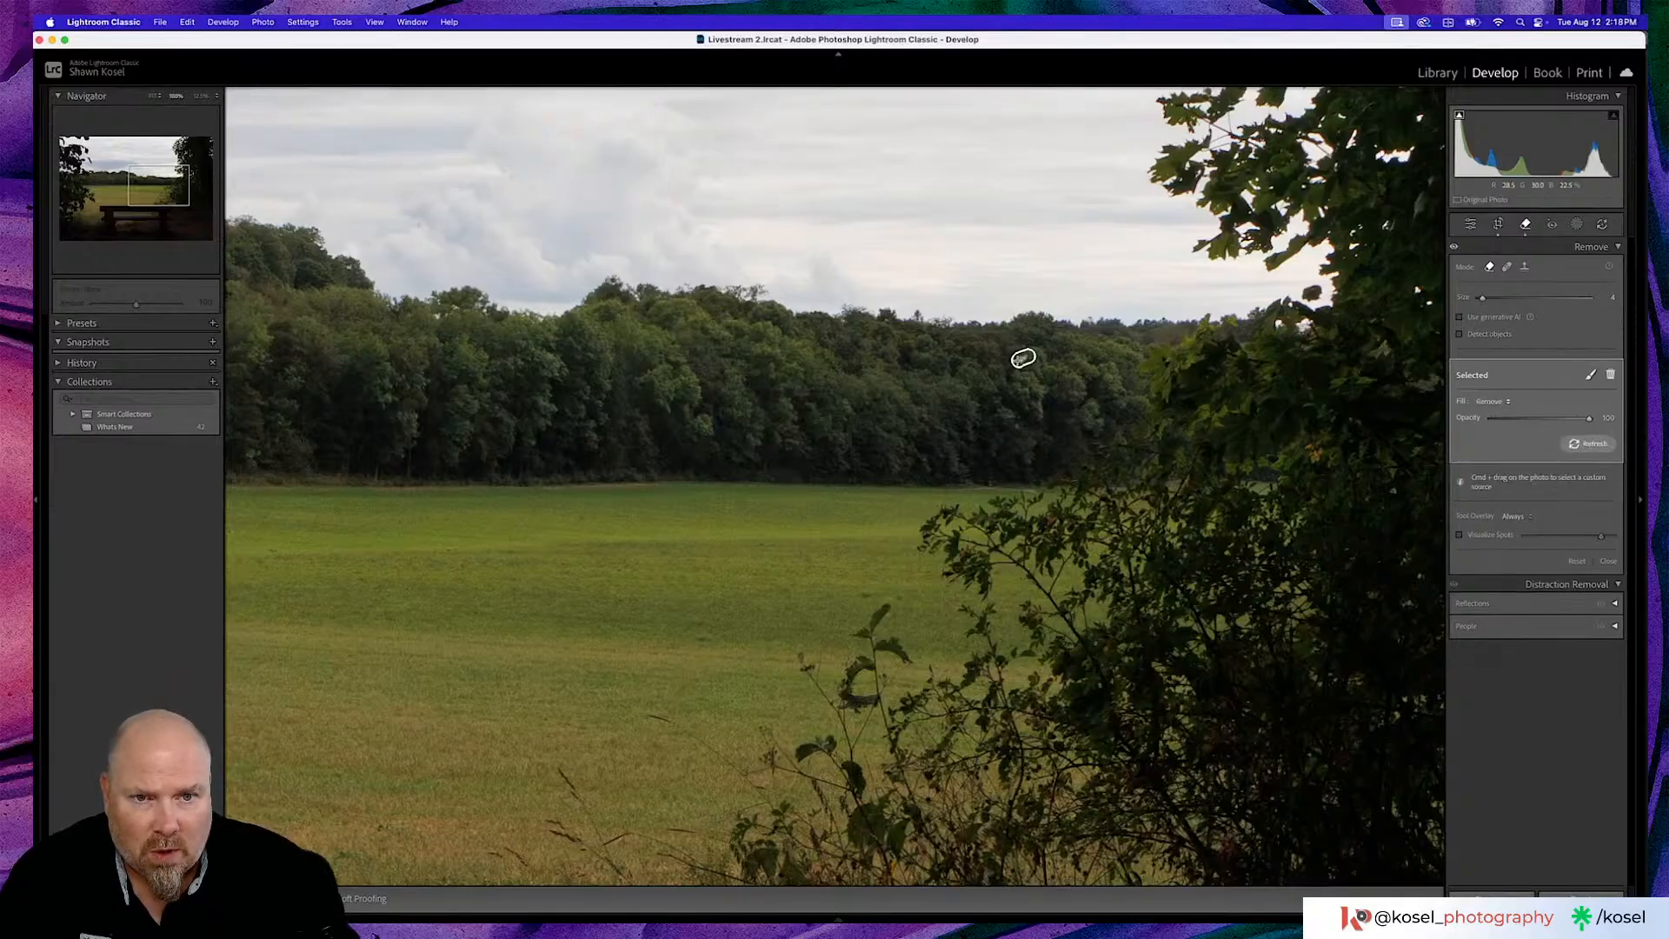
Remove the bright spot on the ground beneath the bench seat, check the rest of the foreground and close the Remove tool
scroll(821, 537, right, 8)
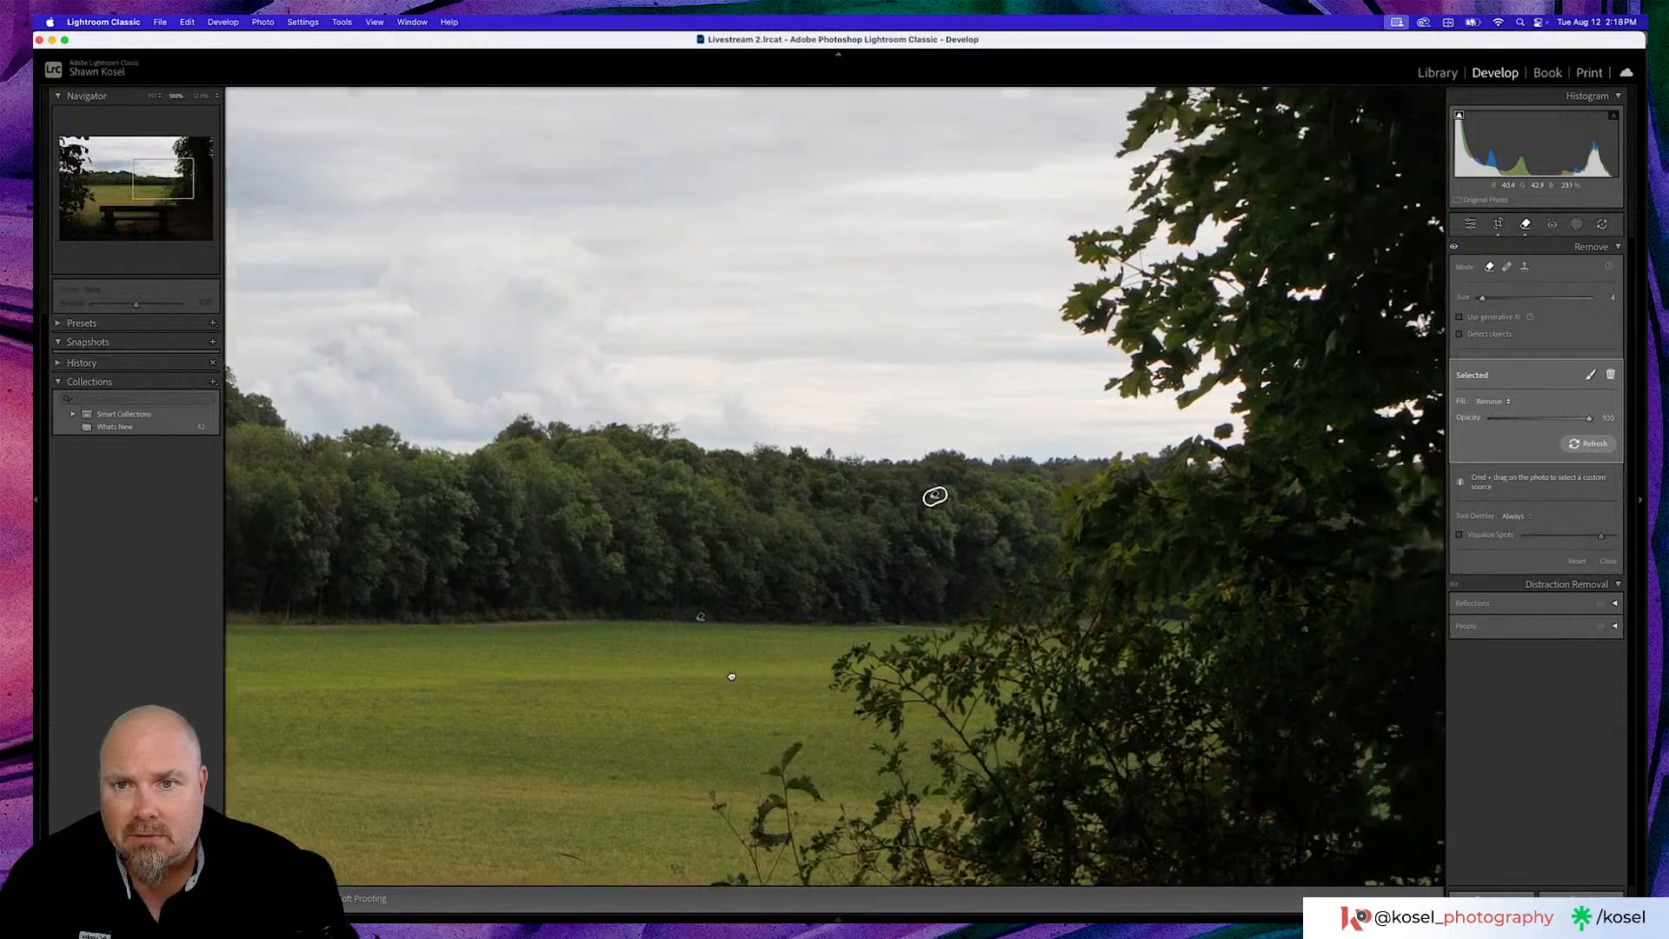
scroll(907, 696, down, 10)
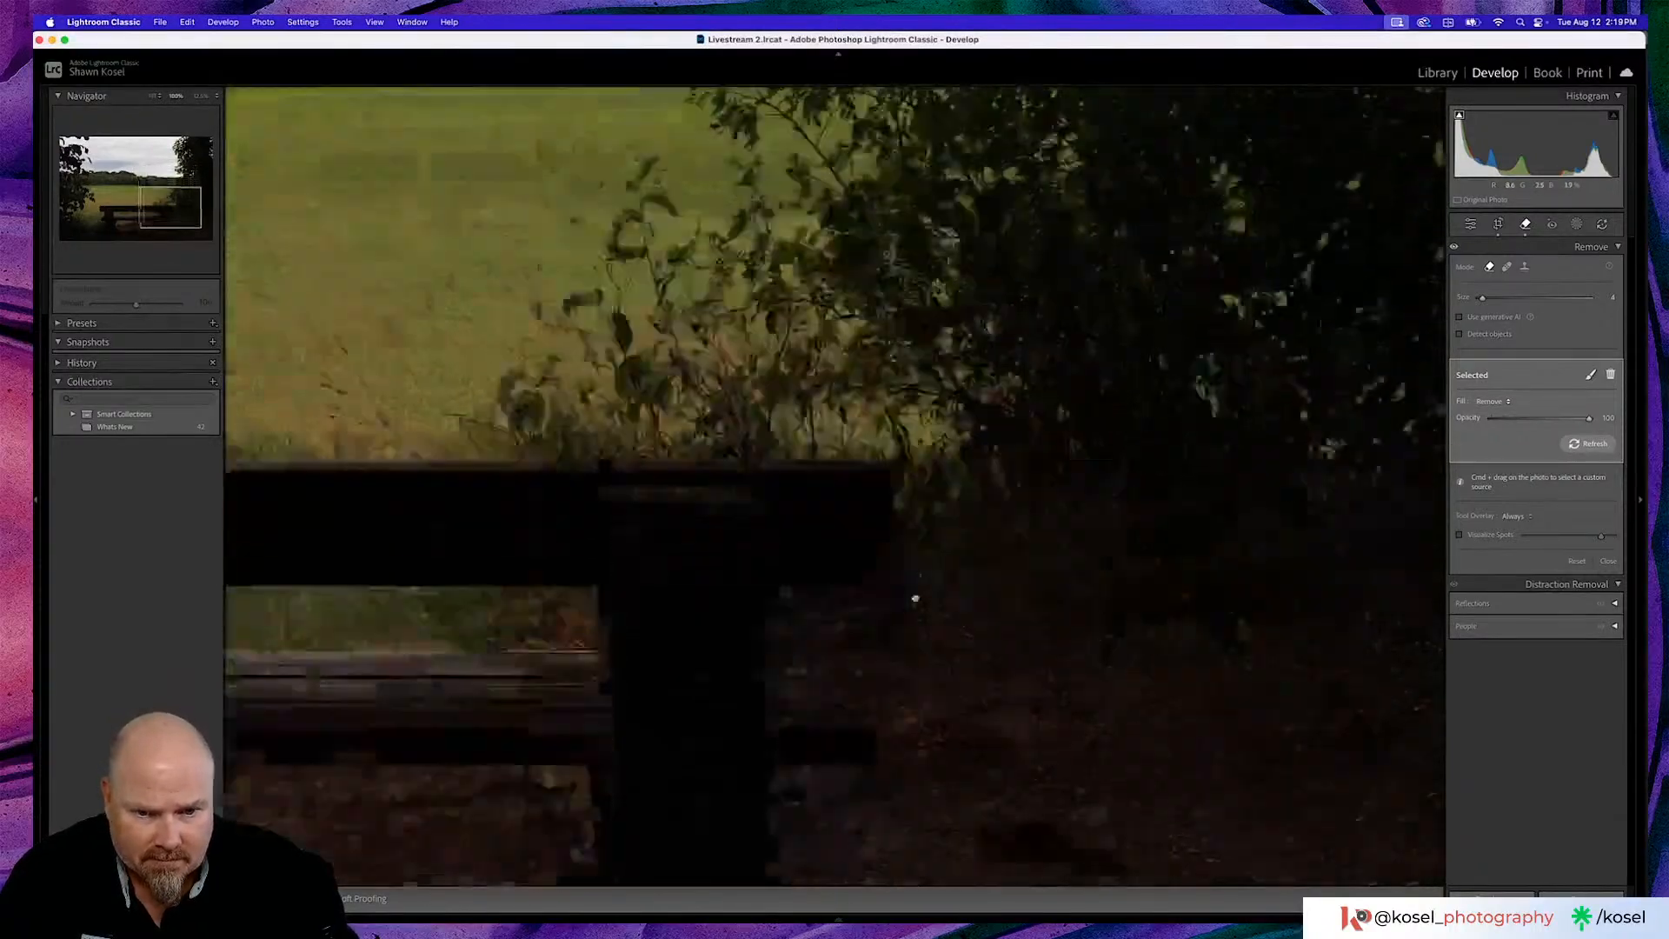
scroll(846, 496, right, 8)
scroll(589, 507, left, 5)
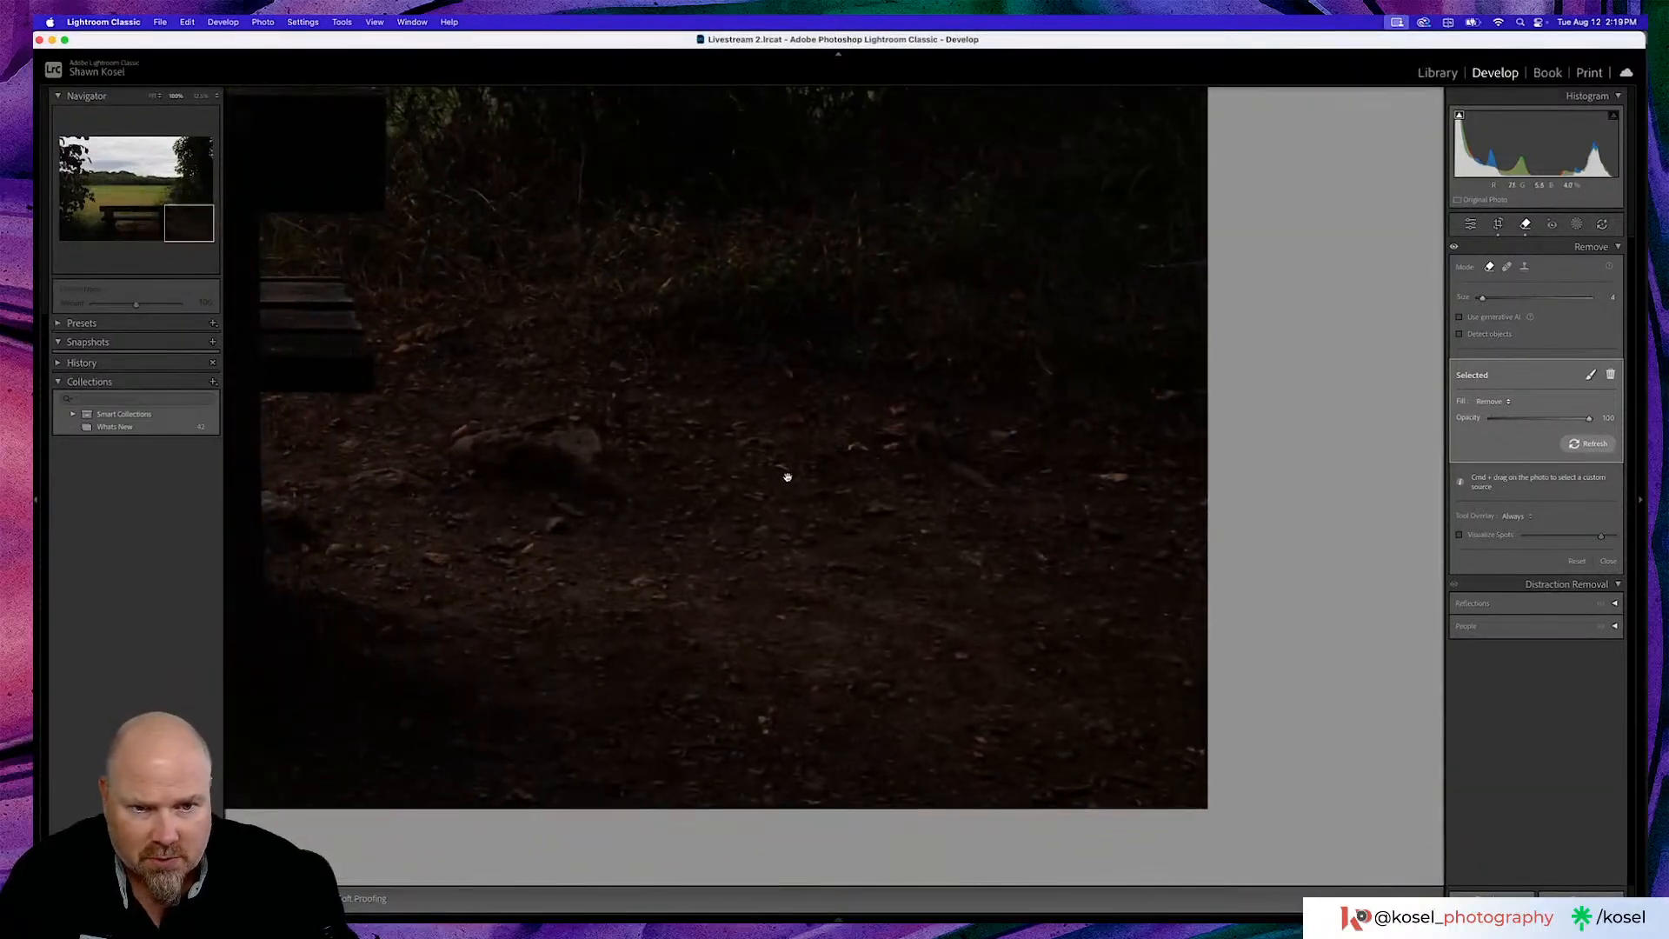
scroll(615, 600, left, 6)
drag(585, 606, 1147, 655)
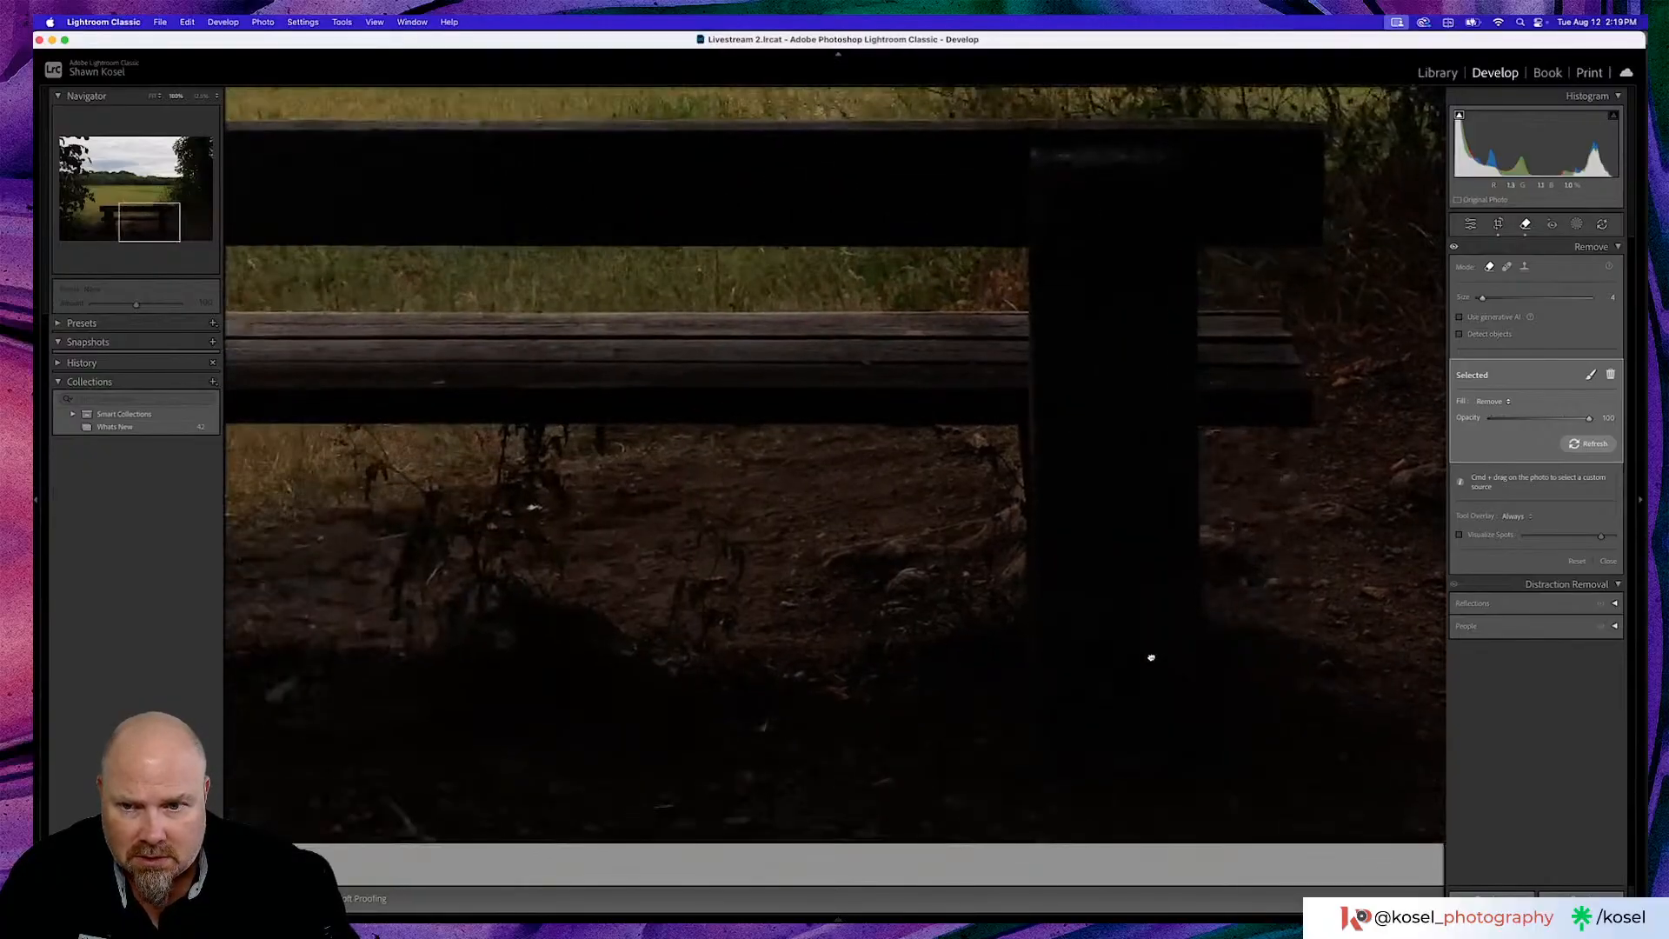
drag(640, 644, 861, 639)
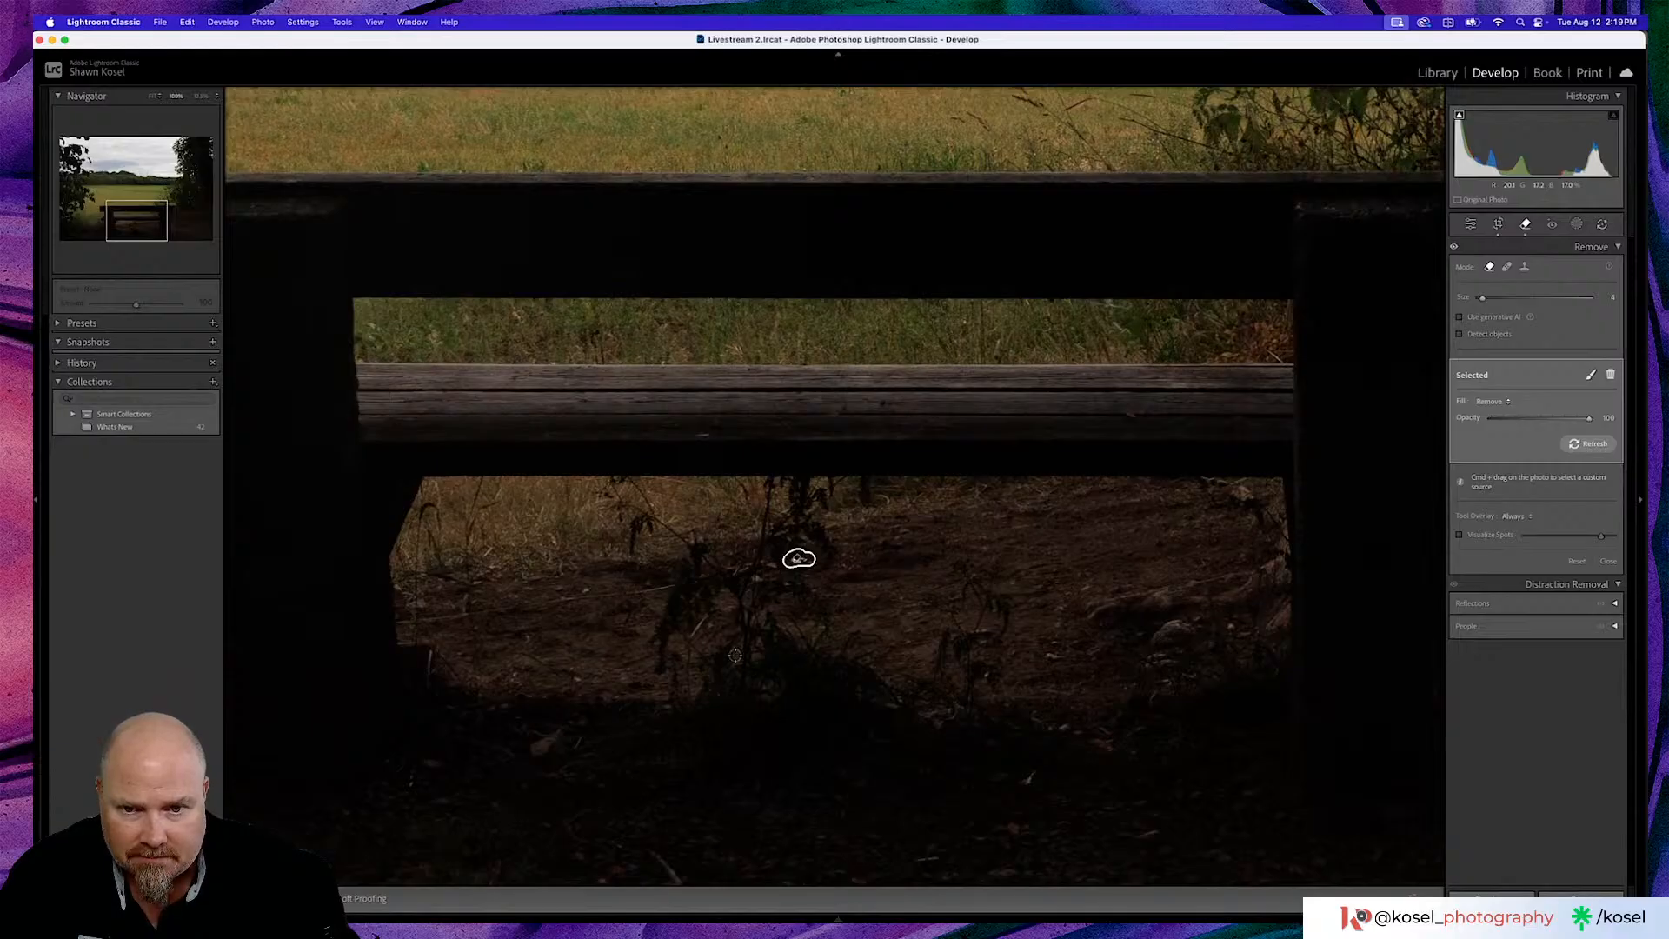
drag(665, 809, 1055, 759)
drag(756, 764, 481, 795)
drag(1013, 793, 648, 817)
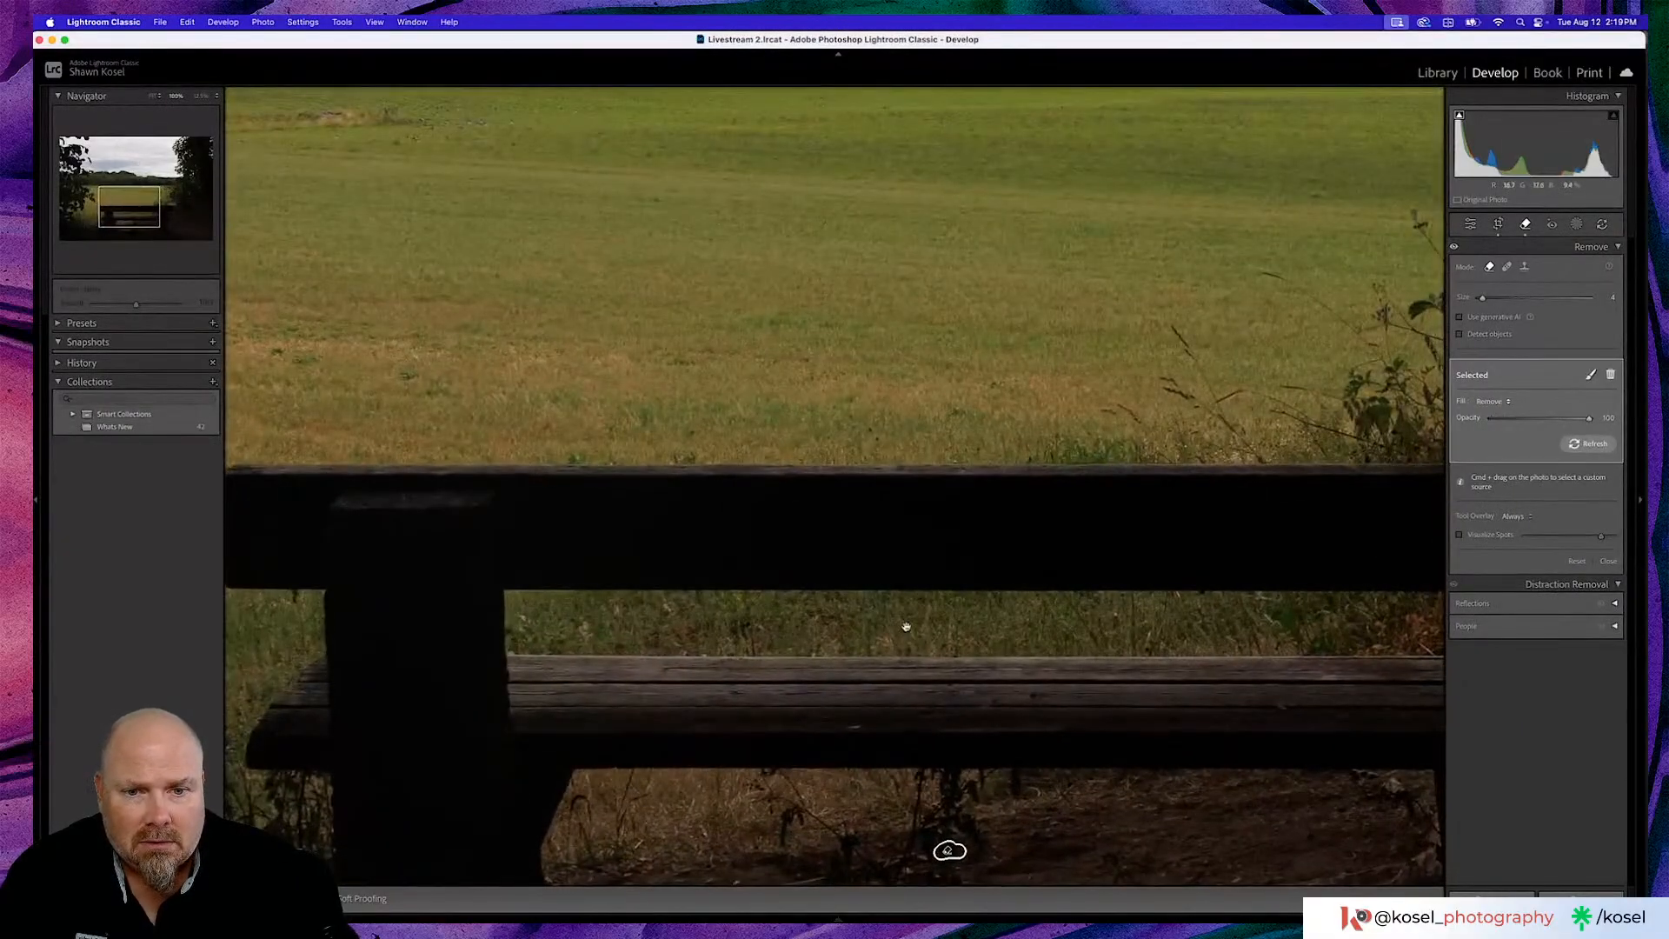
click(905, 626)
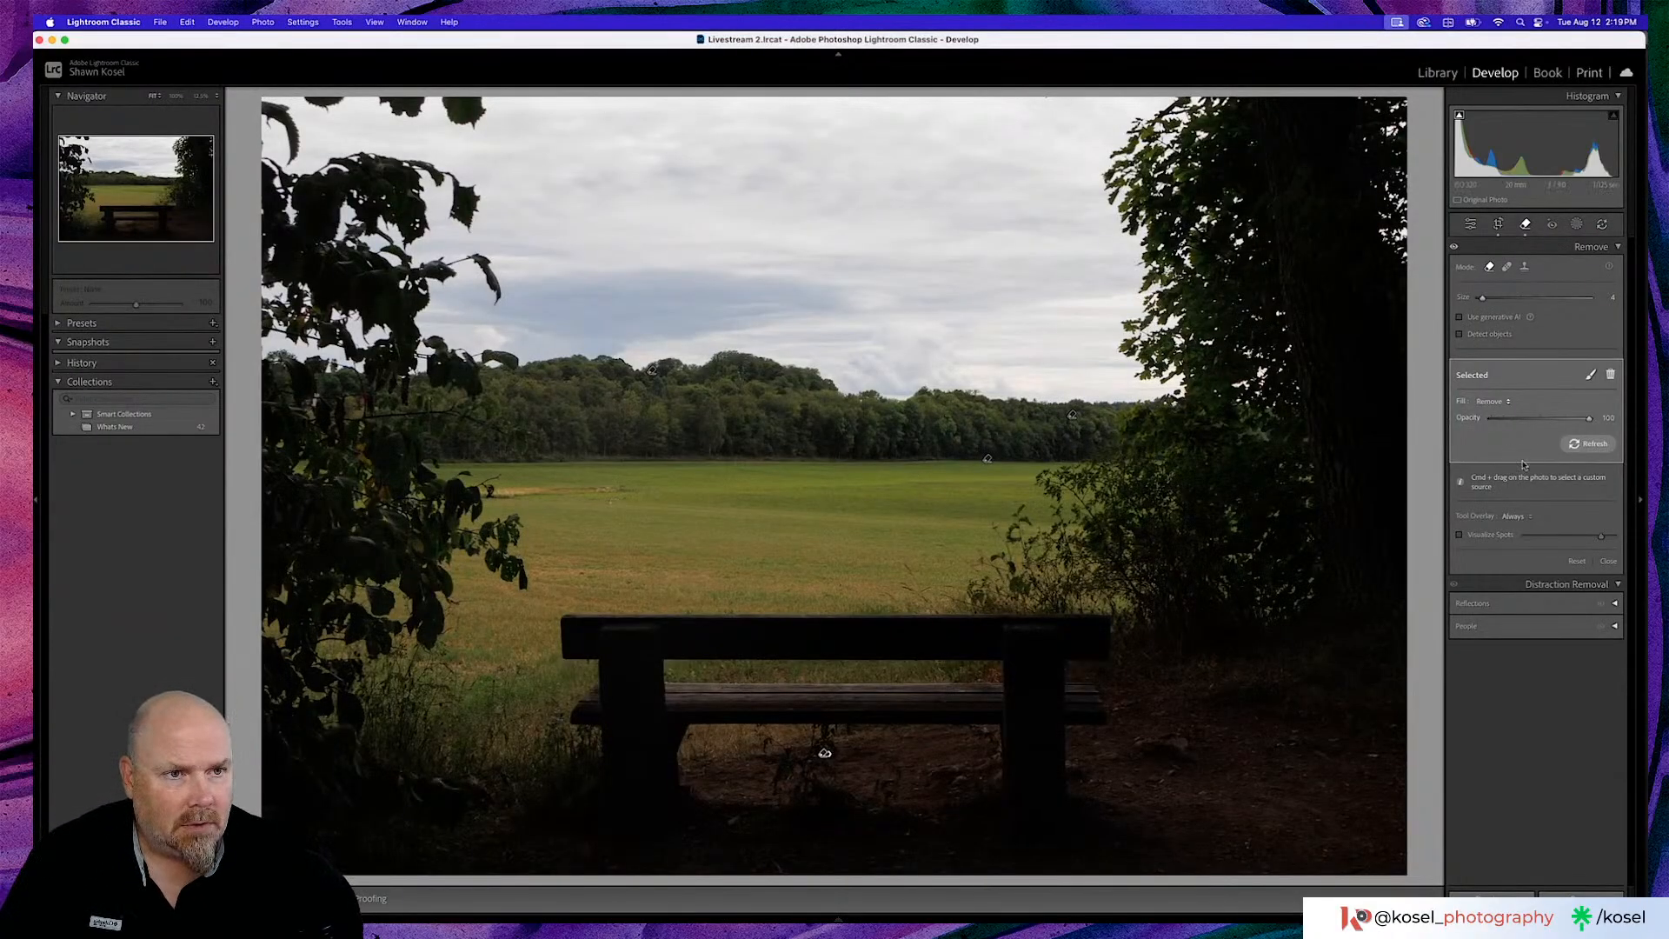
click(1470, 224)
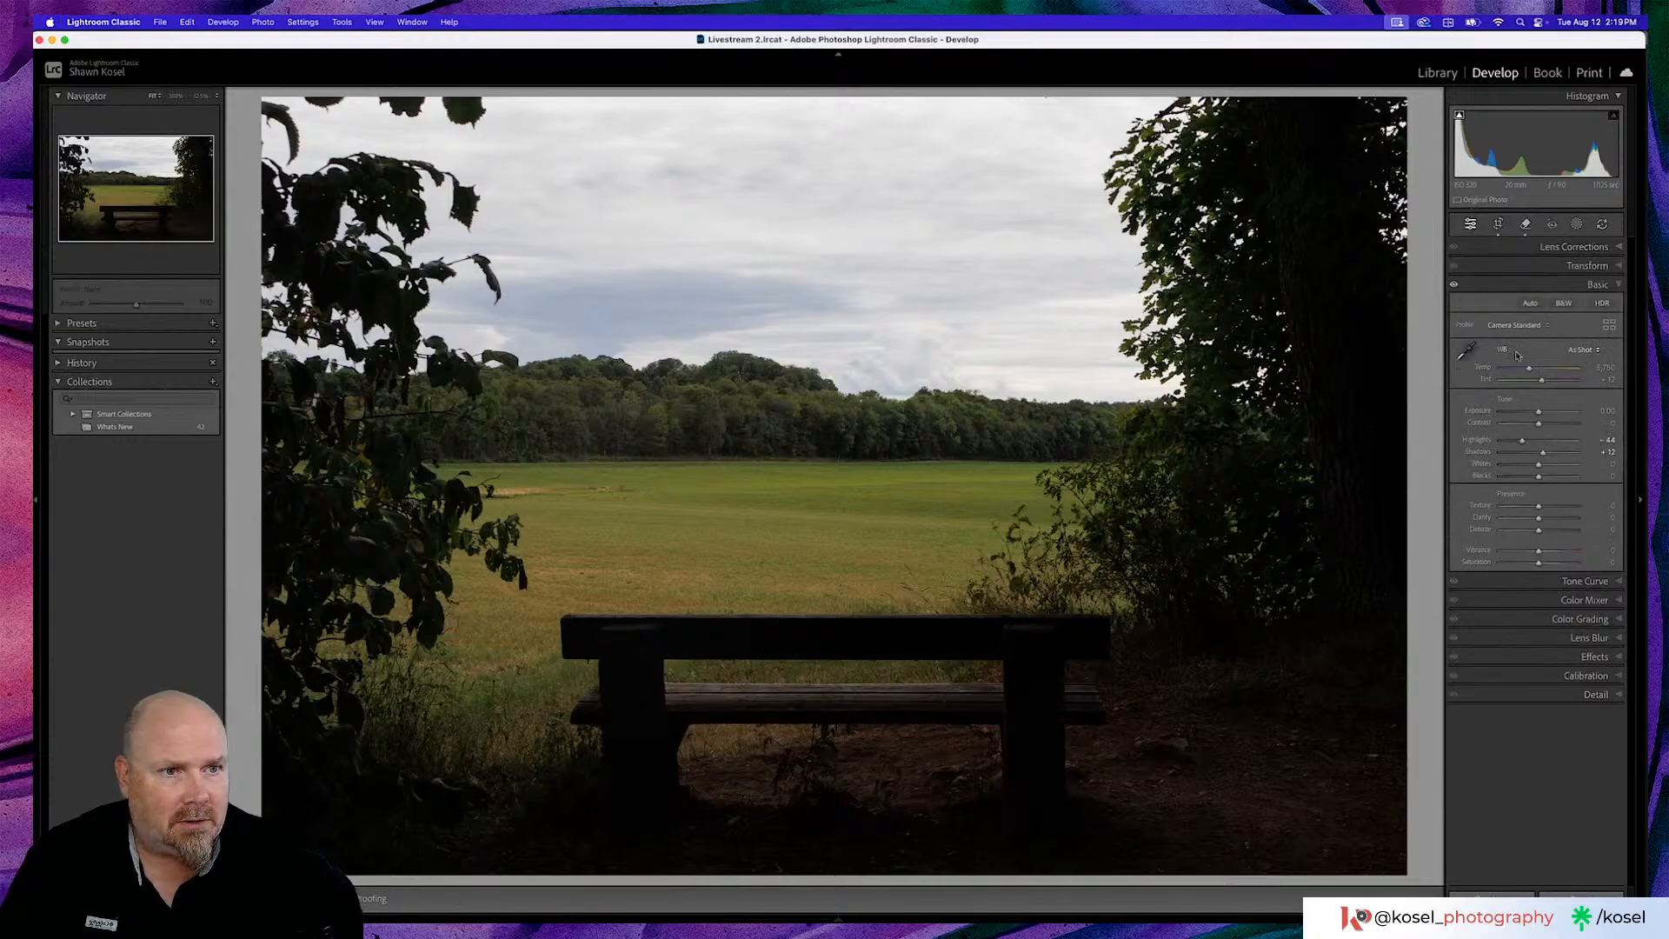
Create two separate landscape masks, one for the sky and one for the vegetation
click(1575, 223)
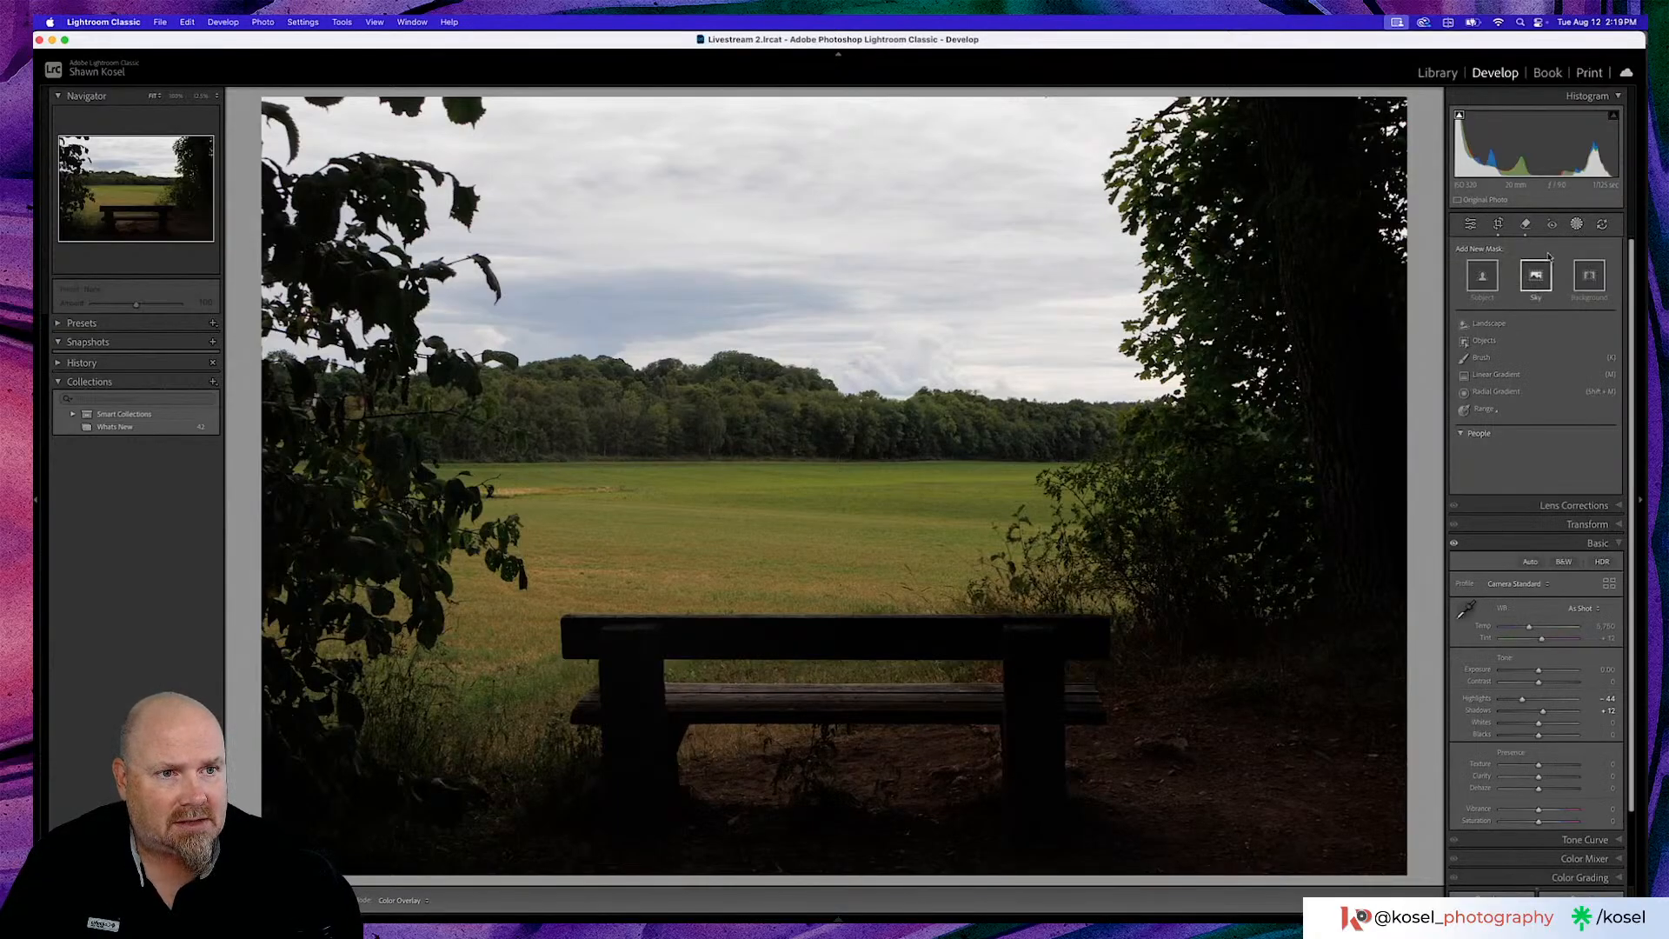
click(1536, 275)
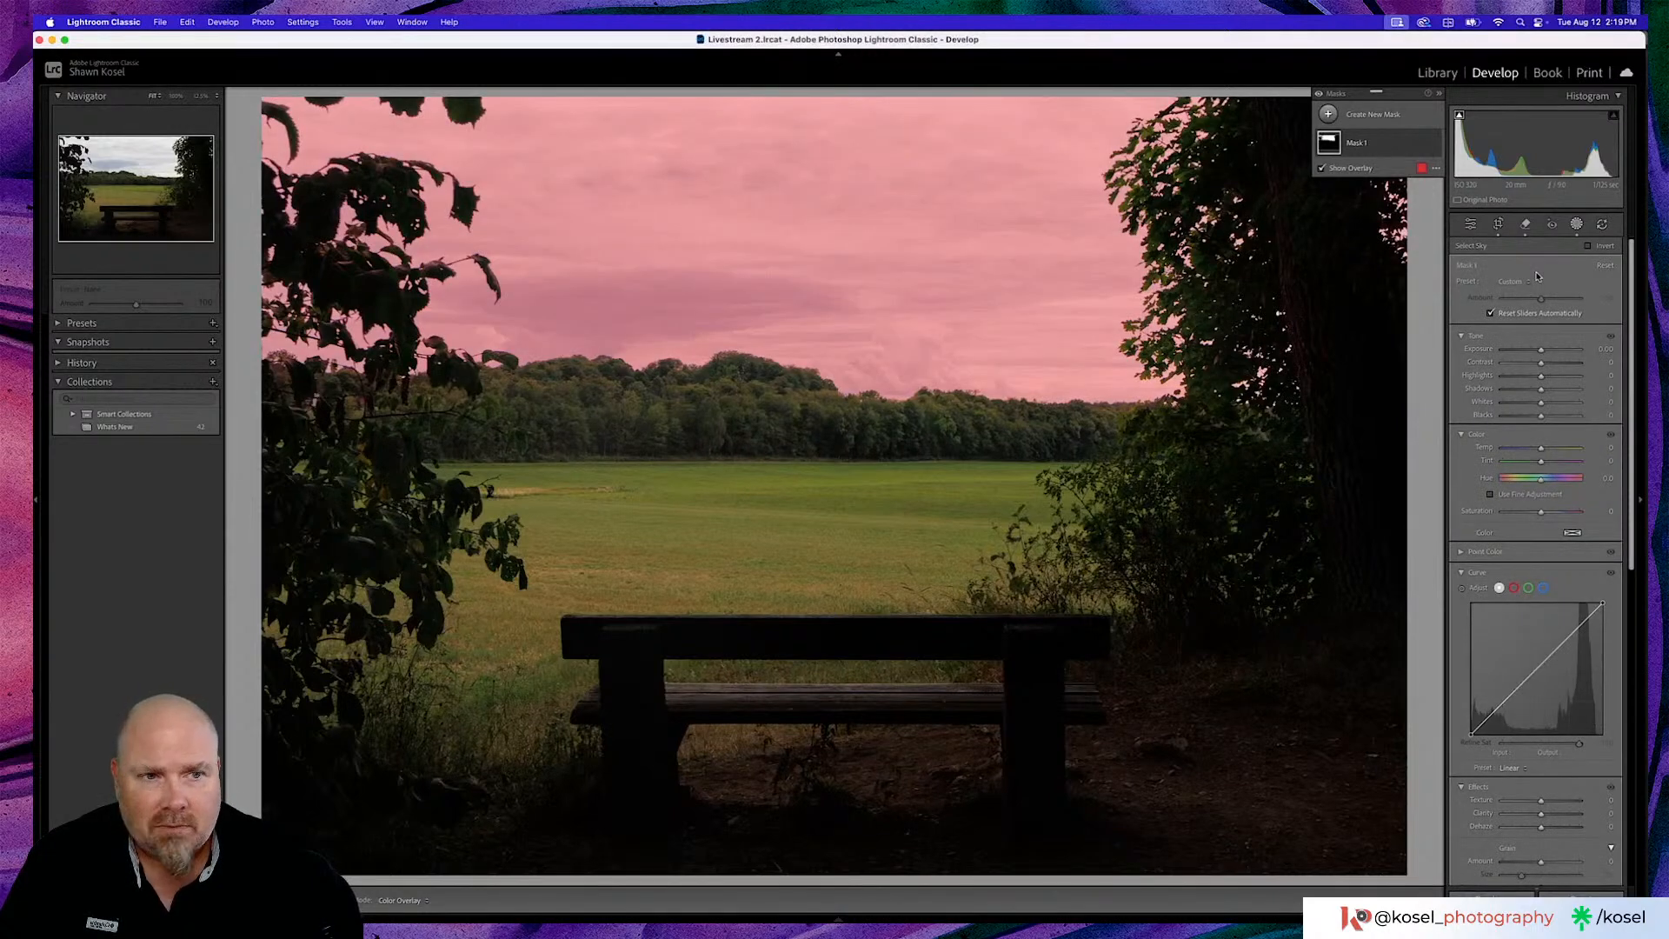
key(super+z)
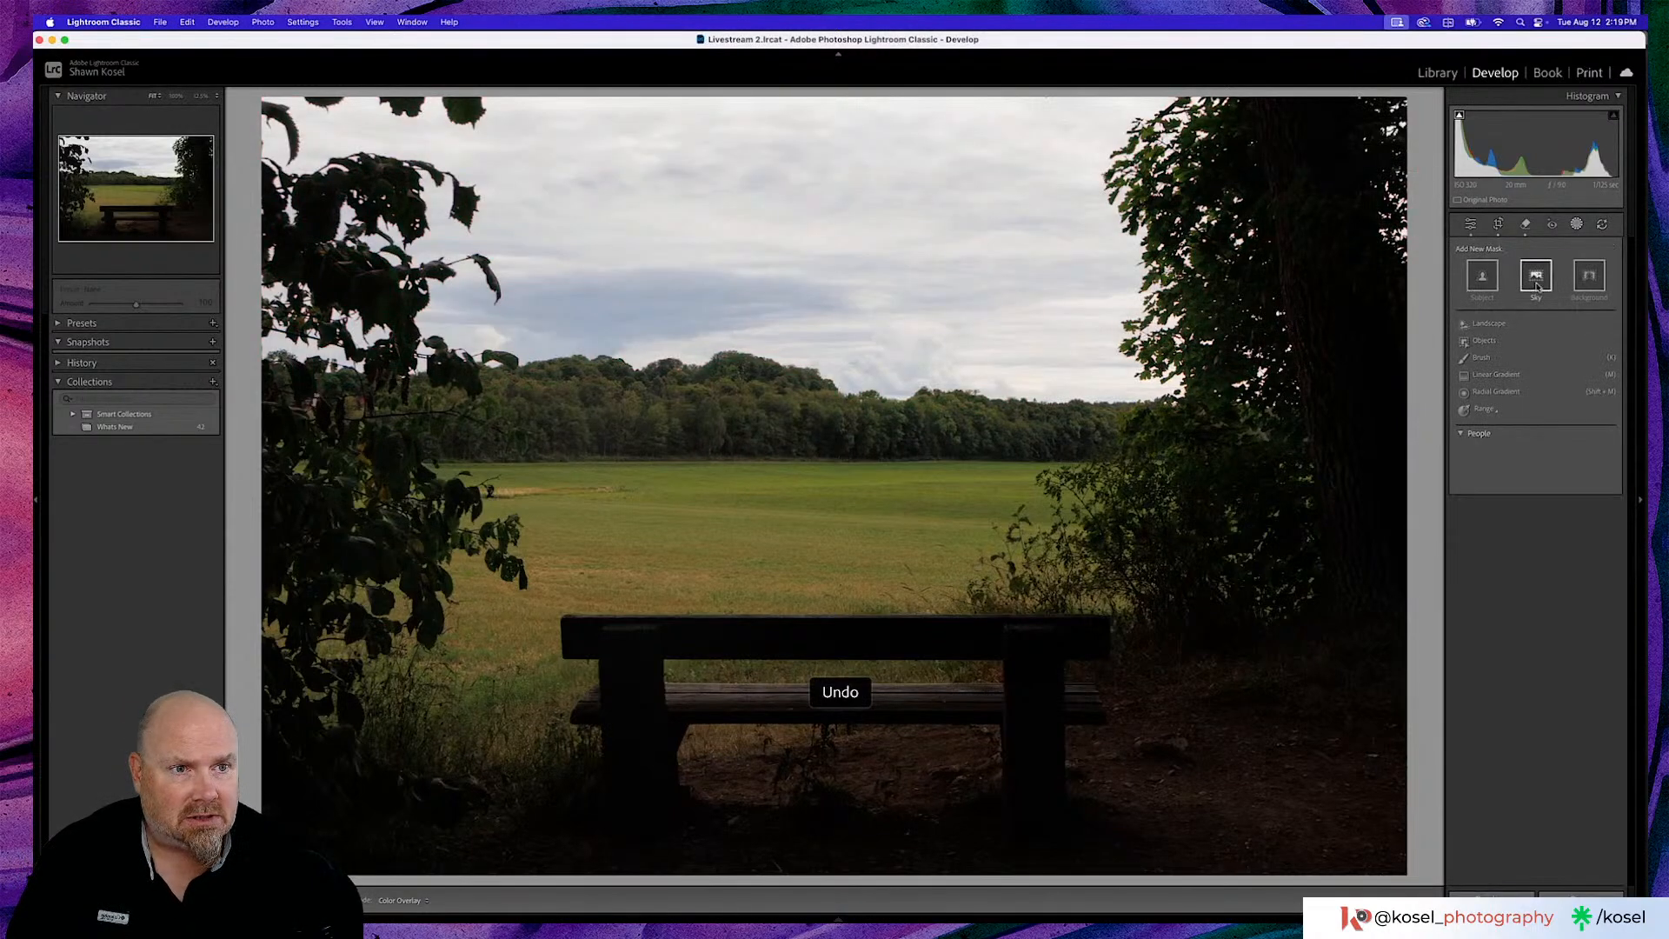
click(1488, 323)
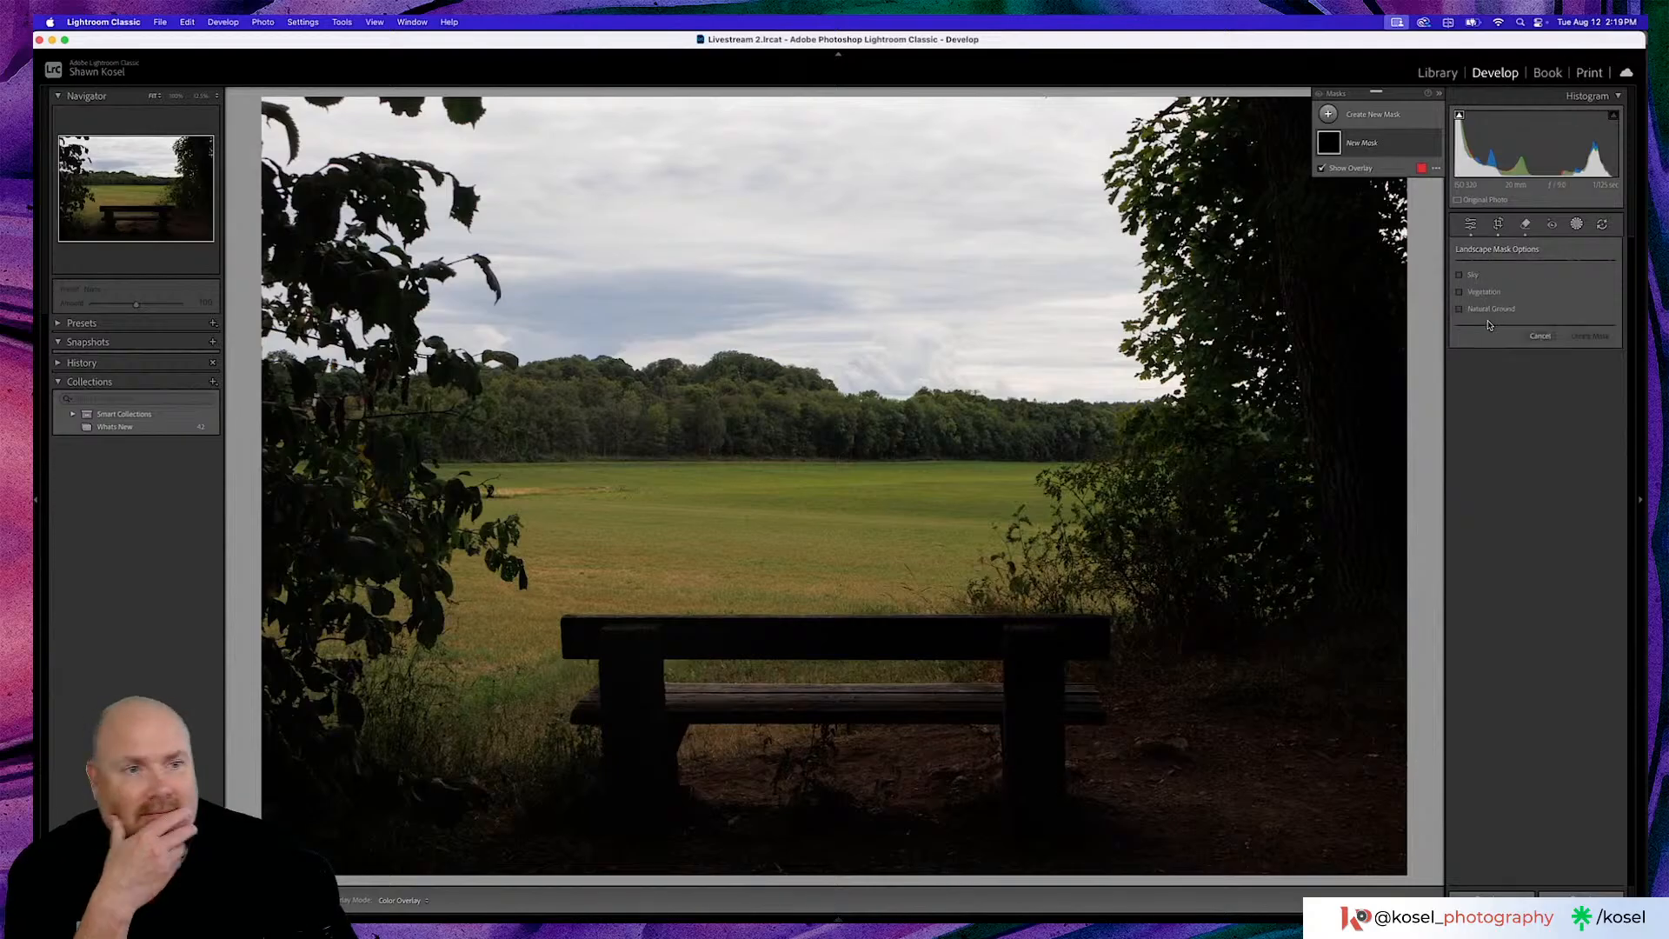
click(1460, 275)
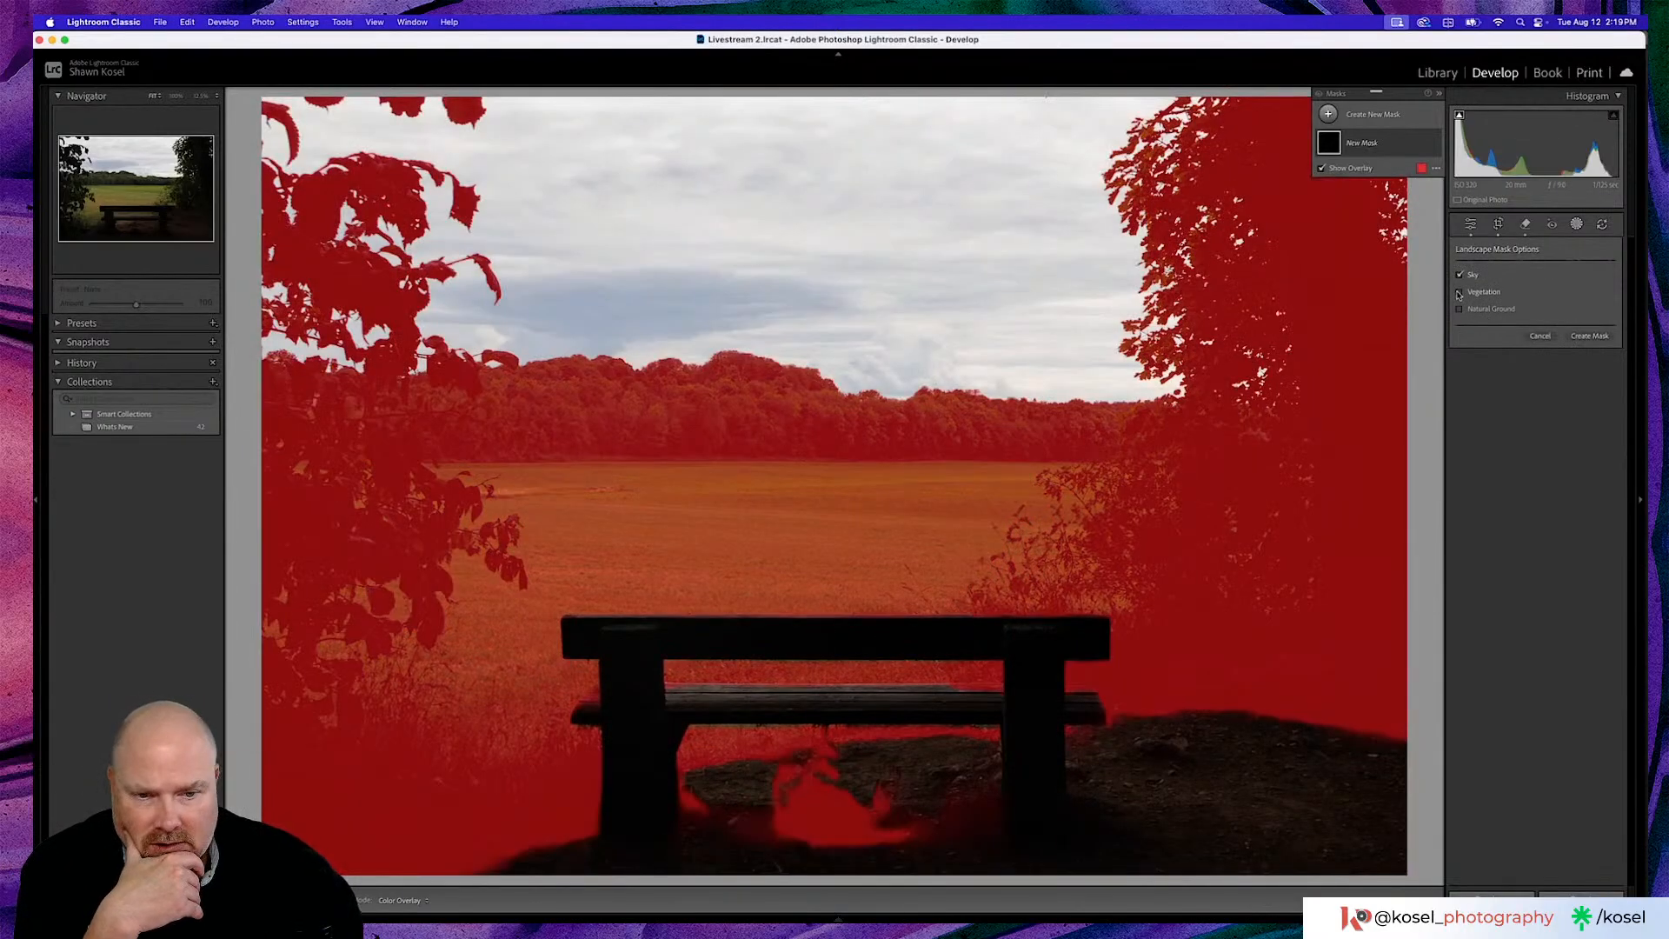
click(1459, 292)
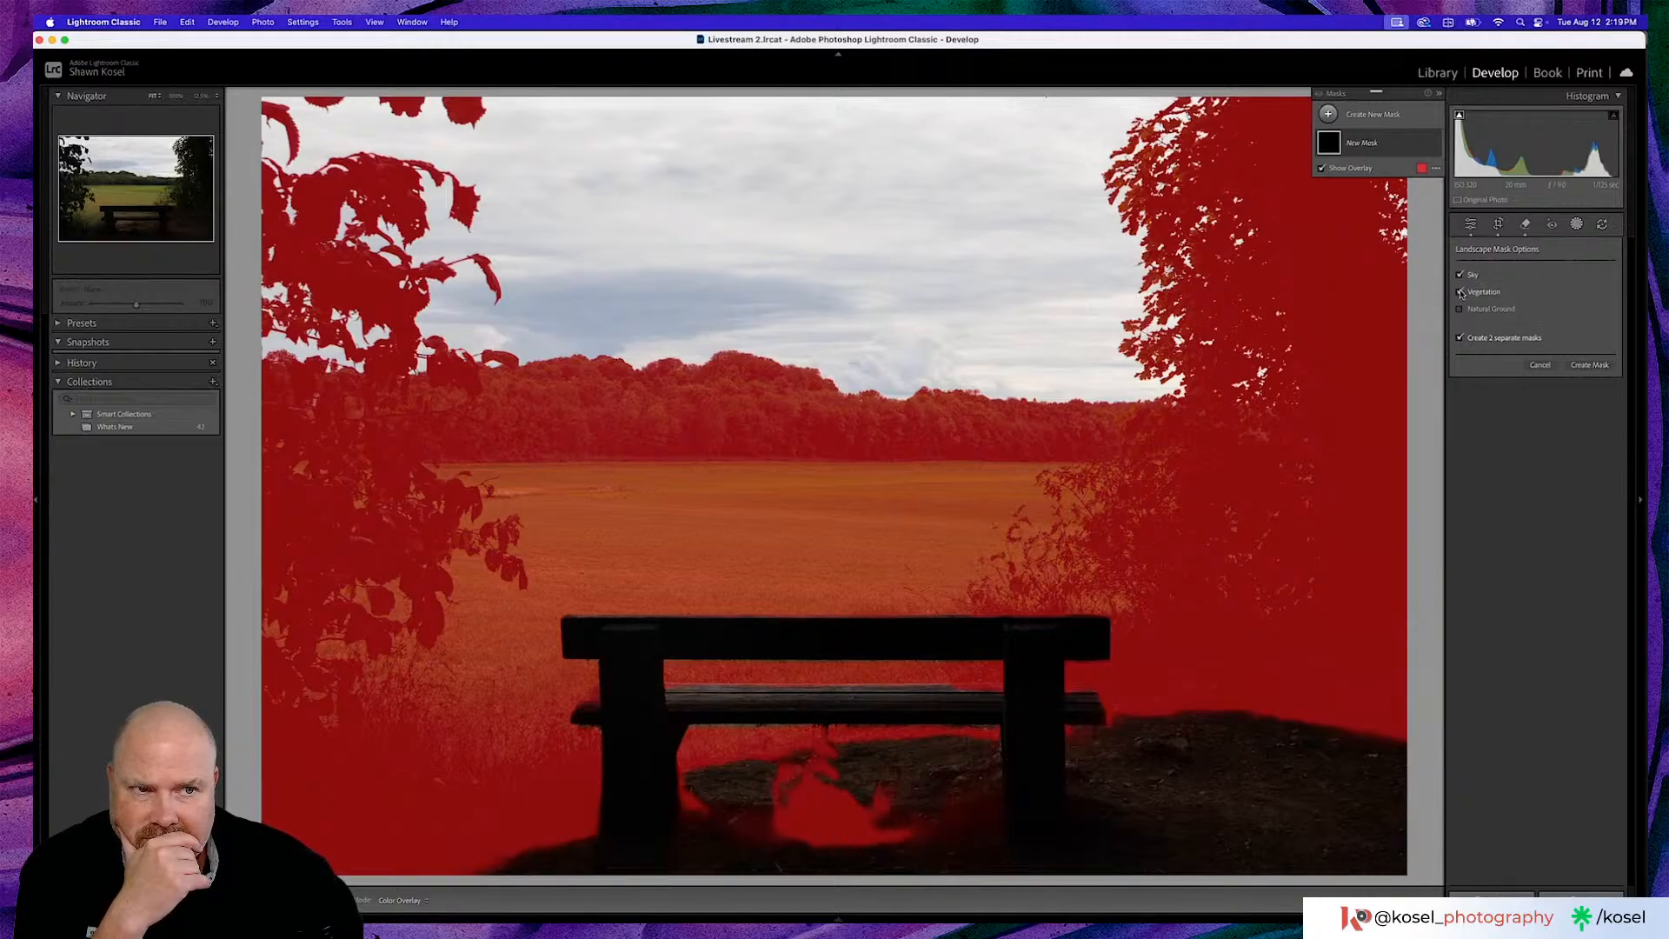
click(1580, 365)
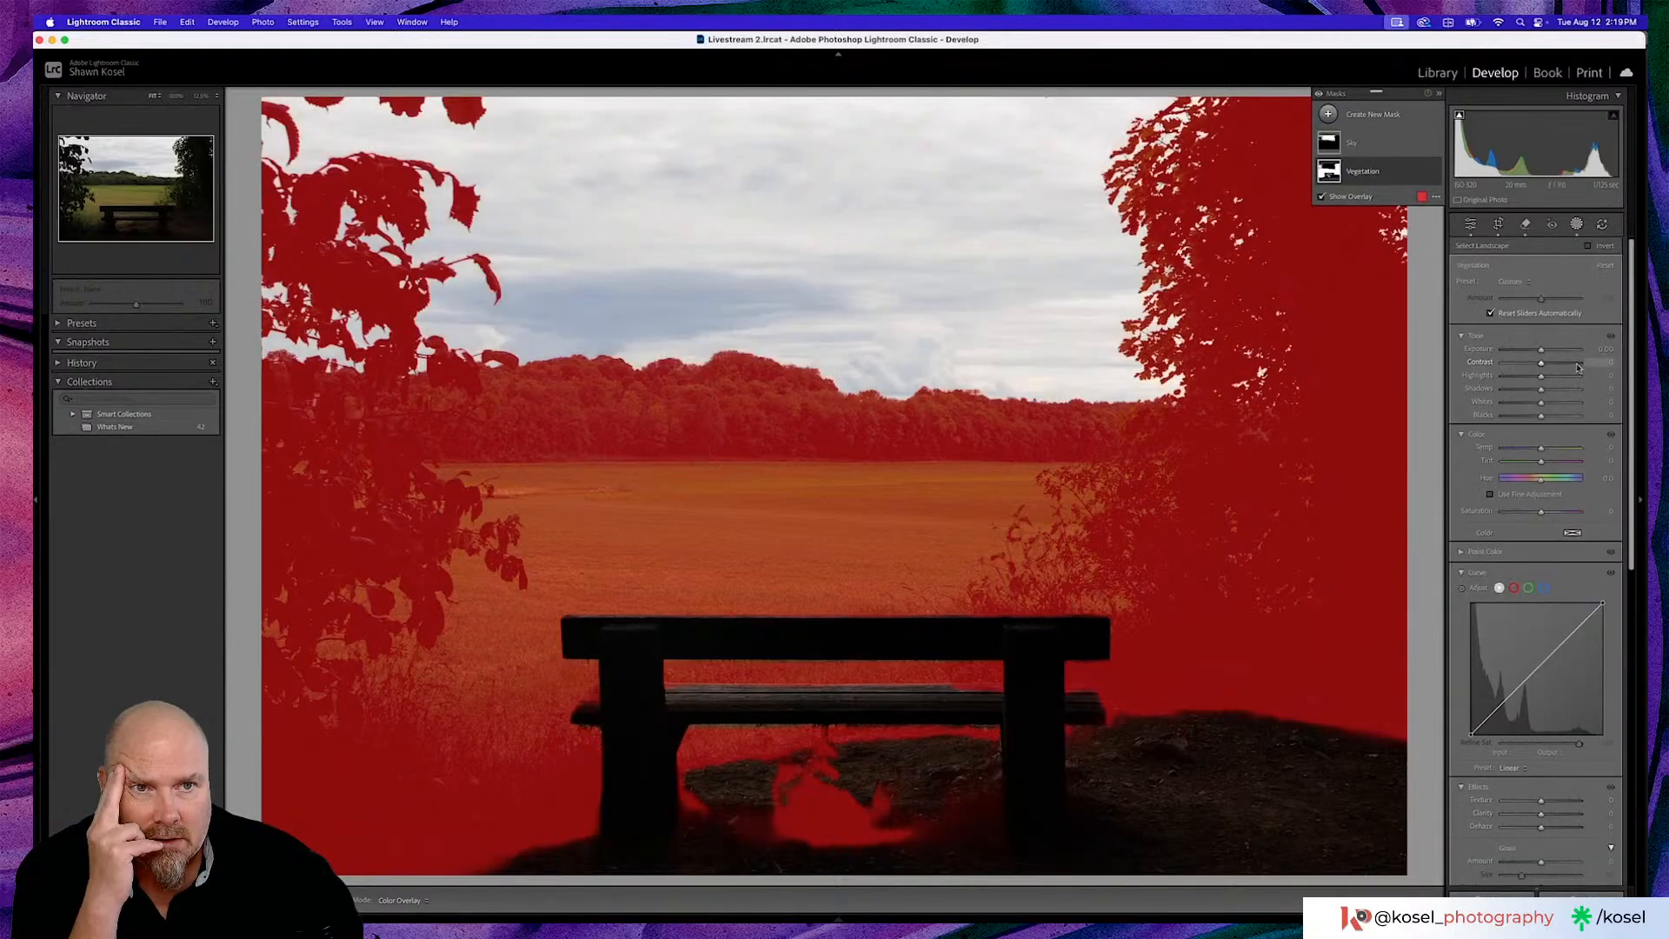
Lower the Highlights of the Sky mask to about -25
click(1375, 143)
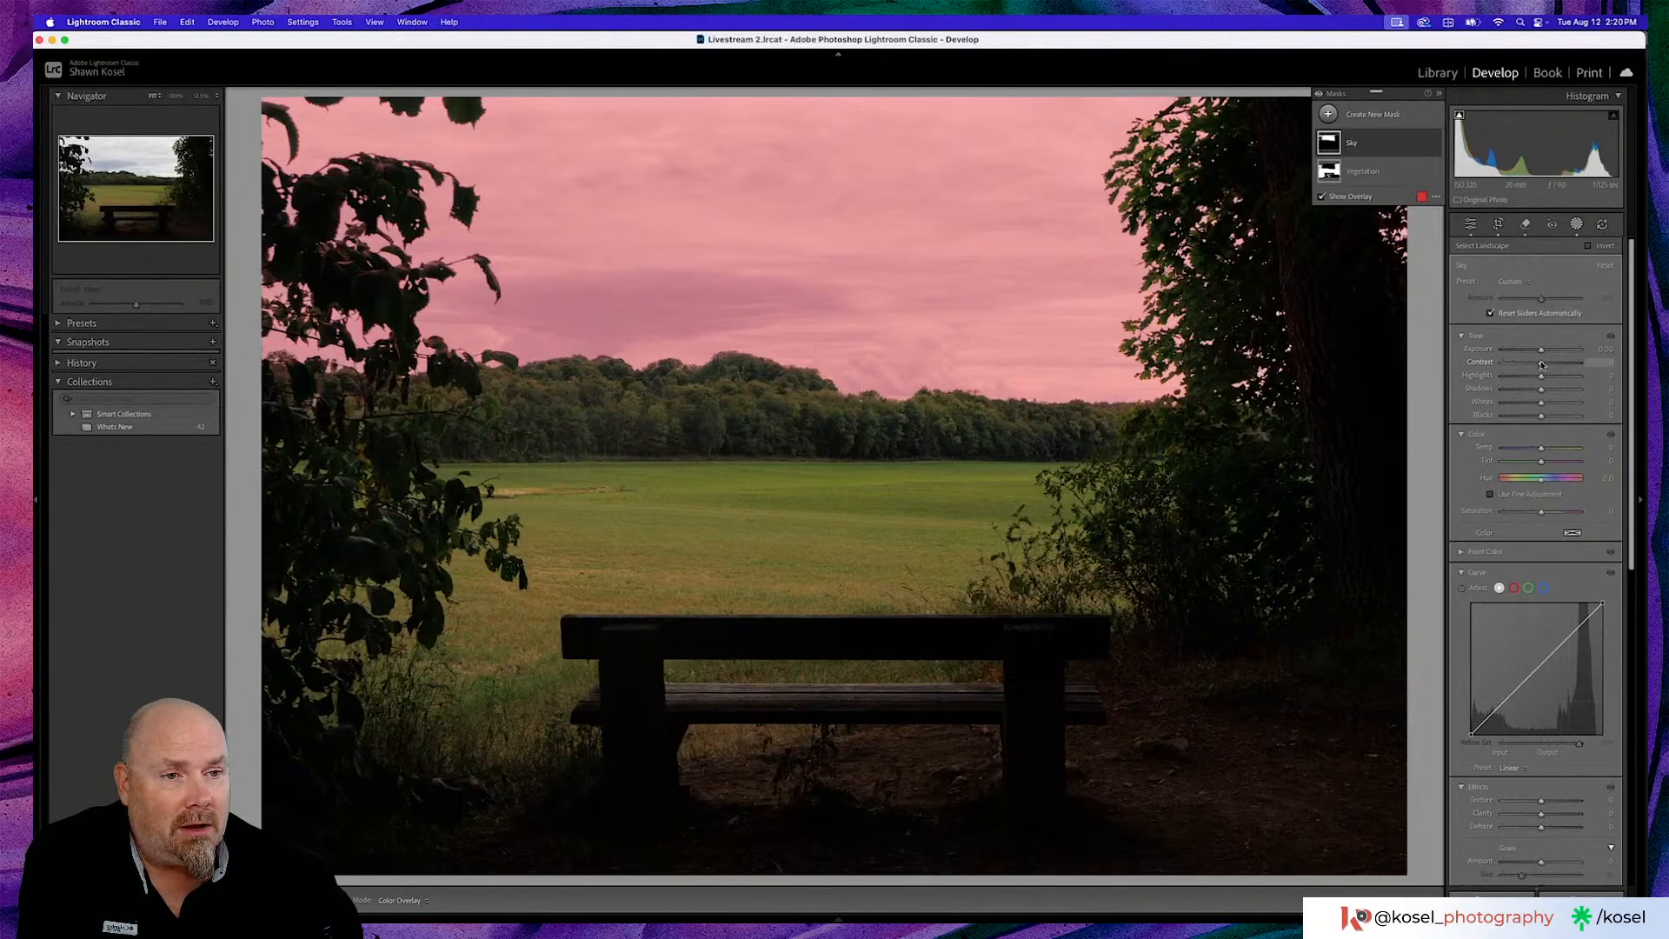
drag(1540, 376, 1530, 381)
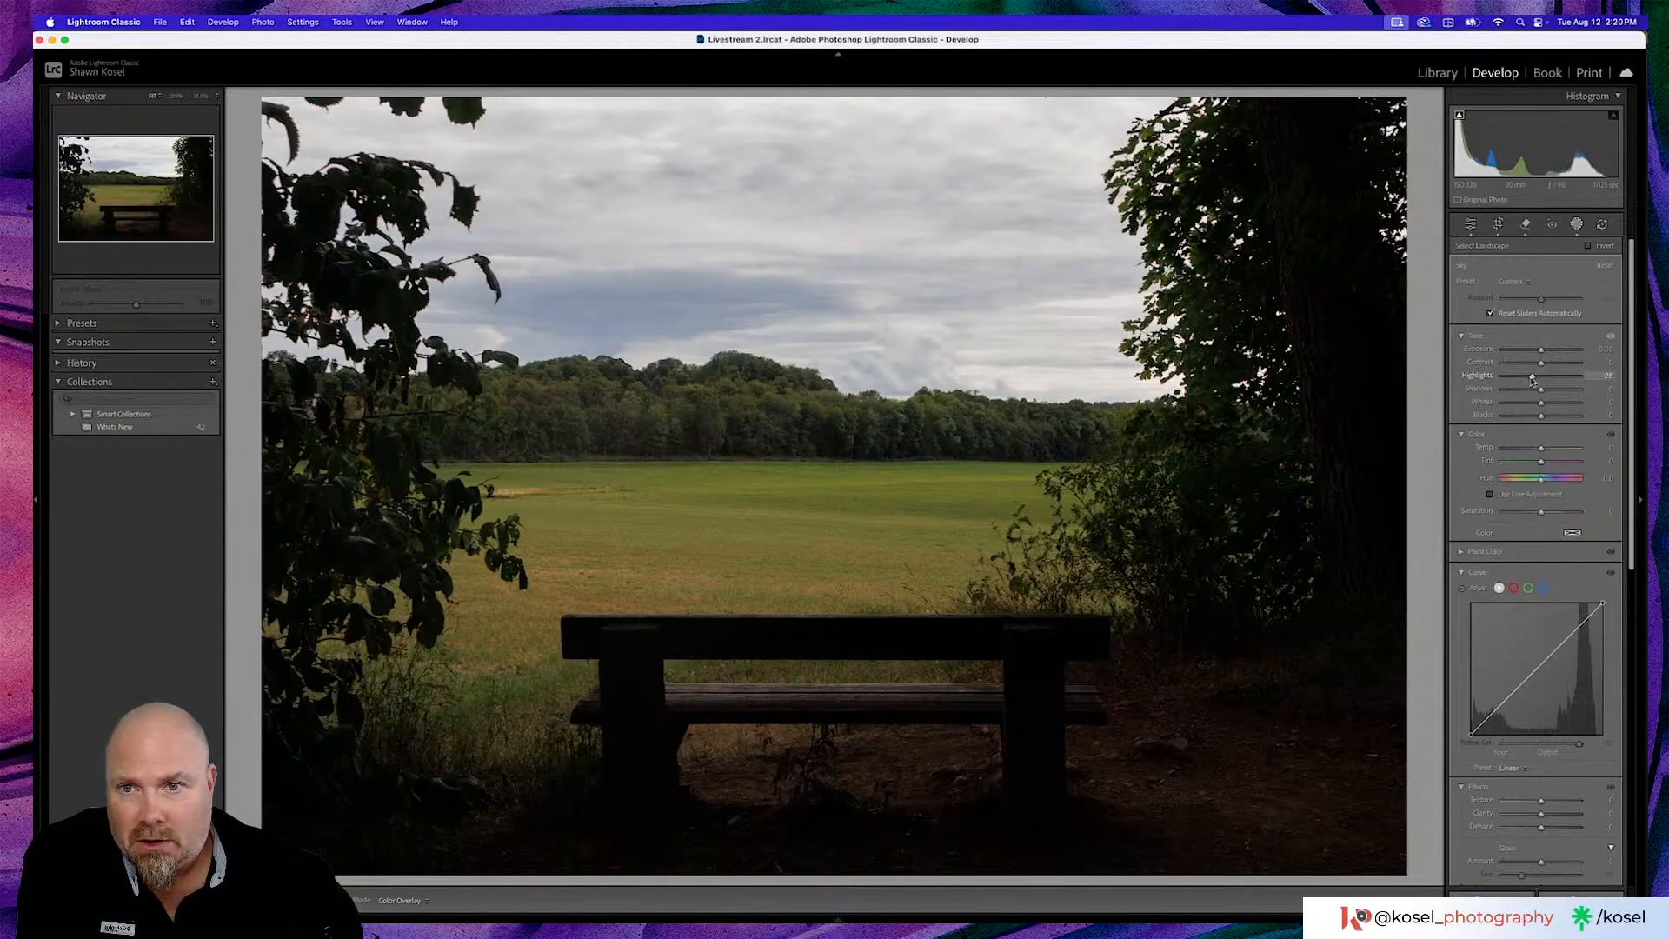
drag(1532, 379, 1531, 380)
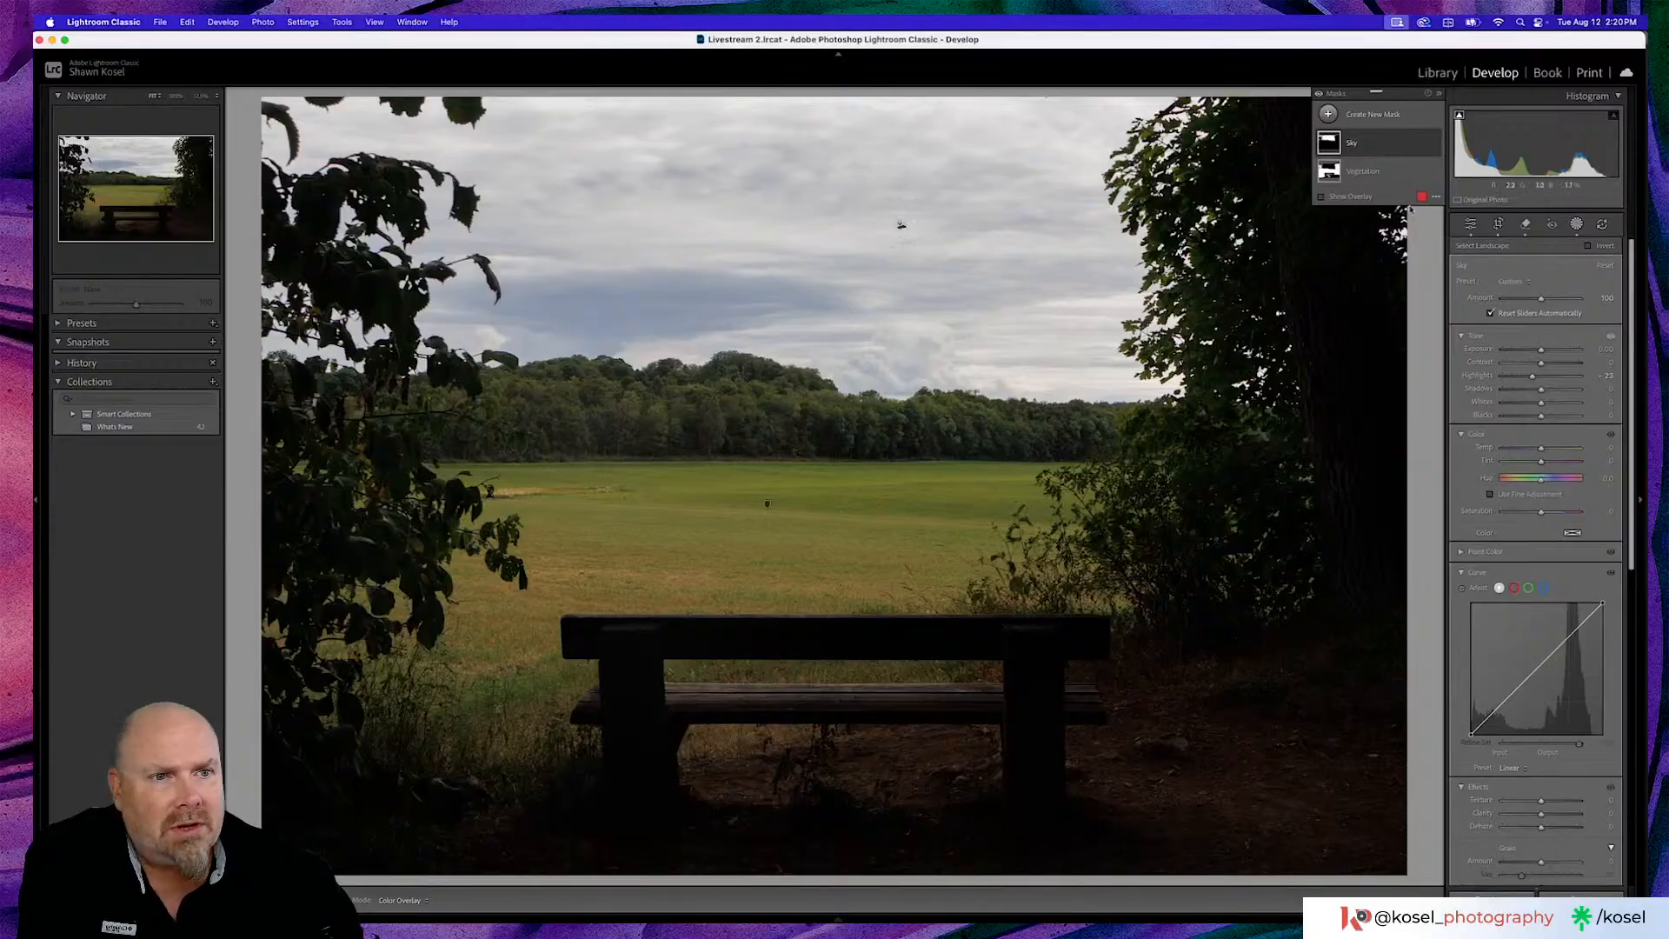
Remove the small spot at the sky's upper edge, check the photo with Visualize Spots and return to the Basic adjustments
click(1522, 224)
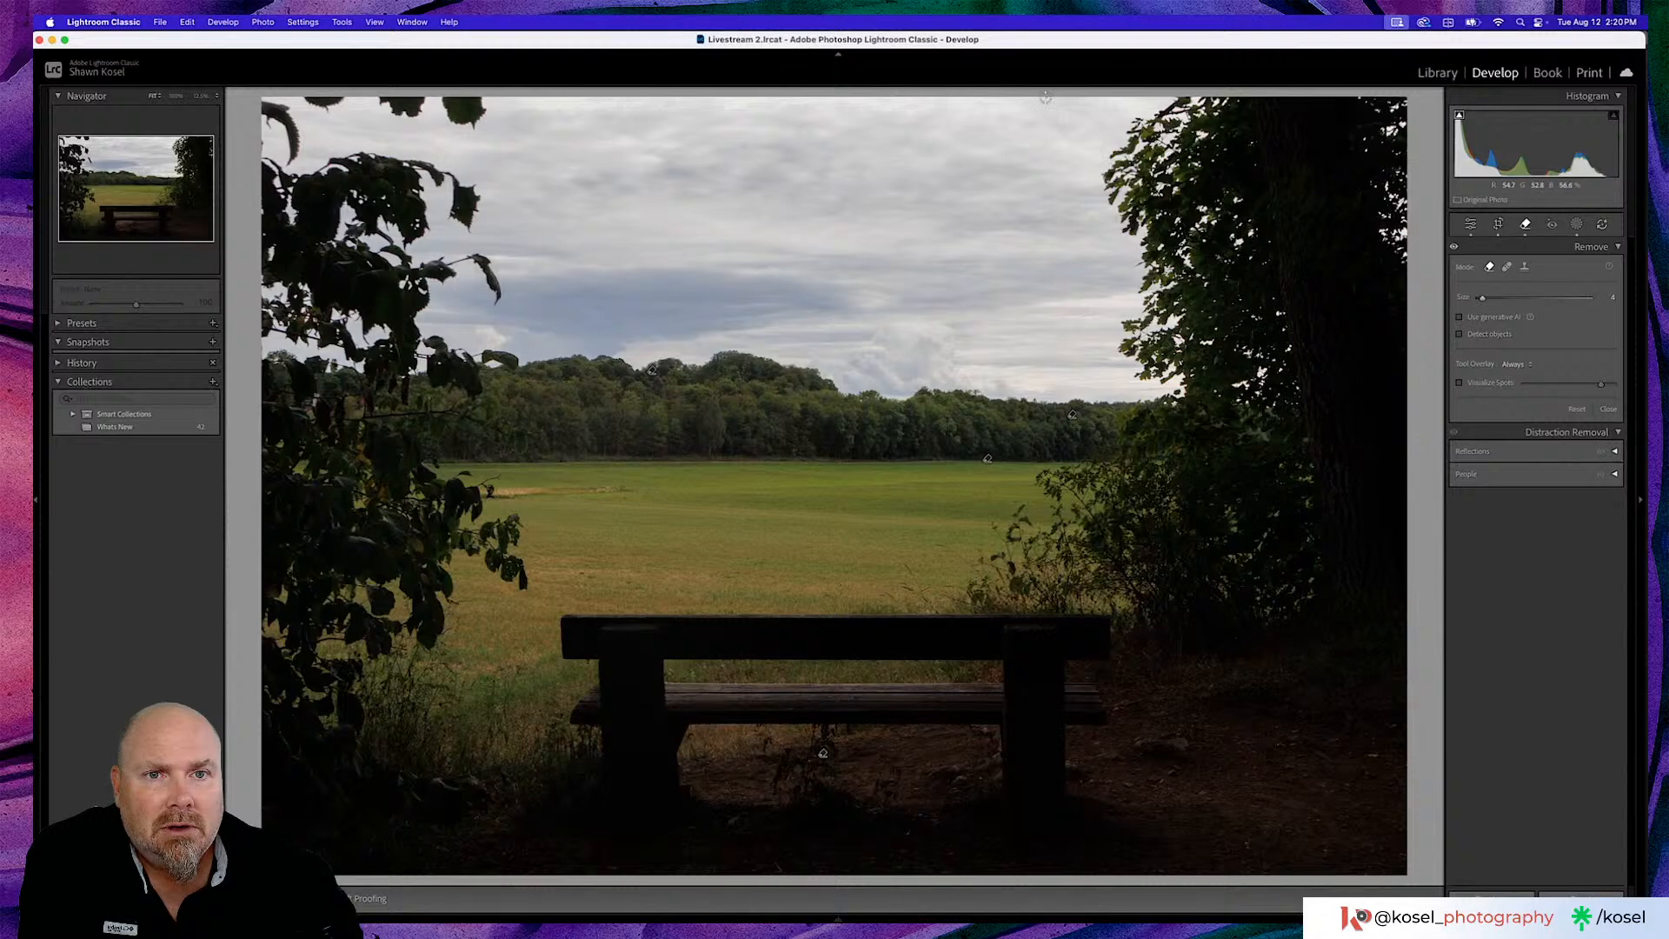
click(1046, 97)
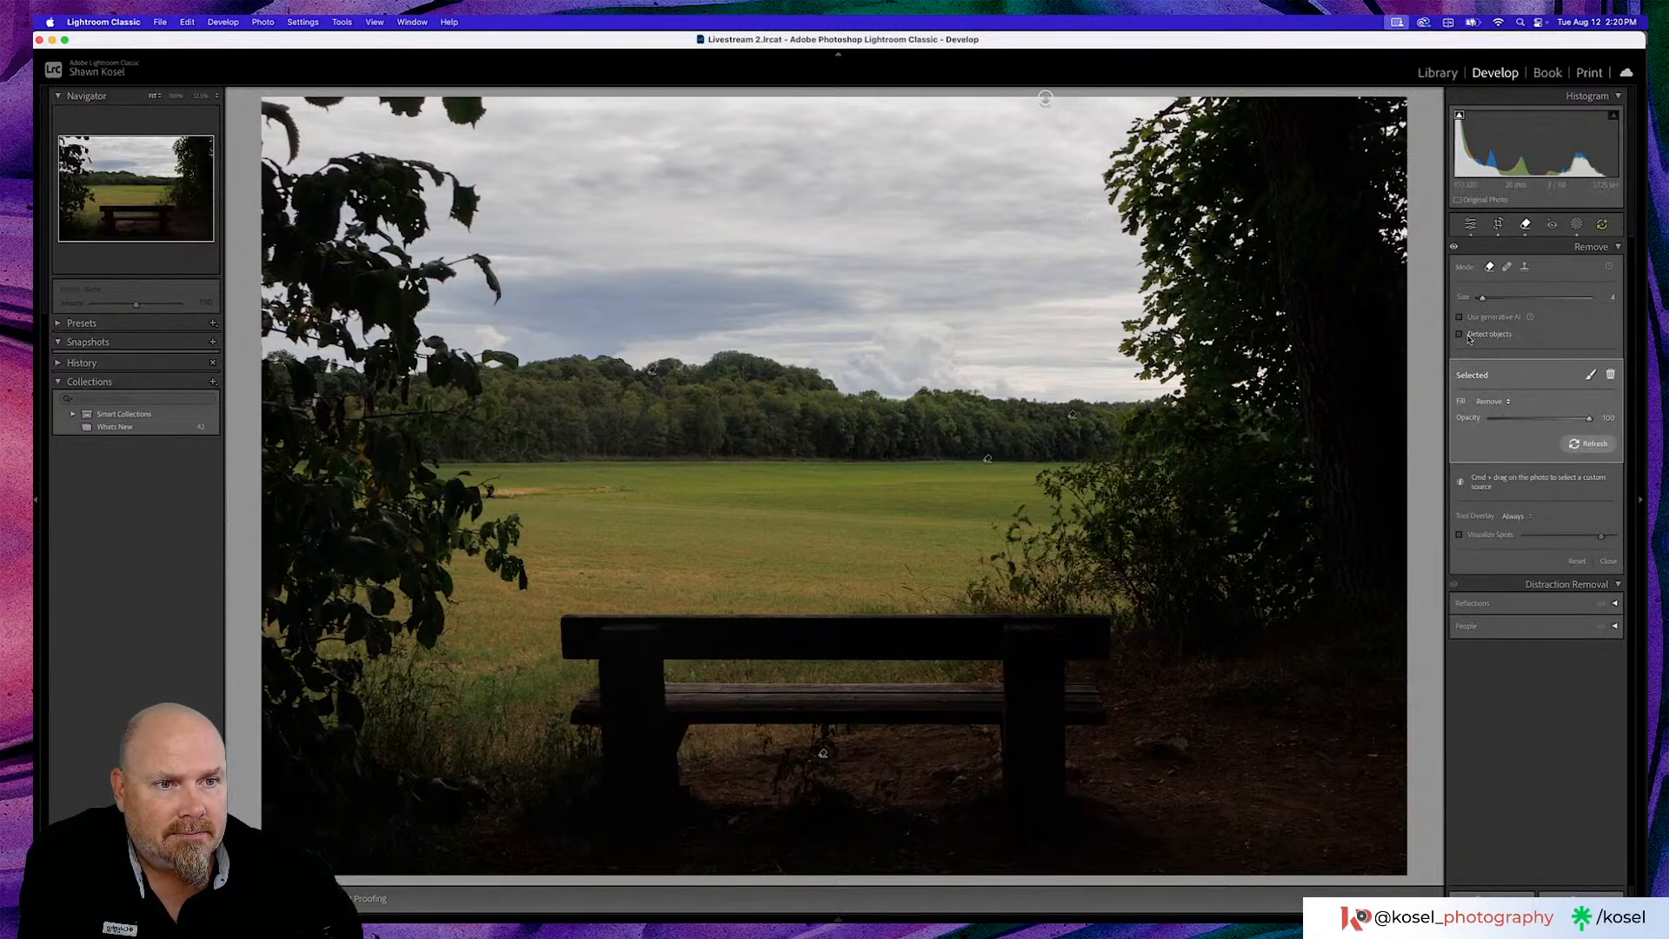
click(1460, 536)
click(1460, 535)
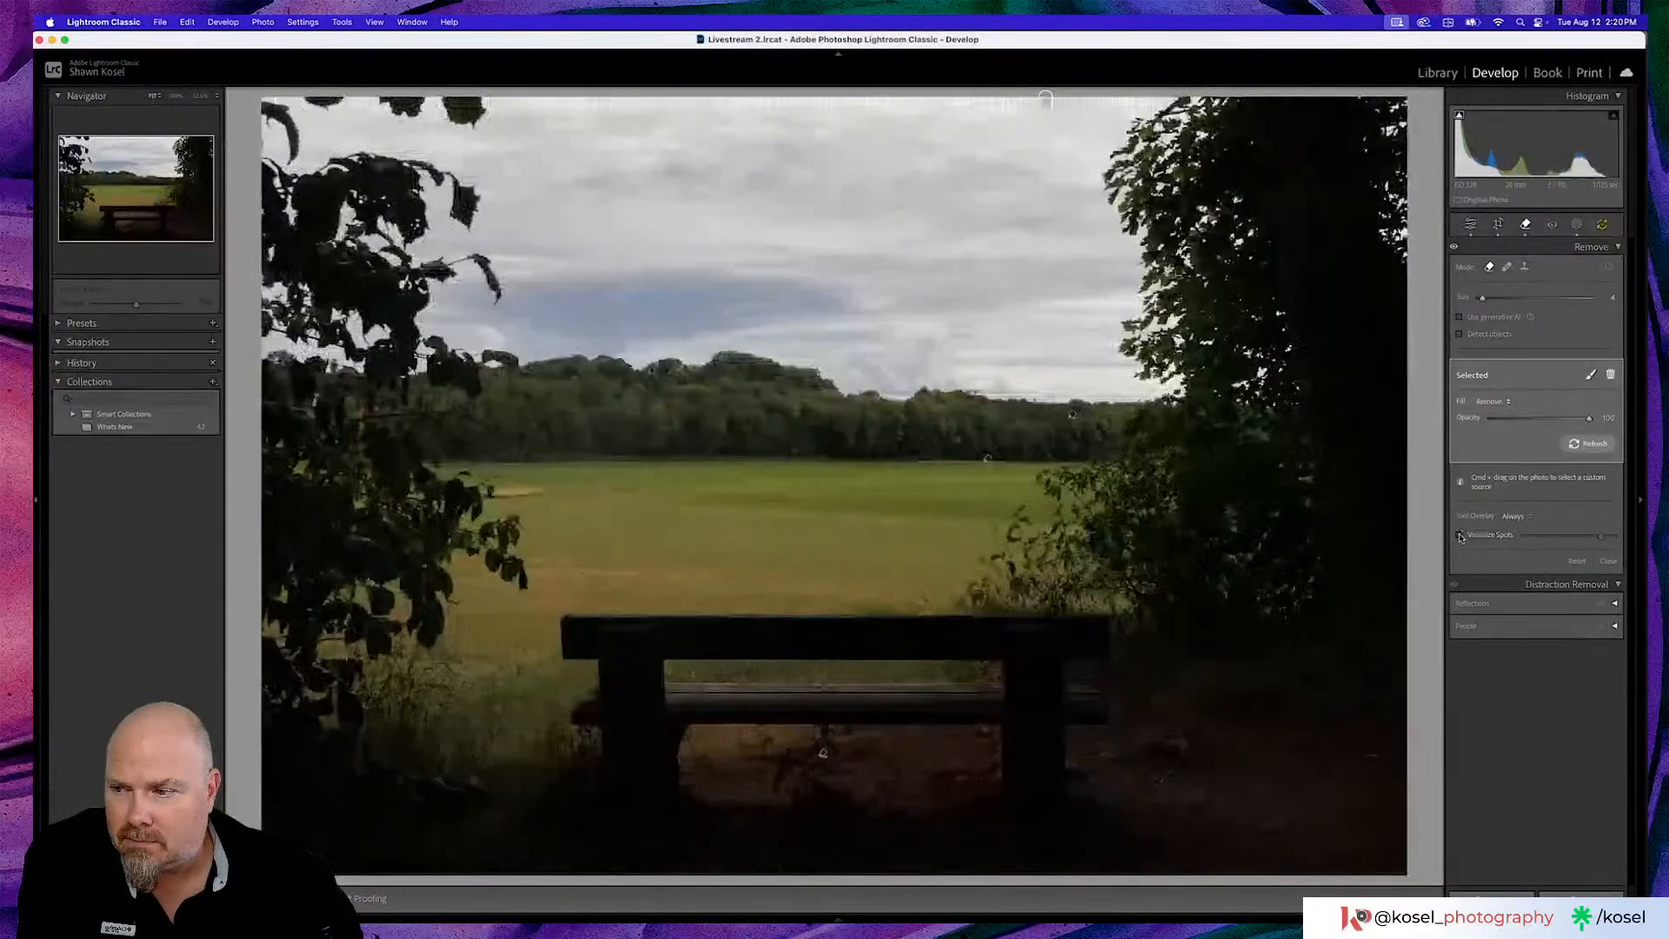
click(1470, 224)
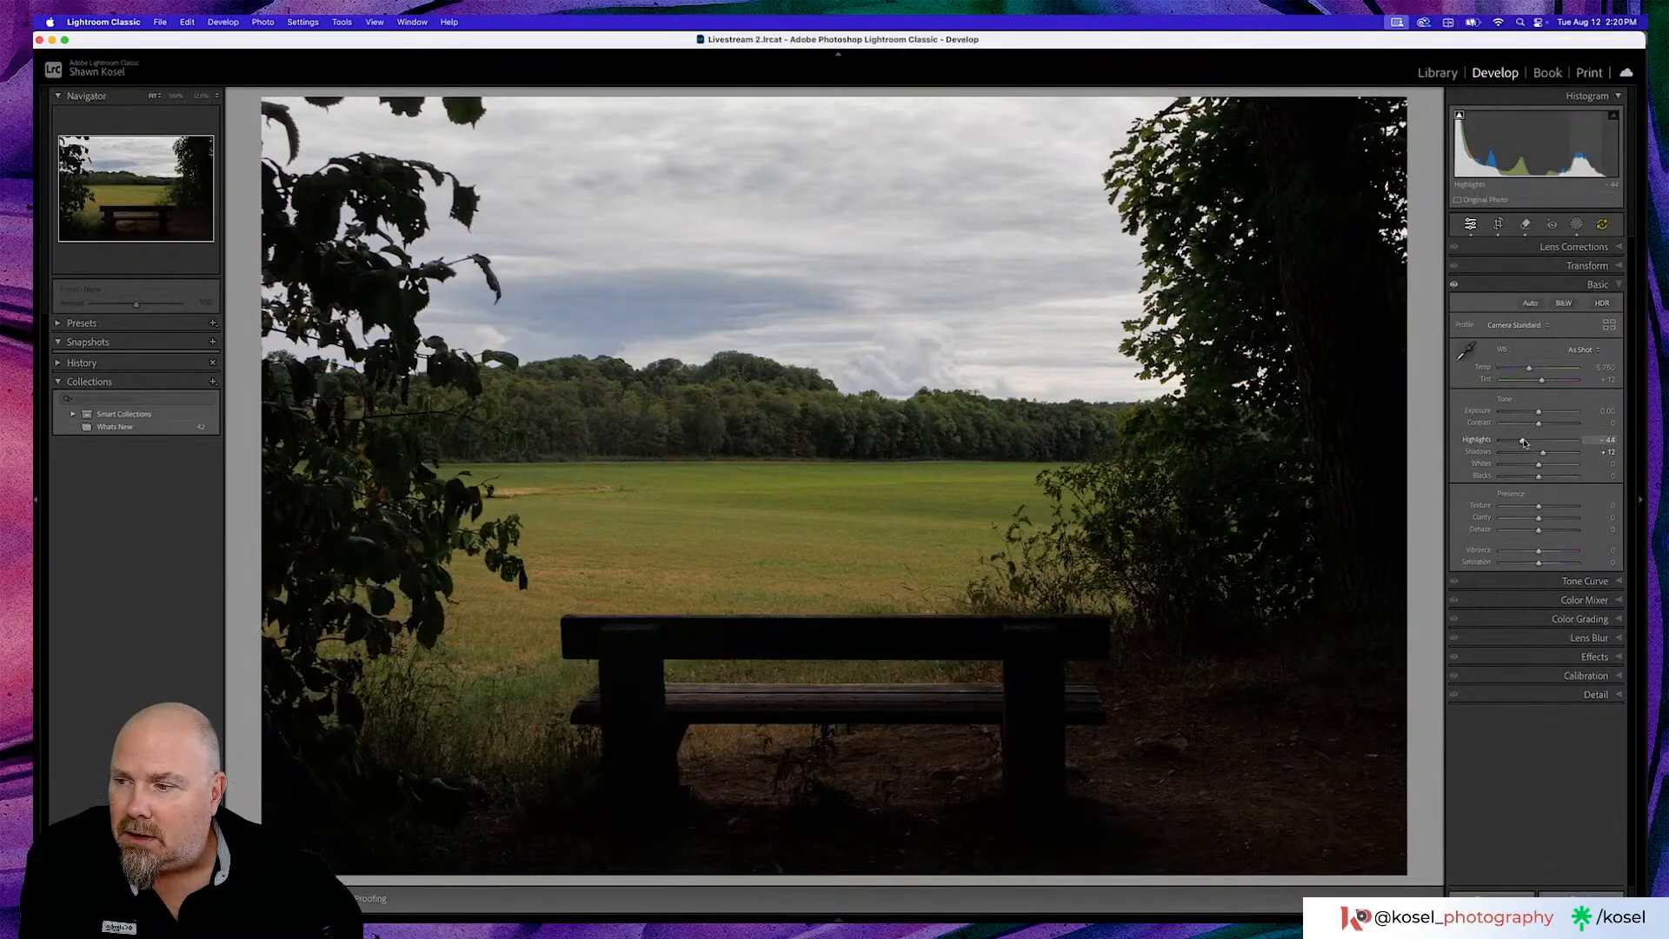
Lower the whole photo's Highlights to -48 and check the cloud detail up close
drag(1524, 442, 1521, 442)
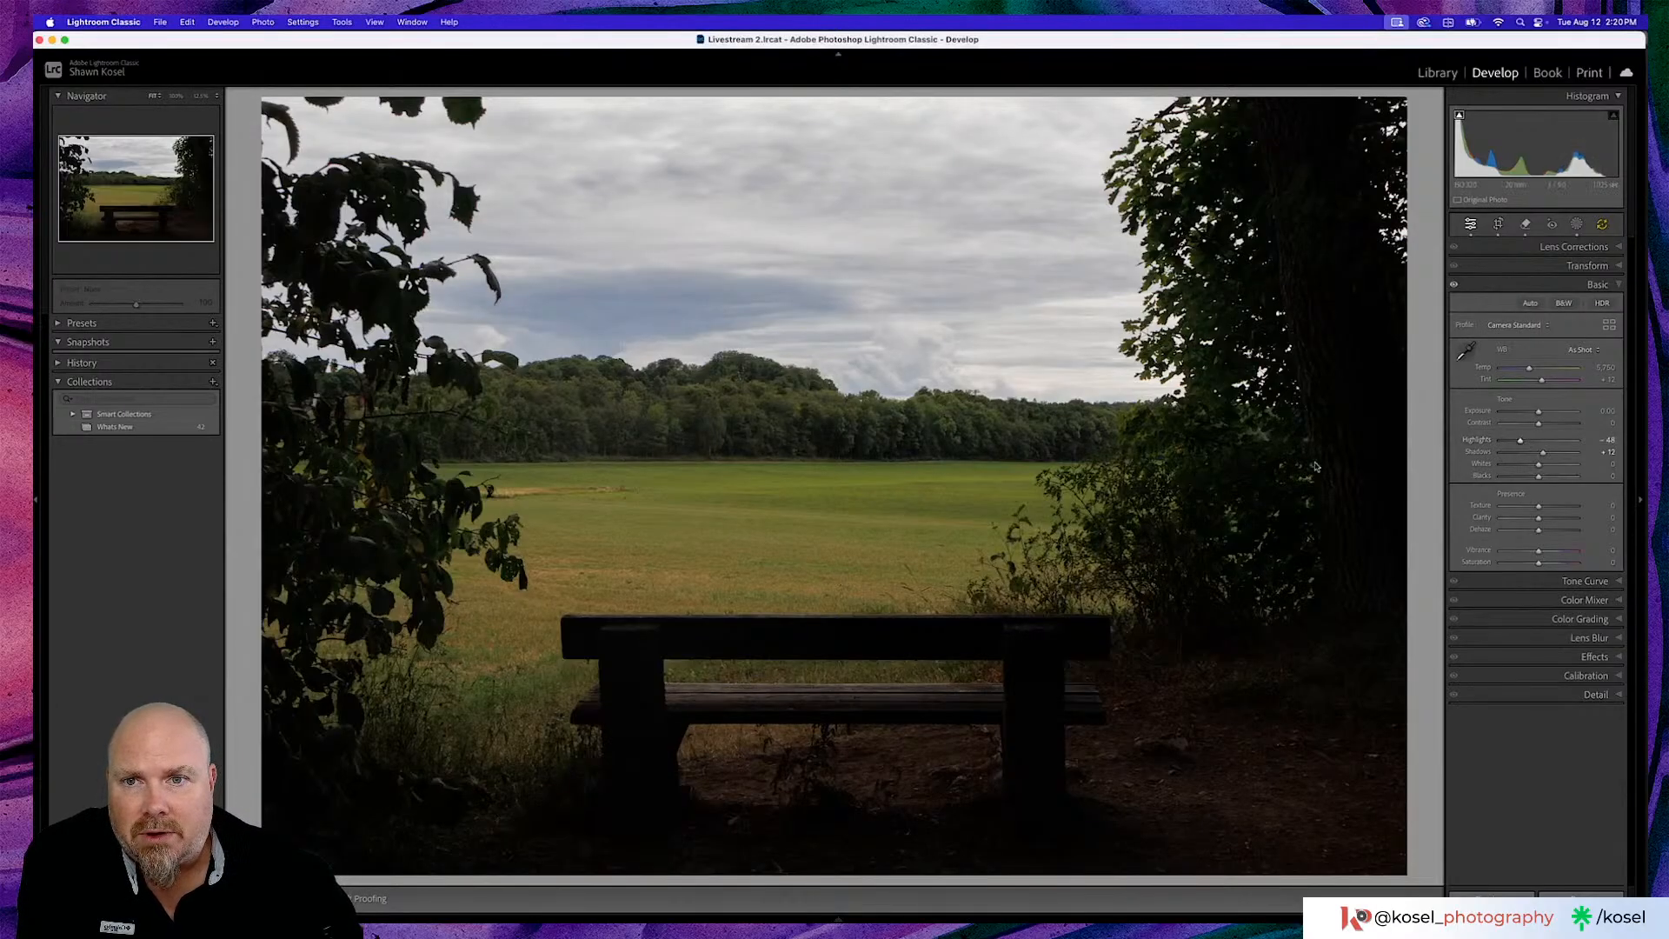
click(600, 189)
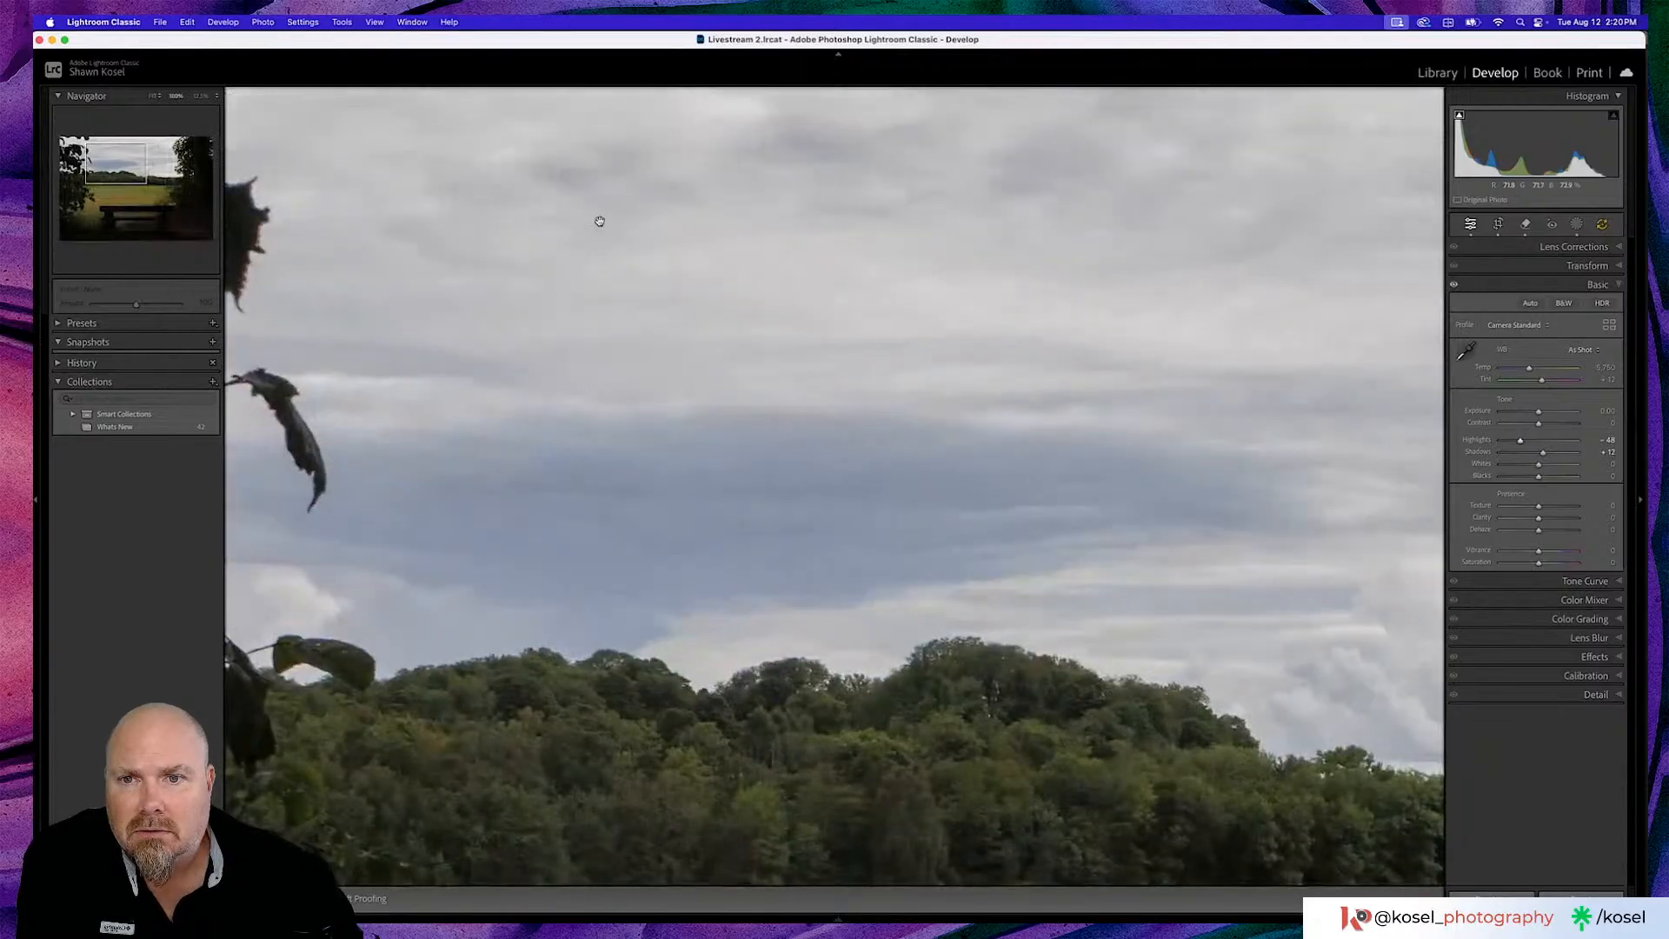
click(599, 275)
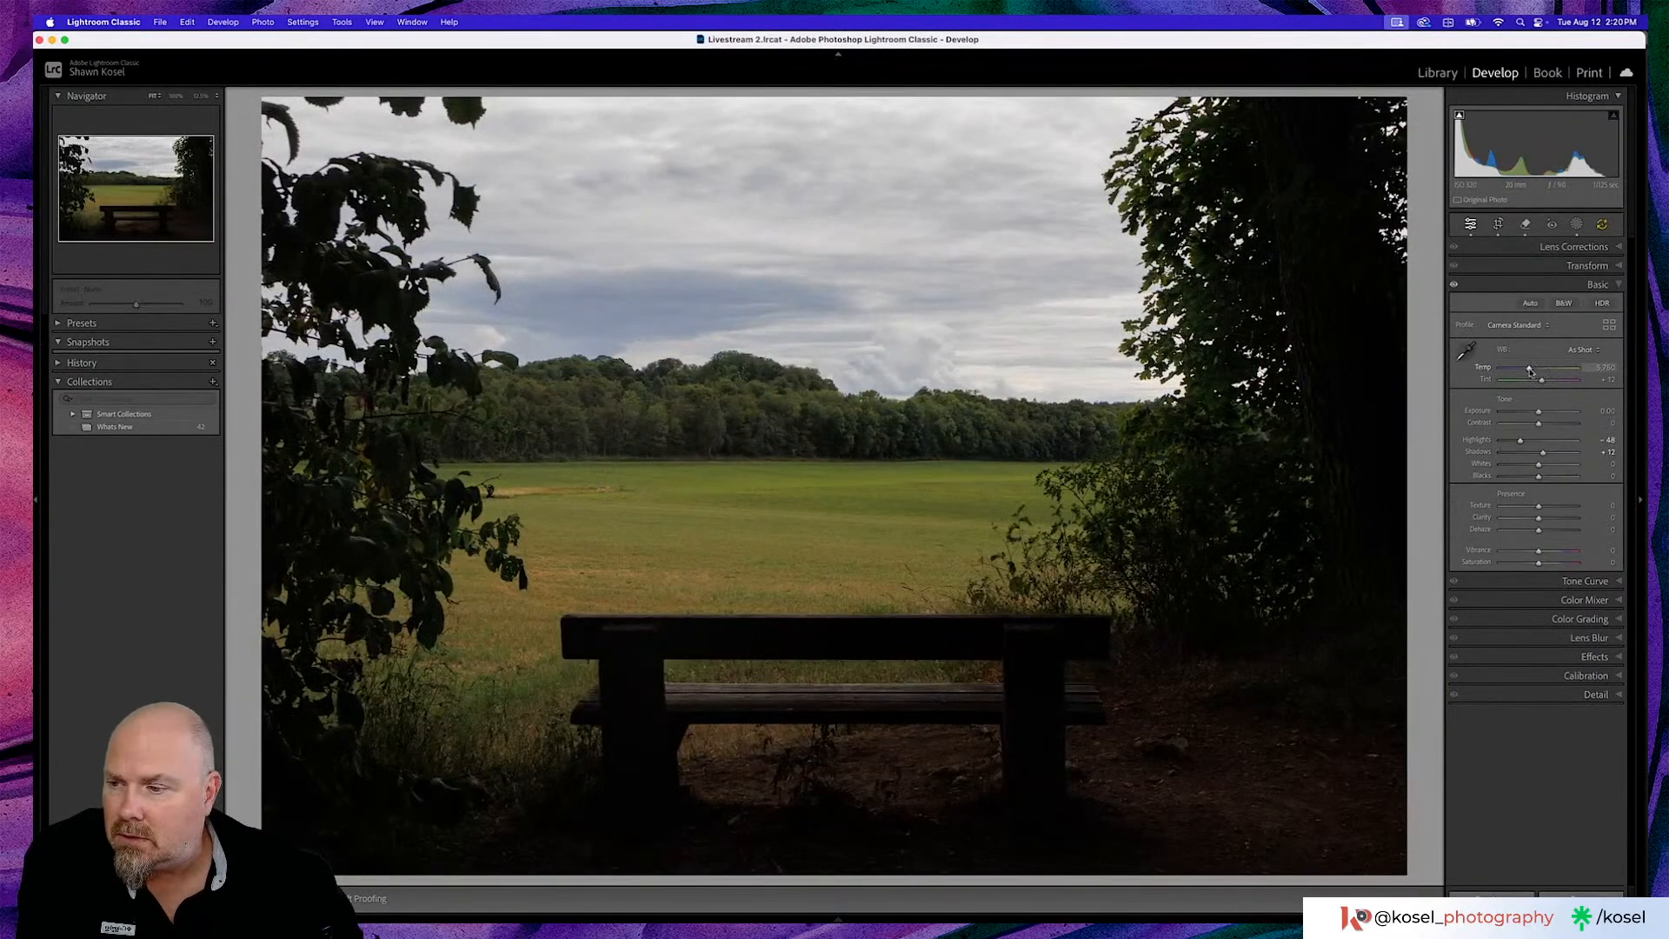
Set the white balance Temp to 5,709 and inspect the clouds above the tree line up close
drag(1531, 371, 1530, 372)
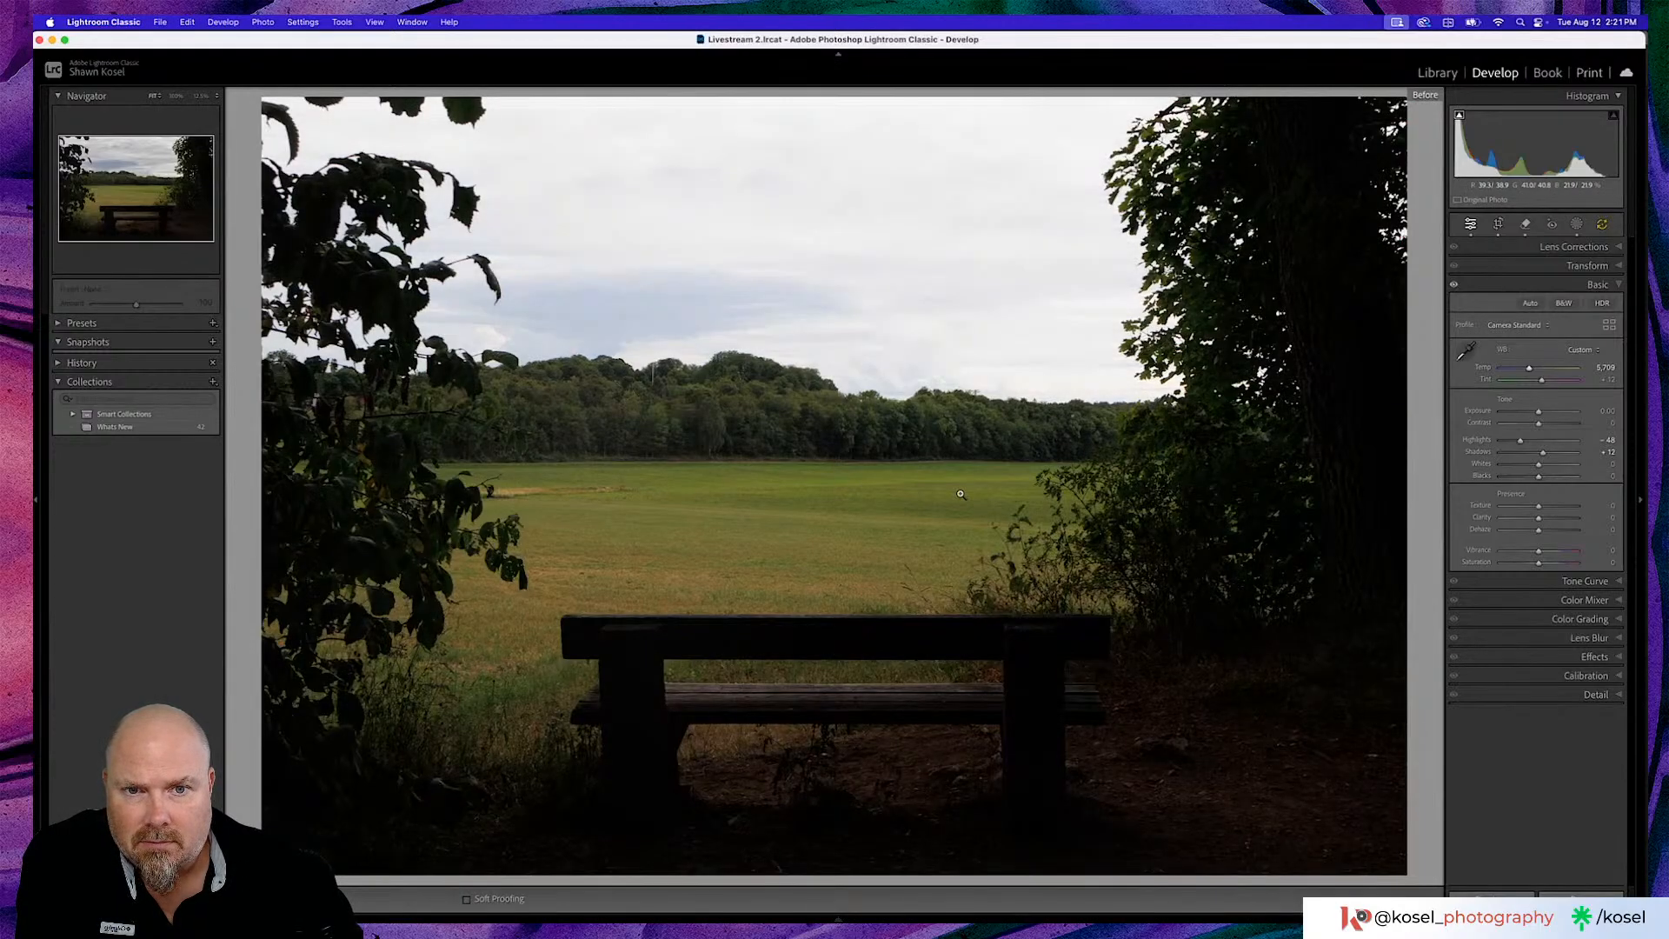
click(893, 343)
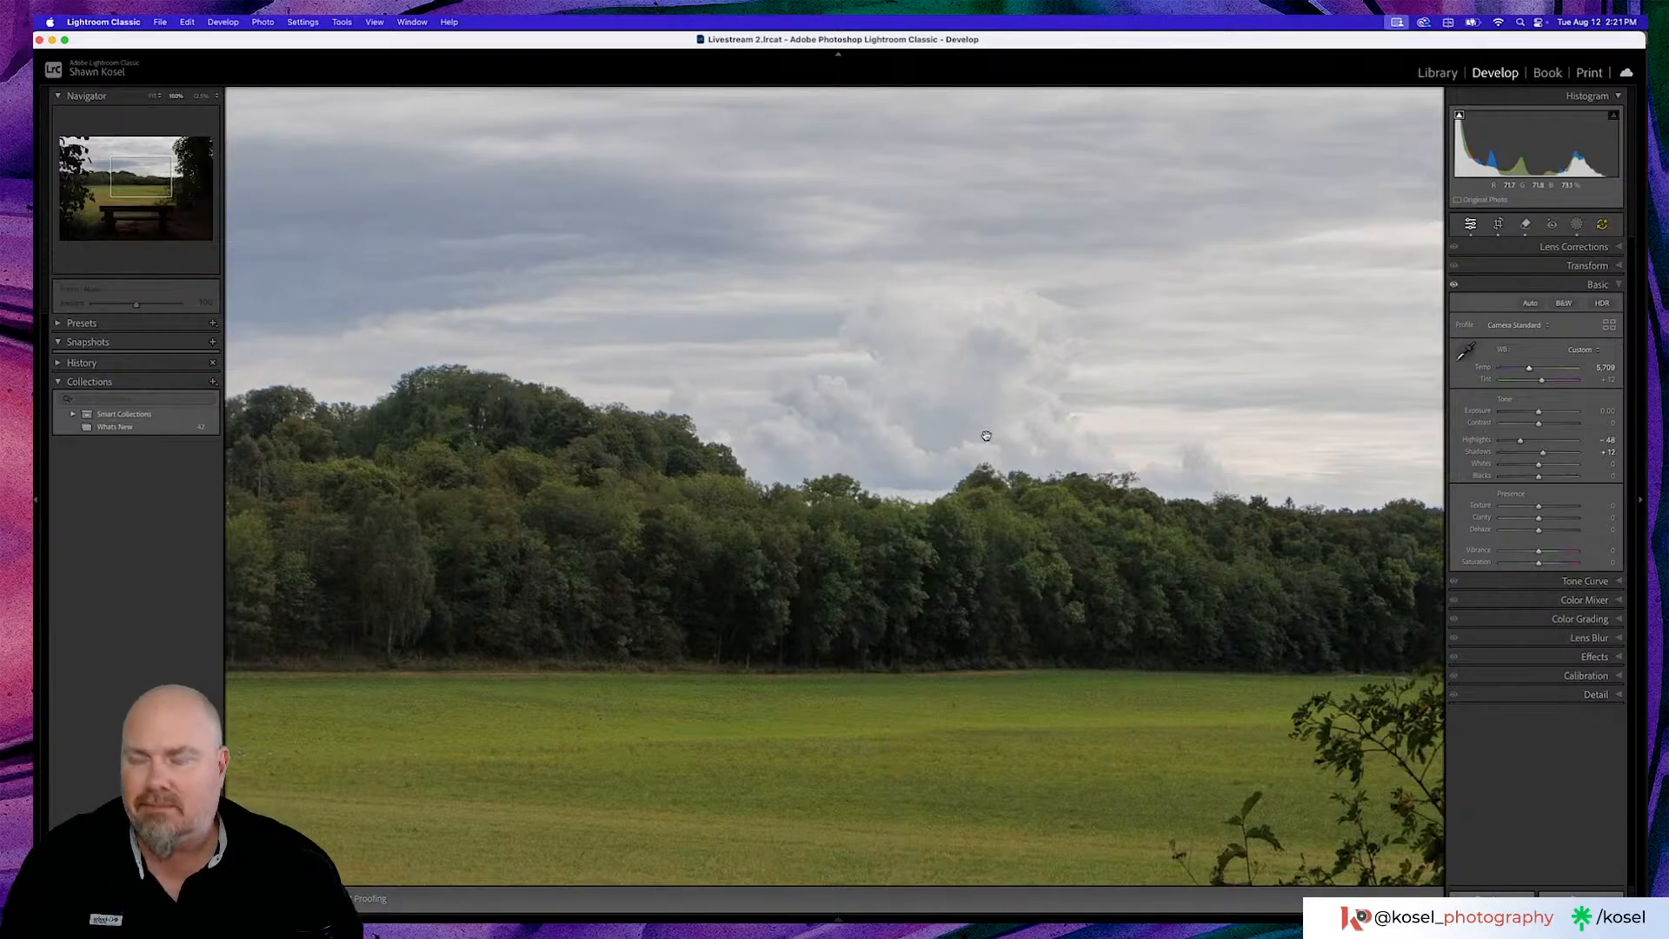
click(987, 435)
click(987, 435)
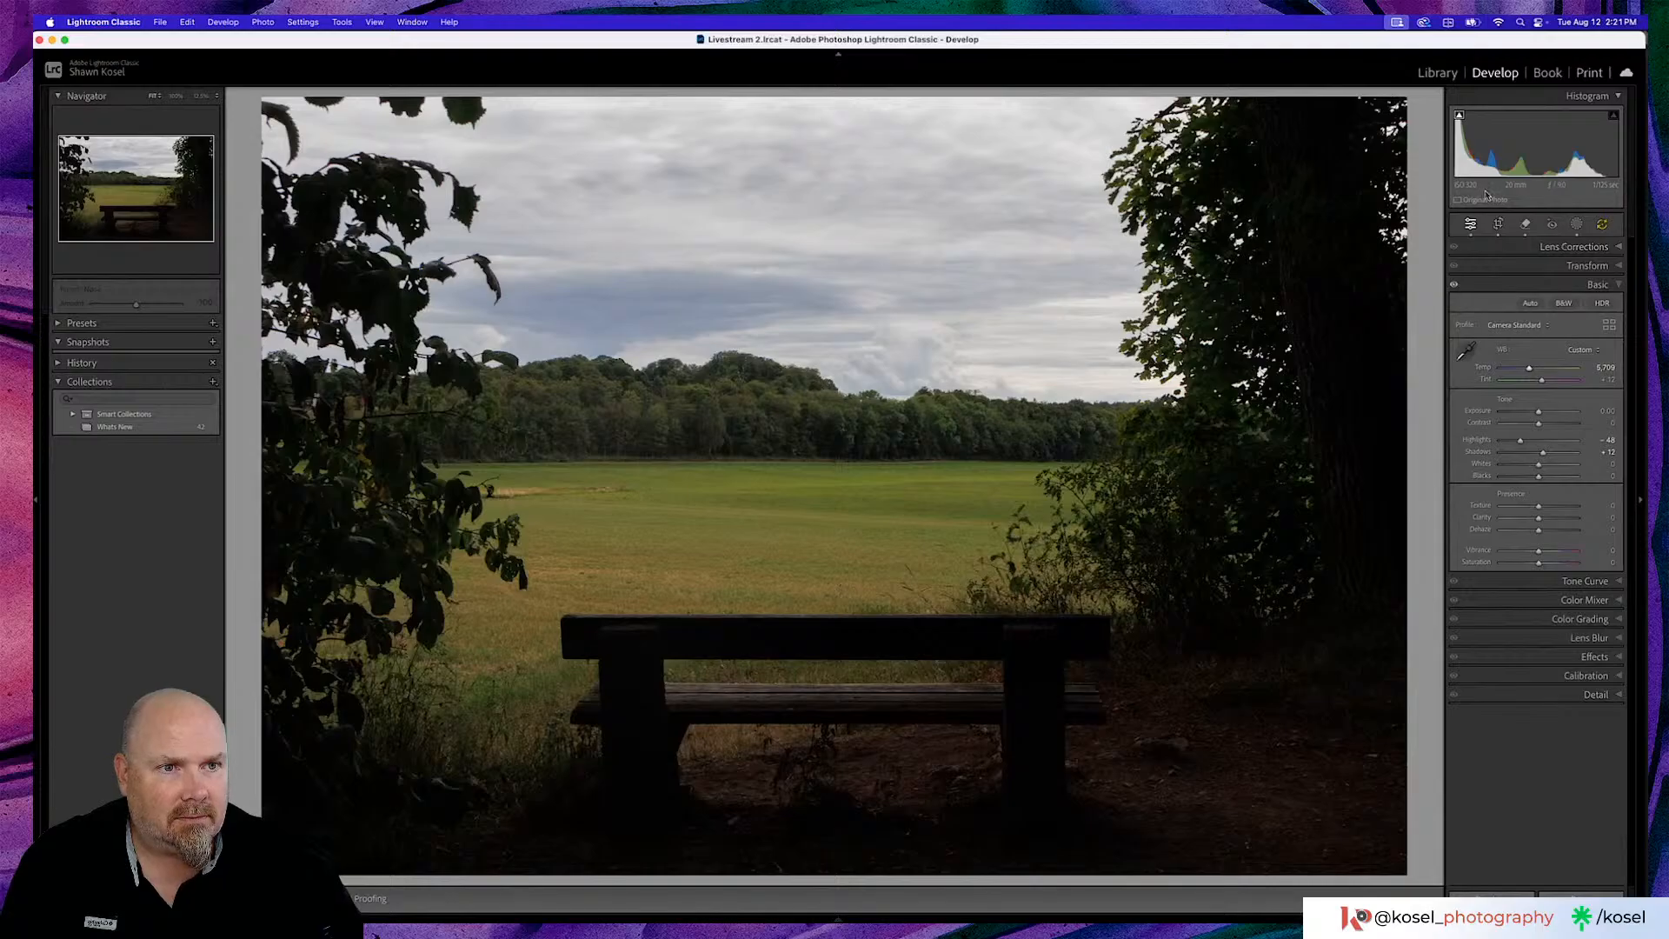
Warm the Vegetation mask slightly with Temp and Tint, lift its Shadows a little and raise its Texture to about 29 and Clarity to about 7
click(1576, 224)
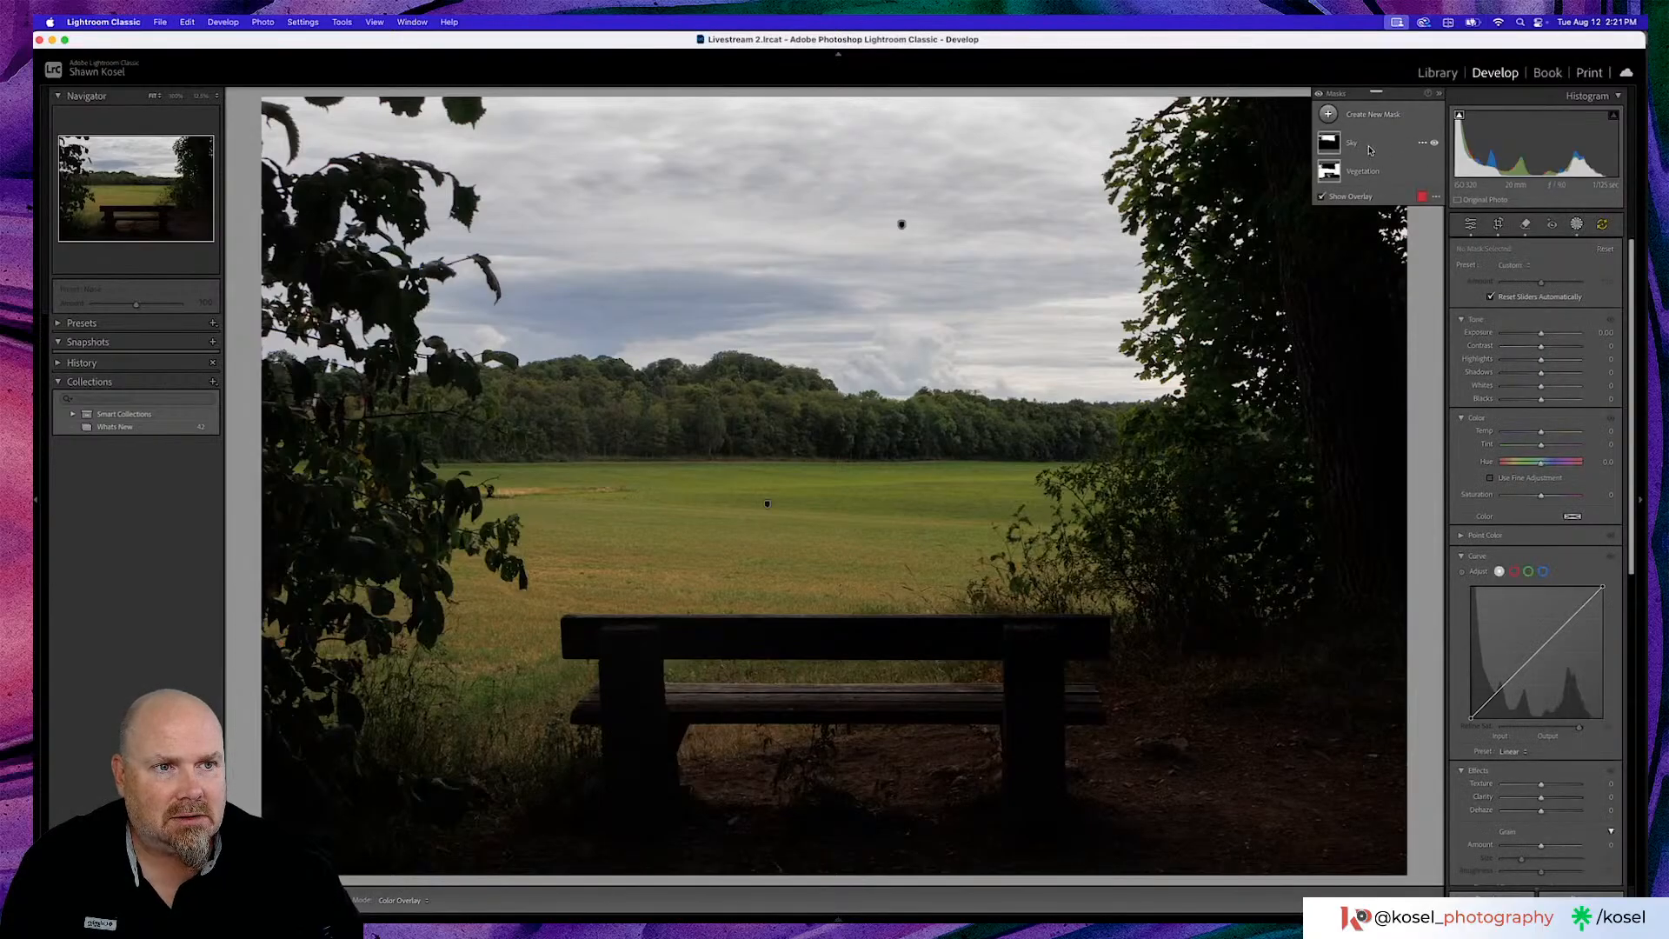
click(1363, 171)
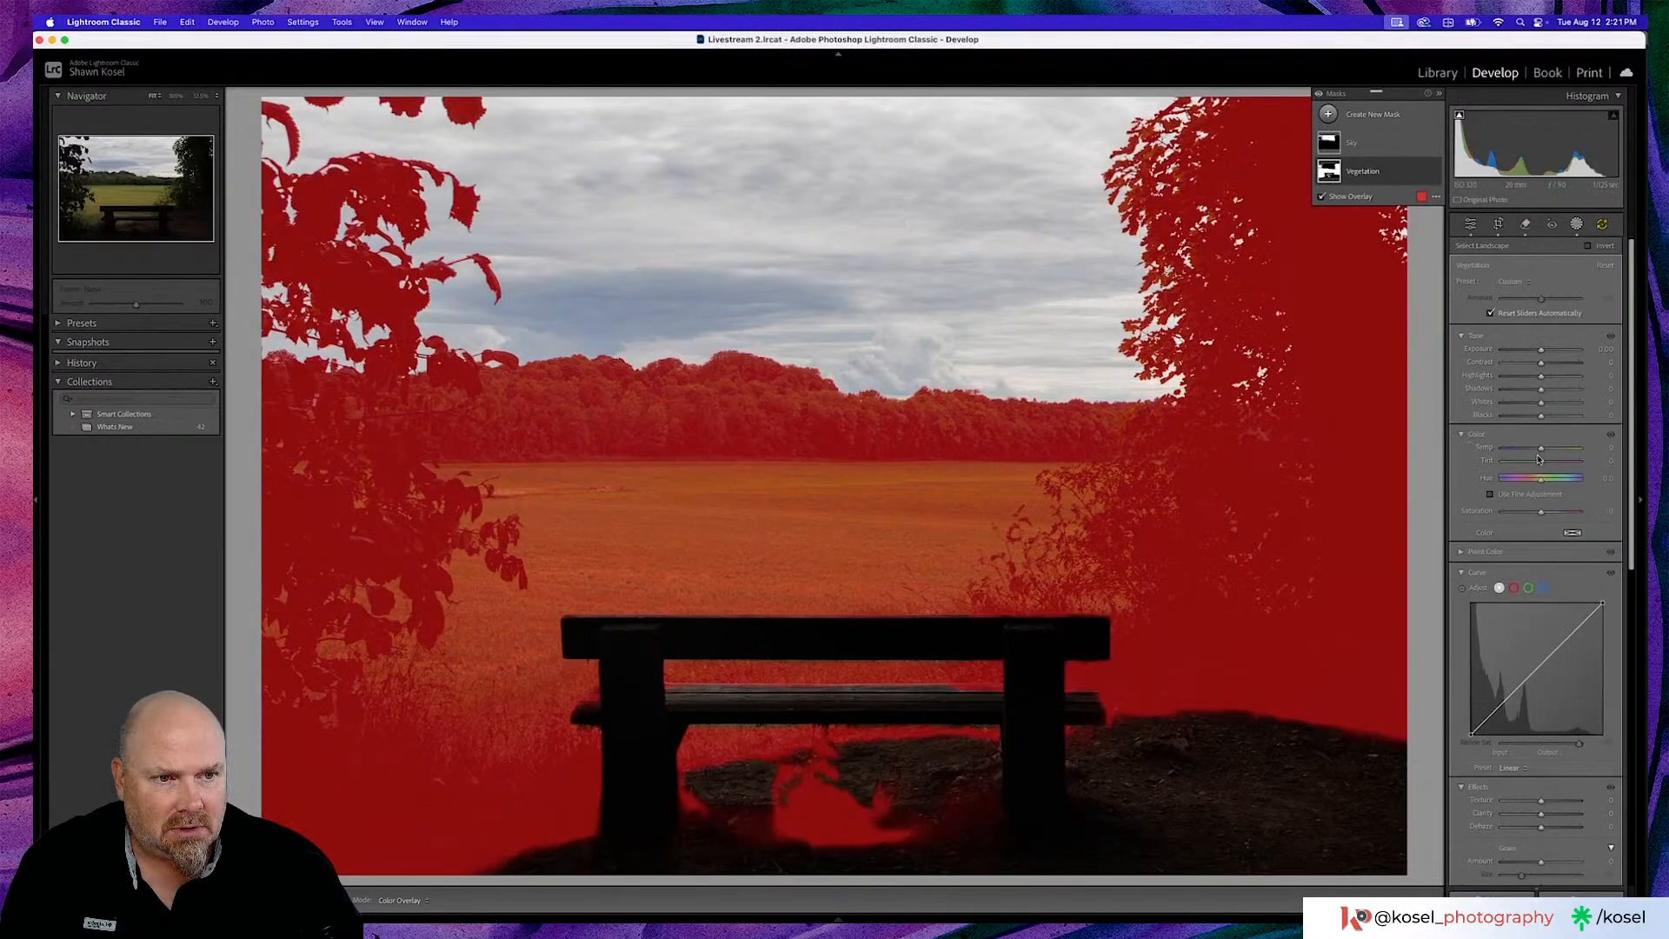
drag(1541, 447, 1542, 463)
drag(1543, 391, 1544, 394)
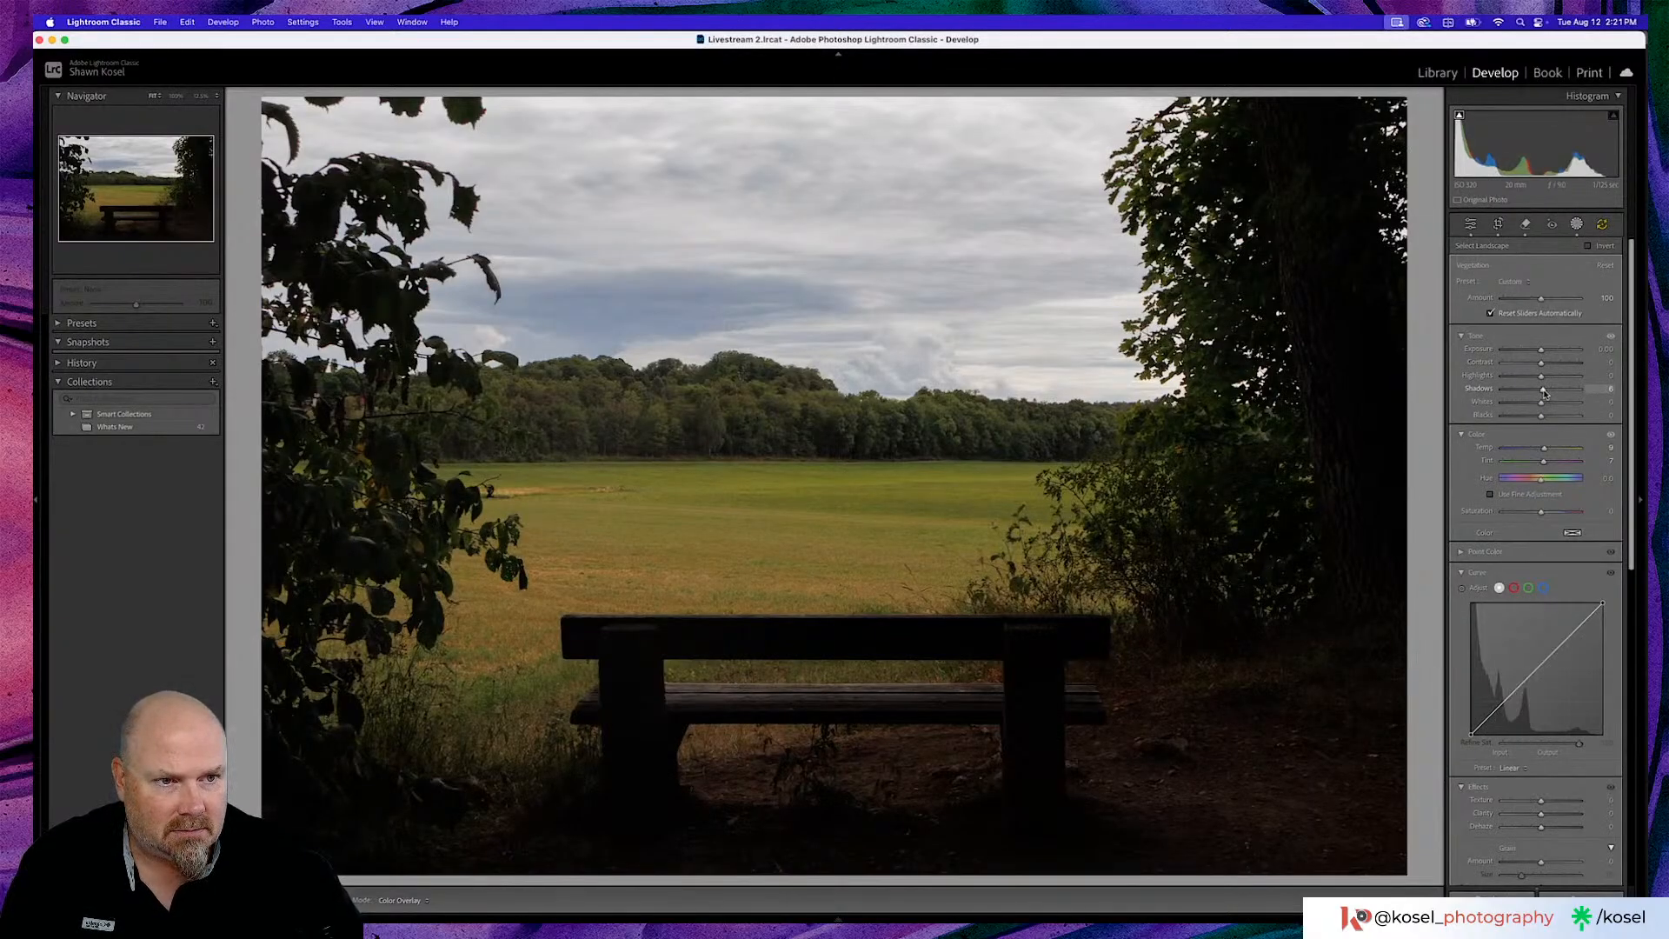
drag(1544, 393, 1544, 392)
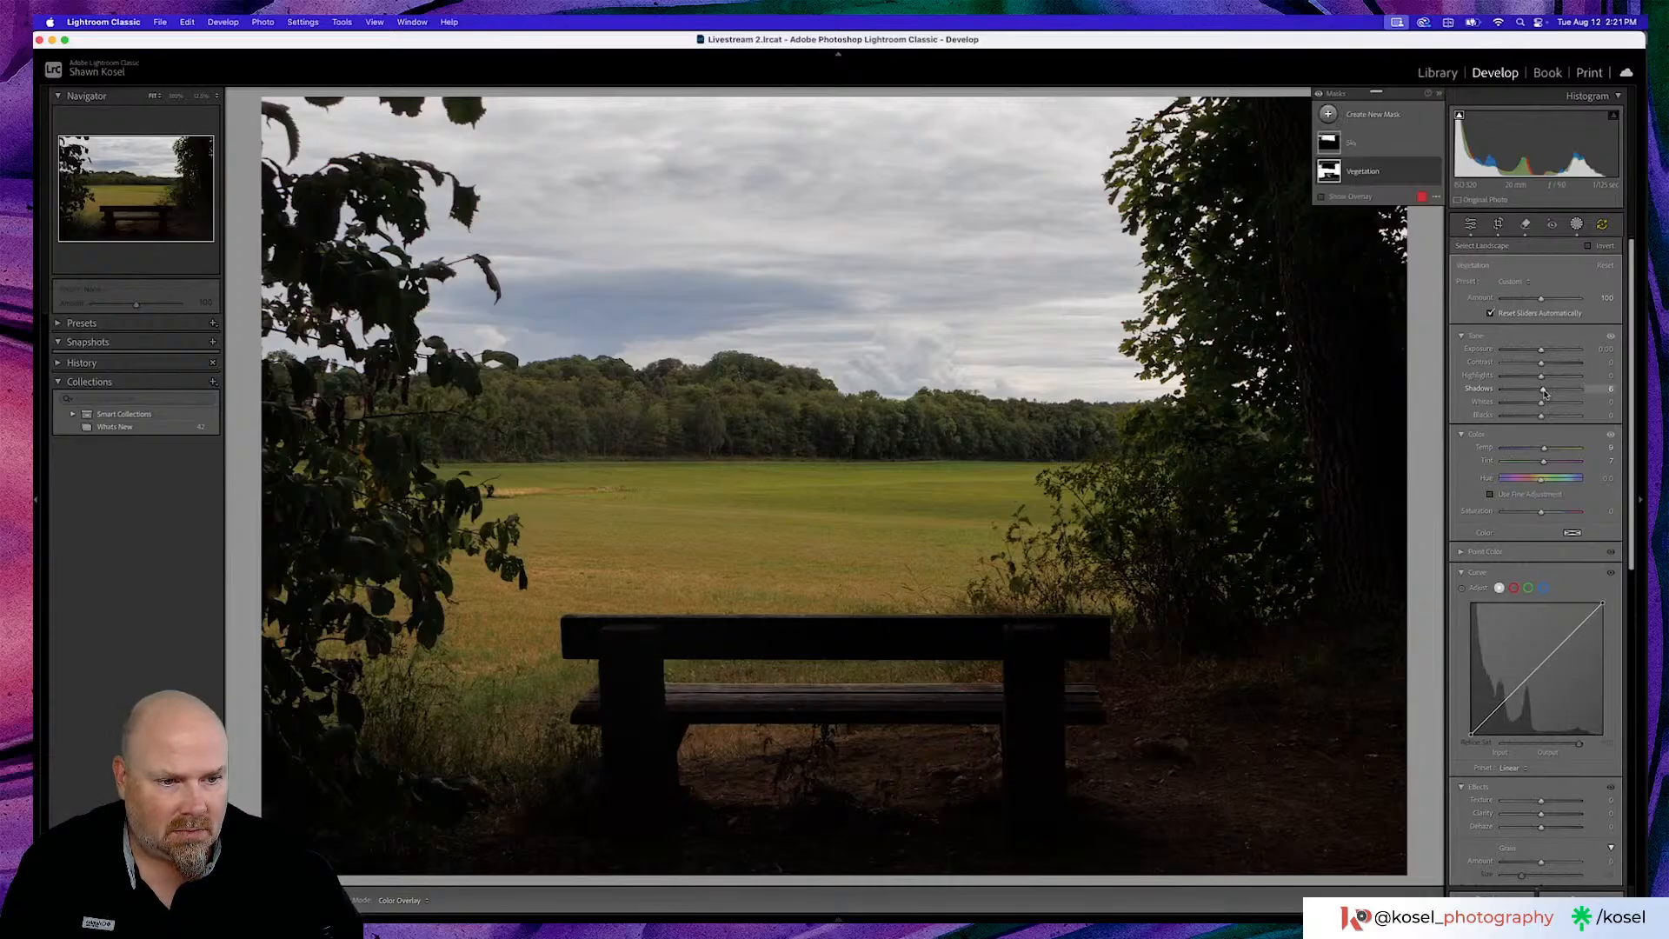
drag(1540, 801, 1549, 801)
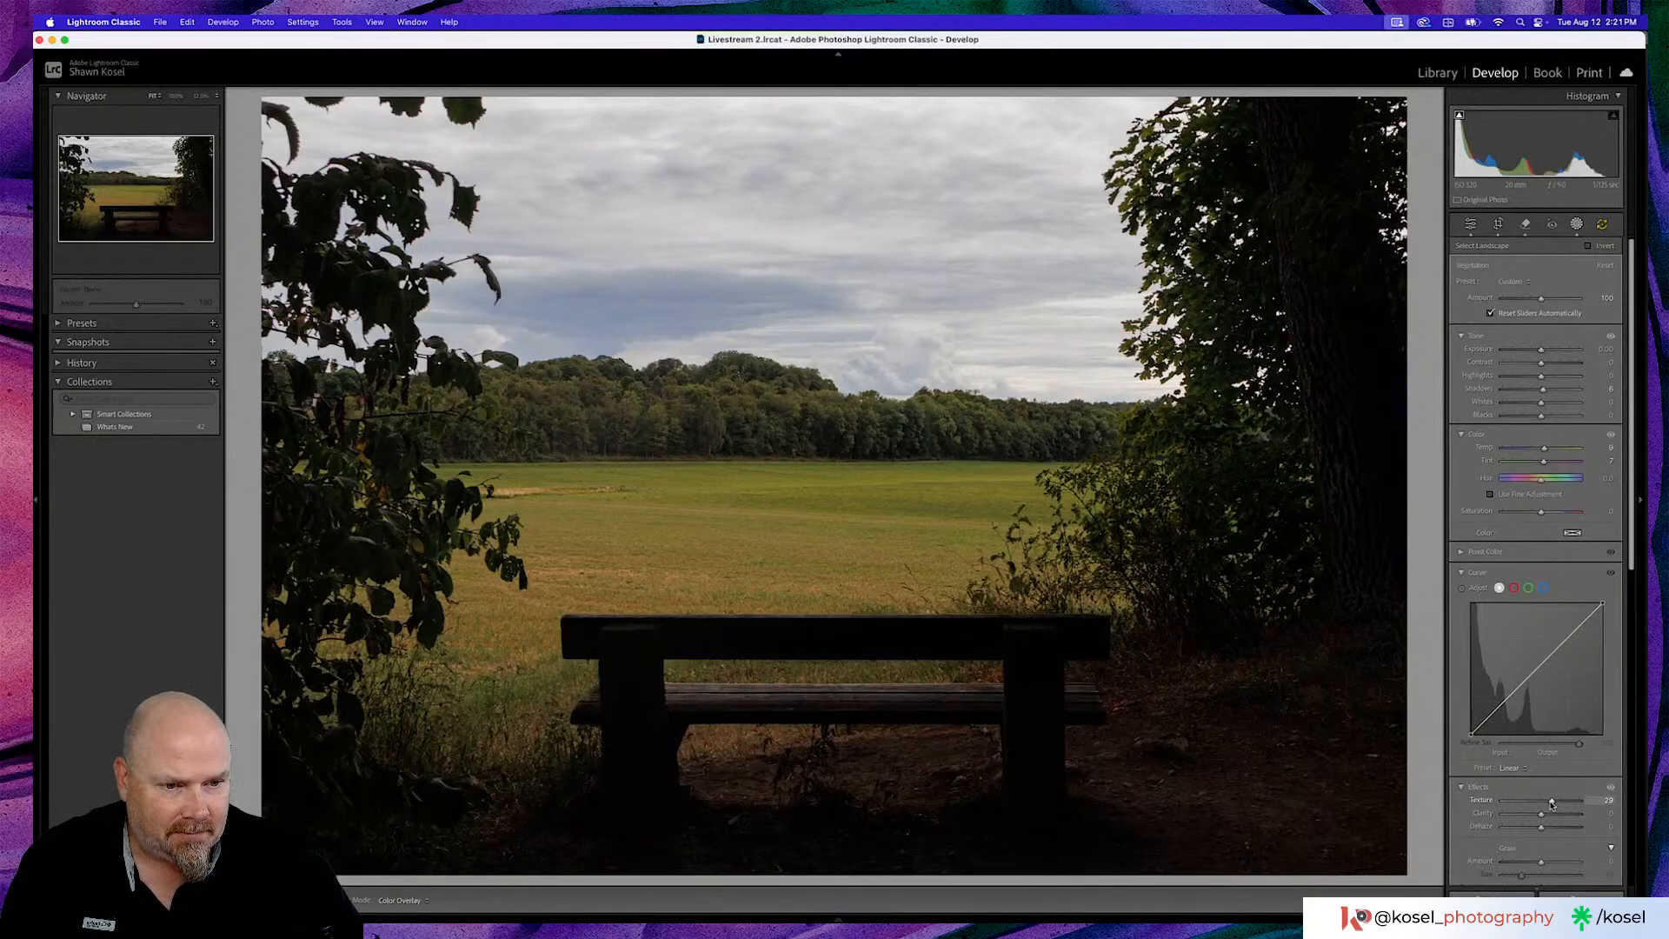
drag(1544, 815, 1545, 817)
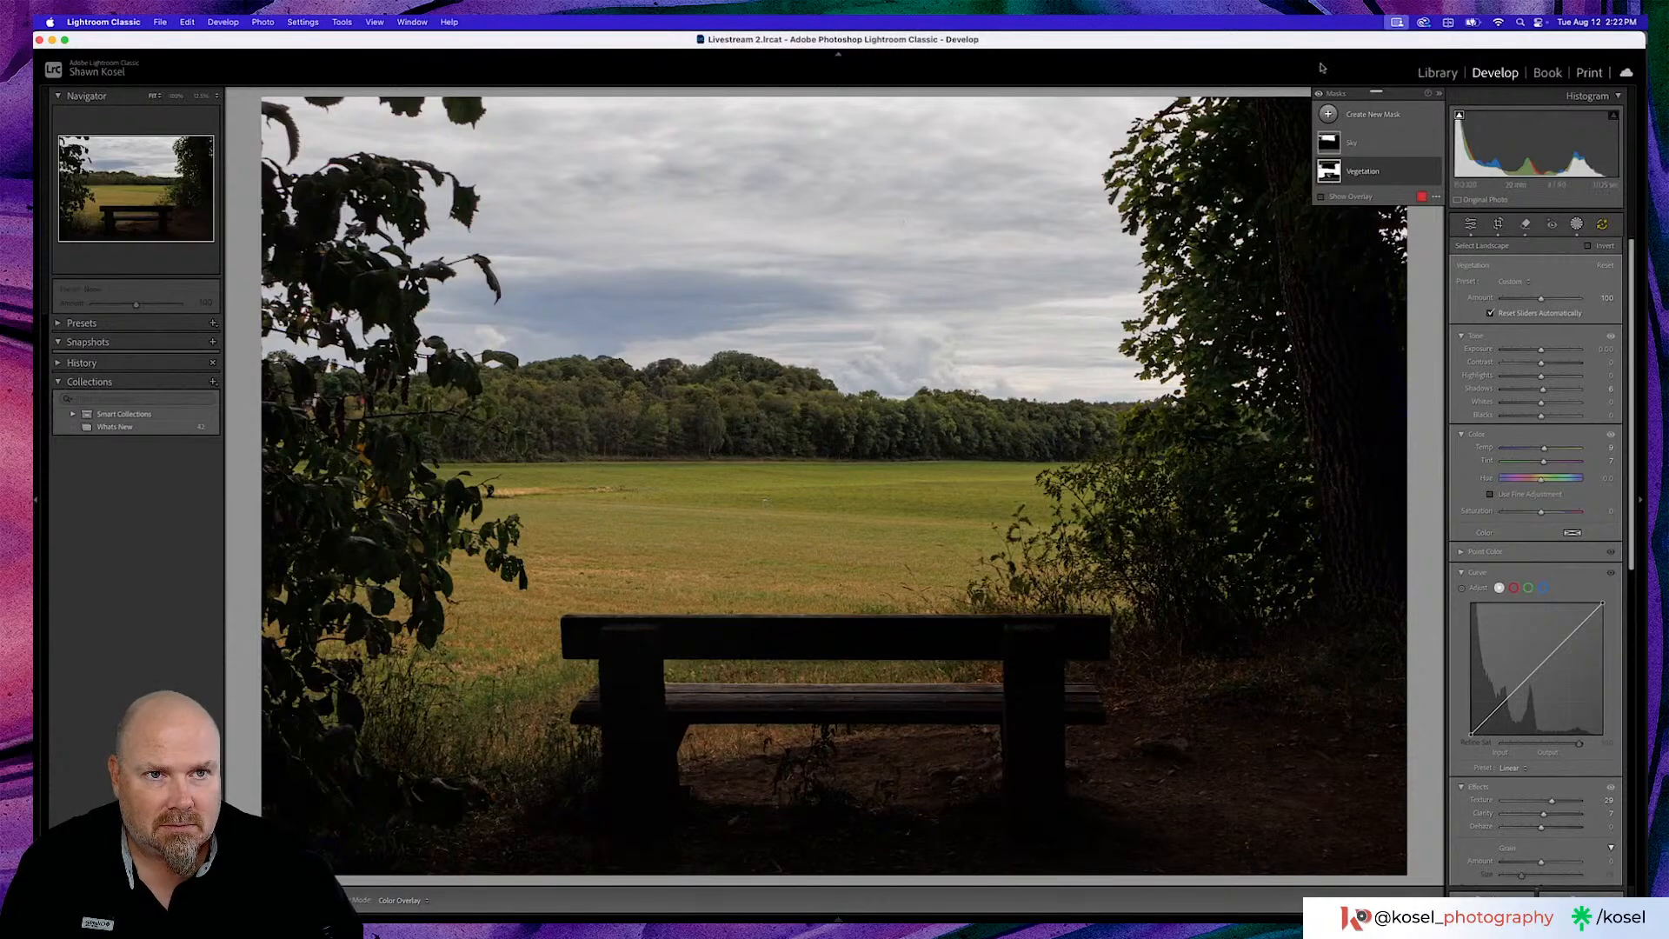
Compare the photo with all masks off and on, reduce the Vegetation mask's Temp and Tint to about 5 and return to the Basic adjustments
click(1319, 95)
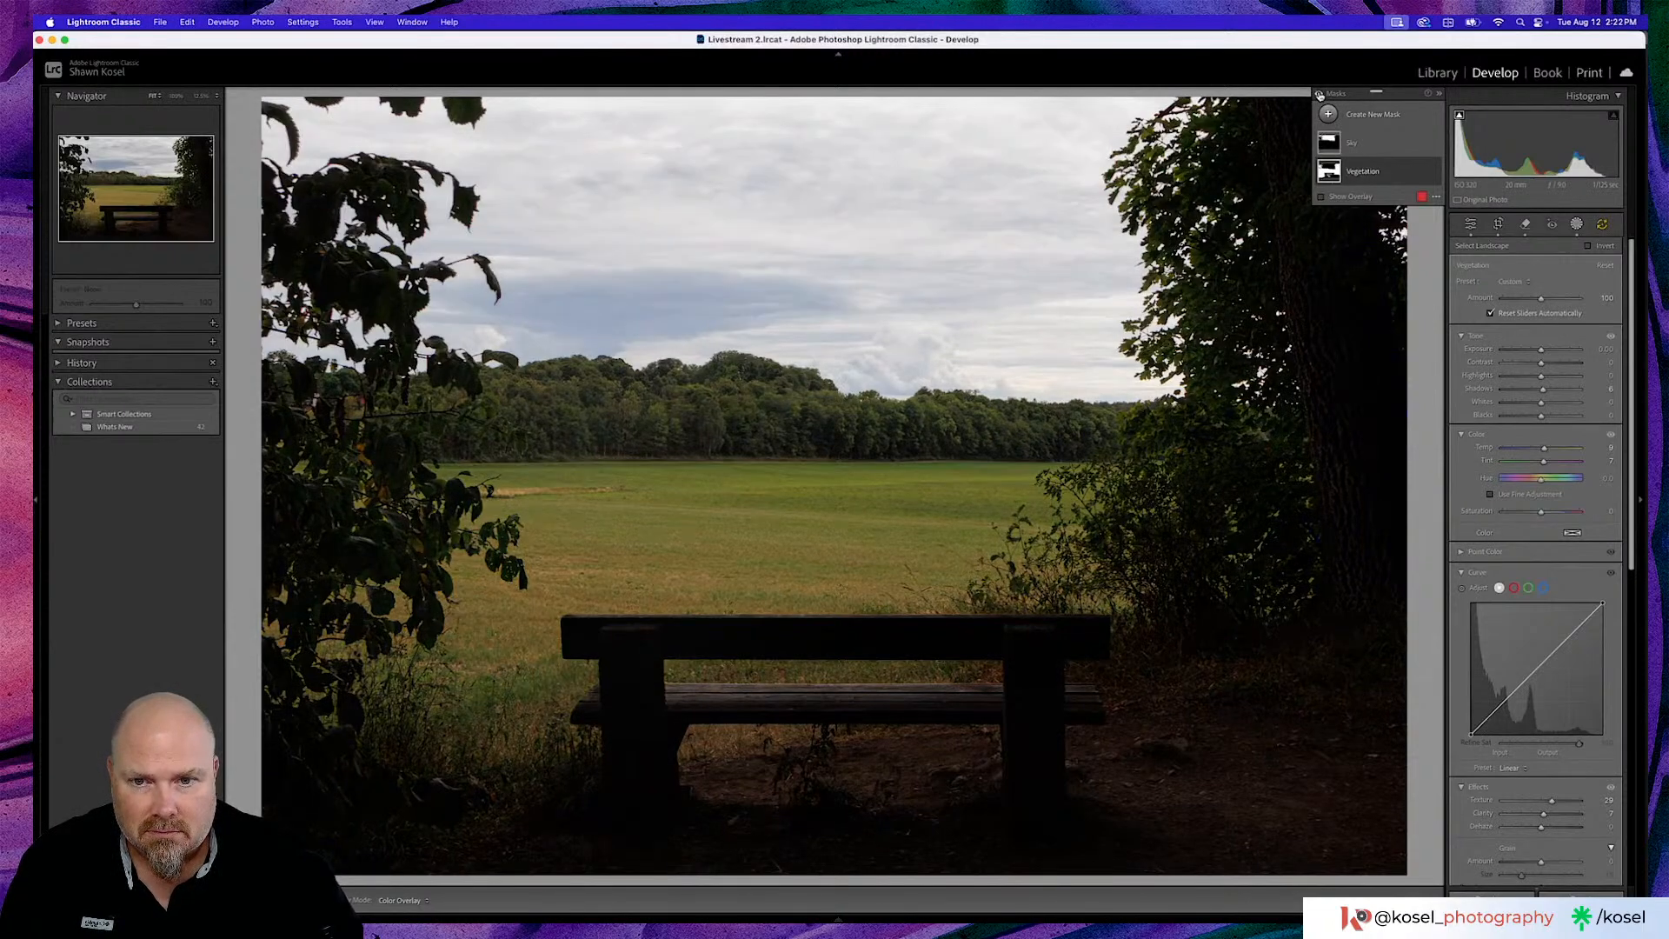
click(1320, 95)
click(1320, 95)
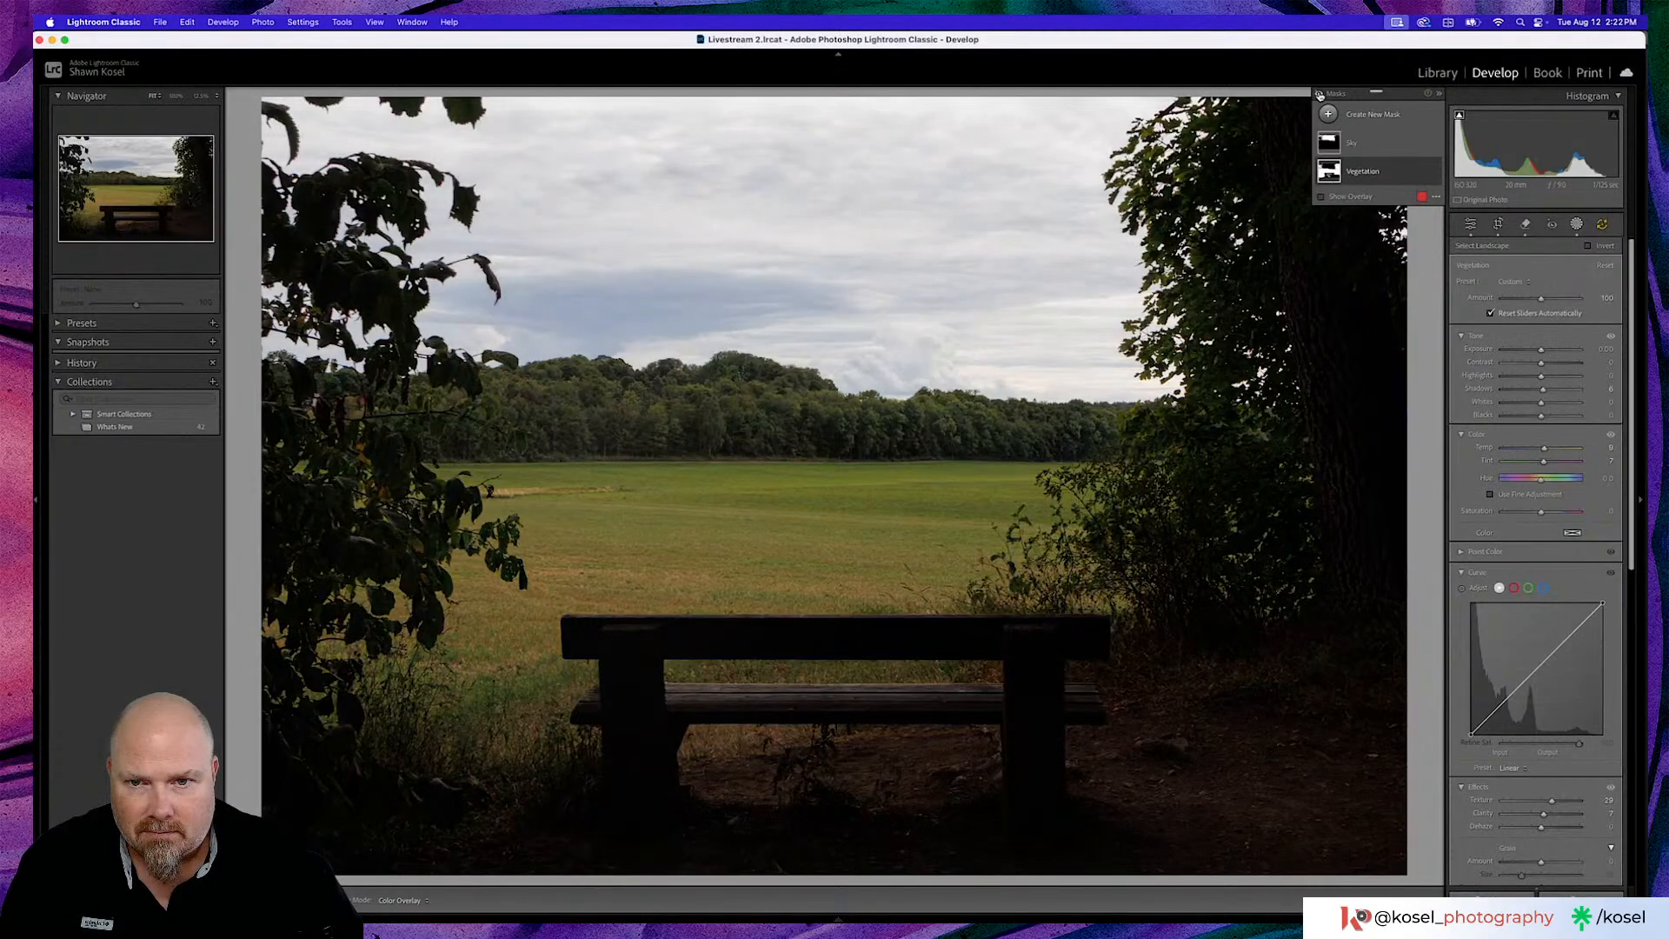
click(1319, 95)
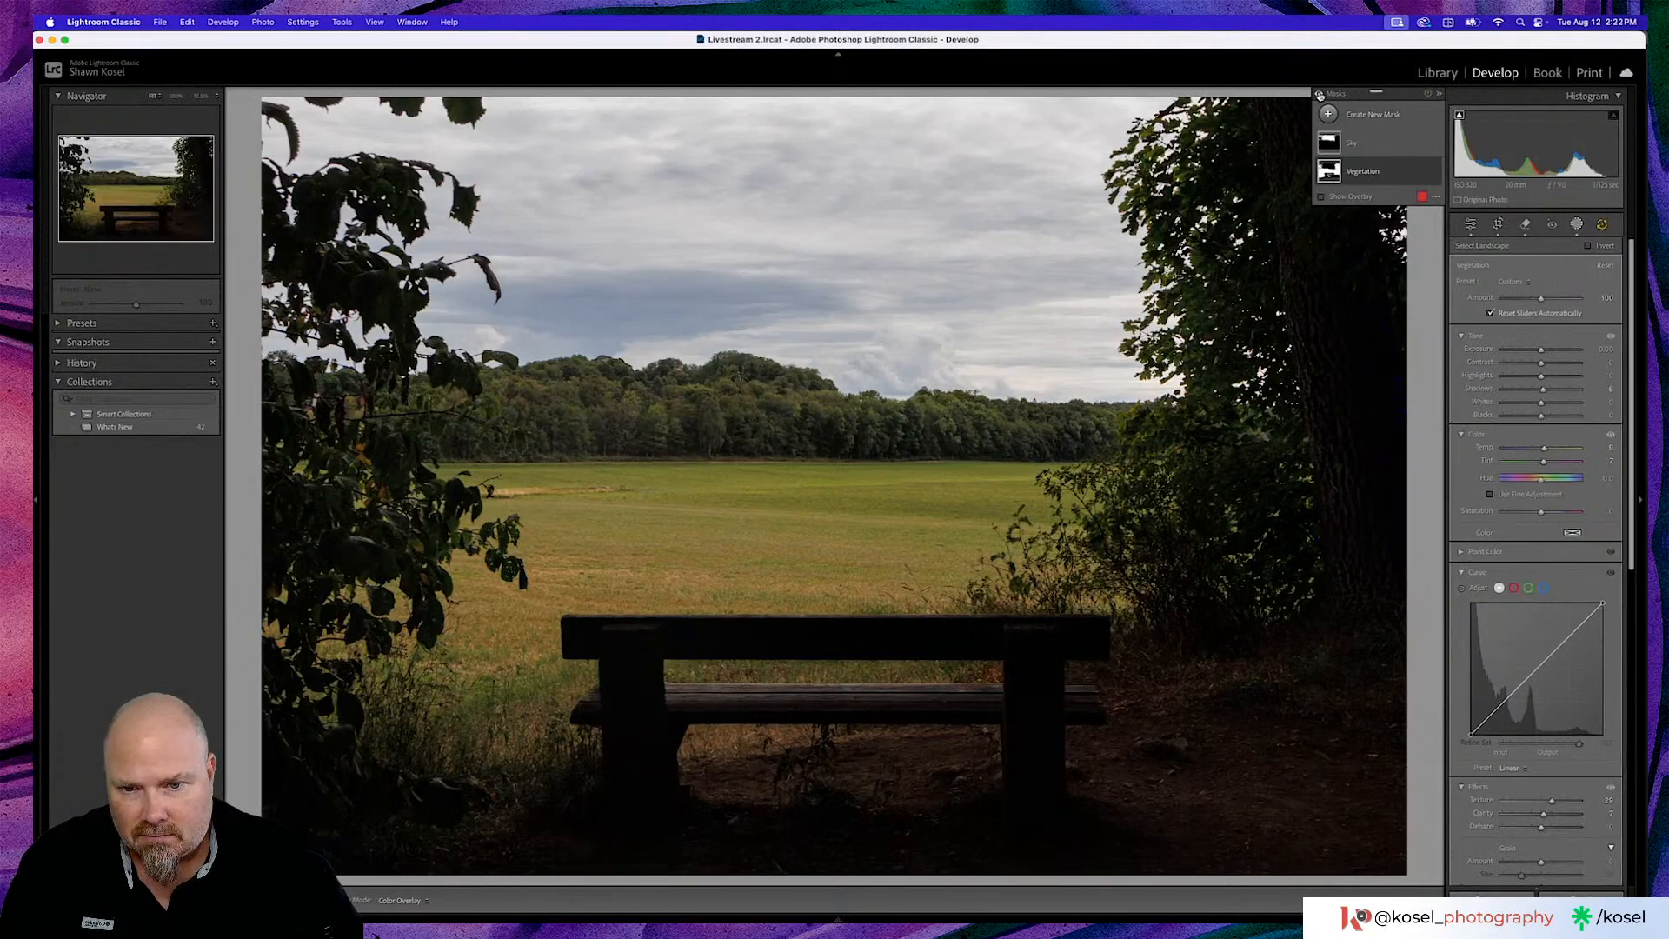
click(1319, 94)
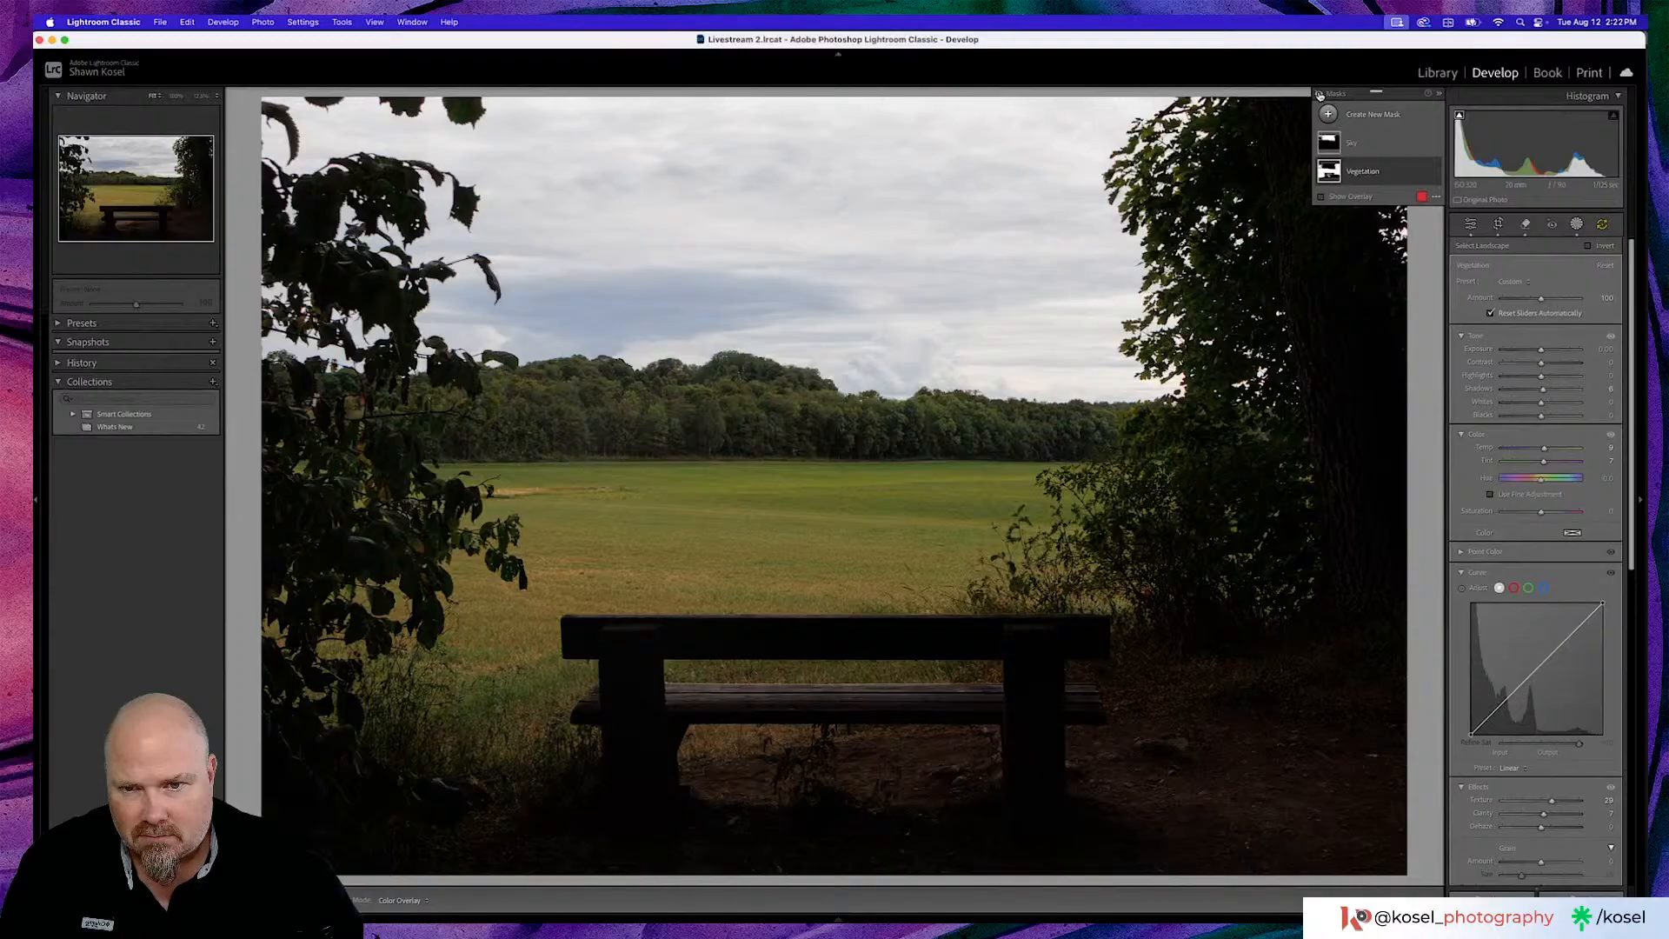
click(1320, 95)
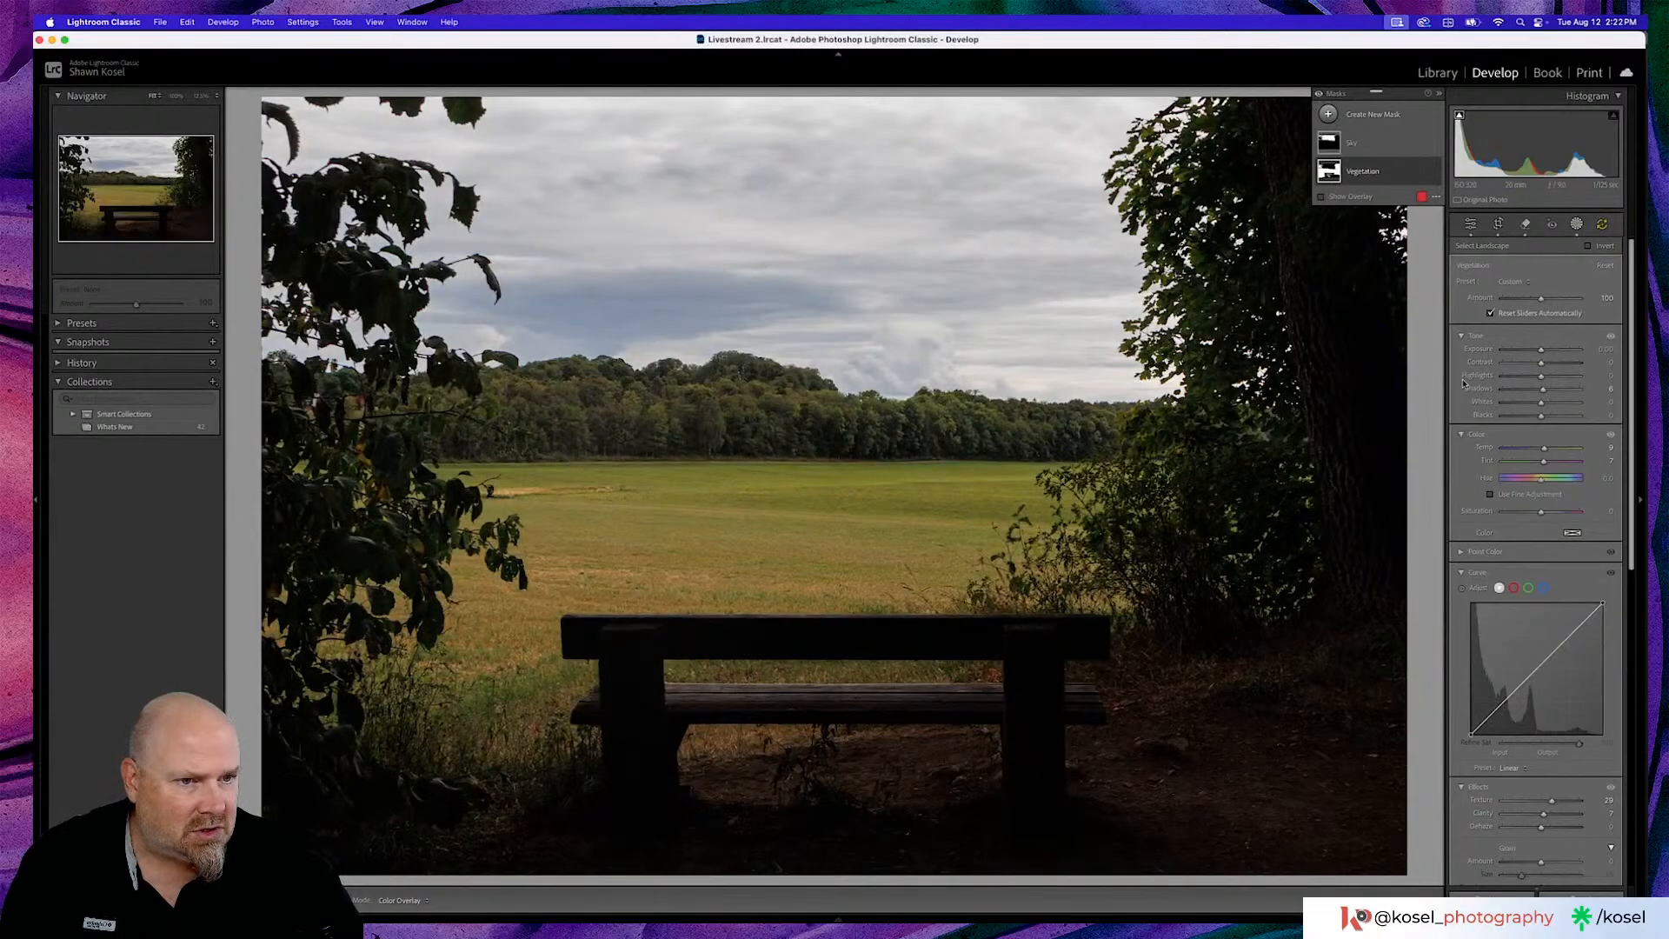
drag(1545, 450, 1544, 464)
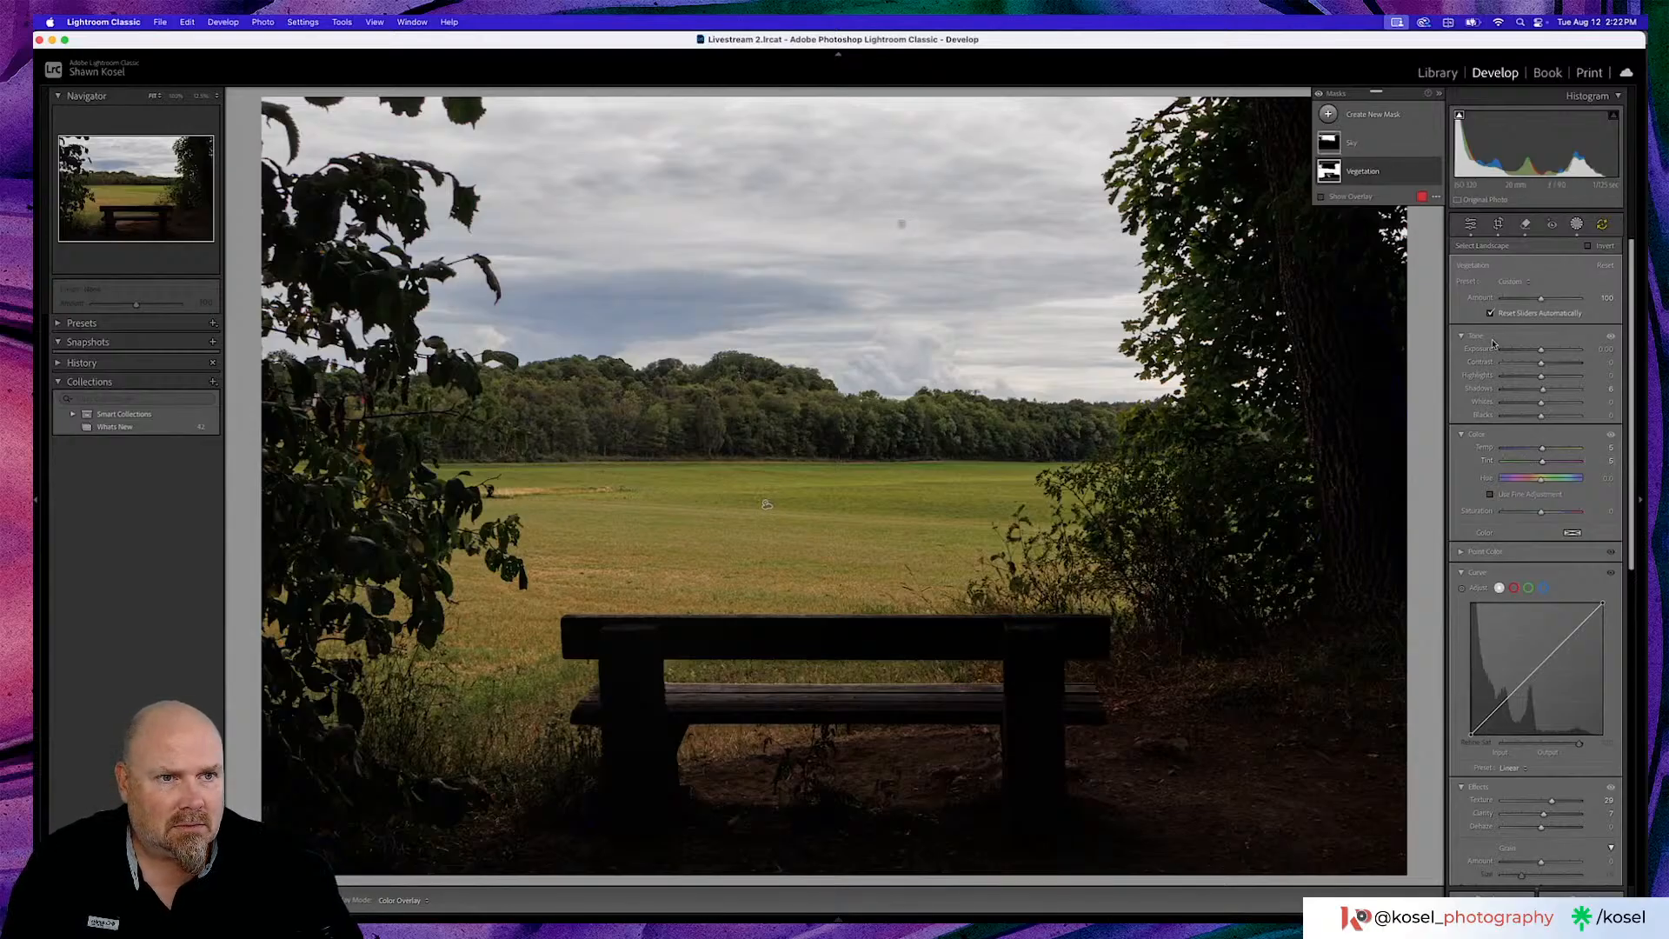
click(1470, 224)
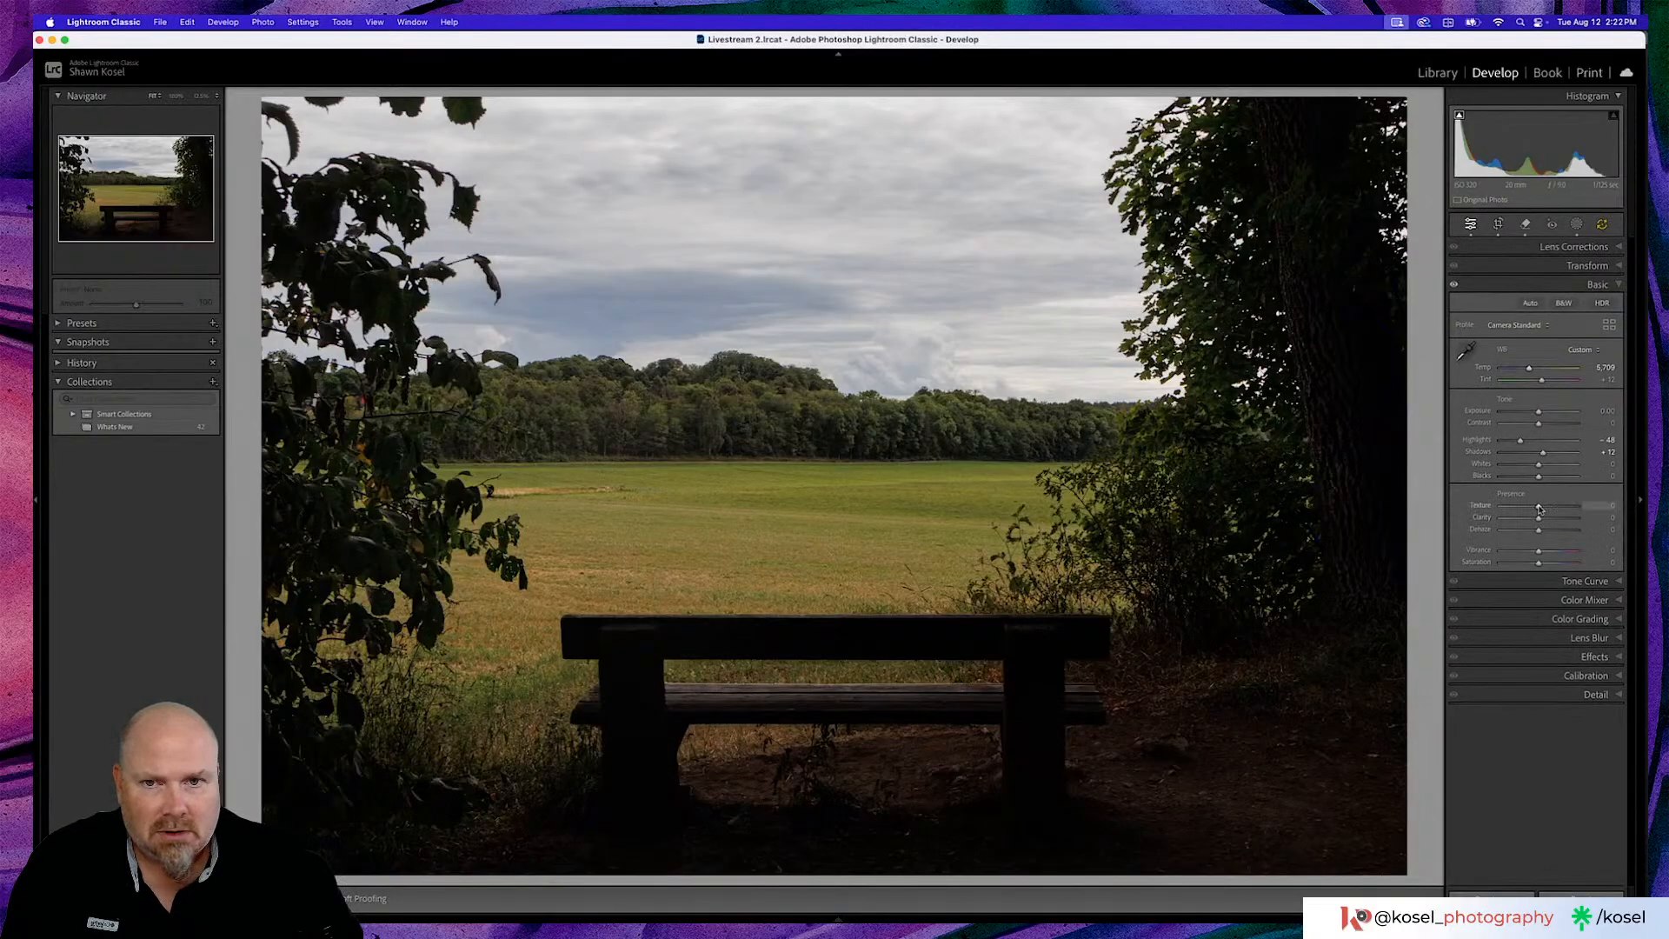
Raise the whole photo's Texture and Vibrance to about +13 each and lower Dehaze slightly
drag(1539, 509, 1544, 509)
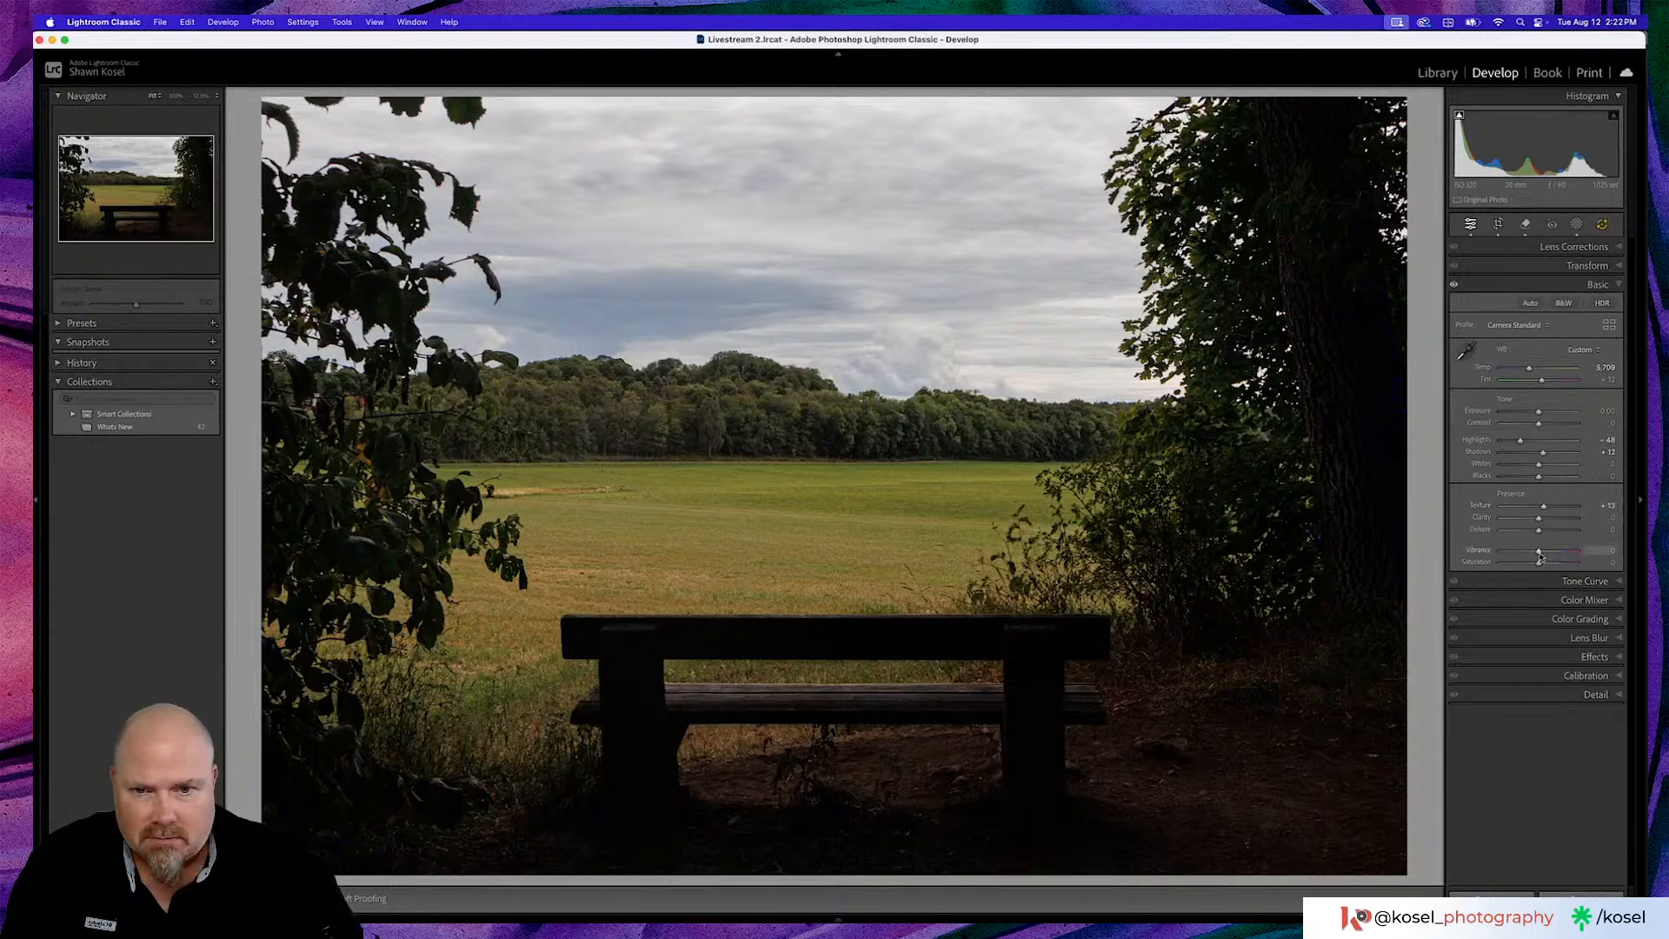
drag(1539, 557, 1546, 556)
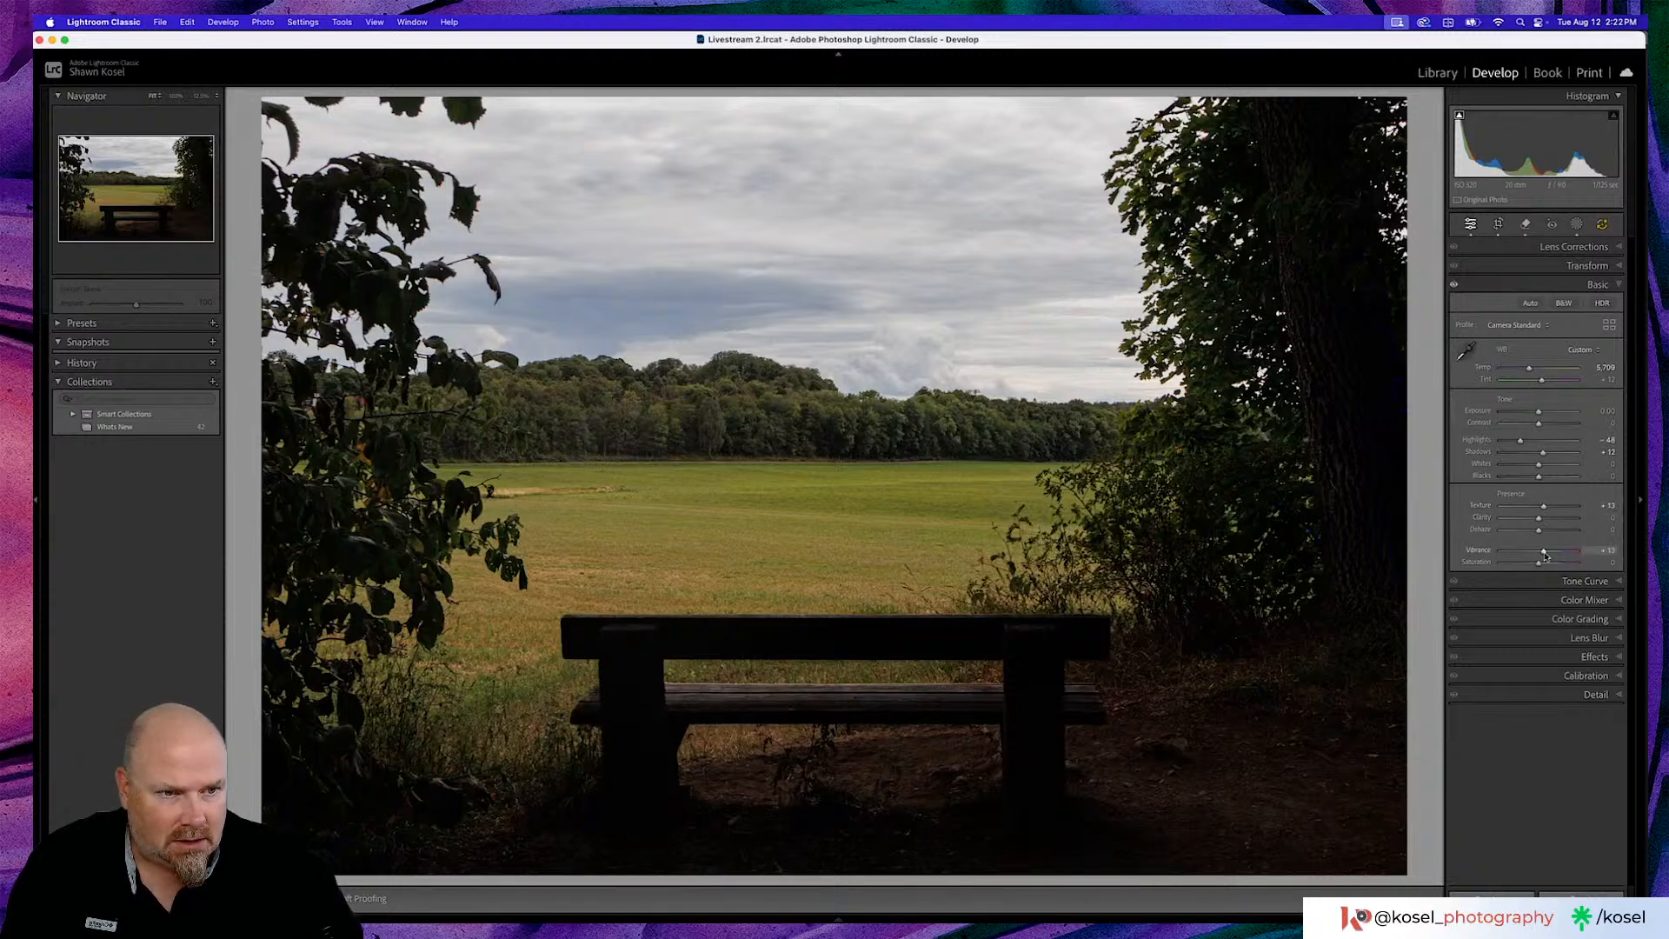
drag(1539, 532, 1537, 532)
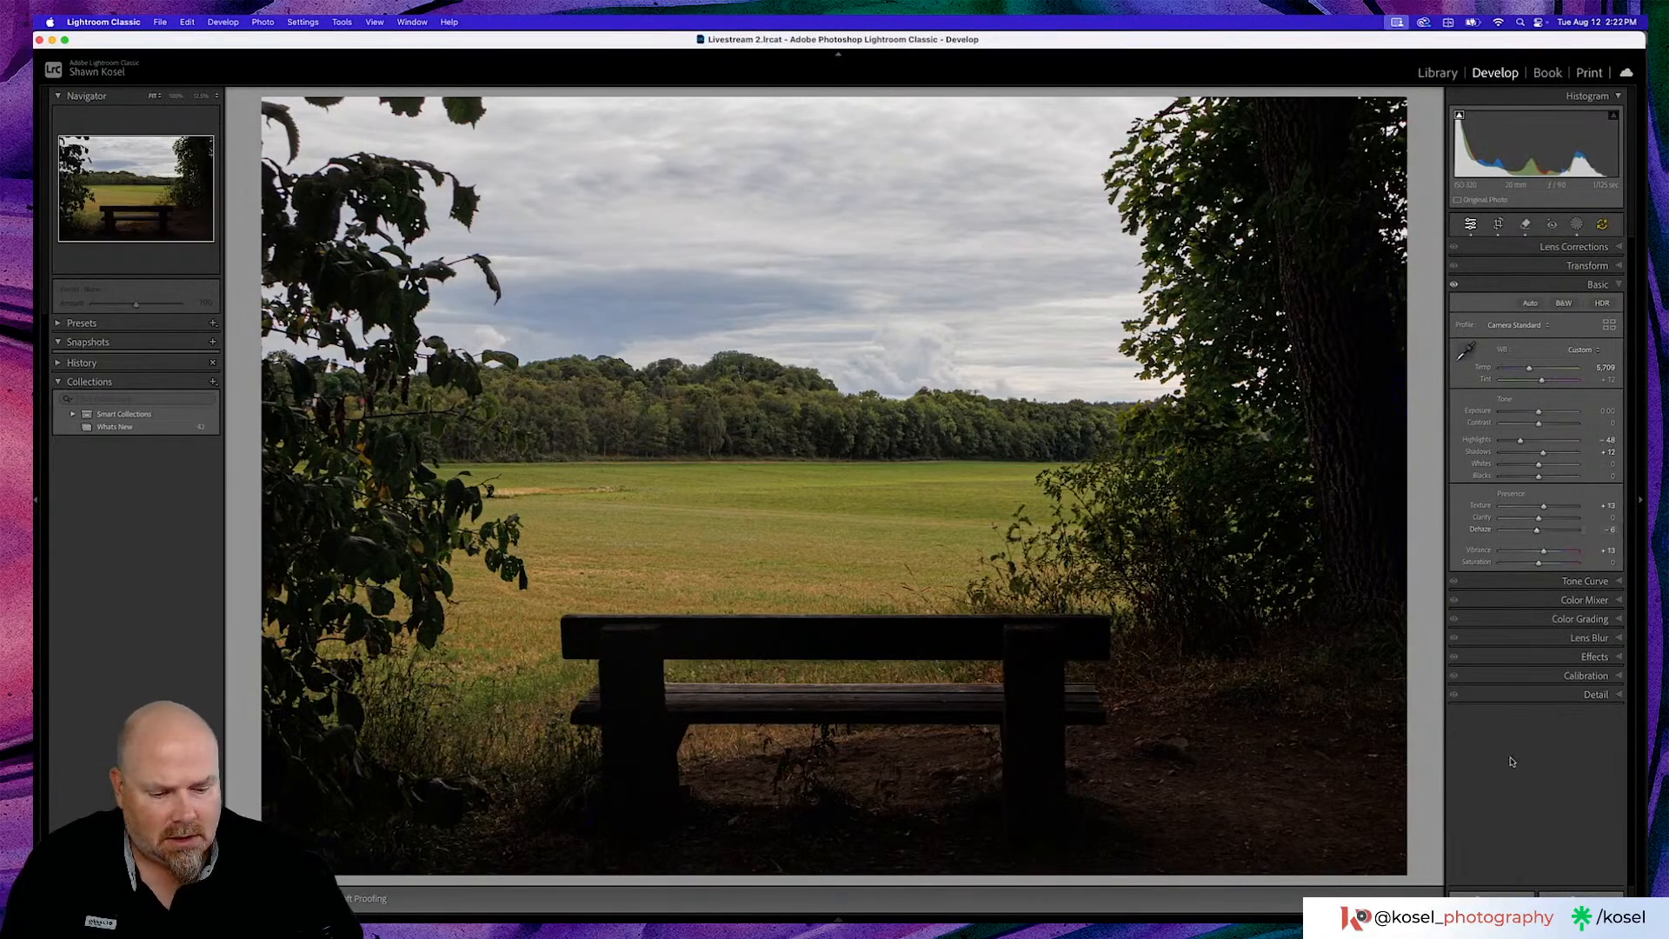
Compare the edited bench photo with its original version several times
key(backslash)
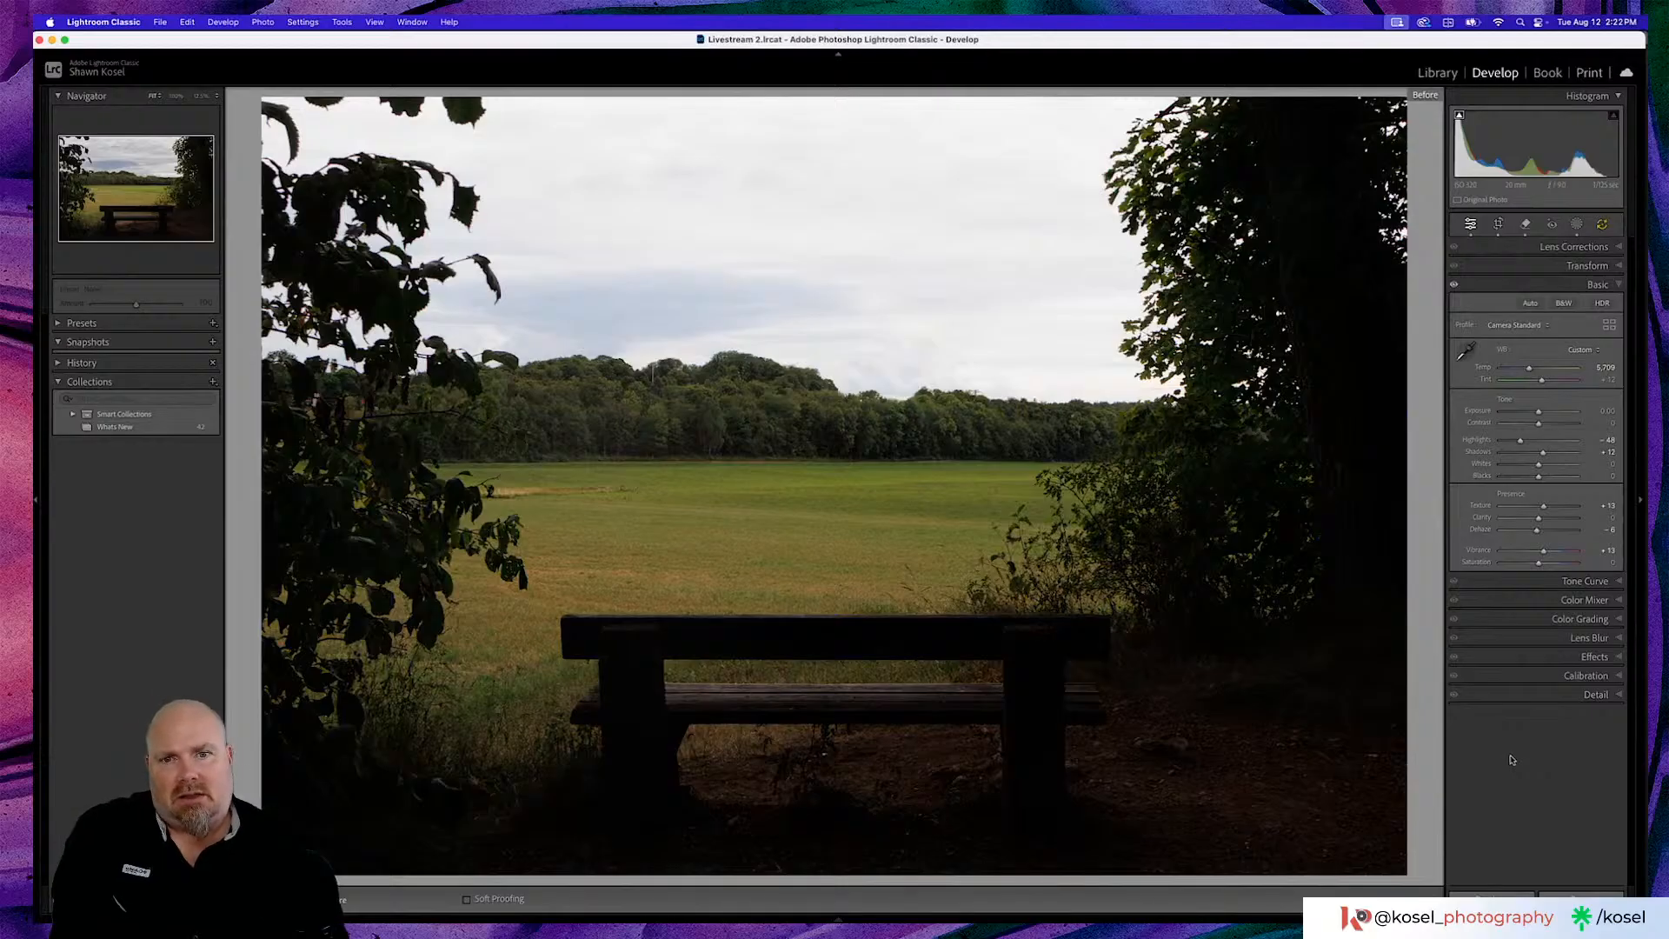
key(backslash)
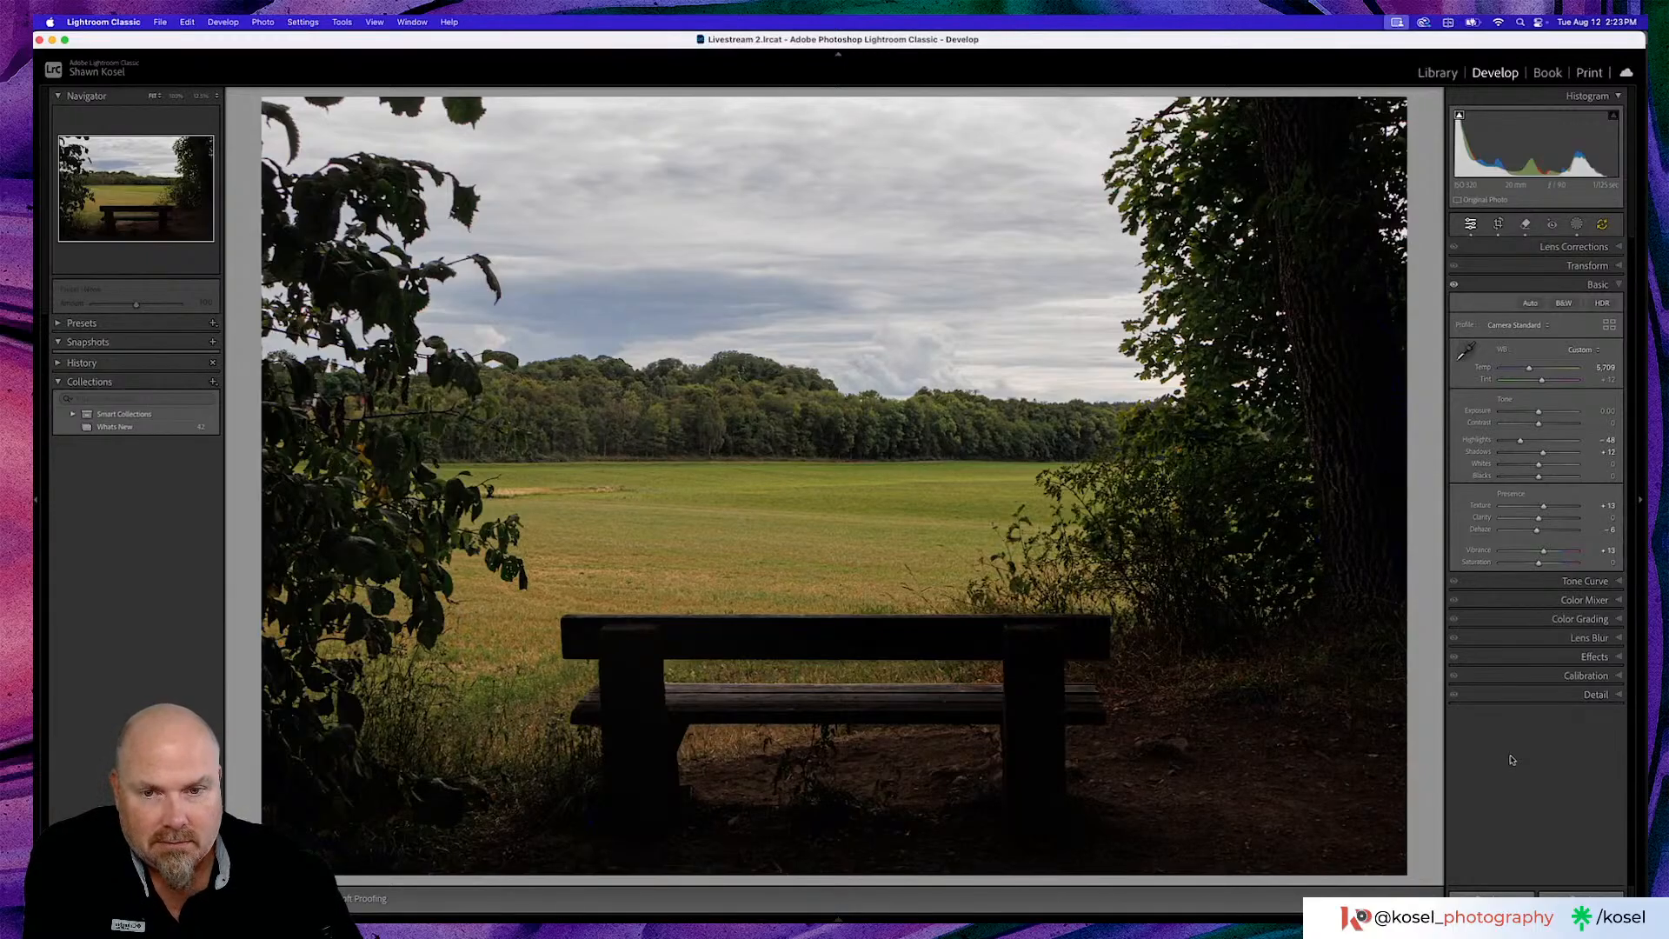
key(backslash)
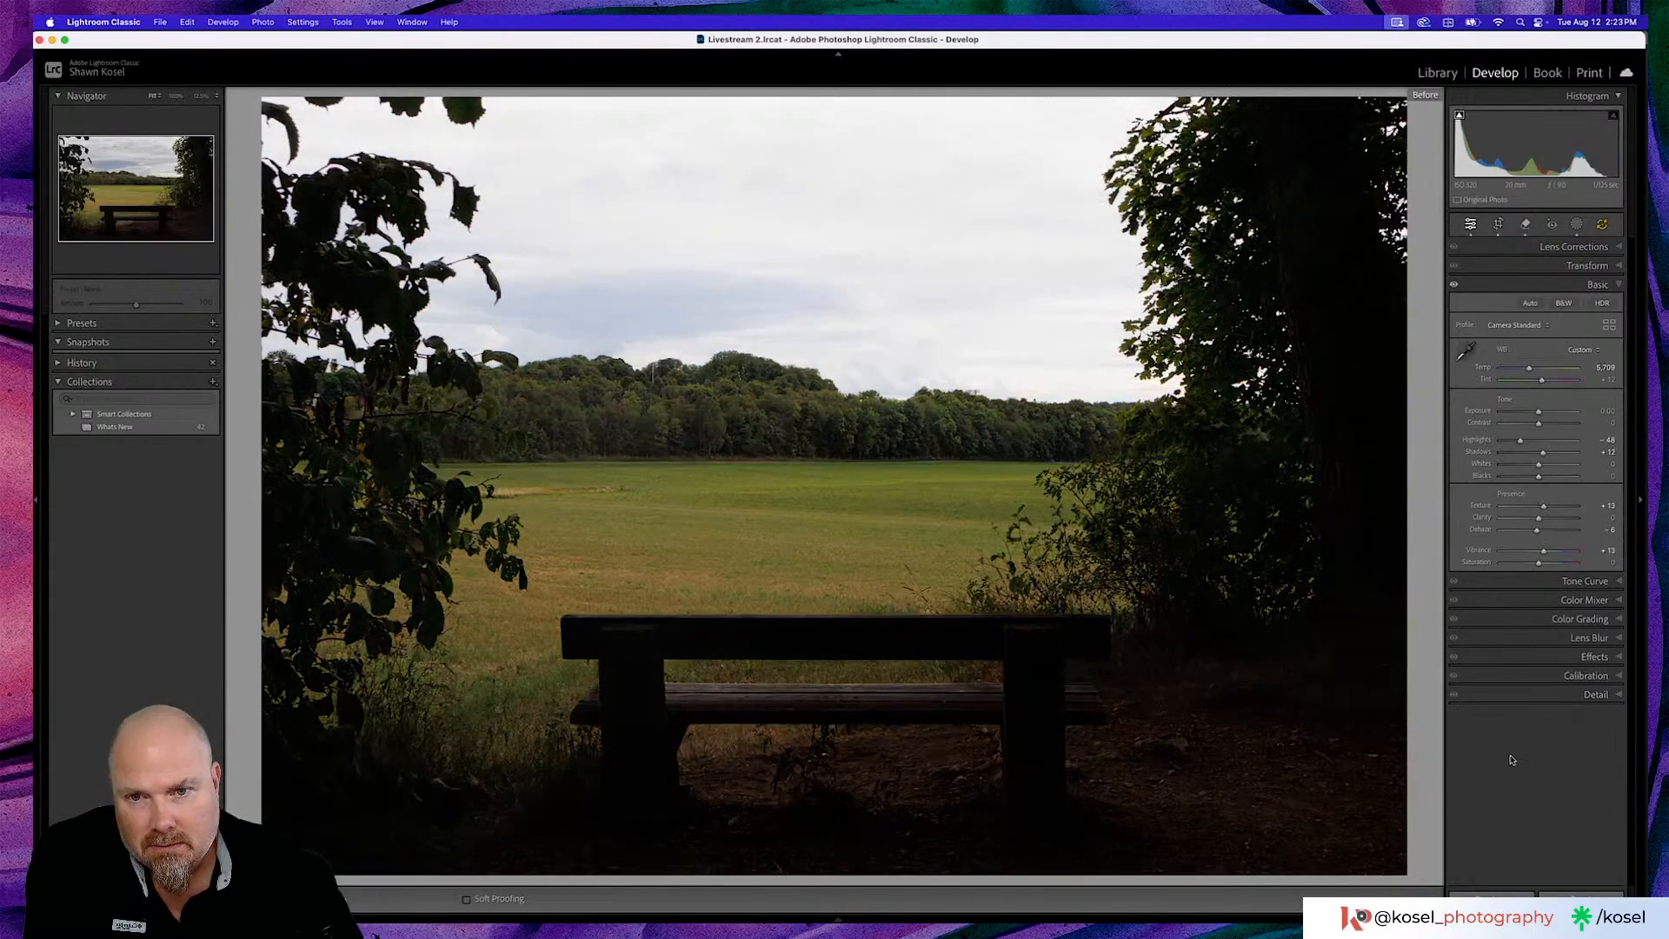
key(backslash)
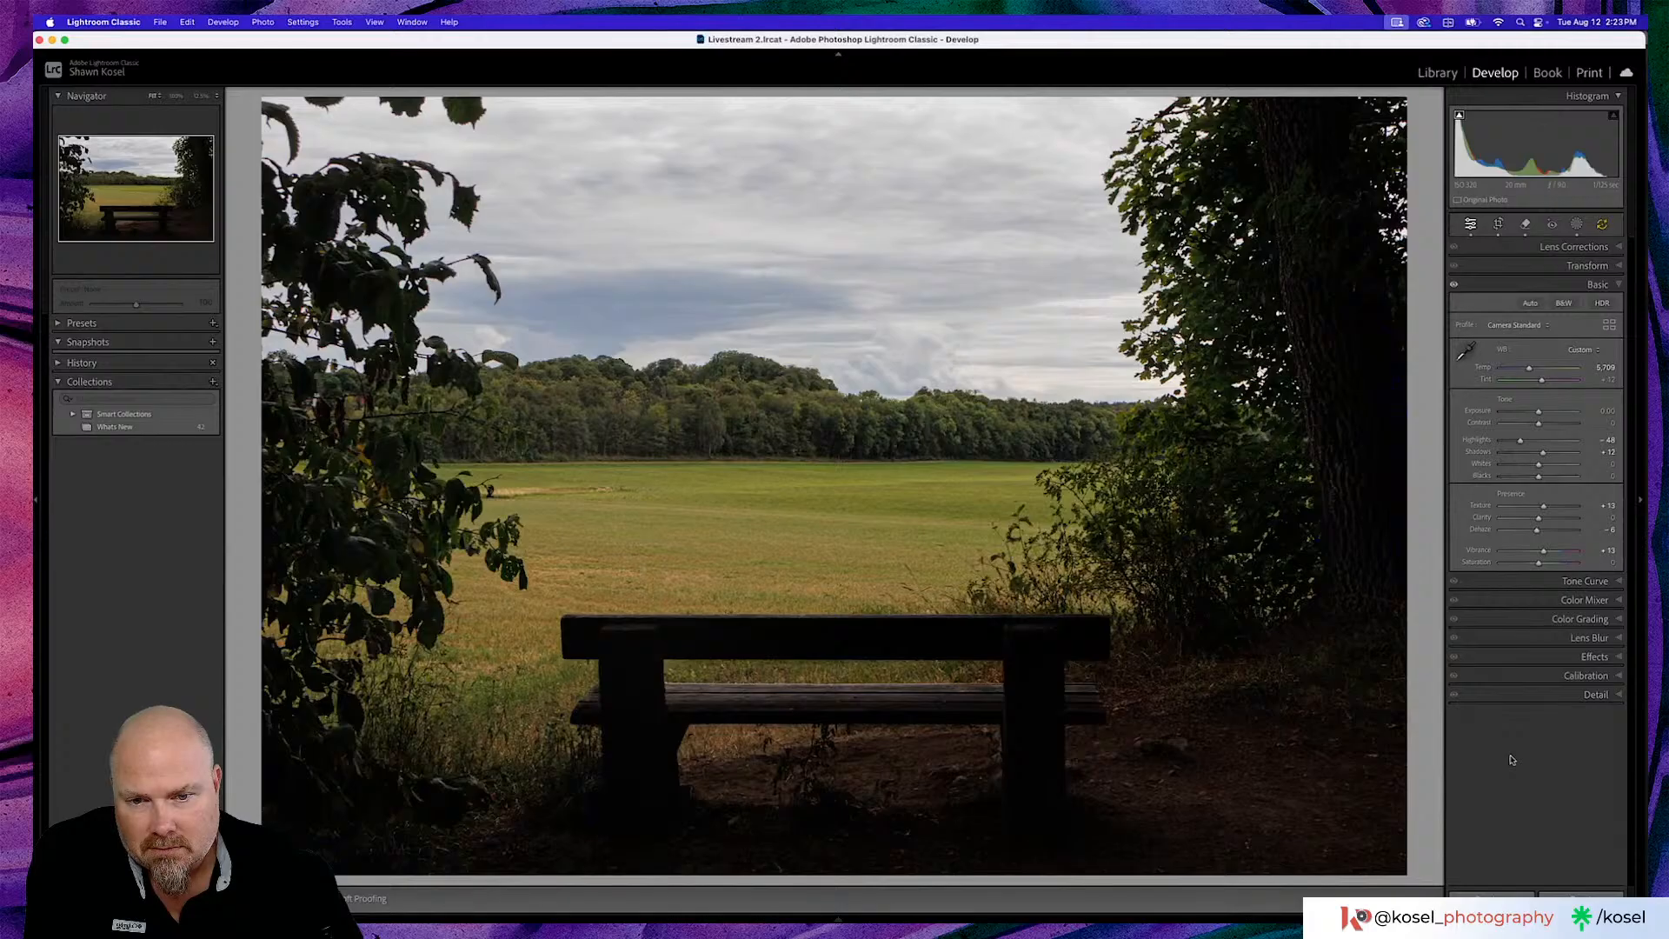
key(backslash)
key(backslash)
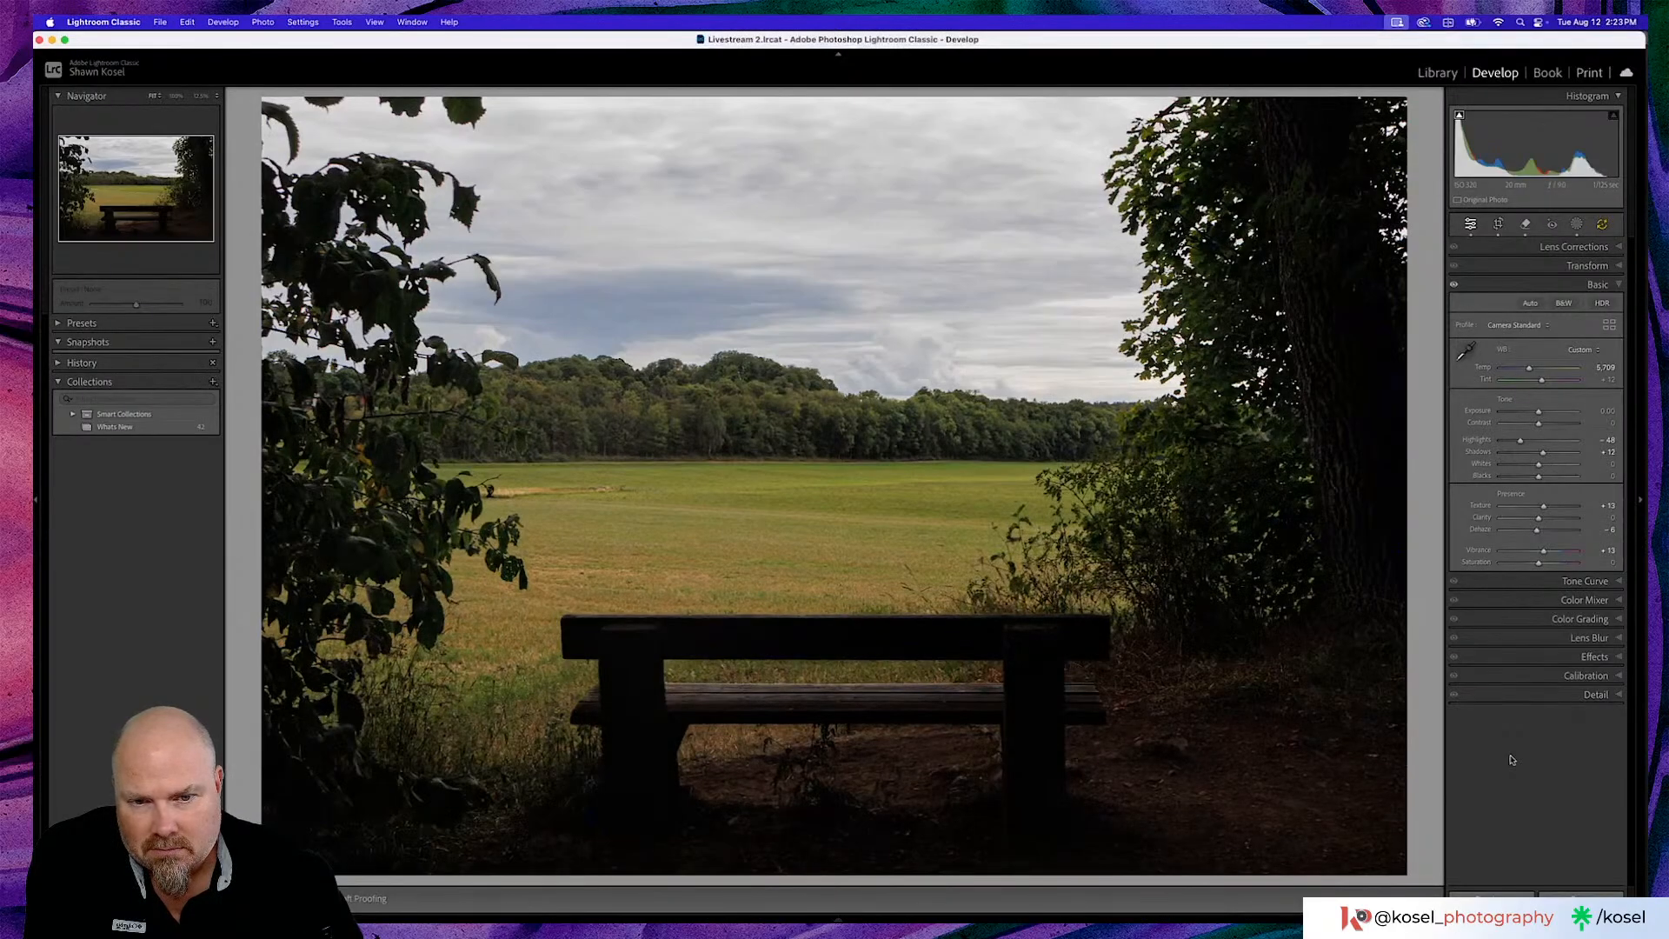
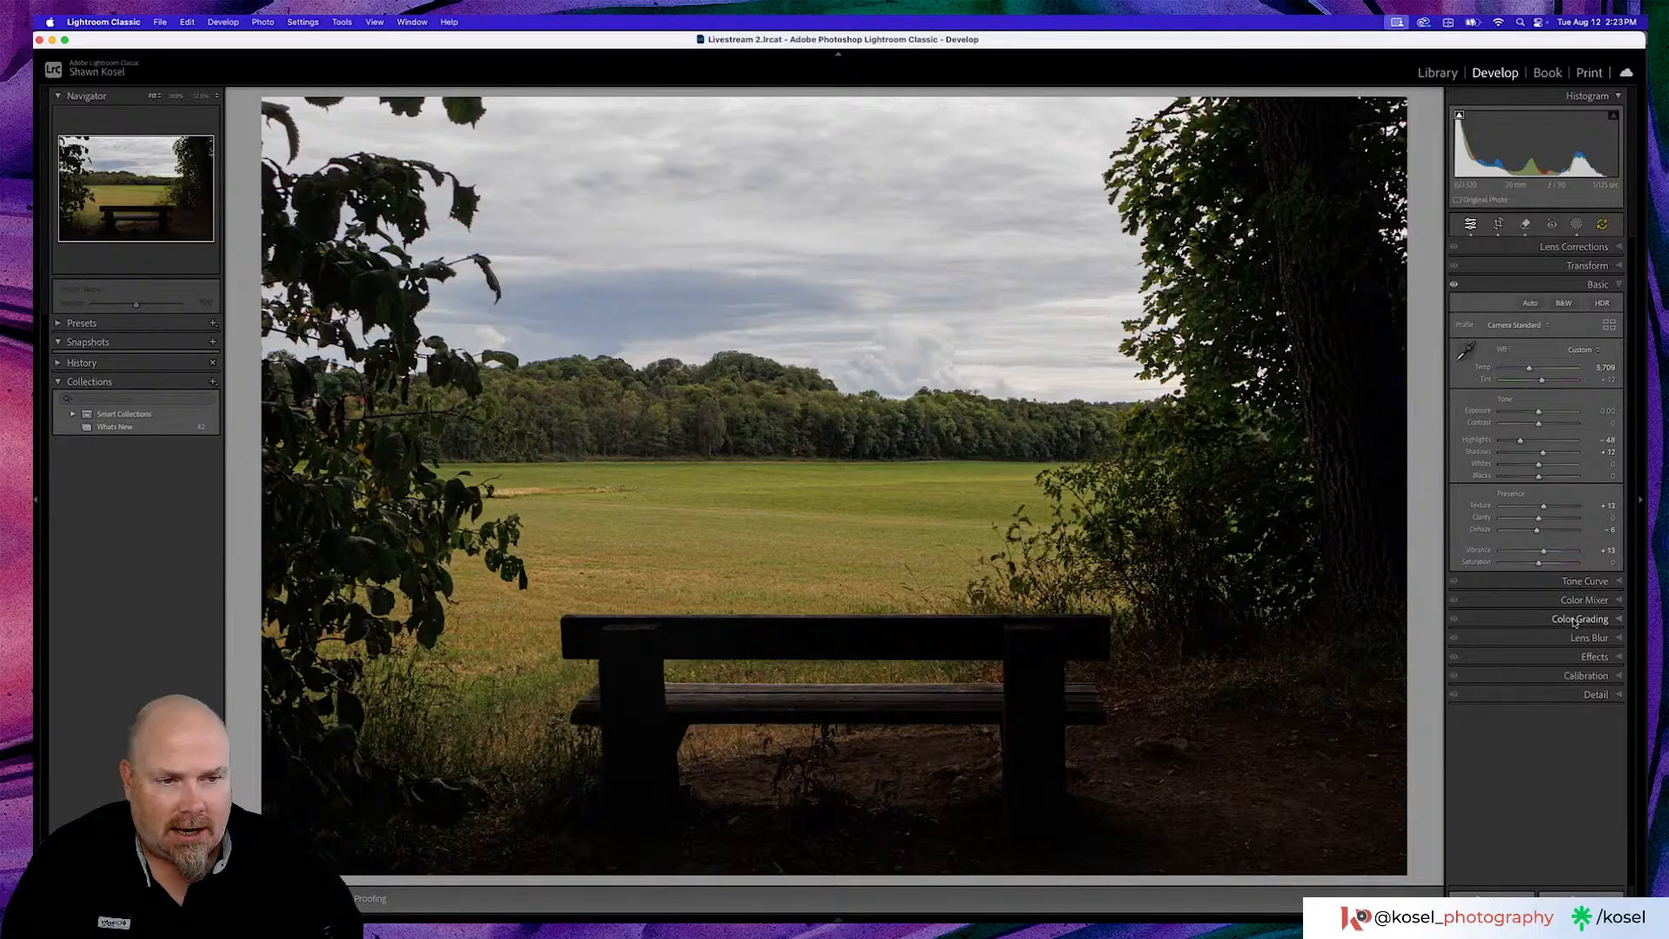
Sharpen the photo with Amount 74 and restrict it to the edges with Masking 83
click(1577, 657)
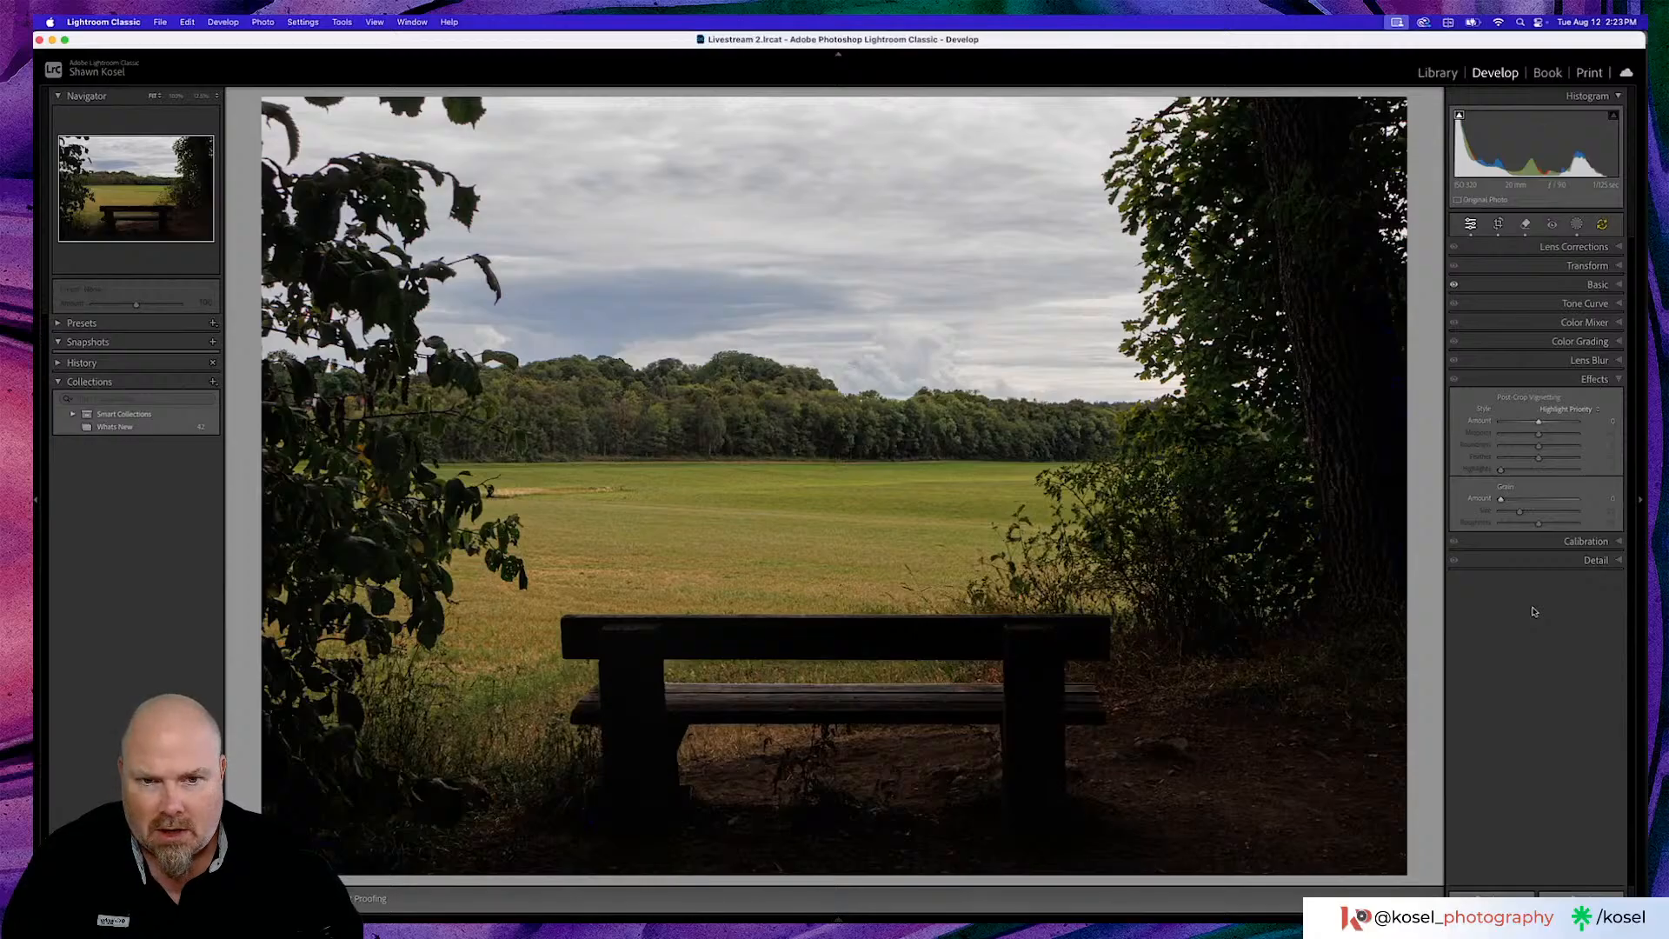
click(1569, 569)
drag(1521, 631, 1539, 632)
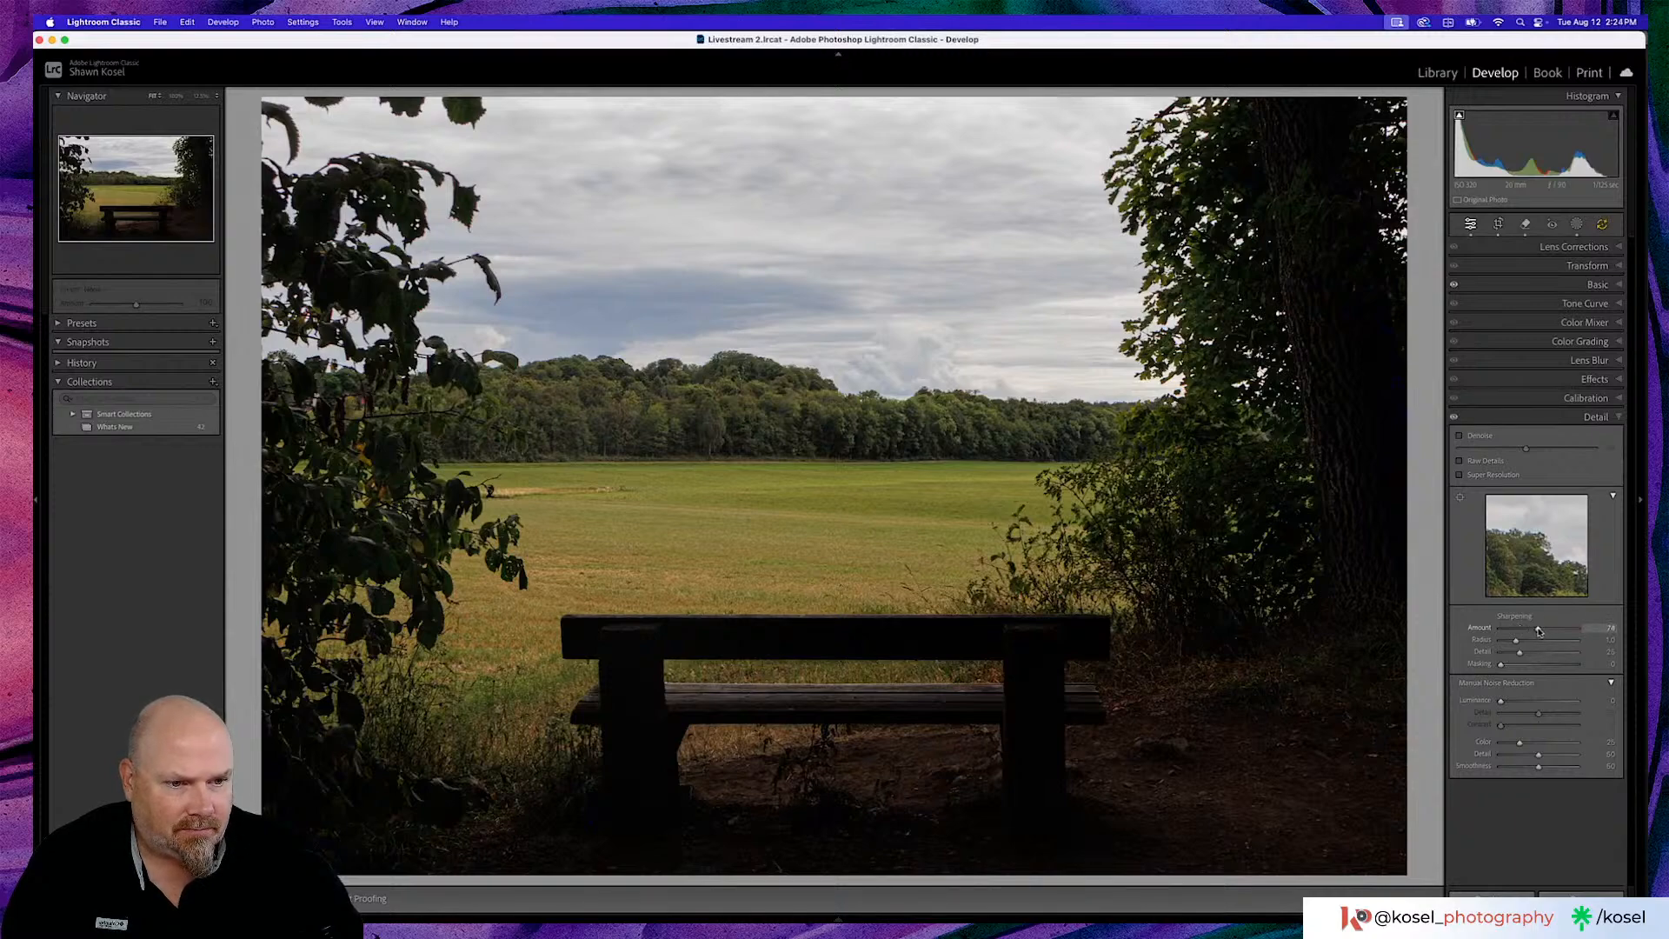
key(alt)
drag(1501, 664, 1564, 666)
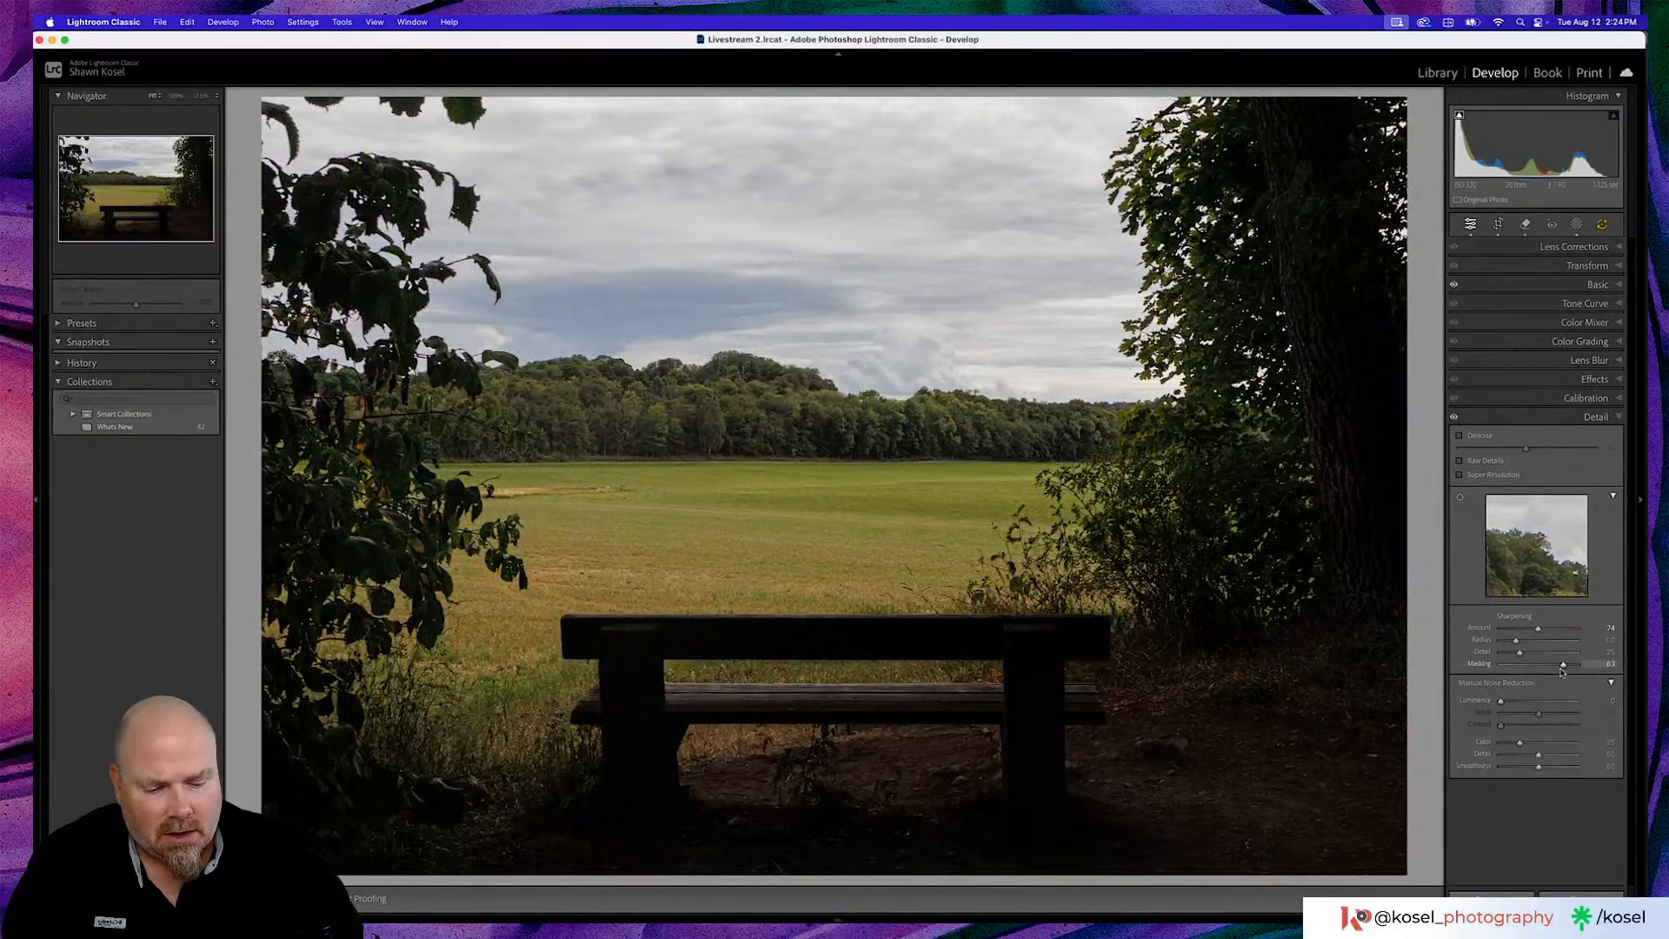
Compare the sharpened photo with the original and inspect the field and tree line up close
key(backslash)
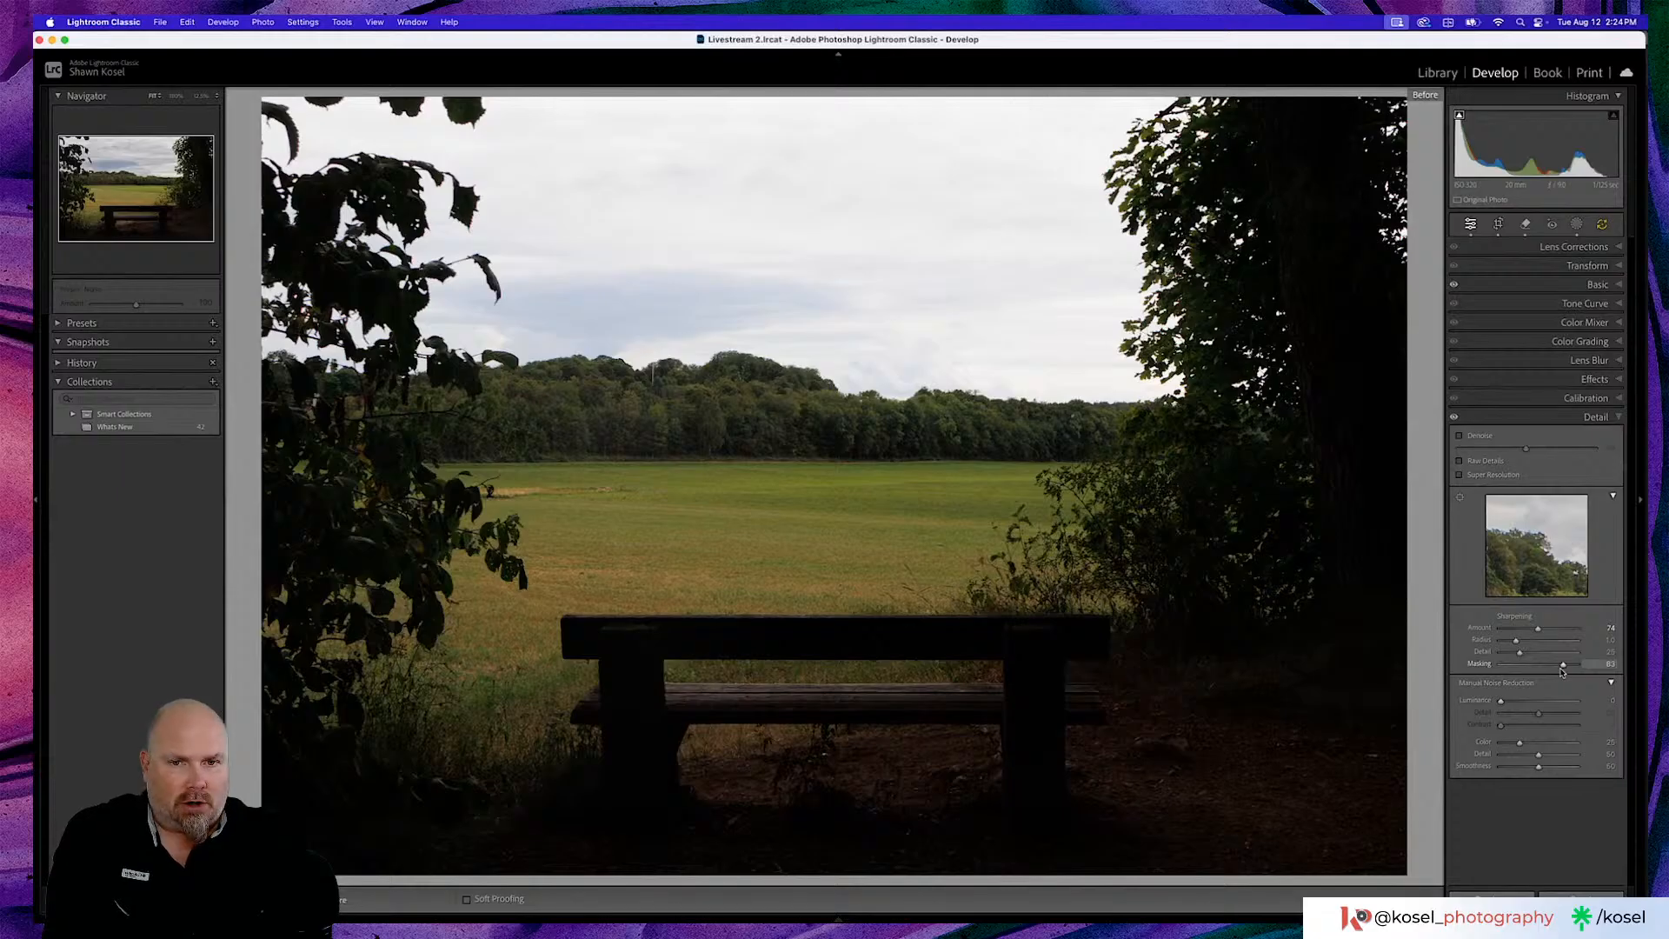
key(backslash)
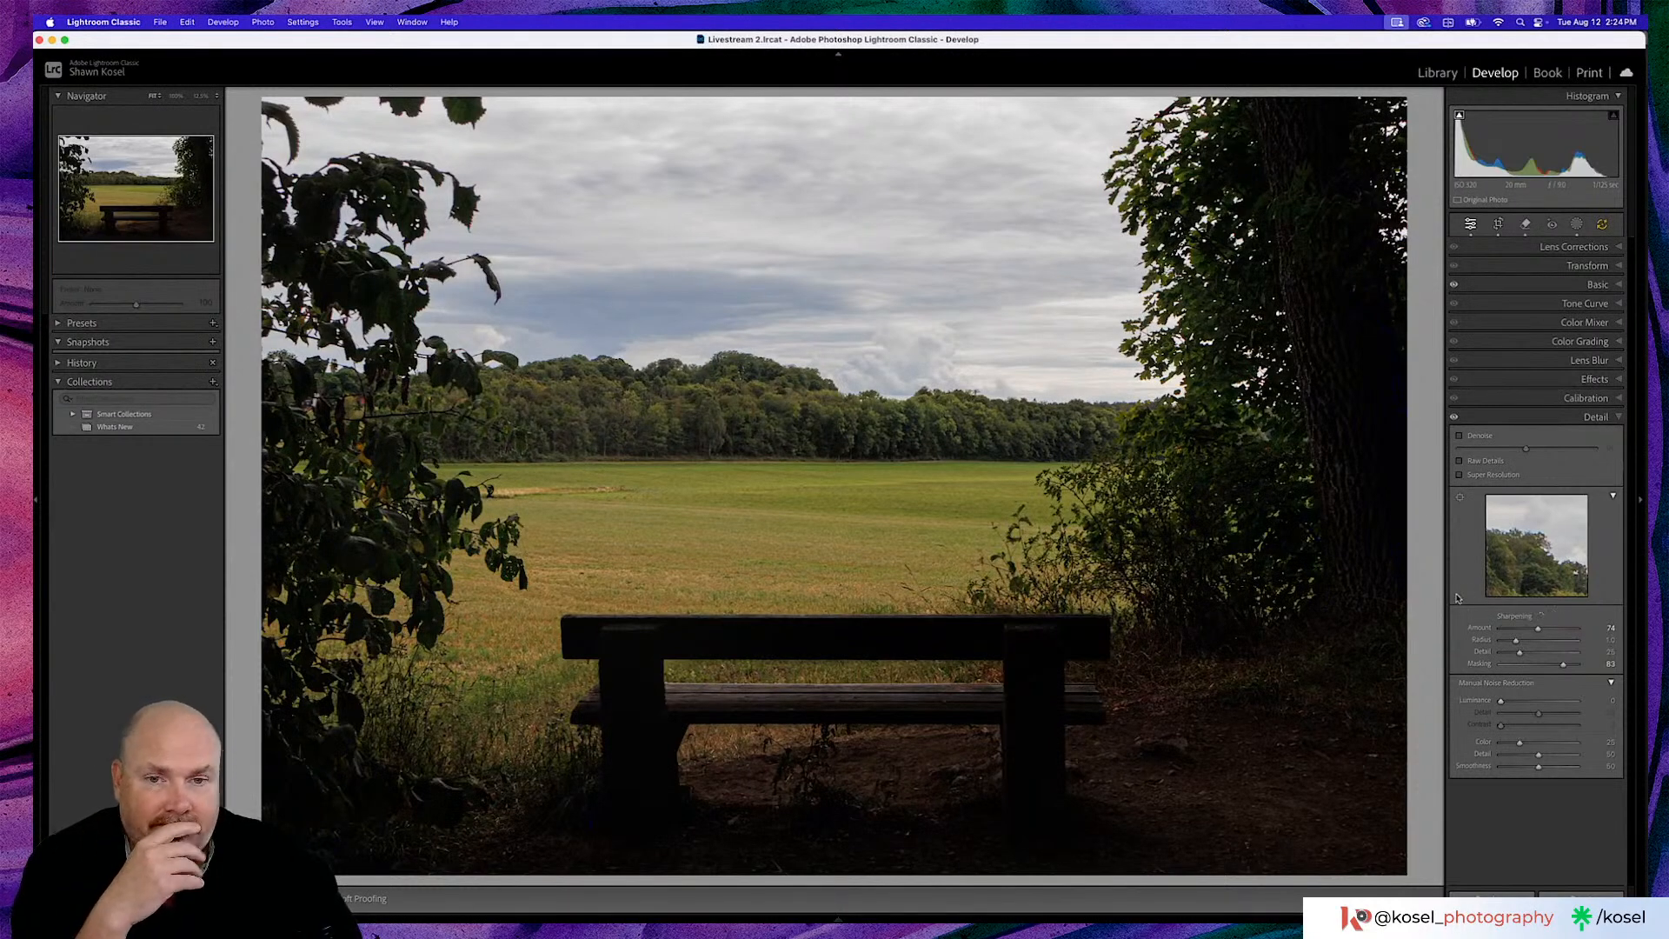
click(608, 502)
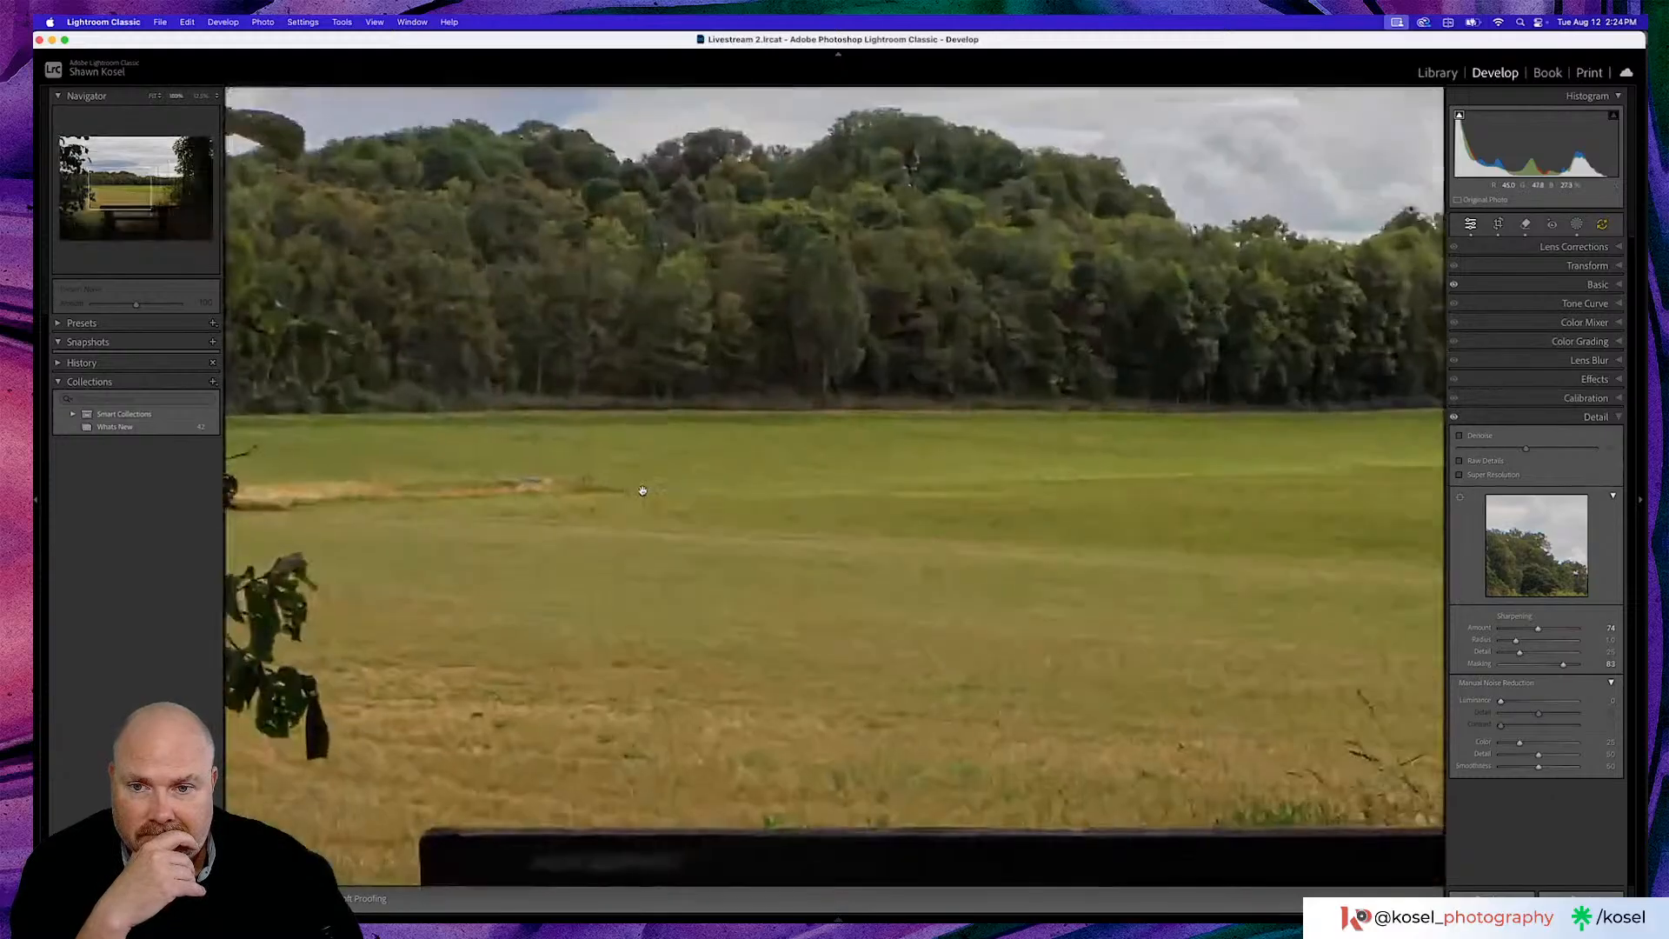
click(653, 501)
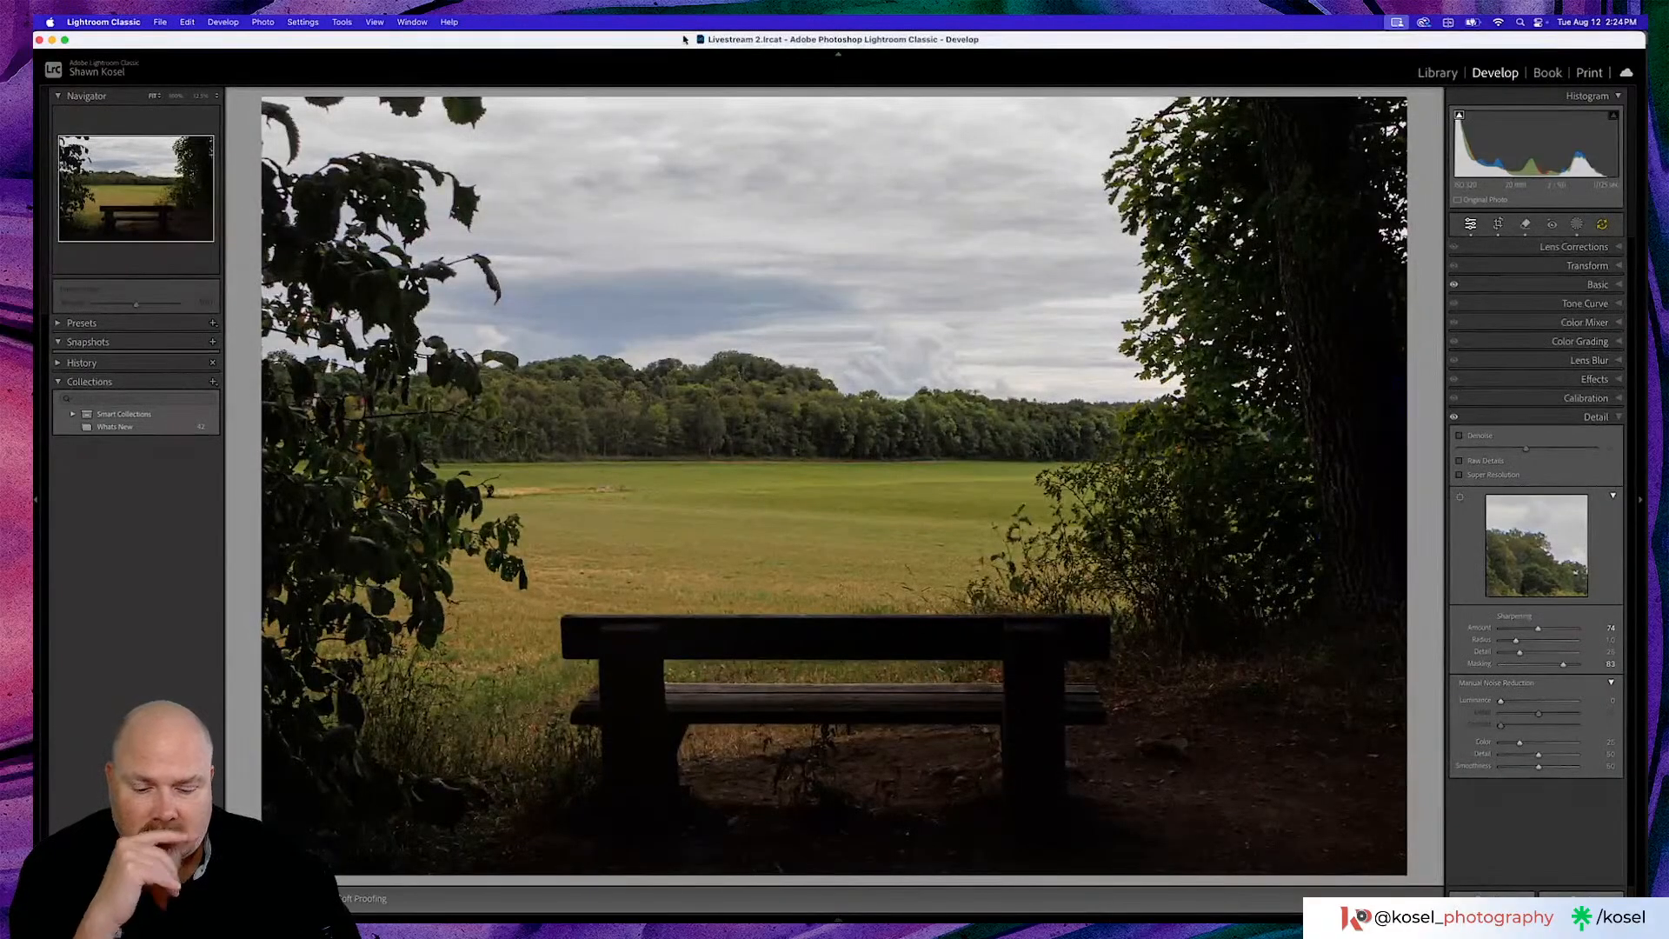
Give the finished bench photo a red label in the library grid and open the photo of four geese in a field enlarged
key(g)
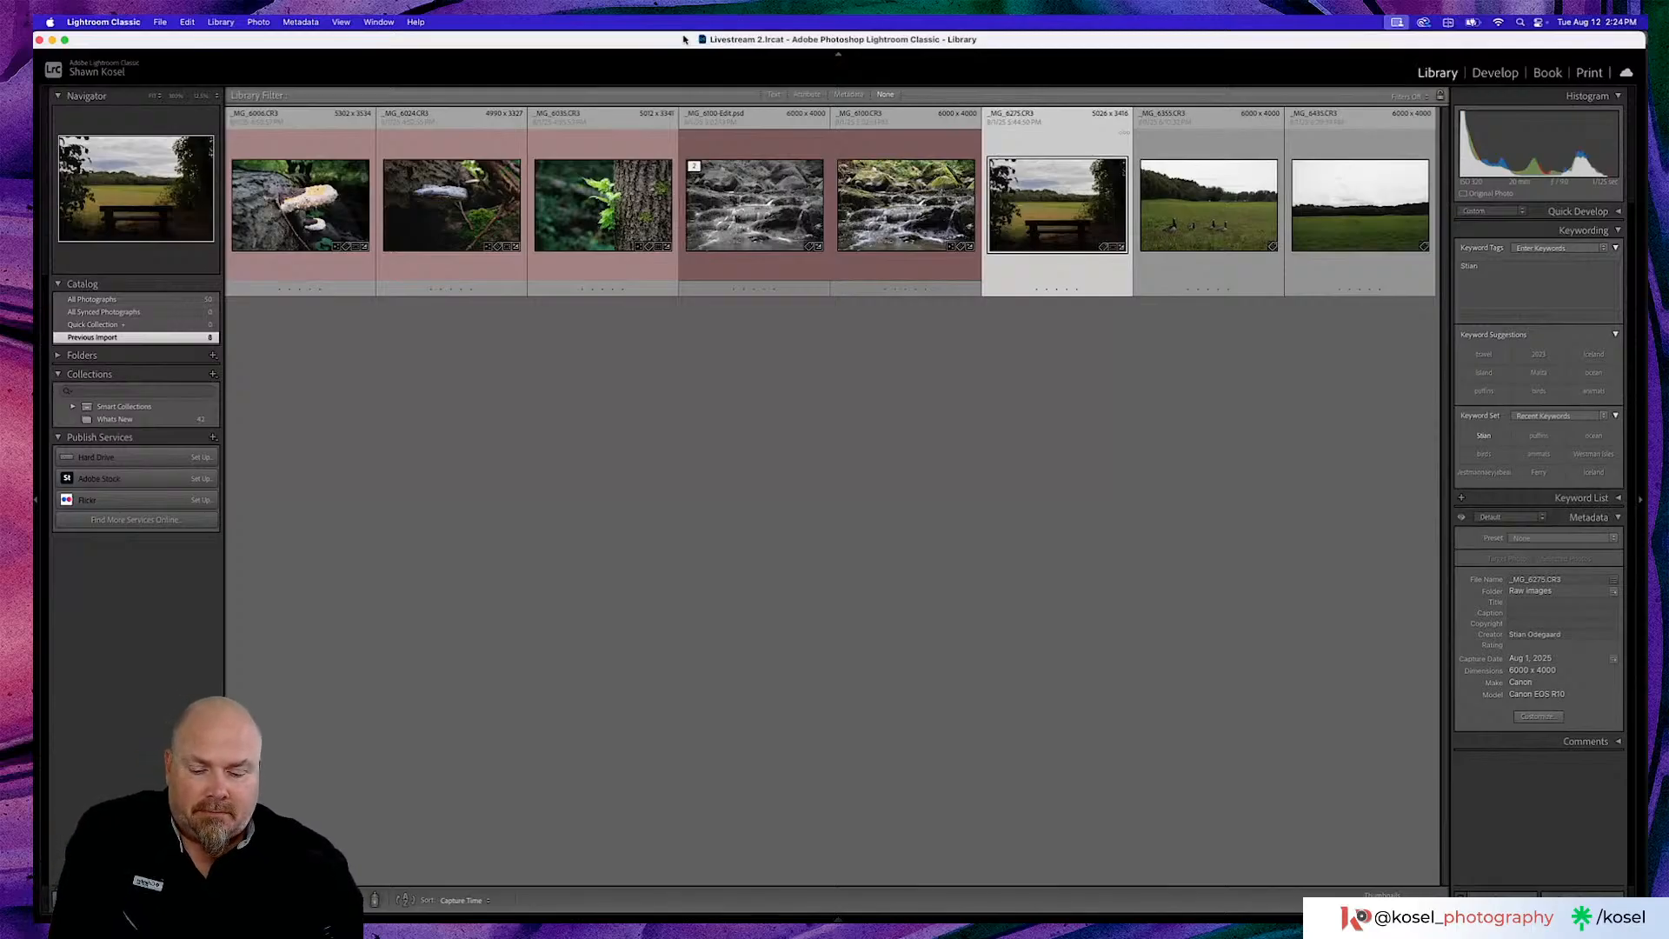
key(6)
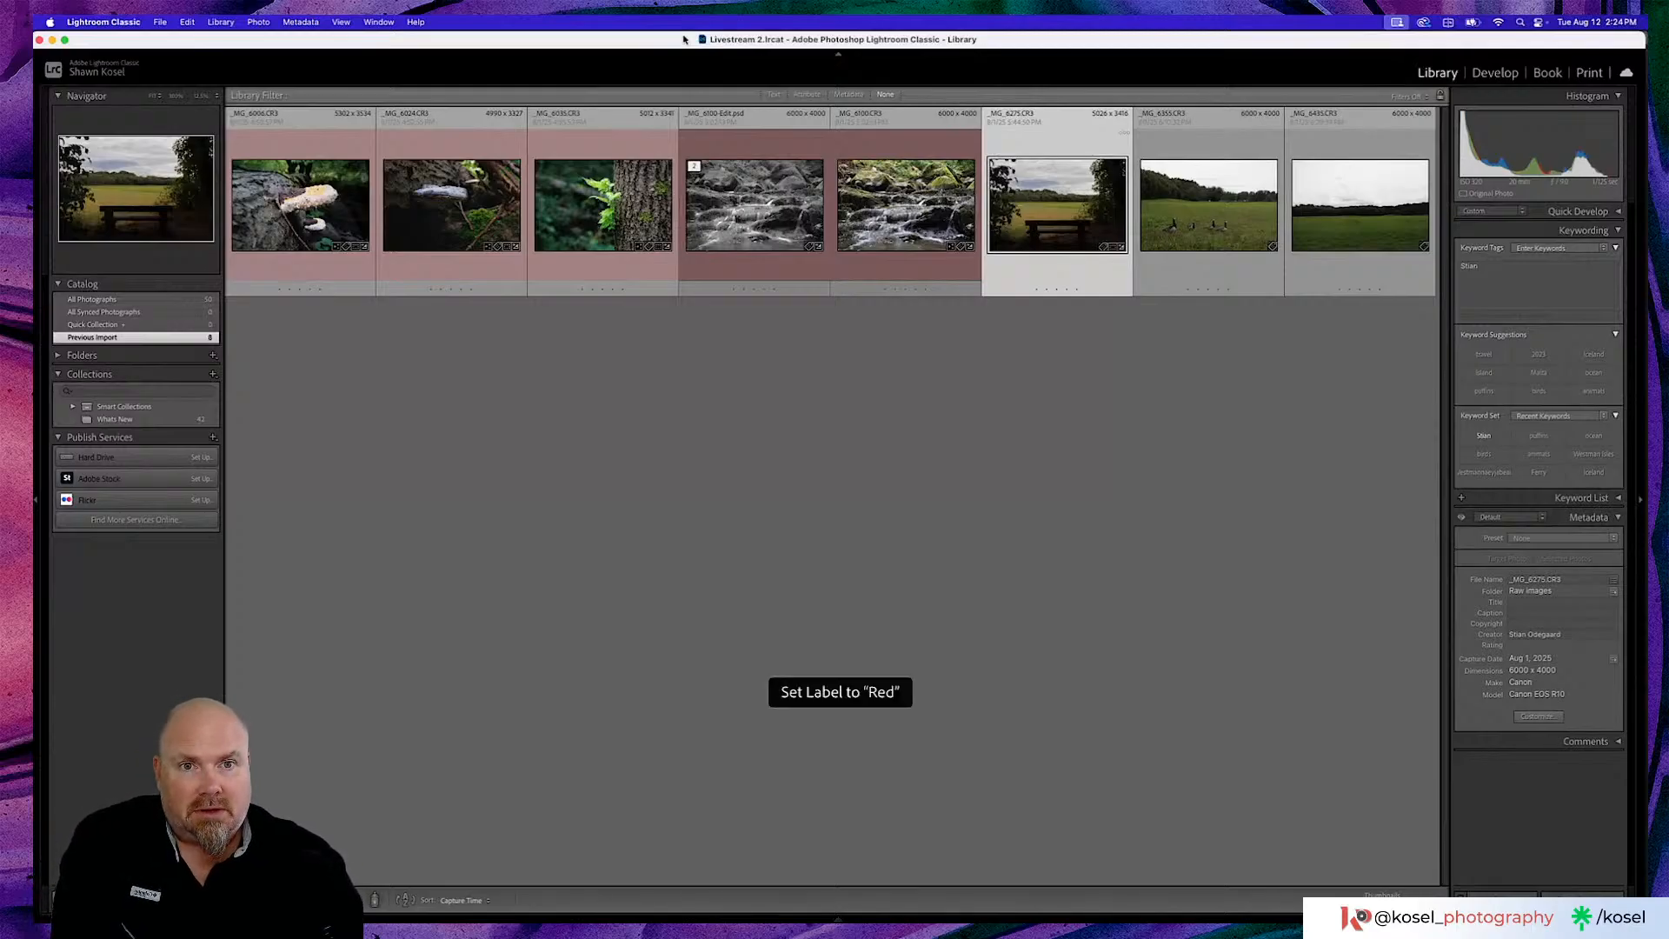
click(1197, 196)
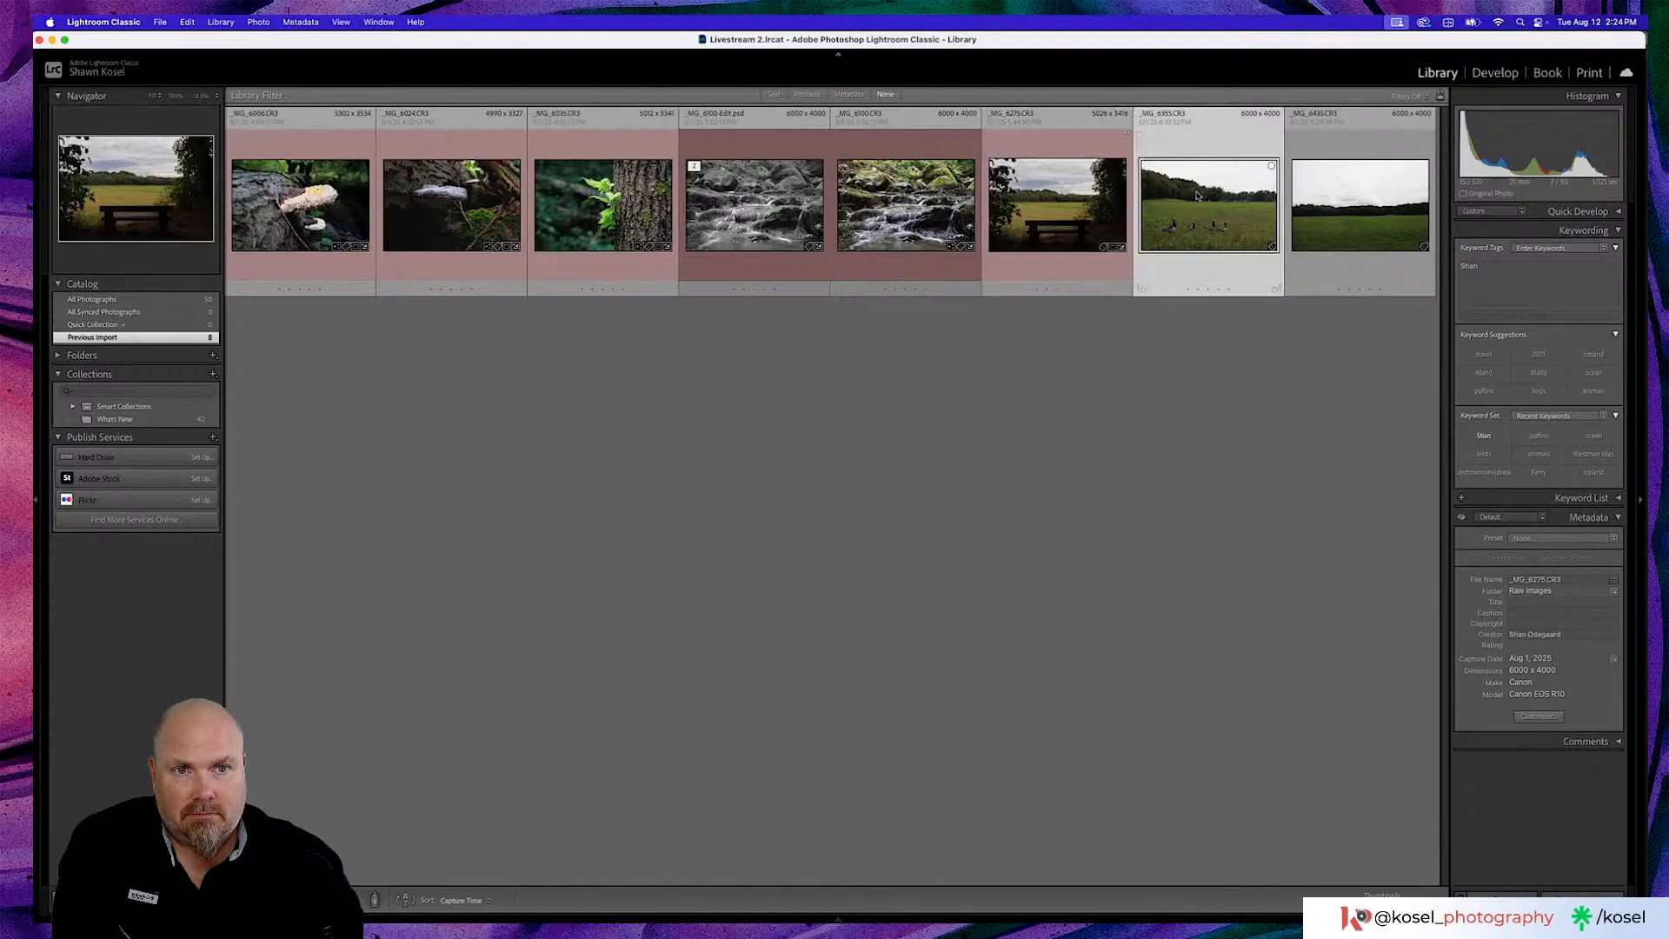
double_click(1197, 196)
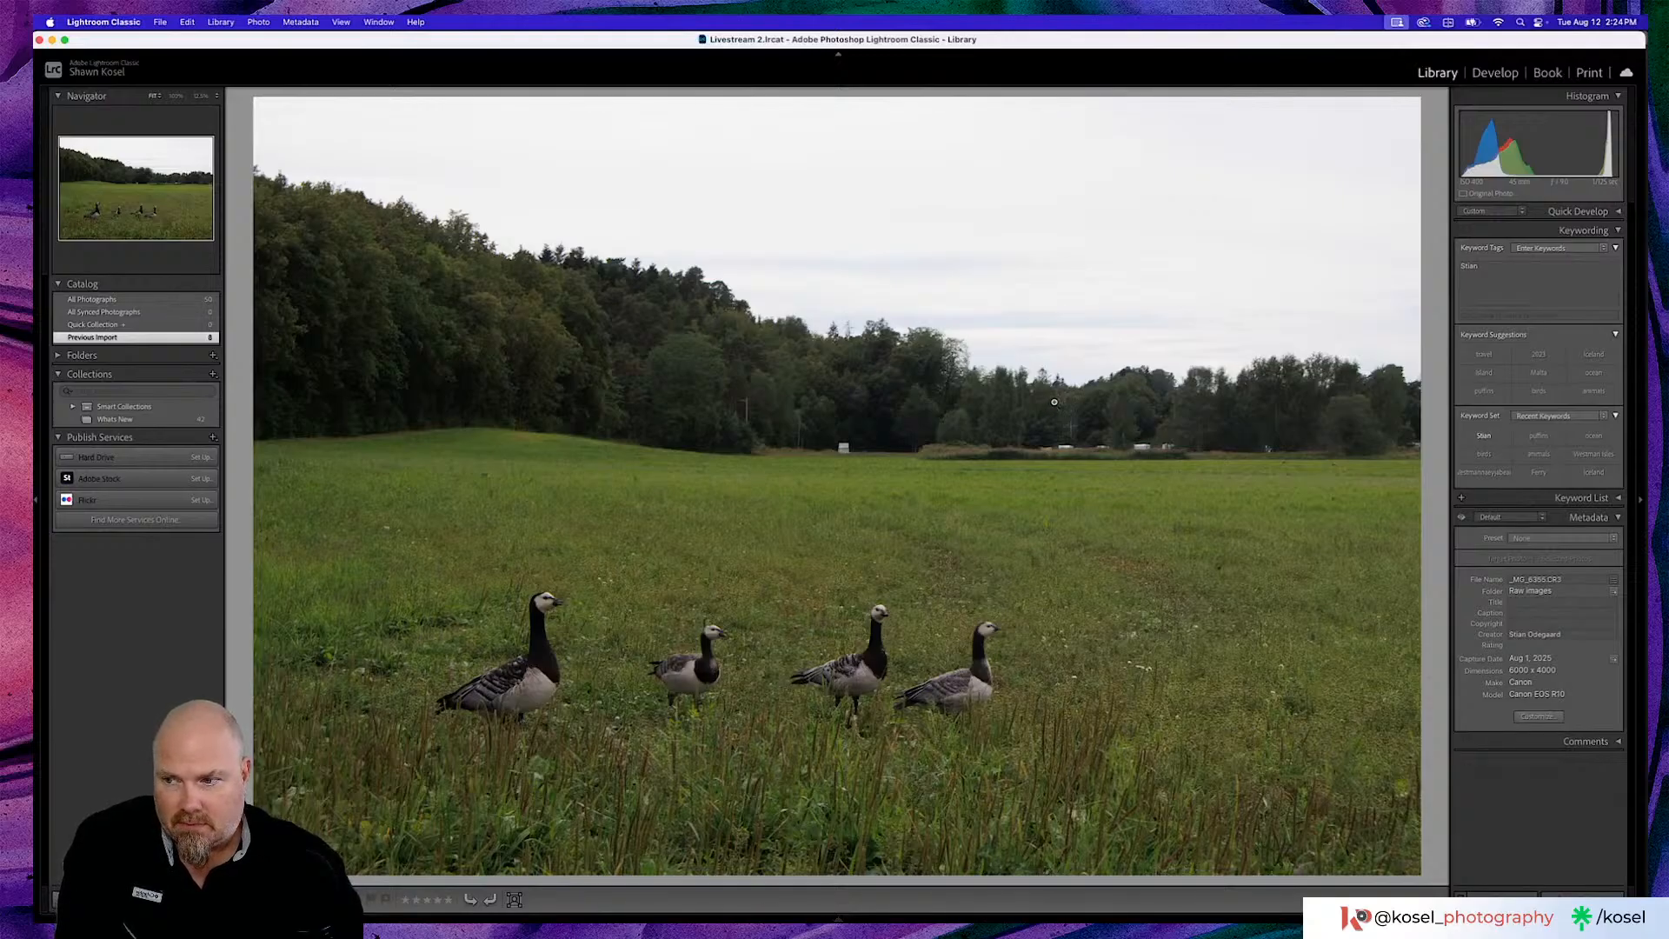
Examine the geese photo's background up close along the tree line and field edge, from the middle to its far right side
click(753, 447)
scroll(1200, 424, right, 10)
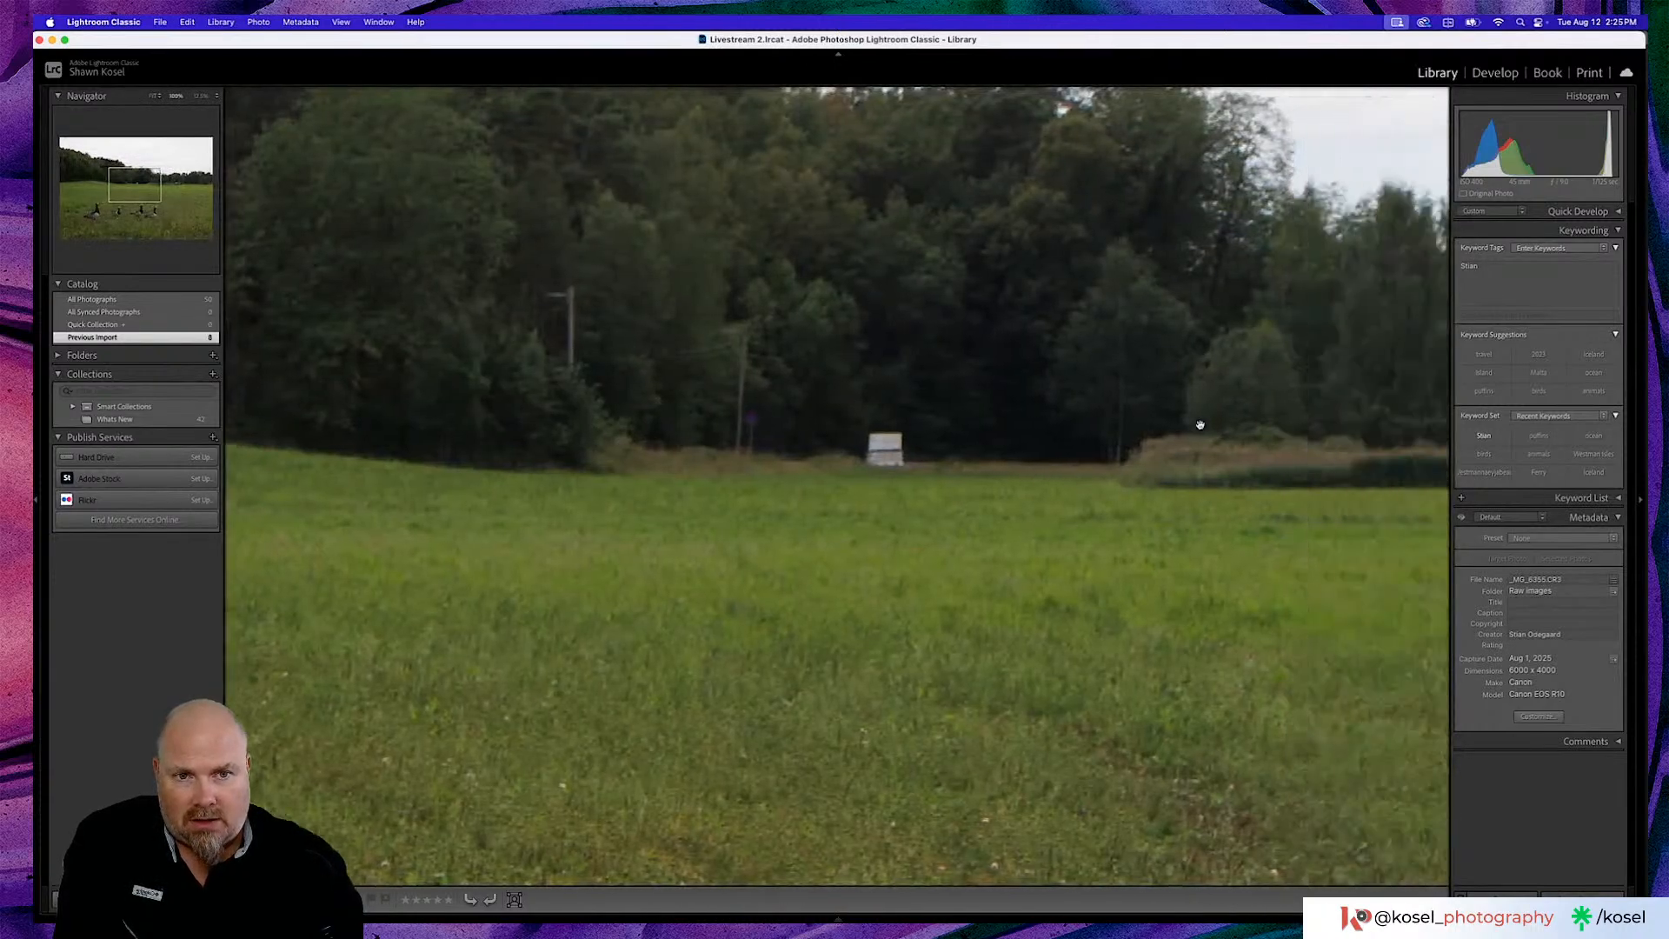
scroll(1201, 423, right, 8)
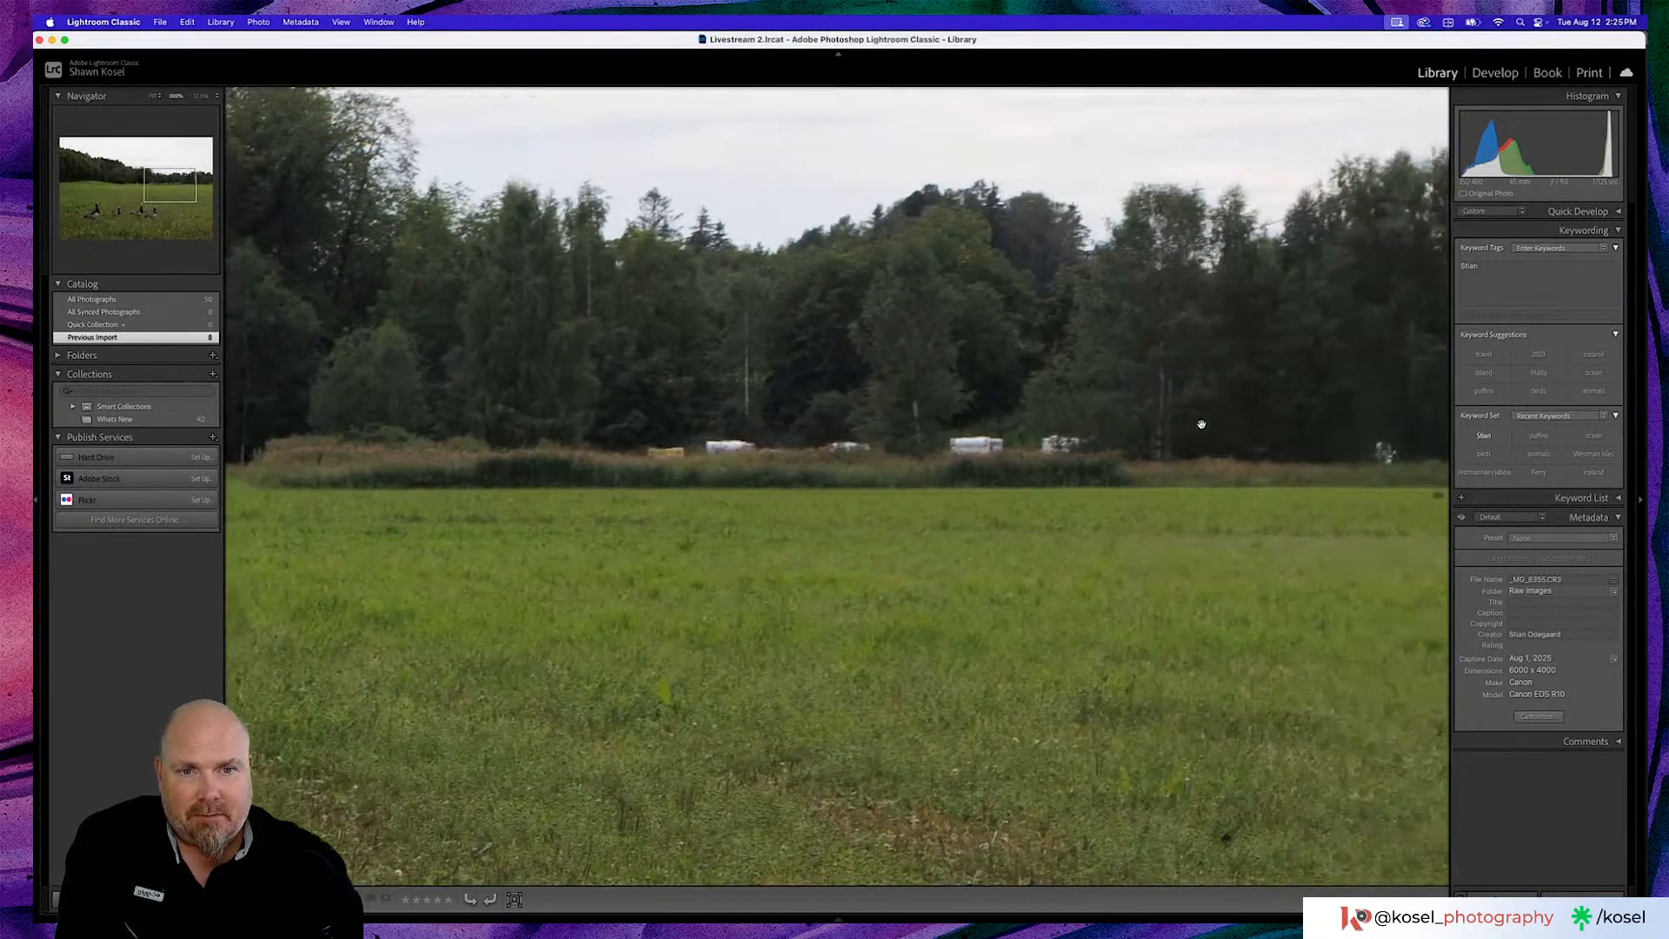
scroll(1201, 424, right, 4)
scroll(1201, 423, right, 5)
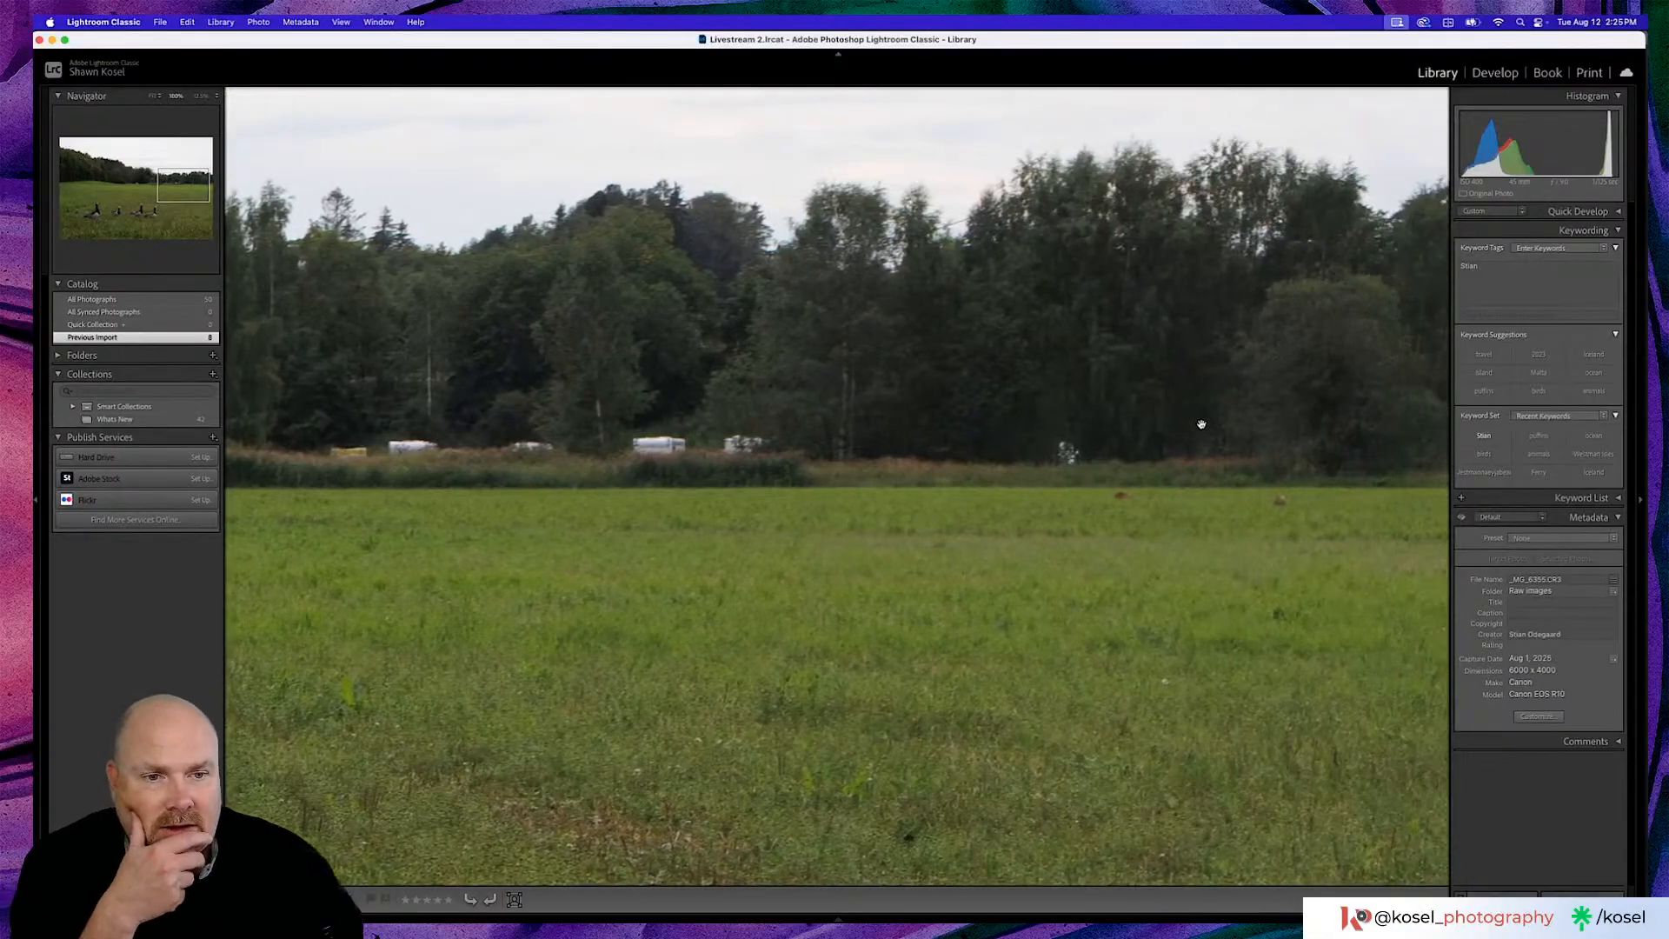
scroll(1202, 424, right, 4)
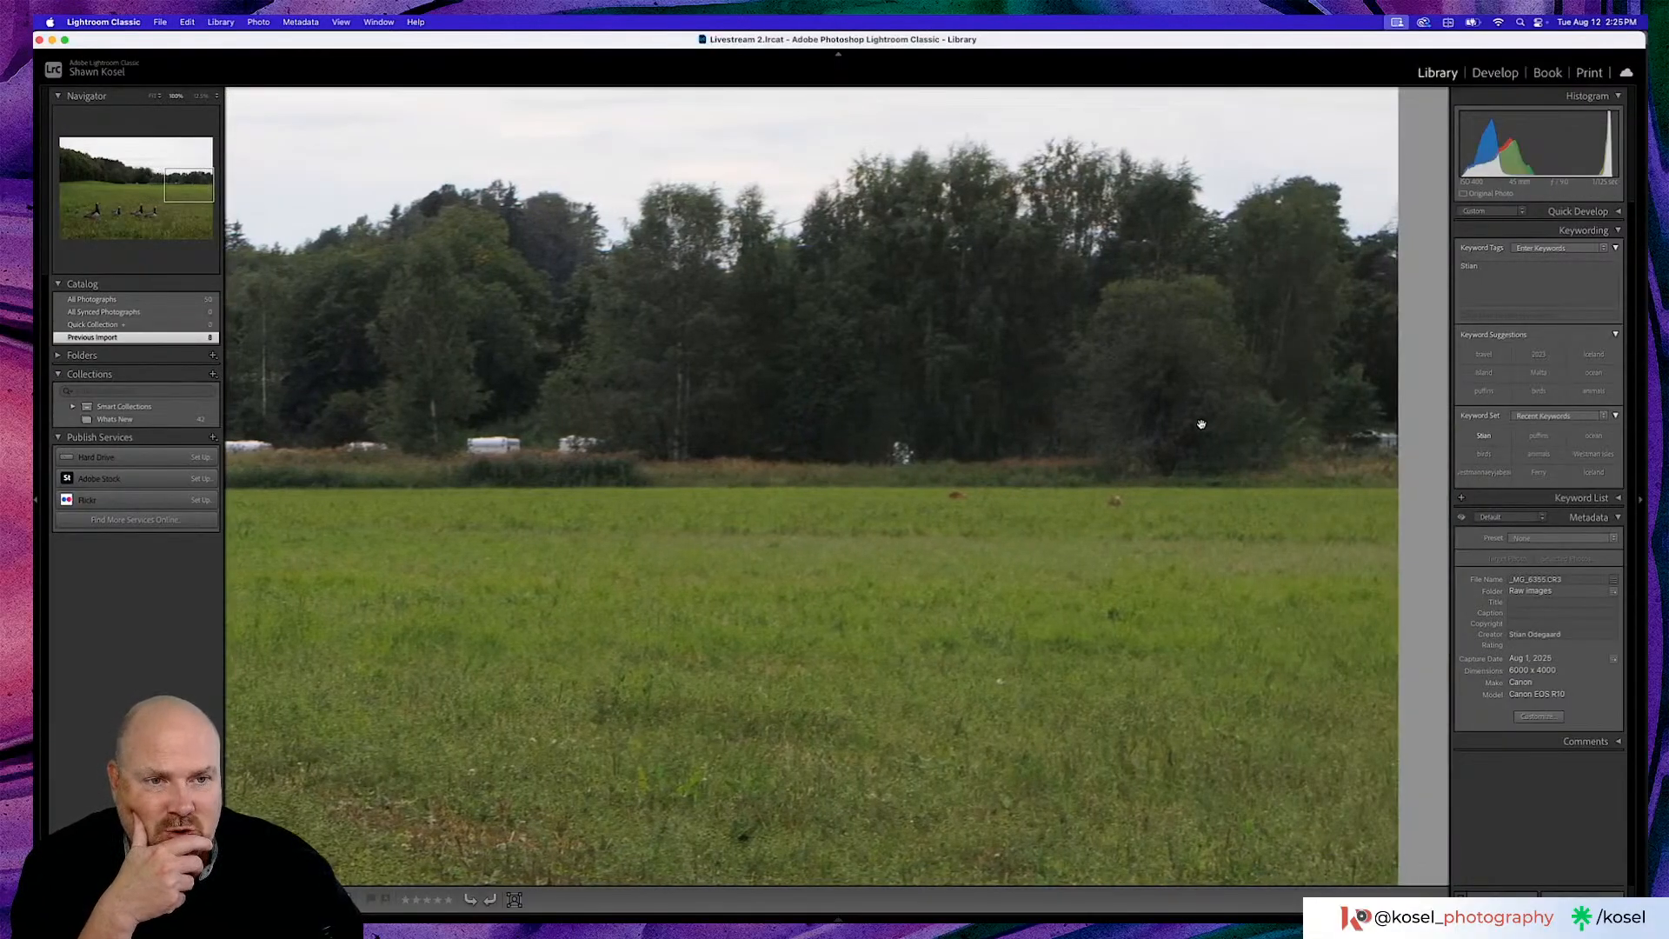
scroll(1201, 424, right, 3)
scroll(1201, 424, left, 5)
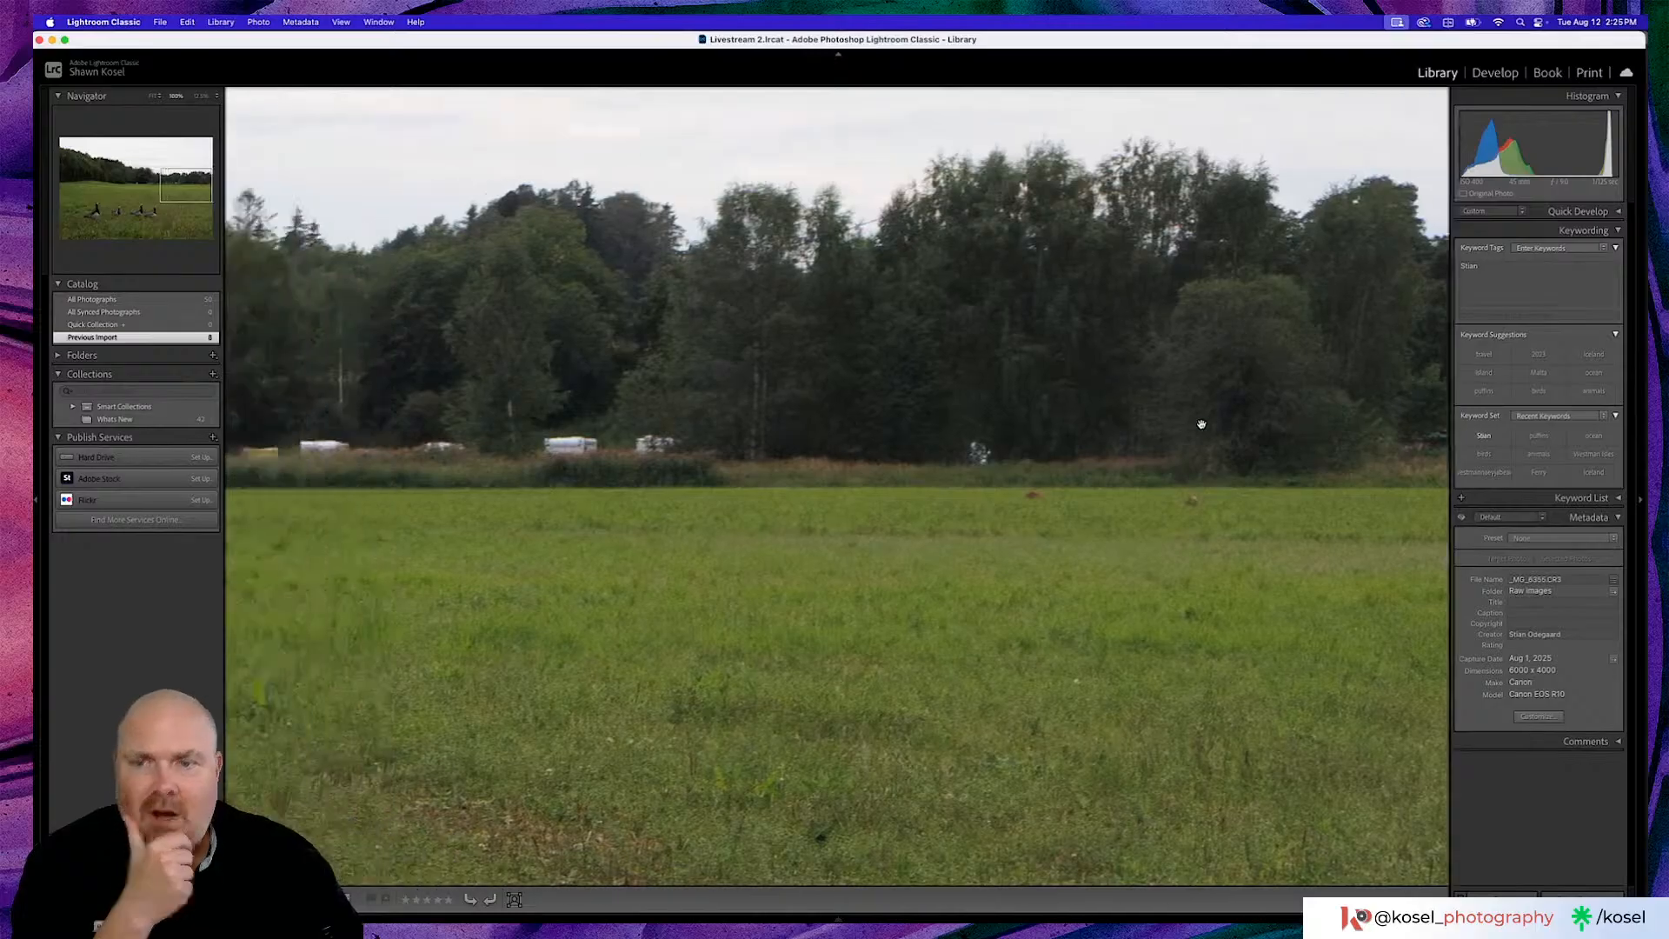
Remove the street lamp pole in front of the dark trees with the Remove tool at brush size 7, generative AI off
scroll(1201, 424, left, 4)
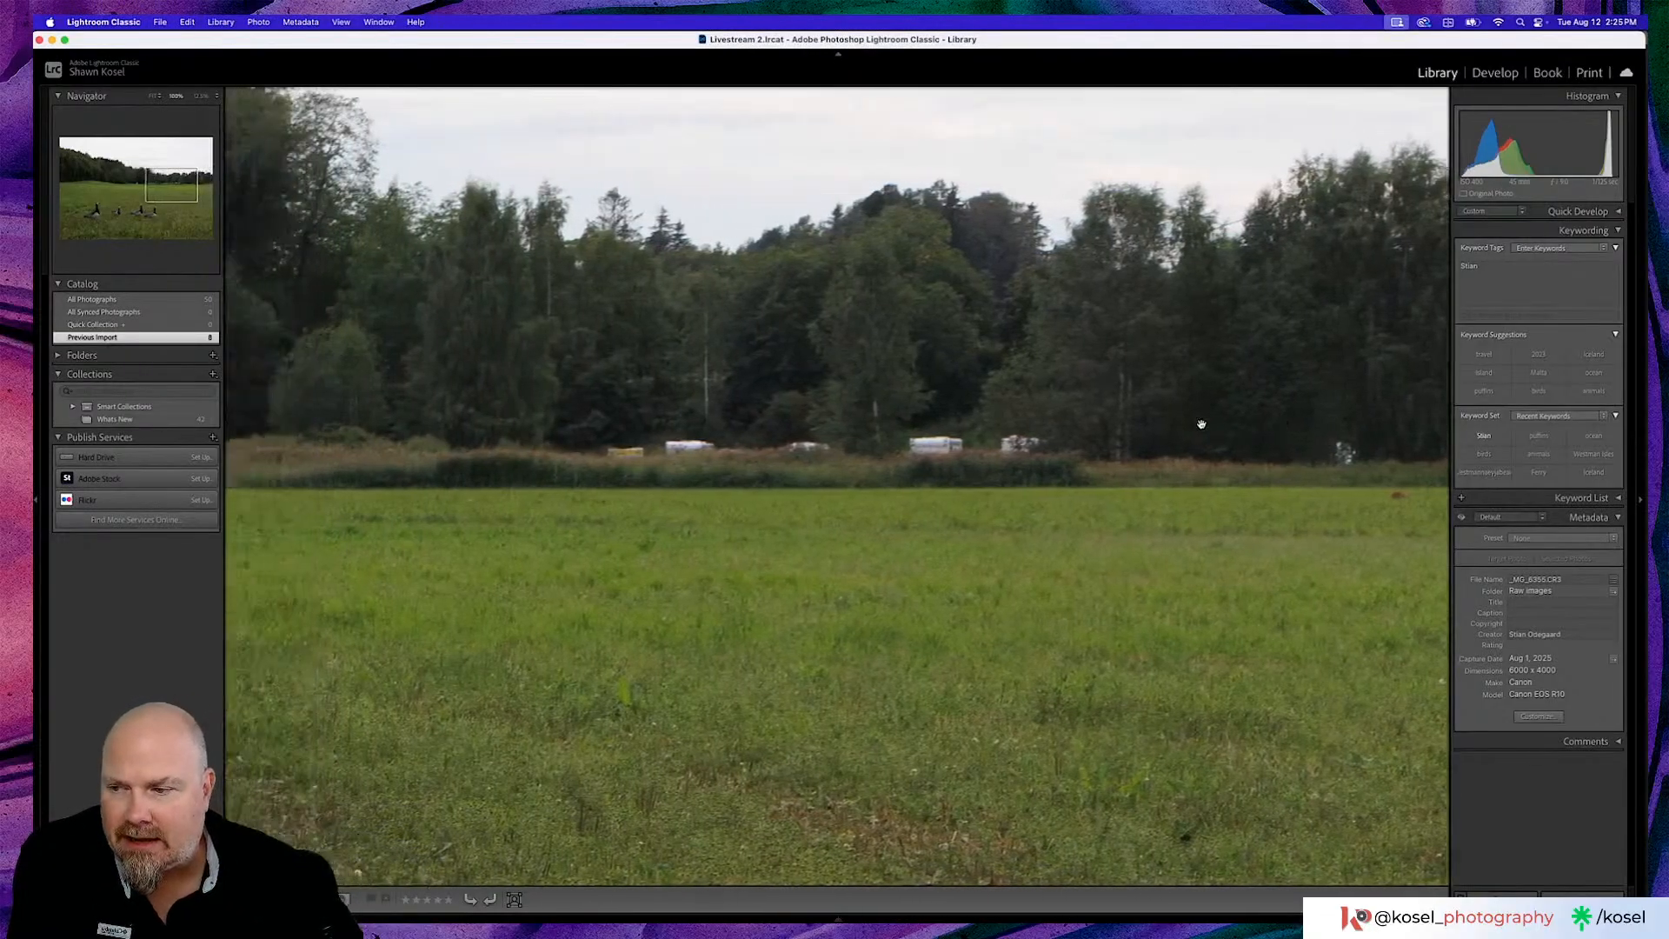
click(1201, 424)
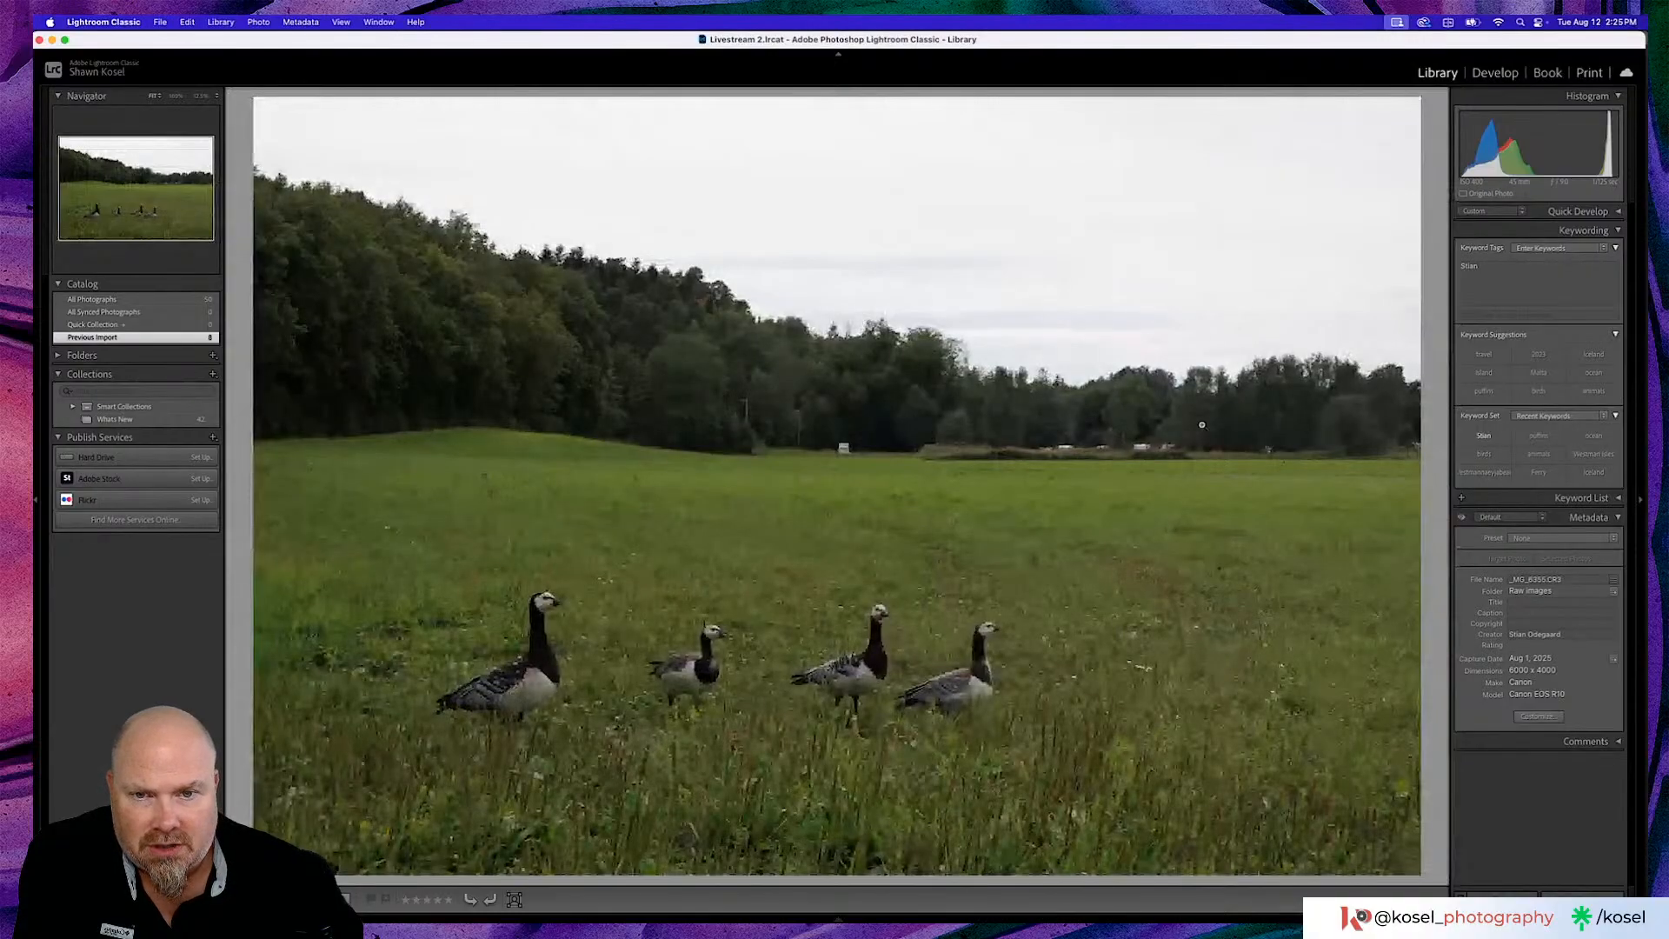
click(676, 407)
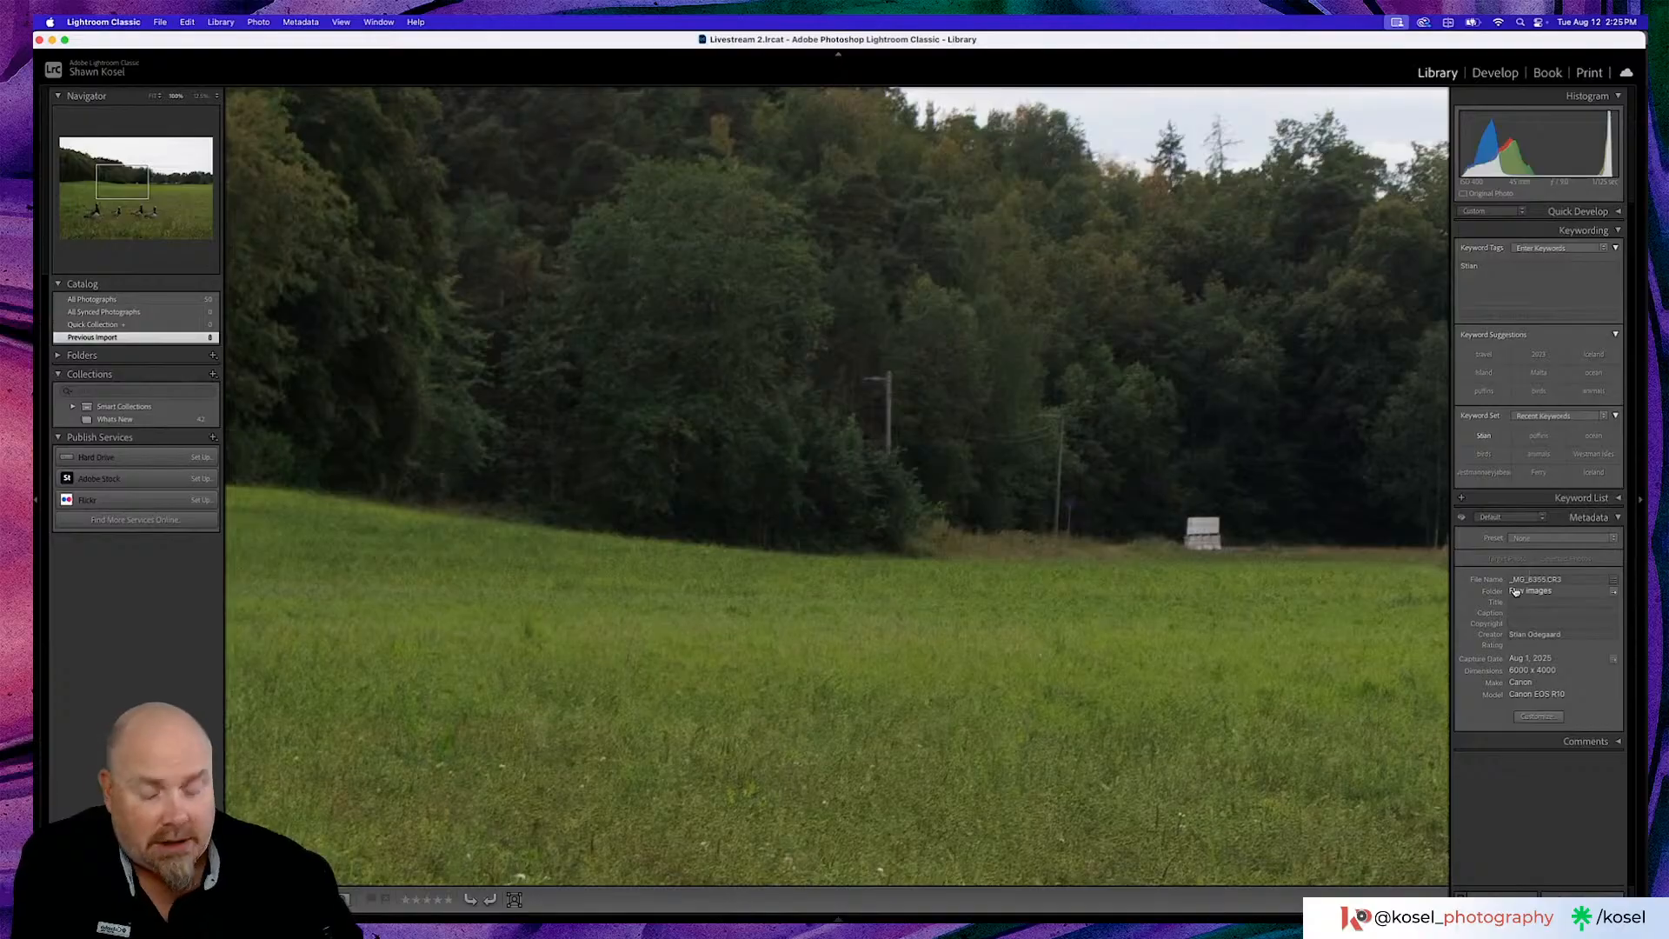
key(d)
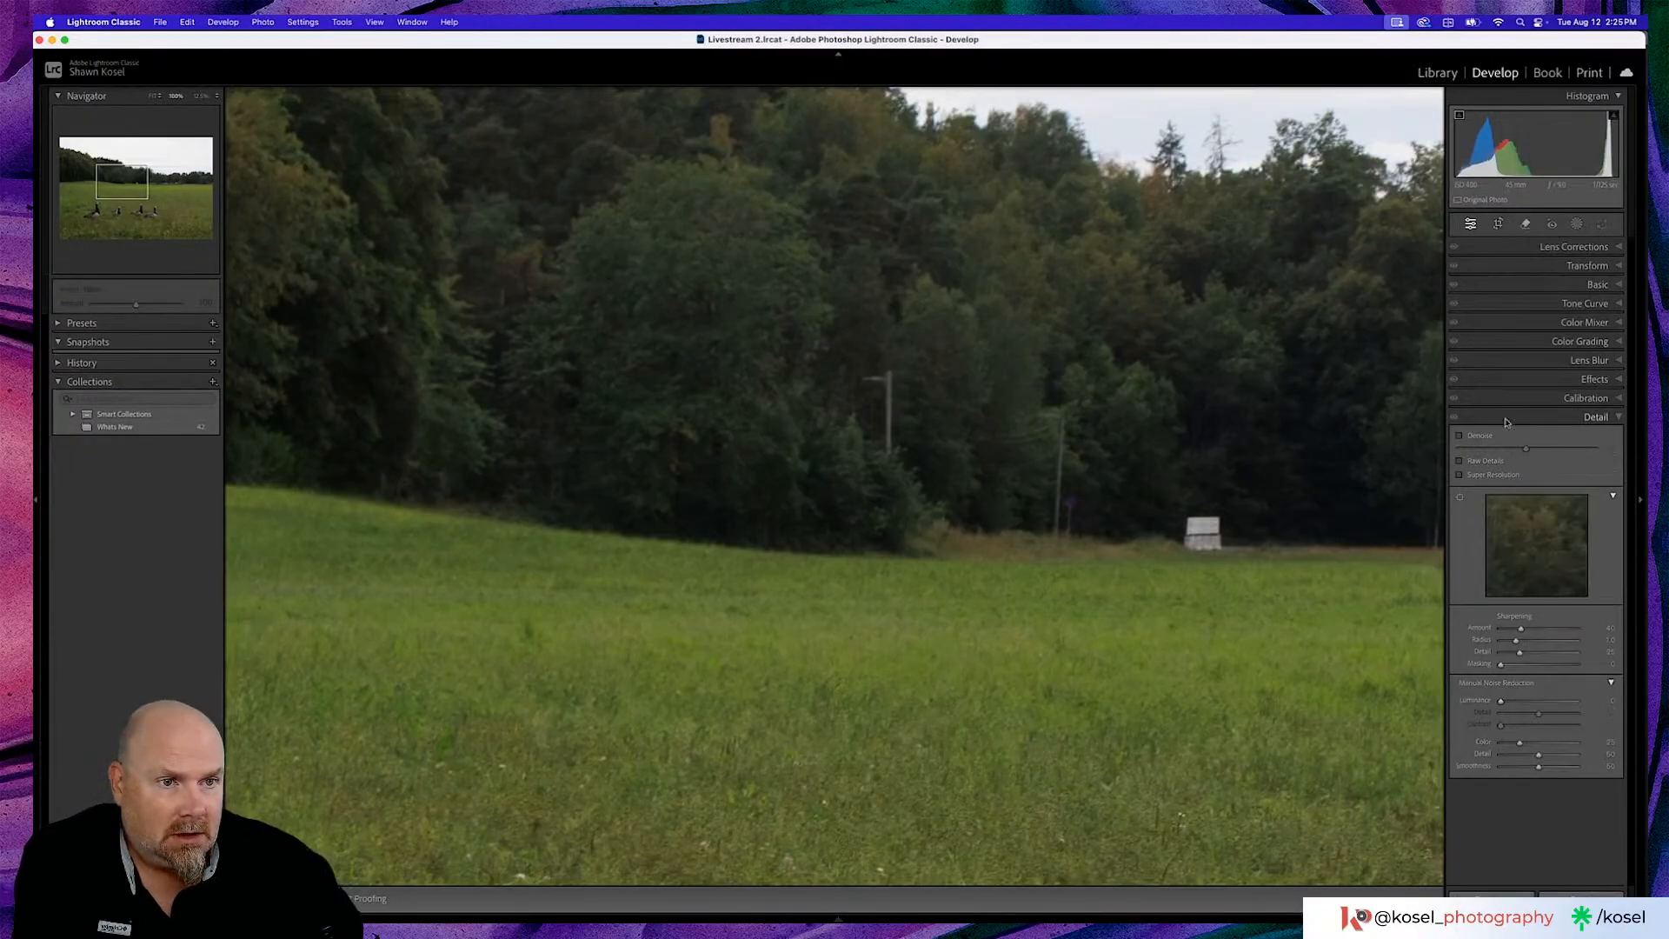
click(1527, 226)
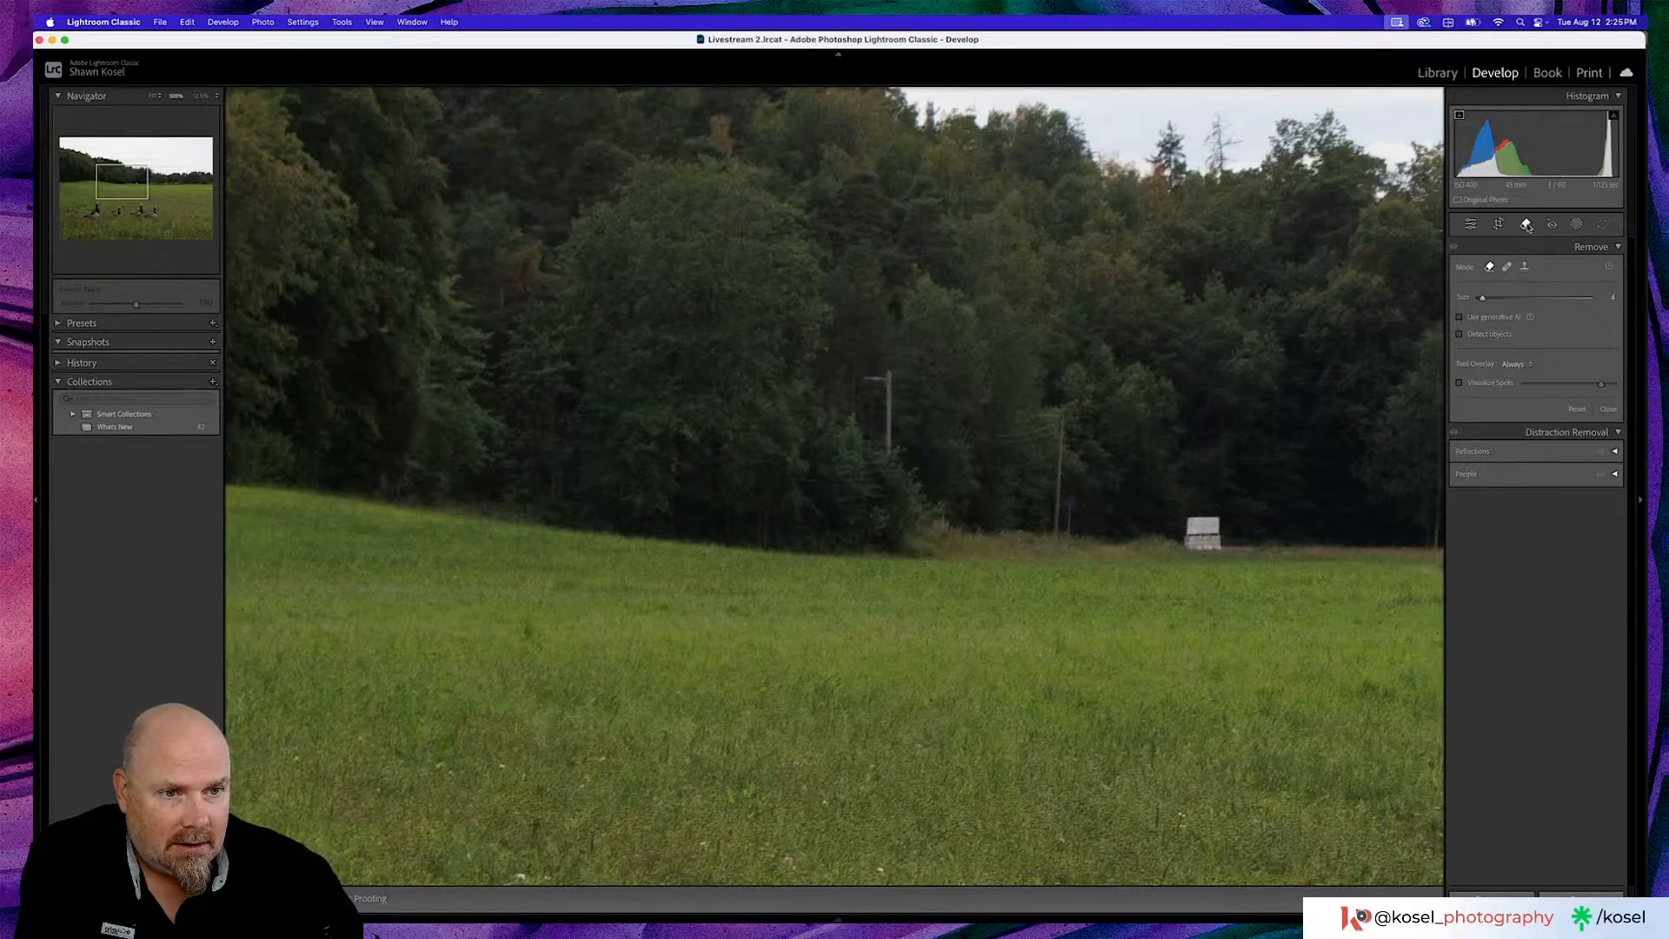
key(bracketright)
key(bracketright)
key(bracketright)
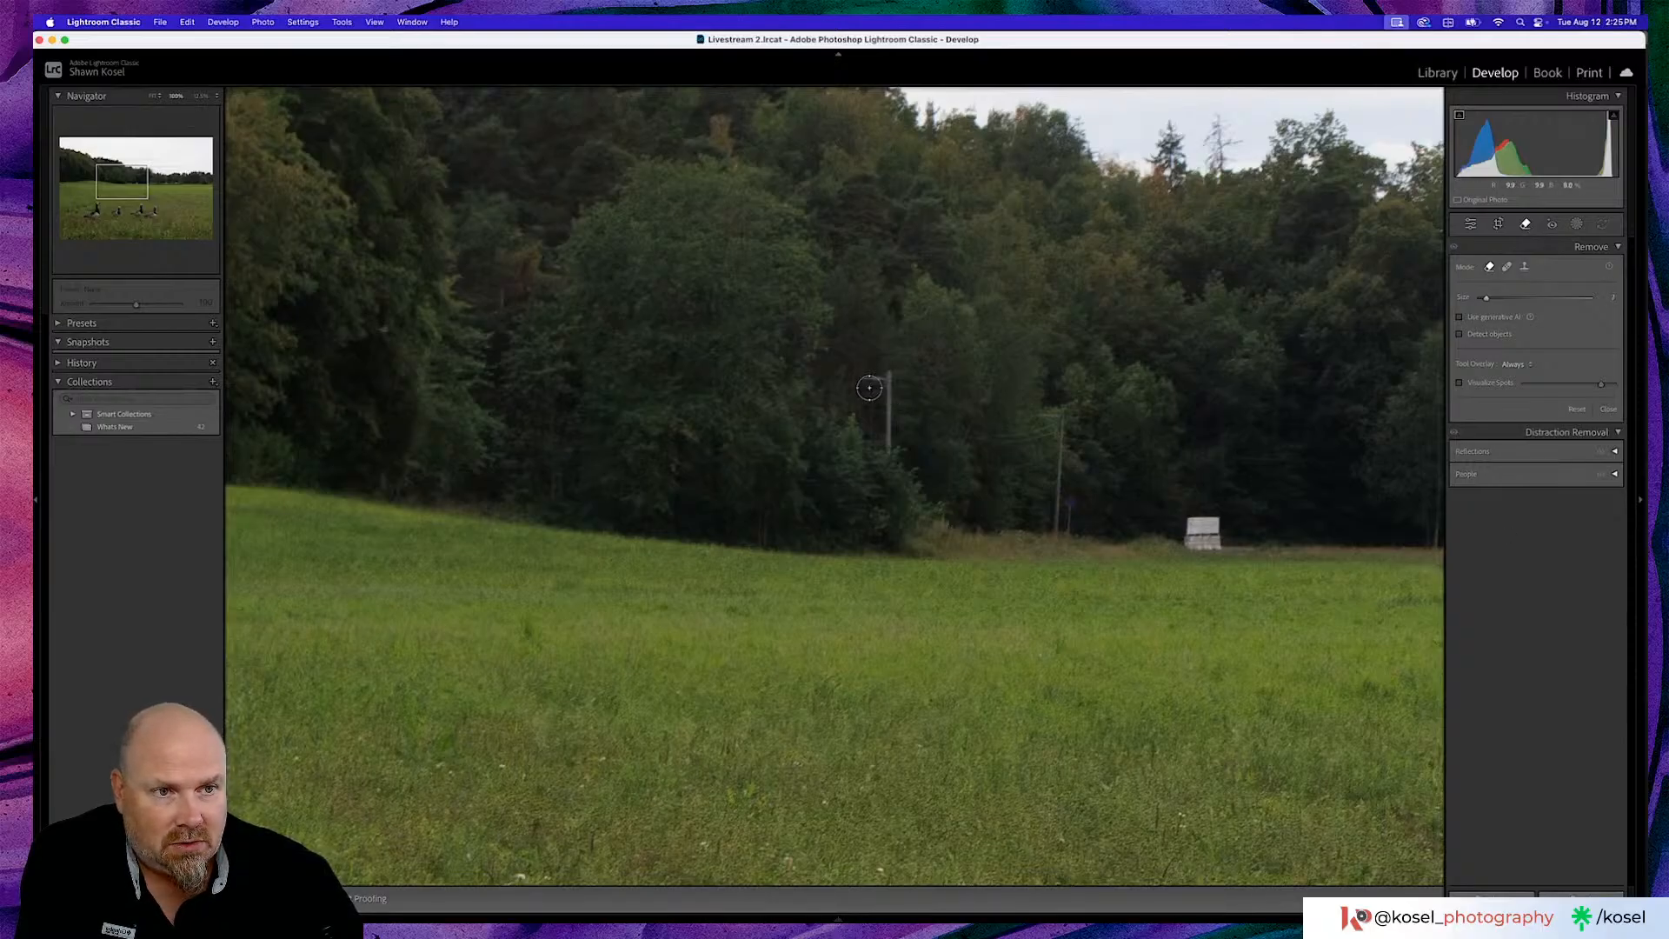
click(1459, 317)
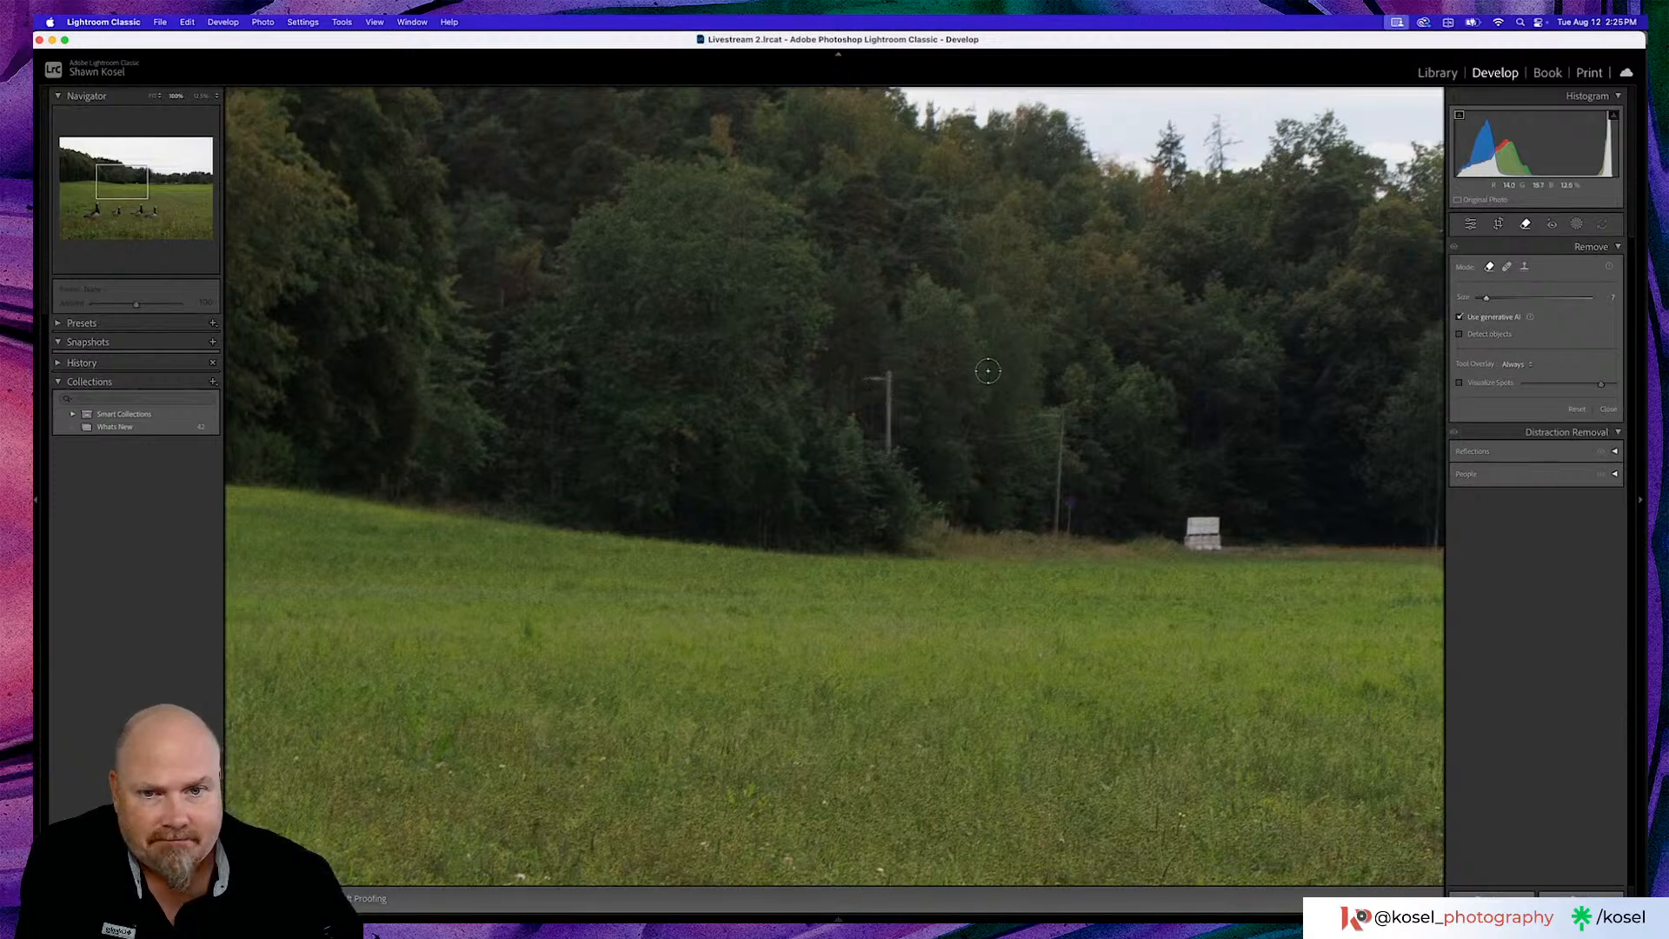
click(1459, 316)
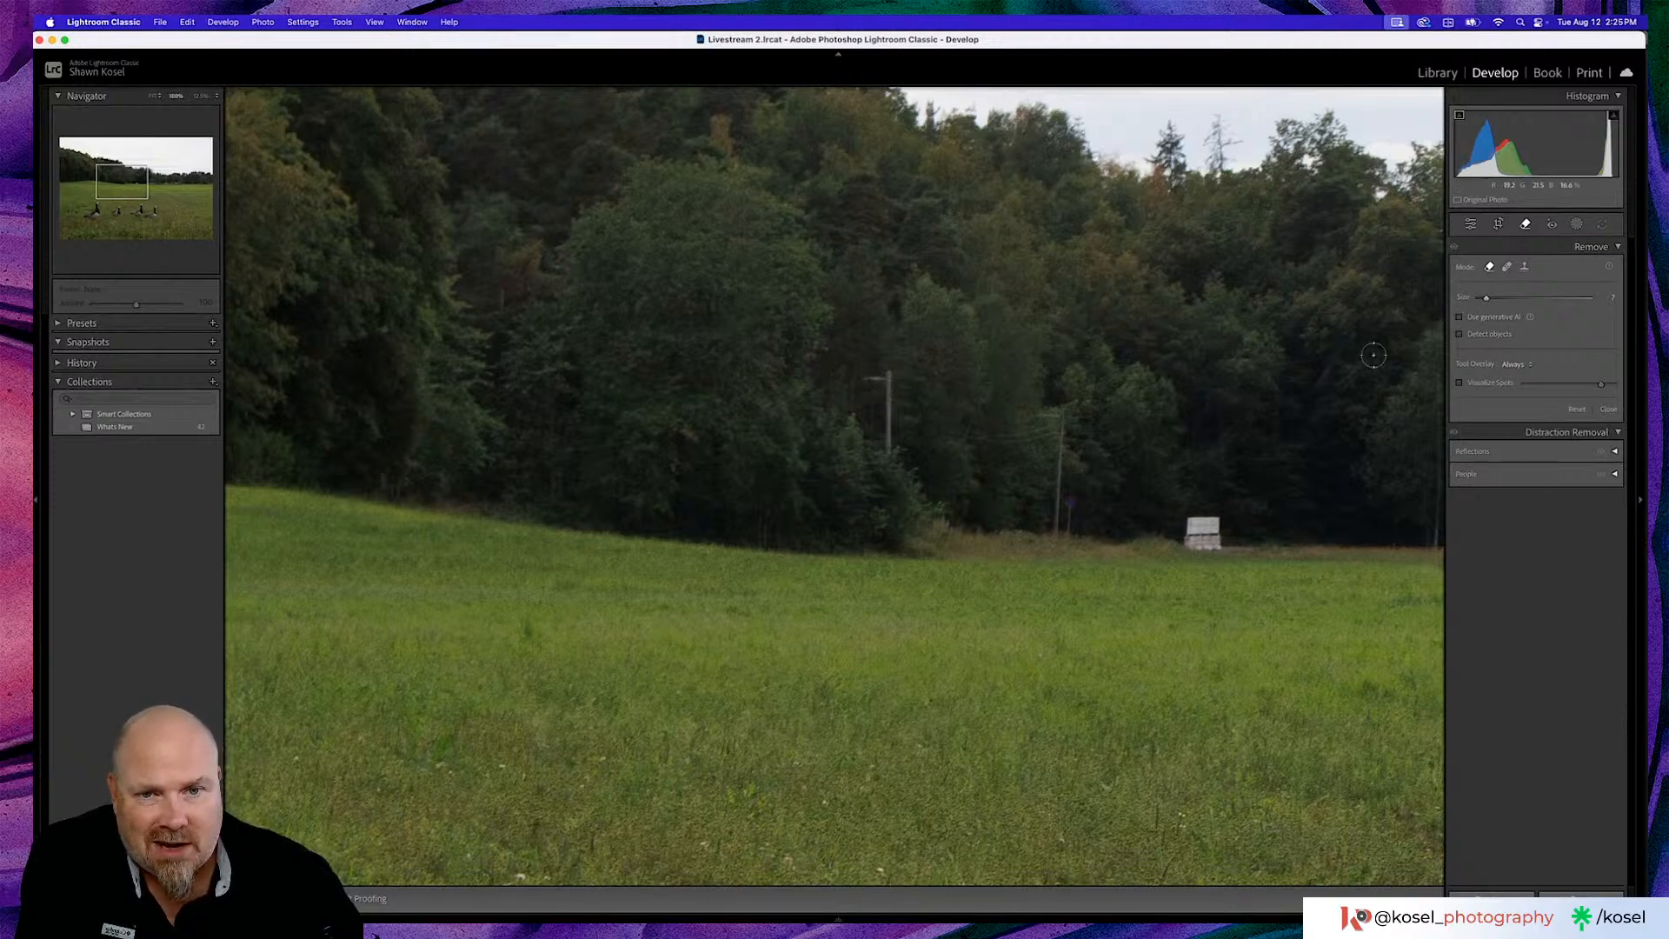
mouse_move(863, 377)
mouse_down()
mouse_move(891, 378)
mouse_move(890, 459)
mouse_up()
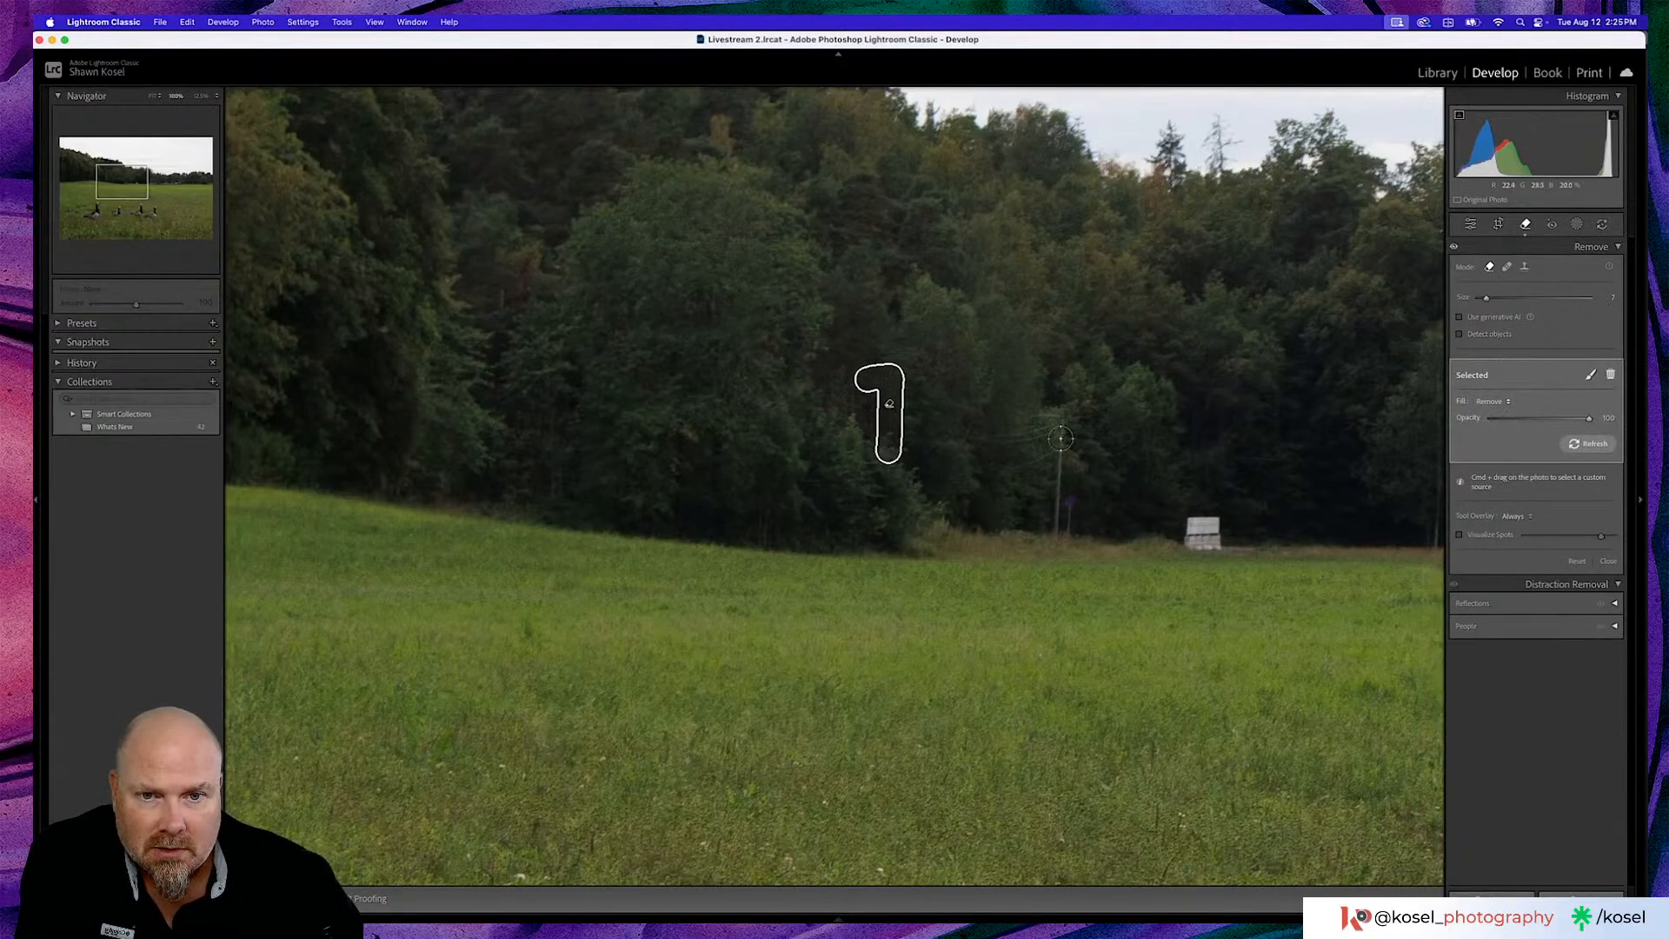
Remove the second utility pole, its overhead wires and the white structure at the field's edge
drag(971, 420, 959, 444)
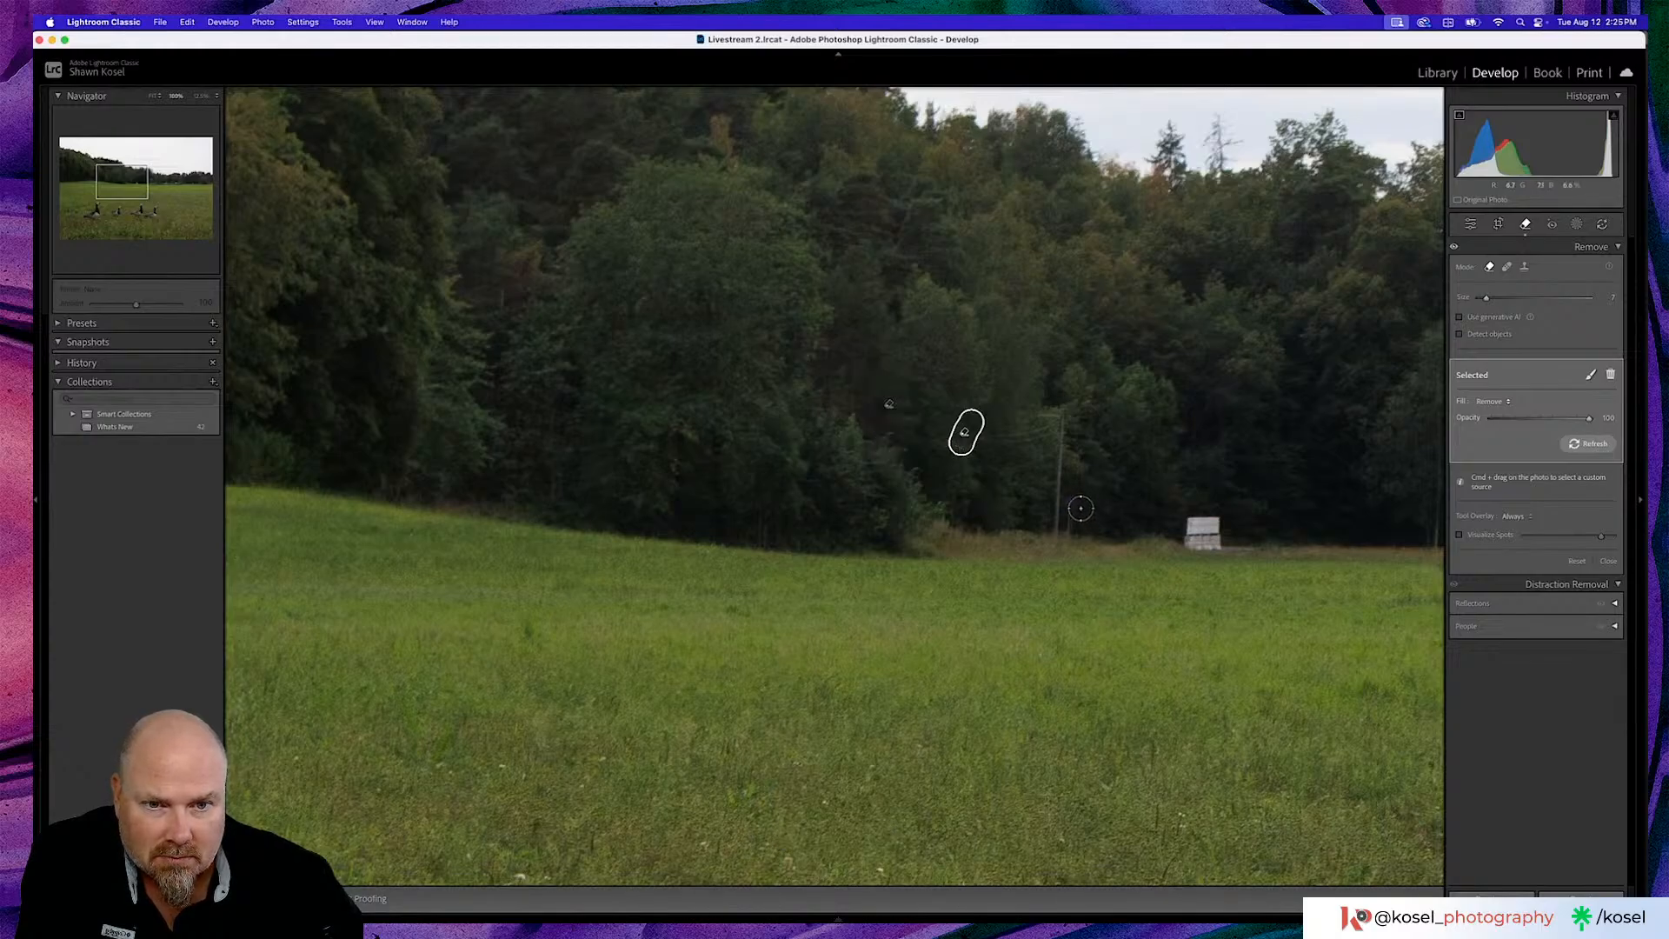
mouse_move(1073, 528)
mouse_down()
mouse_move(1067, 498)
mouse_move(1058, 530)
mouse_move(1060, 431)
mouse_move(1043, 415)
mouse_move(1064, 418)
mouse_move(1041, 416)
mouse_move(1065, 506)
mouse_up()
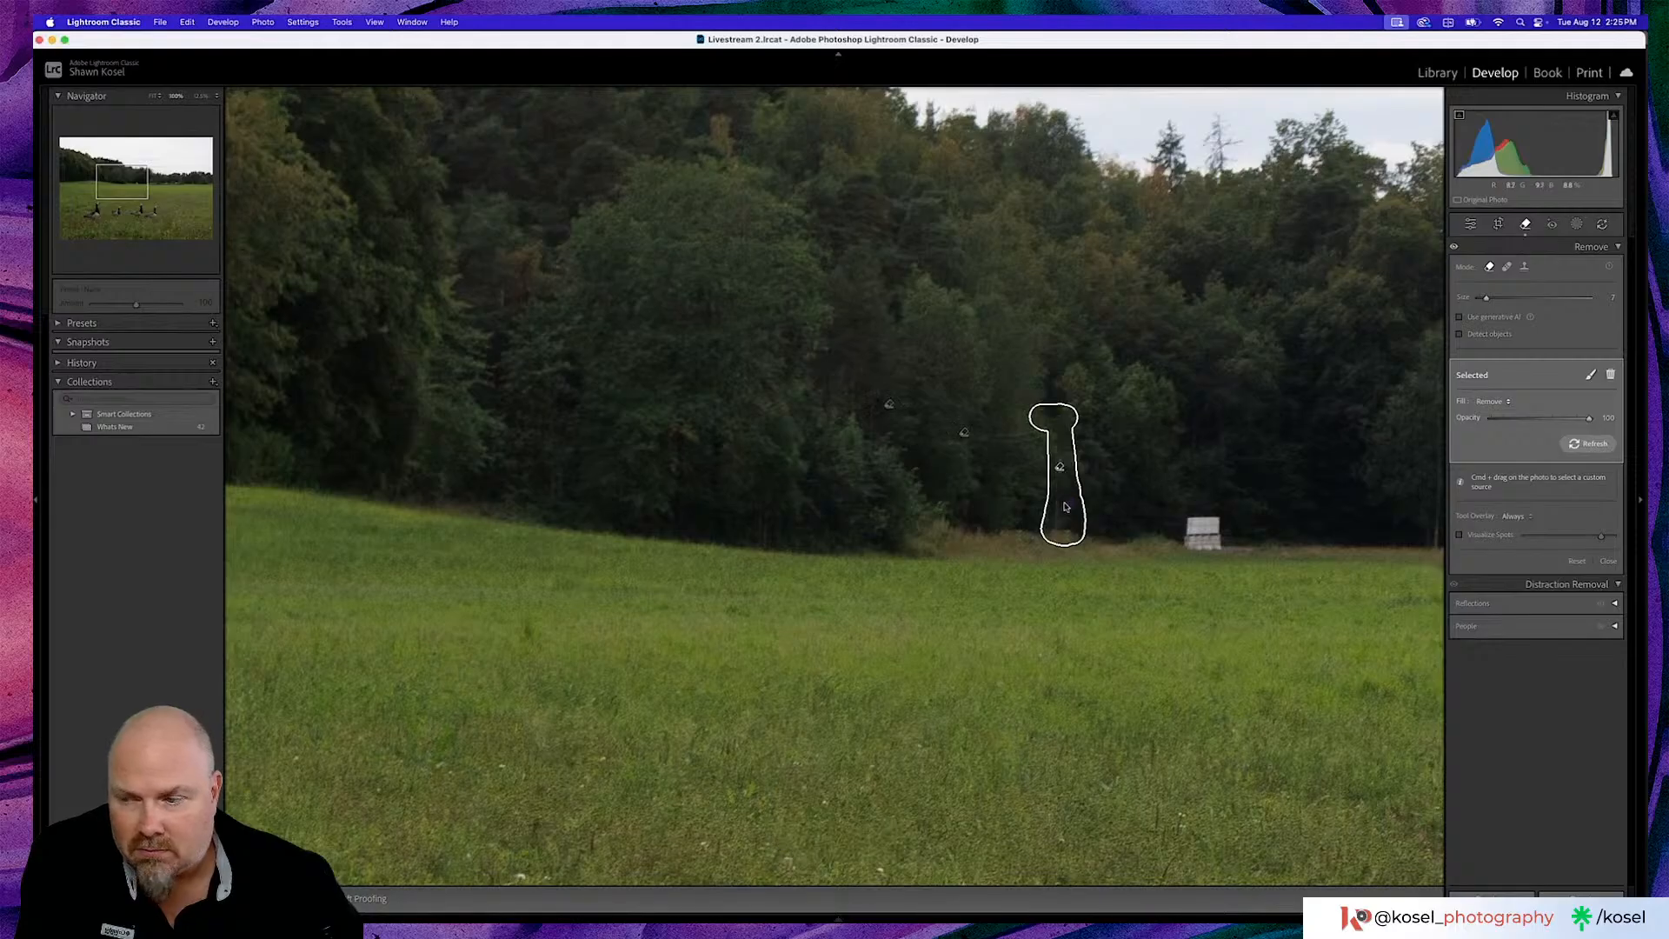
mouse_move(1039, 436)
mouse_down()
mouse_move(972, 433)
mouse_move(1053, 457)
mouse_move(990, 470)
mouse_up()
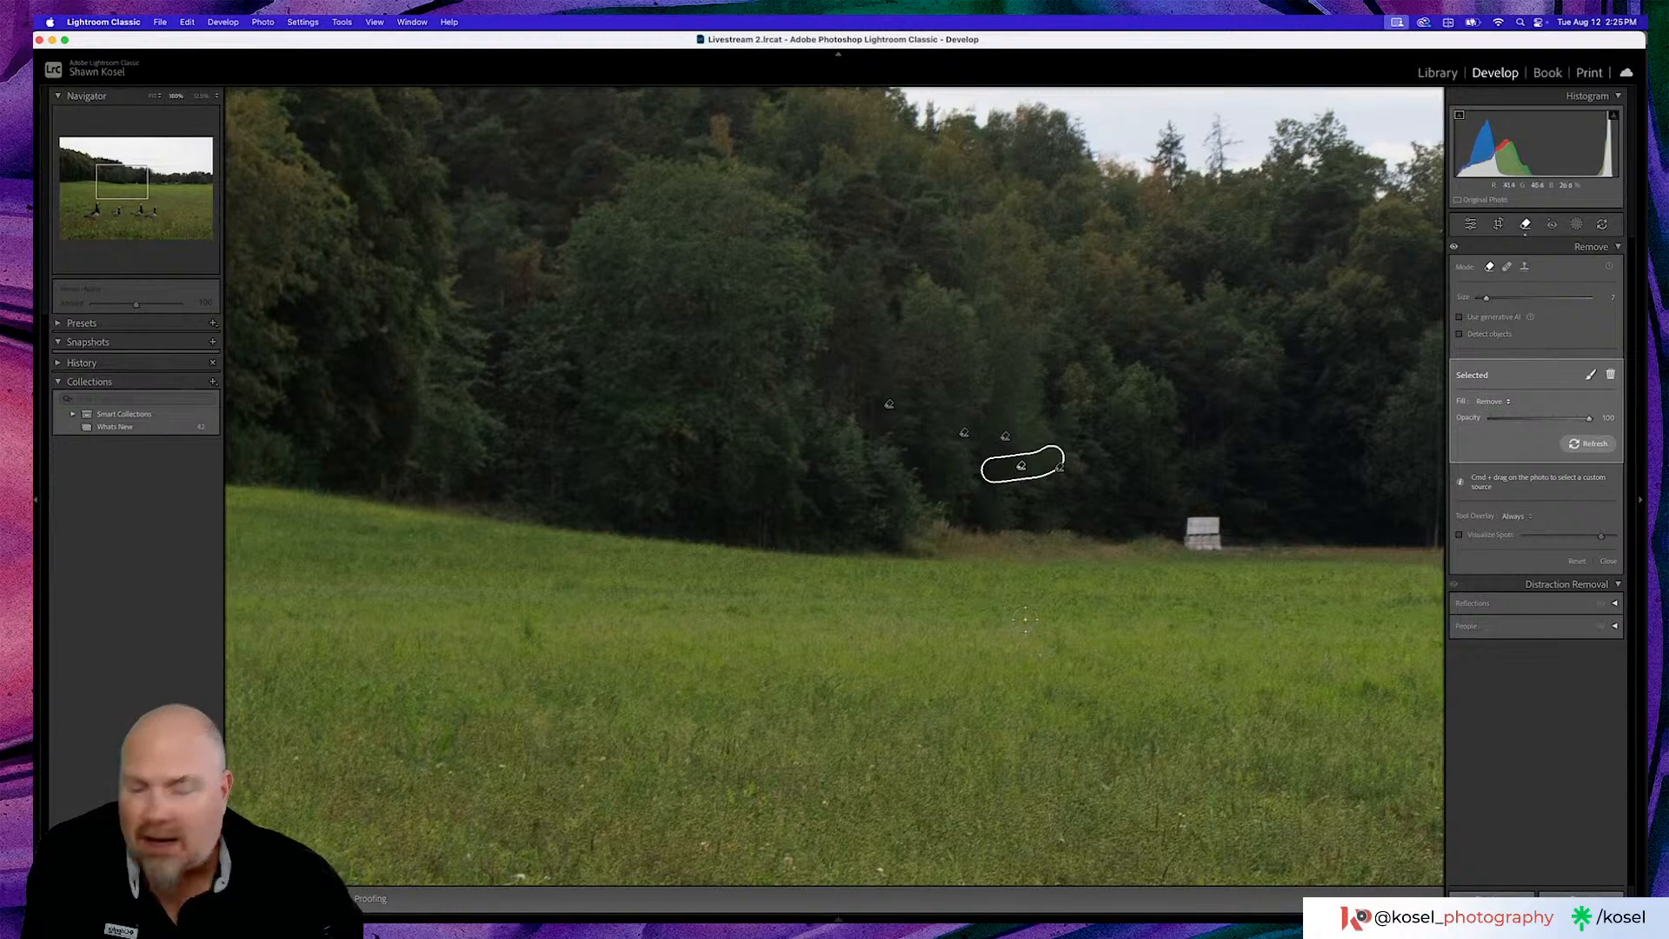
drag(1158, 606, 749, 632)
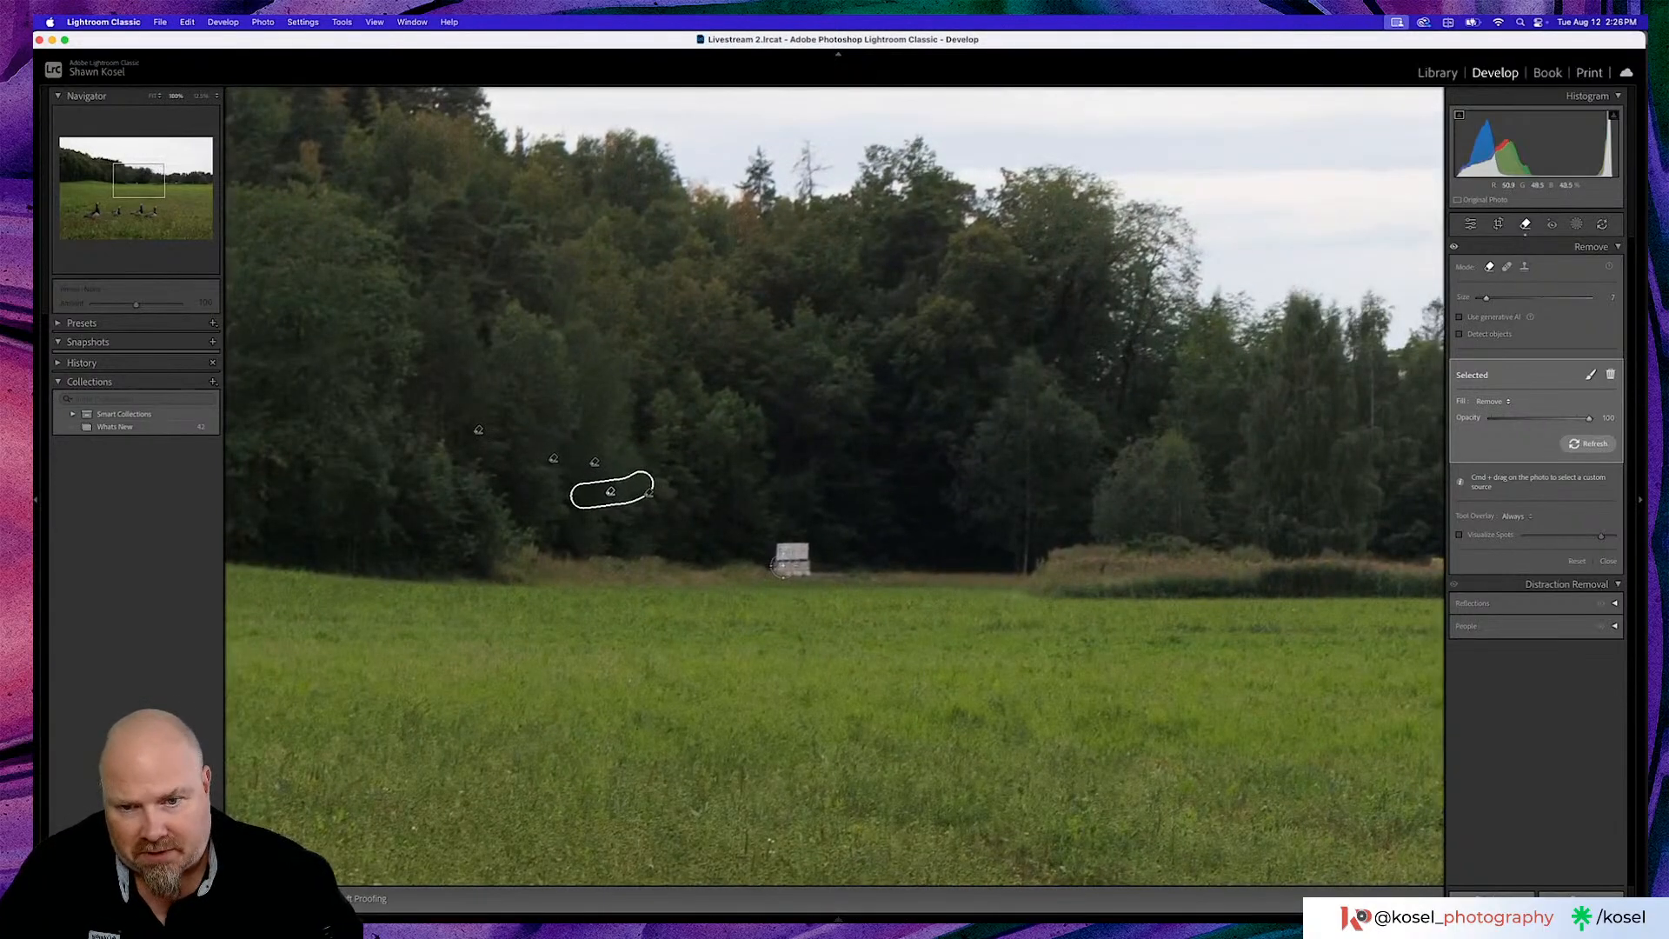
mouse_move(778, 572)
mouse_down()
mouse_move(782, 544)
mouse_move(807, 546)
mouse_move(811, 569)
mouse_move(798, 580)
mouse_move(795, 566)
mouse_up()
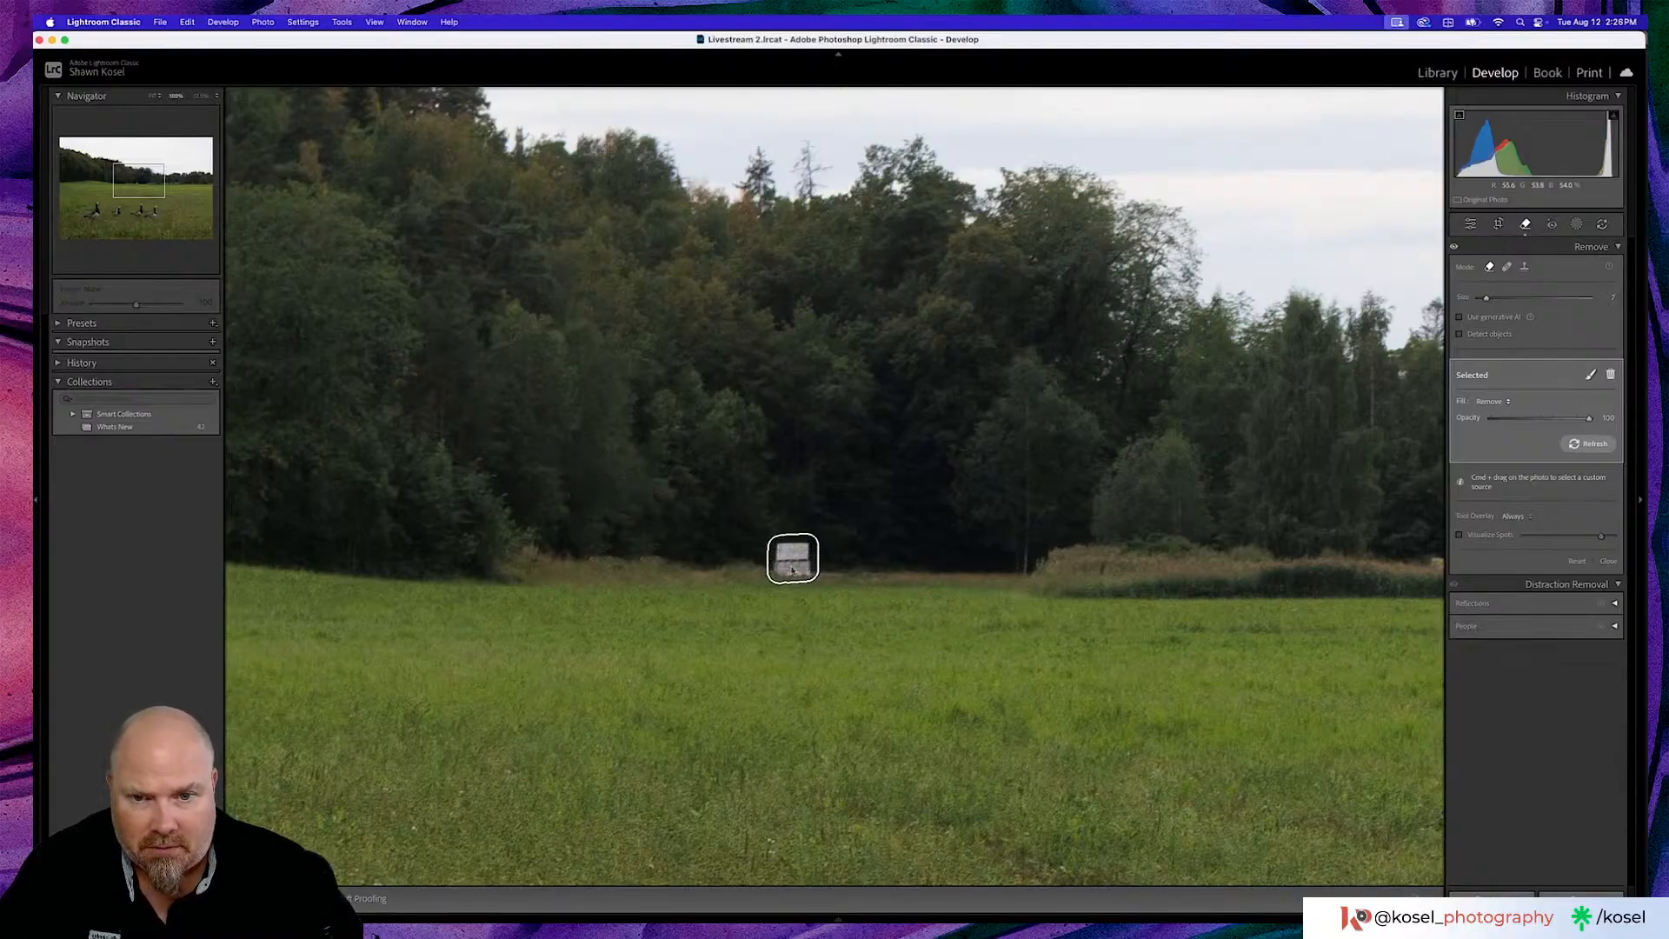
Remove the row of white vehicles along the distant tree line, deleting and repainting the removal over the last one
drag(1069, 618, 659, 631)
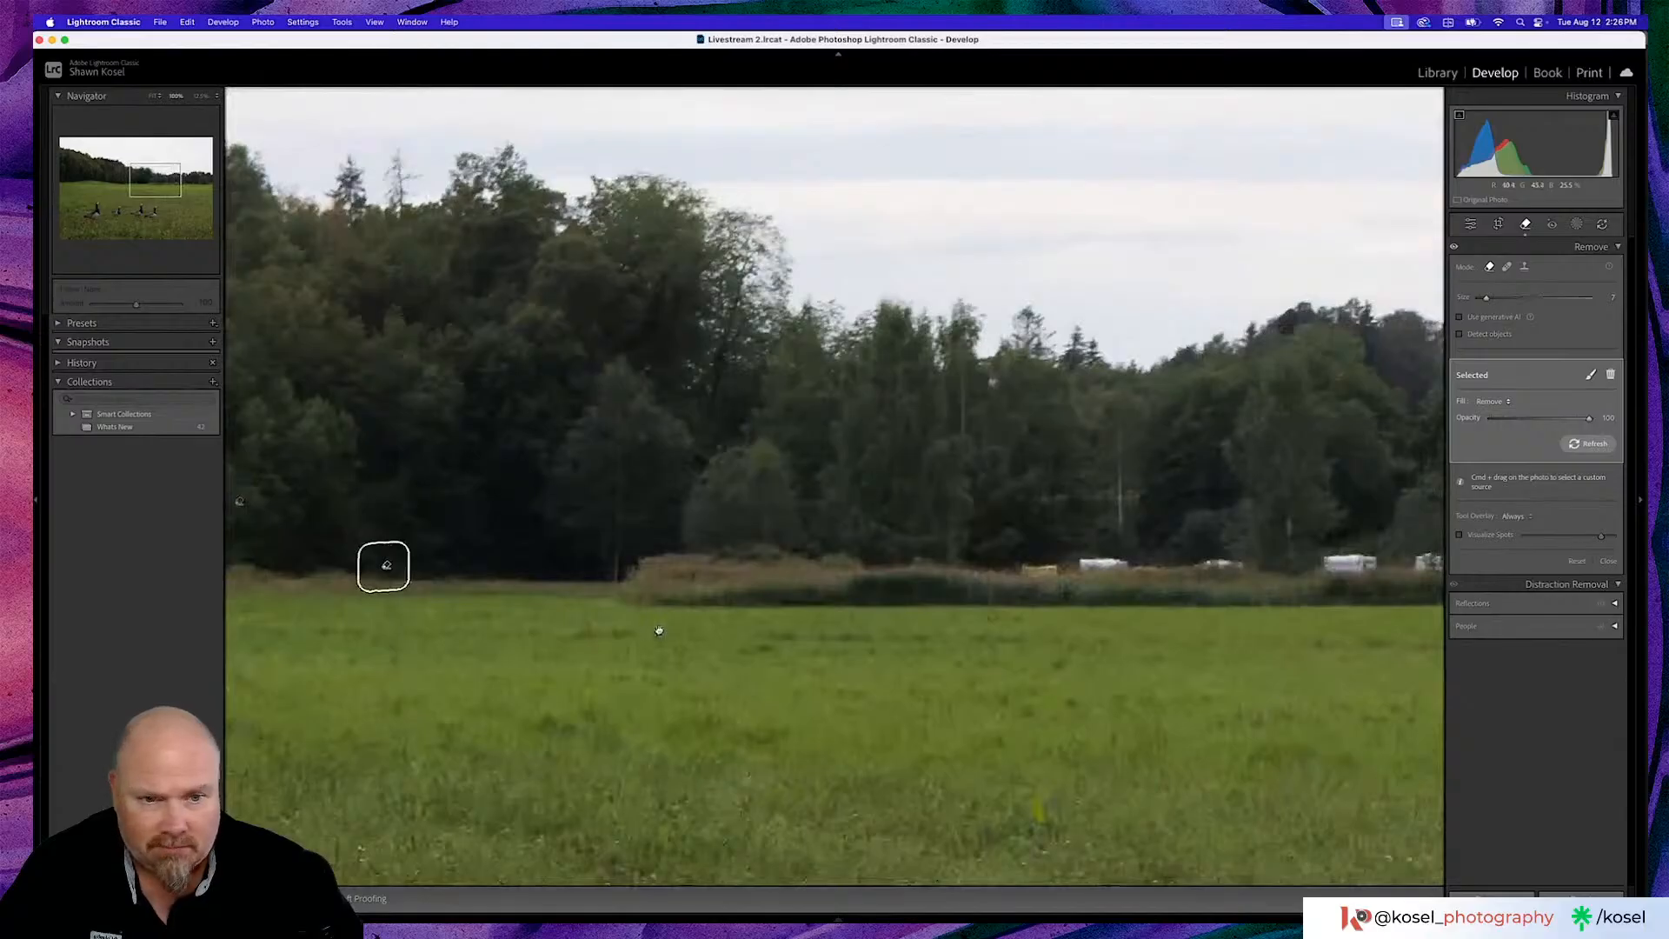
drag(800, 580, 1004, 577)
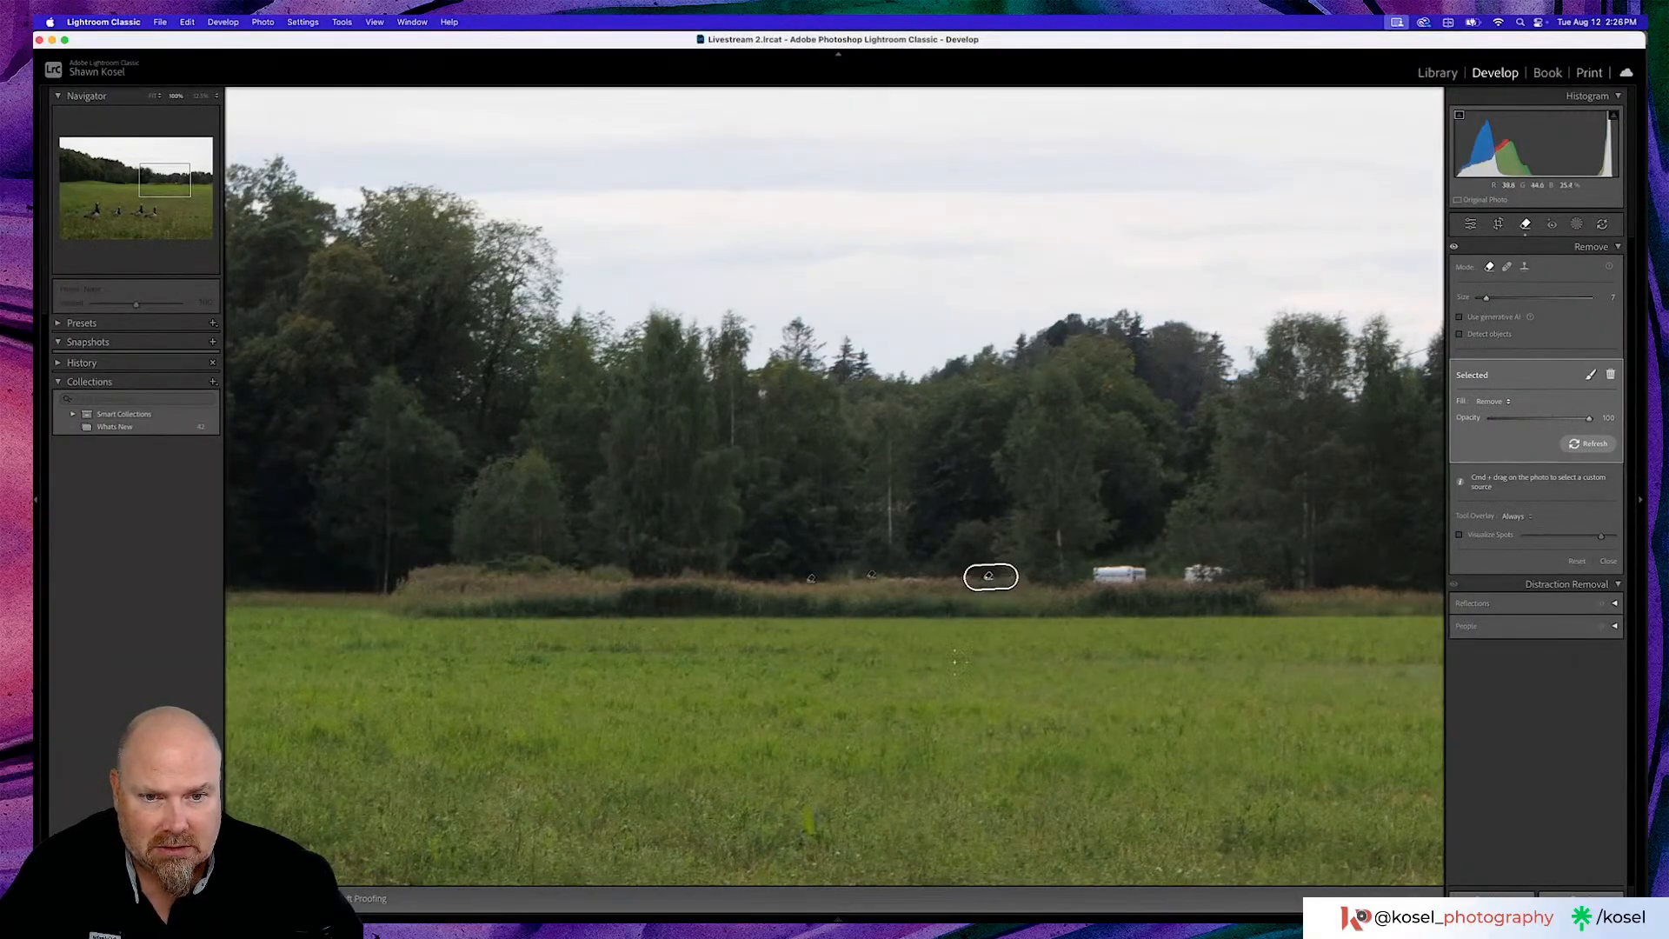
drag(1057, 652, 838, 670)
drag(874, 591, 997, 586)
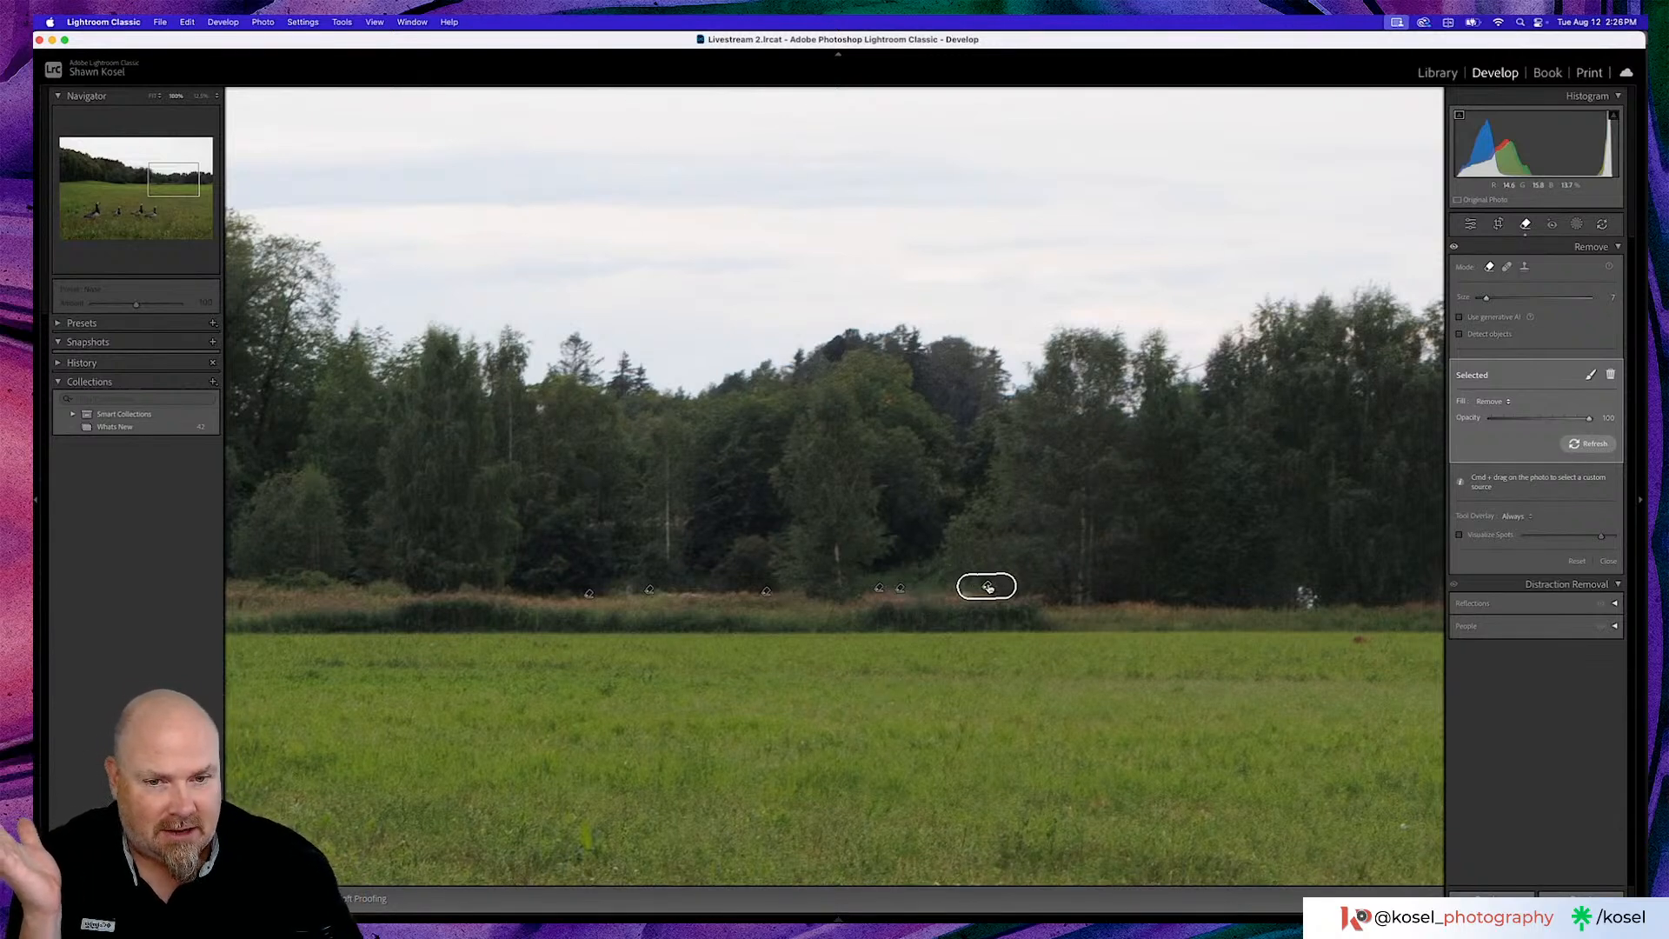
key(Delete)
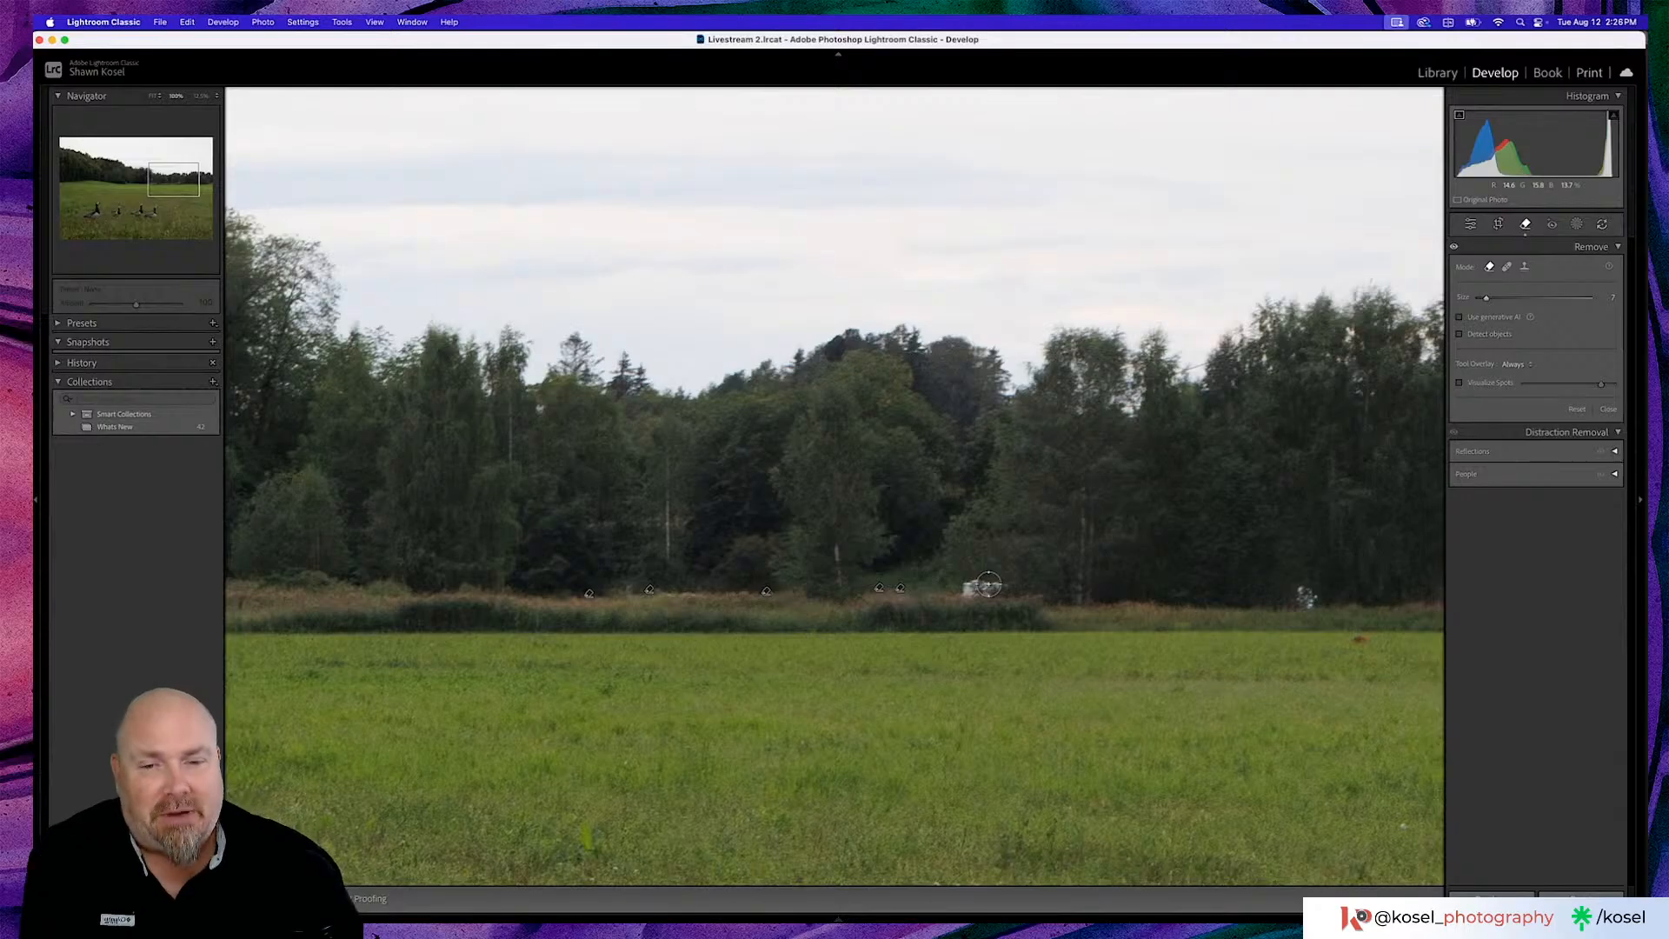
mouse_move(965, 588)
mouse_down()
mouse_move(1011, 588)
mouse_move(965, 588)
mouse_up()
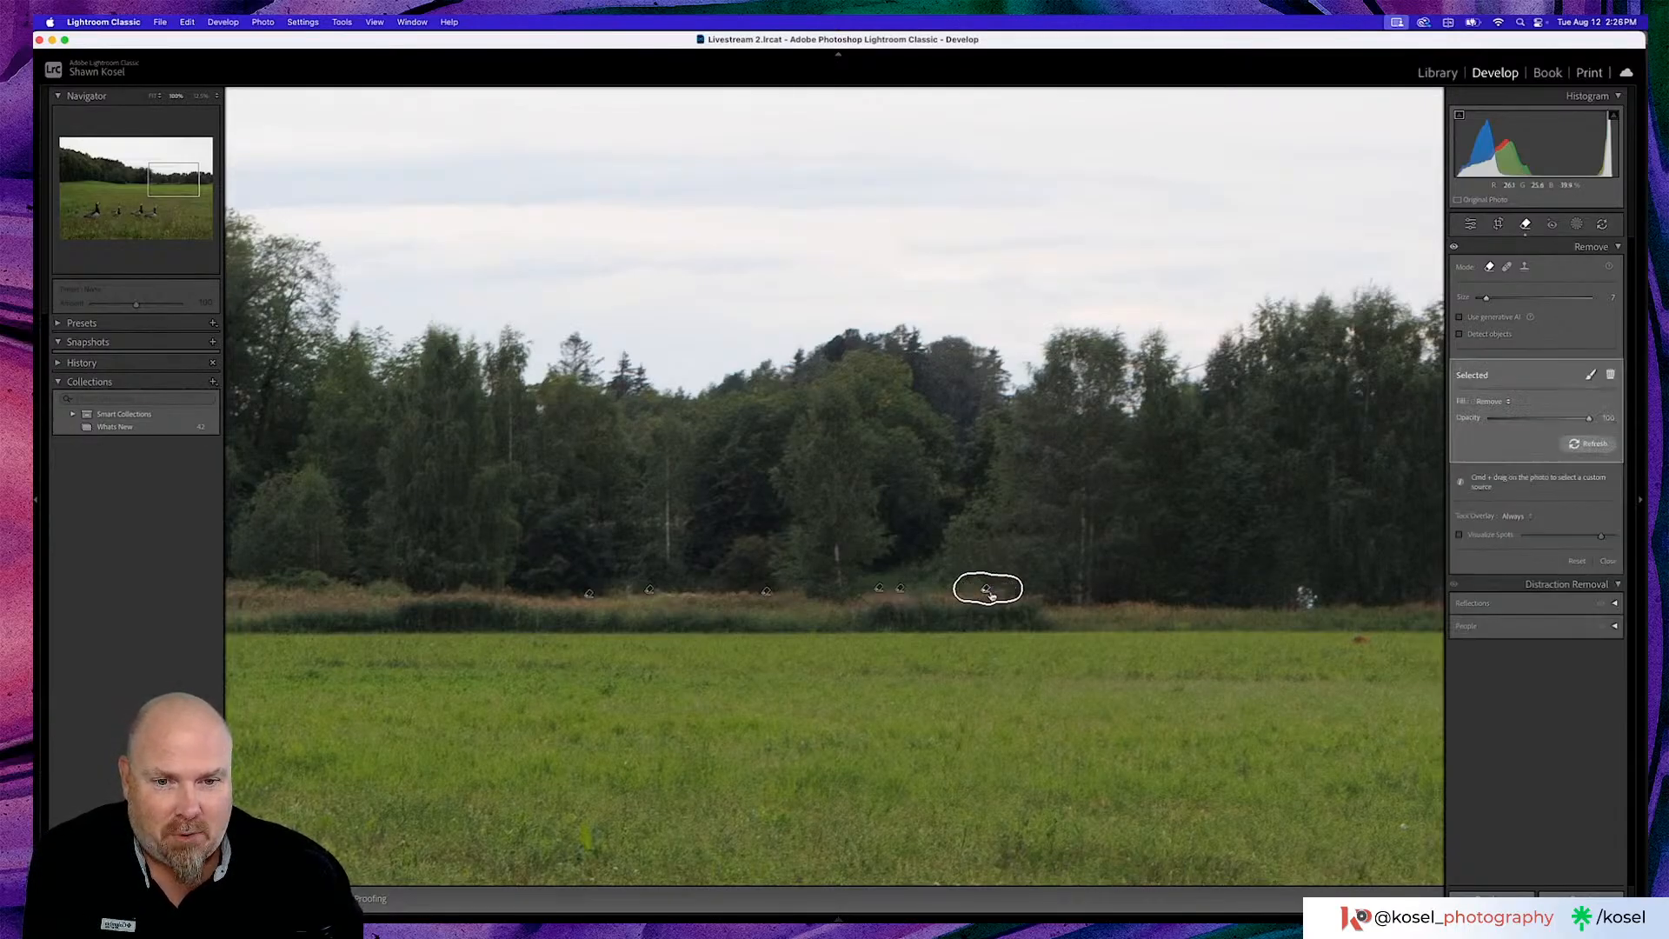
Remove the small white object at the foot of the trees and the white vehicle at the photo's right edge
drag(1309, 599, 1305, 597)
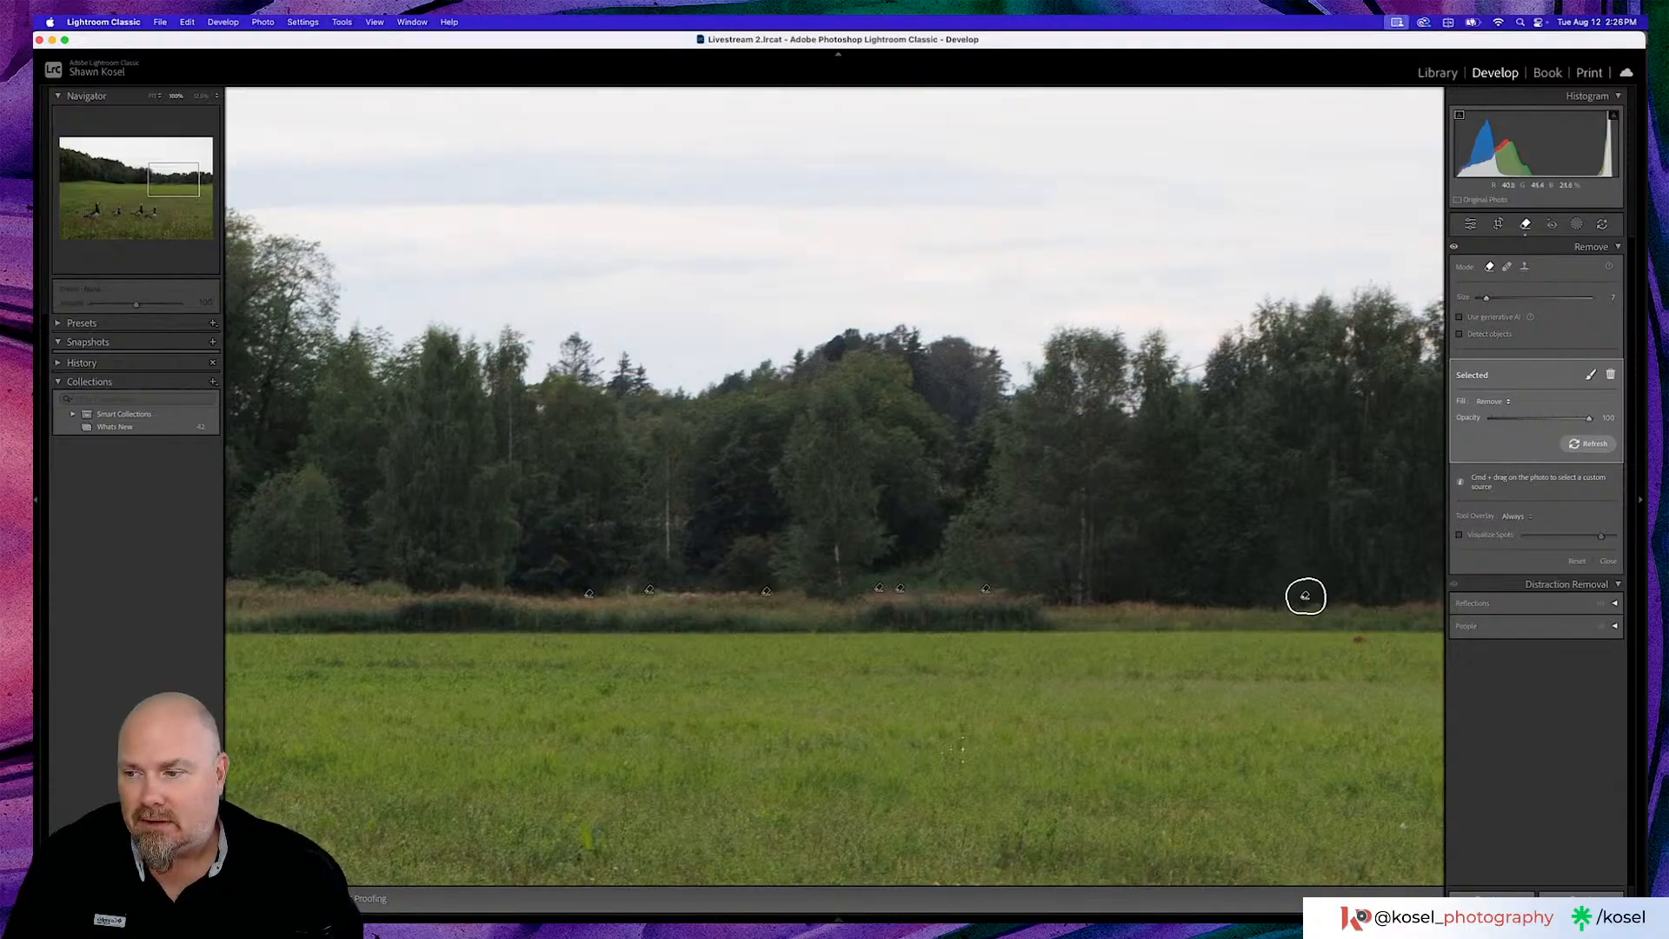
drag(994, 733, 698, 721)
drag(1123, 717, 815, 724)
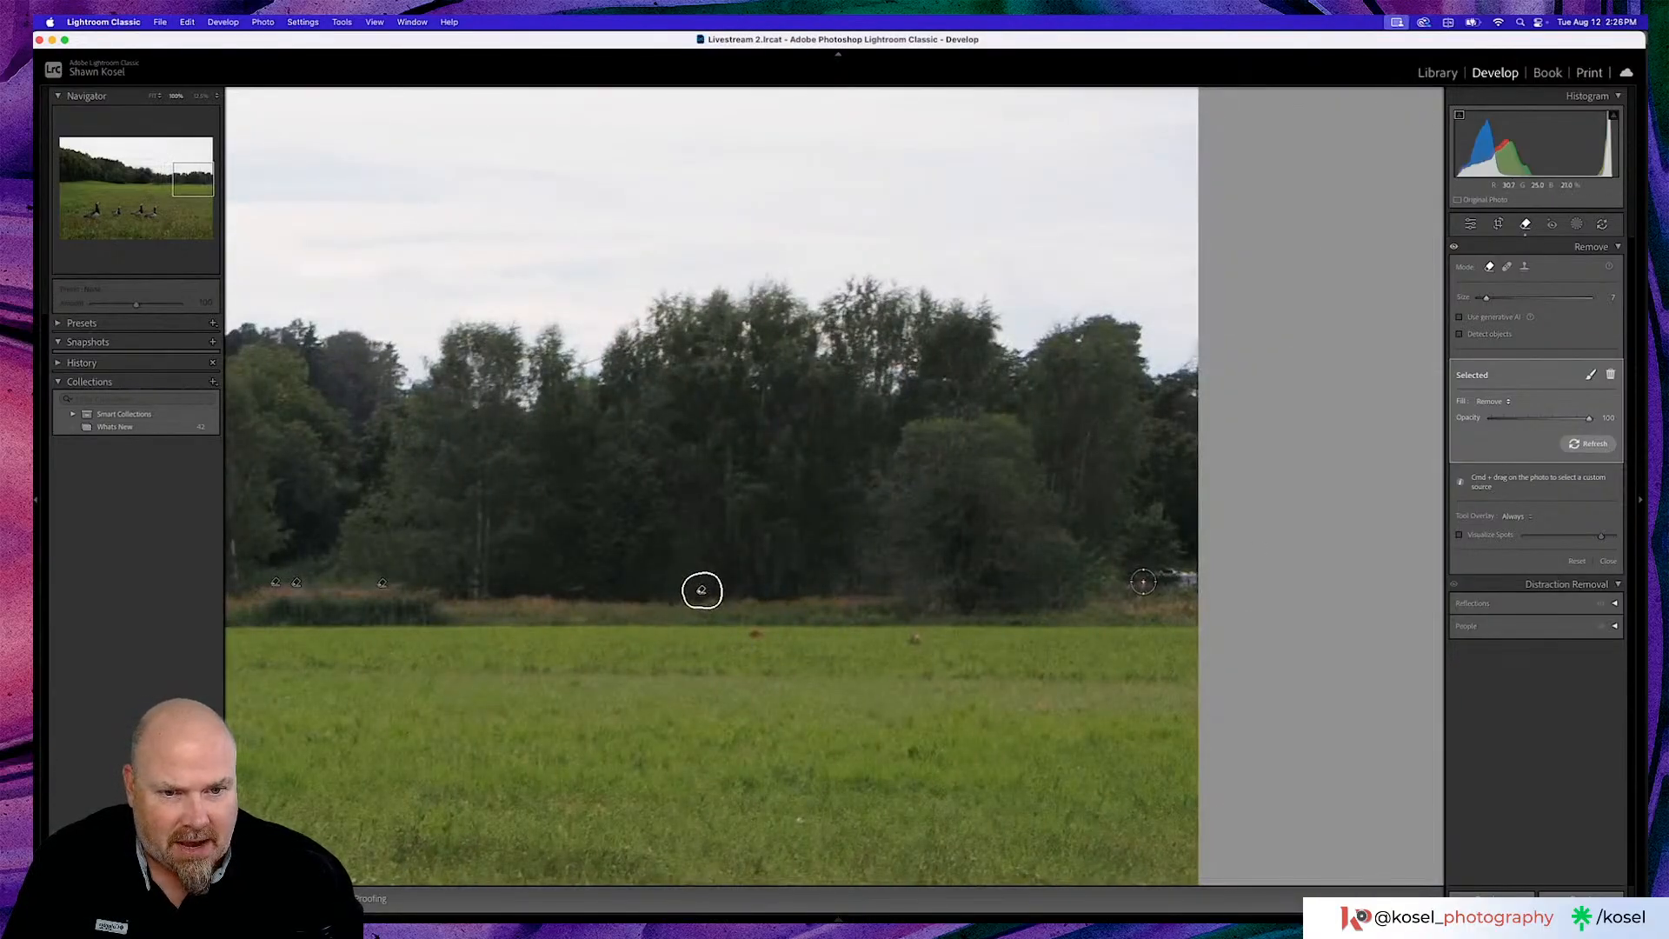
mouse_move(1135, 581)
mouse_down()
mouse_move(1186, 575)
mouse_move(1142, 584)
mouse_up()
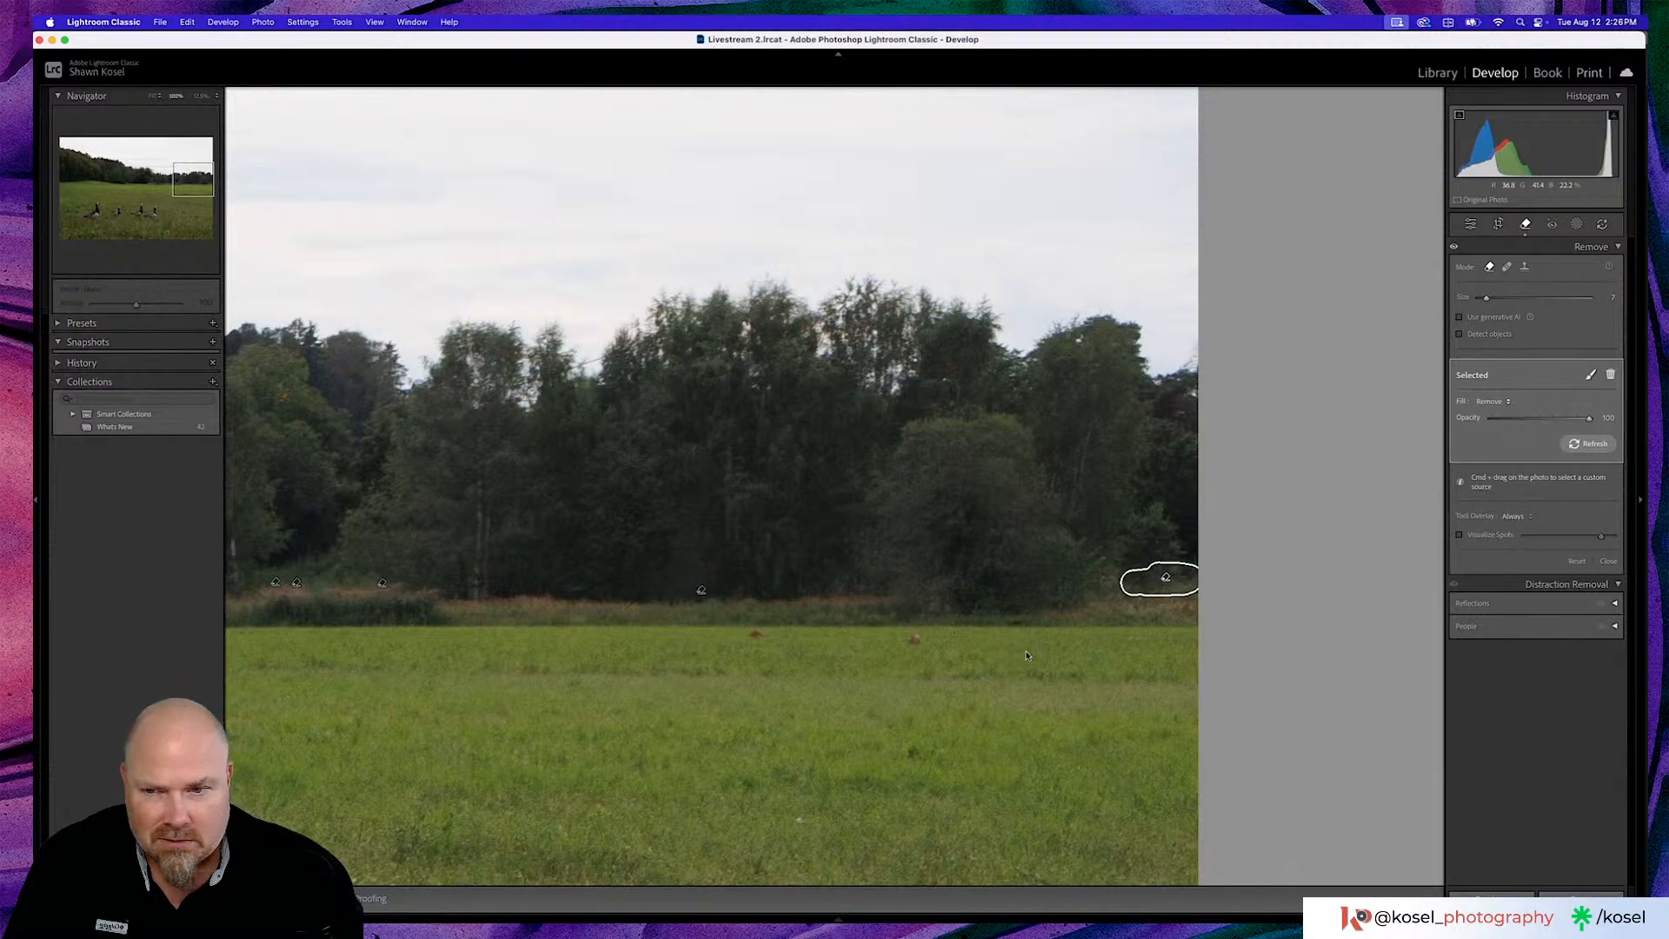
Examine the retouched field and tree line up close for leftover distractions, and exit the Remove tool
key(z)
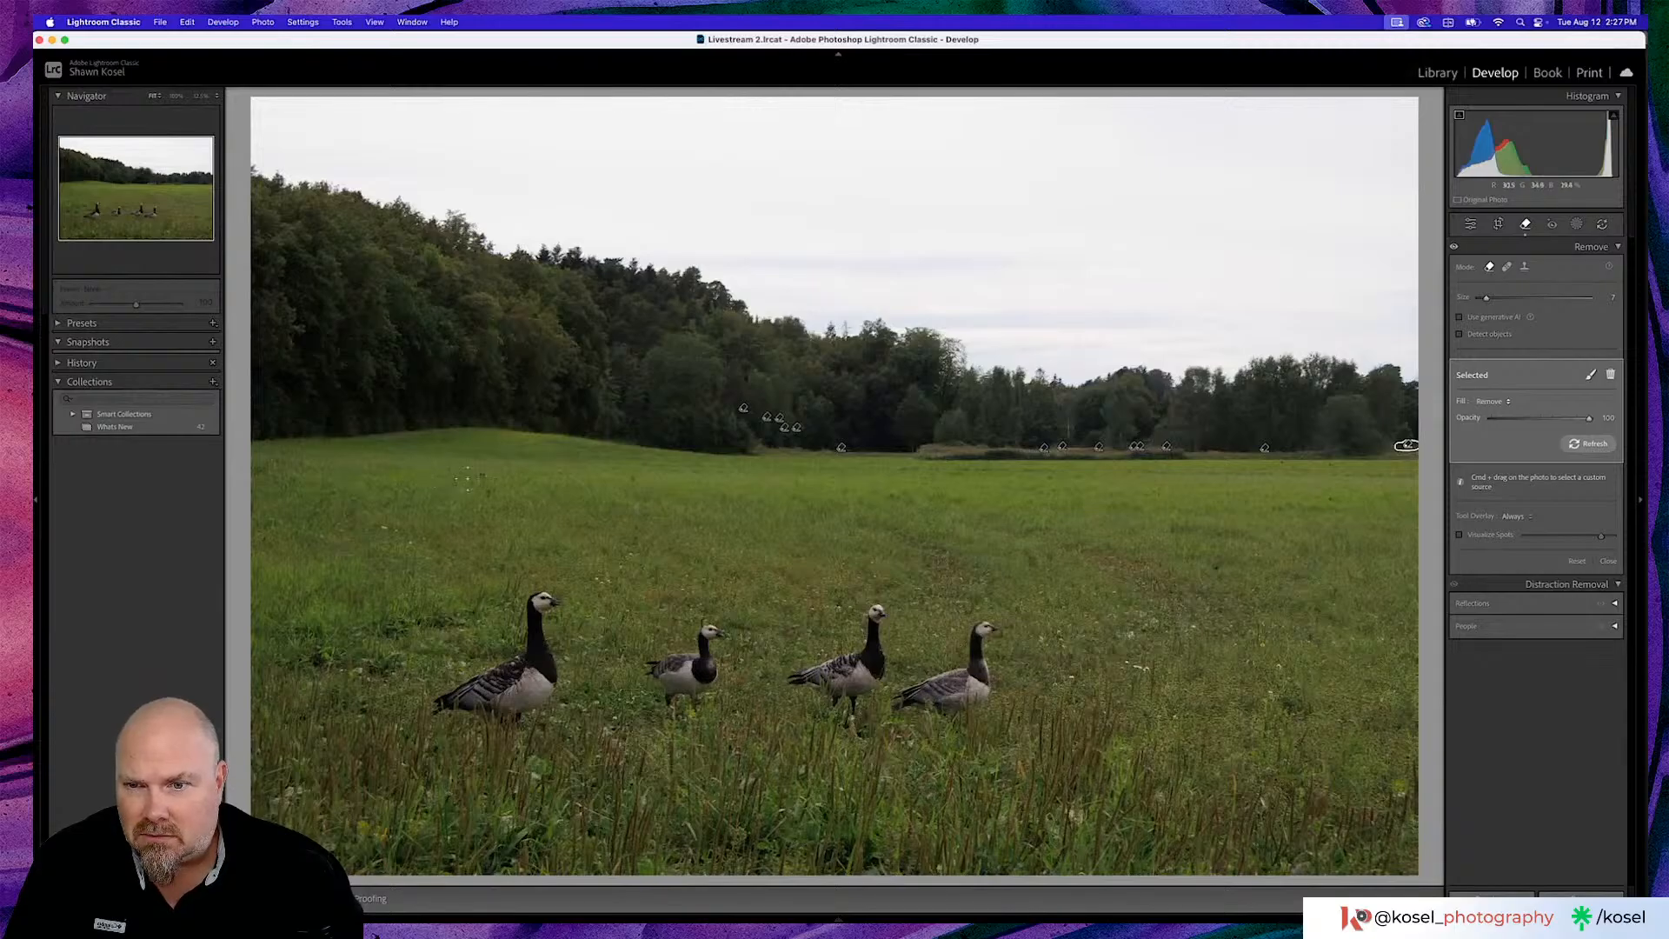
key(z)
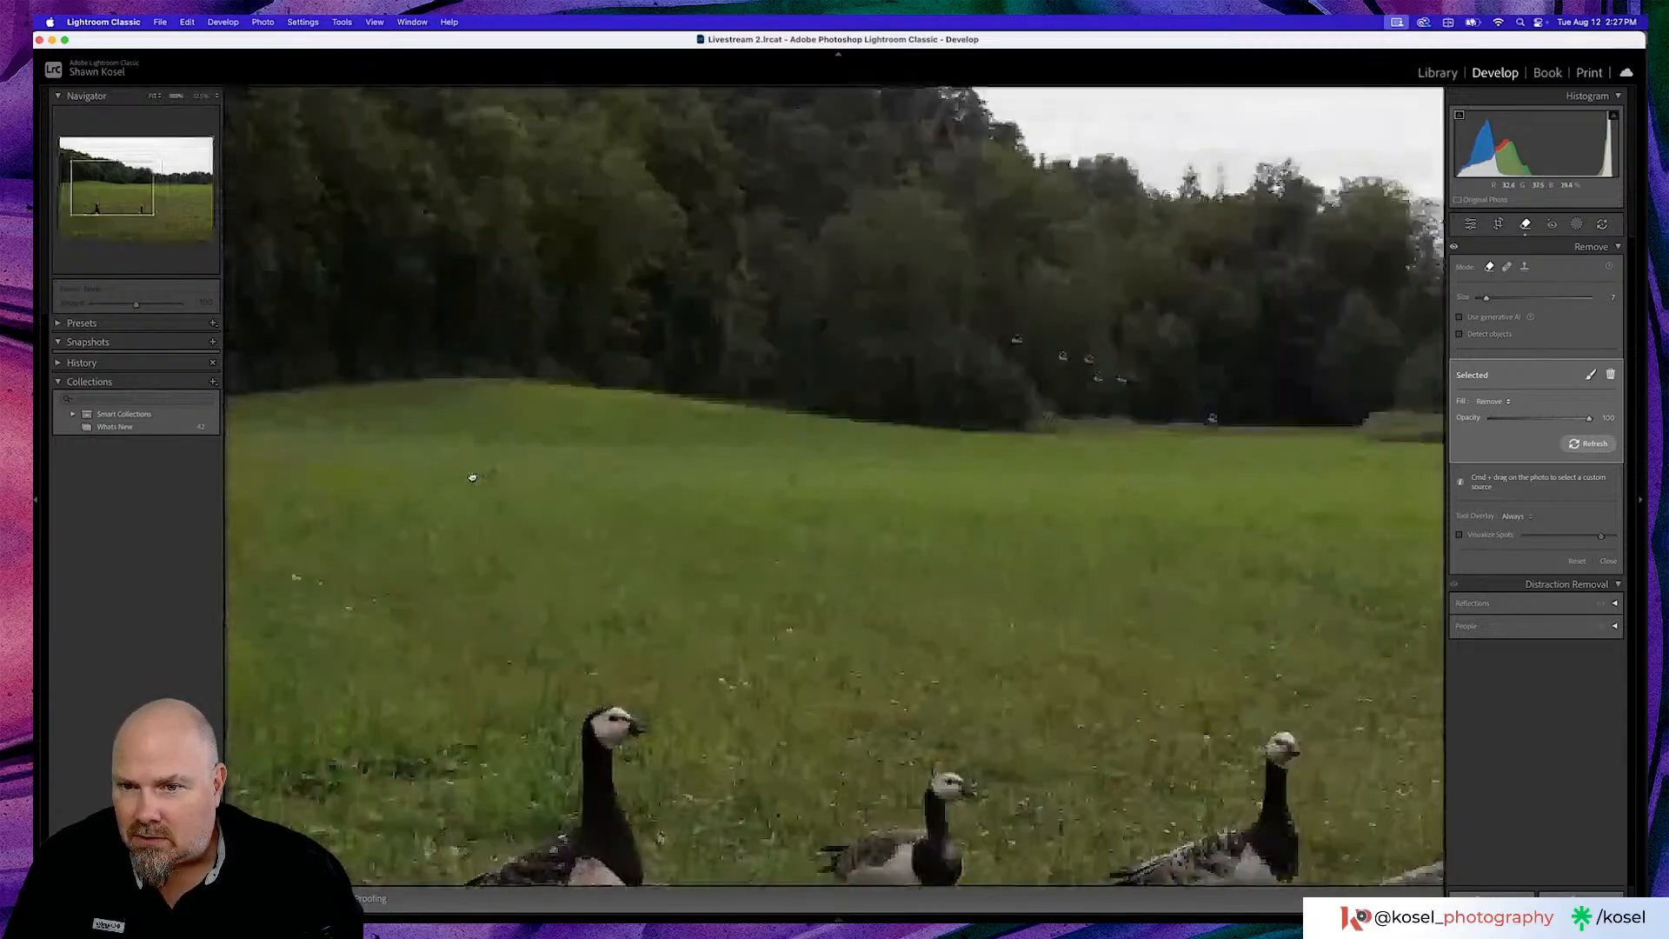
scroll(472, 477, up, 2)
key(bracketright)
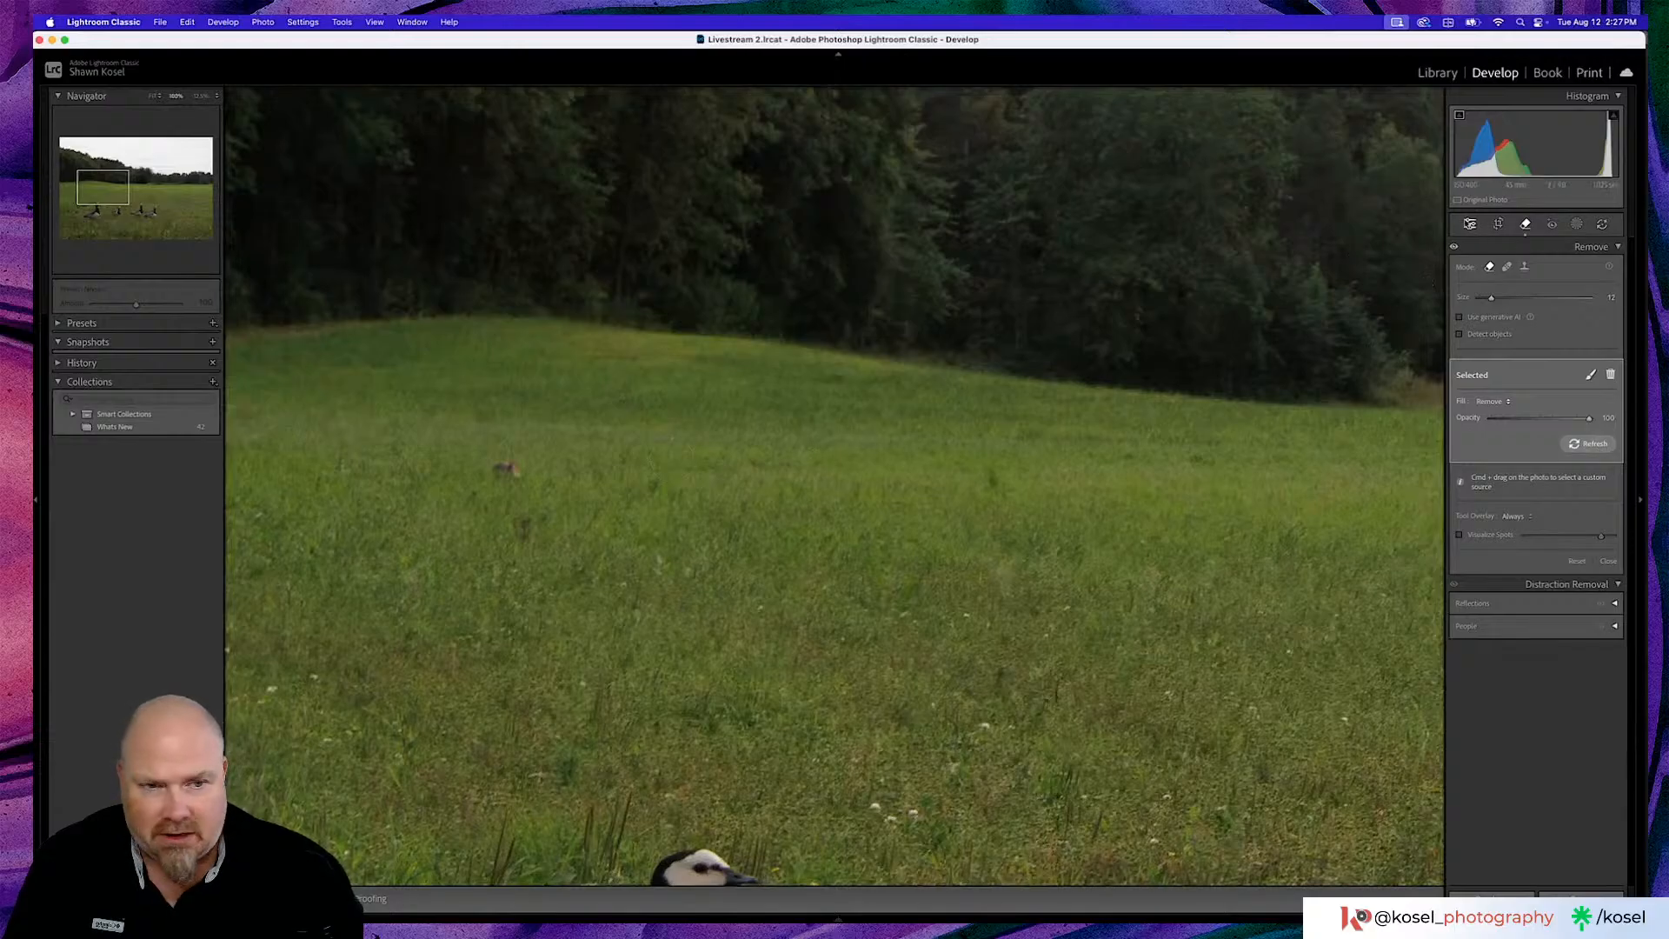
key(q)
key(z)
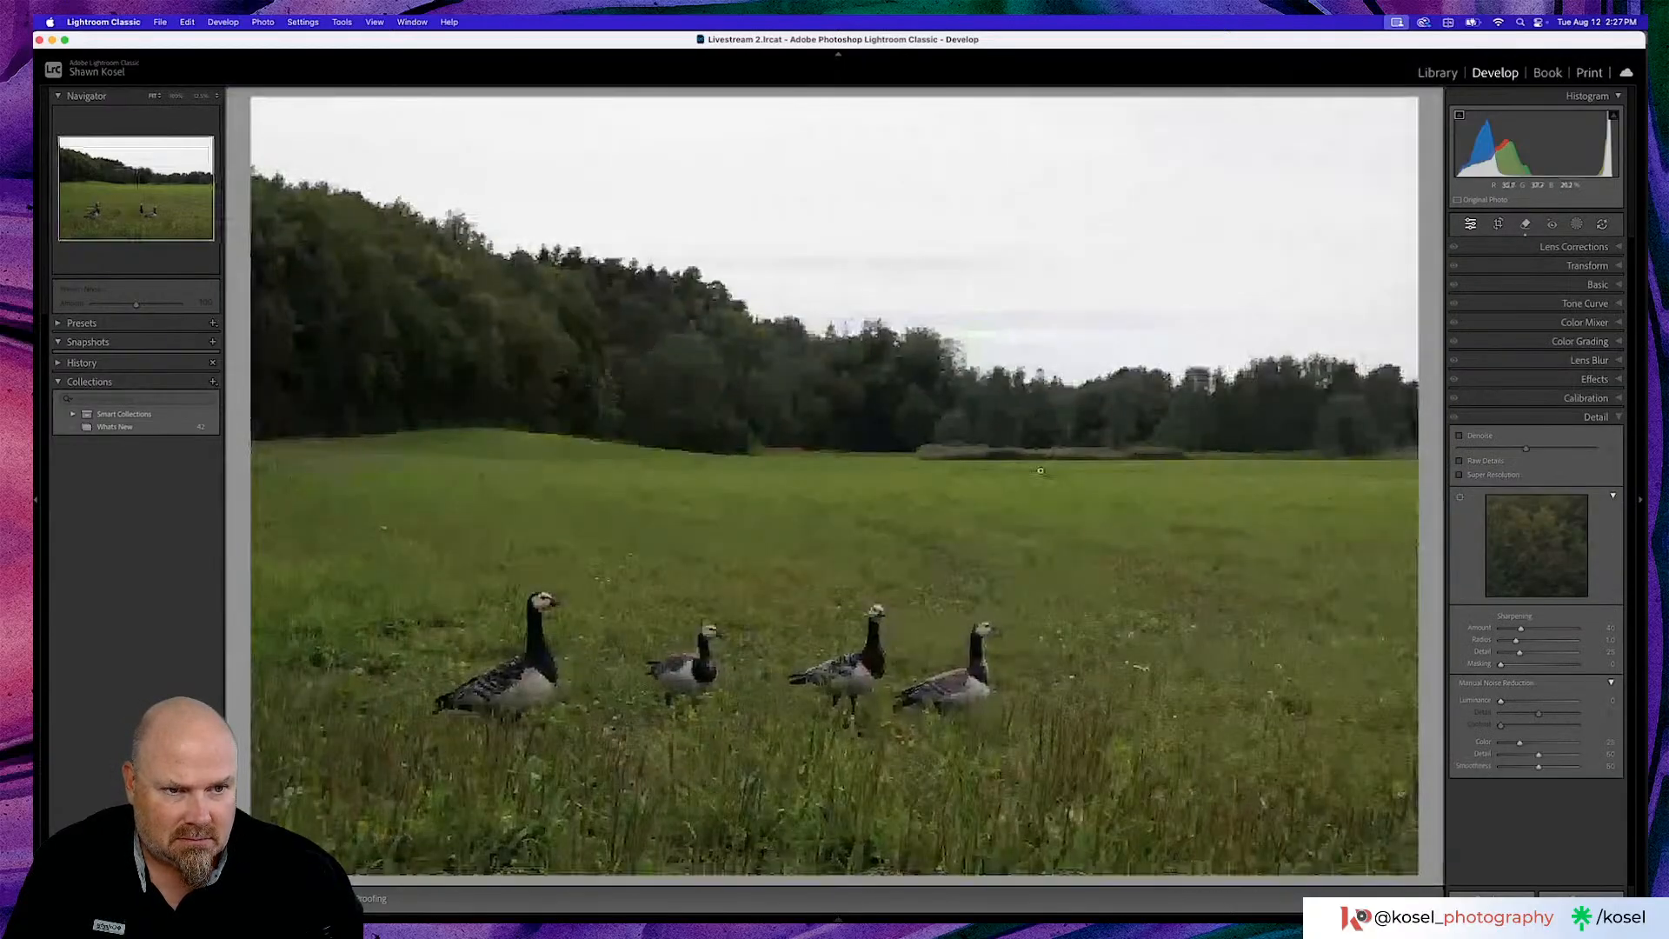
click(1296, 470)
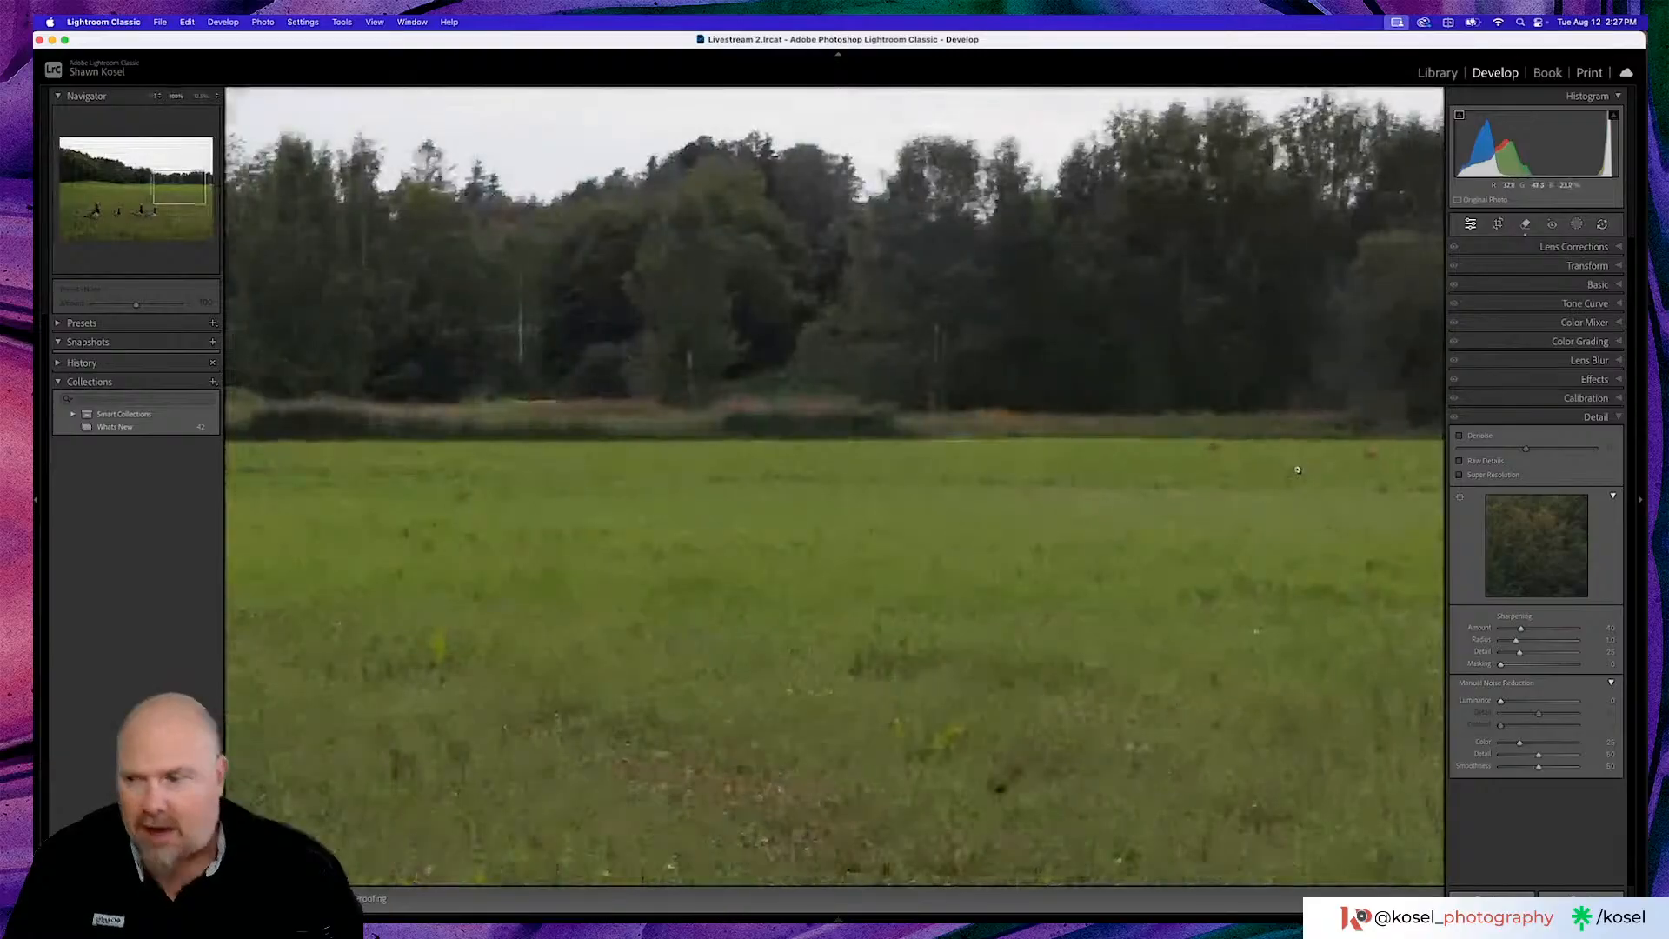
click(1297, 469)
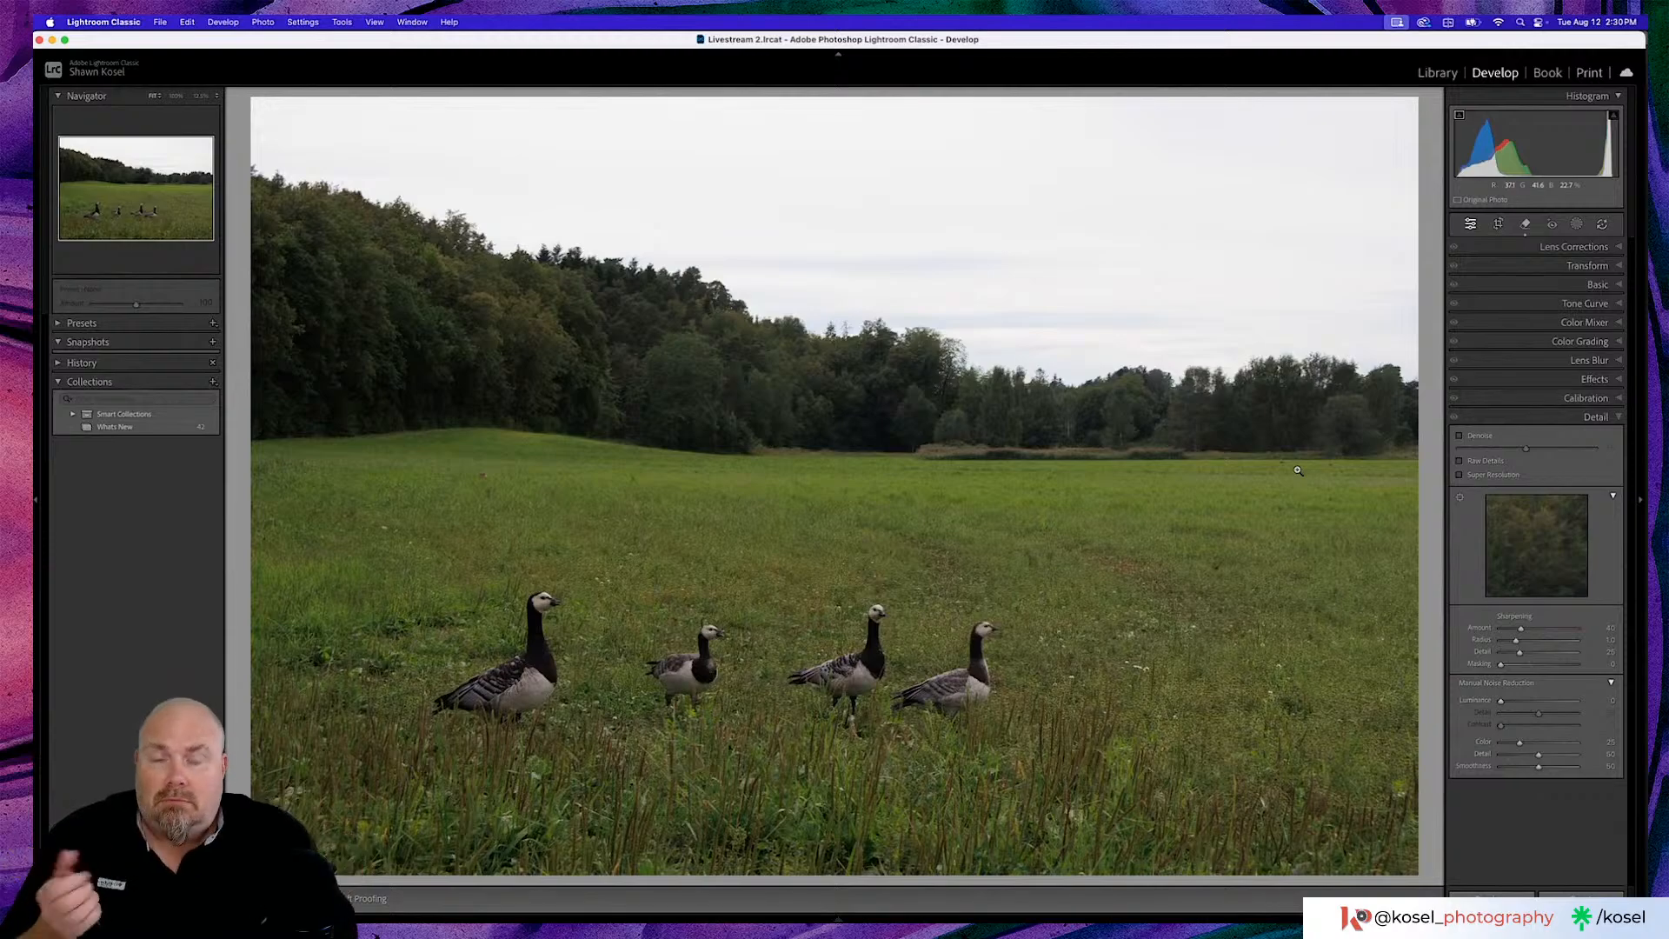
click(1293, 471)
click(1293, 471)
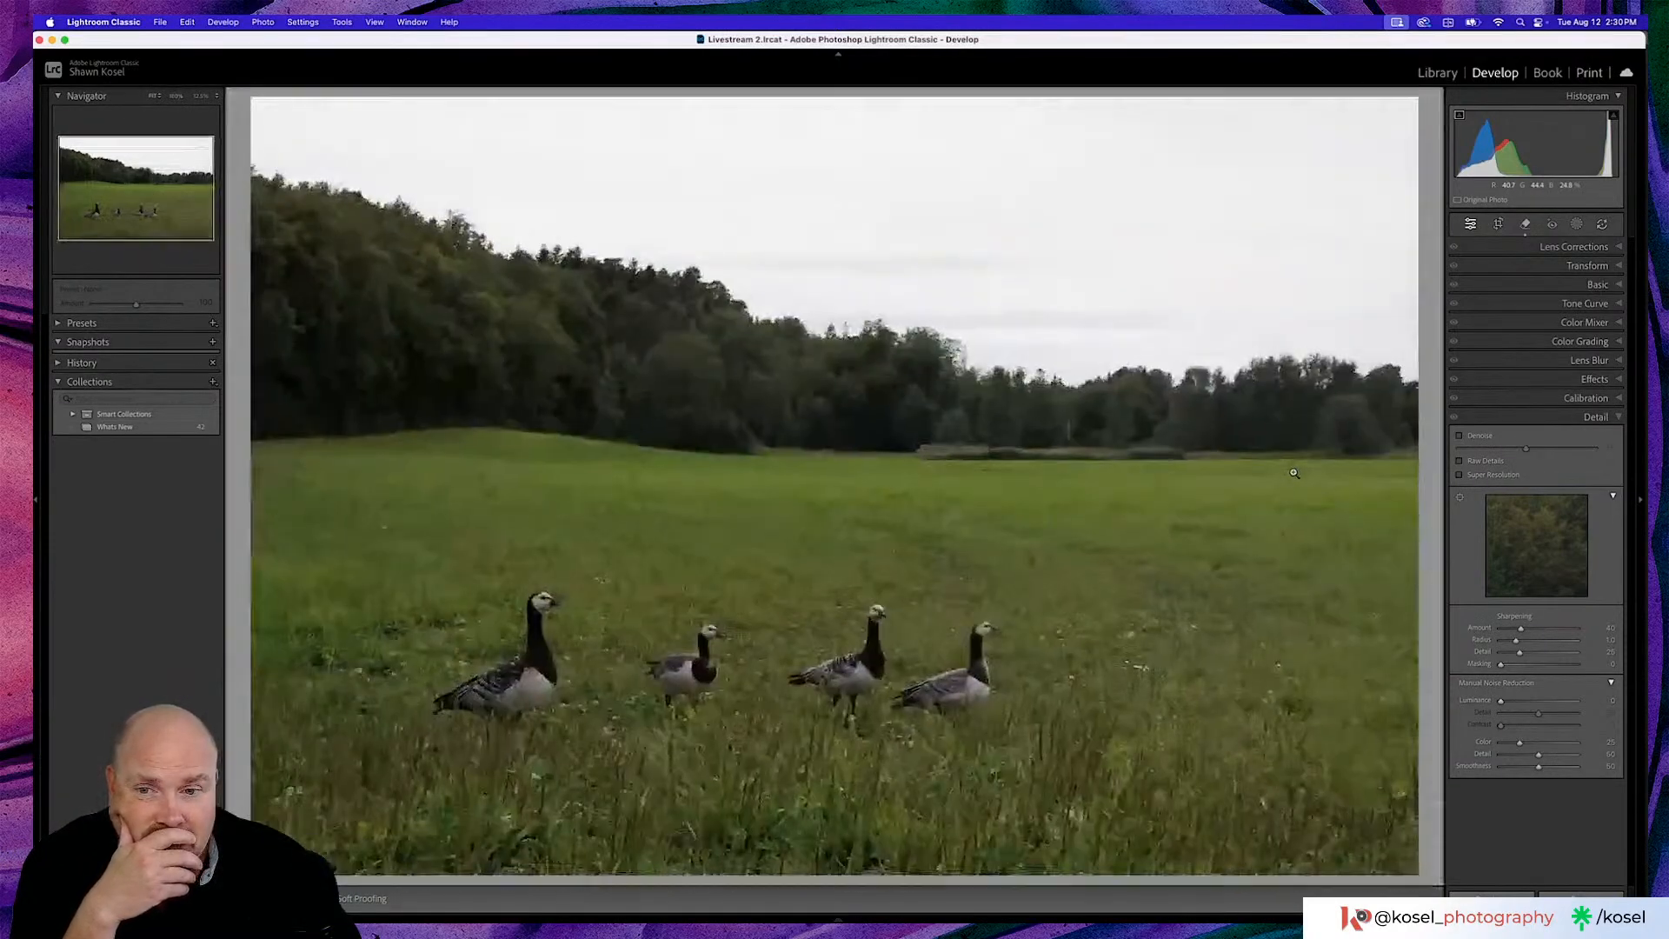
click(688, 466)
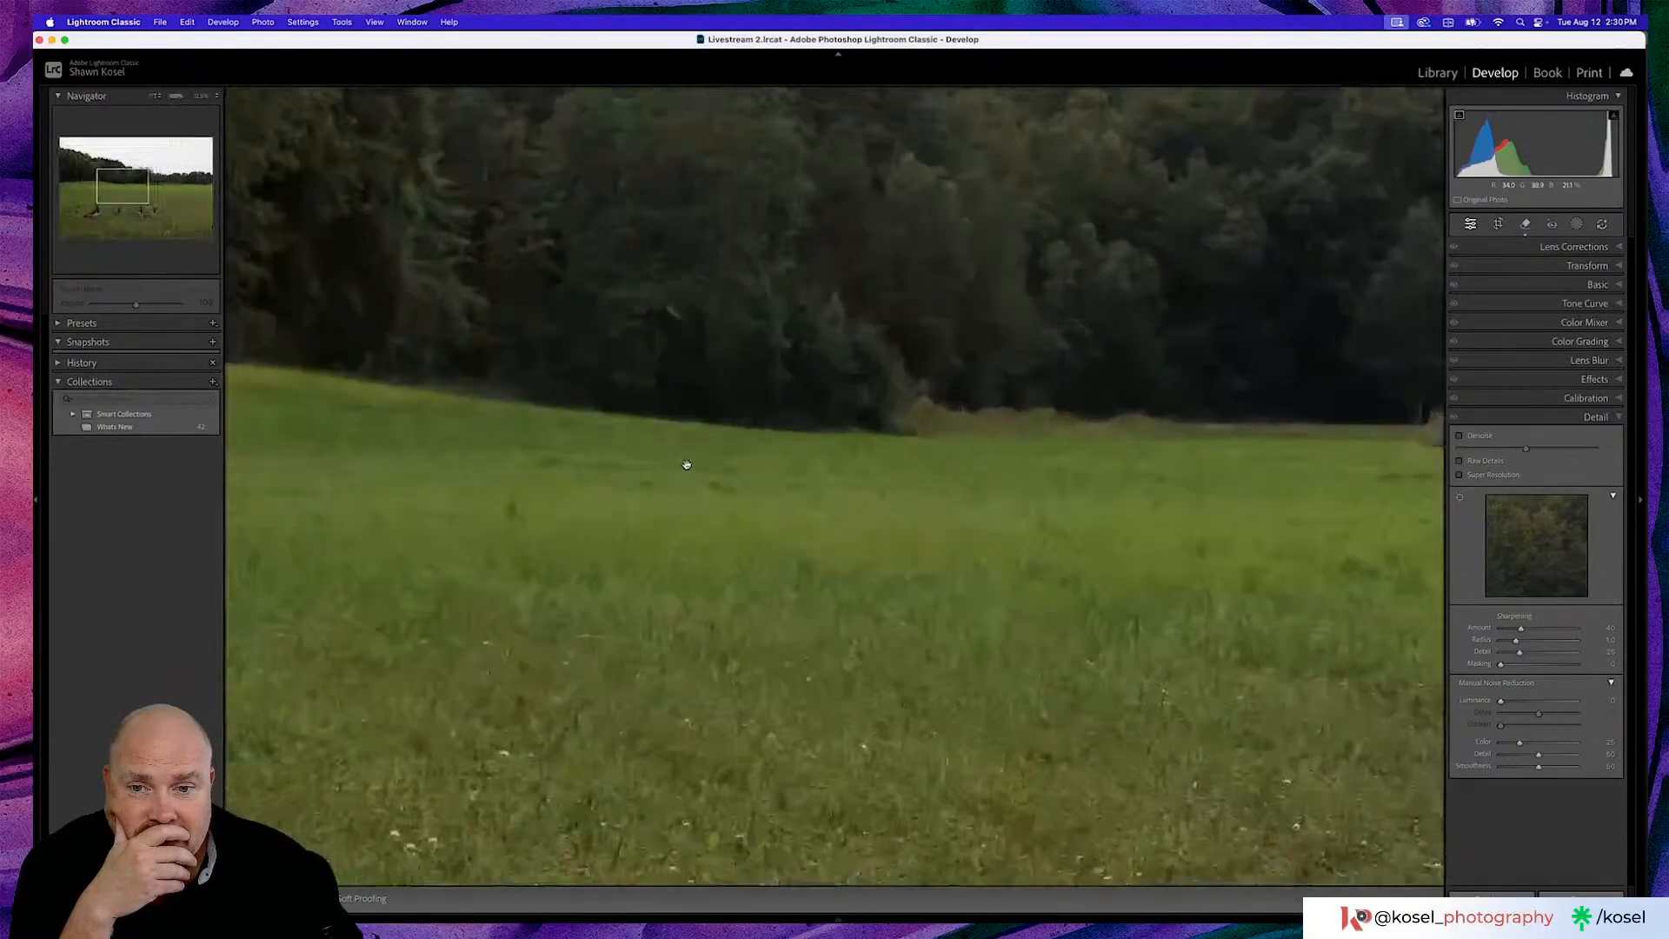
click(595, 470)
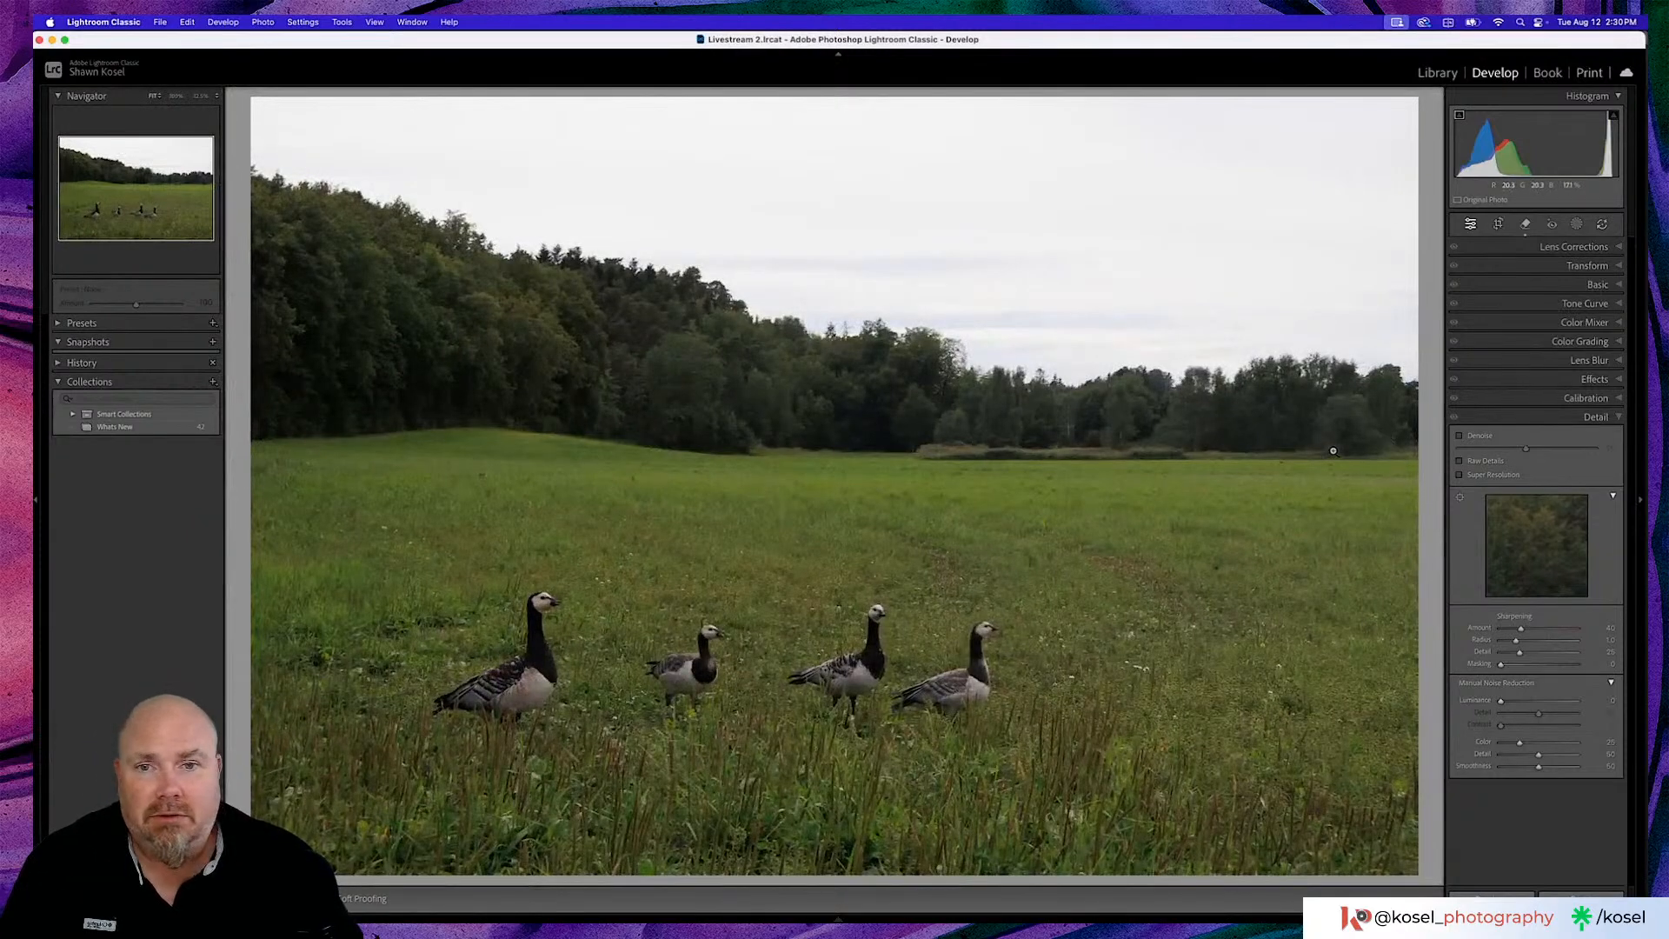
Create separate landscape masks for Sky, Vegetation and Natural Ground
click(1578, 226)
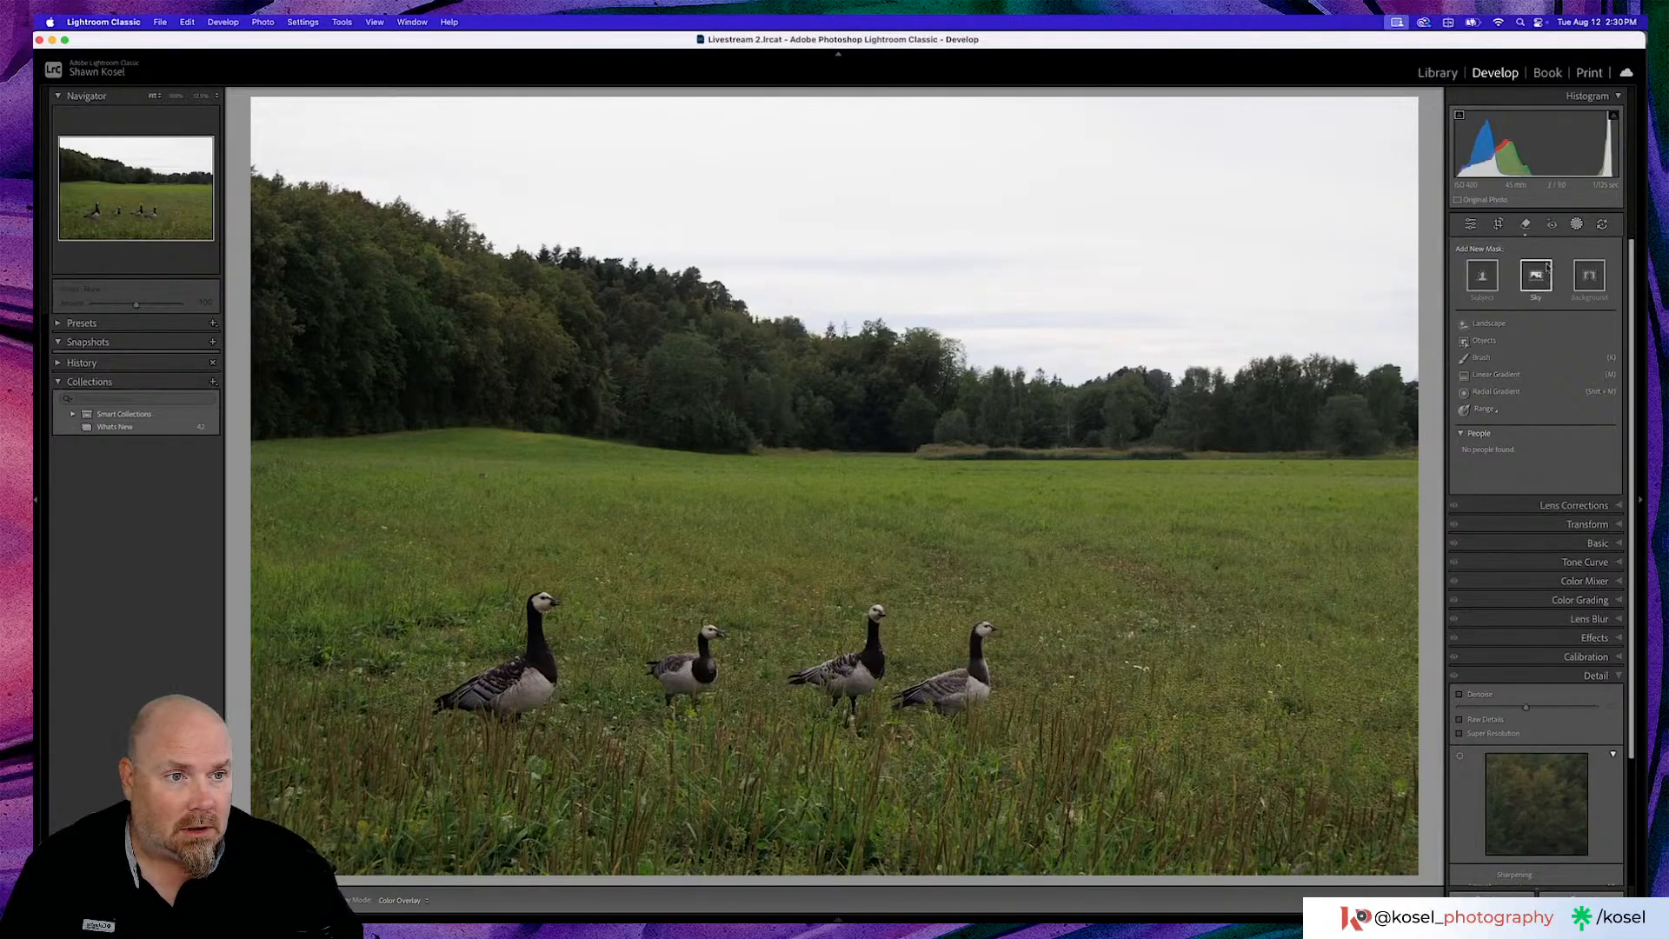
click(1489, 325)
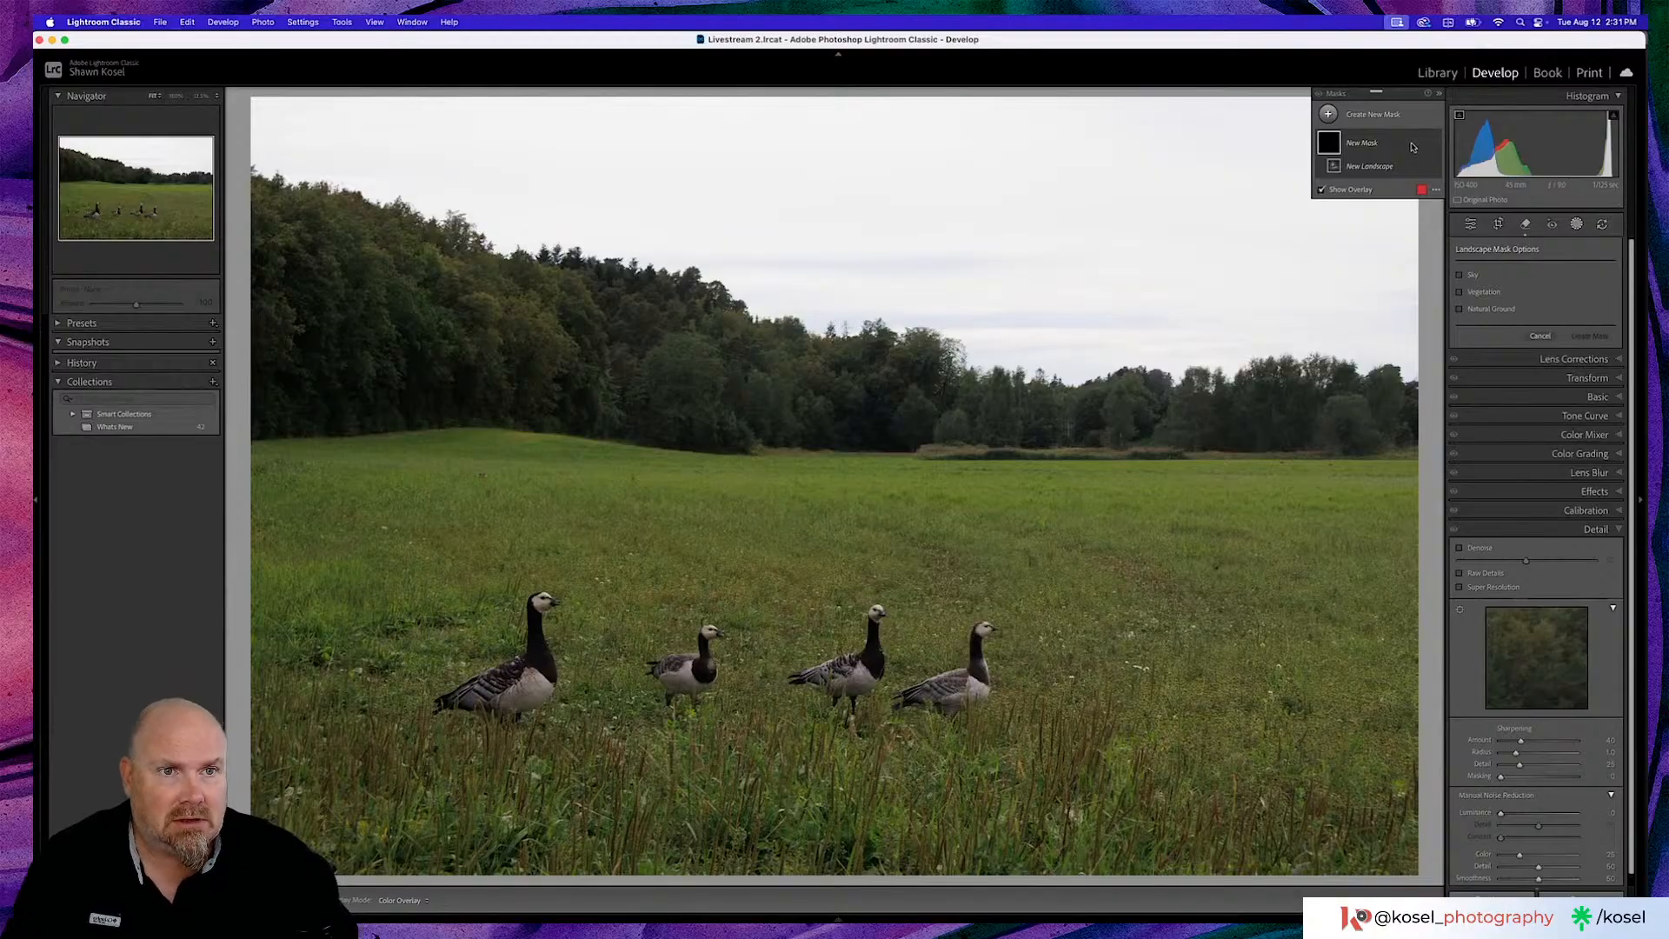
key(super+z)
click(1492, 324)
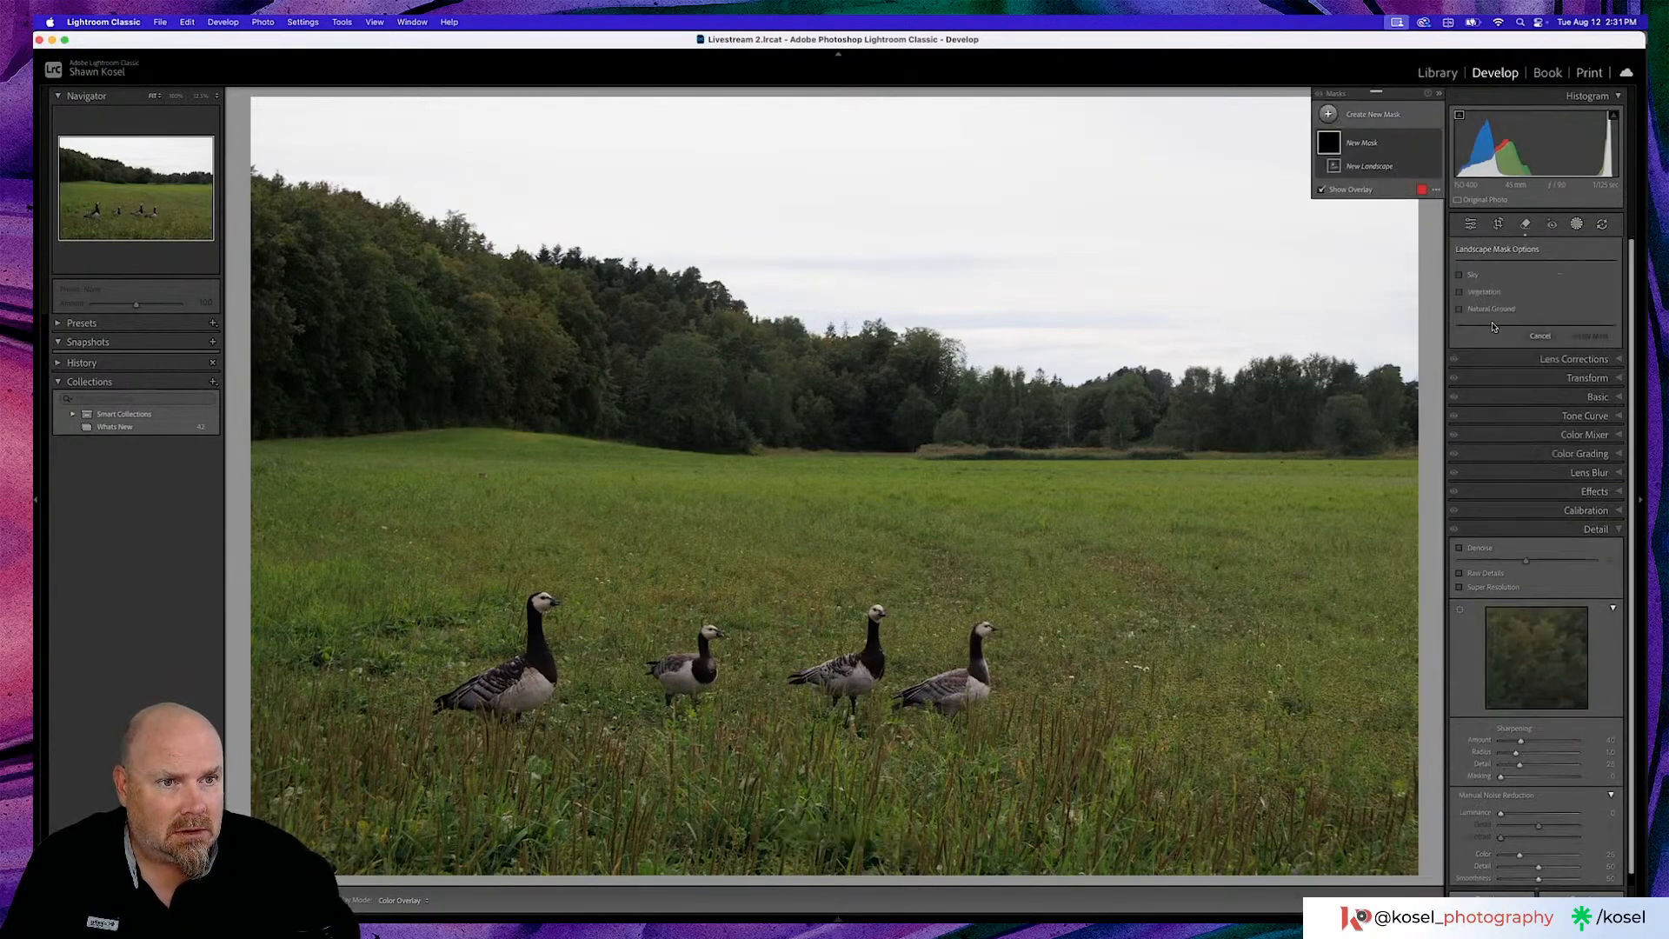
click(1460, 275)
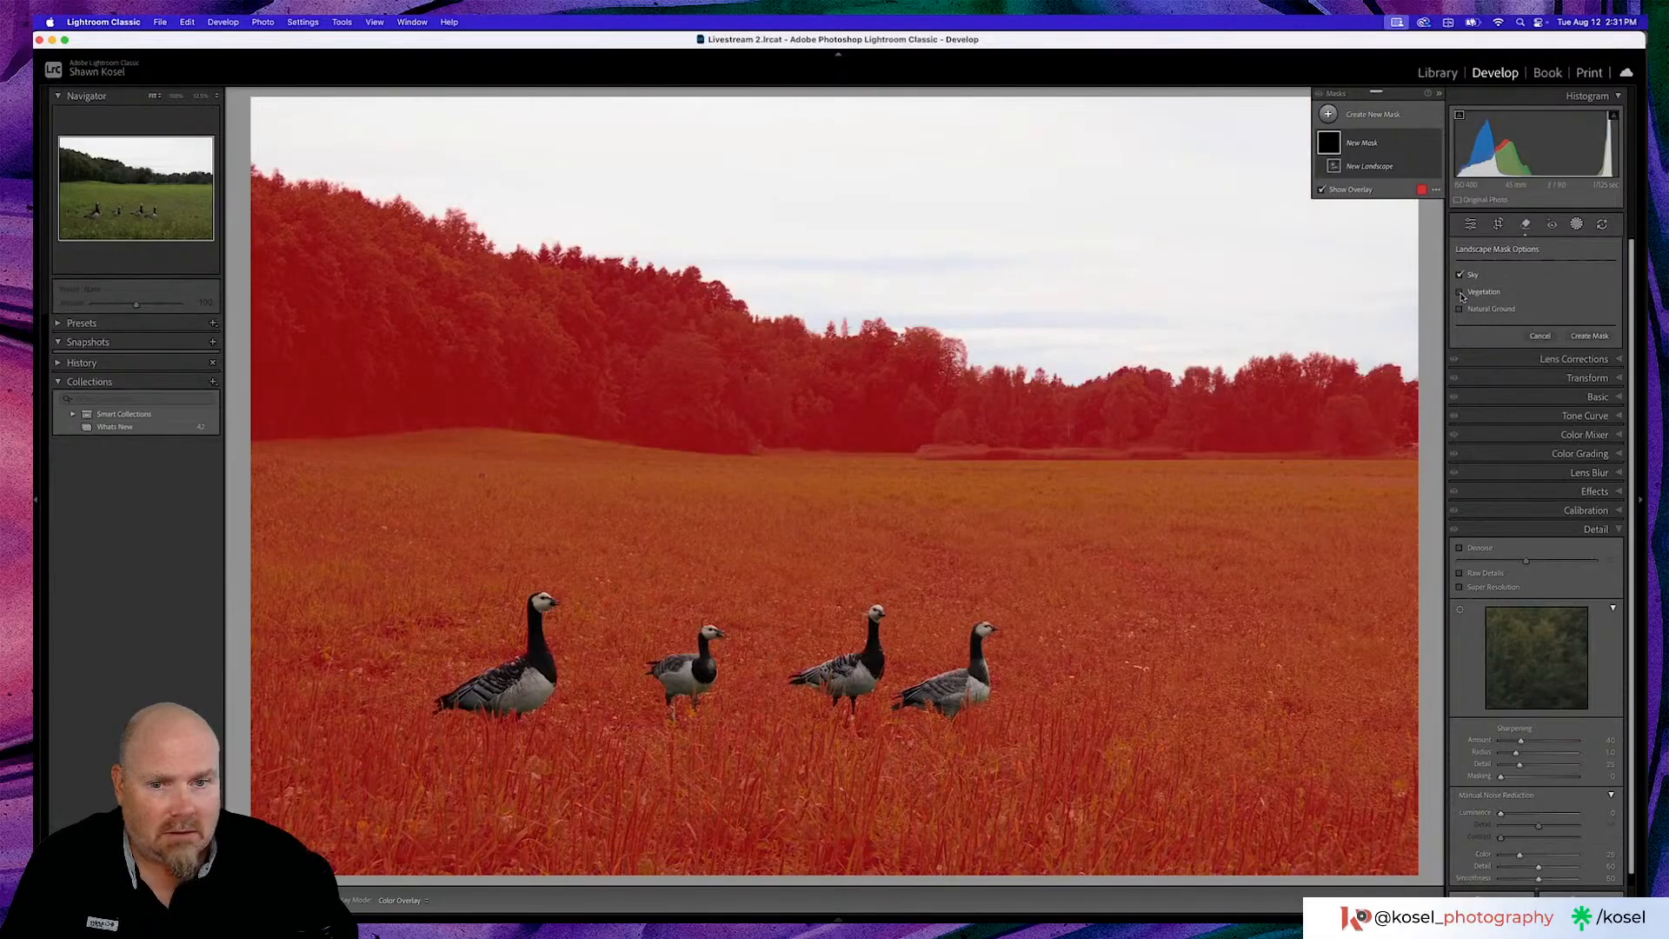
click(1460, 293)
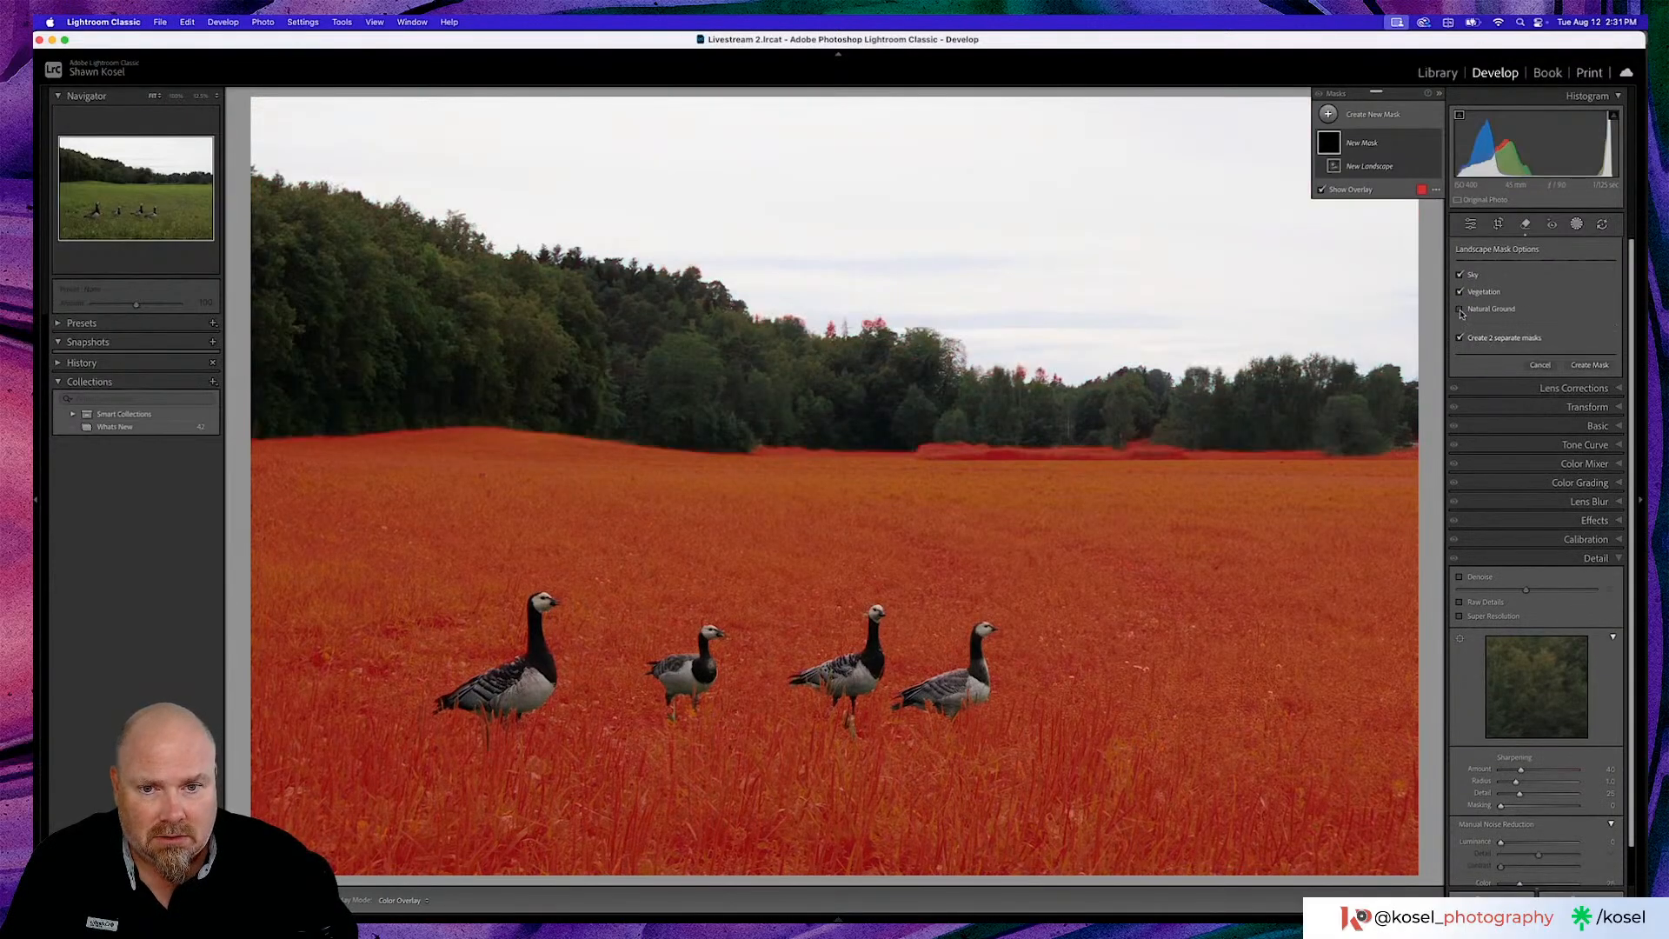
click(1461, 310)
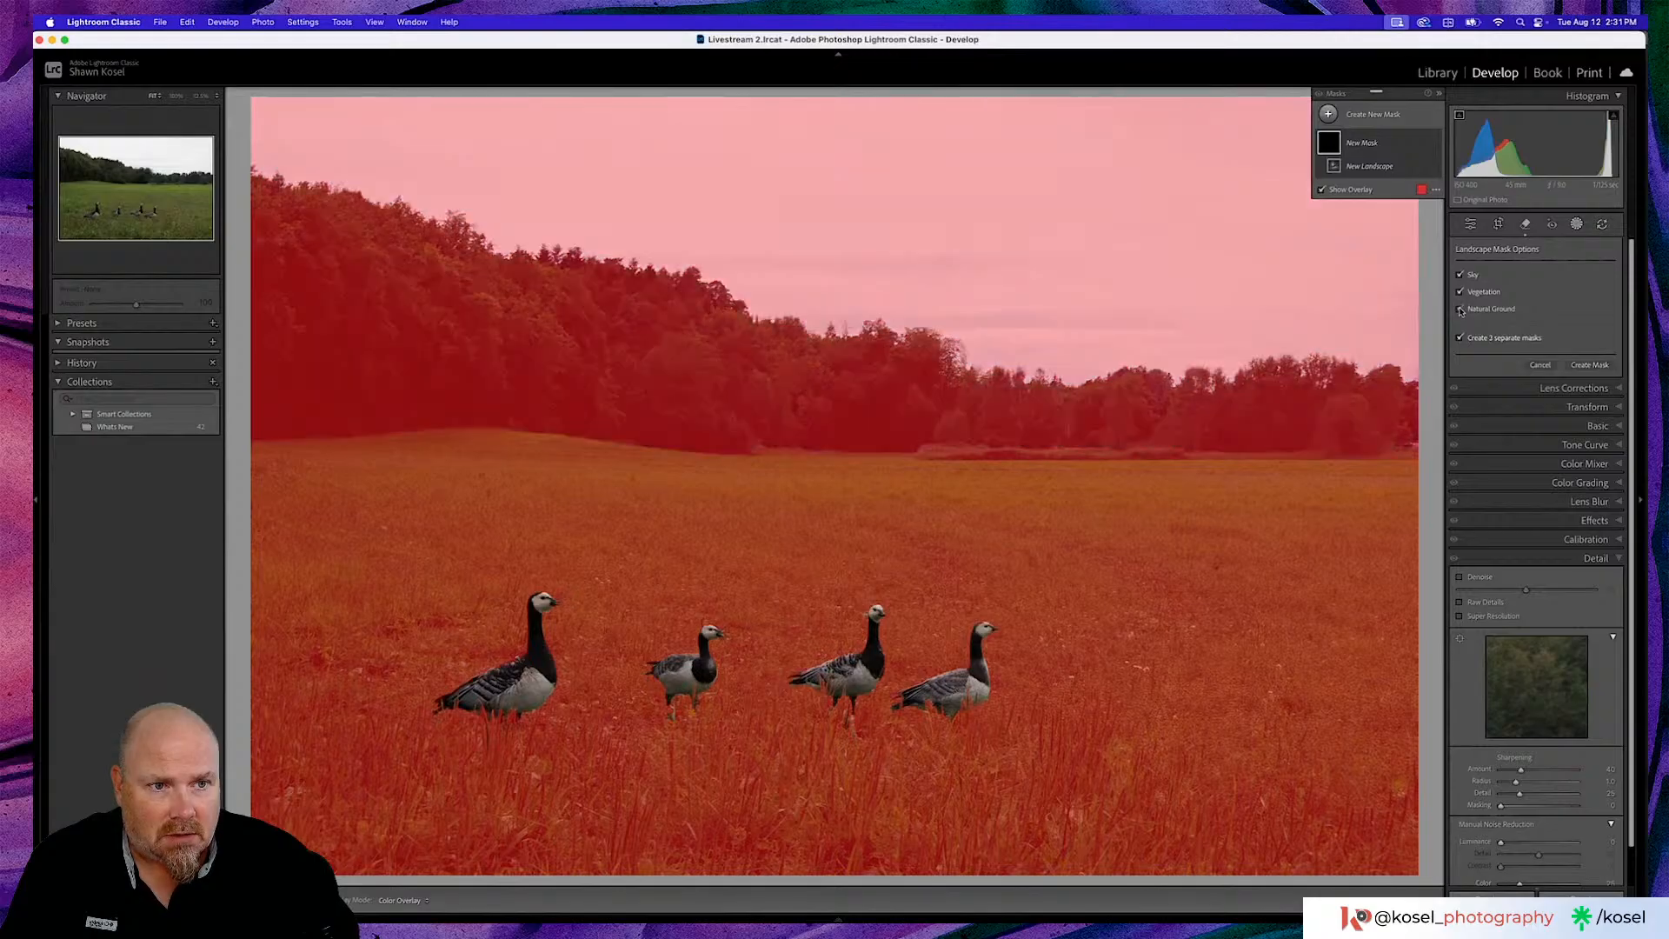
click(1590, 367)
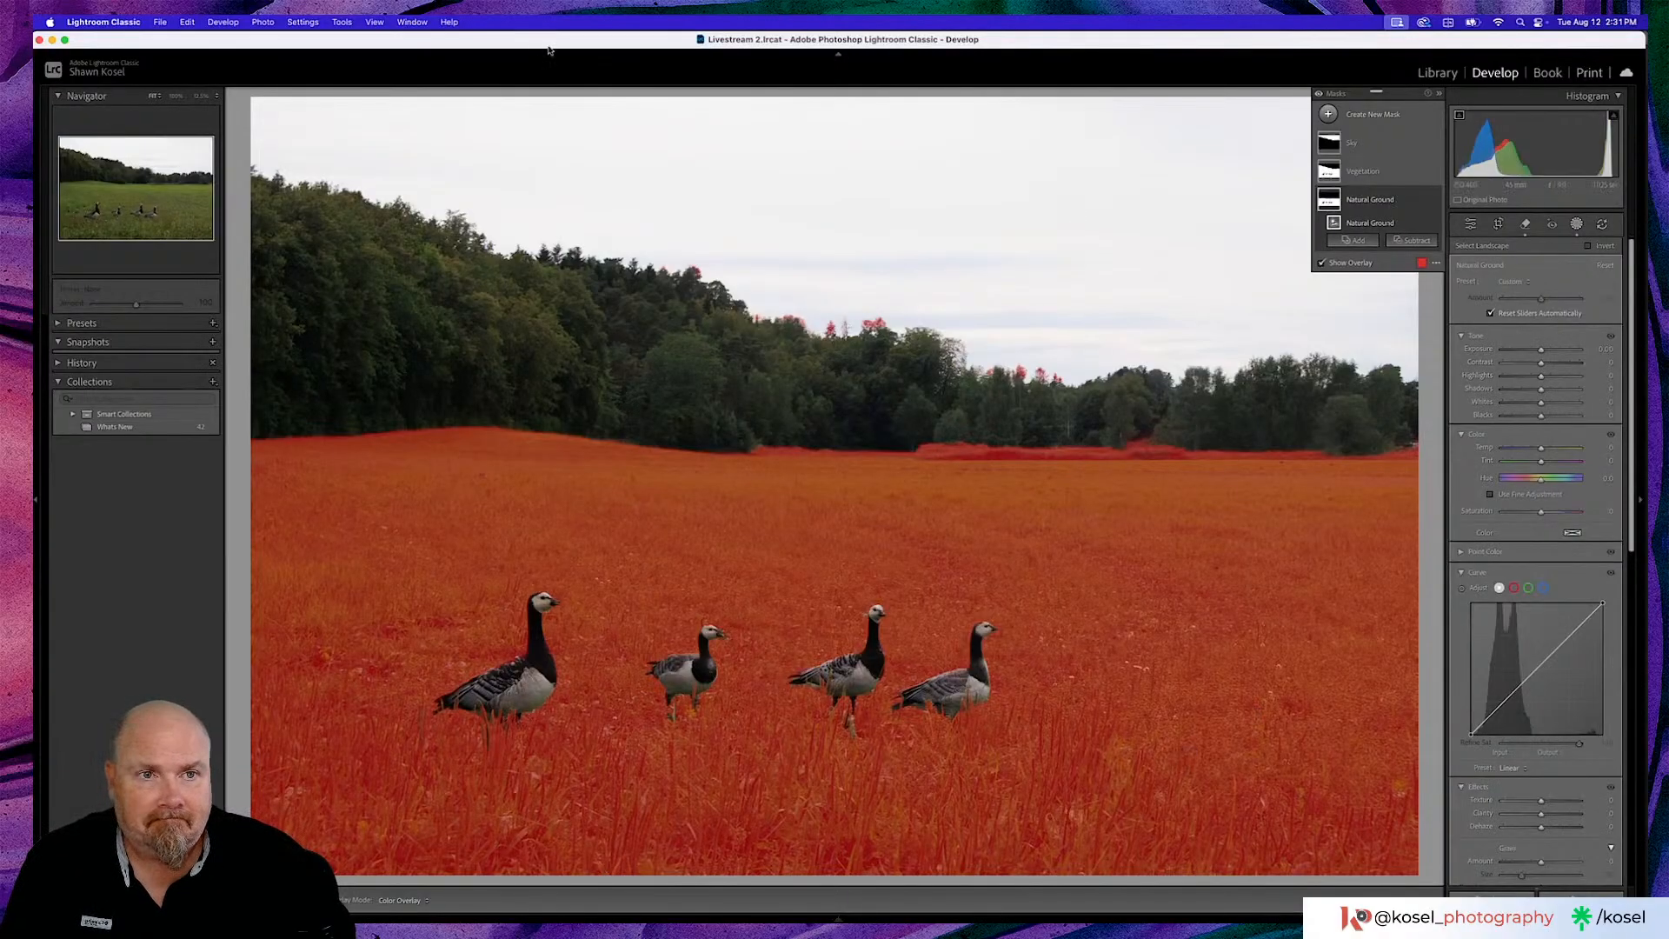
Lower the Highlights of the Sky mask to about -89
click(1368, 146)
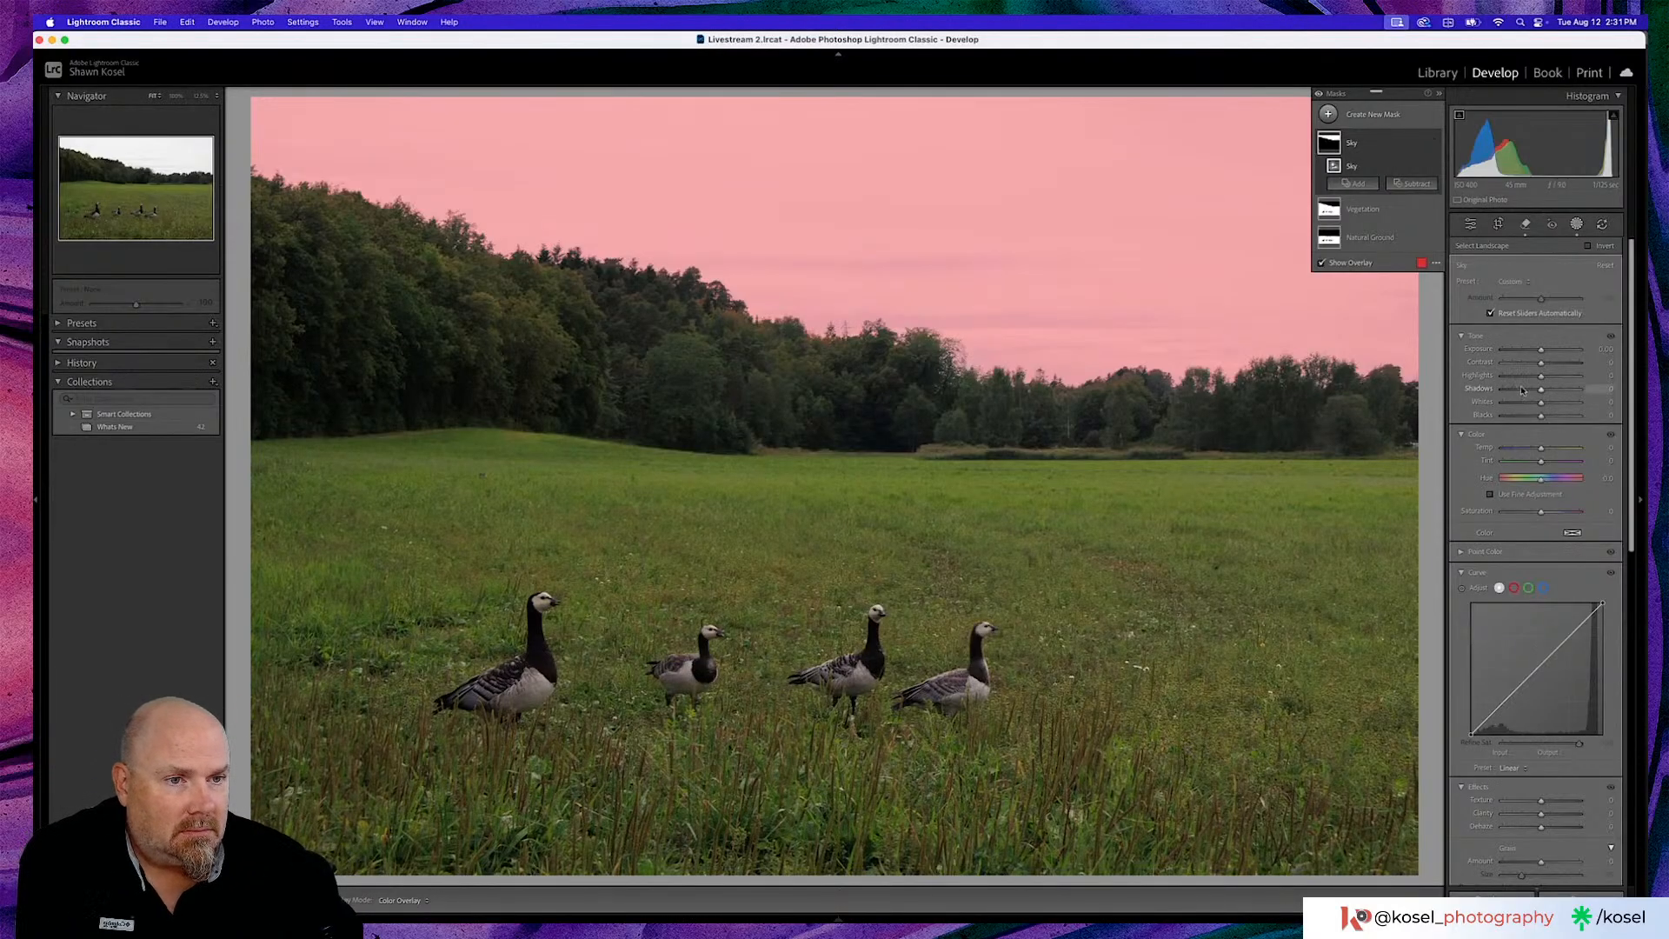
drag(1541, 375, 1506, 379)
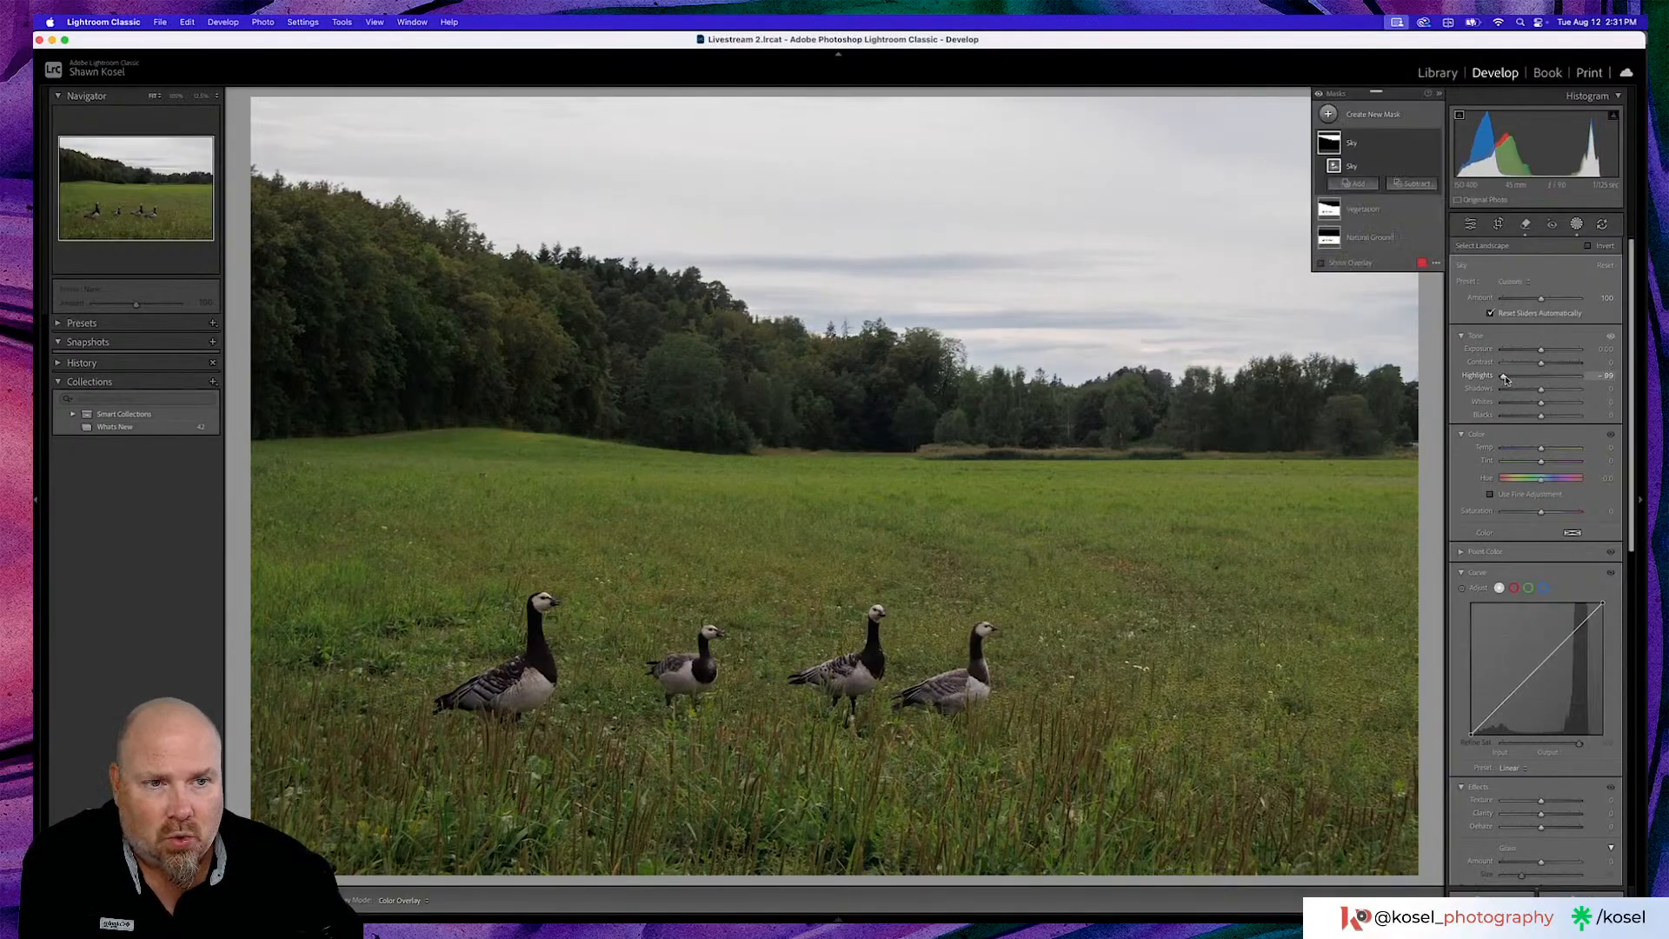
Straighten the photo along the field's far edge and crop it tighter at the original aspect ratio, trimming the upper sky
click(1498, 225)
click(1462, 306)
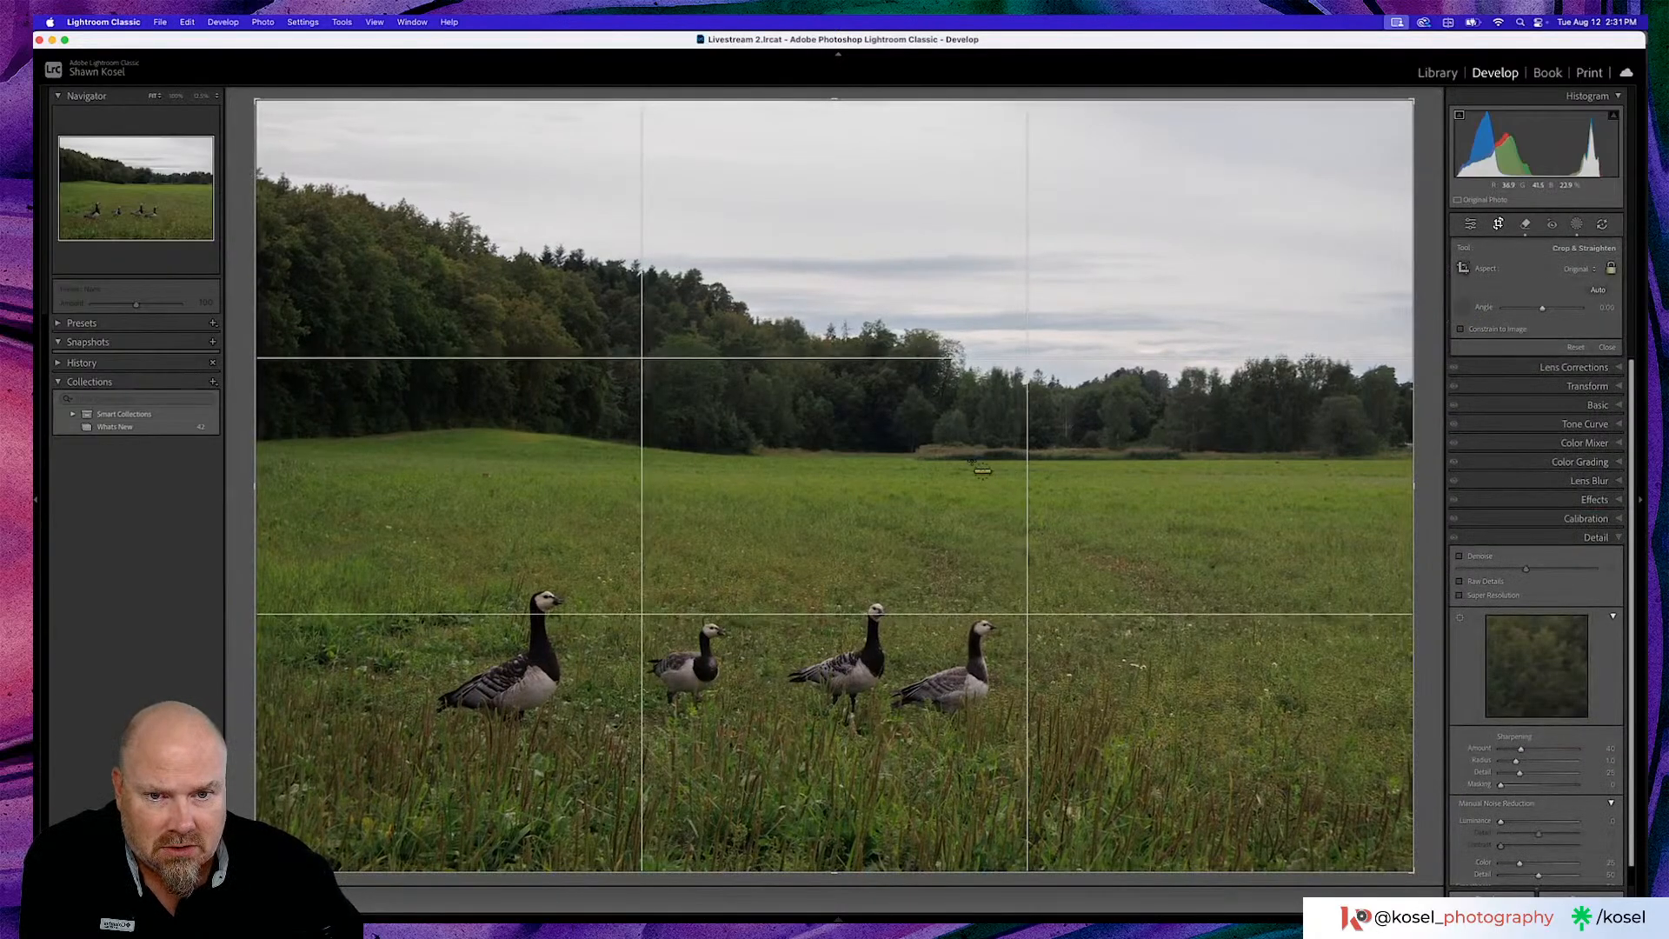
drag(972, 460, 1172, 460)
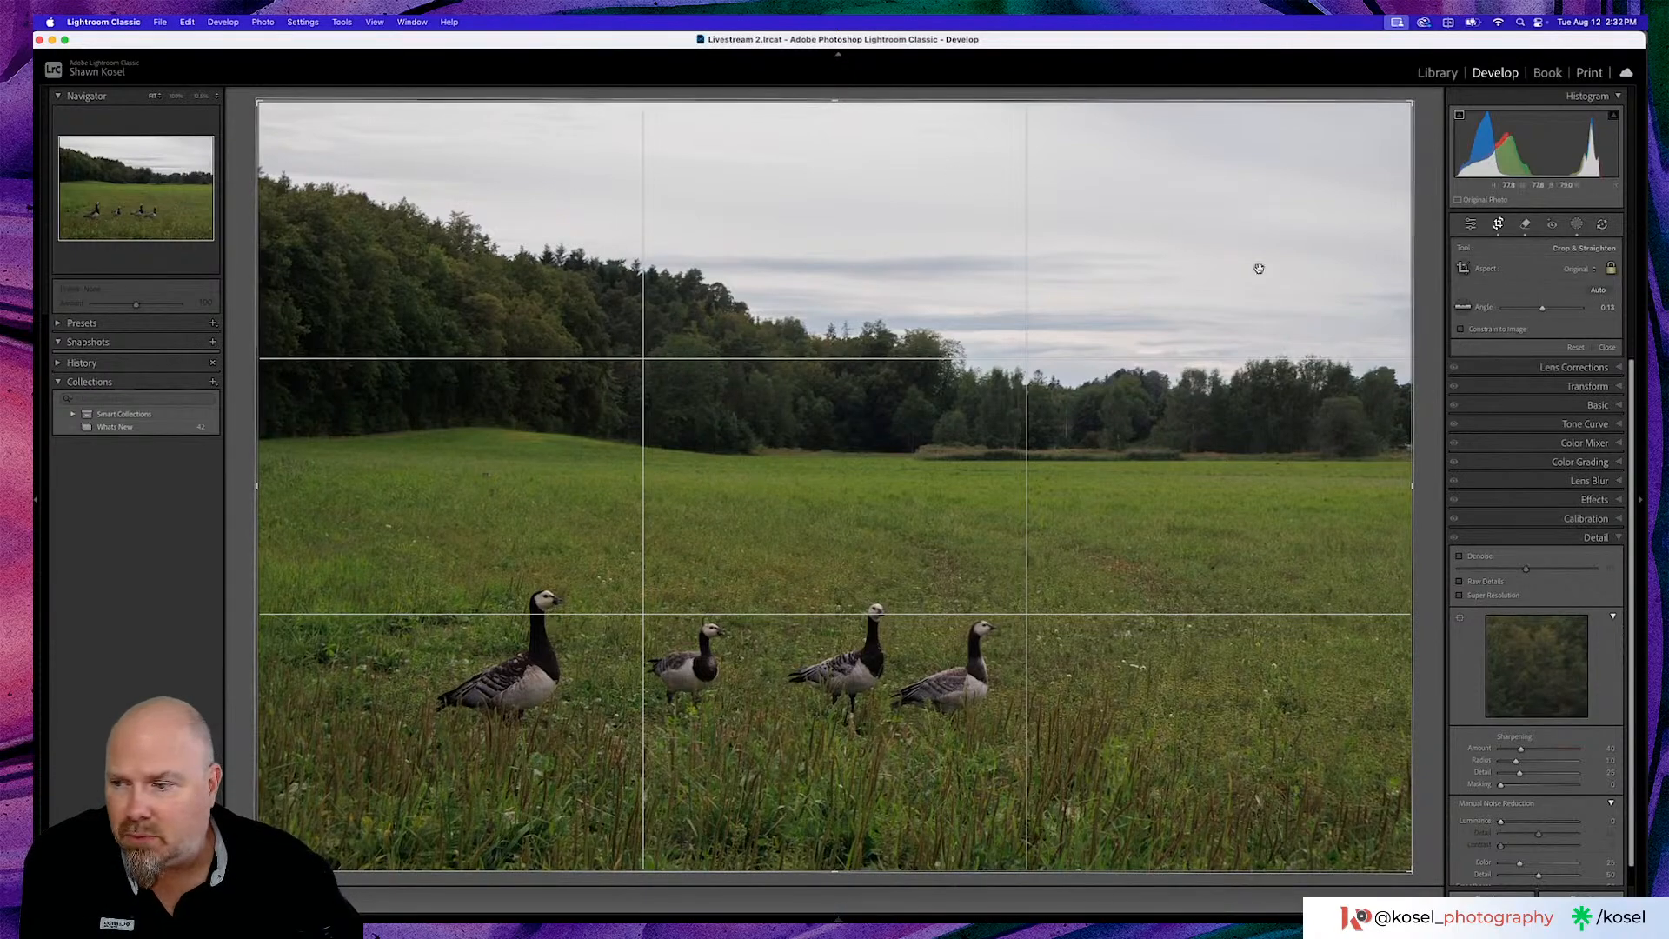
drag(838, 101, 836, 162)
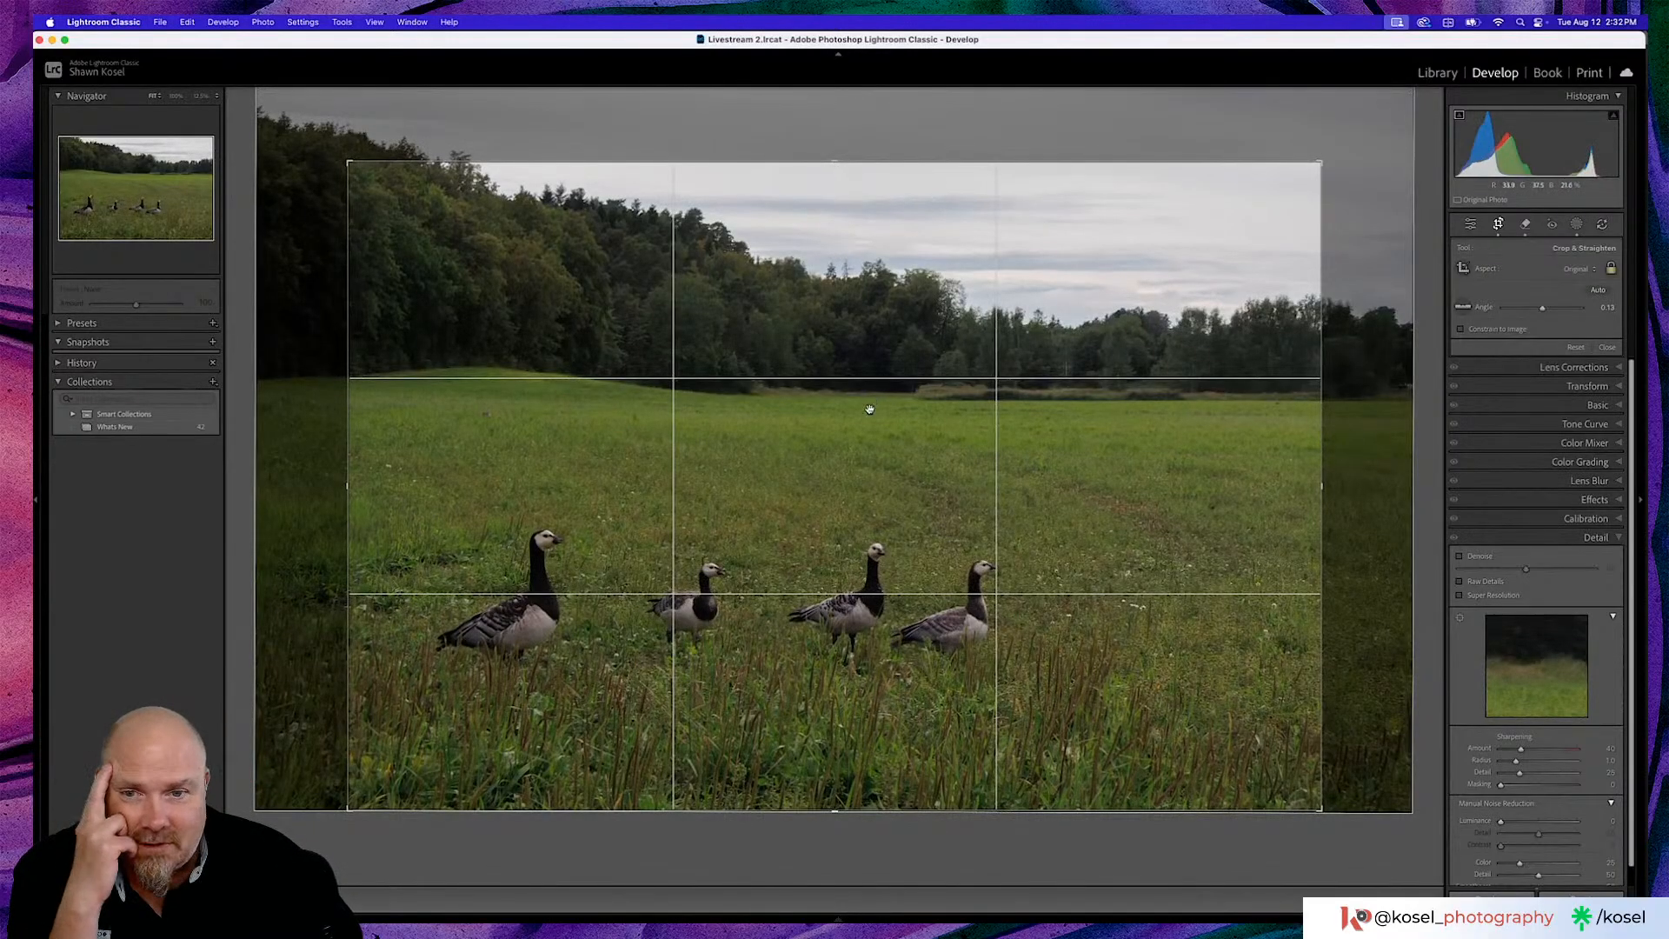
drag(849, 477, 852, 479)
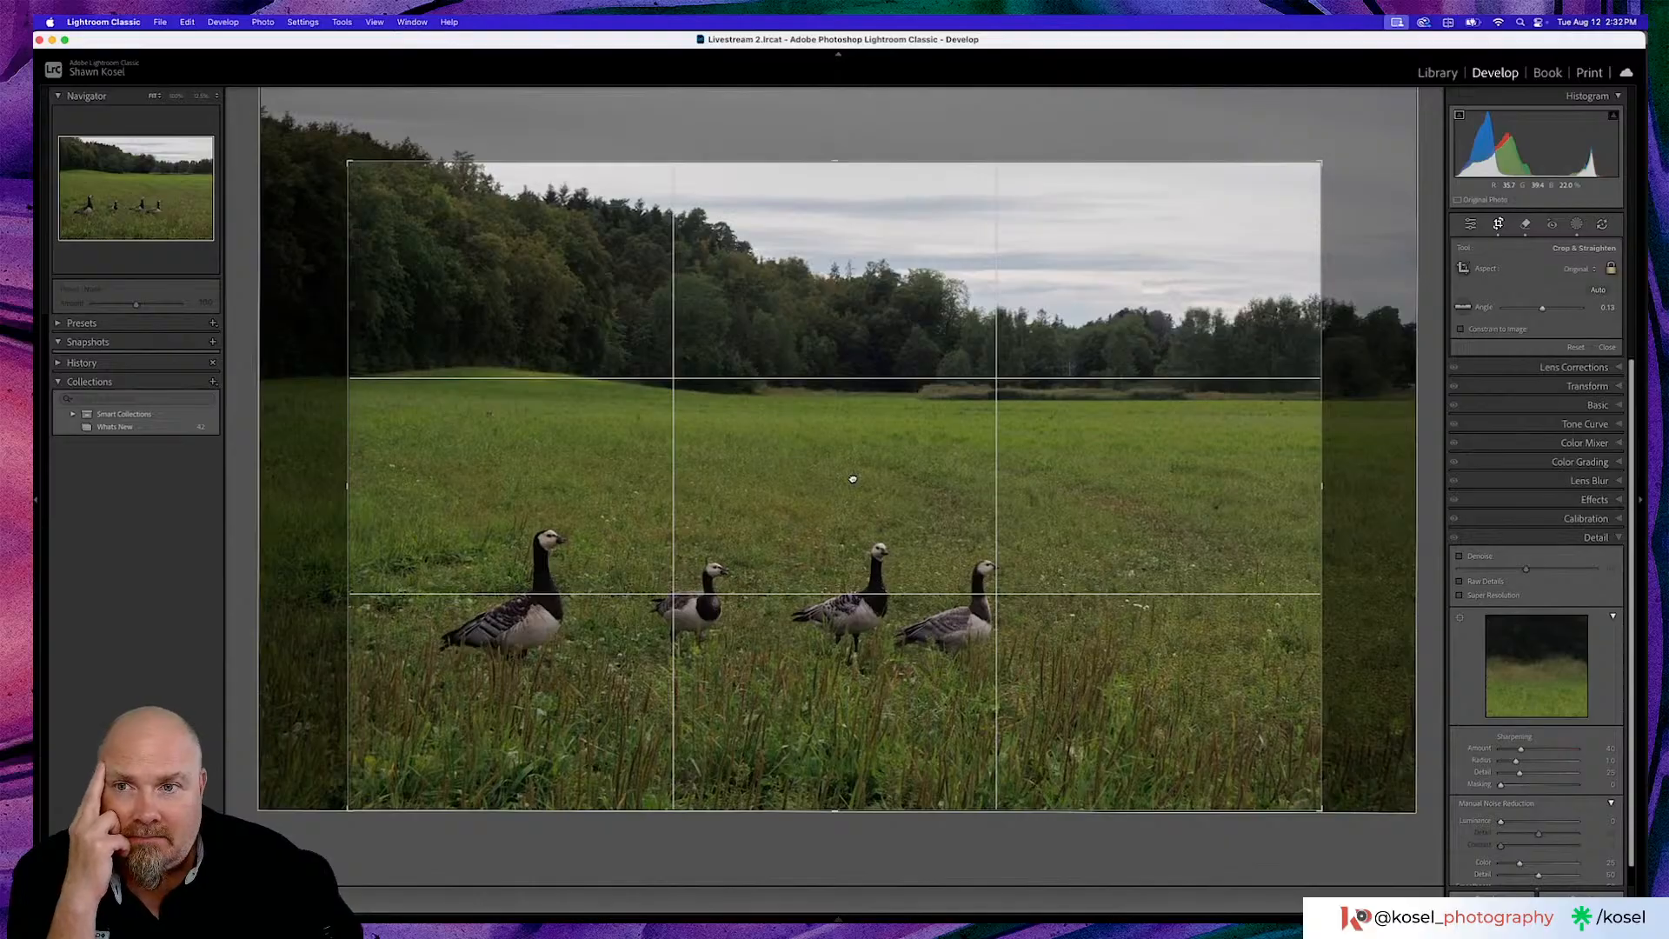
drag(852, 477, 874, 470)
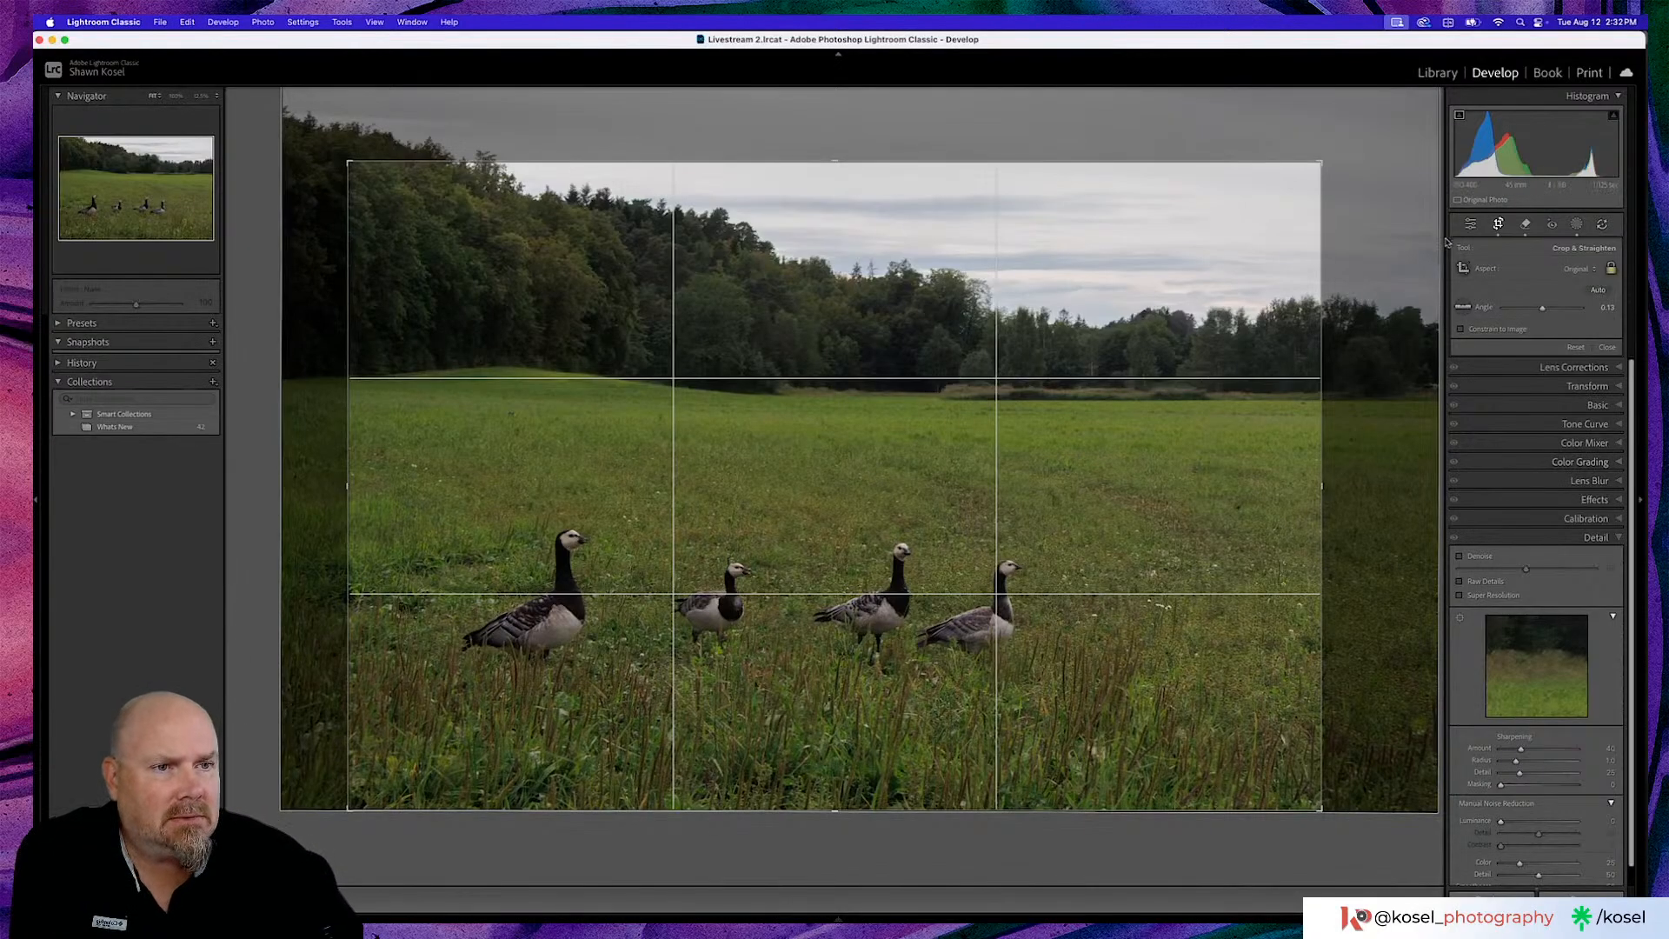
click(1607, 347)
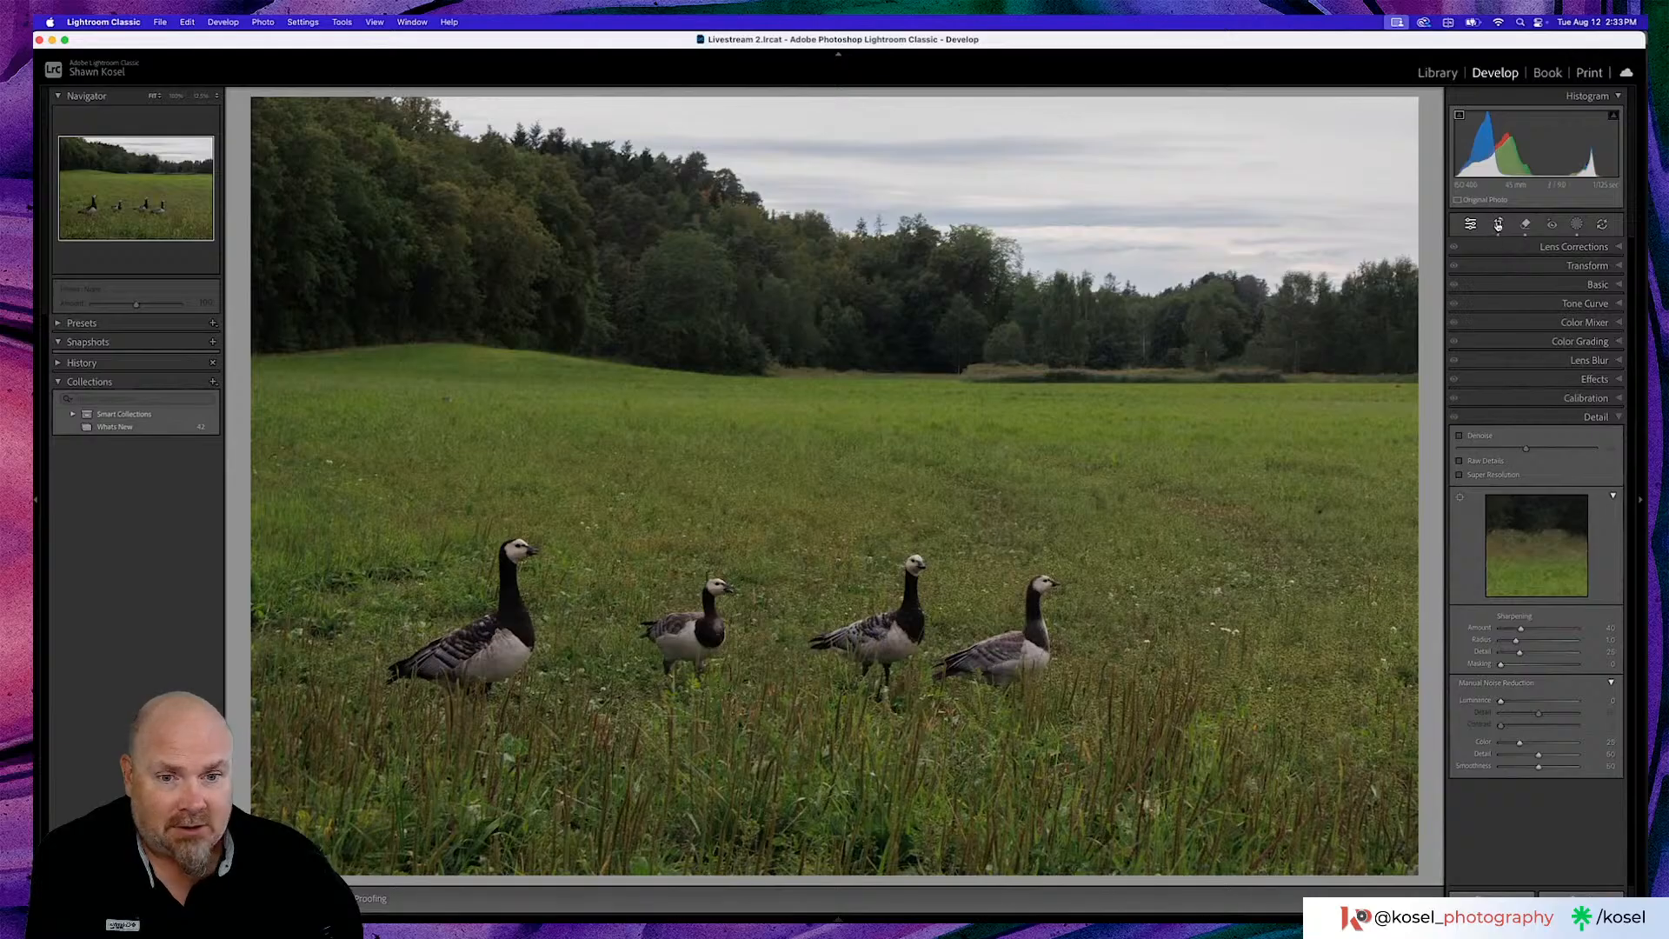
Reframe the crop so the geese sit further left with open field ahead of them, and enlarge the crop slightly
click(1499, 225)
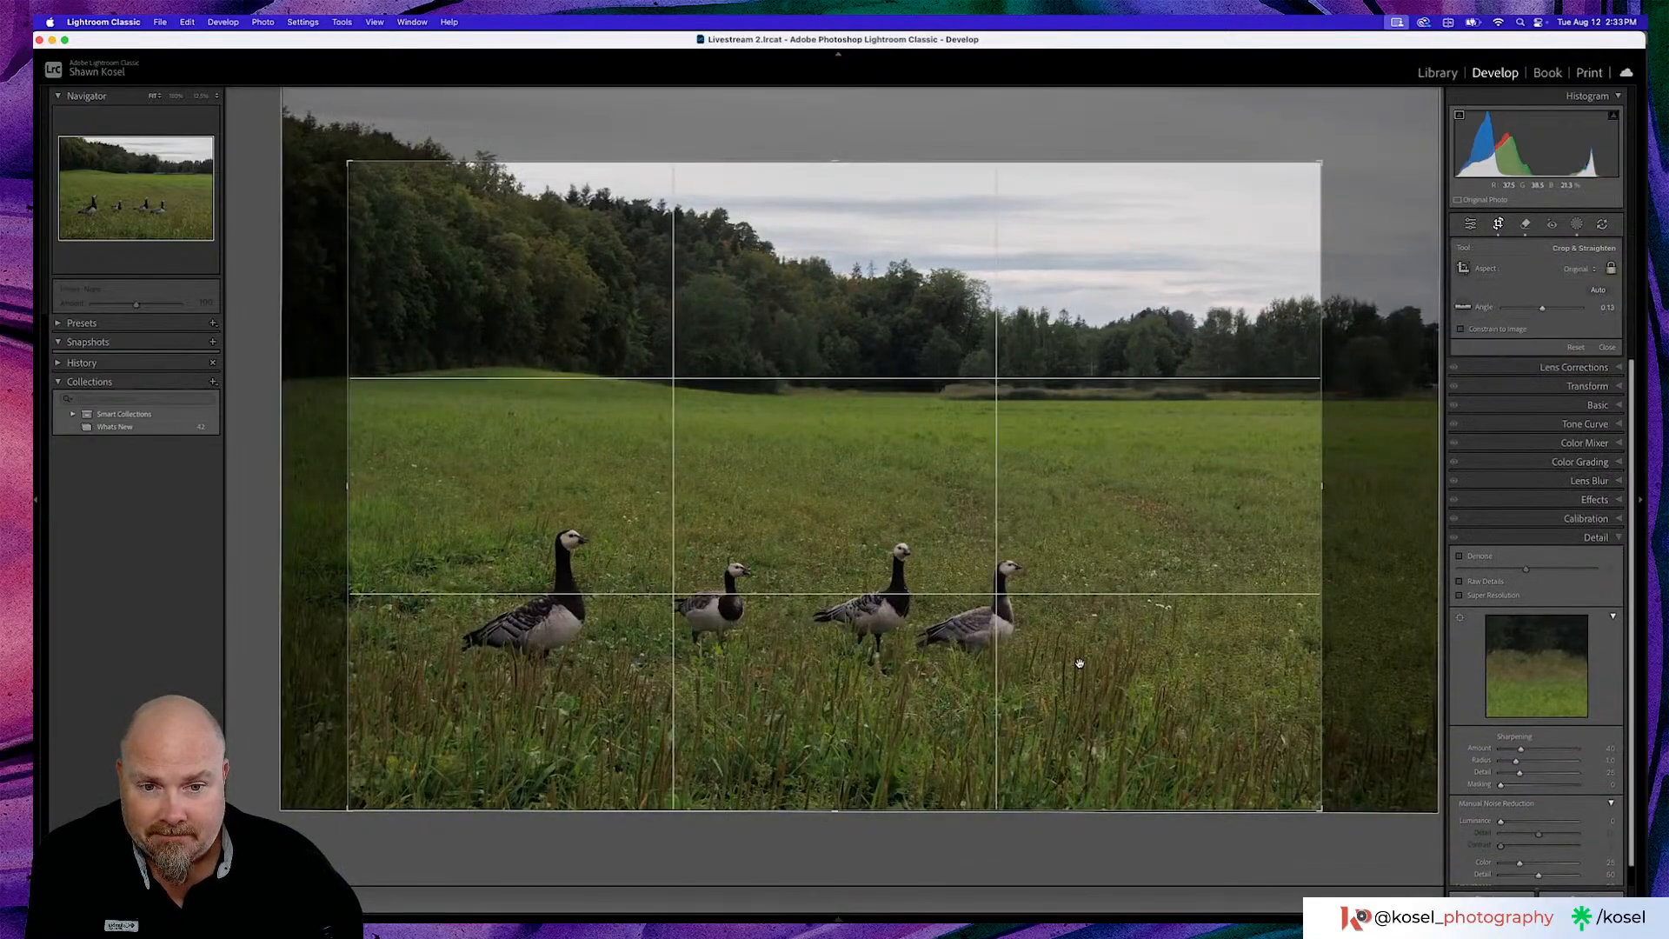
drag(1085, 665, 988, 668)
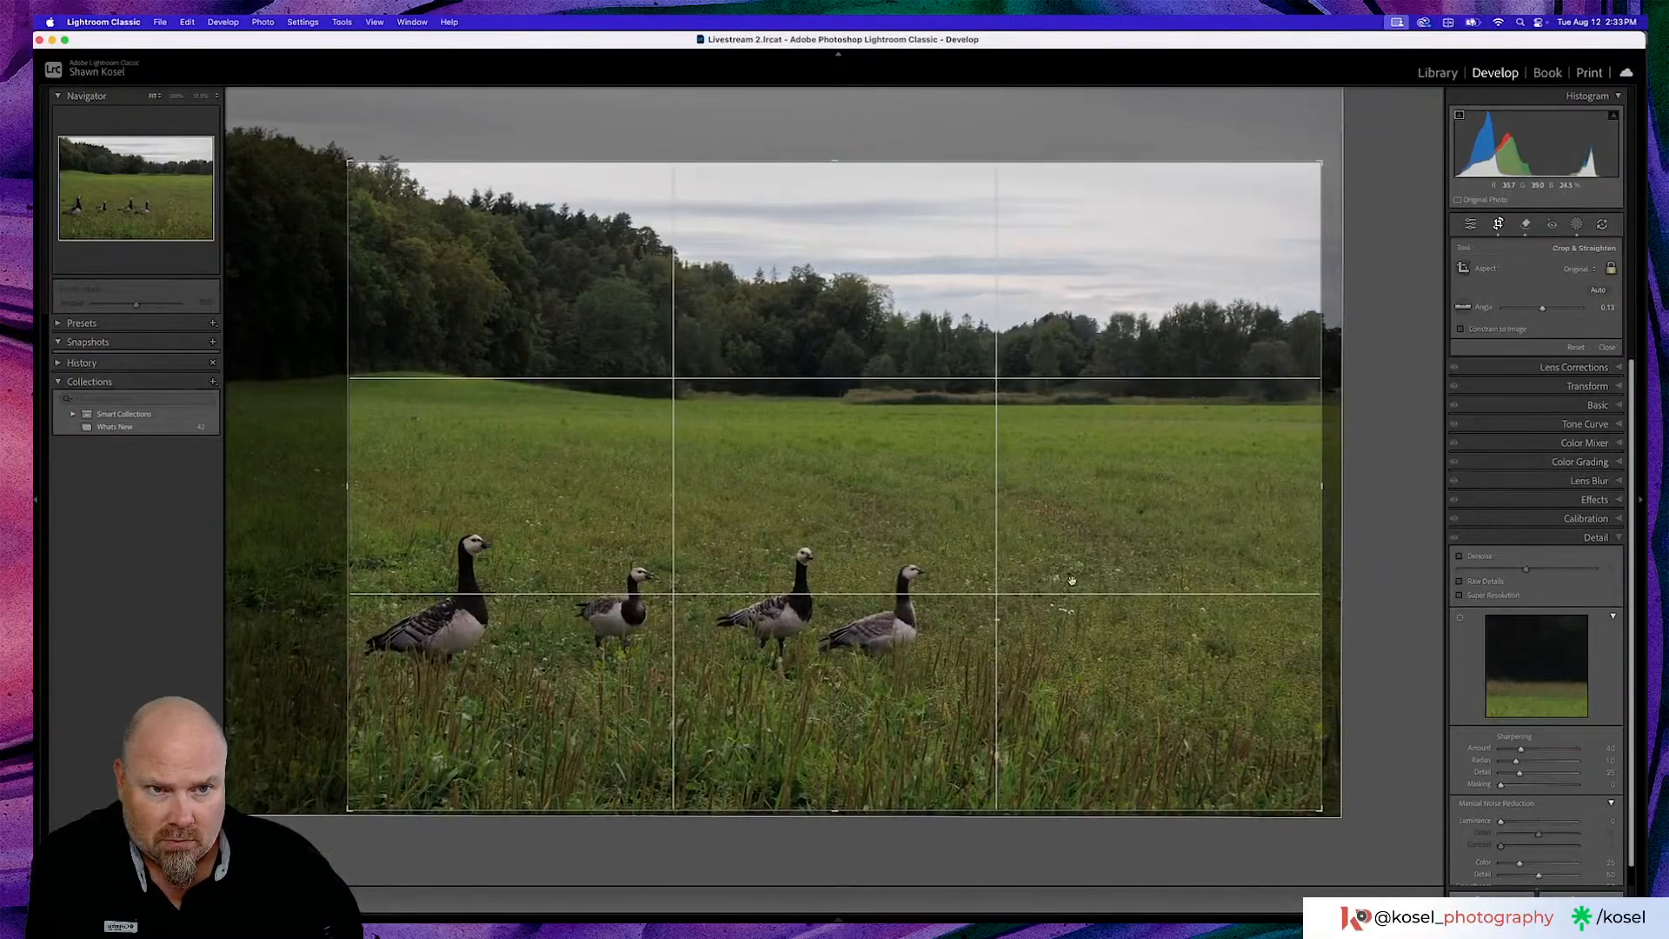
drag(1318, 162, 1329, 157)
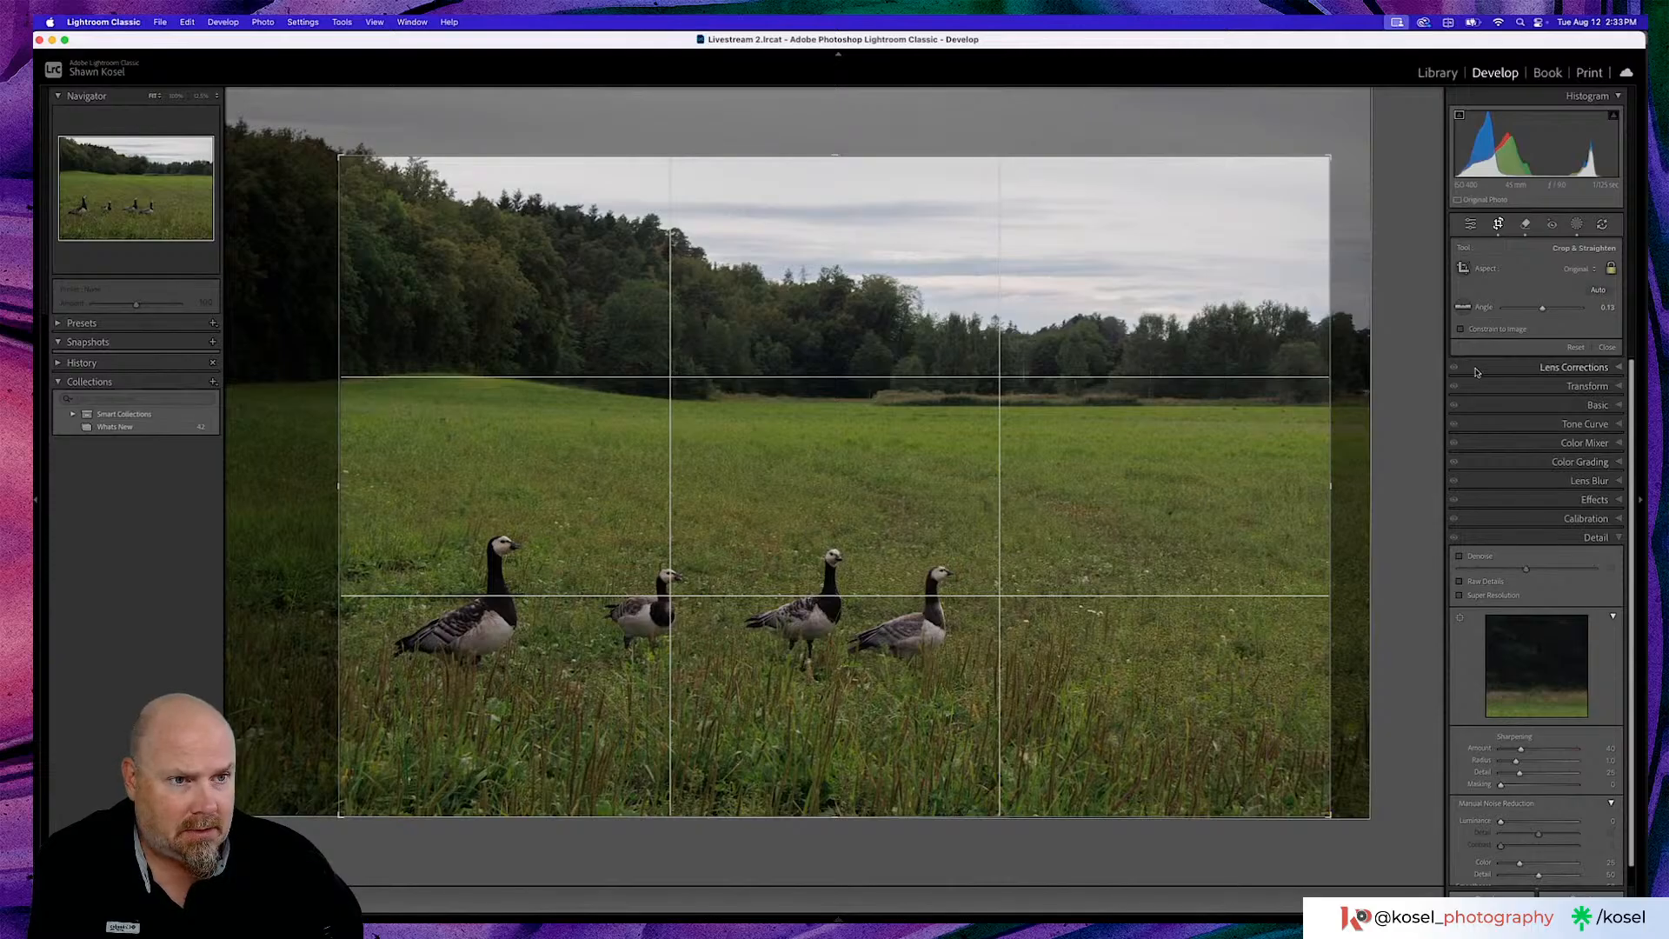
click(1606, 347)
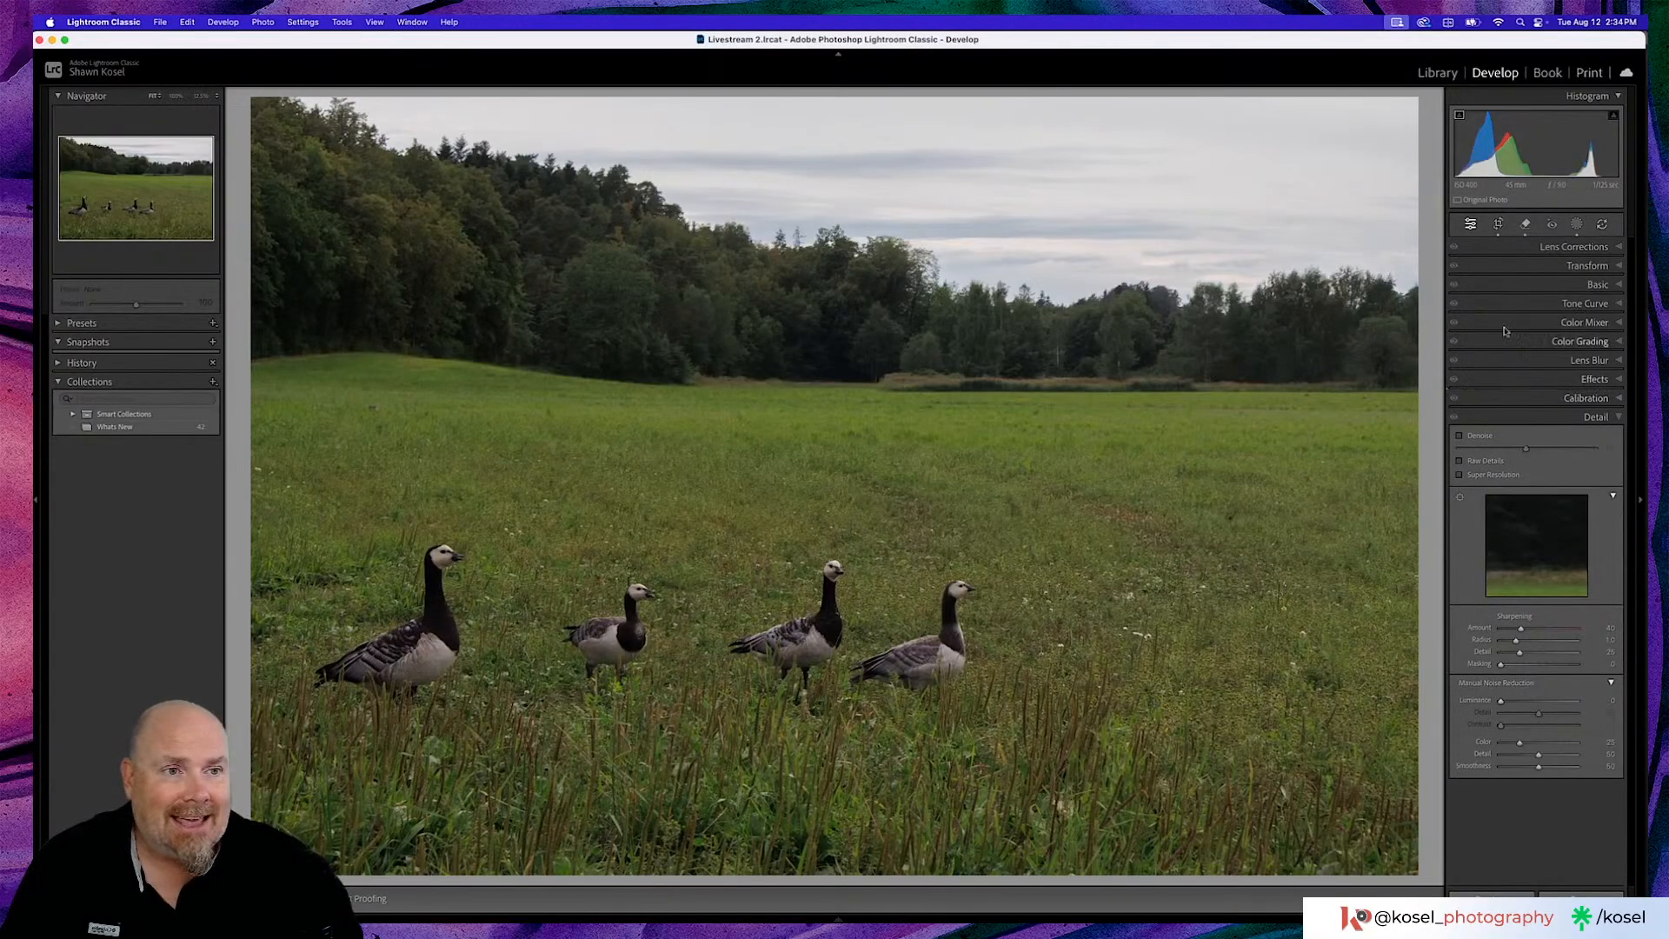
Cool the color temperature of the Sky mask slightly
click(1576, 224)
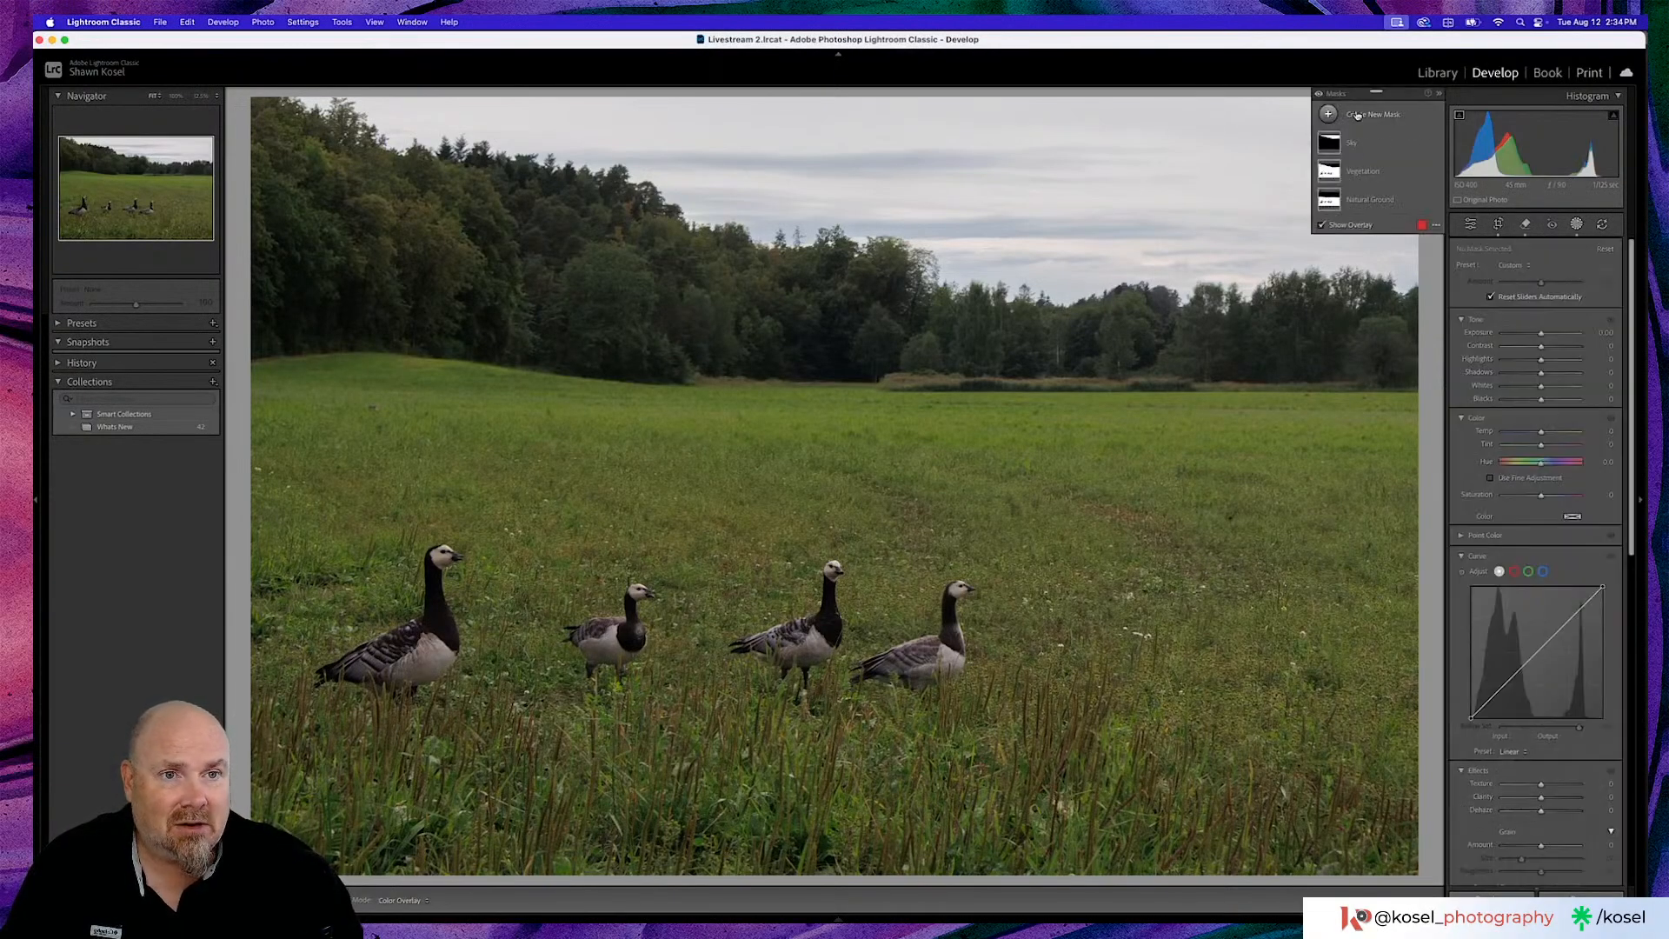
click(1368, 145)
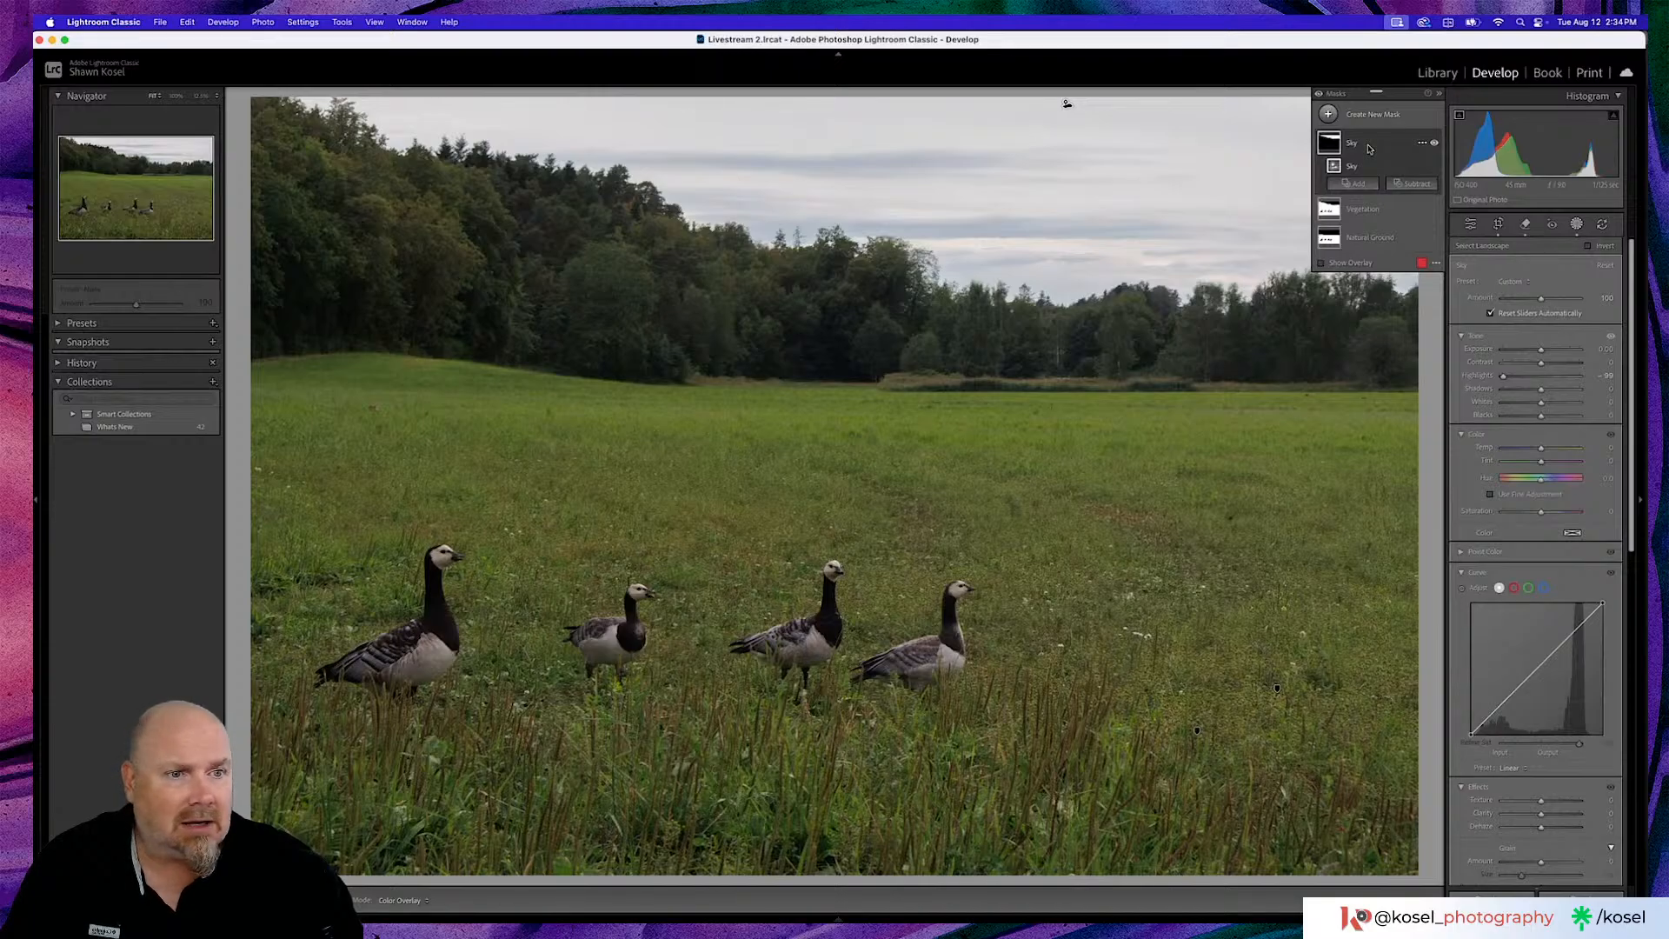
drag(1544, 450, 1542, 450)
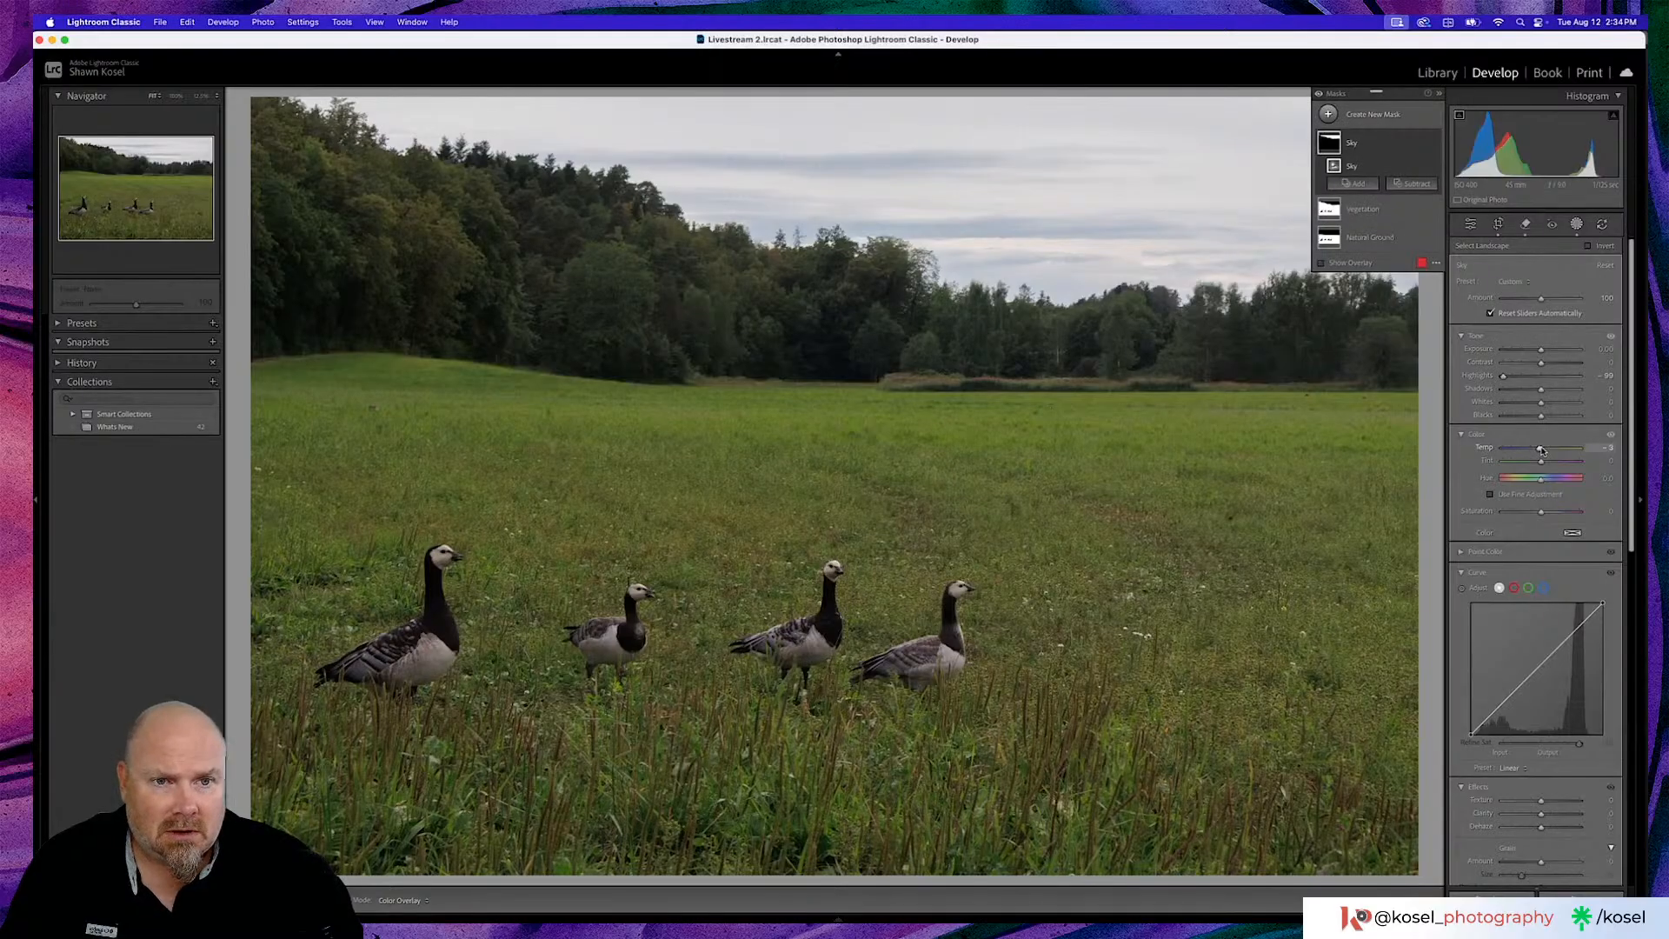
Raise the Shadows of the Vegetation mask to 12
click(1374, 213)
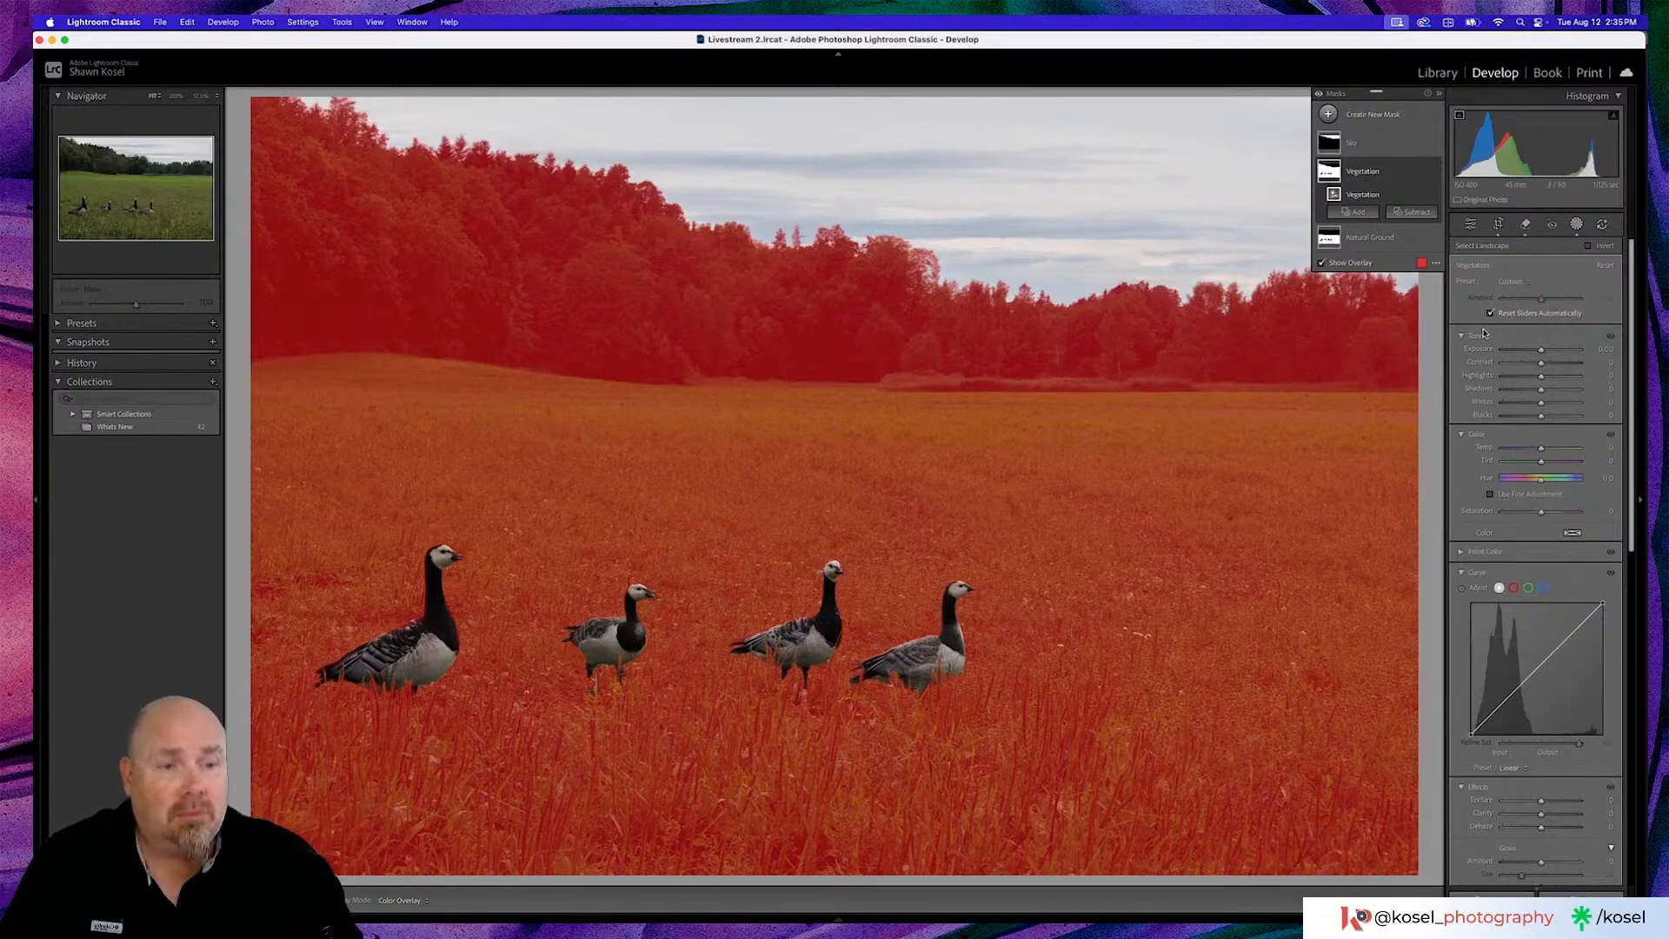
drag(1541, 390, 1544, 392)
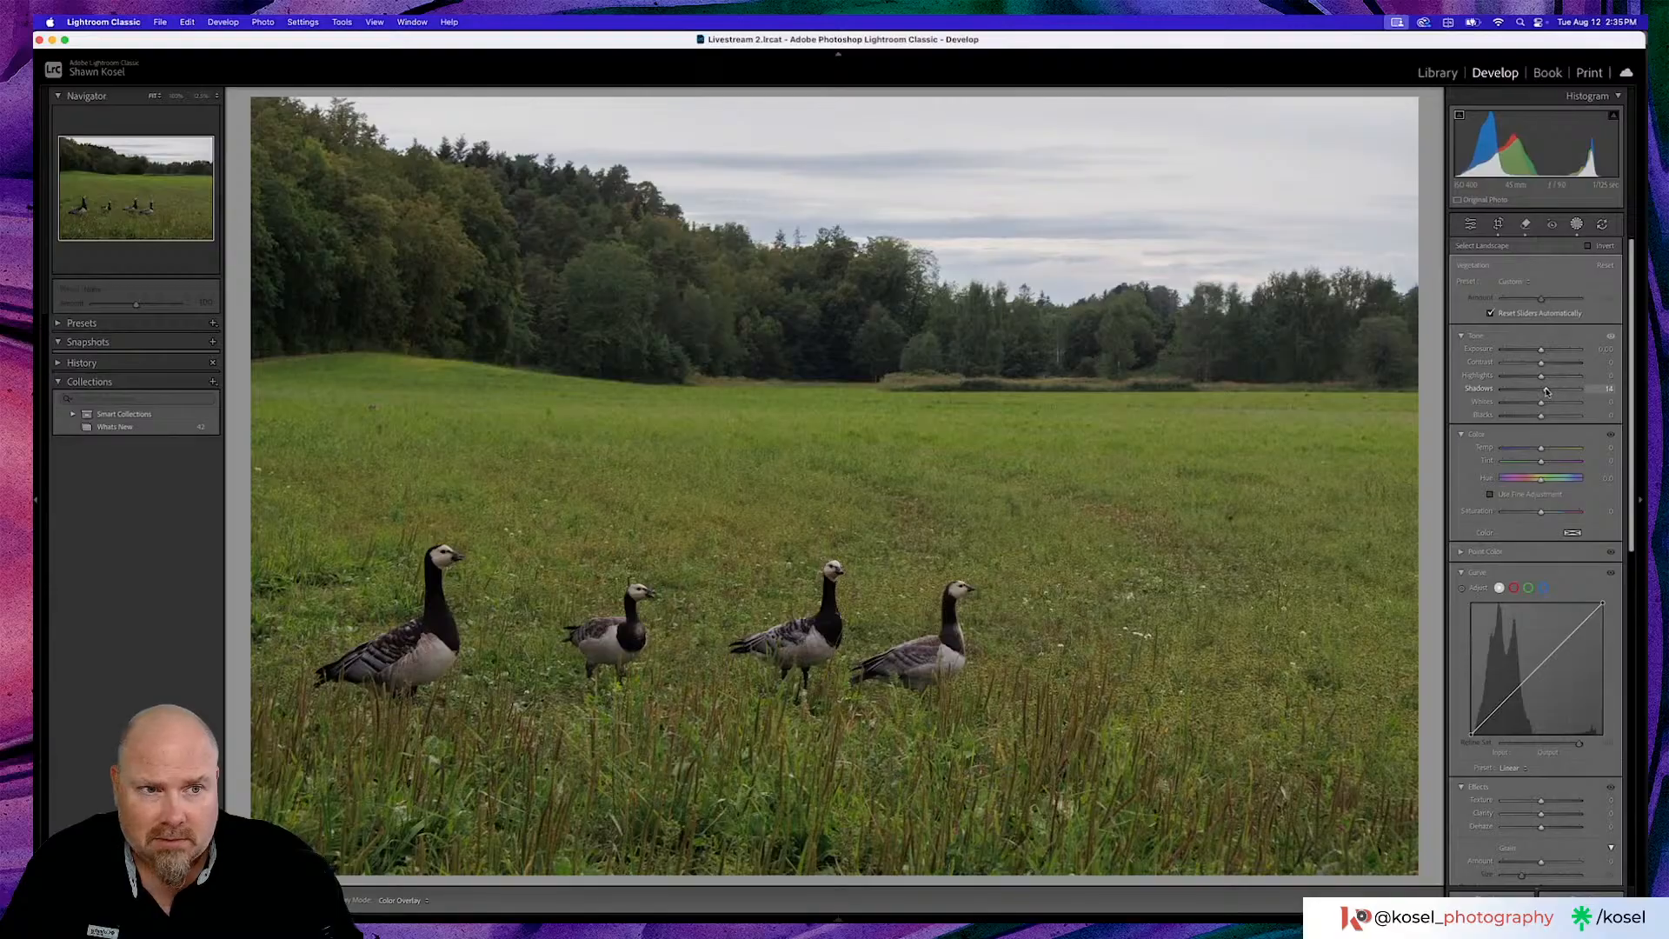
drag(1546, 392, 1544, 391)
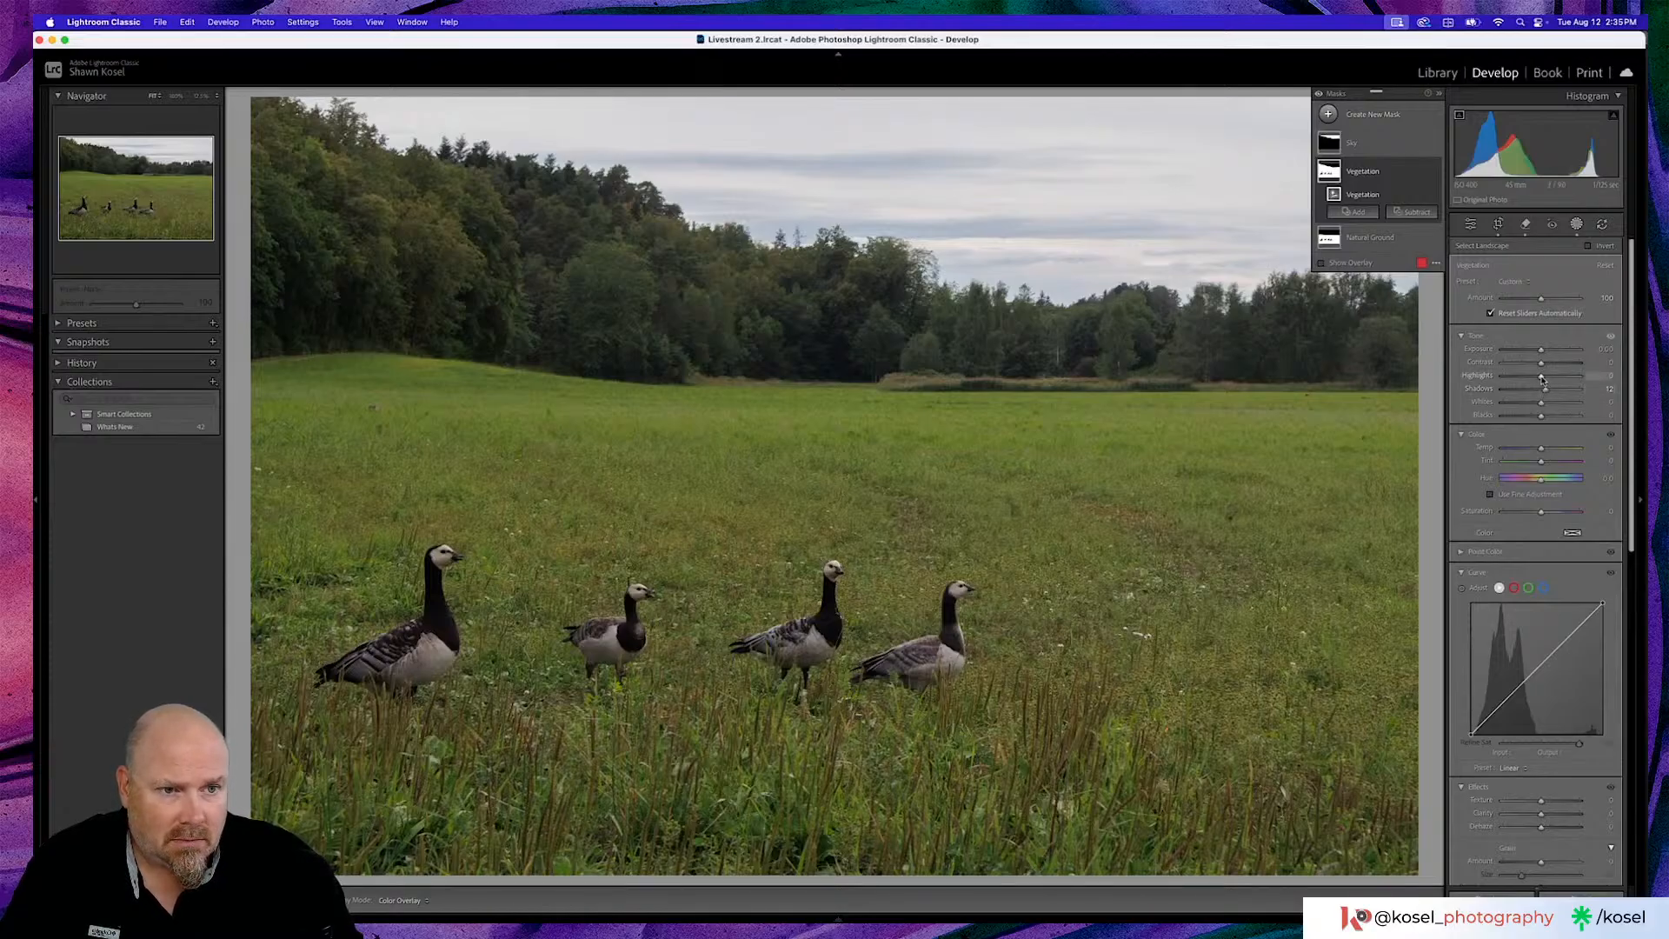
Set the Vegetation mask's Texture to 10 and raise its Clarity slightly
scroll(1536, 621, down, 3)
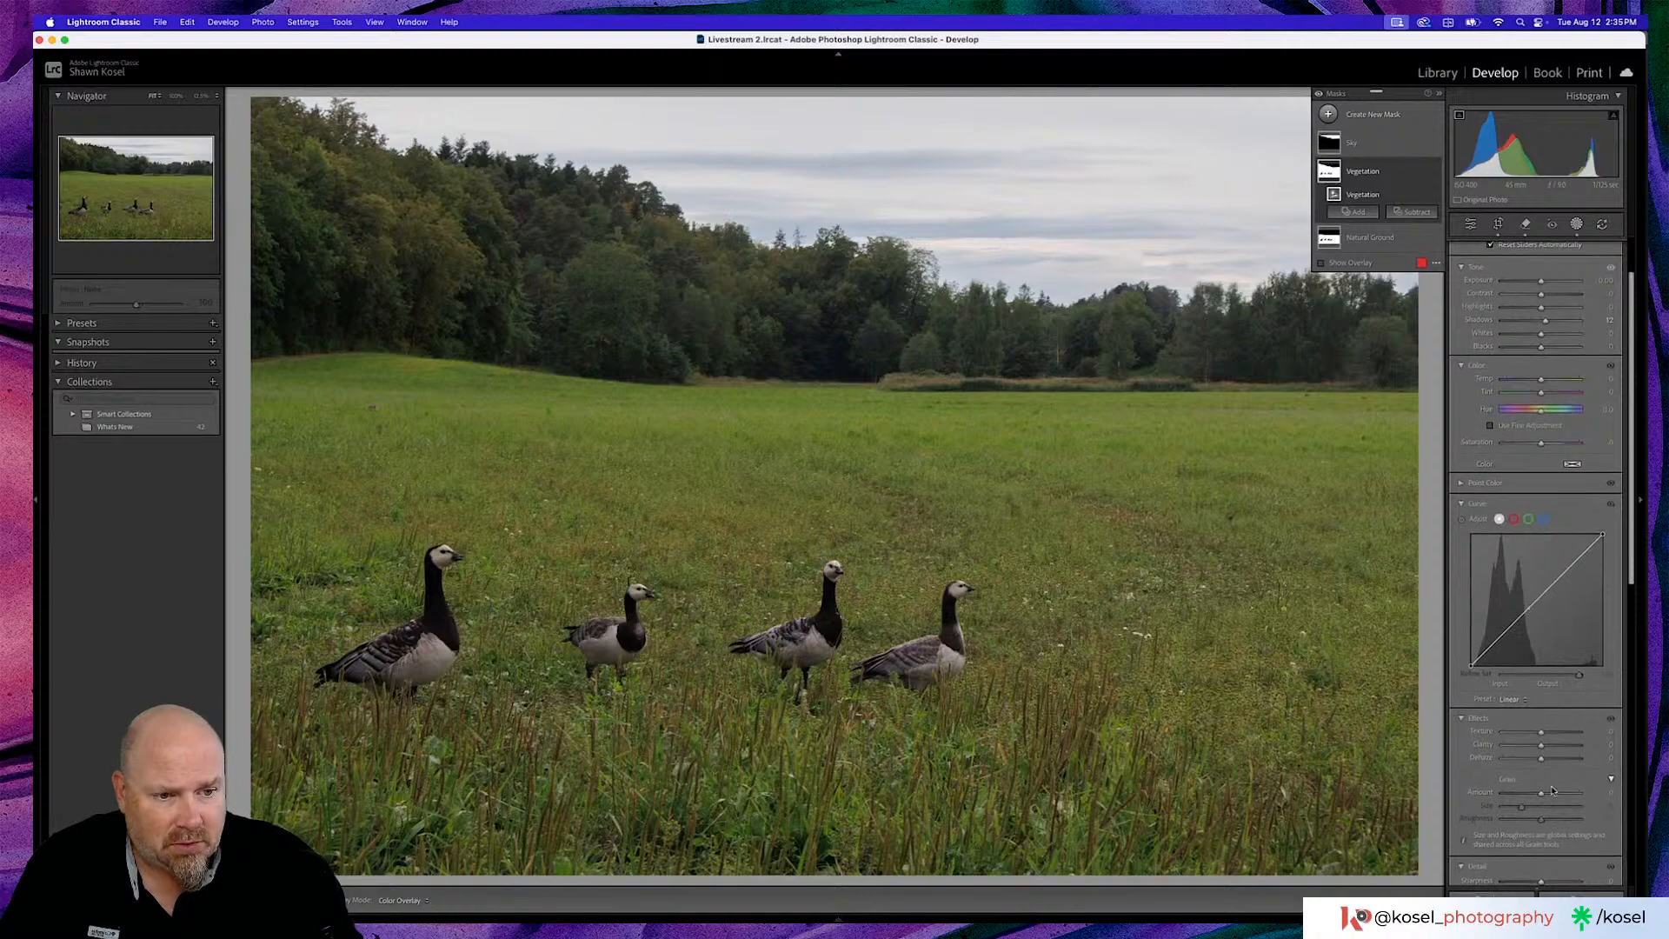
drag(1542, 733, 1544, 733)
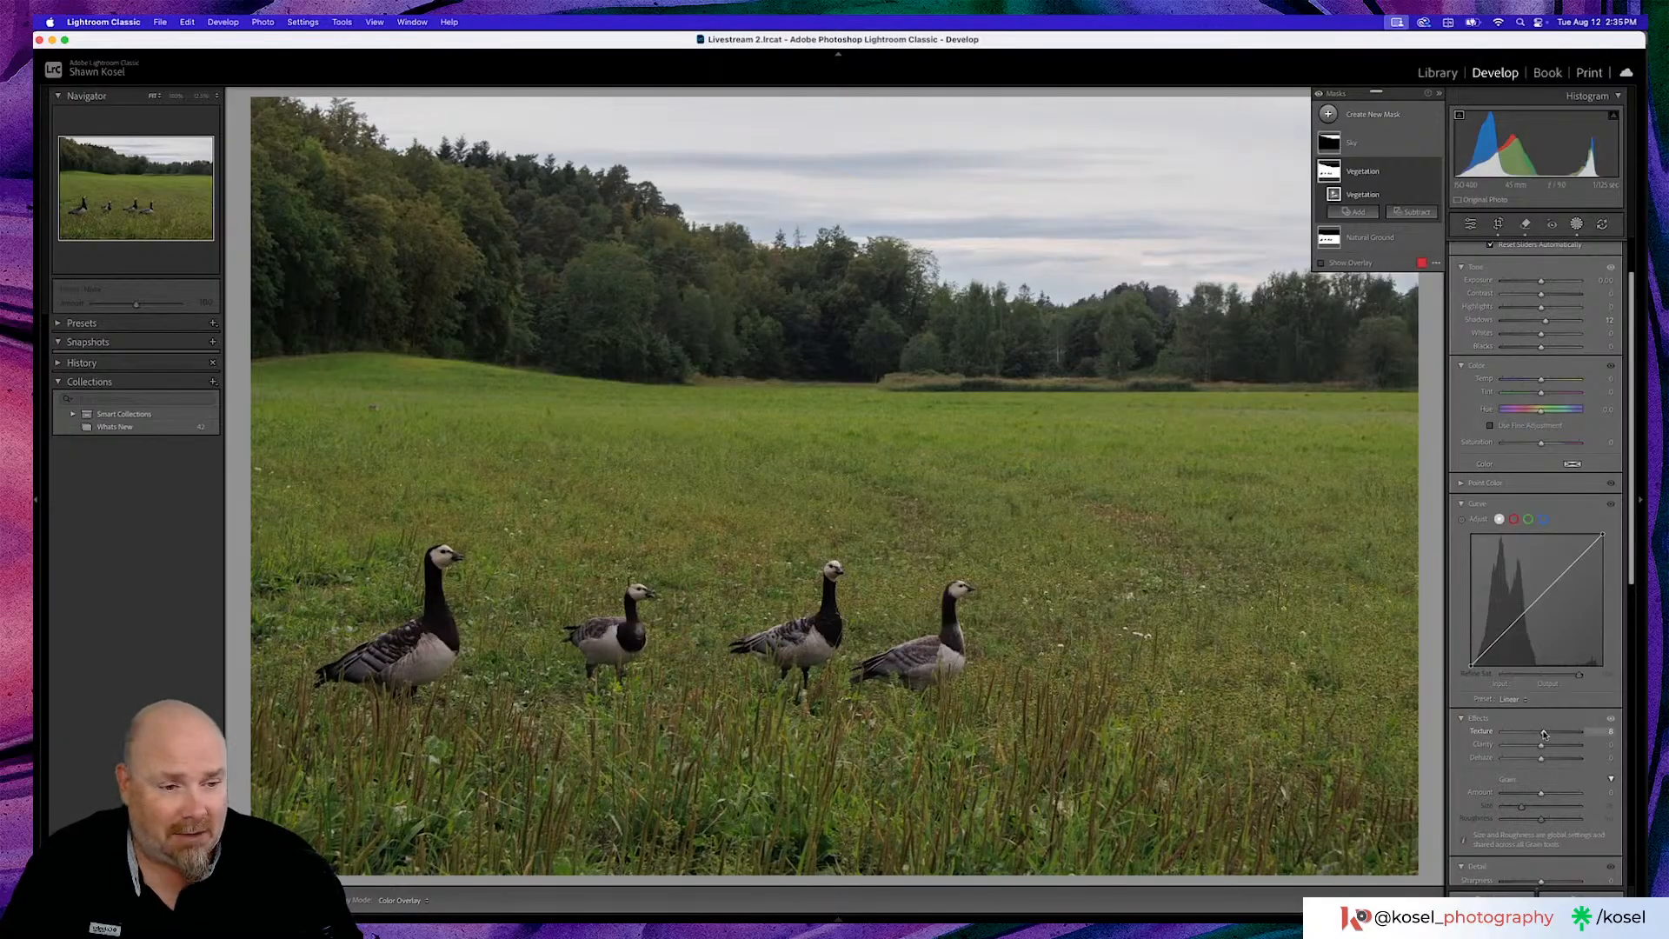
key(shift+w)
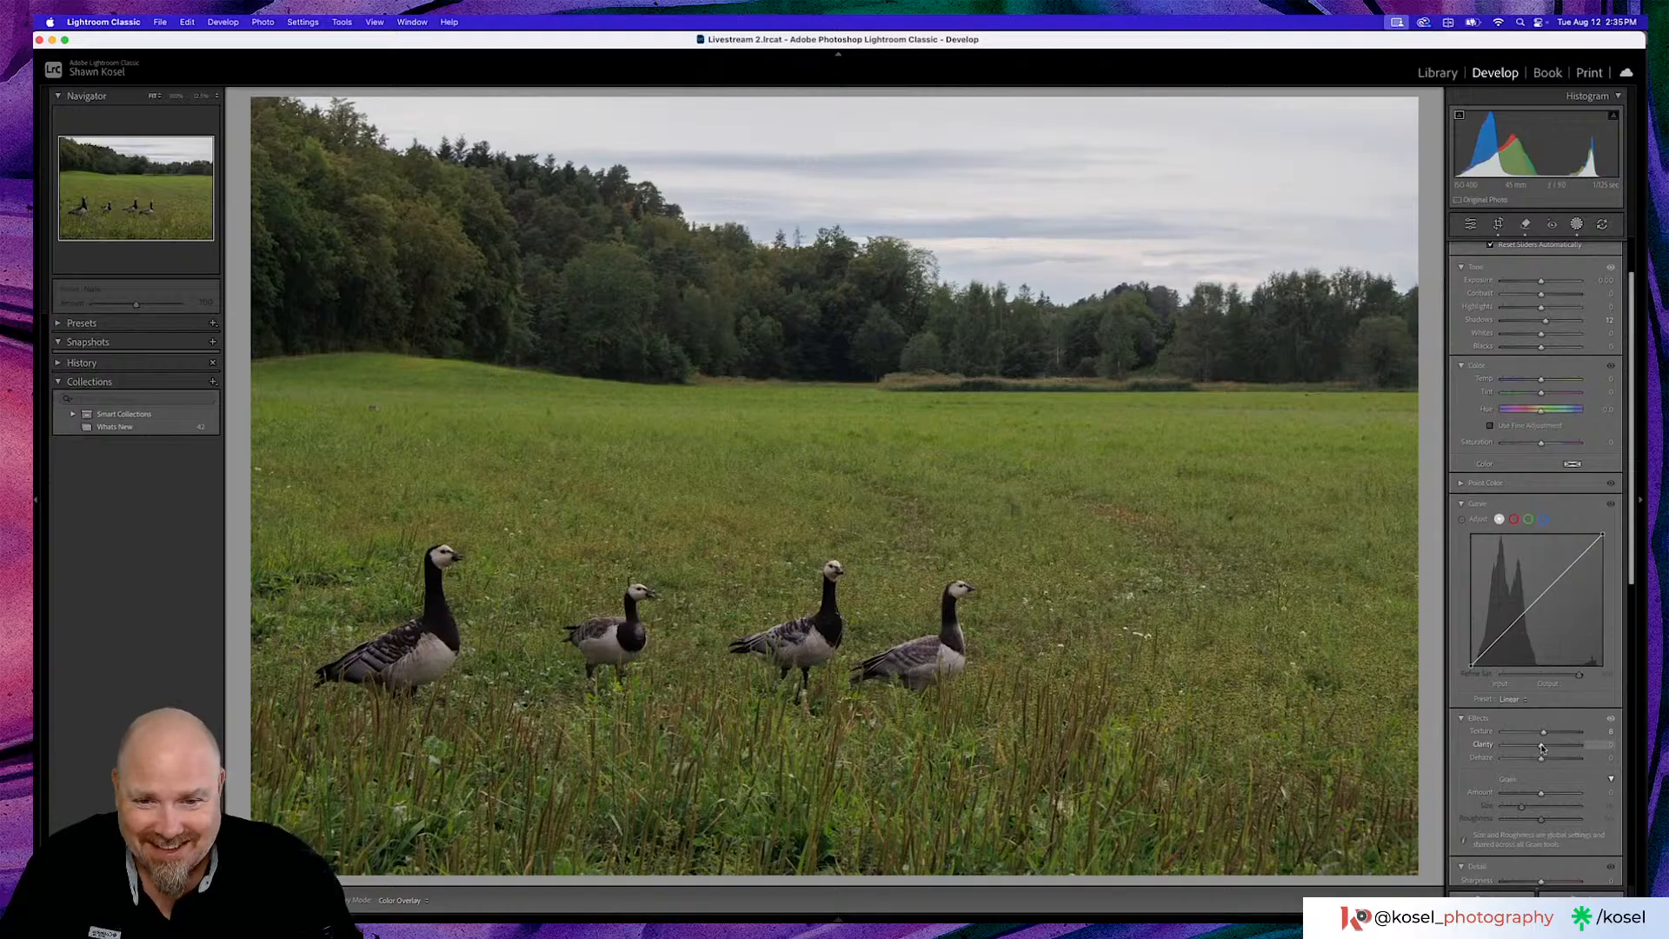
drag(1541, 748, 1543, 747)
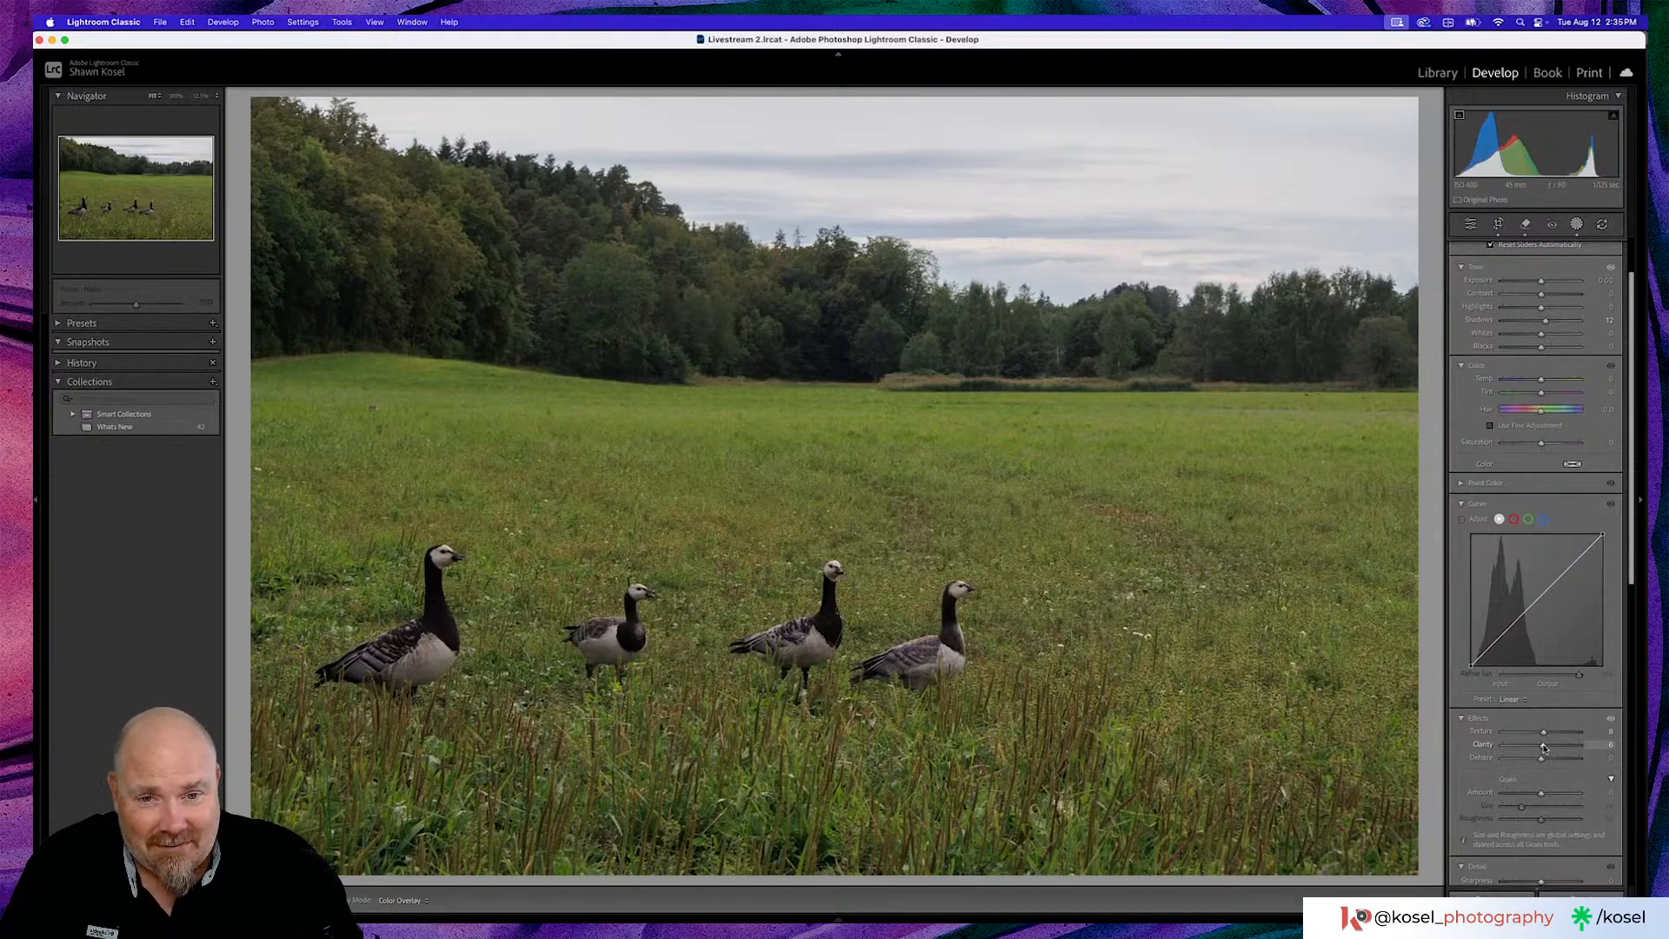
key(shift+w)
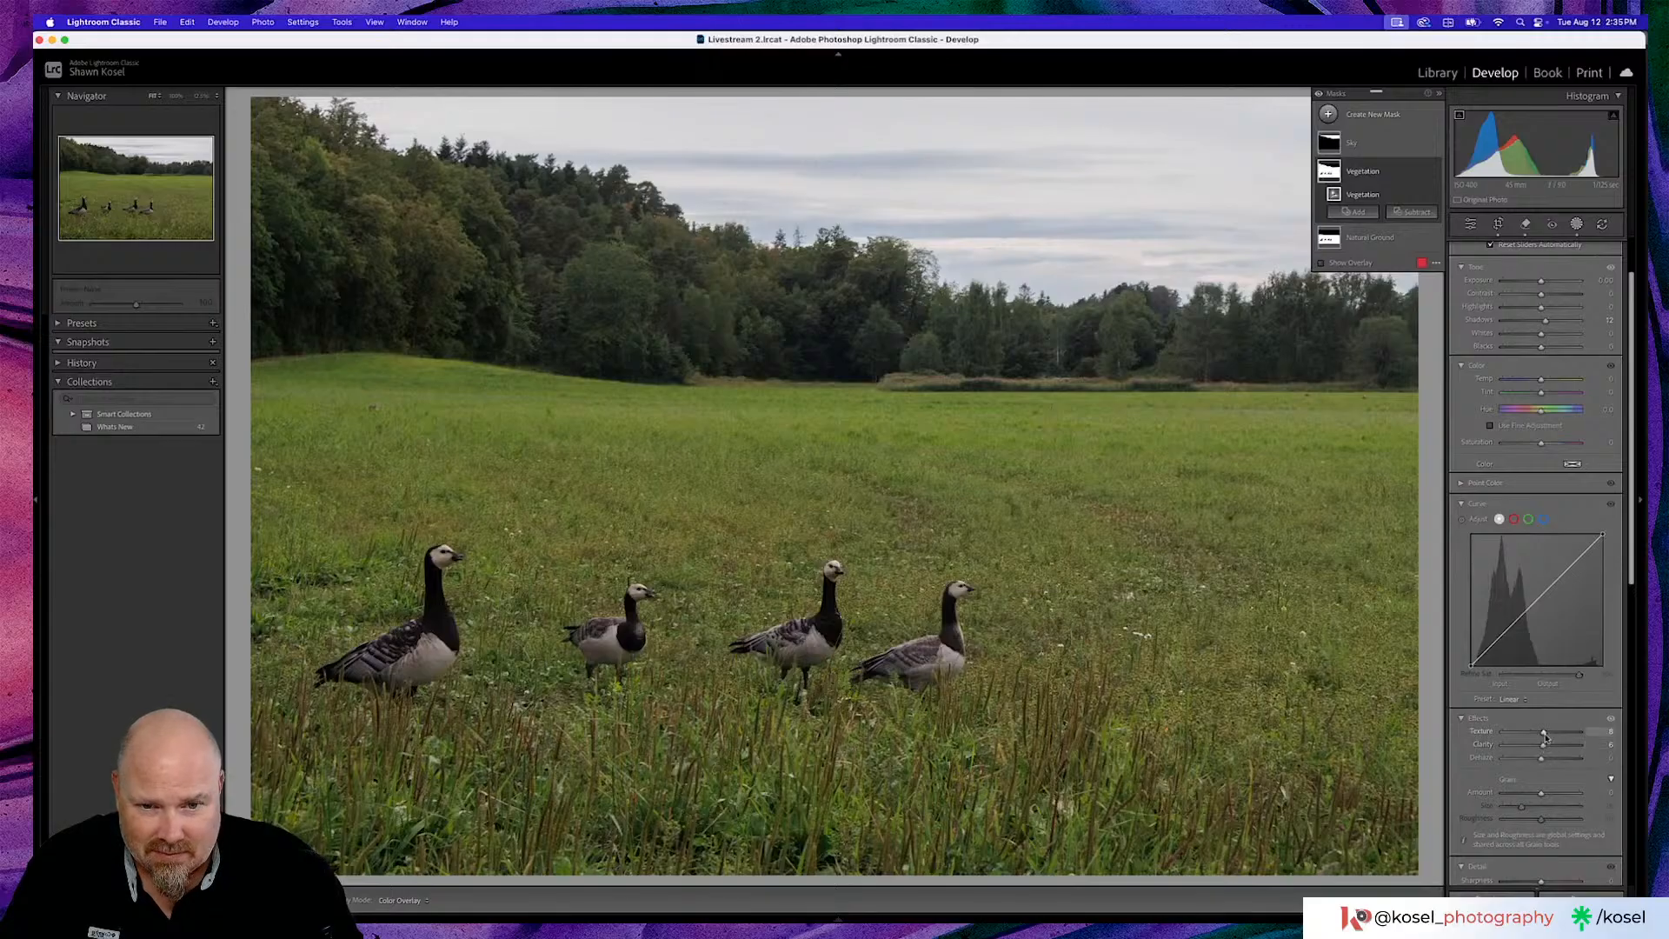
key(shift+w)
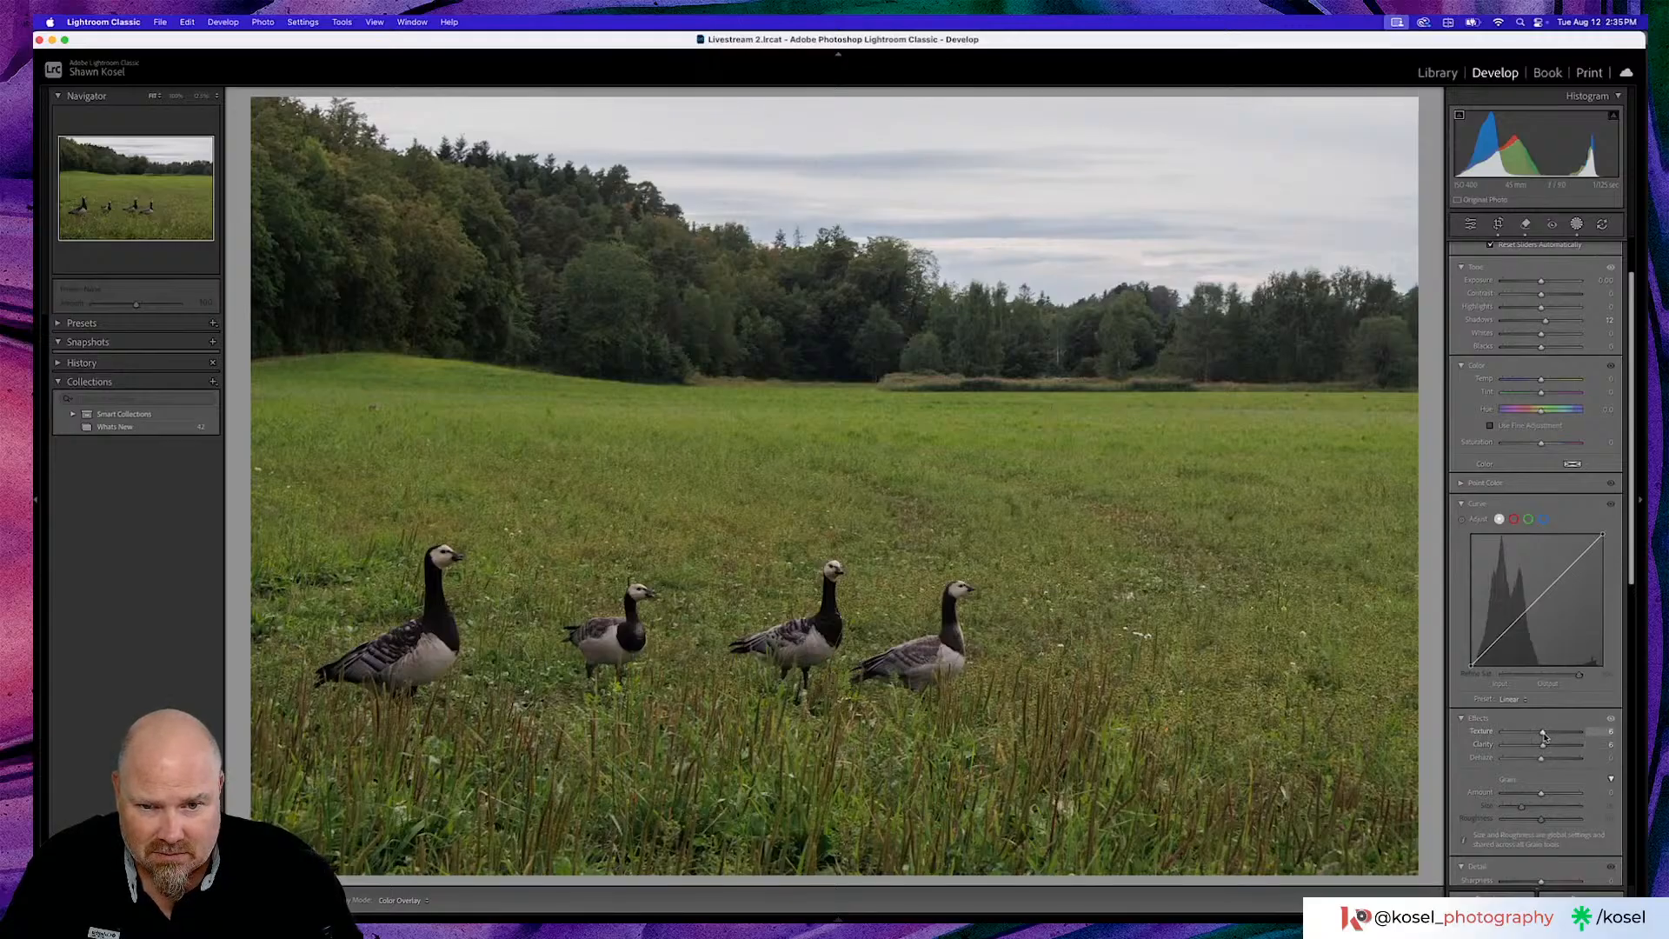
drag(1546, 735, 1546, 735)
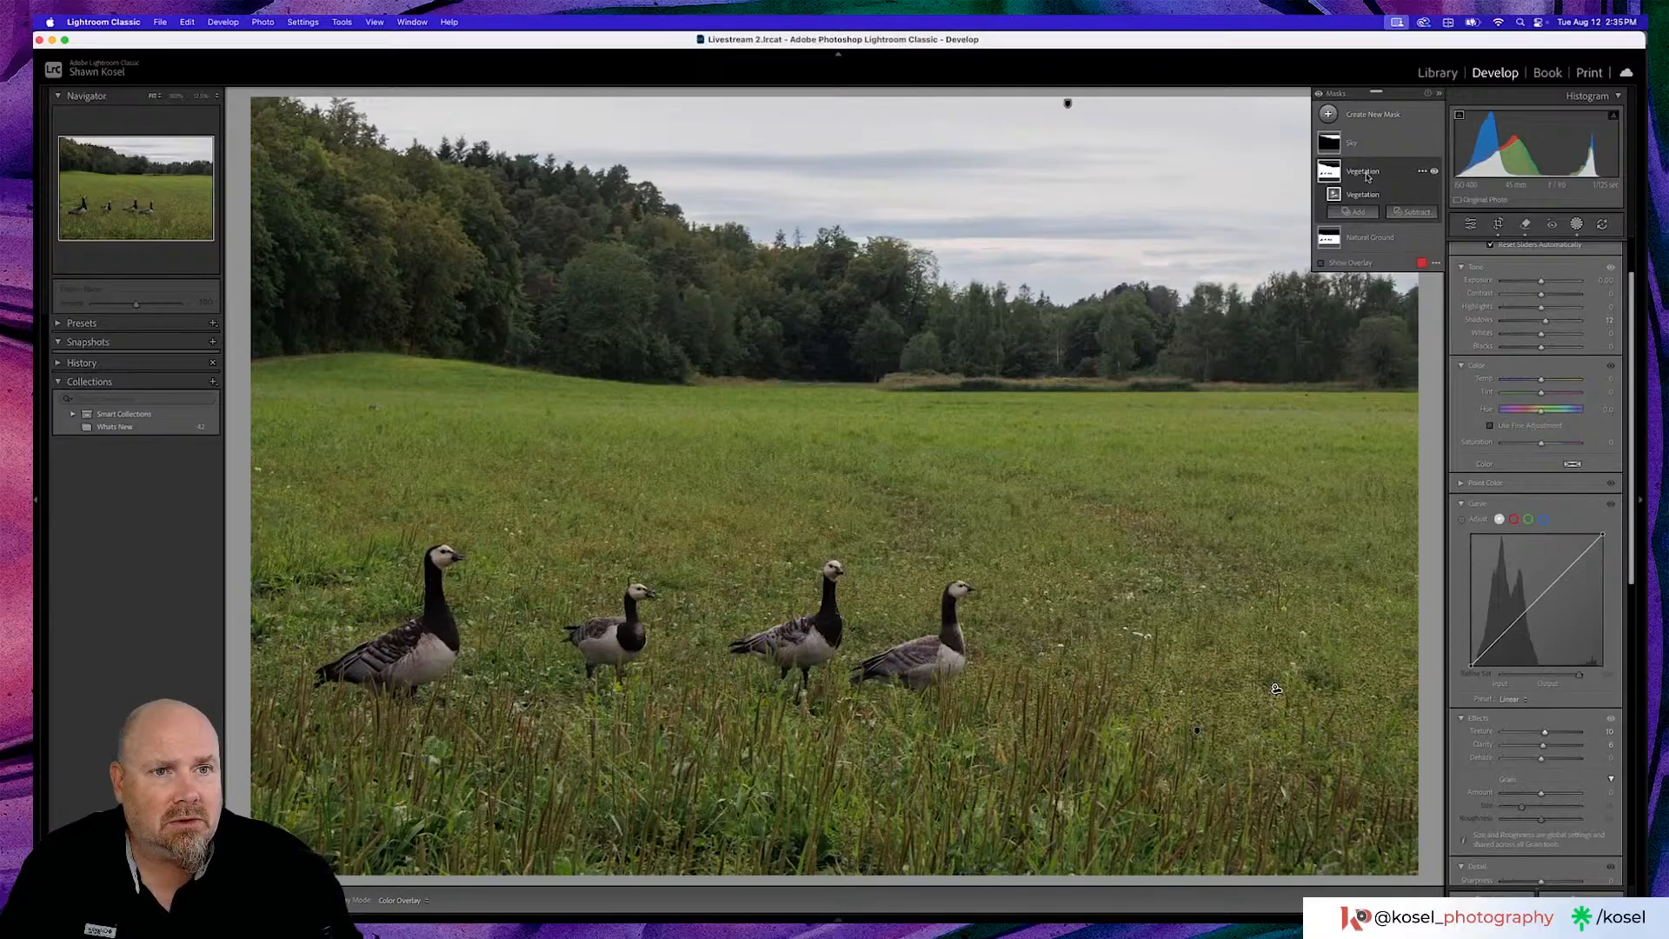
Create an inverted duplicate of the Vegetation mask and brush the sky out of it at Flow 100, keeping only the geese
click(1421, 173)
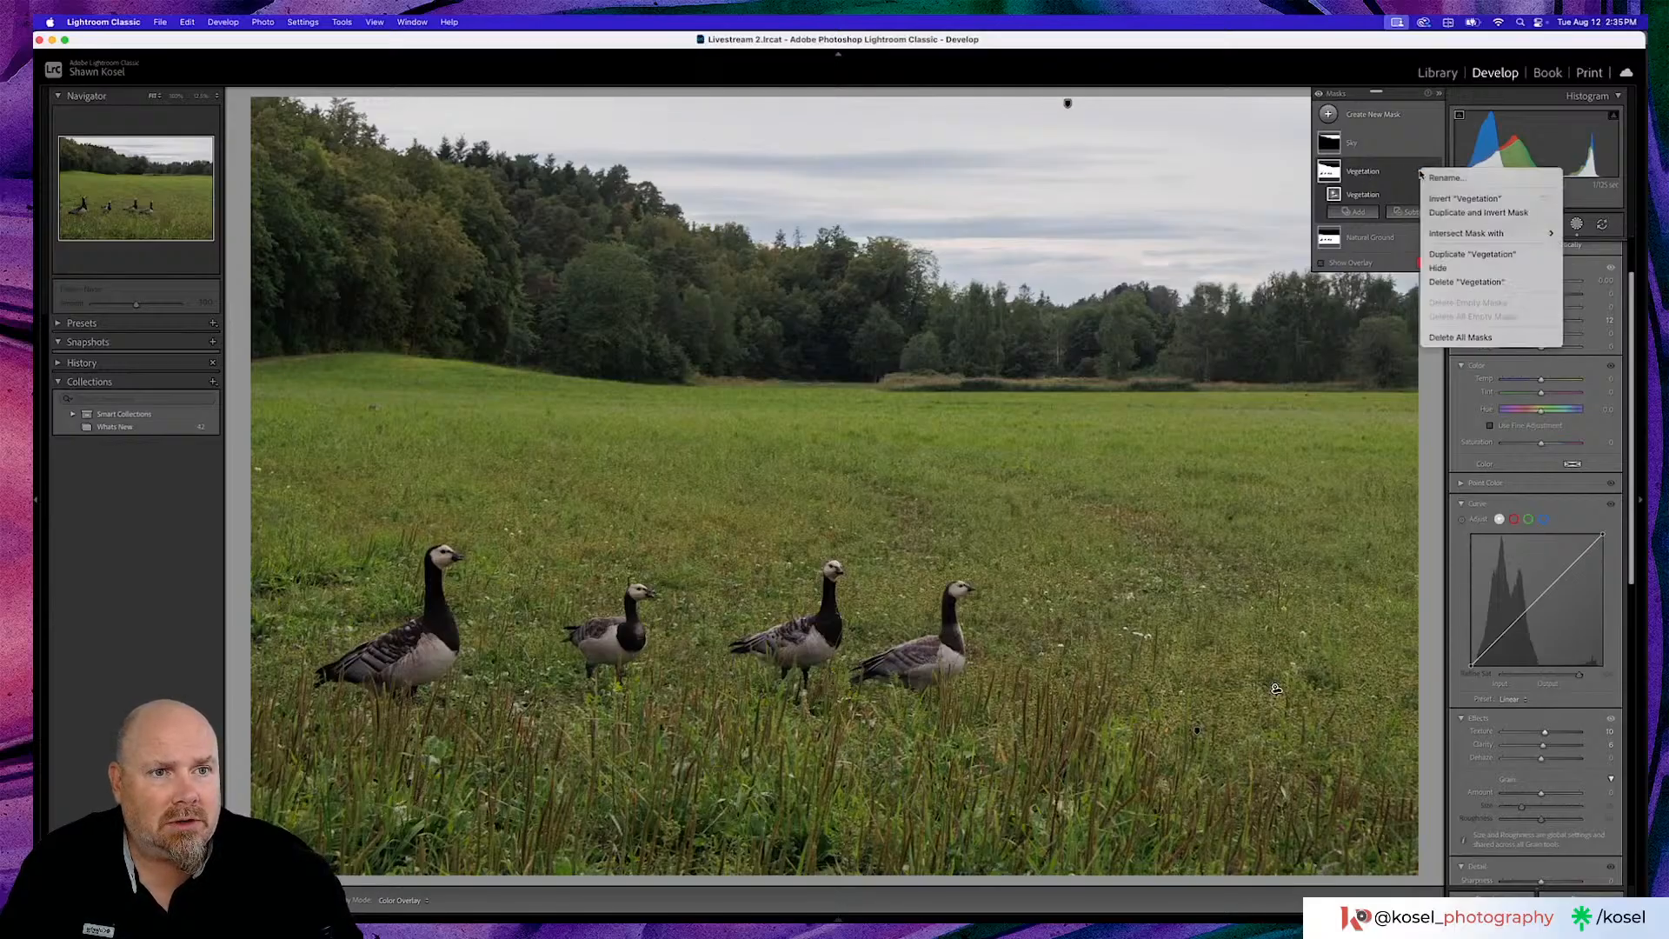
click(1476, 212)
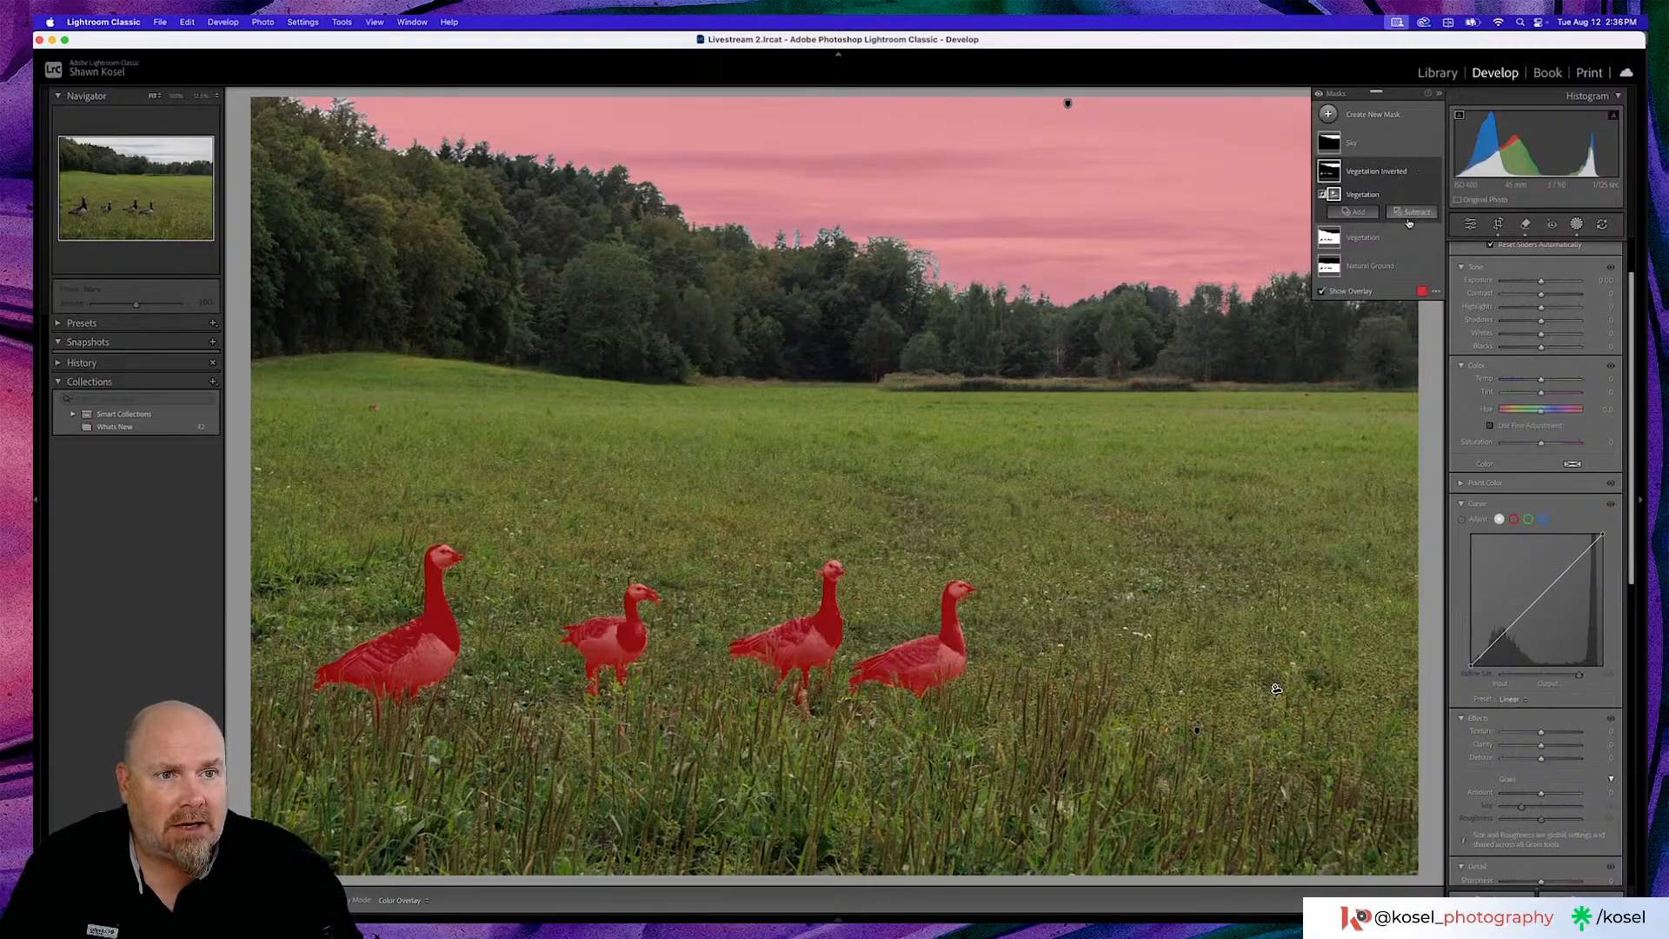
click(1409, 216)
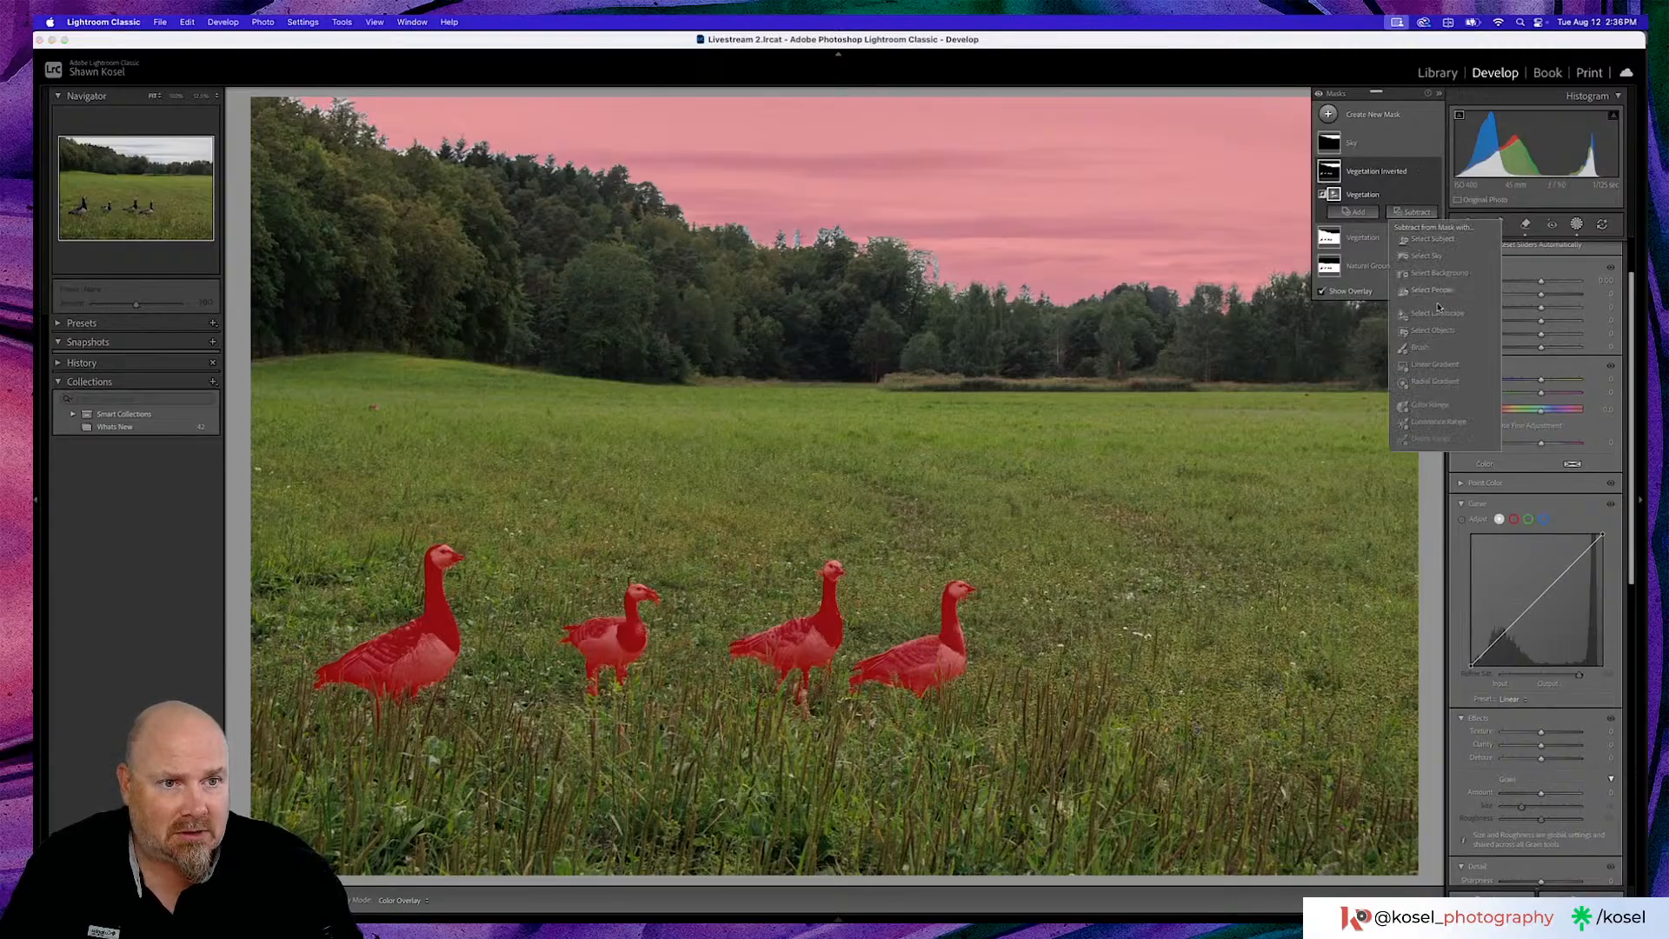
click(1423, 348)
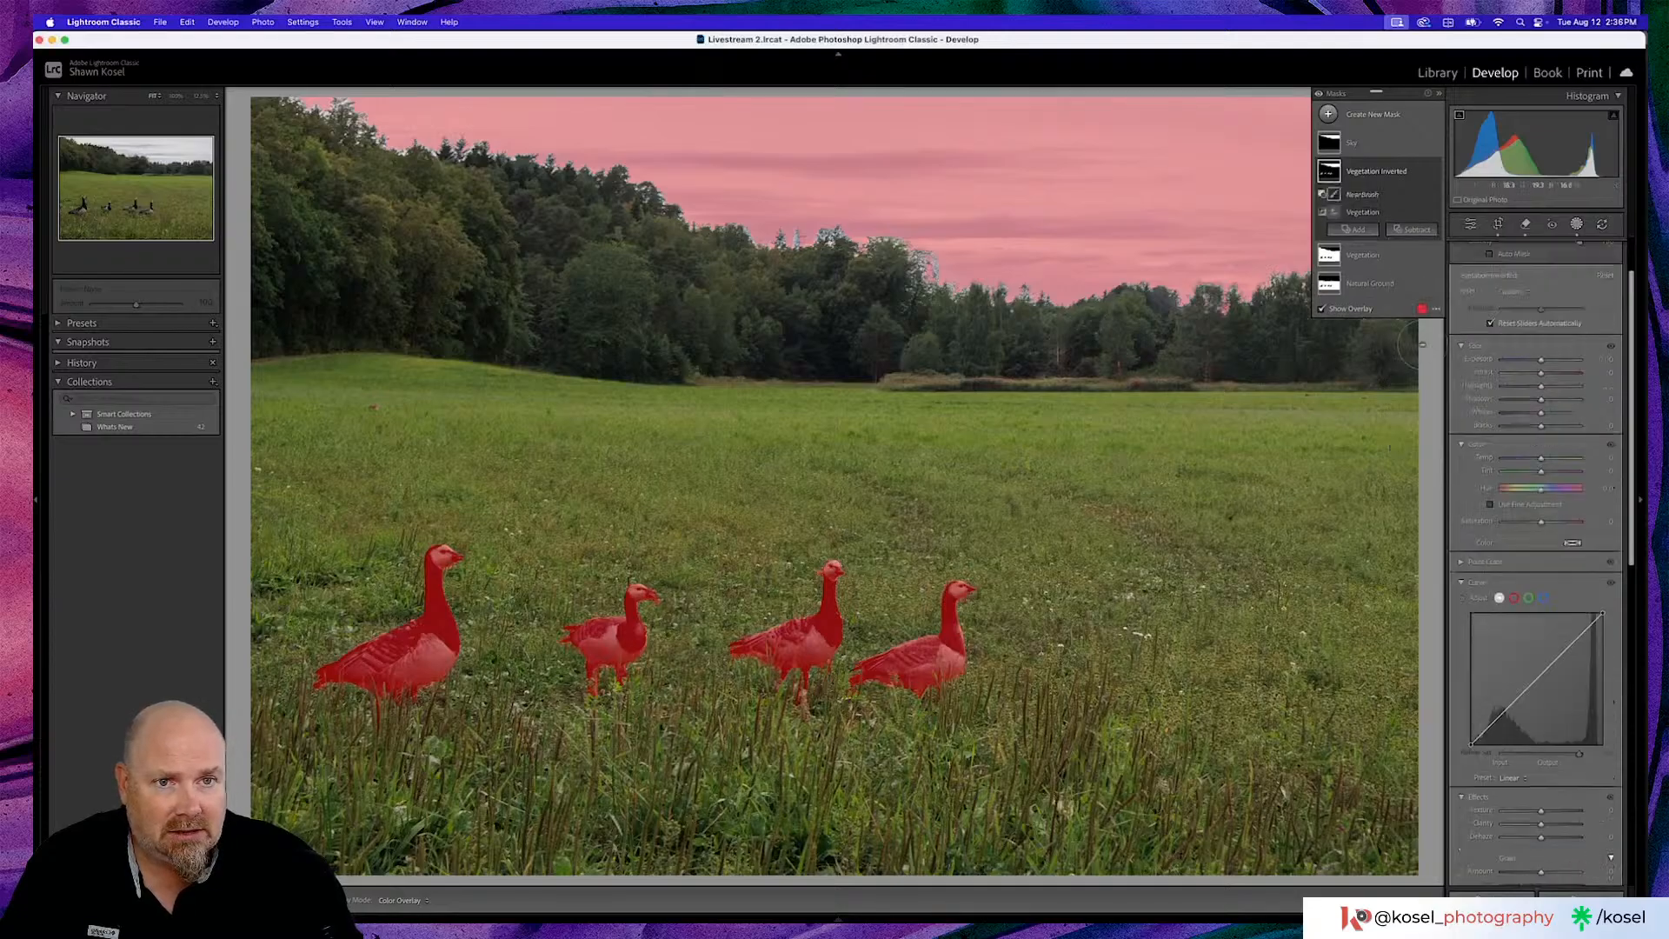
drag(300, 115, 574, 122)
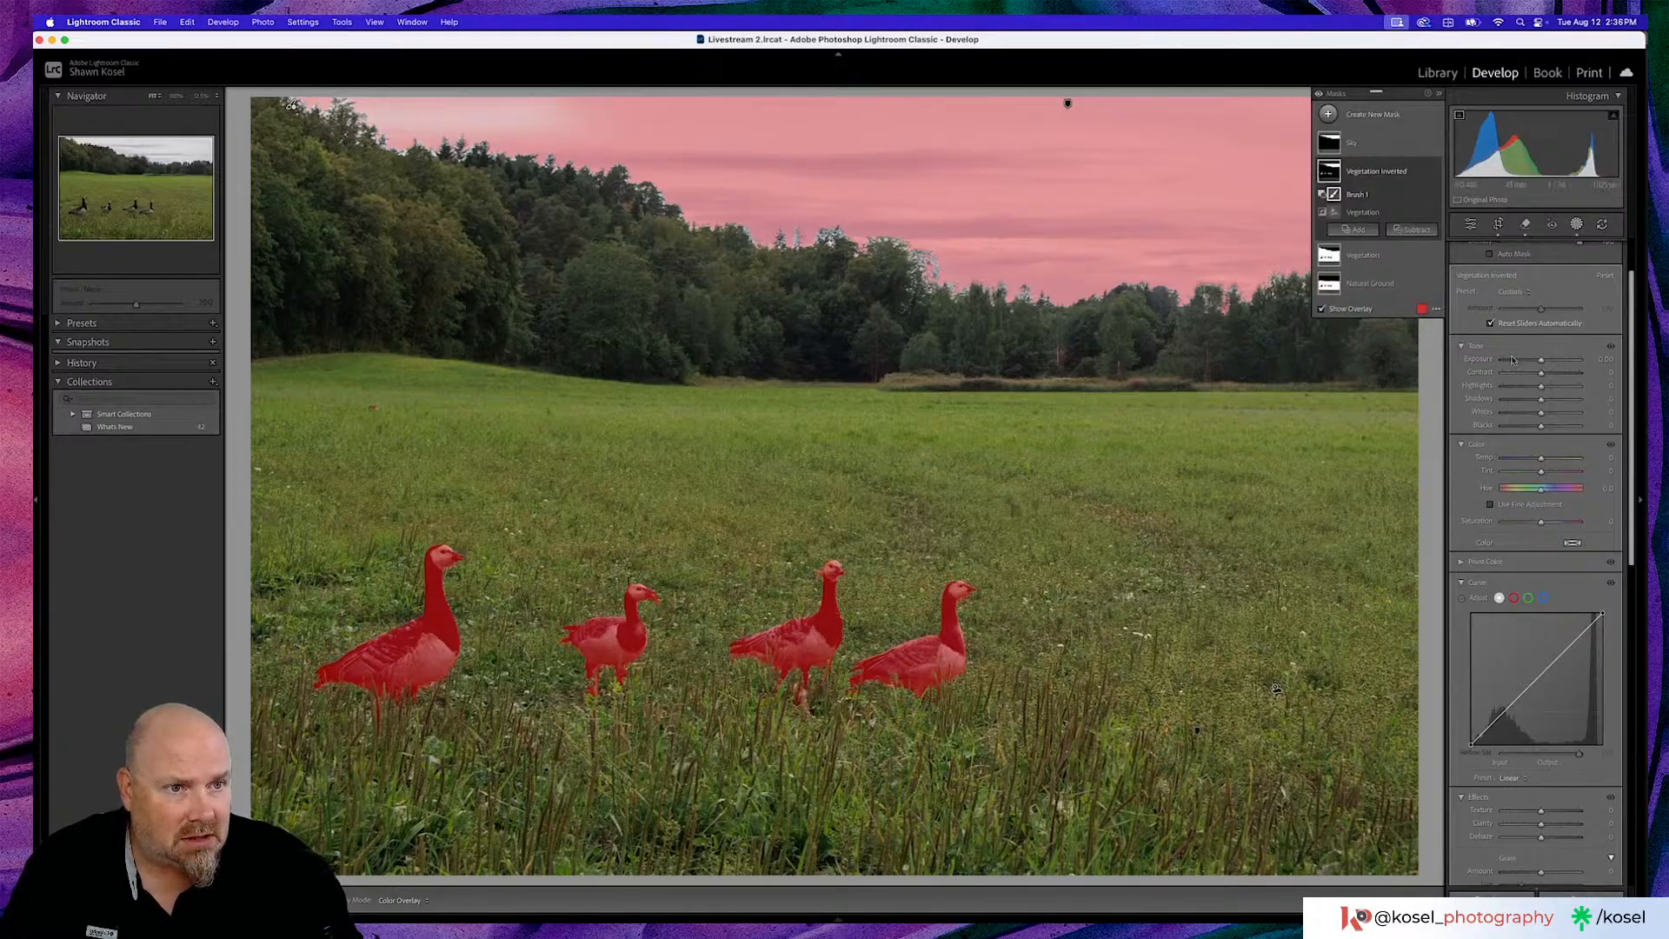
scroll(1556, 348, up, 3)
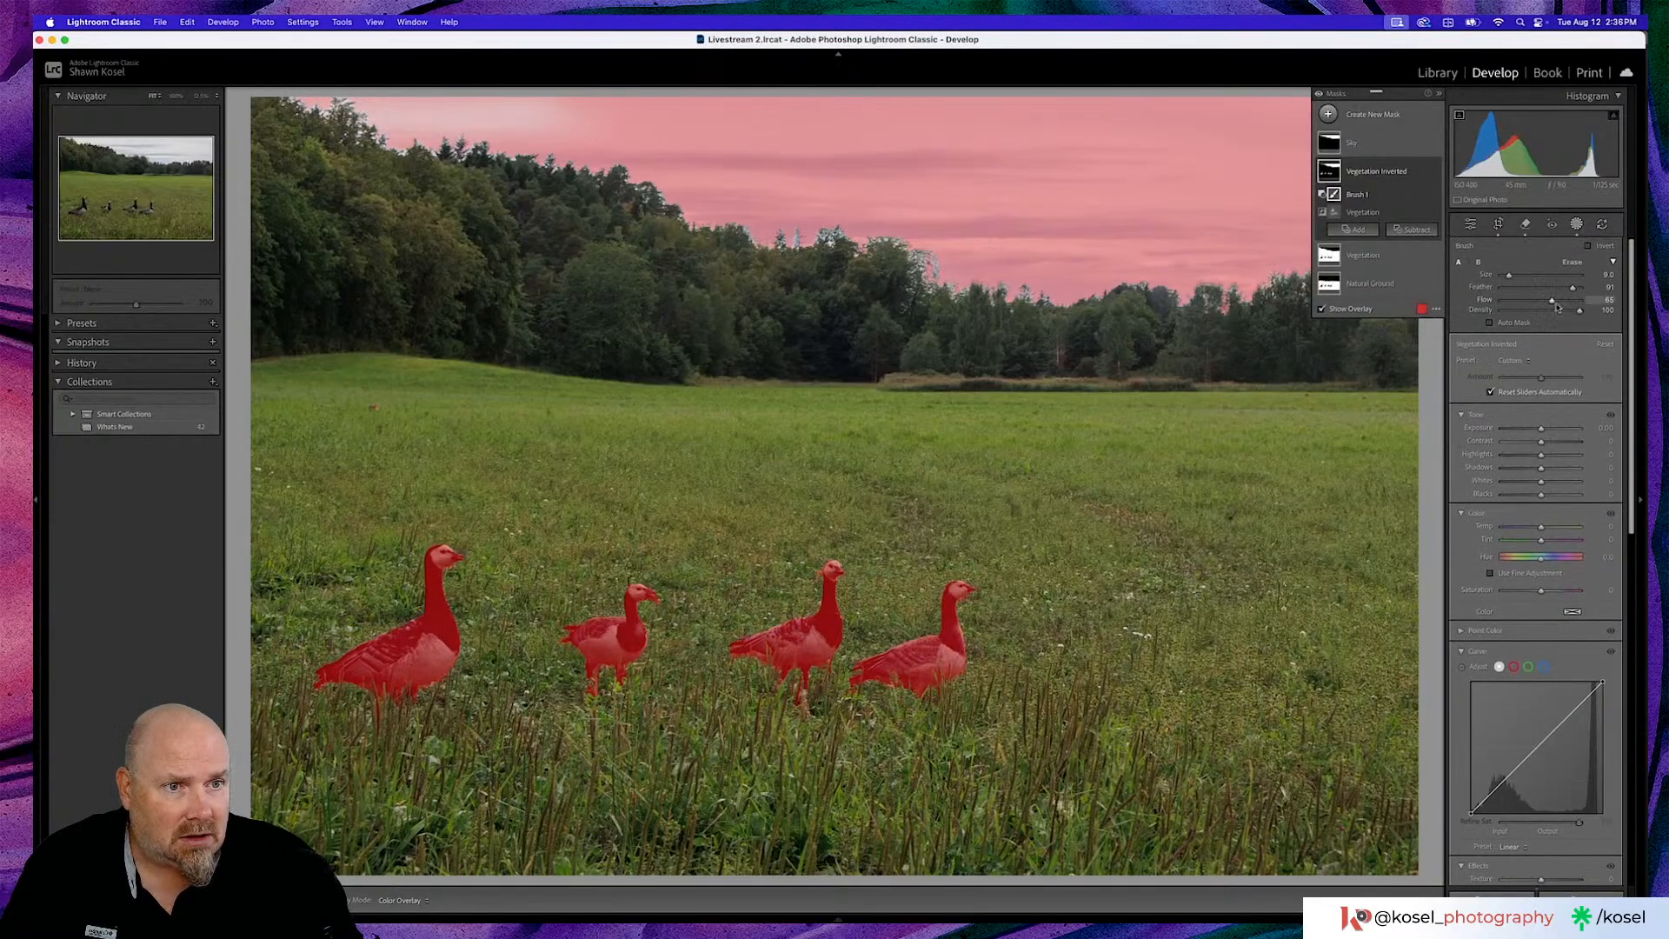
drag(1553, 299, 1582, 300)
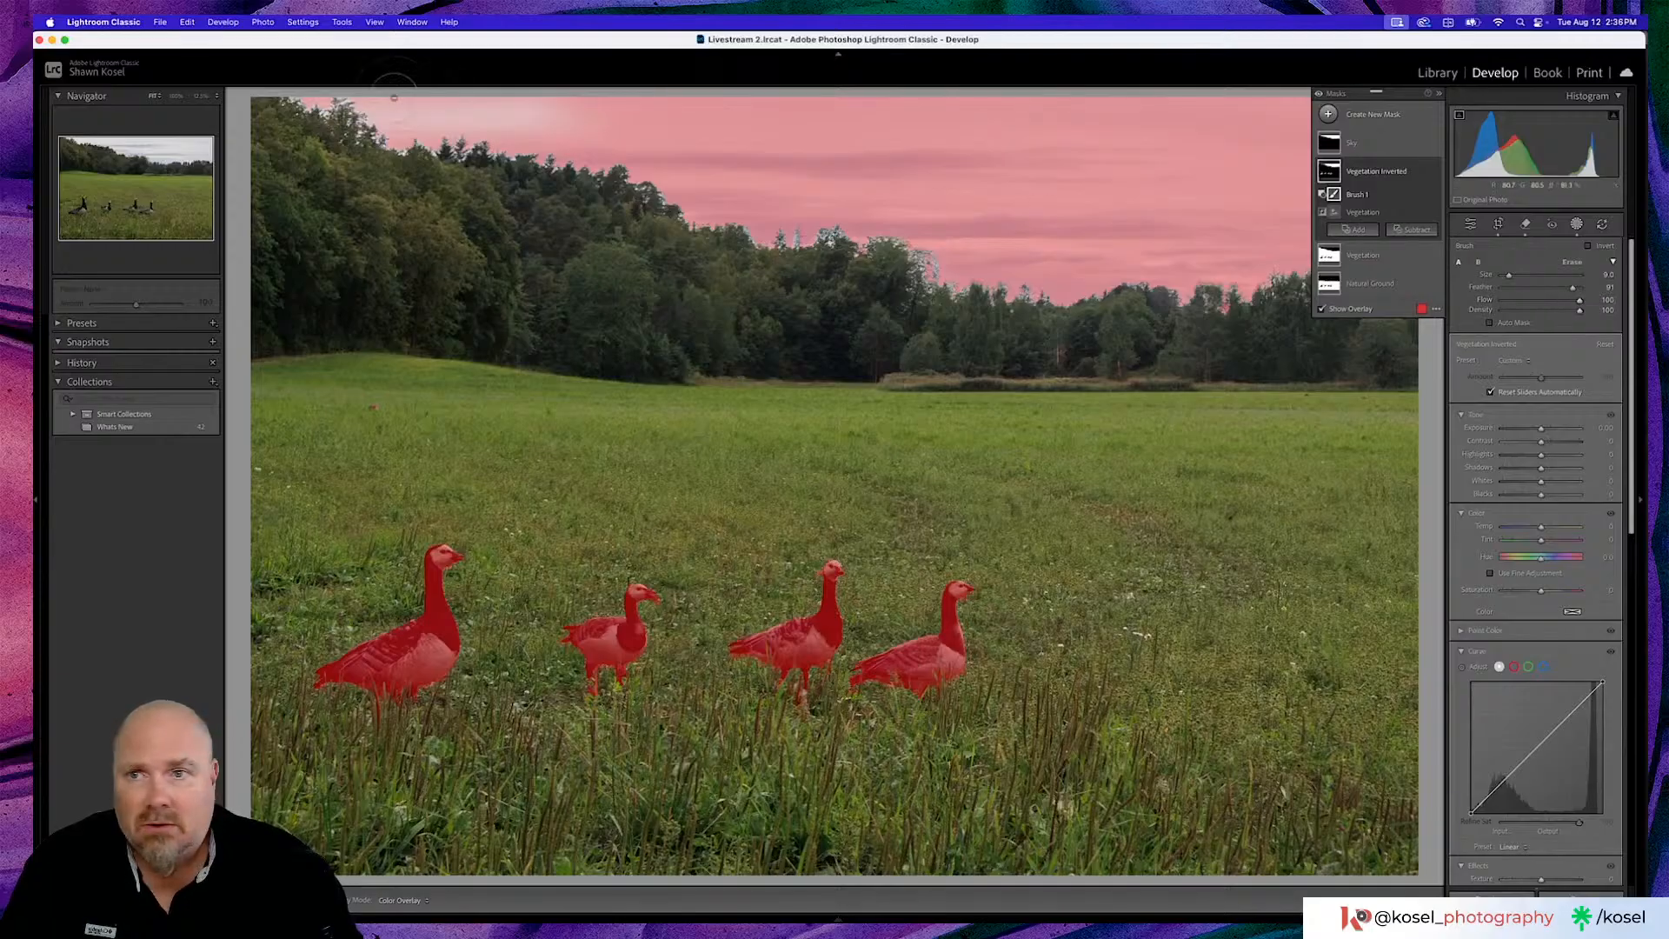
mouse_move(365, 108)
mouse_down()
mouse_move(663, 114)
mouse_move(550, 114)
mouse_move(600, 218)
mouse_move(884, 218)
mouse_move(688, 262)
mouse_move(1015, 233)
mouse_move(1272, 237)
mouse_move(898, 287)
mouse_move(1375, 258)
mouse_move(1437, 274)
mouse_move(1408, 199)
mouse_move(1406, 80)
mouse_move(859, 140)
mouse_move(1257, 125)
mouse_move(1263, 203)
mouse_move(928, 222)
mouse_move(1356, 228)
mouse_move(1196, 235)
mouse_move(1392, 183)
mouse_move(1336, 252)
mouse_move(1360, 157)
mouse_move(1125, 177)
mouse_move(862, 162)
mouse_move(1391, 127)
mouse_move(1140, 233)
mouse_move(1259, 156)
mouse_move(1192, 102)
mouse_move(1356, 105)
mouse_move(615, 130)
mouse_move(995, 90)
mouse_move(574, 76)
mouse_move(1169, 95)
mouse_up()
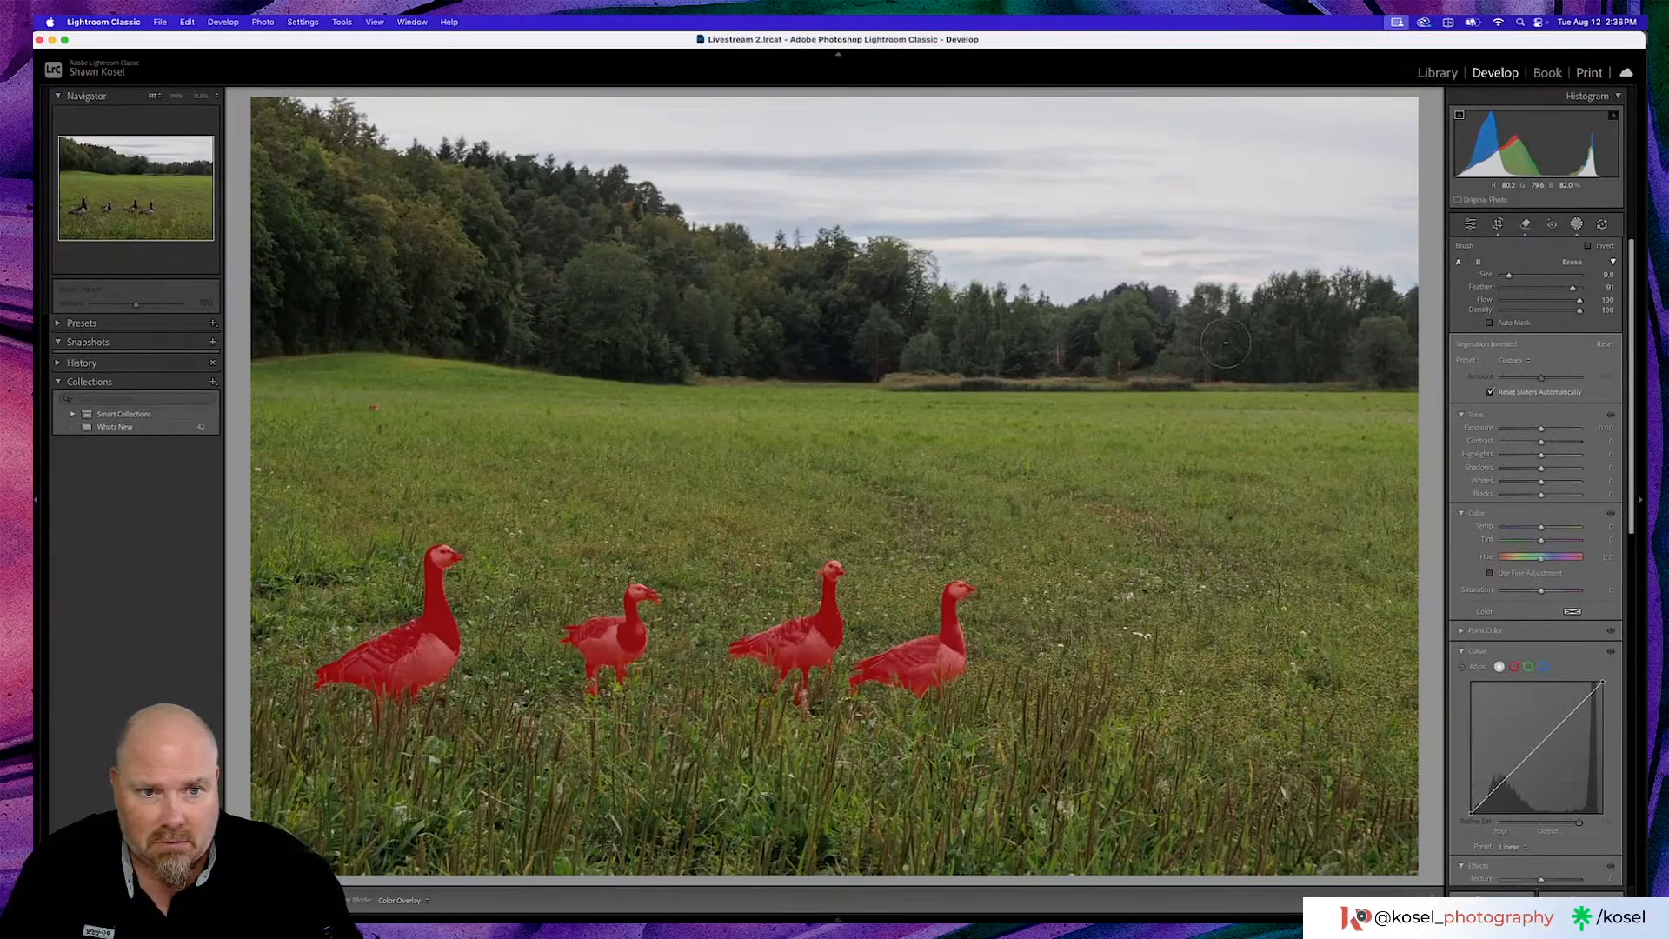
key(shift+w)
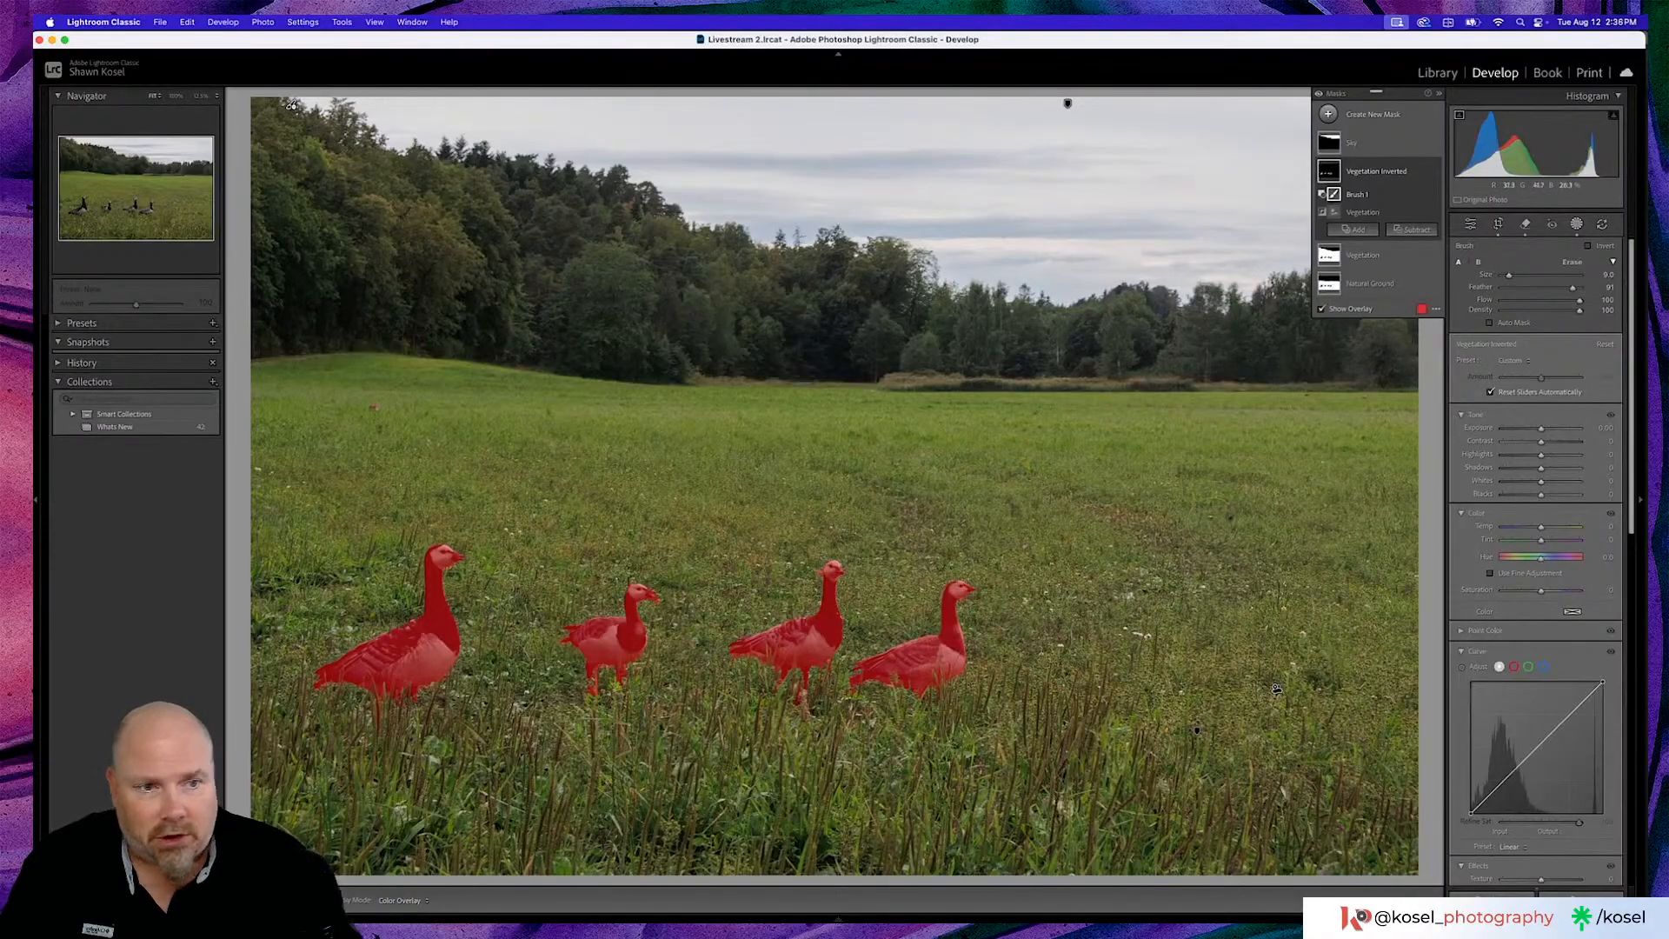
Slightly raise the Exposure, Whites and Contrast of the inverted vegetation mask covering the geese
drag(1541, 429, 1545, 431)
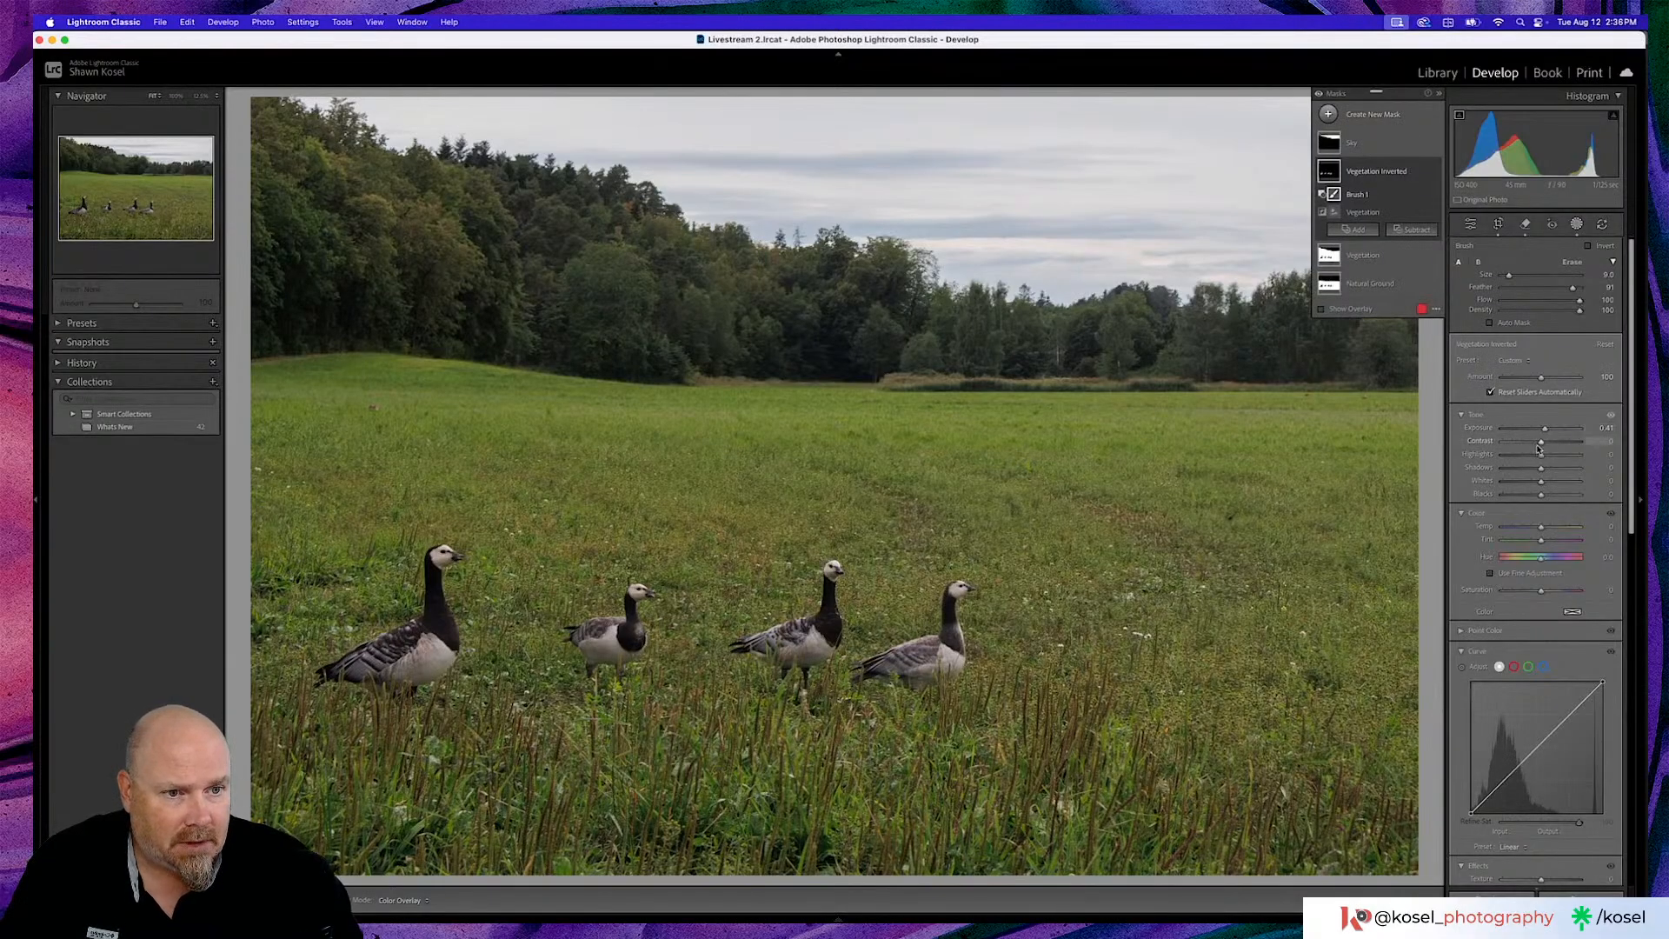
drag(1540, 483, 1543, 484)
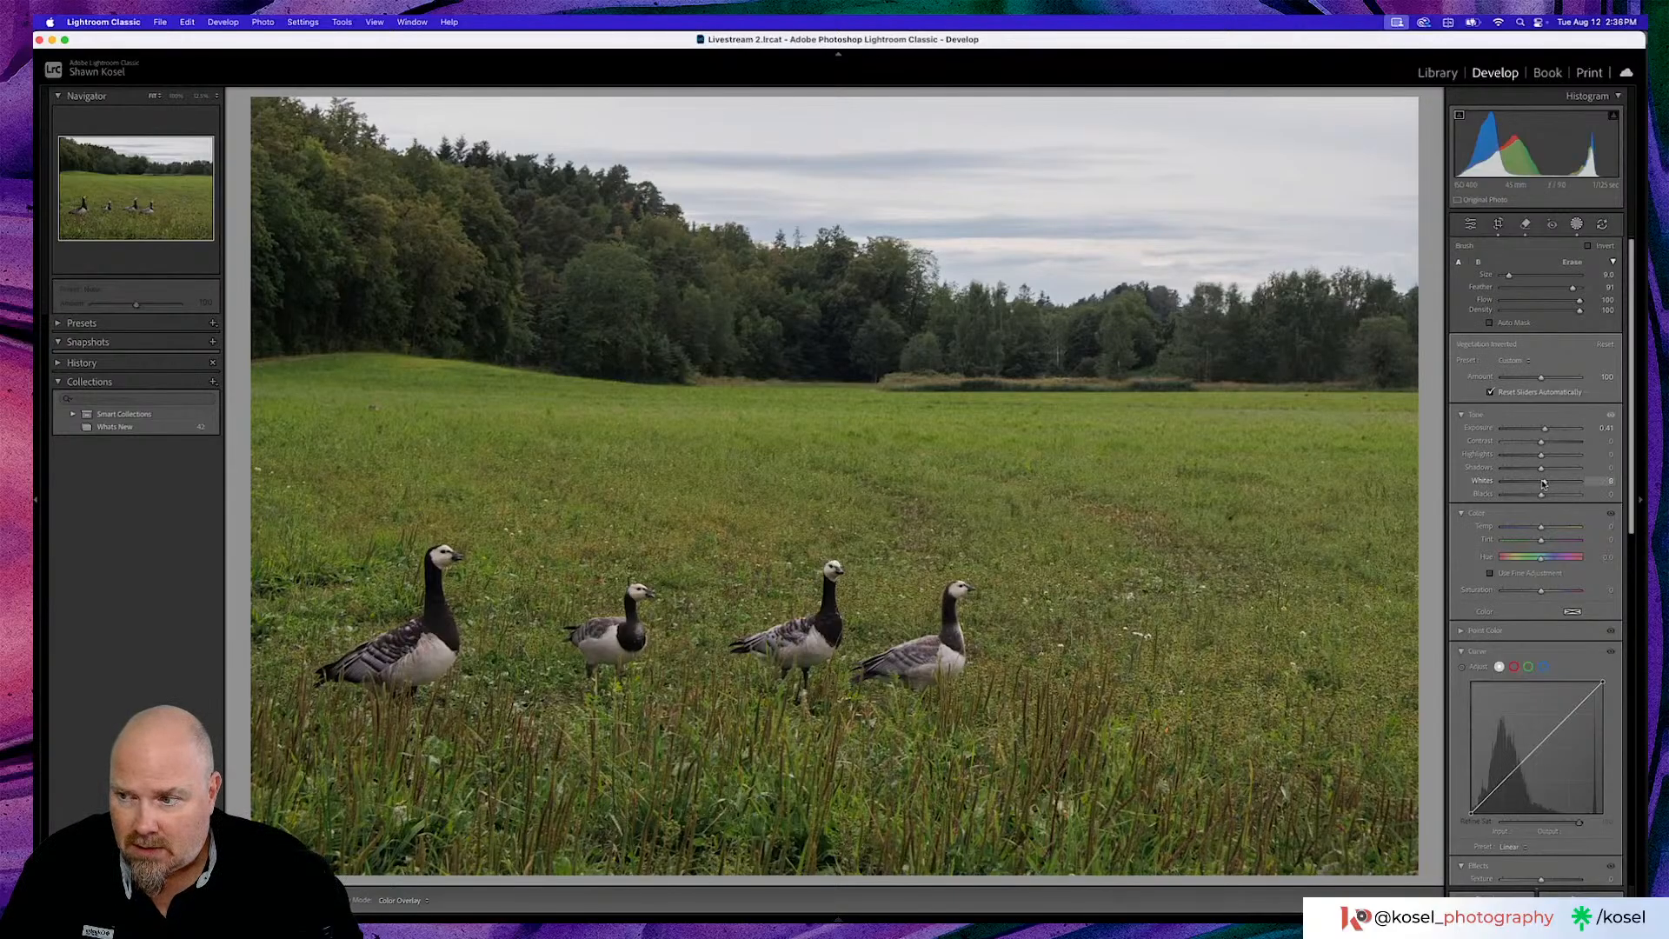
drag(1543, 484, 1544, 484)
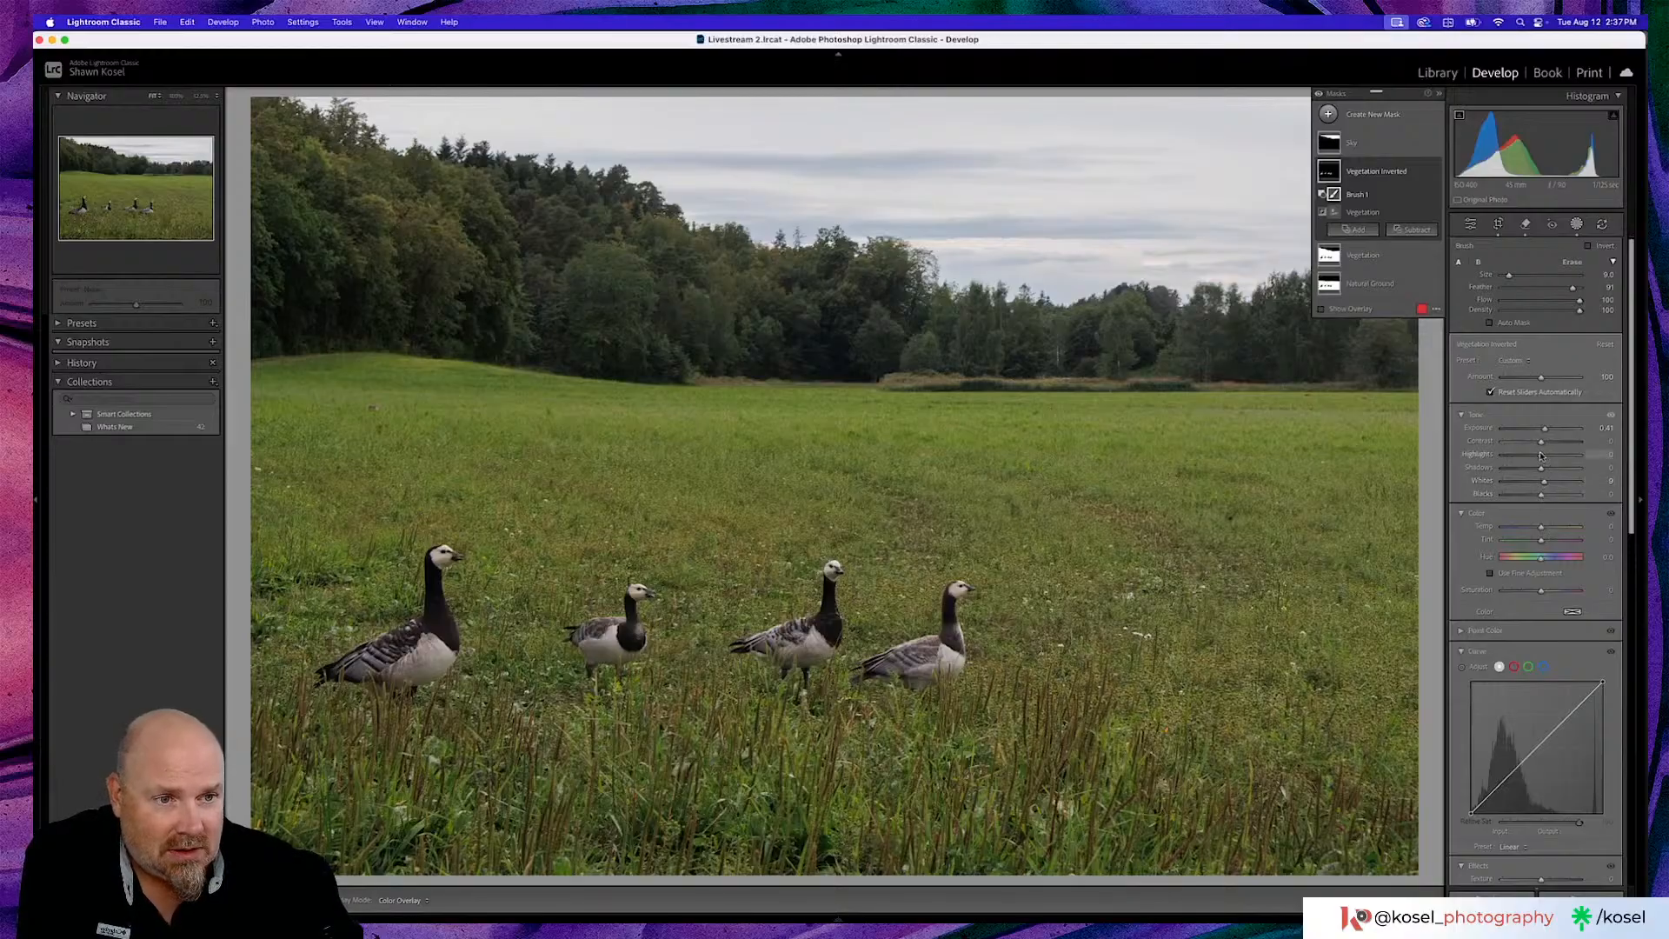
drag(1542, 443, 1545, 445)
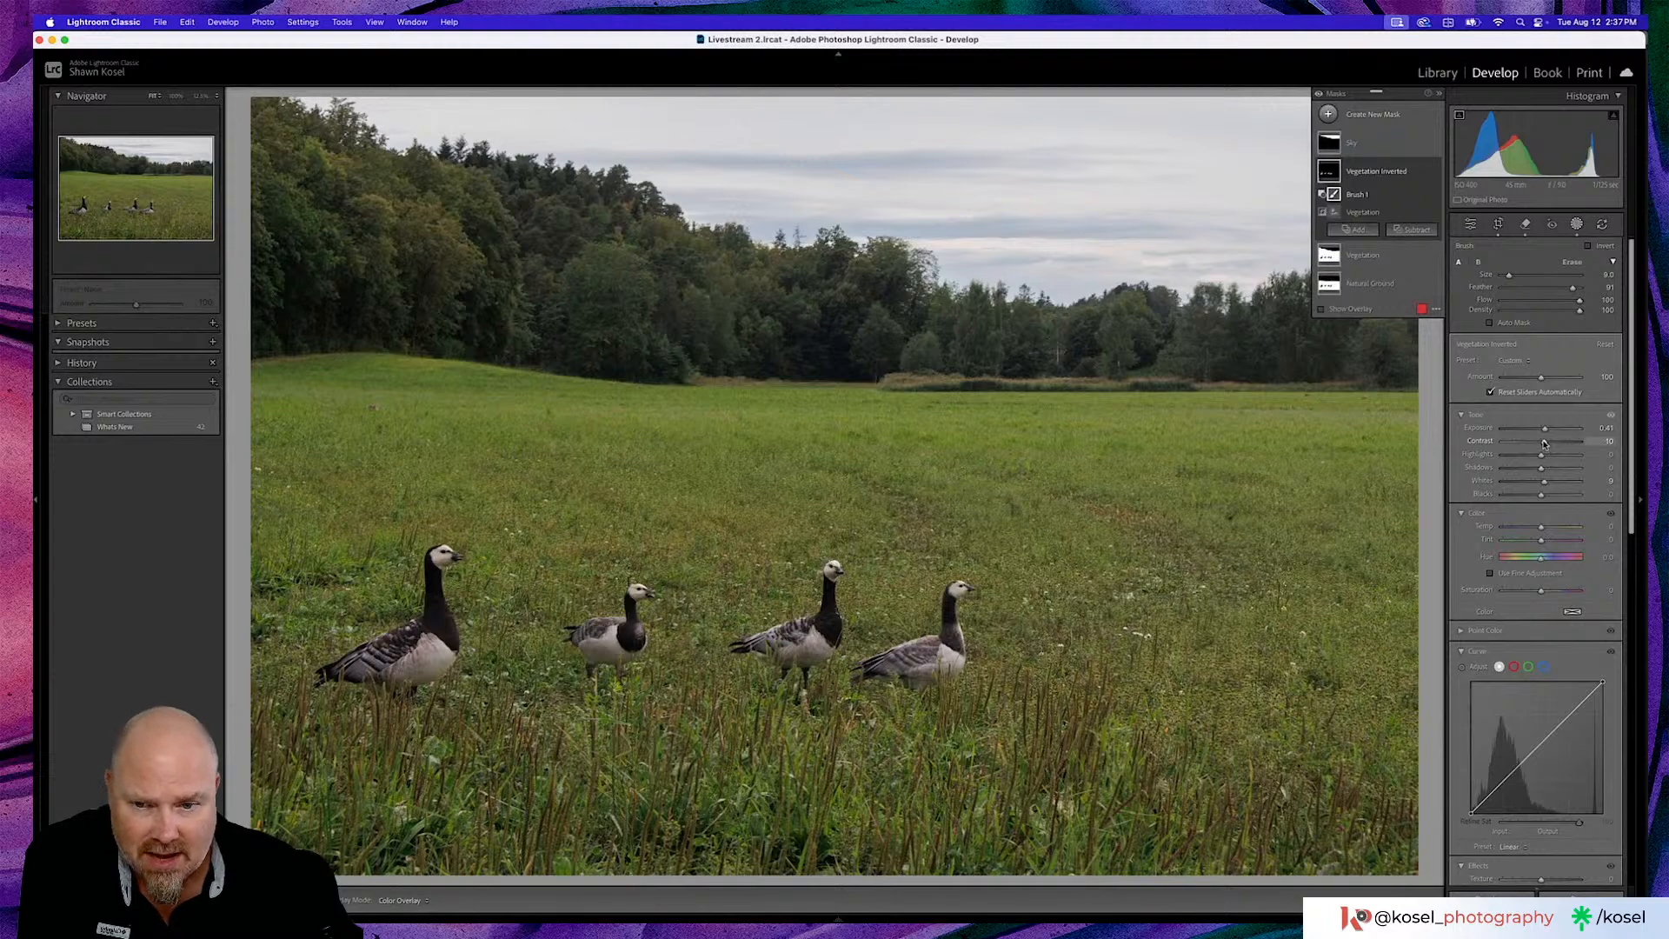
Set the geese mask's Texture to 18, raise its Clarity slightly, and compare the photo with the masks off and on
scroll(1522, 571, down, 5)
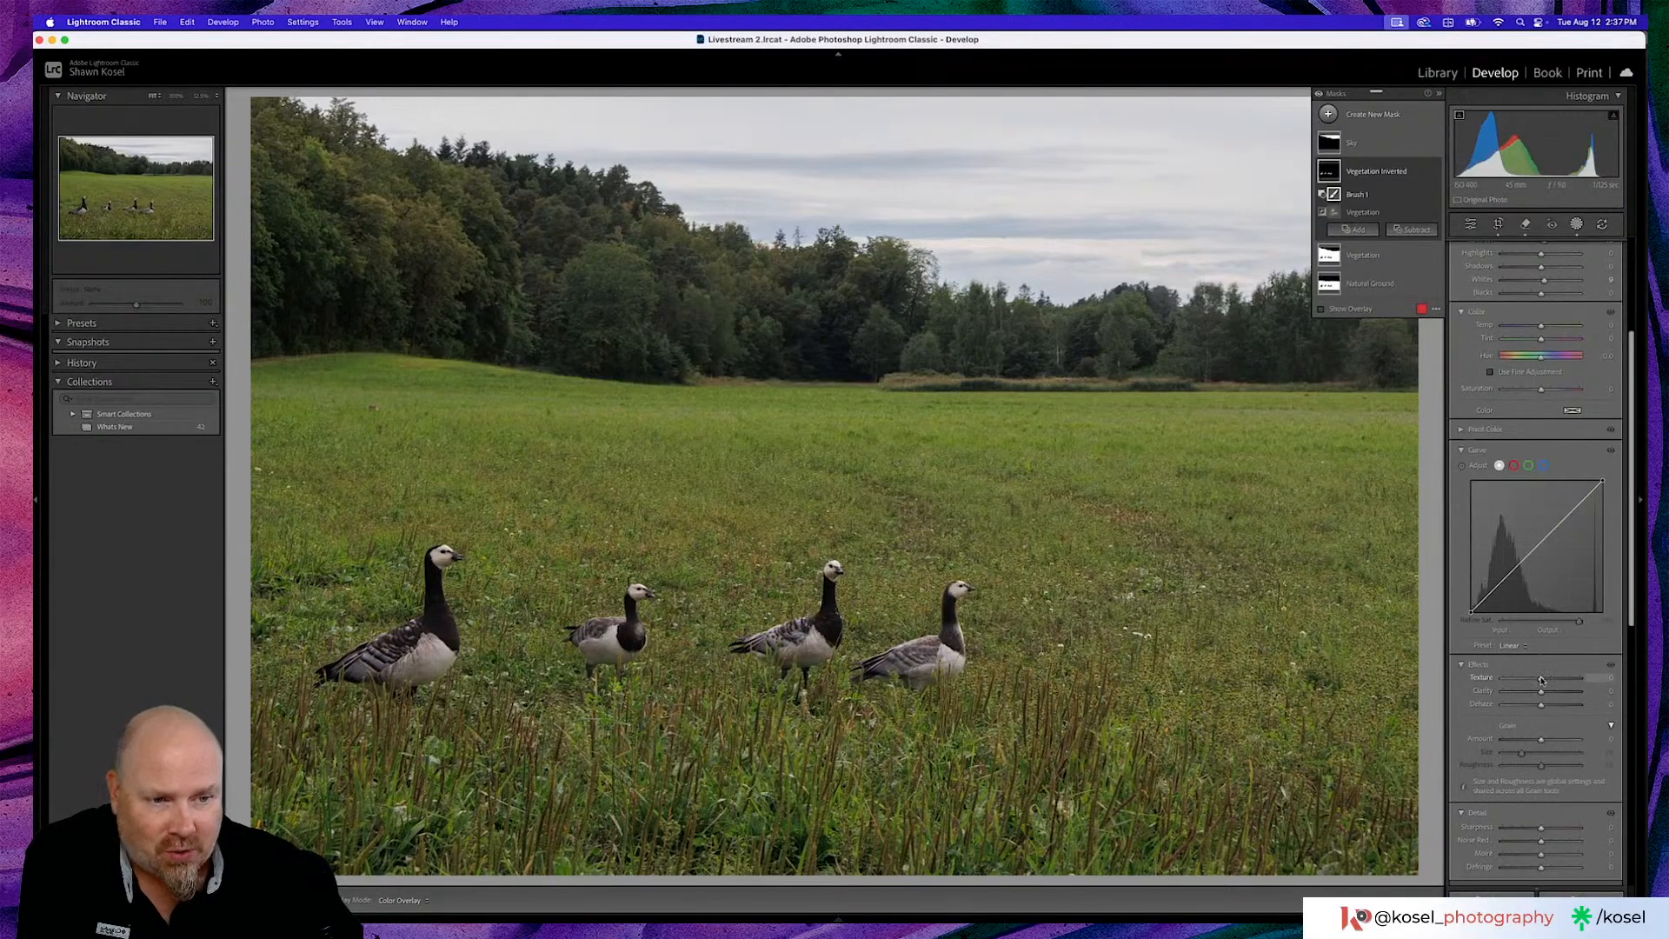
key(shift+w)
drag(1541, 679, 1546, 681)
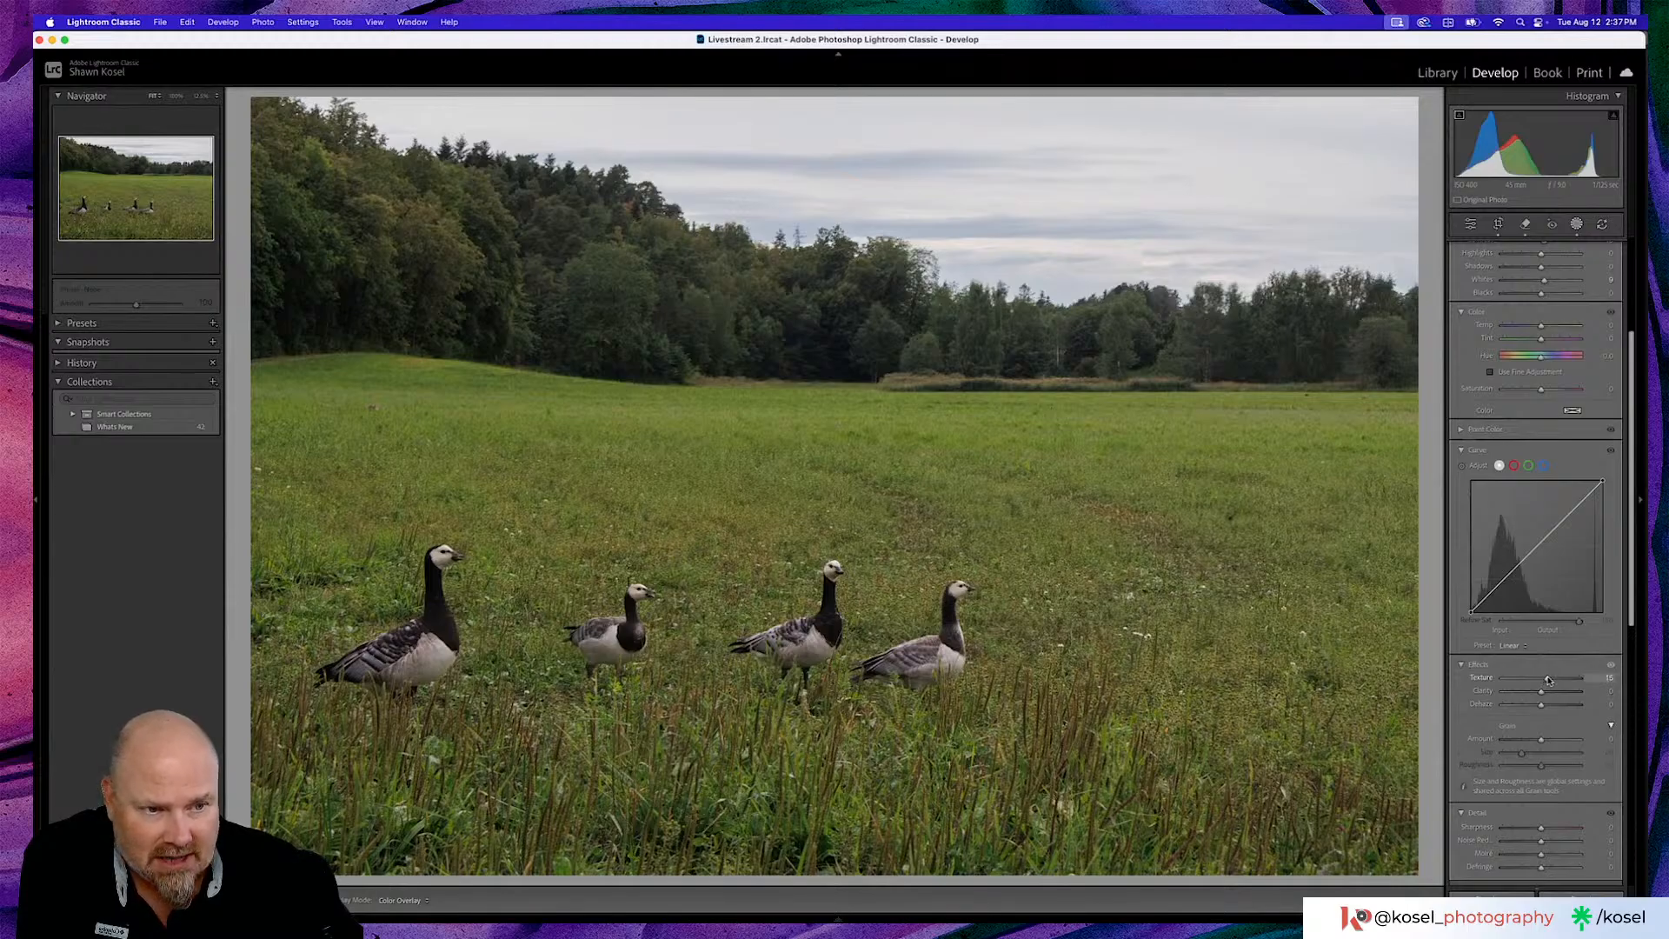
key(shift+w)
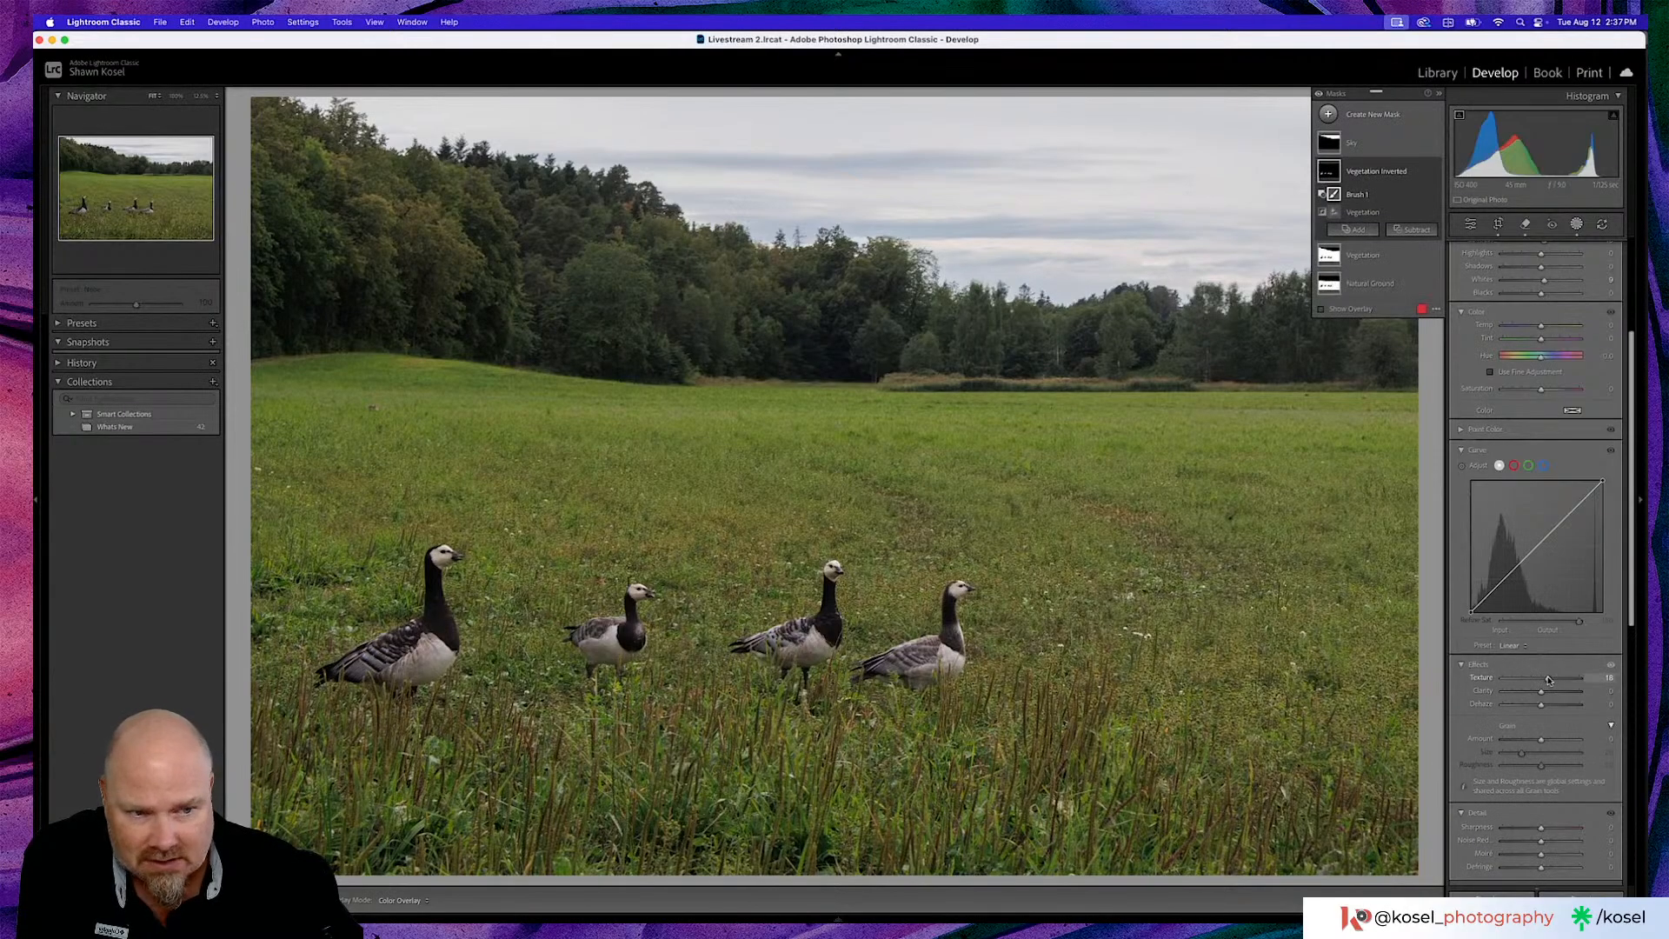
key(shift+w)
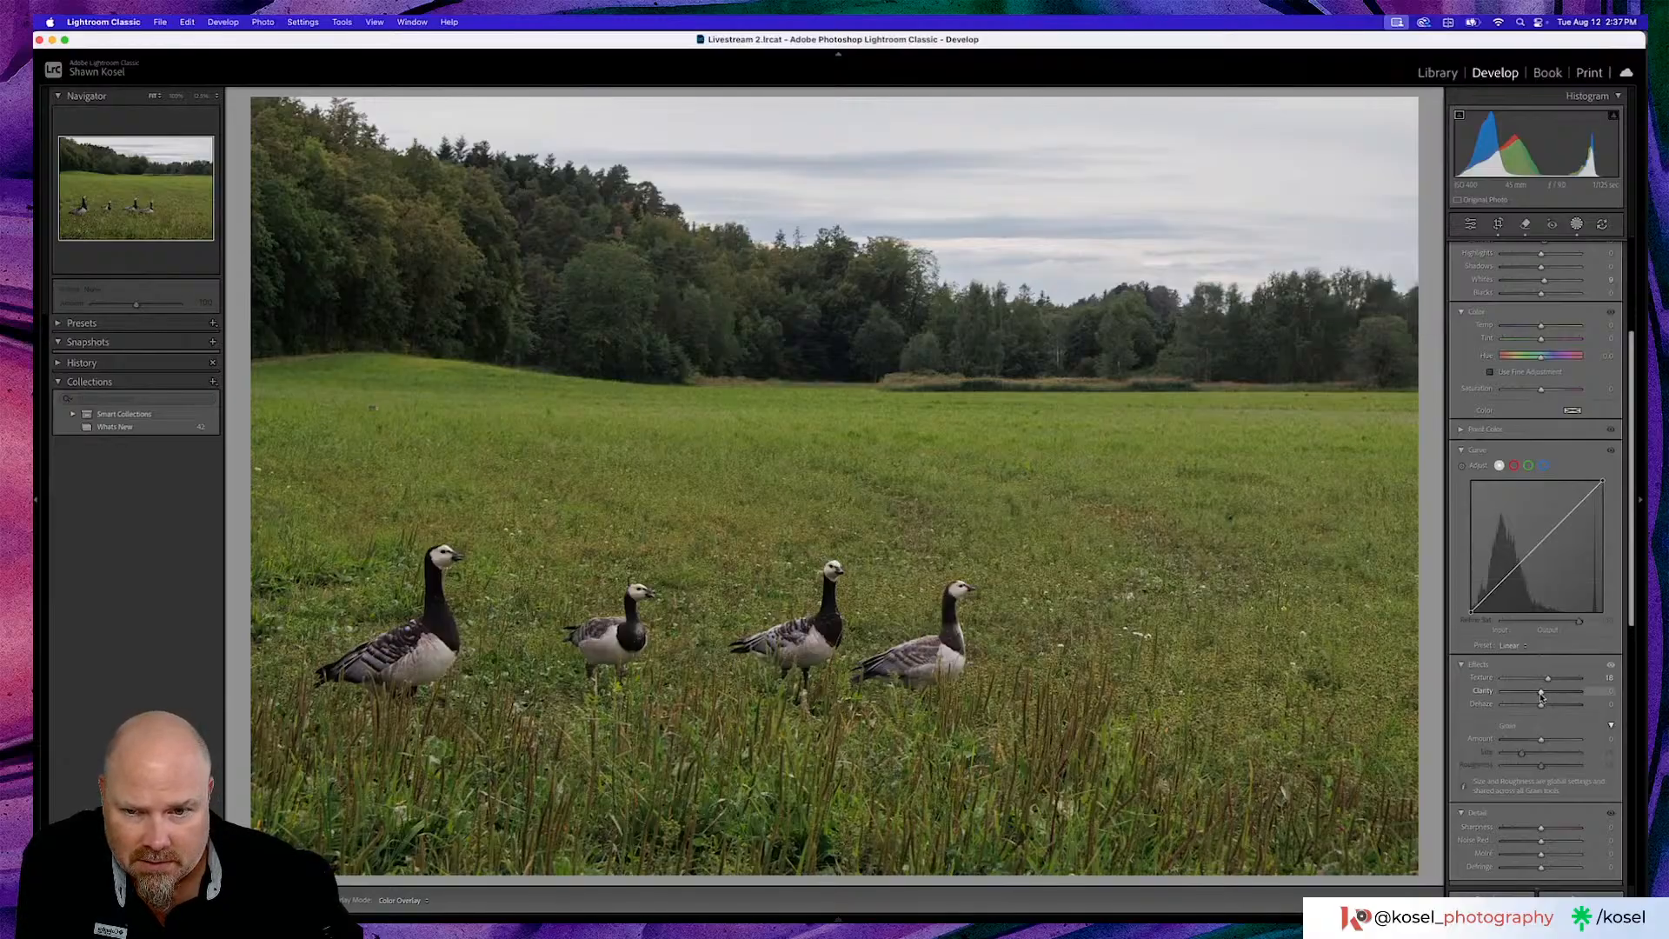
drag(1541, 692, 1544, 696)
key(shift+w)
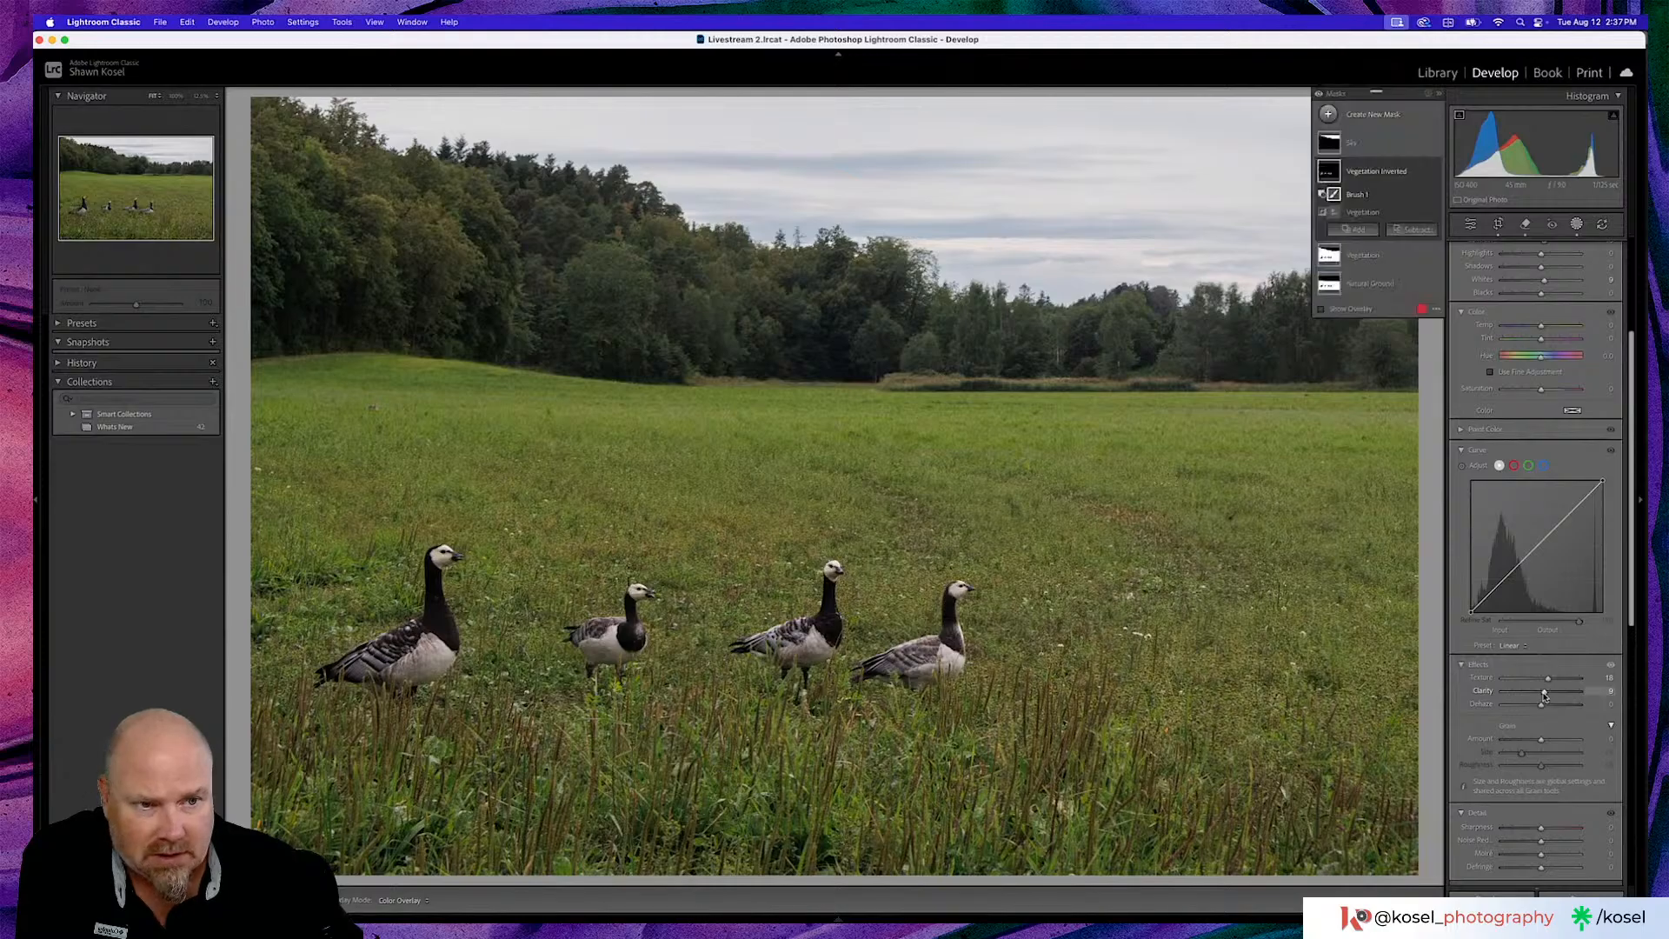
click(1321, 94)
click(1320, 95)
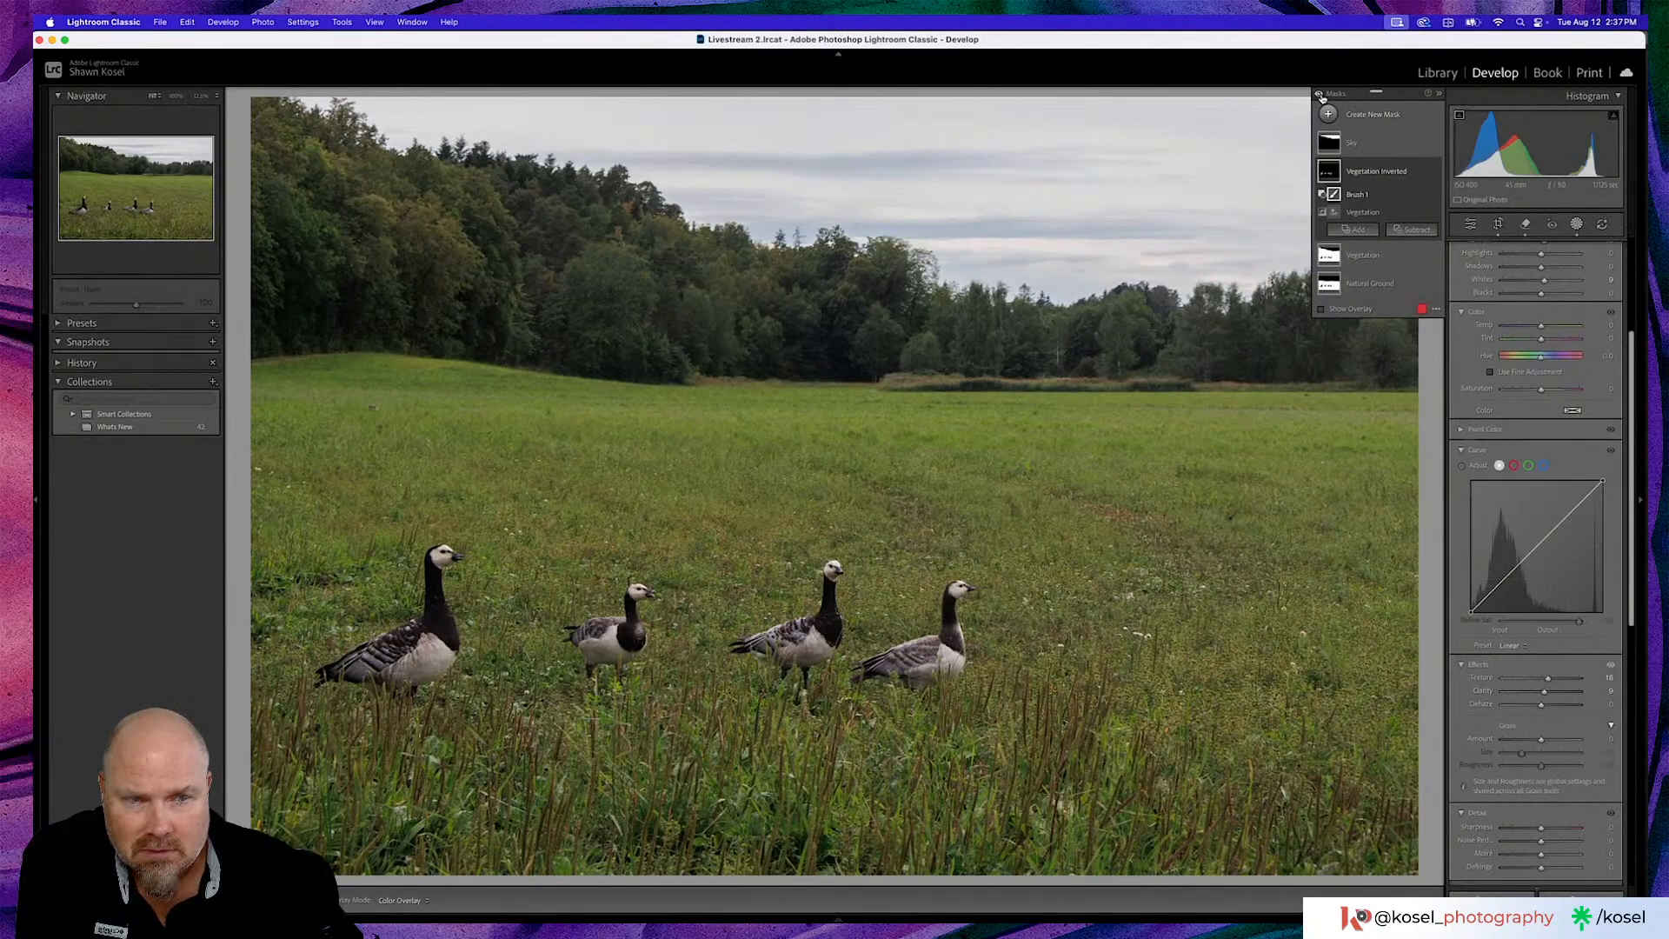
Rename the Vegetation Inverted mask as Geesers
double_click(1374, 172)
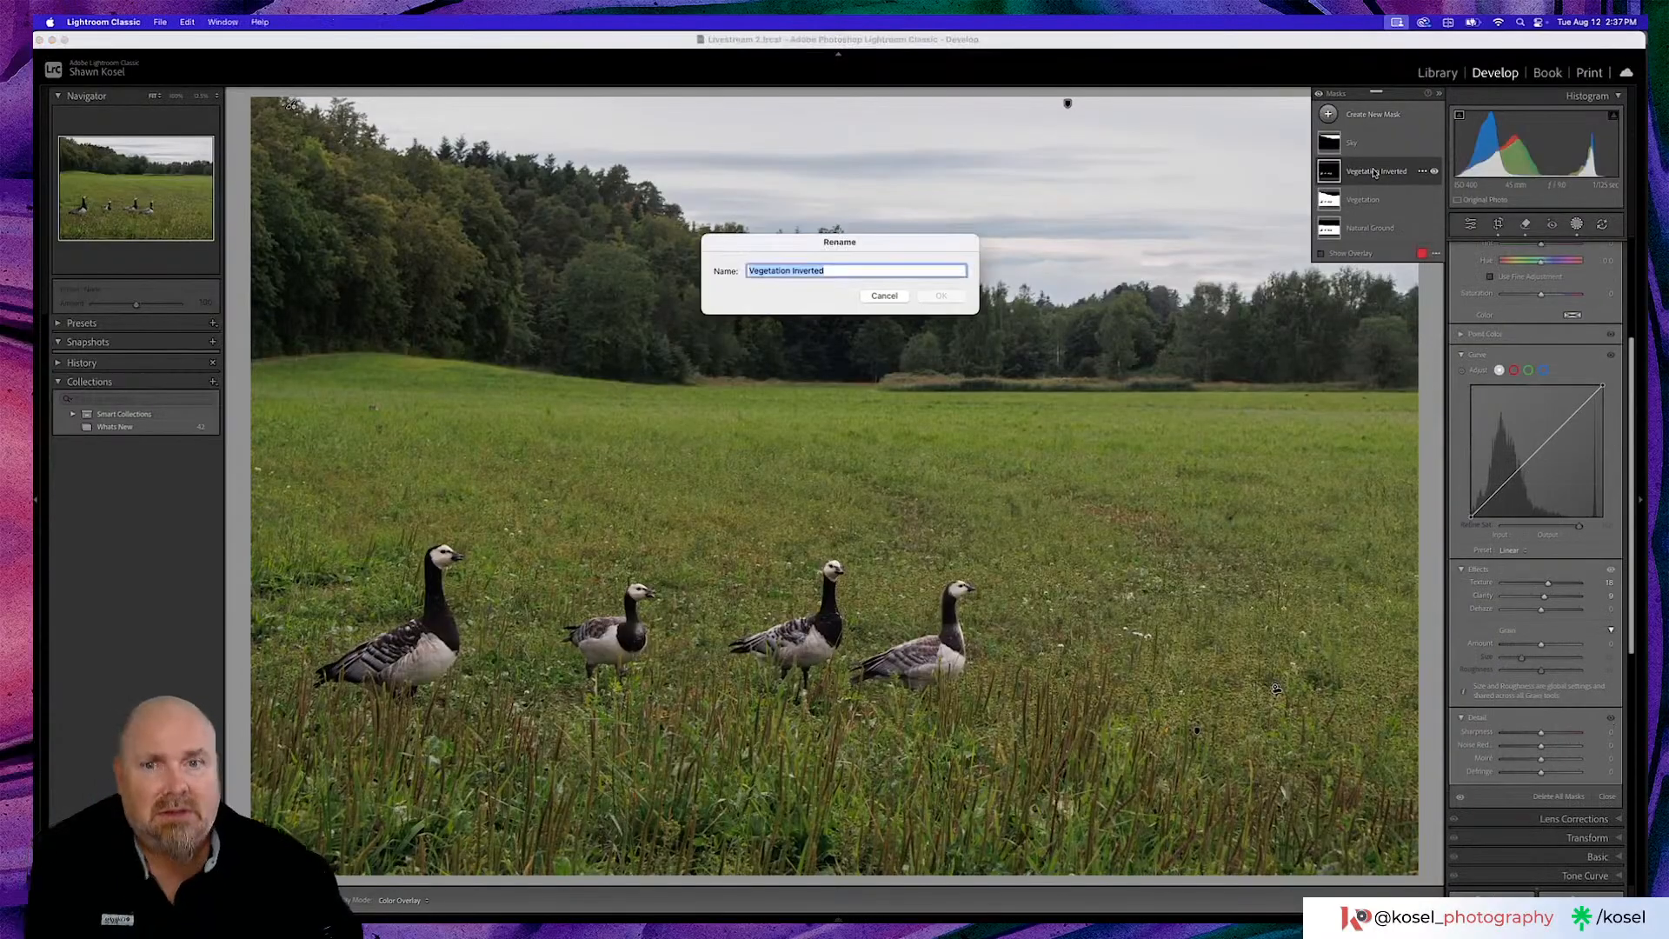
text(Geesers)
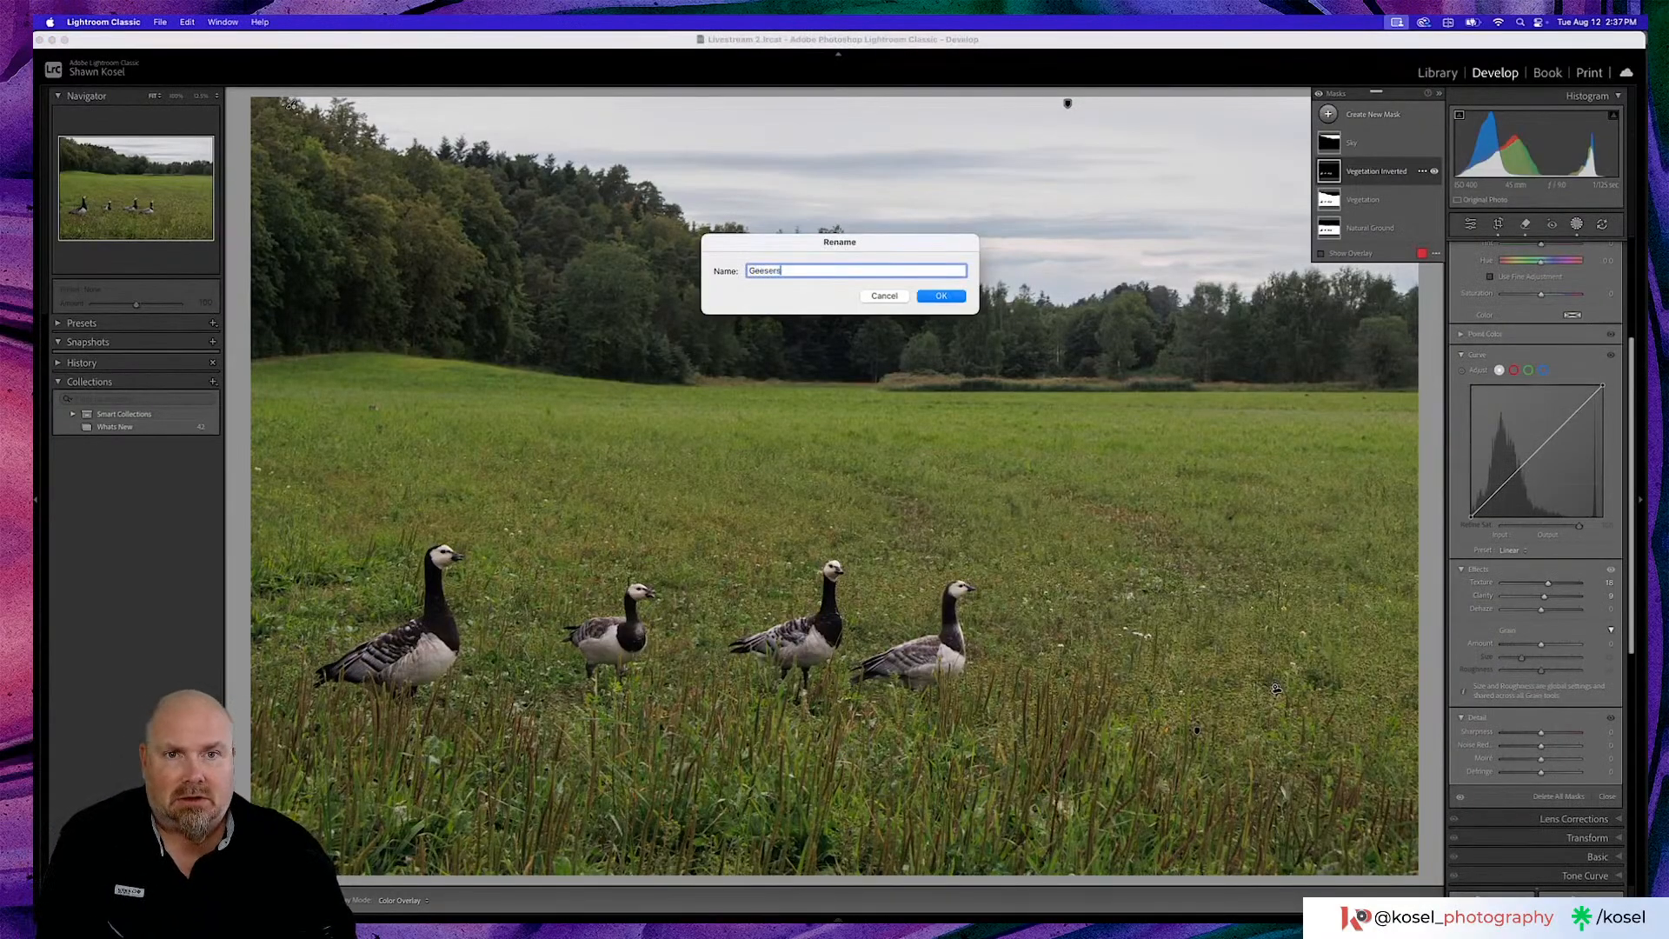
key(Return)
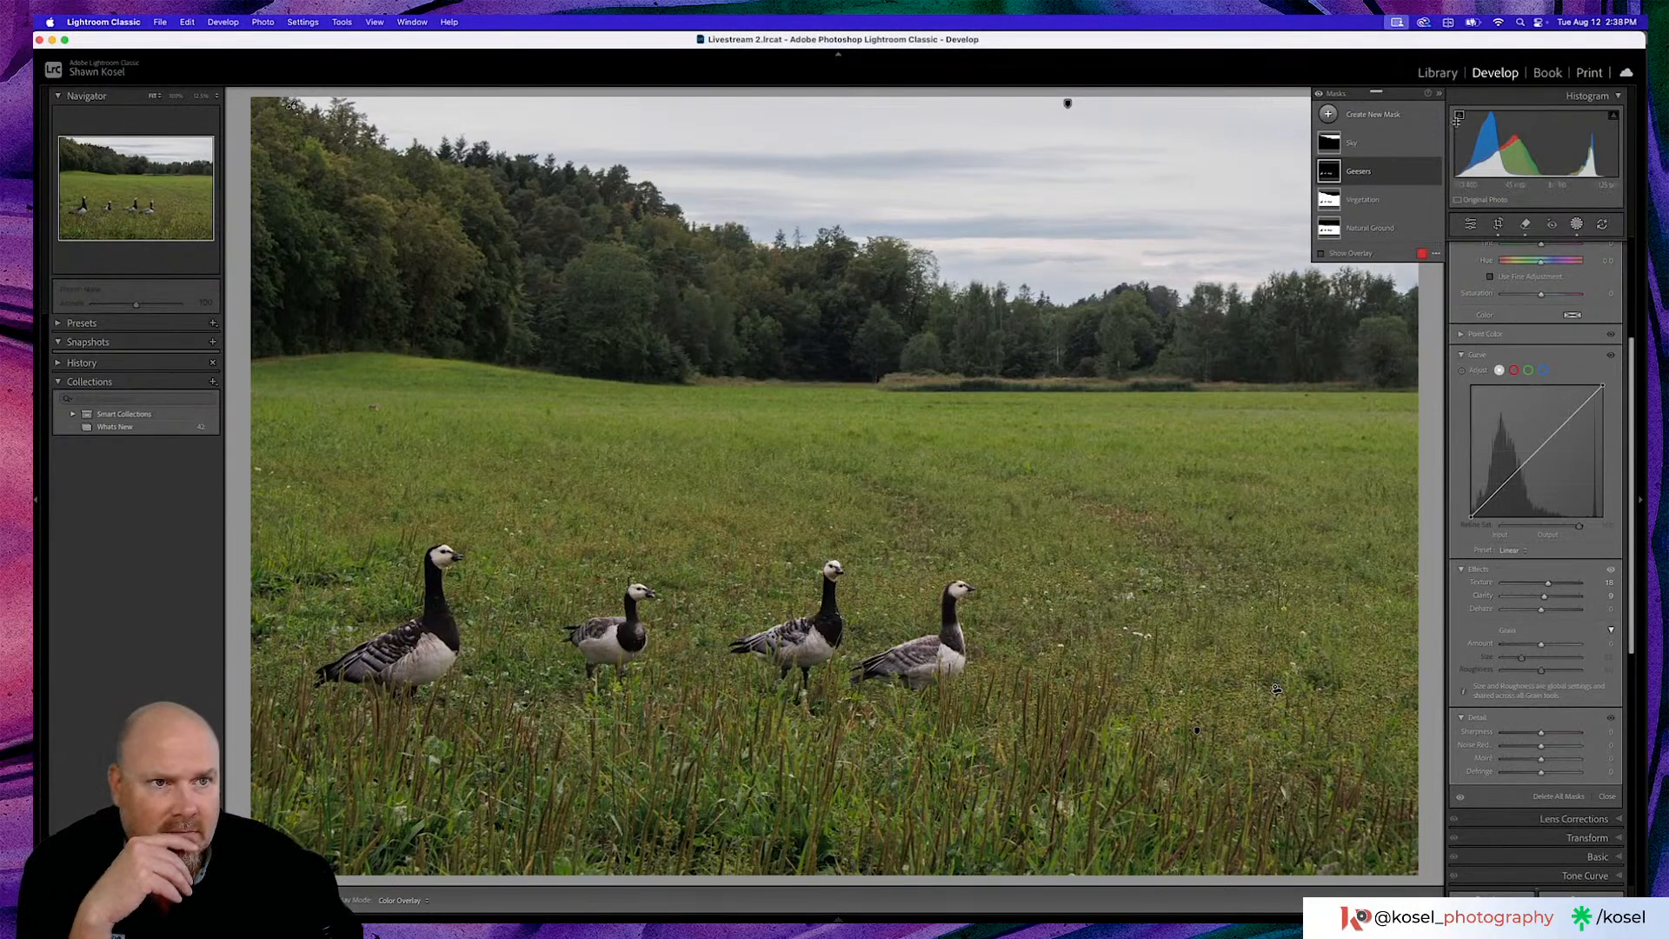
Raise the Exposure of the Vegetation mask slightly
click(1370, 201)
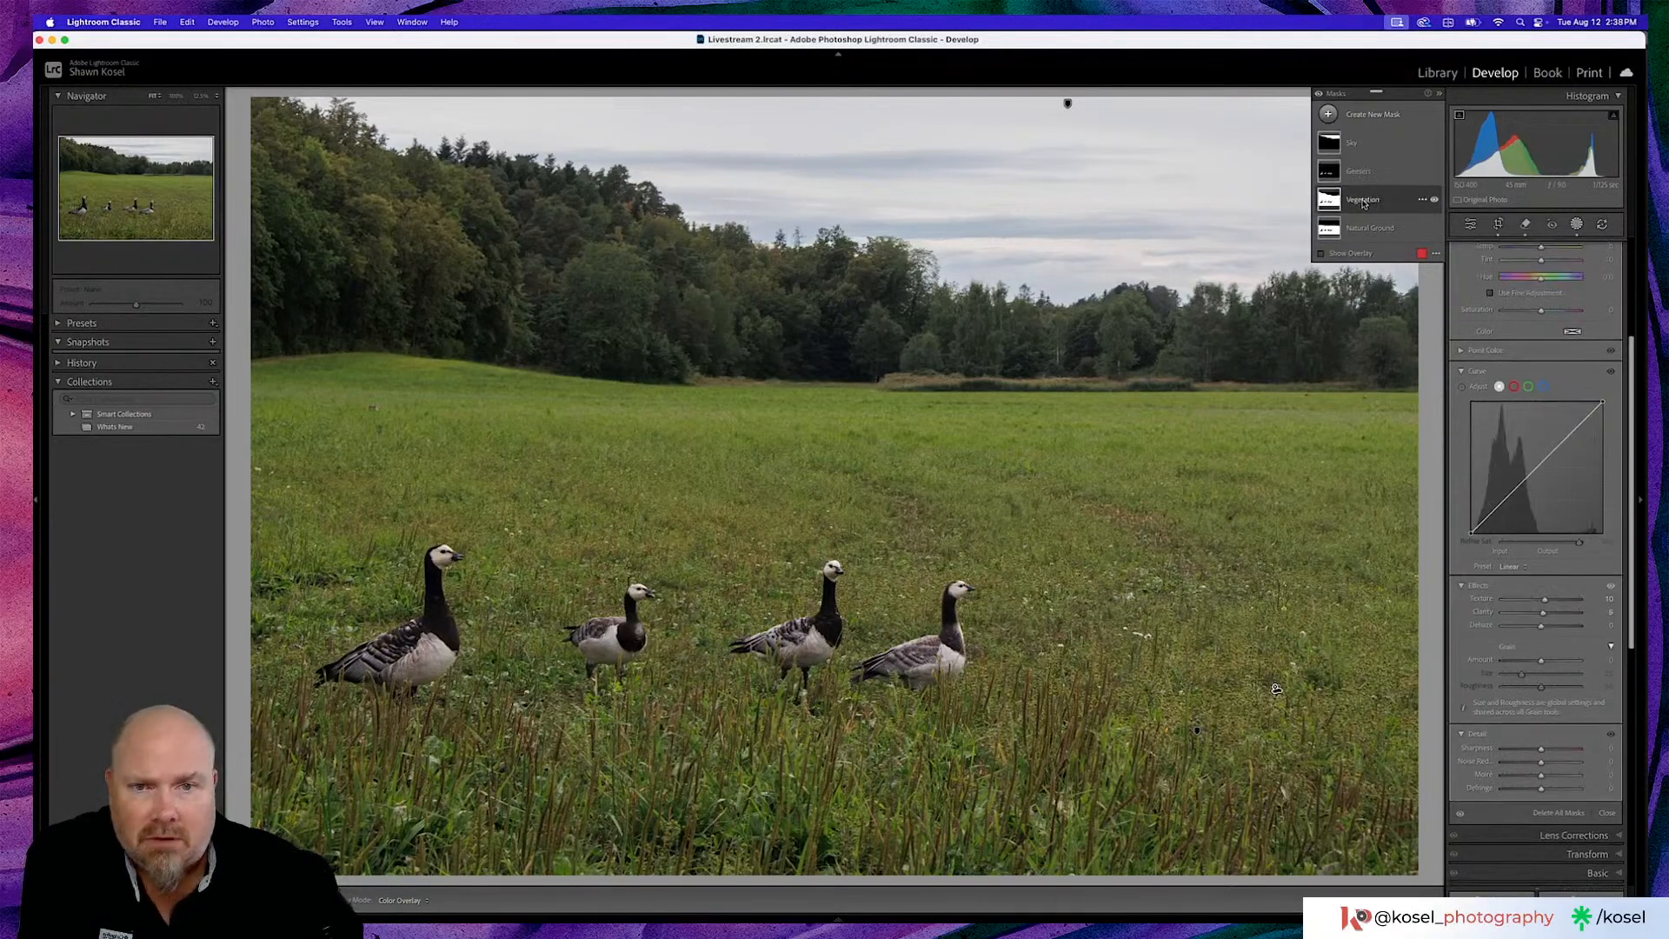
scroll(1514, 648, up, 5)
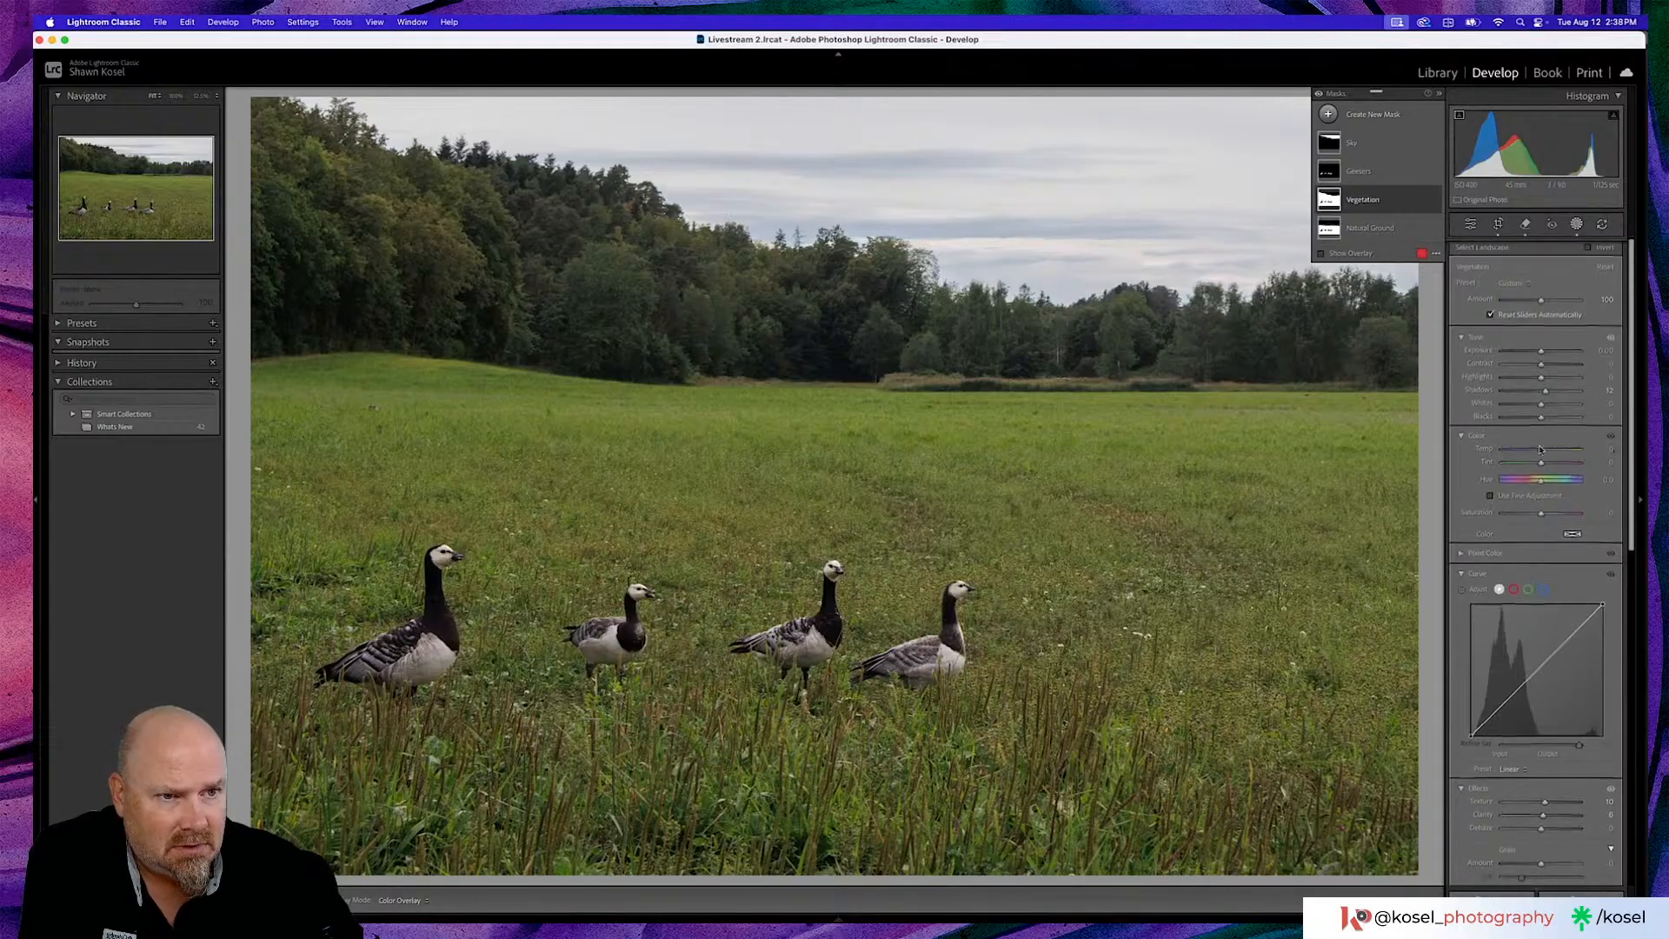
click(1541, 351)
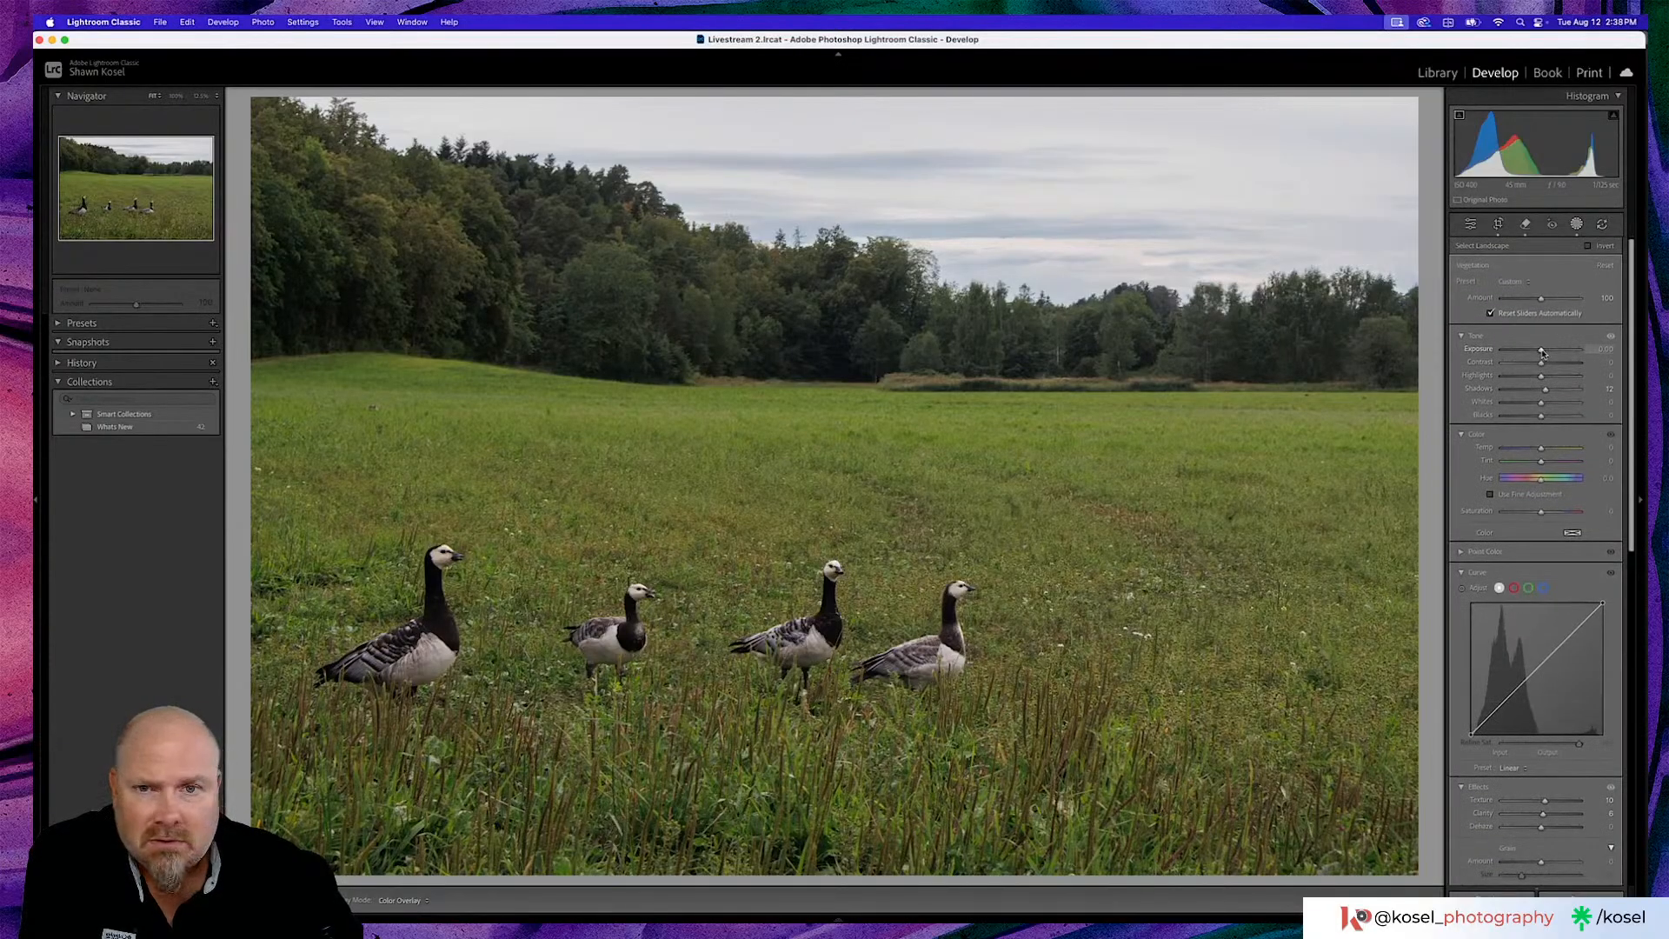
drag(1543, 352, 1546, 353)
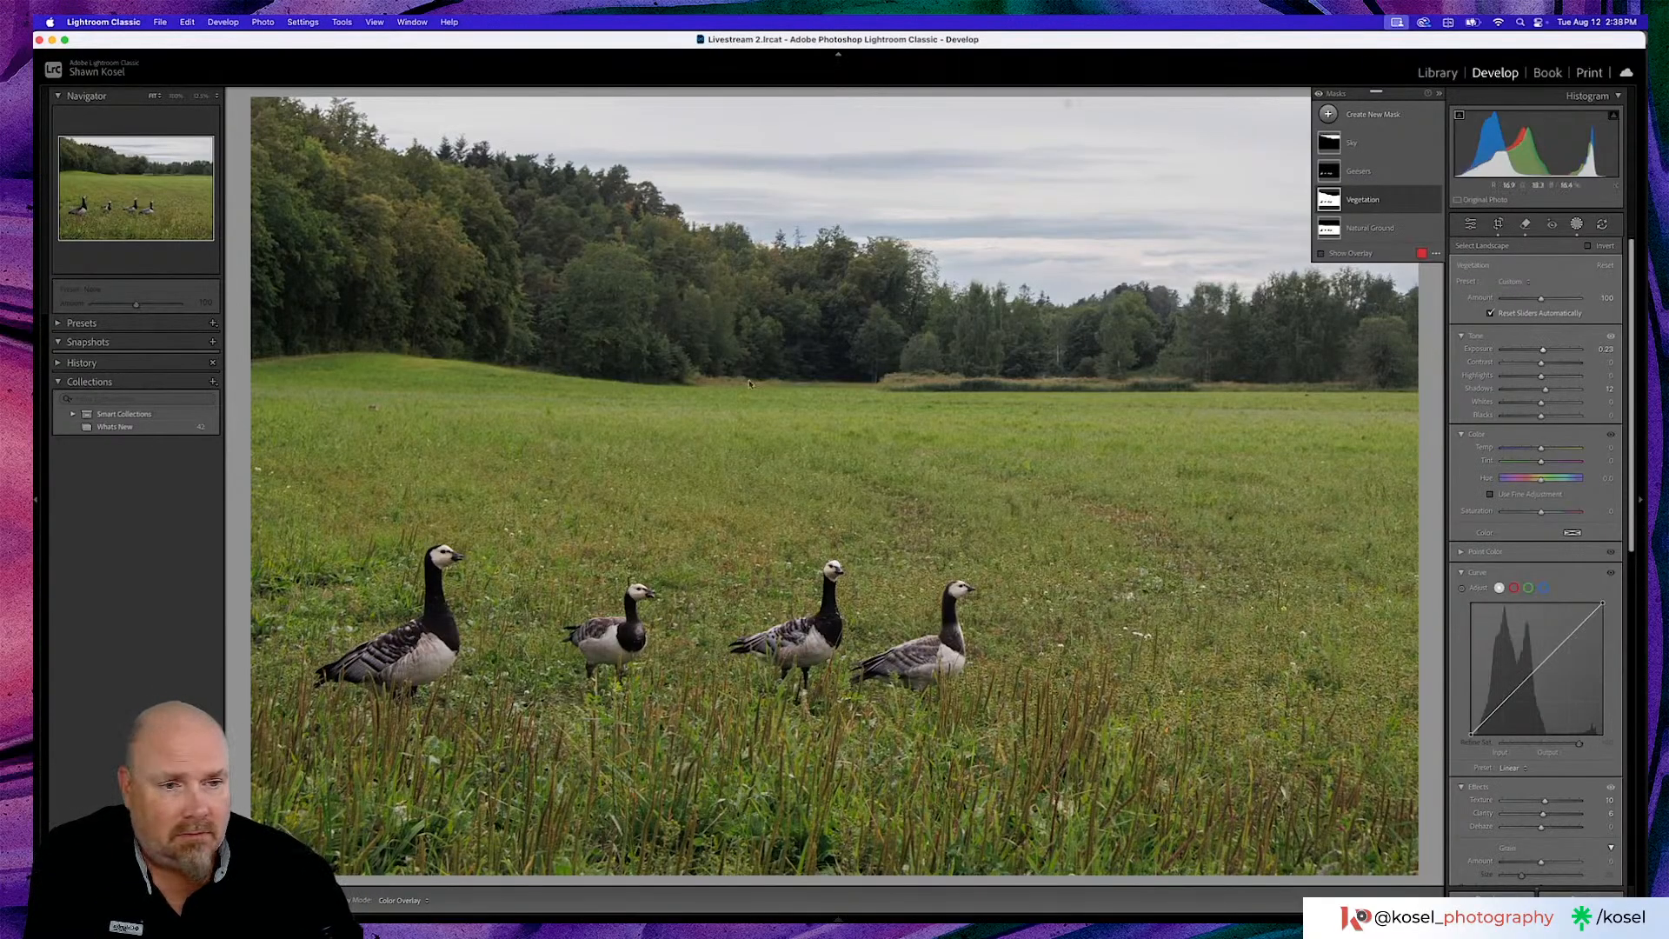
Increase the Sharpness of the Geesers mask moderately
scroll(1538, 487, down, 5)
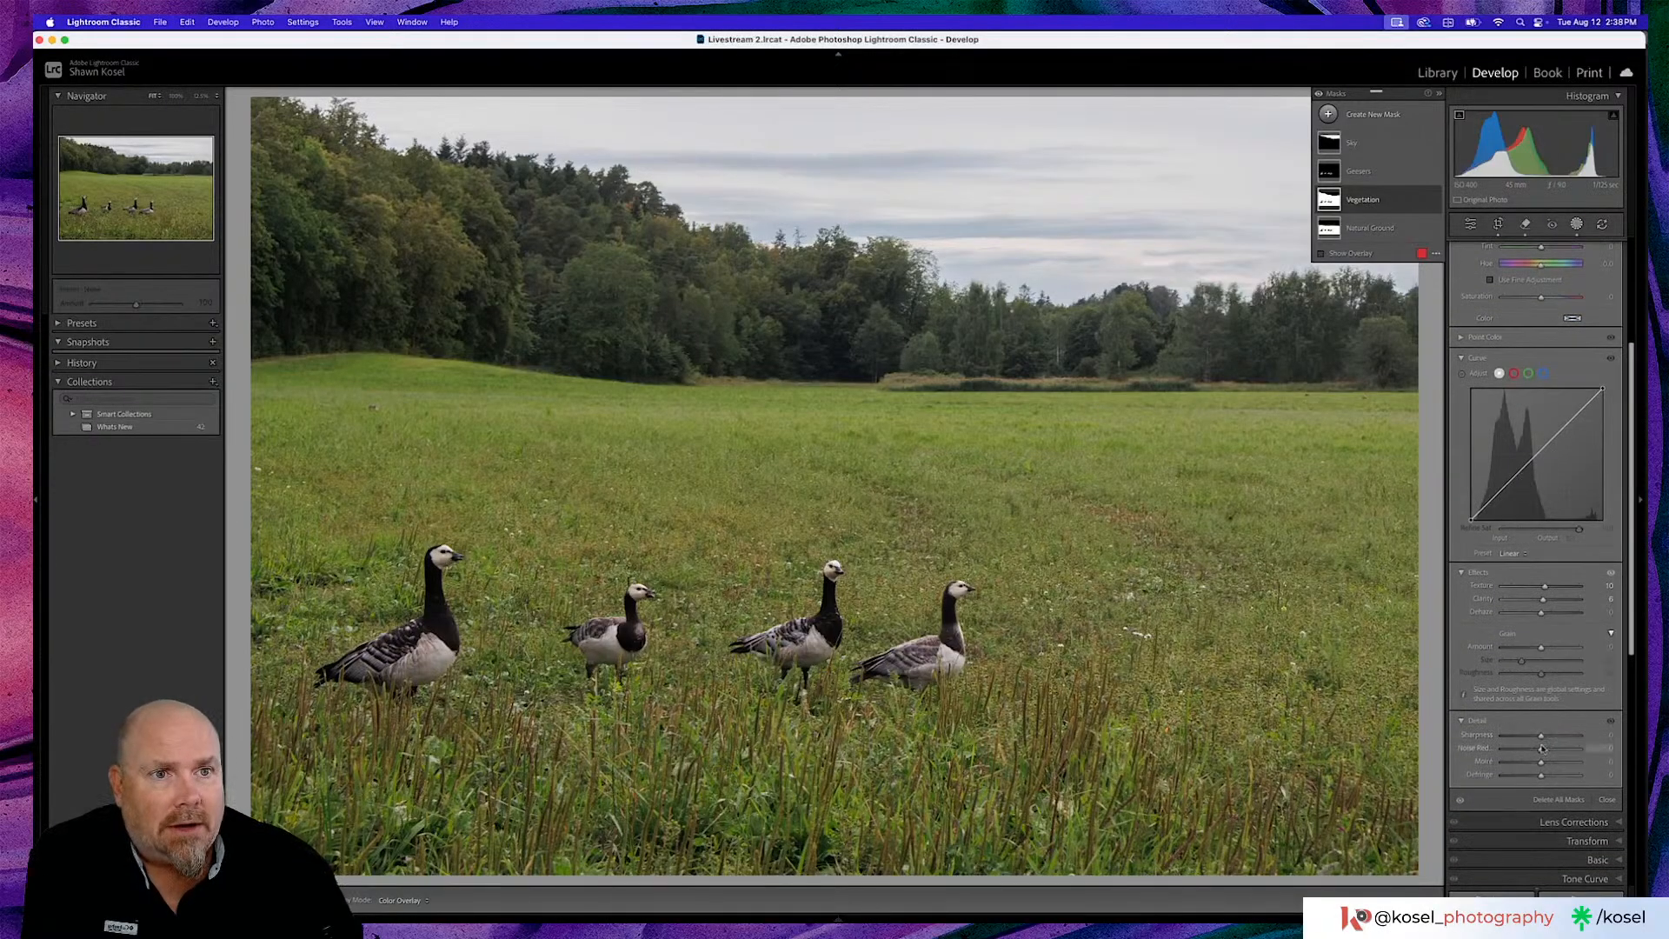
click(1363, 170)
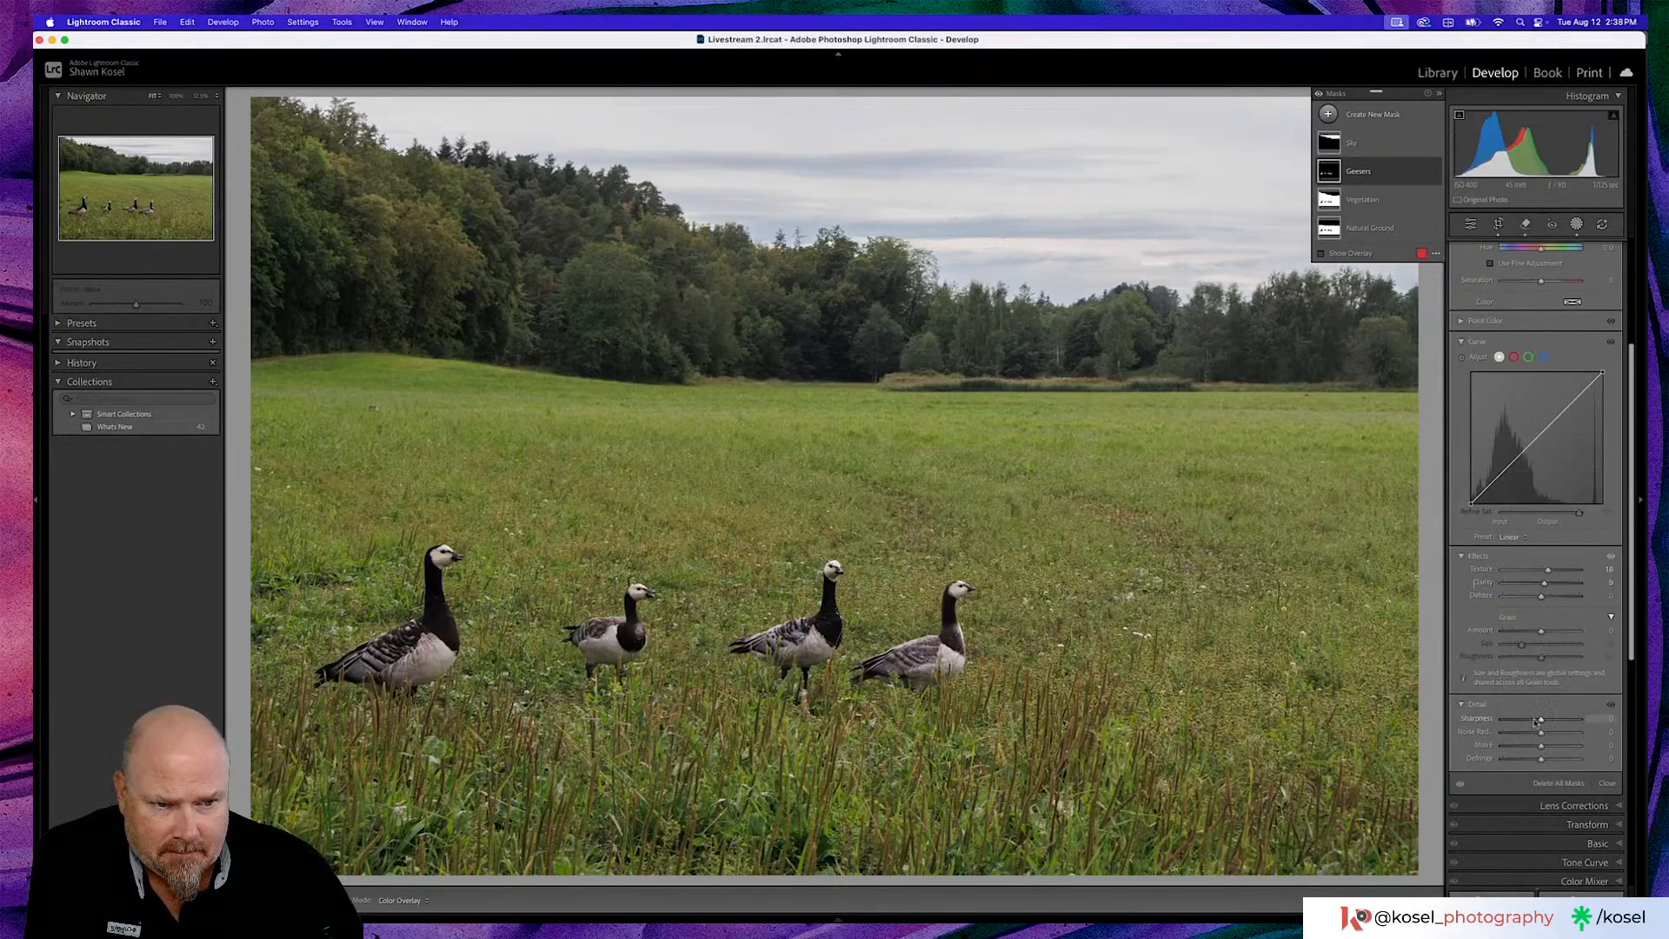
drag(1541, 721, 1555, 722)
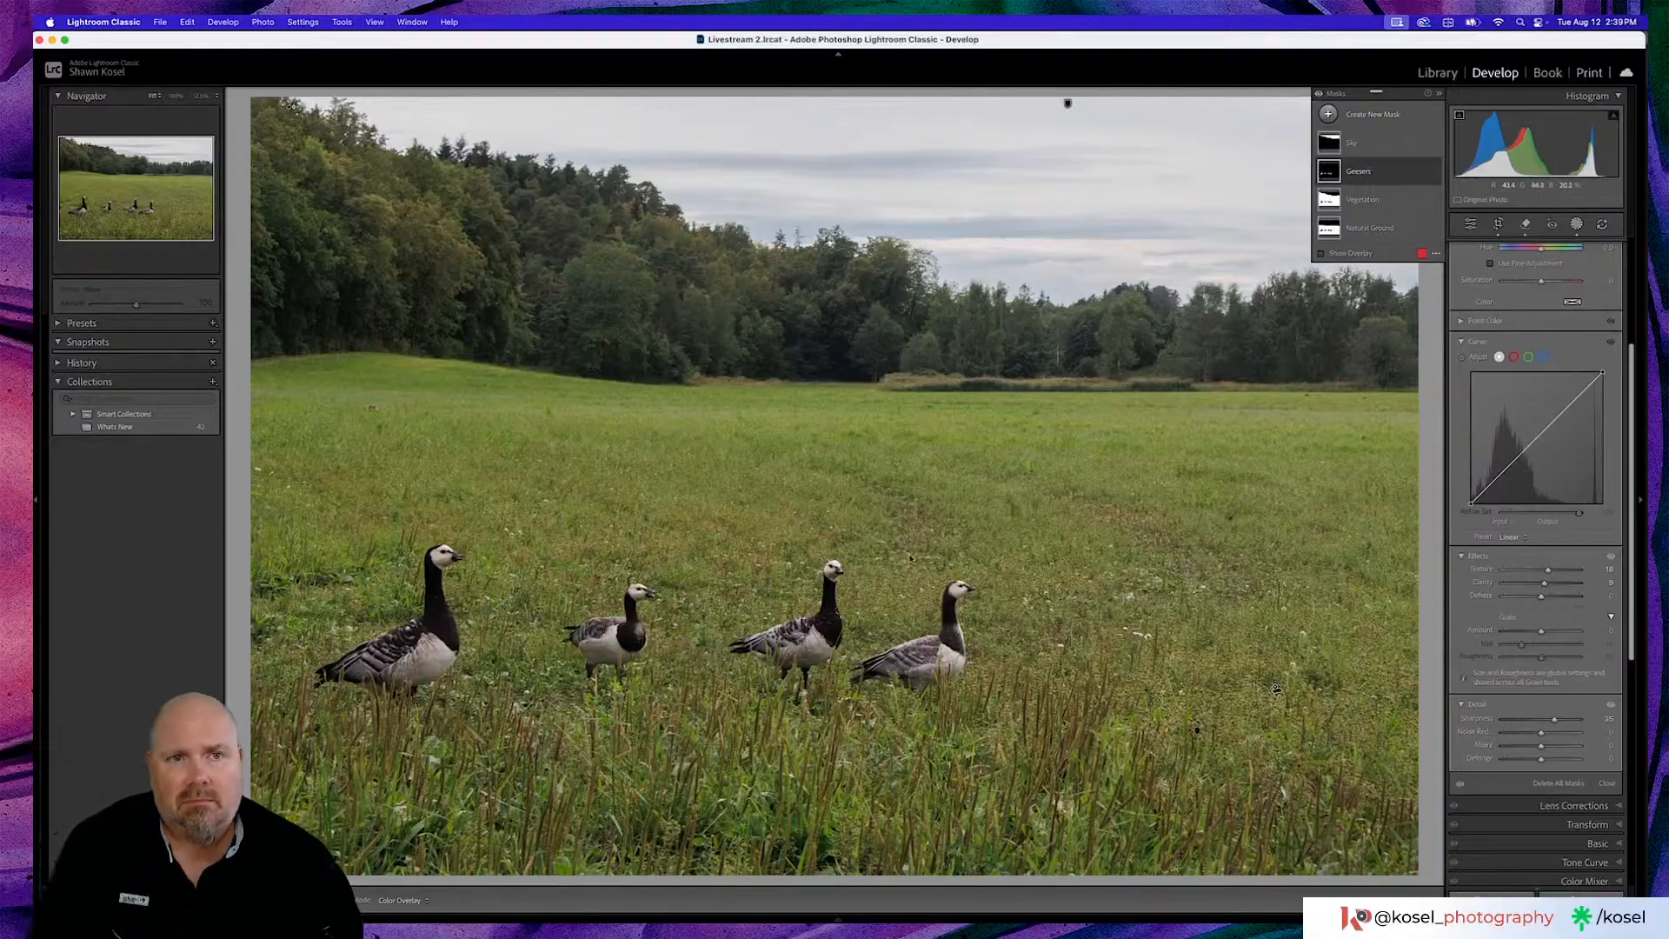
Examine each of the four geese up close to check their detail, and return to the full photo
click(1019, 604)
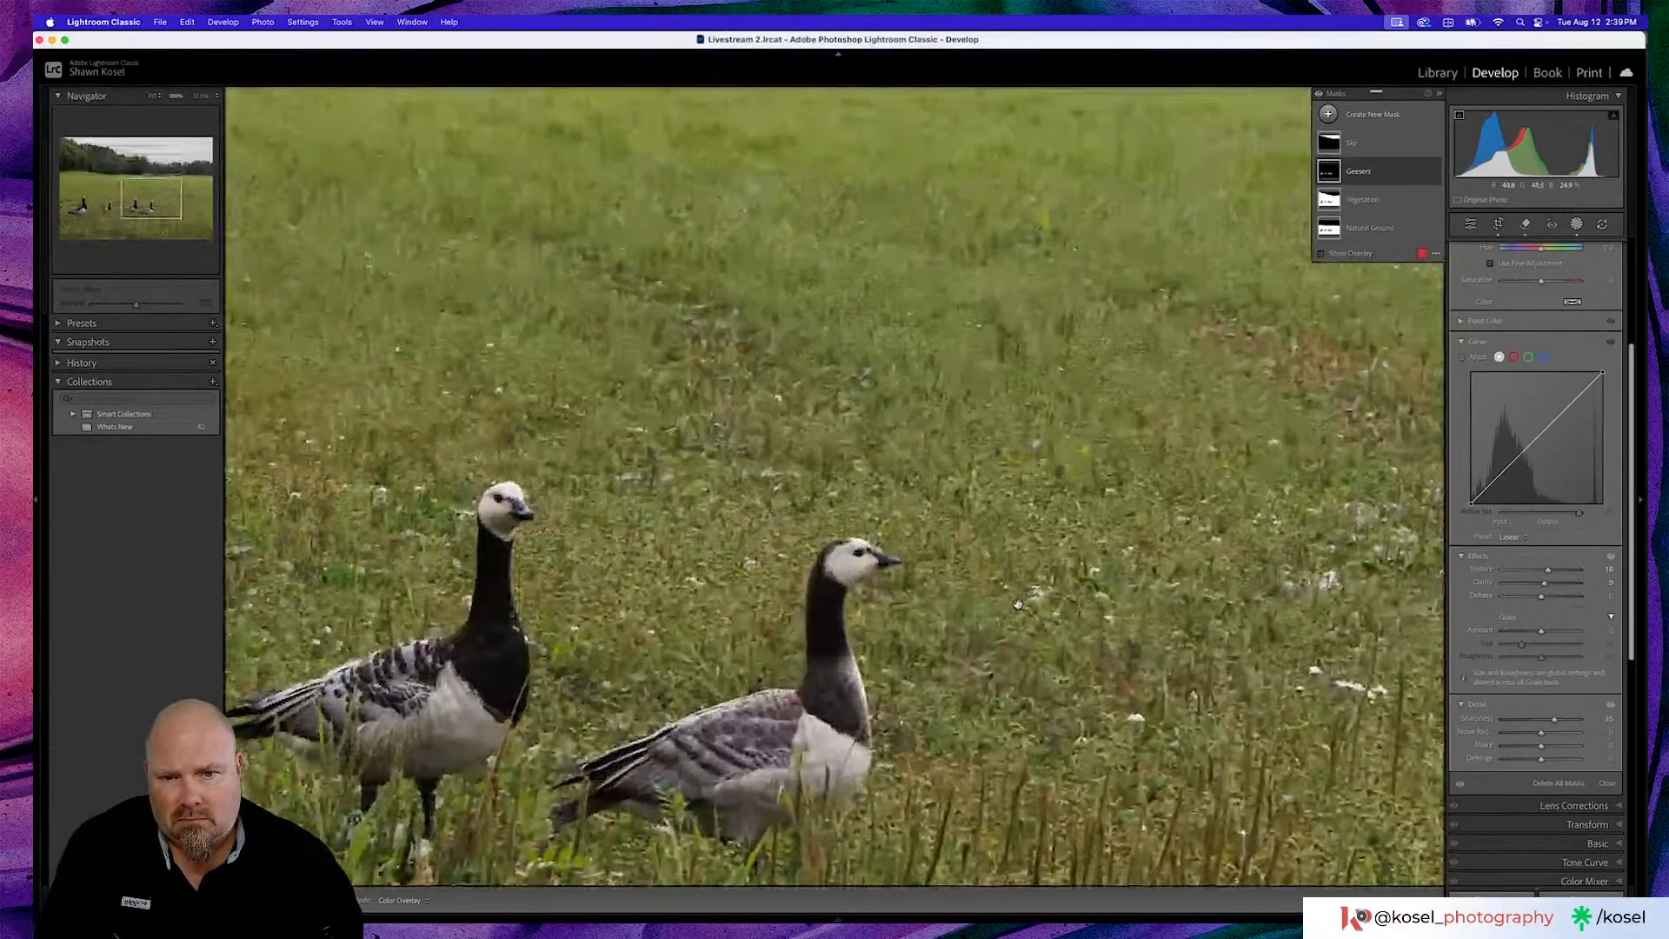
scroll(1017, 605, down, 3)
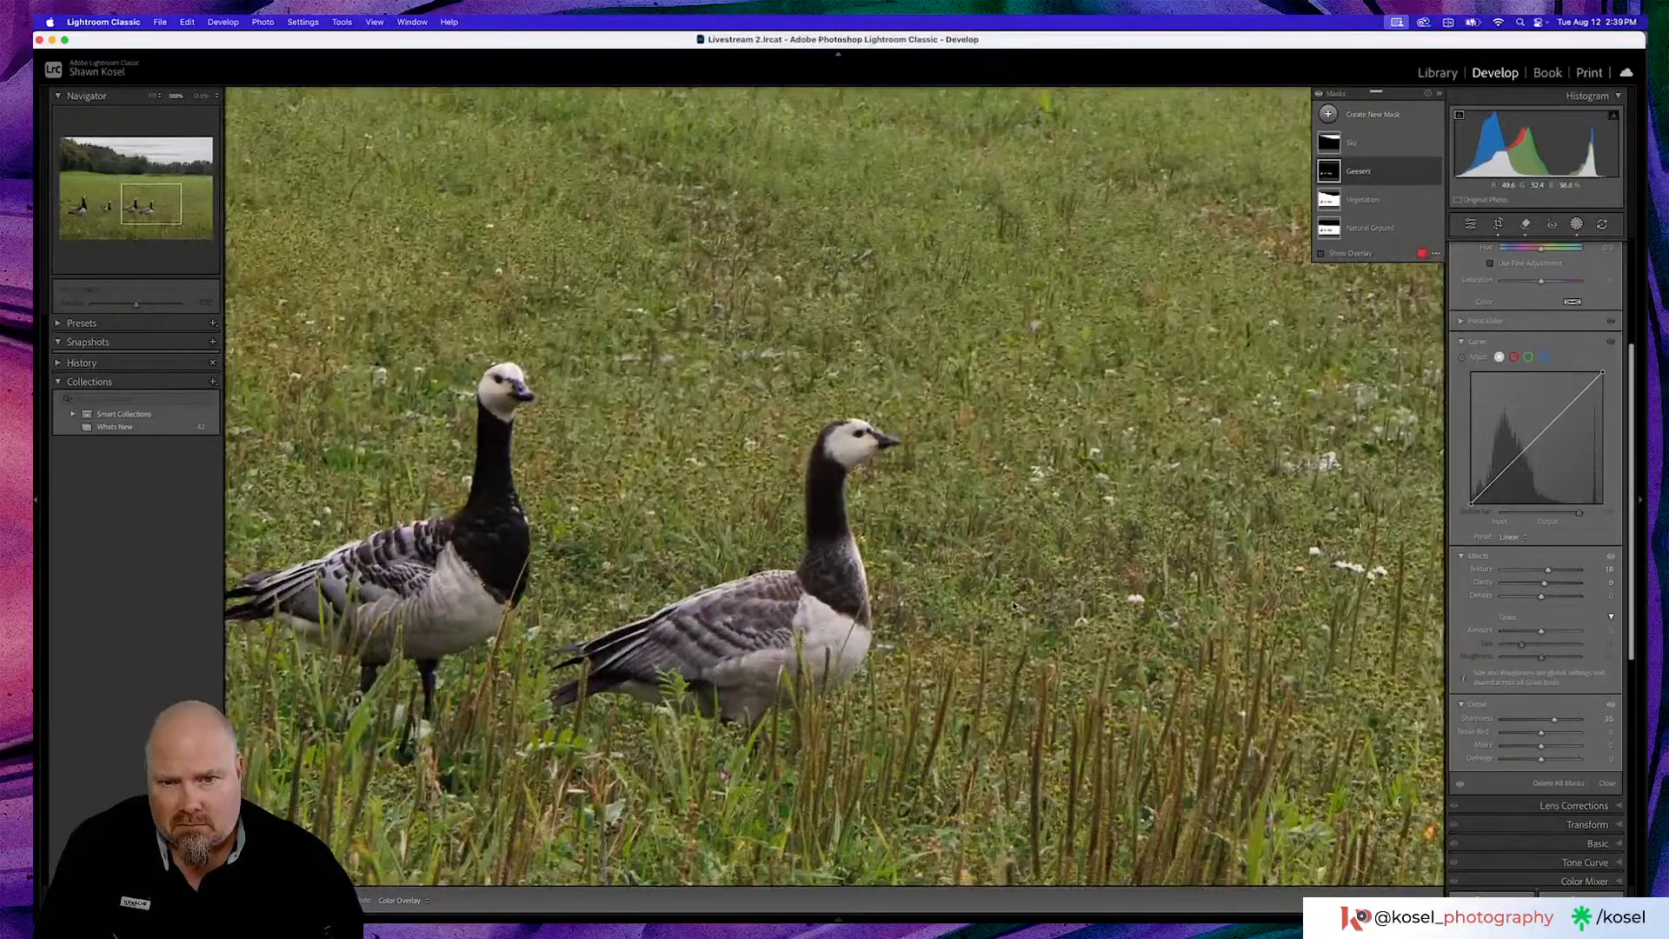
scroll(983, 590, left, 5)
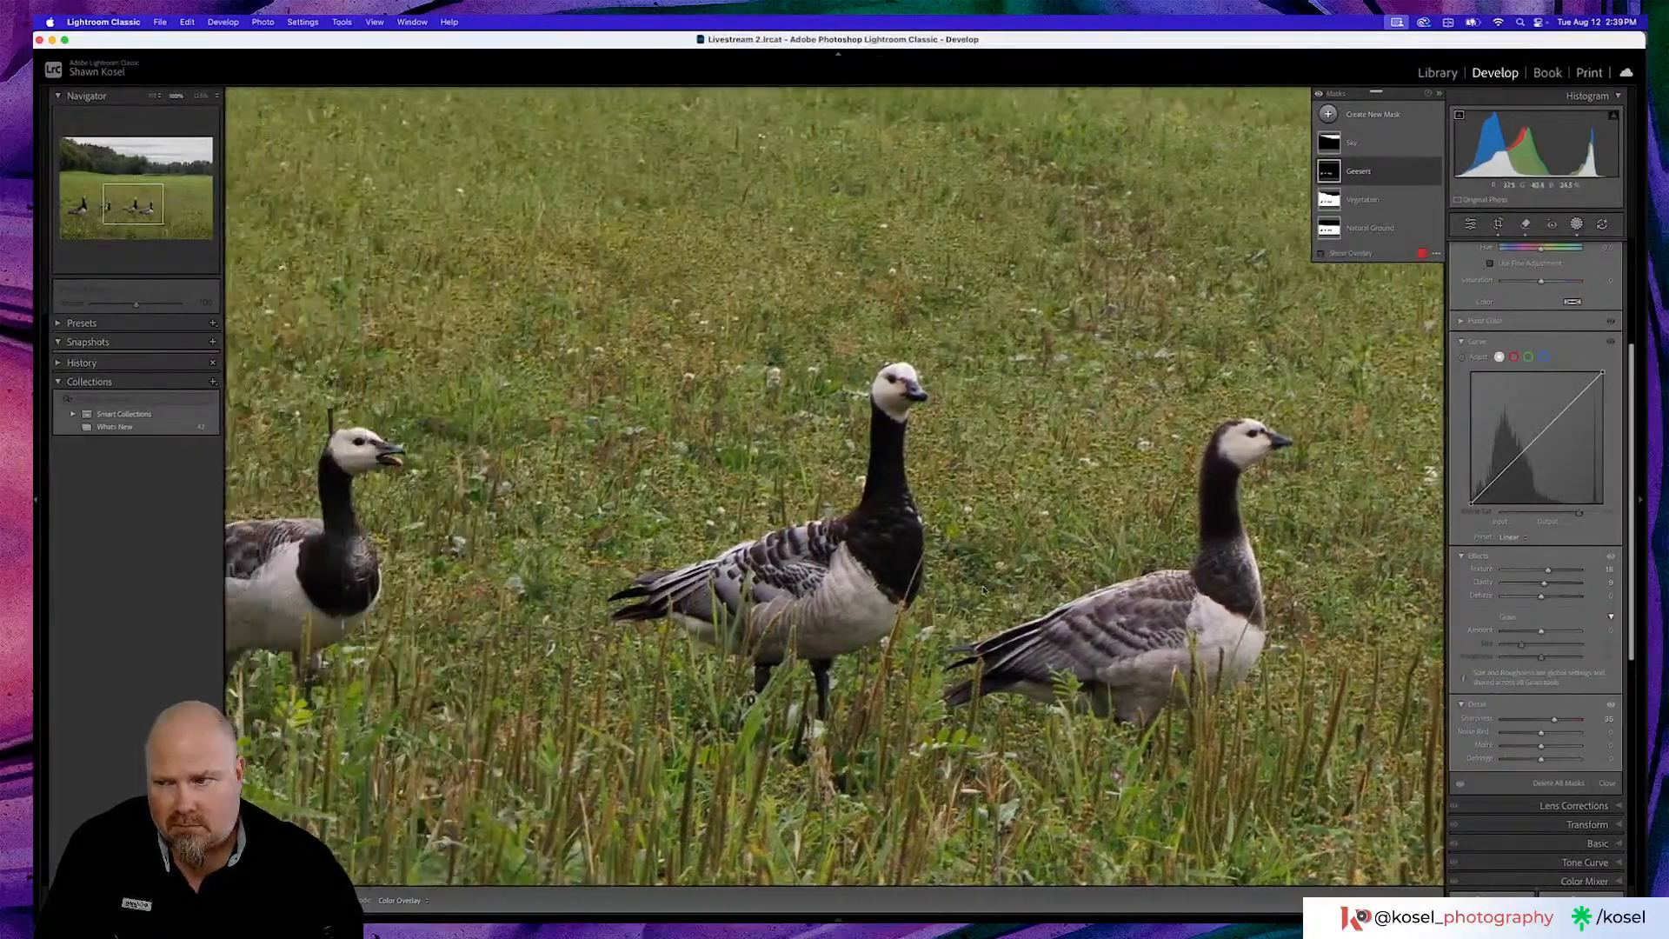
scroll(984, 591, left, 6)
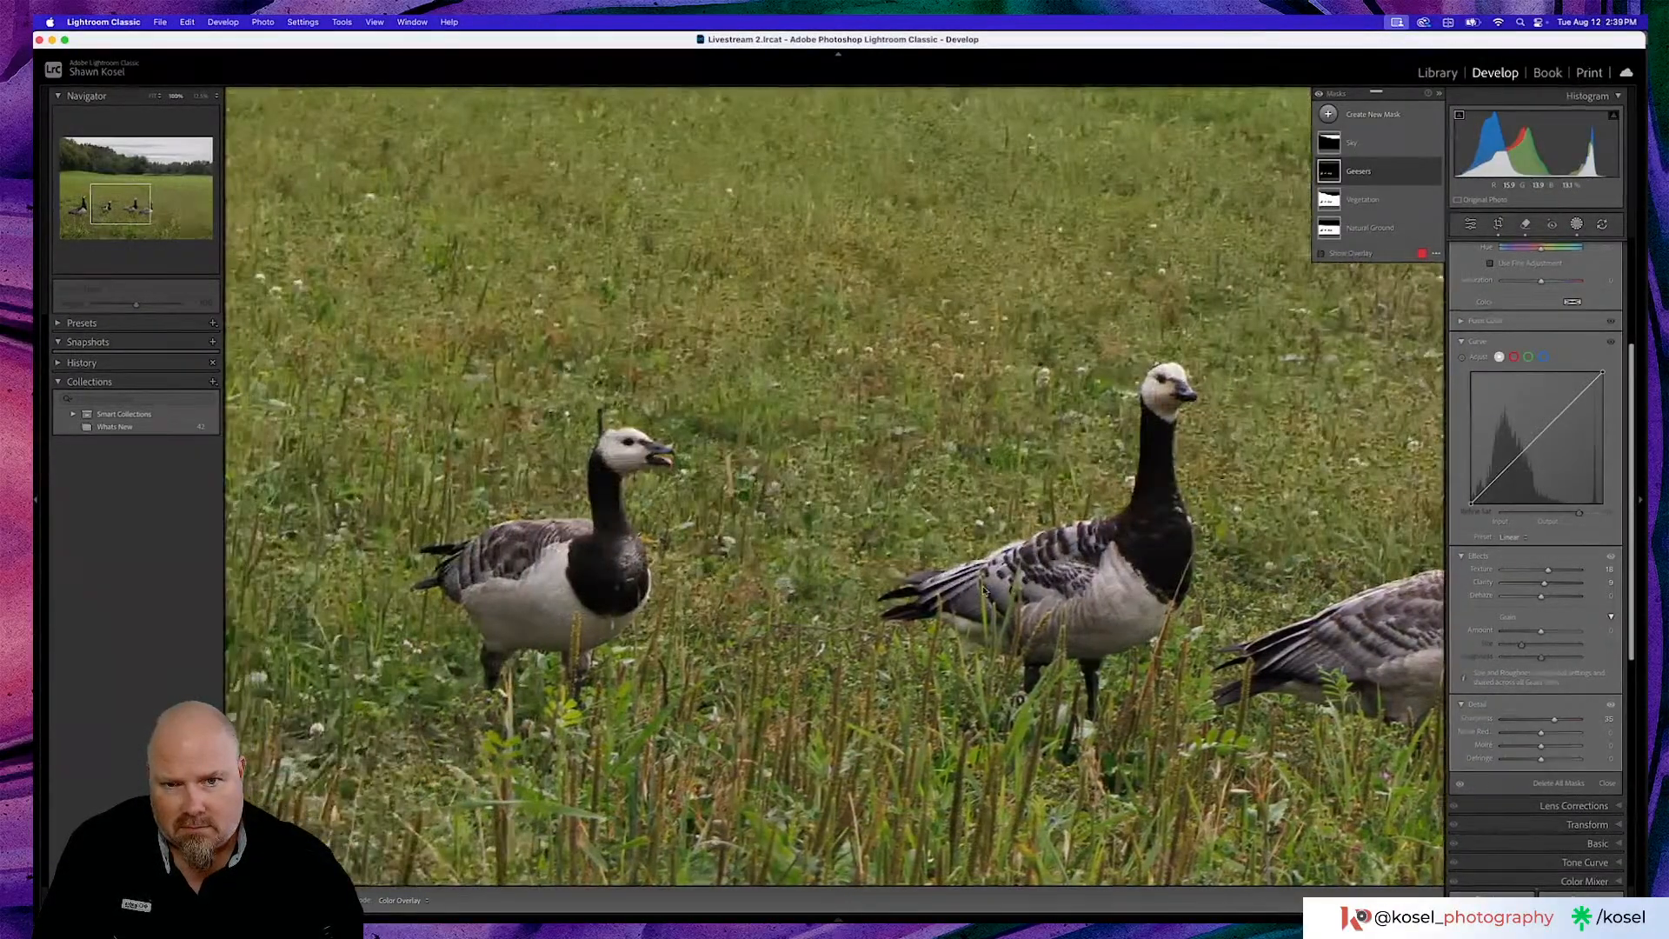
scroll(983, 590, left, 3)
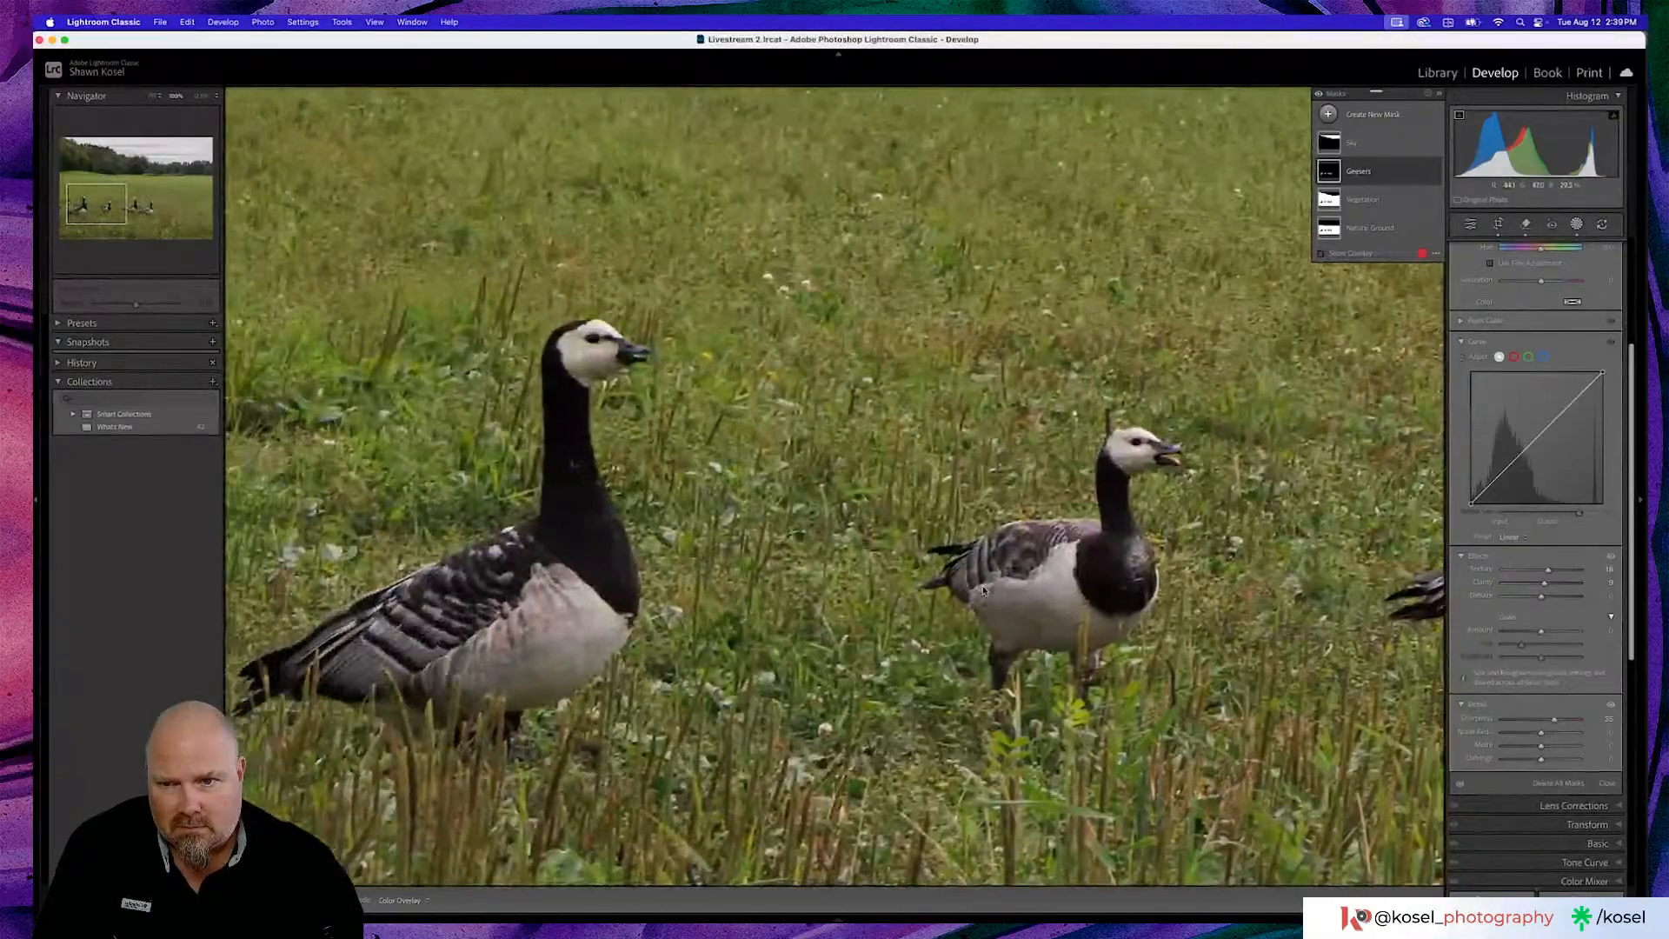
click(803, 593)
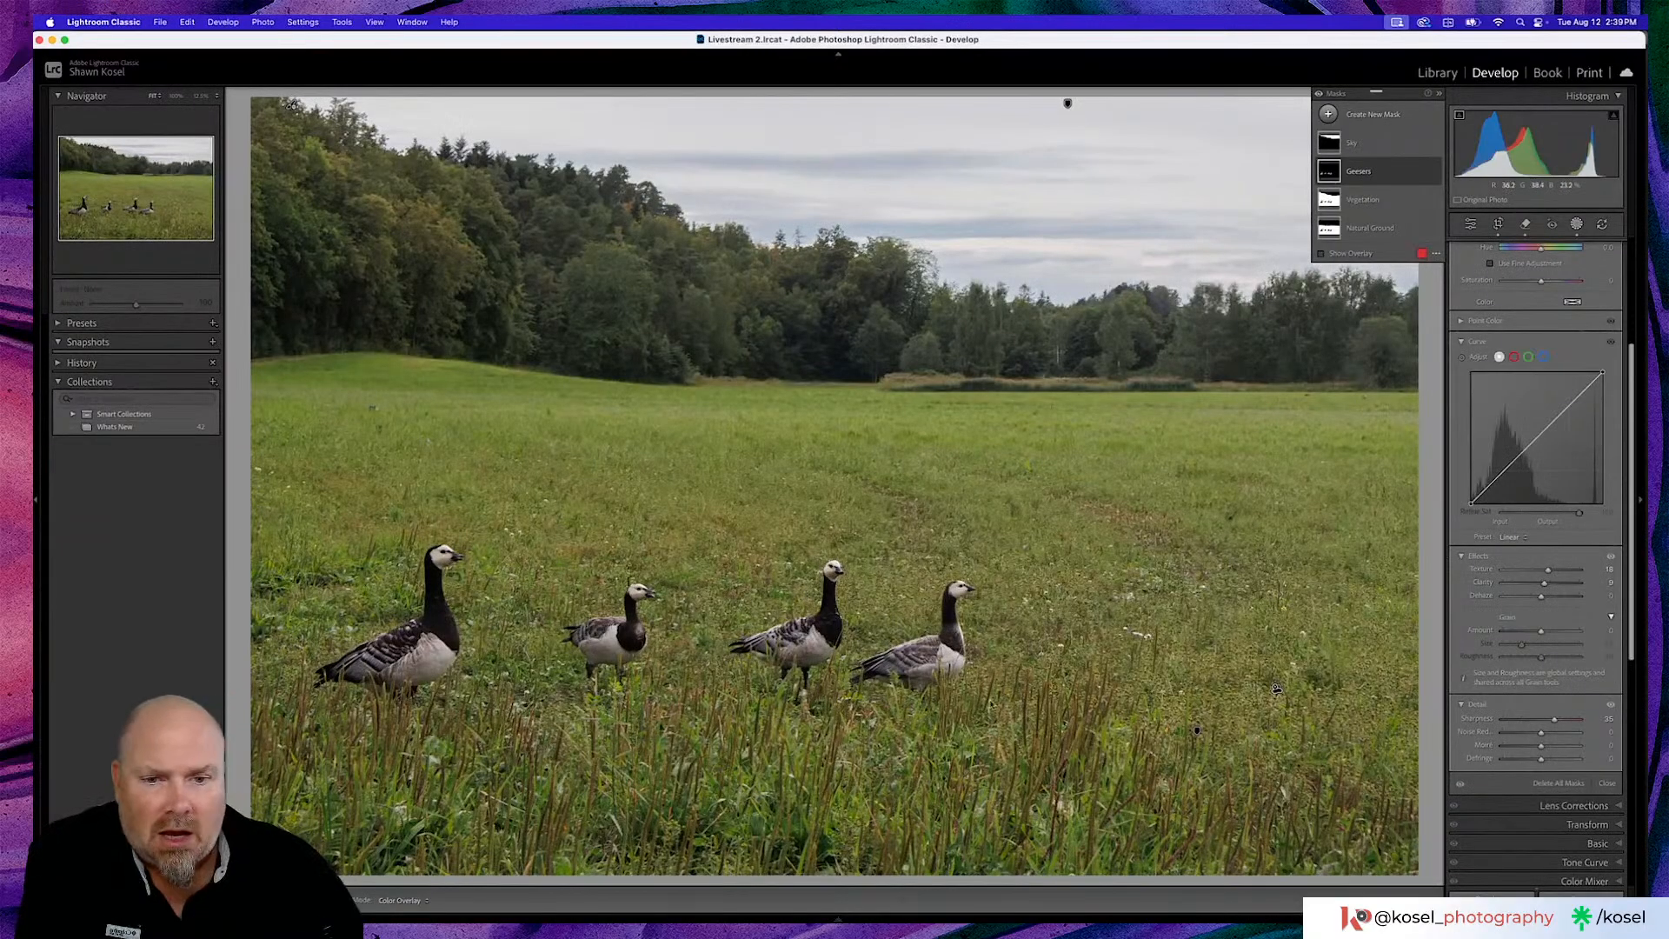
Raise the Whites of the Vegetation mask slightly and leave masking
click(1370, 204)
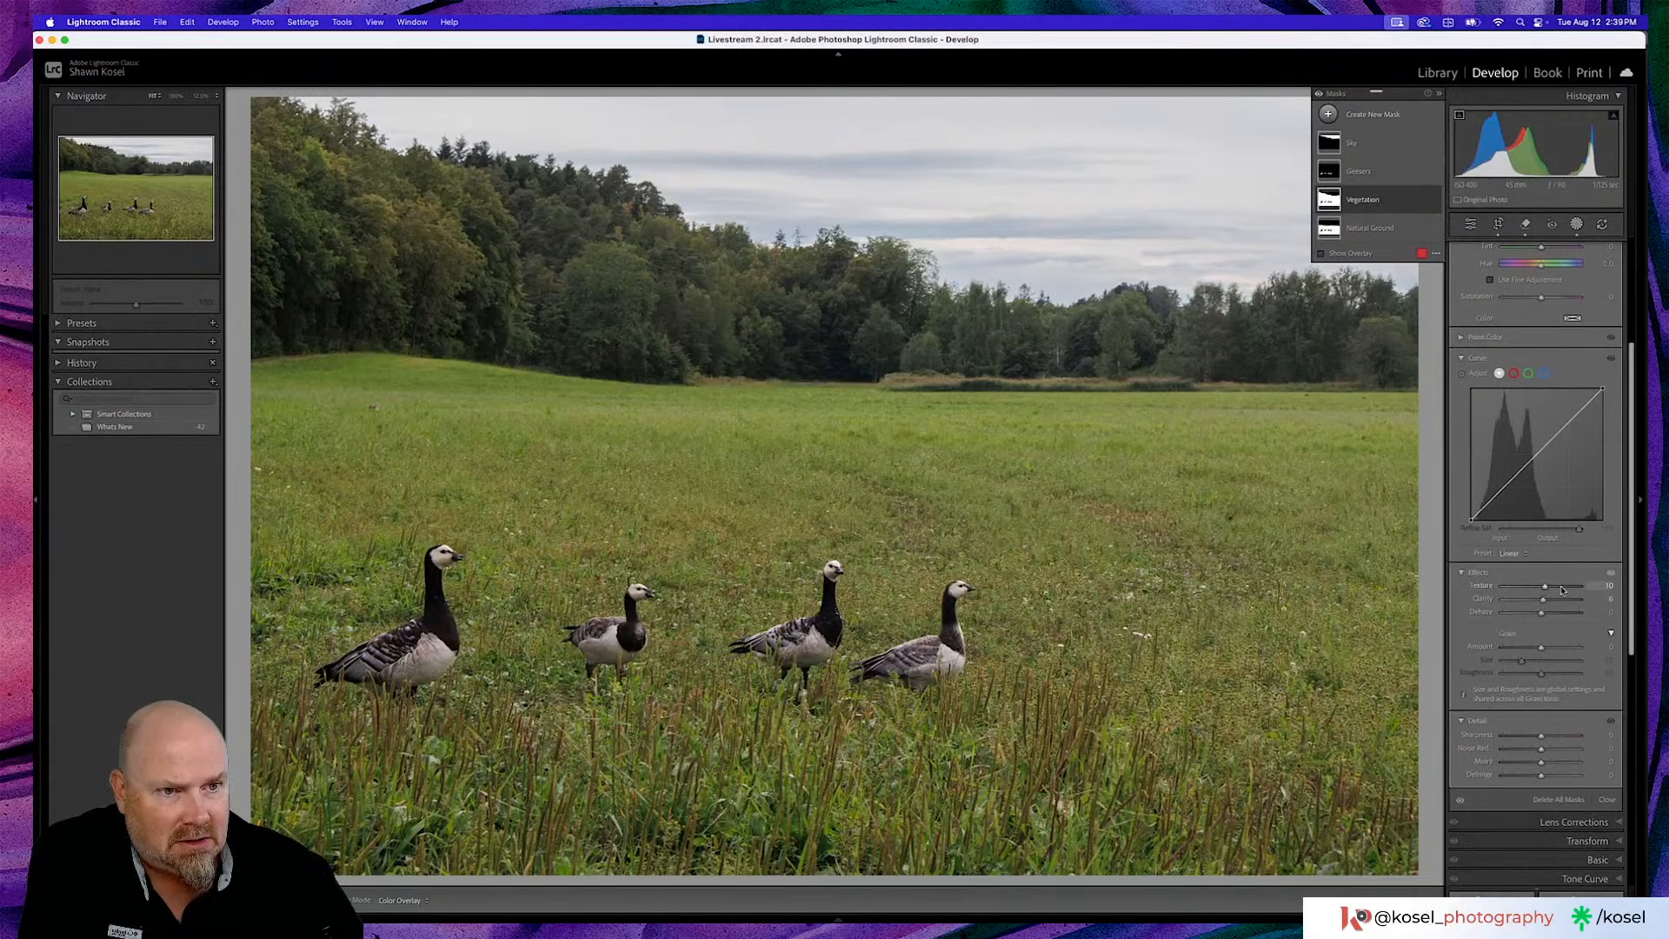
scroll(1562, 589, up, 5)
scroll(1562, 589, up, 2)
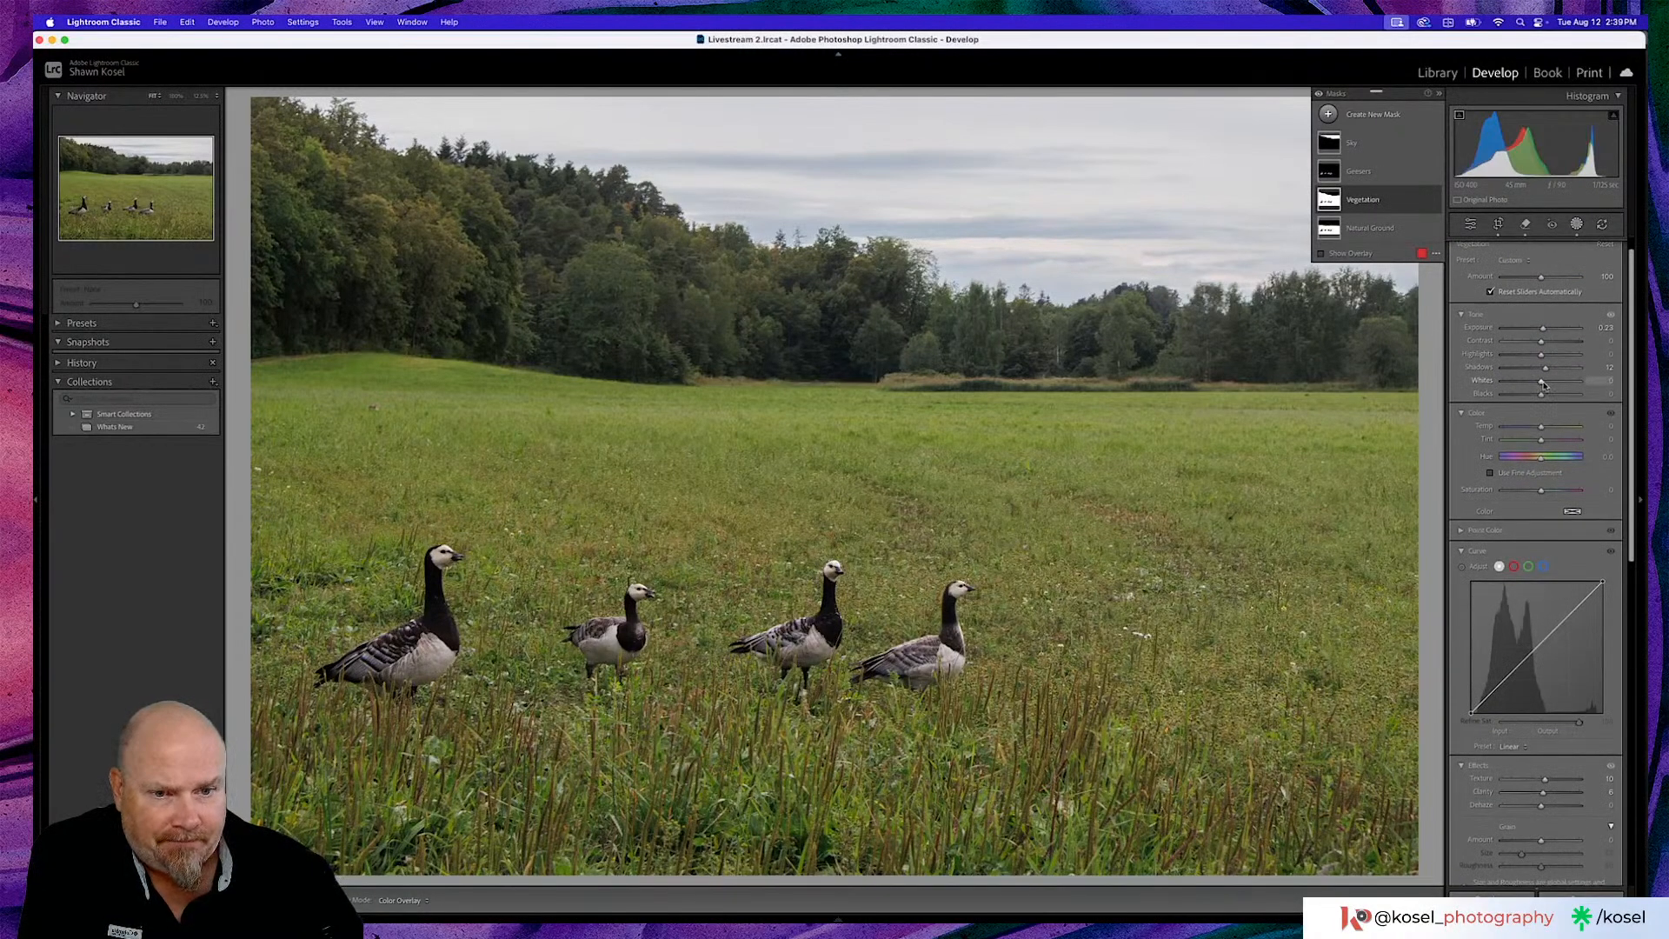
drag(1543, 382, 1547, 383)
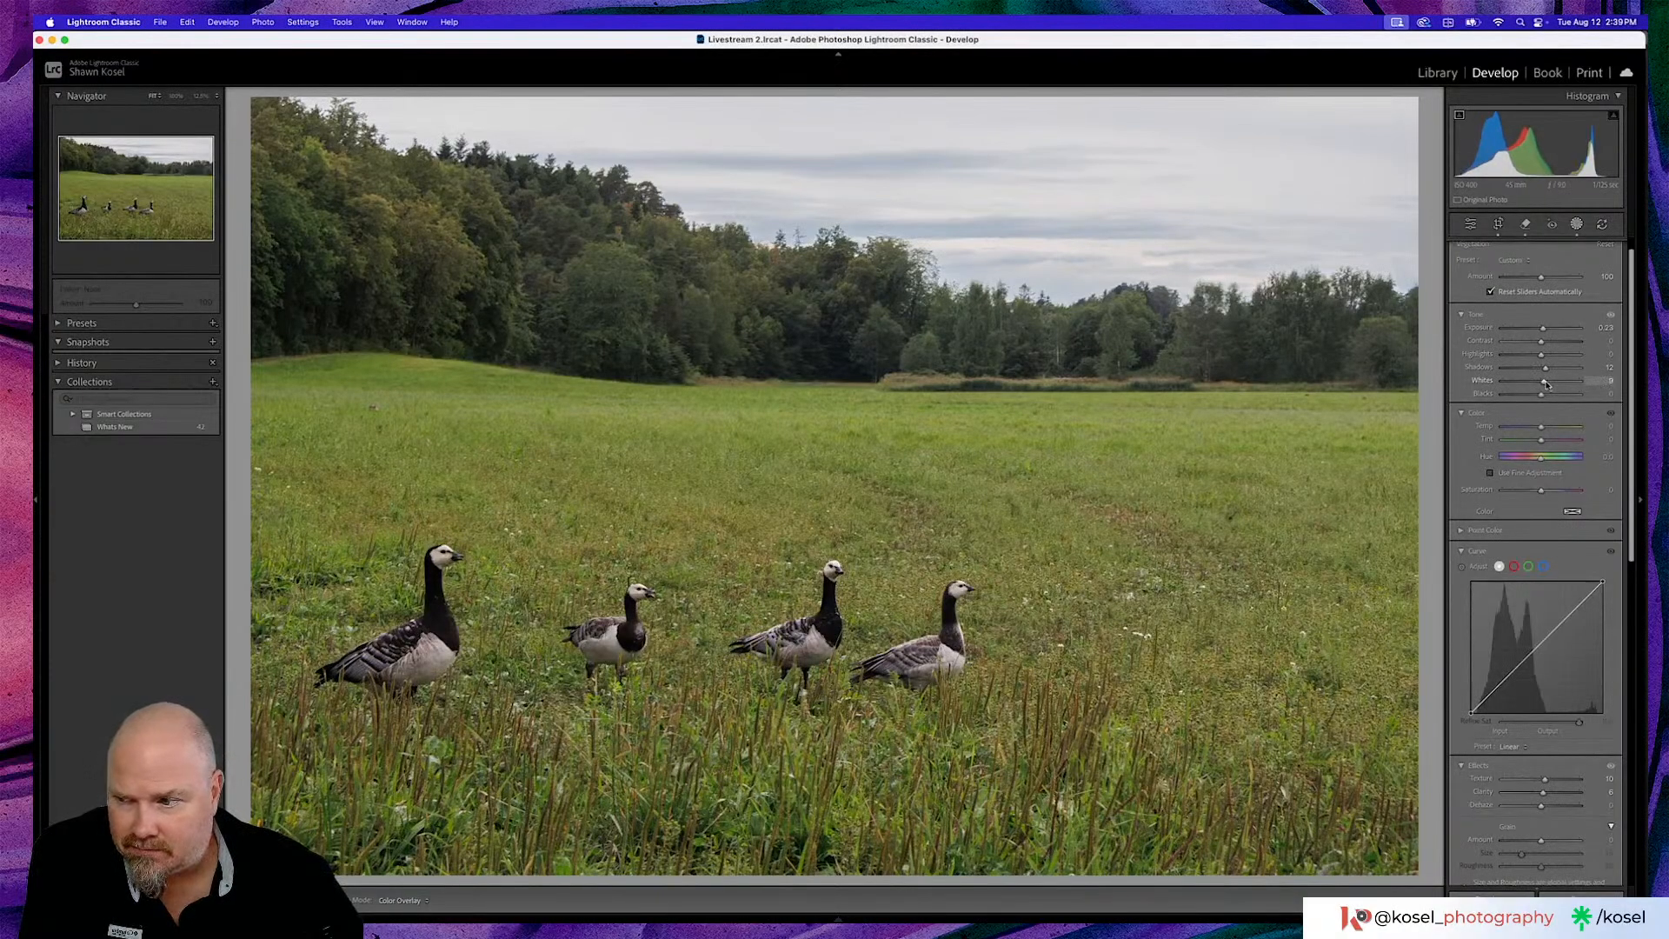
drag(1546, 384, 1547, 384)
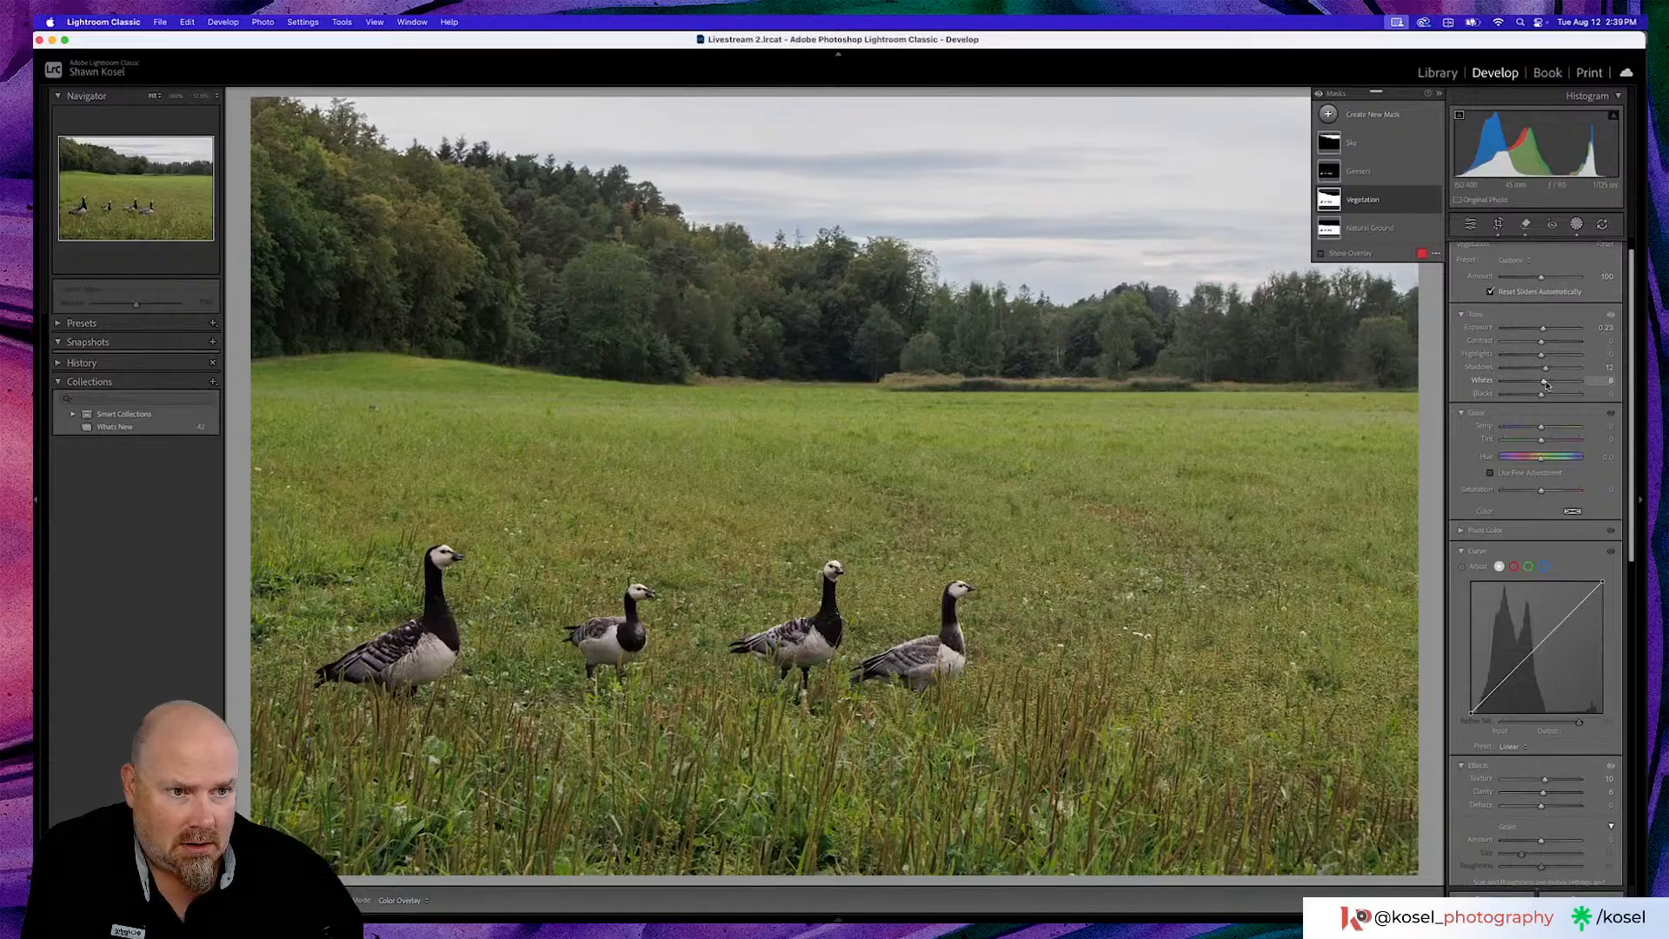
drag(1546, 384, 1546, 384)
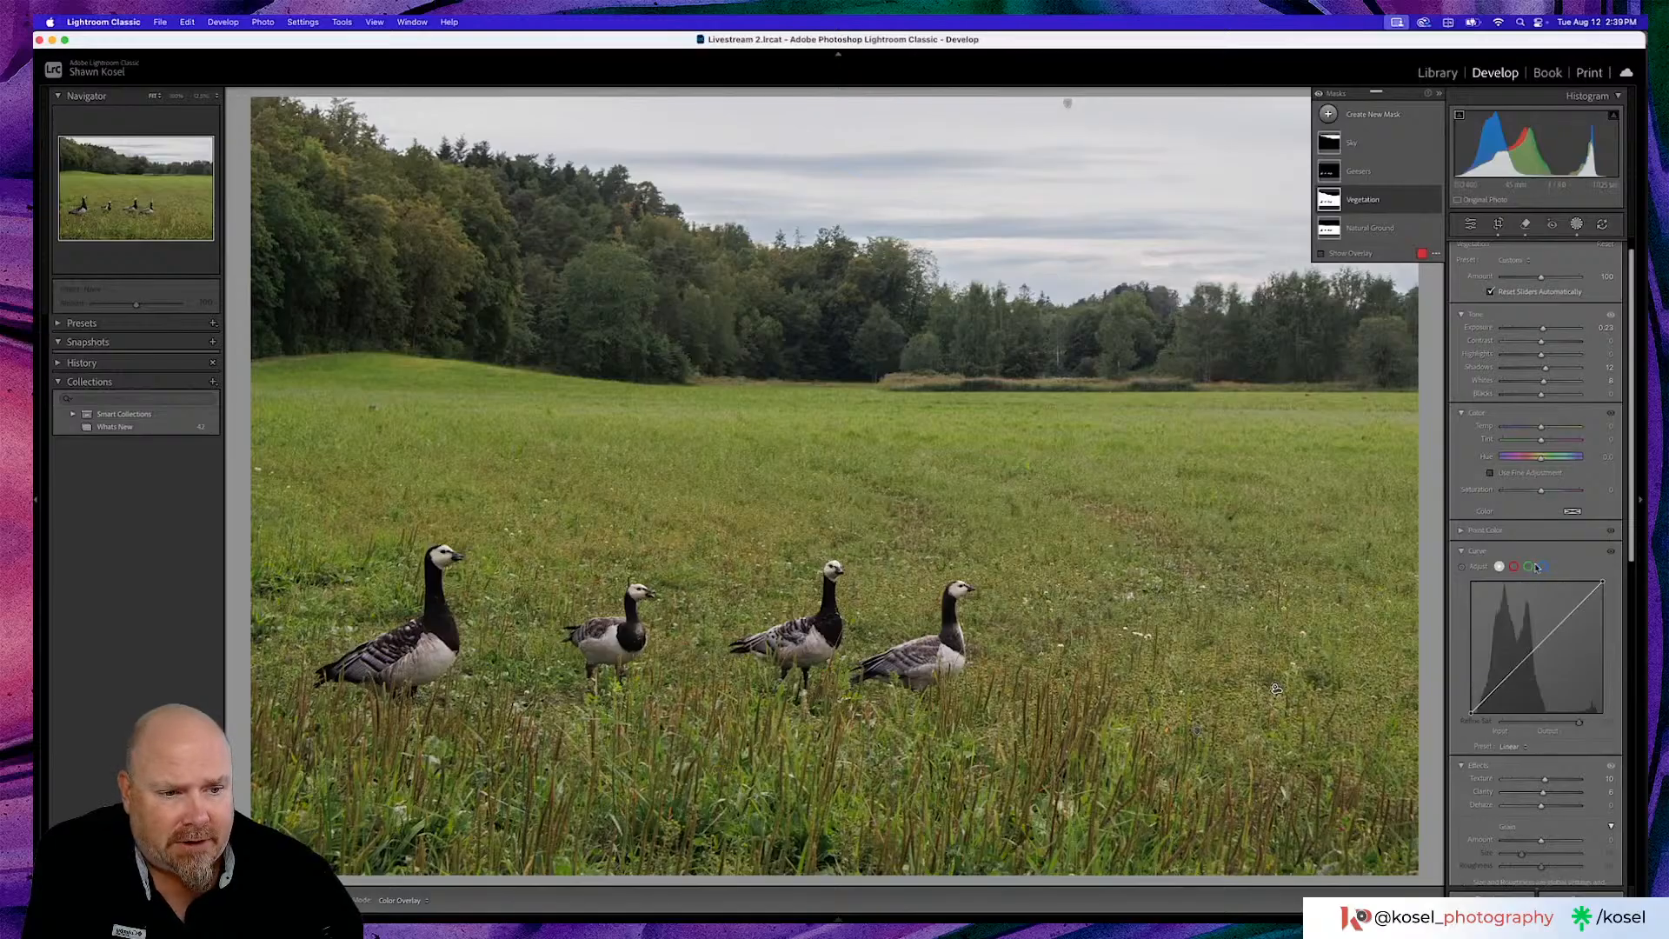
scroll(1519, 573, down, 4)
scroll(1519, 582, up, 4)
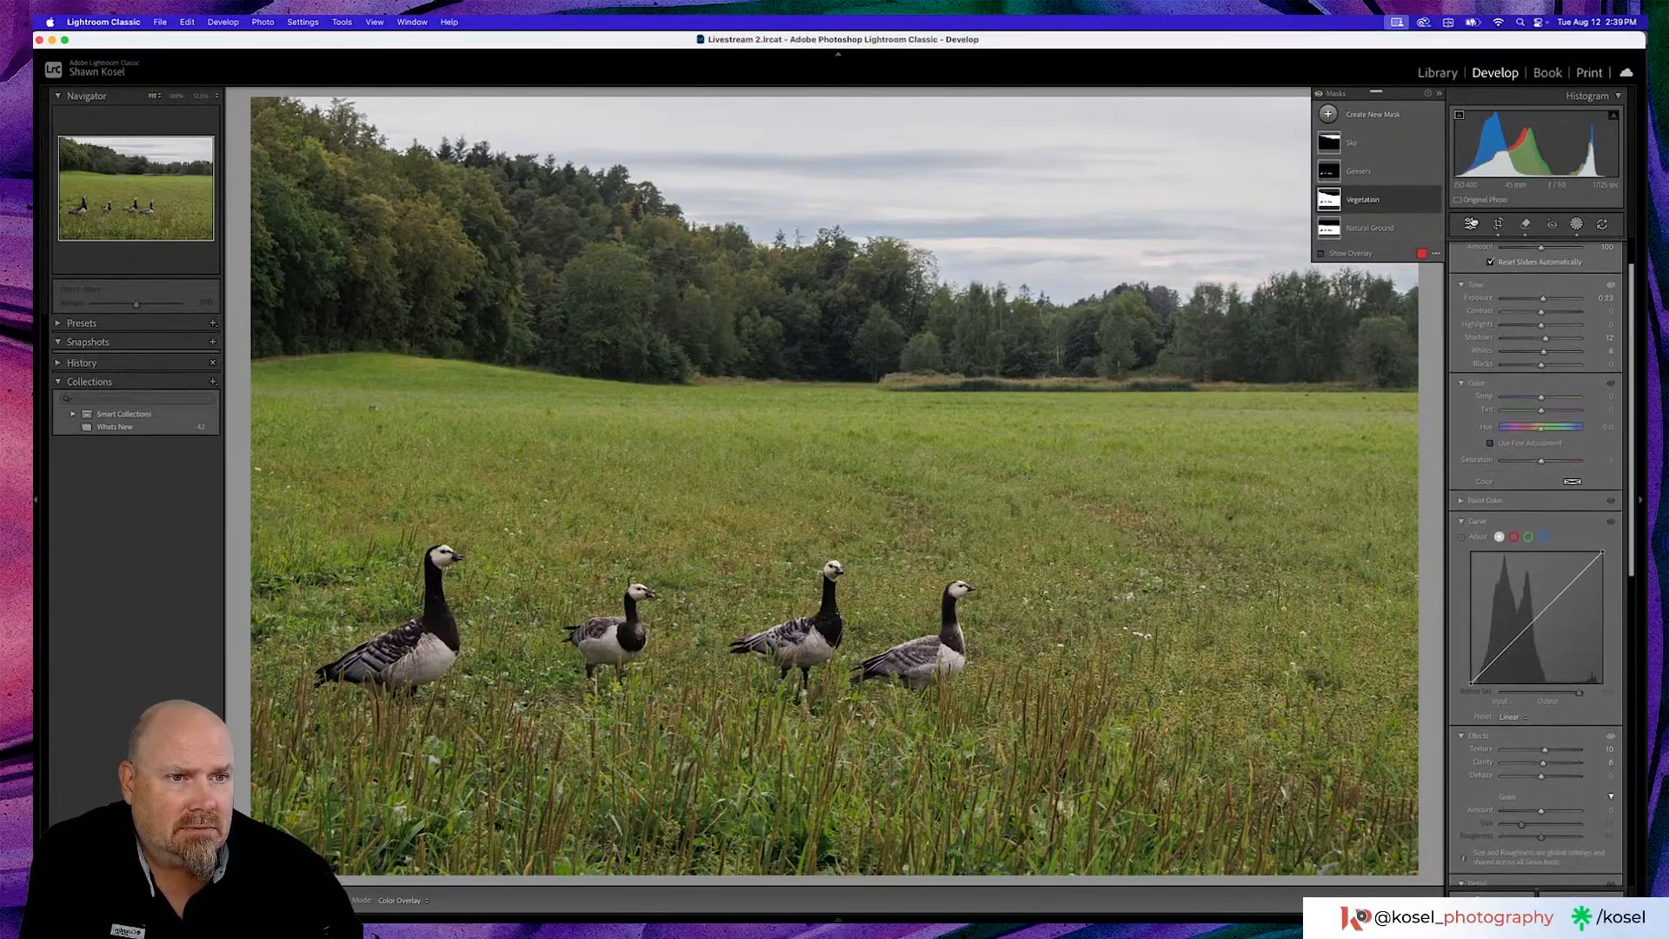
click(1470, 225)
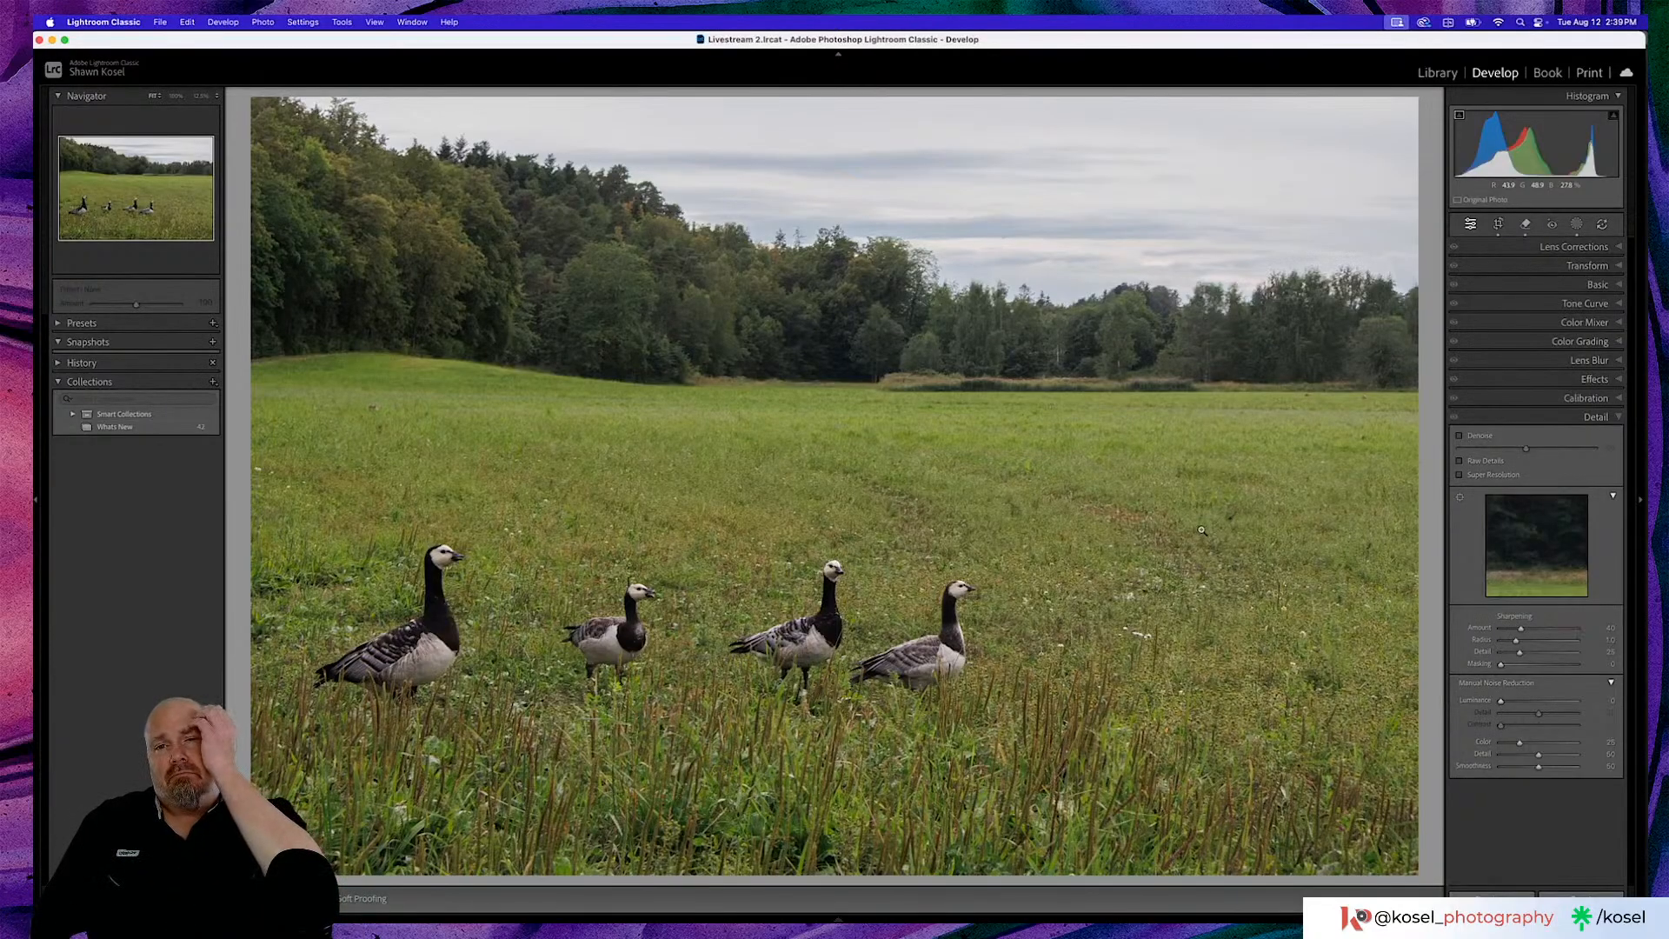
Check the photo's file and exposure information, and compare the edited photo with its original version
key(i)
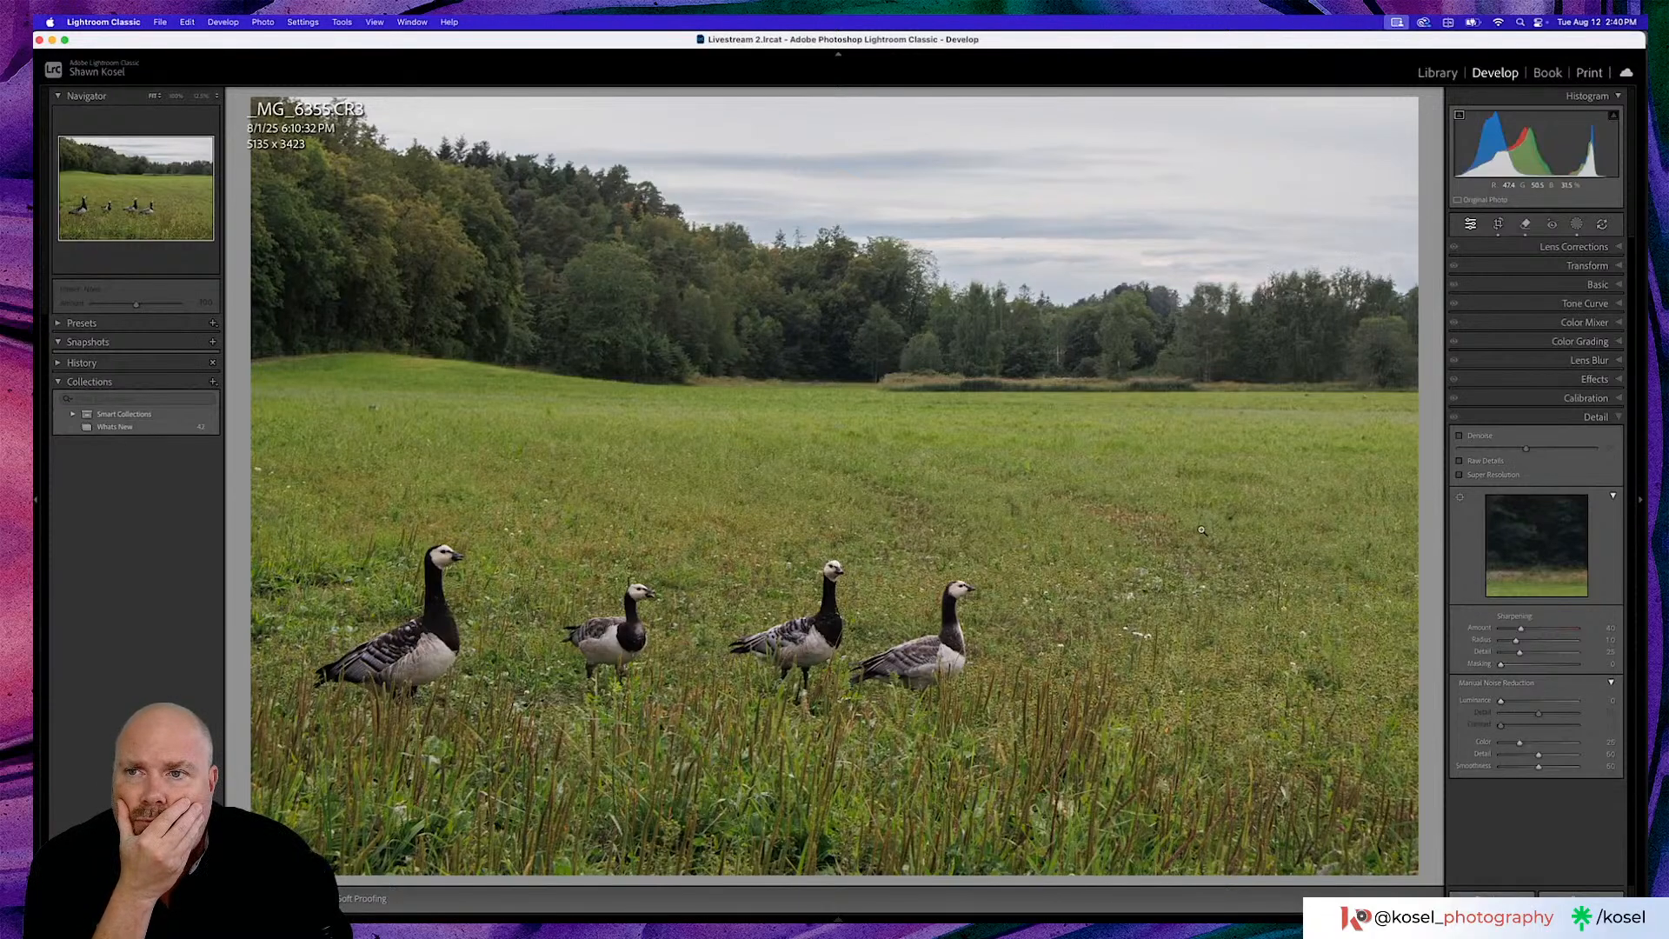
key(i)
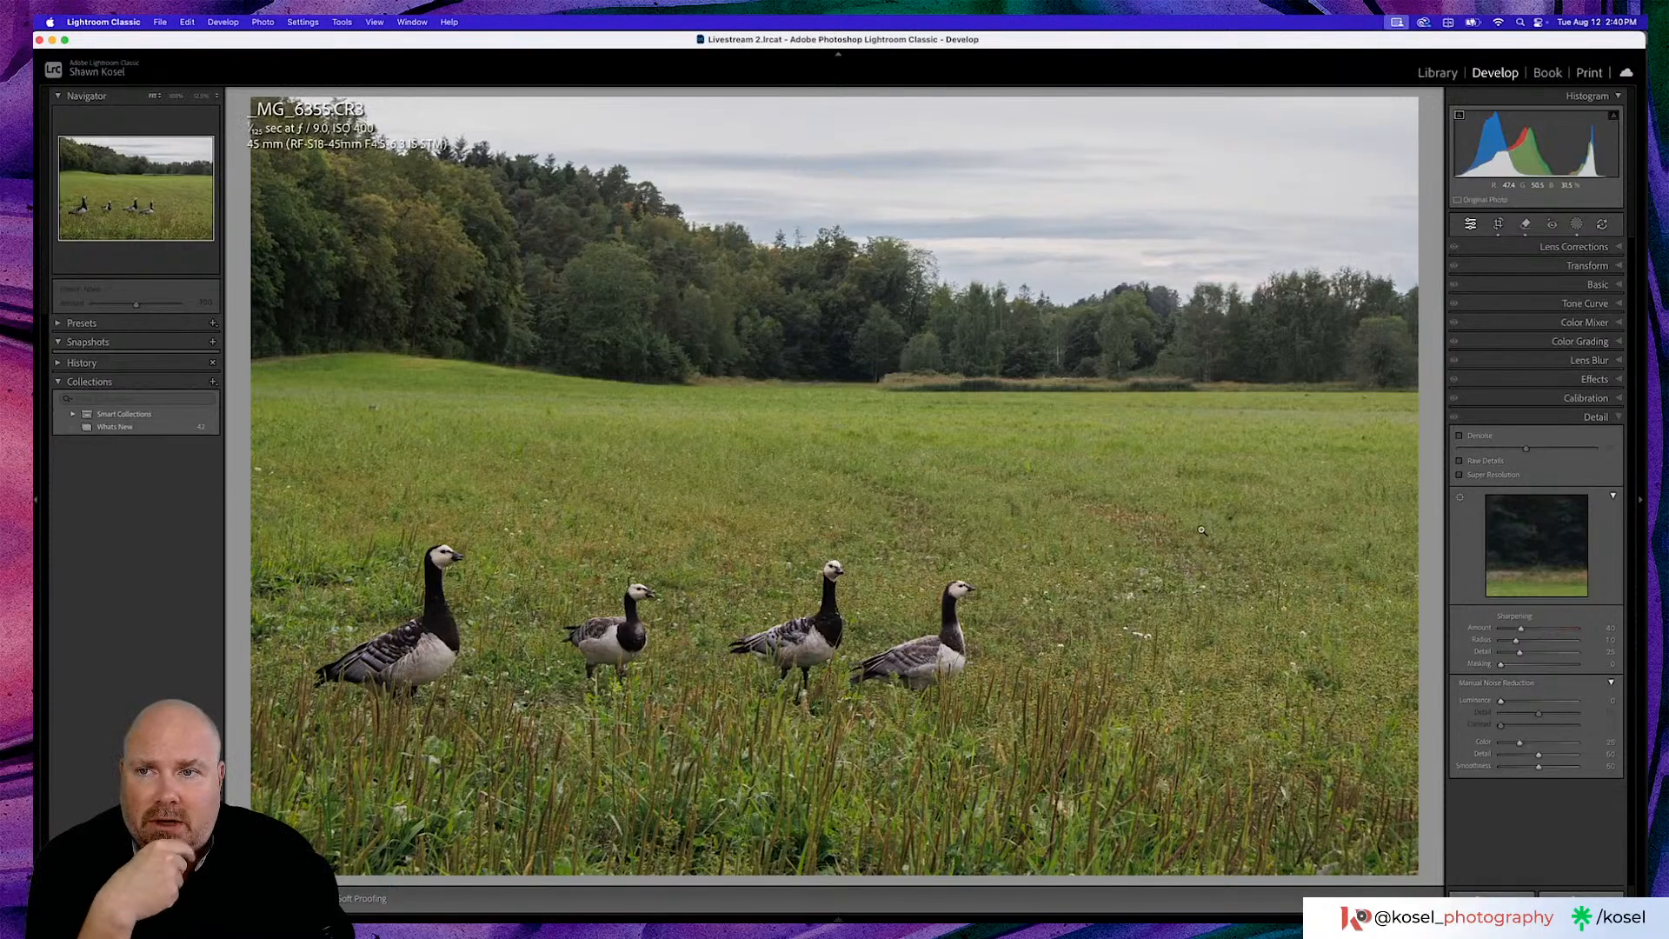
key(i)
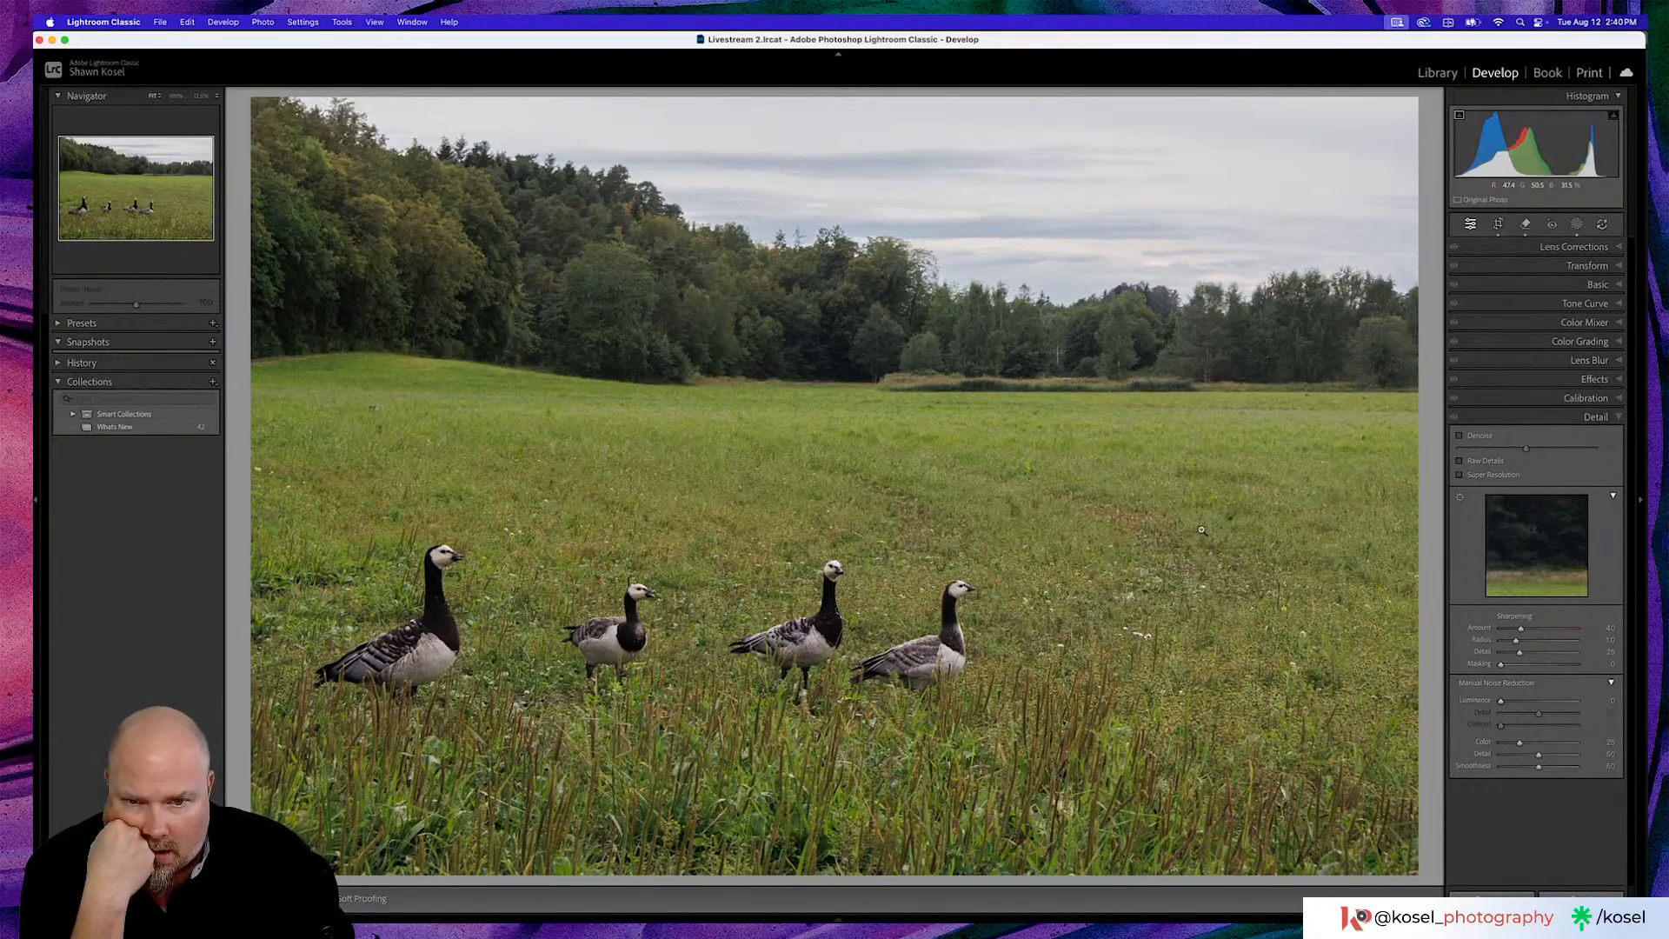
key(backslash)
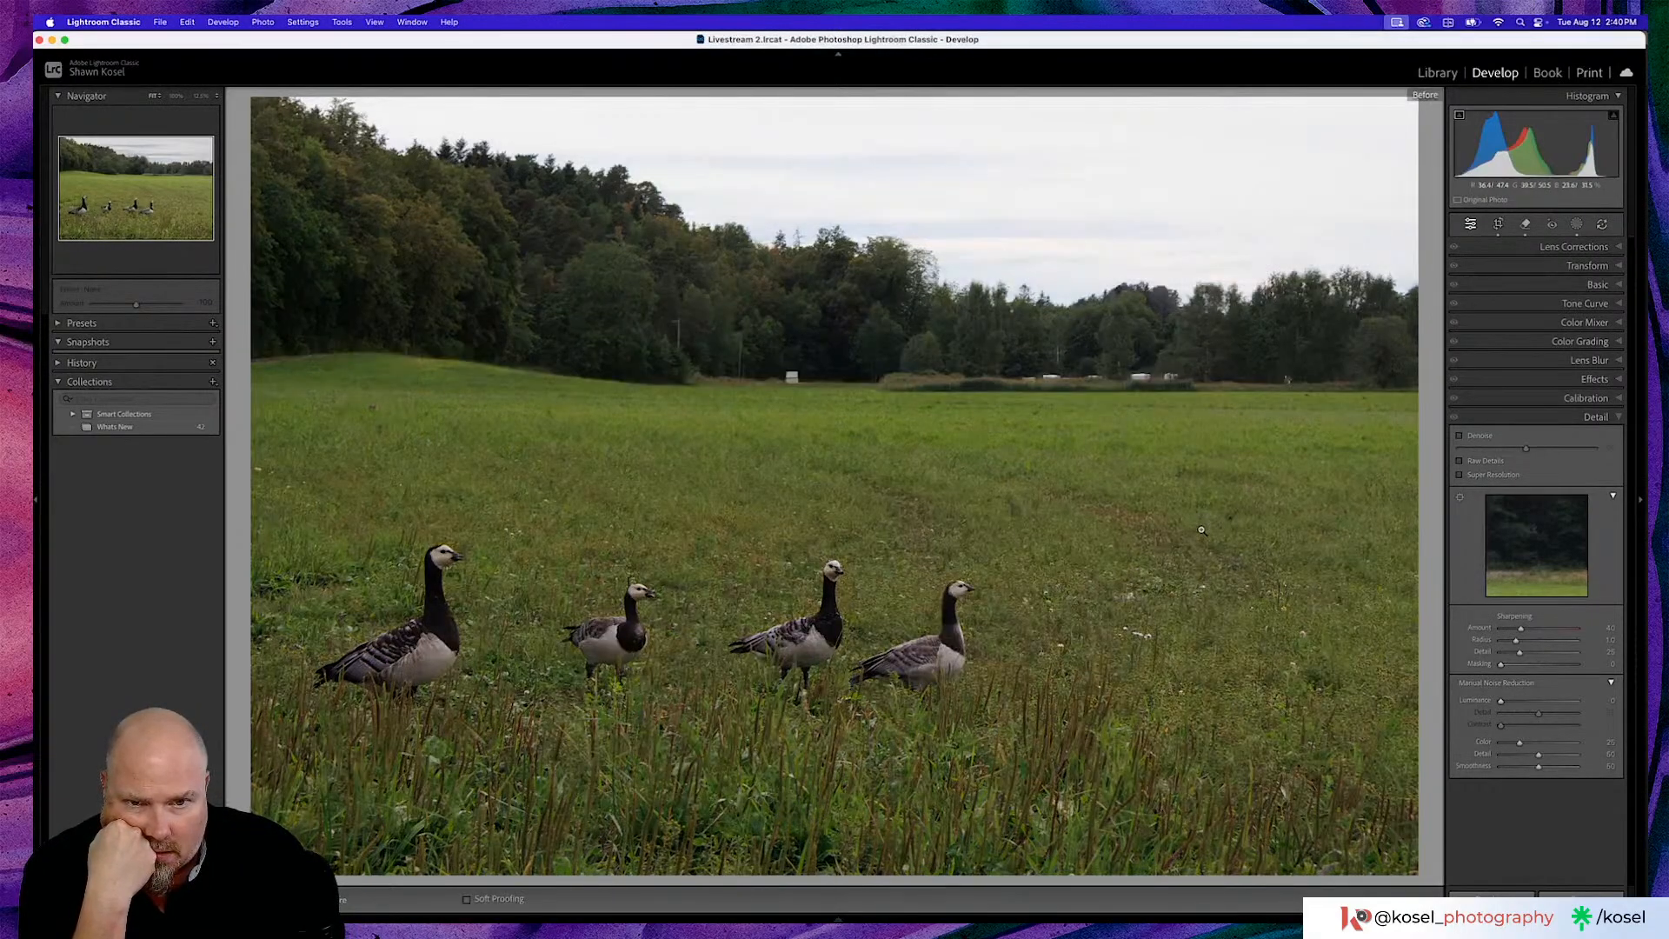
key(backslash)
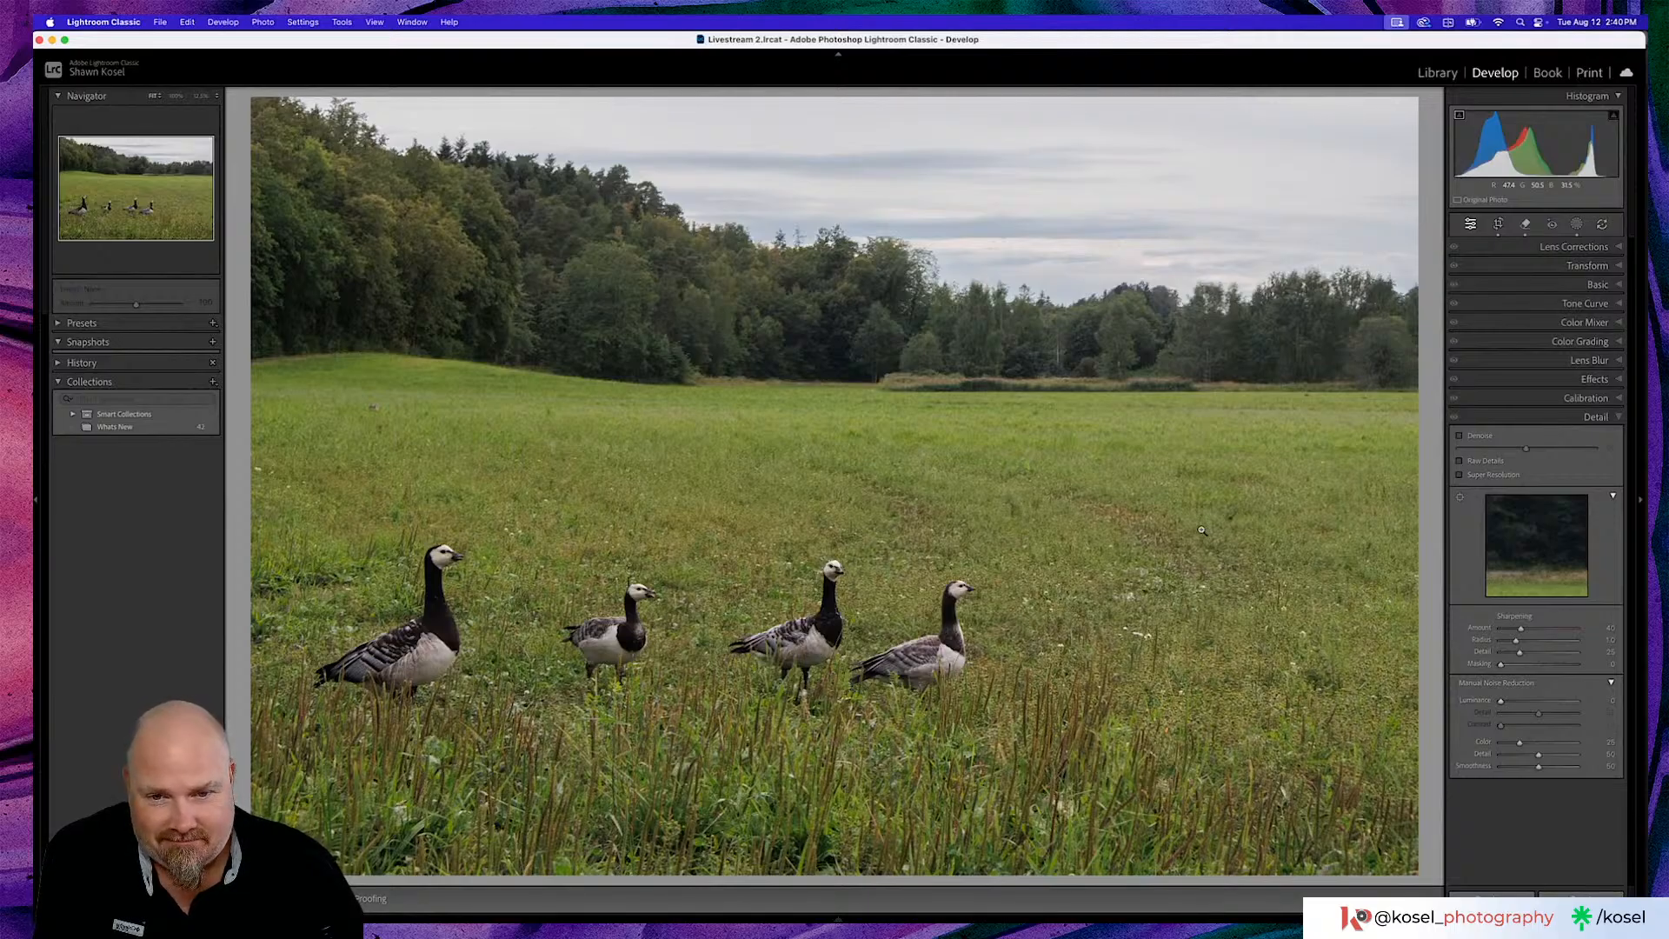
key(backslash)
key(backslash)
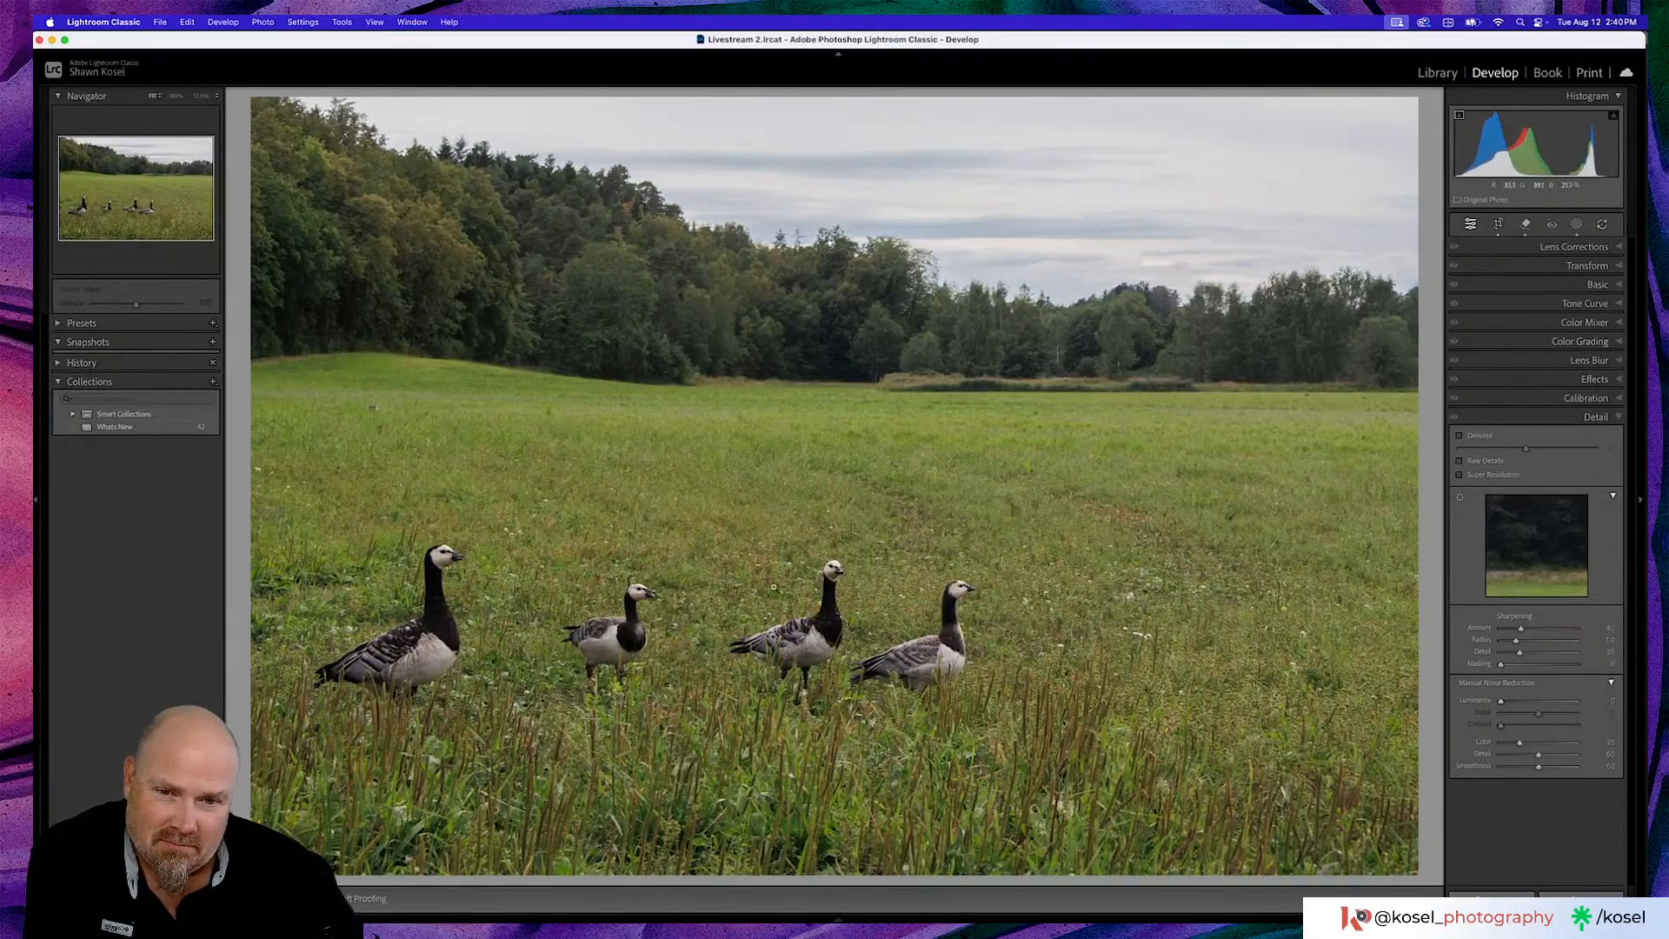
Examine the geese and surrounding grass up close, and return to the full photo
click(774, 584)
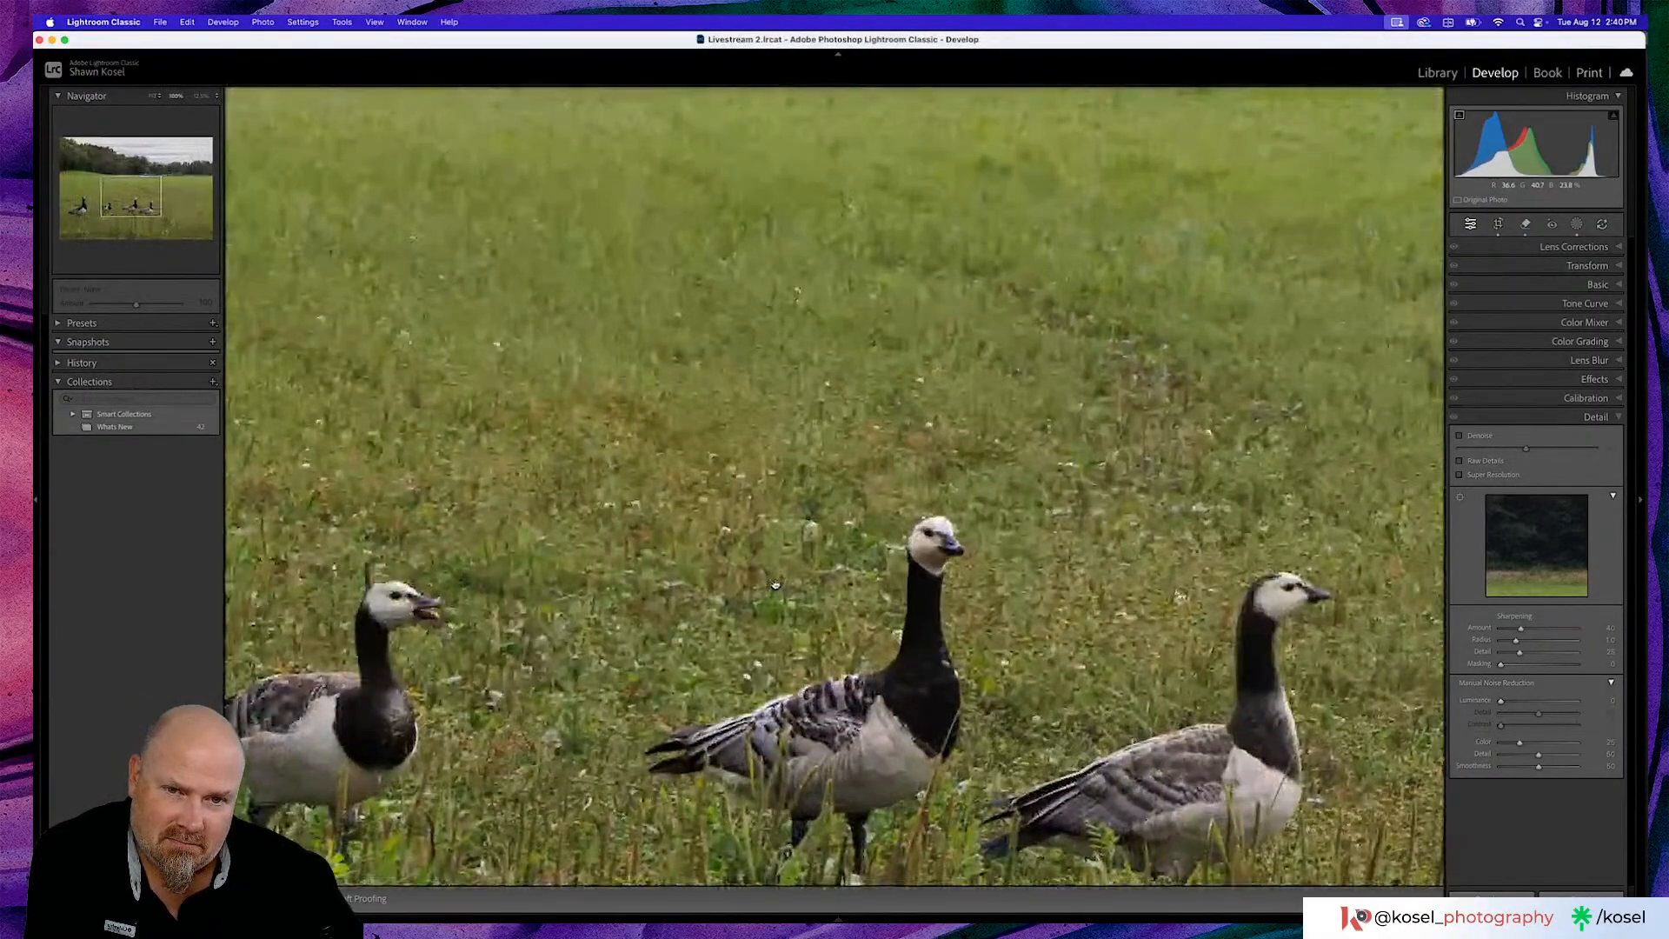
click(775, 584)
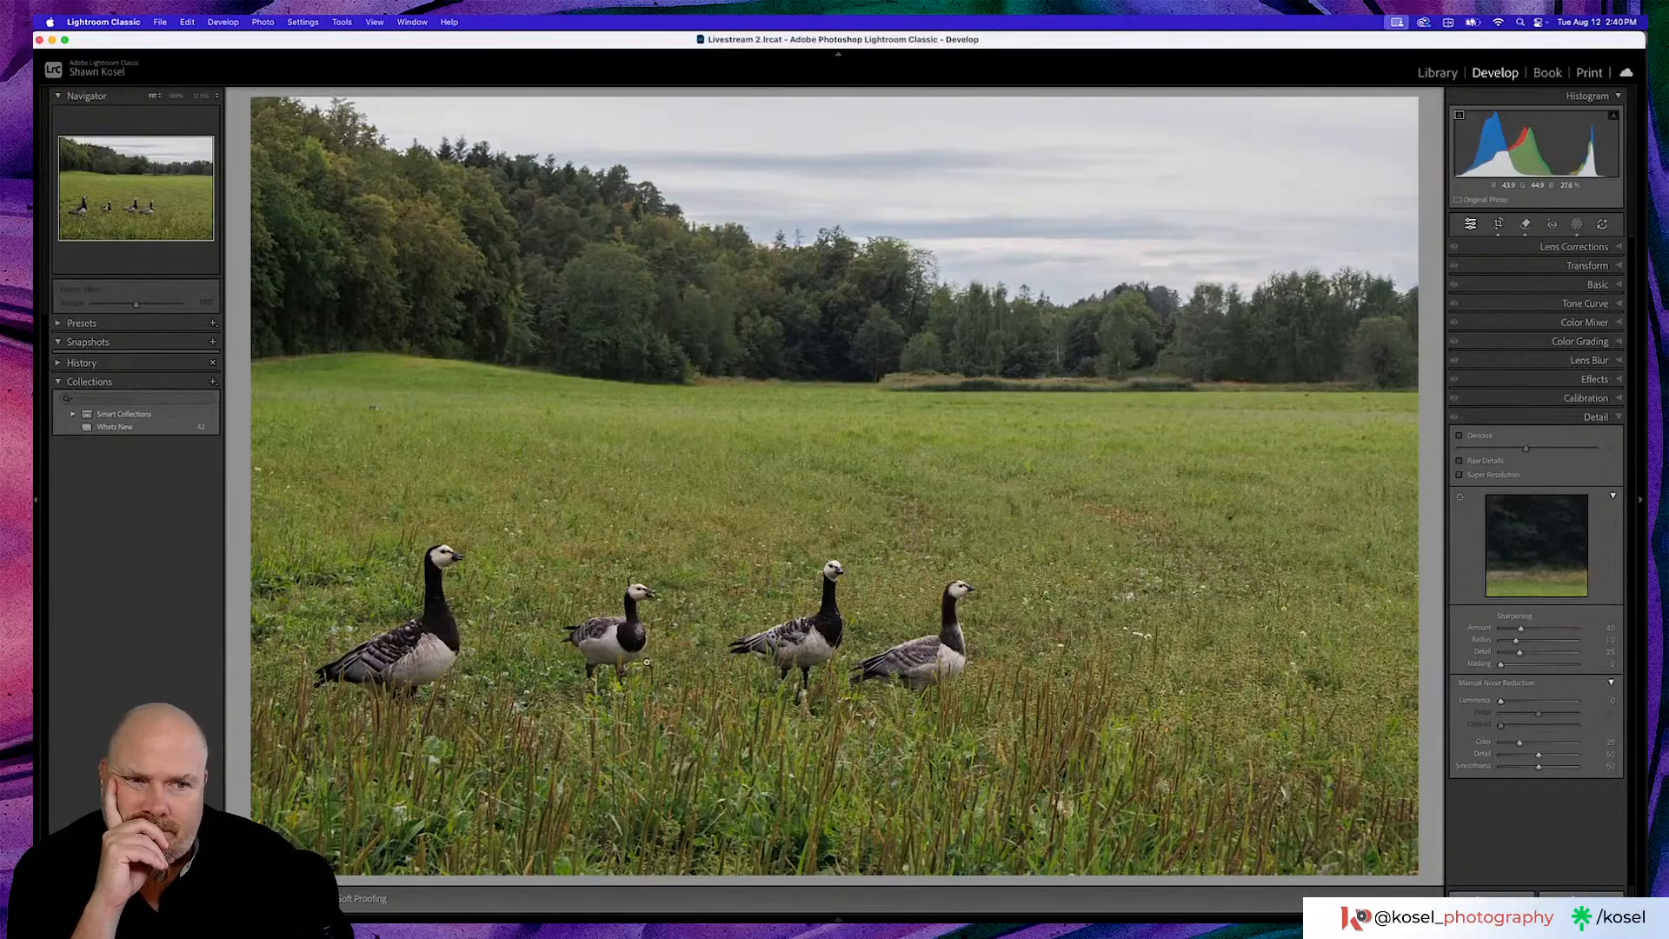
click(632, 663)
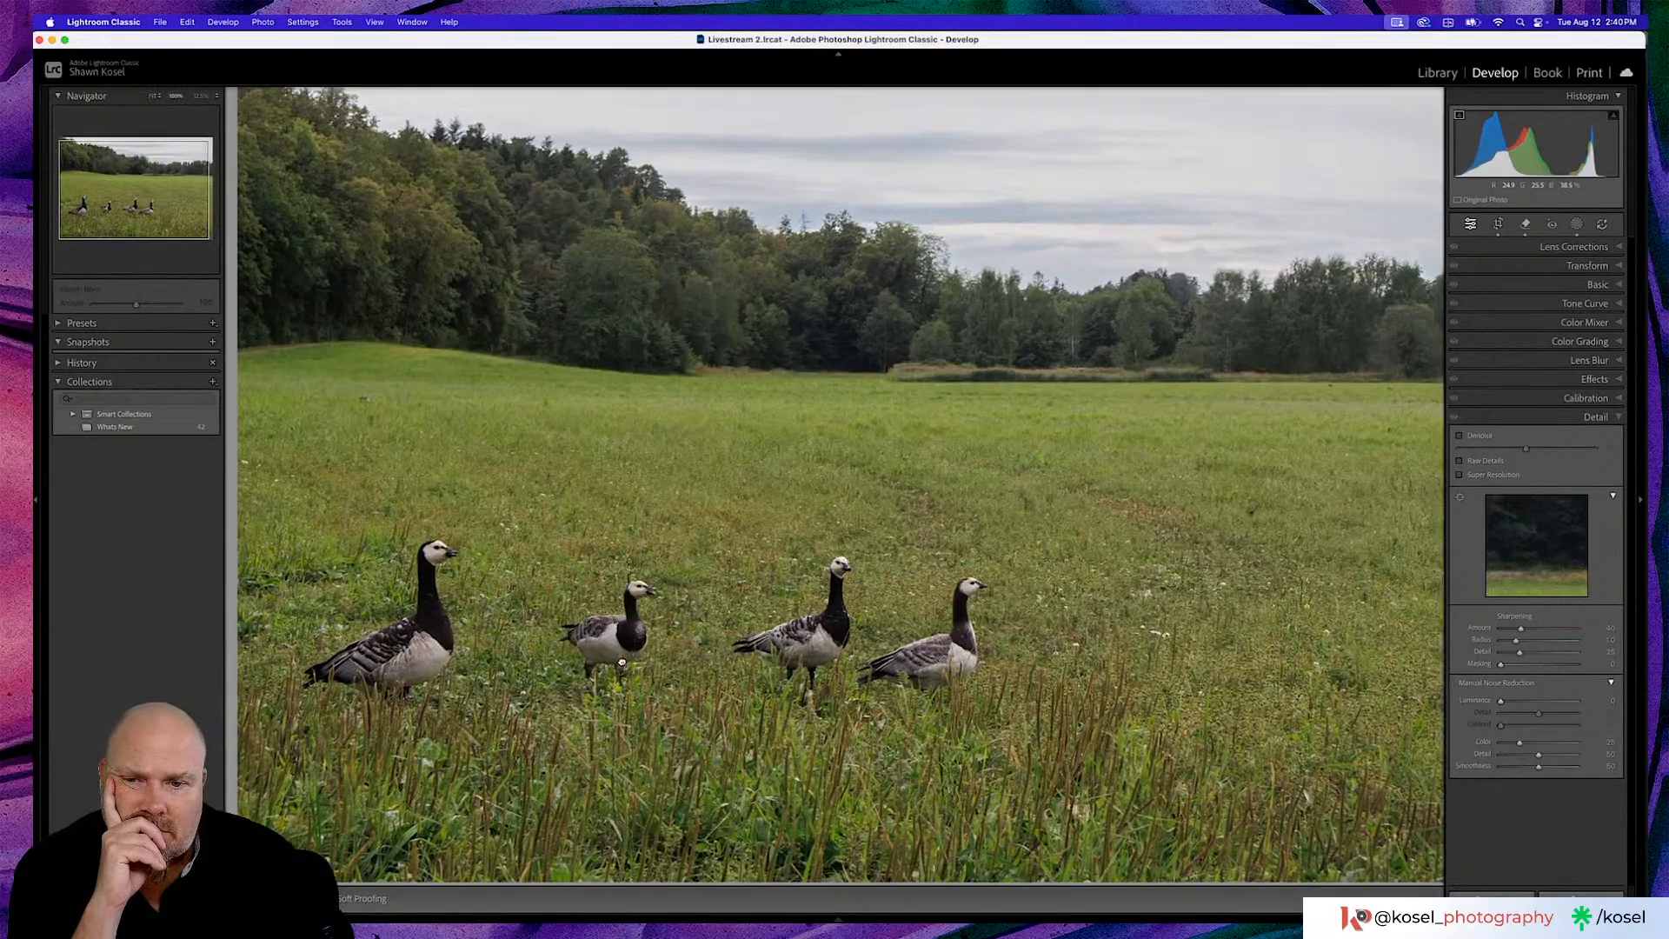
scroll(621, 661, left, 5)
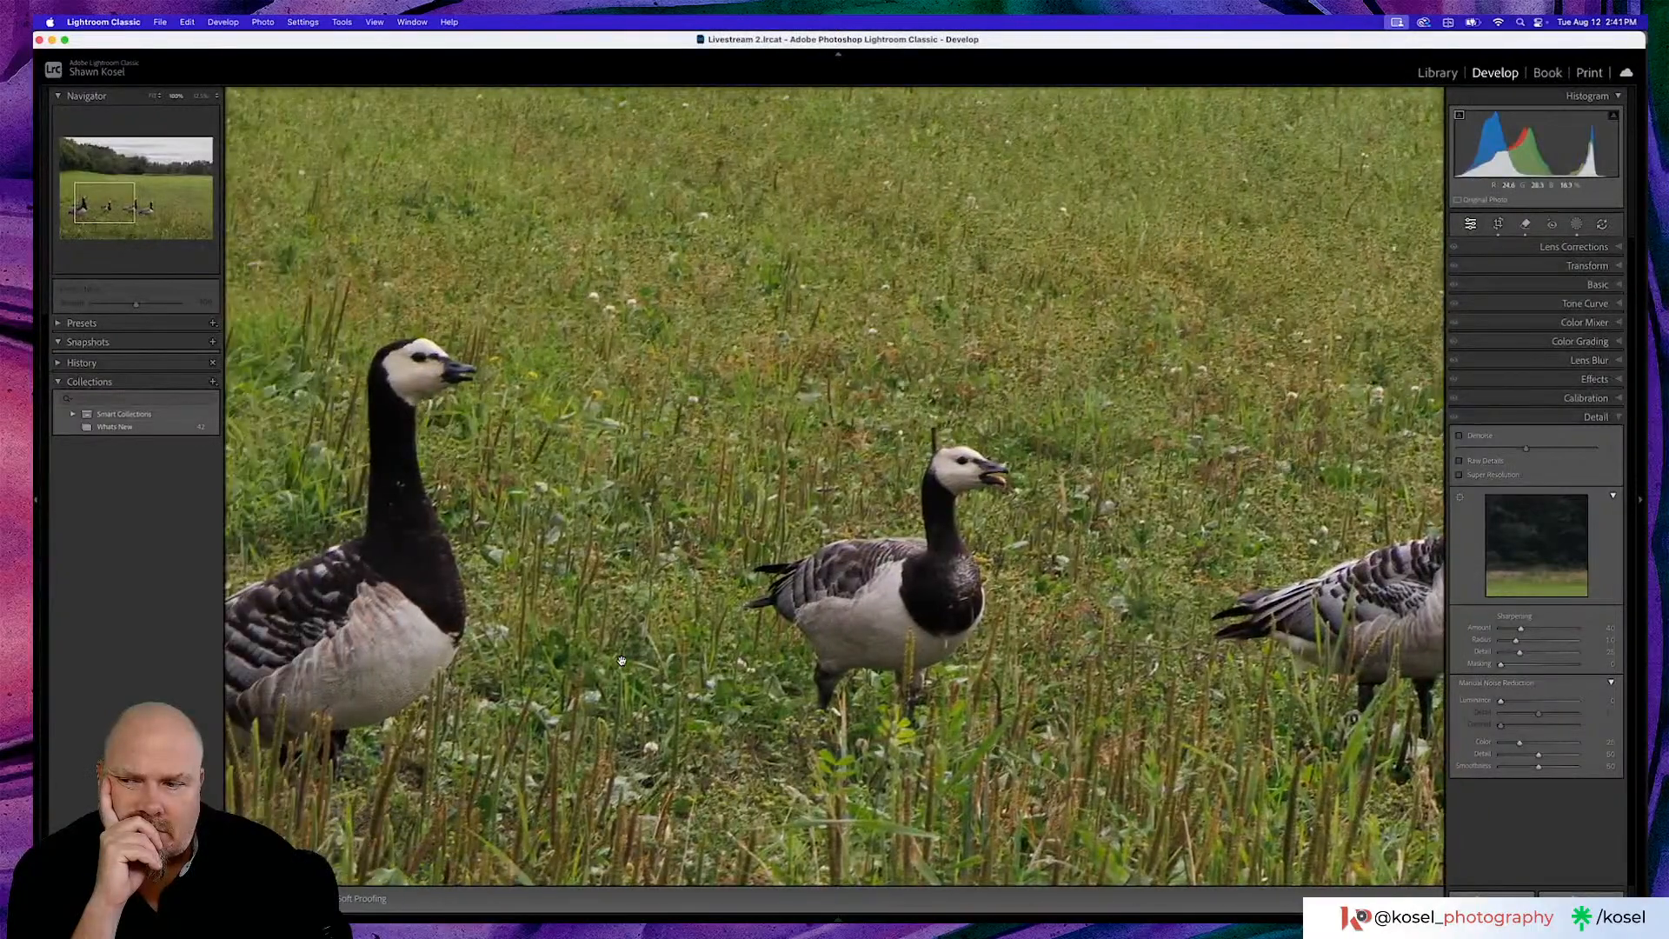
key(Right)
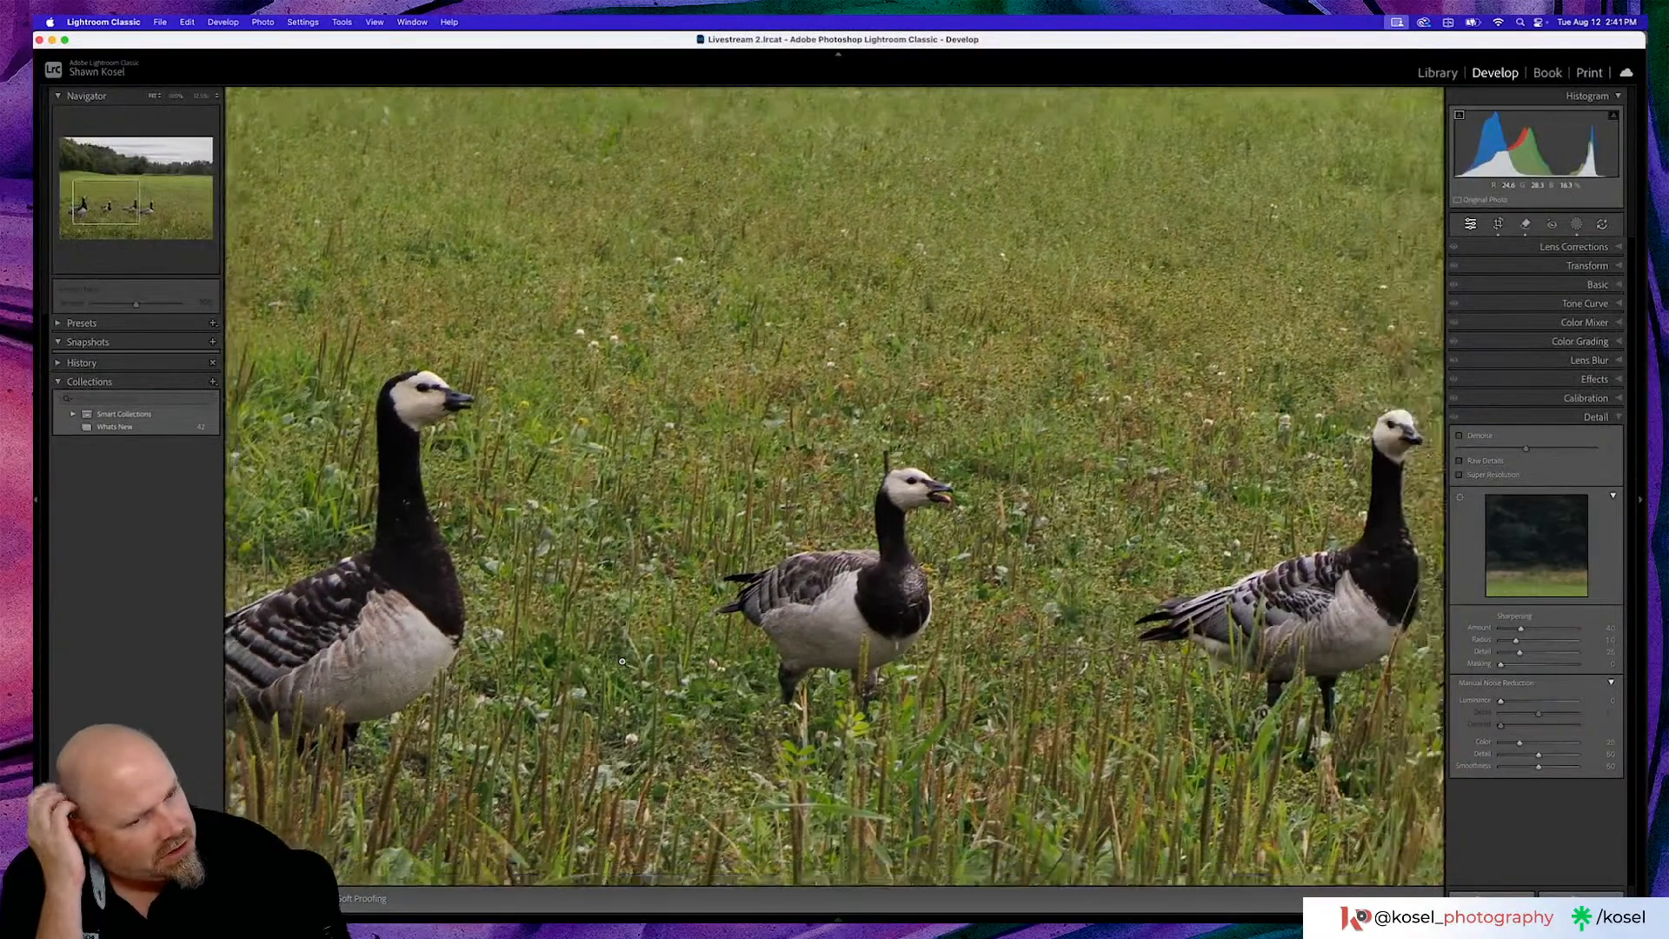
click(622, 661)
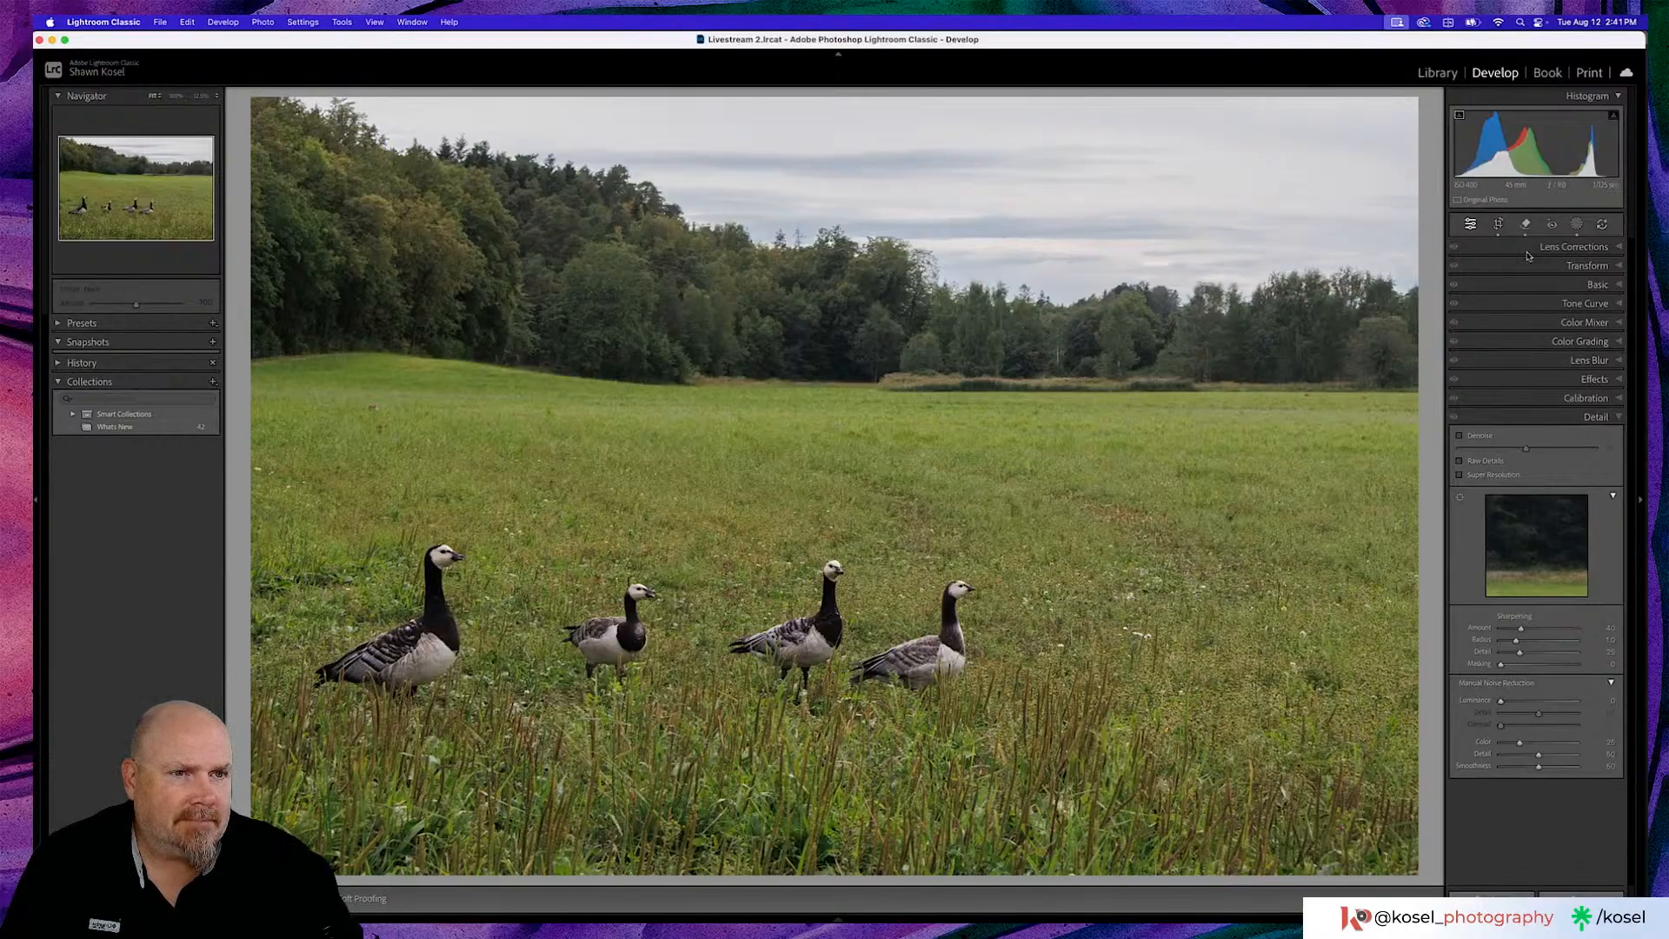
Warm the Vegetation mask by setting its Temp to 4 and its Tint to 22
click(1576, 226)
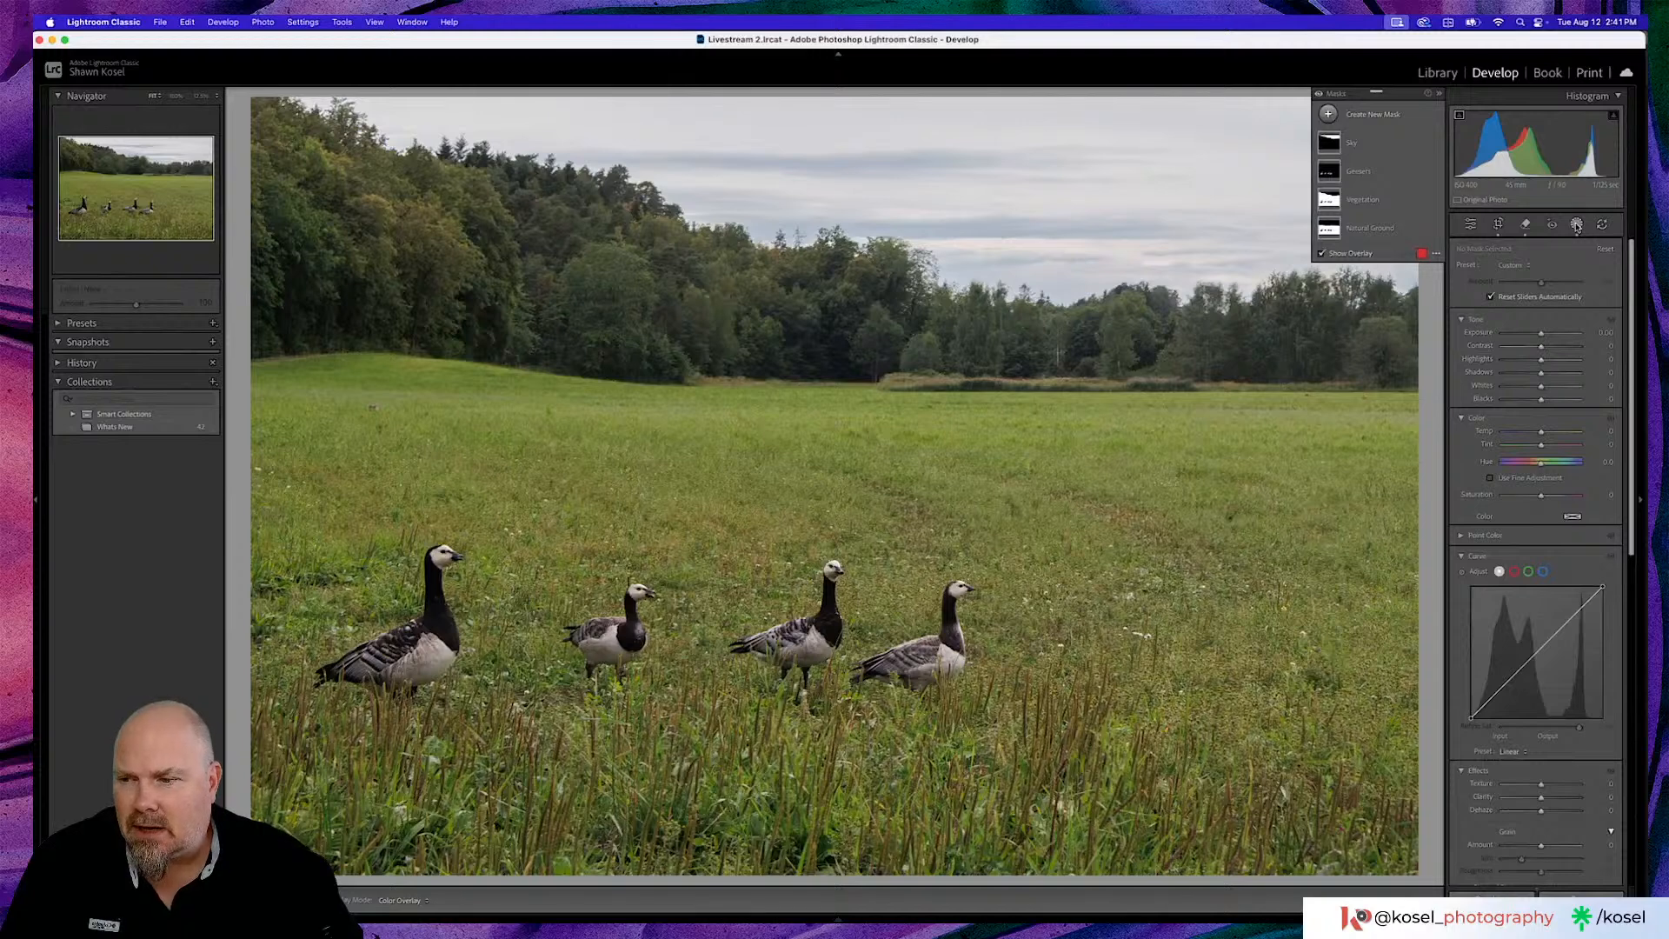
click(1363, 202)
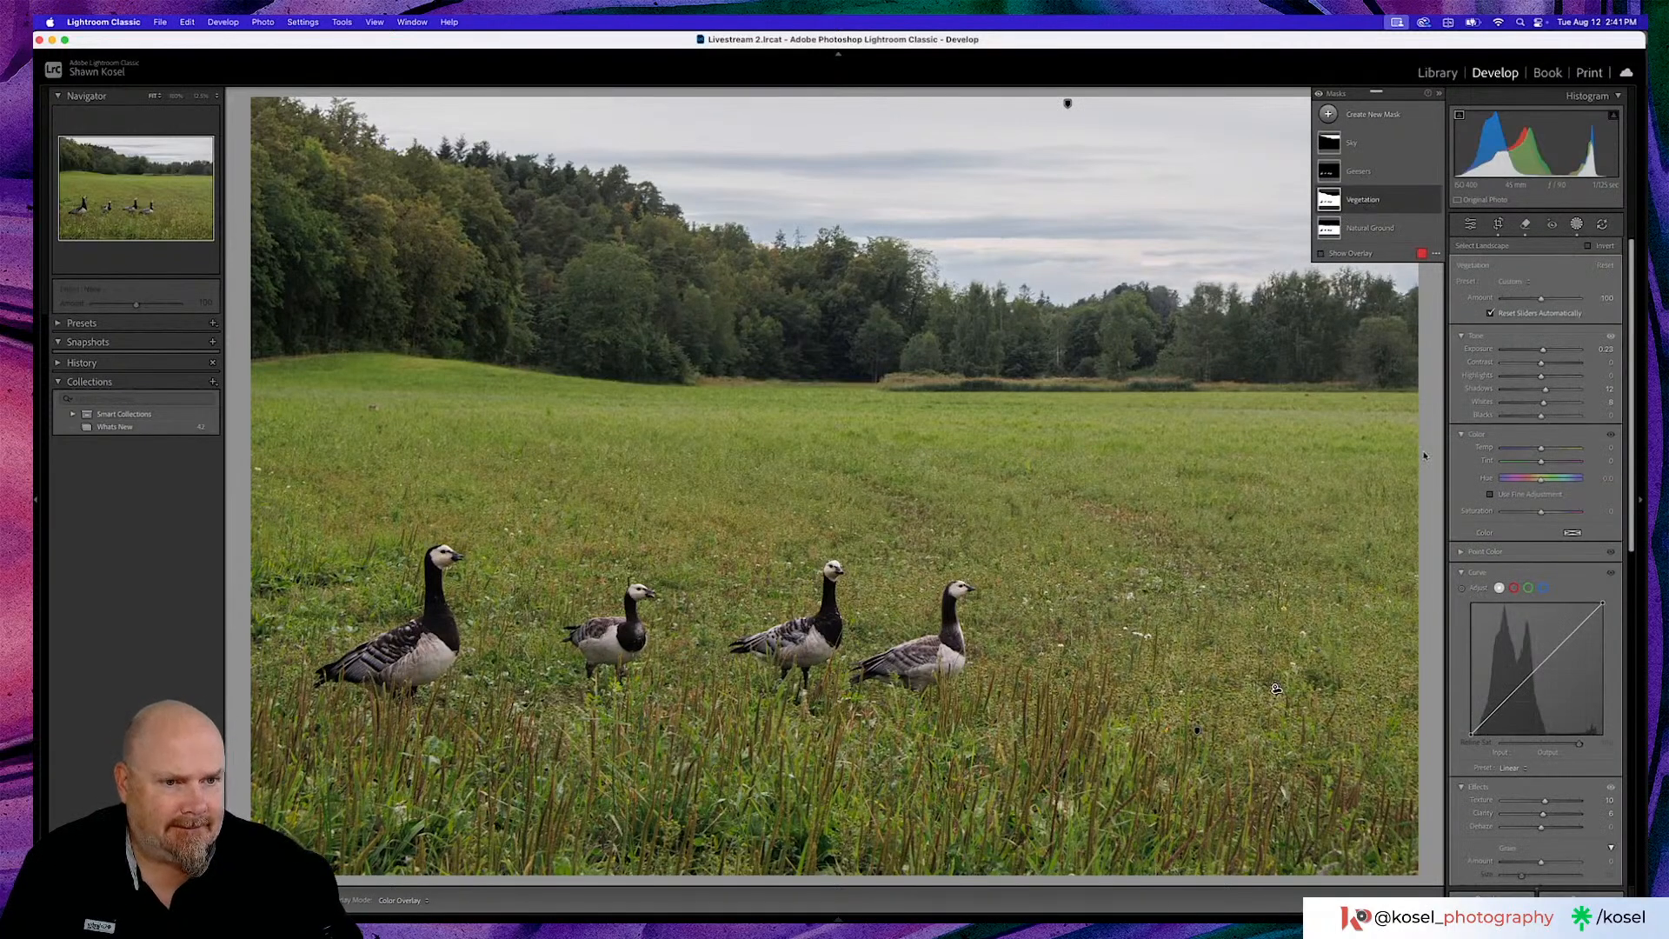
click(1541, 448)
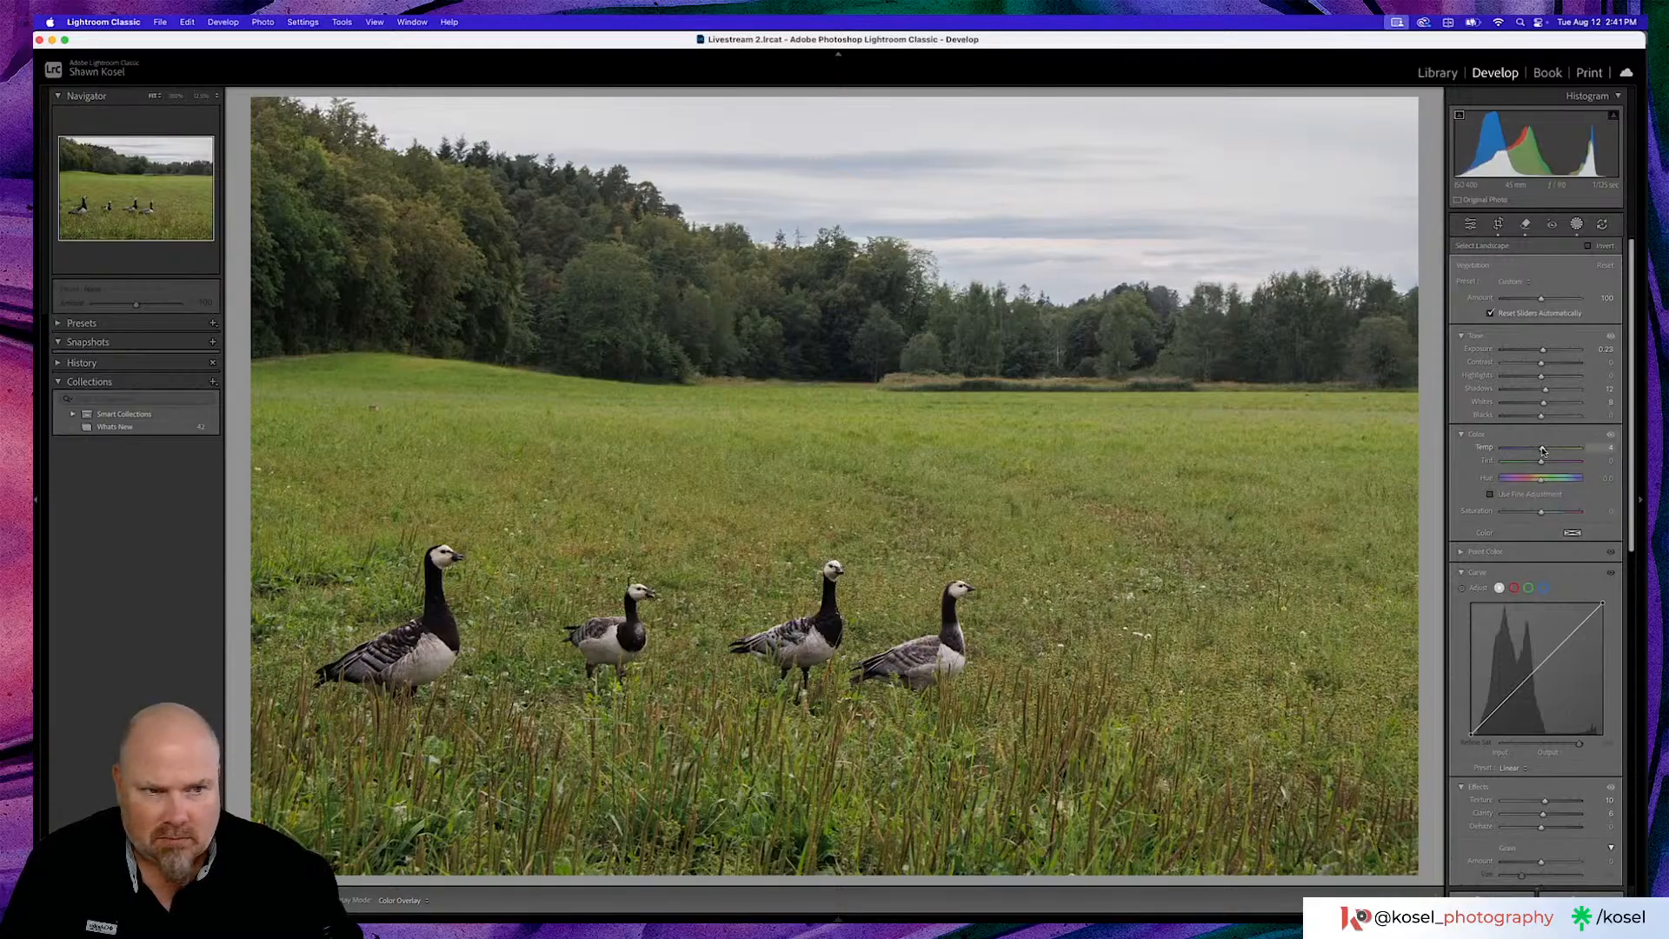
drag(1541, 461, 1551, 464)
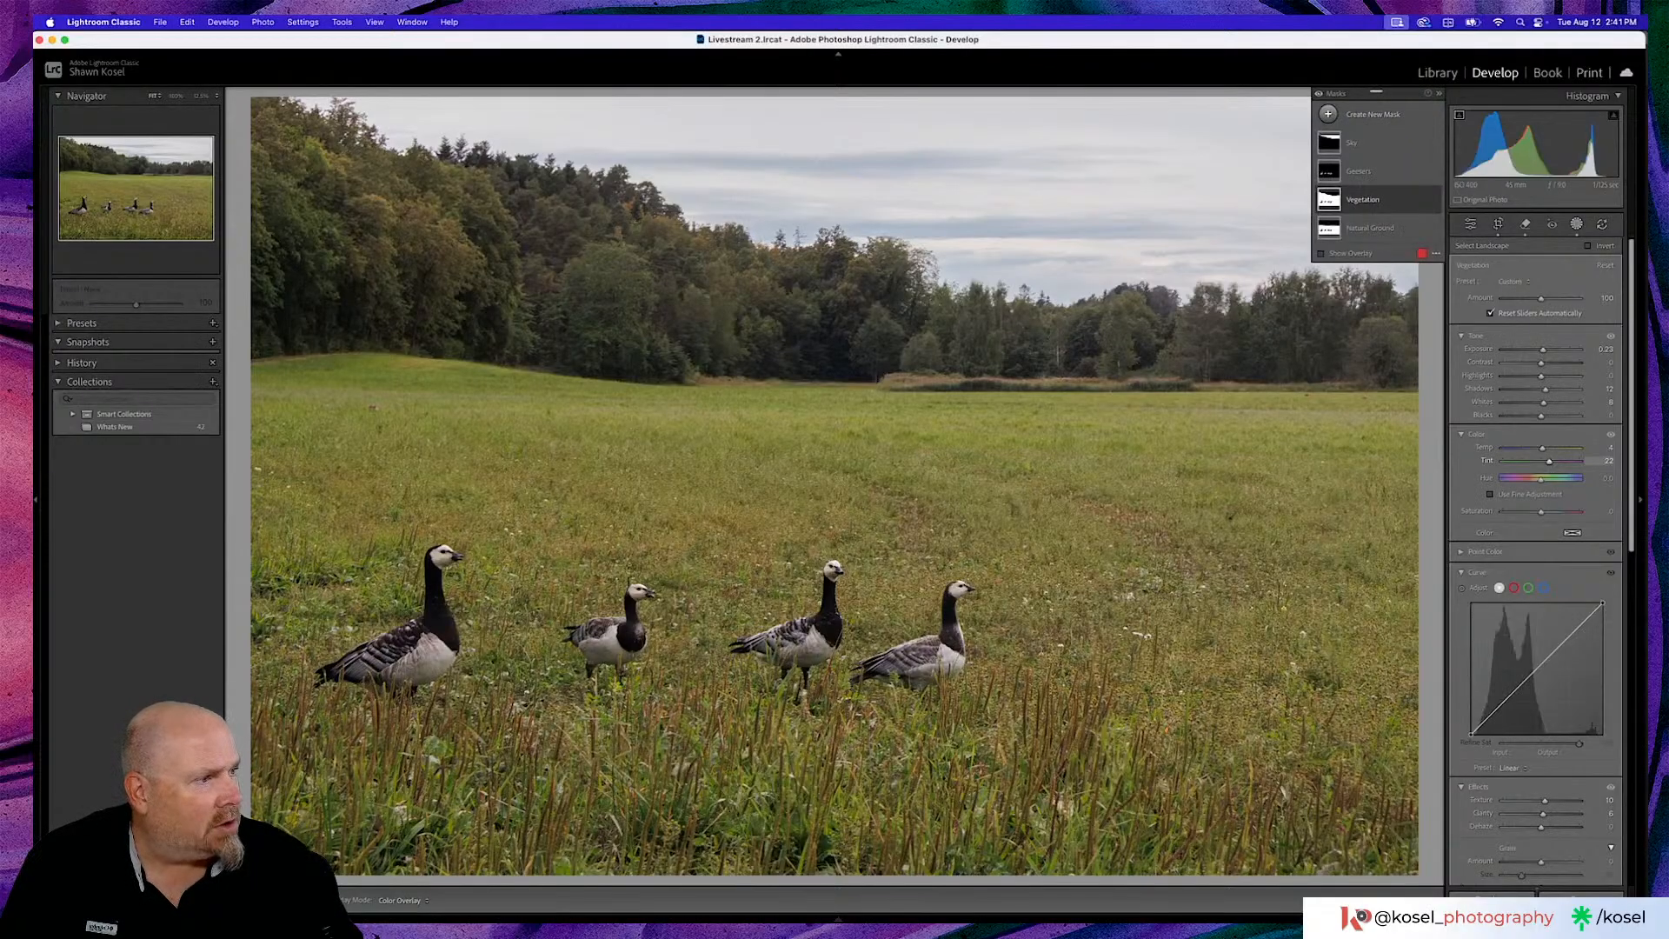
Compare the photo before and after the edits to judge the Vegetation mask's new colour
click(720, 41)
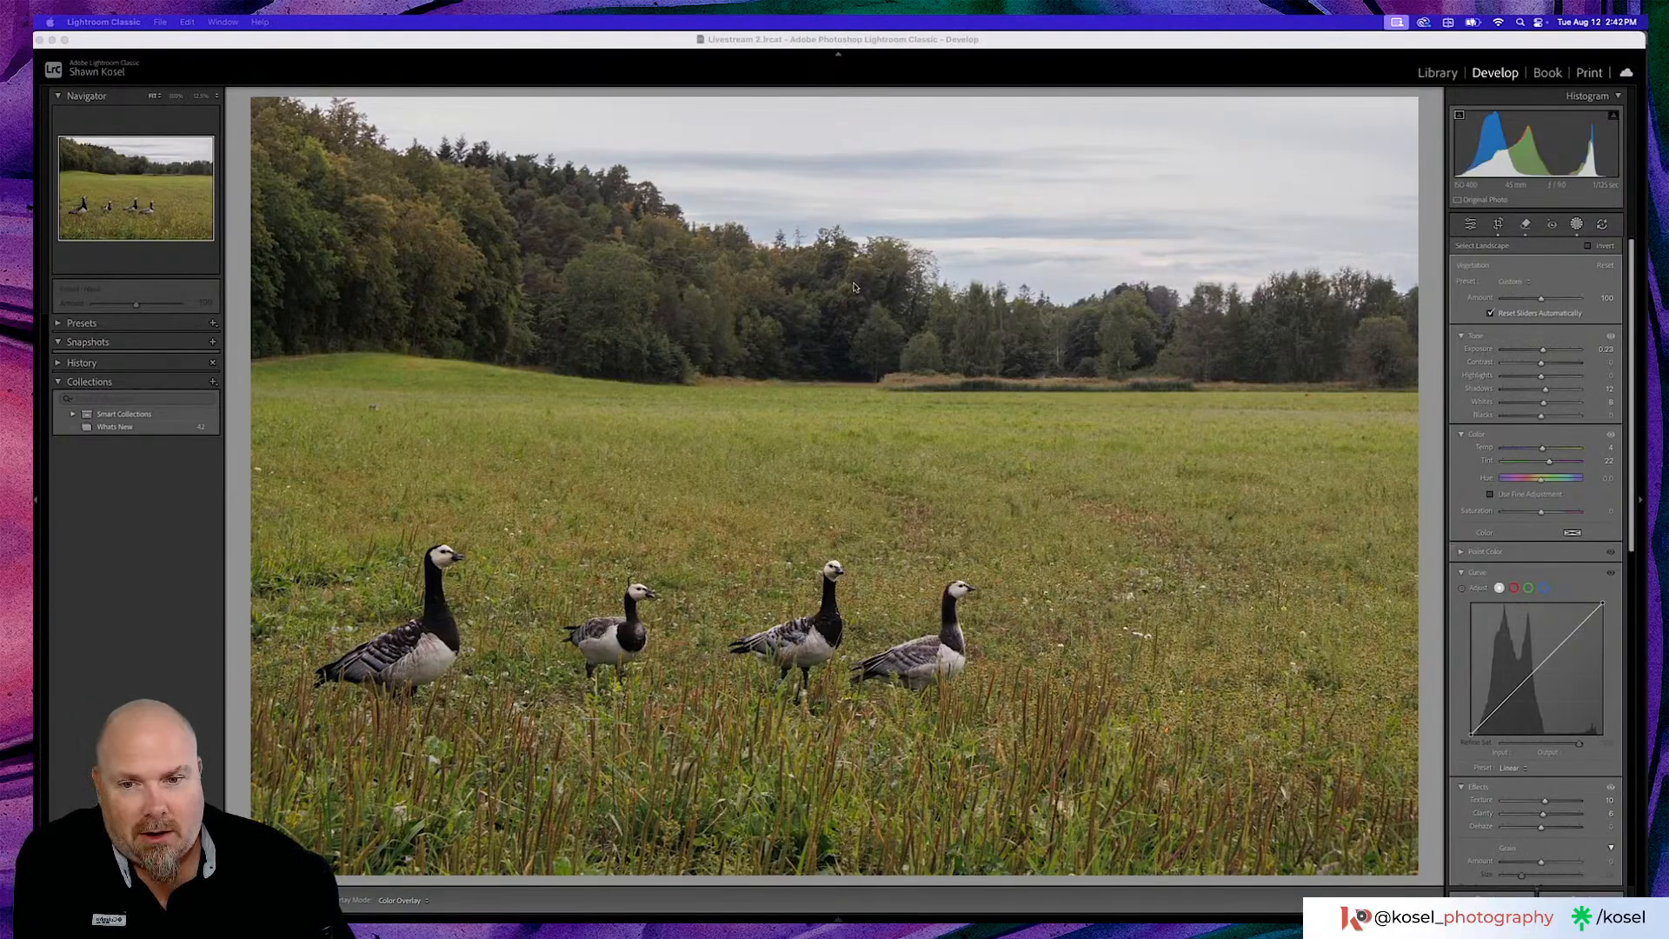
click(596, 43)
key(backslash)
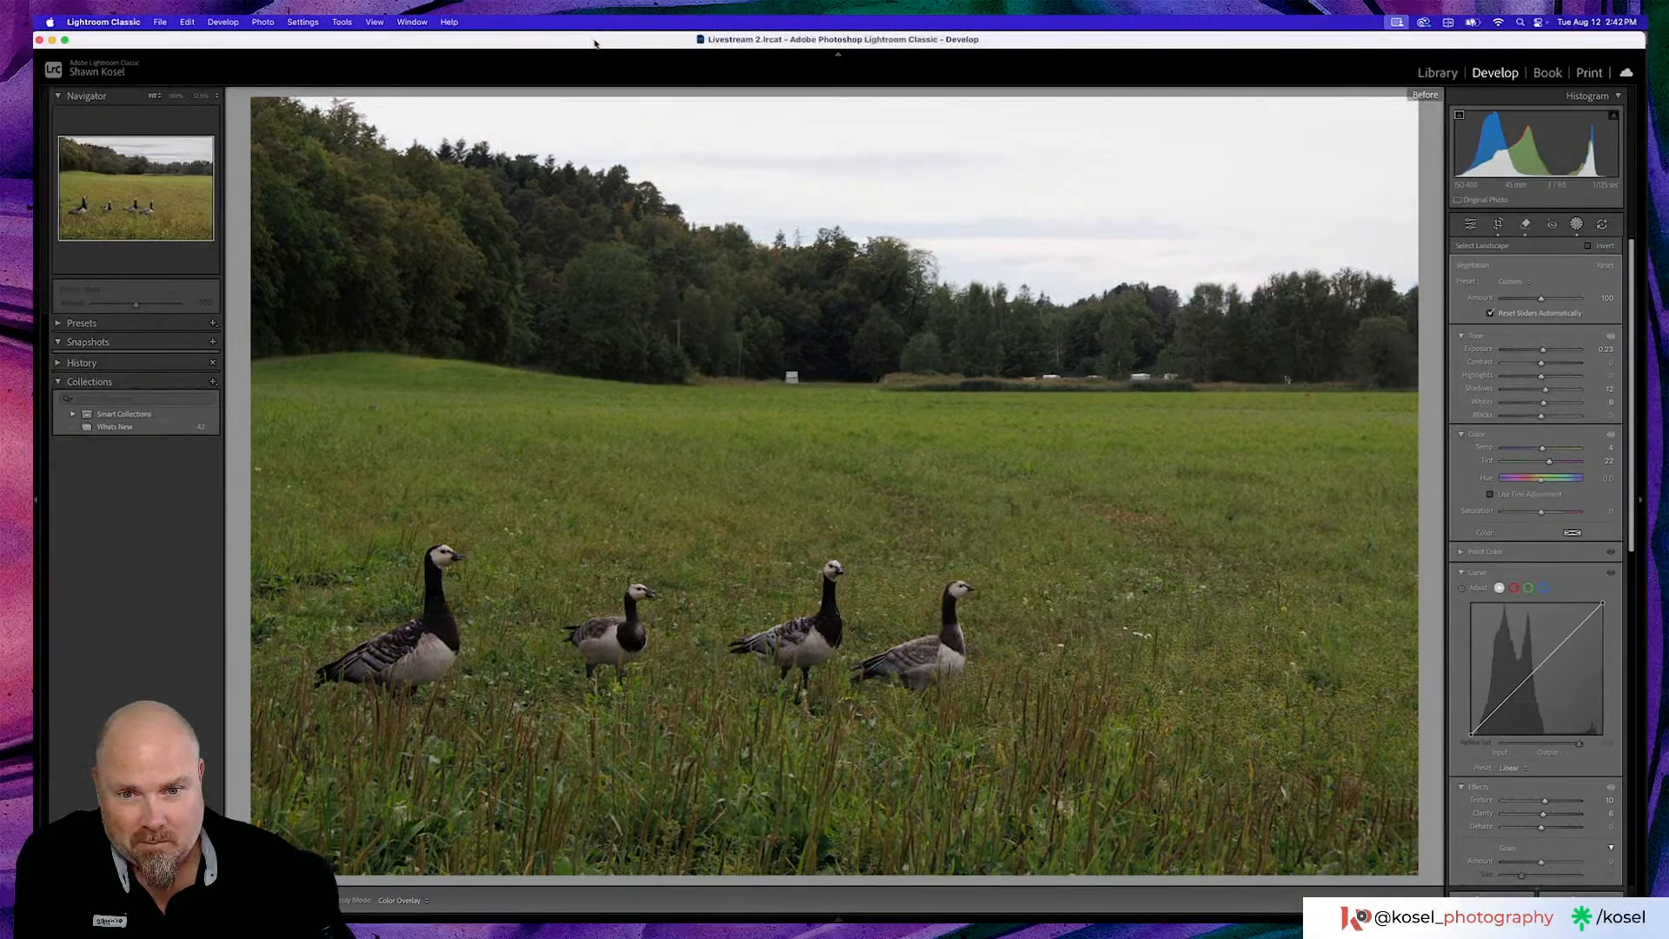
key(backslash)
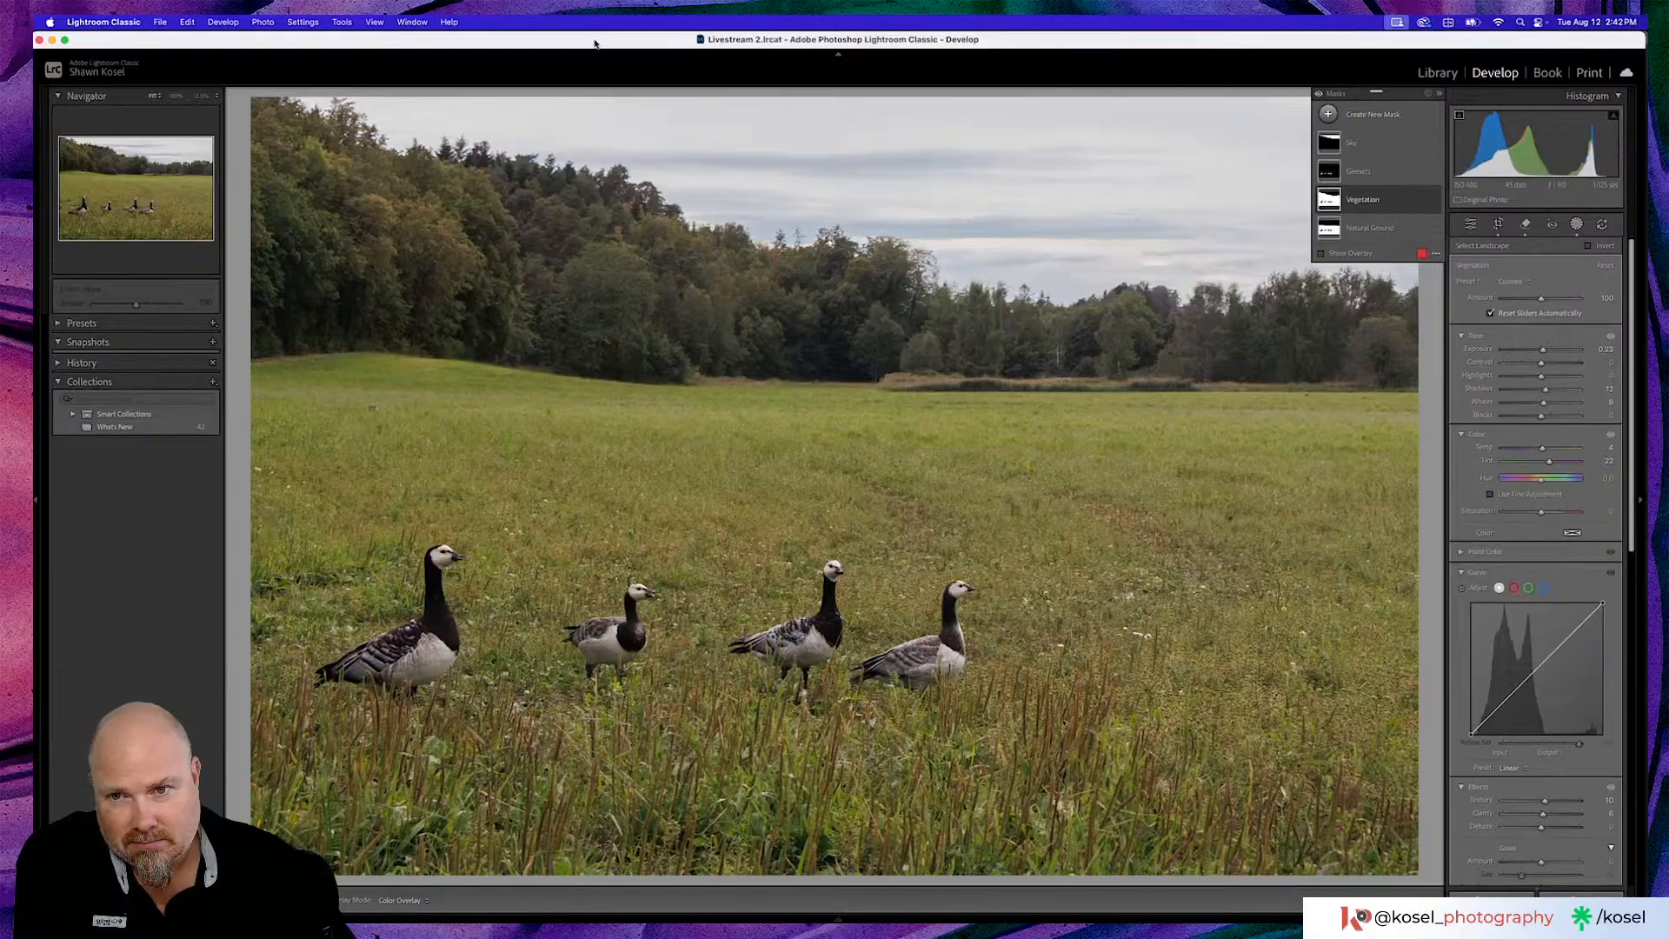
key(backslash)
key(backslash)
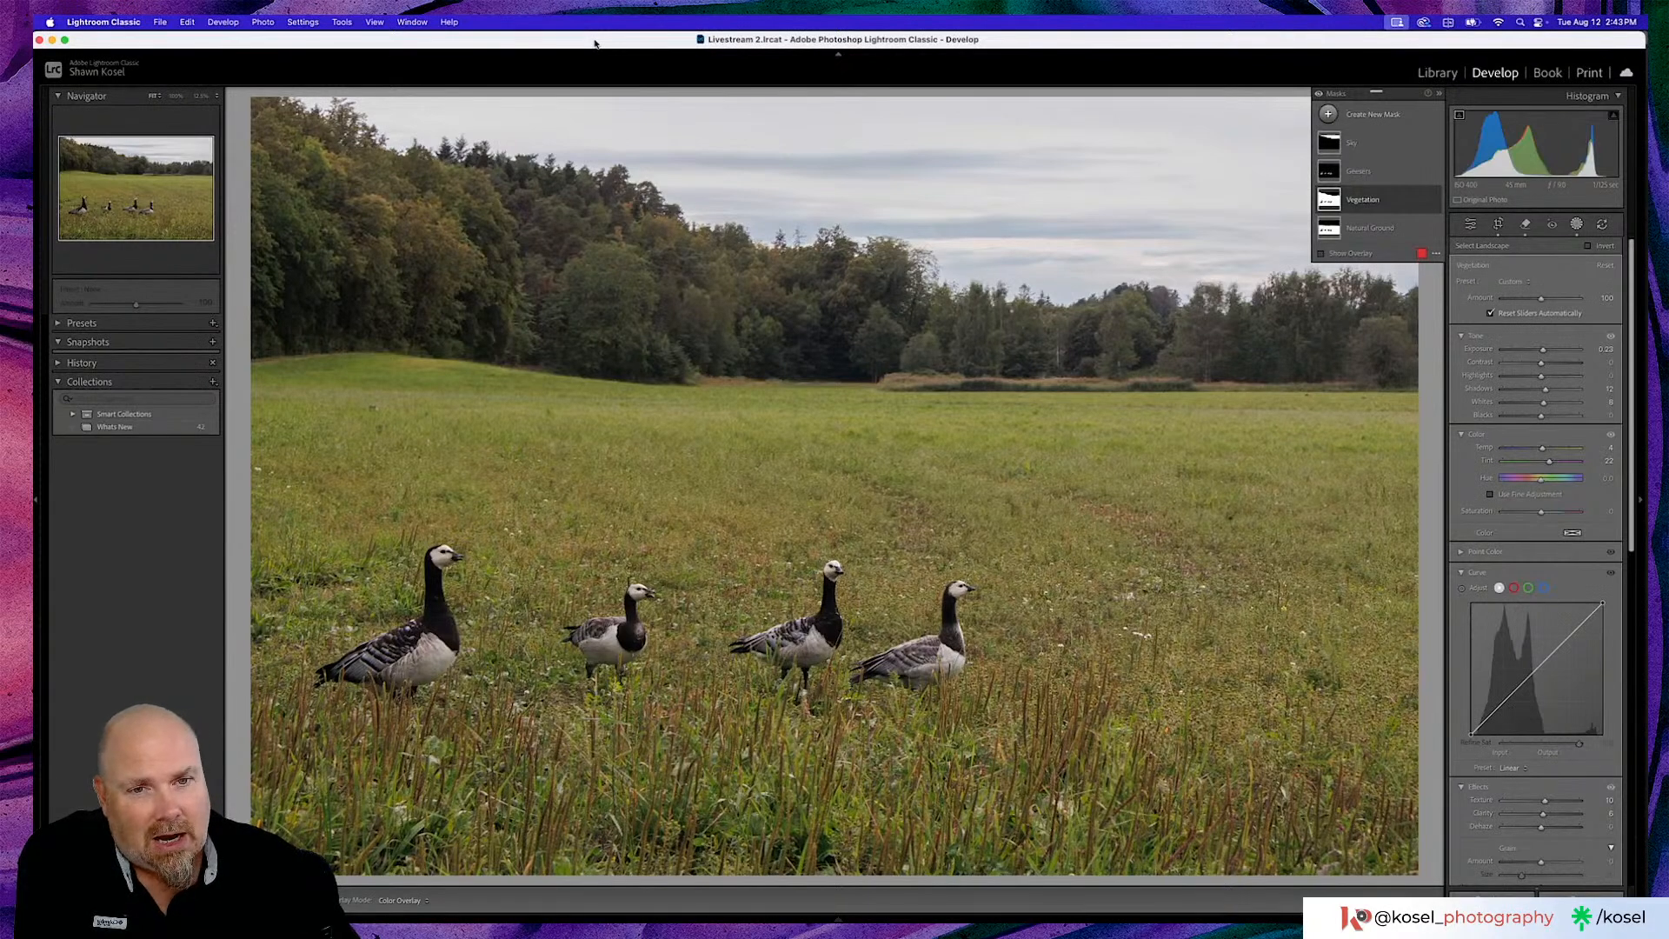
key(backslash)
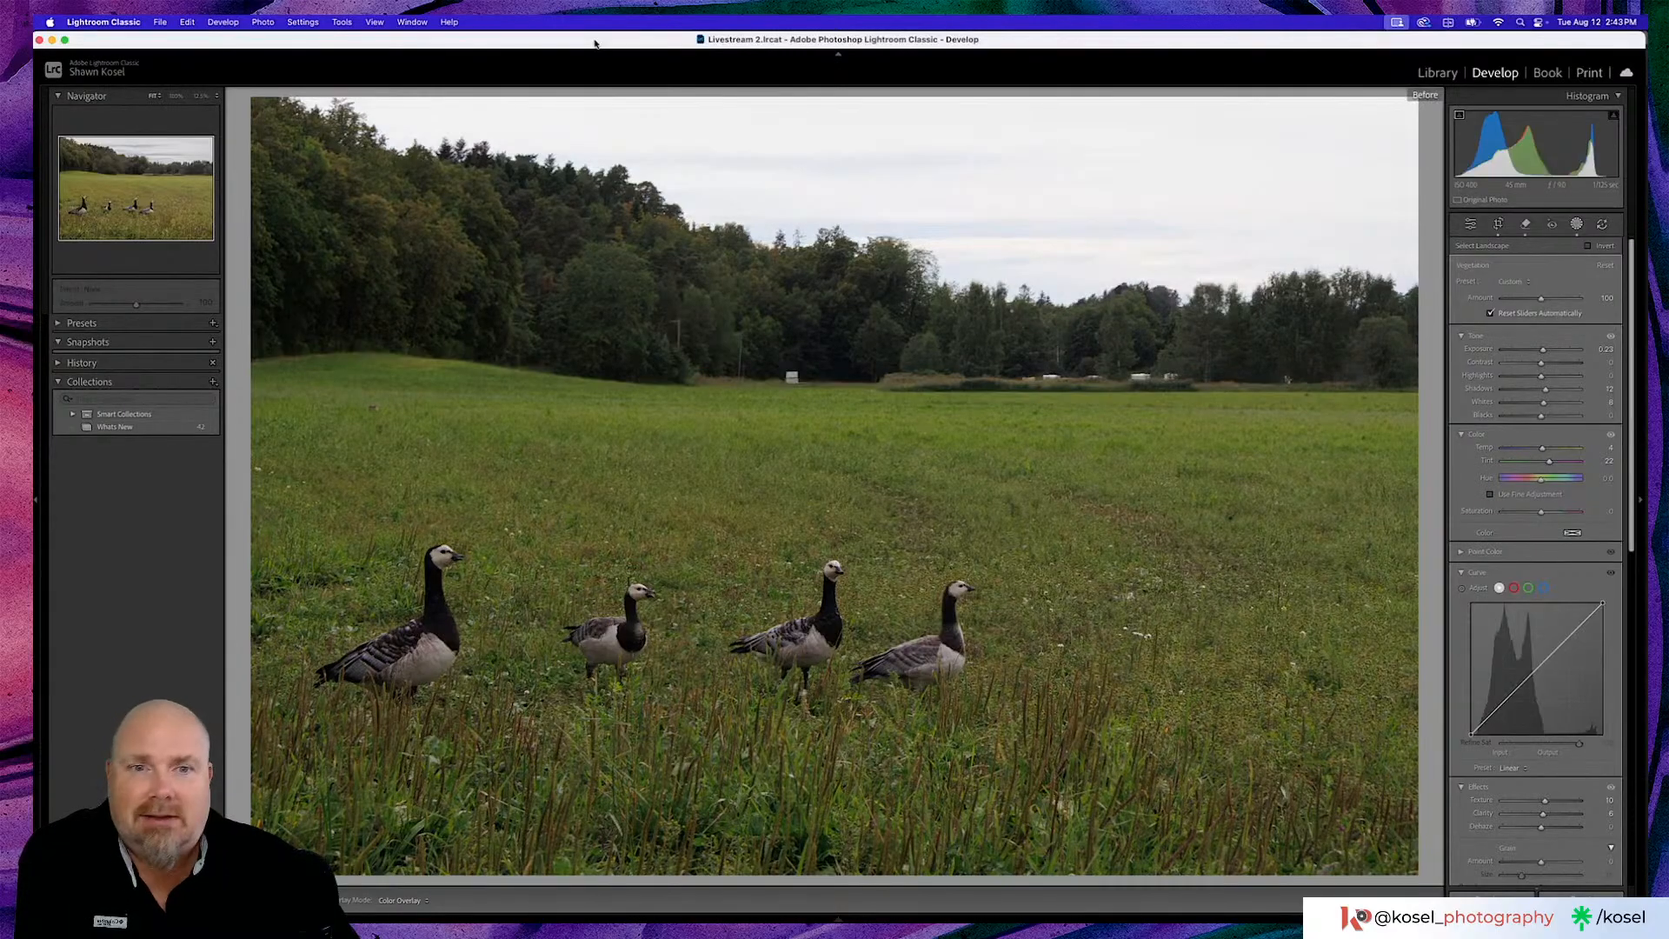
key(backslash)
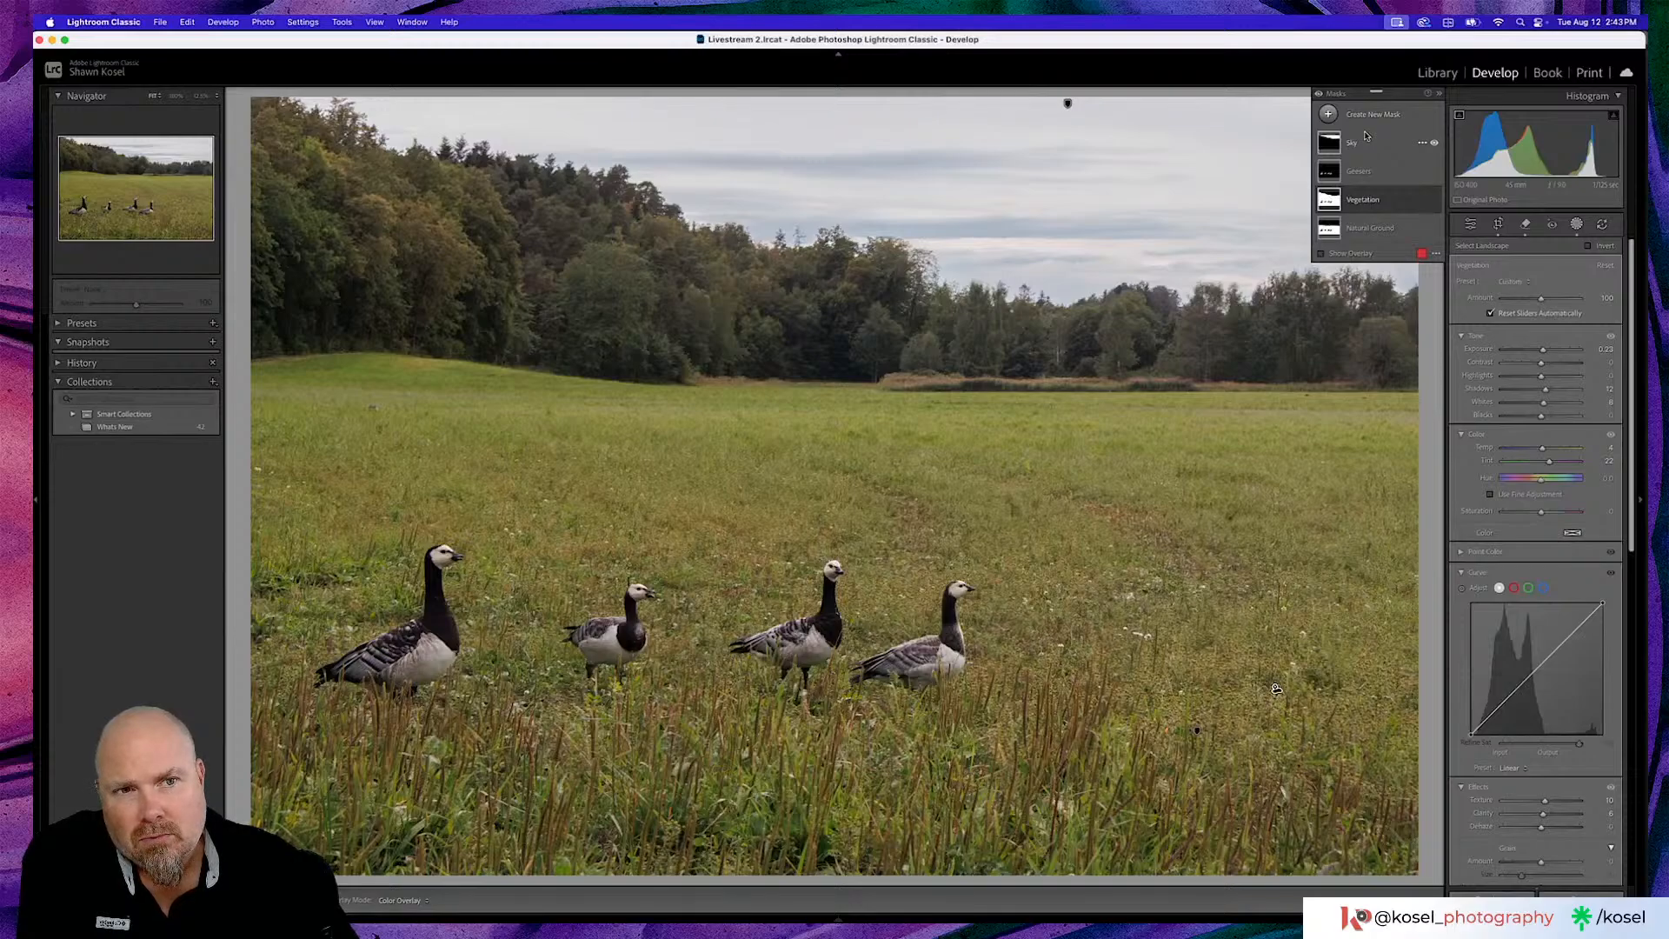
Create a Luminance Range mask sampled from the dark trees and narrow its range to the darkest tones, with the upper limit about 28
click(1362, 230)
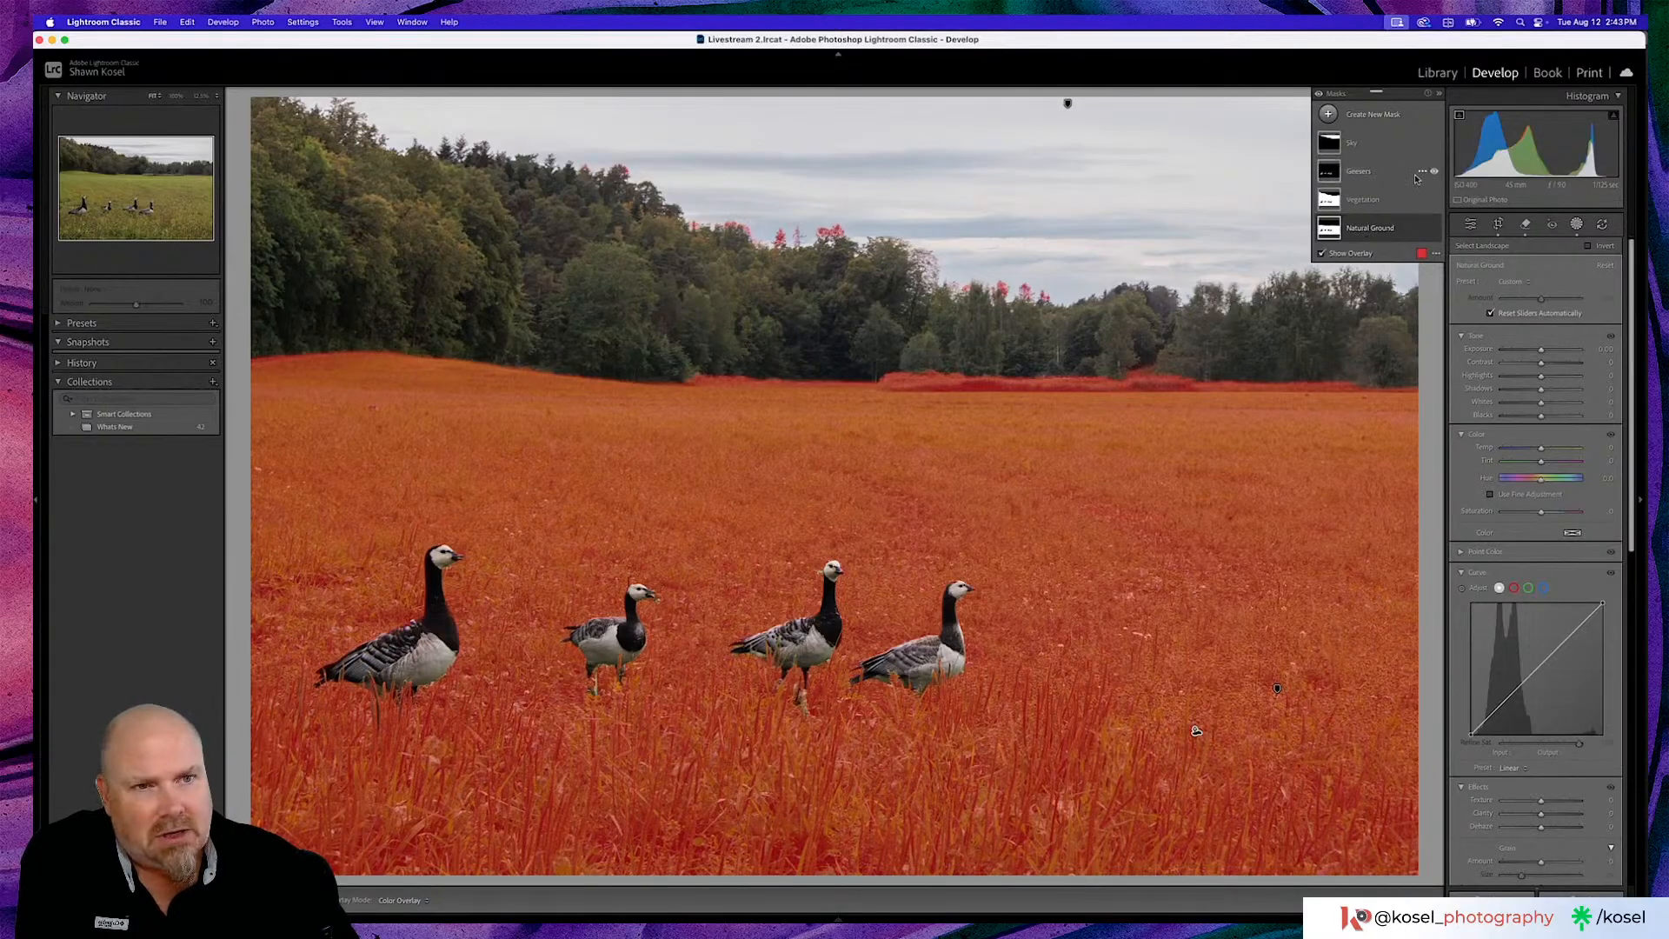
click(1372, 114)
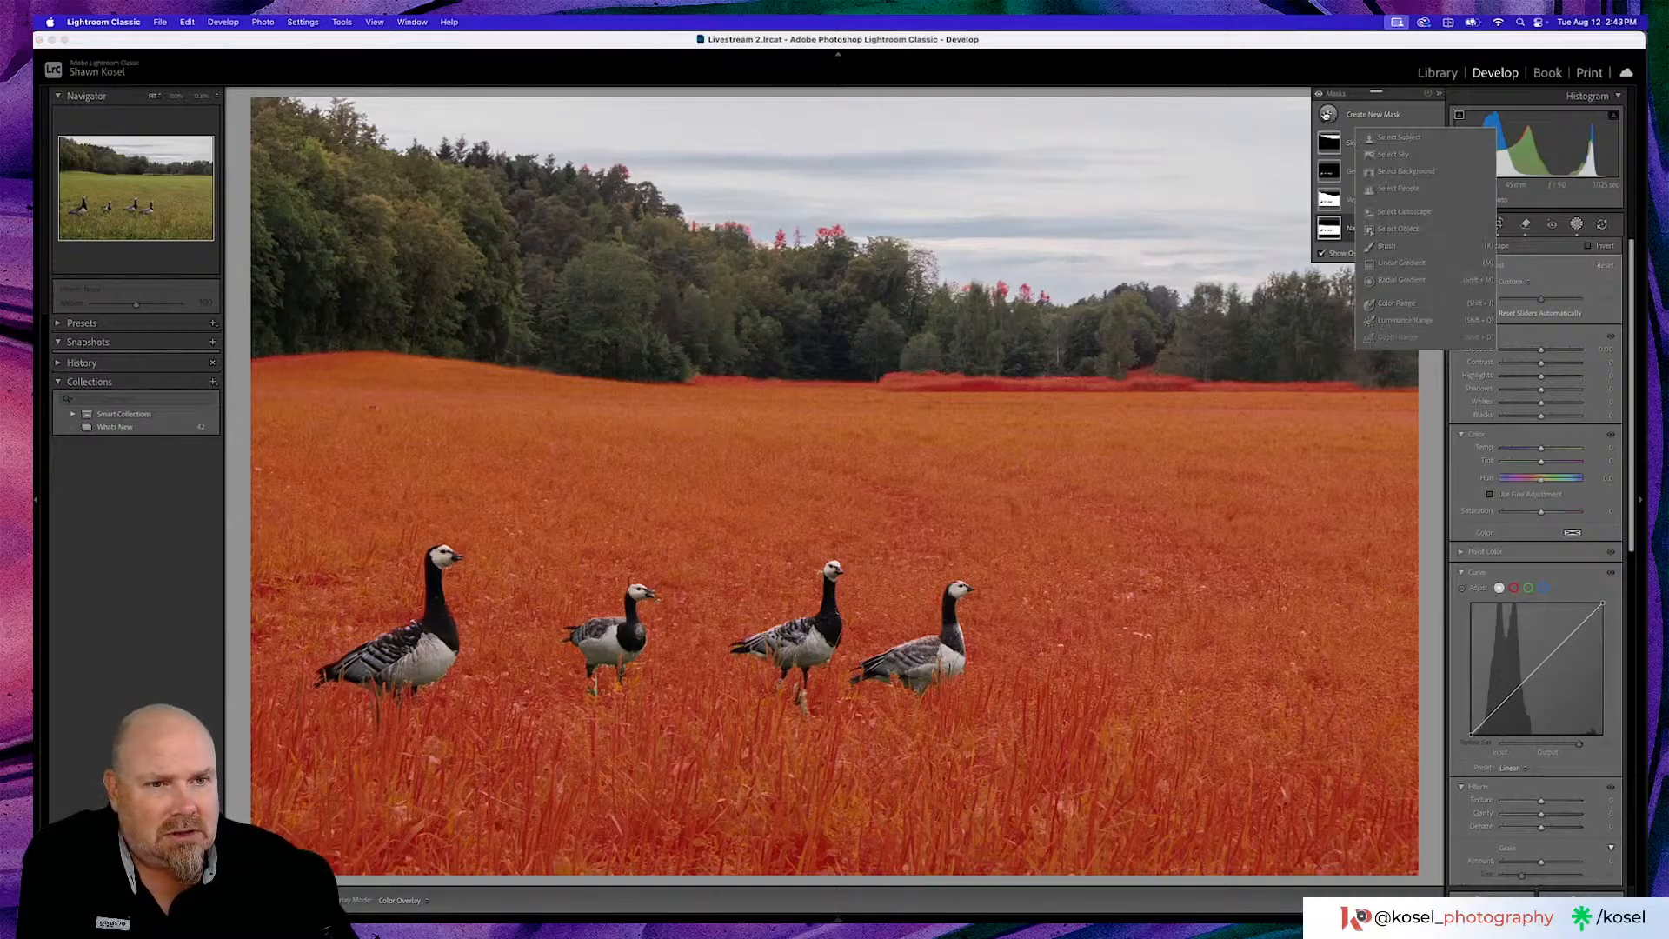
click(1405, 322)
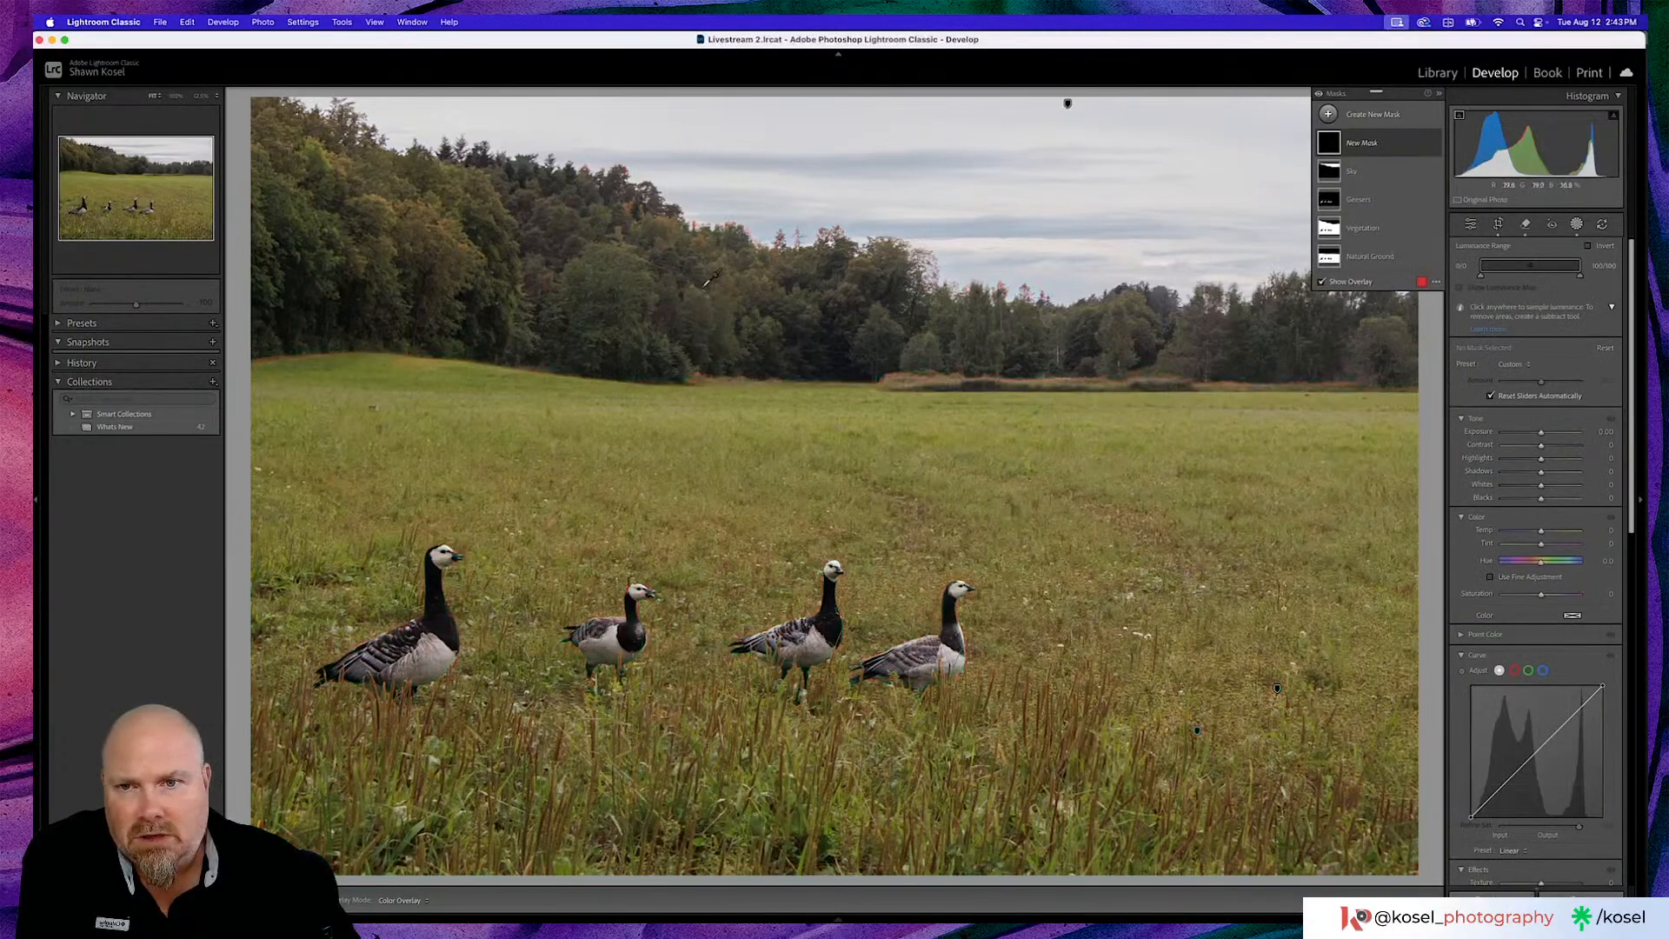
click(622, 278)
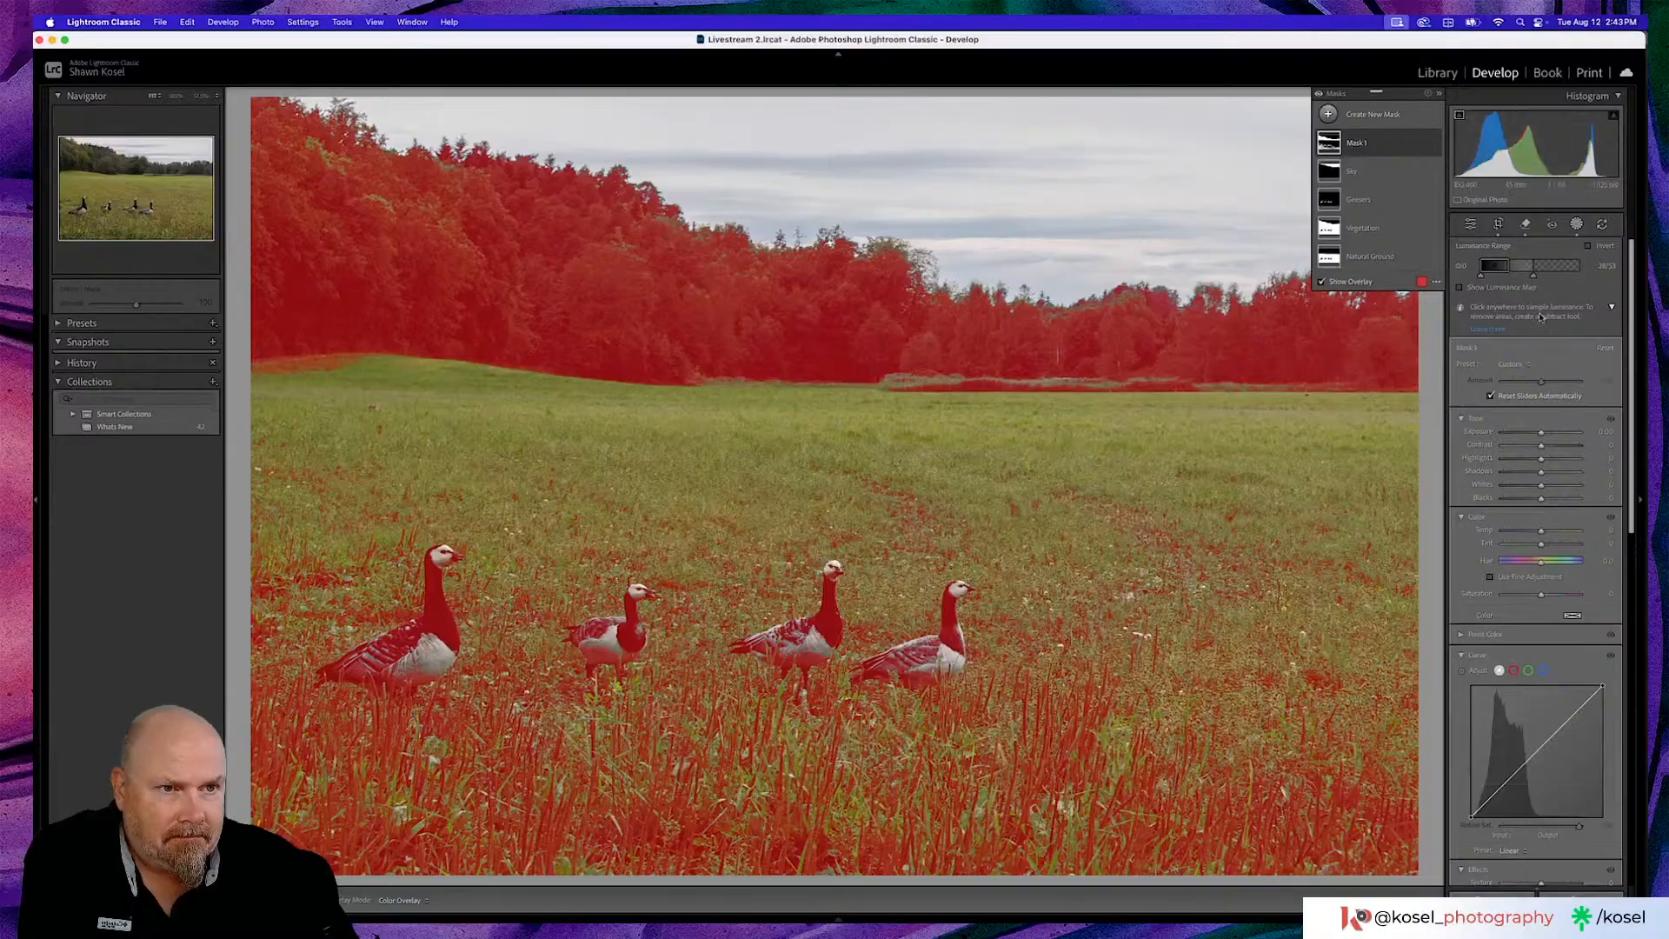
drag(1533, 278, 1511, 278)
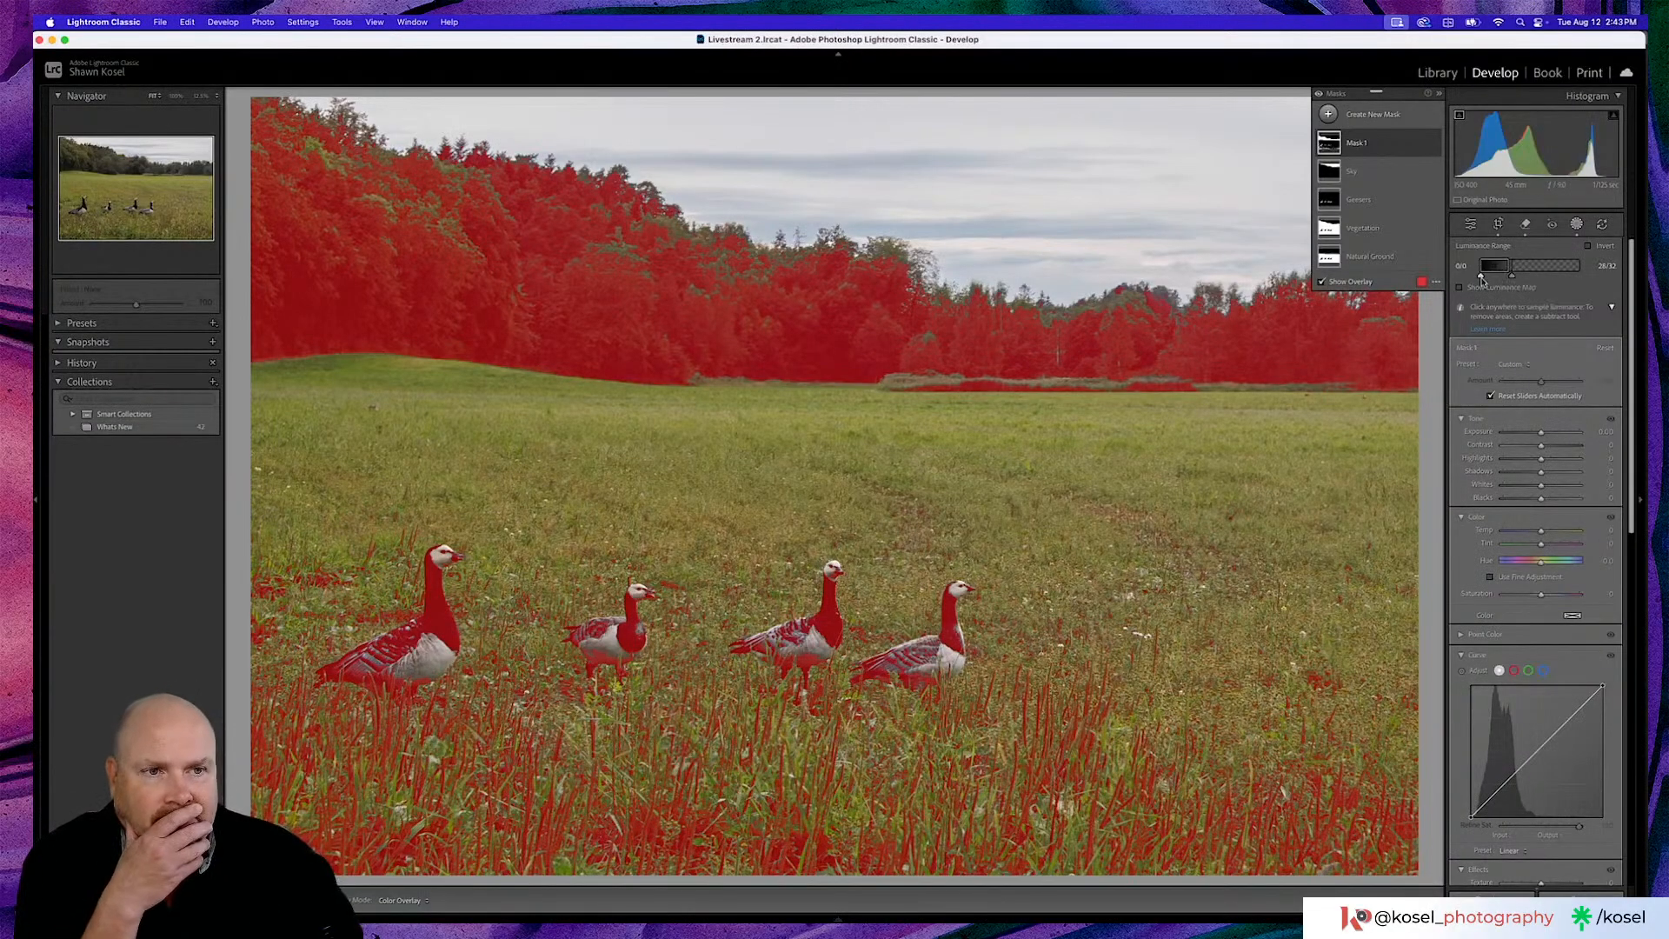
drag(1480, 277, 1480, 276)
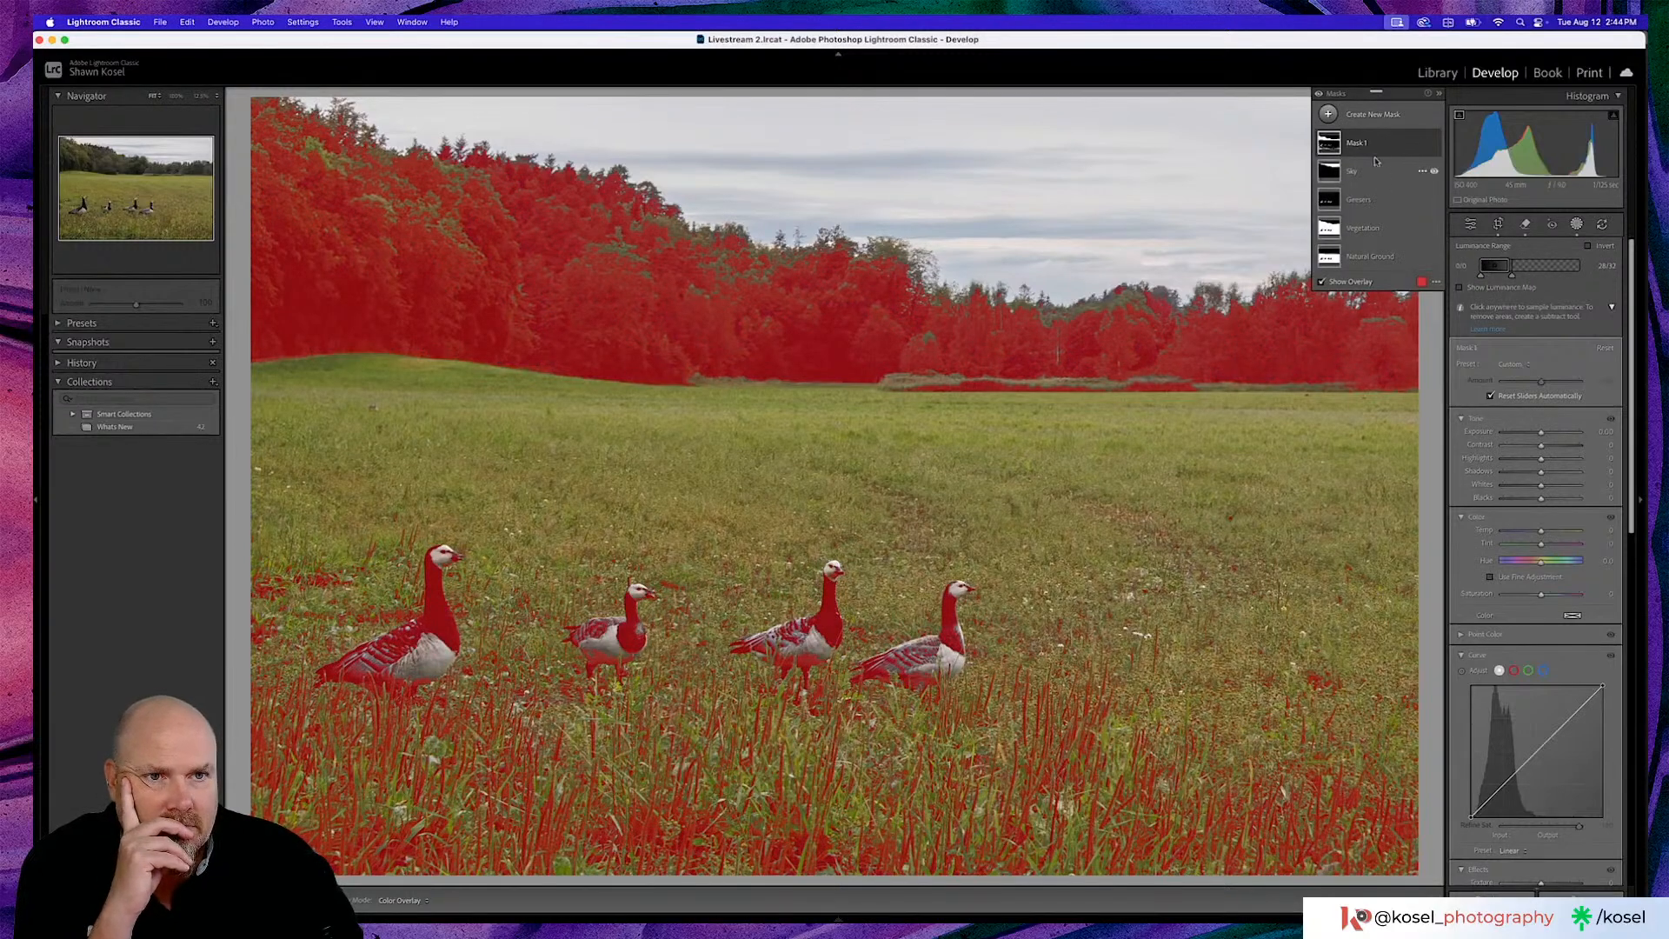
Delete the Luminance Range mask made for the dark trees
click(1415, 144)
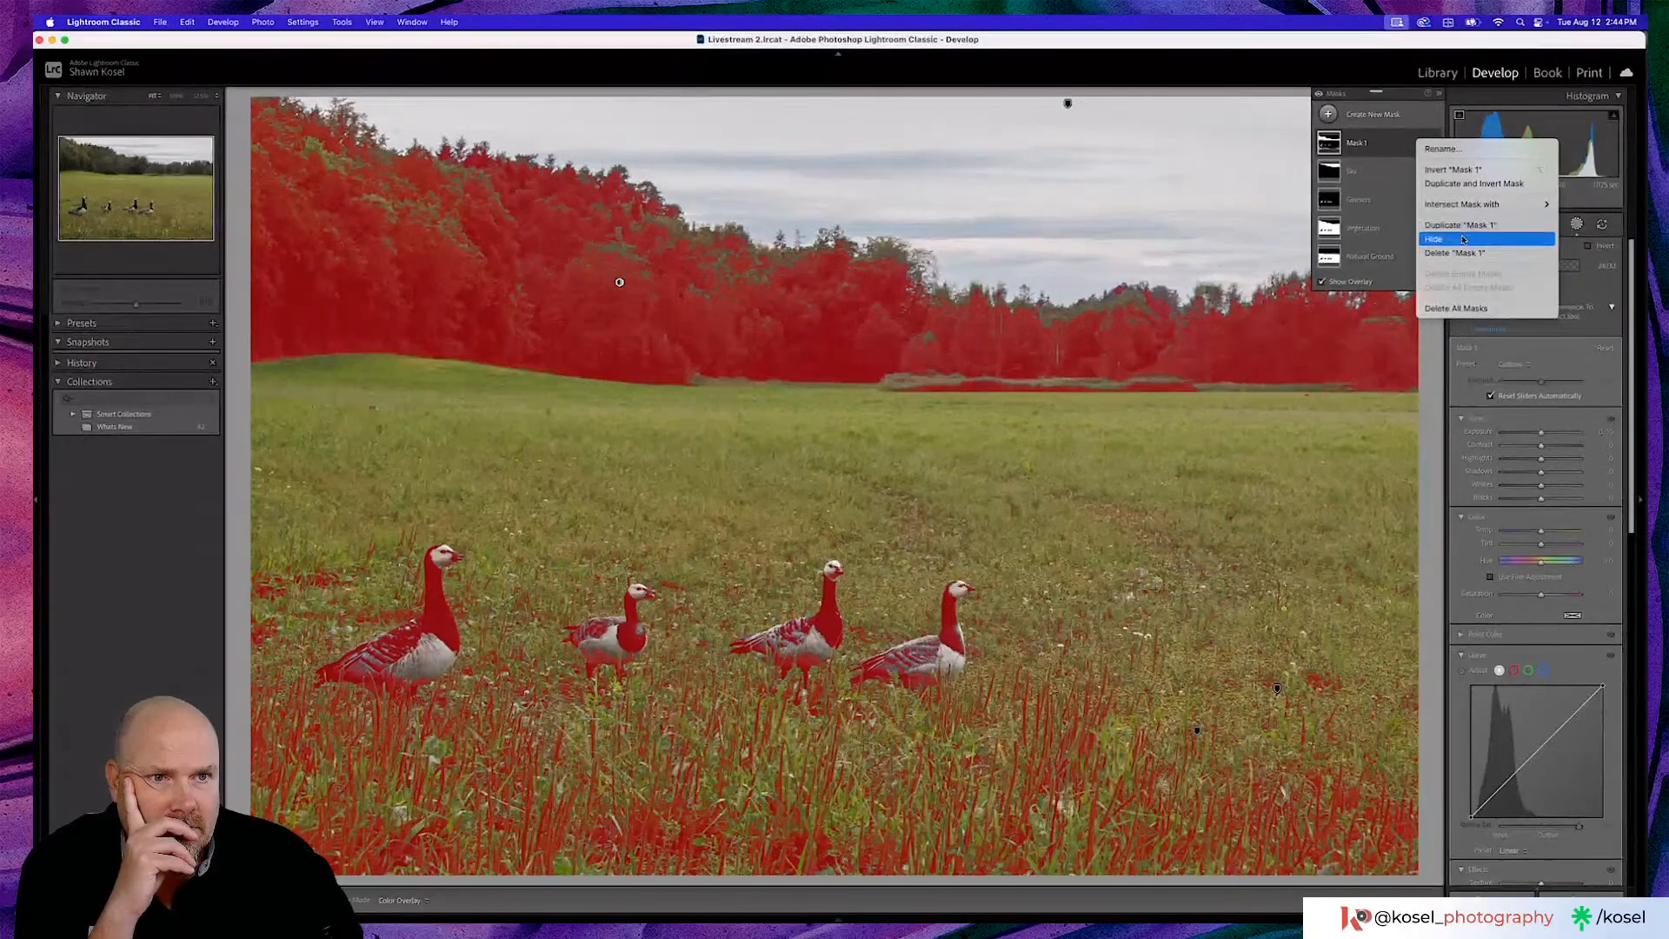
key(Escape)
key(Delete)
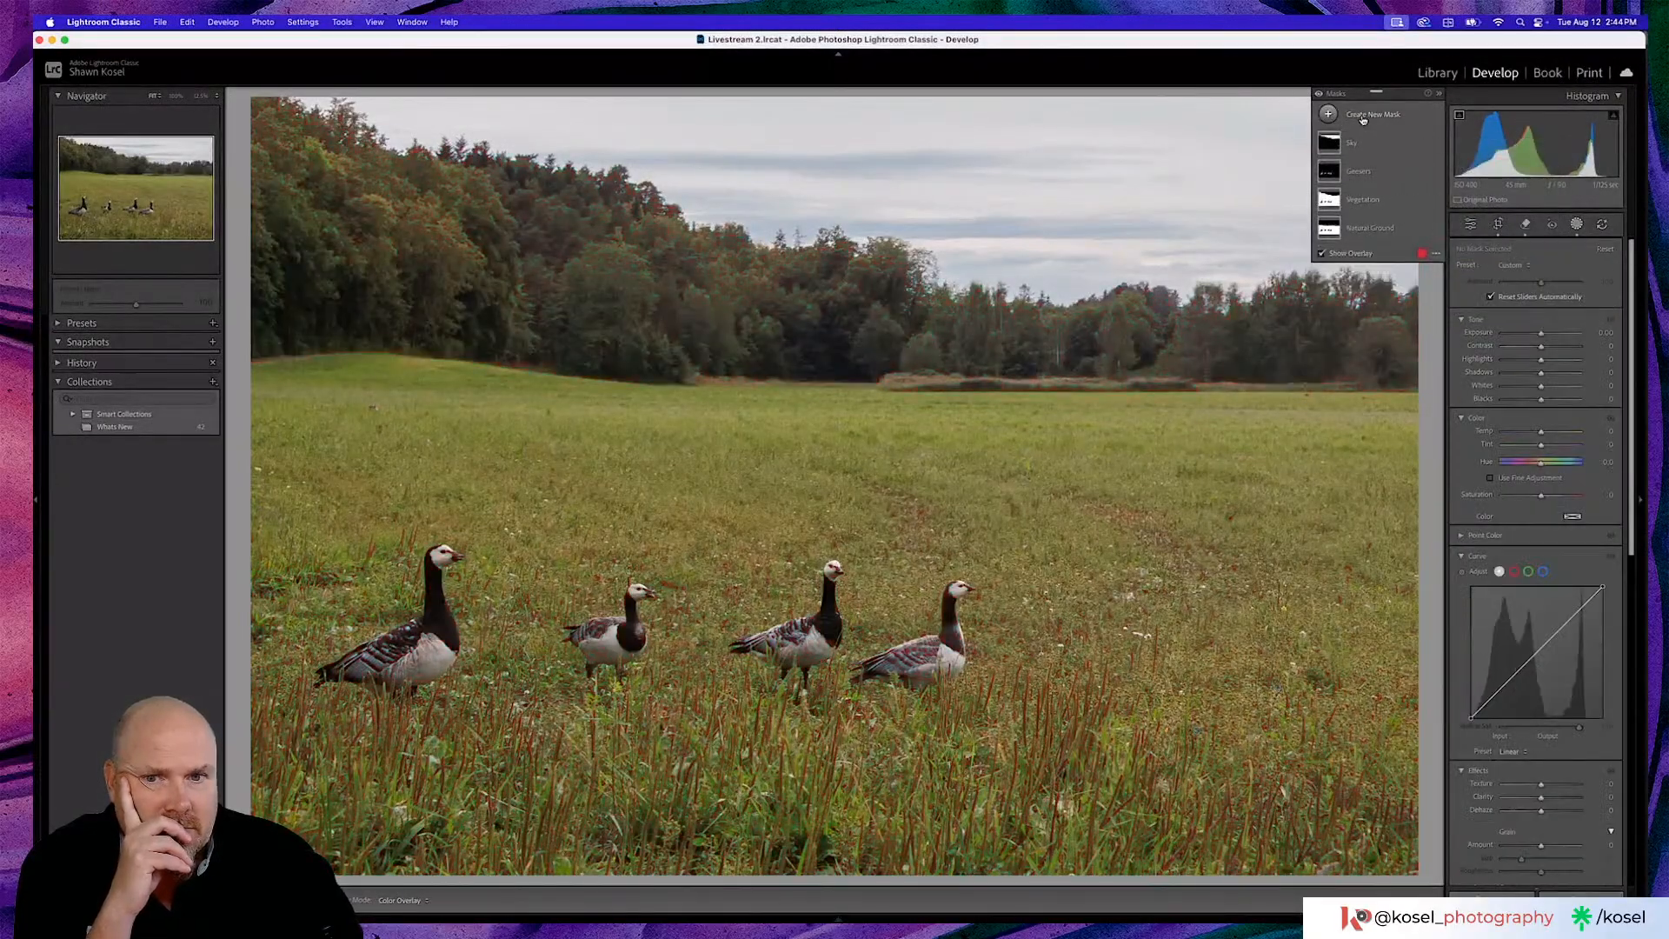
Create a Color Range mask sampled from the trees on the hillside and raise its Refine to about 53
click(1329, 114)
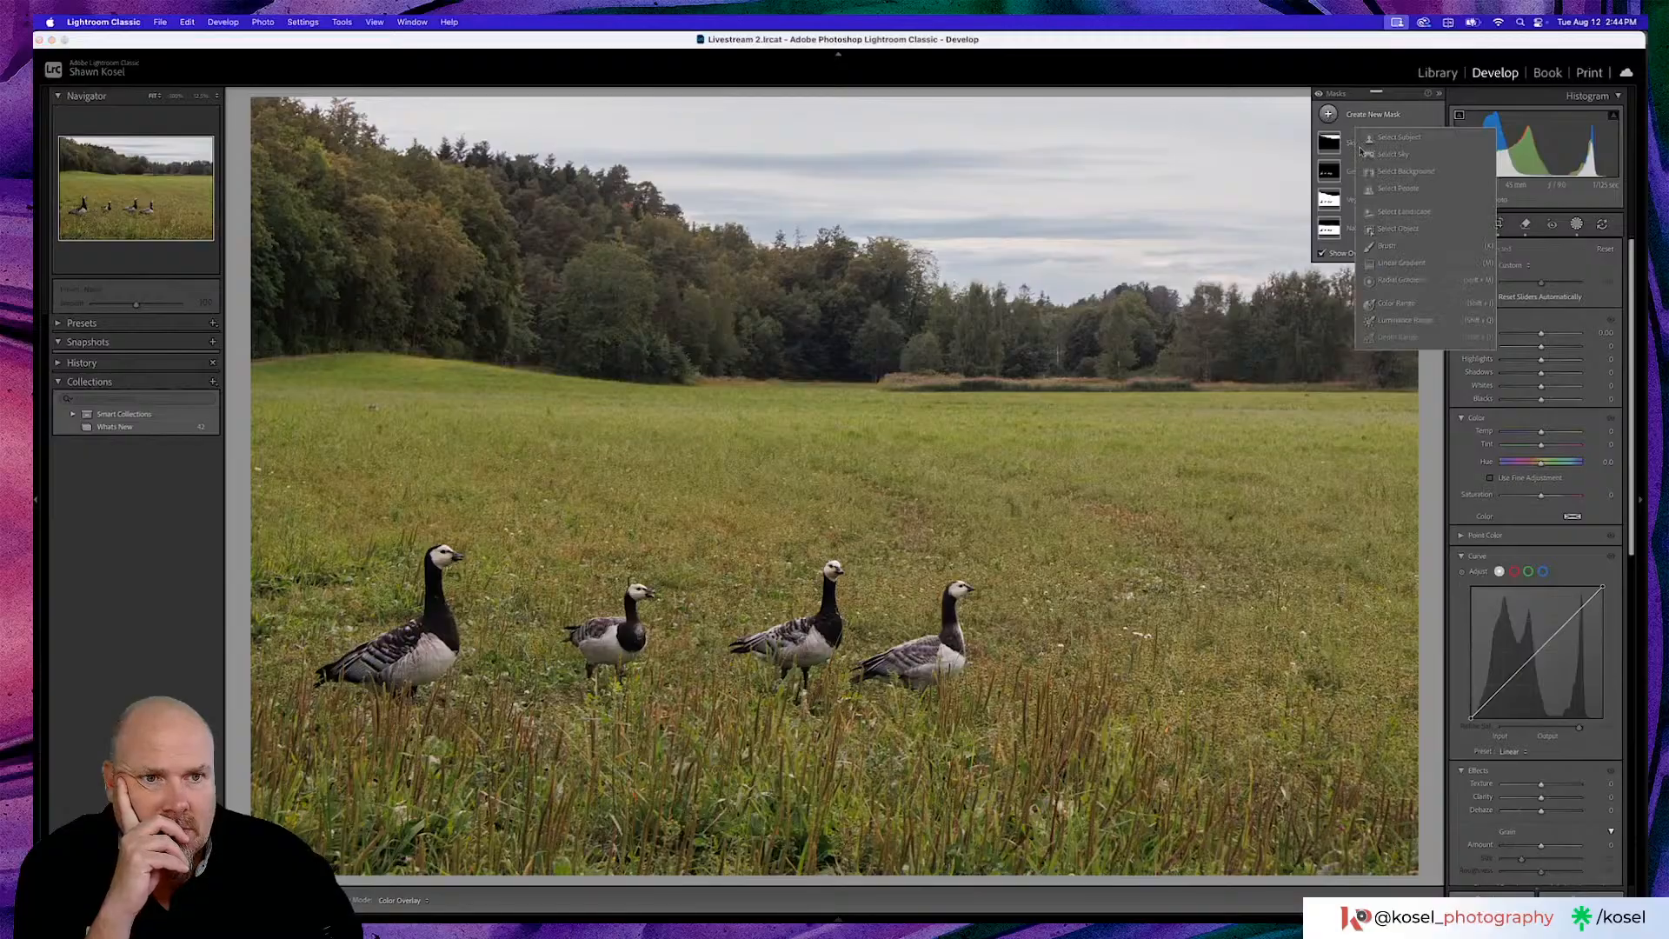
click(1419, 310)
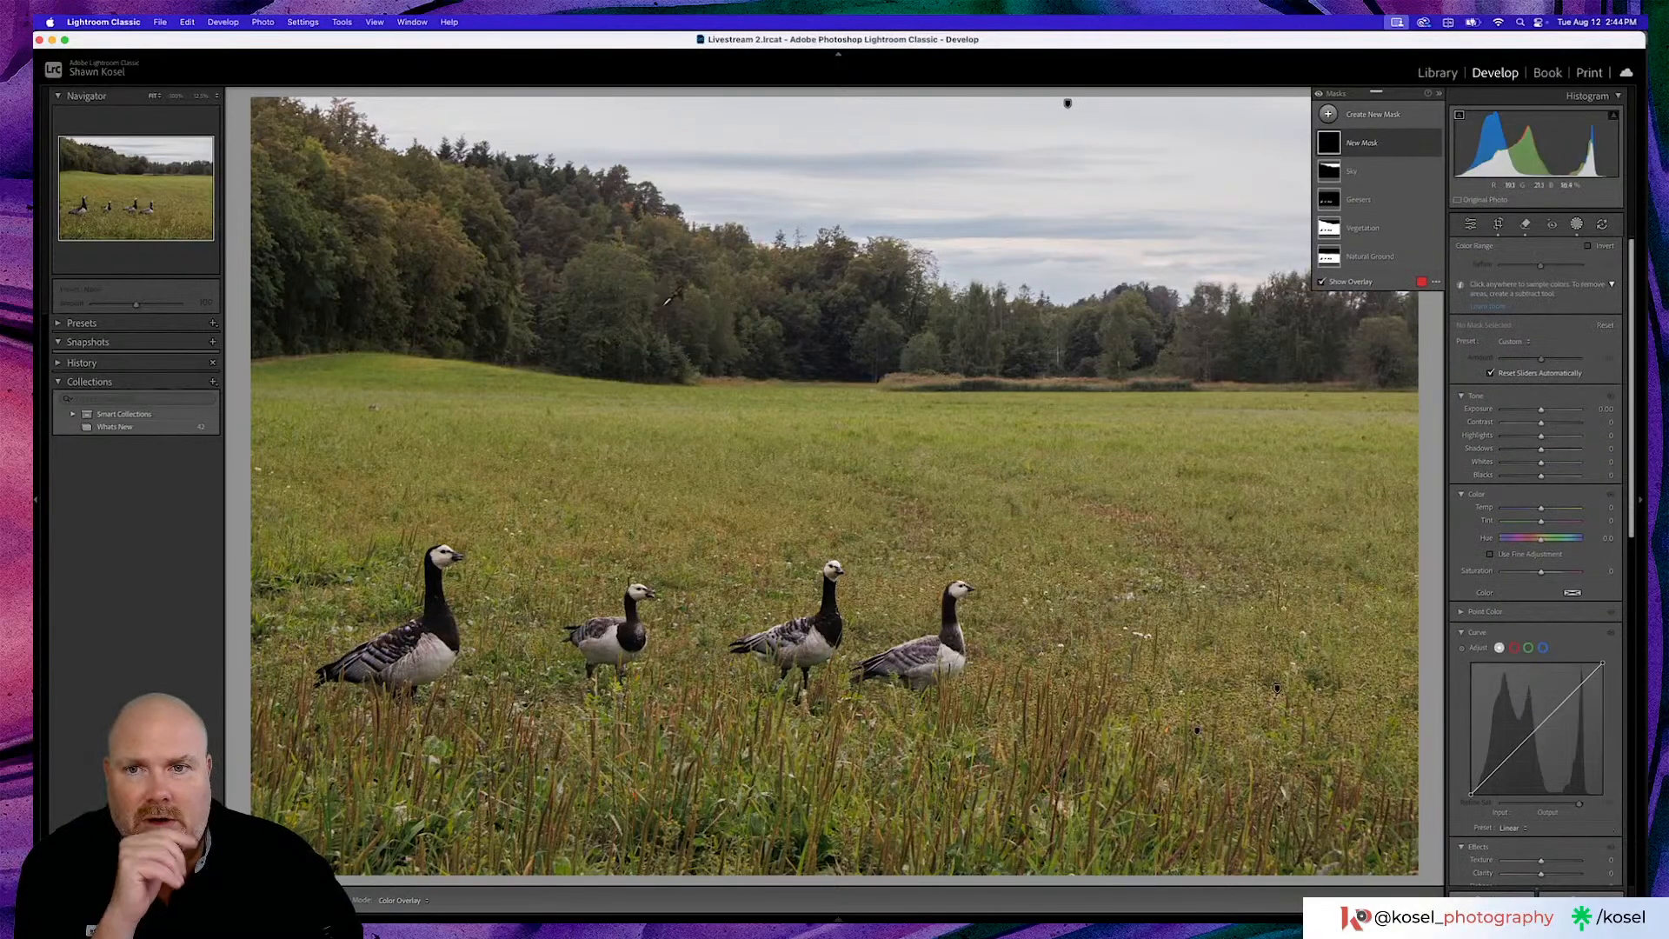
click(635, 298)
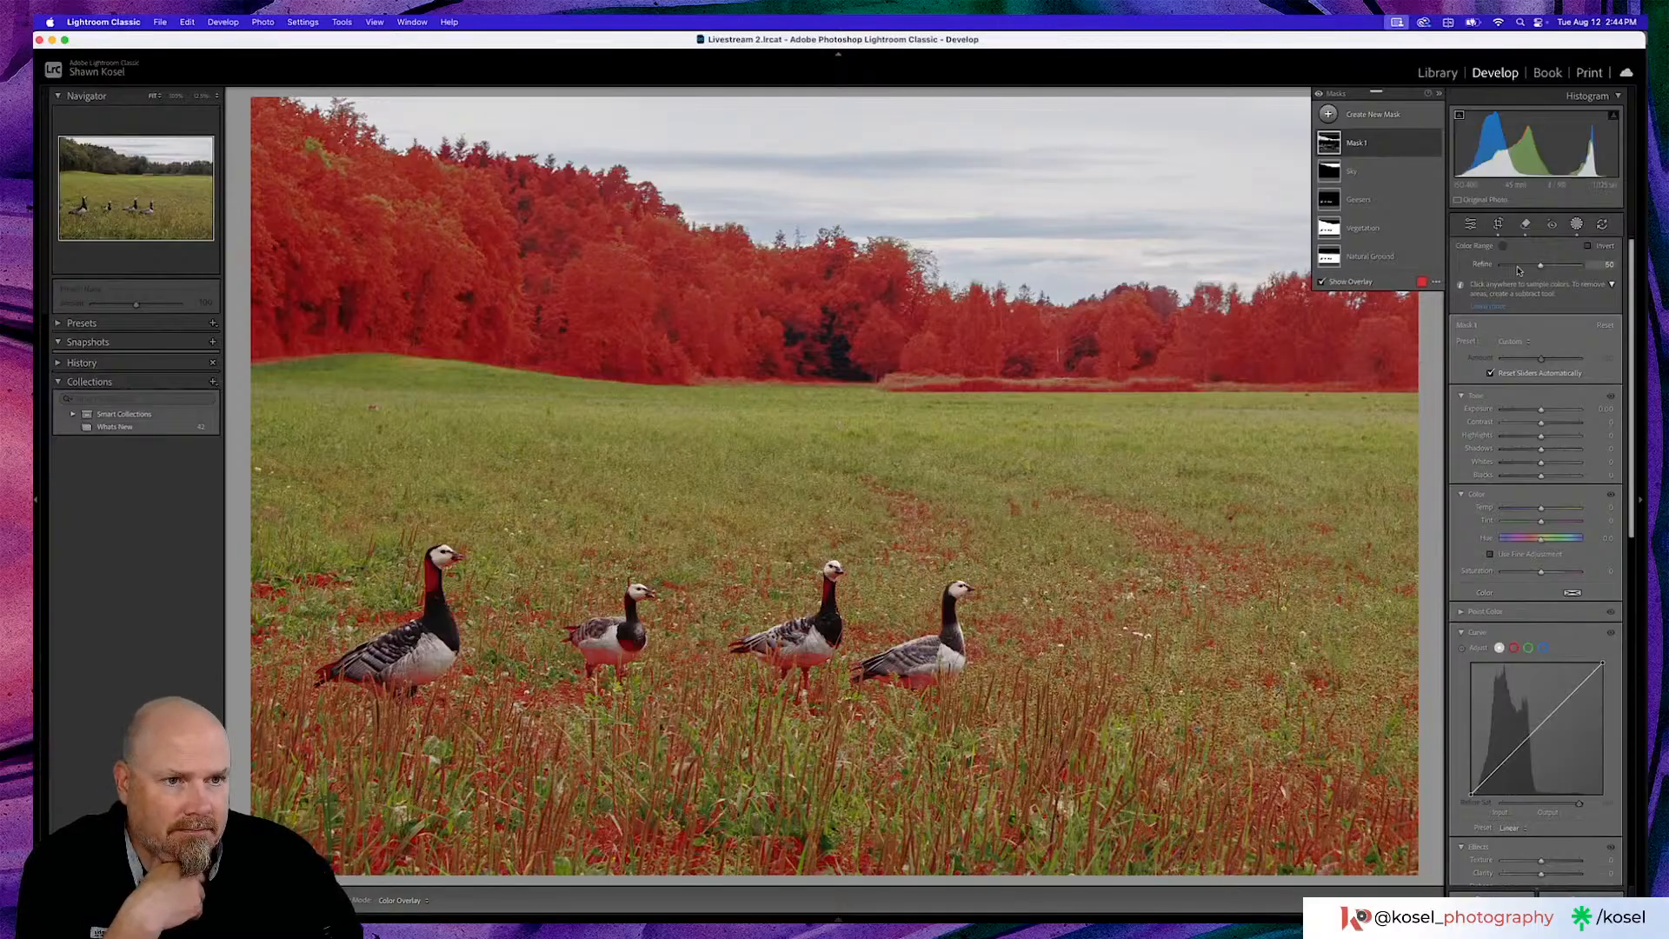
mouse_move(1541, 267)
mouse_down()
mouse_move(1522, 270)
mouse_move(1545, 267)
mouse_up()
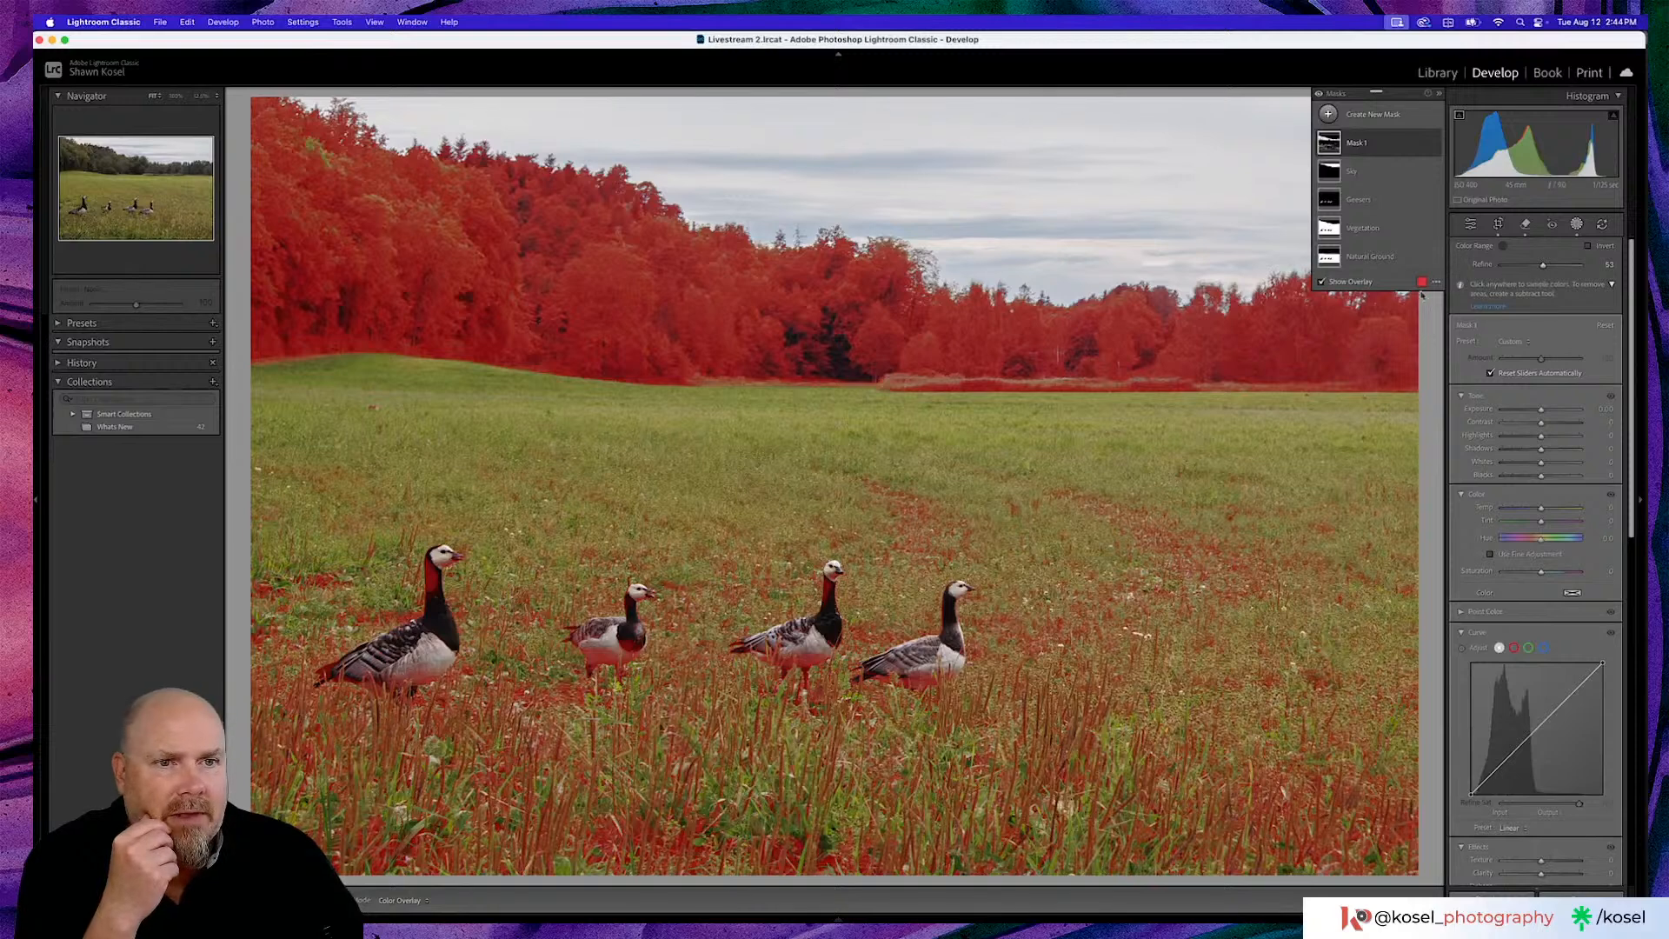
Subtract the field, geese and foreground grass from the Color Range mask with a Brush, leaving only the trees selected
click(1403, 150)
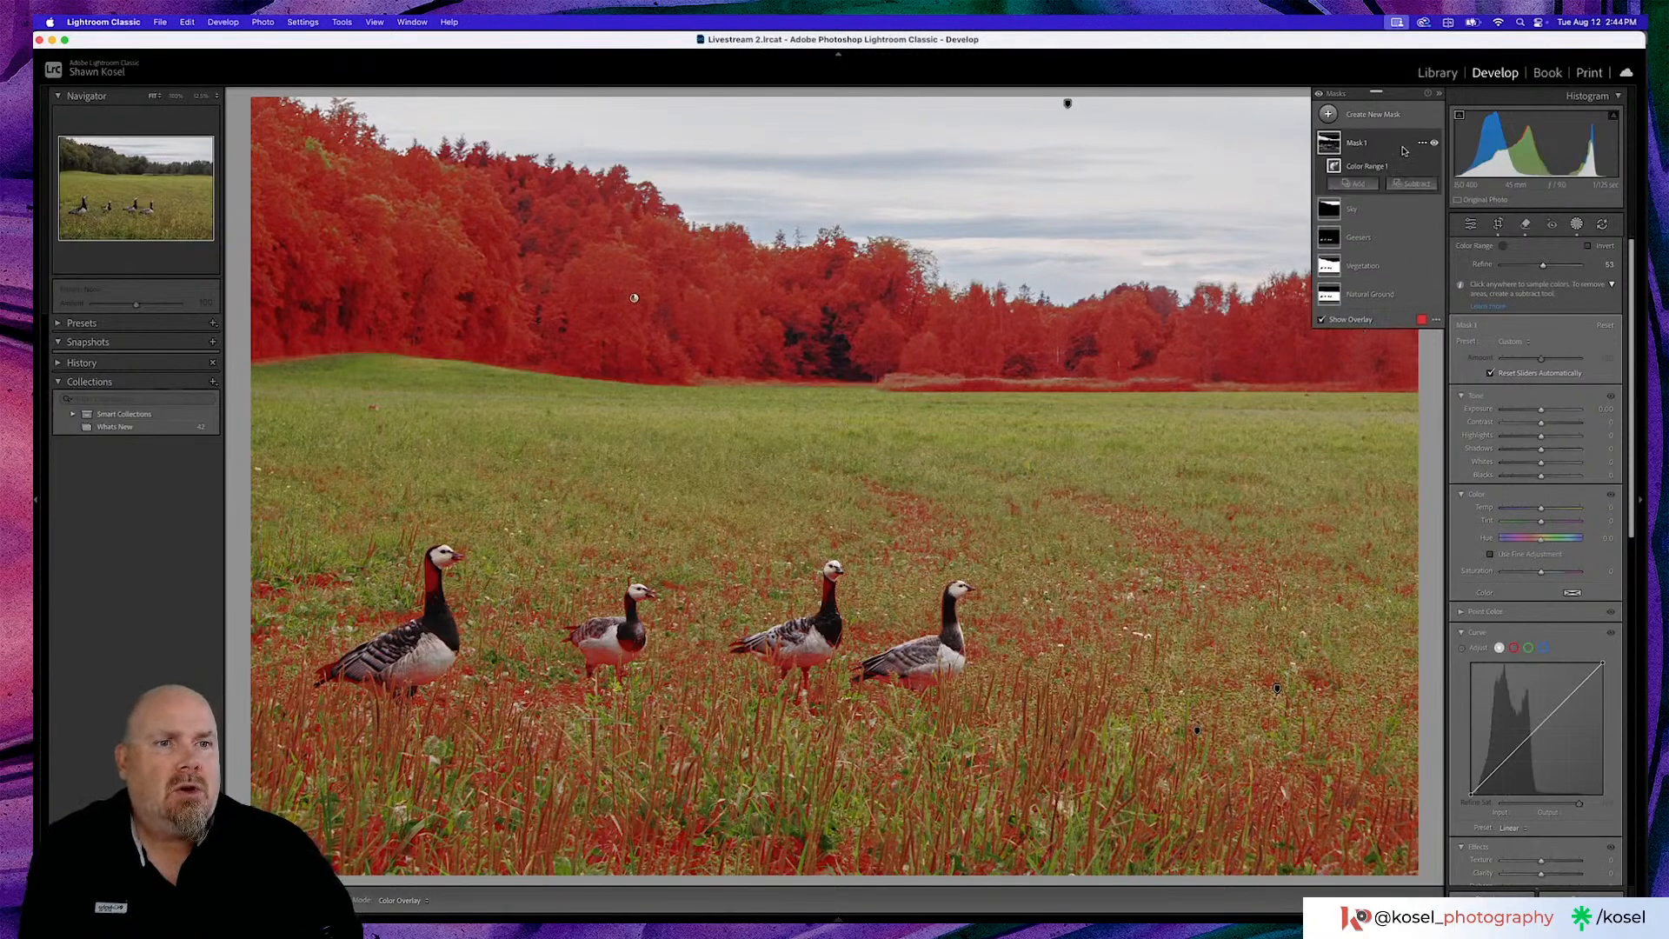
click(1410, 183)
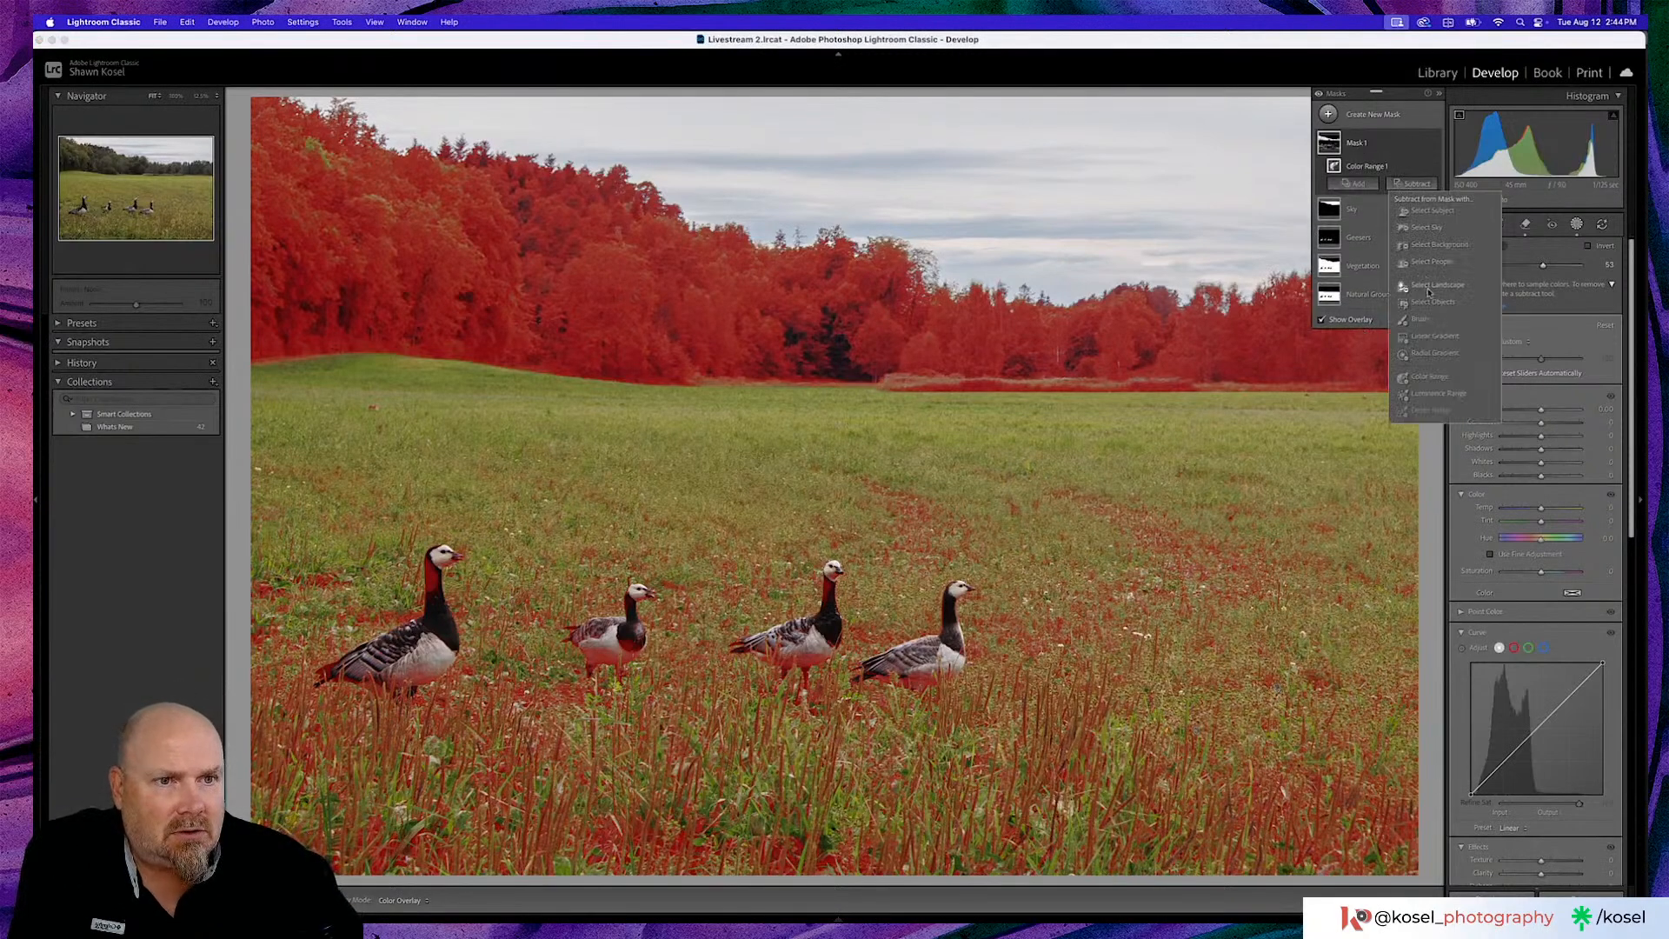
click(1430, 319)
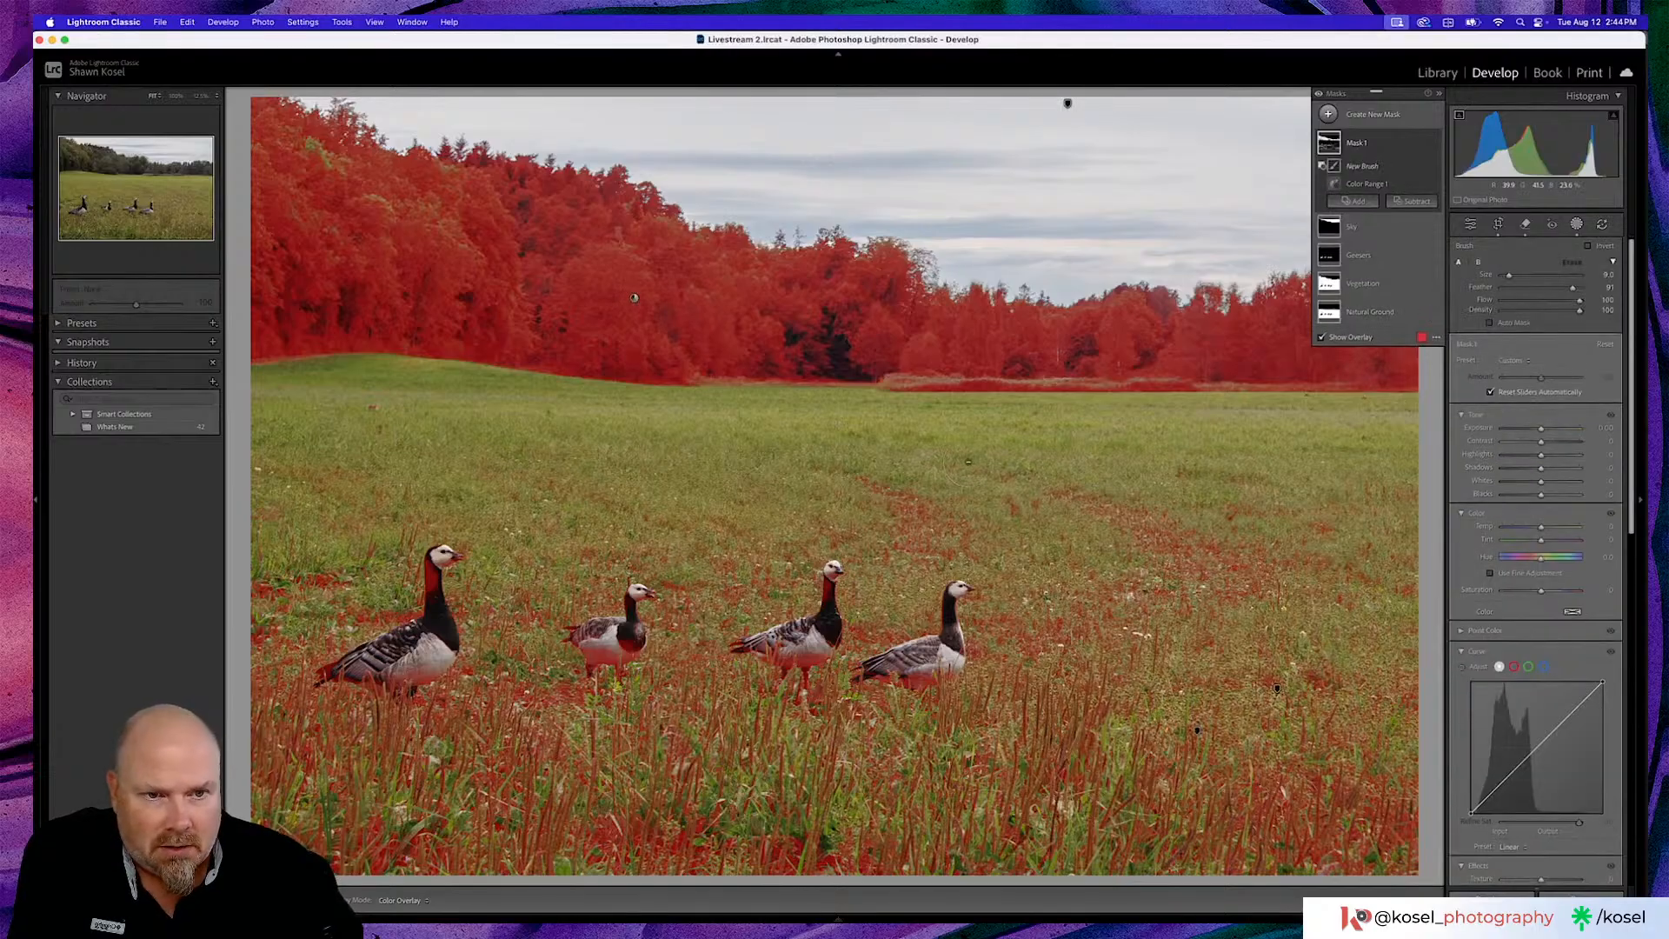
drag(1249, 434, 1044, 439)
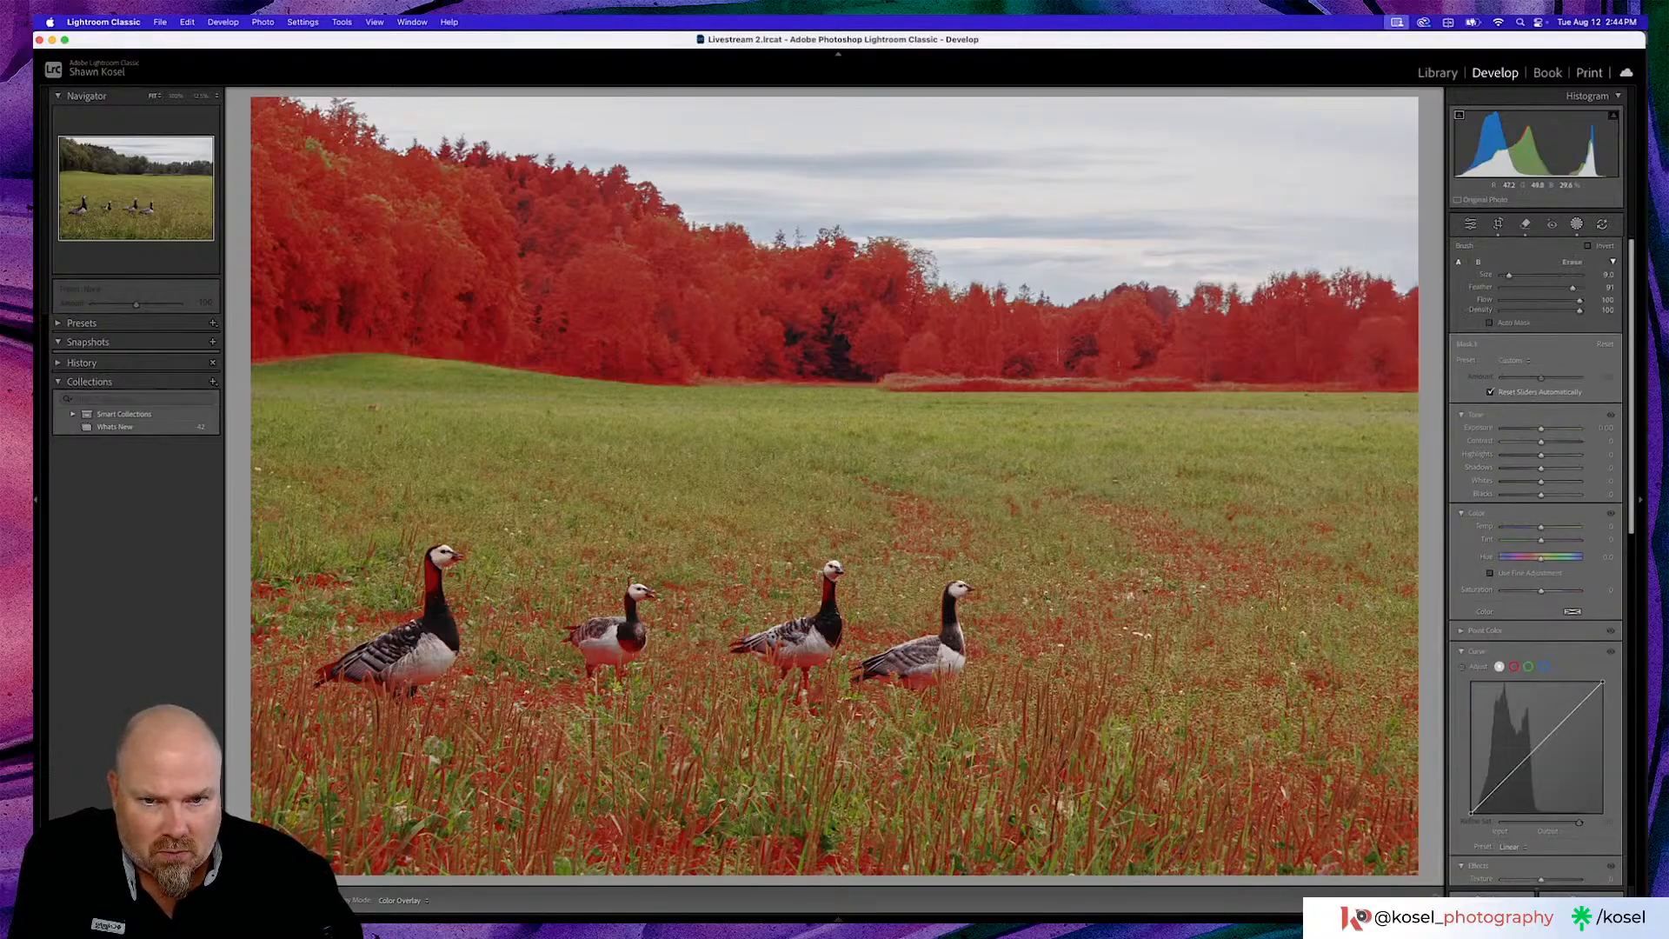
drag(1191, 517, 1231, 519)
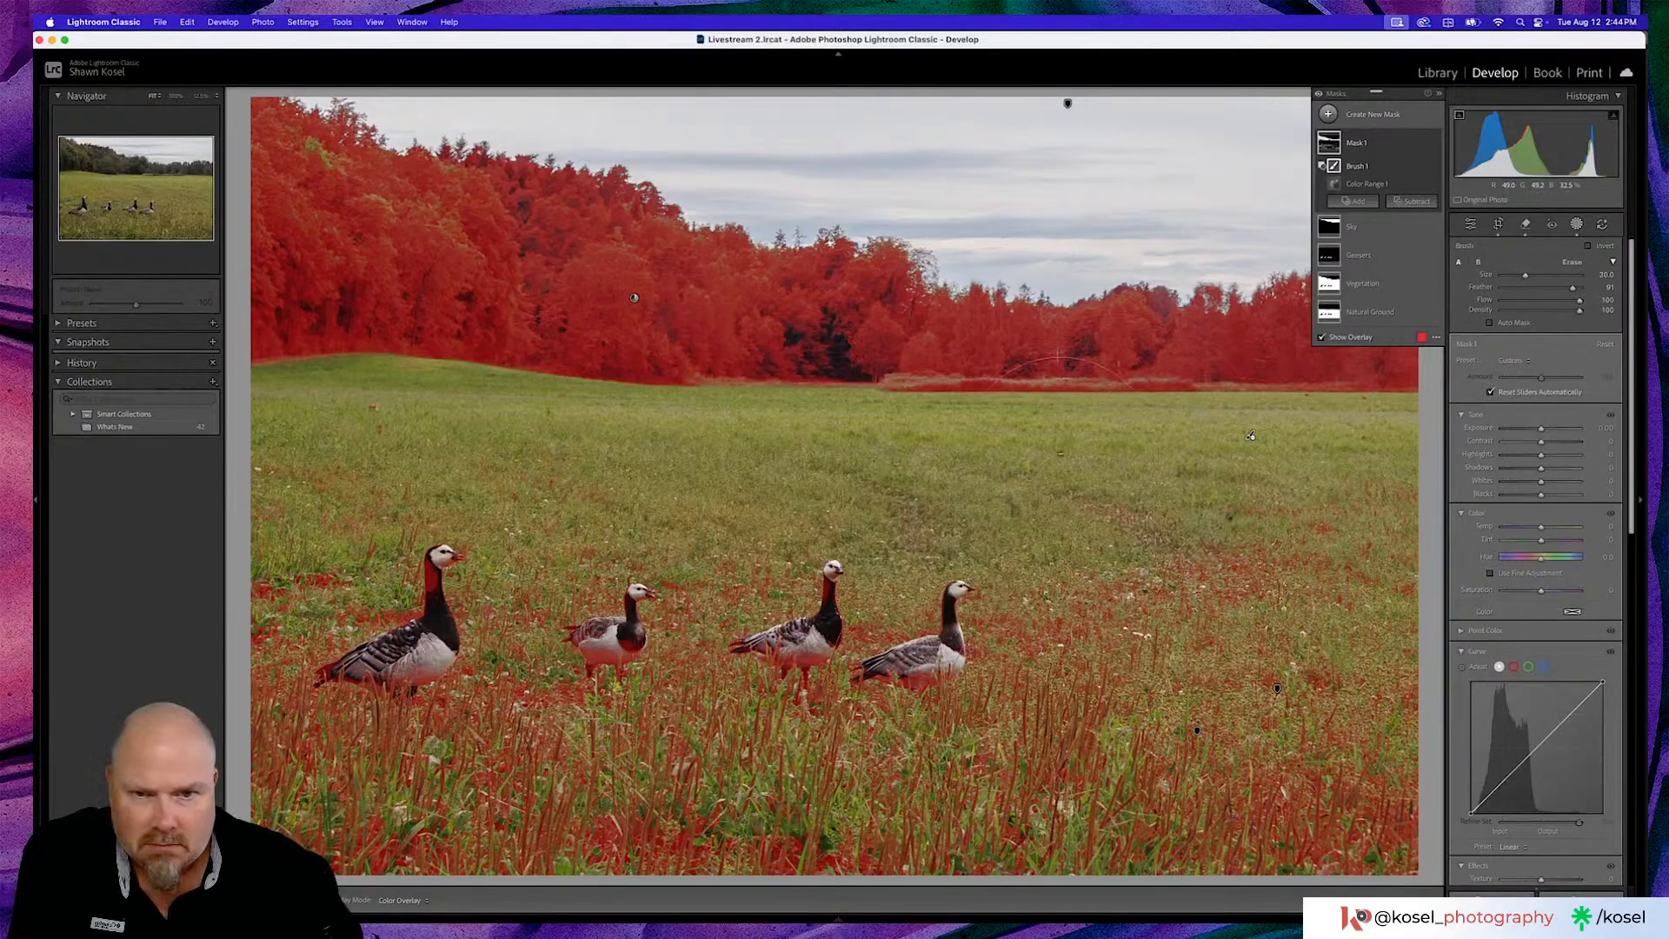
mouse_move(1020, 492)
mouse_down()
mouse_move(318, 498)
mouse_move(528, 637)
mouse_move(374, 665)
mouse_move(314, 712)
mouse_move(548, 739)
mouse_move(282, 788)
mouse_move(738, 782)
mouse_move(982, 744)
mouse_up()
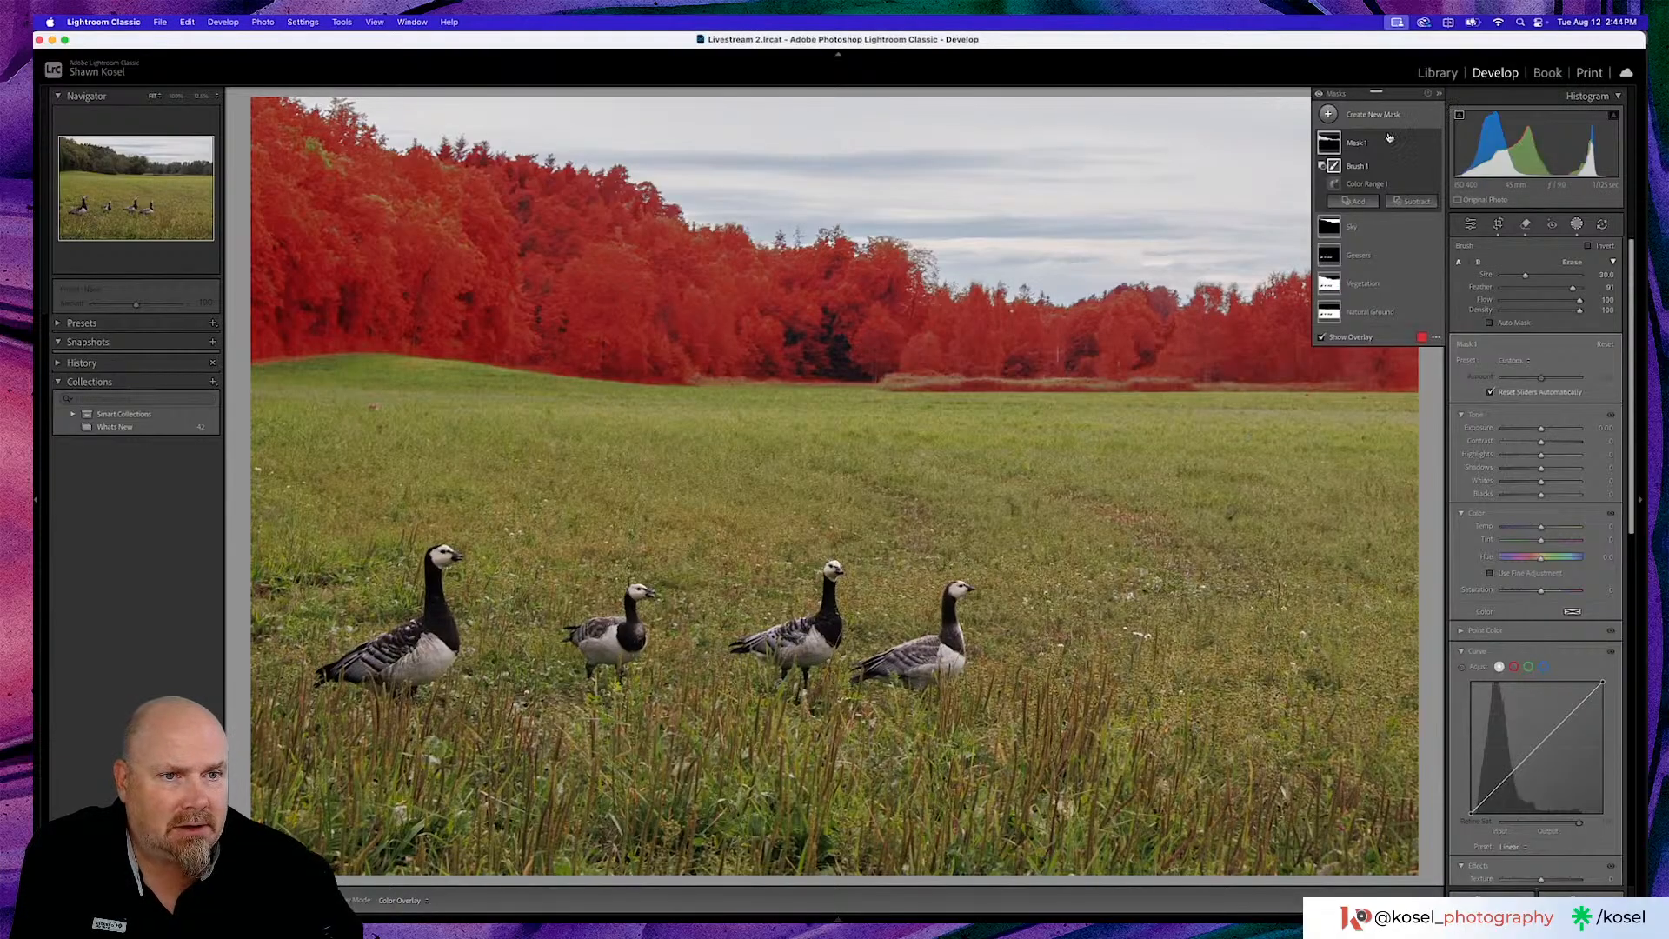
Raise the tree mask's Texture and Clarity, set its Saturation to 72, and shift its Tint slightly toward green
scroll(1539, 554, down, 3)
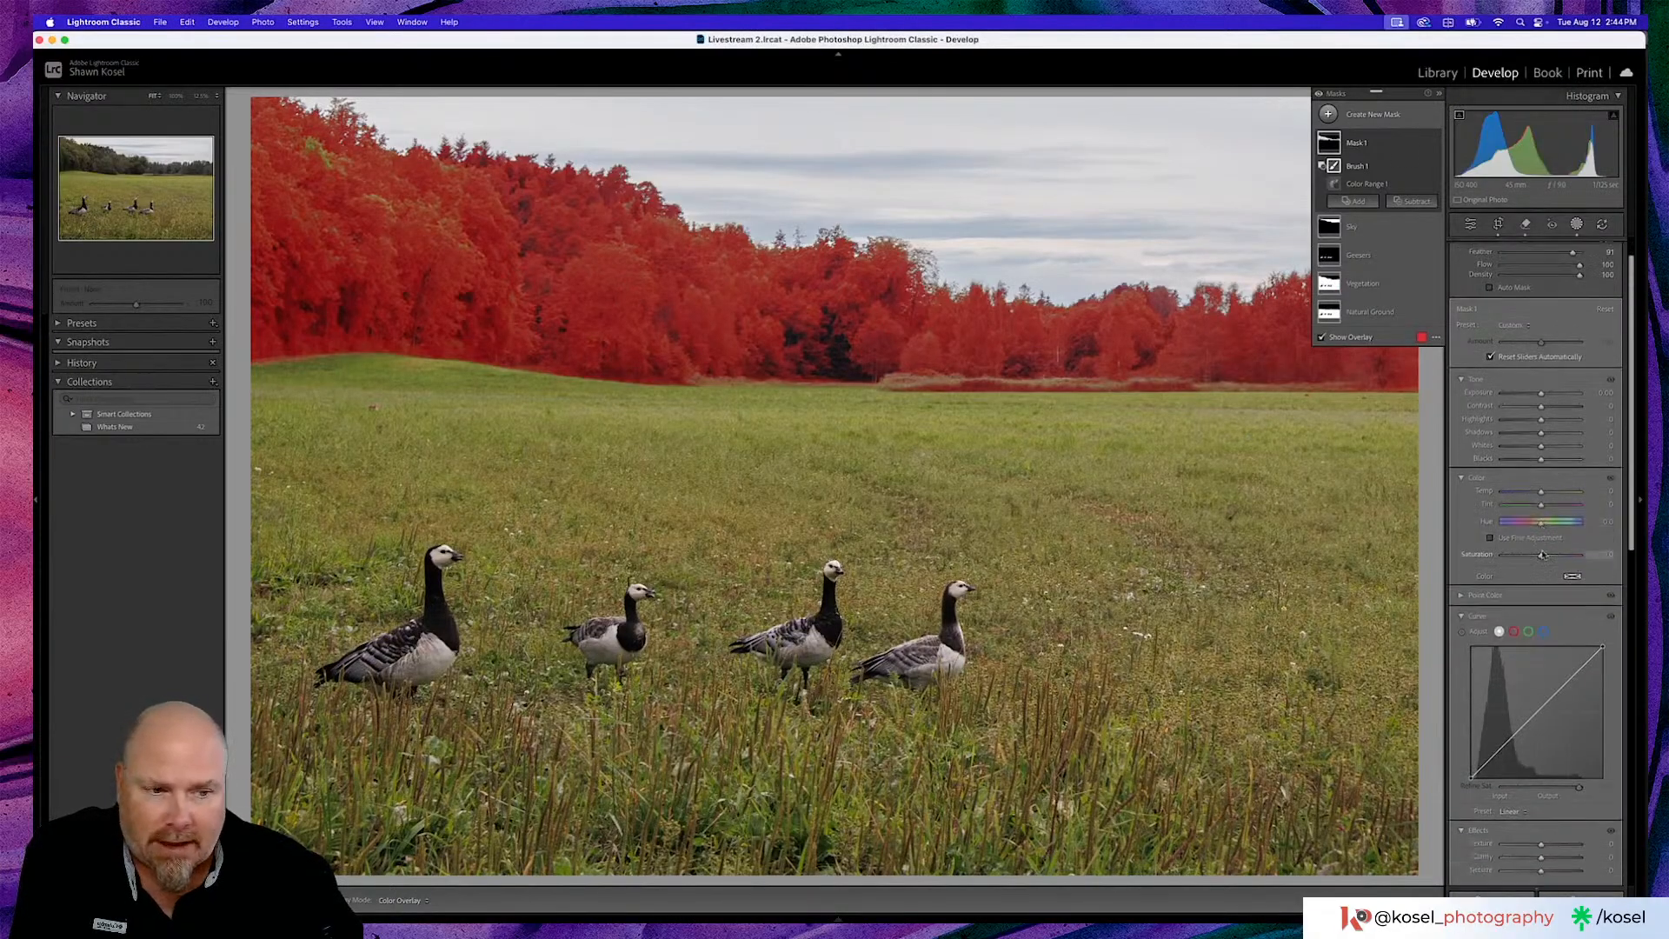
drag(1543, 744, 1557, 757)
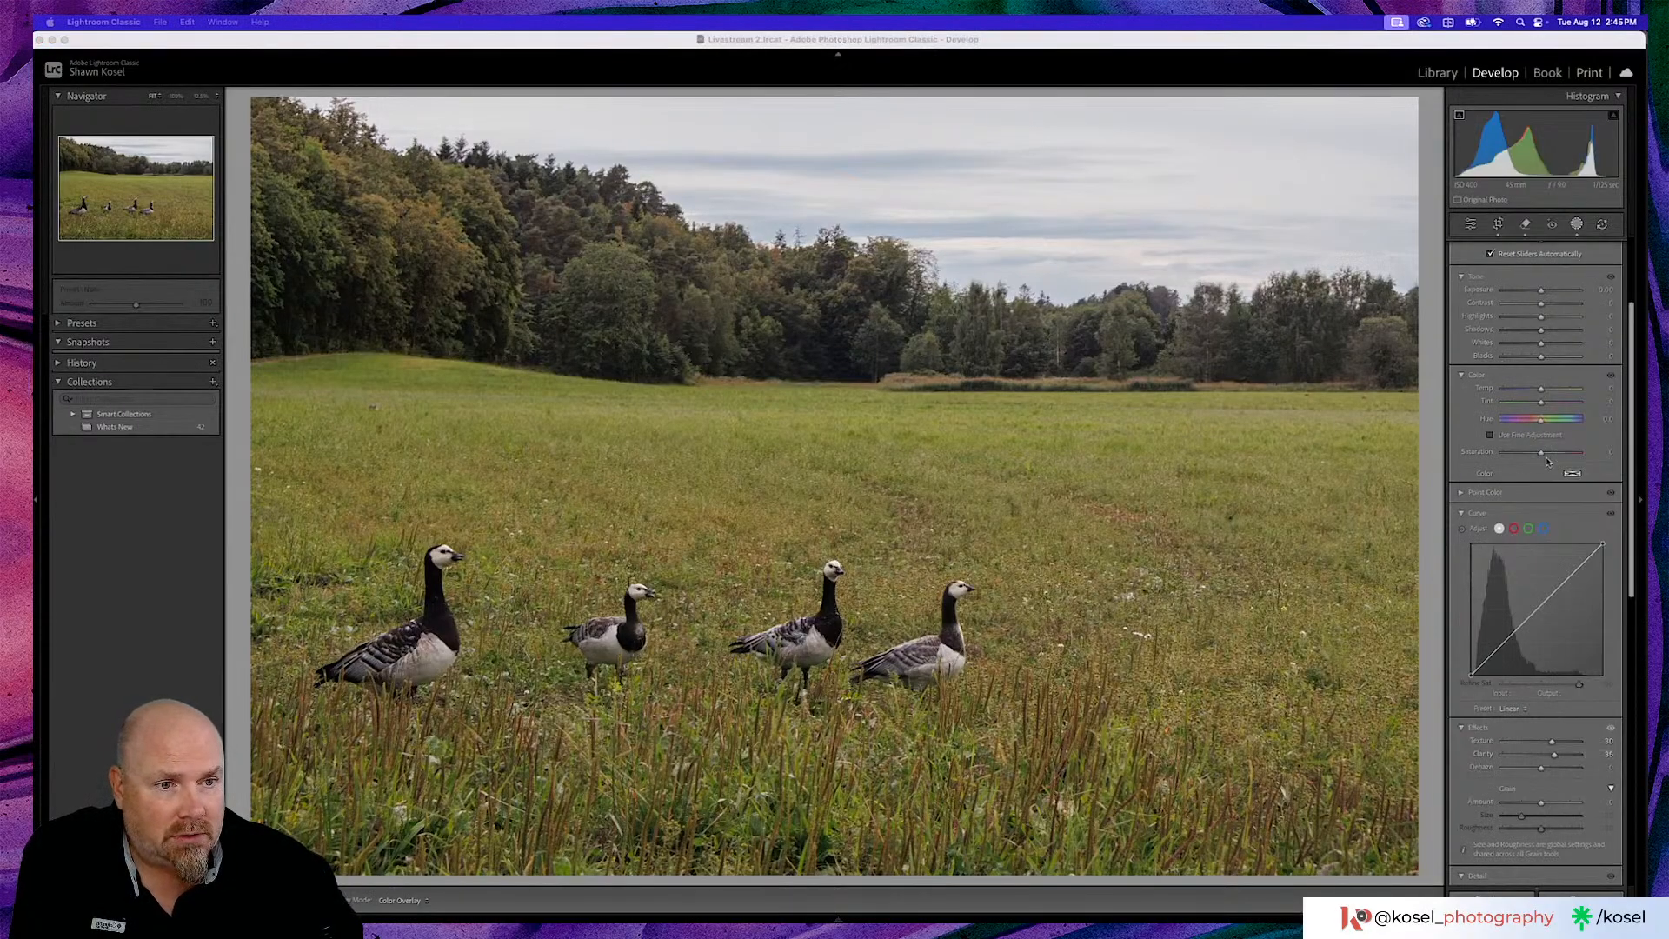
drag(1542, 454, 1570, 453)
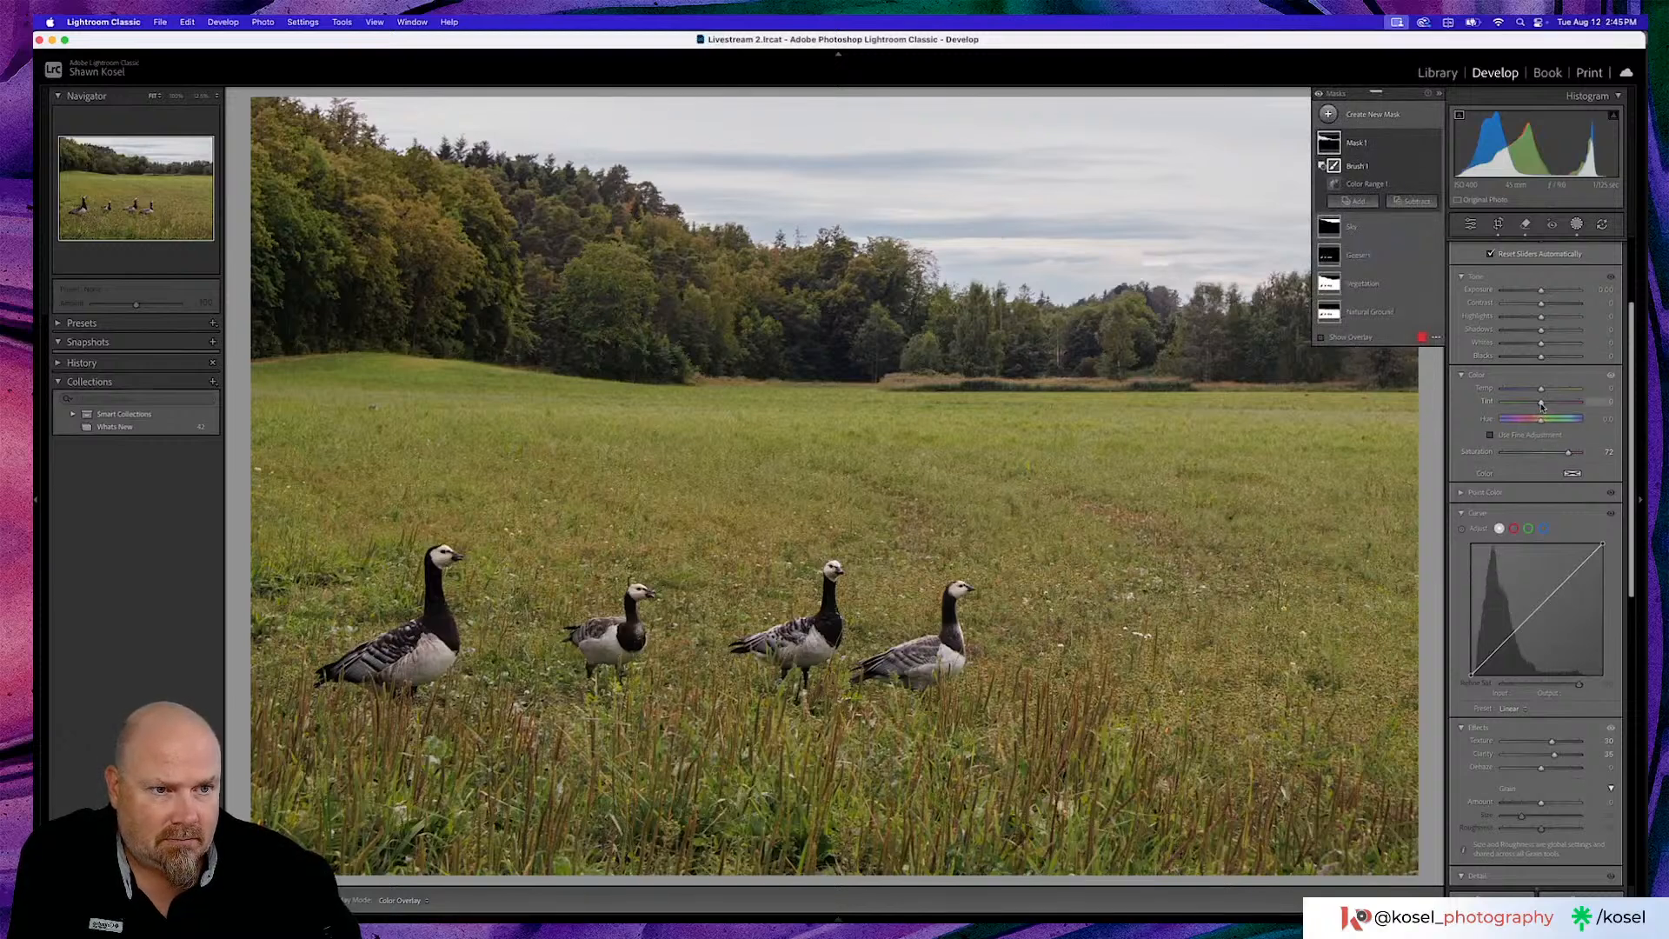
drag(1541, 405, 1540, 406)
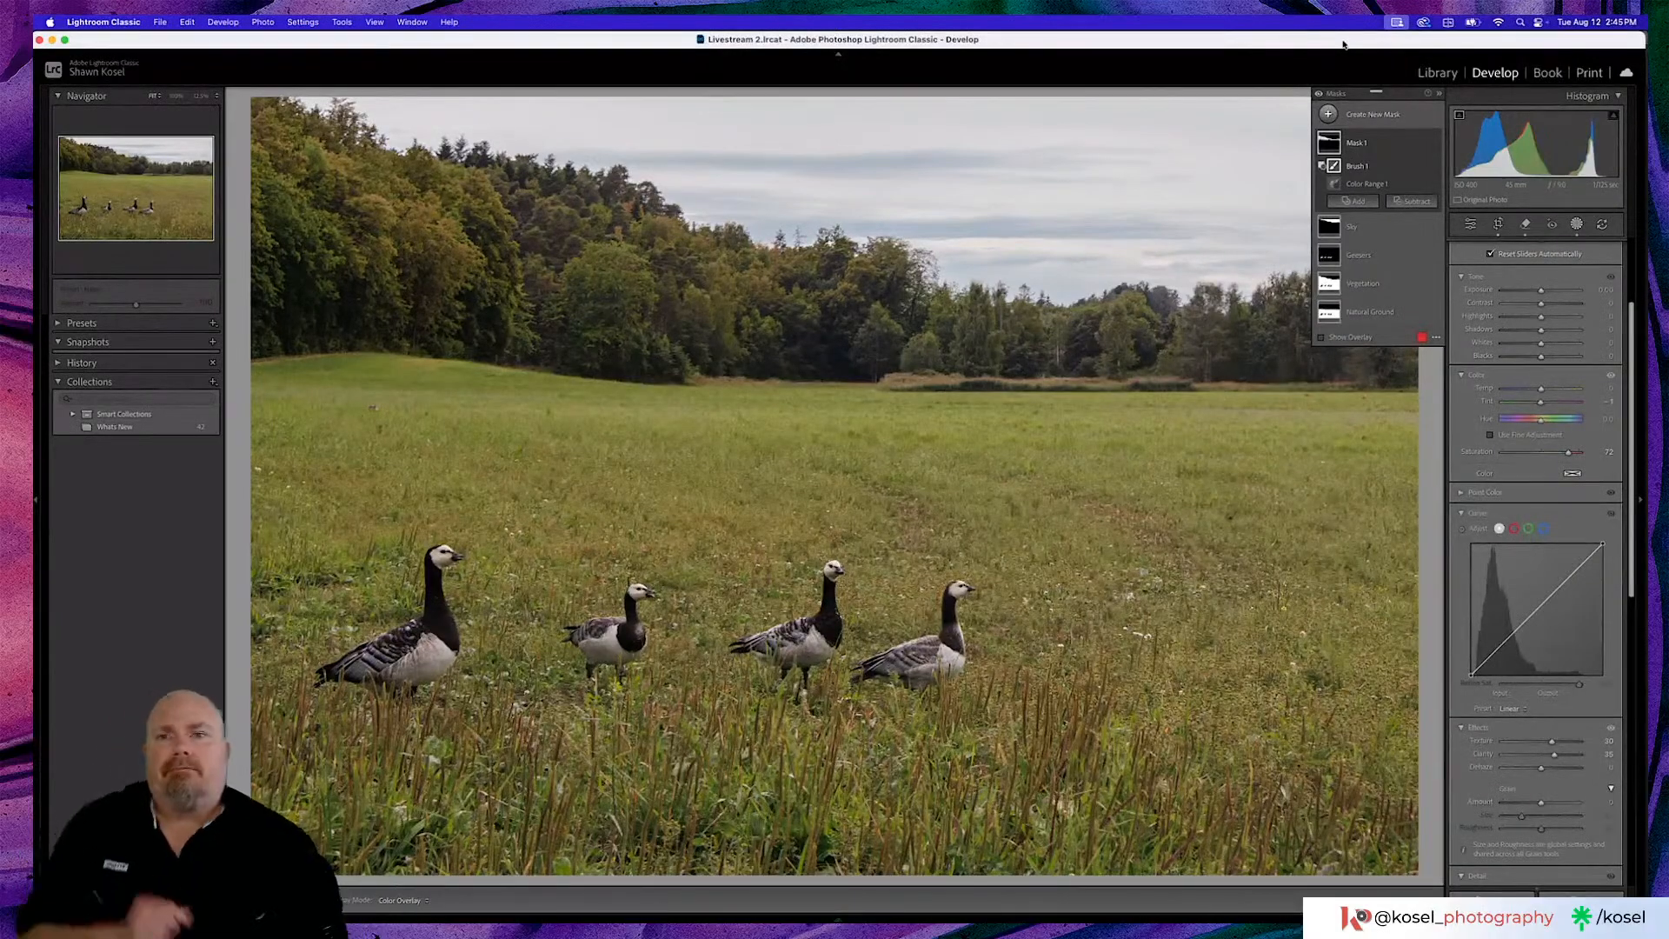
Compare the photo before and after the edits to judge the trees' new colour and detail
key(backslash)
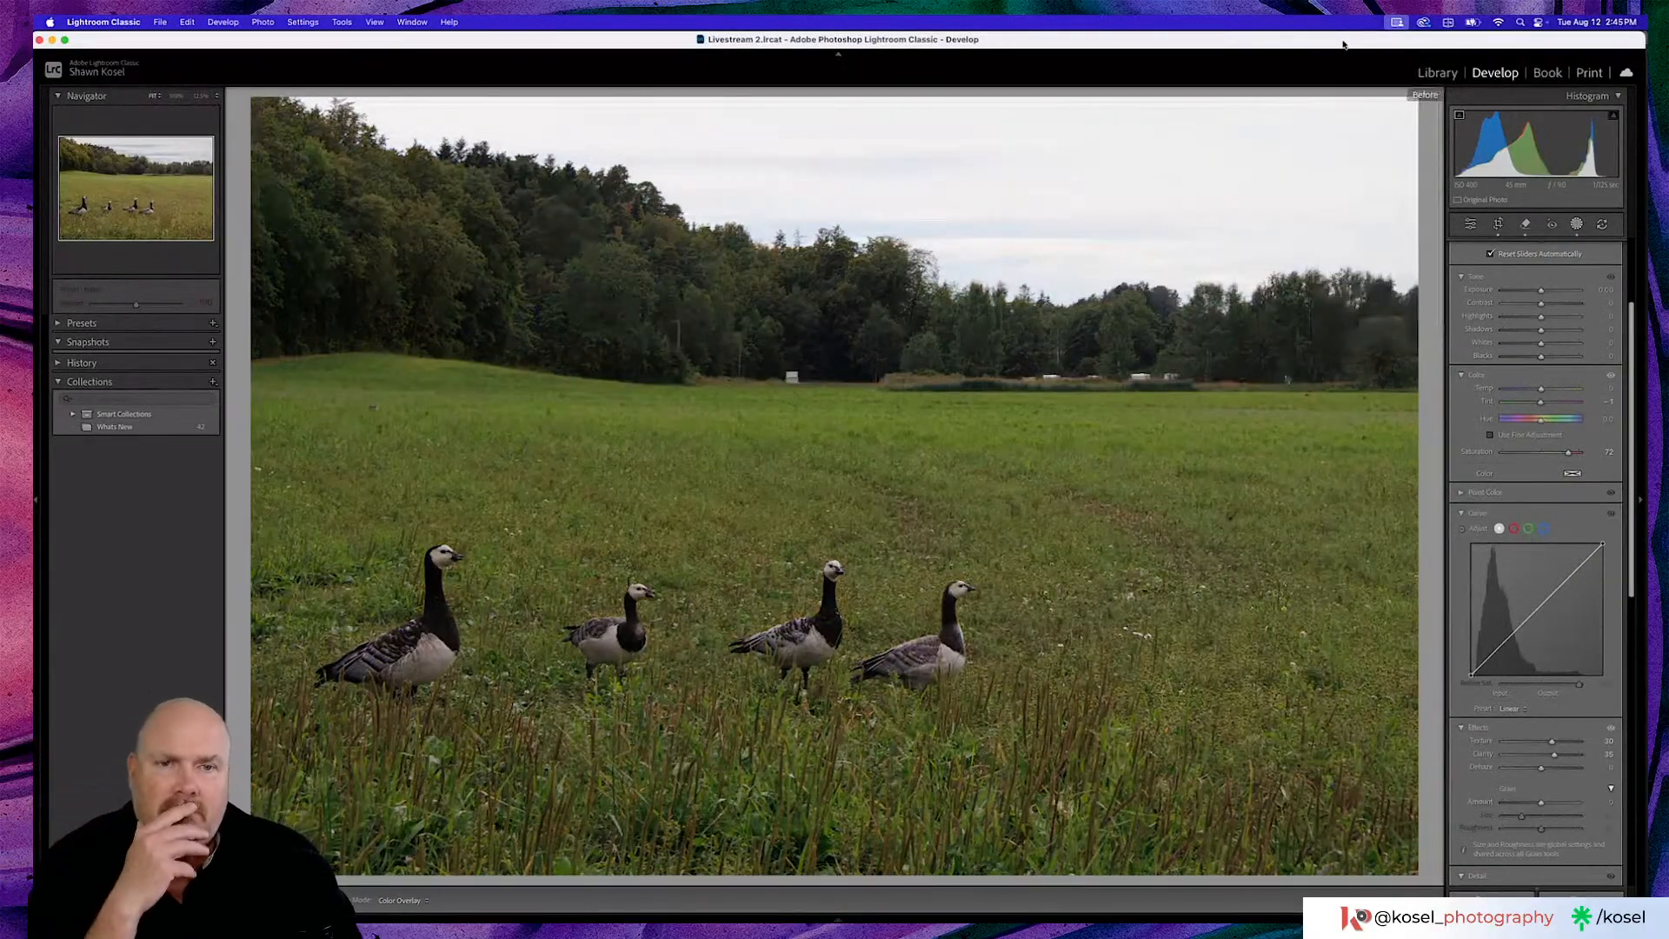
key(backslash)
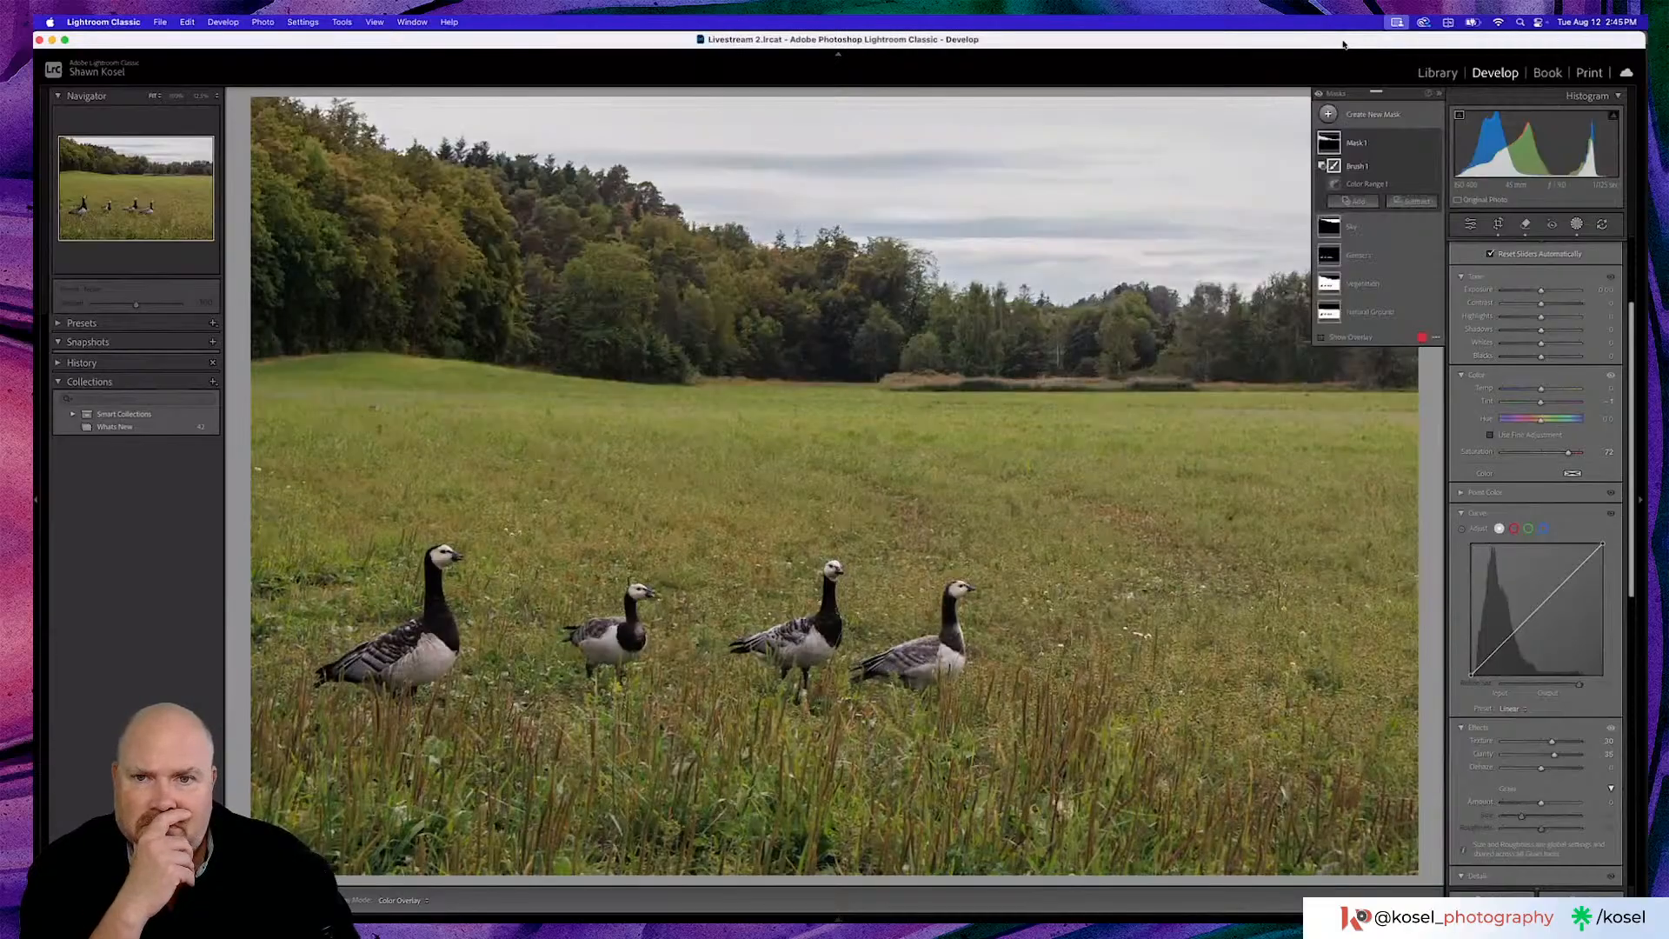
key(backslash)
key(backslash)
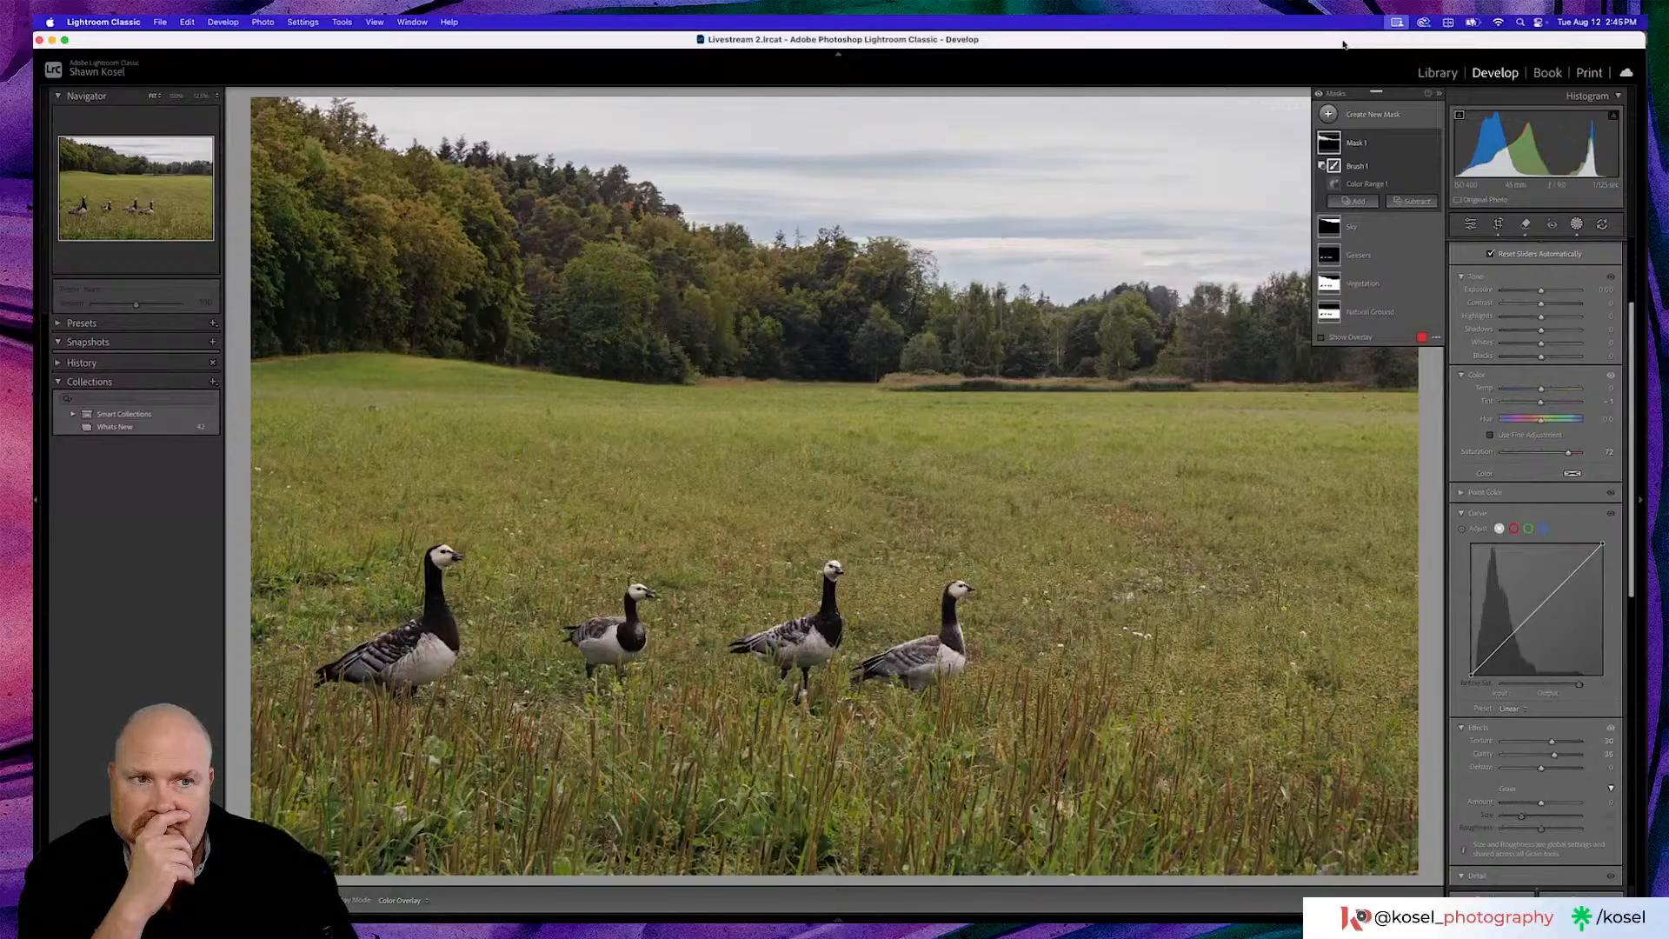
key(backslash)
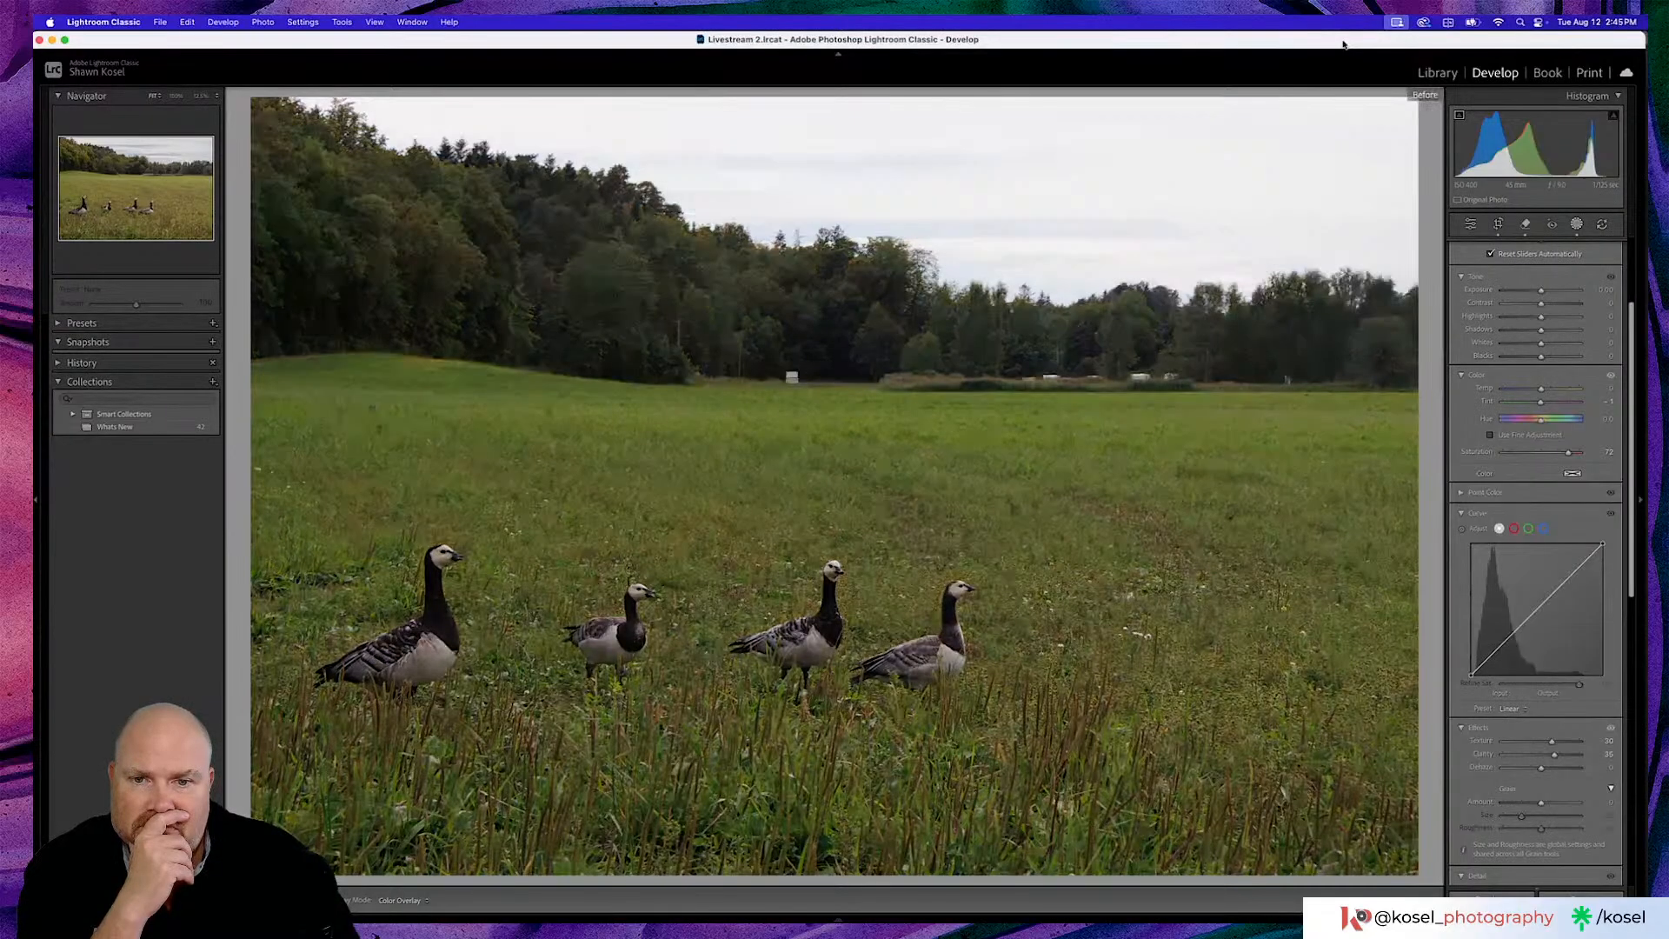
key(backslash)
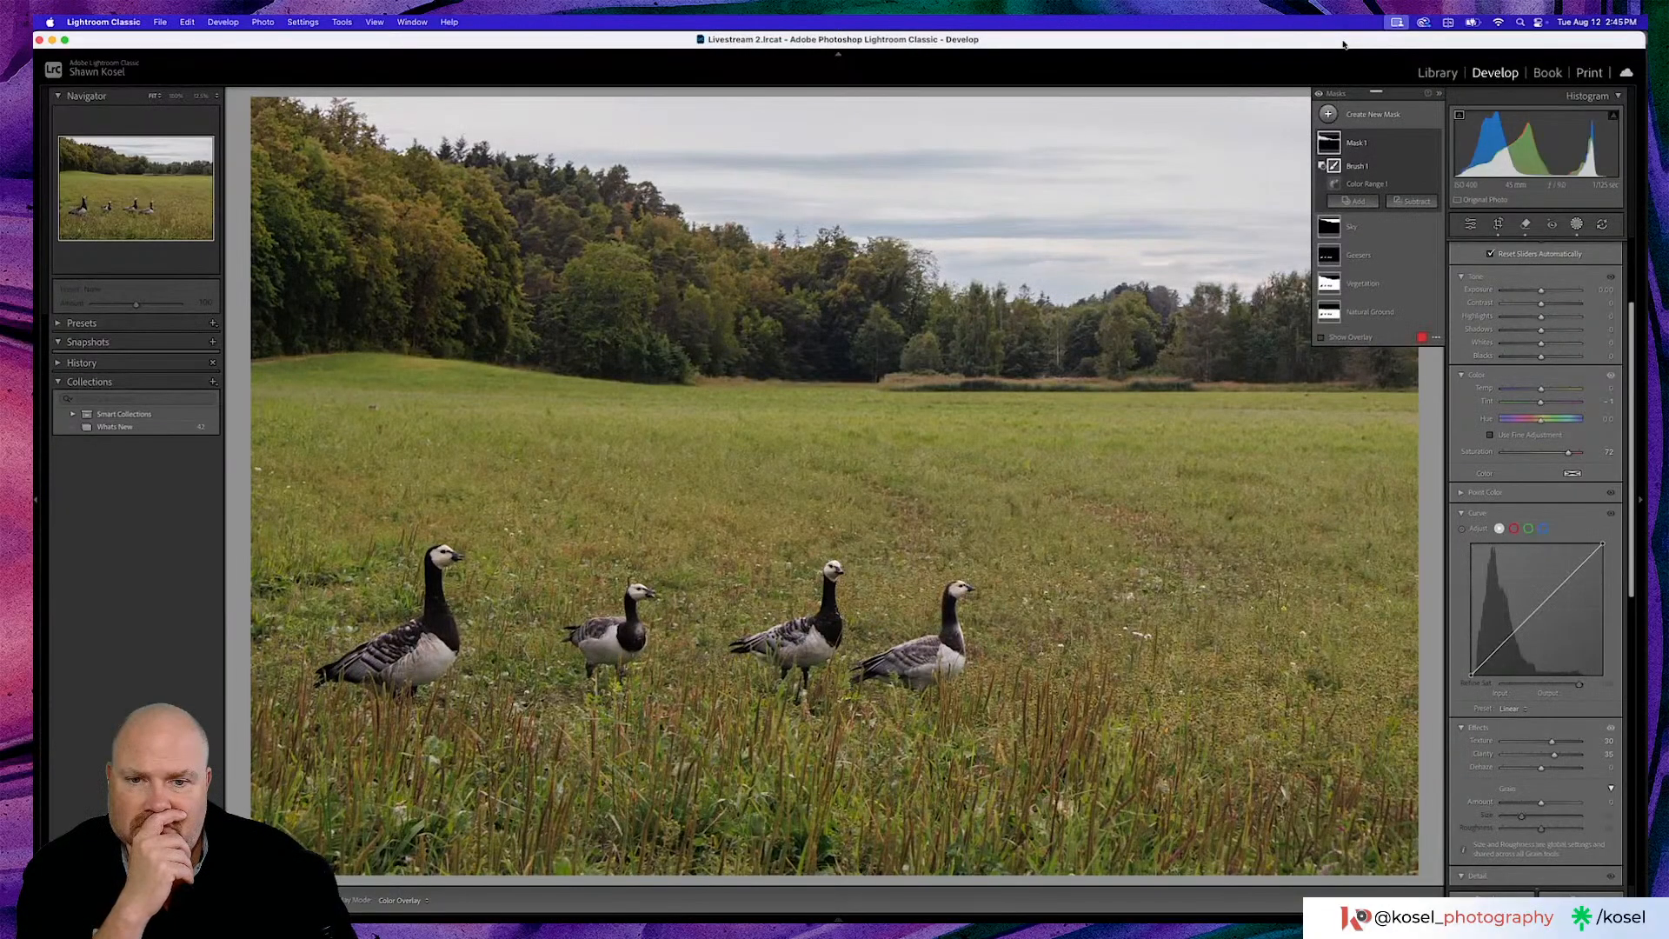
key(backslash)
key(backslash)
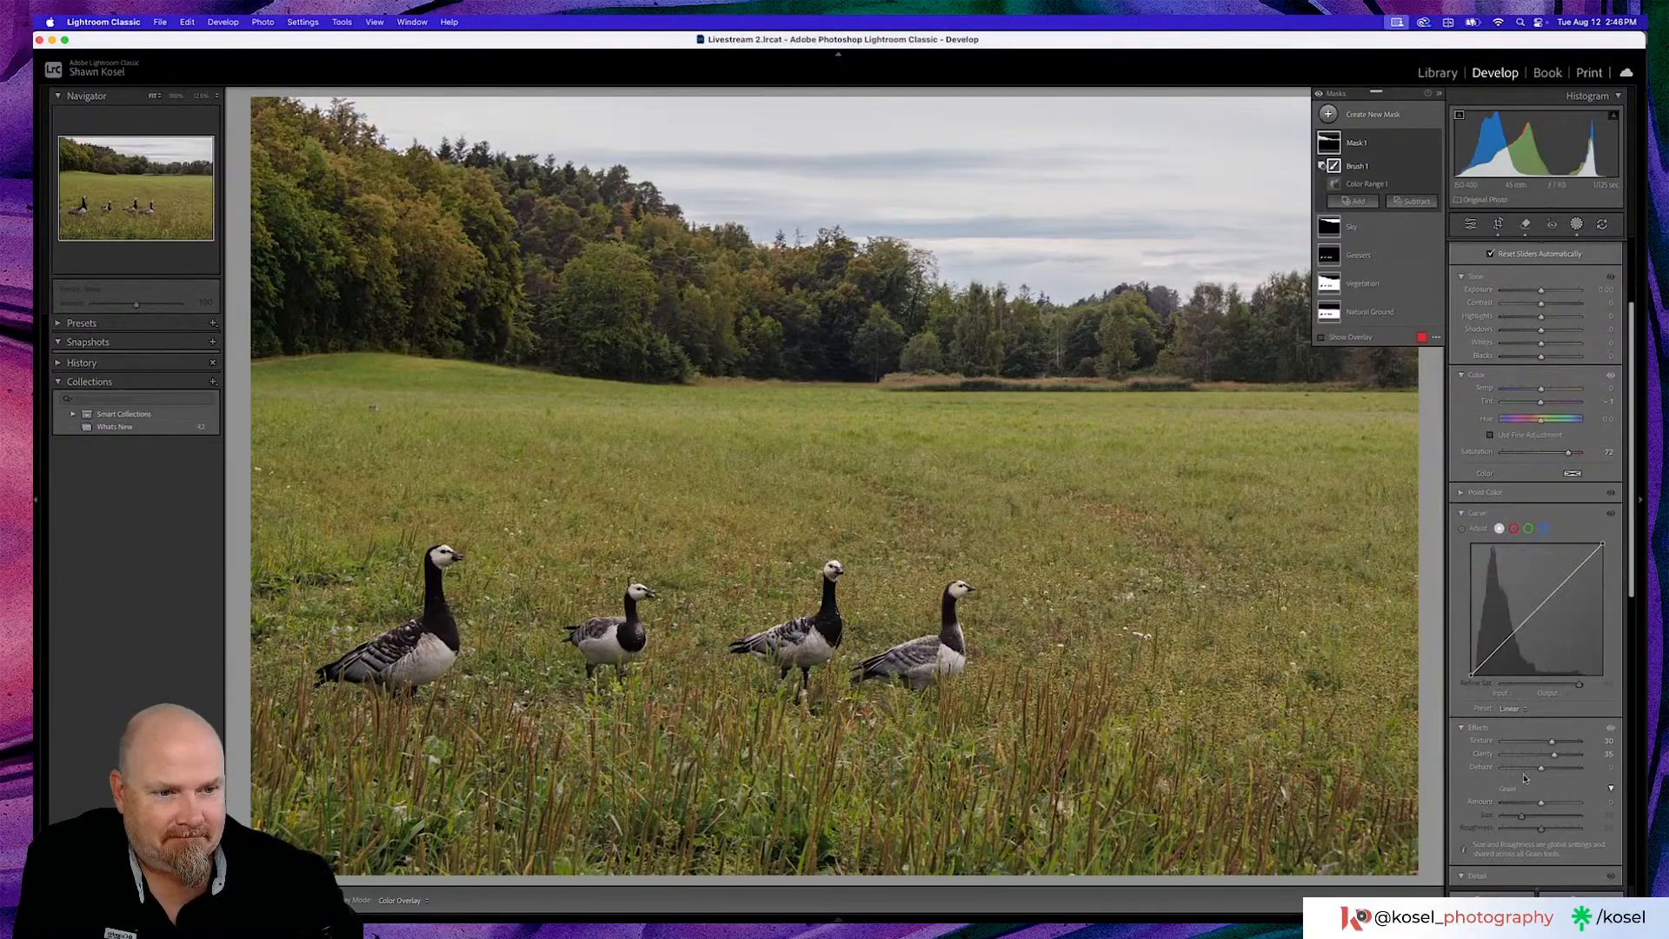
Raise the tree mask's Texture slightly, reduce its Clarity to about 5, and compare the photo before and after
mouse_move(1554, 745)
mouse_down()
mouse_move(1543, 756)
mouse_move(1556, 743)
mouse_up()
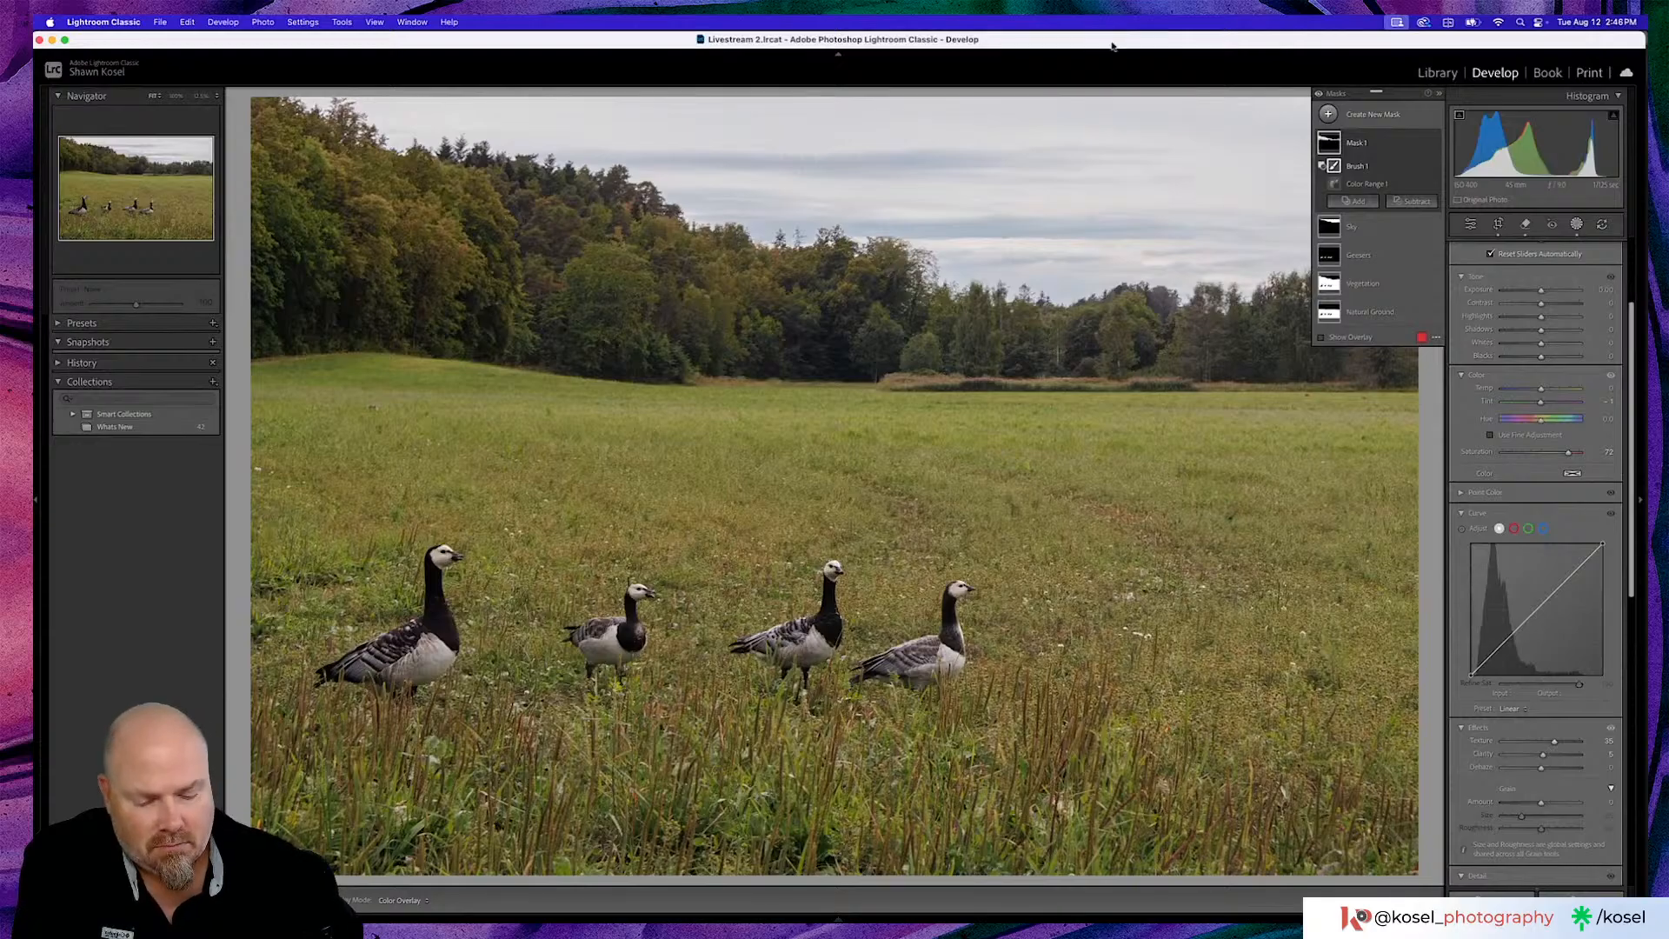
key(backslash)
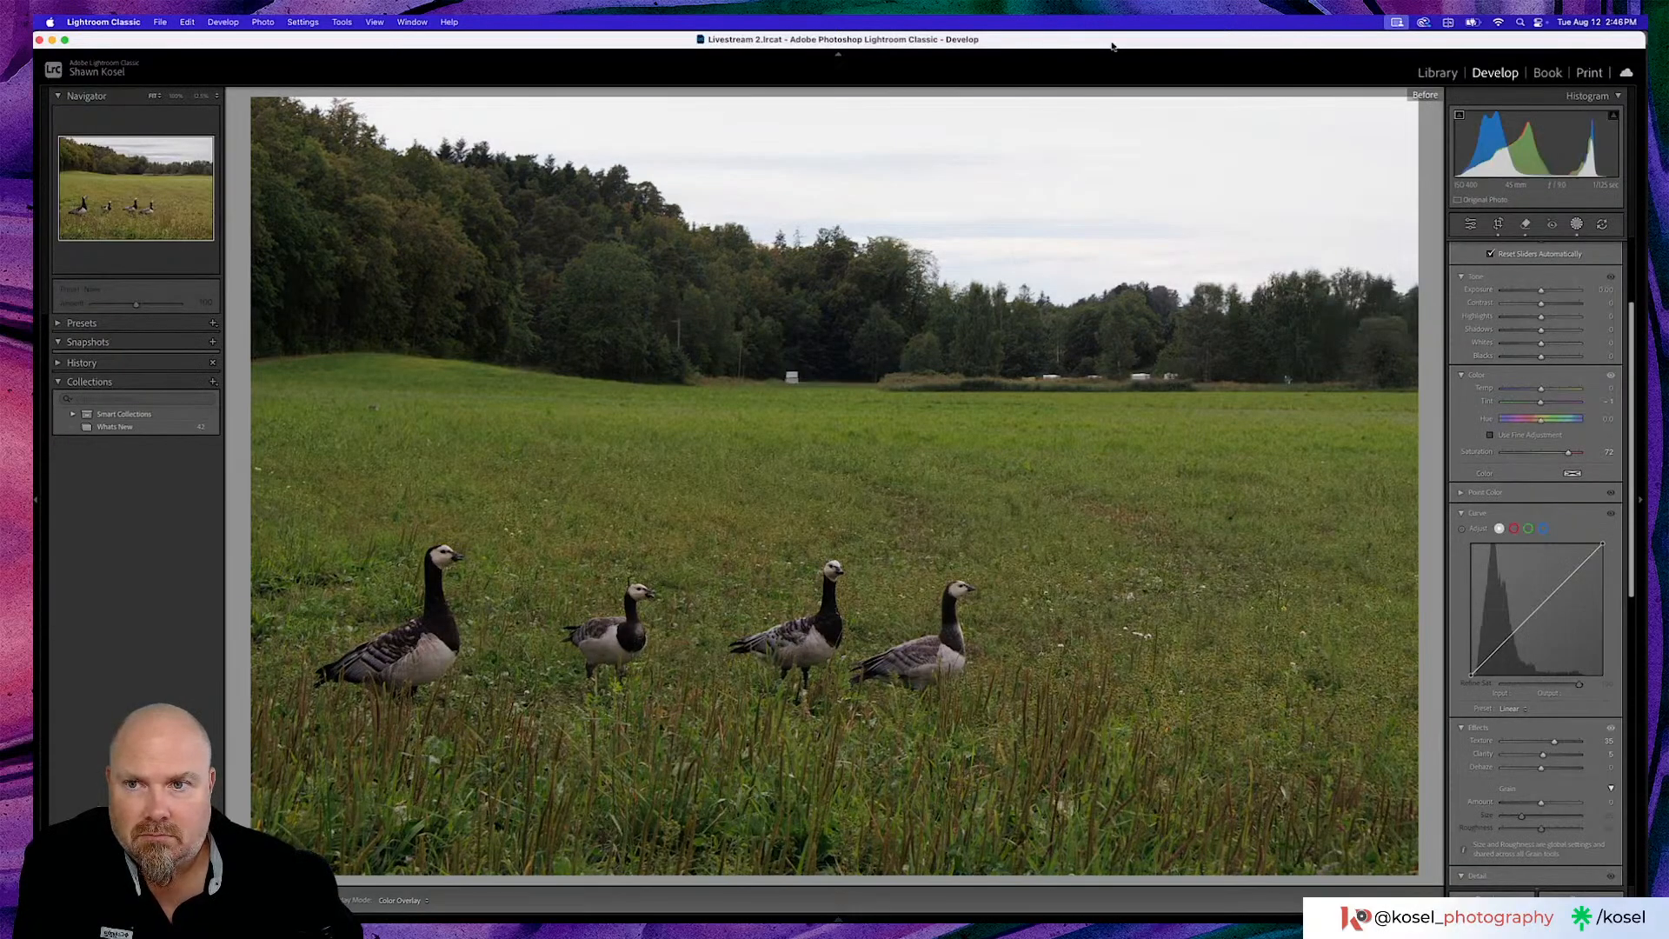
key(backslash)
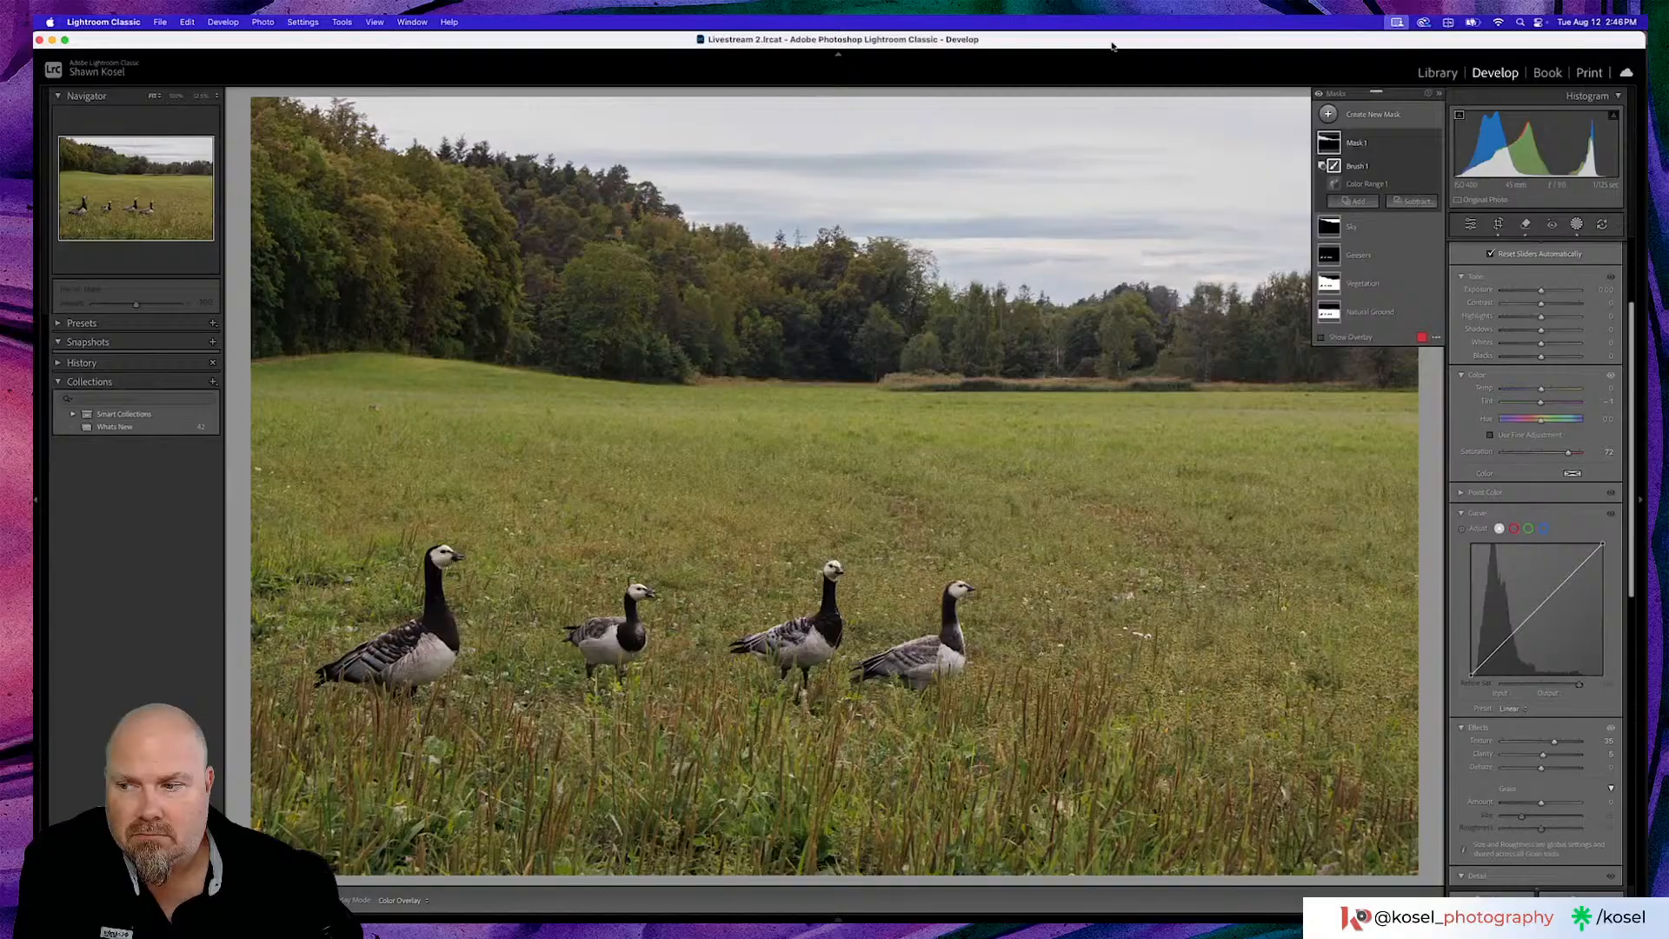
key(backslash)
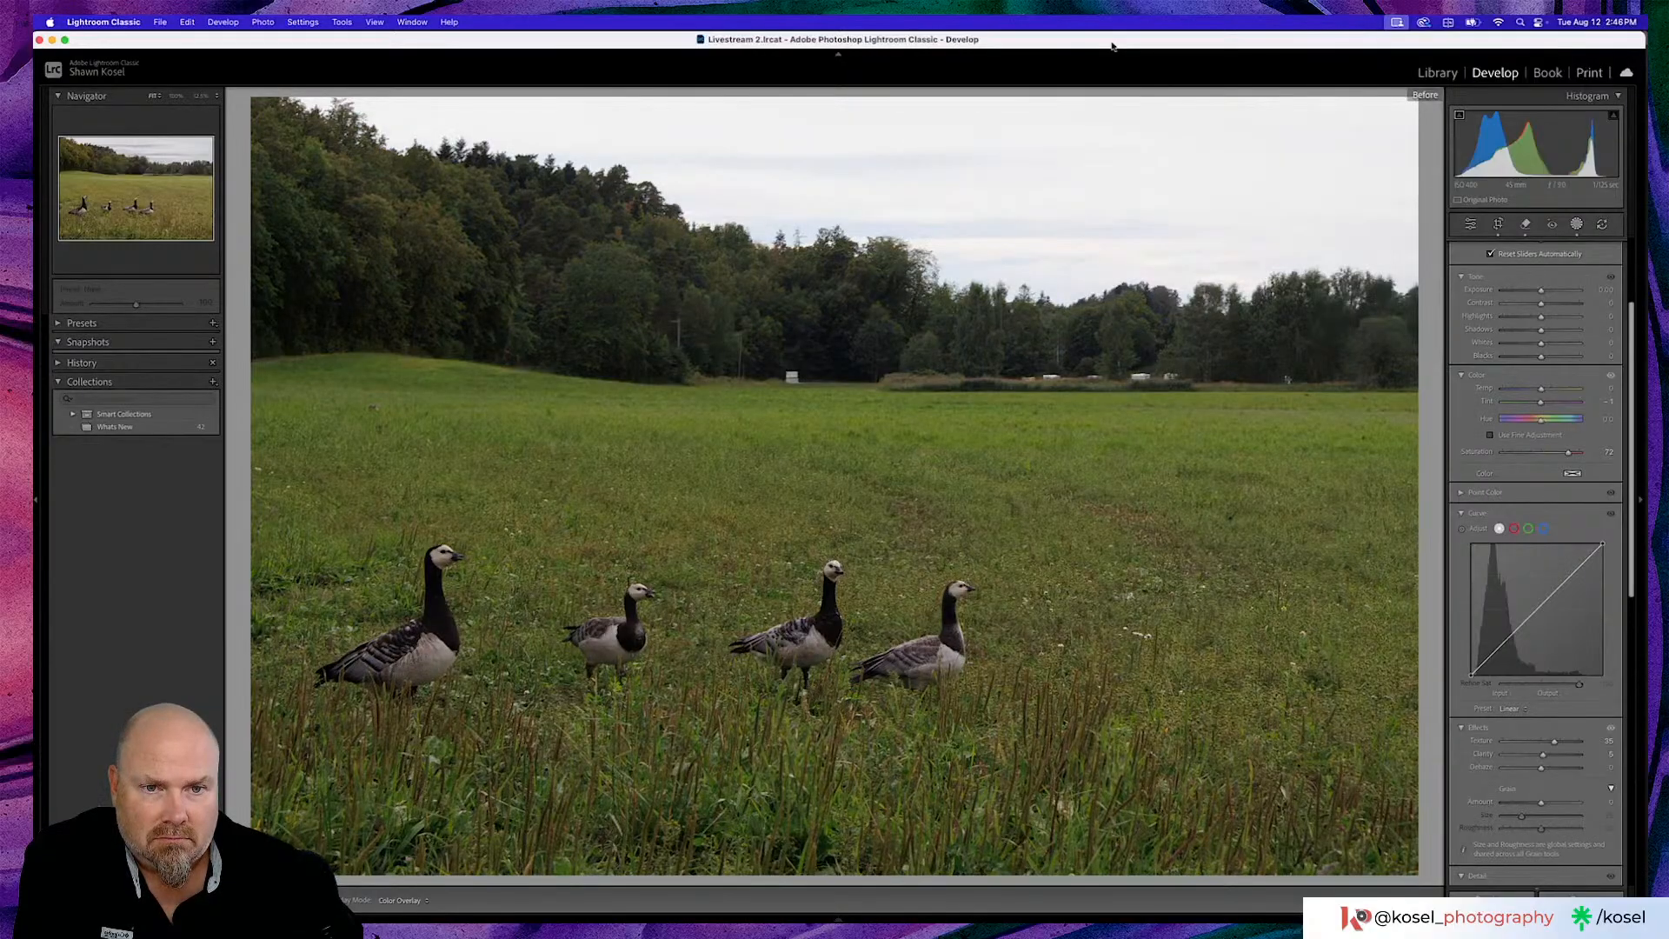
key(backslash)
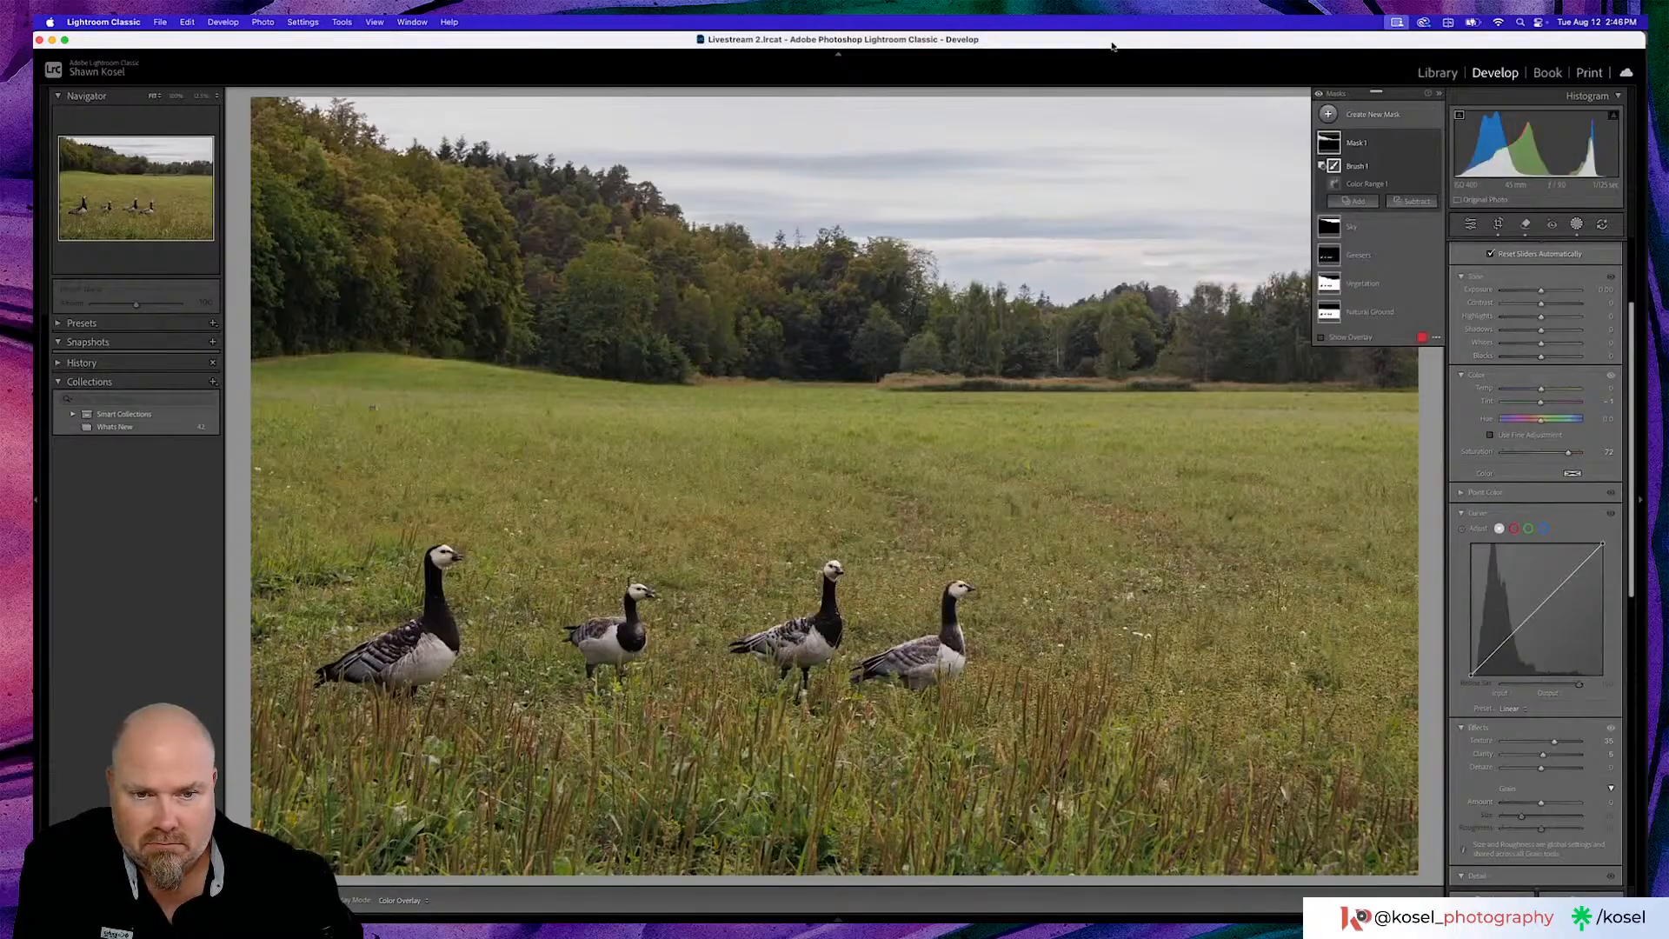
key(backslash)
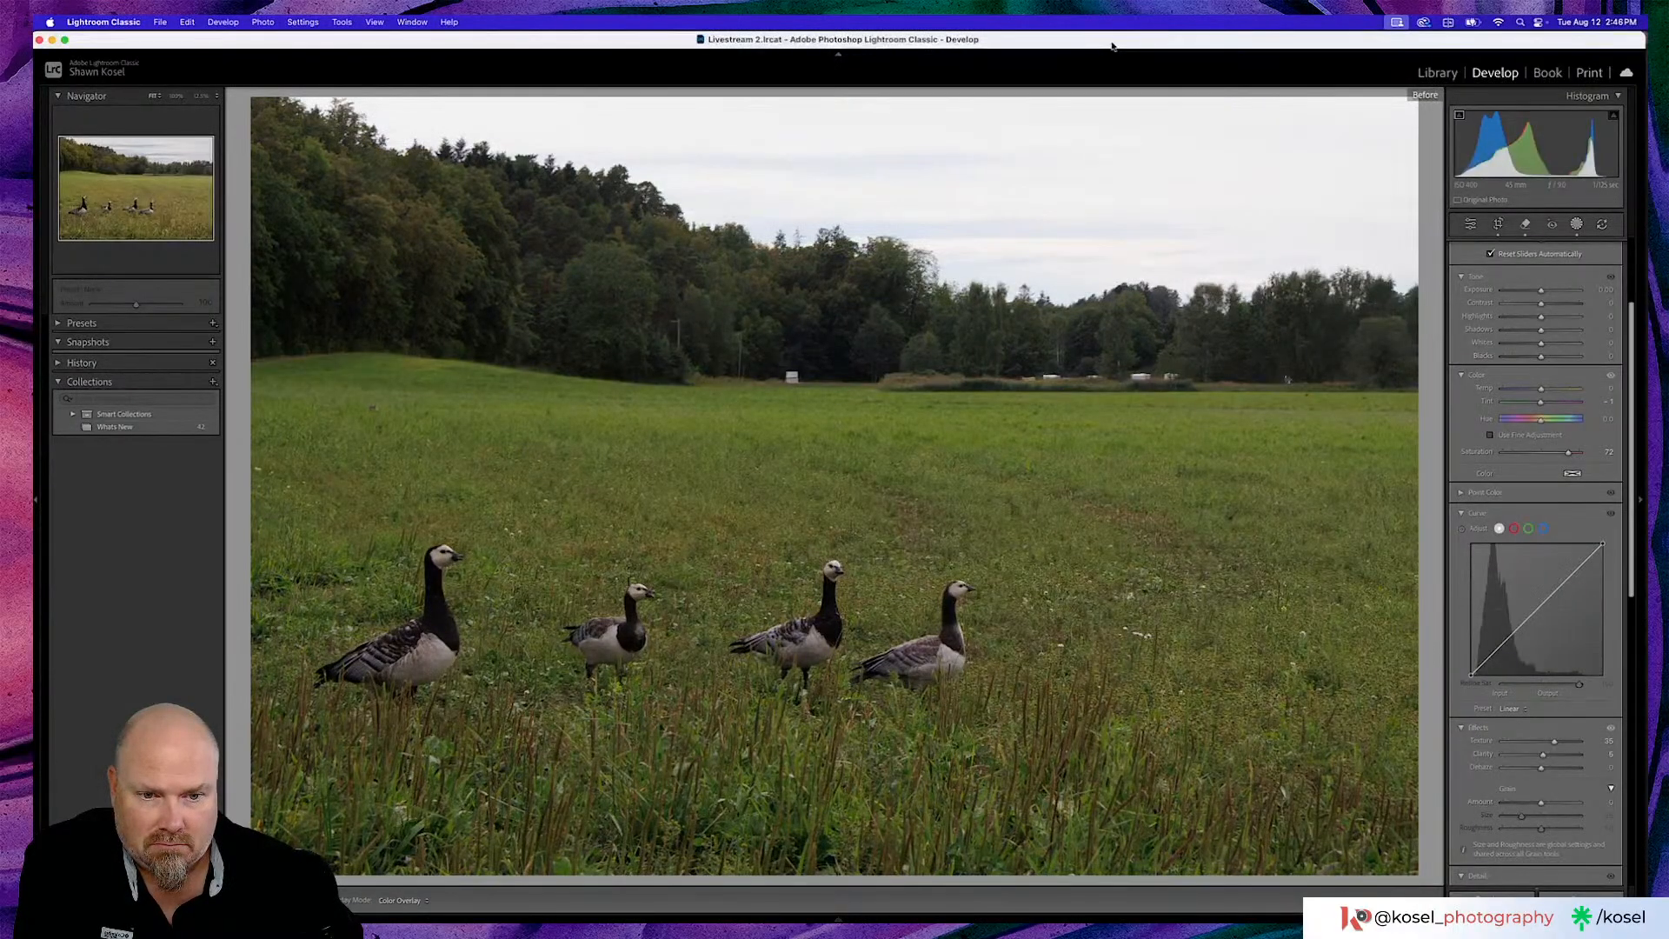
key(backslash)
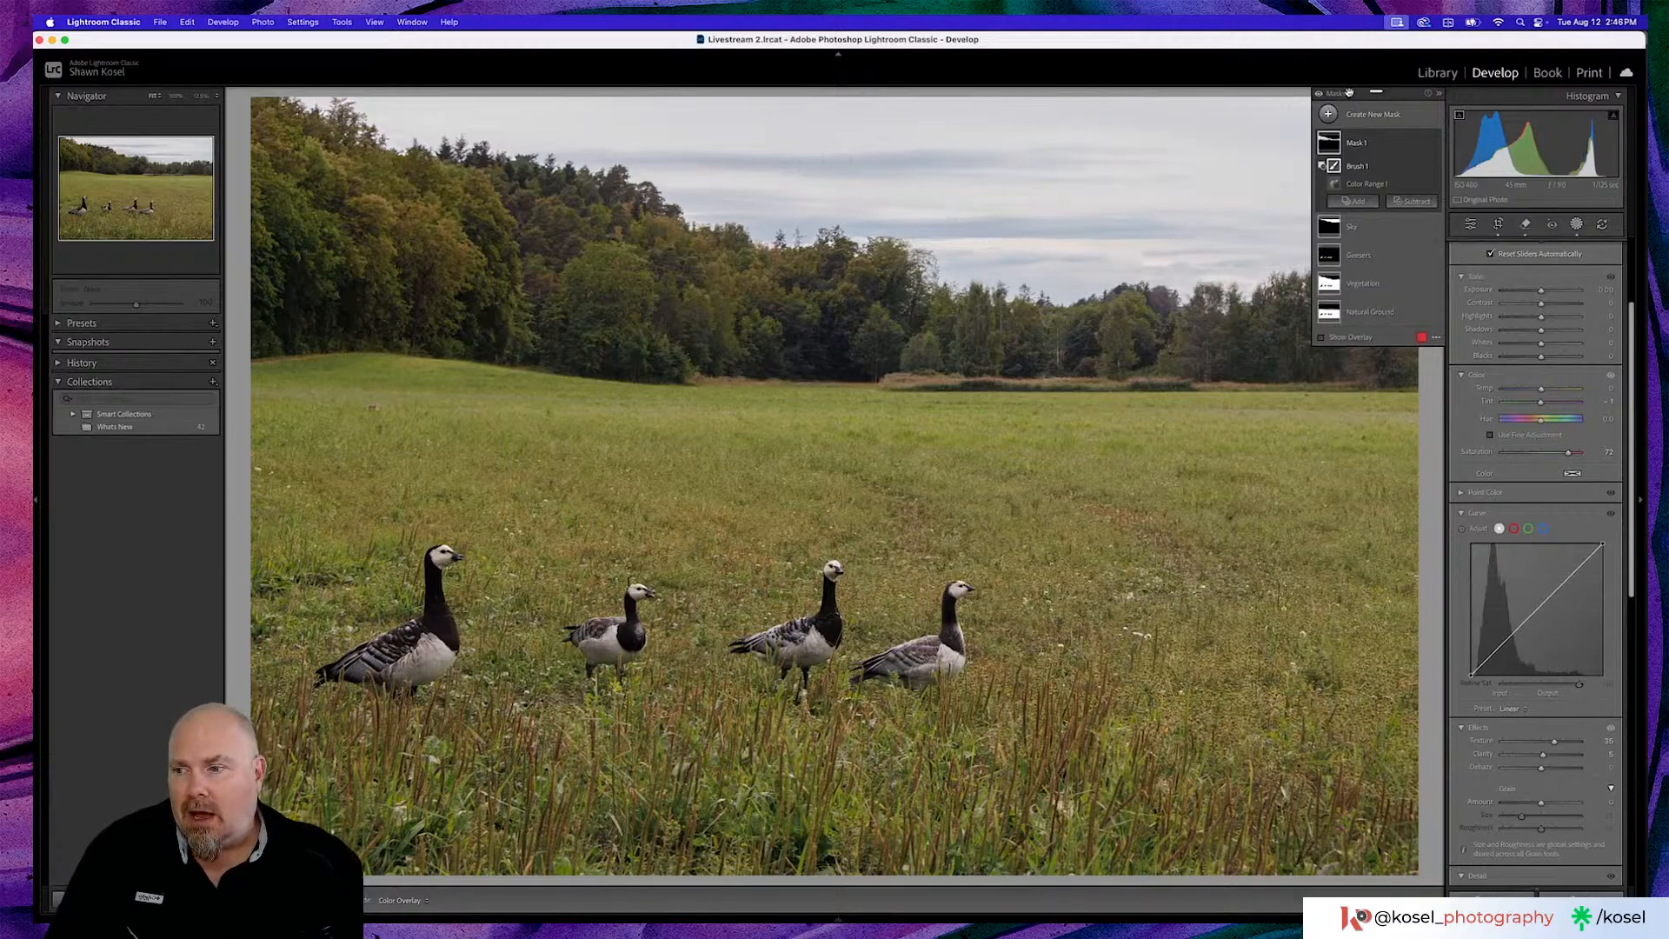
Add a subtle dark post-crop vignette to the whole photo with the Amount at about -8
click(1472, 225)
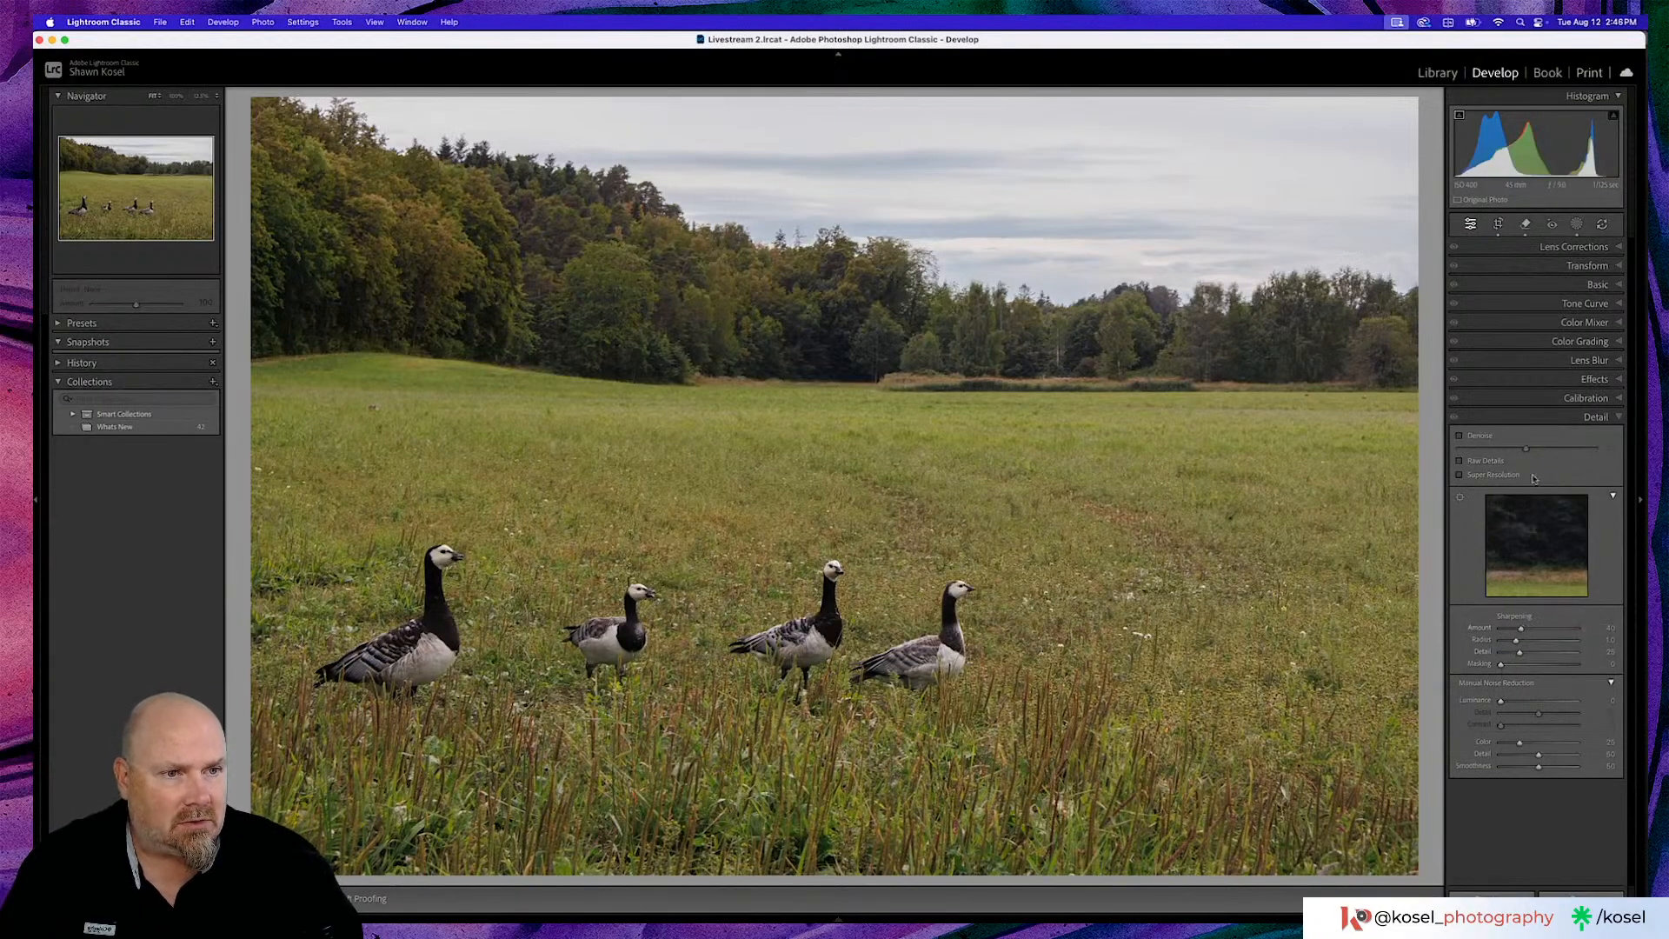
click(1591, 380)
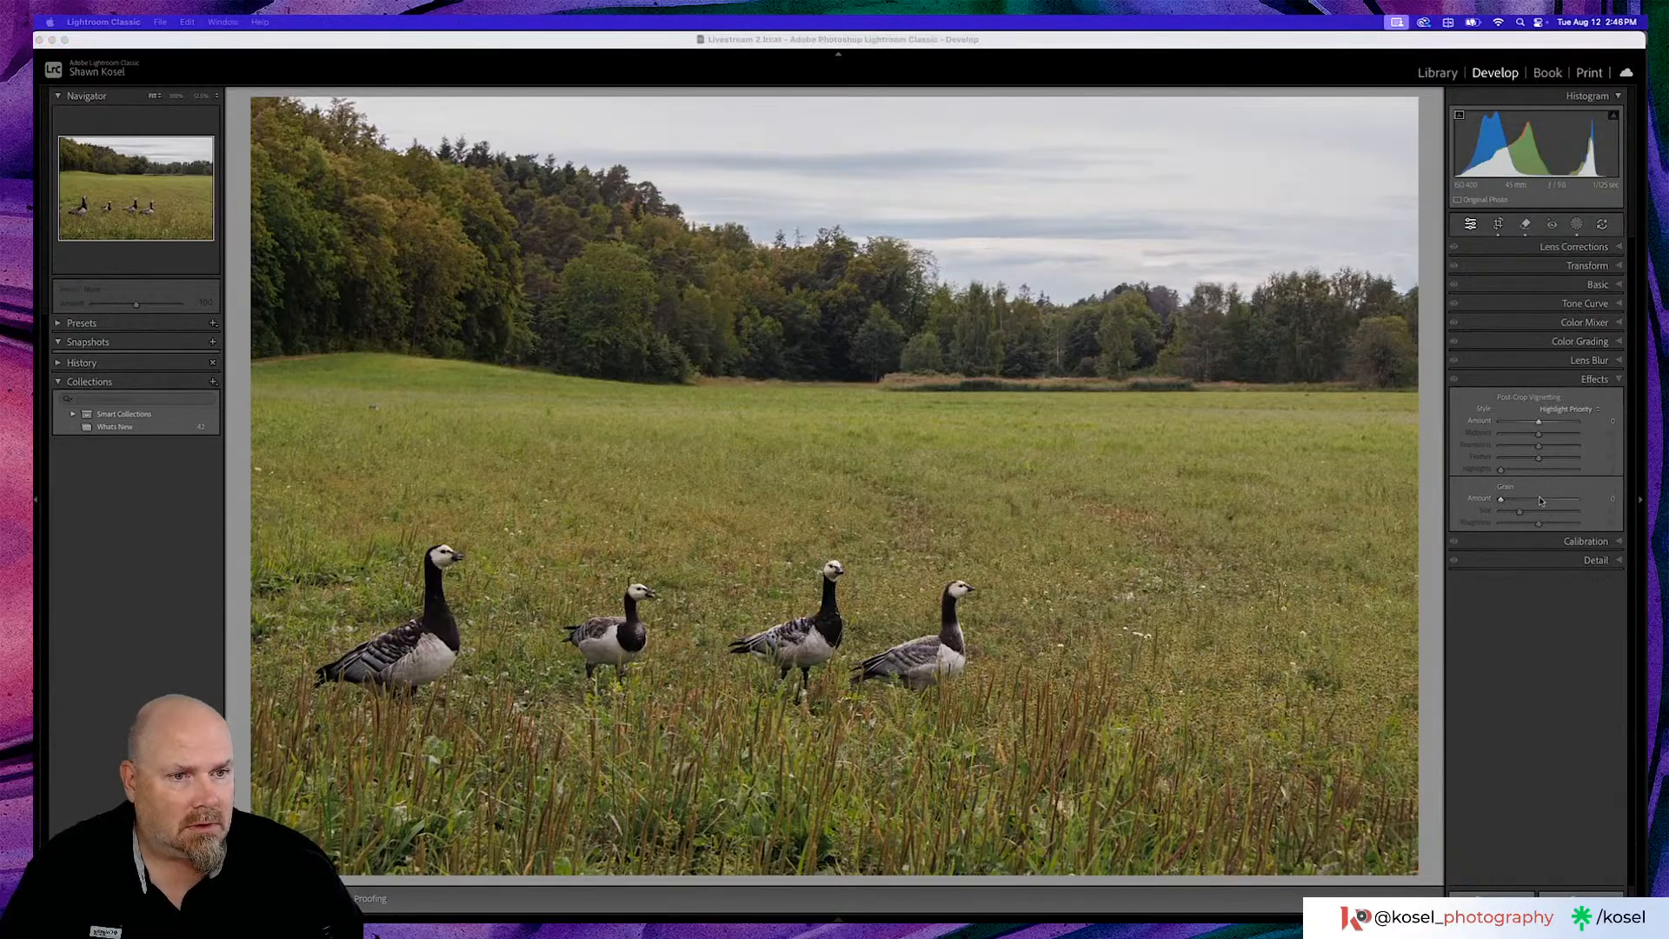
drag(1539, 424, 1537, 424)
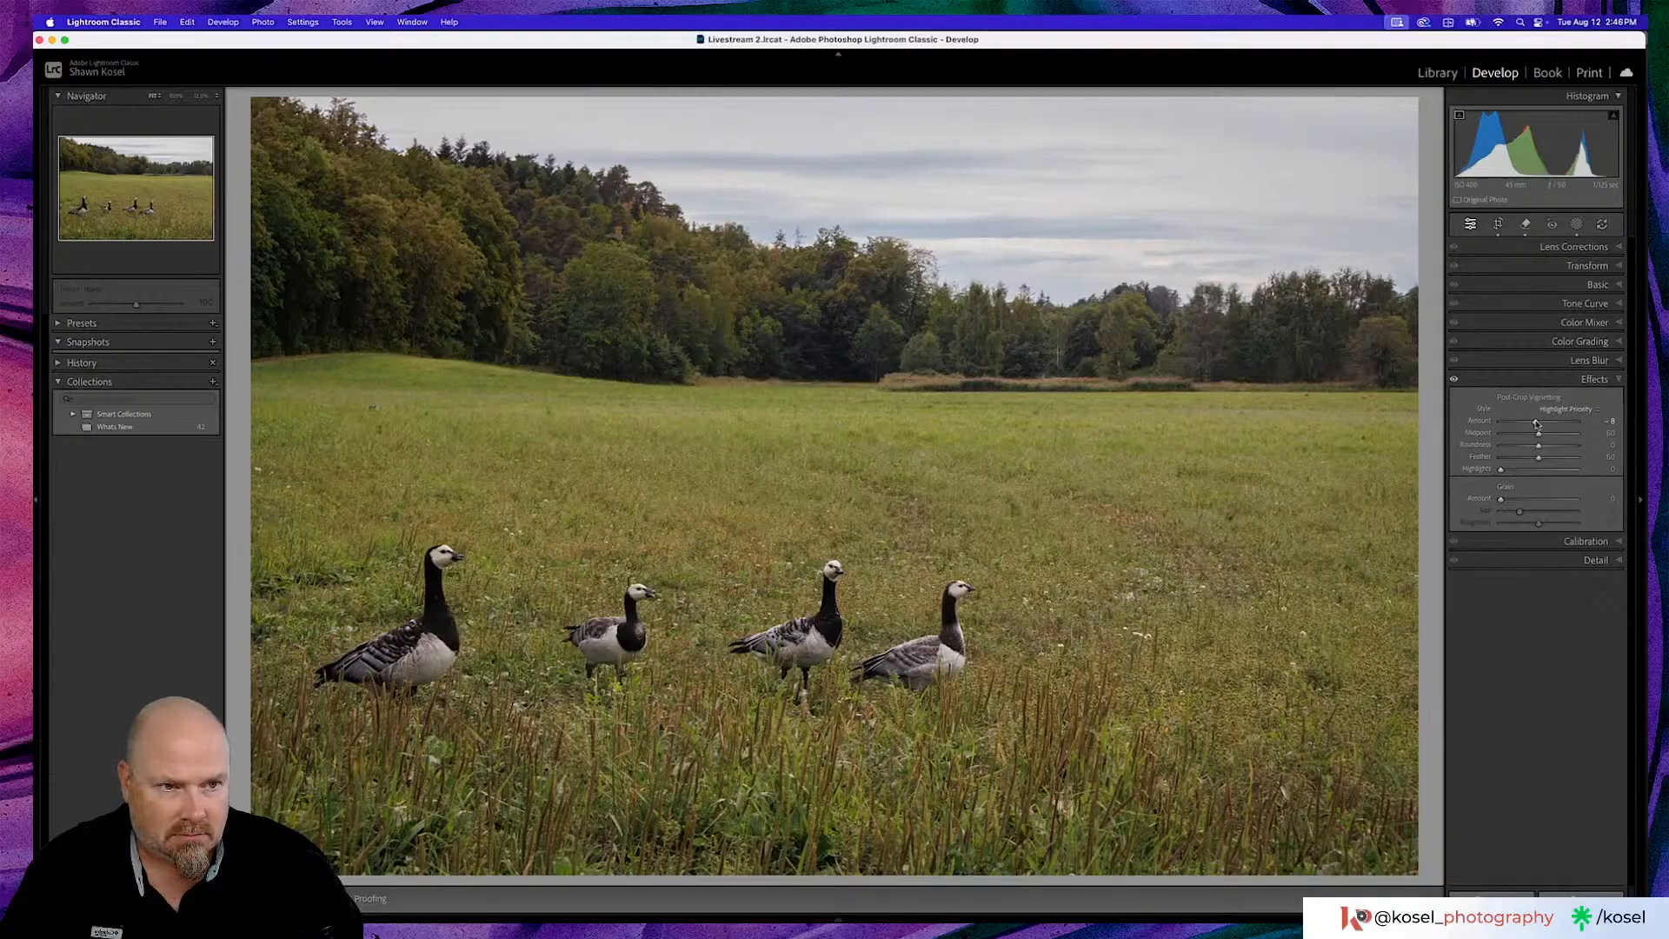
drag(1536, 424, 1535, 425)
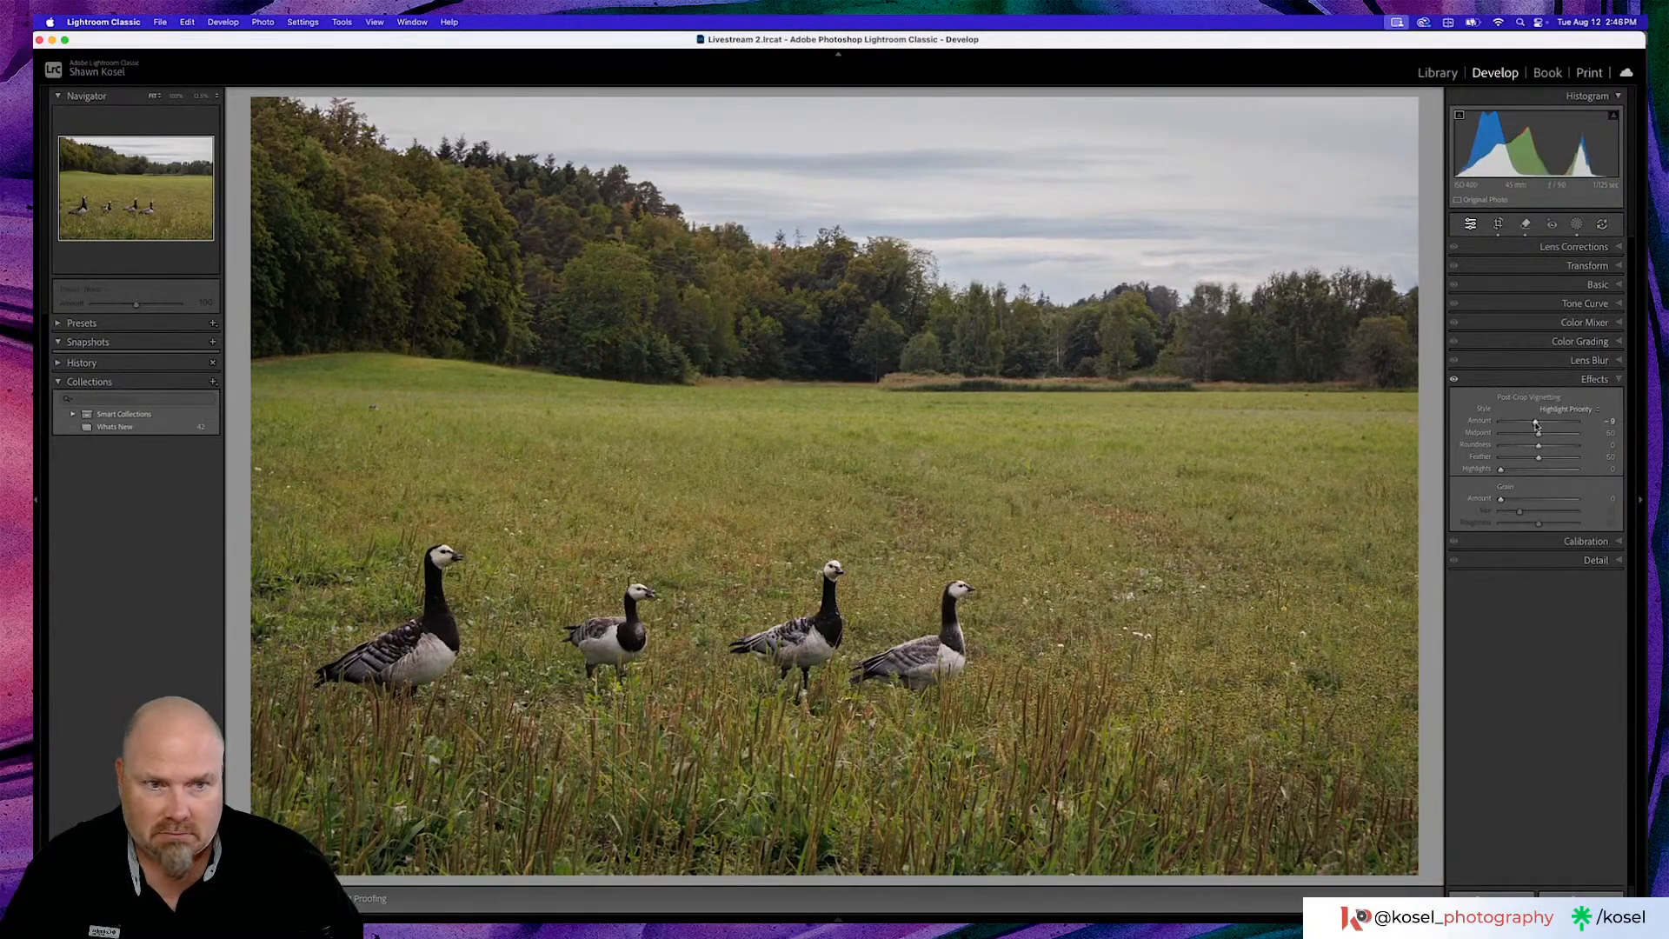
Set the photo's Sharpening Amount to 79 and its Masking to 87
click(1564, 559)
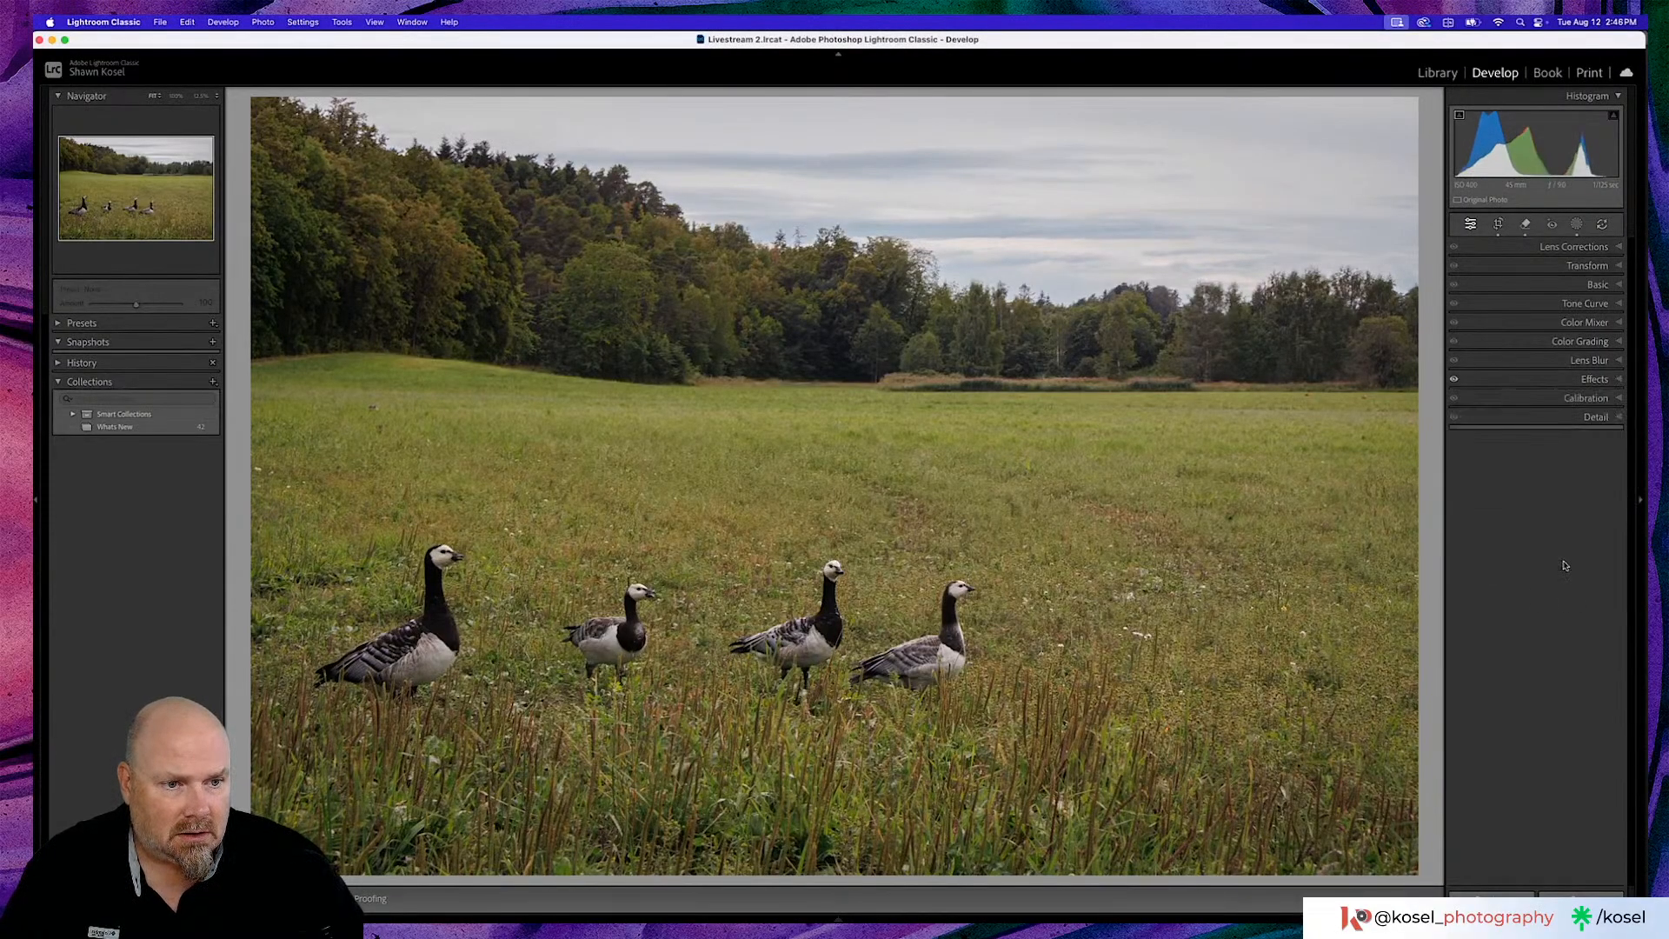
drag(1522, 629, 1570, 667)
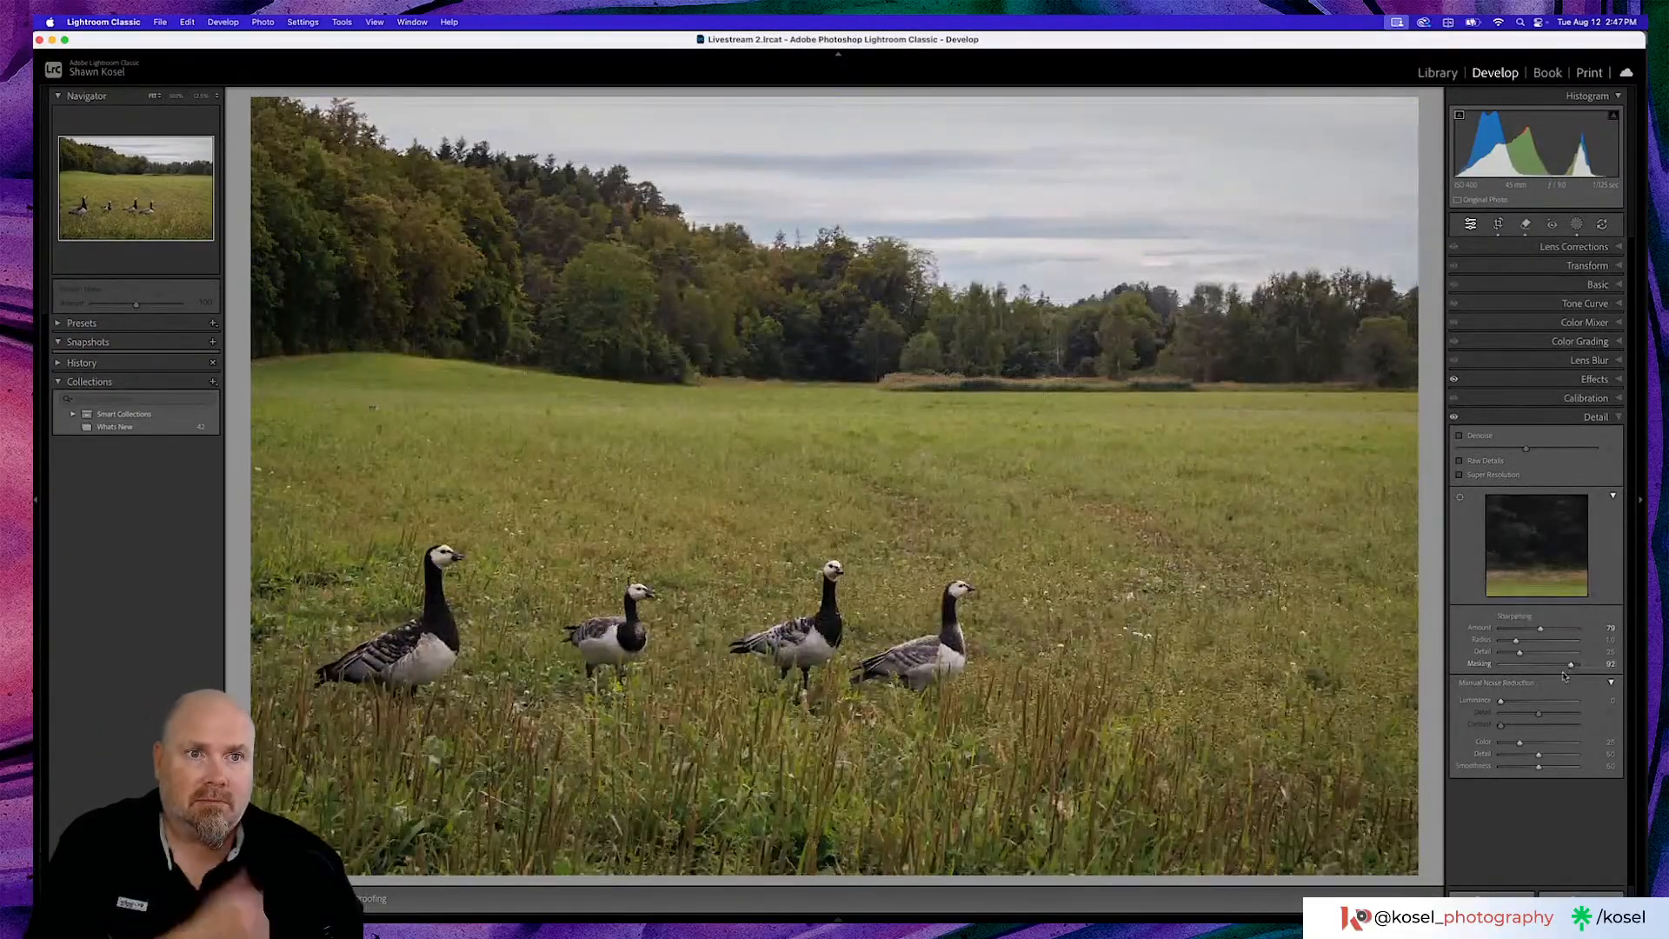
Remove a small spot from the grey sky above the distant trees with the Remove tool
click(1343, 127)
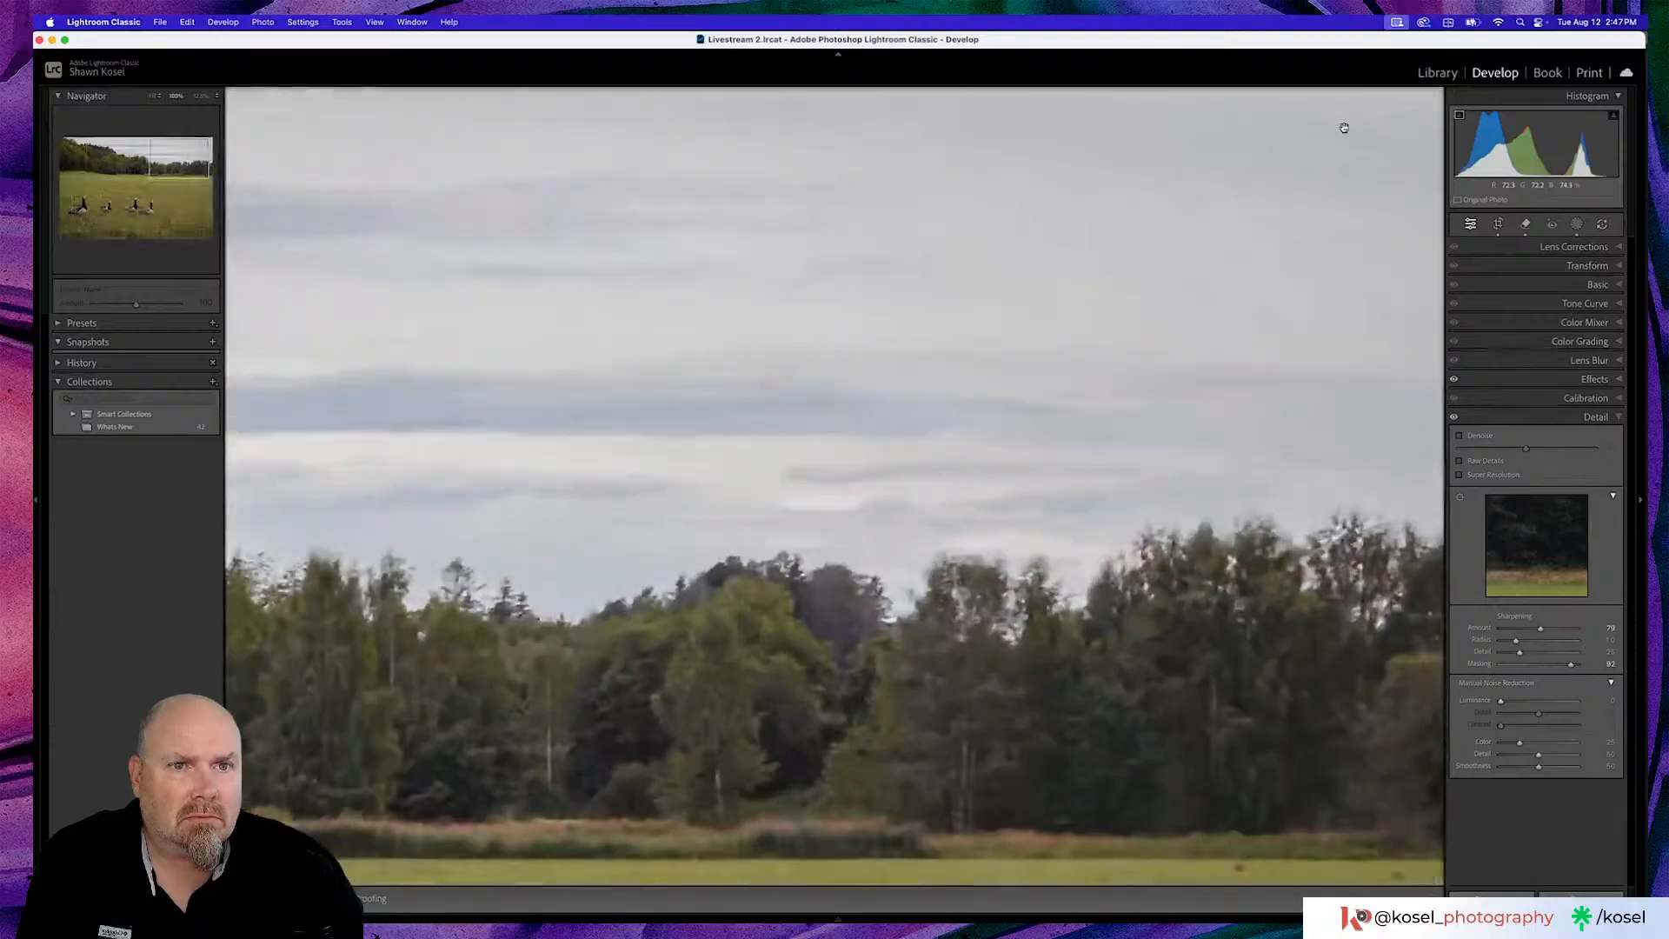
scroll(1101, 169, up, 2)
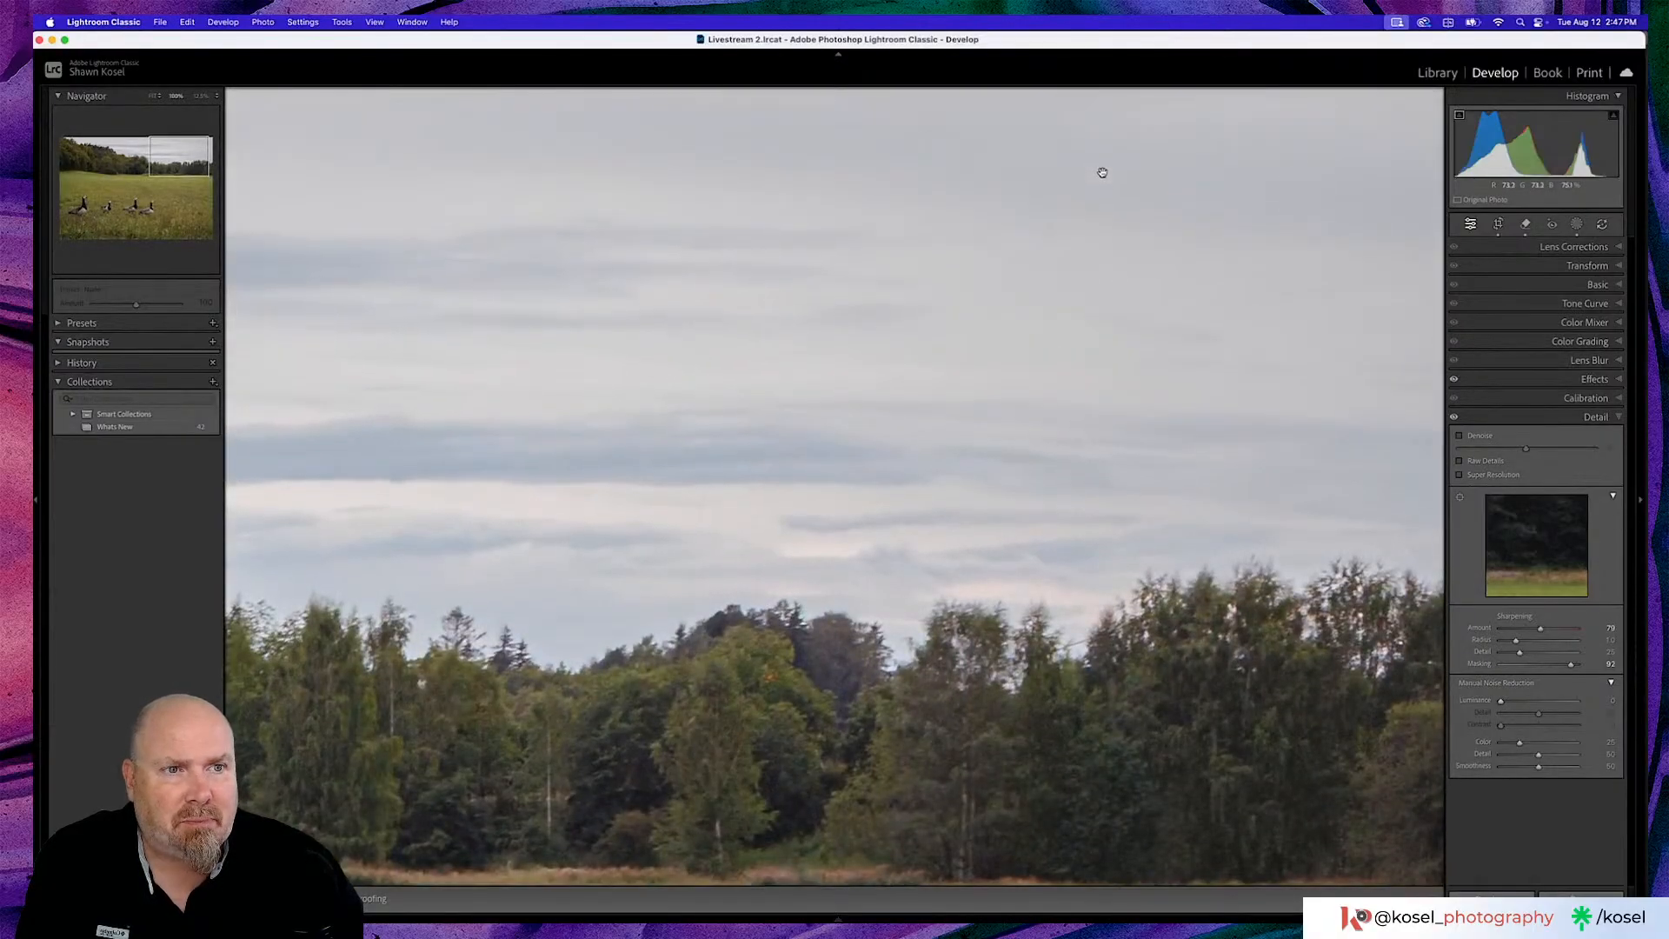
click(1525, 224)
scroll(1161, 174, down, 3)
click(1175, 171)
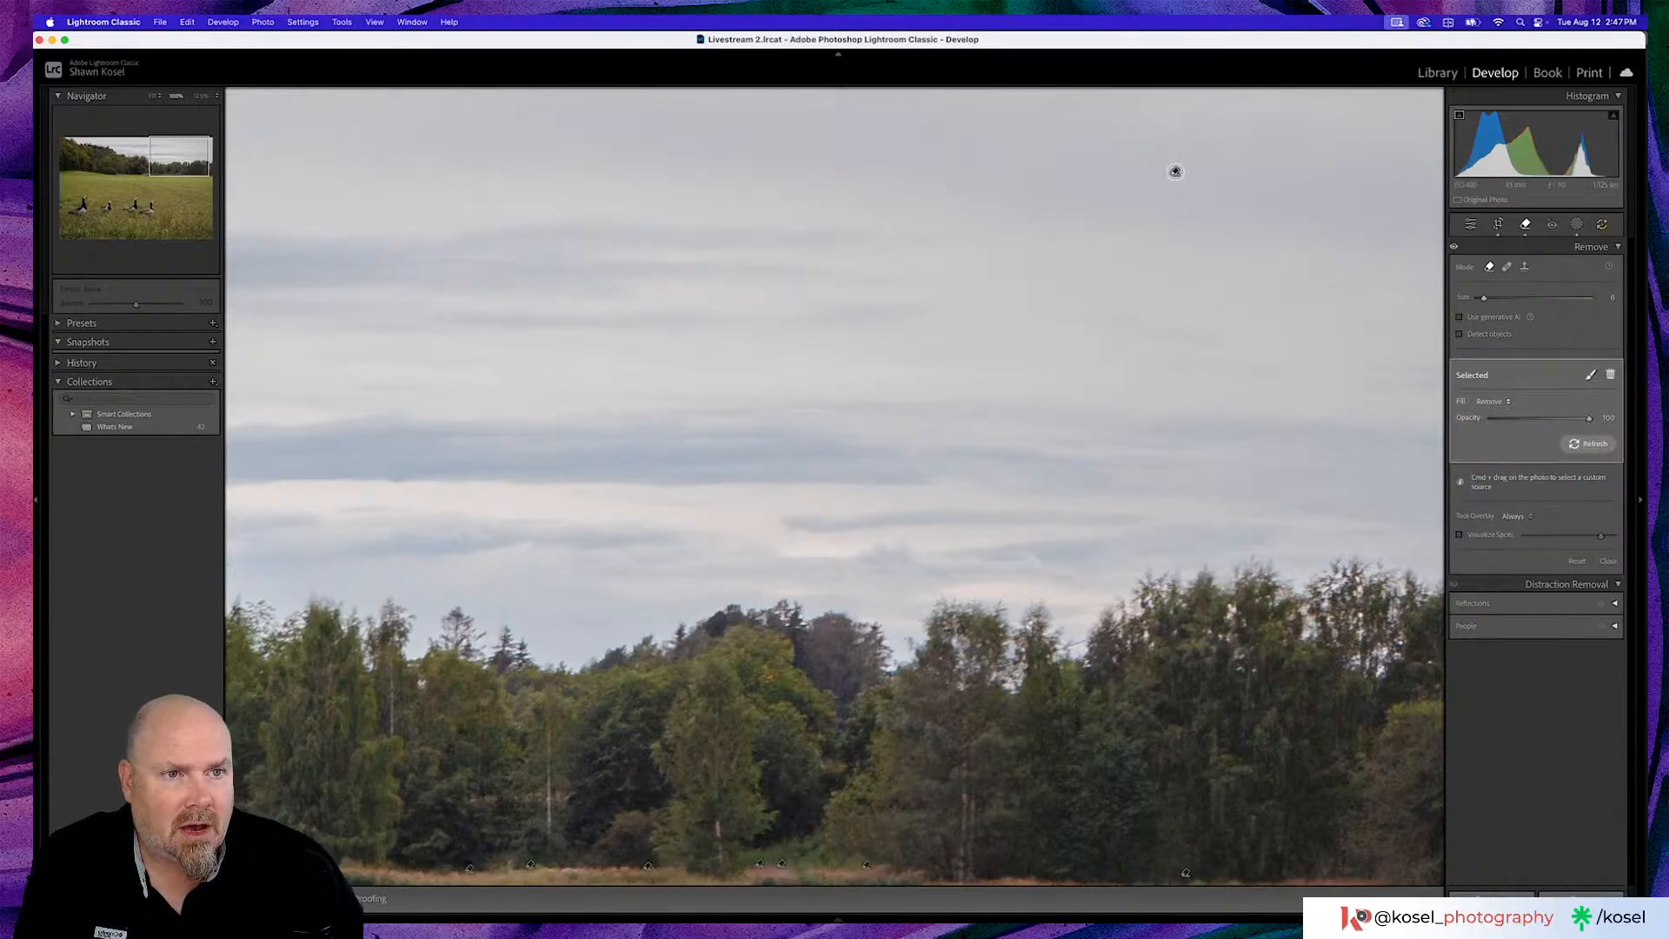
key(q)
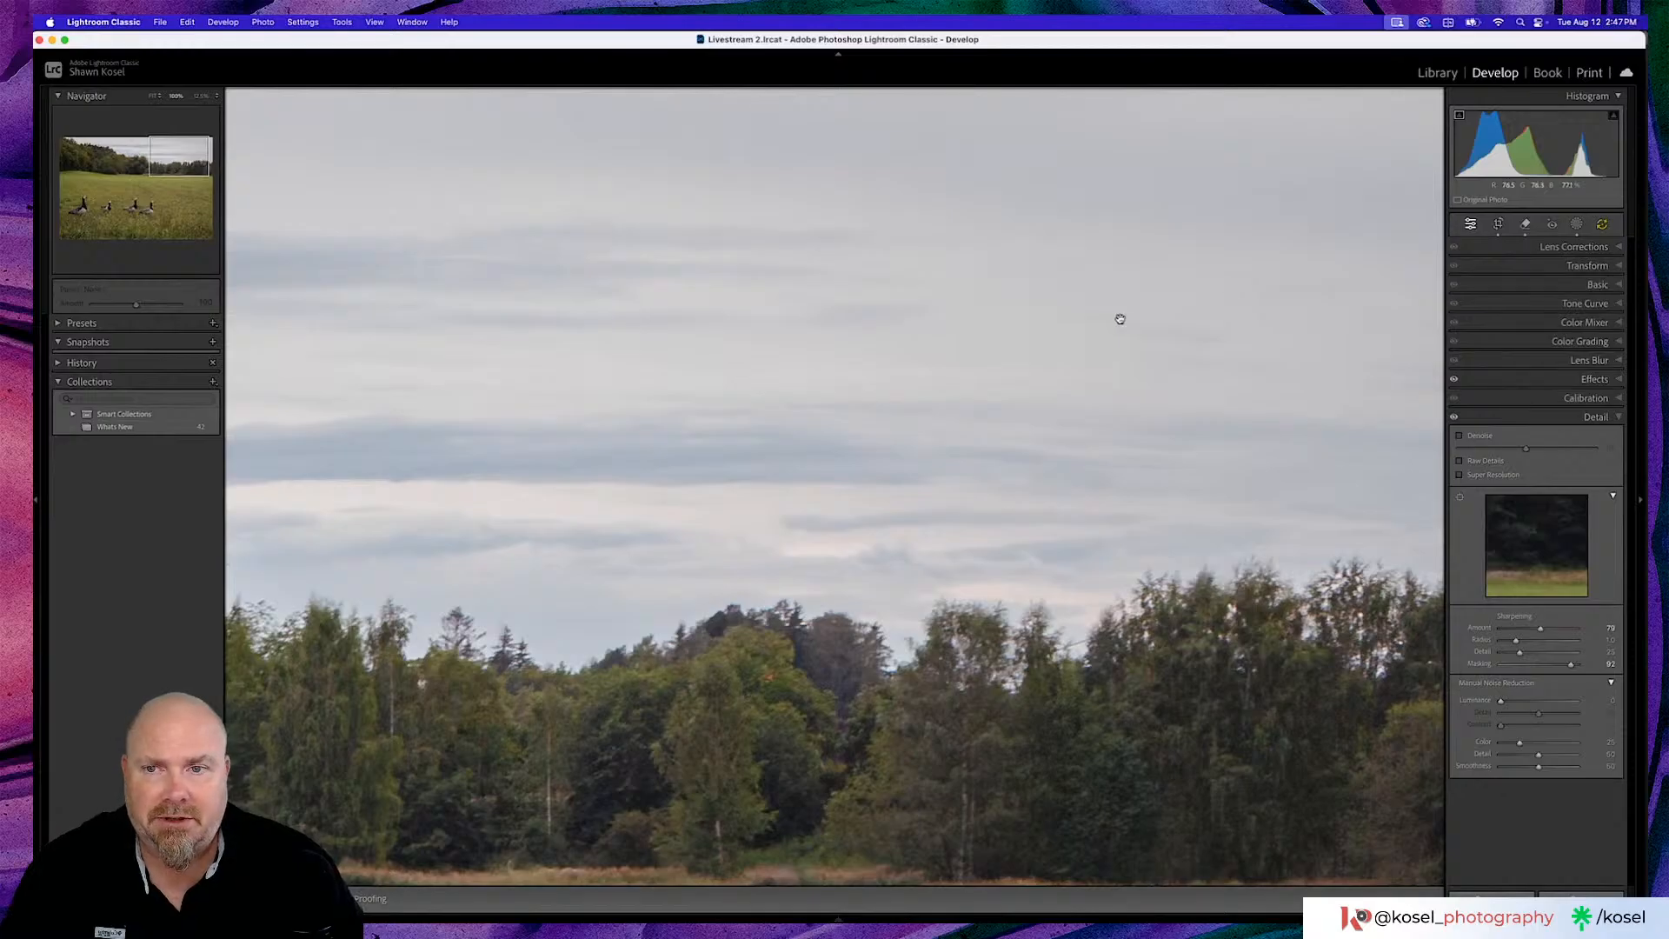
click(1118, 321)
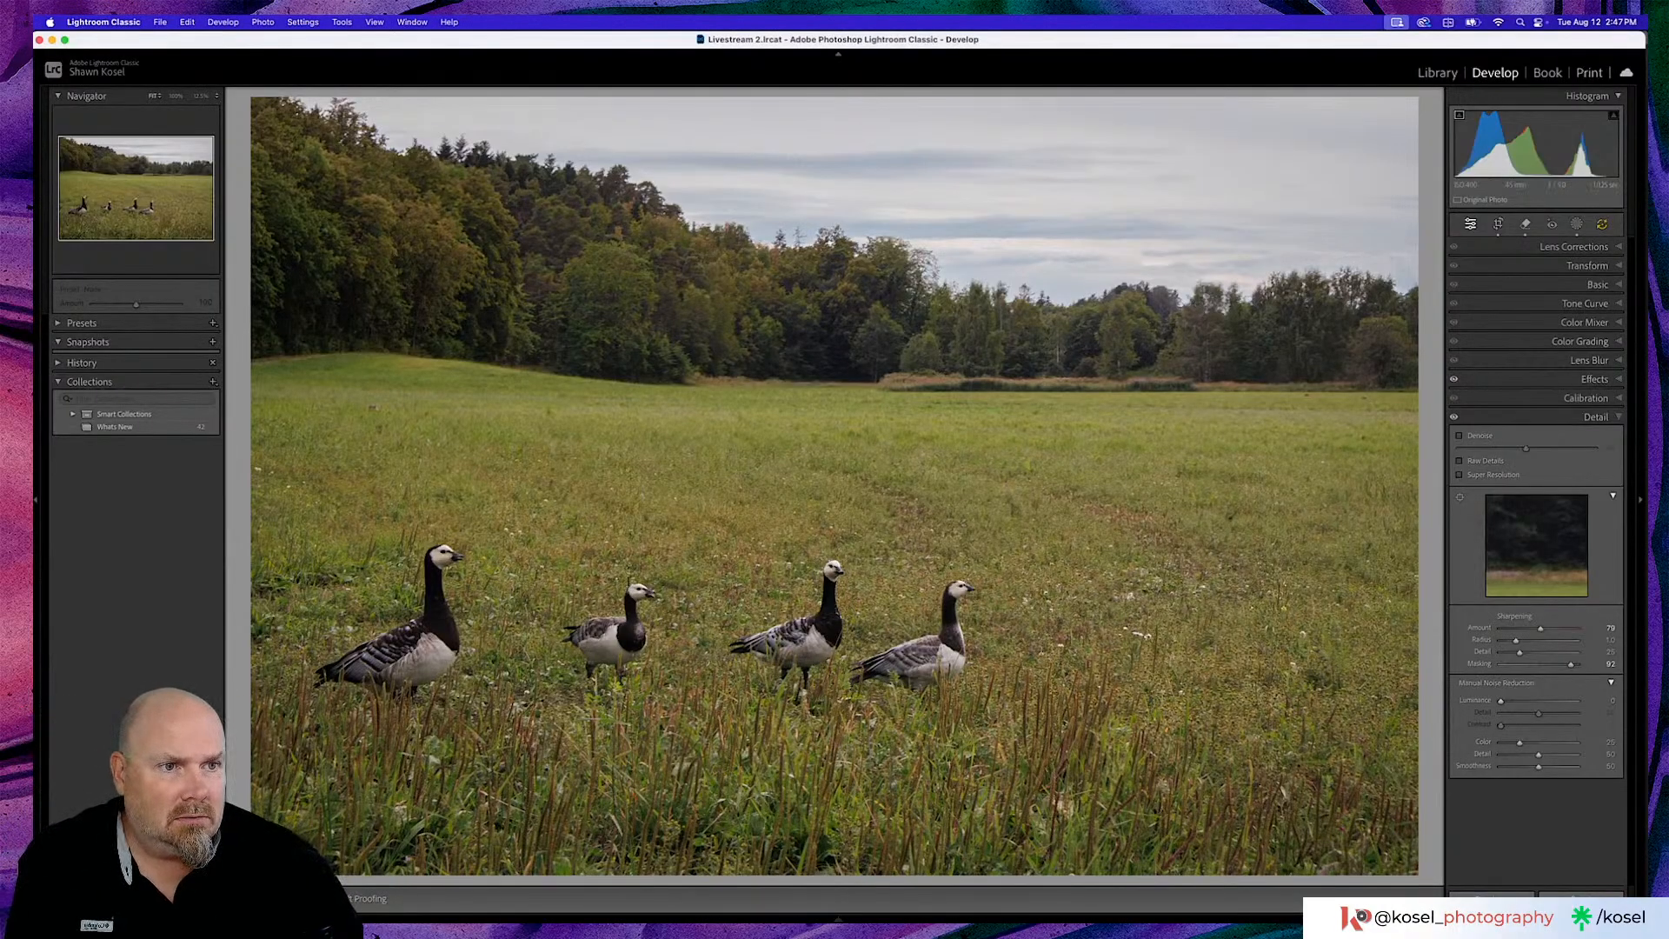
Update the photo's outdated AI settings for Remove and Masking
click(1601, 224)
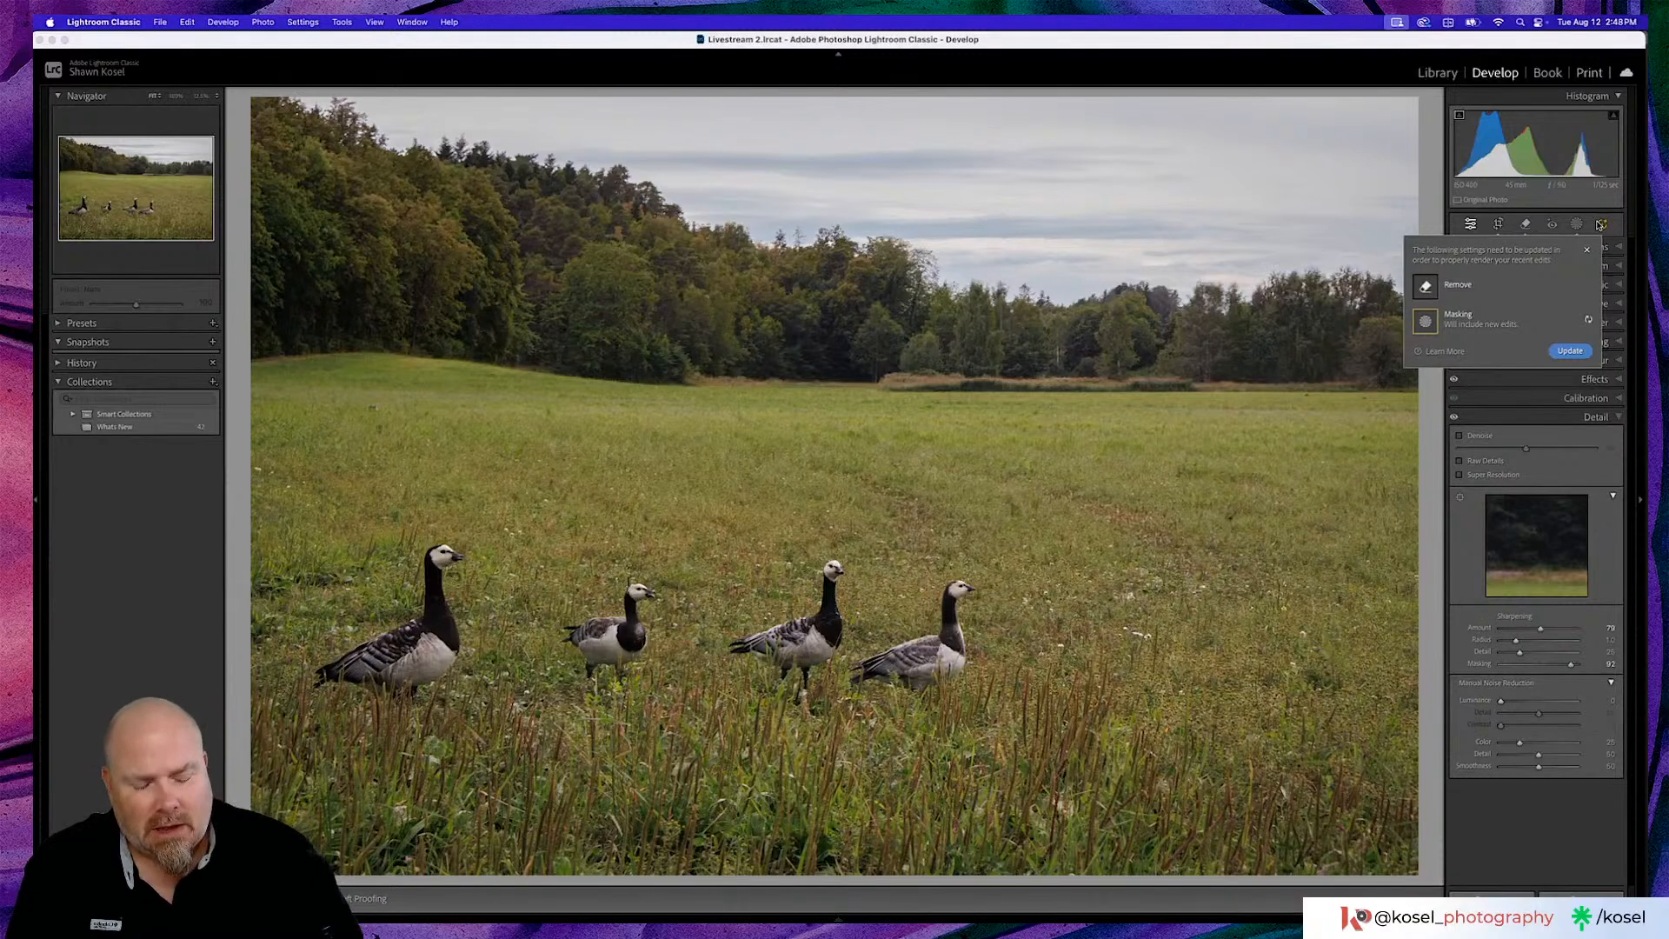
click(1570, 350)
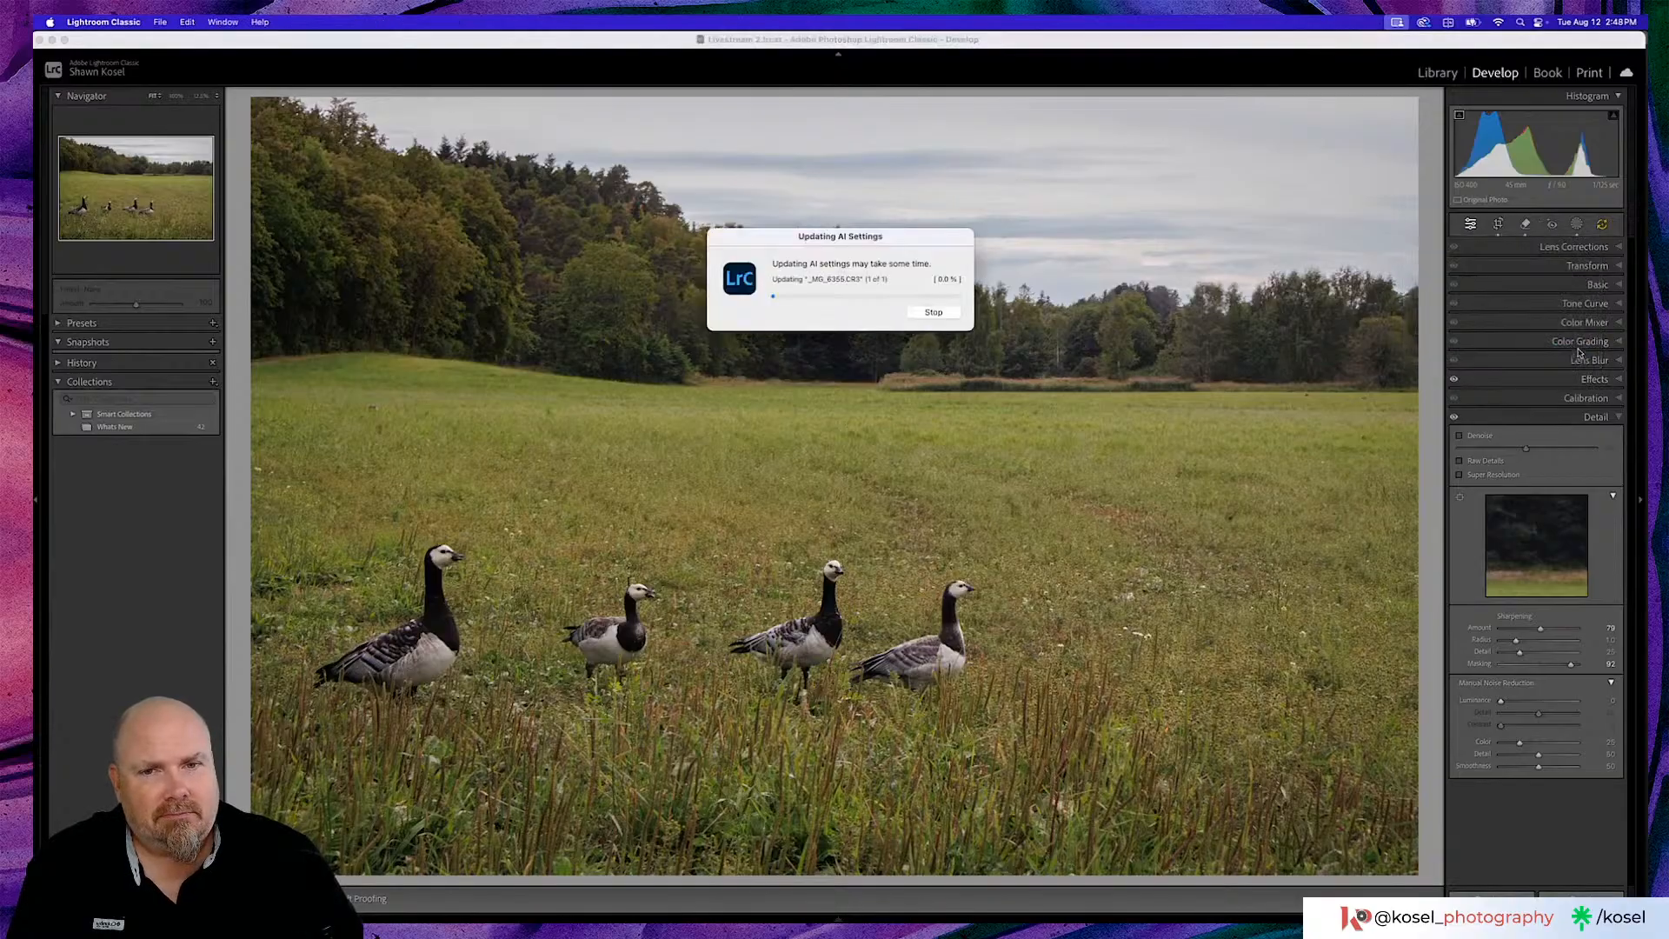
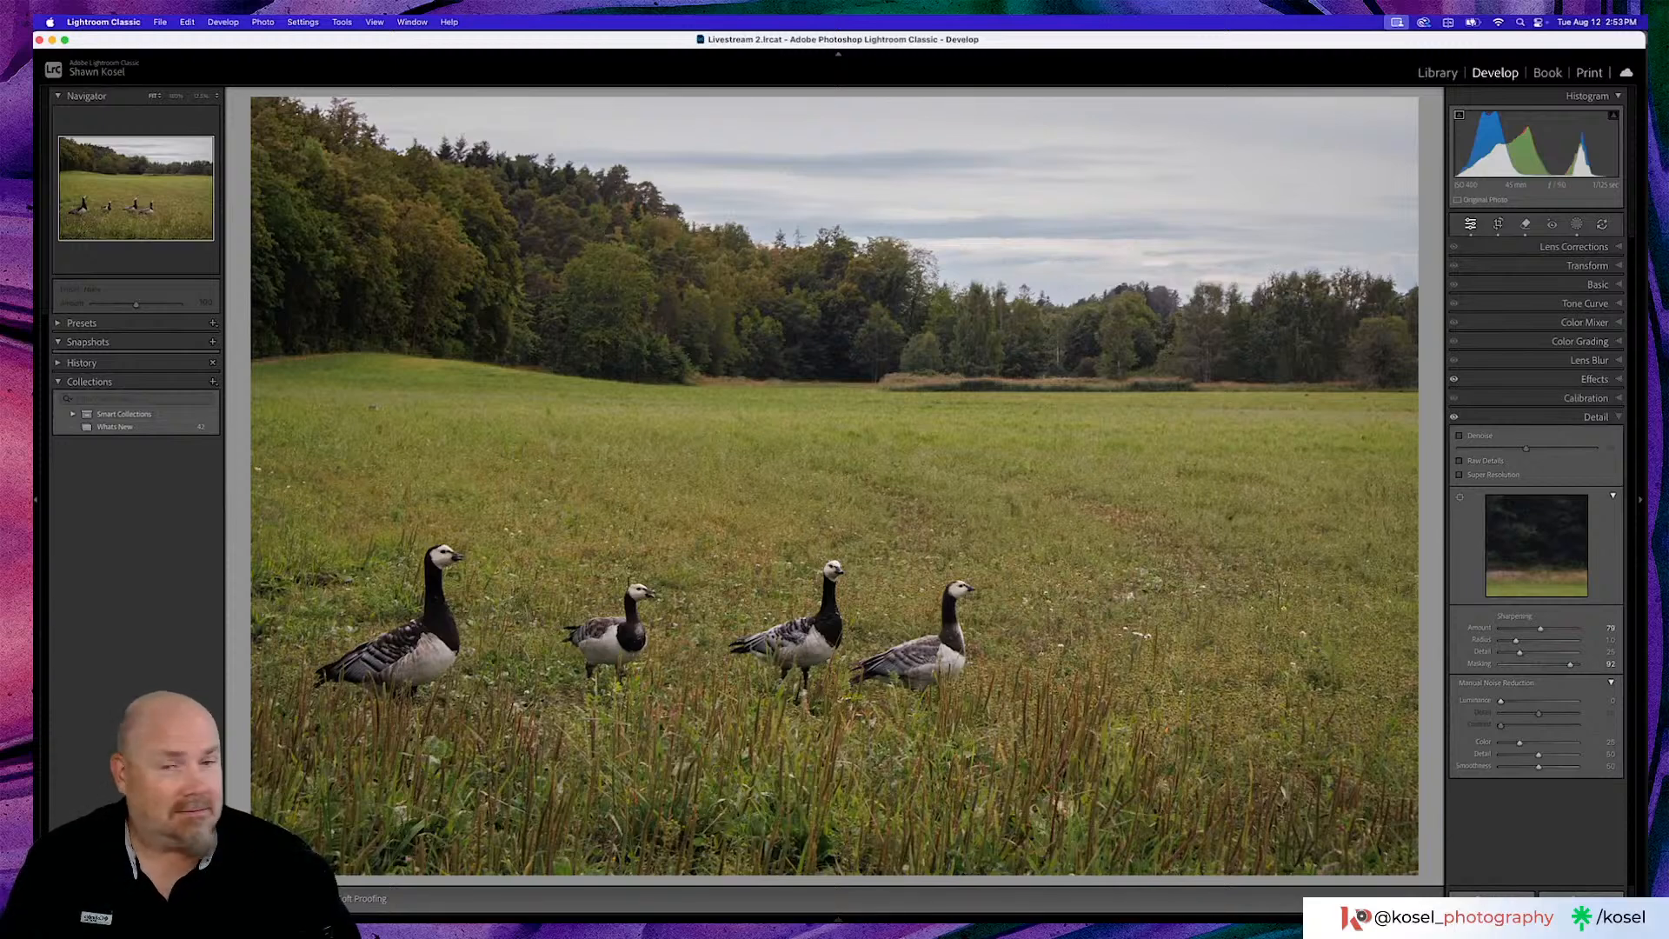
key(super+shift+e)
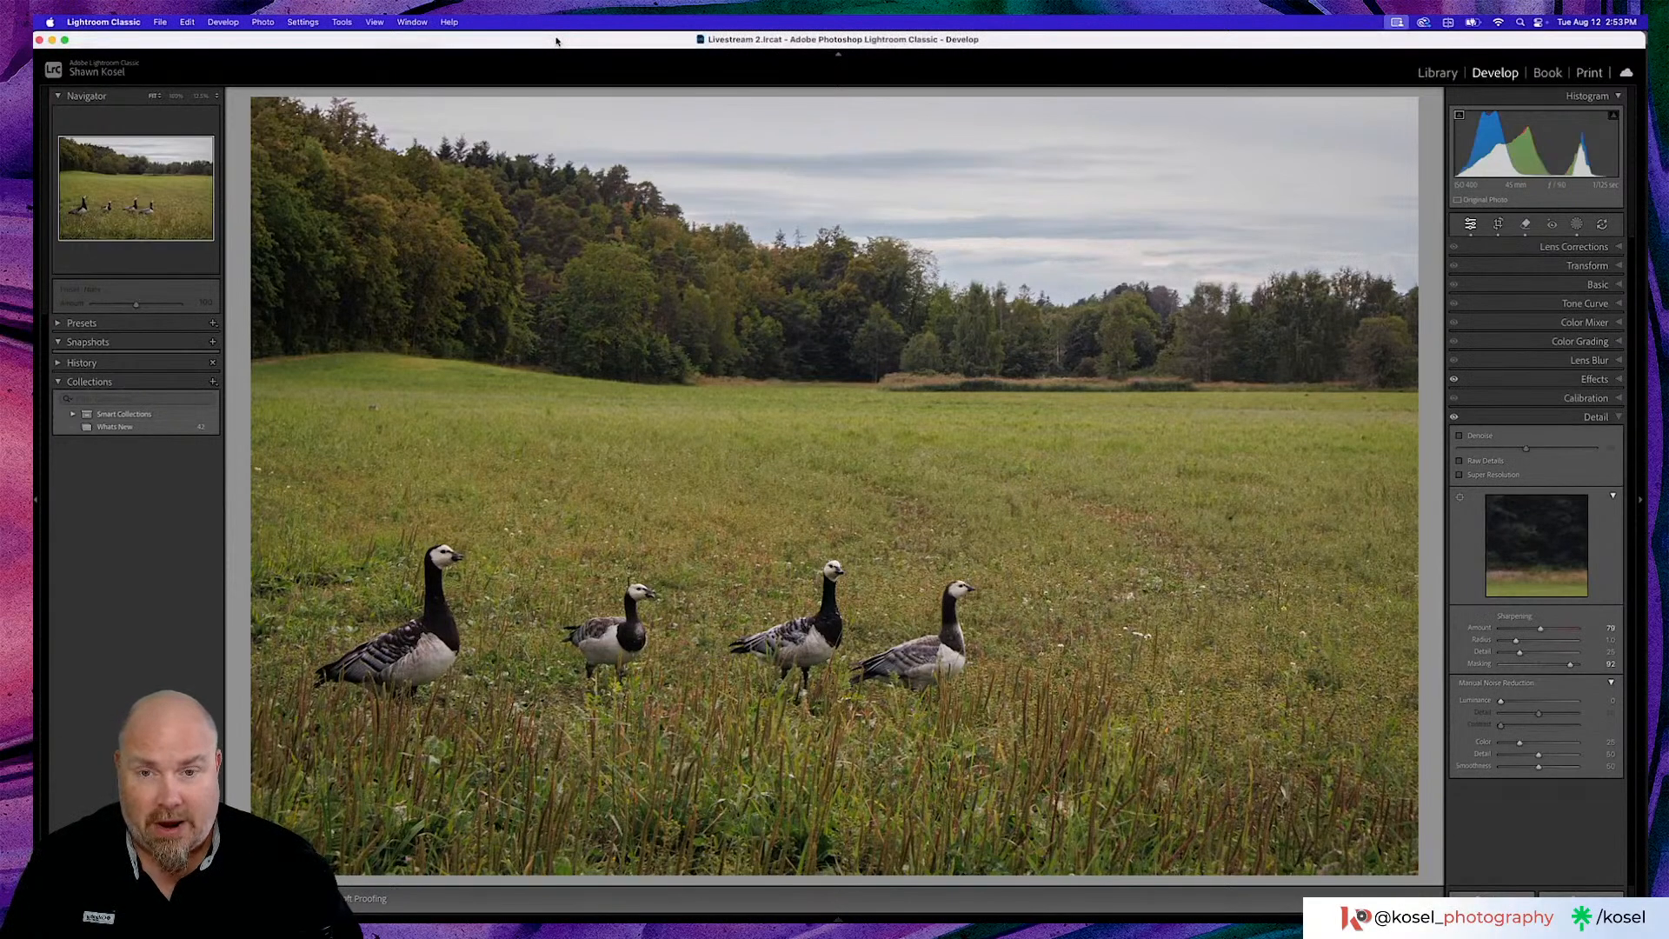
Return to the Library grid and give the finished geese photo the Red colour label
key(g)
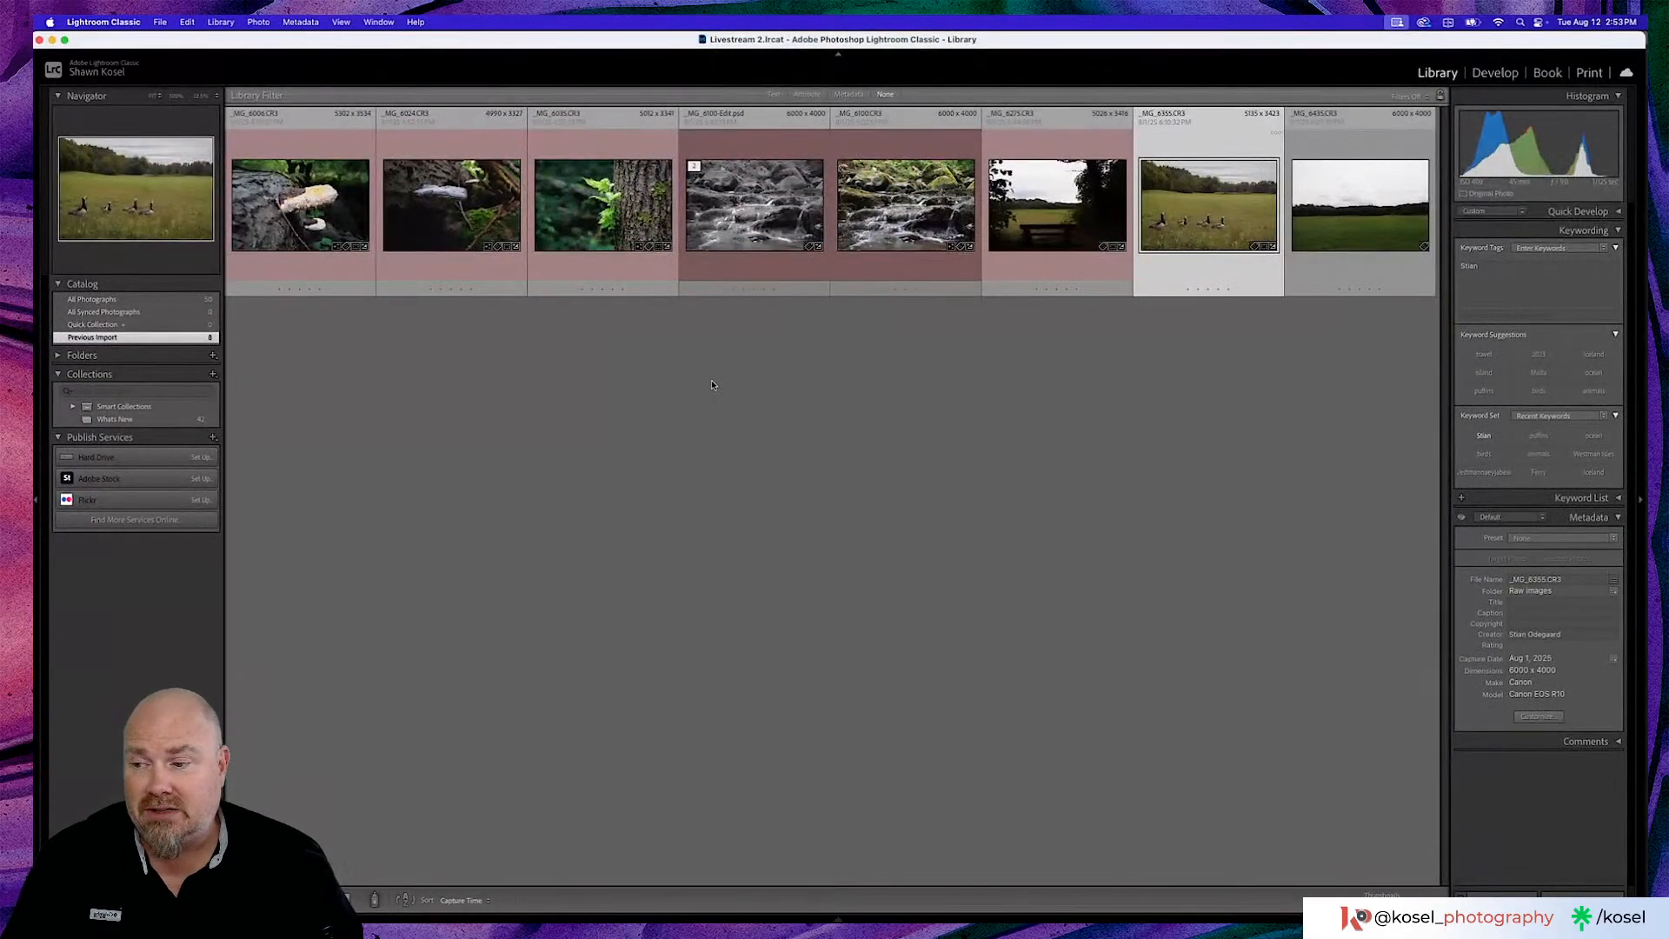
key(Right)
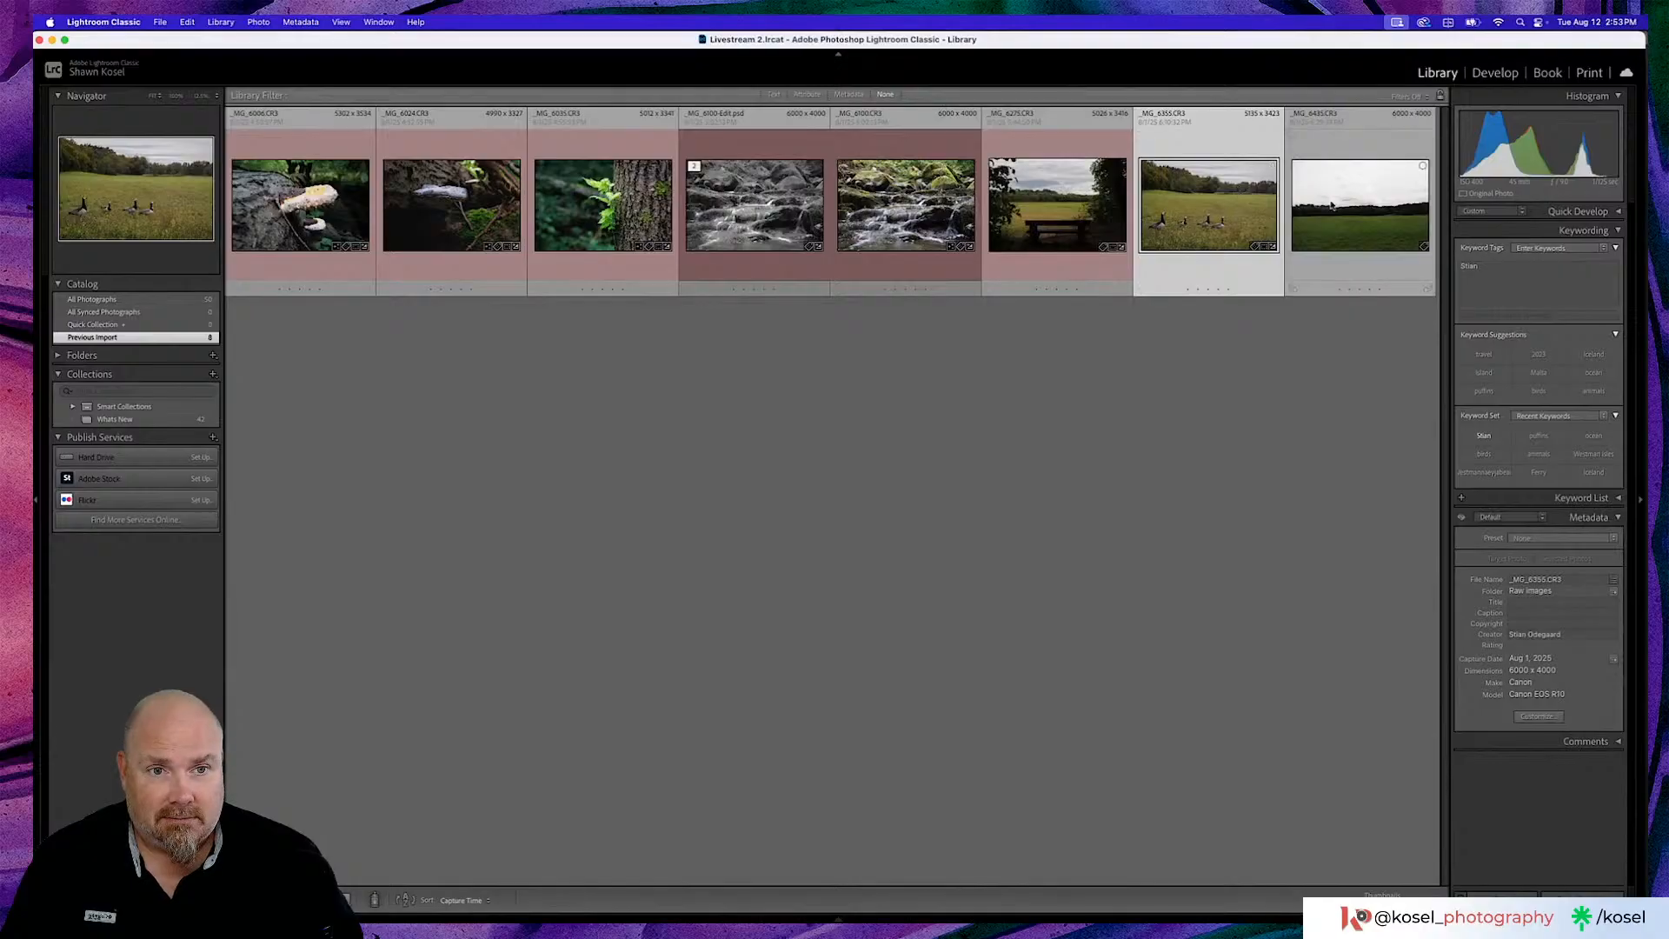
key(e)
key(g)
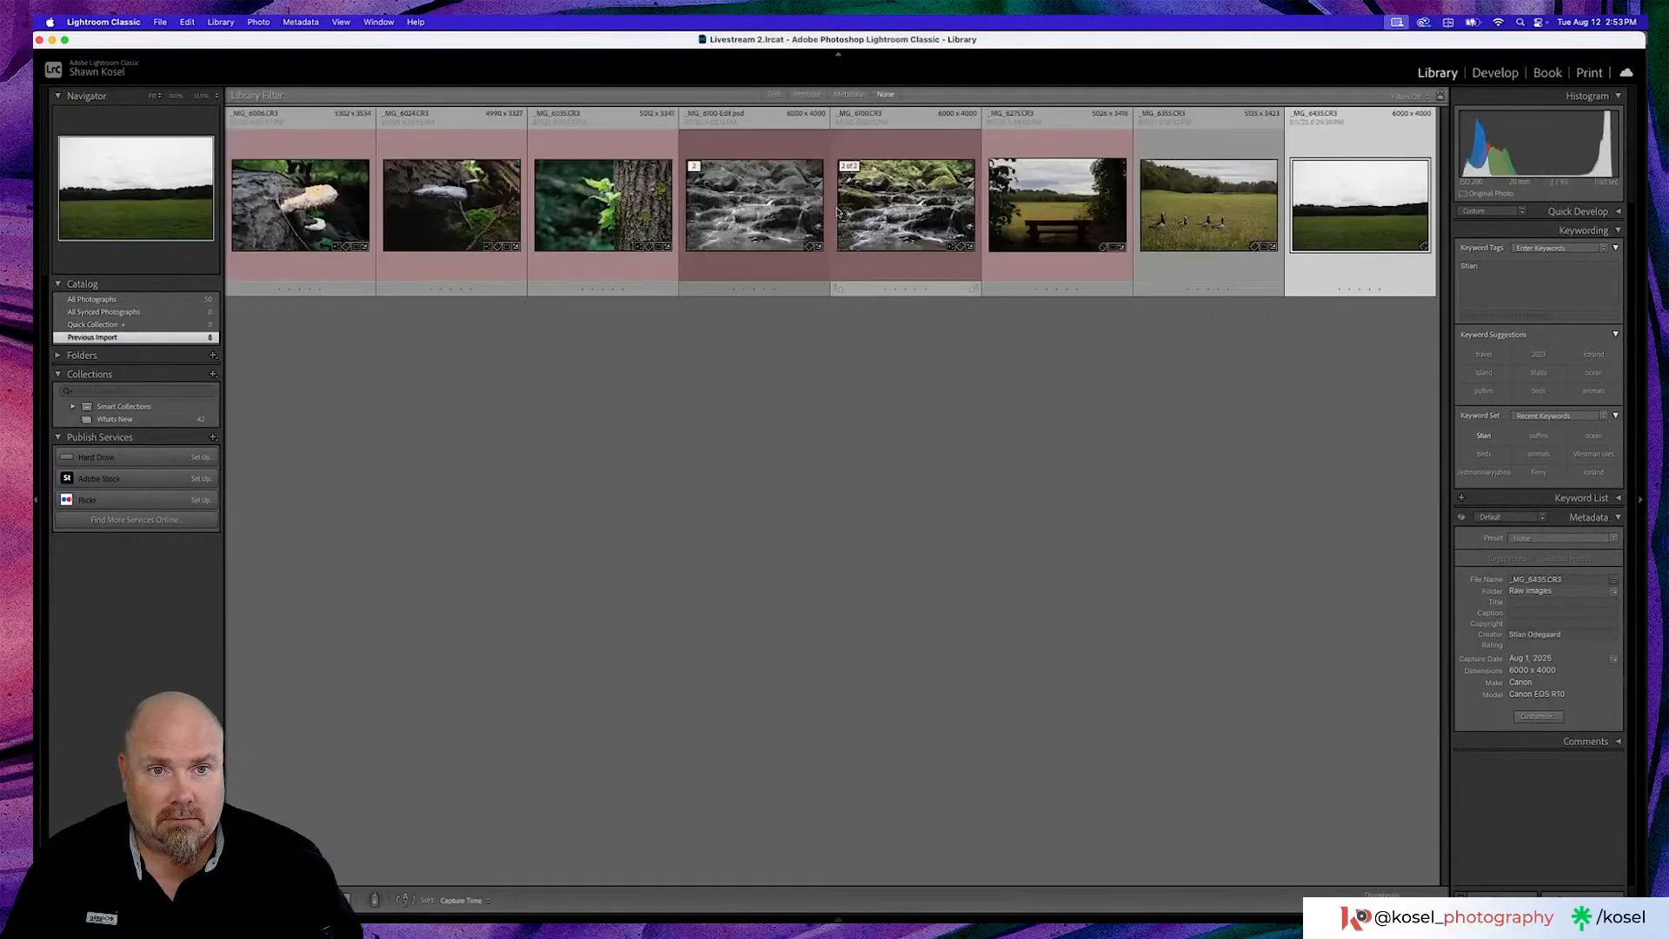
click(1172, 202)
key(6)
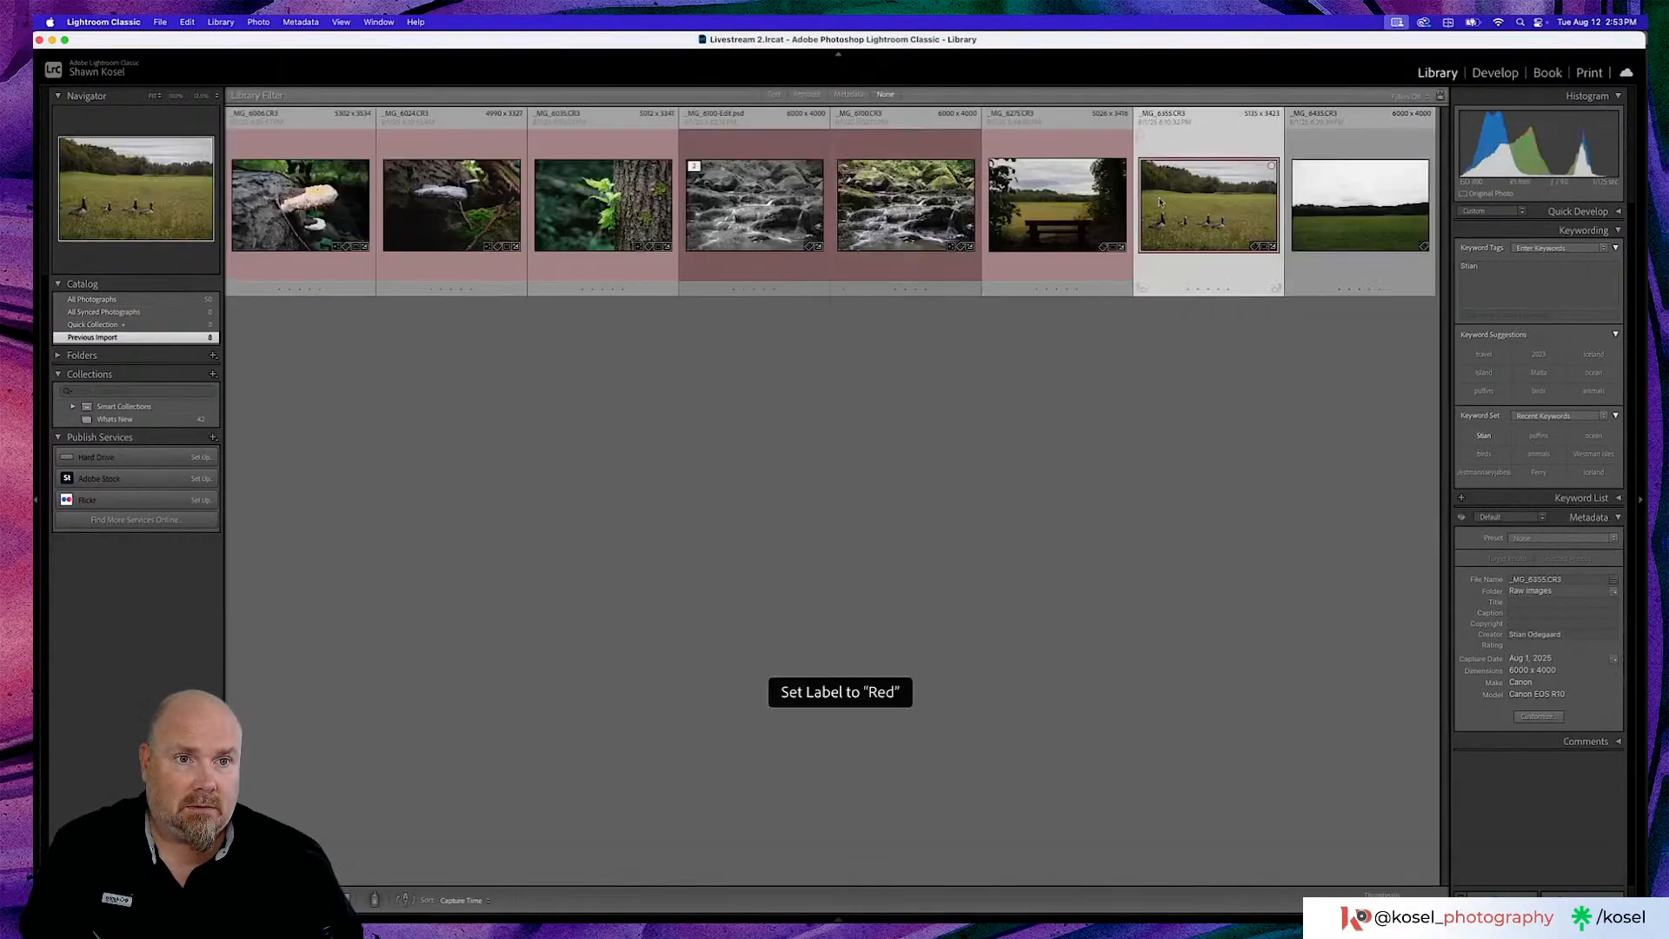
Open the green field photo _MG_6435.CR3 in Loupe view and inspect its treeline and grass up close for distractions
key(e)
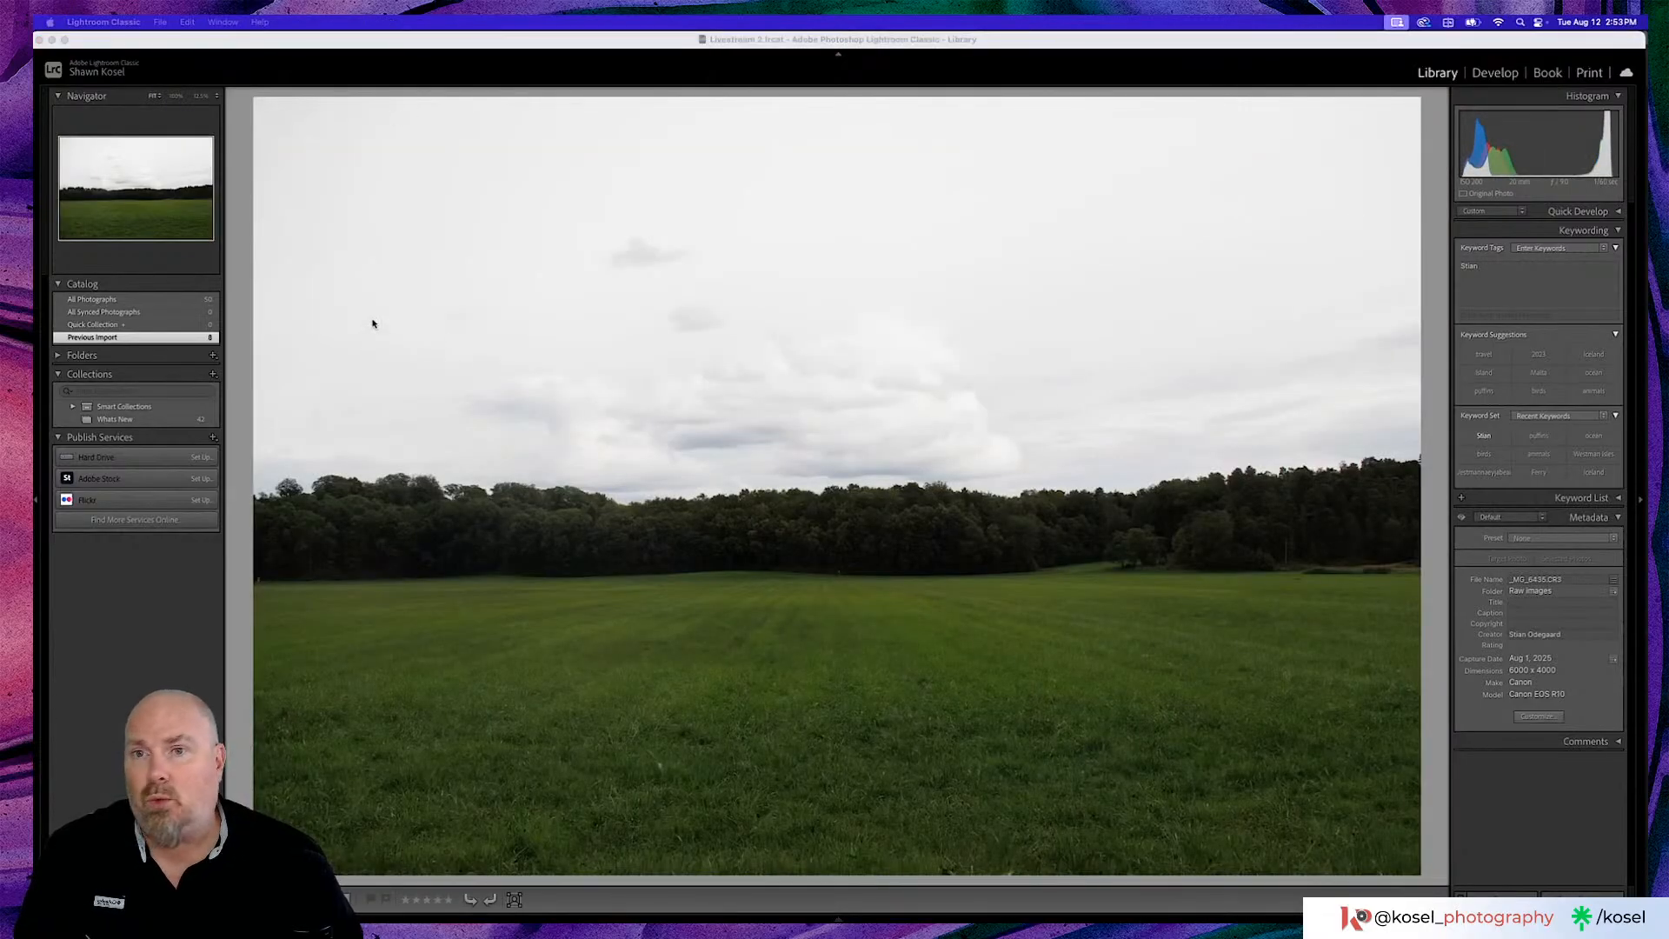
click(569, 48)
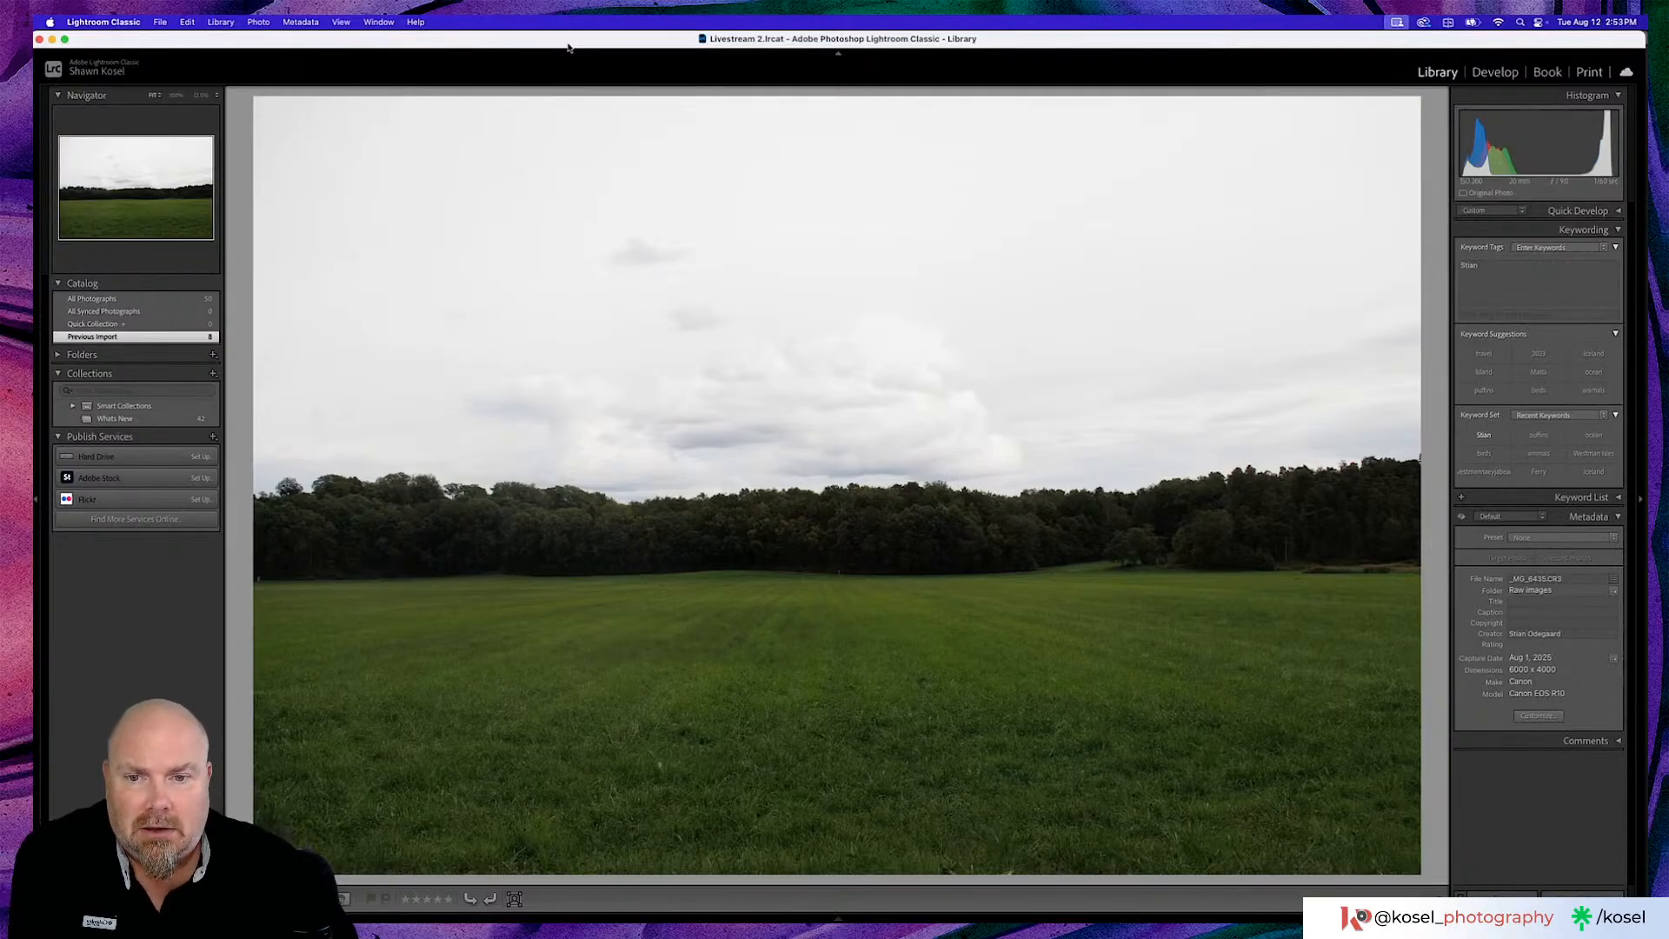
click(656, 584)
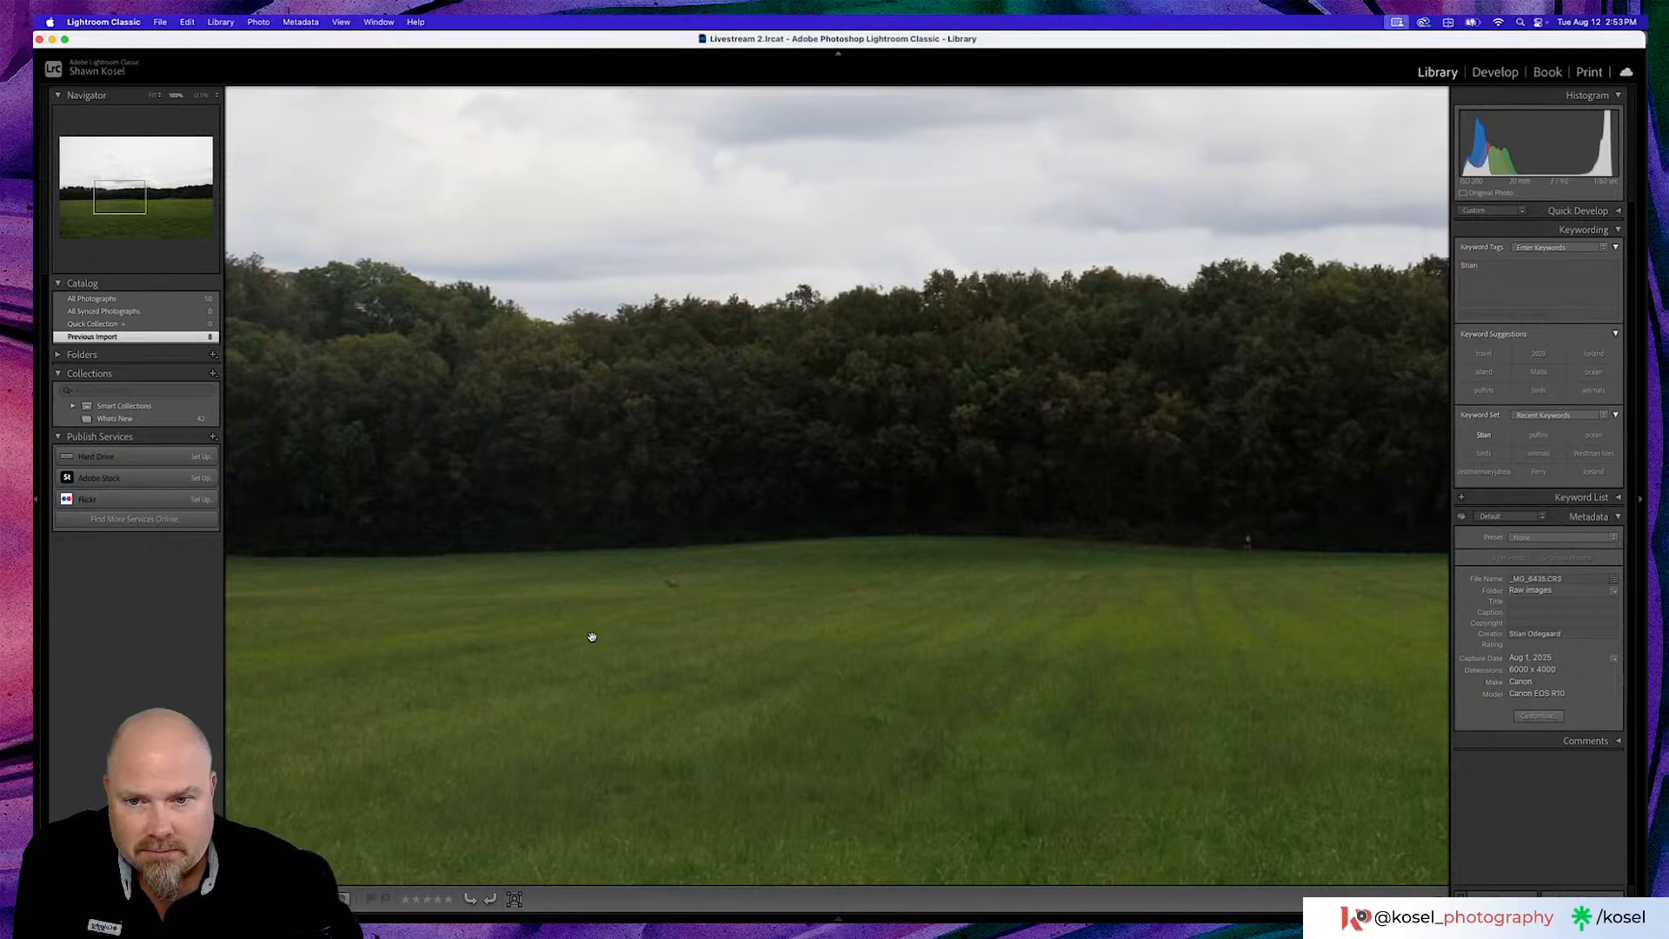
scroll(626, 630, left, 5)
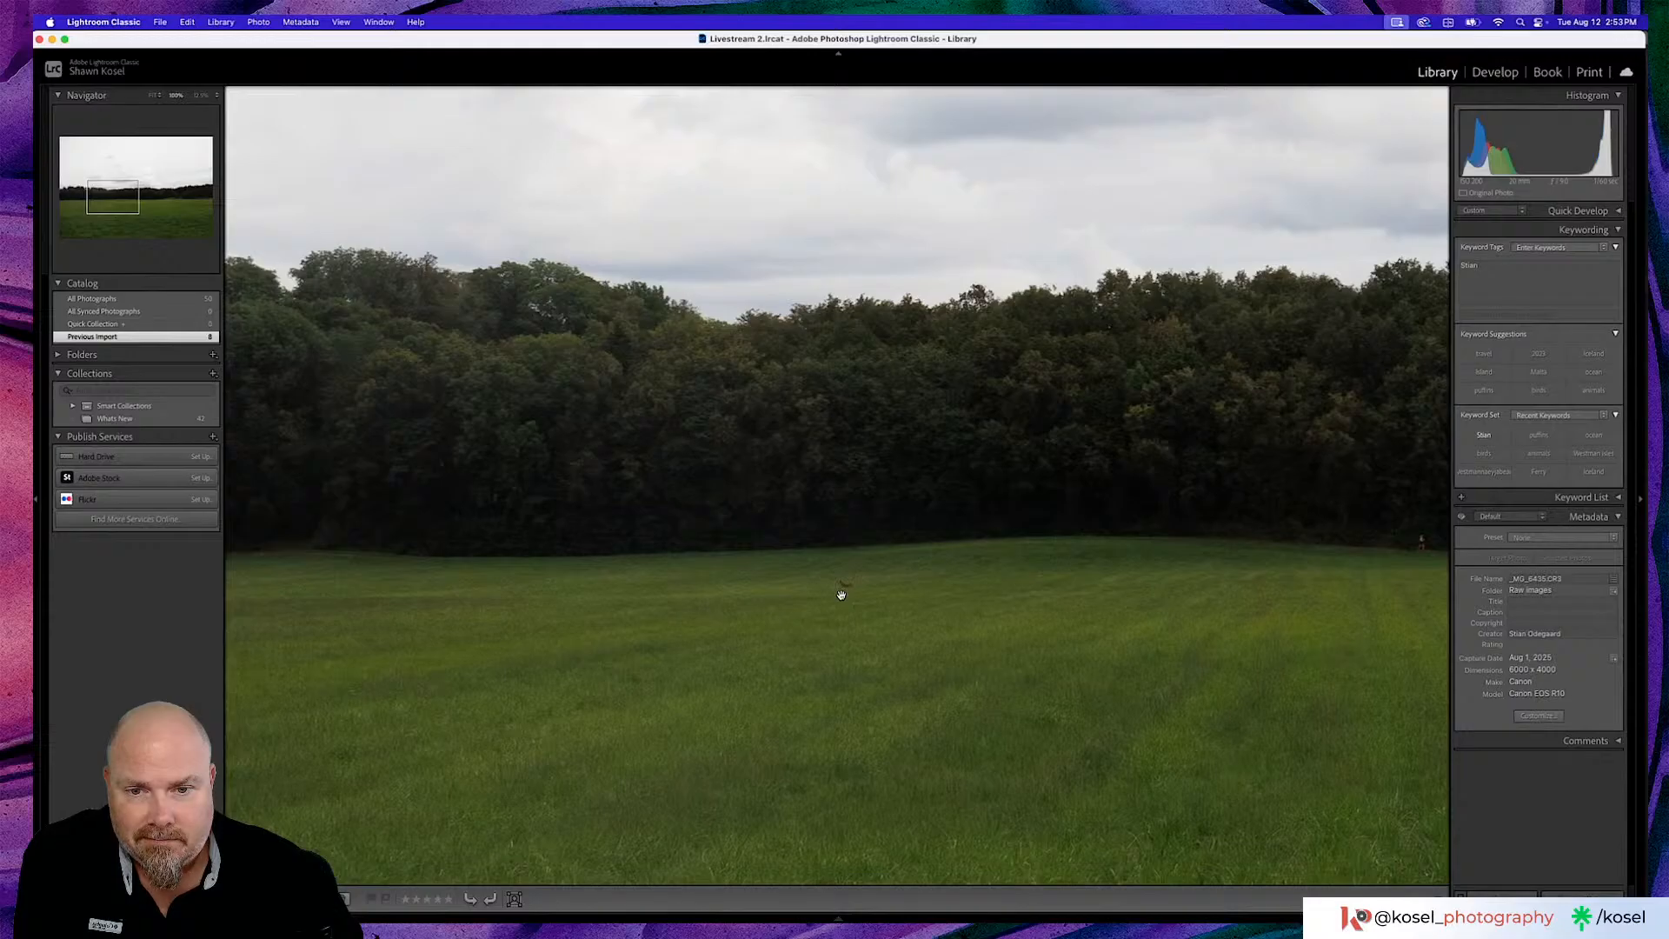
scroll(839, 589, right, 5)
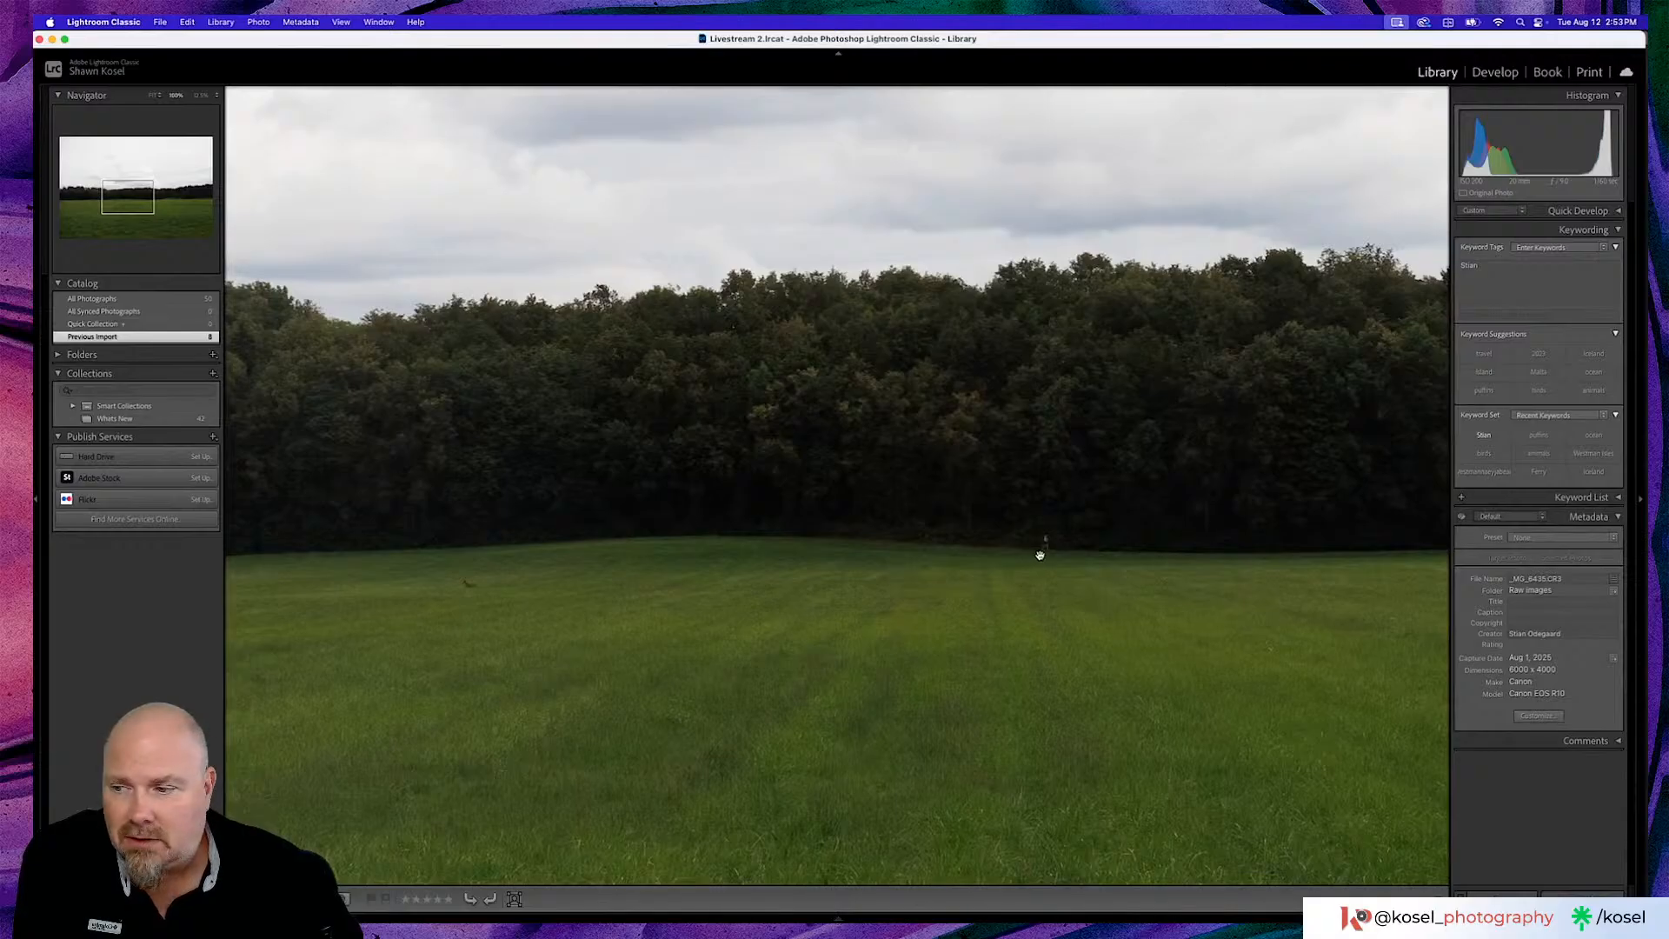
click(867, 593)
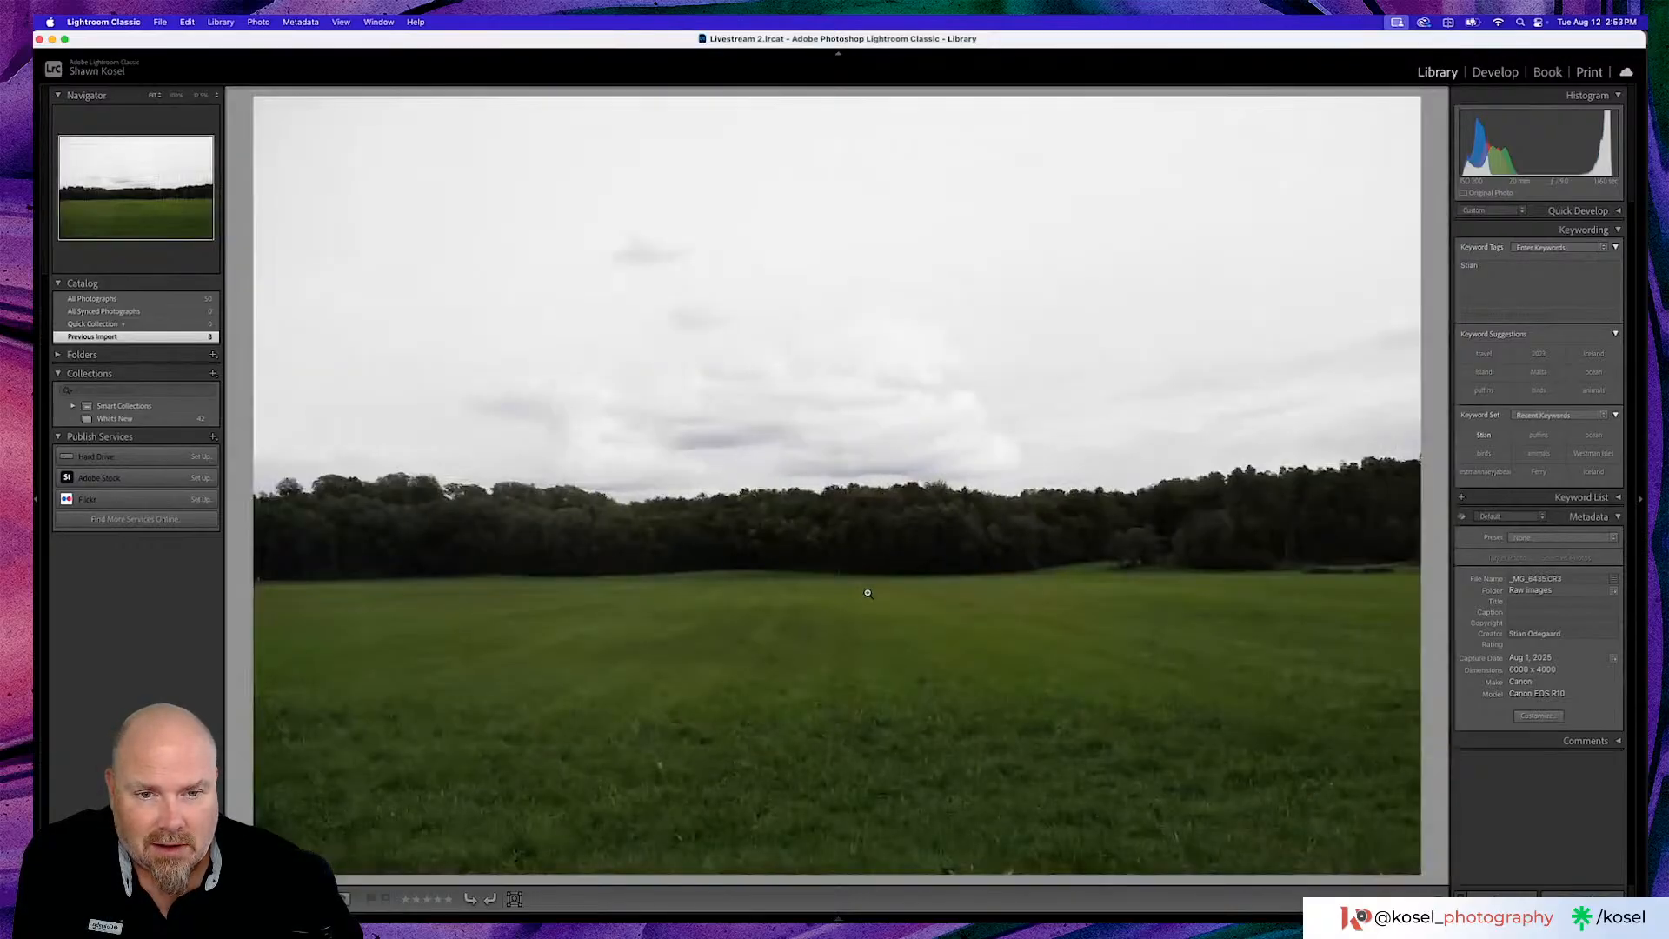
click(1210, 585)
scroll(1210, 585, right, 5)
scroll(1210, 585, down, 2)
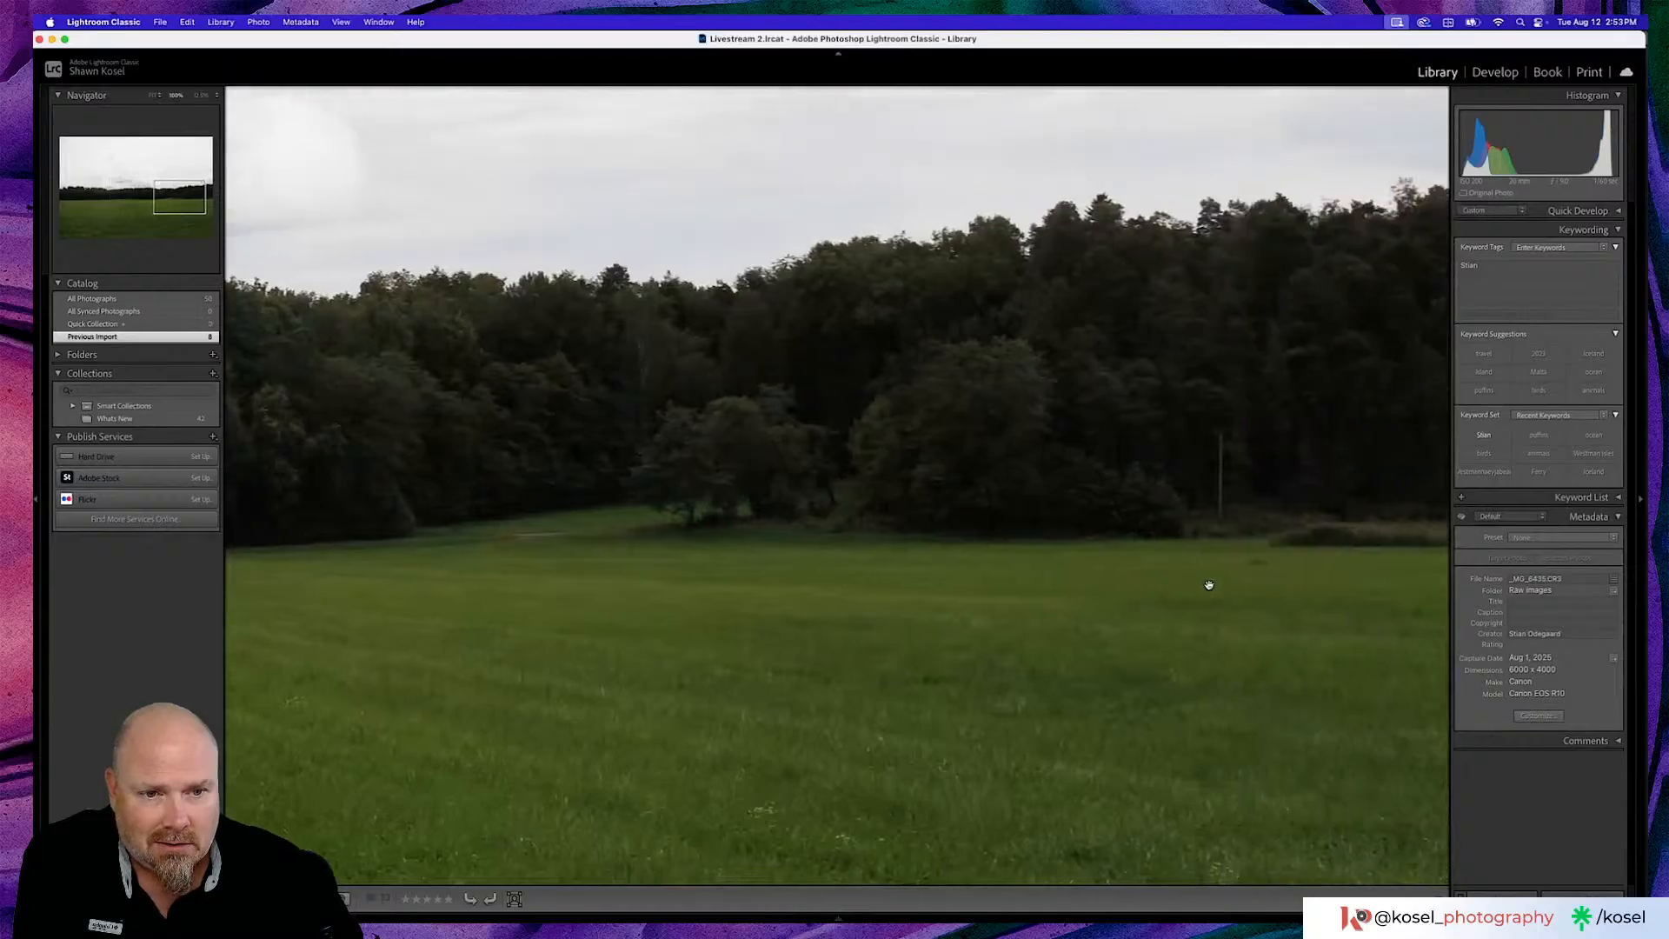
scroll(1207, 584, down, 5)
scroll(1208, 584, left, 3)
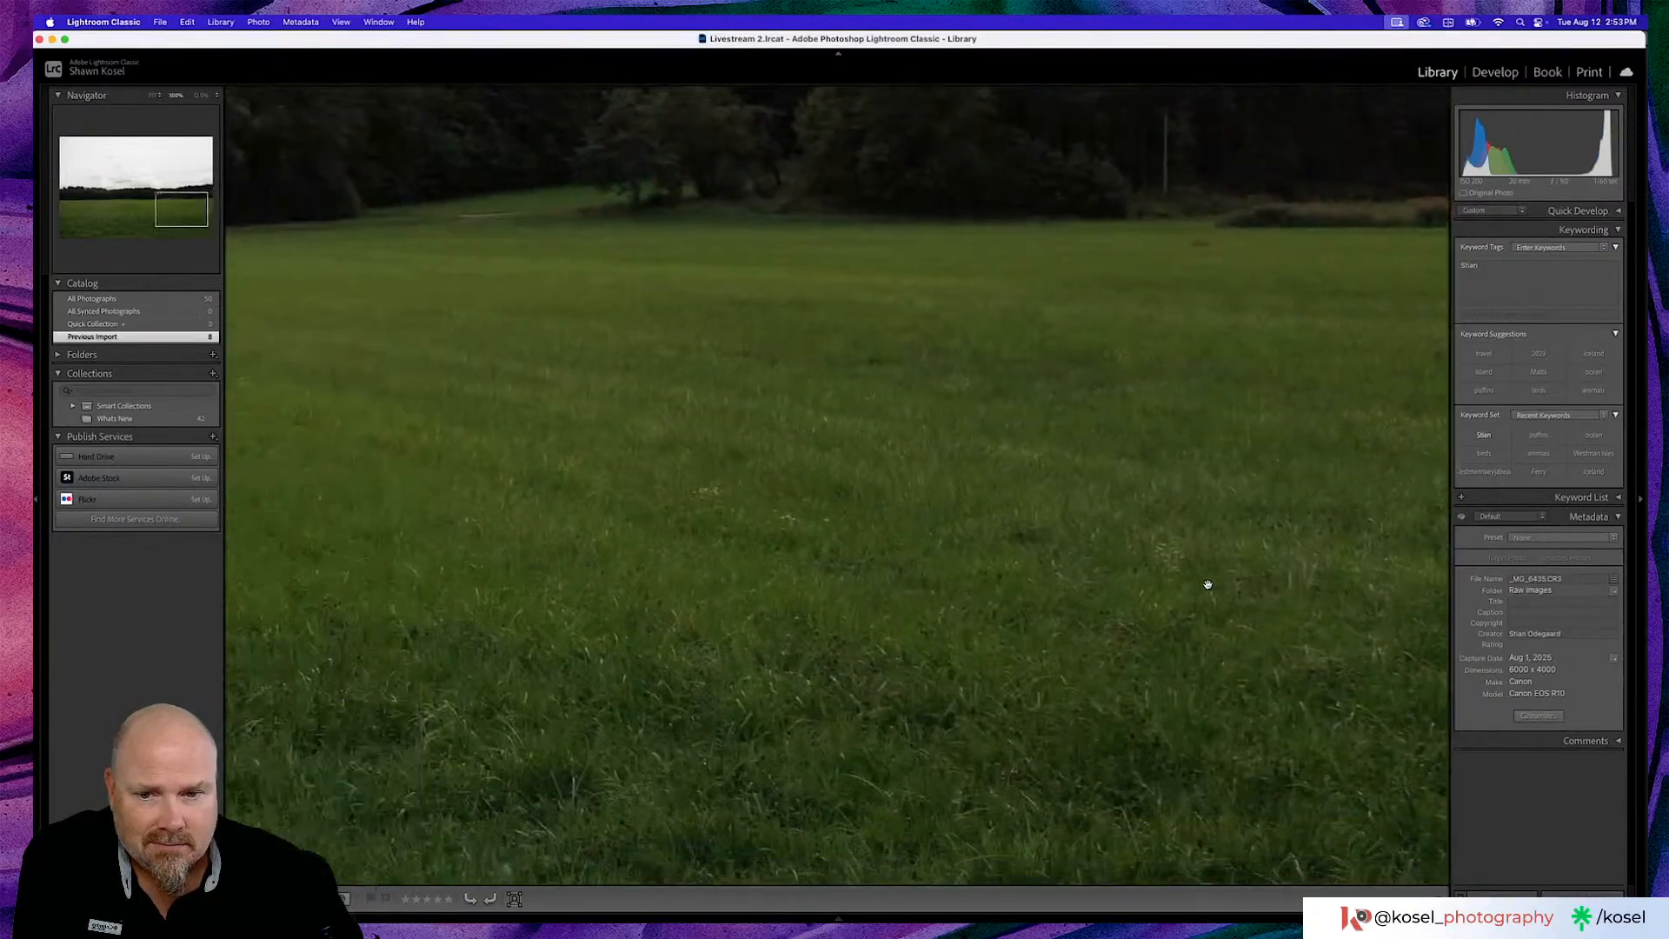
scroll(1207, 584, left, 3)
scroll(1209, 583, up, 4)
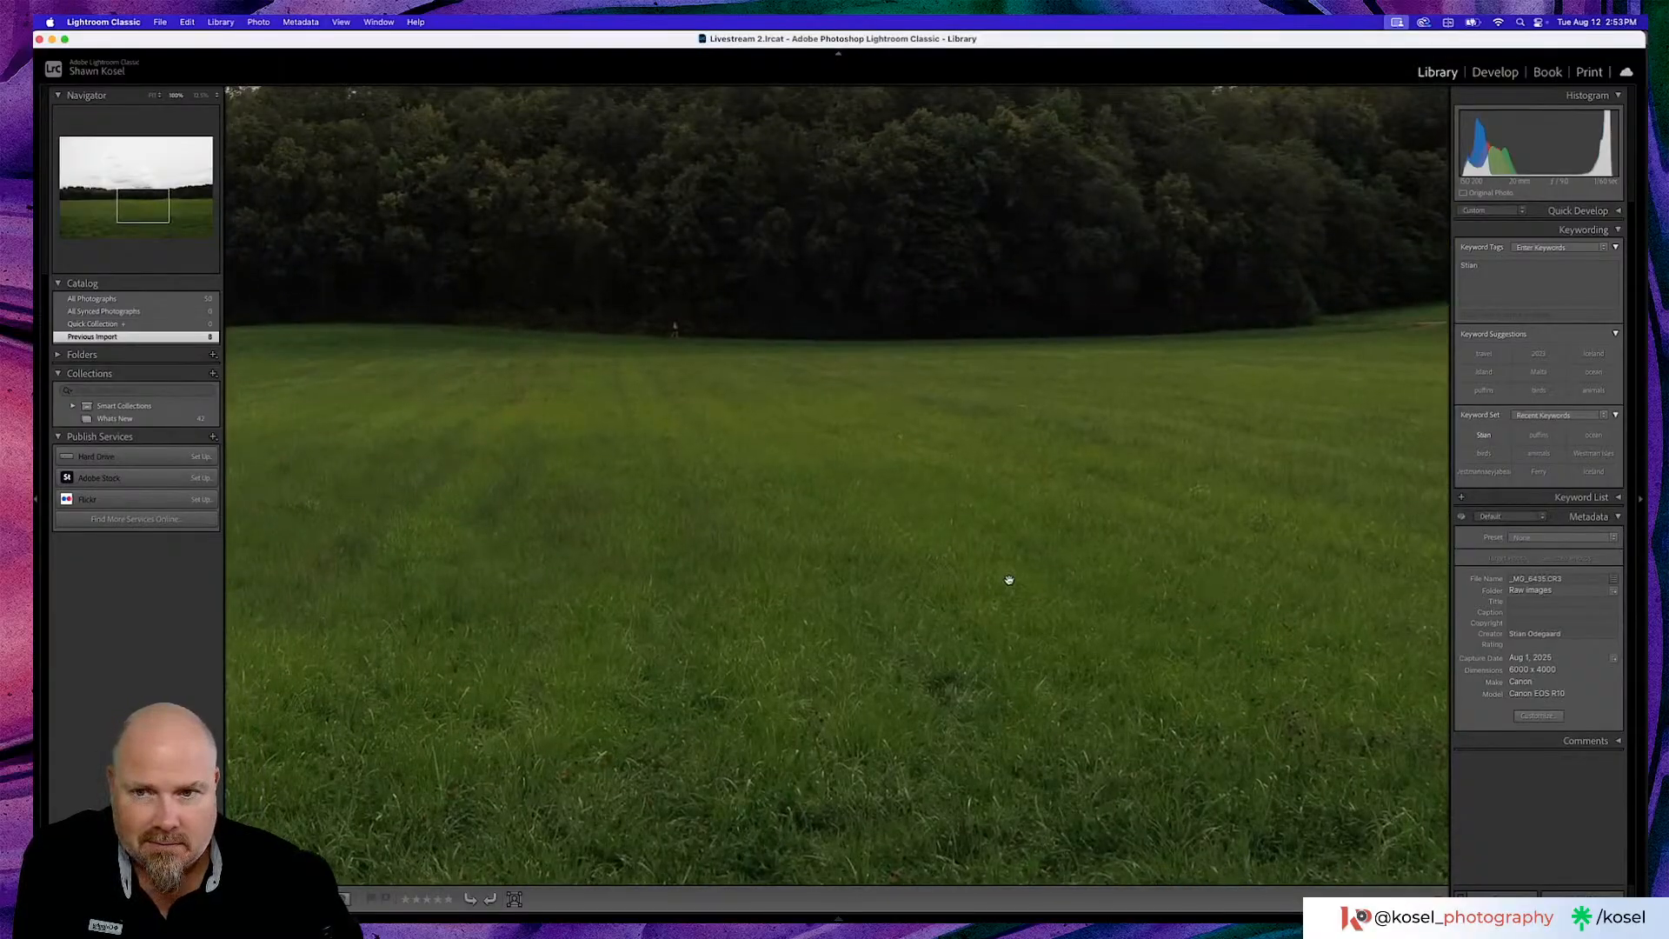
scroll(1008, 580, left, 3)
scroll(1008, 580, up, 1)
scroll(1008, 580, left, 4)
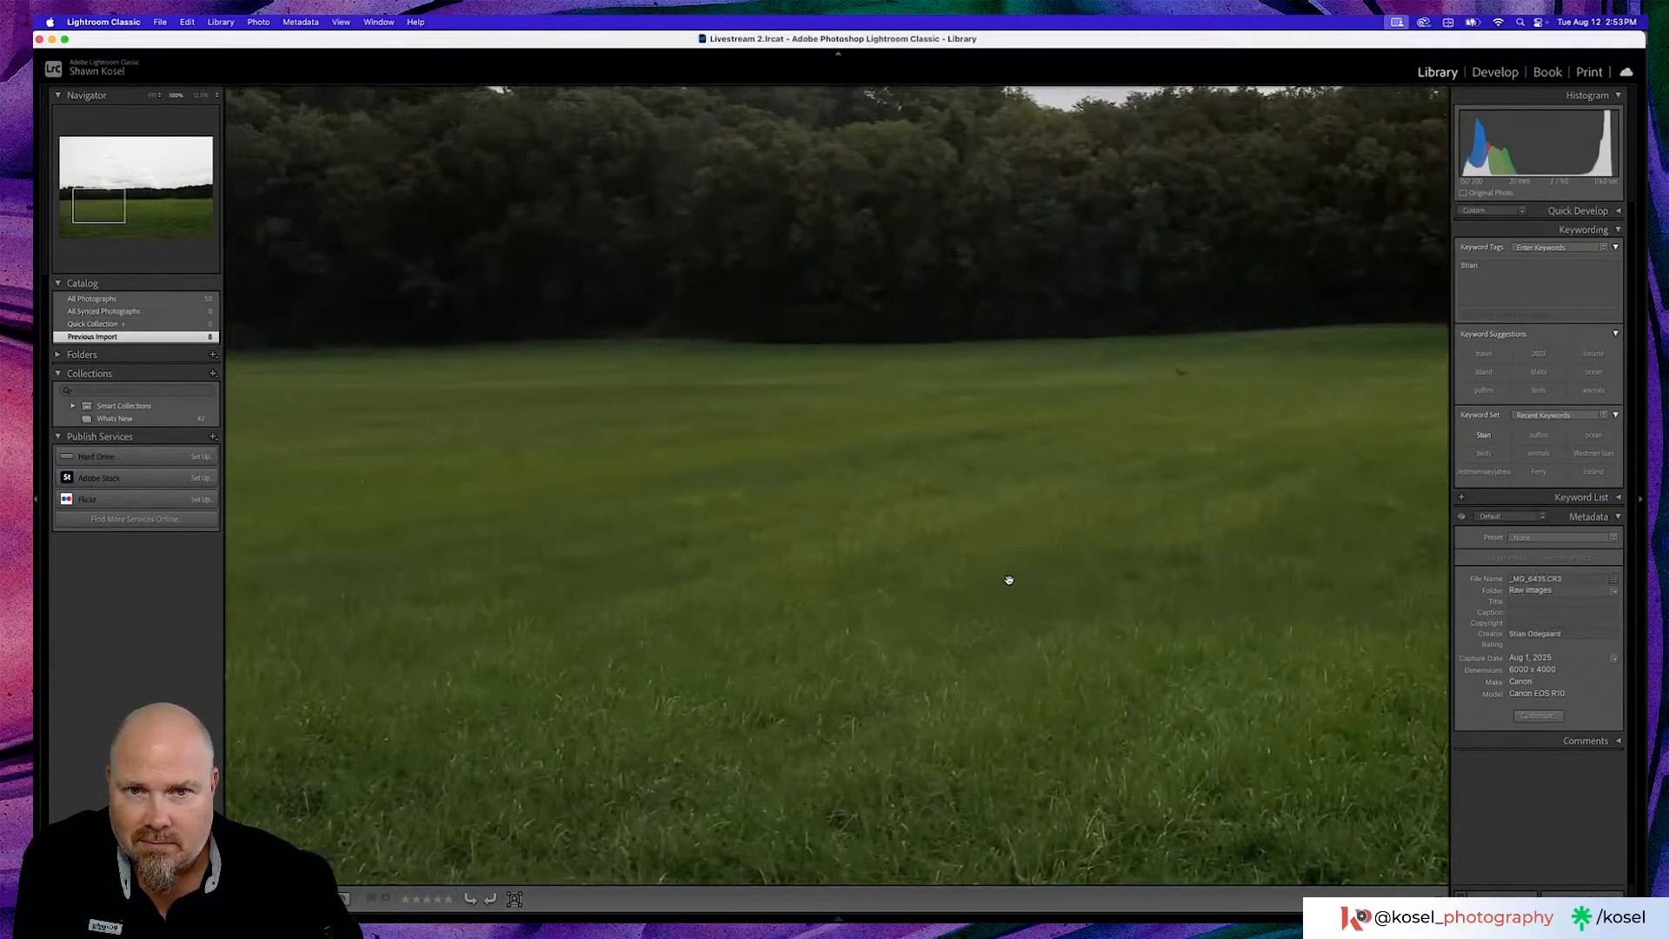
scroll(1008, 580, up, 1)
scroll(1008, 580, left, 5)
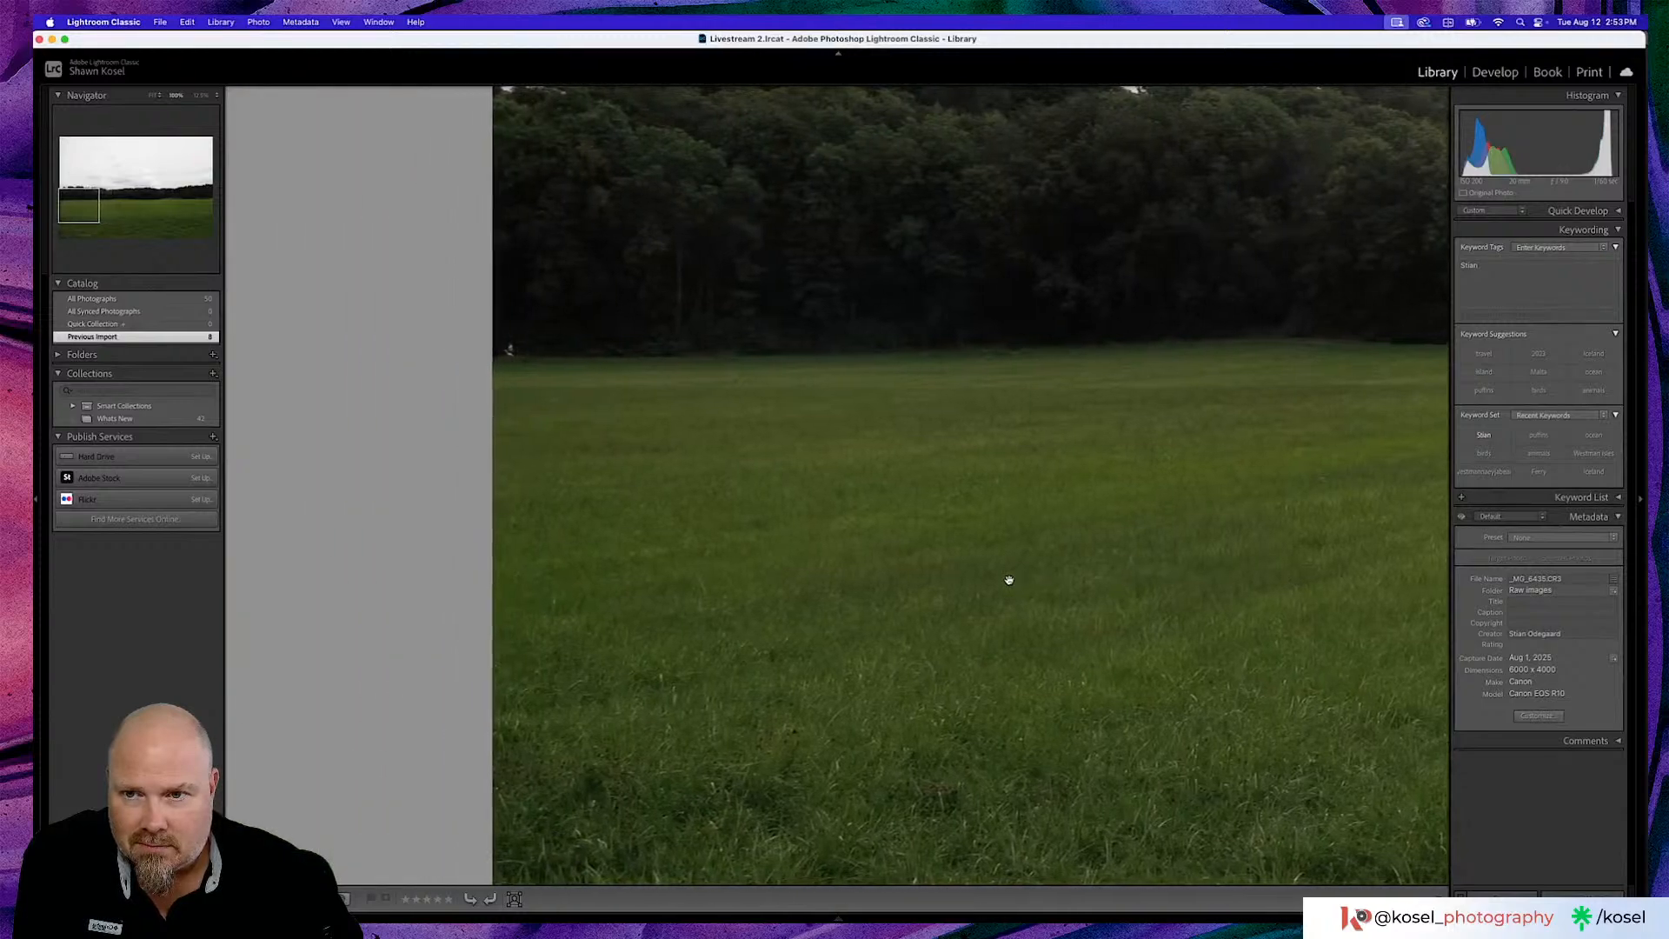
scroll(1008, 580, up, 5)
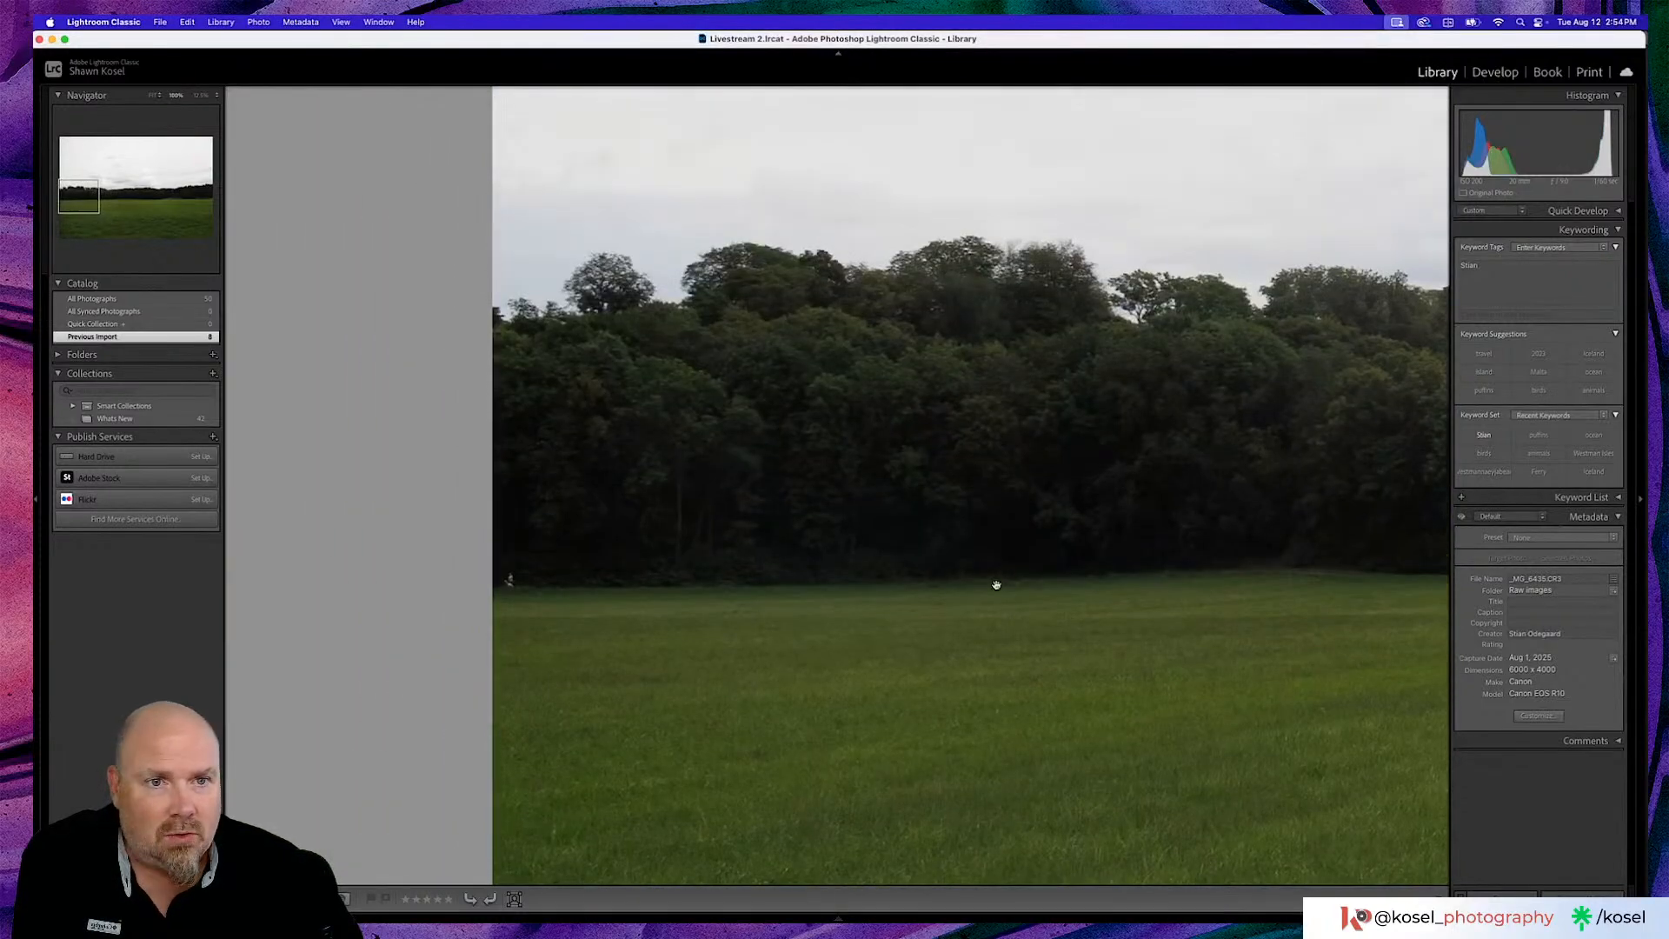
click(789, 437)
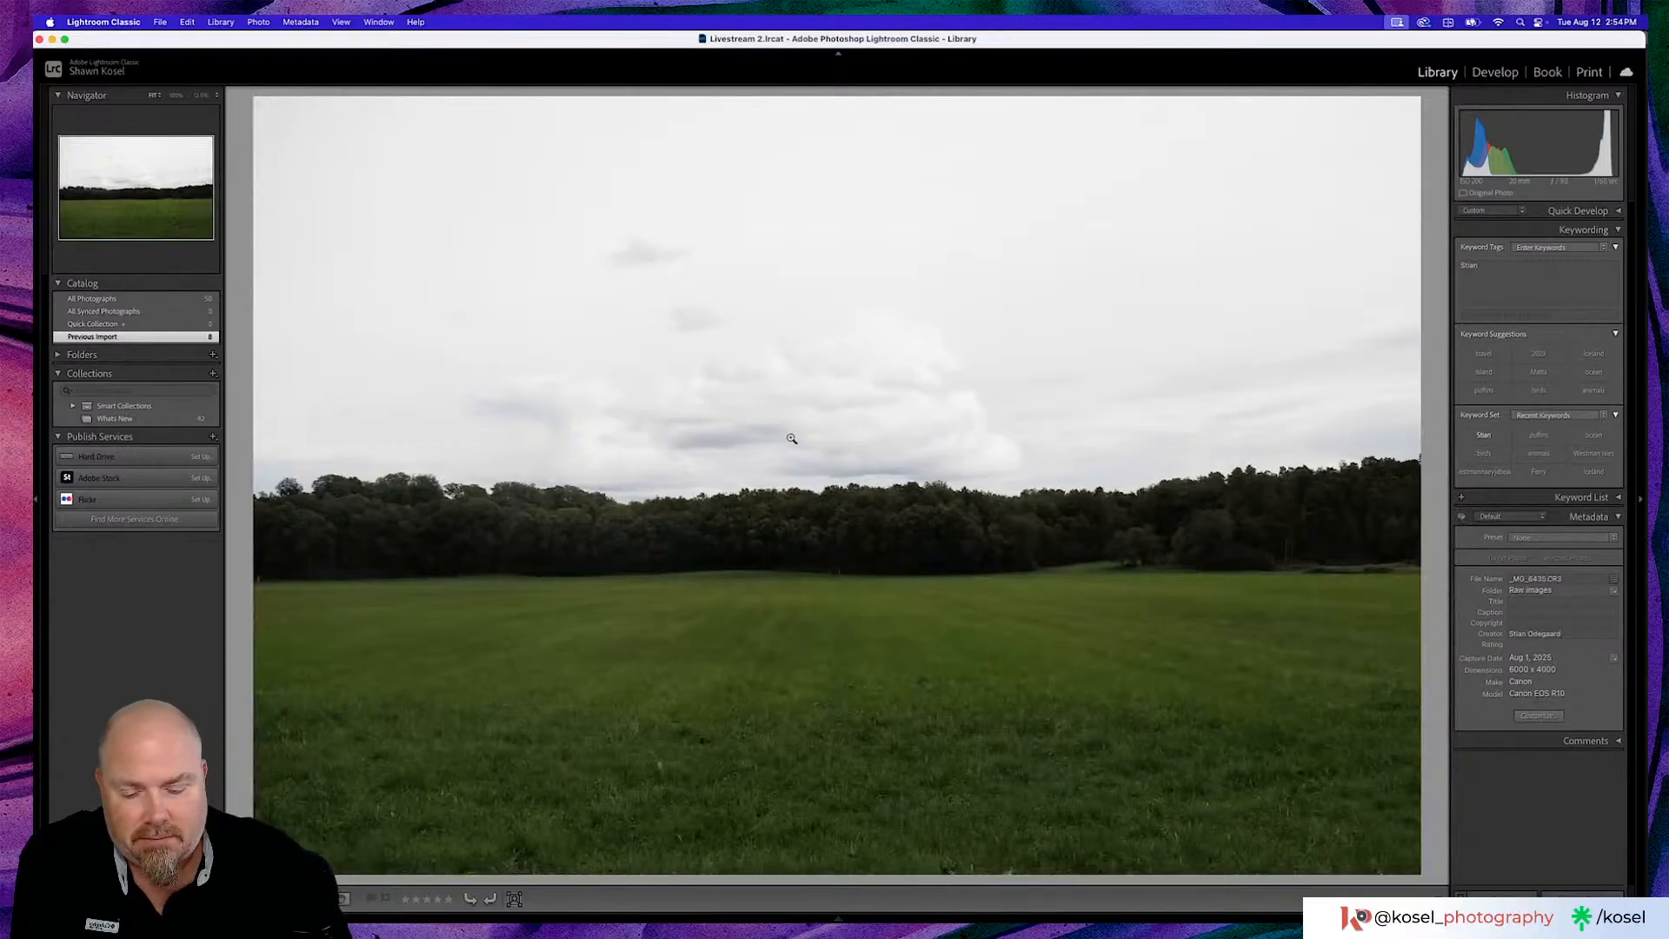
Show the field photo's capture information overlay to check its exposure and lens settings, and examine the central treeline up close
key(i)
key(i)
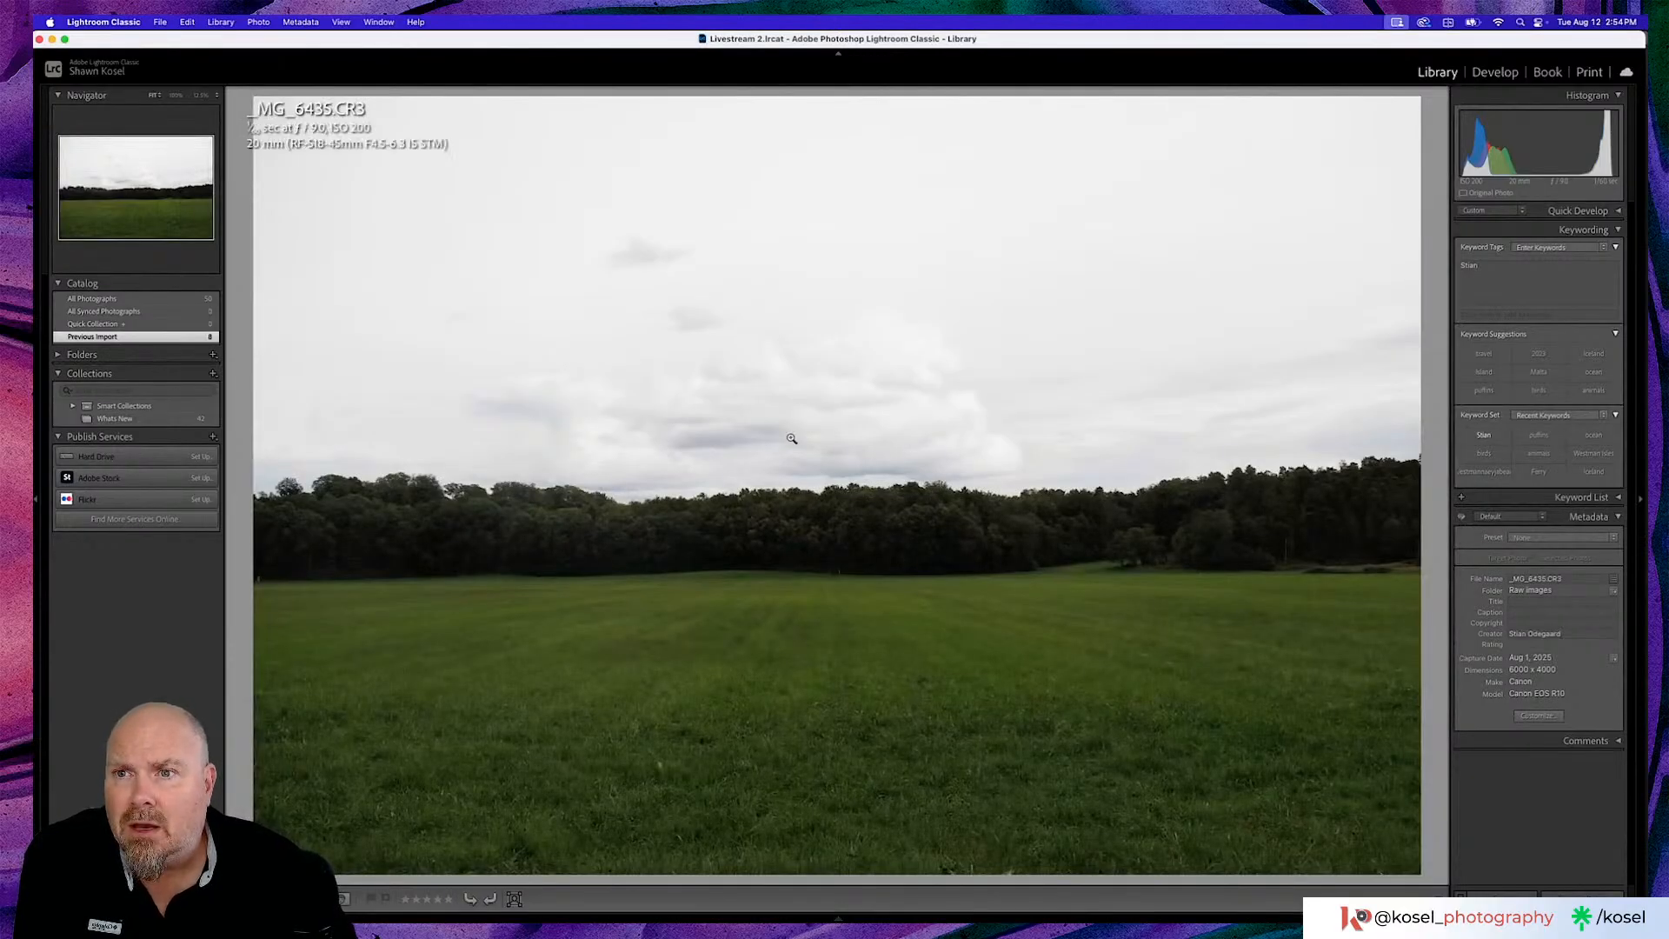
key(i)
click(840, 530)
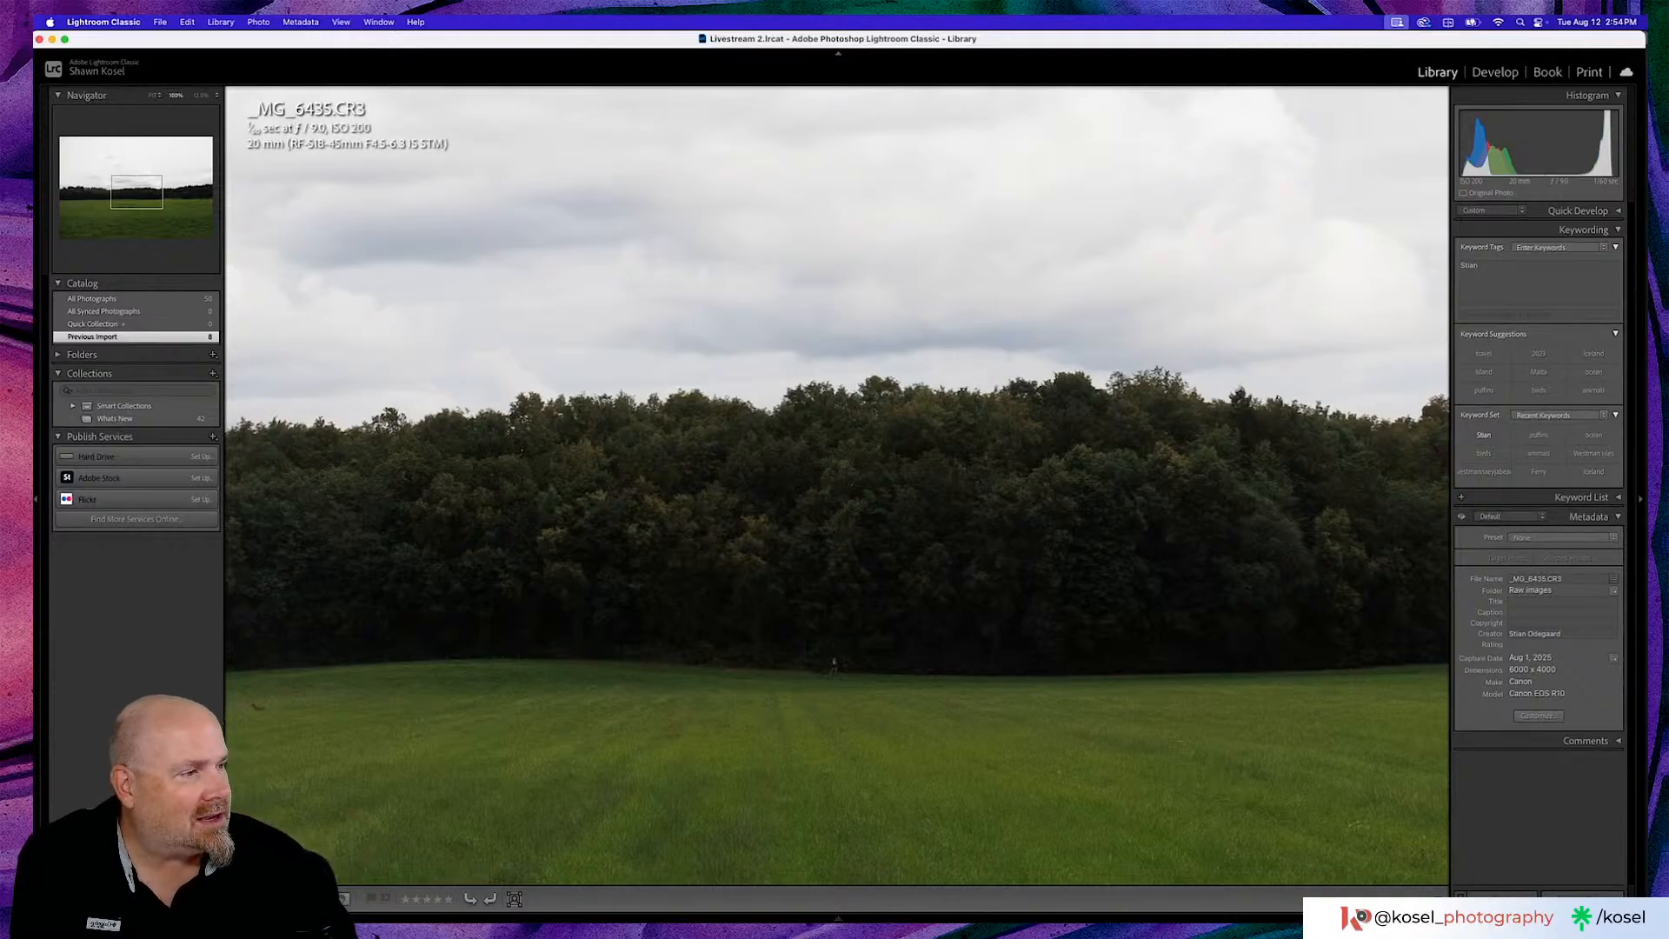
key(super+shift+e)
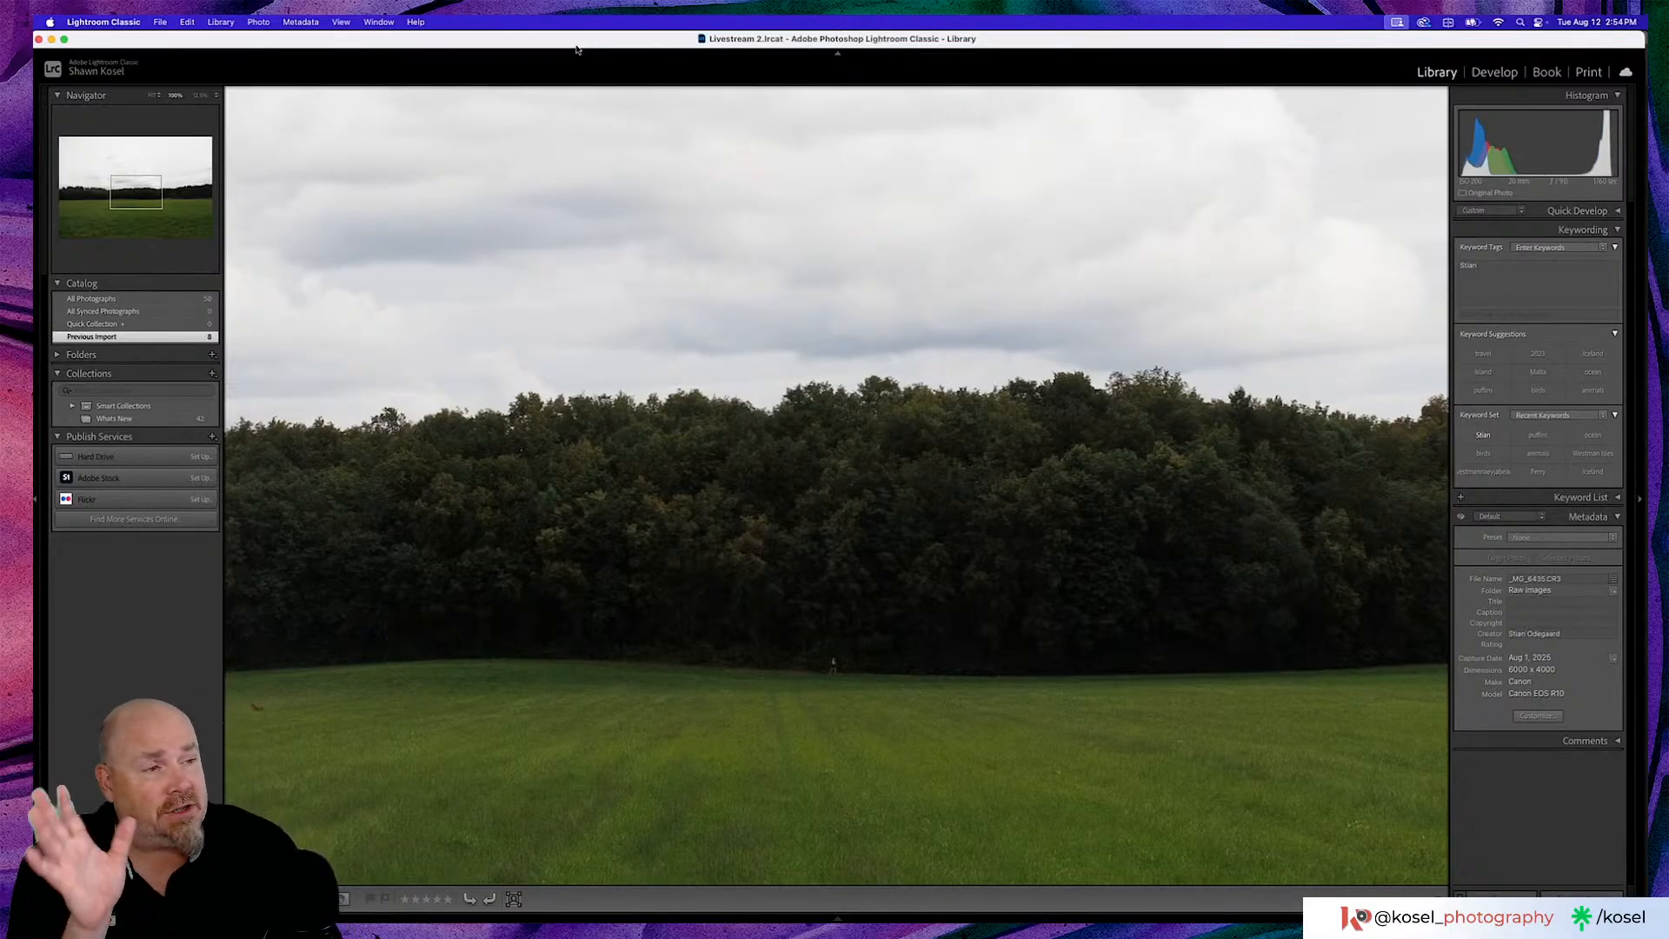
key(super+shift+e)
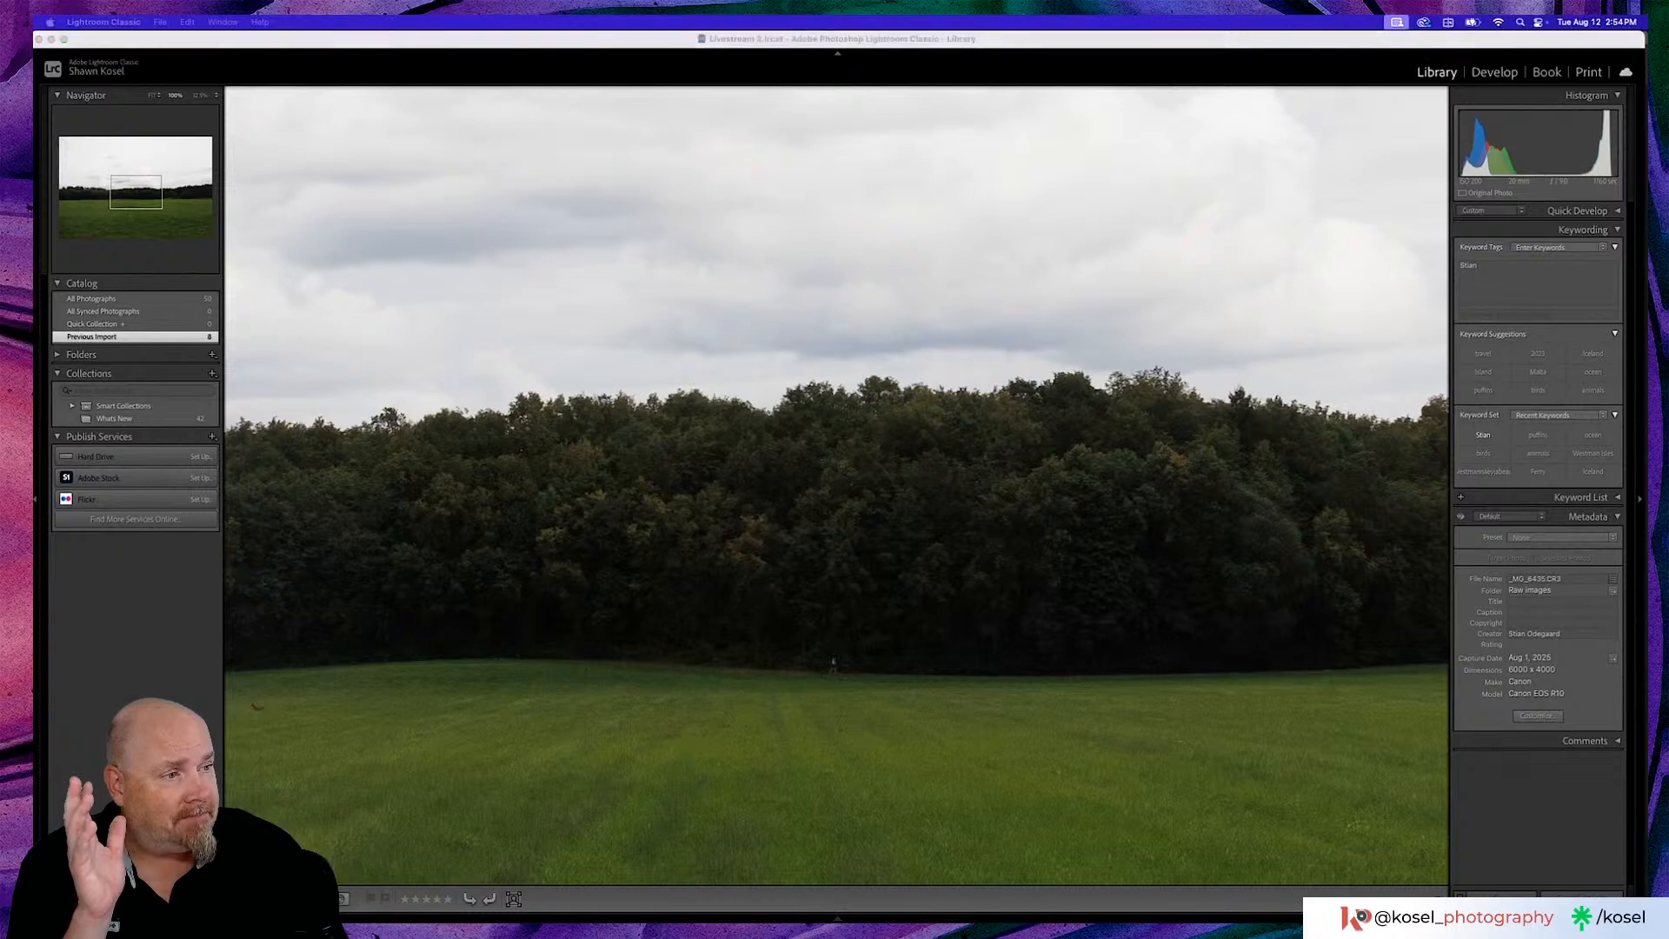
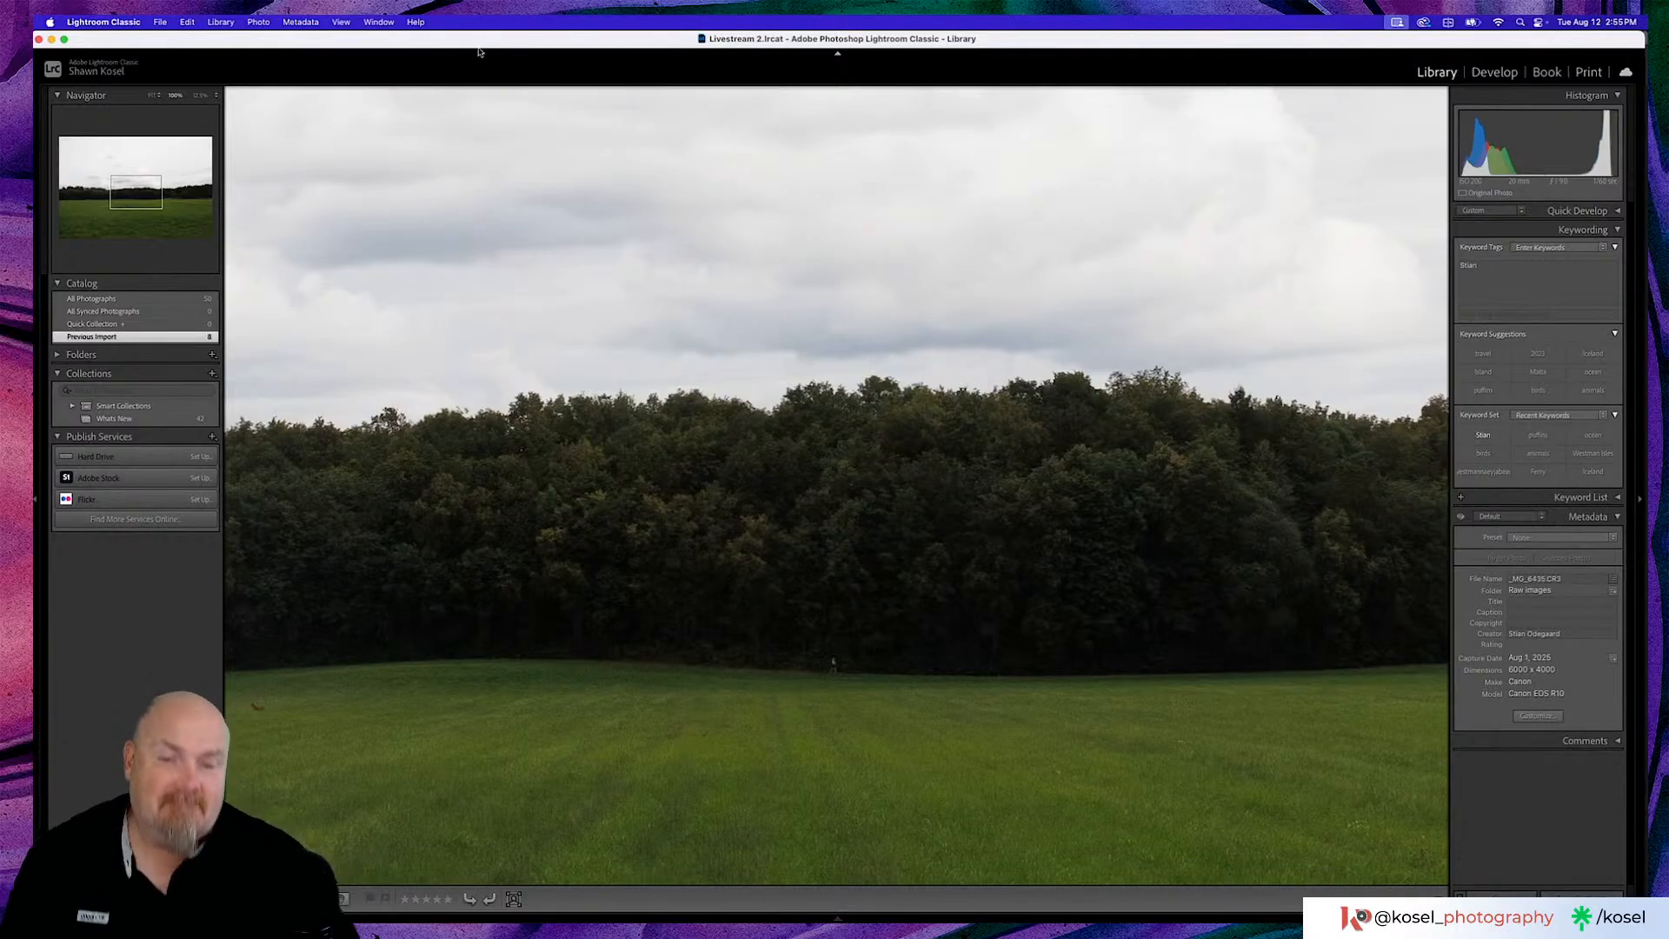
Take the field photo into the Develop module, apply Denoise, and check the result up close on the trees
click(764, 306)
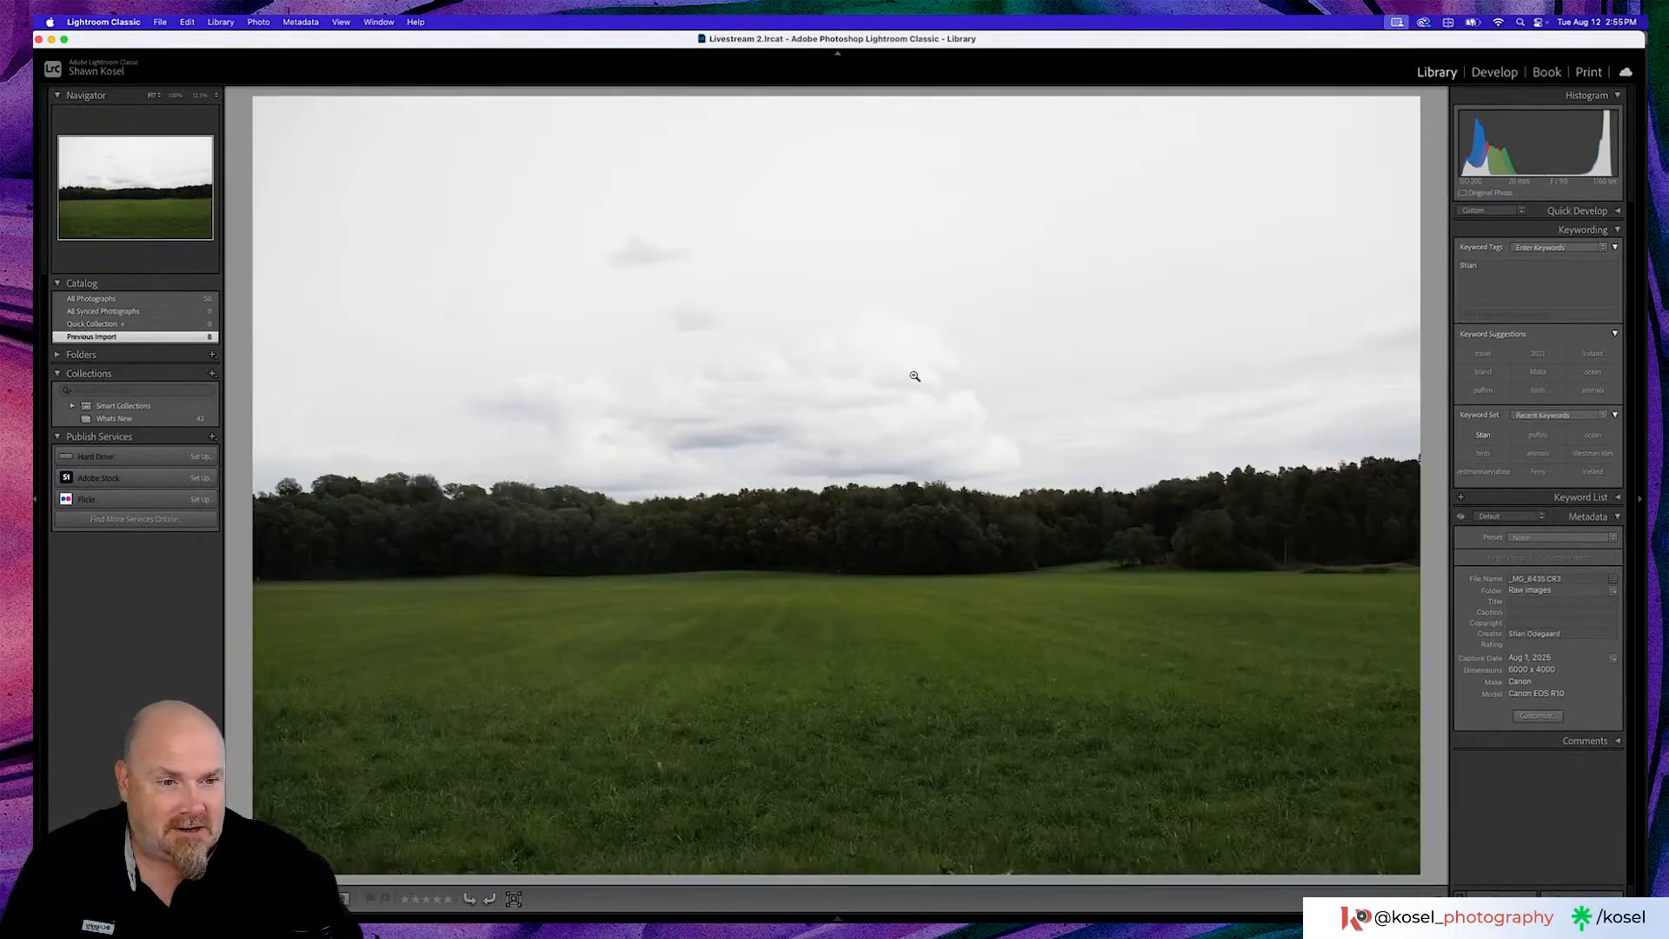
key(d)
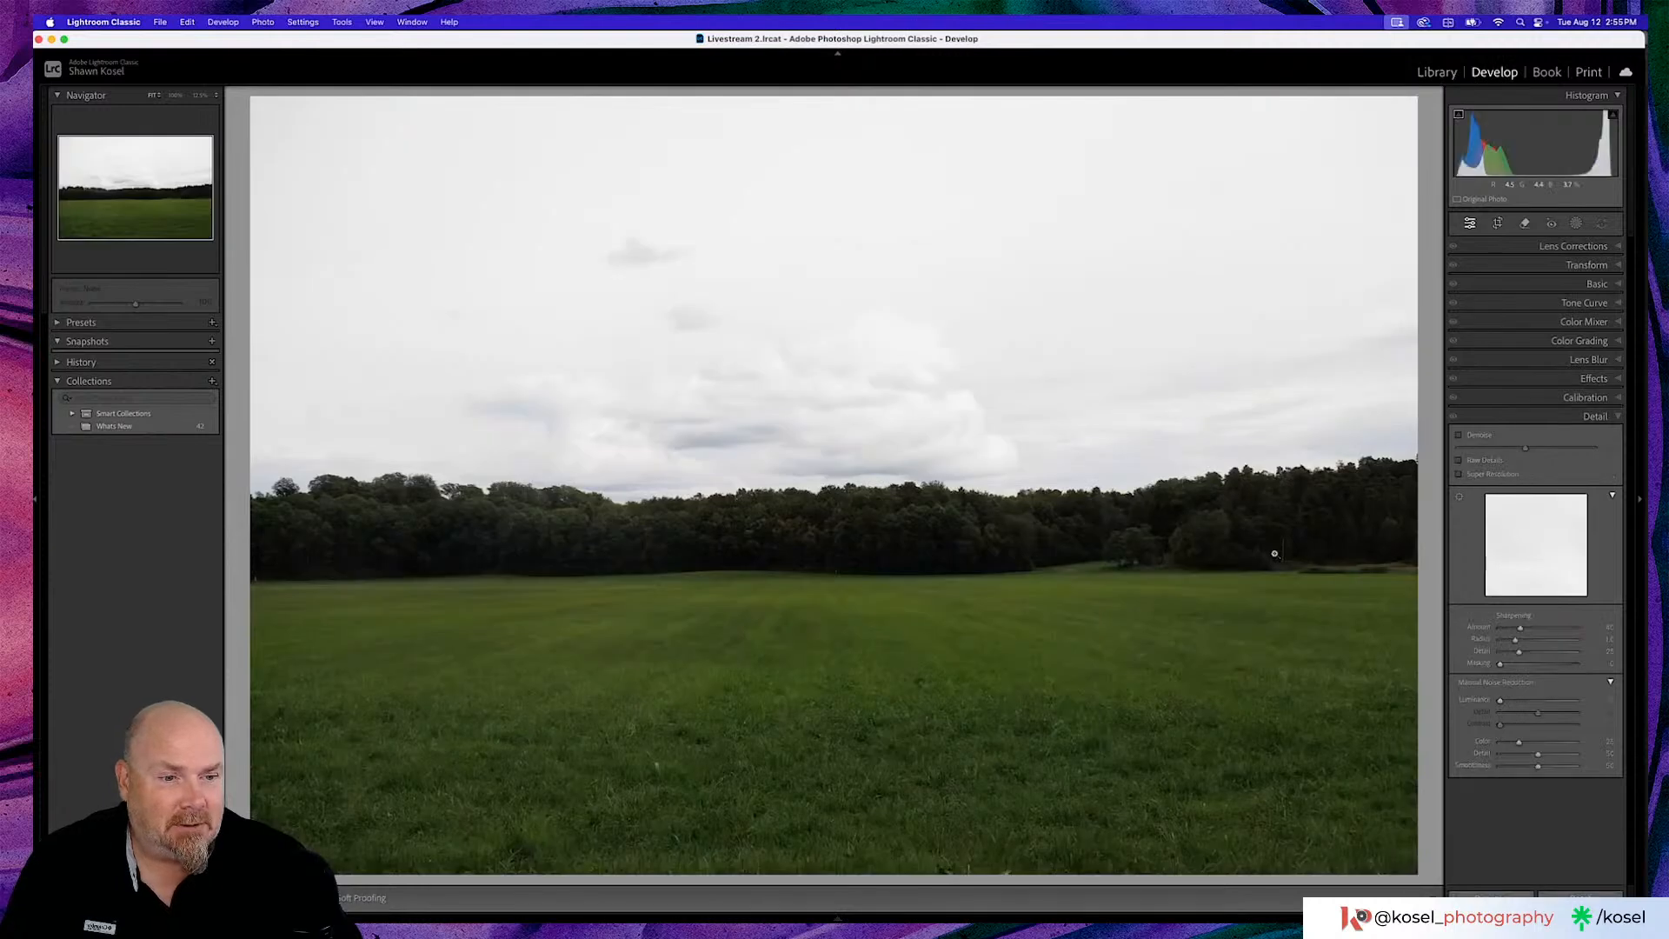
click(1460, 436)
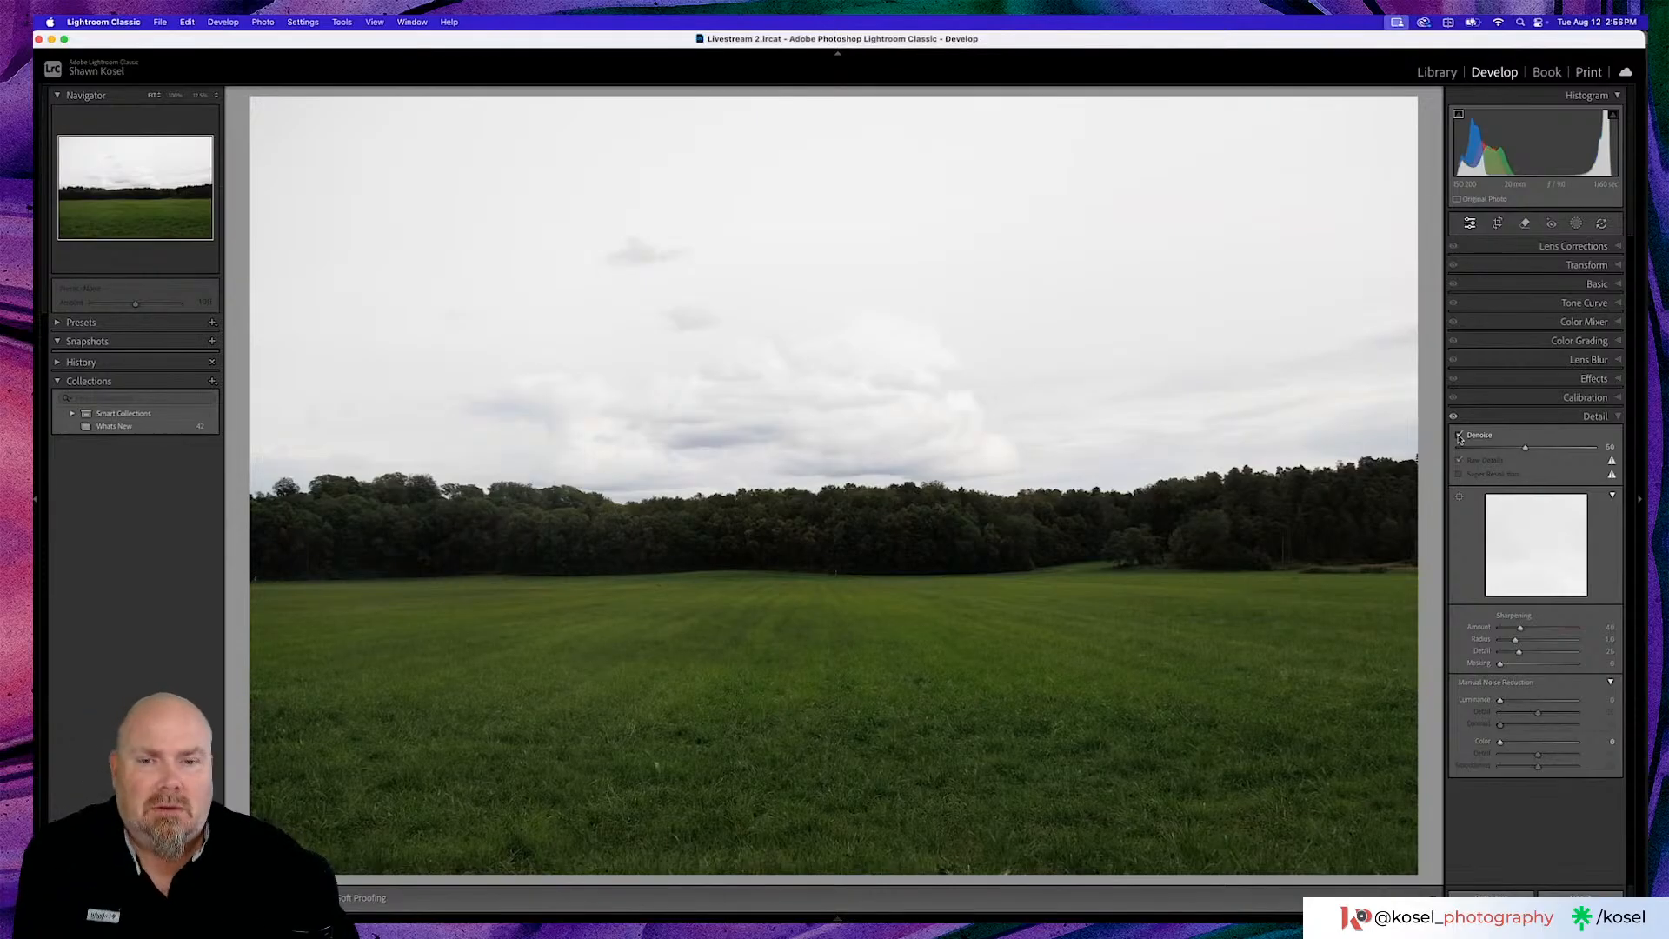
click(963, 520)
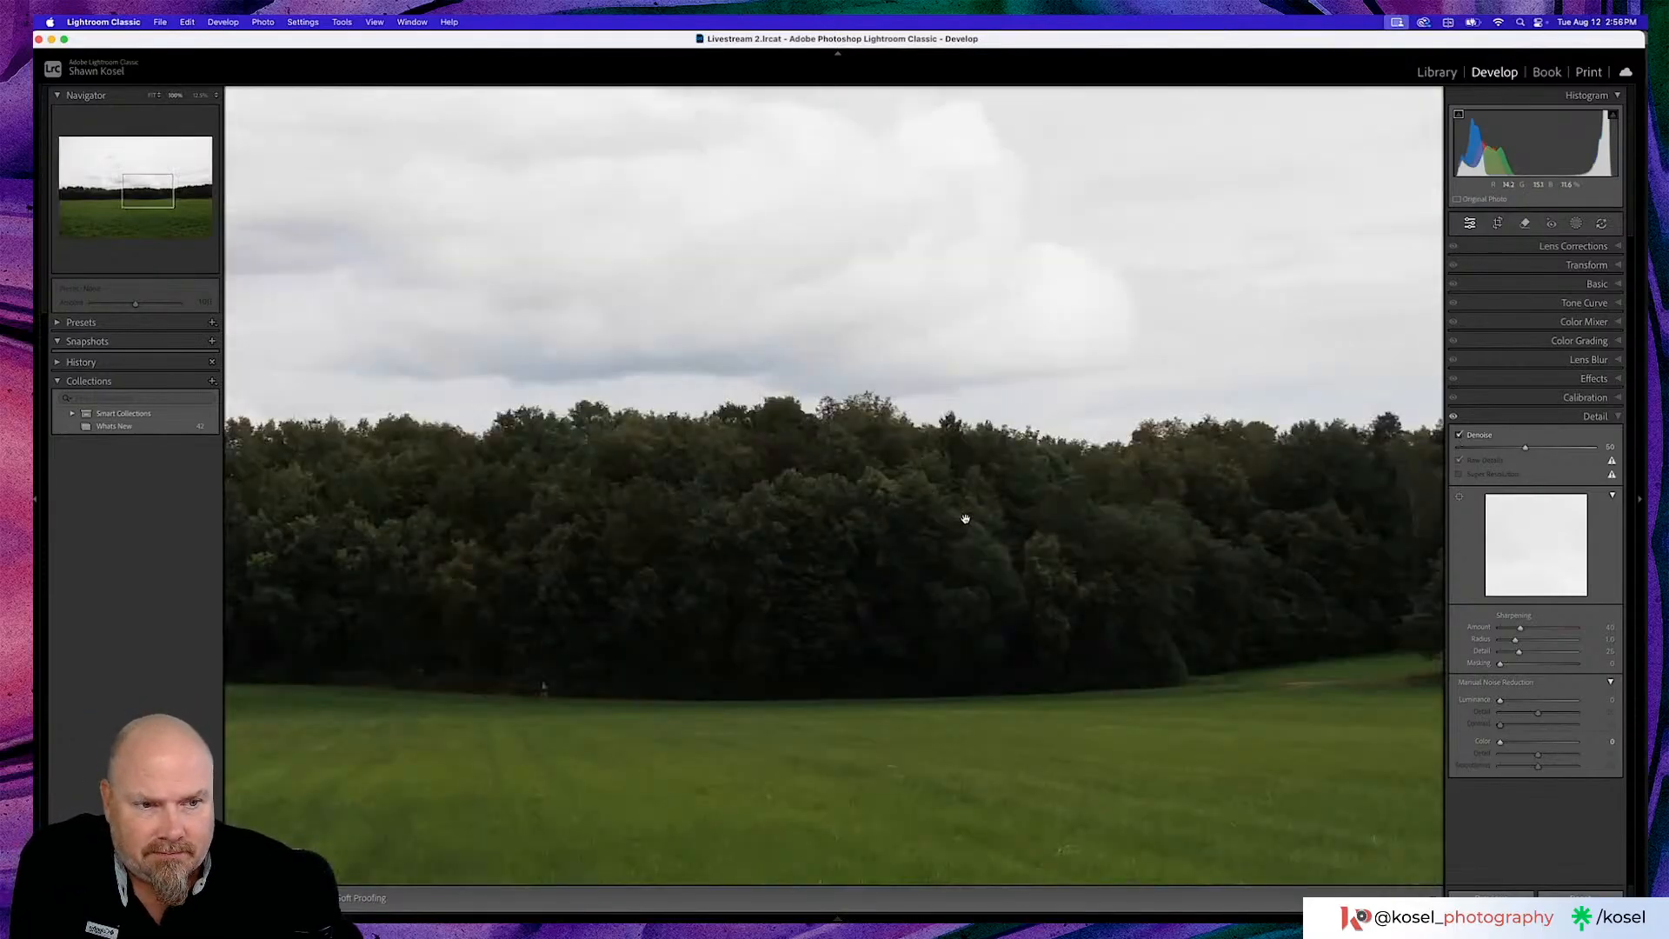
Lower the Denoise amount to about 30 and check the dark treeline up close
scroll(969, 574, down, 1)
click(968, 574)
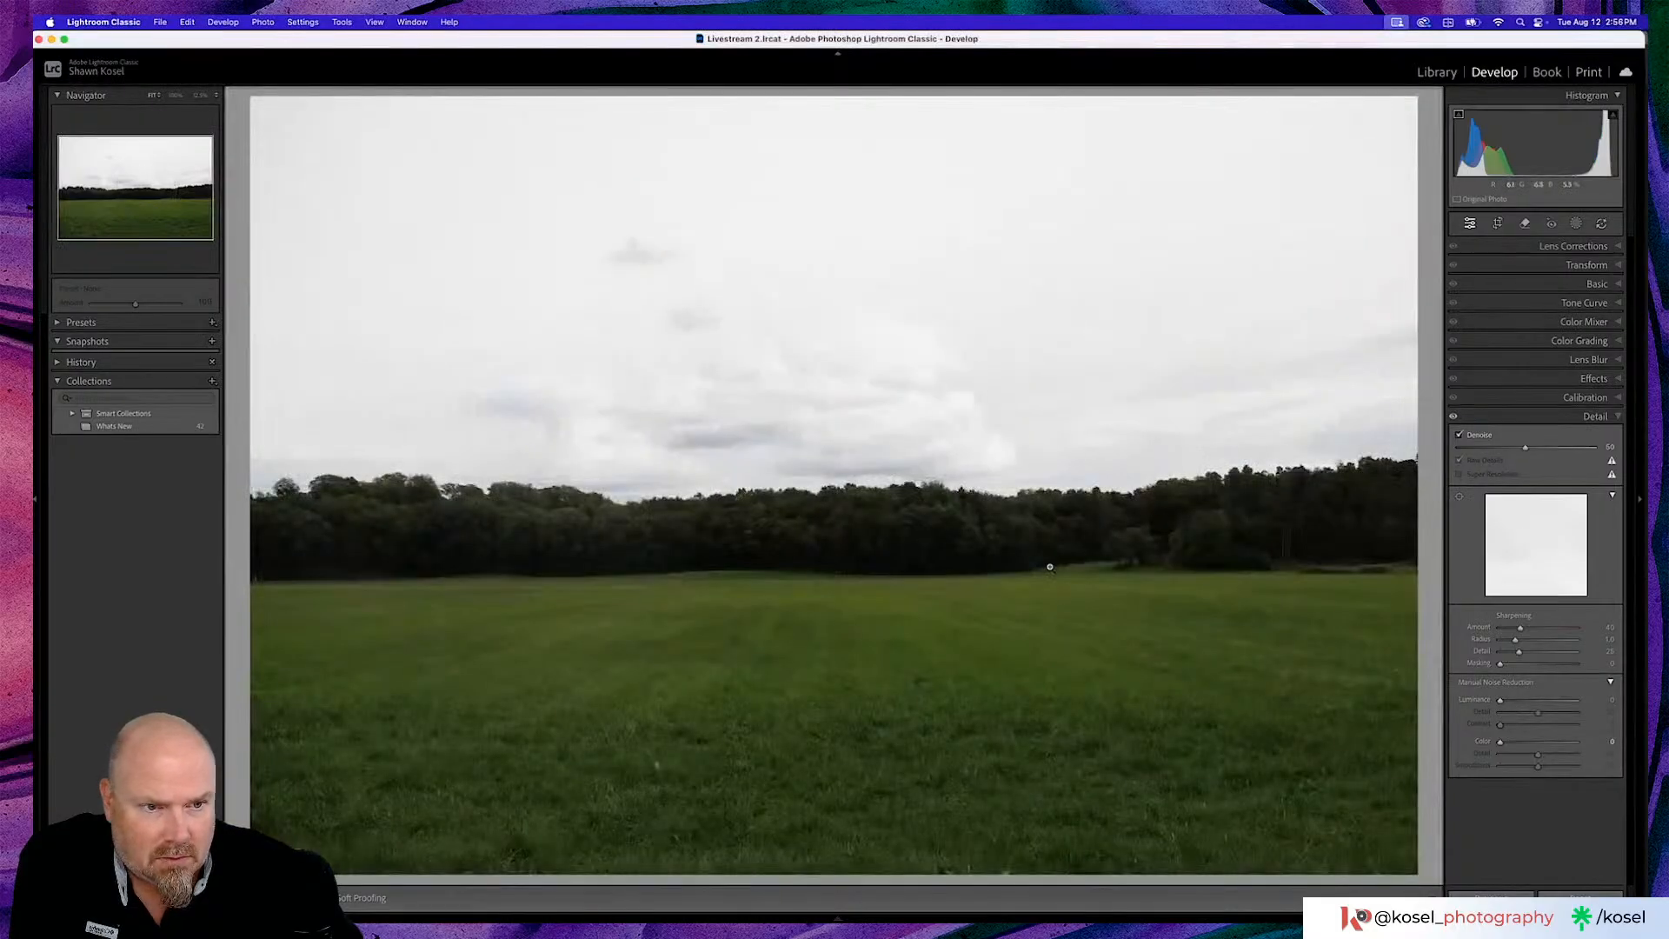
click(1459, 499)
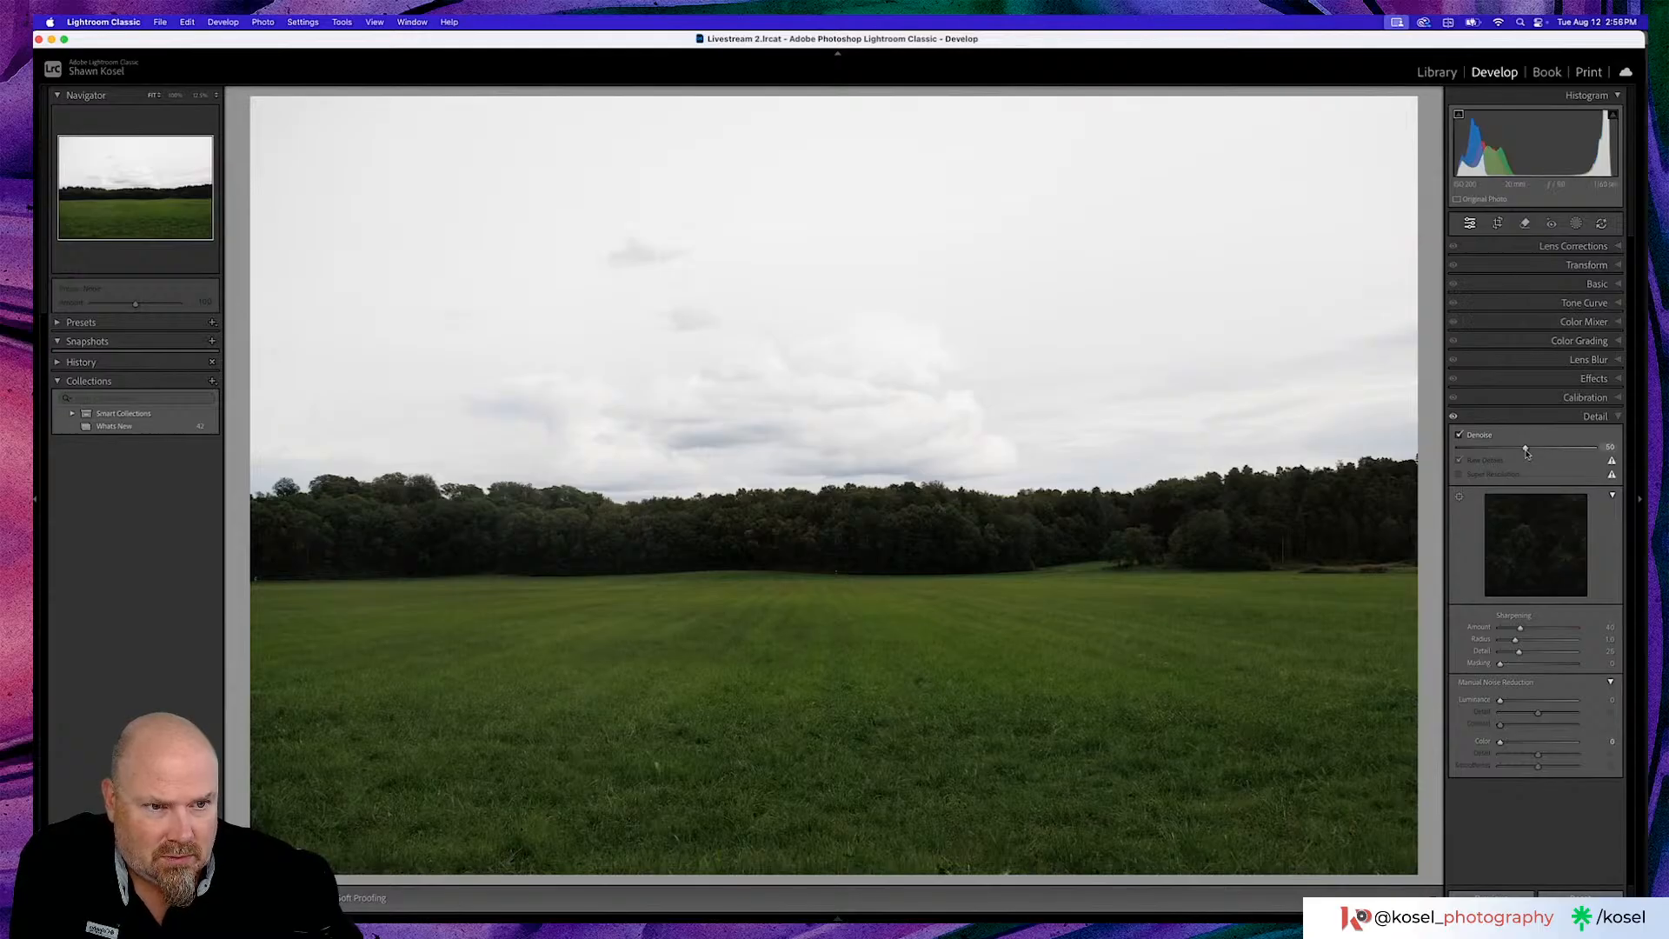
drag(1525, 447, 1500, 454)
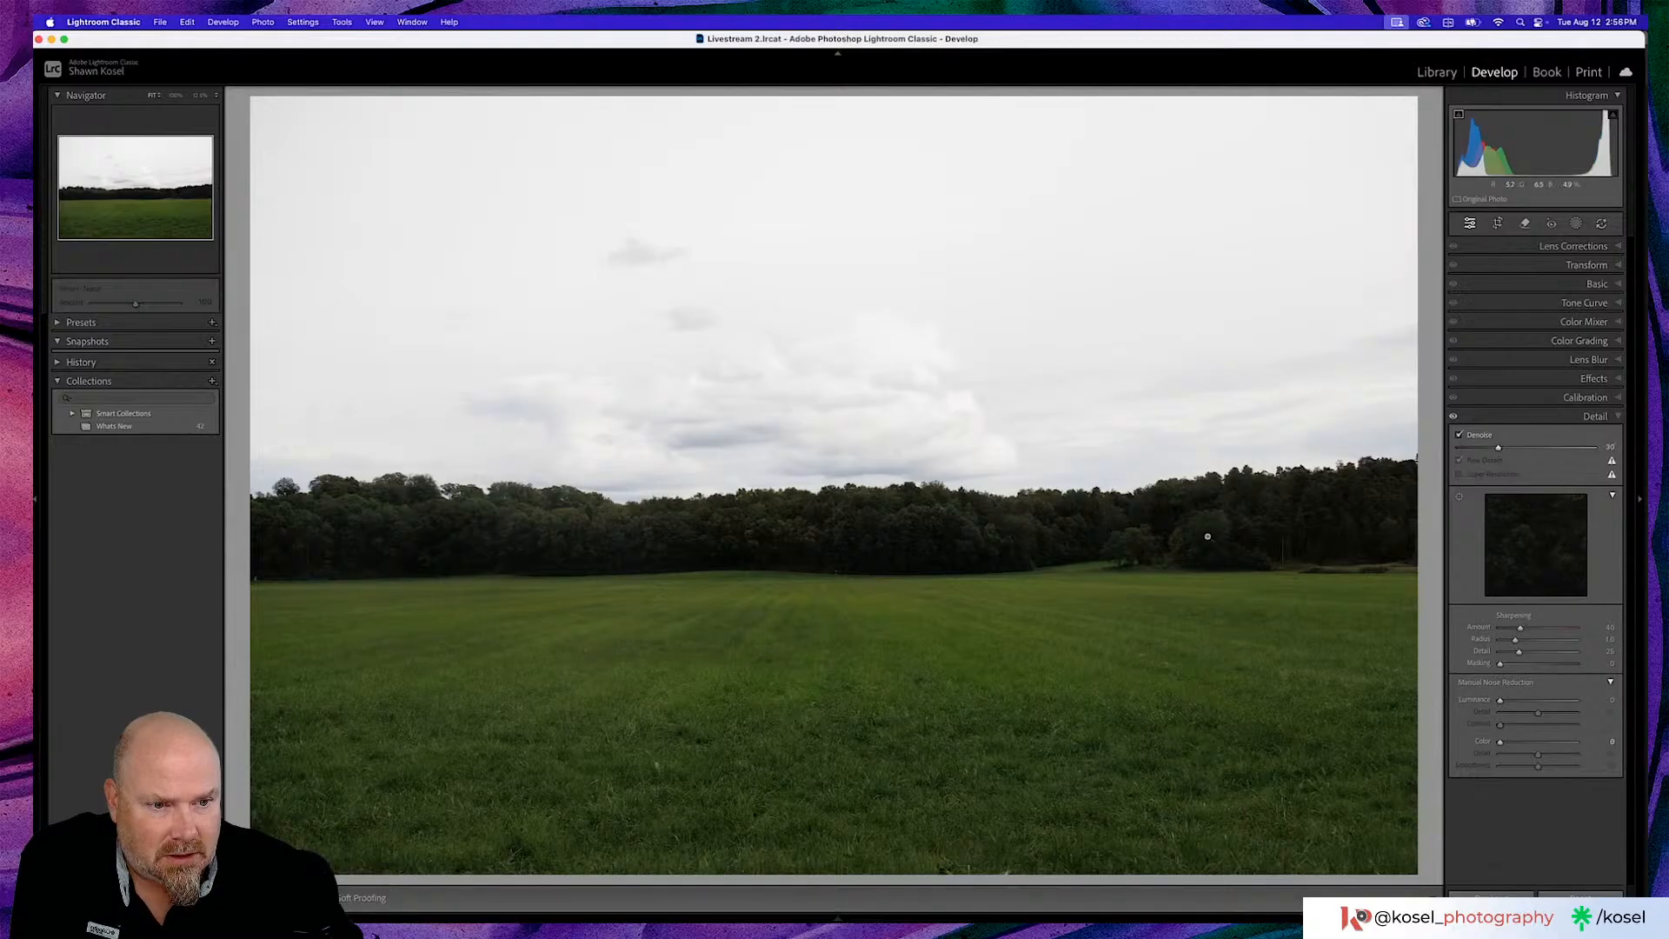
click(915, 548)
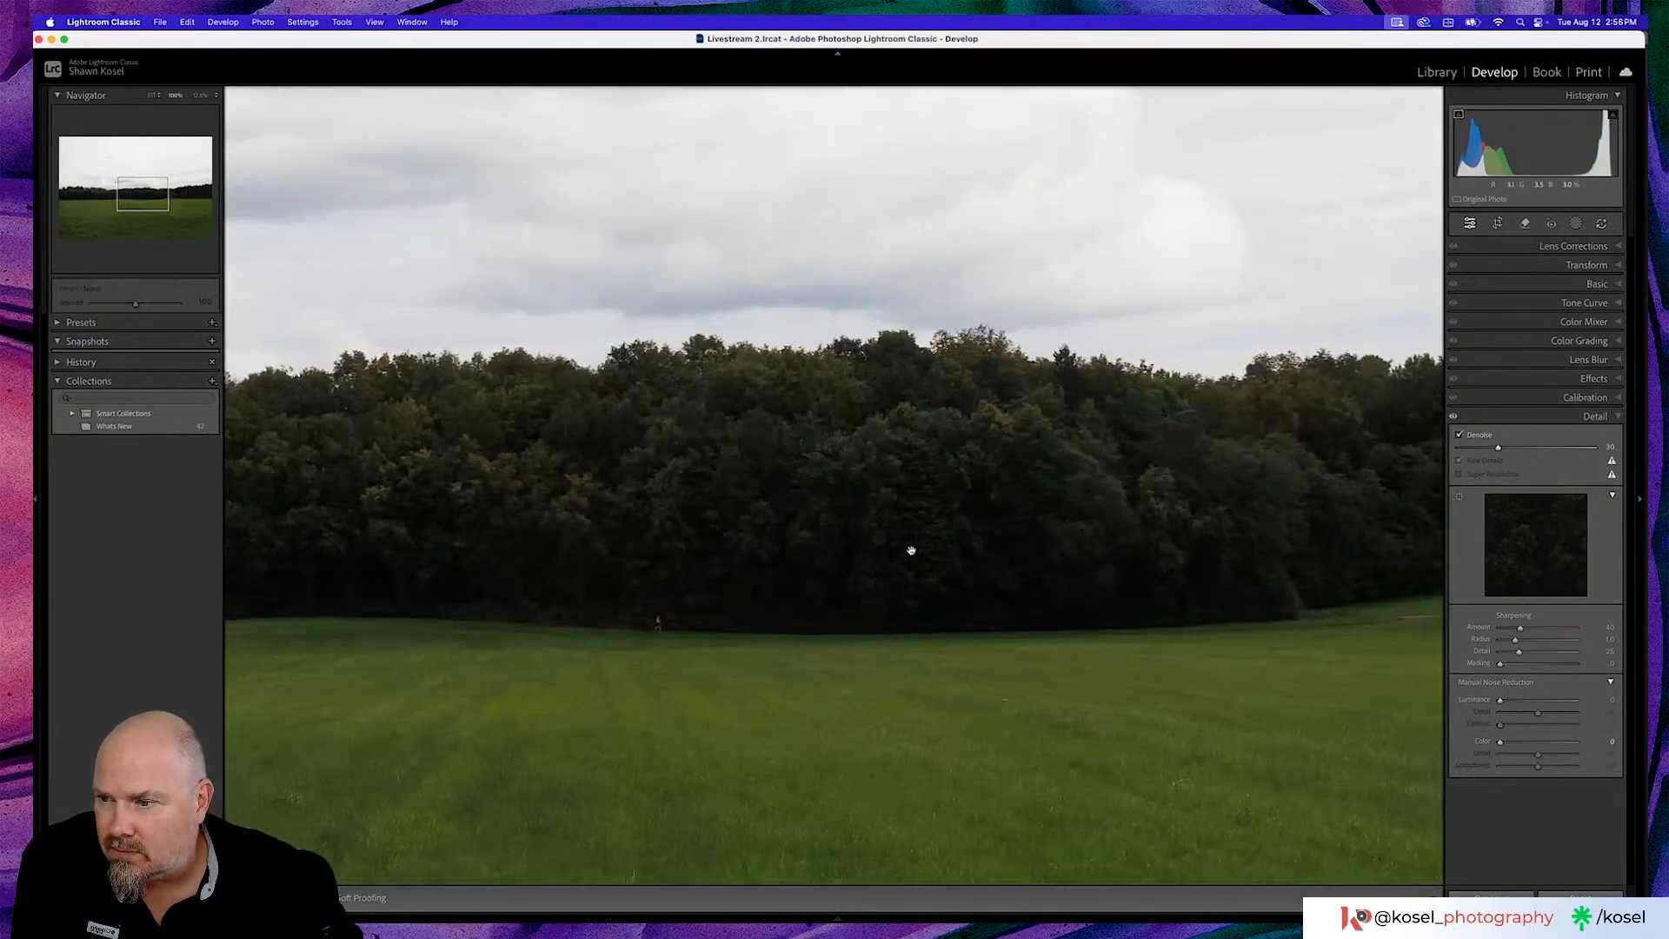
click(911, 550)
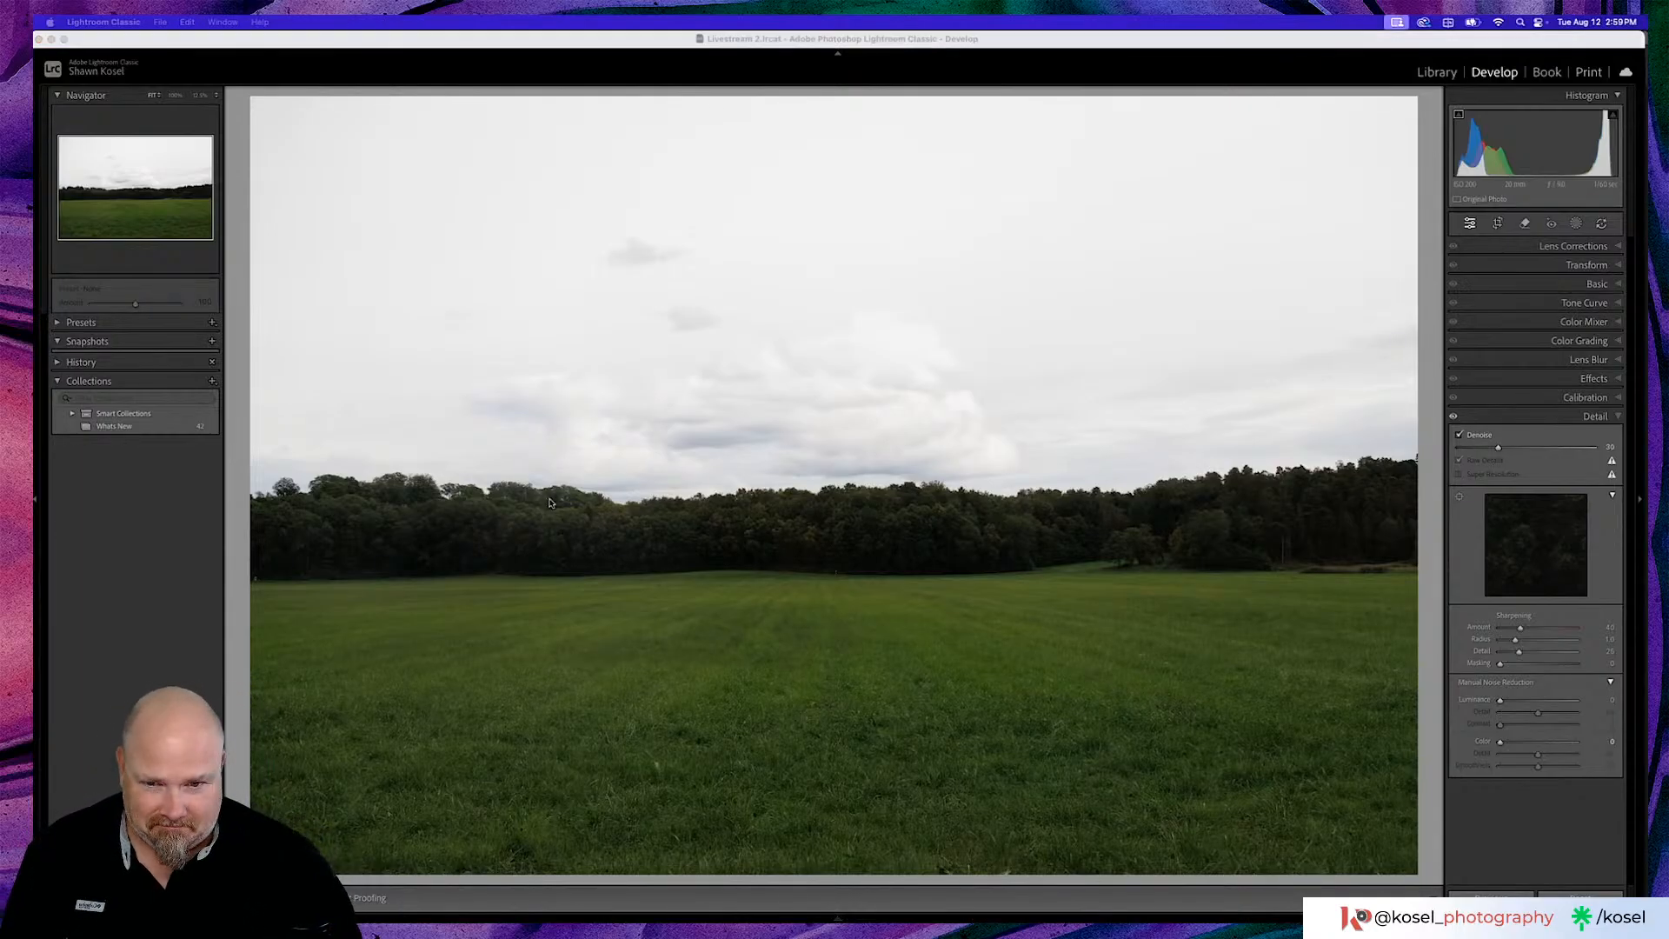
Erase the tiny figure at the treeline's far-left edge with the Remove tool, leaving generative AI off
click(661, 585)
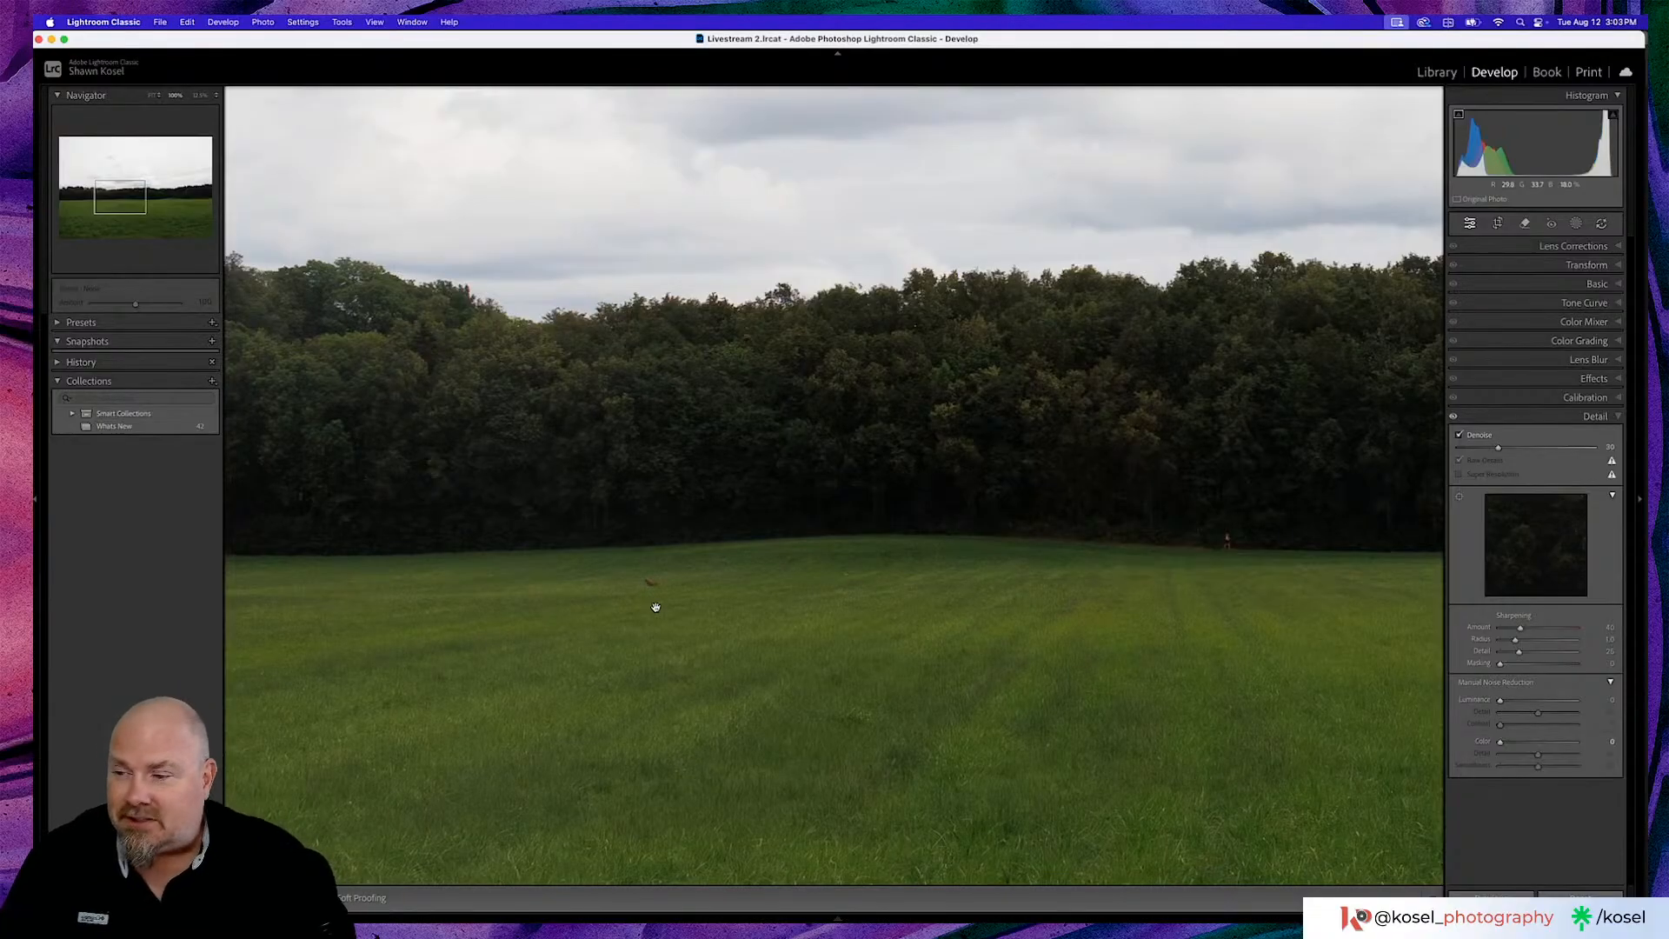
click(756, 400)
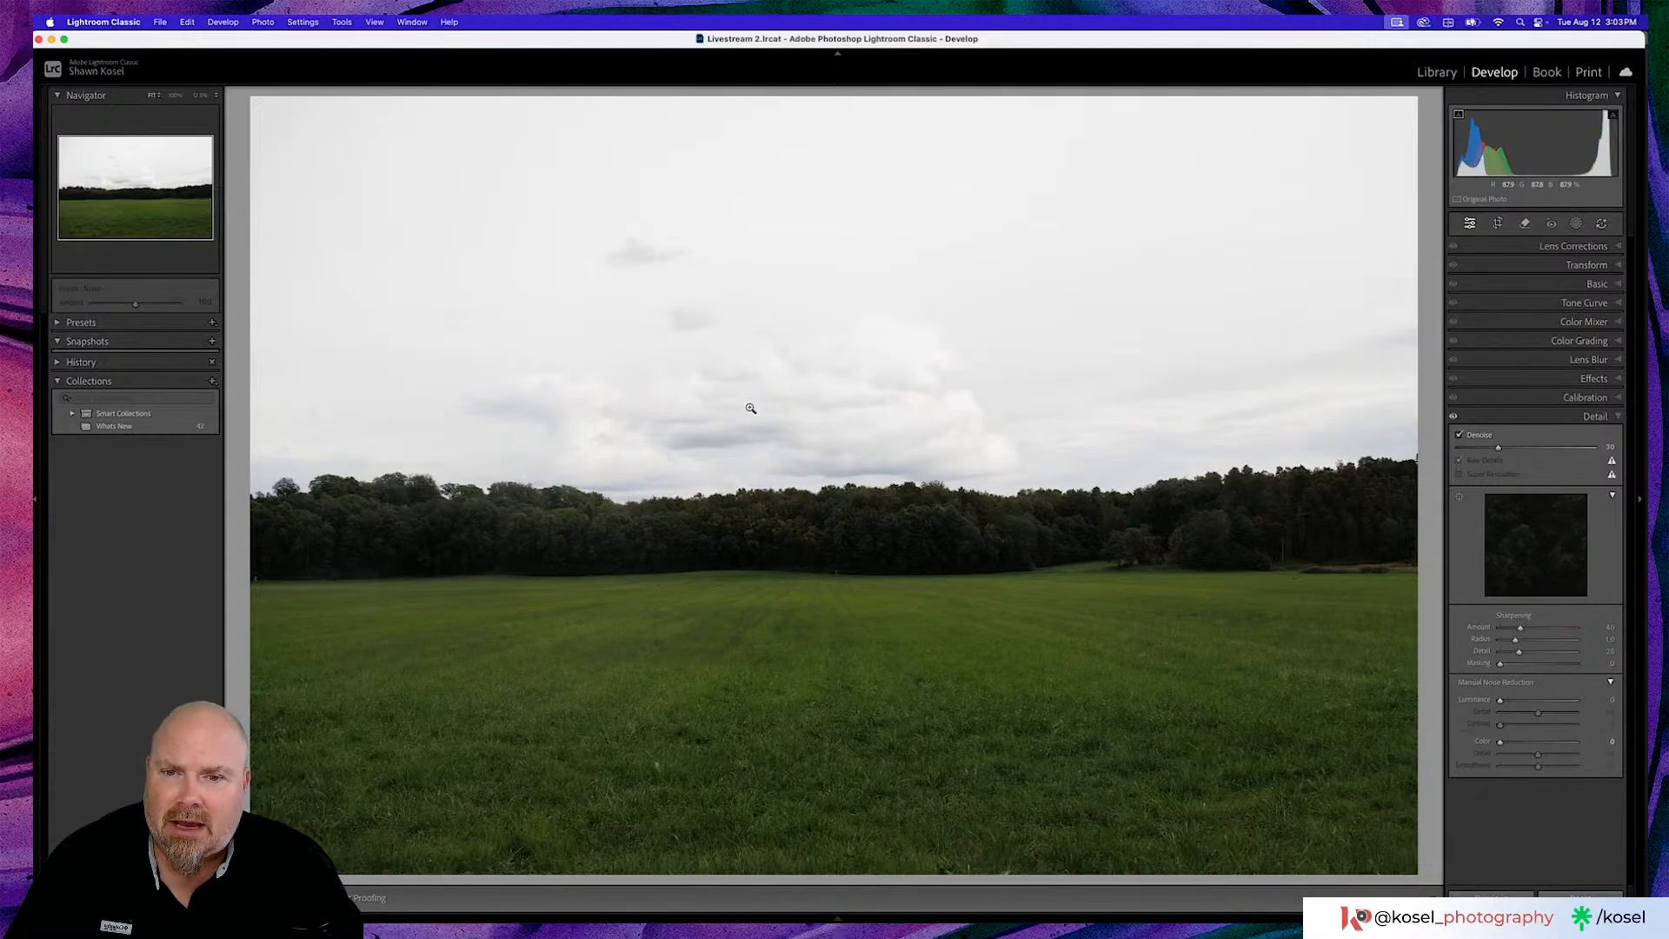
click(654, 580)
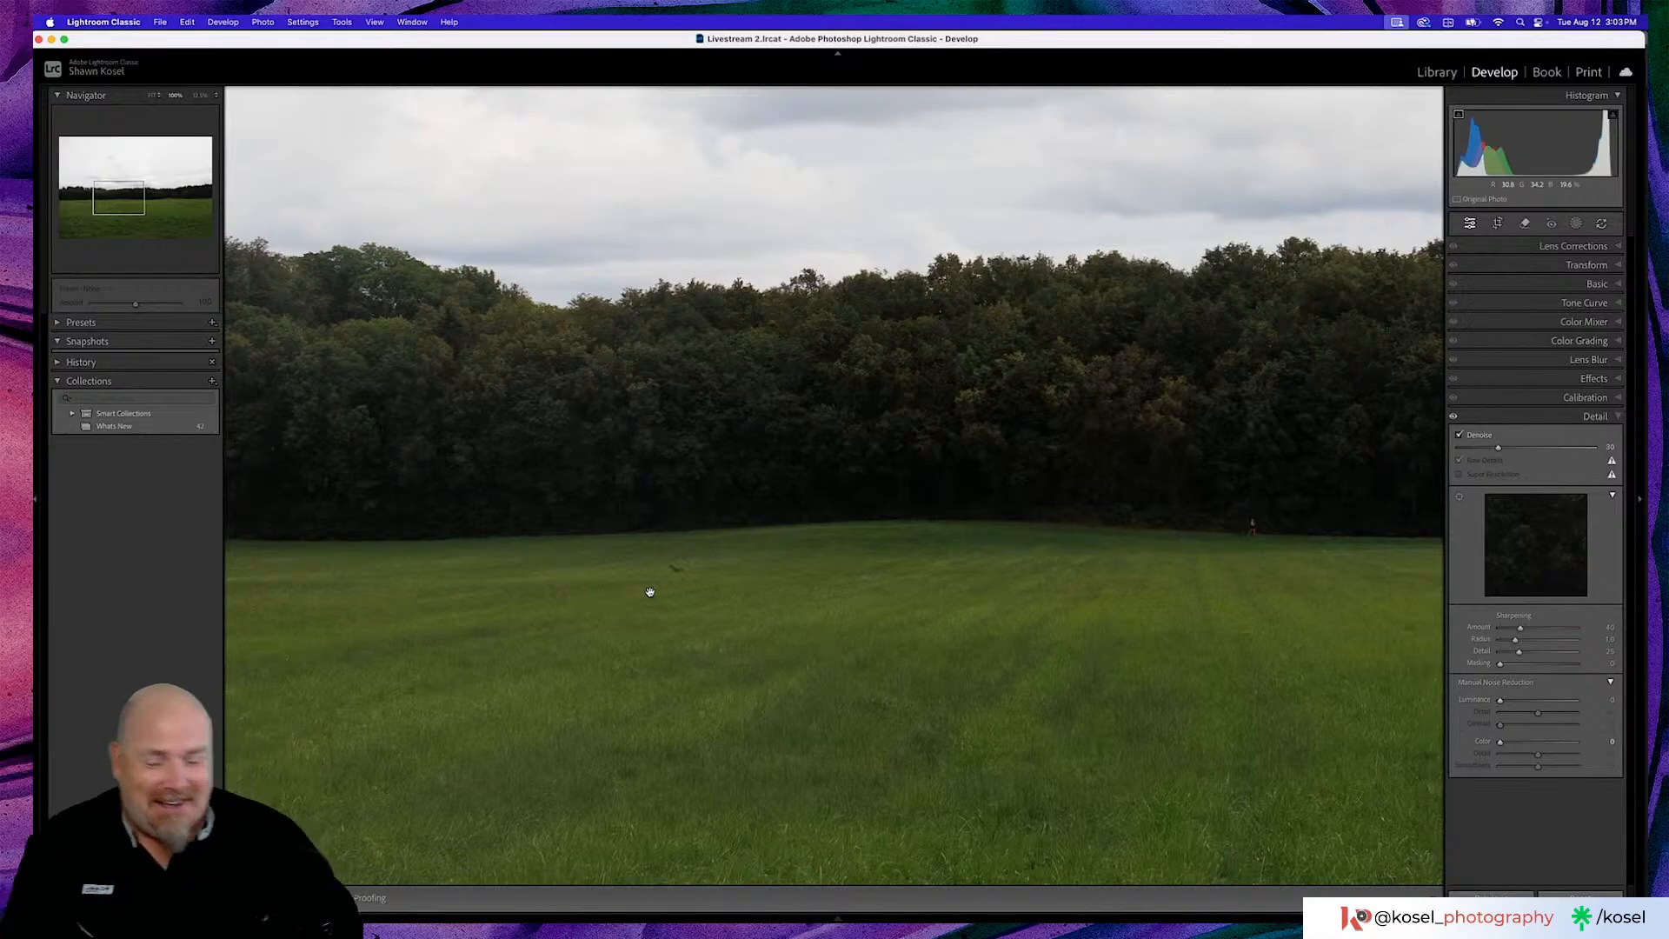
click(650, 592)
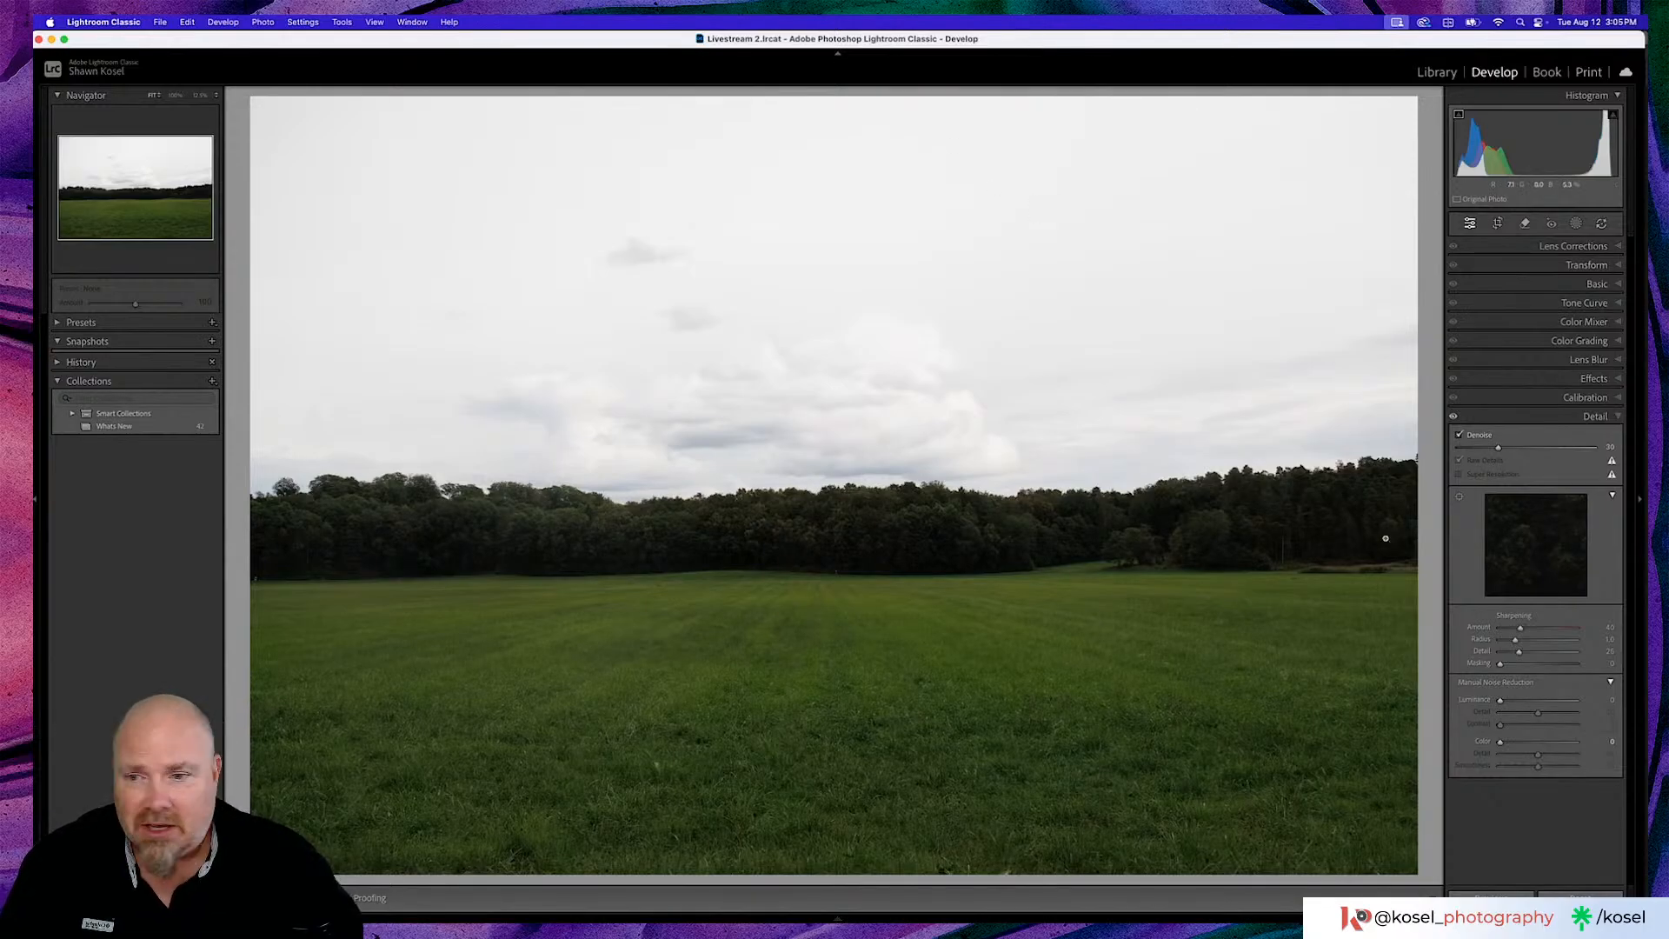
click(284, 579)
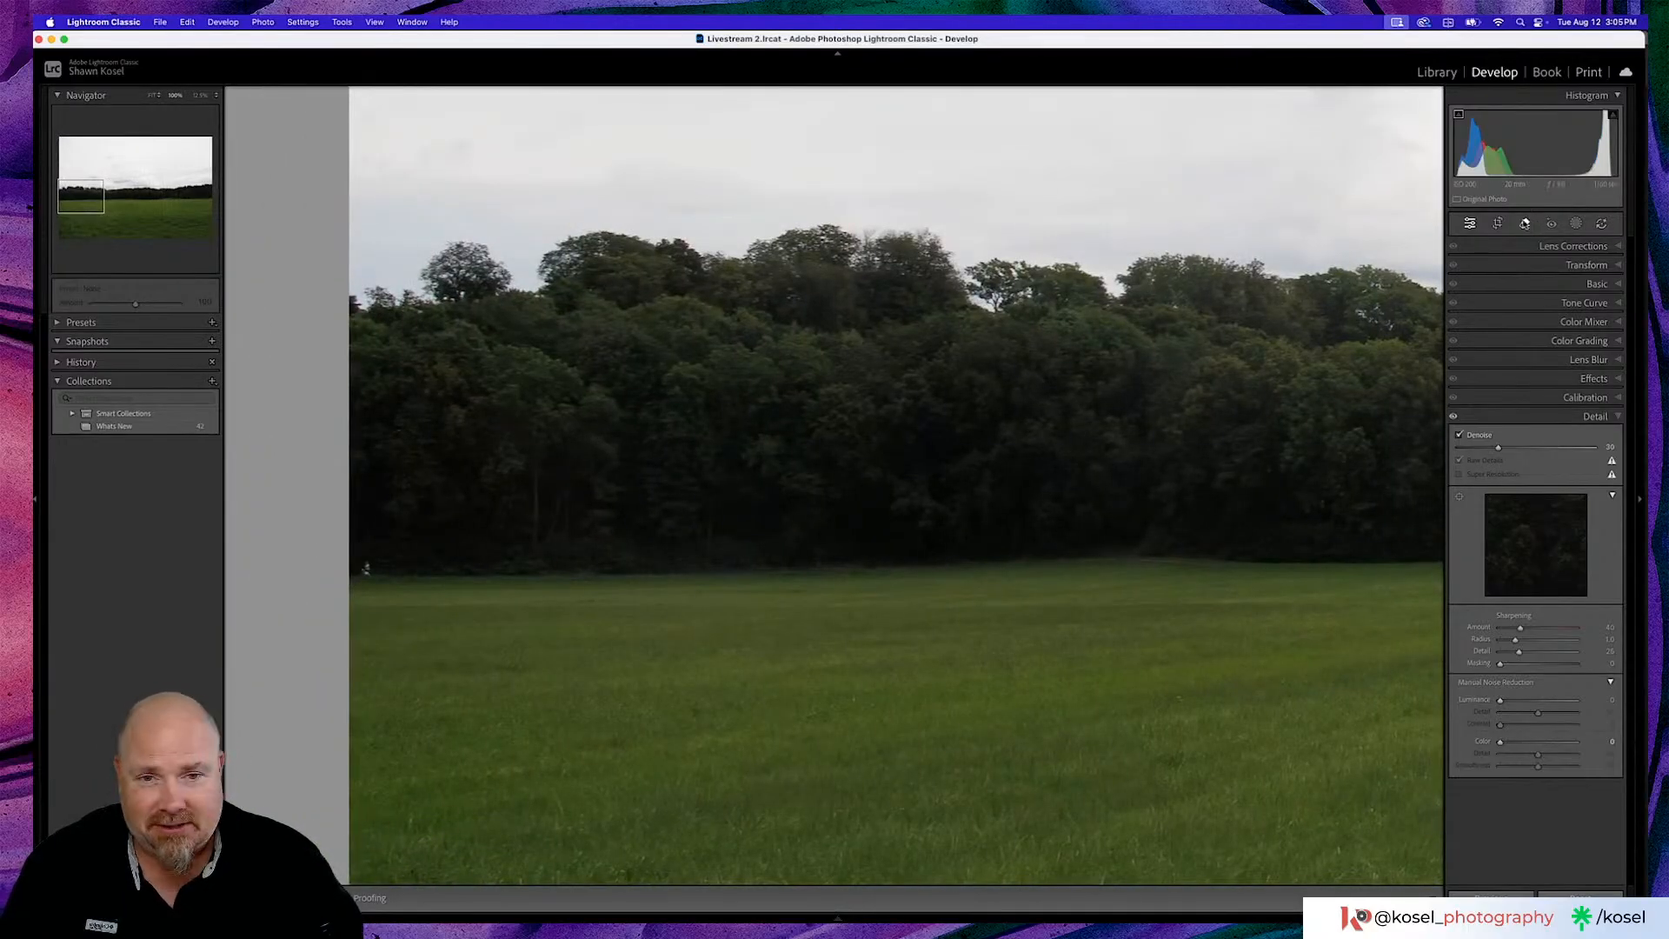
click(1526, 223)
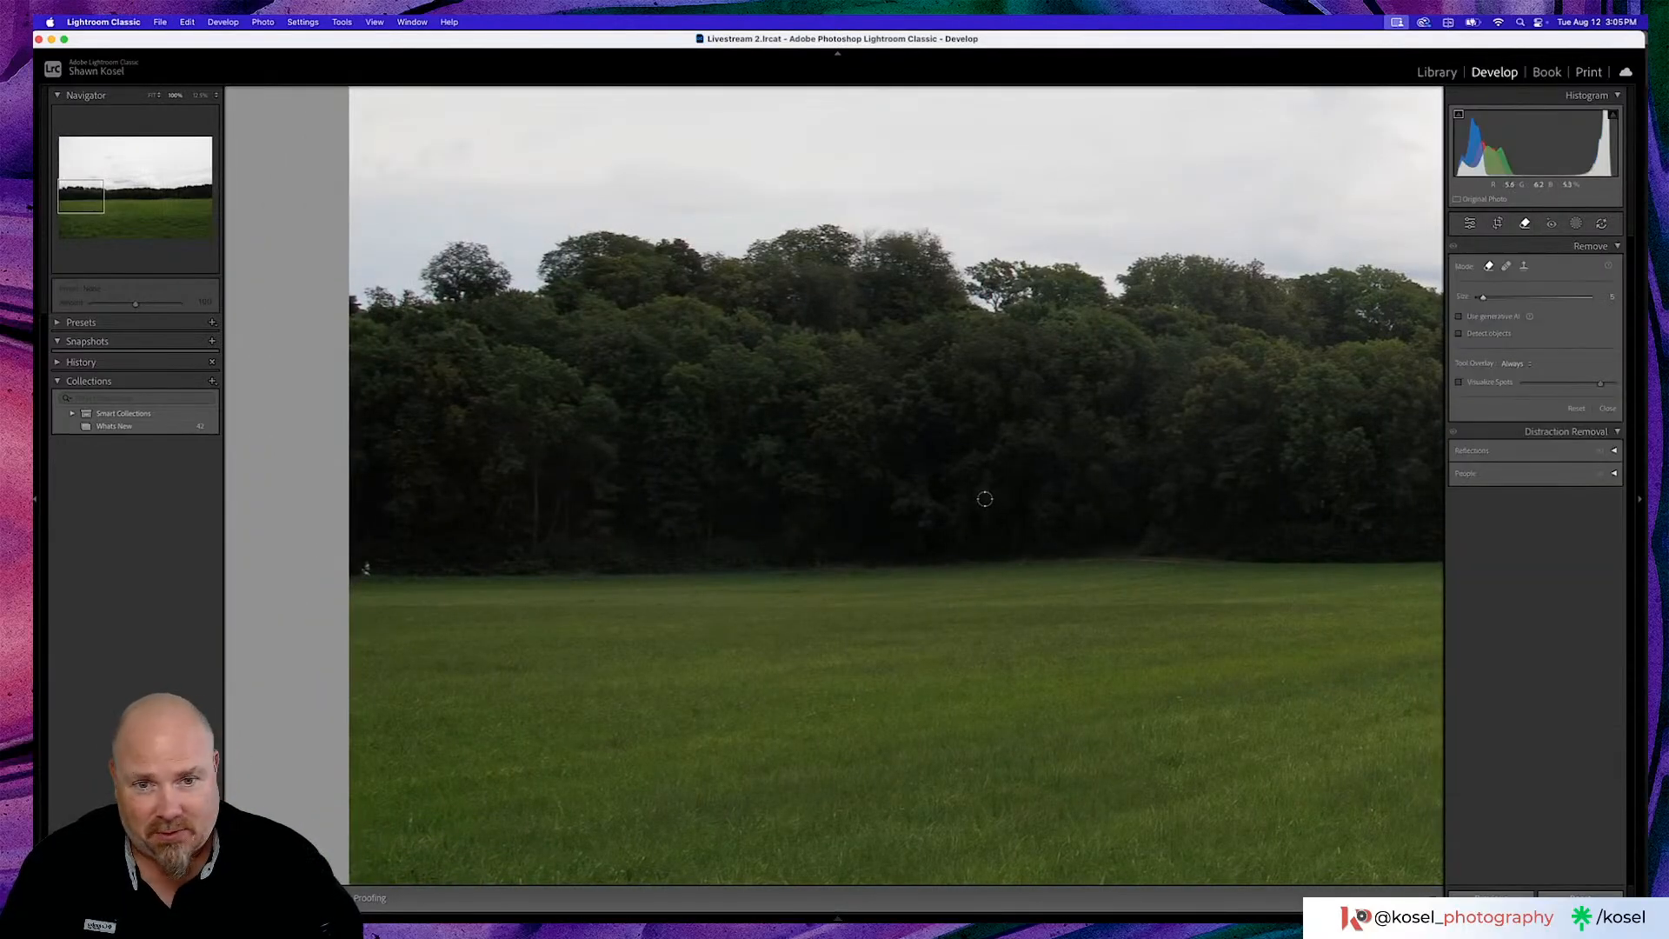
click(366, 569)
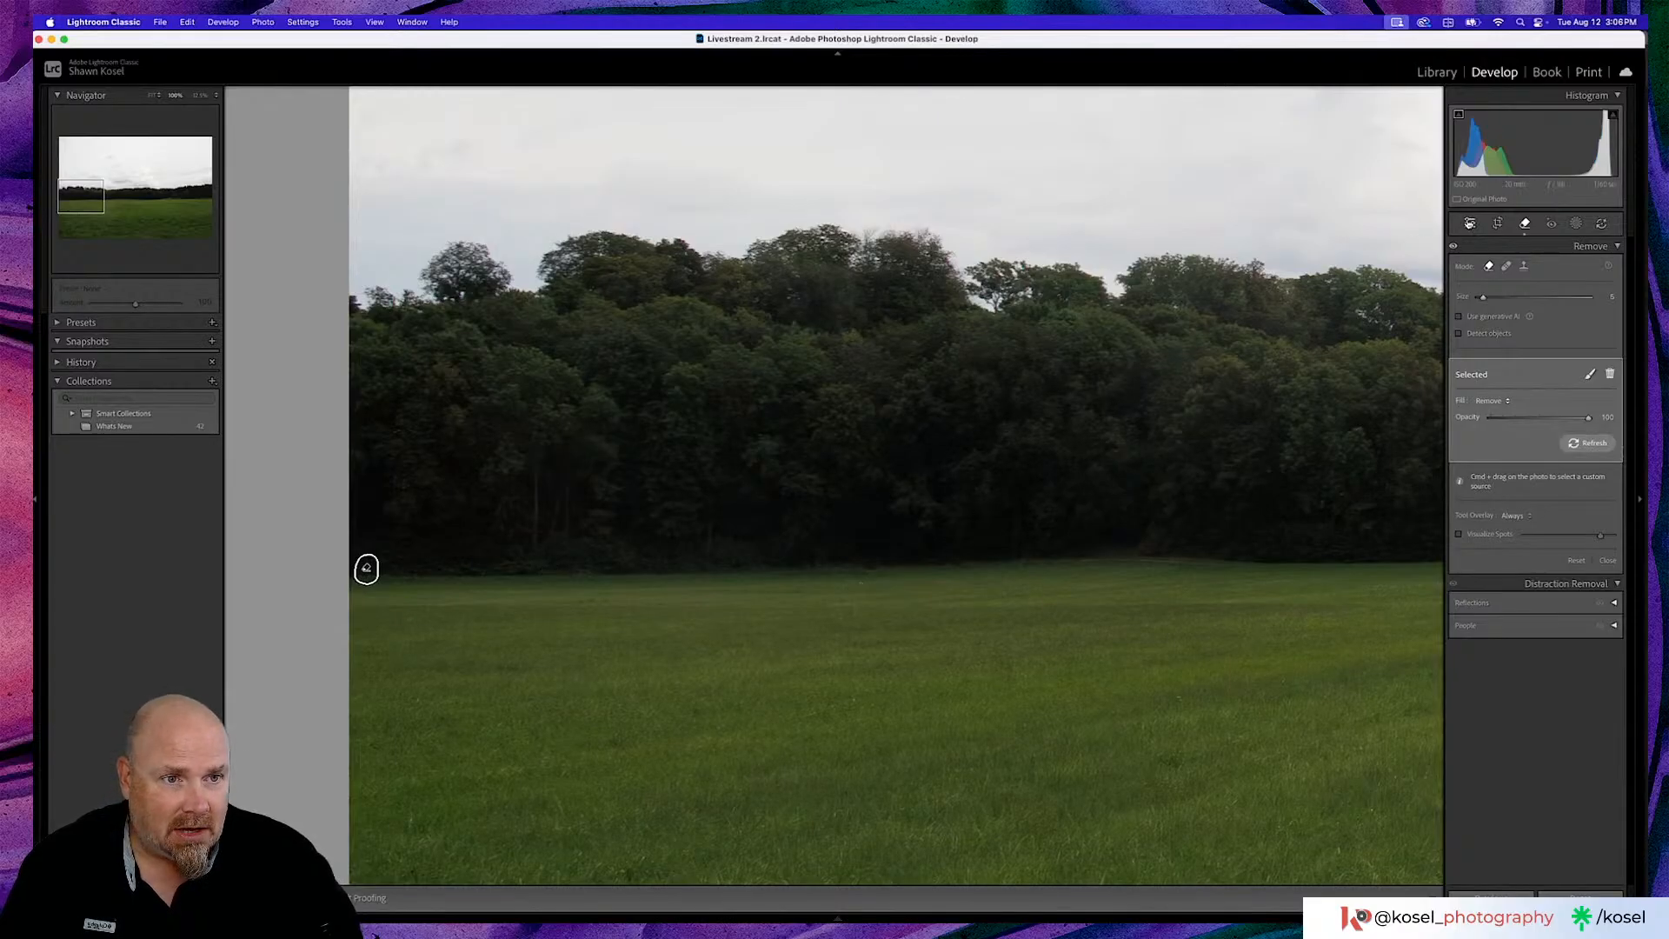
click(1469, 223)
Lower the field photo's Highlights to -70 to recover detail in the clouds
key(Right)
key(Right)
key(Right)
key(Right)
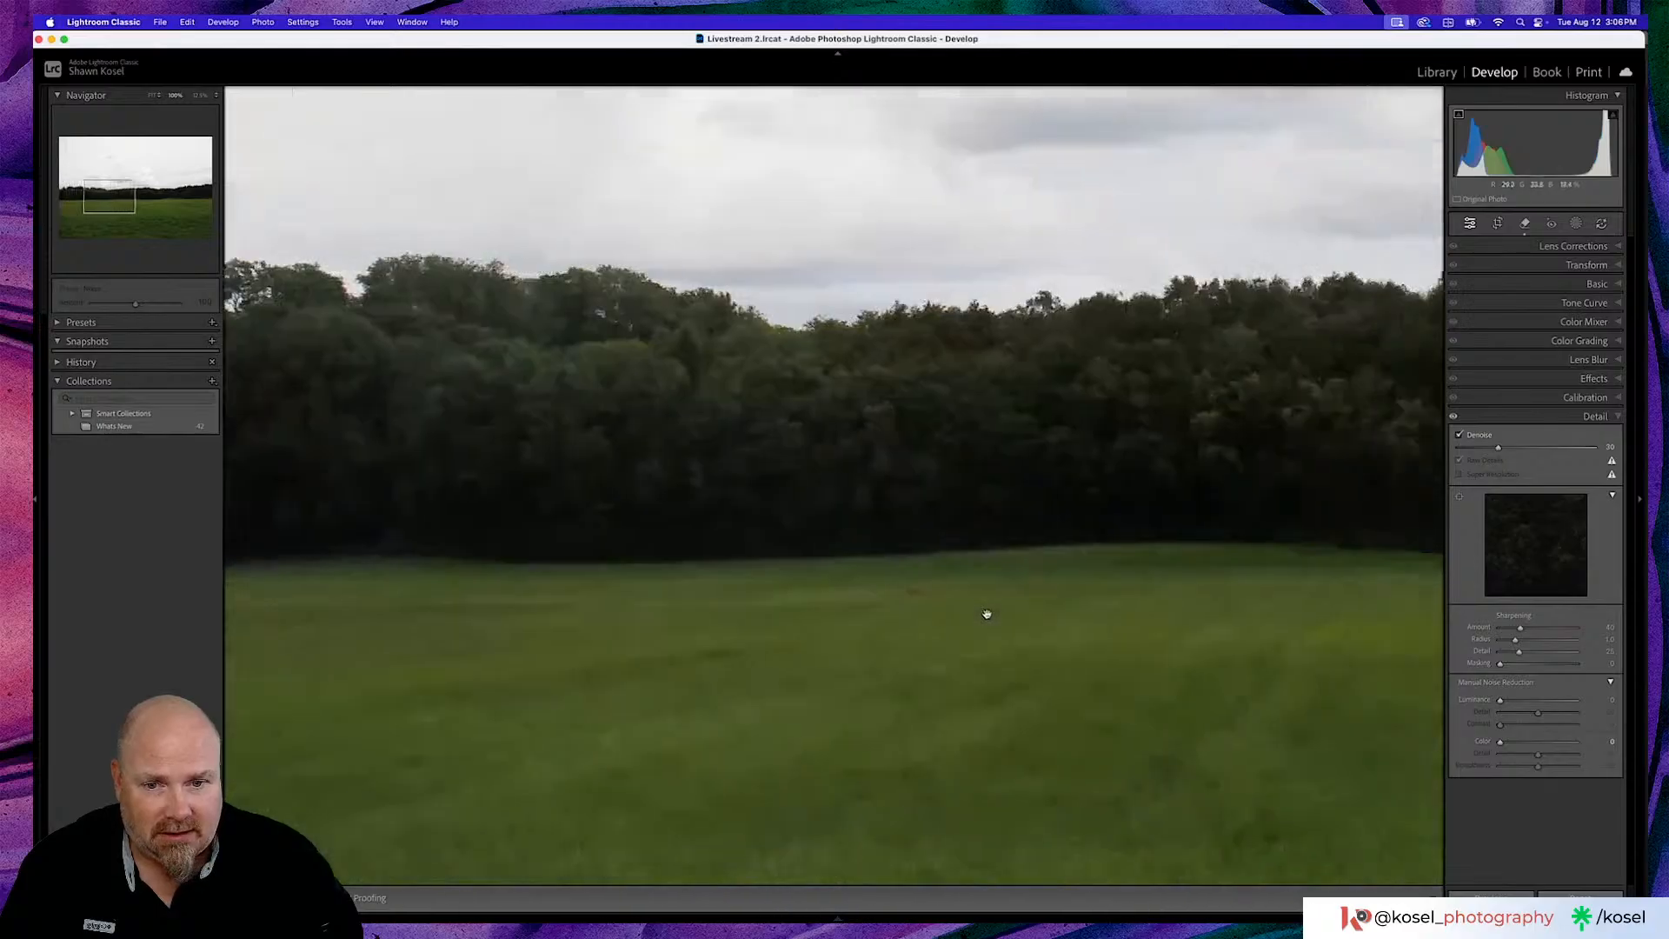
key(Right)
key(Right)
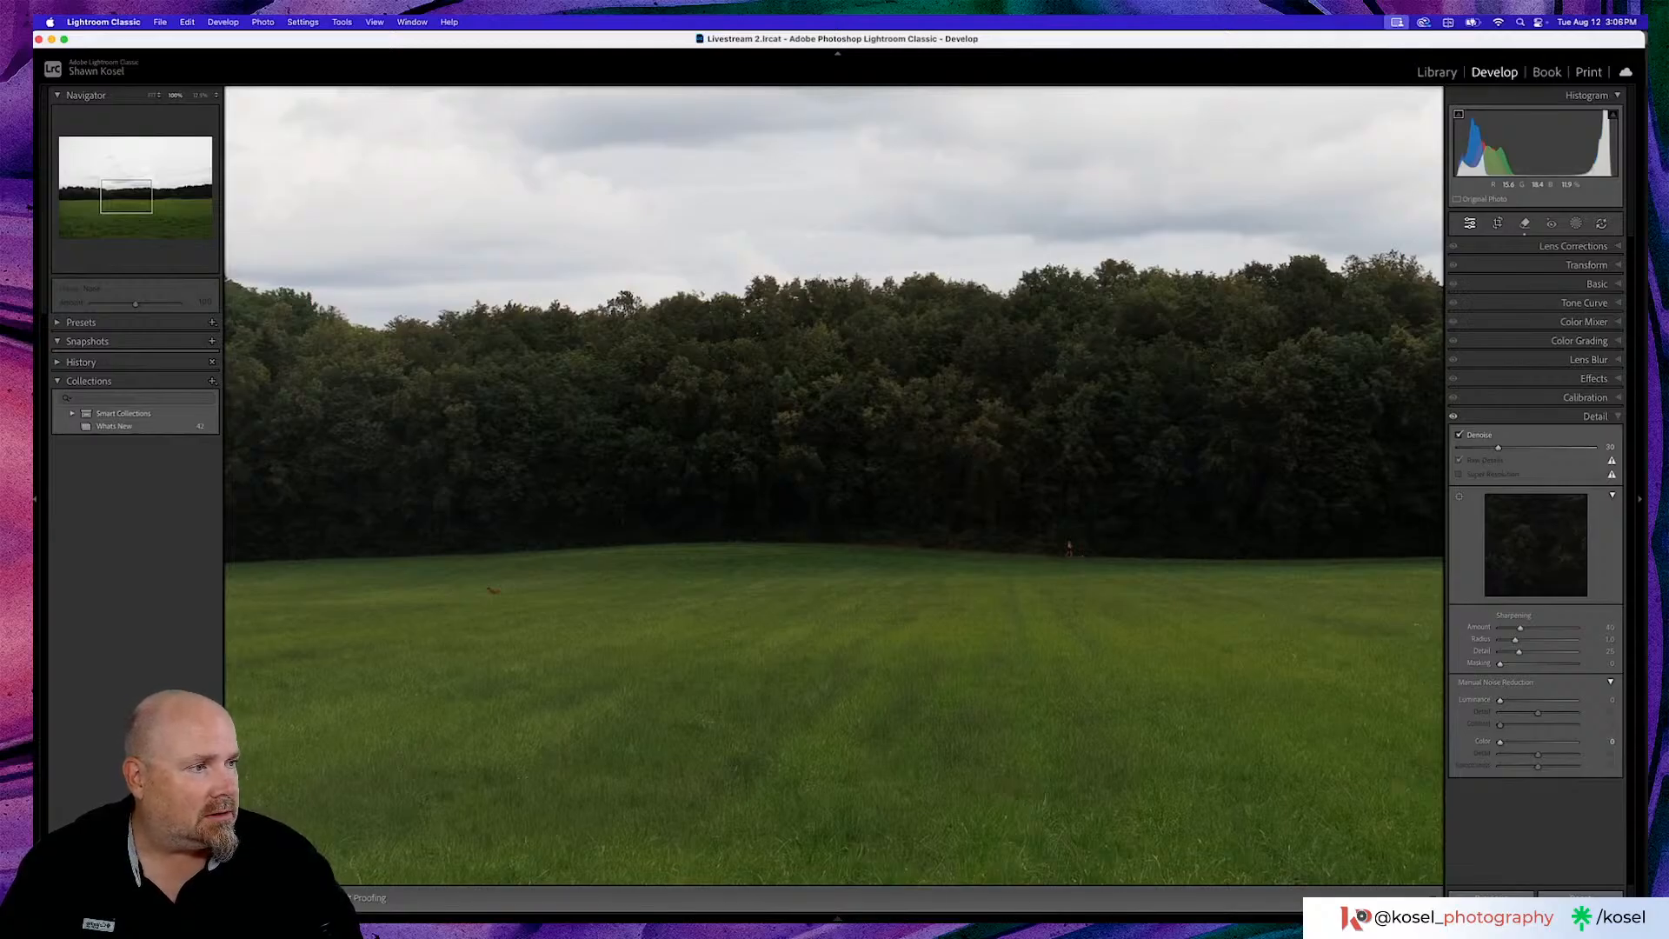
click(651, 47)
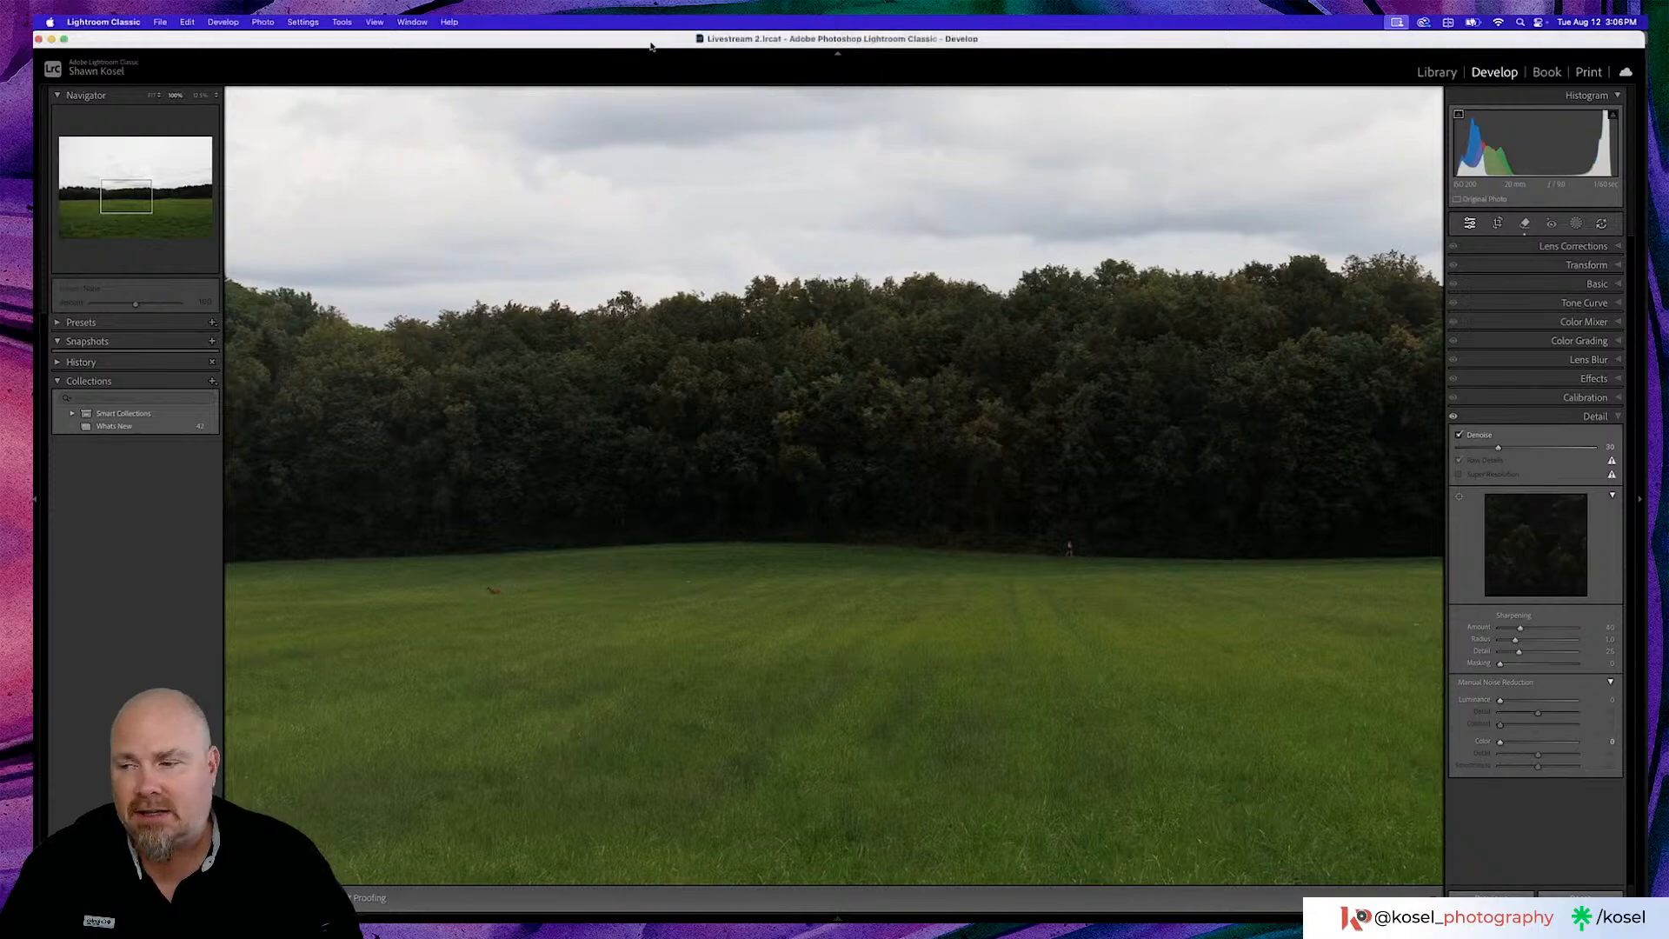
click(627, 235)
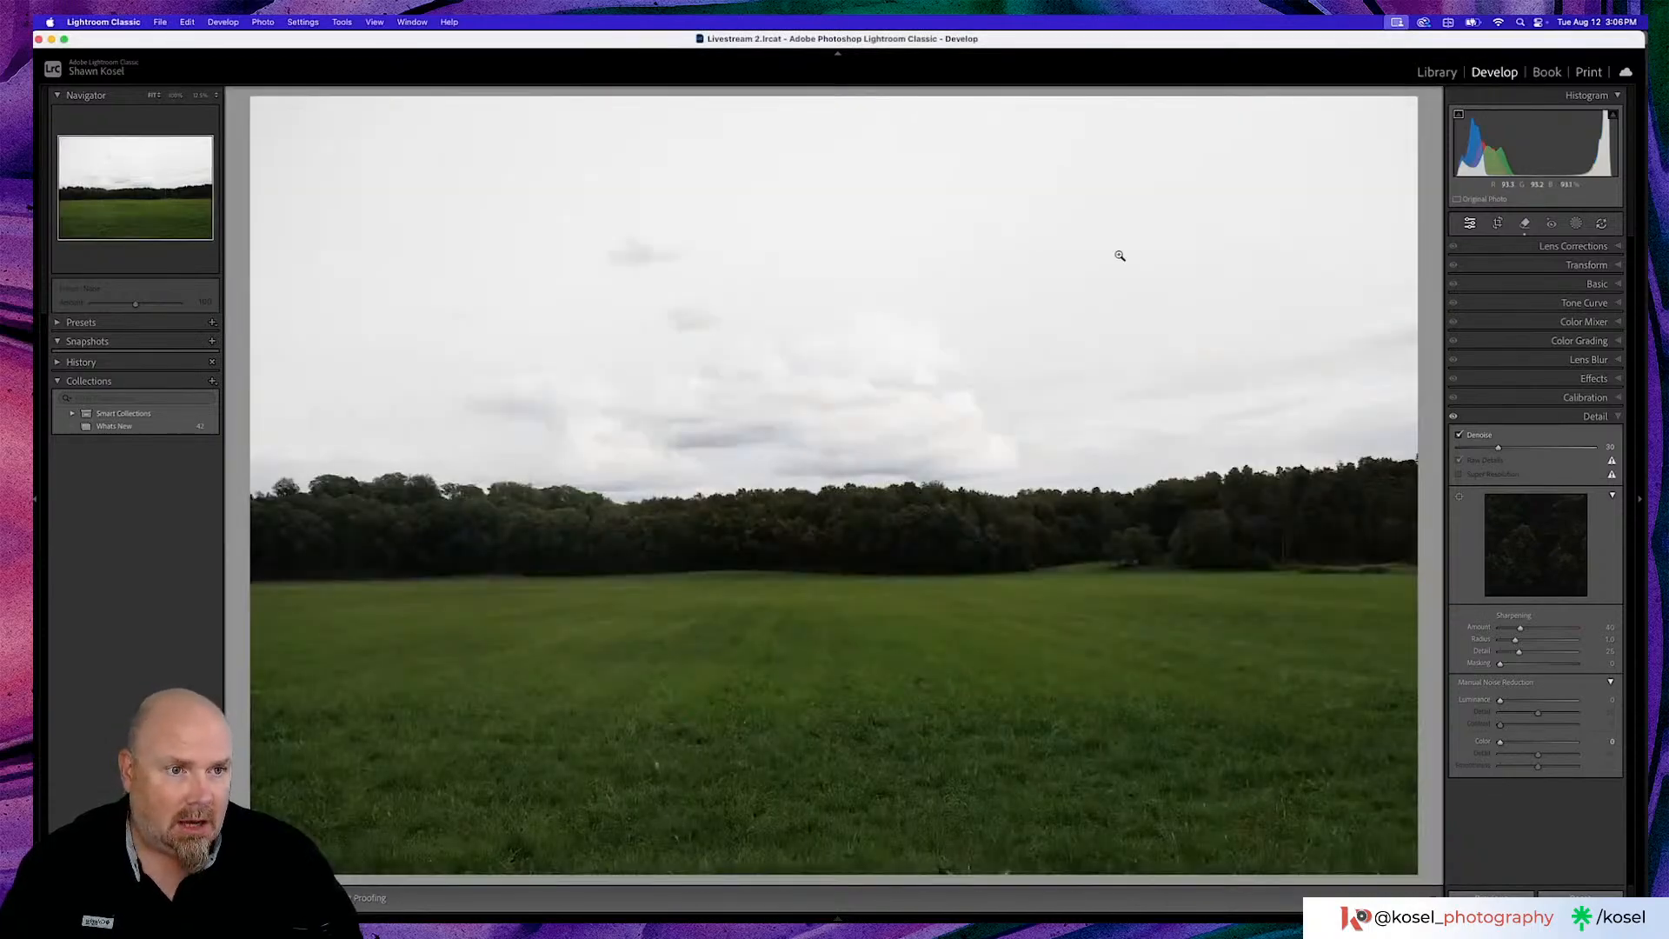
click(1527, 284)
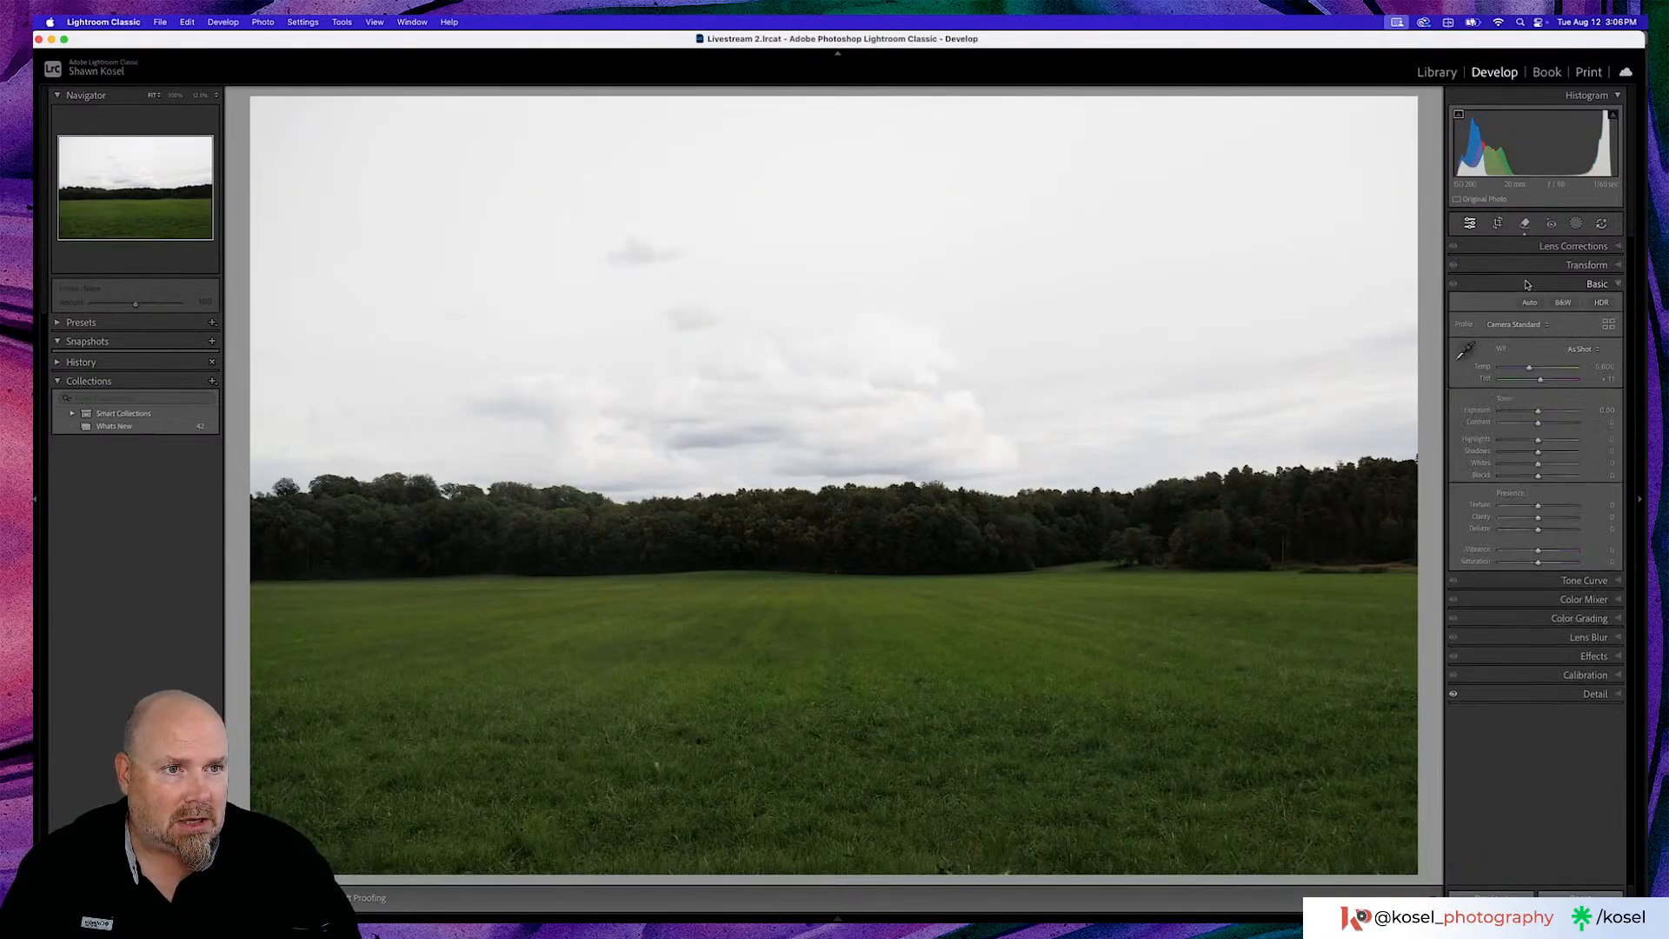
drag(1537, 440, 1509, 441)
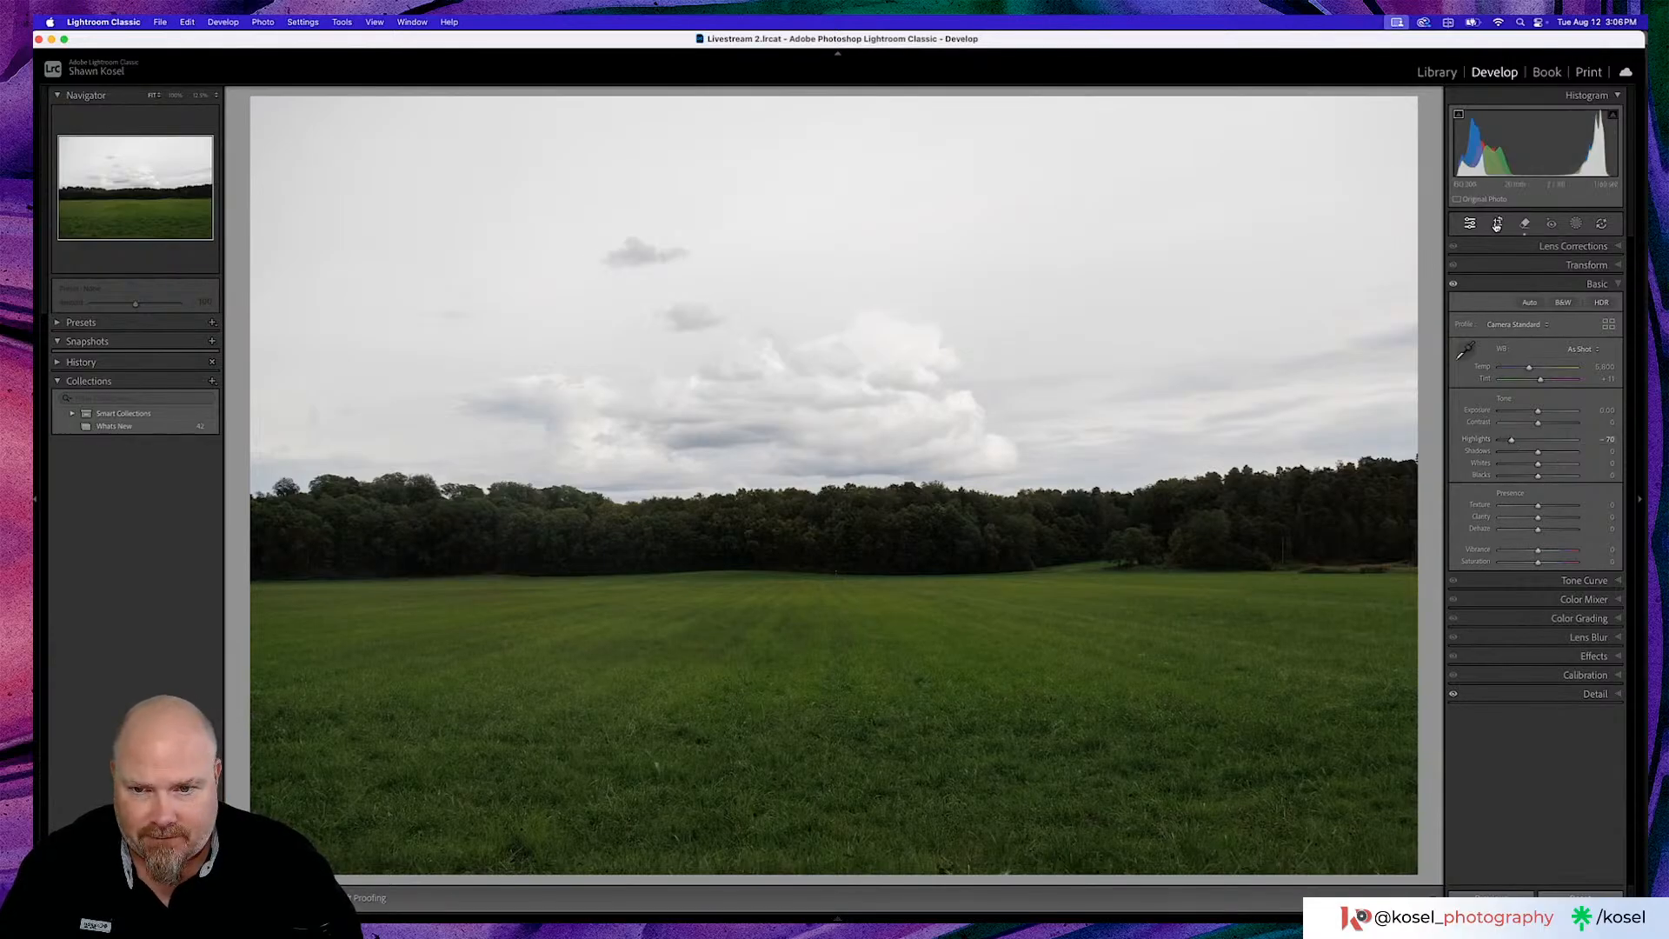
Straighten the horizon of the field photo by setting the crop angle to 0.83
click(1497, 224)
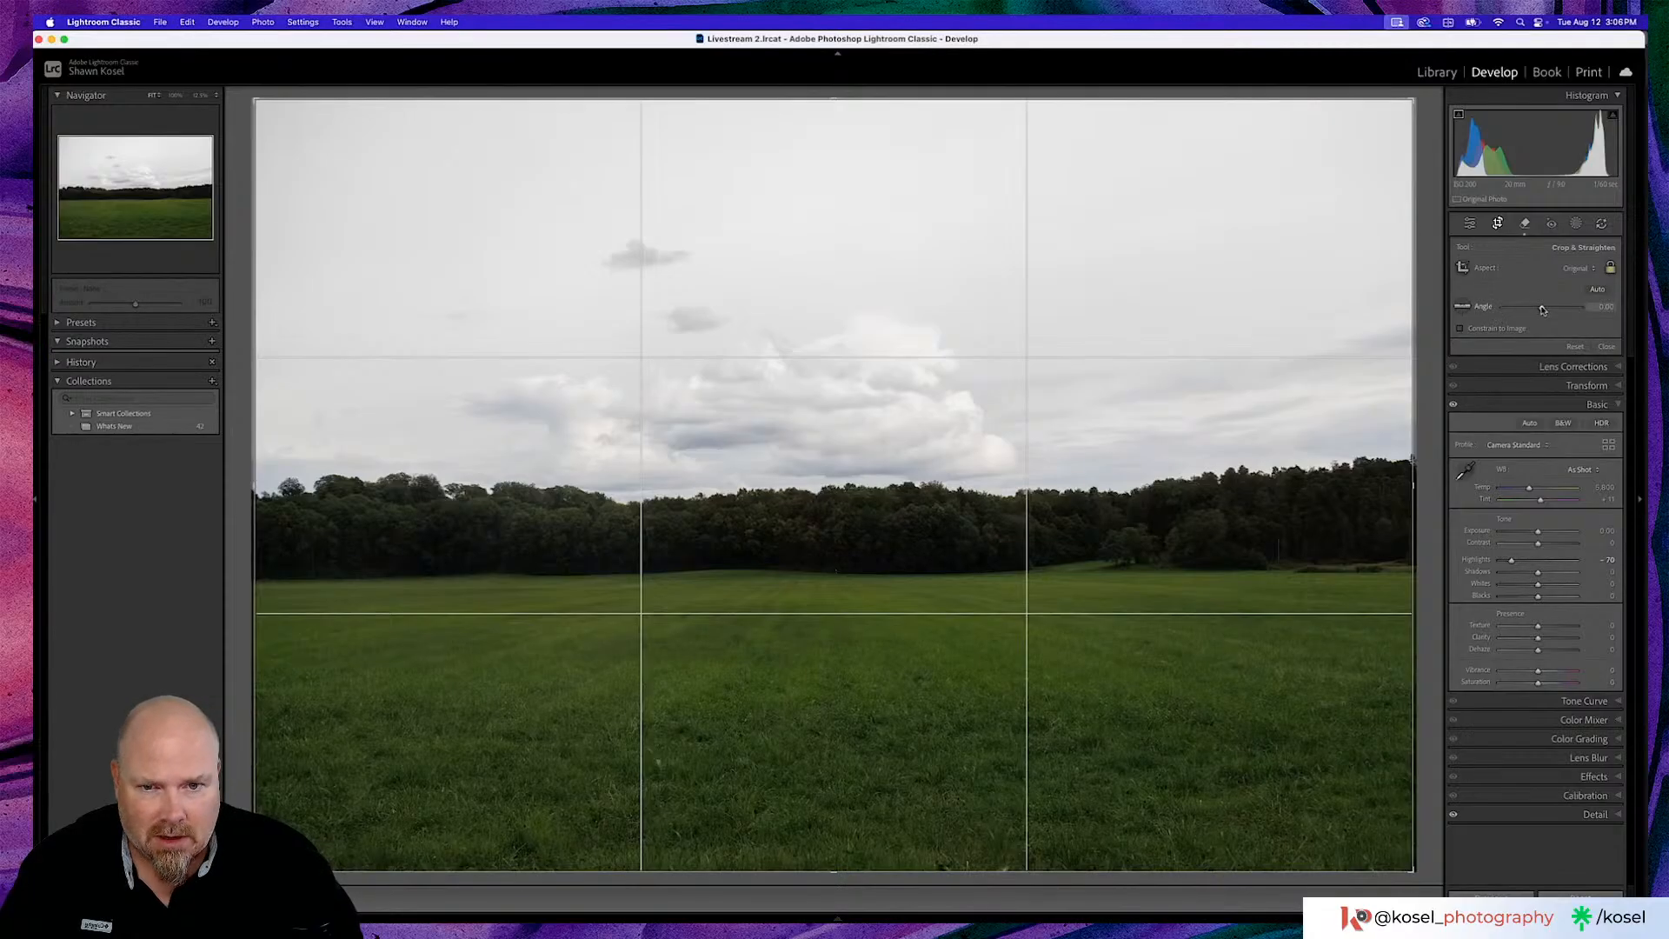
drag(1542, 310, 1542, 310)
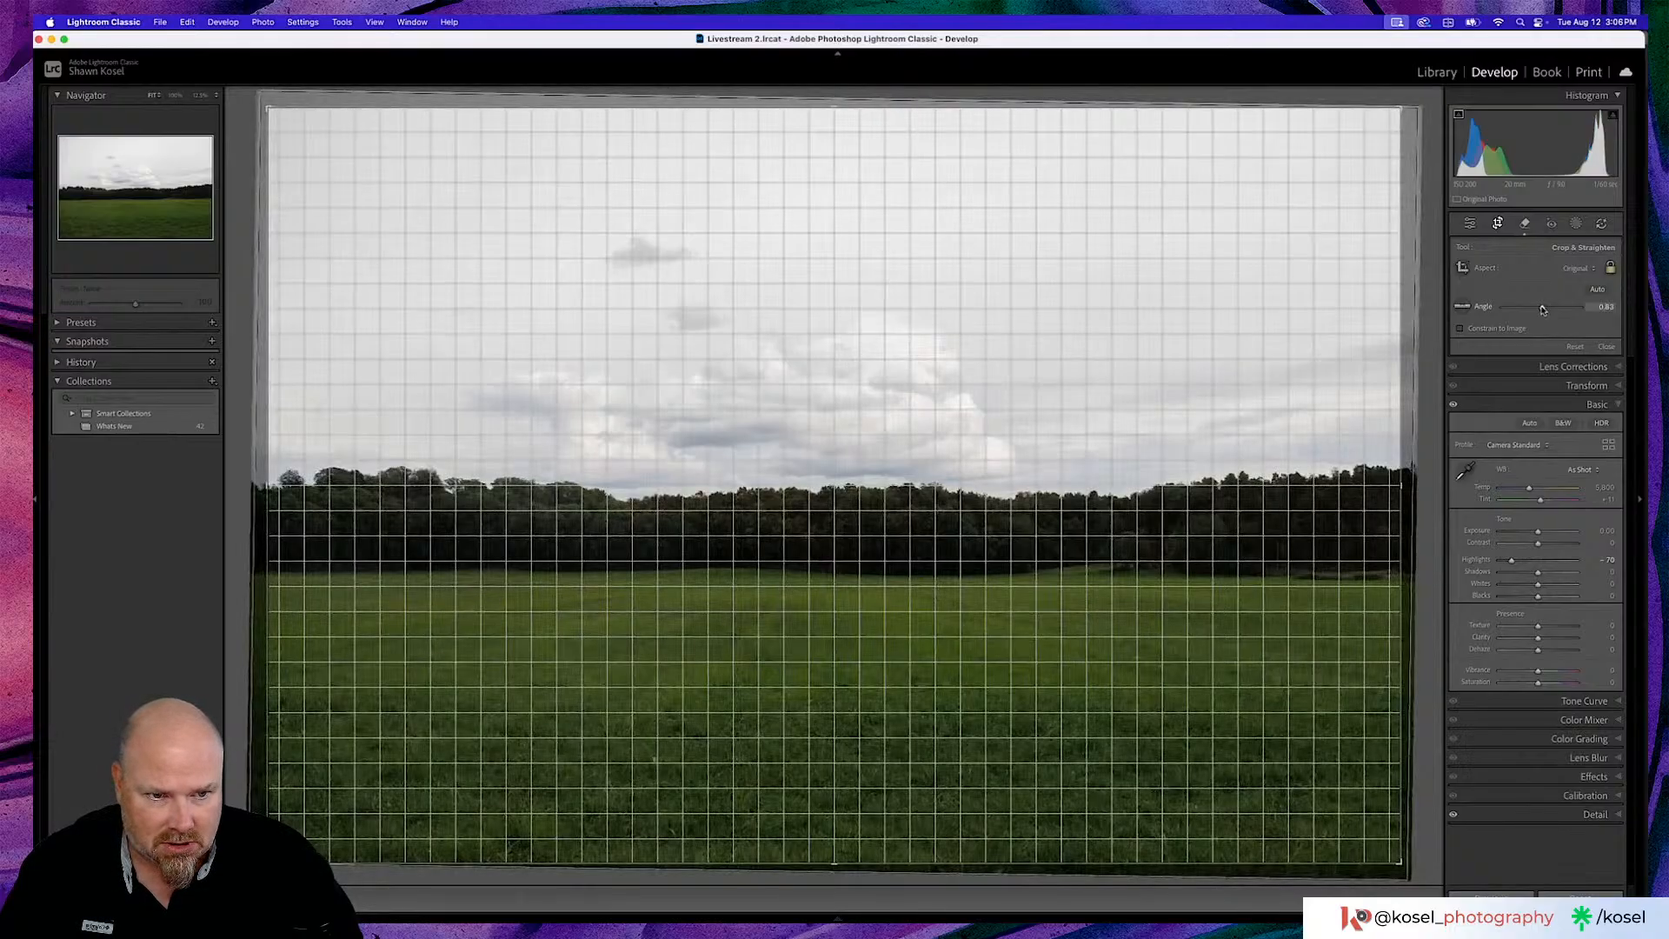
drag(1542, 310, 1542, 310)
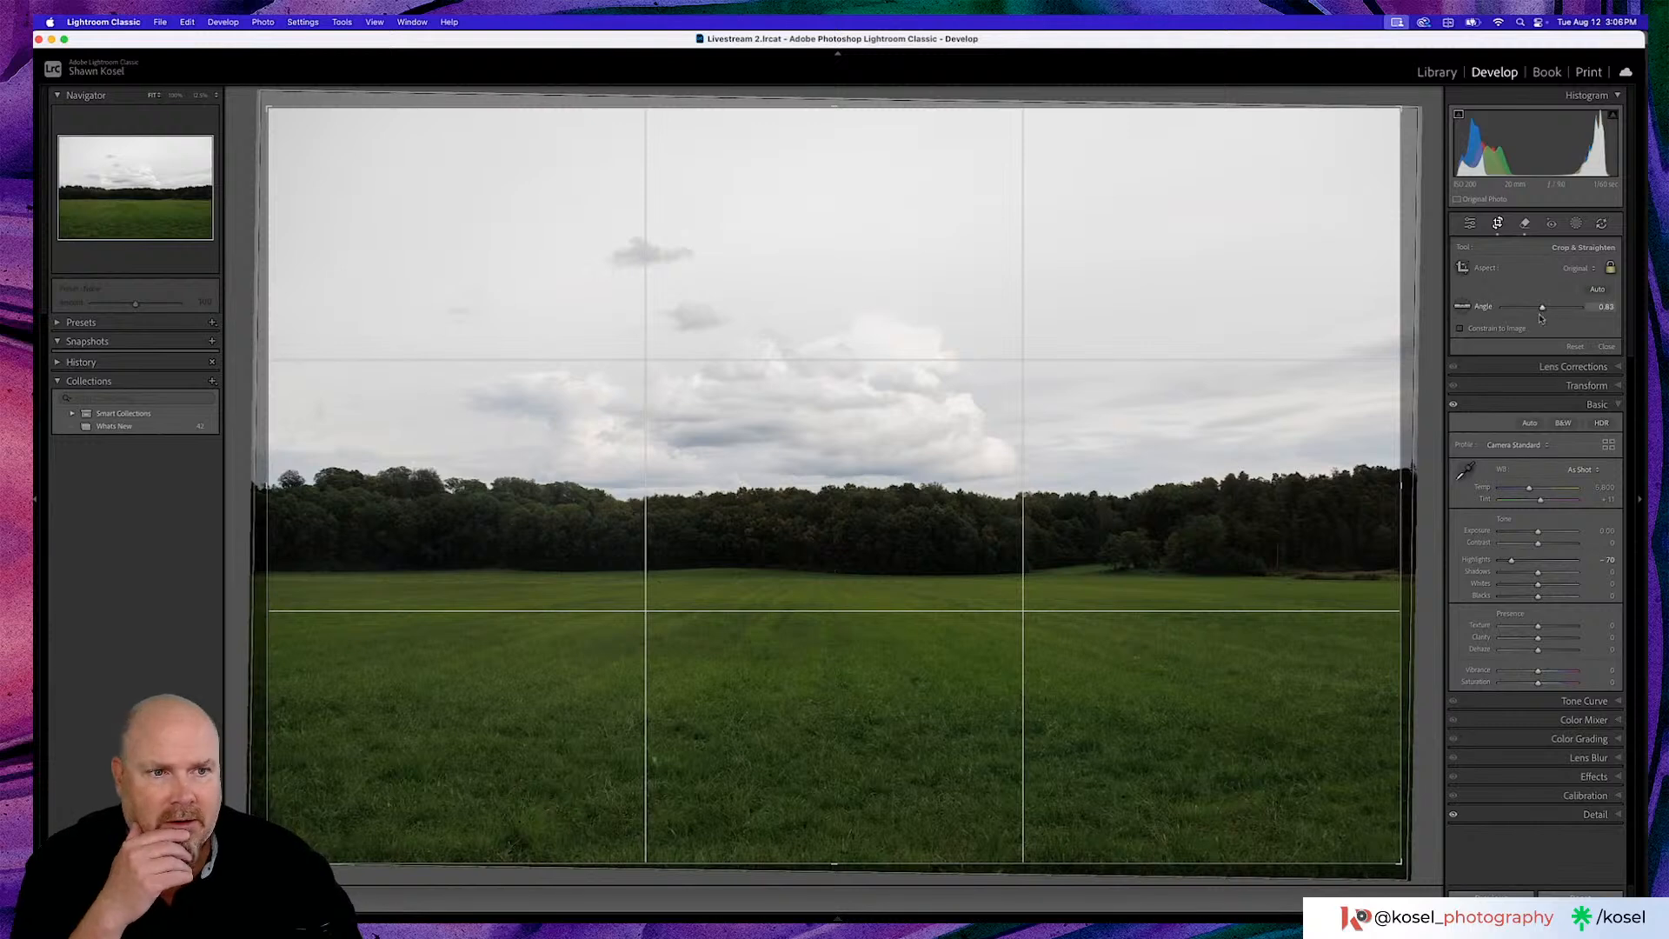
click(1605, 347)
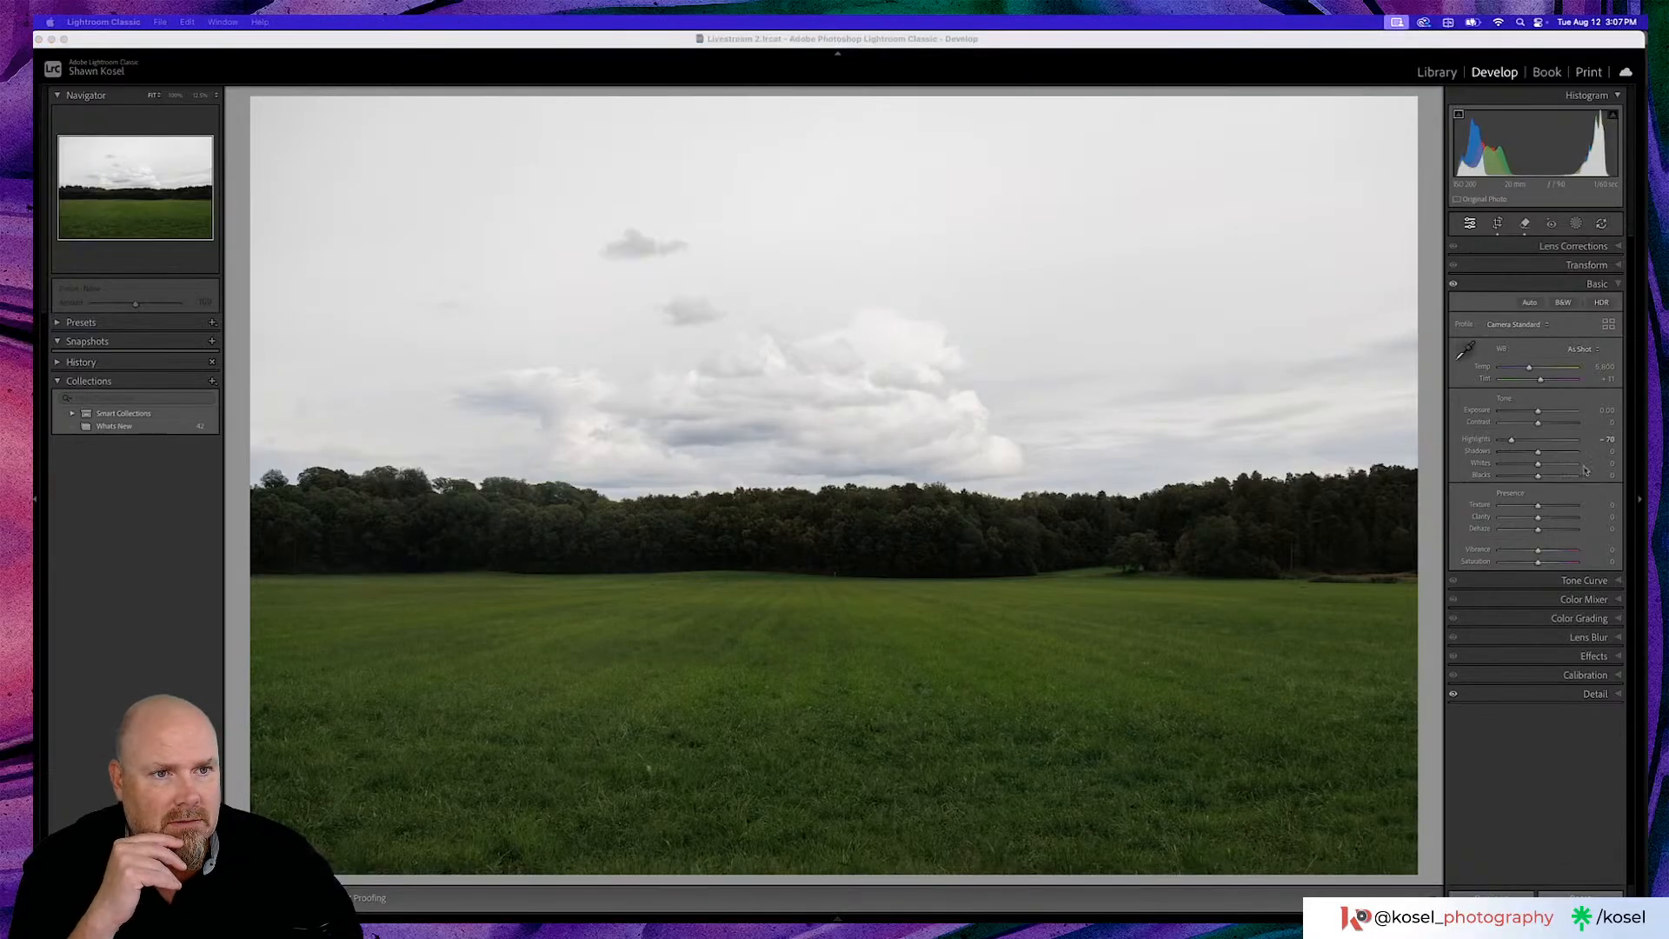
Unlock the crop's aspect ratio and trim the empty upper sky, including the highest small cloud, for a wider format
click(1496, 224)
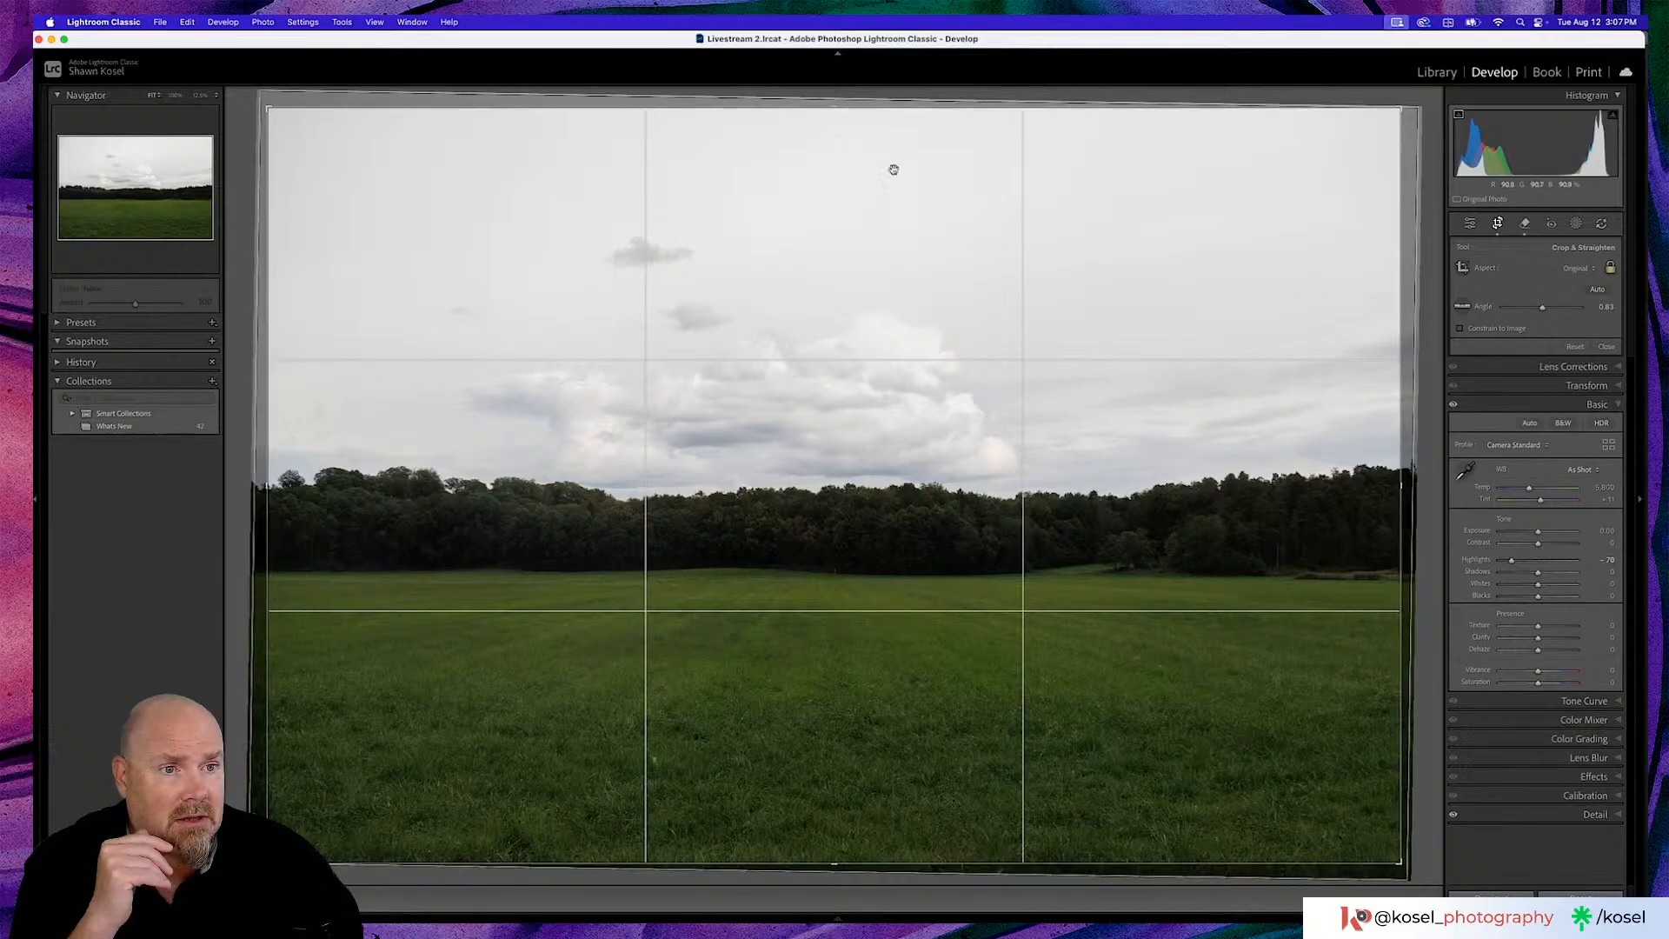
click(1611, 269)
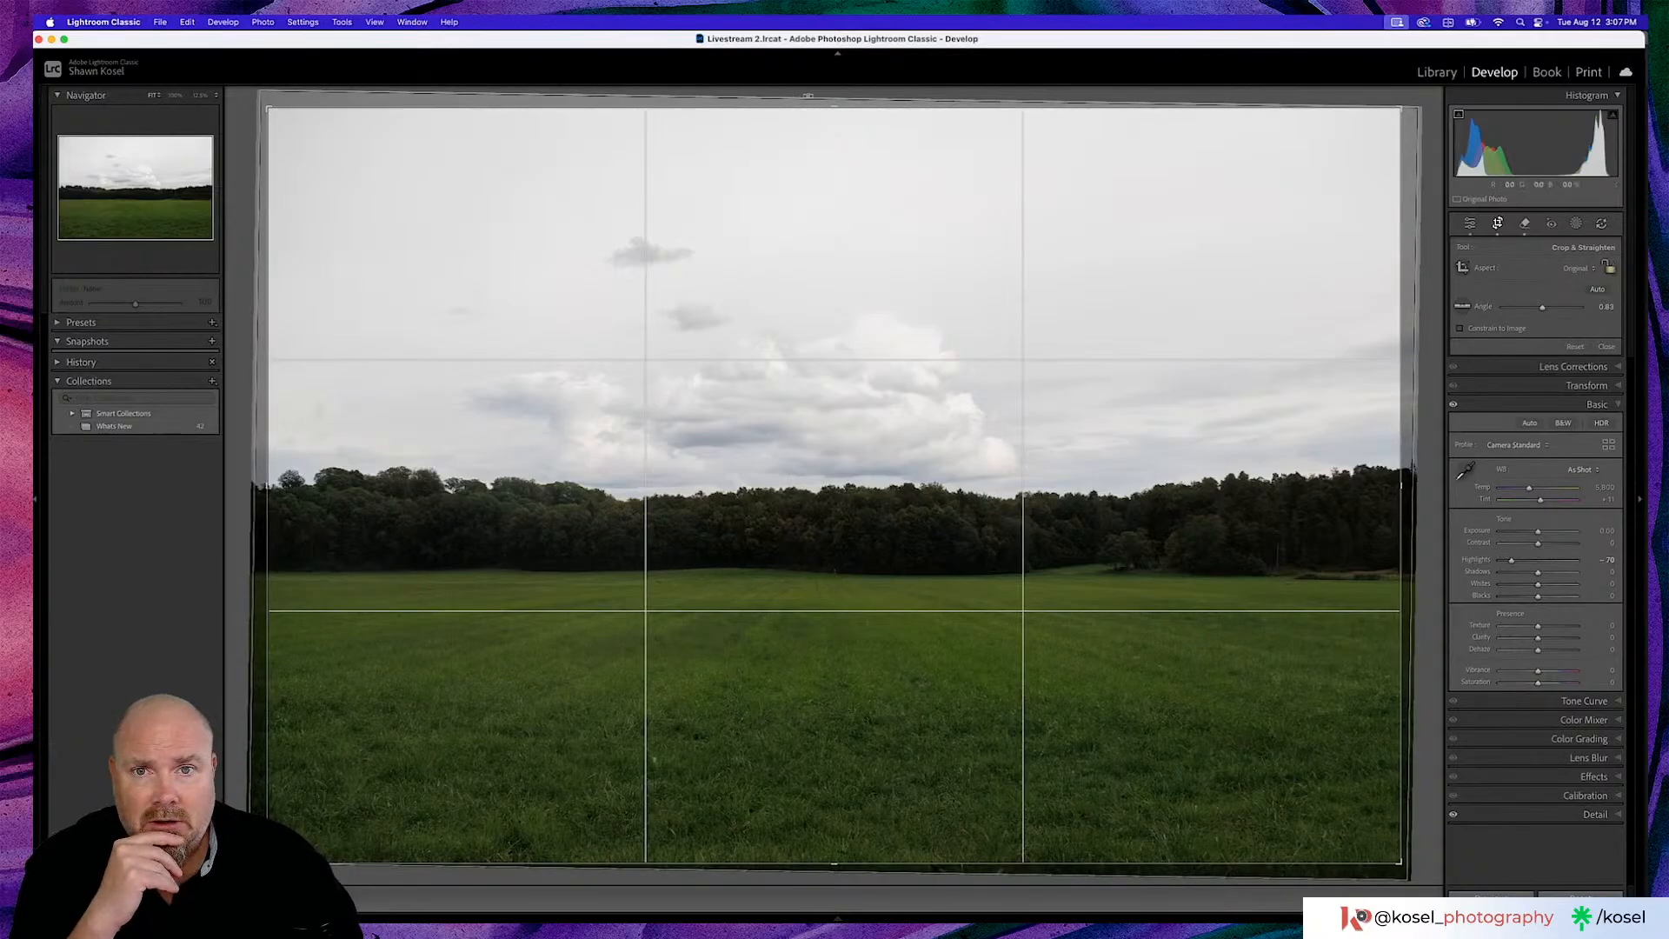
drag(833, 107, 823, 194)
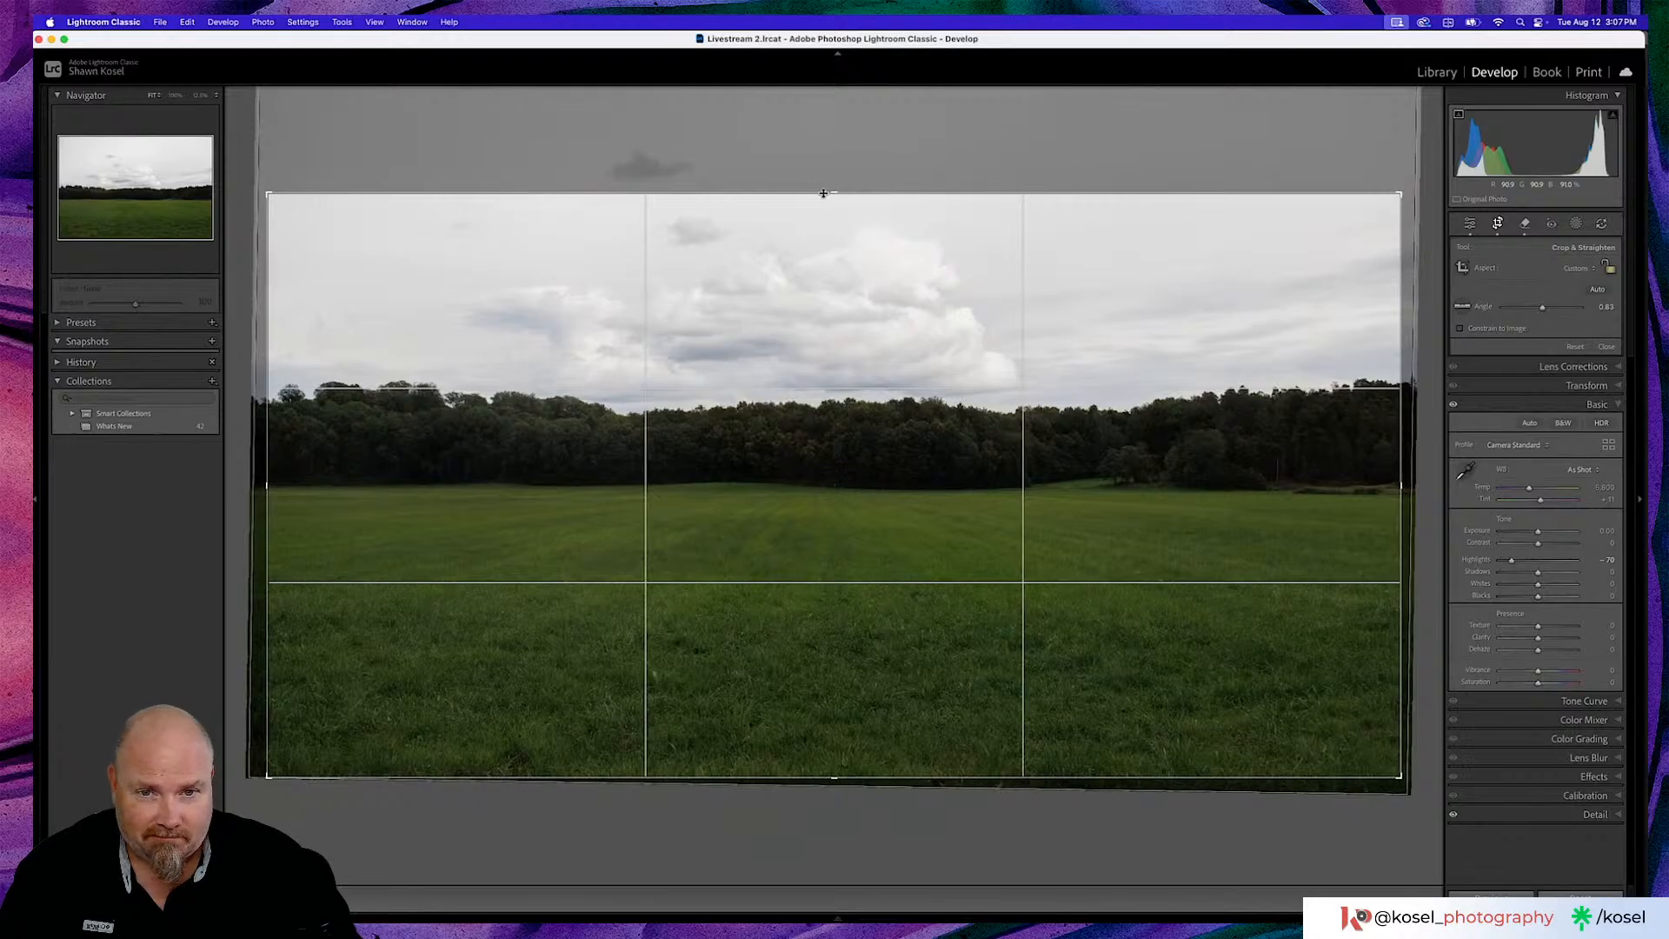
drag(824, 193, 822, 194)
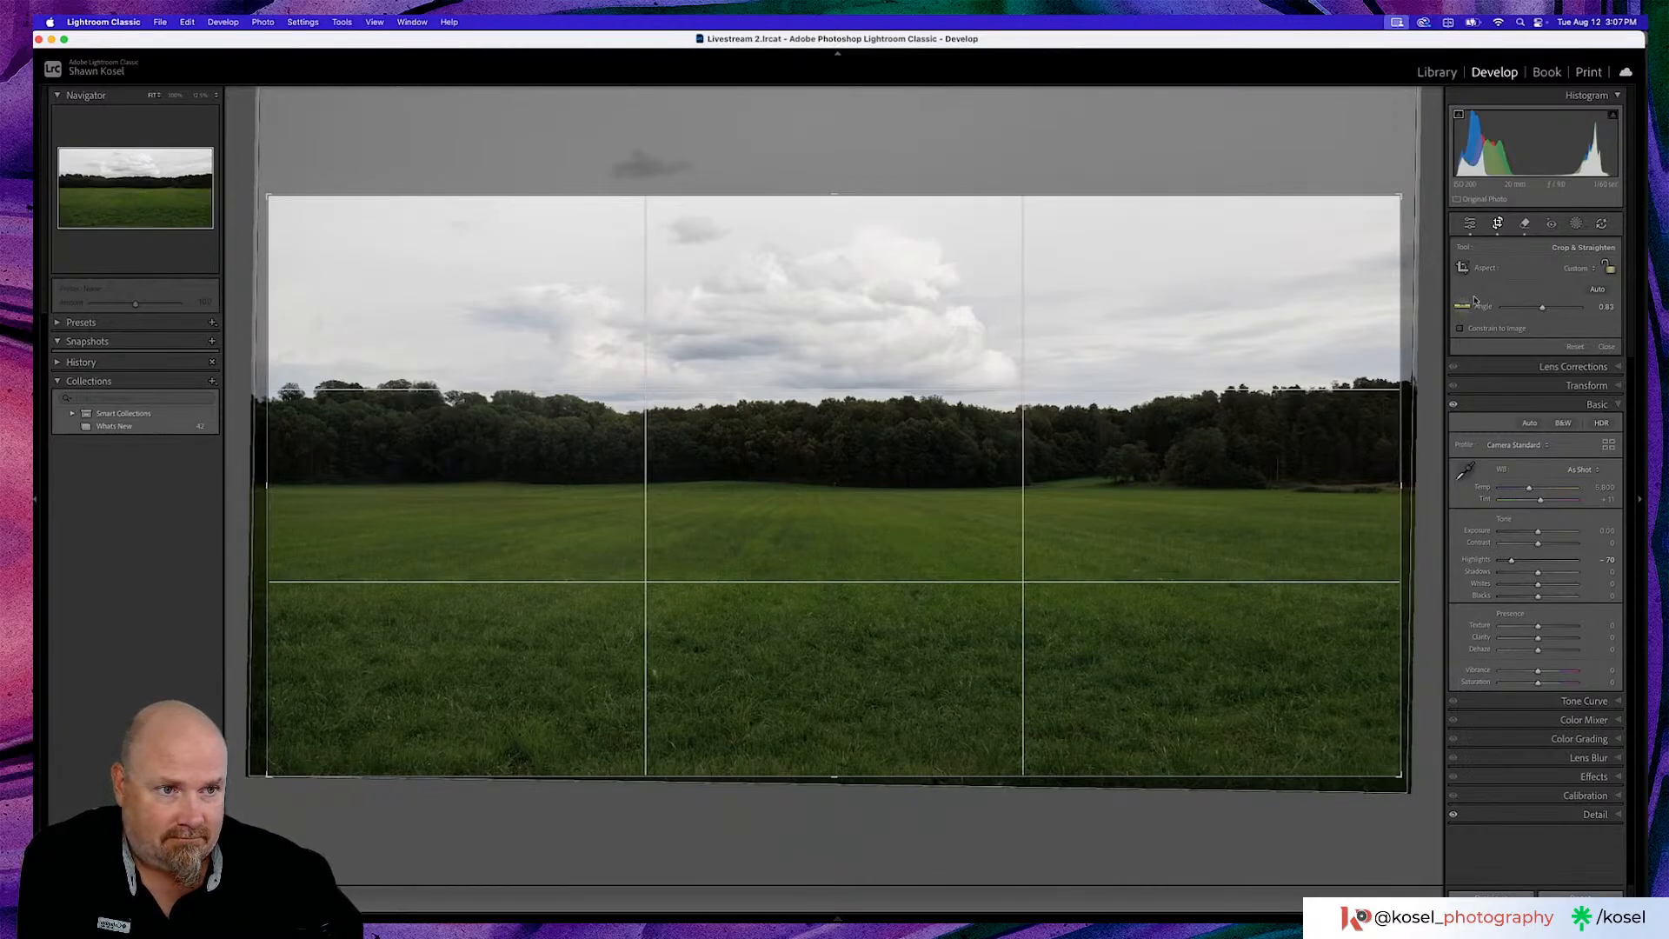
click(1596, 347)
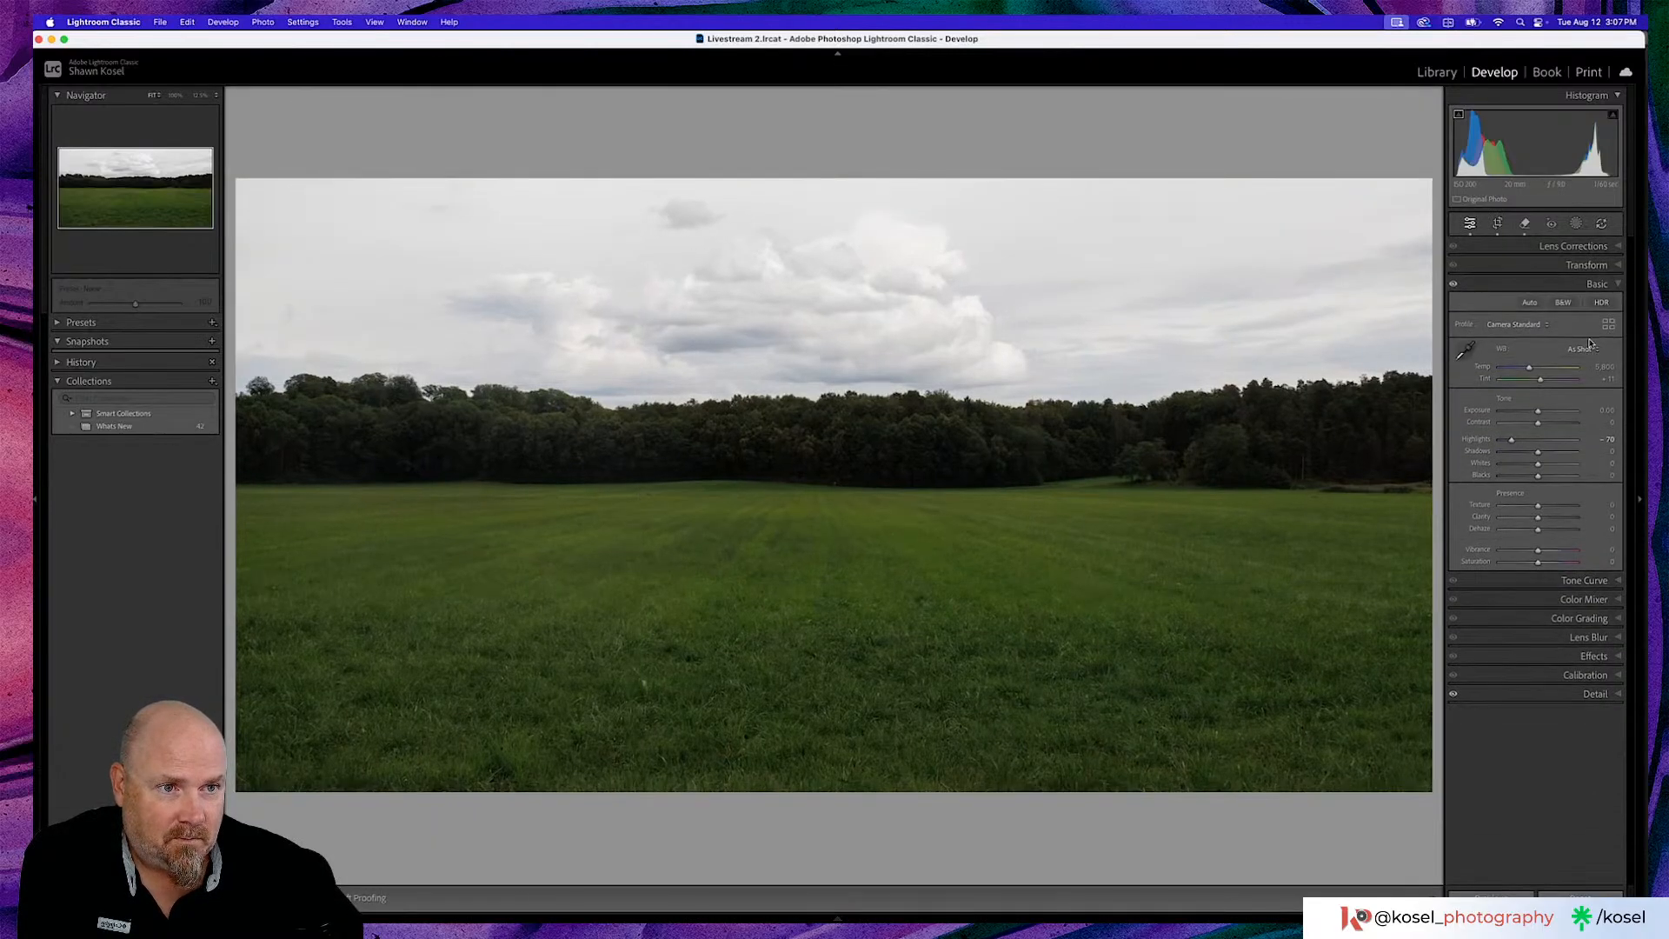
Review the Lens Corrections profile settings and return to the Basic adjustments
click(1568, 250)
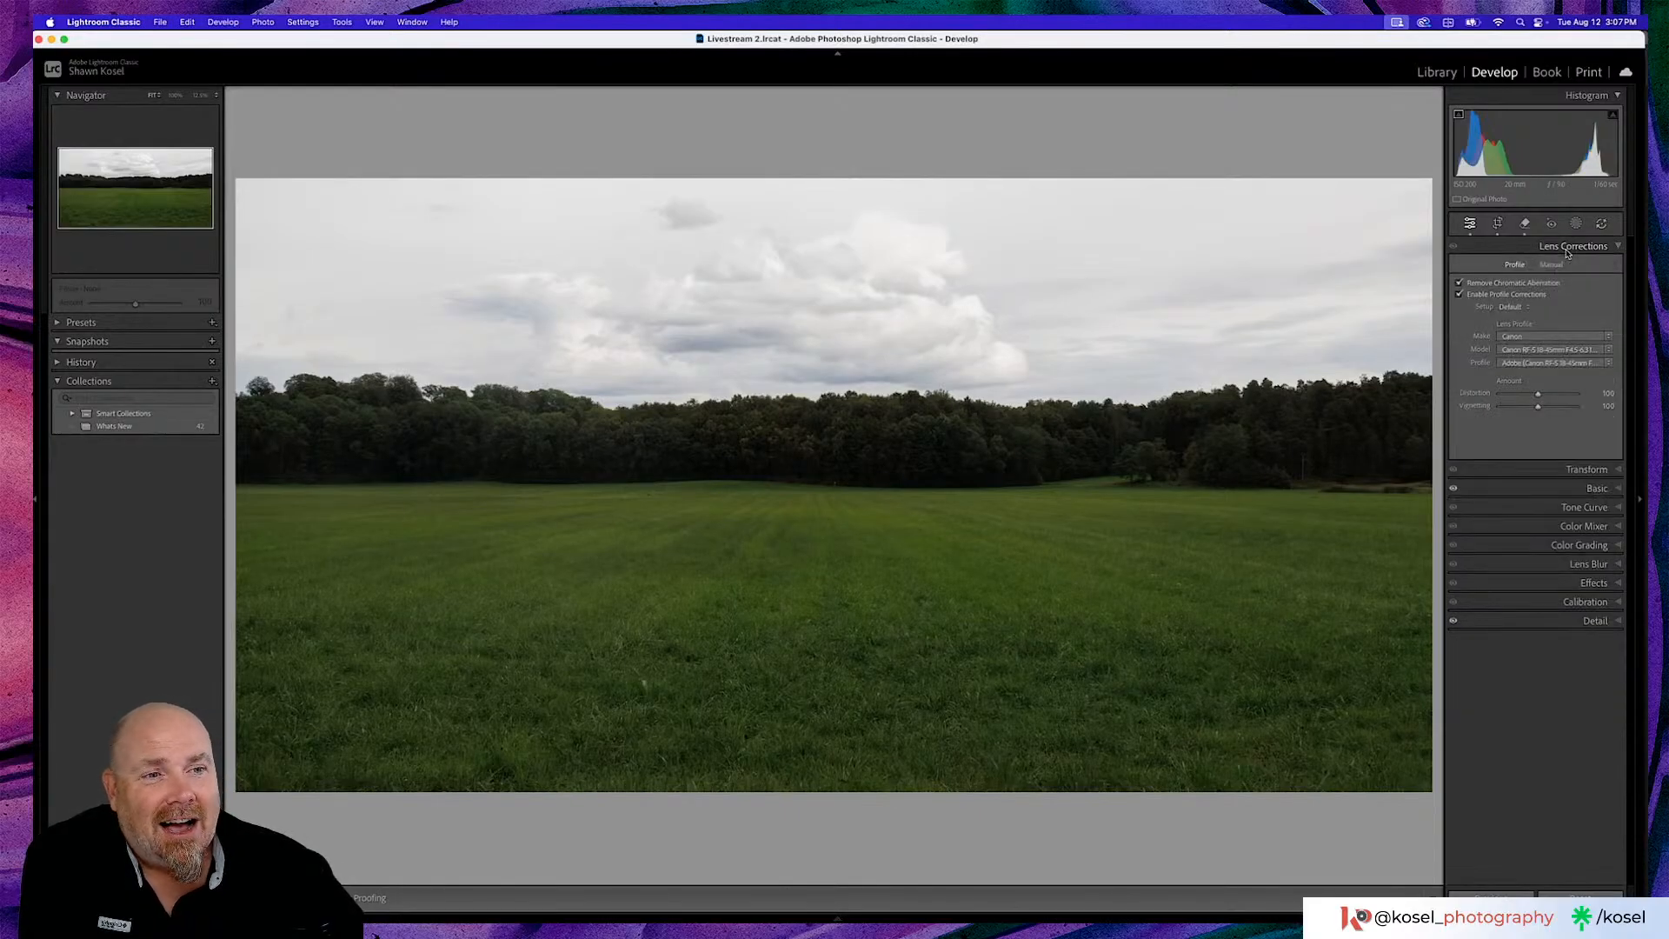
click(1568, 250)
click(1590, 286)
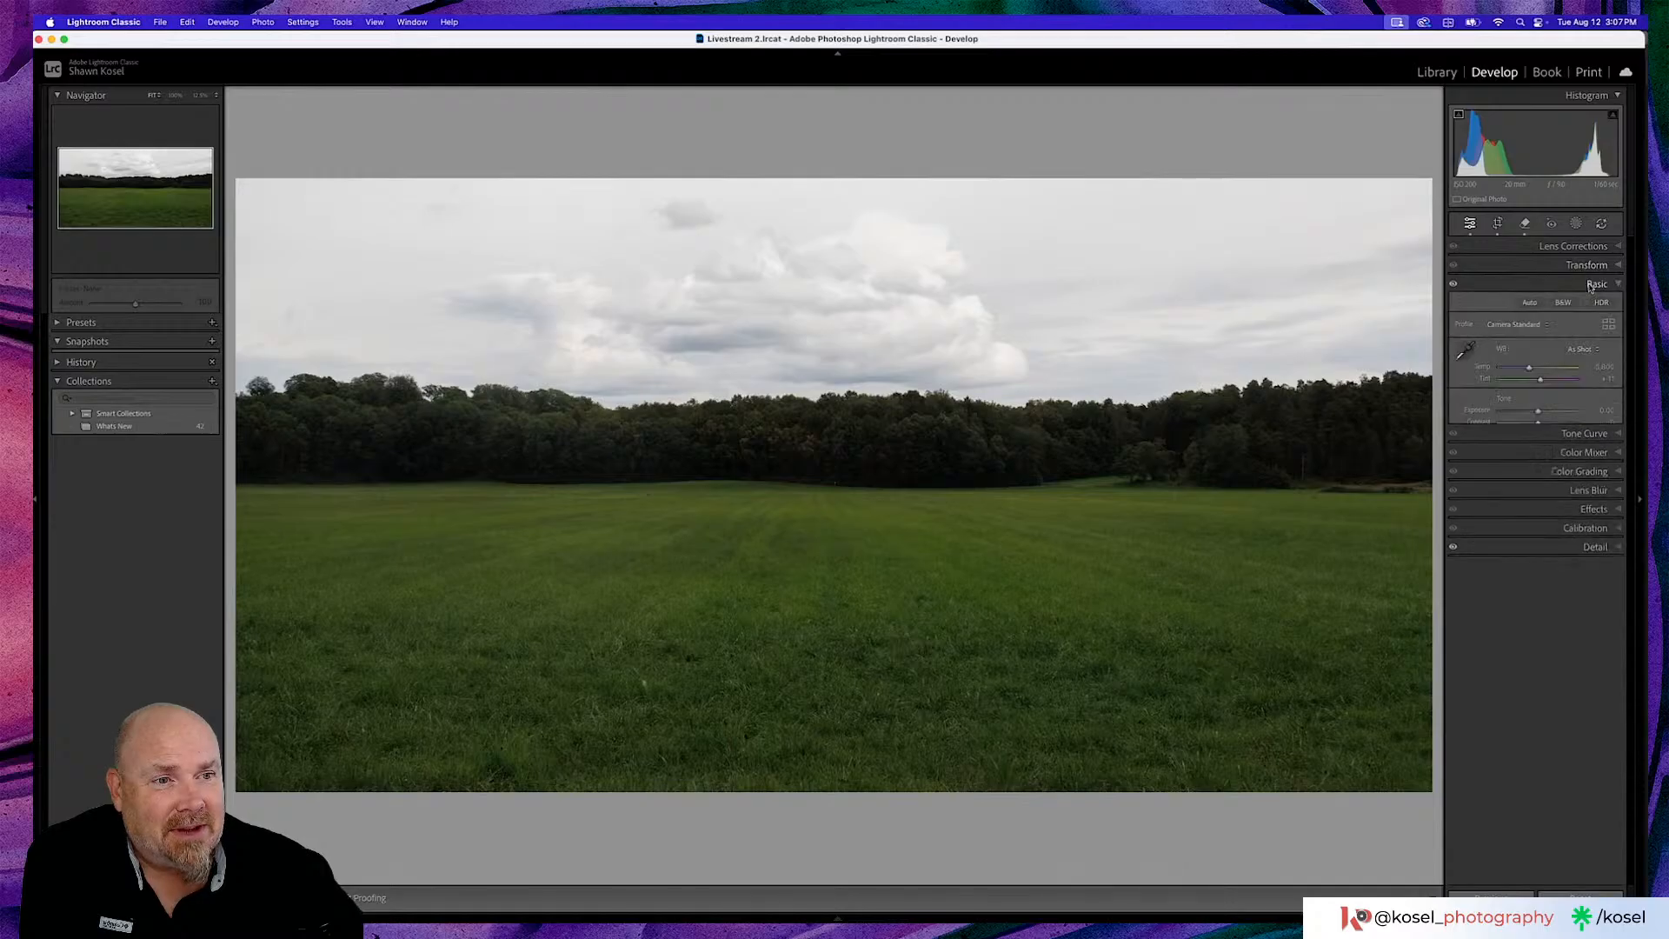
drag(1537, 440, 1511, 439)
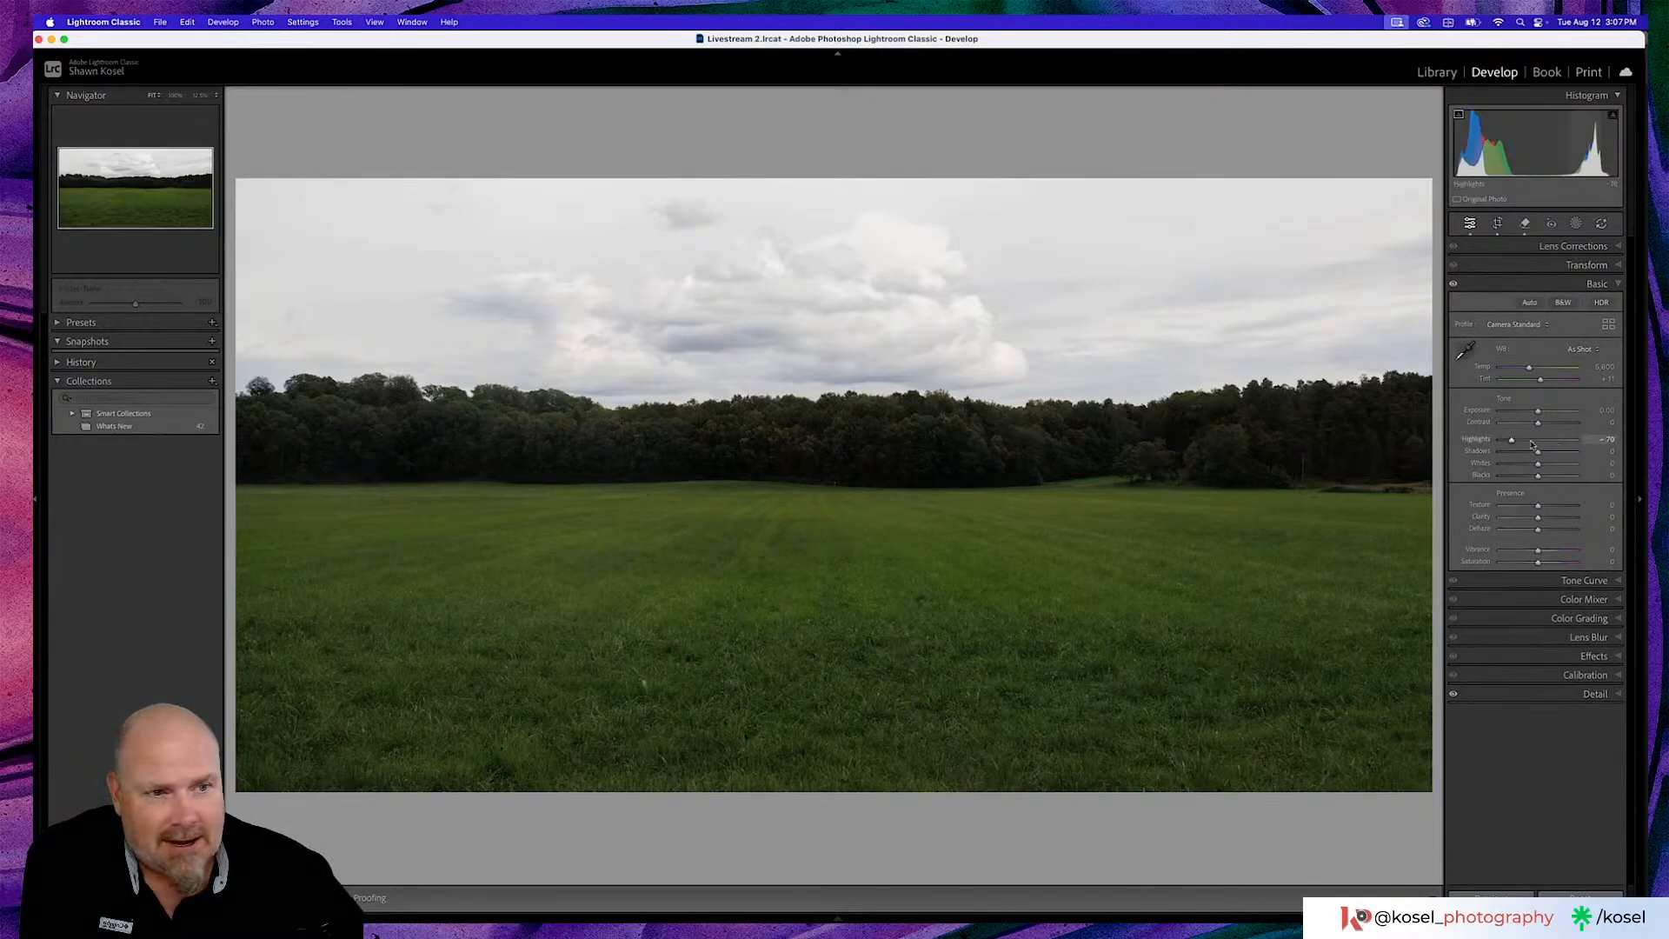
Create three separate landscape masks for Sky, Vegetation and Natural Ground
click(1578, 224)
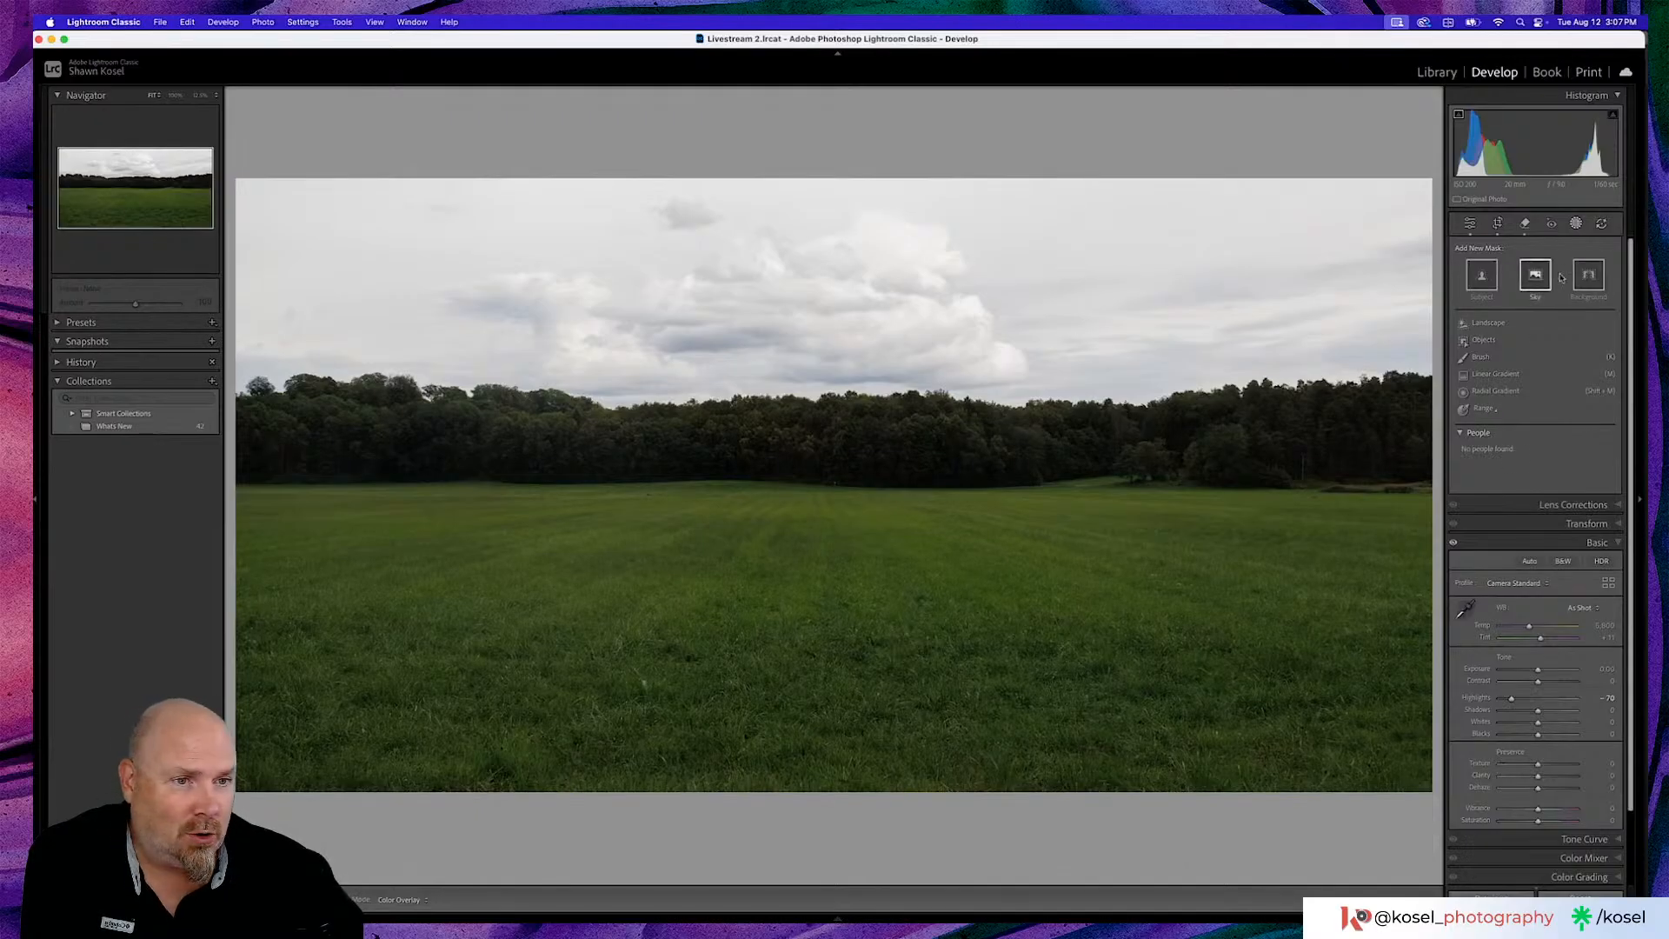
click(1488, 324)
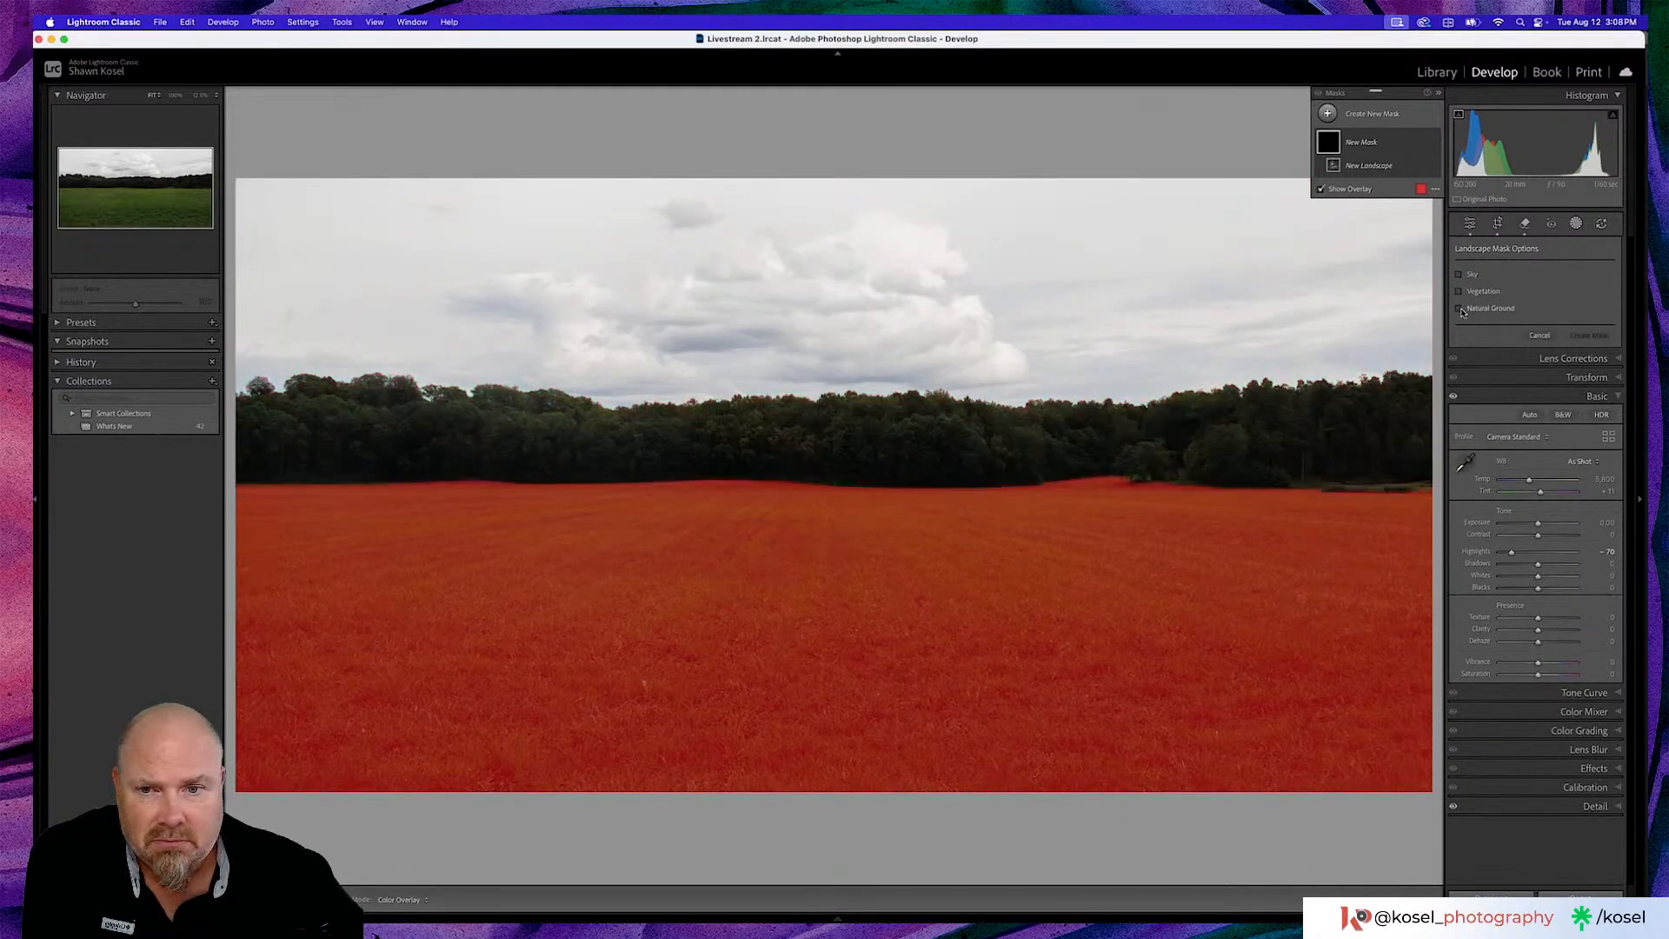
click(1459, 308)
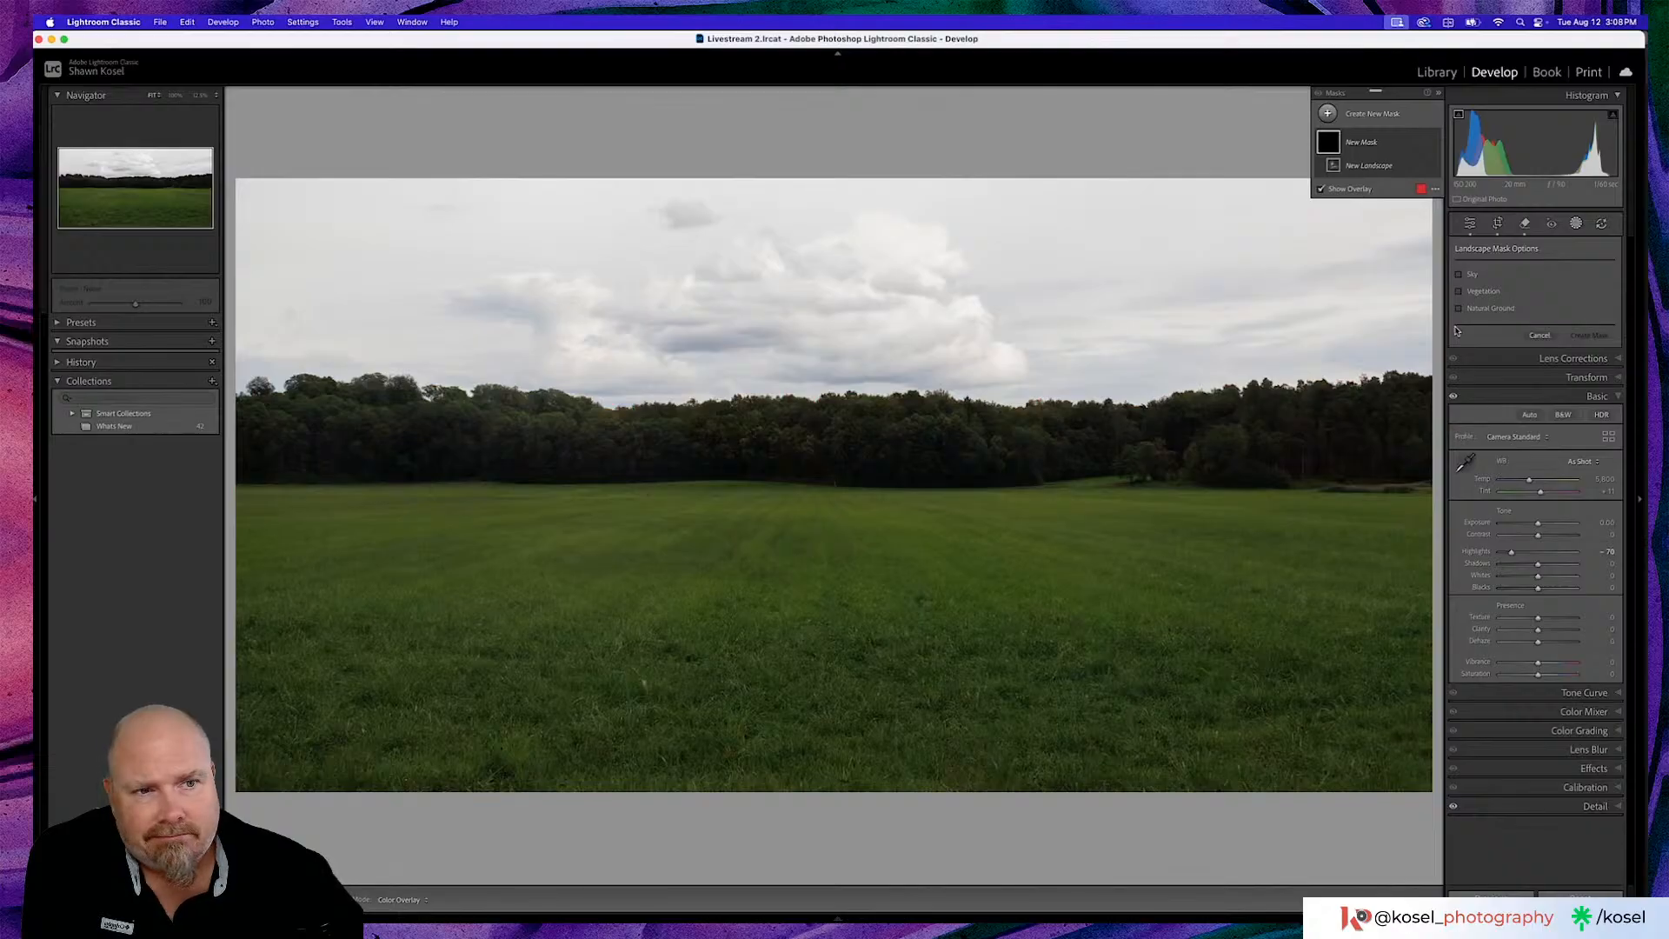
click(1458, 274)
click(1459, 292)
click(1458, 308)
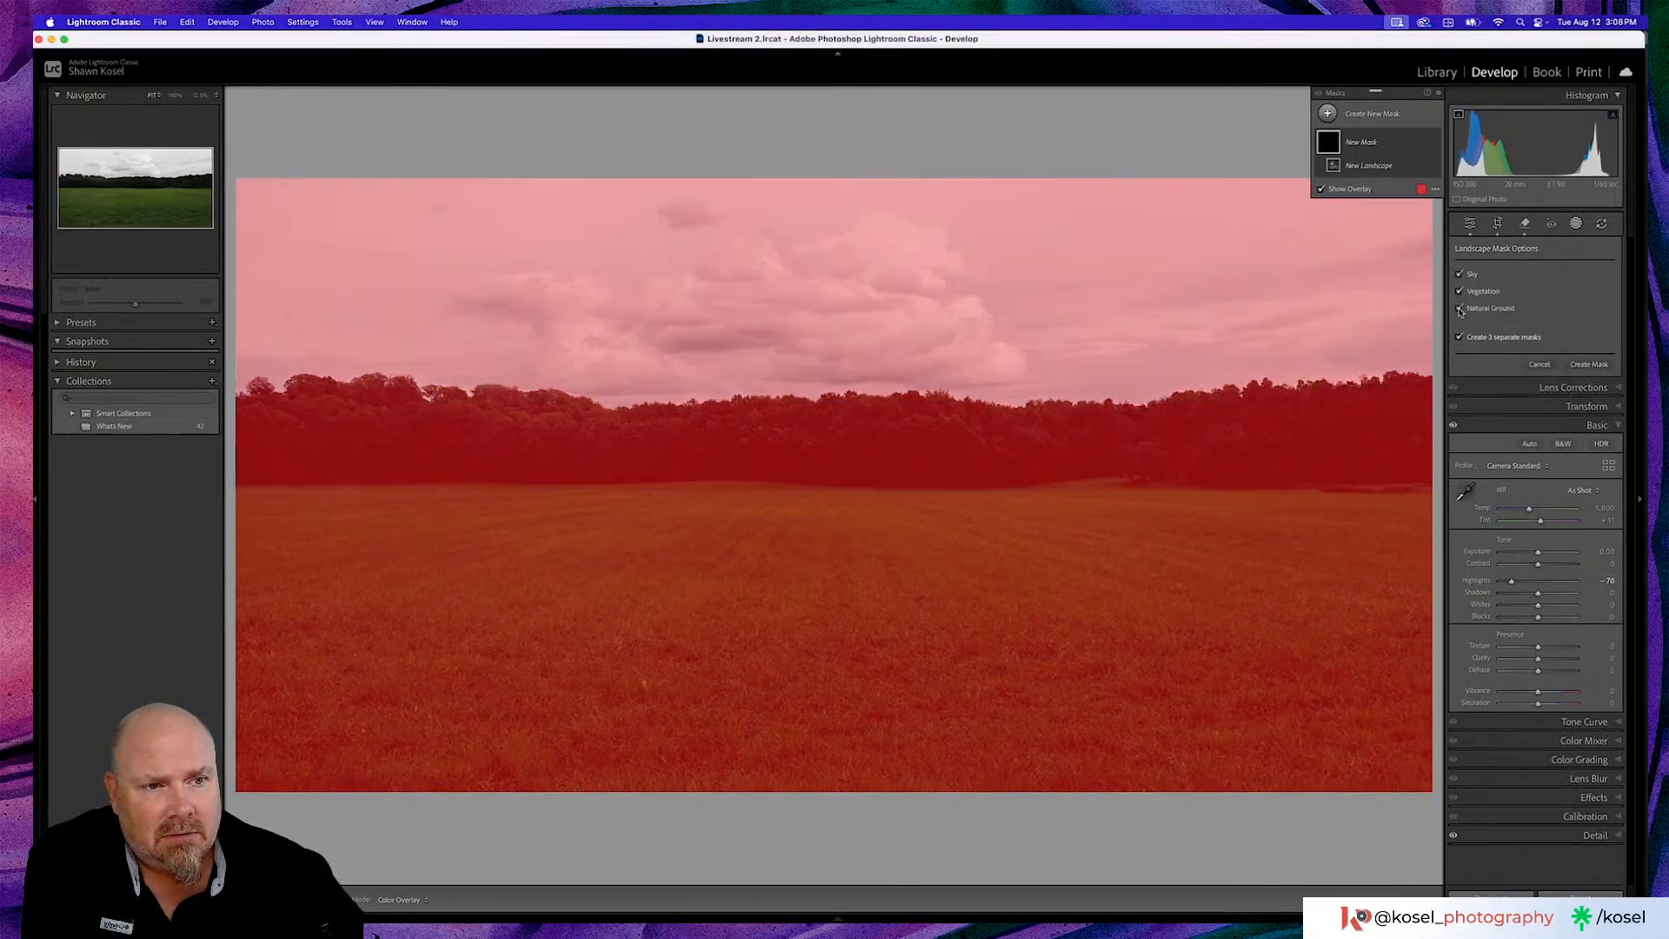
click(1588, 365)
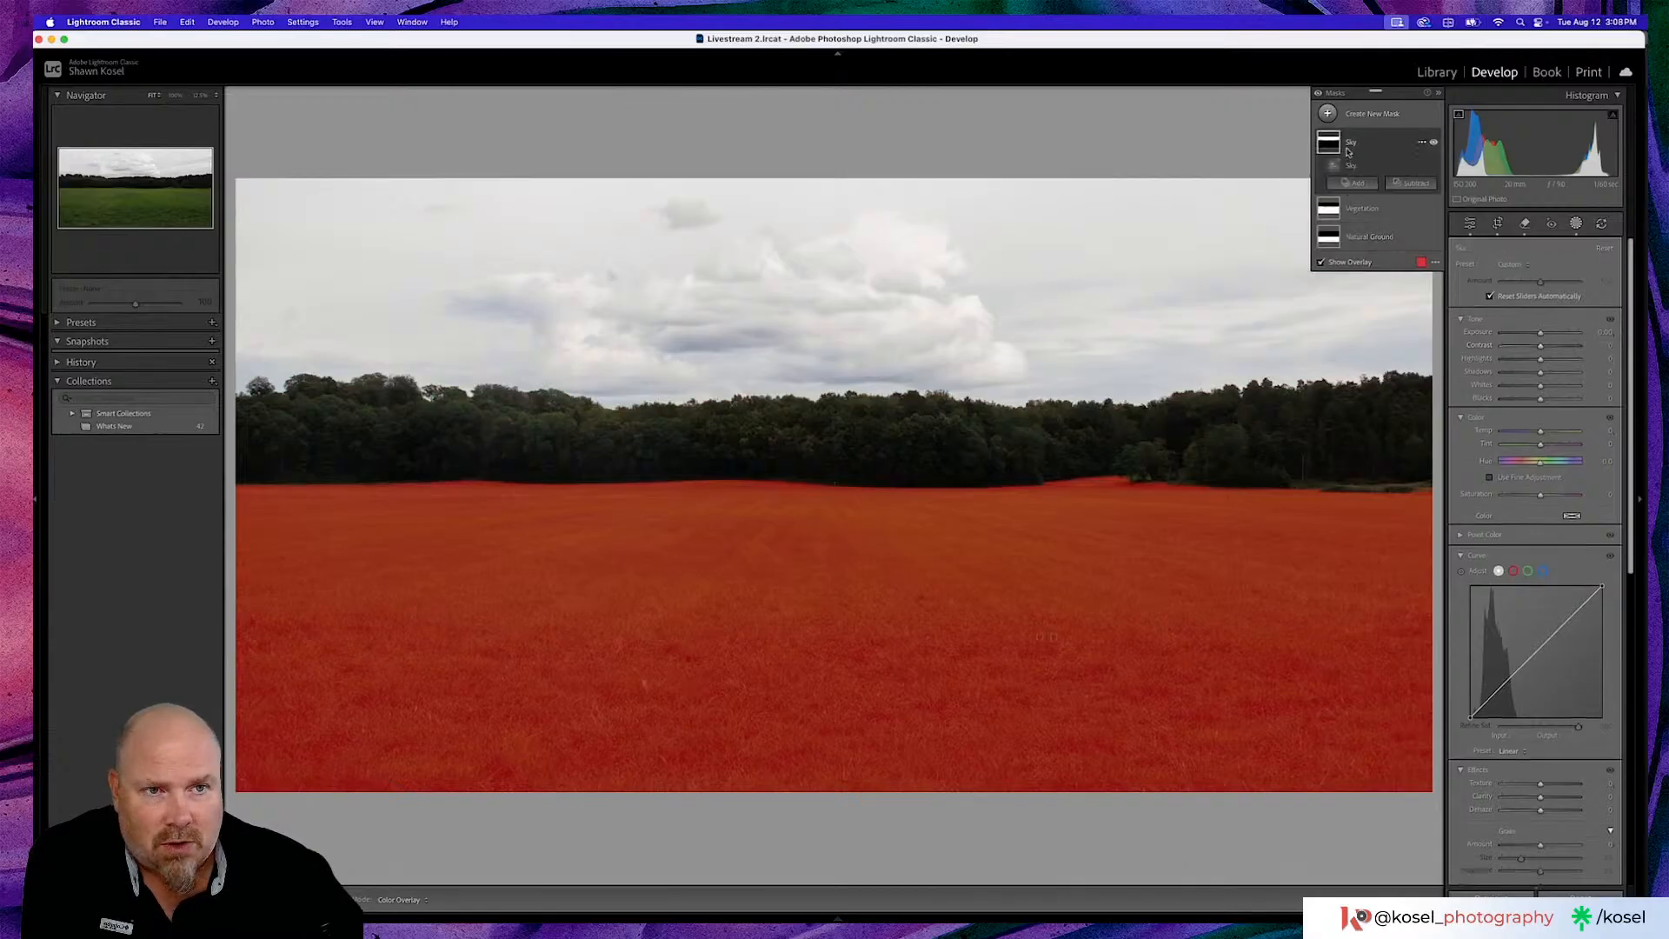
Select the Sky mask and lower its Highlights to -75
click(1350, 144)
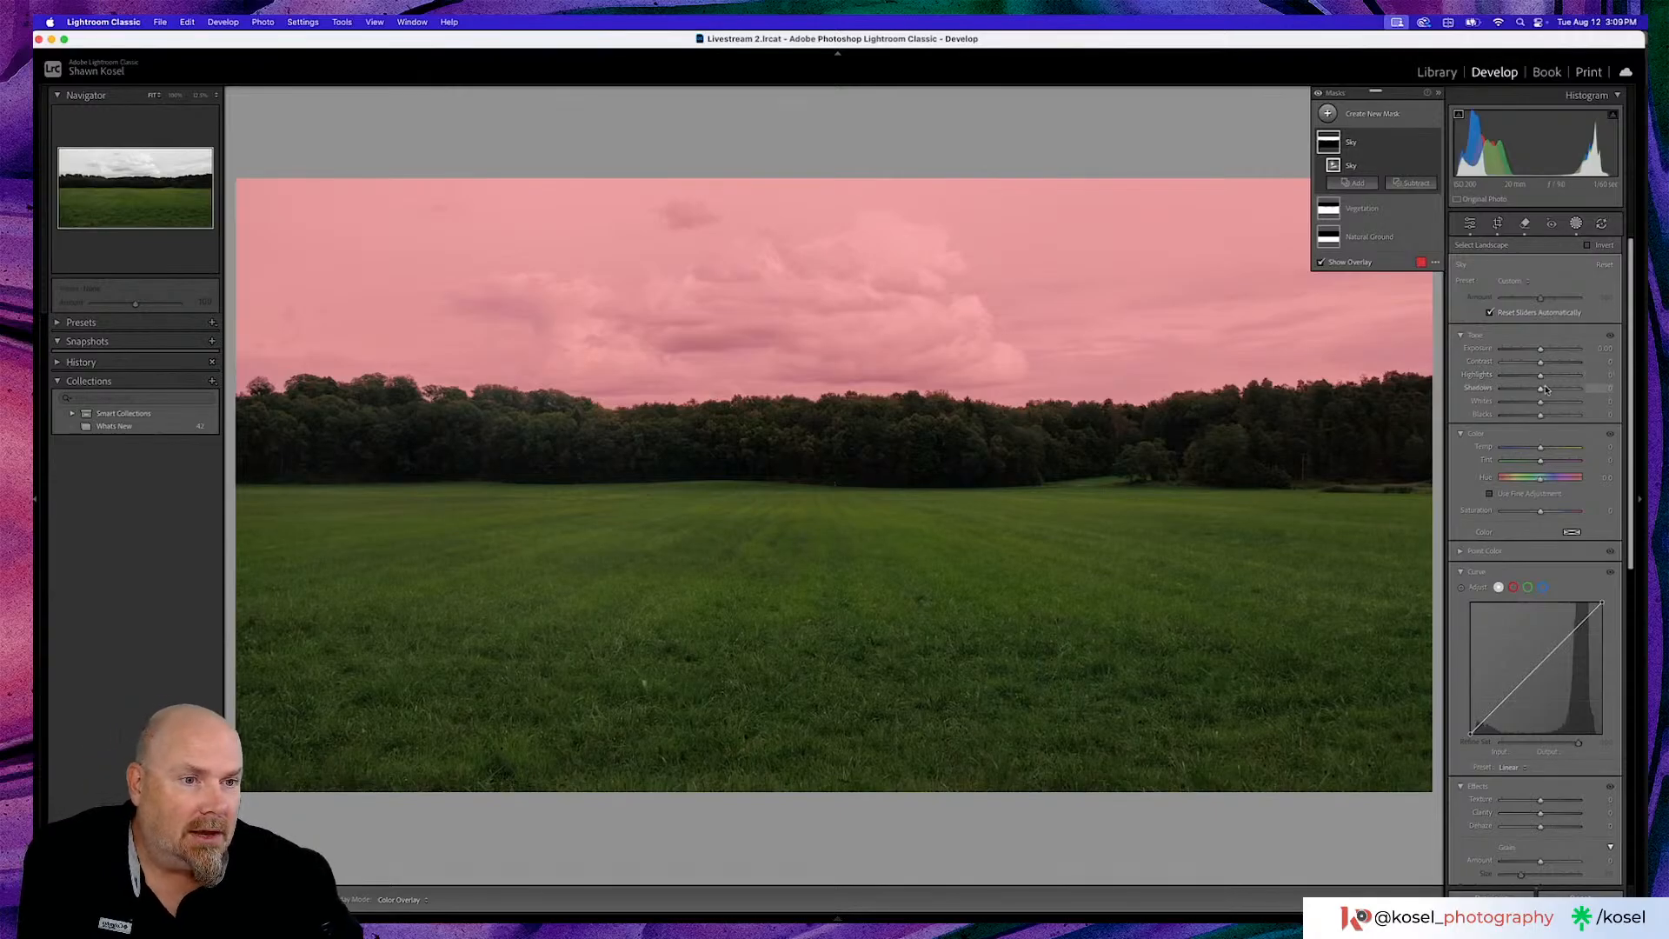
drag(1540, 375, 1515, 379)
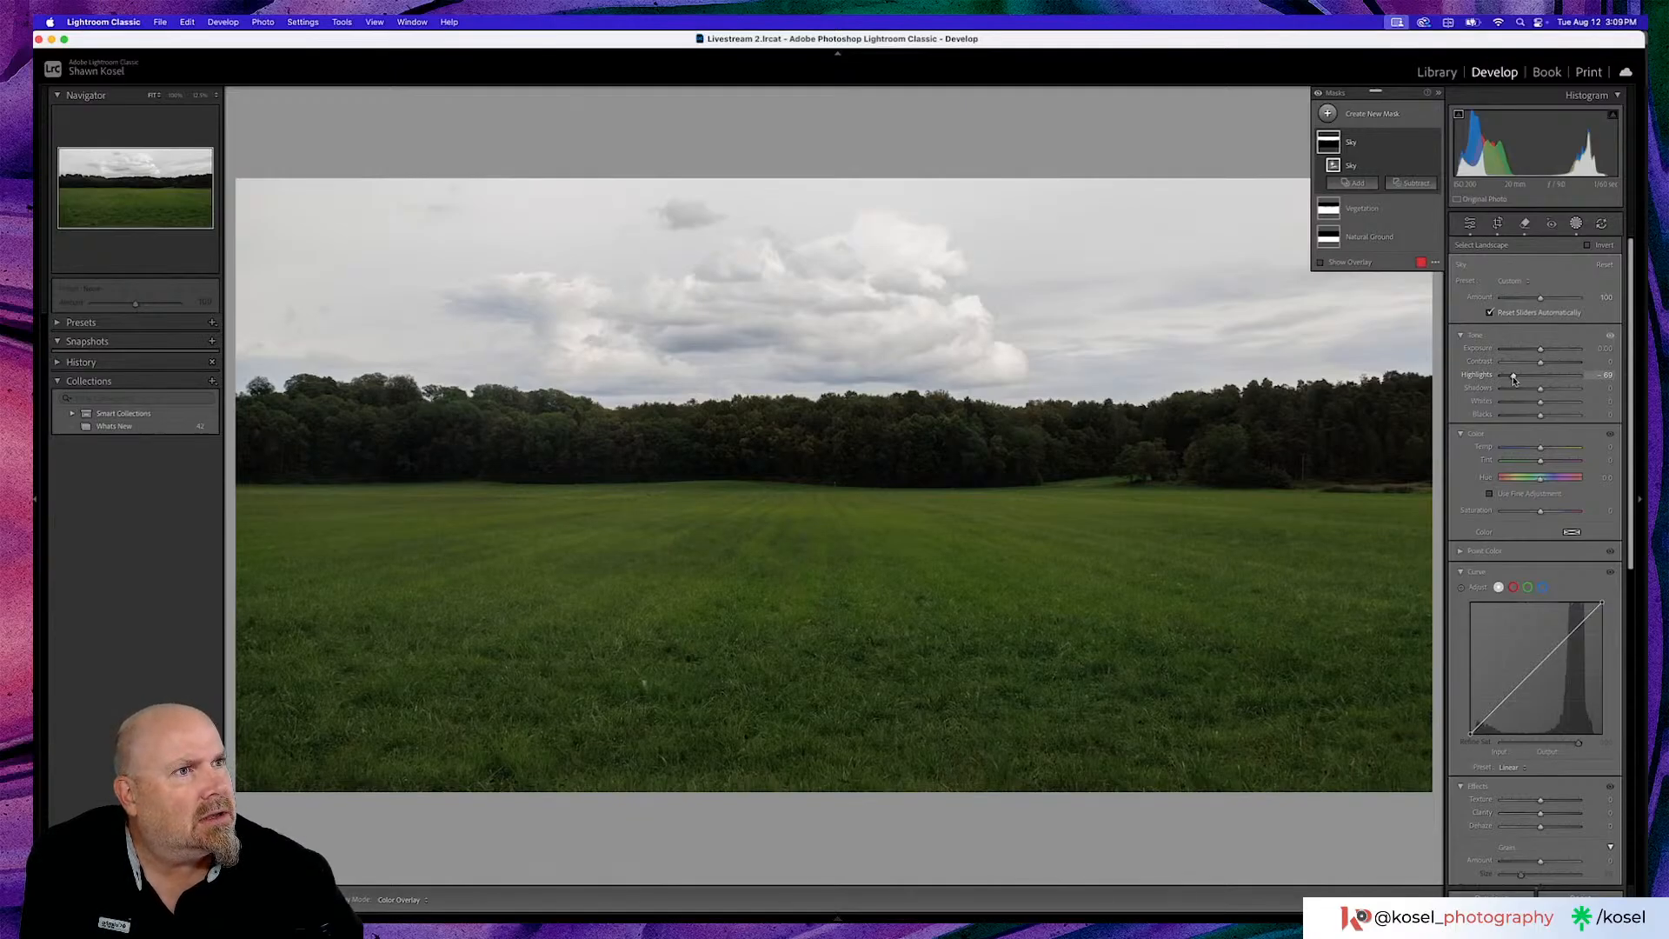
drag(1514, 379, 1511, 379)
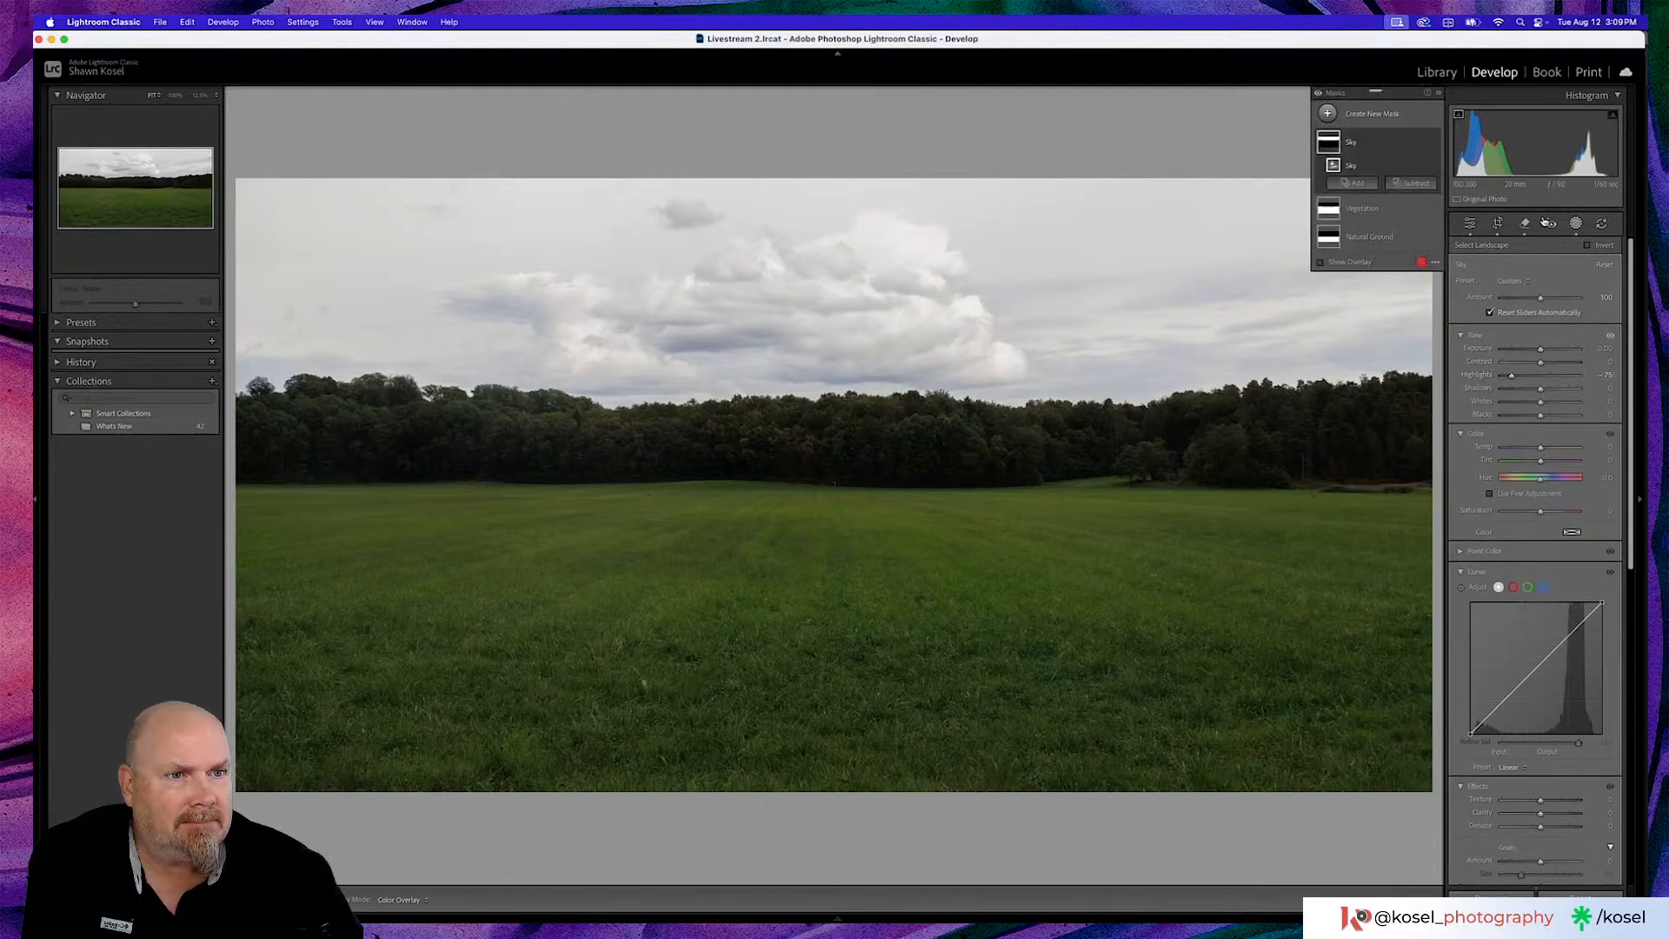
Inspect the photo for sensor spots with the Remove tool's Visualize Spots view and return to the masks
click(1525, 223)
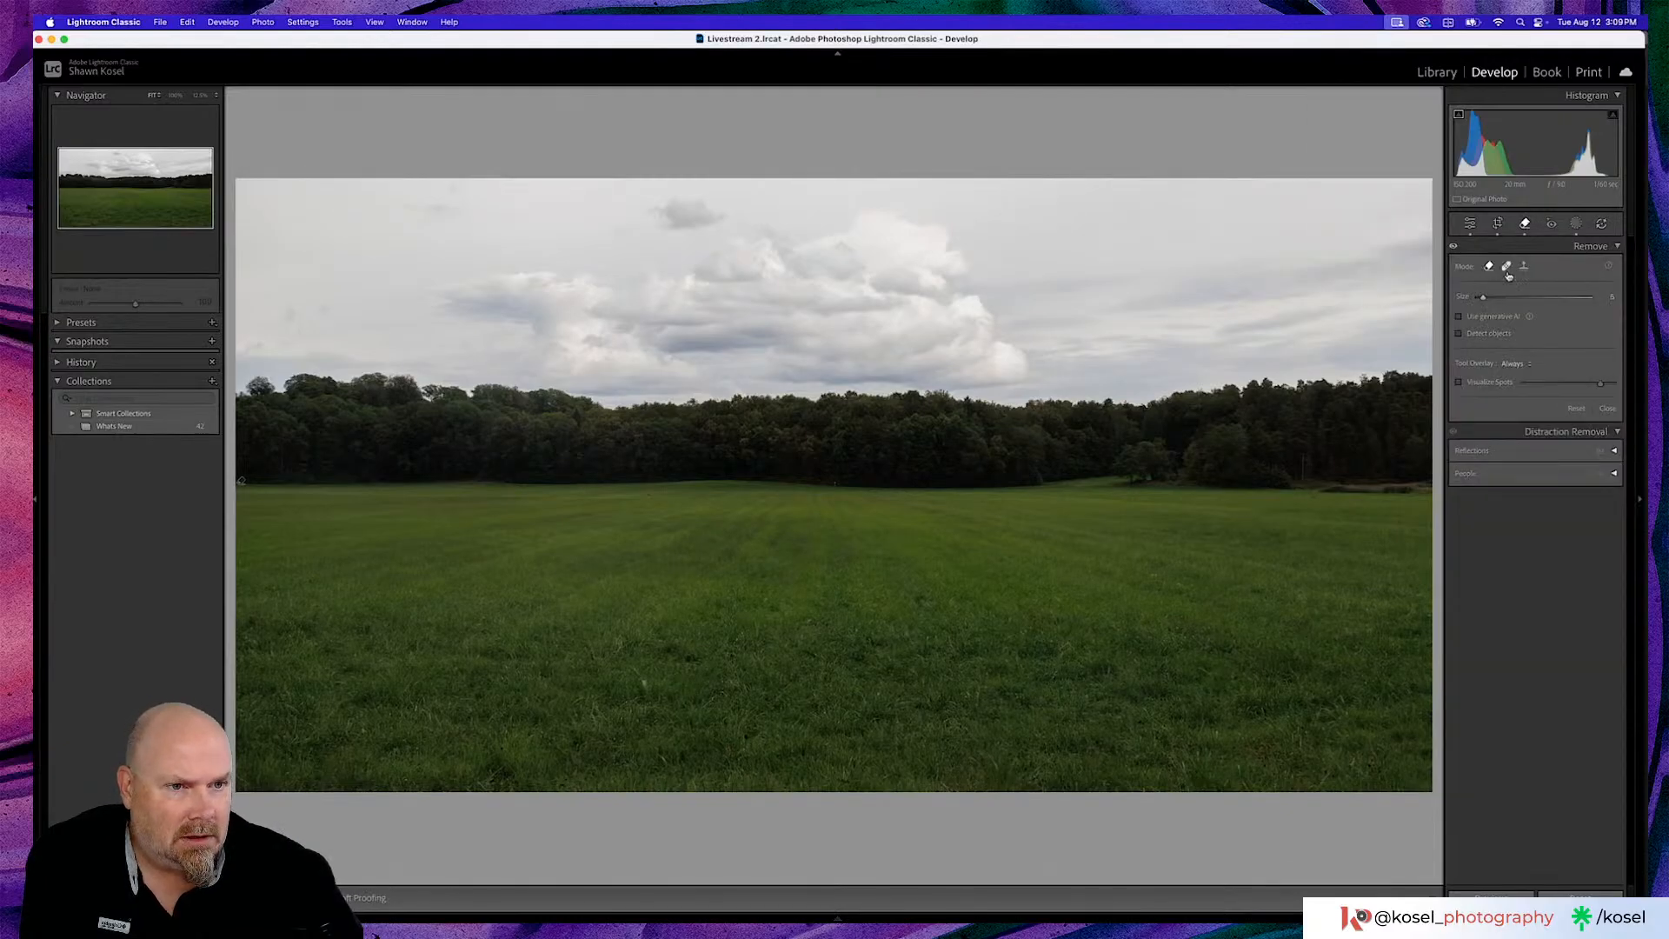
click(1459, 383)
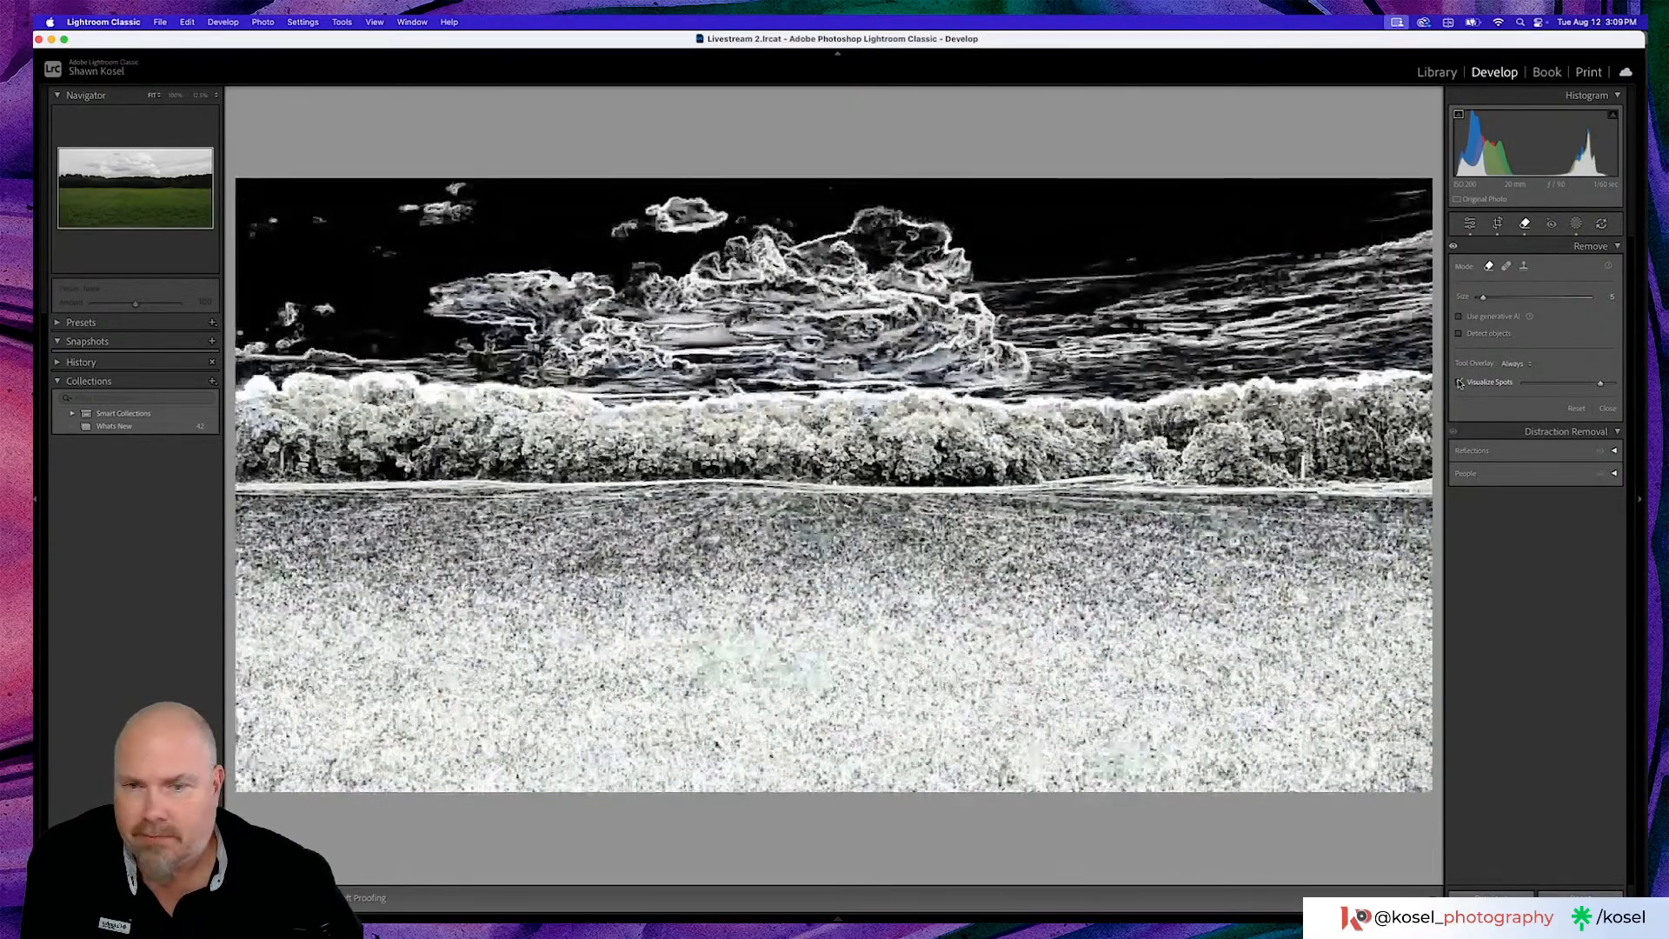
click(1459, 383)
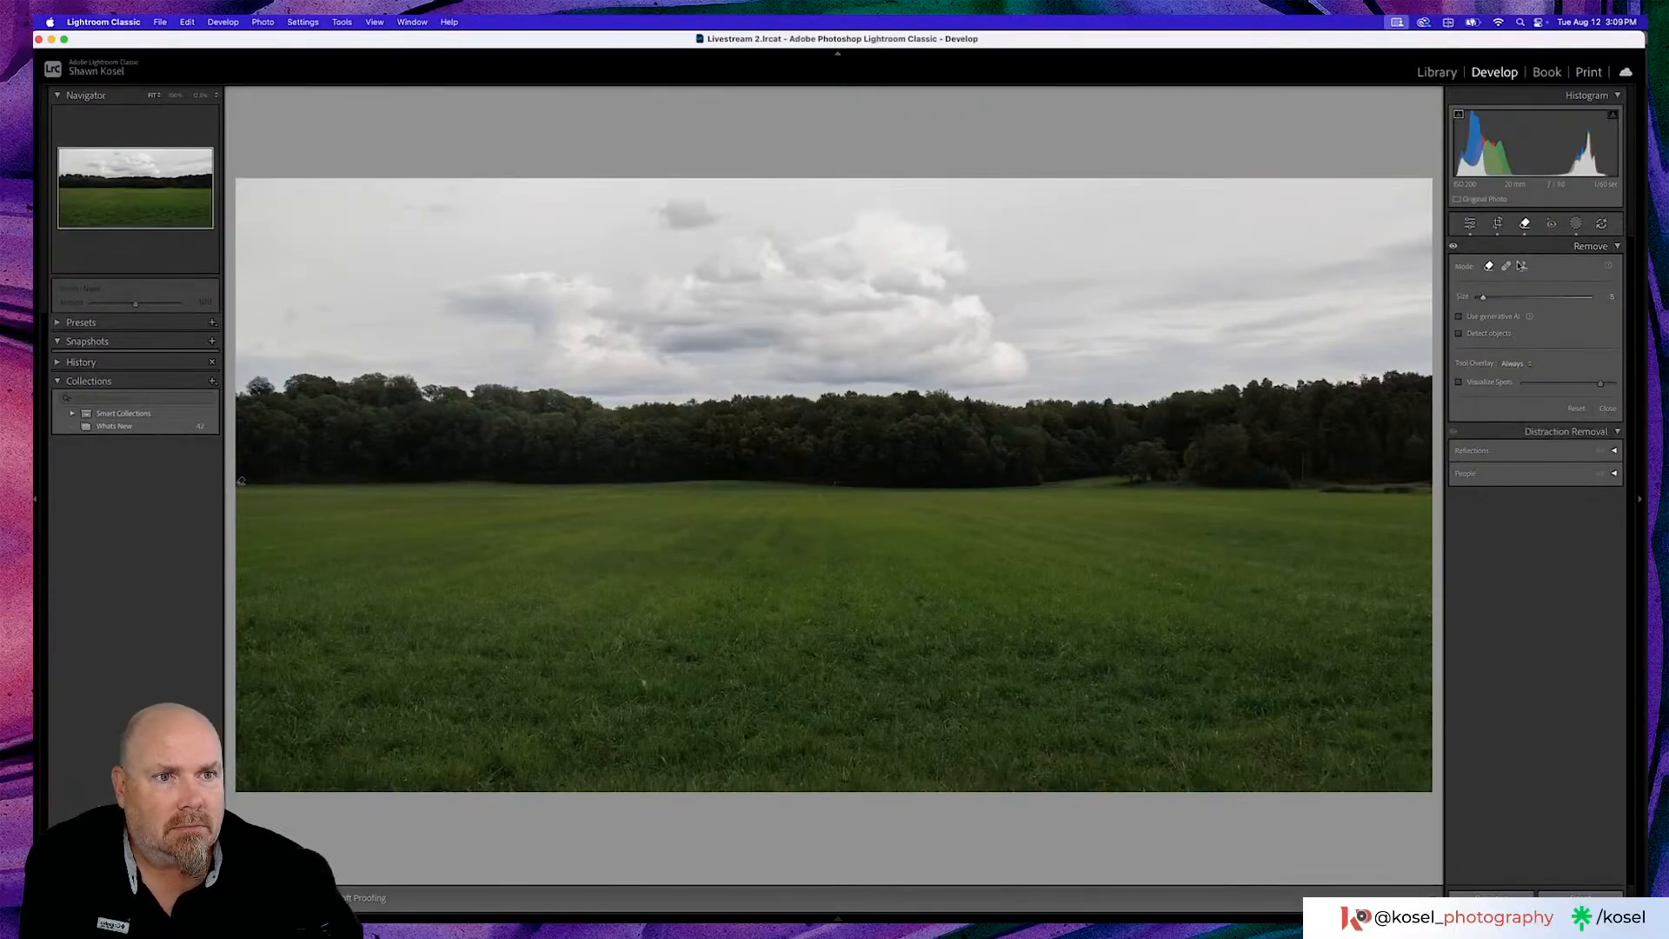
click(1577, 224)
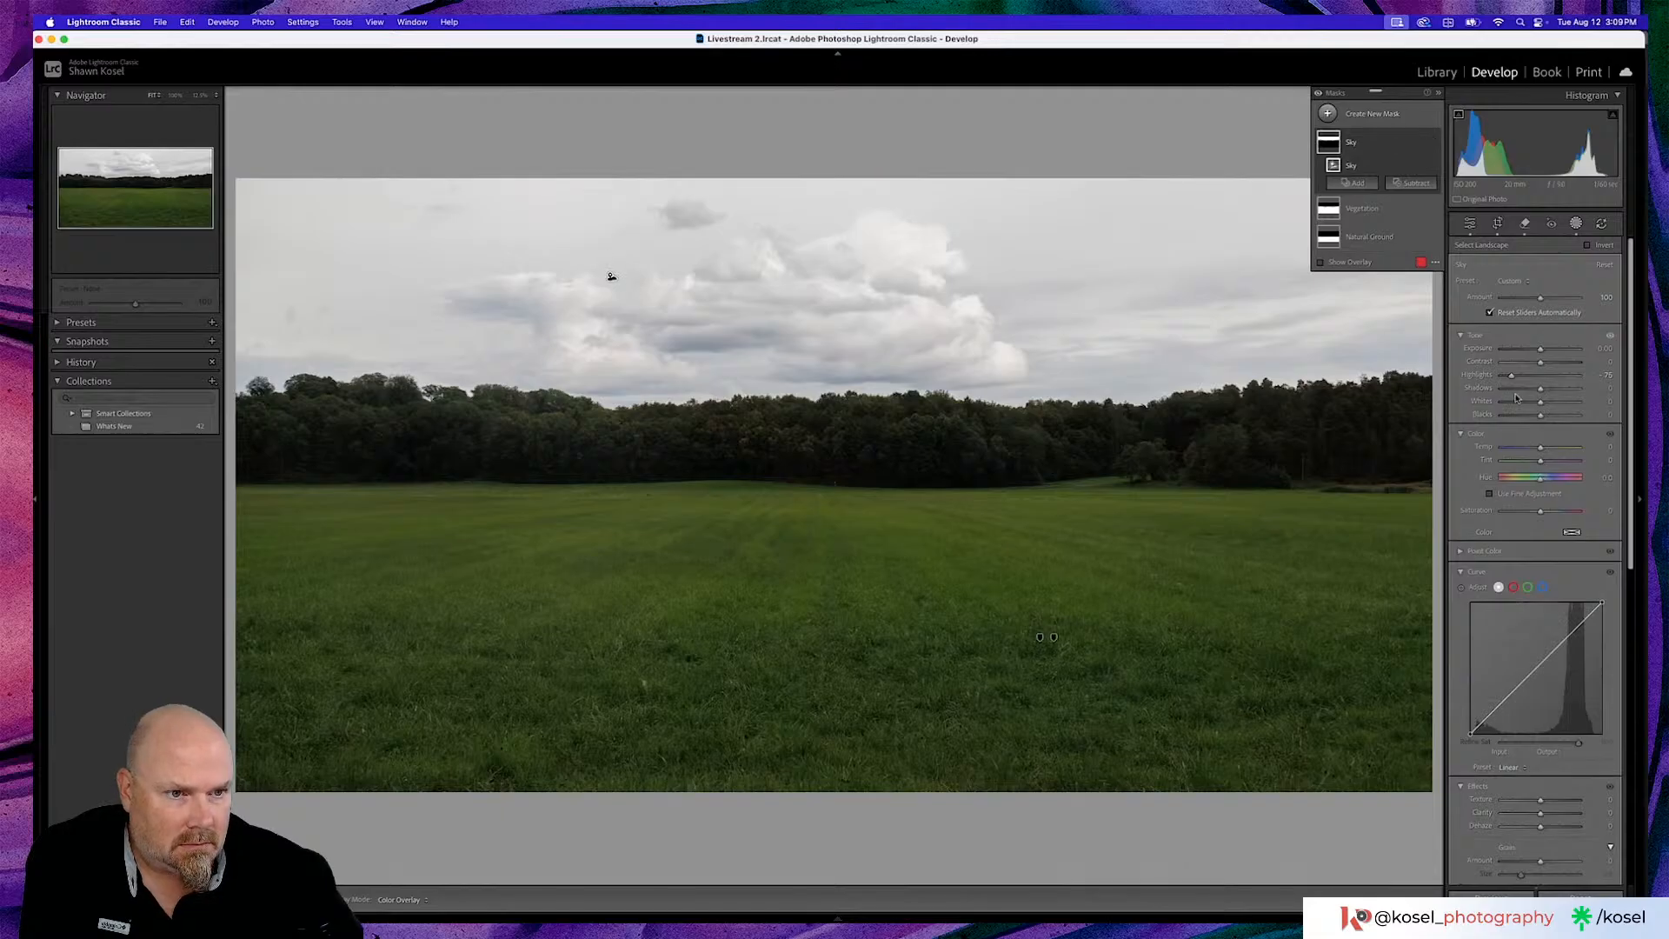
On the Sky mask, set Temp to -10 and Blacks to -24, compare with the masks off, and raise Whites slightly
click(1541, 448)
drag(1542, 451, 1537, 450)
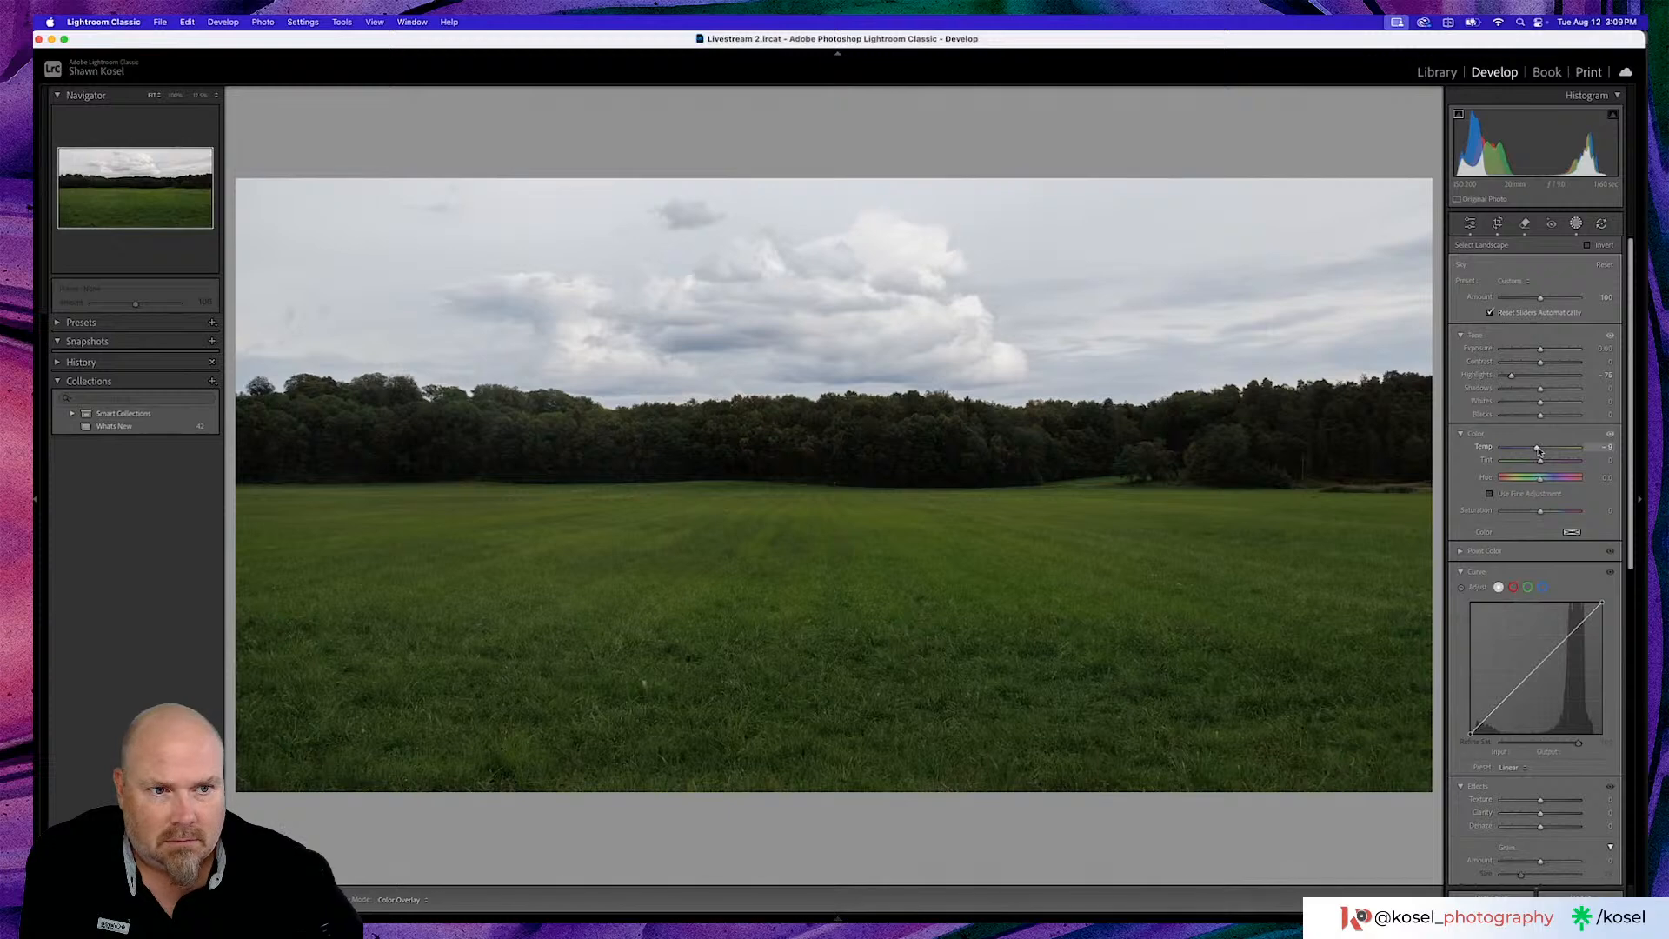
mouse_move(1537, 450)
mouse_down()
mouse_move(1541, 402)
mouse_move(1532, 419)
mouse_up()
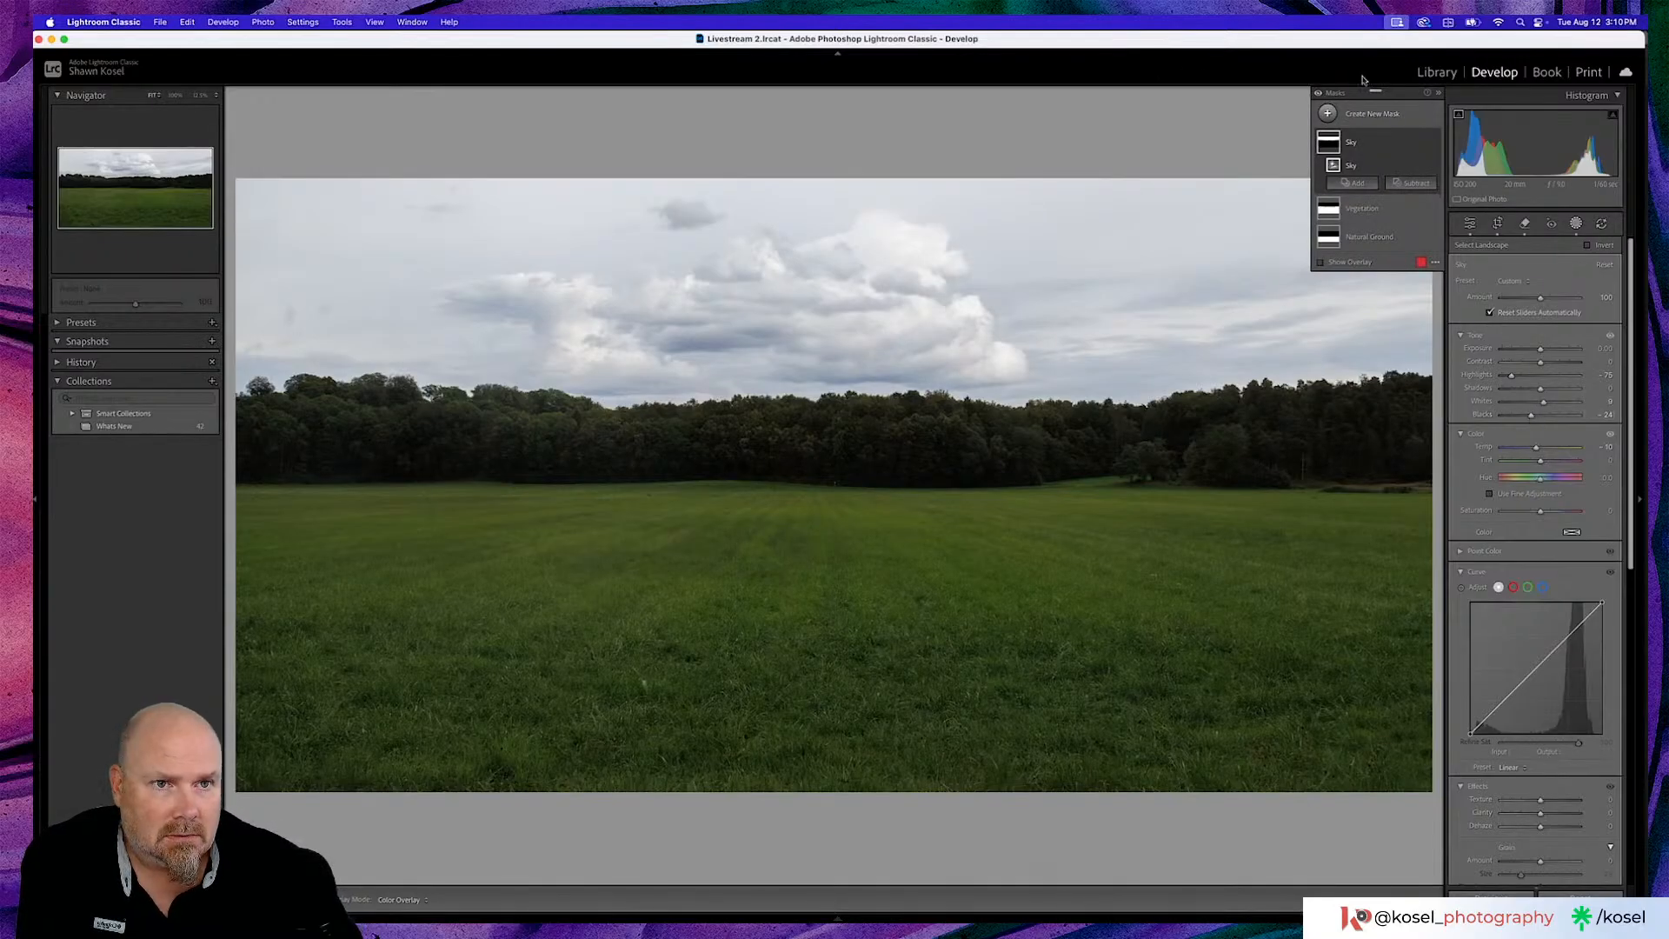
click(1318, 94)
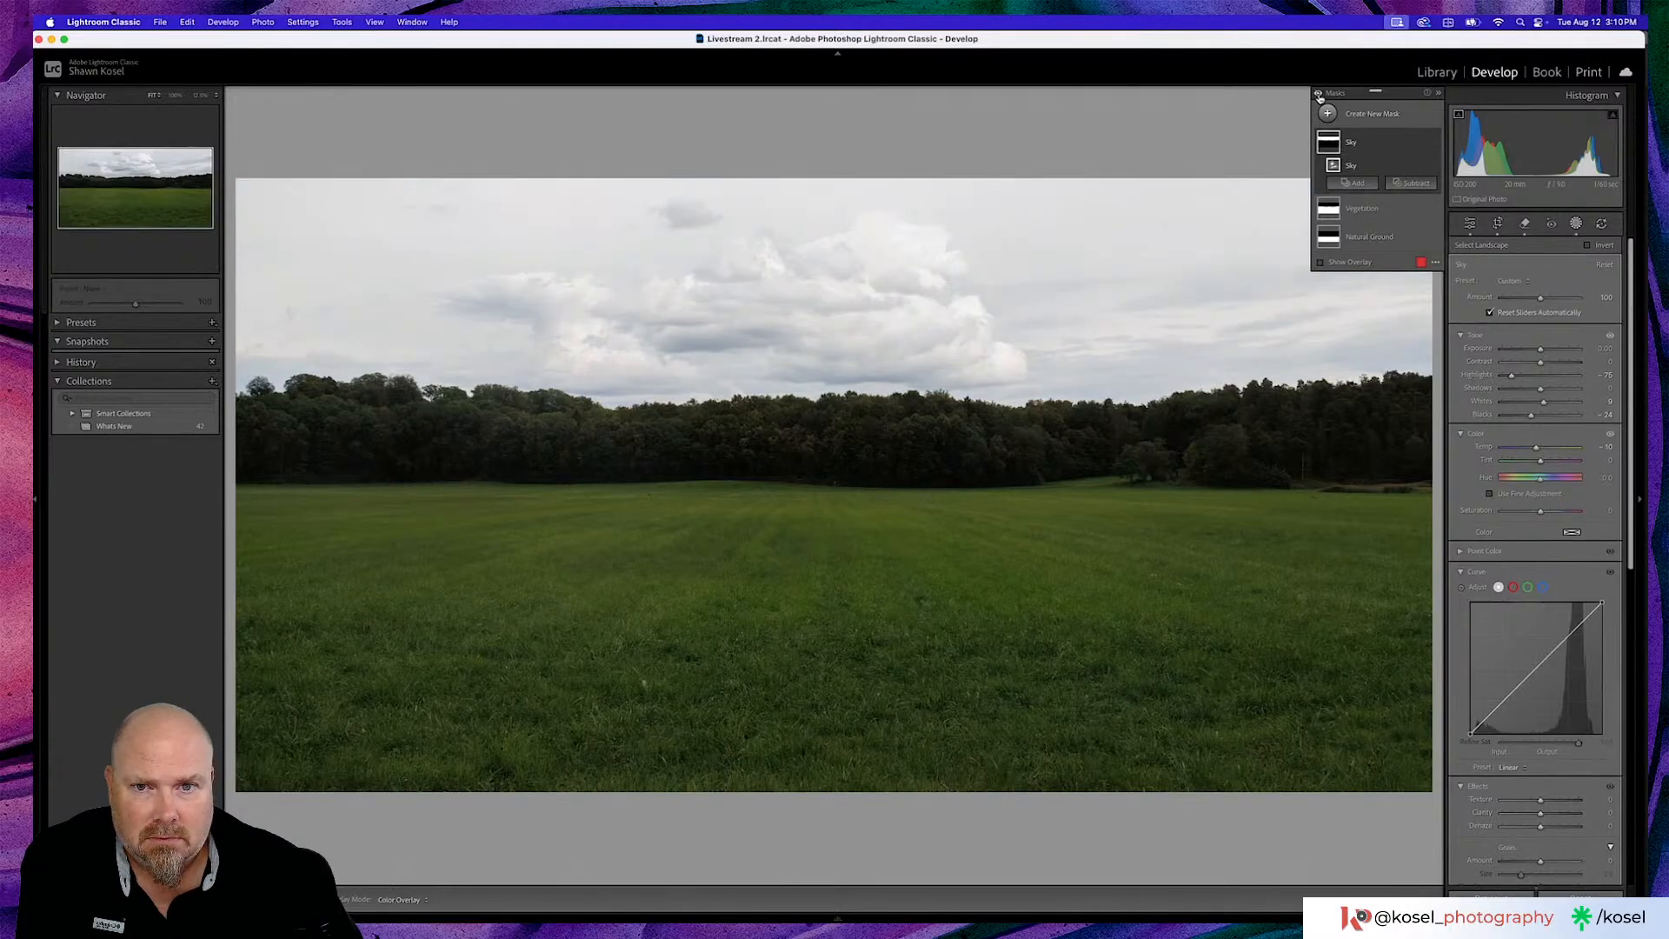
click(1318, 95)
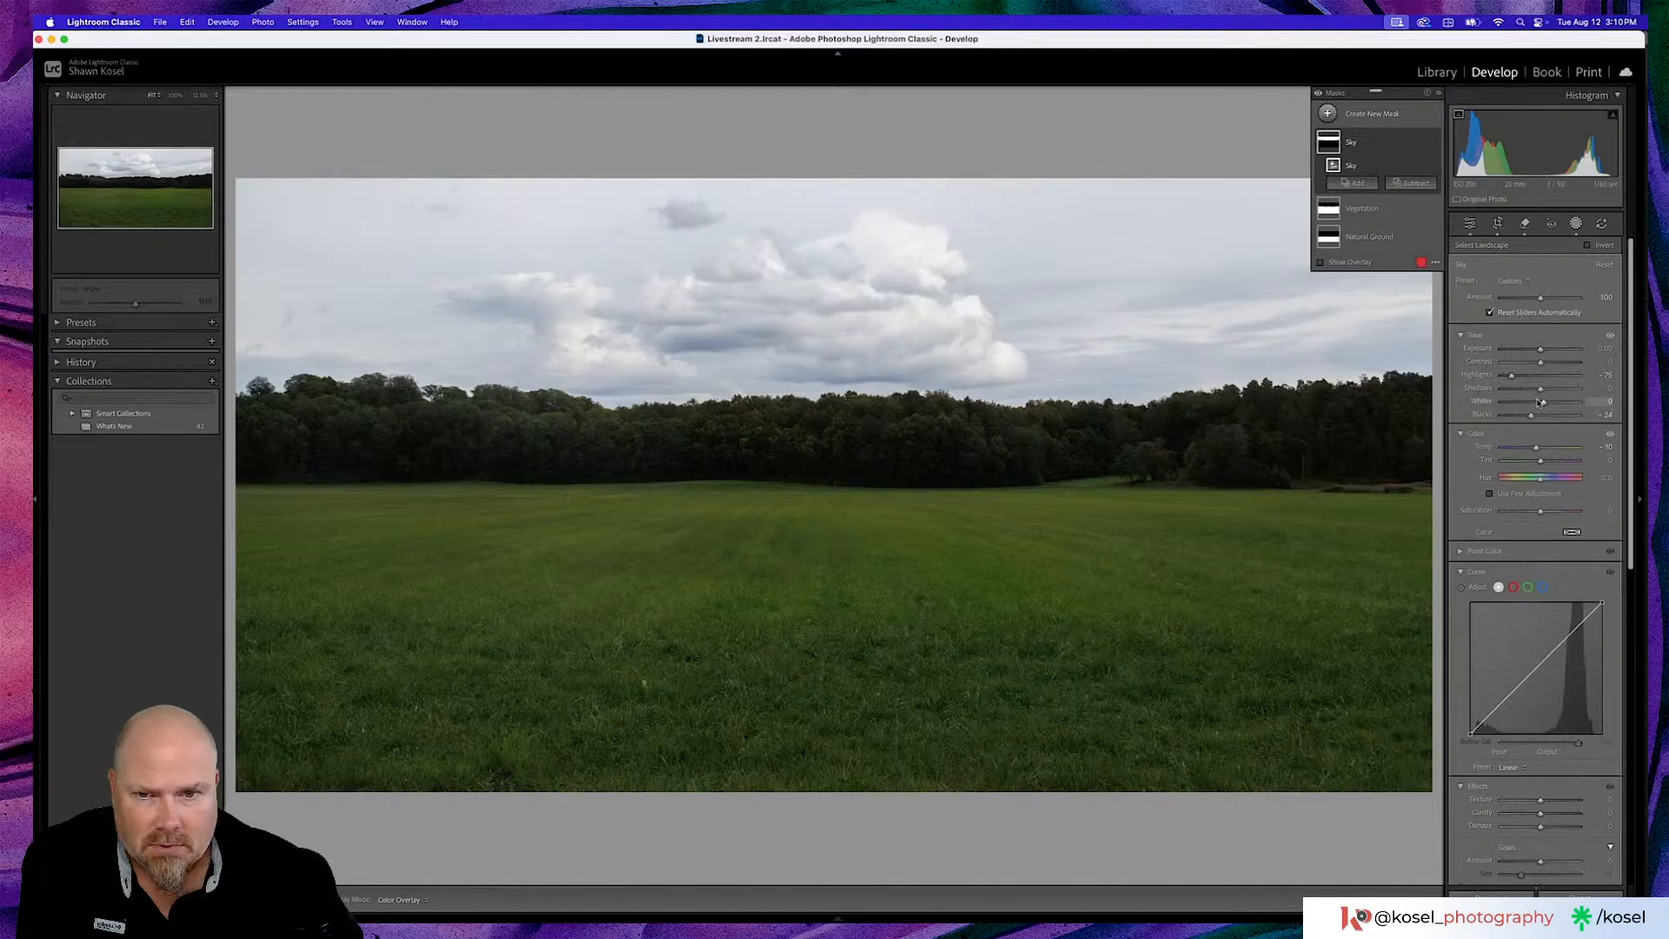
drag(1543, 403, 1545, 404)
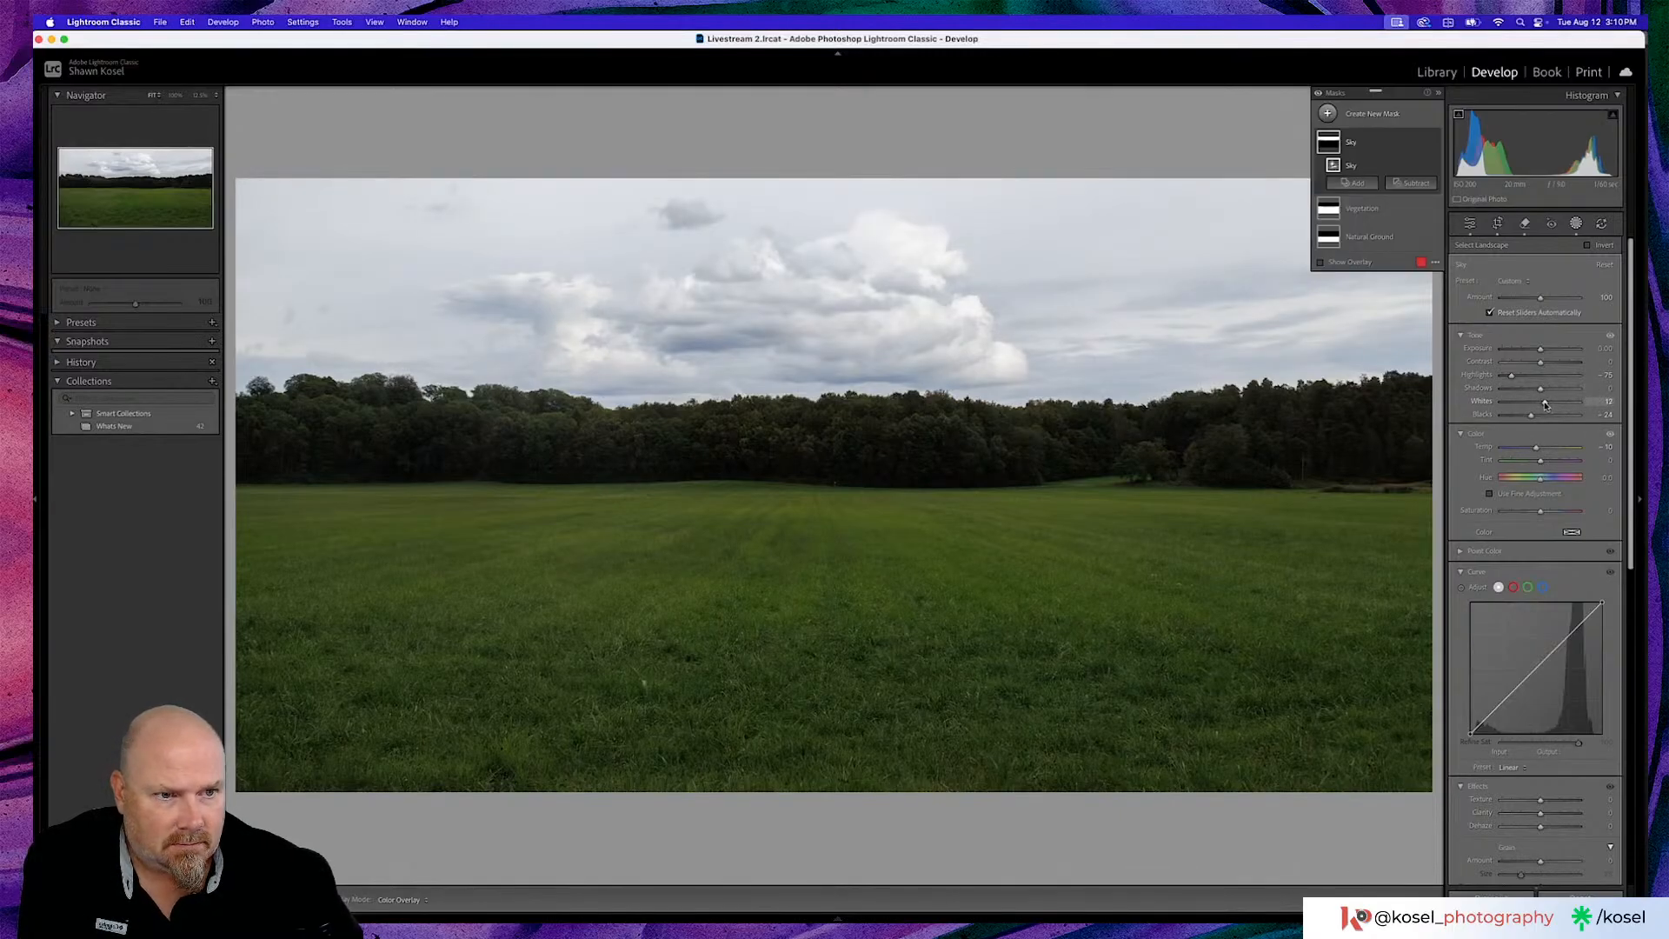
Compare the overlay coverage of the Vegetation and Natural Ground masks
click(1363, 209)
key(o)
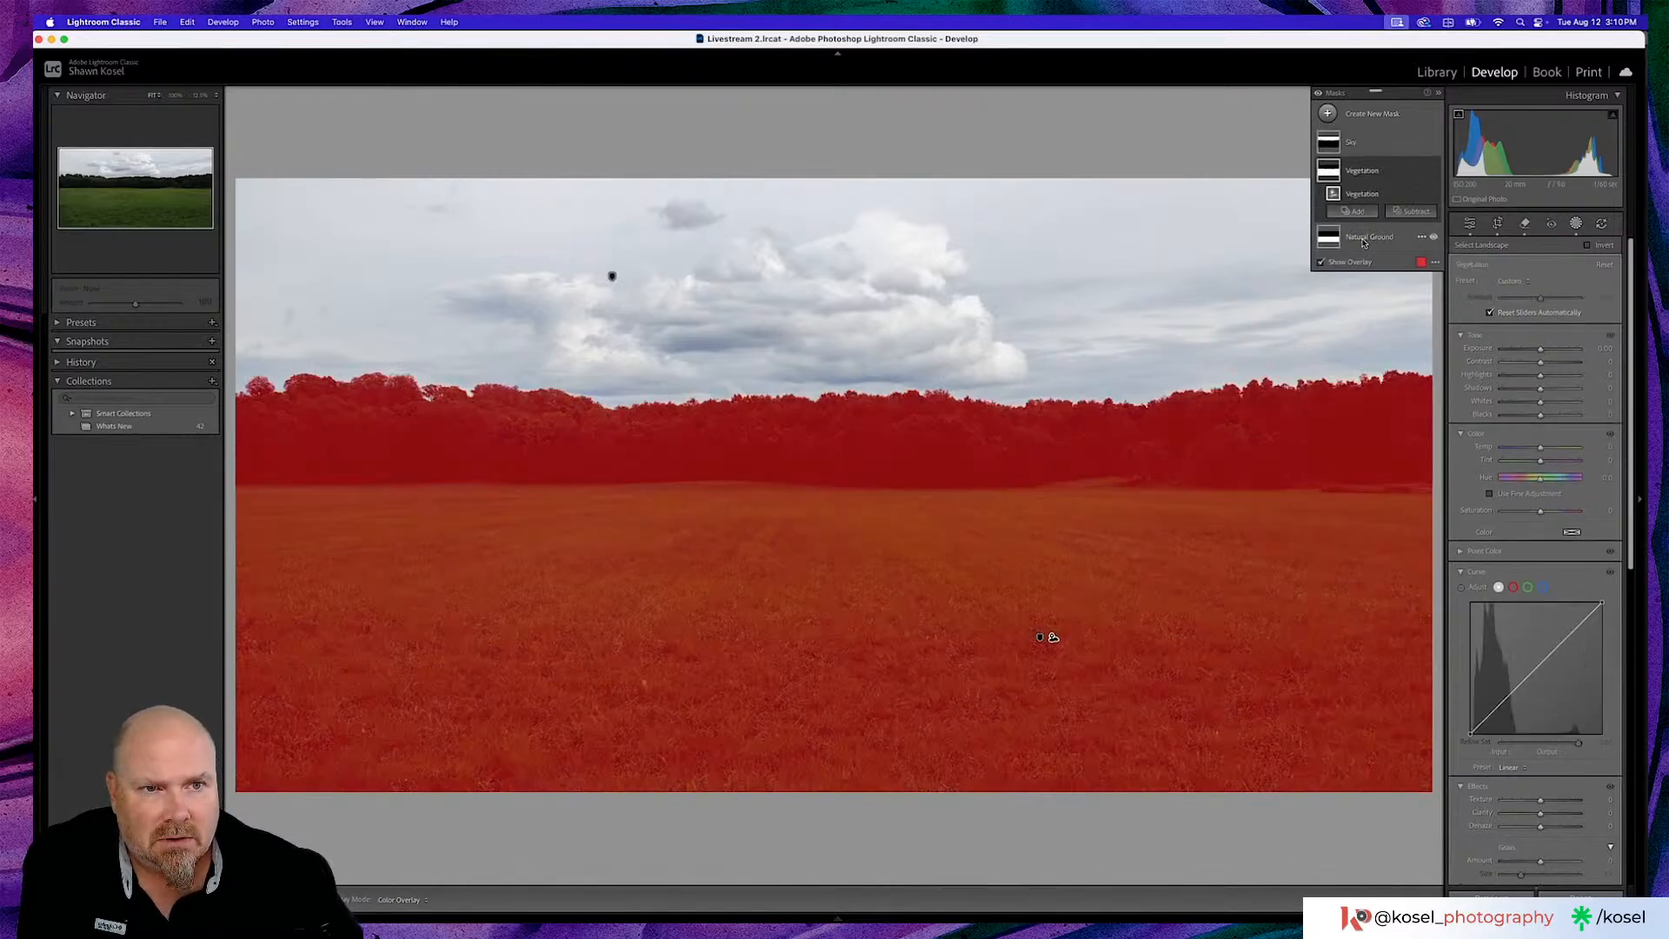
click(1363, 238)
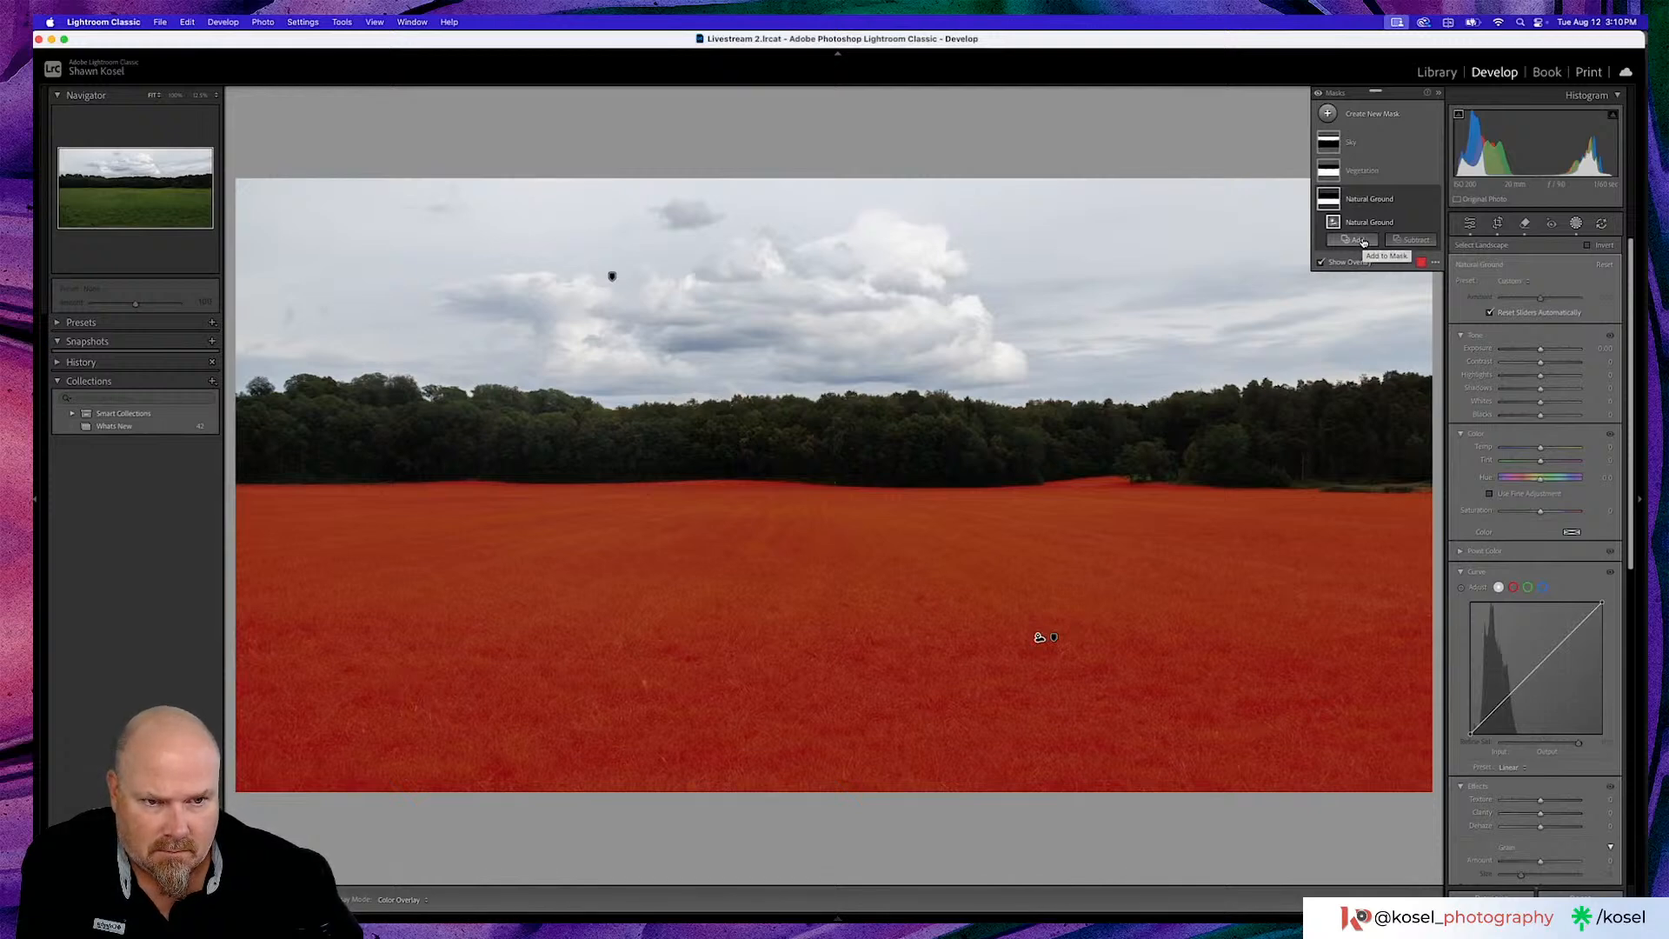
click(1364, 172)
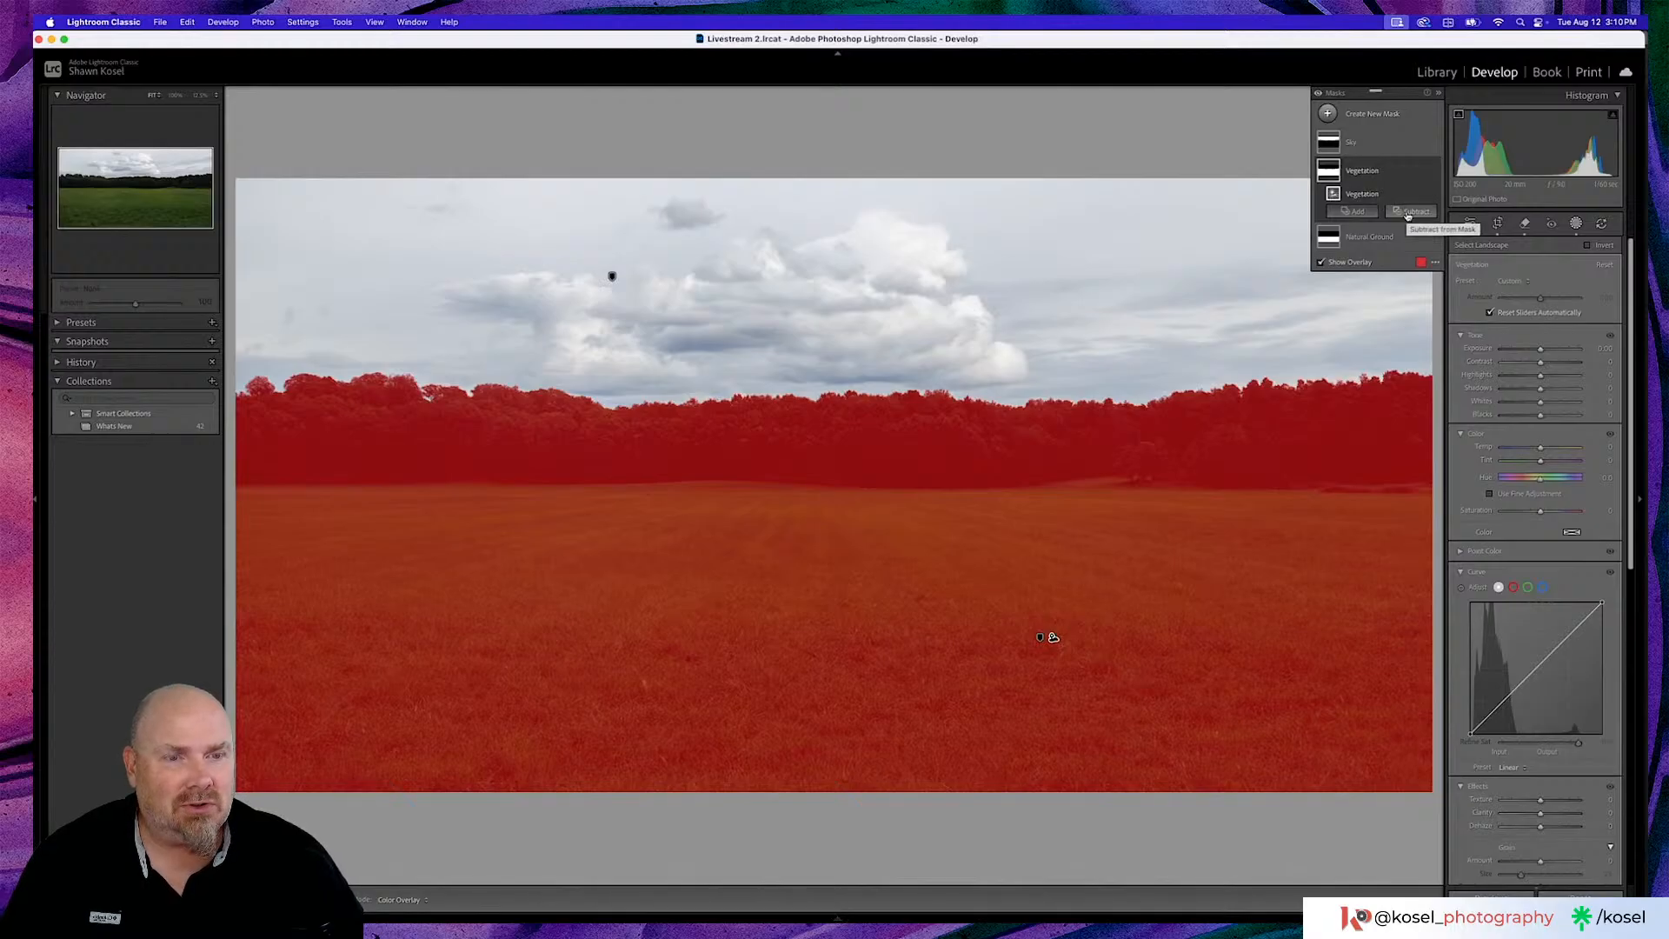
Review the Subtract and Intersect options for the Vegetation mask without applying any
key(alt)
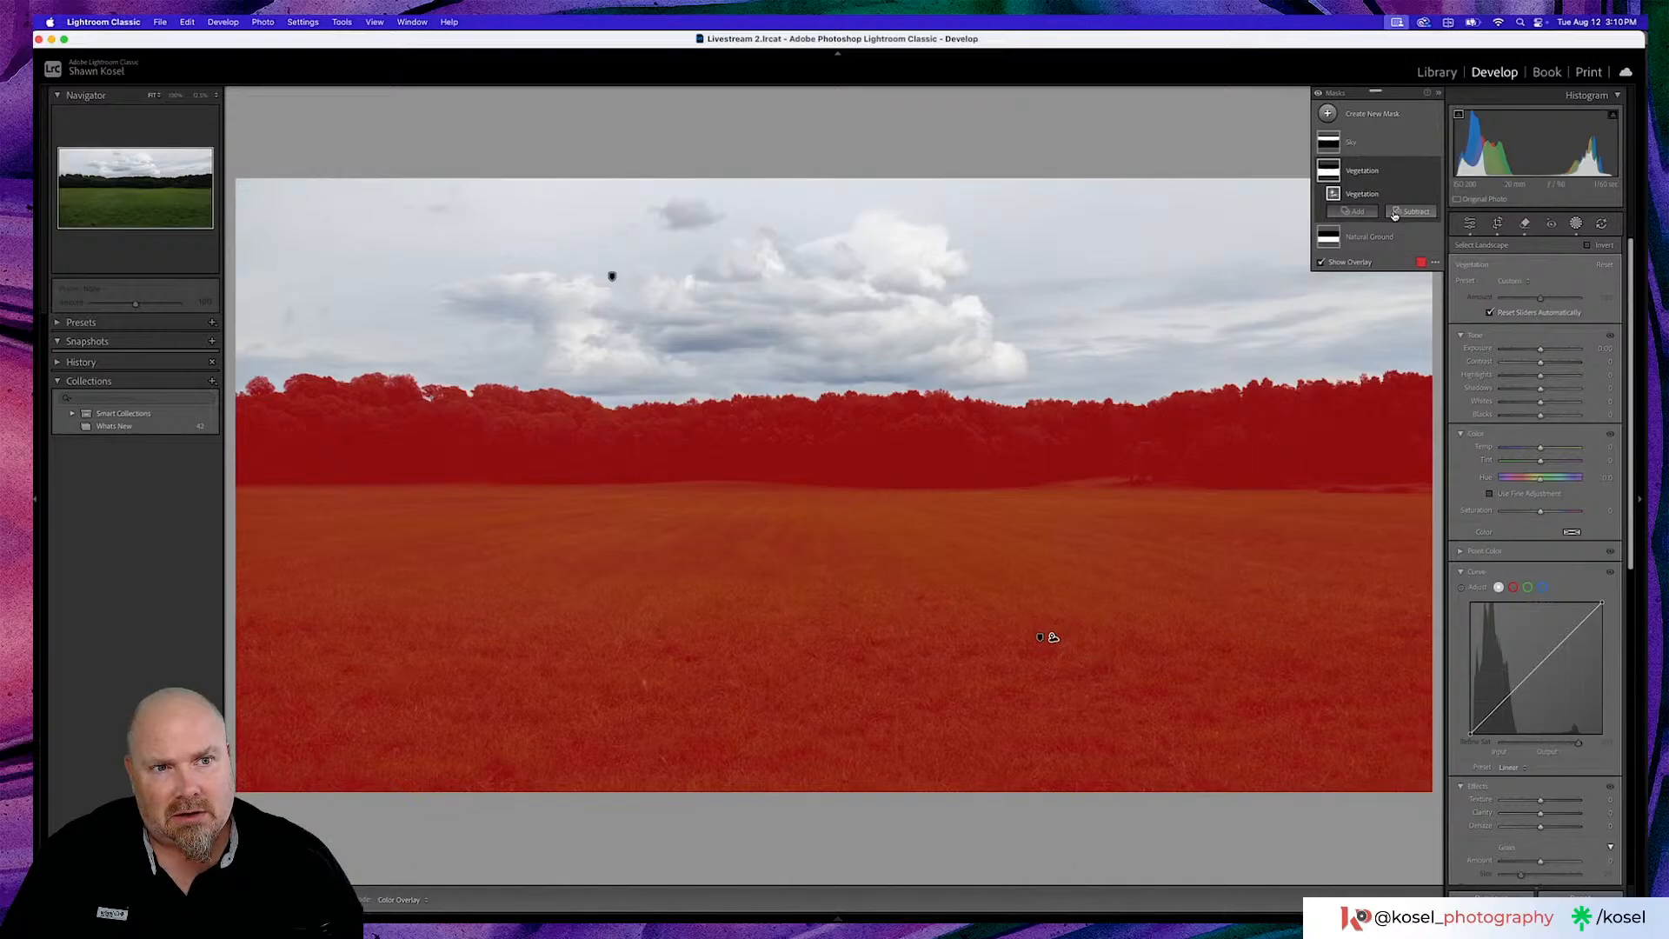
key(alt)
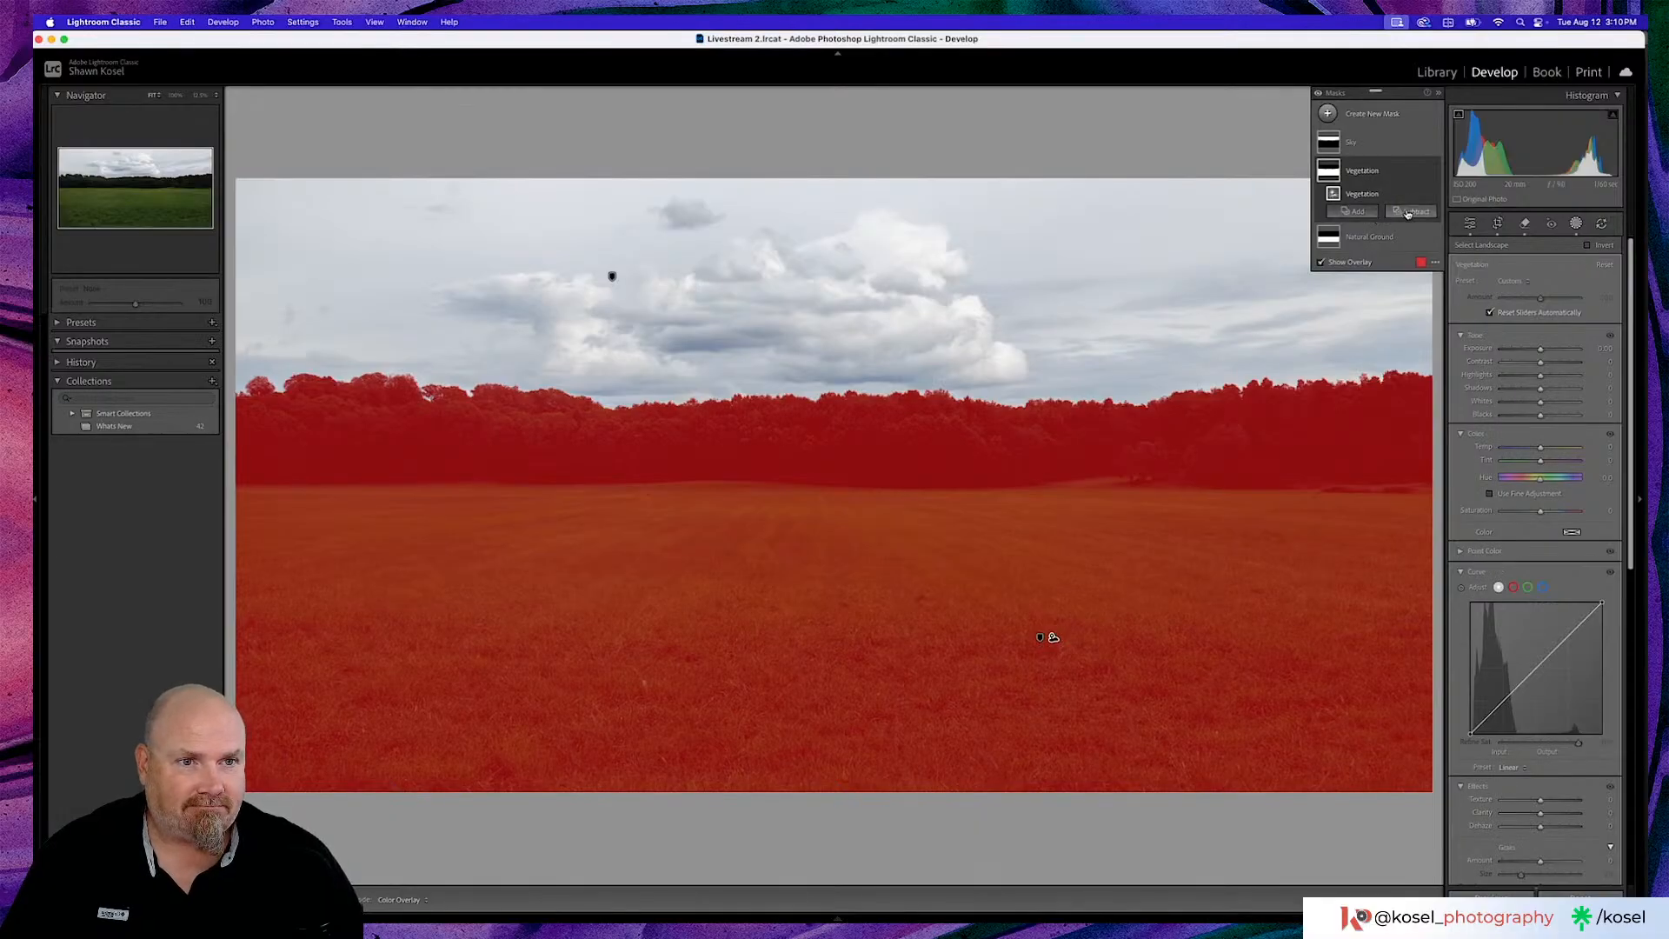
click(1408, 213)
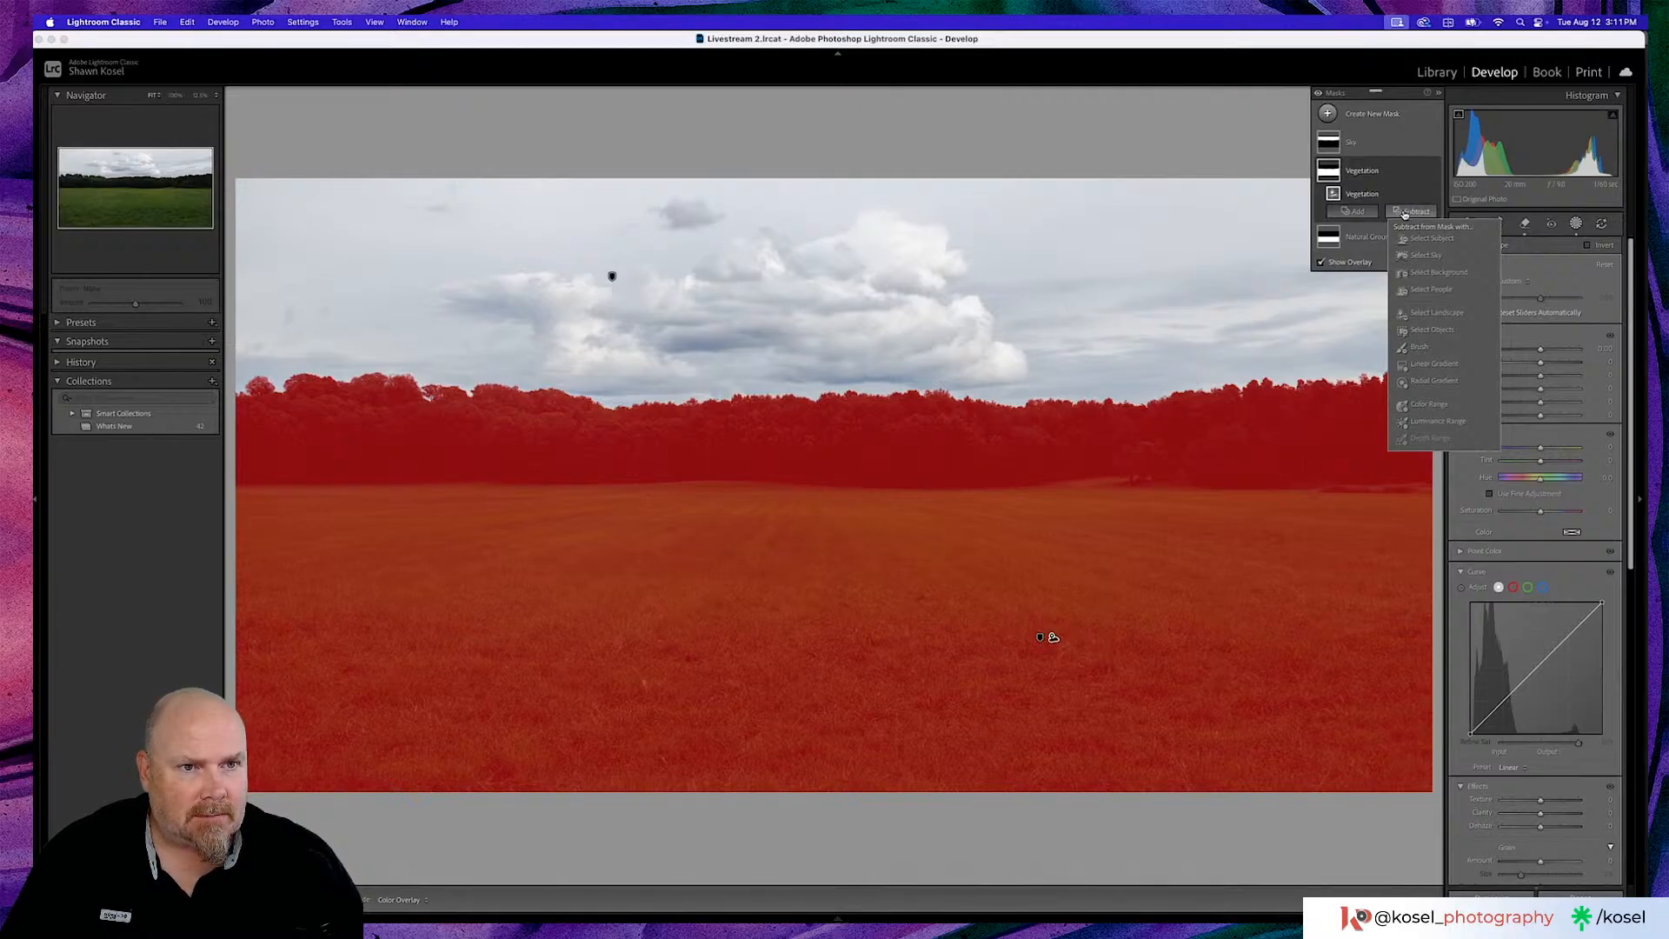
click(1405, 189)
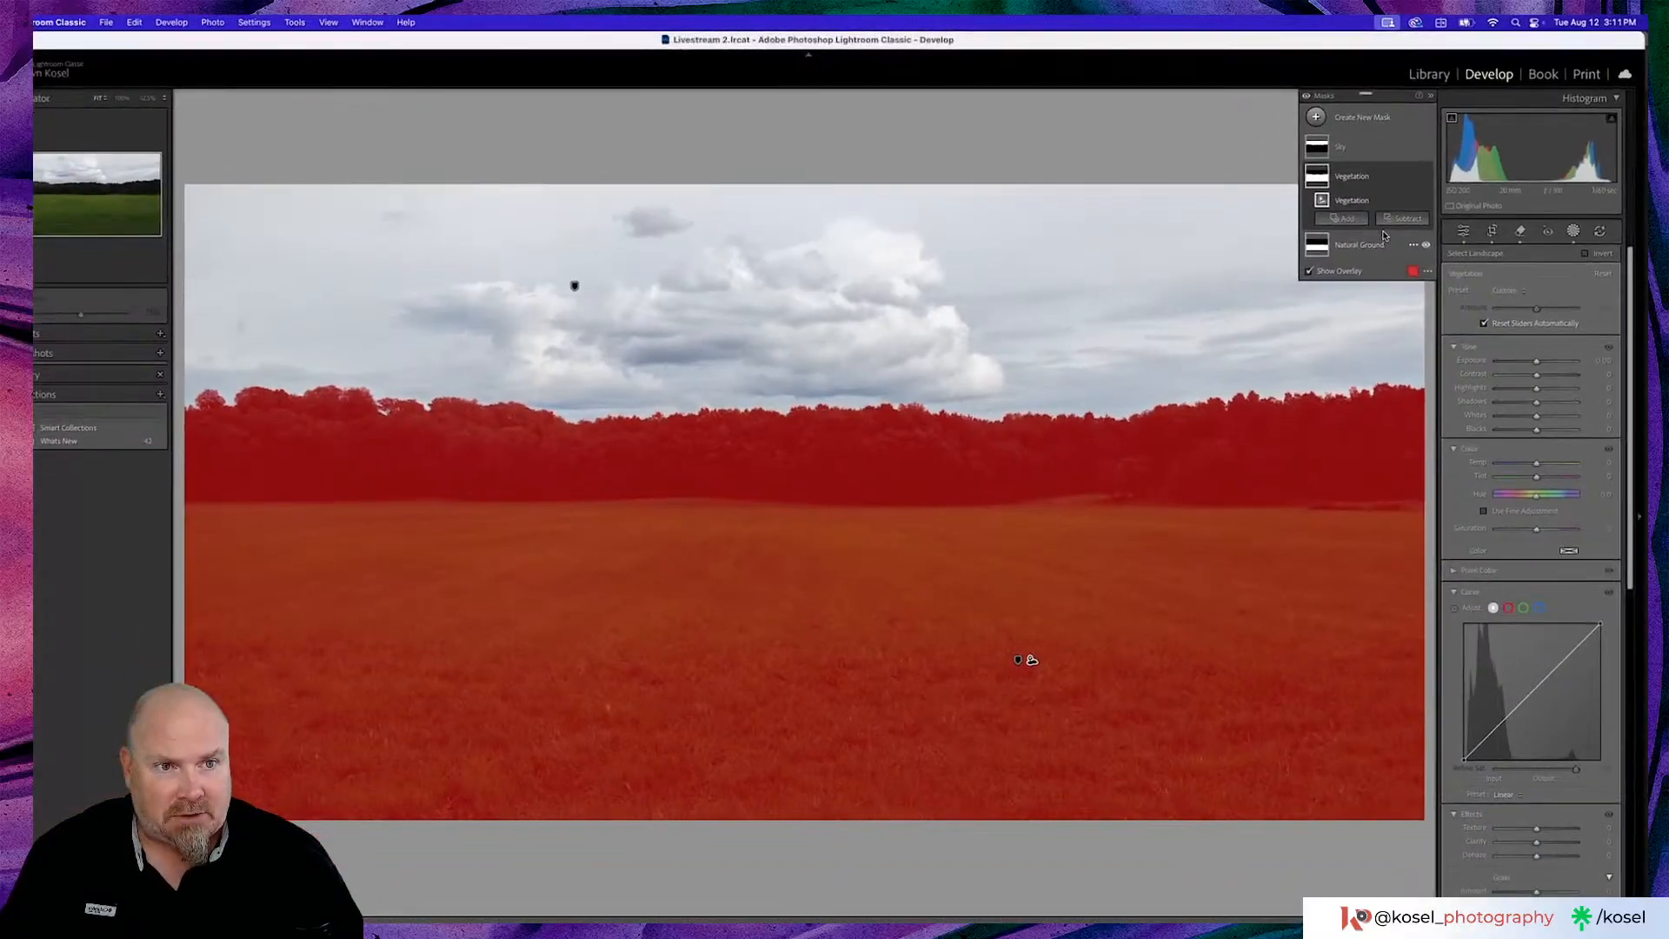
key(alt)
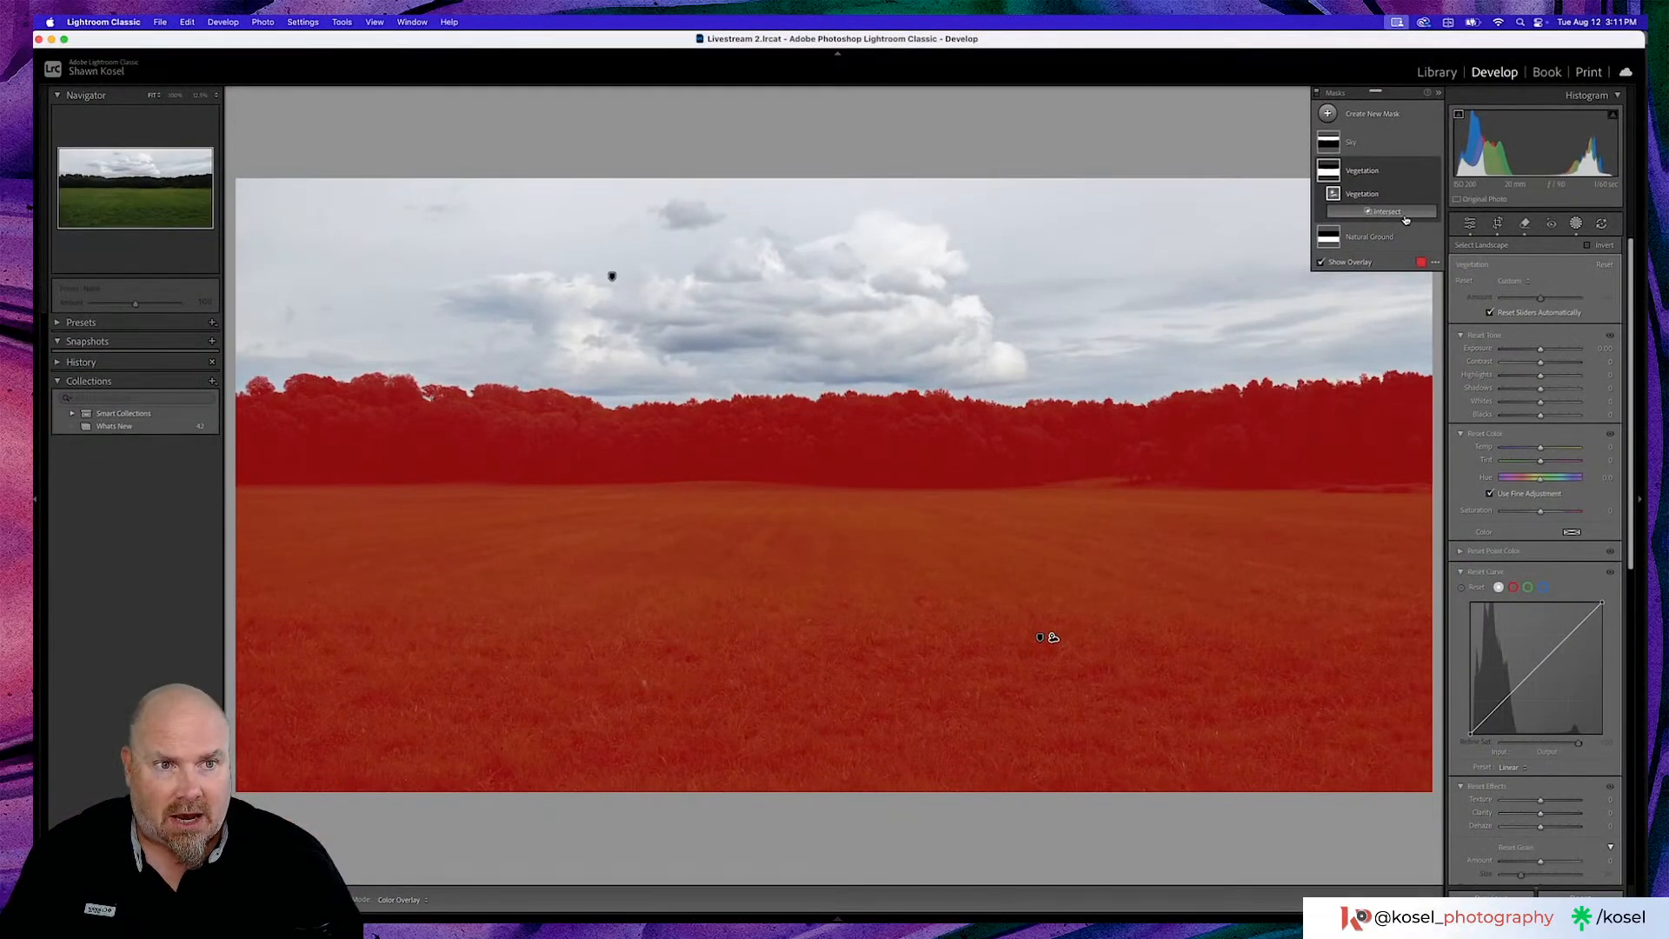
click(1391, 215)
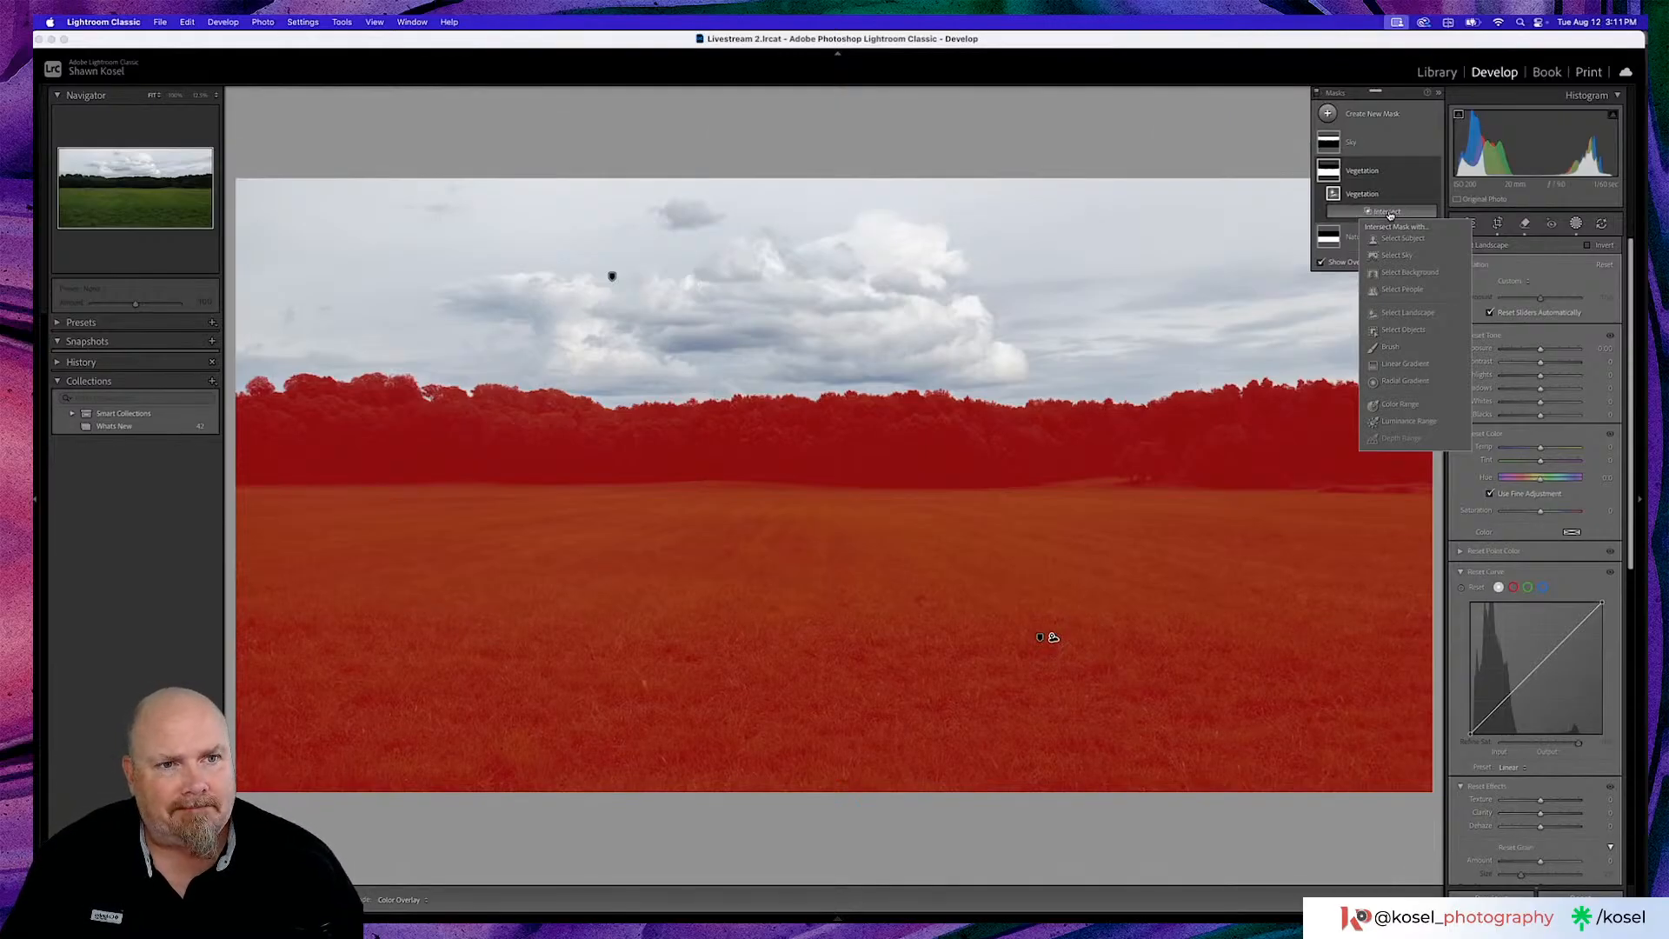
click(1393, 214)
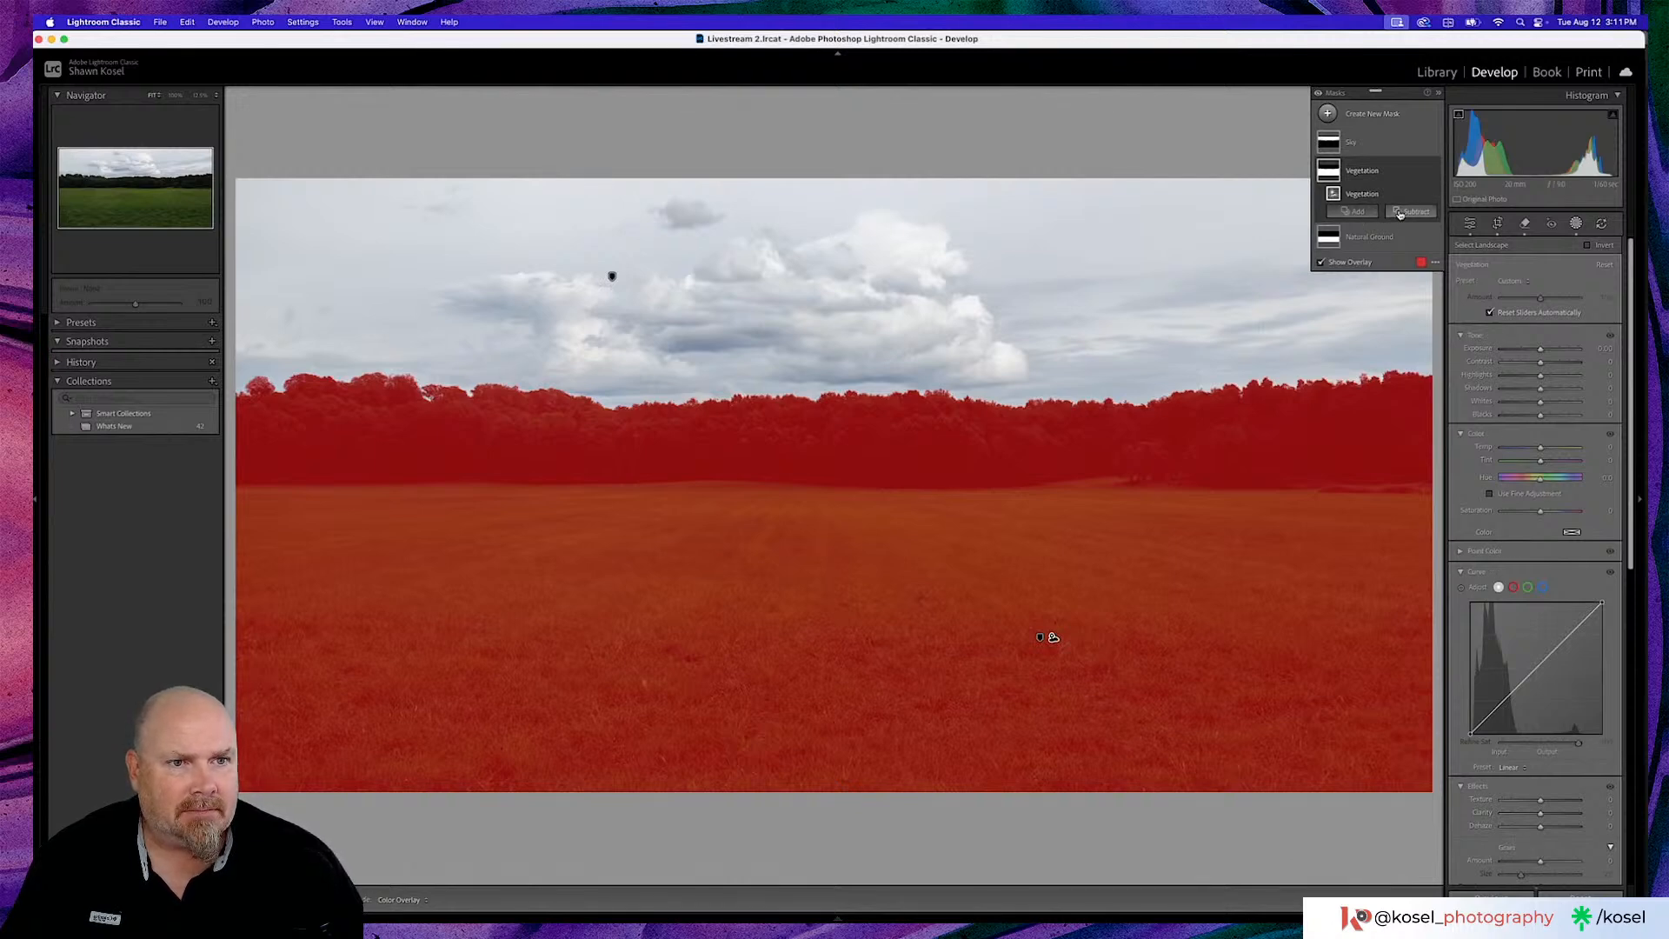
Subtract a Natural Ground landscape selection from the Vegetation mask to restrict it to the trees
click(1399, 214)
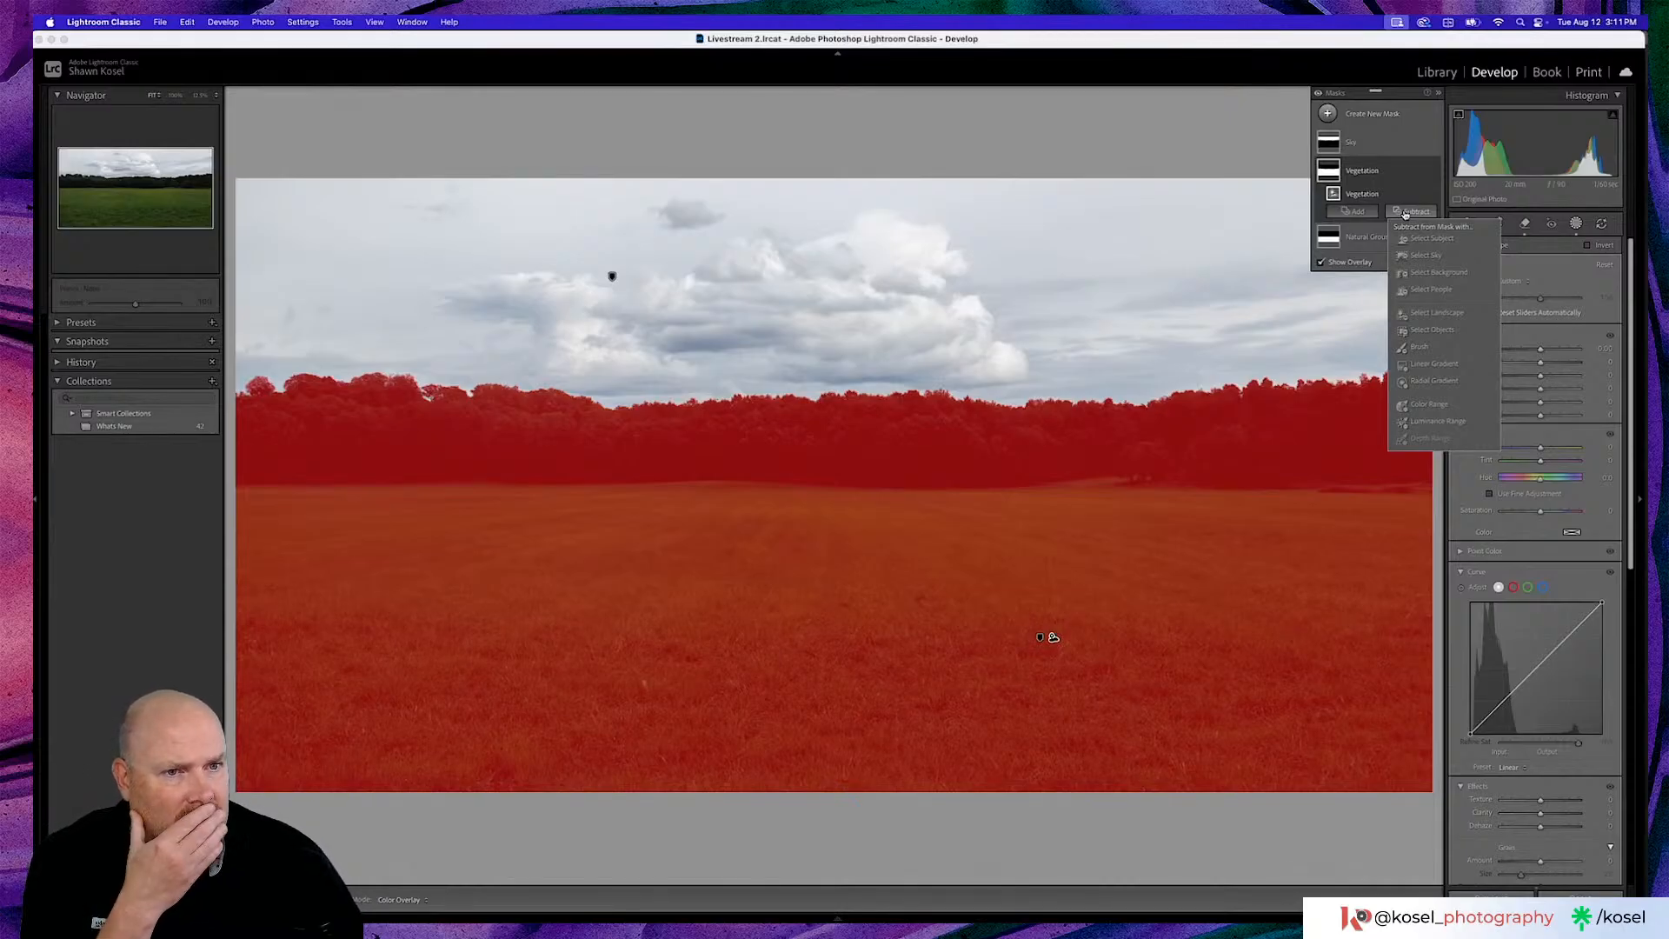
click(1435, 313)
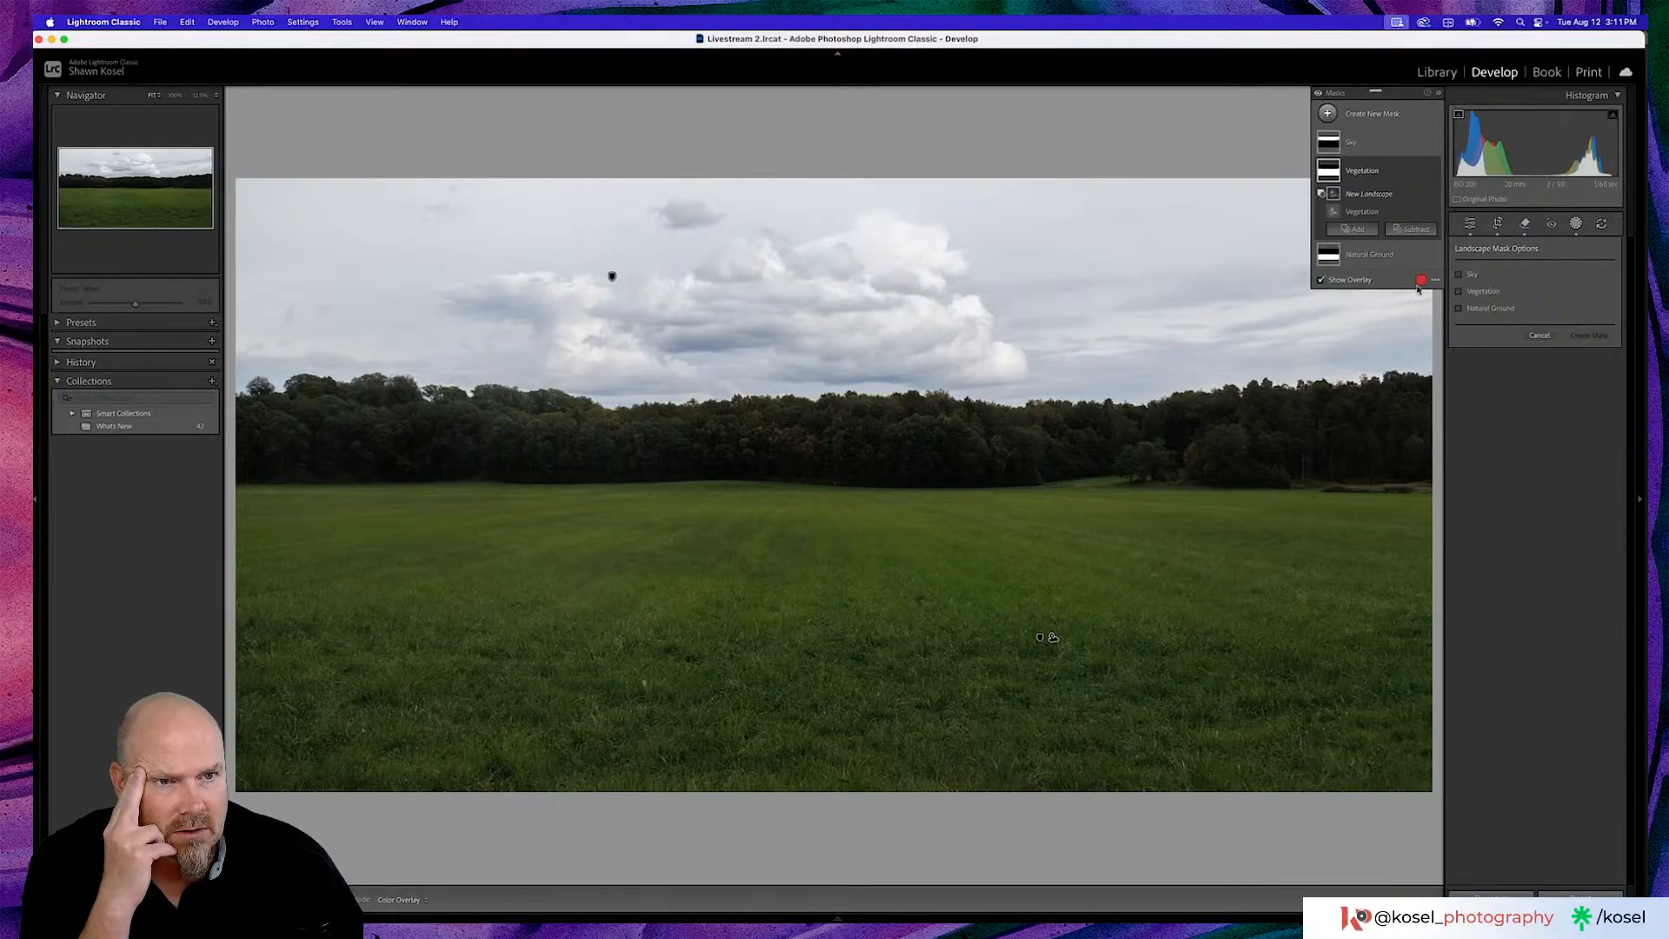
click(1460, 310)
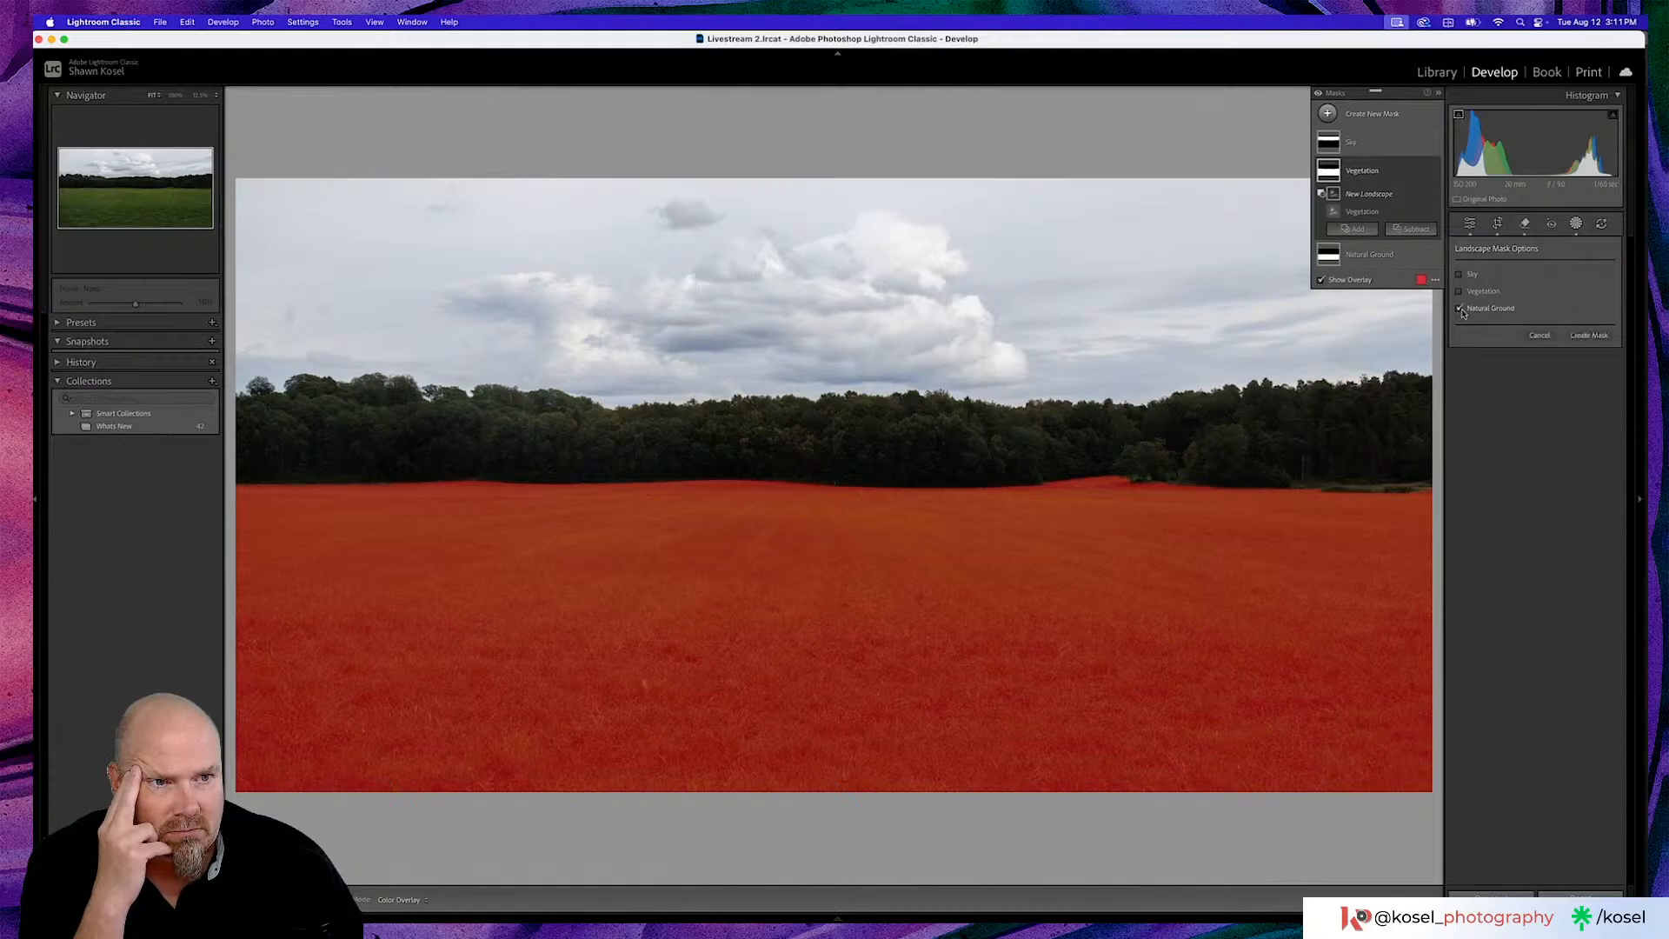
click(1588, 336)
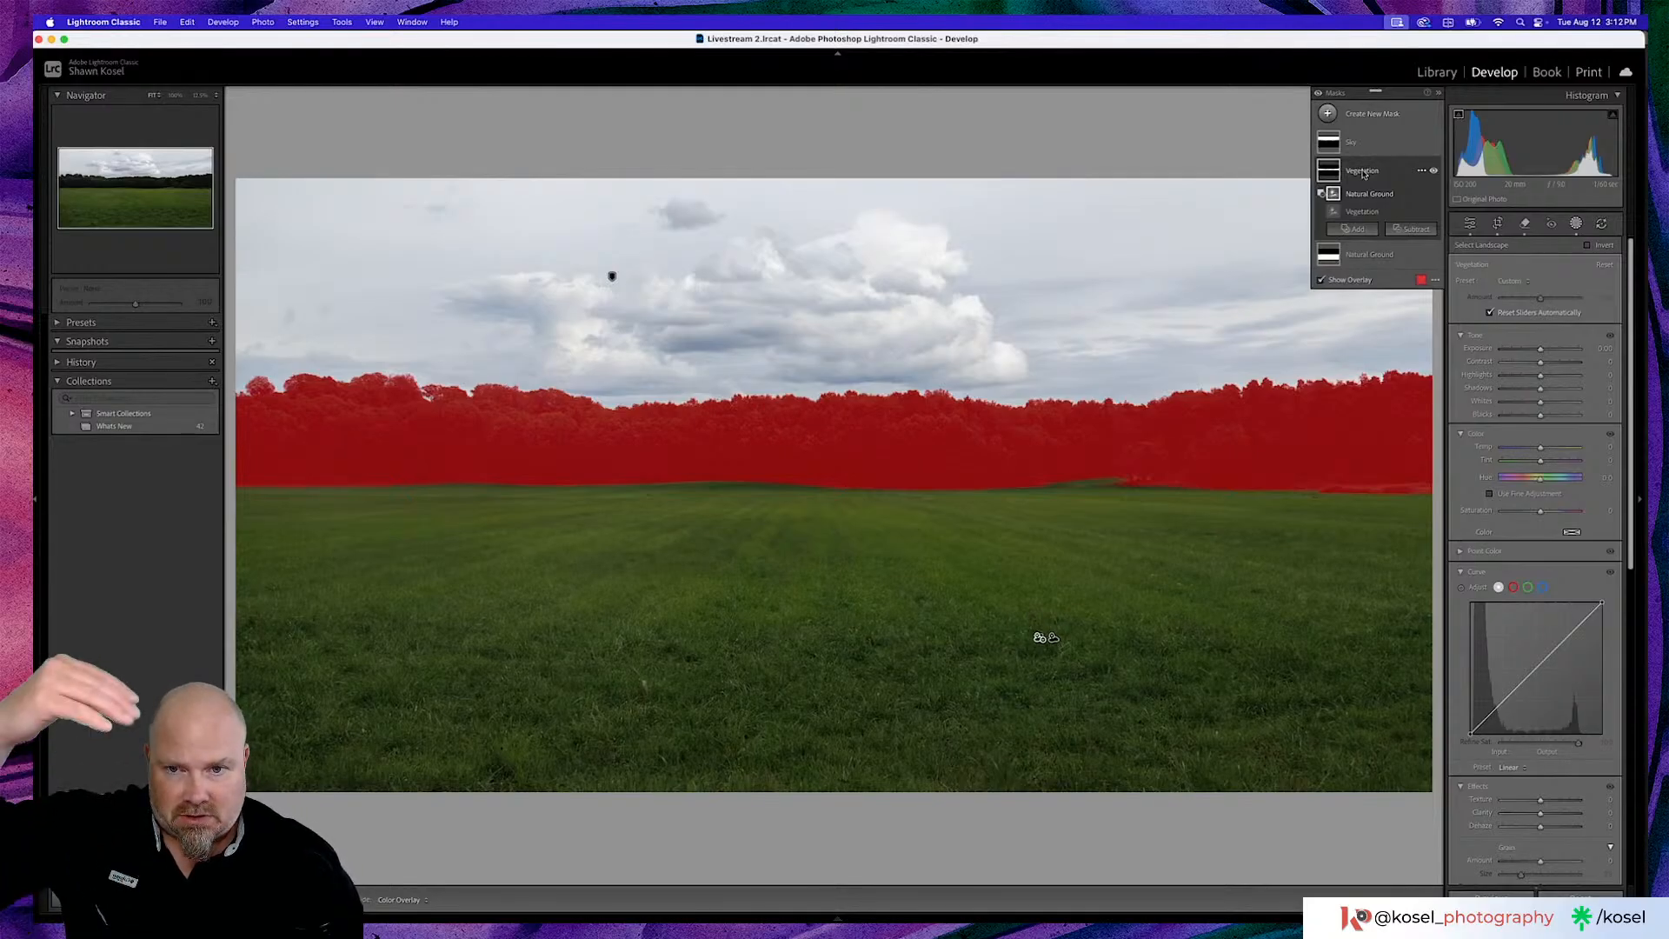
Check the overlays of the Natural Ground and refined Vegetation masks and review the Subtract options again
click(1362, 260)
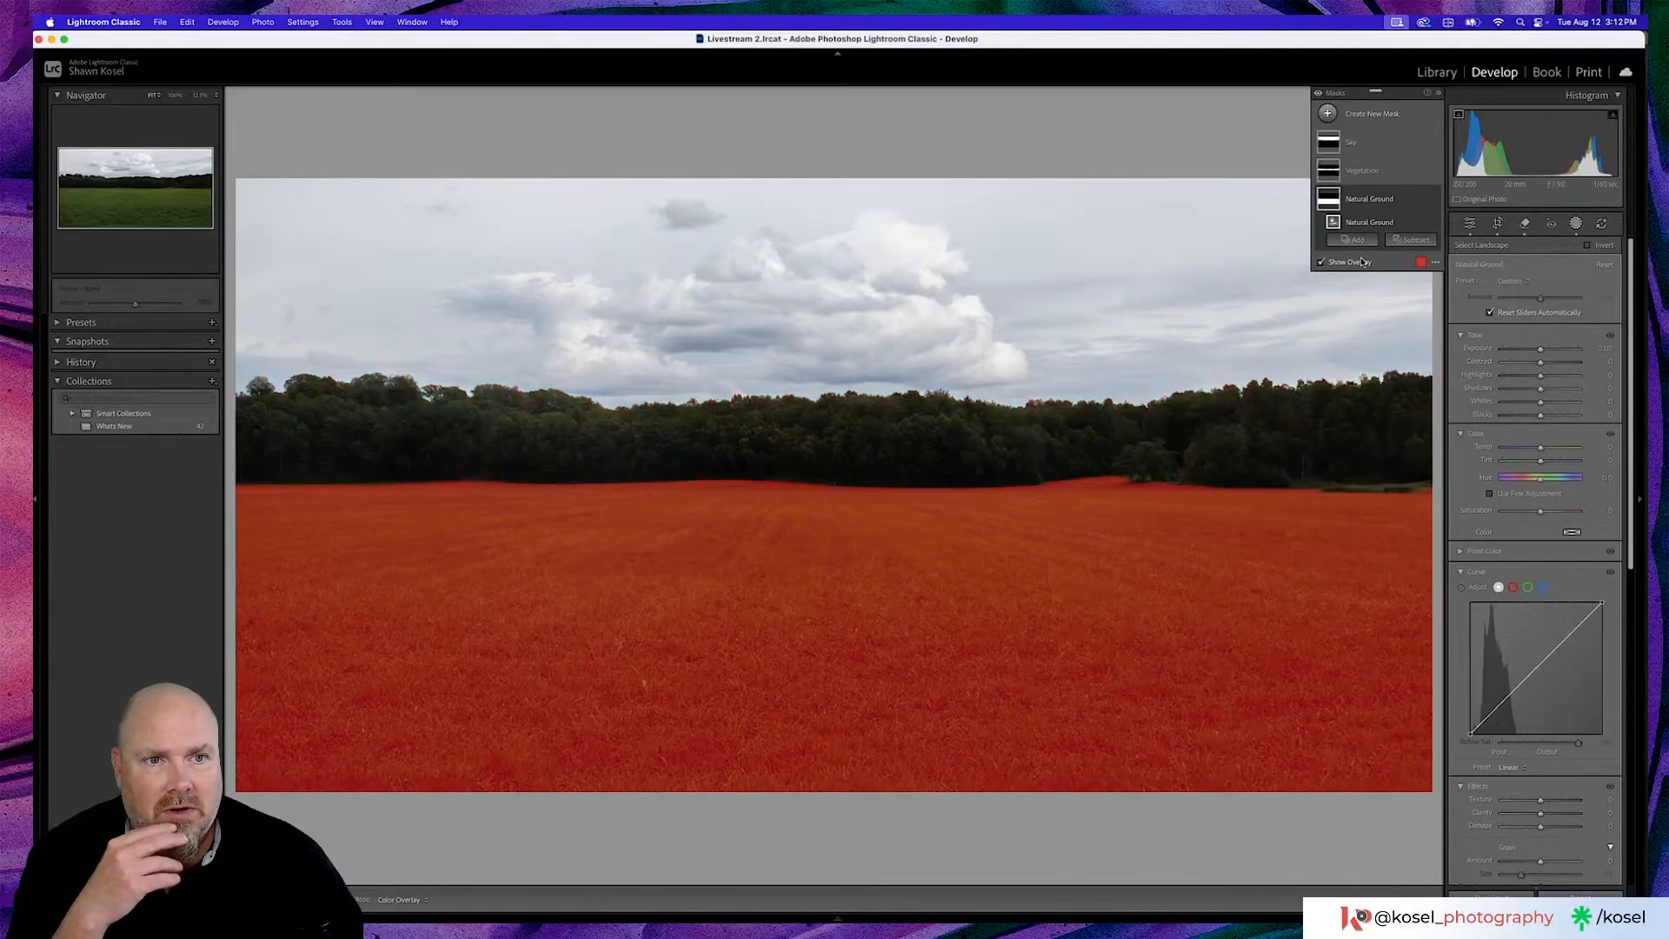
click(1362, 177)
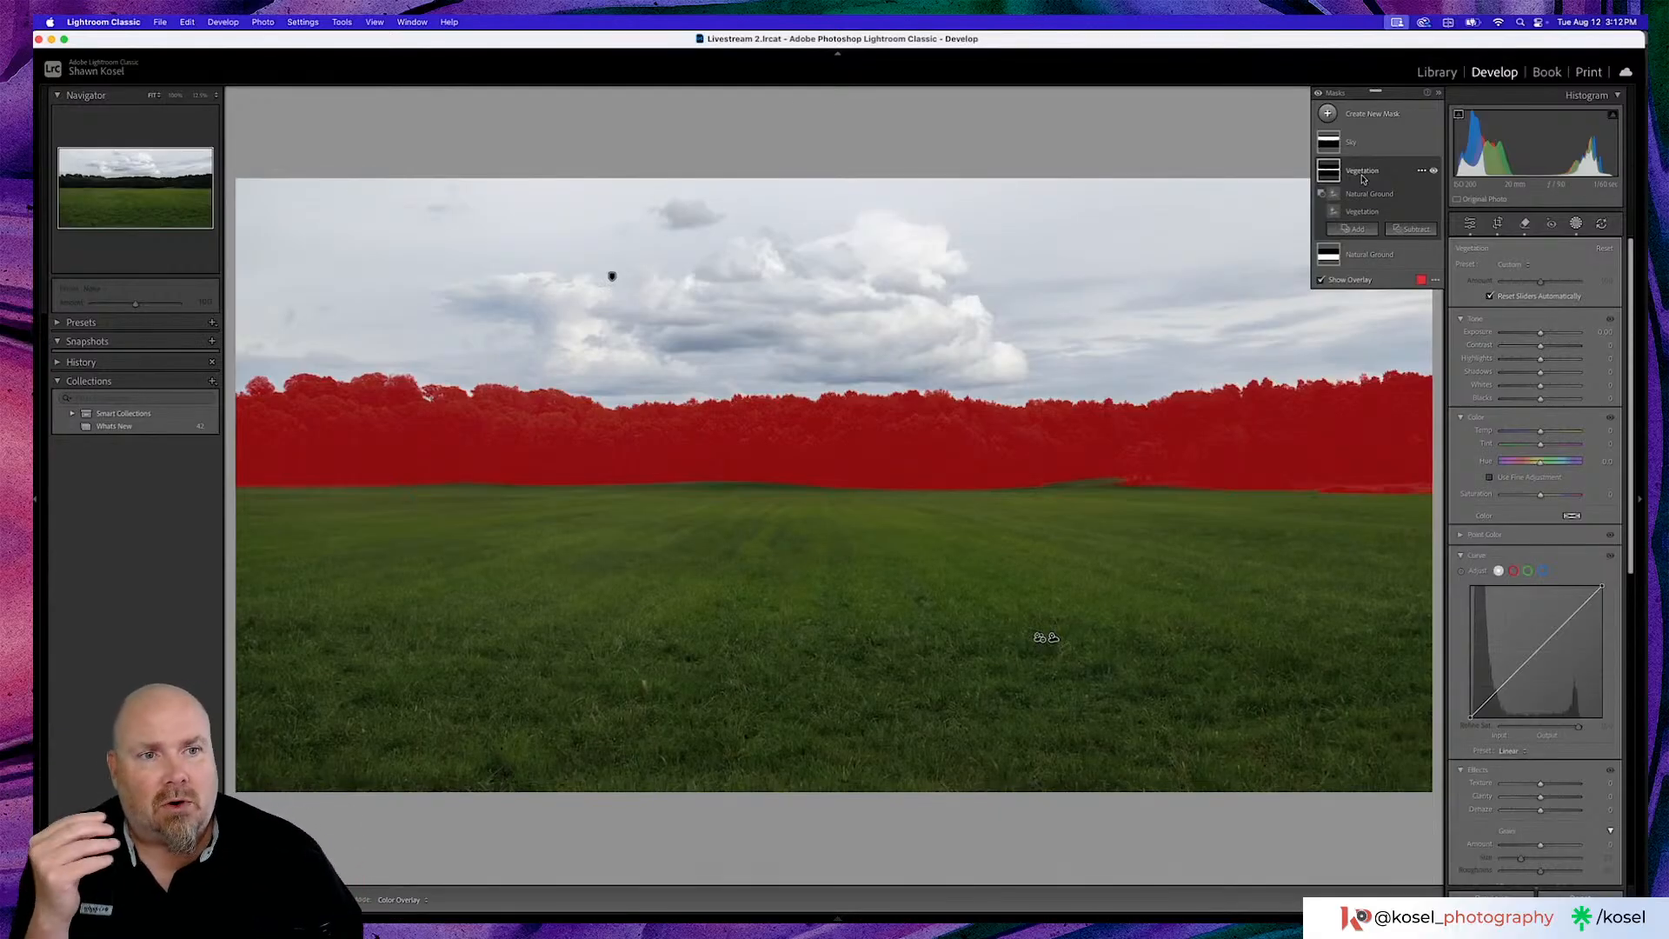
click(1408, 231)
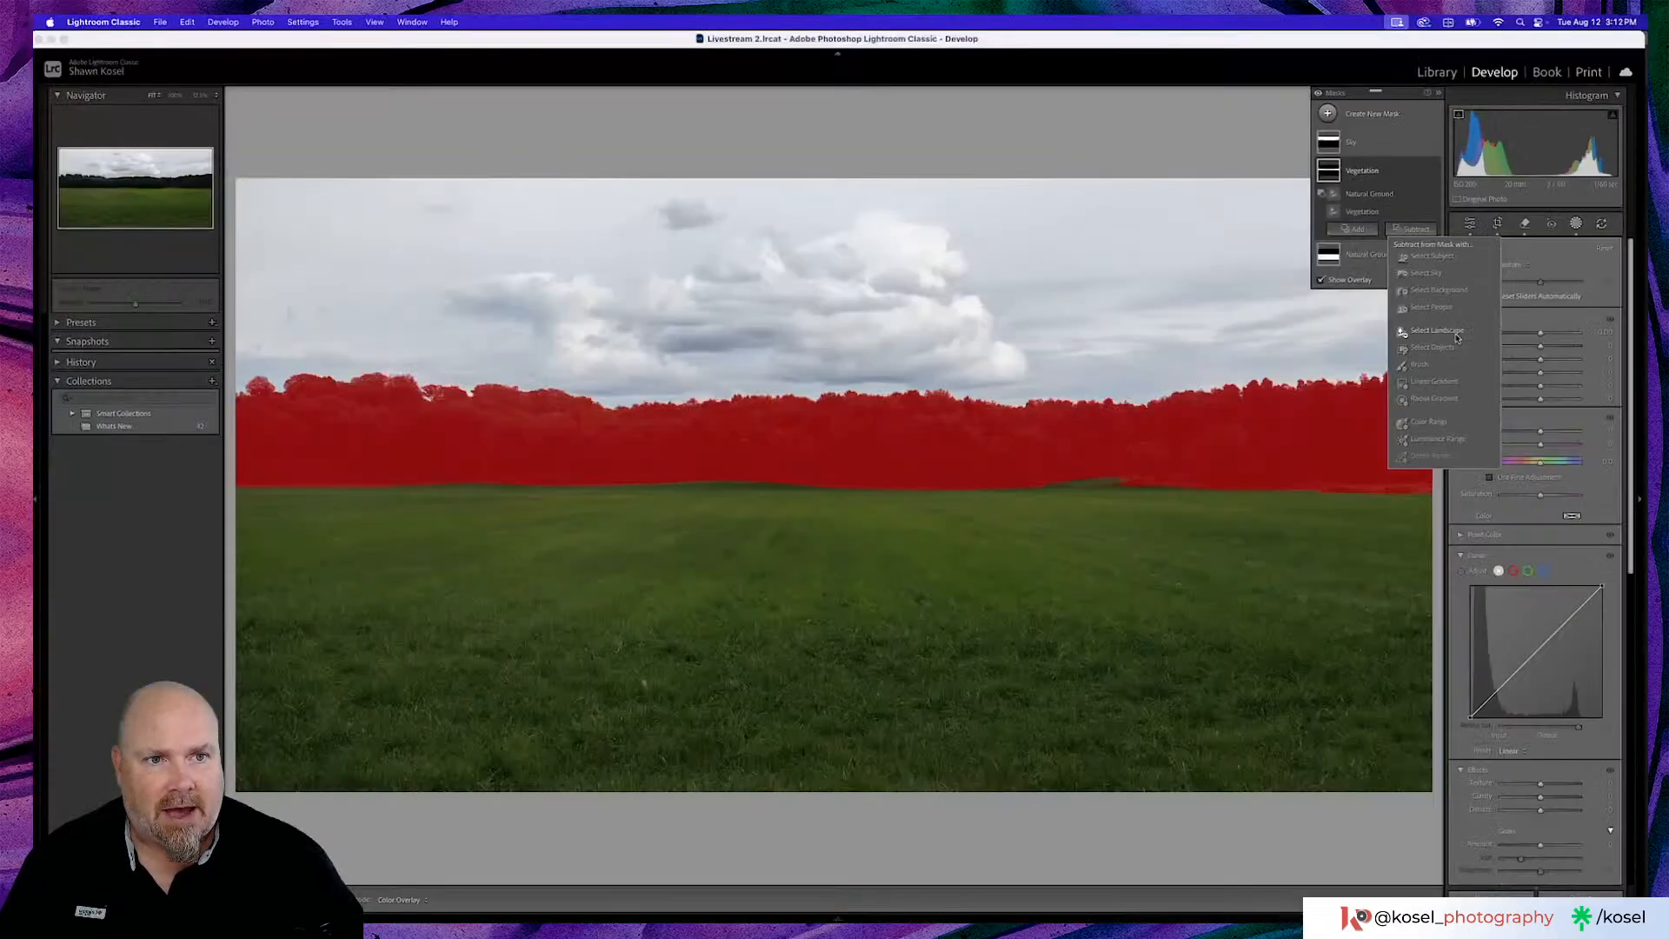
click(1109, 40)
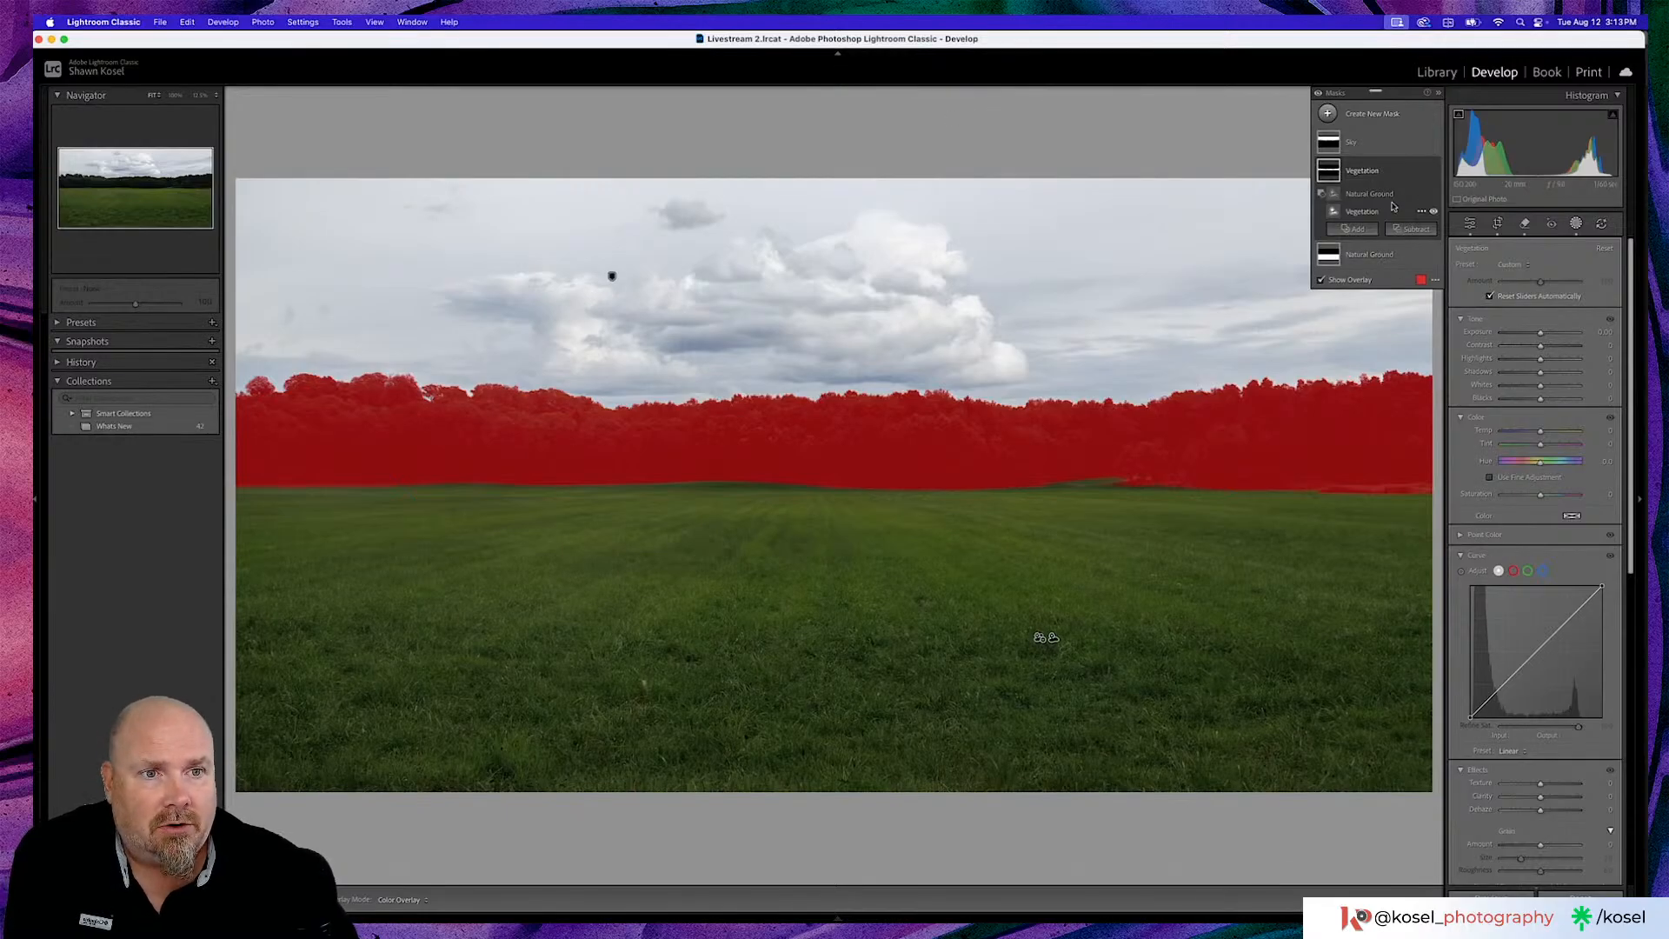
On the Natural Ground mask, set Exposure to 0.25 and Texture to 15, and raise Clarity slightly
click(1367, 258)
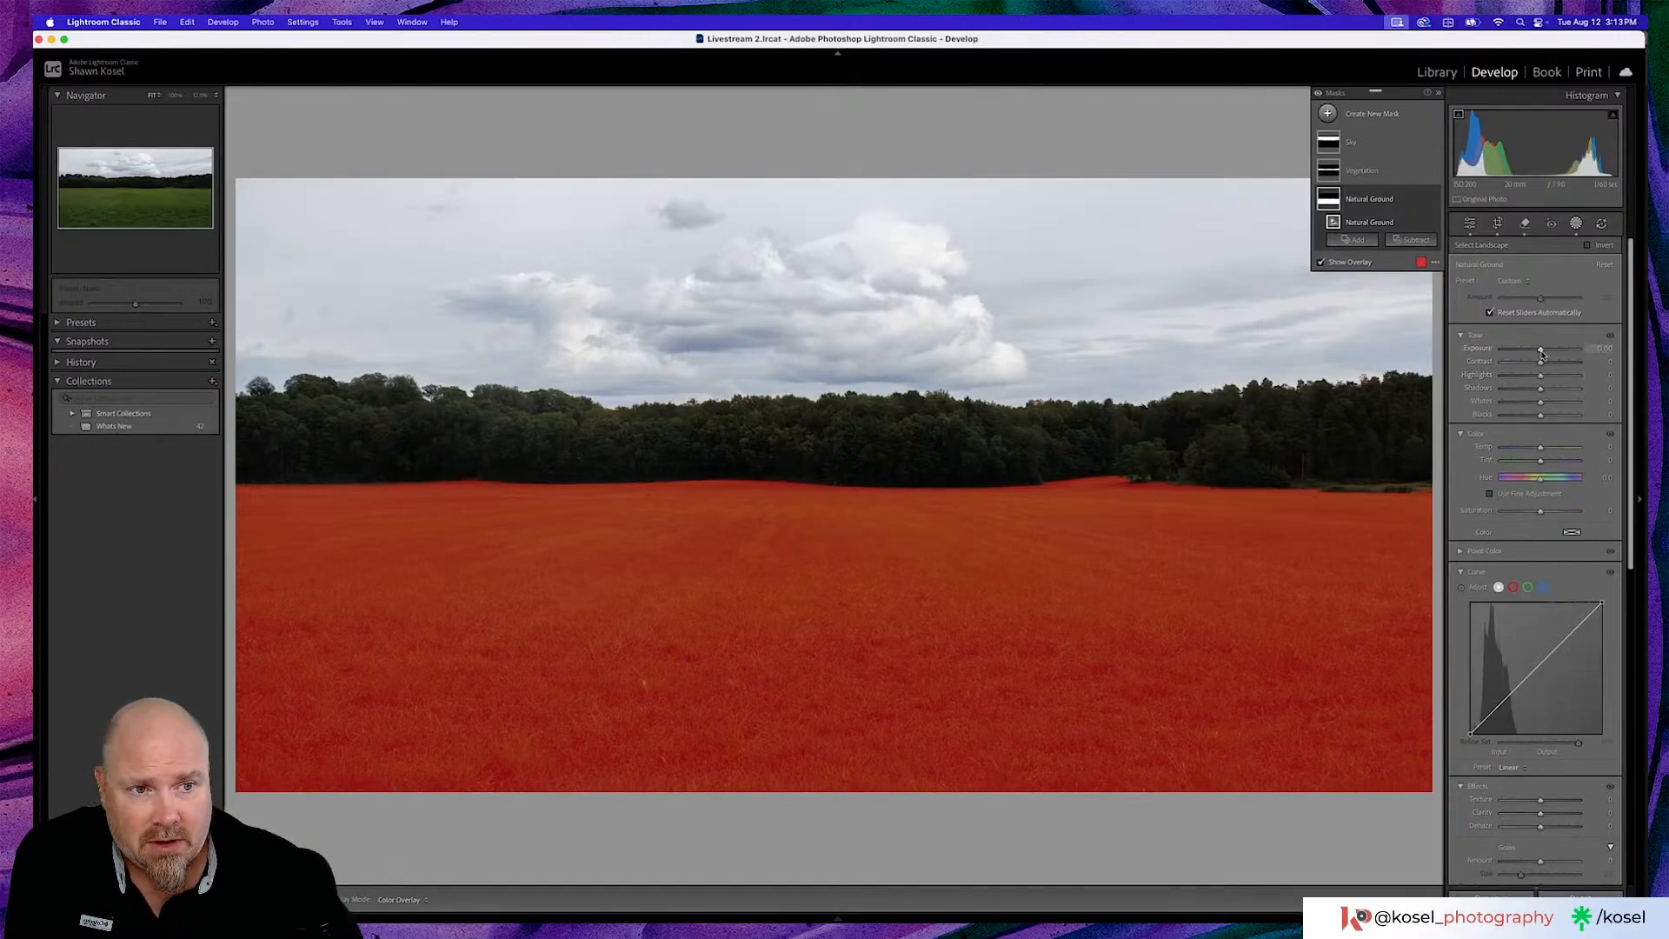
drag(1539, 351, 1543, 351)
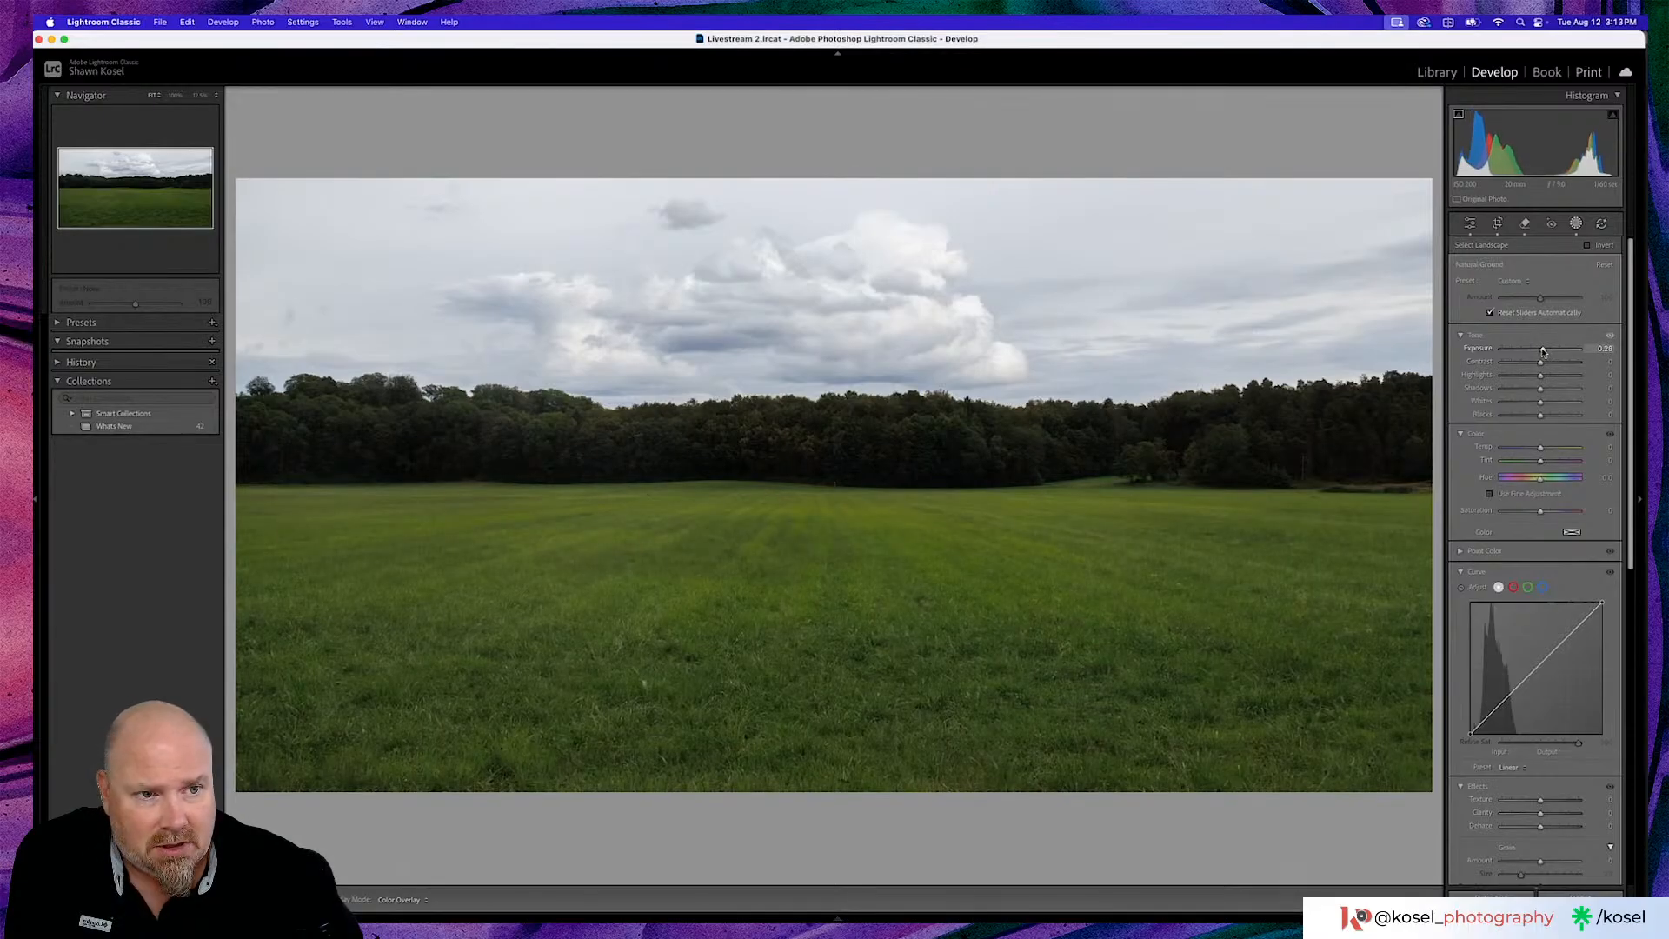
drag(1542, 351, 1542, 350)
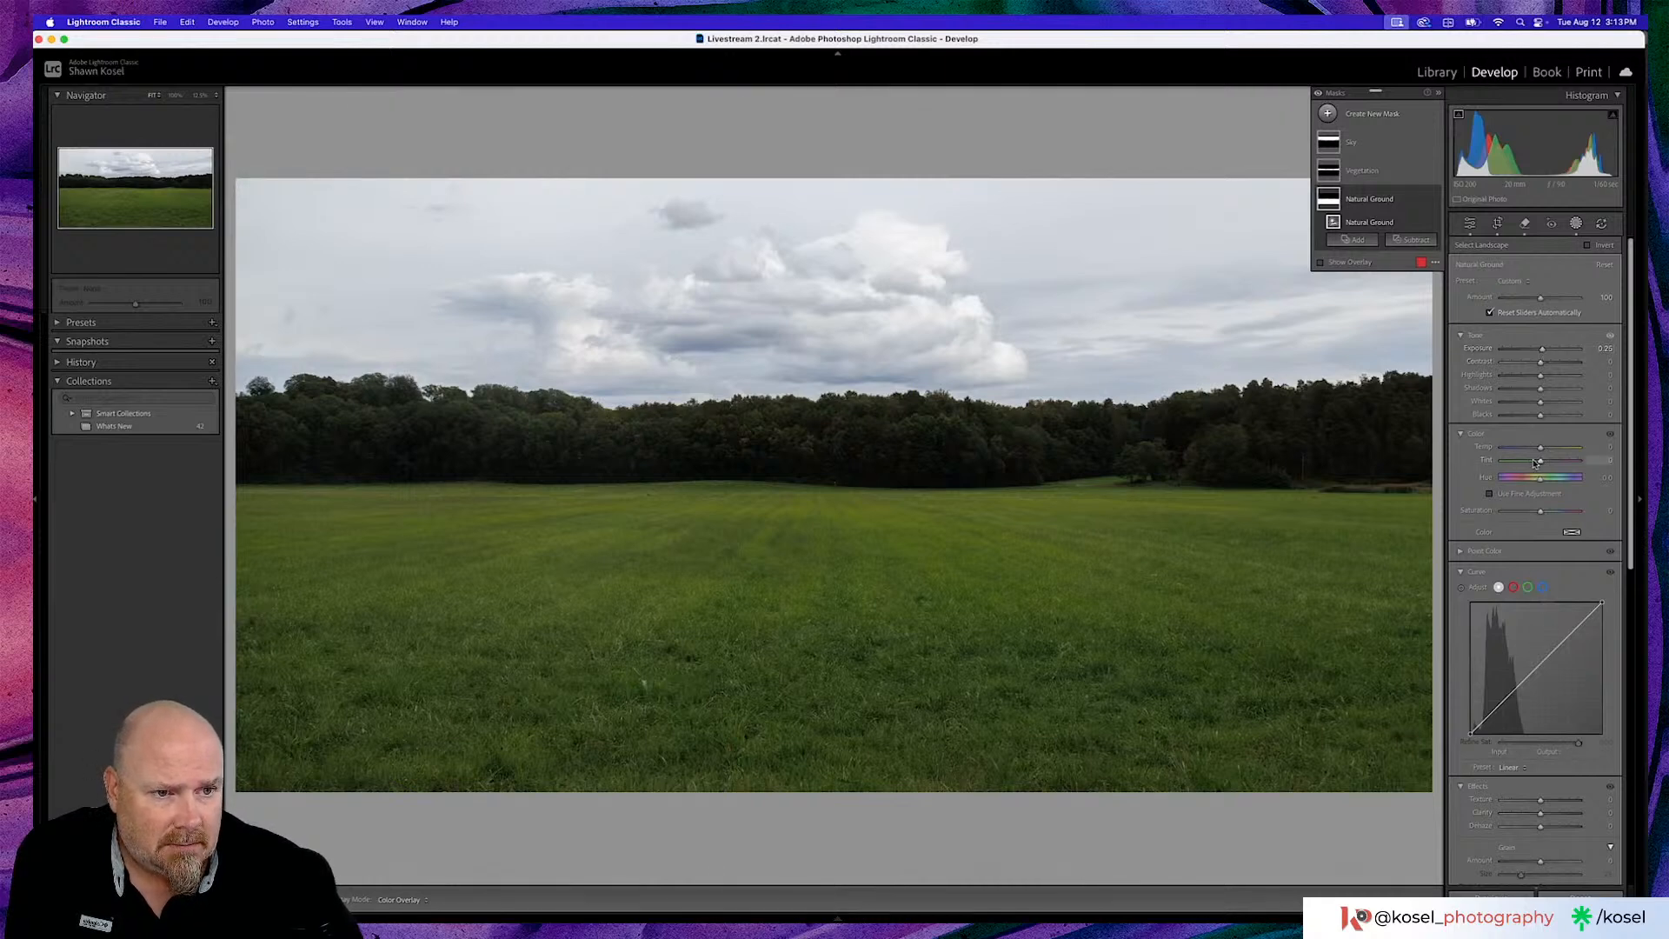
scroll(1535, 462, down, 3)
scroll(1535, 462, down, 3)
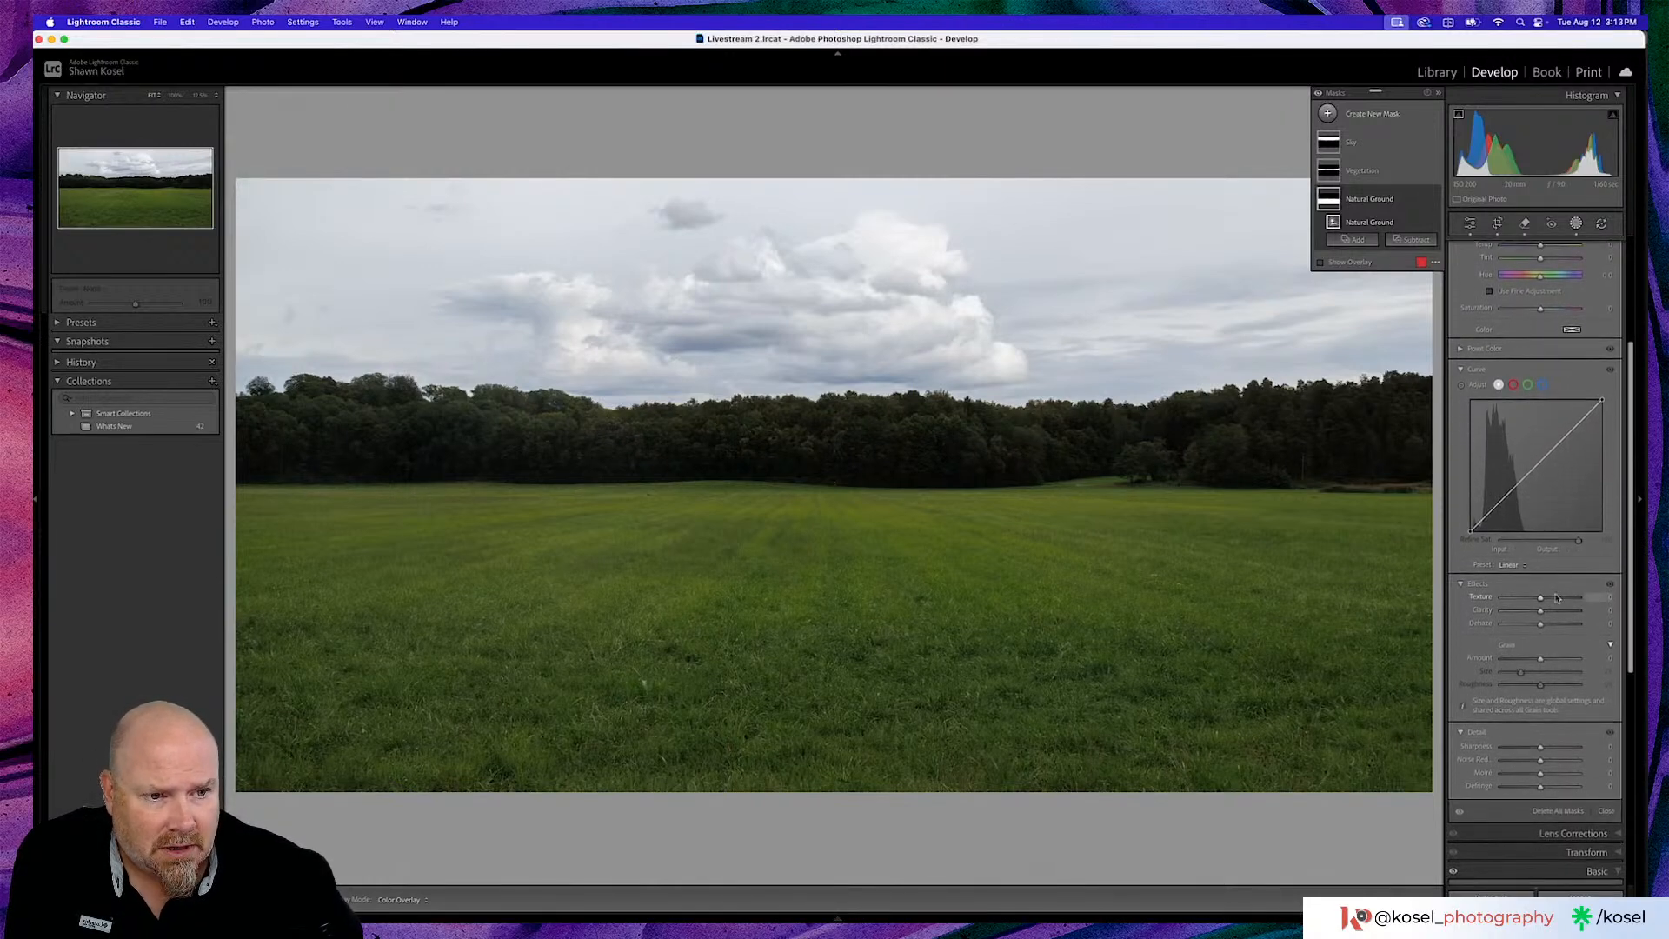
drag(1541, 600, 1544, 615)
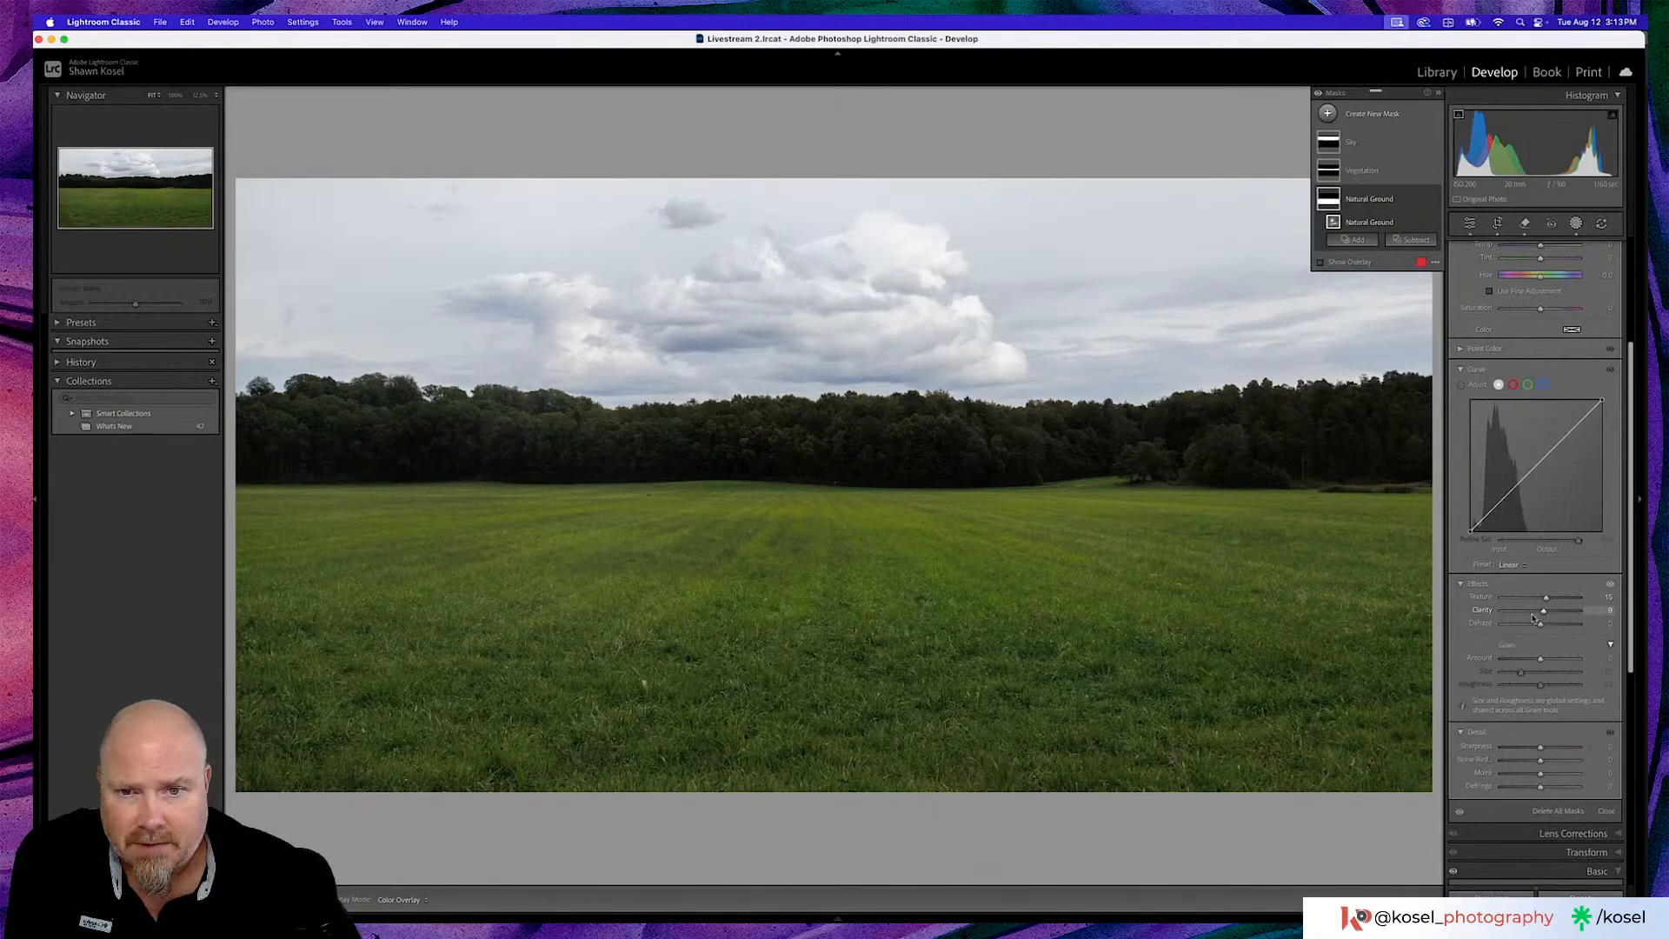
On the Vegetation mask, set Exposure to 0.28, Texture to 8 and Clarity to about 12
scroll(1535, 619, up, 5)
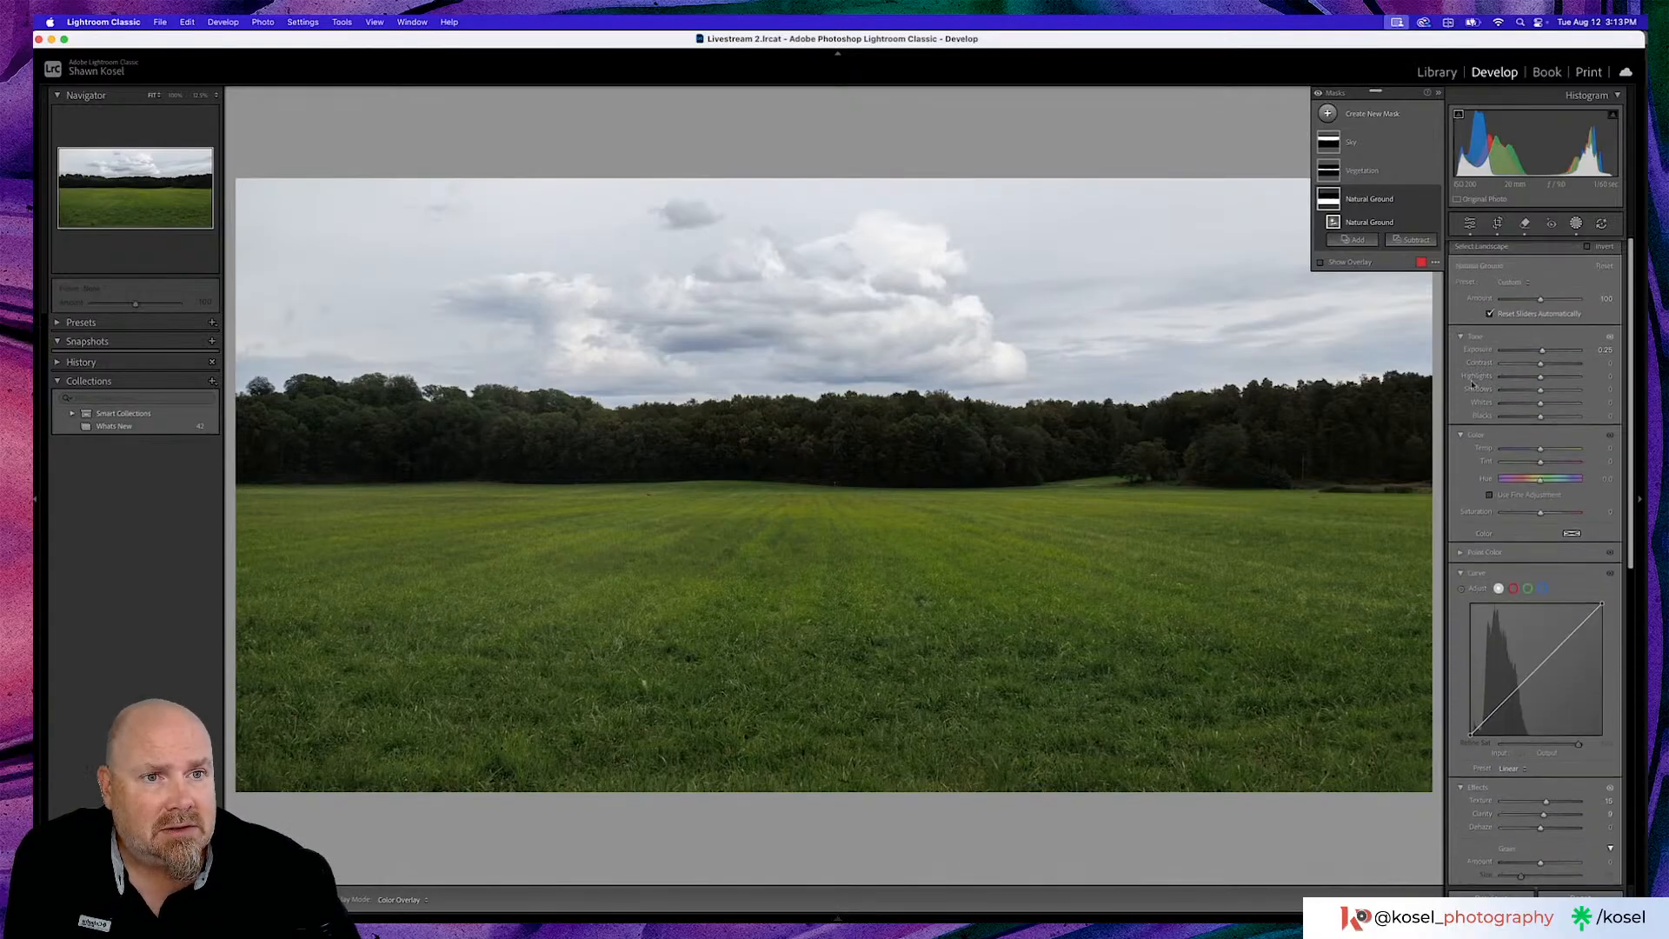
click(1371, 172)
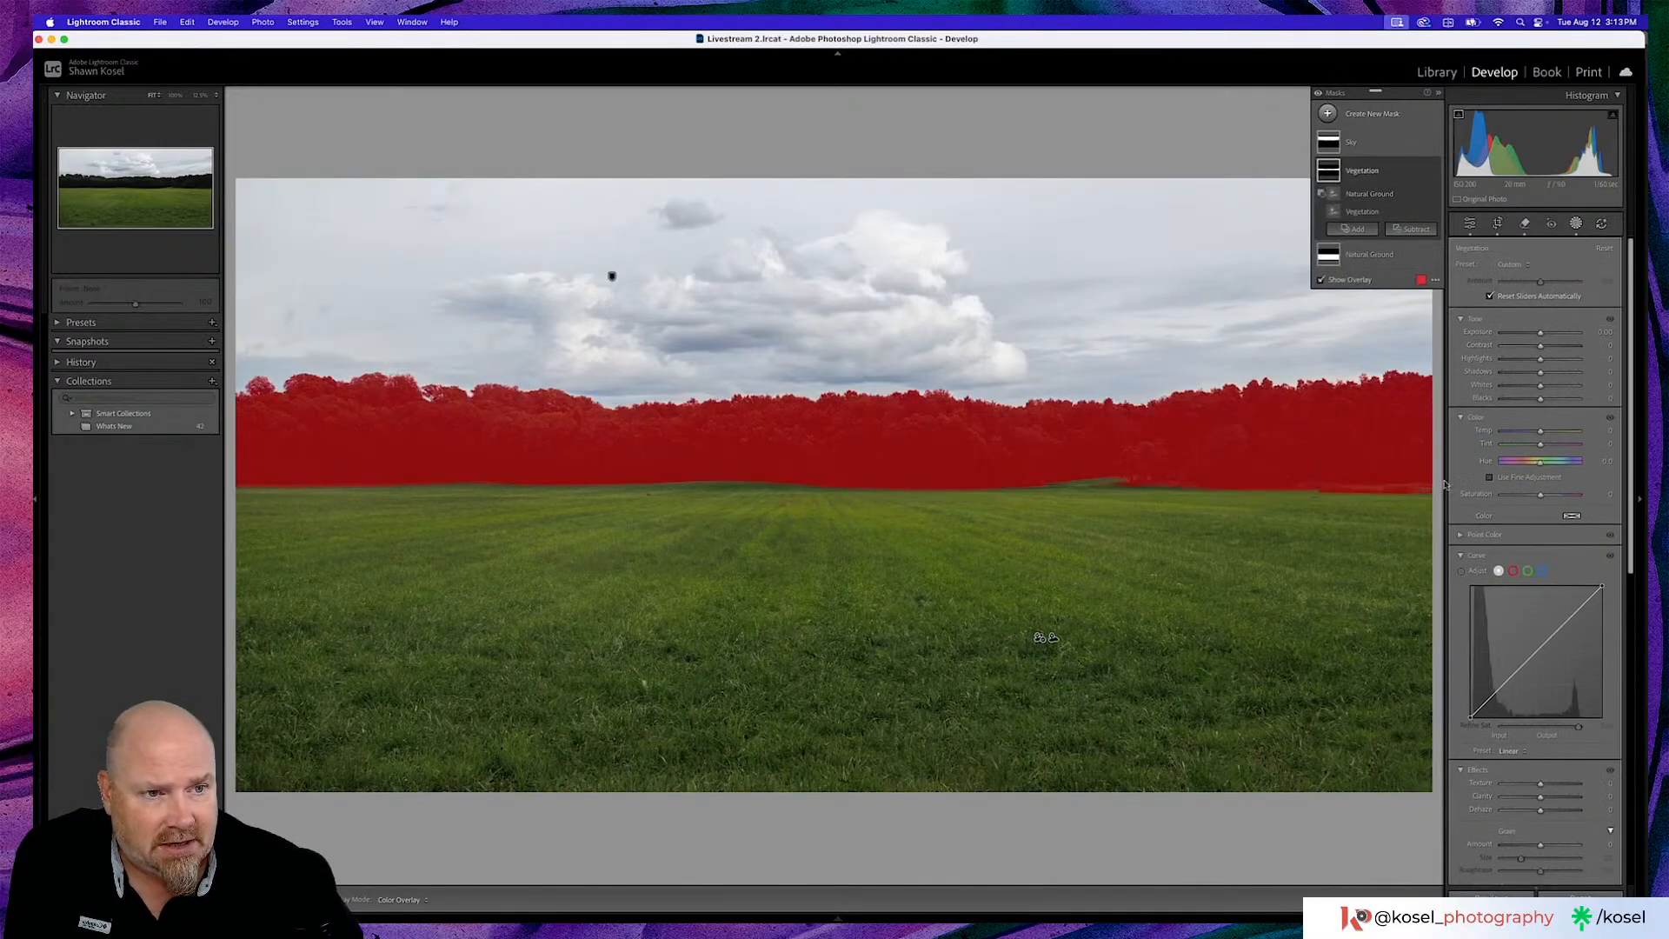
drag(1541, 333, 1545, 335)
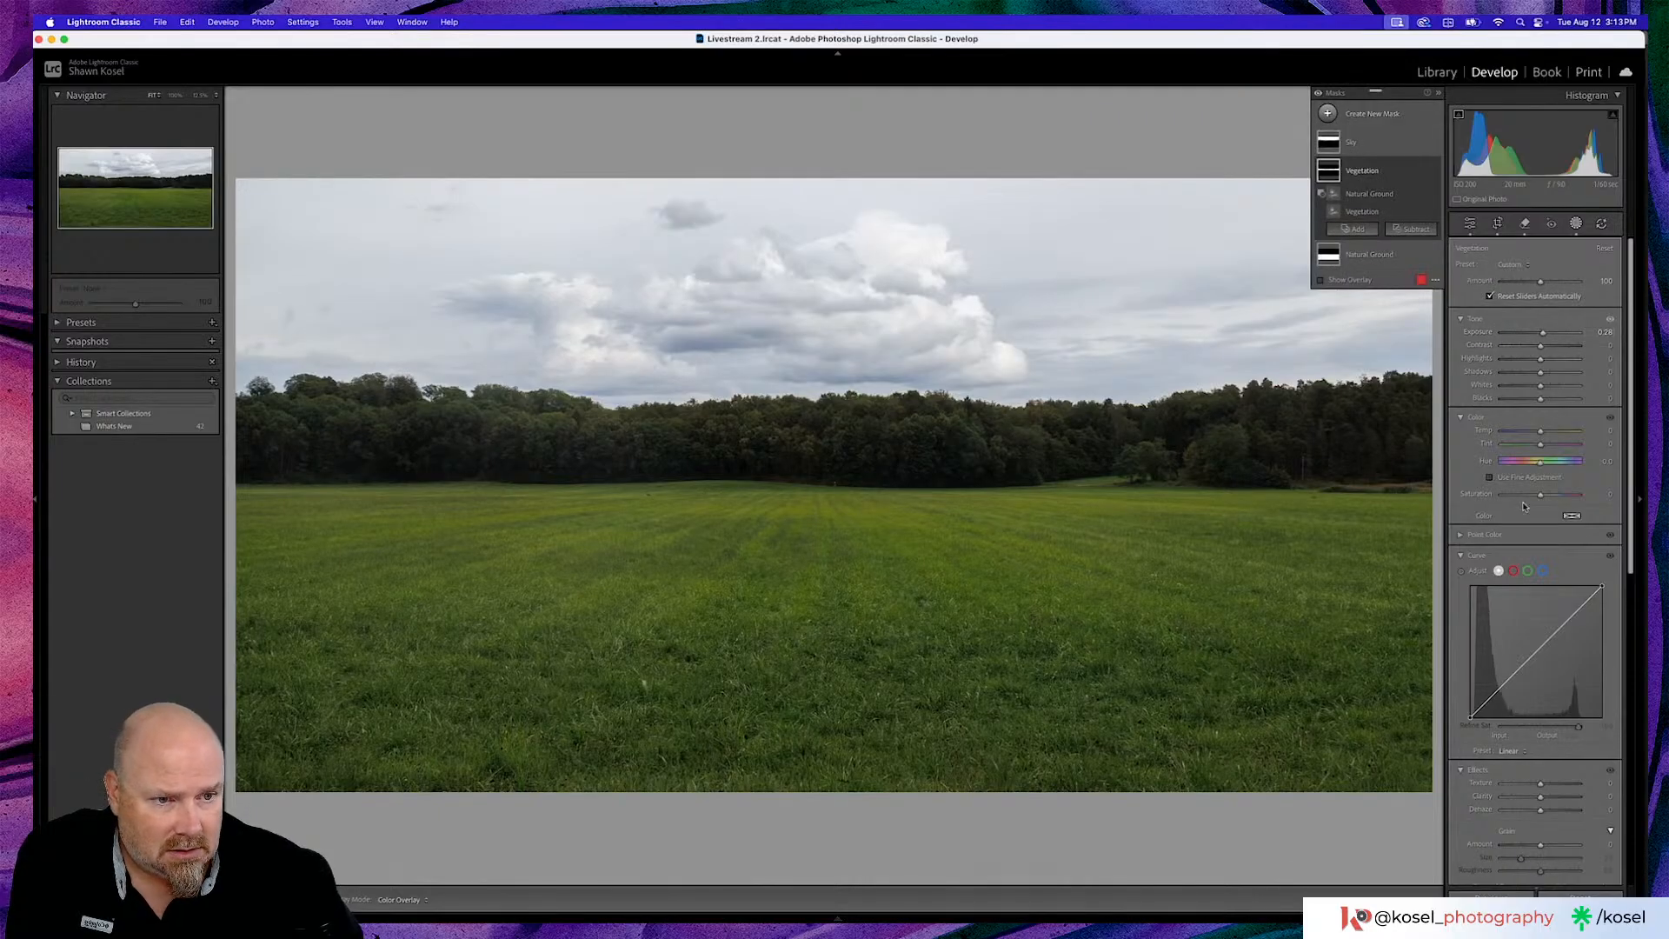
scroll(1523, 507, down, 2)
scroll(1523, 506, down, 6)
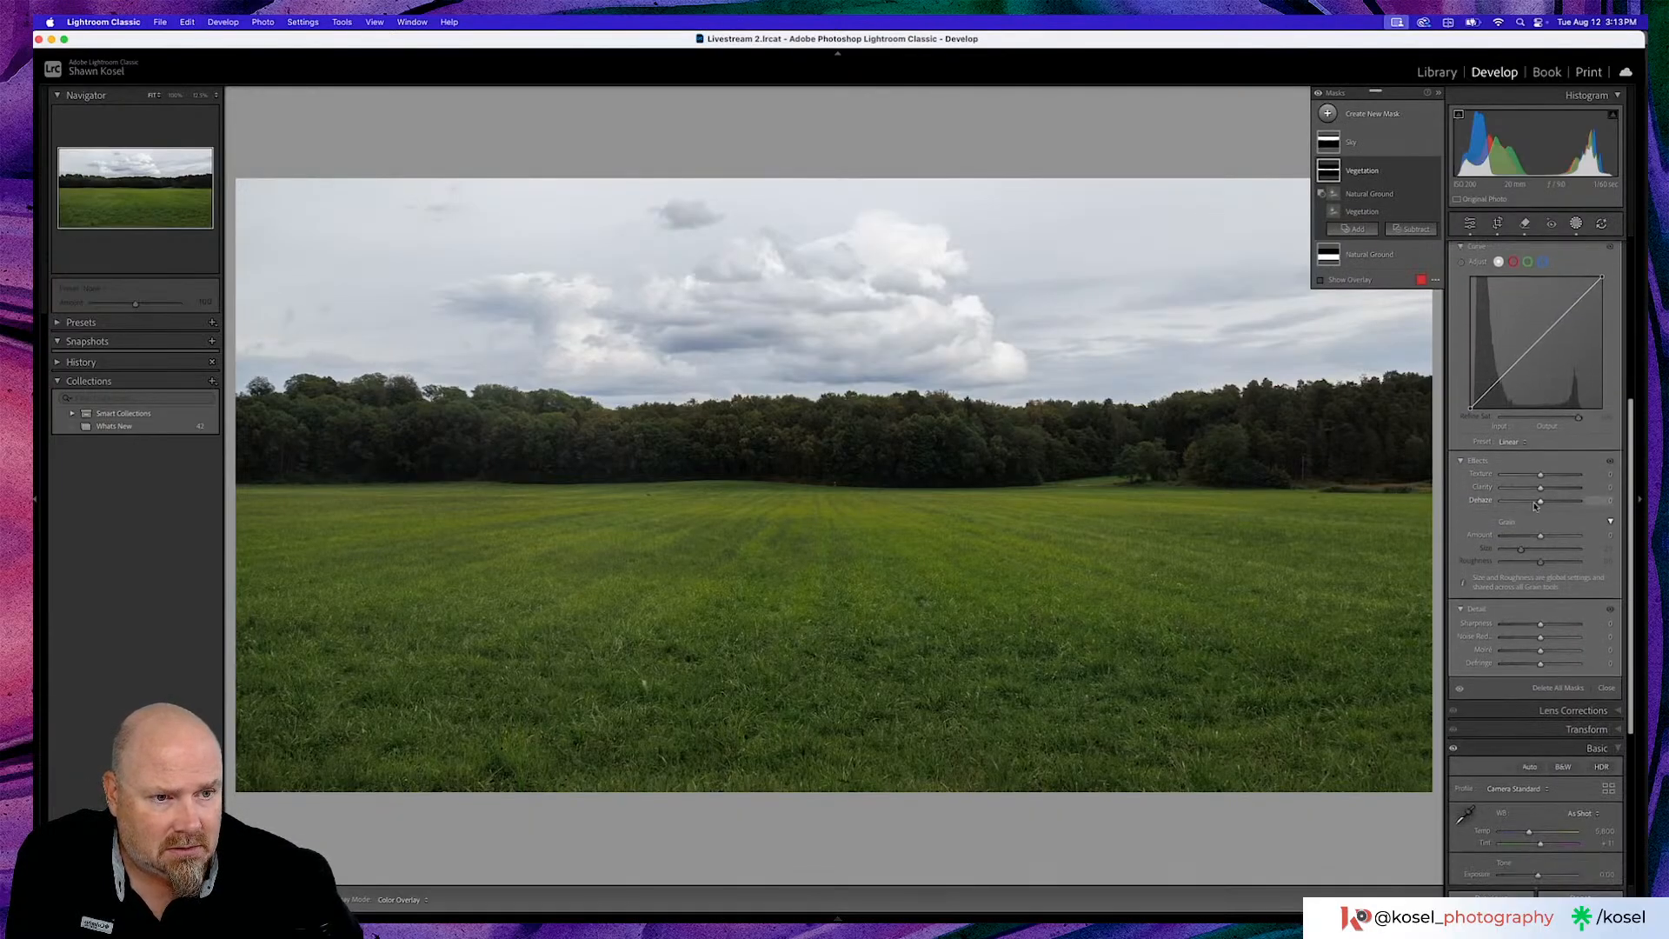
drag(1542, 475, 1543, 489)
Warm the Vegetation mask slightly with Temp and set its Tint to 7
scroll(1543, 489, up, 6)
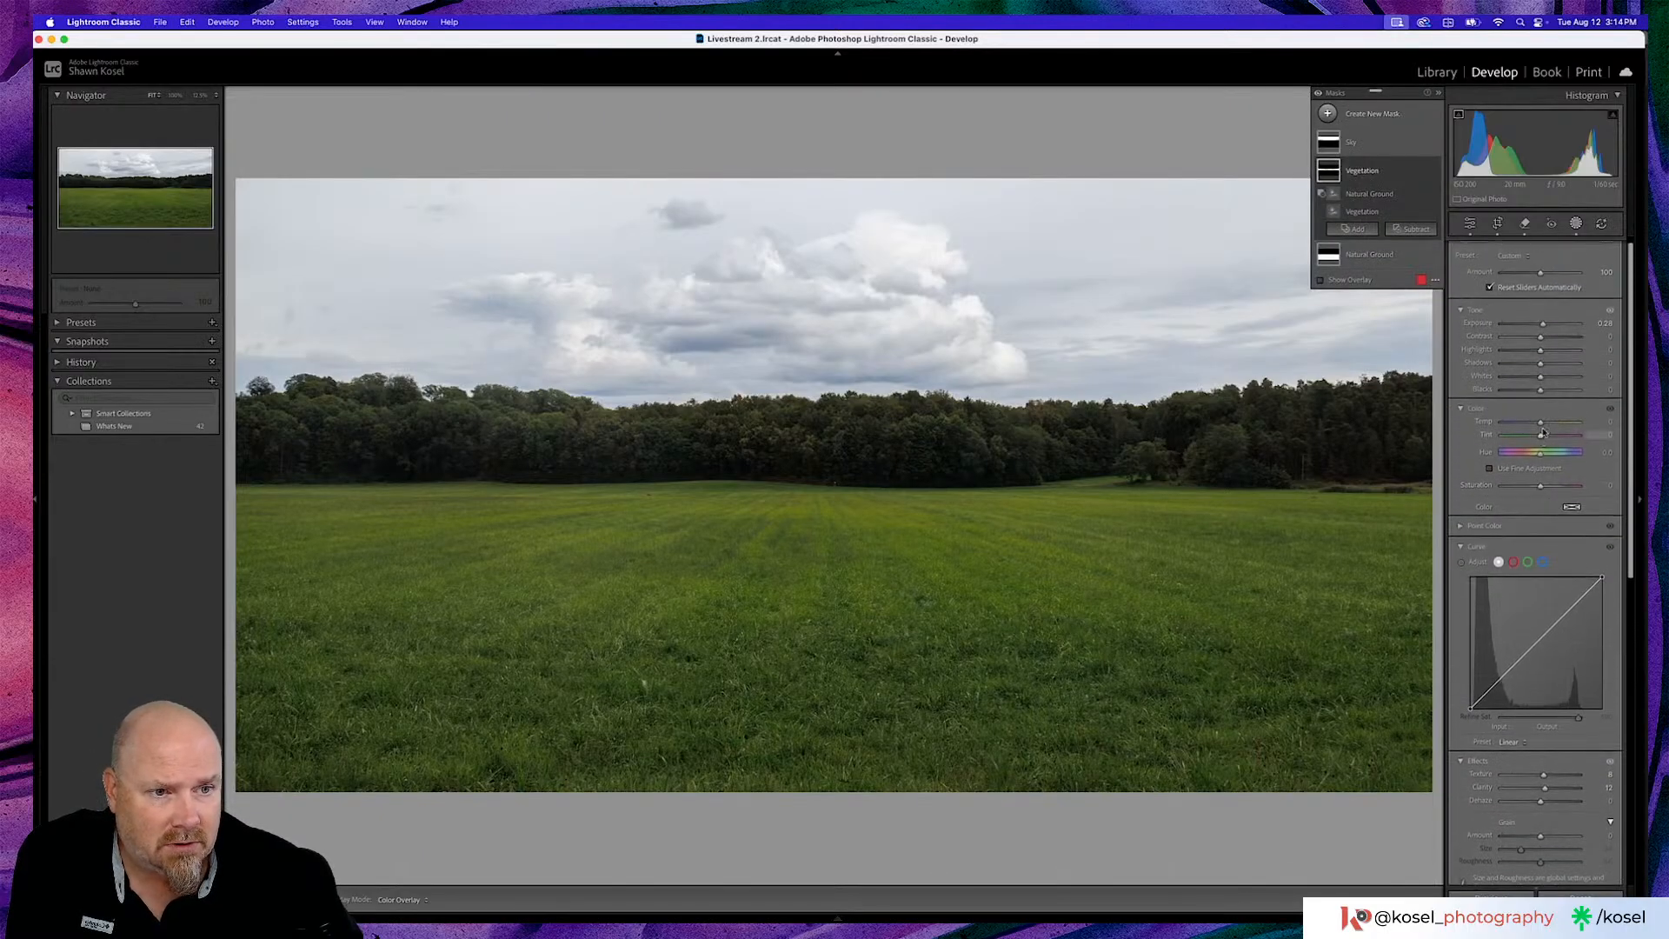
drag(1542, 423, 1542, 437)
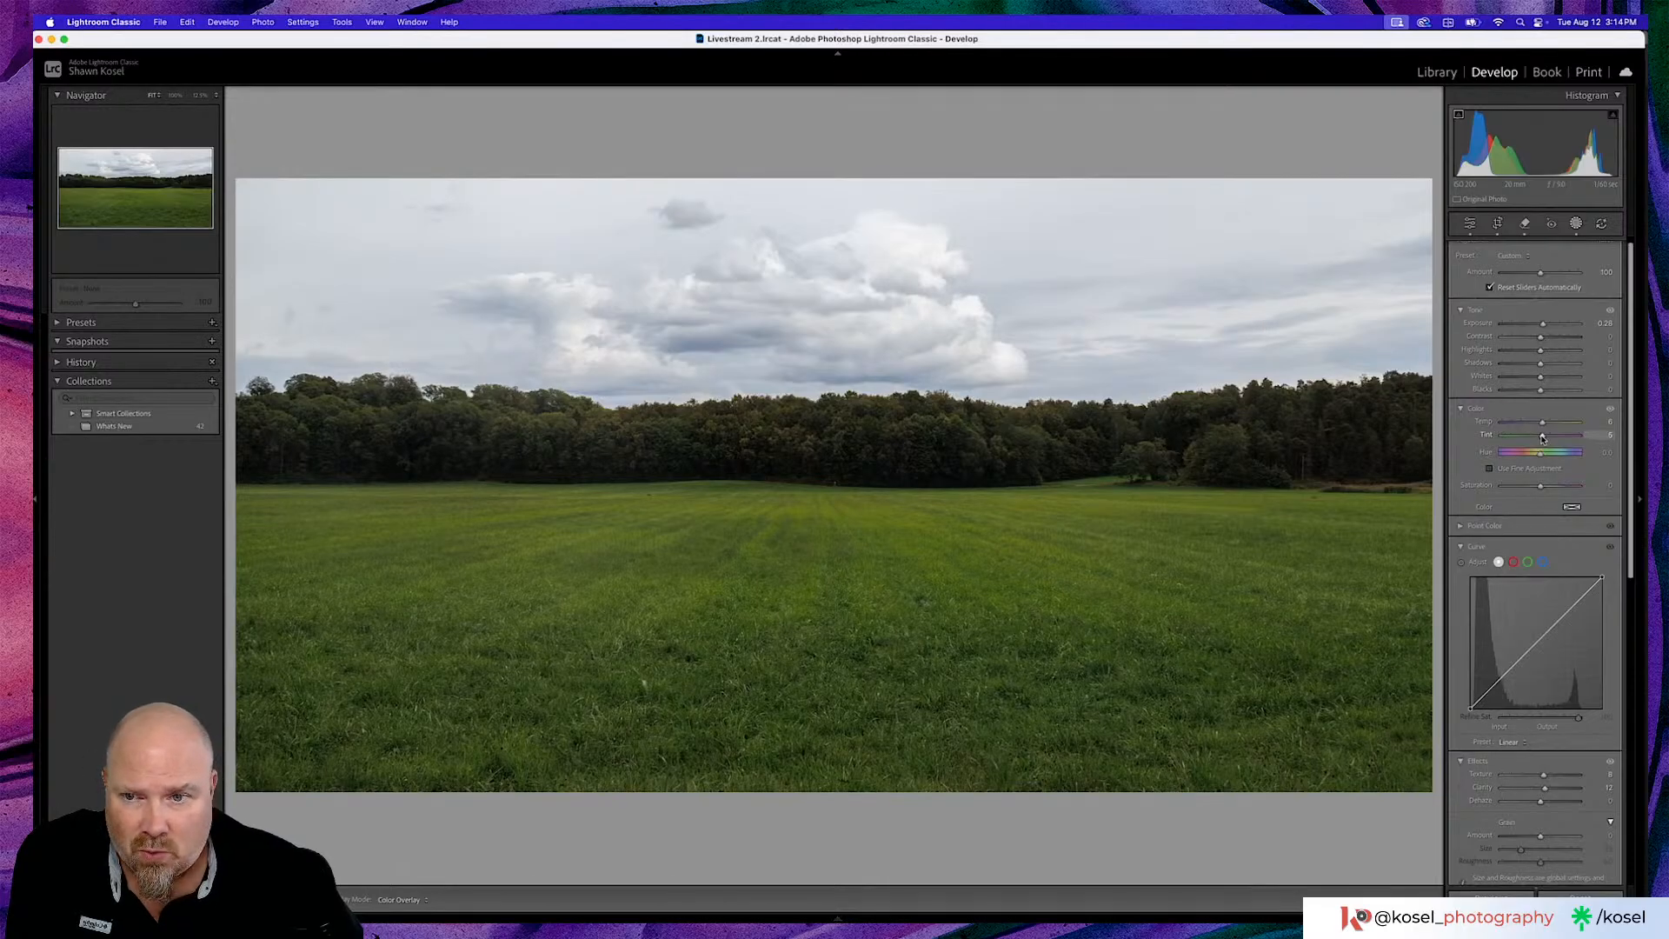
drag(1543, 437, 1543, 437)
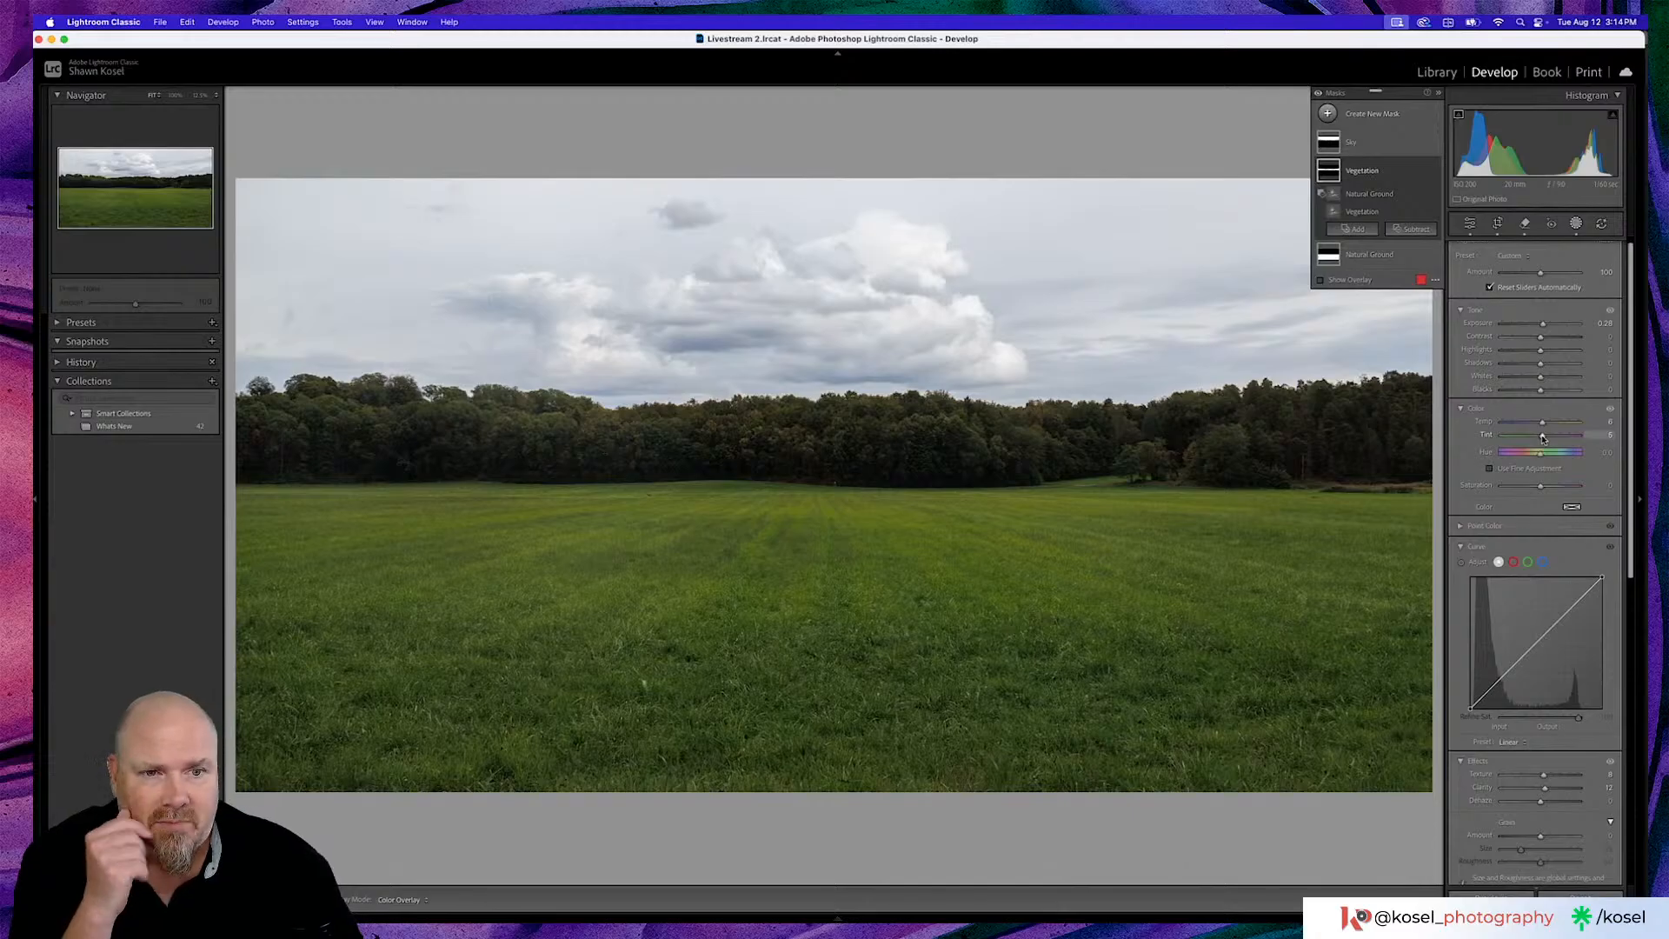
drag(1543, 437, 1545, 426)
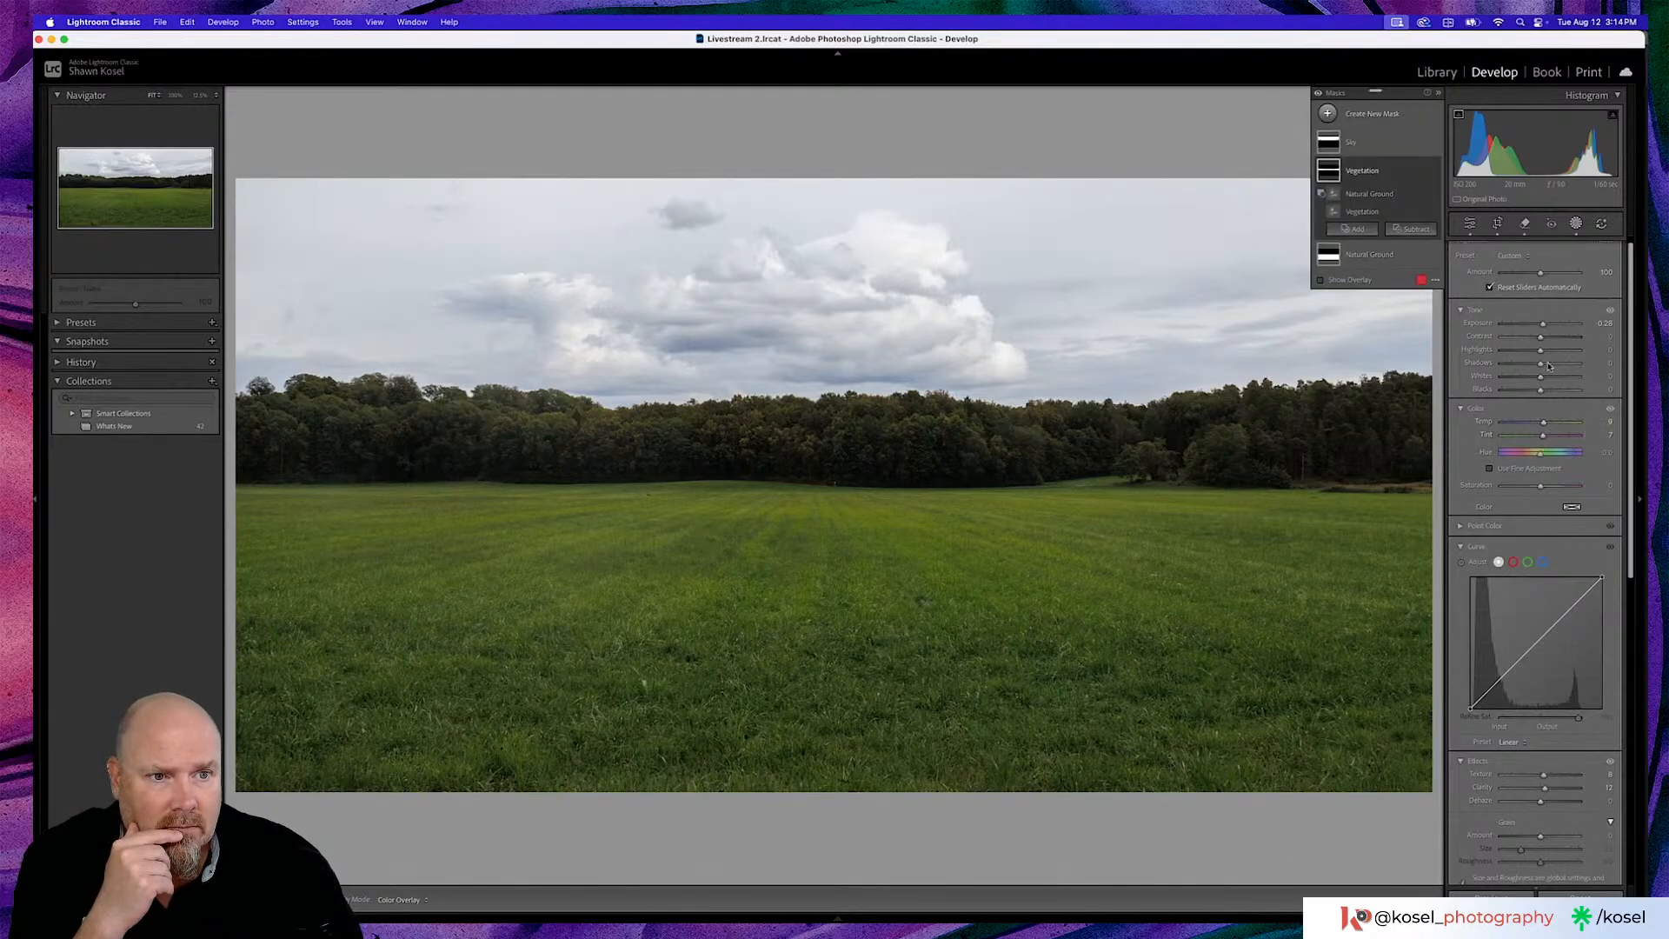
Raise the Vegetation mask's Shadows slightly and set its Saturation to 12
drag(1543, 367, 1544, 368)
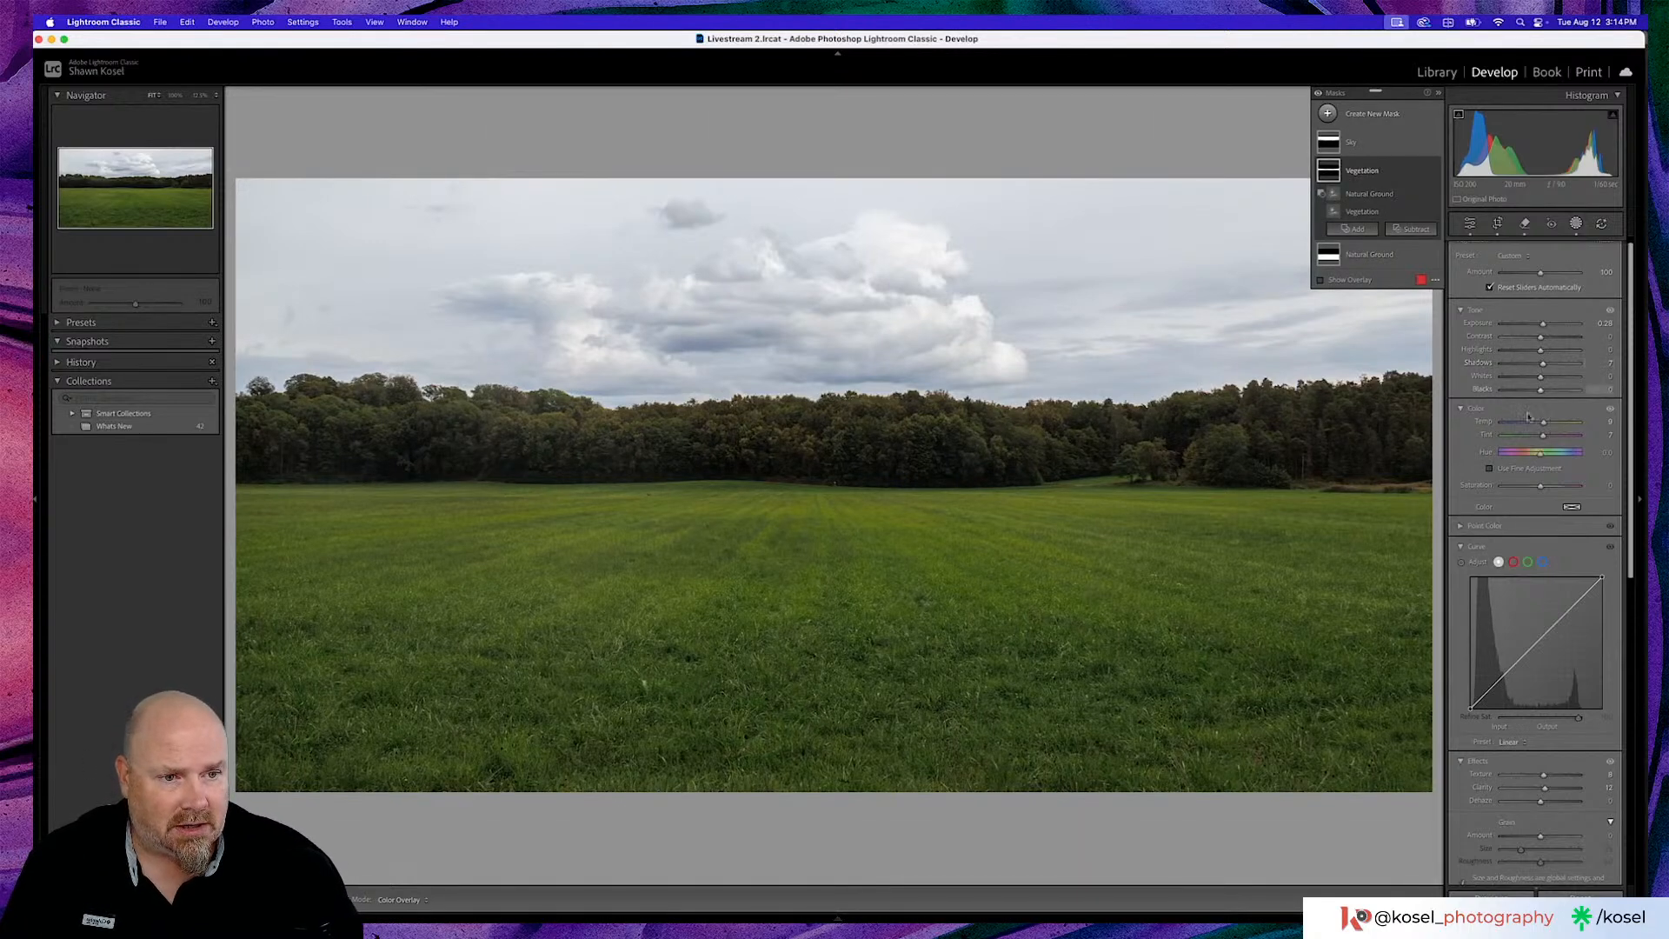
scroll(1523, 501, down, 4)
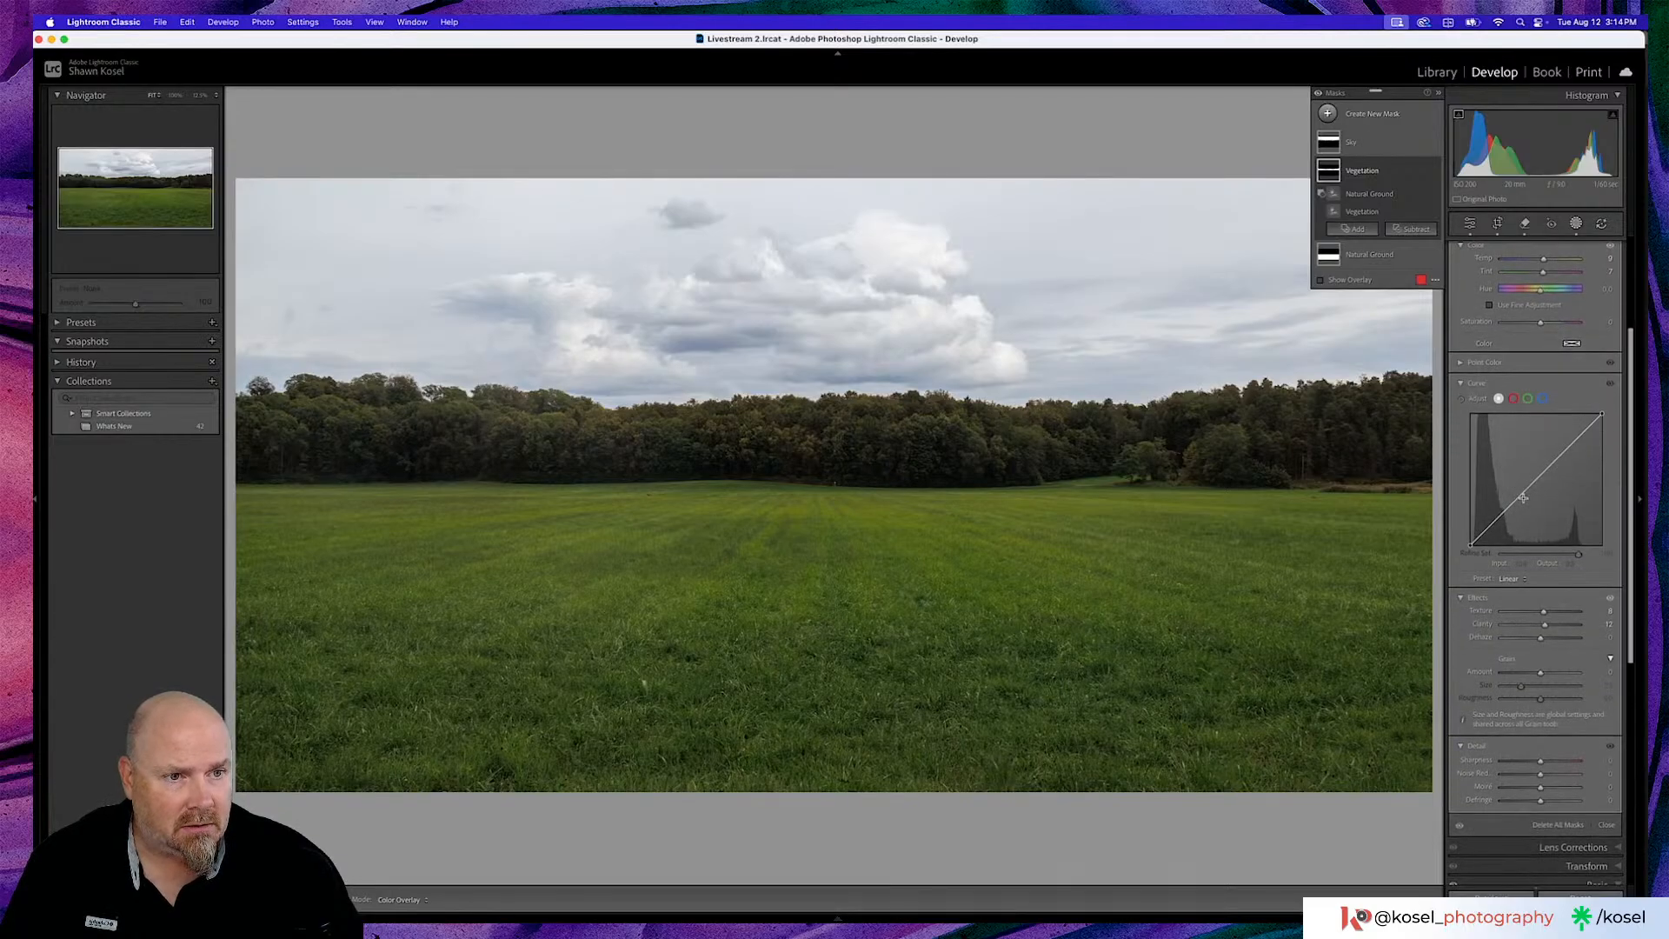
scroll(1521, 504, up, 2)
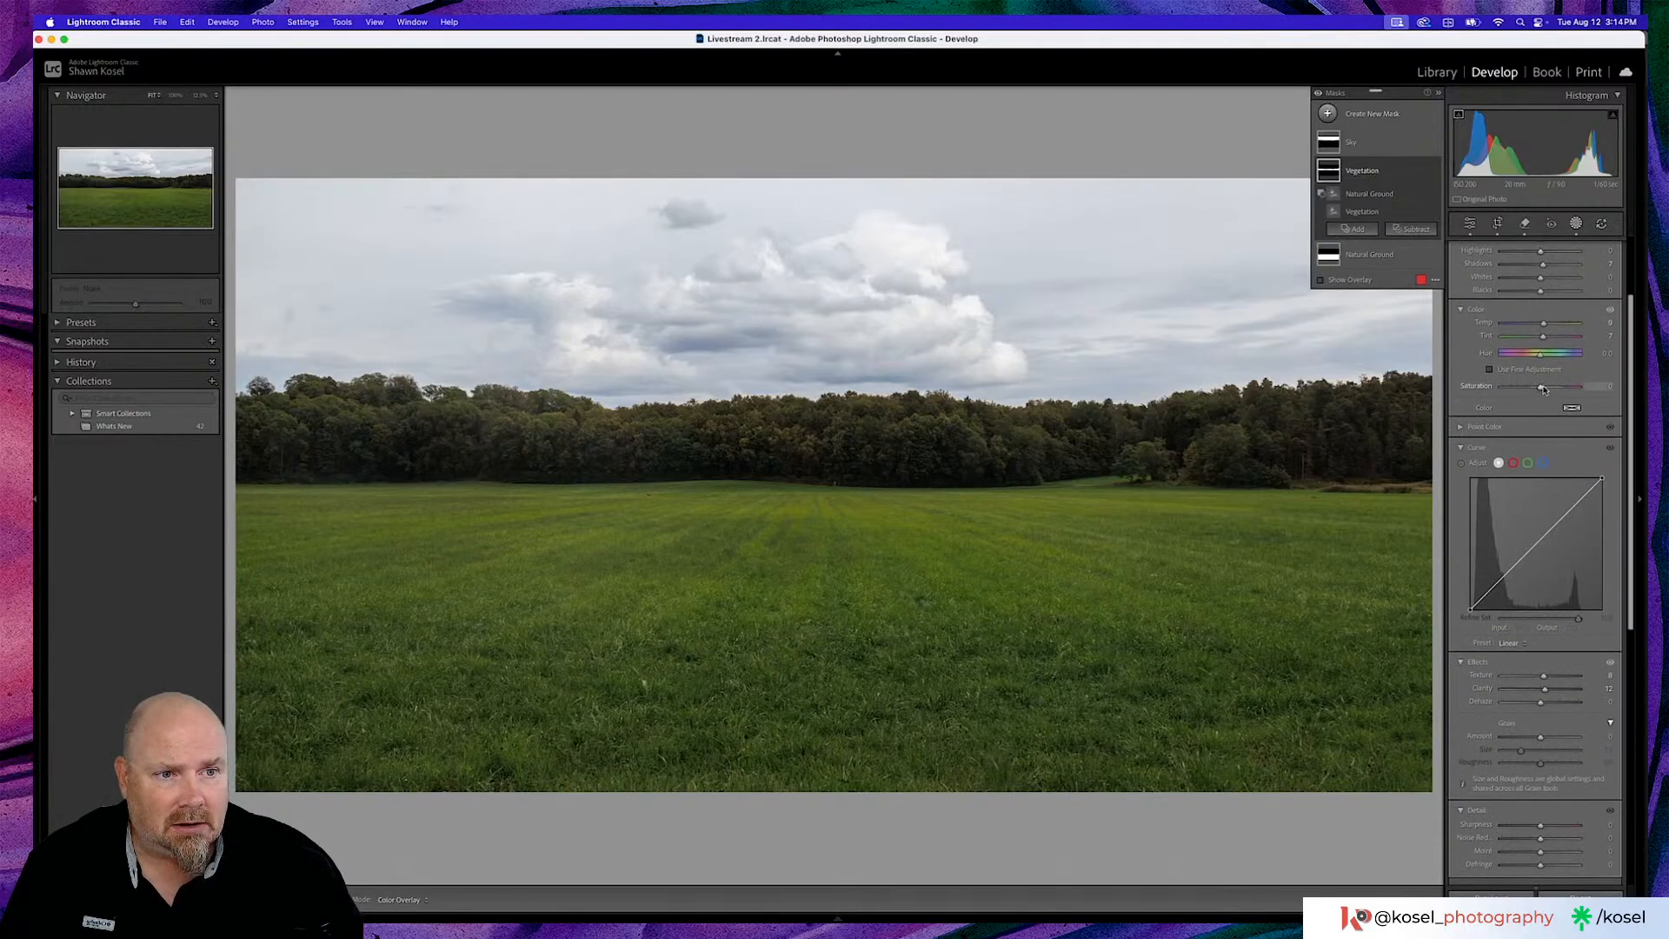
drag(1541, 389, 1546, 389)
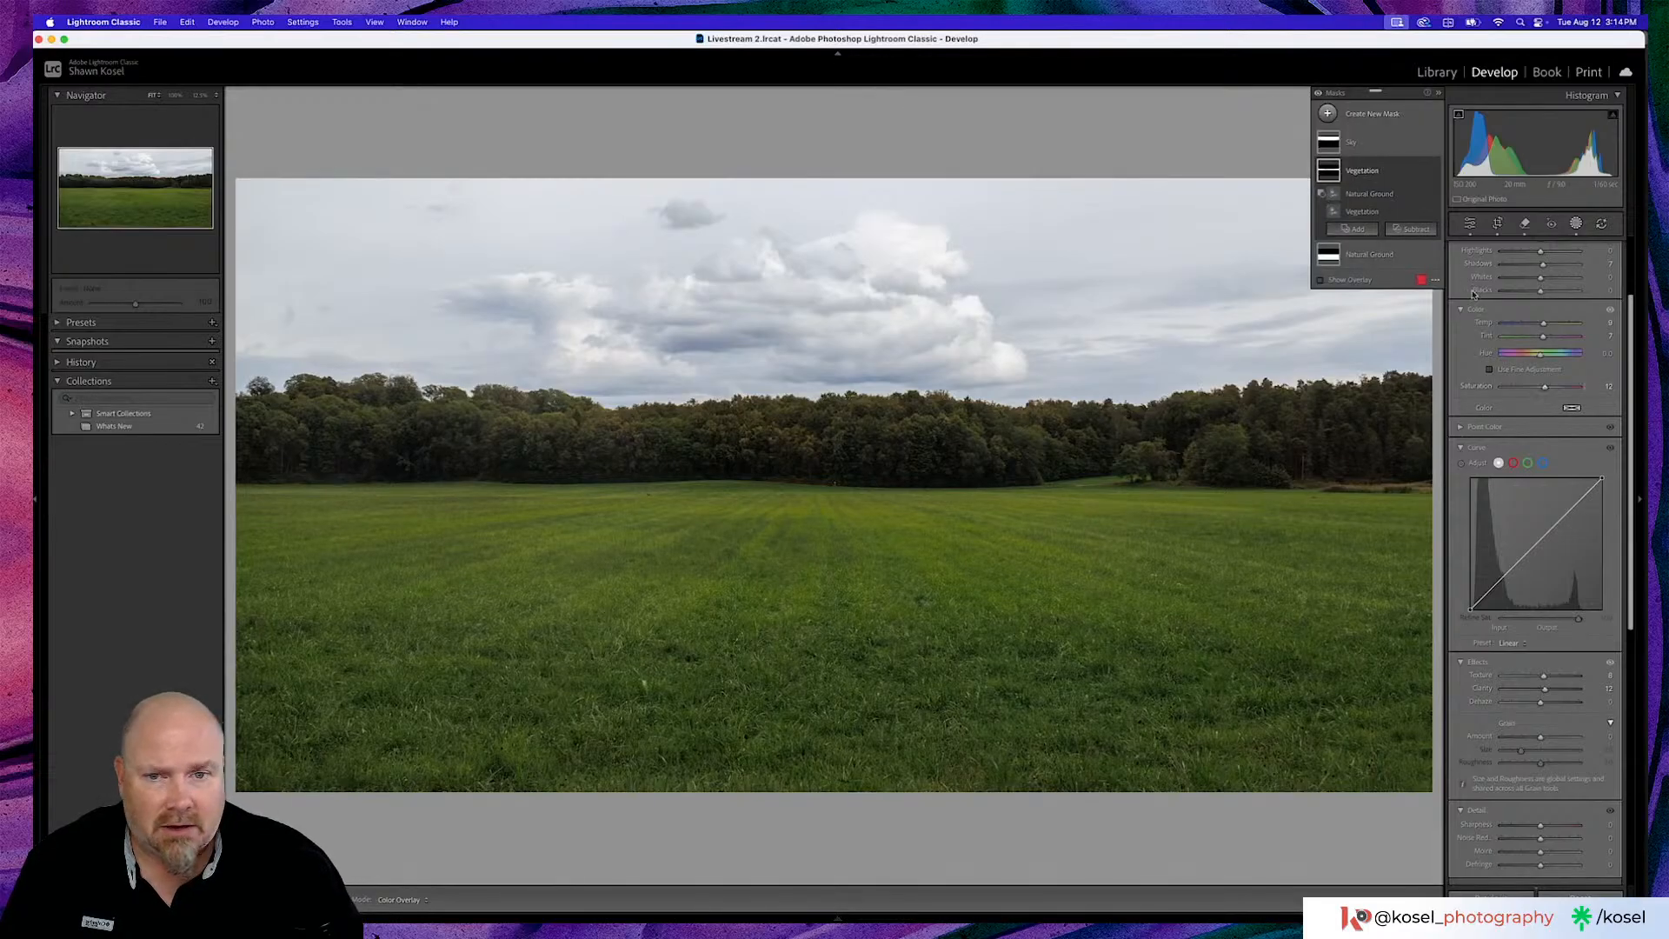
scroll(1483, 330, down, 2)
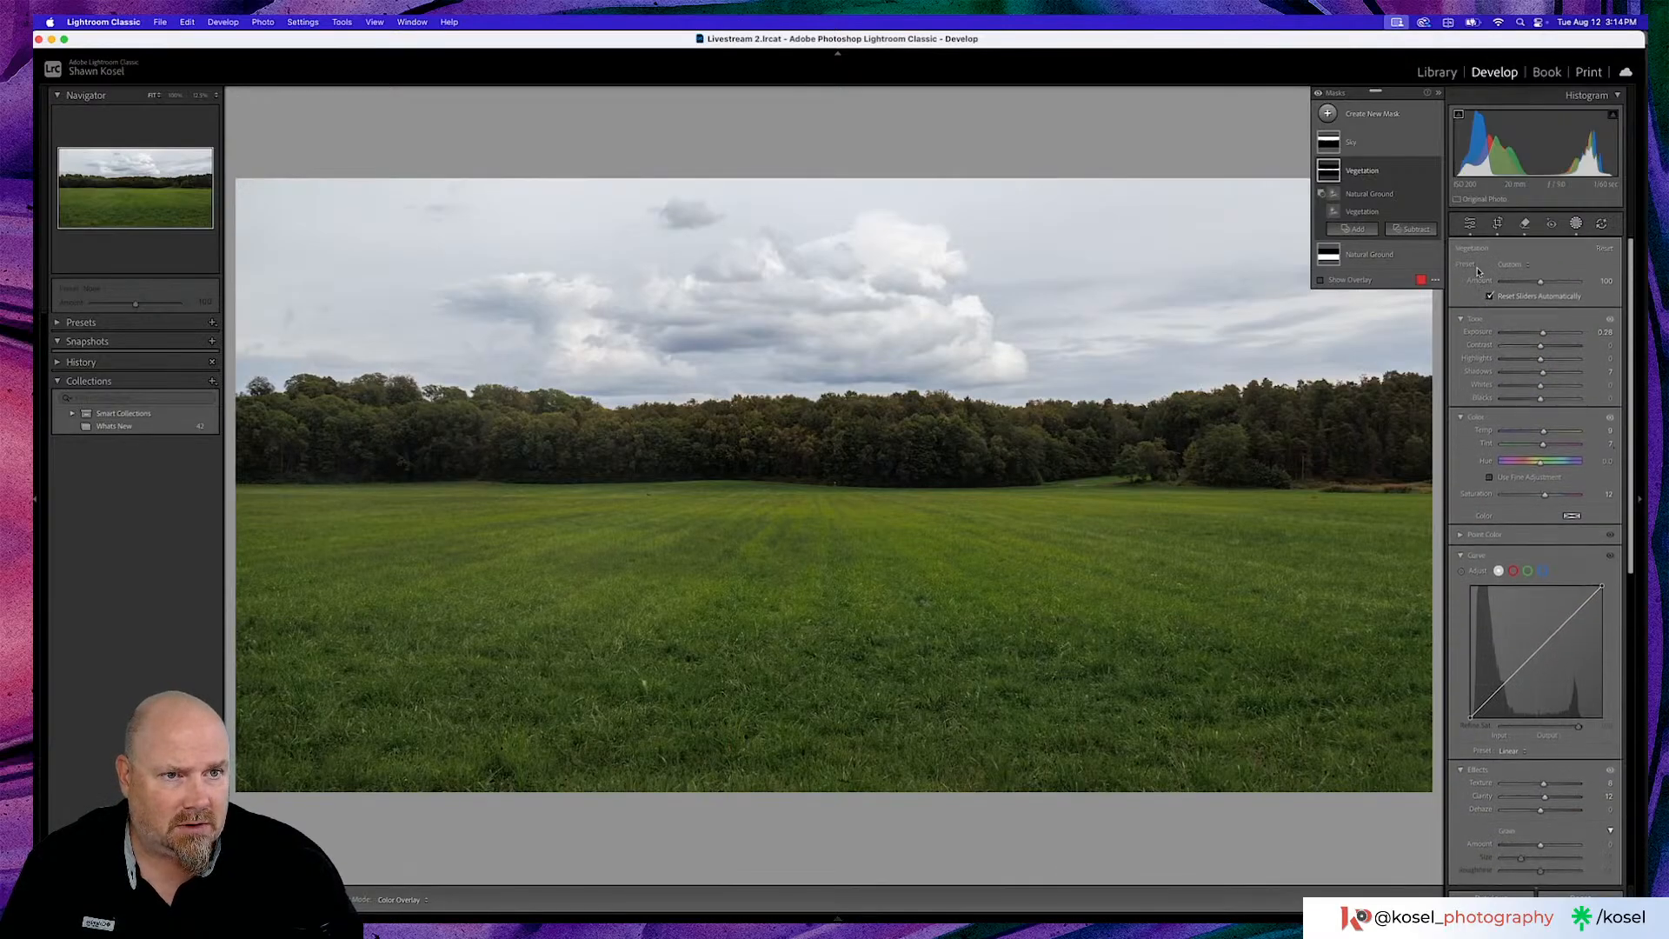
Leave mask editing and compare the field photo before and after the edits
click(1469, 224)
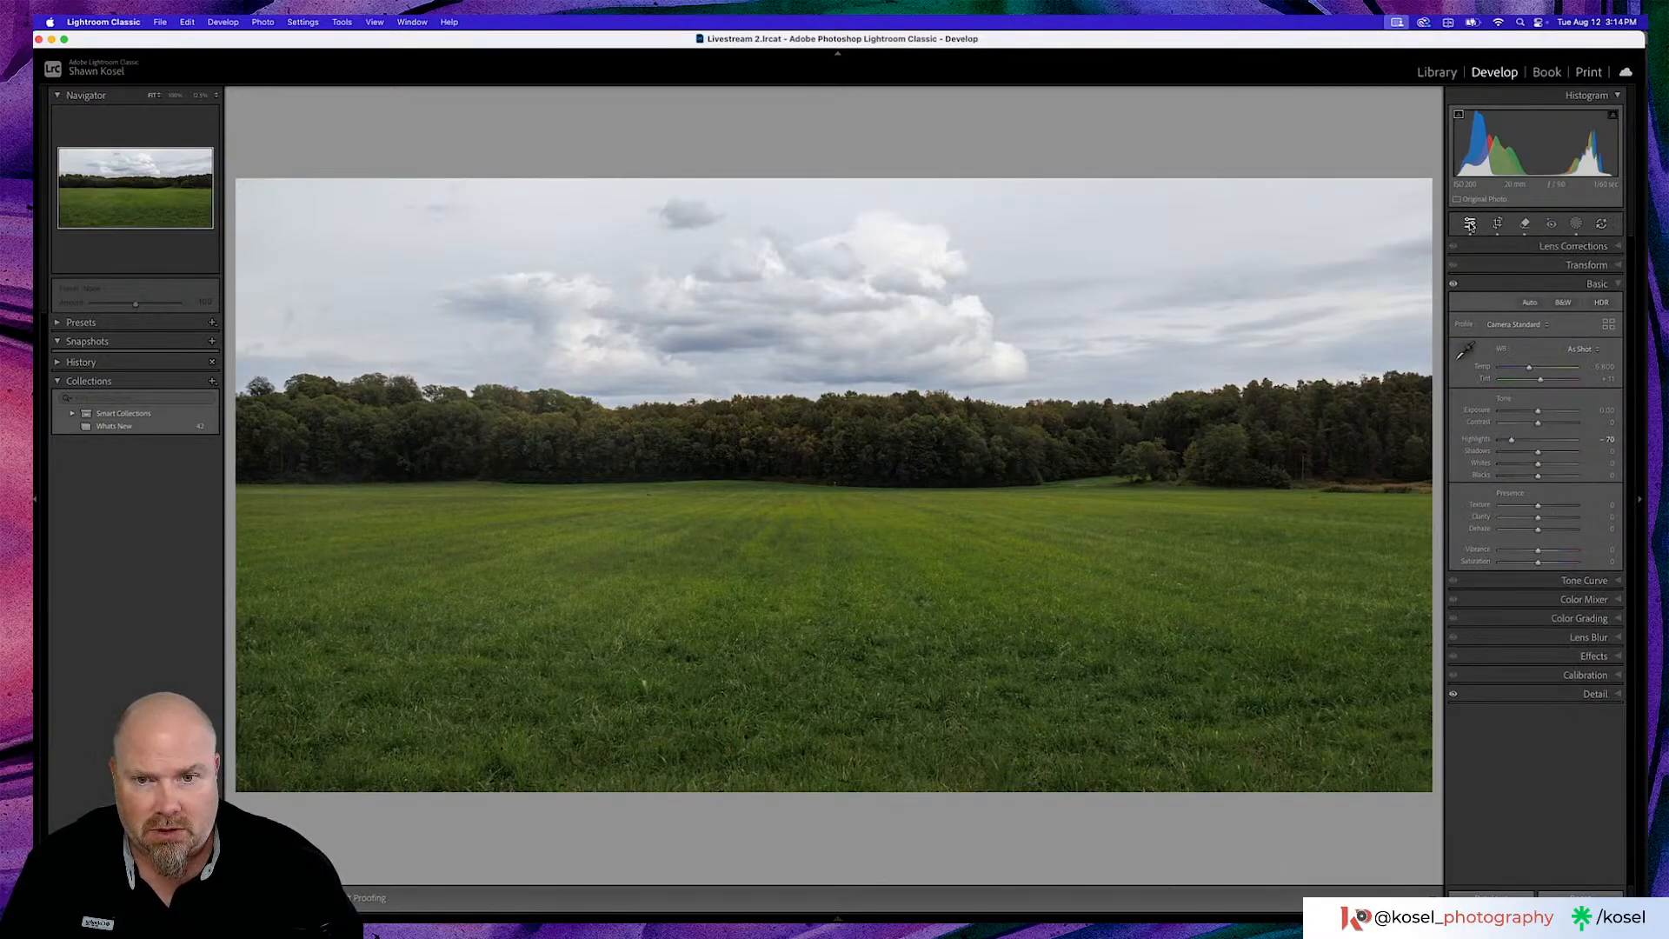
key(backslash)
key(backslash)
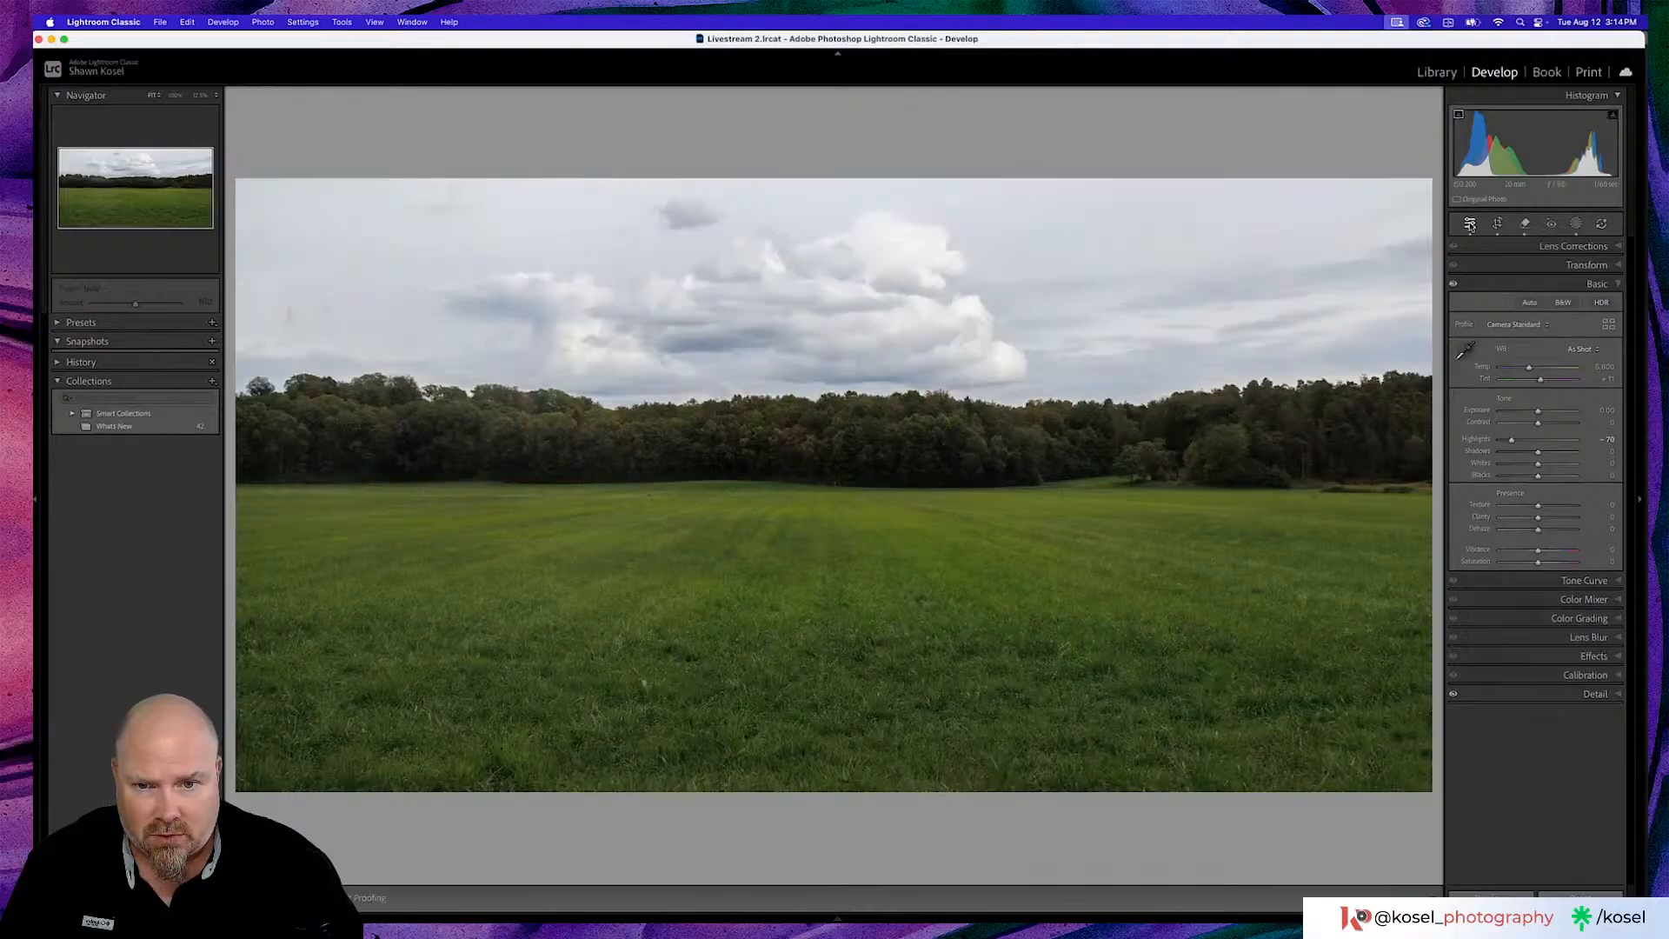
key(backslash)
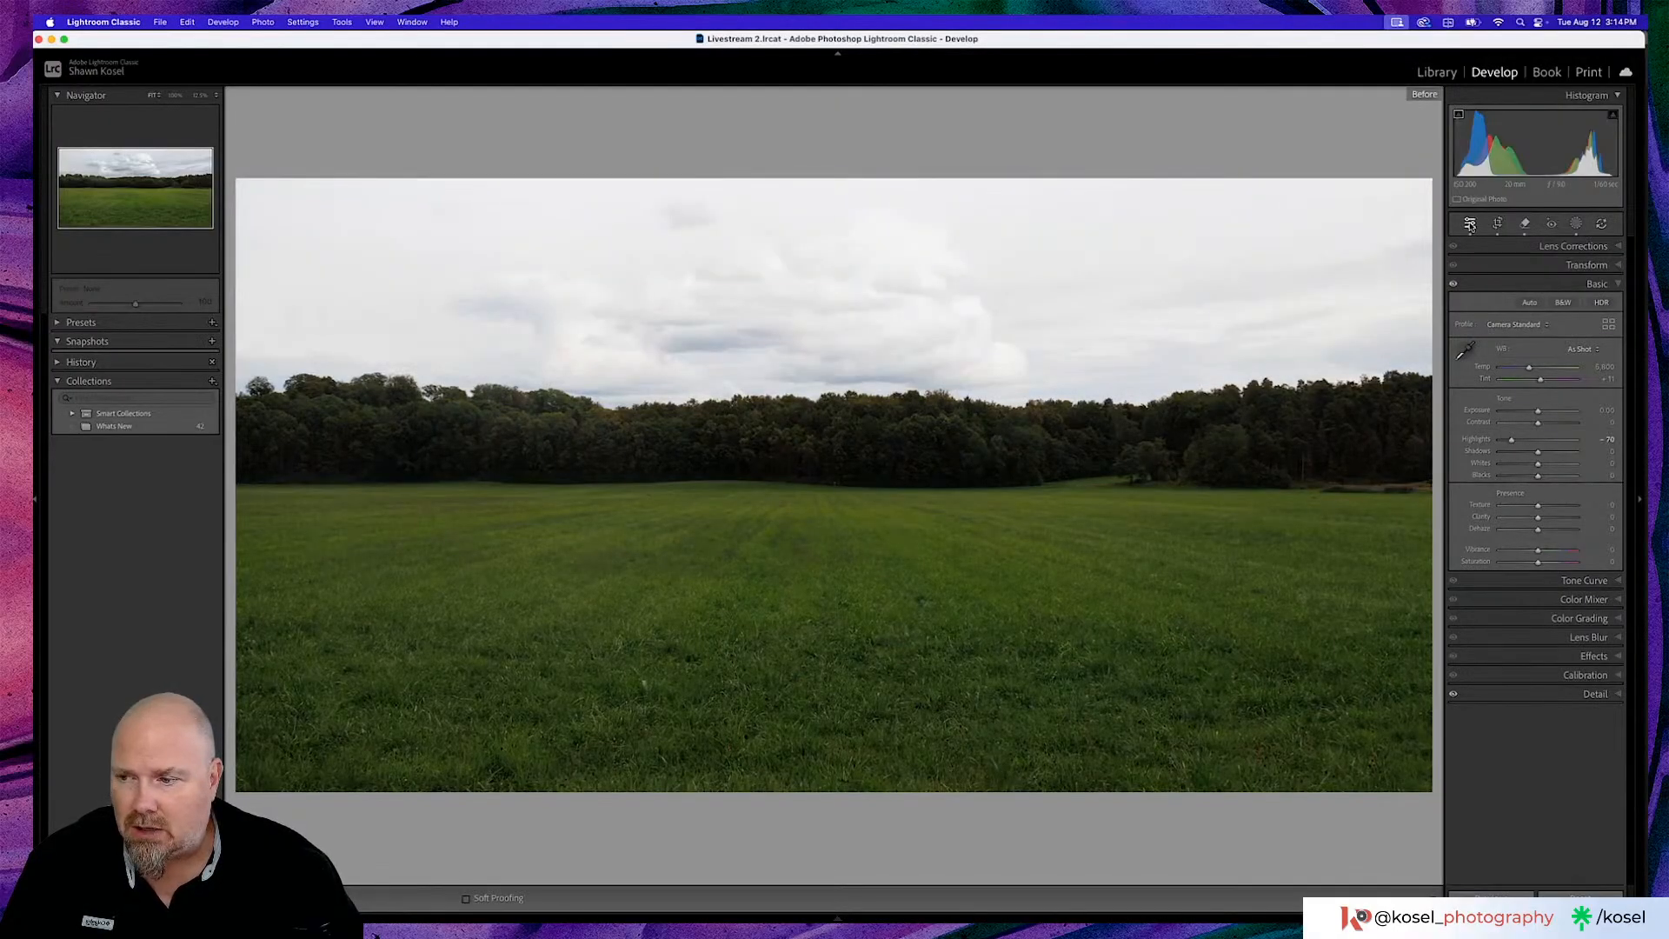
key(backslash)
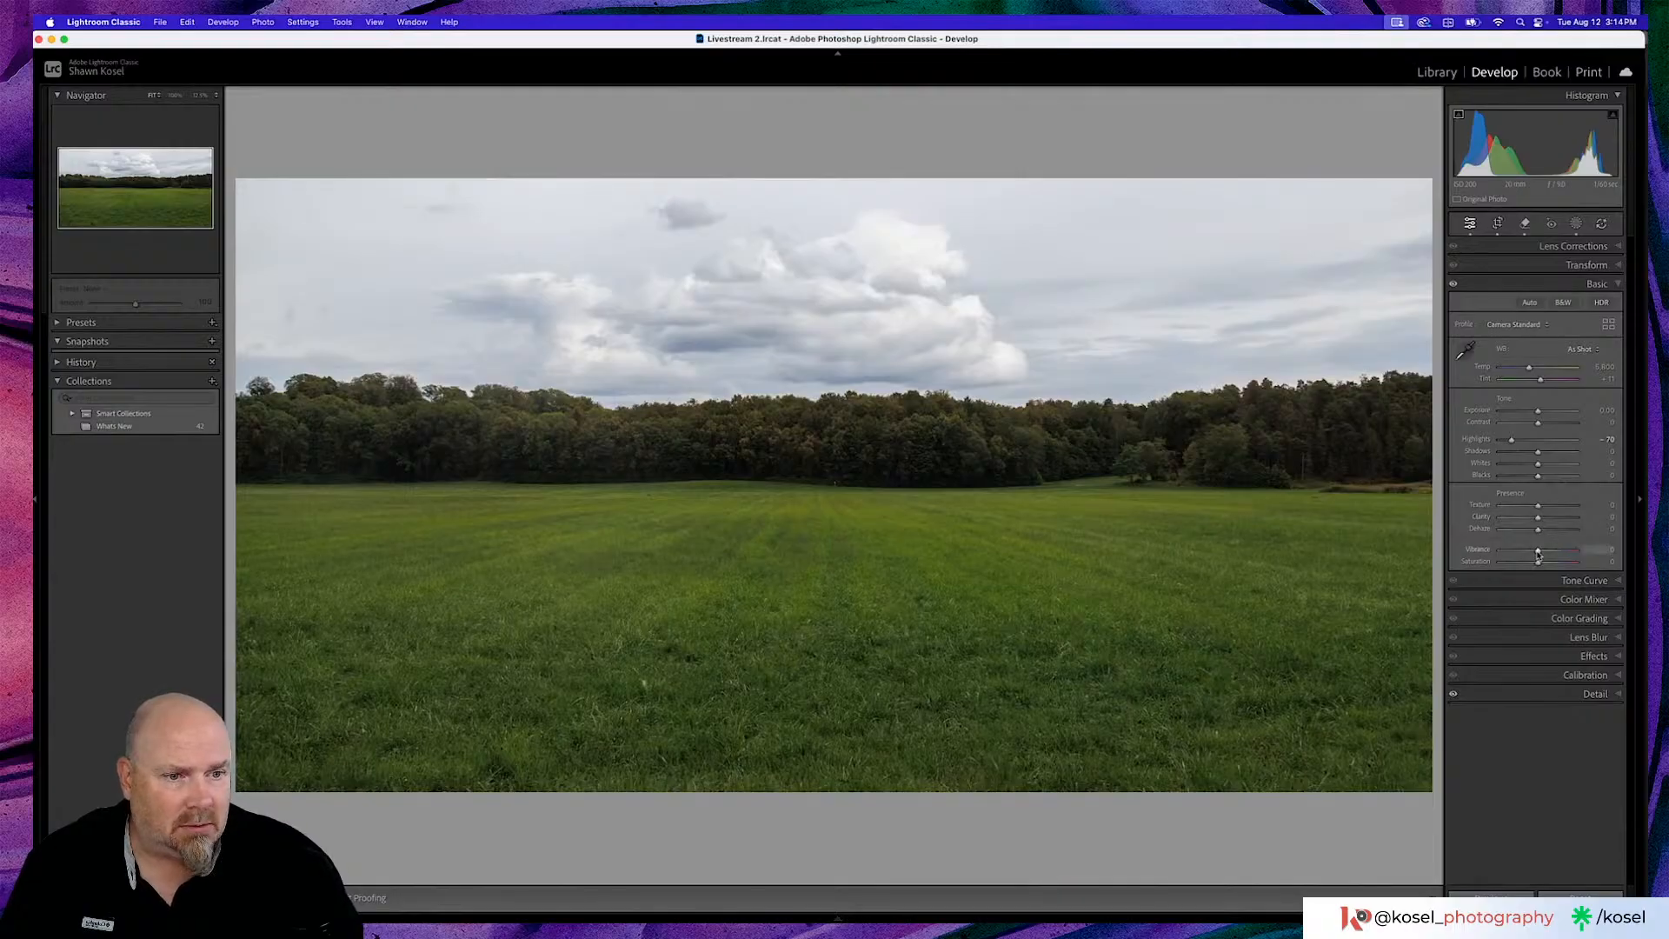
Set the overall Vibrance to about +8 and compare the photo repeatedly with its unedited version
drag(1538, 552, 1541, 553)
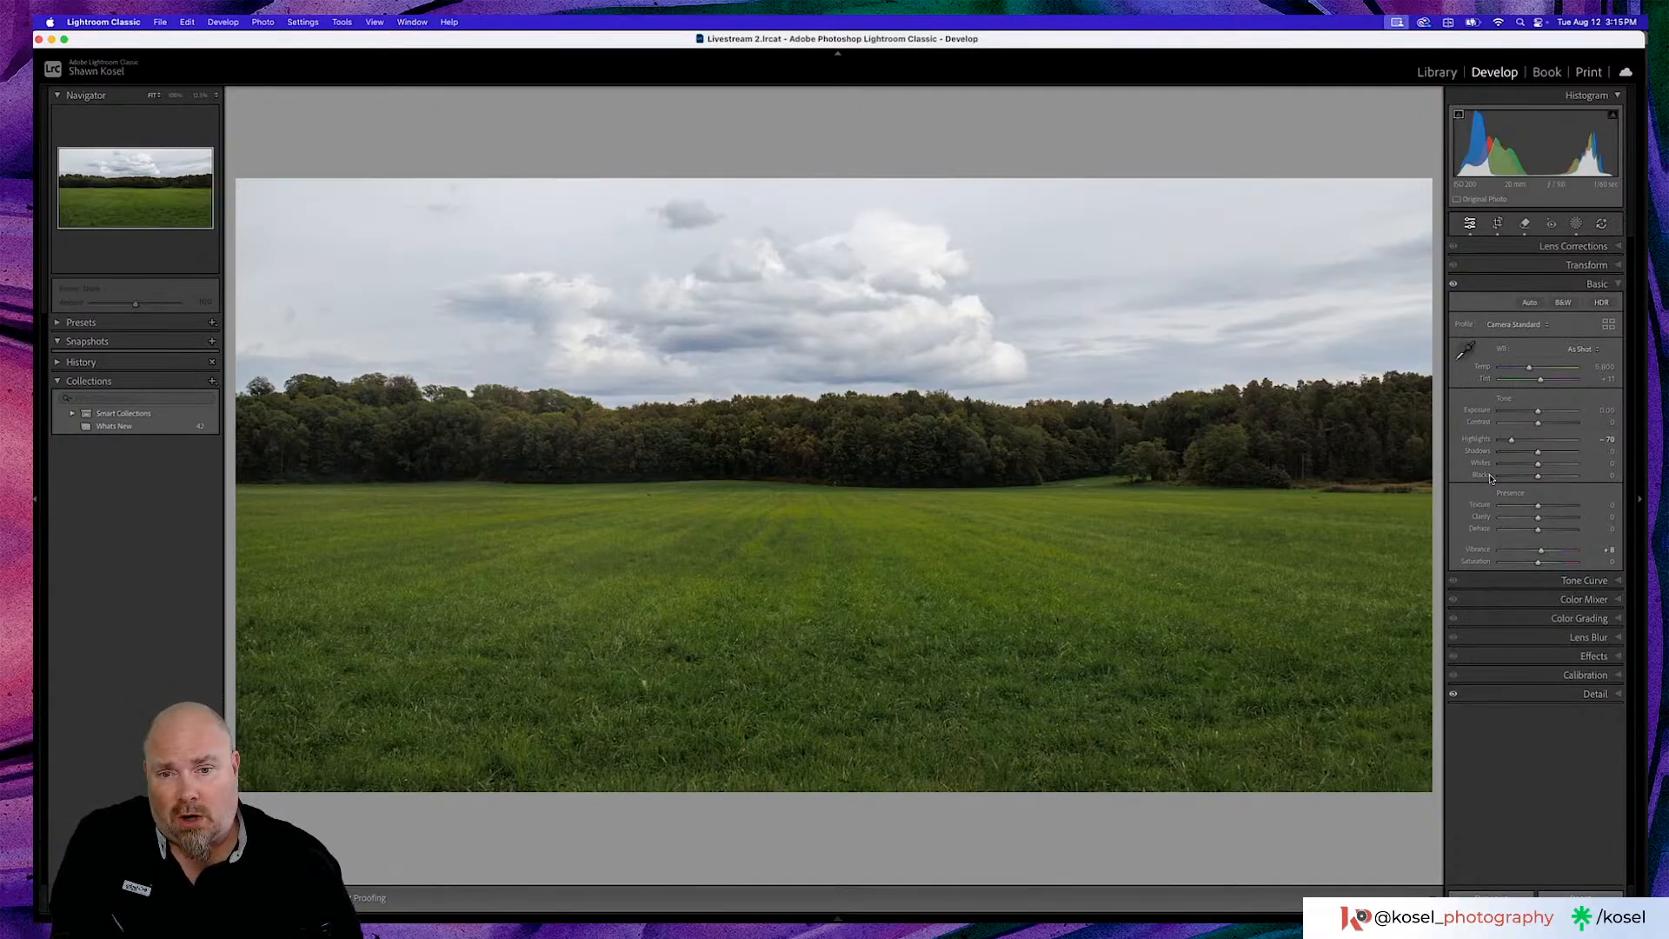
key(backslash)
key(backslash)
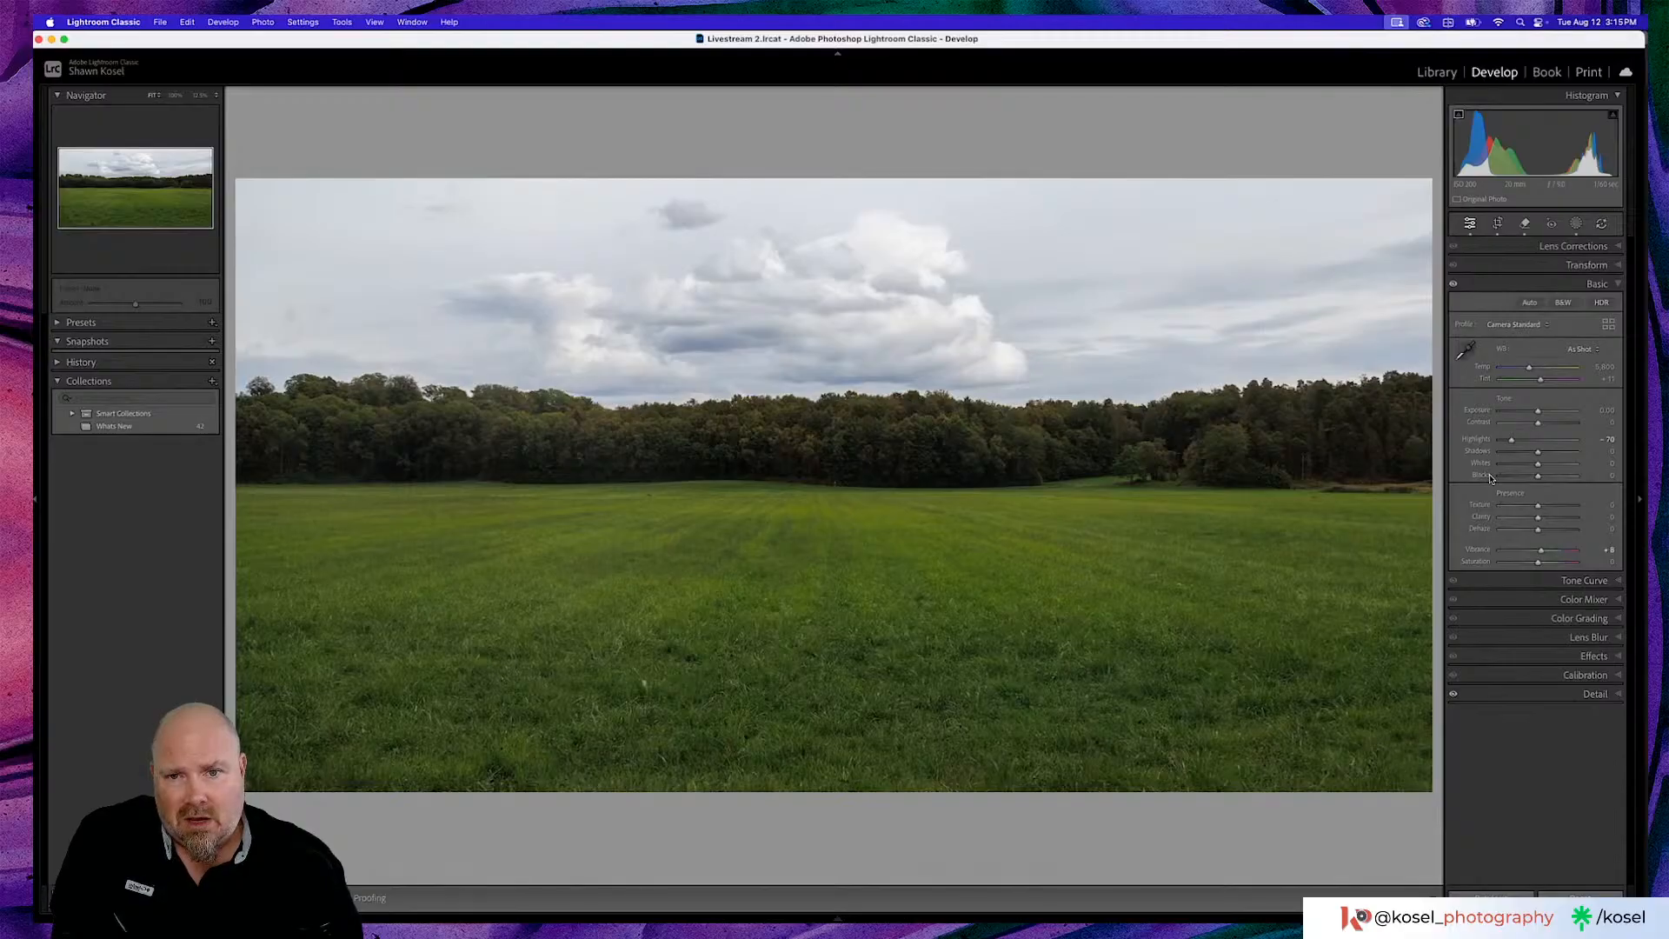
key(backslash)
key(backslash)
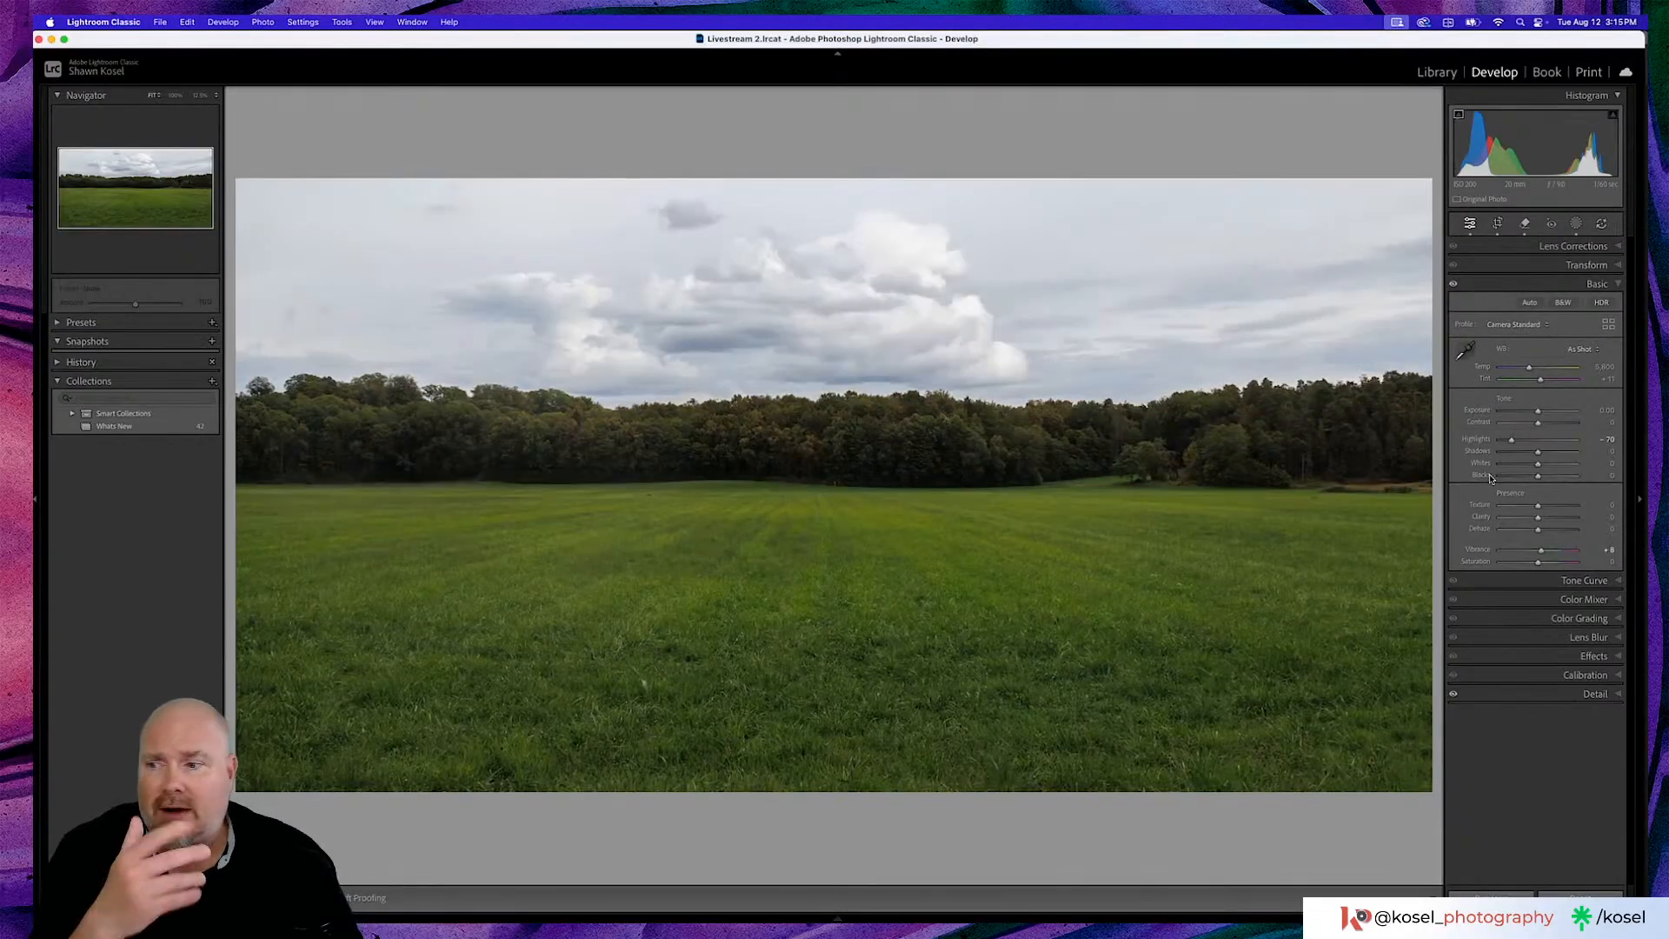
key(backslash)
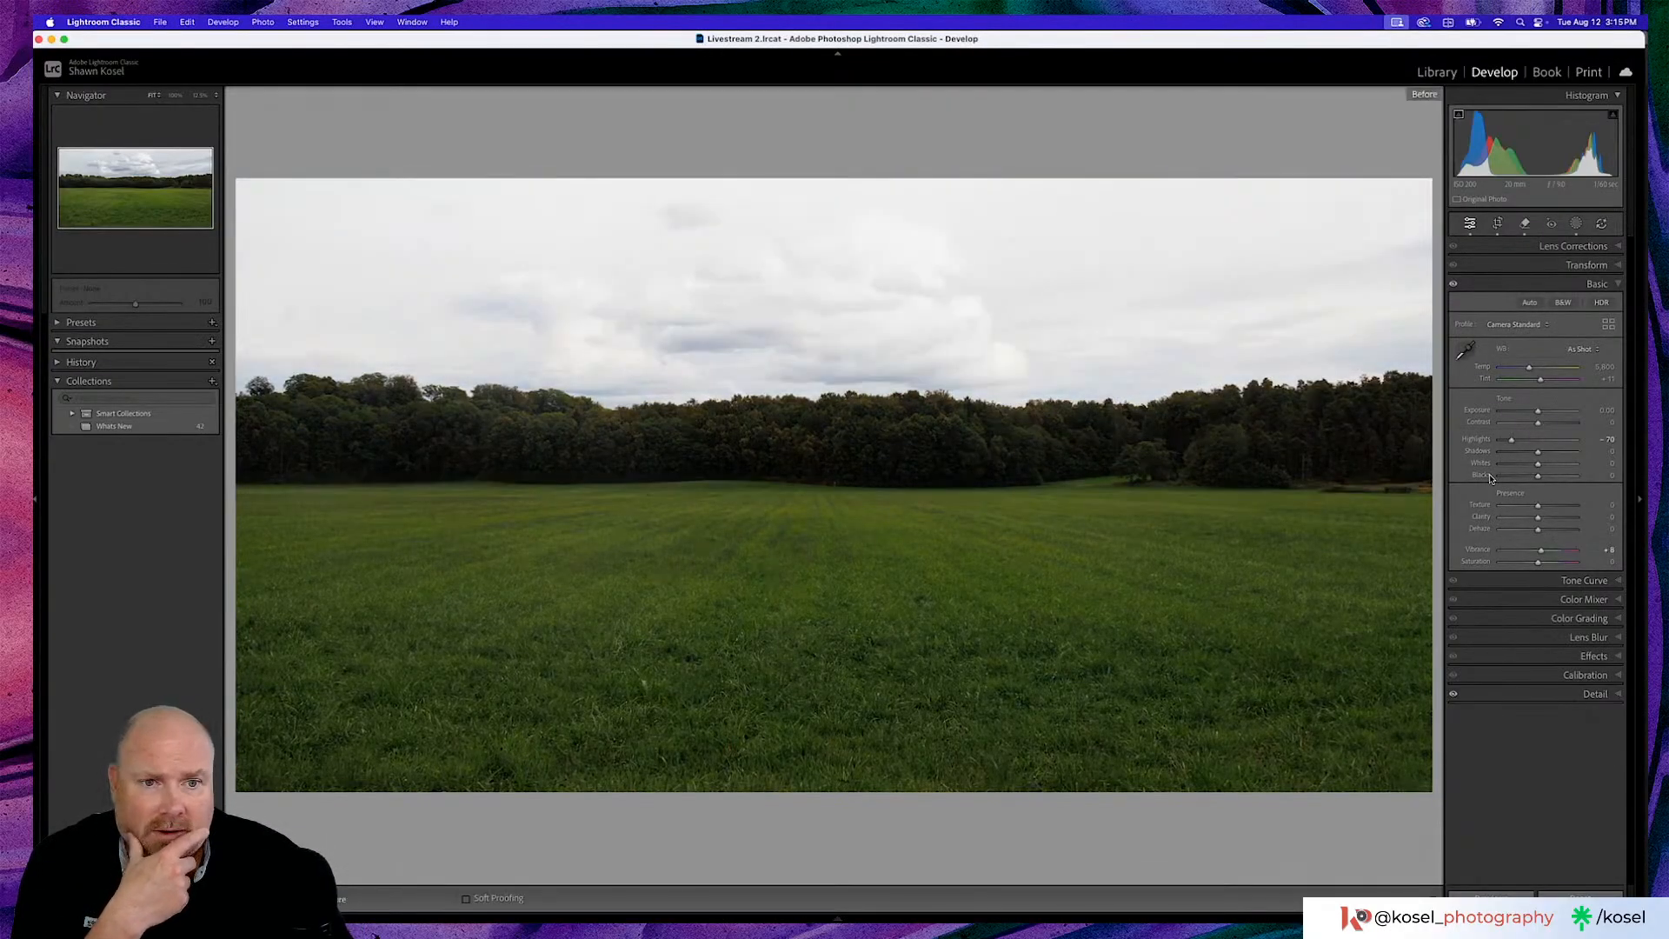
key(backslash)
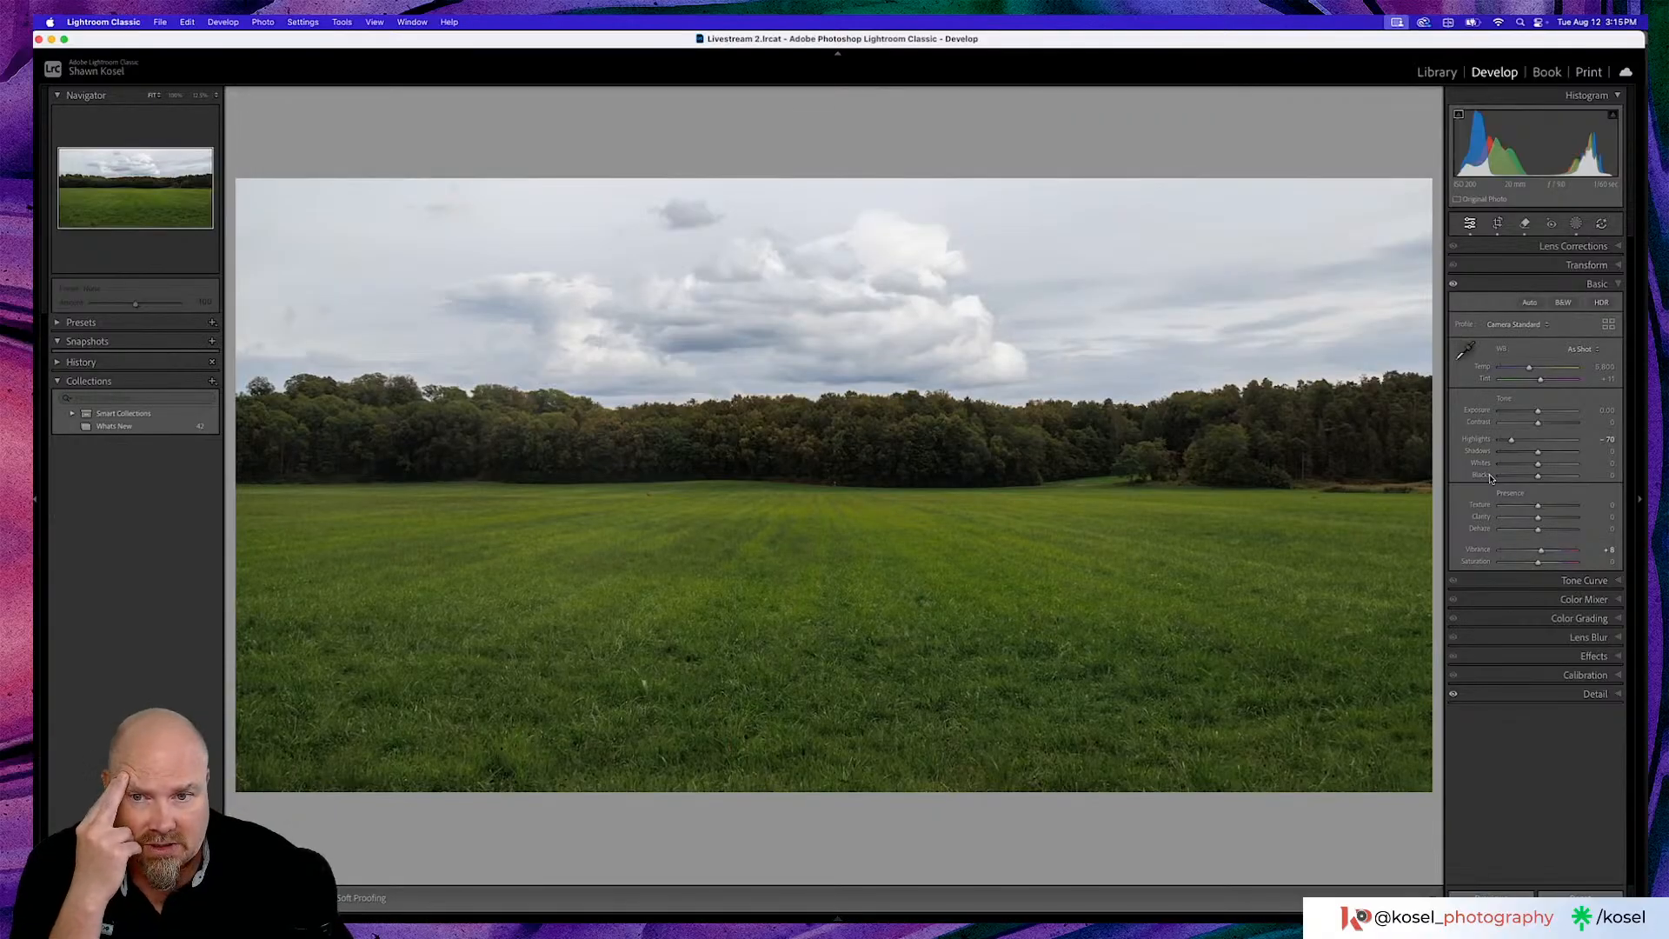
key(backslash)
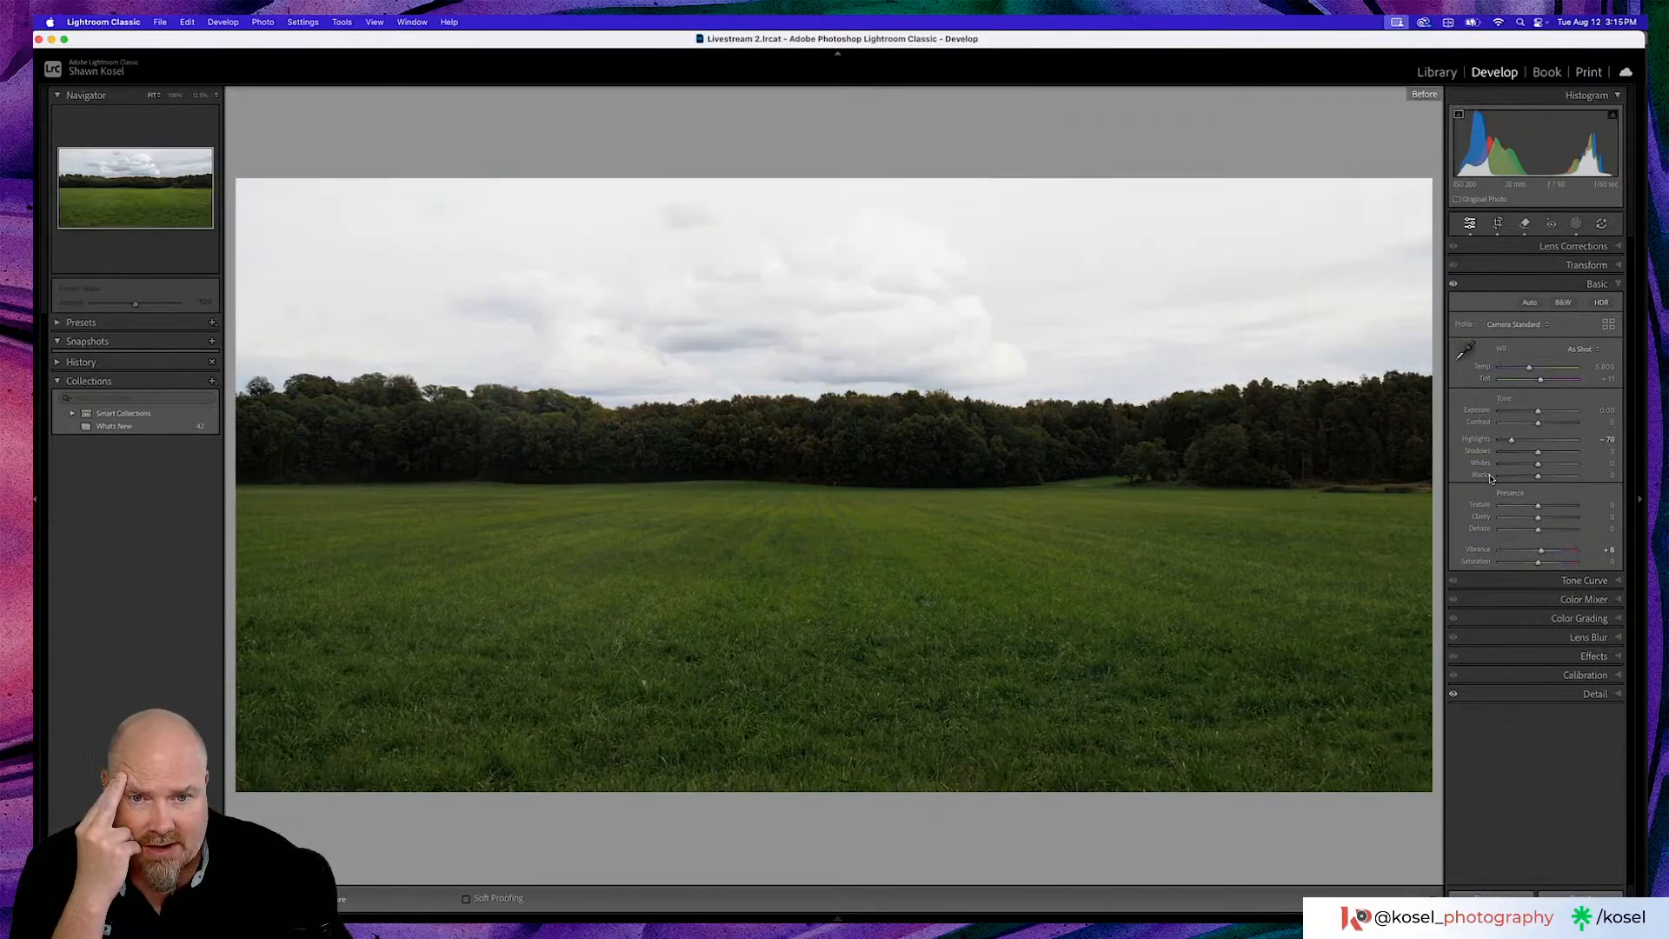
key(backslash)
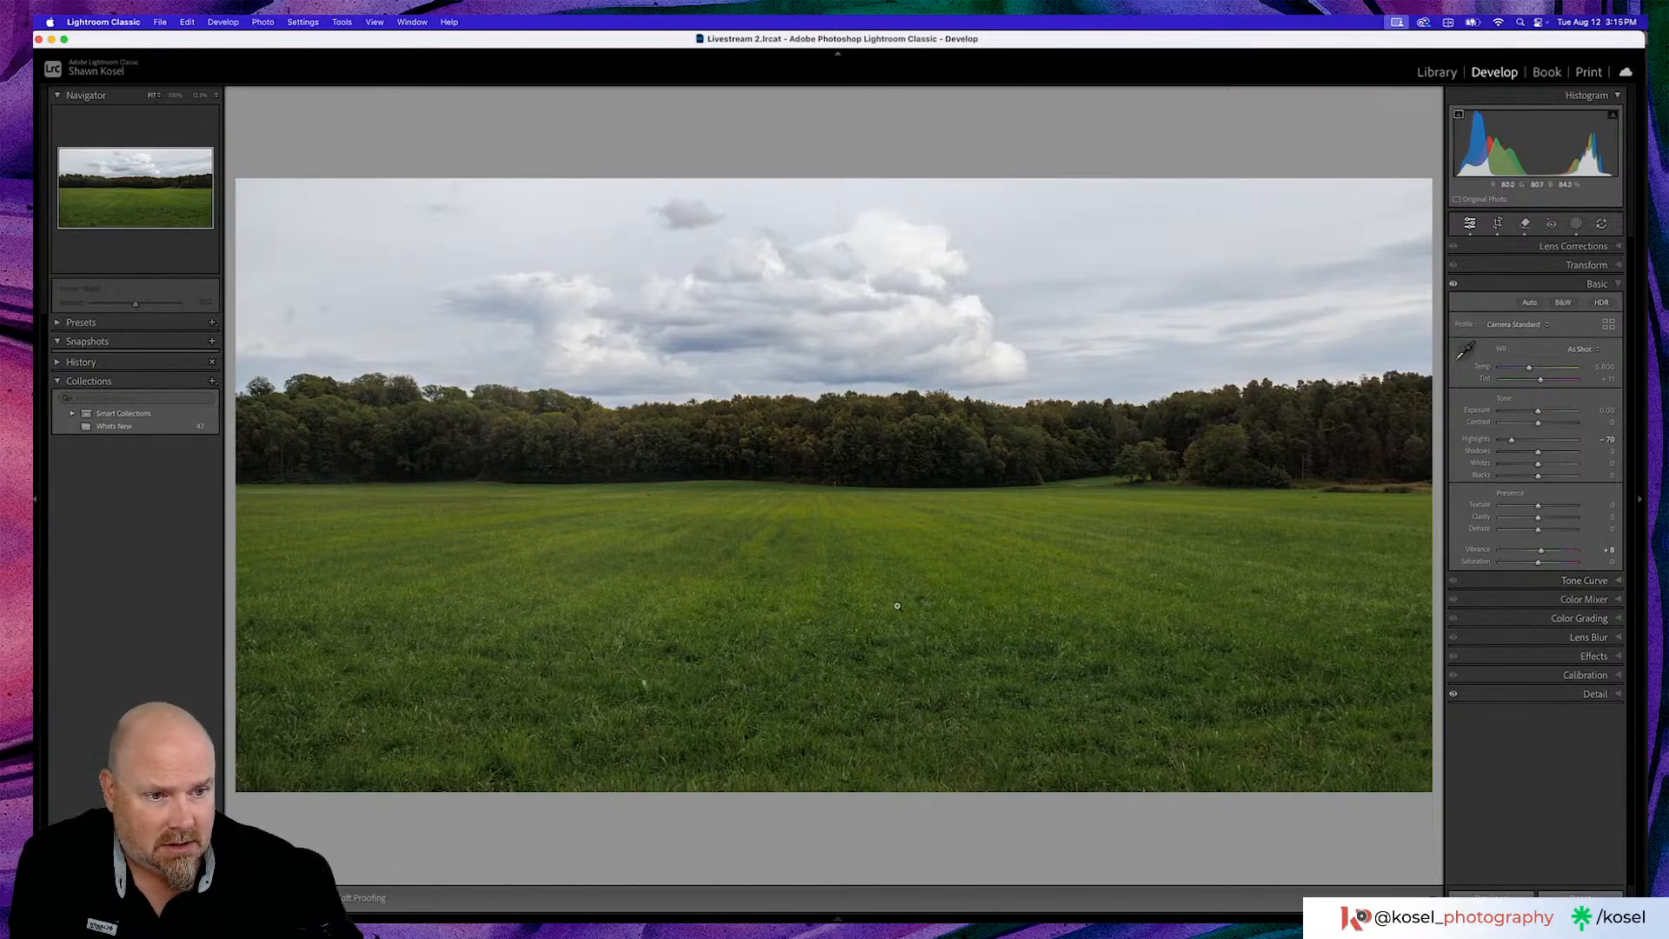
Set the photo's Sharpening Amount to 81 and Masking to 75, previewing the sharpening mask
click(1594, 693)
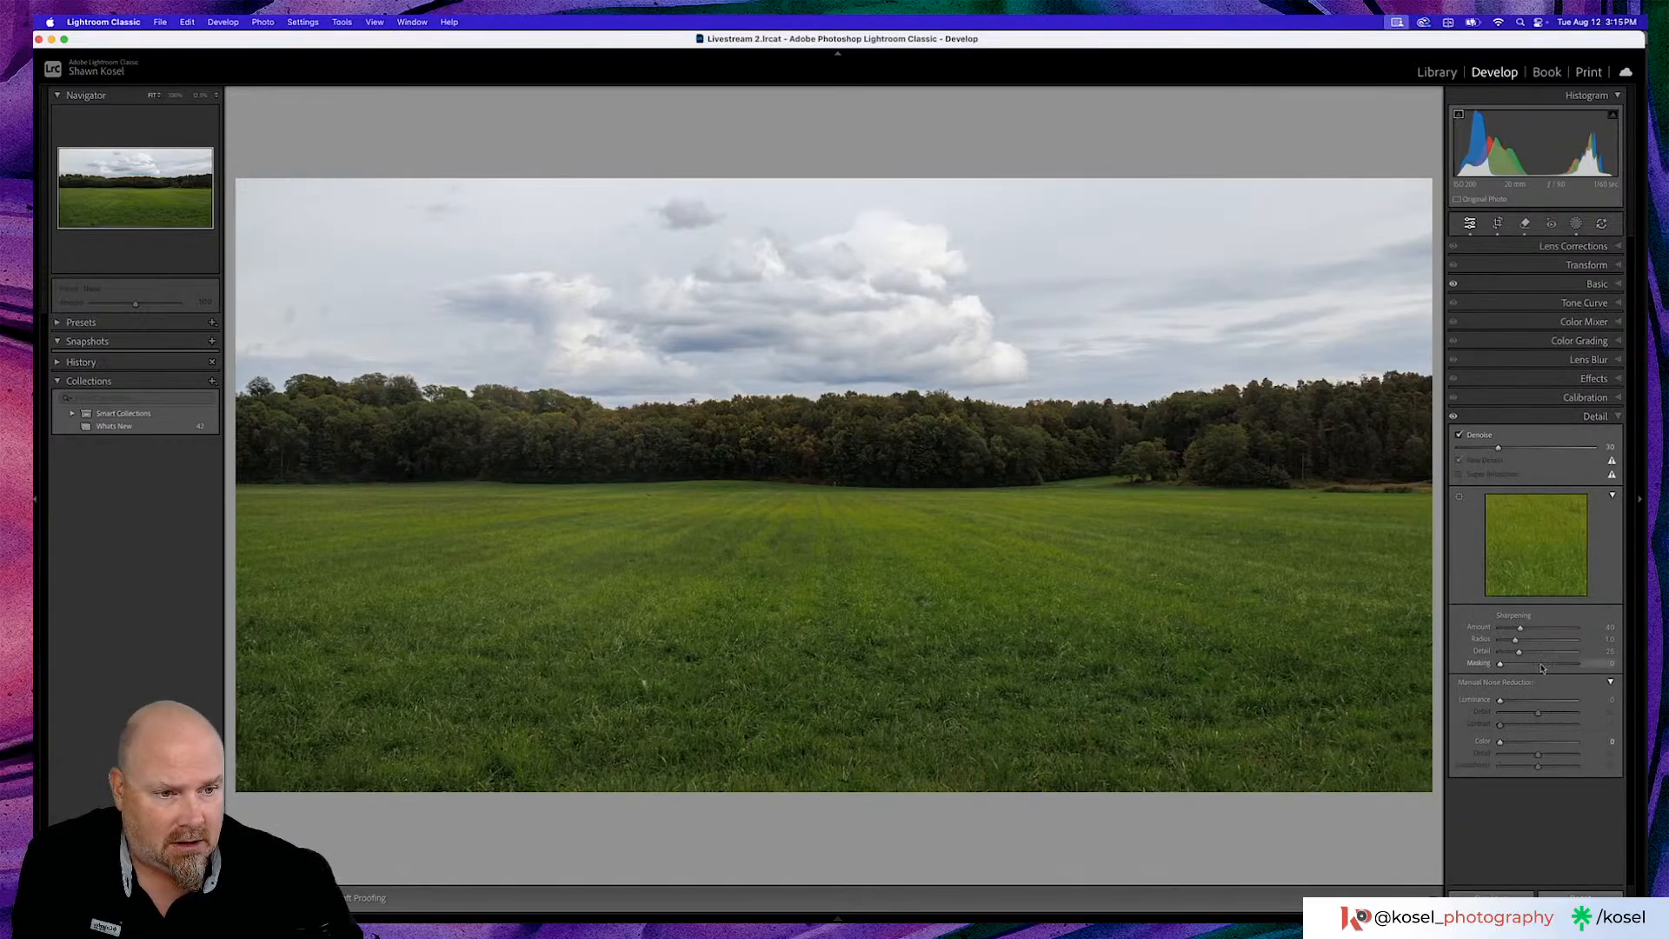
drag(1520, 627, 1541, 628)
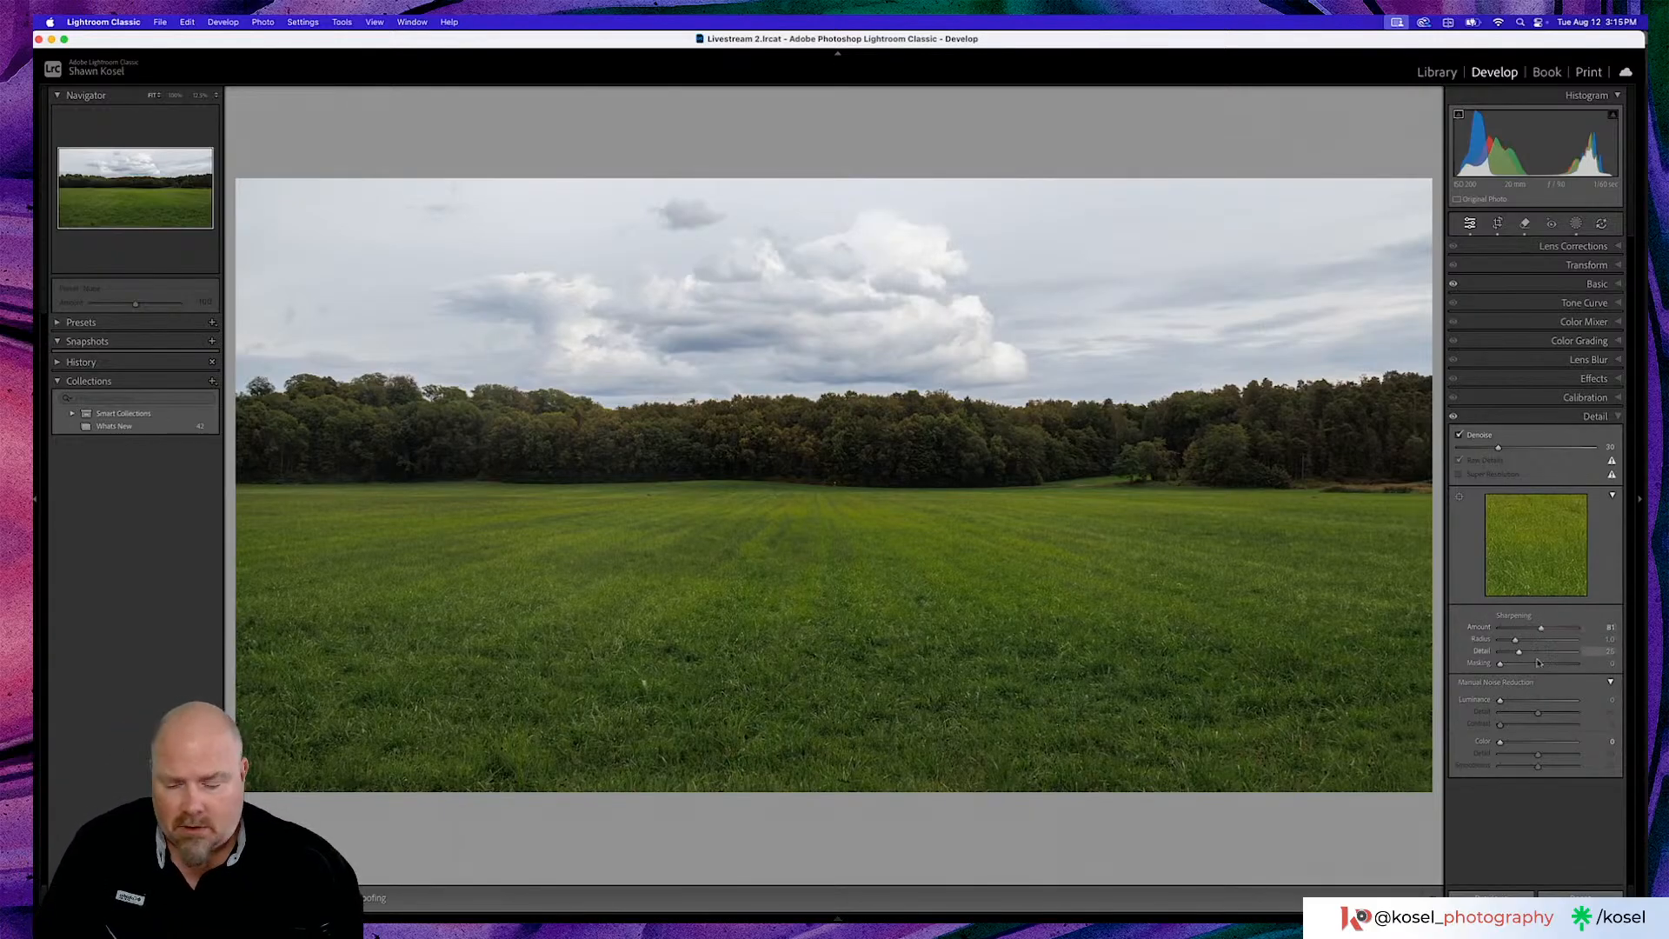
key(alt)
drag(1500, 666, 1557, 666)
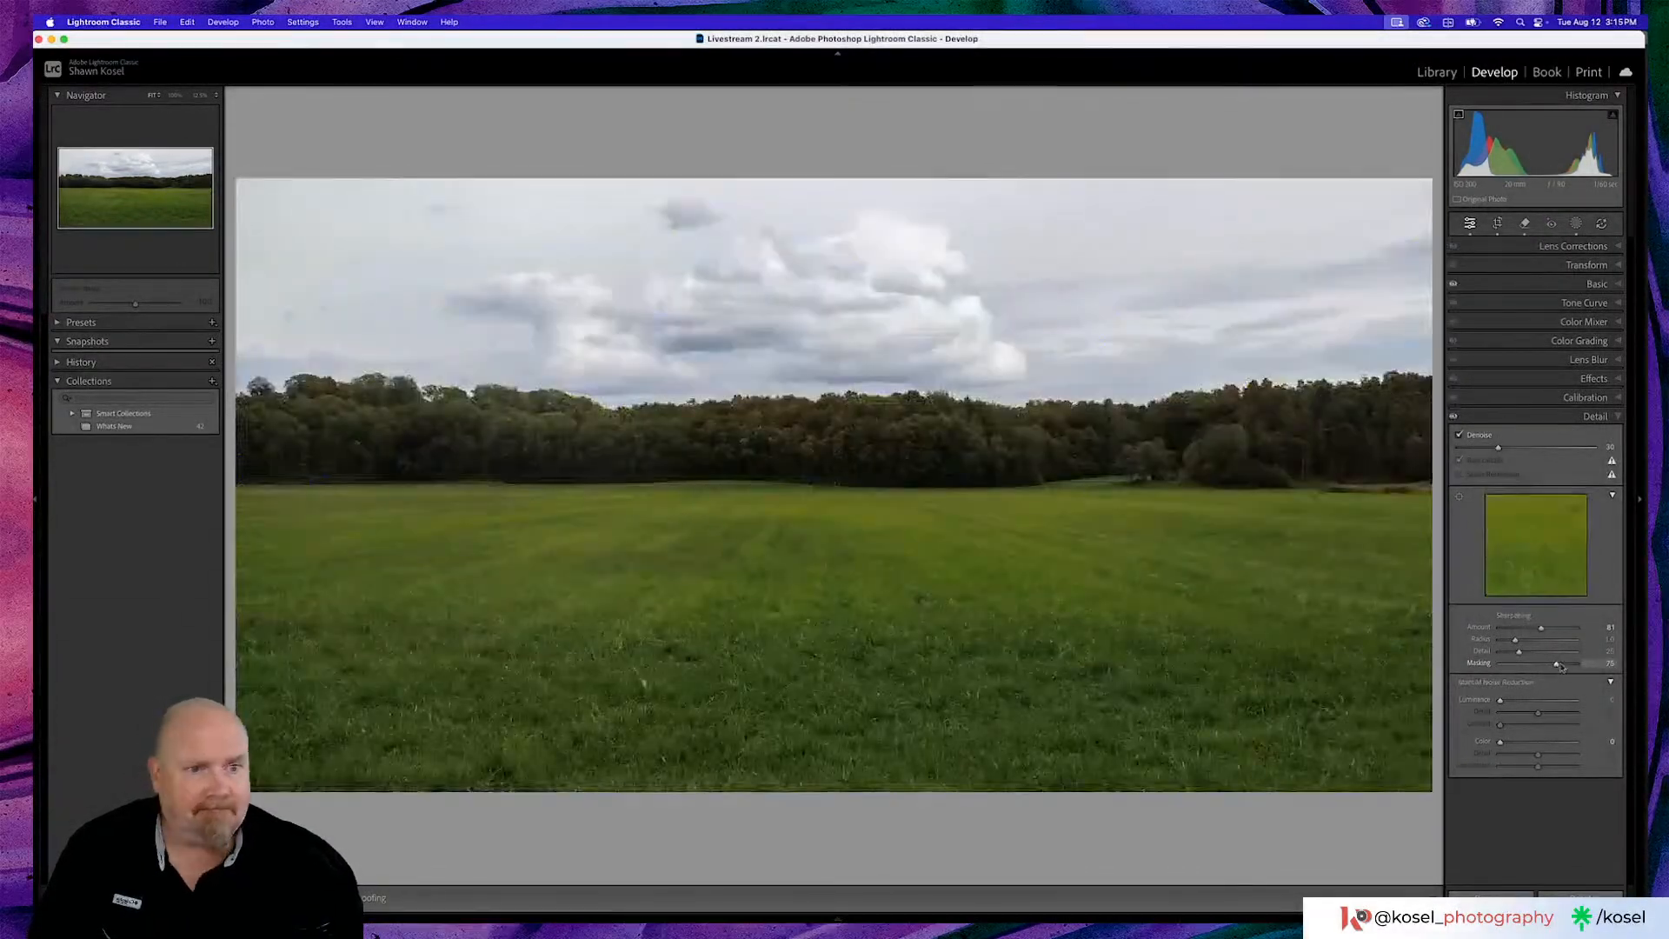
click(1619, 419)
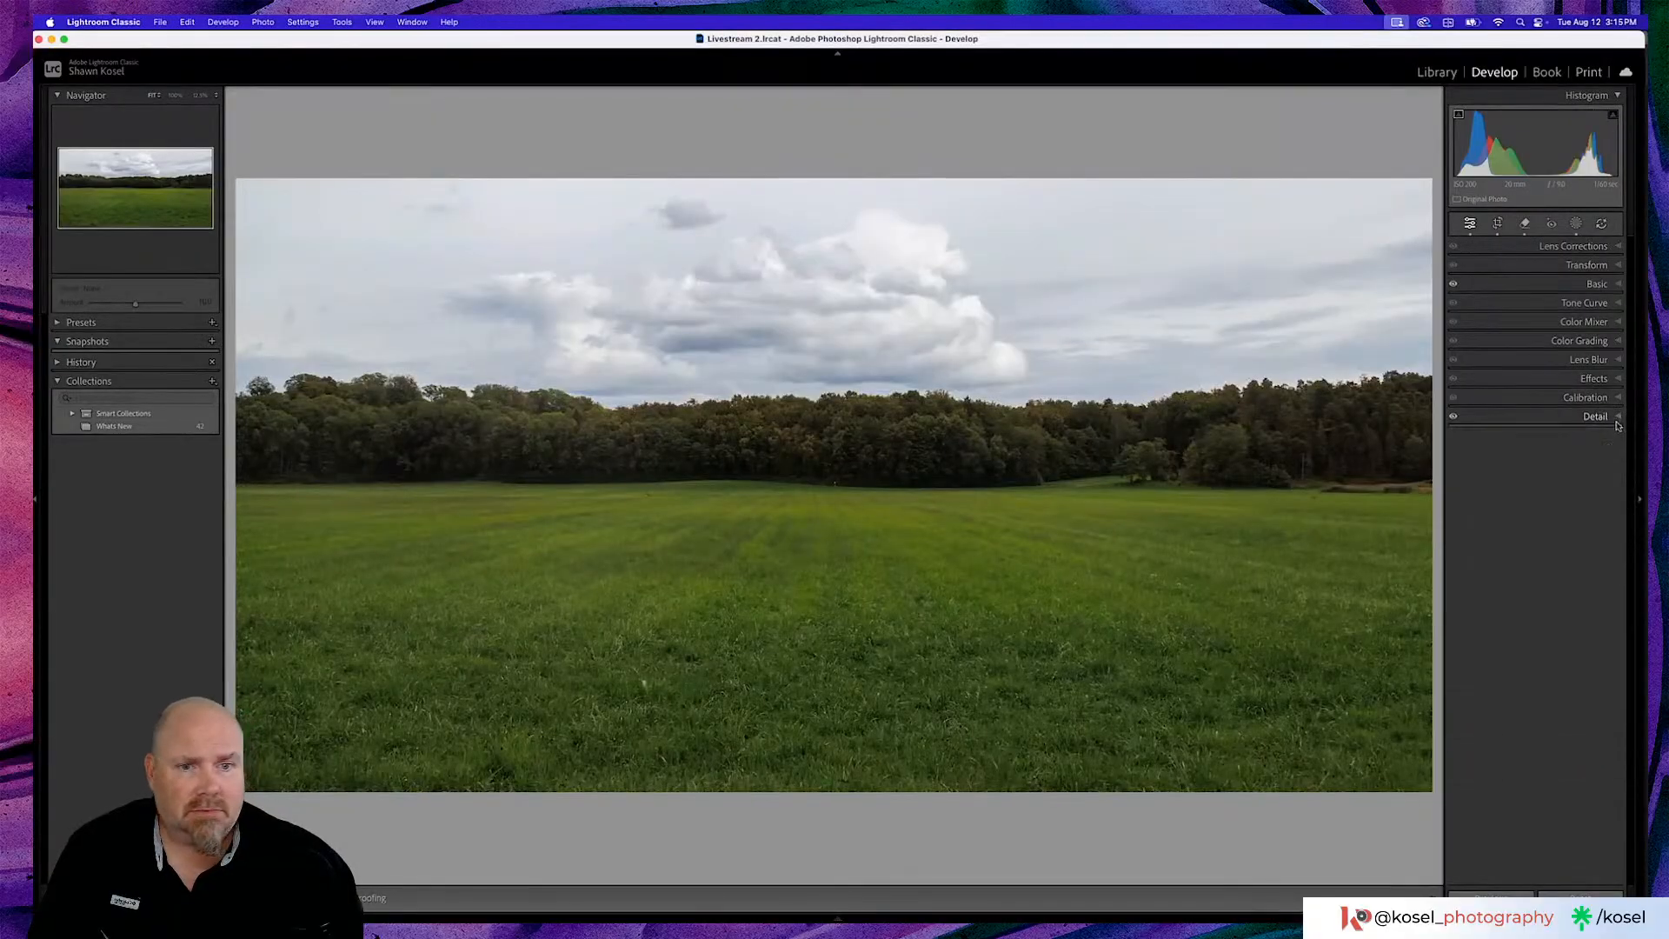
Return to the Library photo grid and give the edited field photo a red label
key(g)
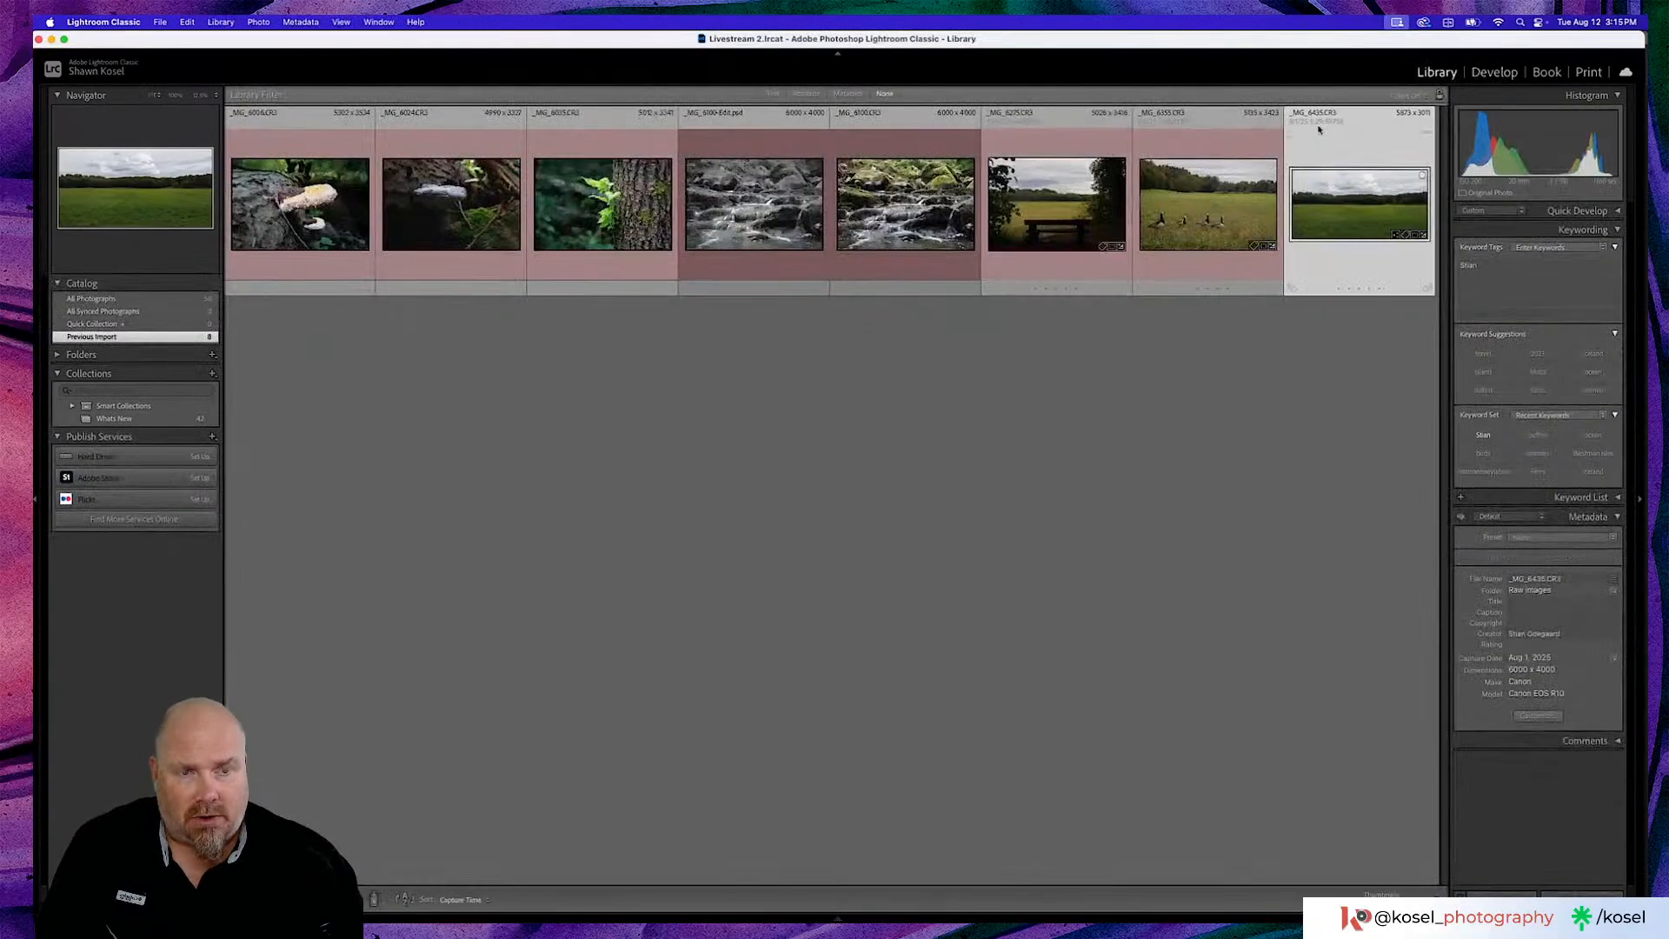
key(6)
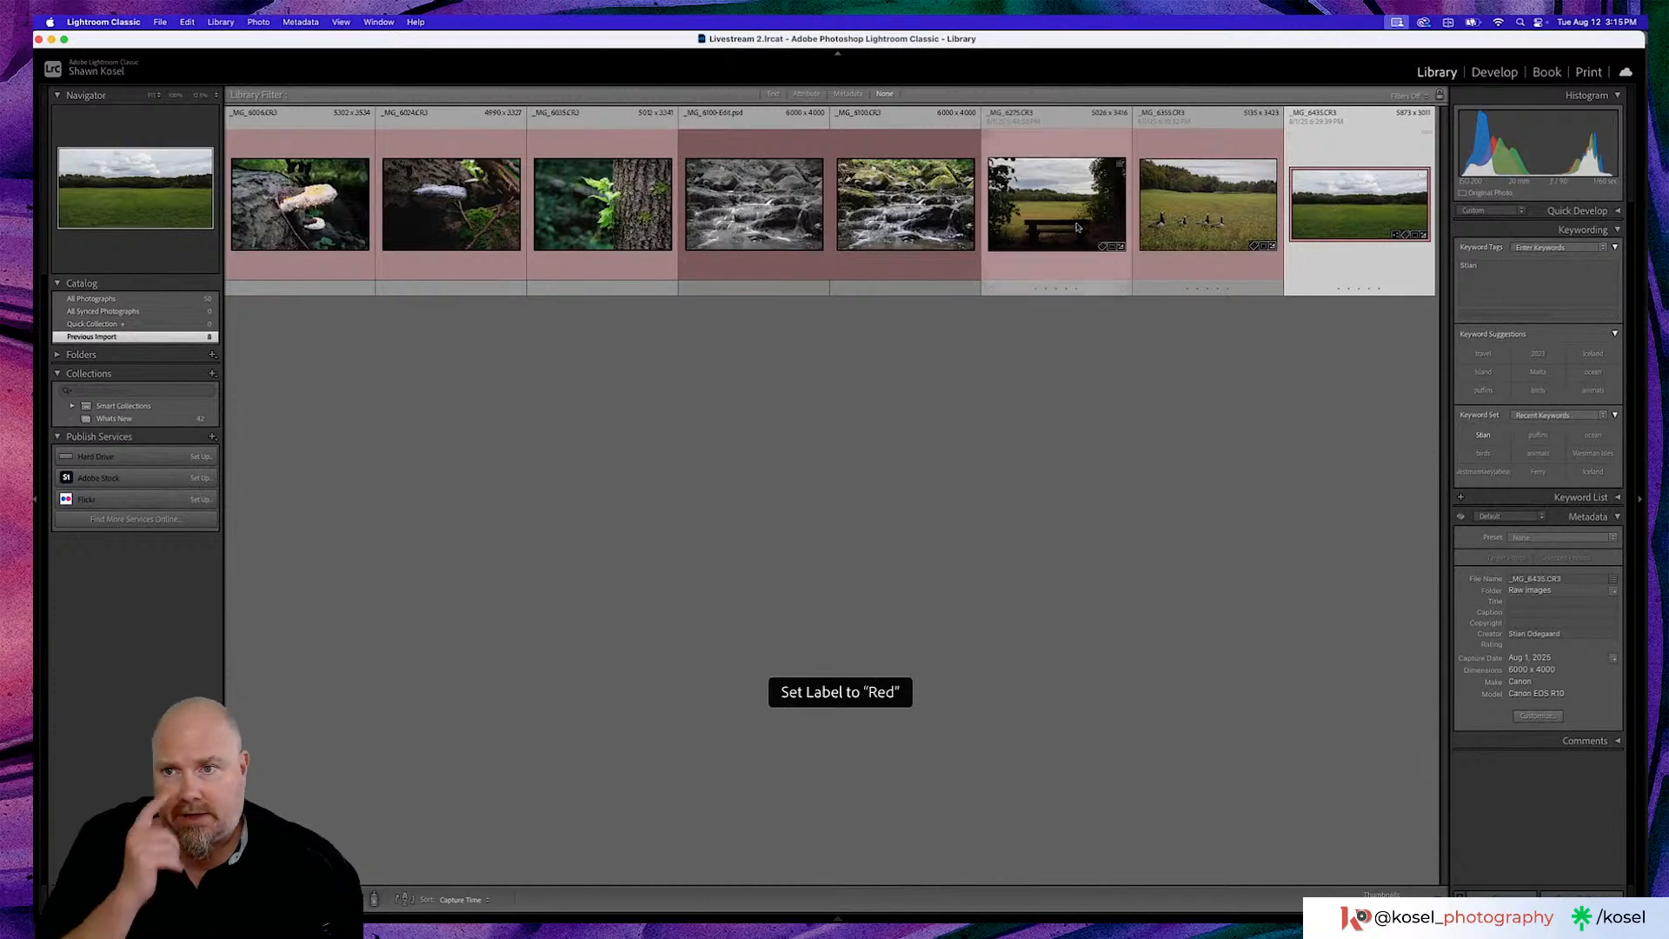
Review the edited mushroom photos and the leafy tree-trunk photo one at a time in enlarged view
double_click(284, 187)
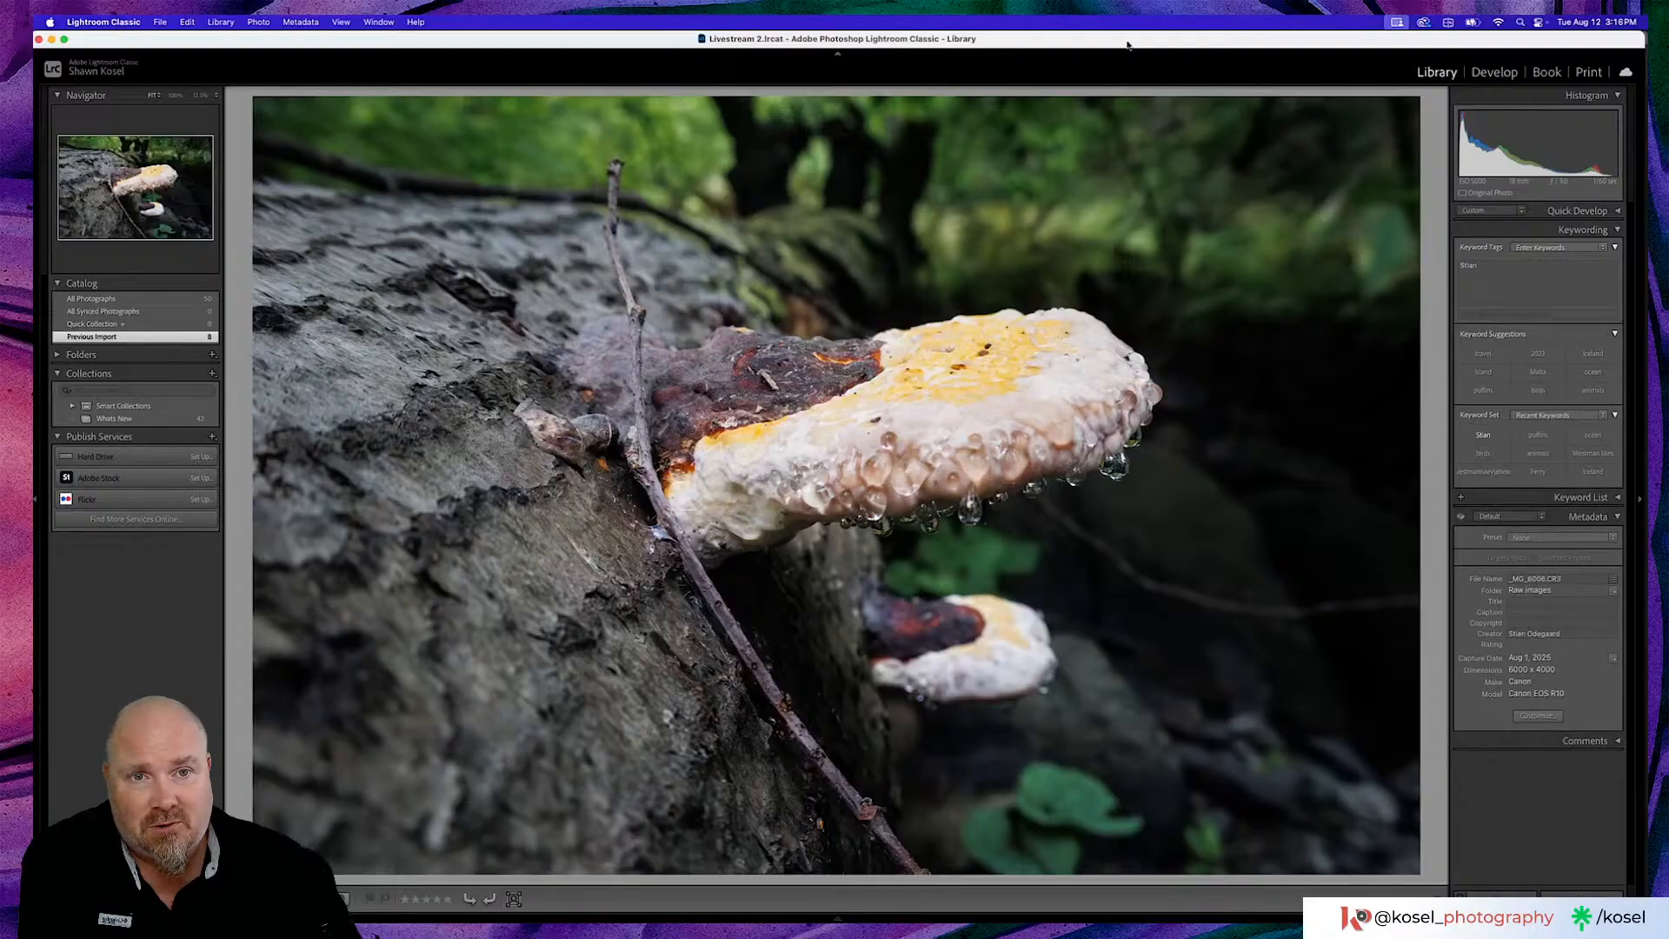
key(Right)
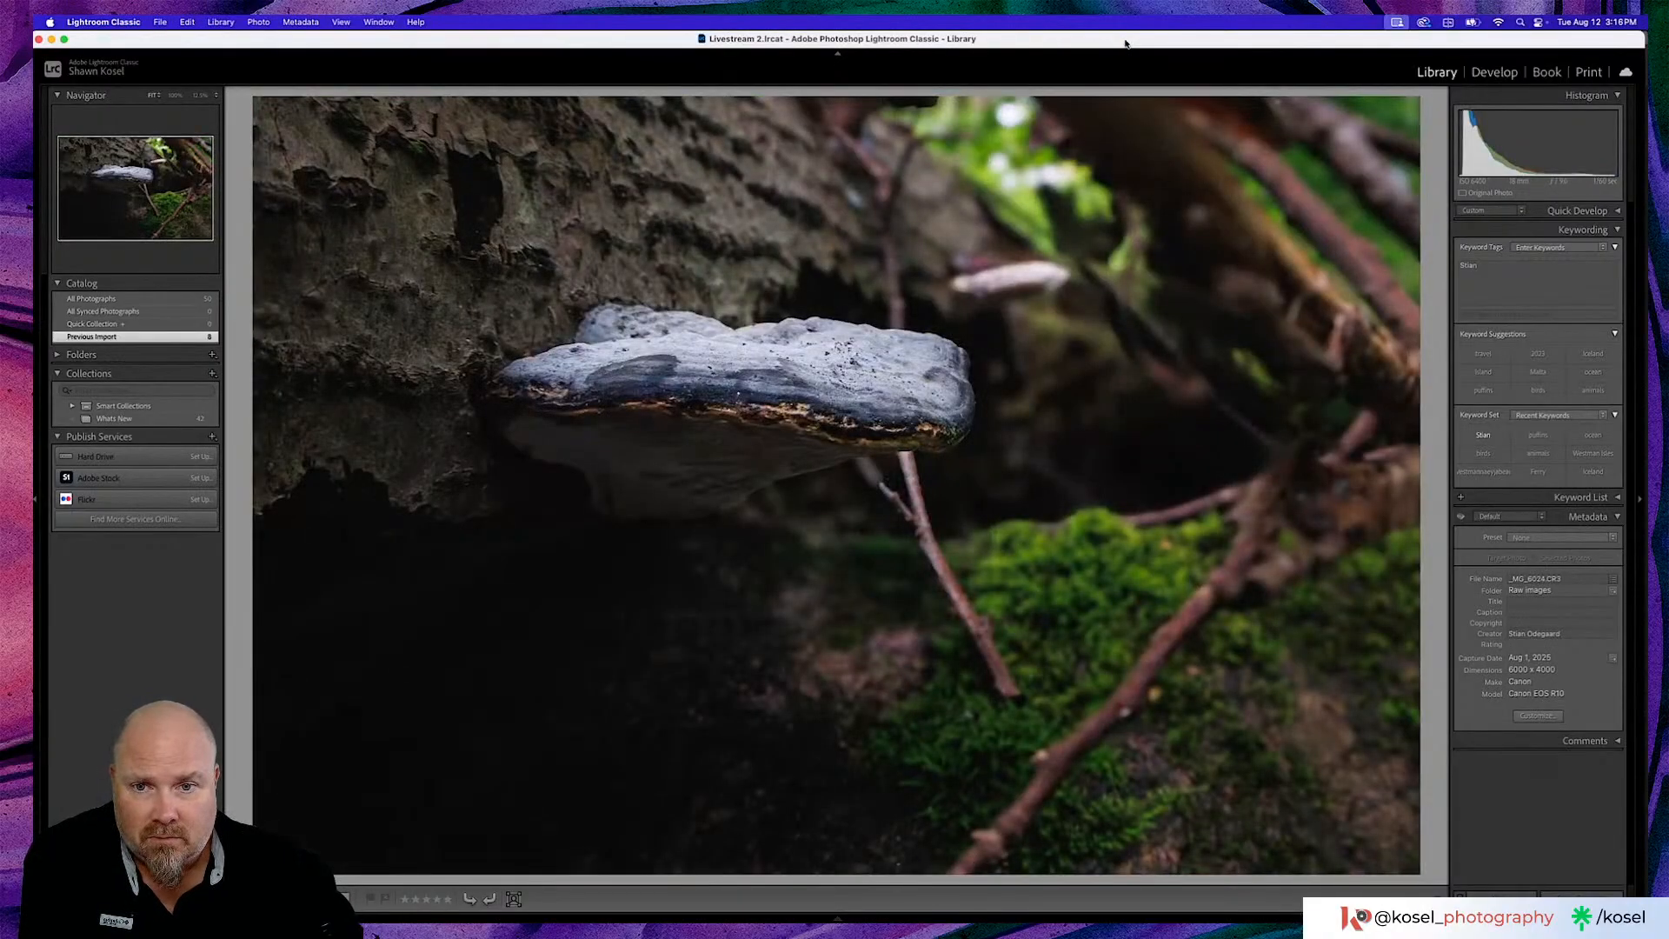
key(Left)
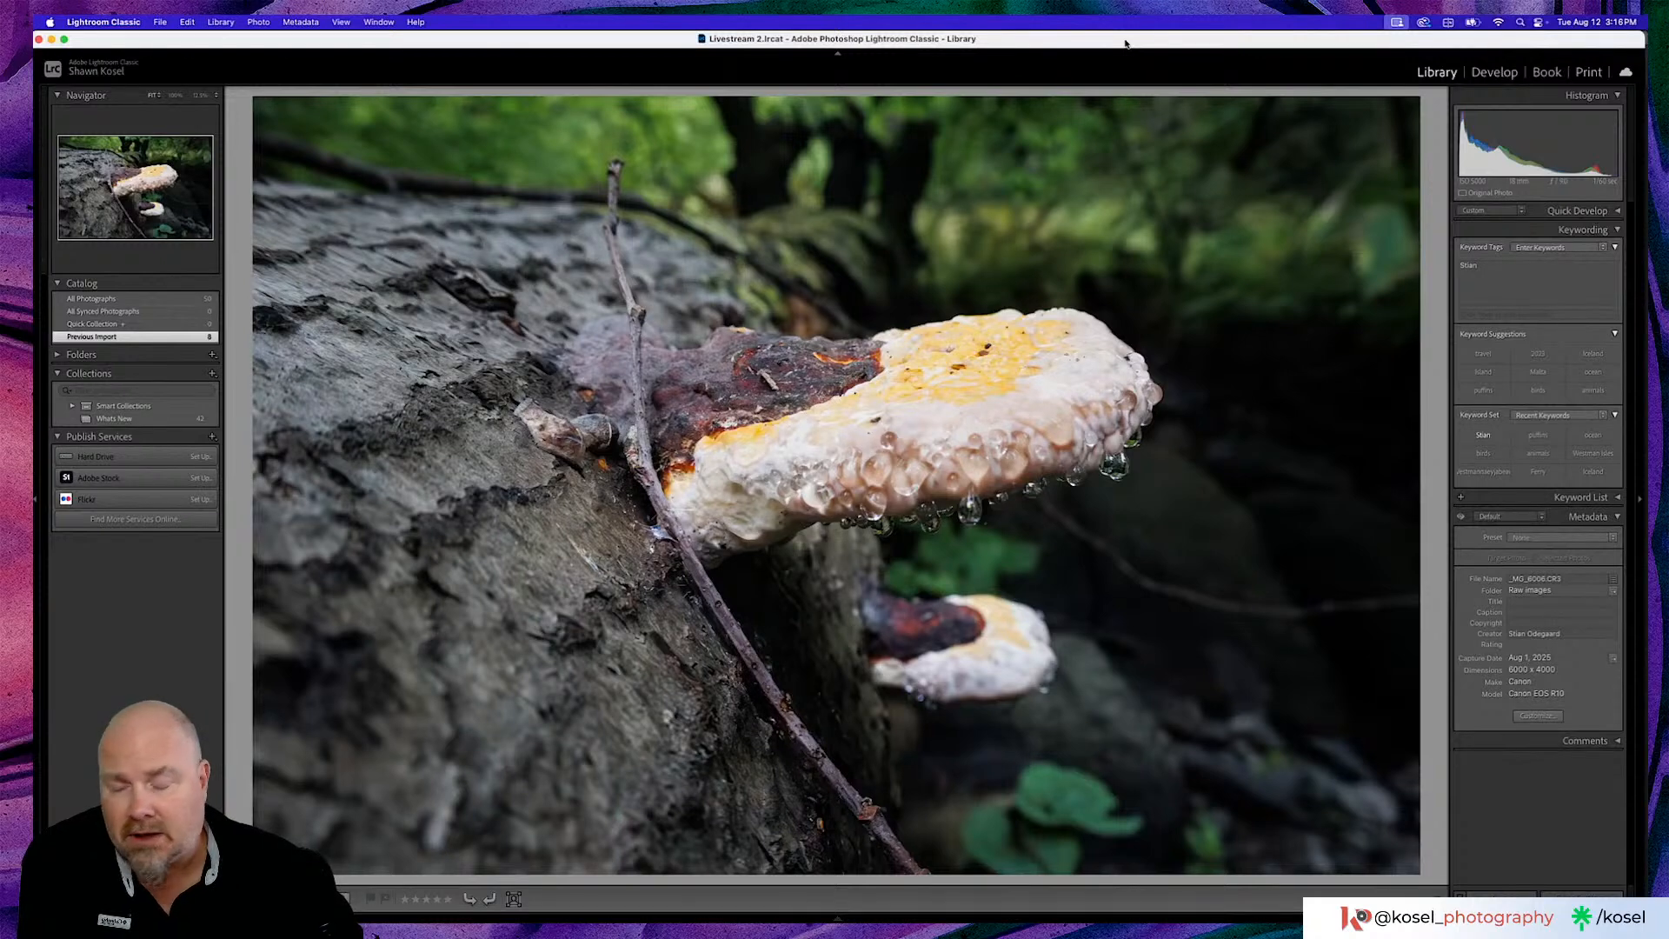
key(Right)
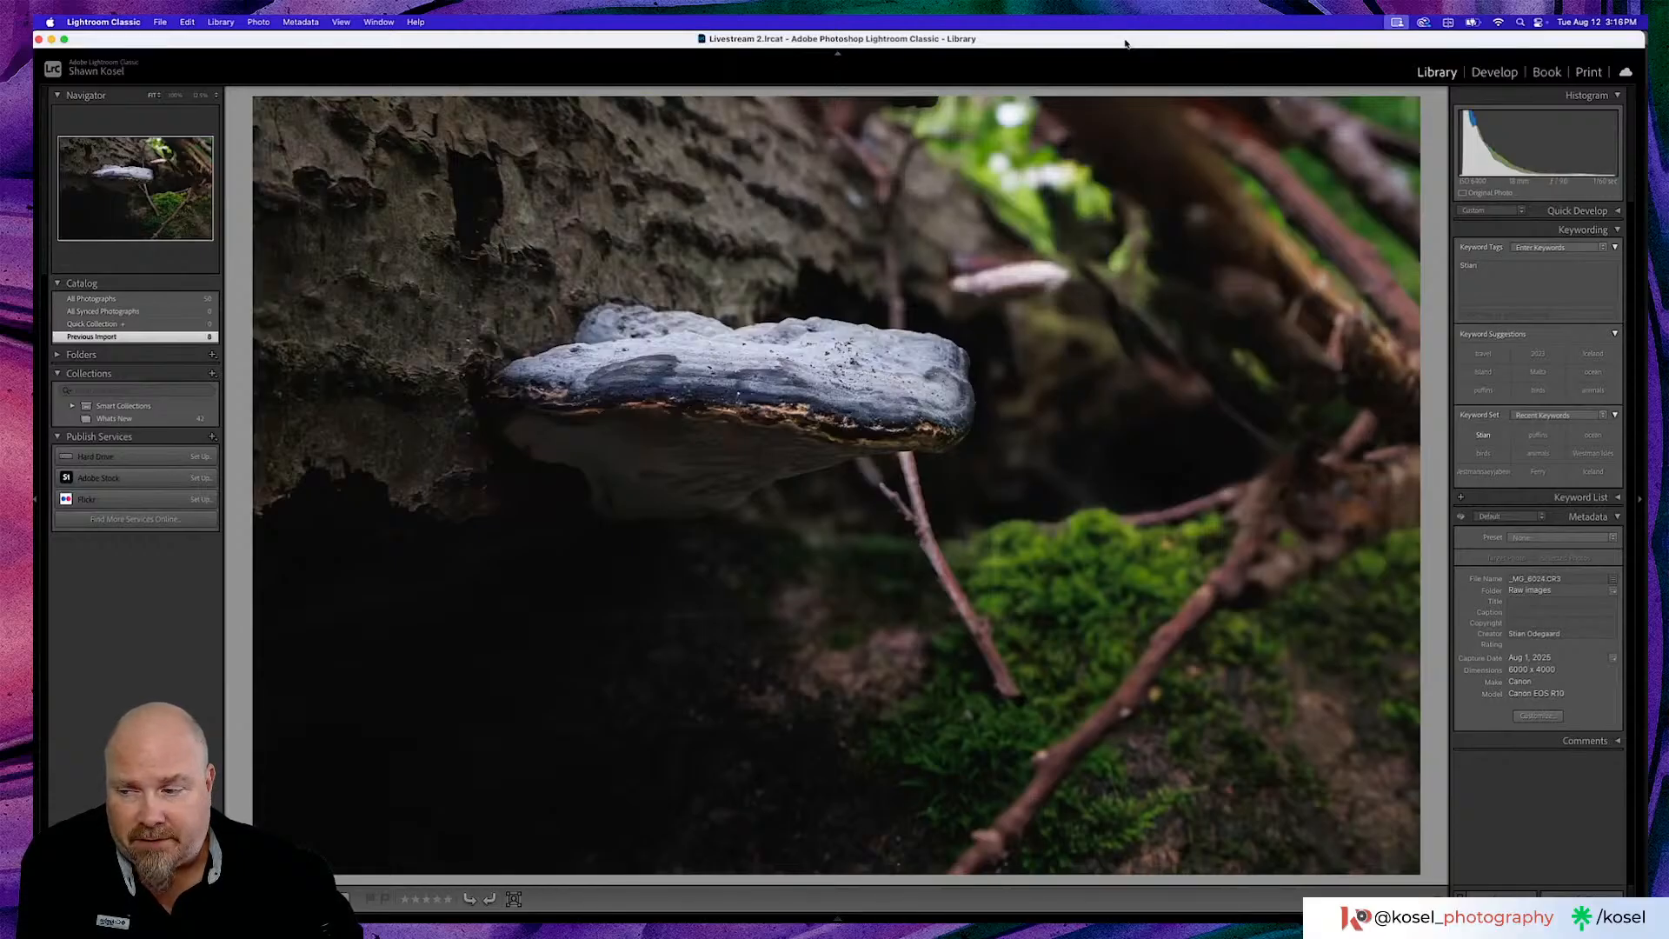
key(Right)
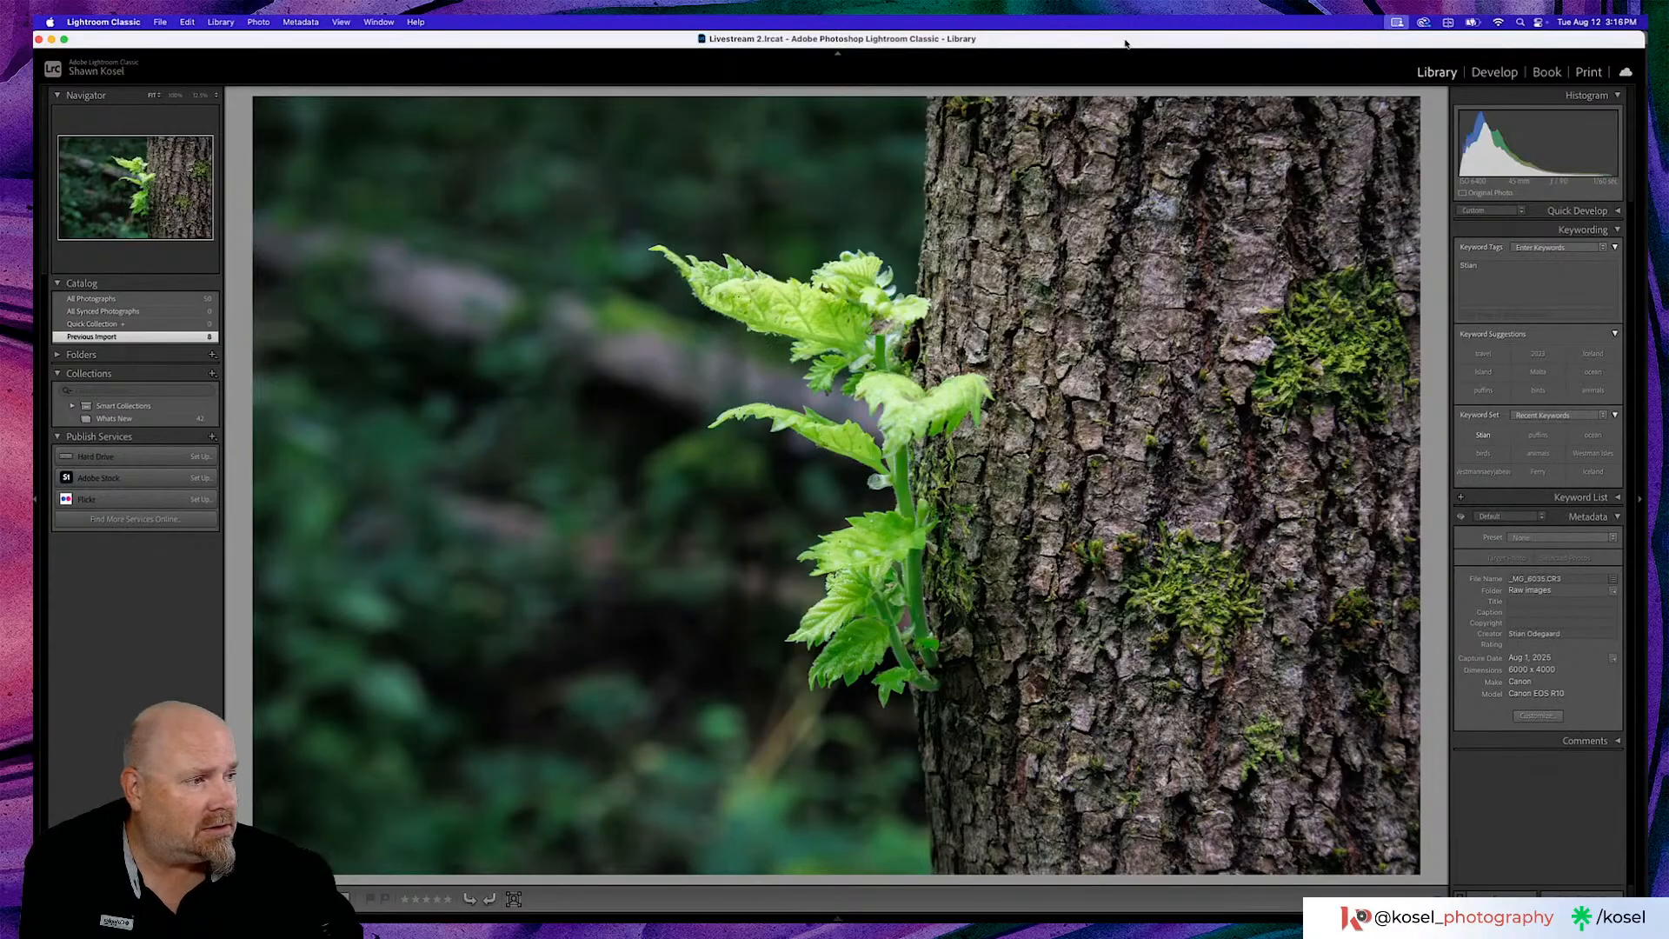
Compare the black-and-white version of the stream photo with the colour version
key(Right)
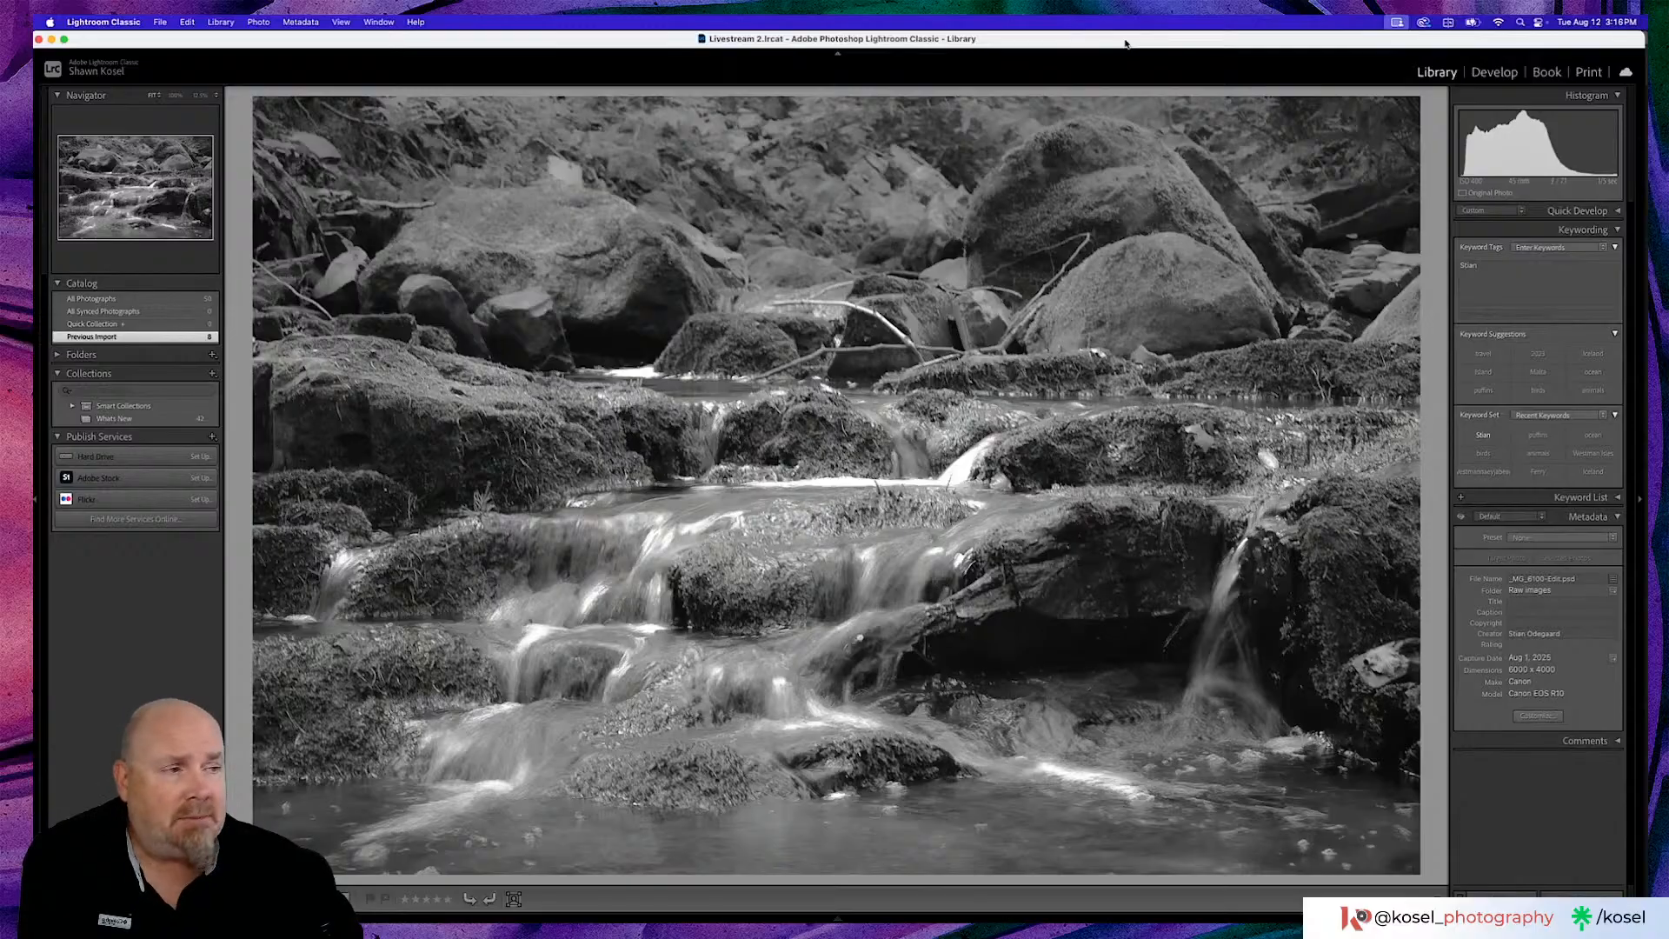
key(Right)
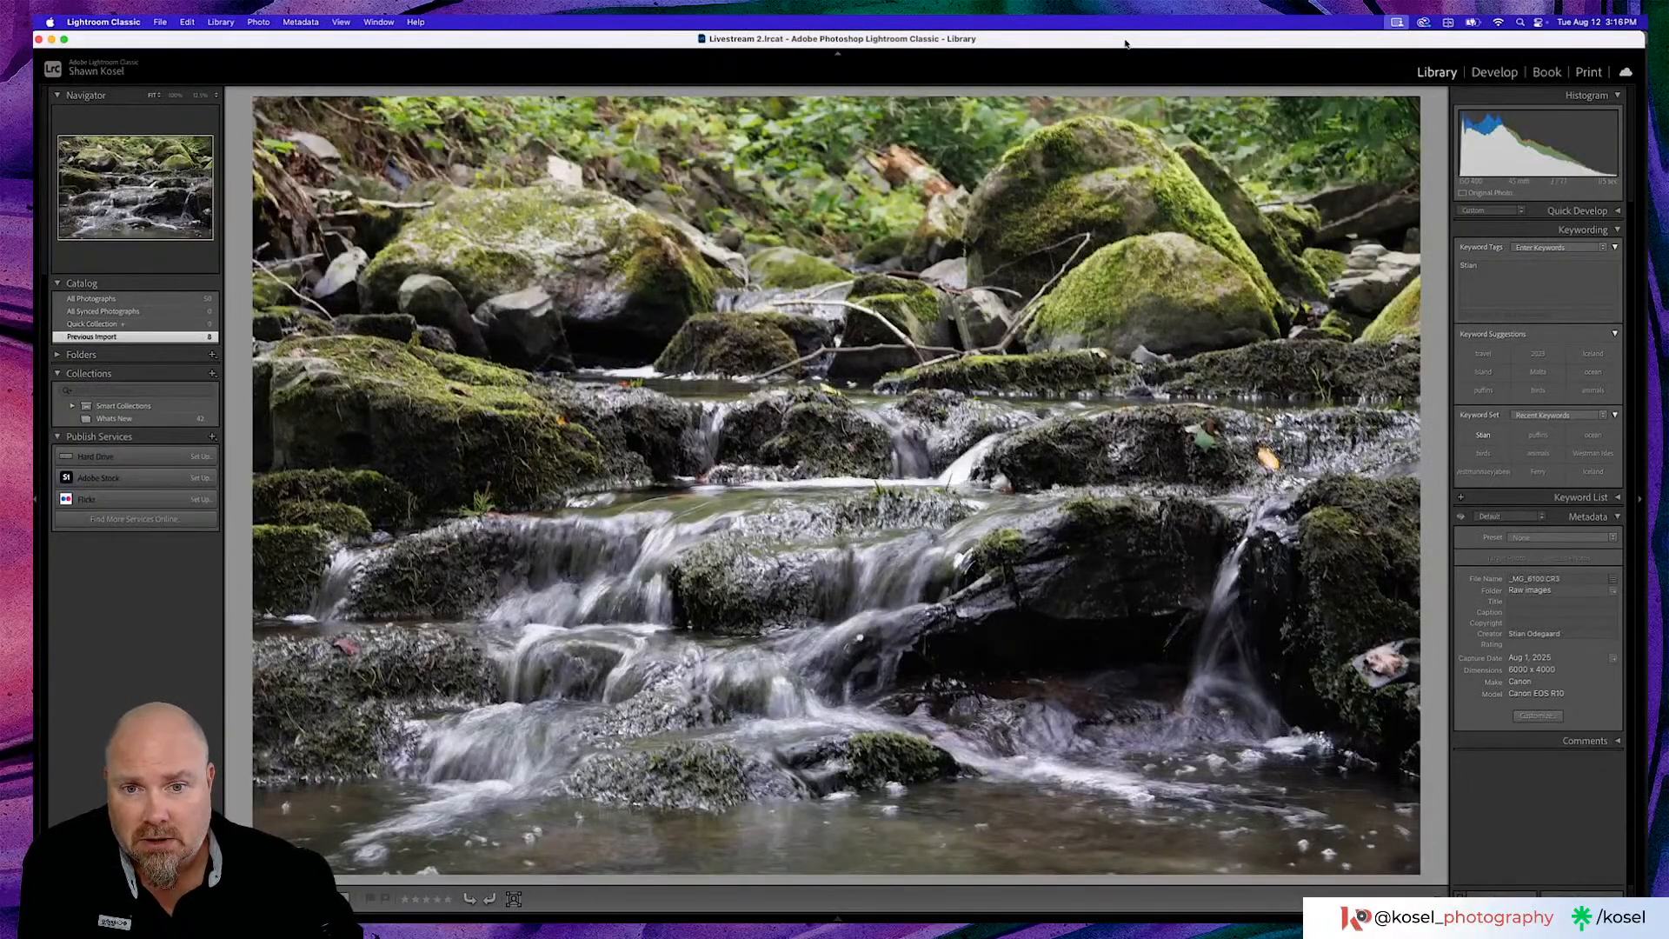
key(Left)
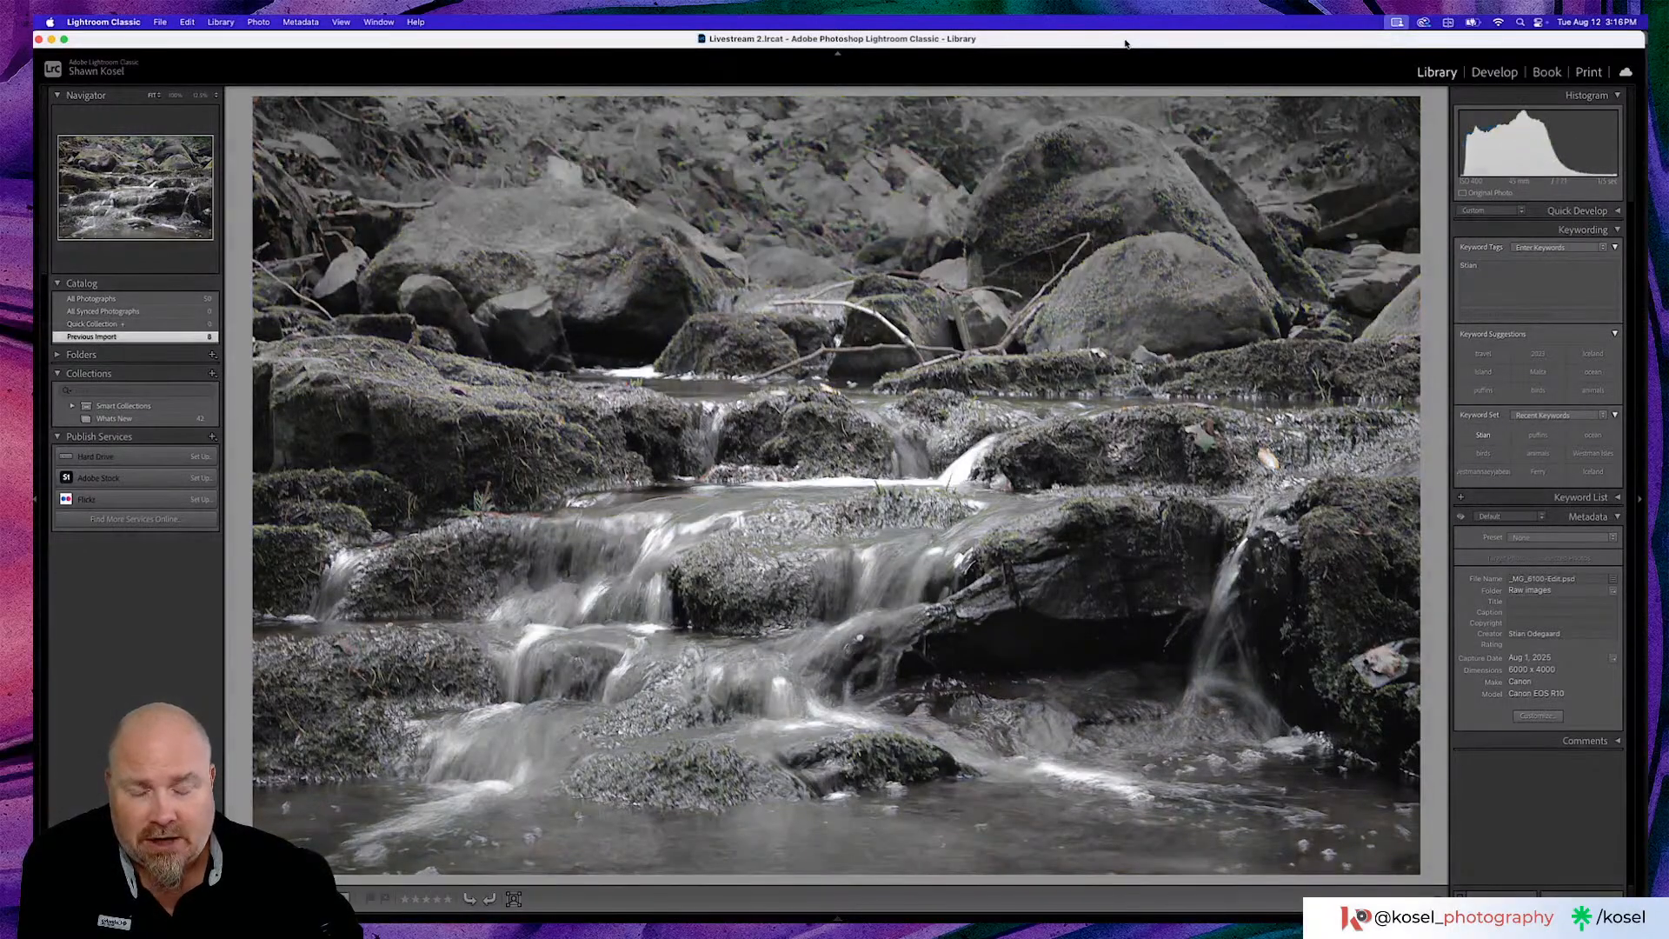
key(Right)
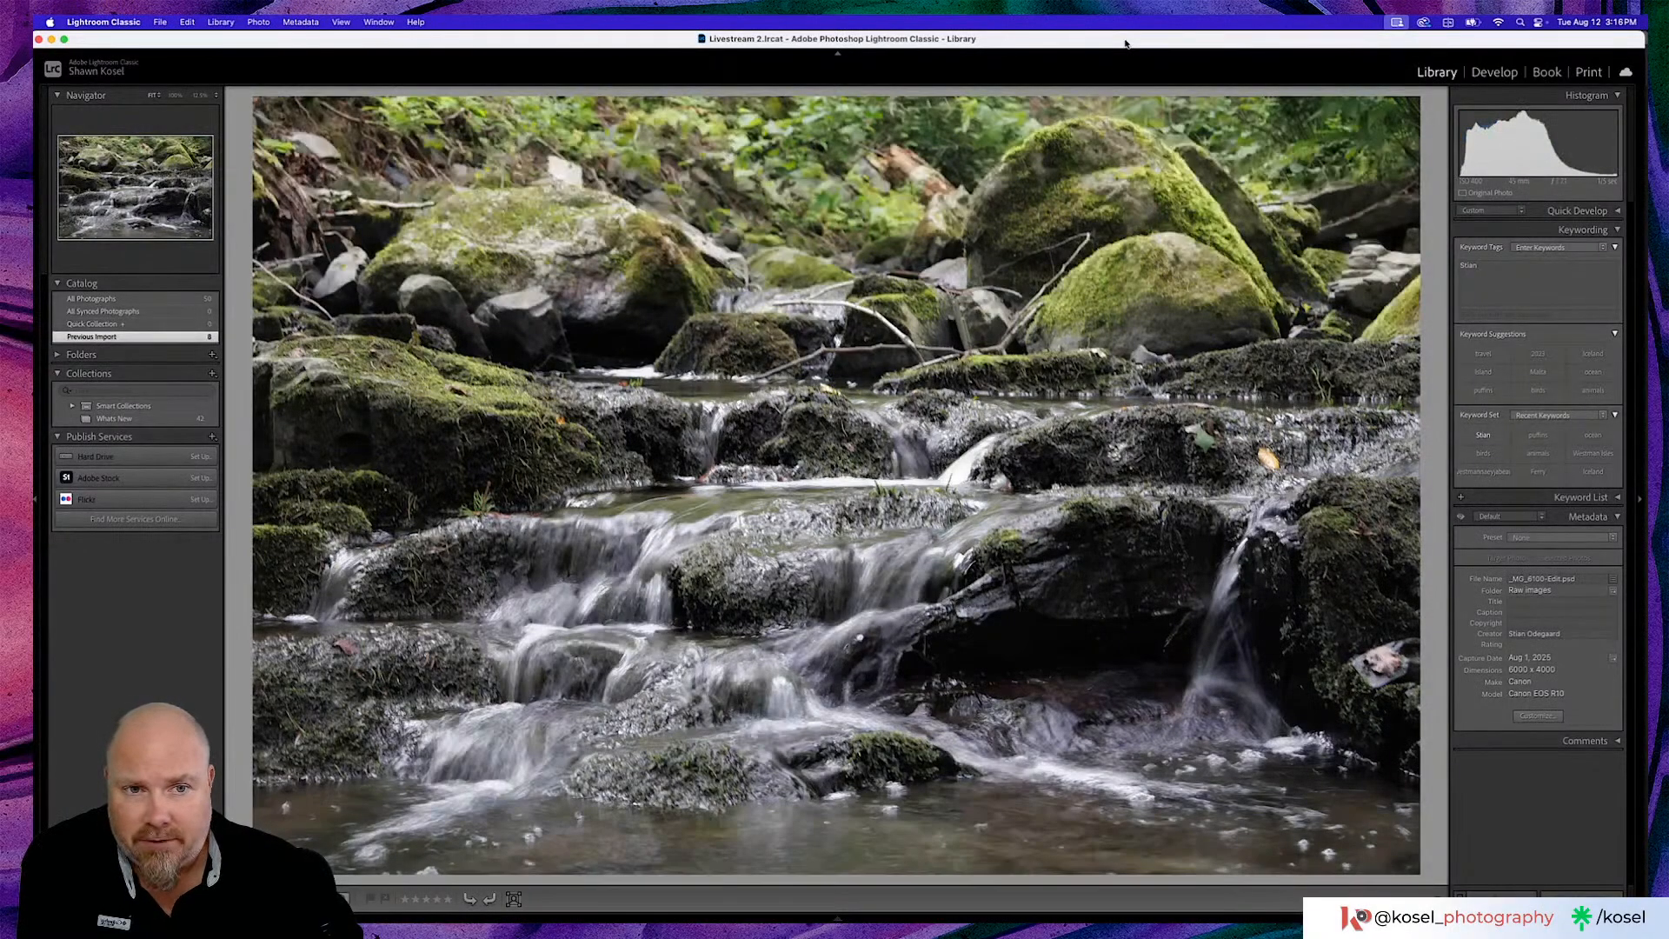
Review the edited bench, geese and field photos one after another in enlarged view
key(Right)
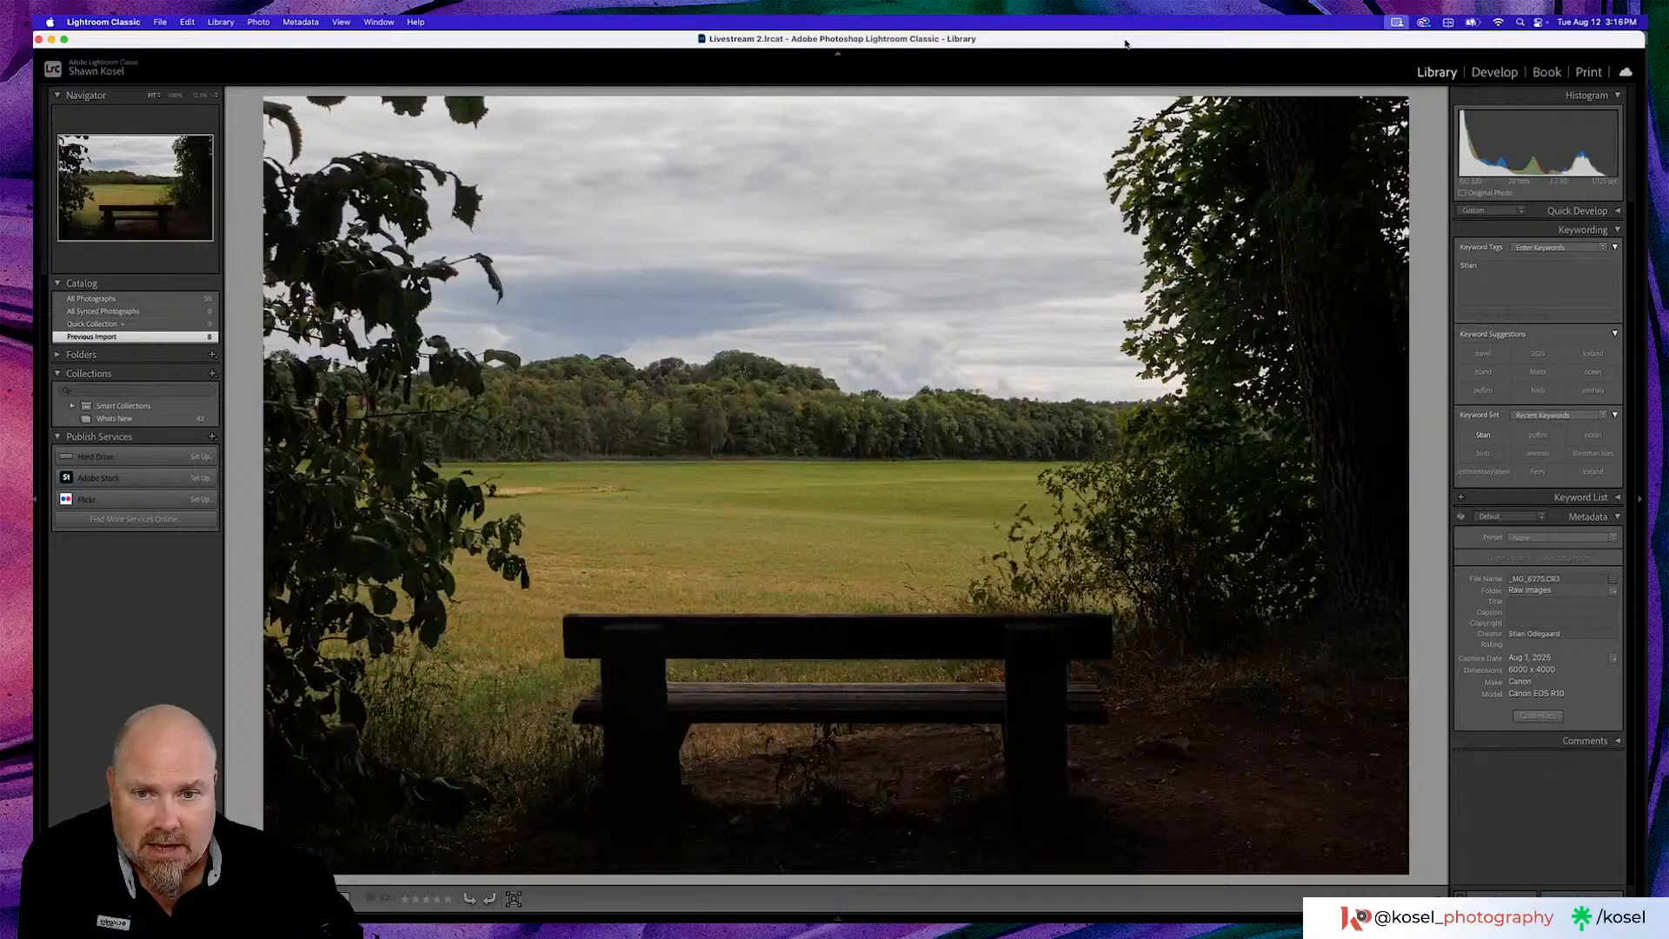
key(Right)
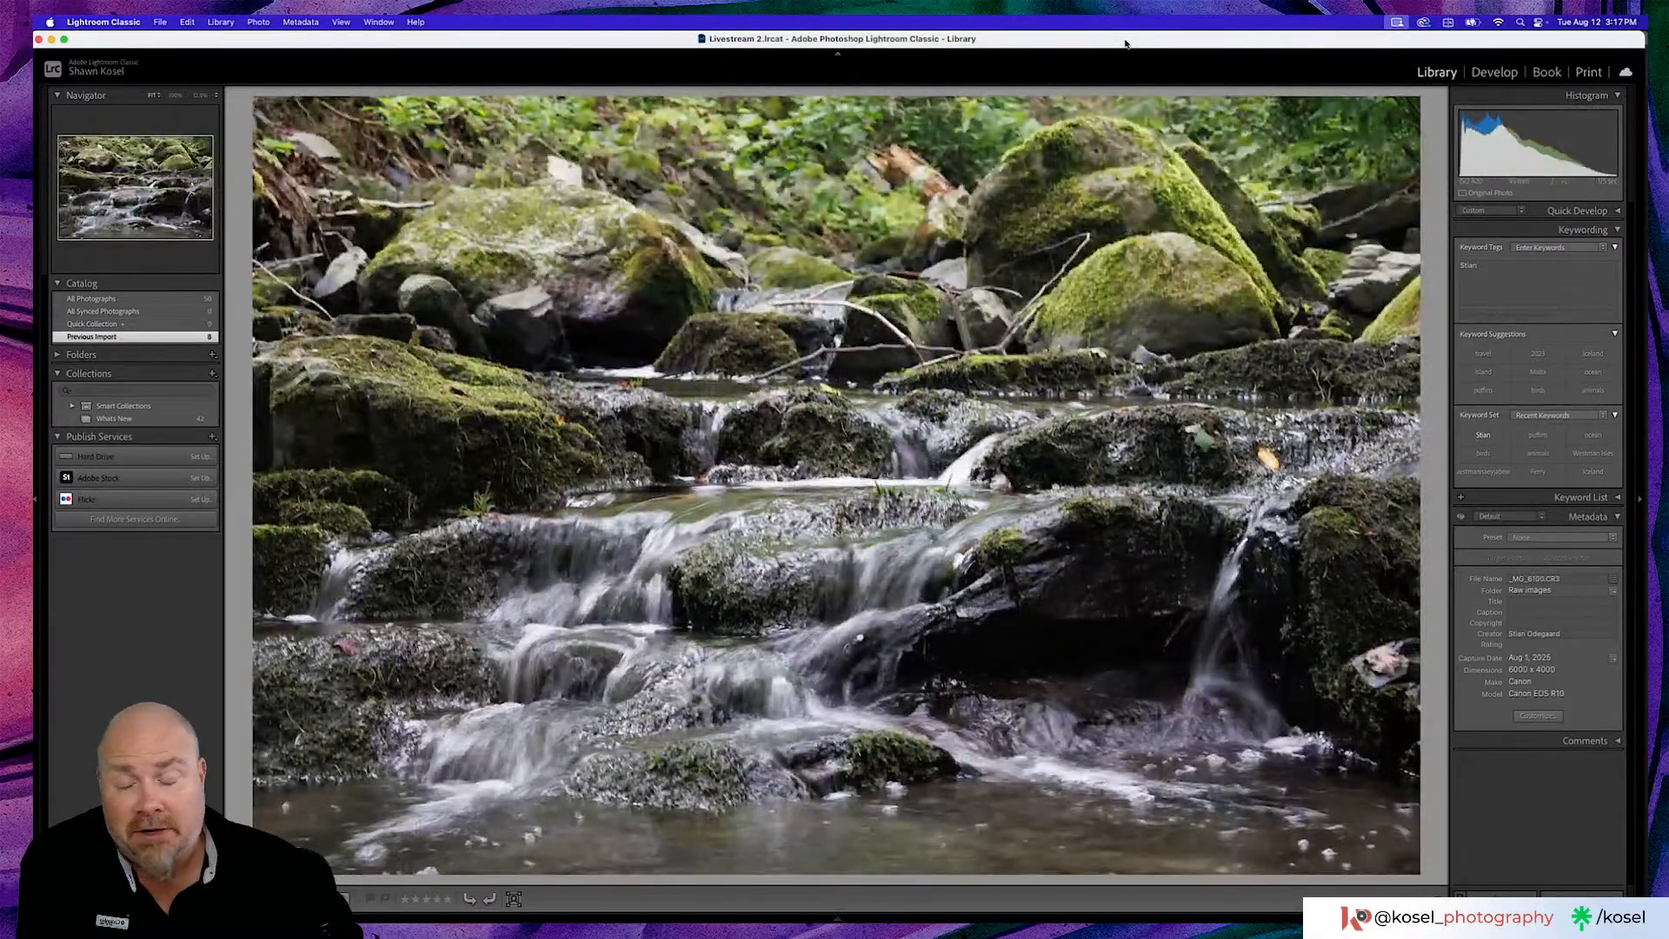
key(Left)
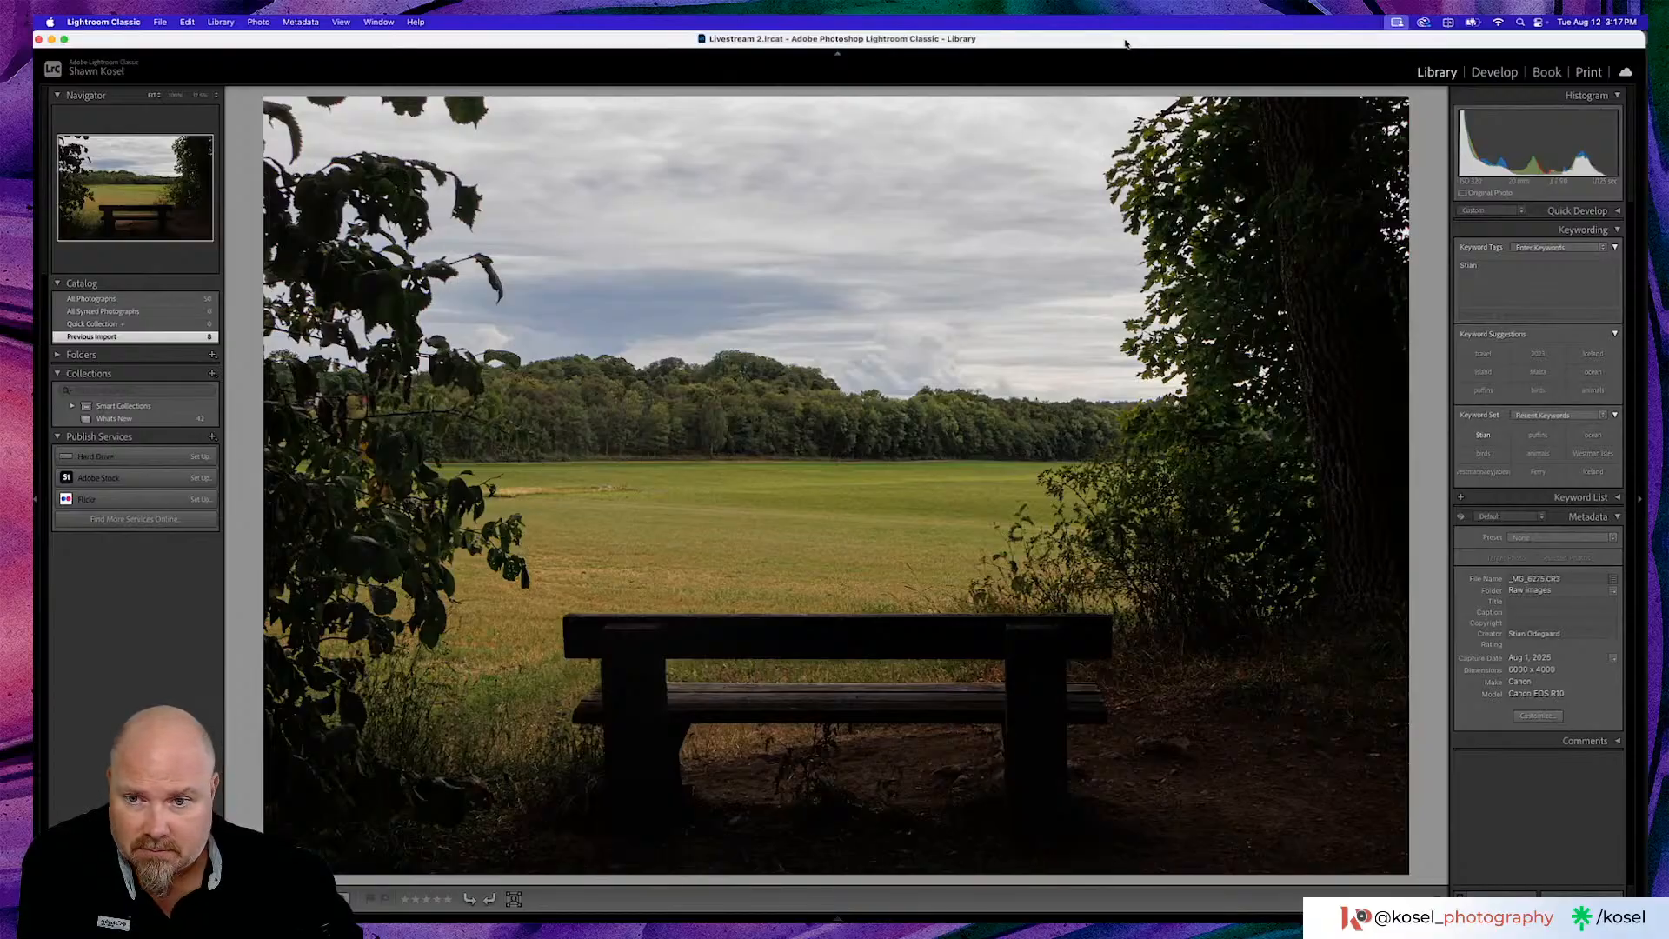
key(Left)
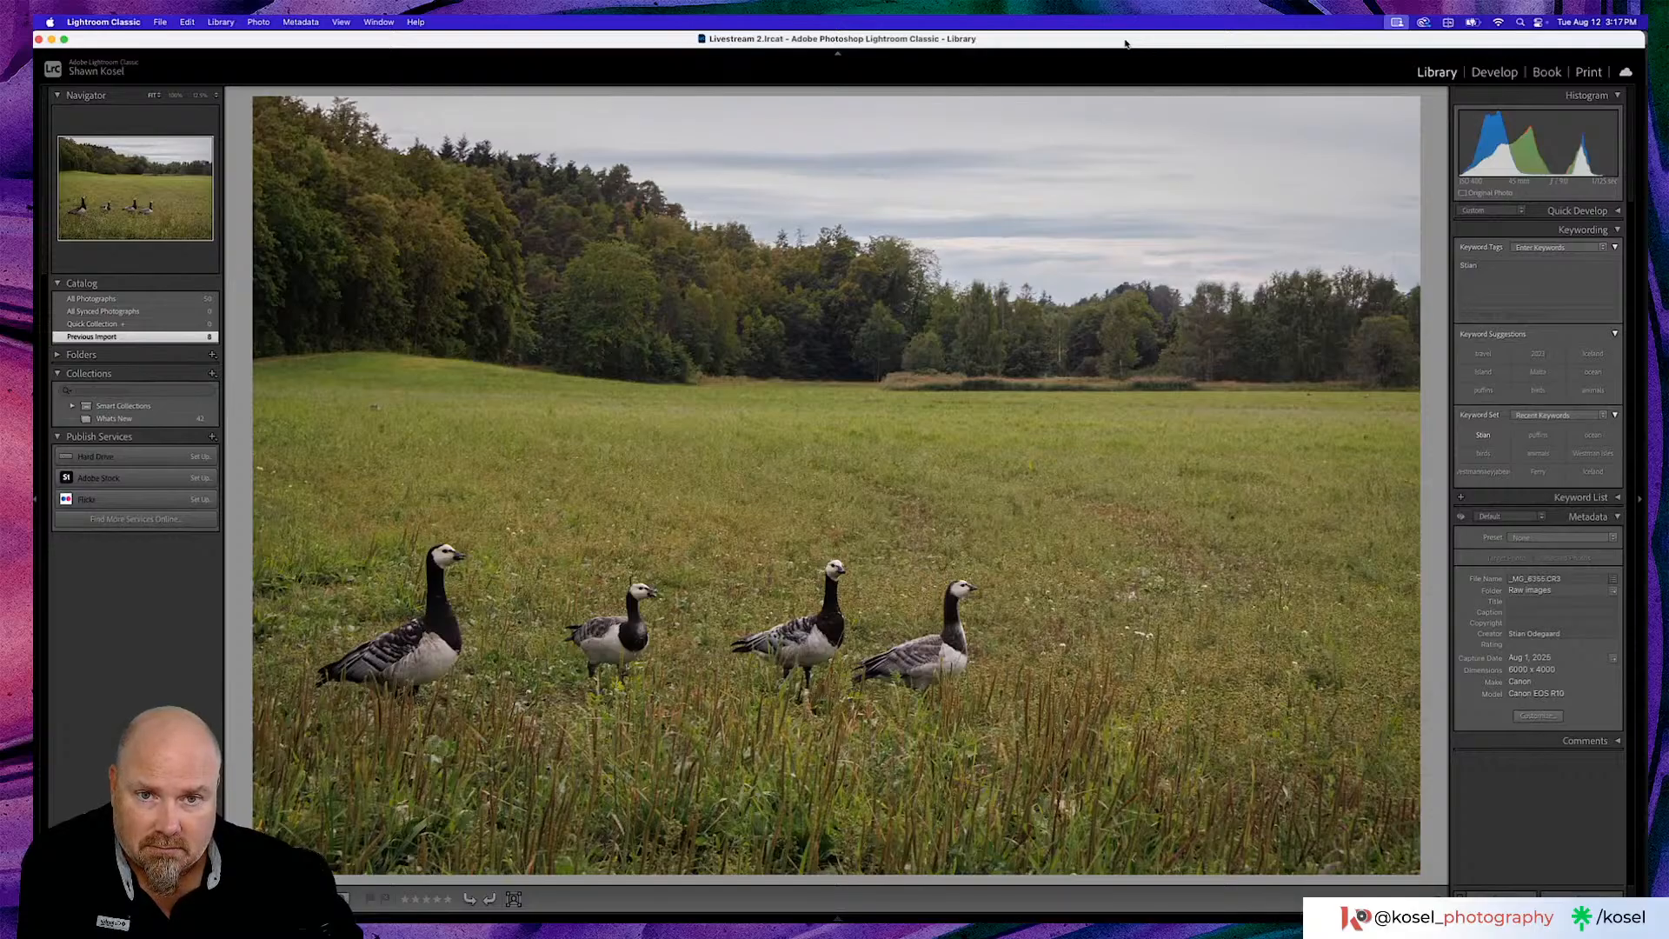
key(Left)
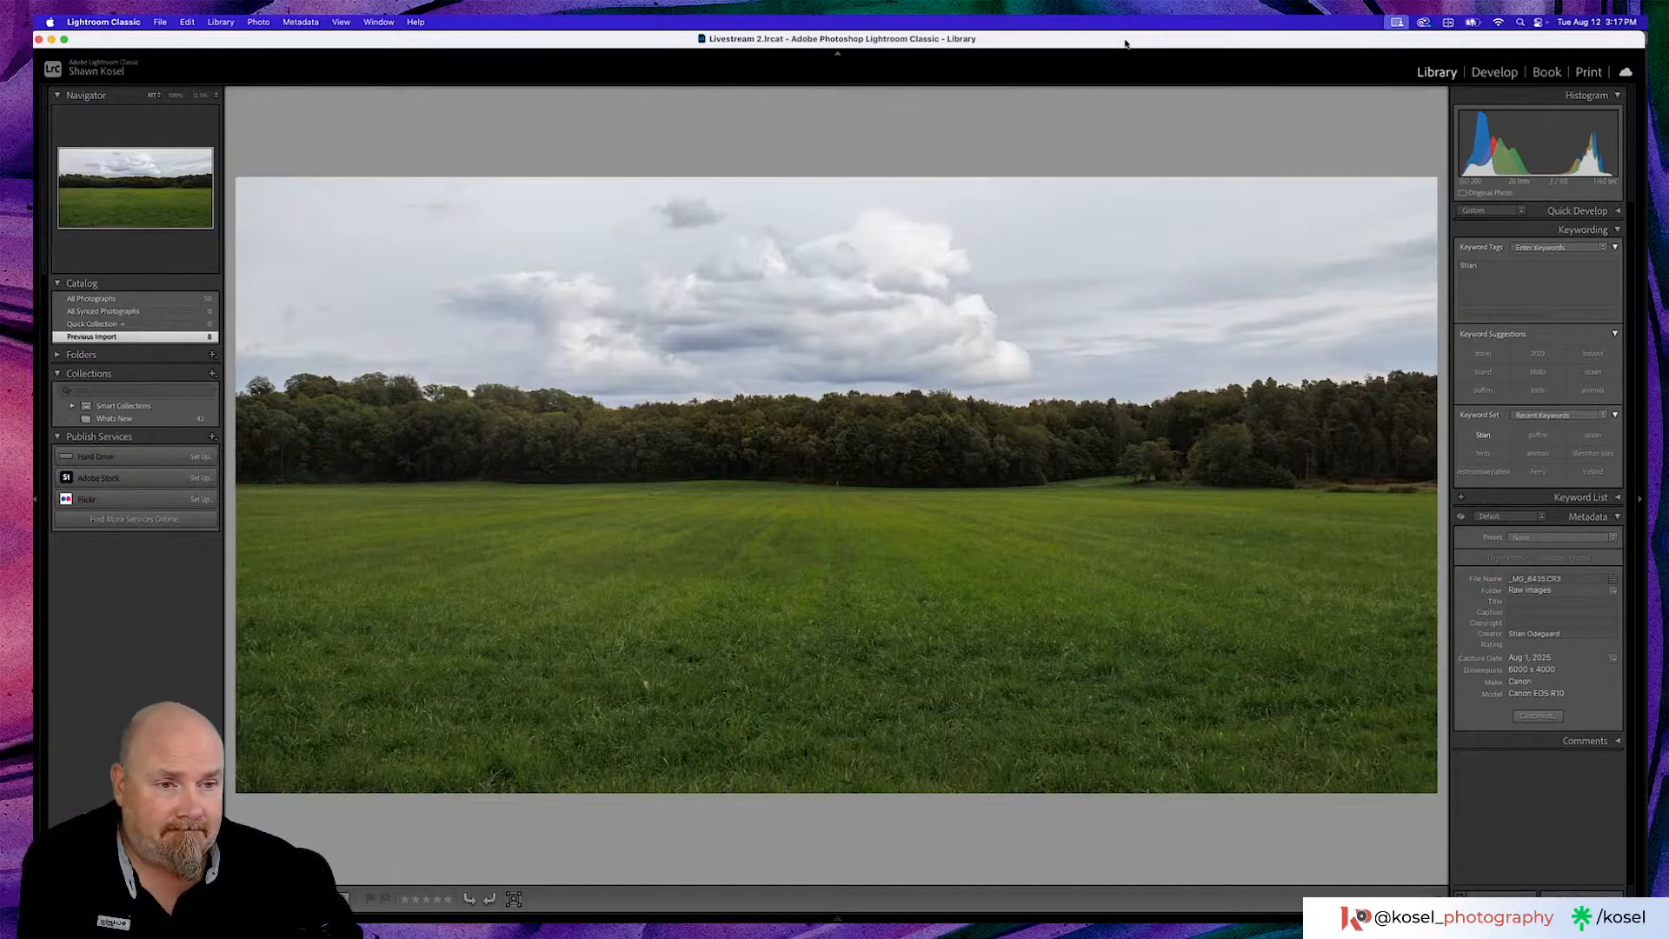
key(Right)
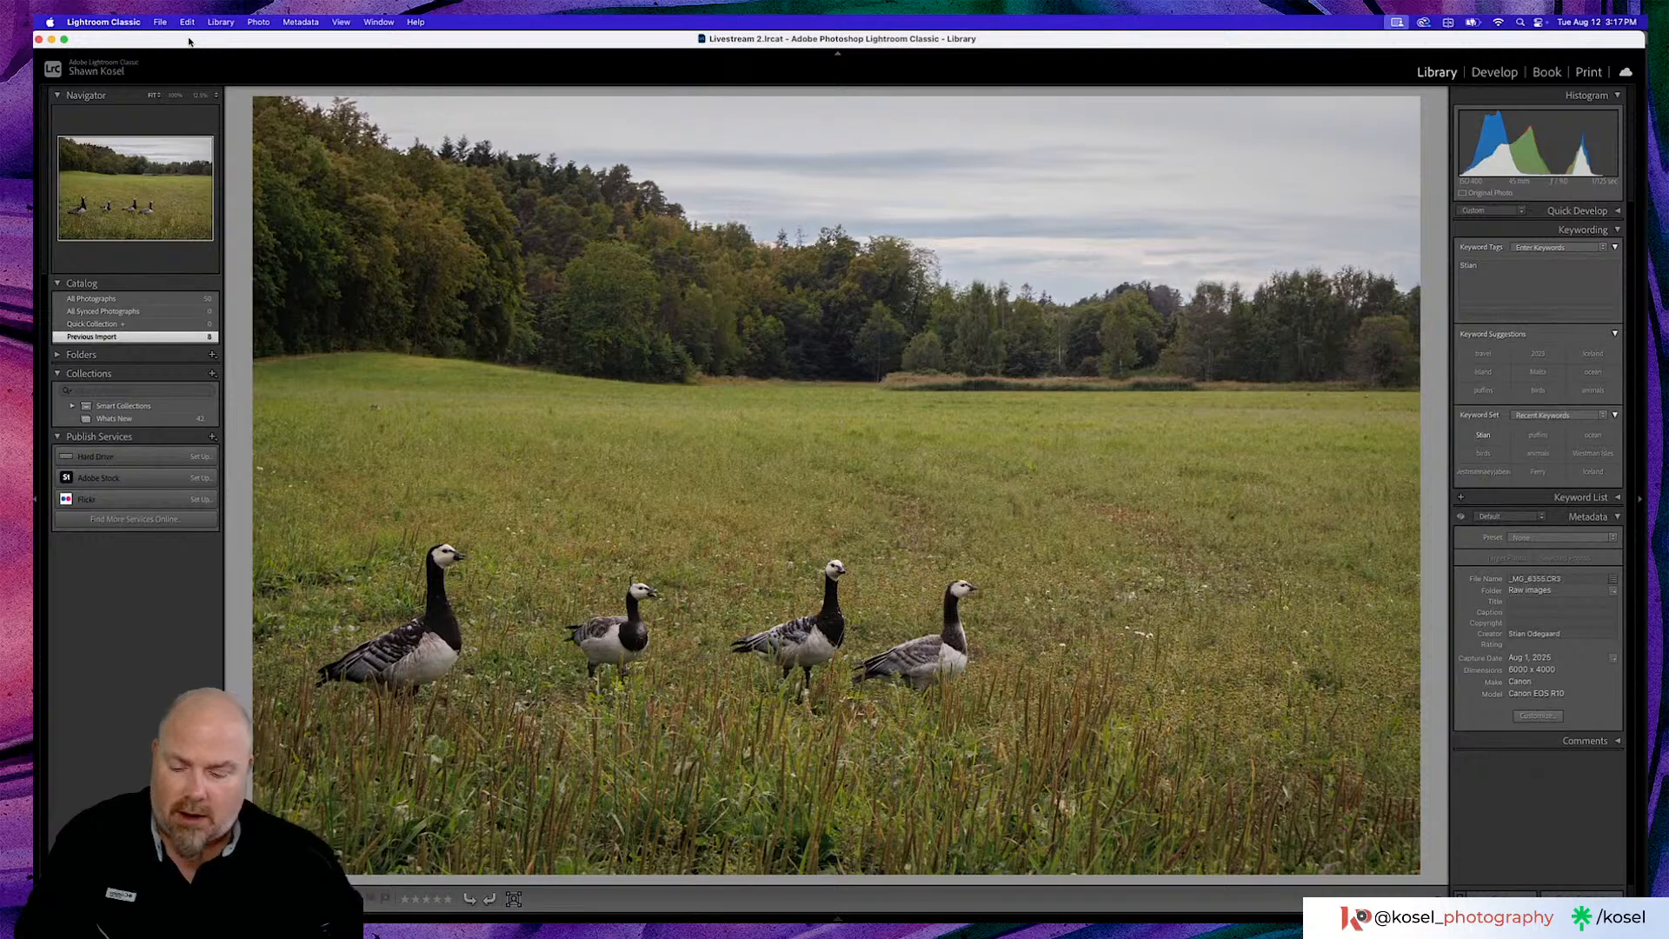
key(super+shift+3)
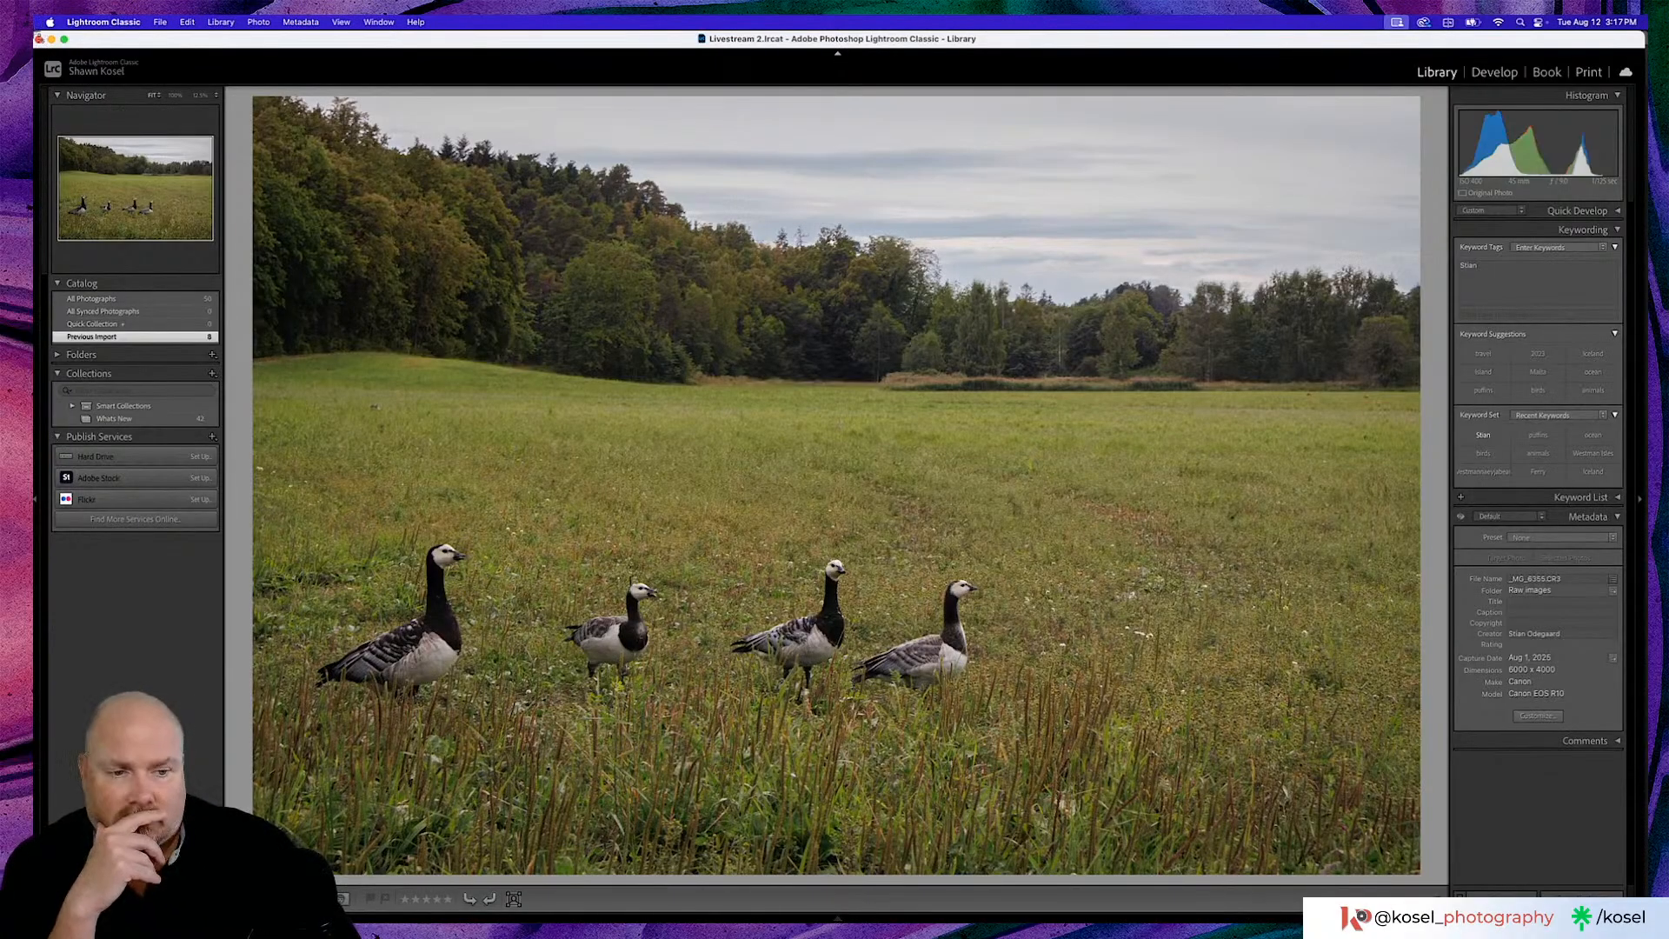
click(38, 38)
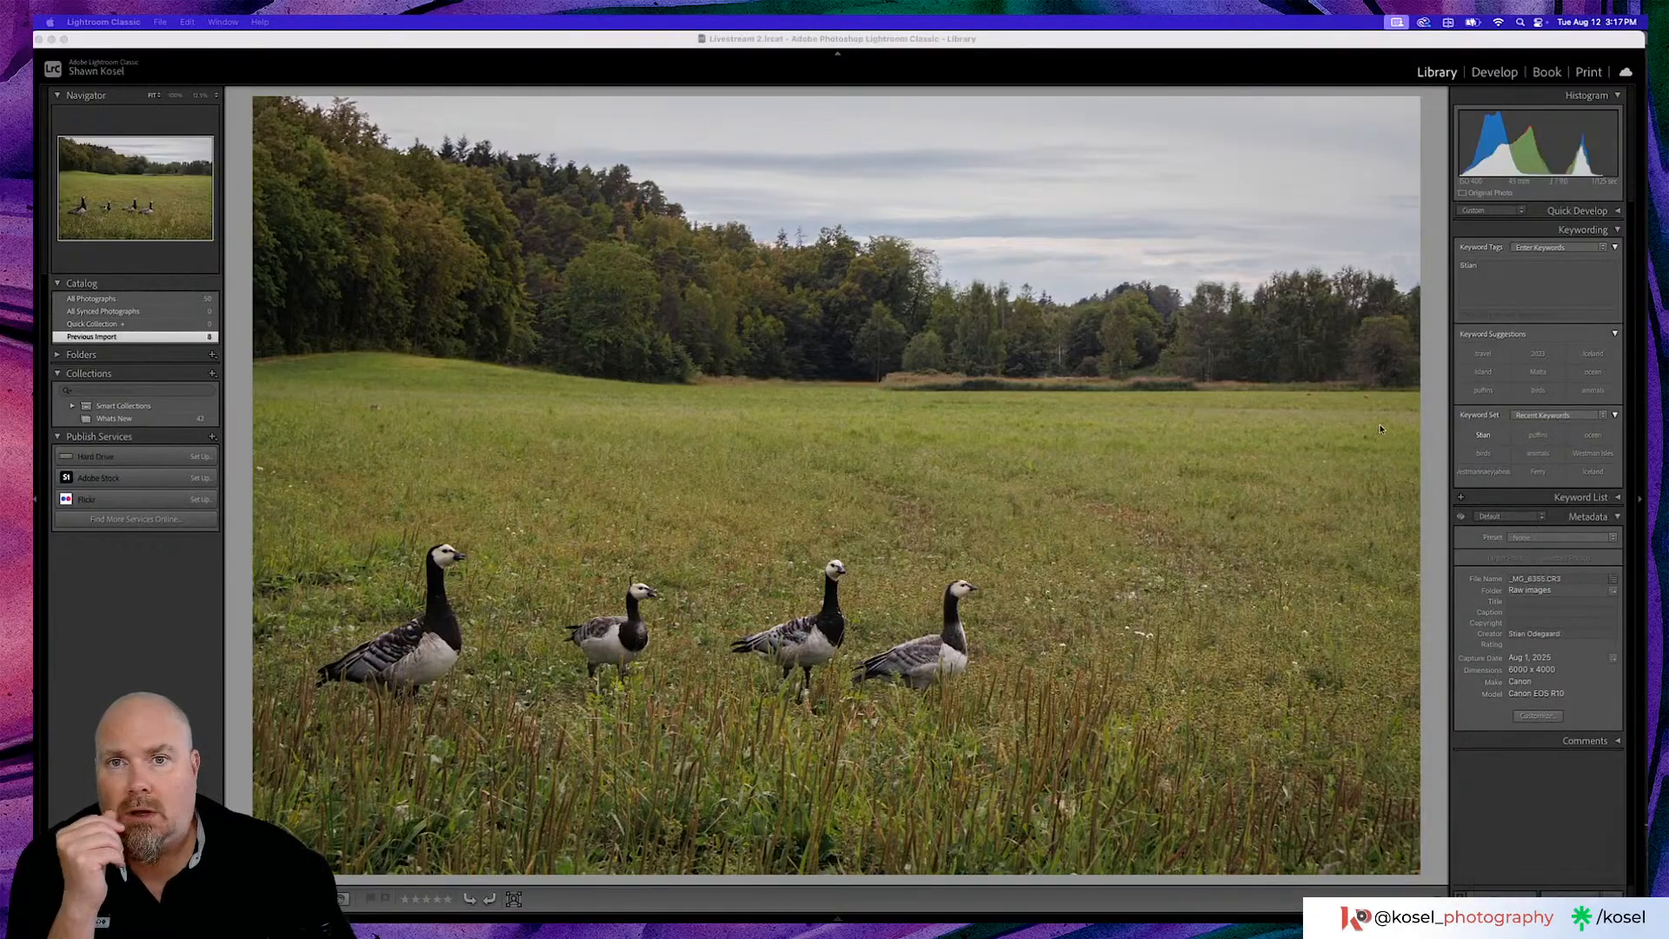
click(235, 43)
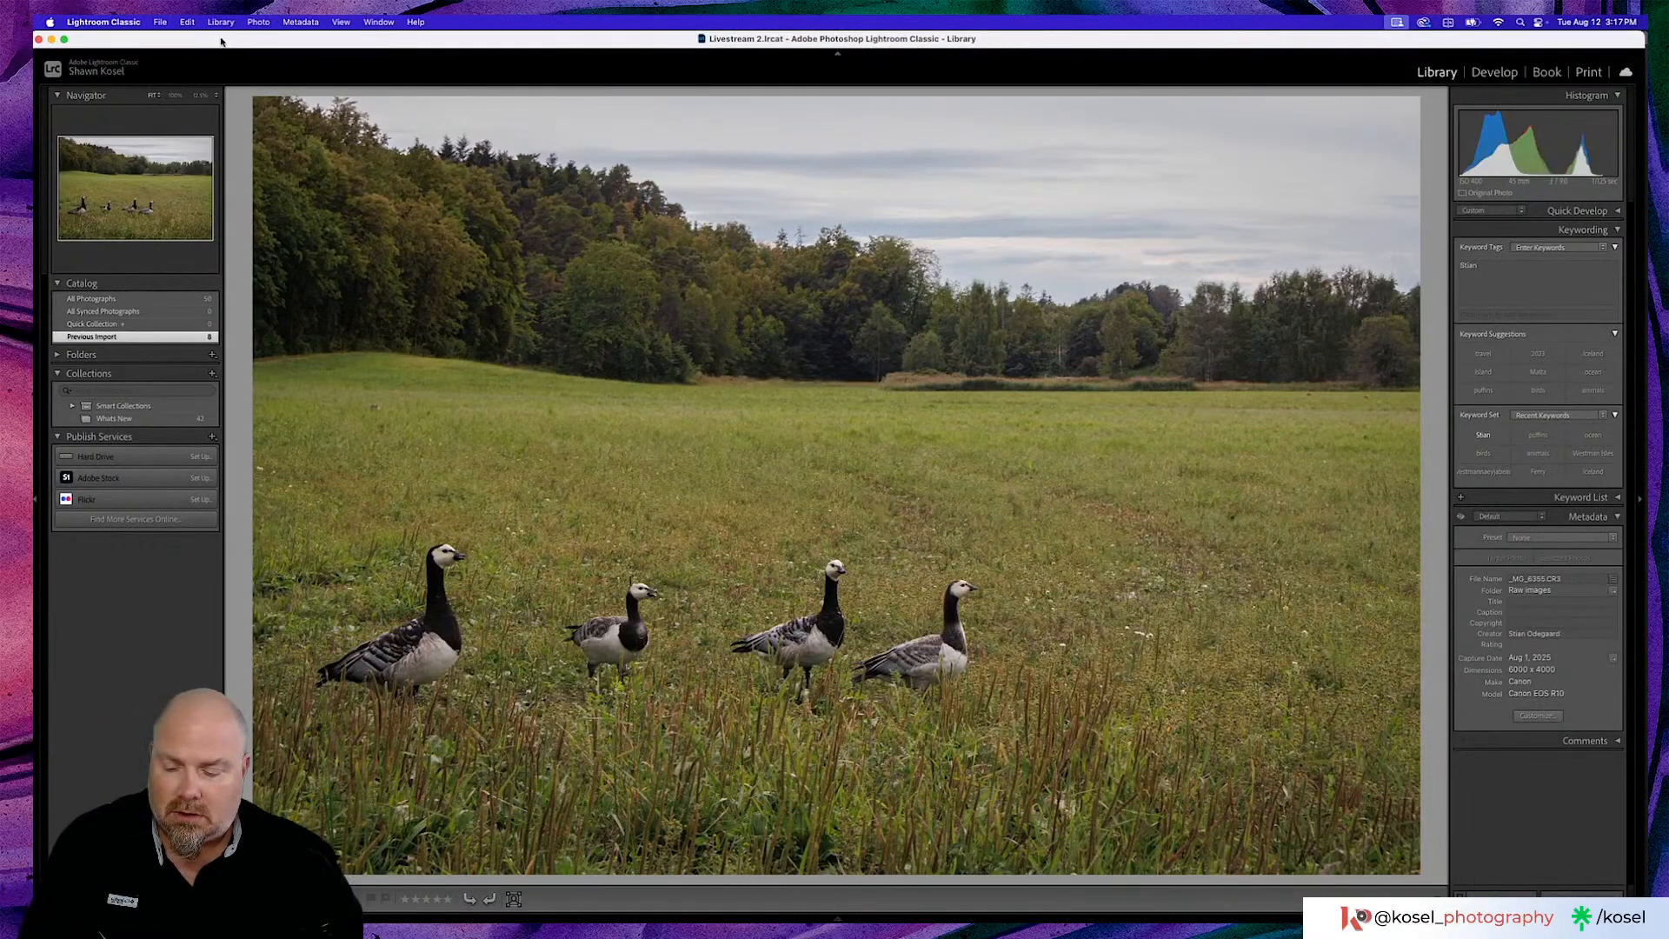
Switch to Chrome and find the newest photo post in Discord's community-artwork channel
key(super+Tab)
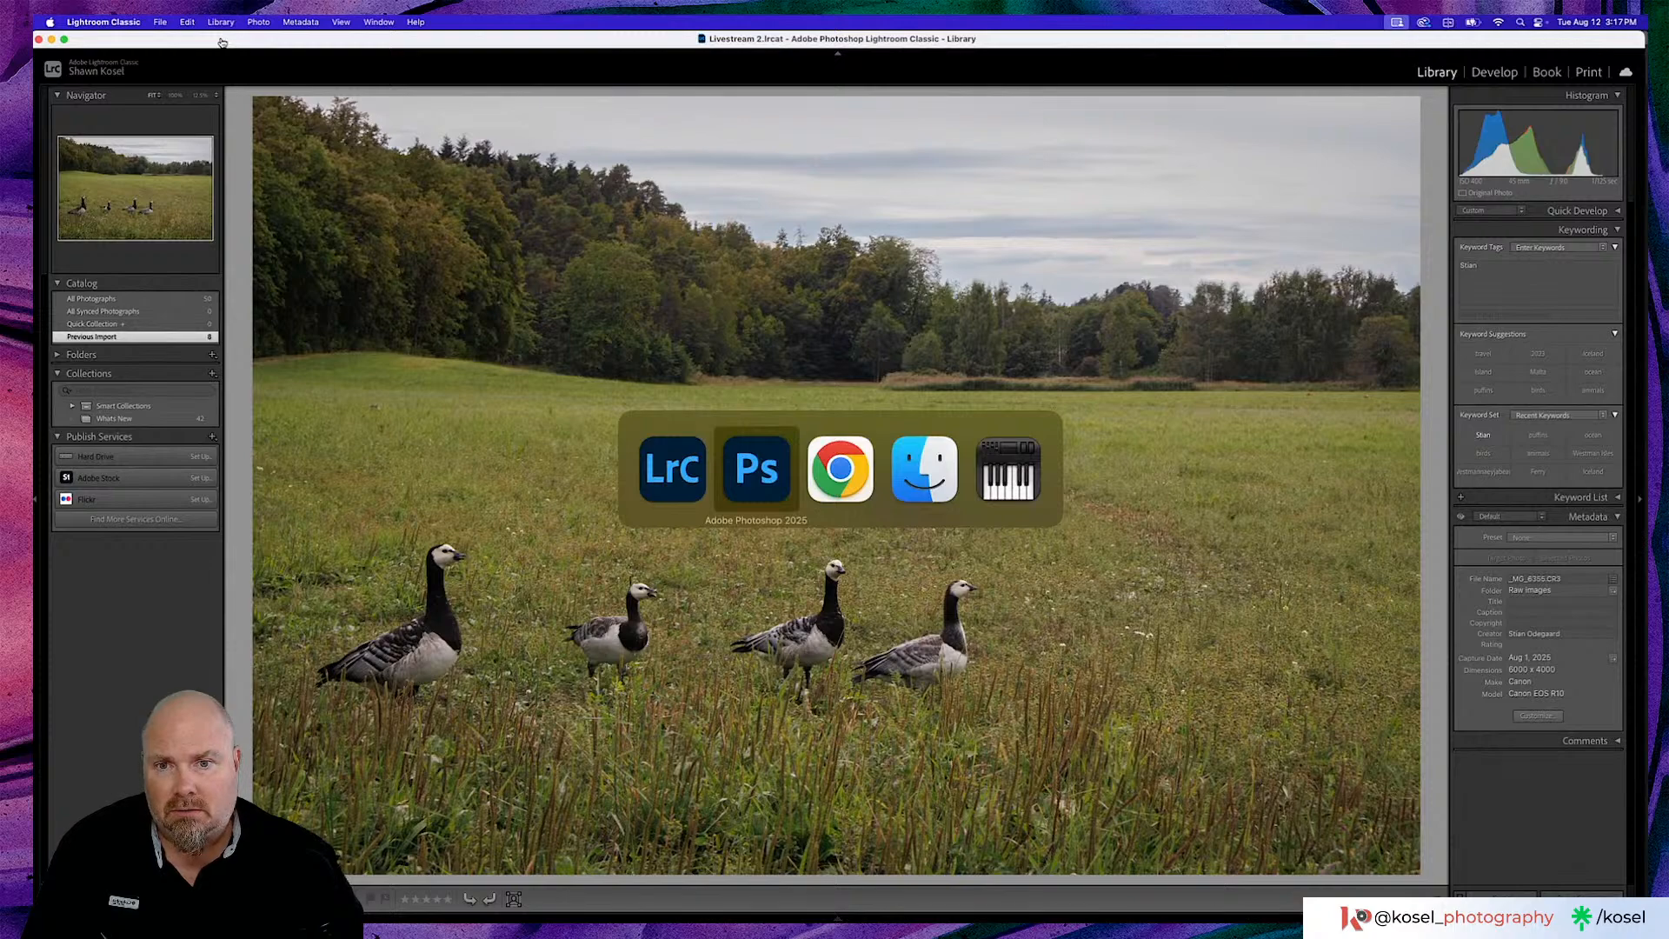
key(super+Tab)
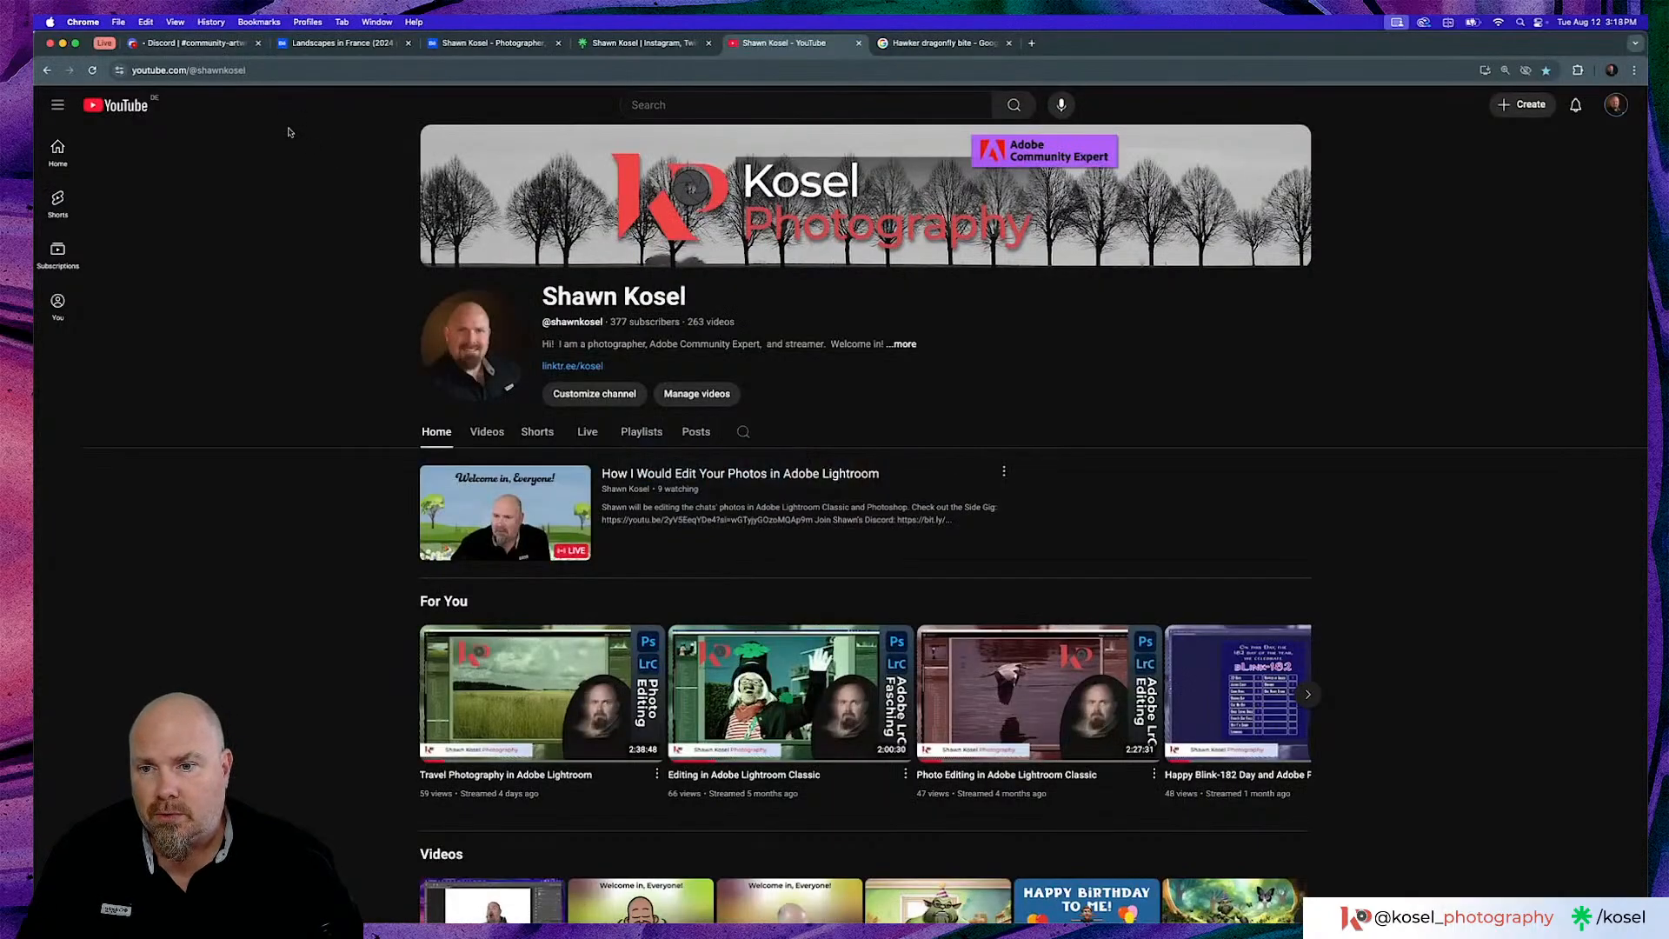
click(184, 45)
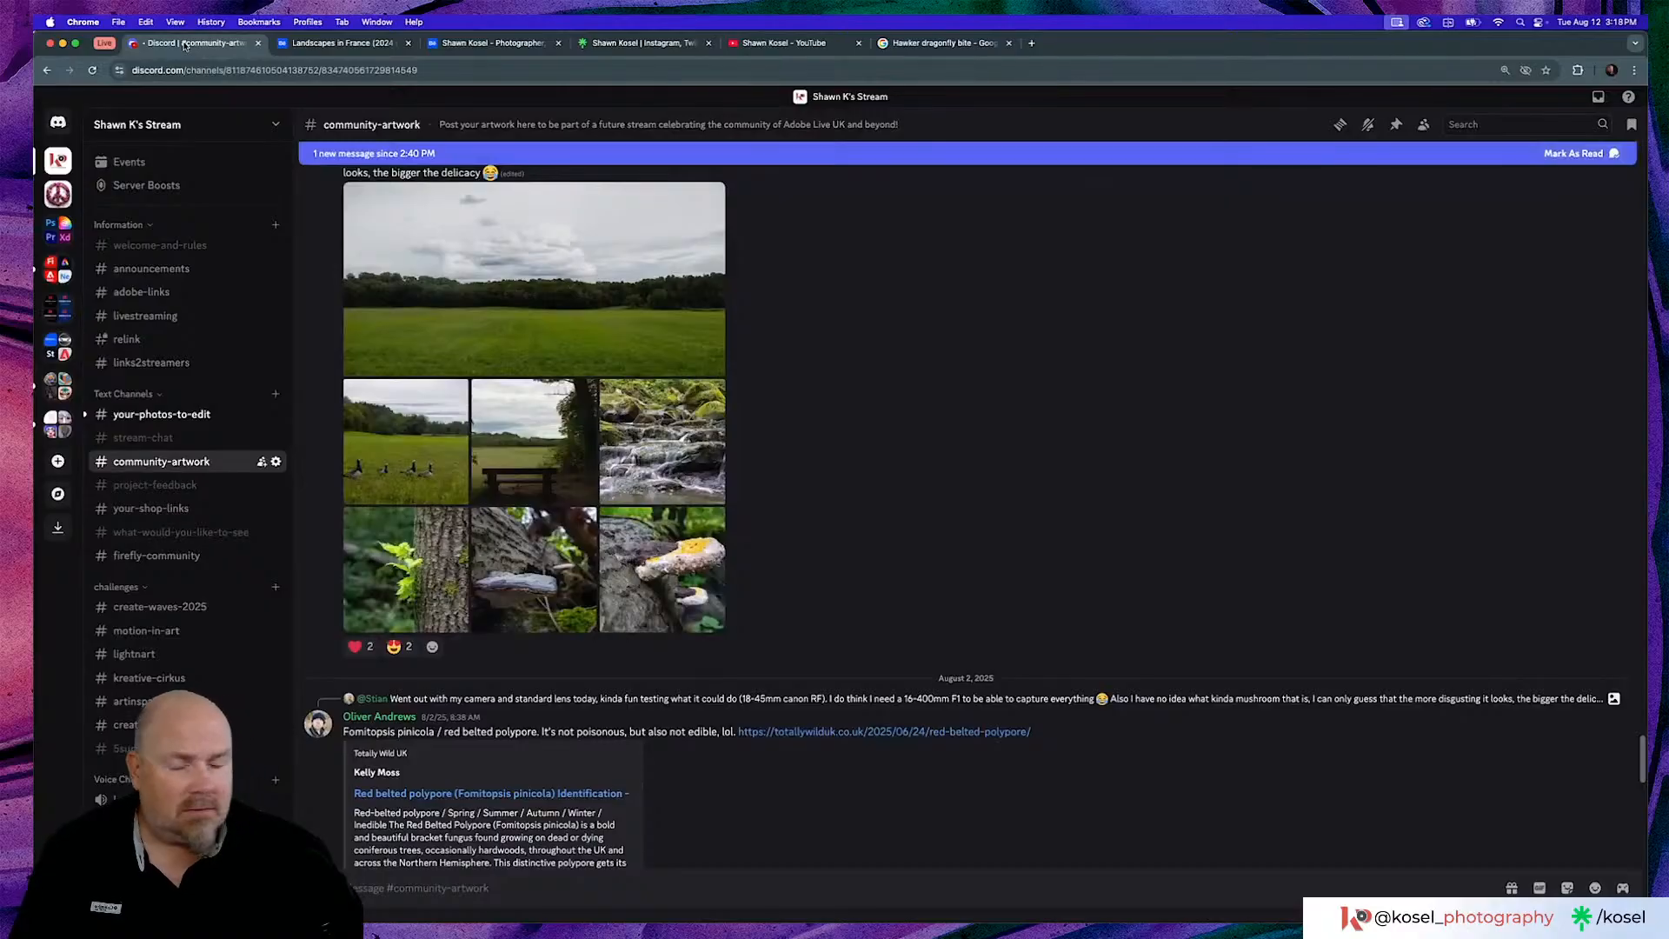
scroll(1148, 409, down, 5)
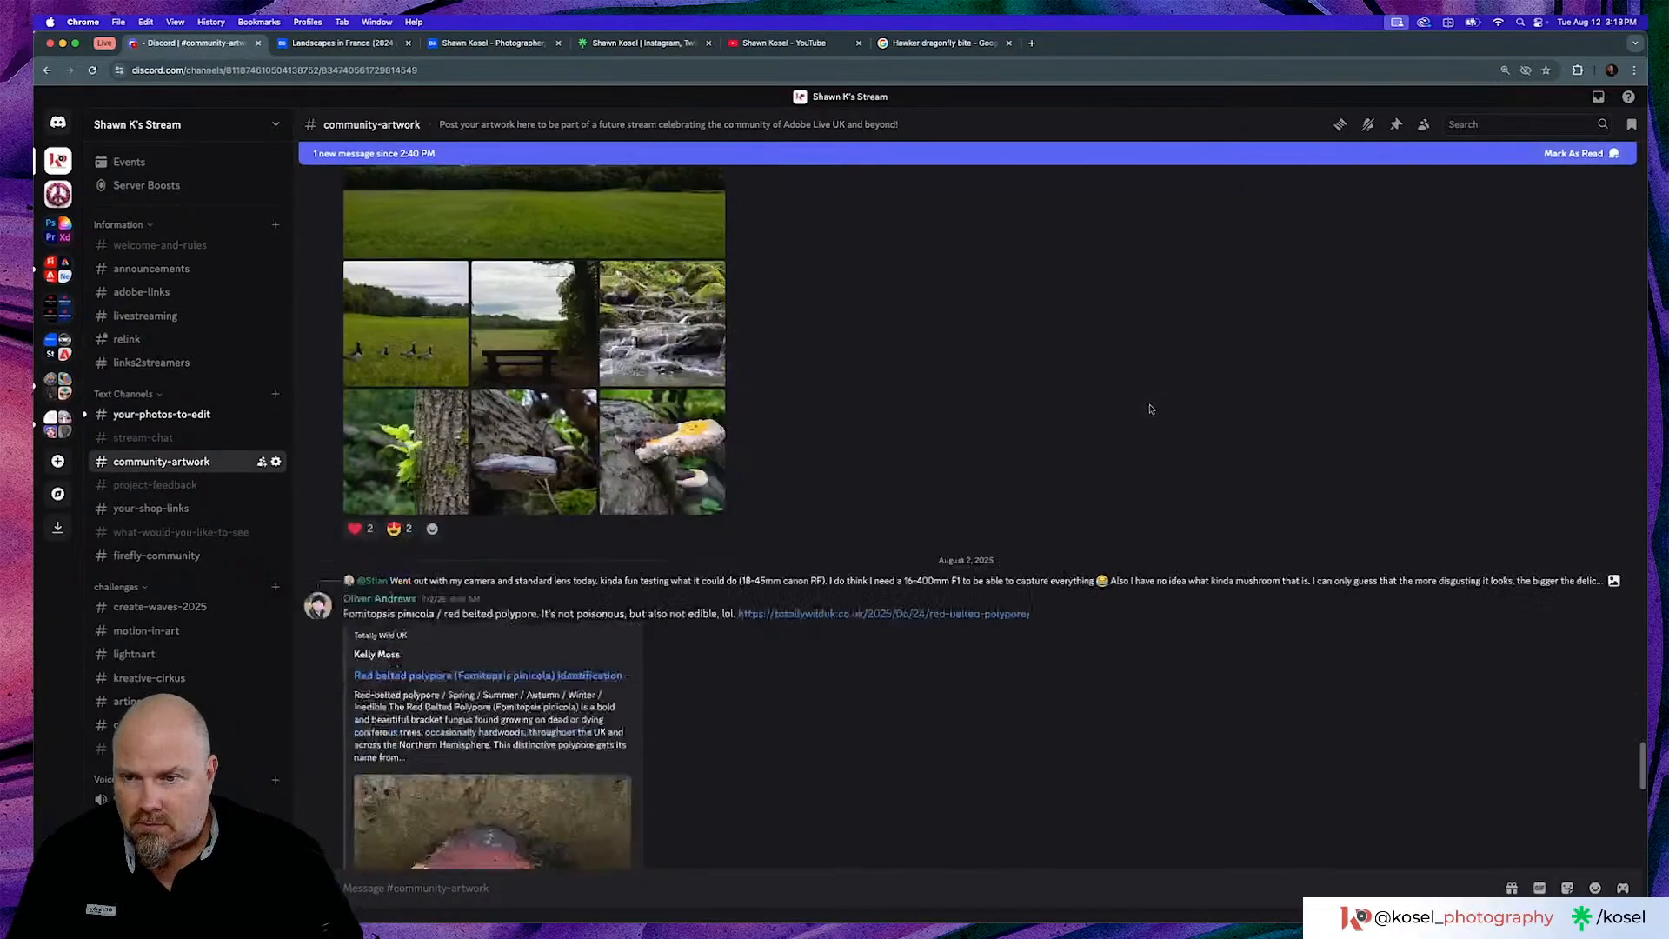
scroll(1152, 409, down, 10)
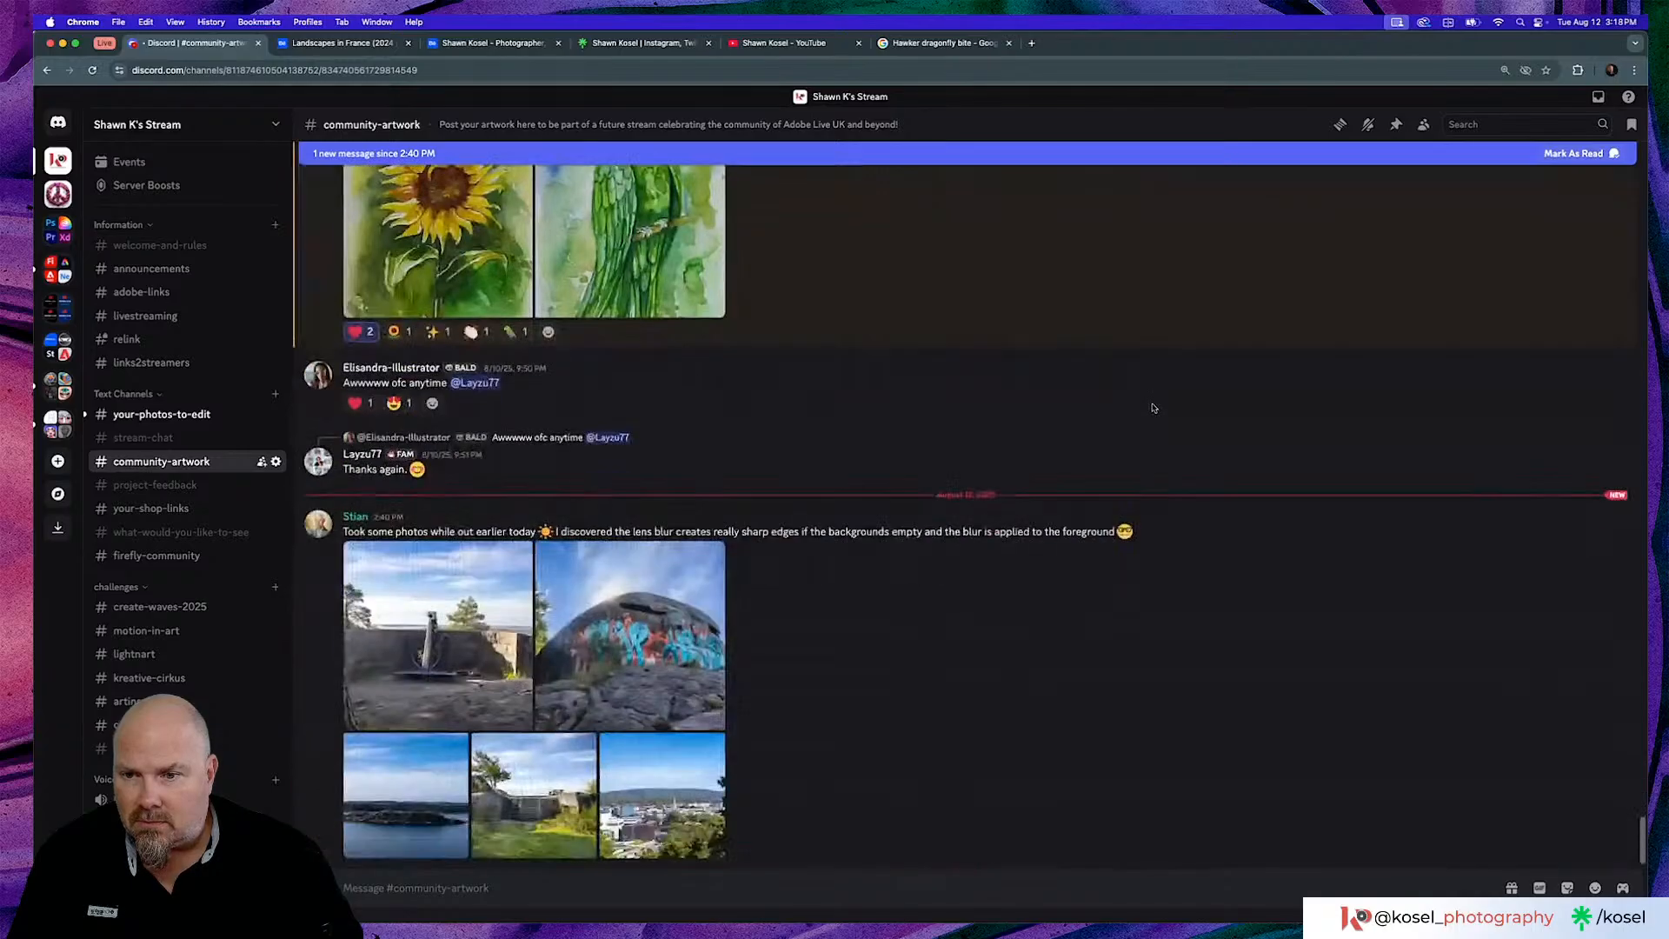
mouse_move(1141, 405)
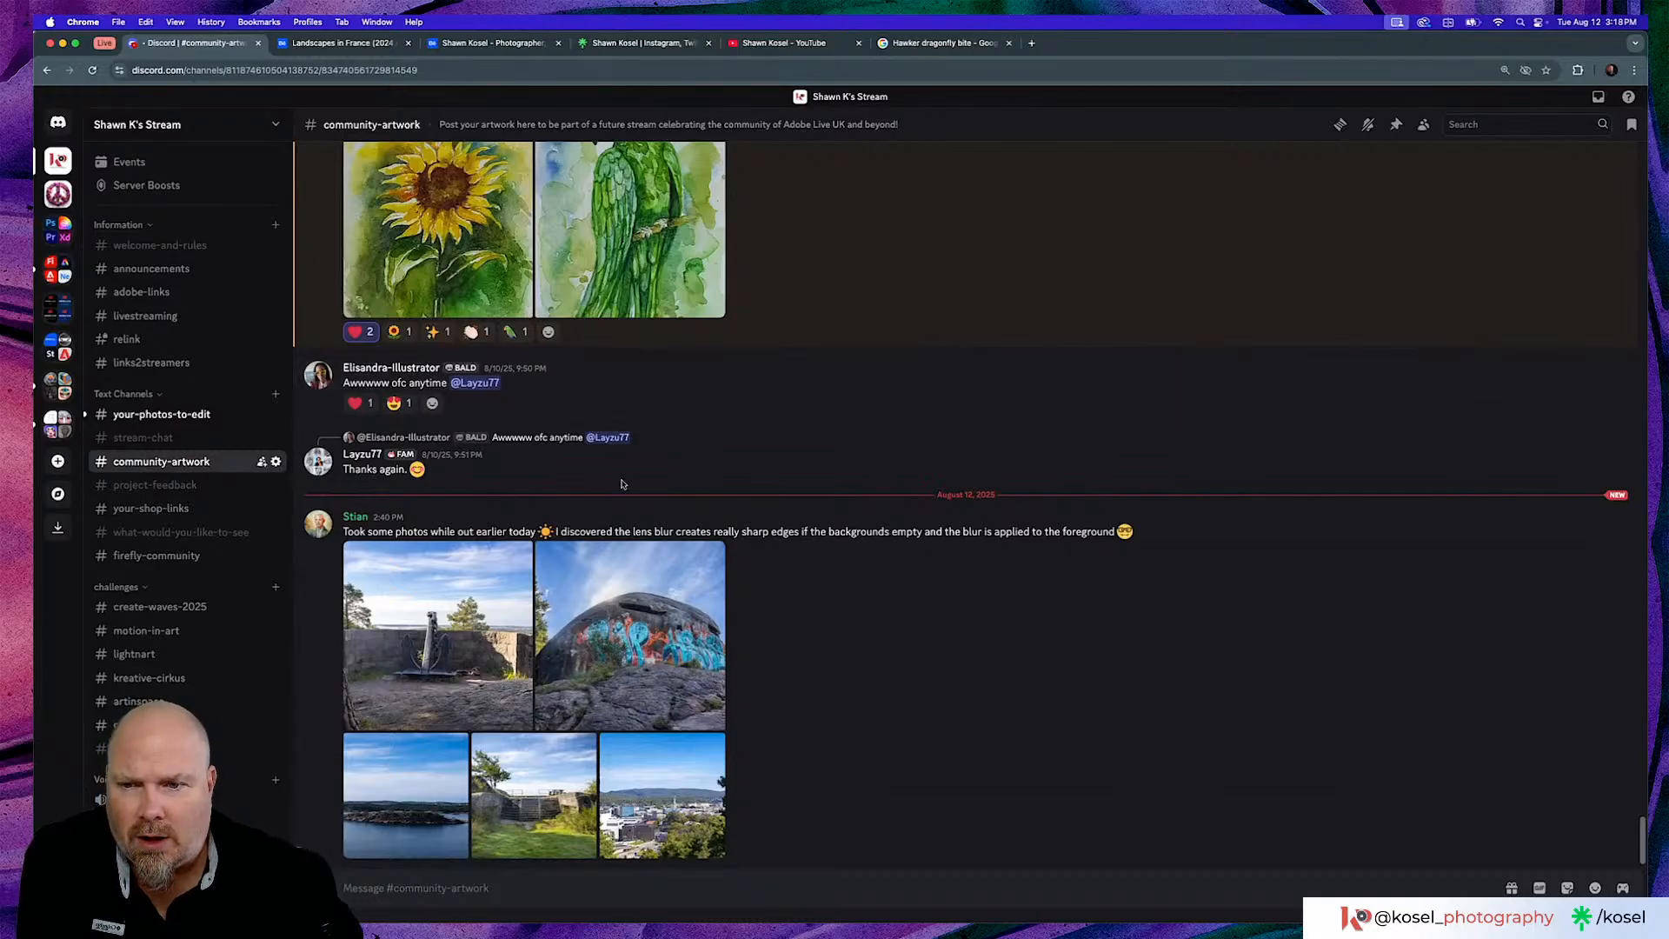
View the post's five photos enlarged in sequence, from the anchor to the city view
click(441, 591)
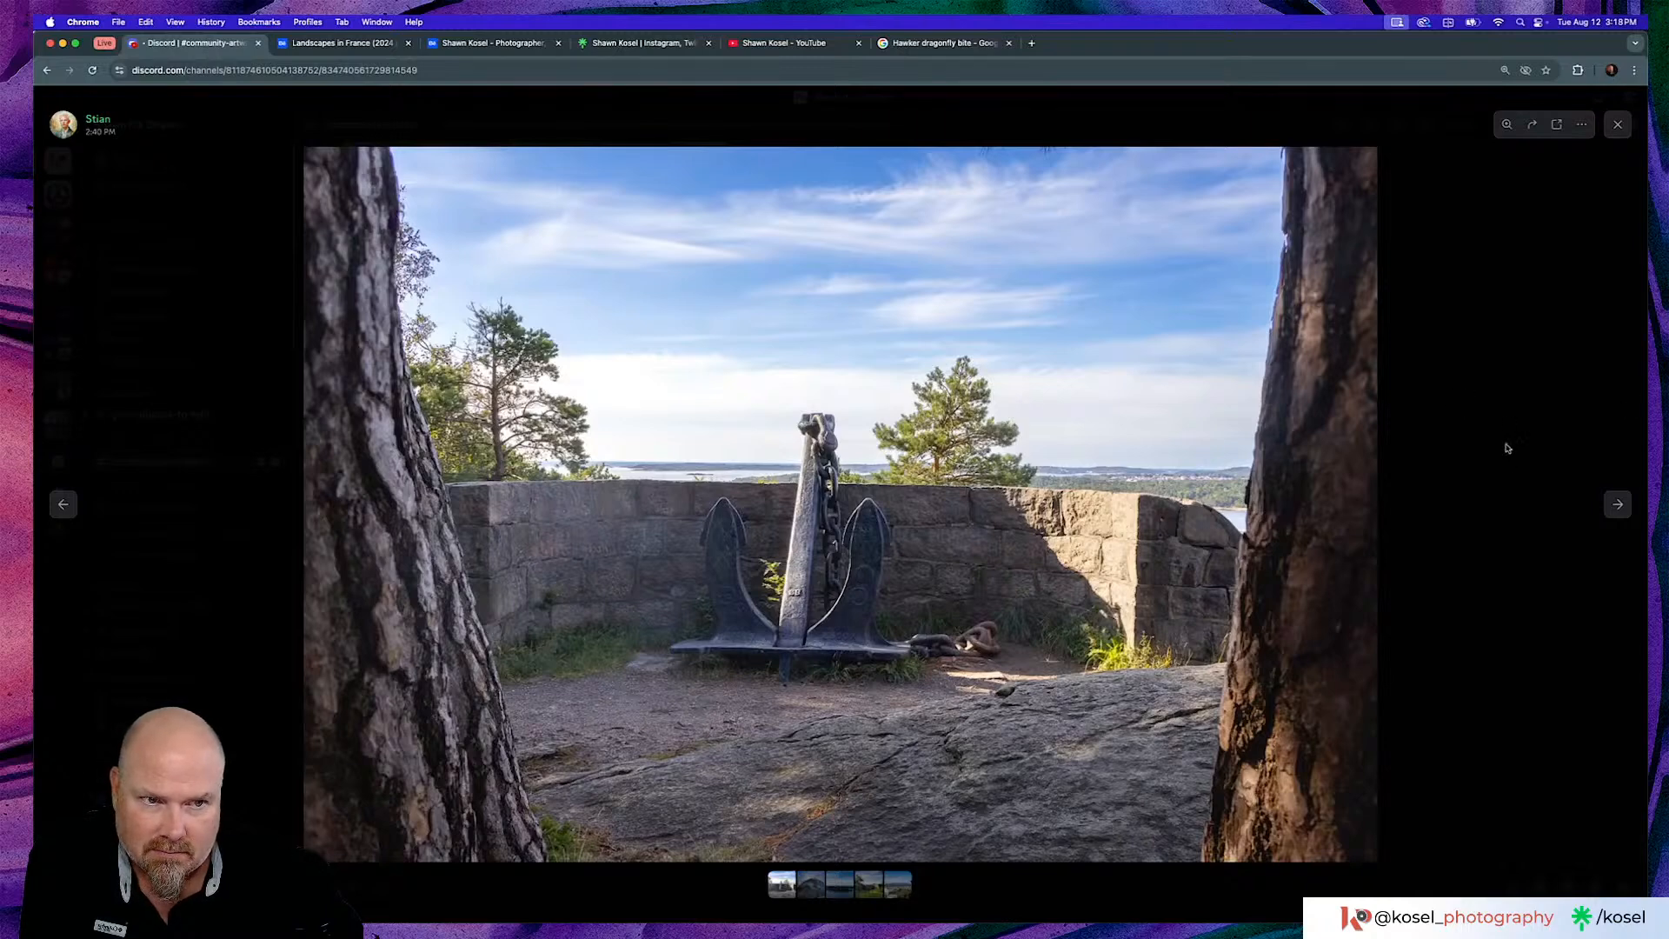
click(1616, 504)
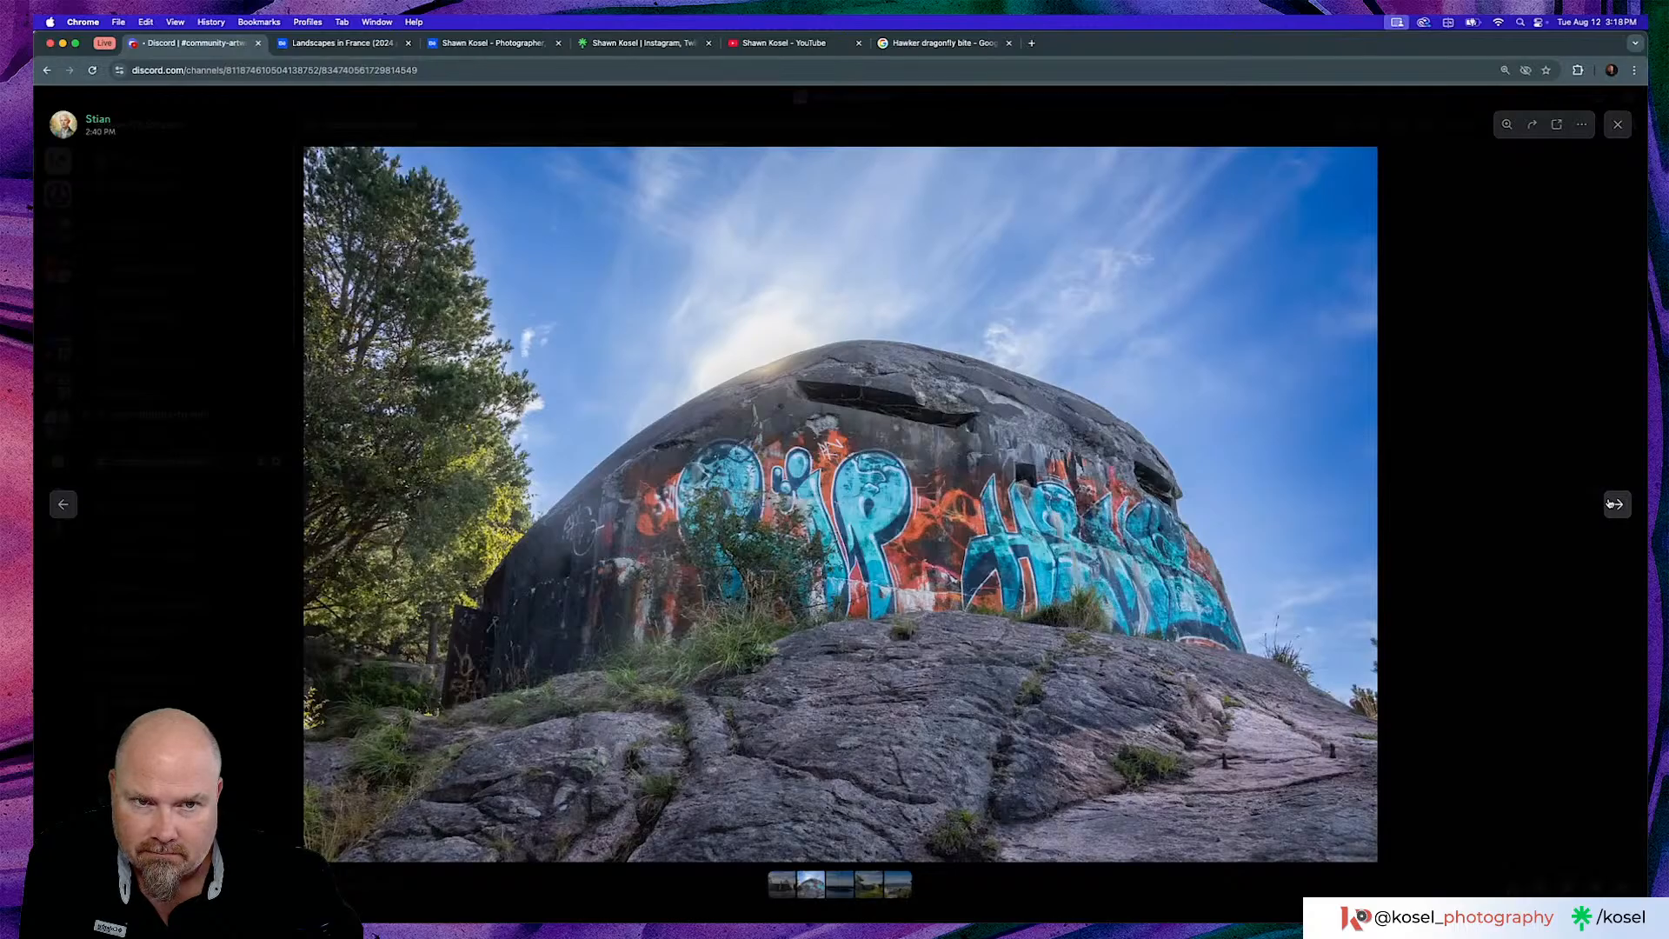
click(1609, 504)
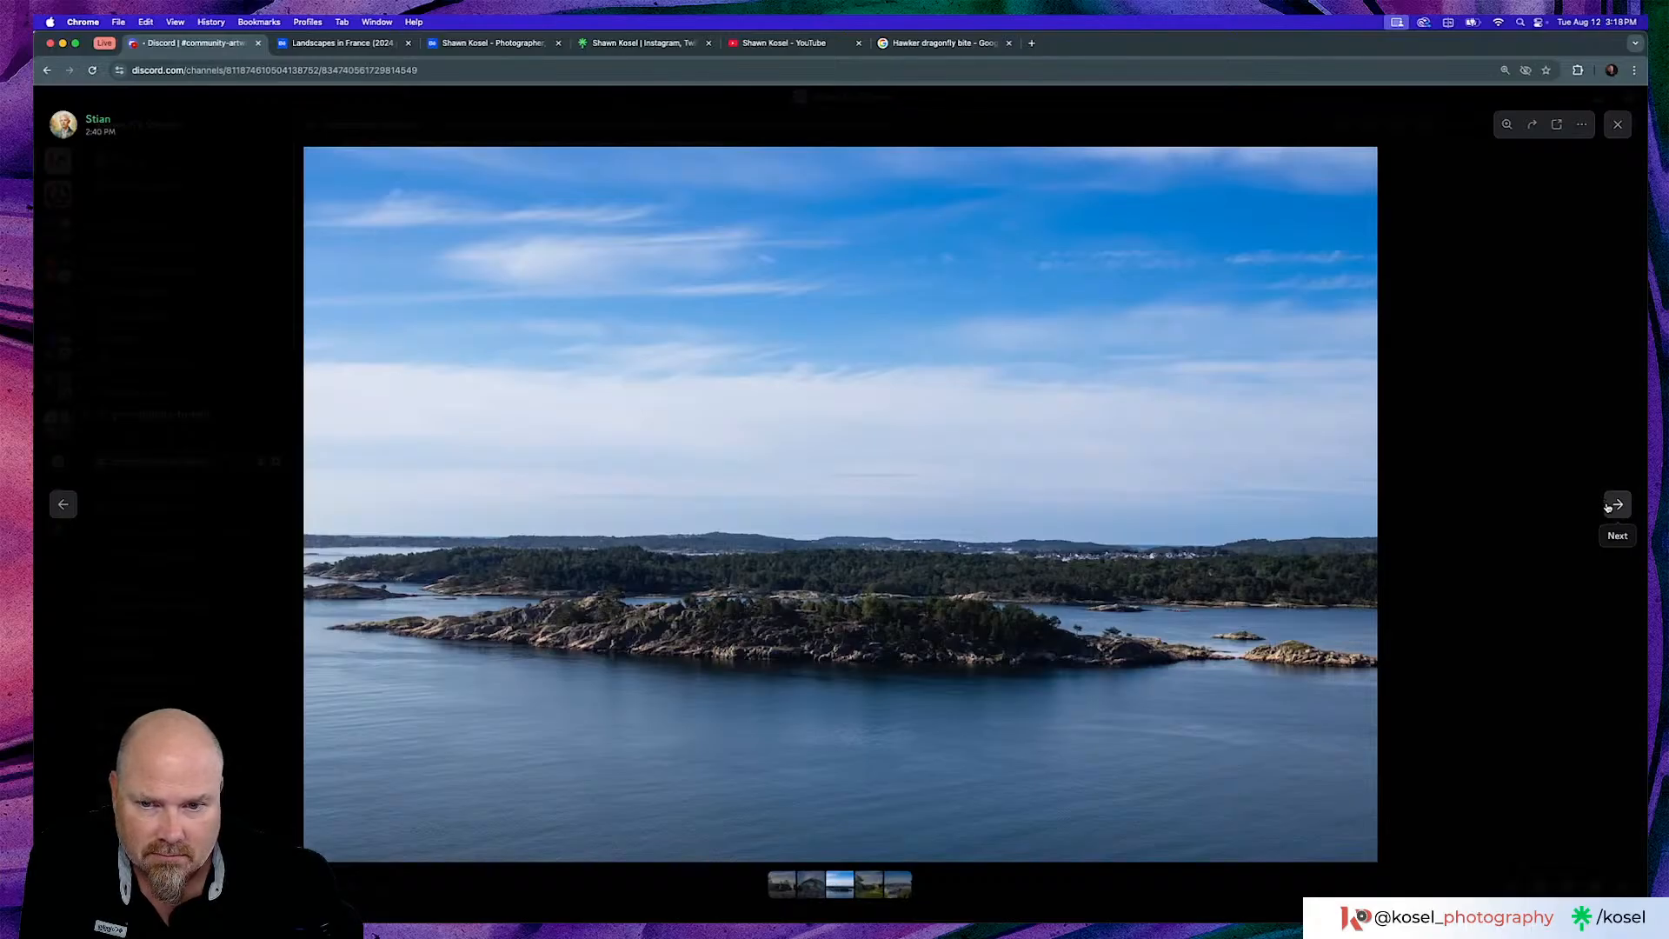
click(1617, 505)
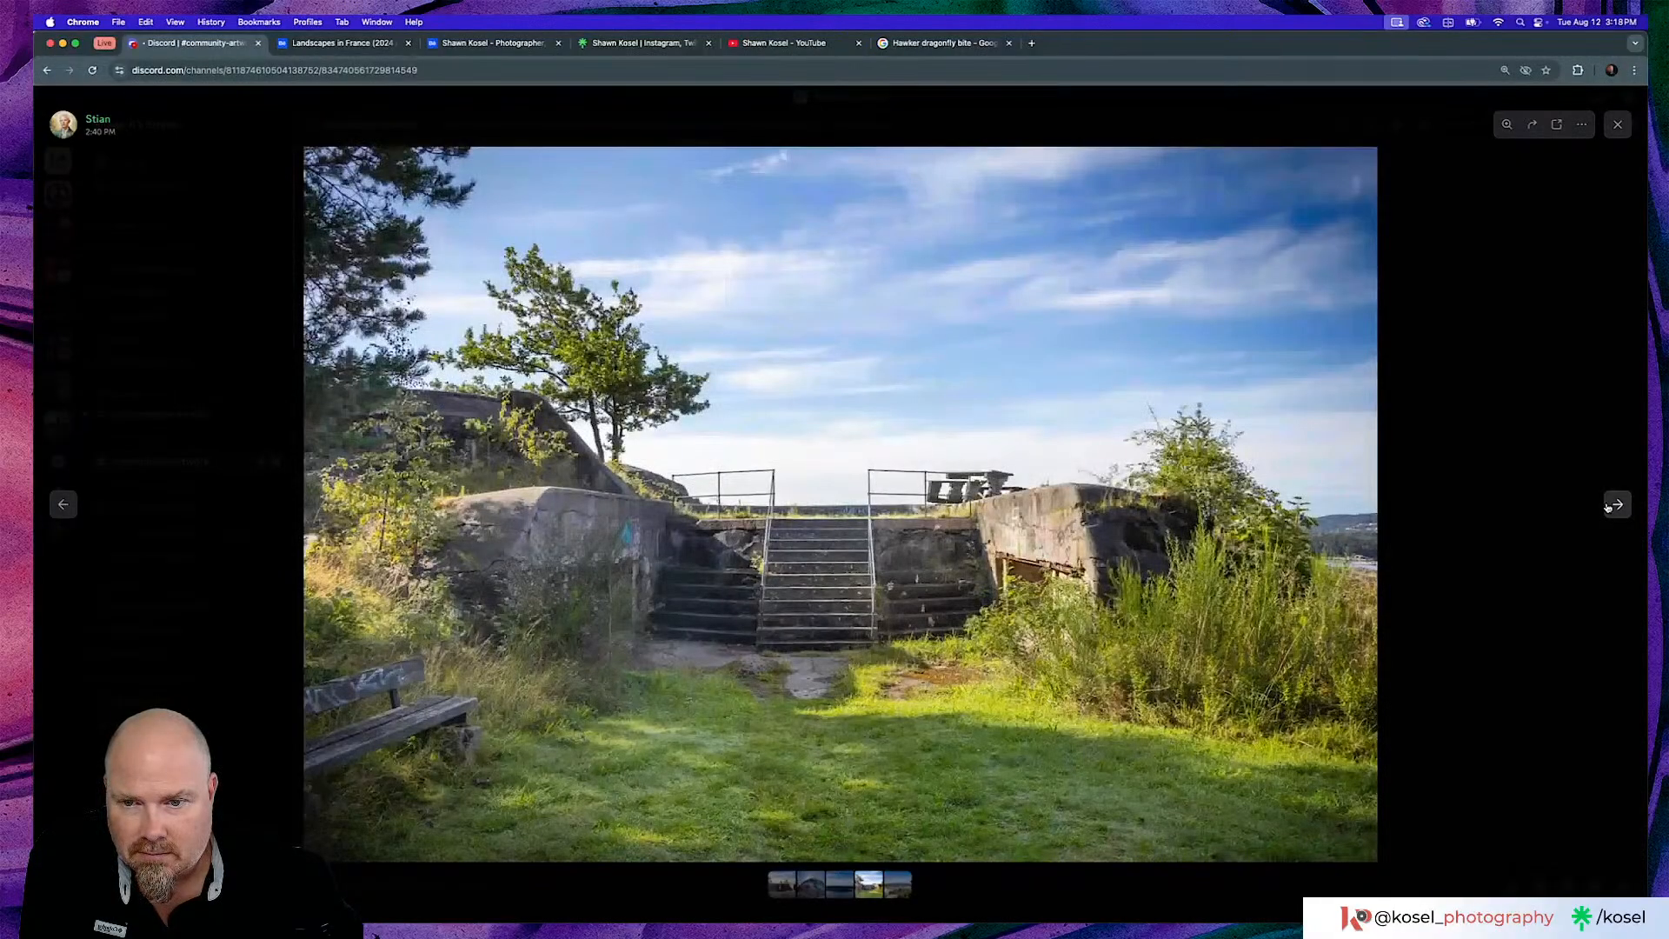
click(1608, 508)
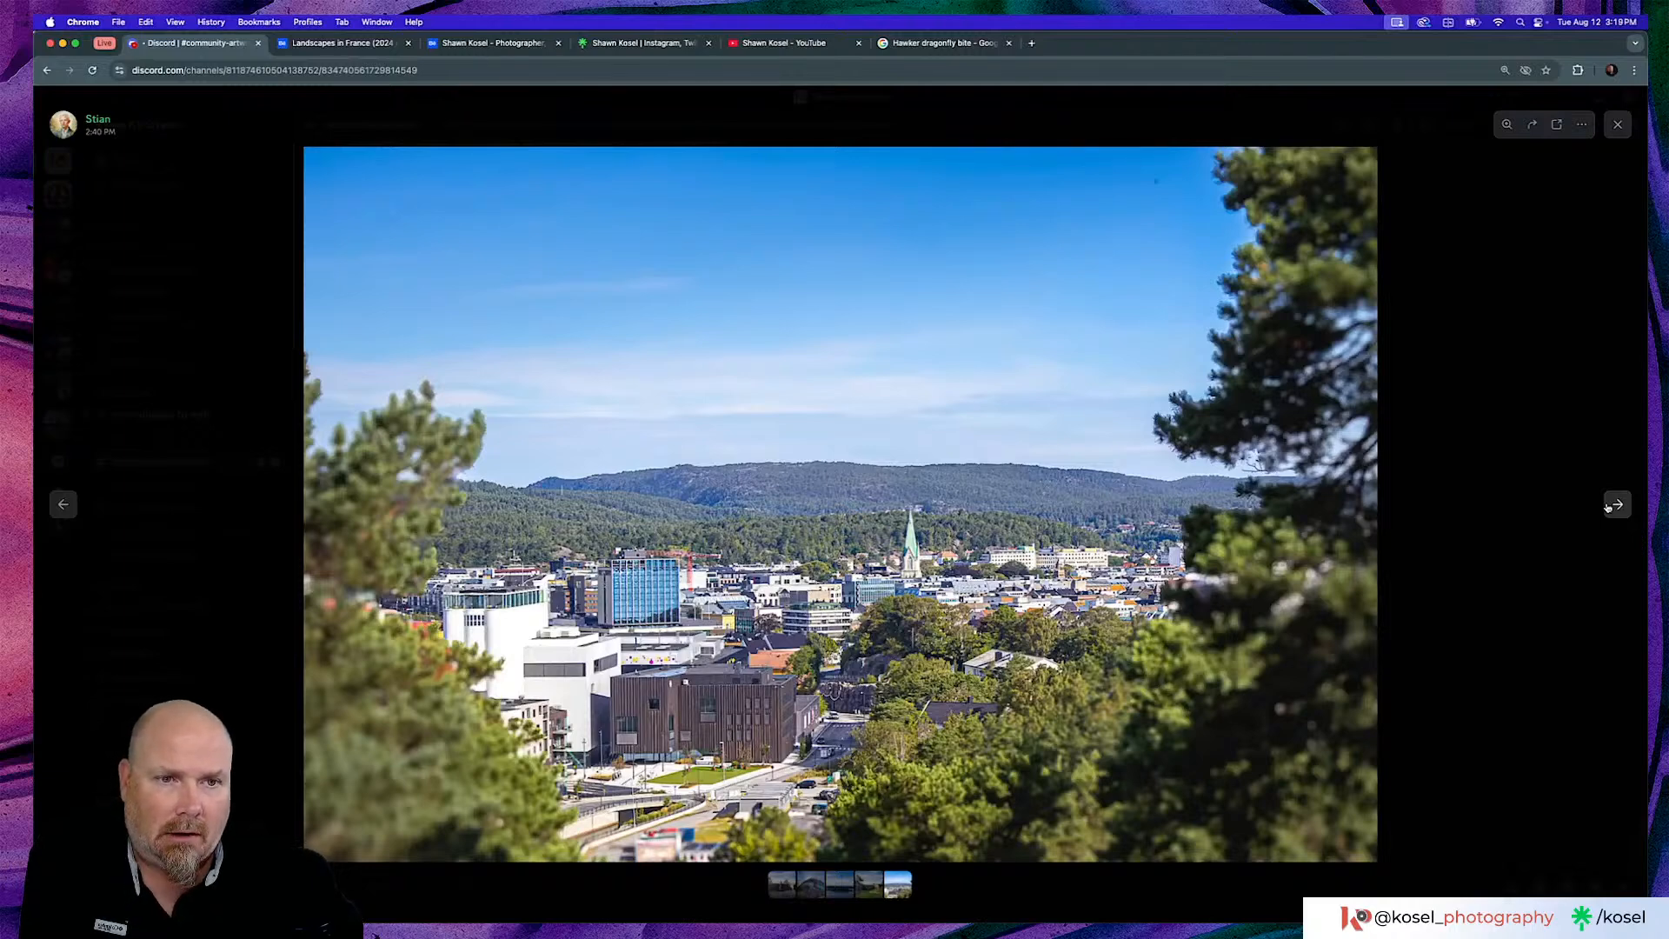
Examine the city photo at close range, checking the blurred foreground trees, the buildings and the hills behind them
click(1242, 309)
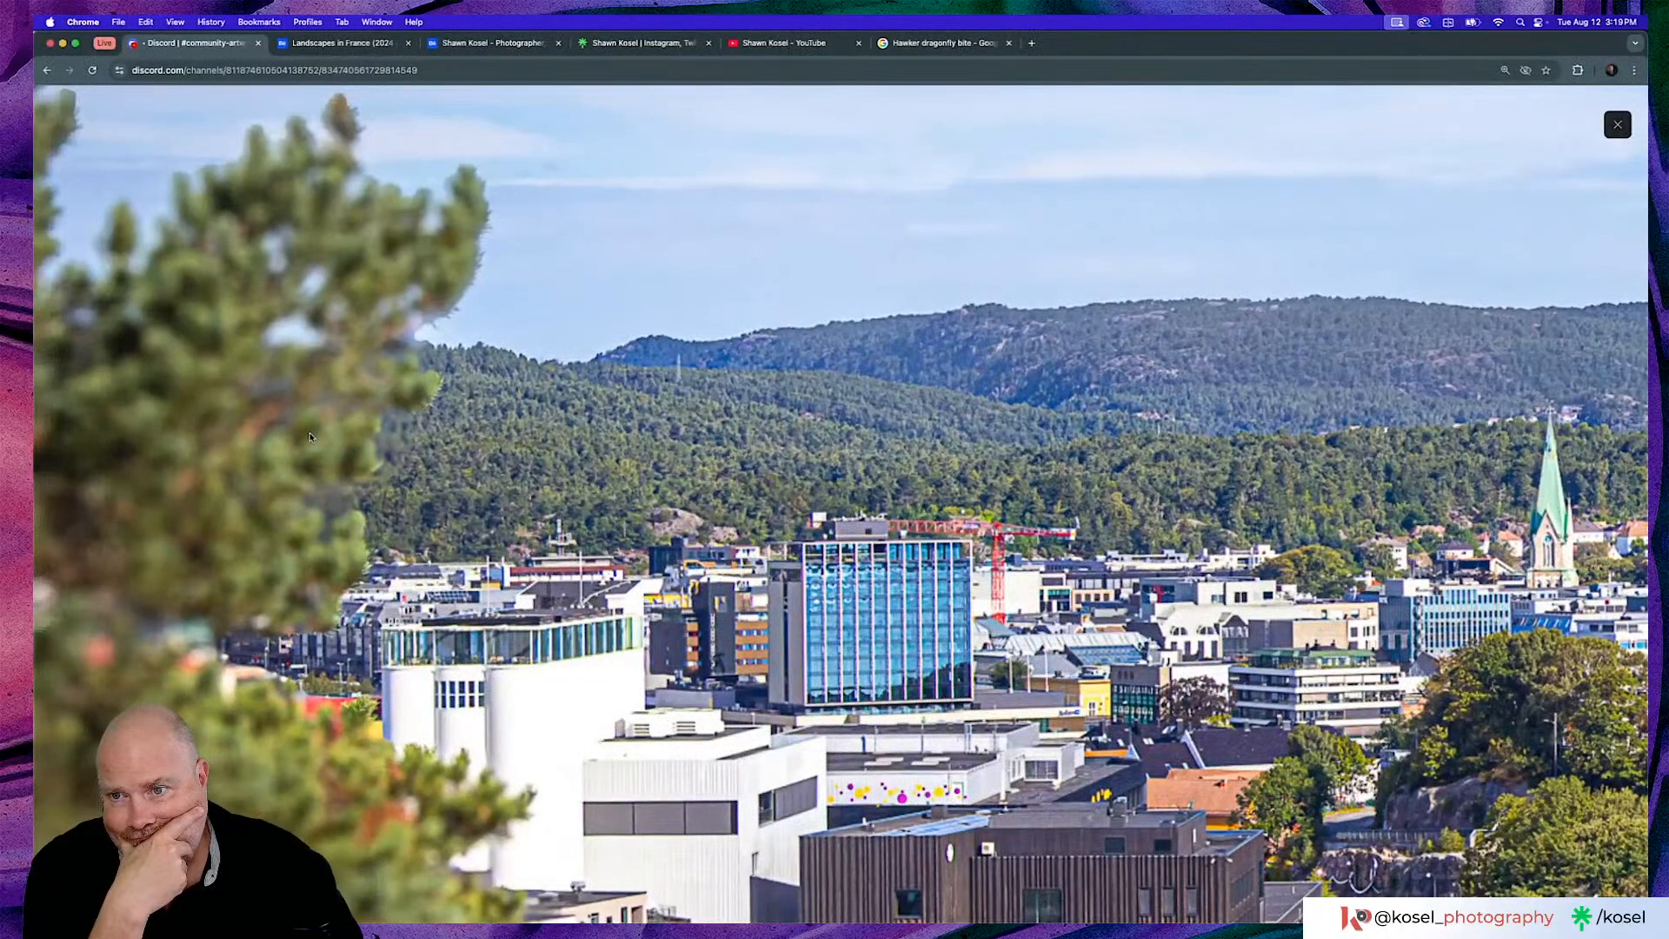
click(422, 415)
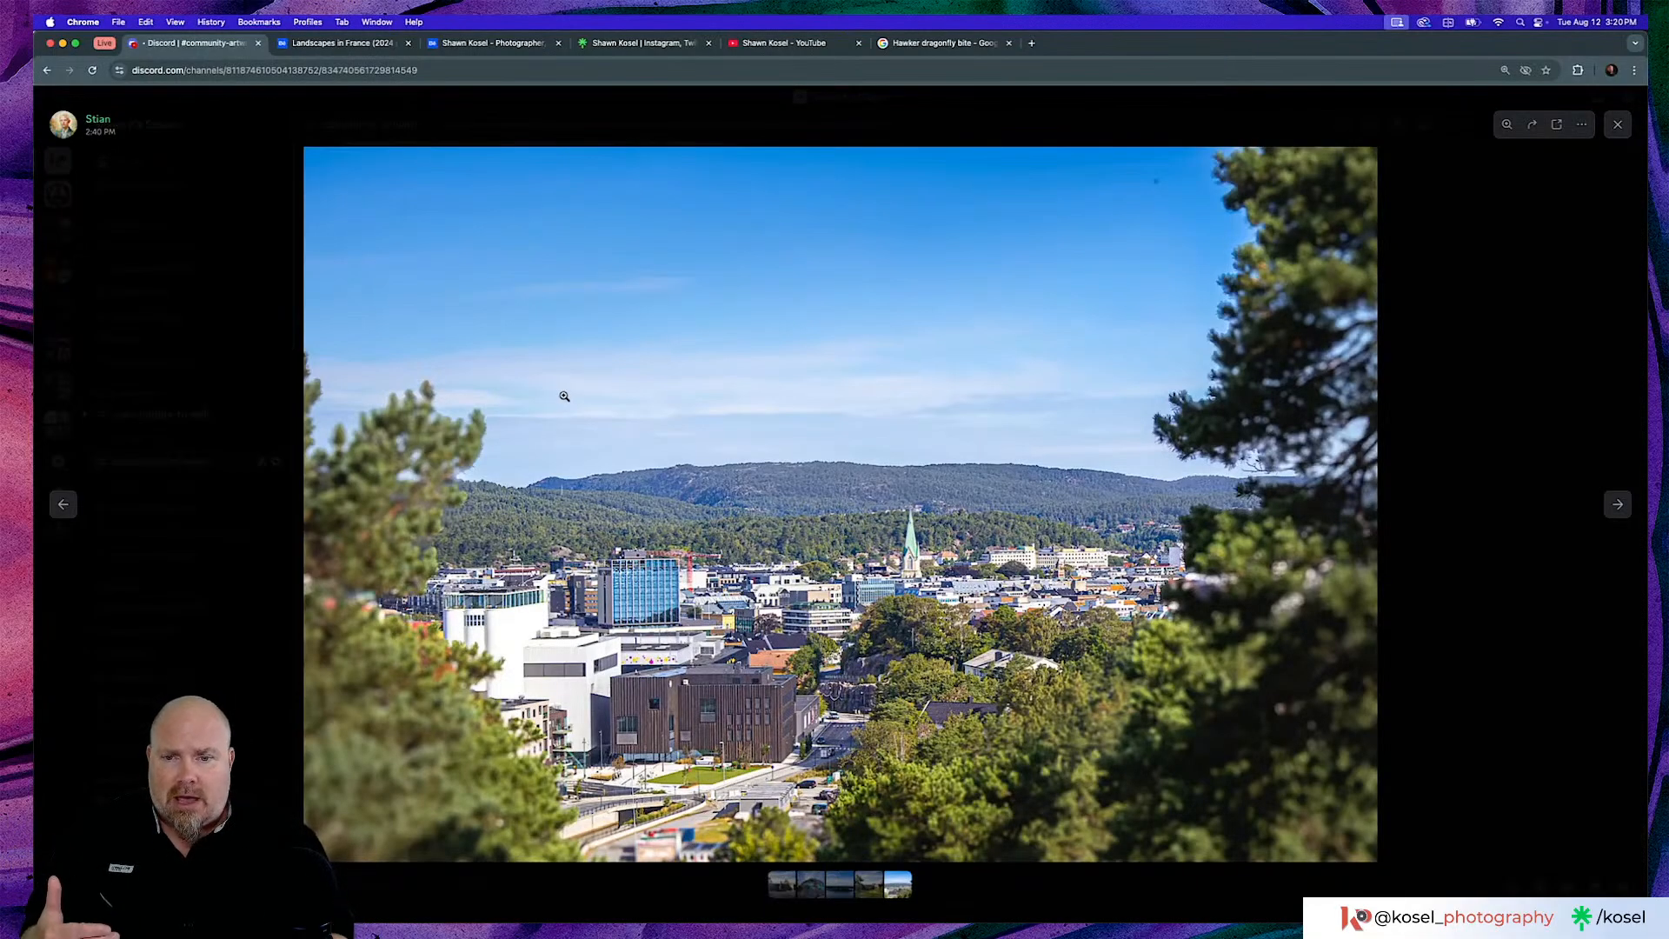
click(770, 781)
scroll(769, 789, down, 1)
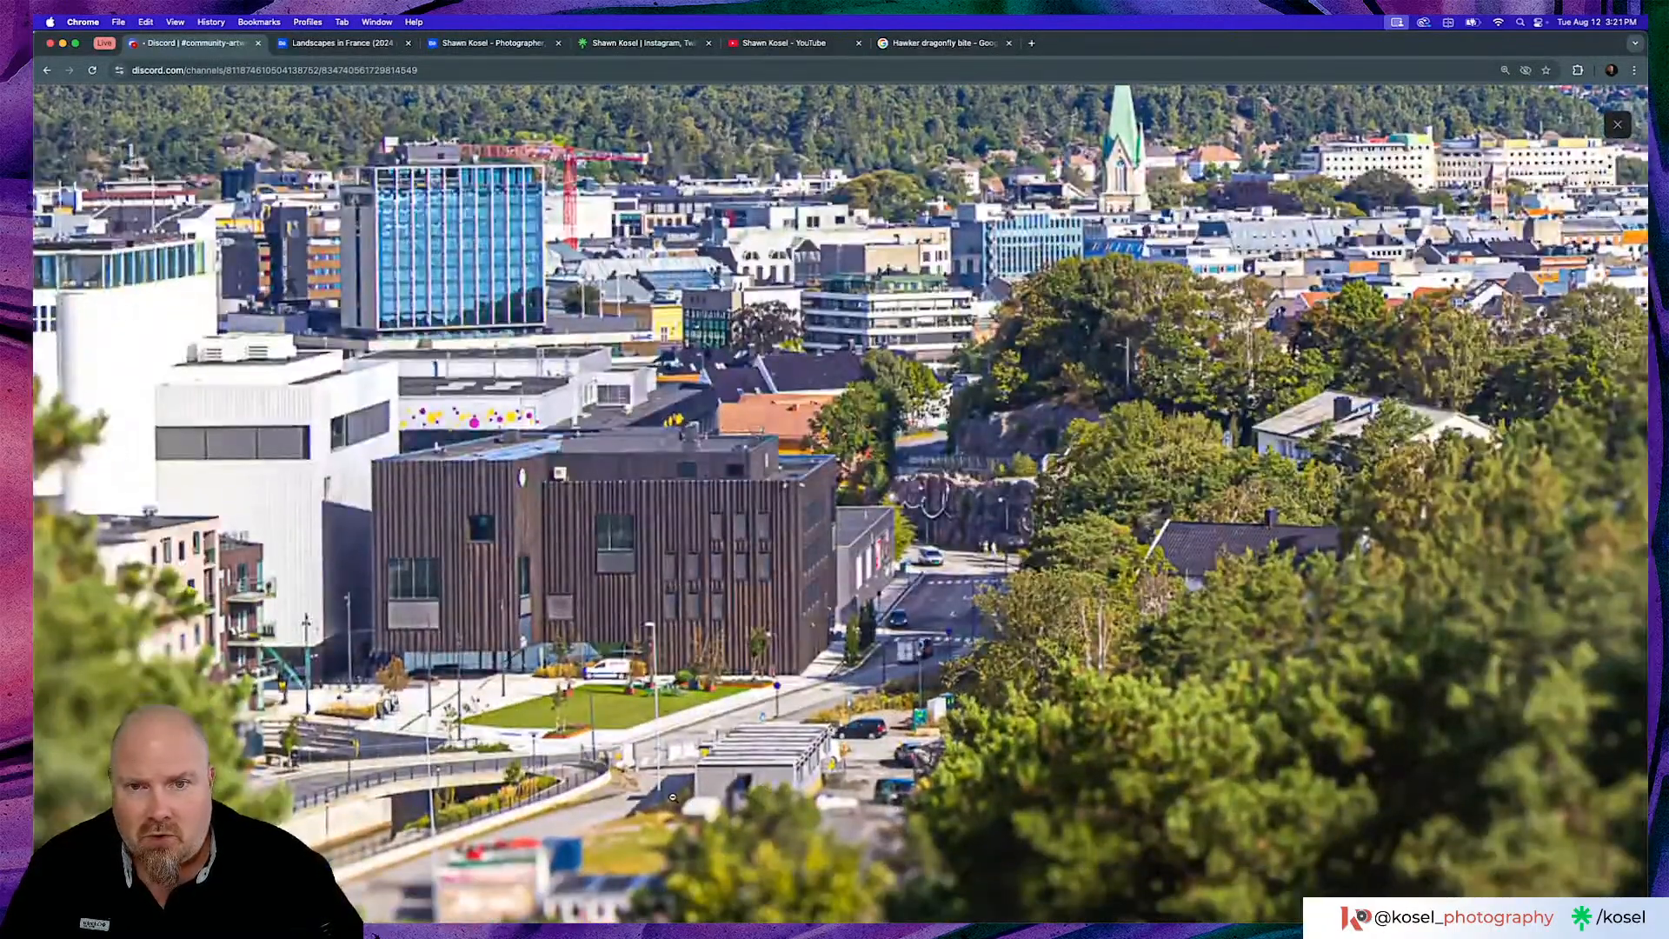
scroll(673, 797, up, 3)
scroll(673, 797, up, 1)
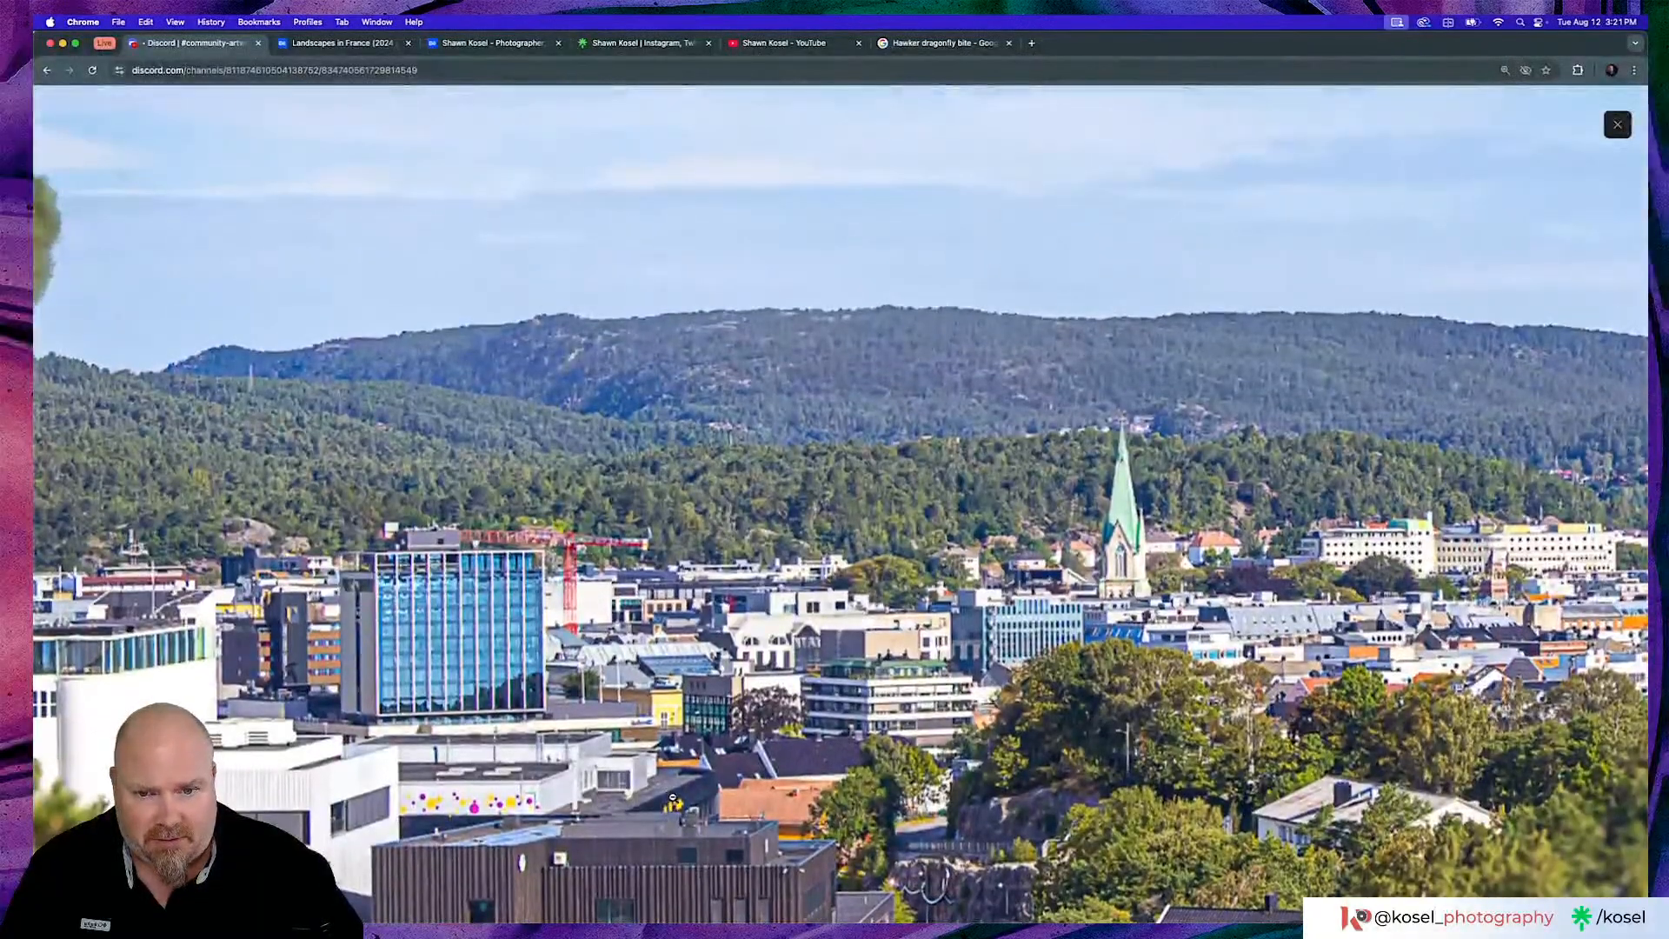
scroll(673, 797, down, 4)
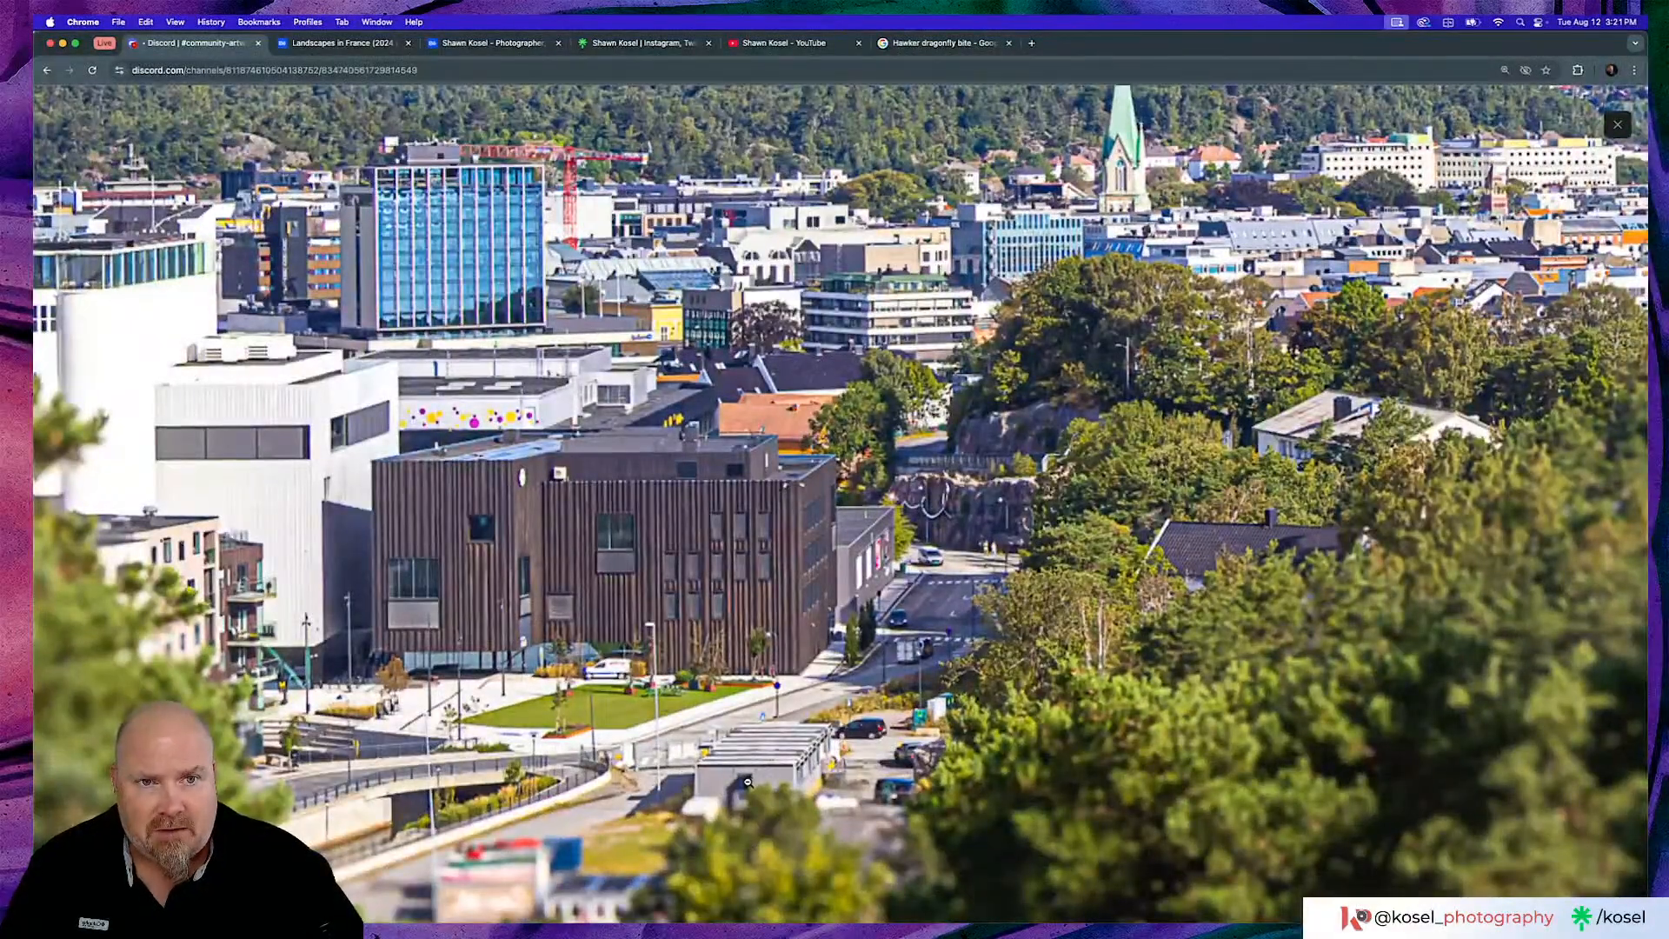
scroll(1147, 487, up, 3)
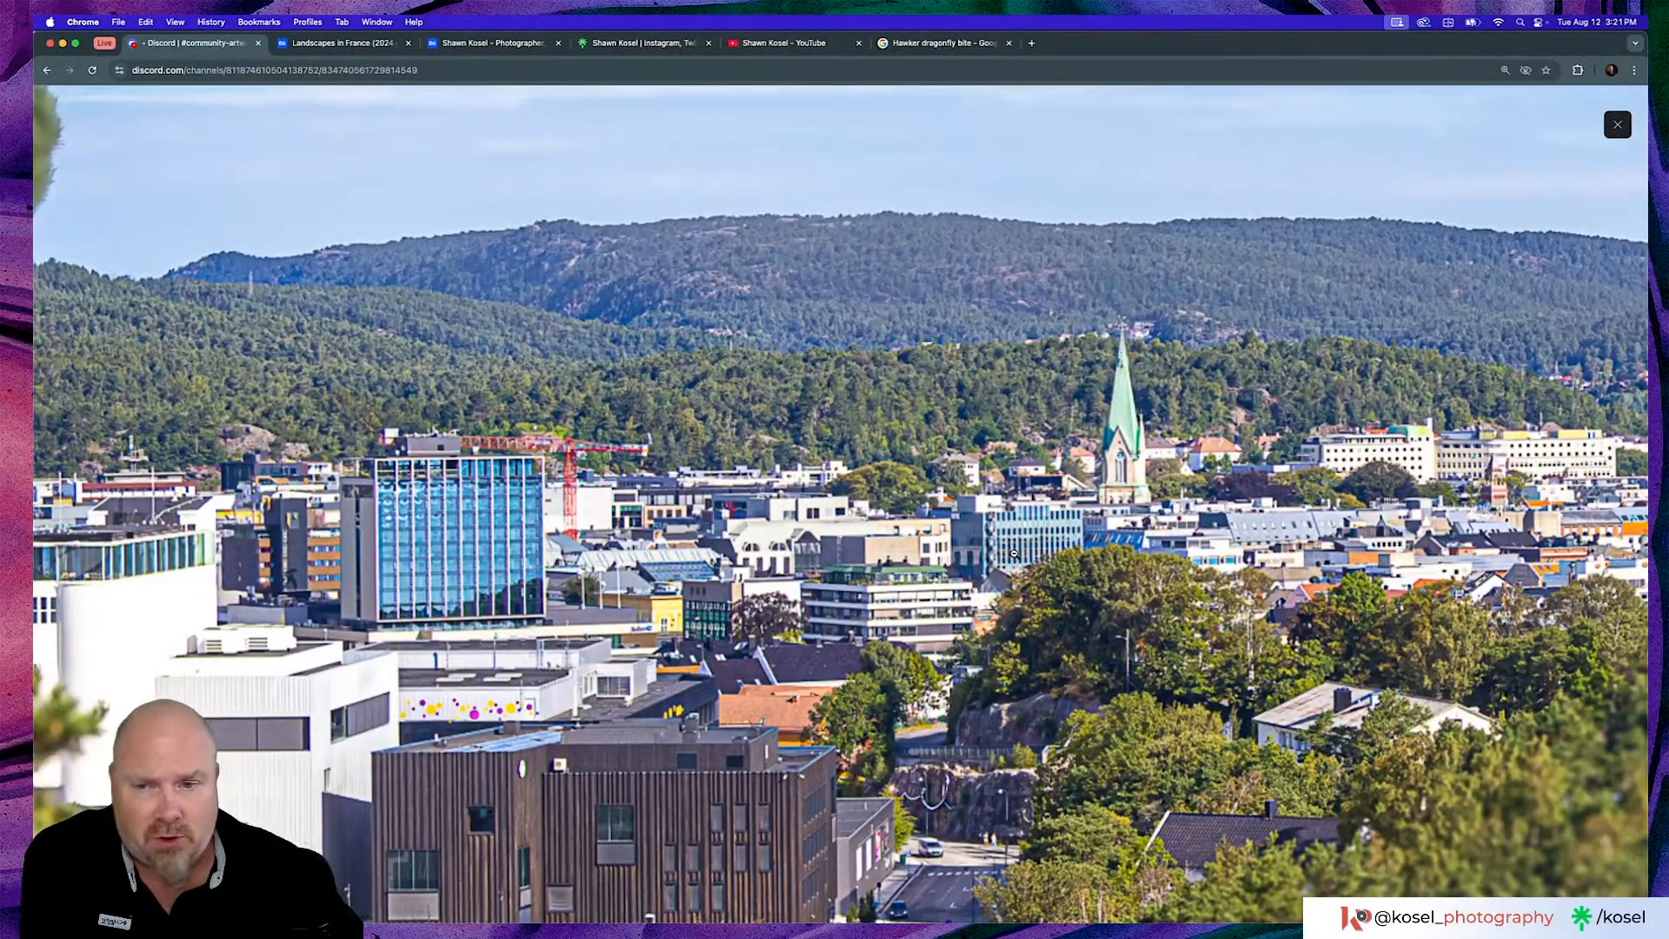
Inspect the zoomed city photo from the hills down to the blurred foreground edges, view it whole again, and close the enlarged view
scroll(1016, 551, down, 3)
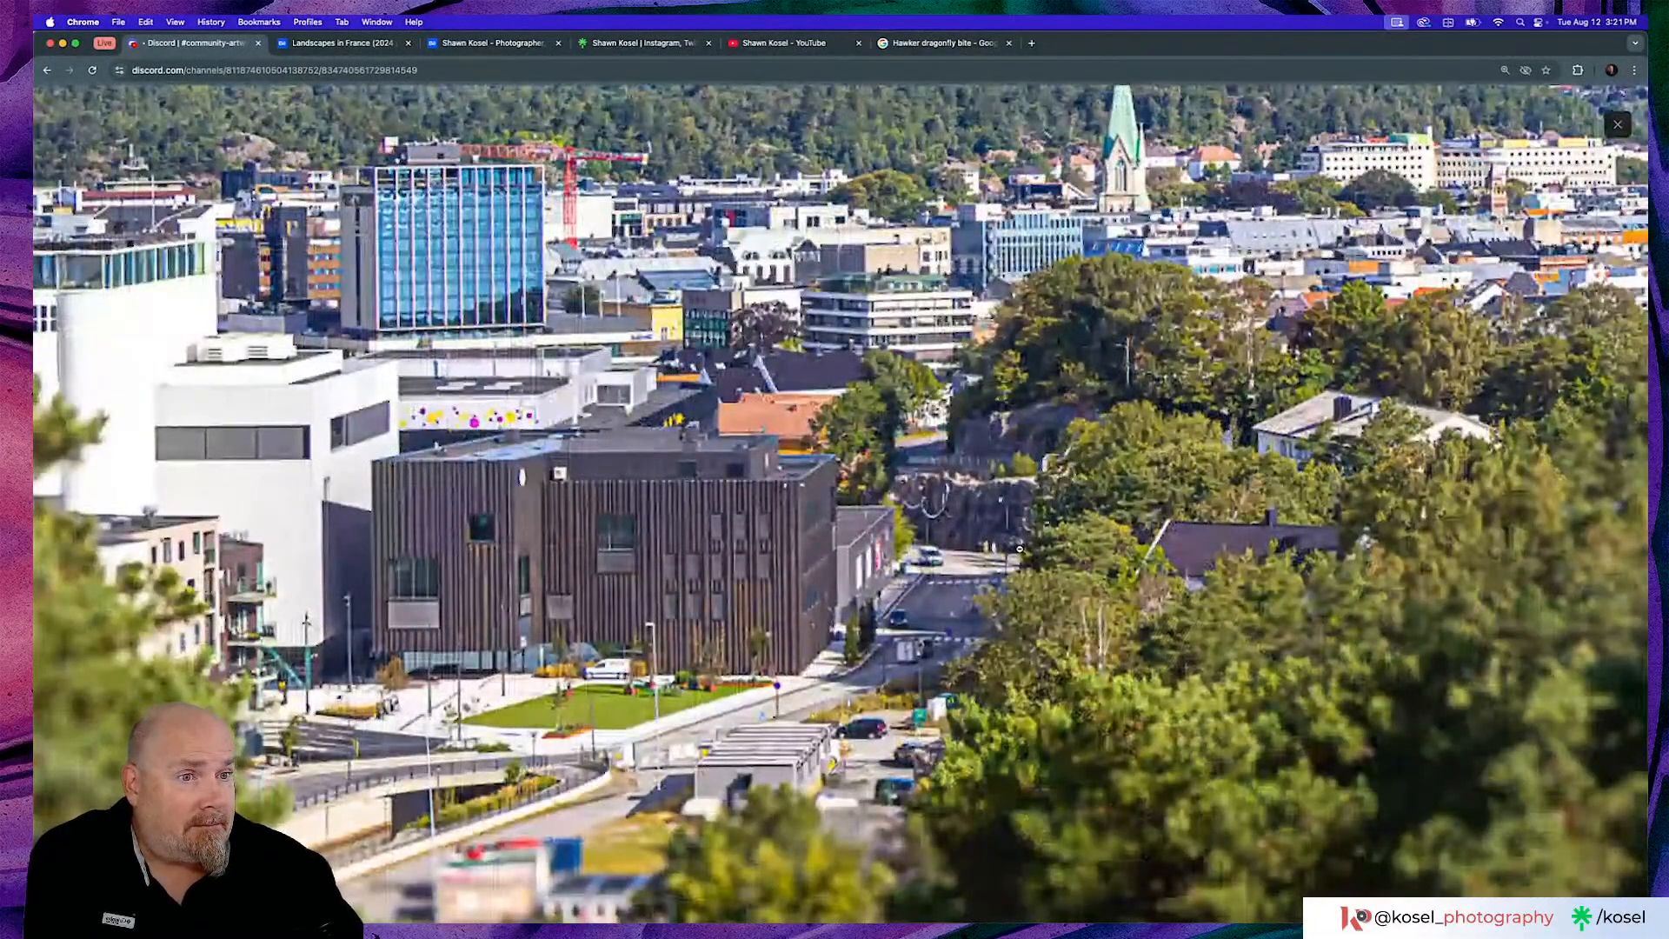
scroll(1019, 548, up, 2)
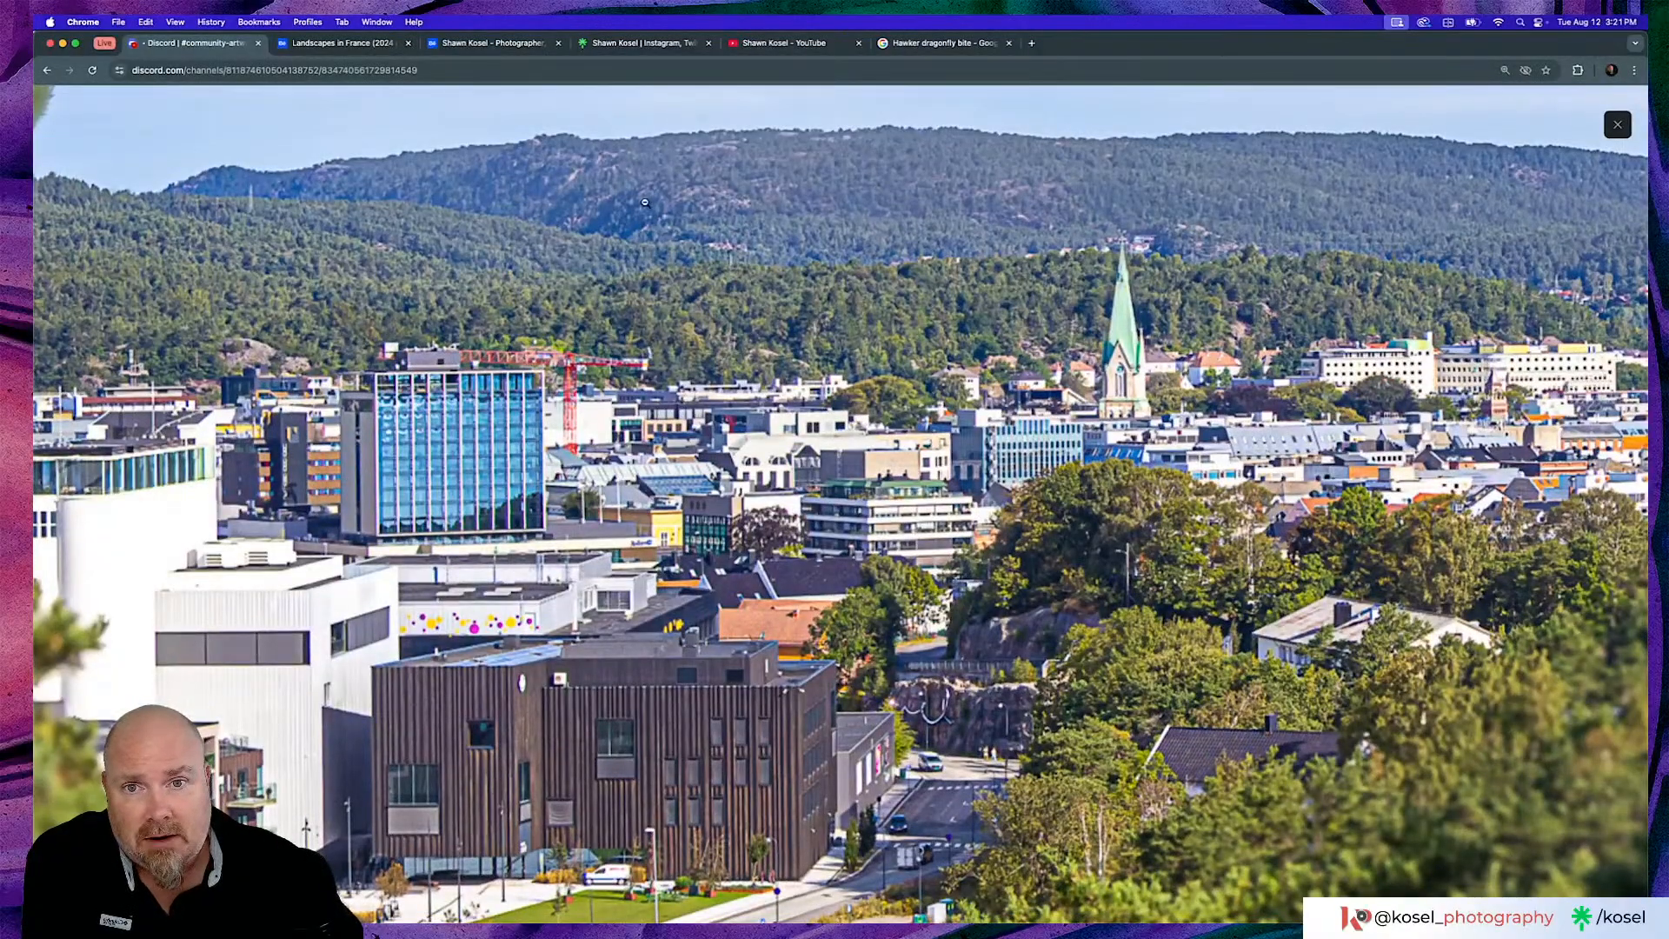
scroll(656, 202, up, 2)
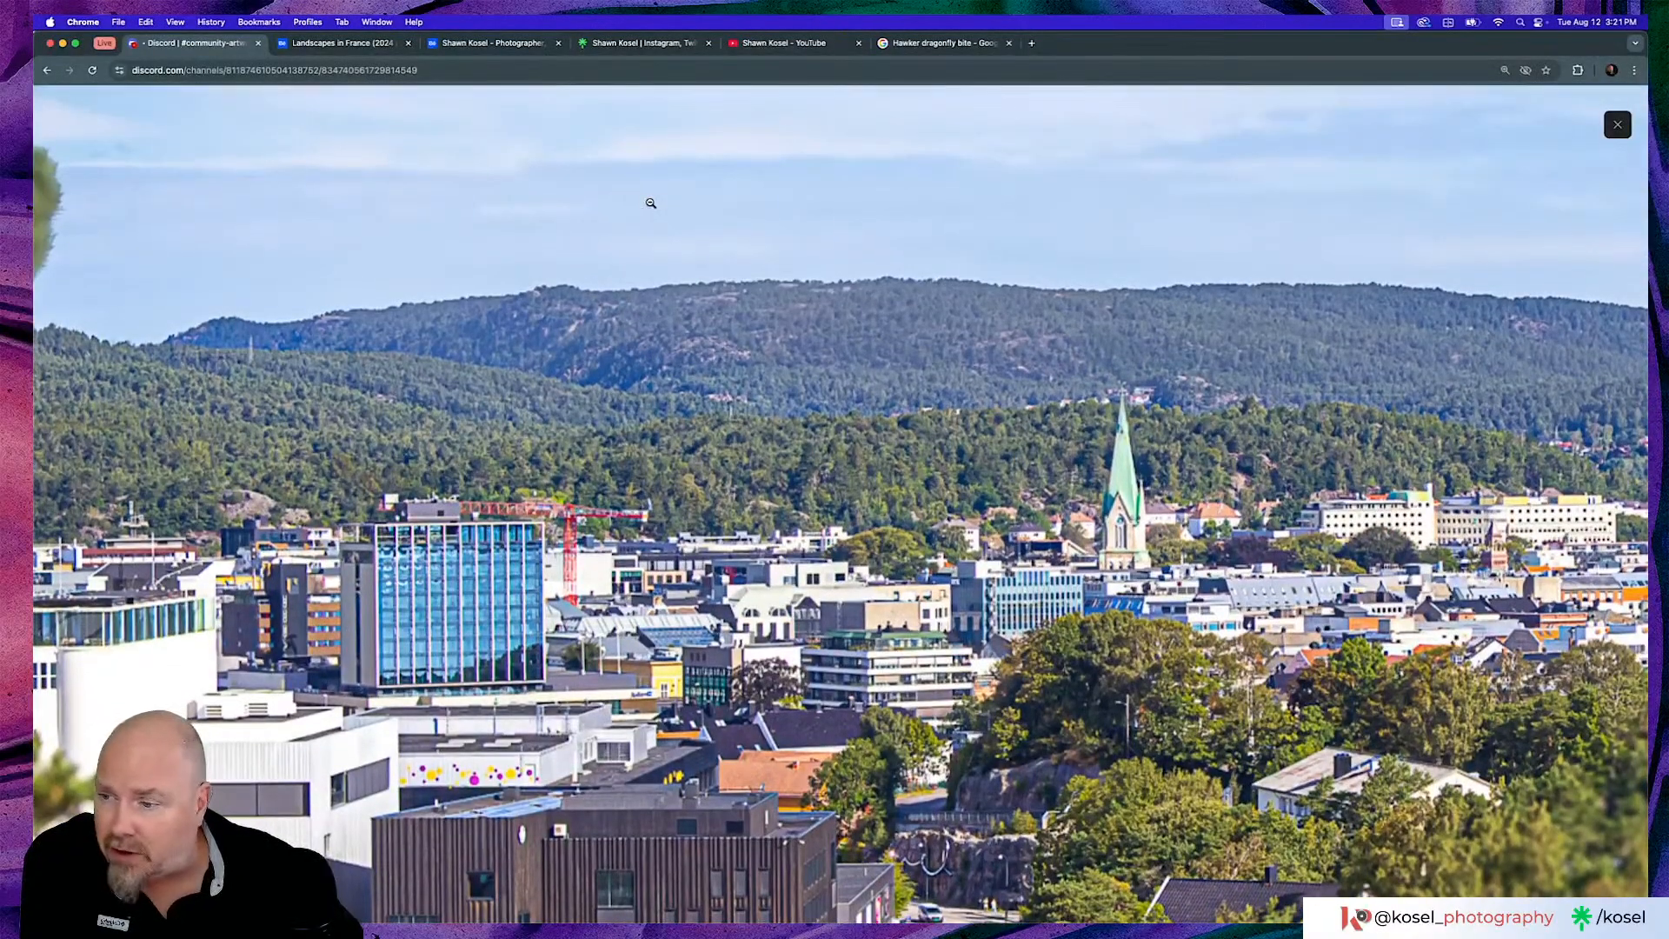
scroll(651, 487, down, 4)
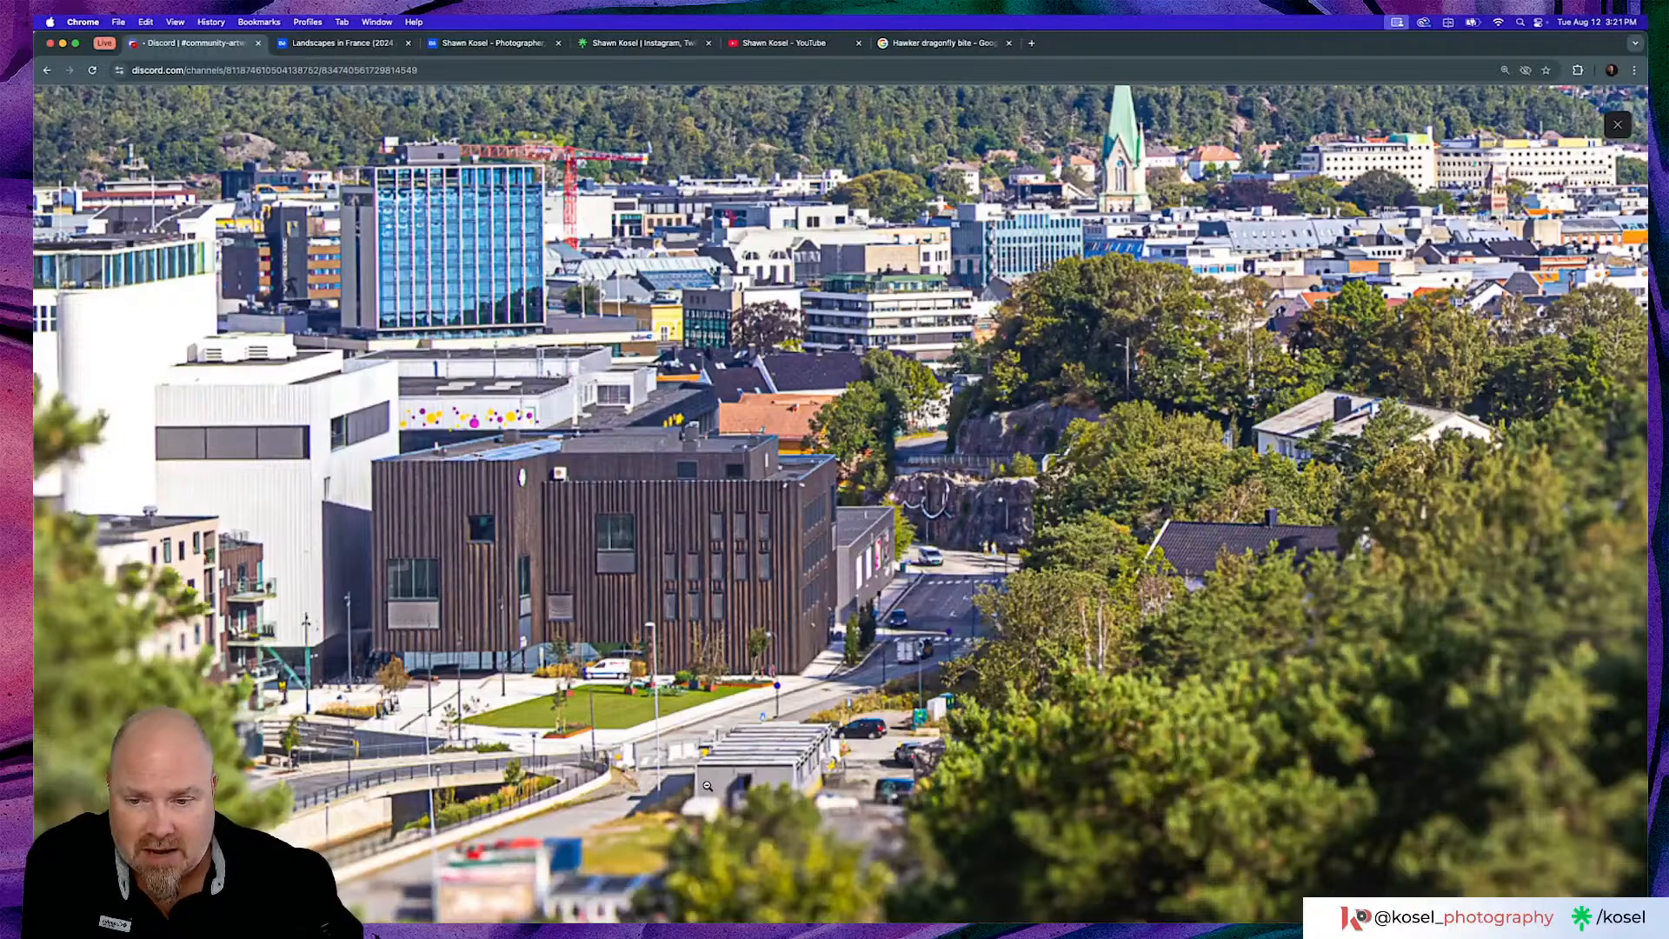
click(471, 891)
click(599, 863)
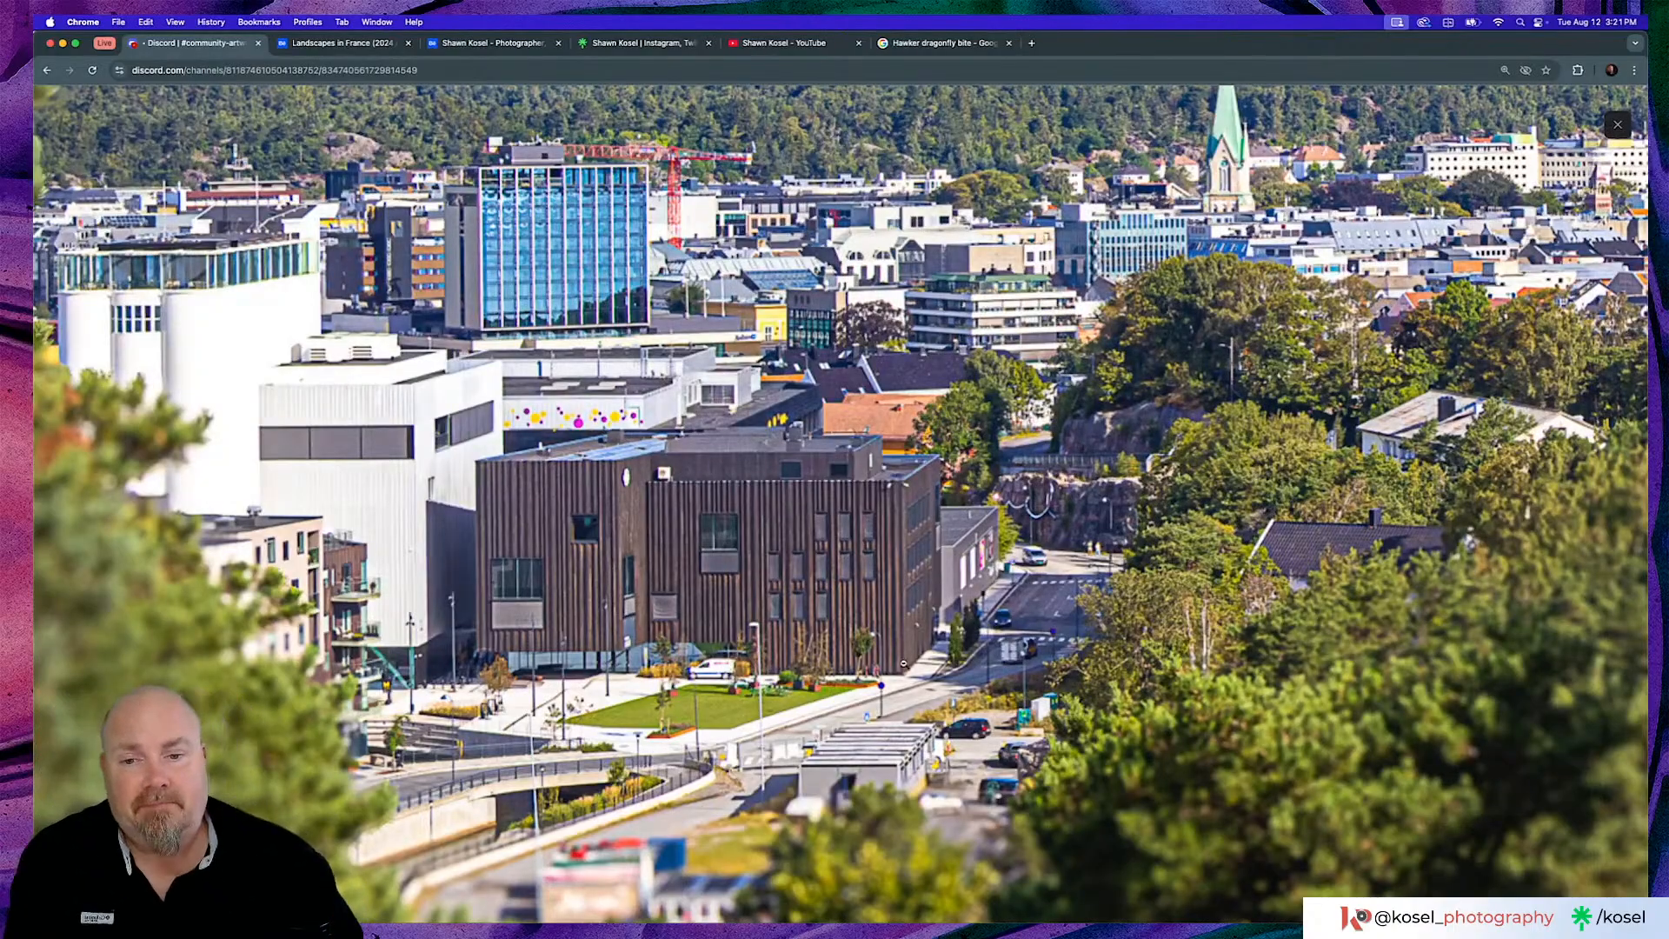
click(894, 745)
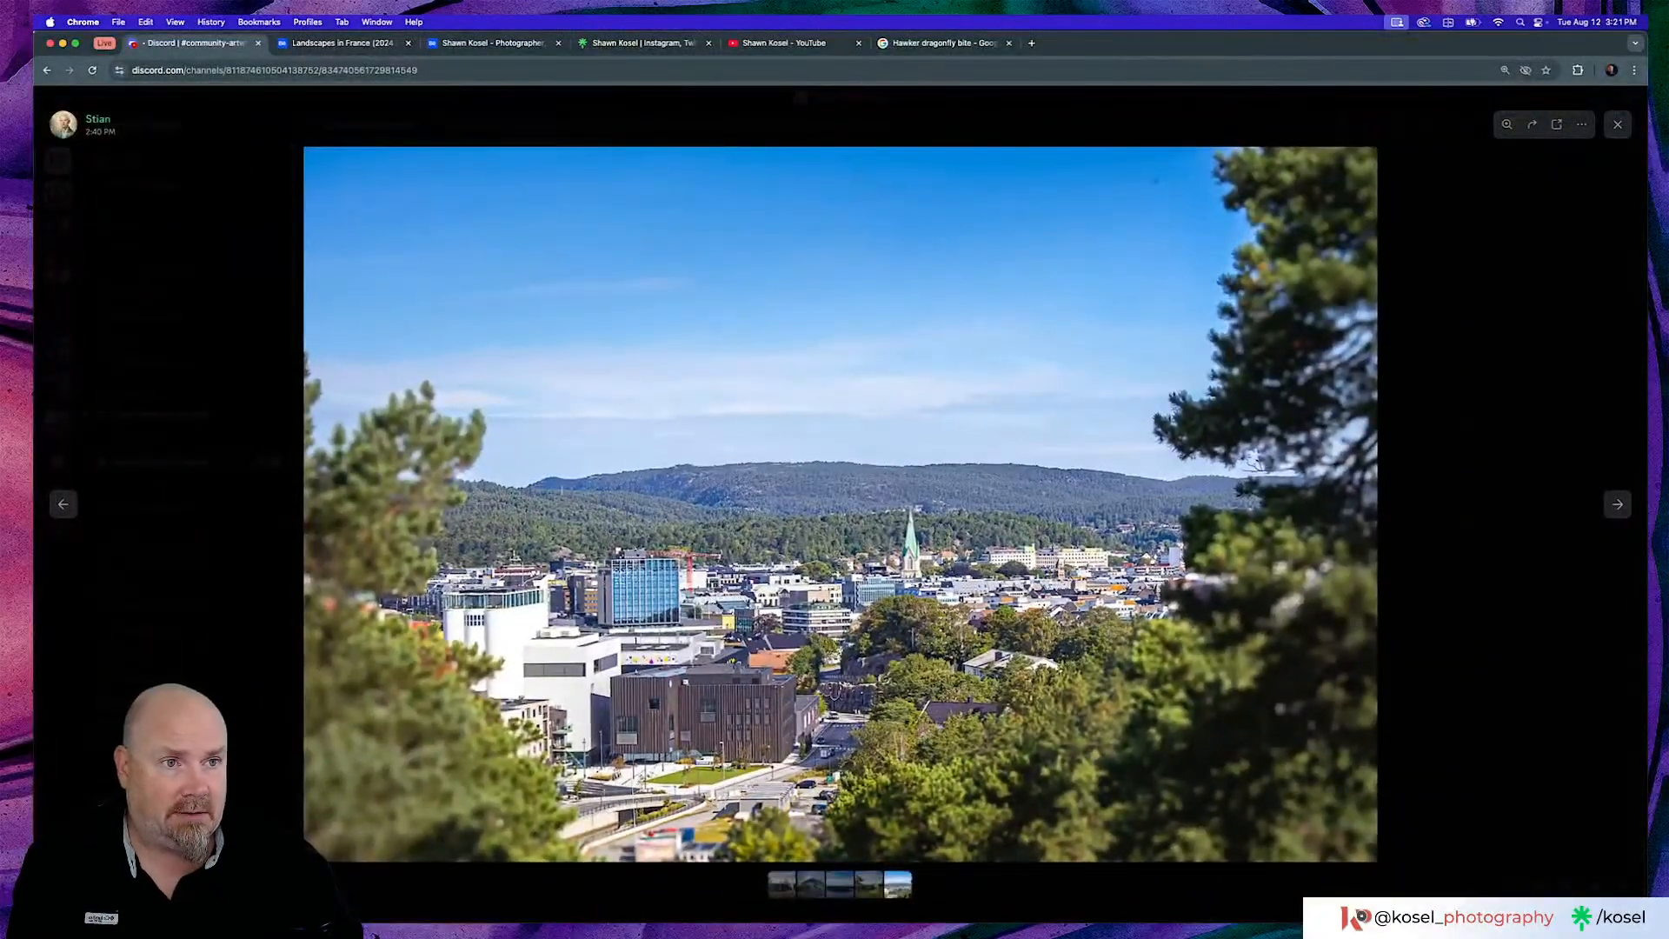
click(1618, 124)
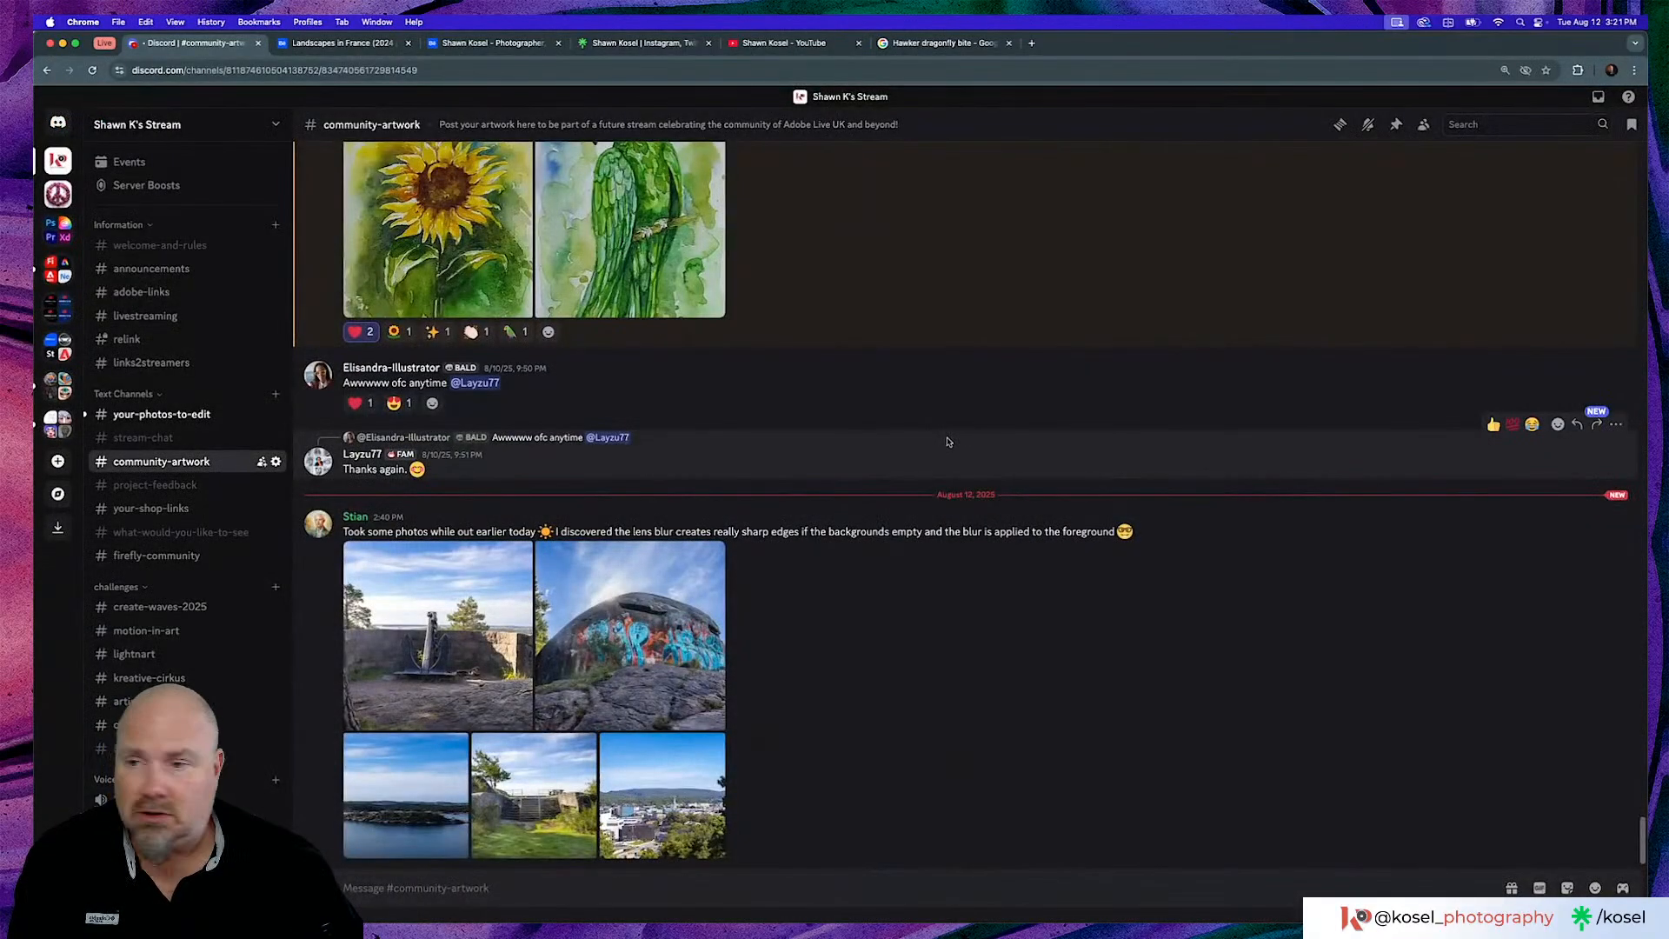
Open the your-photos-to-edit channel and examine the newest rooftop group photo enlarged, zooming in on the people beside the glass wall
click(155, 415)
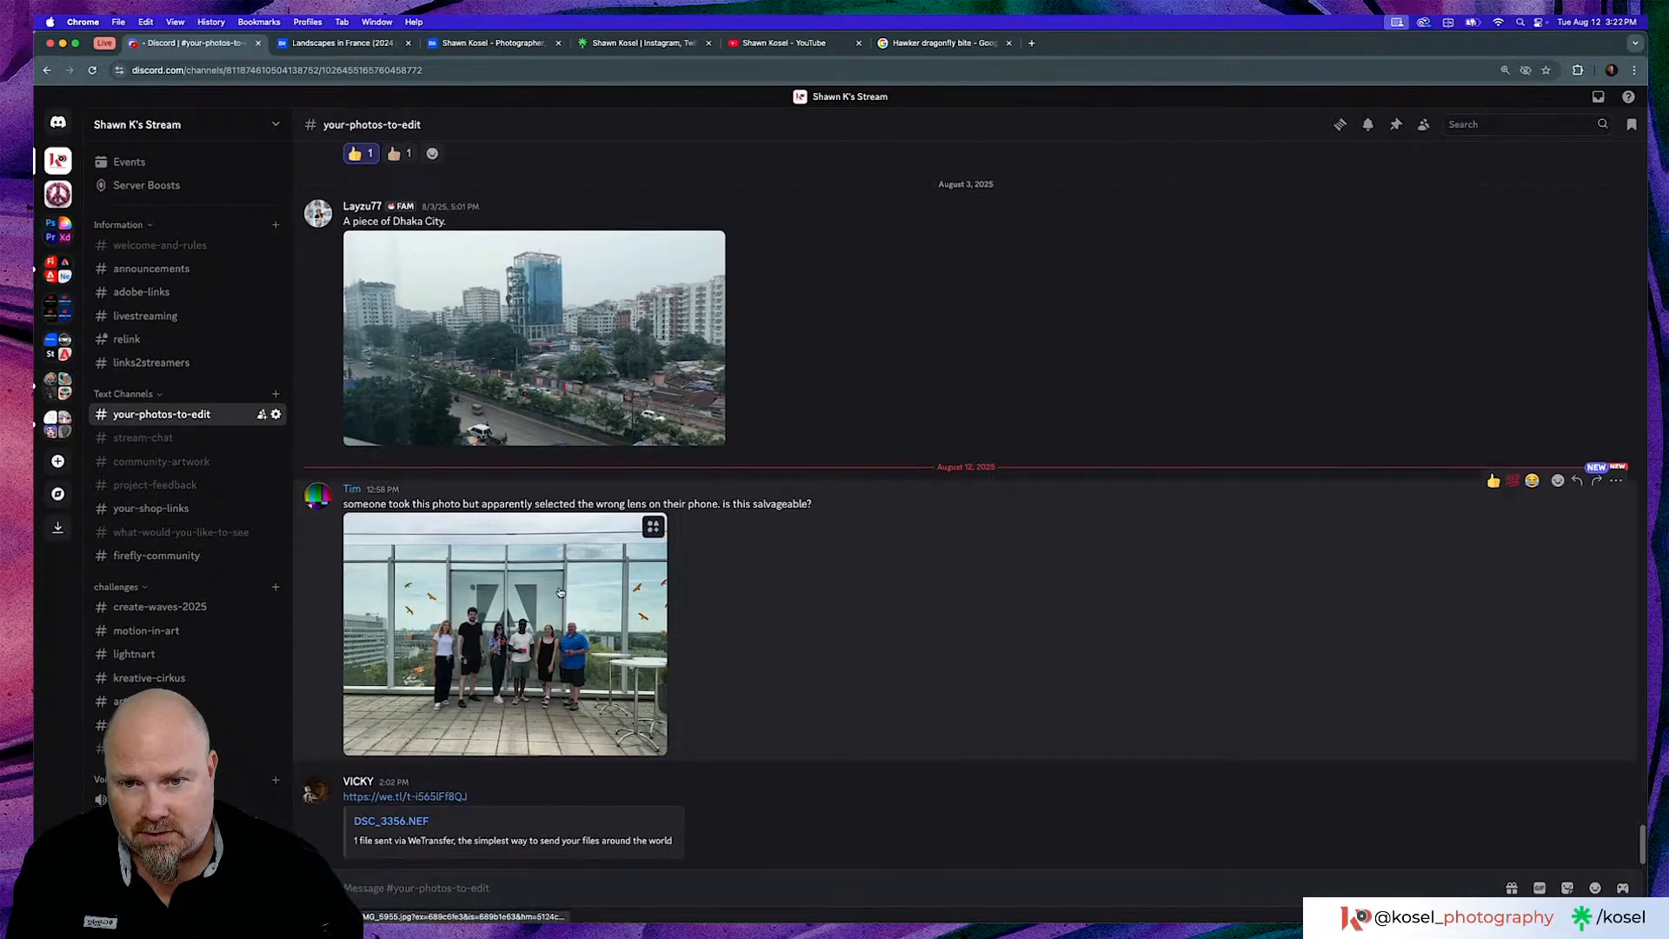
click(529, 598)
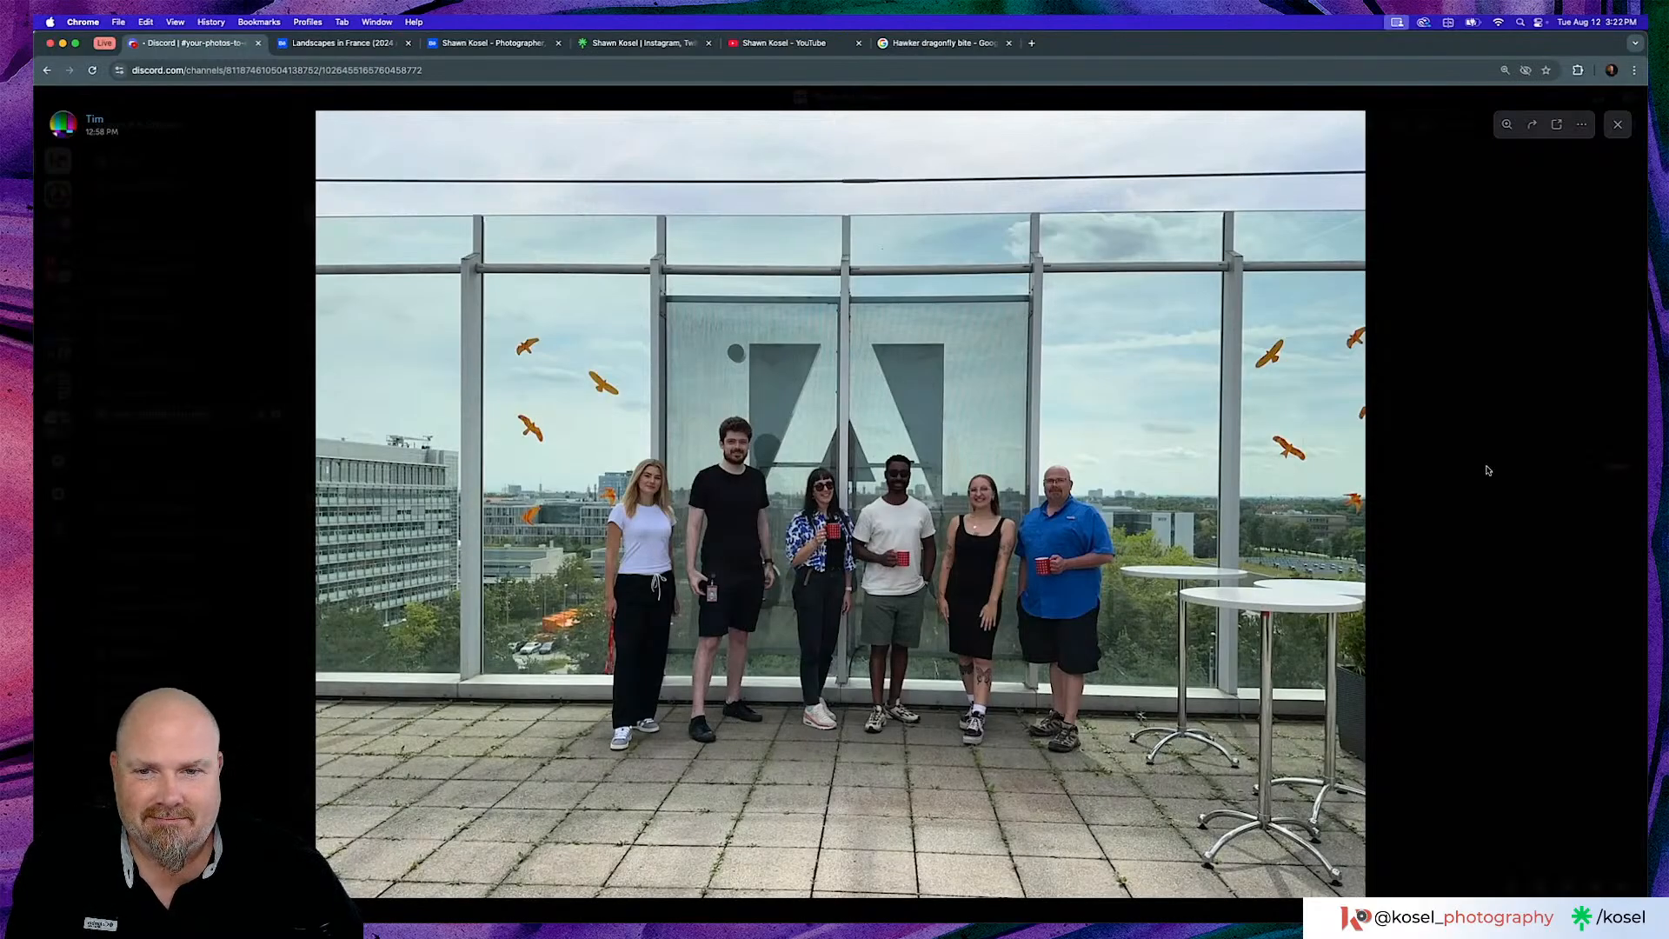
click(1487, 470)
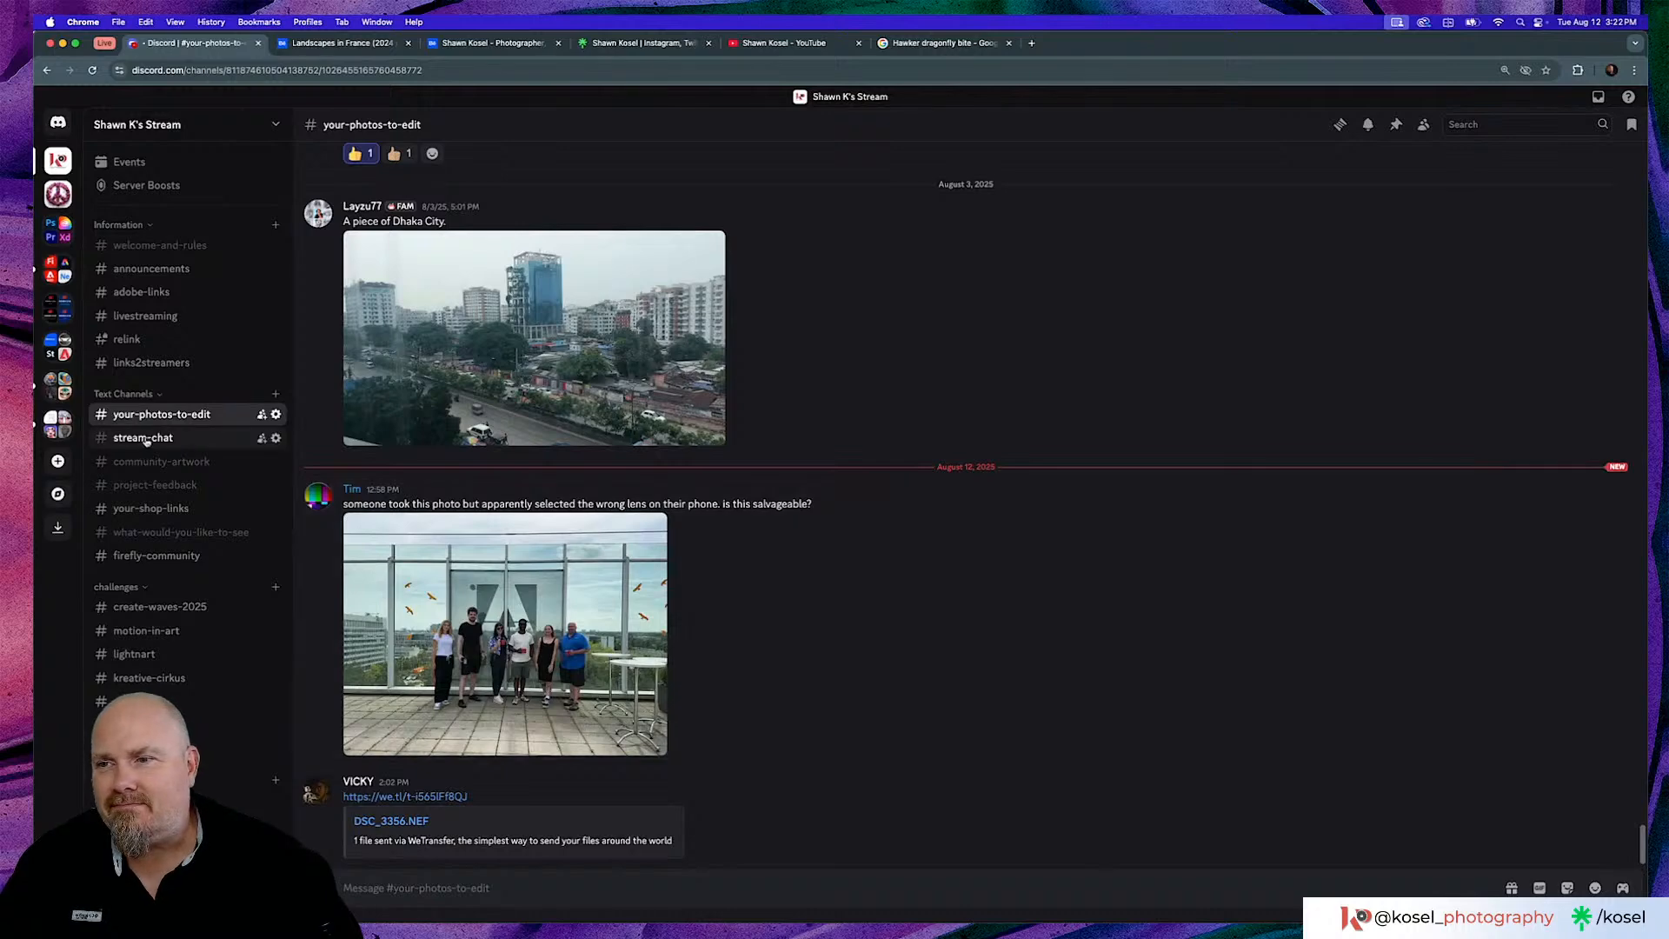
click(499, 581)
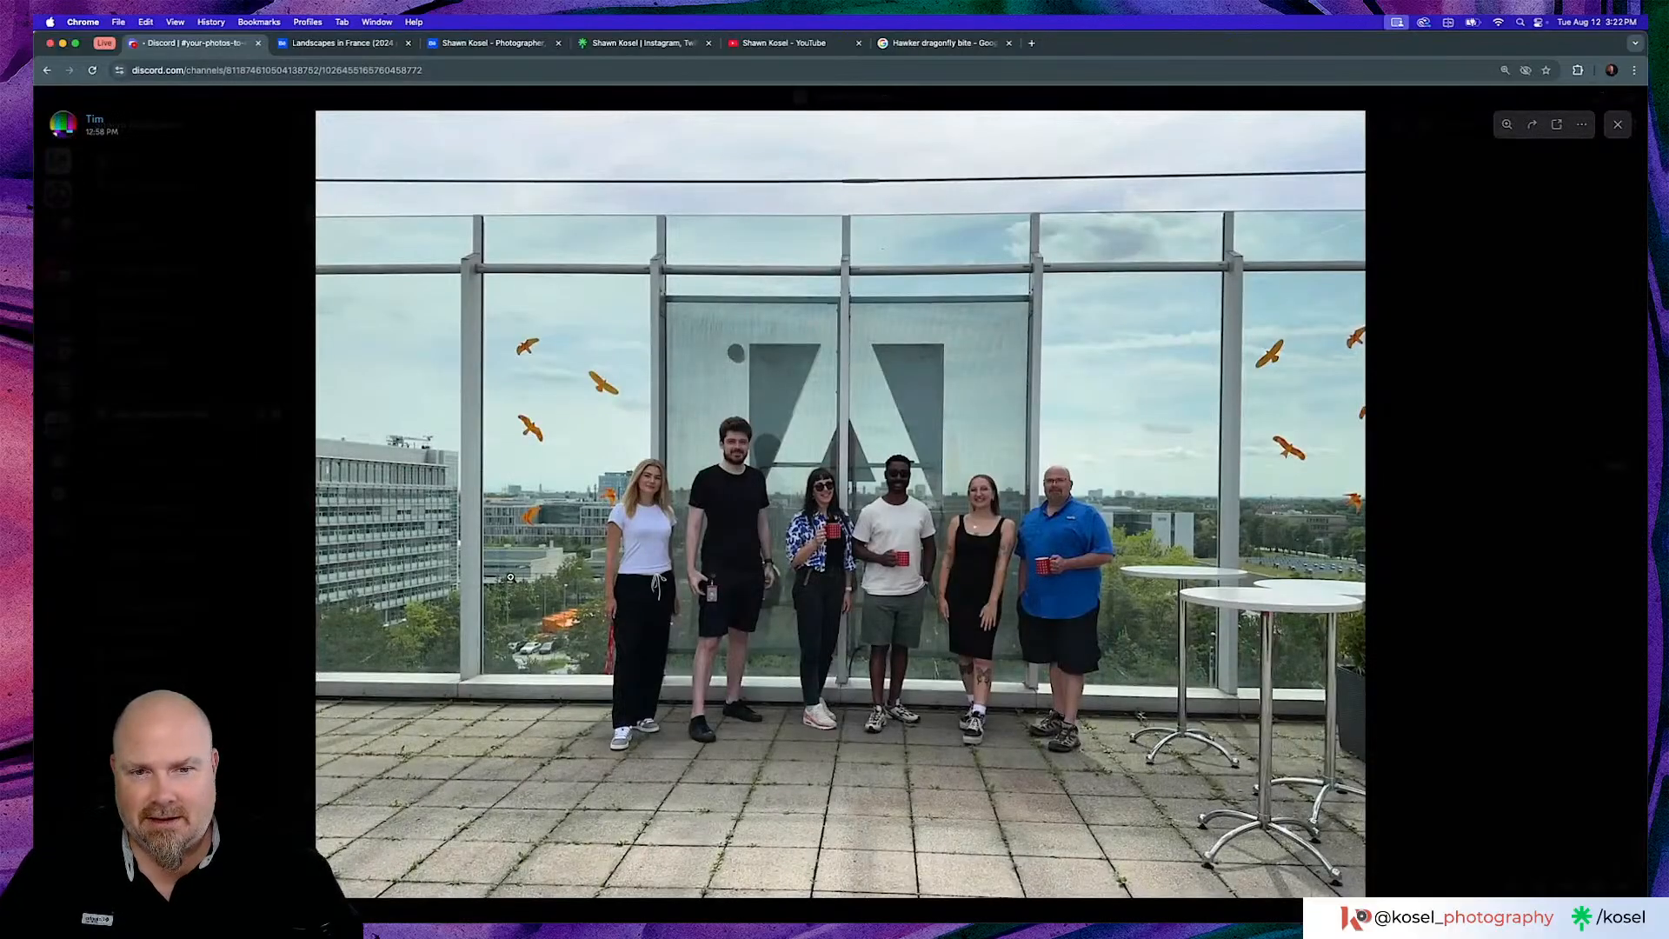
click(510, 577)
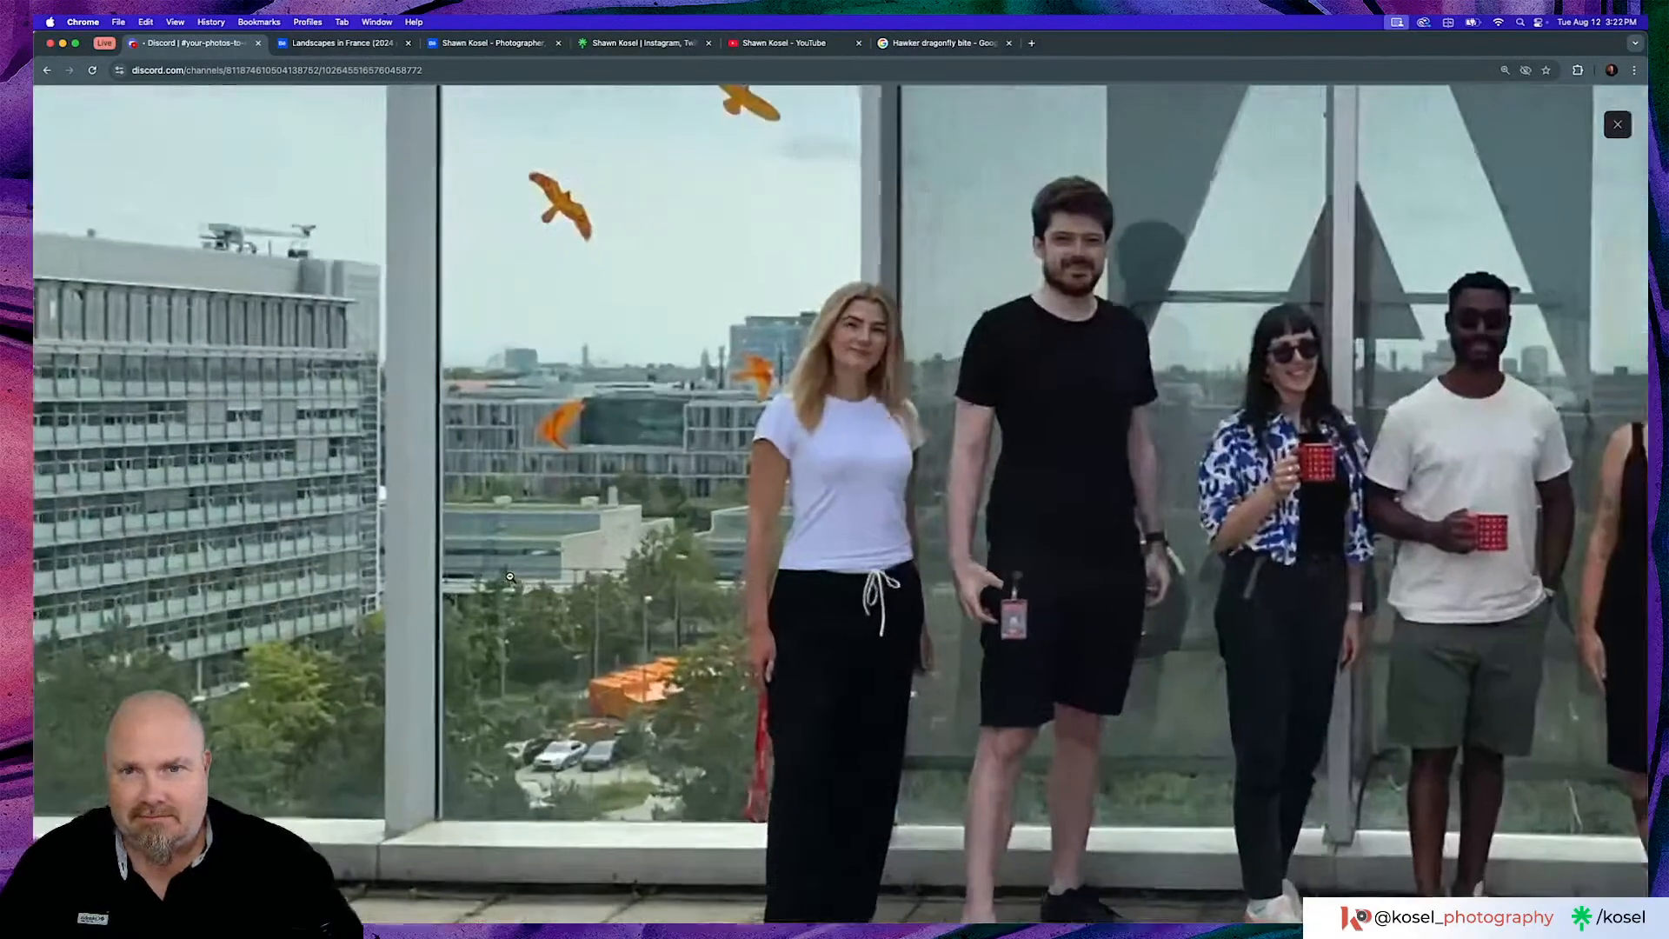